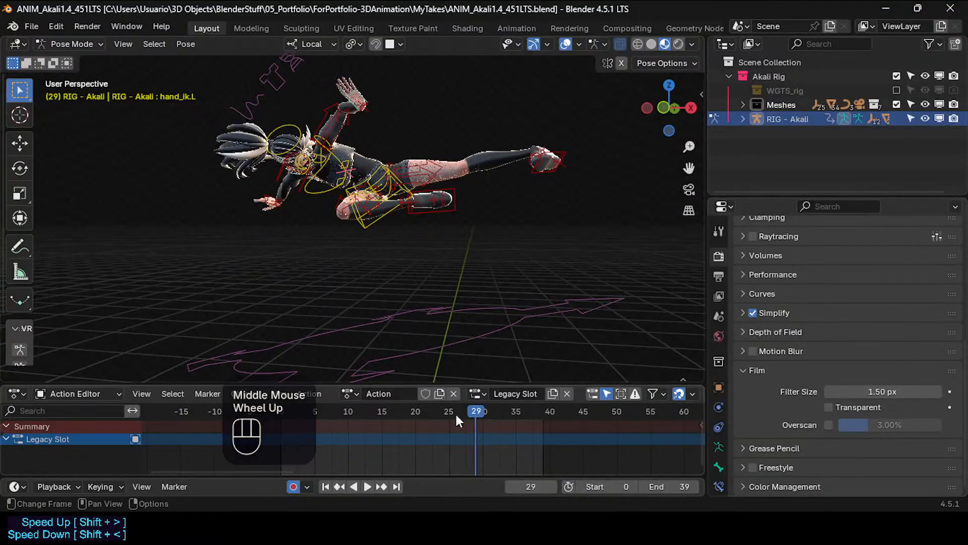
Scrub between the crouch and the leap to examine the character's take-off from several angles.
left_click_drag(454, 412, 335, 414)
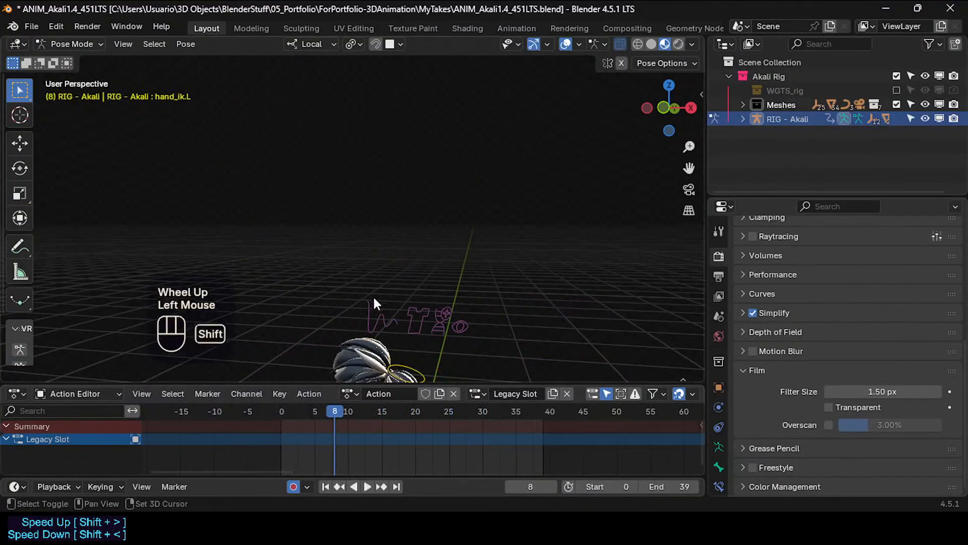
middle_click_drag(374, 296, 365, 242, "shift")
middle_click_drag(360, 243, 324, 244)
middle_click_drag(336, 292, 359, 219, "shift")
scroll(376, 153, "up", 2)
scroll(373, 154, "down", 2)
left_click_drag(339, 421, 388, 403)
middle_click_drag(394, 230, 397, 330, "shift")
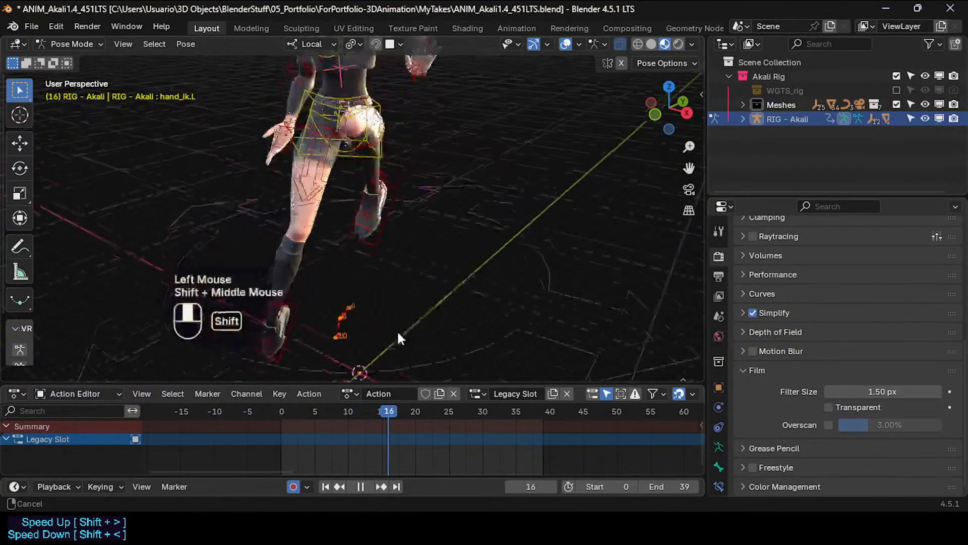
scroll(397, 328, "down", 1)
scroll(408, 285, "down", 1)
left_click_drag(412, 411, 375, 426)
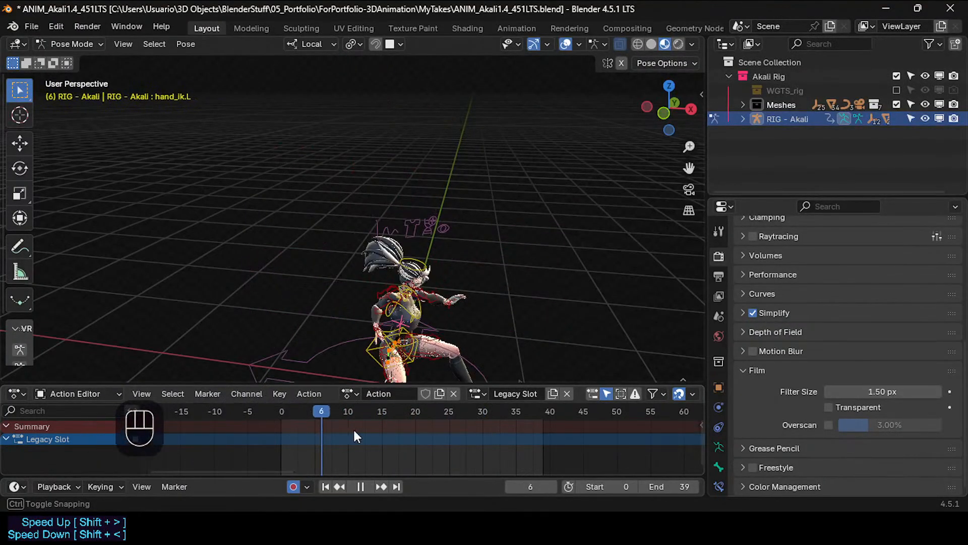
left_click_drag(466, 448, 302, 455)
middle_click_drag(390, 313, 385, 250, "shift")
middle_click_drag(385, 250, 364, 263)
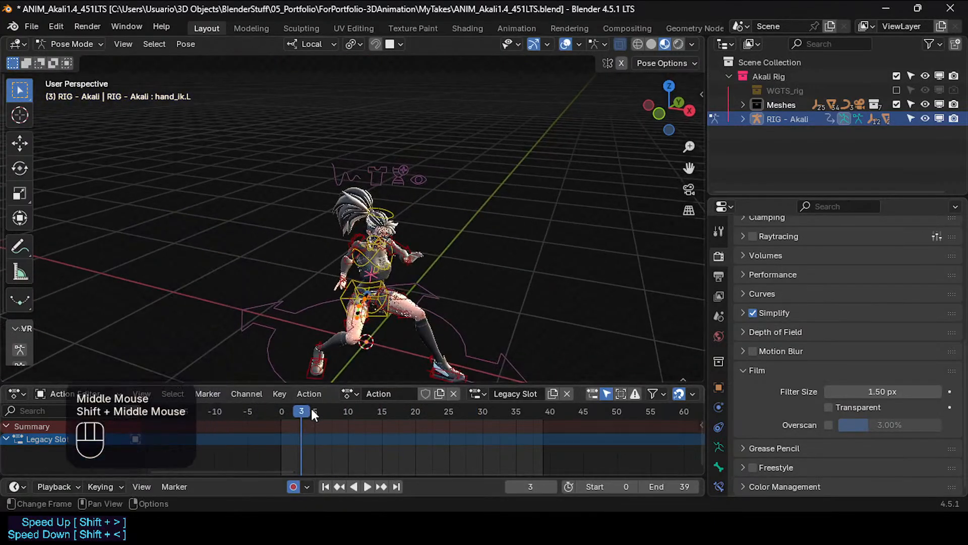
Play and scrub the jump again, examining how the body rises off the ground and returns to the starting crouch.
left_click_drag(311, 408, 401, 420)
key("space")
key("space")
middle_click_drag(446, 202, 476, 401, "shift")
scroll(417, 310, "up", 3)
left_click_drag(469, 411, 409, 413)
scroll(355, 292, "down", 2)
middle_click_drag(355, 292, 366, 170, "shift")
scroll(411, 368, "down", 1)
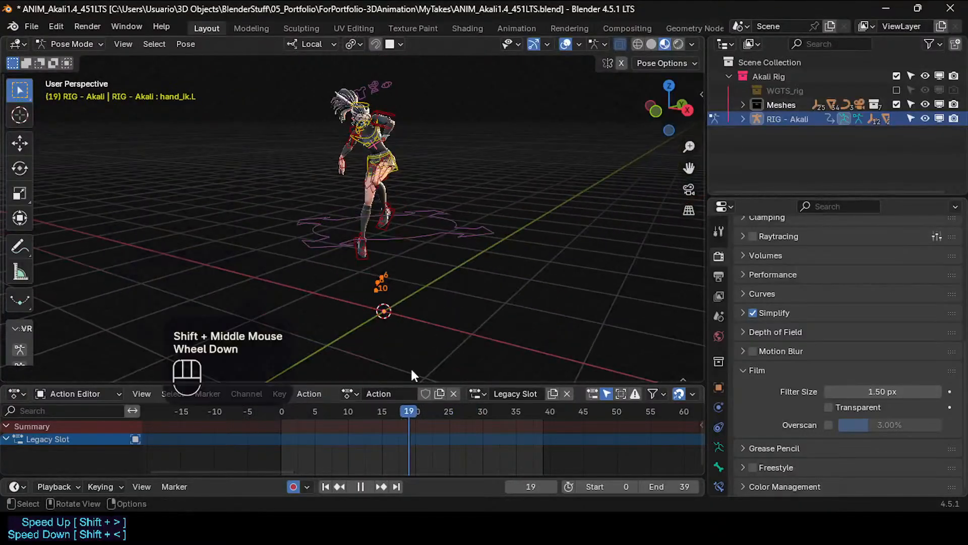
left_click_drag(393, 410, 288, 414)
scroll(314, 319, "up", 5)
middle_click_drag(315, 321, 315, 272)
Clear the bone motion paths and set the current frame to 11.
left_click_drag(282, 413, 371, 411)
key("alt+t")
middle_click_drag(424, 235, 364, 273)
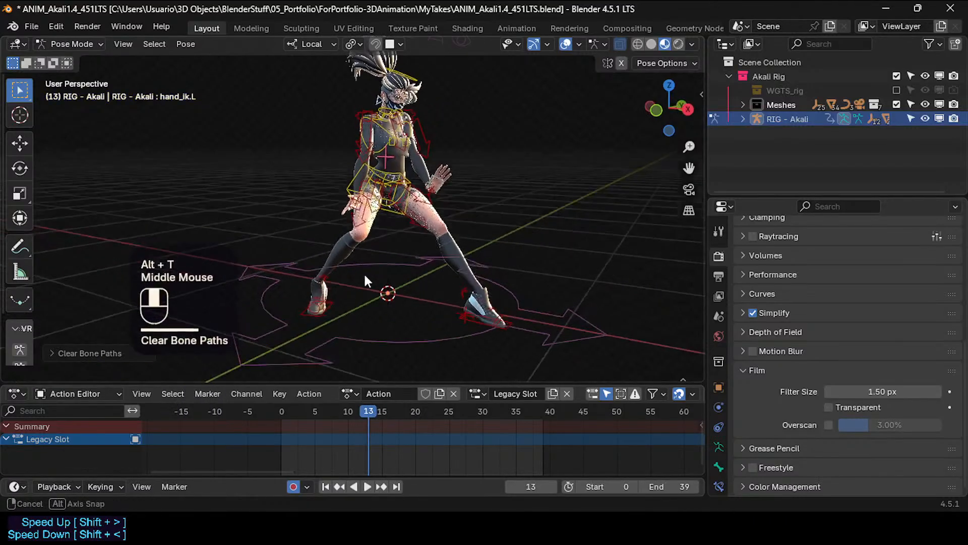
left_click_drag(355, 415, 330, 418)
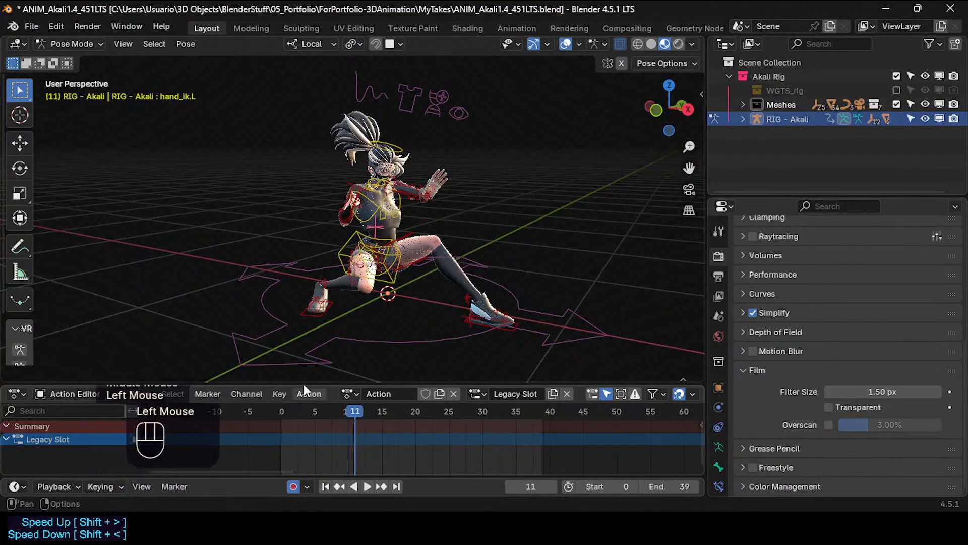
In the Screencast Keys settings, set the display origin to the 3D viewport and change the origin type to Region.
key("n")
left_click(495, 80)
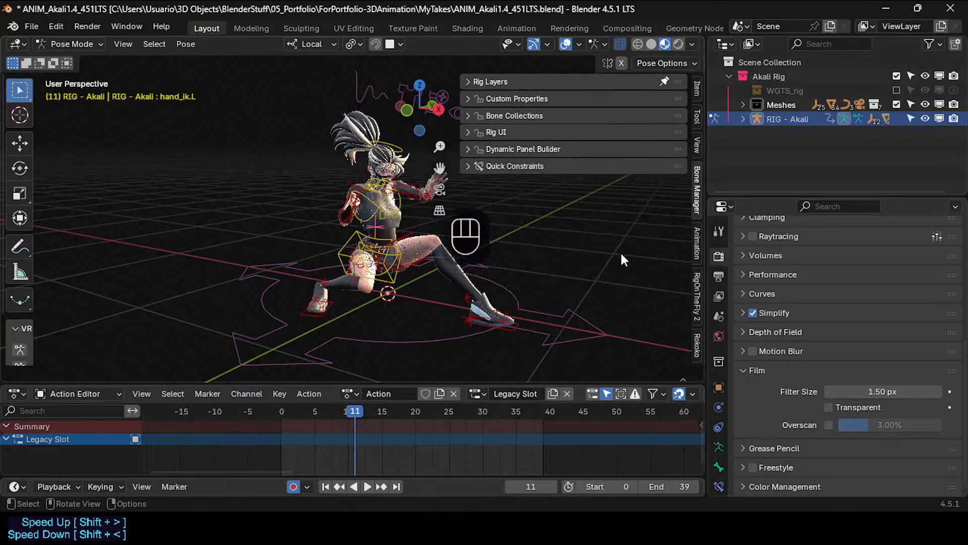
left_click(695, 147)
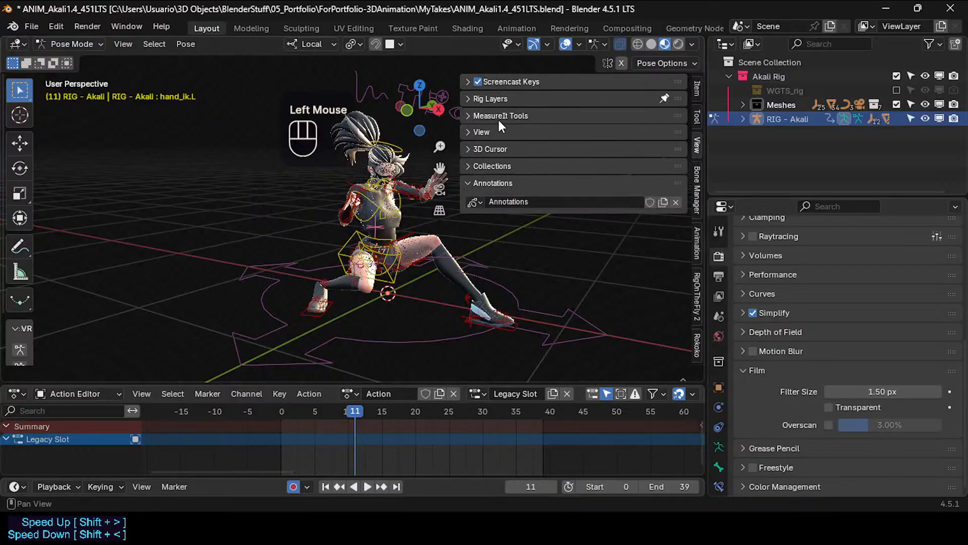
left_click(471, 84)
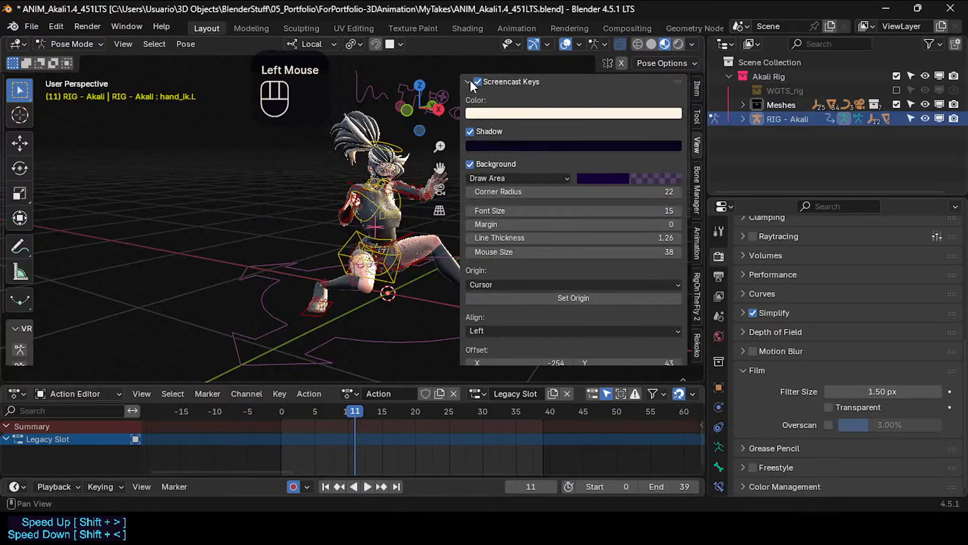
scroll(568, 252, "down", 2)
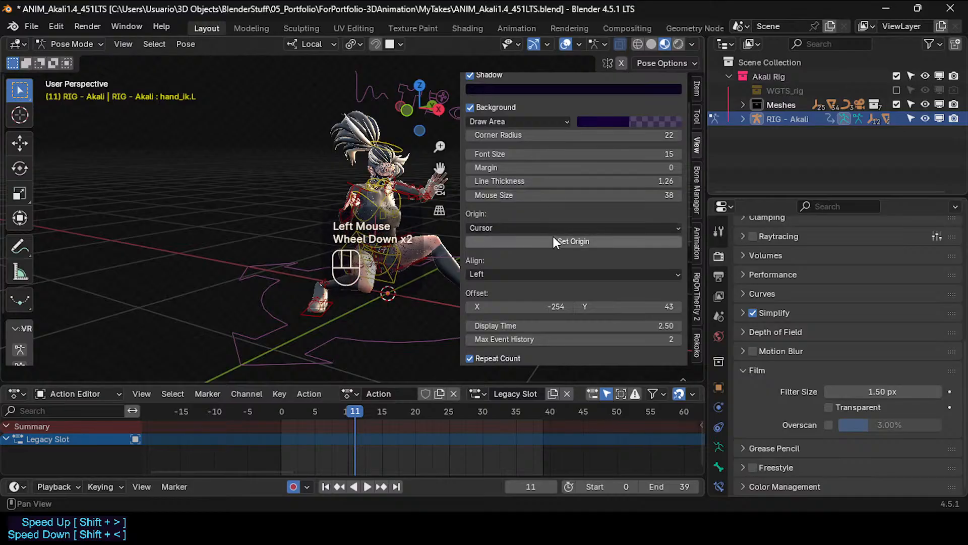
left_click(554, 238)
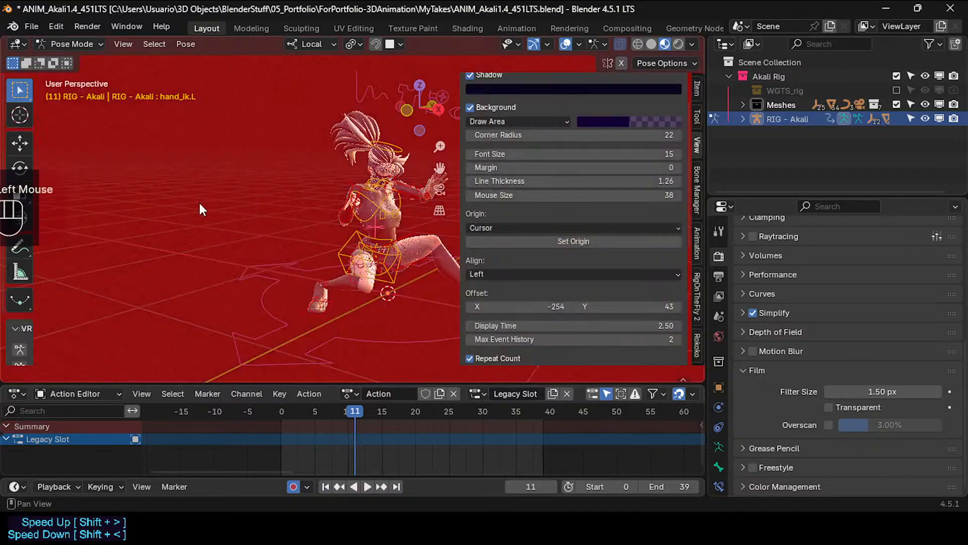
left_click(151, 221)
left_click(542, 229)
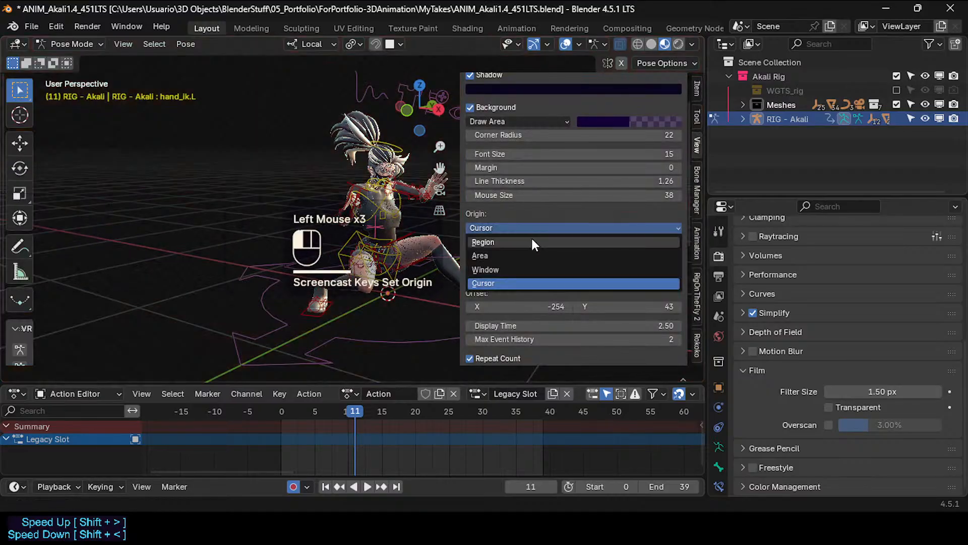
left_click(530, 242)
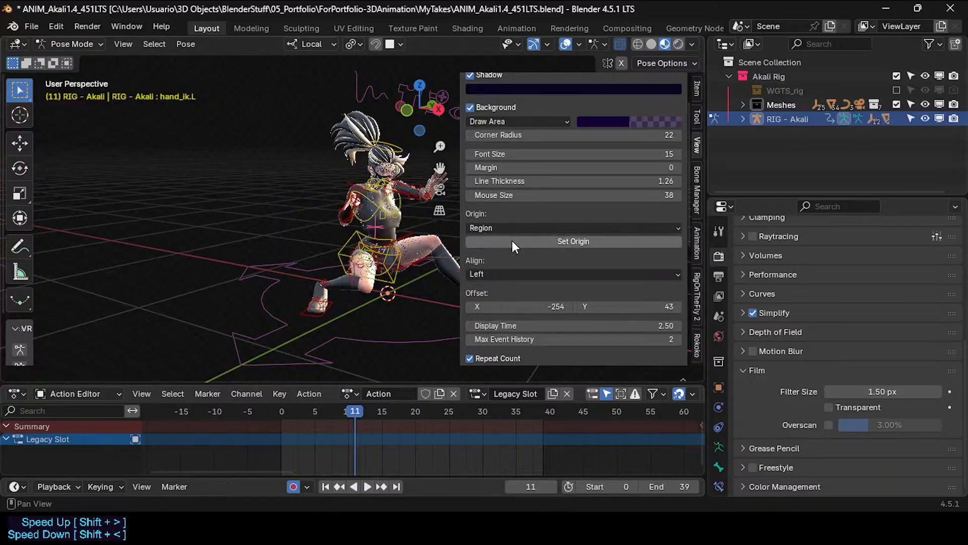
Adjust the Screencast Keys X offset to sit near the viewport's lower-left corner, and set the Y offset to 7.
middle_click_drag(226, 249, 120, 288)
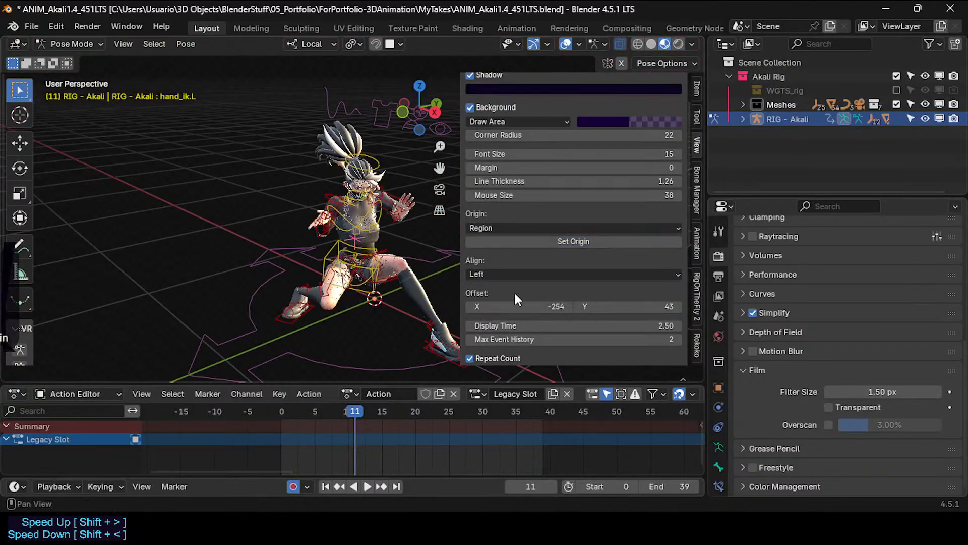
left_click_drag(519, 306, 565, 306)
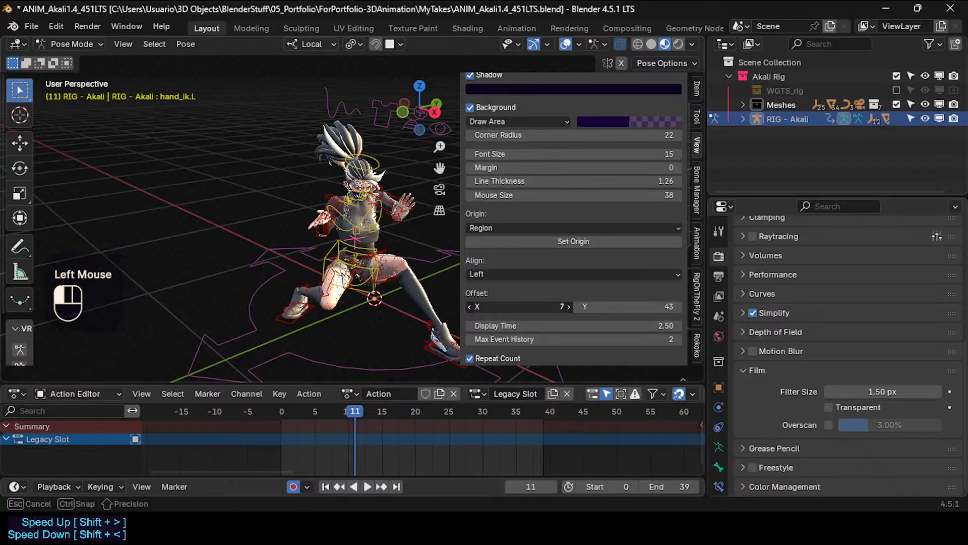
scroll(444, 302, "down", 2)
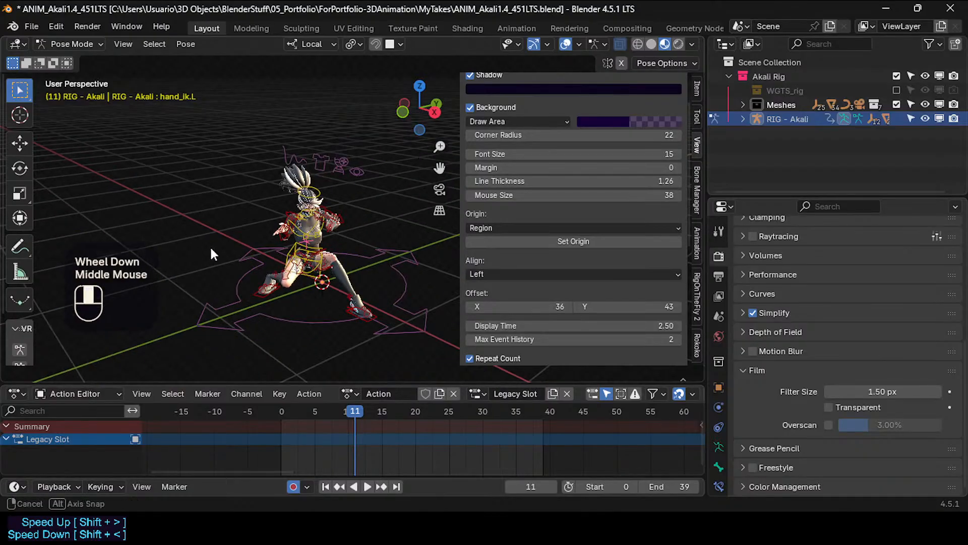
left_click_drag(603, 306, 625, 306)
middle_click_drag(303, 216, 201, 245)
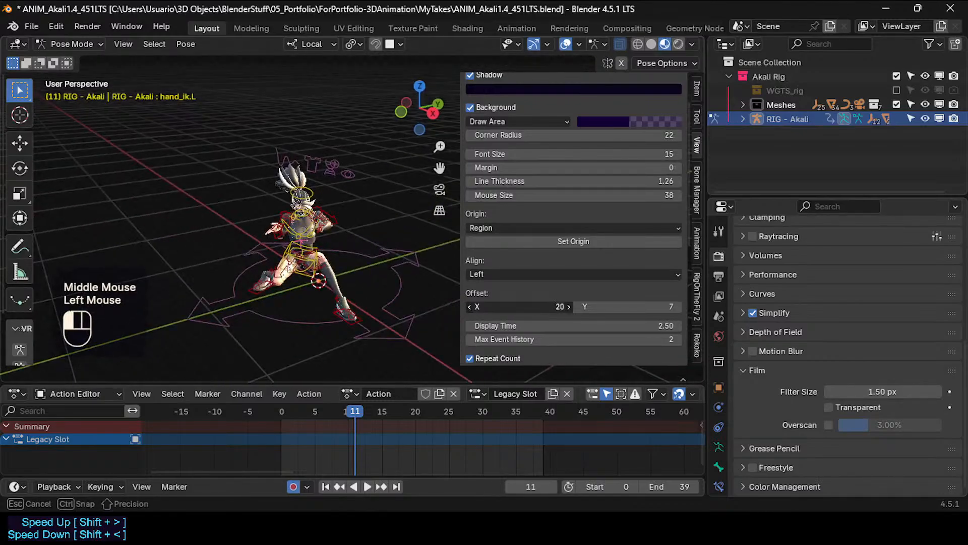
key("n")
Examine the crouch and anticipation poses between frames 0 and 11 from several angles.
scroll(259, 232, "up", 2)
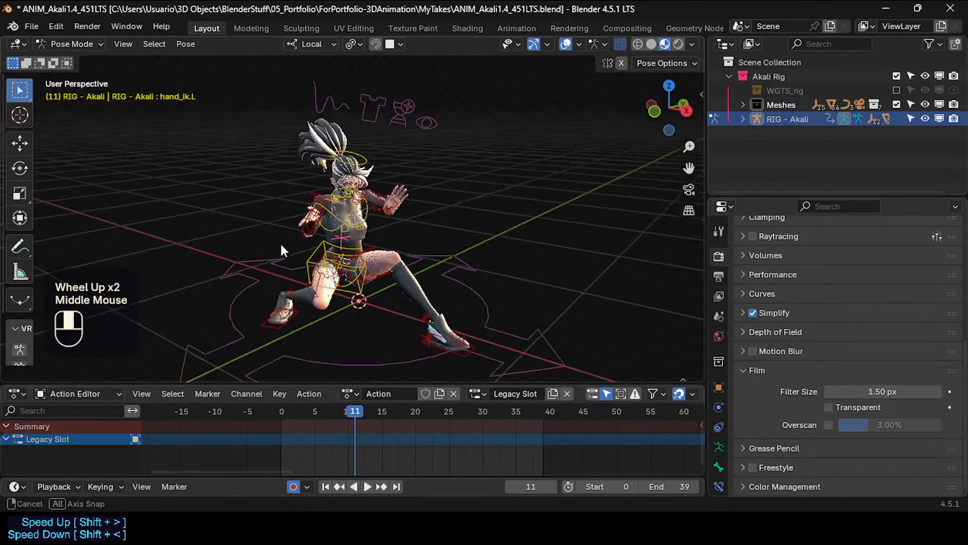
middle_click_drag(280, 241, 360, 281)
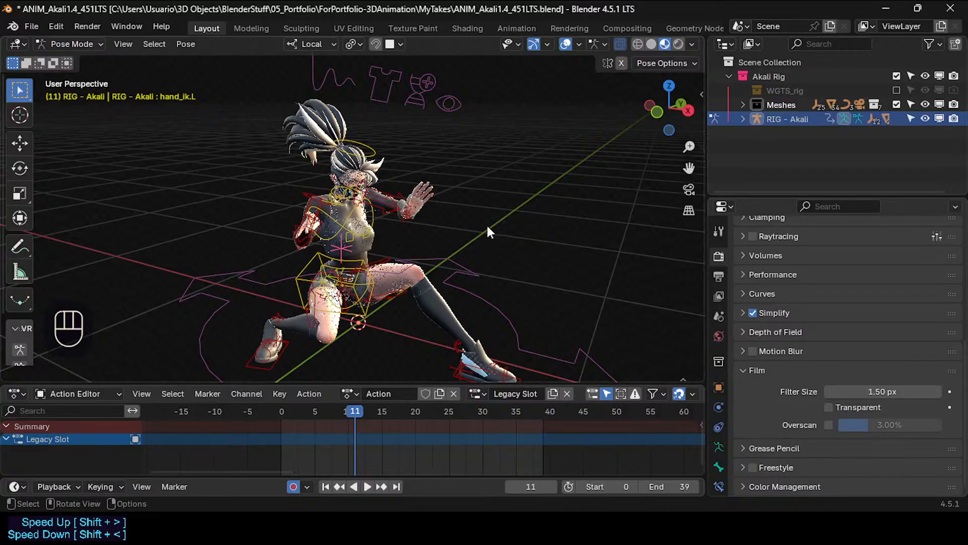
middle_click_drag(489, 232, 391, 340)
scroll(364, 240, "up", 1)
scroll(369, 237, "down", 2)
left_click_drag(353, 416, 281, 401)
middle_click_drag(316, 262, 331, 231)
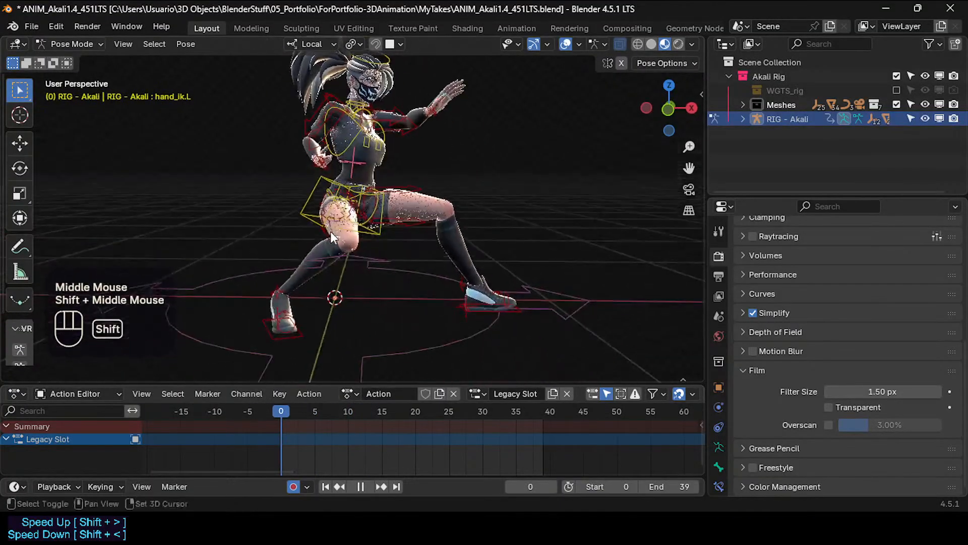
left_click_drag(279, 411, 356, 400)
middle_click_drag(333, 222, 368, 236)
middle_click_drag(369, 236, 376, 305, "shift")
middle_click_drag(375, 305, 346, 308)
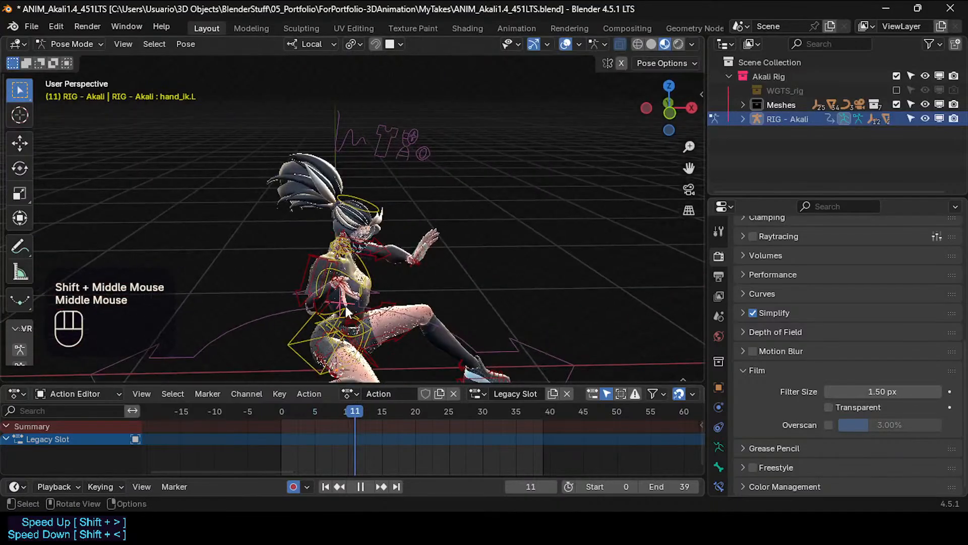
Scrub from the anticipation through take-off to the horizontal airborne pose at frame 30, examining the body's path.
left_click_drag(356, 421, 400, 395)
scroll(418, 198, "down", 3)
middle_click_drag(418, 198, 391, 355)
left_click_drag(413, 430, 314, 407)
middle_click_drag(309, 372, 336, 318, "shift")
middle_click_drag(337, 318, 341, 318)
left_click_drag(318, 409, 484, 410)
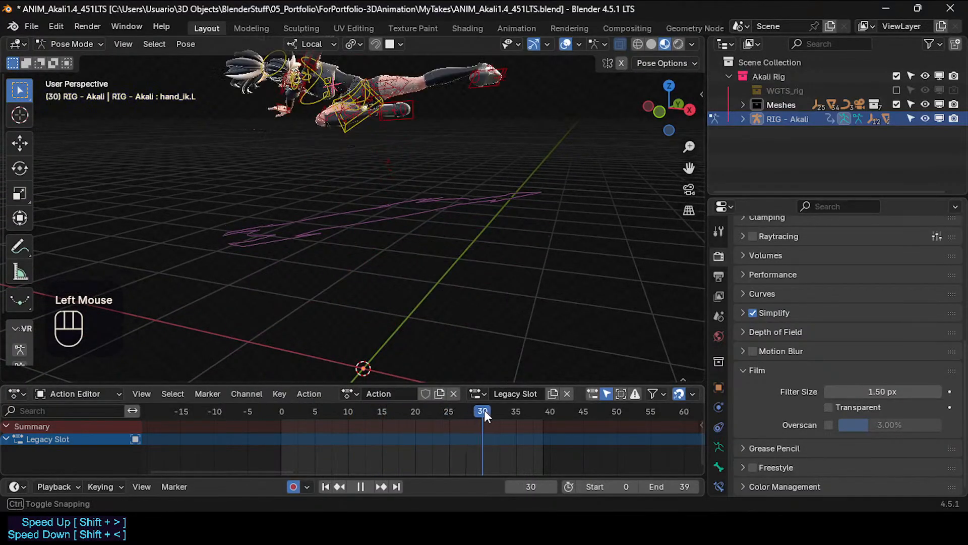
middle_click_drag(383, 191, 395, 248)
left_click_drag(517, 409, 275, 398)
middle_click_drag(297, 262, 303, 212, "shift")
left_click_drag(285, 411, 485, 395)
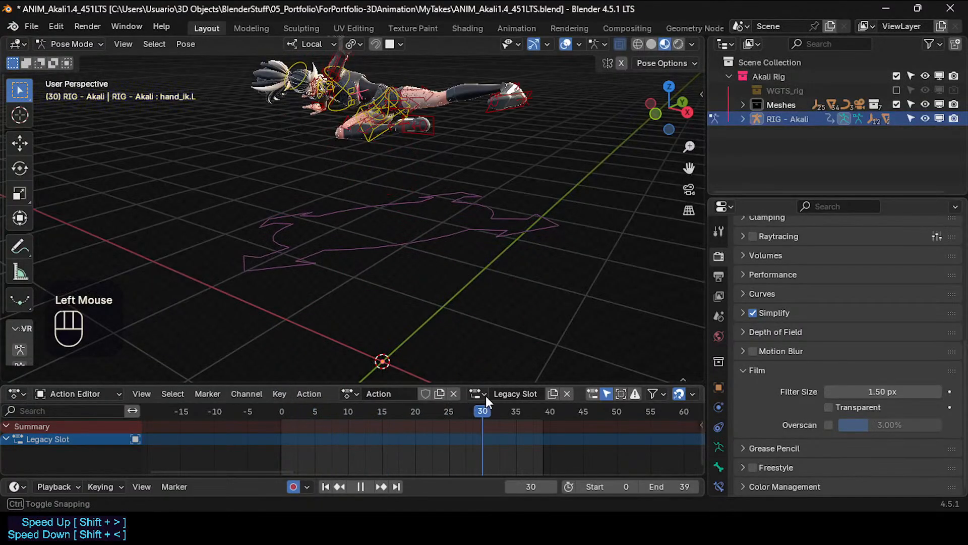
Scrub through the leap and back to frame 0, examining the character's pose and height from different angles.
mouse_move(250, 400)
left_mouse_down()
mouse_move(495, 398)
mouse_move(277, 404)
mouse_move(421, 400)
mouse_move(259, 386)
left_mouse_up()
middle_click_drag(322, 257, 376, 233)
scroll(353, 247, "down", 2)
middle_click_drag(338, 267, 317, 247, "shift")
scroll(332, 246, "up", 2)
middle_click_drag(323, 239, 261, 259)
scroll(332, 251, "up", 1)
left_click_drag(298, 409, 435, 407)
scroll(400, 177, "down", 1)
middle_click_drag(378, 170, 364, 273, "shift")
left_click_drag(436, 409, 237, 398)
middle_click_drag(307, 309, 341, 302)
middle_click_drag(338, 368, 352, 275, "shift")
key("space")
scroll(352, 280, "up", 2)
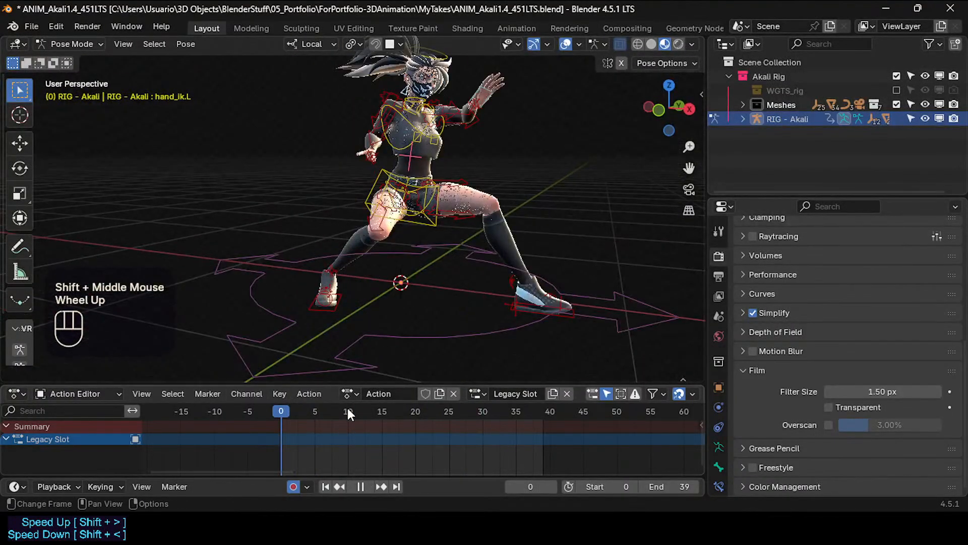
Select the root control on the ground and activate the Breakdowner tool.
left_click(370, 253)
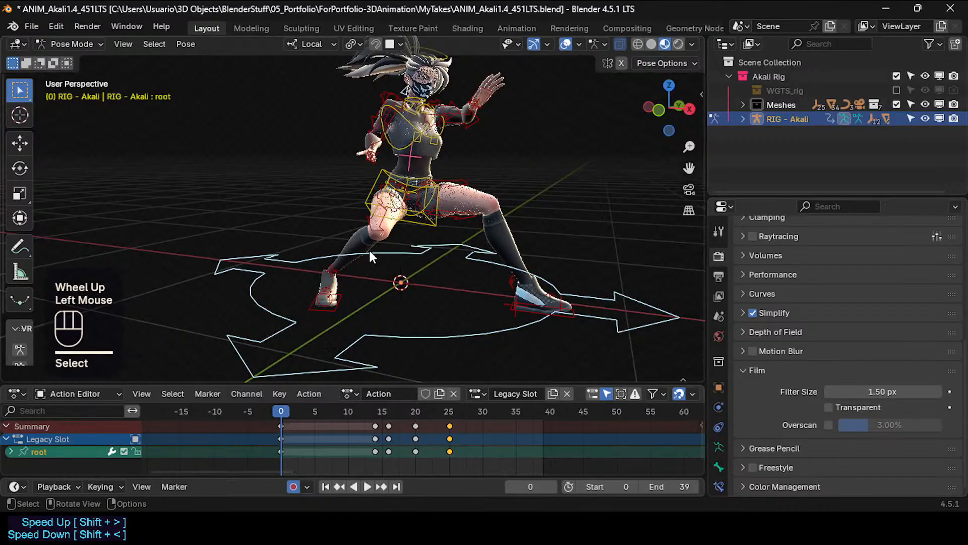
left_click(26, 303)
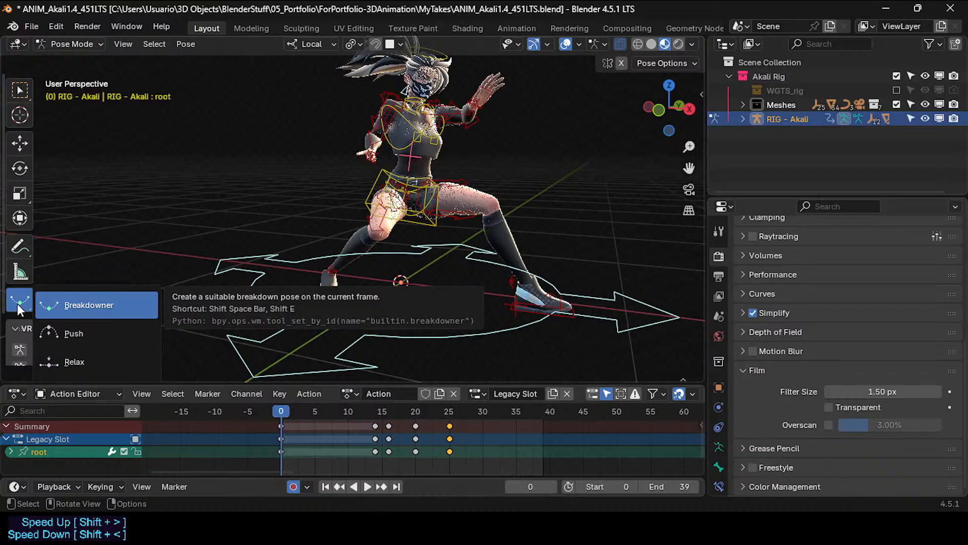
left_click(18, 306)
scroll(374, 256, "down", 2)
middle_click_drag(359, 251, 337, 266, "shift")
scroll(337, 267, "up", 1)
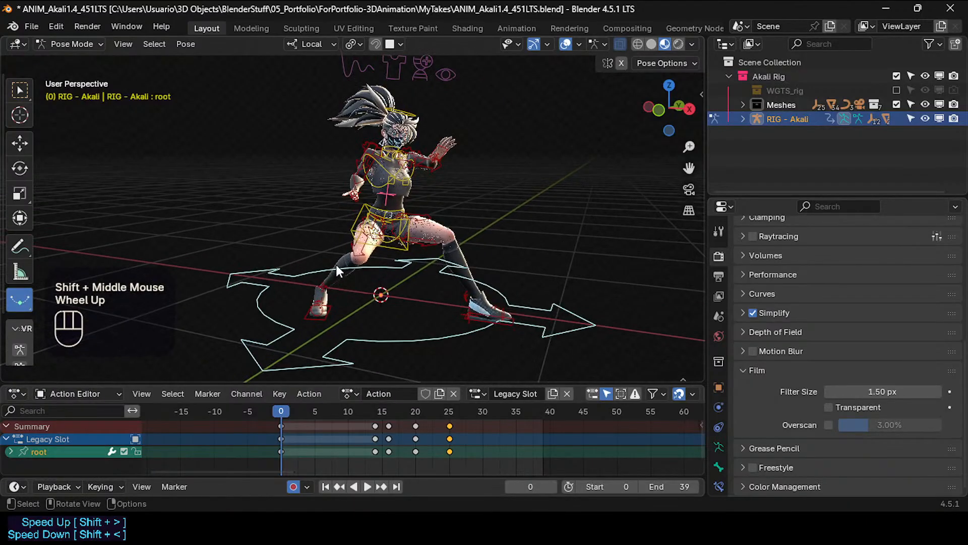
Save the file and scrub from frame 0 to frame 32 to examine the root control's movement during the jump.
key("ctrl+s")
left_click(283, 414)
left_click_drag(300, 405, 396, 407)
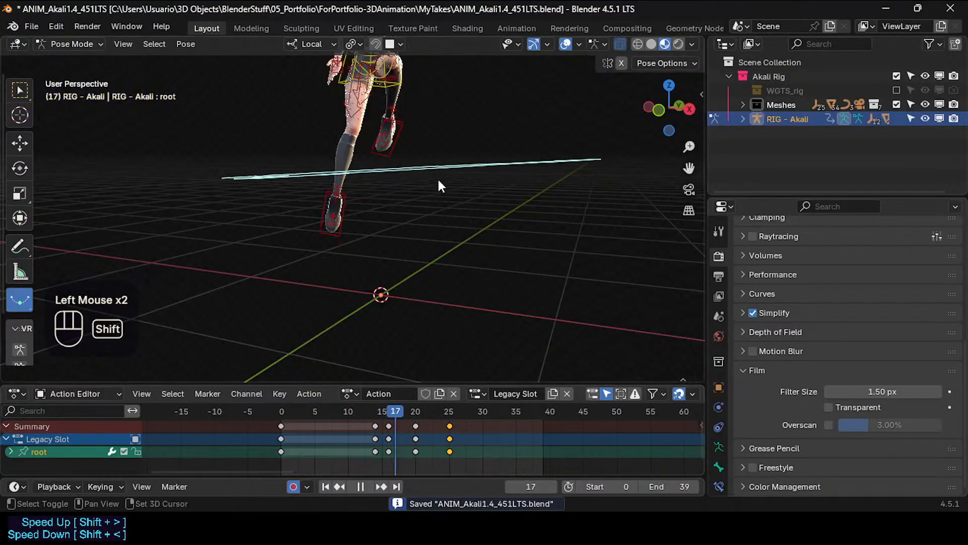
middle_click_drag(439, 182, 419, 295, "shift")
middle_click_drag(419, 295, 387, 305)
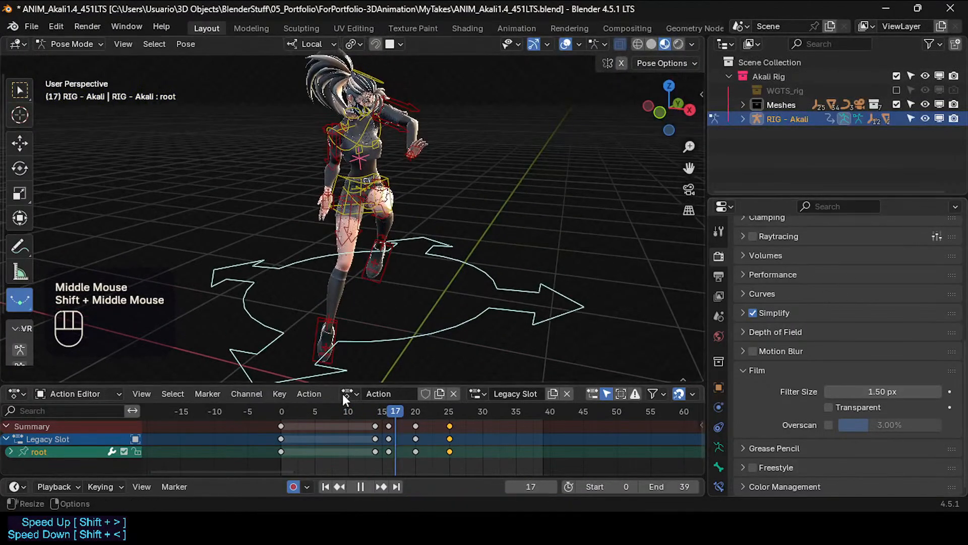
left_click_drag(378, 407, 442, 411)
middle_click_drag(418, 189, 389, 279, "shift")
left_click_drag(438, 415, 422, 411)
scroll(440, 322, "up", 2)
middle_click_drag(441, 322, 447, 325)
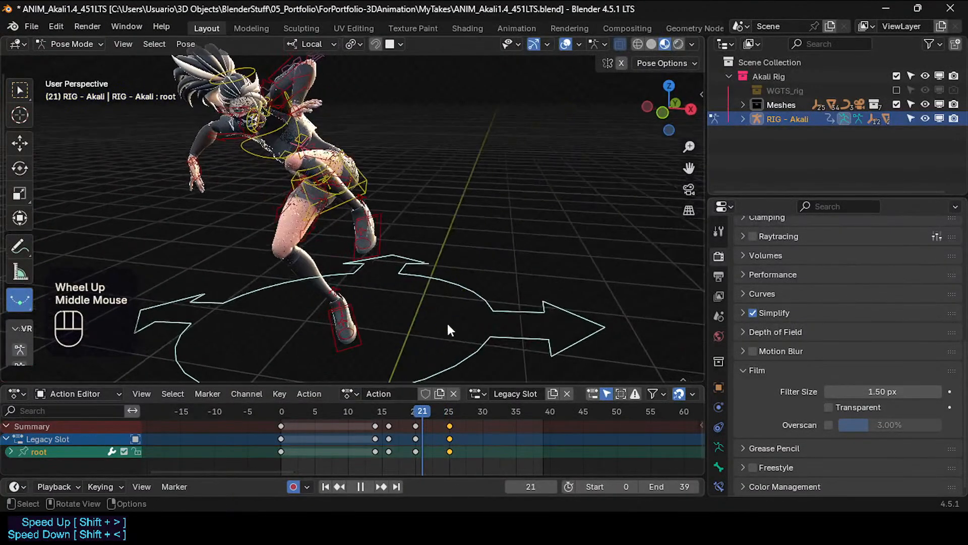
left_click_drag(422, 410, 494, 413)
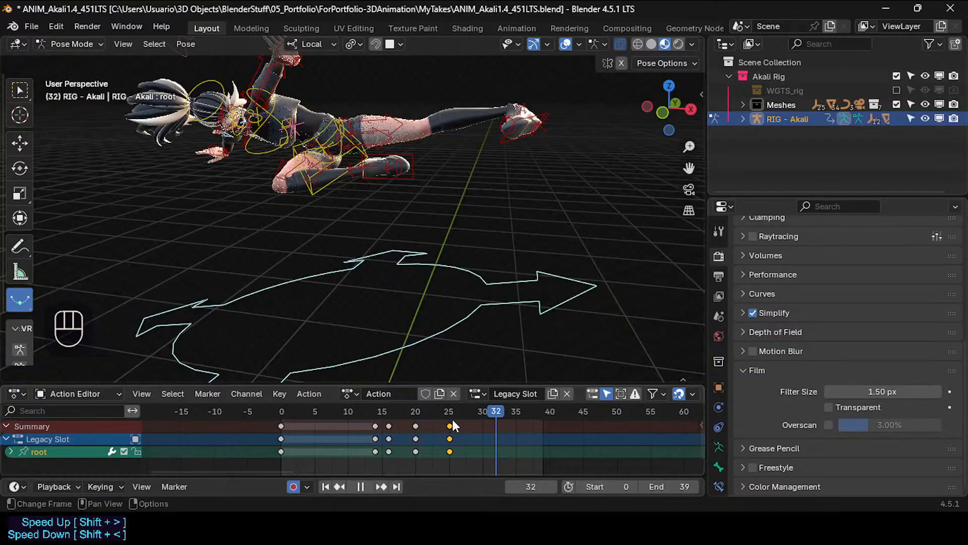
Compare the poses at the root keyframes on frames 20 and 25, then return to frame 0.
left_click(411, 416)
left_click(412, 416)
left_click(426, 415)
left_click(414, 416)
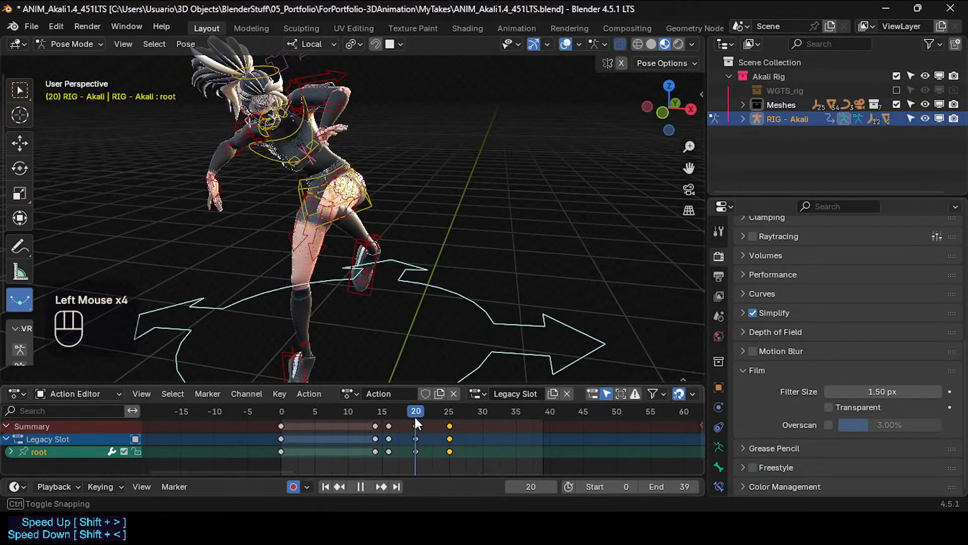
left_click_drag(426, 412, 449, 415)
scroll(362, 231, "up", 3)
scroll(361, 231, "down", 2)
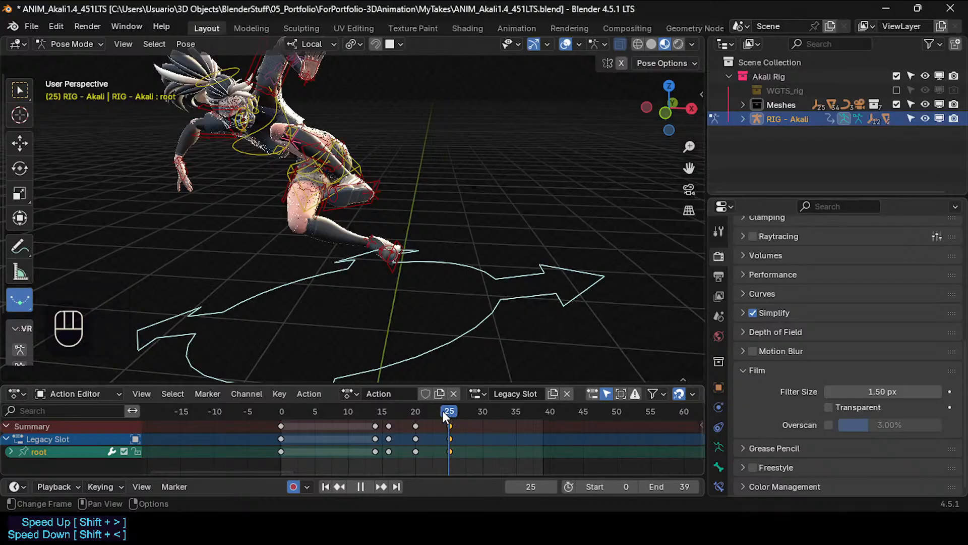
left_click_drag(443, 411, 437, 410)
middle_click_drag(319, 240, 371, 370)
left_click_drag(421, 411, 249, 396)
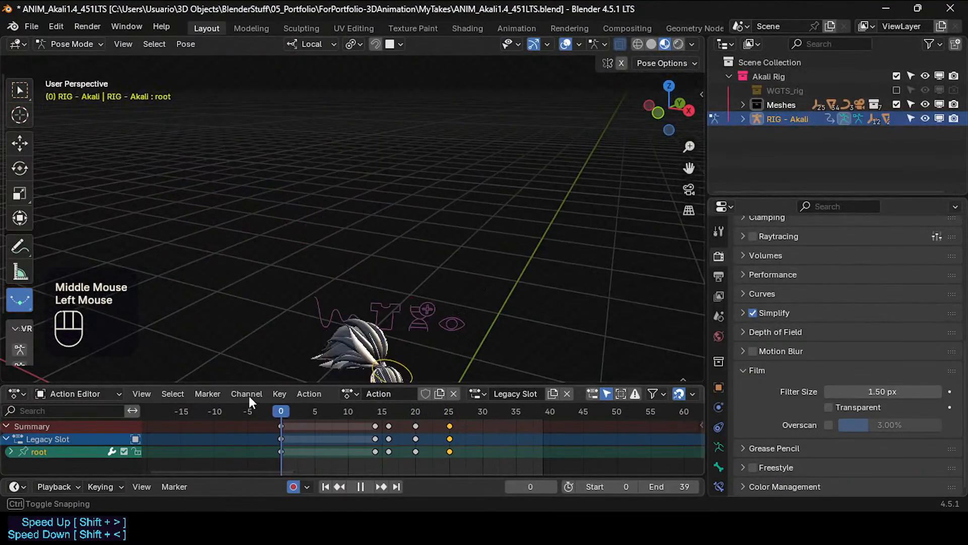
Examine the character's face, mask and full-body pose at frame 0 from close up and from a distance.
middle_click_drag(305, 303, 328, 116, "shift")
scroll(328, 116, "up", 2)
scroll(326, 181, "down", 1)
middle_click_drag(365, 306, 308, 276, "shift")
scroll(326, 183, "down", 1)
middle_click_drag(308, 276, 351, 248)
scroll(317, 255, "up", 5)
scroll(327, 188, "down", 1)
scroll(383, 251, "down", 1)
scroll(384, 251, "down", 1)
scroll(326, 252, "up", 2)
scroll(300, 253, "up", 1)
scroll(414, 200, "up", 2)
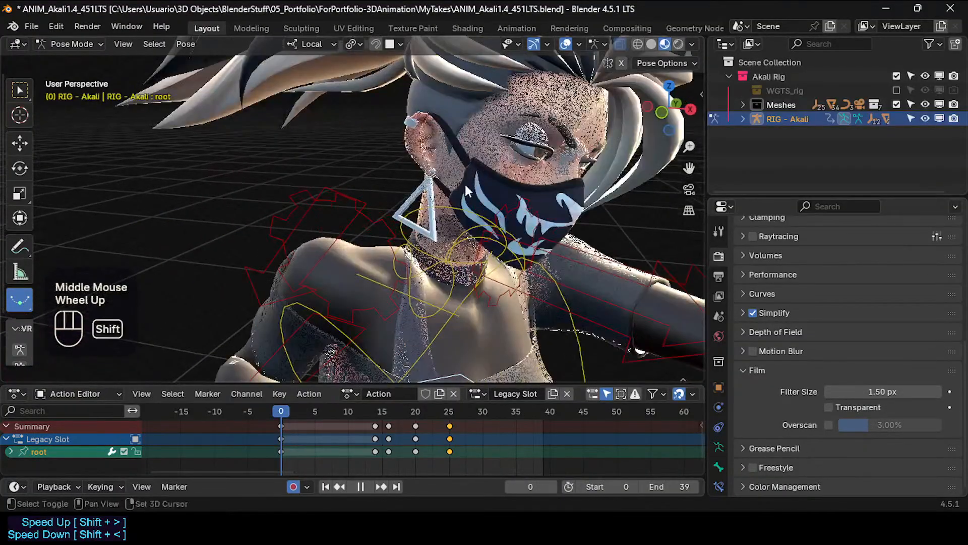
middle_click_drag(414, 200, 286, 267, "shift")
middle_click_drag(417, 233, 403, 131, "ctrl")
scroll(403, 131, "down", 2)
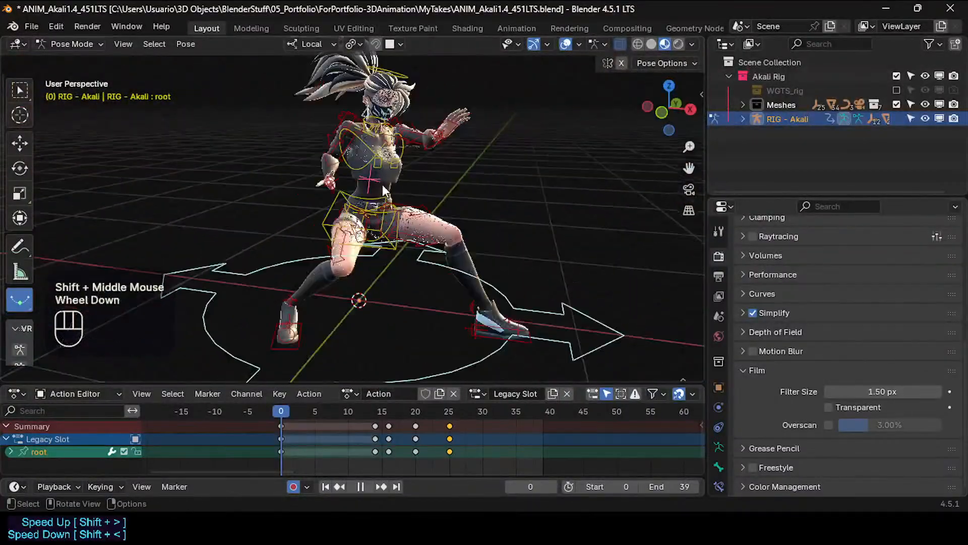
middle_click_drag(388, 205, 402, 222)
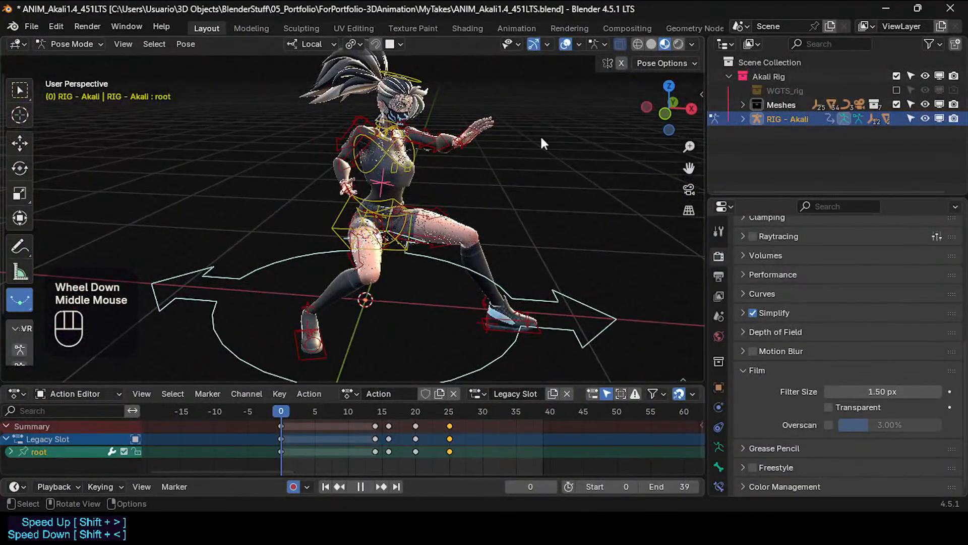
Switch the viewport to solid shading and inspect the character's pose at frame 0.
left_click(639, 44)
left_click(652, 44)
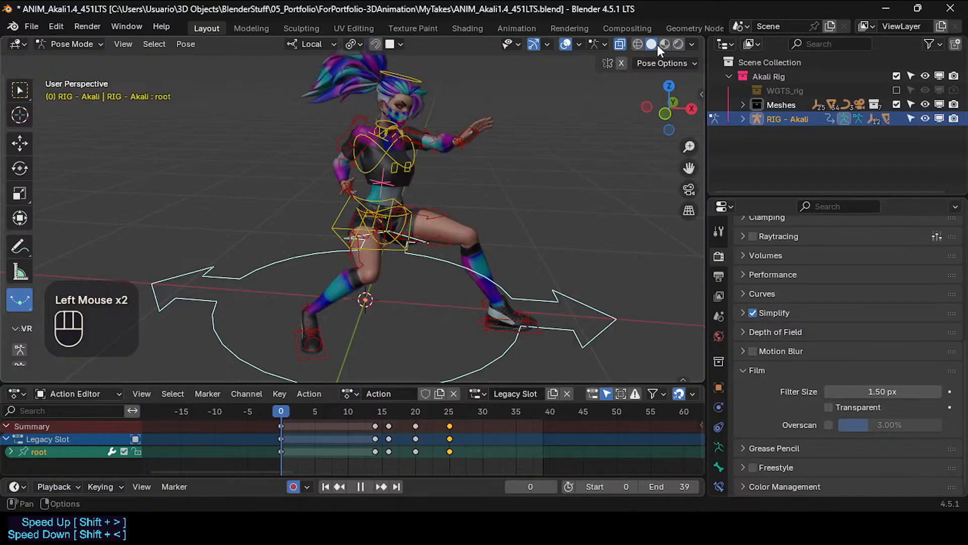
mouse_move(504, 162)
middle_mouse_down()
mouse_move(351, 208)
mouse_move(344, 227)
mouse_move(414, 232)
mouse_move(299, 225)
mouse_move(328, 237)
mouse_move(256, 232)
mouse_move(247, 241)
mouse_move(189, 227)
mouse_move(426, 237)
mouse_move(323, 228)
mouse_move(362, 262)
middle_mouse_up()
scroll(347, 231, "up", 1)
scroll(348, 232, "up", 1)
scroll(305, 231, "down", 1)
scroll(310, 236, "down", 2, "ctrl")
scroll(311, 237, "down", 2)
key("shift+ctrl+alt+z")
scroll(328, 238, "up", 2)
key("shift+ctrl+alt+z")
scroll(323, 228, "down", 1)
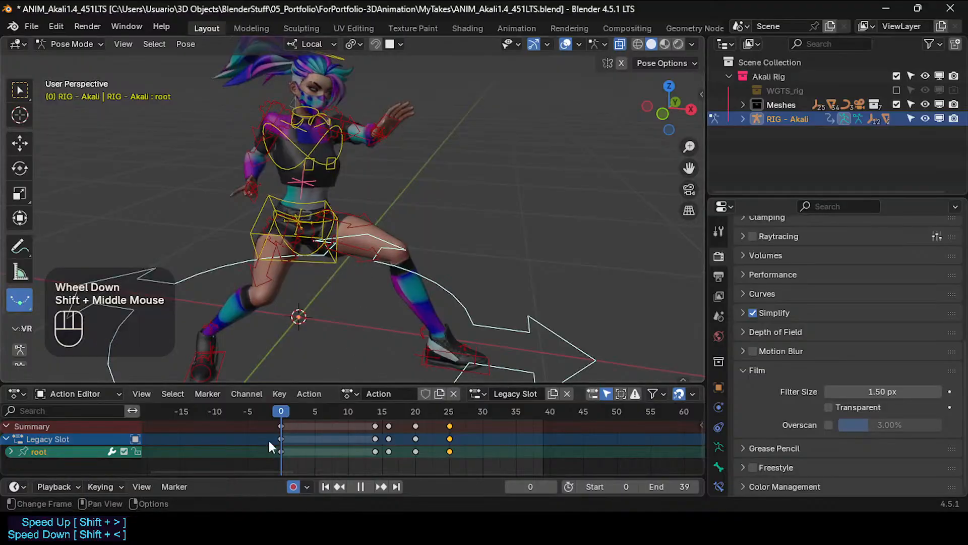
Scrub to frame 8 and examine the character's torso, legs and ponytail from several angles.
left_click_drag(312, 411, 335, 398)
middle_click_drag(334, 265, 338, 280, "shift")
scroll(338, 281, "up", 1)
middle_click_drag(338, 281, 364, 171)
scroll(380, 219, "up", 2)
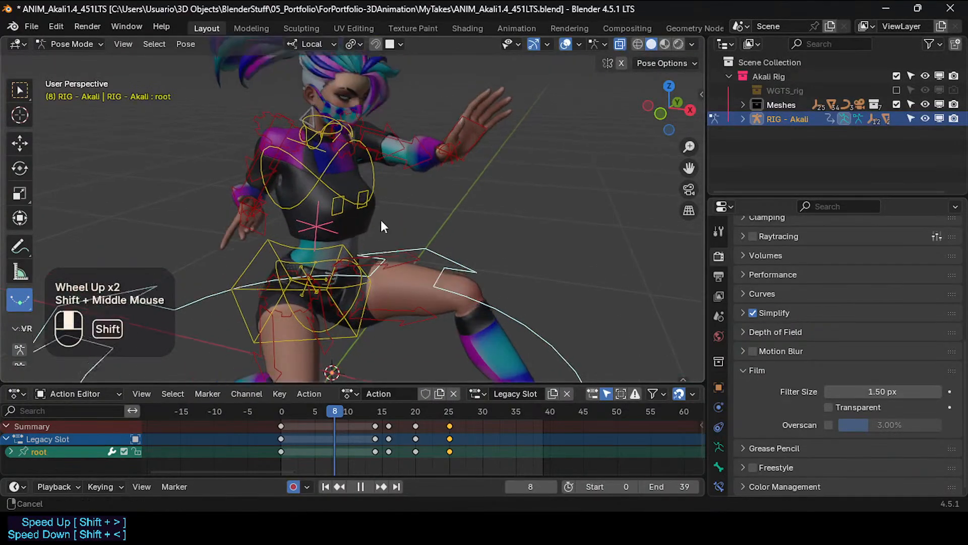
middle_click_drag(381, 220, 388, 247)
scroll(389, 246, "down", 1)
middle_click_drag(388, 245, 331, 106, "shift")
middle_click_drag(313, 192, 314, 263, "shift")
middle_click_drag(313, 263, 367, 161)
scroll(290, 217, "up", 2)
scroll(367, 162, "down", 2)
Switch to Object Mode, select the ponytail mesh and inspect its modifiers and vertex groups.
key("ctrl+Tab")
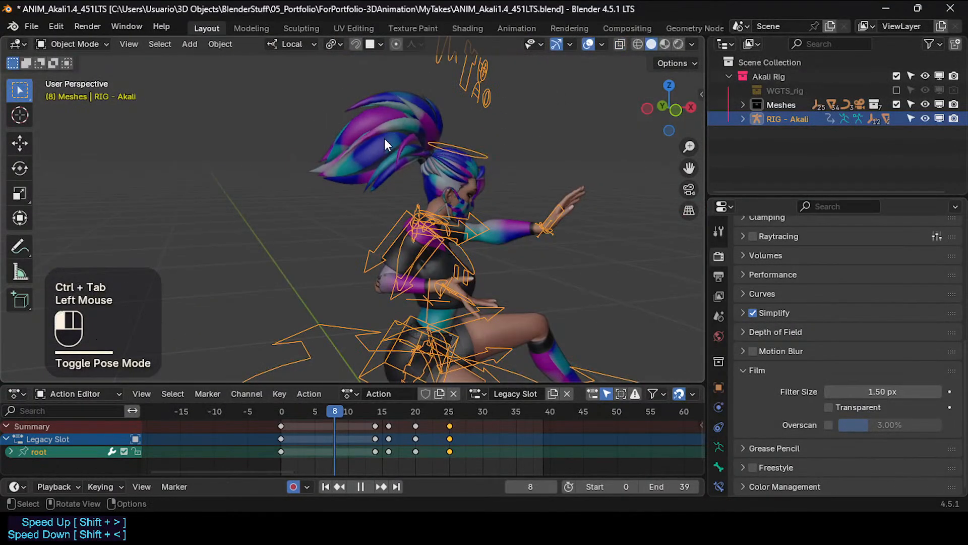
left_click(384, 139)
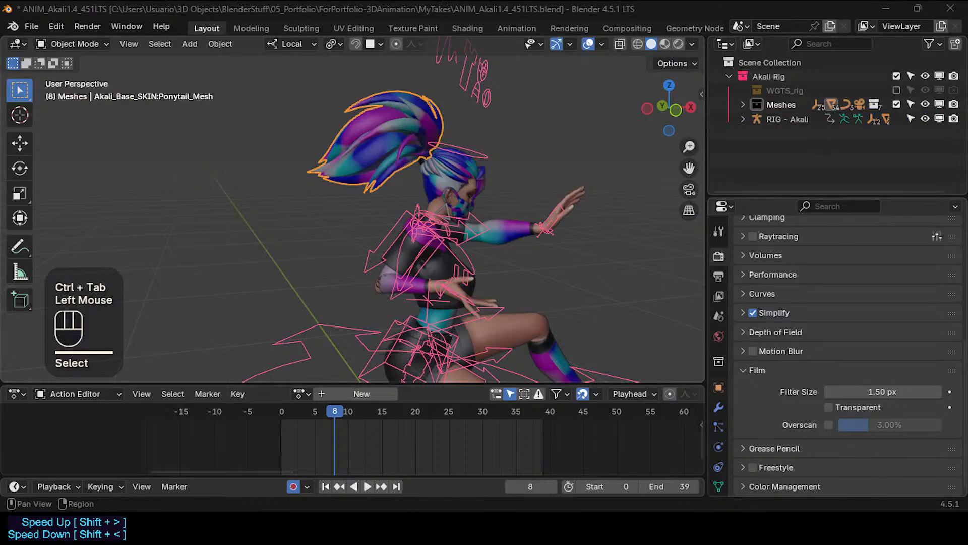
left_click(719, 407)
left_click_drag(742, 277, 750, 341)
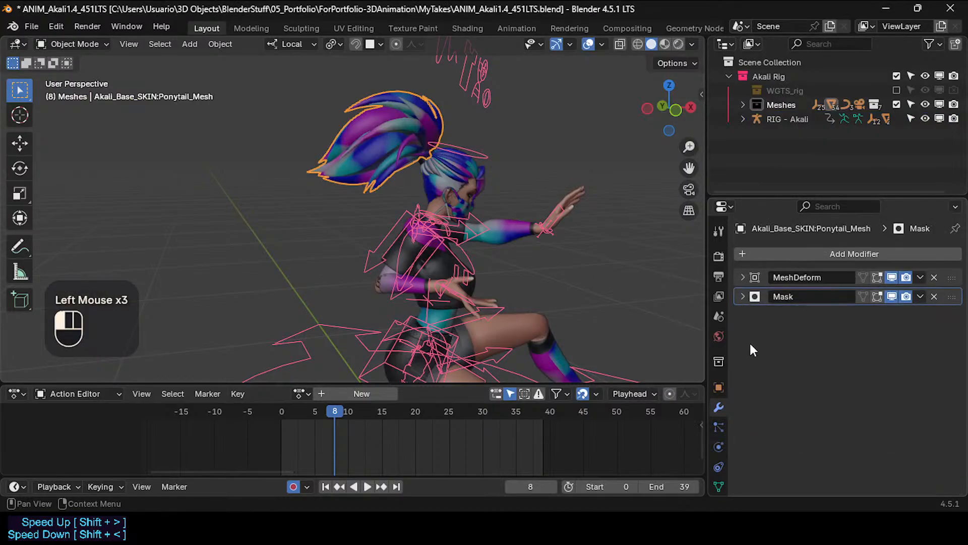
scroll(719, 474, "down", 1)
left_click(719, 460)
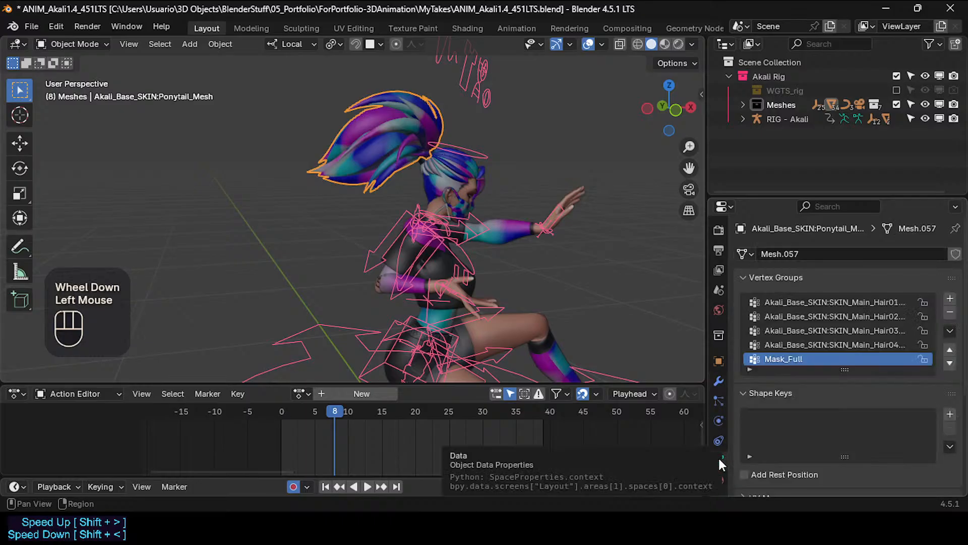
left_click(719, 382)
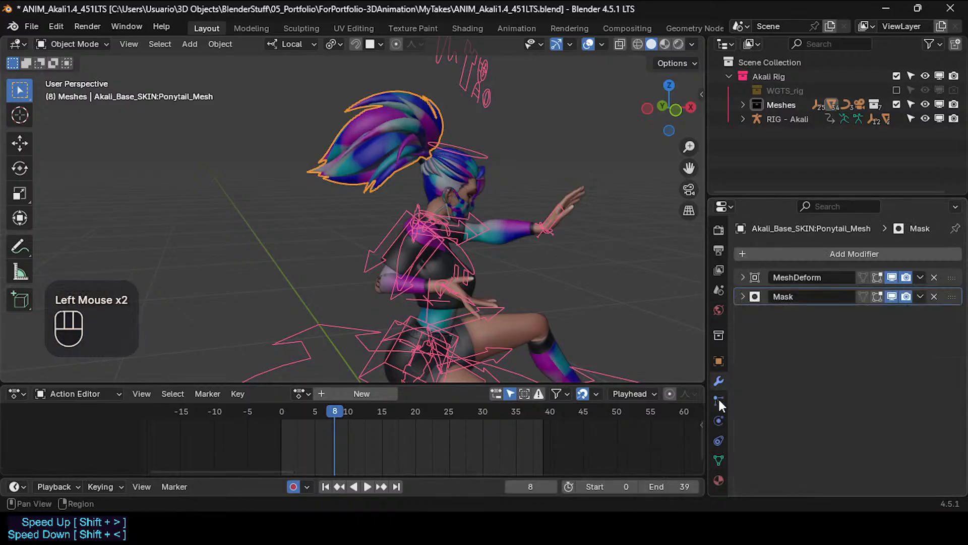
Check the ponytail mesh's particle, physics, constraint and object properties.
left_click(719, 401)
left_click(719, 420)
left_click(722, 440)
left_click(720, 421)
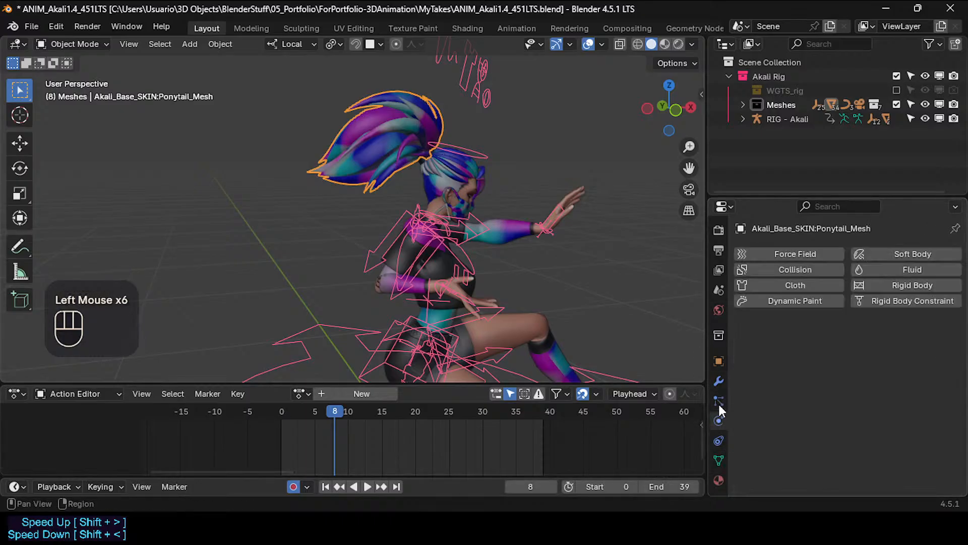
left_click(718, 401)
left_click(719, 361)
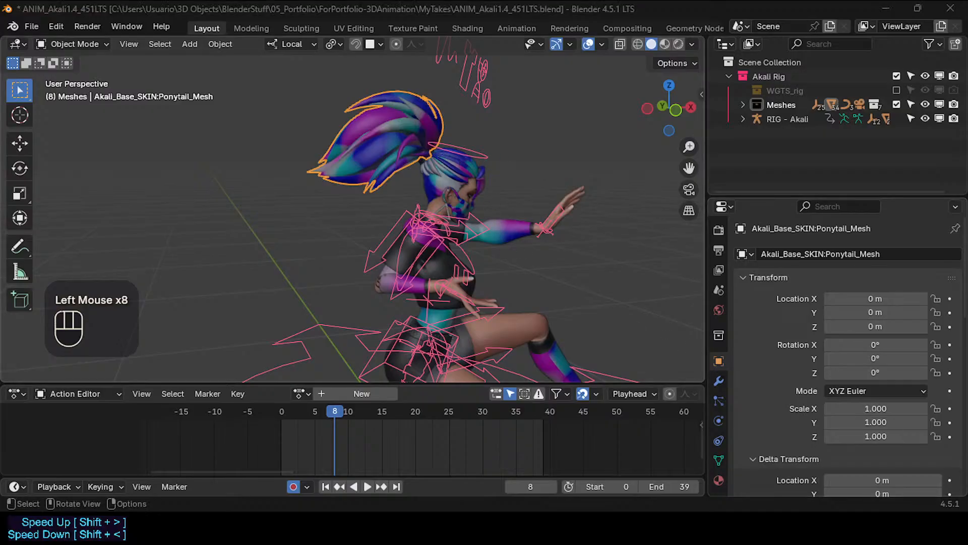
Select the Akali rig instead of the ponytail mesh.
middle_click_drag(570, 212, 414, 242)
scroll(429, 234, "down", 1)
middle_click_drag(414, 242, 373, 195, "shift")
left_click(444, 154)
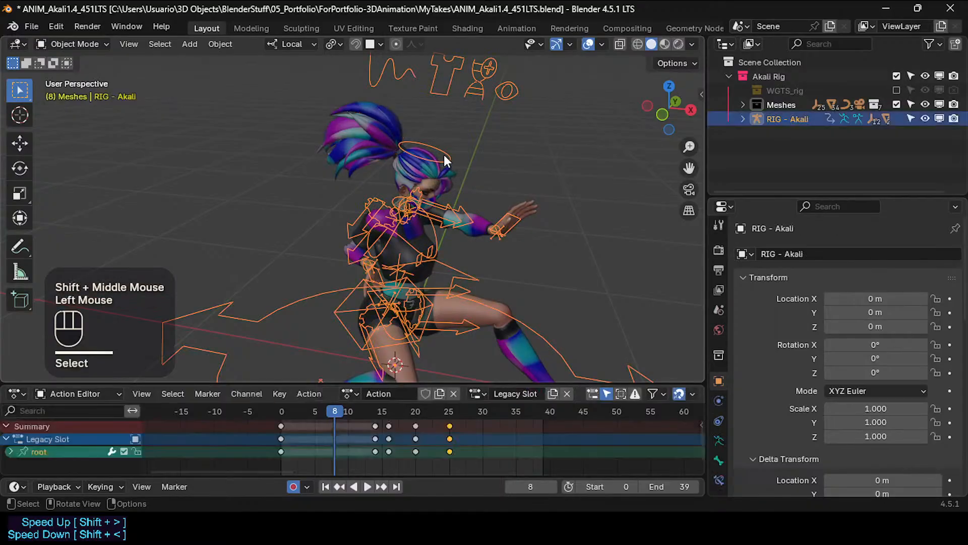
key("ctrl+F1")
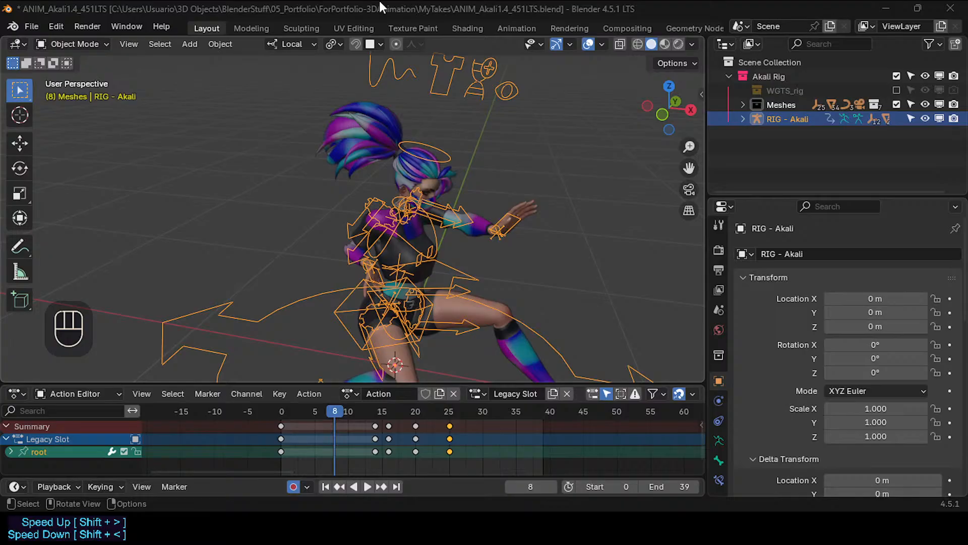
key("ctrl+F1")
Return to frame 0 and scrub to frame 14, examining the character's legs and feet.
middle_click_drag(375, 228, 374, 252)
scroll(334, 250, "down", 2)
scroll(365, 298, "up", 3)
left_click_drag(330, 414, 282, 411)
middle_click_drag(328, 303, 305, 301)
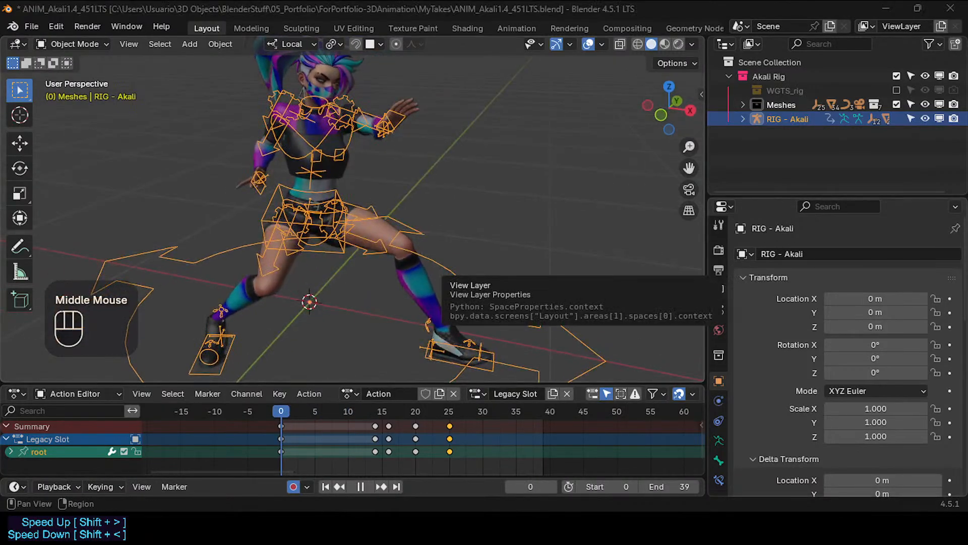
mouse_move(339, 251)
middle_mouse_down()
mouse_move(322, 245)
mouse_move(339, 233)
middle_mouse_up()
middle_click_drag(340, 233, 345, 190, "shift")
left_click_drag(287, 409, 376, 410)
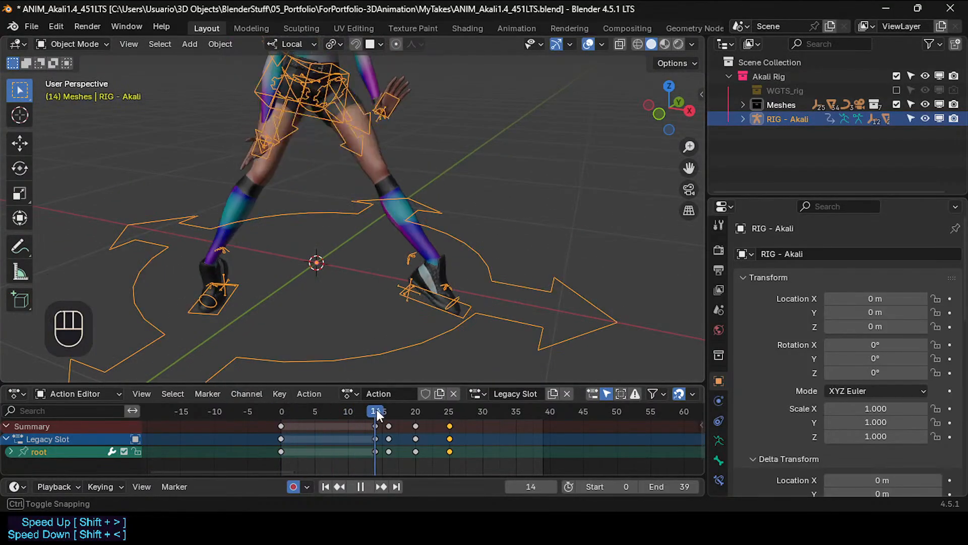
Show the viewport sidebar and collapse its Screencast Keys settings.
middle_click_drag(337, 265, 389, 259, "shift")
key("n")
scroll(521, 143, "up", 3)
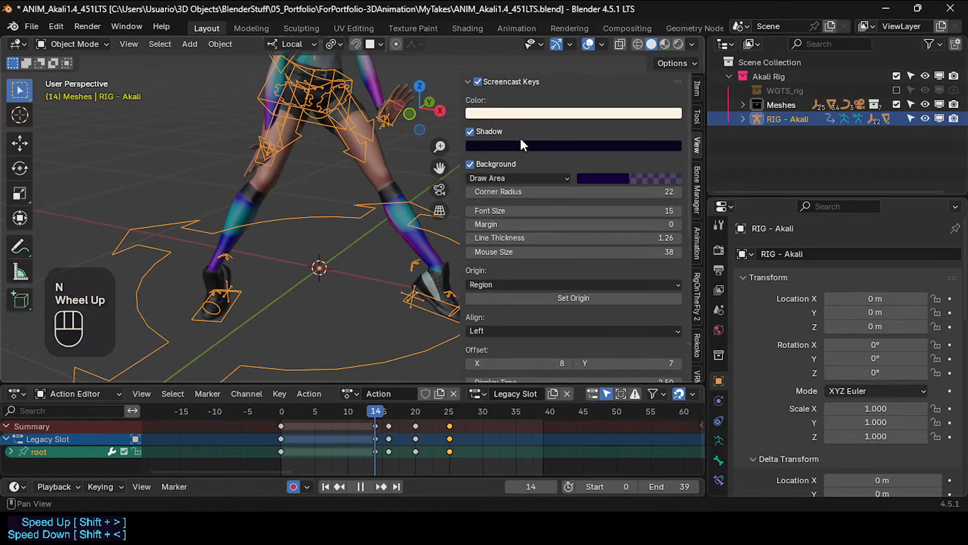
scroll(524, 136, "up", 1)
left_click(529, 81)
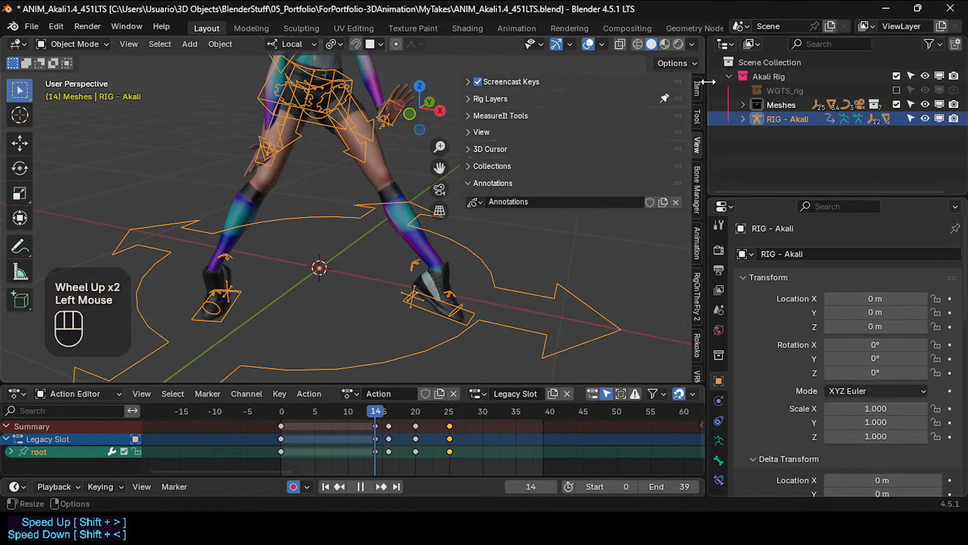
Open the Bone Manager and look through the rig's Custom Properties and Bone Collections.
left_click(698, 172)
left_click(505, 98)
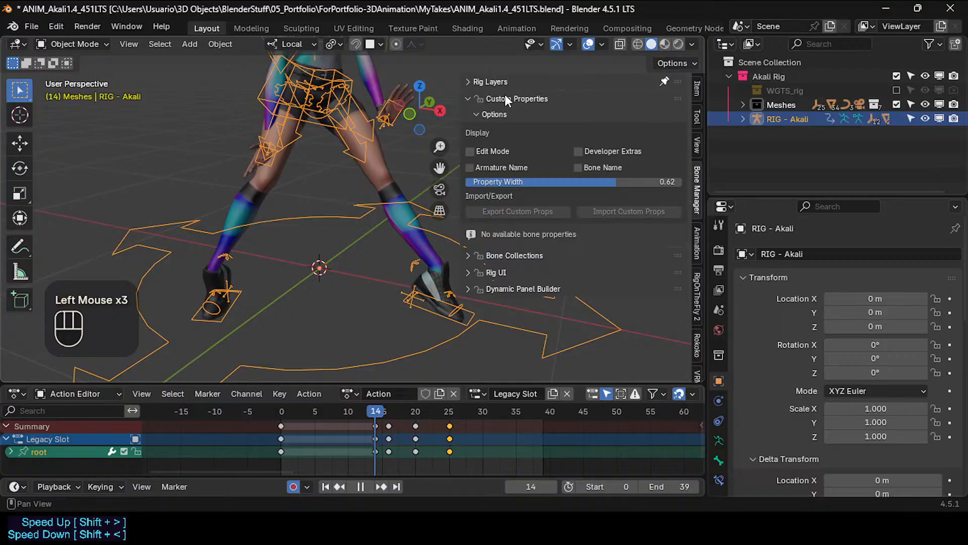
left_click(506, 99)
left_click(507, 116)
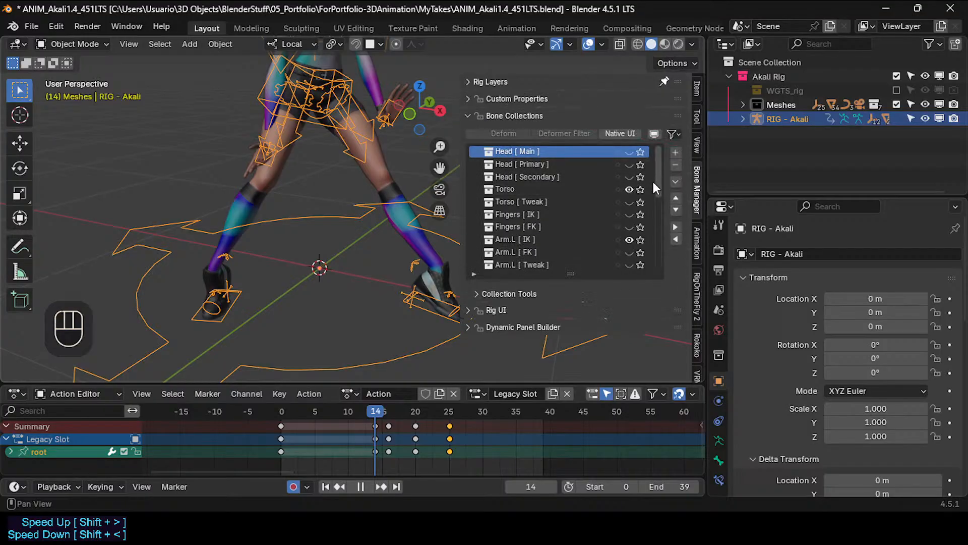
middle_click_drag(421, 203, 416, 223, "shift")
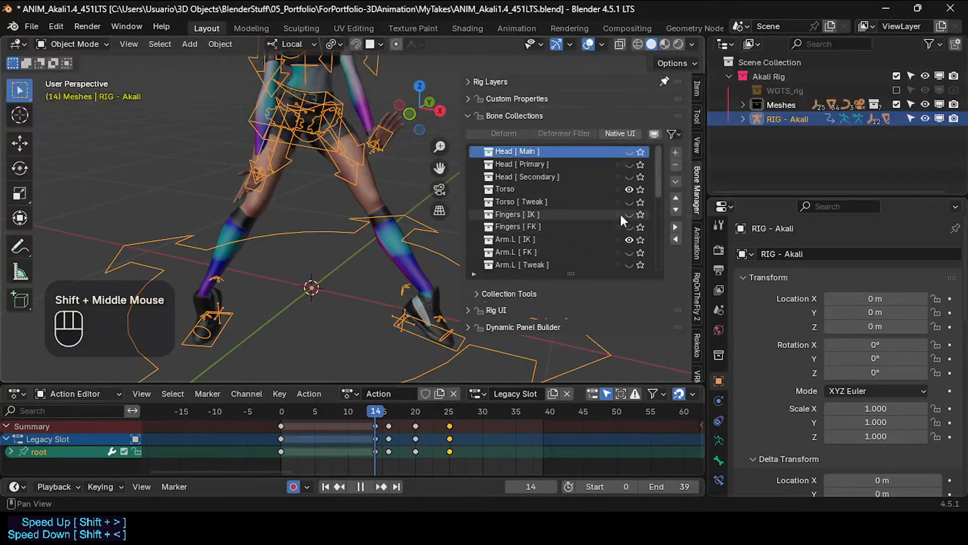
Collapse Bone Collections and briefly check the Rig UI and Custom Properties sections for the rig.
left_click(501, 115)
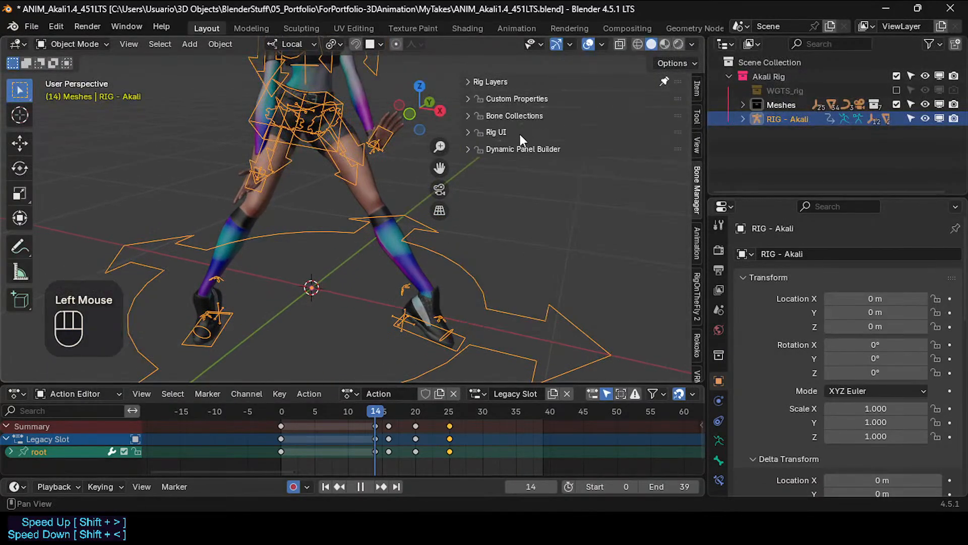
left_click(511, 130)
left_click(507, 133)
left_click(364, 152)
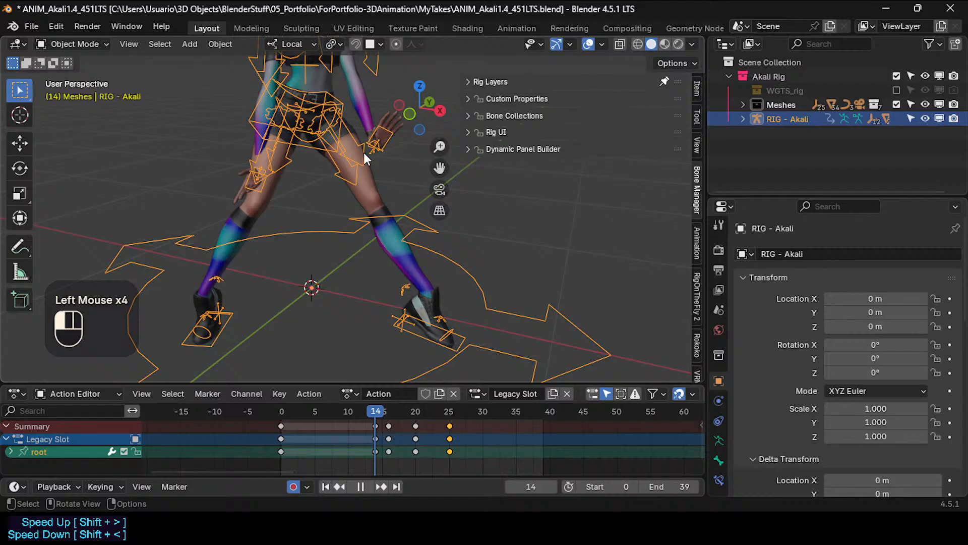
left_click(502, 132)
left_click(506, 133)
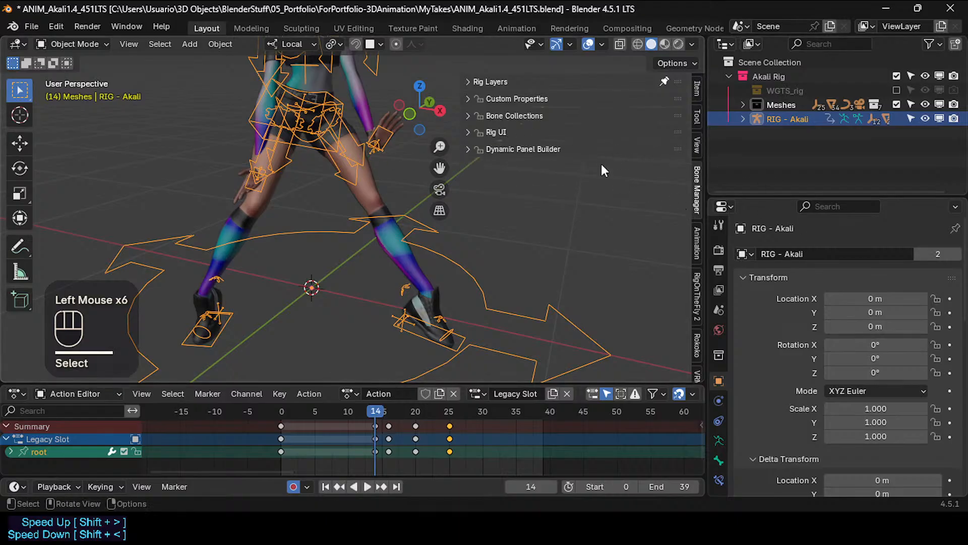
left_click(510, 97)
left_click(508, 99)
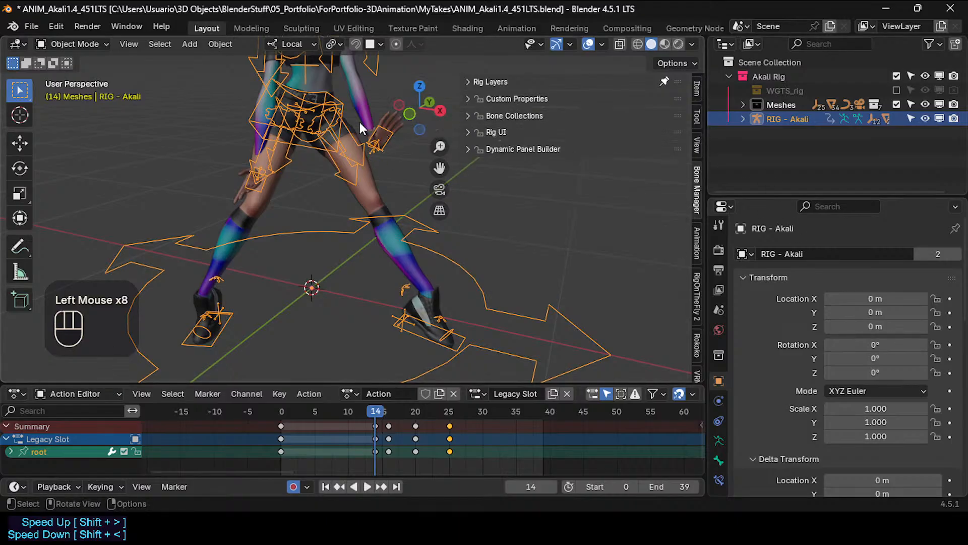
Expand the Rig Layers section to show the rig's layer toggles, and save the file.
middle_click_drag(348, 100, 358, 121, "shift")
left_click(504, 82)
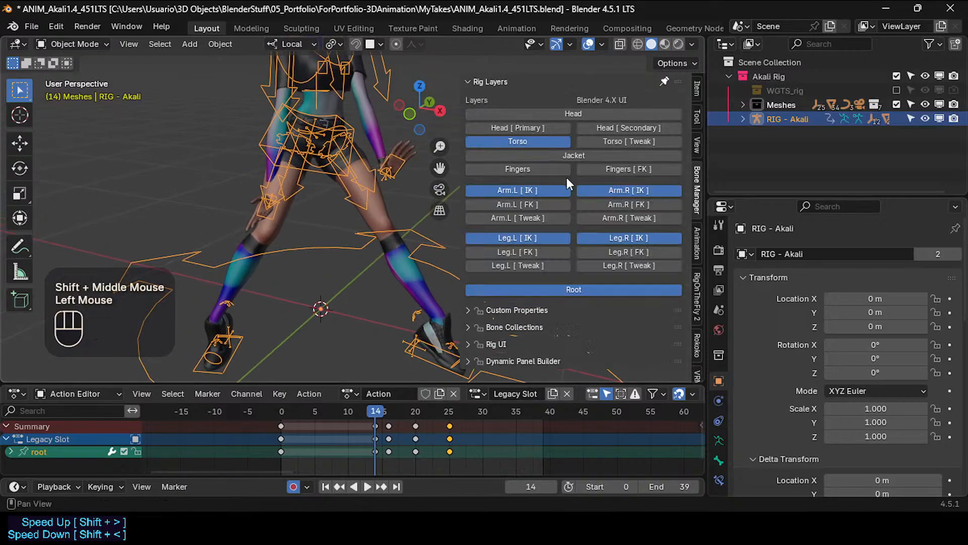
key("ctrl+s")
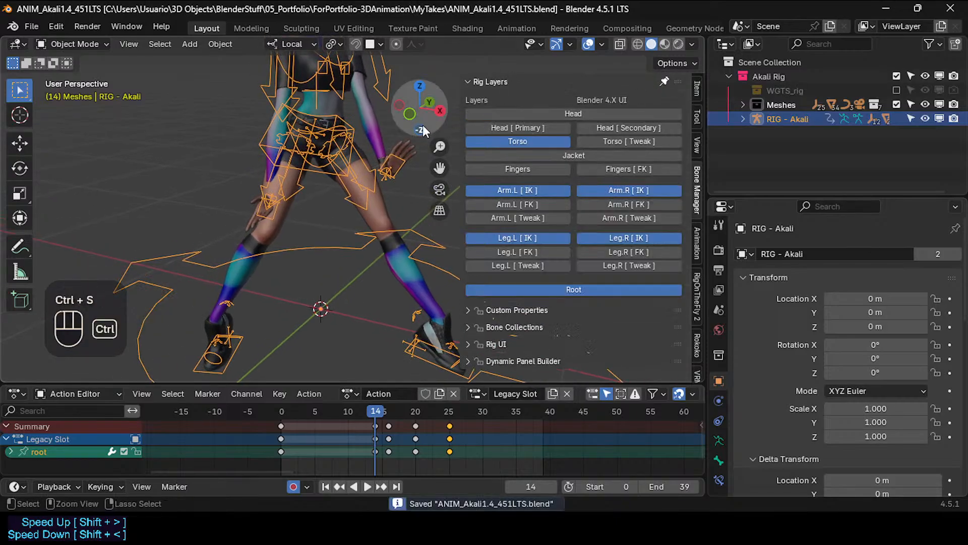
Recheck the Custom Properties and Rig UI sections below the rig layers, collapsing each one again.
middle_click_drag(424, 130, 363, 280, "shift")
left_click(506, 306)
scroll(552, 322, "down", 3)
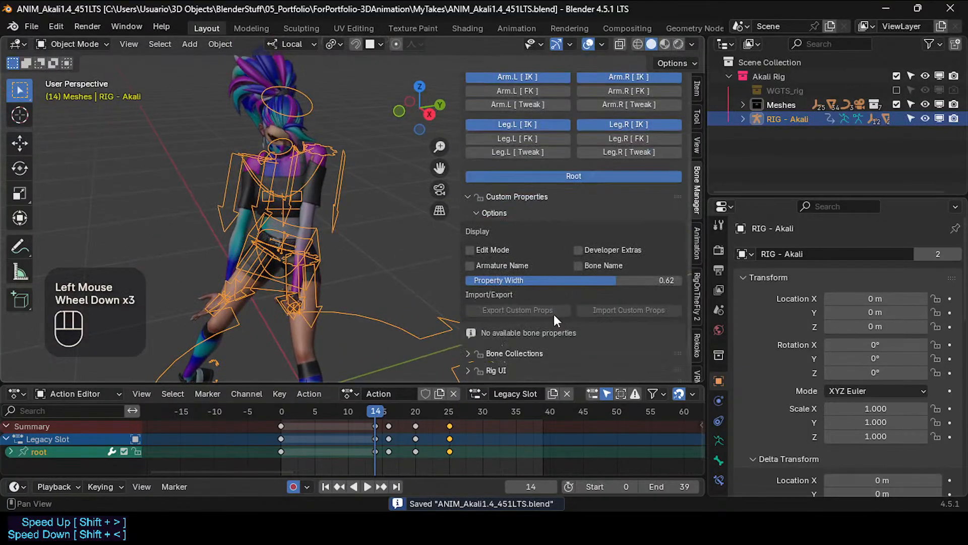
left_click(505, 197)
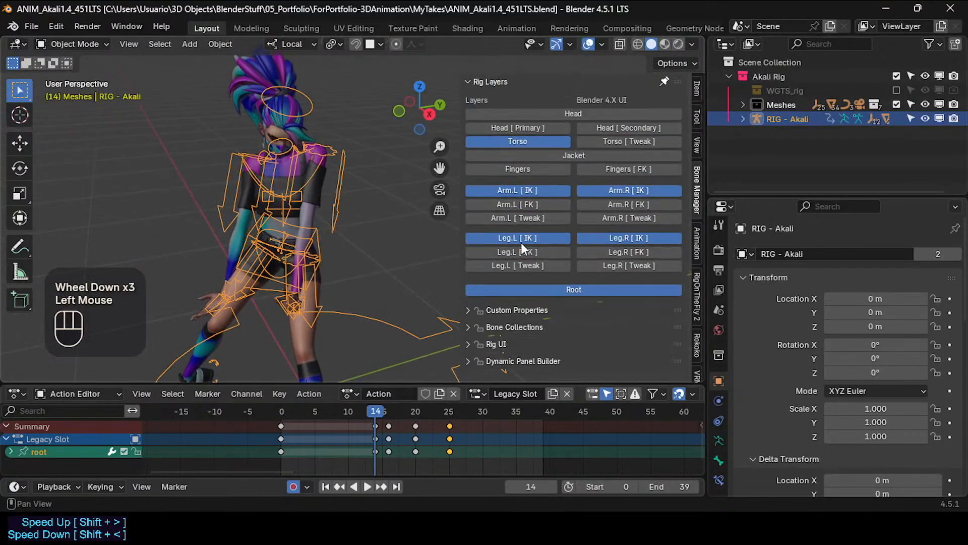
double_click(527, 344)
scroll(528, 319, "down", 1)
left_click(516, 346)
scroll(535, 311, "down", 1)
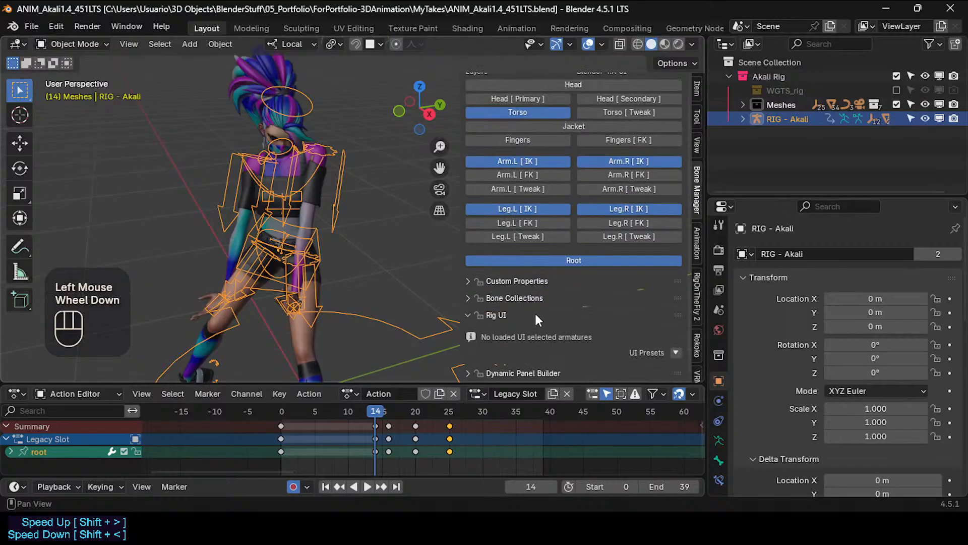
left_click(530, 315)
Return the rig to Pose Mode and select the Properties control above the character's head.
middle_click_drag(317, 174, 375, 297, "shift")
middle_click_drag(376, 295, 383, 293)
left_click(372, 159)
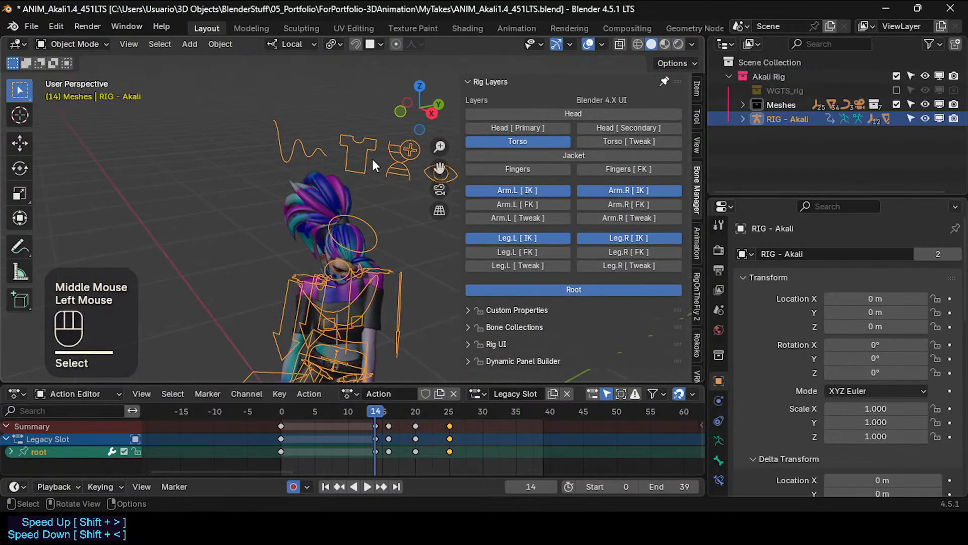
key("ctrl+Tab")
left_click(368, 158)
middle_click_drag(368, 158, 386, 296)
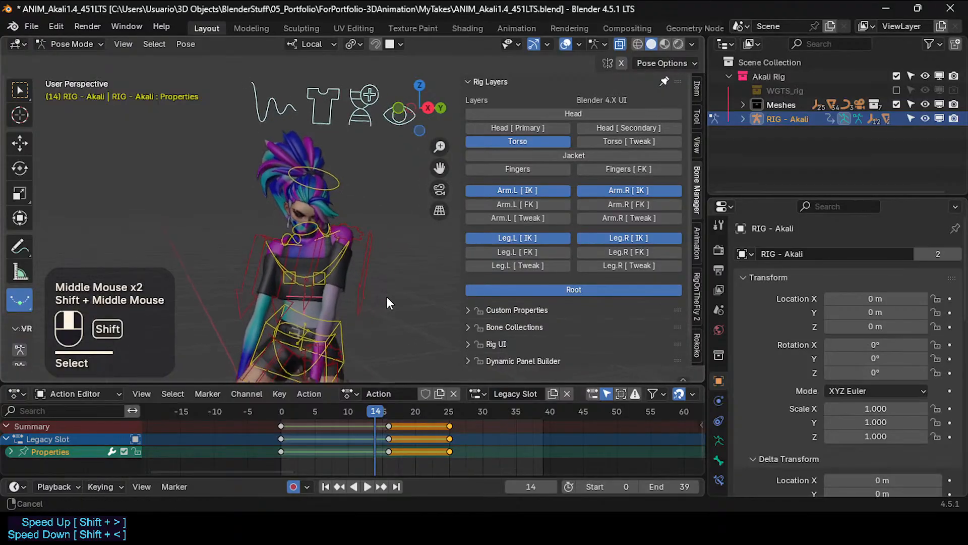
View the Properties control's custom dynamics properties, then collapse the Custom Properties section.
left_click(510, 309)
scroll(555, 323, "down", 4)
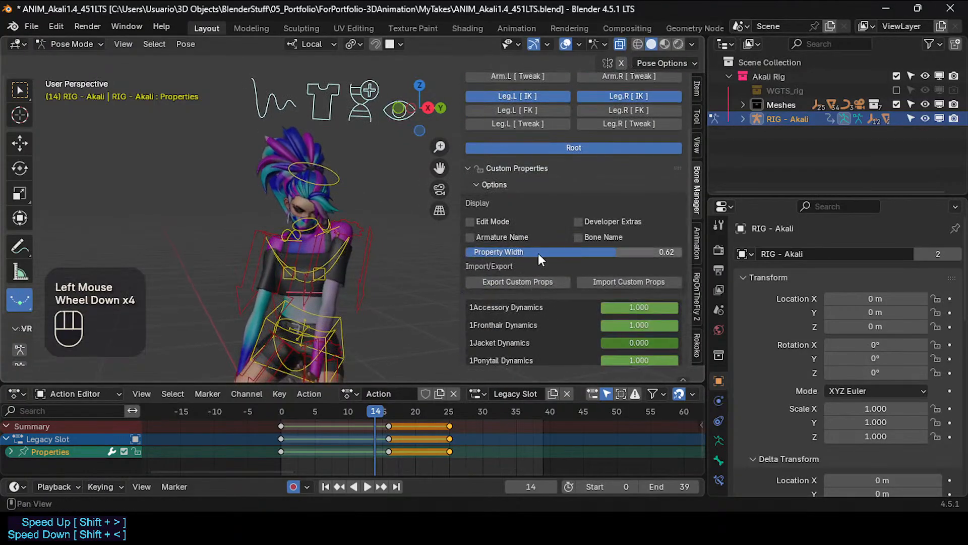
left_click(513, 166)
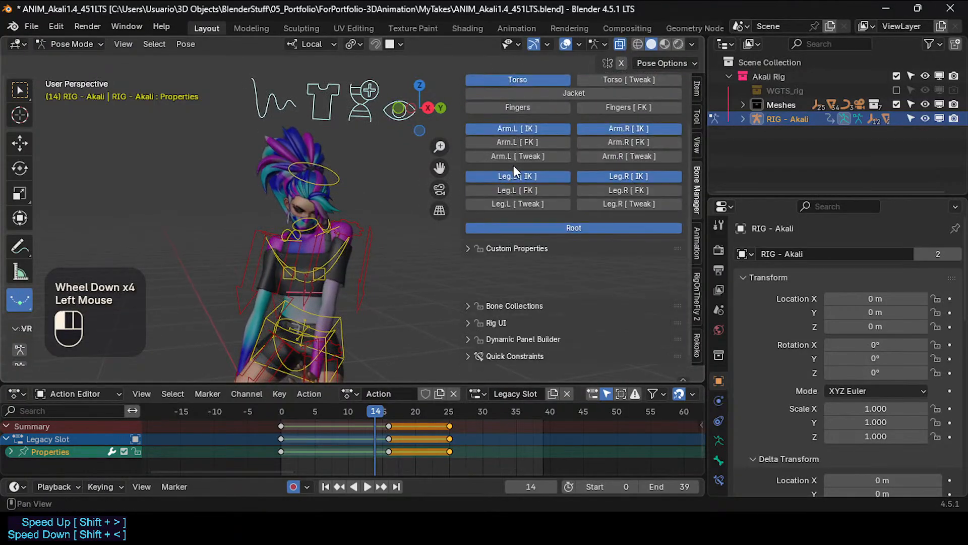
Check the Bone Collections and Rig UI sections below the rig layers, leaving both collapsed.
left_click(518, 303)
scroll(543, 304, "down", 1)
left_click(520, 257)
left_click(506, 323)
scroll(507, 323, "down", 1)
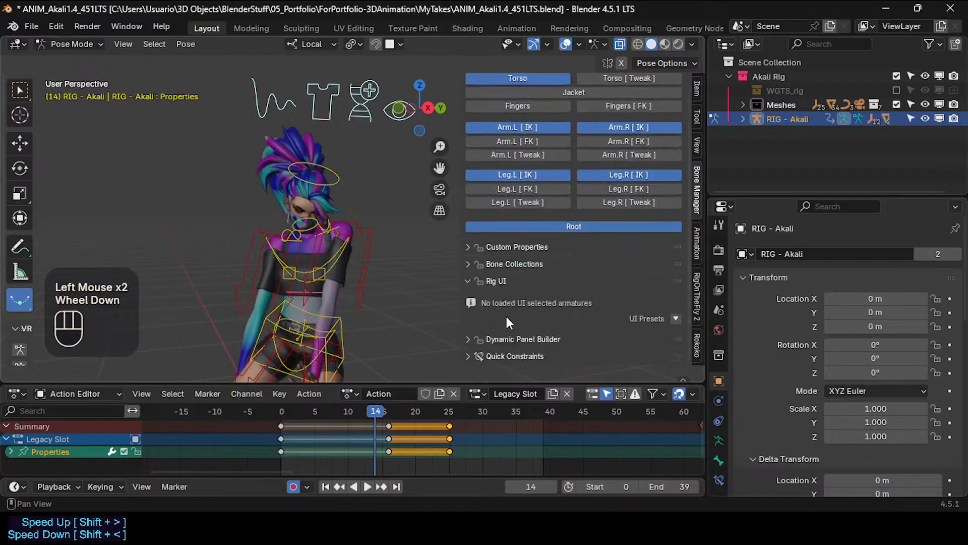
left_click(500, 281)
Expand the Custom Properties section and examine the Properties control's dynamics and visibility settings.
left_click(511, 291)
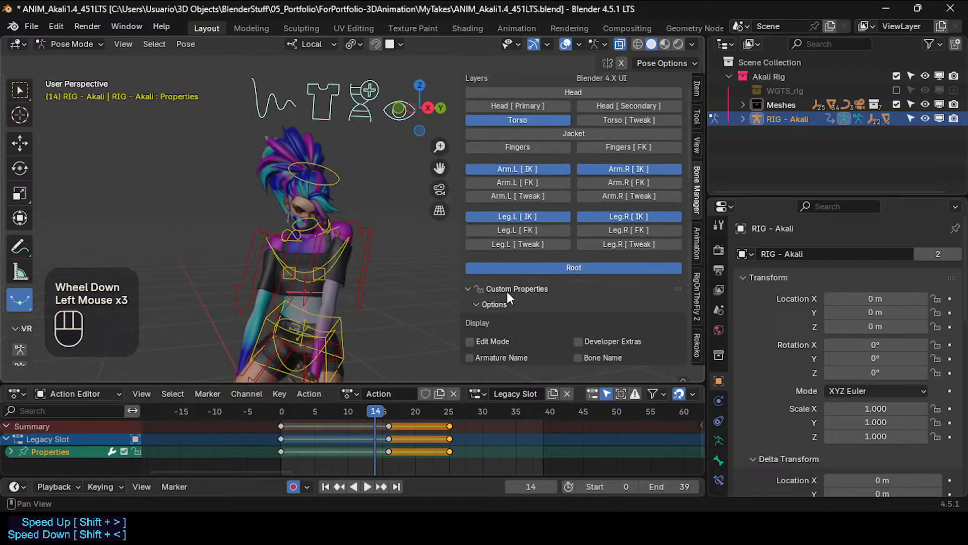
scroll(509, 302, "down", 3)
scroll(614, 256, "down", 1)
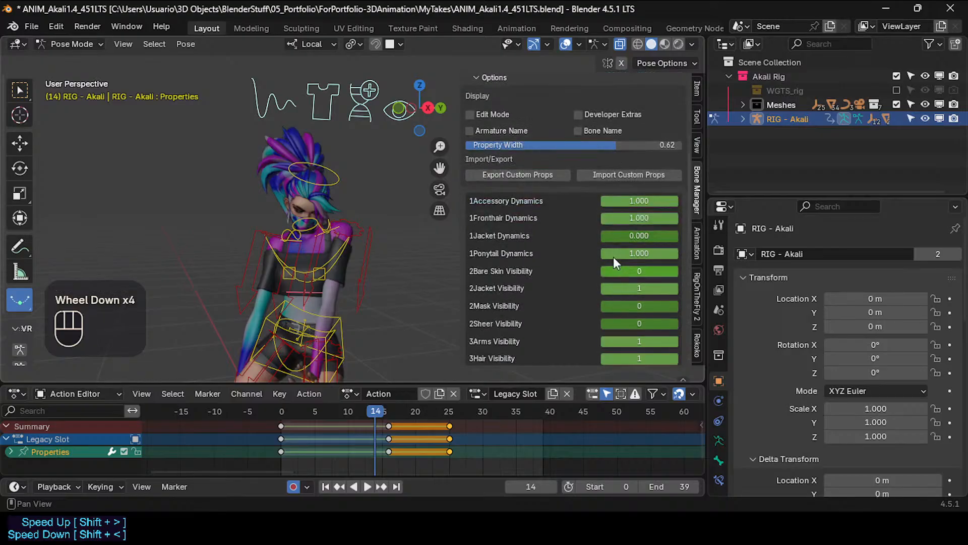
scroll(563, 250, "down", 4)
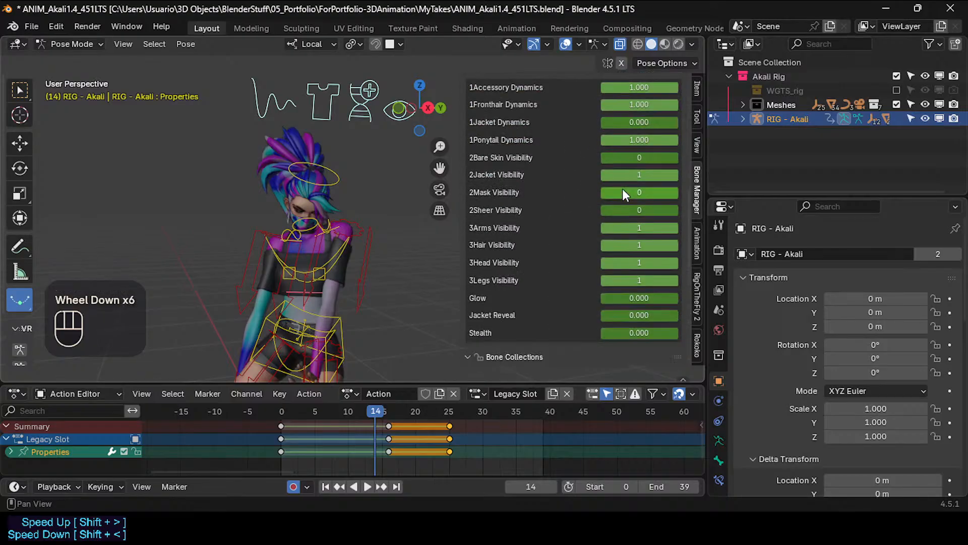
scroll(613, 260, "up", 2)
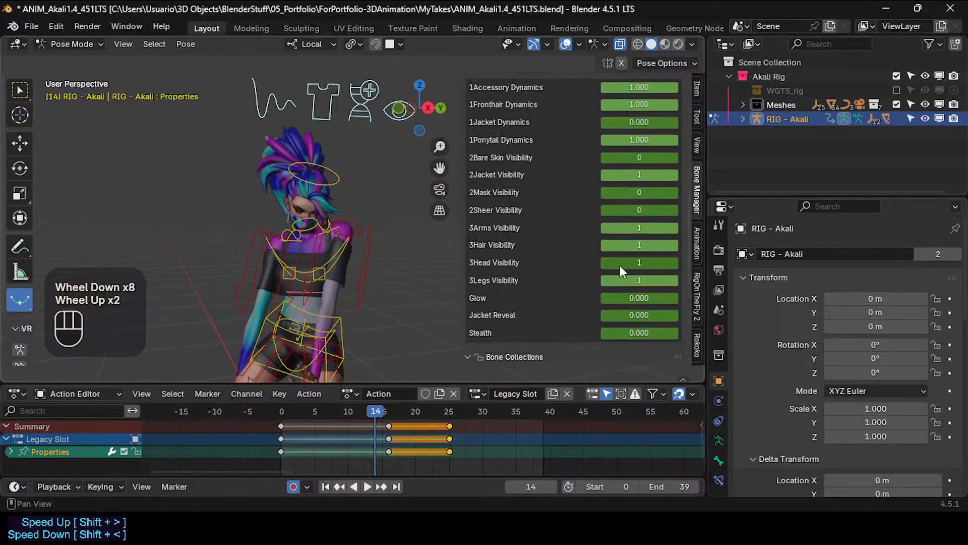
Switch the viewport to Material Preview shading and view the character's head and torso up close.
middle_click_drag(373, 254, 353, 251)
scroll(353, 251, "up", 2)
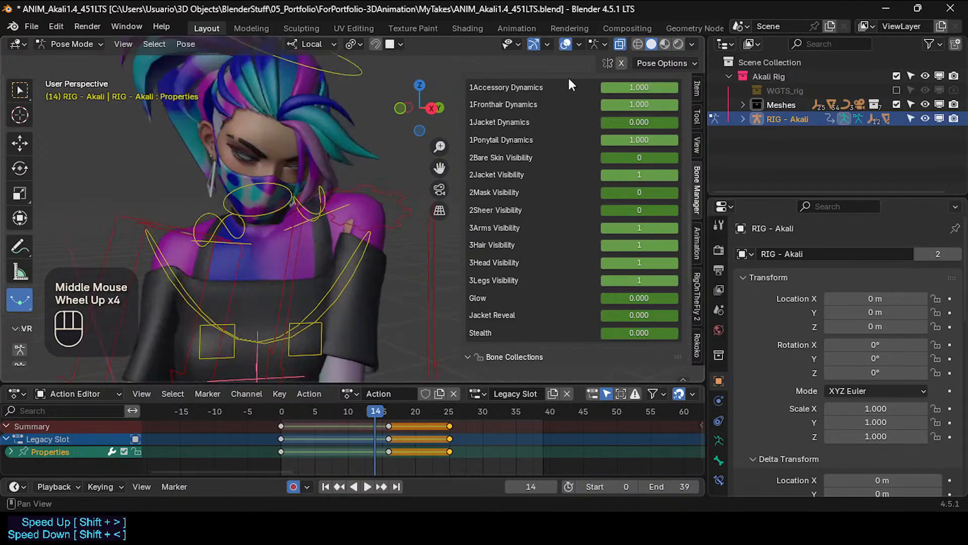
left_click(665, 44)
mouse_move(208, 251)
middle_mouse_down()
mouse_move(343, 241)
mouse_move(339, 272)
middle_mouse_up()
mouse_move(339, 273)
middle_mouse_down()
mouse_move(318, 265)
mouse_move(335, 280)
middle_mouse_up()
scroll(313, 250, "up", 2)
scroll(304, 248, "down", 1)
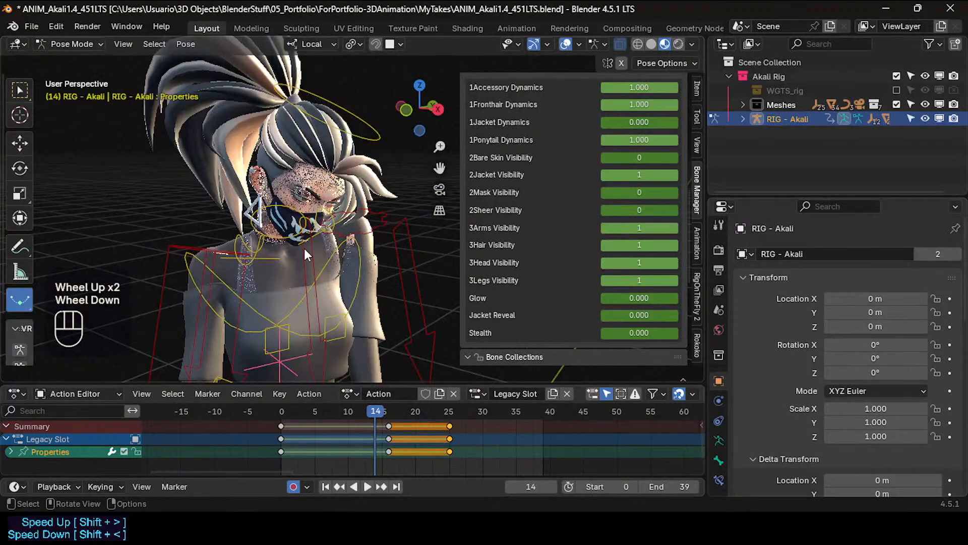
Inspect the full body from the side while scrubbing the jump animation around frame 13.
middle_click_drag(304, 249, 312, 230)
scroll(322, 288, "down", 2)
middle_click_drag(313, 230, 318, 329, "shift")
scroll(323, 260, "up", 1)
scroll(317, 329, "down", 1)
left_click_drag(369, 407, 367, 430)
middle_click_drag(303, 303, 250, 256, "shift")
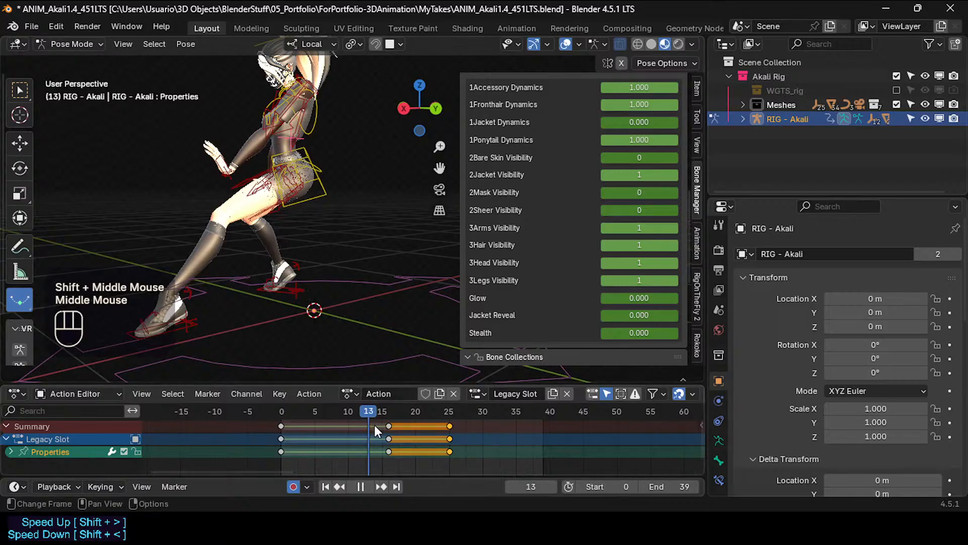
Scrub back to about frame 7, select the left foot IK control, enlarge the Action Editor and hide the viewport sidebar.
left_click_drag(353, 414, 332, 426)
left_click(129, 338)
left_click(129, 333)
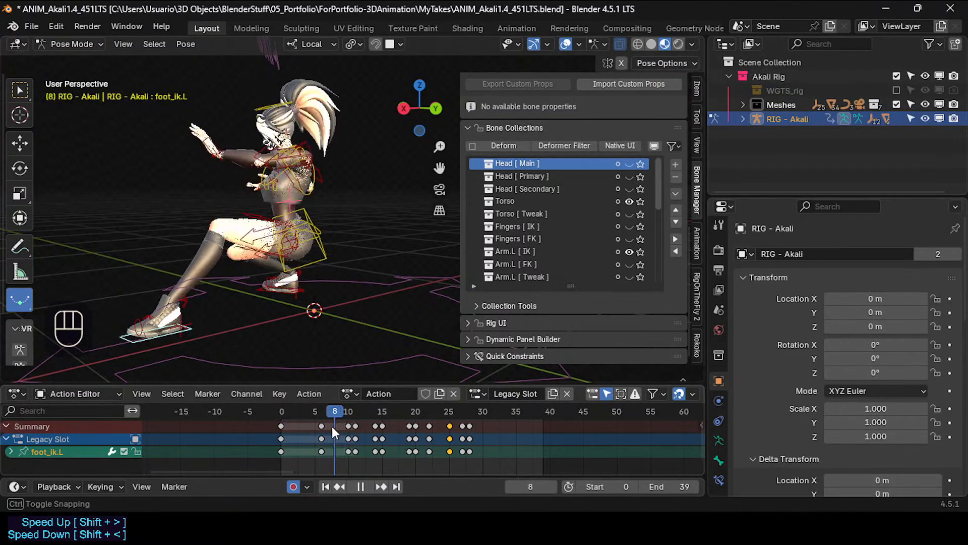
left_click_drag(361, 382, 361, 361)
key("n")
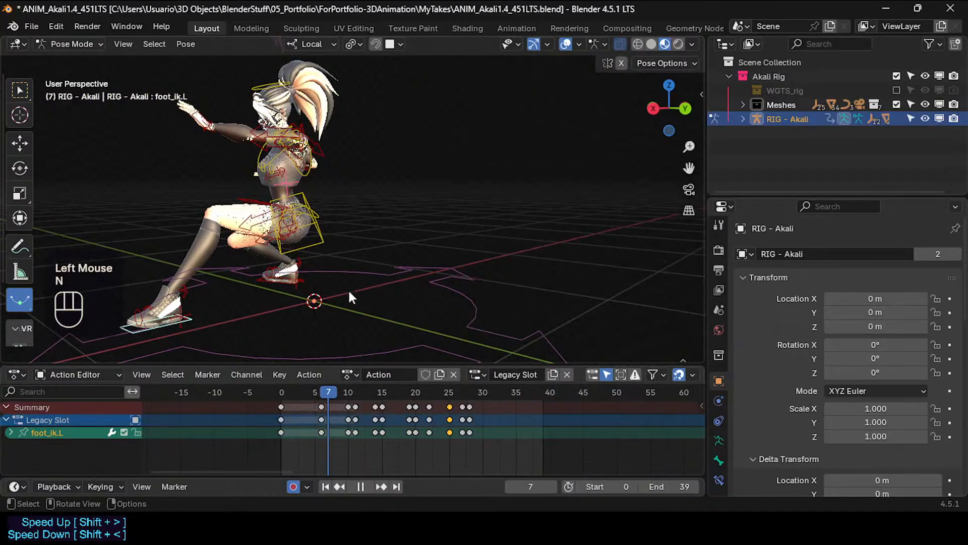
Delete the left foot IK control's keyframe at frame 6.
middle_click_drag(348, 288, 425, 253, "shift")
scroll(241, 290, "up", 2)
middle_click_drag(241, 290, 321, 351, "shift")
mouse_move(309, 394)
left_mouse_down()
mouse_move(304, 402)
mouse_move(323, 401)
left_mouse_up()
double_click(78, 338)
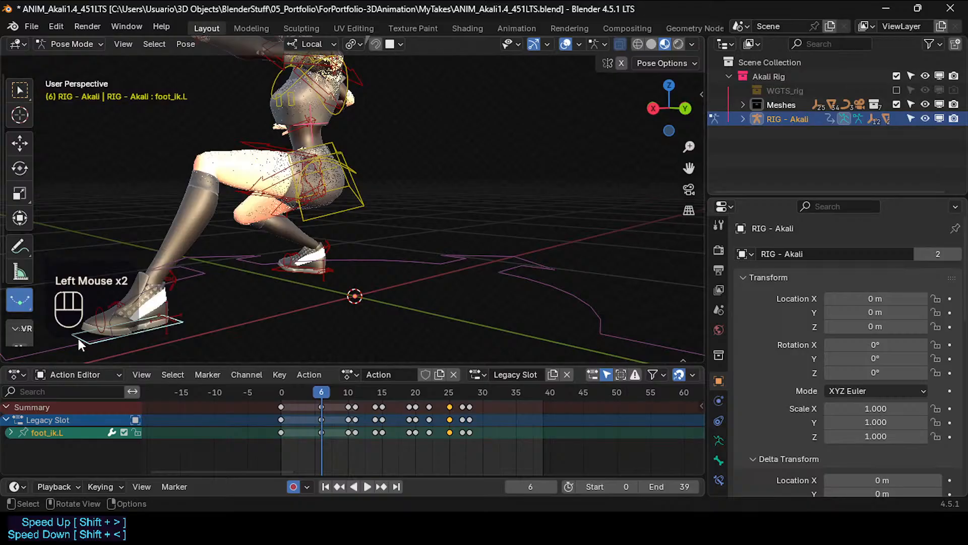
left_click(318, 435)
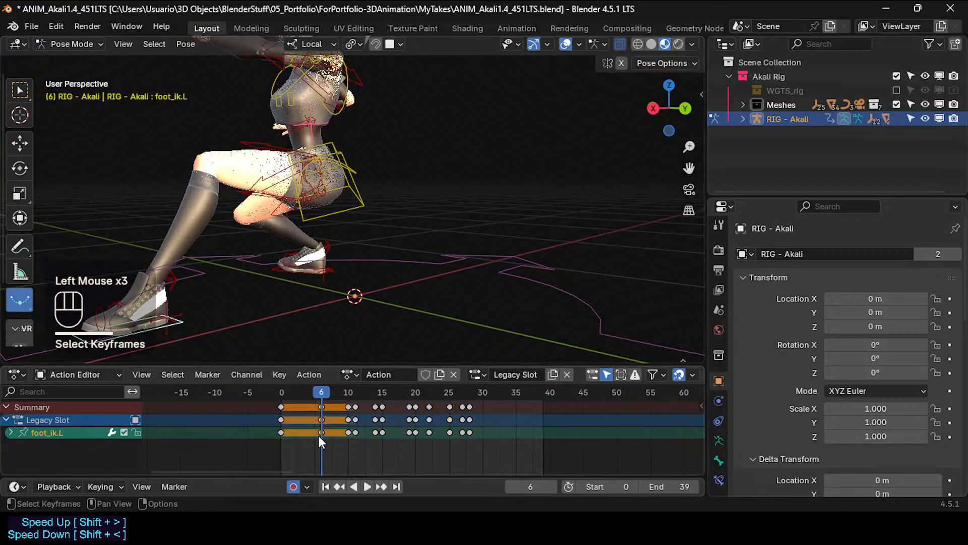
key("x")
left_click(320, 434)
mouse_move(318, 398)
left_mouse_down()
mouse_move(262, 396)
mouse_move(358, 401)
mouse_move(322, 401)
left_mouse_up()
Reselect the left foot IK control and insert a new keyframe for it at frame 6.
left_click(91, 337)
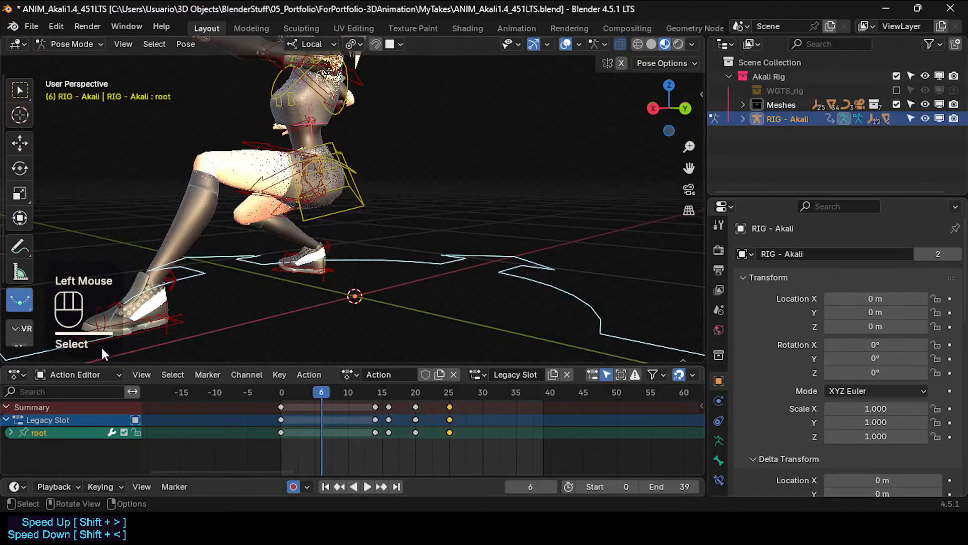
left_click(101, 346)
middle_click_drag(140, 331, 240, 294, "shift")
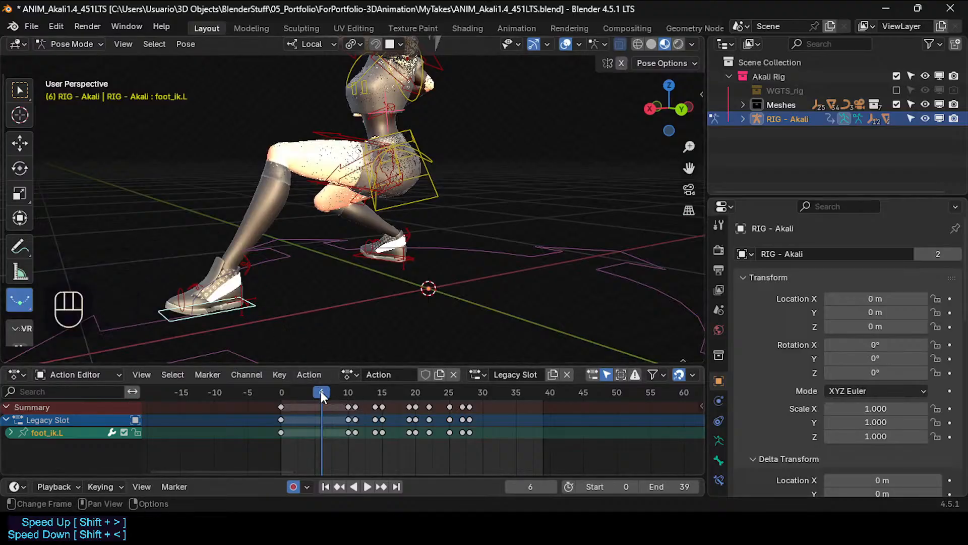
key("shift+d")
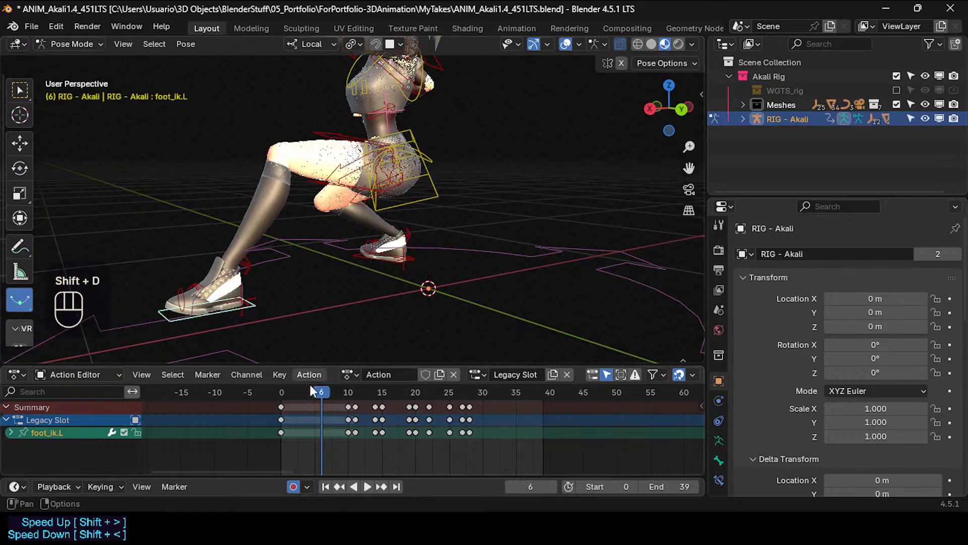
key("shift+d")
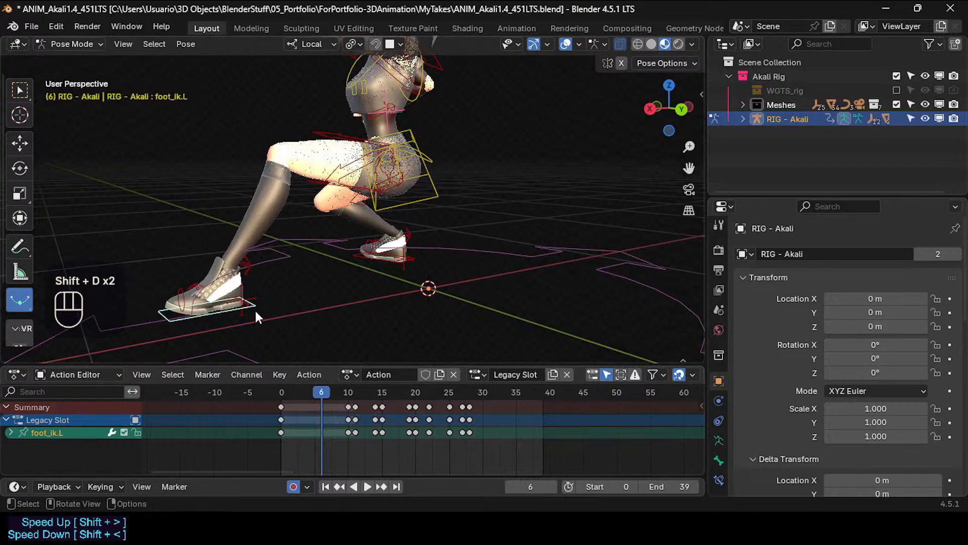
key("ctrl+c")
left_click(310, 321)
key("i")
key("i")
left_click_drag(299, 391, 322, 393)
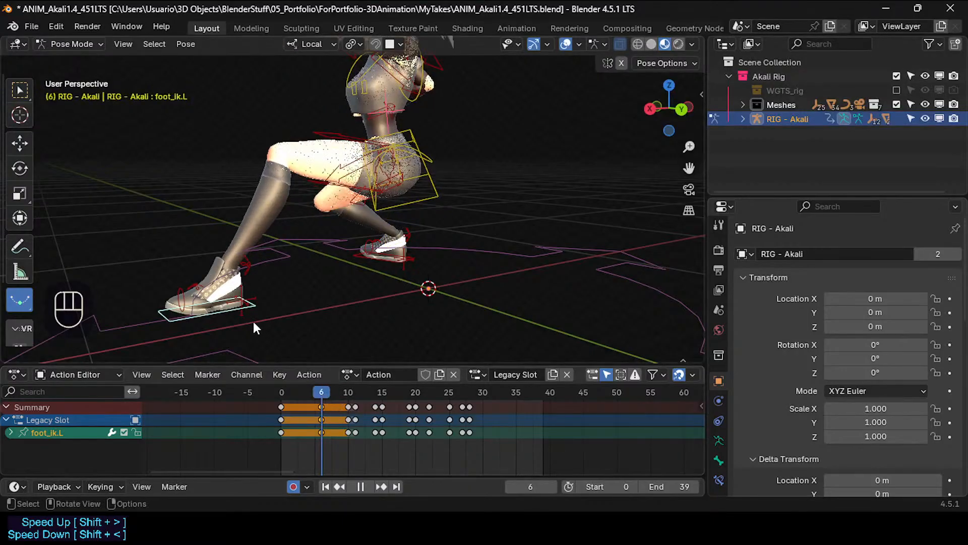
At frame 8, move the left foot IK control along its local Y axis toward the body and scrub through the result.
left_click(334, 392)
key("g")
key("y")
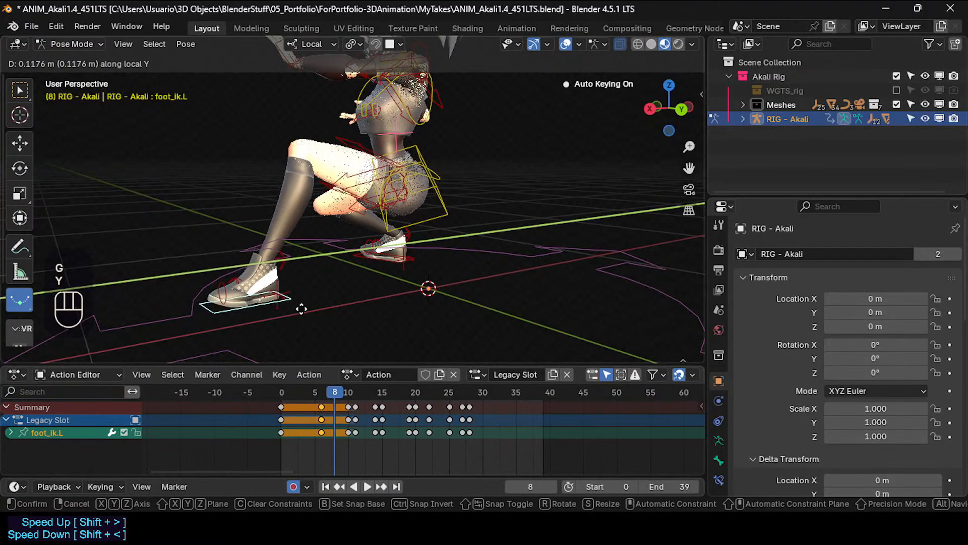
left_click(314, 309)
left_click(273, 393)
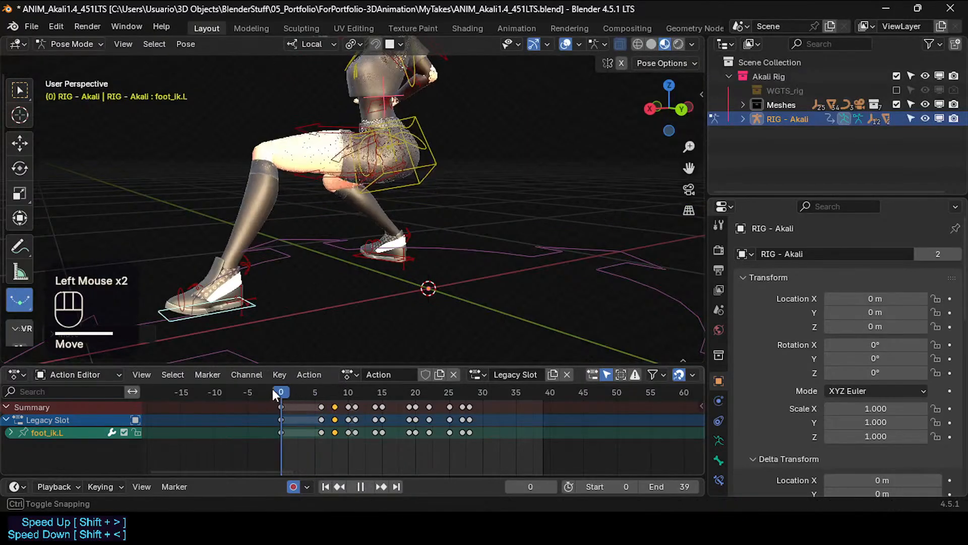
left_click_drag(272, 391, 347, 397)
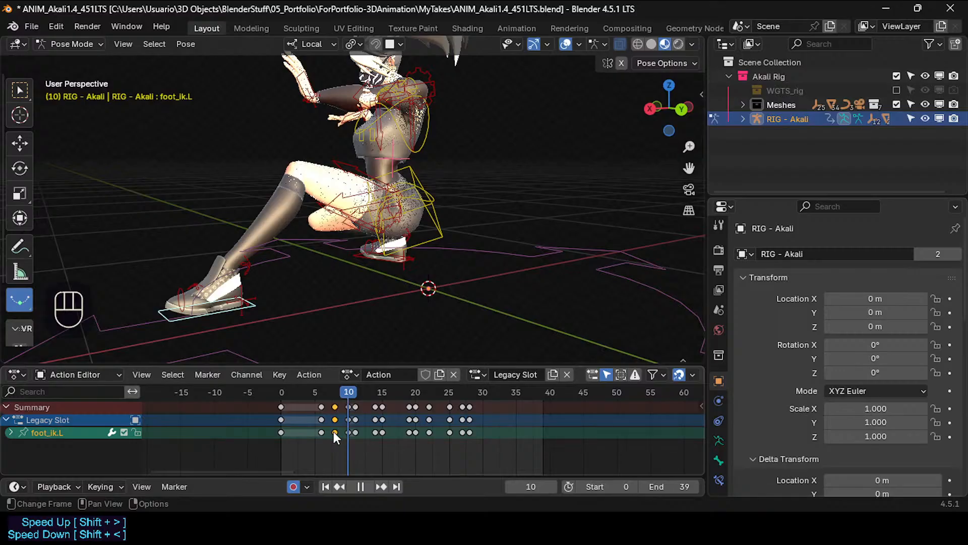
Duplicate the left foot control's frame 8 keyframe and snap the copy to frame 11.
key("shift+d")
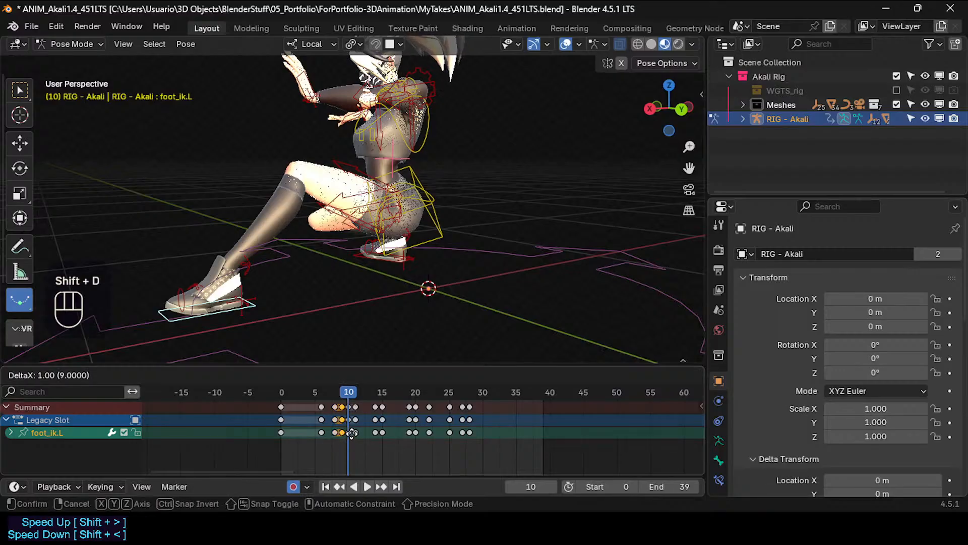
left_click(354, 433)
key("f")
left_click_drag(332, 394, 356, 395)
left_click(349, 431)
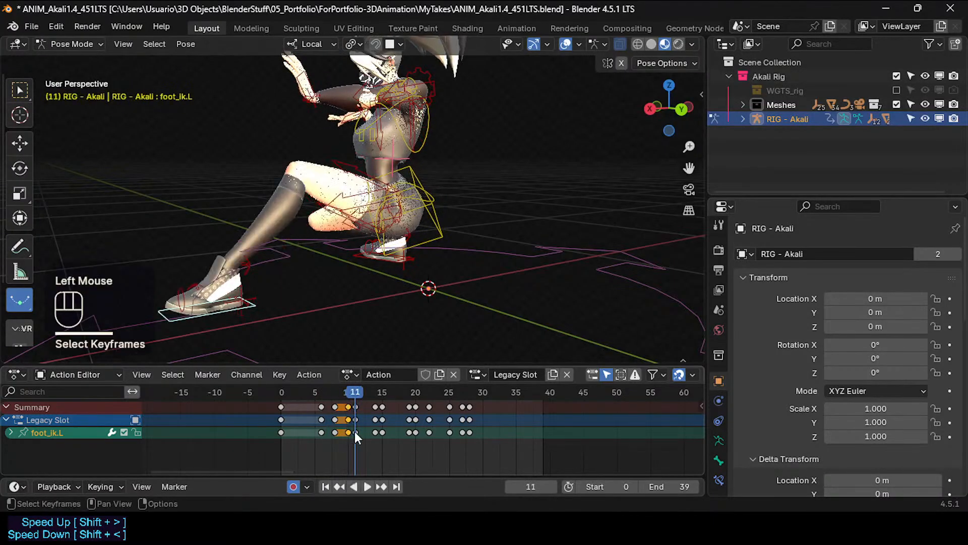
key("f")
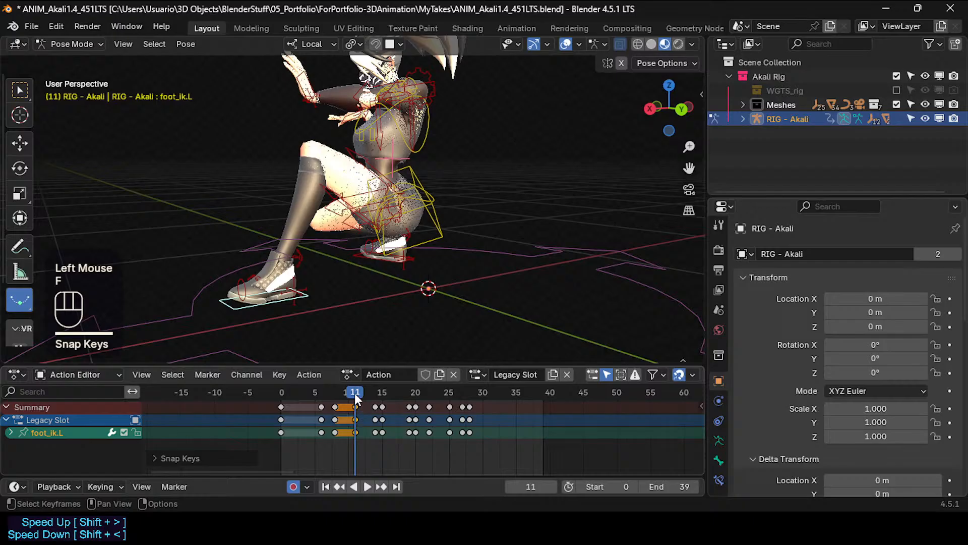
At frame 13, move the left foot IK control closer to the body and tilt it about its local X axis.
mouse_move(355, 392)
left_mouse_down()
mouse_move(295, 390)
mouse_move(375, 392)
mouse_move(356, 387)
mouse_move(375, 397)
mouse_move(358, 396)
mouse_move(367, 396)
left_mouse_up()
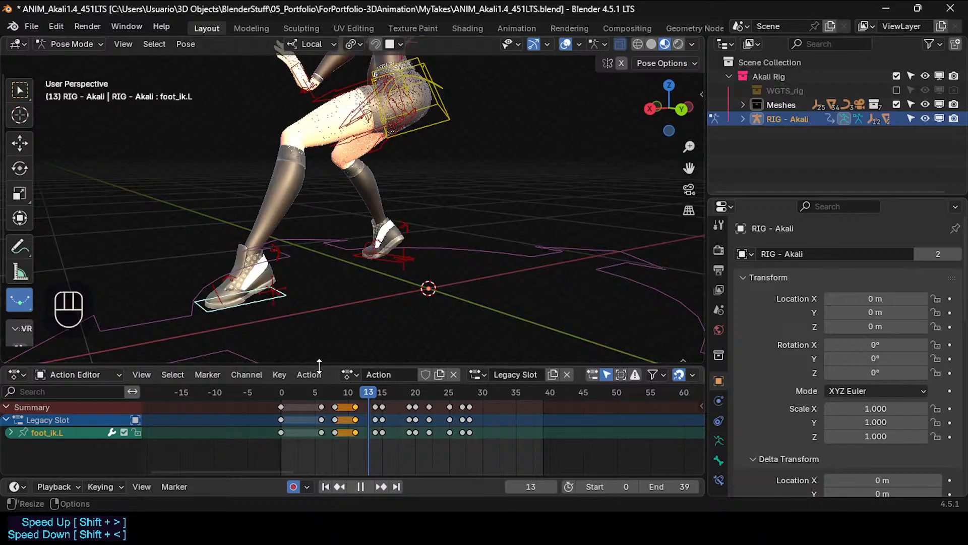
key("g")
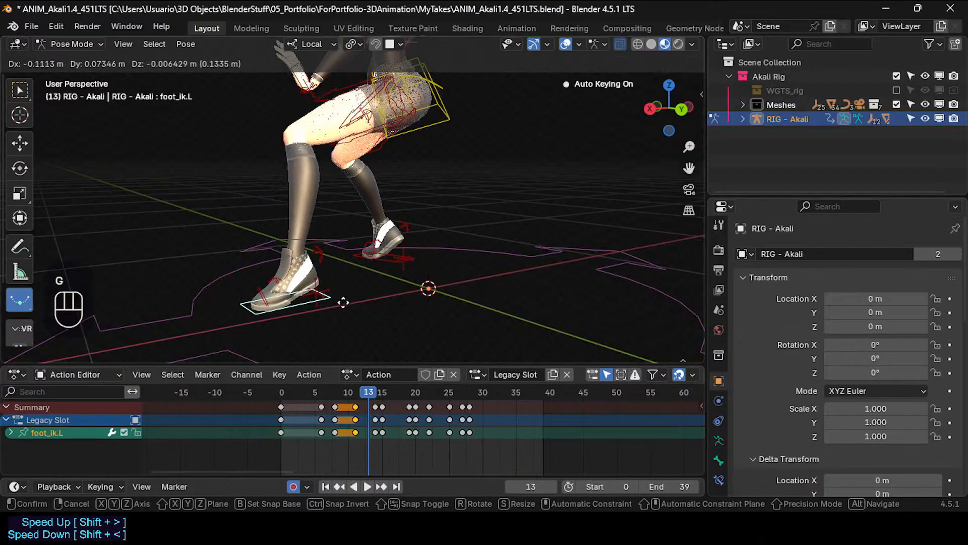
left_click(343, 299)
key("r")
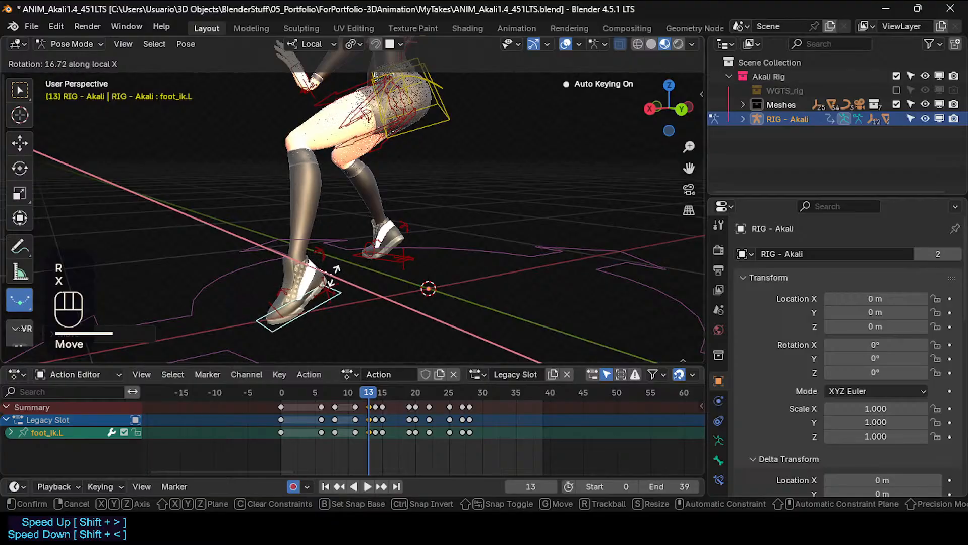
left_click(327, 276)
key("g")
key("z")
left_click(322, 255)
Copy the left foot control's frame 13 pose onto its keyframe at frame 14.
left_click_drag(341, 392, 375, 394)
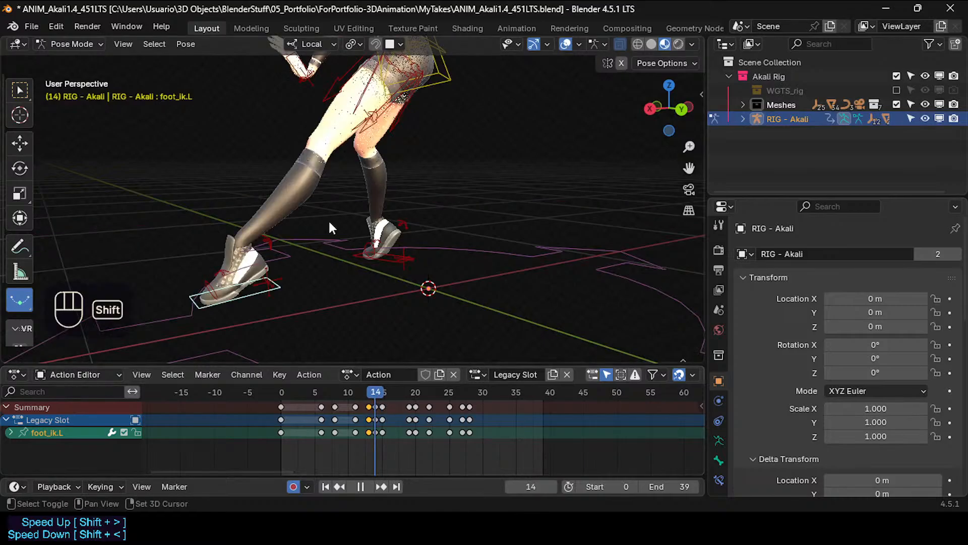
middle_click_drag(328, 220, 348, 290, "shift")
middle_click_drag(348, 290, 327, 277)
scroll(330, 283, "down", 2)
mouse_move(375, 396)
left_mouse_down()
mouse_move(358, 393)
mouse_move(373, 395)
left_mouse_up()
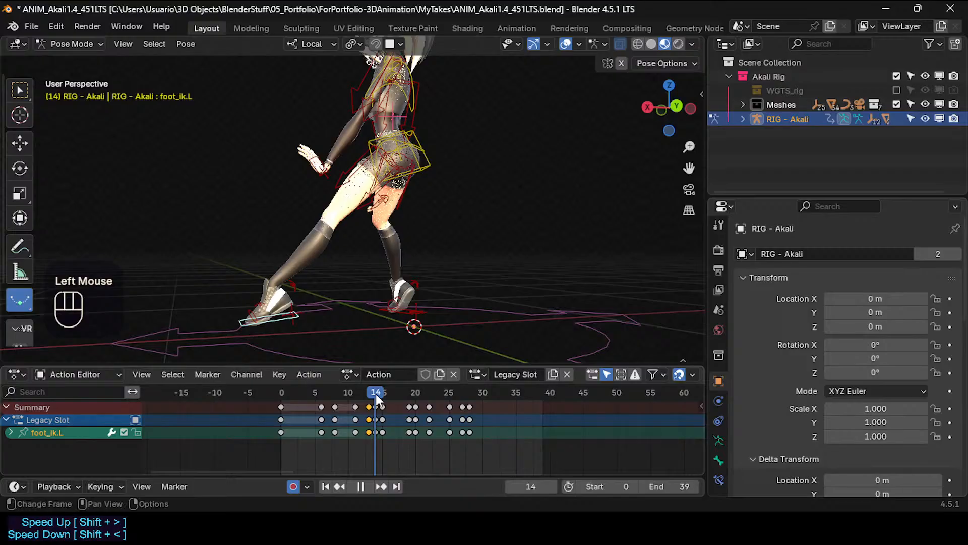
left_click(377, 433)
key("f")
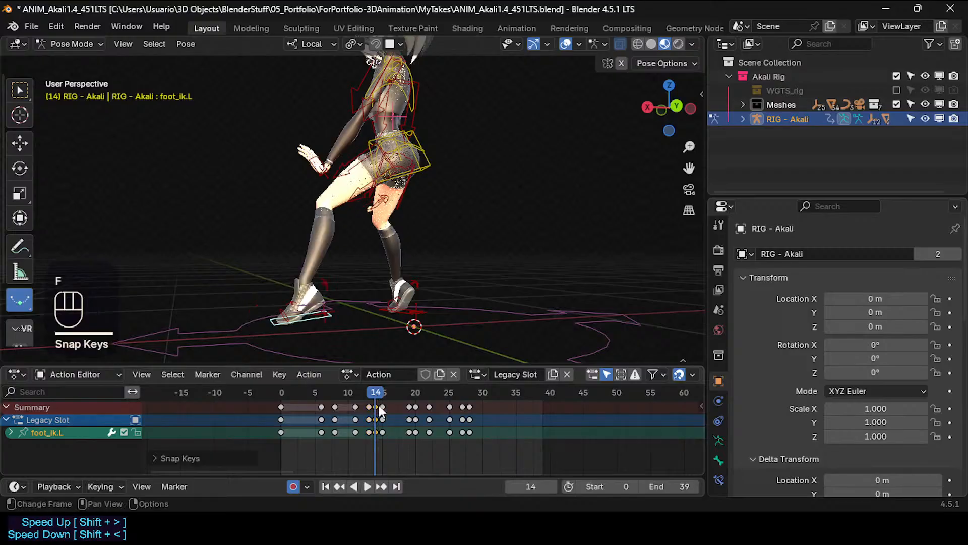
mouse_move(373, 394)
left_mouse_down()
mouse_move(365, 395)
mouse_move(374, 395)
left_mouse_up()
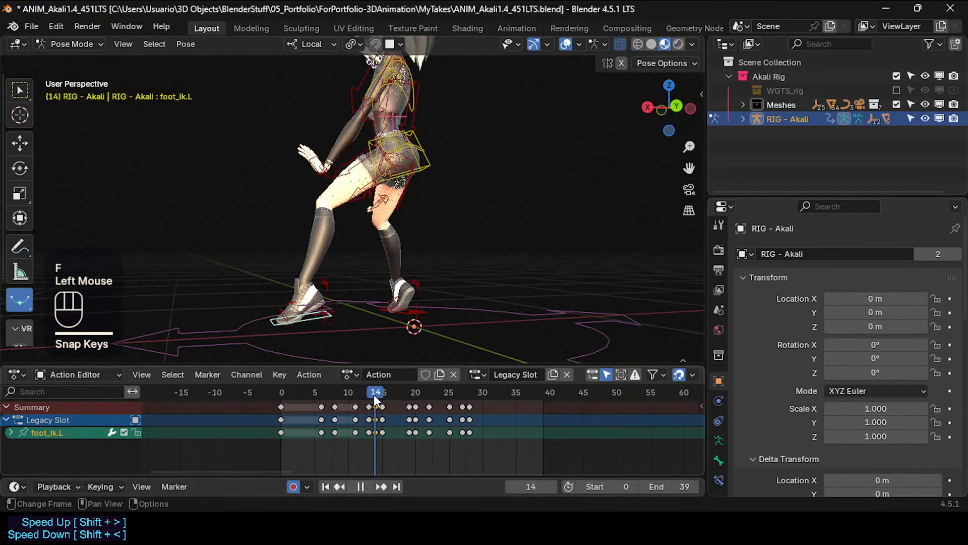
At frame 14, move the left foot IK control closer to the right foot.
left_click(322, 315)
left_click(318, 319)
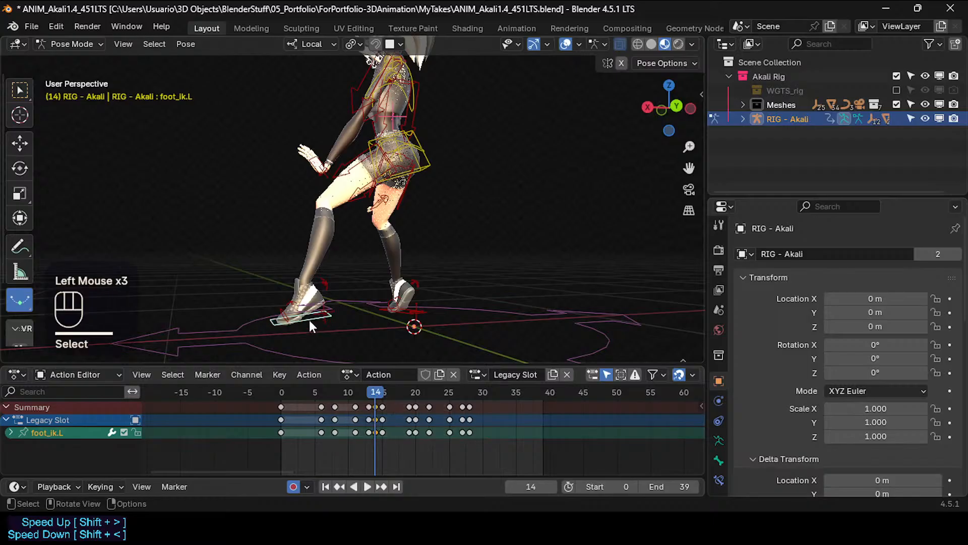
key("g")
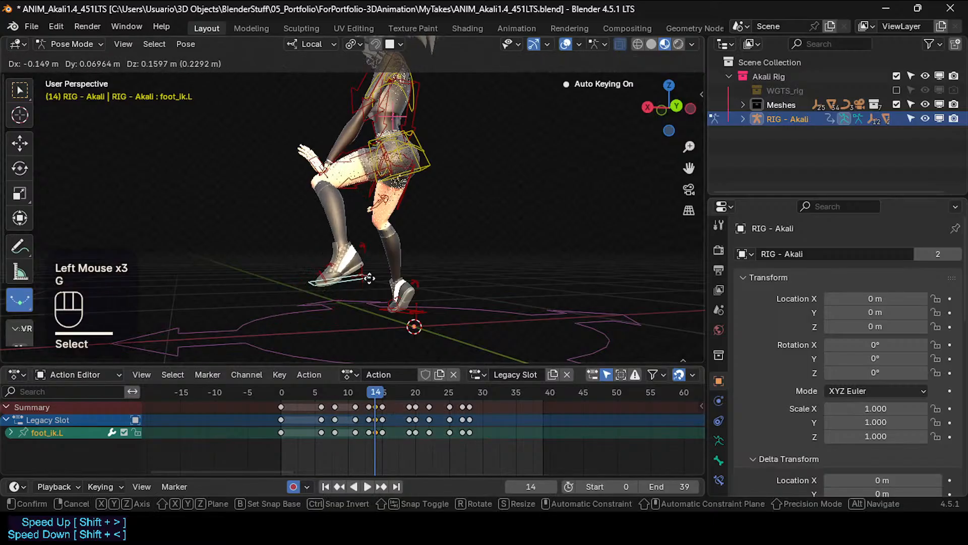
left_click(348, 295)
key("g")
left_click(317, 344)
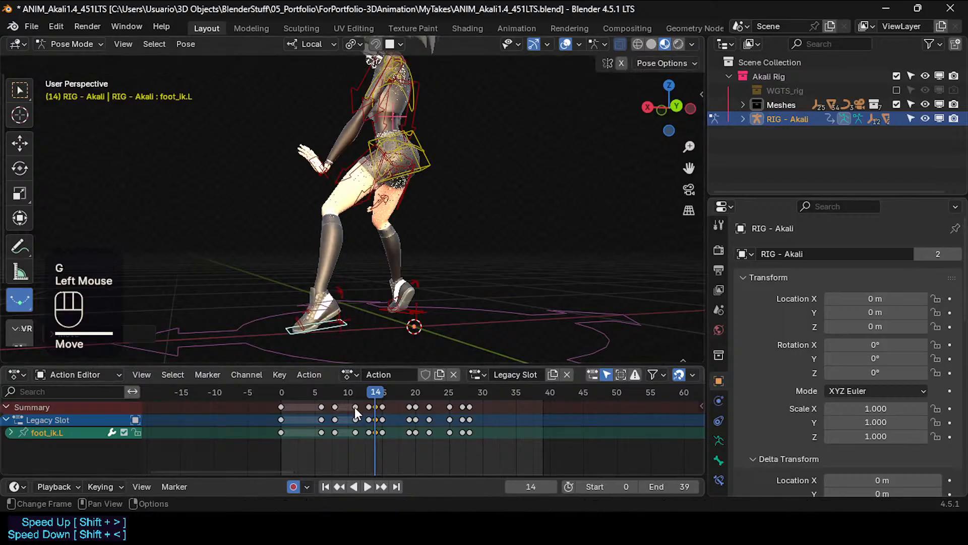
Delete the left foot control's keyframe at frame 13 and scrub through the motion up to frame 14.
left_click(365, 434)
key("x")
left_click(369, 423)
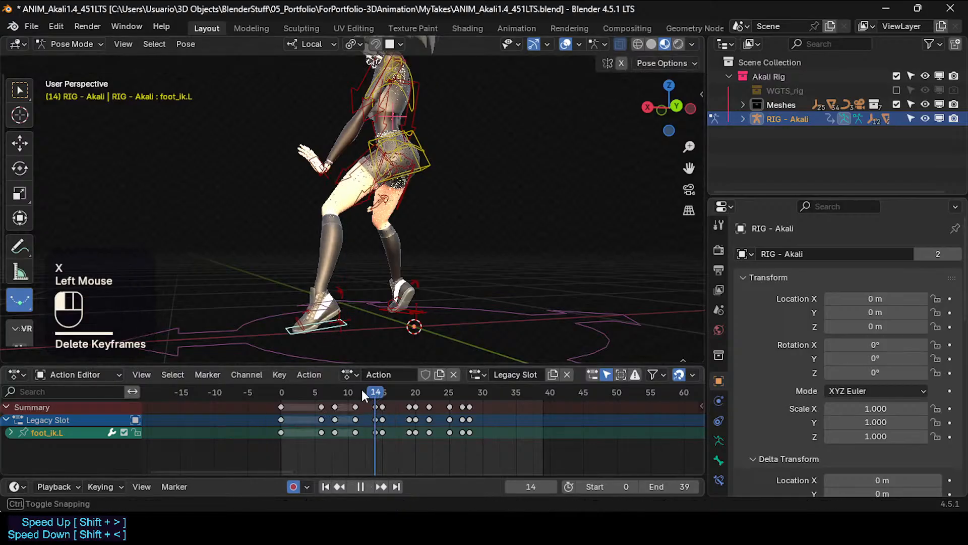
mouse_move(362, 389)
left_mouse_down()
mouse_move(335, 389)
mouse_move(385, 388)
mouse_move(337, 383)
mouse_move(376, 388)
left_mouse_up()
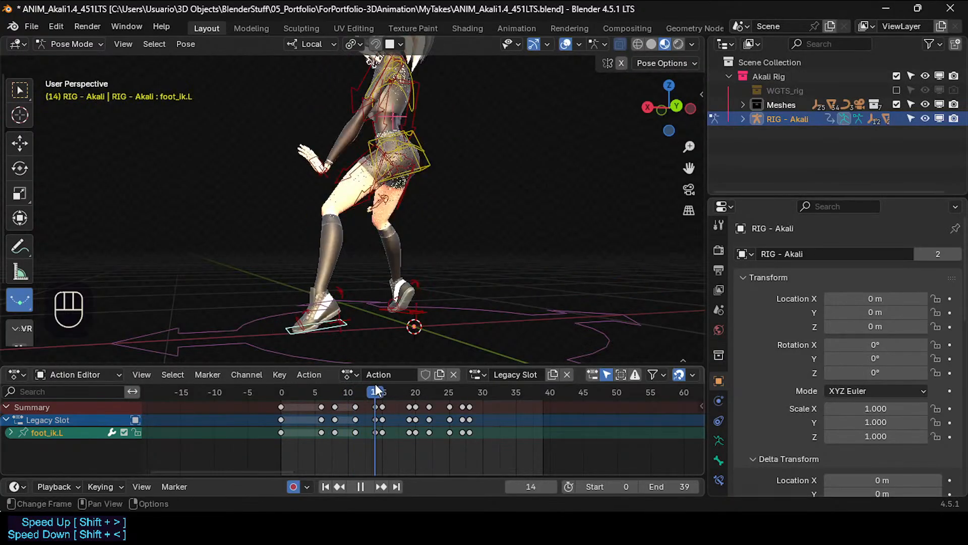
key("Right")
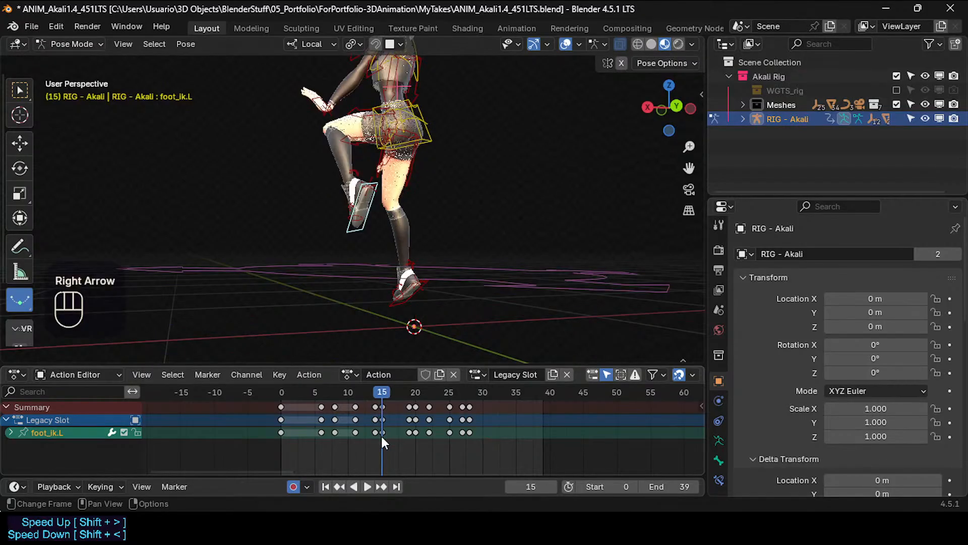
key("Left")
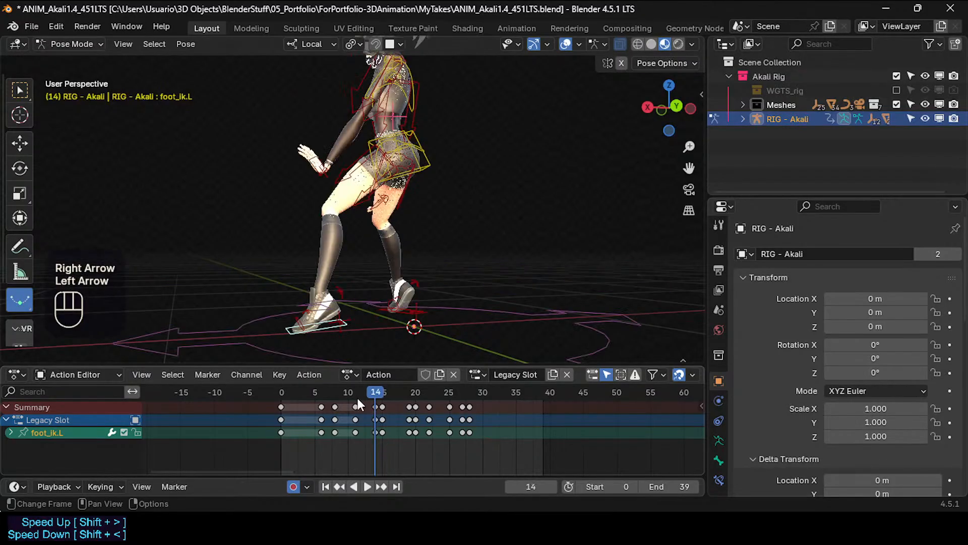
left_click(355, 325)
left_click(344, 325)
key("r")
key("x")
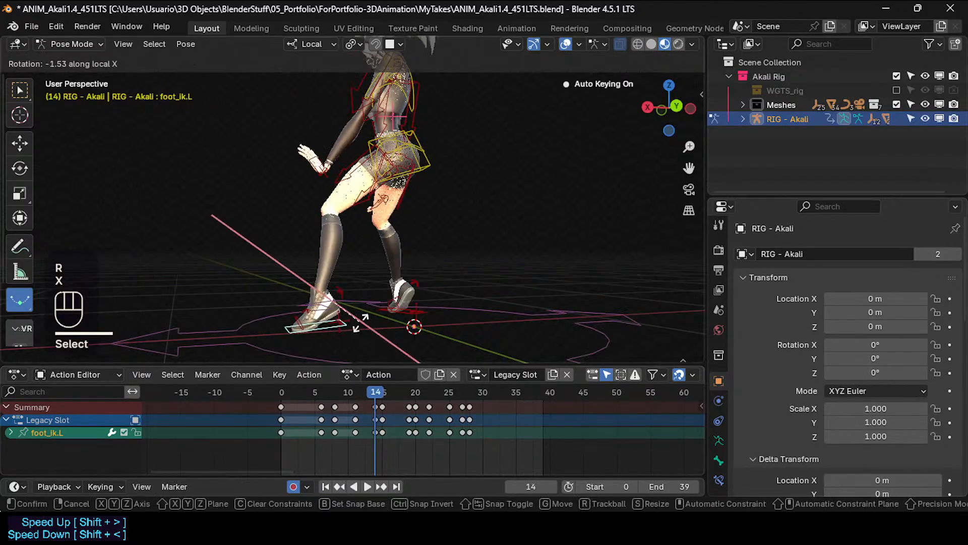
key("Escape")
left_click(305, 323)
key("r")
key("x")
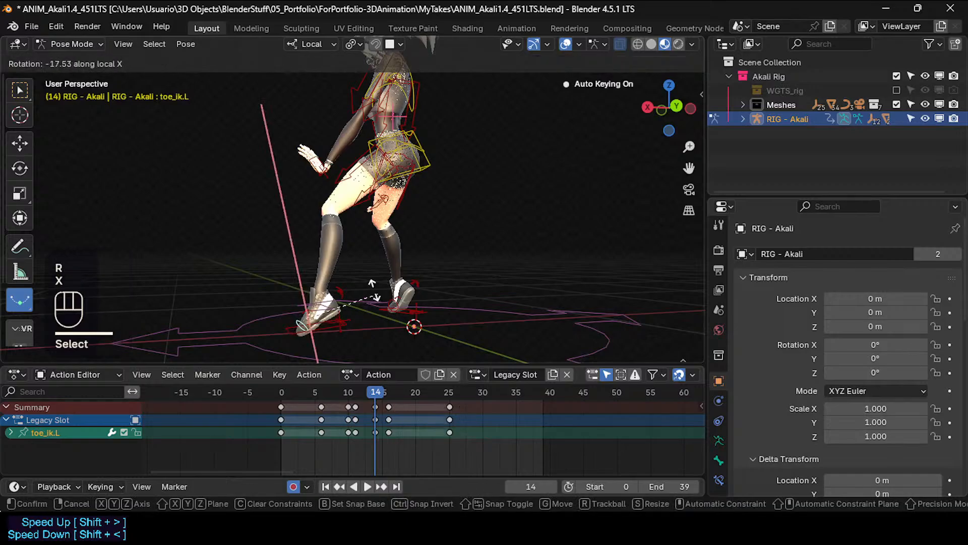
key("Escape")
At frame 14, pivot around the 3D cursor placed at the left toe tip and rotate the foot IK control about 19° on its local X axis.
left_click(300, 332)
right_click(294, 333, "shift")
left_click(346, 326)
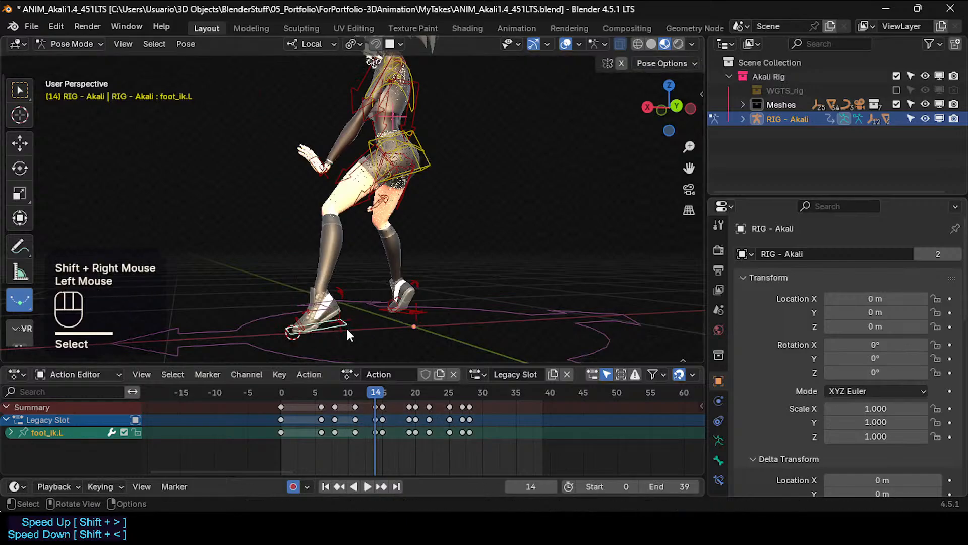
key("period")
key("r")
key("x")
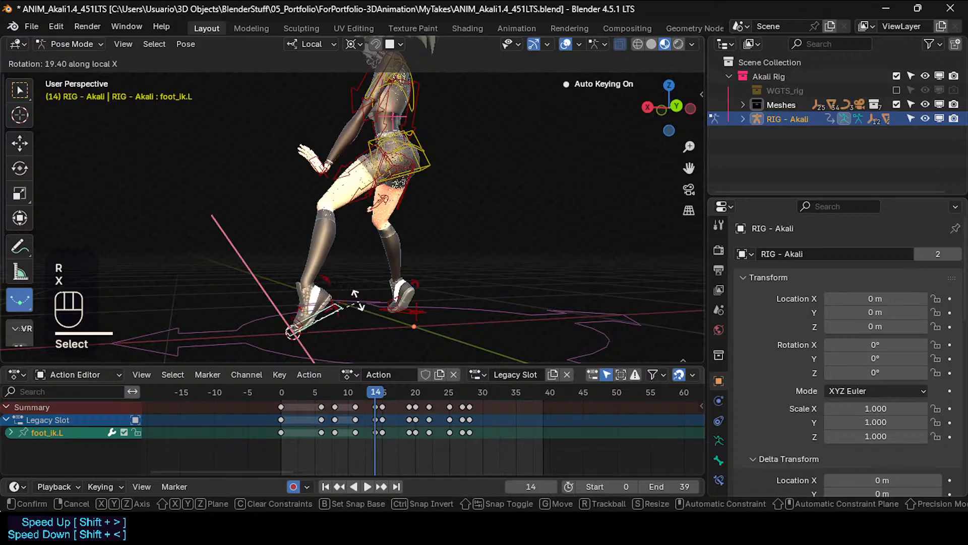
left_click(363, 304)
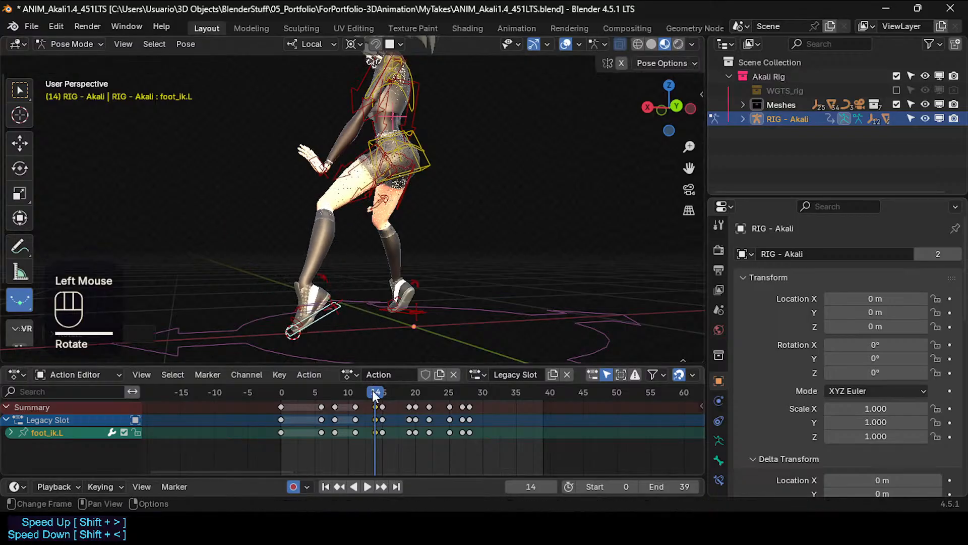
Scrub the left foot's motion between frames 12 and 14, and delete the foot control's keyframe at frame 14.
mouse_move(376, 395)
left_mouse_down()
mouse_move(335, 395)
mouse_move(401, 395)
mouse_move(376, 403)
left_mouse_up()
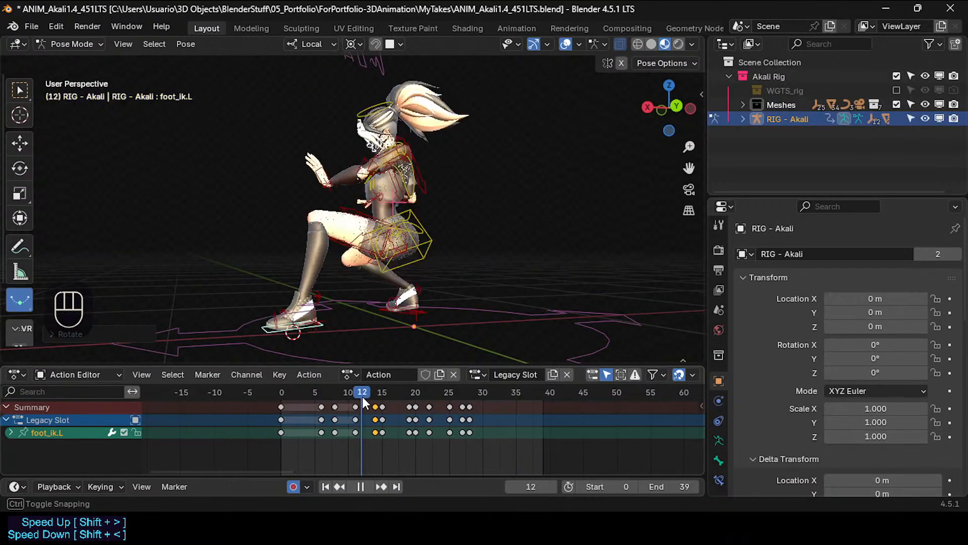
mouse_move(374, 394)
left_mouse_down()
mouse_move(344, 392)
mouse_move(360, 389)
left_mouse_up()
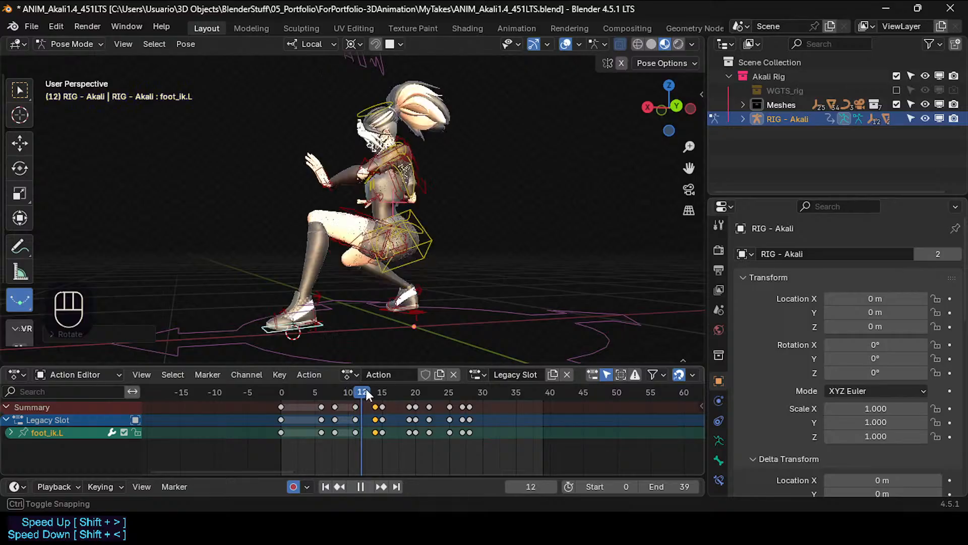
left_click_drag(361, 394, 374, 394)
left_click(373, 435)
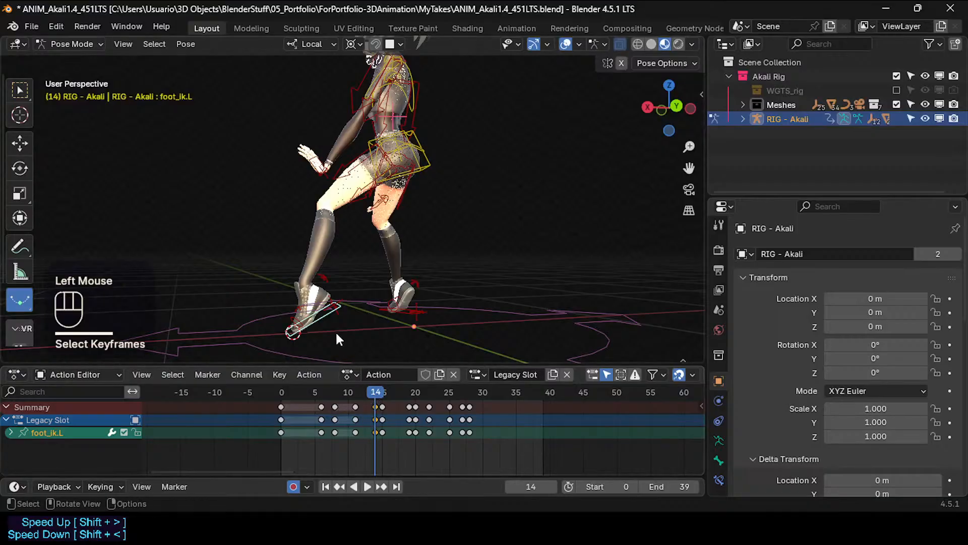
key("x")
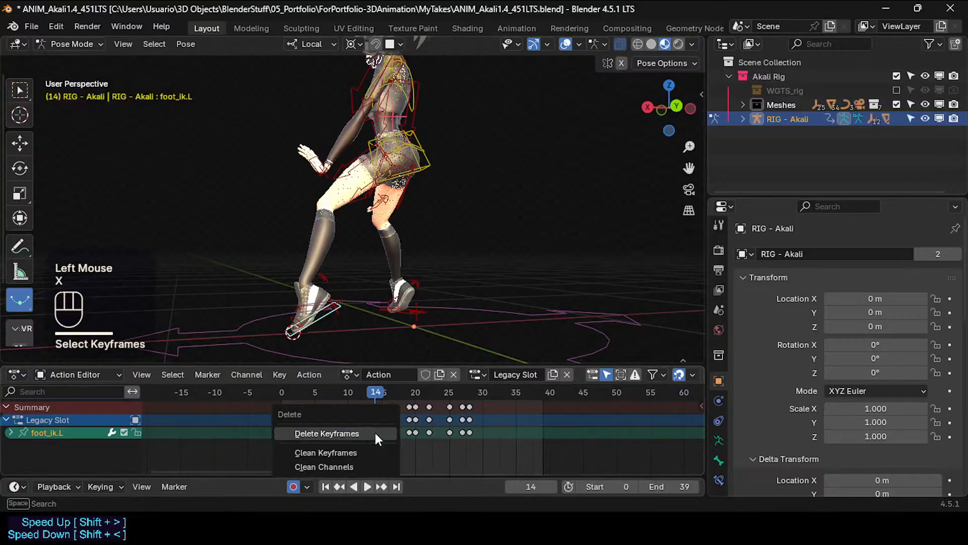
left_click(376, 432)
Duplicate the left foot IK control's frame 6 keyframe to frame 4.
left_click_drag(373, 390, 317, 394)
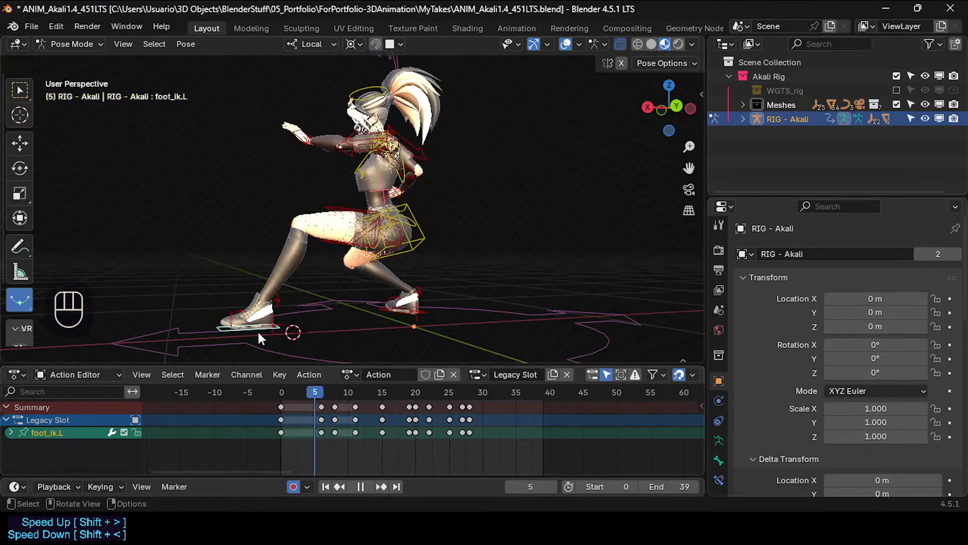
left_click(318, 430, "shift")
left_click(320, 431)
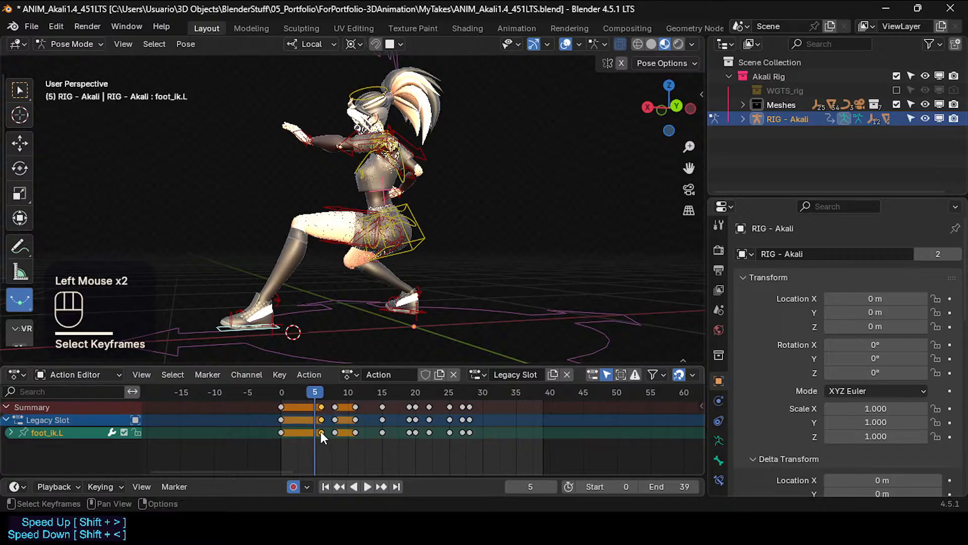
key("shift+d")
left_click(307, 391)
At frame 5, place the 3D cursor at the left heel and rotate the foot IK control slightly on its local X axis to lift the toes.
left_click_drag(310, 389, 314, 391)
key("r")
key("x")
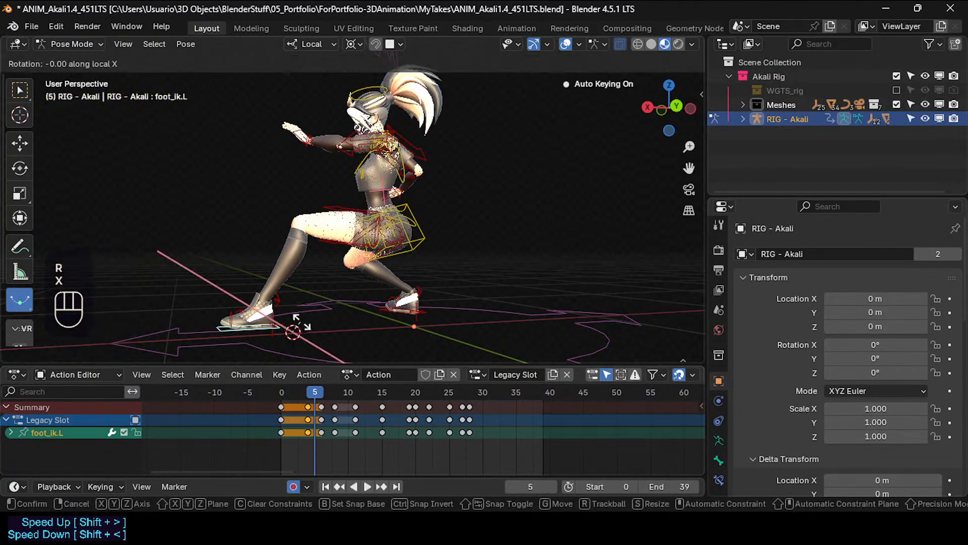
key("Escape")
right_click(271, 325, "shift")
key("r")
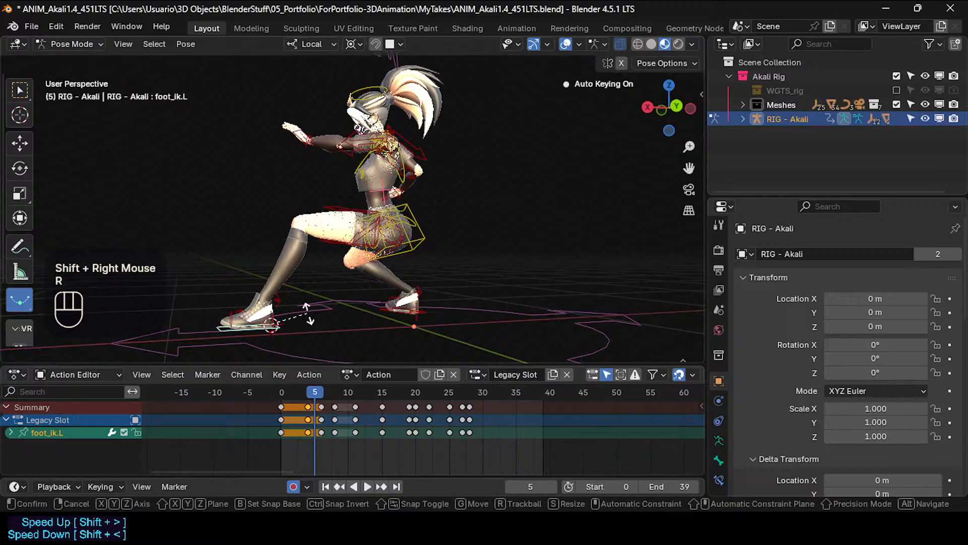
key("x")
left_click(313, 317)
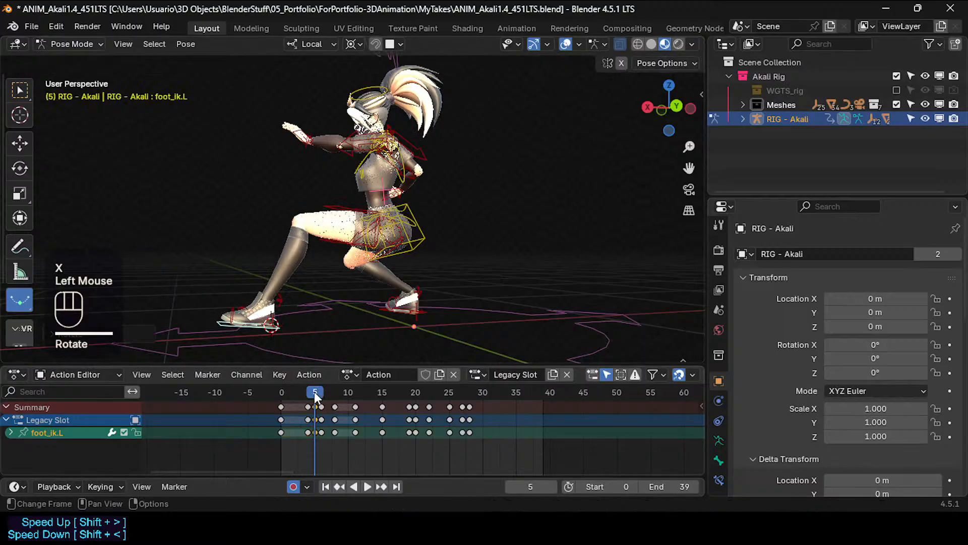
At frame 6, place the 3D cursor at the left toe tip and rotate the foot IK control about its local Z axis and with trackball rotation.
mouse_move(314, 391)
left_mouse_down()
mouse_move(331, 391)
mouse_move(321, 391)
left_mouse_up()
left_click(319, 433)
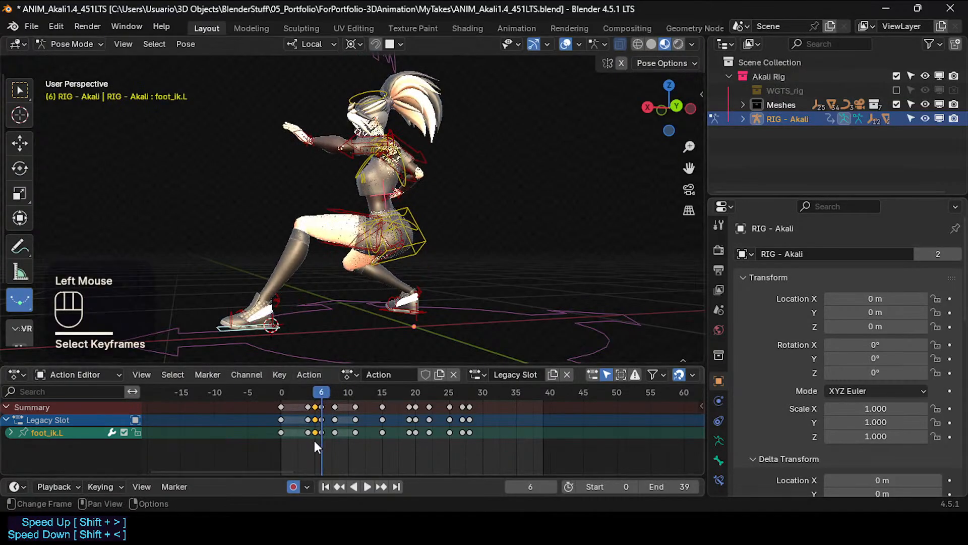
key("r")
key("x")
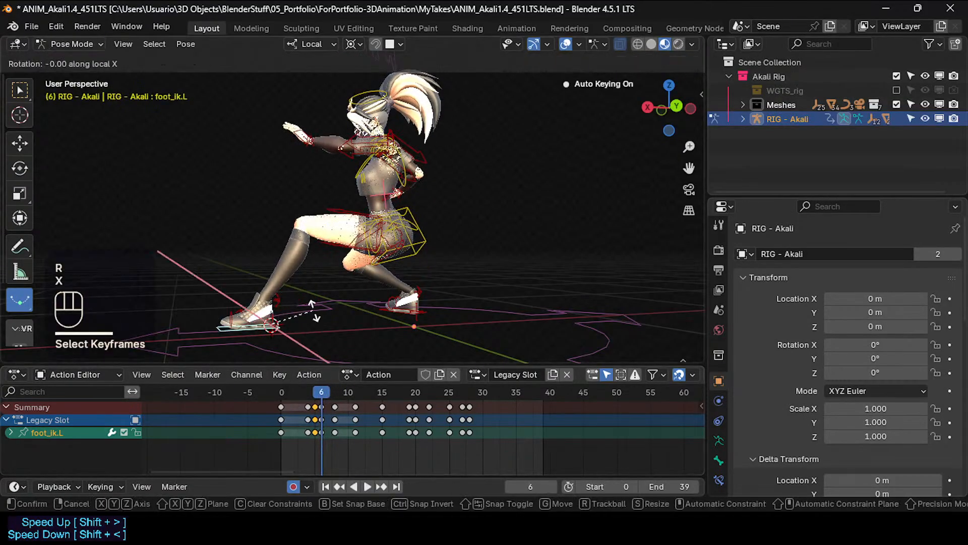
key("Escape")
right_click(223, 324, "shift")
key("r")
key("z")
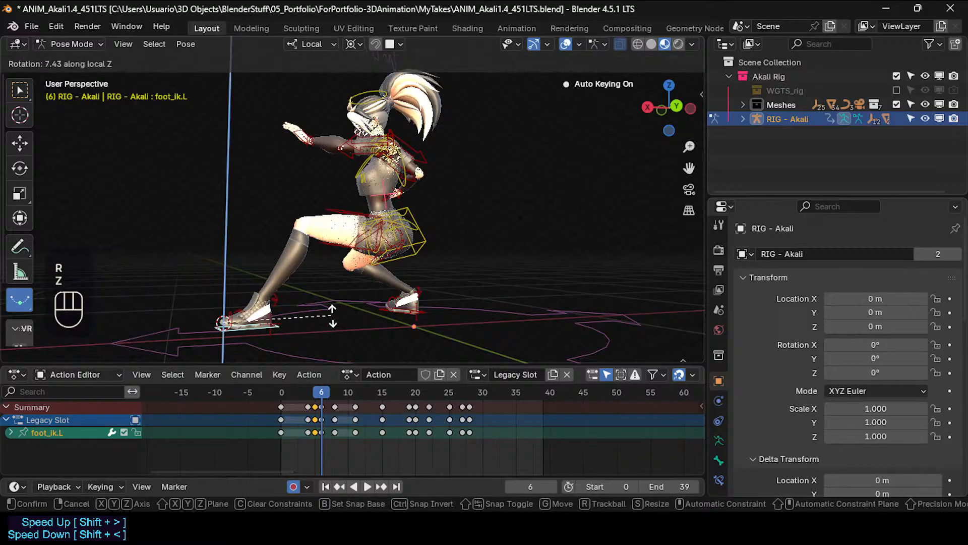
left_click(327, 313)
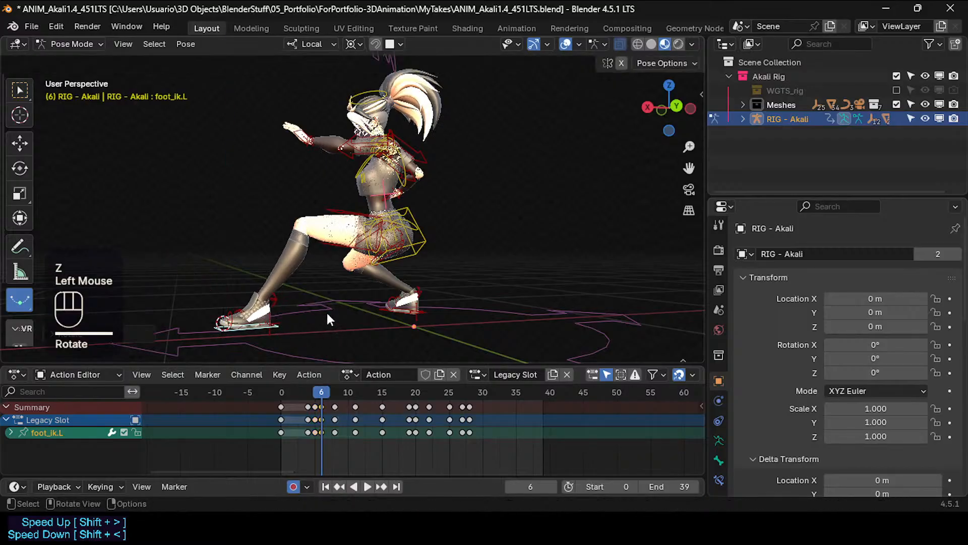
key("r")
key("r")
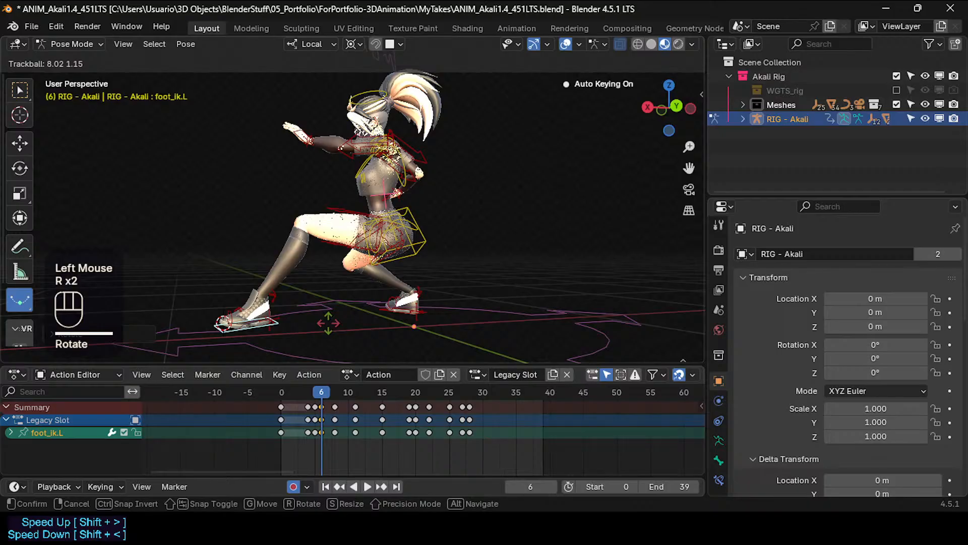
left_click(328, 323)
Play the animation briefly and move the left foot control's keyframe from frame 4 to frame 3.
left_click(335, 391)
key("space")
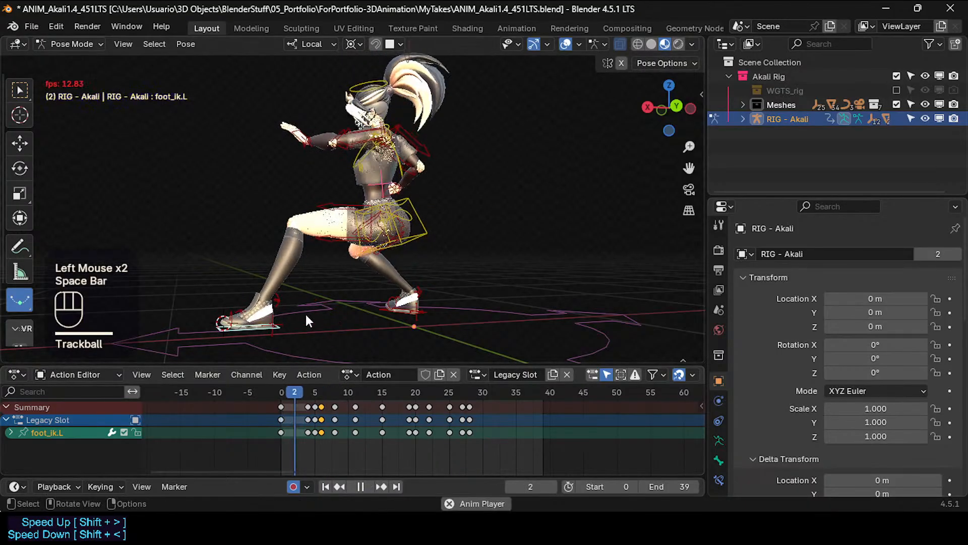
key("space")
left_click(307, 389)
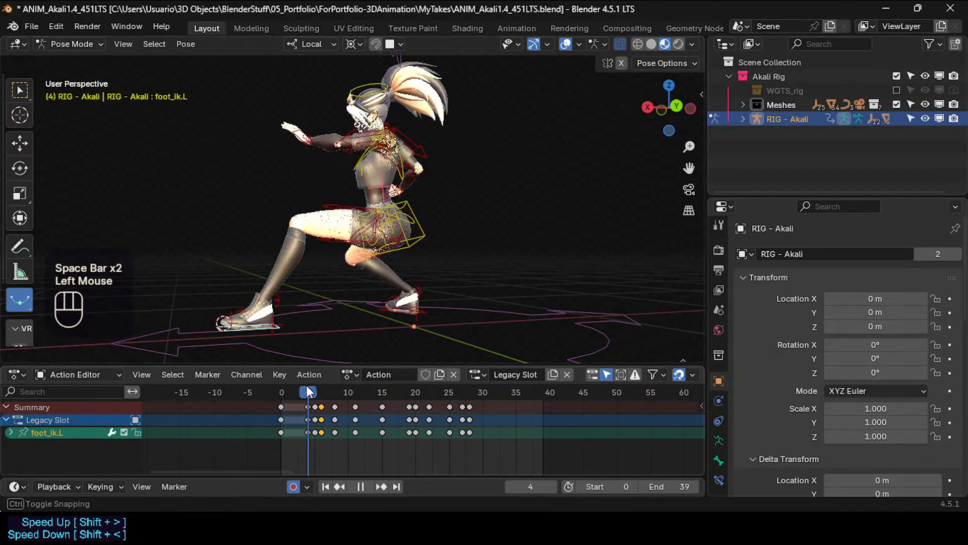
left_click(308, 432)
key("g")
left_click(303, 431)
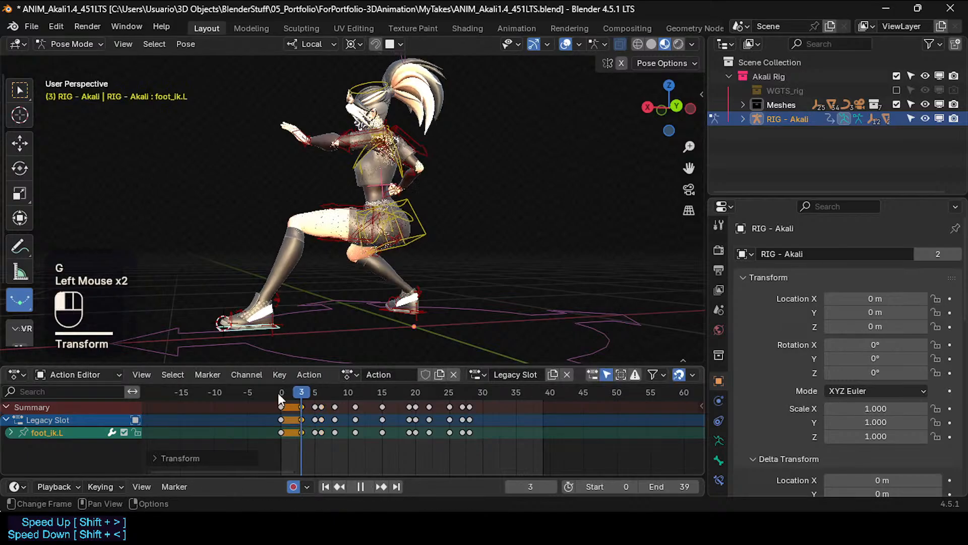
Play the start of the jump and inspect the left foot's pose at frame 5.
key("space")
key("space")
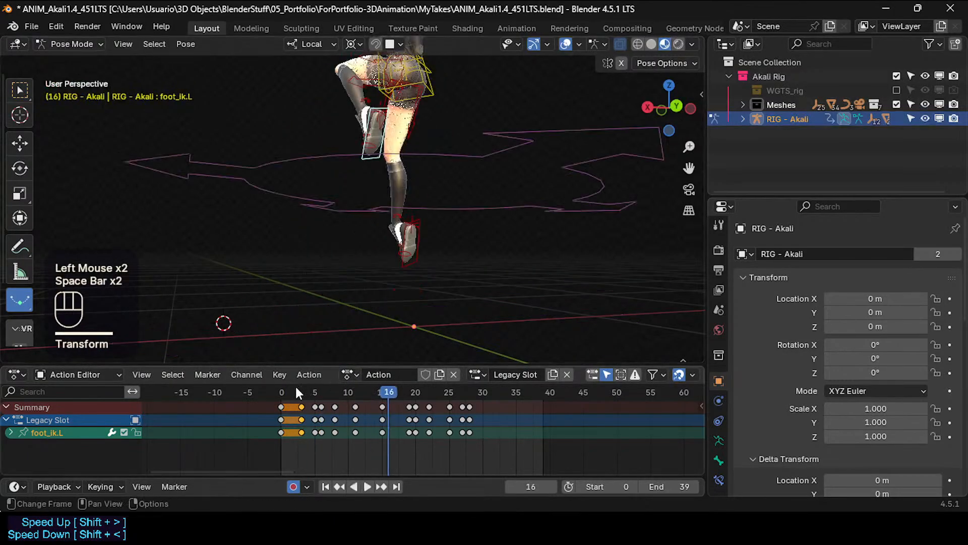
left_click(283, 390)
key("space")
key("space")
mouse_move(316, 392)
left_mouse_down()
mouse_move(280, 392)
mouse_move(325, 393)
mouse_move(315, 392)
left_mouse_up()
left_click(231, 310)
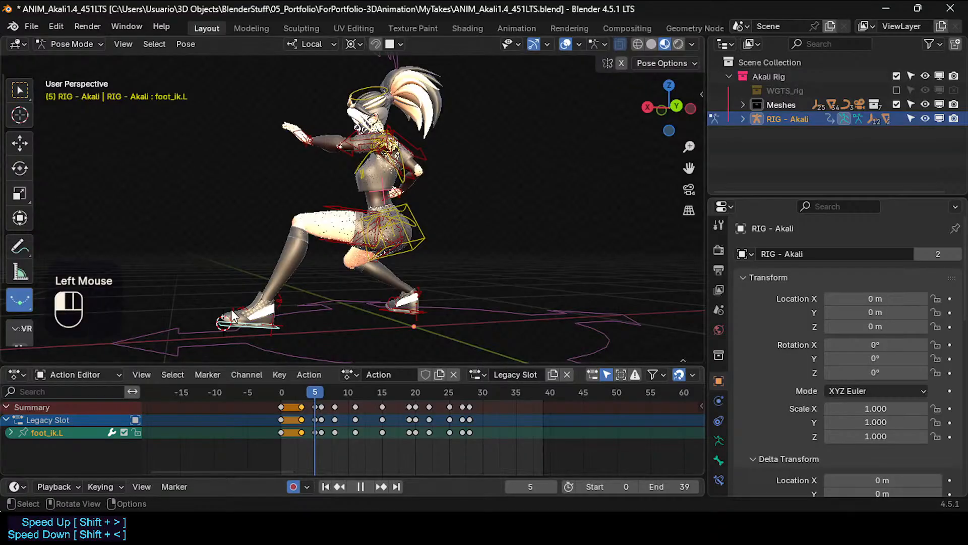
left_click(232, 326)
At frame 4, create a breakdown pose for the left foot IK control between its keyframes at frames 3 and 5.
scroll(232, 325, "up", 2)
left_click_drag(325, 404, 301, 389)
left_click(241, 332)
scroll(314, 401, "up", 2)
scroll(314, 400, "up", 3)
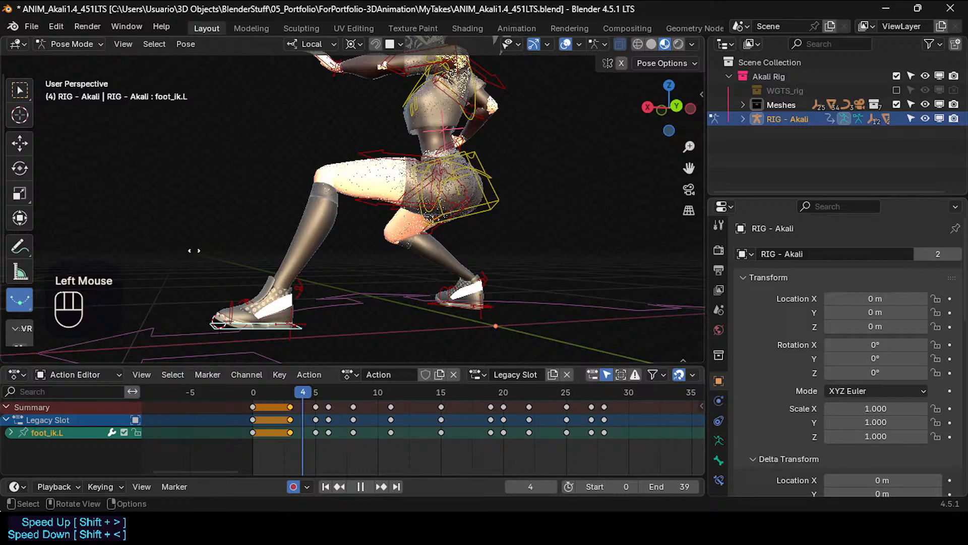
key("shift+e")
left_click_drag(248, 279, 492, 274)
left_click_drag(589, 279, 297, 279)
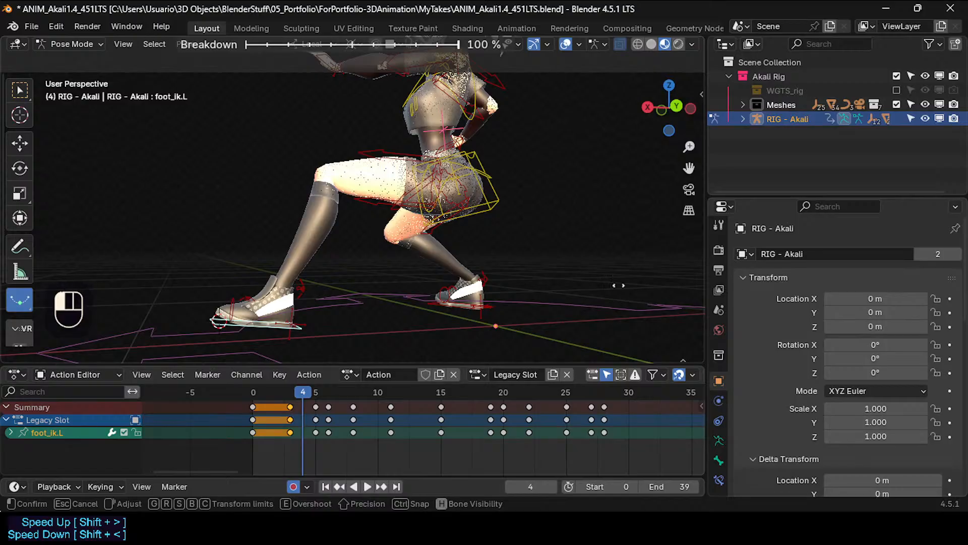
left_click_drag(619, 286, 109, 268)
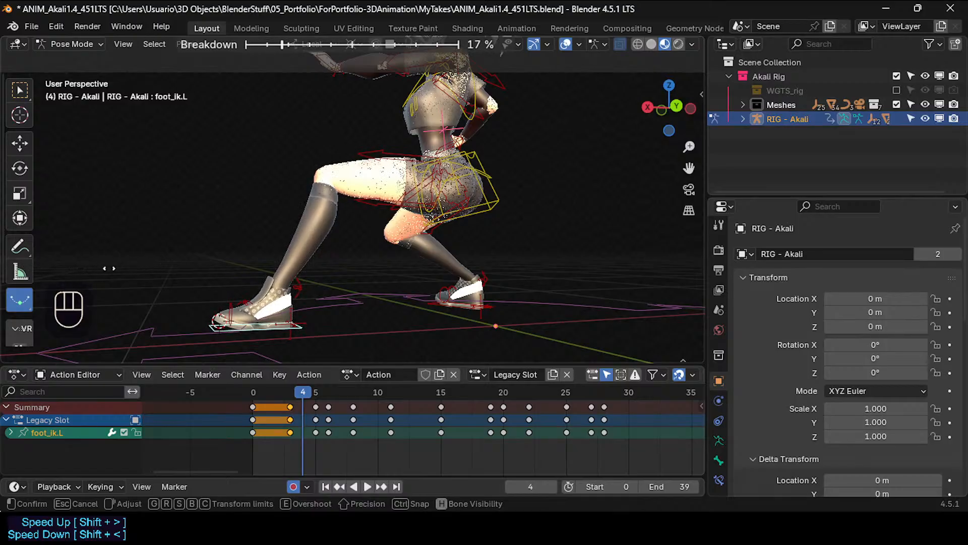
left_click(307, 397)
At frame 6, move the left foot IK control about 0.05 m toward the right foot and adjust its rotation.
left_click_drag(304, 394, 326, 395)
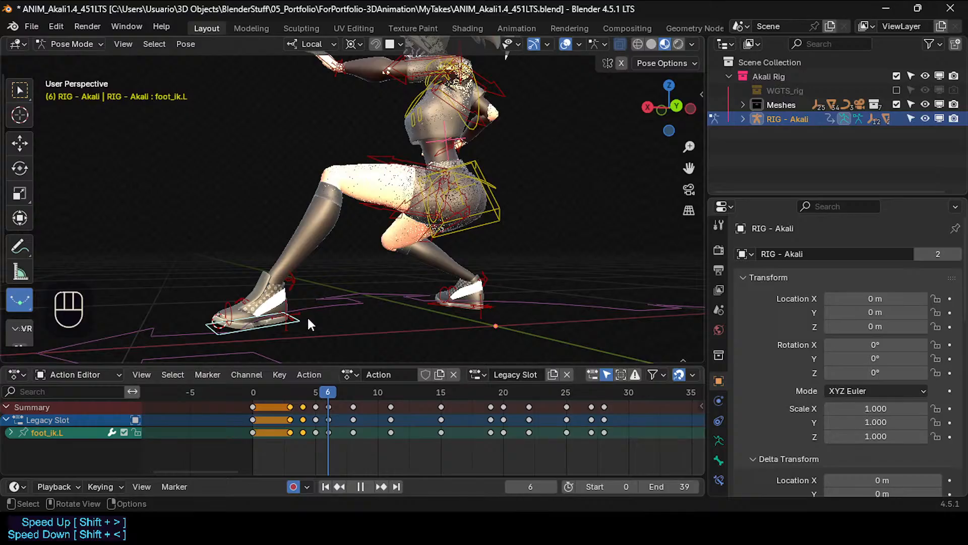
key("g")
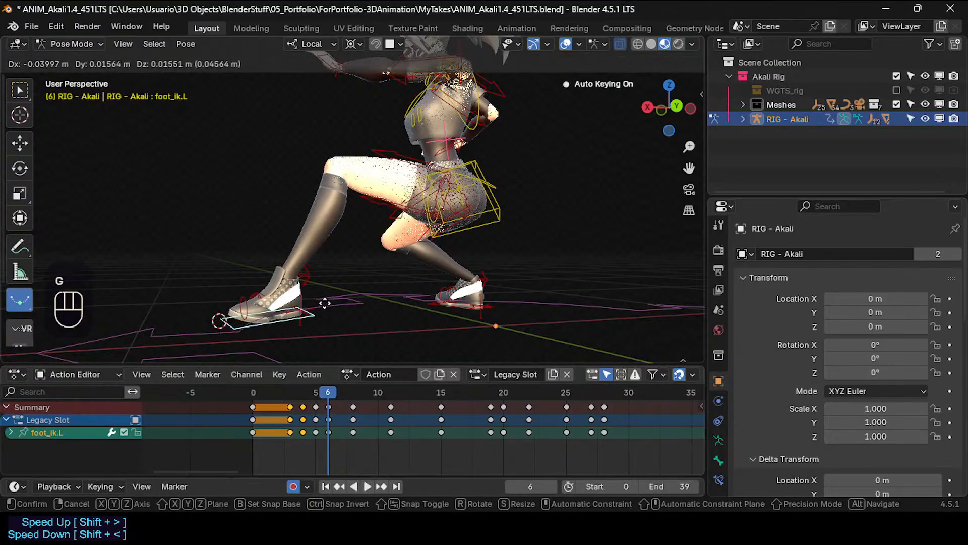
left_click(330, 305)
key("r")
left_click(327, 299)
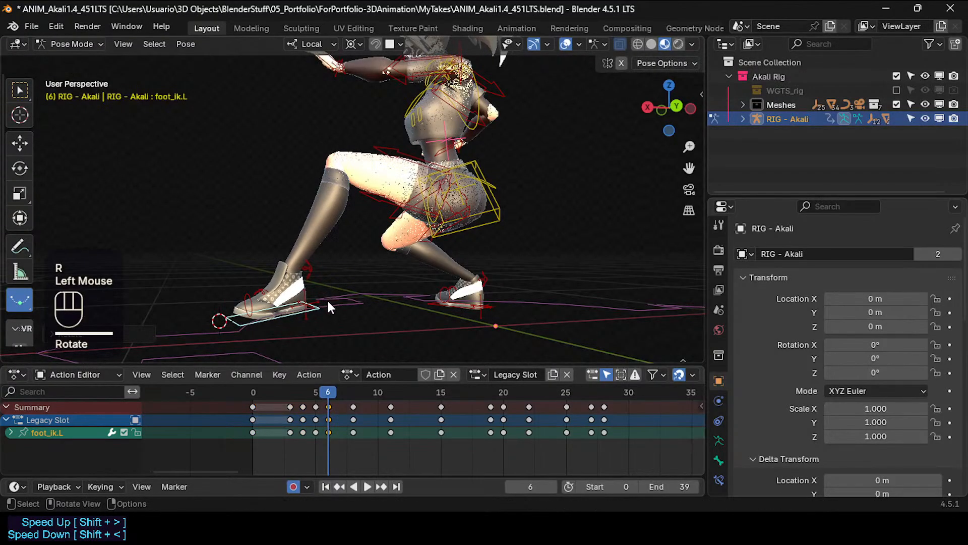
key("g")
left_click(323, 299)
key("r")
left_click(326, 313)
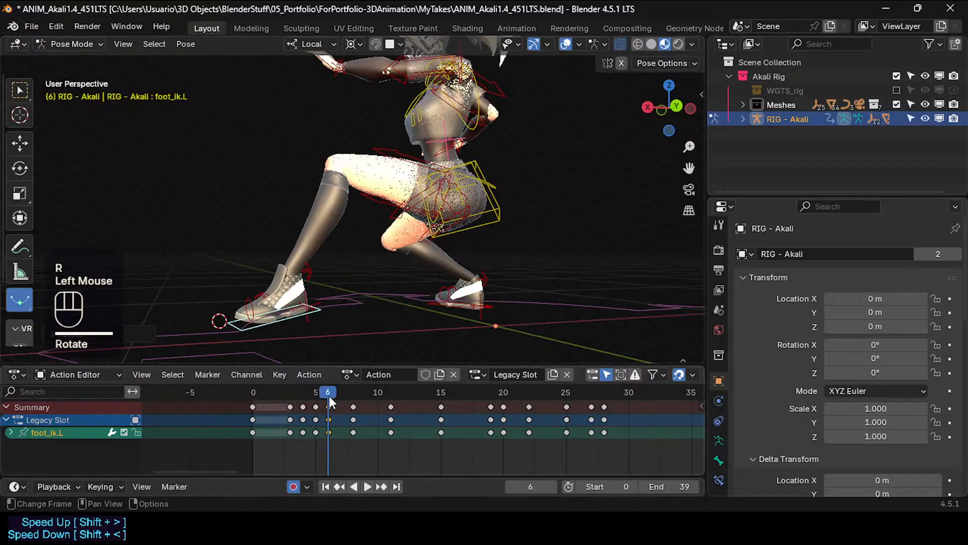
At frame 6, shift the left foot IK control toward the right foot and lower it about 0.03 m toward the ground.
mouse_move(329, 395)
left_mouse_down()
mouse_move(289, 398)
mouse_move(355, 397)
mouse_move(309, 399)
mouse_move(322, 395)
left_mouse_up()
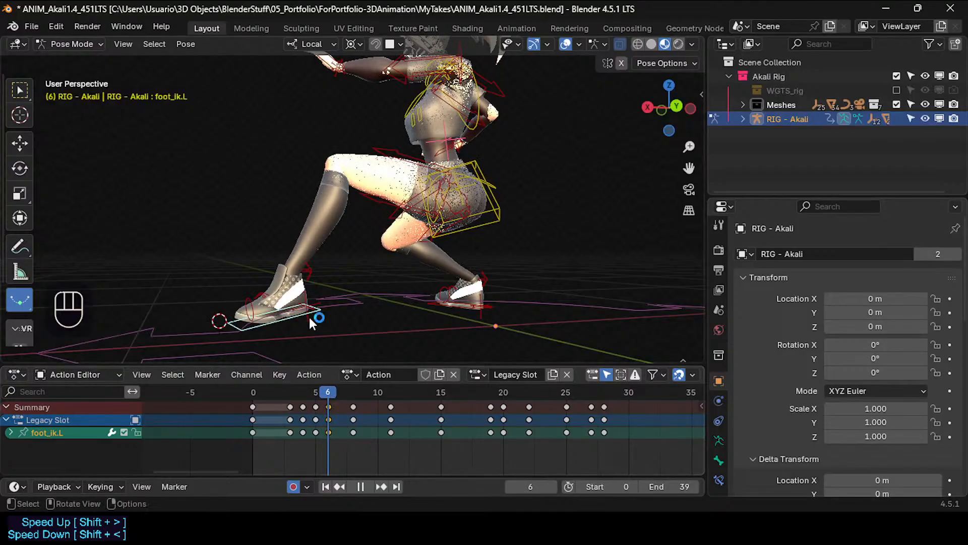
key("g")
left_click(332, 314)
key("g")
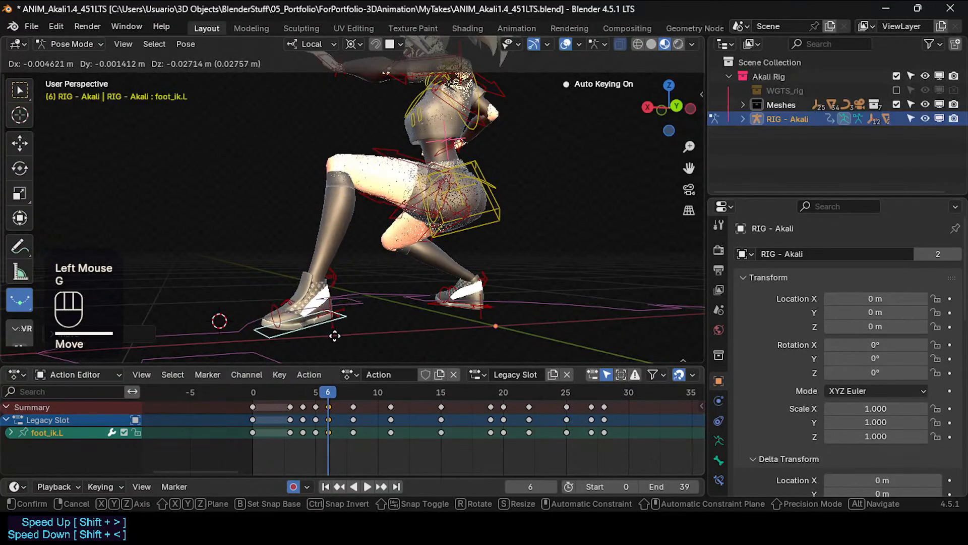
left_click(333, 335)
mouse_move(326, 395)
left_mouse_down()
mouse_move(282, 396)
mouse_move(350, 405)
mouse_move(285, 401)
mouse_move(322, 397)
left_mouse_up()
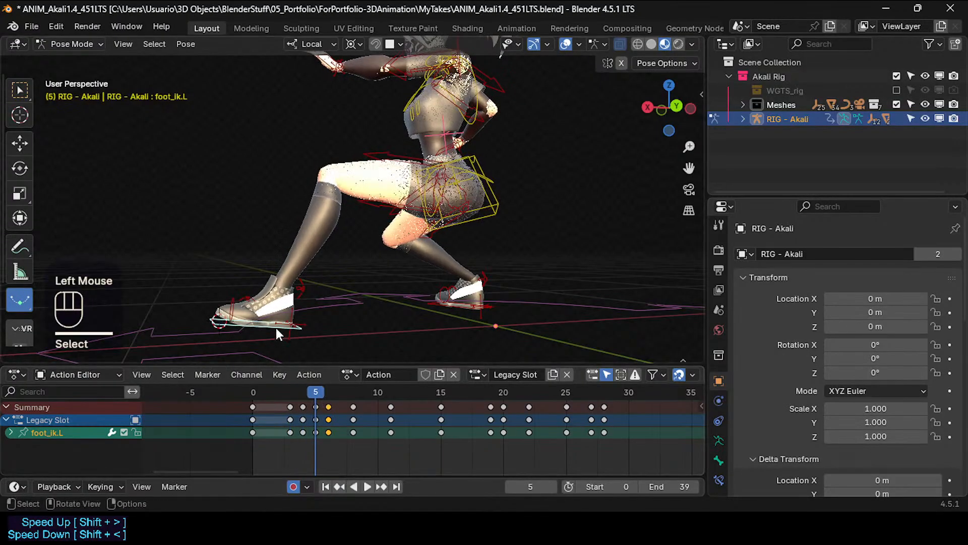
At frame 5, place the 3D cursor at the heel end of the left foot IK control.
mouse_move(306, 394)
left_mouse_down()
mouse_move(285, 398)
mouse_move(316, 395)
left_mouse_up()
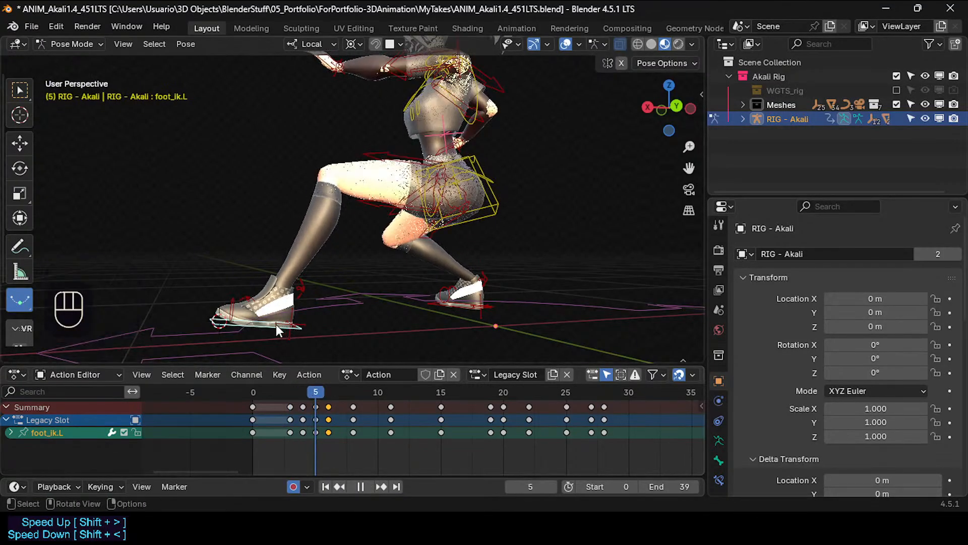
right_click(301, 327, "shift")
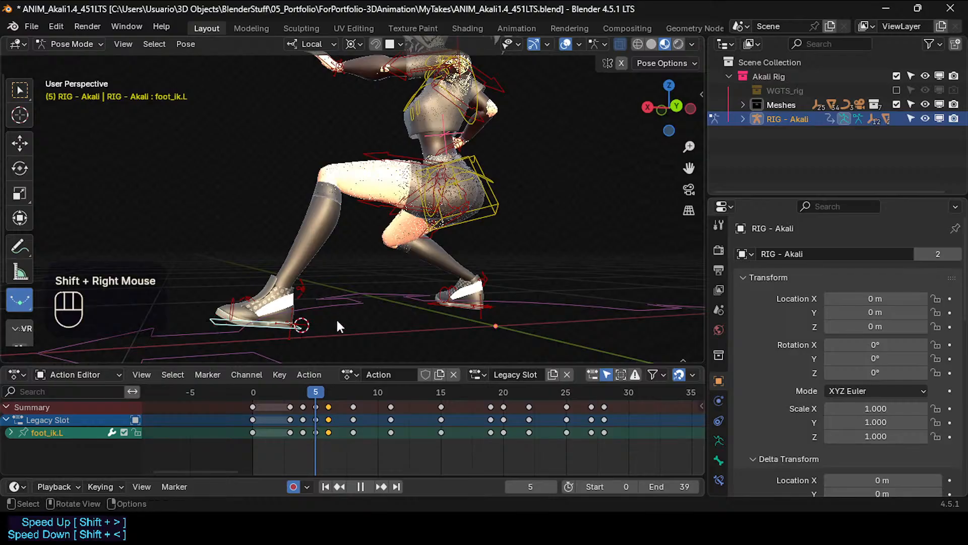
Try rotating the left foot IK control about its local X axis at frame 5, and undo the rotation.
key("r")
key("x")
left_click(335, 317)
mouse_move(307, 396)
left_mouse_down()
mouse_move(267, 398)
mouse_move(346, 404)
mouse_move(313, 409)
mouse_move(265, 396)
mouse_move(313, 396)
mouse_move(302, 399)
left_mouse_up()
key("ctrl+z")
key("ctrl+z")
key("ctrl+z")
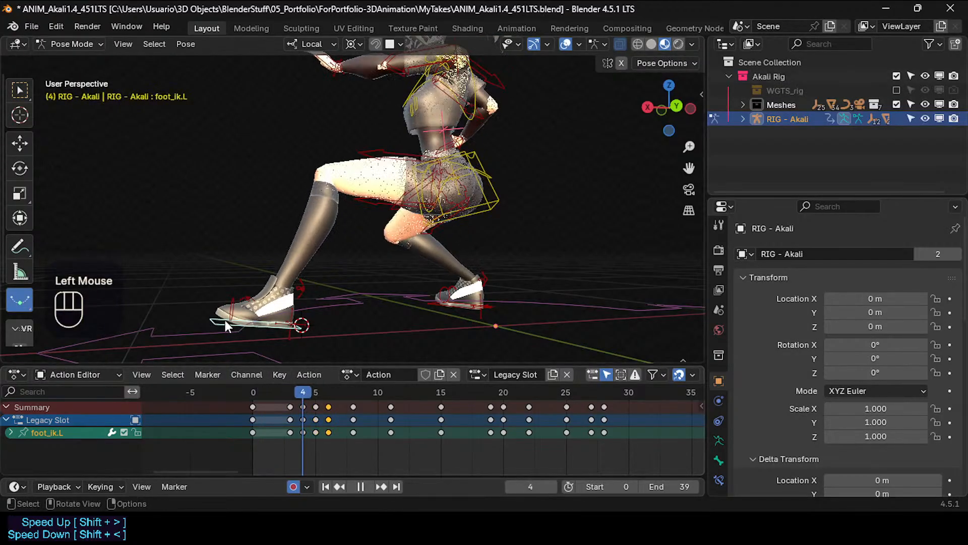
At frame 4, rotate the left foot IK control about 4 degrees around its local X axis, pivoting at the heel.
key("r")
key("x")
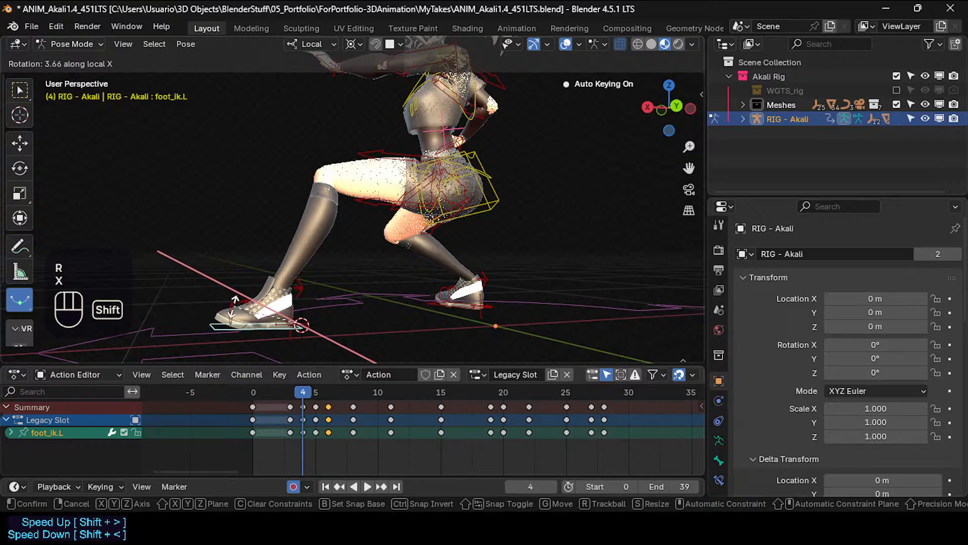
left_click(302, 389, "shift")
left_click_drag(302, 396, 326, 398)
key("g")
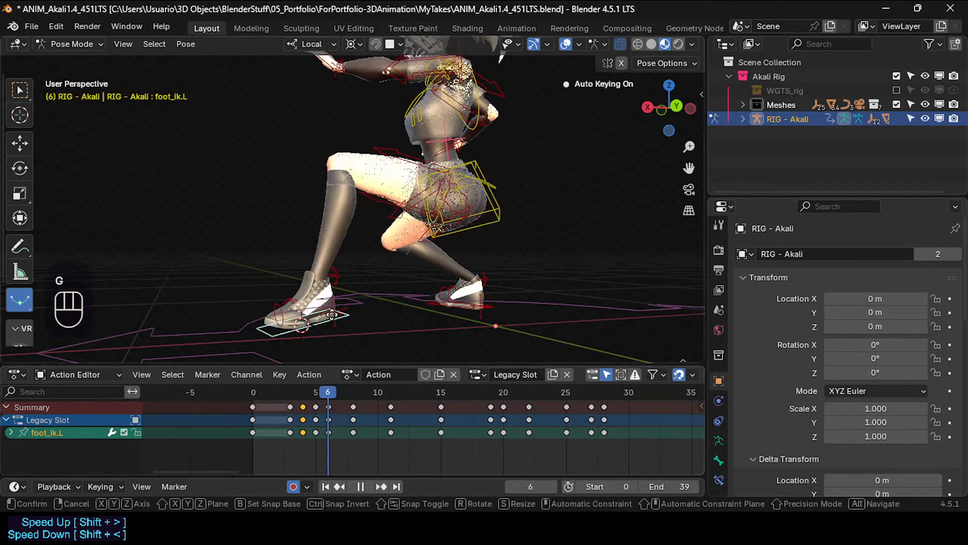
key("y")
key("Escape")
left_click(337, 395)
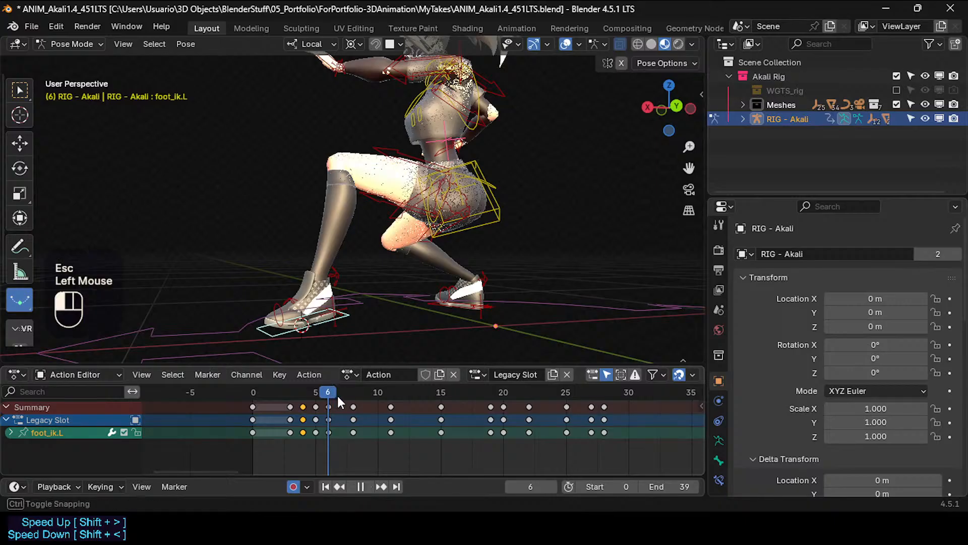
mouse_move(337, 394)
left_mouse_down()
mouse_move(356, 395)
mouse_move(329, 402)
mouse_move(311, 391)
mouse_move(356, 392)
mouse_move(329, 392)
left_mouse_up()
Delete the left foot IK control's keyframe at frame 6 and create a breakdown pose there, about 85% toward the frame 8 keyframe.
left_click(328, 433)
left_click(353, 432)
left_click(328, 432)
key("x")
left_click(330, 435)
left_click(219, 286)
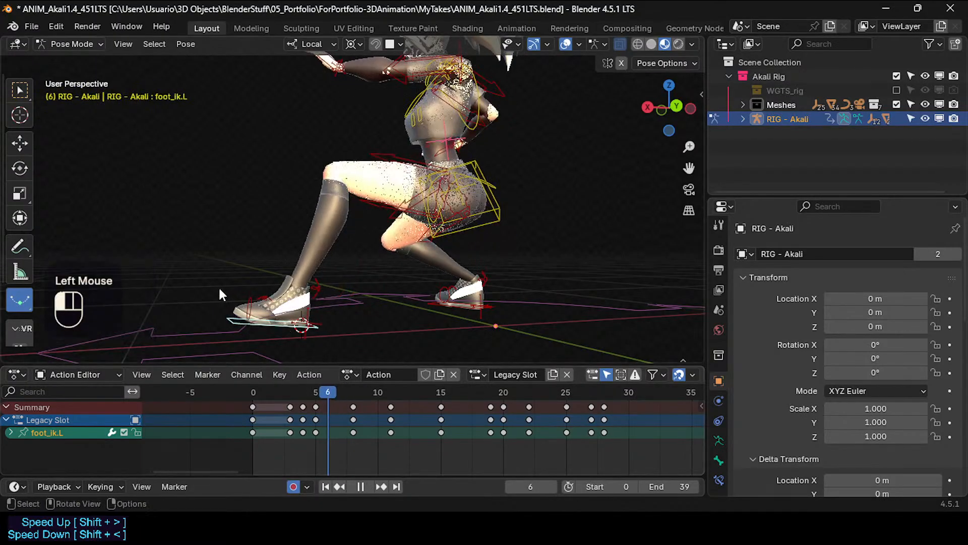
key("shift+e")
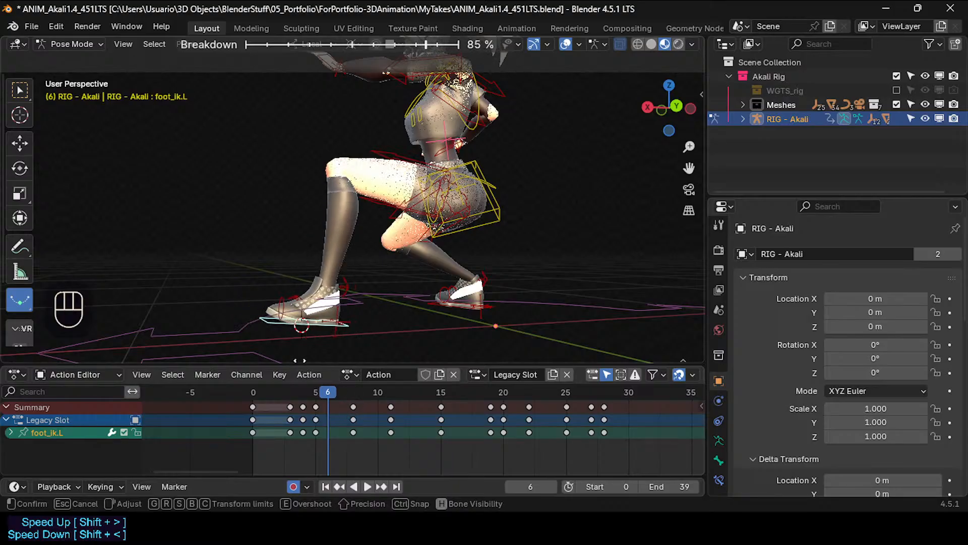
left_click(335, 394)
Play the jump from several view angles and examine the left foot's motion through the push-off.
left_click_drag(333, 388, 302, 391)
key("space")
scroll(355, 241, "down", 2, "shift")
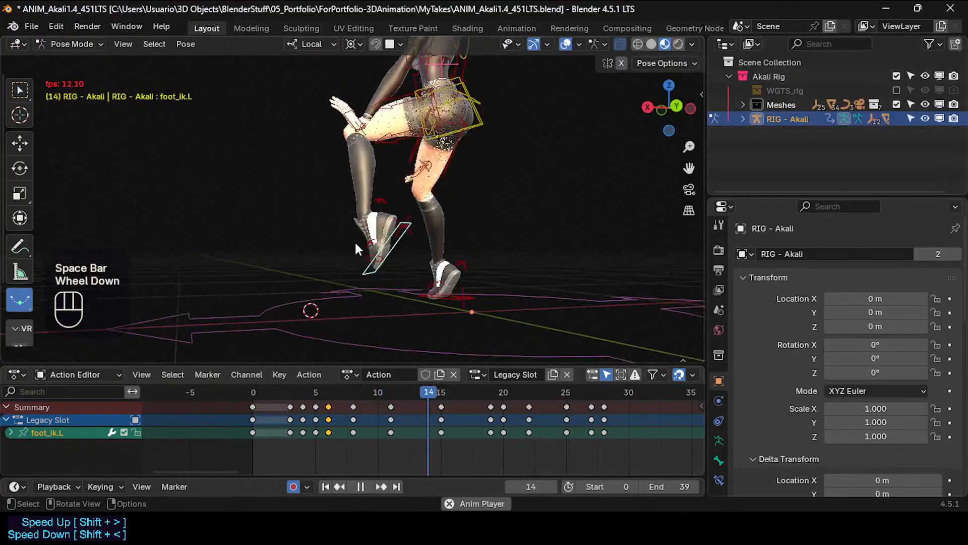
middle_click_drag(355, 255, 330, 283, "shift")
middle_click_drag(377, 186, 392, 277)
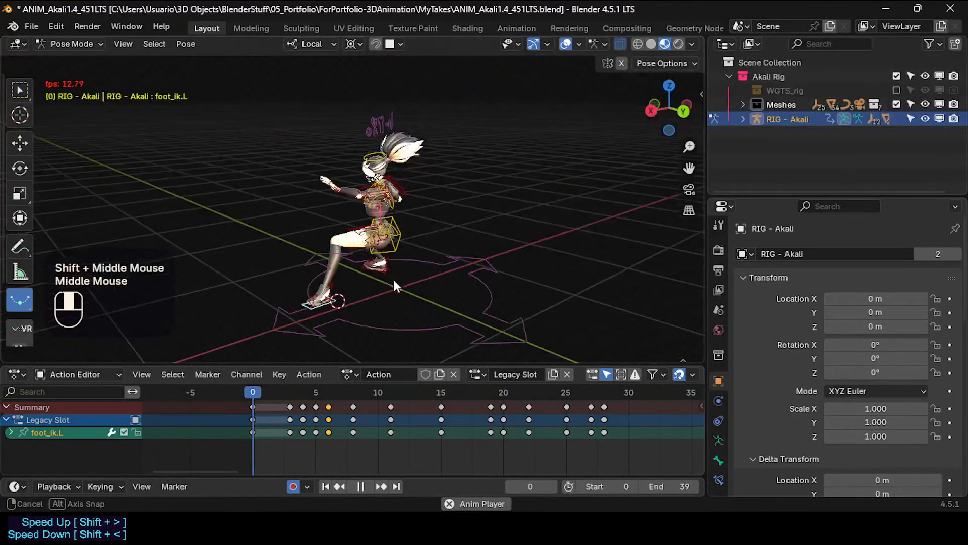
scroll(307, 295, "up", 4)
scroll(352, 347, "down", 2)
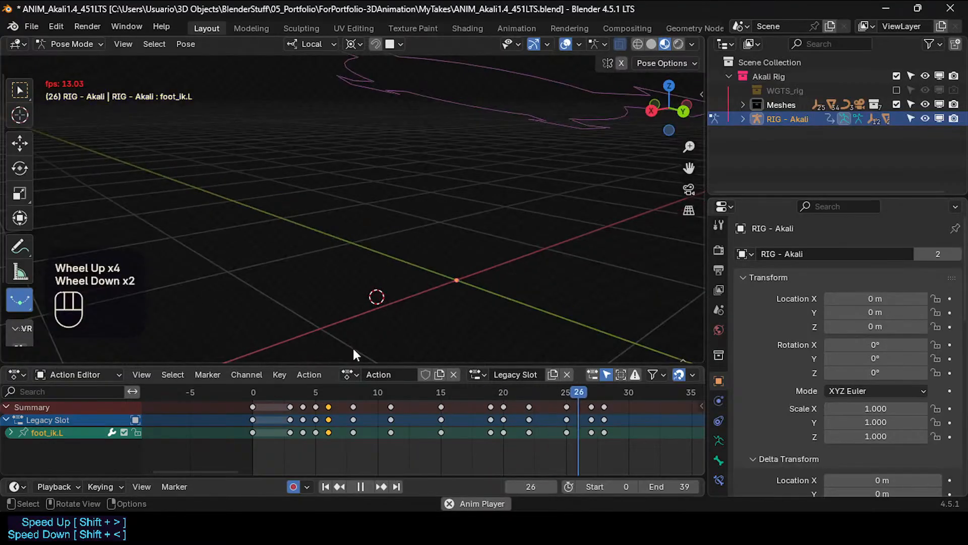
key("space")
left_click(259, 374)
left_click(266, 393)
middle_click_drag(283, 313, 289, 293)
middle_click_drag(291, 293, 299, 252)
scroll(300, 257, "up", 2)
key("space")
middle_click_drag(382, 318, 332, 392)
key("space")
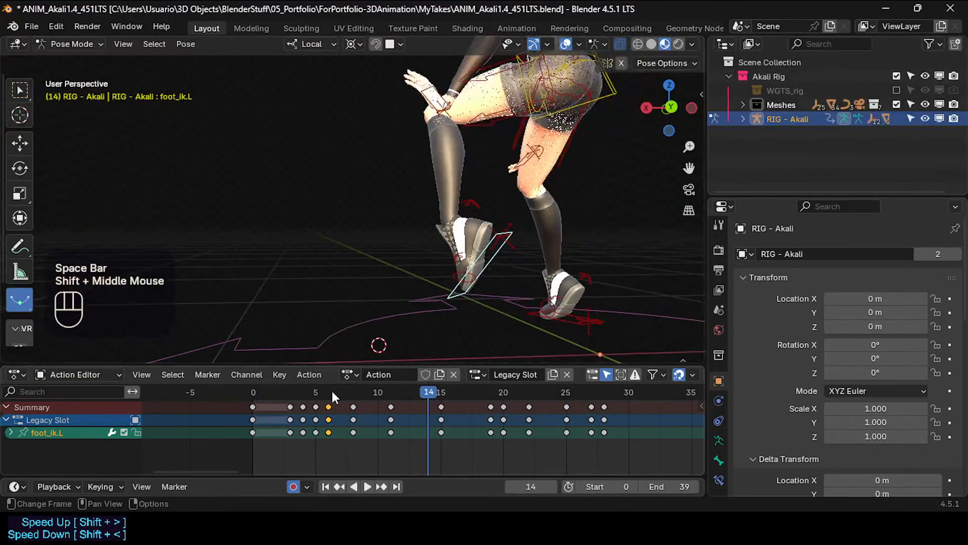
Replay the start of the jump in short bursts and check the left foot's slide up to frame 8.
left_click(264, 392)
key("space")
key("space")
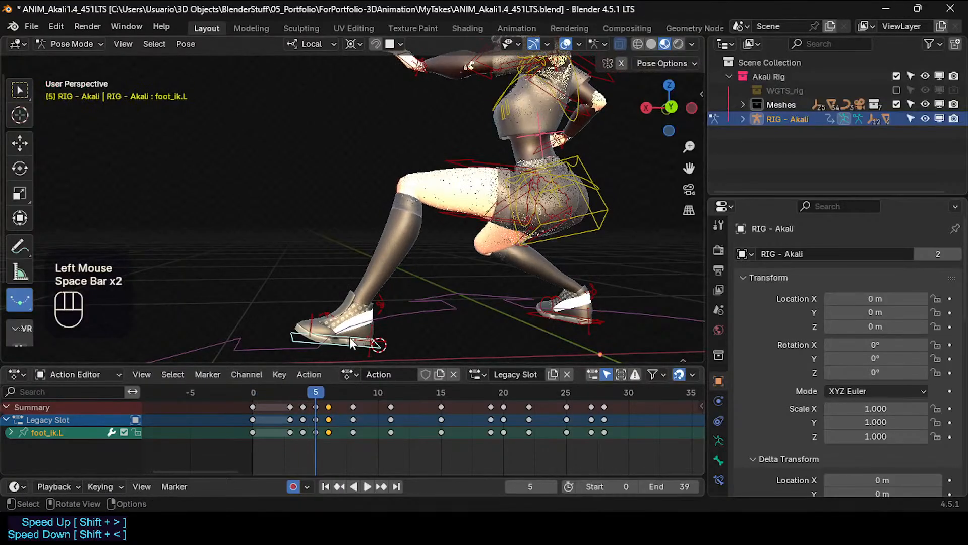
key("space")
key("space")
left_click(261, 393)
key("space")
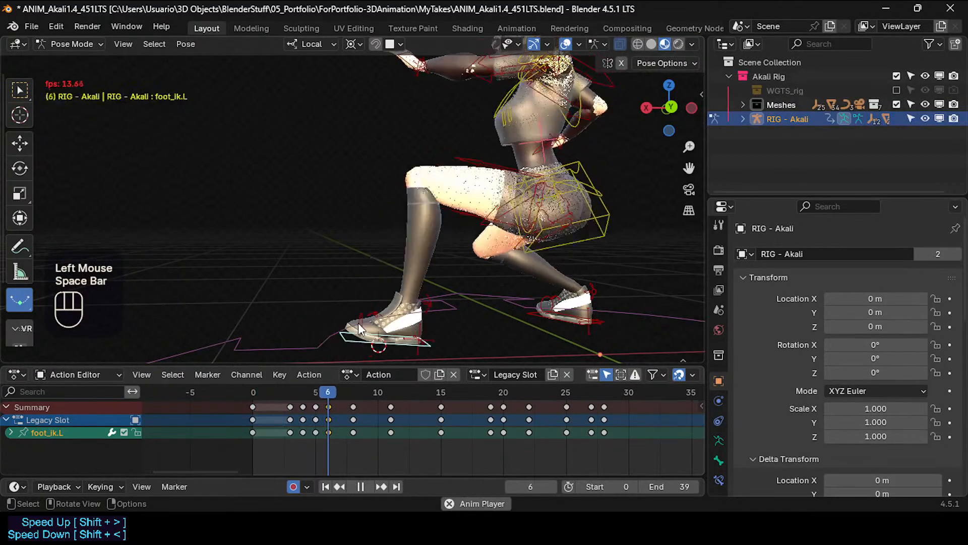
key("space")
key("space")
key("space")
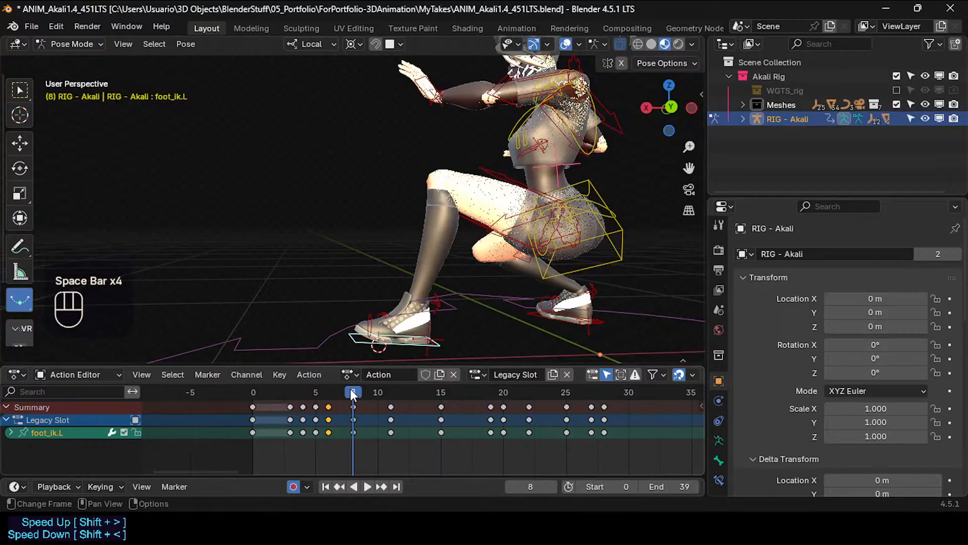
At frame 6, redo the left foot IK control's breakdown pose slightly closer to the frame 8 keyframe.
left_click_drag(353, 394, 324, 405)
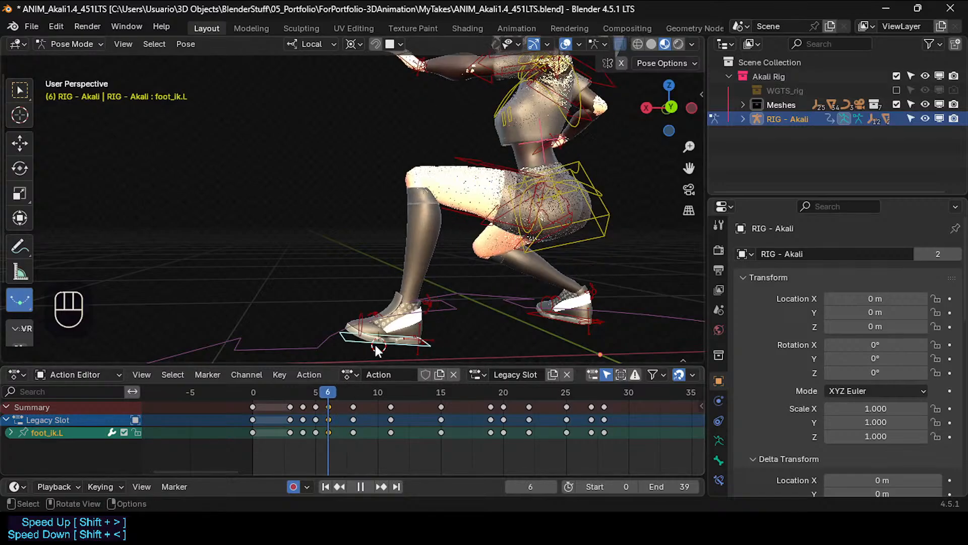
left_click(287, 266)
key("shift+e")
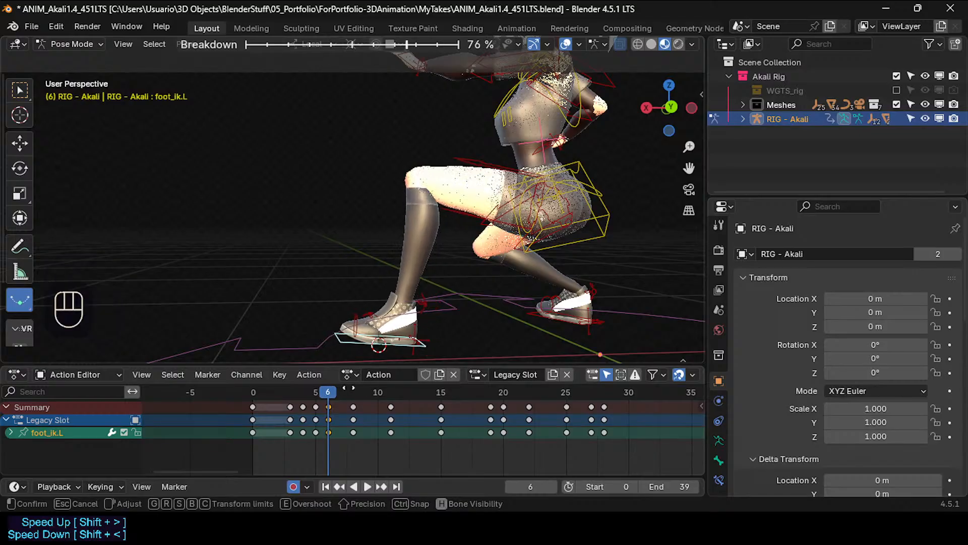
left_click(343, 398)
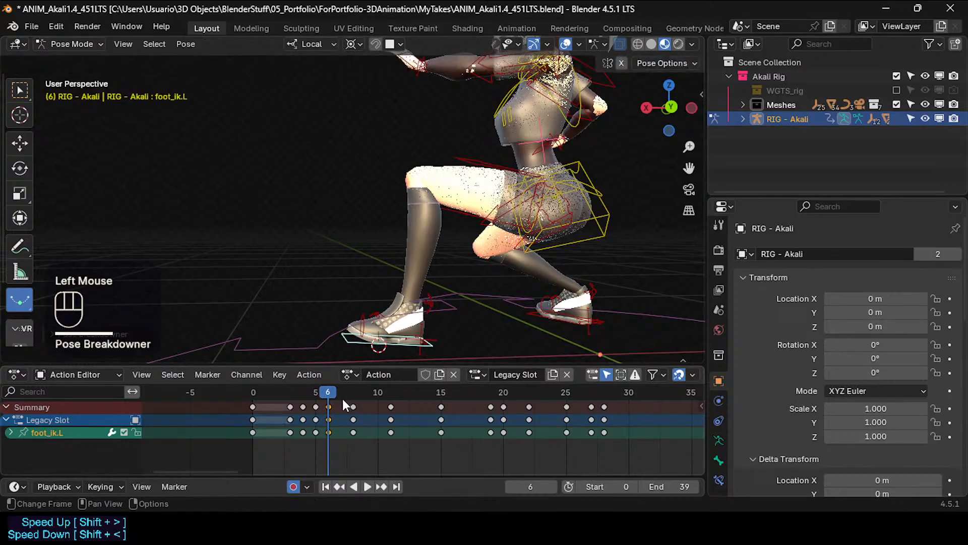
Move the left foot IK control's keyframe from frame 6 to frame 7 and play the start of the jump.
mouse_move(343, 399)
left_mouse_down()
mouse_move(309, 392)
mouse_move(346, 395)
left_mouse_up()
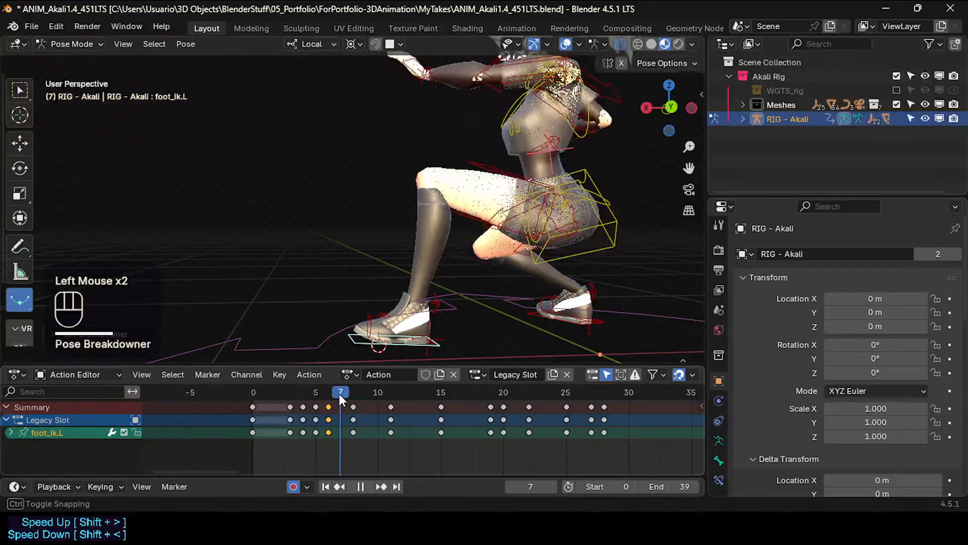
key("space")
key("g")
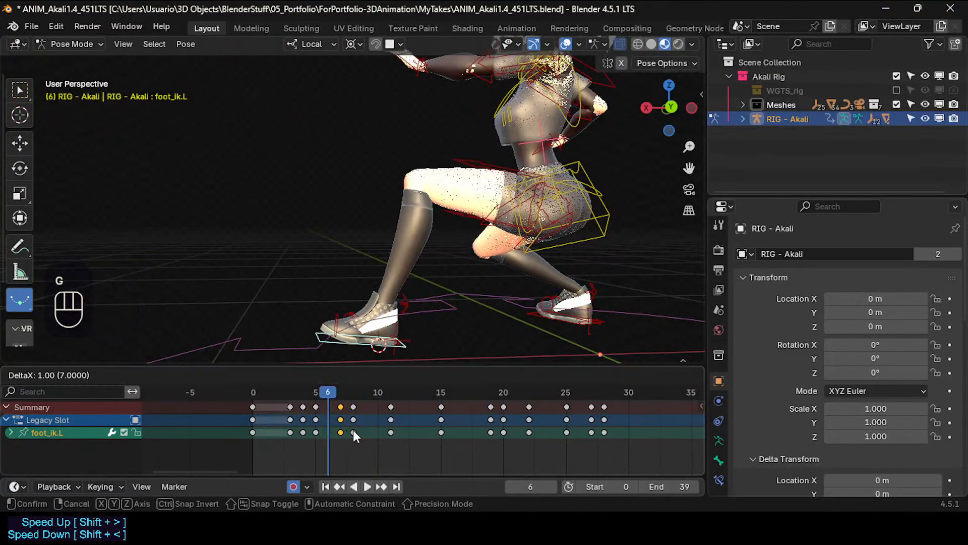
left_click(353, 430)
left_click(301, 388)
key("space")
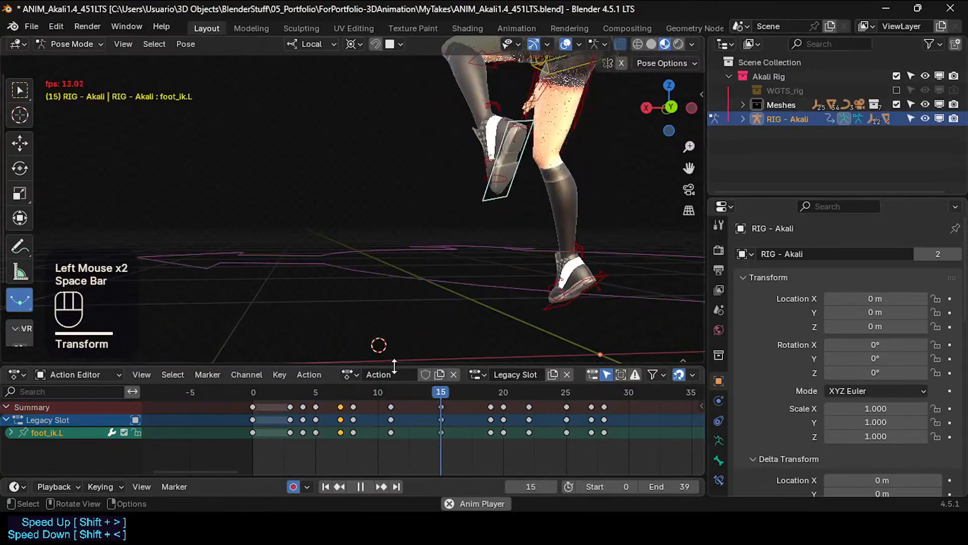
key("space")
Duplicate the left foot IK control's frame 8 keyframe and snap the copy to frame 11.
left_click_drag(336, 389, 392, 394)
left_click(344, 434)
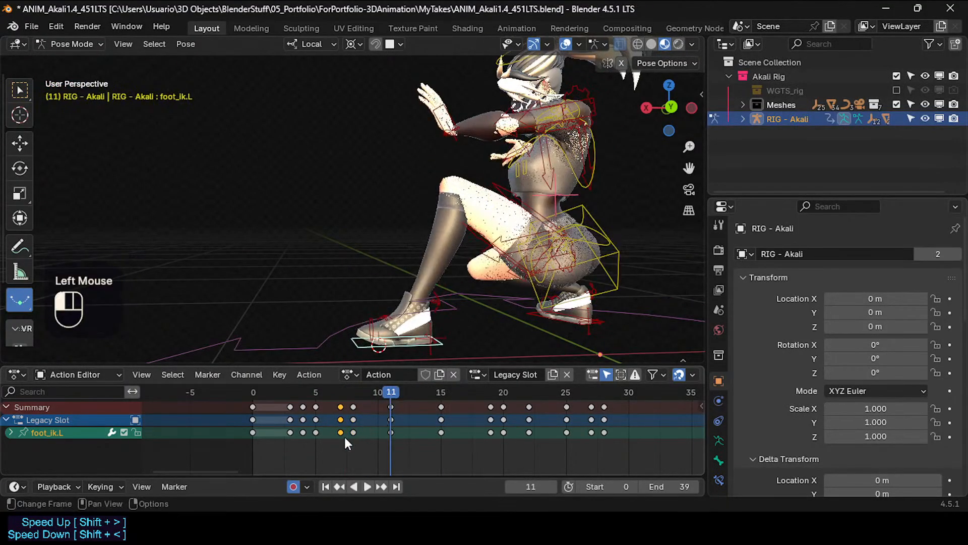
left_click(353, 431)
key("shift+d")
left_click(419, 432)
key("f")
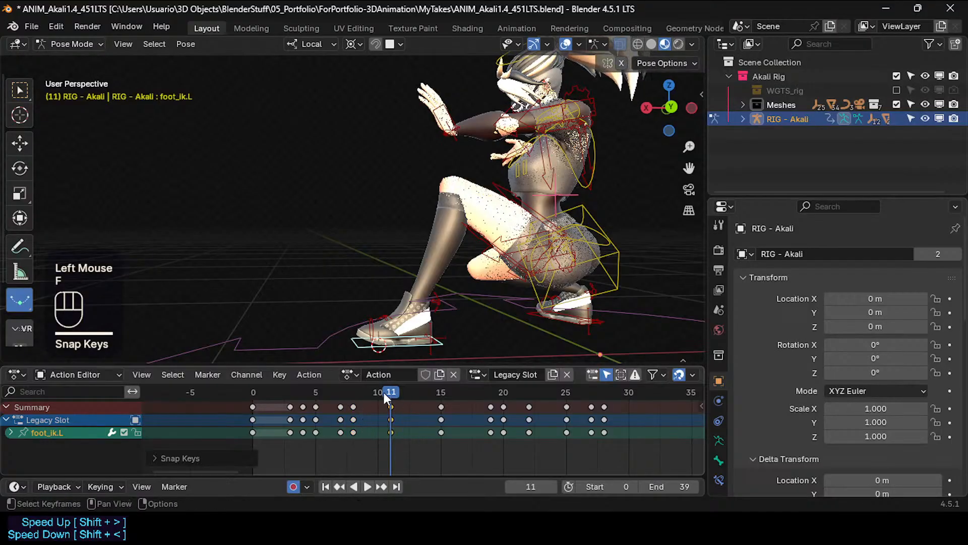
mouse_move(383, 392)
left_mouse_down()
mouse_move(340, 387)
mouse_move(399, 392)
left_mouse_up()
Delete the left heel IK control's keyframes at frames 6 and 10.
left_click(434, 297)
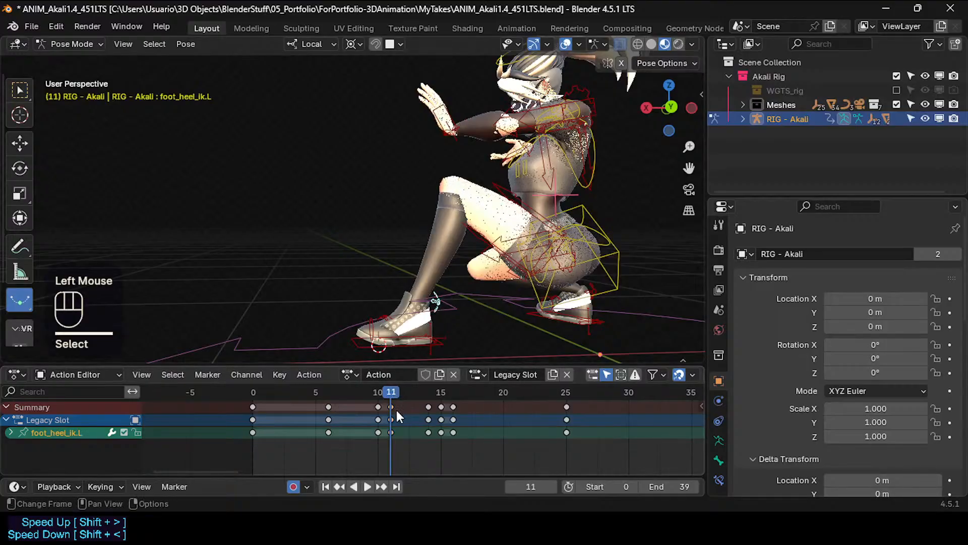
key("Left")
left_click(379, 433)
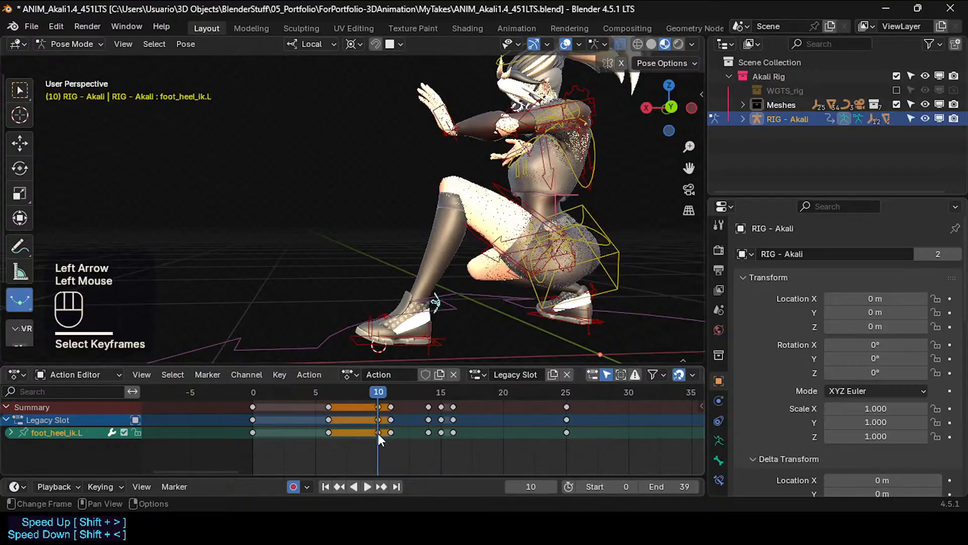
left_click(329, 431, "shift")
key("x")
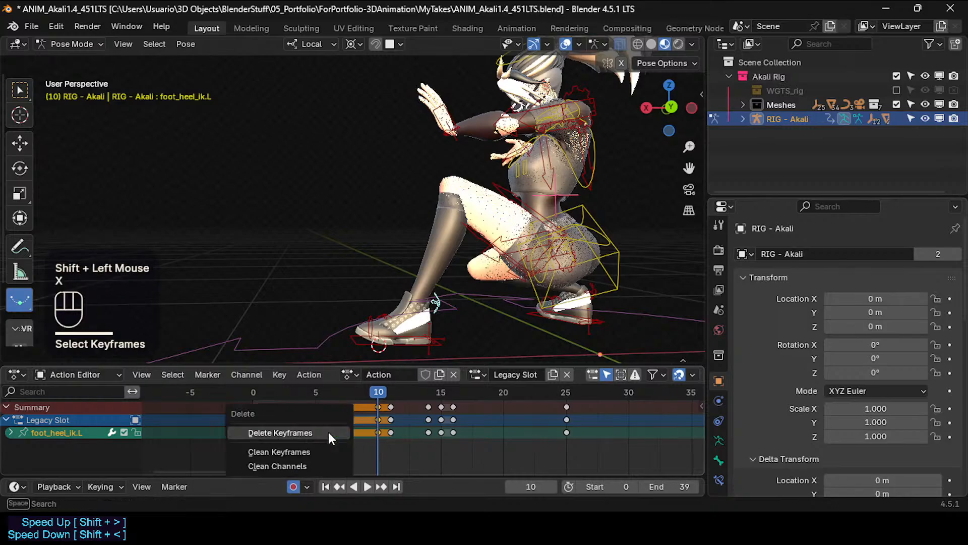
left_click(328, 431)
Play and scrub the start of the jump to examine how the left foot and heel settle around frame 8.
left_click_drag(383, 389, 238, 389)
key("space")
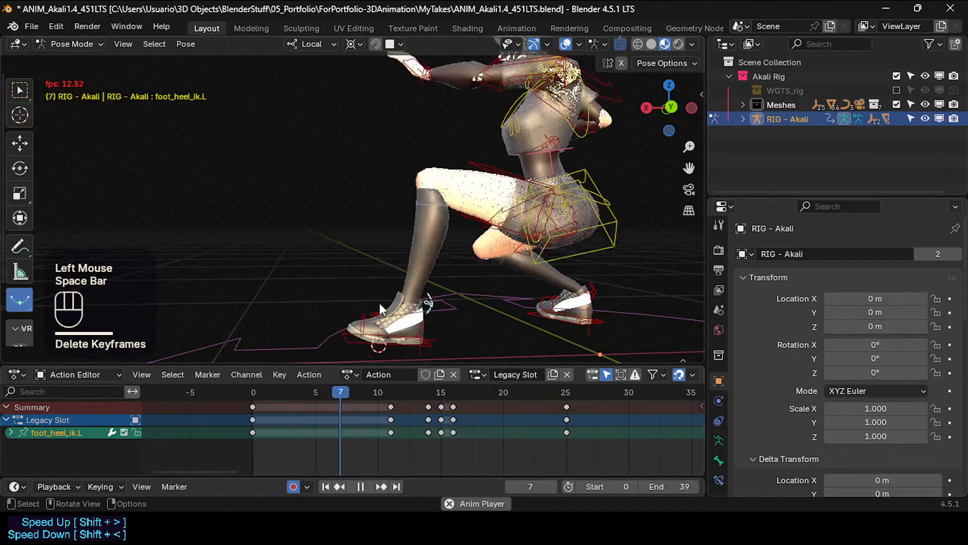
key("space")
key("space")
key("space")
left_click_drag(390, 393, 358, 395)
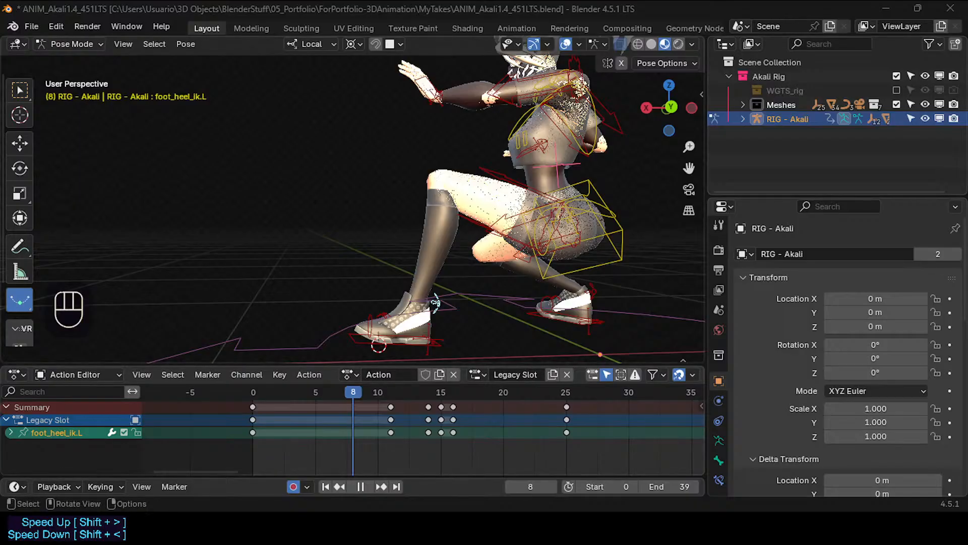
mouse_move(353, 393)
left_mouse_down()
mouse_move(270, 372)
mouse_move(358, 389)
mouse_move(266, 396)
mouse_move(353, 397)
mouse_move(336, 388)
left_mouse_up()
left_click(353, 350)
left_click(436, 303)
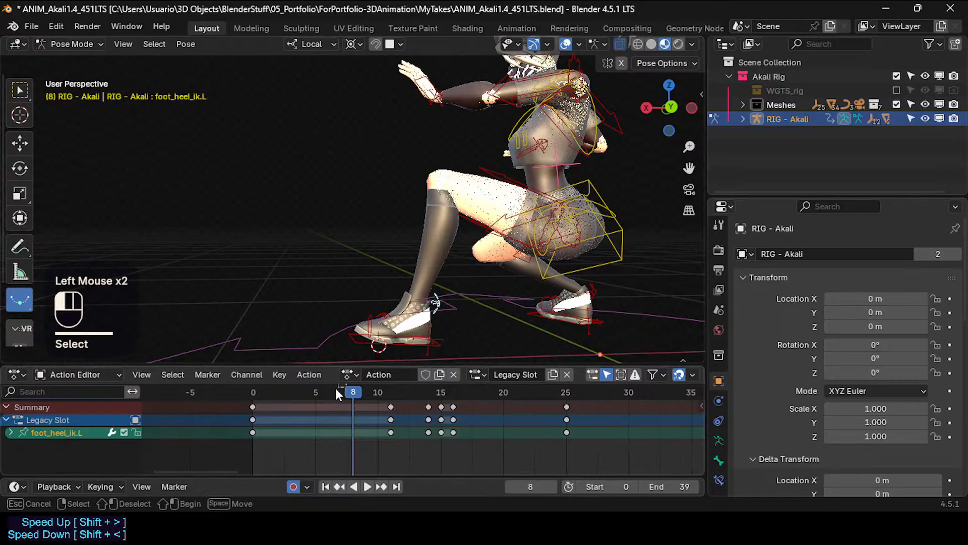
left_click_drag(271, 383, 358, 399)
Duplicate the left foot IK control's frame 11 keyframe and place the copy on frame 8.
left_click(397, 350)
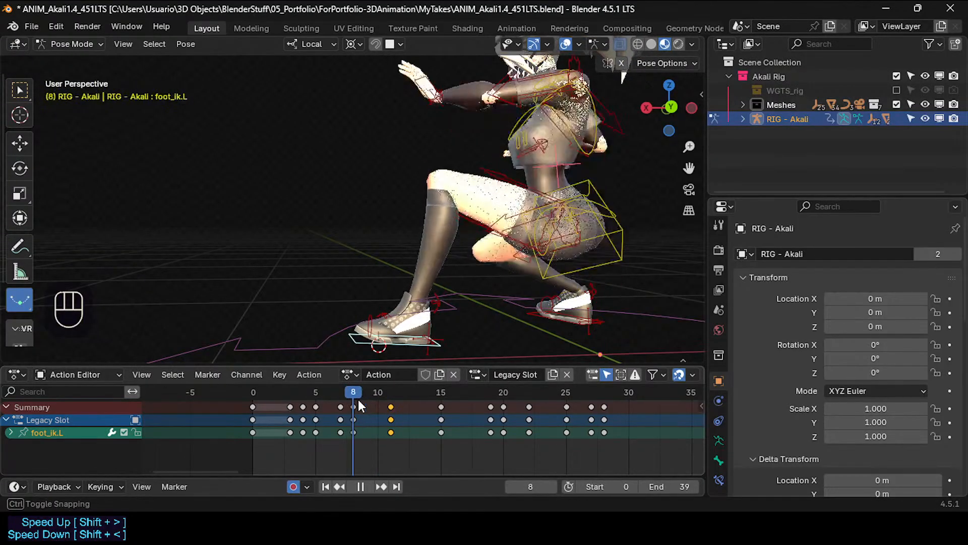
left_click(392, 432)
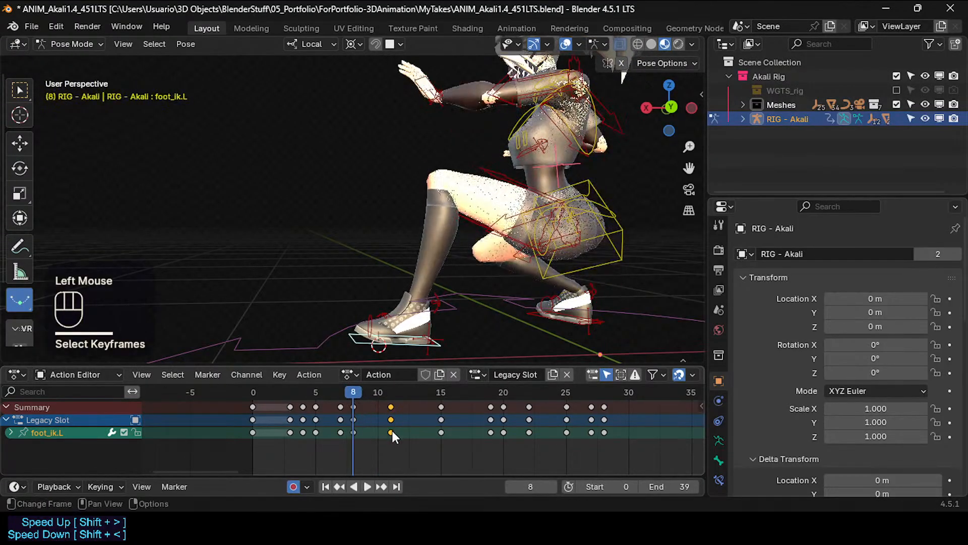
key("shift+d")
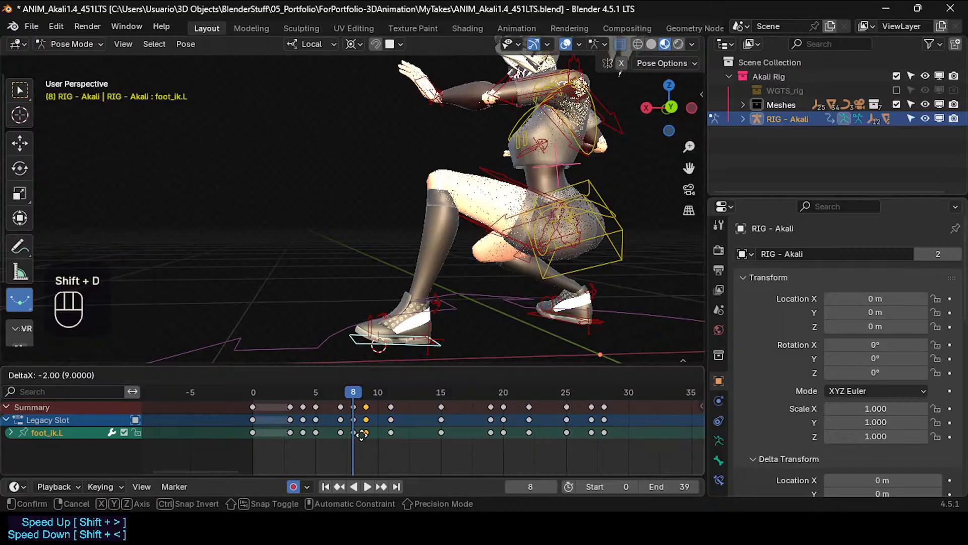
left_click(371, 430)
Play and scrub the start of the jump to check the left foot's plant and save the file.
left_click_drag(347, 395, 378, 404)
scroll(389, 415, "down", 3)
scroll(389, 415, "down", 1)
middle_click_drag(389, 416, 378, 411)
left_click_drag(378, 396, 293, 394)
key("space")
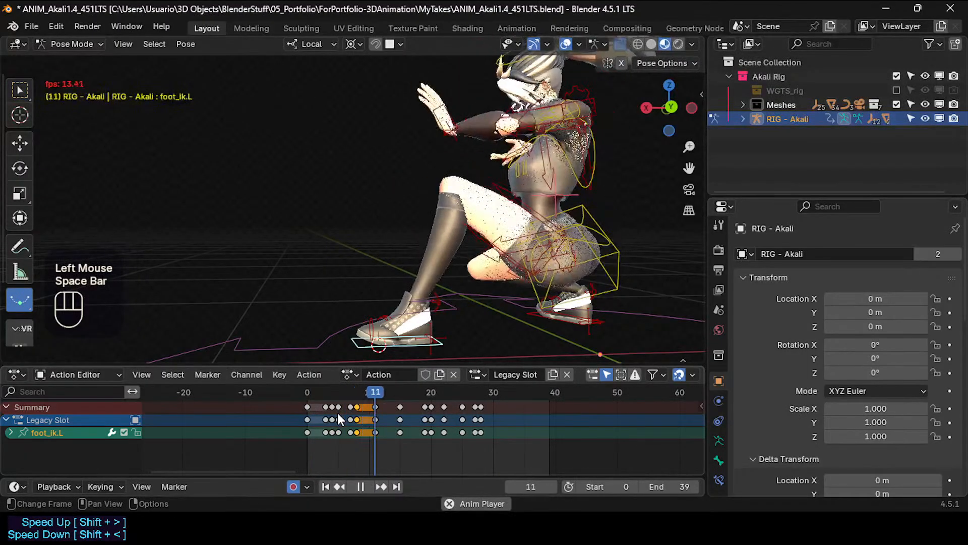
key("space")
left_click(368, 390)
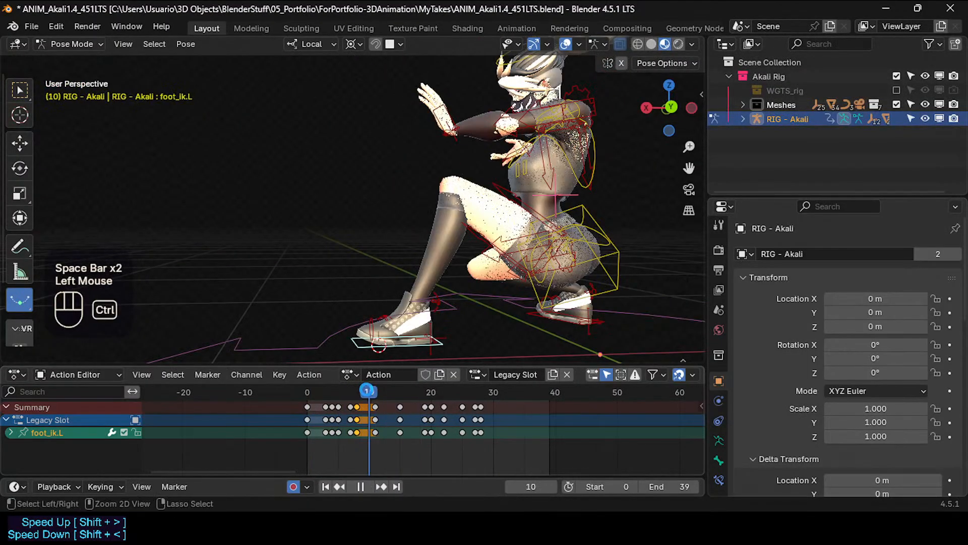
key("ctrl+s")
Compare the left heel and foot IK controls' keyframes and poses at frames 8 and 10.
scroll(363, 396, "up", 3)
left_click(438, 310)
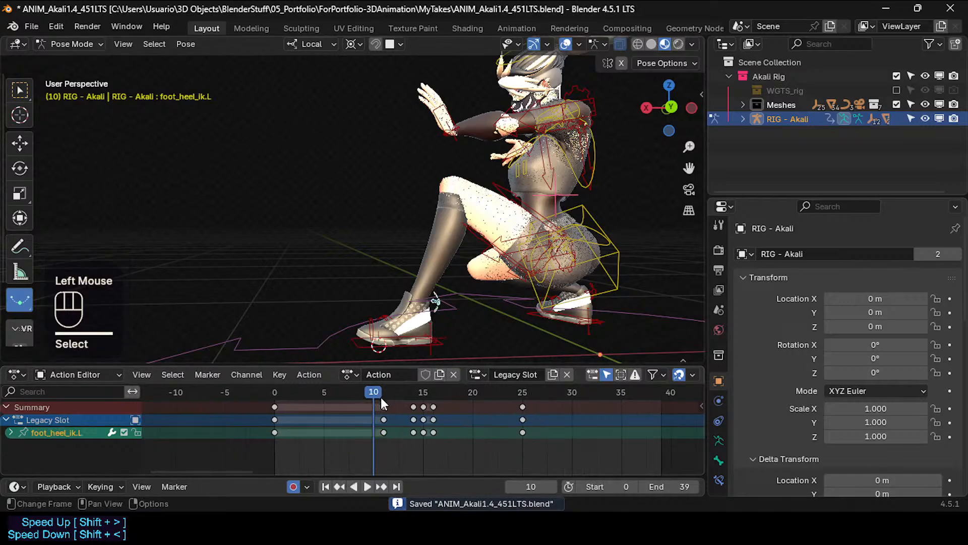
left_click(356, 395)
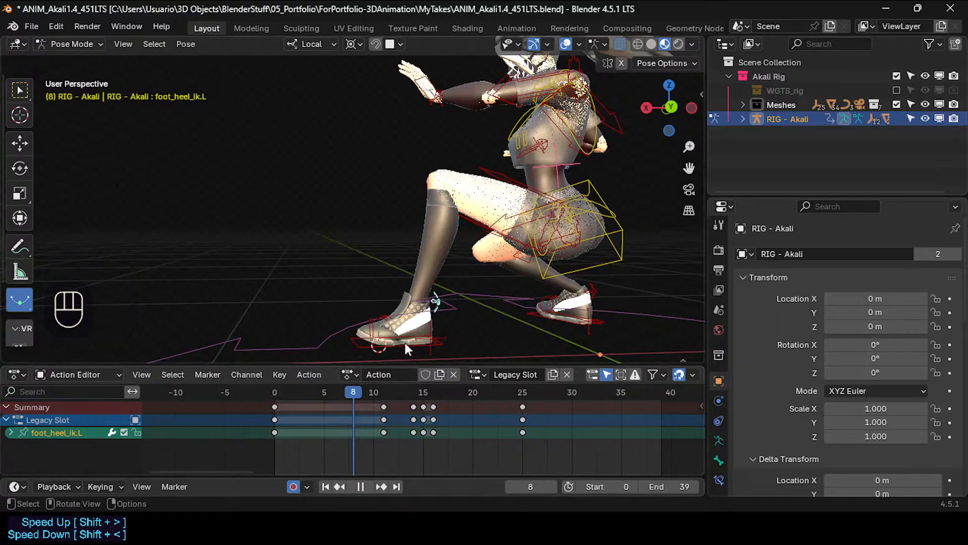
left_click(405, 343)
left_click(374, 396)
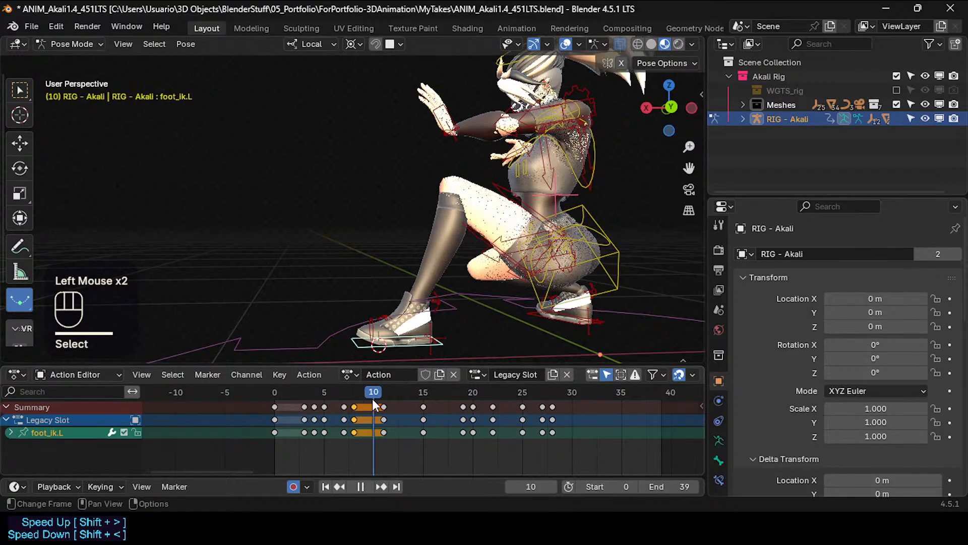
Select every control's keyframes from frame 10 onward and stretch their timing outward from frame 10.
scroll(372, 398, "down", 3)
key("a")
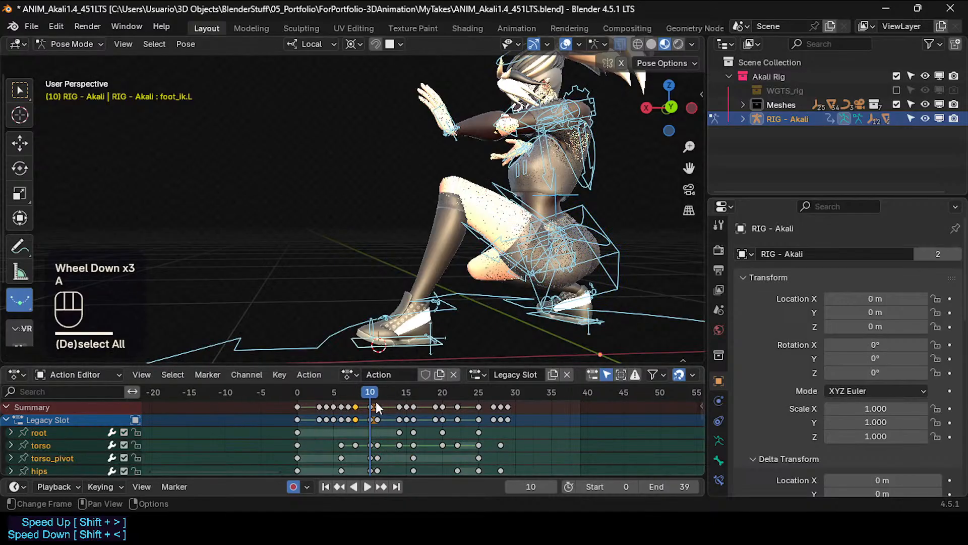
scroll(364, 402, "down", 2)
key("a")
scroll(372, 401, "down", 1)
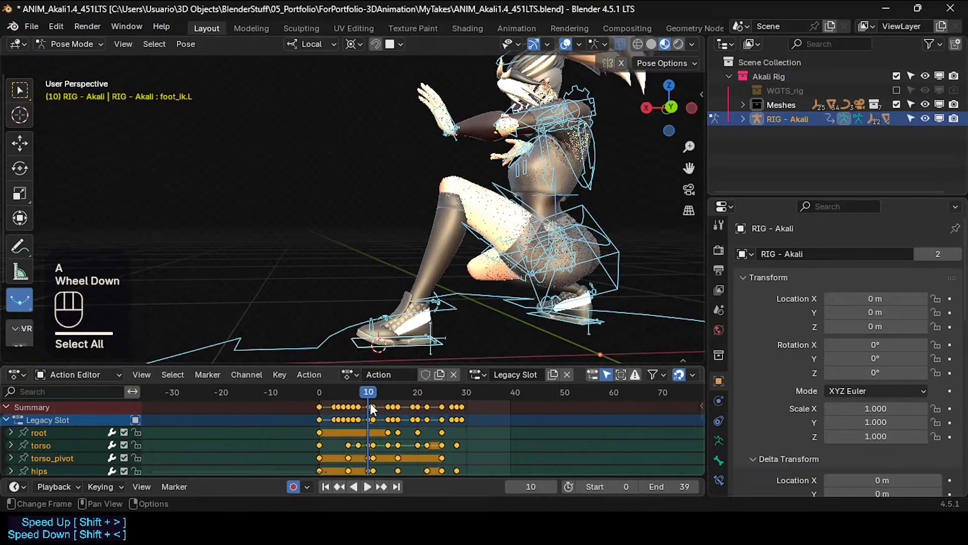
key("alt+a")
key("b")
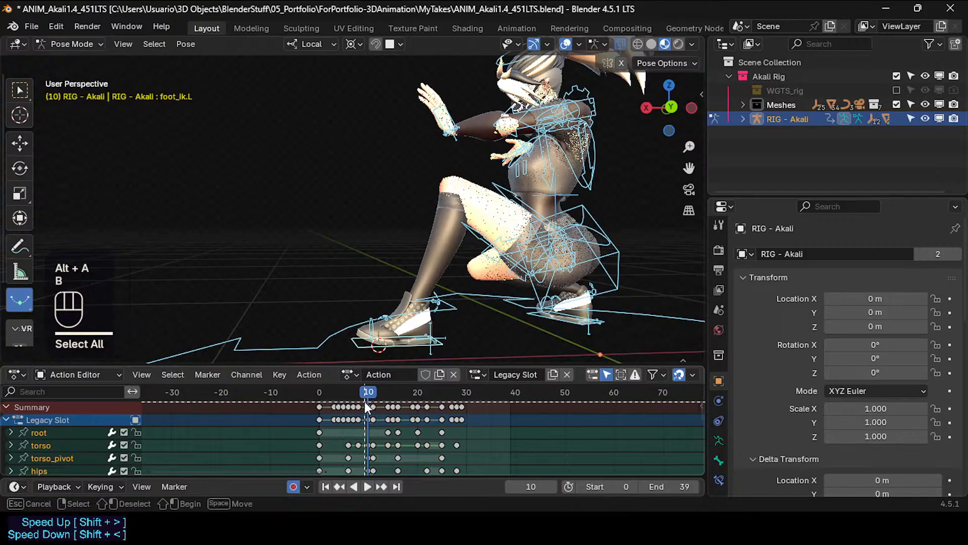
left_click_drag(366, 402, 480, 404)
key("s")
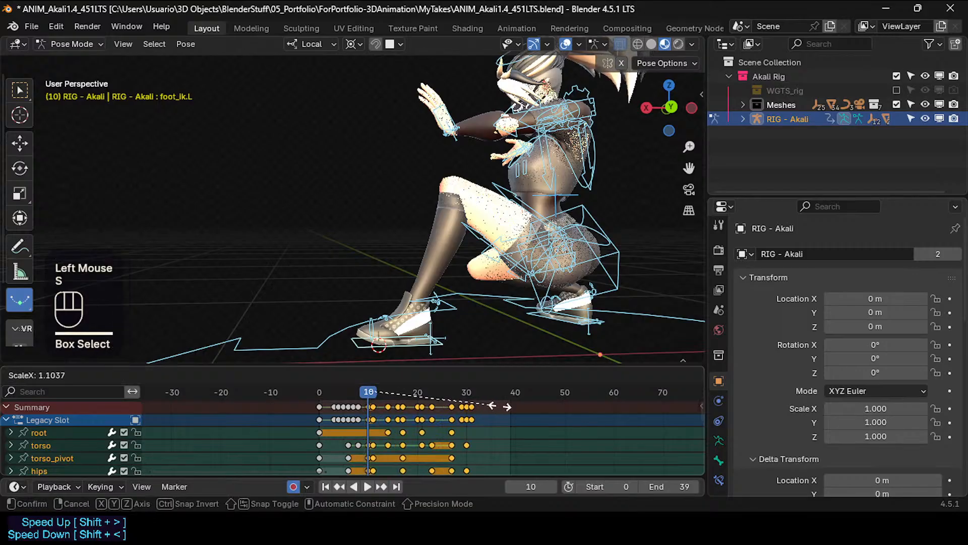
left_click(519, 407)
Shift the stretched keyframes two frames later.
key("g")
key("x")
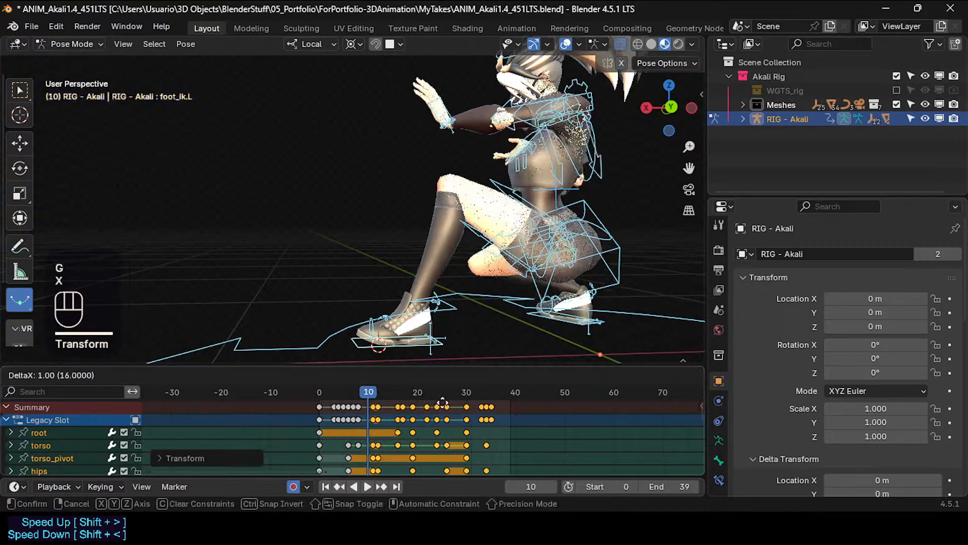
left_click(433, 402)
Set the animation's end frame to 52 and play the retimed start of the jump.
left_click(573, 397)
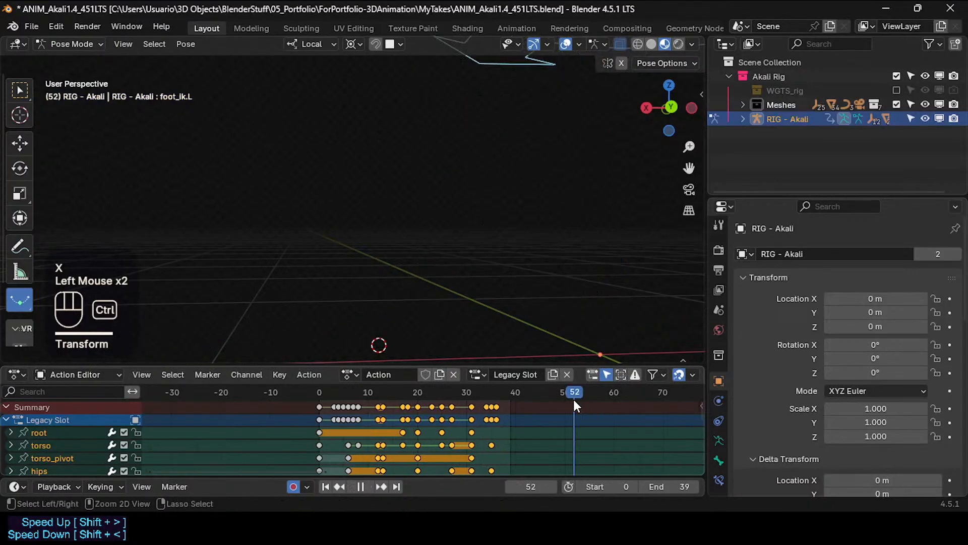
key("ctrl+End")
left_click(342, 392)
key("space")
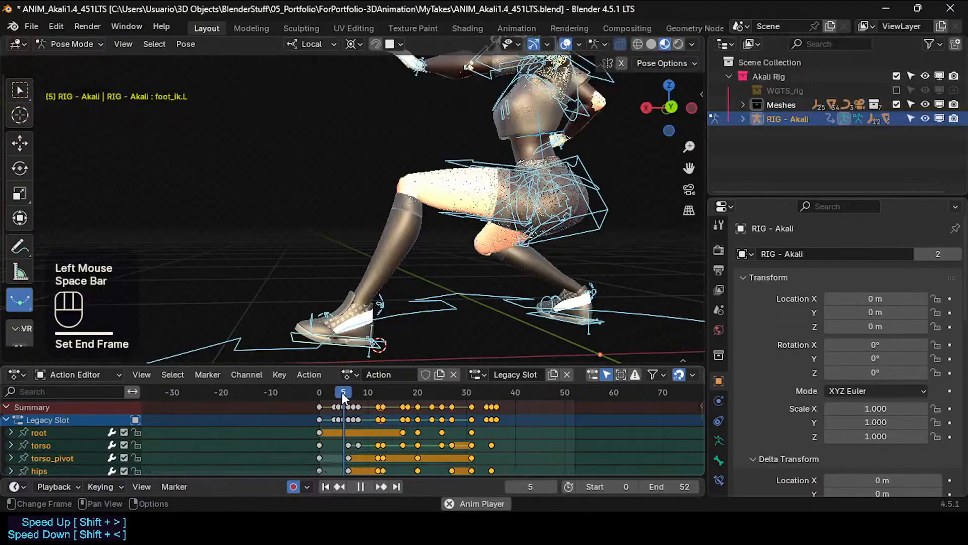
key("space")
mouse_move(382, 397)
left_mouse_down()
mouse_move(350, 392)
mouse_move(368, 402)
left_mouse_up()
left_click(354, 394)
scroll(367, 402, "up", 3)
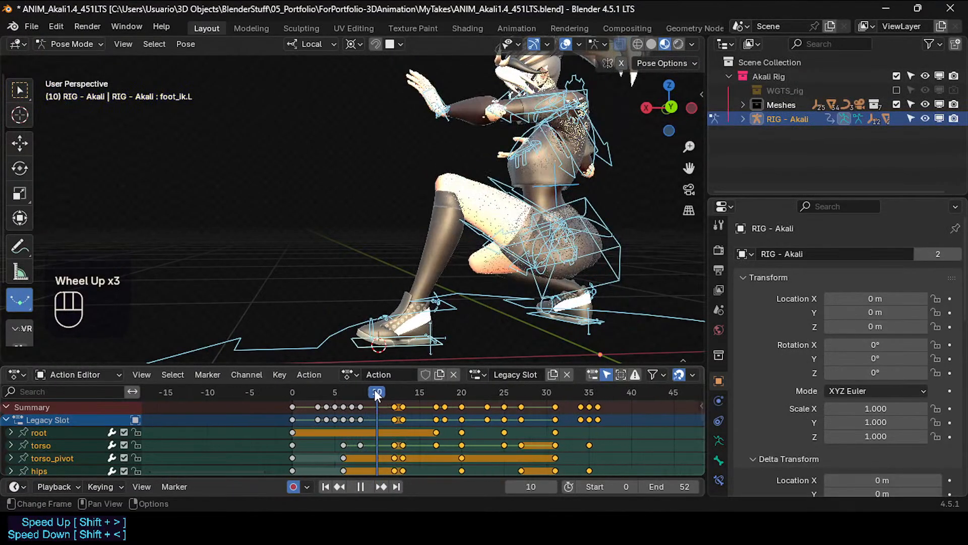
Move the selected keyframes of all controls one frame earlier and scrub around frame 10.
key("s")
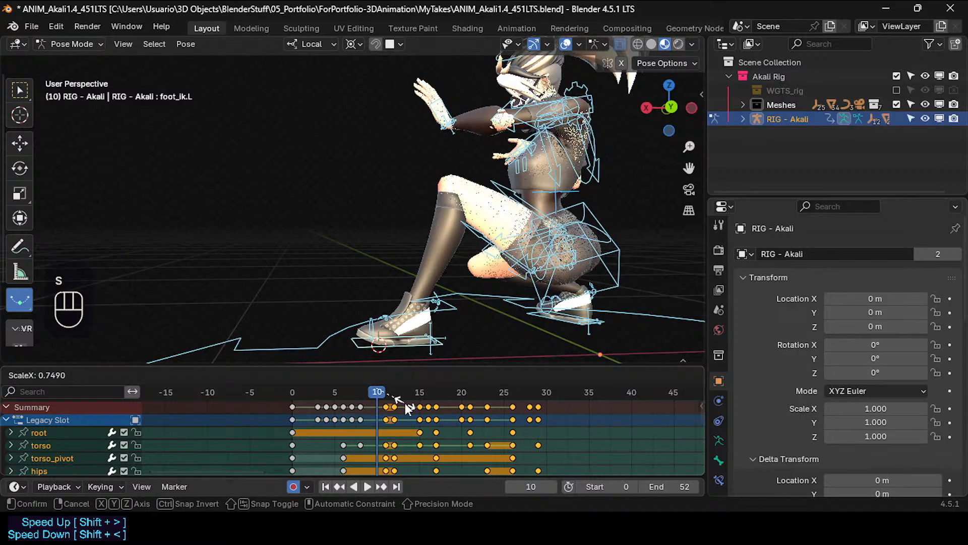
key("Escape")
key("g")
key("x")
left_click(377, 399)
mouse_move(376, 399)
left_mouse_down()
mouse_move(347, 395)
mouse_move(384, 396)
left_mouse_up()
mouse_move(368, 393)
left_mouse_down()
mouse_move(410, 391)
mouse_move(363, 403)
mouse_move(387, 409)
mouse_move(406, 398)
mouse_move(377, 406)
left_mouse_up()
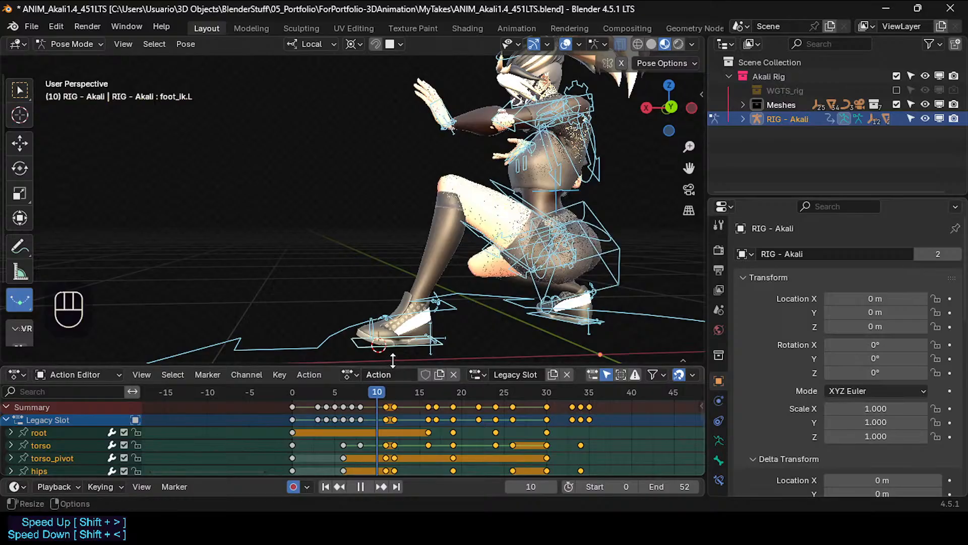
left_click(436, 308)
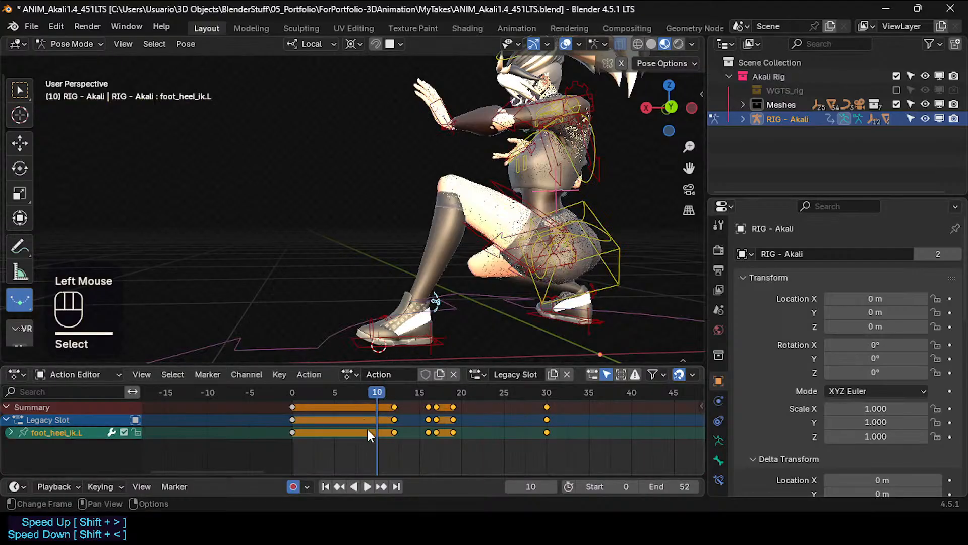
key("shift+d")
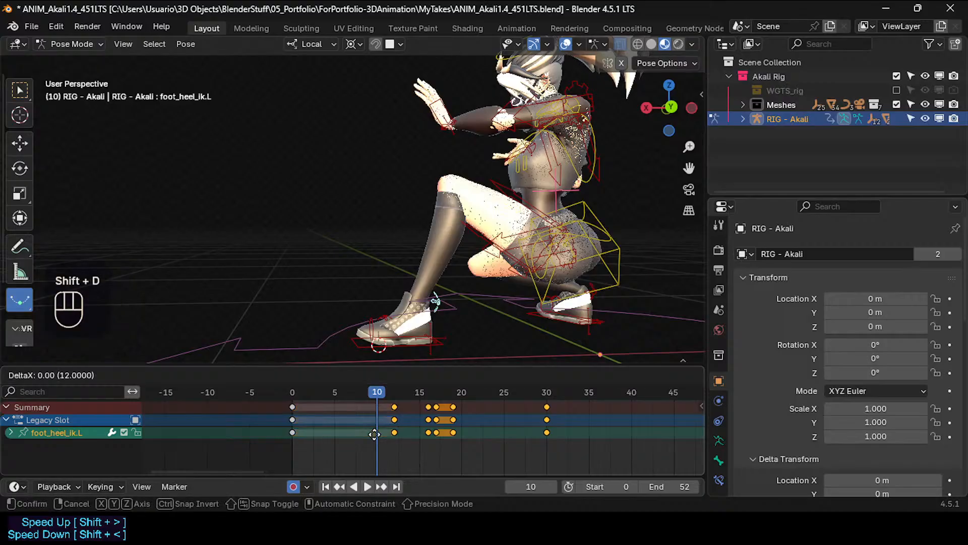
key("Escape")
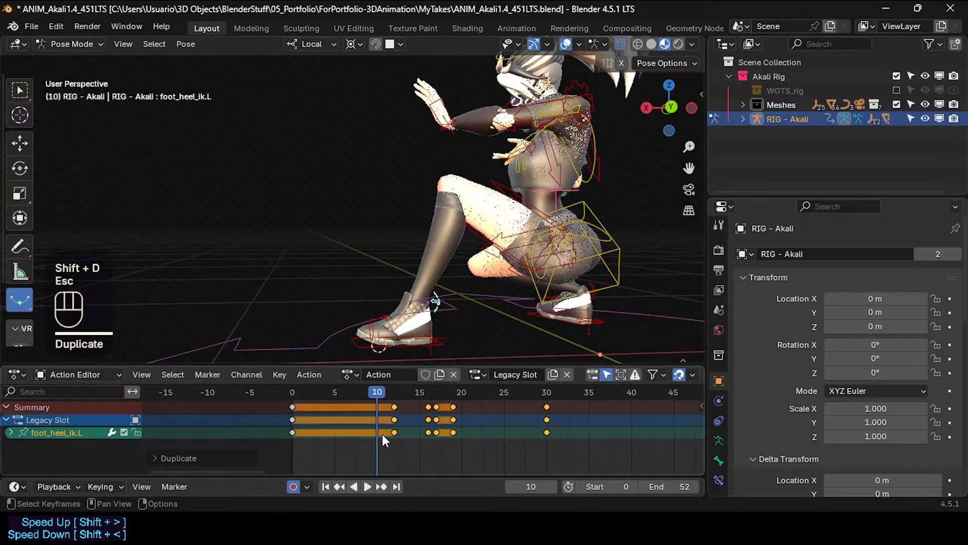
left_click(437, 304)
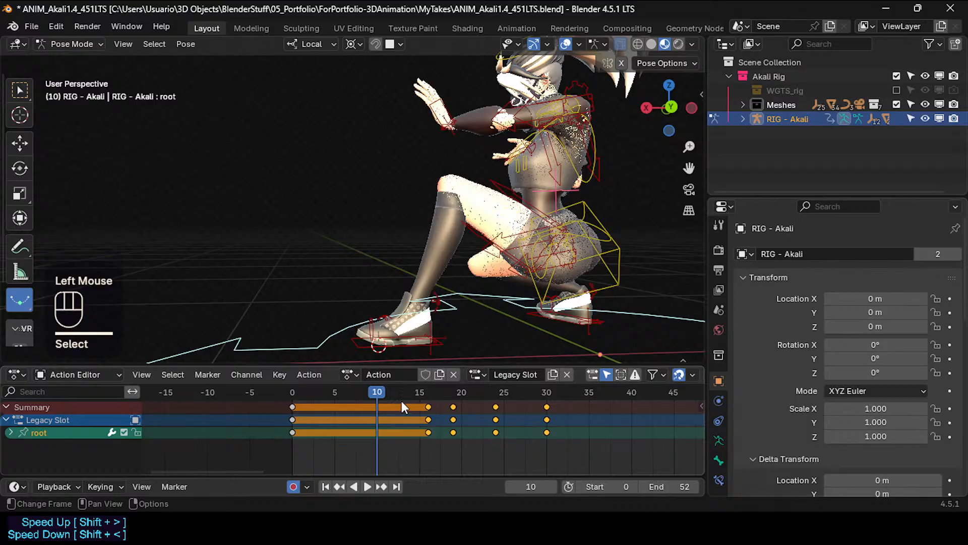
Duplicate the left heel IK control's frame 0 keyframe and place the copy on frame 10.
left_click(435, 298)
left_click(293, 432)
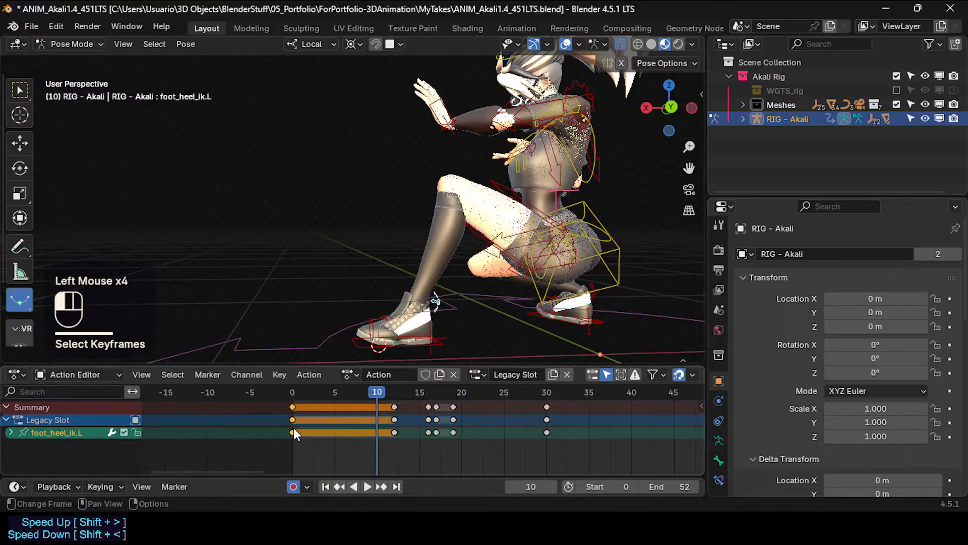
key("shift+d")
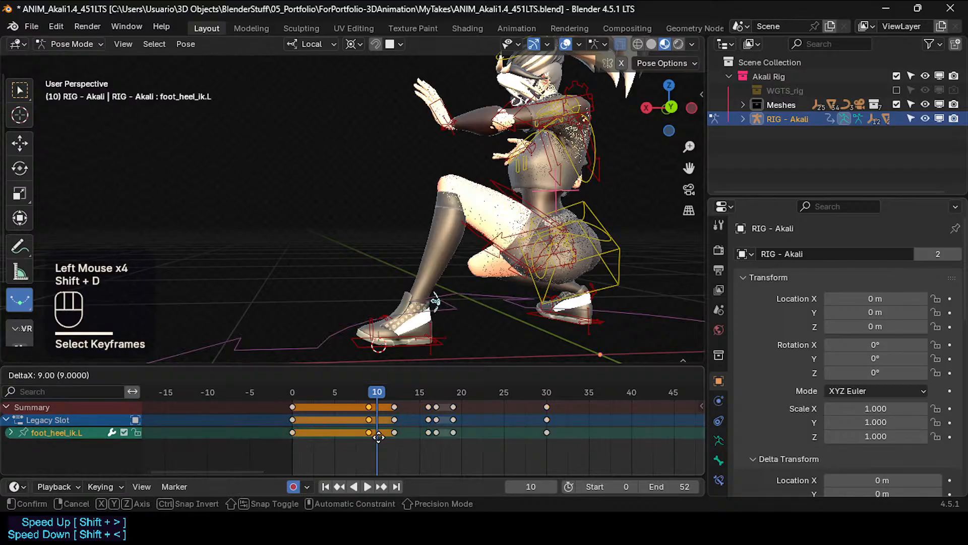
left_click(380, 434)
Rotate the left heel IK control about its local X axis at frame 12 to lift the heel.
scroll(377, 449, "up", 2)
left_click_drag(380, 388, 396, 391)
left_click(440, 348)
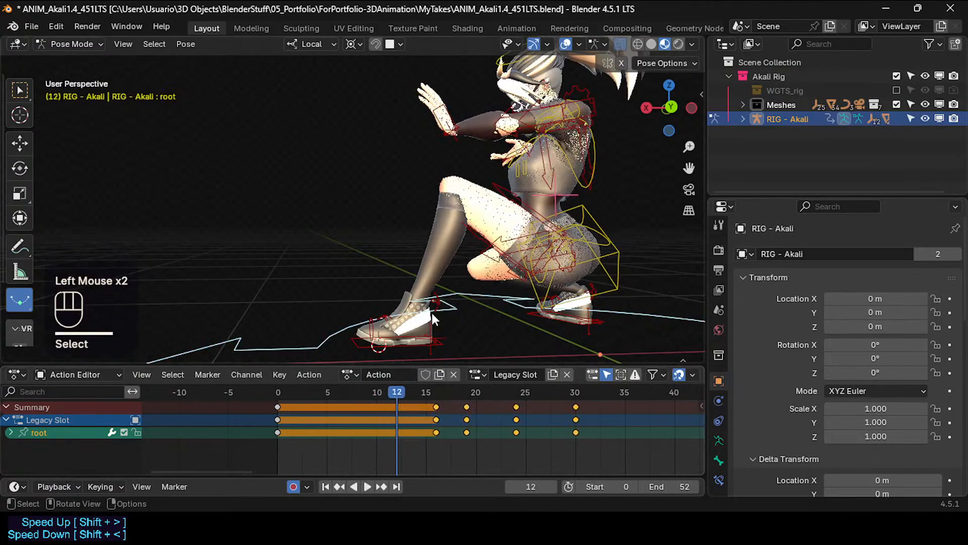
left_click(445, 344)
mouse_move(400, 393)
left_mouse_down()
mouse_move(429, 391)
mouse_move(392, 398)
mouse_move(397, 391)
left_mouse_up()
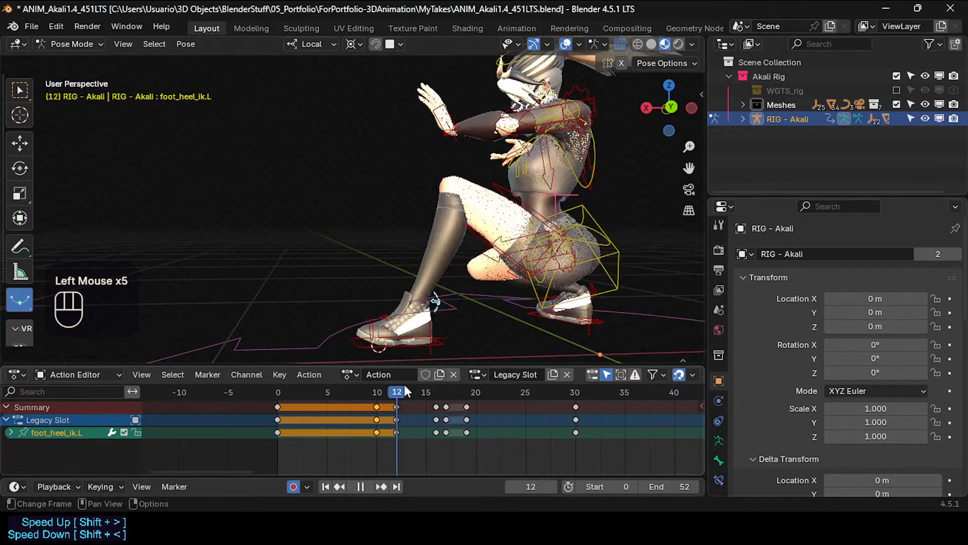
key("r")
key("x")
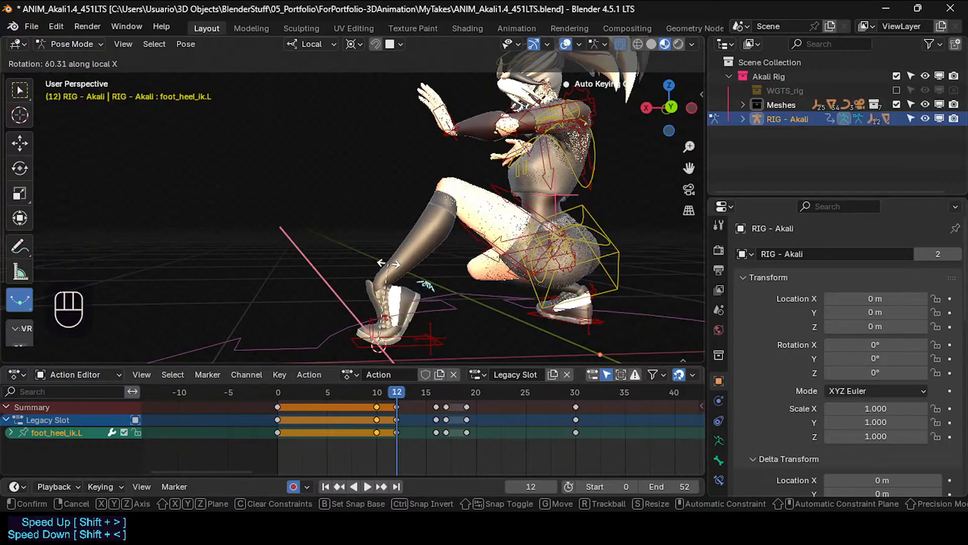
left_click(412, 272)
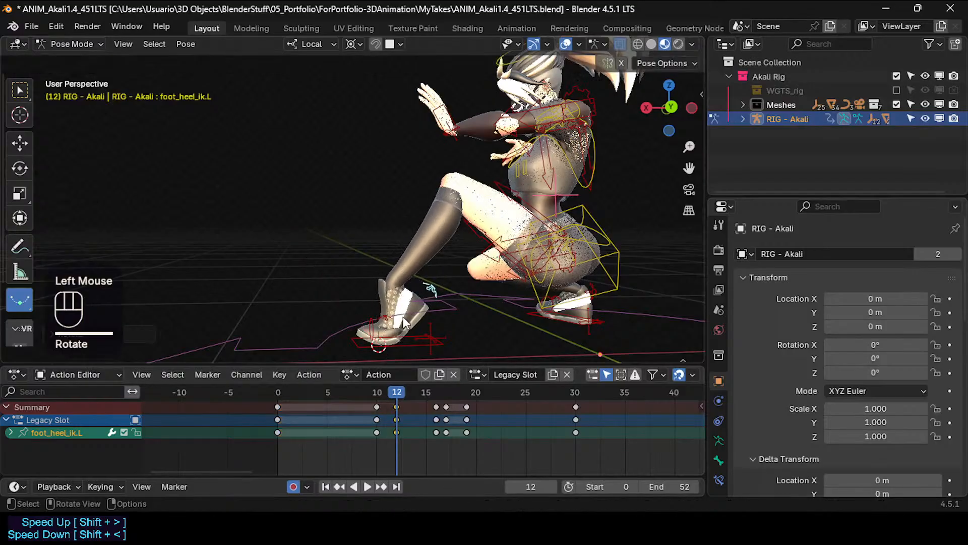
Duplicate the left heel IK control's frame 12 keyframe to frame 13 and rotate it about local X to lower the heel slightly.
mouse_move(391, 383)
left_mouse_down()
mouse_move(359, 403)
mouse_move(416, 396)
mouse_move(395, 404)
mouse_move(359, 398)
mouse_move(433, 383)
mouse_move(407, 393)
left_mouse_up()
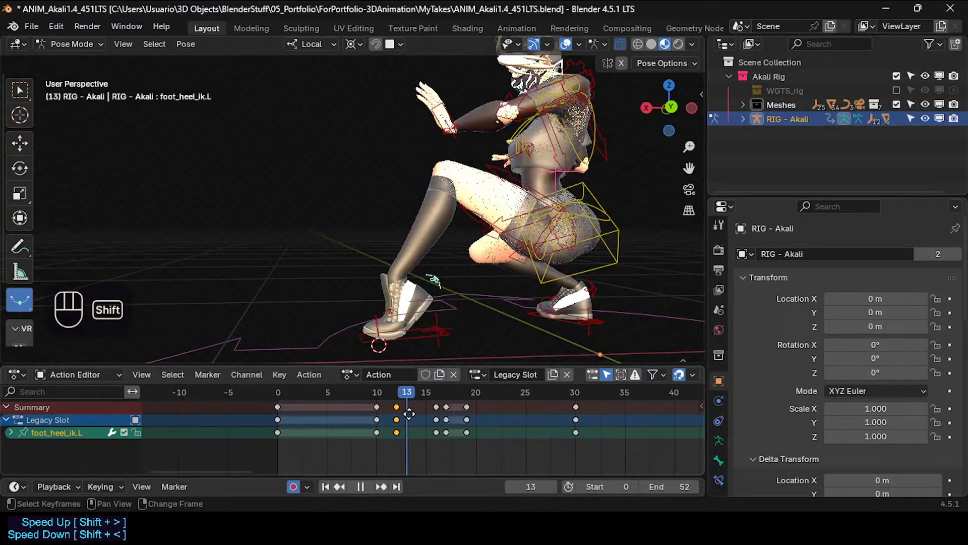
key("shift+d")
left_click(414, 419)
left_click(434, 282)
key("r")
key("x")
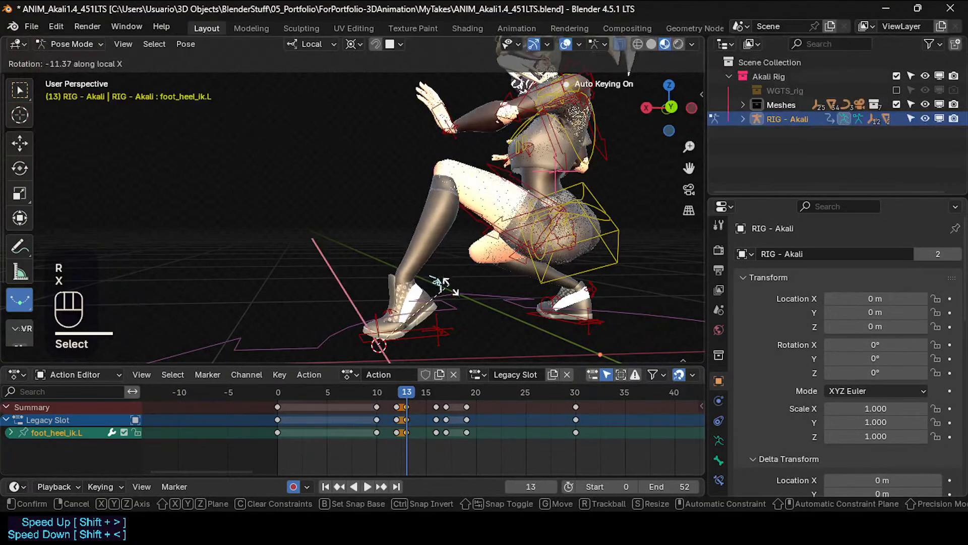
left_click(451, 316)
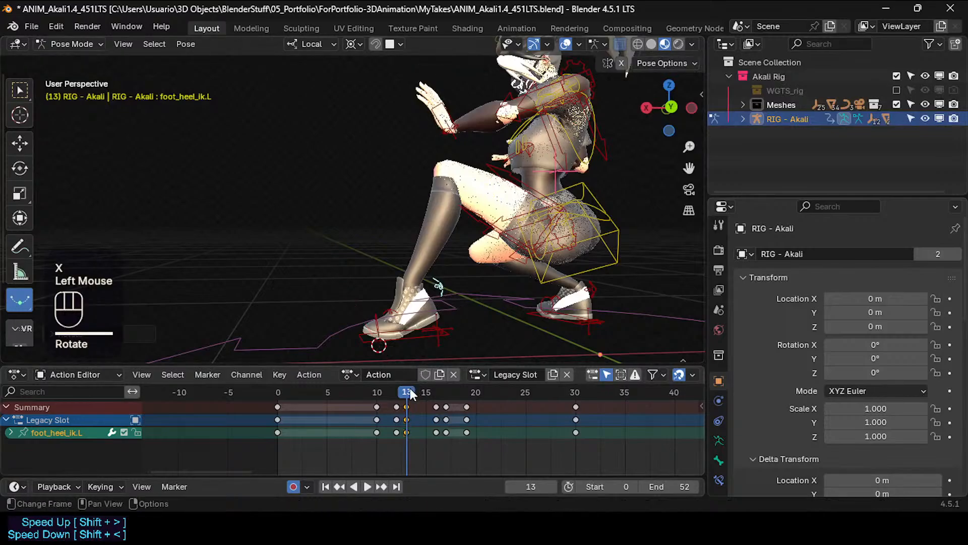
left_click_drag(388, 396, 403, 394)
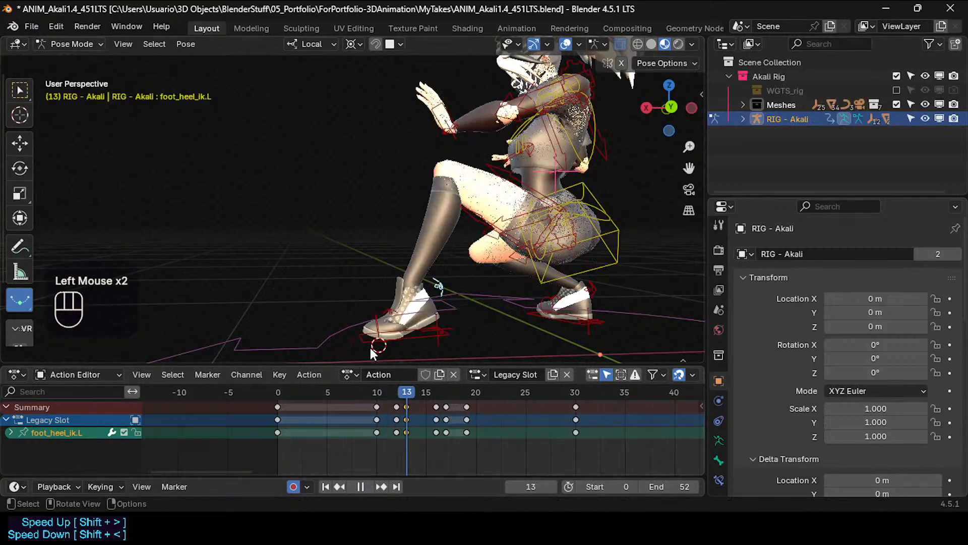
Tilt the left foot IK control toe-down at frame 13 and move it so the toe stays near the 3D cursor.
left_click(432, 339)
key("r")
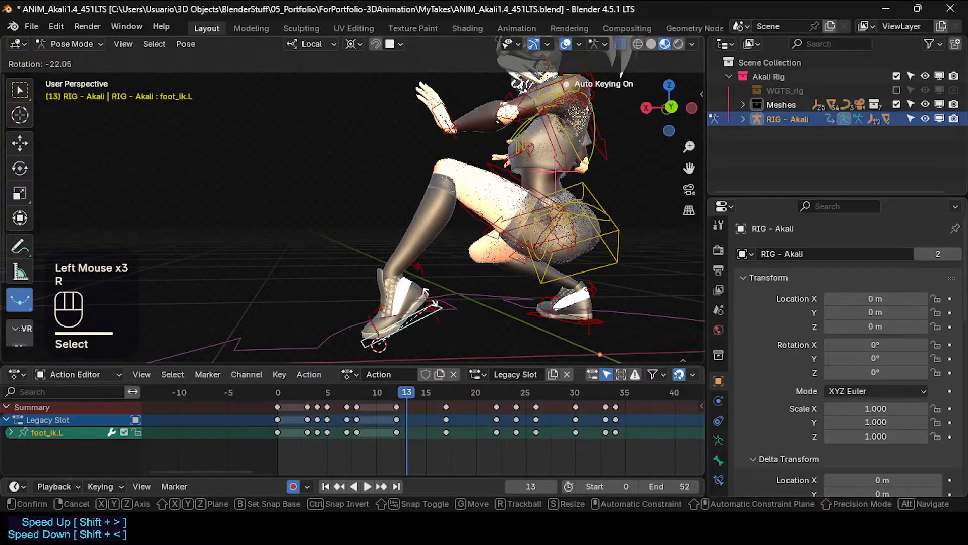
left_click(411, 287)
key("g")
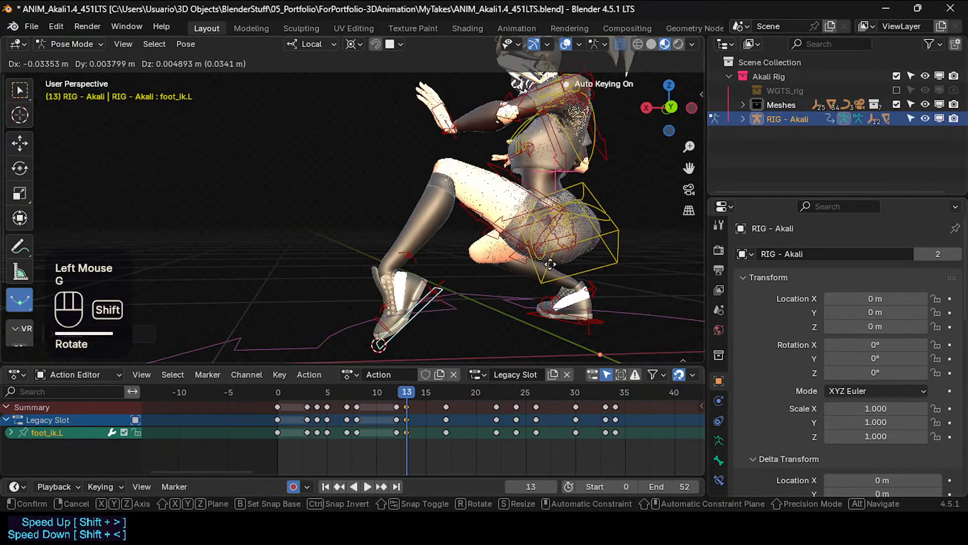
left_click(479, 282, "shift")
mouse_move(411, 394)
left_mouse_down()
mouse_move(381, 394)
mouse_move(435, 394)
mouse_move(388, 398)
mouse_move(407, 391)
left_mouse_up()
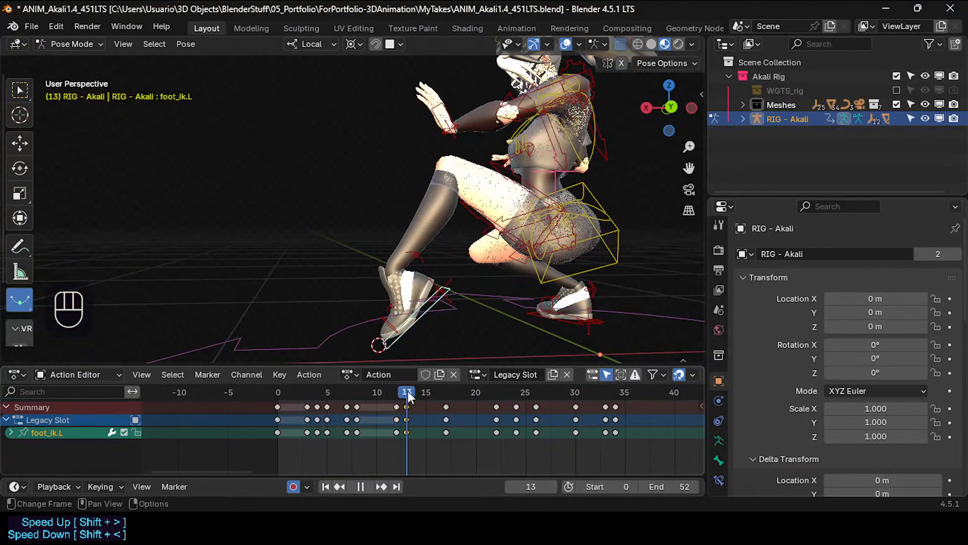
Rotate the left heel IK control freely at frame 13 and delete its frame 13 keyframe.
left_click(418, 256)
key("r")
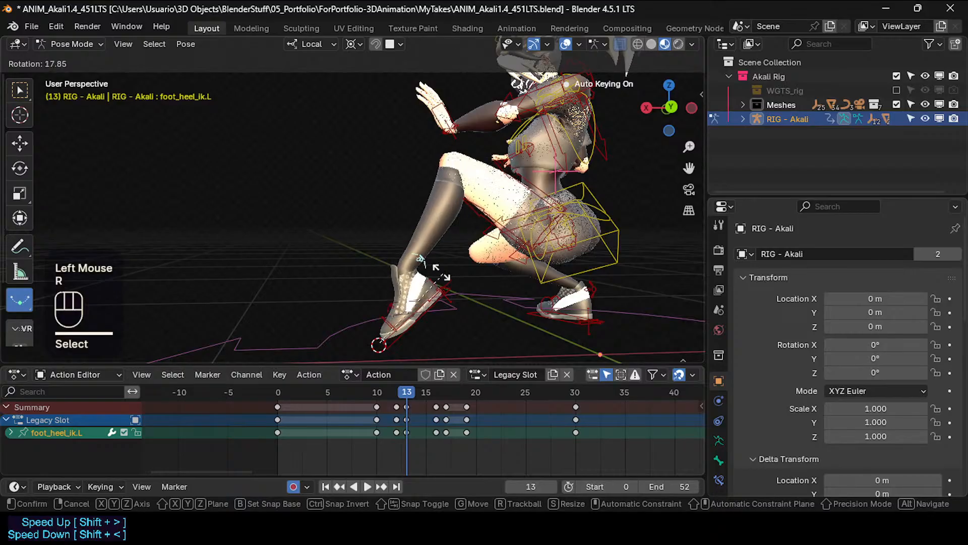
left_click(440, 288)
left_click_drag(383, 395, 398, 407)
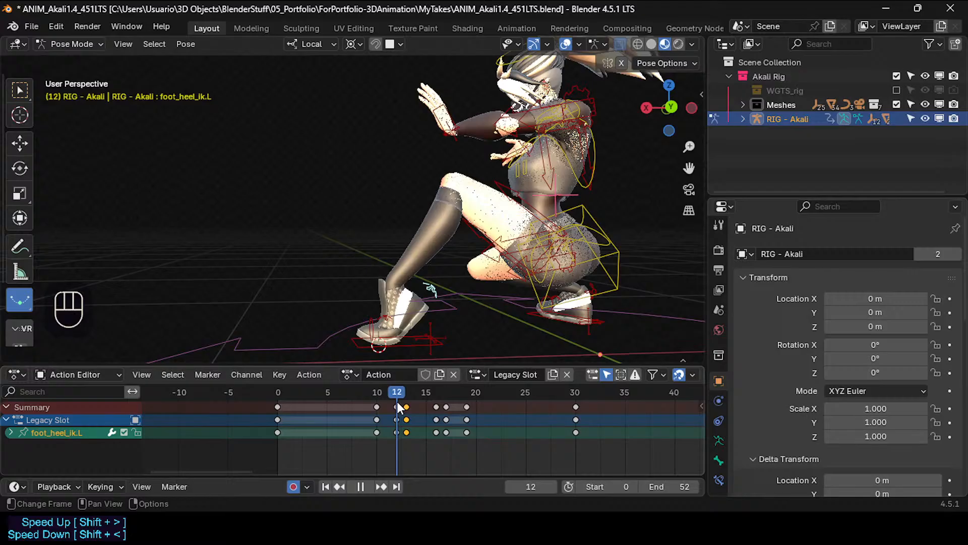
left_click(407, 429)
key("x")
left_click(407, 428)
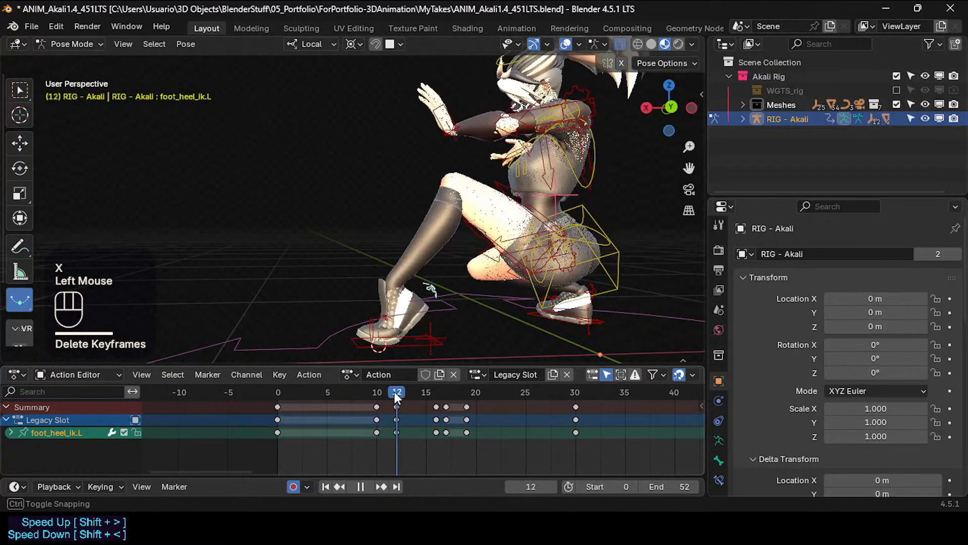
Rotate the left heel IK control by about -28° about its local X axis at frame 12 to lower the heel.
left_click(431, 285)
left_click(437, 291)
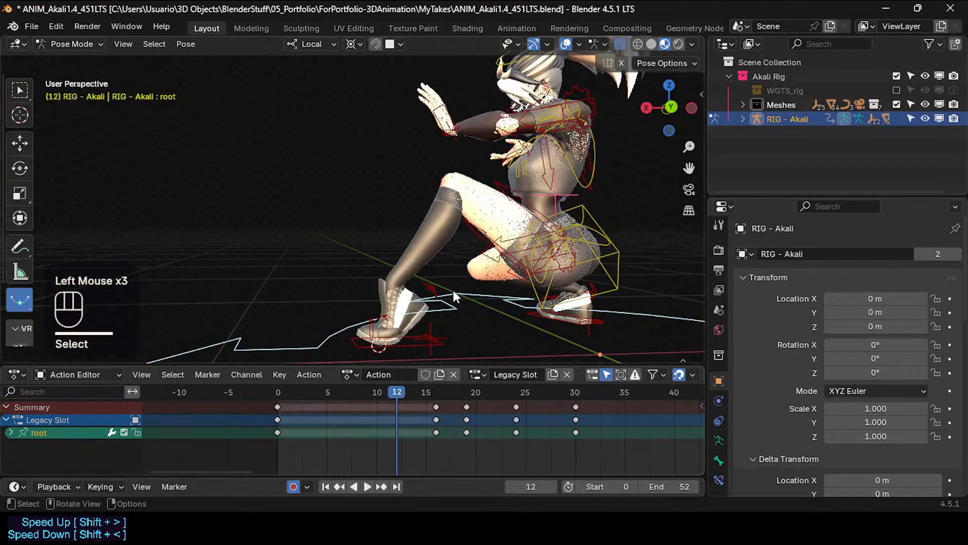
left_click(452, 288)
key("r")
key("x")
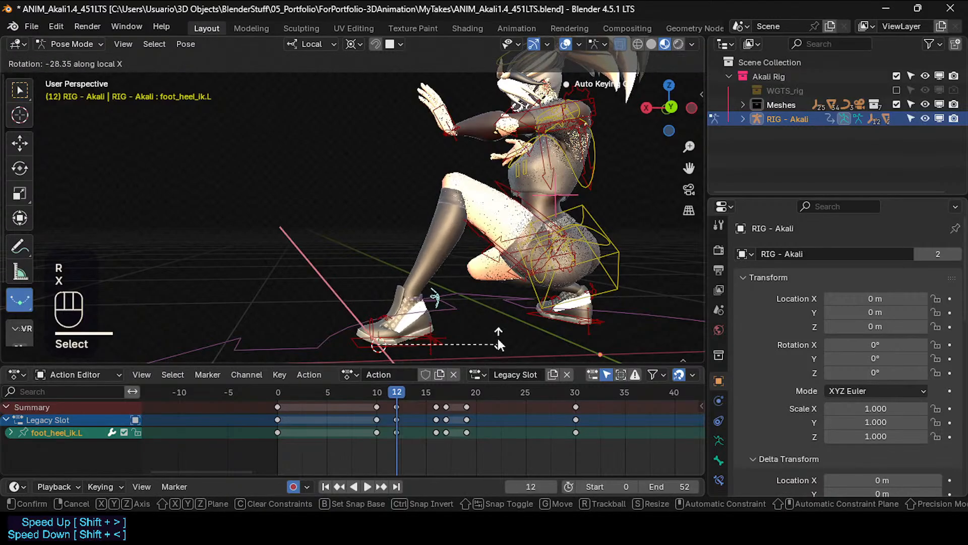
left_click(498, 337)
Clear the left heel IK control's rotation at frame 13.
mouse_move(399, 393)
left_mouse_down()
mouse_move(346, 398)
mouse_move(407, 401)
left_mouse_up()
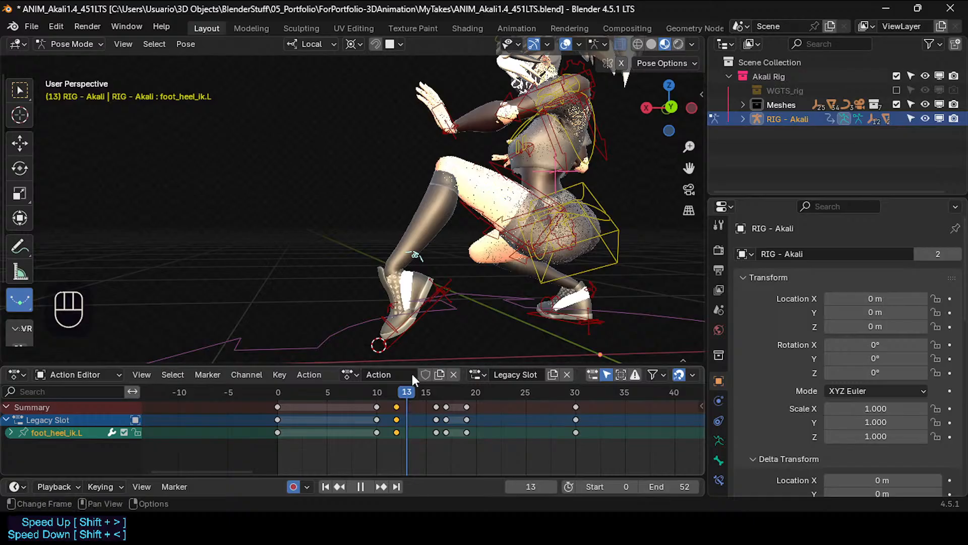
left_click(407, 255)
key("alt+r")
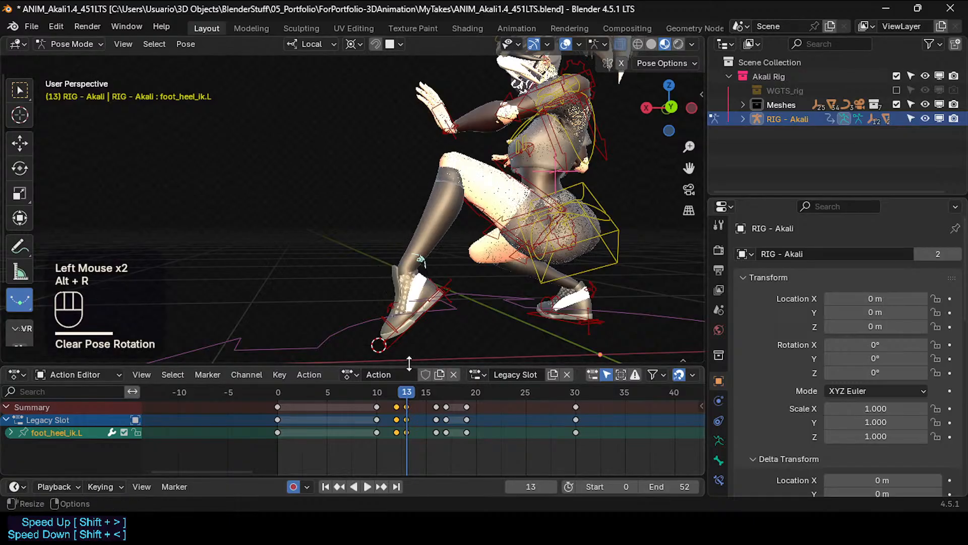
Select the right foot IK control at frame 17 and place the 3D cursor at the toe of that foot.
left_click_drag(404, 395, 456, 390)
scroll(468, 195, "down", 2, "shift")
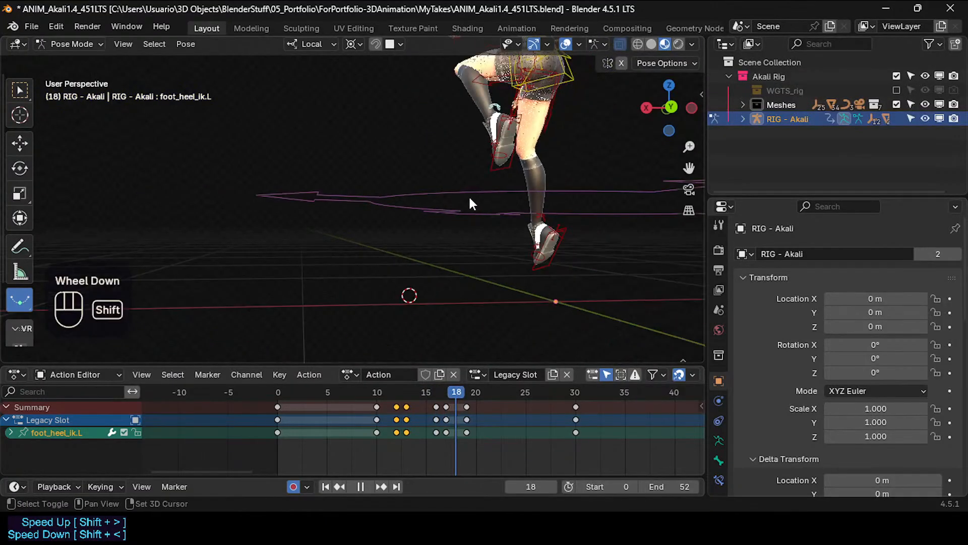
middle_click_drag(468, 195, 459, 287, "shift")
left_click_drag(476, 393, 447, 391)
left_click(486, 304)
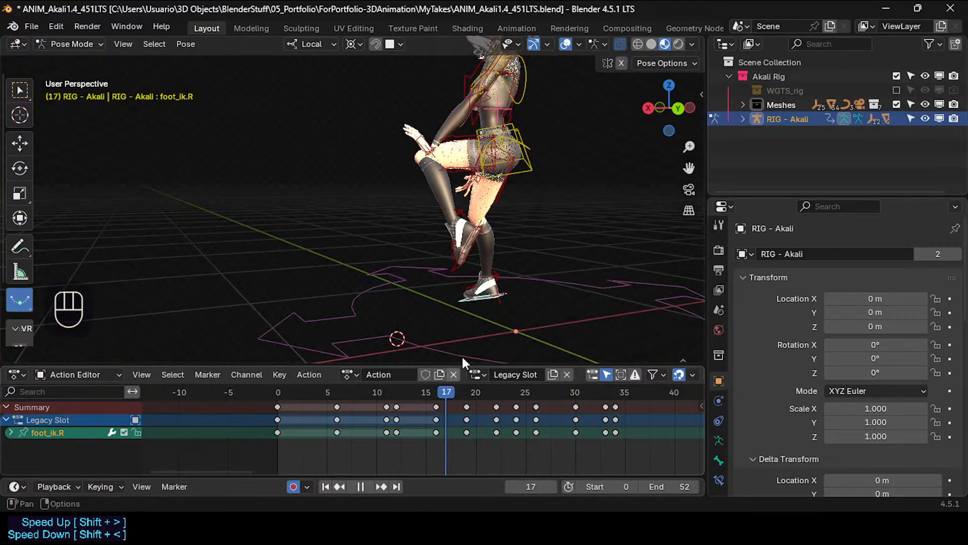
right_click(463, 298, "shift")
Tilt the right foot IK control toe-down with a trackball rotation at frame 17 and move it so the toe stays at the 3D cursor.
key("r")
key("r")
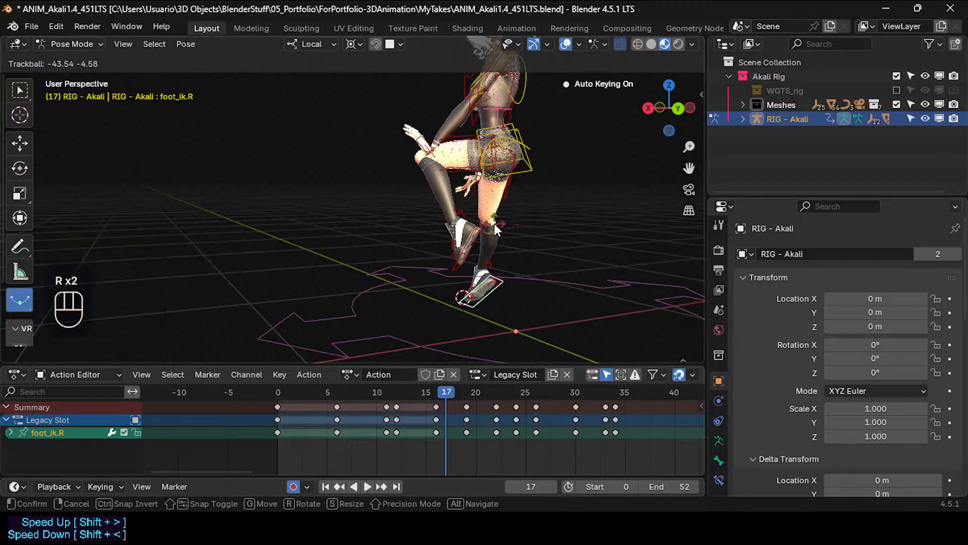
left_click(502, 295)
key("g")
left_click(440, 408, "shift")
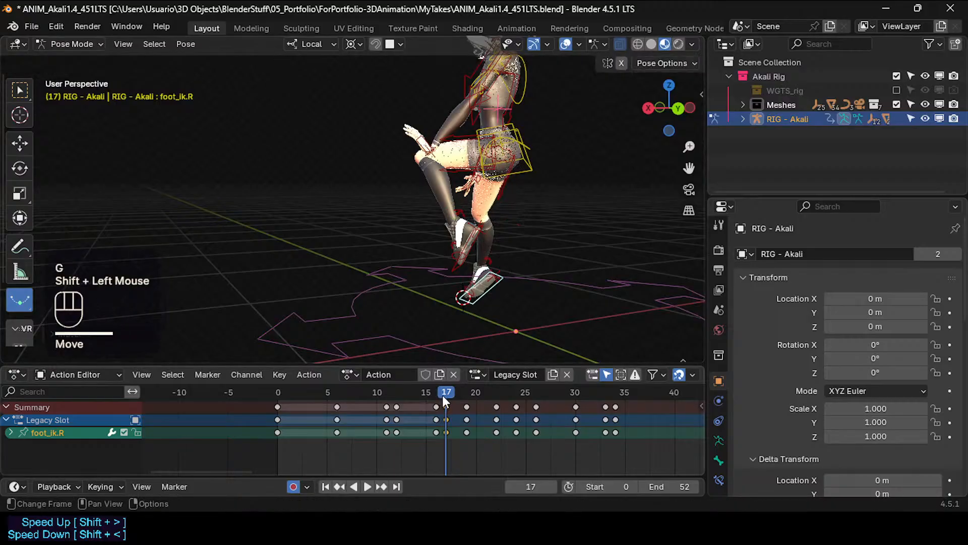
Delete the right foot IK control's frame 19 keyframe.
left_click_drag(442, 395, 467, 380)
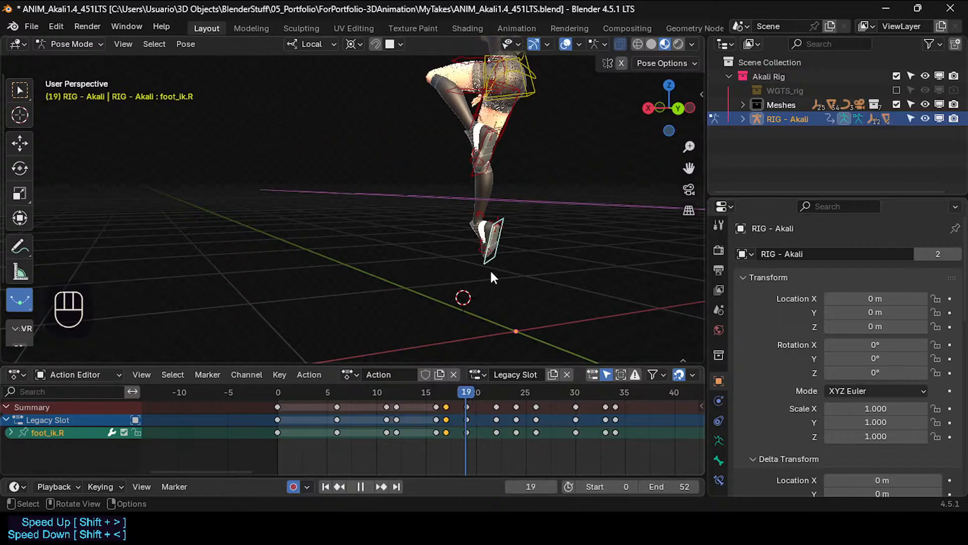
double_click(466, 433)
key("x")
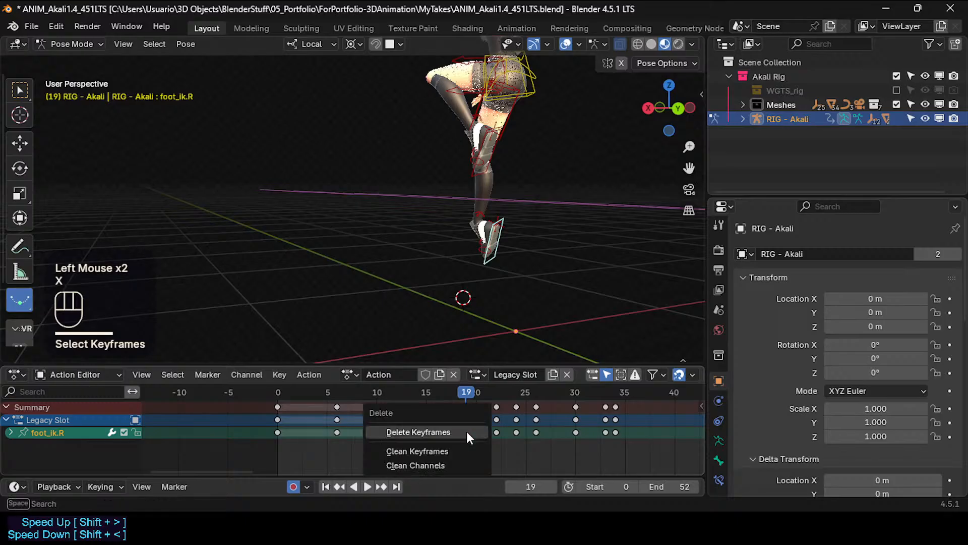
left_click(467, 432)
Refine the right foot IK control's tilt at frame 17 with a trackball rotation followed by a view-plane rotation of about -20°.
mouse_move(449, 387)
left_mouse_down()
mouse_move(504, 394)
mouse_move(399, 398)
mouse_move(461, 394)
mouse_move(433, 403)
mouse_move(453, 386)
mouse_move(448, 393)
left_mouse_up()
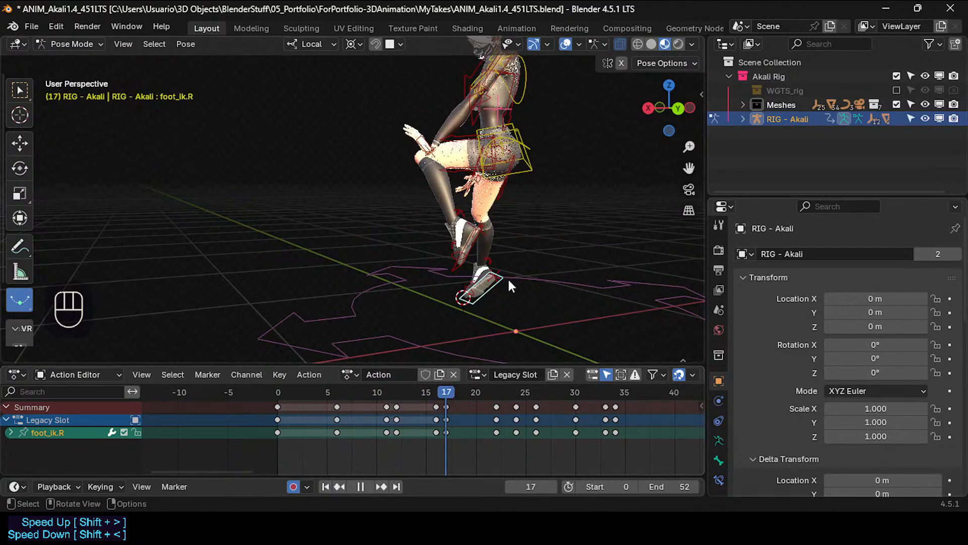
key("r")
key("r")
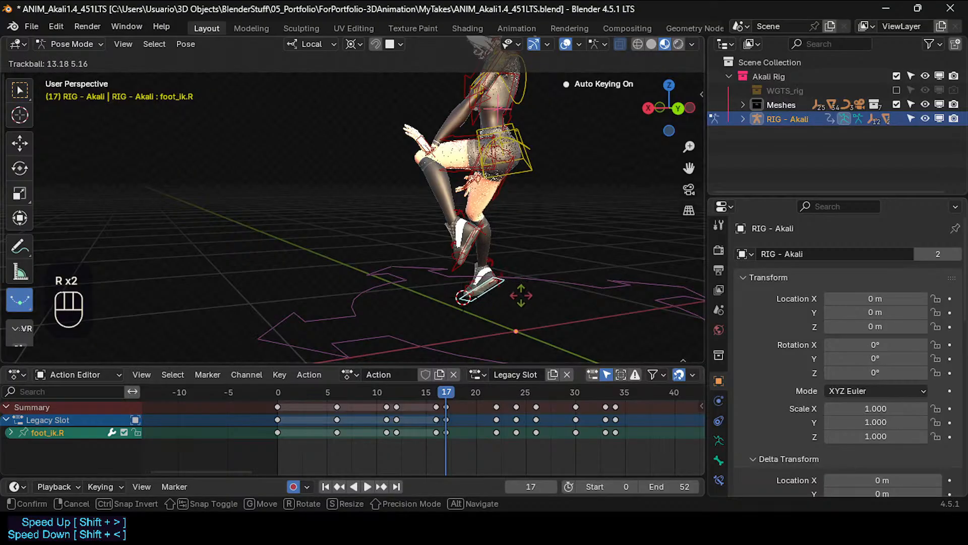
left_click(514, 274)
key("r")
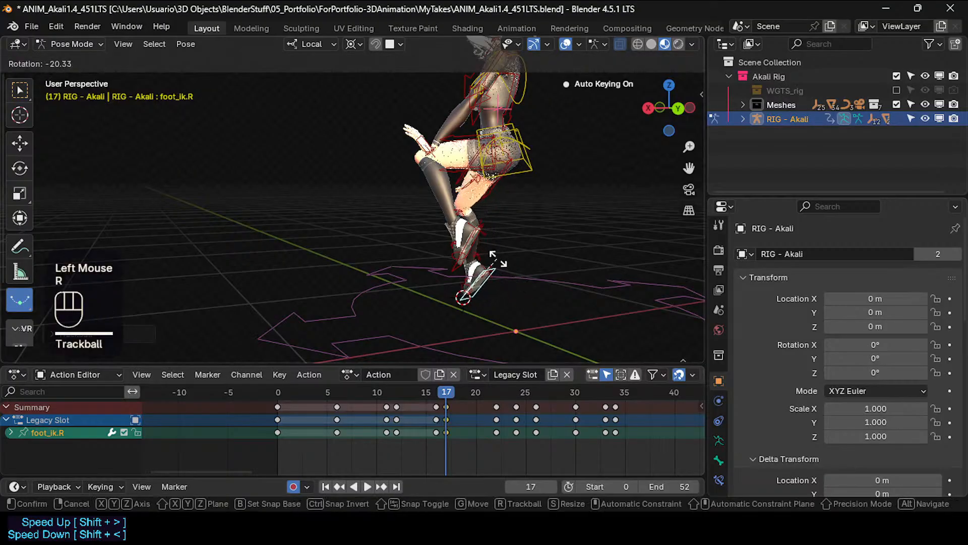
left_click(499, 258)
Examine the left foot and left heel IK controls and their keyframes around frames 10 and 12.
left_click_drag(431, 393, 377, 403)
left_click(419, 335)
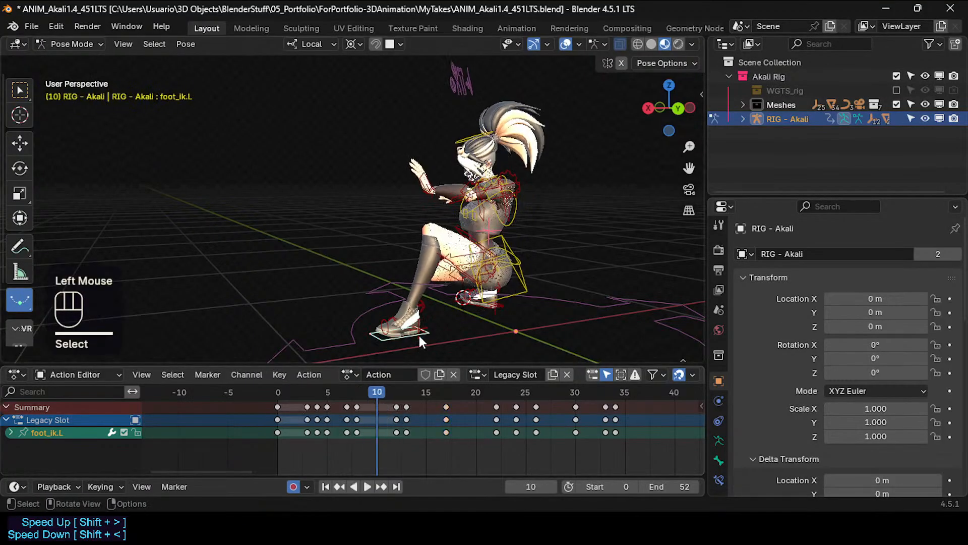
left_click(424, 300, "shift")
scroll(400, 398, "up", 1)
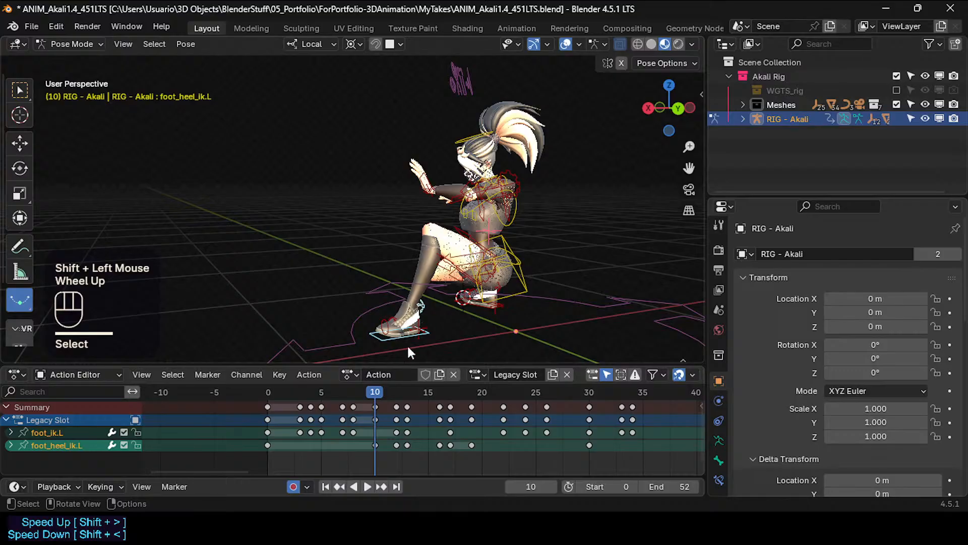
scroll(372, 403, "up", 2)
scroll(411, 359, "up", 2)
left_click(374, 447)
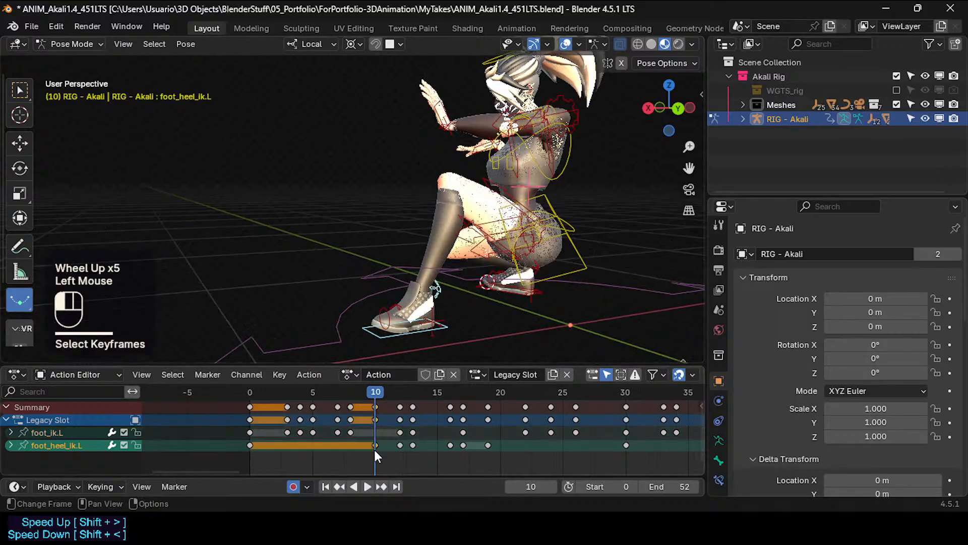
left_click(400, 445)
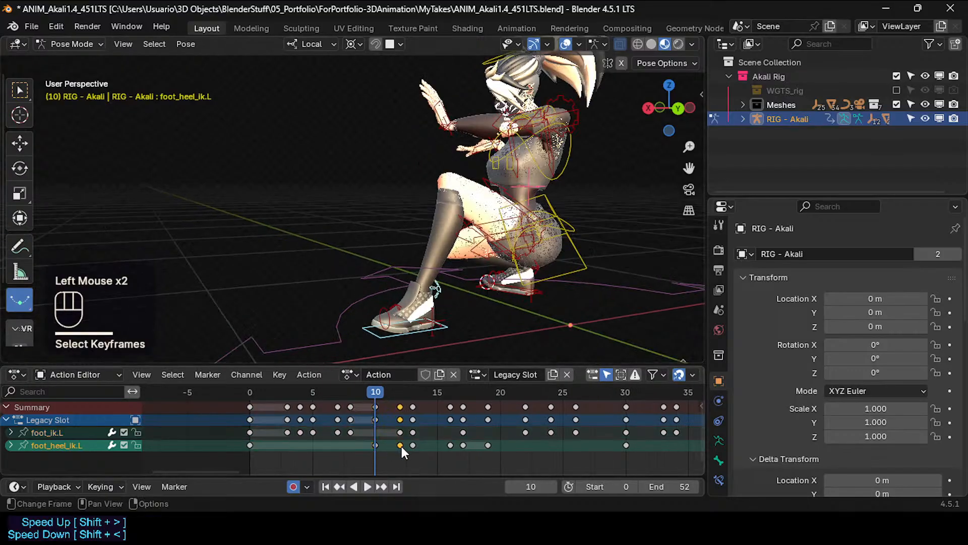
mouse_move(380, 393)
left_mouse_down()
mouse_move(401, 395)
mouse_move(373, 396)
mouse_move(402, 397)
mouse_move(377, 401)
left_mouse_up()
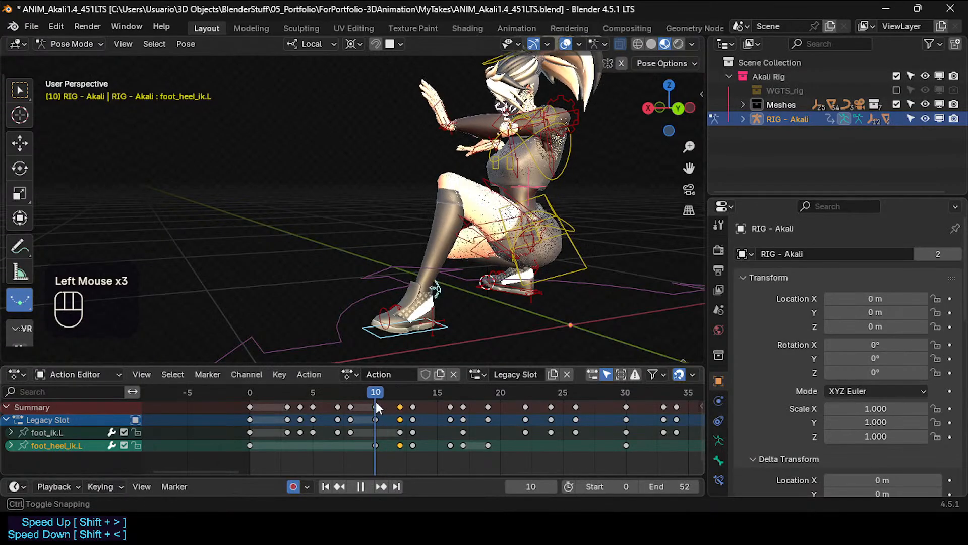
left_click(375, 445, "shift")
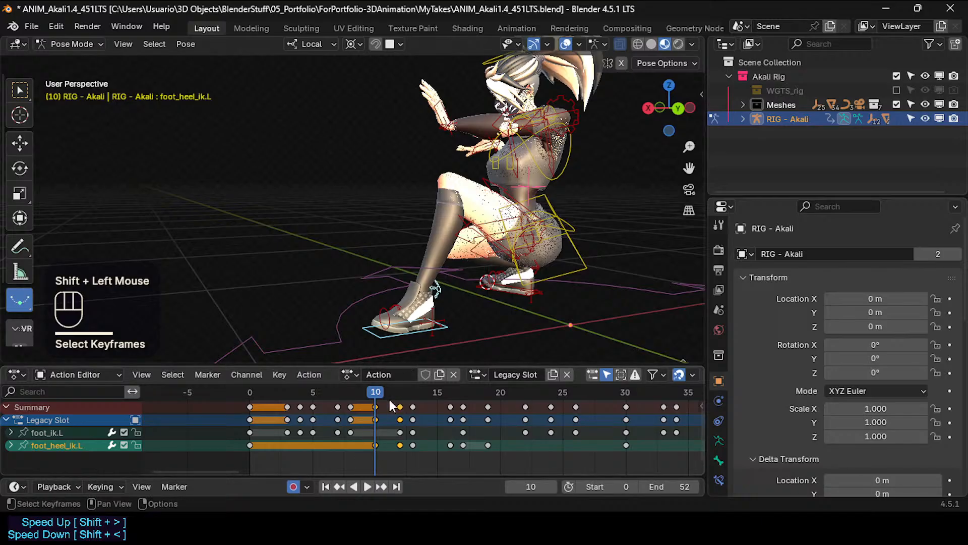
mouse_move(379, 391)
left_mouse_down()
mouse_move(399, 395)
mouse_move(368, 395)
mouse_move(403, 395)
mouse_move(368, 395)
mouse_move(378, 395)
left_mouse_up()
key("space")
Move the left heel IK control's frame 10 and frame 12 keyframes two frames earlier, to frames 8 and 10.
left_click(435, 284)
left_click(376, 432)
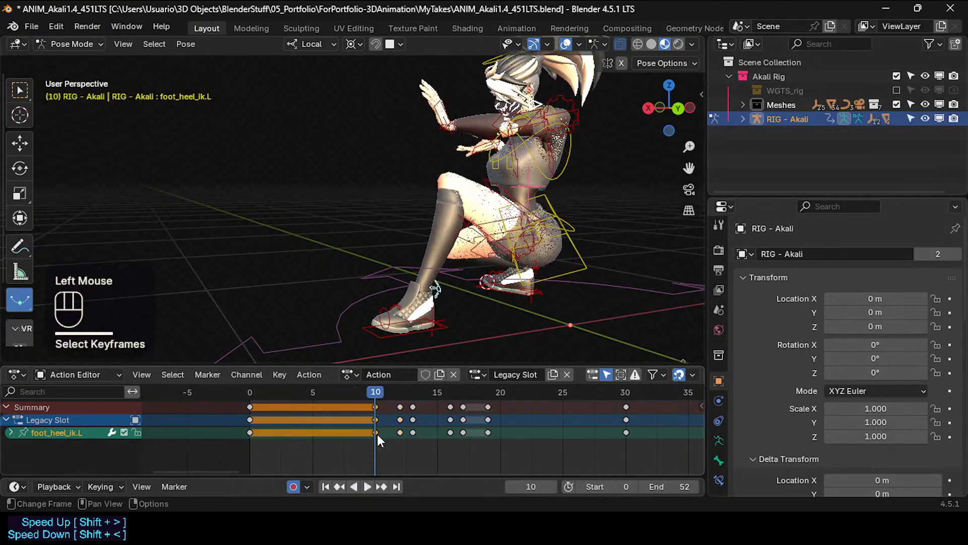
left_click(400, 432, "shift")
key("g")
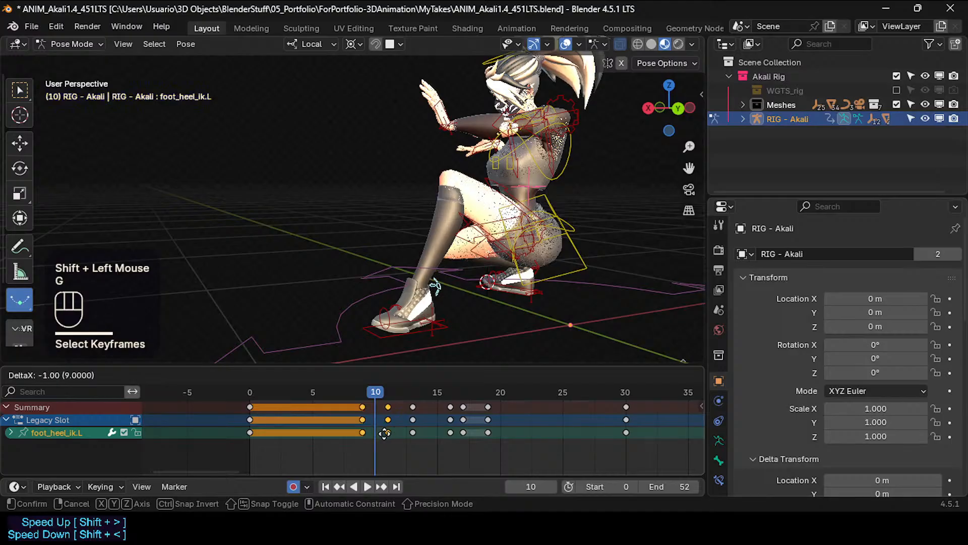
left_click(376, 433)
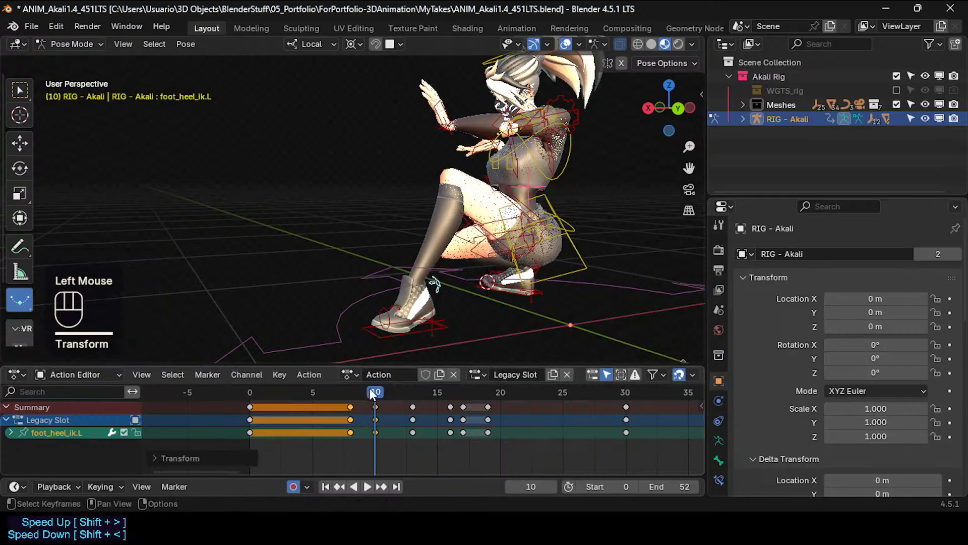
left_click_drag(373, 394, 337, 393)
Delete the left heel IK control's frame 13 keyframe.
left_click(412, 432)
key("x")
left_click(403, 434)
Delete the left heel IK control's keyframes at frames 16, 17, 19 and 30.
left_click_drag(394, 399, 446, 396)
left_click(449, 432)
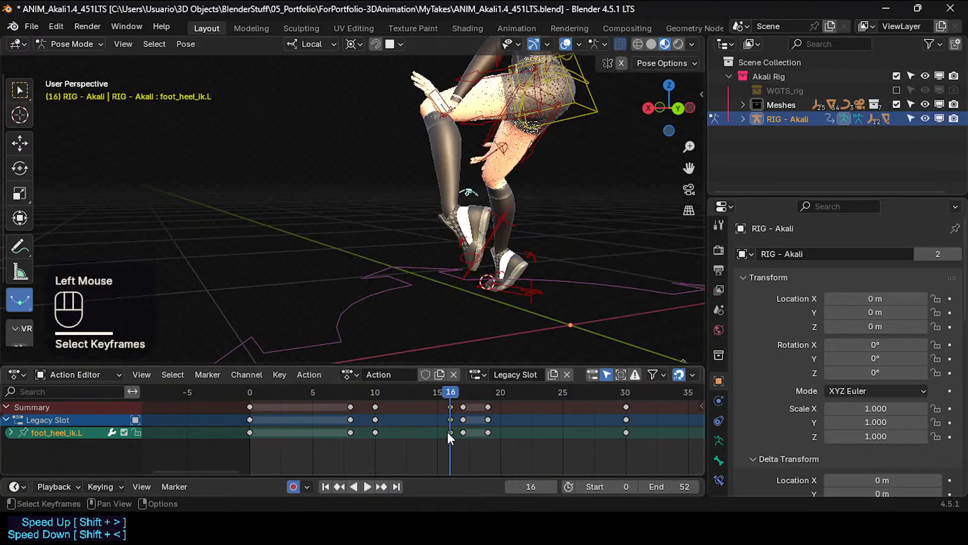
left_click(463, 432, "shift")
left_click(488, 432, "shift")
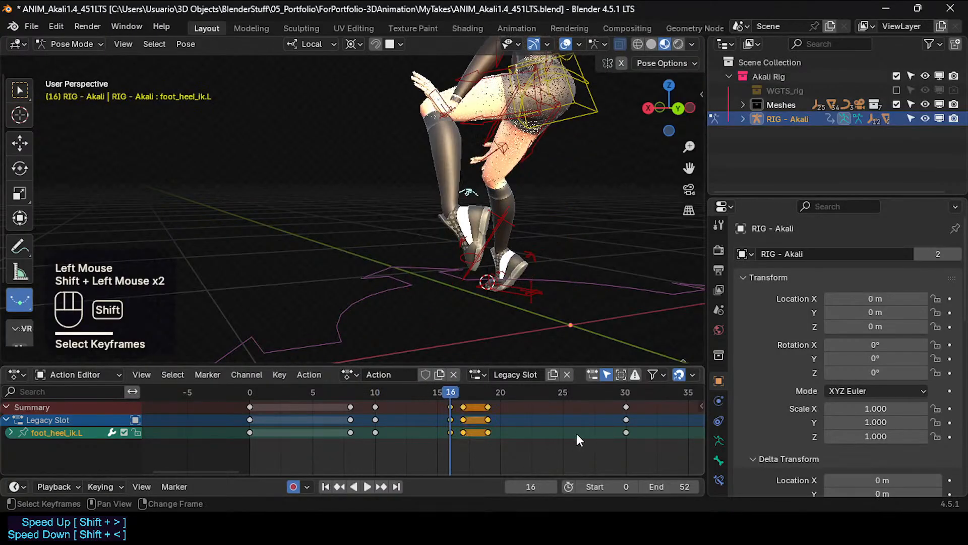
left_click(624, 433, "shift")
key("x")
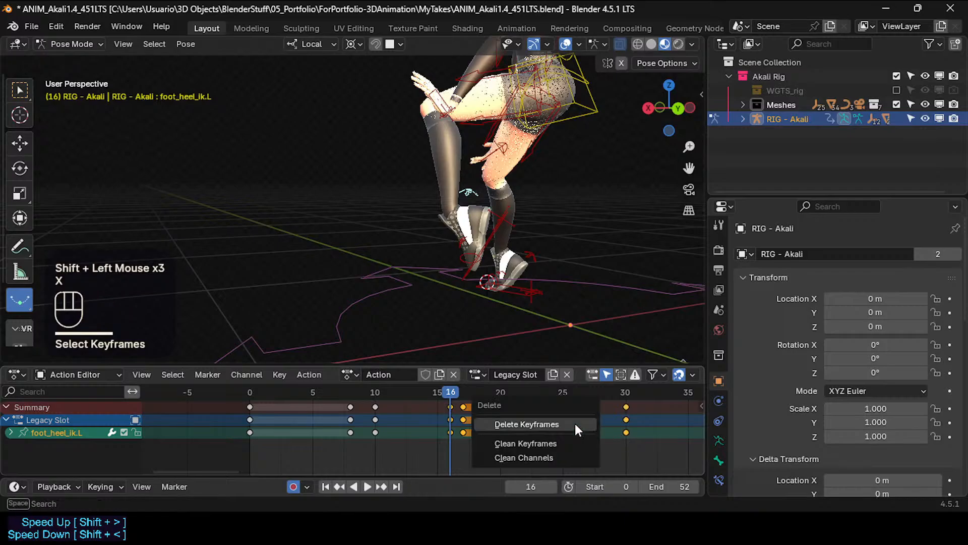
left_click(575, 424)
Scrub back to about frame 5 and play the animation to check the left foot's plant and push-off.
left_click_drag(439, 389, 318, 408)
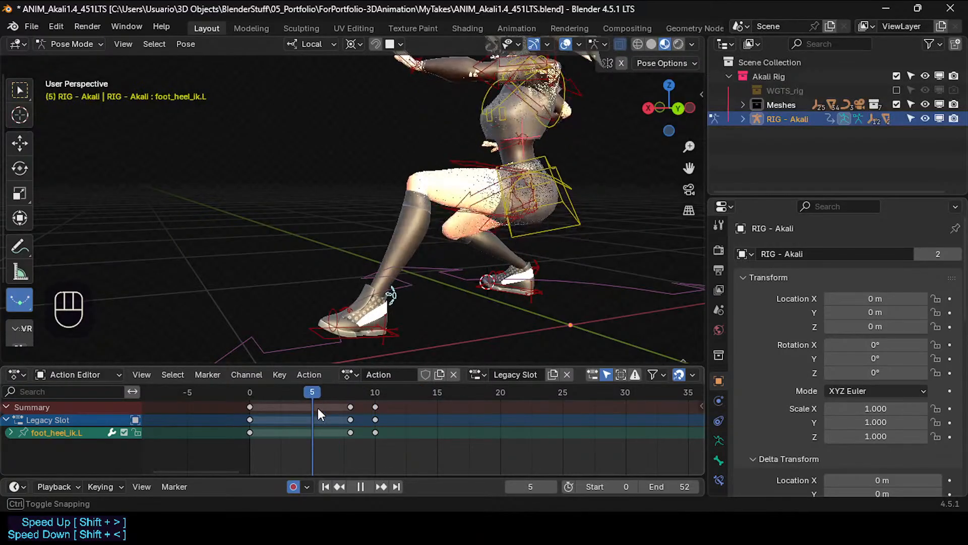
key("space")
key("space")
left_click(302, 393)
key("space")
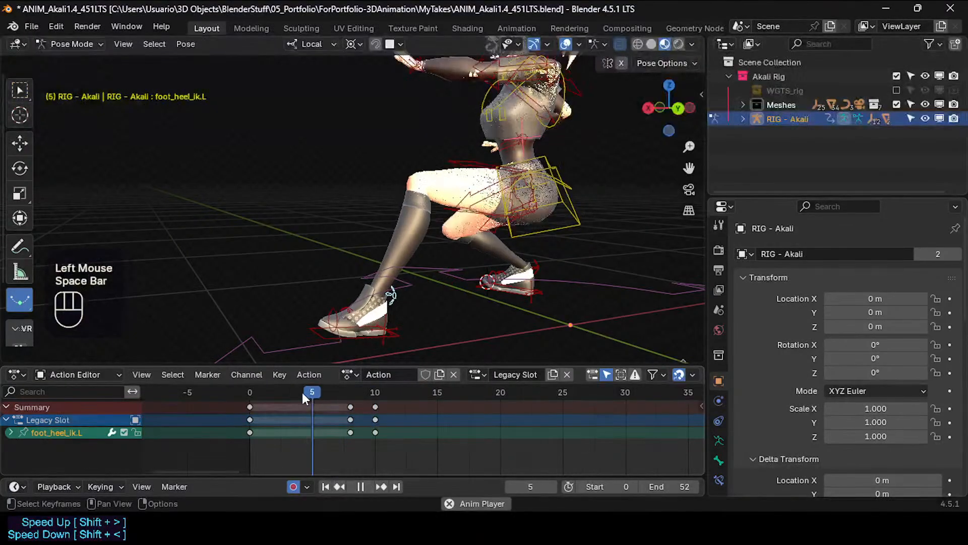
key("space")
Move the left heel IK control's frame 8 and frame 10 keyframes to frames 10 and 12, and play the animation back.
left_click_drag(380, 395, 350, 393)
left_click(376, 433, "shift")
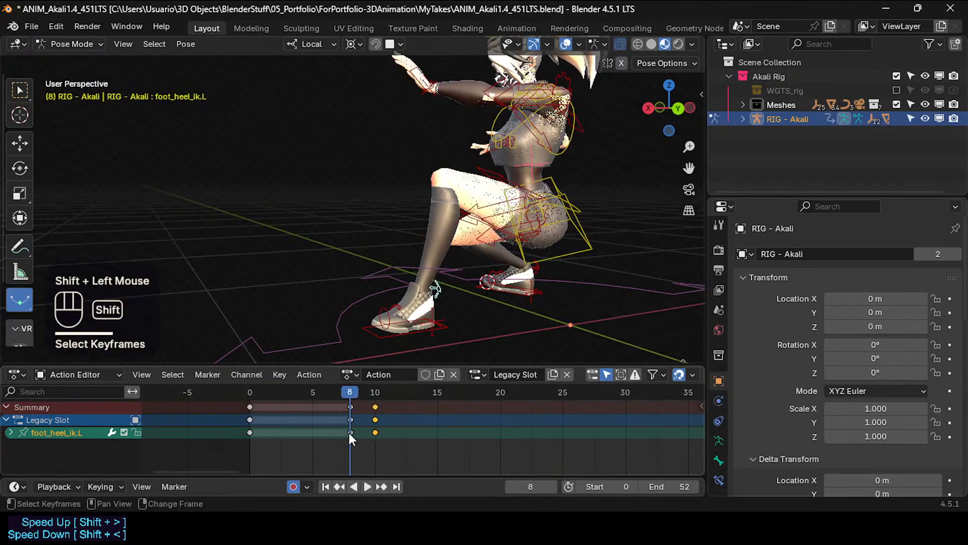
left_click(350, 432, "shift")
key("g")
left_click(361, 430)
key("g")
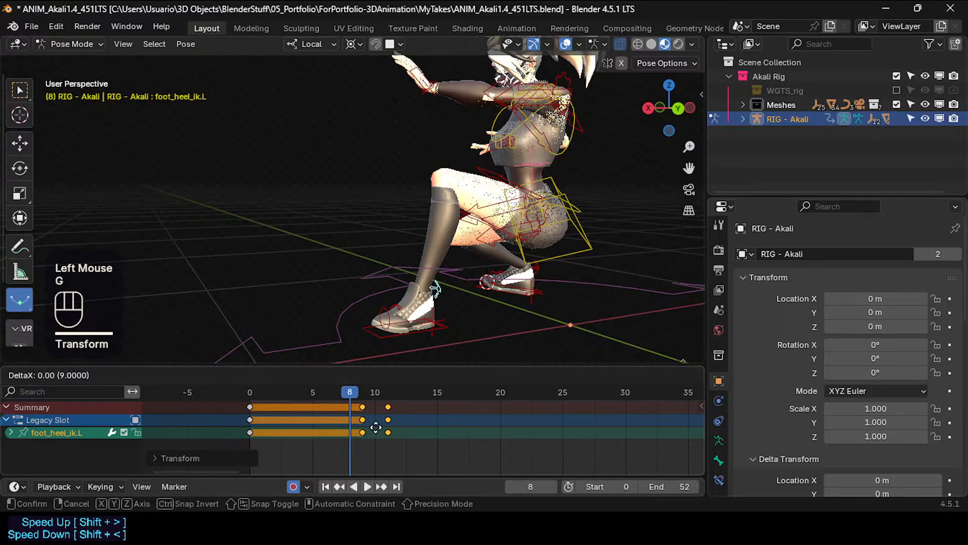
left_click(379, 427)
key("g")
left_click(401, 425)
left_click(309, 388)
key("space")
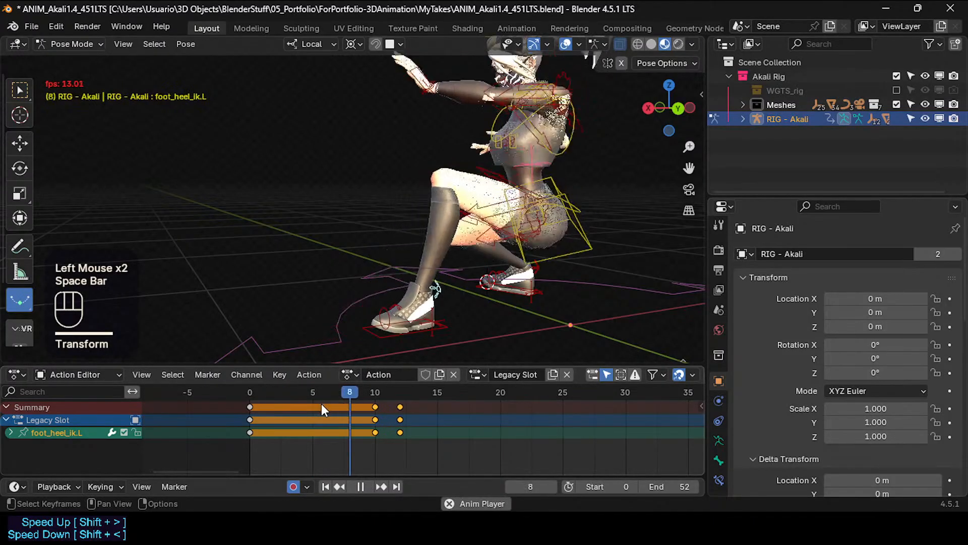
key("space")
Move the left heel IK control's two selected keyframes to frames 9 and 11 and play the animation back.
left_click(367, 422)
key("g")
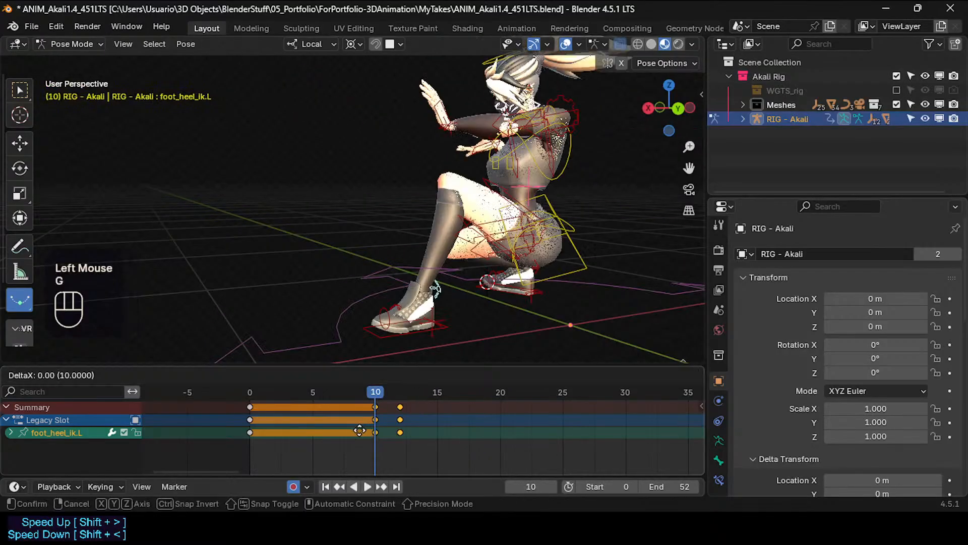
left_click(358, 419)
left_click(331, 389)
key("space")
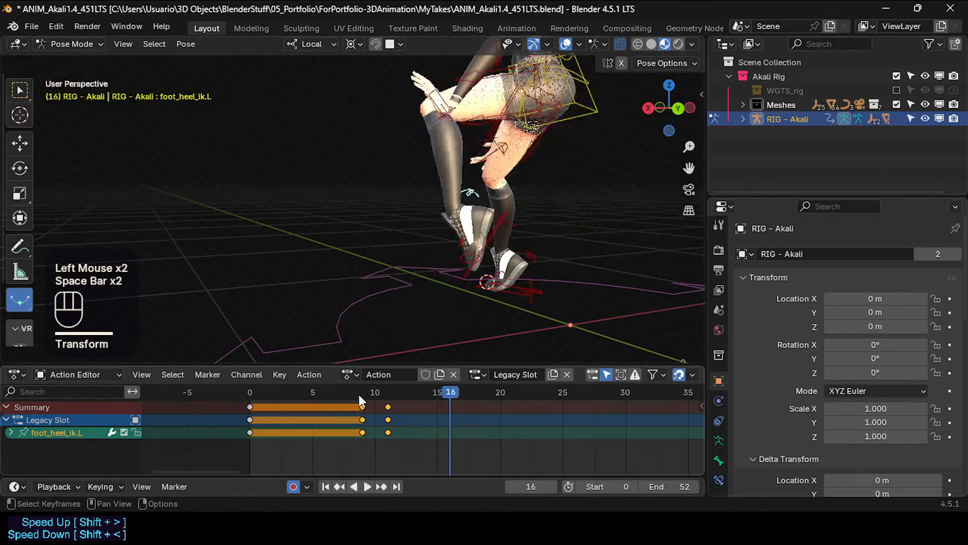
Rotate the left heel IK control about its local X axis at frame 11 to lift the heel off the ground.
left_click_drag(340, 388, 387, 384)
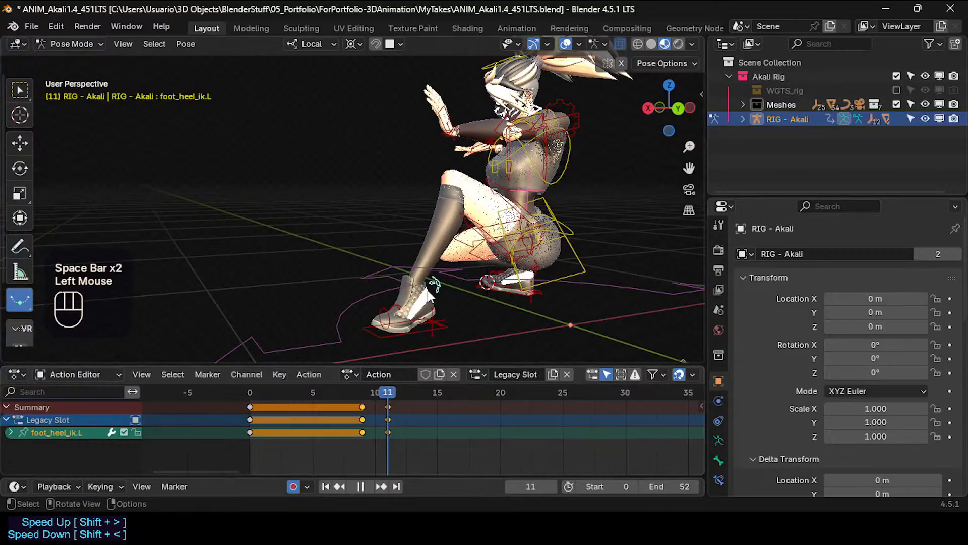
left_click(440, 285)
left_click(442, 286)
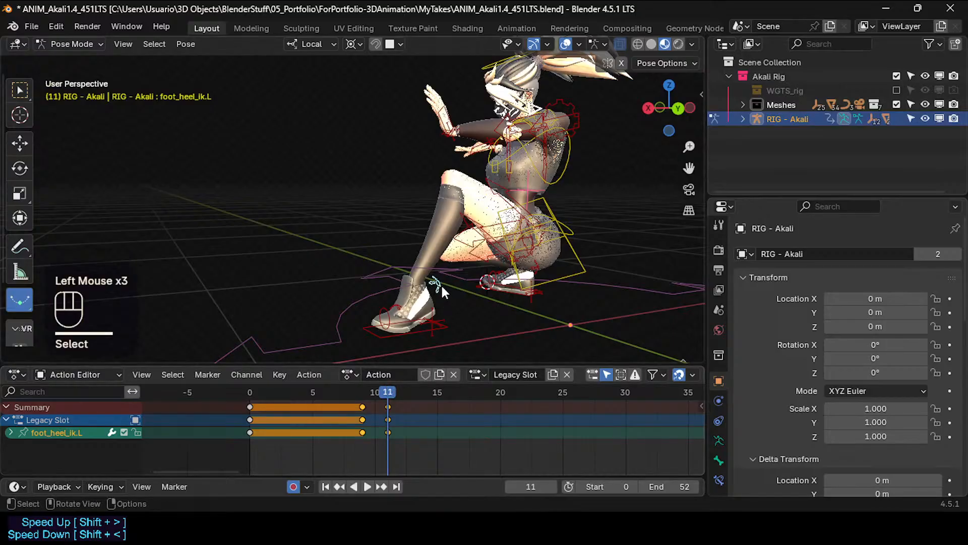
key("r")
key("x")
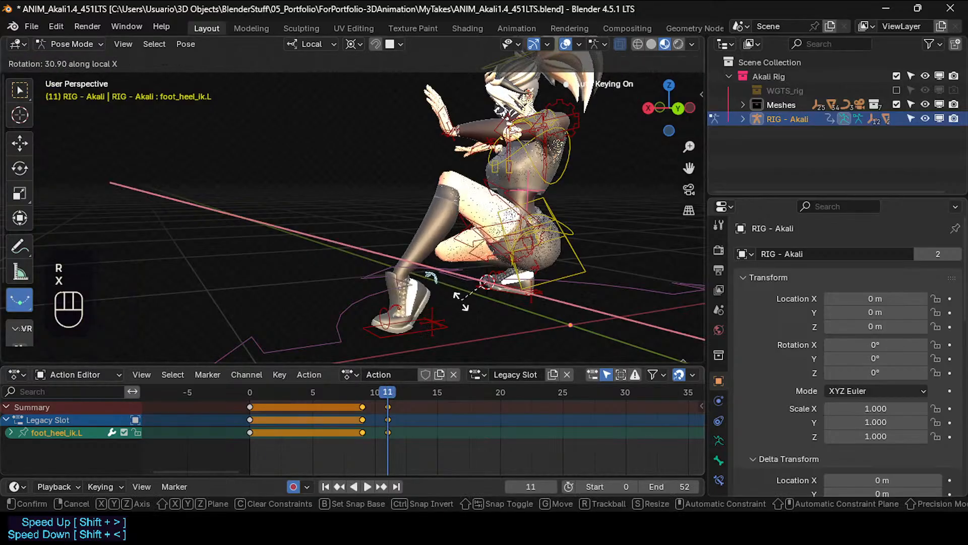
left_click(439, 292)
middle_click_drag(437, 293, 376, 399)
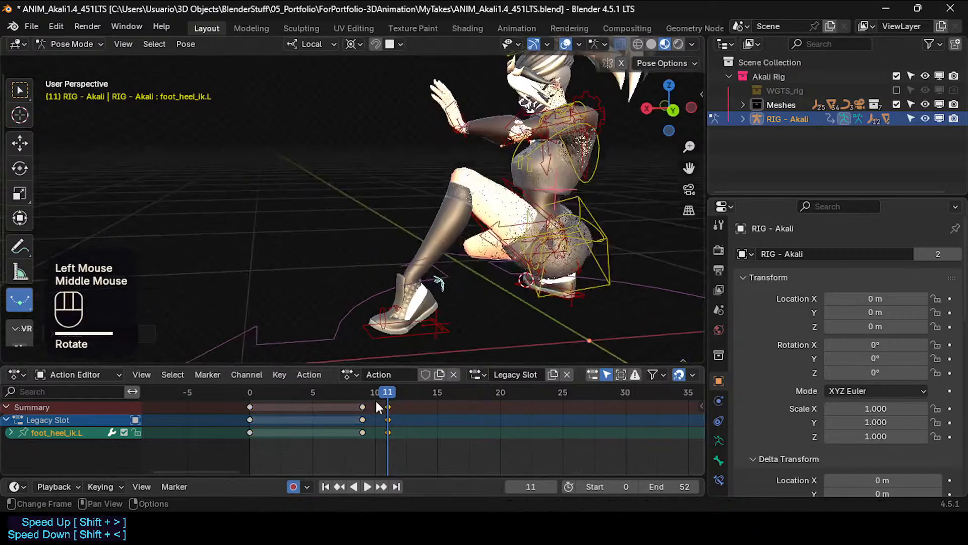
Compare the left foot's contact pose at frames 14 and 12, and examine the keyframes of the left foot IK control.
left_click_drag(376, 397, 424, 393)
key("a")
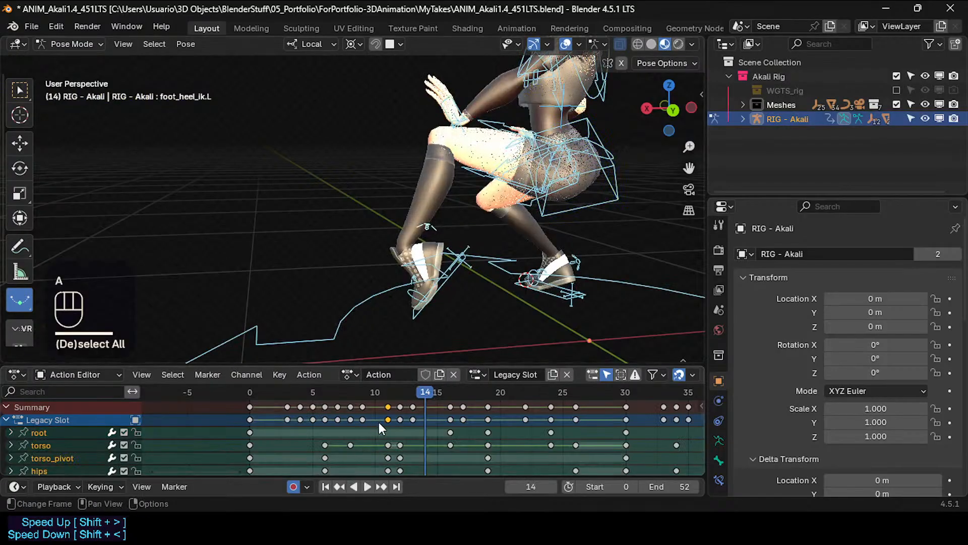
left_click(428, 300)
mouse_move(410, 392)
left_mouse_down()
mouse_move(367, 391)
mouse_move(400, 391)
left_mouse_up()
left_click(420, 332)
left_click(421, 333)
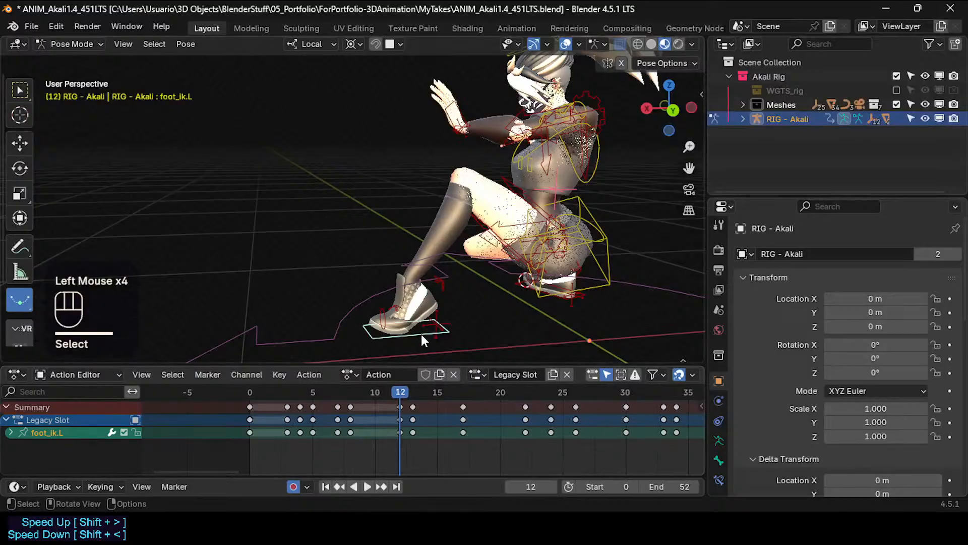
Delete the left heel IK control's keyframes at frames 11 and 9.
left_click(440, 289)
key("alt+q")
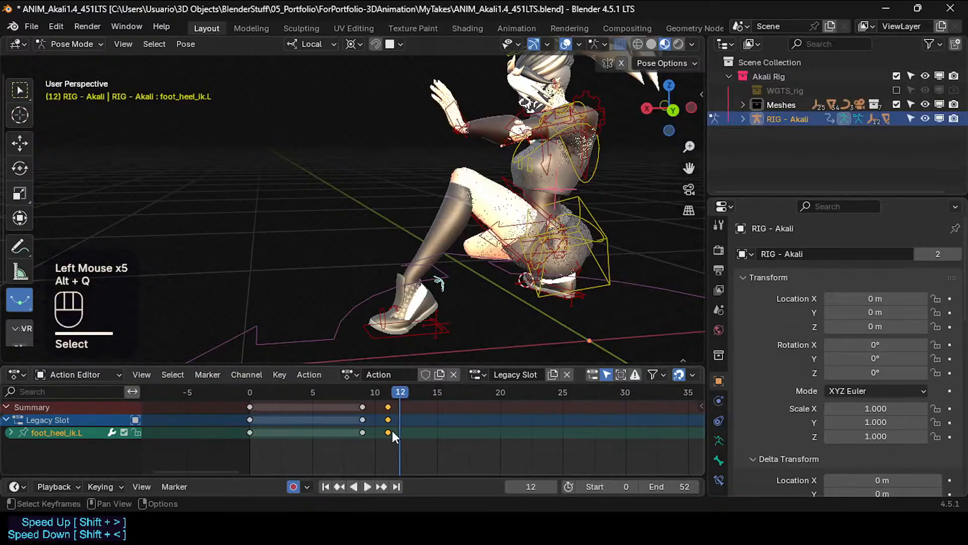
key("x")
left_click(391, 431)
left_click(388, 430)
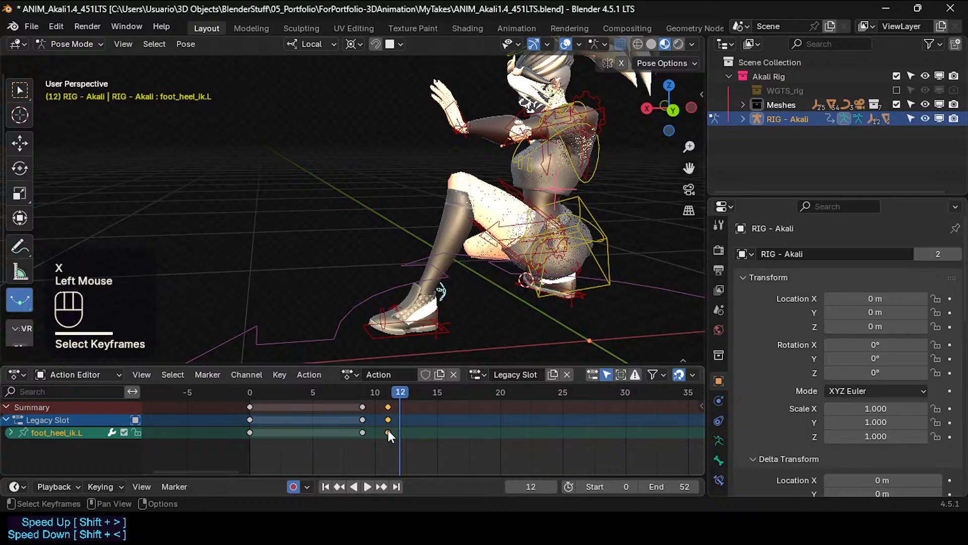
key("x")
left_click(391, 430)
left_click_drag(391, 392, 412, 421)
double_click(364, 428)
key("x")
left_click(364, 426)
Retime the left foot IK control's take-off by moving its frame 13 keyframe to frame 18 and its frame 17 keyframe to frame 20.
left_click(407, 329)
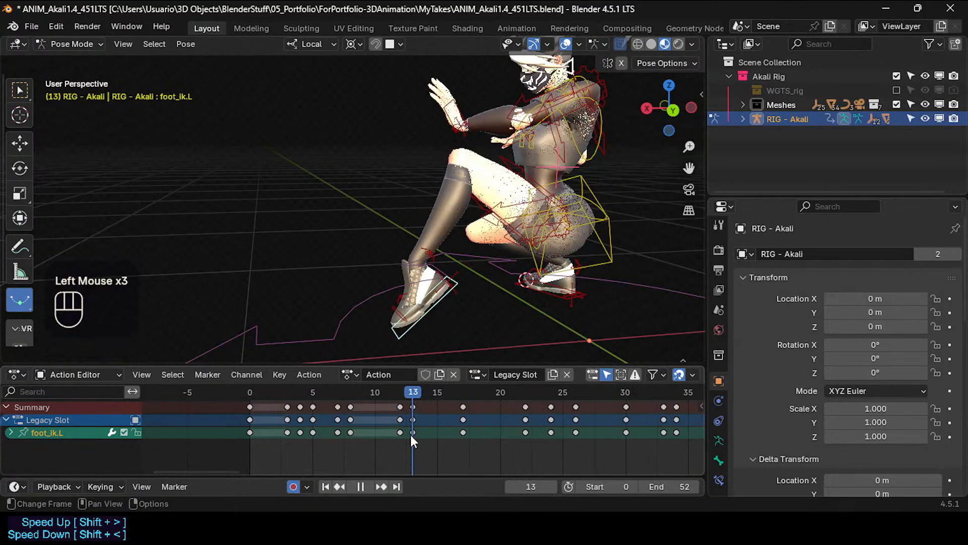
left_click(412, 434)
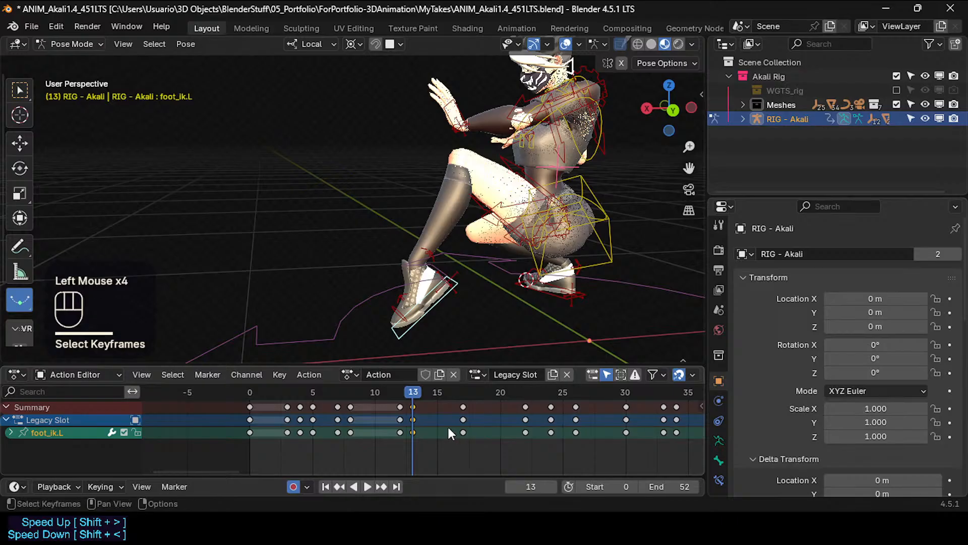
key("g")
left_click(471, 428)
left_click(461, 392)
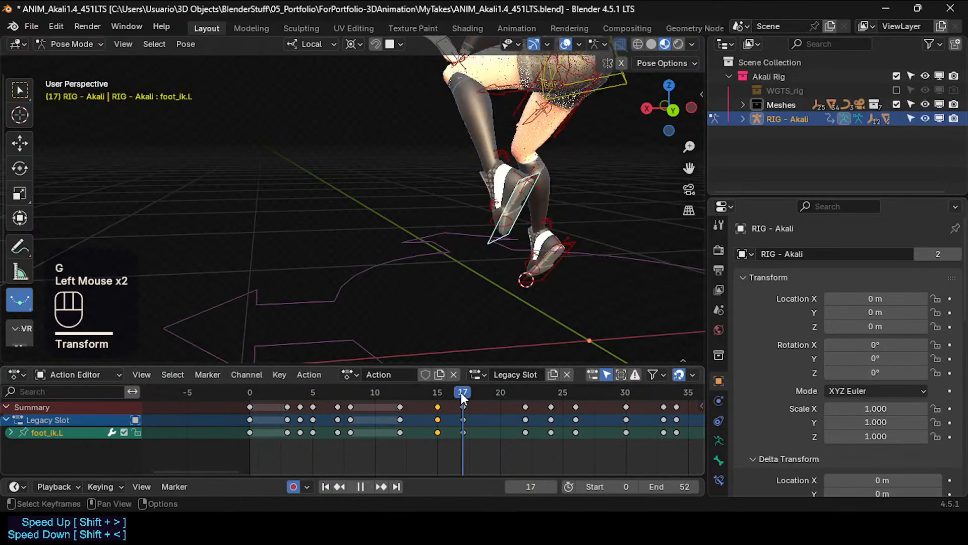
left_click(463, 431)
key("g")
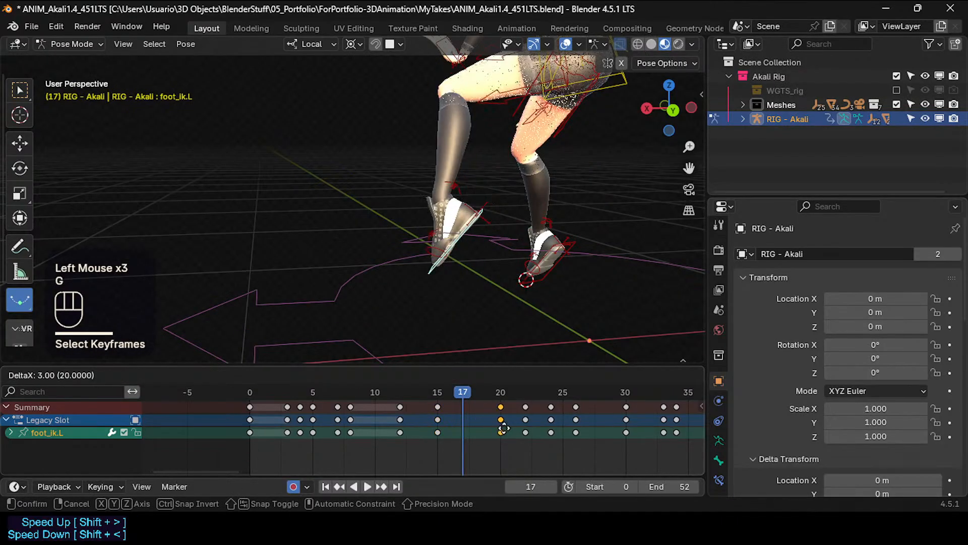
left_click(499, 432)
left_click(437, 432)
key("g")
left_click(489, 435)
Duplicate the left foot IK control's frame 12 keyframe to frame 16 to hold the foot planted until then.
left_click_drag(469, 393, 450, 396)
left_click(404, 427)
left_click(398, 431)
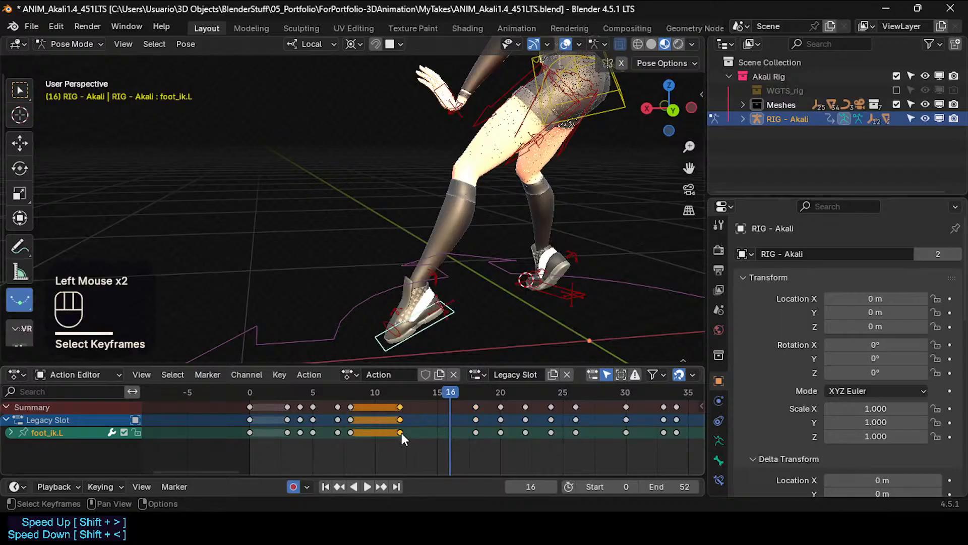
left_click_drag(404, 392, 449, 394)
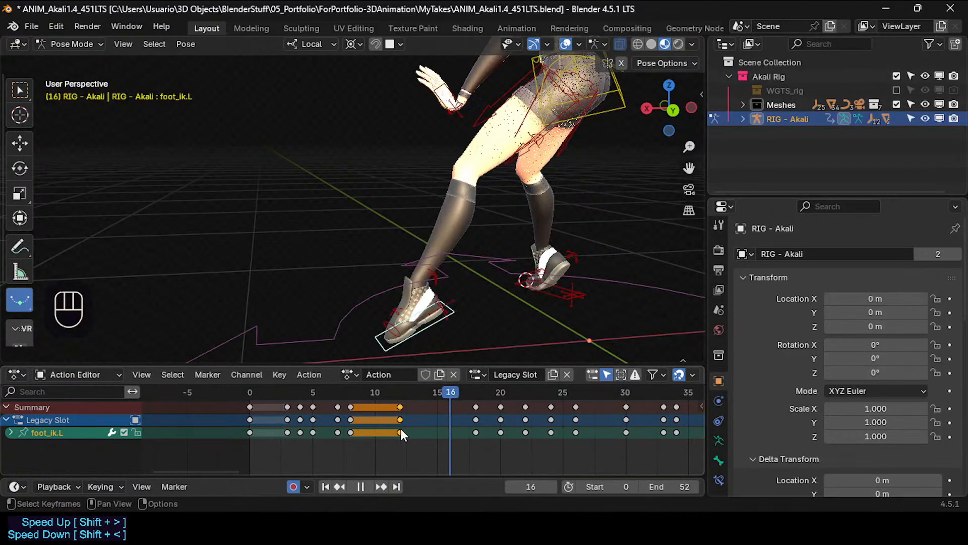
left_click(396, 431)
double_click(398, 432)
key("shift+d")
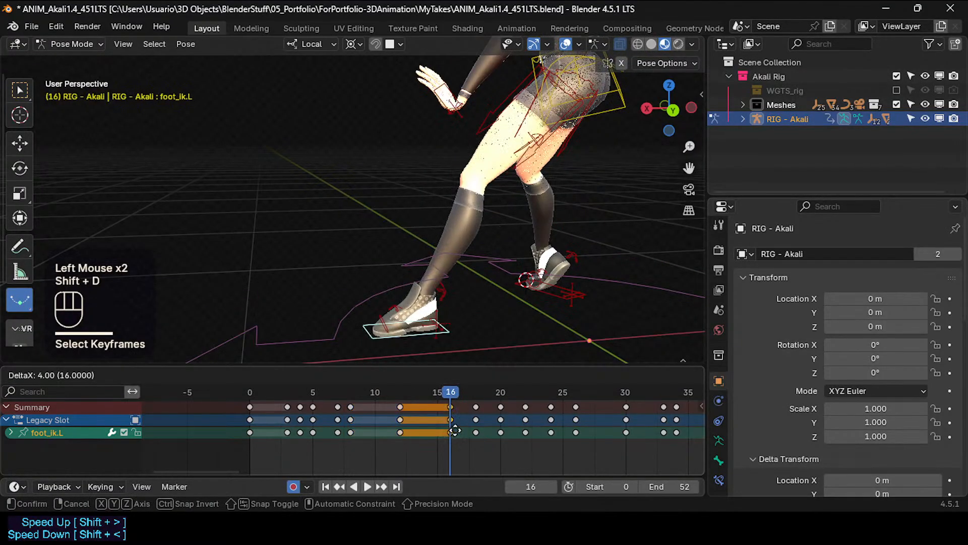
left_click(450, 403)
mouse_move(448, 396)
left_mouse_down()
mouse_move(400, 396)
mouse_move(449, 399)
left_mouse_up()
Delete the left toe IK control's keyframes at frames 6, 11, 12 and 16, and save the file.
left_click(383, 315)
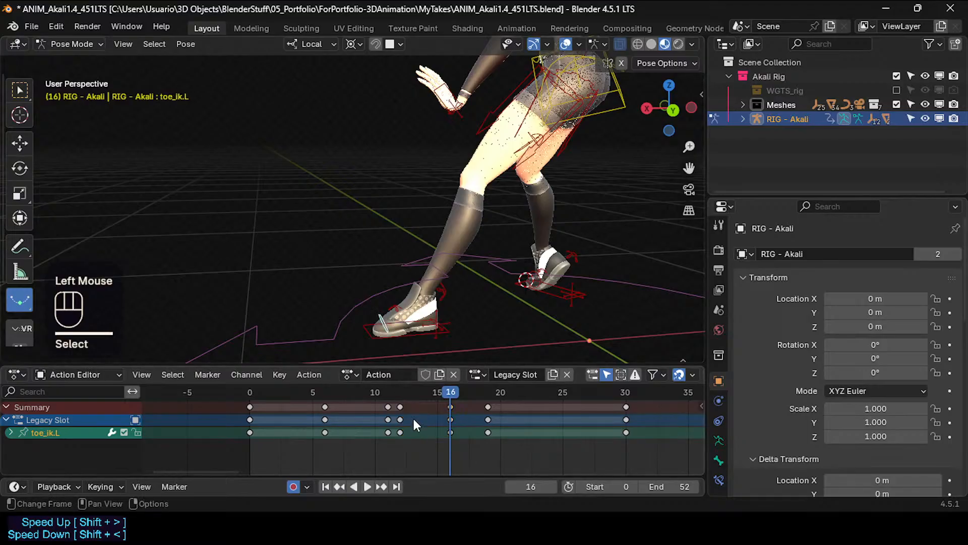
key("alt+a")
key("b")
left_click_drag(310, 442, 468, 431)
key("x")
left_click(468, 431)
mouse_move(450, 392)
left_mouse_down()
mouse_move(385, 392)
mouse_move(483, 402)
mouse_move(353, 392)
mouse_move(464, 403)
mouse_move(372, 398)
mouse_move(459, 393)
mouse_move(399, 392)
mouse_move(434, 382)
left_mouse_up()
key("ctrl+s")
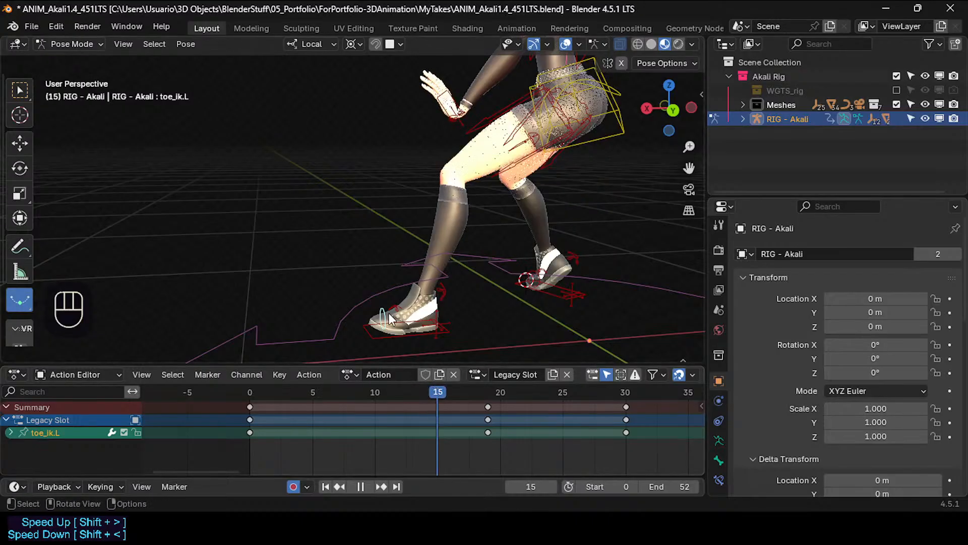
Try to duplicate the left heel IK control's frame 0 keyframe and snap the copy to frame 15, and undo it.
left_click(443, 293)
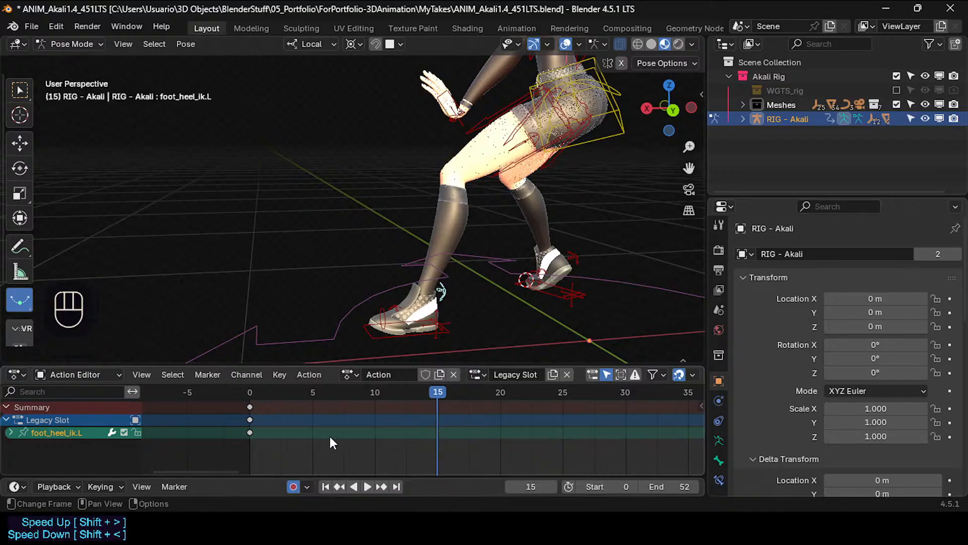
left_click(250, 432)
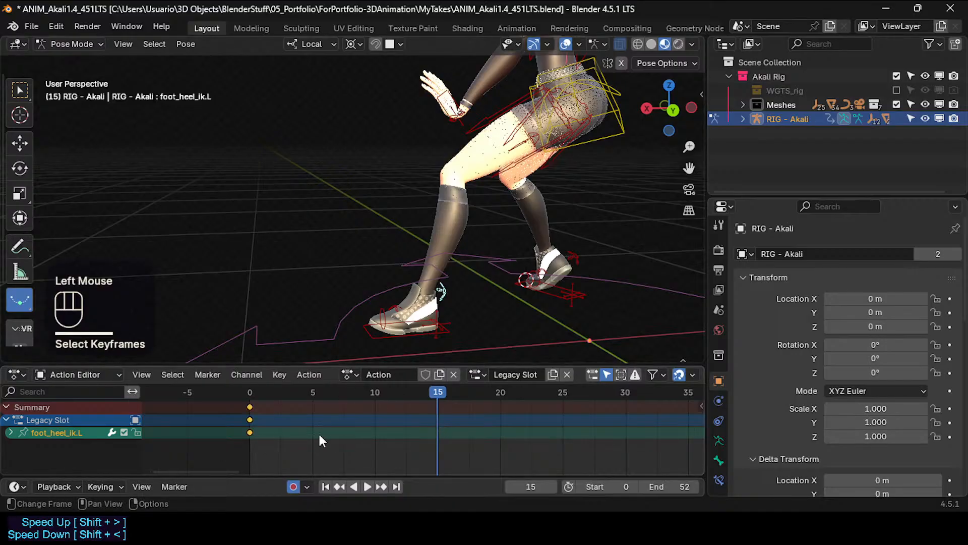
key("shift+d")
left_click(396, 433)
key("f")
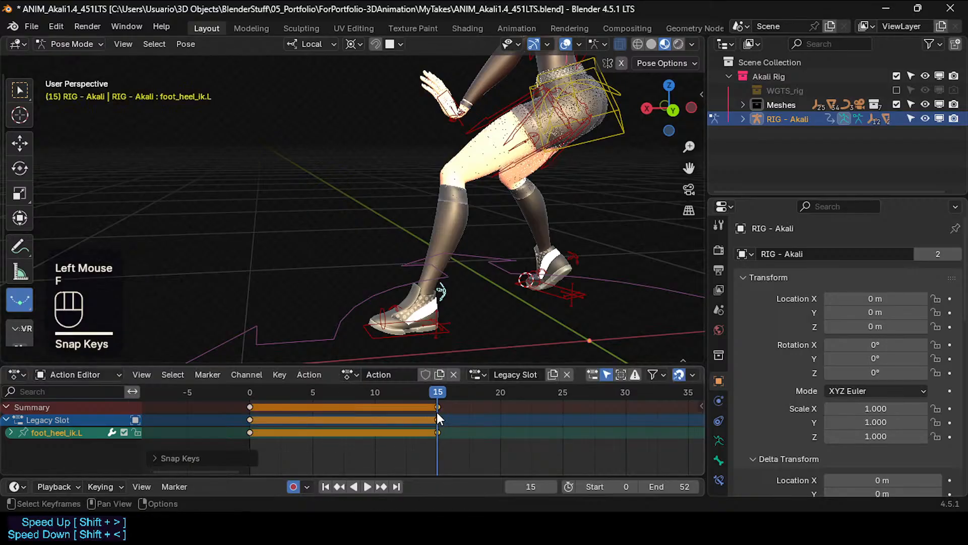
key("ctrl+z")
key("ctrl+z")
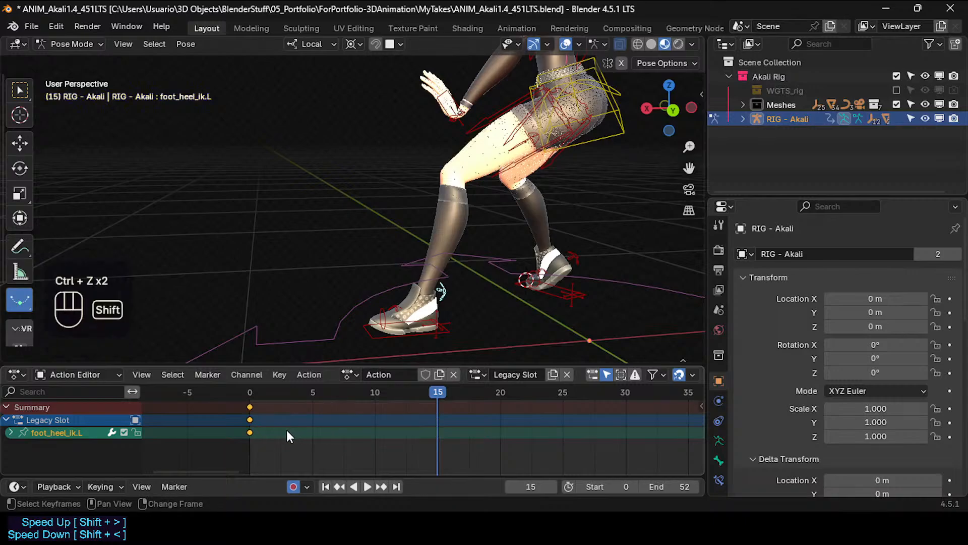
Retry duplicating the heel's frame 0 keyframe with a snap to the current frame, and undo these attempts.
key("shift+d")
left_click(286, 429)
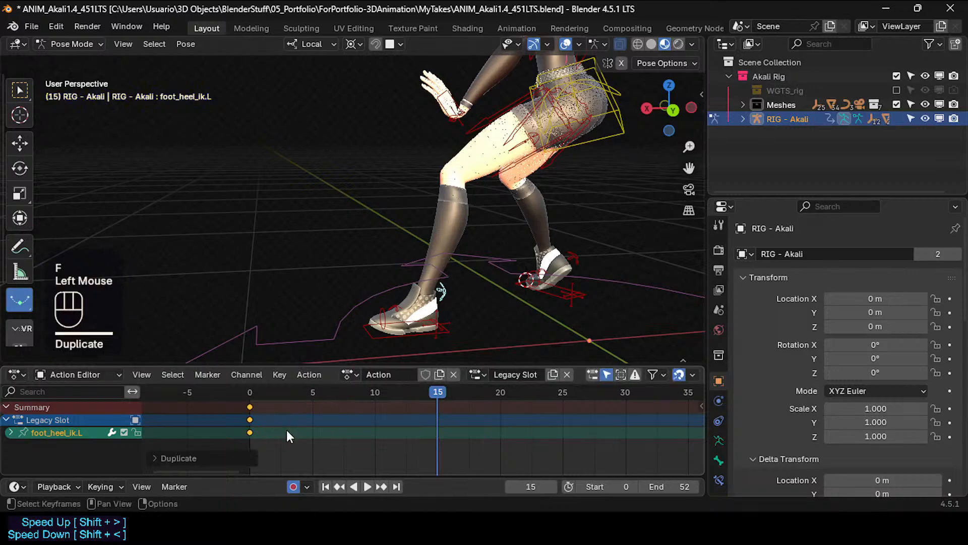
key("f")
key("ctrl+shift+z")
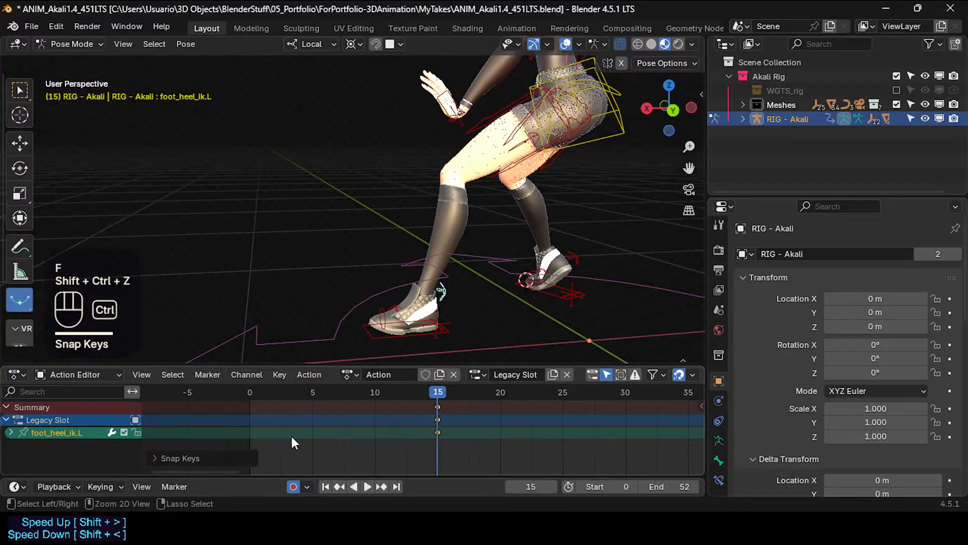
key("ctrl+z")
key("shift+d")
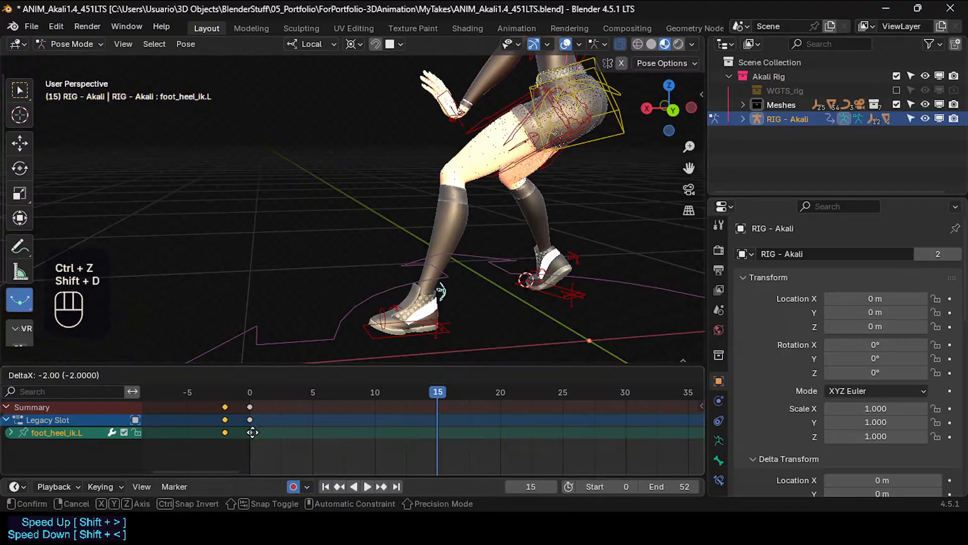
left_click(260, 429)
key("f")
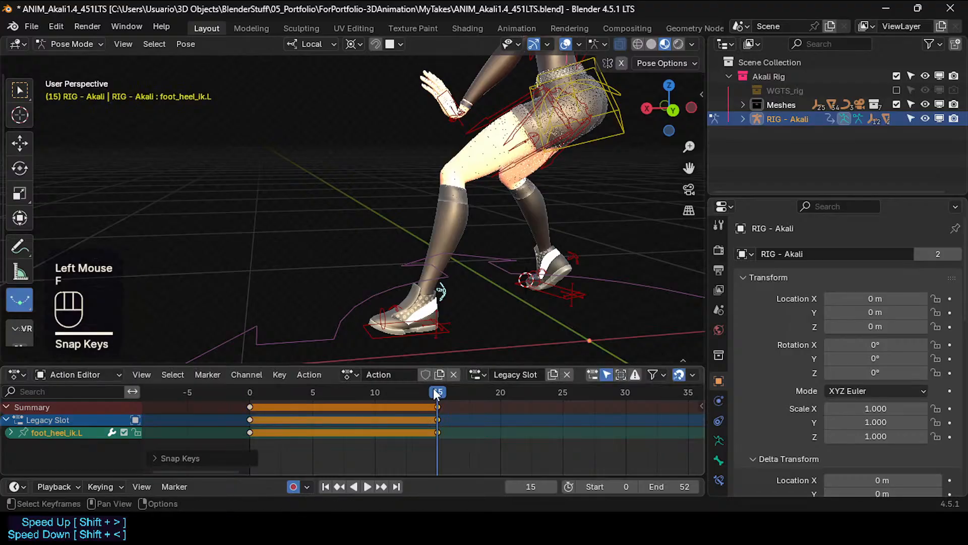
key("ctrl+z")
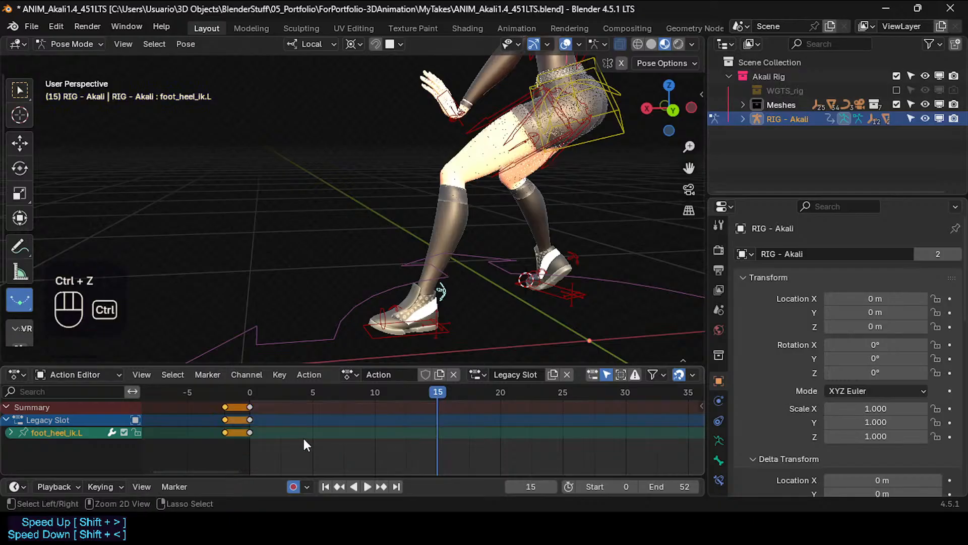
key("ctrl+z")
Copy the left heel IK control's frame 0 keyframe, paste it at frame 15 and move the copy to frame 14.
key("ctrl+c")
key("ctrl+v")
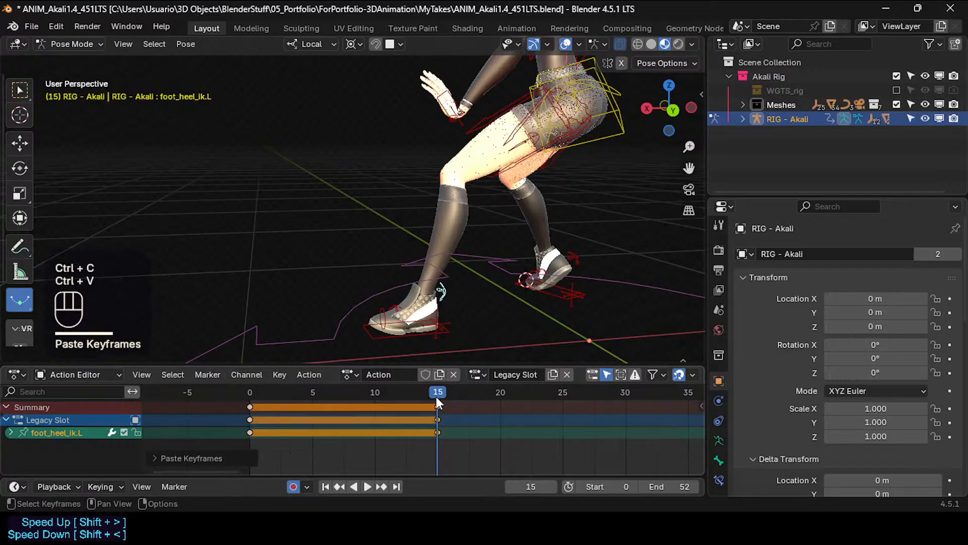
mouse_move(437, 397)
left_mouse_down()
mouse_move(411, 396)
mouse_move(478, 394)
mouse_move(428, 404)
left_mouse_up()
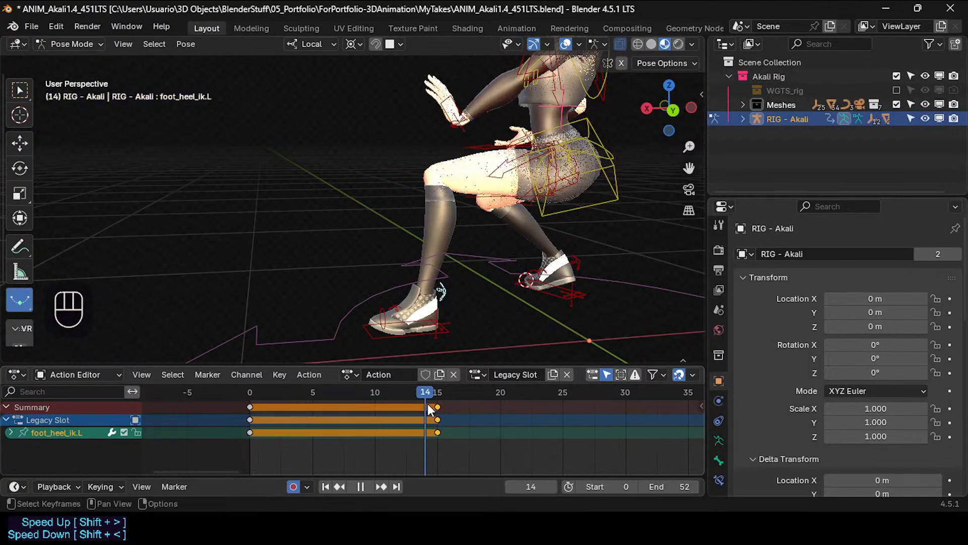
left_click(438, 431)
key("g")
left_click(424, 431)
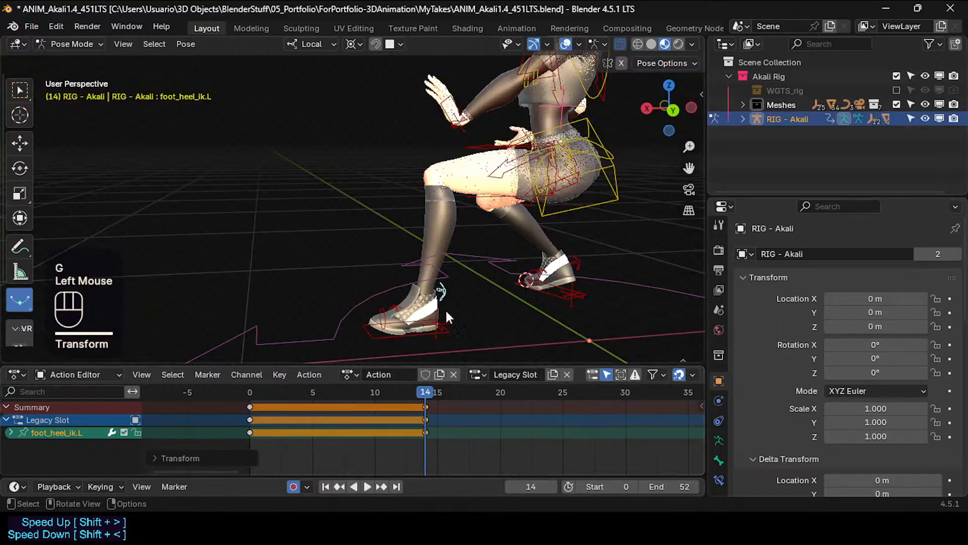
double_click(446, 318)
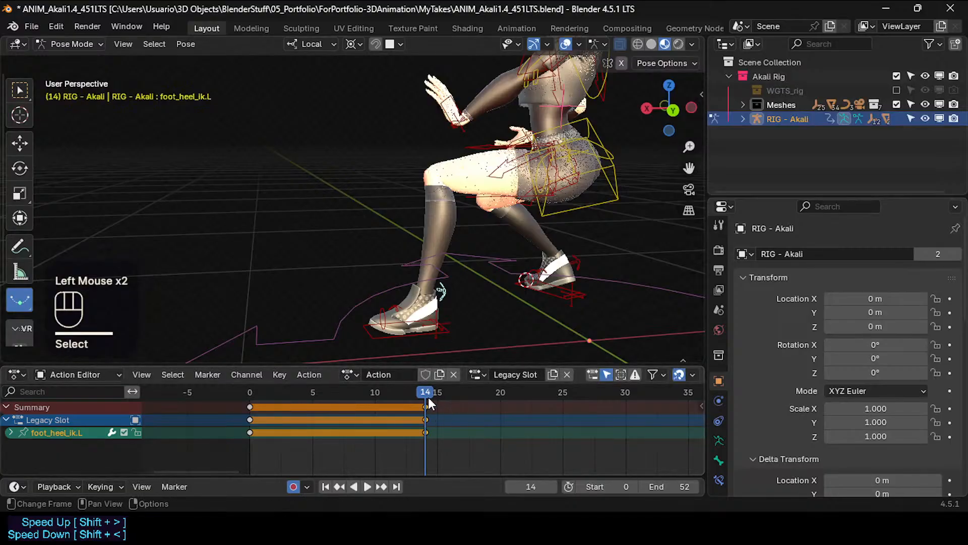
Rotate the left heel IK control about its local X axis at frame 16 to raise the heel, and check the push-off at frame 17.
left_click_drag(428, 394, 450, 391)
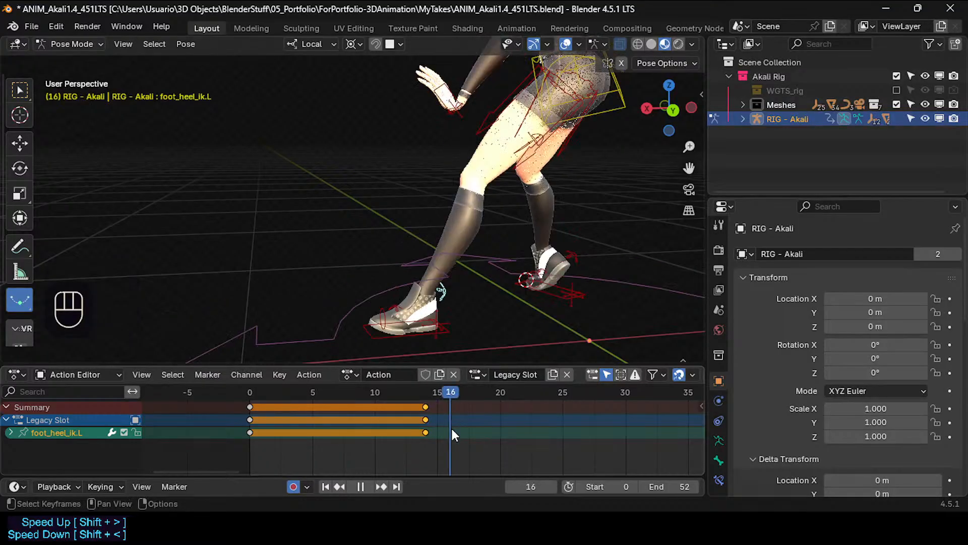
left_click(440, 300)
key("r")
key("x")
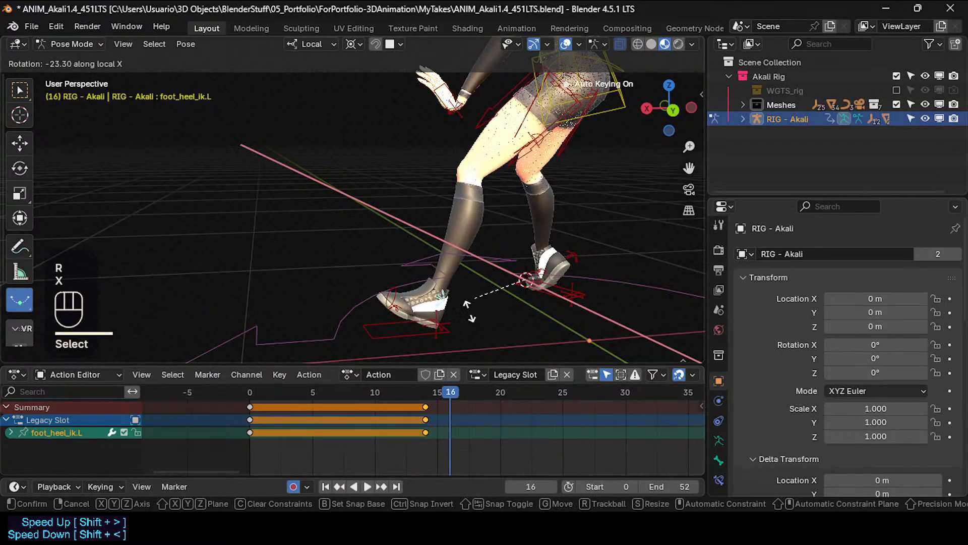
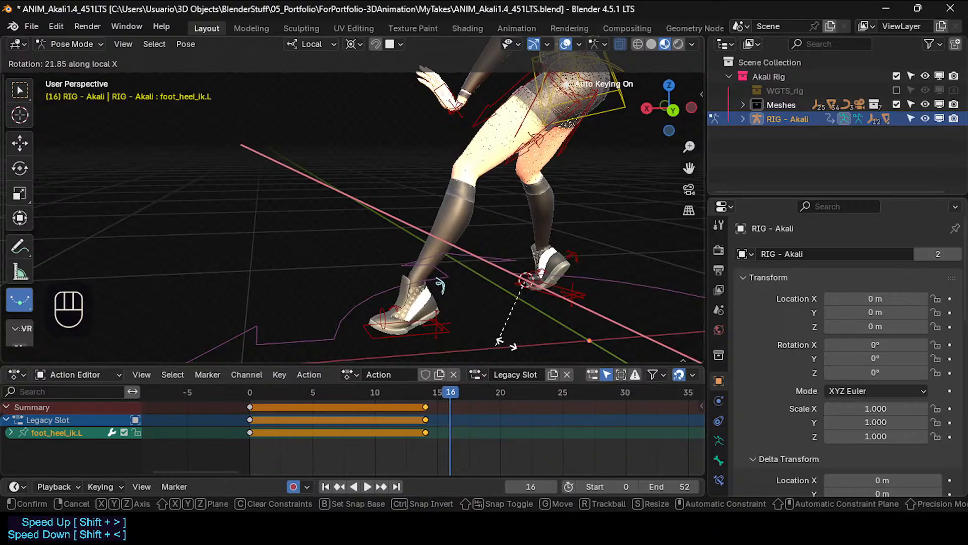
left_click(523, 333)
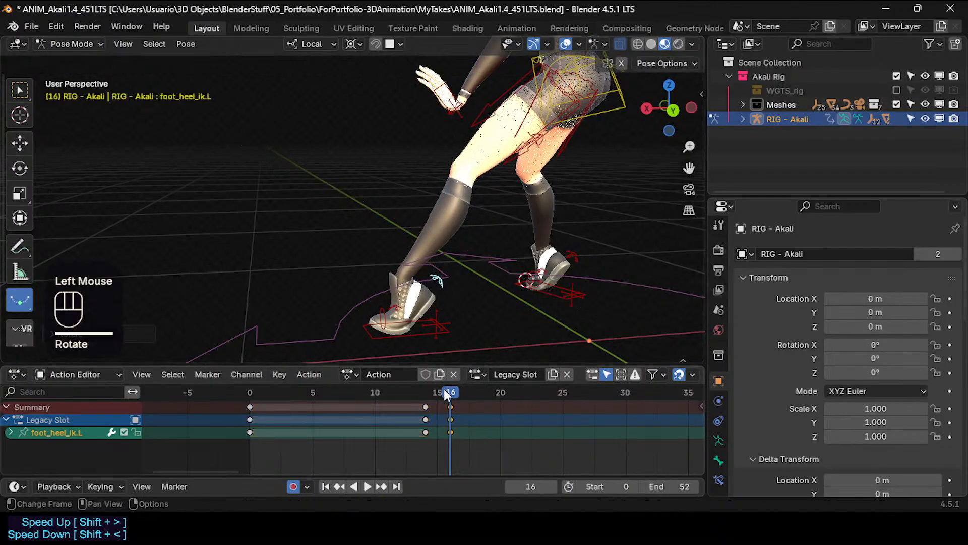
mouse_move(444, 390)
left_mouse_down()
mouse_move(410, 400)
mouse_move(462, 395)
left_mouse_up()
left_click(434, 229)
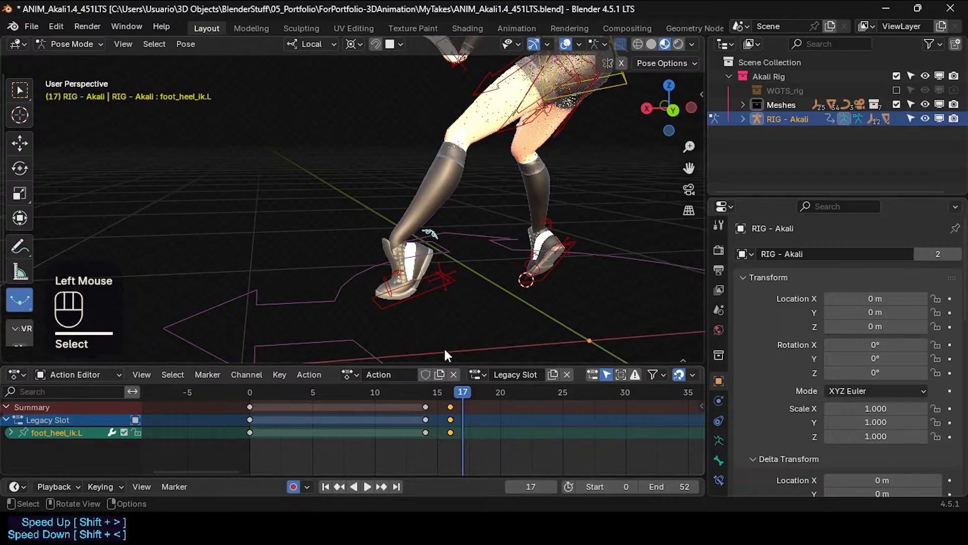
At frame 17, place the 3D cursor at the left foot's toe tip and rotate the left foot IK control around it to raise the heel.
key("alt+q")
mouse_move(460, 396)
left_mouse_down()
mouse_move(449, 401)
mouse_move(465, 398)
left_mouse_up()
left_click(372, 300)
key("r")
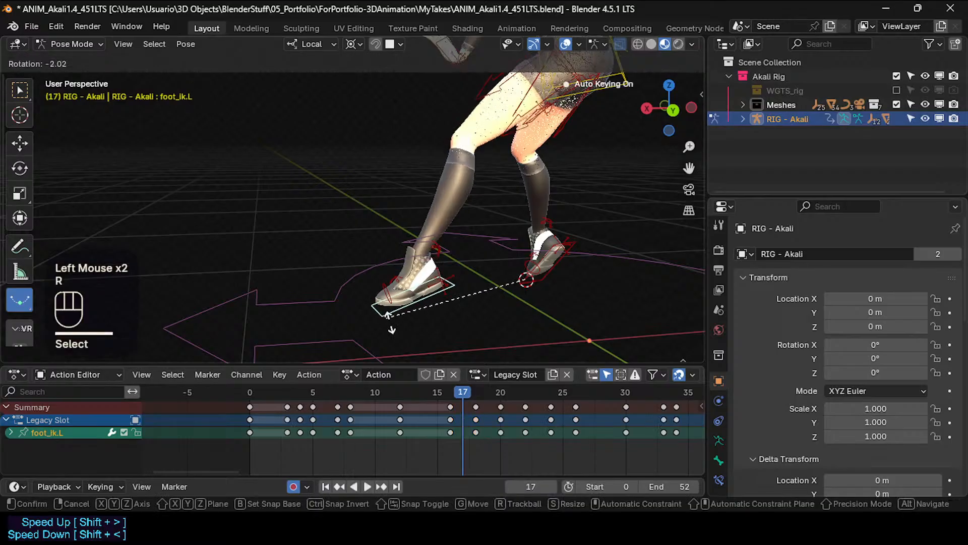
key("Escape")
right_click(381, 305, "shift")
key("r")
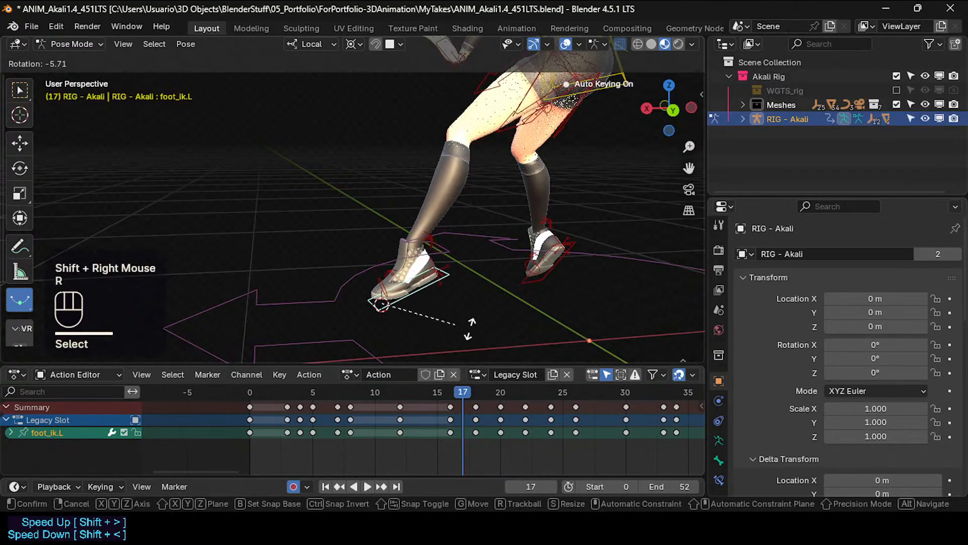
left_click(443, 288)
Reposition the left foot IK control at frame 17 and fine-tune its rotation for the push-off.
key("g")
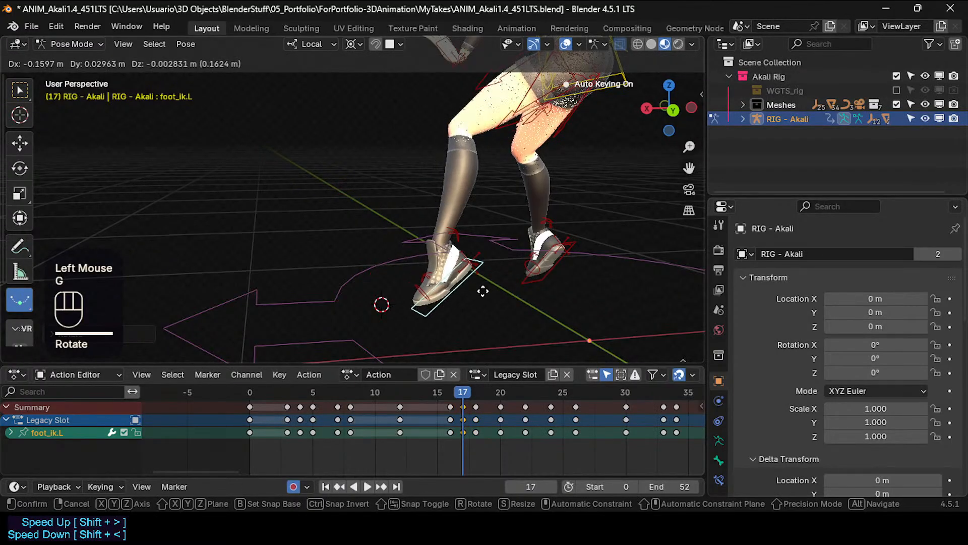
left_click(479, 294)
mouse_move(457, 393)
left_mouse_down()
mouse_move(440, 388)
mouse_move(467, 386)
mouse_move(450, 395)
mouse_move(458, 386)
left_mouse_up()
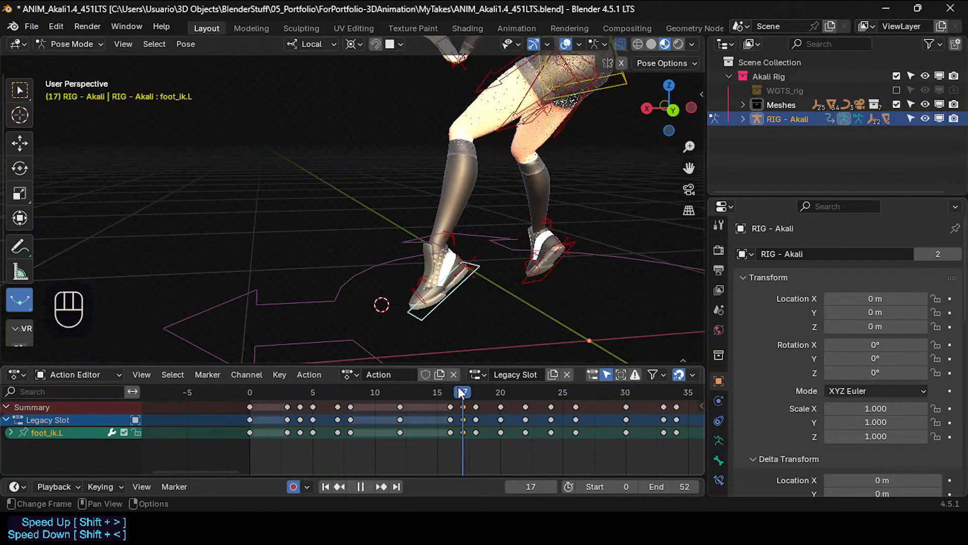
middle_click_drag(428, 283, 403, 268)
key("g")
left_click(477, 299)
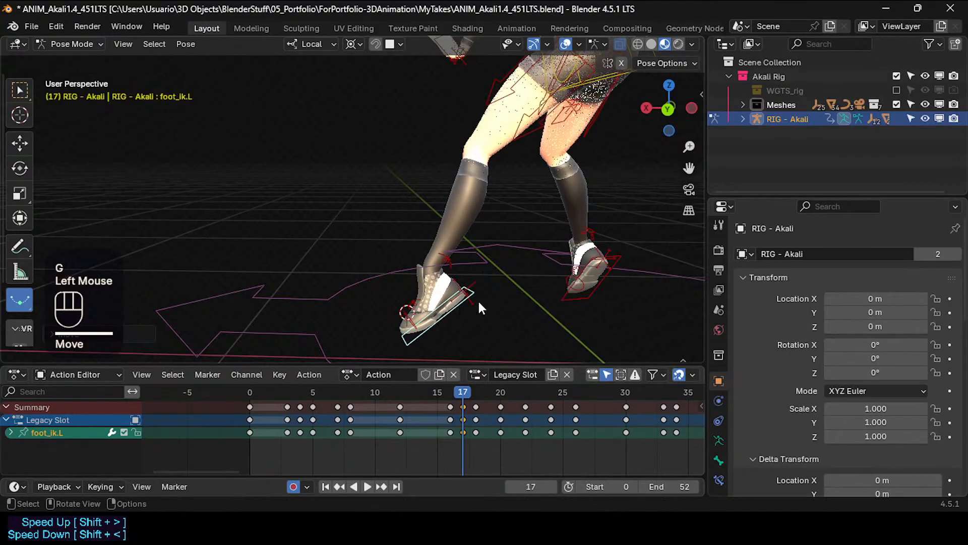
key("r")
left_click(461, 260)
Rotate the left heel IK control at frame 17 to adjust the foot's angle.
left_click(438, 257)
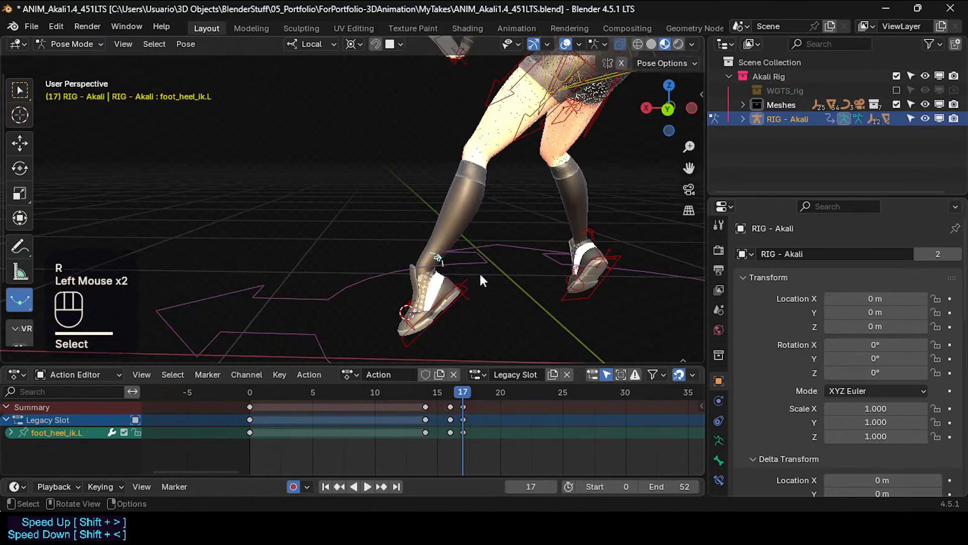
key("r")
key("Escape")
key("r")
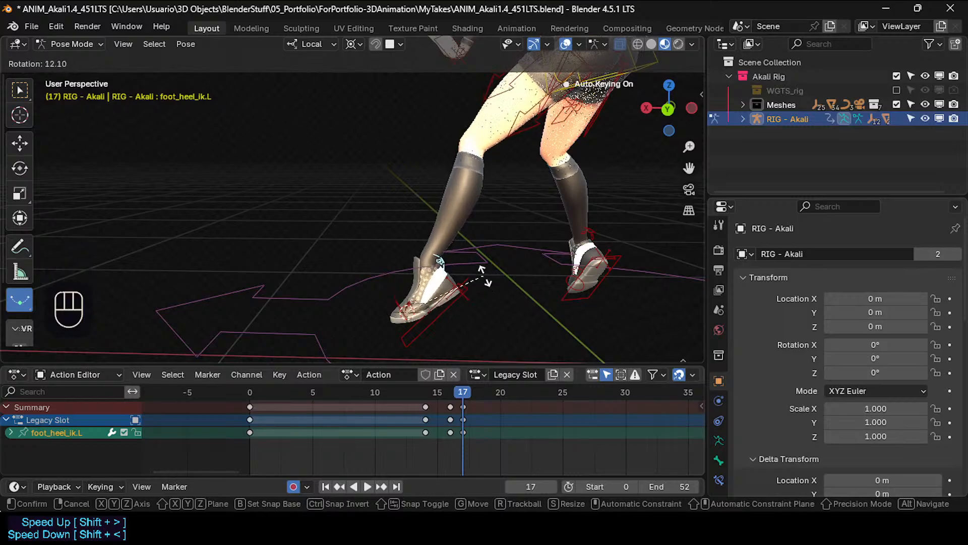
left_click(469, 308)
Delete the left foot IK control's keyframe at frame 18 and return to frame 17.
mouse_move(464, 390)
left_mouse_down()
mouse_move(393, 392)
mouse_move(476, 395)
mouse_move(446, 394)
mouse_move(472, 388)
left_mouse_up()
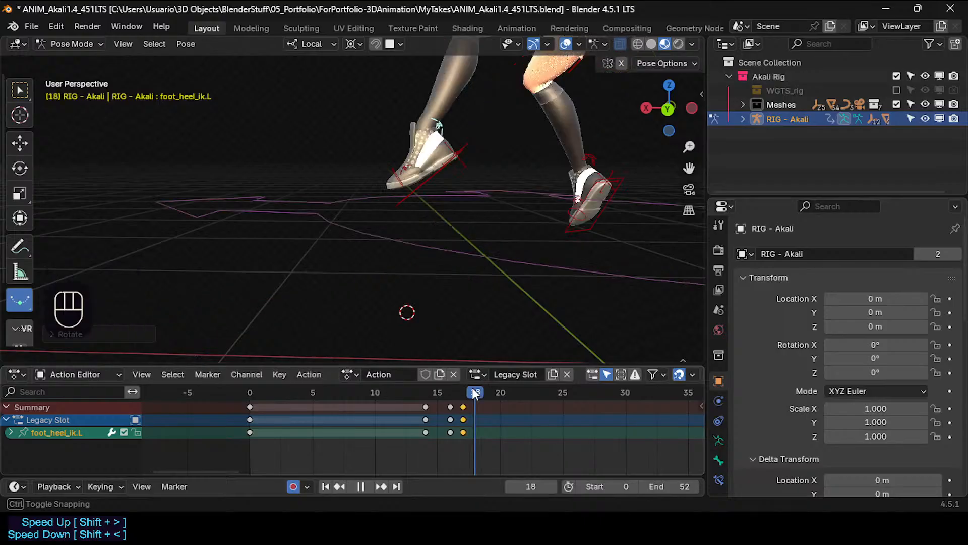
scroll(398, 210, "down", 1)
middle_click_drag(386, 208, 368, 258, "shift")
left_click(379, 258)
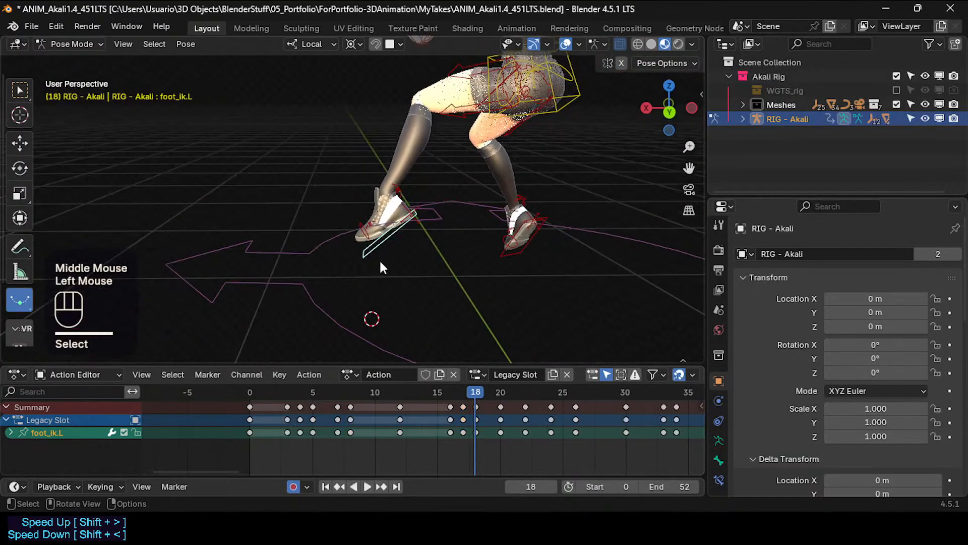
left_click(481, 433)
left_click(478, 431)
key("x")
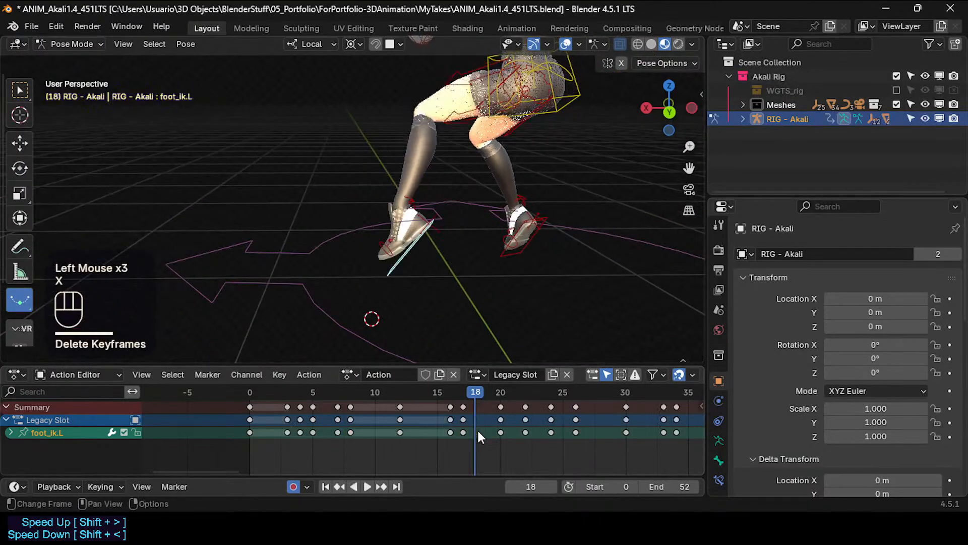
mouse_move(473, 392)
left_mouse_down()
mouse_move(434, 387)
mouse_move(486, 388)
mouse_move(459, 391)
left_mouse_up()
Play the jump animation repeatedly from several angles to examine the left foot's take-off and the airborne poses.
scroll(429, 263, "up", 1)
middle_click_drag(429, 262, 469, 222)
mouse_move(469, 222)
middle_mouse_down("shift")
mouse_move(444, 207)
mouse_move(464, 228)
middle_mouse_up("shift")
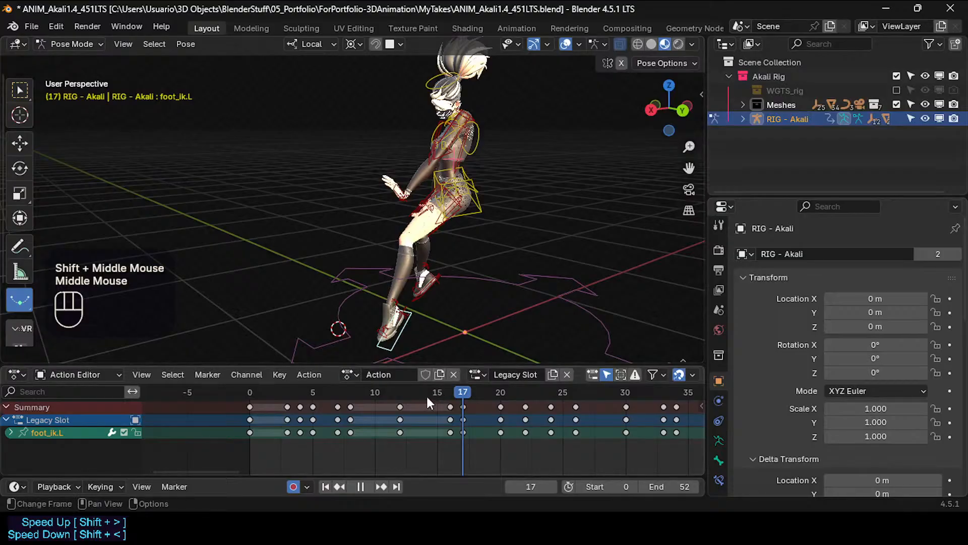
left_click_drag(425, 395, 244, 403)
key("space")
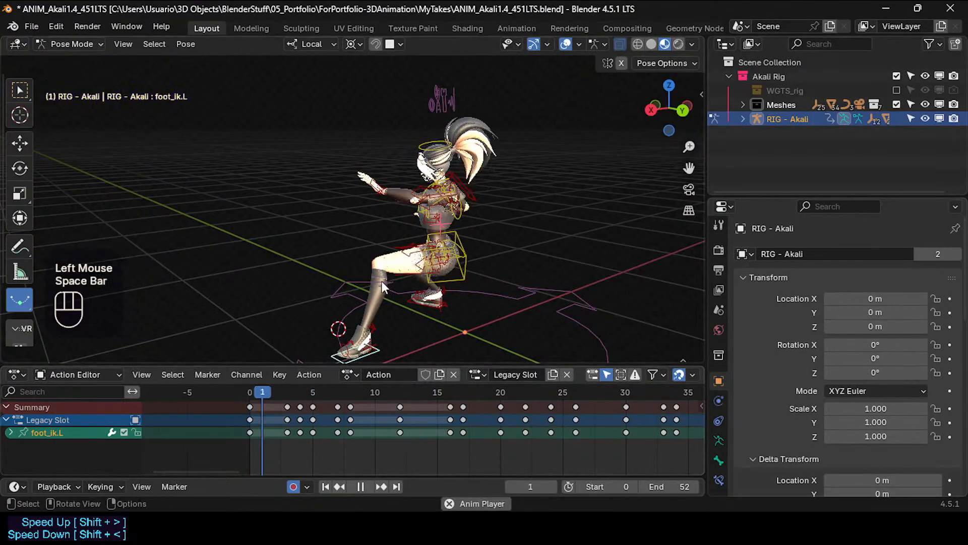
middle_click_drag(396, 276, 399, 286, "shift")
scroll(386, 222, "down", 2)
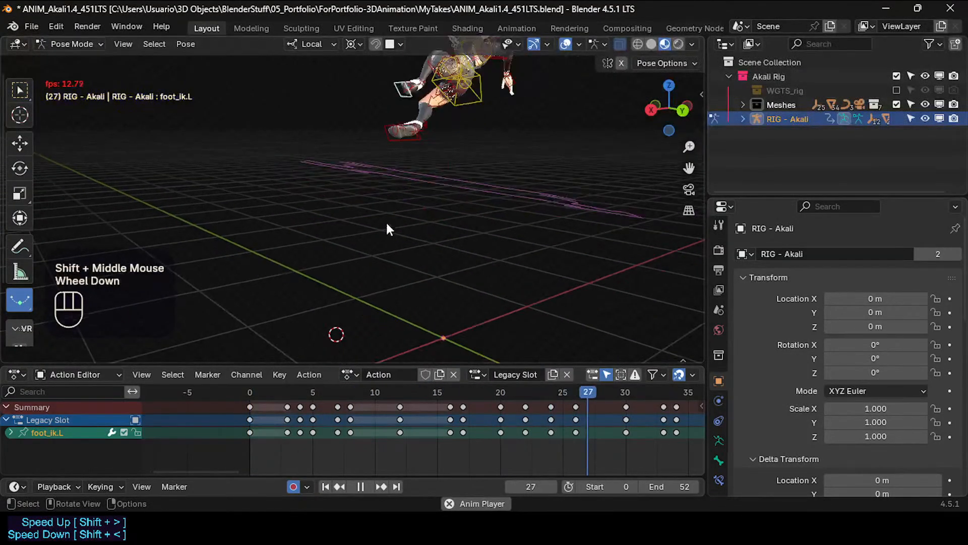
middle_click_drag(386, 221, 563, 199, "shift")
scroll(397, 210, "up", 2)
scroll(395, 200, "down", 1)
key("space")
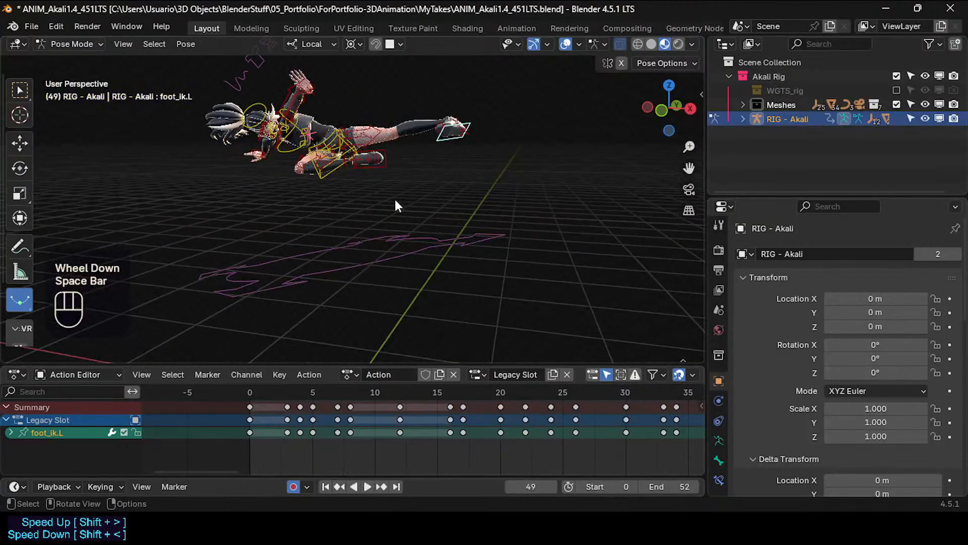
key("space")
middle_click_drag(395, 199, 317, 254, "shift")
scroll(380, 251, "up", 1)
scroll(405, 285, "down", 1, "shift")
scroll(405, 286, "down", 2)
scroll(334, 193, "up", 2)
key("space")
key("space")
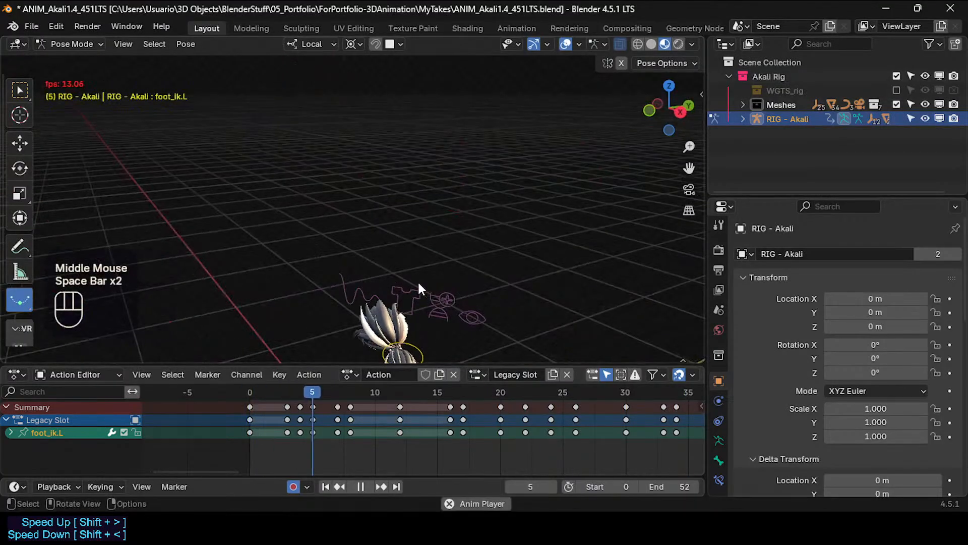
key("space")
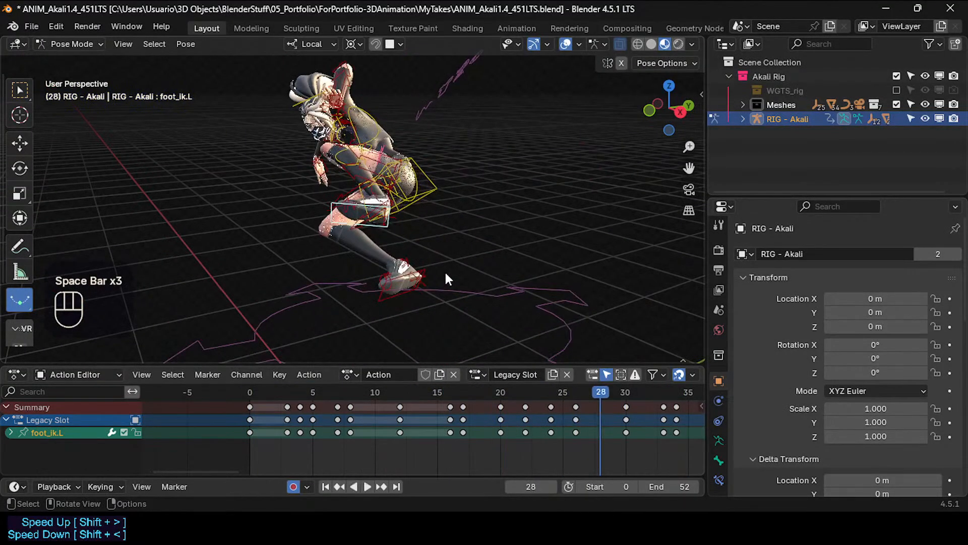
middle_click_drag(444, 271, 189, 241)
key("space")
key("space")
scroll(292, 225, "up", 2)
middle_click_drag(293, 225, 316, 247)
scroll(316, 246, "up", 2)
key("space")
key("space")
scroll(521, 422, "down", 1)
scroll(521, 422, "down", 3)
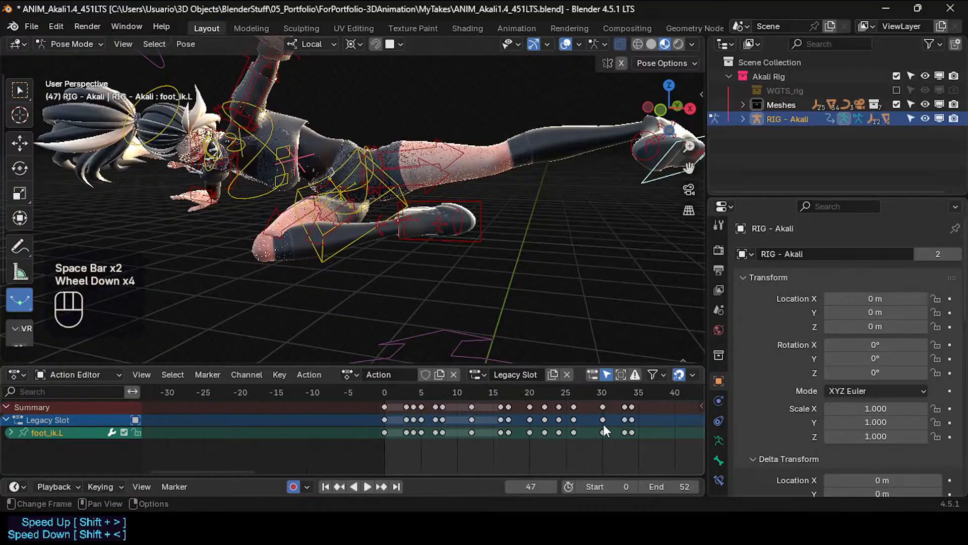
Set the scene's end frame to 36 and save the file.
middle_click_drag(603, 425, 418, 407)
left_click_drag(443, 392, 434, 392)
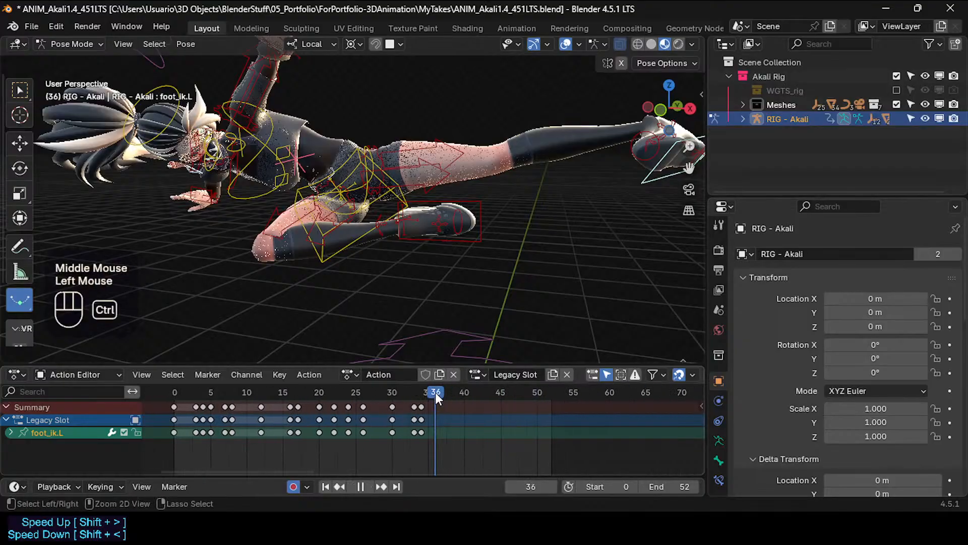
key("ctrl+End")
key("ctrl+s")
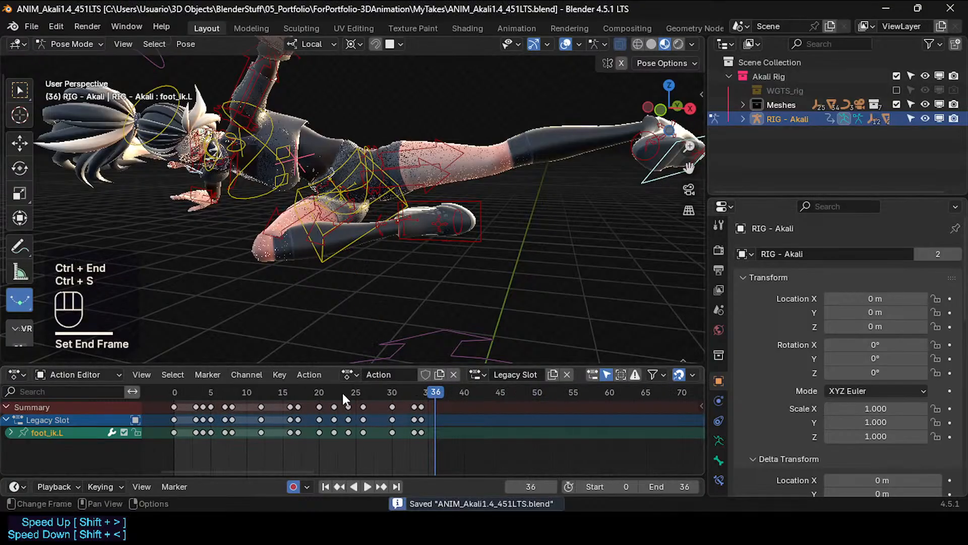
Play the shortened animation and scrub through the push-off up to frame 17 to examine the feet up close.
left_click(343, 393)
key("space")
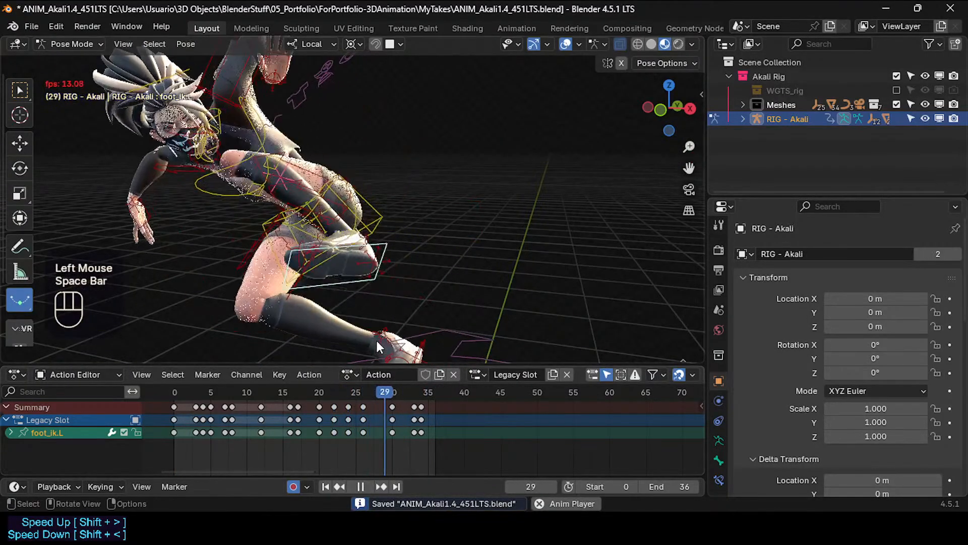
key("space")
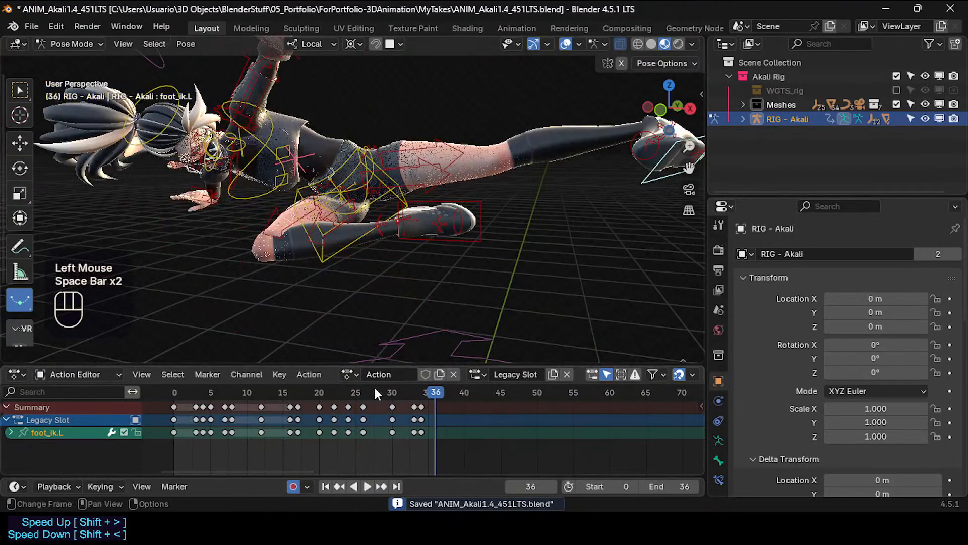
left_click_drag(348, 392, 259, 409)
middle_click_drag(330, 162, 330, 129, "shift")
scroll(331, 130, "down", 2)
middle_click_drag(330, 217, 326, 109, "shift")
middle_click_drag(330, 186, 295, 191)
middle_click_drag(263, 339, 254, 345)
left_click_drag(253, 395, 298, 398)
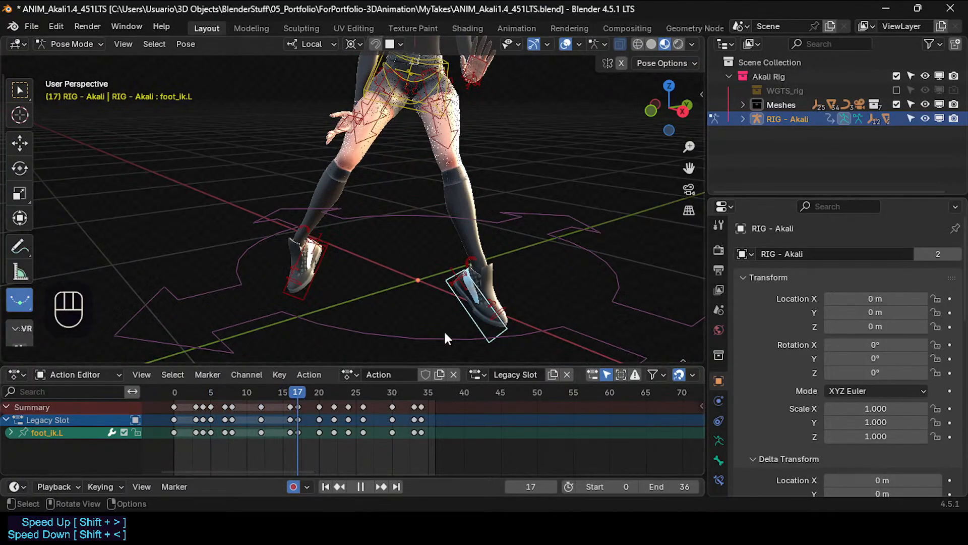
Try the left foot IK control in different positions at frame 17, comparing with the preceding frames, and settle its placement.
middle_click_drag(444, 330, 488, 310)
left_click(480, 300)
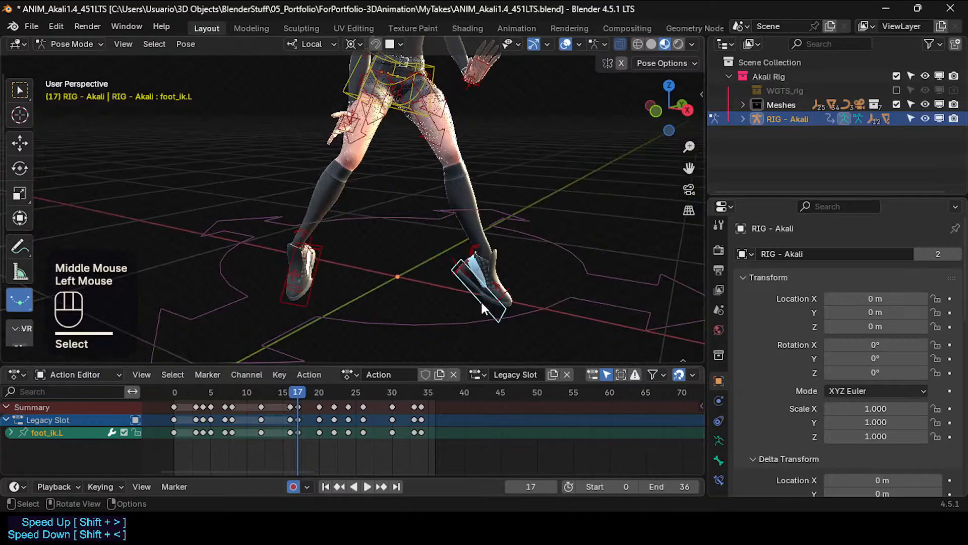
key("g")
left_click(420, 274)
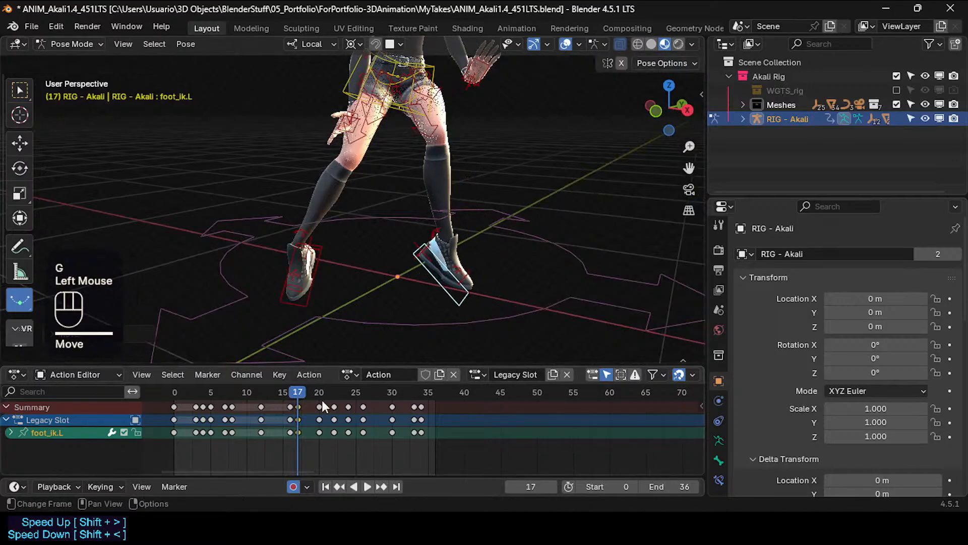
left_click_drag(274, 393, 298, 396)
key("g")
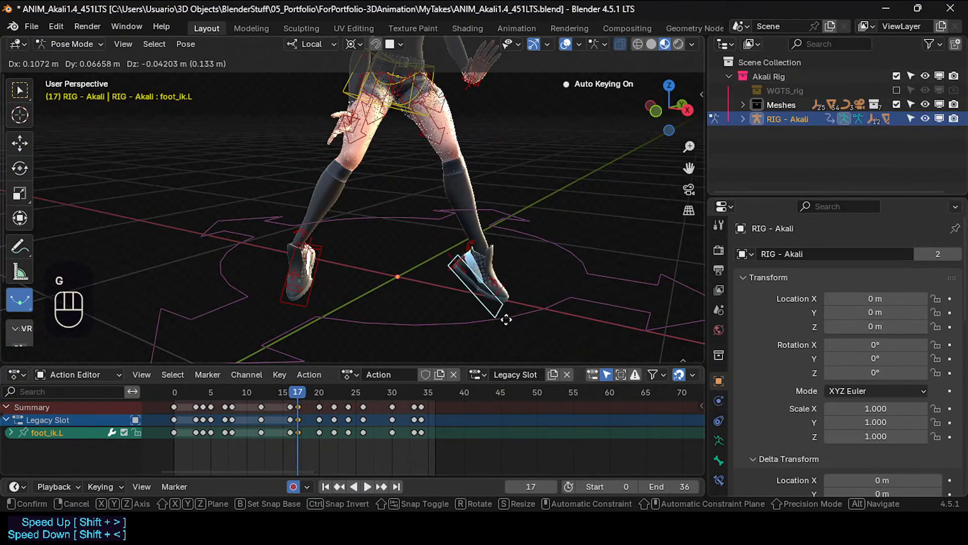
left_click(507, 320)
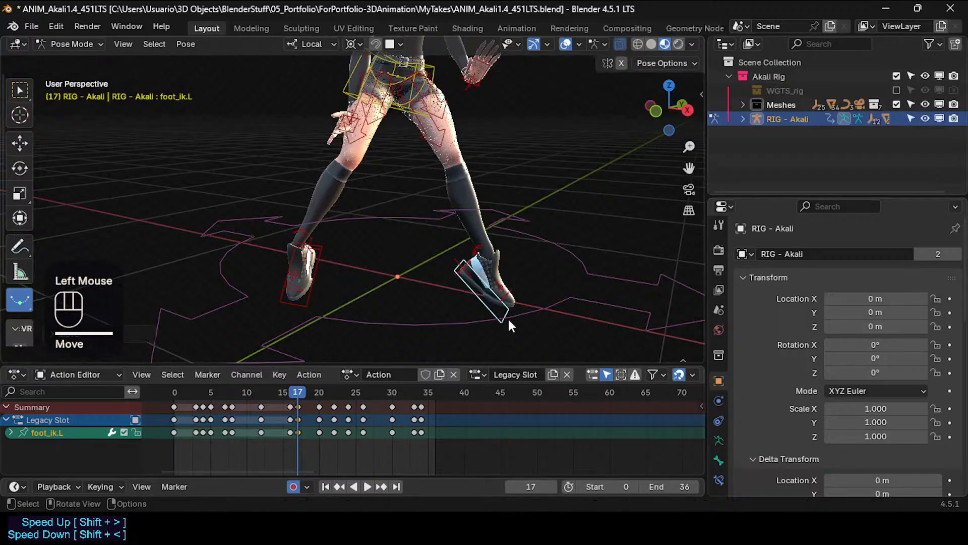
Calculate a motion path for the left foot IK control.
scroll(451, 338, "up", 1)
middle_click_drag(451, 338, 346, 334)
scroll(238, 301, "down", 2)
scroll(346, 322, "up", 2)
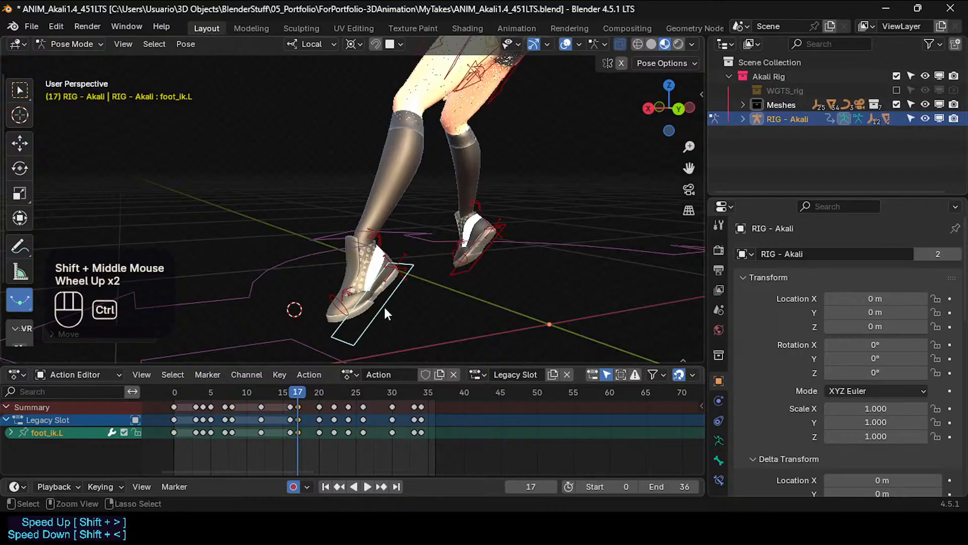
key("ctrl+t")
left_click(377, 372)
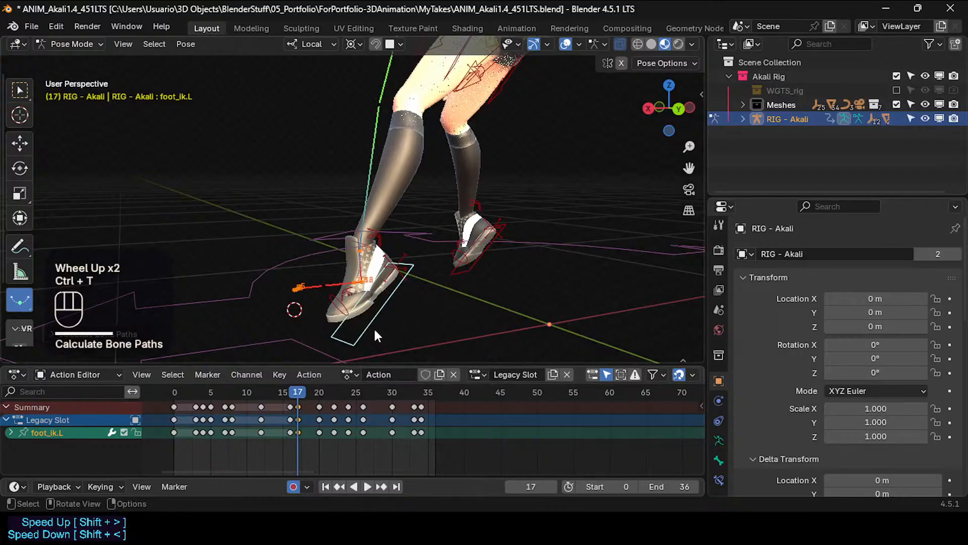
Recalculate the left foot IK control's motion path with display type Around Frame, range Selected Keys and bake location Heads.
key("ctrl+t")
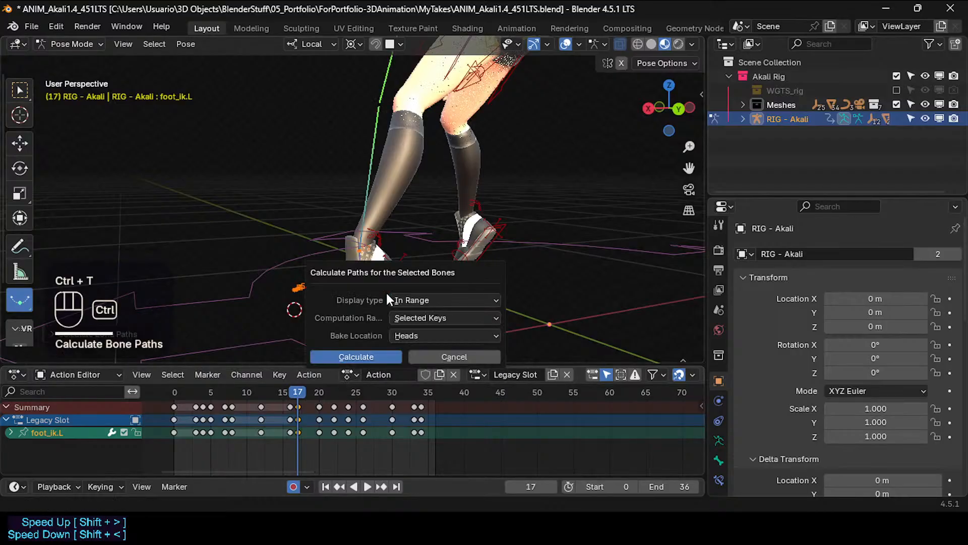
left_click(428, 319)
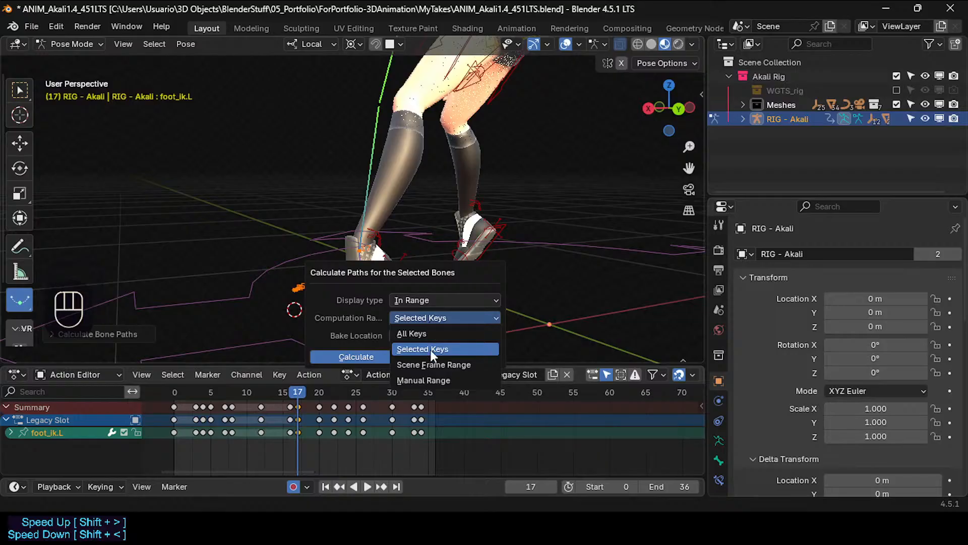
left_click(422, 344)
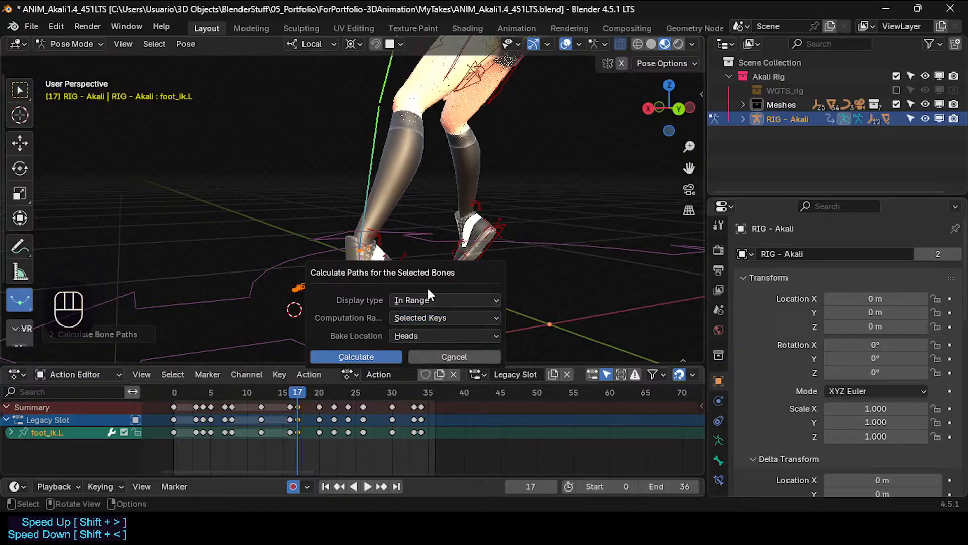
left_click(428, 298)
left_click(429, 298)
left_click(430, 296)
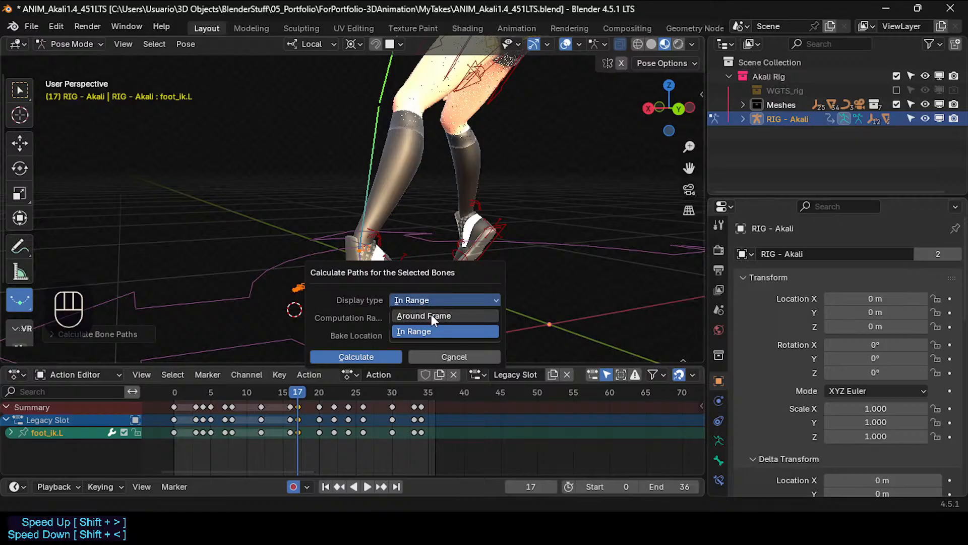
left_click(421, 297)
left_click(422, 301)
left_click(426, 316)
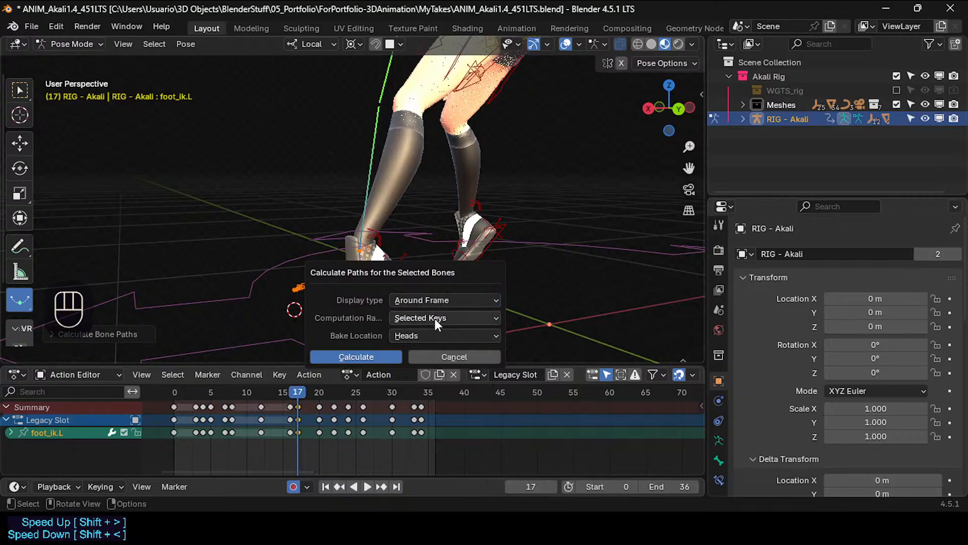
left_click(435, 319)
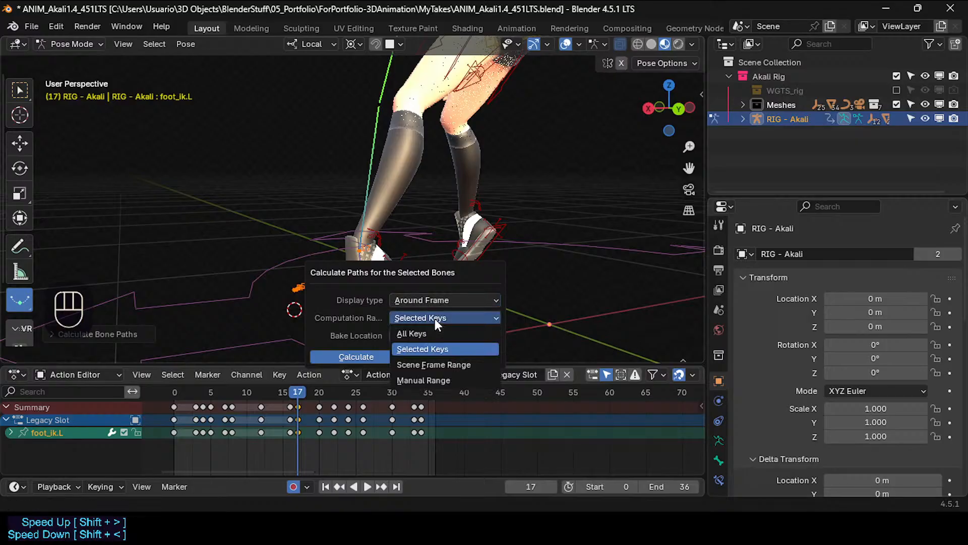
left_click(435, 319)
left_click(391, 357)
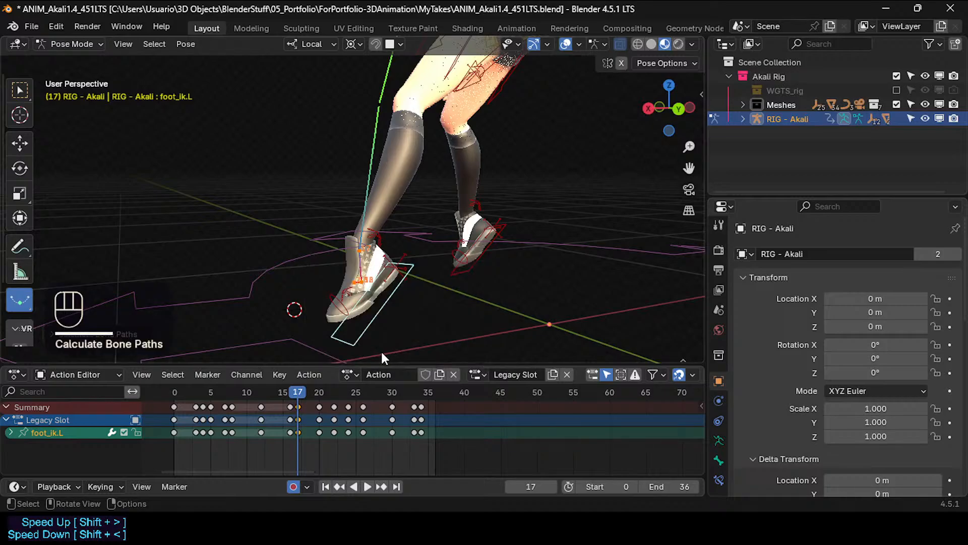
Clear the left foot IK control's existing motion path and return to frame 16.
scroll(387, 281, "down", 2)
key("ctrl+t")
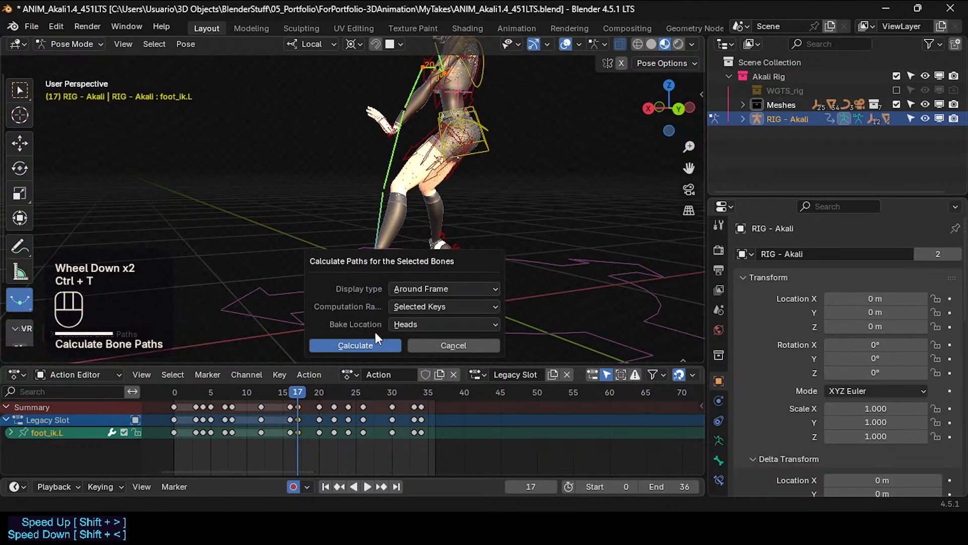
middle_click_drag(383, 313, 440, 253)
scroll(346, 229, "up", 3)
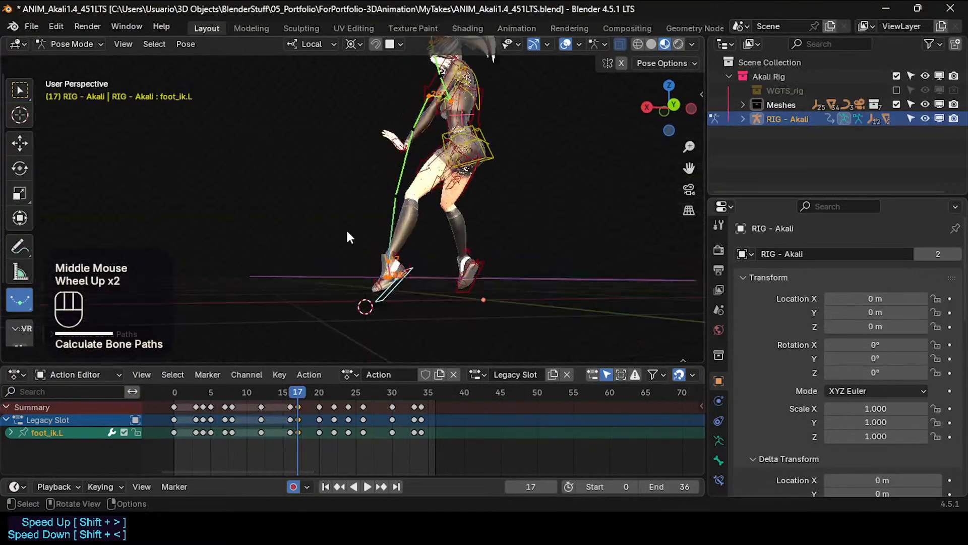
left_click_drag(292, 393, 332, 368)
key("alt+t")
left_click(290, 393)
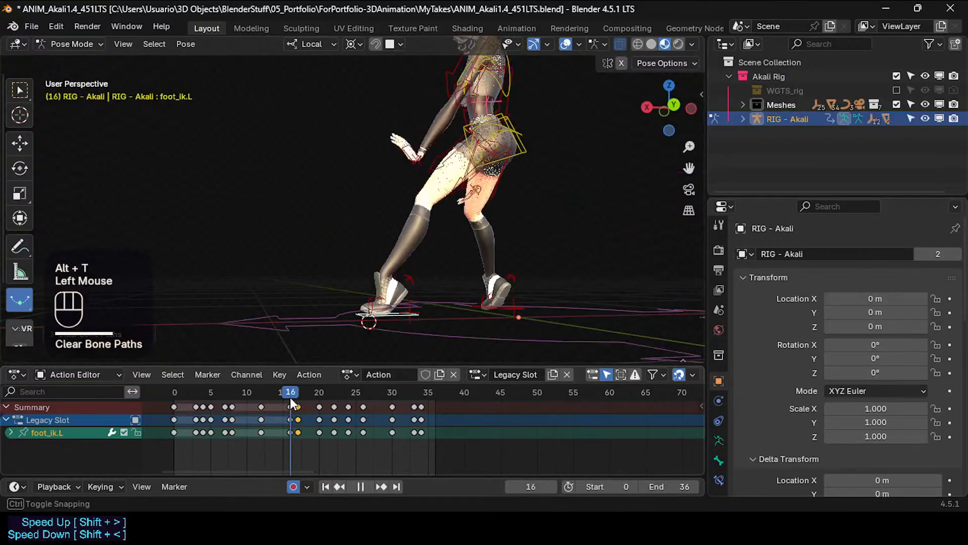
At frame 17, calculate the left foot IK control's motion path with display type In Range, range All Keys and bake location Heads.
key("ctrl+t")
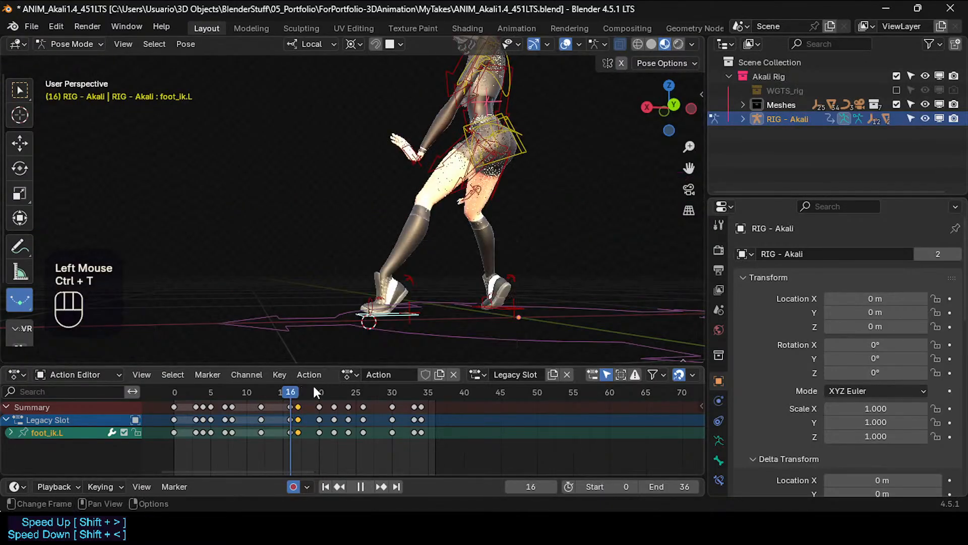
key("Right")
key("ctrl+t")
left_click(398, 313)
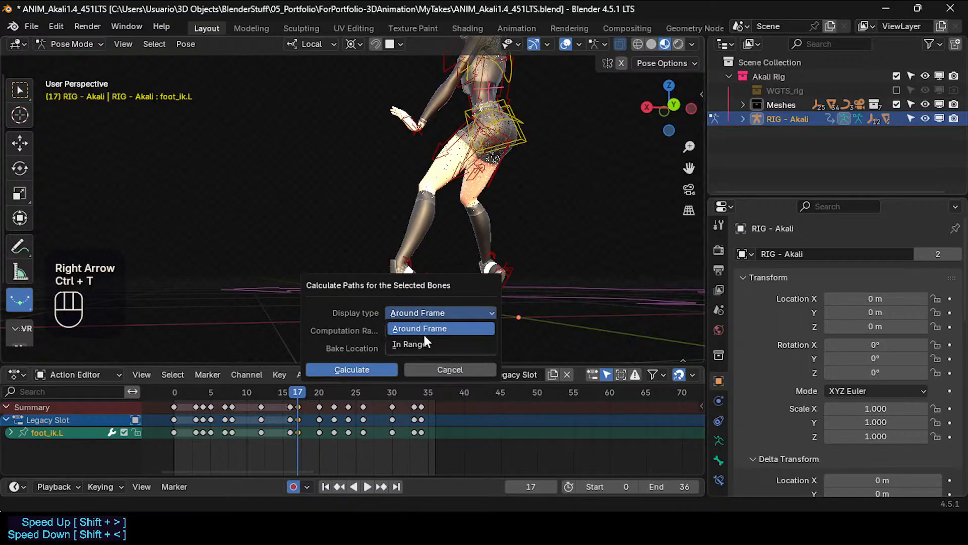
left_click(422, 344)
left_click(413, 330)
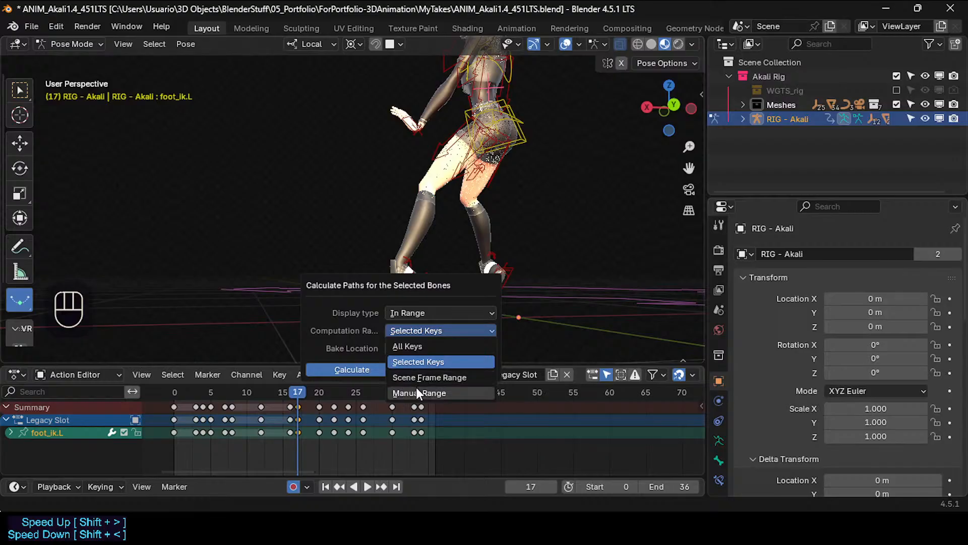
left_click(417, 389)
left_click(430, 332)
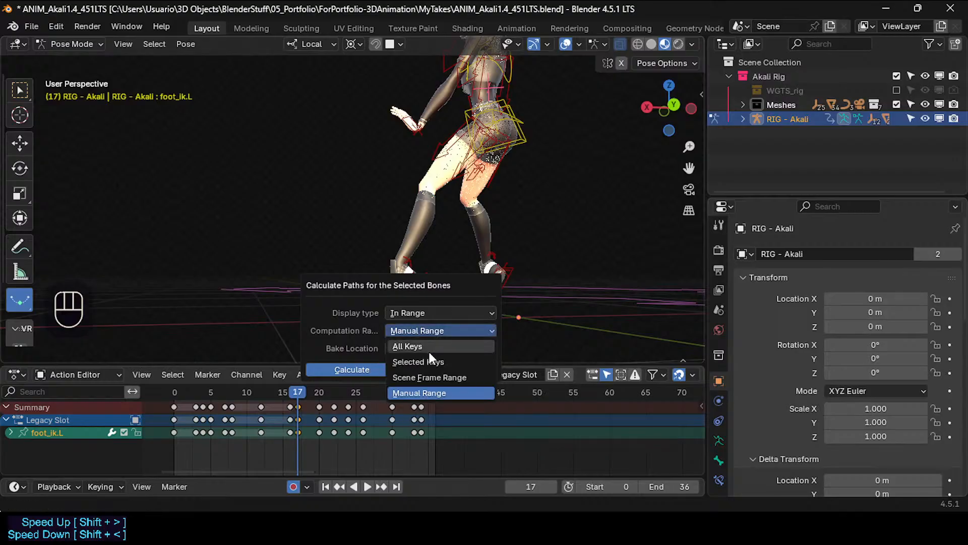
left_click(428, 350)
left_click(427, 329)
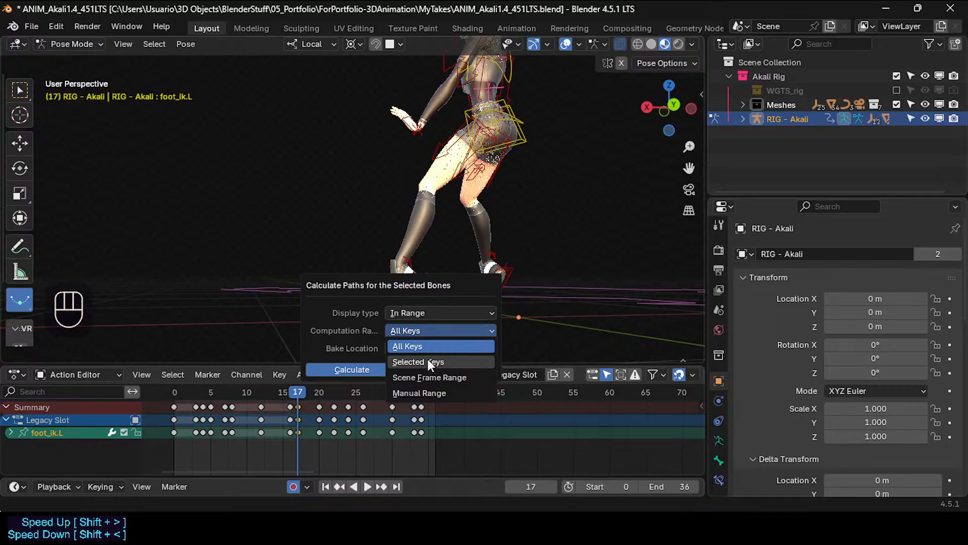
left_click(429, 351)
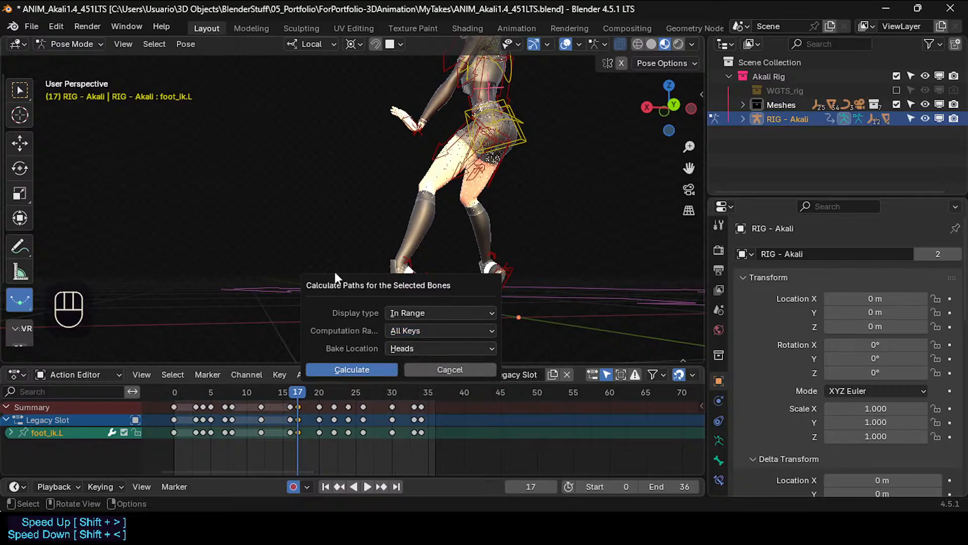
left_click(356, 370)
Save the file and clear the left foot IK control's motion path calculated from all keys.
middle_click_drag(382, 321, 370, 333)
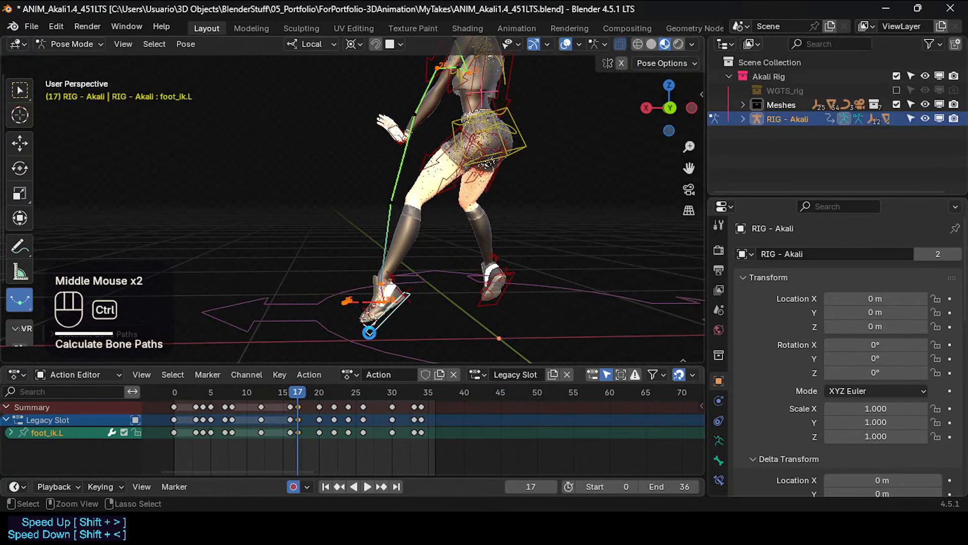
key("ctrl+s")
scroll(369, 330, "up", 1)
scroll(367, 331, "up", 1)
scroll(368, 331, "down", 1)
middle_click_drag(398, 303, 416, 334)
key("alt+t")
key("ctrl+t")
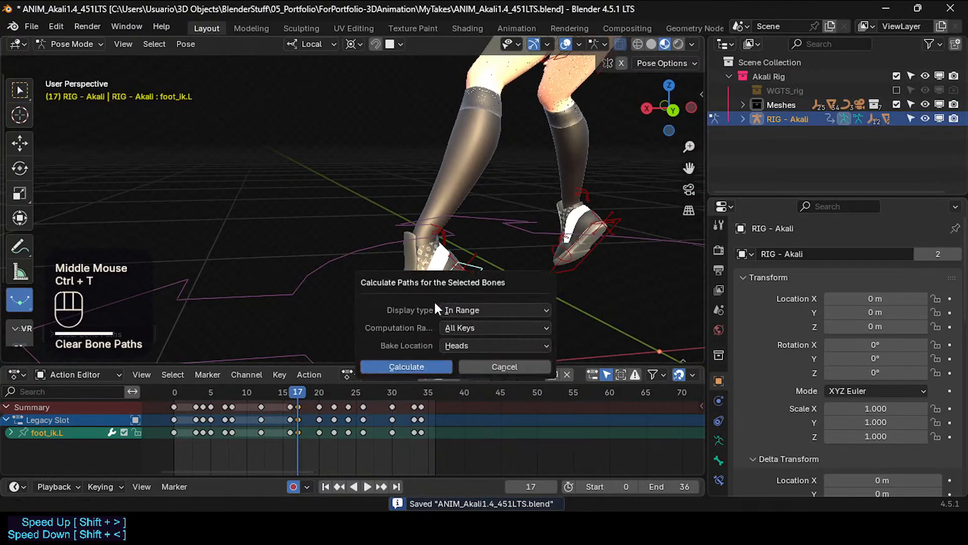
Select the left foot IK control's keyframes from frame 16 through frame 24.
left_click(292, 431)
left_click(300, 429, "shift")
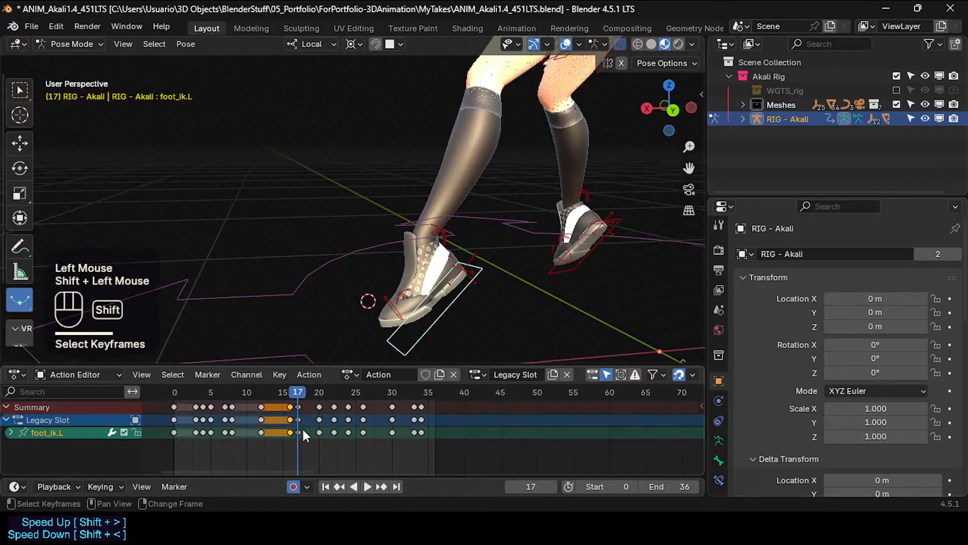
left_click(319, 432, "shift")
left_click(296, 434, "shift")
left_click(300, 434, "shift")
left_click(288, 433, "shift")
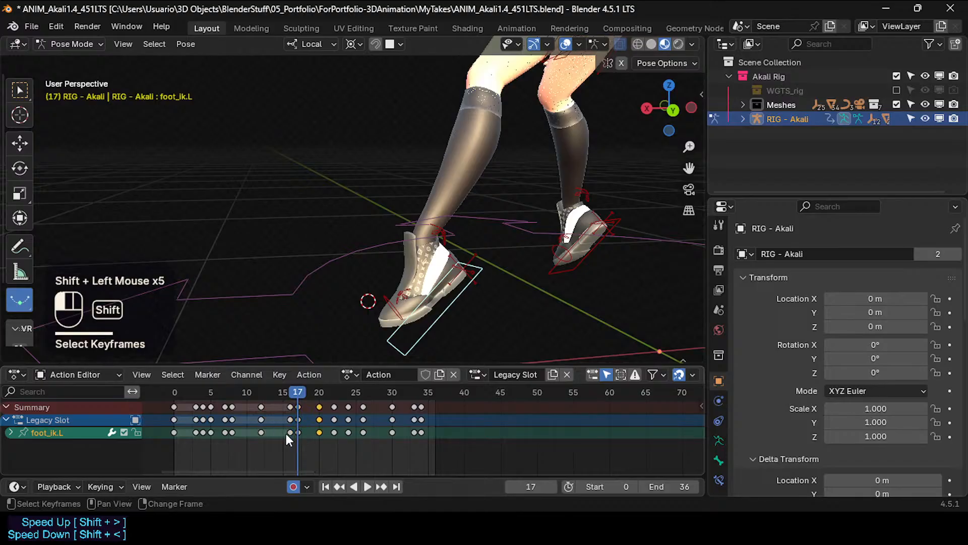
left_click(298, 432, "shift")
left_click(290, 434, "shift")
left_click(339, 433, "shift")
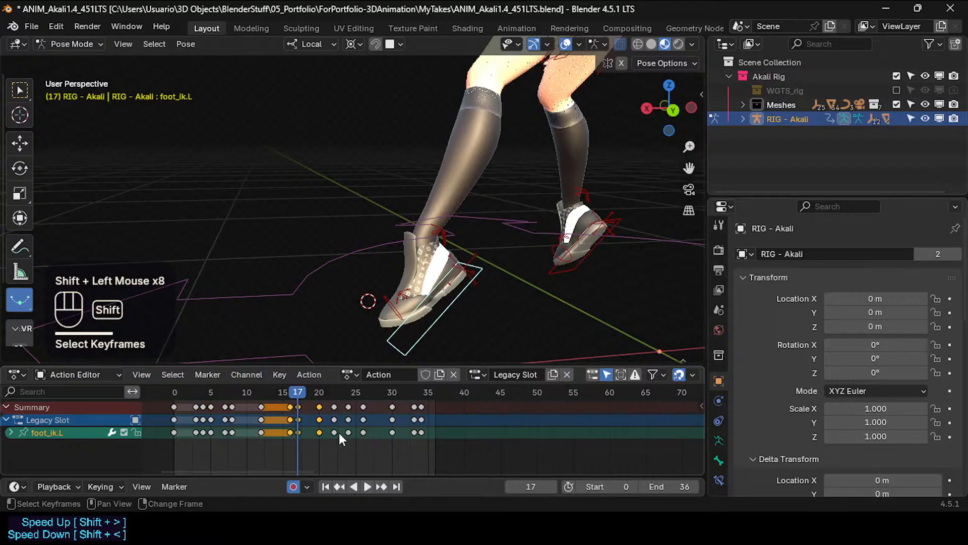
key("b")
left_click_drag(274, 443, 358, 432)
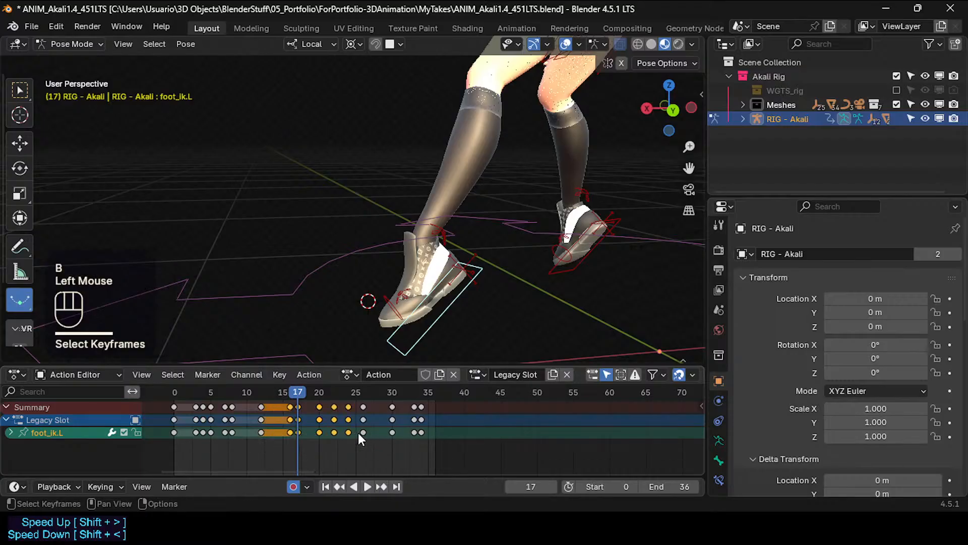
Calculate the left foot IK control's motion path In Range for the selected keys only, baked at the heads.
key("ctrl+t")
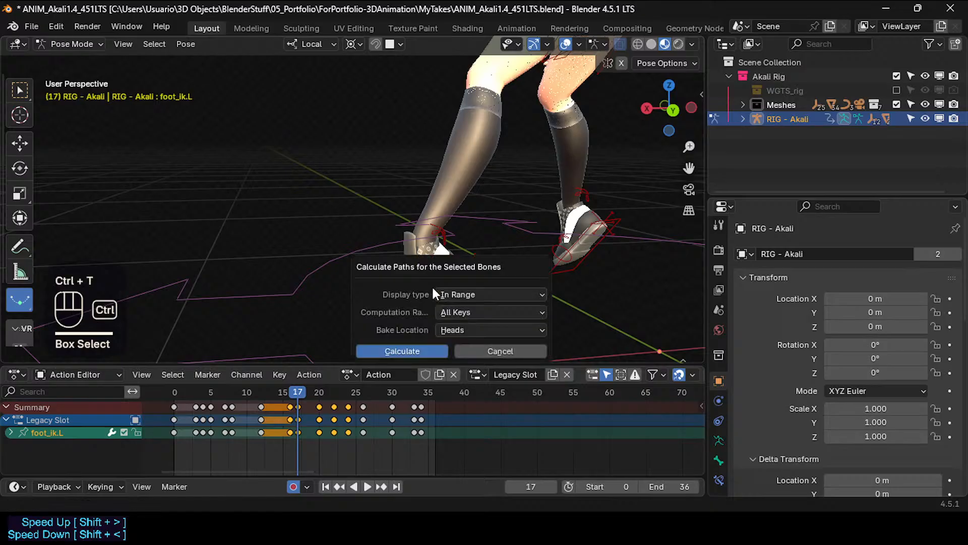
left_click(459, 312)
left_click(468, 343)
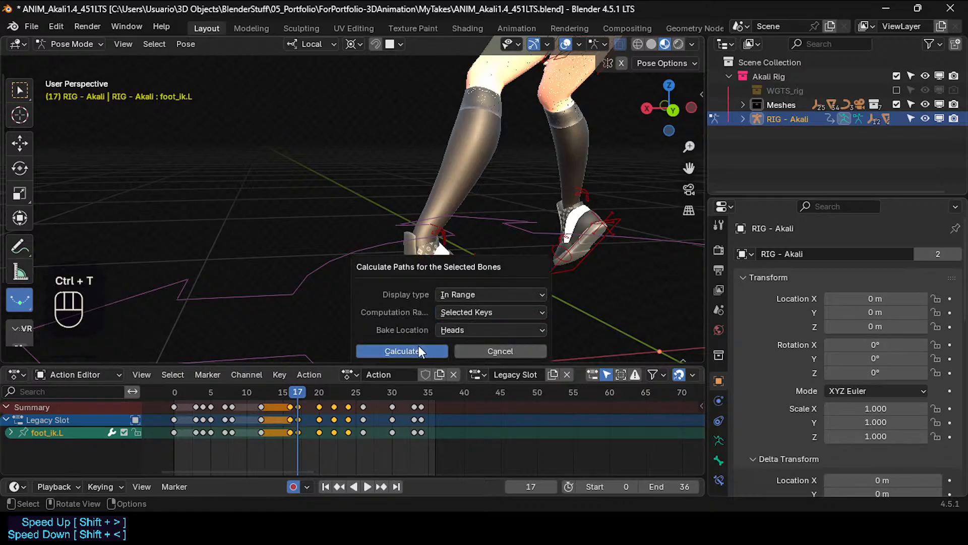
left_click(403, 351)
Scrub between frames 16 and 18 and examine the left foot's motion path through take-off up close.
scroll(389, 228, "down", 2)
mouse_move(388, 228)
middle_mouse_down("shift")
mouse_move(407, 244)
mouse_move(467, 253)
mouse_move(407, 247)
mouse_move(407, 308)
middle_mouse_up("shift")
middle_click_drag(391, 217, 401, 193, "shift")
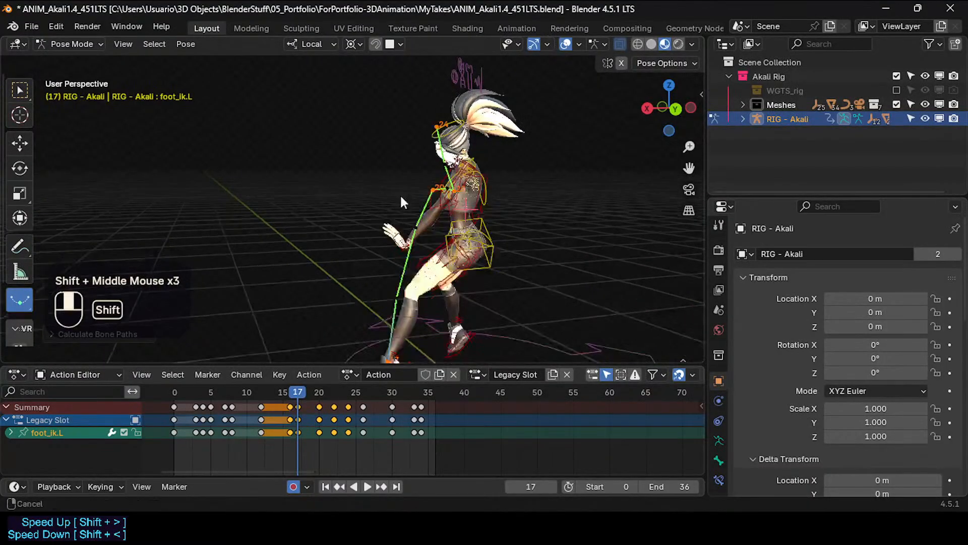
scroll(367, 229, "up", 3)
middle_click_drag(371, 285, 375, 253)
scroll(376, 247, "up", 1)
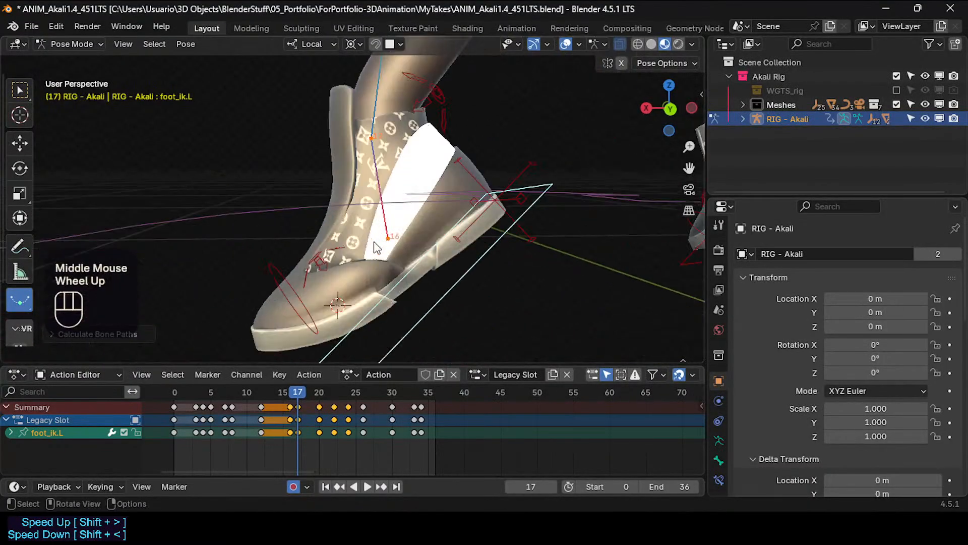
left_click_drag(292, 393, 302, 395)
scroll(346, 270, "down", 4)
middle_click_drag(348, 275, 363, 276, "shift")
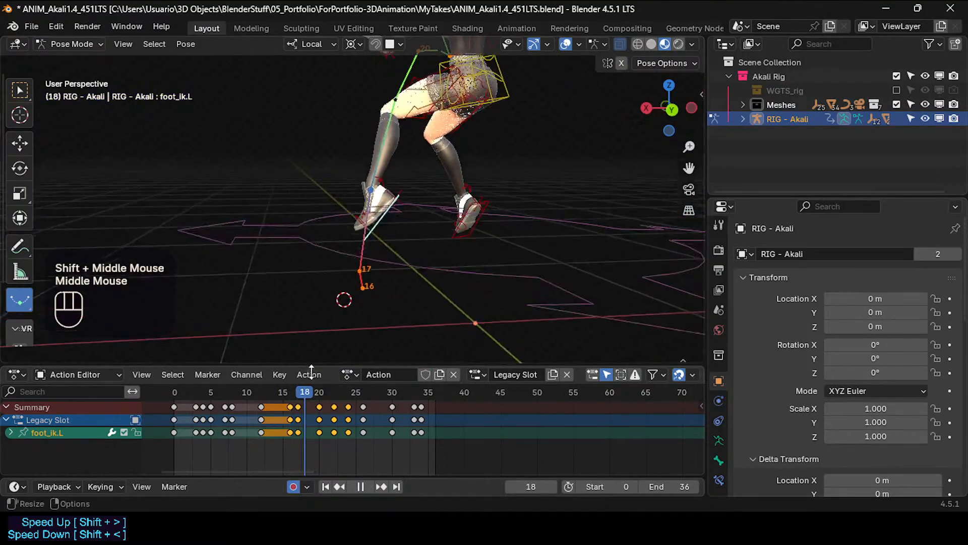
mouse_move(292, 386)
left_mouse_down()
mouse_move(266, 384)
mouse_move(314, 382)
mouse_move(282, 378)
mouse_move(304, 376)
left_mouse_up()
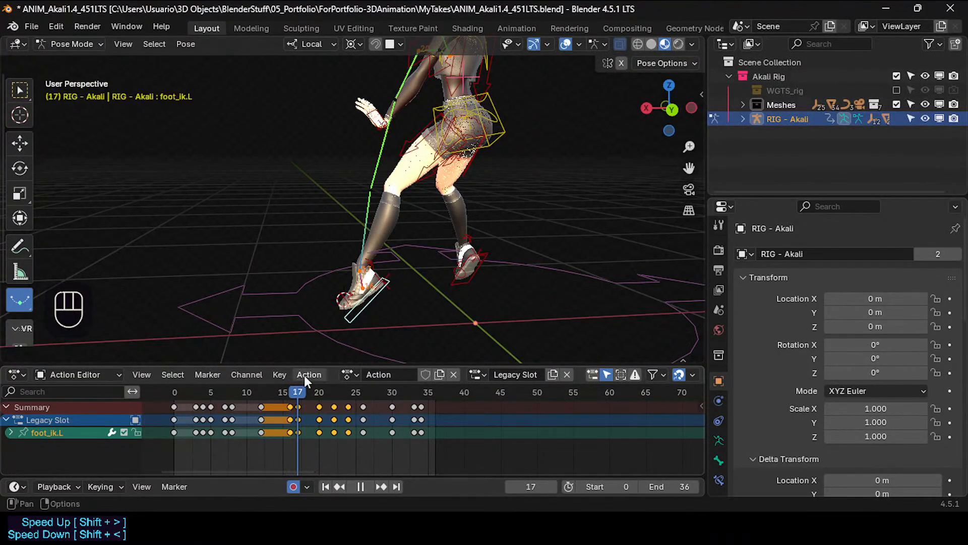
Try different local X rotations of the left heel IK control at frame 17, clearing its rotation between attempts.
scroll(355, 276, "up", 2)
left_click(349, 292)
middle_click_drag(349, 292, 389, 286, "shift")
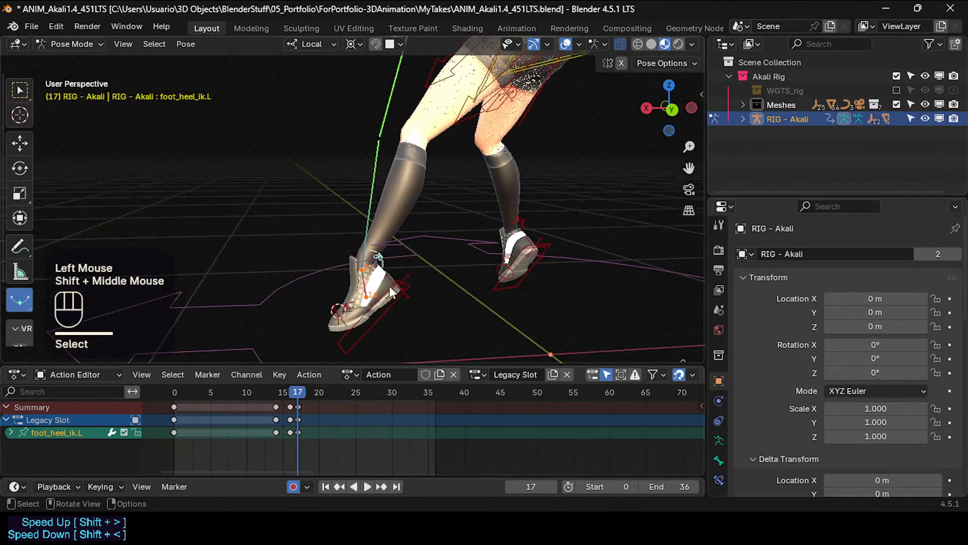
key("r")
key("x")
left_click(399, 257)
key("alt+r")
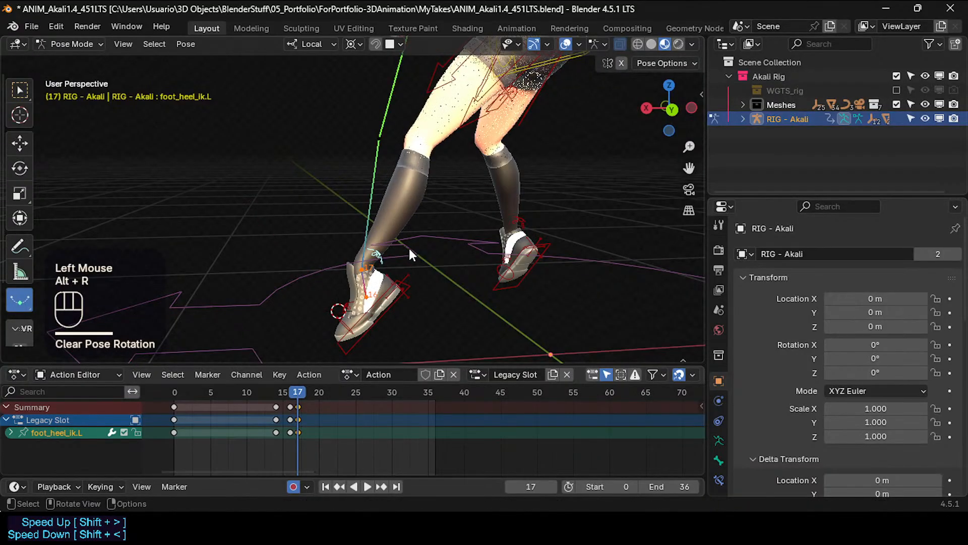
key("r")
key("x")
left_click(422, 252)
Try deleting the left heel IK control's keyframe at frame 17 and undo the deletion.
key("x")
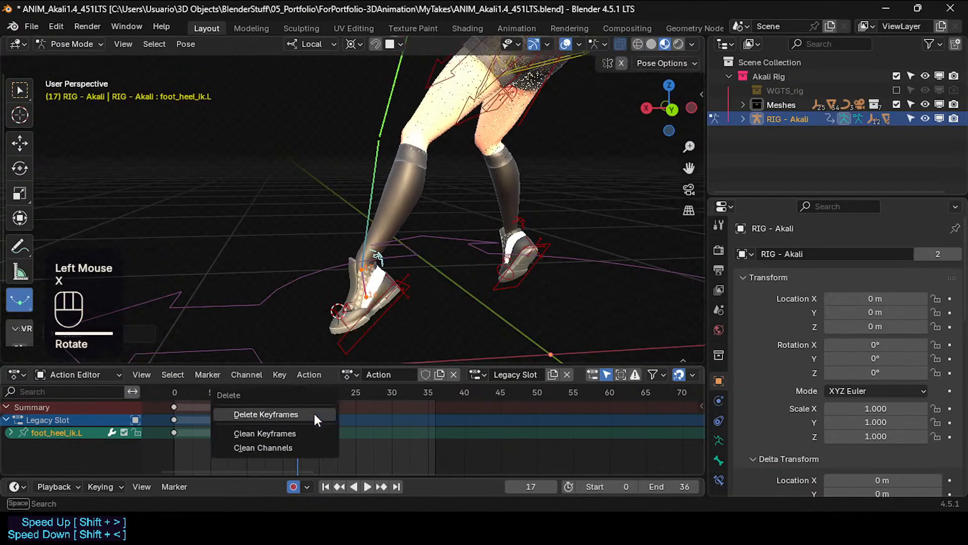
left_click(313, 415)
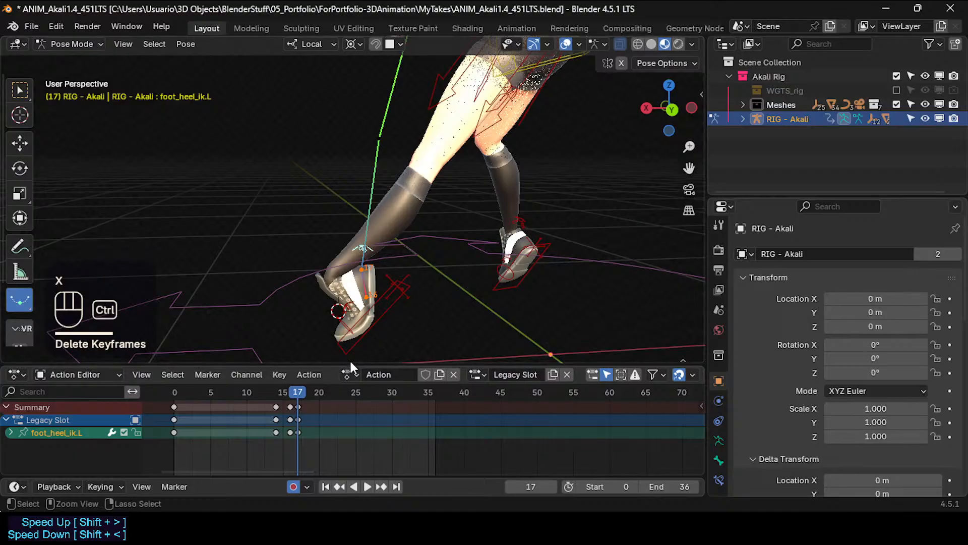
key("ctrl+z")
left_click(384, 253)
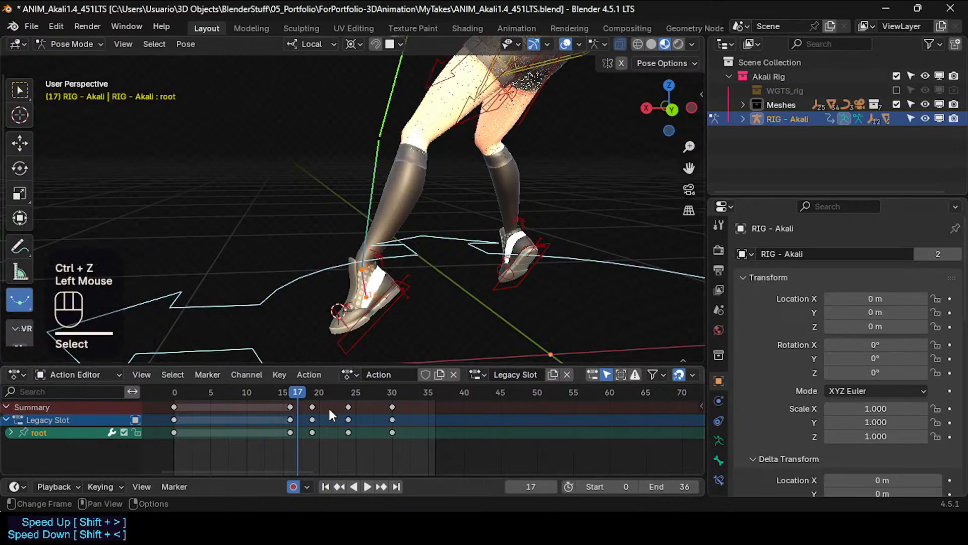
left_click(383, 251)
left_click(301, 430)
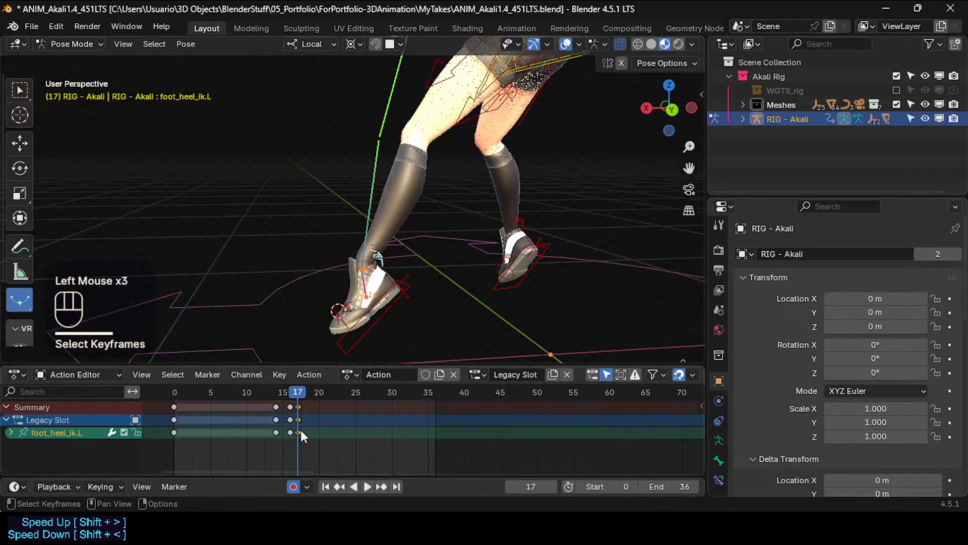
left_click(298, 433)
key("x")
left_click(298, 433)
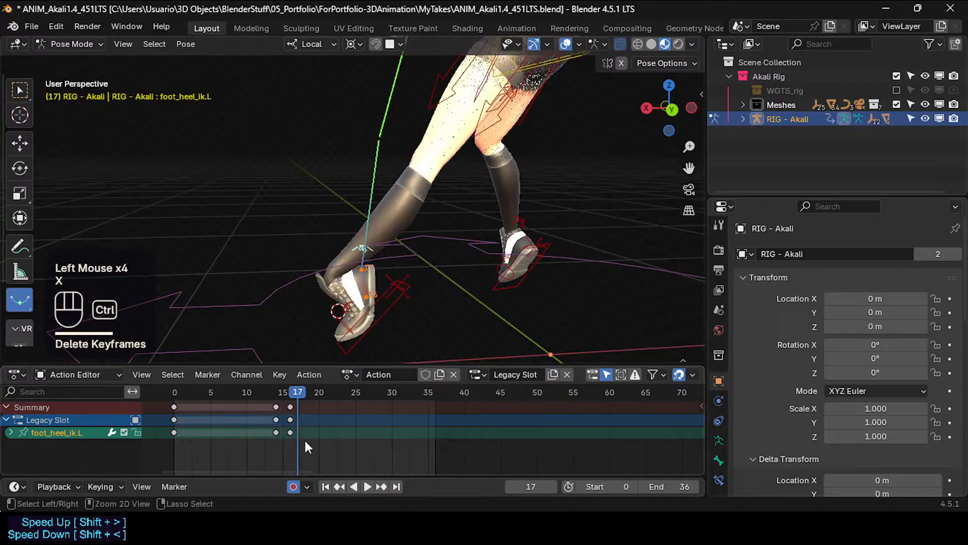
key("ctrl+z")
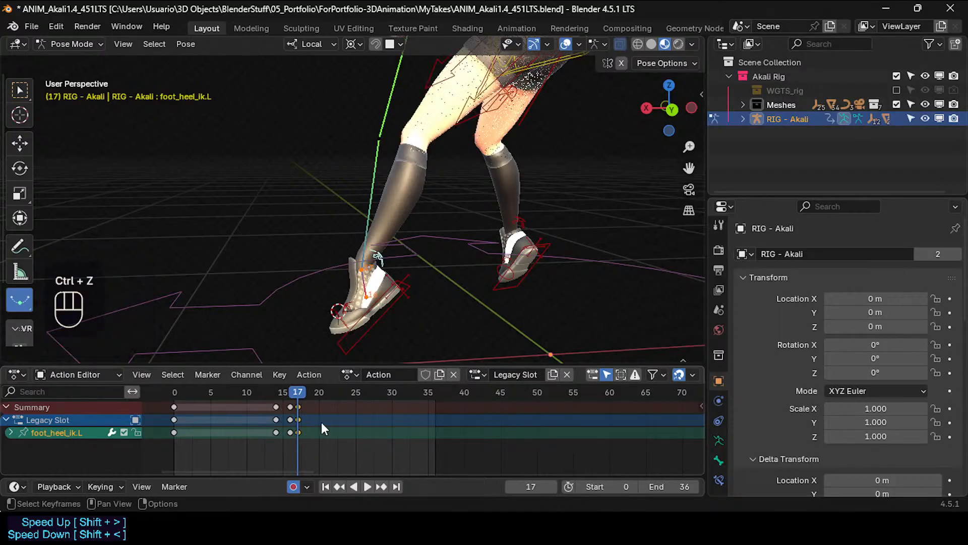
Clear the left heel IK control's rotation at frame 17 and rotate it anew around its local X axis.
left_click(386, 267)
left_click(386, 267)
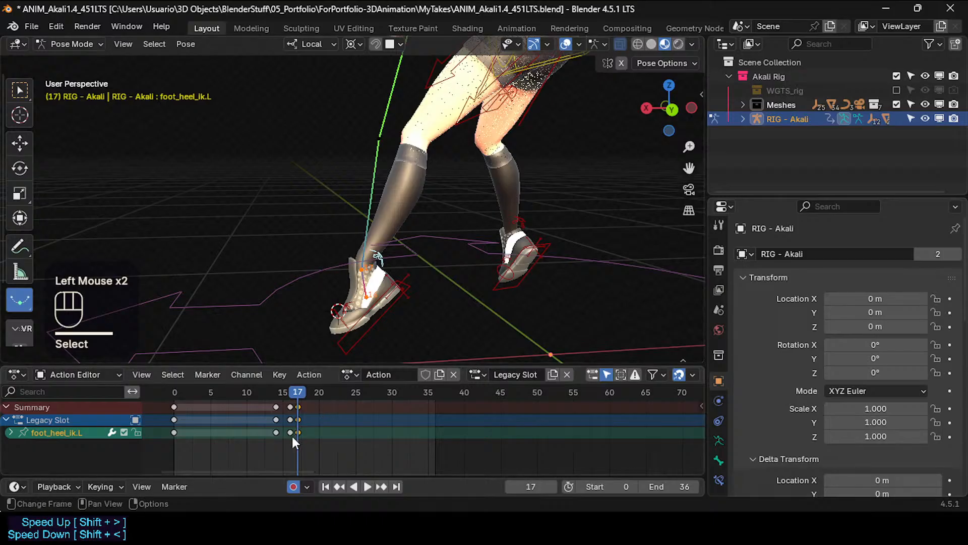
mouse_move(297, 392)
left_mouse_down()
mouse_move(287, 391)
mouse_move(298, 392)
left_mouse_up()
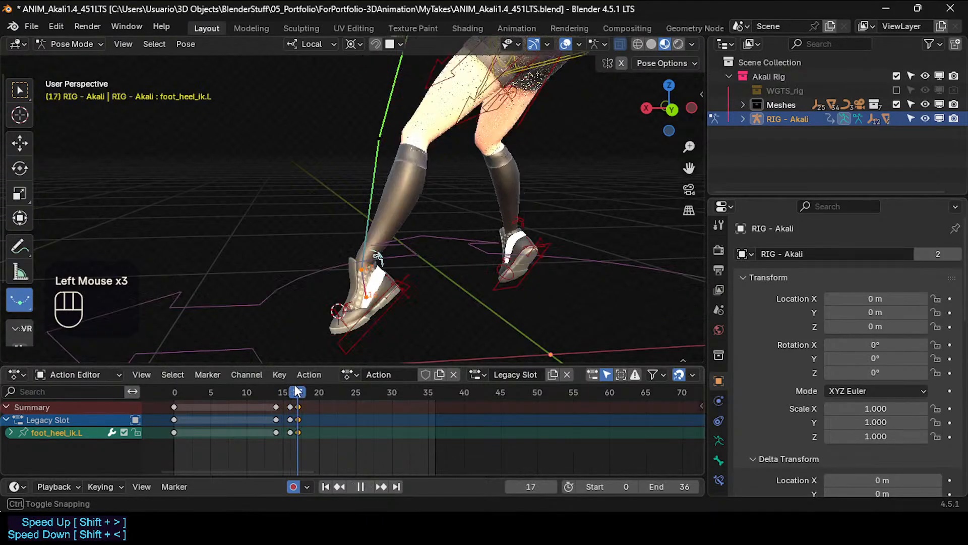
key("alt+r")
key("r")
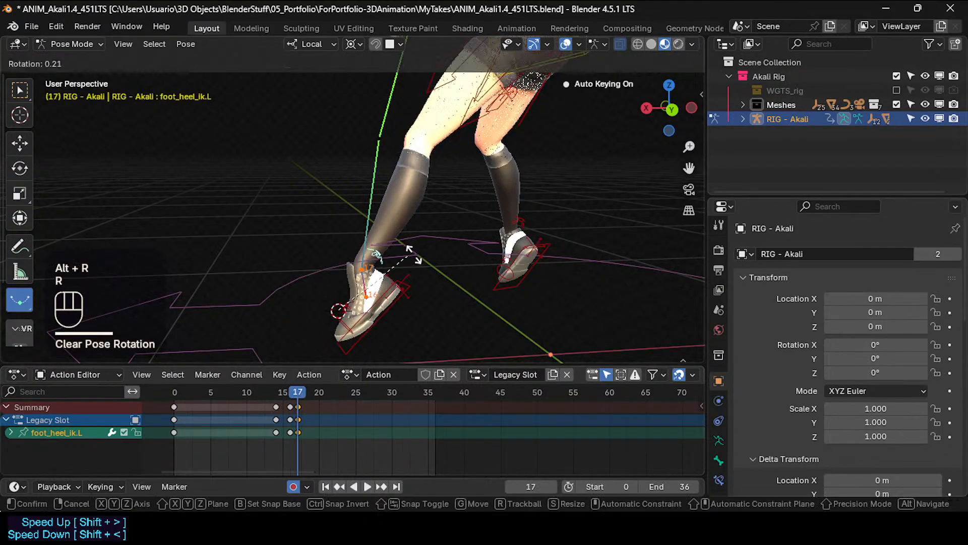
key("x")
left_click(425, 259)
key("alt+r")
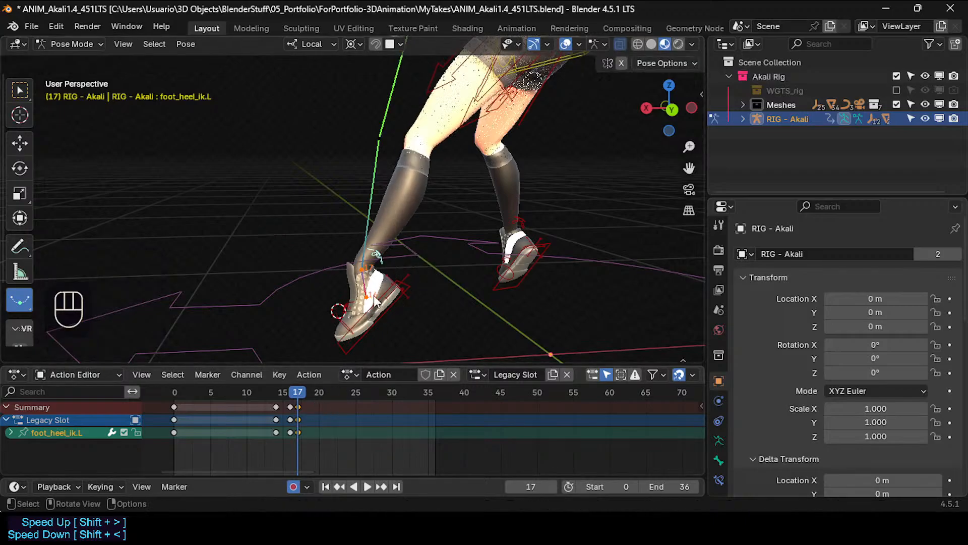
key("r")
key("x")
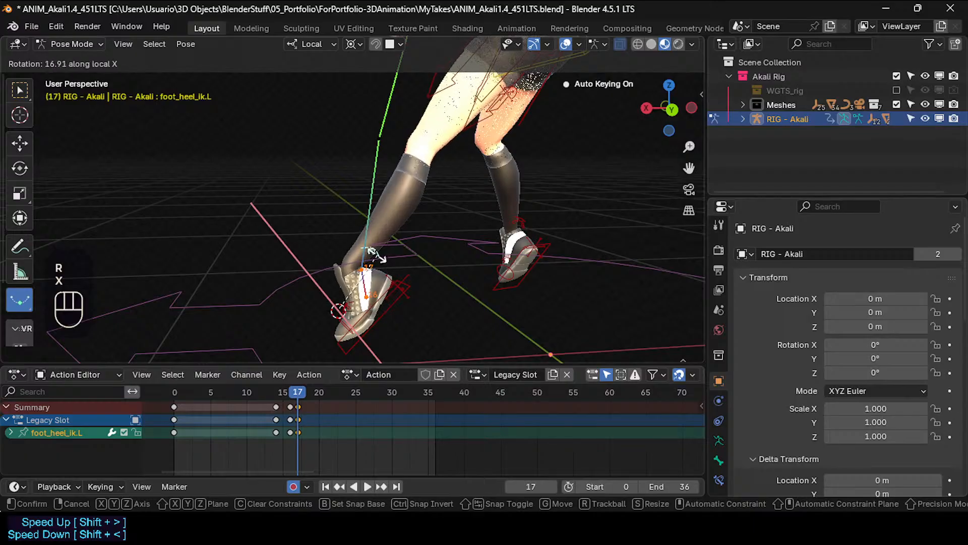
left_click(401, 295)
Try clearing the left foot IK control's rotation at frame 17, and undo the clearing.
left_click(393, 307)
key("alt+r")
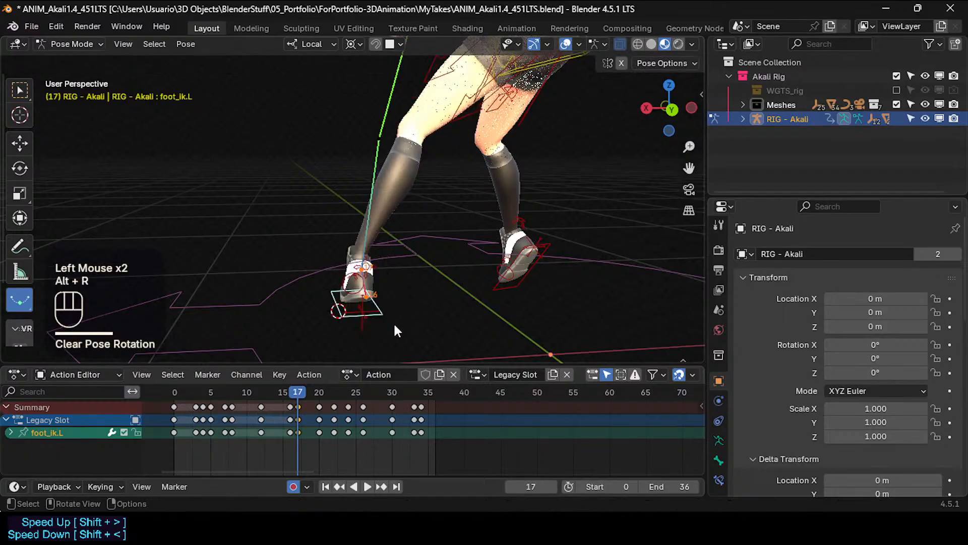
key("ctrl+z")
left_click_drag(293, 393, 298, 390)
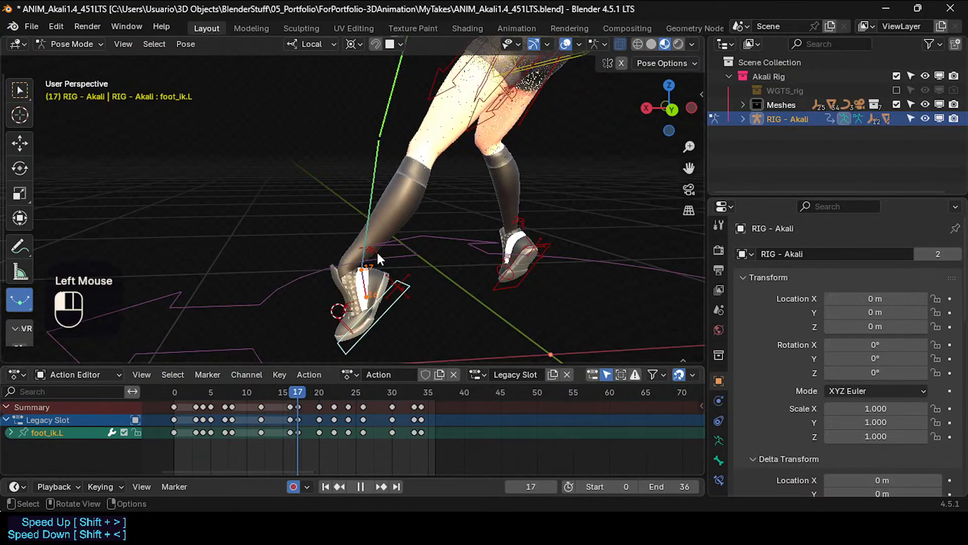
Rotate the left heel IK control around its local X axis at frame 17 and clear its rotation at frame 18.
left_click(377, 254)
key("r")
key("x")
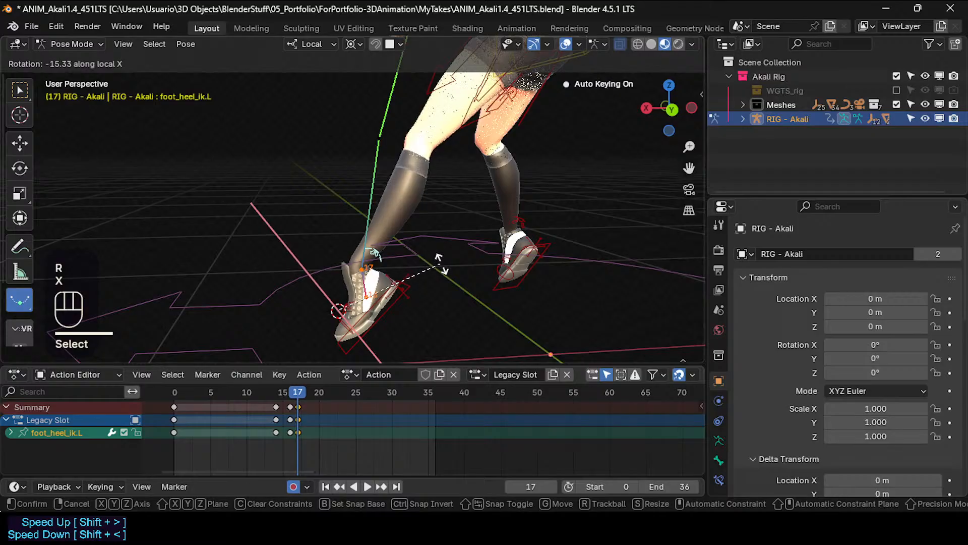
left_click(437, 261)
key("r")
key("x")
left_click(426, 262)
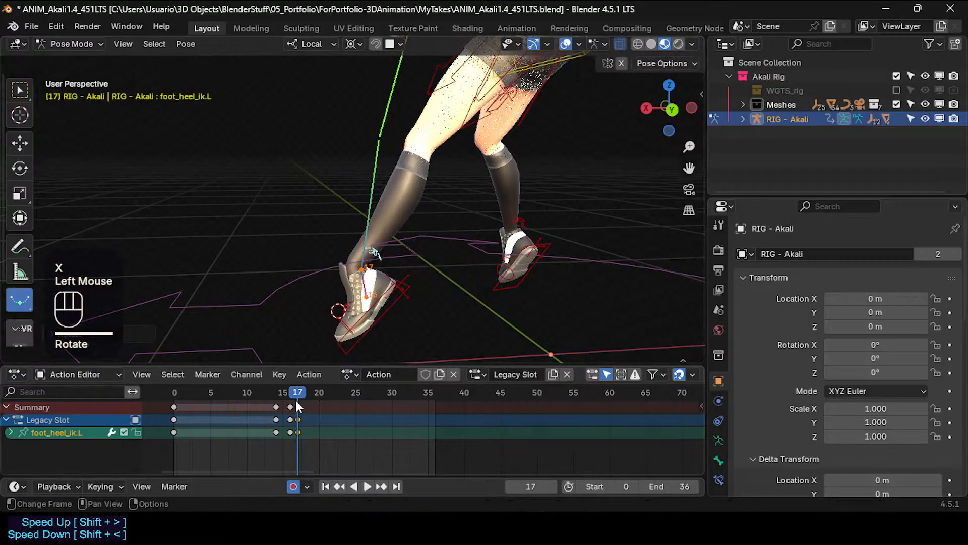
mouse_move(296, 397)
left_mouse_down()
mouse_move(276, 398)
mouse_move(303, 395)
left_mouse_up()
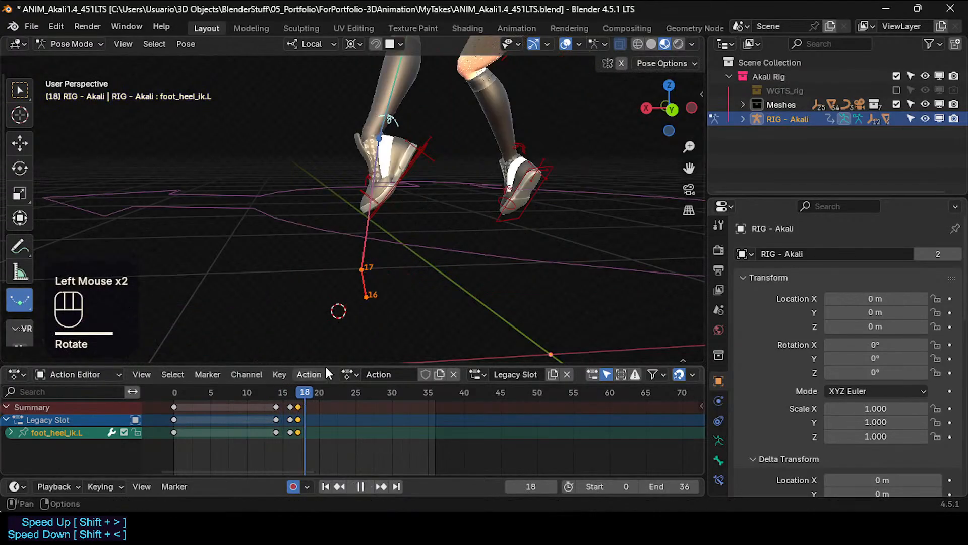
key("alt+r")
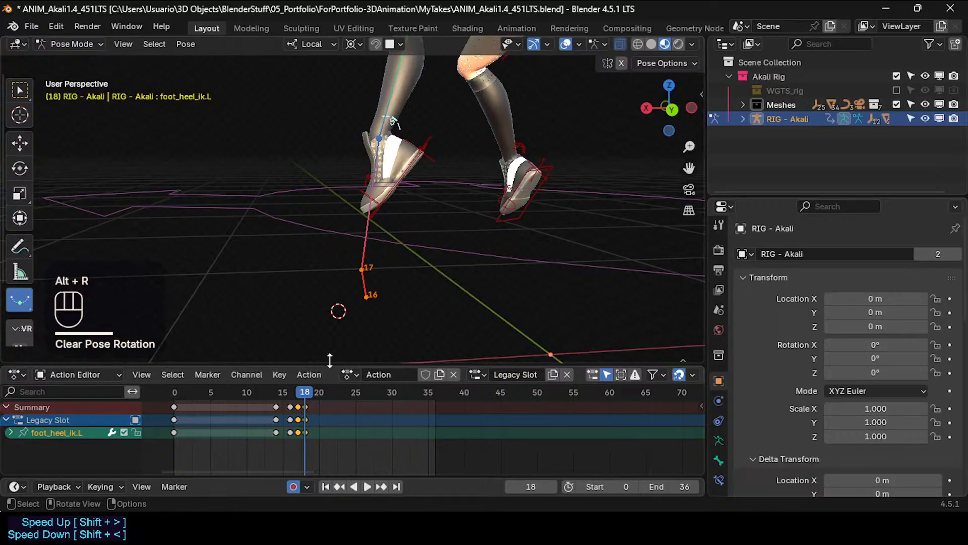
Move the left foot IK control slightly at frame 17 and adjust its rotation.
mouse_move(303, 397)
left_mouse_down()
mouse_move(288, 394)
mouse_move(297, 392)
left_mouse_up()
left_click(368, 330)
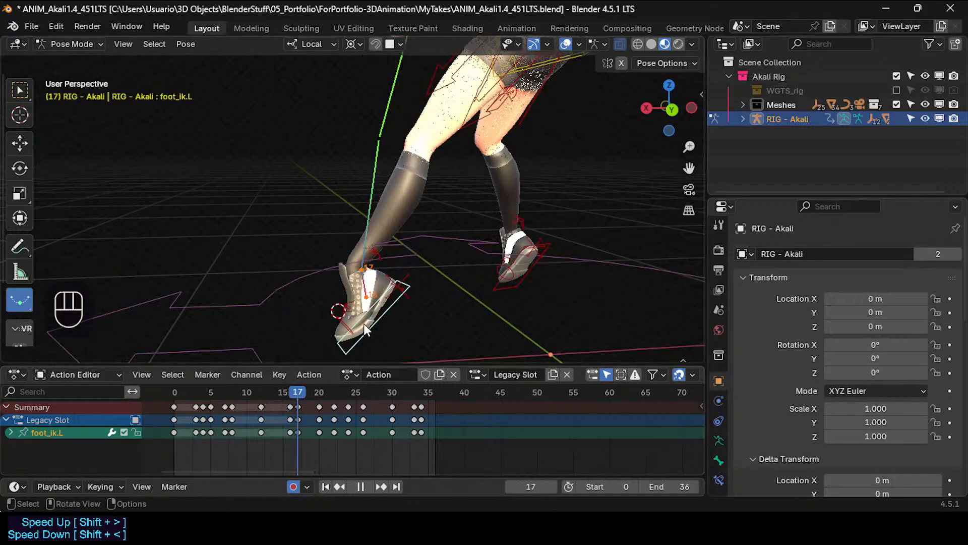
key("g")
left_click(353, 331, "shift")
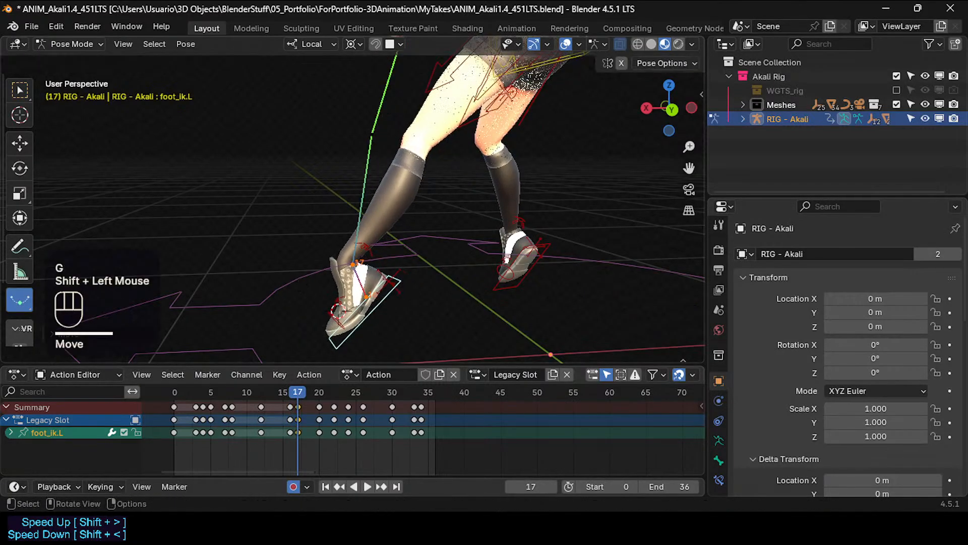
key("r")
left_click(333, 353)
Move the left foot IK control down closer to the ground at frame 18.
left_click_drag(286, 396, 306, 389)
scroll(363, 284, "down", 1)
middle_click_drag(346, 220, 391, 276, "shift")
key("g")
left_click(389, 296)
key("g")
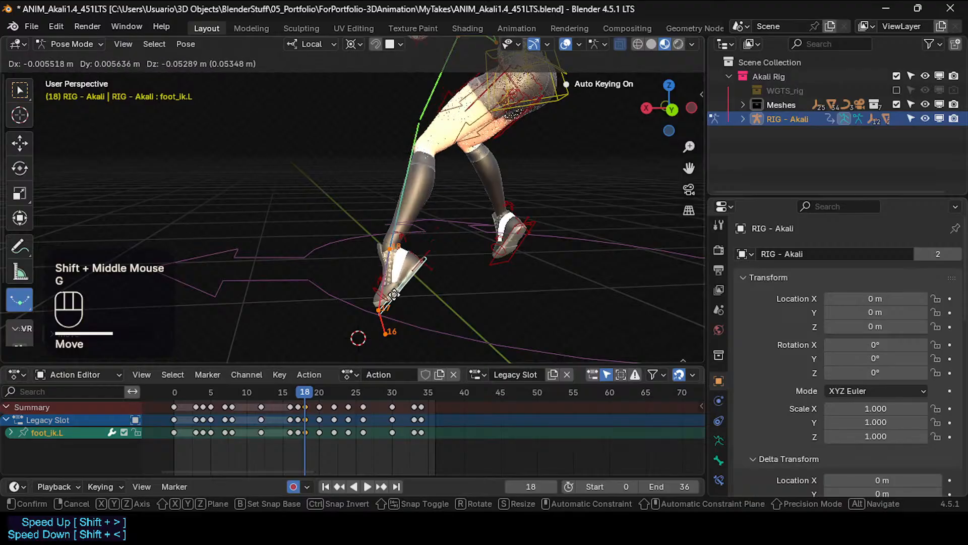
left_click(388, 303)
Place the 3D cursor at the left shoe's toe tip and rotate the left foot IK control around it at frame 17.
left_click_drag(303, 394, 301, 398)
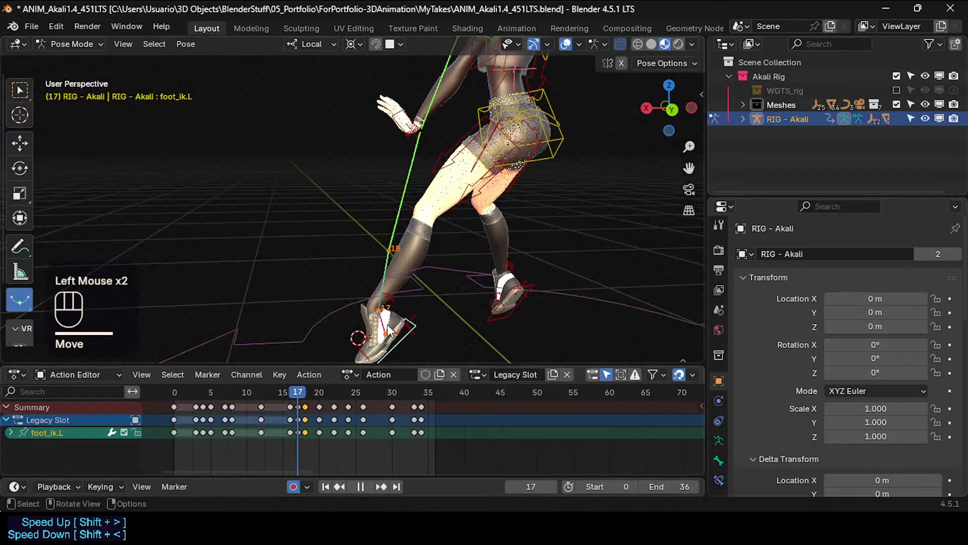
middle_click_drag(430, 326, 437, 281, "shift")
right_click(367, 316, "shift")
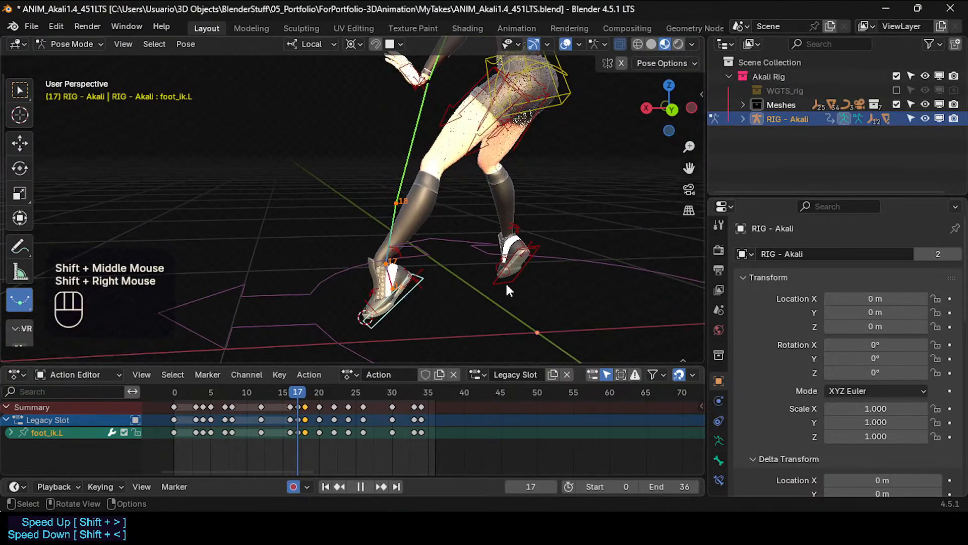
key("r")
left_click(482, 265)
key("r")
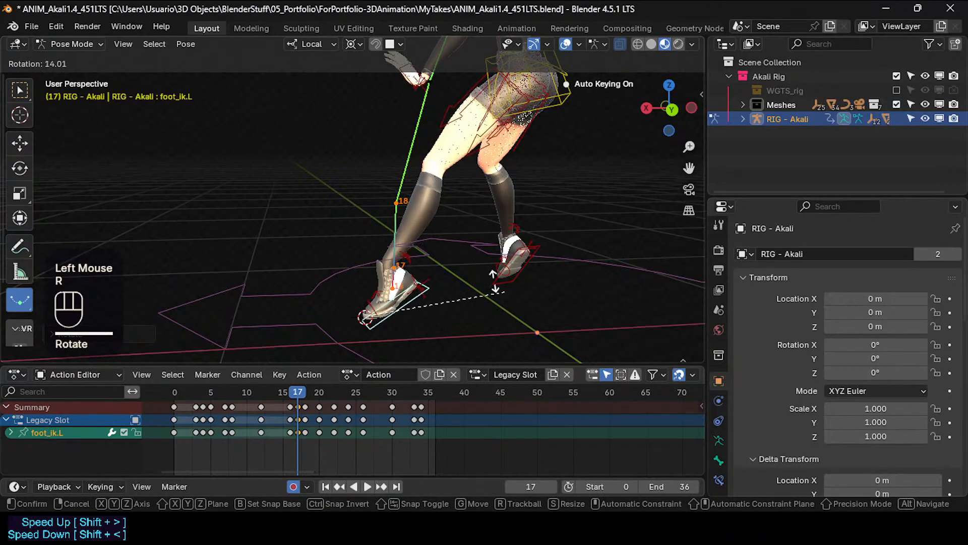
left_click(421, 278)
Adjust the left heel IK control's rotation slightly at frame 17.
left_click(406, 253)
left_click(406, 252)
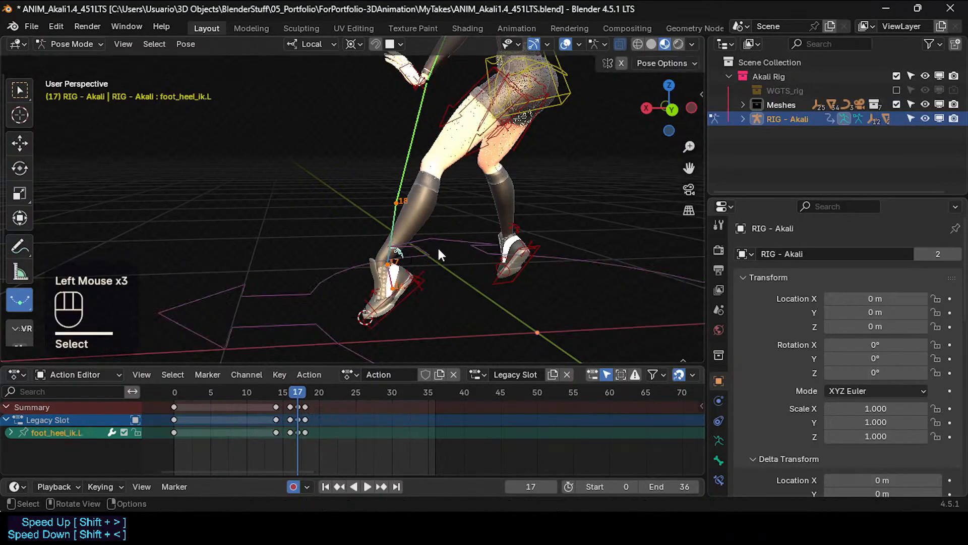
key("r")
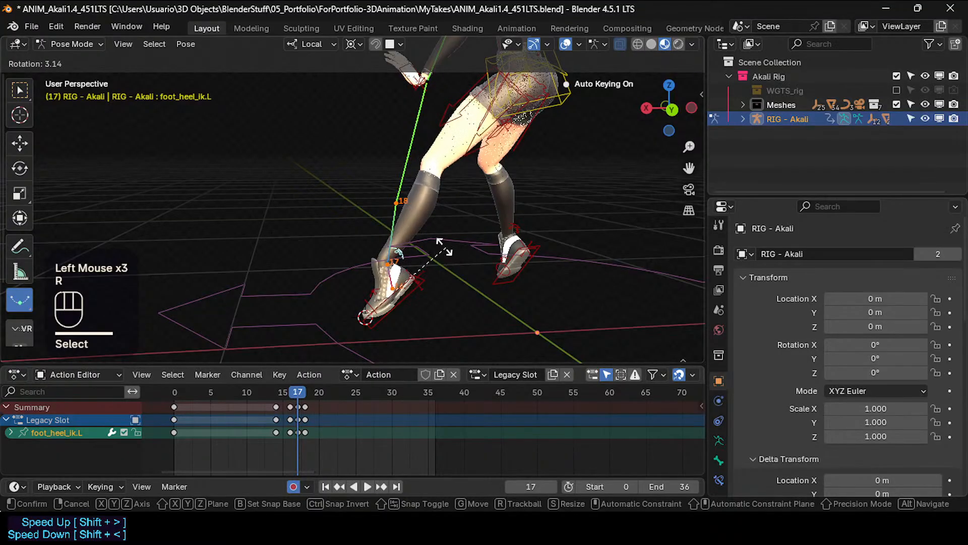
left_click(427, 277)
Rotate the left foot IK control about 12° around the toe at frame 17 to flatten the foot.
left_click(428, 279)
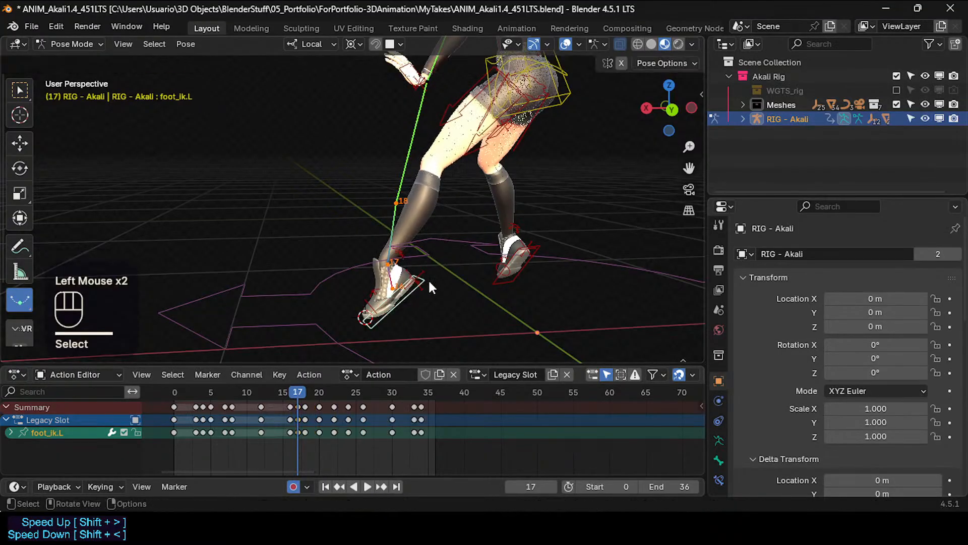
key("r")
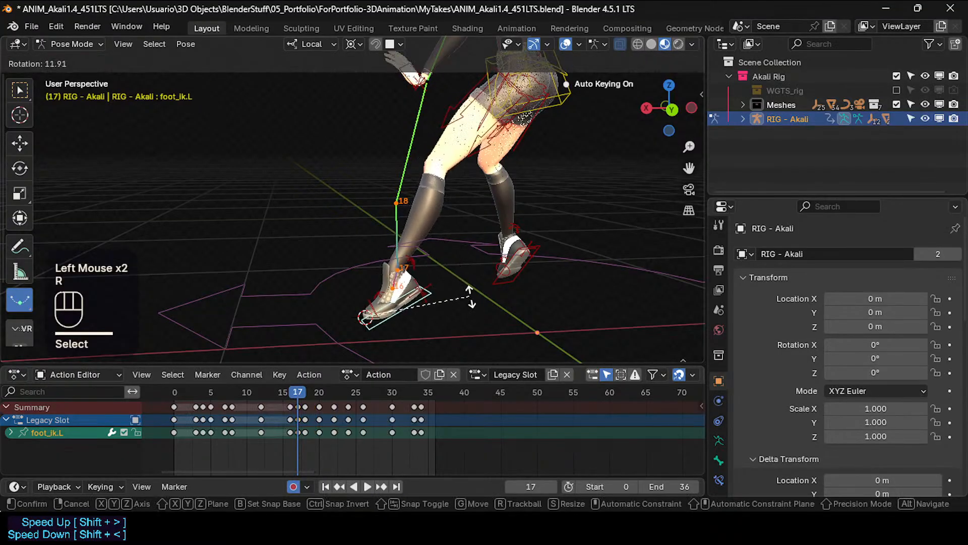
left_click(466, 295)
left_click_drag(285, 392, 297, 398)
key("g")
key("y")
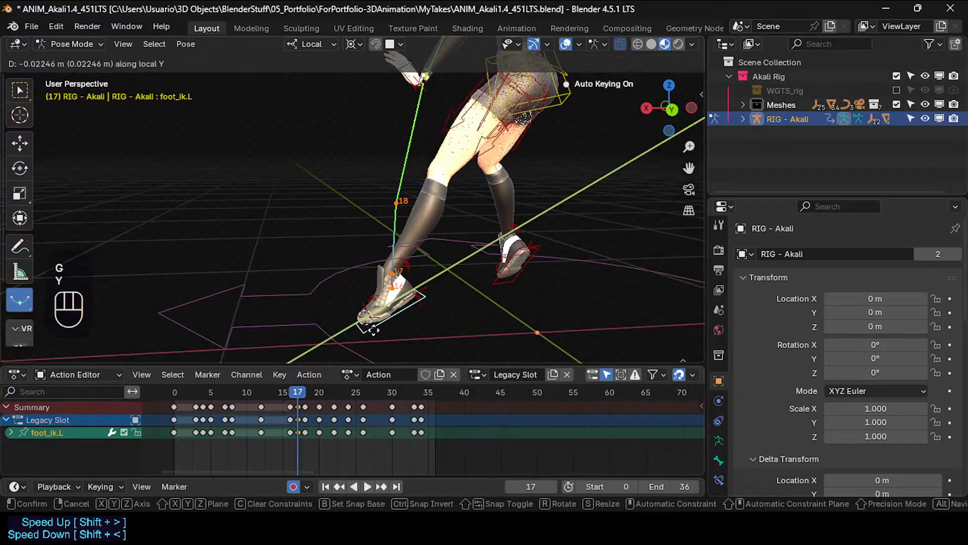
key("Escape")
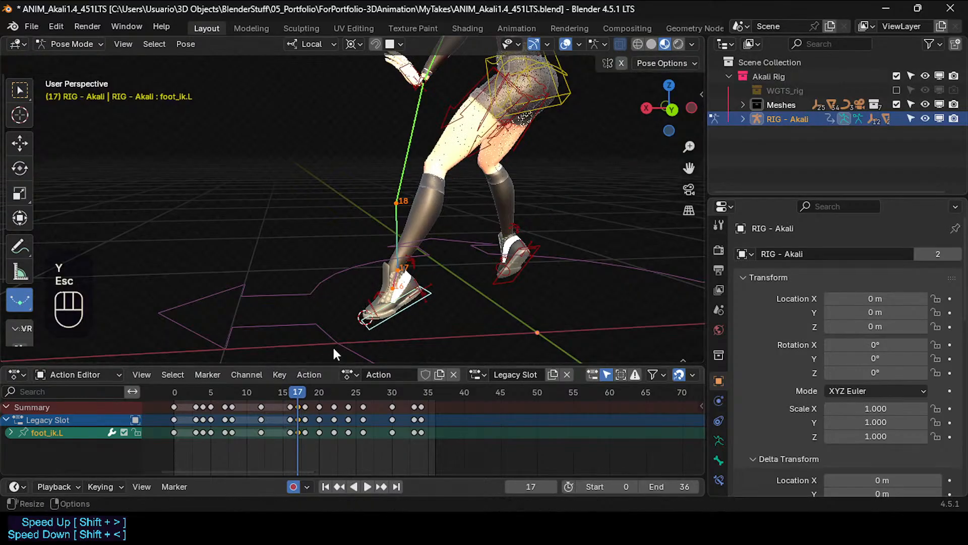
key("g")
key("y")
key("x")
key("z")
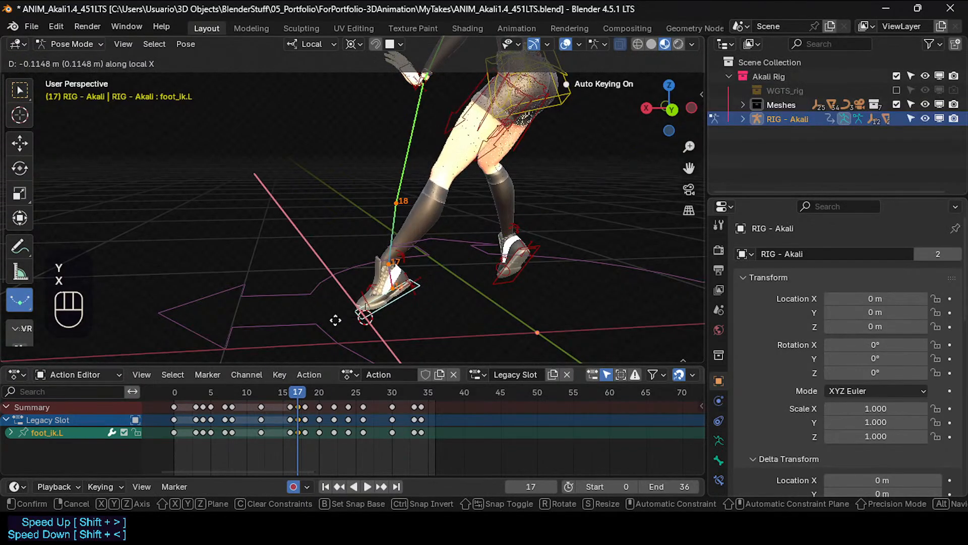
key("Escape")
Nudge the left foot IK control at frame 17 and compare its ground contact with frame 16.
key("g")
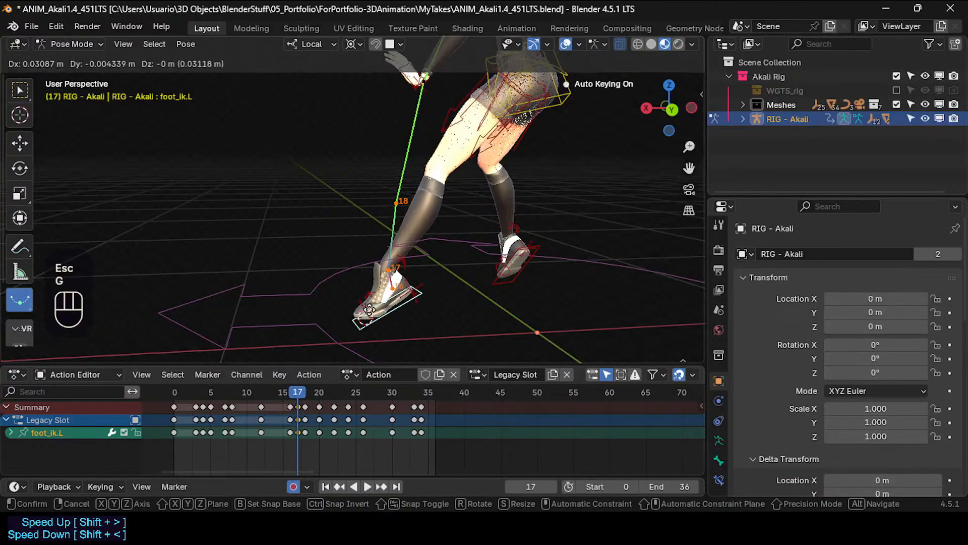
left_click(366, 309)
mouse_move(288, 395)
left_mouse_down()
mouse_move(305, 392)
mouse_move(291, 399)
left_mouse_up()
scroll(364, 299, "up", 2)
left_click_drag(359, 277, 349, 252, "shift")
middle_click_drag(339, 305, 358, 311)
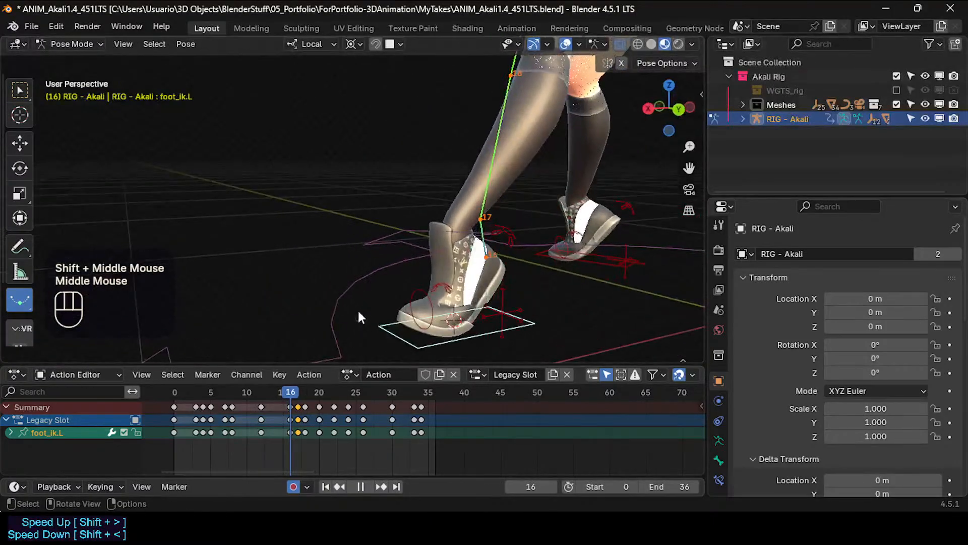
left_click_drag(283, 401, 294, 397)
Clear the left heel IK control's pose transforms at frame 16 and check the transition to frame 17.
left_click(501, 233)
scroll(502, 233, "down", 2)
middle_click_drag(502, 233, 495, 291)
scroll(417, 248, "up", 1)
scroll(495, 291, "down", 1)
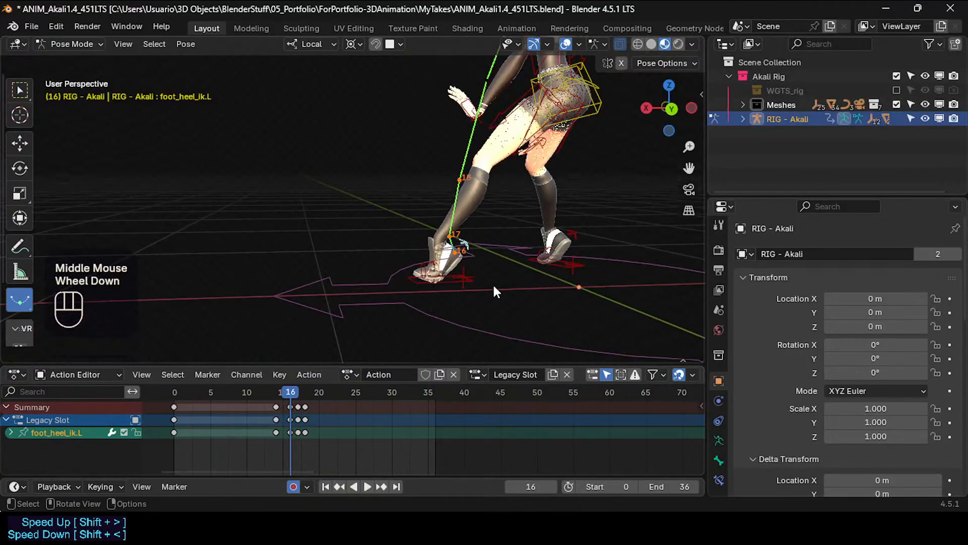
scroll(472, 270, "up", 2)
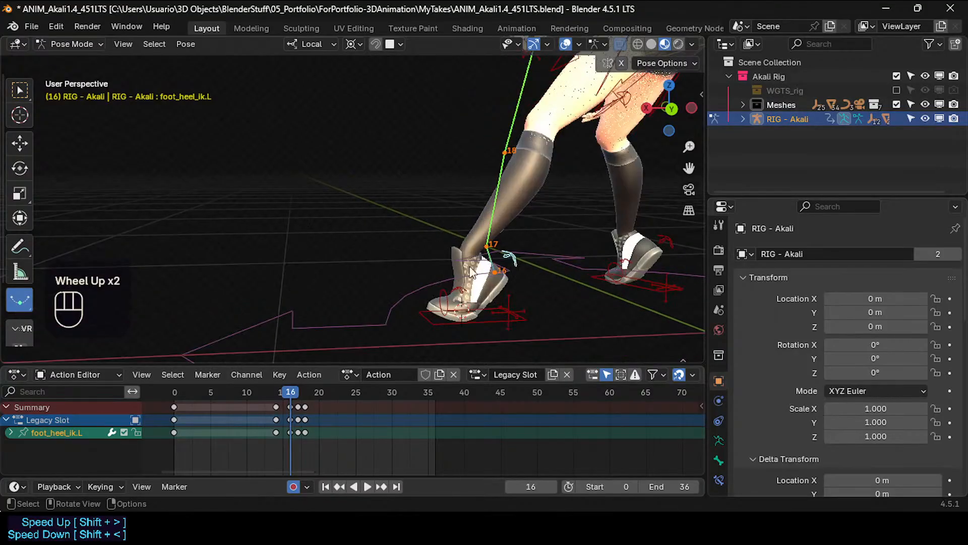
mouse_move(474, 271)
middle_mouse_down()
mouse_move(484, 261)
mouse_move(470, 264)
middle_mouse_up()
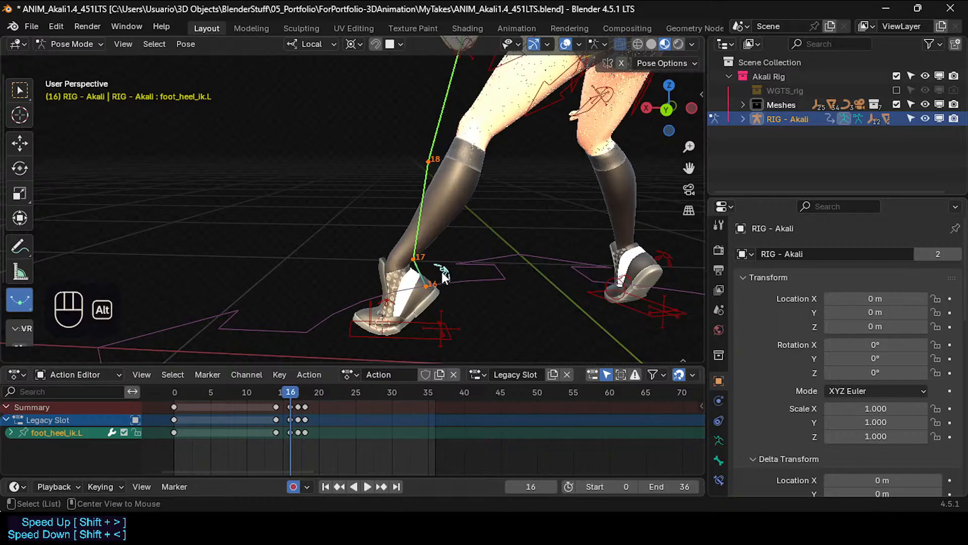
key("alt+q")
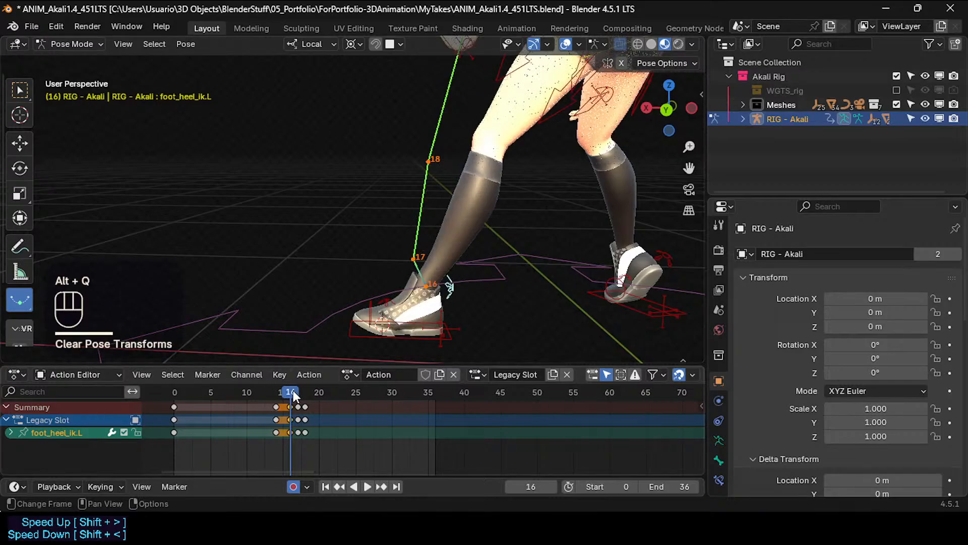
mouse_move(292, 393)
left_mouse_down()
mouse_move(274, 393)
mouse_move(295, 395)
left_mouse_up()
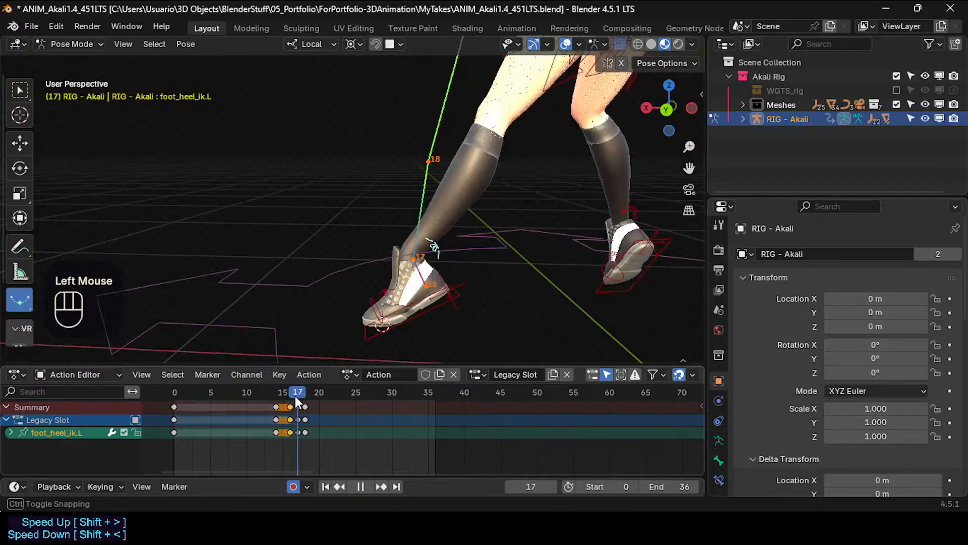
Delete the left heel IK control's keyframes at frames 17 and 18.
scroll(434, 232, "down", 2)
middle_click_drag(387, 255, 358, 309)
scroll(434, 239, "up", 2)
mouse_move(296, 395)
left_mouse_down()
mouse_move(276, 393)
mouse_move(295, 395)
left_mouse_up()
scroll(402, 266, "up", 2)
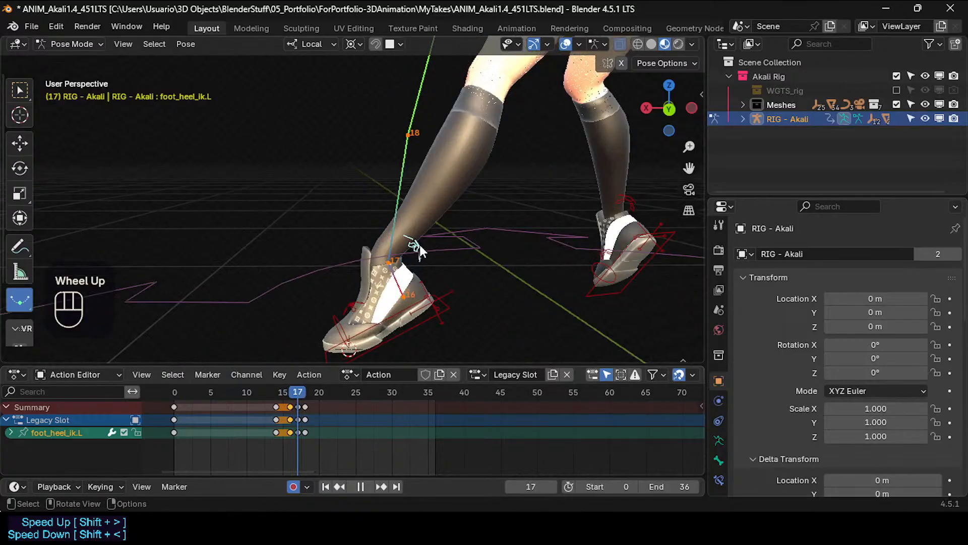
left_click(420, 245)
scroll(397, 324, "down", 1)
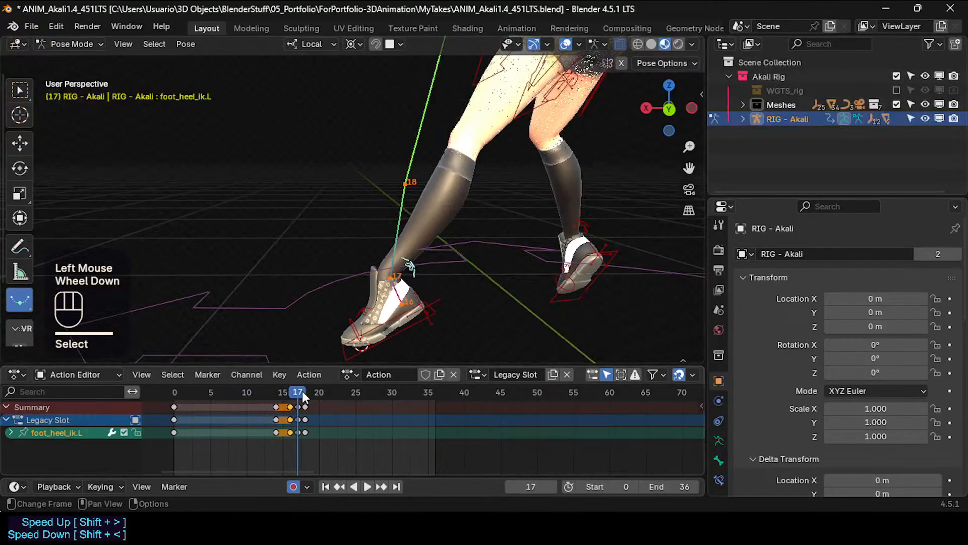
left_click(298, 430)
key("x")
left_click(299, 430)
left_click(305, 432)
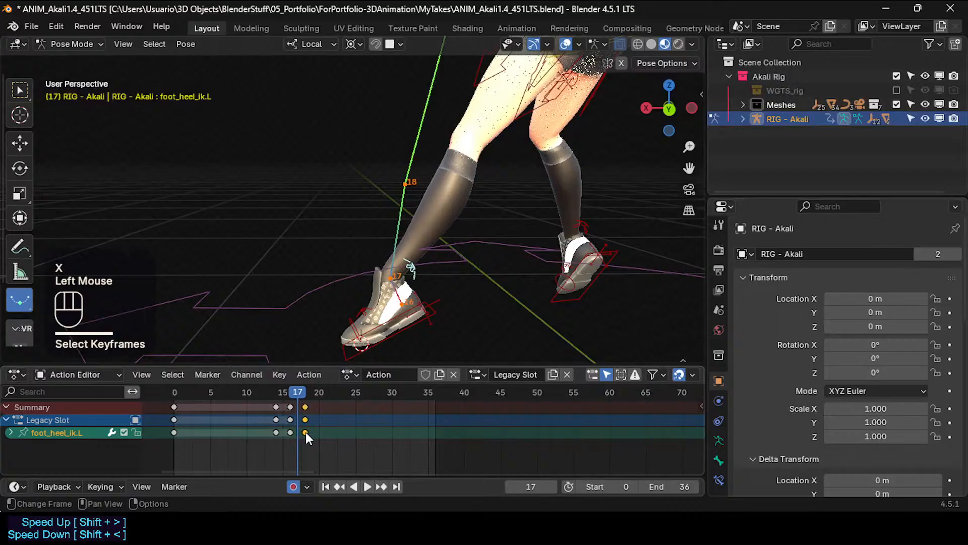
key("x")
left_click(306, 432)
At frame 16, place the 3D cursor at the left toe and rotate the left foot IK control about local X to lift the heel.
mouse_move(298, 394)
left_mouse_down()
mouse_move(275, 390)
mouse_move(290, 393)
left_mouse_up()
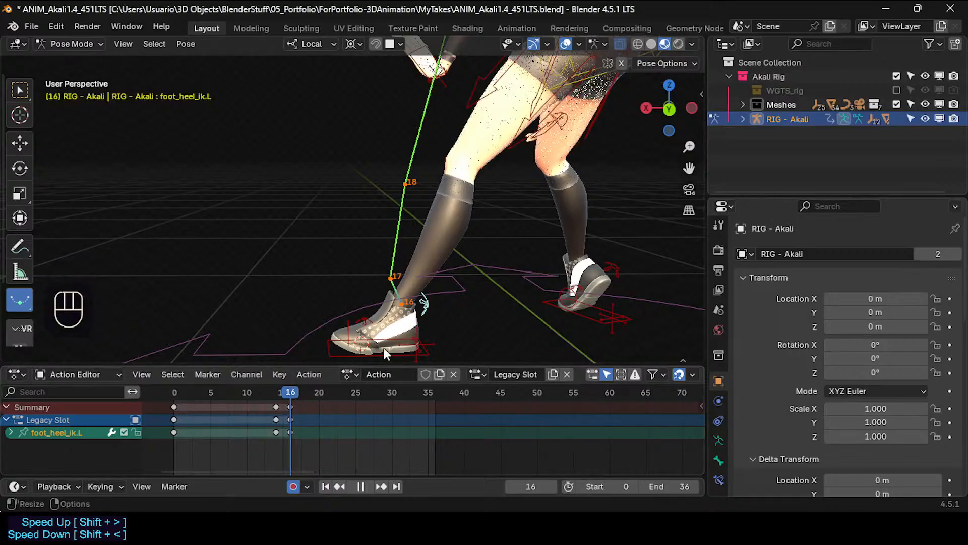
left_click(426, 352)
key("r")
key("x")
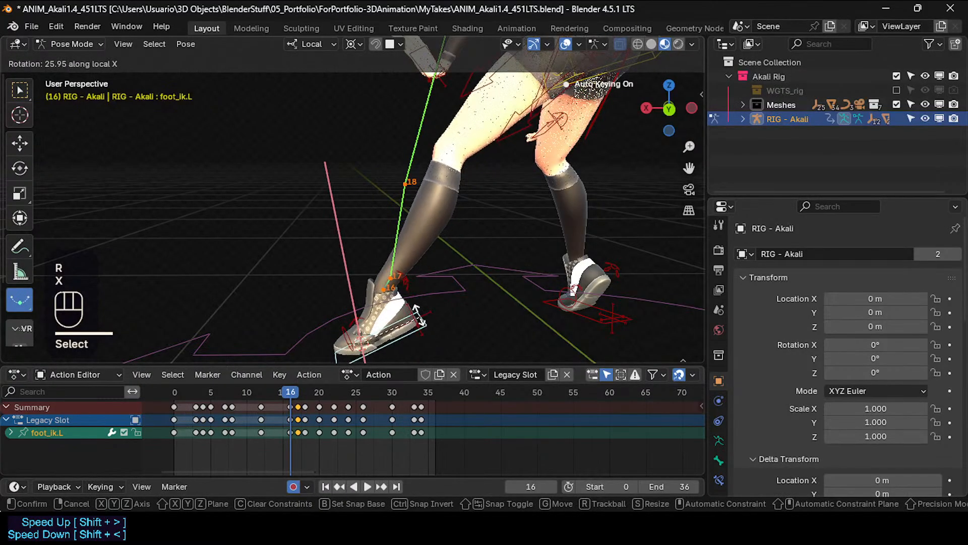
key("Escape")
right_click(333, 344, "shift")
right_click(333, 345, "shift")
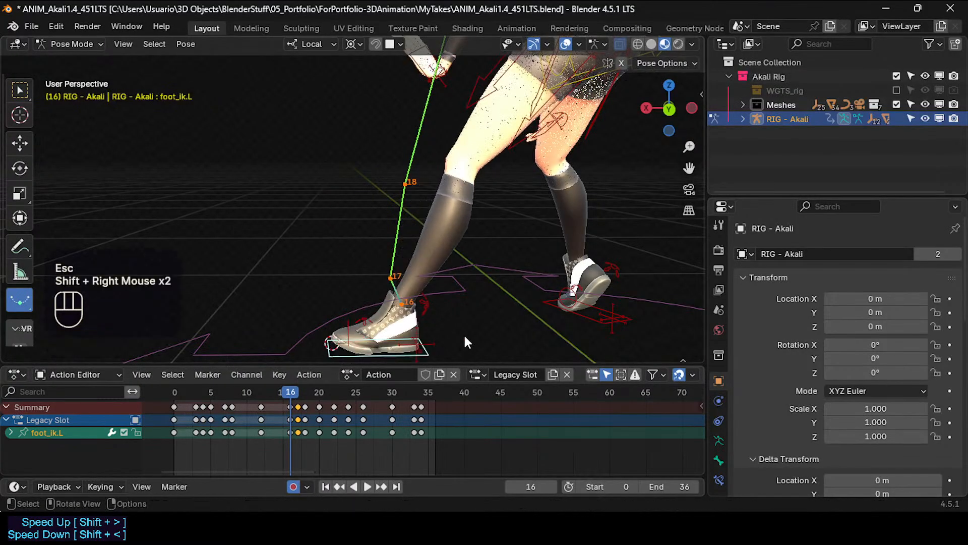
key("r")
key("x")
left_click(392, 294)
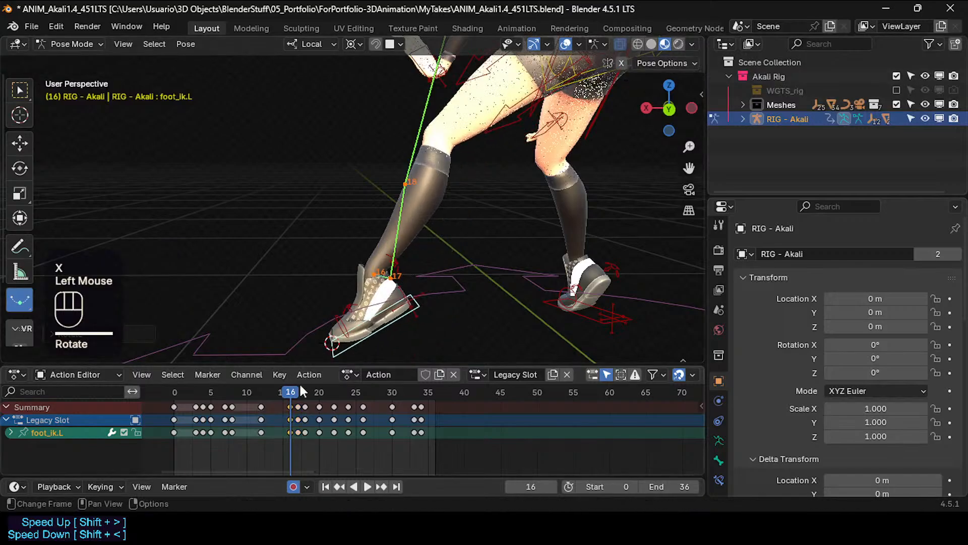
Move the left foot IK control slightly upward at frame 16.
mouse_move(296, 393)
left_mouse_down()
mouse_move(260, 393)
mouse_move(314, 391)
mouse_move(265, 406)
mouse_move(292, 407)
mouse_move(261, 406)
mouse_move(292, 407)
left_mouse_up()
key("g")
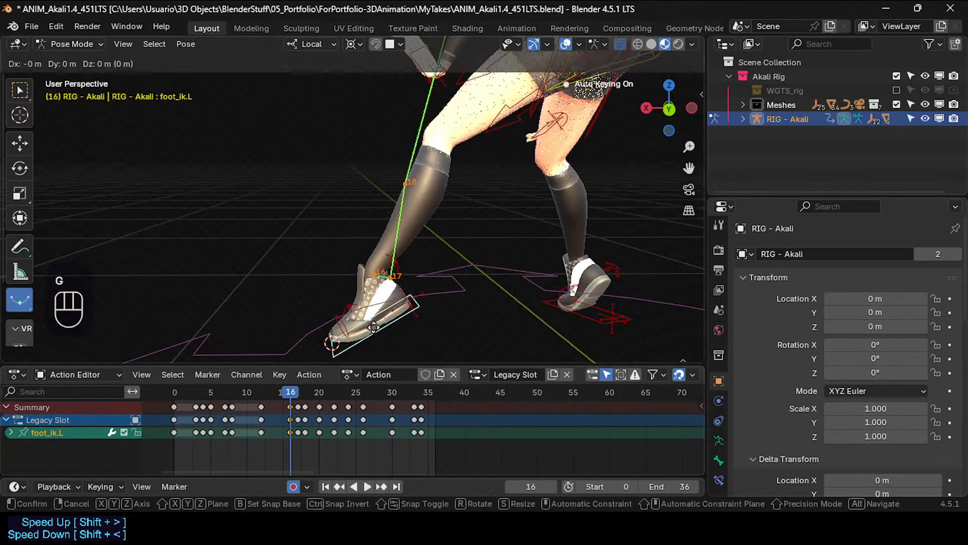
left_click(386, 314, "shift")
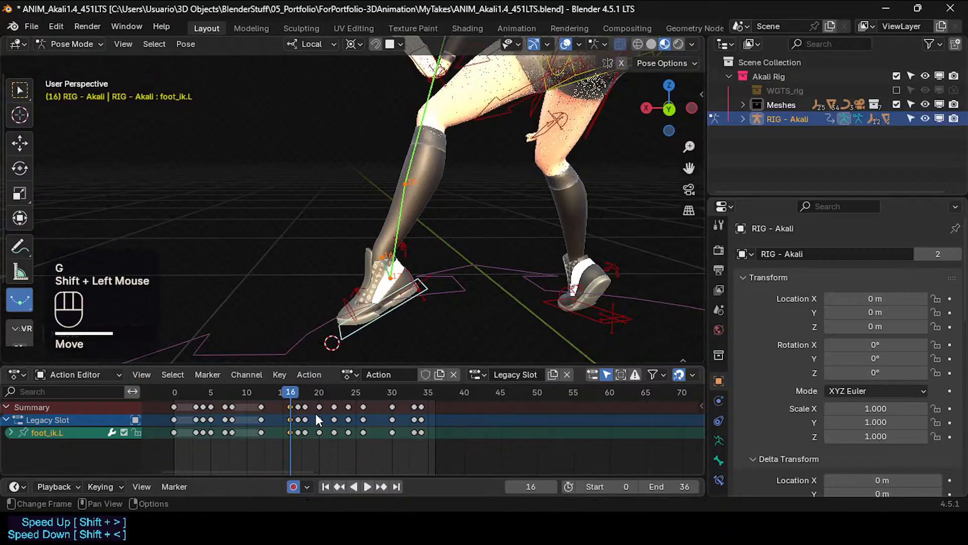
Delete the left foot IK control's keyframes at frames 17 and 18.
key("Up")
left_click(297, 436)
key("x")
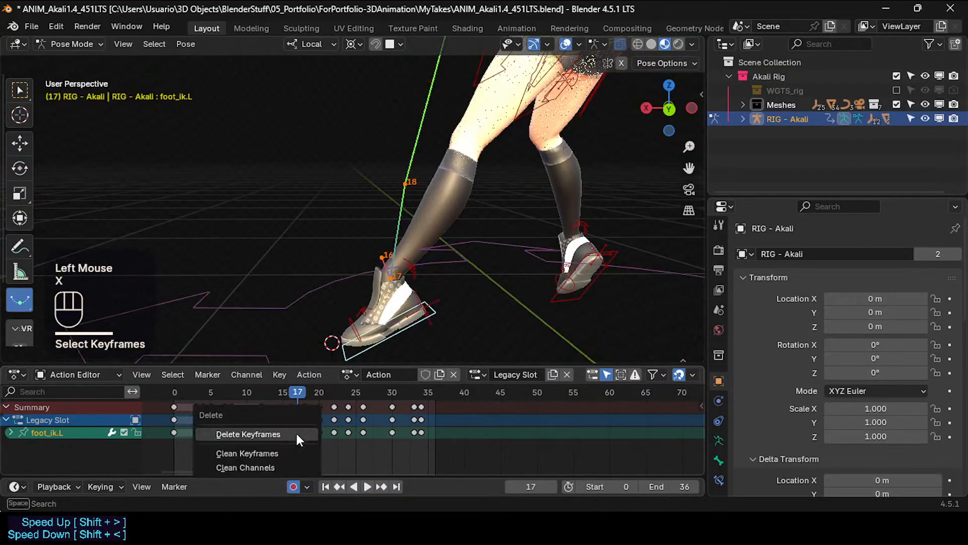
left_click(295, 433)
left_click(306, 431)
key("x")
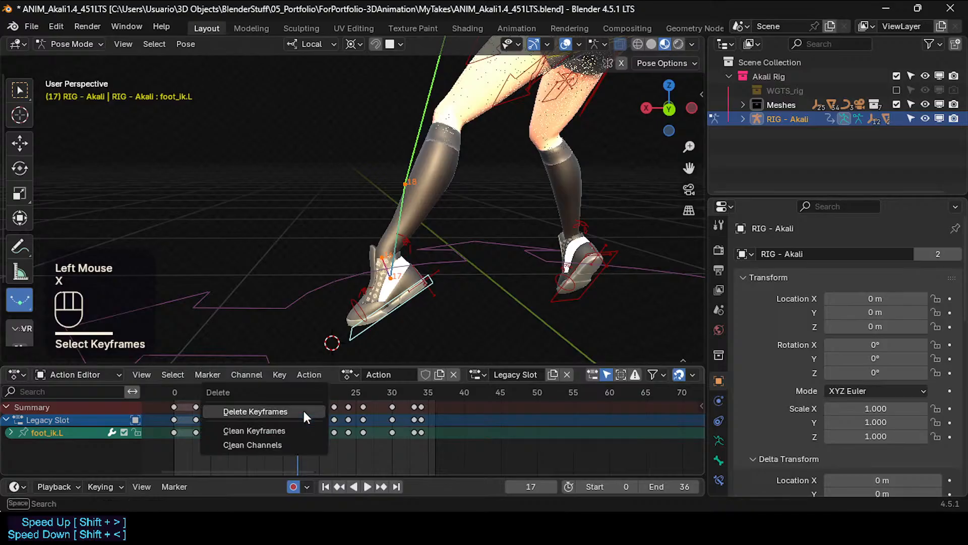
left_click(303, 409)
Recalculate the left foot IK control's bone path and play back the jump to check the foot's motion.
mouse_move(306, 388)
left_mouse_down()
mouse_move(253, 394)
mouse_move(303, 399)
left_mouse_up()
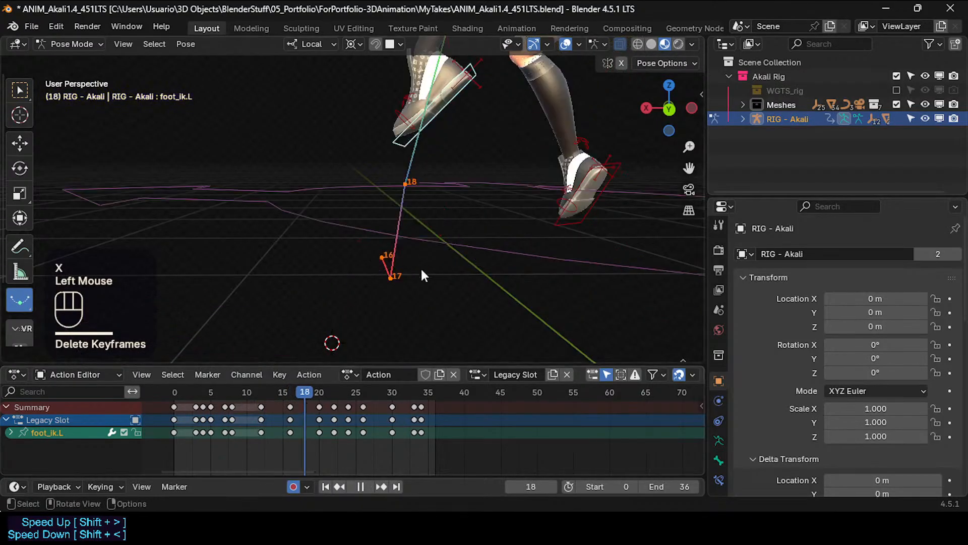
key("alt+t")
key("ctrl+t")
left_click(392, 335)
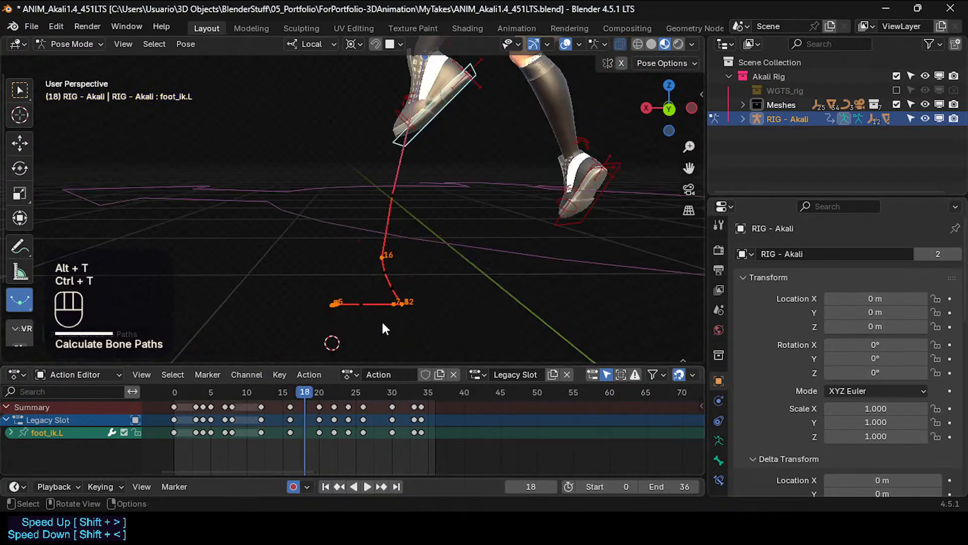
scroll(382, 322, "down", 2)
middle_click_drag(383, 236, 337, 369, "shift")
left_click_drag(302, 393, 240, 386)
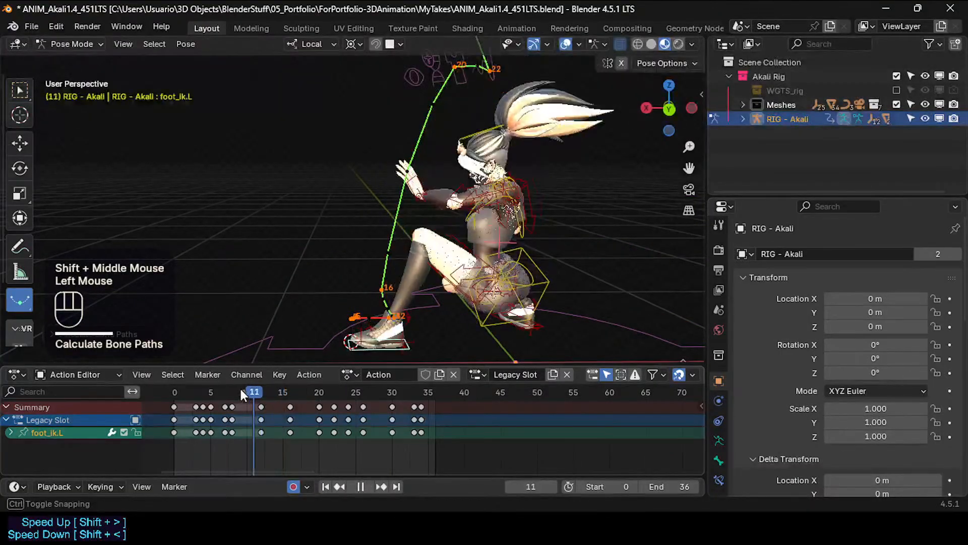
key("space")
key("space")
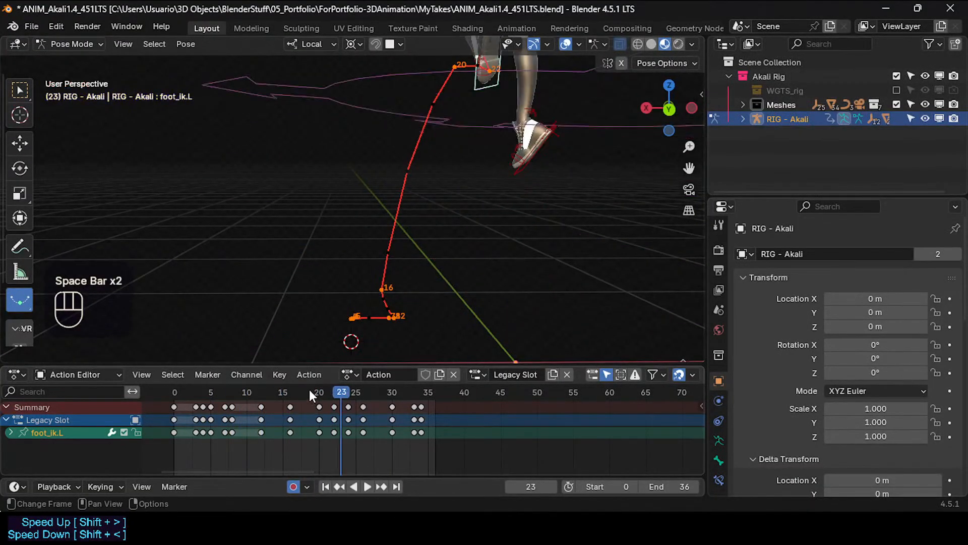
At frame 13, place the 3D cursor at the left heel and rotate the foot IK control about 32° around it.
left_click_drag(309, 390, 267, 392)
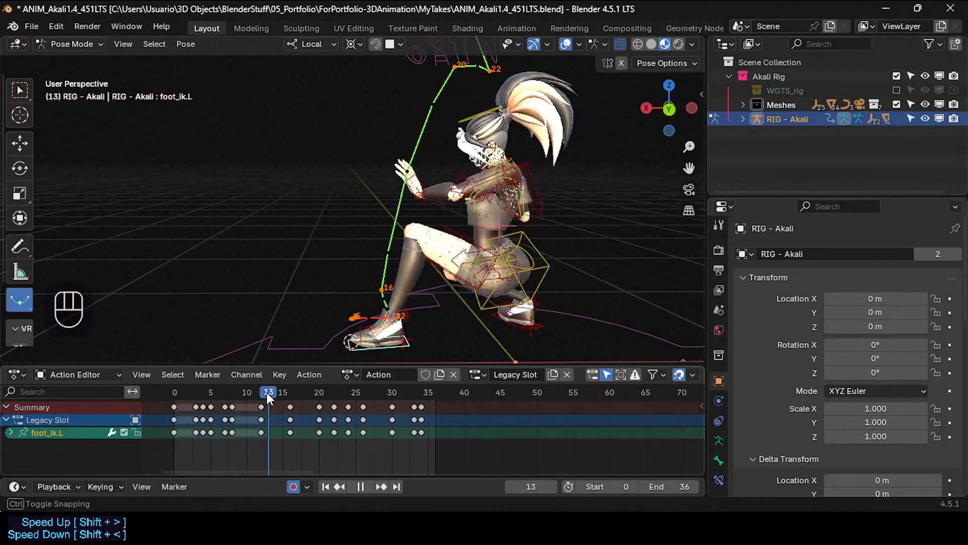
scroll(313, 329, "up", 2)
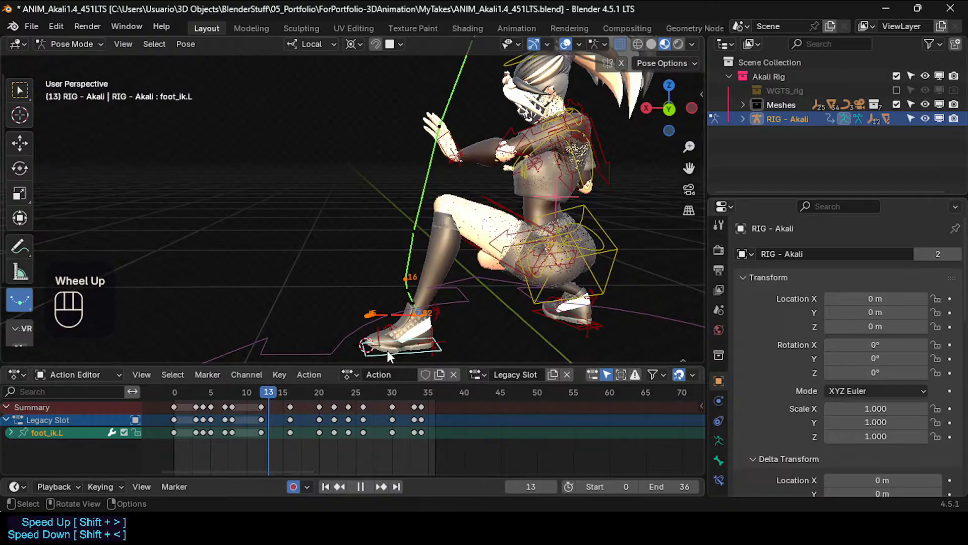
left_click(437, 345)
left_click(437, 345)
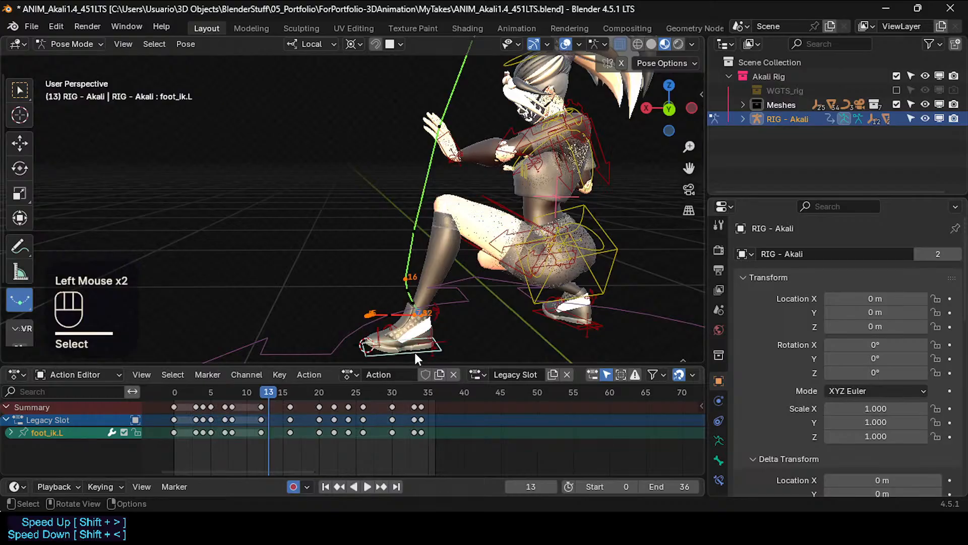
key("r")
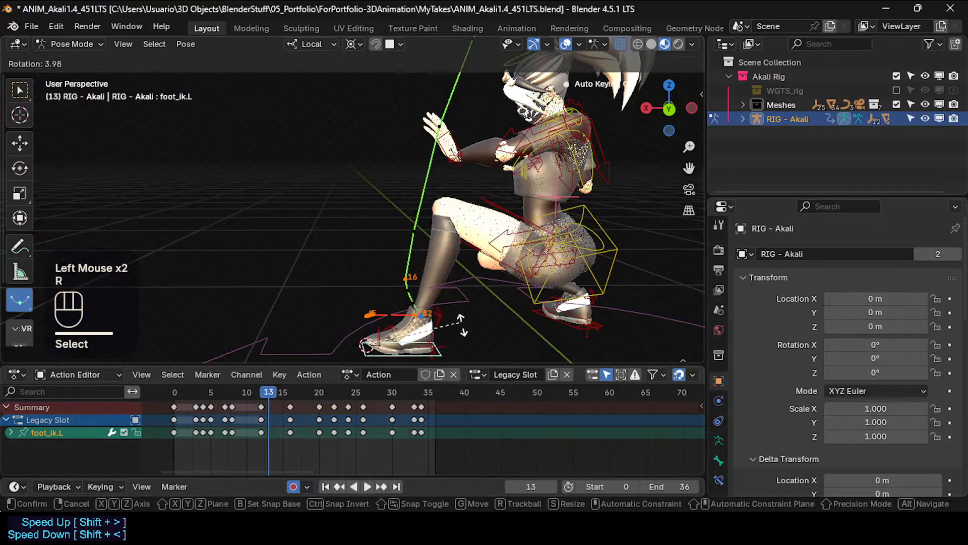
key("Escape")
right_click(435, 341, "shift")
key("r")
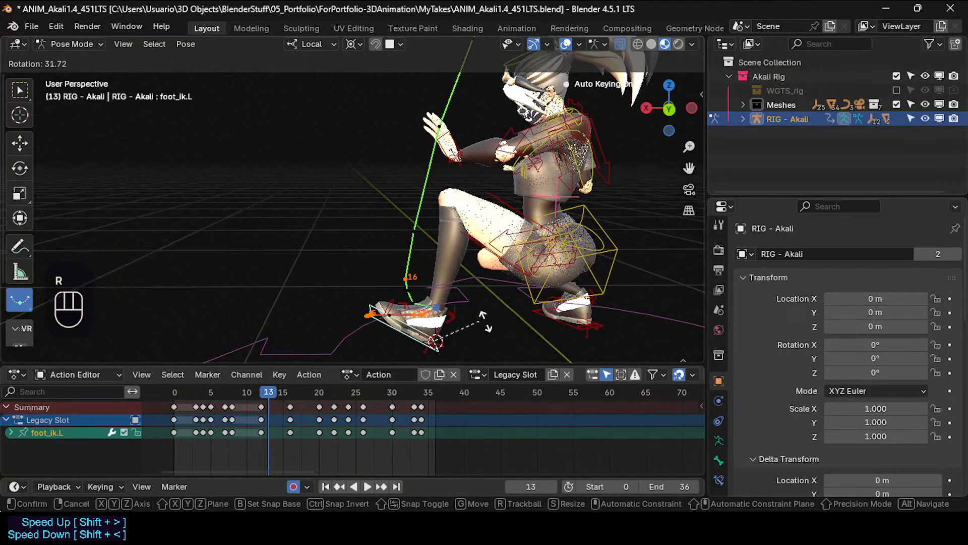
left_click(485, 322)
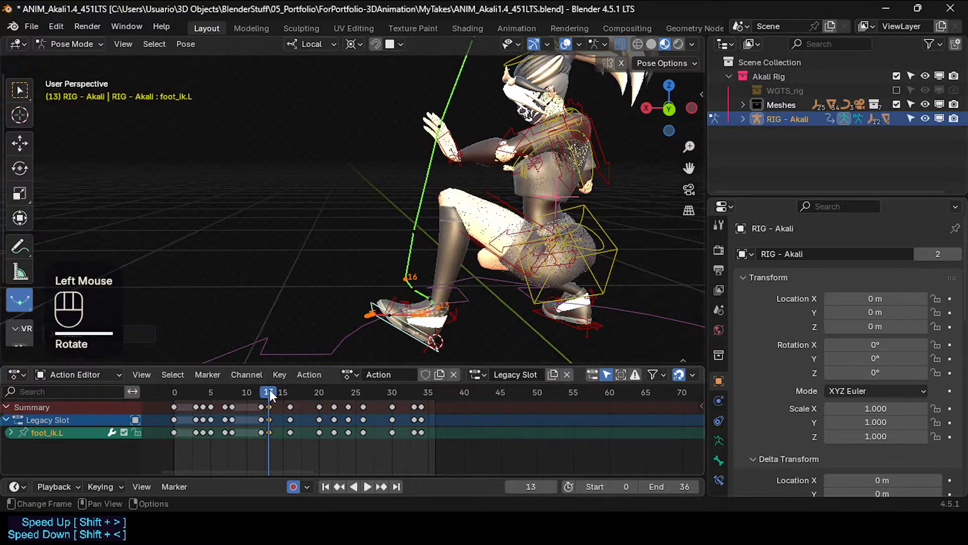
Delete the left foot IK control's keyframe at frame 16.
left_click_drag(246, 390, 284, 389)
left_click(289, 428)
key("x")
left_click(450, 326)
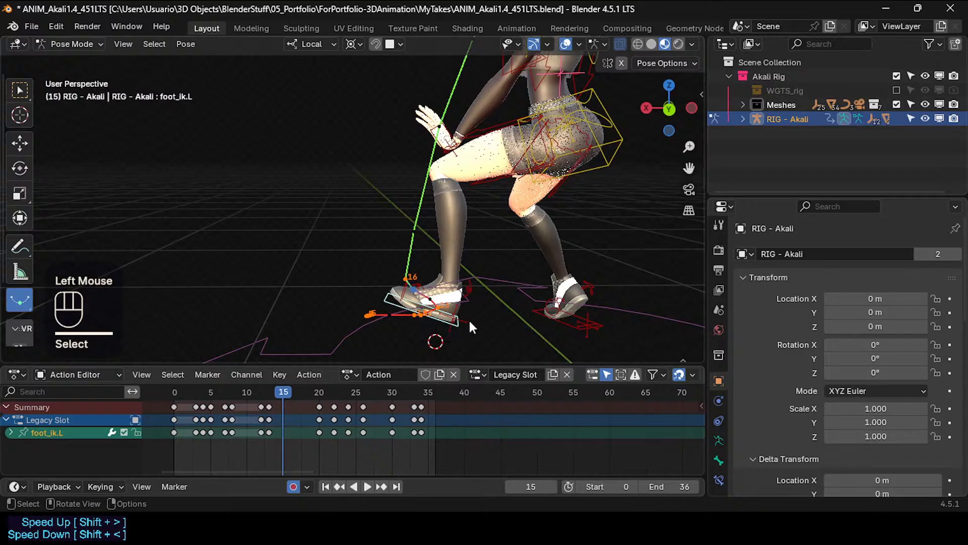
Rotate the left foot IK control toe-down at frame 17.
left_click(297, 388)
key("r")
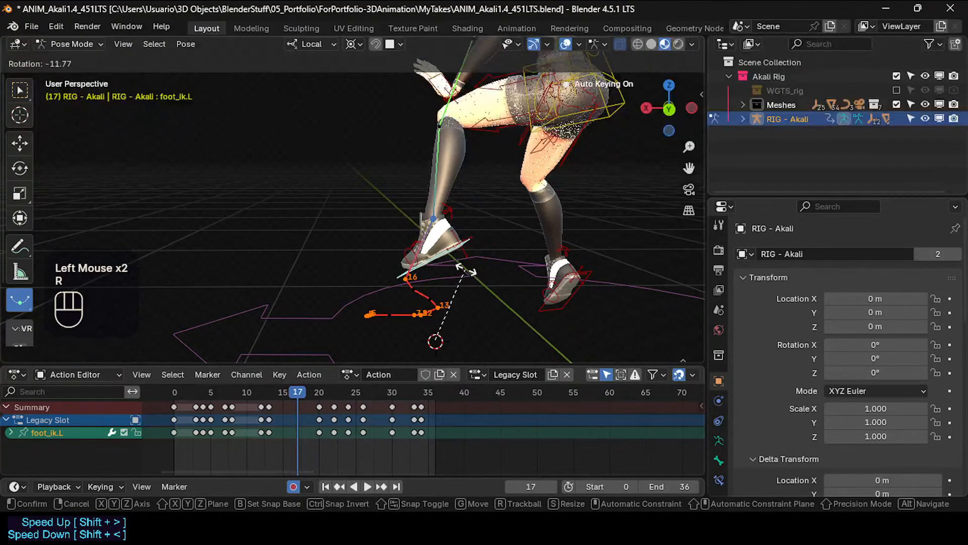
left_click(460, 257)
Lower the left foot IK control at frame 17 so the toe sits near the ground, adjusting its position from several angles.
key("g")
left_click(449, 264)
middle_click_drag(449, 264, 458, 302)
key("g")
left_click(483, 265)
key("g")
left_click(488, 297)
key("g")
left_click(489, 298)
key("g")
left_click(408, 295)
scroll(408, 294, "down", 2)
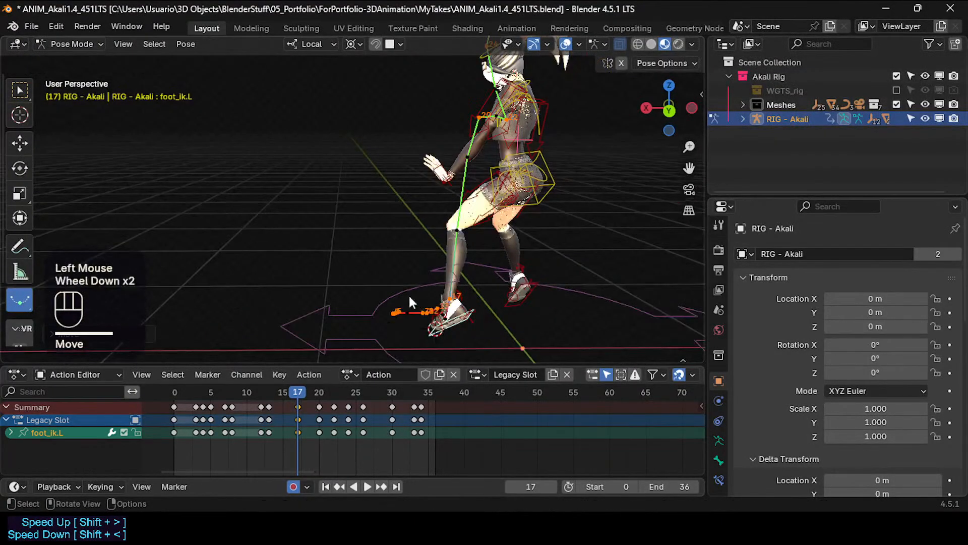
Delete the left foot IK control's keyframe at frame 13.
mouse_move(287, 396)
left_mouse_down()
mouse_move(247, 395)
mouse_move(304, 401)
mouse_move(269, 395)
left_mouse_up()
left_click(271, 431)
key("x")
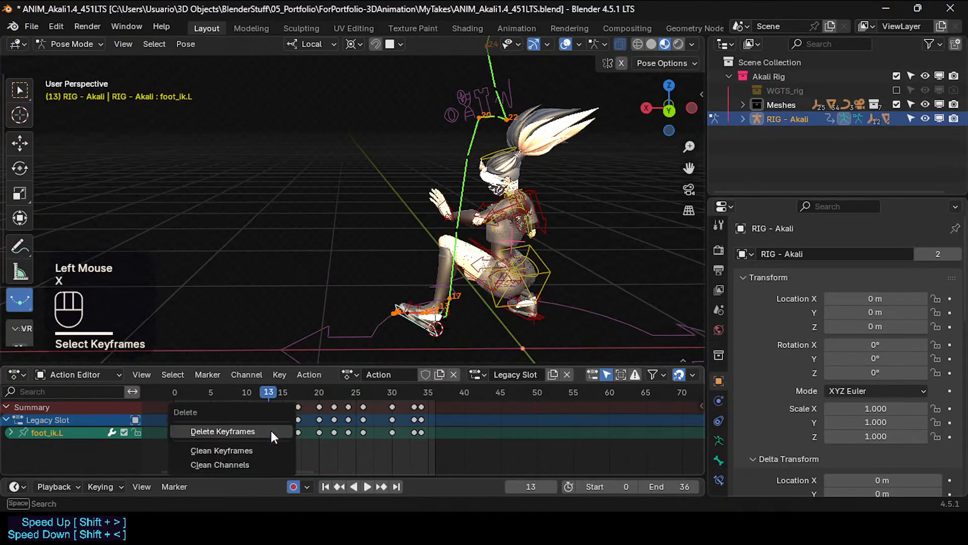
left_click(270, 431)
Adjust the left foot IK control's position slightly at frame 17.
left_click_drag(258, 392, 296, 393)
key("g")
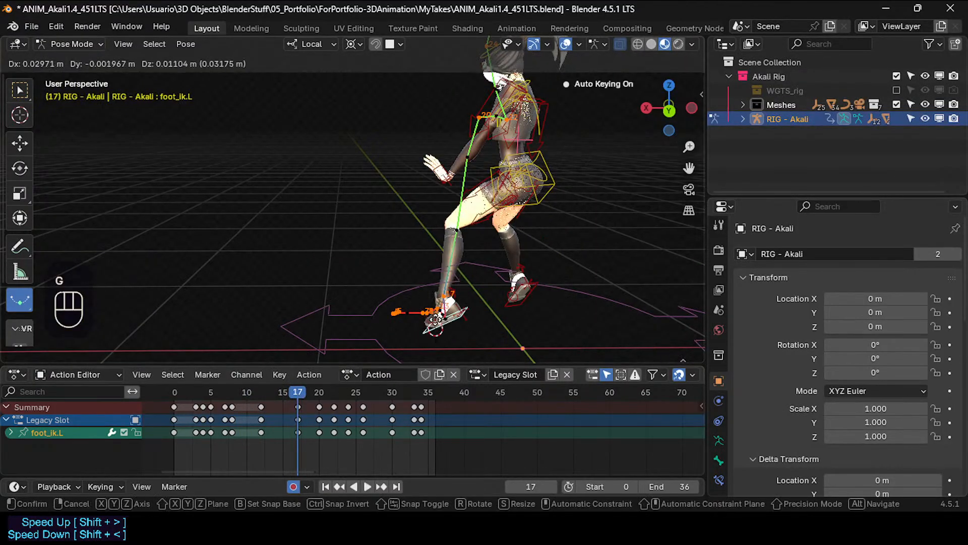
left_click(455, 319)
Clear the left foot IK control's bone path and calculate it again.
key("alt+t")
scroll(456, 320, "up", 2)
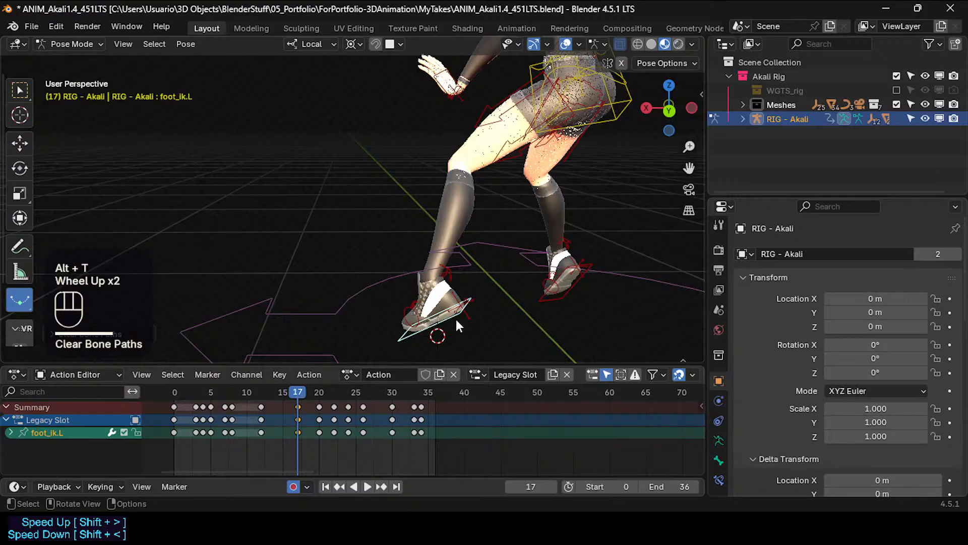
key("ctrl+t")
left_click(441, 378)
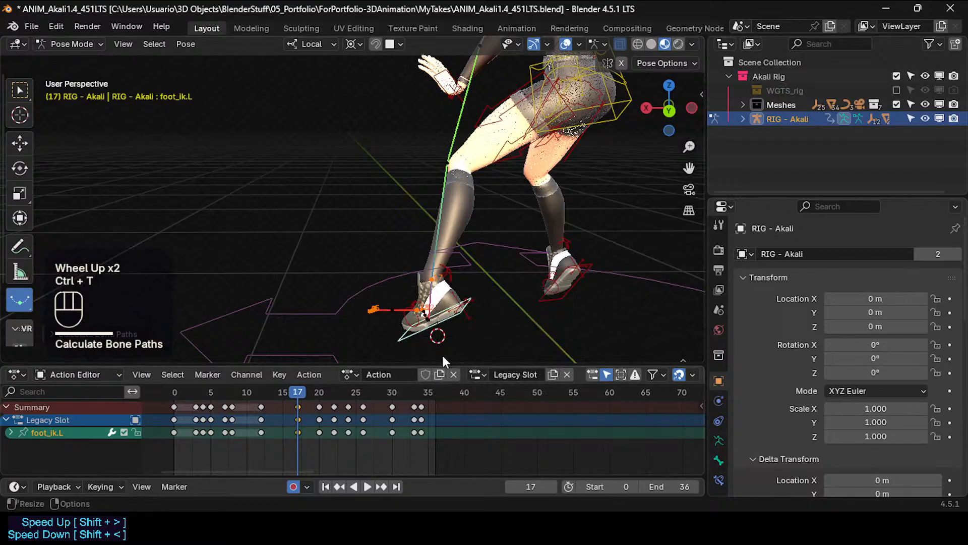
middle_click_drag(442, 353, 443, 311)
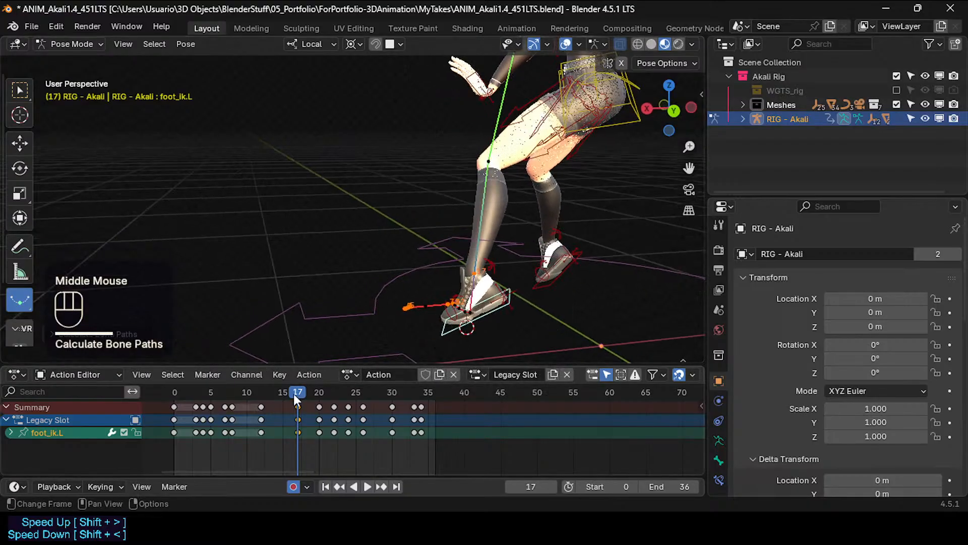
Compare the left foot with its frame 16 pose and move the foot IK control forward and up at frame 17.
mouse_move(294, 394)
left_mouse_down()
mouse_move(253, 391)
mouse_move(291, 391)
left_mouse_up()
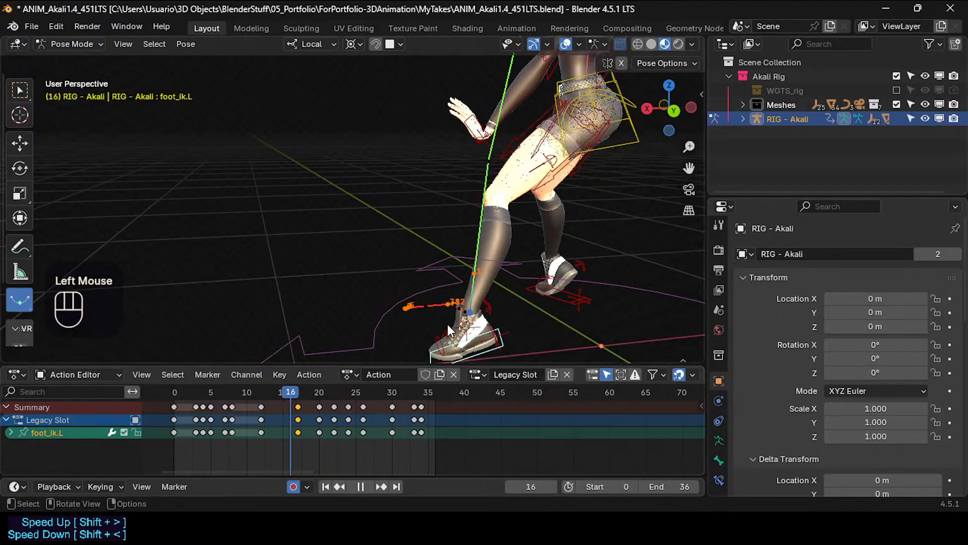
key("Up")
key("g")
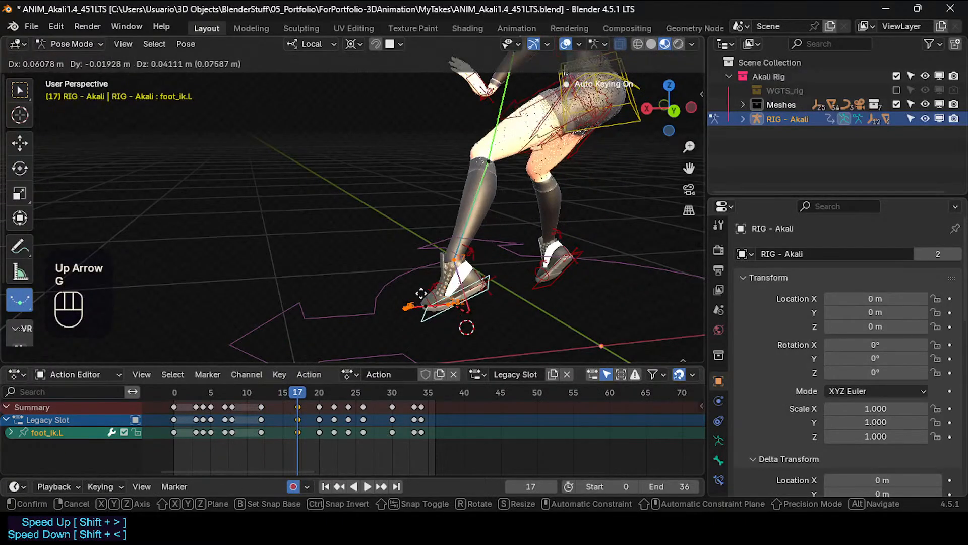
left_click(426, 294)
Shift the left foot IK control's frame 17 keyframe to frame 15 and delete the keyframe remaining at frame 17.
key("g")
left_click(277, 433)
left_click(298, 432)
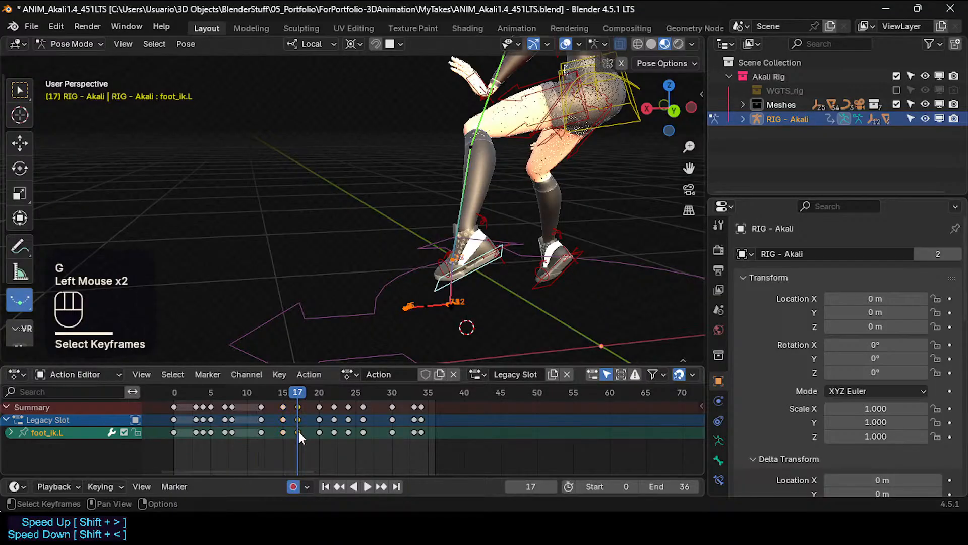
left_click(298, 432)
key("x")
left_click(299, 432)
Move the left foot IK control's keyframe from frame 15 to frame 14.
mouse_move(283, 392)
left_mouse_down()
mouse_move(267, 393)
mouse_move(302, 395)
mouse_move(262, 396)
mouse_move(296, 395)
mouse_move(271, 394)
mouse_move(284, 399)
left_mouse_up()
left_click(282, 433)
key("g")
left_click(282, 410)
key("g")
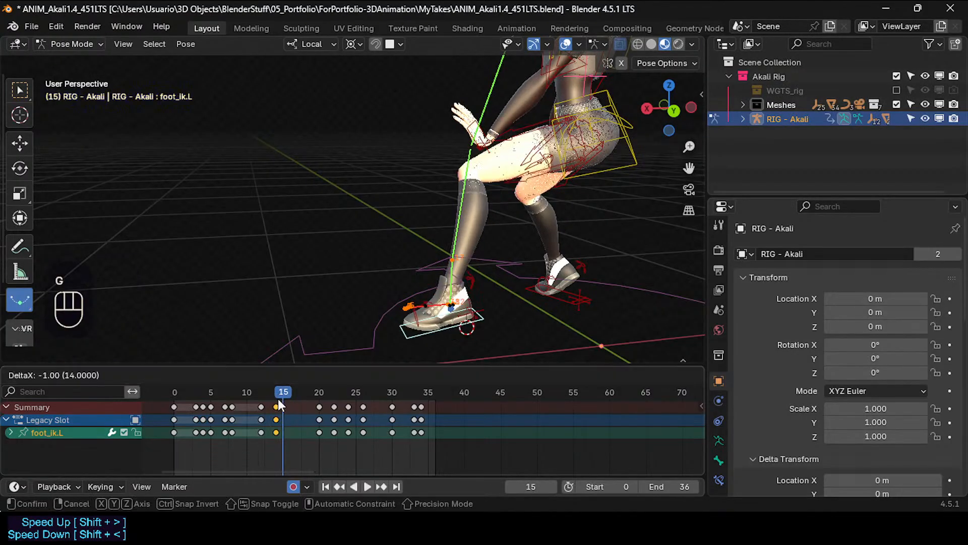
left_click(277, 398)
Scrub the take-off between frames 12 and 20 from different angles to examine the left foot's motion and path.
middle_click_drag(393, 354, 441, 331)
left_click_drag(272, 392, 265, 394)
mouse_move(434, 307)
middle_mouse_down()
mouse_move(449, 295)
mouse_move(423, 296)
middle_mouse_up()
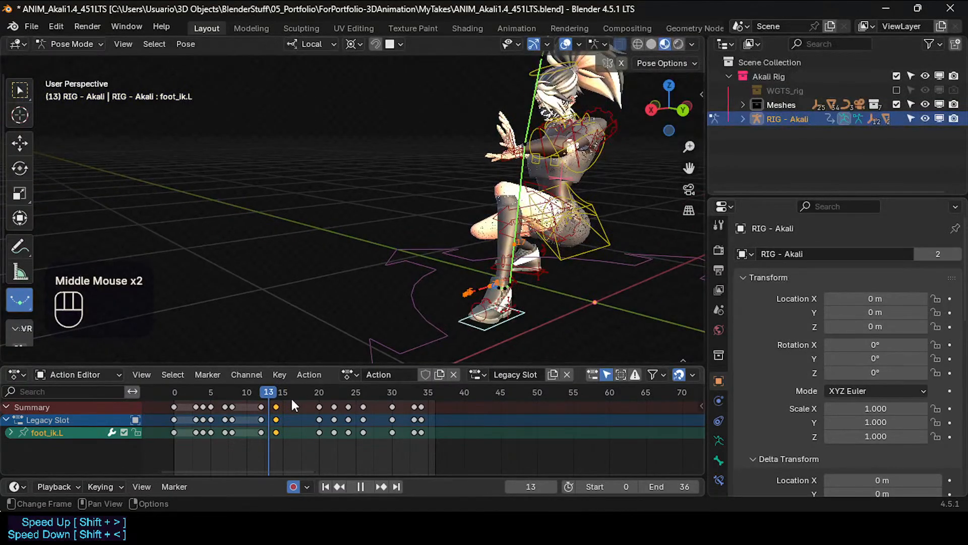
left_click(260, 395)
left_click_drag(256, 394, 320, 389)
scroll(391, 244, "down", 2)
middle_click_drag(391, 244, 398, 258, "shift")
middle_click_drag(398, 258, 466, 226)
scroll(495, 216, "up", 1)
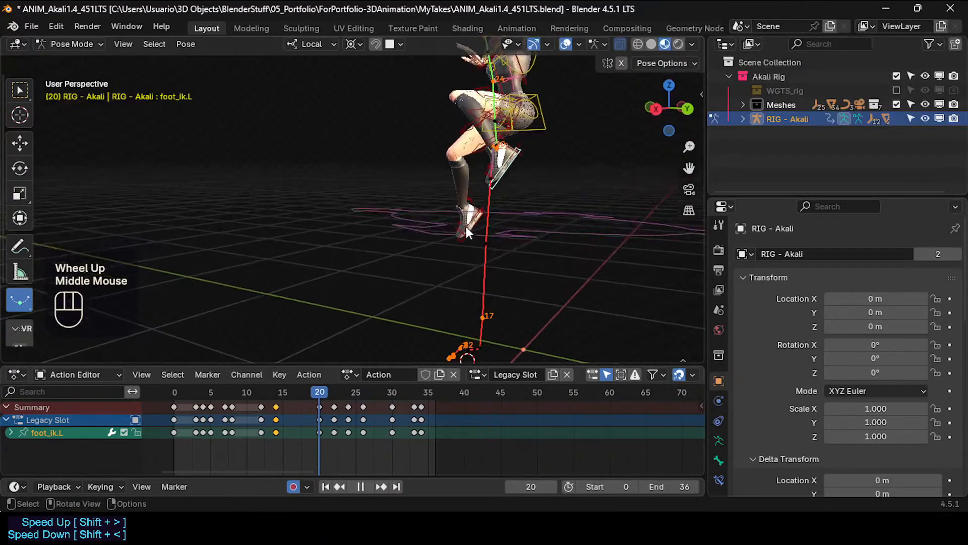
Move the left foot IK control slightly down at frame 20.
key("g")
left_click(480, 267)
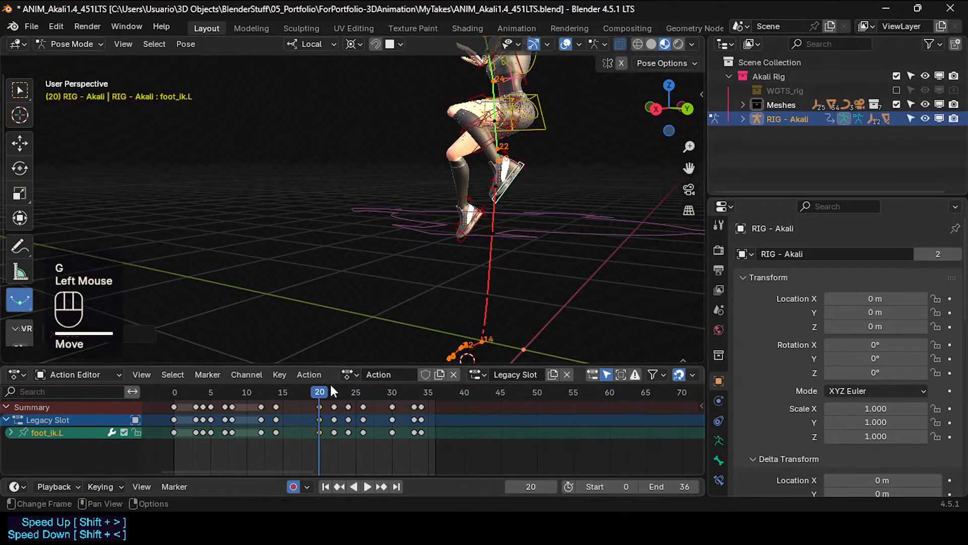
left_click_drag(329, 385, 292, 392)
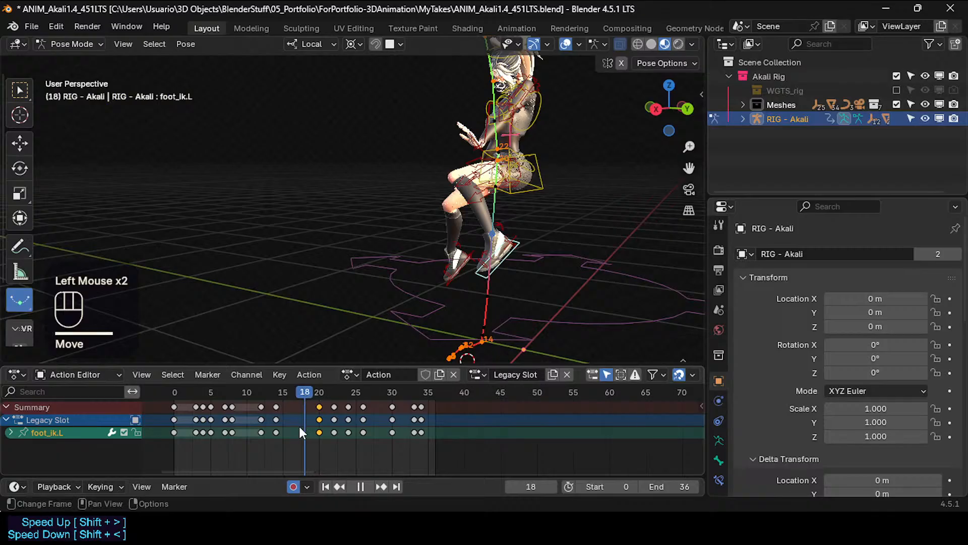
Move and rotate the left foot IK control at frame 16 to refine its toe-down lift-off pose.
left_click(289, 391)
middle_click_drag(446, 308, 379, 302, "shift")
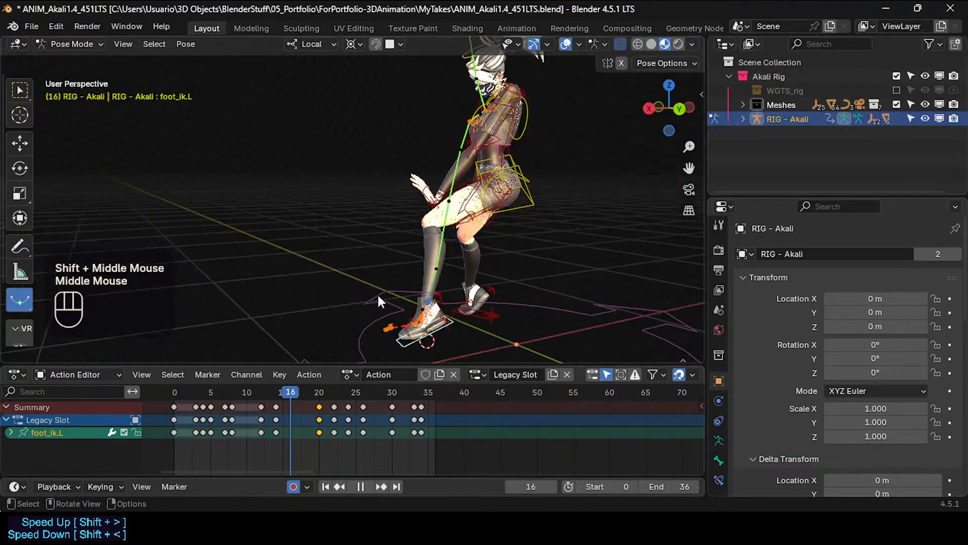
key("g")
left_click(444, 257)
key("r")
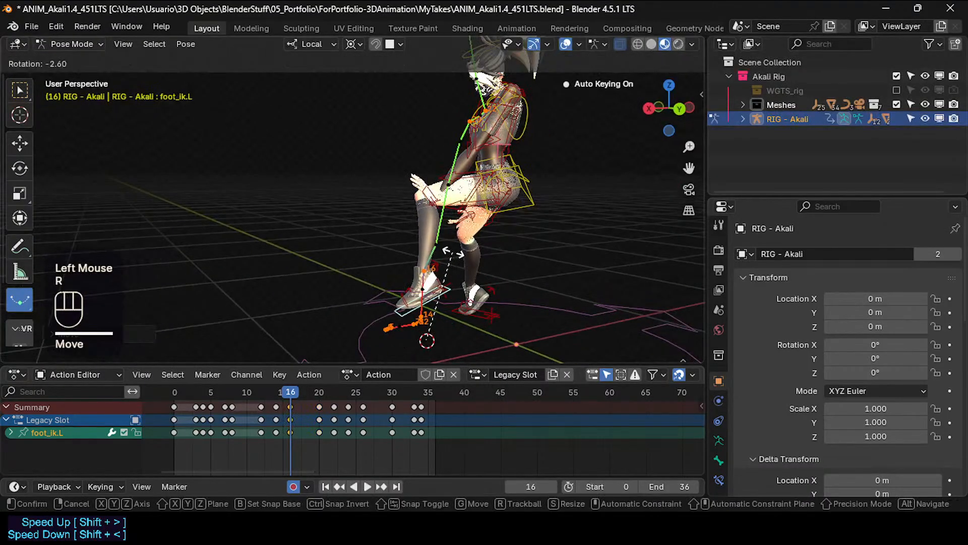
left_click(452, 254)
key("g")
left_click(469, 277)
key("r")
left_click(470, 275)
key("g")
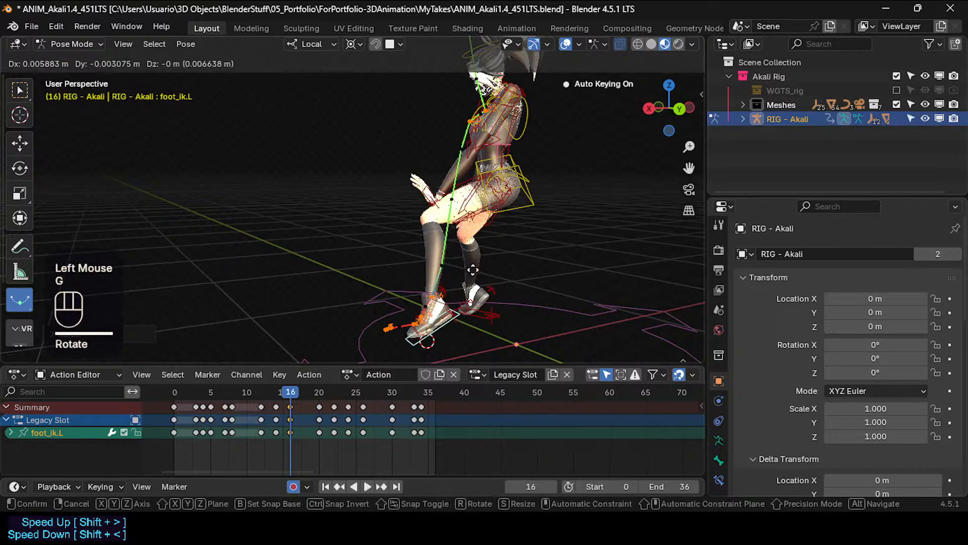
left_click(471, 272)
left_click_drag(293, 391, 258, 397)
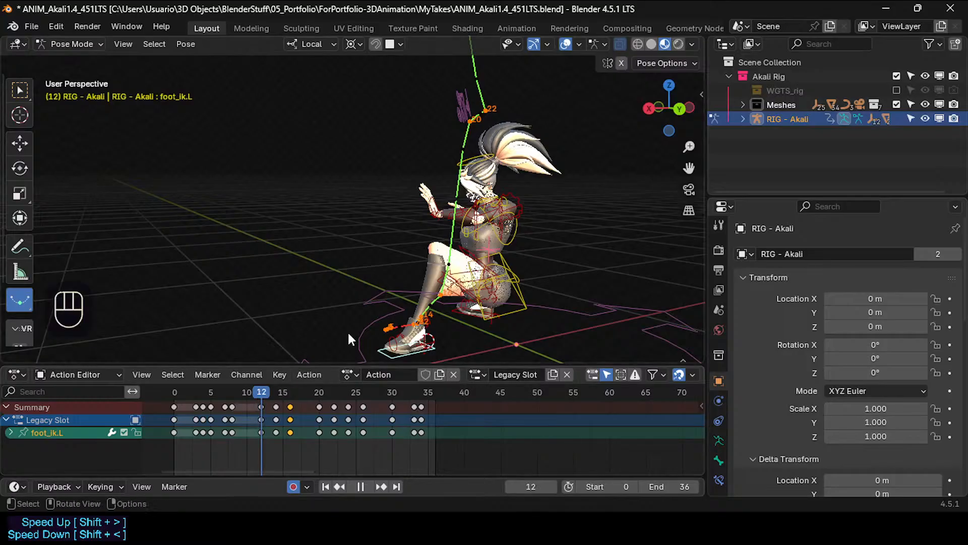
scroll(338, 327, "up", 2)
middle_click_drag(331, 323, 344, 295, "shift")
key("r")
key("x")
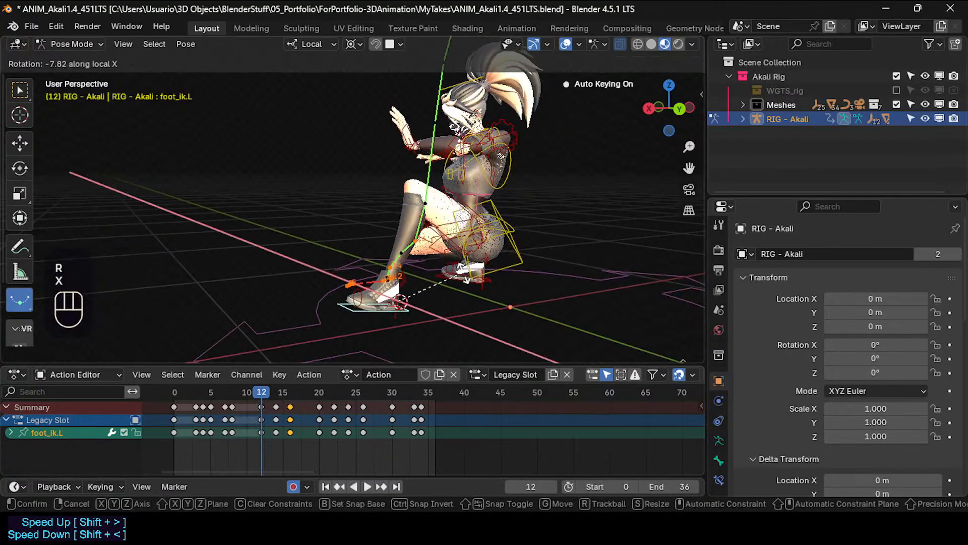
key("Escape")
Duplicate the left foot IK control's frame 12 keyframe to frame 11.
scroll(262, 398, "up", 1)
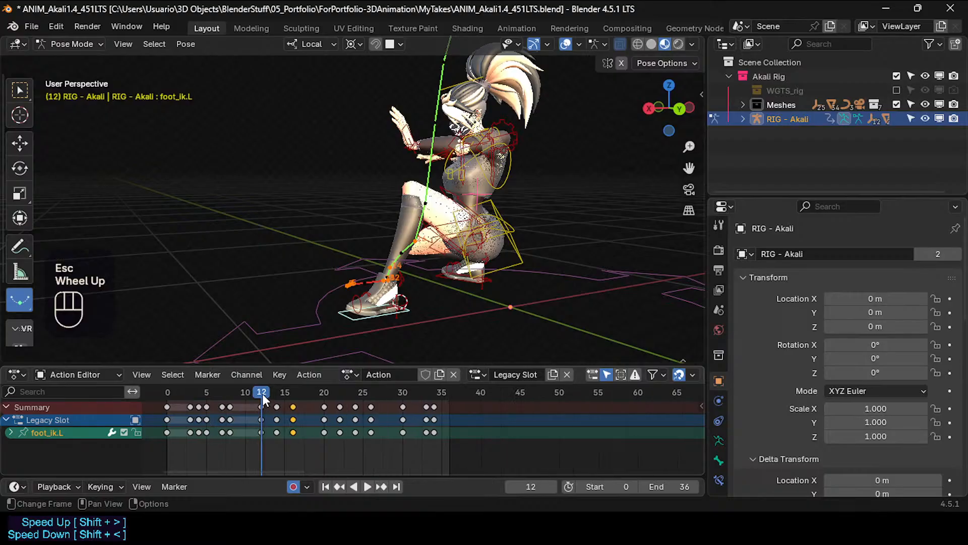
left_click_drag(262, 394, 253, 394)
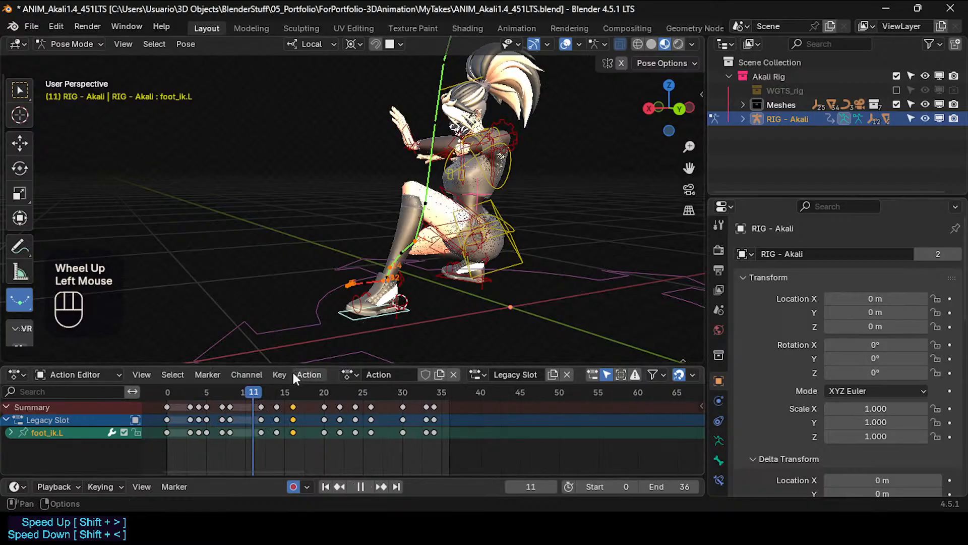
left_click(260, 432)
key("shift+d")
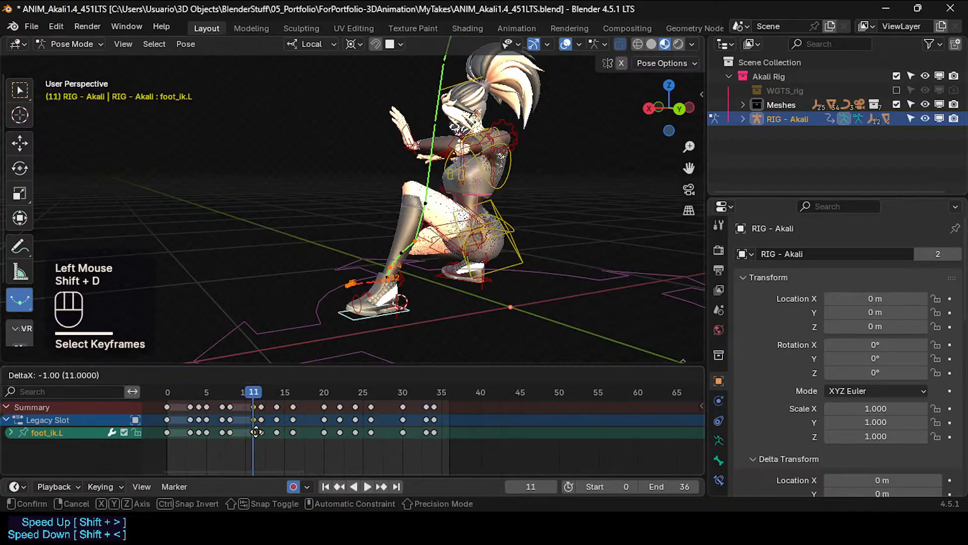
left_click(254, 432)
double_click(262, 433)
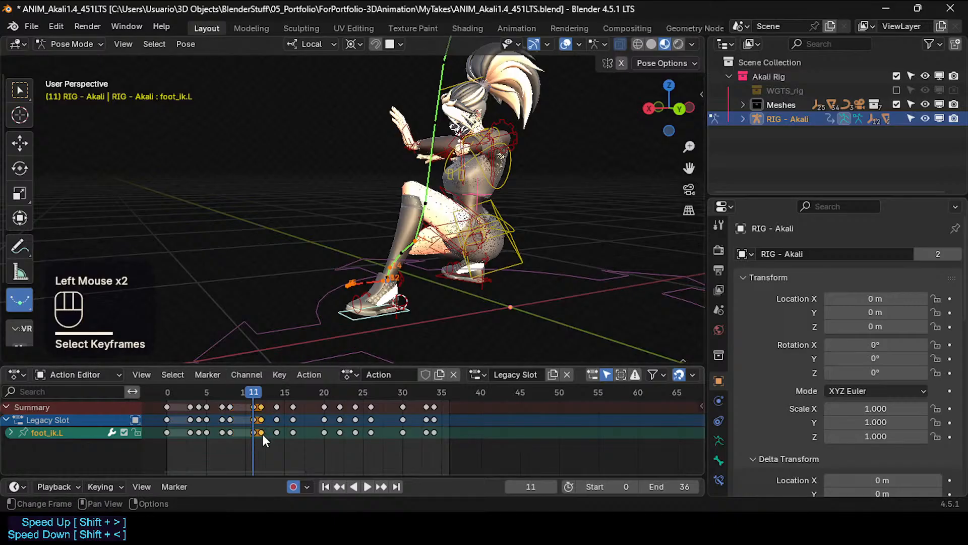
Rotate the left foot IK control slightly about its local X axis at frame 11.
key("r")
key("x")
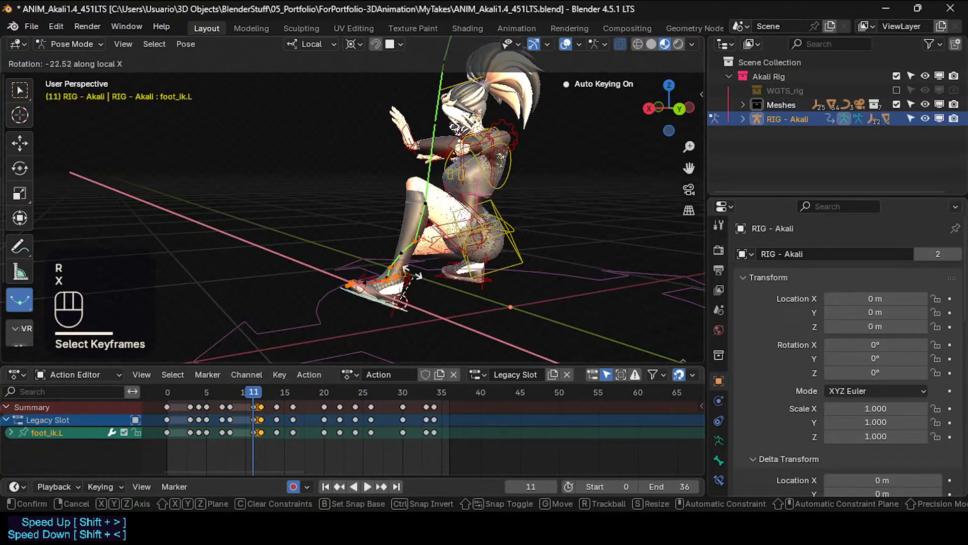
right_click(433, 270)
key("r")
key("x")
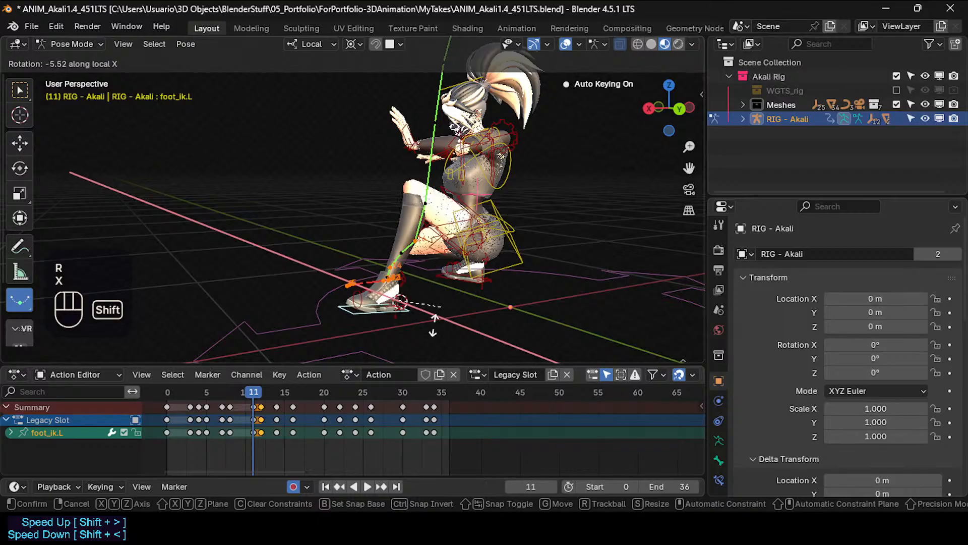
left_click(403, 332, "shift")
Undo the frame 11 foot rotation and the keyframe duplication.
mouse_move(253, 395)
left_mouse_down()
mouse_move(265, 393)
mouse_move(225, 401)
mouse_move(247, 398)
left_mouse_up()
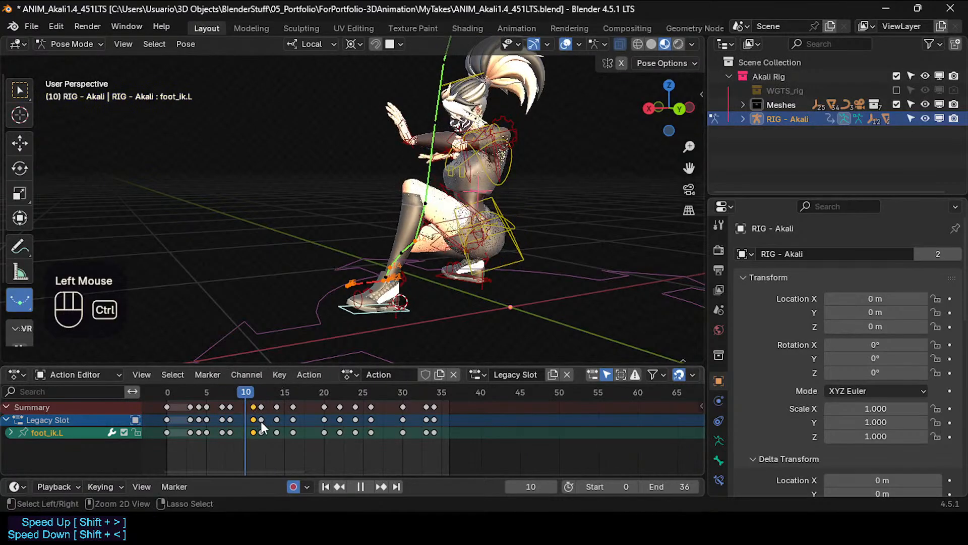
key("ctrl+z")
key("ctrl+z")
key("ctrl+z")
key("ctrl+z")
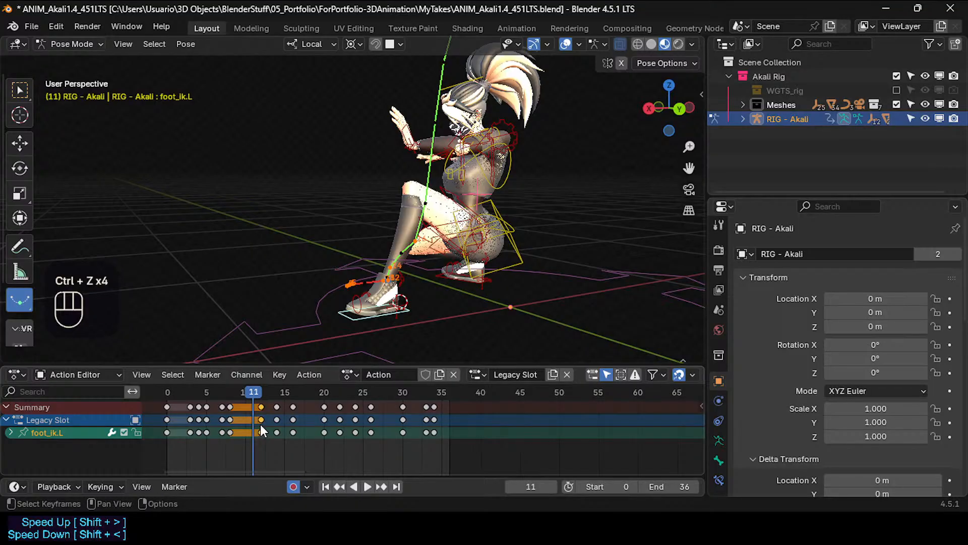
Duplicate the left foot IK control's keyframe from frame 12 to frame 11.
left_click_drag(258, 394, 254, 397)
key("shift+d")
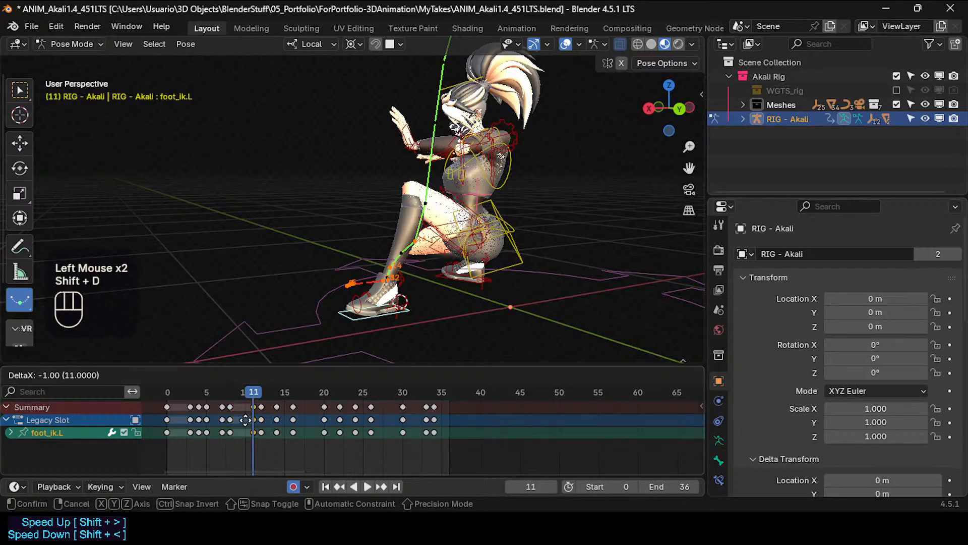
left_click(255, 424)
Rotate the left foot IK control about -8° around its local X axis at frame 12.
left_click(259, 395)
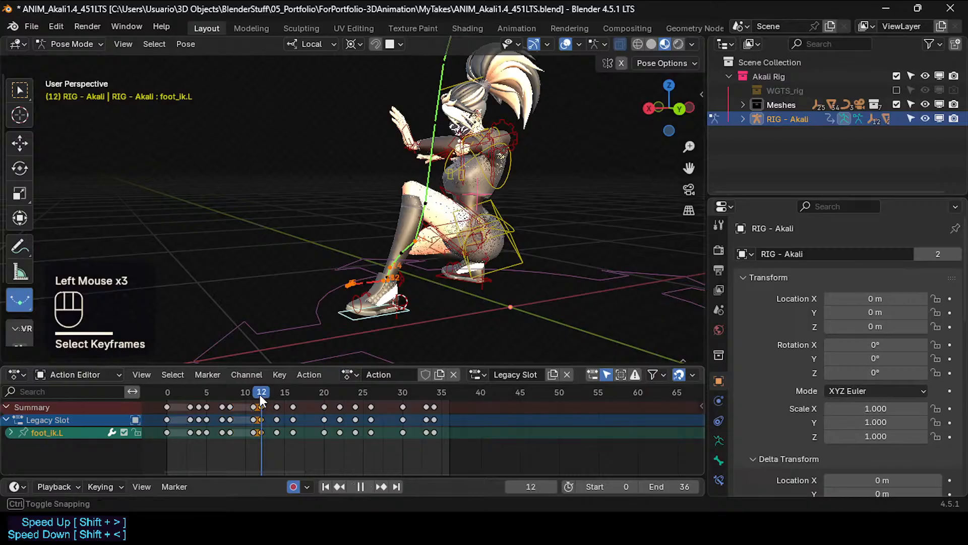
key("r")
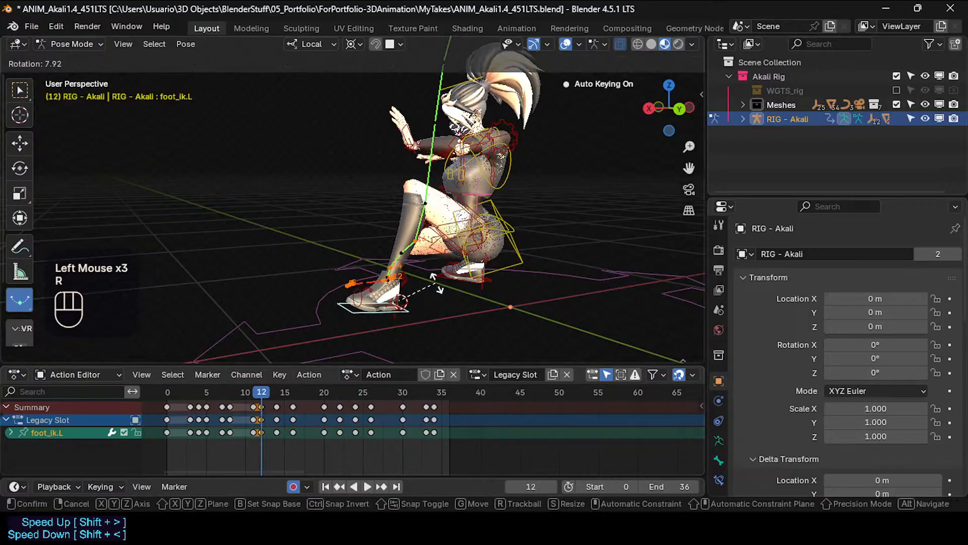
key("Escape")
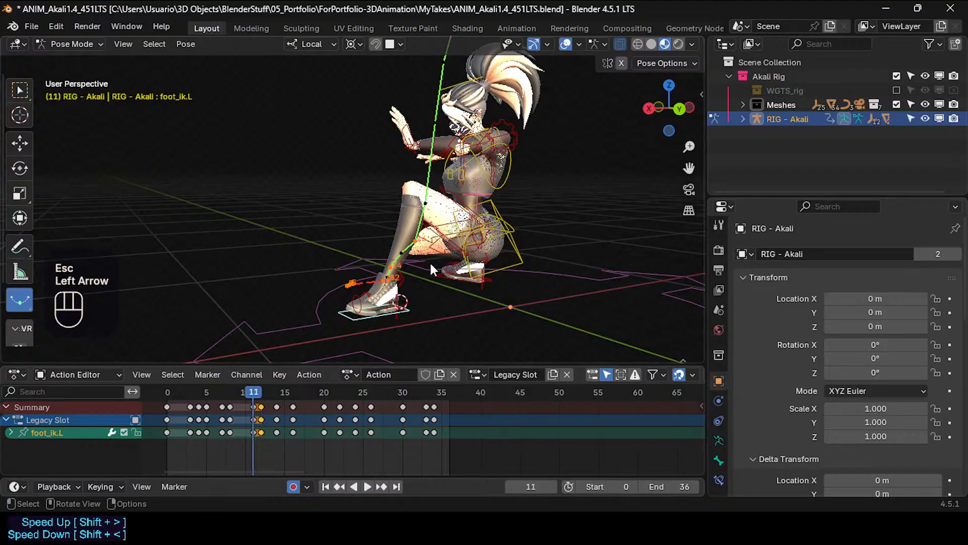
key("Right")
key("r")
key("x")
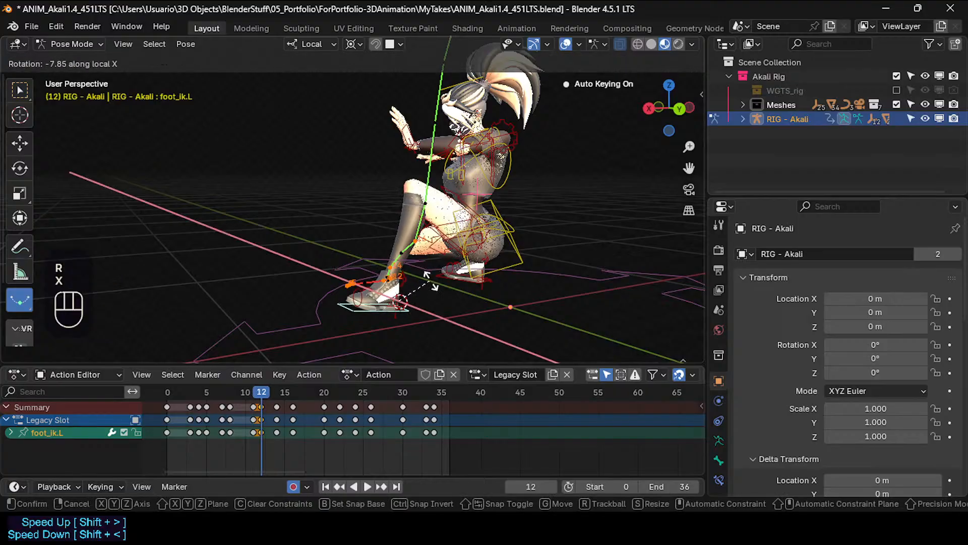
left_click(430, 281)
Rotate the left foot IK control about its local X axis at frame 14 and reposition it.
middle_click_drag(430, 280, 323, 312)
left_click_drag(269, 394, 280, 394)
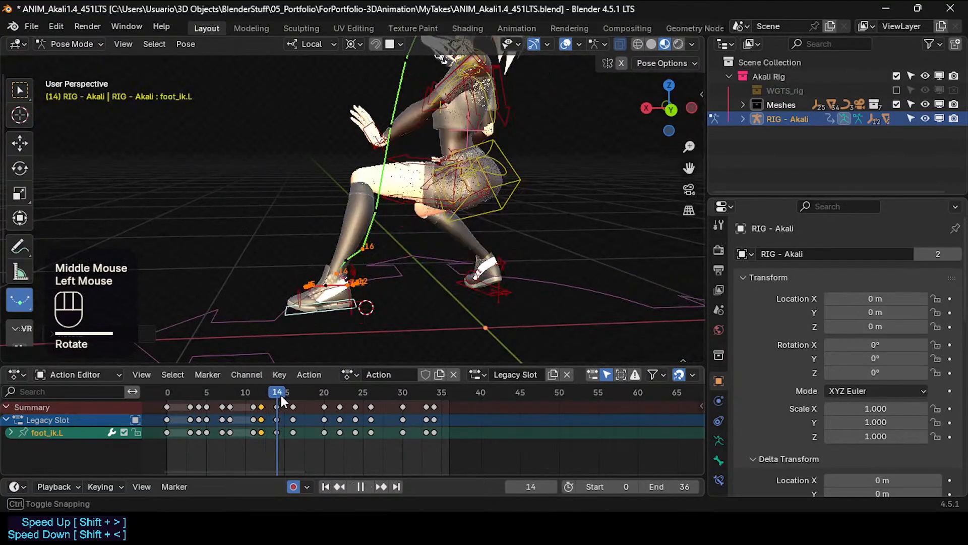
key("r")
key("x")
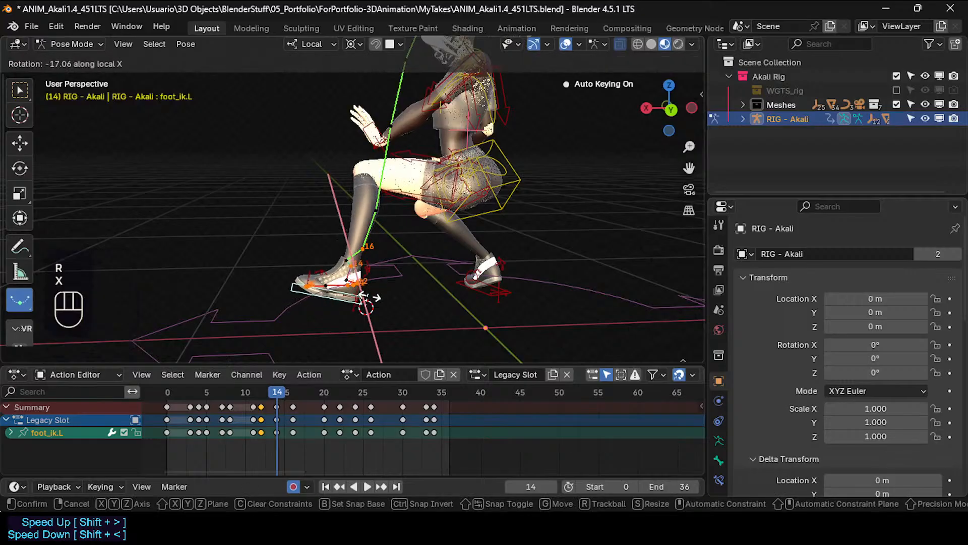
left_click(362, 302)
key("g")
left_click(357, 303)
Readjust the left foot IK control's rotation and position at frame 14 so the sole sits nearly flat.
mouse_move(272, 396)
left_mouse_down()
mouse_move(256, 395)
mouse_move(288, 393)
mouse_move(277, 397)
left_mouse_up()
key("r")
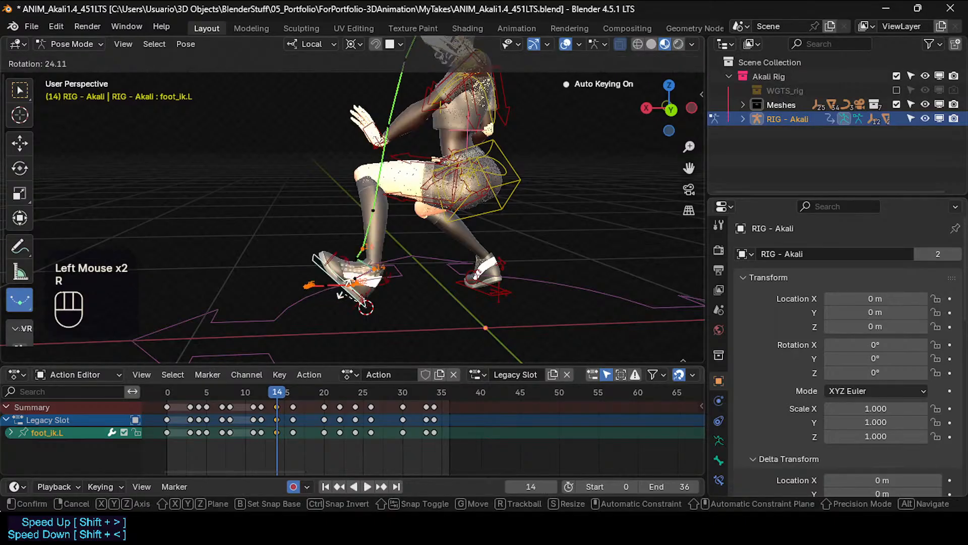
left_click(314, 322)
key("g")
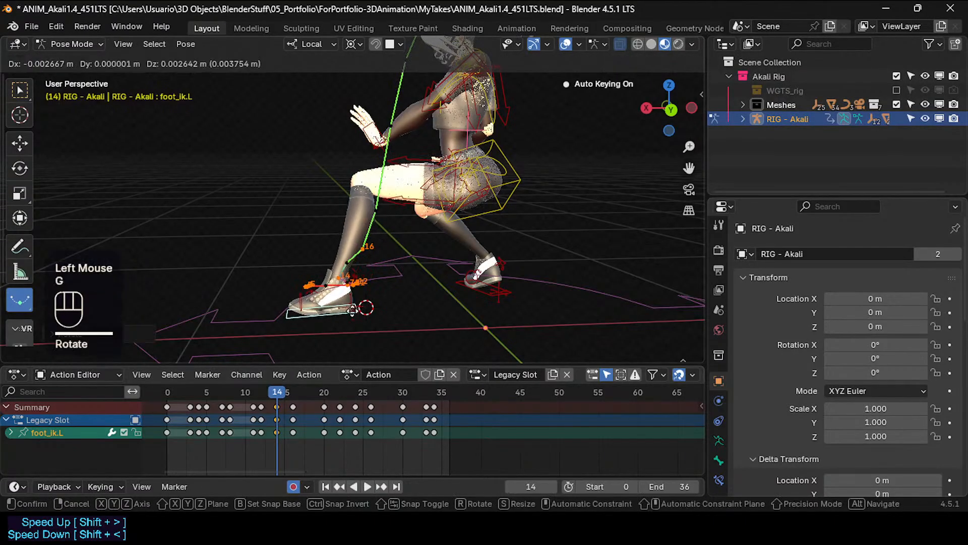
left_click(353, 303)
key("r")
key("Escape")
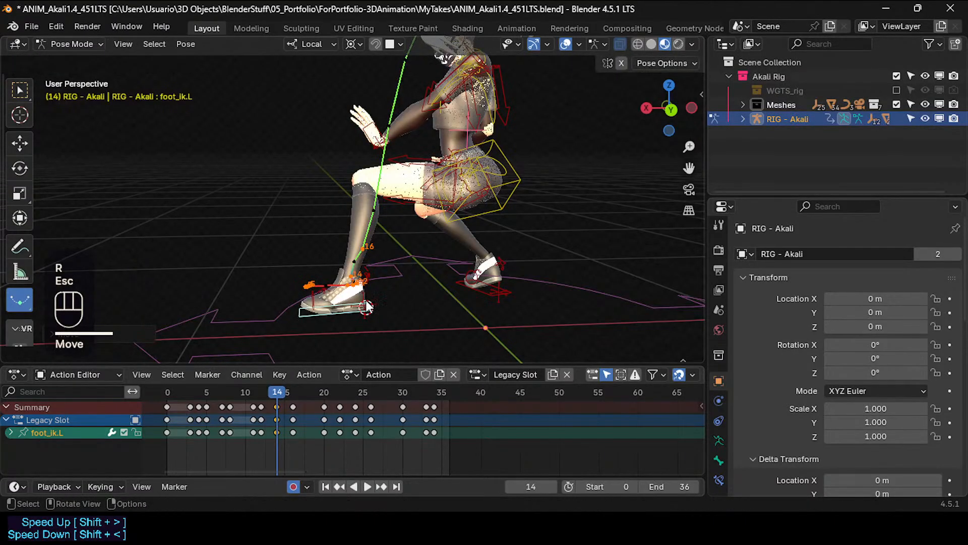
Tilt the left foot's toes downward at frame 14 and reposition its IK control.
key("less")
key("r")
left_click(384, 280)
key("g")
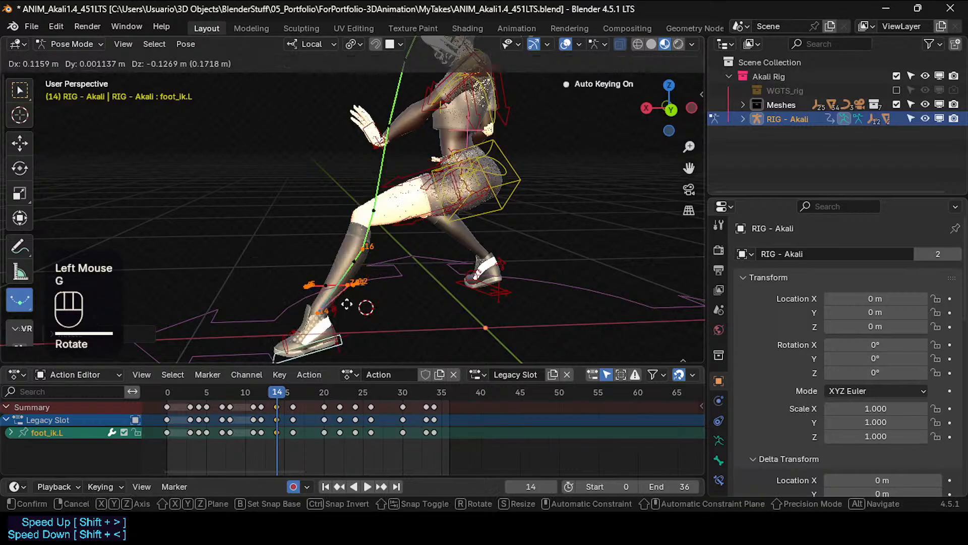
left_click(373, 297)
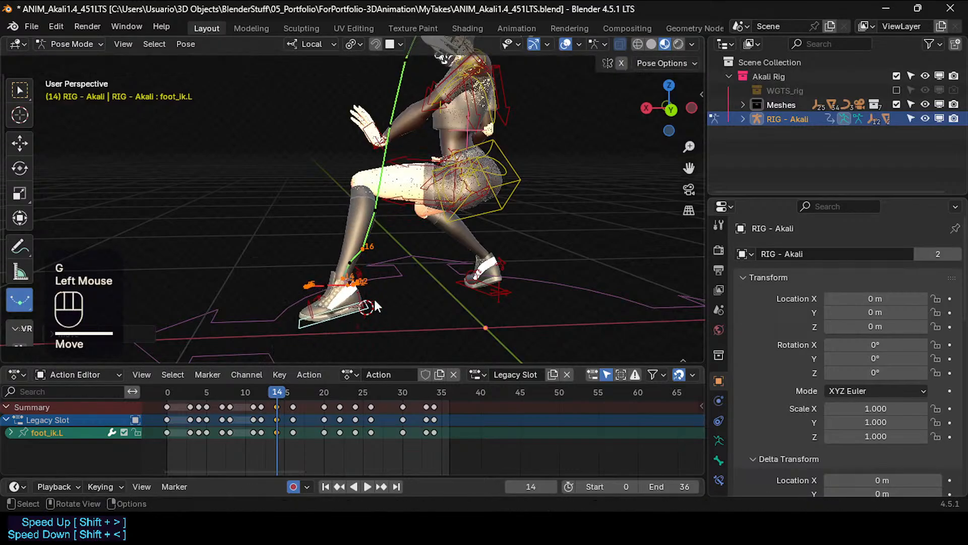
Try clearing the left foot IK control's rotation at frame 14 along with the bone paths, and undo it.
key("r")
key("alt+r")
key("alt+t")
key("ctrl+z")
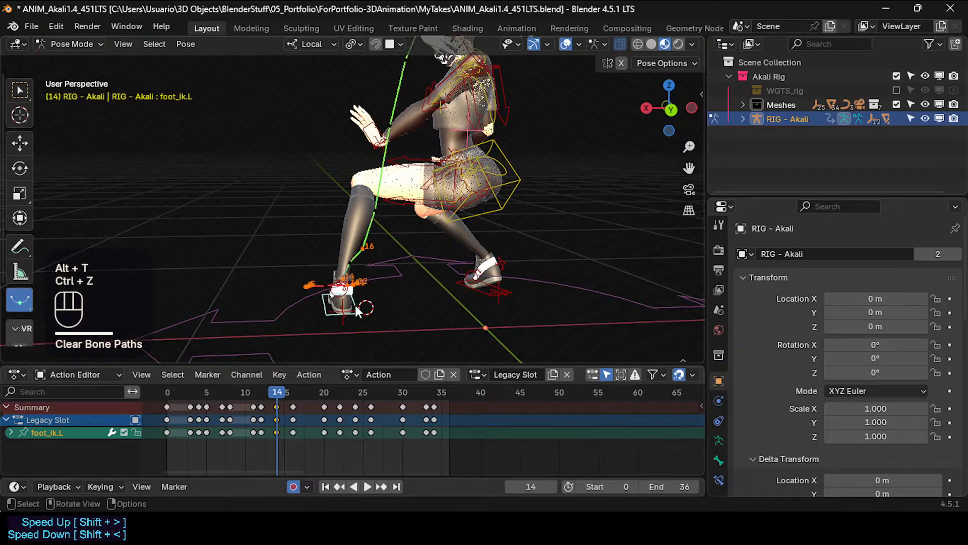
key("alt+t")
middle_click_drag(328, 313, 374, 308, "ctrl")
key("ctrl+z")
key("ctrl+z")
Clear the bone paths and nudge the left foot IK control at frame 14.
key("alt+t")
key("g")
left_click(377, 309)
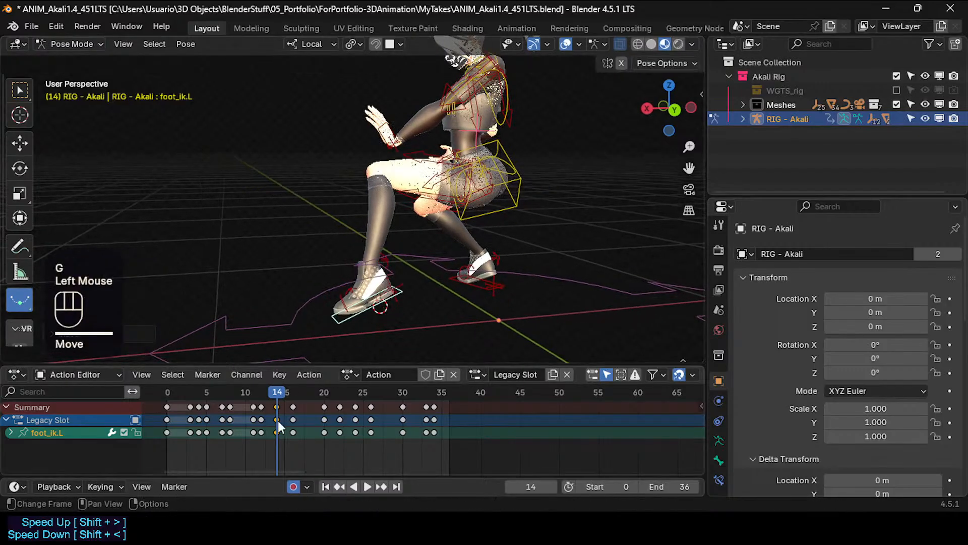
Delete the left foot IK control's keyframe at frame 12.
mouse_move(276, 396)
left_mouse_down()
mouse_move(257, 398)
mouse_move(280, 398)
mouse_move(266, 397)
left_mouse_up()
left_click(262, 431)
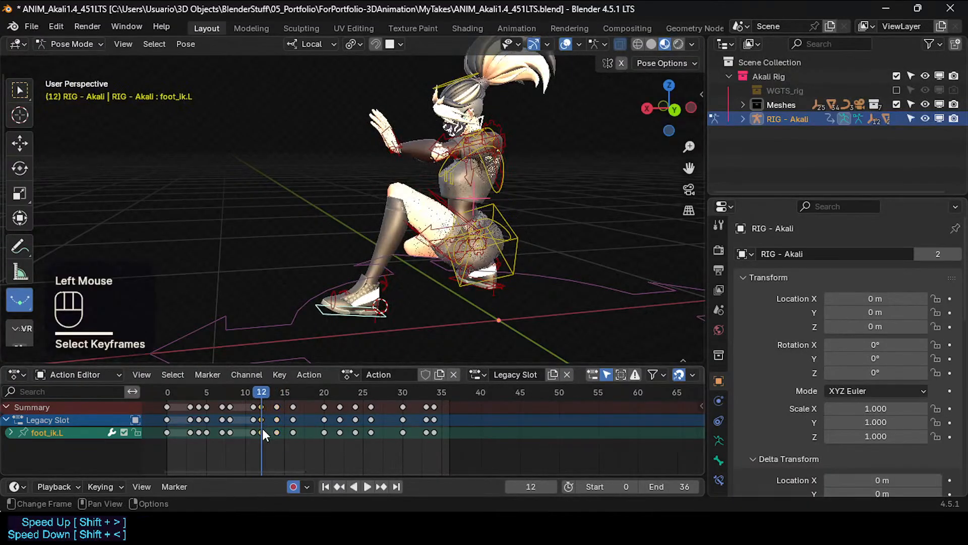
key("x")
left_click(267, 428)
Shift the left foot's frame 14 keyframe to frame 12 and move the foot IK control forward and slightly down at frame 14.
mouse_move(262, 398)
left_mouse_down()
mouse_move(232, 400)
mouse_move(279, 403)
left_mouse_up()
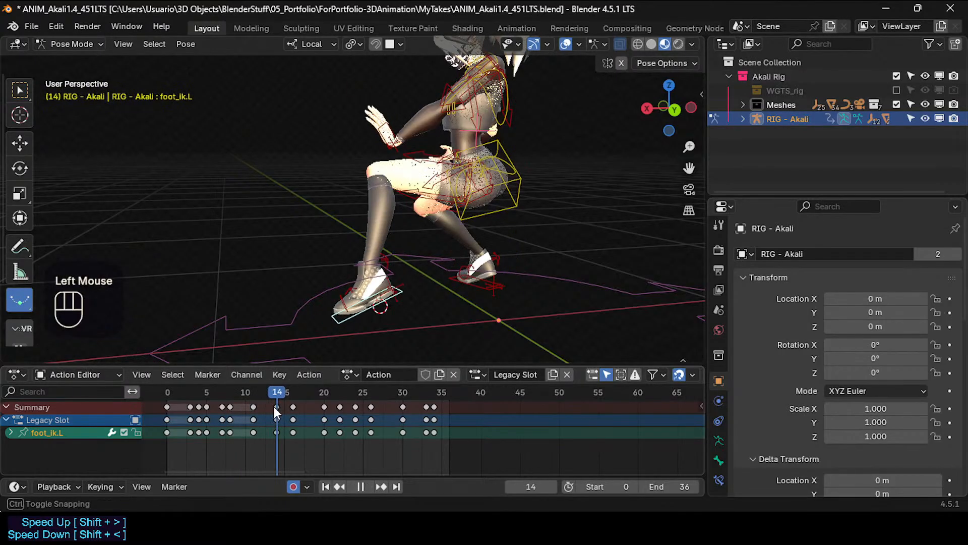
left_click(277, 432)
key("g")
left_click(264, 433)
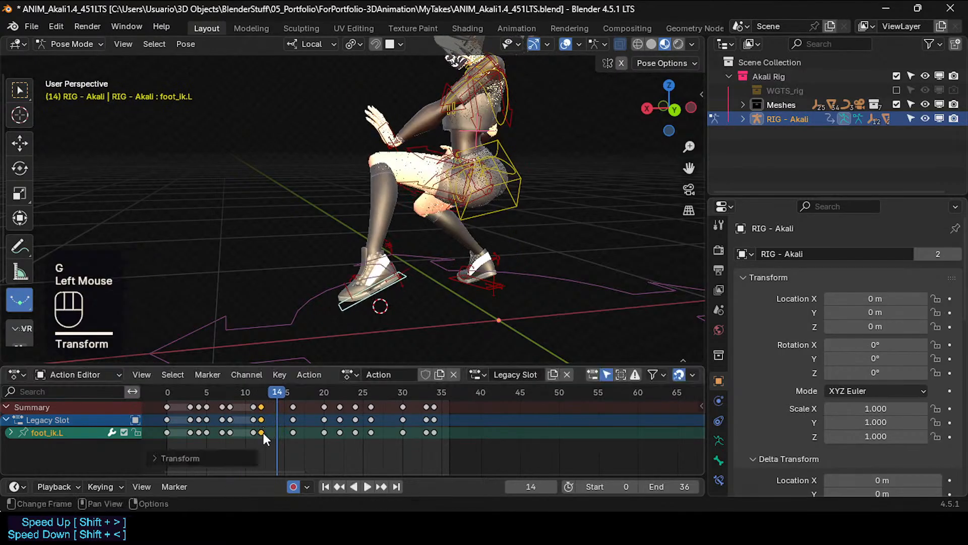
key("g")
left_click(333, 328)
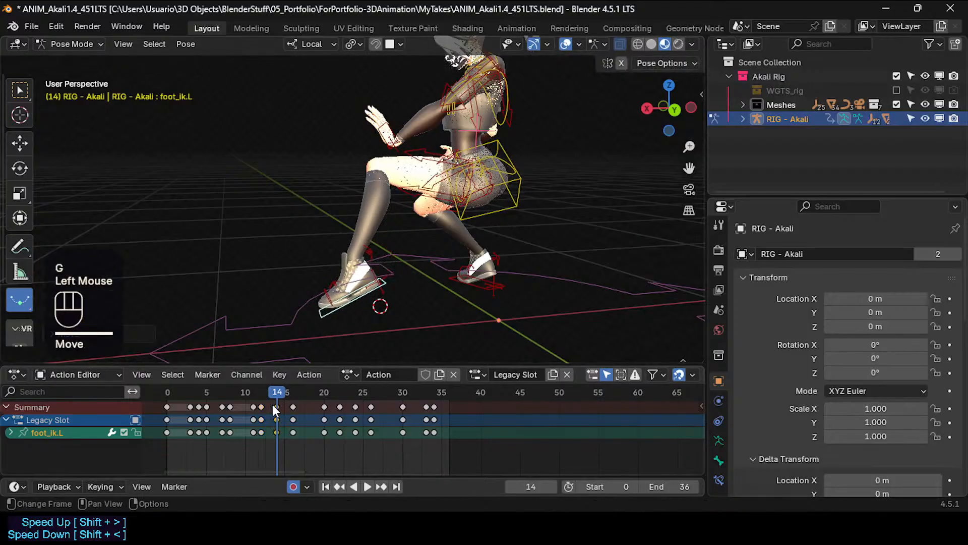
Delete the left foot IK control's shifted keyframe at frame 12, keeping the new frame 14 pose.
left_click_drag(272, 405, 265, 429)
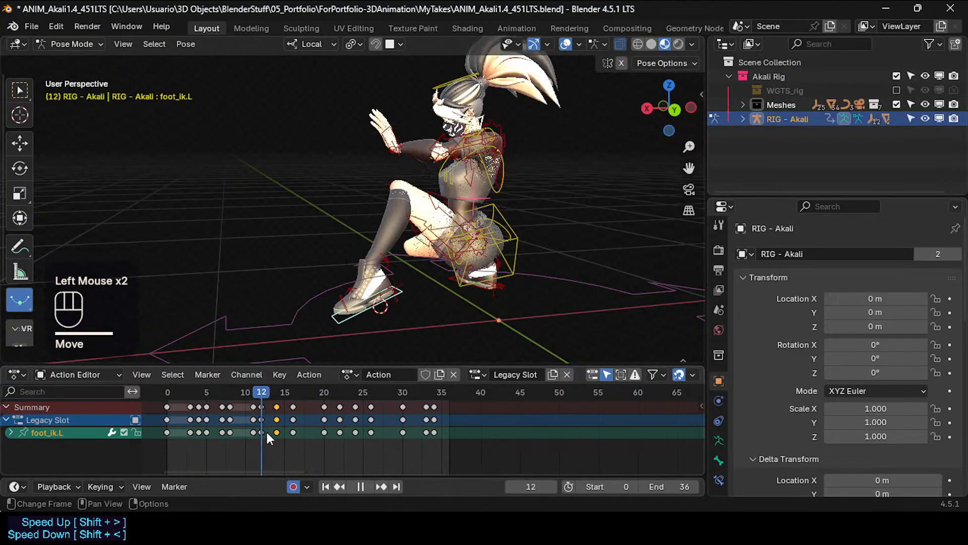
left_click(260, 432)
key("x")
left_click(259, 433)
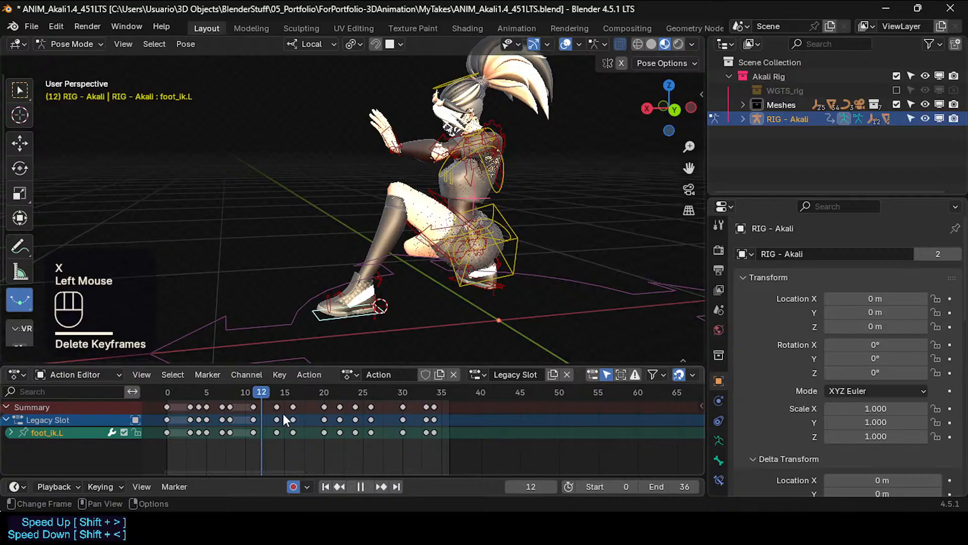
Shift the left foot IK control's frame 14 keyframe one frame earlier, to frame 13.
left_click(276, 433)
key("g")
left_click(267, 432)
left_click_drag(252, 397, 272, 398)
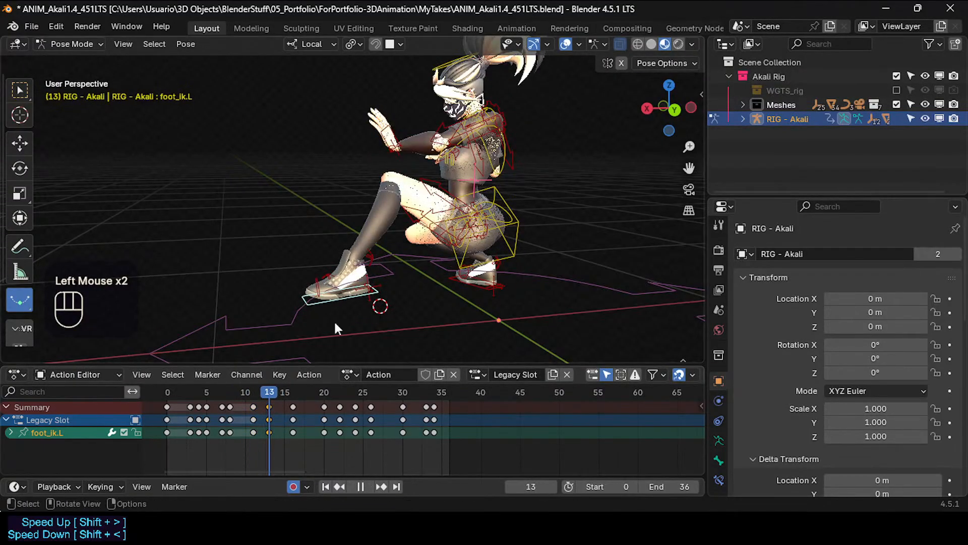
Rotate the left foot IK control heel-up and reposition it towards the body at frame 13.
key("g")
left_click(367, 304)
key("r")
left_click(375, 302)
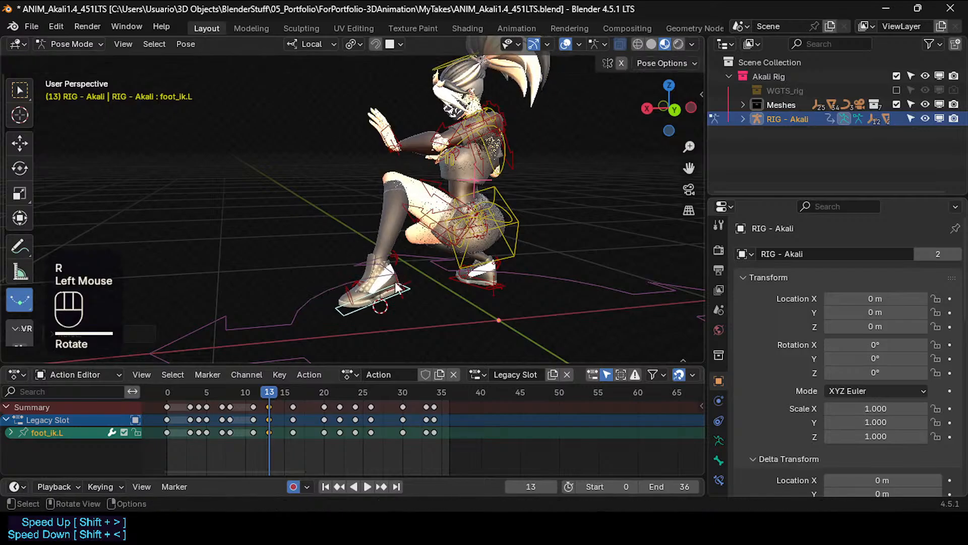
key("g")
left_click(393, 295)
Review the poses at frames 16 and 18 and select all bones of the rig to list every channel's keyframes.
mouse_move(274, 393)
left_mouse_down()
mouse_move(244, 394)
mouse_move(292, 394)
left_mouse_up()
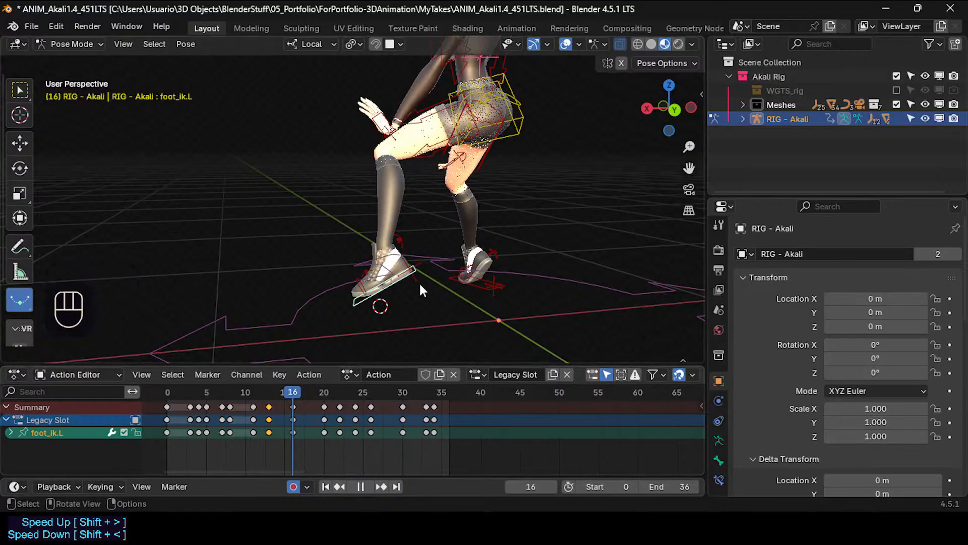
middle_click_drag(419, 203, 419, 235, "shift")
scroll(417, 286, "down", 2, "shift")
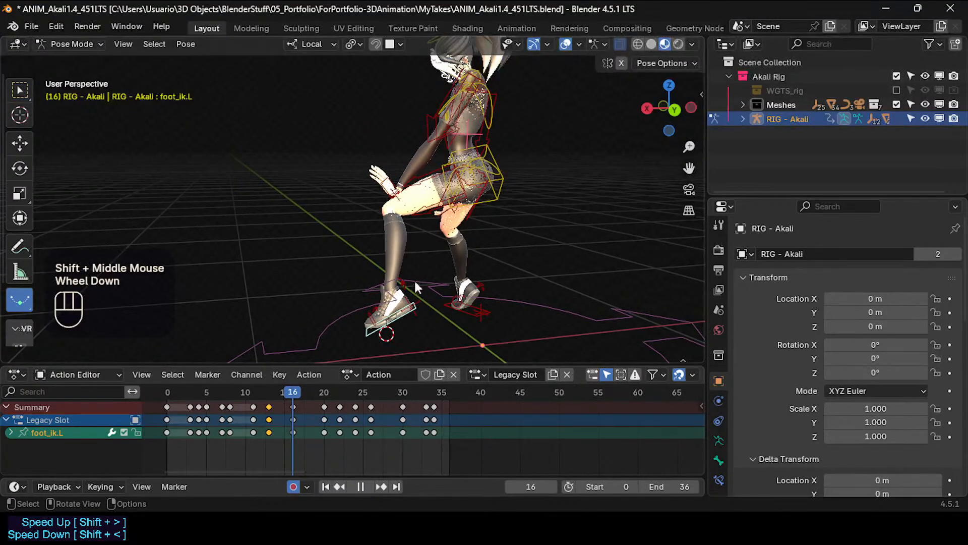
left_click(413, 308)
left_click(401, 316)
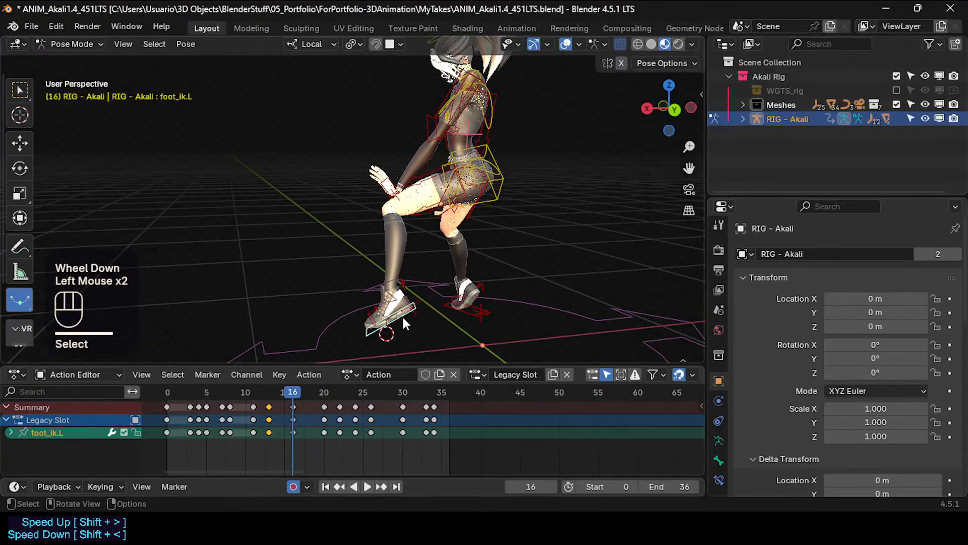
key("a")
mouse_move(319, 397)
left_mouse_down()
mouse_move(264, 395)
mouse_move(309, 398)
left_mouse_up()
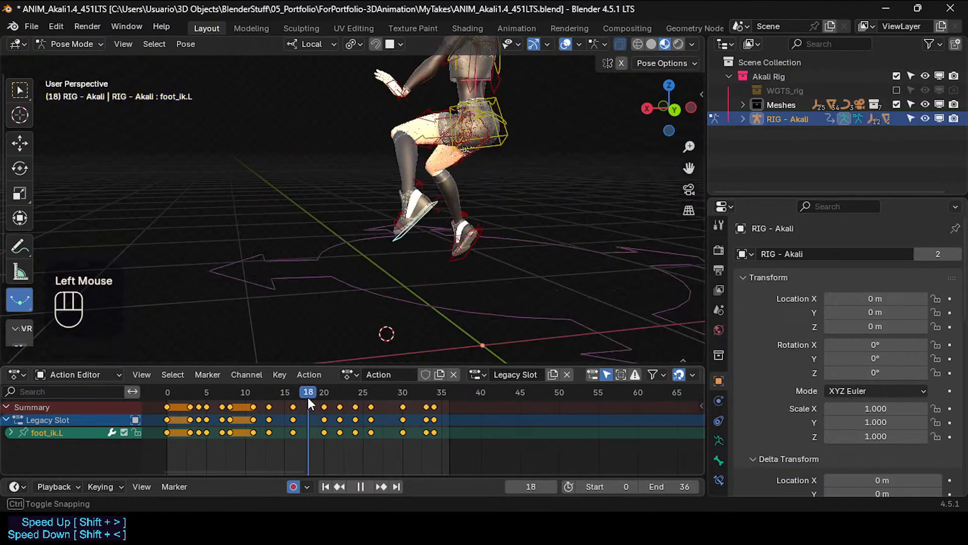
key("alt+a")
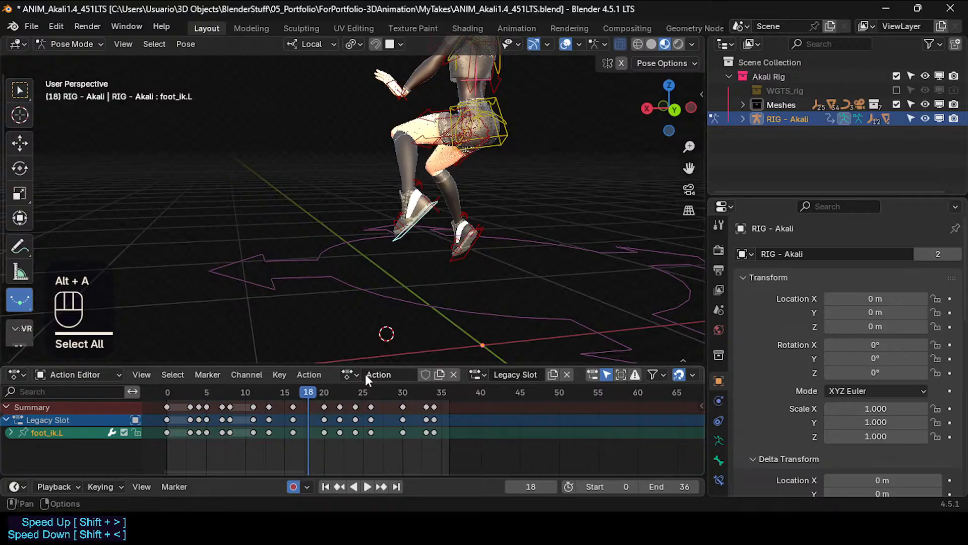
key("a")
left_click(312, 402)
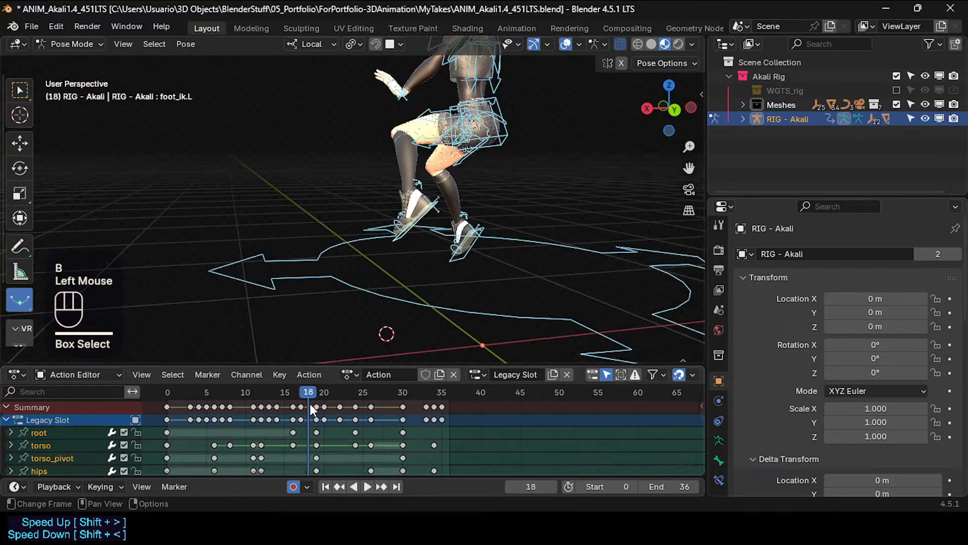
Select the whole rig's keyframes at frames 13 and 14 and from frame 16 onward, and shift them one frame earlier.
middle_click_drag(310, 403, 301, 410)
key("b")
left_click_drag(293, 402, 366, 404)
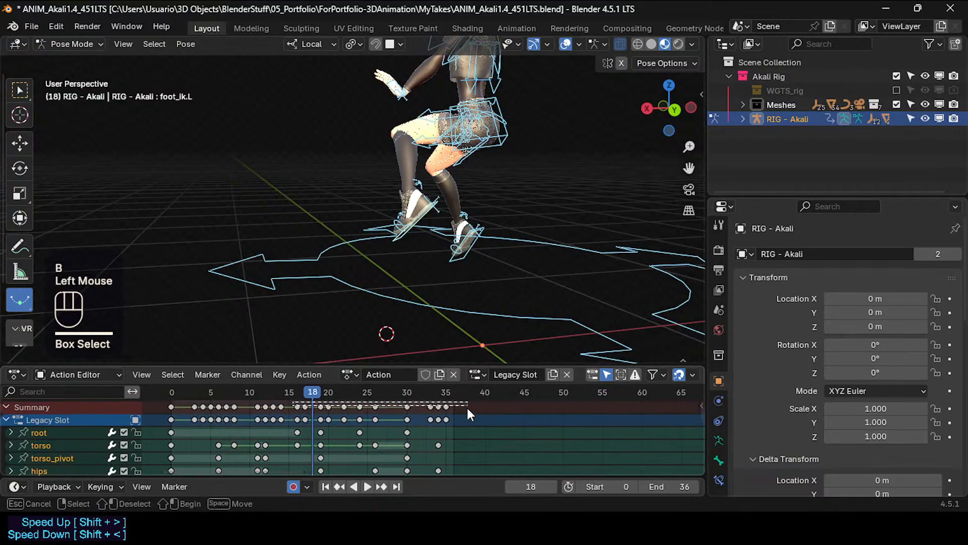
left_click_drag(467, 407, 463, 406)
key("g")
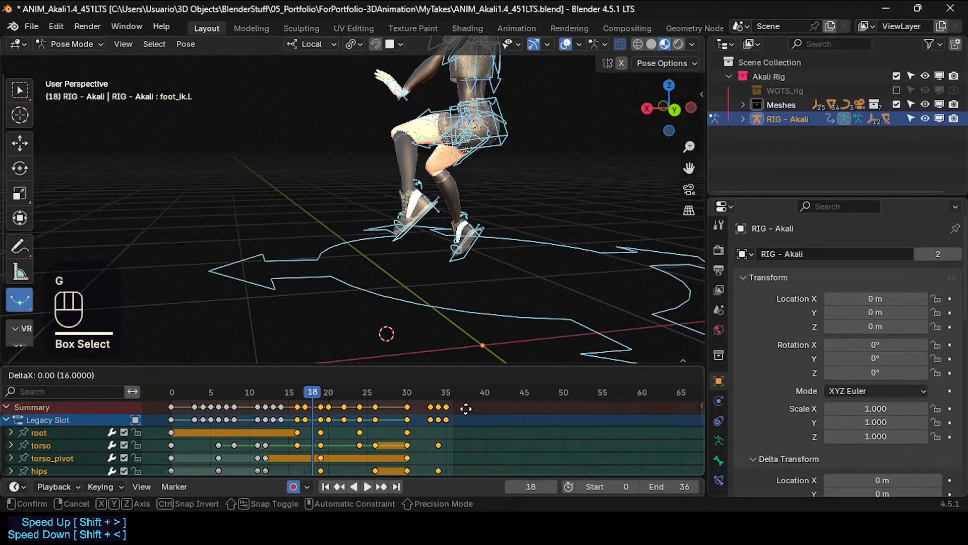
left_click(466, 408)
left_click_drag(259, 394, 278, 394)
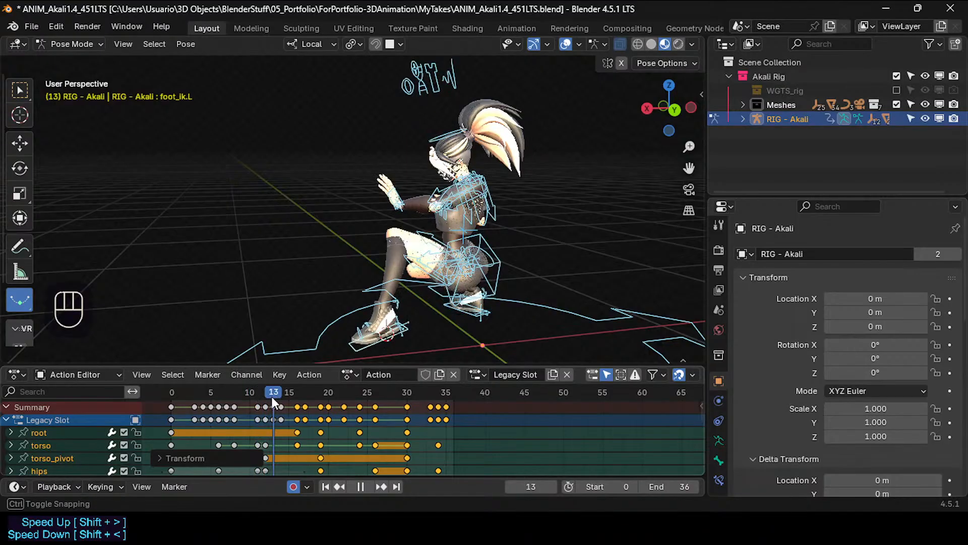
left_click(280, 399)
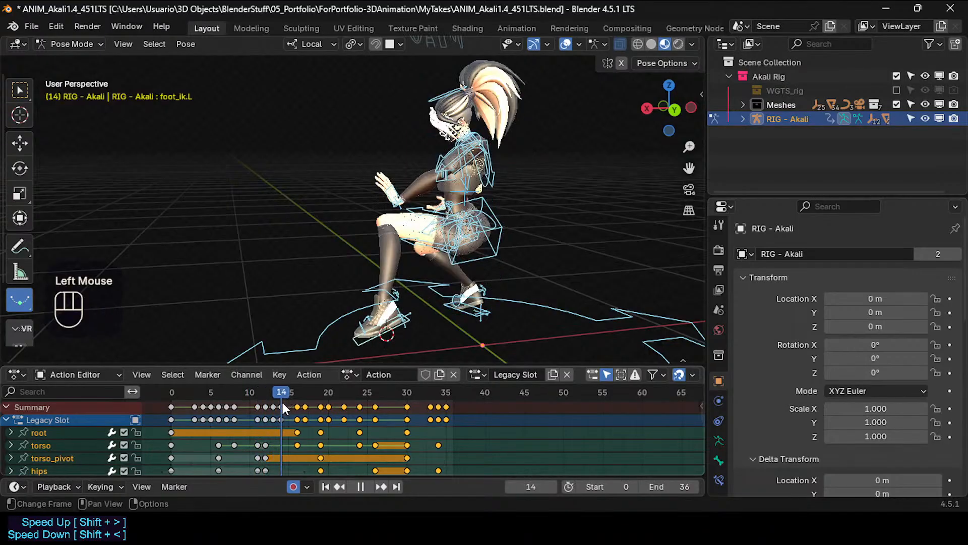
left_click(280, 406, "shift")
left_click(273, 407, "shift")
key("g")
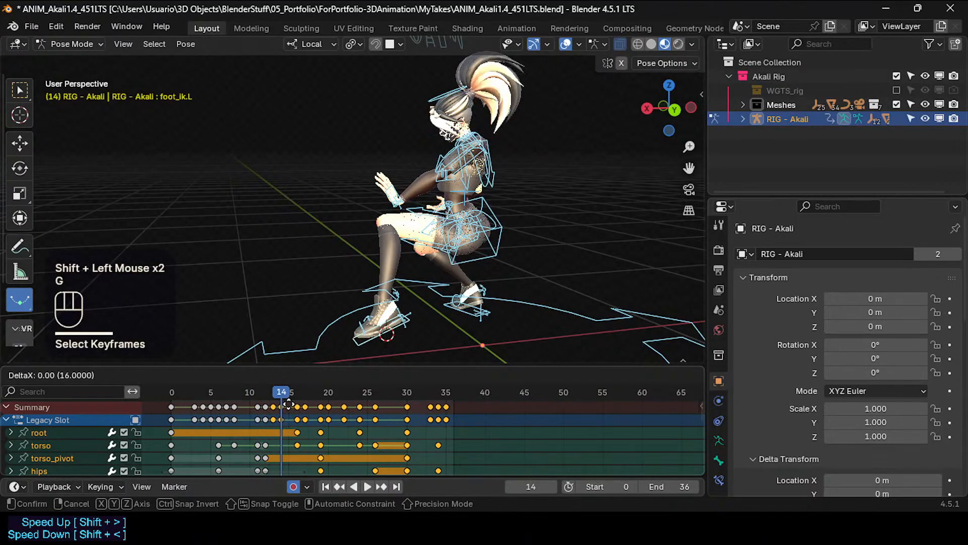
left_click(280, 404)
Box-select the whole rig's keyframes from frame 18 onward and shift them one frame earlier.
middle_click_drag(282, 433, 328, 474, "shift")
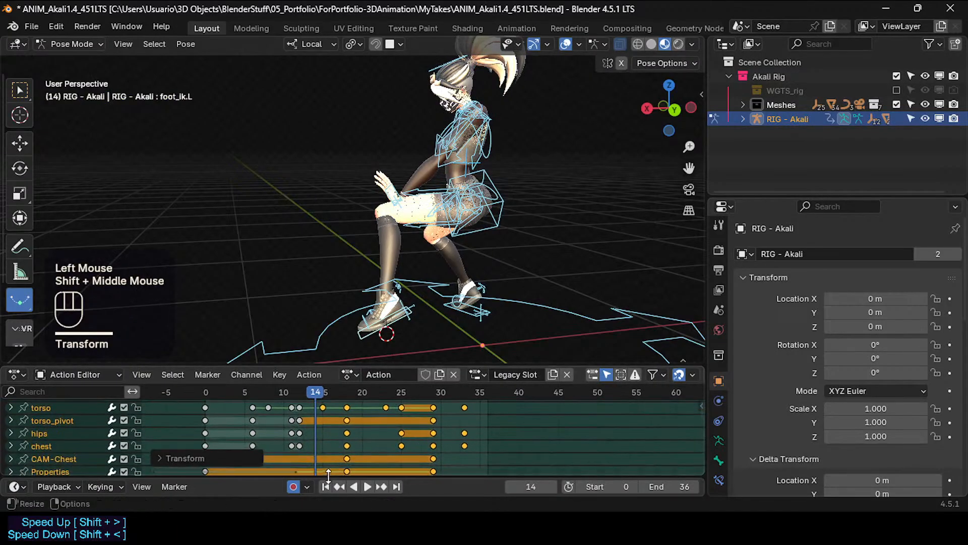
scroll(343, 443, "up", 2)
left_click(347, 415)
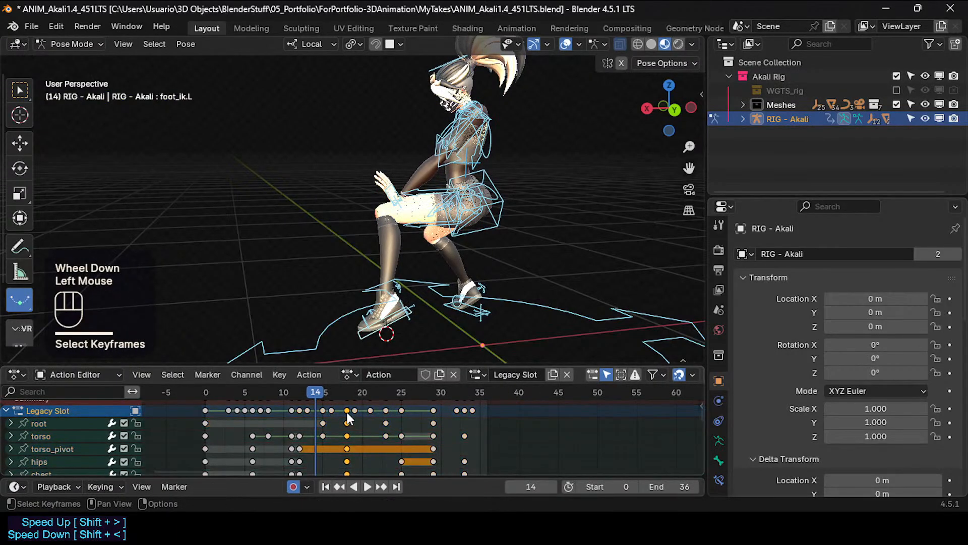
key("b")
left_click_drag(341, 411, 501, 414)
key("g")
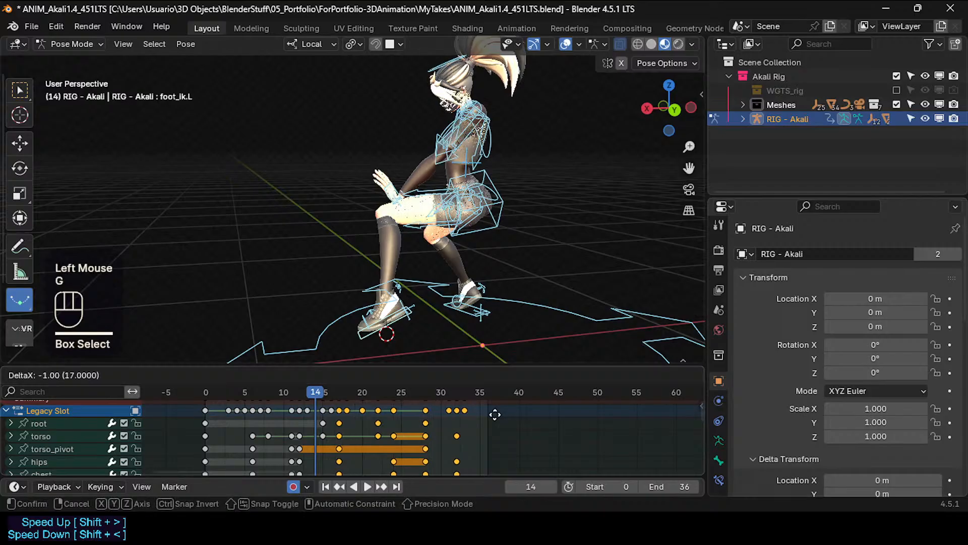
left_click(376, 401)
Clear the bone selection and select only the left foot IK control.
mouse_move(316, 396)
left_mouse_down()
mouse_move(346, 396)
mouse_move(298, 401)
left_mouse_up()
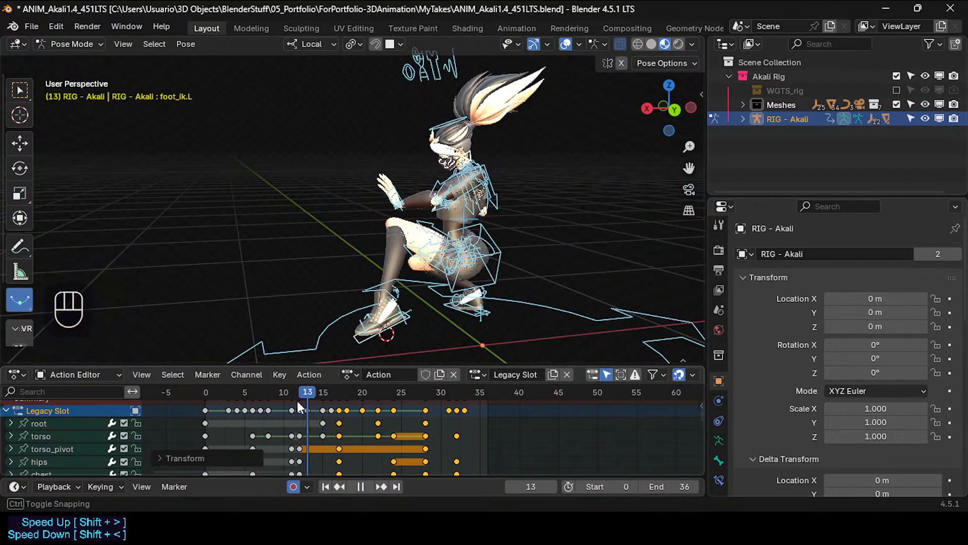
middle_click_drag(313, 343, 342, 356)
scroll(378, 283, "up", 2)
key("alt+a")
middle_click_drag(322, 308, 389, 292)
left_click(389, 292)
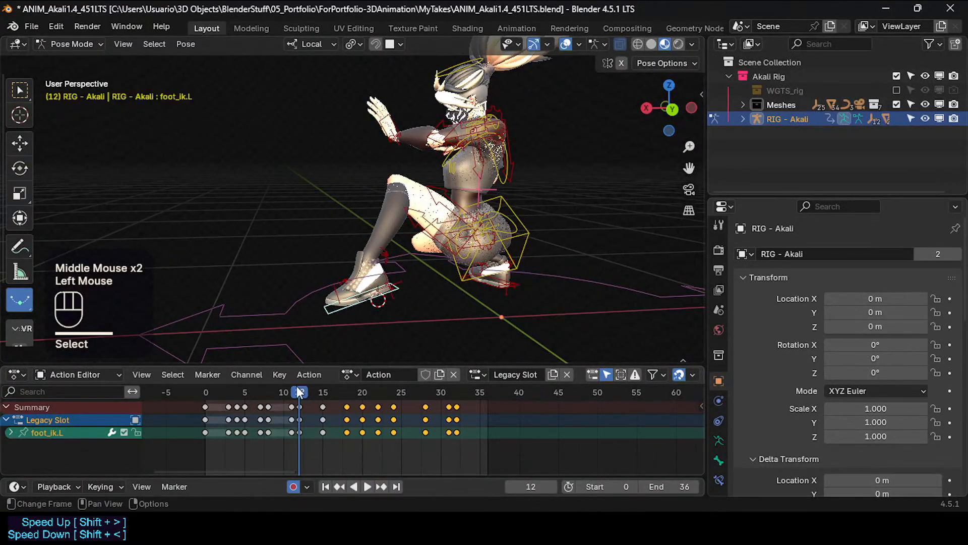
Shift the left foot's keyframes at frames 11 and 12 two frames later, to frames 13 and 14.
left_click(283, 401)
mouse_move(288, 395)
left_mouse_down()
mouse_move(317, 395)
mouse_move(286, 397)
left_mouse_up()
left_click(290, 398)
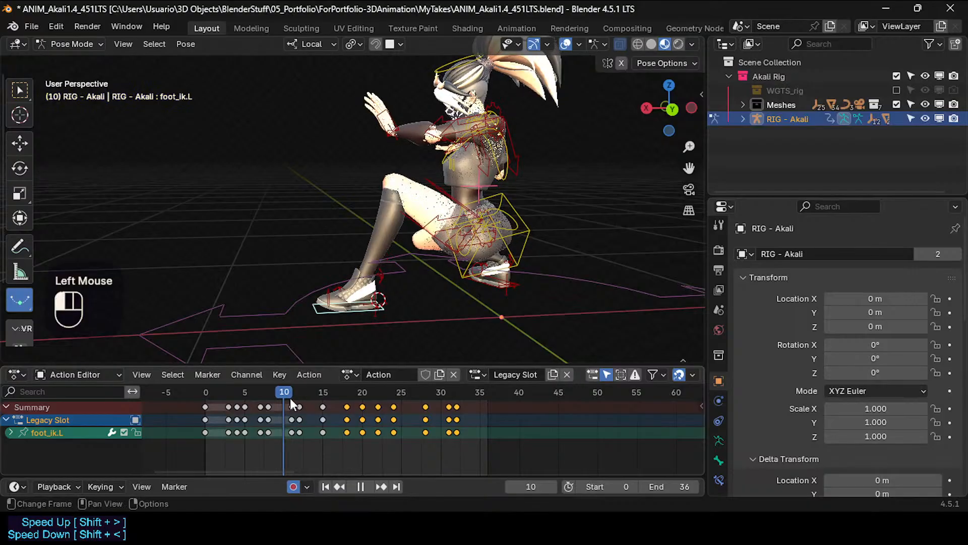
double_click(292, 433)
left_click(300, 432, "shift")
key("g")
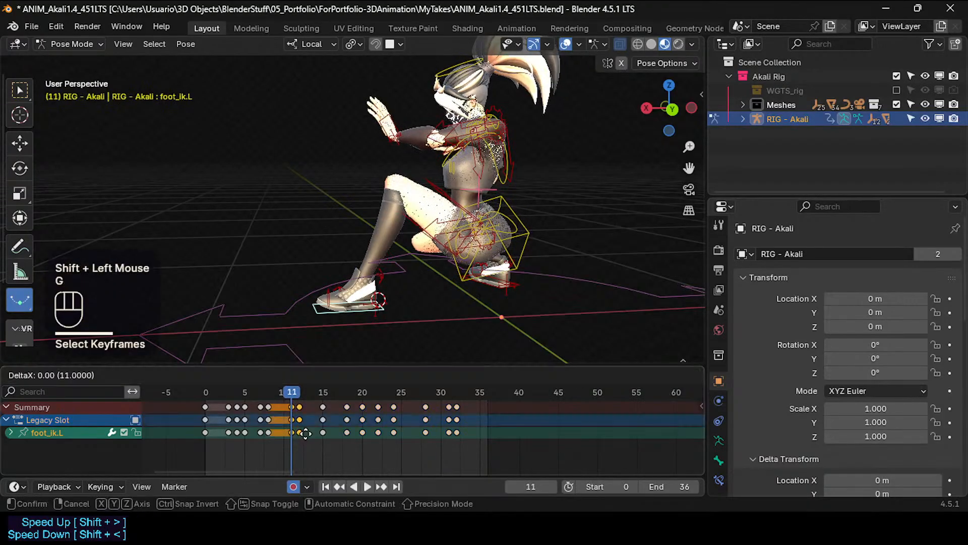
left_click(313, 386)
Add the left foot's frame 15 keyframe to the selection and shift all three keyframes one frame later.
mouse_move(316, 392)
left_mouse_down()
mouse_move(325, 391)
mouse_move(306, 393)
mouse_move(346, 397)
mouse_move(299, 398)
mouse_move(324, 398)
mouse_move(306, 398)
mouse_move(315, 399)
left_mouse_up()
left_click(321, 393)
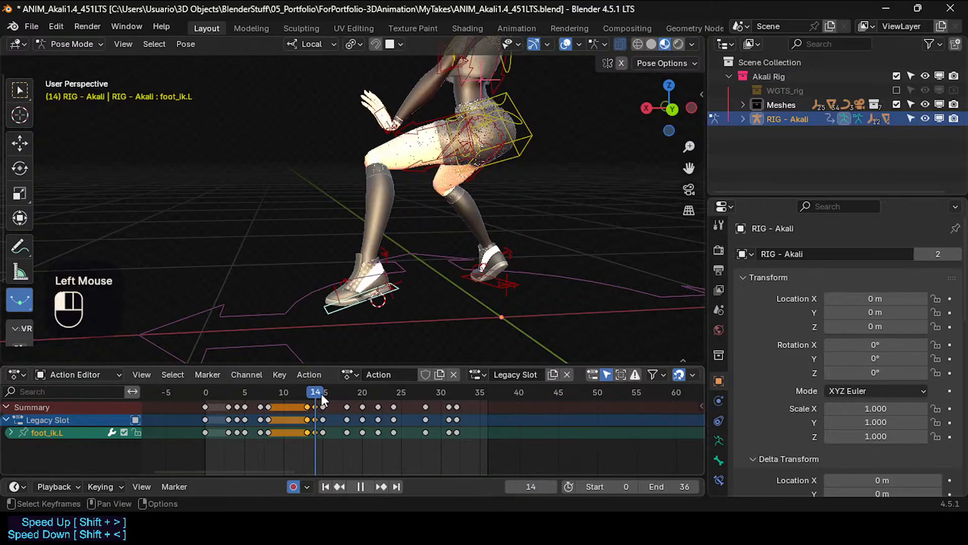
left_click(322, 434, "shift")
key("g")
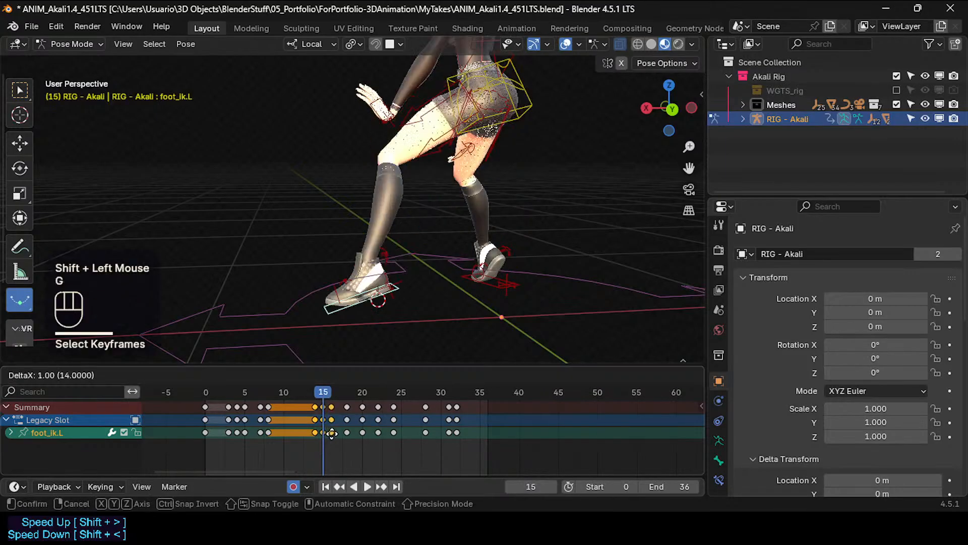
left_click(332, 398)
mouse_move(332, 398)
left_mouse_down()
mouse_move(298, 389)
mouse_move(332, 389)
left_mouse_up()
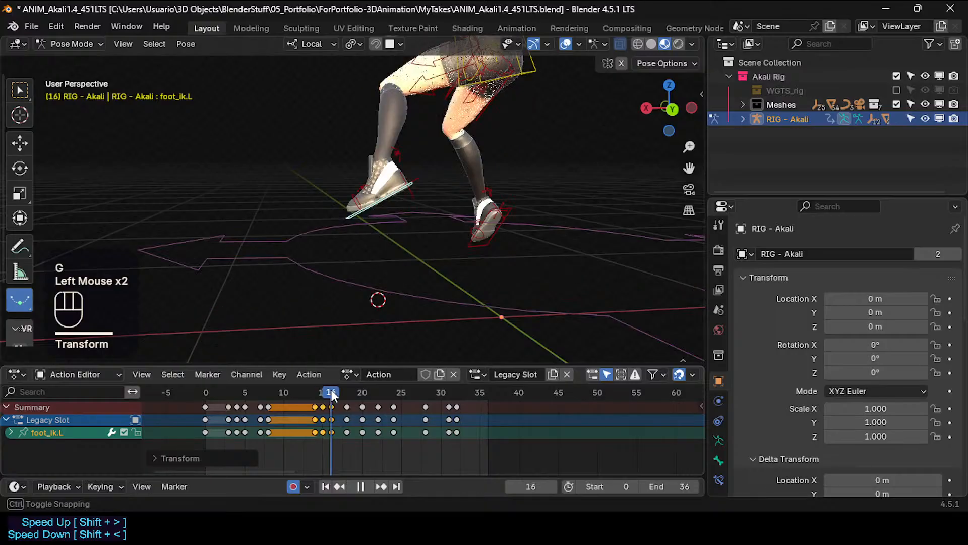
Delete the left foot's keyframe at frame 15 and shift its frame 16 keyframe to frame 15.
left_click(326, 428)
key("x")
left_click(326, 430)
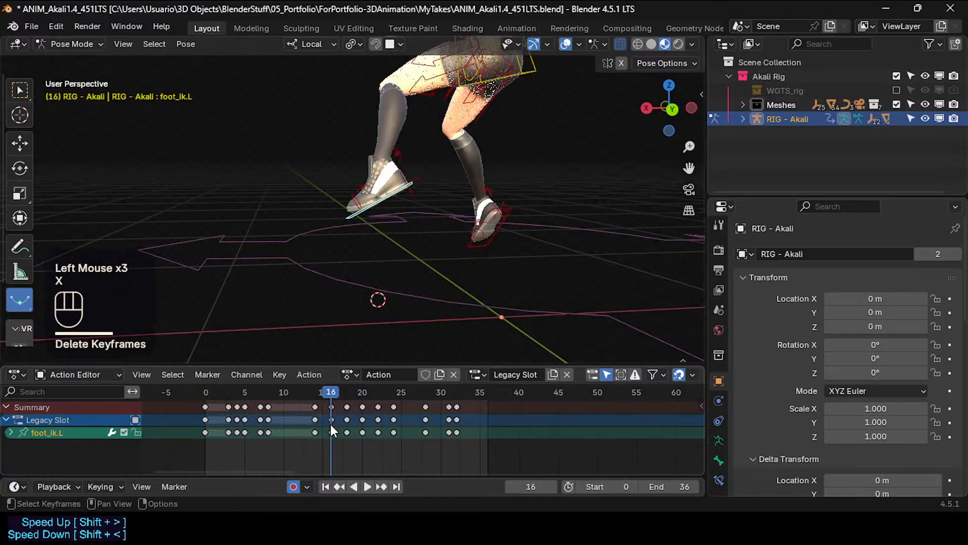
key("g")
left_click(326, 434)
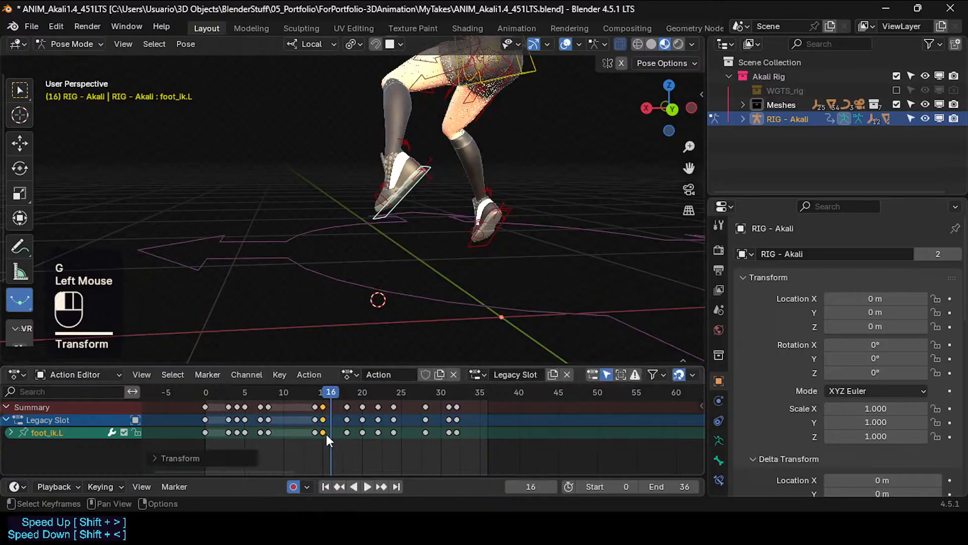
Tilt the left foot IK control further heel-up at frame 15 and nudge its position to smooth the lift-off.
left_click_drag(319, 389, 324, 391)
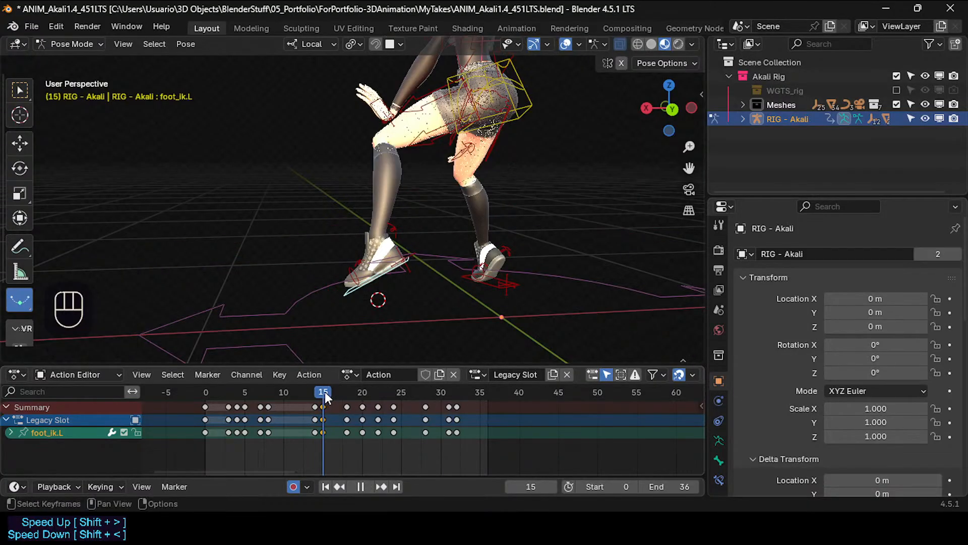
key("r")
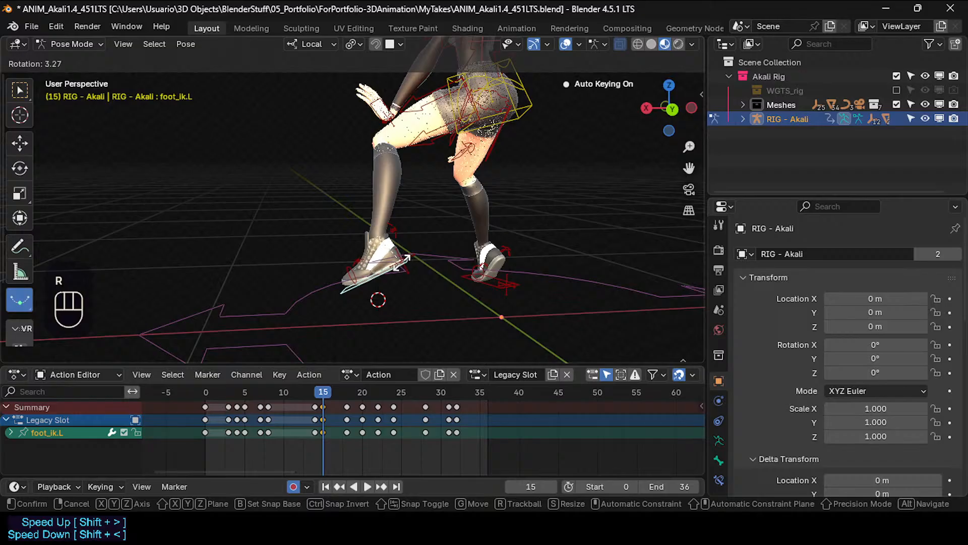
left_click(413, 256)
key("g")
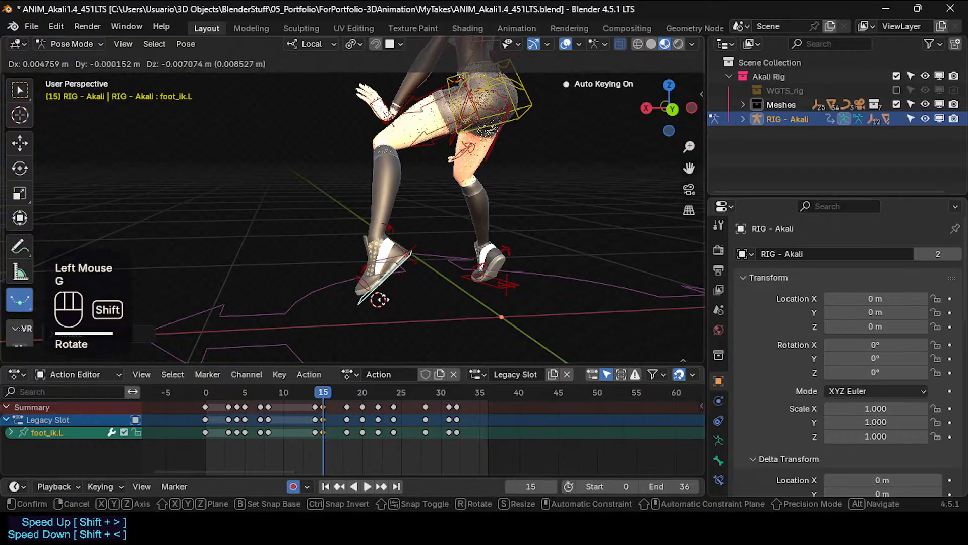
left_click(380, 301, "shift")
mouse_move(324, 393)
left_mouse_down()
mouse_move(298, 398)
mouse_move(346, 395)
mouse_move(307, 404)
mouse_move(332, 403)
left_mouse_up()
key("g")
left_click(331, 324)
left_click(302, 393)
key("g")
left_click(324, 294, "shift")
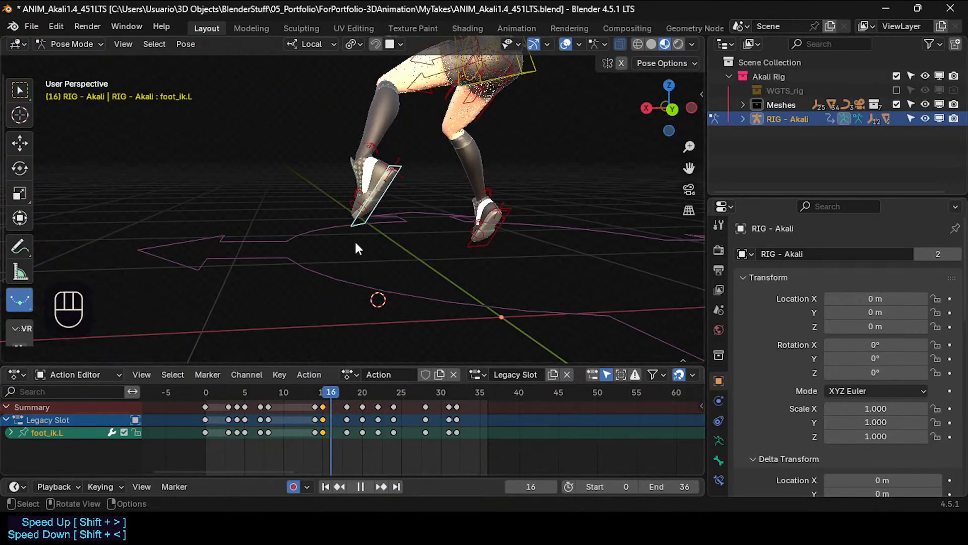
Blend the left foot IK control between its neighbouring keyframes at frame 15 with the Pose Breakdowner at about 65%.
middle_click_drag(355, 237, 349, 340, "shift")
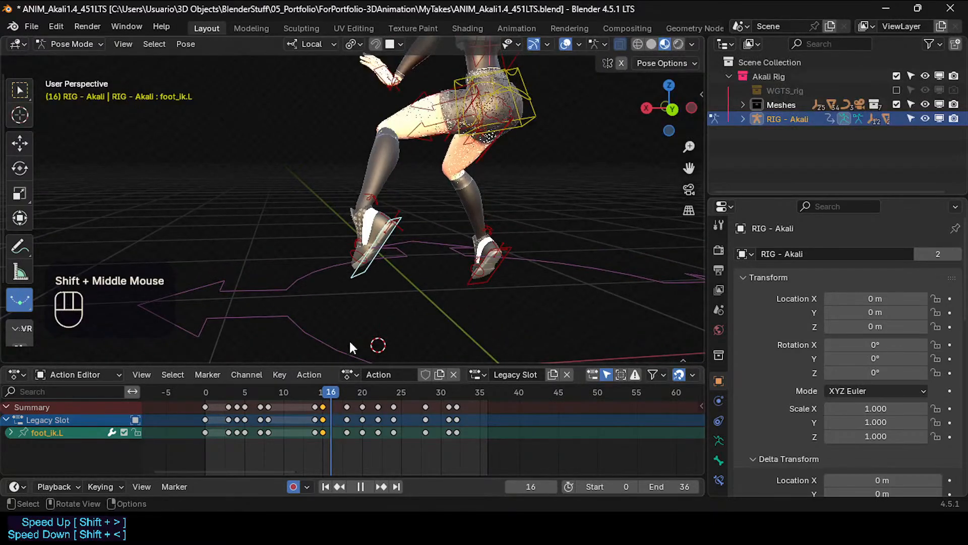
left_click_drag(331, 397, 322, 397)
middle_click_drag(305, 293, 362, 271, "shift")
left_click_drag(363, 271, 182, 310)
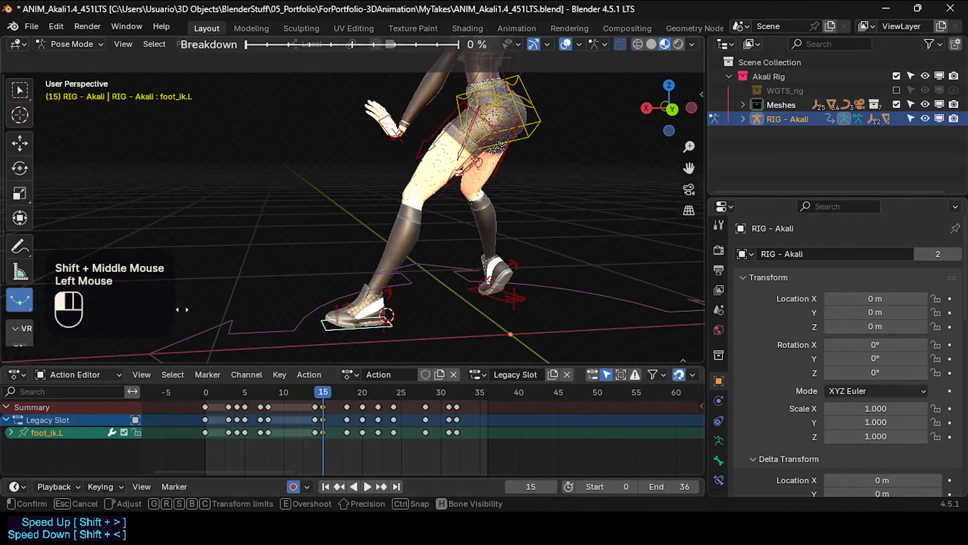
left_click_drag(256, 303, 372, 318)
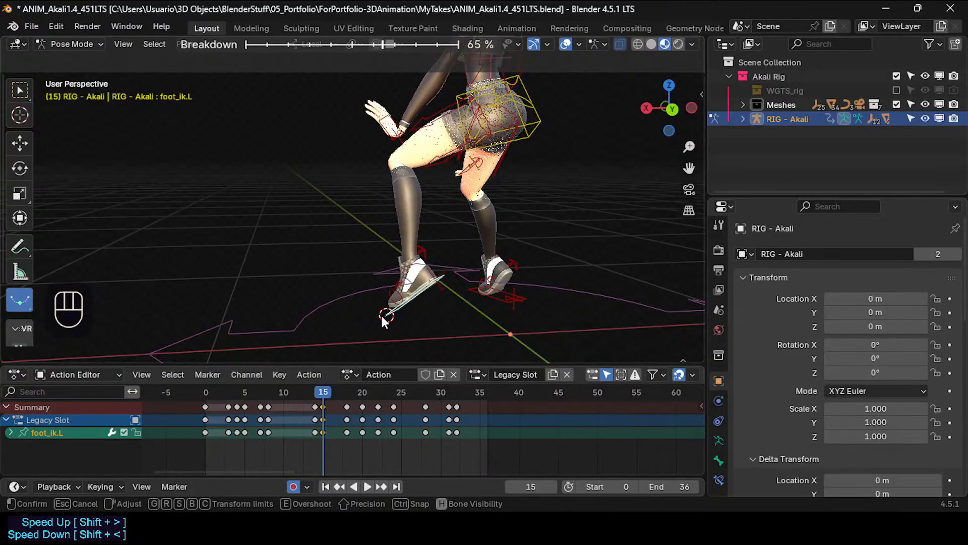
left_click(380, 313)
Rerun the Pose Breakdowner on the left foot IK control at frame 15 with a blend of about 43%.
left_click(302, 393)
left_click_drag(332, 392, 322, 398)
key("shift+e")
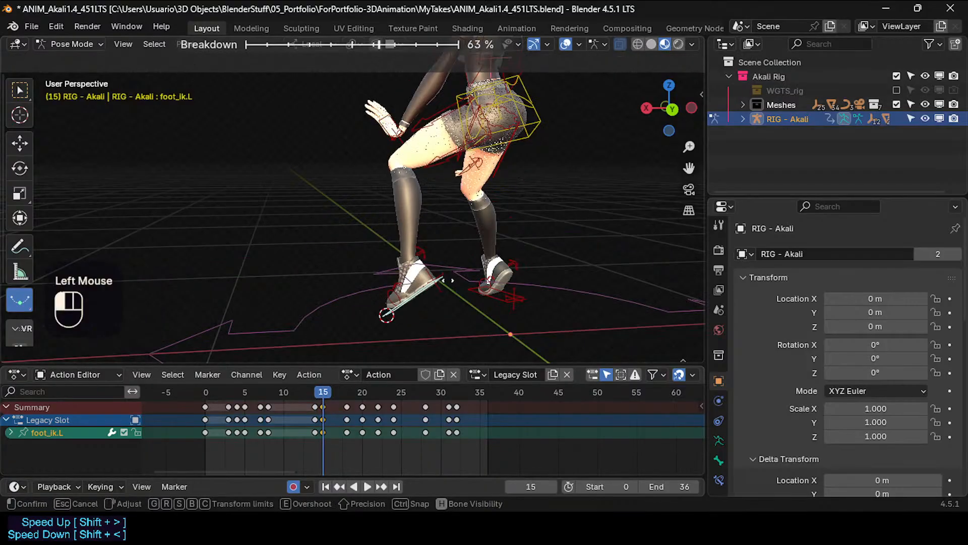
left_click_drag(569, 237, 359, 291)
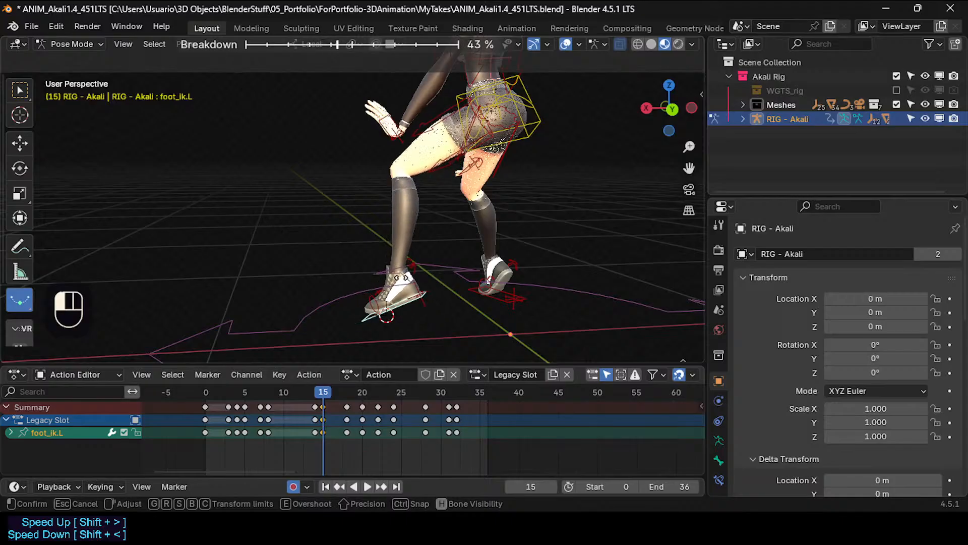
left_click_drag(370, 320, 336, 389)
left_click(393, 337)
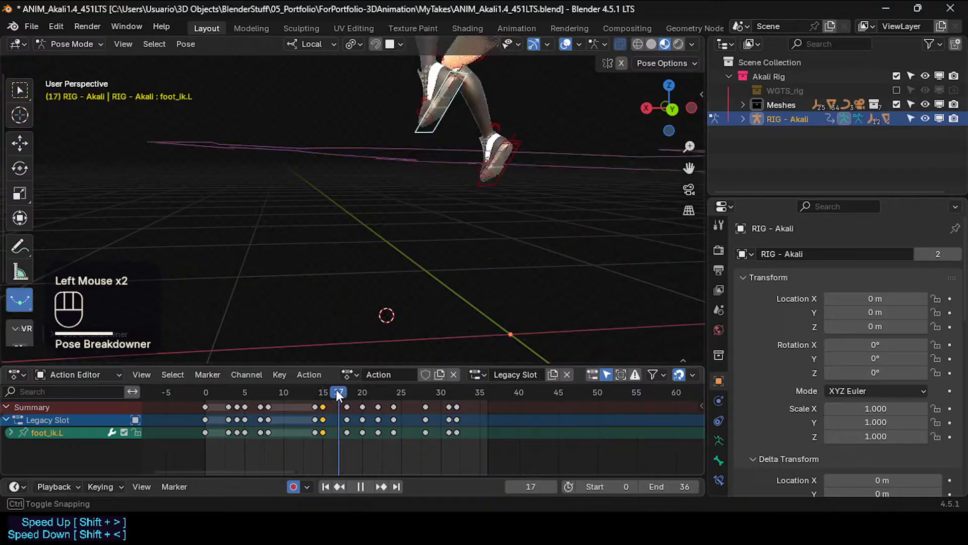
Move the left foot IK control backward and tilt it heel-up at frame 16.
middle_click_drag(372, 255, 353, 358, "shift")
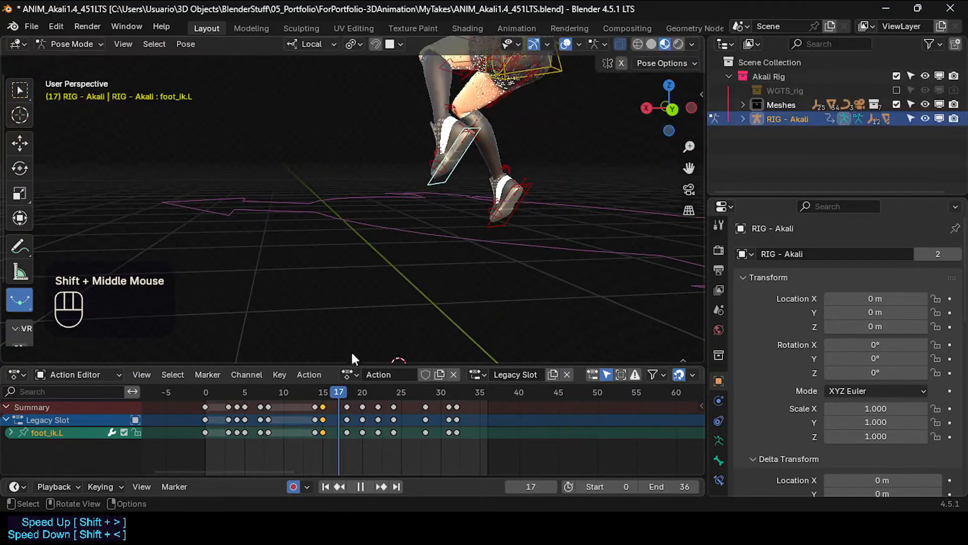
left_click(332, 392)
left_click(405, 294)
key("g")
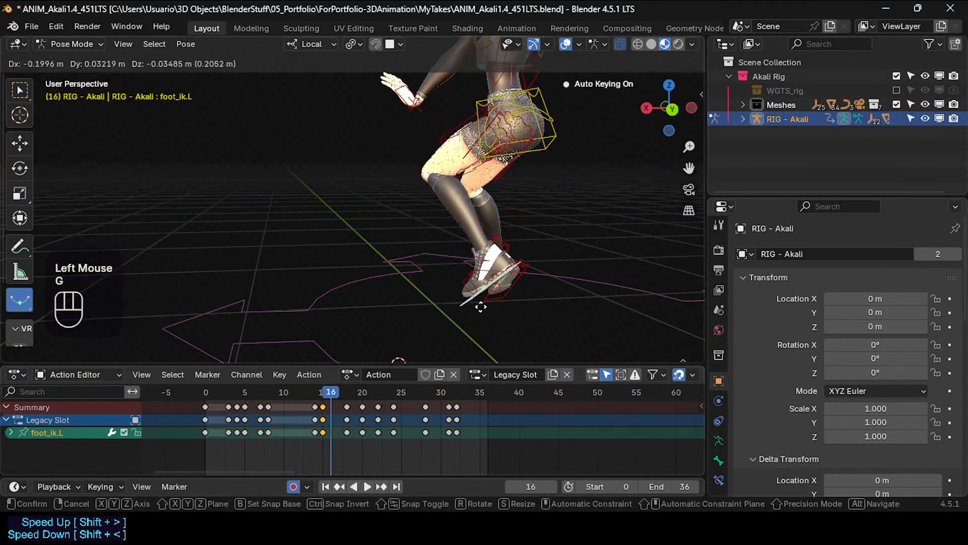
left_click(515, 317)
key("r")
left_click(542, 268)
Raise the left foot IK control slightly and shift it outward about 0.07 m at frame 16.
key("g")
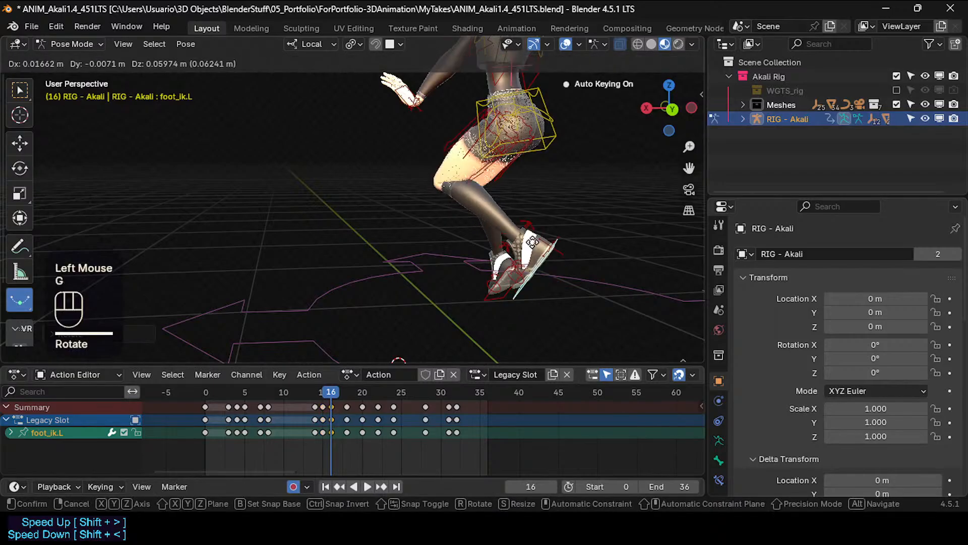
left_click(532, 252)
middle_click_drag(527, 255, 418, 265)
key("g")
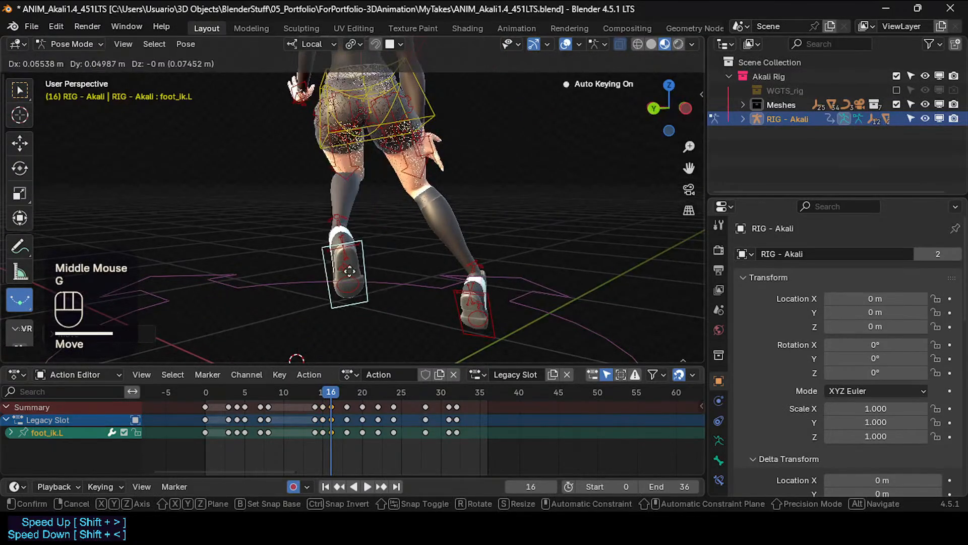
left_click(349, 275)
middle_click_drag(351, 277, 466, 274)
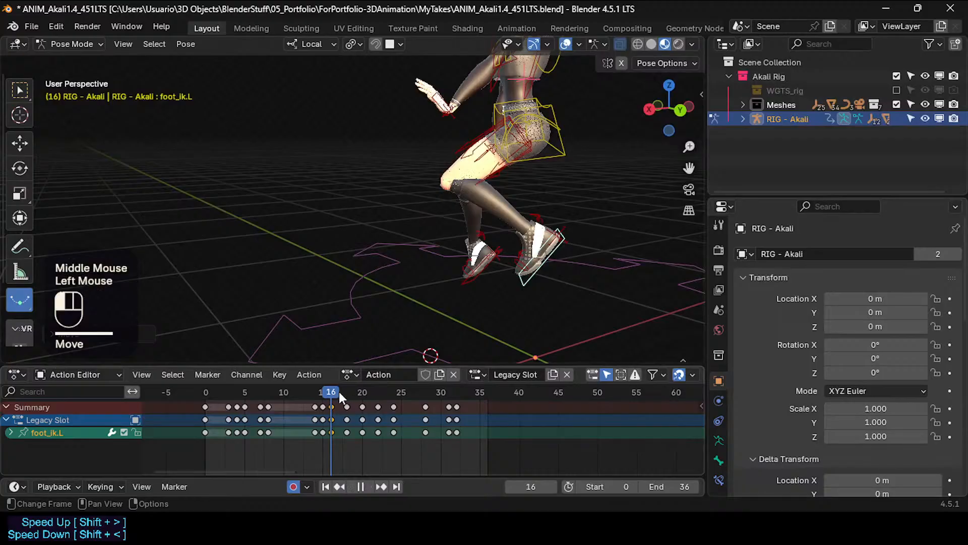
Reposition the left foot IK control at frame 18, trackball-rotate it and twist it about its local Z axis.
left_click_drag(339, 391, 344, 391)
middle_click_drag(497, 196, 452, 222, "shift")
middle_click_drag(452, 212, 358, 296)
key("g")
left_click(465, 253)
key("r")
key("r")
left_click(420, 258)
key("r")
key("z")
left_click(551, 259)
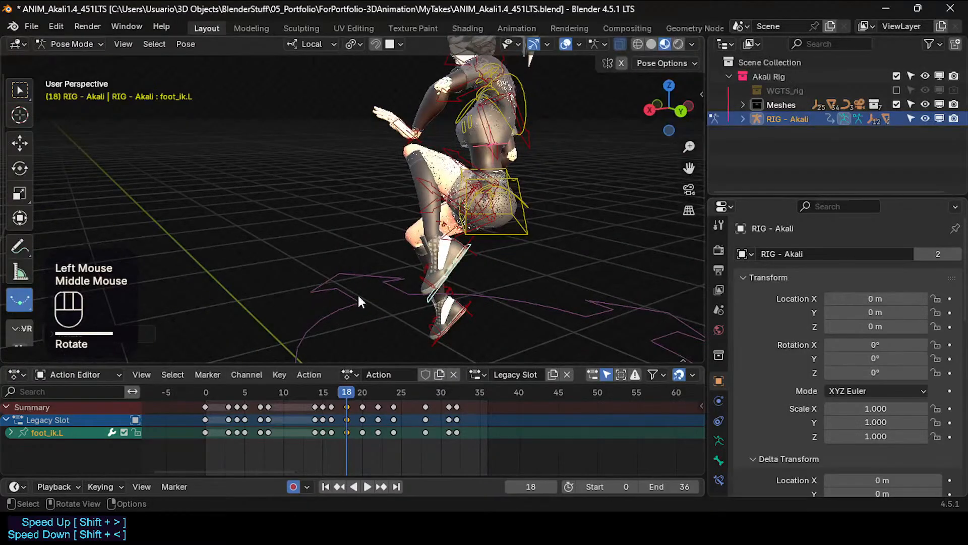
Delete the left foot's keyframe at frame 20.
mouse_move(355, 391)
left_mouse_down()
mouse_move(381, 390)
mouse_move(361, 391)
left_mouse_up()
middle_click_drag(394, 233, 479, 283, "shift")
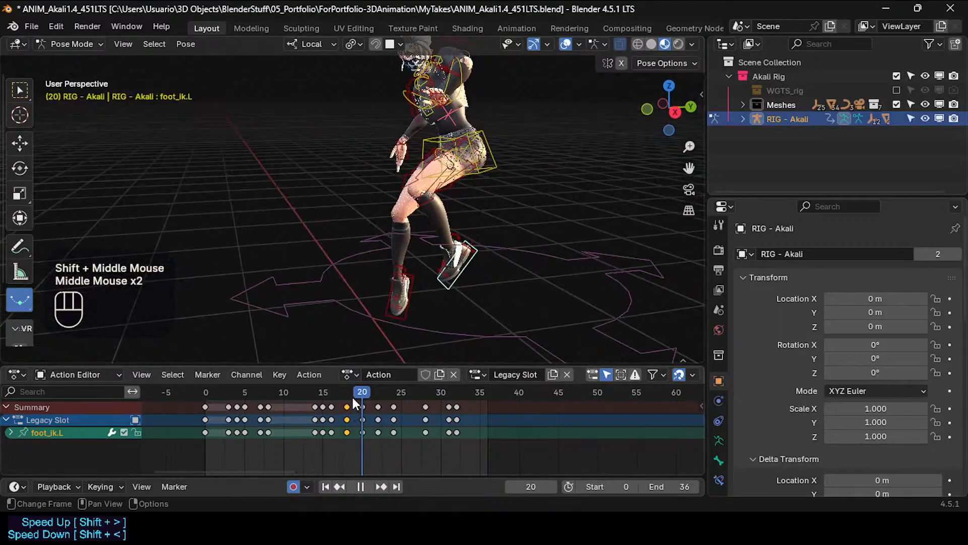
mouse_move(352, 395)
left_mouse_down()
mouse_move(379, 395)
mouse_move(319, 394)
mouse_move(365, 389)
mouse_move(349, 389)
left_mouse_up()
left_click(427, 344)
left_click(365, 431)
key("x")
left_click(368, 432)
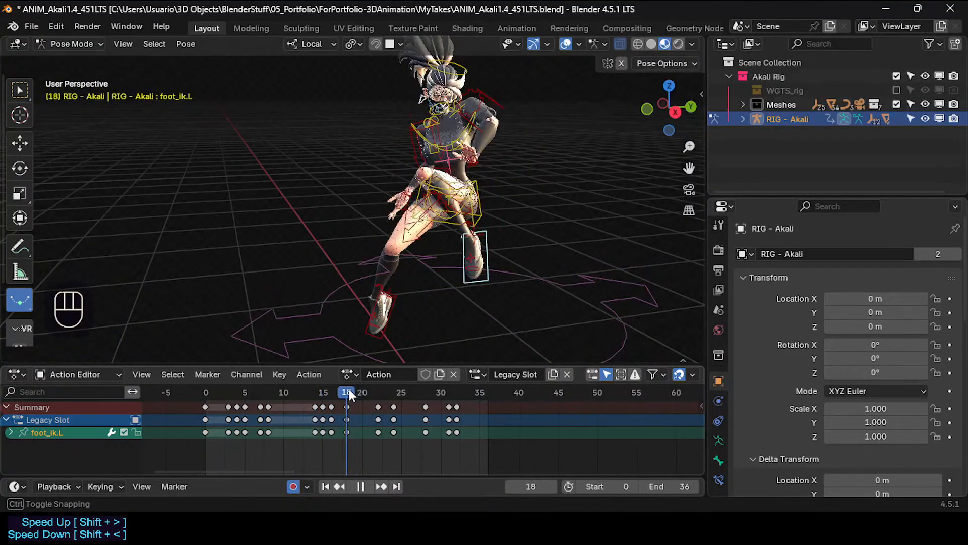
Nudge the left foot IK control toward the right leg at frame 18.
middle_click_drag(493, 285, 509, 283)
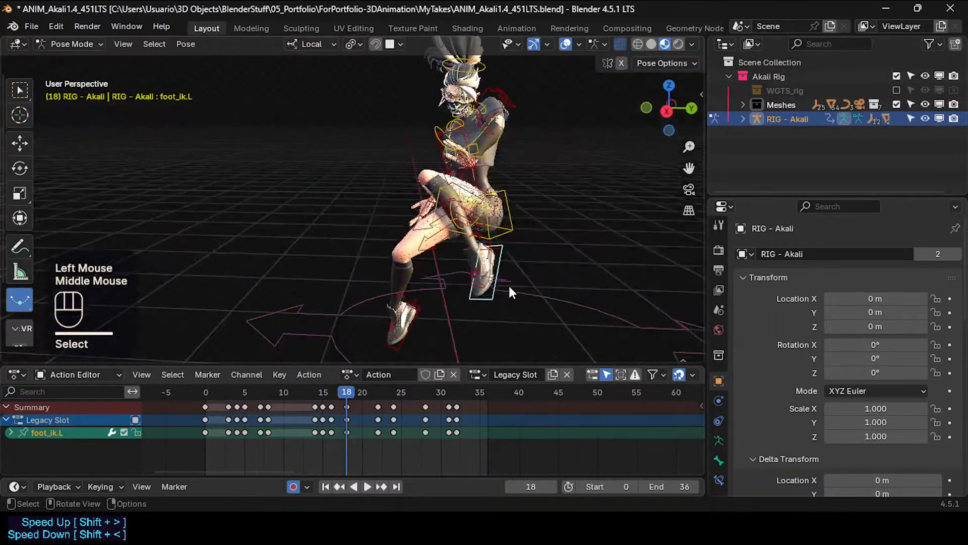
key("g")
left_click(492, 277)
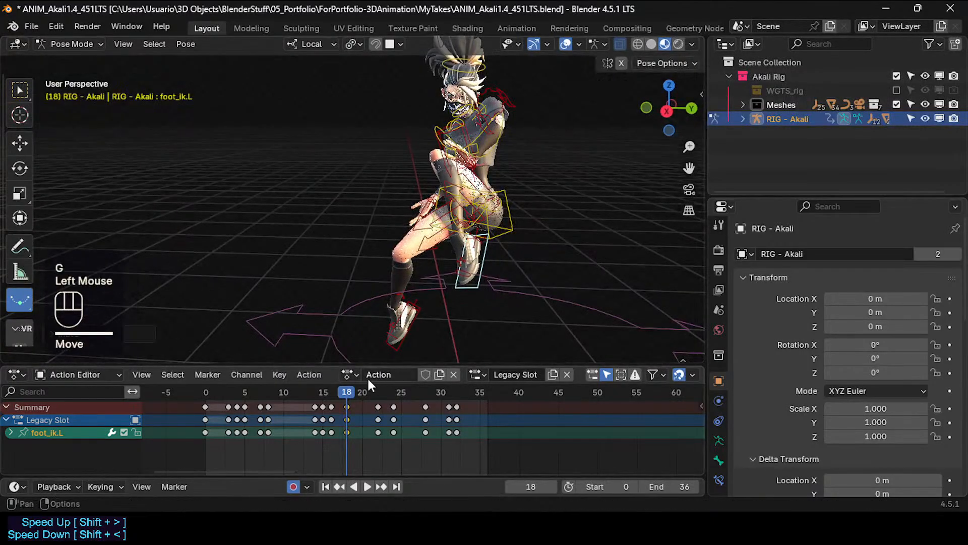
Check the left foot's motion between frames 18 and 24 and save the file.
left_click_drag(361, 392, 395, 392)
middle_click_drag(419, 247, 404, 305, "shift")
middle_click_drag(404, 305, 449, 321)
scroll(393, 244, "up", 2)
middle_click_drag(392, 244, 391, 293, "shift")
mouse_move(391, 392)
left_mouse_down()
mouse_move(368, 389)
mouse_move(391, 391)
mouse_move(368, 390)
mouse_move(377, 398)
left_mouse_up()
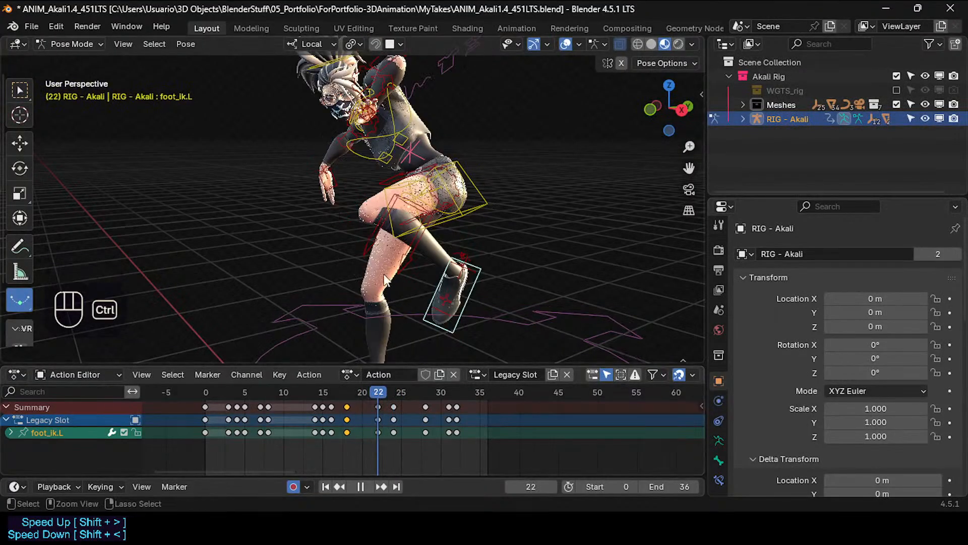
key("ctrl+s")
Adjust the left foot IK control's position at frame 22.
scroll(391, 271, "up", 1)
middle_click_drag(391, 271, 398, 295, "shift")
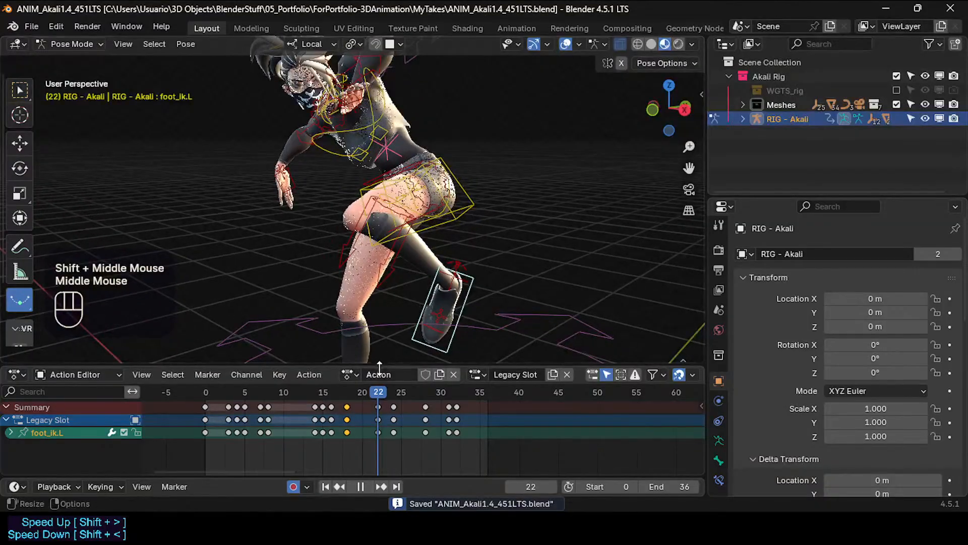
mouse_move(367, 391)
left_mouse_down()
mouse_move(339, 393)
mouse_move(394, 394)
mouse_move(358, 394)
mouse_move(378, 393)
left_mouse_up()
middle_click_drag(429, 328, 467, 162)
key("g")
left_click(435, 326)
Rotate the left thigh IK control at frame 22 to redirect the bent left knee.
left_click(388, 171)
scroll(377, 174, "up", 2)
scroll(404, 183, "down", 2)
left_click(421, 194)
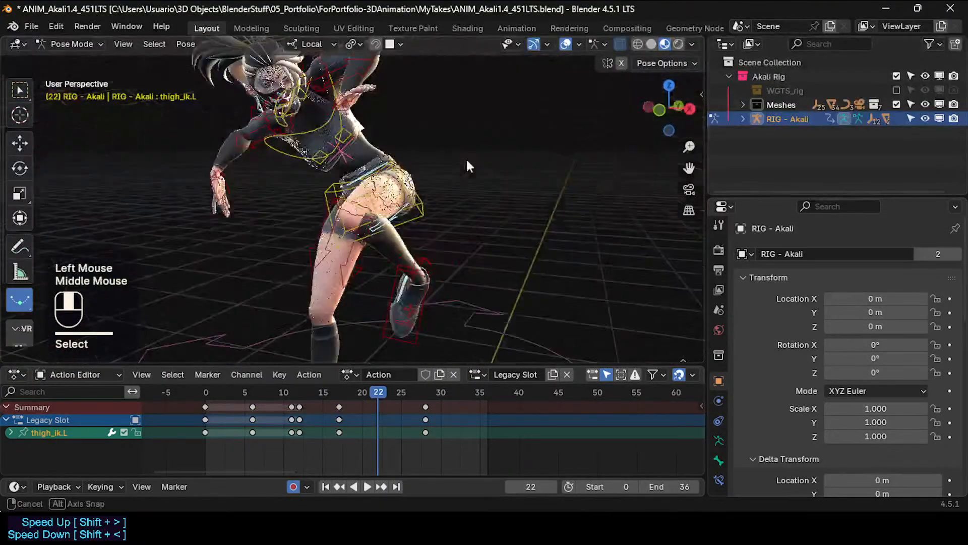
key("r")
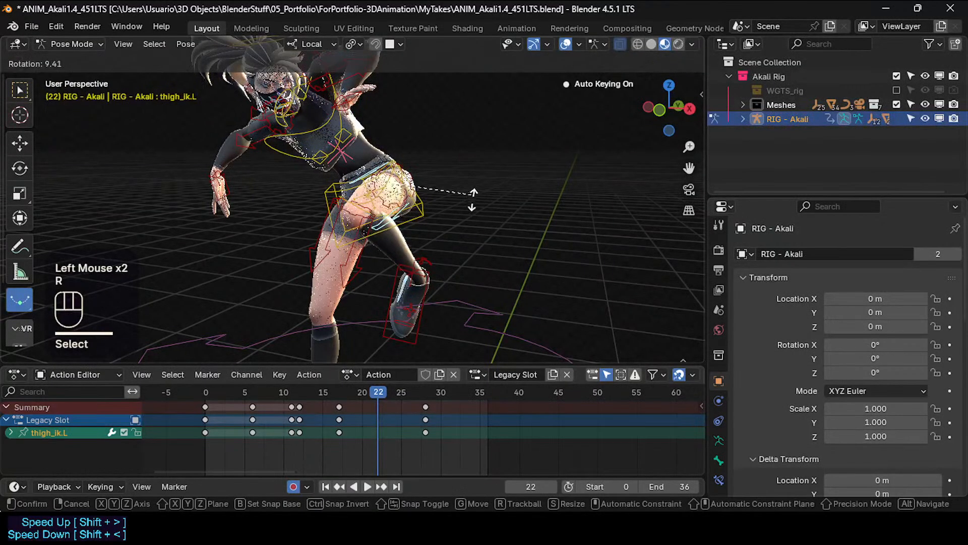
left_click(457, 228)
middle_click_drag(454, 229, 476, 216)
key("r")
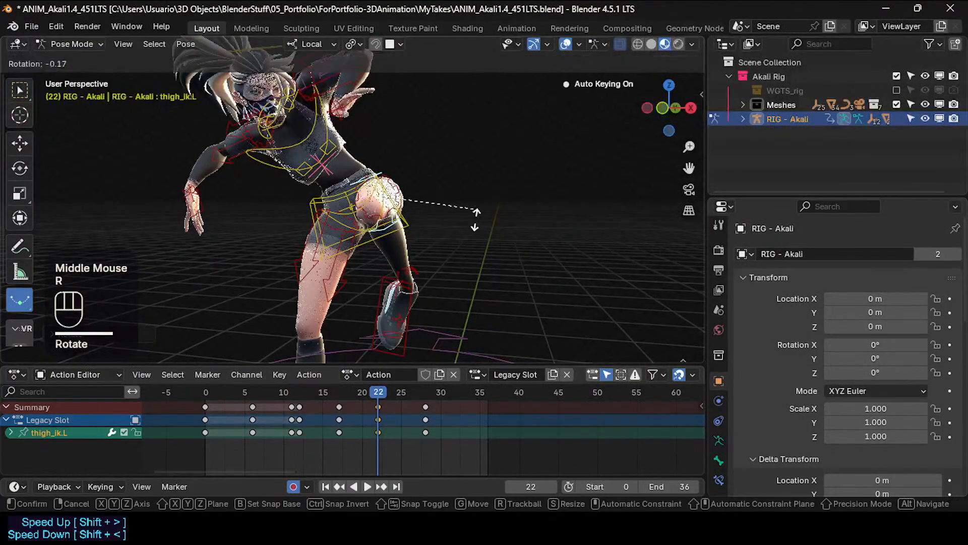
left_click(405, 308)
Rotate the left foot IK control at frame 22 to align with the shin, finishing about its local X axis.
left_click(410, 334)
key("r")
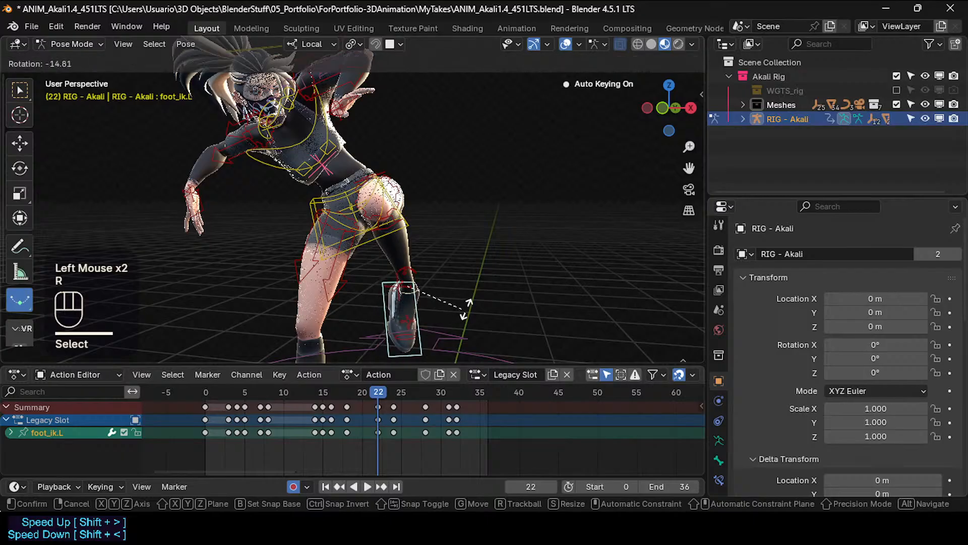
left_click(479, 284)
mouse_move(479, 284)
middle_mouse_down()
mouse_move(416, 289)
mouse_move(482, 275)
middle_mouse_up()
key("r")
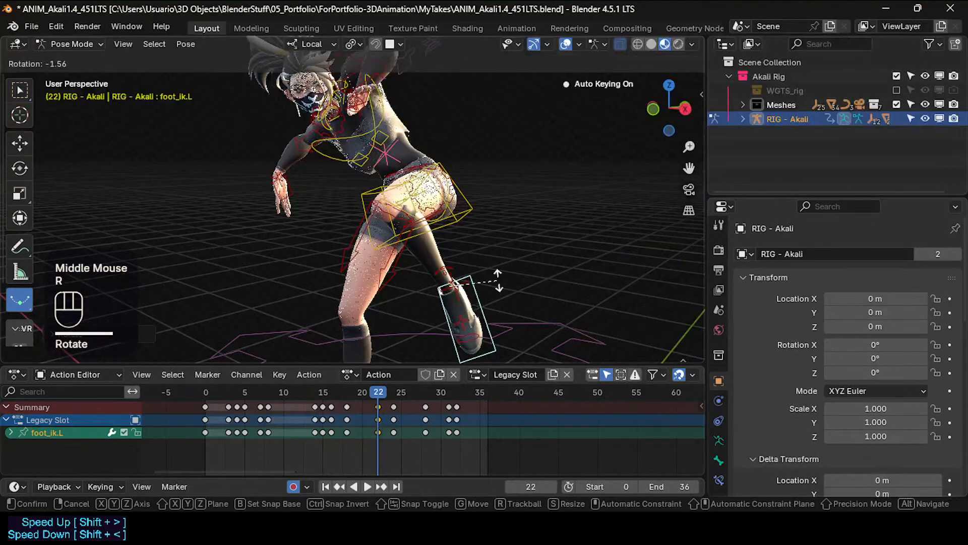
key("z")
key("x")
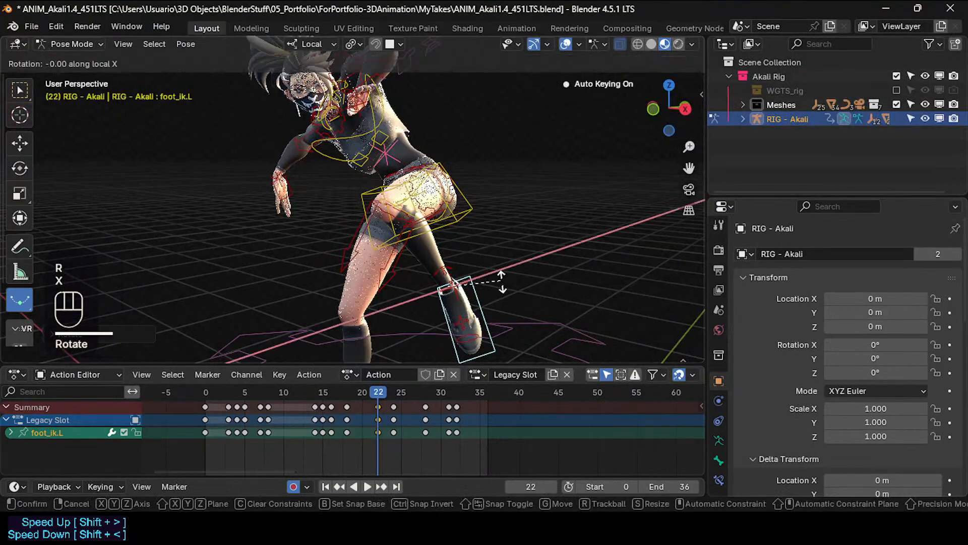
left_click(489, 289)
Twist the left foot IK control about its local Y axis at frame 22 and save the file.
middle_click_drag(489, 288, 520, 288)
middle_click_drag(520, 287, 525, 273)
key("r")
key("y")
left_click(448, 256)
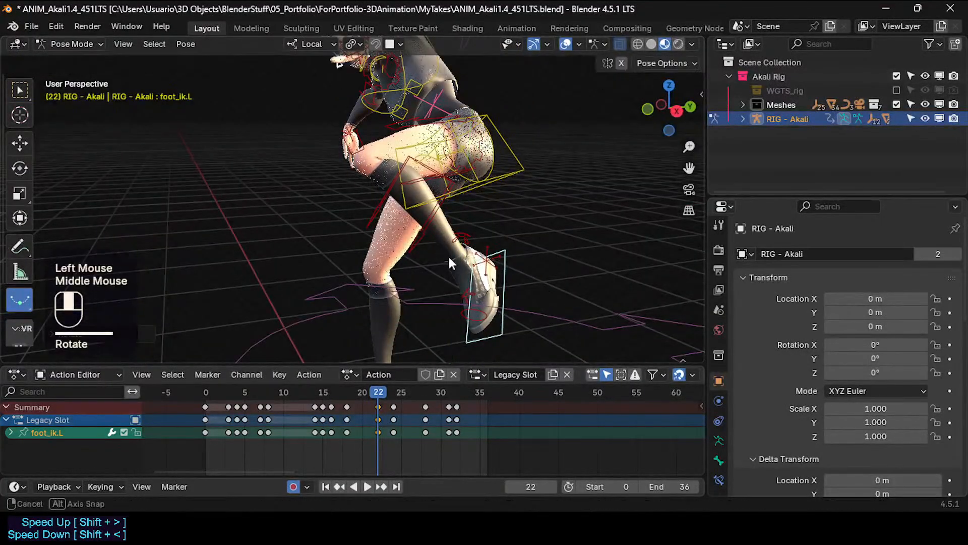
scroll(451, 257, "down", 2)
middle_click_drag(448, 256, 389, 338)
key("ctrl+s")
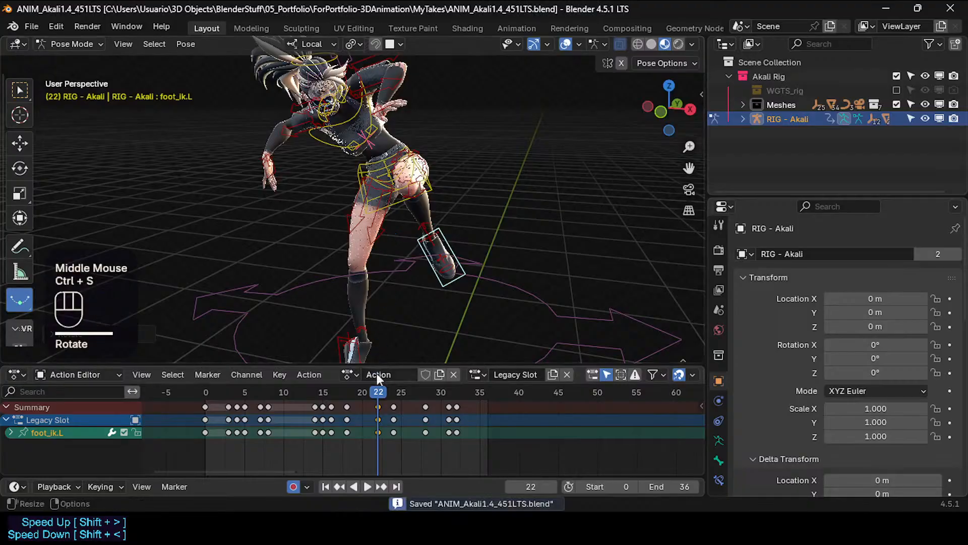
Review the jump's take-off from several angles between frames 11 and 19, examining the left foot's motion.
left_click_drag(375, 391, 292, 391)
middle_click_drag(374, 265, 345, 152, "shift")
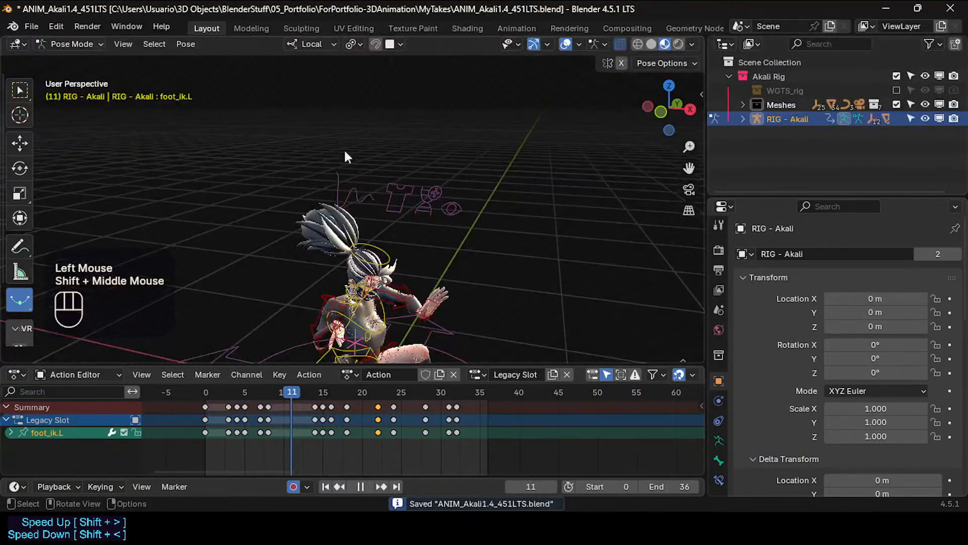
scroll(347, 232, "down", 2)
middle_click_drag(355, 343, 367, 267, "shift")
middle_click_drag(367, 268, 372, 355)
scroll(341, 277, "up", 2)
middle_click_drag(372, 355, 303, 207)
middle_click_drag(303, 207, 360, 303)
middle_click_drag(360, 303, 305, 366, "shift")
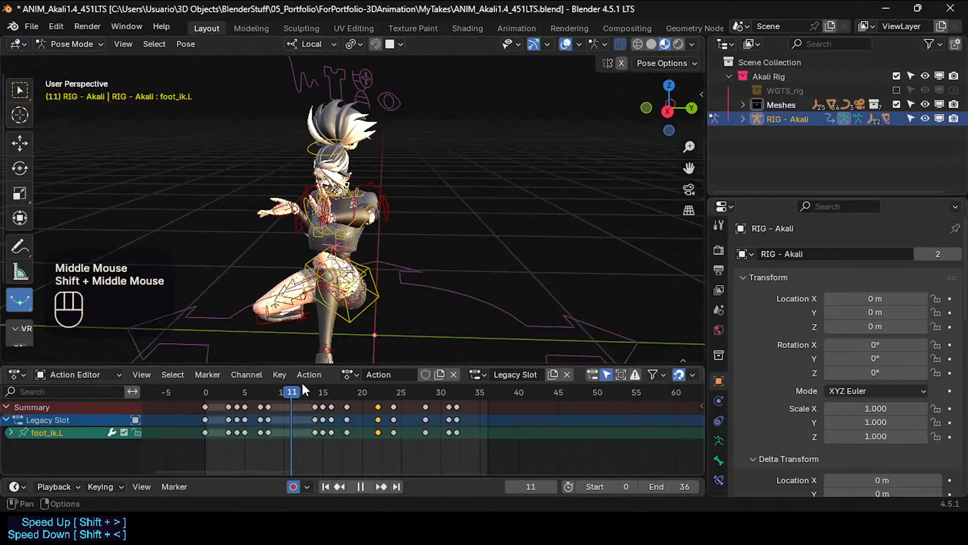
left_click_drag(304, 391, 331, 395)
mouse_move(353, 323)
middle_mouse_down("shift")
mouse_move(373, 263)
mouse_move(351, 313)
middle_mouse_up("shift")
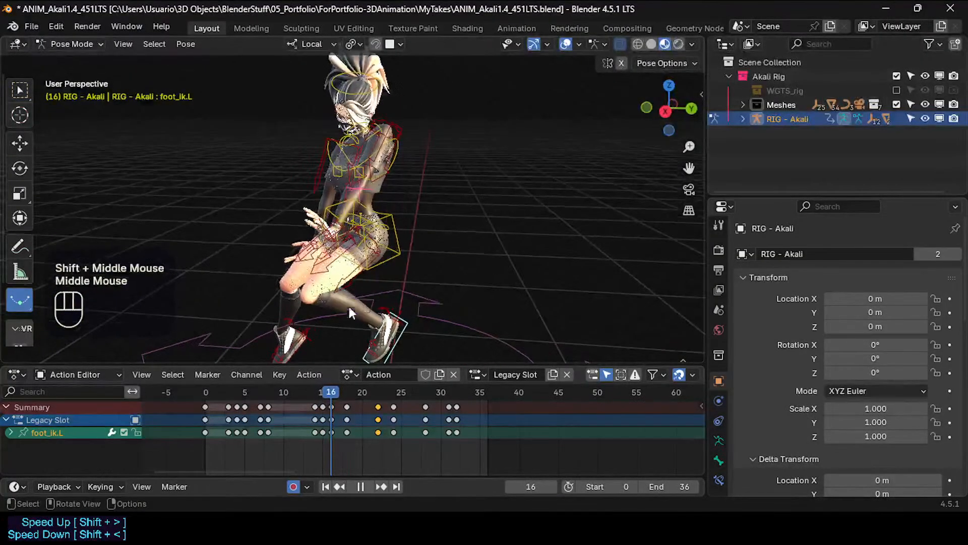
left_click_drag(325, 395, 351, 395)
middle_click_drag(353, 318, 311, 308, "shift")
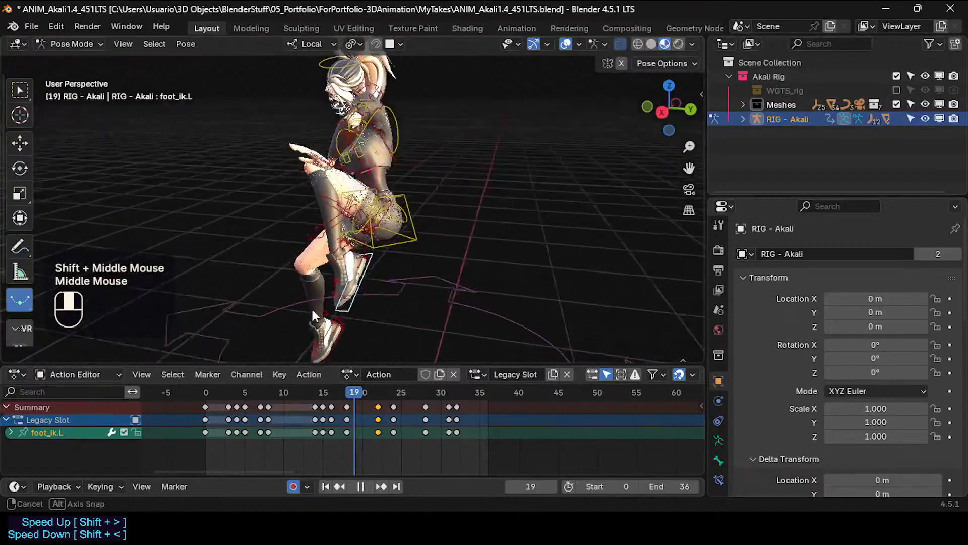
scroll(311, 307, "down", 2)
left_click_drag(351, 398, 324, 392)
middle_click_drag(321, 242, 314, 166, "shift")
mouse_move(344, 399)
left_mouse_down()
mouse_move(294, 389)
mouse_move(341, 389)
mouse_move(308, 389)
mouse_move(326, 395)
left_mouse_up()
left_click(313, 390)
middle_click_drag(326, 353, 328, 306, "shift")
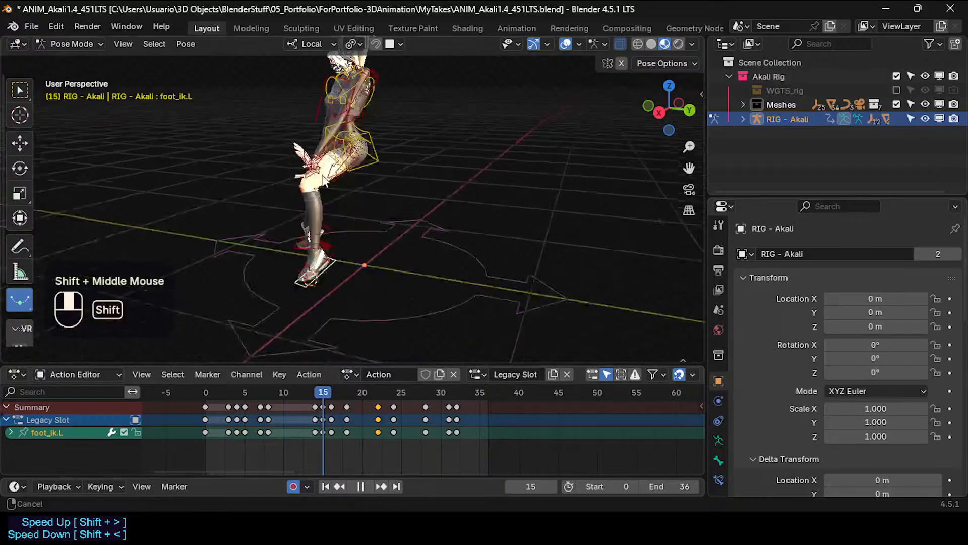
Nudge the left foot IK control's position slightly at frame 15.
scroll(327, 306, "up", 2)
mouse_move(326, 394)
left_mouse_down()
mouse_move(314, 394)
mouse_move(323, 394)
left_mouse_up()
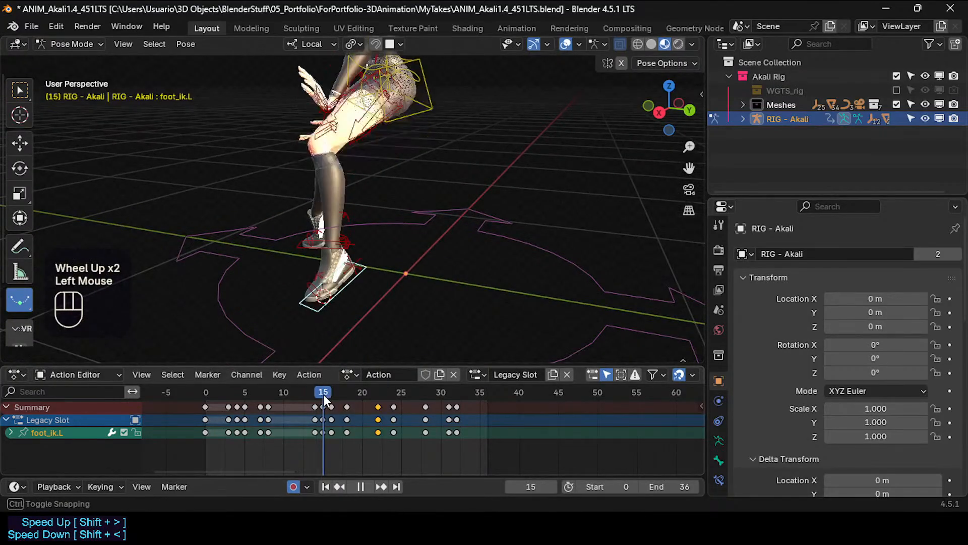
middle_click_drag(283, 323, 368, 322)
key("g")
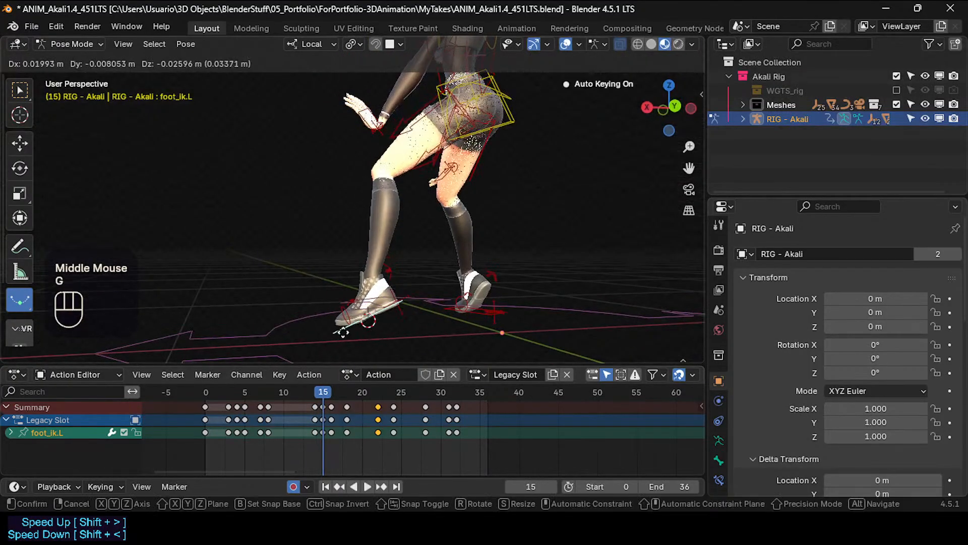
left_click(359, 334)
Move the left foot IK control forward and down about 0.39 m at frame 16.
left_click_drag(320, 396, 326, 395)
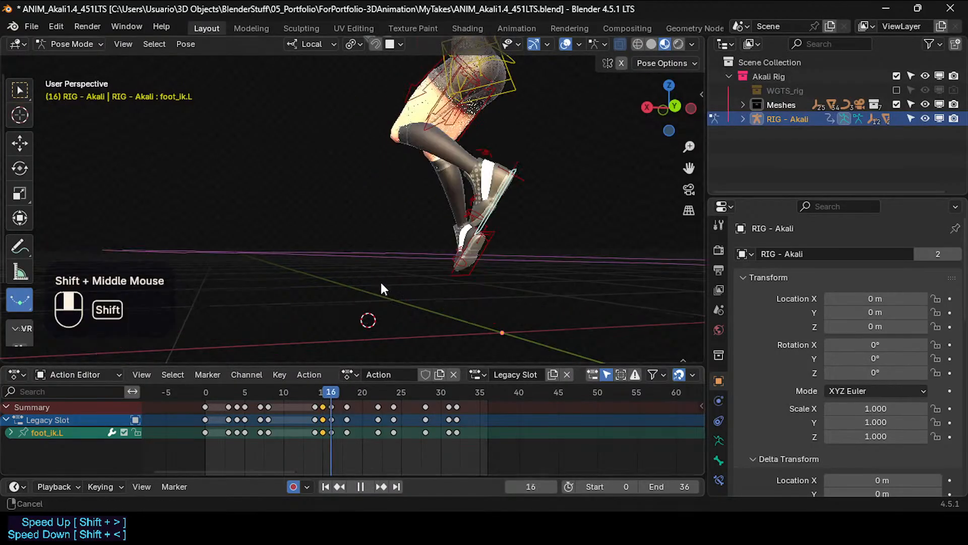
middle_click_drag(379, 280, 483, 279)
left_click(482, 239)
middle_click_drag(482, 245, 493, 270, "shift")
left_click(499, 255)
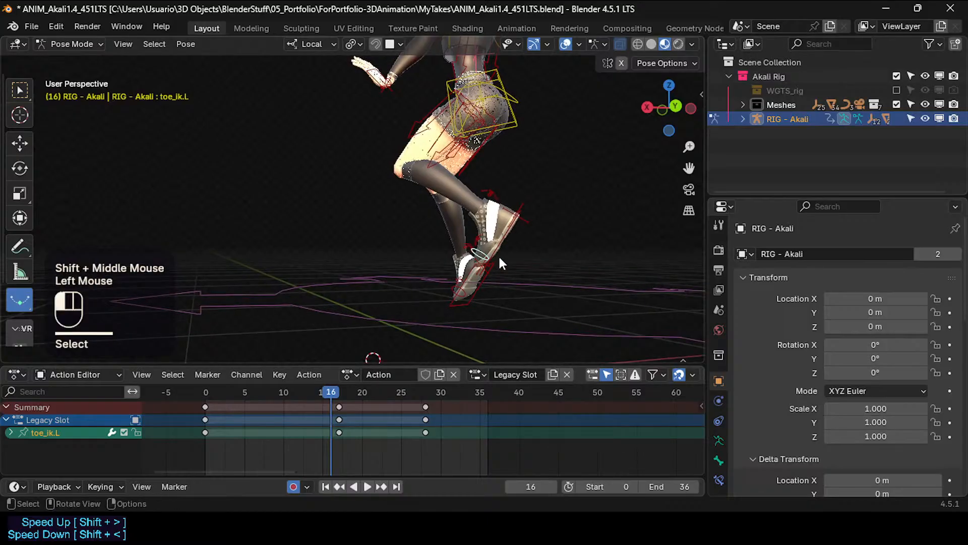
key("g")
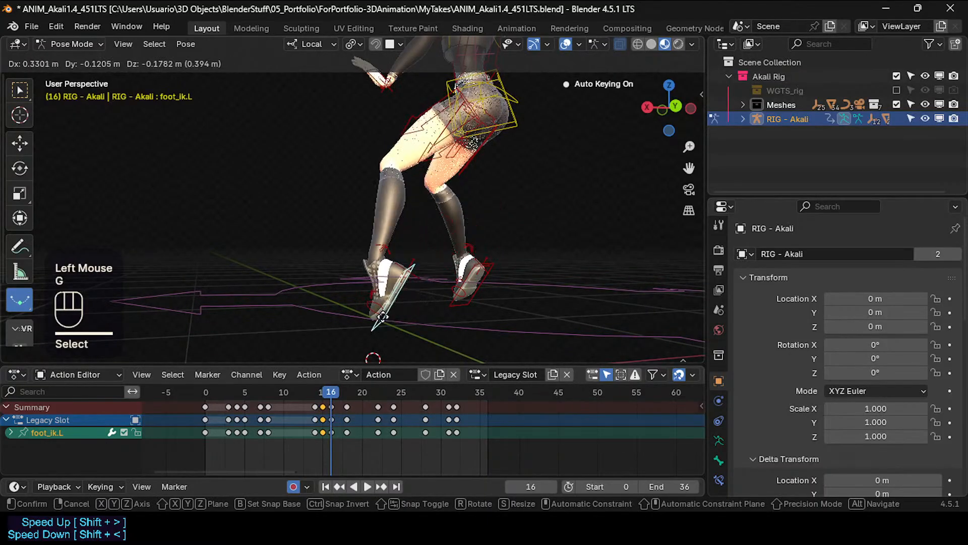
left_click(380, 317)
Review the left foot's motion through the jump between frames 16 and 30.
mouse_move(327, 393)
left_mouse_down()
mouse_move(308, 393)
mouse_move(344, 395)
left_mouse_up()
middle_click_drag(365, 323, 396, 60, "shift")
scroll(404, 60, "down", 1)
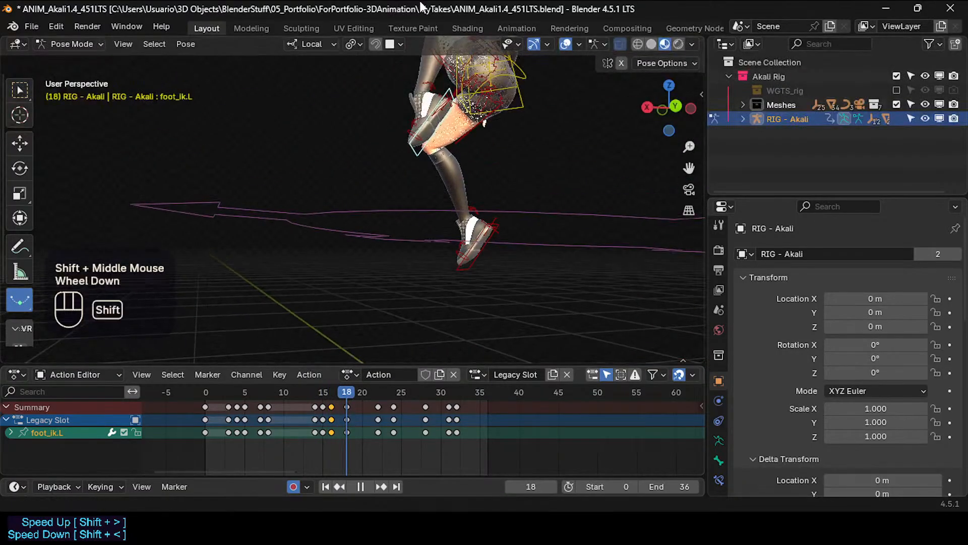
mouse_move(426, 149)
middle_mouse_down("shift")
mouse_move(420, 180)
mouse_move(431, 159)
middle_mouse_up("shift")
scroll(431, 159, "down", 1)
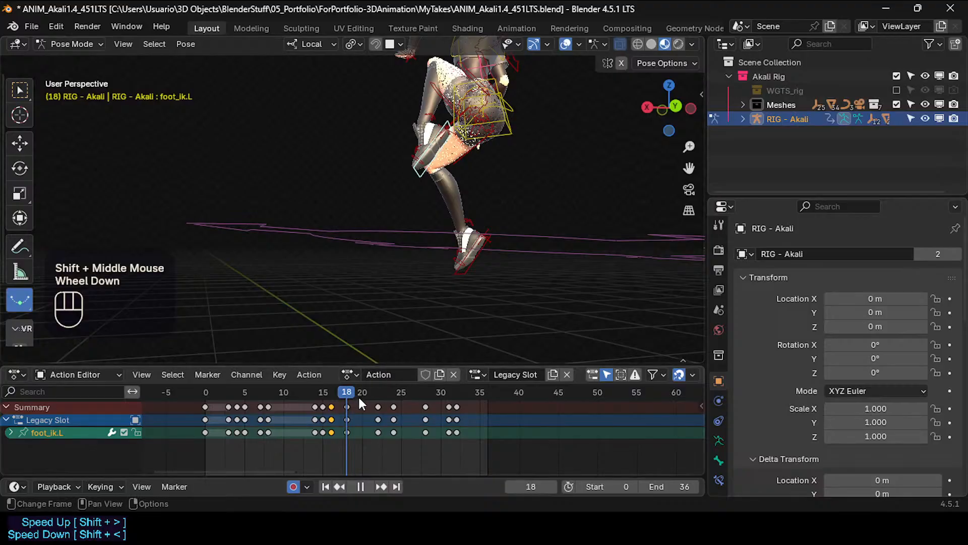
left_click_drag(358, 404, 386, 398)
middle_click_drag(390, 356, 396, 291, "shift")
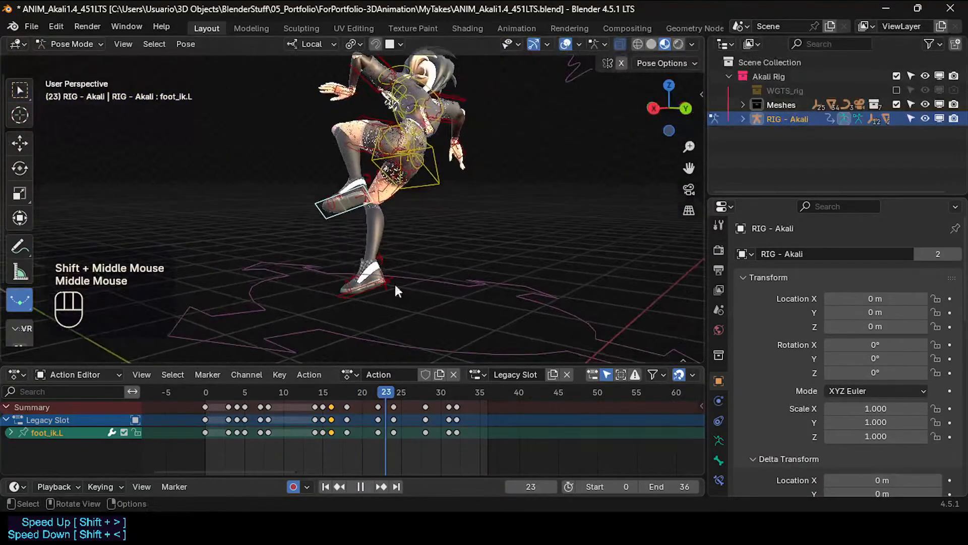
left_click_drag(388, 397, 440, 399)
middle_click_drag(393, 313, 425, 359)
scroll(367, 277, "down", 2)
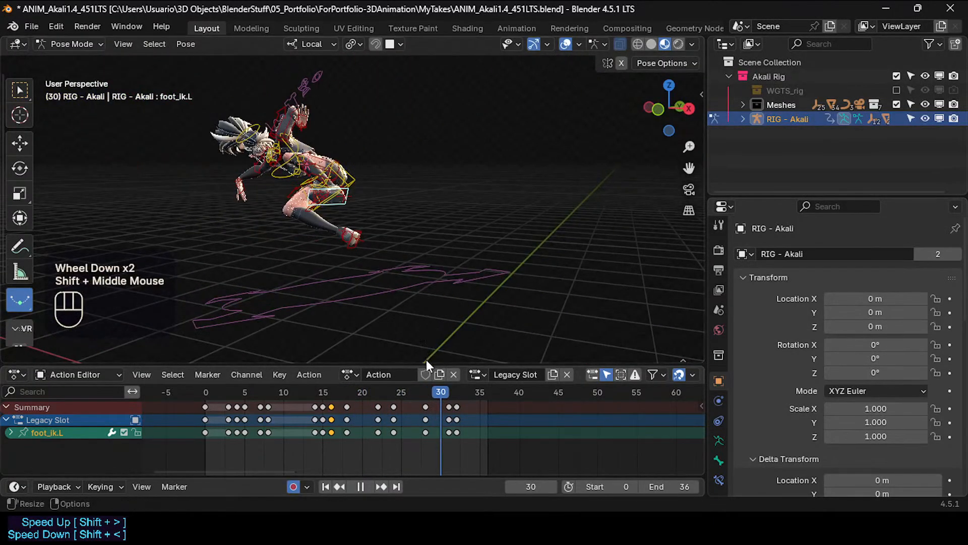
left_click_drag(436, 393, 362, 393)
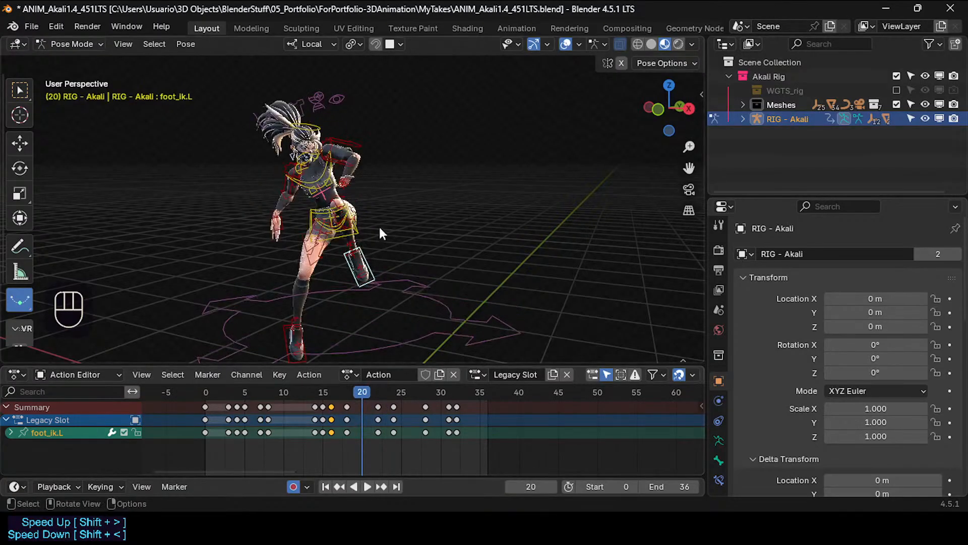
Play back the jump from a lower, closer angle and return to frame 20.
key("space")
middle_click_drag(365, 200, 371, 353)
scroll(281, 273, "up", 2)
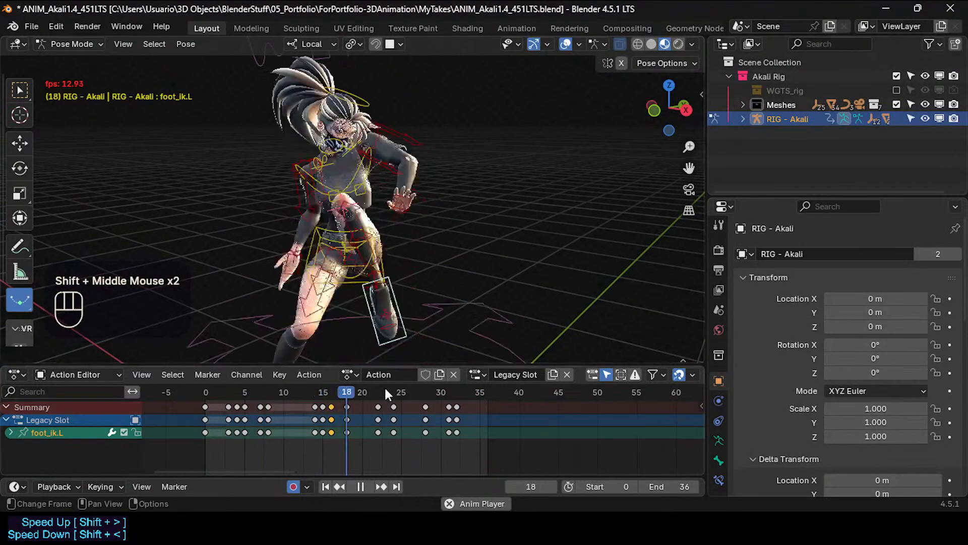
key("space")
left_click(361, 392)
Limit the playback range to frames 20 to 33.
key("ctrl+Home")
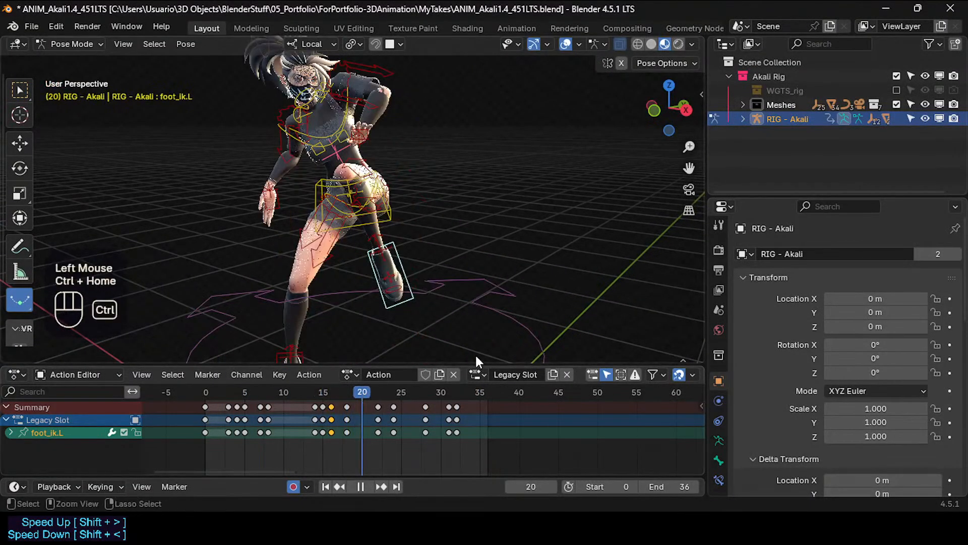
scroll(453, 223, "up", 2)
scroll(390, 260, "up", 3)
middle_click_drag(253, 200, 393, 274, "shift")
key("ctrl+Home")
scroll(432, 275, "up", 2)
scroll(382, 272, "up", 1)
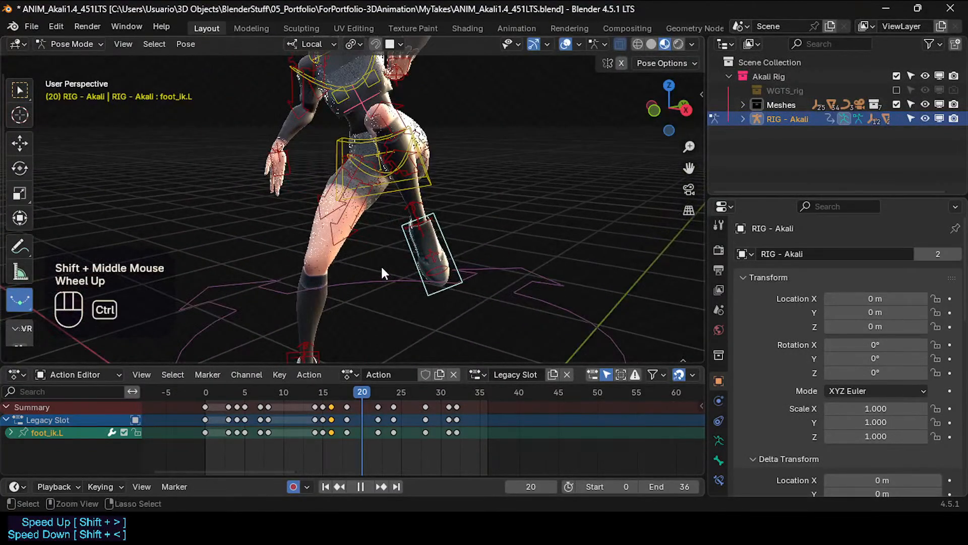
key("ctrl+Home")
scroll(382, 268, "up", 2)
middle_click_drag(381, 268, 318, 271, "shift")
key("shift+Home")
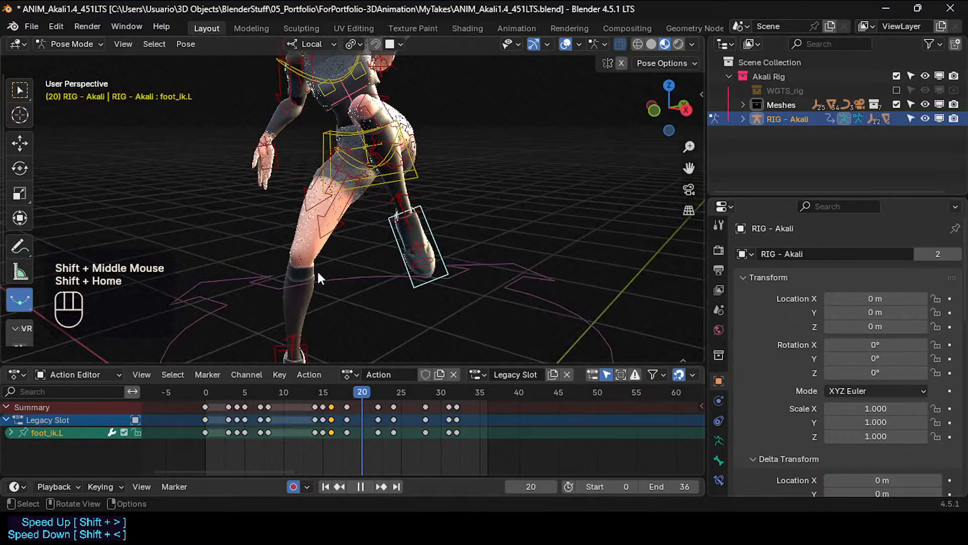
key("shift+Home")
key("ctrl+Home")
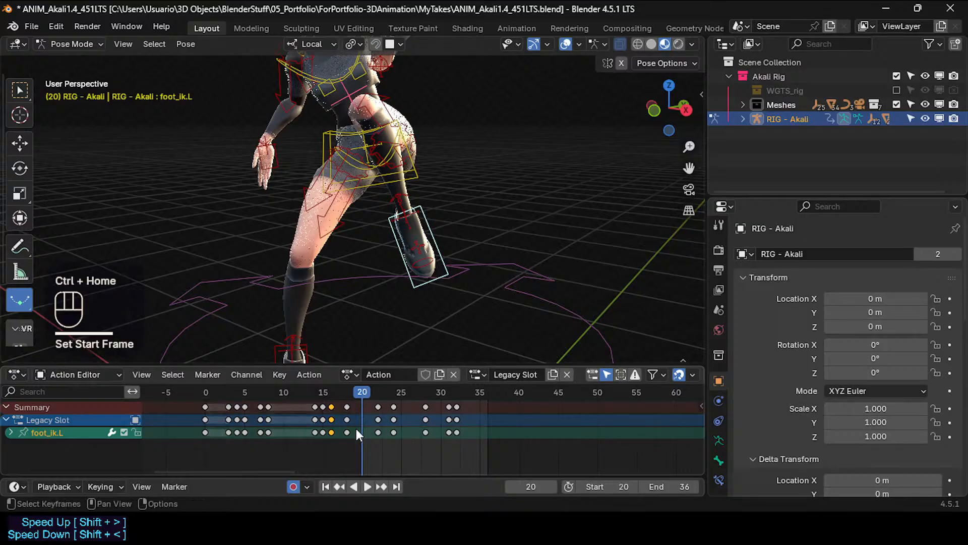
left_click(456, 407)
left_click(457, 407)
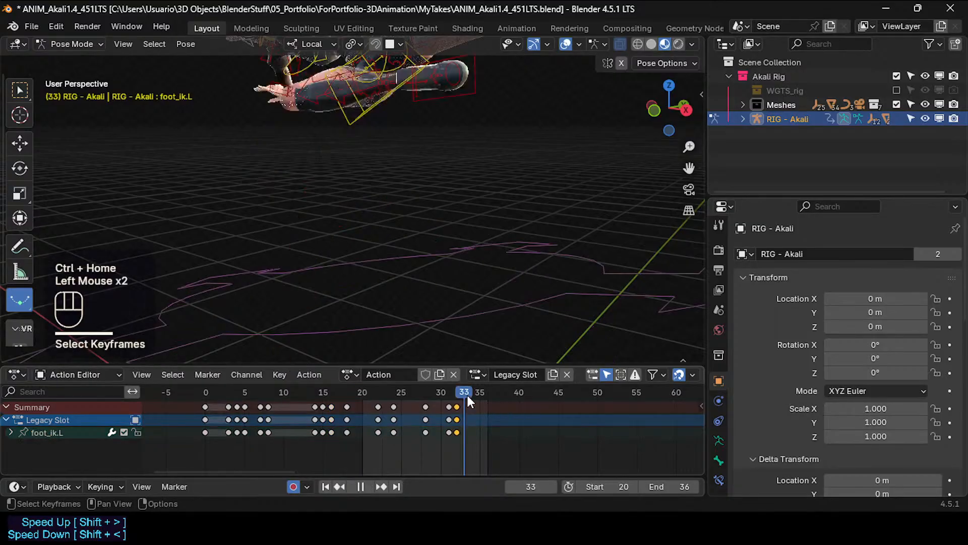
key("ctrl+End")
Play the airborne part of the jump in a loop, examining the body and legs from several angles.
middle_click_drag(374, 174, 408, 290, "shift")
key("space")
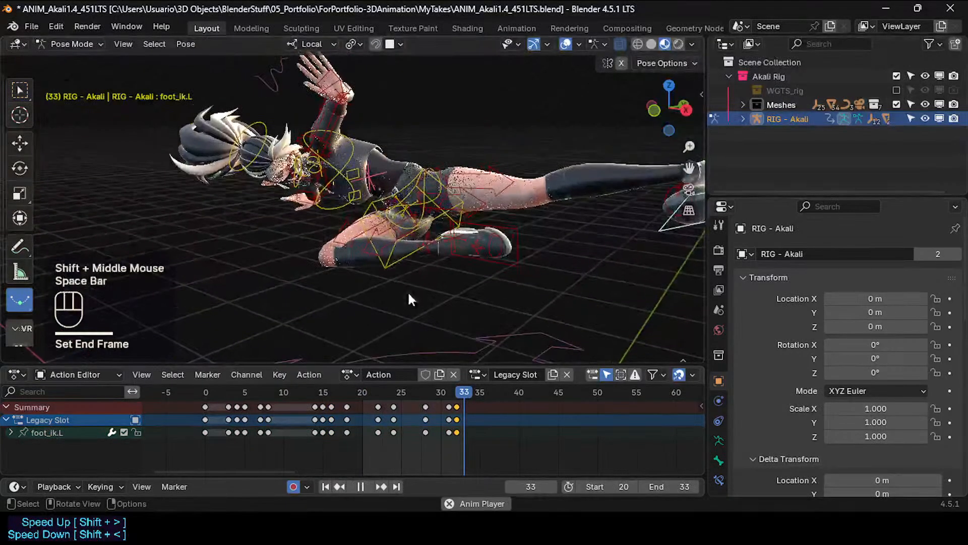
mouse_move(414, 214)
middle_mouse_down()
mouse_move(360, 214)
mouse_move(452, 192)
mouse_move(512, 194)
mouse_move(568, 221)
mouse_move(680, 225)
mouse_move(93, 255)
mouse_move(223, 291)
mouse_move(295, 248)
mouse_move(391, 115)
mouse_move(408, 143)
mouse_move(300, 183)
mouse_move(422, 194)
mouse_move(464, 157)
mouse_move(355, 241)
mouse_move(360, 250)
mouse_move(499, 150)
mouse_move(357, 244)
mouse_move(431, 207)
middle_mouse_up()
scroll(414, 222, "down", 3)
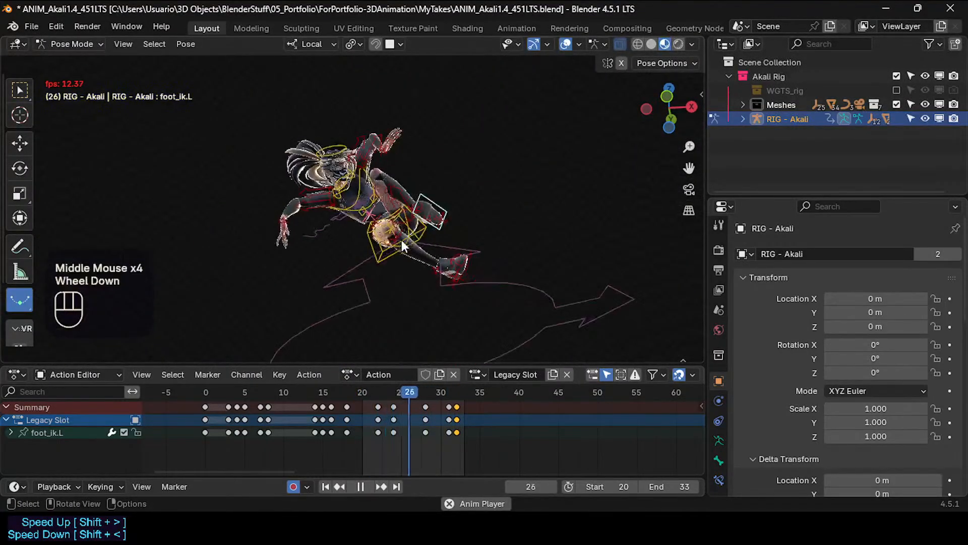
middle_click_drag(401, 240, 330, 296)
middle_click_drag(400, 265, 359, 218)
scroll(315, 297, "up", 1)
scroll(316, 297, "up", 1)
scroll(507, 298, "up", 2)
key("shift+grave")
key("s")
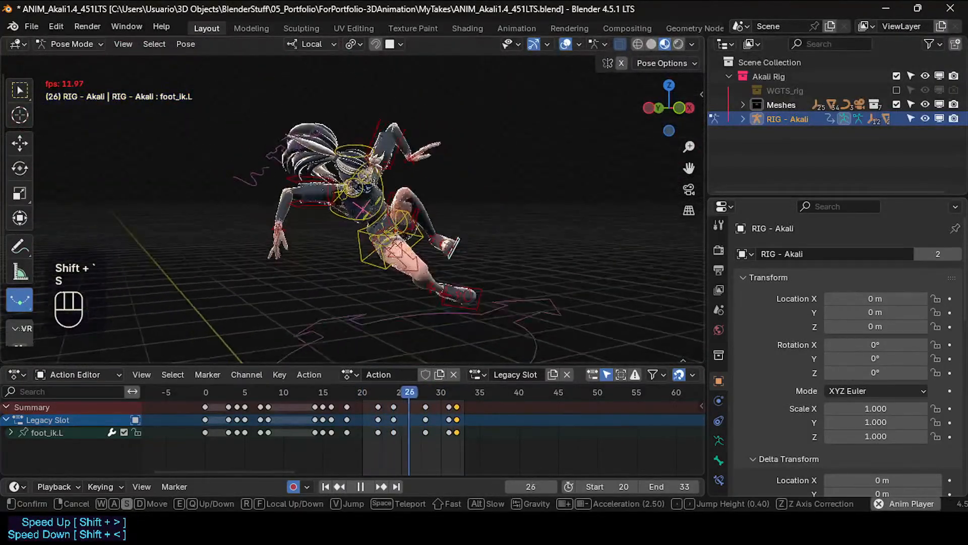
key("d")
key("w")
key("a")
key("s")
key("w")
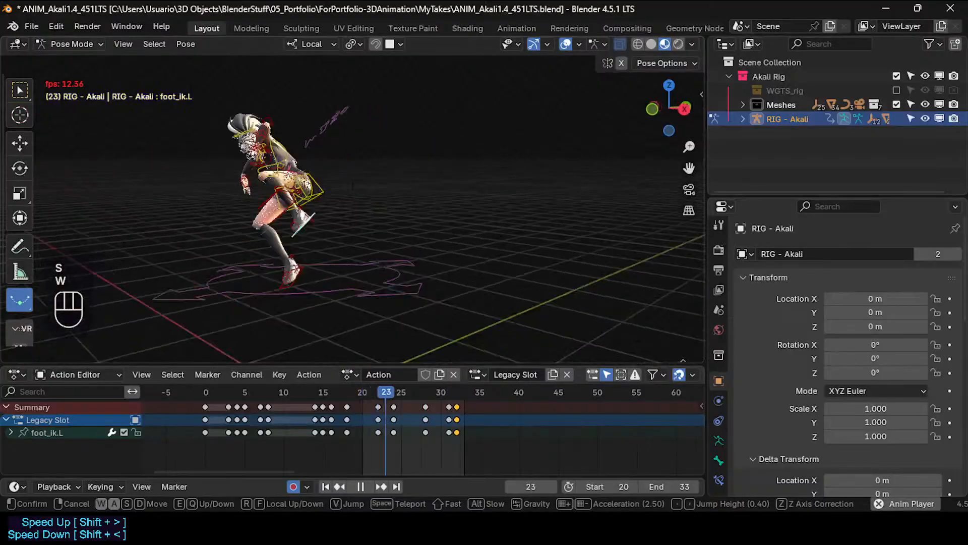
key("a")
left_click(353, 214)
middle_click_drag(352, 214, 386, 273)
middle_click_drag(385, 273, 422, 303, "shift")
key("space")
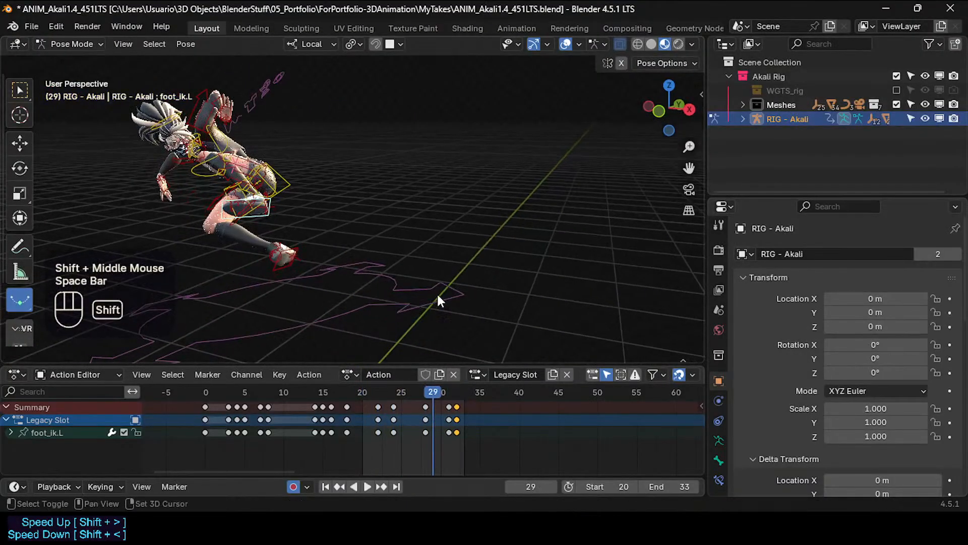
Set the playback range to start at frame 0 and end at frame 33.
key("shift+Down")
key("shift+Left")
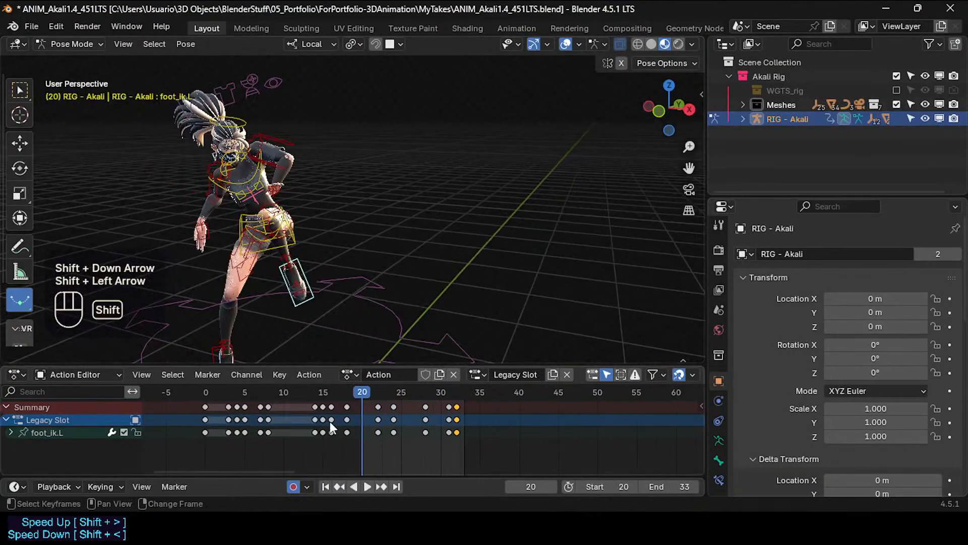
key("shift+Left")
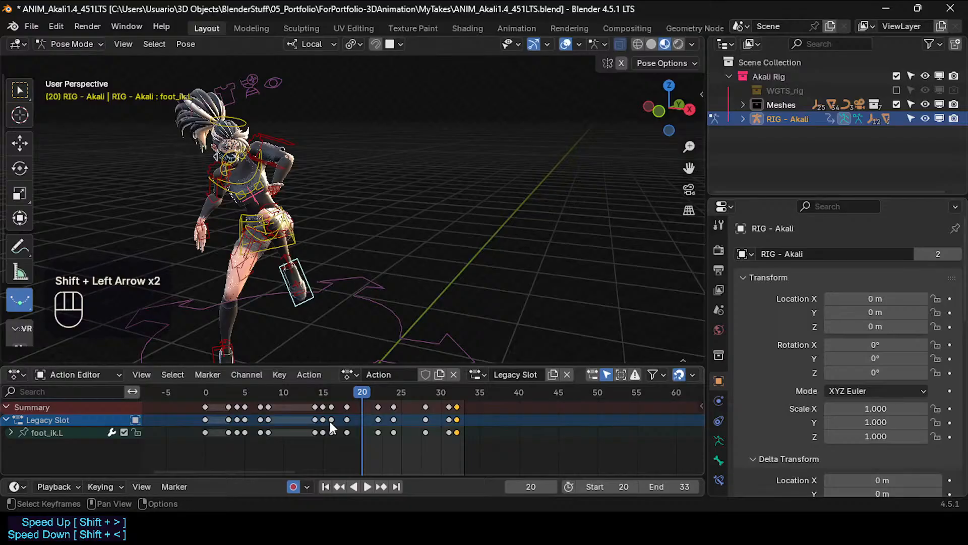
left_click(185, 395)
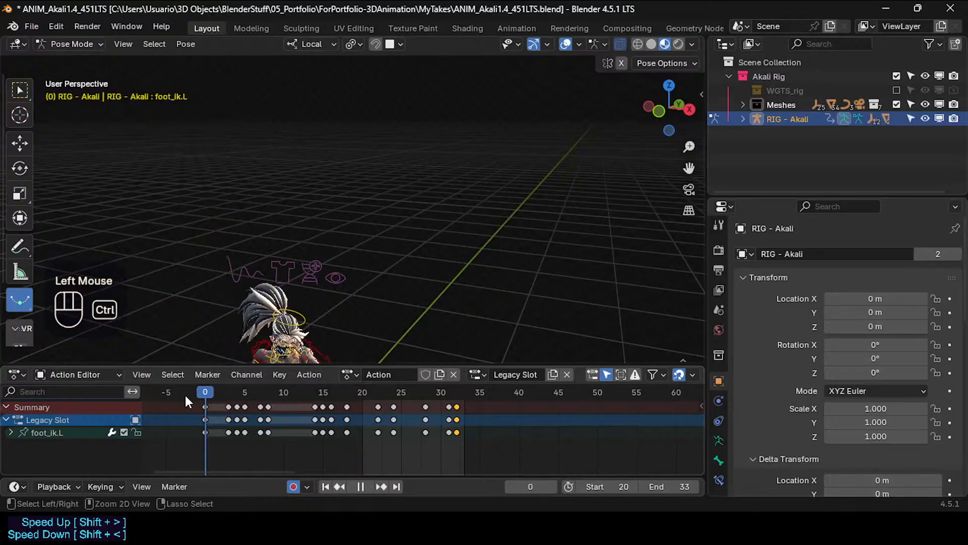
key("ctrl+End")
key("ctrl+Home")
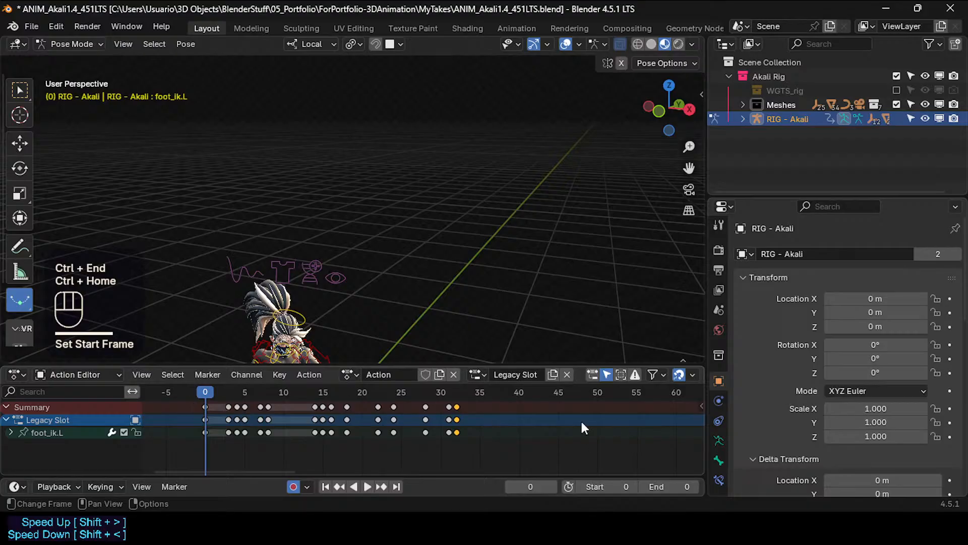
left_click_drag(461, 391, 464, 392)
key("ctrl+End")
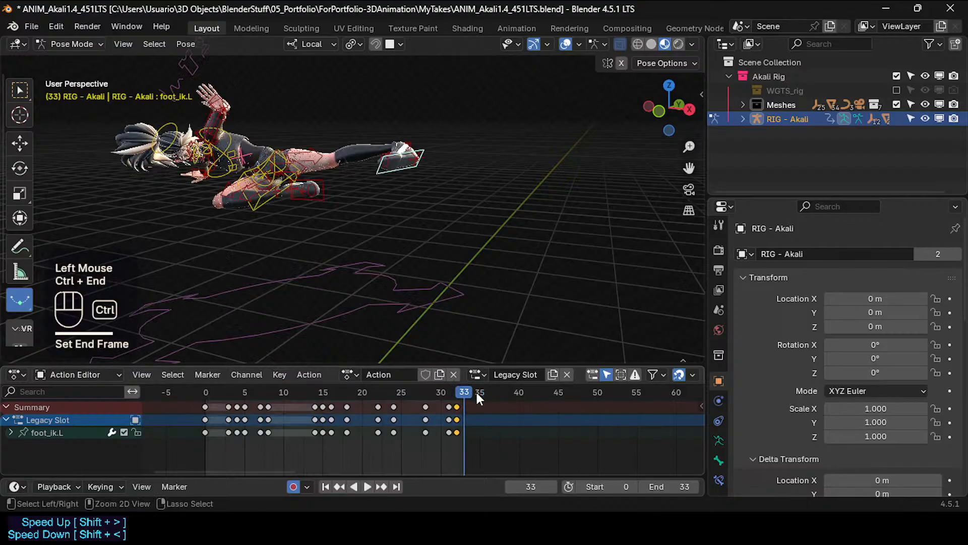
Go to the crouch at frame 11, view it from the side, and save the animation file.
left_click_drag(360, 391, 292, 391)
middle_click_drag(328, 158, 351, 63, "shift")
middle_click_drag(405, 353, 430, 303, "shift")
middle_click_drag(451, 180, 175, 143)
scroll(337, 166, "down", 2)
middle_click_drag(338, 166, 308, 217)
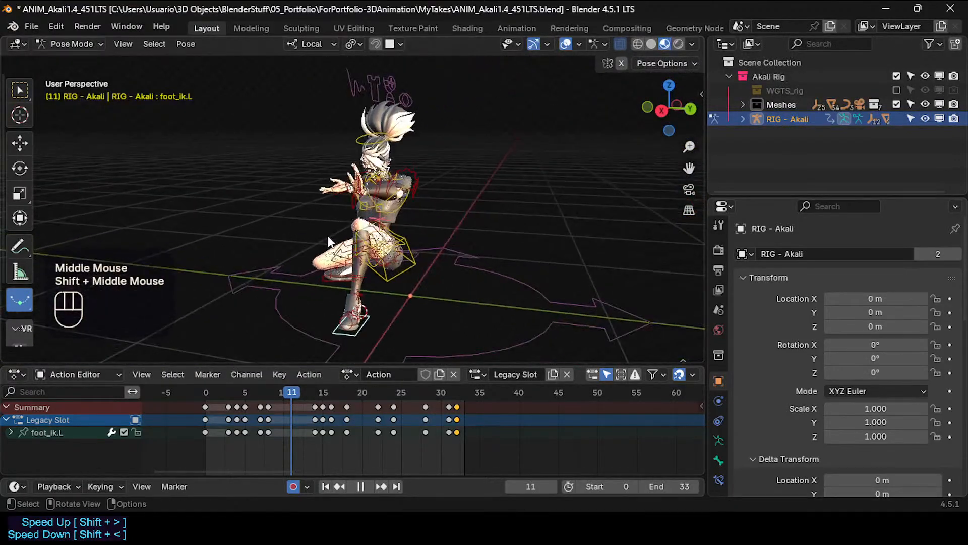
scroll(307, 217, "up", 2)
key("ctrl+s")
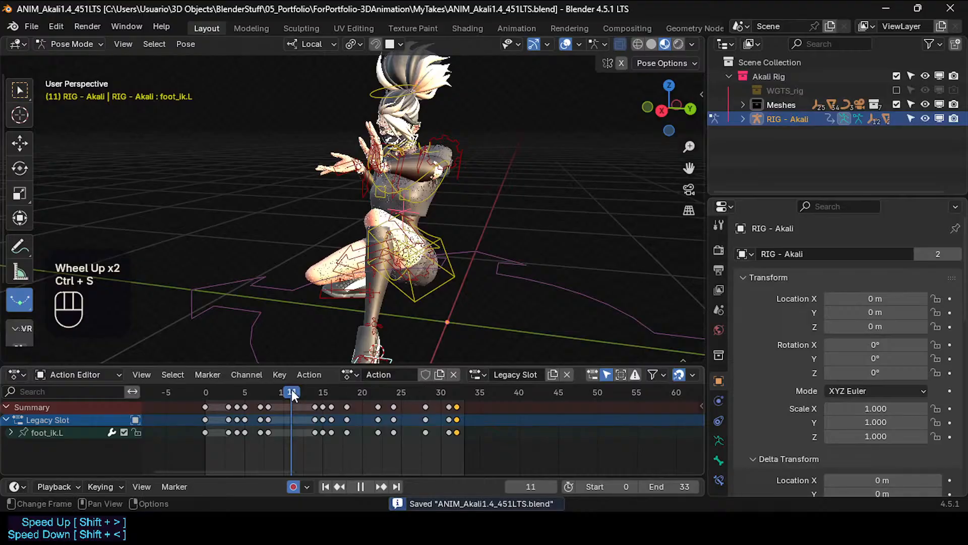
Examine the left leg's push-off pose from several angles between frames 10 and 14.
mouse_move(291, 389)
left_mouse_down()
mouse_move(243, 398)
mouse_move(293, 401)
left_mouse_up()
middle_click_drag(380, 237, 215, 251, "shift")
scroll(302, 256, "down", 1)
scroll(270, 309, "down", 1)
middle_click_drag(271, 309, 353, 262)
middle_click_drag(353, 262, 417, 236, "shift")
mouse_move(310, 386)
left_mouse_down()
mouse_move(232, 395)
mouse_move(258, 382)
mouse_move(315, 389)
left_mouse_up()
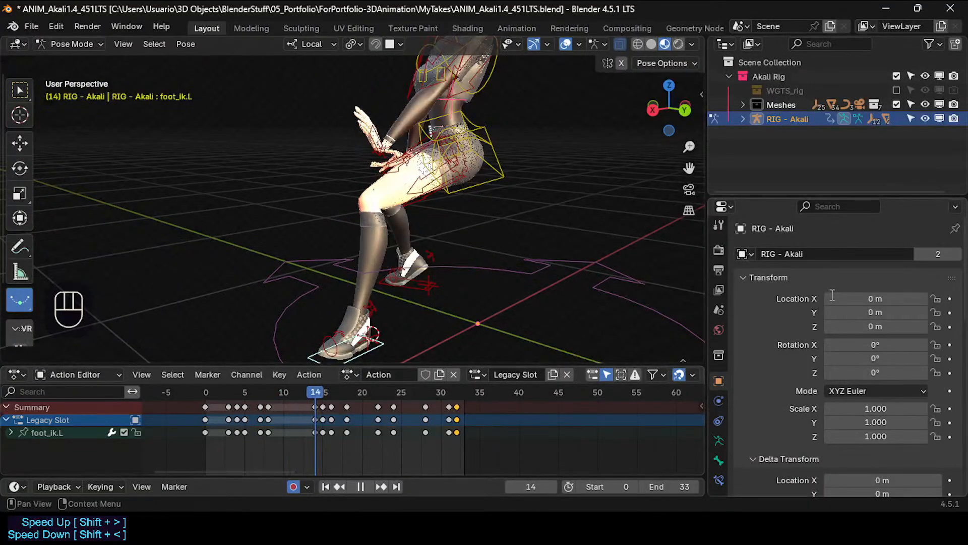
middle_click_drag(467, 257, 520, 246)
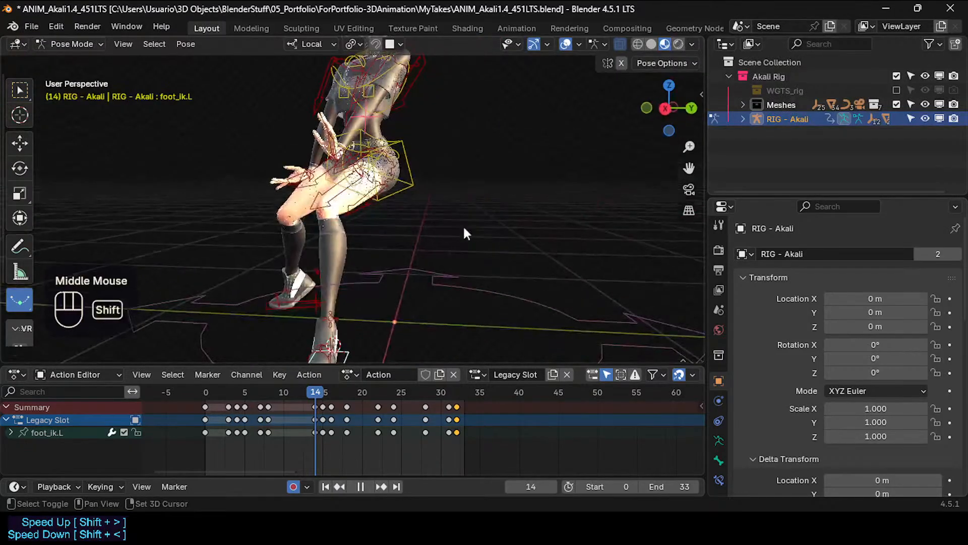
middle_click_drag(463, 225, 591, 263, "shift")
scroll(592, 263, "down", 1)
middle_click_drag(476, 255, 336, 303)
left_click_drag(315, 406, 284, 391)
key("ctrl+z")
middle_click_drag(328, 286, 258, 252)
middle_click_drag(257, 222, 323, 176, "shift")
scroll(373, 217, "up", 2)
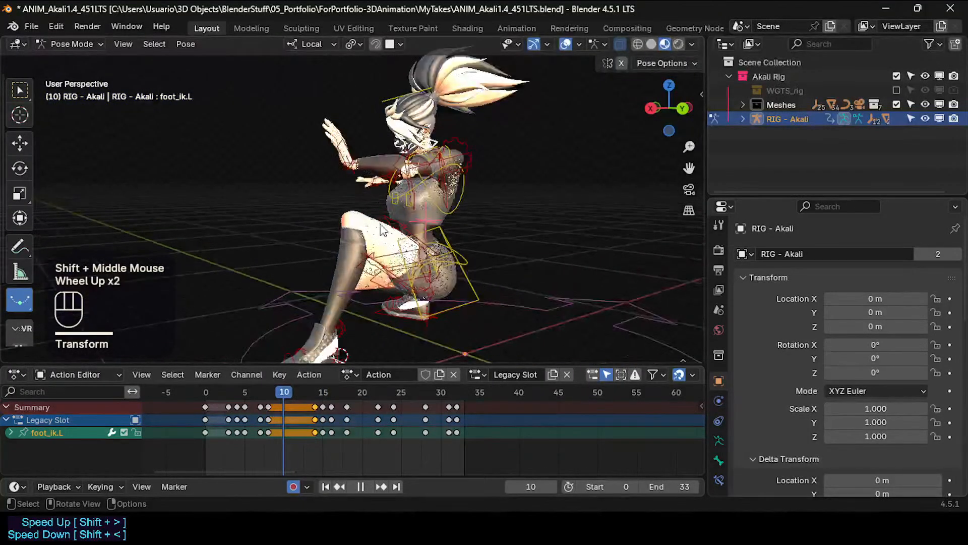
Examine the crouch between frames 8 and 10 with the controls deselected, and reselect the left foot IK control.
middle_click_drag(385, 226, 443, 247)
key("alt+a")
middle_click_drag(497, 262, 453, 277)
scroll(454, 270, "down", 2)
middle_click_drag(389, 311, 371, 323)
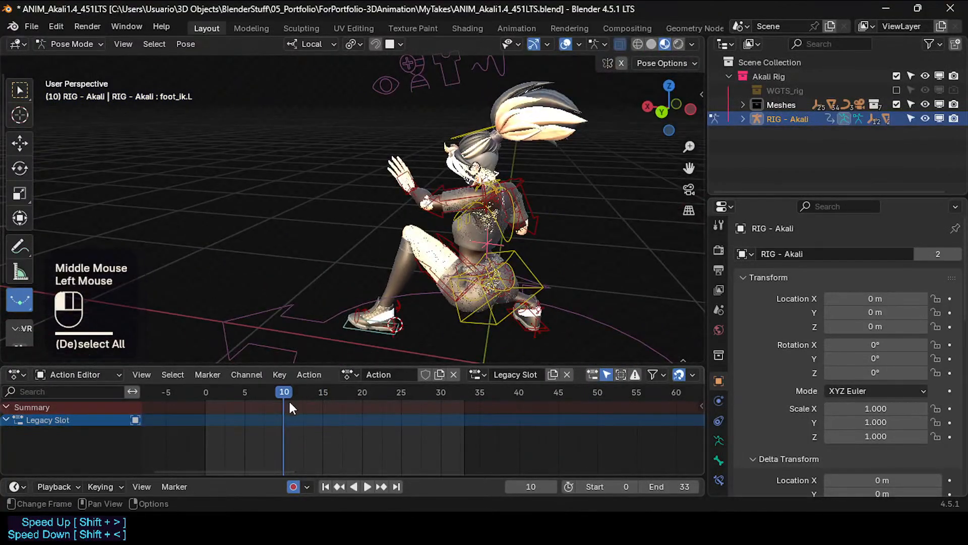
left_click_drag(289, 400, 271, 397)
key("a")
middle_click_drag(347, 279, 442, 268)
middle_click_drag(442, 268, 421, 256, "shift")
scroll(371, 273, "up", 2)
middle_click_drag(359, 278, 399, 247)
middle_click_drag(398, 247, 447, 252, "shift")
key("alt+a")
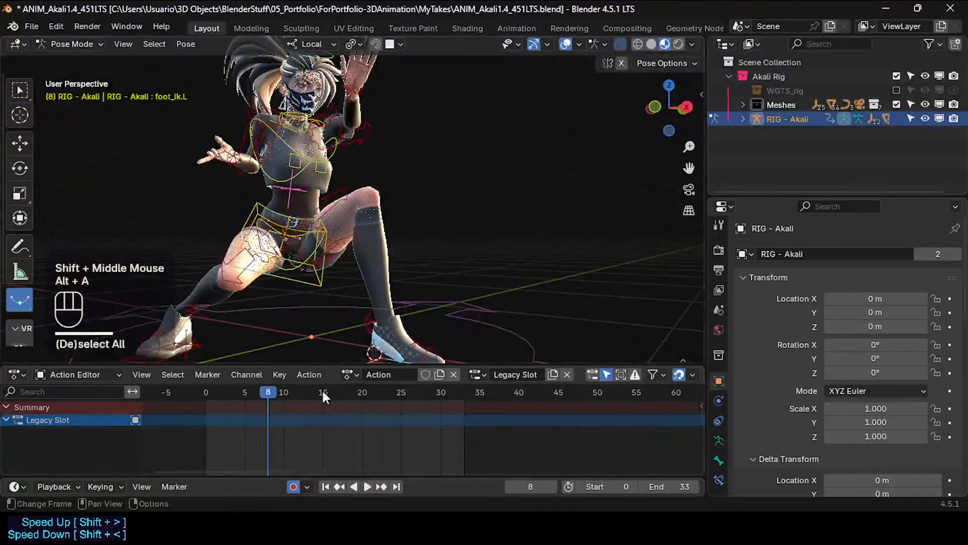
left_click_drag(263, 392, 269, 393)
key("a")
scroll(315, 276, "down", 2)
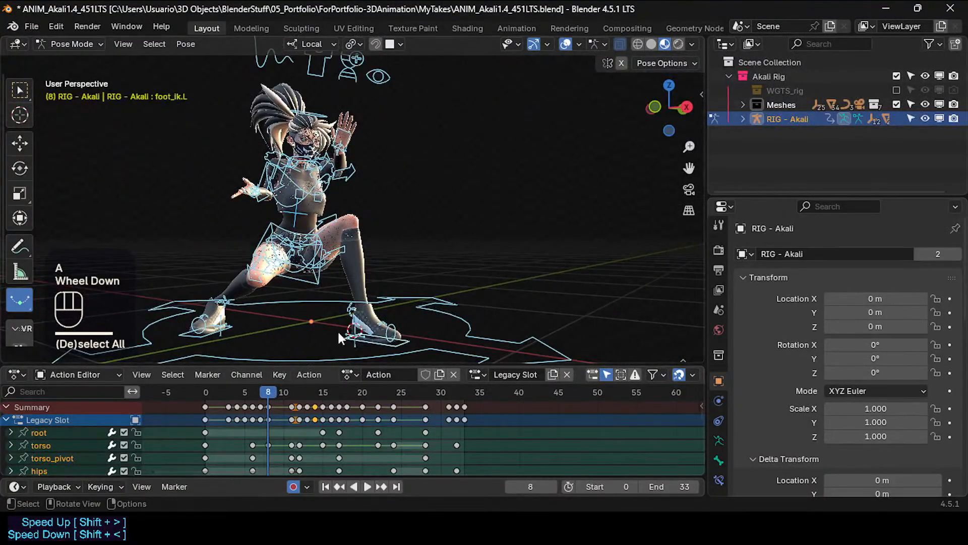
left_click(372, 343)
middle_click_drag(372, 344, 328, 292)
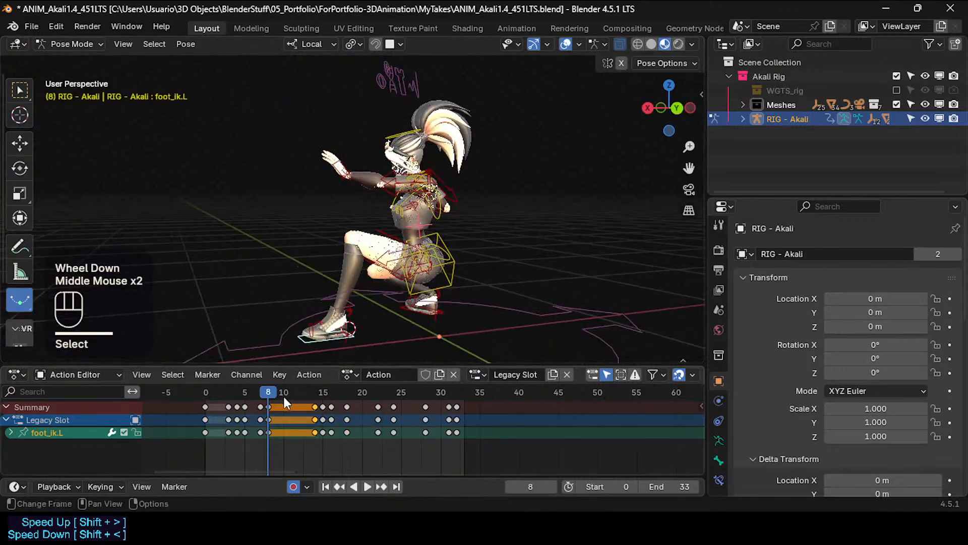
Delete the left foot IK control's keyframe at frame 16.
left_click_drag(284, 396, 331, 395)
middle_click_drag(394, 202, 365, 255, "shift")
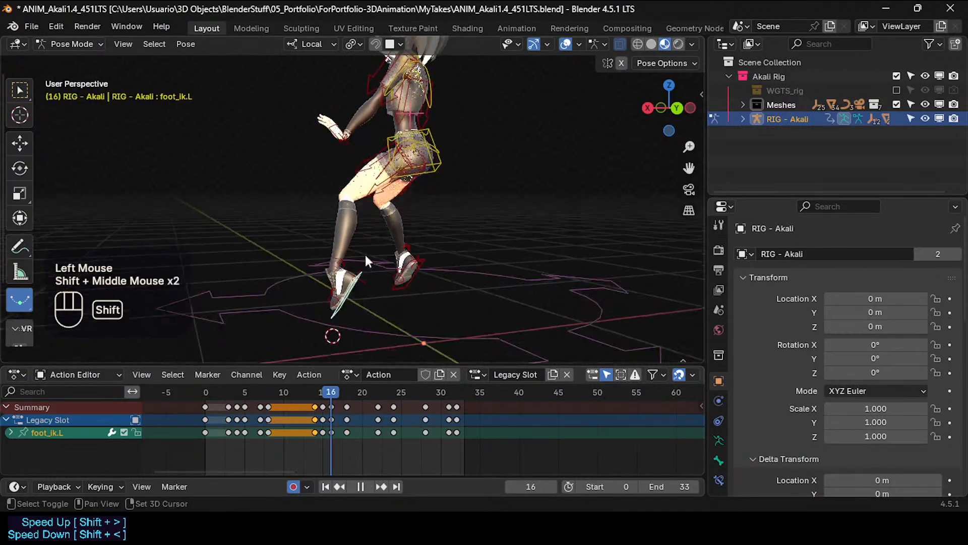
mouse_move(325, 394)
left_mouse_down()
mouse_move(295, 397)
mouse_move(342, 397)
mouse_move(331, 399)
left_mouse_up()
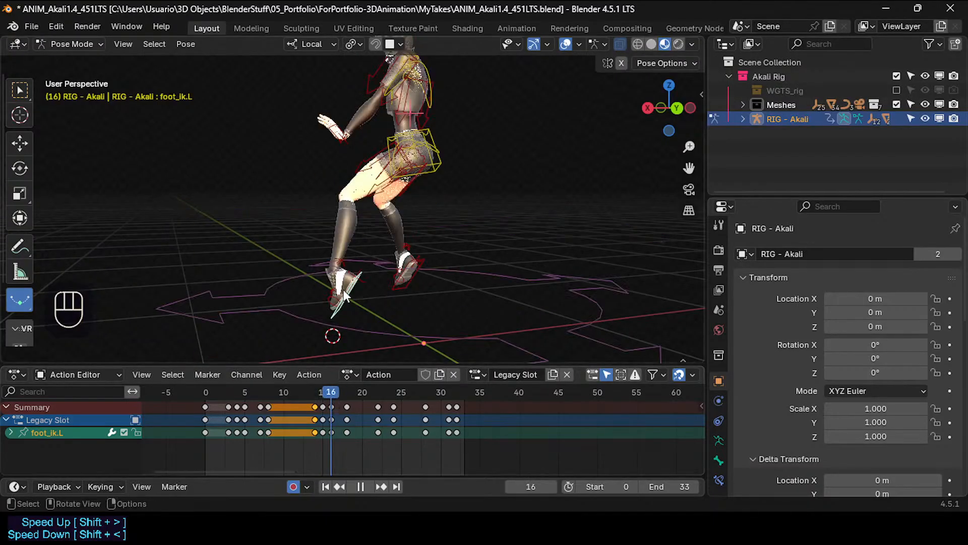
left_click(333, 431)
key("x")
left_click(334, 431)
Review the left foot's motion in the air between frames 18 and 24, stopping at frame 22.
left_click_drag(342, 394, 345, 393)
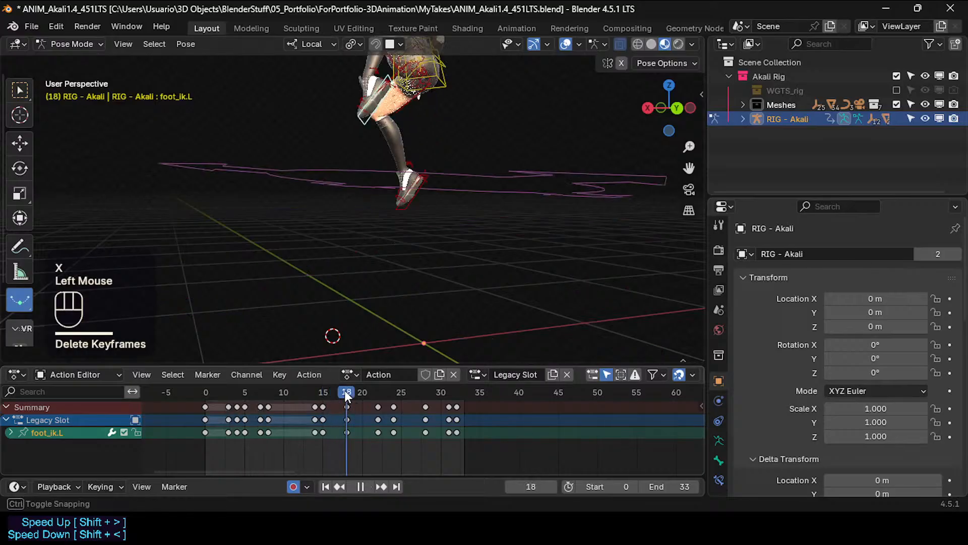
middle_click_drag(383, 155, 389, 209, "shift")
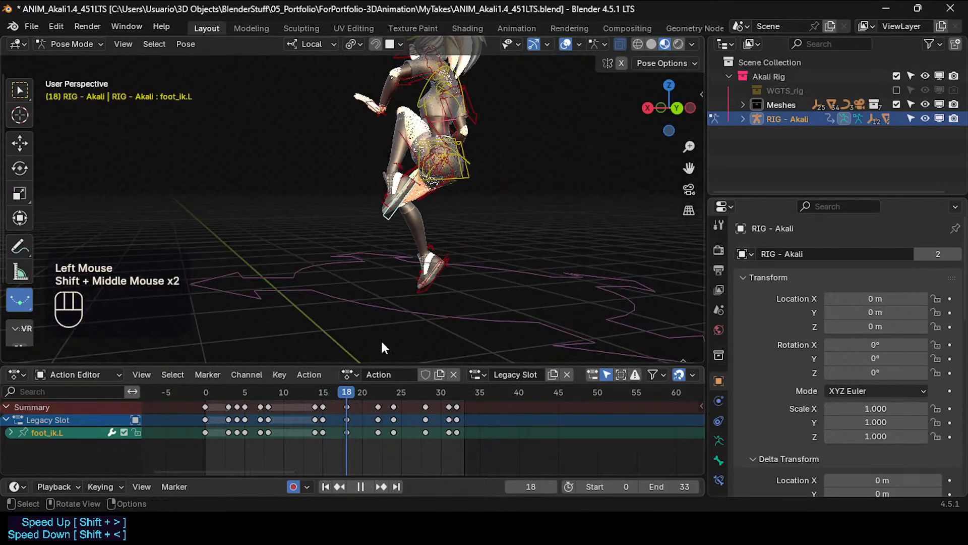
left_click_drag(356, 391, 383, 399)
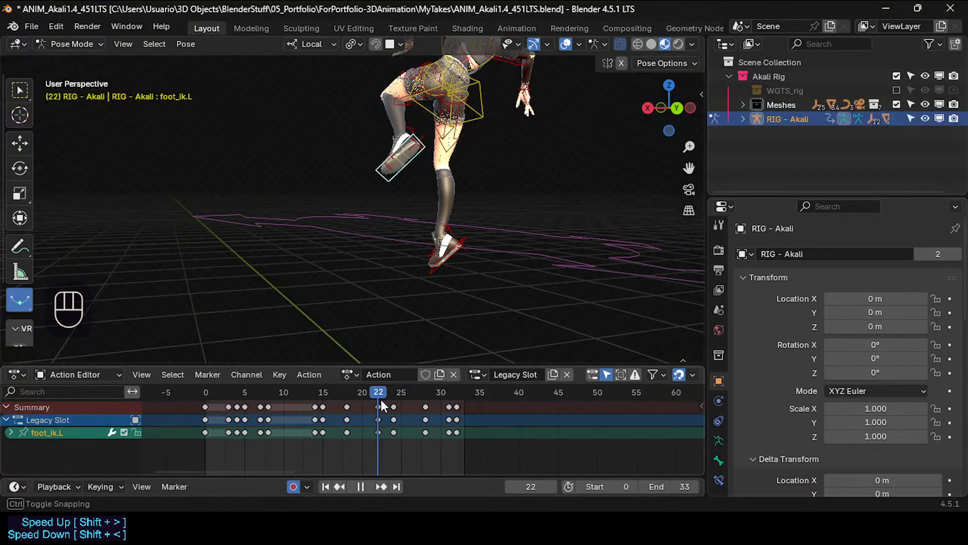
mouse_move(387, 213)
middle_mouse_down("shift")
mouse_move(393, 314)
mouse_move(392, 281)
mouse_move(416, 285)
mouse_move(394, 211)
middle_mouse_up("shift")
left_click(390, 276)
scroll(416, 279, "up", 2)
middle_click_drag(396, 202, 429, 263, "shift")
scroll(420, 259, "down", 1)
mouse_move(394, 398)
left_mouse_down()
mouse_move(433, 391)
mouse_move(385, 407)
mouse_move(401, 386)
mouse_move(379, 396)
left_mouse_up()
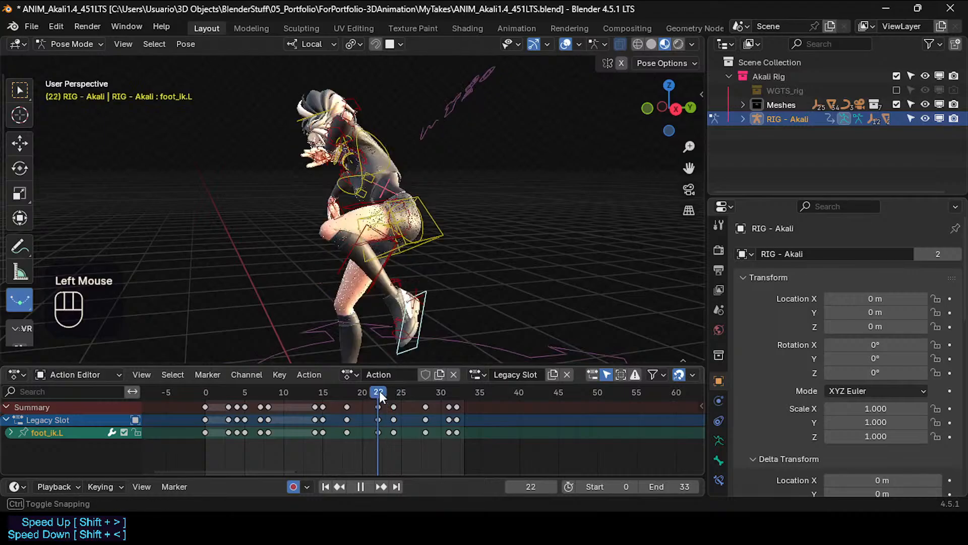
Move the left foot IK control up and forward at frame 22, refining its position from different viewing angles.
key("g")
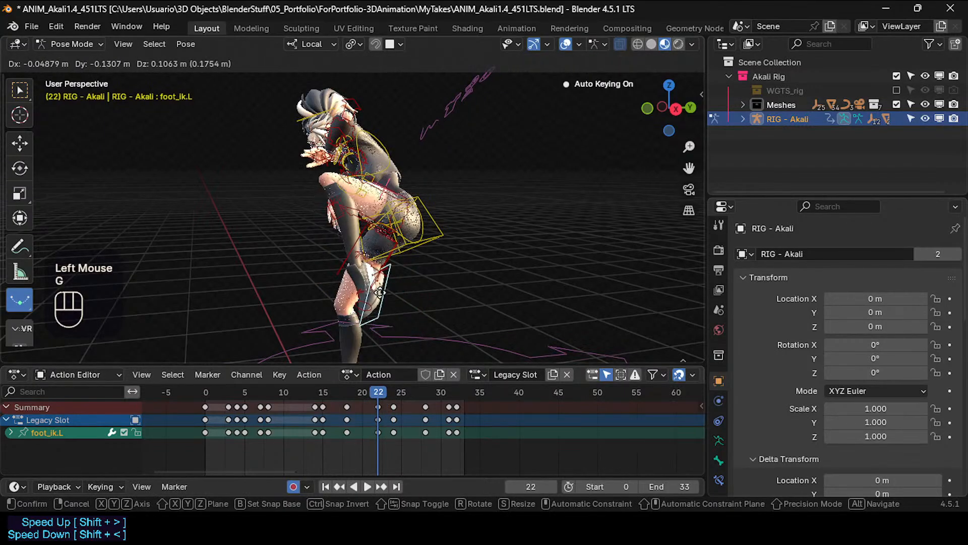
left_click(386, 292)
middle_click_drag(386, 292, 398, 343)
key("g")
left_click(409, 284)
mouse_move(391, 392)
left_mouse_down()
mouse_move(400, 391)
mouse_move(377, 397)
left_mouse_up()
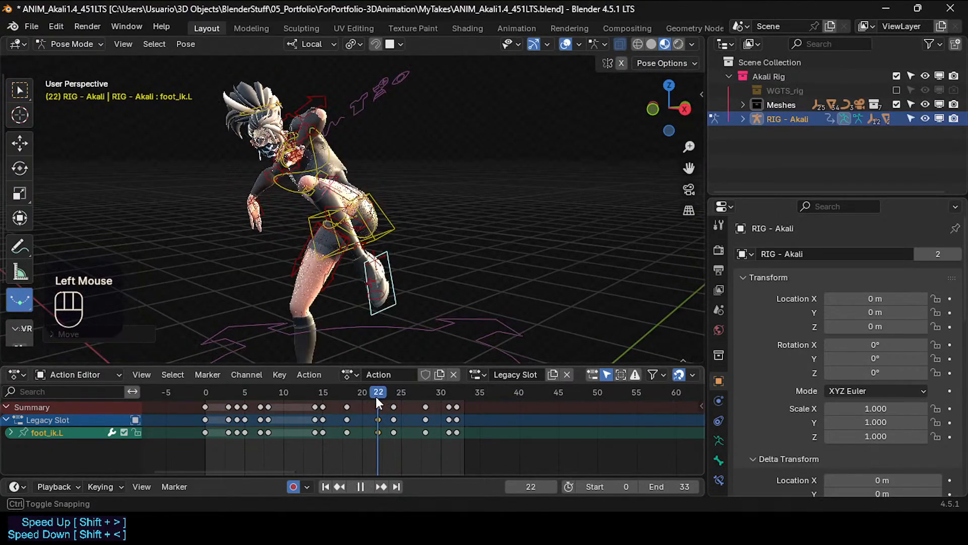
middle_click_drag(398, 323, 382, 198)
key("g")
left_click(396, 292)
key("g")
left_click(384, 262)
Rotate the left thigh IK control at frame 22 to turn the raised knee.
left_click(374, 197)
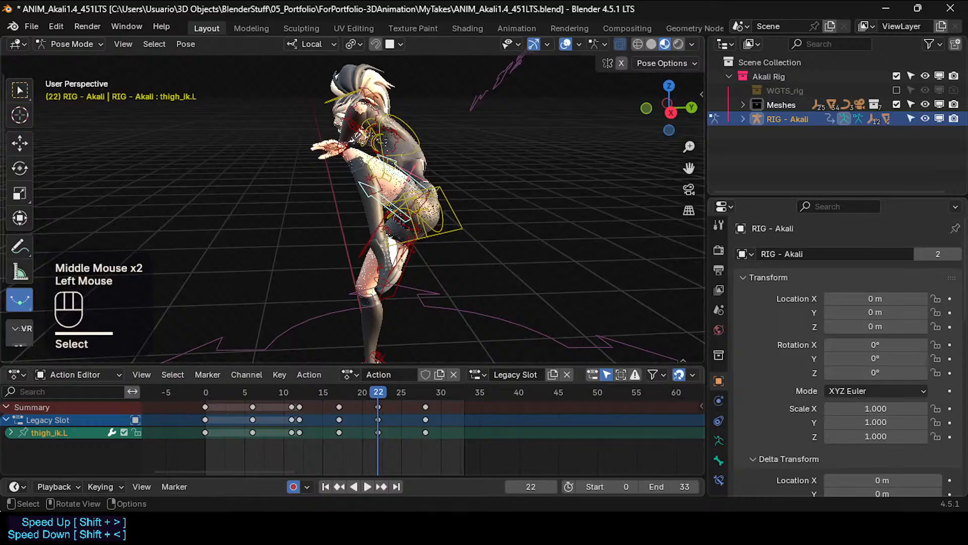
key("r")
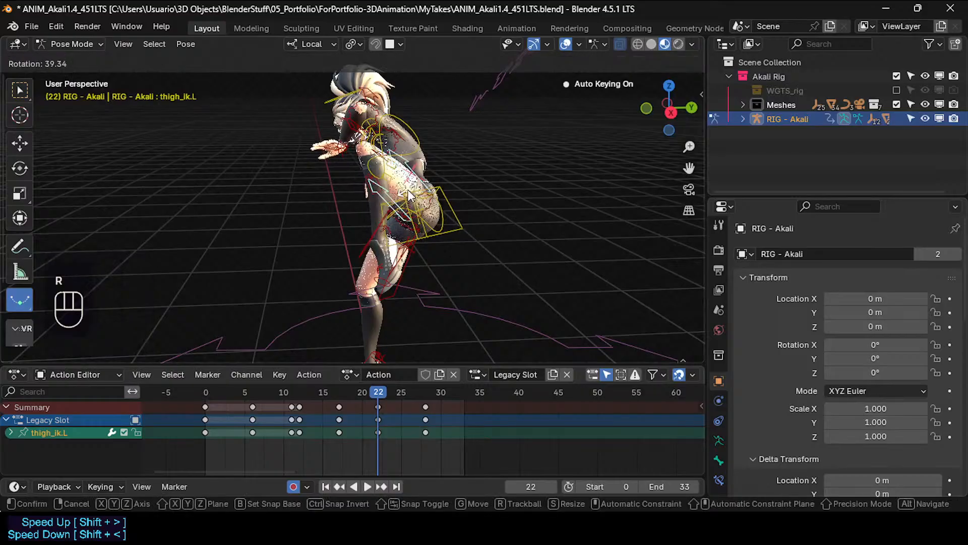
left_click(380, 295)
Rotate the left foot IK control at frame 22, refining its tilt around the X axis.
middle_click_drag(380, 296, 429, 212, "shift")
left_click(389, 283)
key("r")
left_click(459, 286)
key("r")
key("x")
left_click(461, 213)
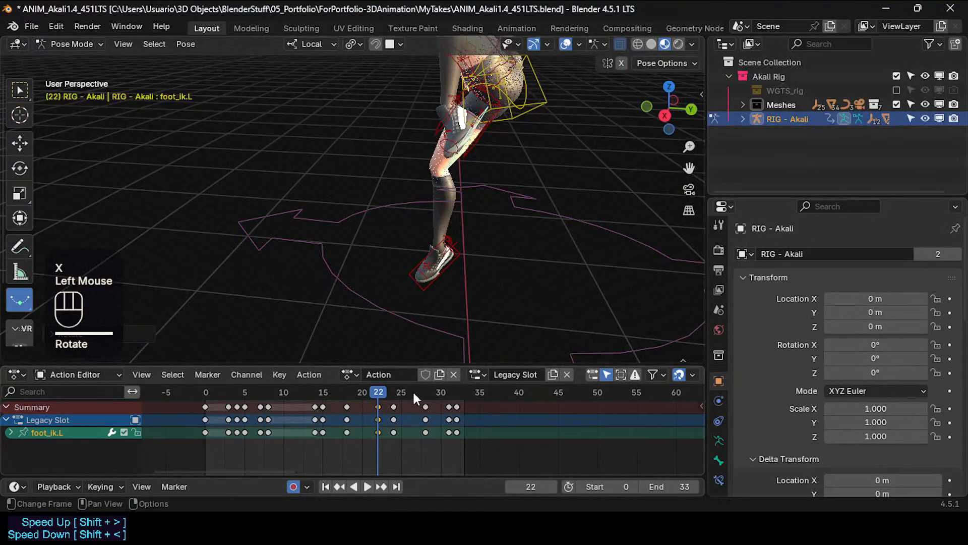
Reposition the left foot IK control at frame 18, lowering it and refining it from another angle.
left_click_drag(380, 391, 346, 400)
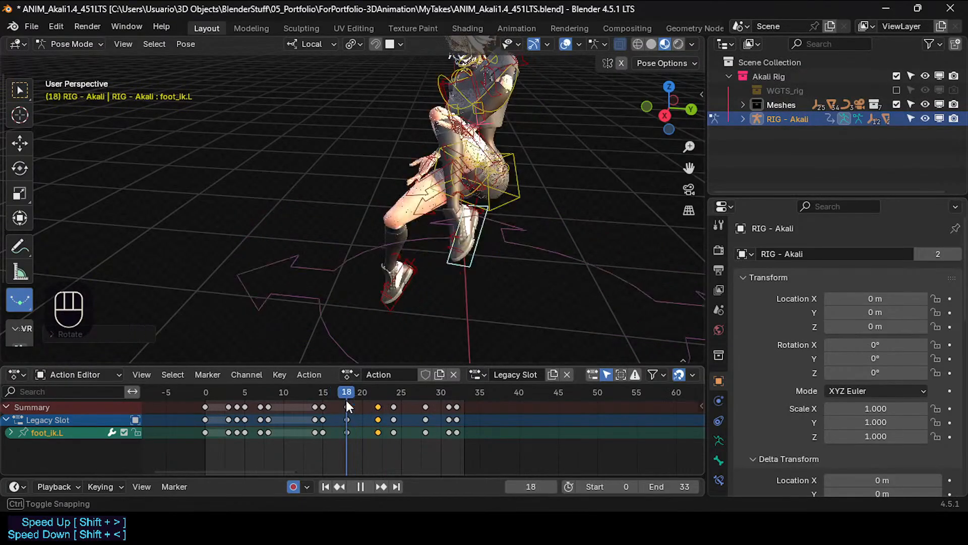
middle_click_drag(467, 235, 453, 198)
key("g")
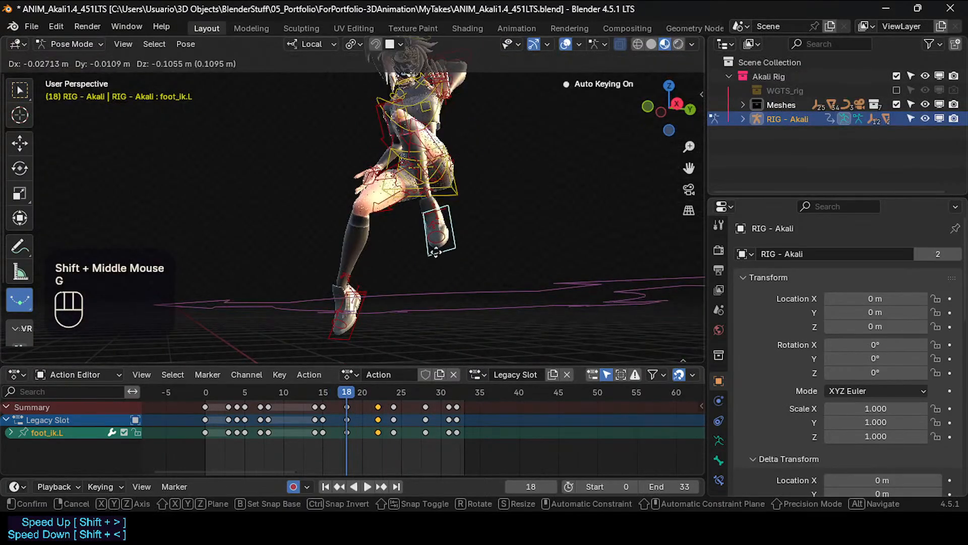
left_click(416, 278)
middle_click_drag(416, 278, 411, 271)
key("g")
left_click(413, 272)
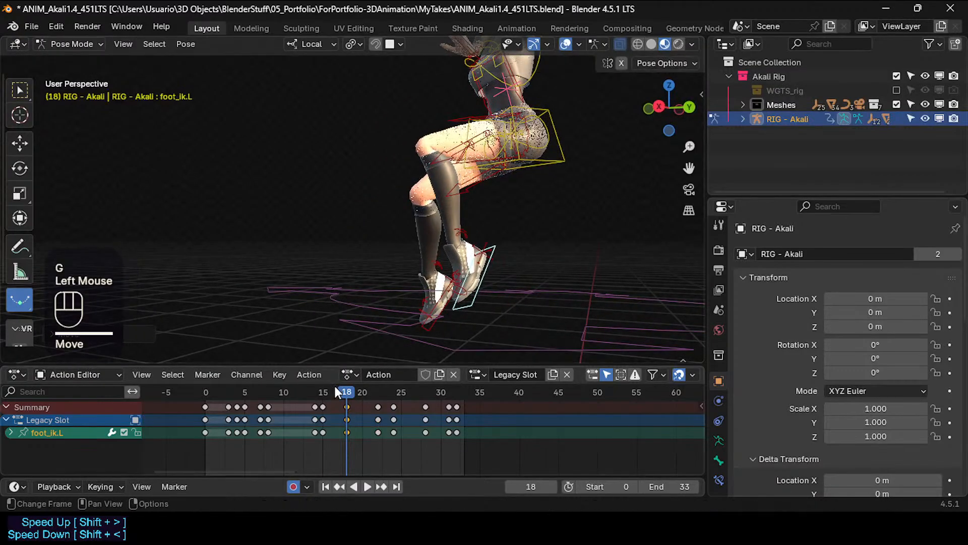
Move the left foot IK control down and forward at frame 17 to key the extending leg.
left_click(314, 398)
left_click_drag(313, 398, 338, 392)
scroll(412, 252, "down", 2)
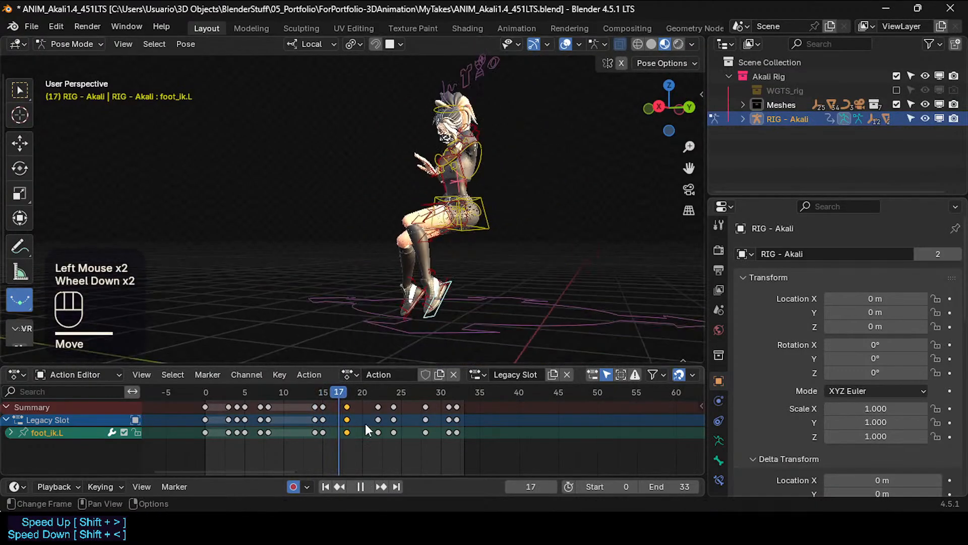
key("g")
left_click(414, 311)
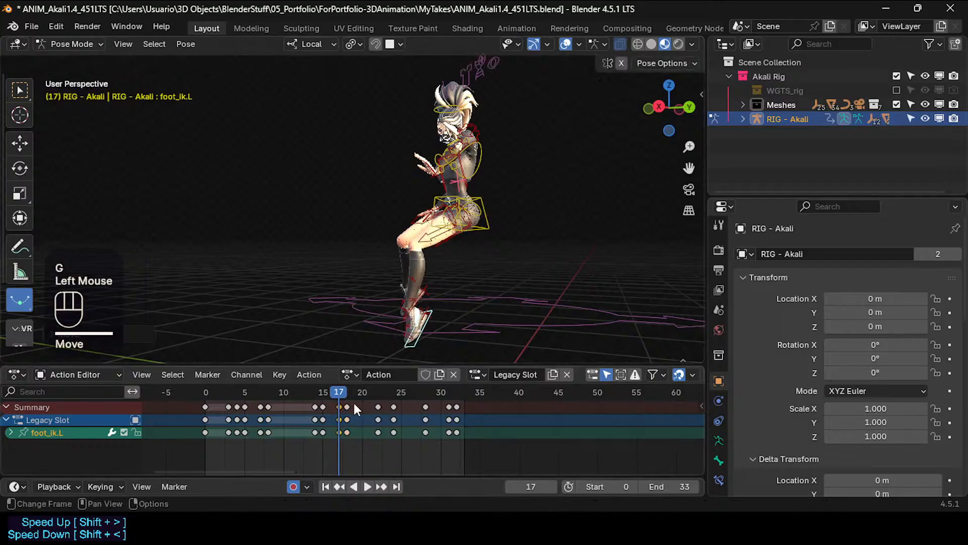
Delete the left foot IK control's keyframe at frame 18 and return to frame 17.
key("x")
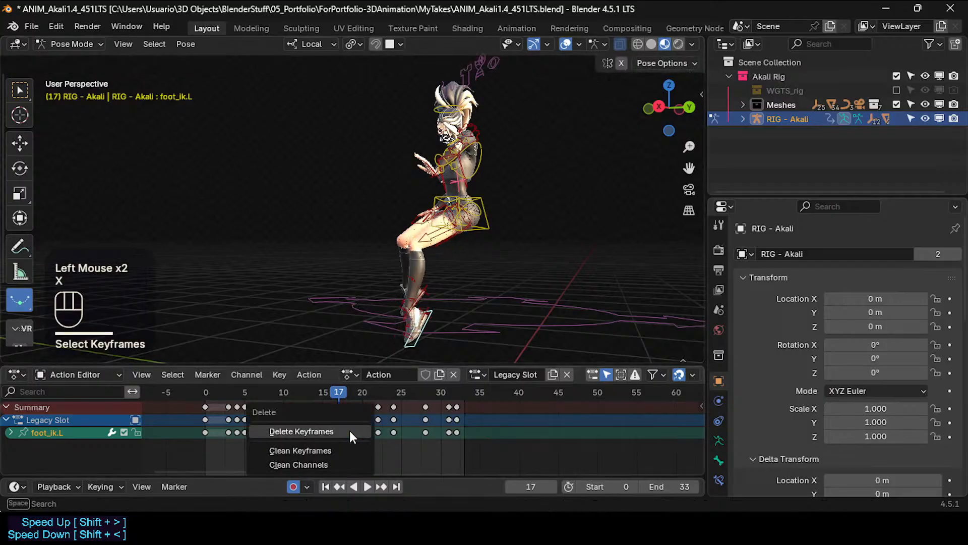
left_click(349, 432)
left_click_drag(339, 392, 342, 392)
middle_click_drag(371, 323, 370, 251, "shift")
scroll(370, 344, "up", 1)
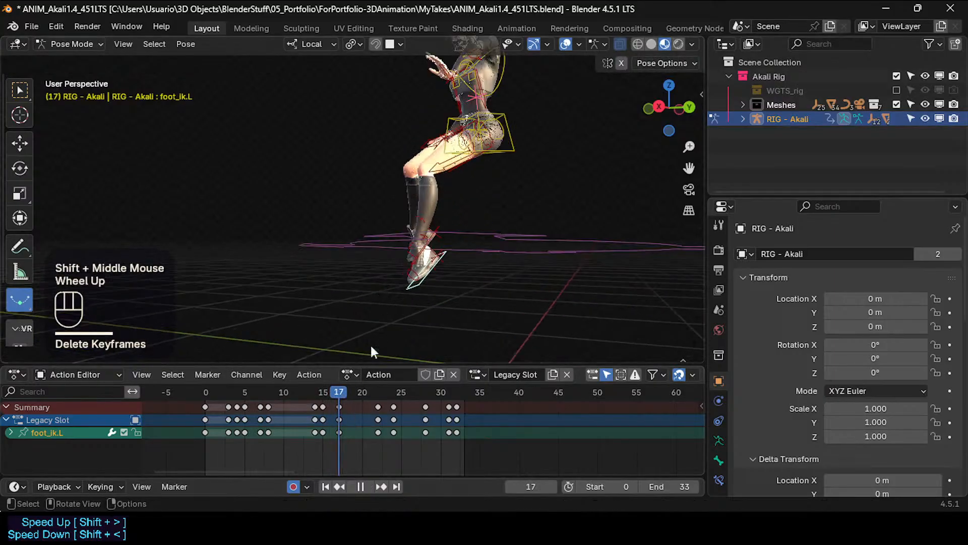
Blend the left foot IK control's pose at frame 17 with the Breakdowner and move the foot down.
left_click(339, 432)
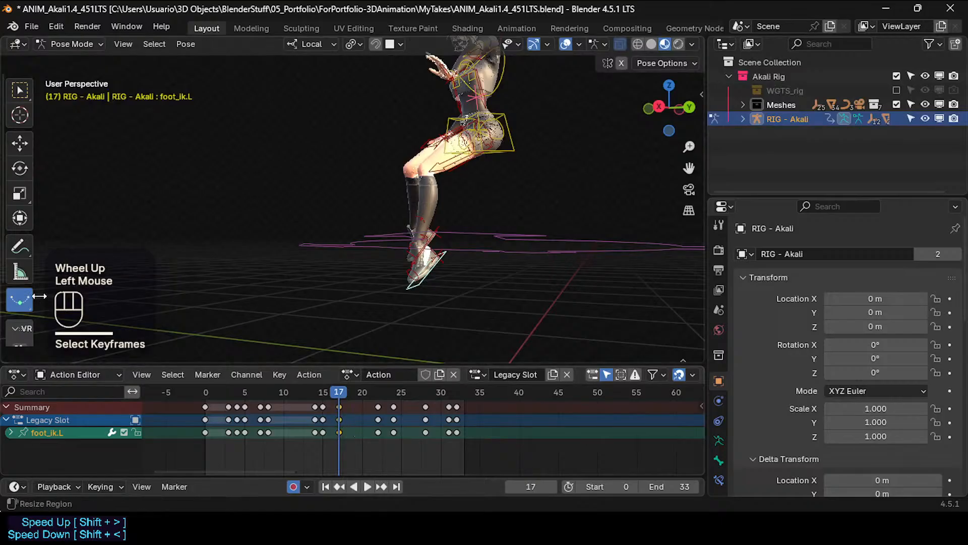
mouse_move(371, 246)
left_mouse_down()
mouse_move(344, 251)
mouse_move(387, 250)
left_mouse_up()
left_click_drag(334, 236, 116, 306)
left_click_drag(310, 298, 91, 313)
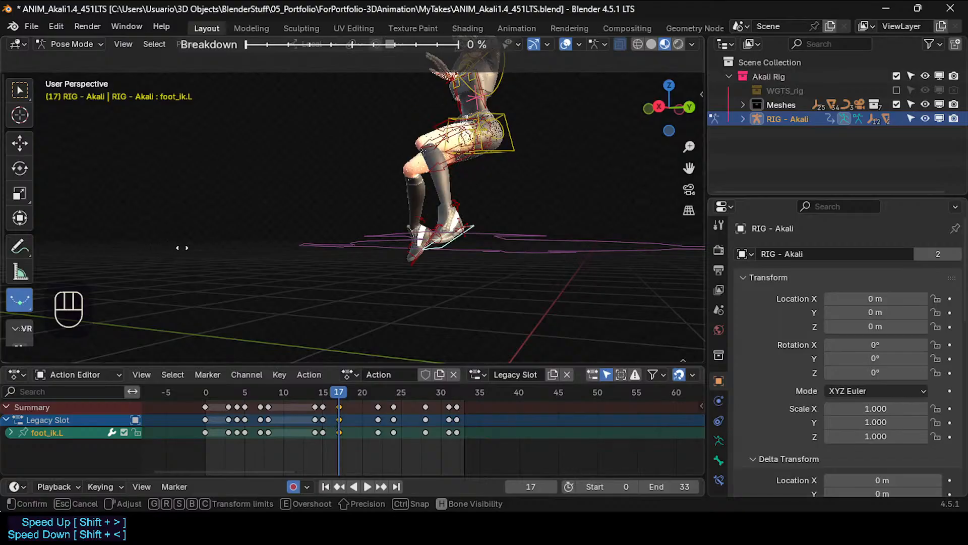
left_click_drag(341, 257, 467, 247)
key("g")
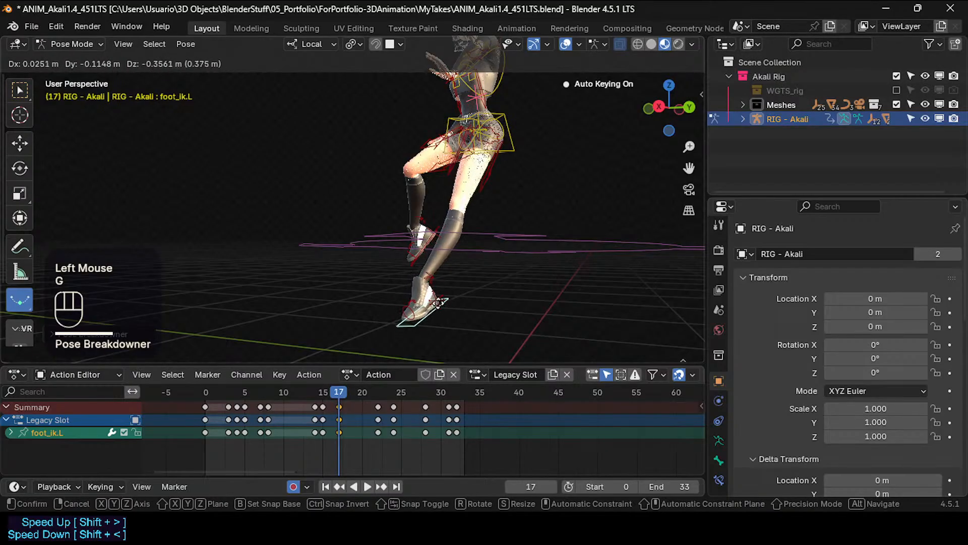
left_click(441, 293)
Examine the left foot's push-off from the ground between frames 14 and 17, stopping at frame 15.
left_click_drag(340, 395, 324, 391)
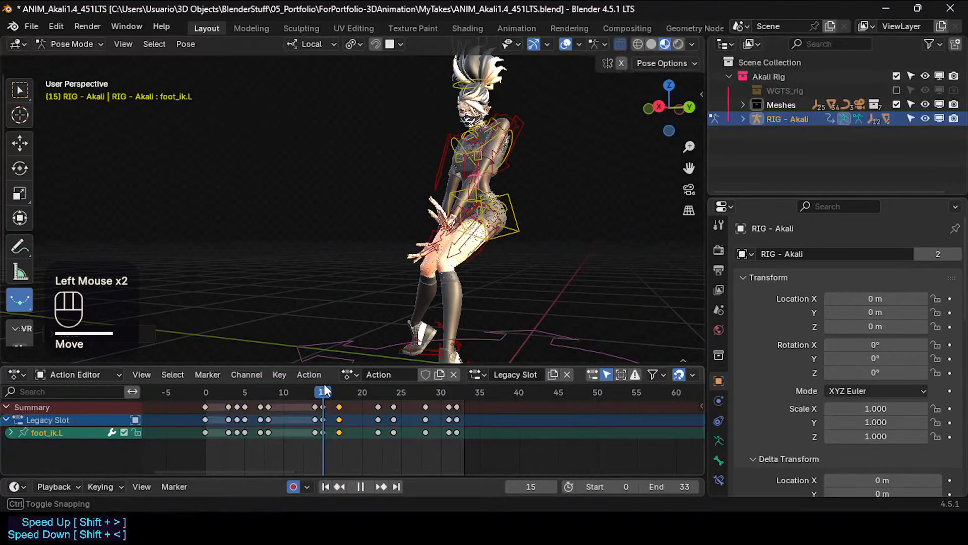
middle_click_drag(360, 262, 361, 174, "shift")
middle_click_drag(429, 283, 424, 303, "shift")
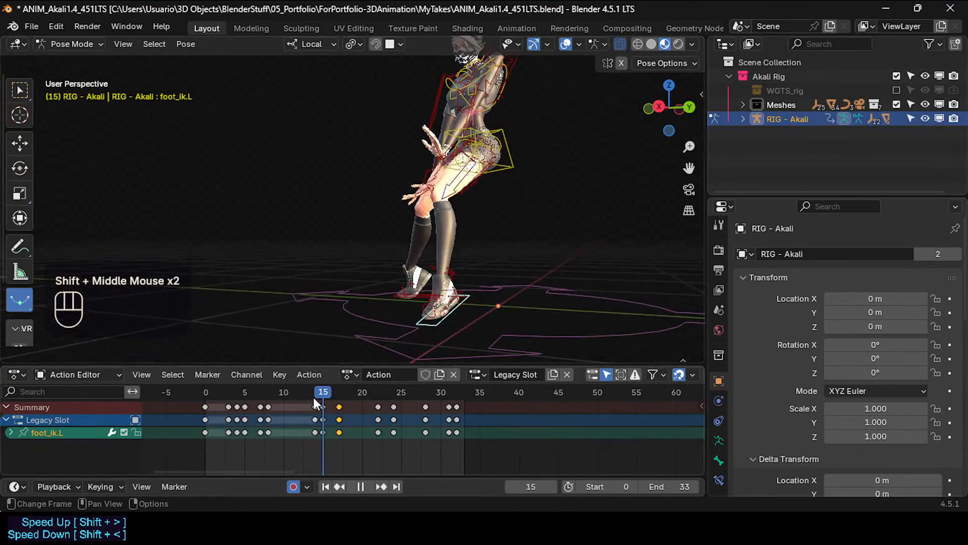
left_click_drag(313, 395, 323, 398)
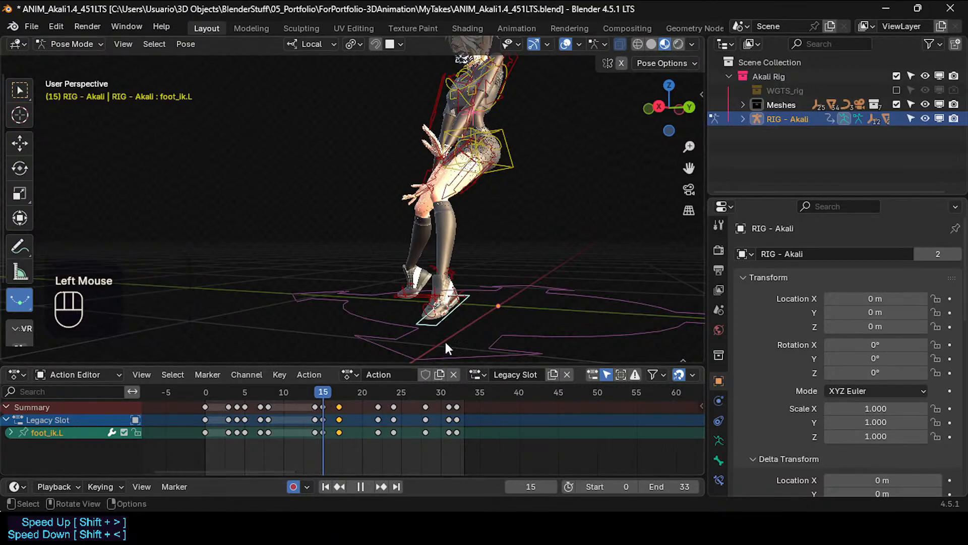
middle_click_drag(441, 317, 386, 310)
scroll(371, 285, "up", 2)
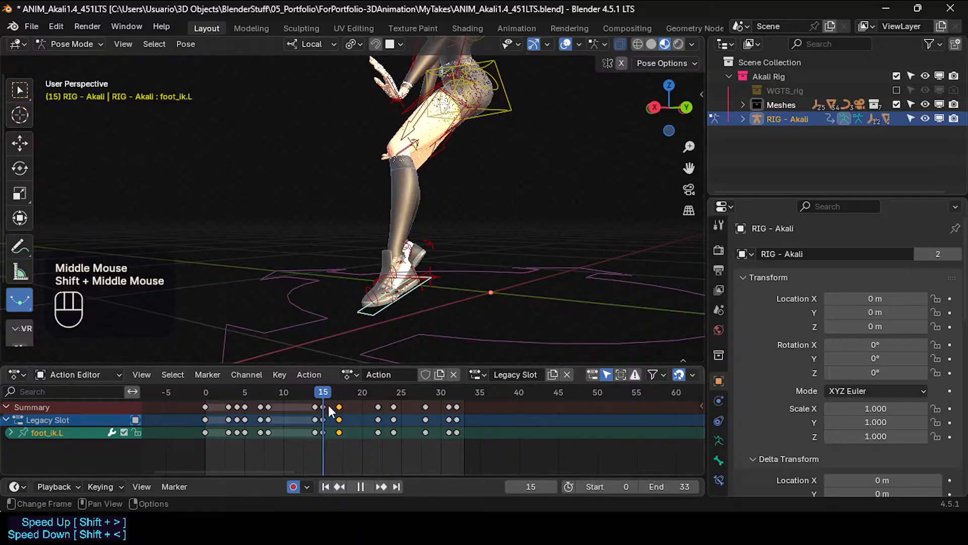
left_click(323, 432)
left_click(323, 224)
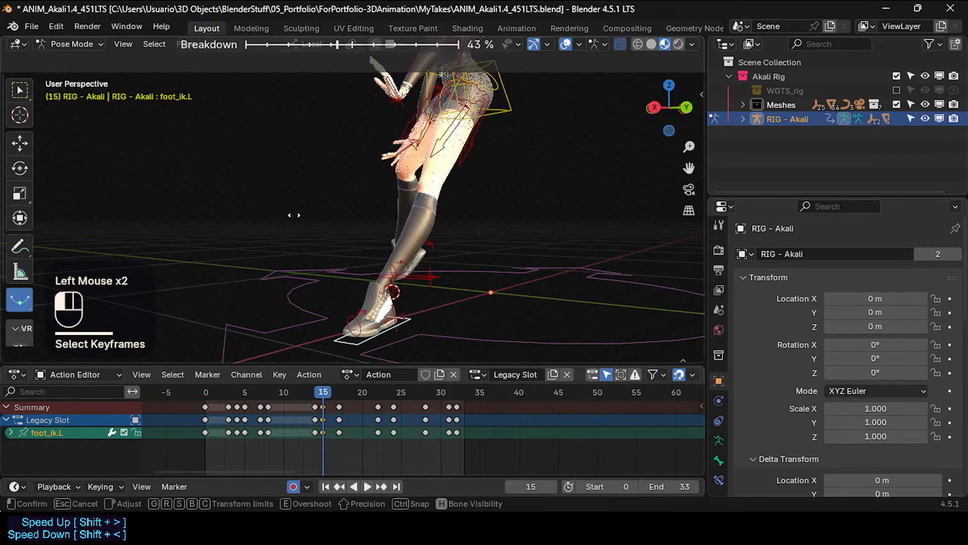
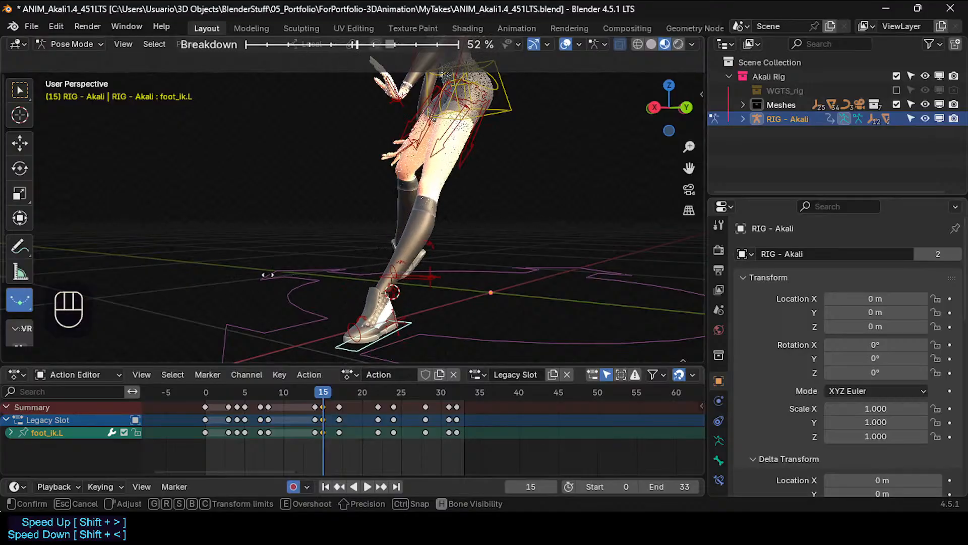
key("Escape")
Adjust the left foot IK control's position and rotation at frame 15 with fine movements.
left_click_drag(325, 397, 321, 393)
middle_click_drag(421, 284, 401, 284)
key("g")
left_click(421, 276, "shift")
key("r")
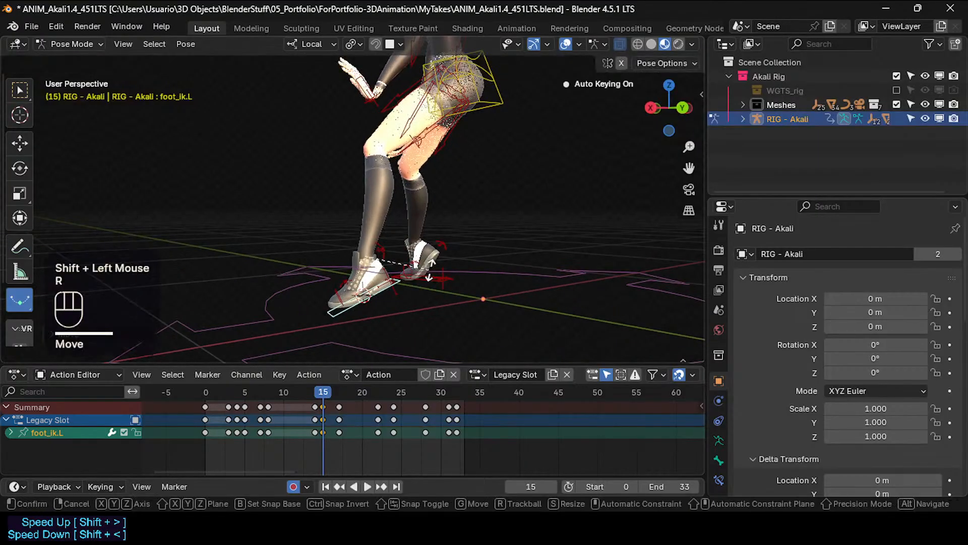
left_click(430, 269)
key("g")
left_click(337, 361, "shift")
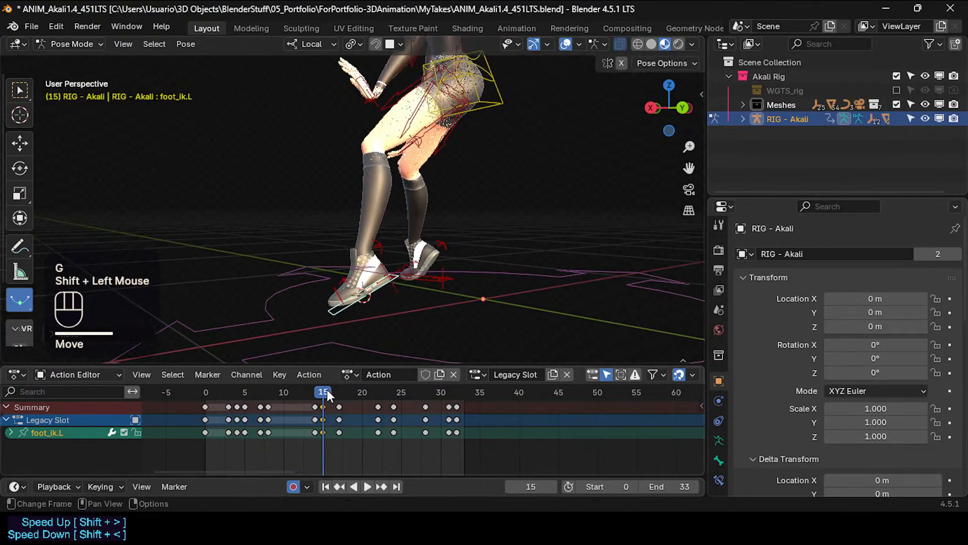
Review the left foot's motion between frames 15 and 17, stopping at frame 17 with its IK control selected.
mouse_move(327, 392)
left_mouse_down()
mouse_move(295, 391)
mouse_move(340, 402)
left_mouse_up()
scroll(390, 337, "down", 3)
middle_click_drag(398, 229, 378, 302, "shift")
left_click(378, 304)
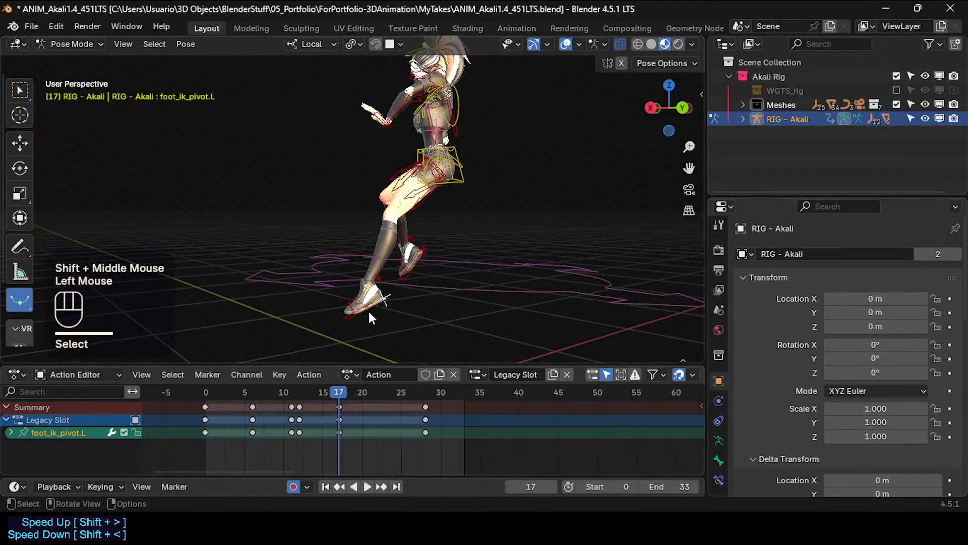
left_click_drag(333, 392, 340, 393)
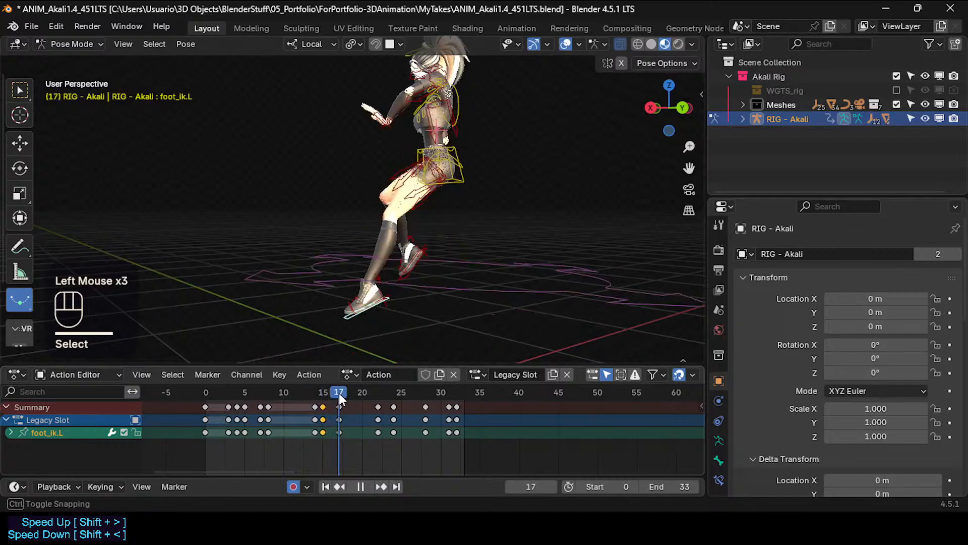
Exaggerate the left foot IK control's pose at frame 17 with the Push Pose tool, extending the leg toward the ground.
key("shift+e")
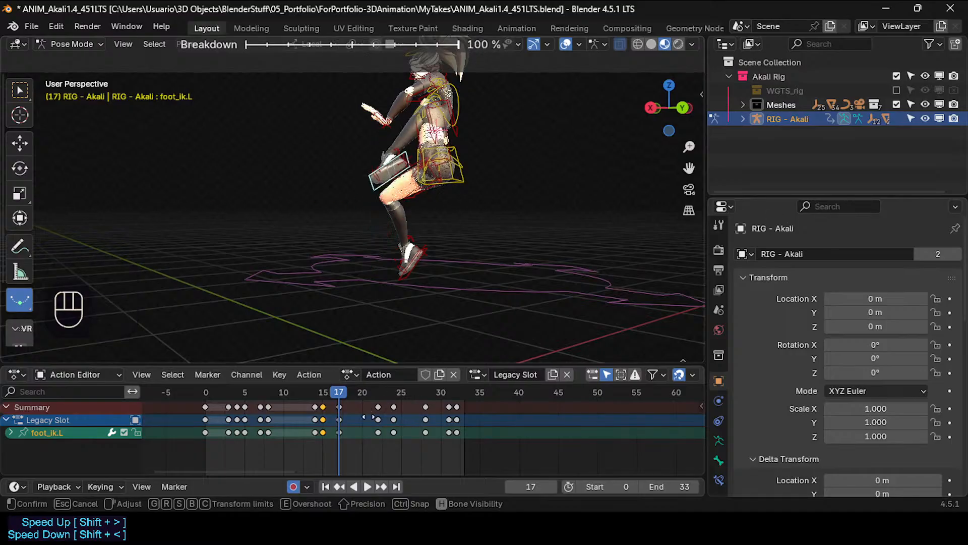
key("Escape")
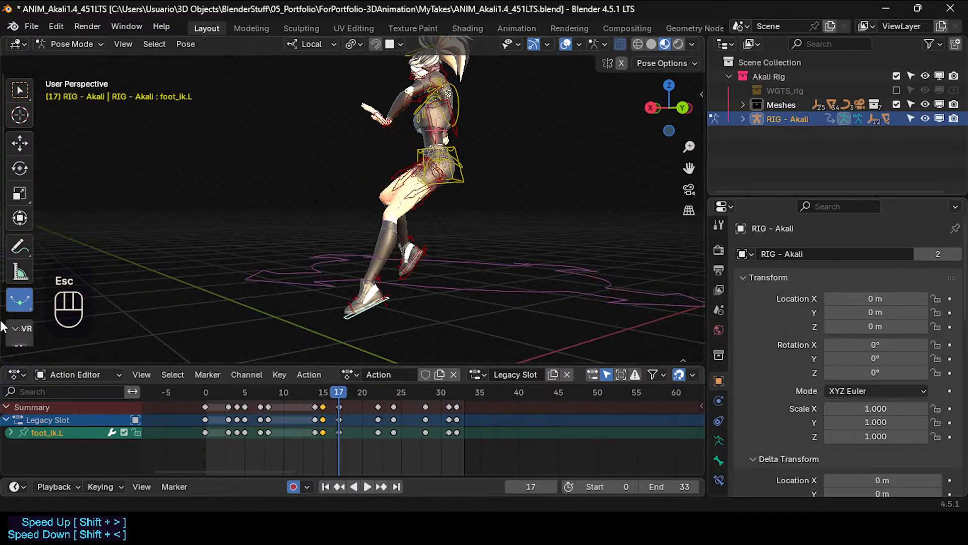
scroll(22, 301, "down", 3)
left_click(20, 300)
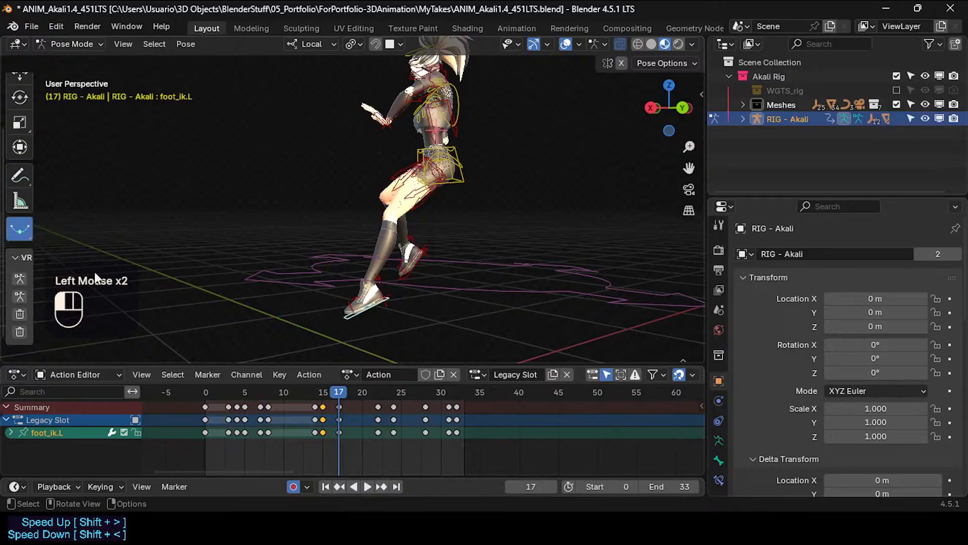
left_click_drag(24, 226, 67, 258)
left_click_drag(328, 283, 381, 286)
left_click_drag(309, 285, 86, 282)
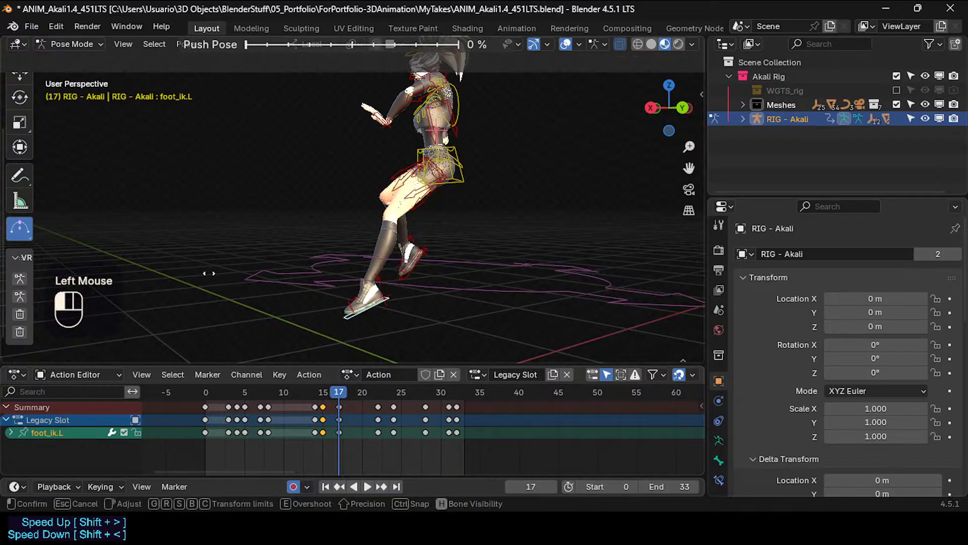
left_click_drag(208, 274, 310, 265)
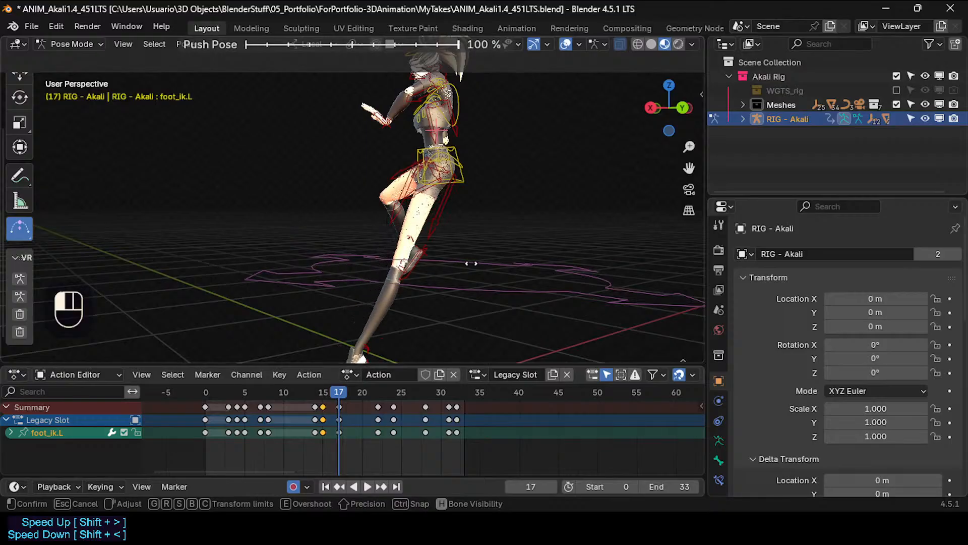
left_click_drag(344, 272, 305, 278)
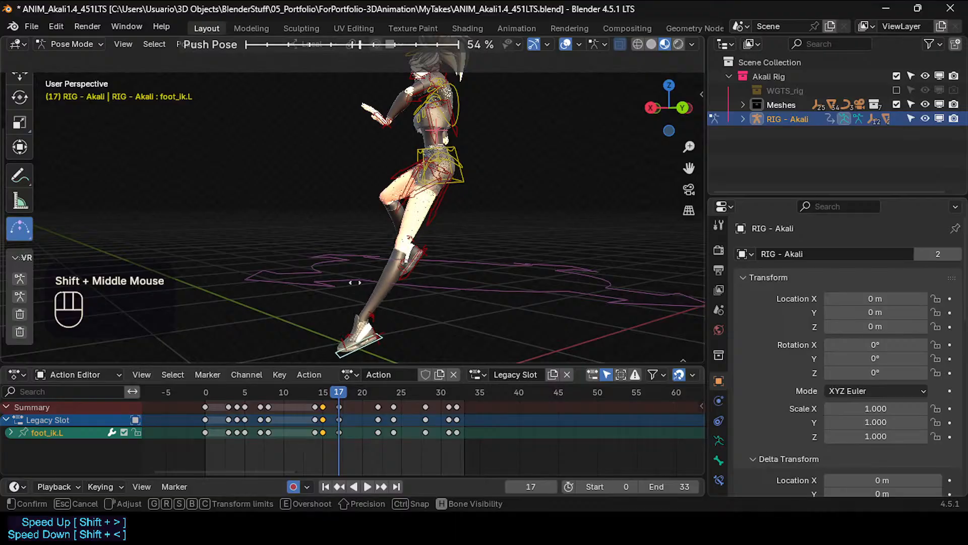
left_click(341, 363)
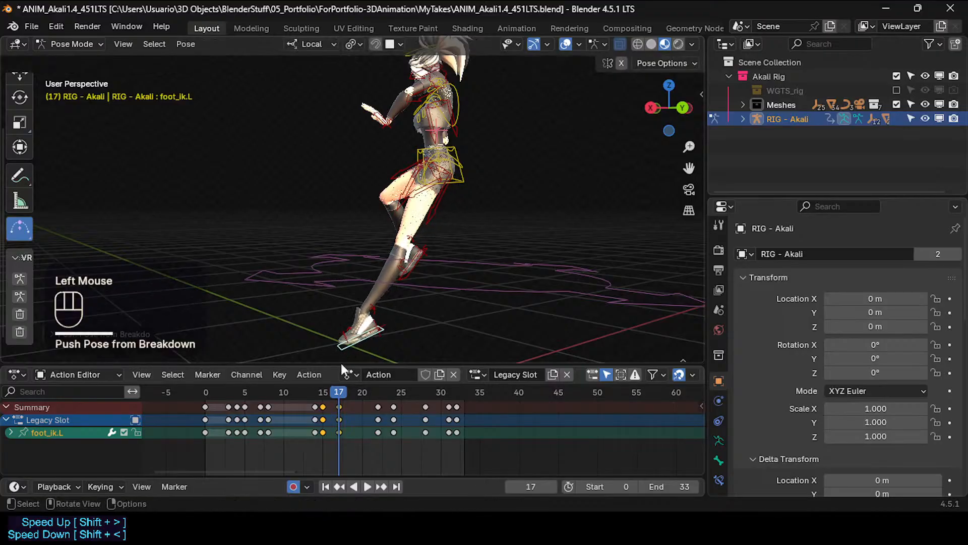
Raise the left foot IK control slightly at frame 17 with a fine move.
left_click_drag(324, 398, 340, 395)
middle_click_drag(344, 291, 330, 282, "shift")
key("space")
mouse_move(344, 390)
left_mouse_down()
mouse_move(356, 392)
mouse_move(332, 389)
mouse_move(358, 387)
mouse_move(326, 378)
mouse_move(361, 381)
mouse_move(338, 377)
left_mouse_up()
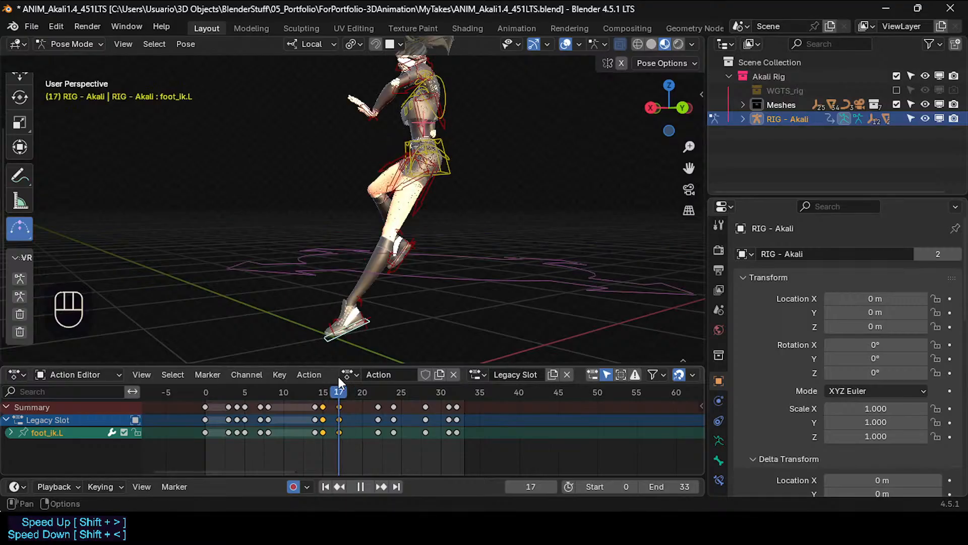
left_click(342, 418)
left_click(365, 325)
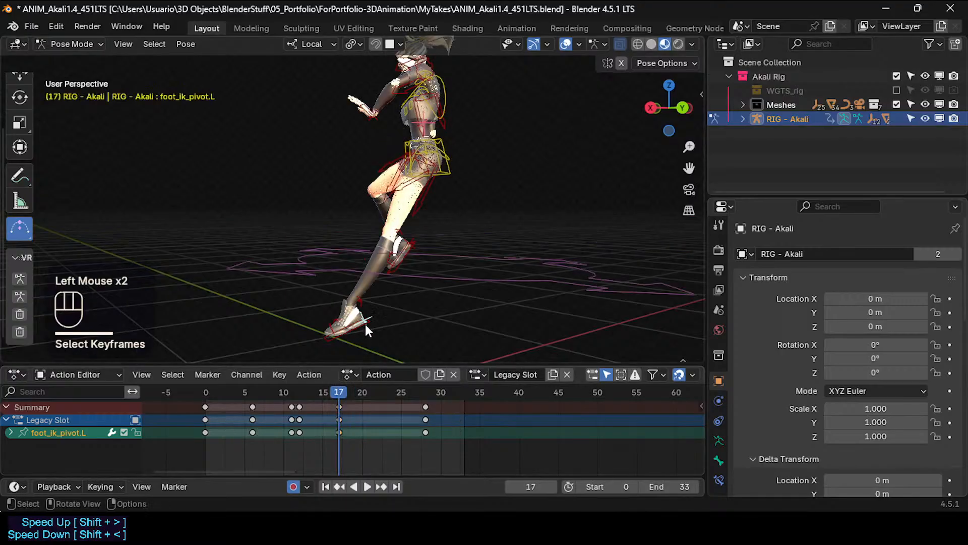
left_click(353, 330)
key("g")
key("shift")
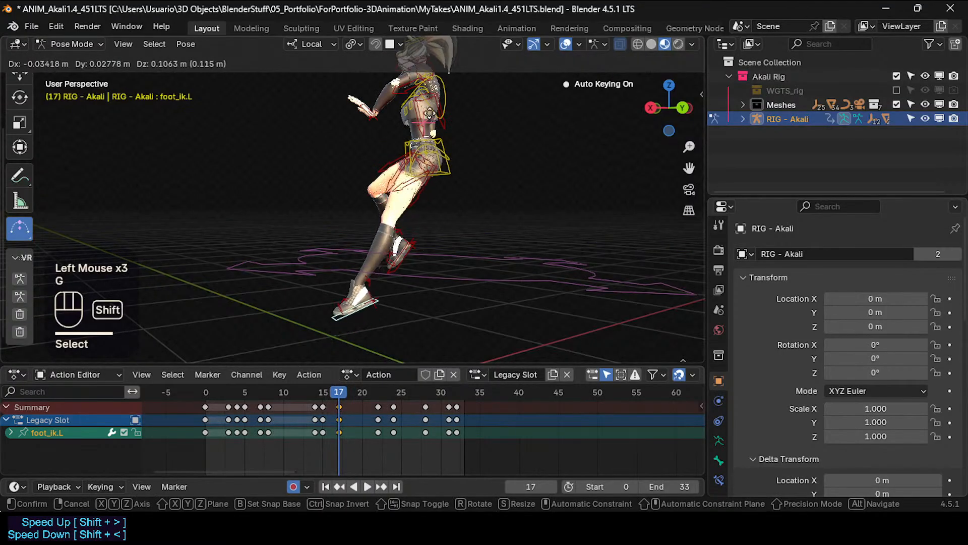
left_click(444, 122, "shift")
Play back and scrub the crouch and lift-off from a closer view of the left foot, stopping at frame 16.
left_click_drag(343, 392, 315, 400)
middle_click_drag(342, 265, 338, 148, "shift")
scroll(337, 213, "up", 3)
middle_click_drag(337, 213, 353, 303)
scroll(258, 396, "down", 1)
left_click(263, 395)
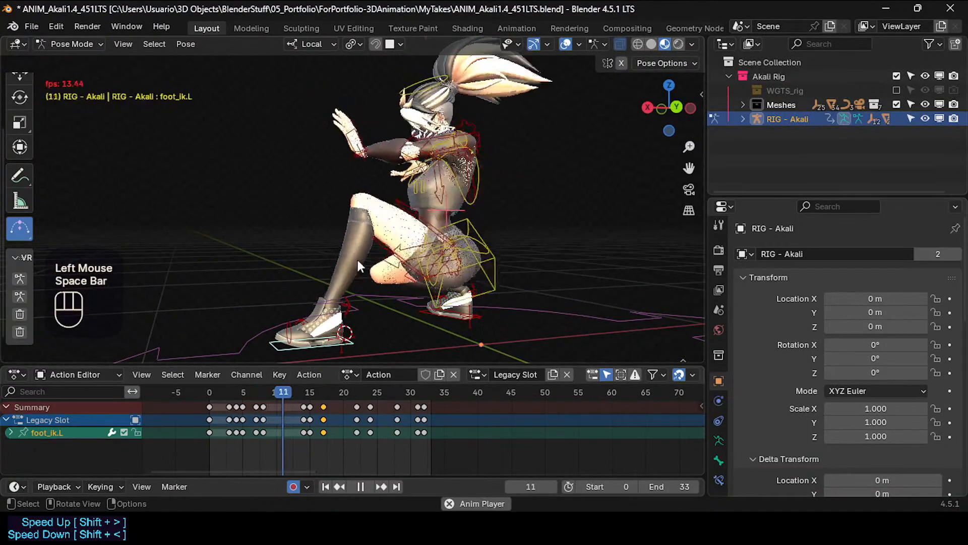
key("space")
middle_click_drag(359, 244, 361, 264, "shift")
left_click_drag(339, 390, 320, 393)
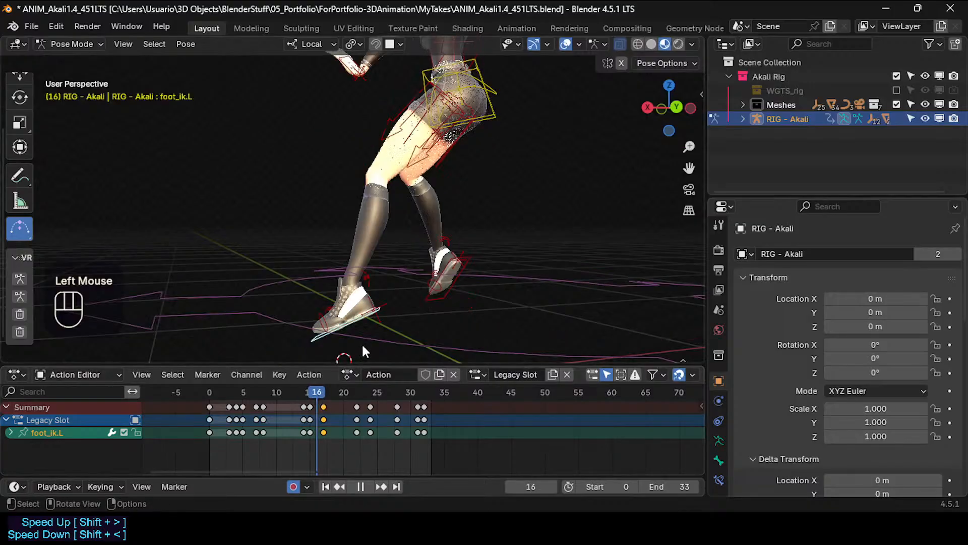
Reposition and rotate the left foot IK control at frame 17 to refine the lift-off pose.
left_click(322, 395)
key("g")
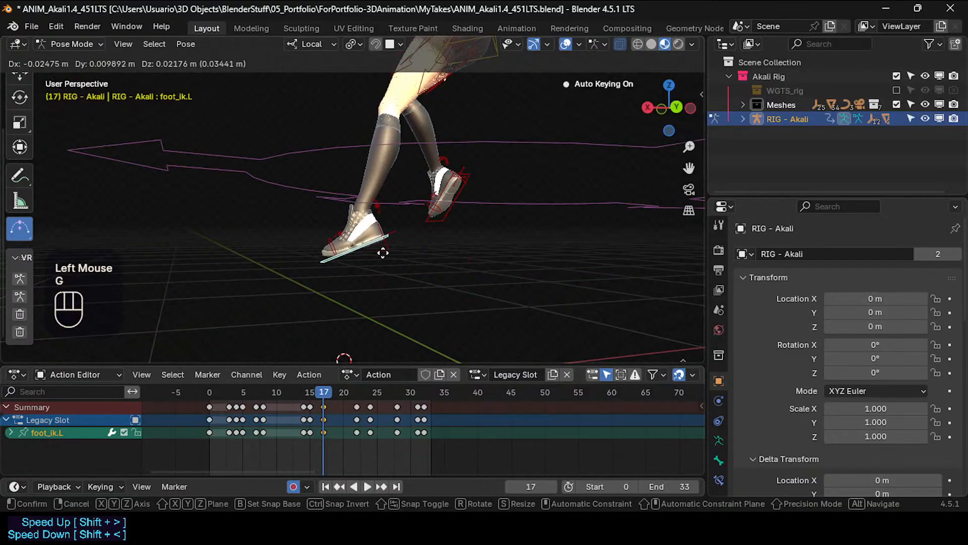
left_click(428, 233)
middle_click_drag(428, 233, 411, 270)
key("g")
left_click(489, 255)
key("r")
left_click(507, 243)
scroll(404, 252, "down", 1)
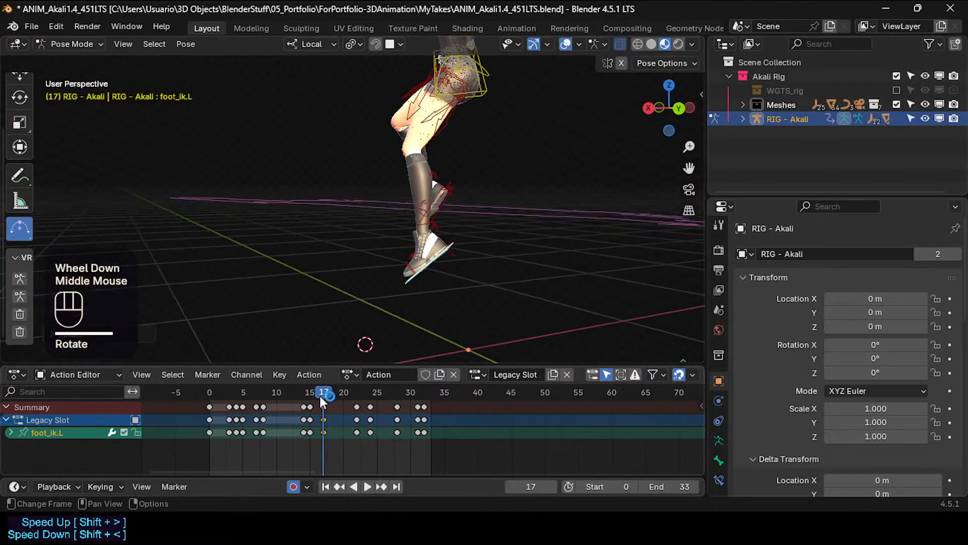
mouse_move(319, 395)
left_mouse_down()
mouse_move(311, 402)
mouse_move(322, 401)
left_mouse_up()
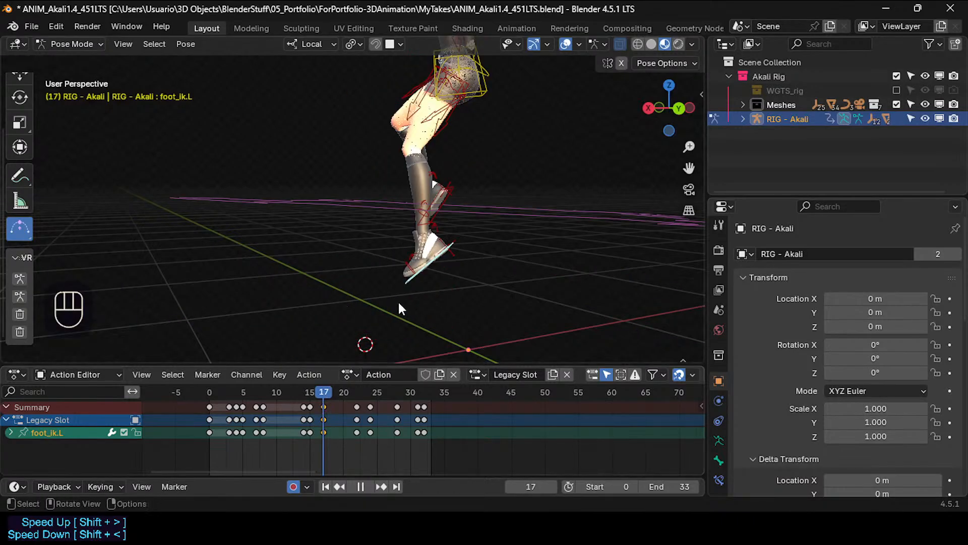
Lower the left foot IK control toward the ground at frame 17 to straighten the leg, and rotate it slightly.
middle_click_drag(401, 308, 394, 284)
key("g")
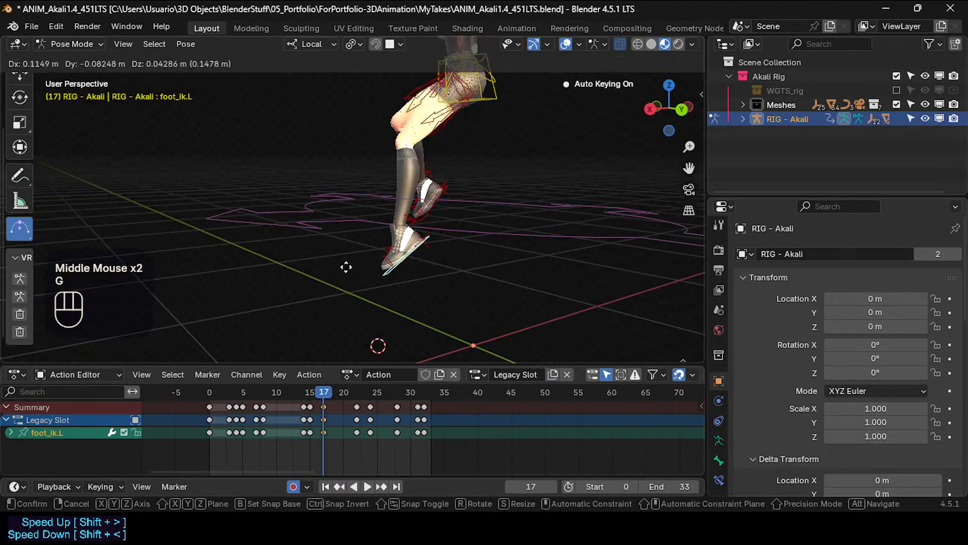
left_click(345, 303)
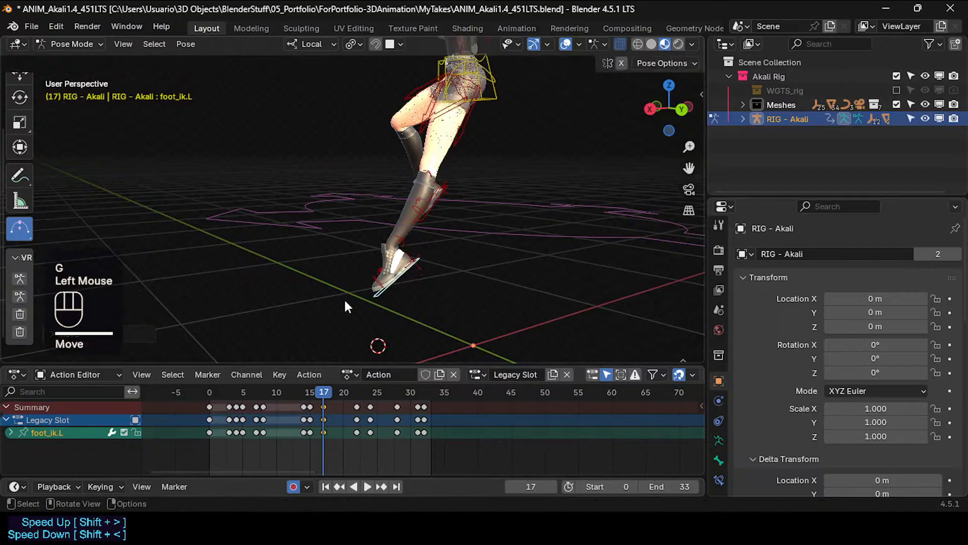
mouse_move(323, 394)
left_mouse_down()
mouse_move(304, 398)
mouse_move(323, 407)
left_mouse_up()
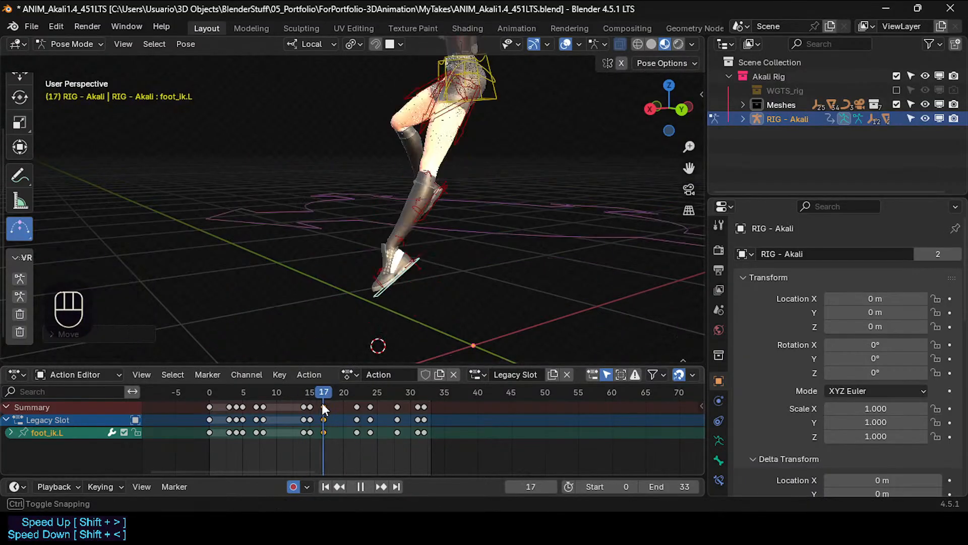
key("r")
left_click(430, 269)
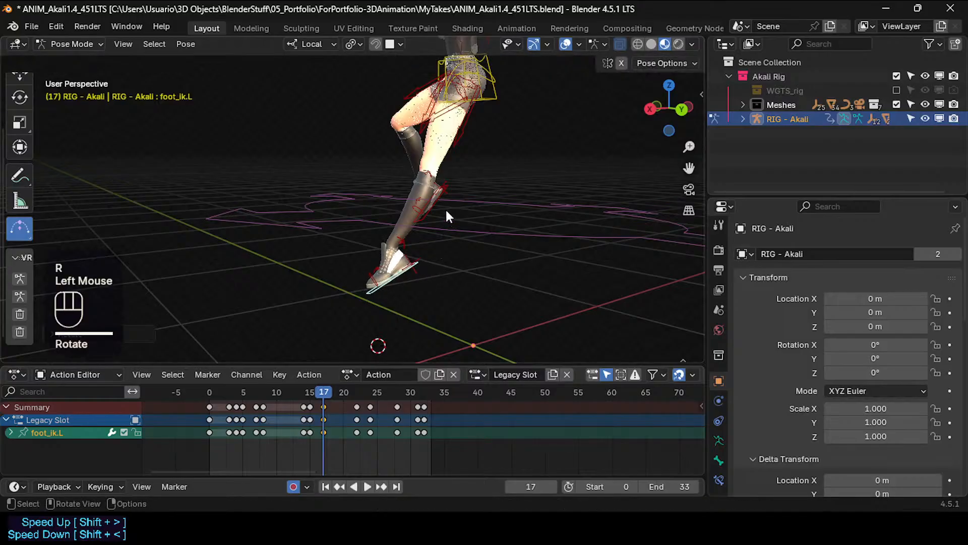
Rotate the left thigh IK control slightly at frame 17.
middle_click_drag(445, 208, 441, 246, "shift")
left_click(457, 160)
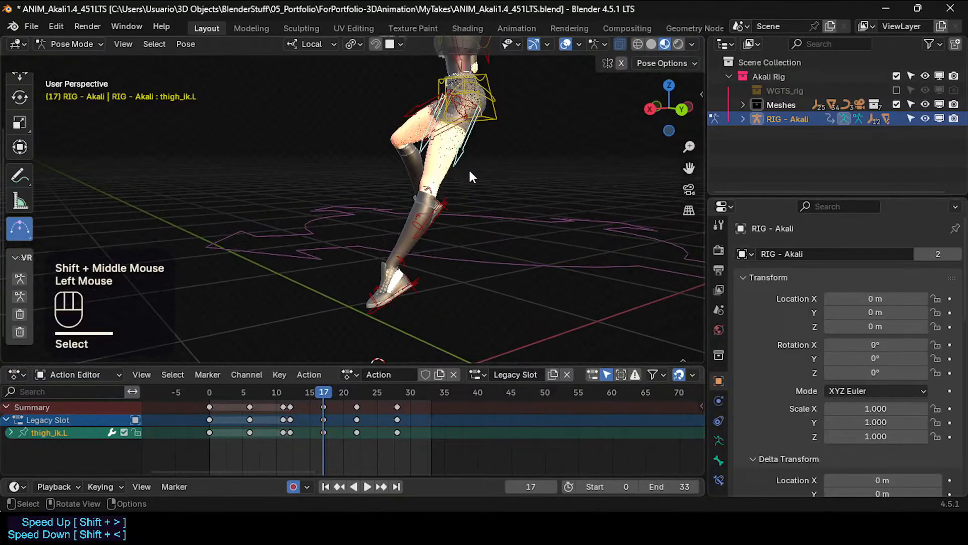
key("r")
left_click(484, 166)
Reposition the left foot IK control at frame 17 with a move and a fine correction, checking the neighbouring frames.
left_click(411, 287)
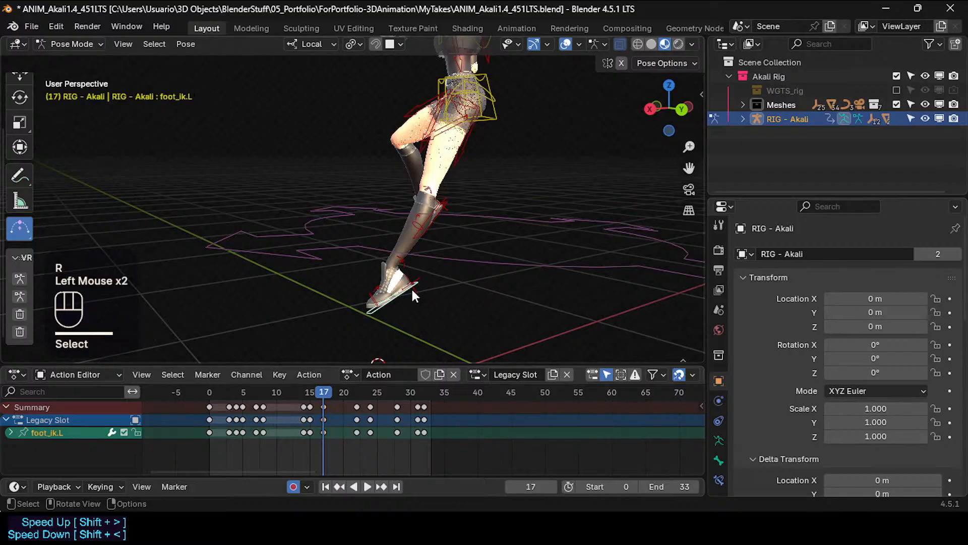
key("g")
left_click(449, 287)
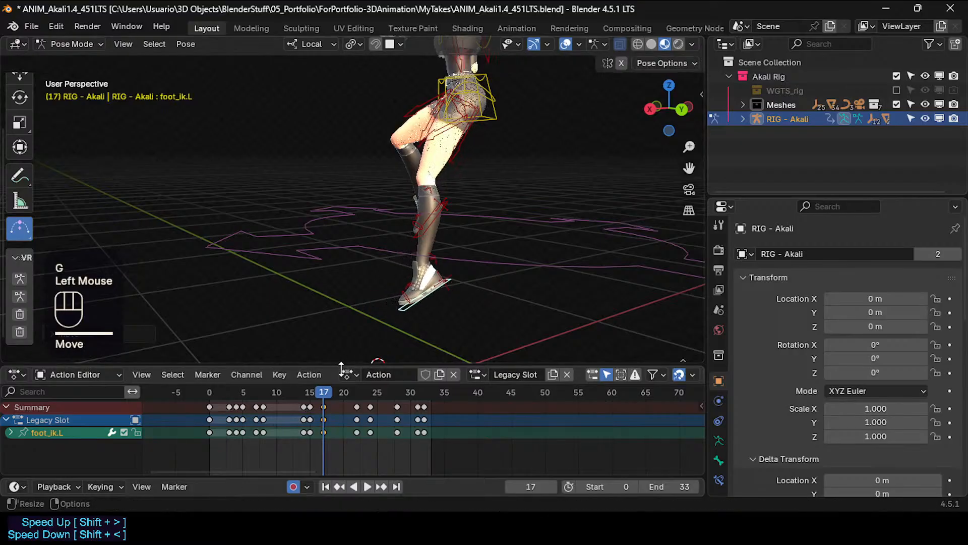
key("g")
left_click(359, 315, "shift")
mouse_move(322, 392)
left_mouse_down()
mouse_move(300, 392)
mouse_move(323, 391)
left_mouse_up()
Shift the left foot's lift-off keyframe from frame 17 to frame 19 in the Action Editor.
key("g")
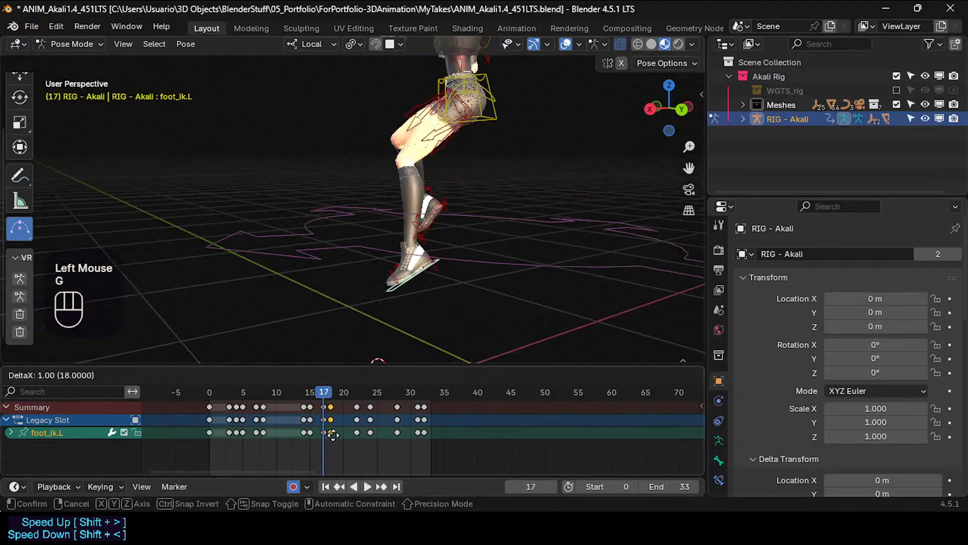
left_click(336, 435)
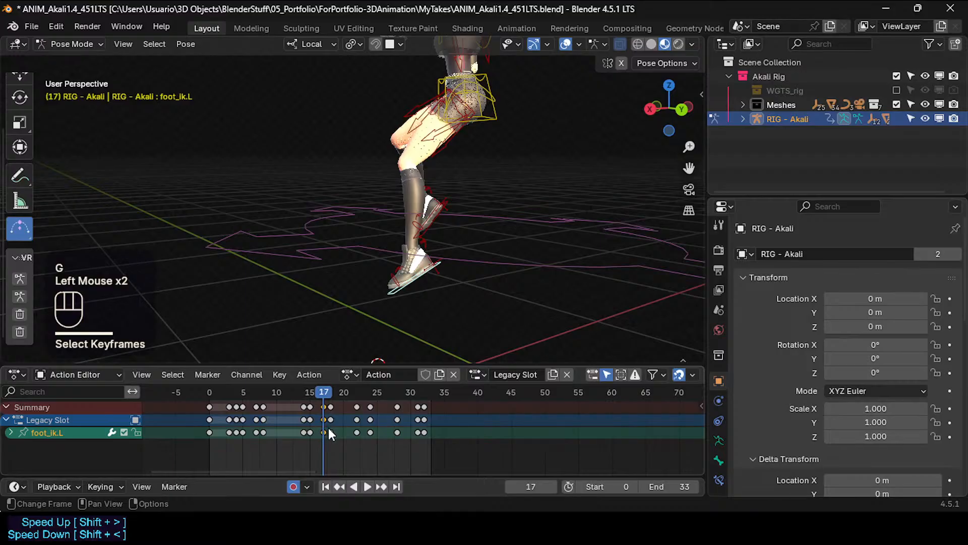
left_click(330, 428)
key("g")
left_click(333, 428)
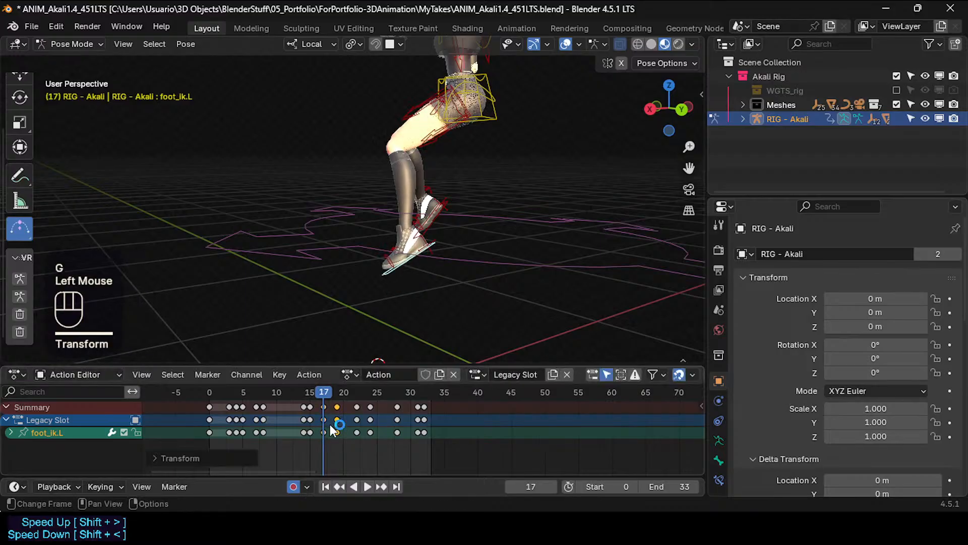
Move the left foot IK control down and forward at frame 17 to extend the leg, checking it against frame 16.
left_click(323, 433)
left_click(390, 275)
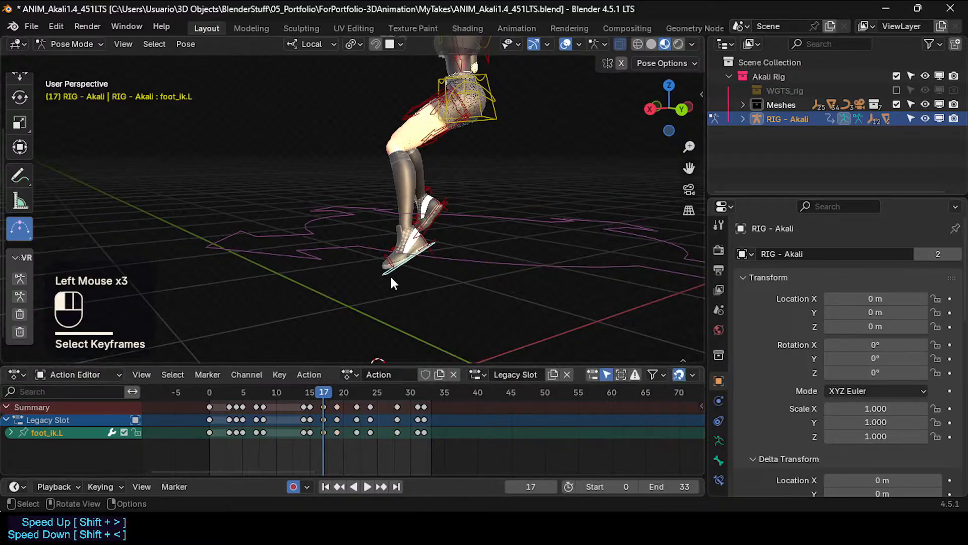
key("g")
left_click(367, 307)
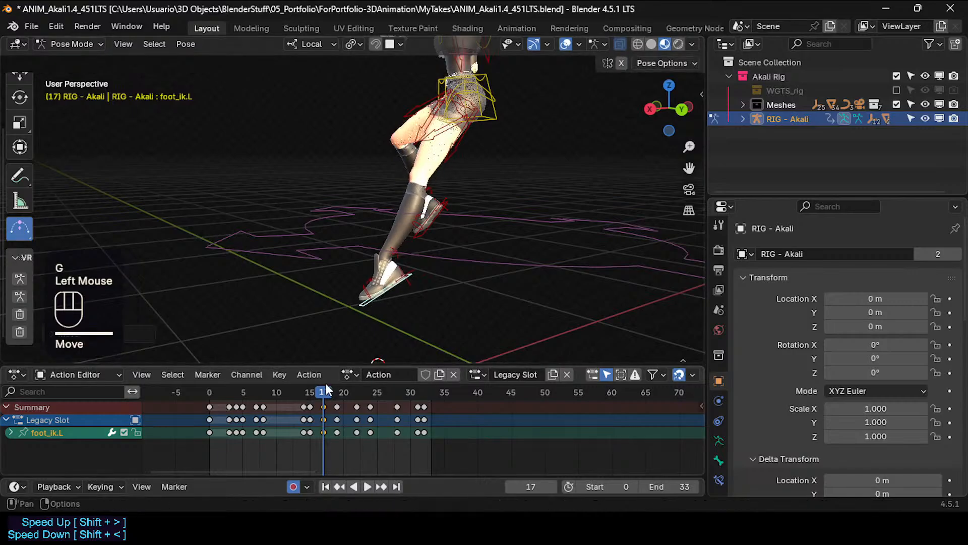
mouse_move(323, 393)
left_mouse_down()
mouse_move(310, 398)
mouse_move(318, 401)
left_mouse_up()
key("g")
left_click(316, 434)
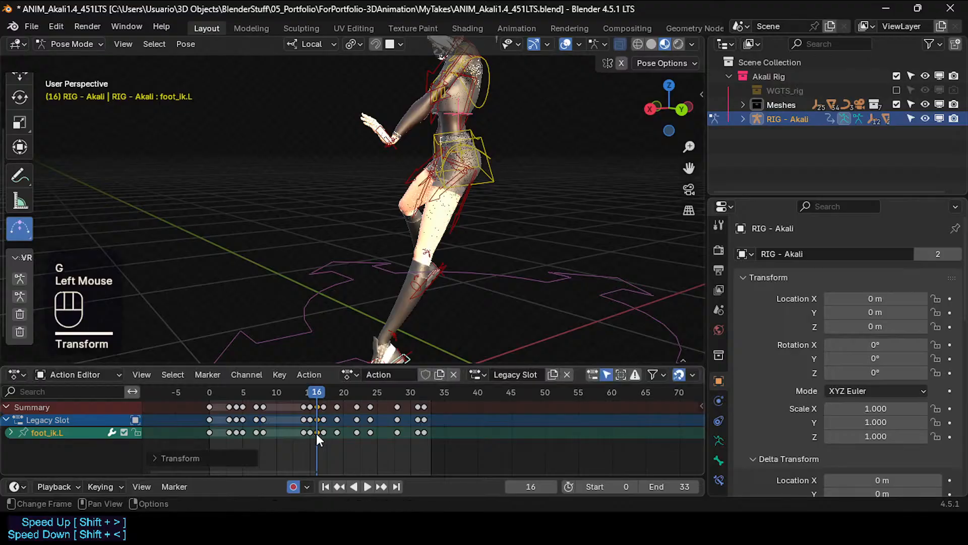
key("ctrl+z")
Shift the left foot's frame 17 keyframe to frame 16.
left_click(317, 432)
key("g")
left_click(316, 433)
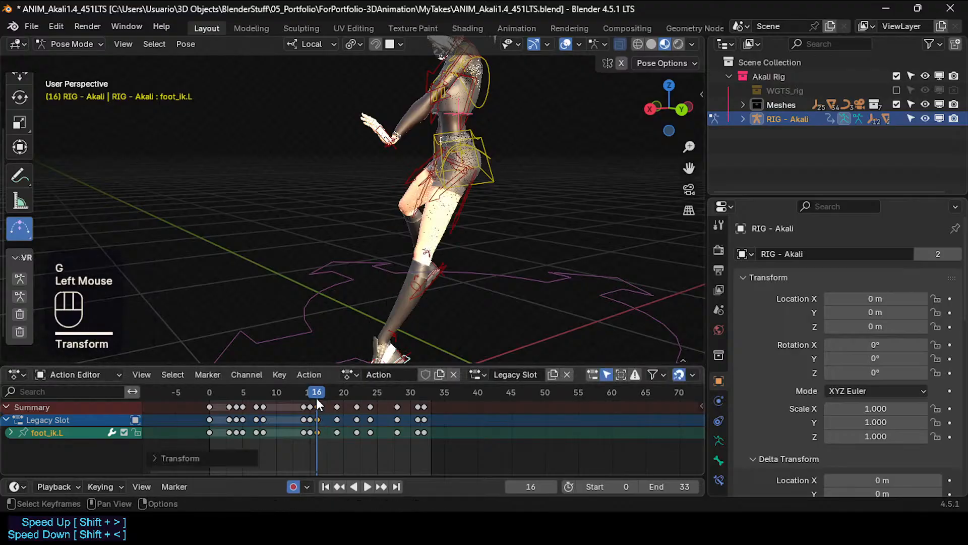
Rotate the left foot IK control freely with a trackball rotation at frame 19.
middle_click_drag(341, 267, 337, 204, "shift")
middle_click_drag(337, 206, 323, 200)
mouse_move(319, 390)
left_mouse_down()
mouse_move(310, 390)
mouse_move(336, 393)
left_mouse_up()
middle_click_drag(360, 229, 431, 268, "shift")
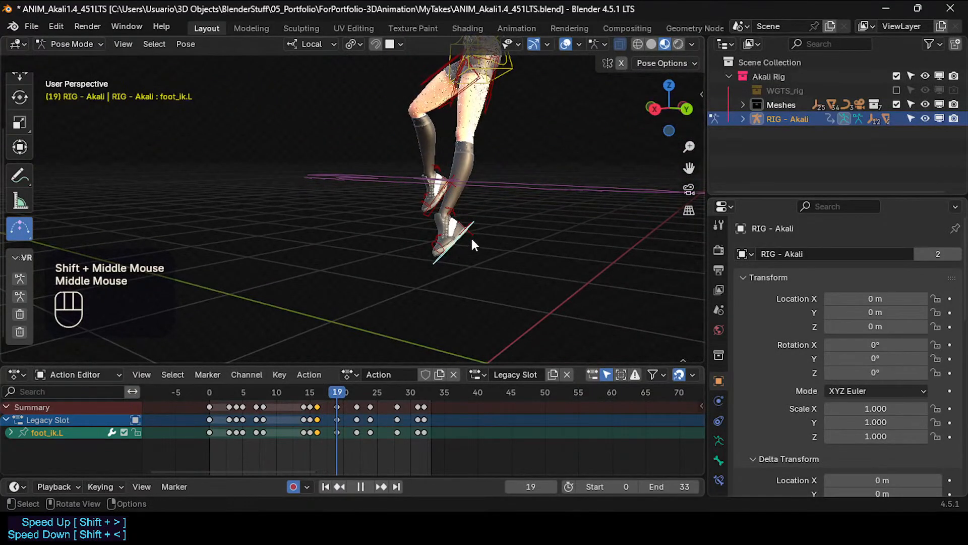
key("r")
key("r")
left_click(497, 261)
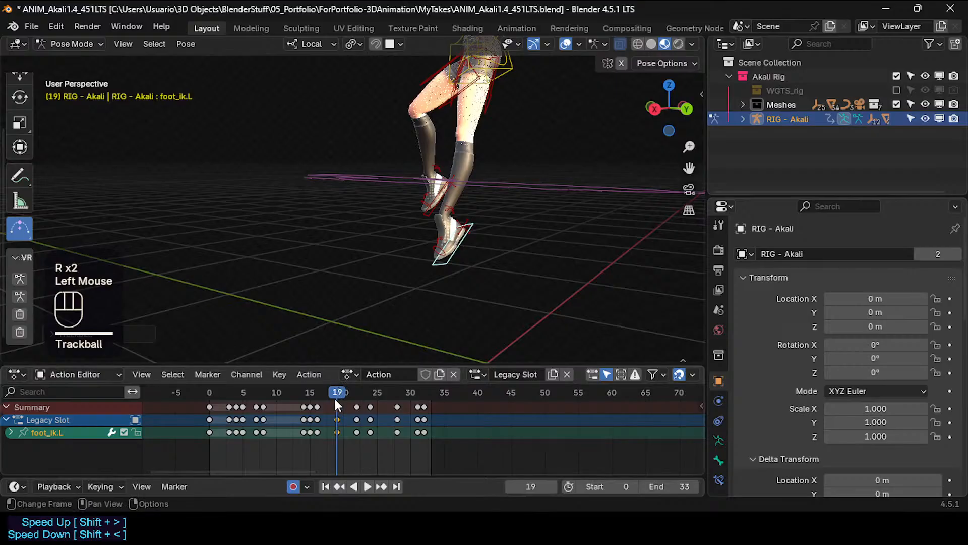
Raise the left foot IK control slightly forward at frame 18 and rotate it by about 12 degrees.
mouse_move(333, 396)
left_mouse_down()
mouse_move(310, 399)
mouse_move(331, 398)
left_mouse_up()
key("g")
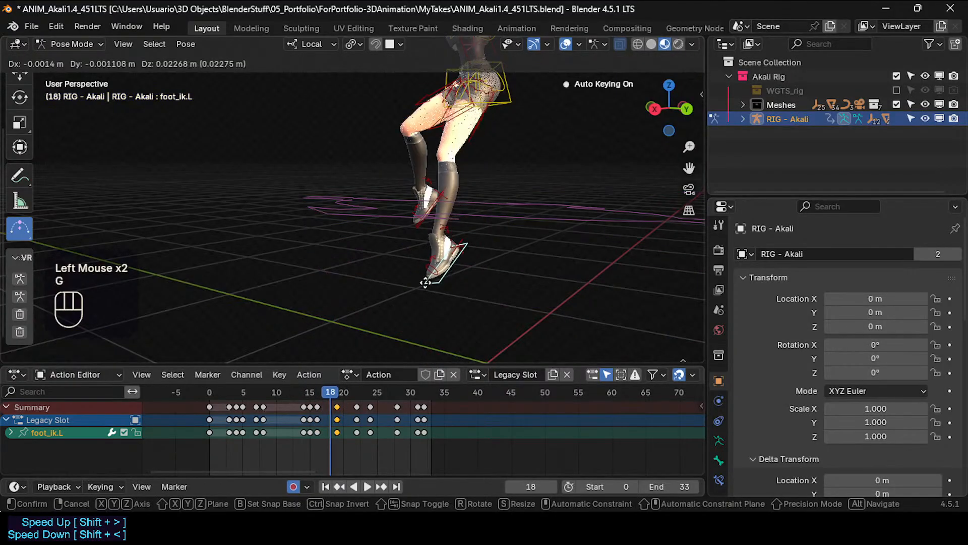
left_click(421, 279)
key("r")
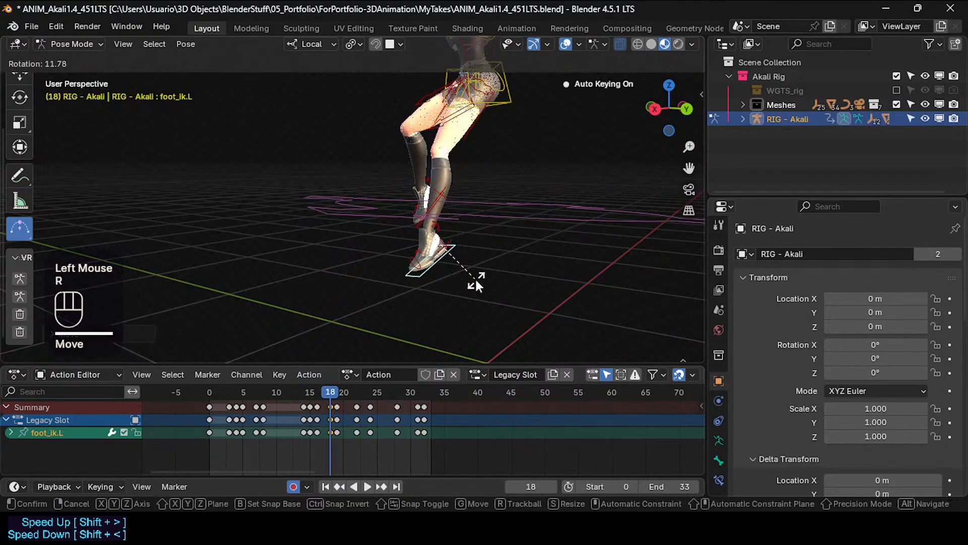
left_click(475, 278)
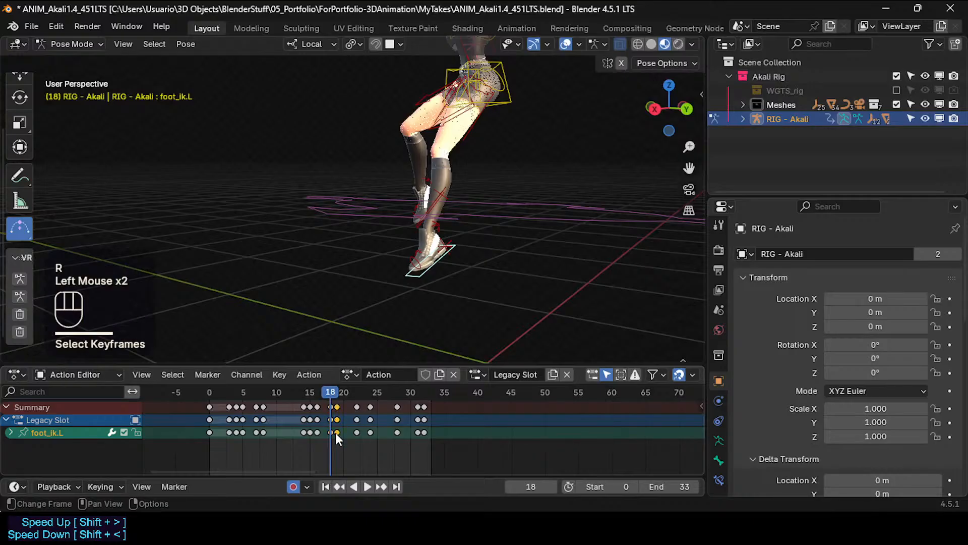
Shift the left foot's frame 18 keyframe onto frame 19, replacing the key there.
key("Right")
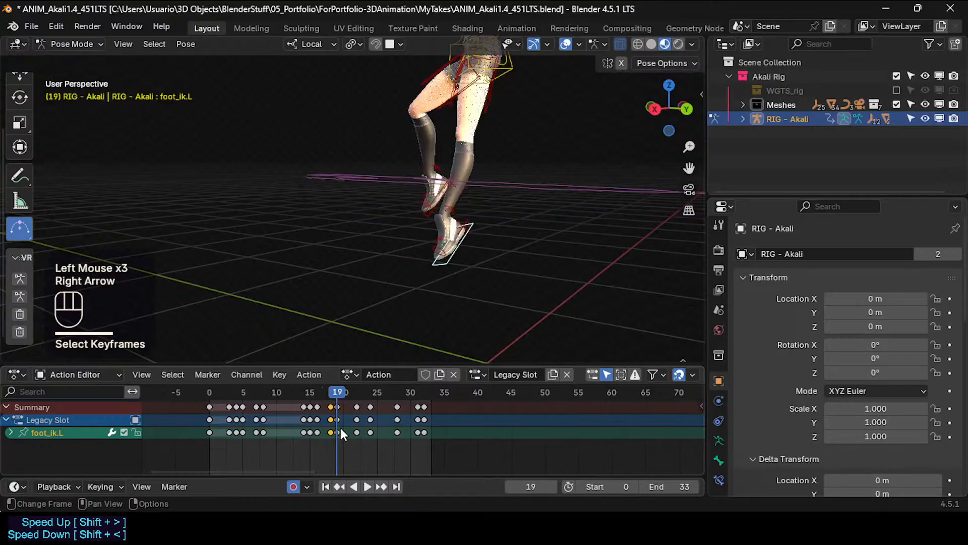
key("f")
mouse_move(327, 387)
left_mouse_down()
mouse_move(308, 385)
mouse_move(338, 387)
left_mouse_up()
Review the jump from lift-off to the final frames from several angles, stopping at frame 30.
middle_click_drag(482, 151, 456, 140)
middle_click_drag(454, 139, 438, 228, "shift")
scroll(438, 232, "down", 2)
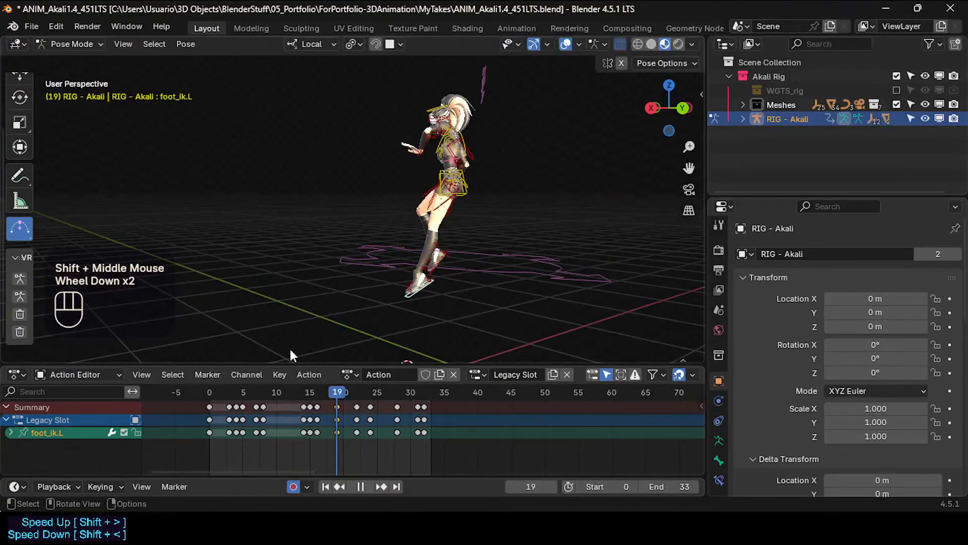
mouse_move(335, 391)
left_mouse_down()
mouse_move(298, 390)
mouse_move(373, 410)
mouse_move(308, 398)
mouse_move(329, 408)
mouse_move(340, 403)
mouse_move(319, 404)
mouse_move(464, 406)
mouse_move(320, 397)
left_mouse_up()
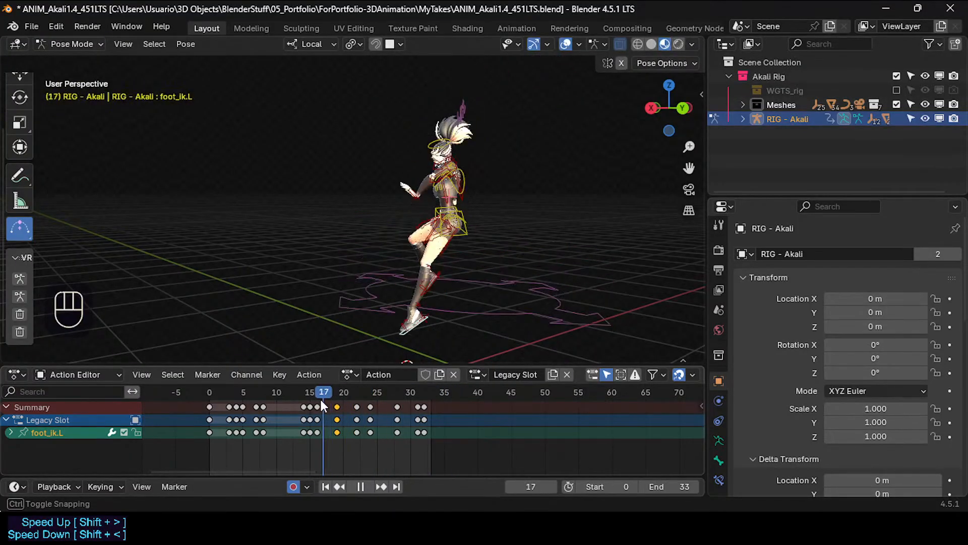
middle_click_drag(443, 212, 490, 207)
scroll(413, 237, "up", 2)
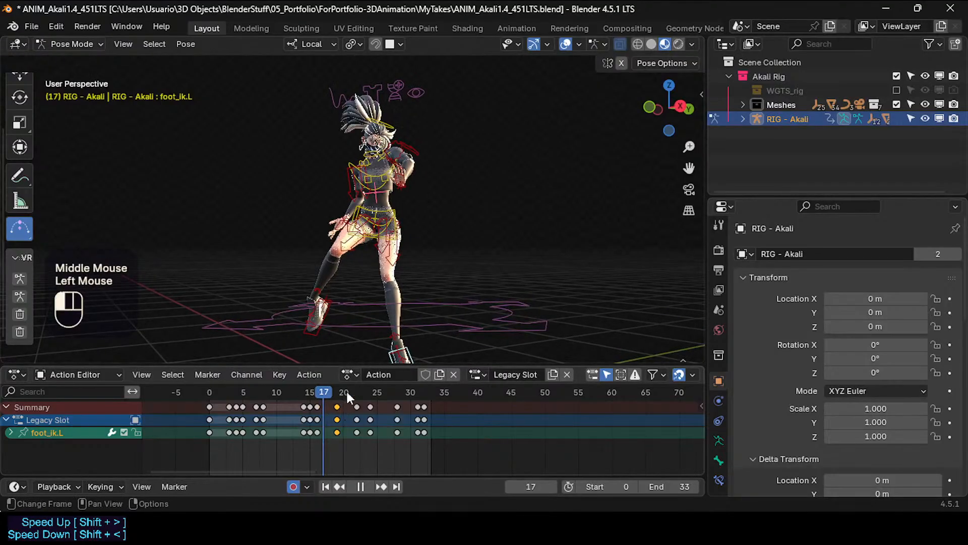
left_click_drag(346, 397, 438, 394)
middle_click_drag(423, 292, 424, 353)
left_click_drag(439, 394, 385, 393)
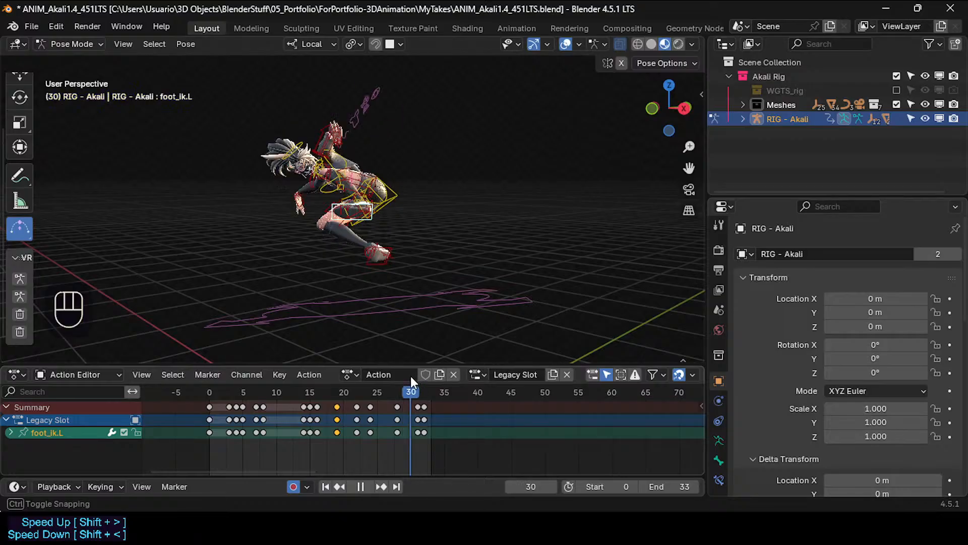
key("space")
Rotate the root control slightly about its local Y axis at frame 30 to key the airborne tilt.
left_click(413, 305)
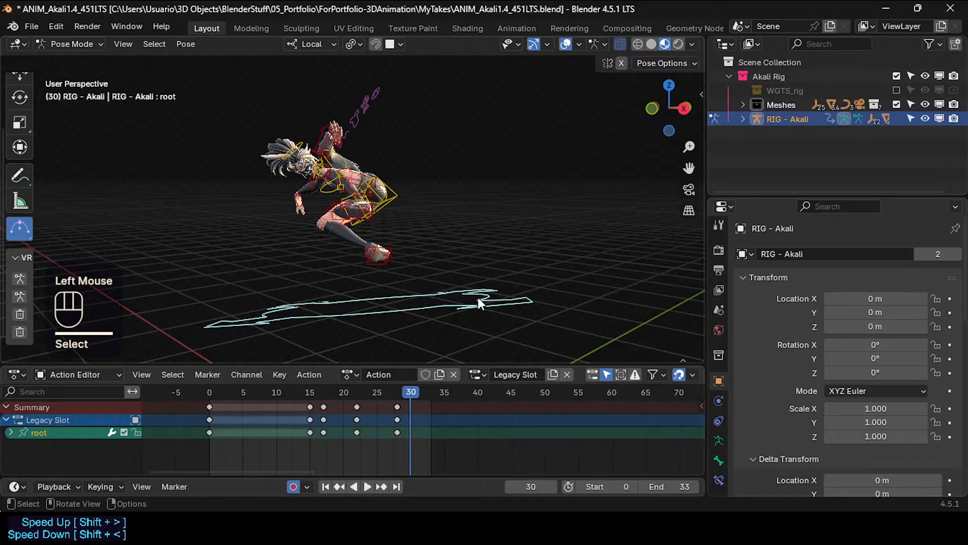
key("r")
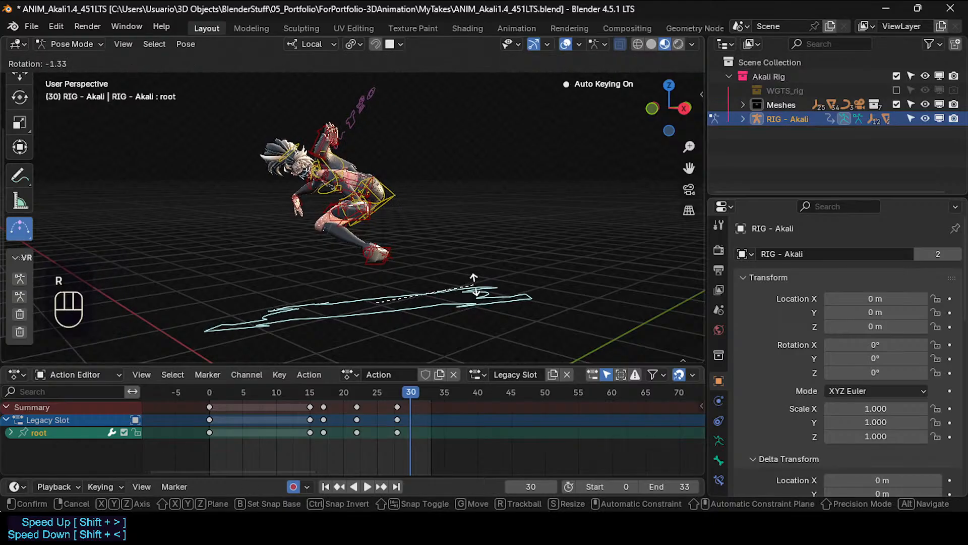
key("x")
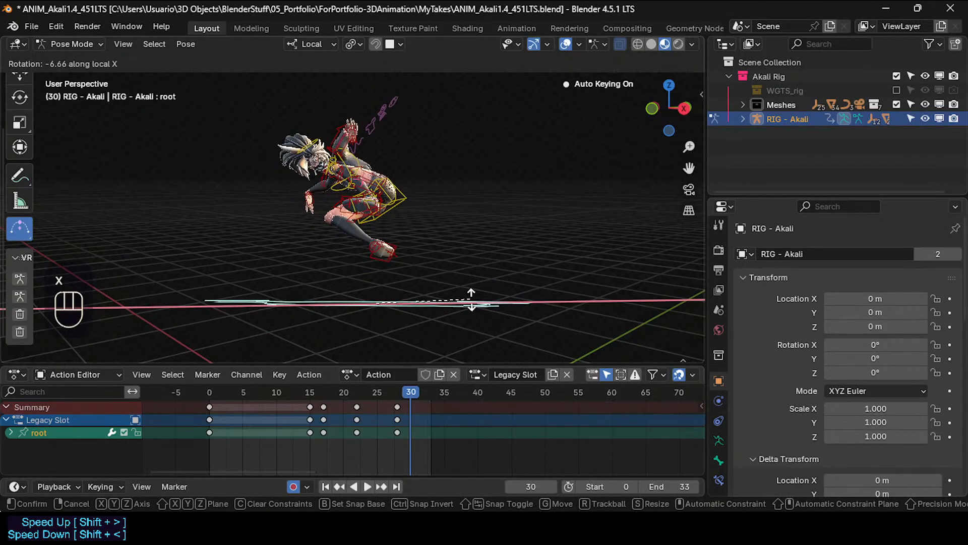
key("Escape")
key("r")
key("z")
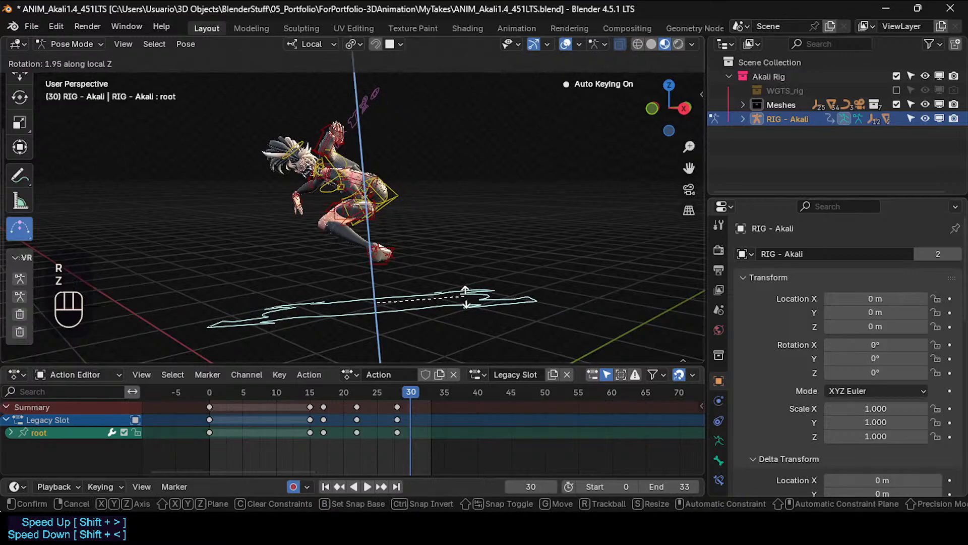
key("y")
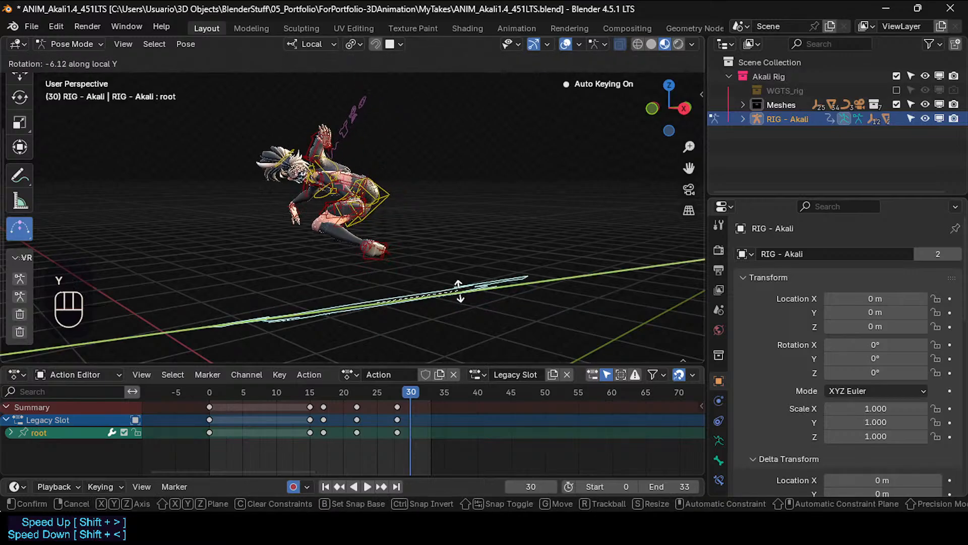
left_click(455, 323, "shift")
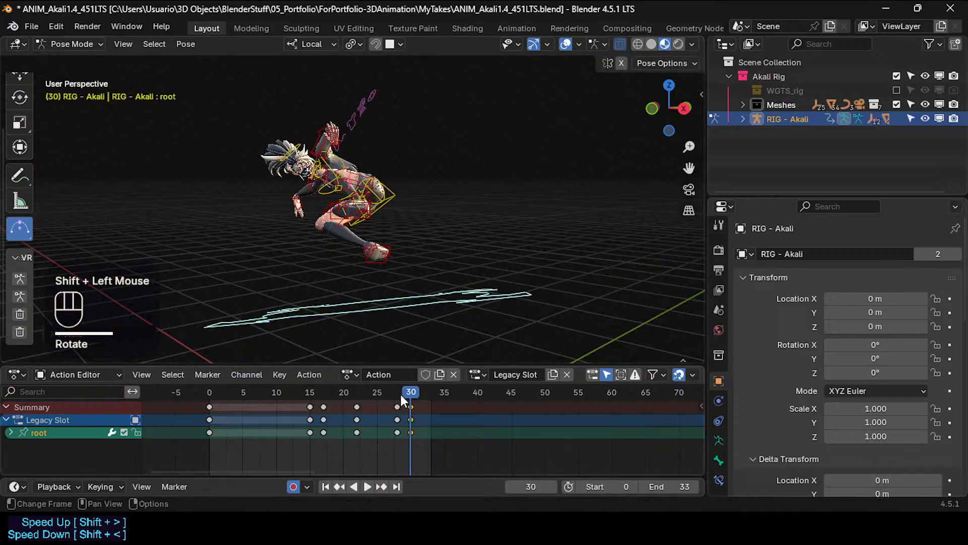
Scrub and play back the whole jump from different viewing angles to check the root's rotation.
left_click_drag(400, 392, 380, 403)
key("space")
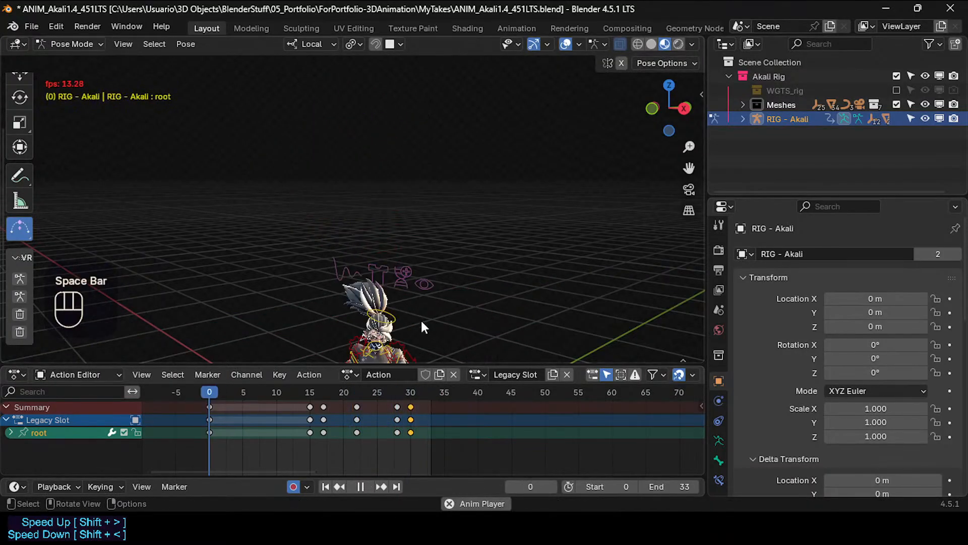
middle_click_drag(344, 265, 344, 267)
middle_click_drag(344, 267, 338, 151, "shift")
middle_click_drag(390, 225, 421, 236)
middle_click_drag(421, 236, 479, 253)
mouse_move(393, 208)
middle_mouse_down("shift")
mouse_move(414, 199)
mouse_move(406, 103)
mouse_move(394, 224)
mouse_move(298, 229)
middle_mouse_up("shift")
scroll(374, 244, "down", 2)
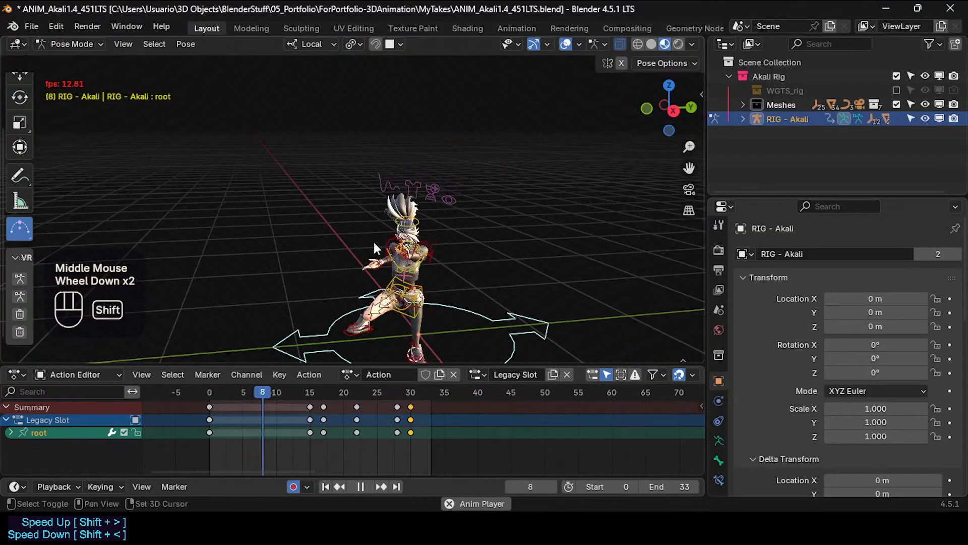
Play back the jump while viewing the character from the side, and save the file.
middle_click_drag(374, 244, 377, 164, "shift")
middle_click_drag(303, 186, 161, 166)
middle_click_drag(322, 168, 389, 217, "shift")
scroll(315, 243, "down", 2)
scroll(315, 243, "up", 1)
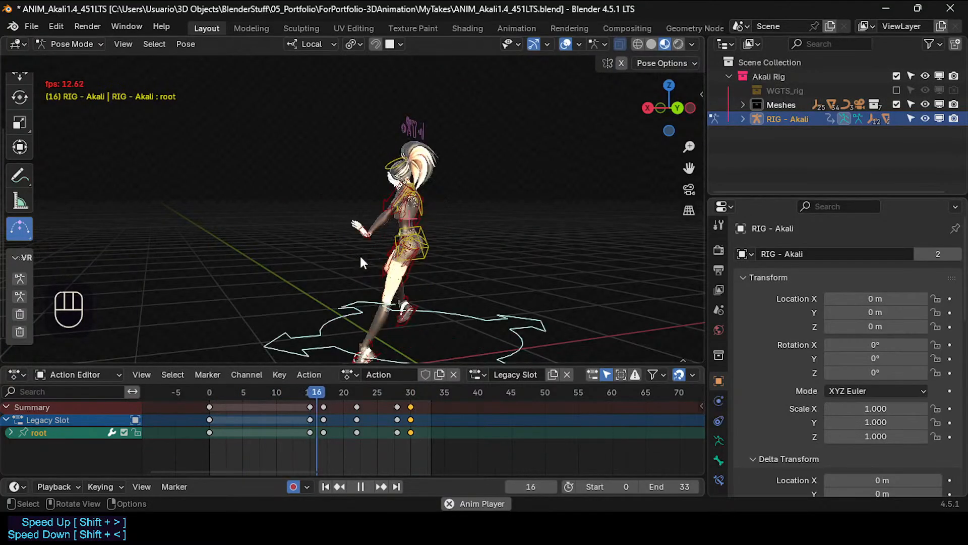
key("space")
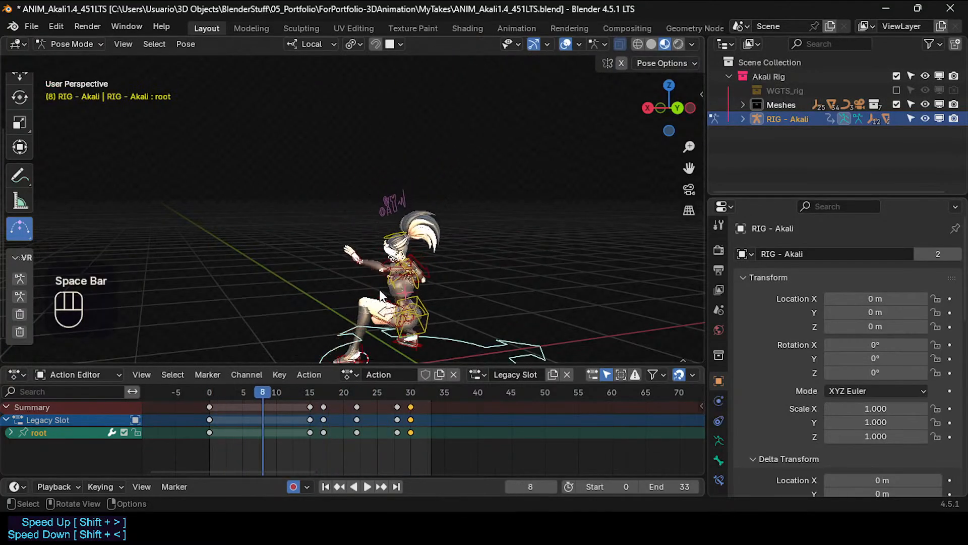
middle_click_drag(382, 296, 371, 291, "shift")
key("ctrl+s")
scroll(364, 305, "up", 2)
key("space")
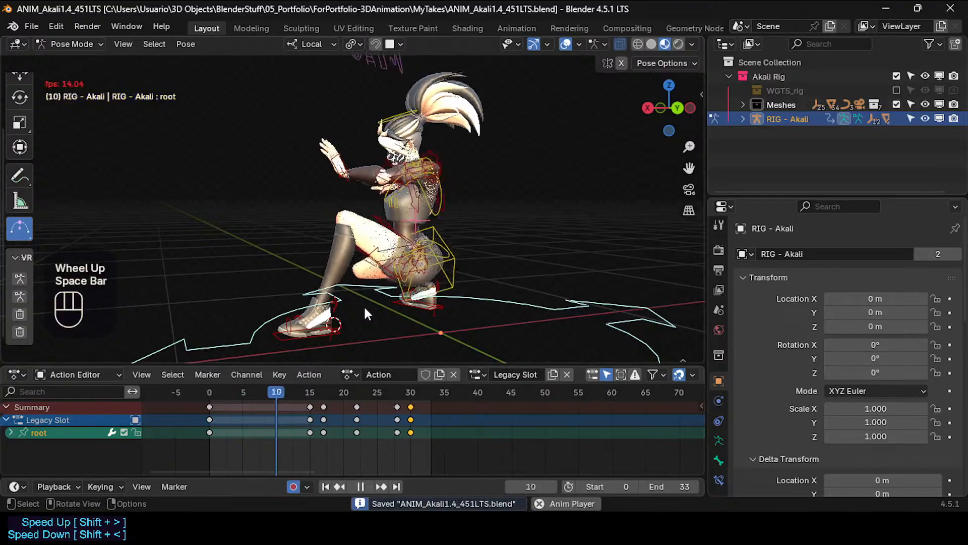
Step between frames 15 and 16 to examine how the left leg extends at lift-off.
key("space")
key("space")
key("space")
middle_click_drag(388, 214, 374, 232, "shift")
key("space")
key("space")
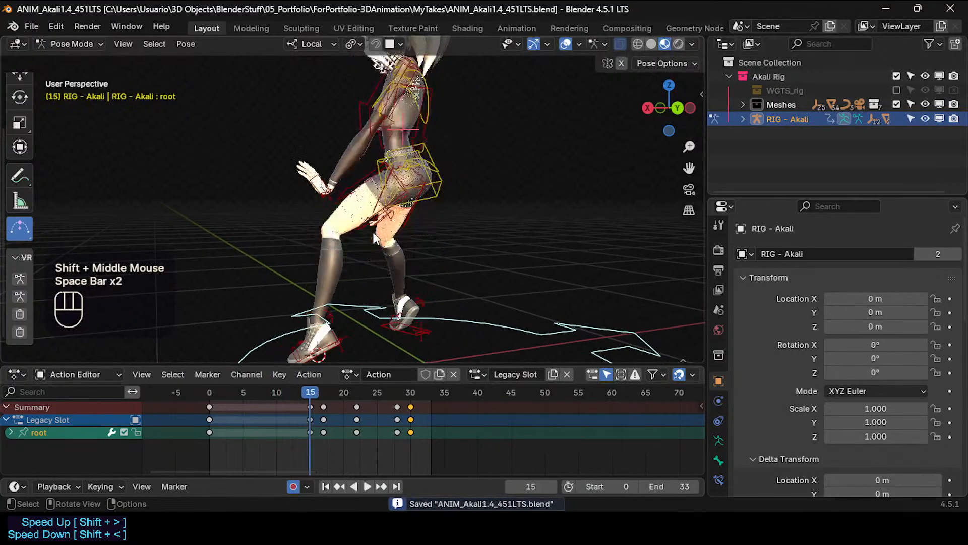
key("Right")
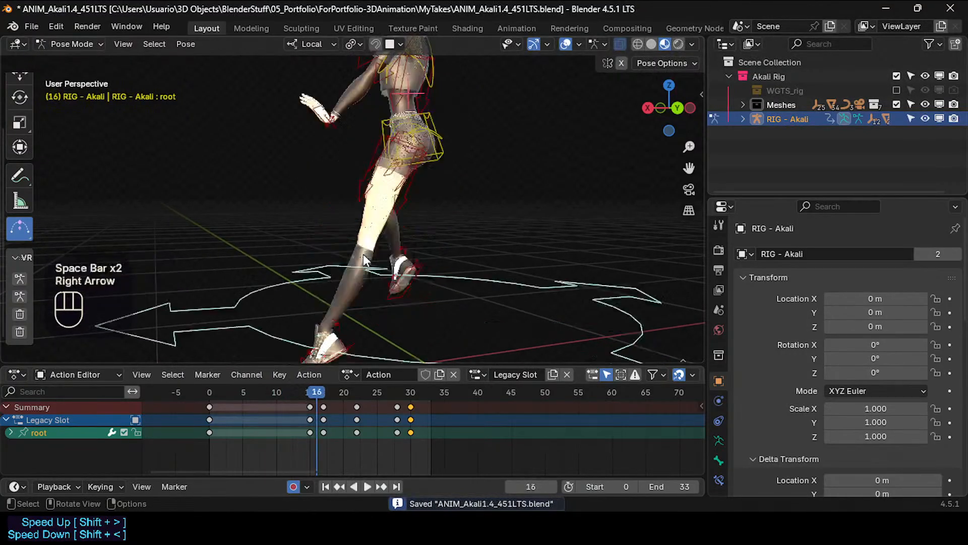
key("Left")
key("Right")
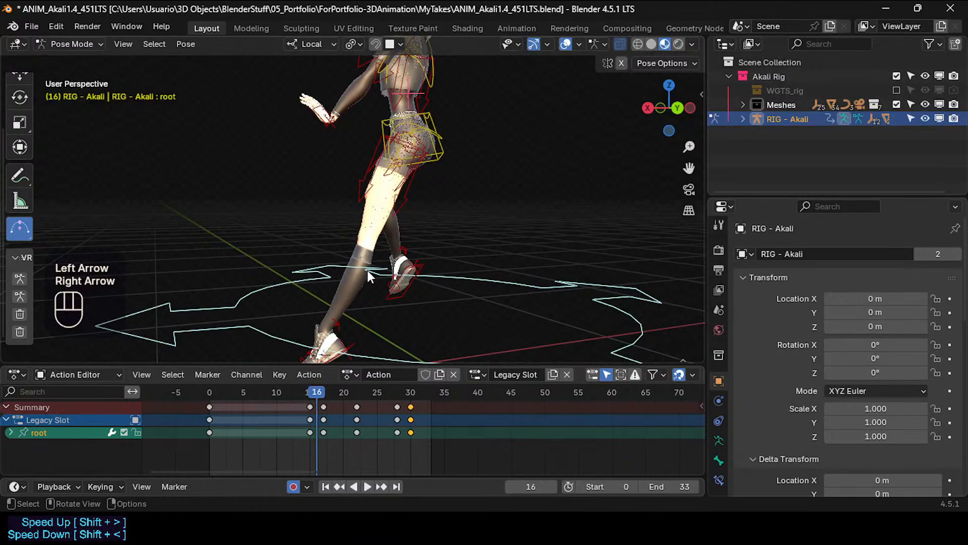
key("Left")
middle_click_drag(367, 305, 370, 272, "shift")
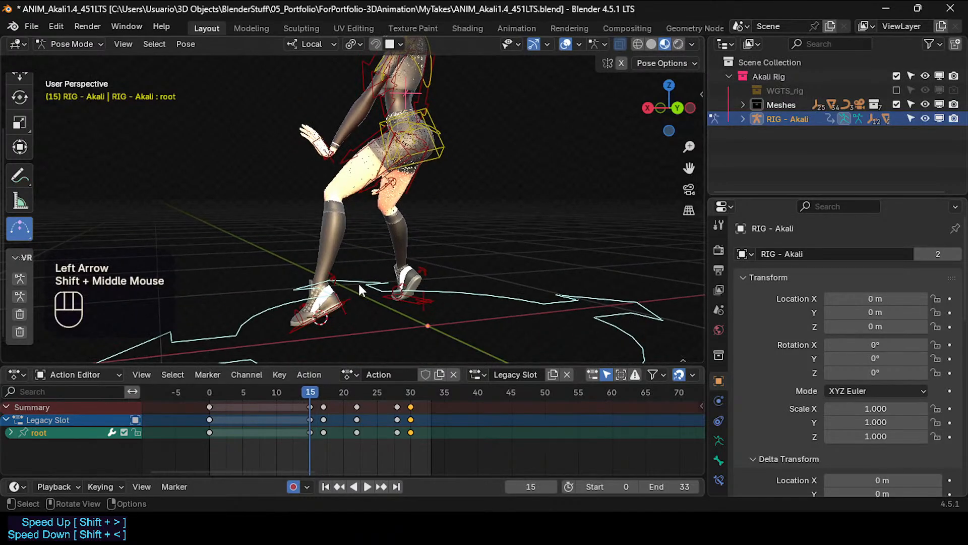
key("Right")
Select the left foot IK control, calculate its bone motion path, and save the file.
left_click(357, 305)
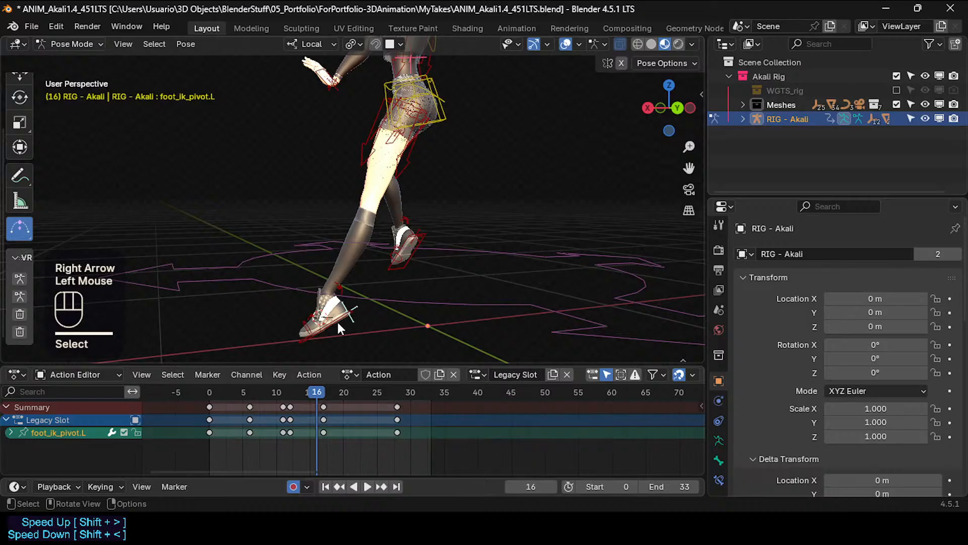
left_click(336, 321)
key("ctrl+t")
left_click(330, 385)
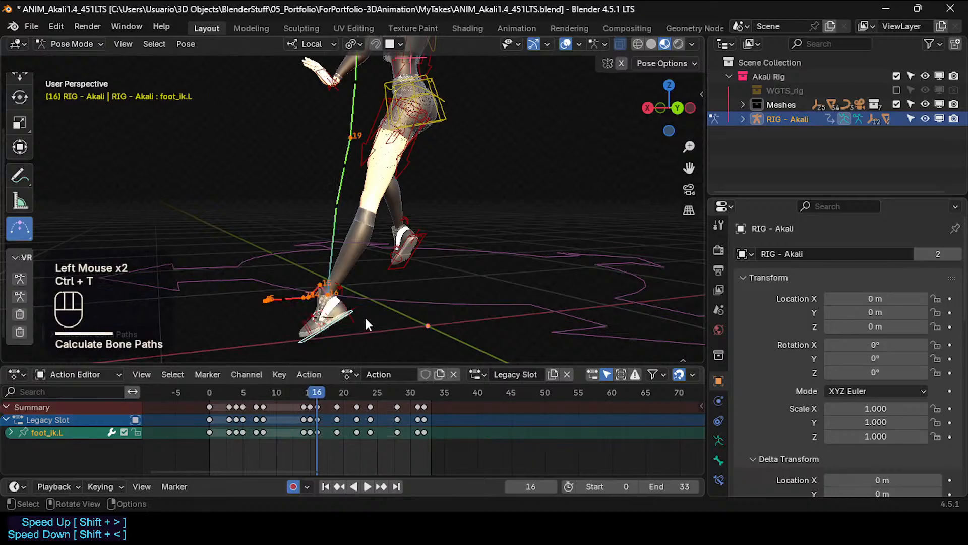
key("ctrl+s")
scroll(345, 318, "up", 1)
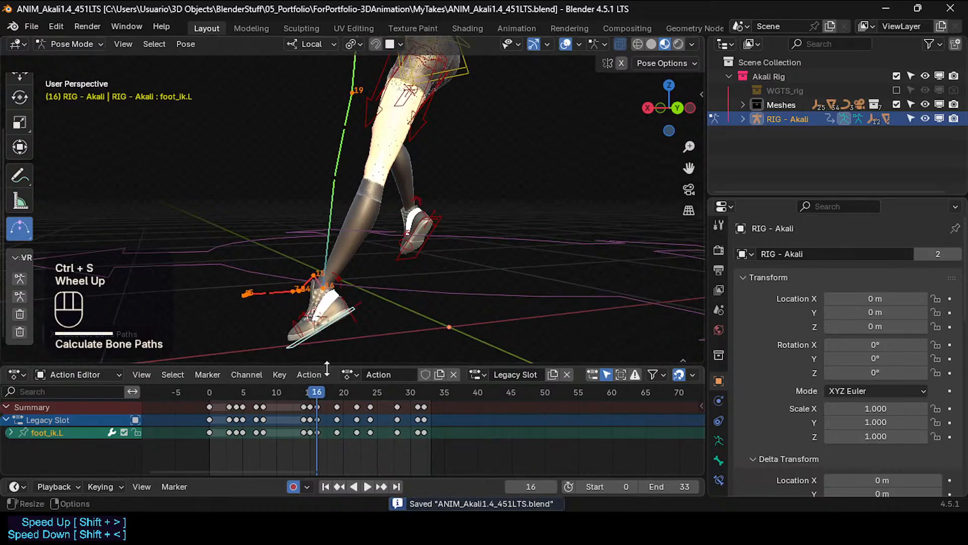
scroll(346, 292, "up", 1)
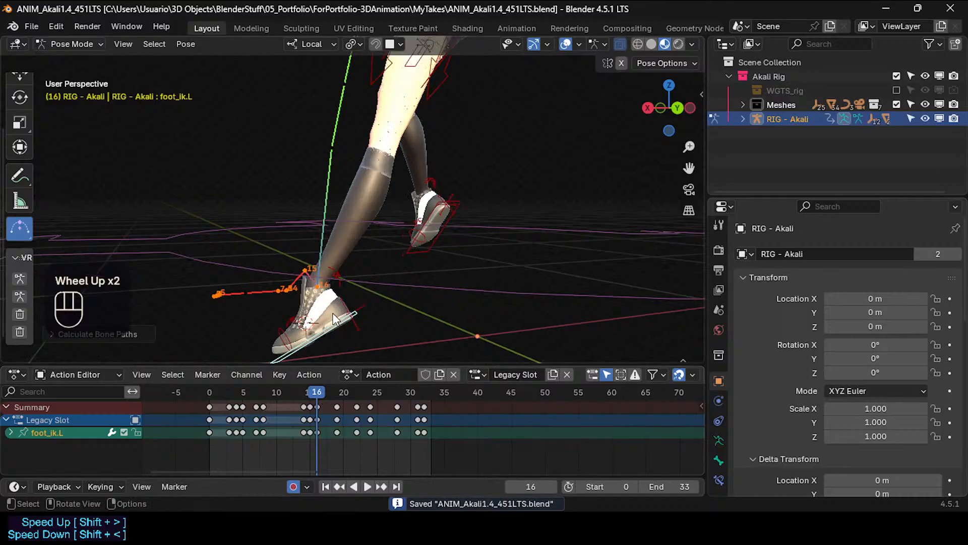
Rotate the left foot IK control at frame 15 to lift the heel, pivoting about the 3D cursor placed at the toe tip.
middle_click_drag(334, 307, 373, 273, "shift")
key("Left")
key("Right")
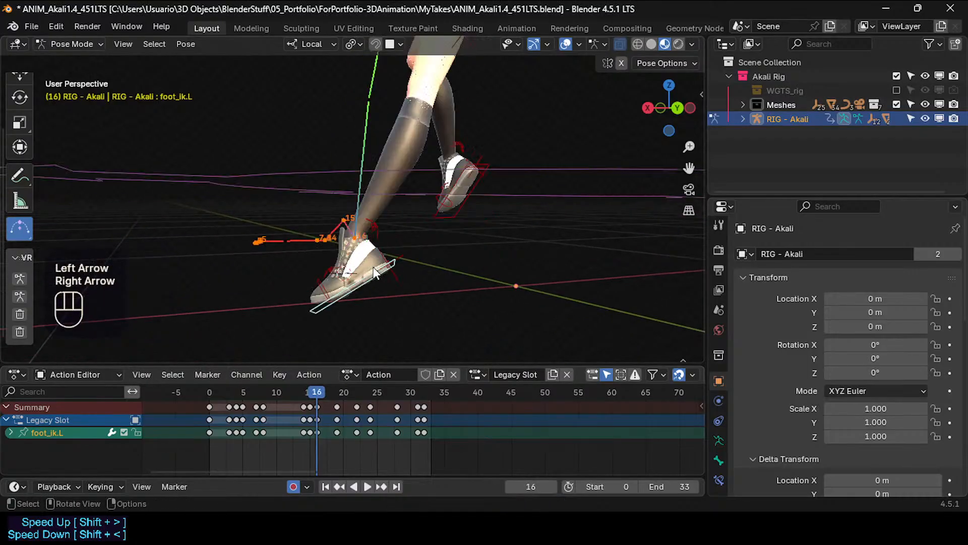
key("Left")
key("Left")
key("Right")
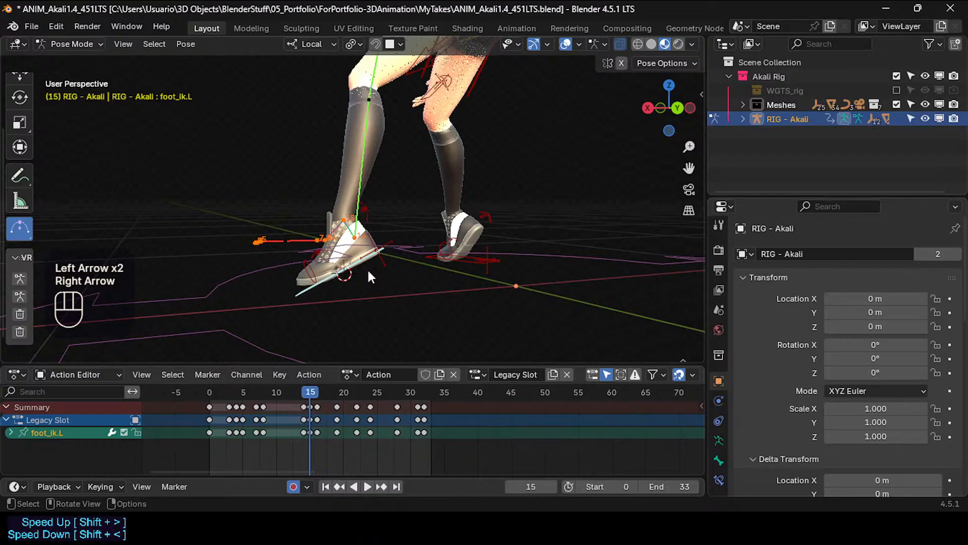
key("Left")
key("Right")
right_click(299, 295, "shift")
key("less")
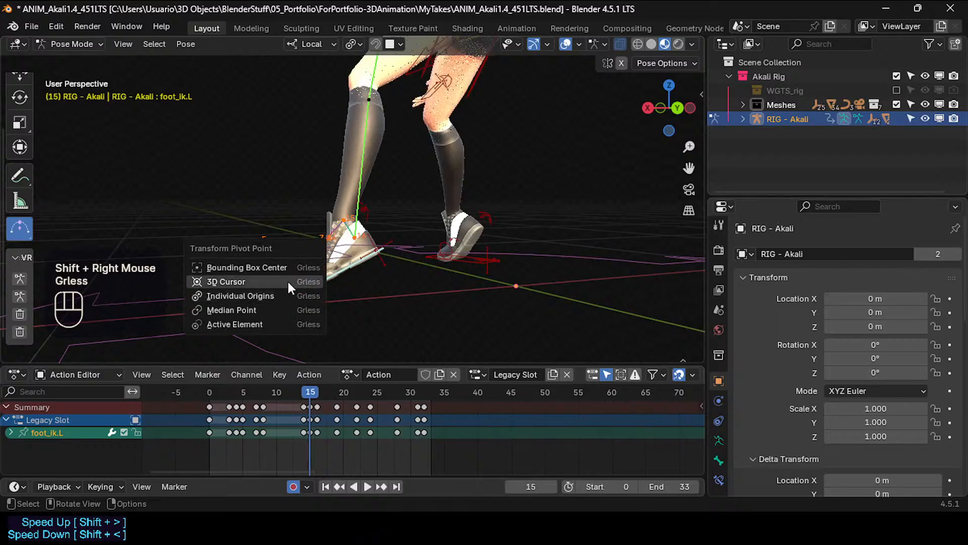
left_click(287, 280)
key("r")
left_click(353, 313)
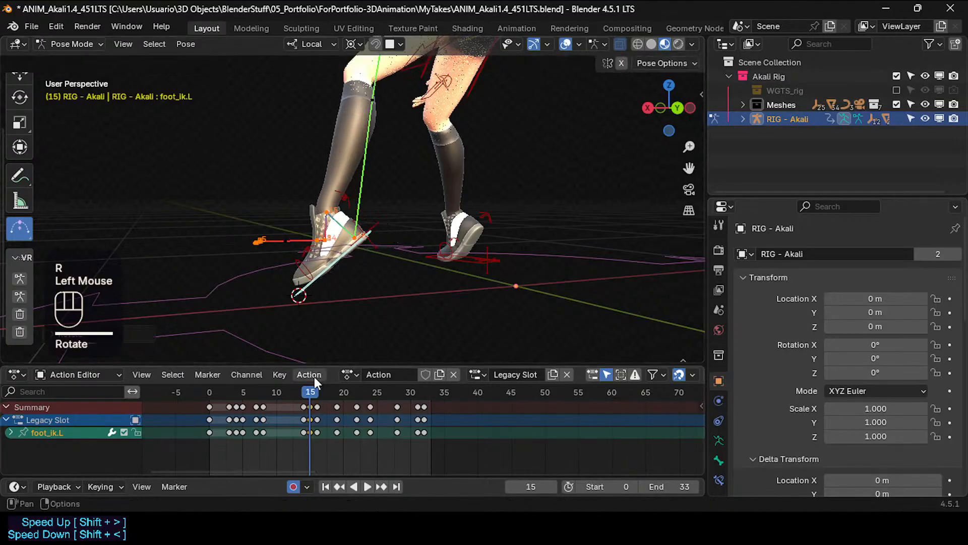
Shift the left foot IK control slightly forward at frame 15, comparing its placement with frame 14.
key("Left")
key("Right")
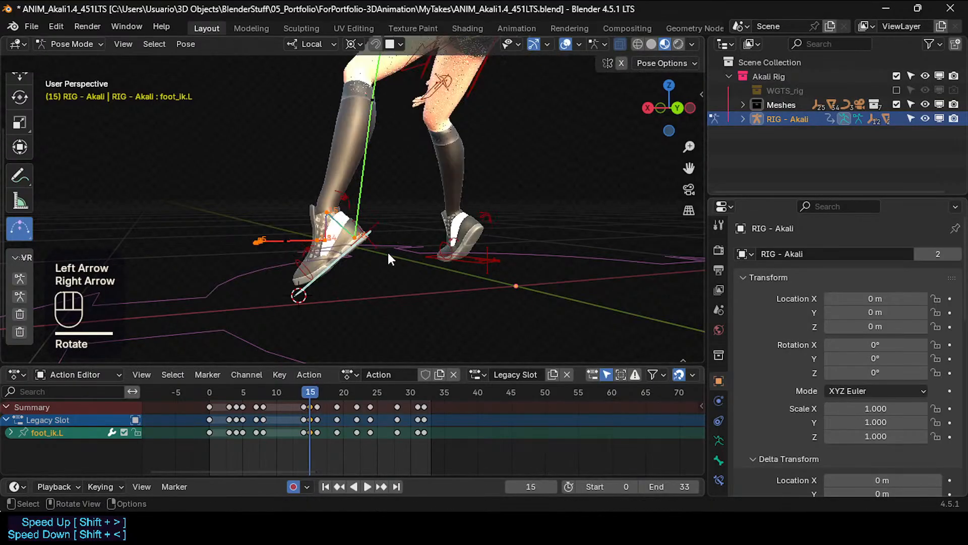
key("Left")
key("Right")
key("Left")
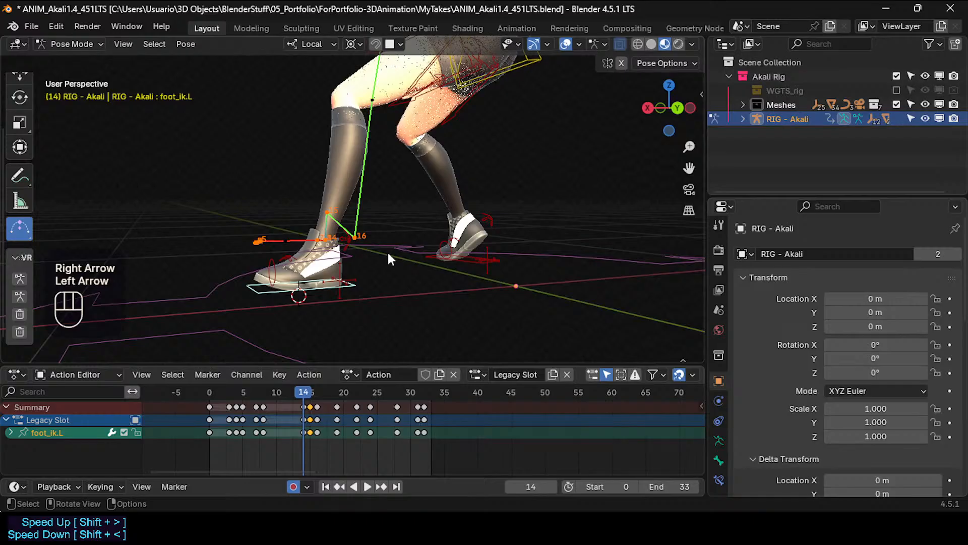
key("Right")
key("g")
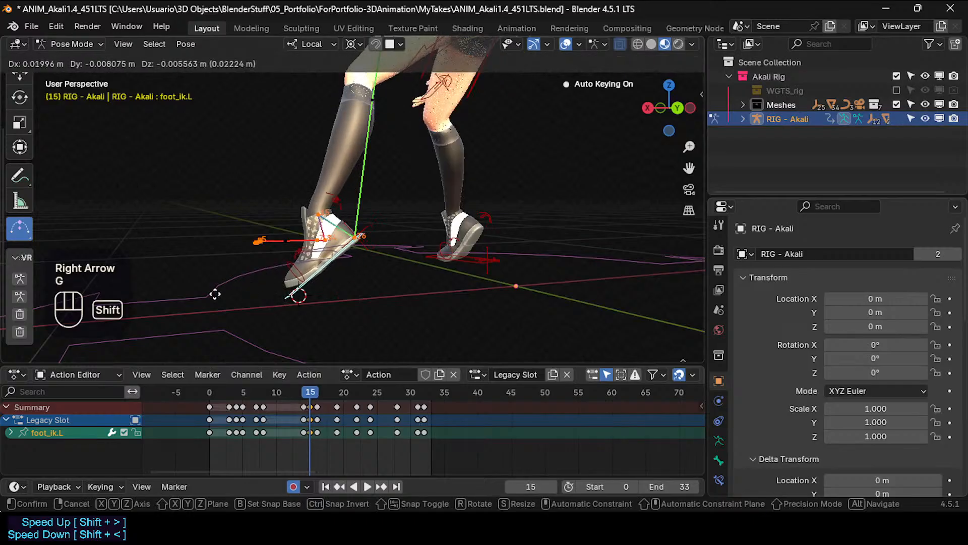
left_click(358, 251, "shift")
key("Left")
key("Right")
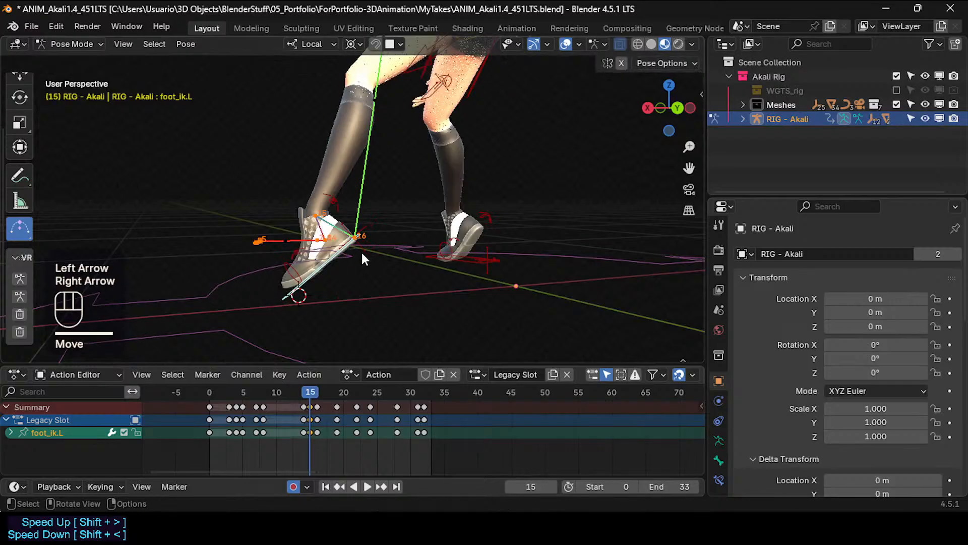
key("Left")
key("Right")
Move the left foot IK control slightly upward at frame 16 to adjust its push-off position.
key("Right")
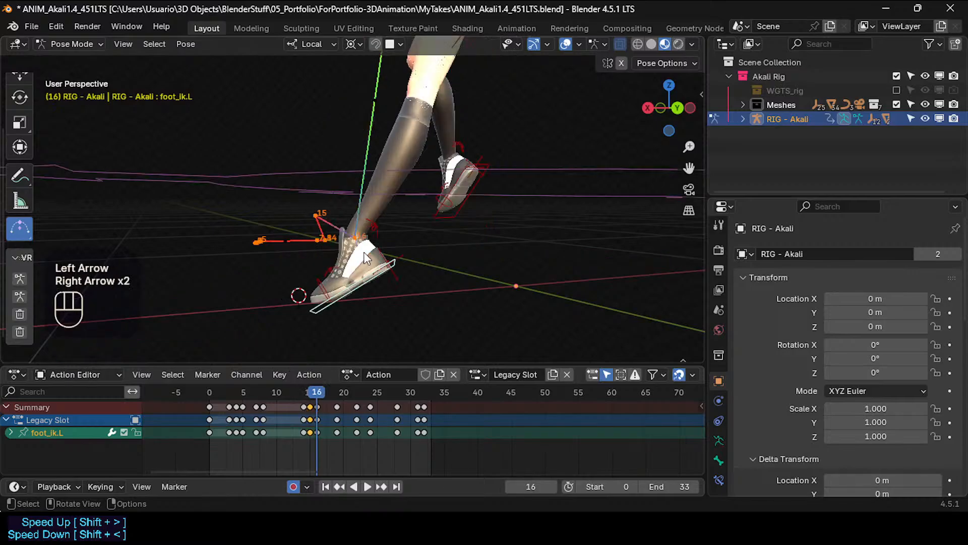
middle_click_drag(364, 252, 375, 244, "shift")
scroll(382, 291, "down", 2)
key("g")
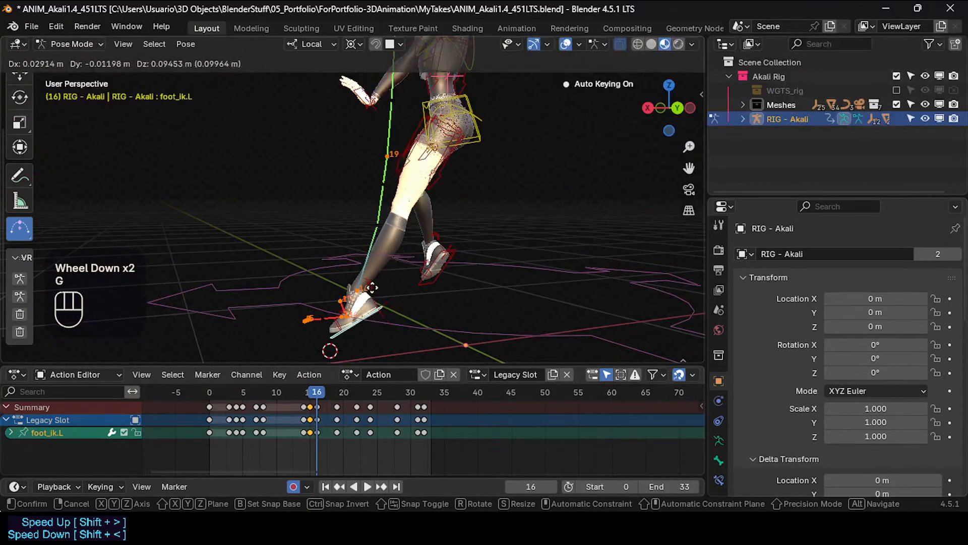
left_click(382, 291)
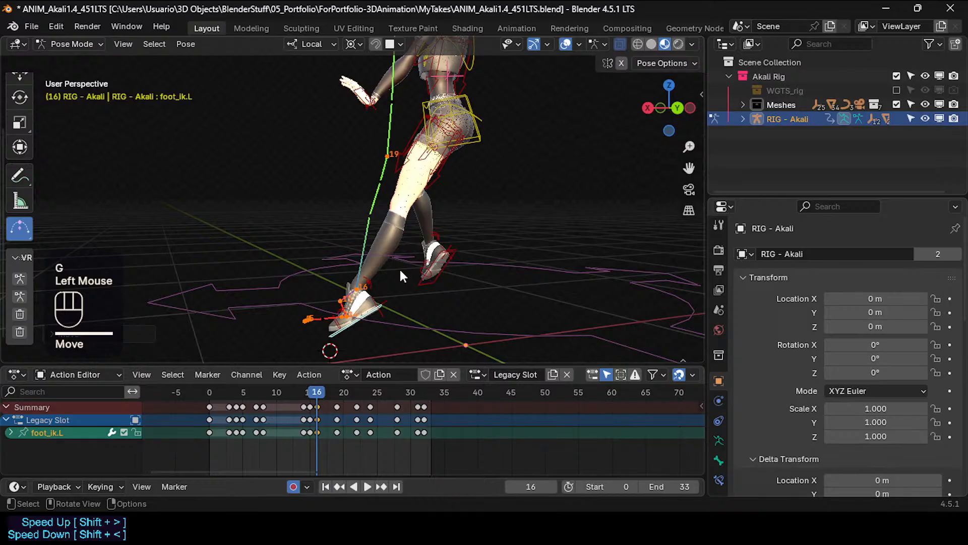
key("Right")
key("Left")
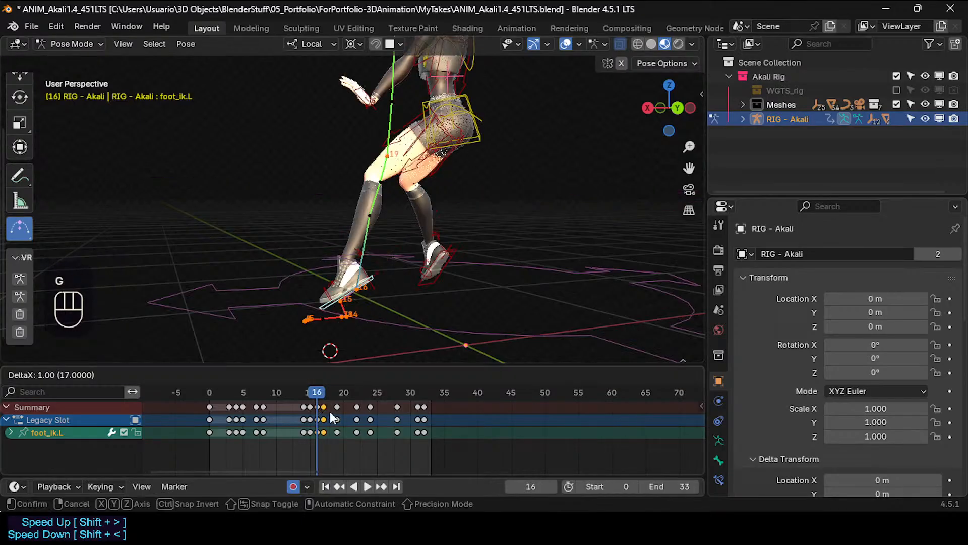
Try to shift the left foot's frame 16 keyframe to frame 17.
left_click(330, 411)
key("ctrl+z")
left_click(320, 433)
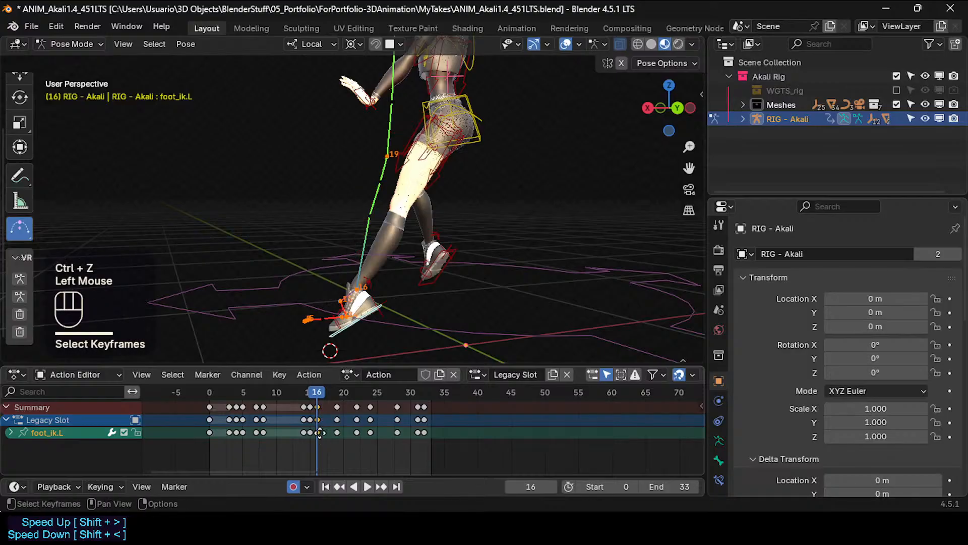
key("g")
left_click(318, 401)
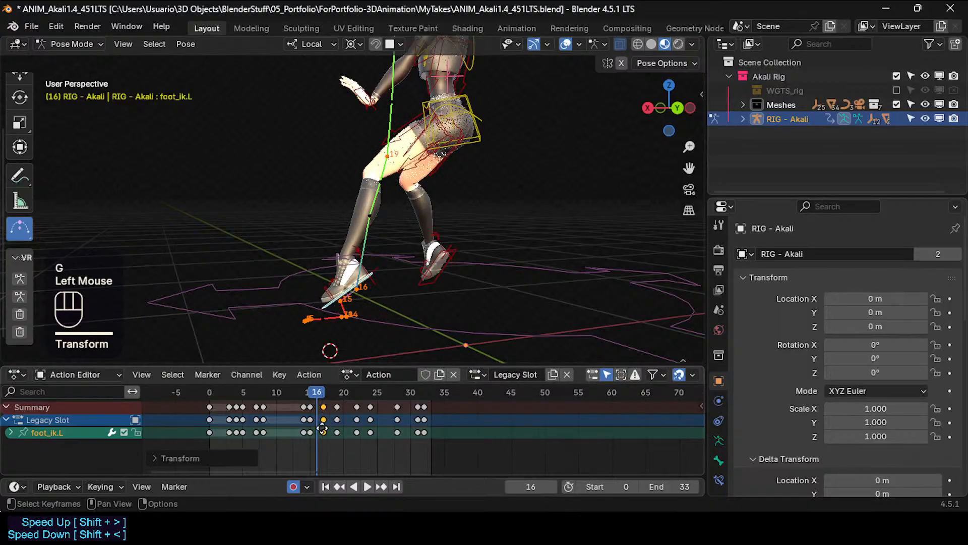
key("g")
left_click(324, 433)
mouse_move(319, 391)
left_mouse_down()
mouse_move(295, 394)
mouse_move(317, 398)
left_mouse_up()
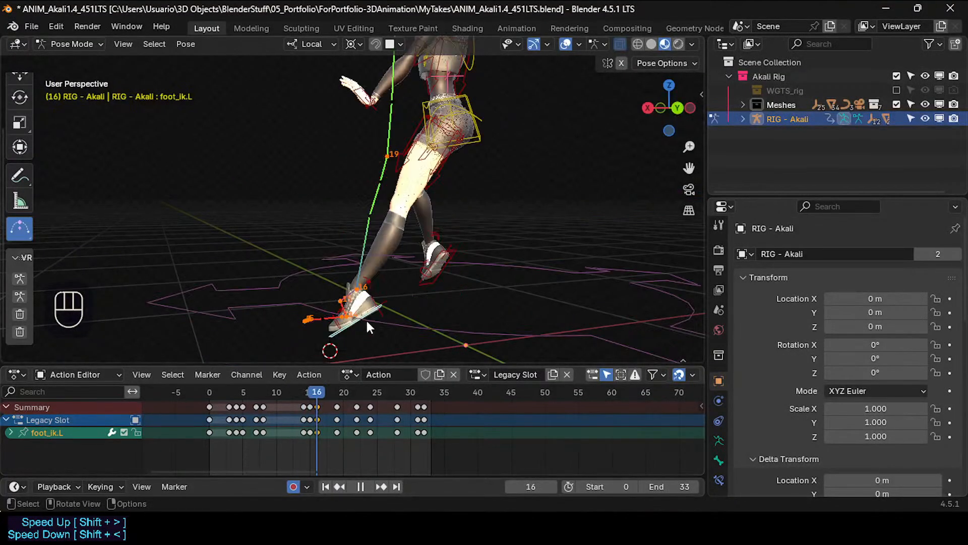
Raise the left foot IK control at frame 16 and move it backward, with a final move of about 0.055 m.
key("g")
left_click(348, 358)
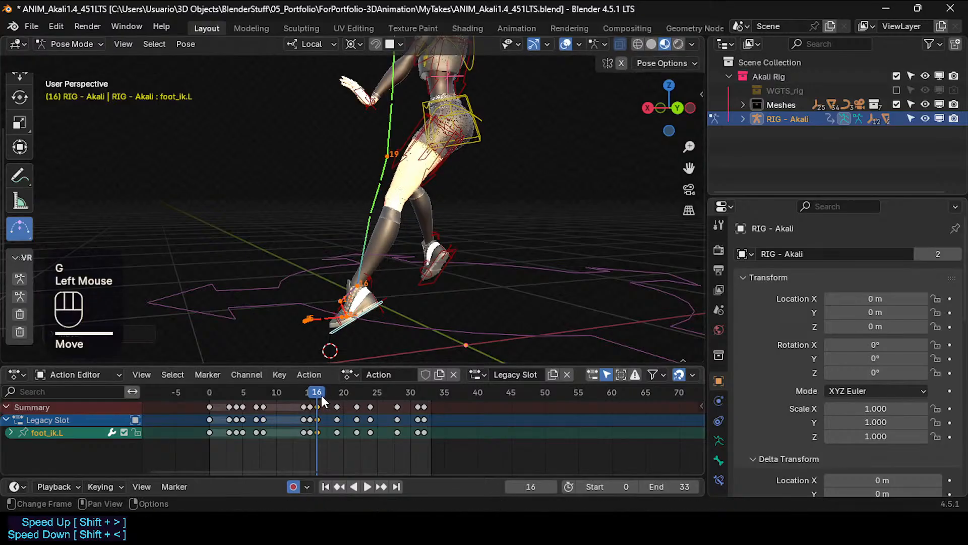
left_click_drag(306, 390, 319, 396)
key("g")
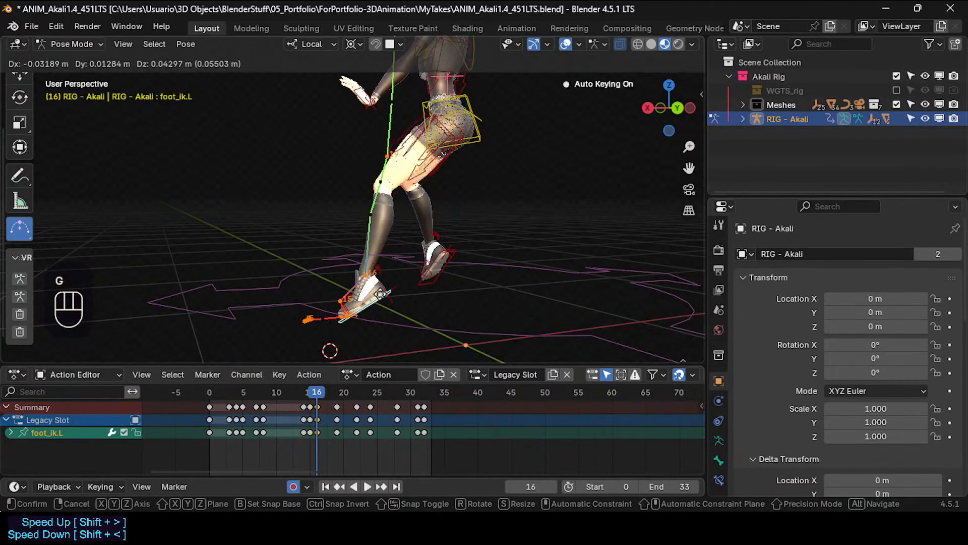
left_click(381, 292)
Shift the left foot's frame 19 keyframe to frame 17.
left_click_drag(315, 391, 338, 393)
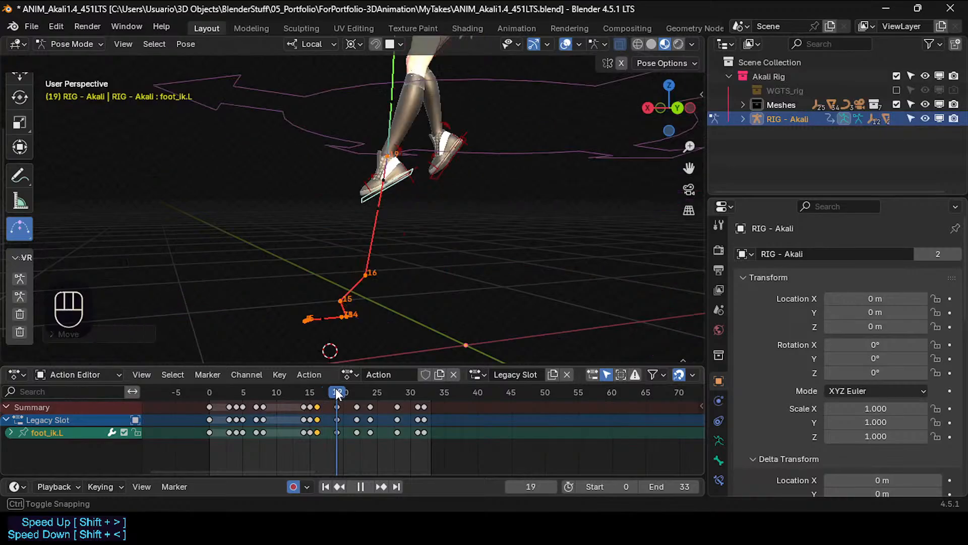
middle_click_drag(416, 178, 417, 261, "shift")
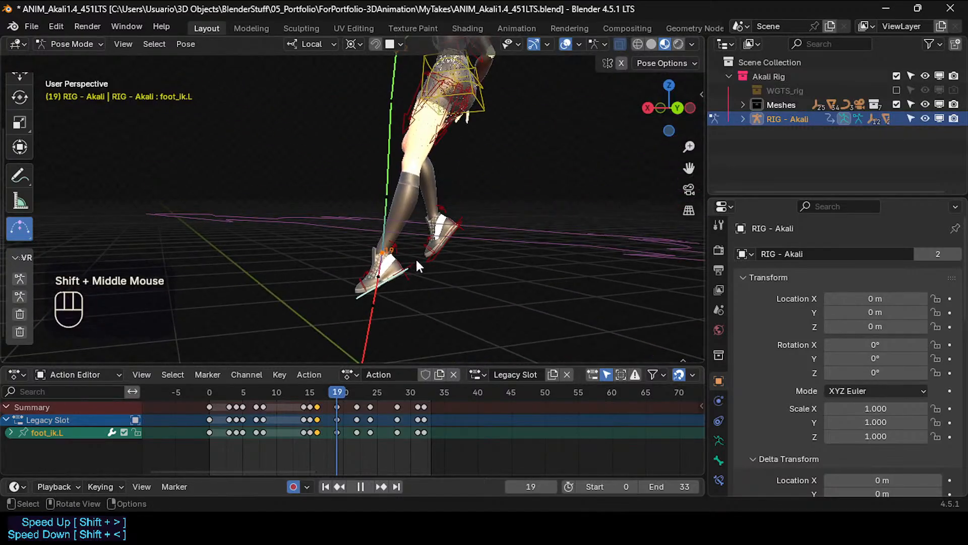
left_click(337, 433)
key("g")
left_click(322, 434)
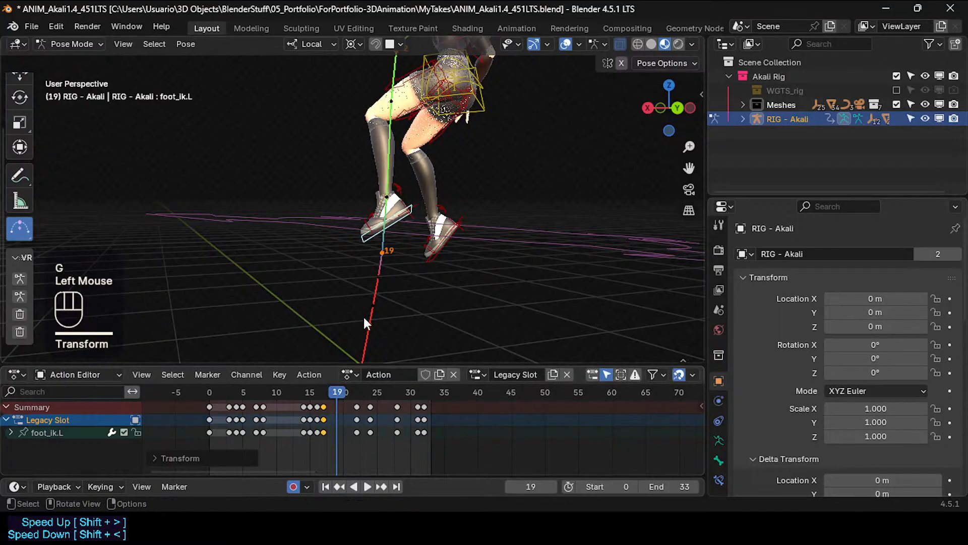
left_click(323, 433)
Delete the left foot's keyframe at frame 17.
left_click_drag(339, 389, 318, 388)
middle_click_drag(341, 260, 356, 140, "shift")
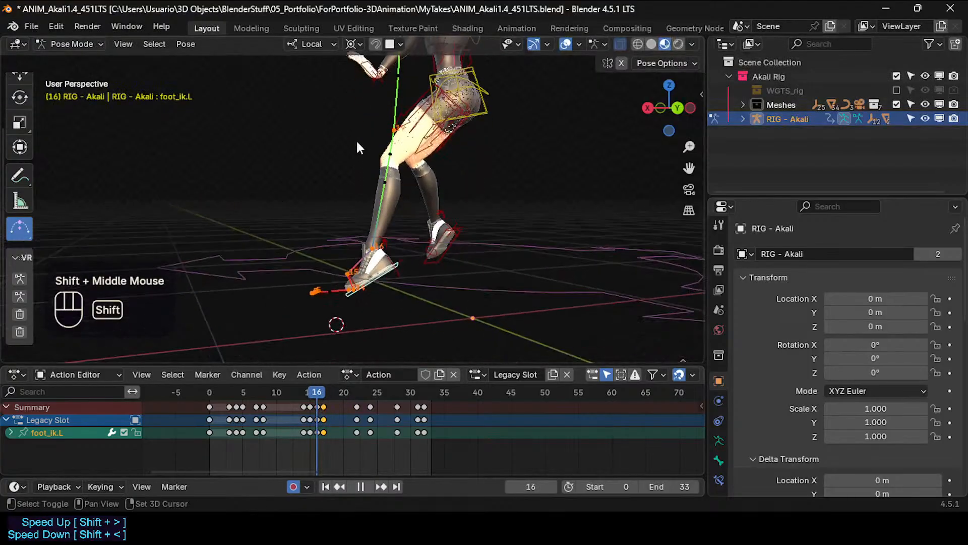
scroll(338, 323, "up", 2)
mouse_move(316, 395)
left_mouse_down()
mouse_move(304, 394)
mouse_move(324, 399)
mouse_move(303, 392)
mouse_move(323, 391)
left_mouse_up()
key("x")
left_click(327, 435)
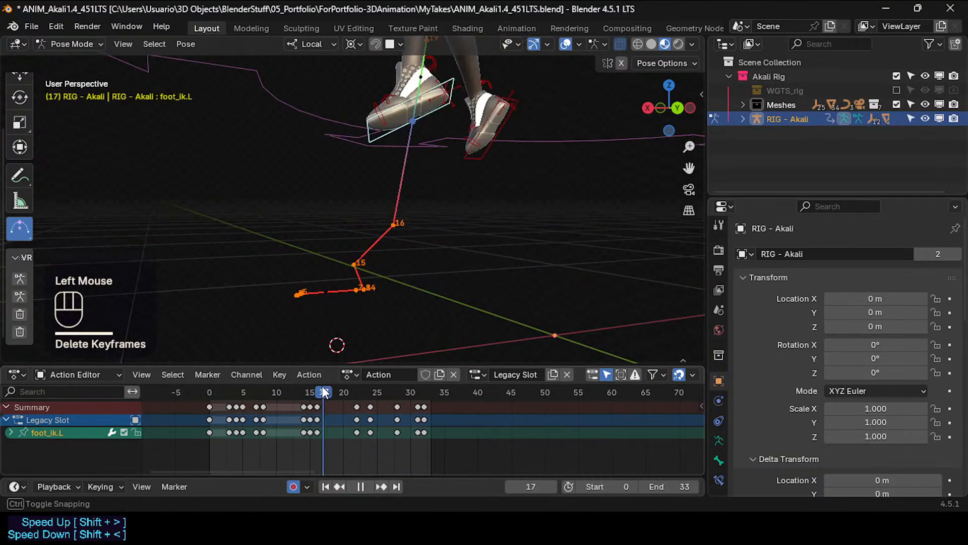
Scrub back to frame 15 to check the lift-off, and clear the left foot's bone motion path.
scroll(341, 218, "down", 2)
scroll(340, 219, "up", 1, "shift")
middle_click_drag(341, 219, 357, 291)
mouse_move(319, 391)
left_mouse_down()
mouse_move(292, 388)
mouse_move(311, 392)
left_mouse_up()
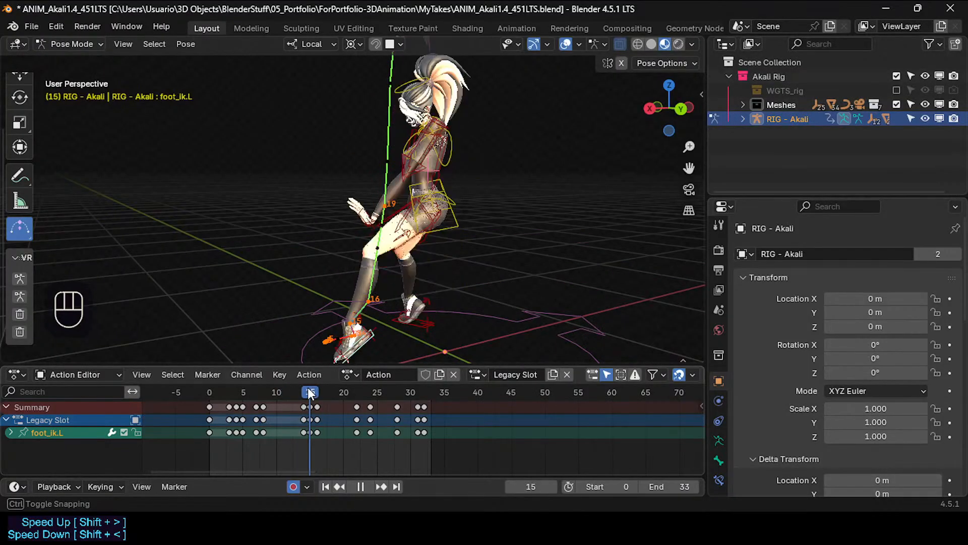
key("alt+t")
middle_click_drag(365, 292, 350, 237, "shift")
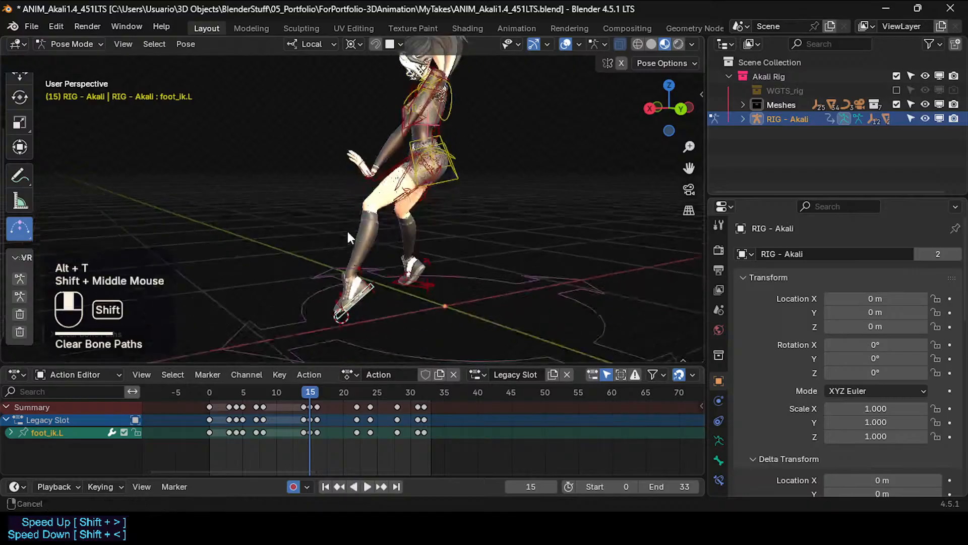
Delete the left foot IK control's keyframe at frame 16.
scroll(350, 238, "up", 2)
left_click_drag(306, 393, 317, 394)
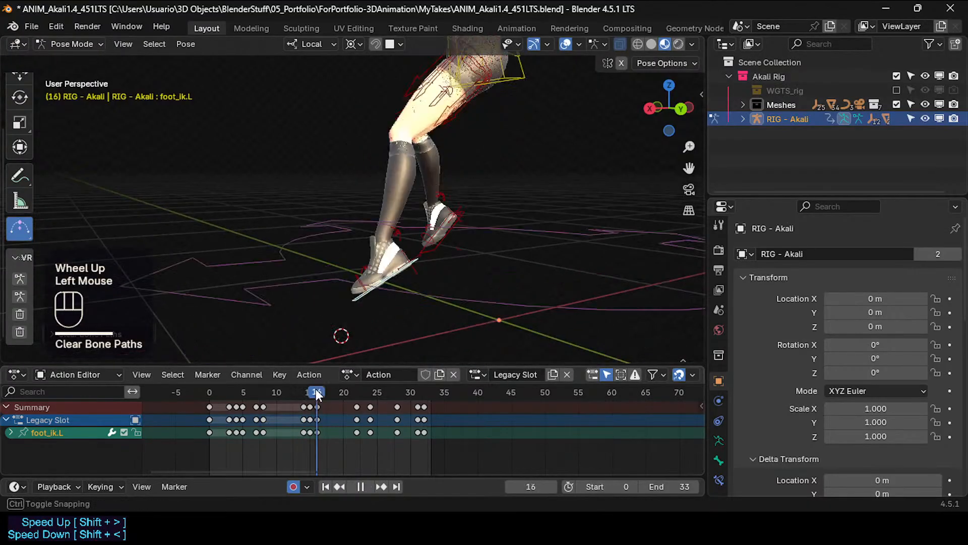
left_click(319, 433)
key("x")
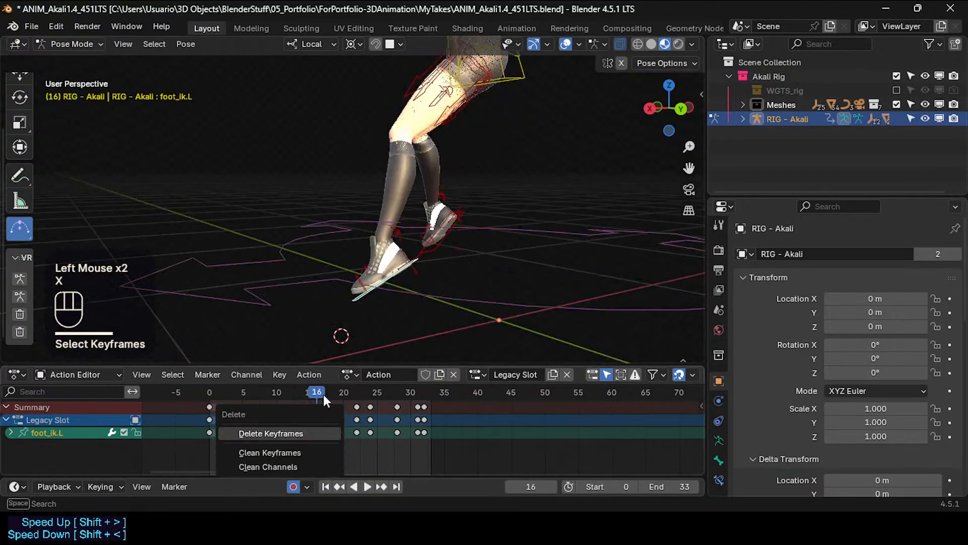
left_click(319, 432)
Scrub between frames 12 and 21 to check how the left foot leaves the ground.
scroll(362, 271, "down", 3)
mouse_move(353, 292)
middle_mouse_down("shift")
mouse_move(361, 271)
mouse_move(355, 283)
middle_mouse_up("shift")
mouse_move(319, 390)
left_mouse_down()
mouse_move(301, 399)
mouse_move(317, 395)
left_mouse_up()
middle_click_drag(358, 263, 351, 215, "shift")
left_click_drag(305, 396, 351, 395)
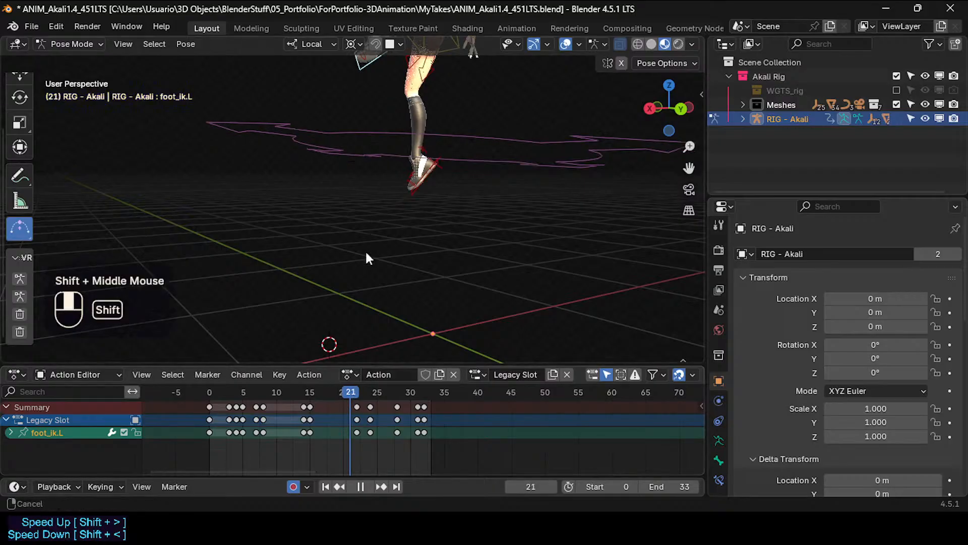
middle_click_drag(365, 249, 369, 353, "shift")
scroll(369, 348, "down", 3)
left_click_drag(348, 395, 324, 392)
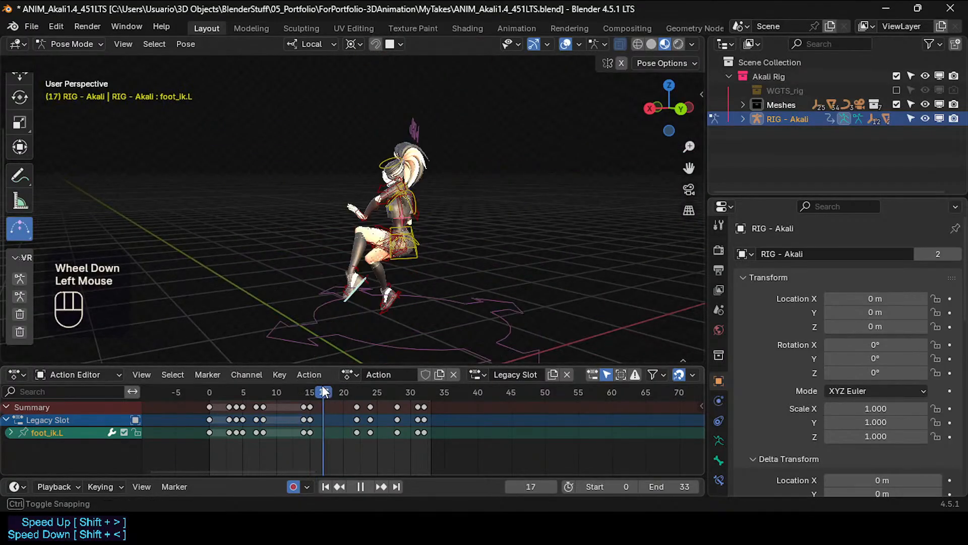
middle_click_drag(329, 289, 327, 271, "shift")
left_click_drag(313, 395, 291, 397)
middle_click_drag(326, 217, 328, 238, "shift")
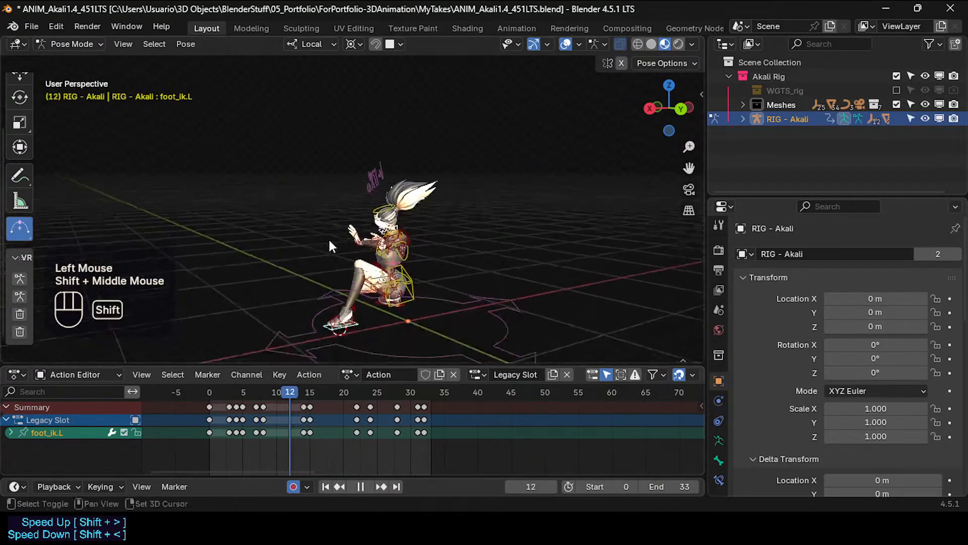
Shift the left foot IK control's frame 15 keyframe to frame 16 and go to that frame.
mouse_move(292, 393)
left_mouse_down()
mouse_move(323, 398)
mouse_move(310, 398)
left_mouse_up()
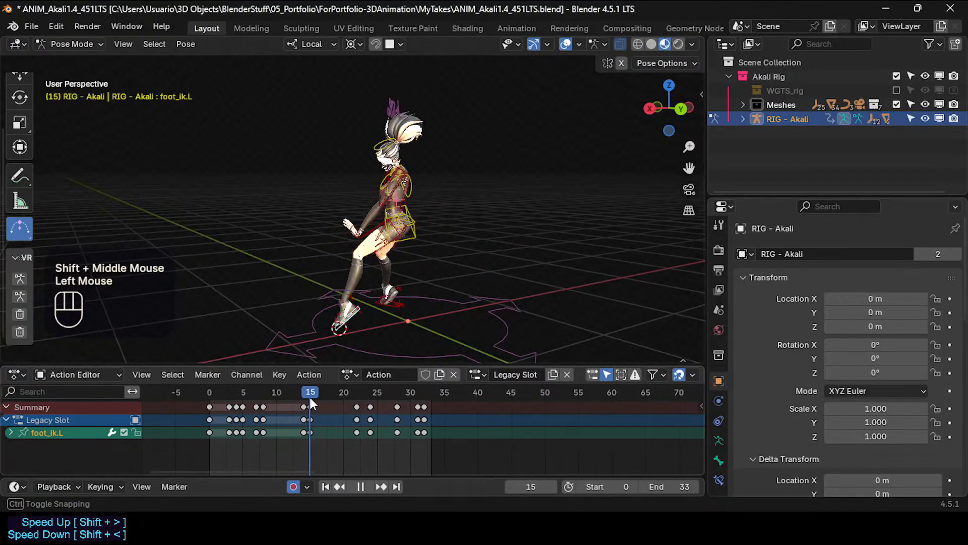
left_click(309, 432)
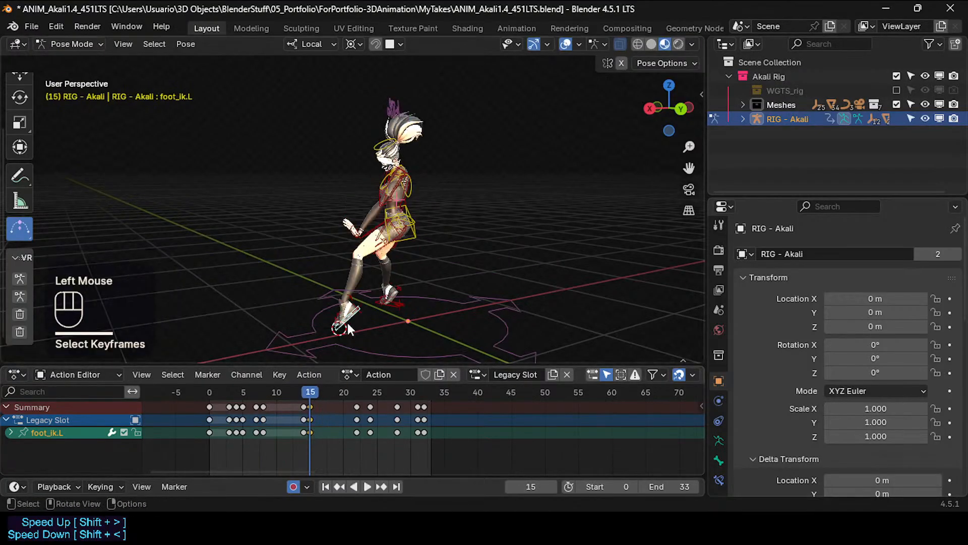
key("g")
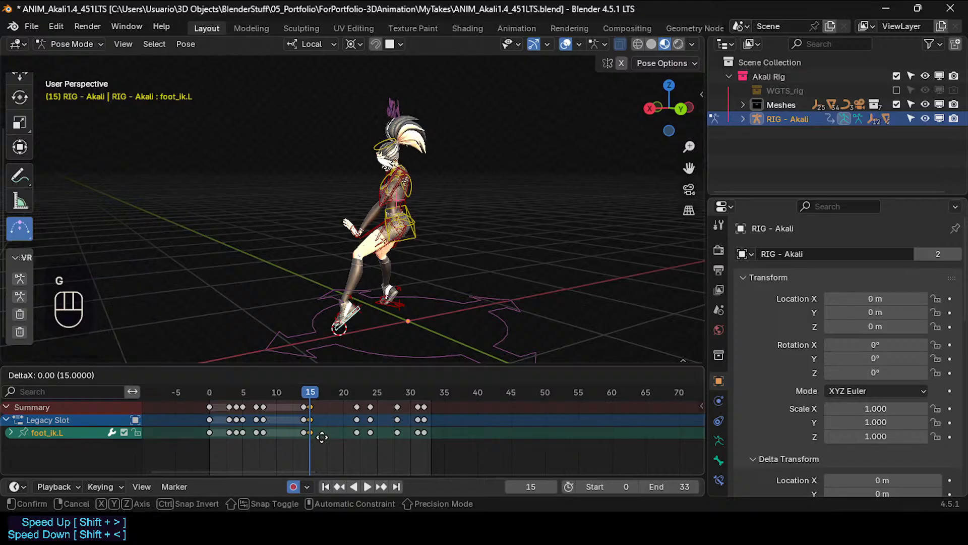
left_click(325, 435)
mouse_move(307, 395)
left_mouse_down()
mouse_move(298, 385)
mouse_move(324, 391)
mouse_move(305, 394)
mouse_move(315, 389)
left_mouse_up()
scroll(334, 314, "up", 2)
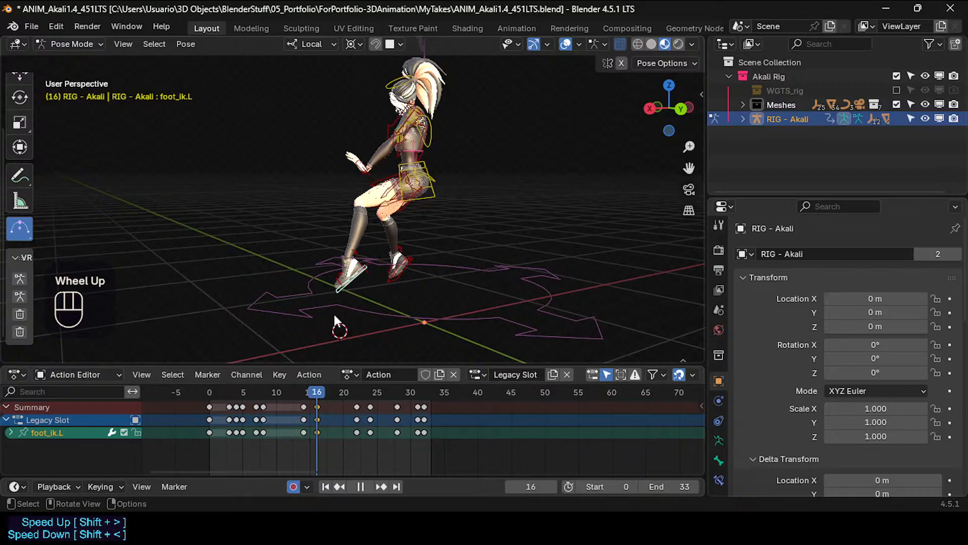
Rotate the left foot IK control at frame 16 and fine-tune its position.
key("r")
left_click(371, 277)
key("g")
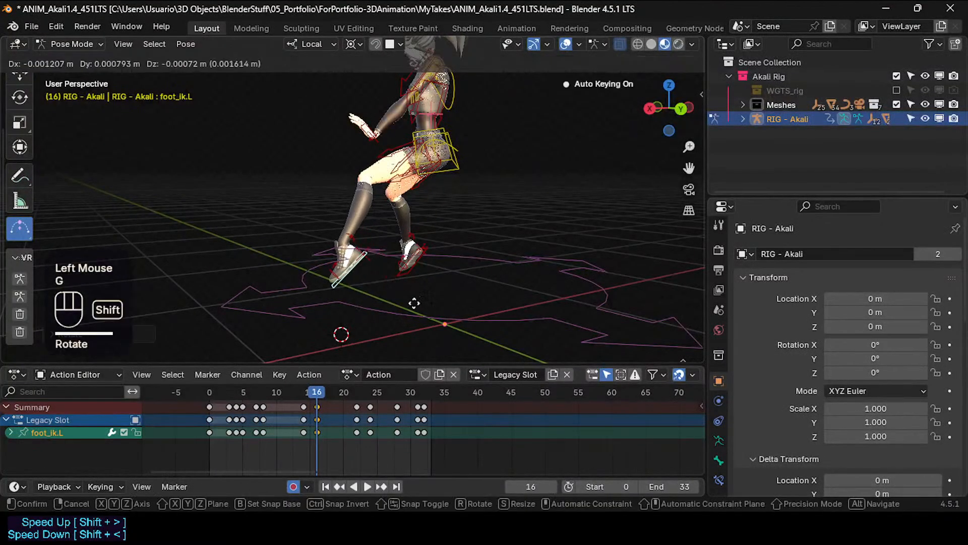
left_click(424, 312, "shift")
Play back the jump from frame 14 to review the lift-off, and save the file.
left_click_drag(311, 391, 323, 389)
left_click(302, 391)
key("space")
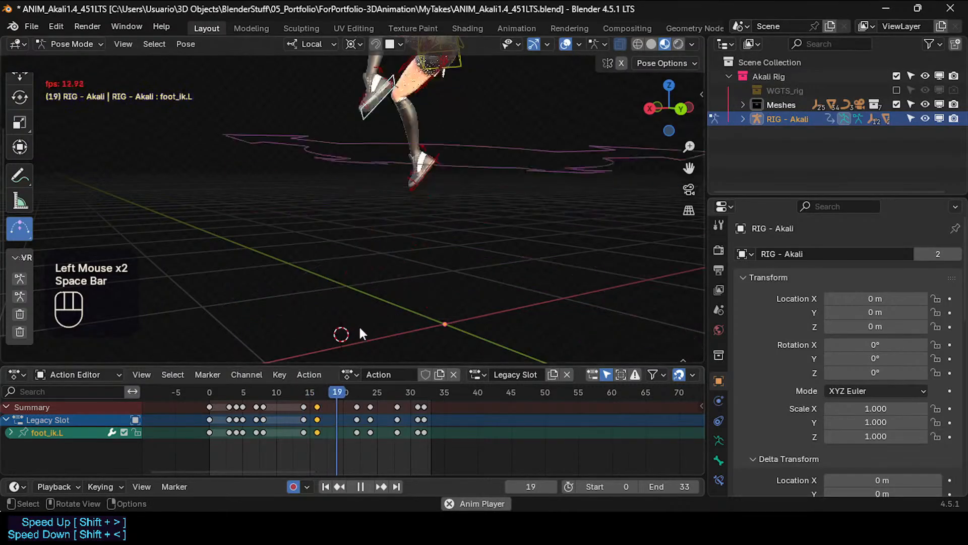
scroll(338, 303, "down", 2, "shift")
middle_click_drag(320, 277, 363, 287, "shift")
middle_click_drag(363, 287, 415, 307)
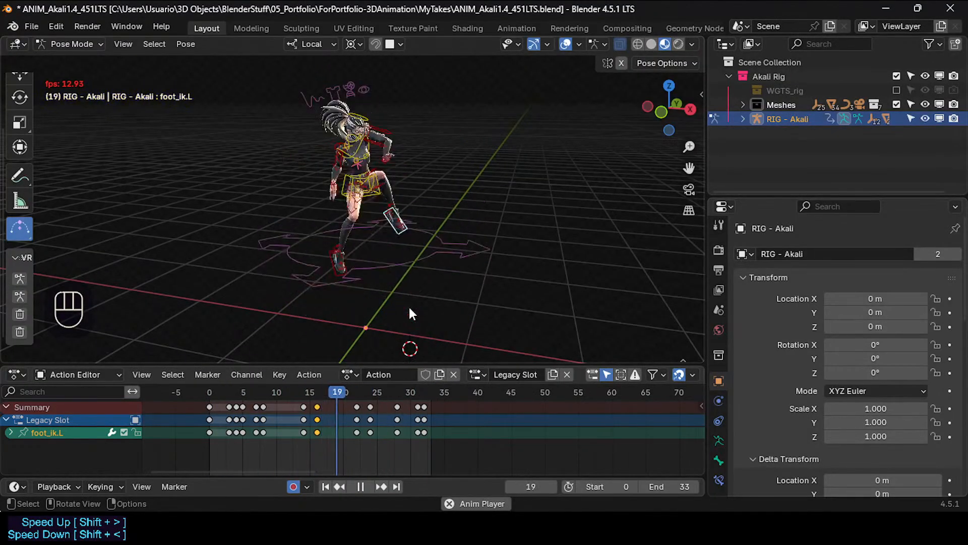
key("space")
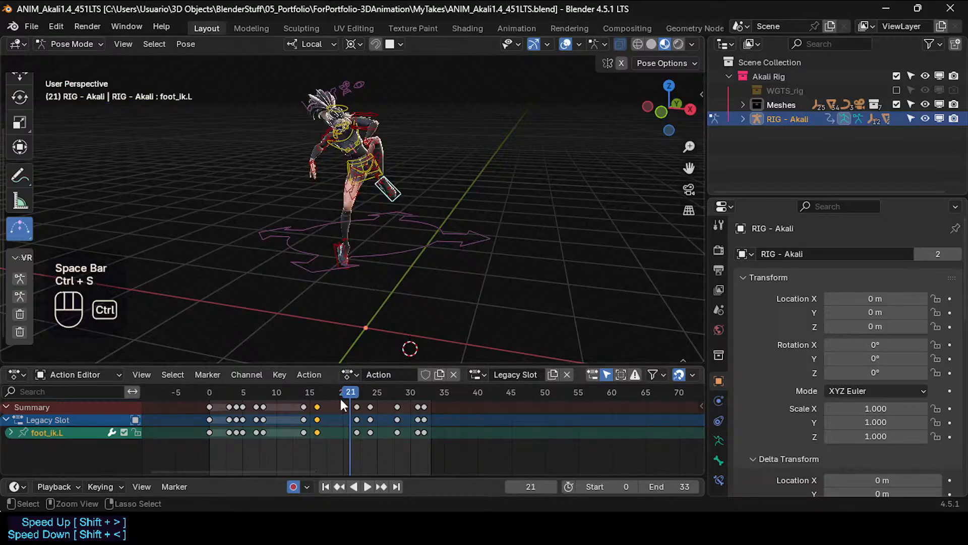
Snap the left foot's frame 16 keyframe to frame 15.
left_click(311, 399)
scroll(351, 331, "up", 2)
middle_click_drag(351, 331, 328, 377, "shift")
scroll(374, 285, "up", 1)
left_click_drag(303, 396, 311, 395)
key("f")
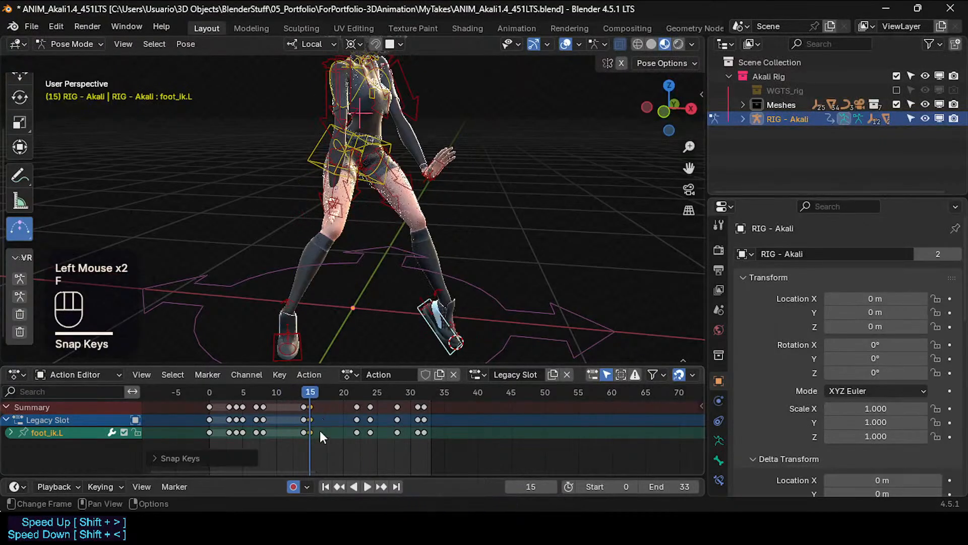
Play back the lift-off from frame 12 to review the left foot's timing.
left_click(290, 392)
key("space")
scroll(343, 295, "down", 2)
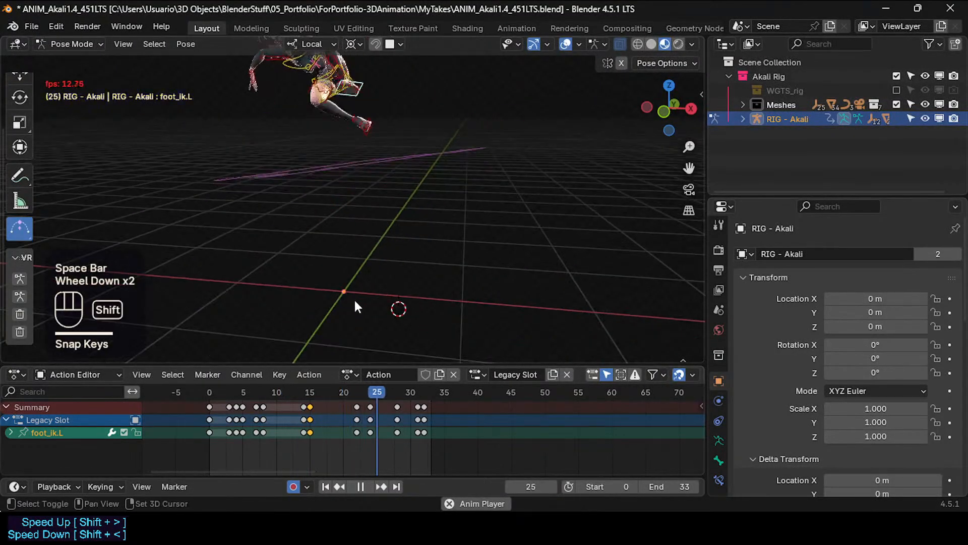
middle_click_drag(355, 301, 355, 292, "shift")
key("space")
left_click(301, 395)
key("space")
middle_click_drag(373, 363, 377, 320, "shift")
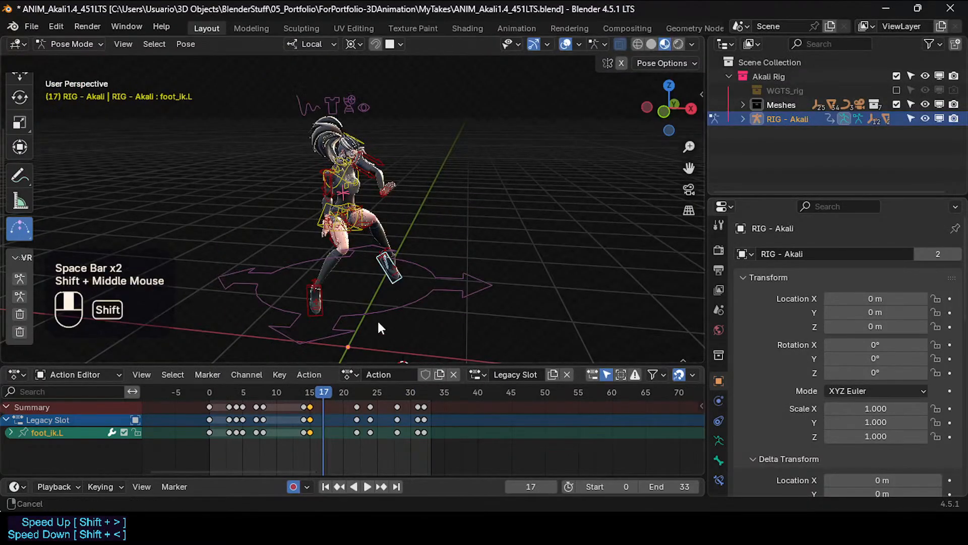
Snap the left foot's frame 15 keyframe to frame 16.
left_click(322, 392)
left_click(316, 392)
key("f")
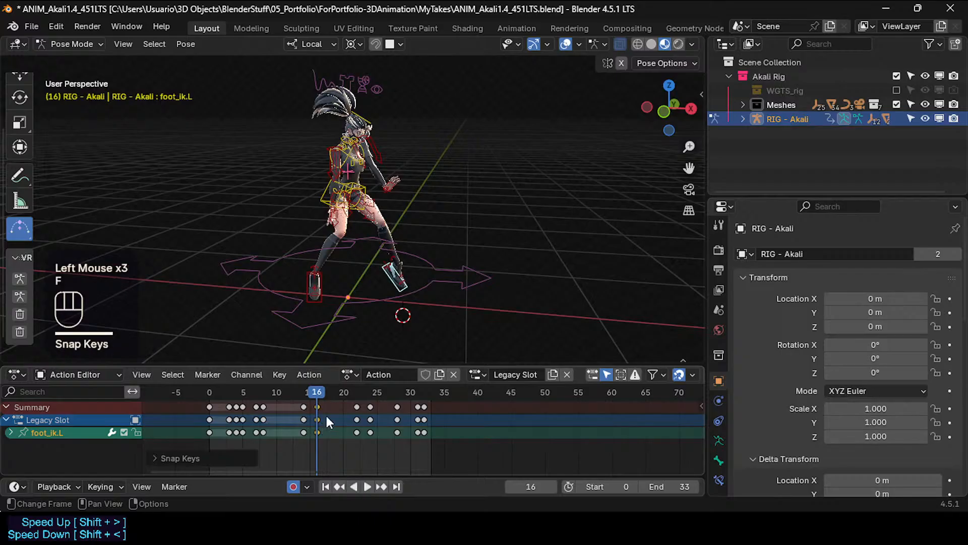
Rotate the left foot IK control slightly at frame 16 and adjust its position.
scroll(418, 287, "up", 2)
key("r")
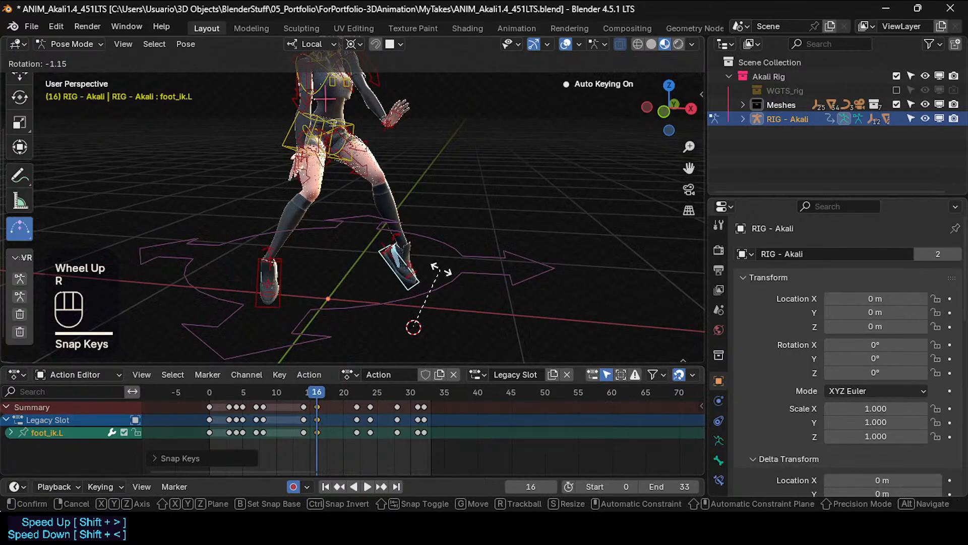
left_click(440, 269)
key("g")
left_click(423, 270, "shift")
Play back the lift-off and step through frames 14 to 17 to examine the left foot's motion.
left_click_drag(310, 393, 302, 401)
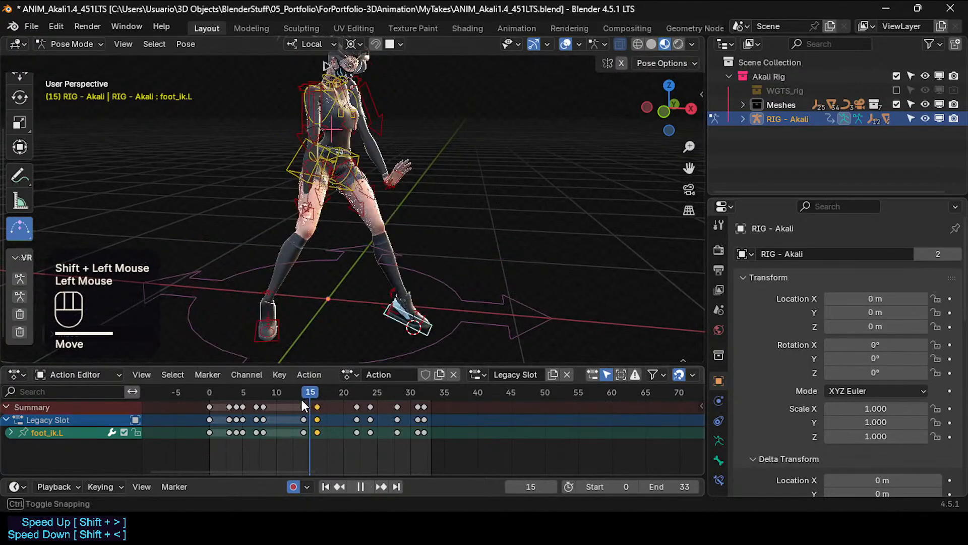
scroll(379, 291, "down", 2)
key("space")
middle_click_drag(346, 227, 358, 301, "shift")
key("space")
scroll(359, 301, "up", 2)
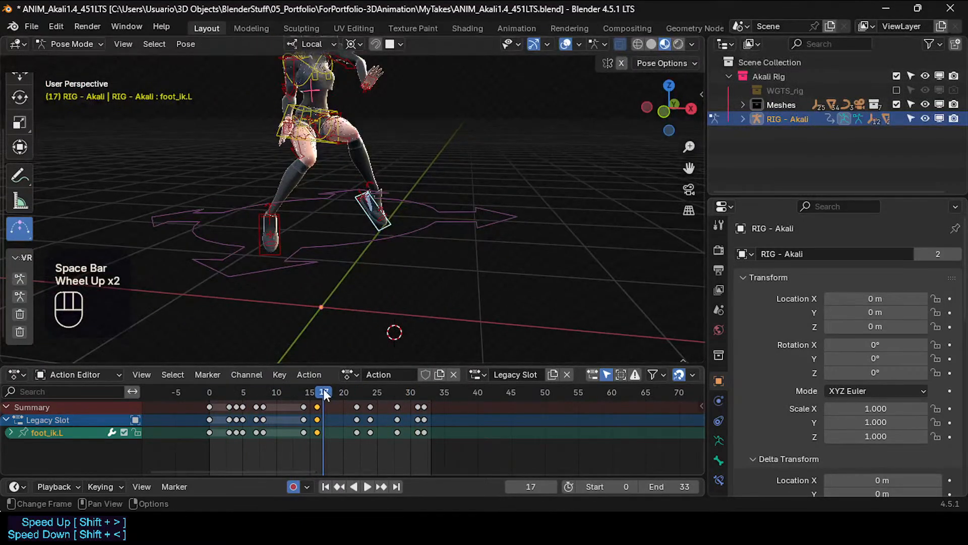
key("Left")
key("Left")
key("Left")
key("Right")
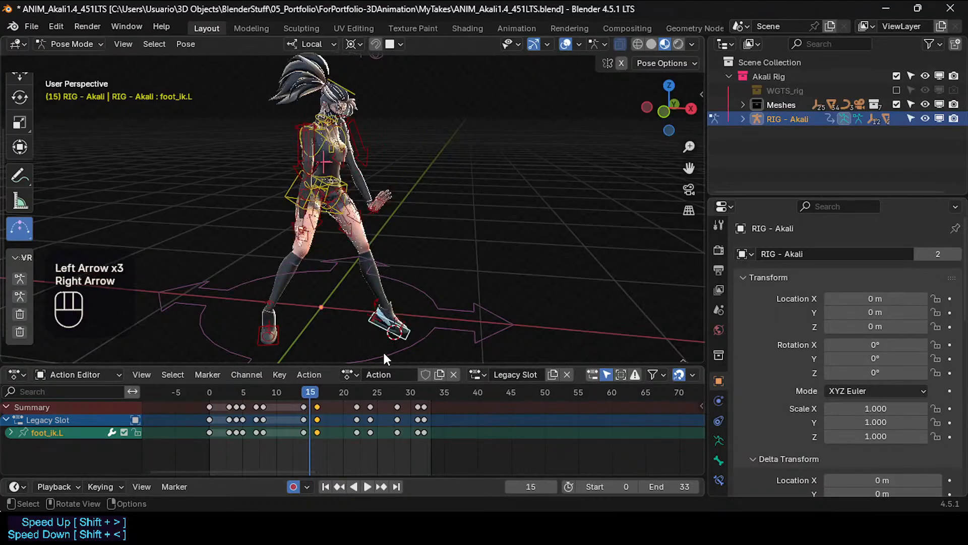
Move the left foot IK control slightly downward at frame 16.
key("Right")
key("g")
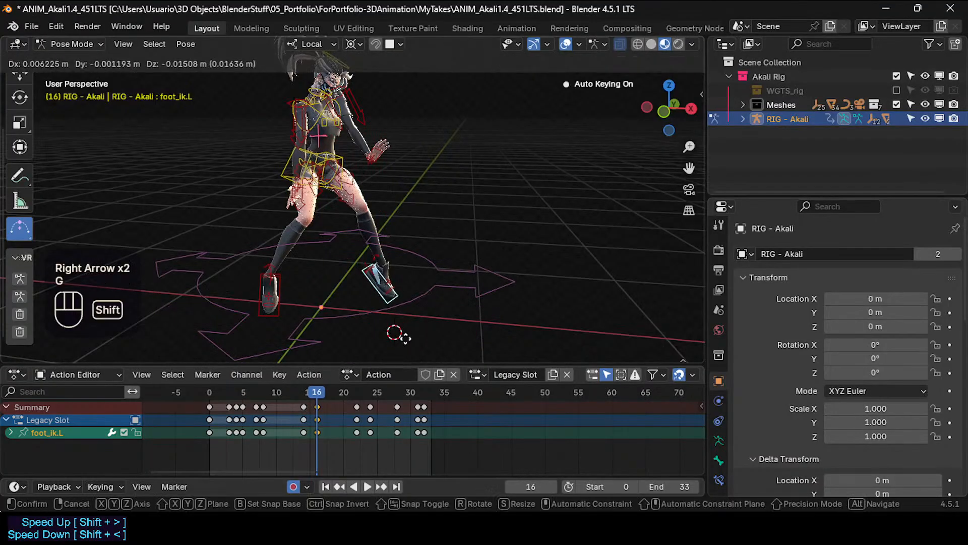
left_click(437, 202, "shift")
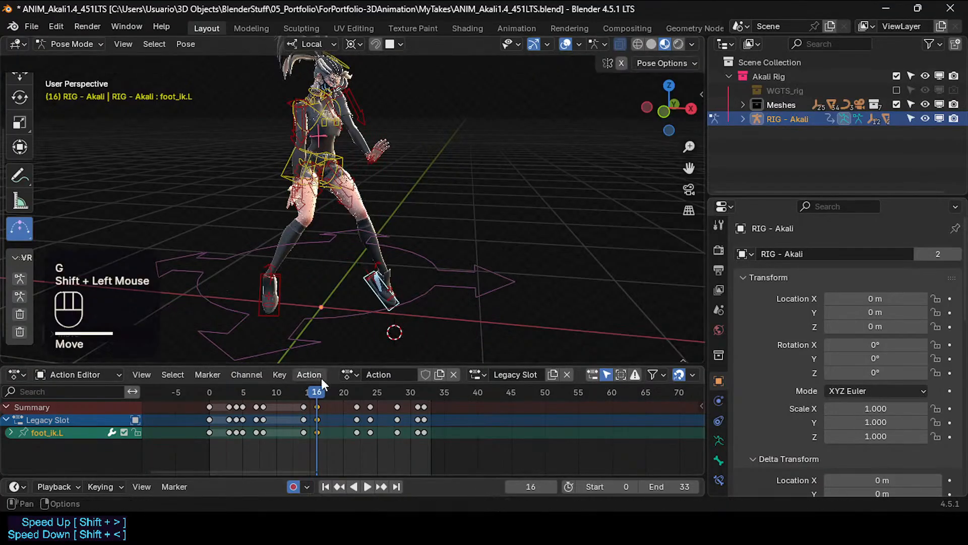
Replay the jump from frame 14 several times to check the flow of the lift-off.
left_click(301, 391)
key("space")
key("space")
left_click(300, 397)
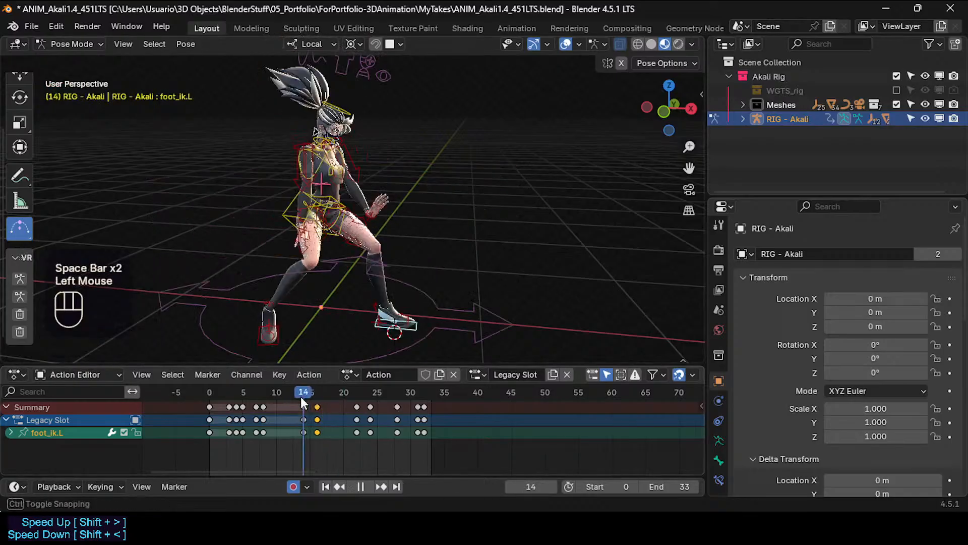
key("space")
scroll(355, 271, "down", 3)
mouse_move(355, 271)
middle_mouse_down()
mouse_move(235, 243)
mouse_move(333, 216)
mouse_move(297, 232)
mouse_move(364, 243)
mouse_move(346, 235)
mouse_move(374, 272)
middle_mouse_up()
key("space")
key("space")
key("space")
key("space")
key("space")
Step through frames 20 to 23 to examine the left leg's airborne pose from several angles.
middle_click_drag(389, 239, 377, 235)
key("Left")
key("Left")
key("Left")
key("Left")
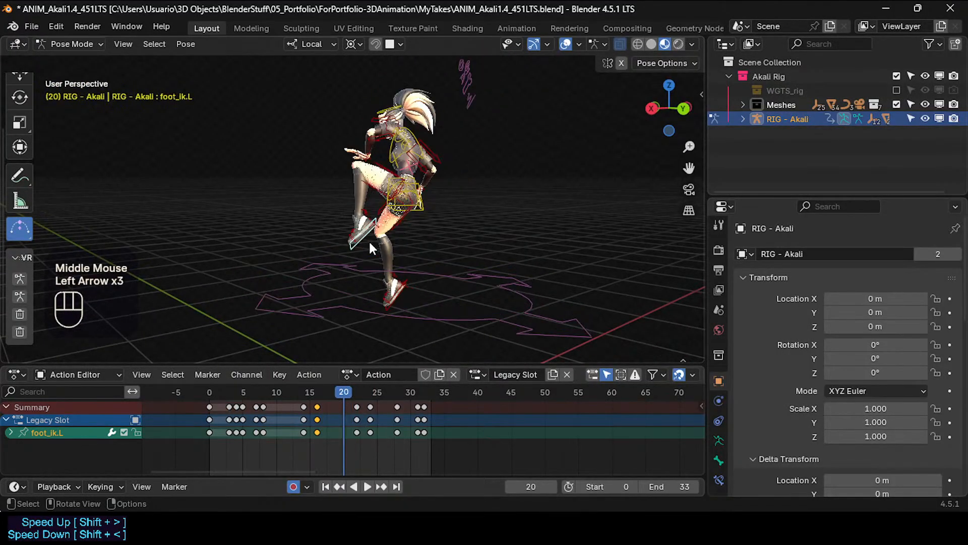
key("Right")
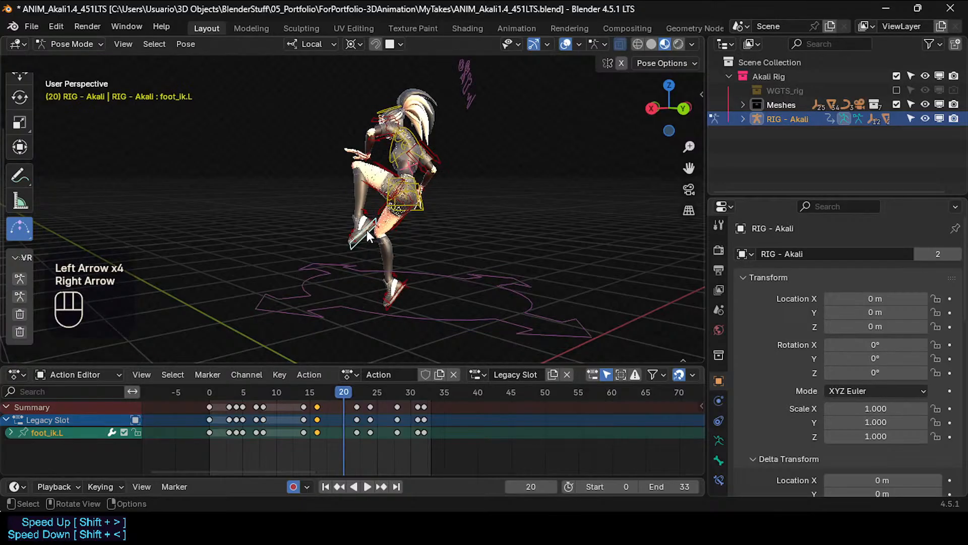
middle_click_drag(367, 229, 391, 251)
key("Right")
key("Right")
key("Right")
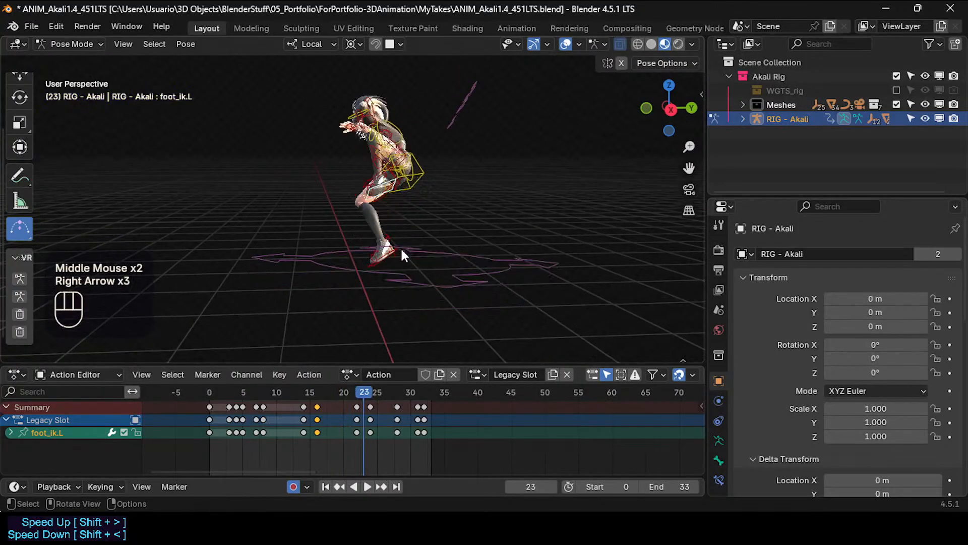
Select the left thigh IK control at frame 22.
key("Left")
middle_click_drag(386, 208, 353, 263, "shift")
middle_click_drag(353, 263, 456, 254)
scroll(410, 271, "up", 2)
middle_click_drag(364, 246, 353, 268, "shift")
key("r")
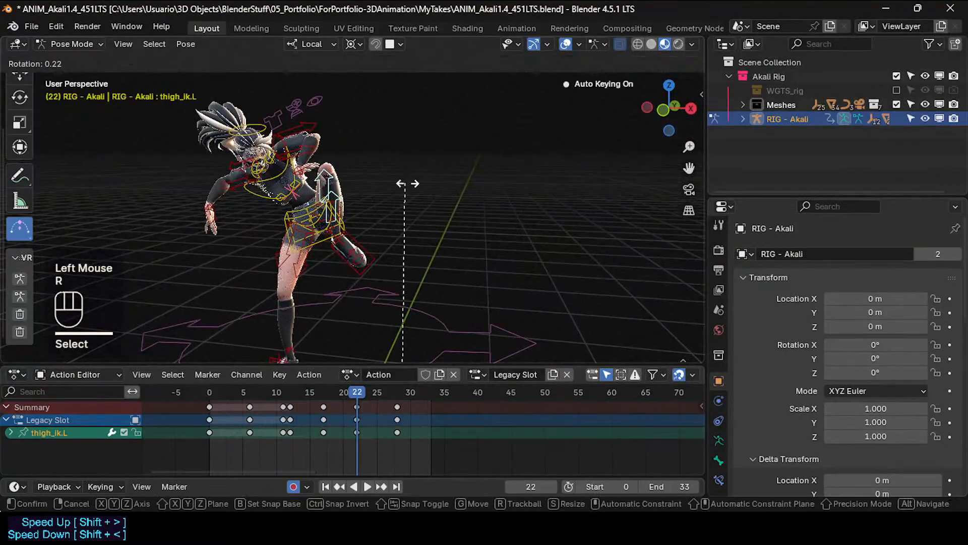
key("Escape")
key("r")
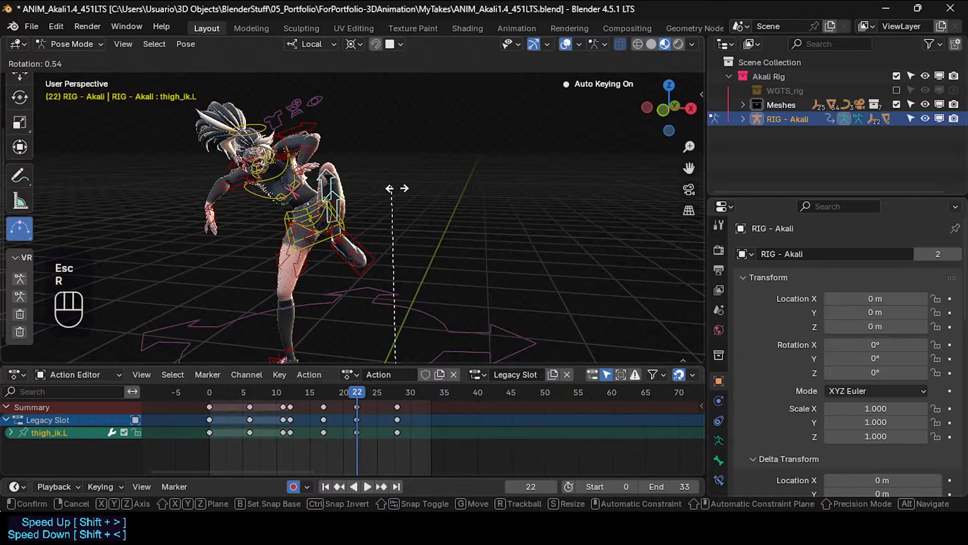
key("Escape")
Switch the pivot point away from the 3D cursor and rotate the left thigh IK control outward at frame 22.
key("less")
left_click(377, 191)
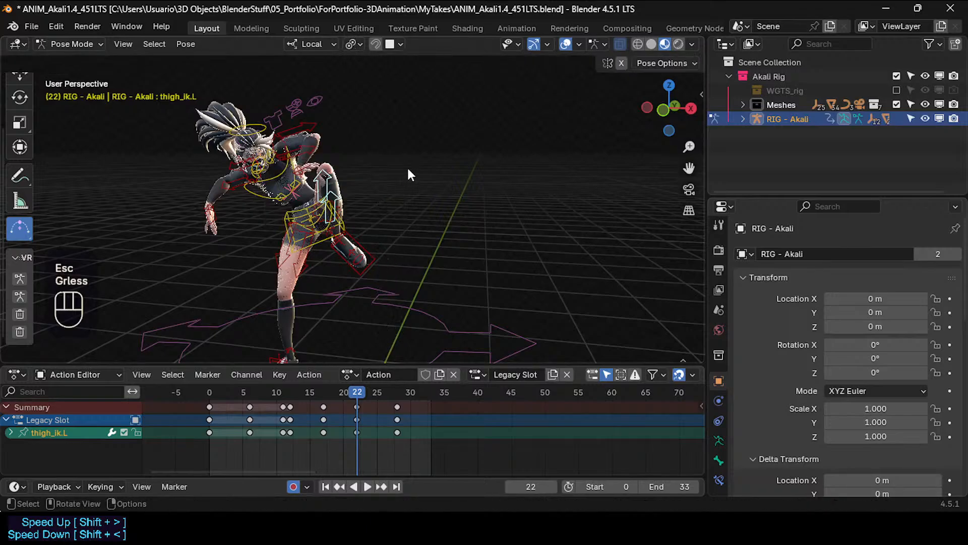
key("r")
left_click(425, 189)
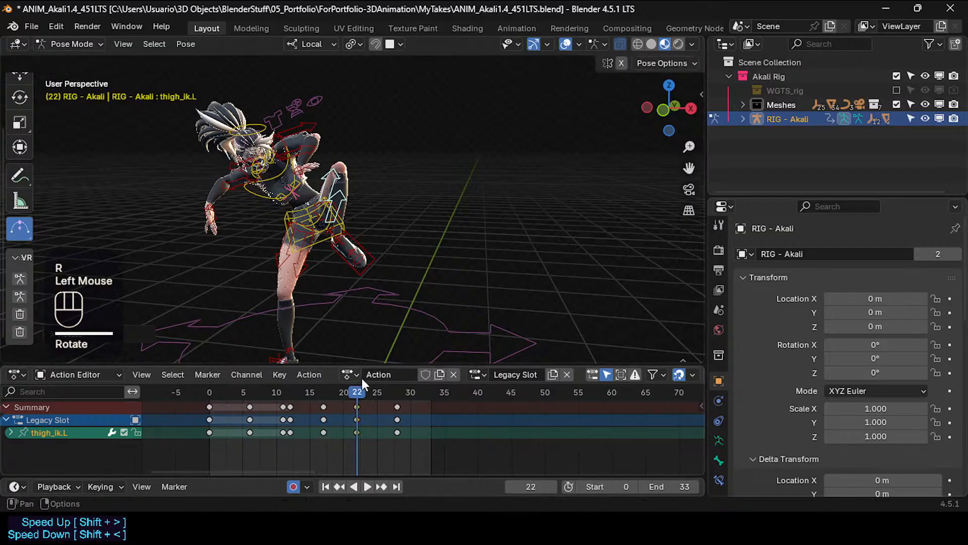
Rotate the left thigh IK control by about -13.35° at frame 28 and save the file.
left_click_drag(353, 392, 397, 392)
scroll(325, 216, "up", 2)
scroll(325, 216, "up", 1)
middle_click_drag(325, 216, 364, 225)
middle_click_drag(353, 217, 507, 235, "shift")
key("r")
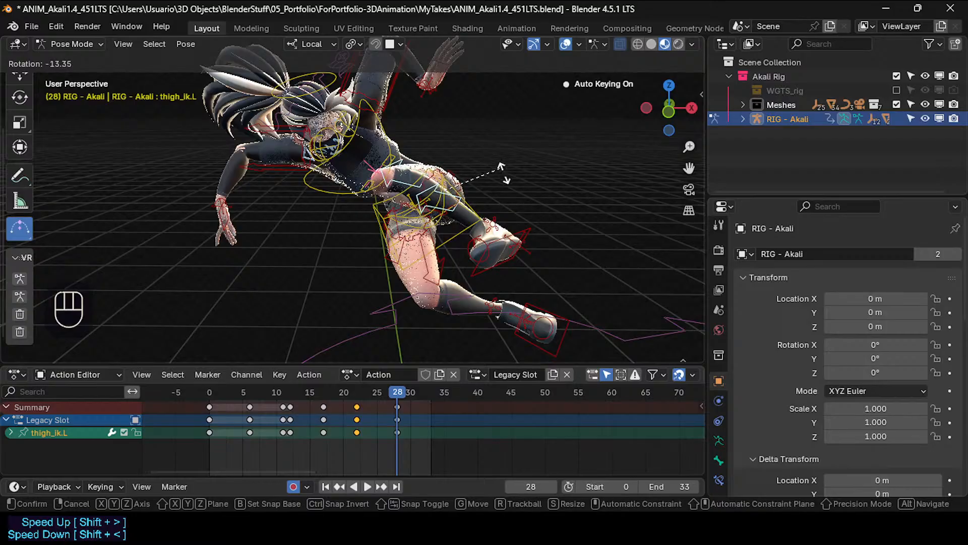
left_click(504, 173)
middle_click_drag(503, 173, 323, 222)
key("ctrl+s")
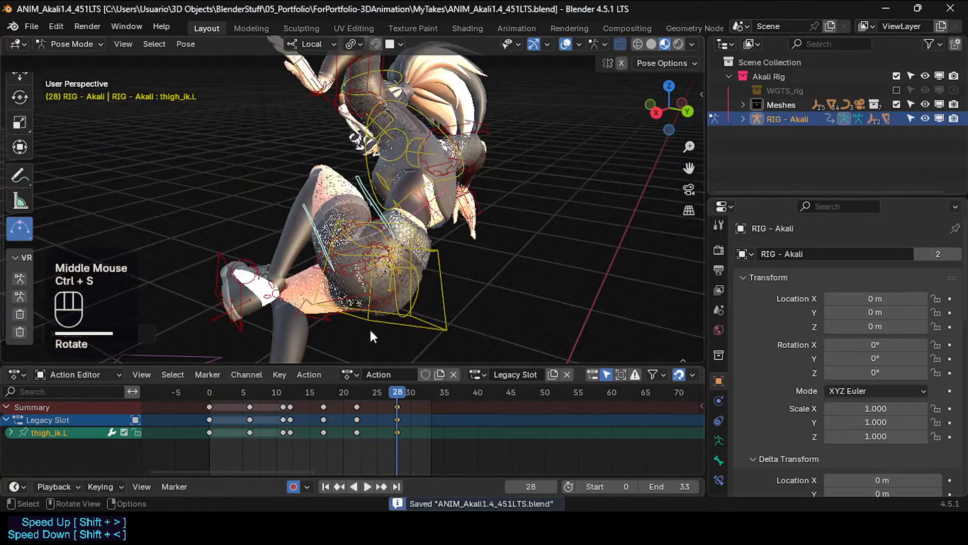
Select the torso control and trackball-rotate it by about -4.01 and 5.16 at frame 28.
left_click(373, 316)
middle_click_drag(373, 315, 416, 269)
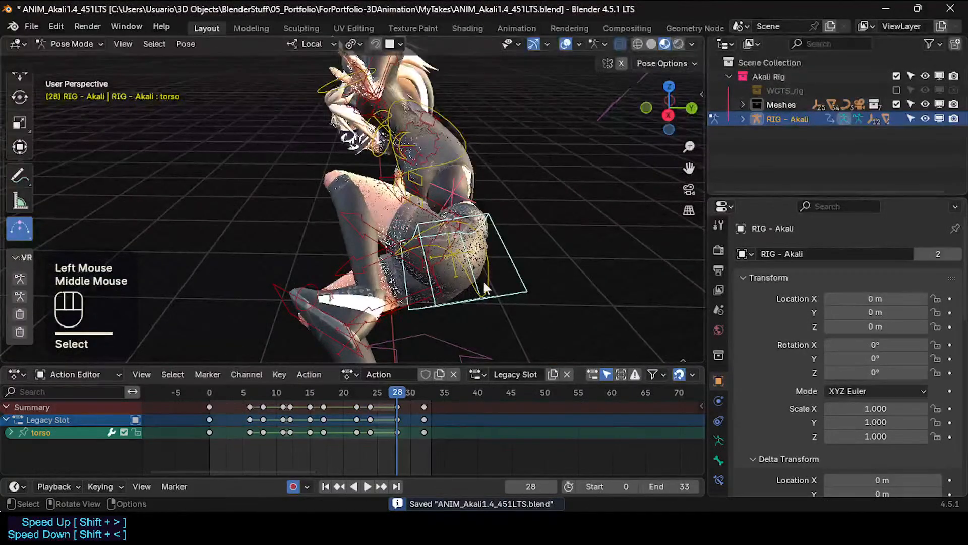
middle_click_drag(484, 285, 518, 276)
mouse_move(398, 391)
left_mouse_down()
mouse_move(358, 401)
mouse_move(398, 396)
left_mouse_up()
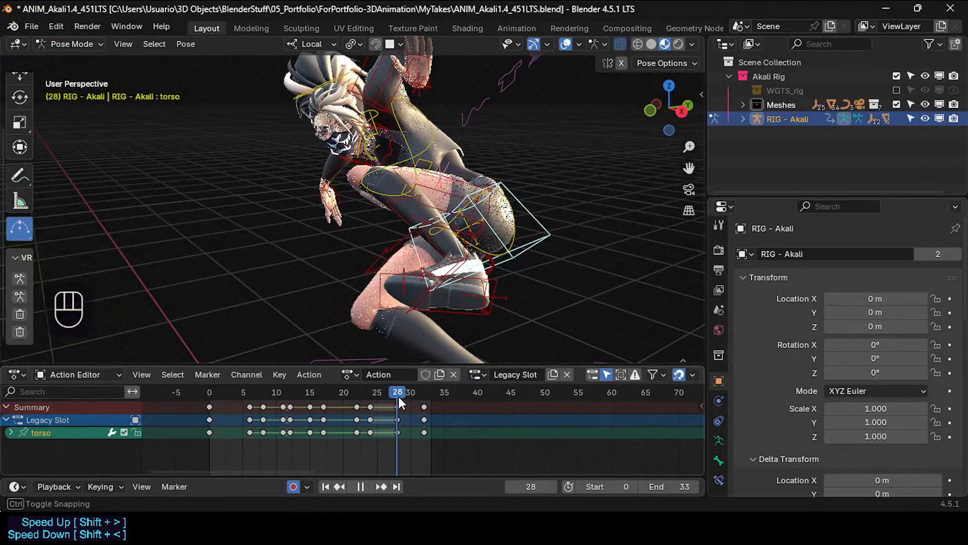
key("r")
key("r")
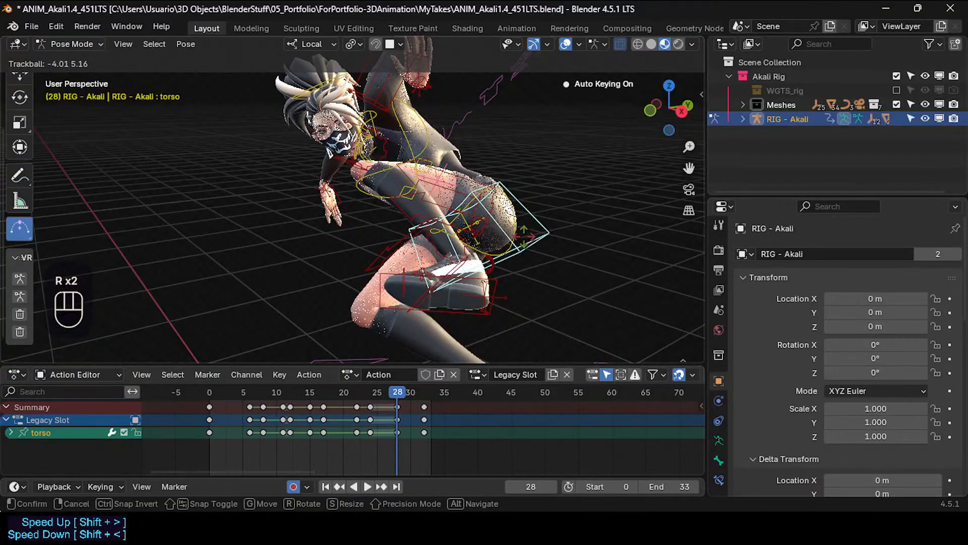
left_click(526, 235)
middle_click_drag(526, 235, 297, 362)
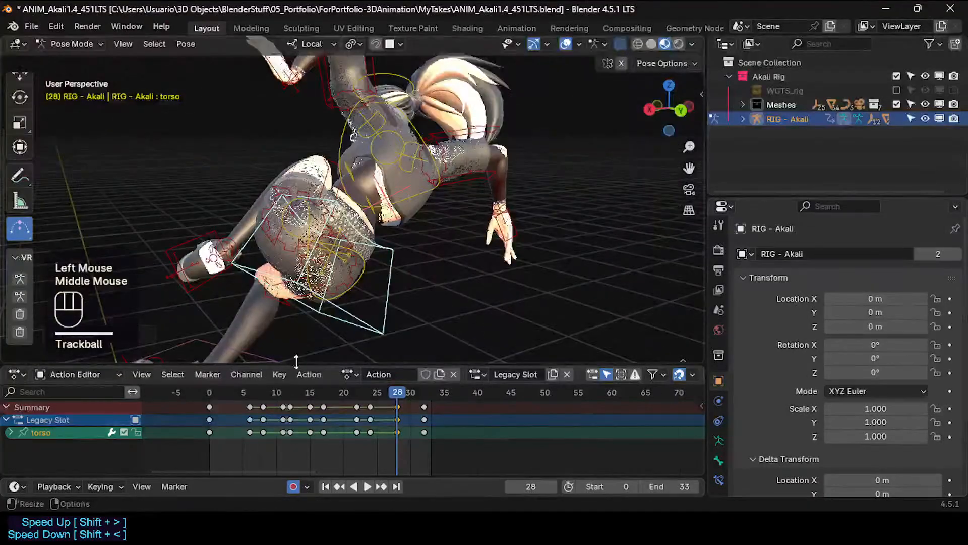
left_click_drag(388, 397, 422, 395)
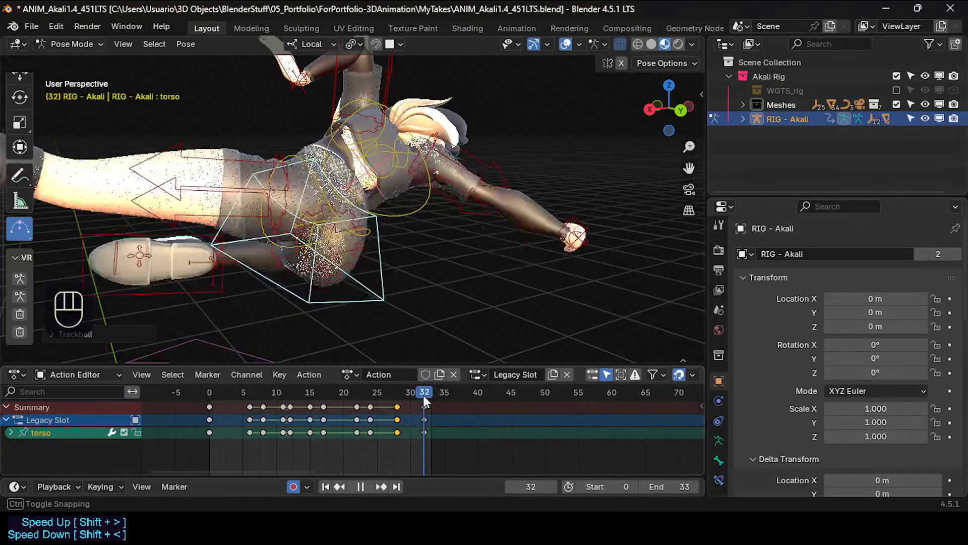
middle_click_drag(393, 222, 394, 247)
mouse_move(424, 399)
left_mouse_down()
mouse_move(383, 407)
mouse_move(423, 398)
left_mouse_up()
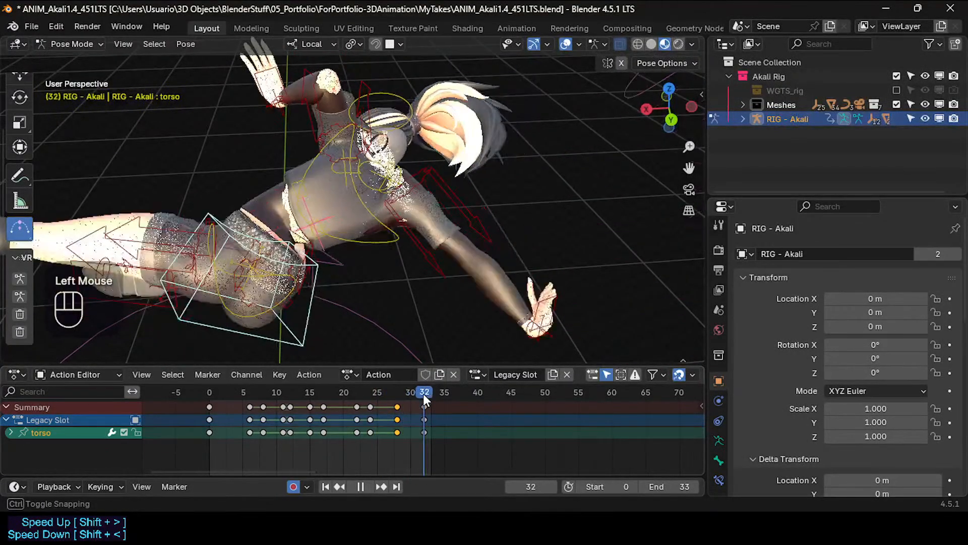
left_click(401, 239)
key("r")
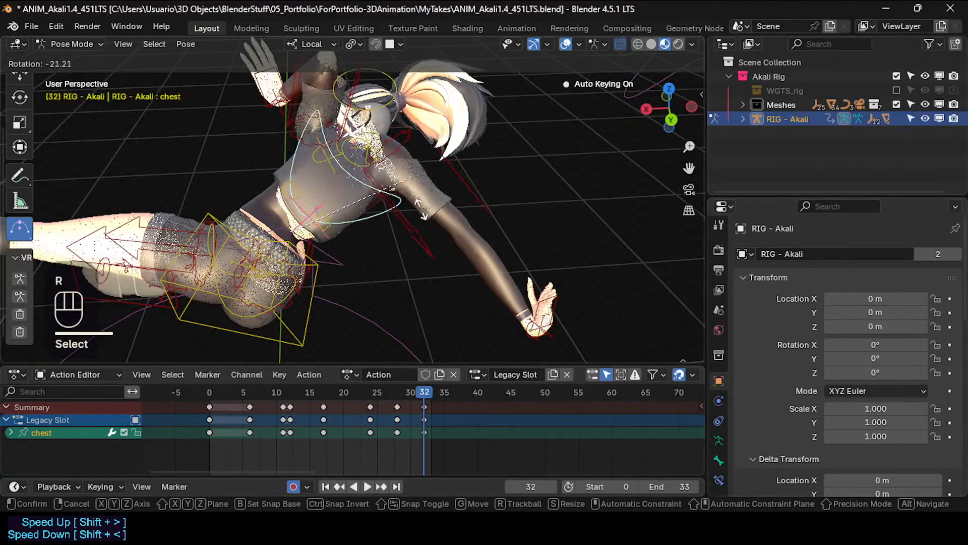
key("Escape")
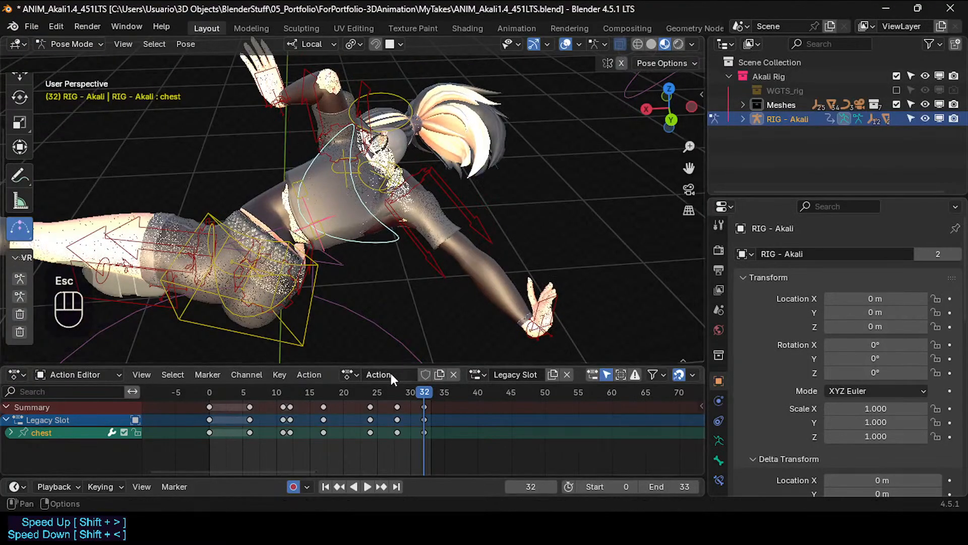
mouse_move(413, 395)
left_mouse_down()
mouse_move(351, 402)
mouse_move(398, 391)
mouse_move(354, 387)
mouse_move(398, 375)
mouse_move(373, 385)
mouse_move(398, 385)
left_mouse_up()
left_click(341, 390)
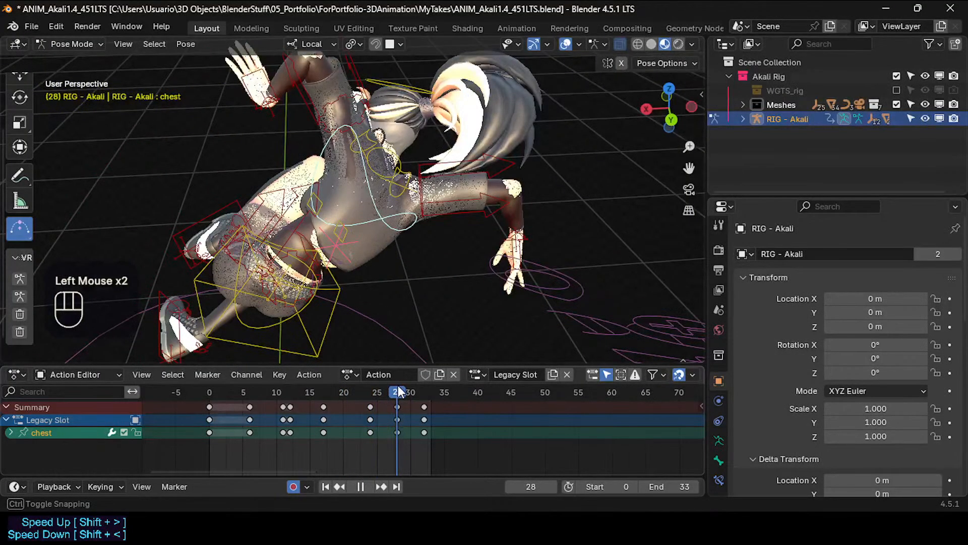
left_click(327, 328)
key("r")
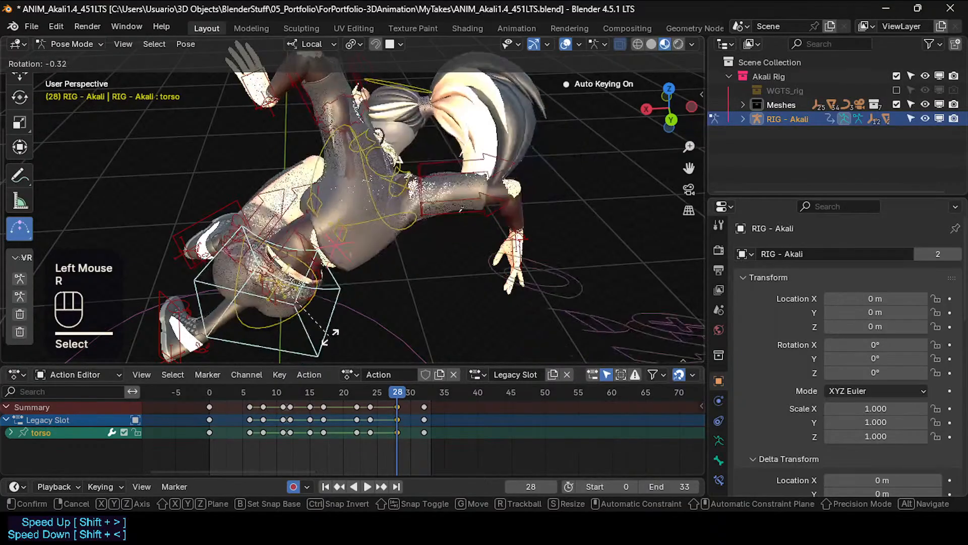
key("Escape")
Rotate the hips control at frame 28.
key("r")
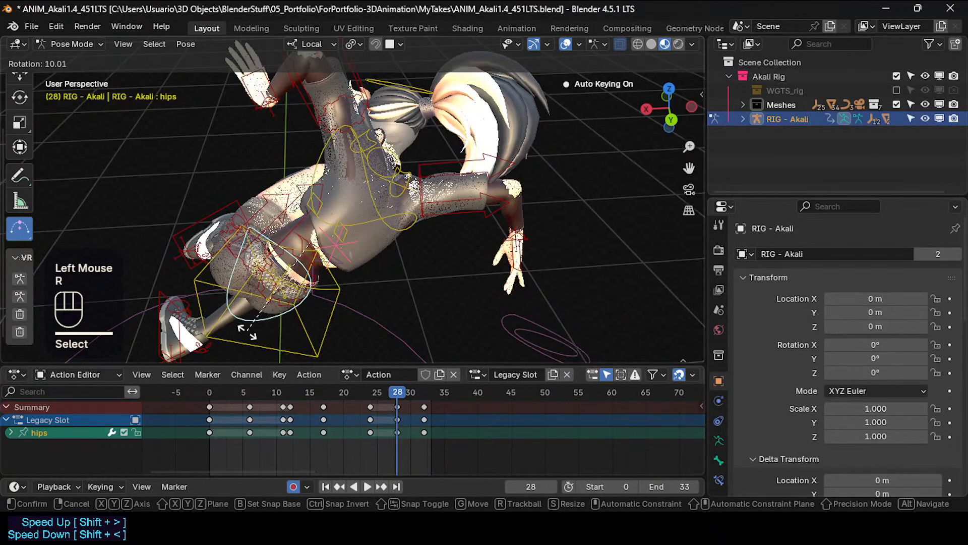
left_click(243, 291)
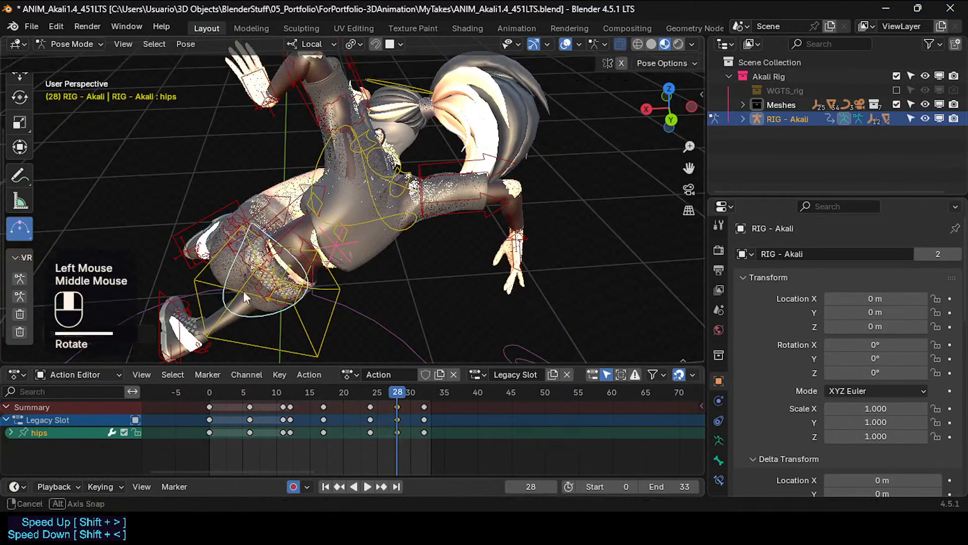
middle_click_drag(243, 290, 392, 151)
Rotate the chest control by about 24.6° and refine it with a trackball rotation at frame 28.
left_click(384, 116)
left_click(392, 119)
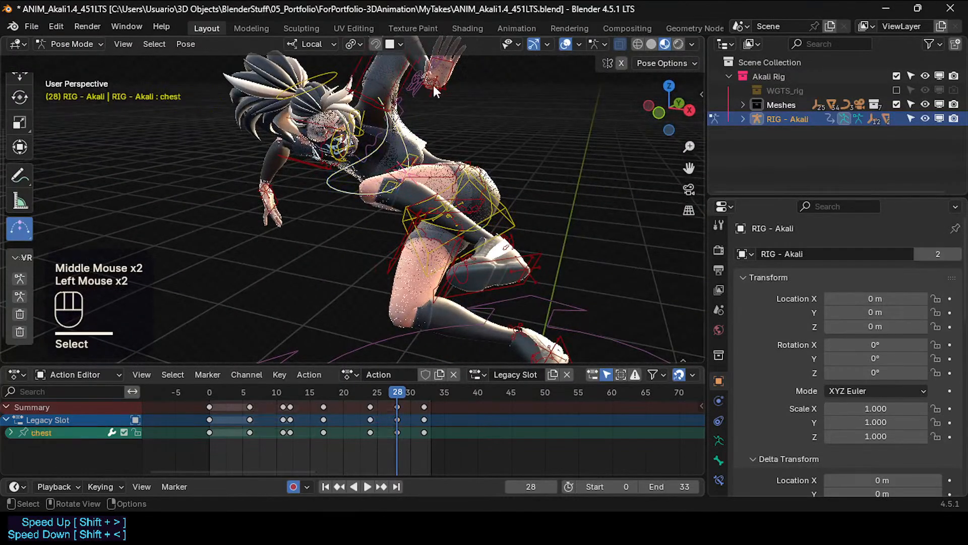
key("r")
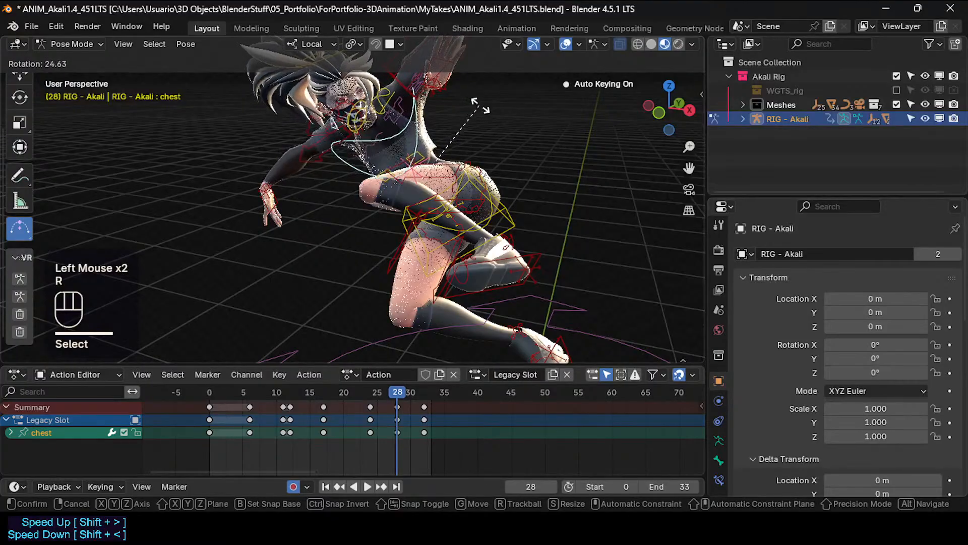
left_click(482, 108)
middle_click_drag(482, 108, 438, 151)
key("r")
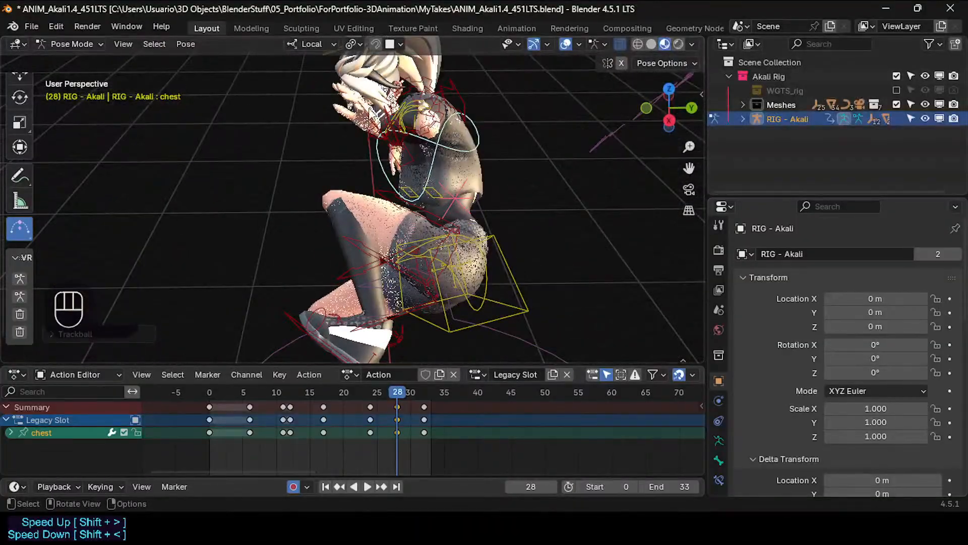
Select the left hand IK control and reposition the hand beside the chest at frame 28.
left_click(419, 117)
middle_click_drag(417, 118, 411, 138)
left_click(421, 109)
left_click(415, 116)
left_click(422, 116)
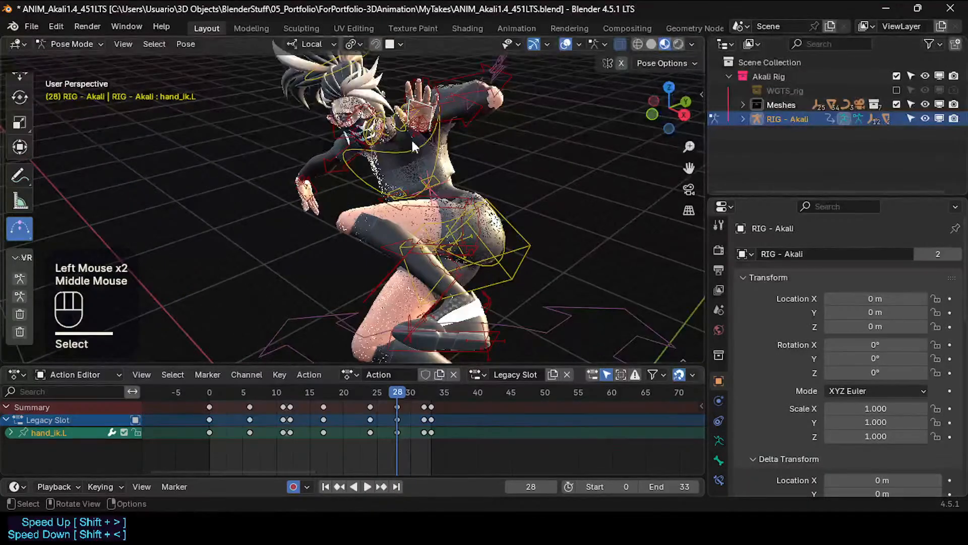
key("g")
left_click(458, 165)
middle_click_drag(458, 165, 442, 183)
key("g")
left_click(411, 139)
scroll(441, 130, "up", 2)
key("g")
left_click(447, 179)
key("ctrl+z")
key("g")
left_click(527, 131)
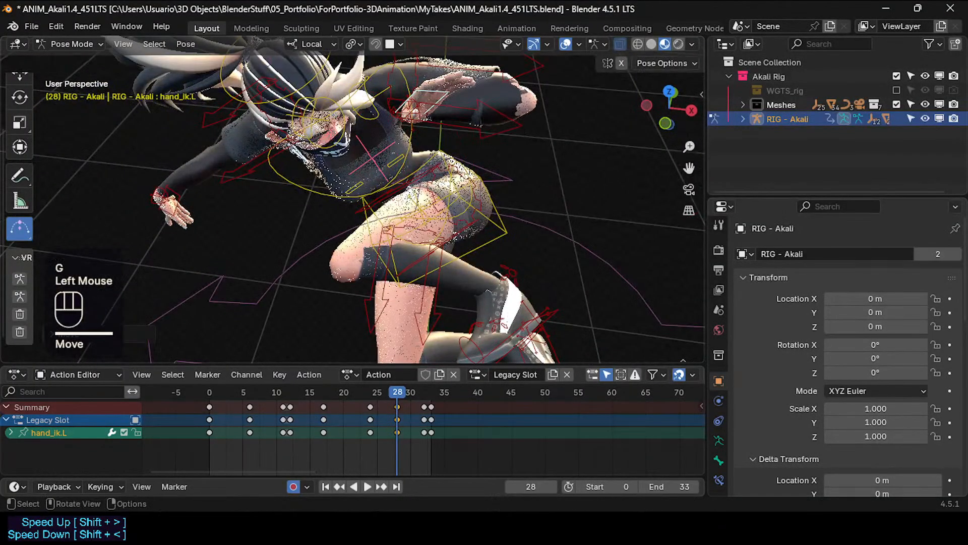
Trackball-rotate the left hand IK control by about 8.59 and -21.20 at frame 28.
key("r")
key("r")
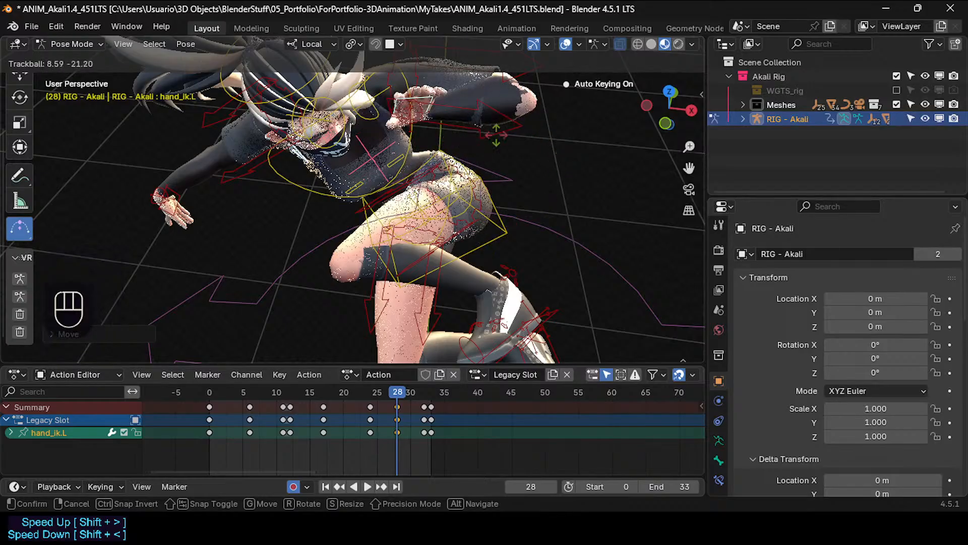
left_click(496, 134)
middle_click_drag(496, 135, 328, 214)
Move the left hand IK control closer to the raised-arm pose and reorient it with a trackball rotation.
key("g")
left_click(339, 222)
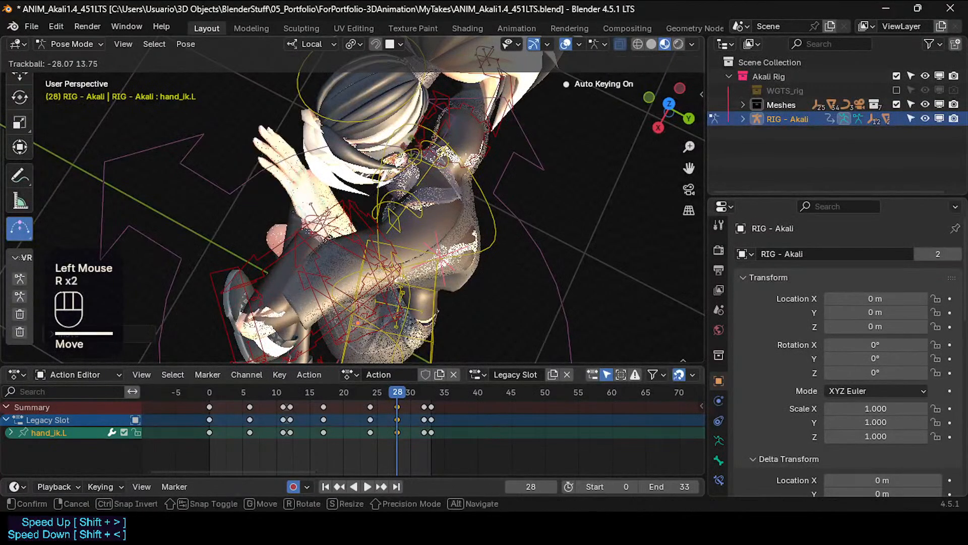
left_click(346, 203)
key("g")
left_click(323, 217)
middle_click_drag(298, 246, 389, 187, "shift")
key("g")
left_click(276, 235)
Rotate the left upper arm IK control by about 27° at frame 28.
left_click(392, 169)
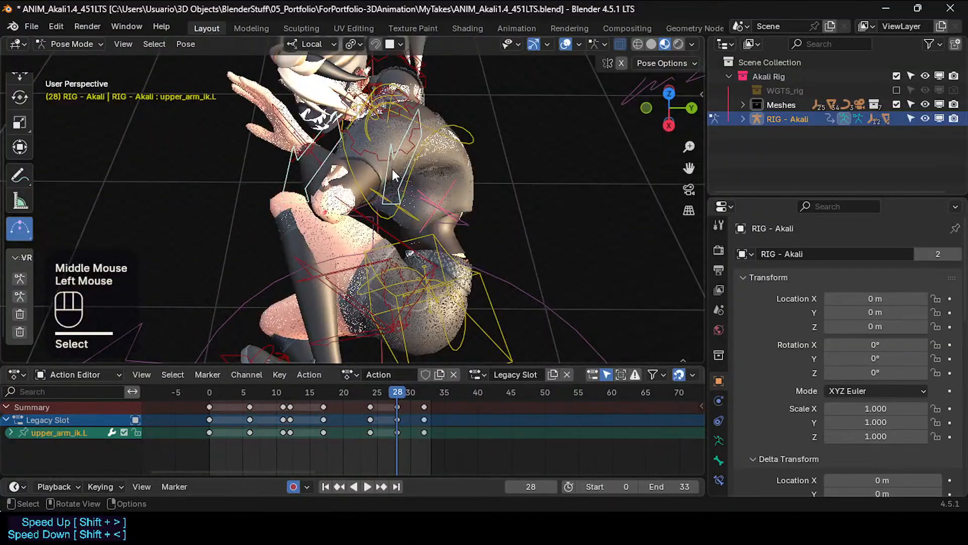
key("r")
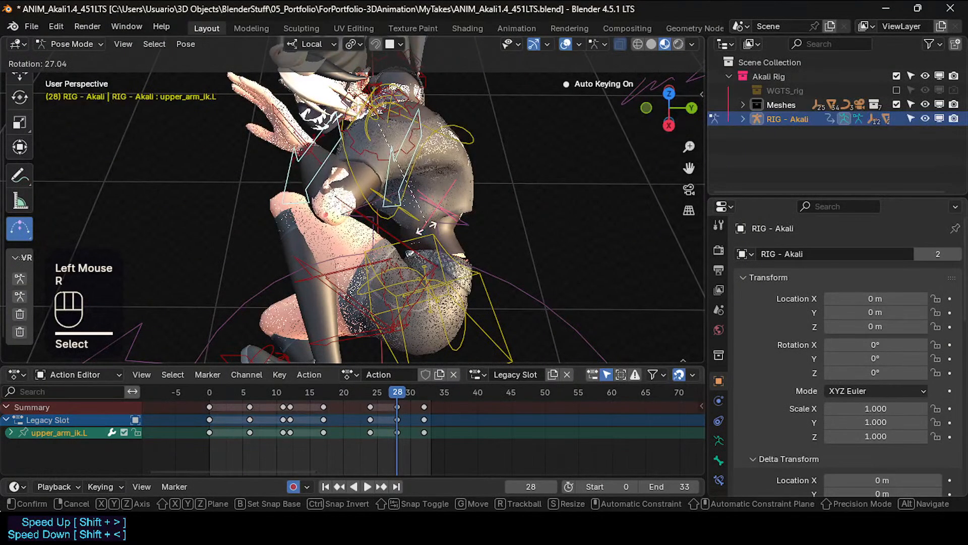
left_click(426, 227)
middle_click_drag(426, 226, 312, 153)
Lower the left hand IK control and bring it in front of the body at frame 28.
left_click(311, 150)
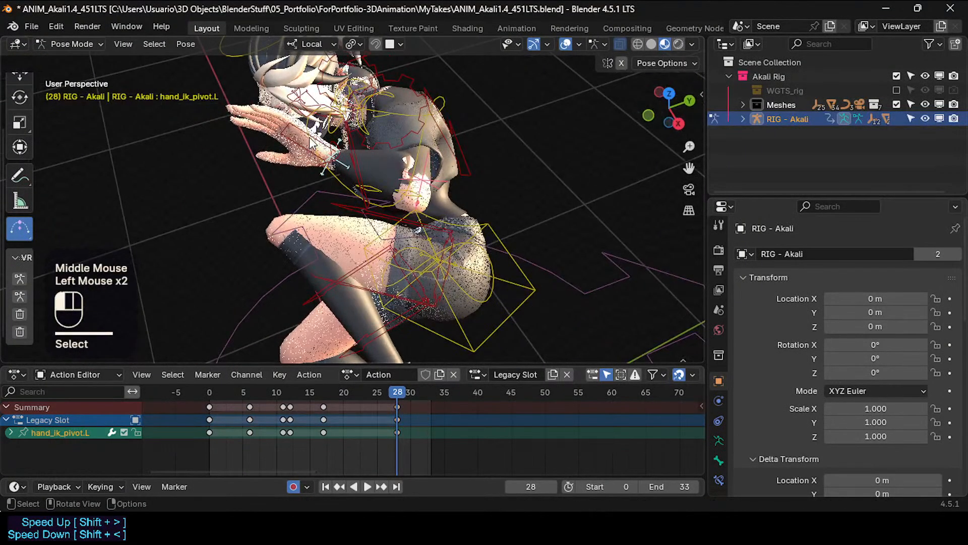
left_click(311, 140)
key("g")
left_click(306, 198)
middle_click_drag(305, 198, 454, 164)
key("g")
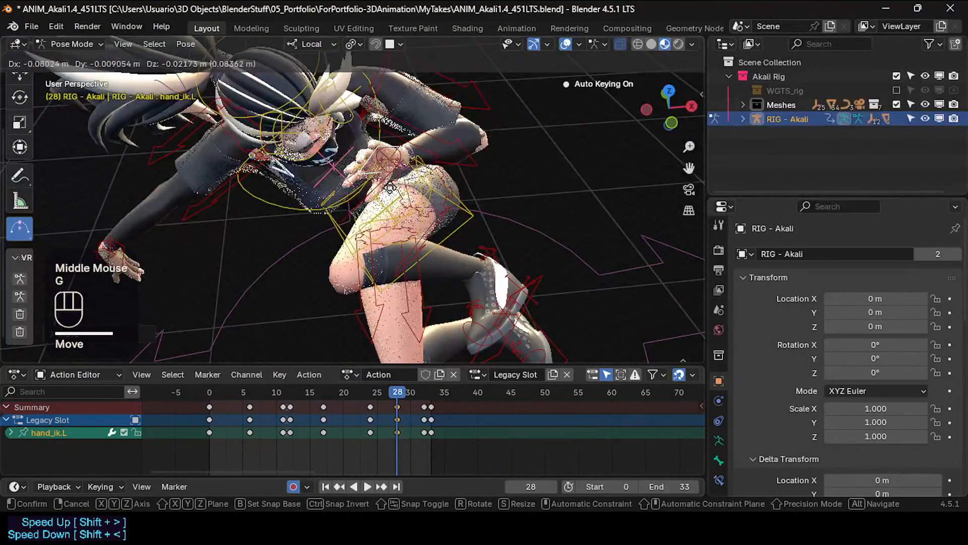
left_click(378, 188)
middle_click_drag(379, 188, 256, 206)
Adjust the position of an upper-body control and clear the pose location of the upper-back controls at frame 28.
left_click(354, 122)
middle_click_drag(354, 122, 433, 181)
key("g")
left_click(384, 137)
key("alt+g")
left_click(371, 126)
key("alt+g")
Undo clearing the chest control's location and rotate the chest slightly at frame 28.
left_click(397, 167)
key("alt+g")
key("ctrl+z")
key("r")
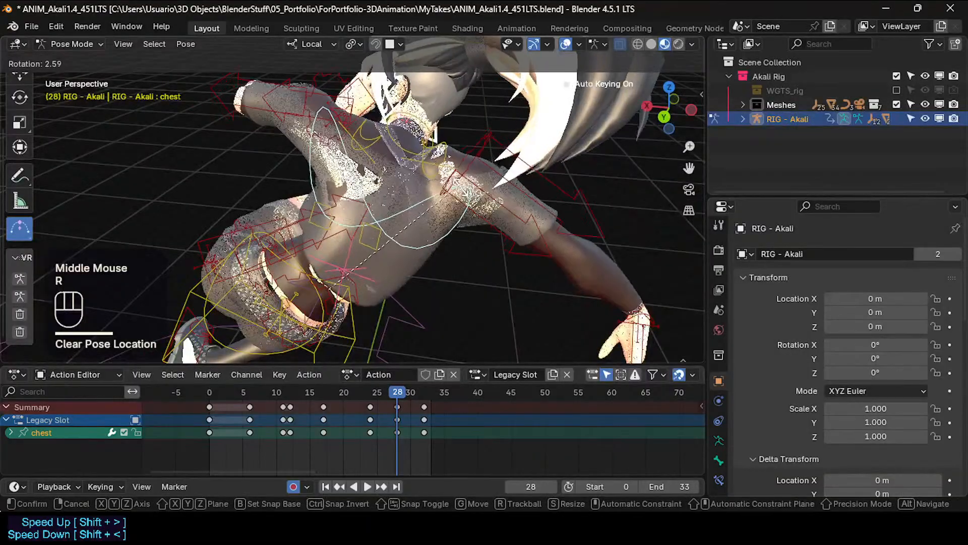
left_click(353, 220)
Select the left shoulder control and clear its pose rotation at frame 28.
middle_click_drag(352, 219, 498, 260)
scroll(424, 202, "up", 1)
middle_click_drag(425, 203, 399, 284, "shift")
middle_click_drag(399, 284, 303, 217)
left_click(303, 205)
key("alt+r")
key("ctrl+z")
left_click(307, 207)
key("alt+r")
key("ctrl+z")
key("alt+r")
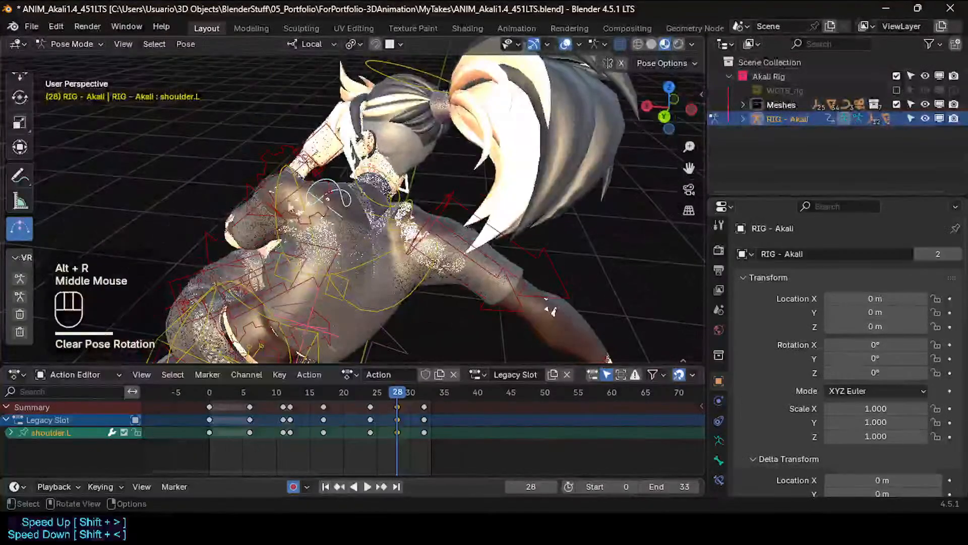
Rotate the left shoulder control and refine its orientation with a trackball rotation at frame 28.
key("r")
left_click(411, 184)
middle_click_drag(411, 184, 459, 177)
key("r")
key("r")
left_click(365, 162)
middle_click_drag(368, 229, 472, 236)
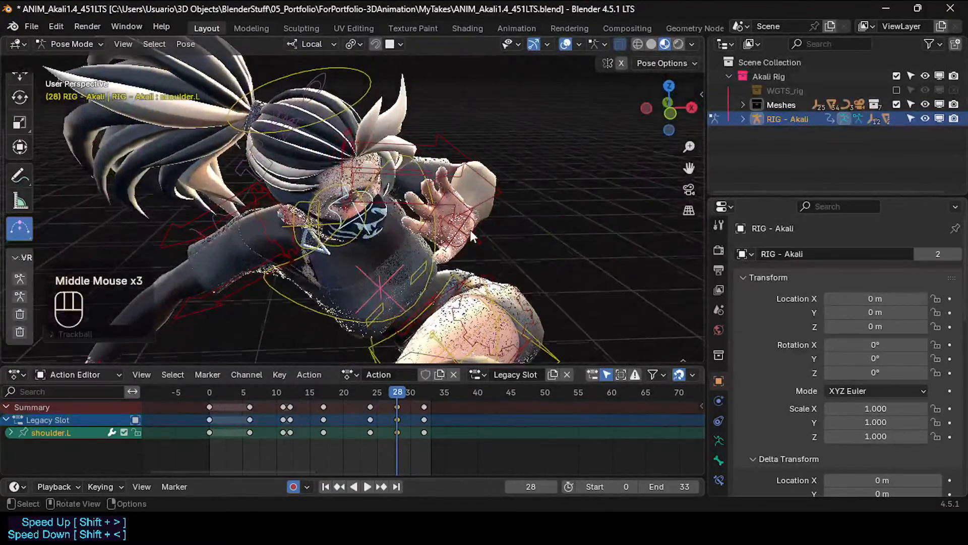
Trackball-rotate the left hand IK control by about 1.15 and 22.35 at frame 28 and save the file.
left_click(445, 204)
middle_click_drag(446, 204, 433, 227)
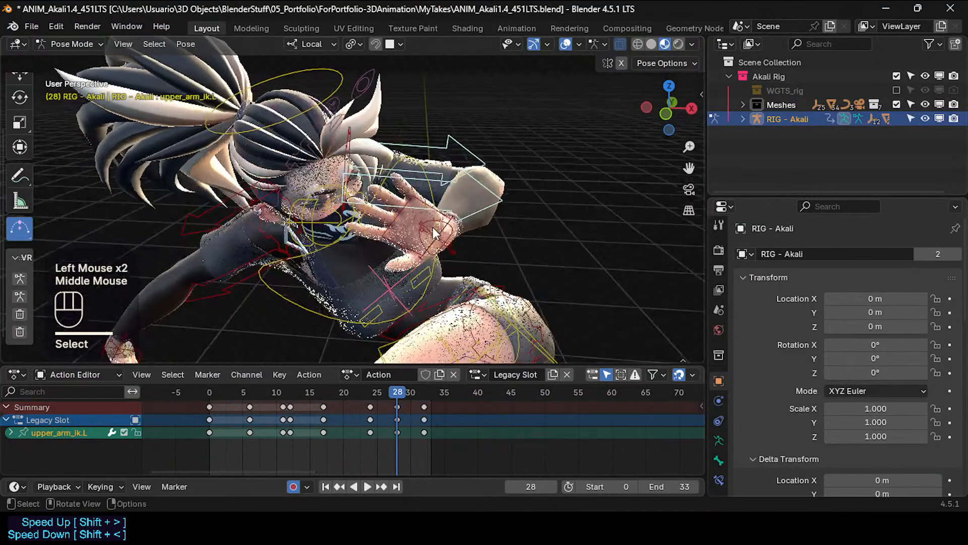
left_click(397, 220)
key("r")
key("r")
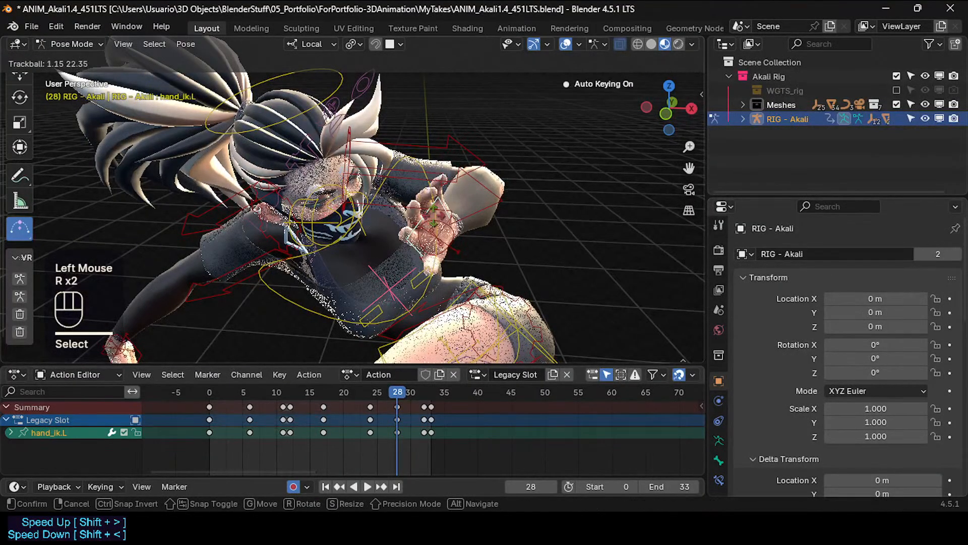
left_click(433, 217)
scroll(333, 272, "down", 2)
middle_click_drag(320, 281, 319, 237, "shift")
middle_click_drag(318, 237, 261, 237)
scroll(273, 271, "down", 1)
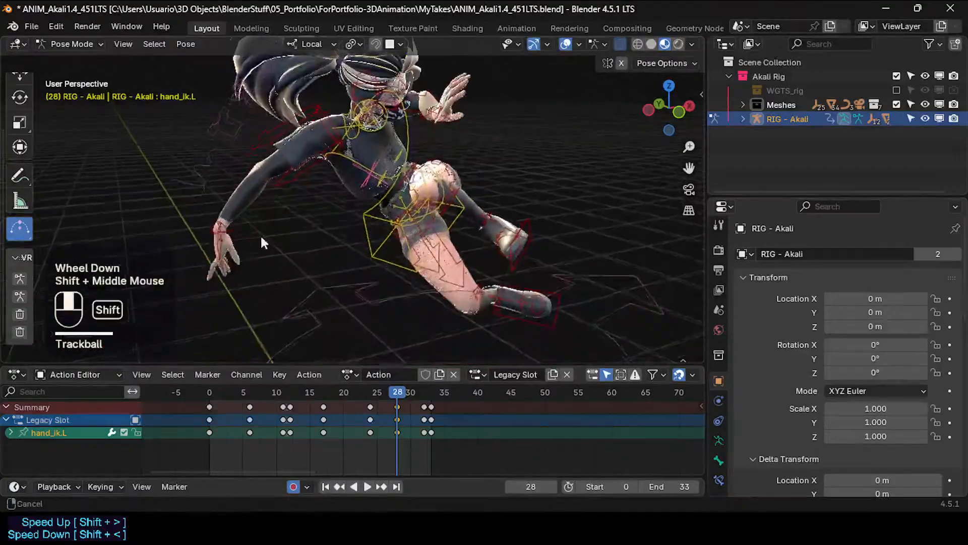
mouse_move(392, 394)
left_mouse_down()
mouse_move(335, 402)
mouse_move(399, 391)
left_mouse_up()
middle_click_drag(410, 207, 356, 224)
key("ctrl+s")
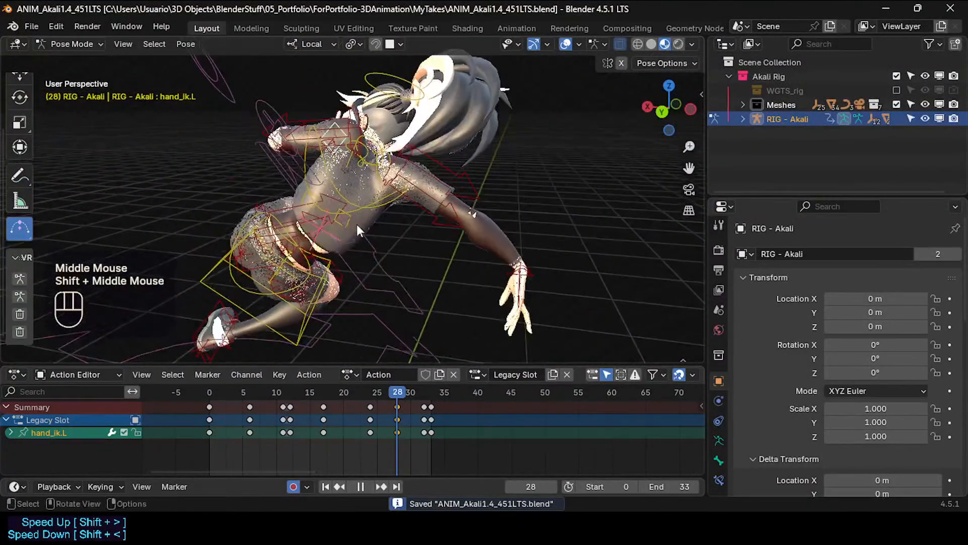
Trackball-rotate the chest control at frame 28.
key("r")
key("r")
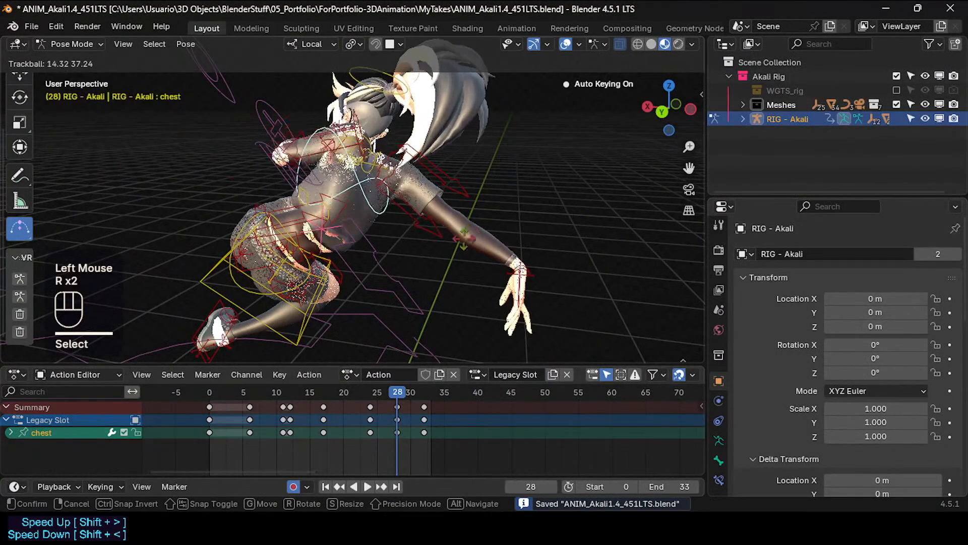
left_click(441, 244)
middle_click_drag(322, 233, 426, 154)
Select the left shoulder control and rotate it again at frame 28.
scroll(386, 209, "up", 1)
left_click(371, 162)
scroll(412, 129, "up", 2)
left_click(421, 148)
key("r")
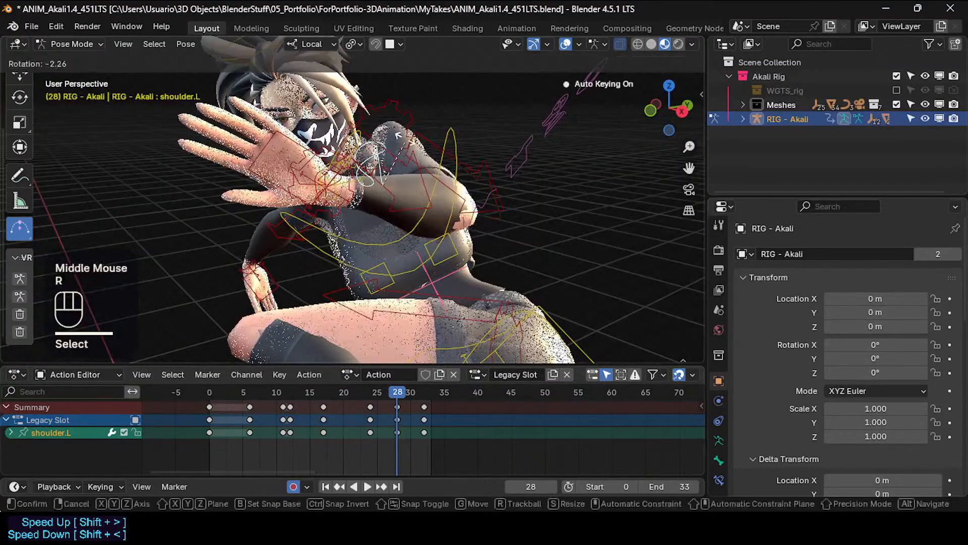
left_click(437, 219)
scroll(449, 248, "down", 2)
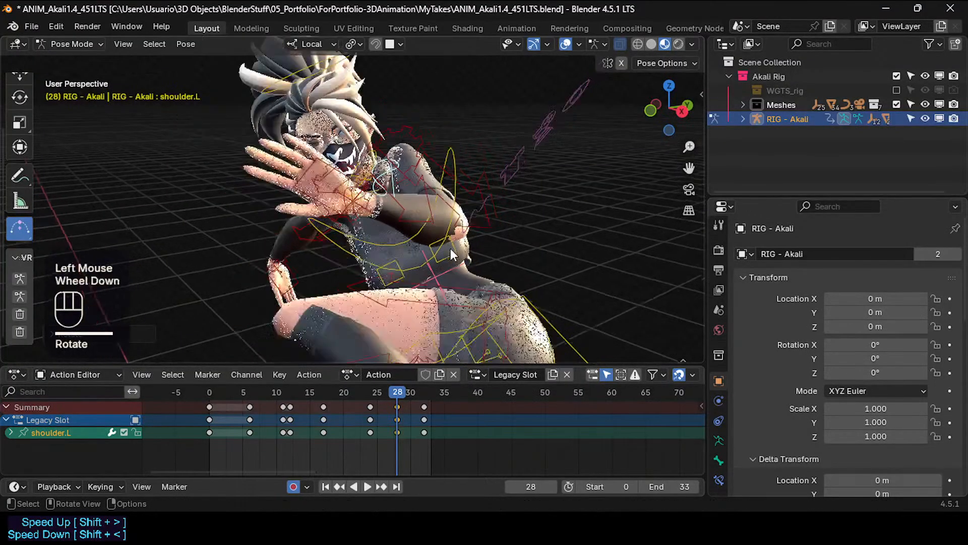
Select the torso control and rotate it twice to adjust the body's lean at frame 28.
left_click(333, 234)
middle_click_drag(334, 238, 480, 251)
scroll(367, 313, "up", 2)
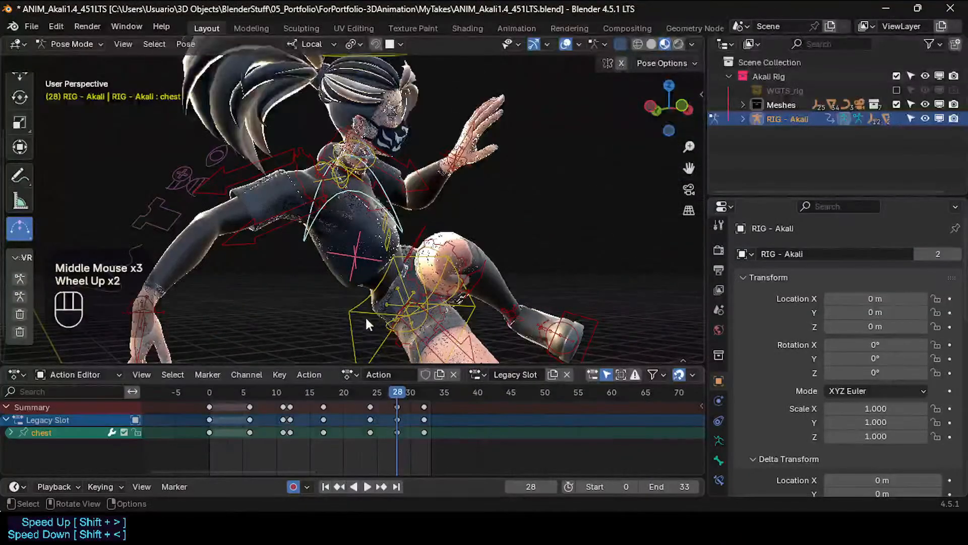
left_click(366, 317)
middle_click_drag(366, 317, 343, 272)
middle_click_drag(343, 272, 190, 221, "shift")
key("r")
left_click(475, 277)
scroll(352, 228, "down", 1)
key("r")
left_click(380, 210)
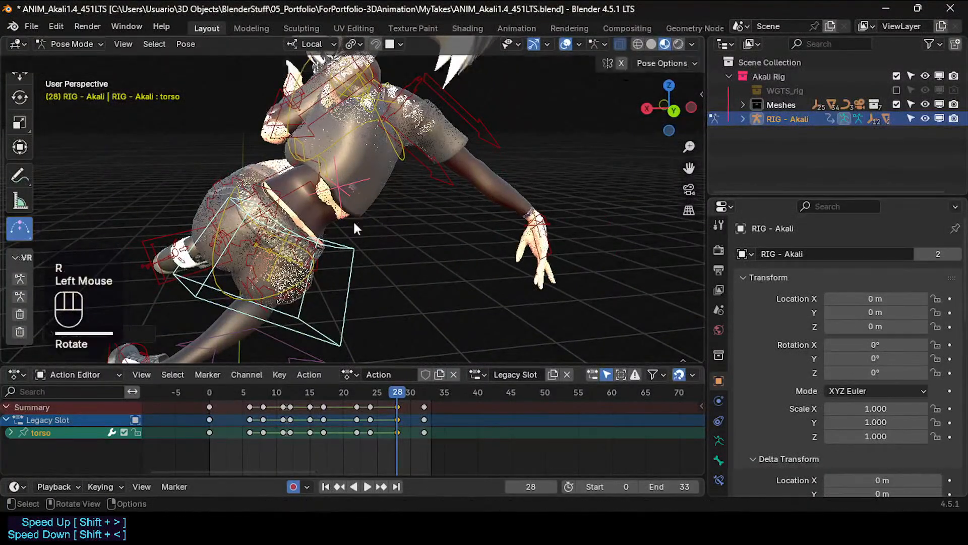
Rotate and shift the chest control at frame 32 and rotate the torso control.
scroll(353, 220, "down", 2)
left_click_drag(386, 398, 426, 388)
left_click(359, 223)
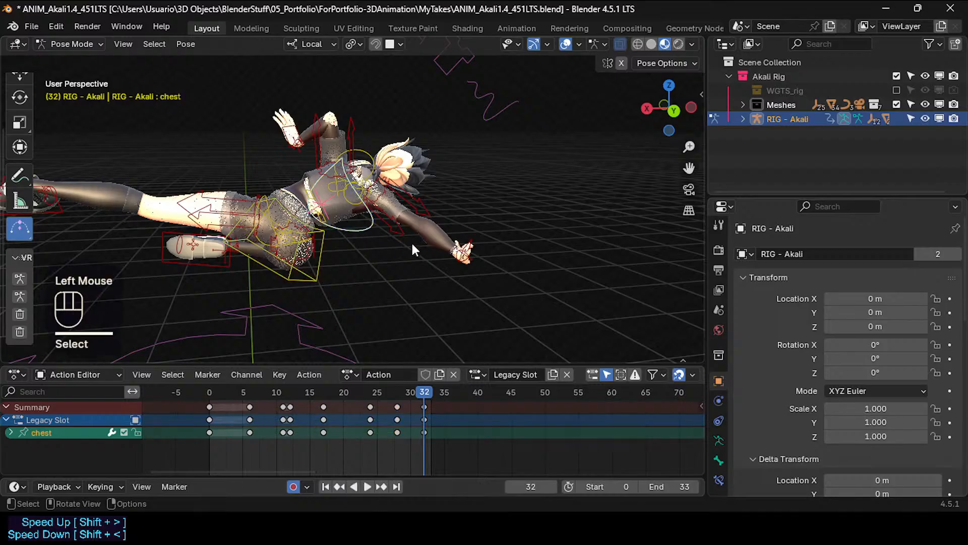
key("r")
key("g")
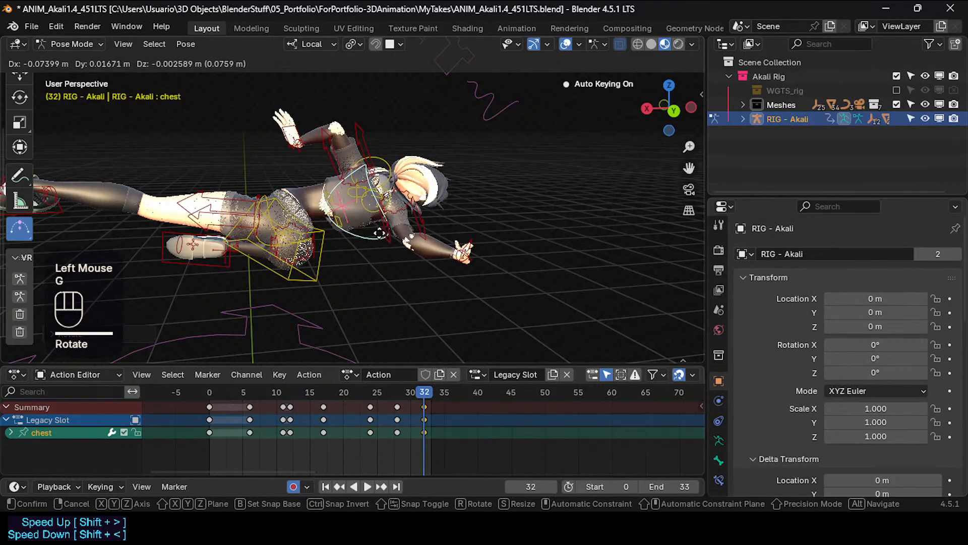
left_click(319, 274)
key("r")
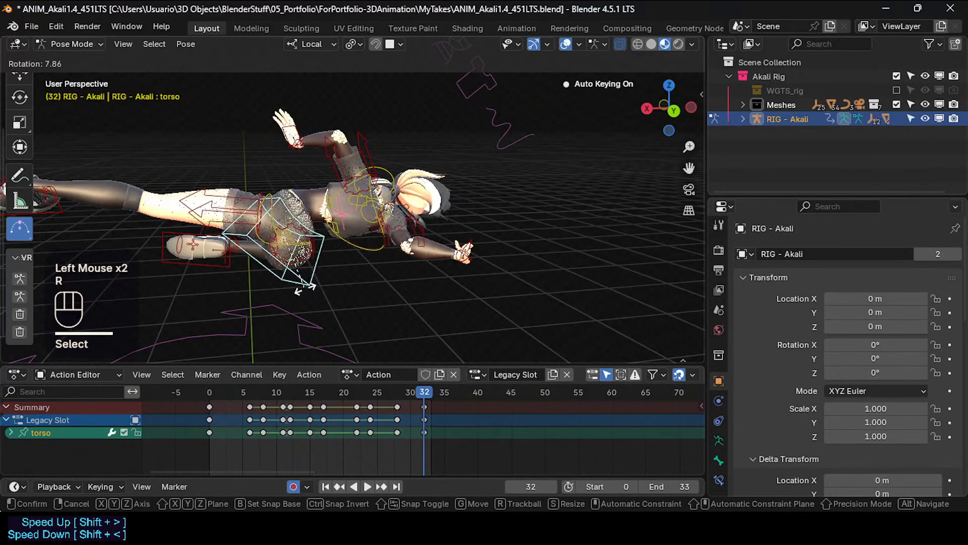
Rotate the hips control at frame 32, first in the view plane and again about its X axis.
left_click(286, 254)
key("r")
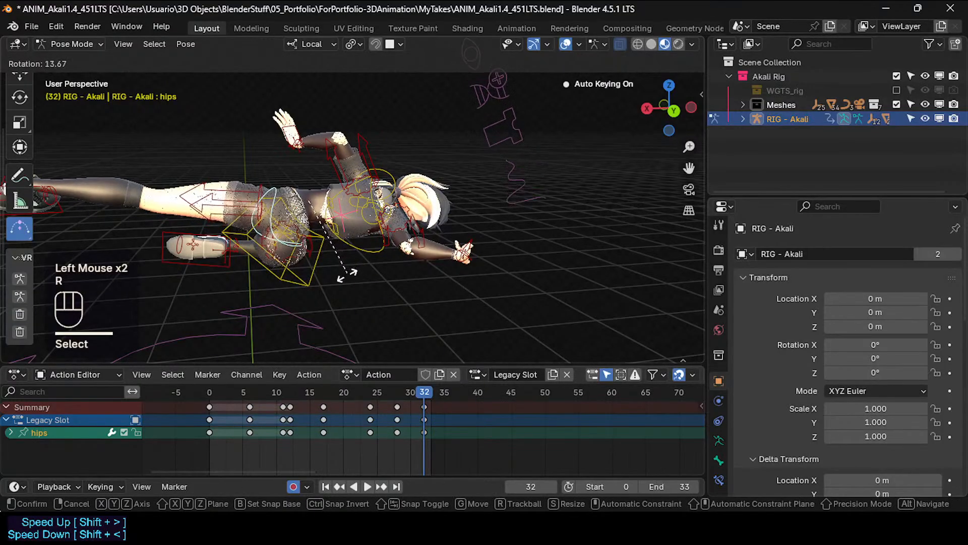
left_click(329, 279)
middle_click_drag(329, 278, 508, 204)
scroll(479, 244, "up", 2)
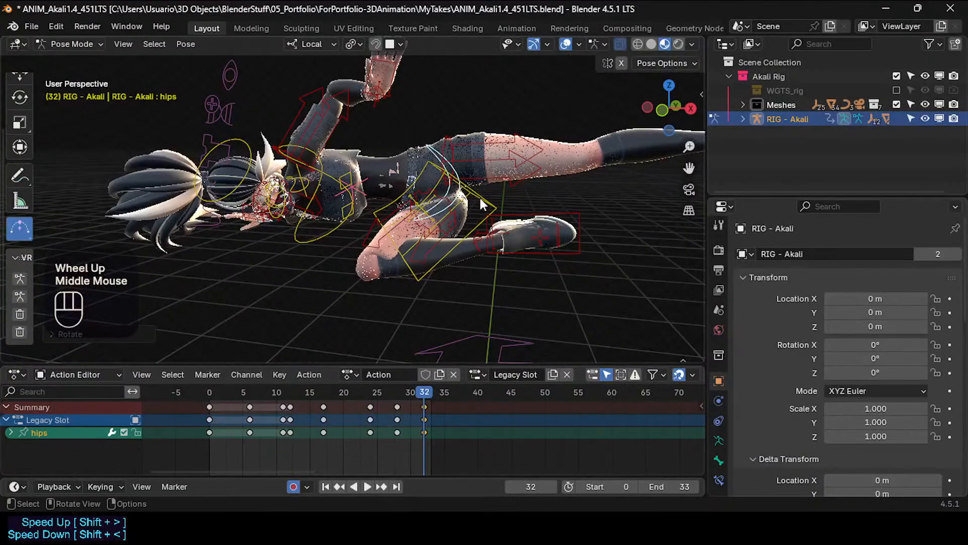
key("r")
key("x")
left_click(471, 236)
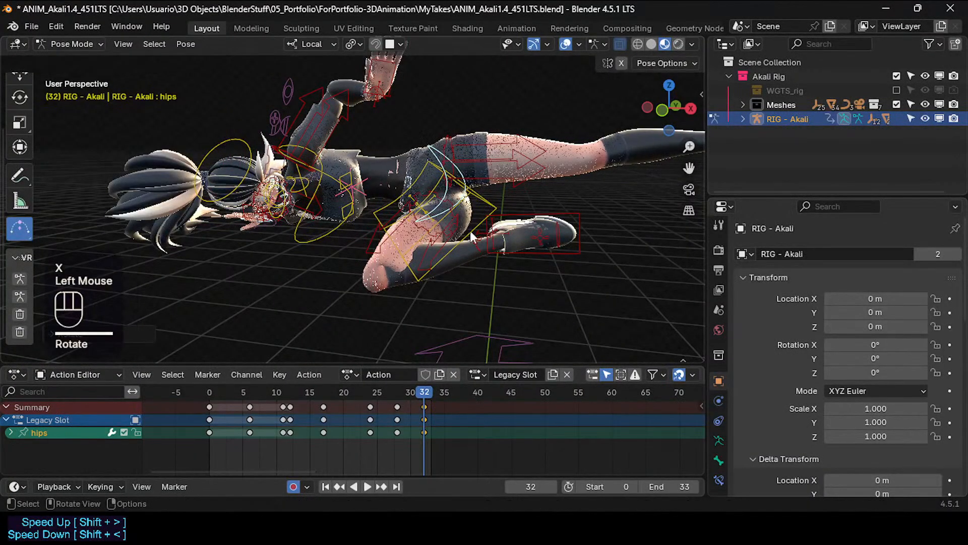
Move the right foot IK control lower and closer to the body at frame 32.
left_click(546, 234)
middle_click_drag(571, 248, 559, 249)
key("g")
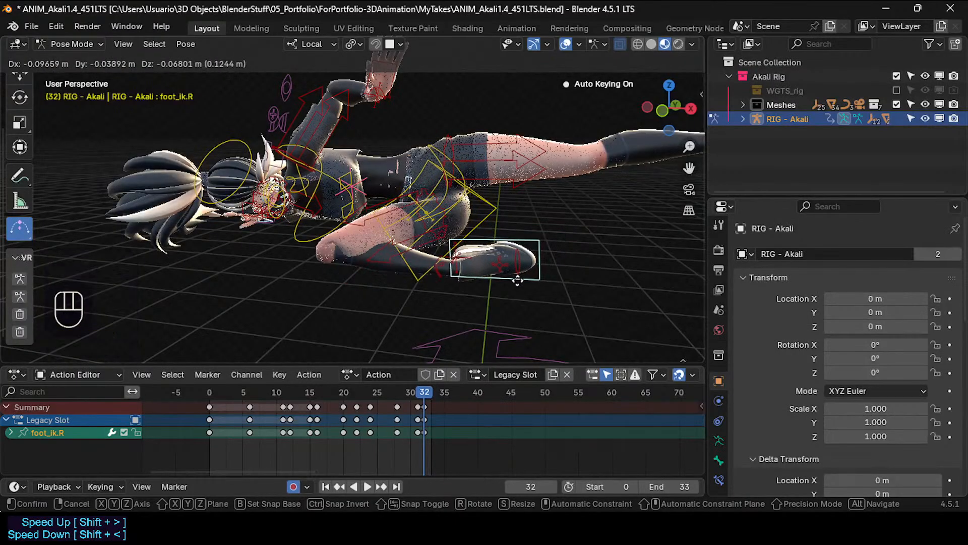
left_click(518, 275)
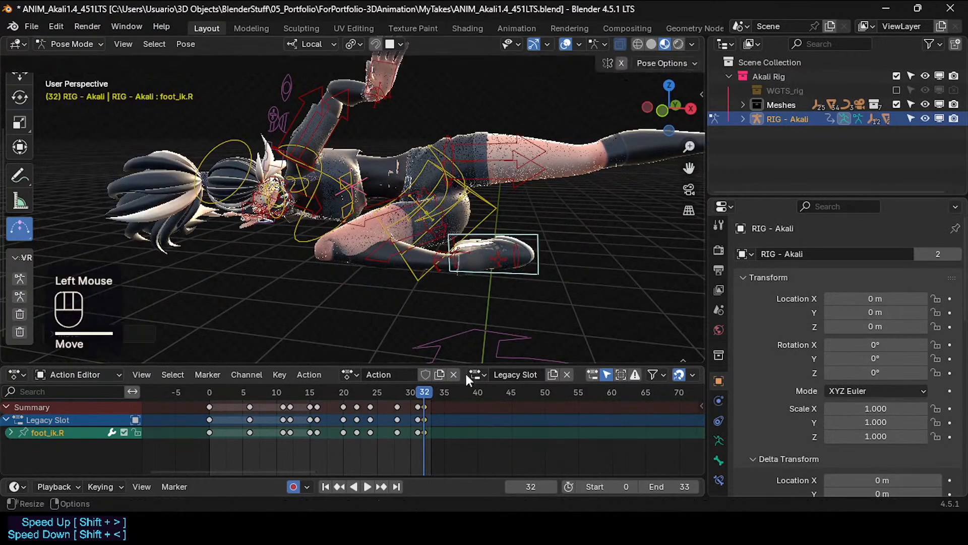
Snap the left hand IK control's keyframe at frame 33 onto frame 32.
mouse_move(424, 392)
left_mouse_down()
mouse_move(373, 399)
mouse_move(435, 395)
mouse_move(422, 395)
left_mouse_up()
middle_click_drag(394, 197, 421, 373, "shift")
left_click_drag(419, 390, 426, 364)
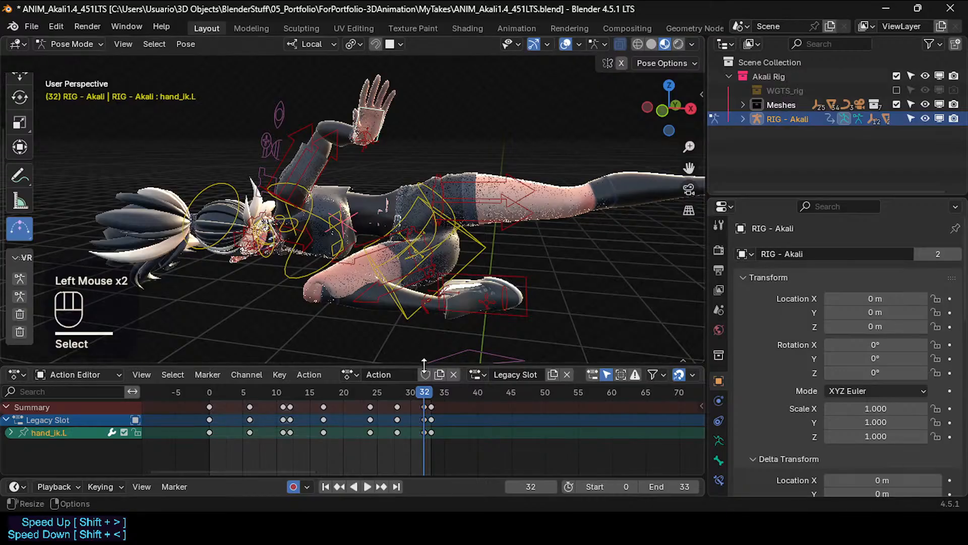
left_click_drag(430, 400, 433, 399)
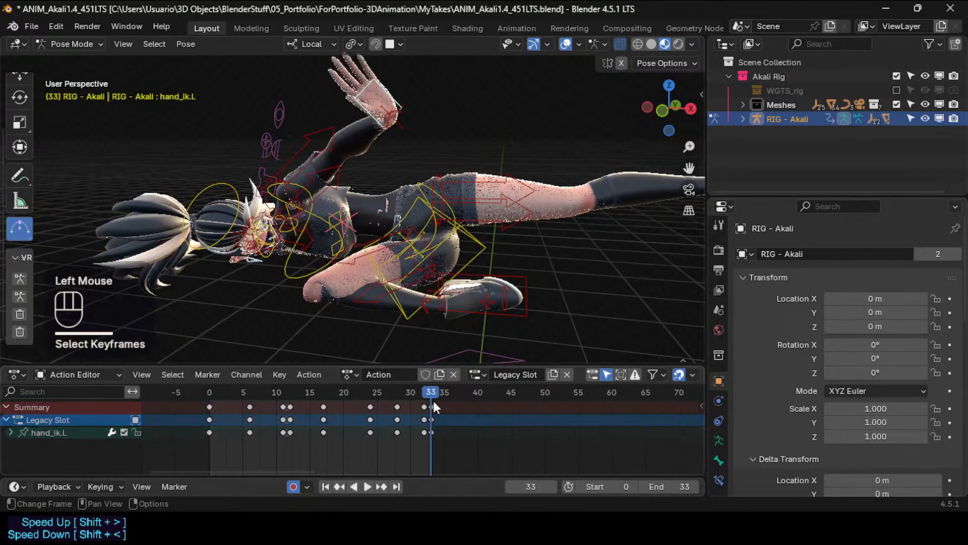
left_click(432, 405)
left_click(426, 395)
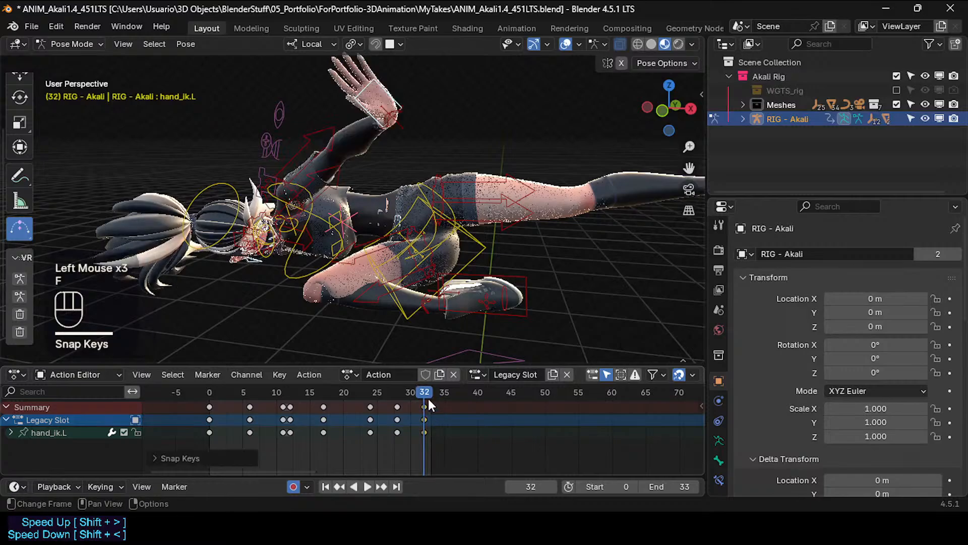
left_click_drag(425, 394, 426, 398)
key("g")
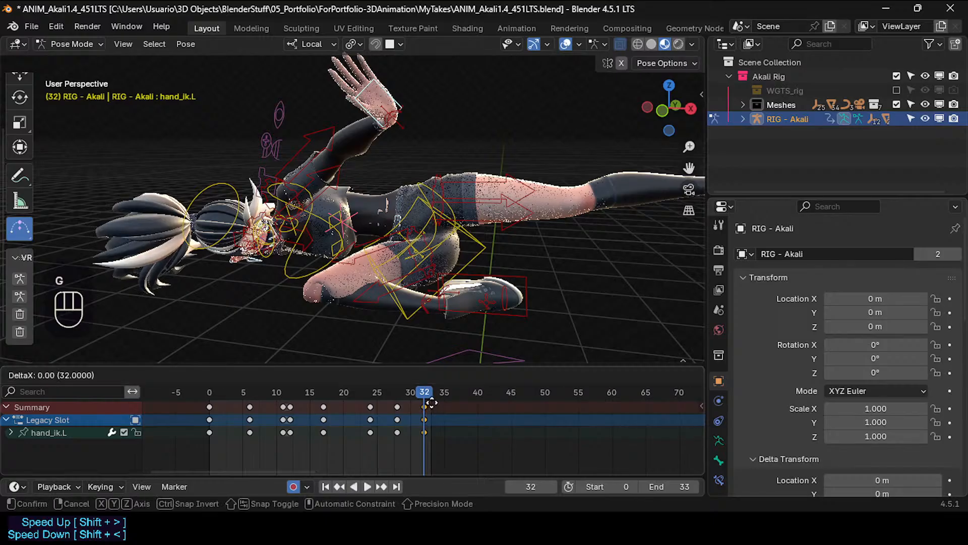
left_click(434, 407)
key("ctrl+z")
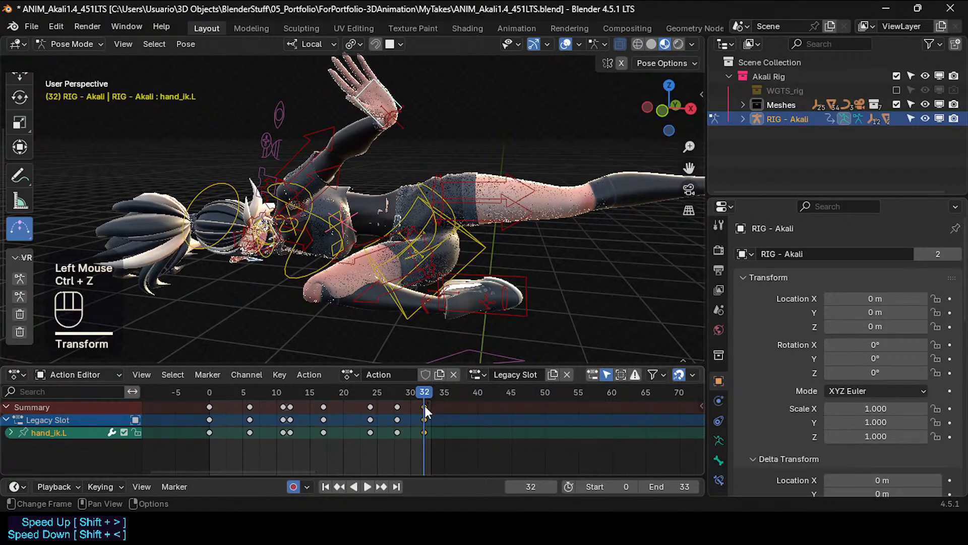
key("g")
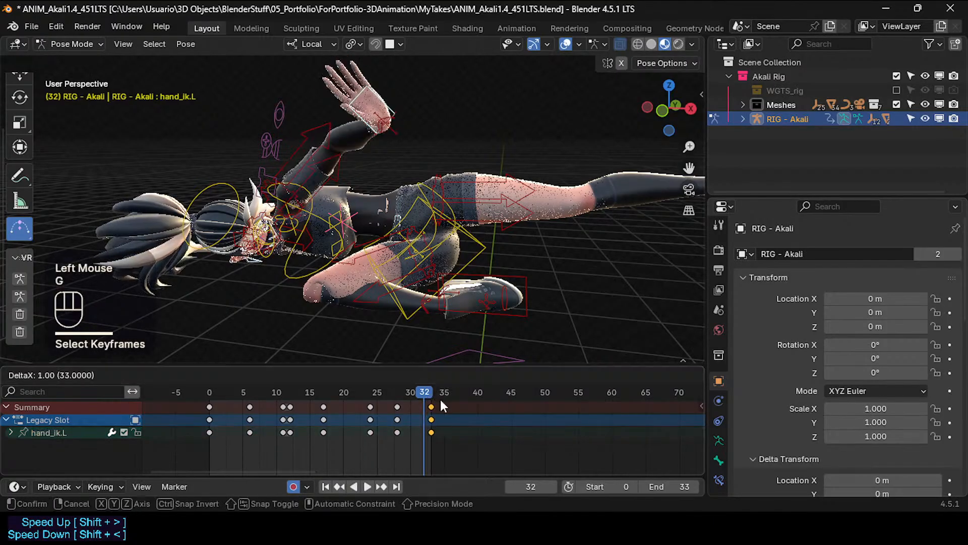
left_click(440, 399)
key("g")
left_click(432, 402)
left_click(429, 395)
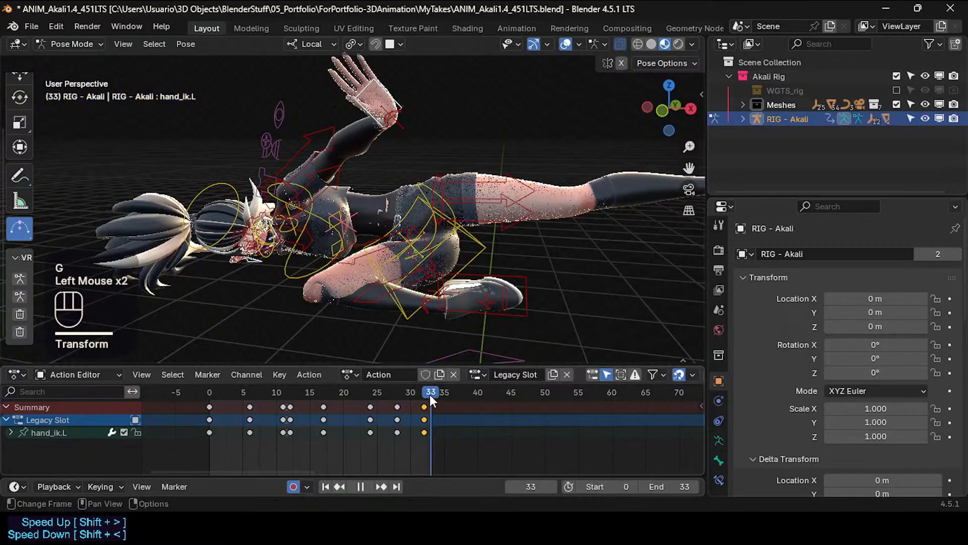
mouse_move(429, 395)
left_mouse_down()
mouse_move(359, 397)
mouse_move(433, 399)
mouse_move(392, 410)
mouse_move(426, 413)
mouse_move(391, 412)
mouse_move(432, 401)
mouse_move(395, 413)
mouse_move(427, 399)
left_mouse_up()
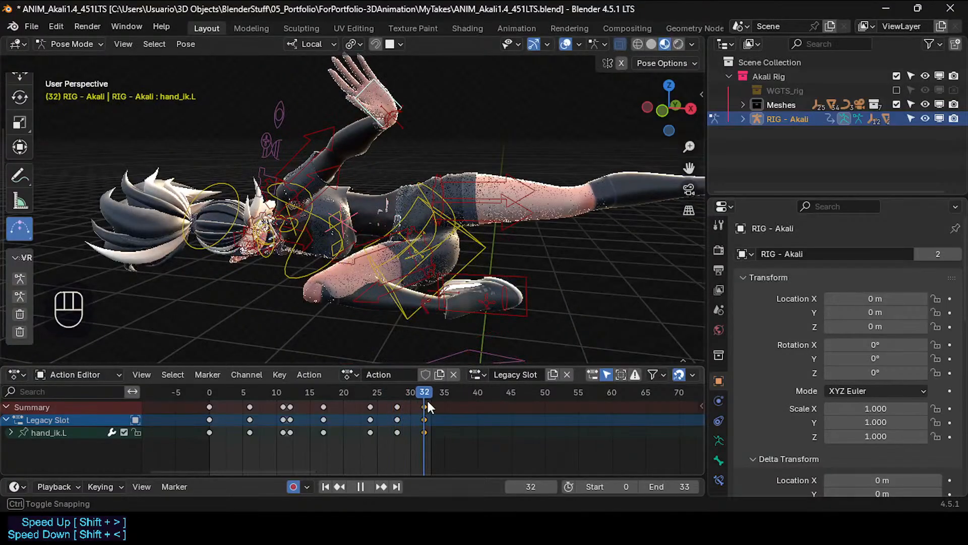
Save the file and reposition the right hand IK control from several view angles at frame 32.
middle_click_drag(202, 232, 344, 217)
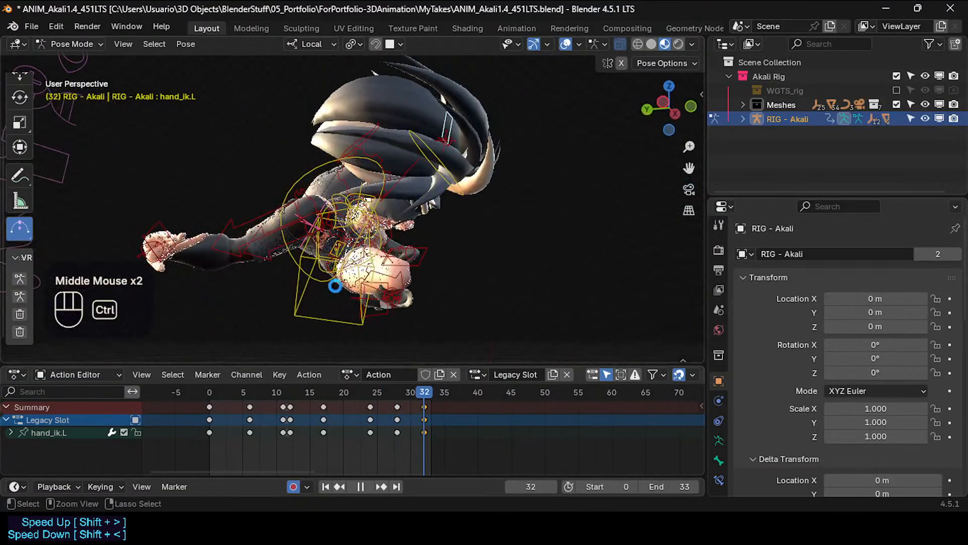
key("ctrl+s")
mouse_move(335, 285)
middle_mouse_down()
mouse_move(228, 242)
mouse_move(347, 276)
middle_mouse_up()
left_click(184, 228)
middle_click_drag(347, 276, 328, 226, "shift")
key("g")
left_click(325, 312)
middle_click_drag(326, 312, 199, 248)
key("g")
left_click(190, 281)
middle_click_drag(190, 282, 307, 287)
key("g")
left_click(234, 280)
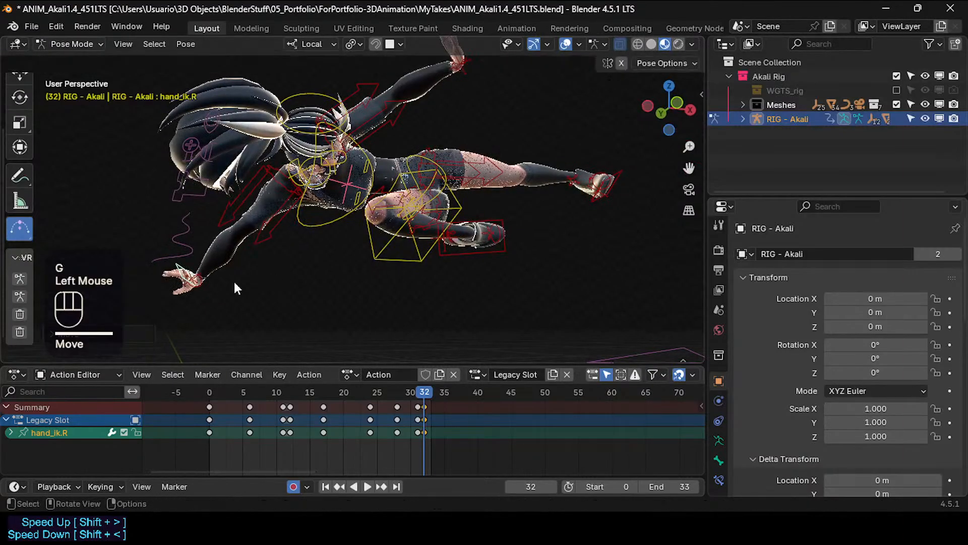
Trackball-rotate the right hand IK control at frame 32.
scroll(234, 280, "up", 1)
key("r")
left_click(215, 271)
middle_click_drag(215, 271, 176, 255)
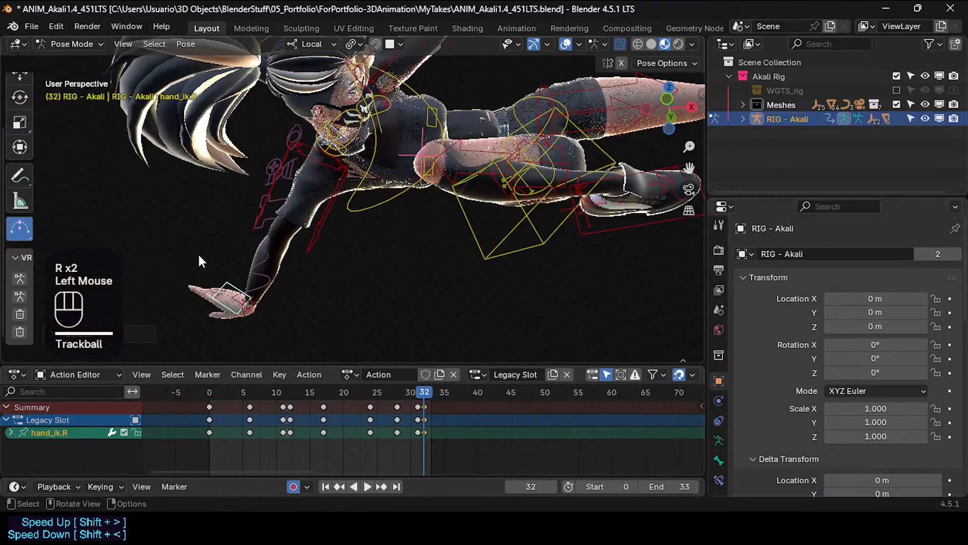
Move the right hand IK control again and refine the hand's orientation with another trackball rotation at frame 32.
middle_click_drag(199, 256, 383, 290)
key("g")
left_click(233, 191)
middle_click_drag(233, 192, 389, 212, "shift")
scroll(341, 249, "up", 2)
left_click(341, 261)
left_click(373, 277)
key("r")
key("r")
left_click(279, 237)
Rotate the right shoulder control at frame 32, clear its rotation and trackball-rotate it again.
left_click(380, 195)
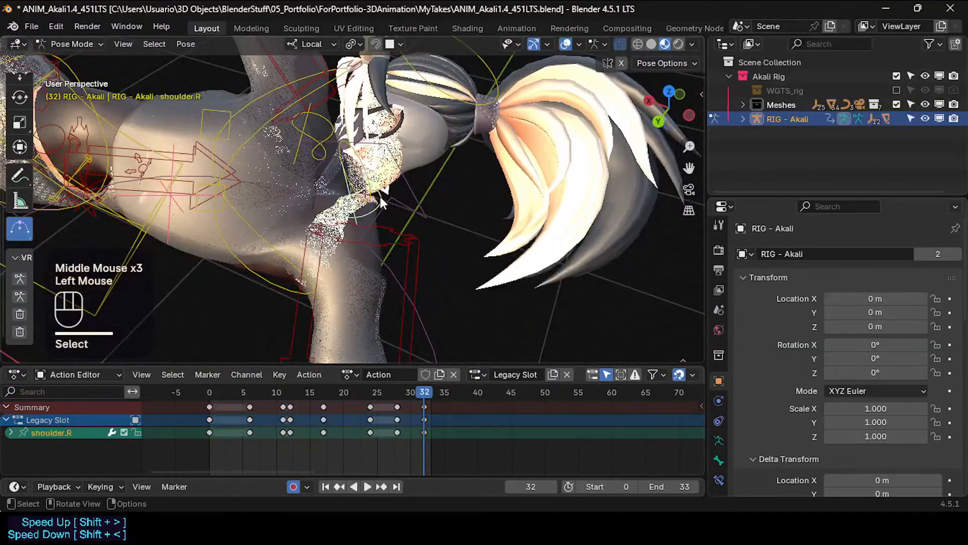
key("r")
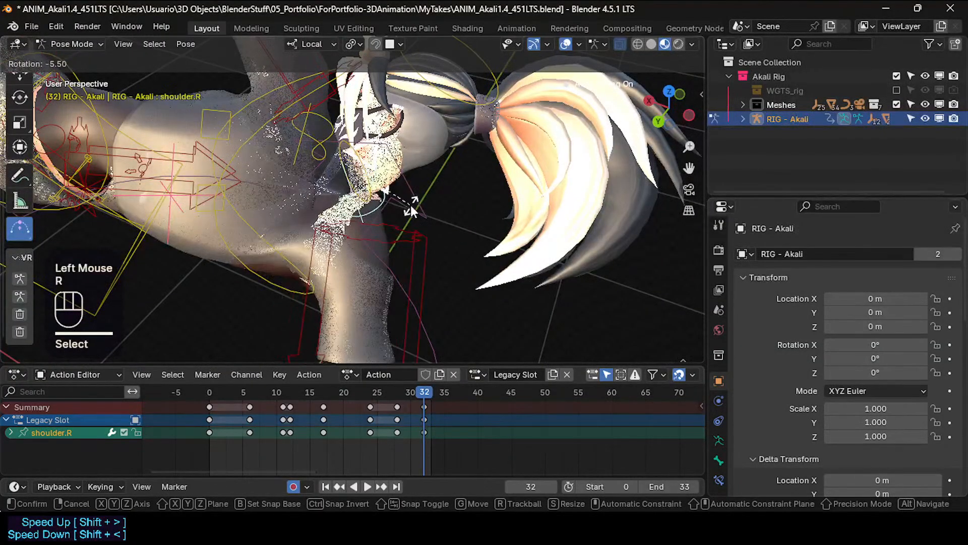
left_click(411, 211)
middle_click_drag(411, 210, 353, 237)
key("alt+r")
key("r")
key("r")
left_click(414, 201)
Select the neck control and clear its rotation and location at frame 32.
left_click(374, 187)
middle_click_drag(353, 237, 355, 263, "shift")
key("alt+r")
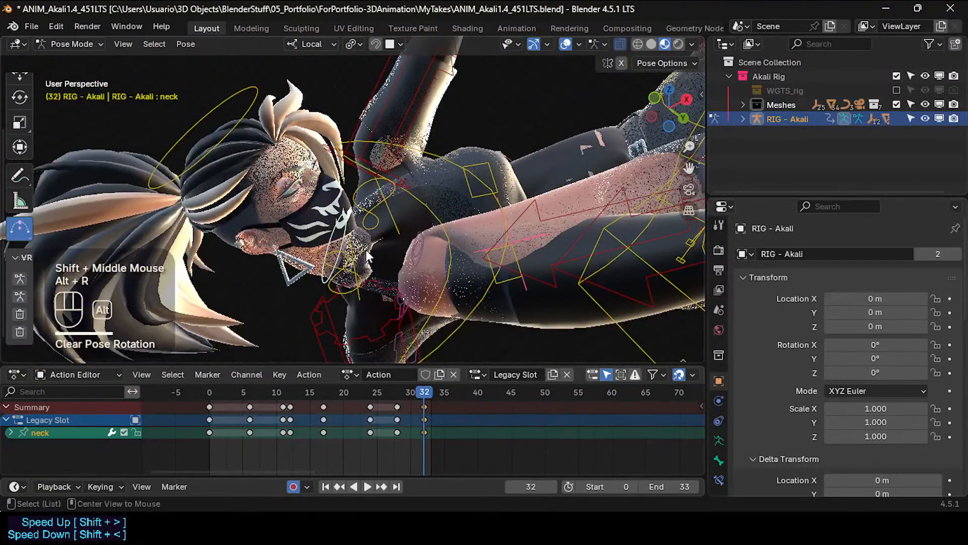
key("alt+g")
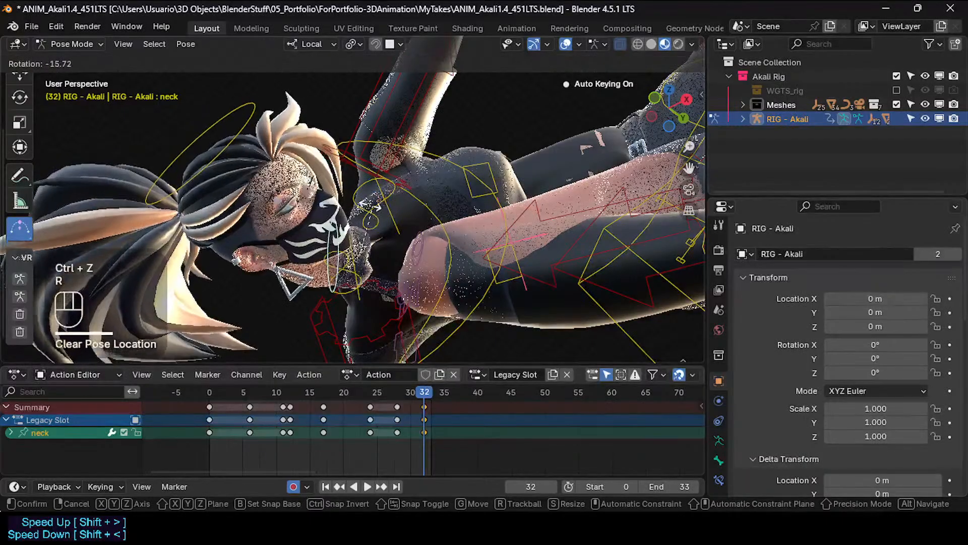
Rotate the head control at frame 32, finishing with a rotation about its local Z axis.
left_click(244, 106)
key("r")
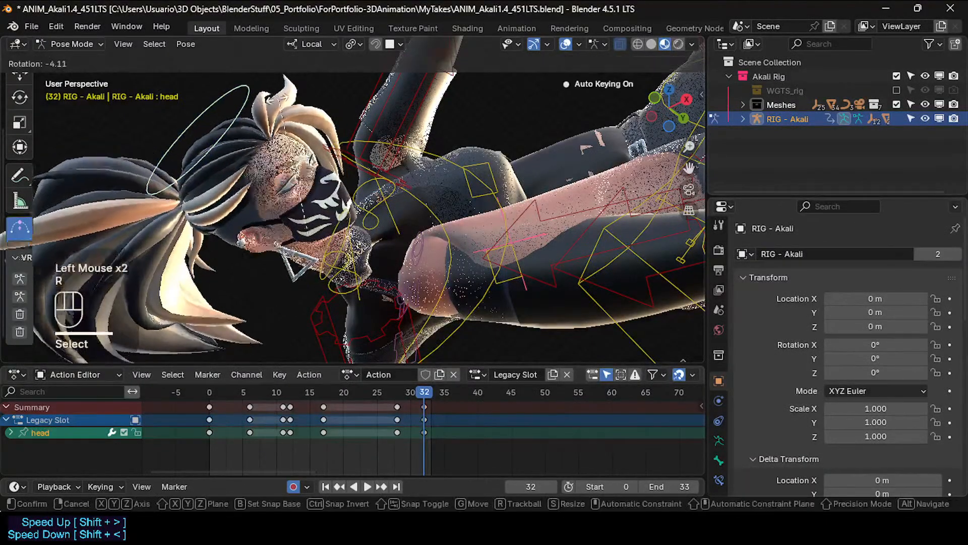
key("r")
left_click(270, 127)
key("r")
key("z")
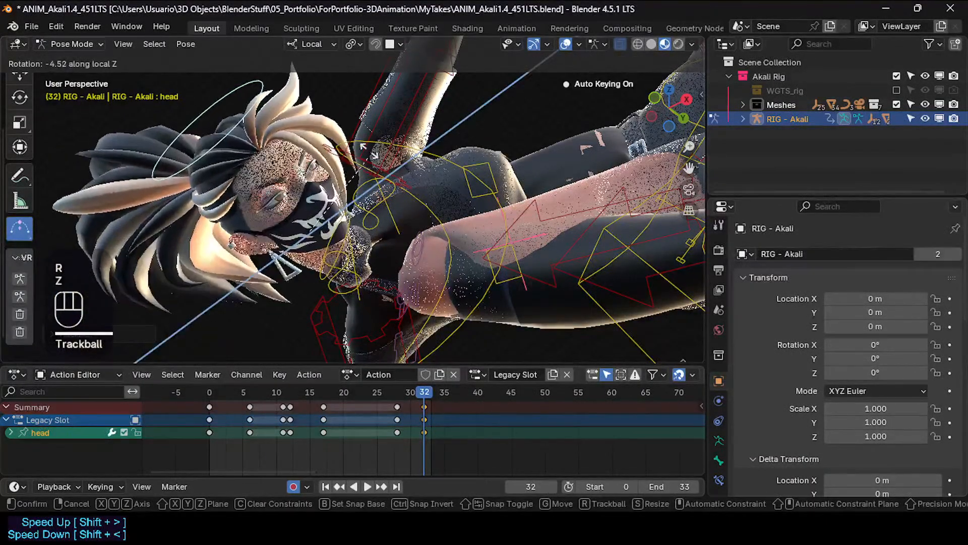
left_click(352, 151)
Rotate the head control about its local Y axis at frame 32 and refine its tilt with a free rotation.
key("r")
key("y")
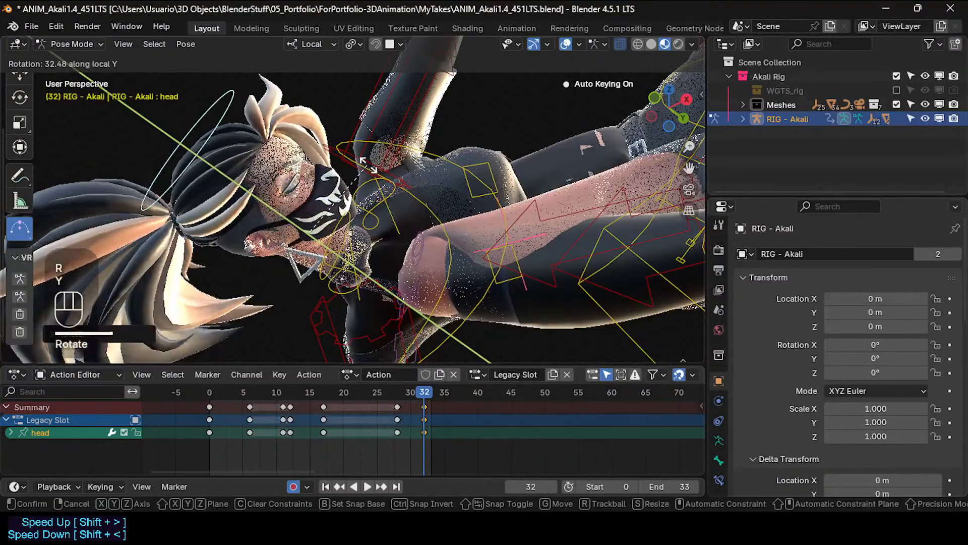
left_click(403, 174)
middle_click_drag(403, 174, 456, 171)
key("r")
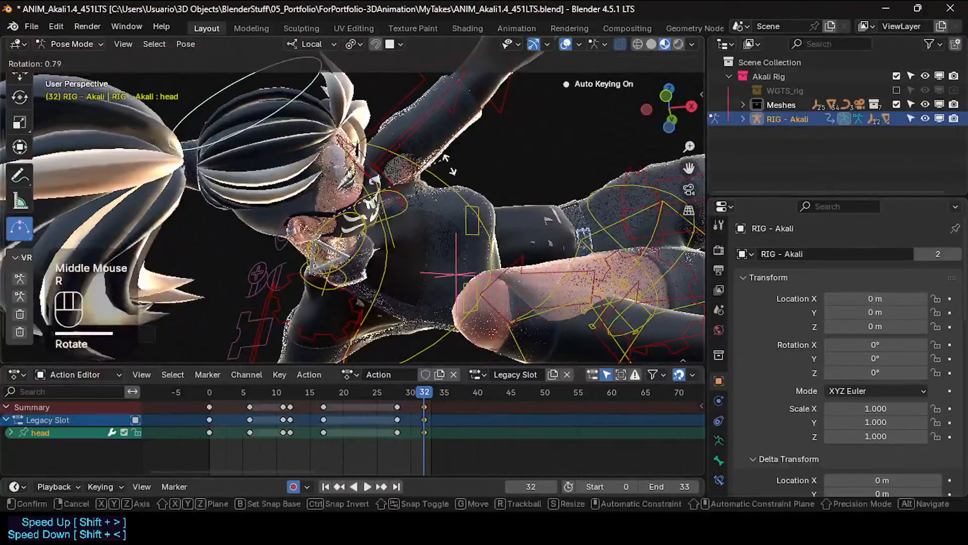
left_click(455, 169)
Select the chest control and rotate it at frame 32 to adjust the upper body's lean.
scroll(416, 235, "down", 2)
middle_click_drag(416, 235, 520, 161)
left_click(474, 234)
key("r")
left_click(474, 265)
key("r")
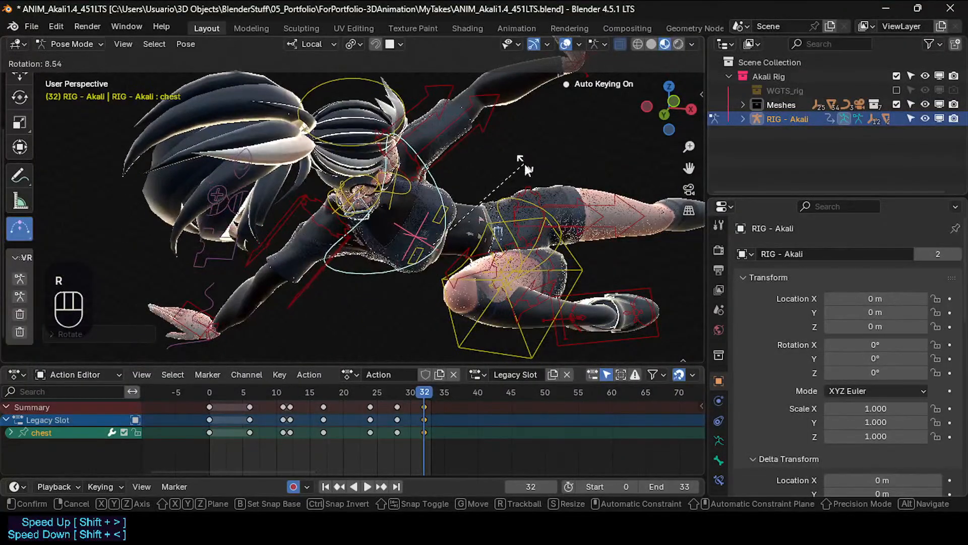
left_click(487, 187)
key("r")
left_click(407, 334)
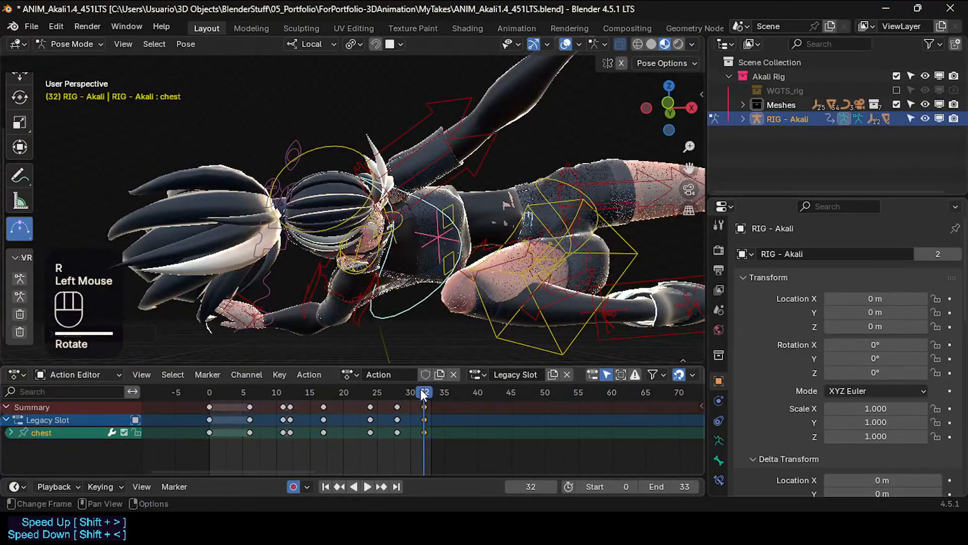
Go to frame 35 and rotate the chest control to key a new upper-body pose.
left_click_drag(424, 395, 447, 392)
middle_click_drag(428, 323, 412, 272)
key("r")
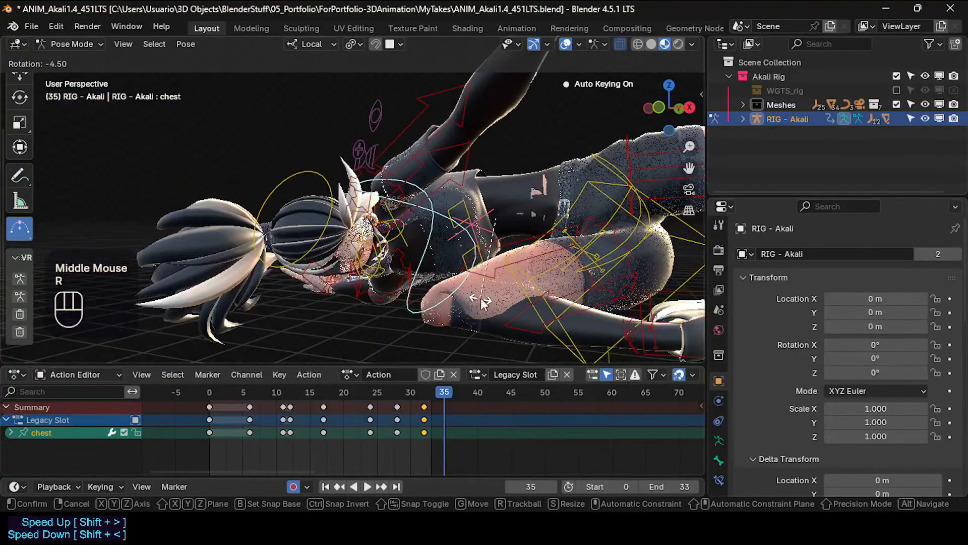
left_click(481, 302)
Refine the chest control's rotation at frame 35 with several free rotations.
middle_click_drag(481, 302, 532, 204)
key("r")
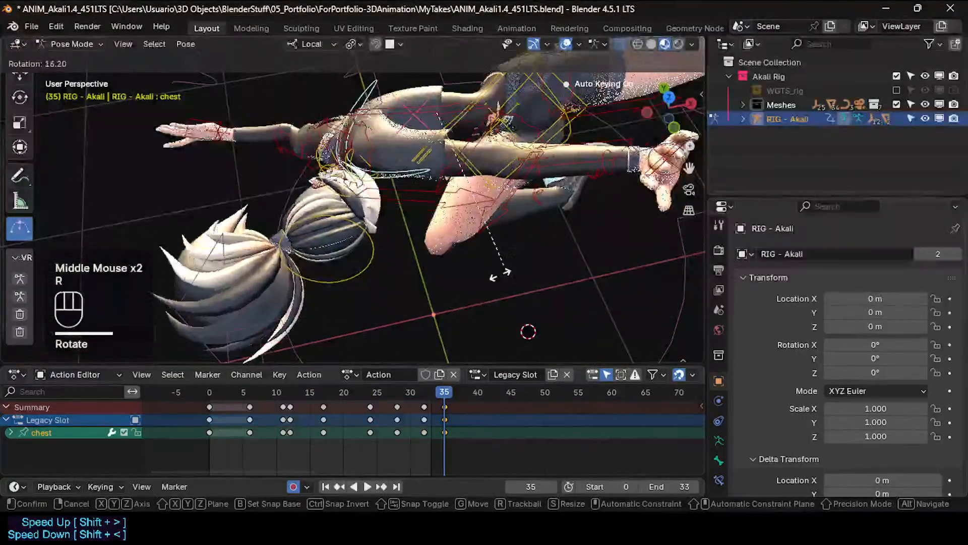
left_click(456, 243)
key("r")
left_click(422, 256)
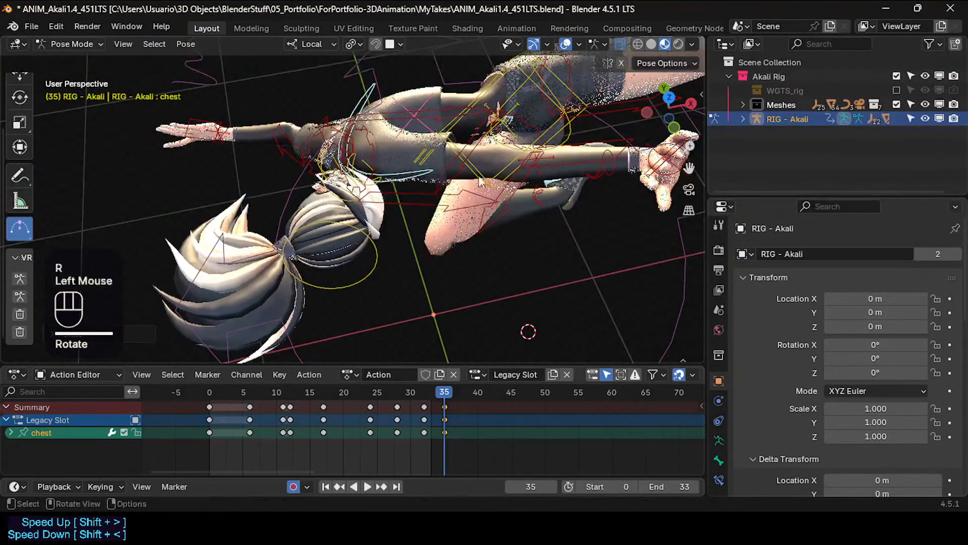
middle_click_drag(443, 212, 434, 258, "shift")
key("r")
left_click(446, 253)
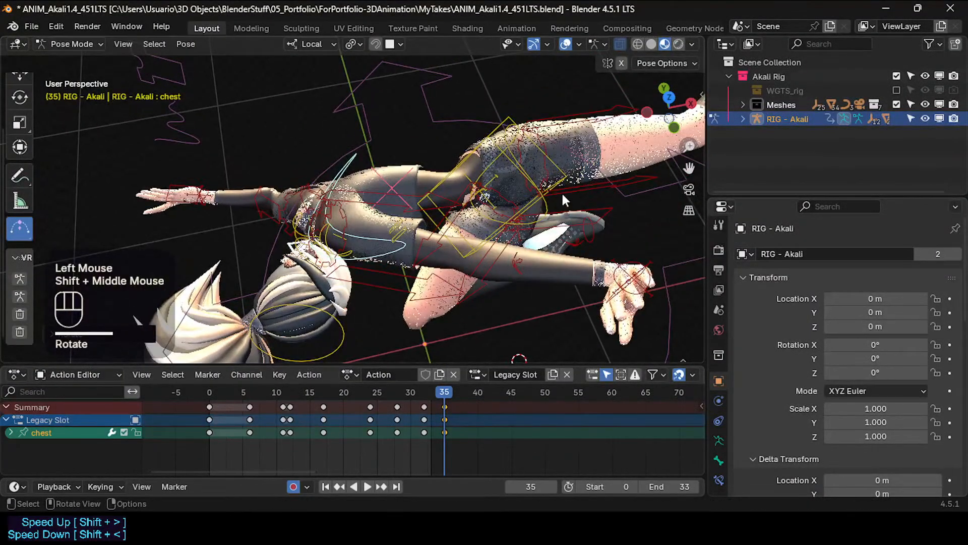
Rotate the hips control and the torso control slightly at frame 35.
left_click(561, 187)
left_click(561, 187)
key("r")
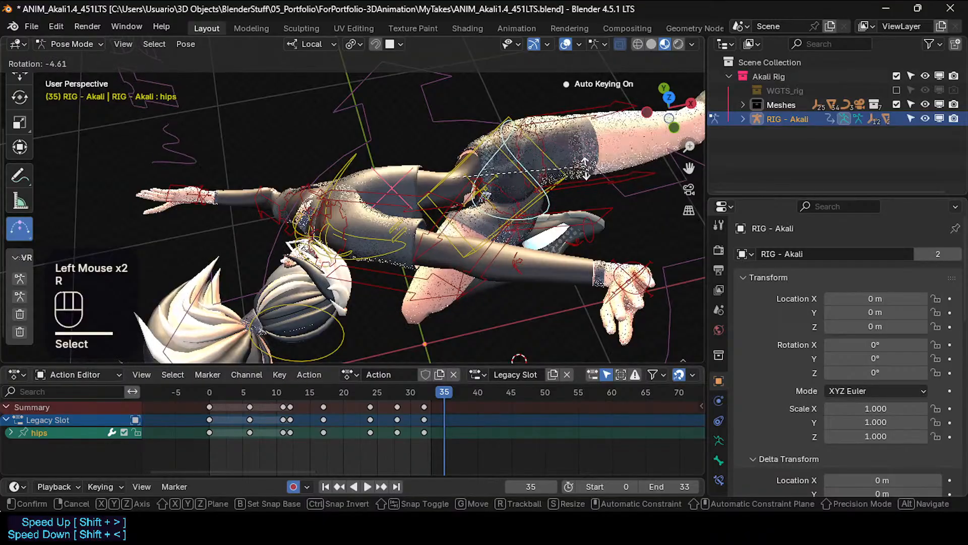
left_click(565, 160)
left_click(564, 160)
key("r")
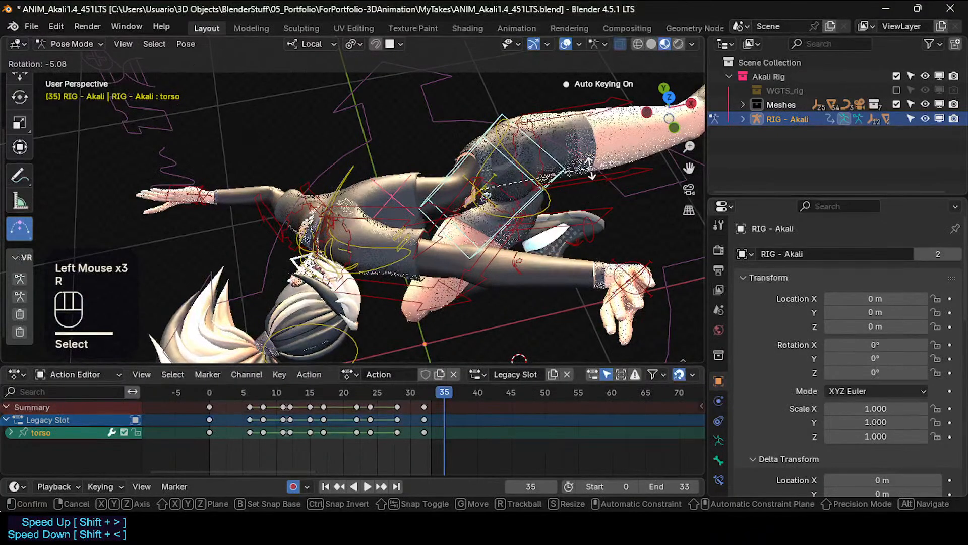
left_click(526, 176)
Rotate the chest control about its local X axis at frame 35 and readjust it with a free rotation.
left_click(352, 166)
left_click(352, 166)
key("r")
key("x")
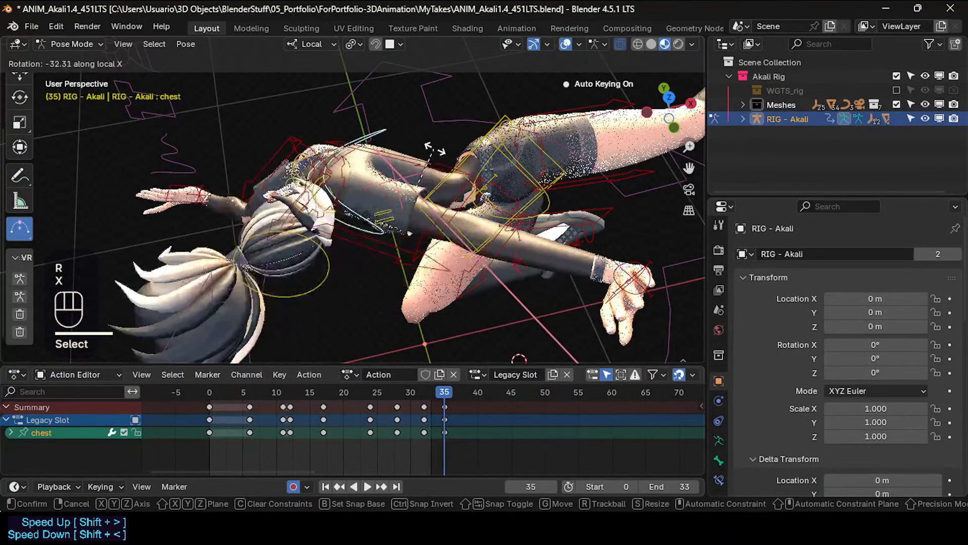
left_click(419, 135)
middle_click_drag(419, 135, 469, 176)
scroll(454, 187, "down", 2)
middle_click_drag(310, 222, 399, 191)
key("r")
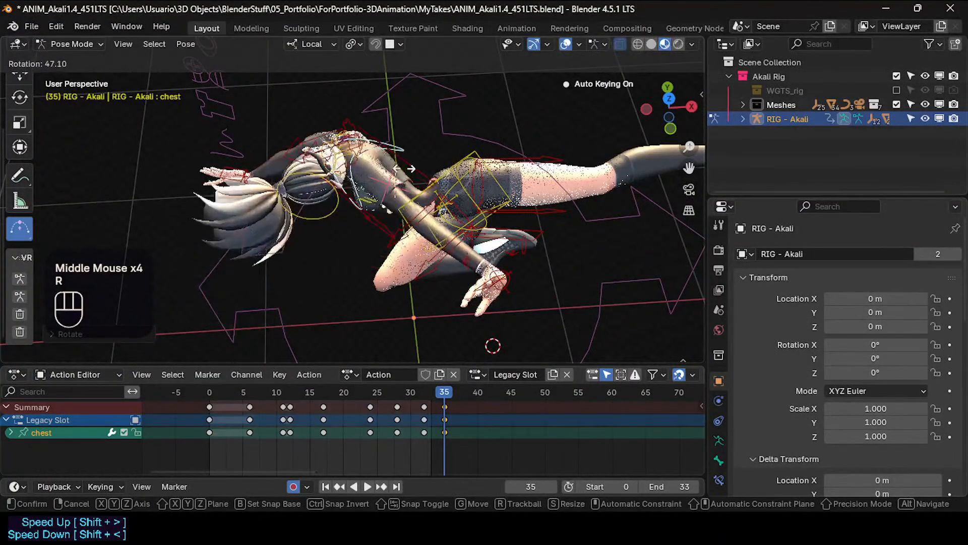
left_click(329, 189)
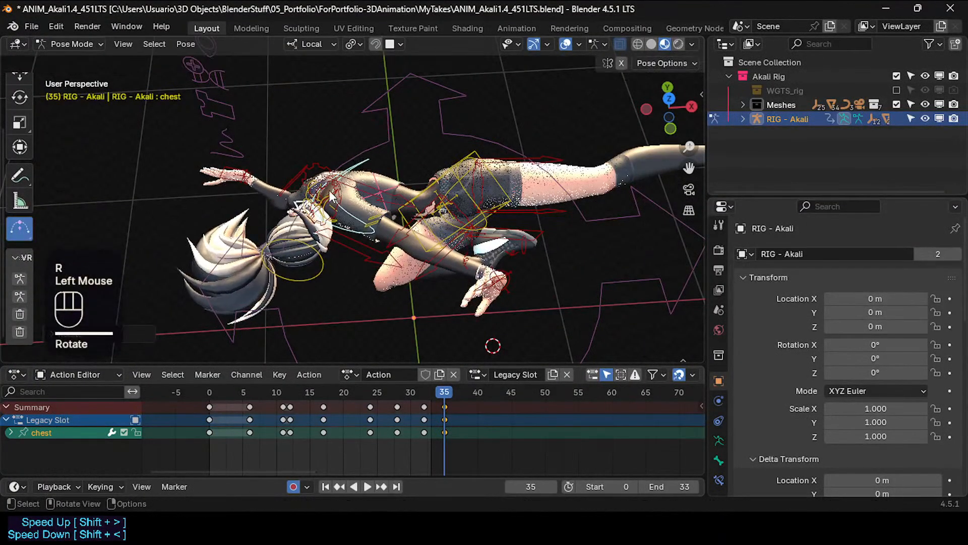
Save the file and make the Torso [Tweak] bone collection visible.
scroll(323, 187, "up", 1)
left_click(308, 180)
middle_click_drag(307, 180, 333, 197)
scroll(348, 215, "down", 1)
key("n")
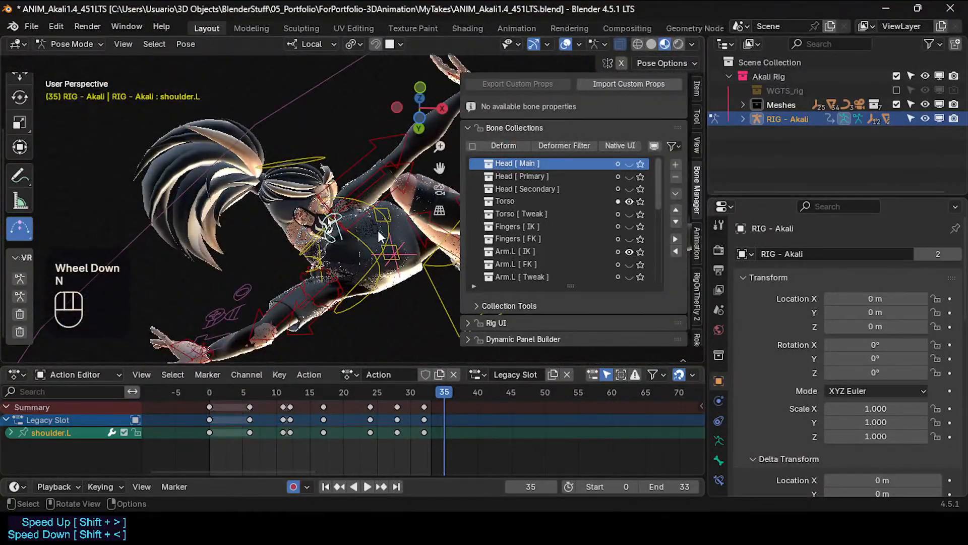
key("ctrl+s")
left_click(630, 211)
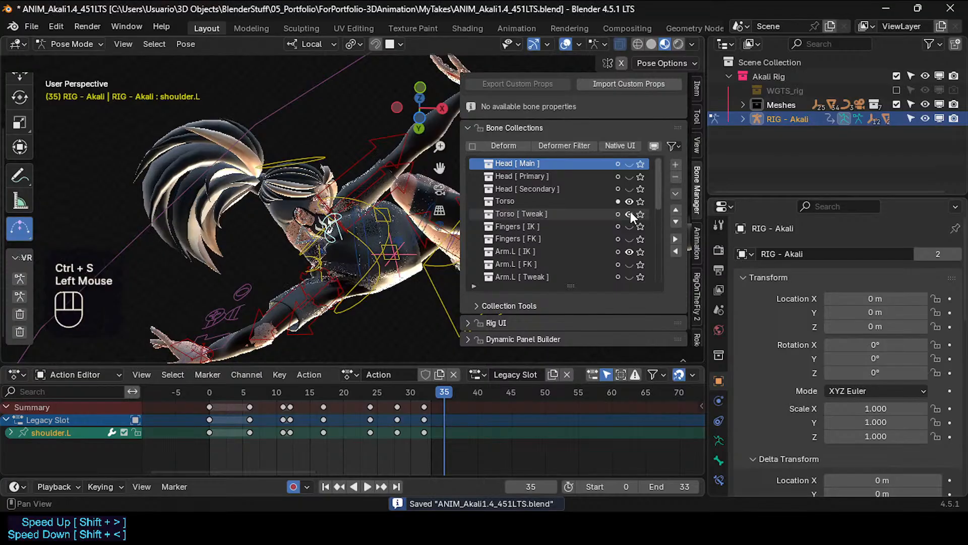
left_click(630, 211)
left_click(630, 210)
Try moving the spine_fk.003 control and rotating spine_fk.002 at frame 35, and undo the rotation.
middle_click_drag(318, 214, 356, 213)
left_click(407, 182)
key("g")
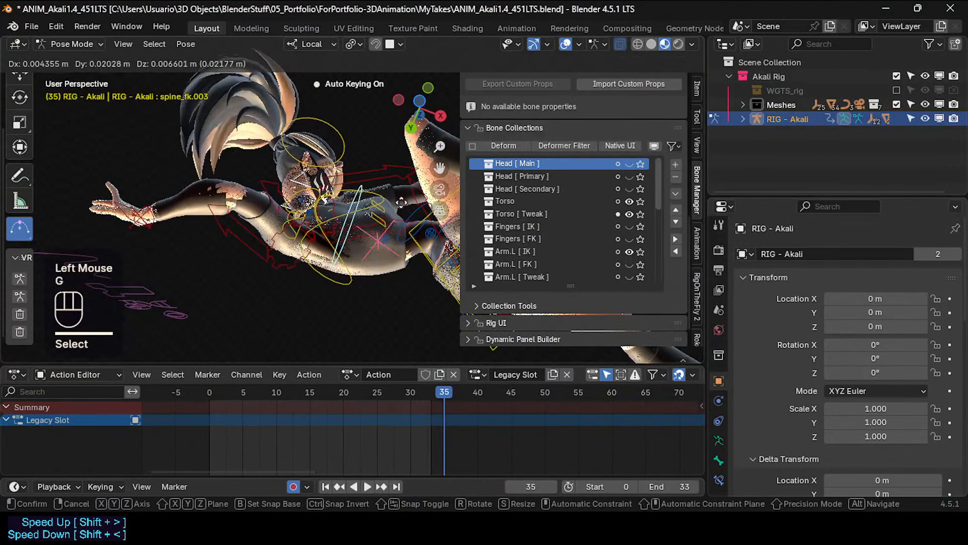
key("Escape")
key("r")
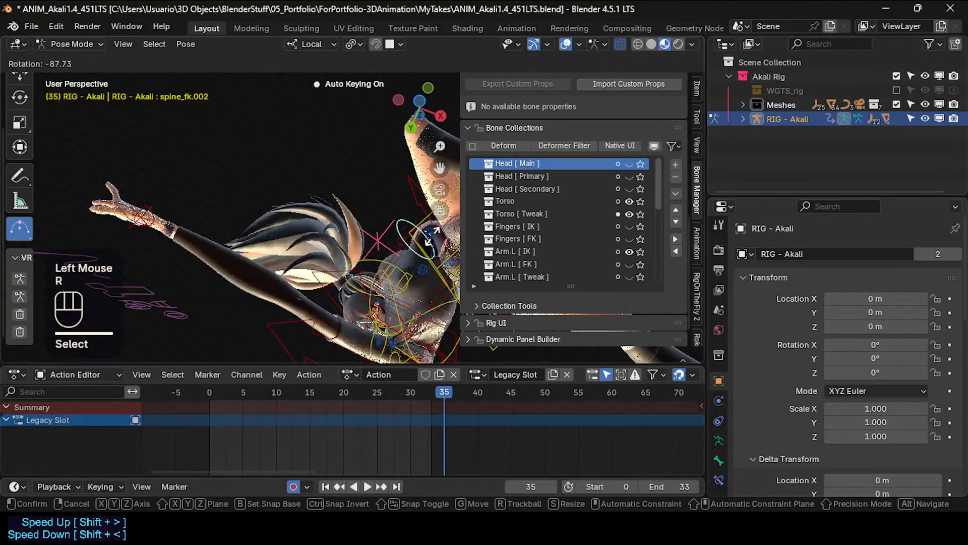
left_click(409, 259)
middle_click_drag(403, 253, 353, 218)
key("ctrl+z")
Try rotating the spine_fk.003 control and the chest control at frame 35, cancelling each rotation.
scroll(343, 257, "up", 1)
middle_click_drag(353, 218, 373, 255)
left_click(295, 199)
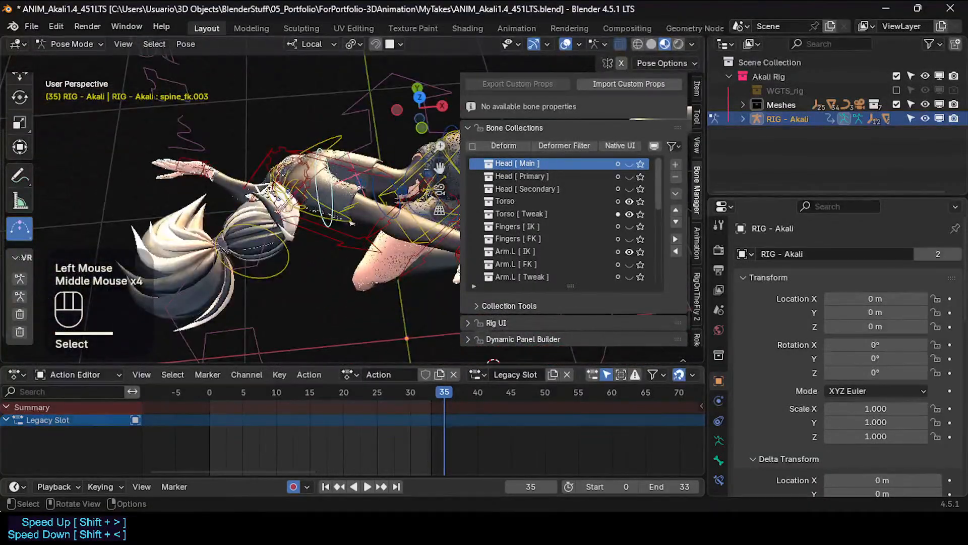
key("r")
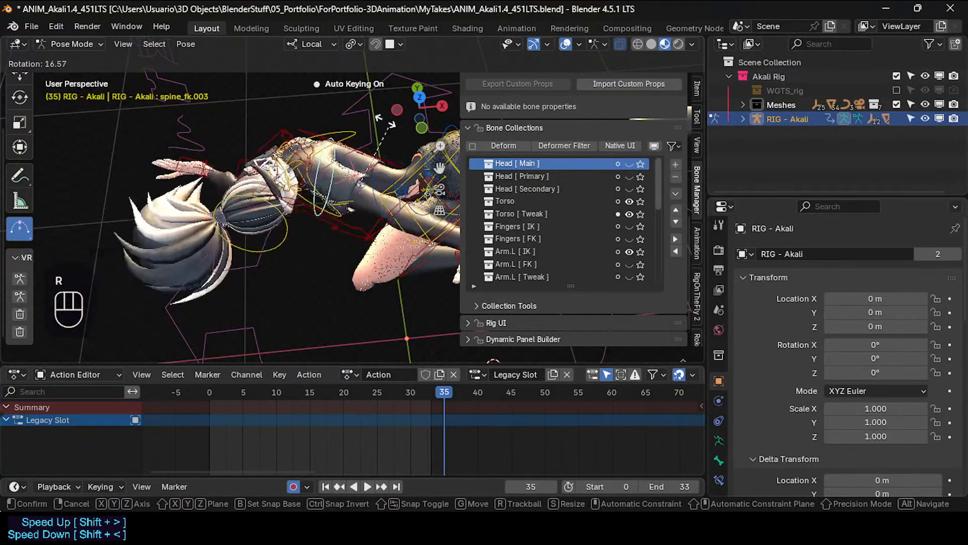
key("Escape")
left_click(353, 136)
key("r")
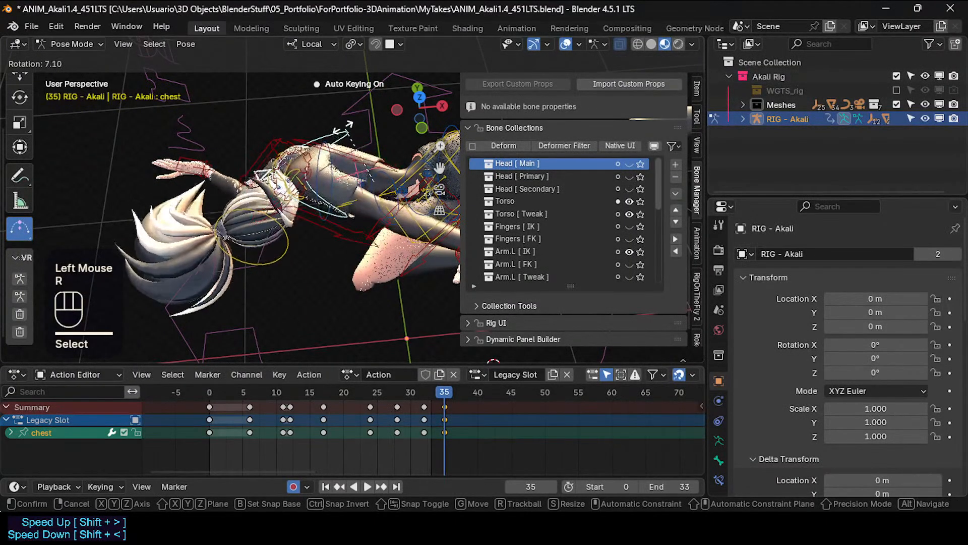
key("Escape")
middle_click_drag(327, 176, 360, 162)
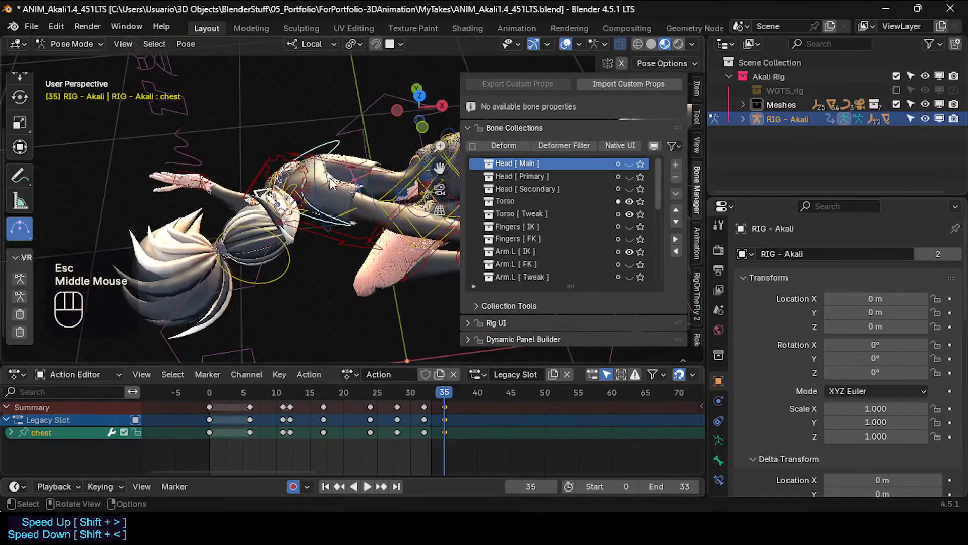
left_click(370, 159)
key("r")
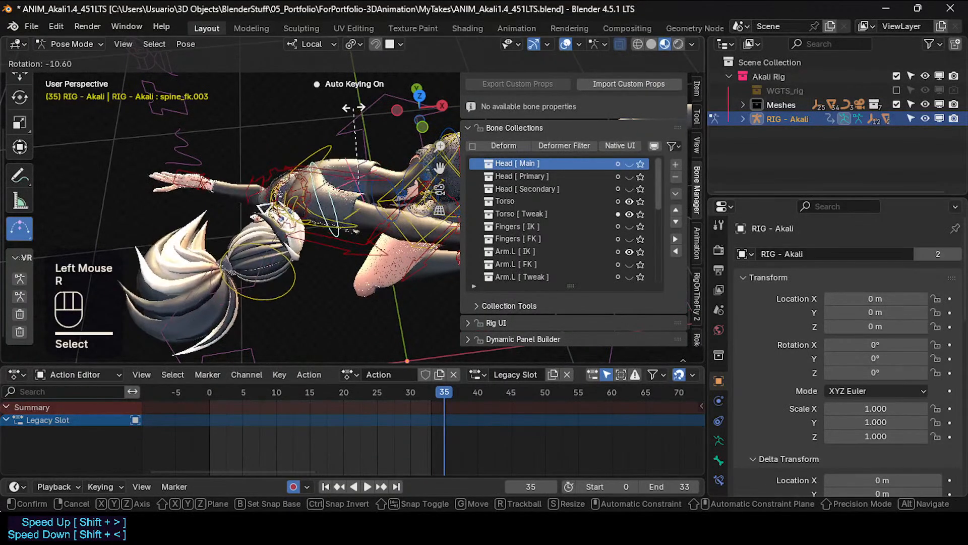
key("Escape")
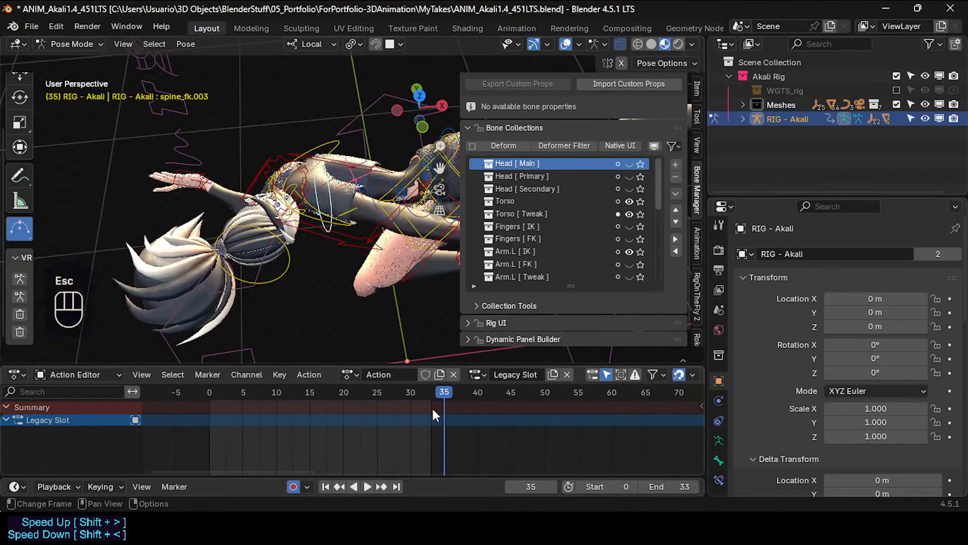
Return to frame 0, select all rig controls and insert keyframes for them.
key("shift+Left")
middle_click_drag(362, 311, 298, 186, "shift")
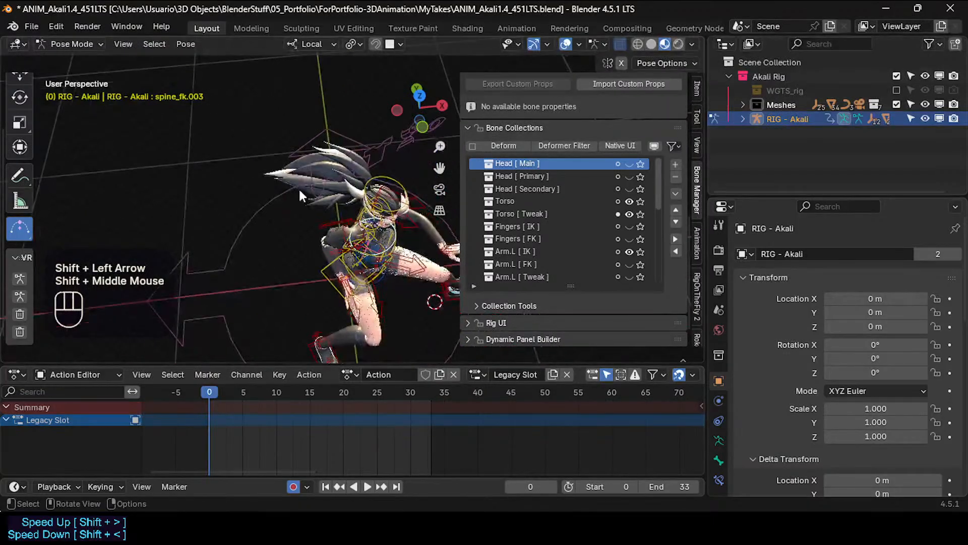
key("a")
key("i")
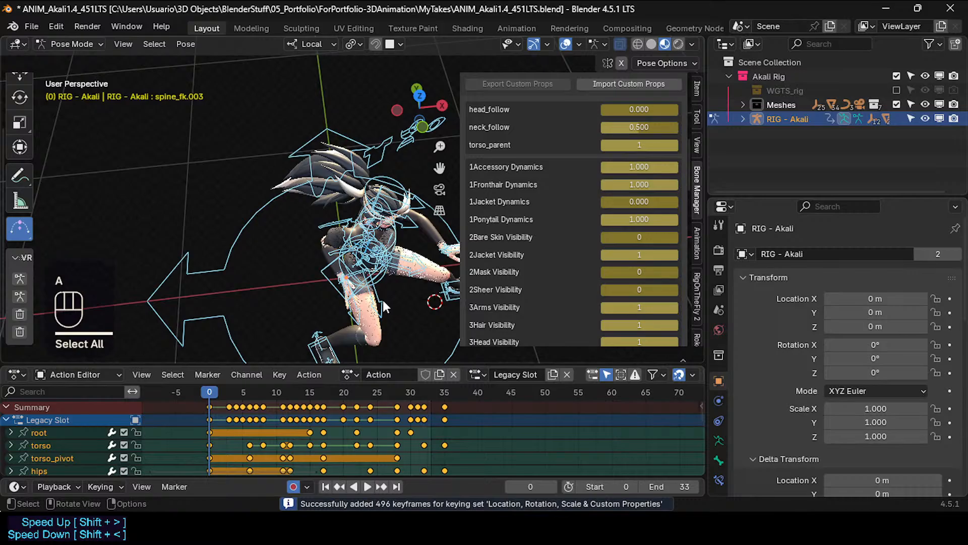
key("i")
Scrub through the animation to frame 27 and select the spine_fk.003 control.
middle_click_drag(382, 301, 299, 317)
left_click_drag(332, 387, 391, 392)
middle_click_drag(355, 123, 359, 281, "shift")
scroll(360, 281, "up", 1)
key("space")
scroll(359, 282, "up", 1)
middle_click_drag(315, 144, 231, 237, "shift")
left_click(327, 167)
scroll(323, 200, "up", 2)
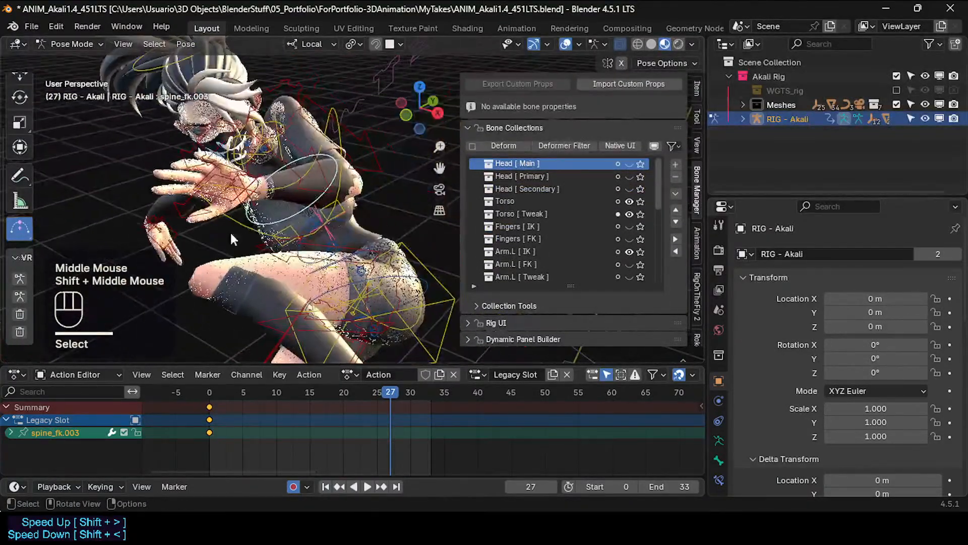
Go to frame 32, select the spine_fk.002 control and save the file.
left_click_drag(379, 392, 427, 391)
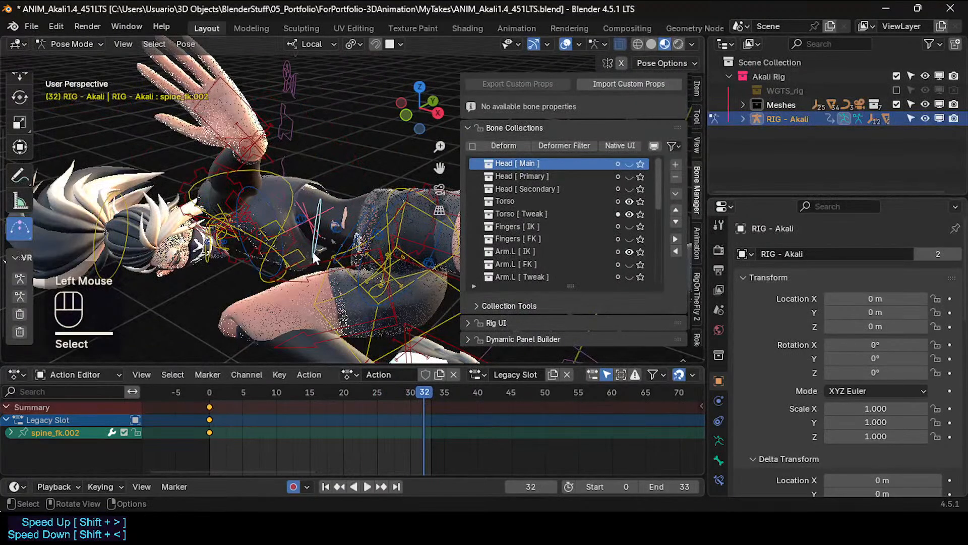
middle_click_drag(313, 252, 328, 225)
middle_click_drag(328, 225, 334, 19, "shift")
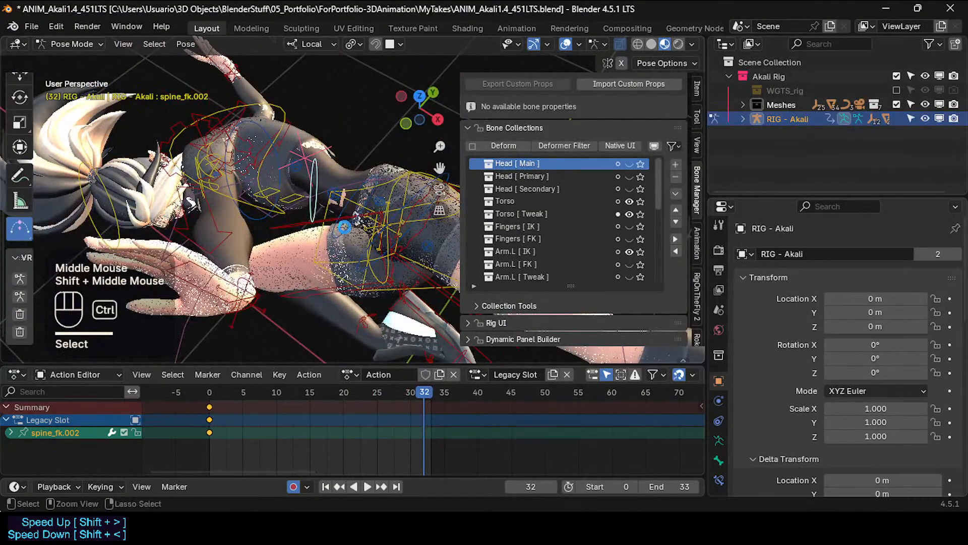
key("ctrl+s")
Step and scrub through the frames around 29 to 32 to examine the torso's motion, ending on frame 31.
mouse_move(429, 391)
left_mouse_down()
mouse_move(400, 392)
mouse_move(425, 391)
left_mouse_up()
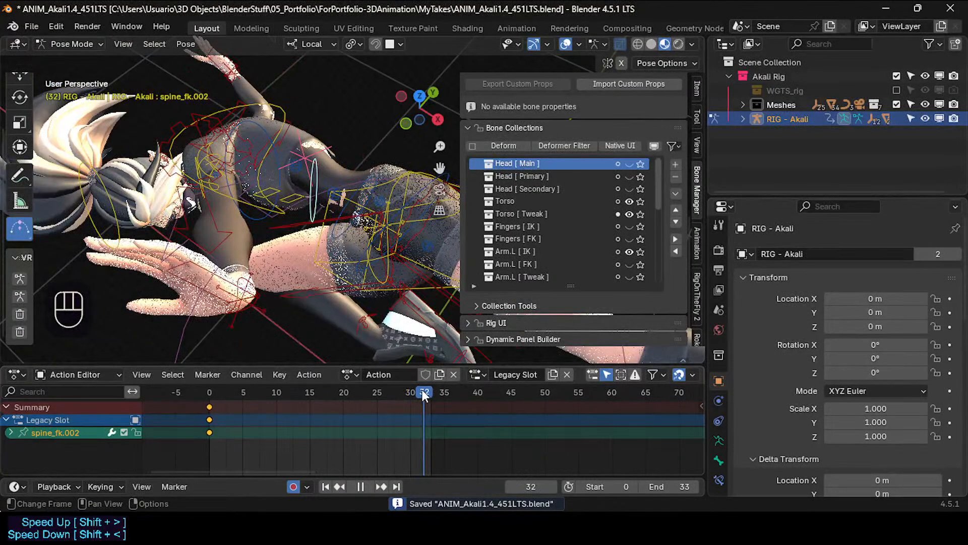
key("Left")
key("Left")
key("Left")
key("Right")
key("Left")
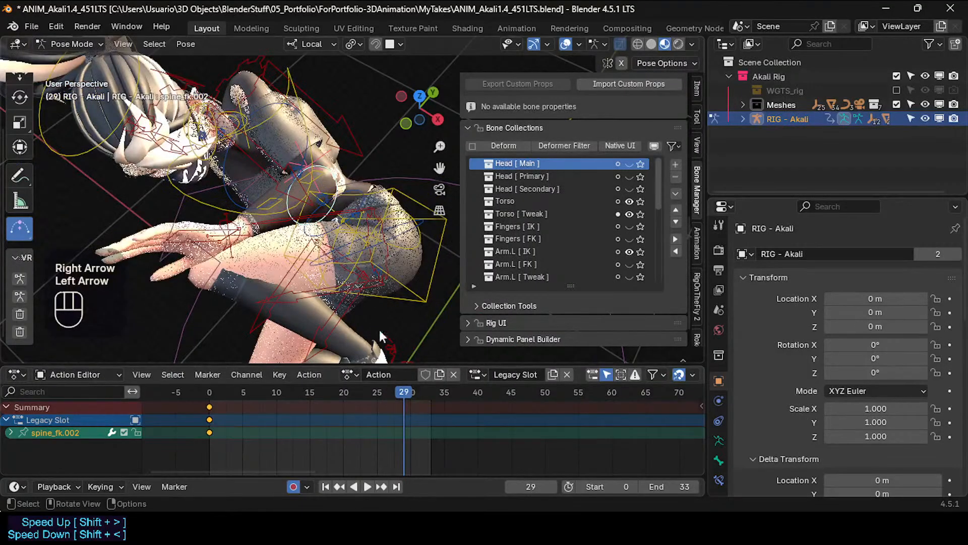
key("Down")
key("Down")
key("Up")
key("Up")
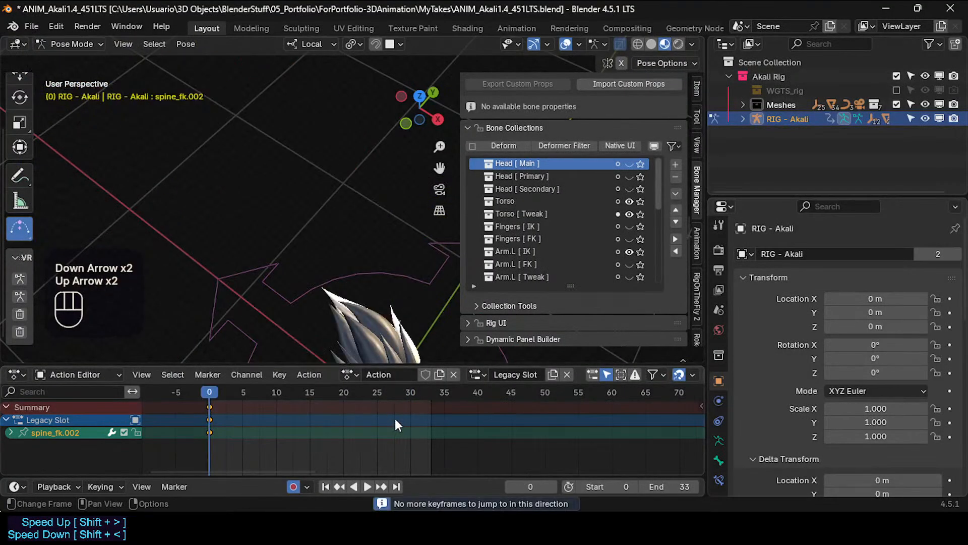
left_click(411, 394)
key("Up")
key("Down")
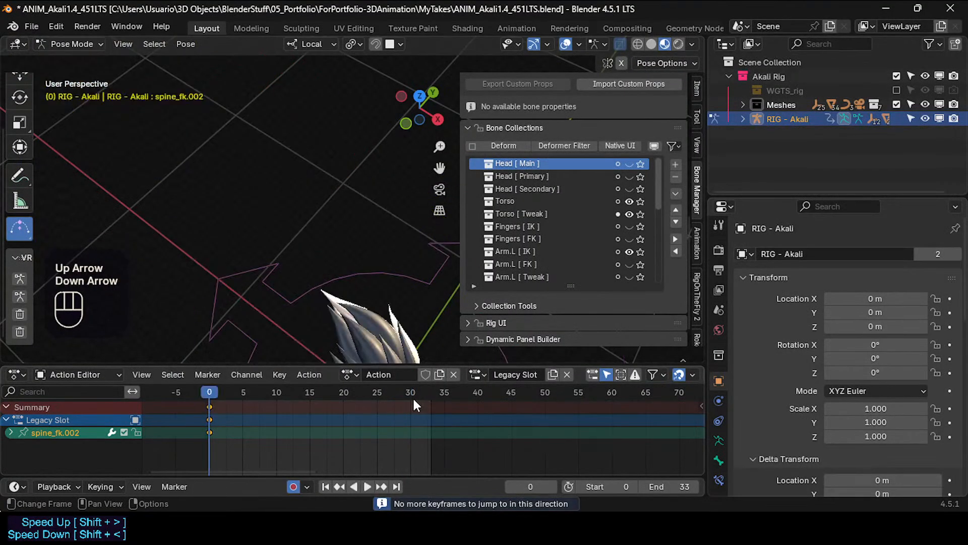
key("Up")
key("Up")
left_click_drag(405, 395, 417, 395)
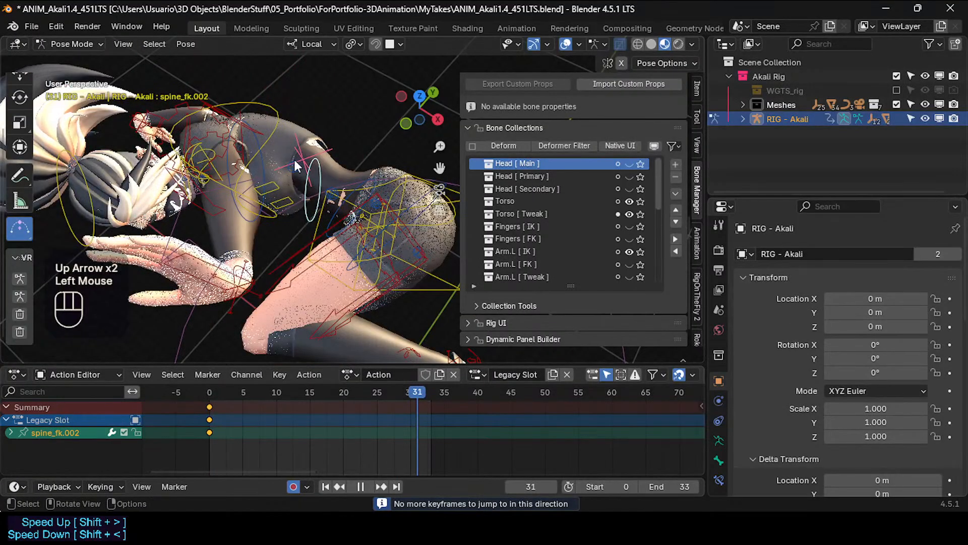
Select the chest control, go back to frame 28 and hide the viewport sidebar.
left_click(268, 140)
key("Down")
key("Down")
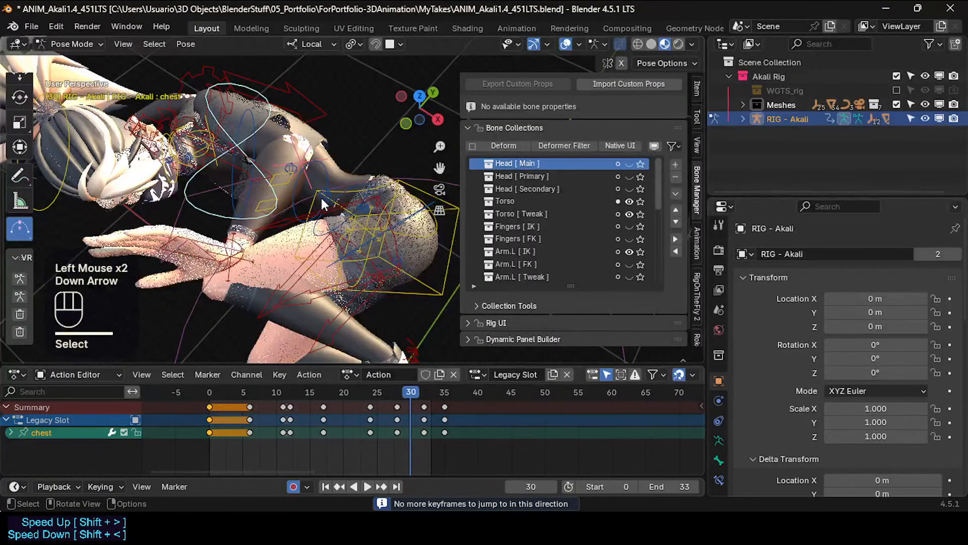
middle_click_drag(329, 204, 307, 195)
key("n")
scroll(309, 206, "down", 2)
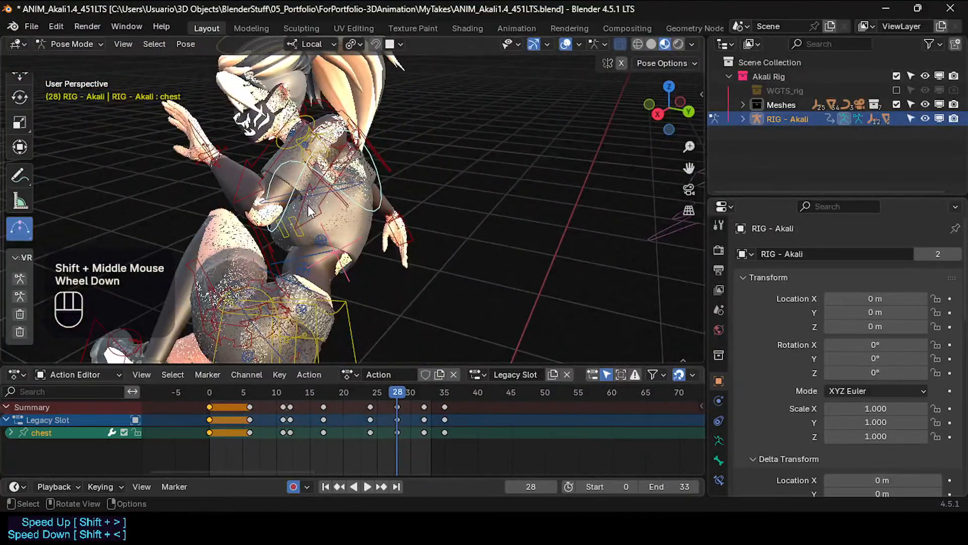
Step back and forth through the frames around 28 to 30 to examine how the chest and waist move.
key("Left")
key("Right")
middle_click_drag(380, 243, 414, 255)
key("Right")
key("Right")
key("Left")
key("Left")
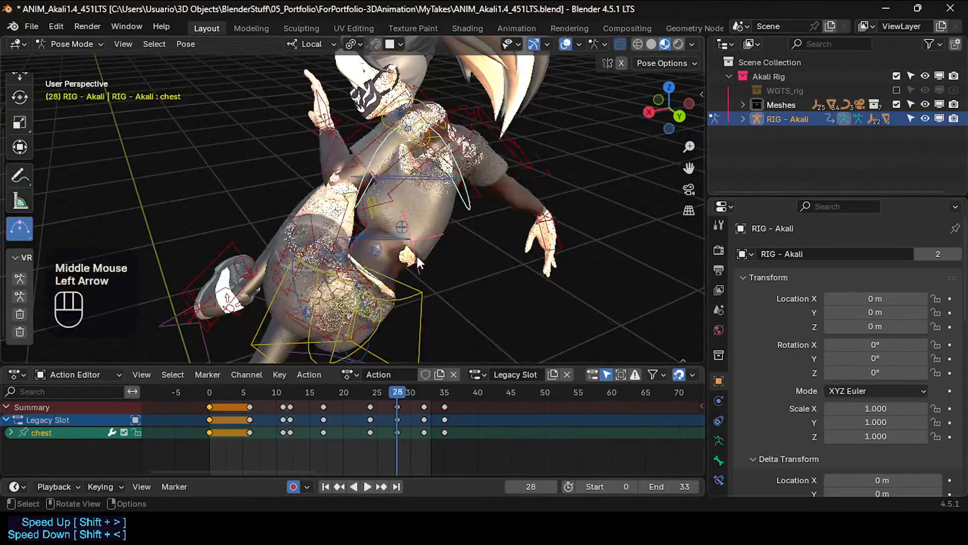
key("Right")
key("Right")
key("Left")
key("Left")
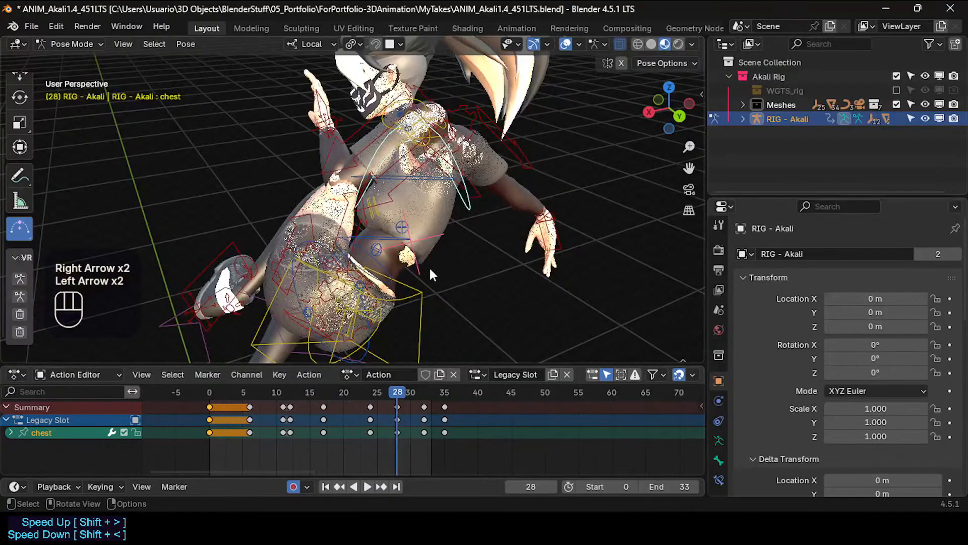
Select the spine_fk.003, spine_fk.002 and spine_fk.001 controls and insert keyframes for them at frame 28.
left_click(383, 239, "shift")
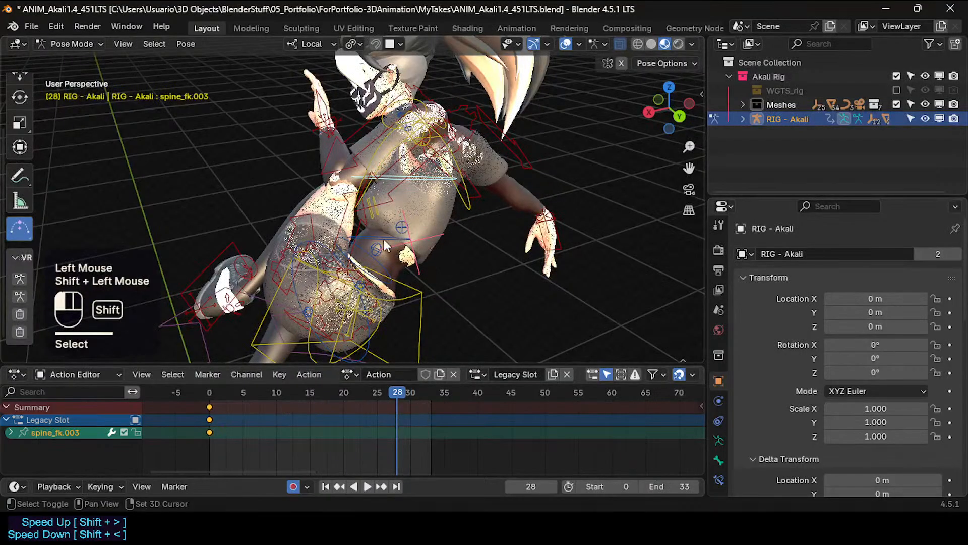
left_click(380, 258, "shift")
middle_click_drag(410, 255, 414, 251, "shift")
key("ctrl+z")
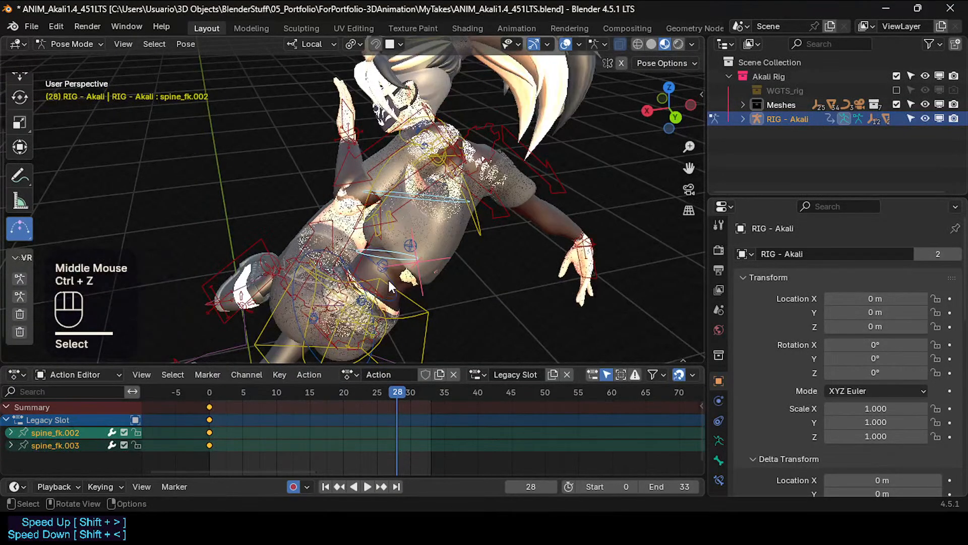
left_click(389, 278, "shift")
key("i")
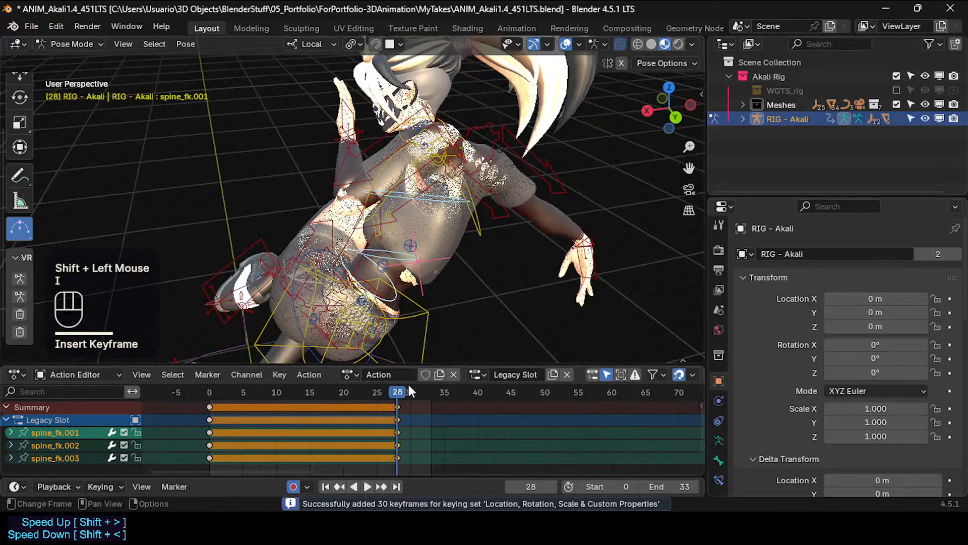
Compare the torso pose at frame 32 with the spine controls' keyed frames, ending on frame 30.
left_click_drag(407, 391, 425, 391)
middle_click_drag(480, 308, 449, 235)
middle_click_drag(449, 234, 478, 194, "shift")
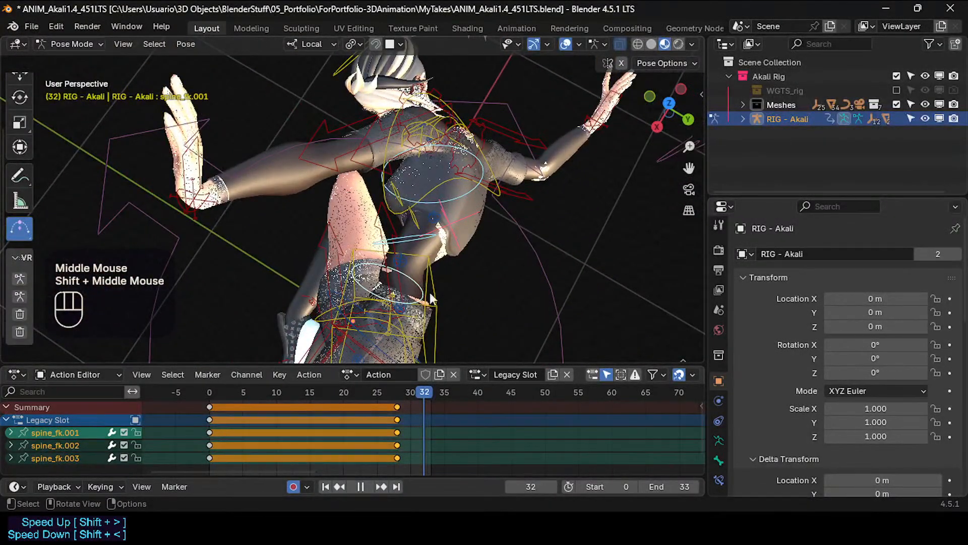
key("Down")
key("Down")
key("Down")
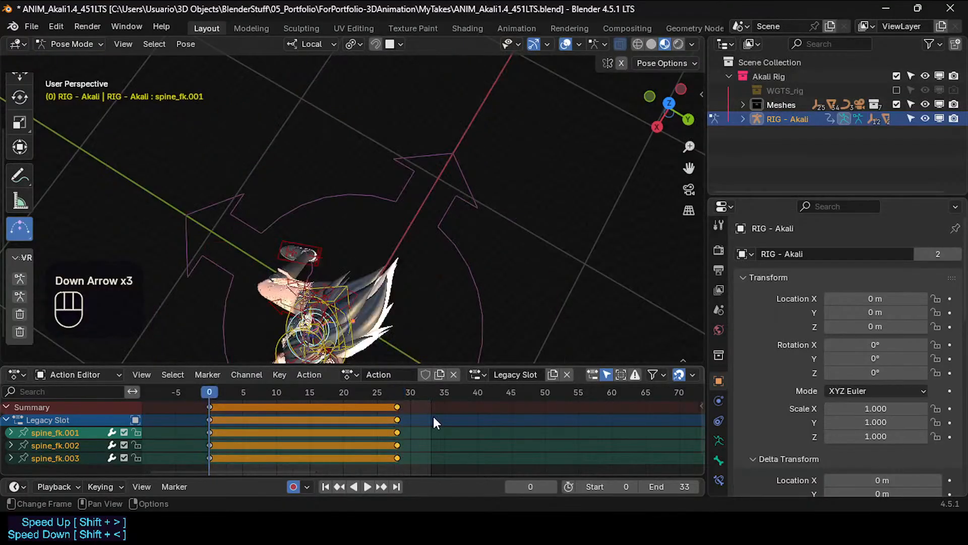
key("Up")
key("Up")
mouse_move(410, 393)
left_mouse_down()
mouse_move(421, 392)
mouse_move(413, 392)
left_mouse_up()
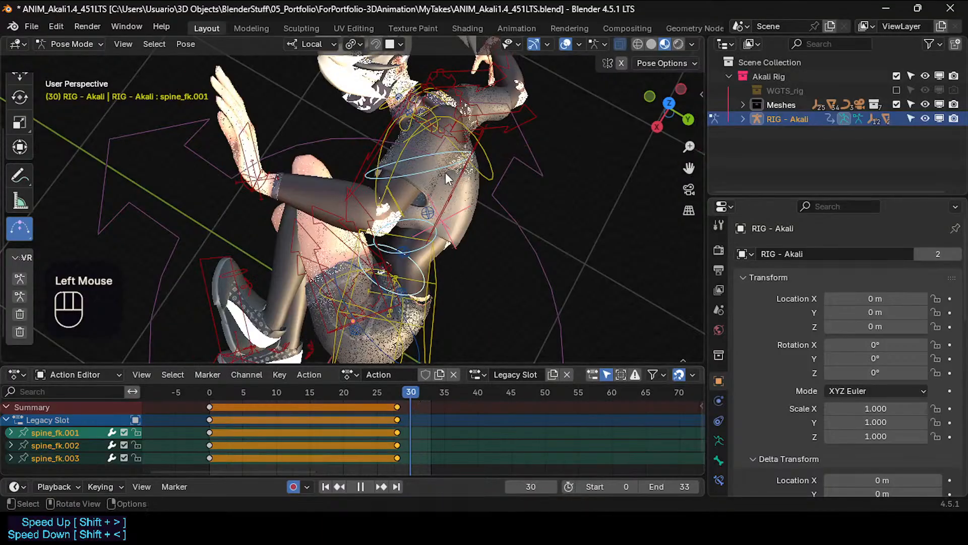
Select the chest control and save the file.
double_click(463, 132)
left_click(488, 162)
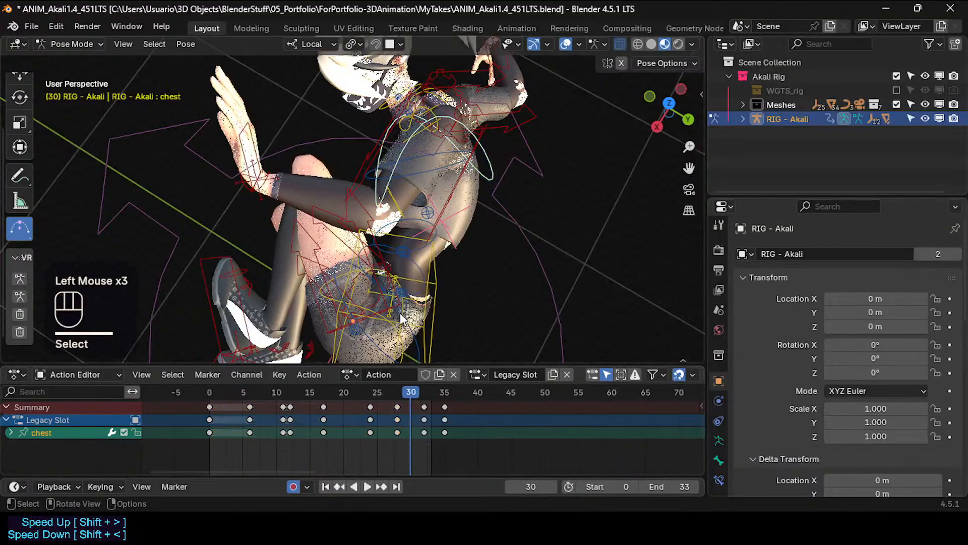
key("ctrl+s")
Enlarge the timeline area and enable Sync Visible Range for it.
left_click_drag(86, 477, 84, 455)
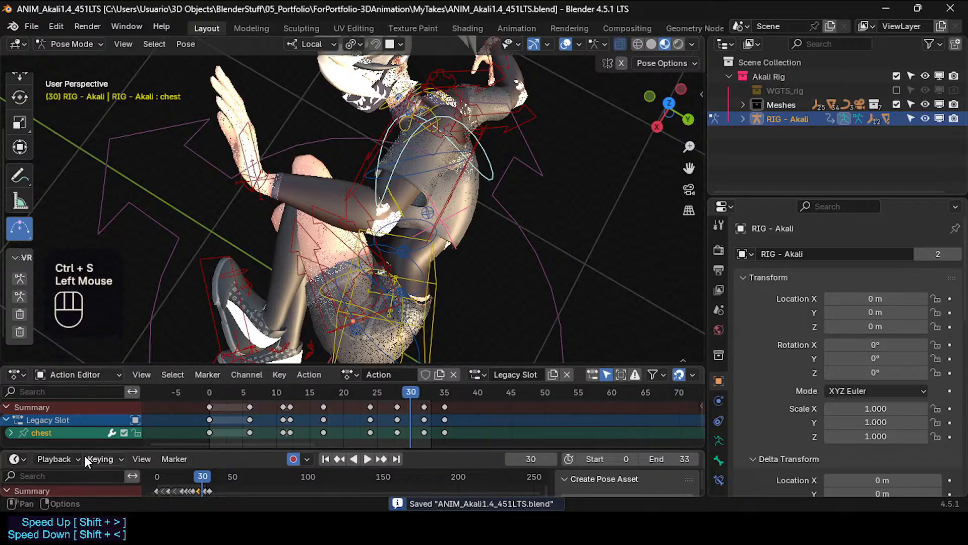
left_click(142, 459)
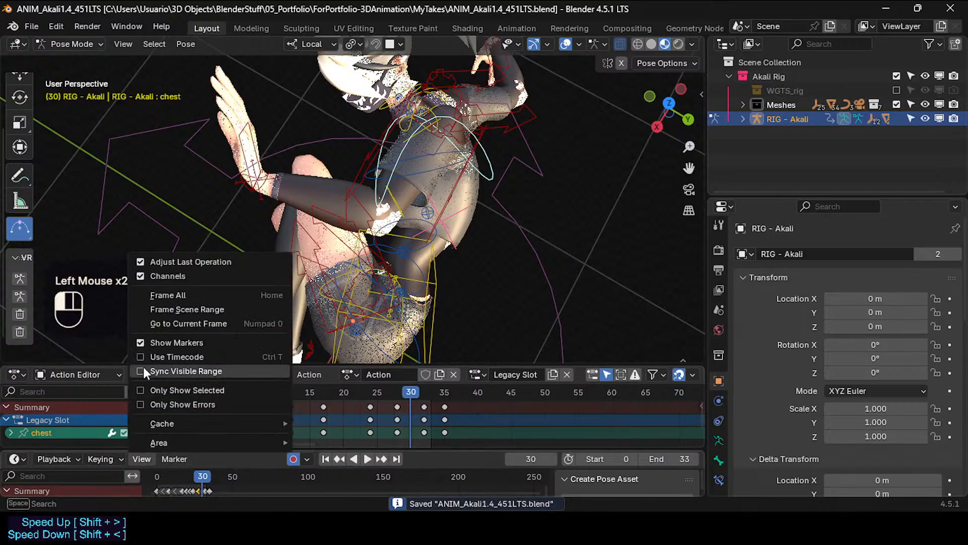
left_click(171, 459)
left_click(143, 459)
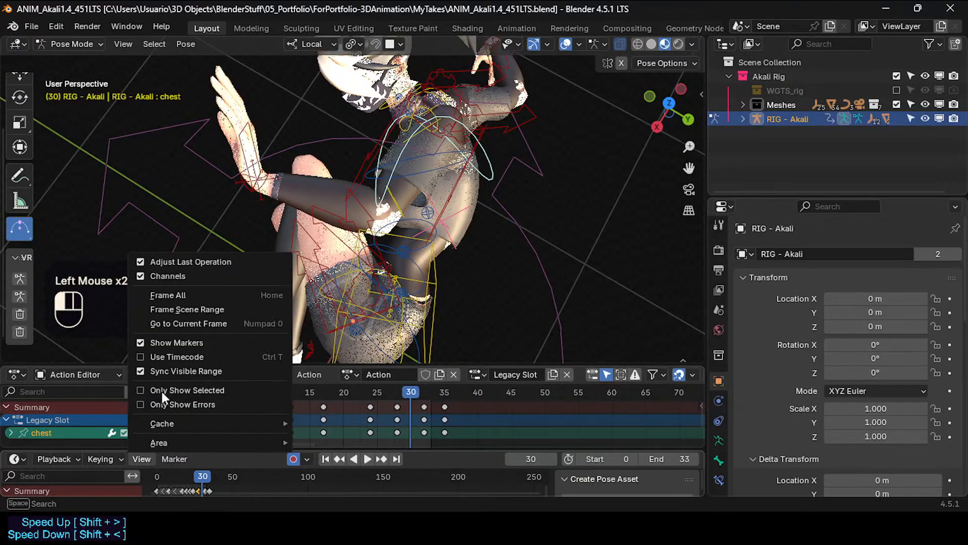
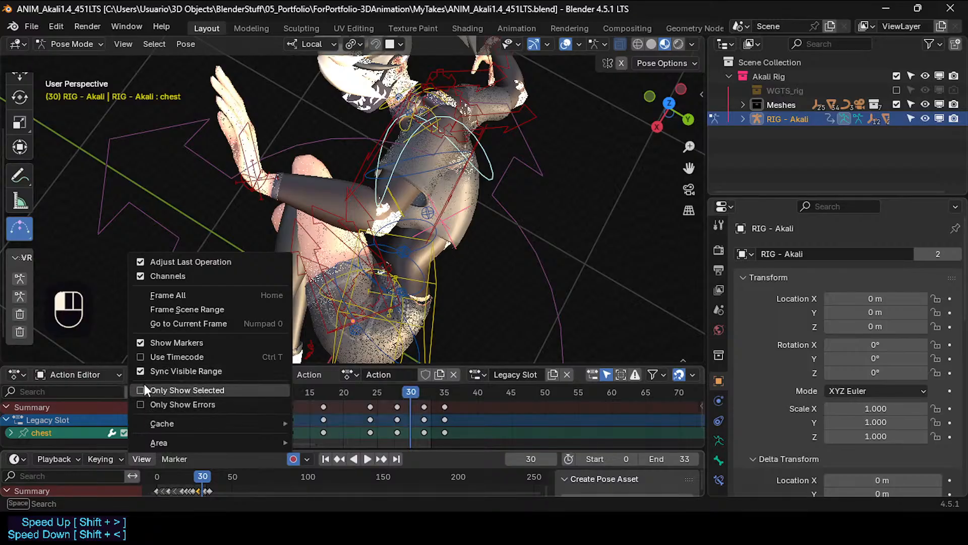
Select the spine_fk.003 control and jump between its keyframes to check its keyed poses, ending on frame 28.
left_click(429, 217)
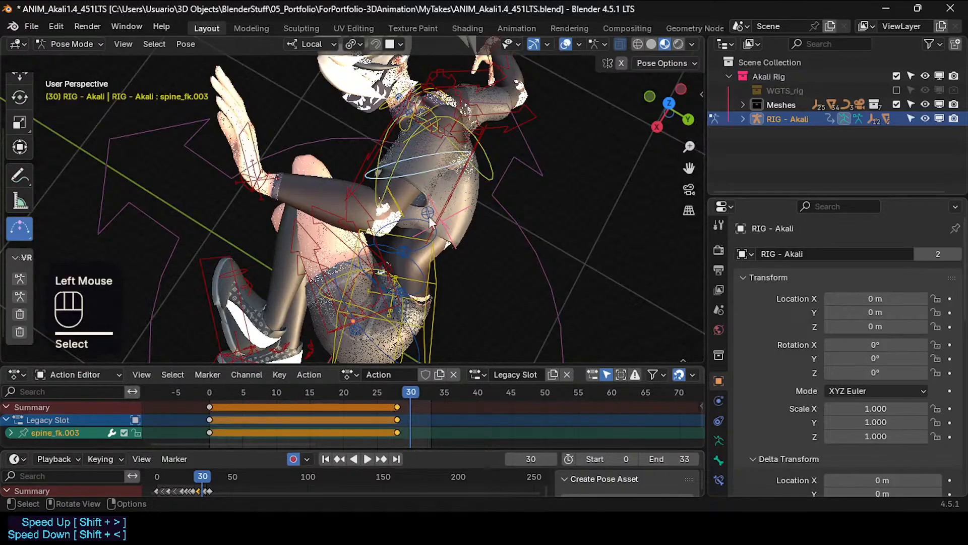
key("Down")
key("Down")
key("Down")
key("Up")
key("Up")
key("Up")
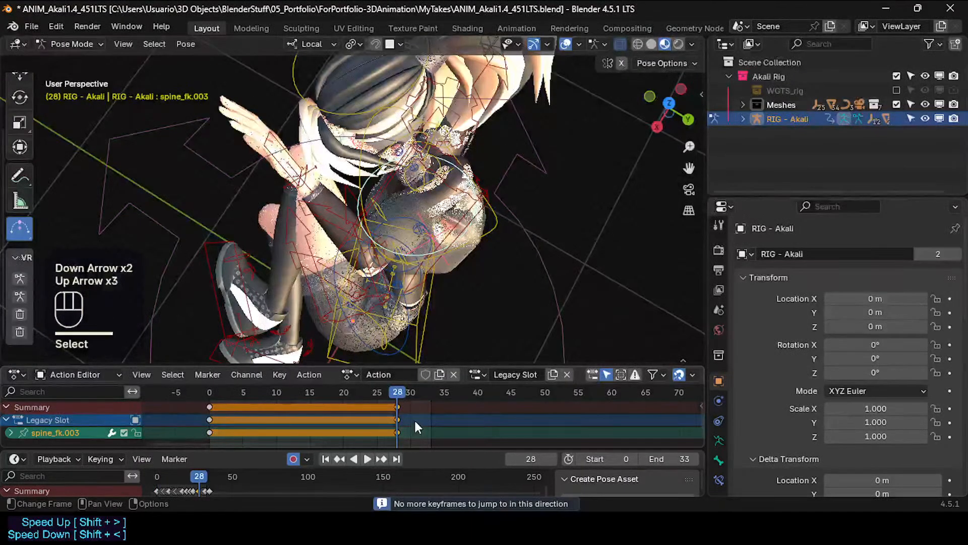
key("Down")
key("Down")
key("Up")
key("Up")
key("Up")
key("Up")
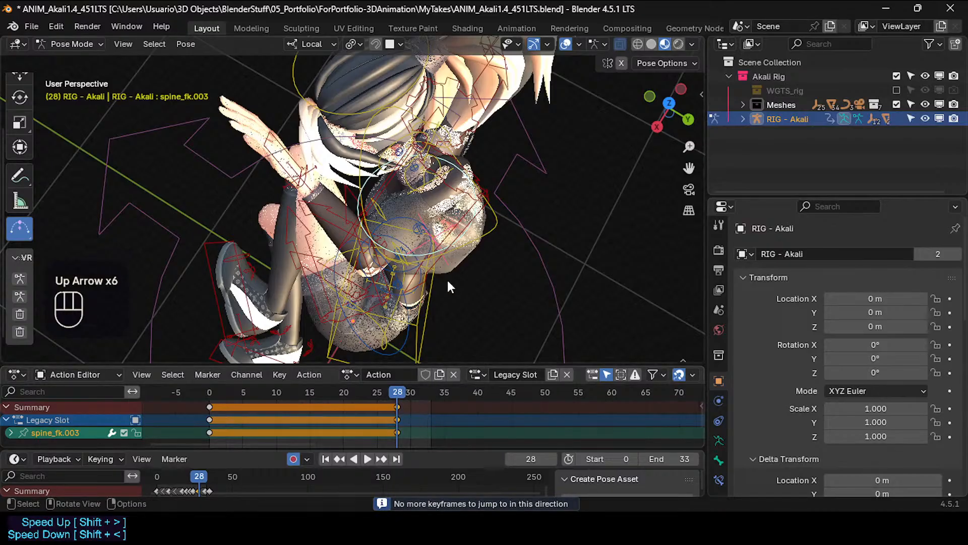
Examine the upper body from frame 28 to 32, selecting the spine_fk.003 control and the chest control along the way.
middle_click_drag(399, 151, 812, 312)
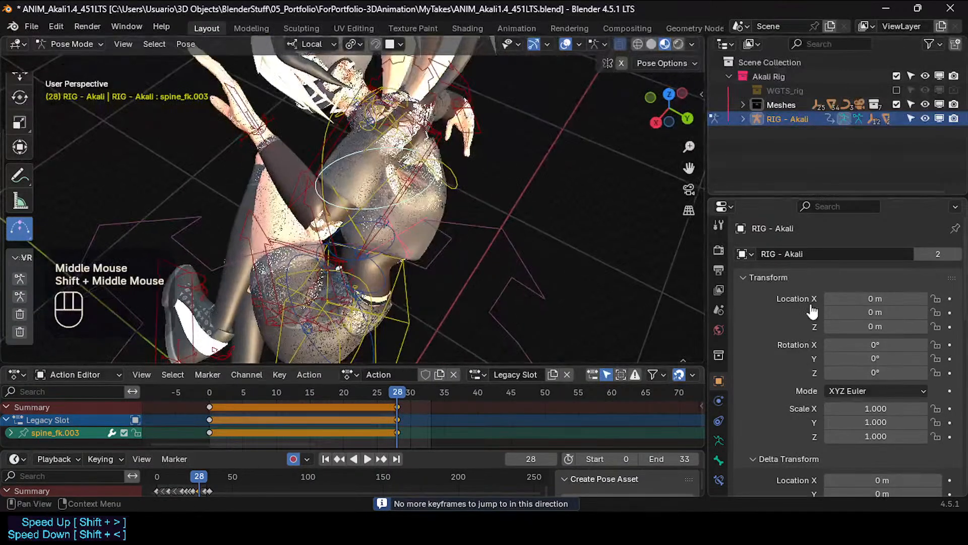
left_click(416, 206)
middle_click_drag(415, 212, 420, 184)
left_click(422, 208)
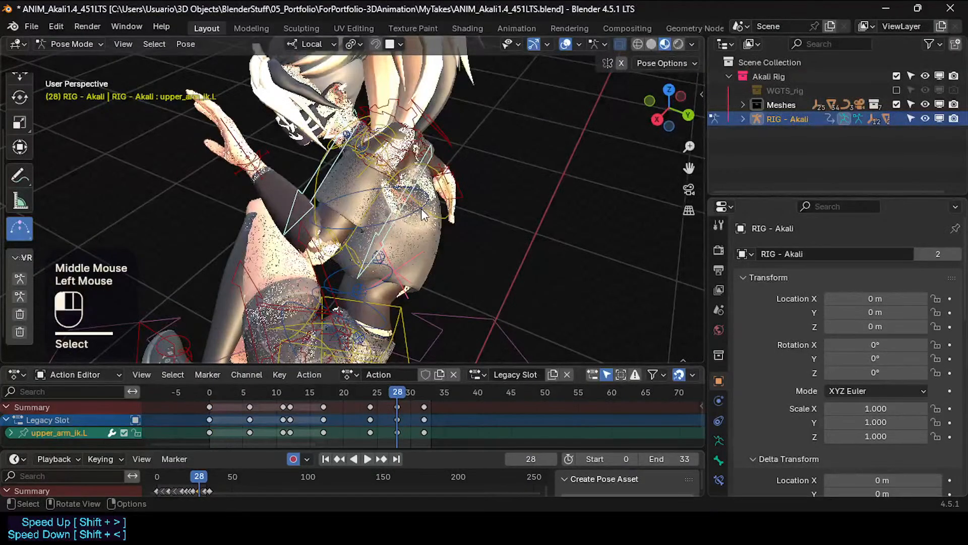
key("Right")
key("Right")
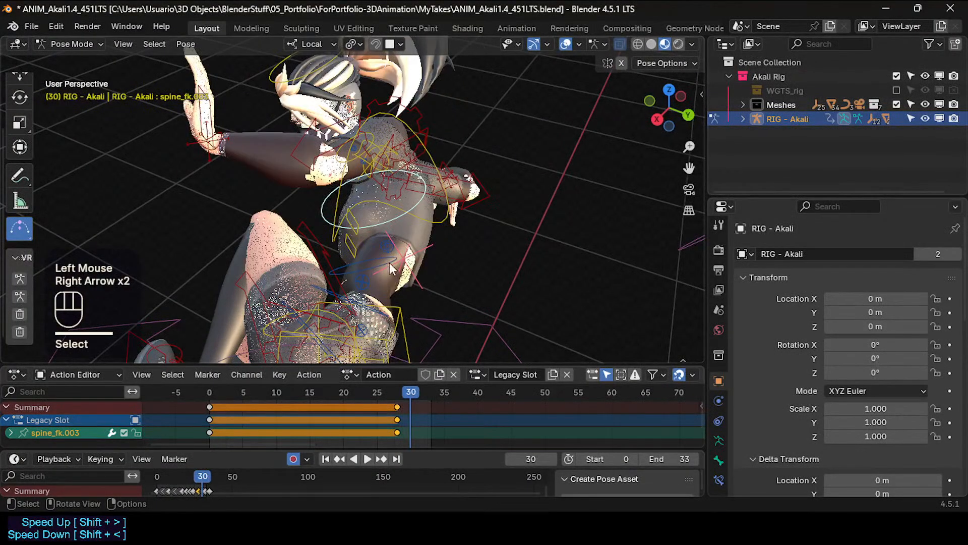
left_click(425, 225)
key("Right")
key("Right")
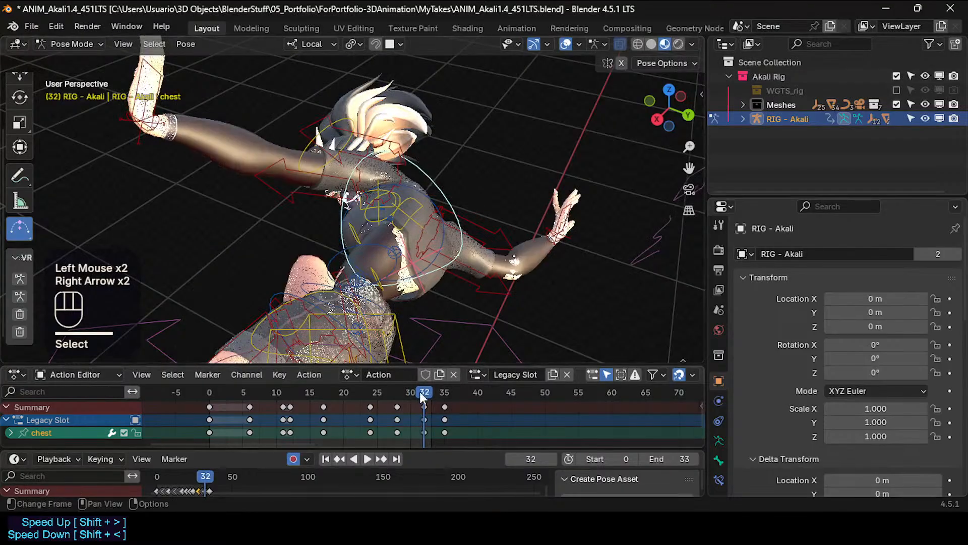
Step repeatedly between frames 28 and 32 to review the chest's motion, ending on frame 30.
key("Left")
key("Left")
key("Left")
key("Left")
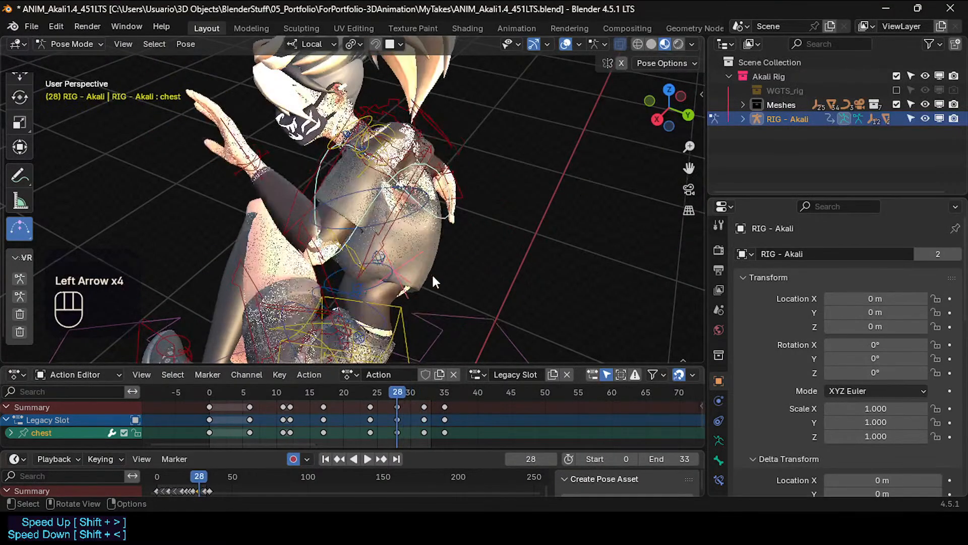
key("Right")
key("Right")
key("Right")
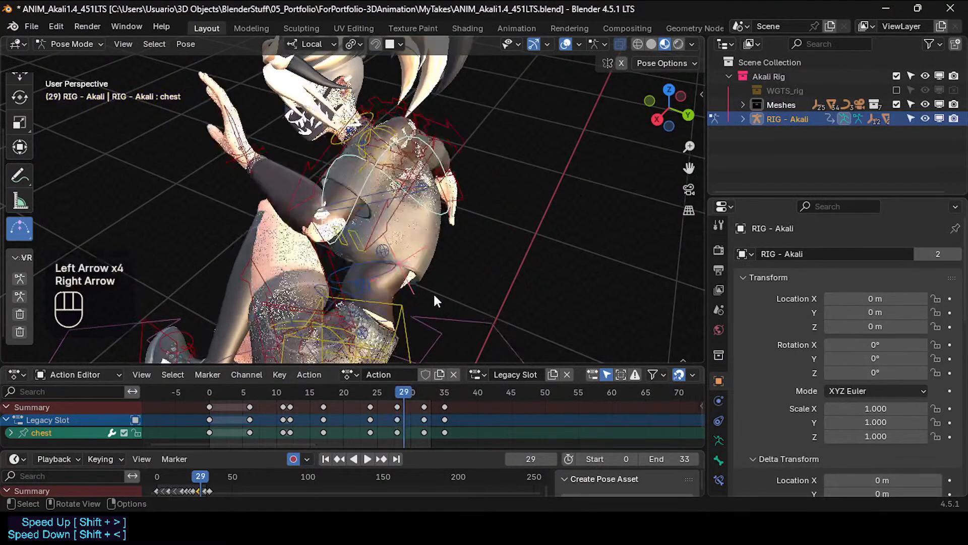
key("Right")
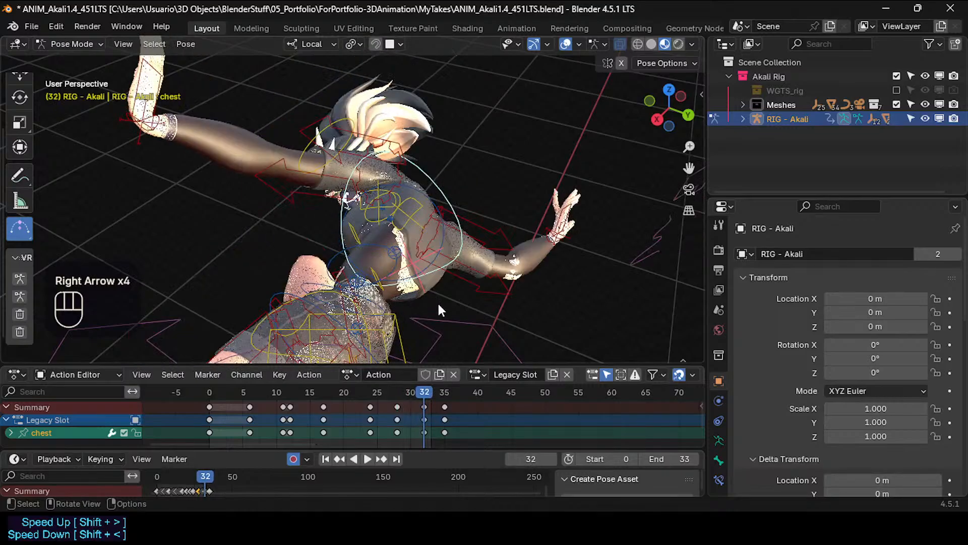
key("Left")
key("Left")
key("Left")
key("Left")
key("Right")
key("Right")
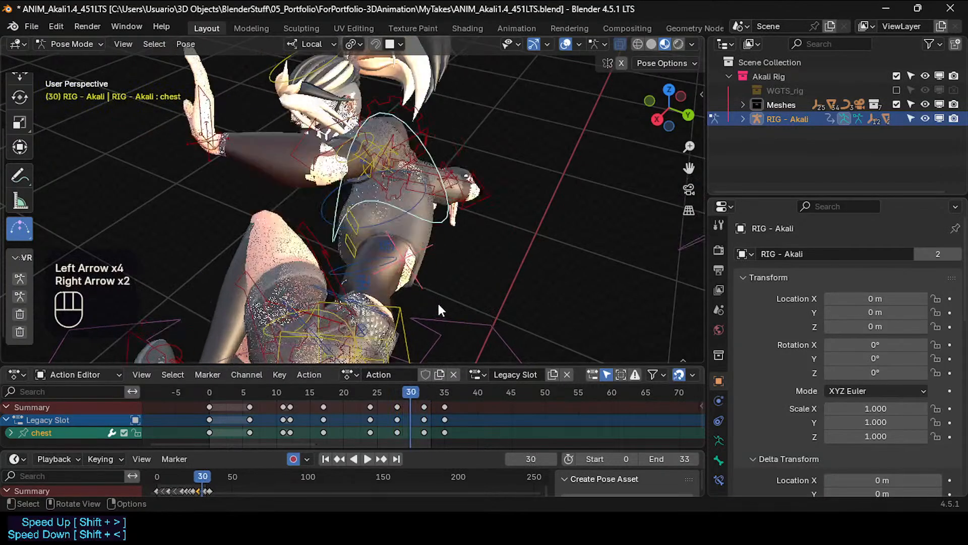
Select the spine_fk.003 control and go to frame 31.
left_click(432, 207)
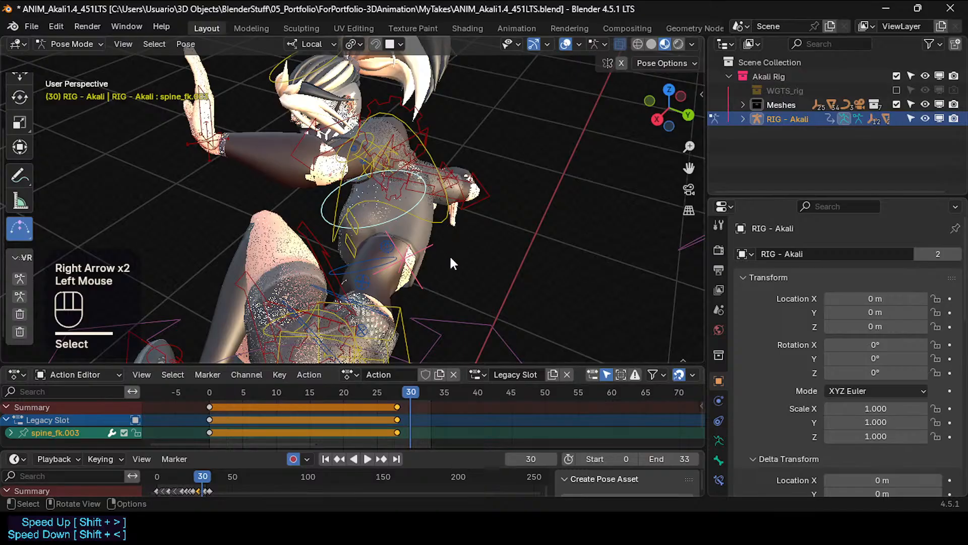
scroll(405, 230, "down", 2)
middle_click_drag(430, 324, 468, 208, "shift")
key("Right")
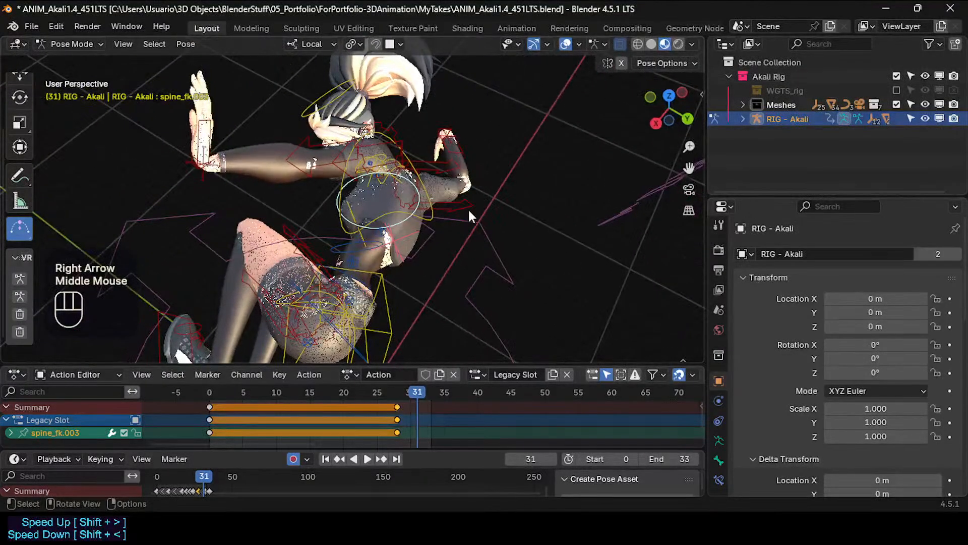
key("r")
key("r")
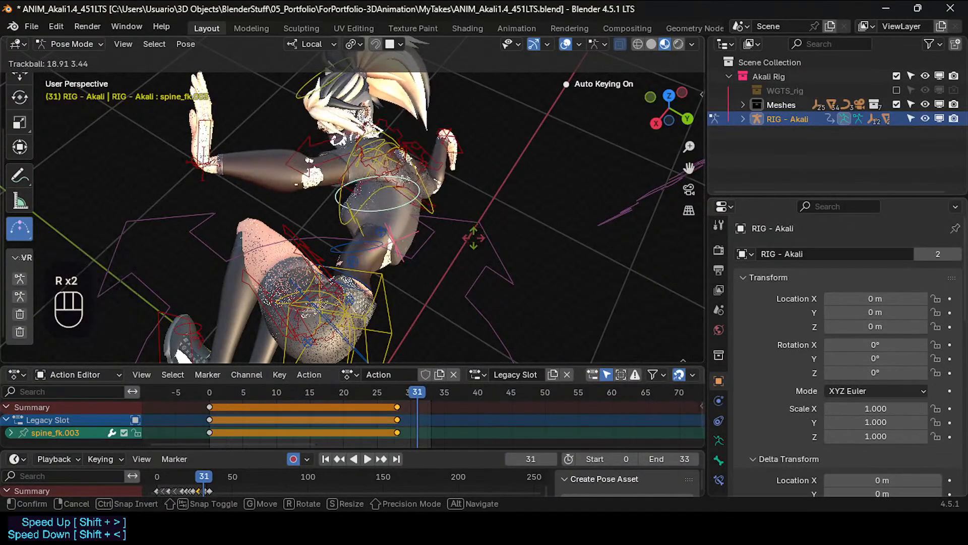
key("x")
key("z")
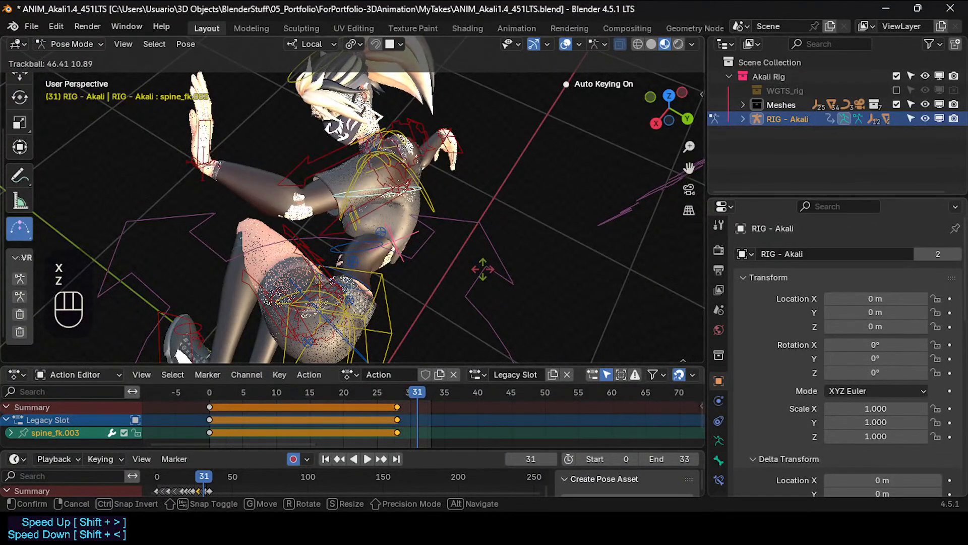
key("y")
key("x")
key("Escape")
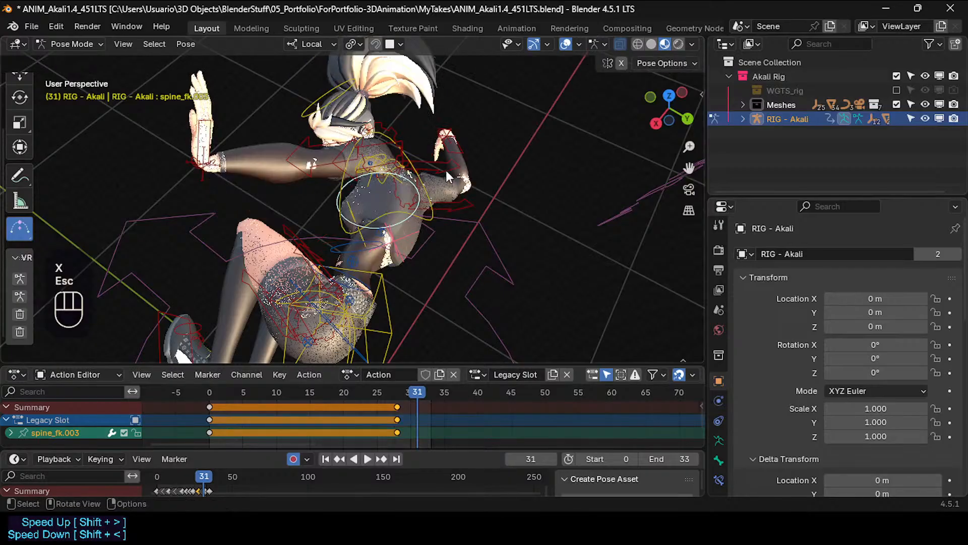
At frame 31, rotate the spine_fk.003 control, and rotate and move the spine_fk.002 control toward the character's back.
key("r")
left_click(392, 257)
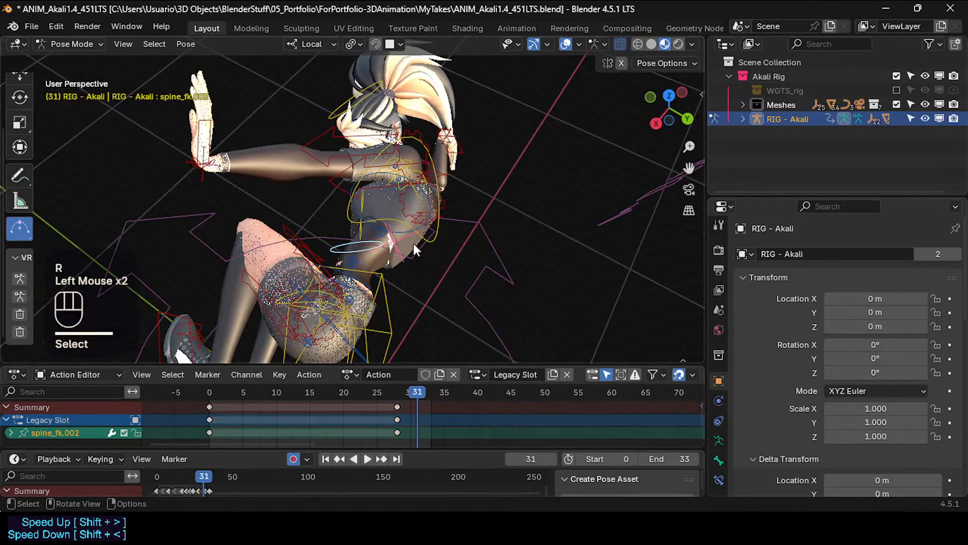
key("r")
left_click(401, 264)
key("g")
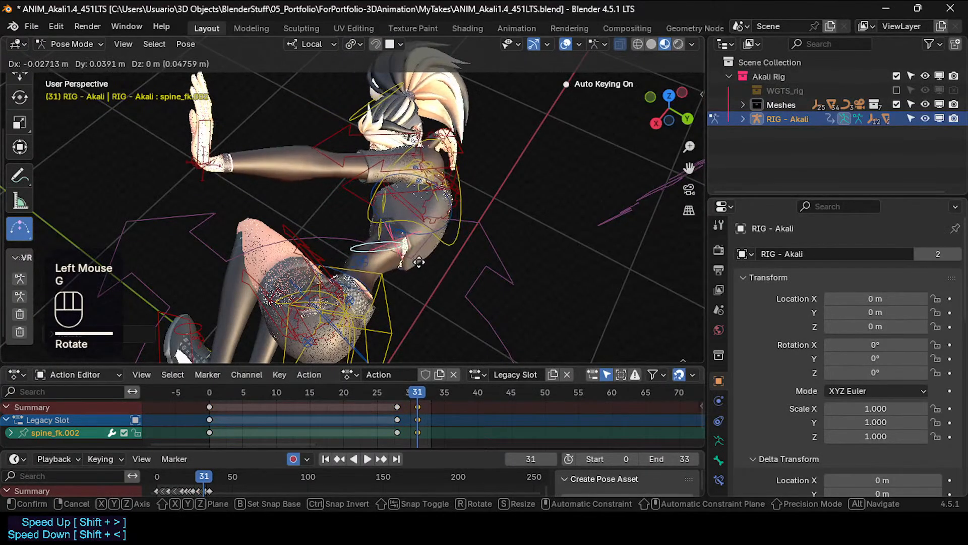
Select the spine_fk.001 control and try to move it at frame 31.
left_click(356, 289)
key("g")
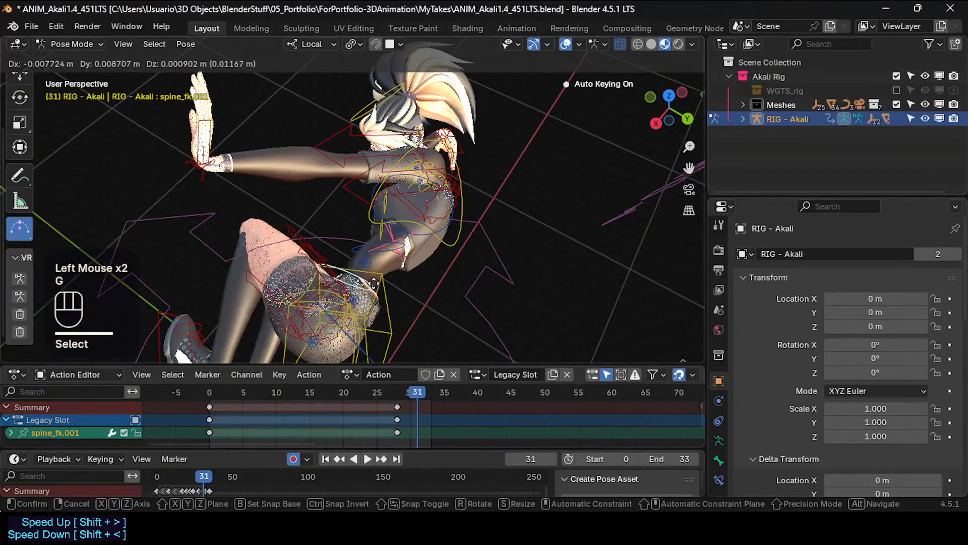
key("Escape")
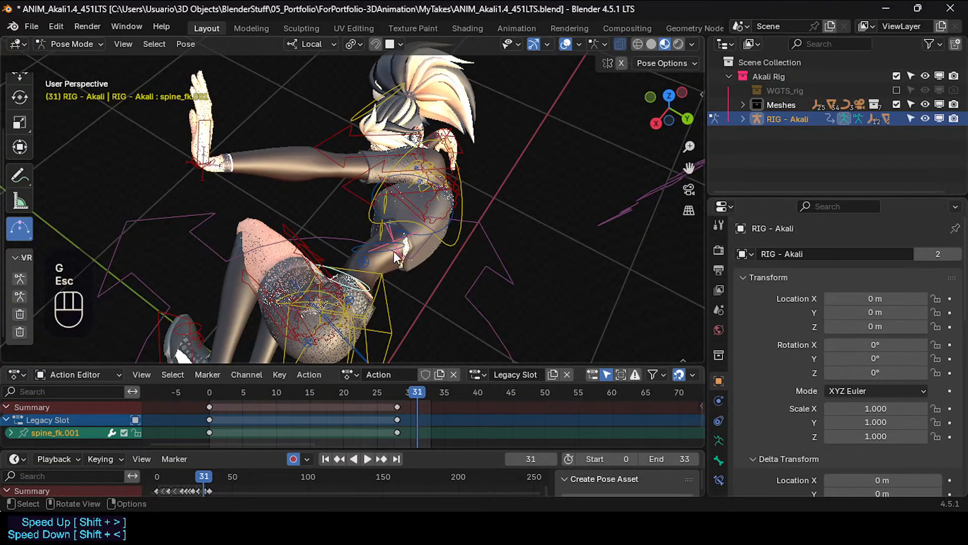
At frame 31, rotate the spine_fk.002 control and trackball-rotate the spine_fk.003 control to refine the torso's bend.
left_click(403, 246)
key("r")
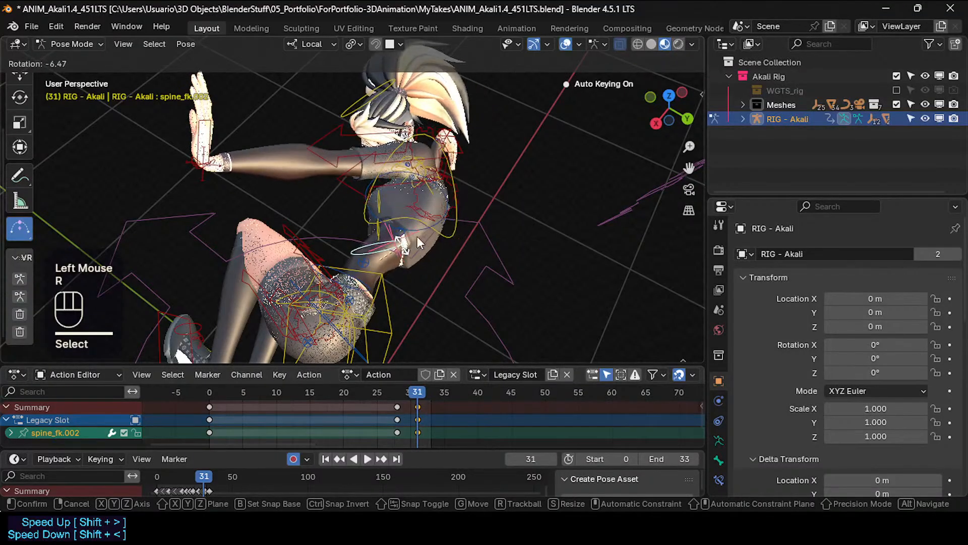
left_click(446, 229)
middle_click_drag(447, 229, 398, 215)
key("r")
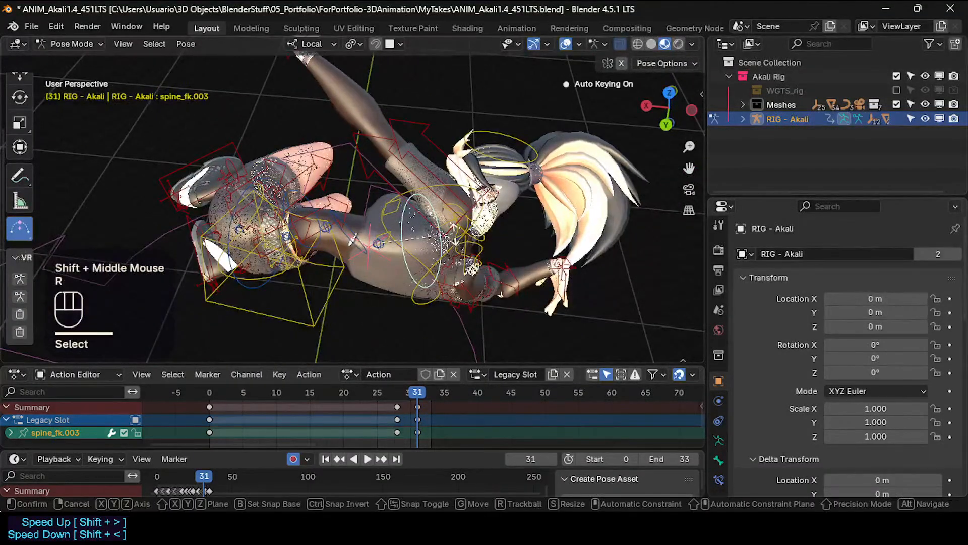
key("r")
left_click(438, 239)
middle_click_drag(439, 239, 552, 231)
middle_click_drag(439, 217, 504, 166)
middle_click_drag(444, 191, 382, 245, "shift")
scroll(382, 246, "down", 1)
mouse_move(300, 290)
middle_mouse_down()
mouse_move(380, 270)
mouse_move(315, 278)
mouse_move(309, 295)
middle_mouse_up()
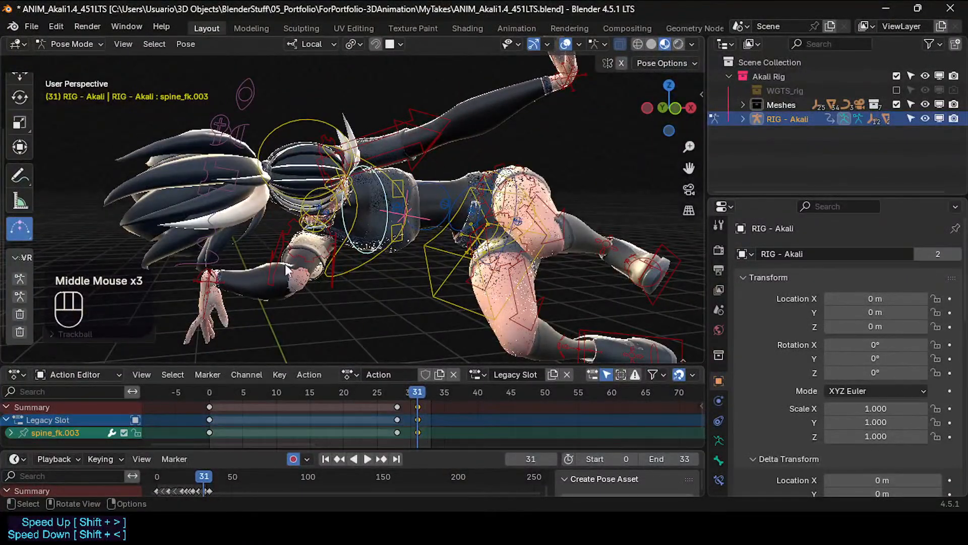
left_click(302, 267)
key("r")
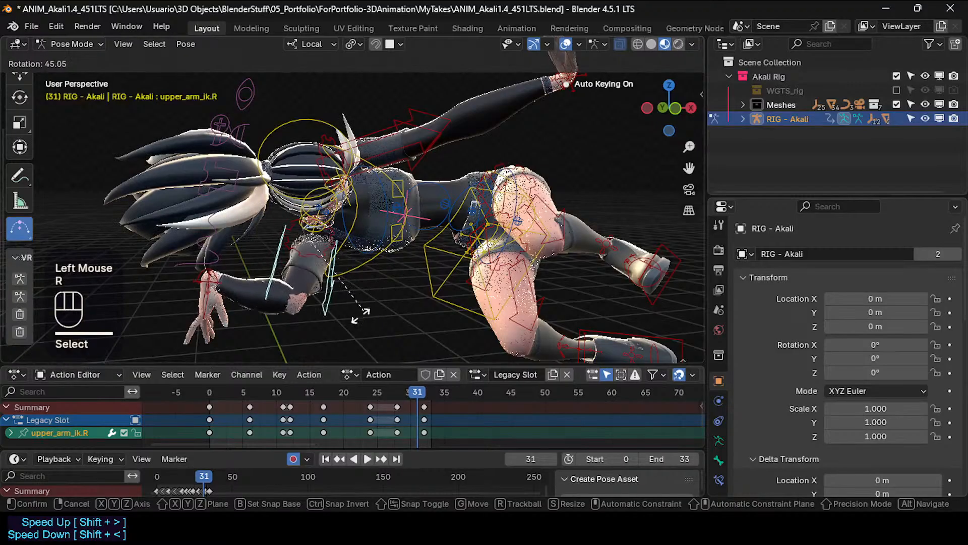
key("Escape")
Step back and forth around frame 30 and play the animation to examine the right arm's motion during the fall.
left_click_drag(412, 394, 401, 392)
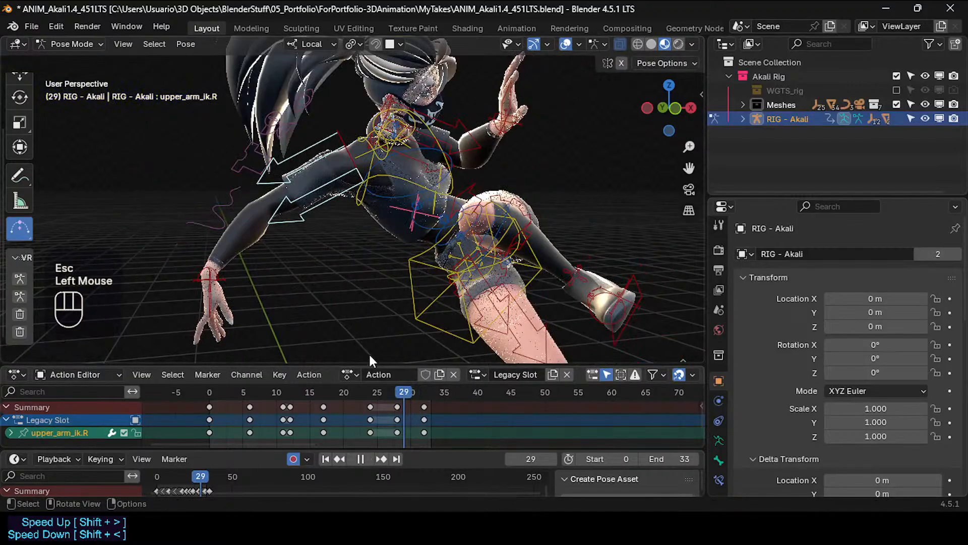
key("Down")
middle_click_drag(322, 197, 361, 244)
key("Right")
key("Up")
key("Down")
key("Up")
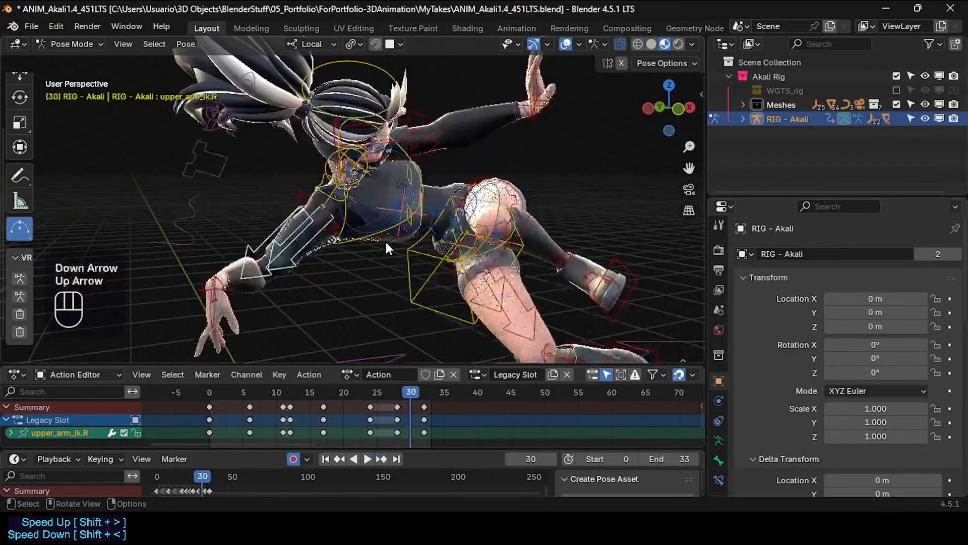
key("Up")
key("Up")
middle_click_drag(298, 209, 346, 251)
key("Down")
key("Down")
key("Down")
key("Down")
key("Down")
scroll(320, 263, "down", 2)
key("space")
key("space")
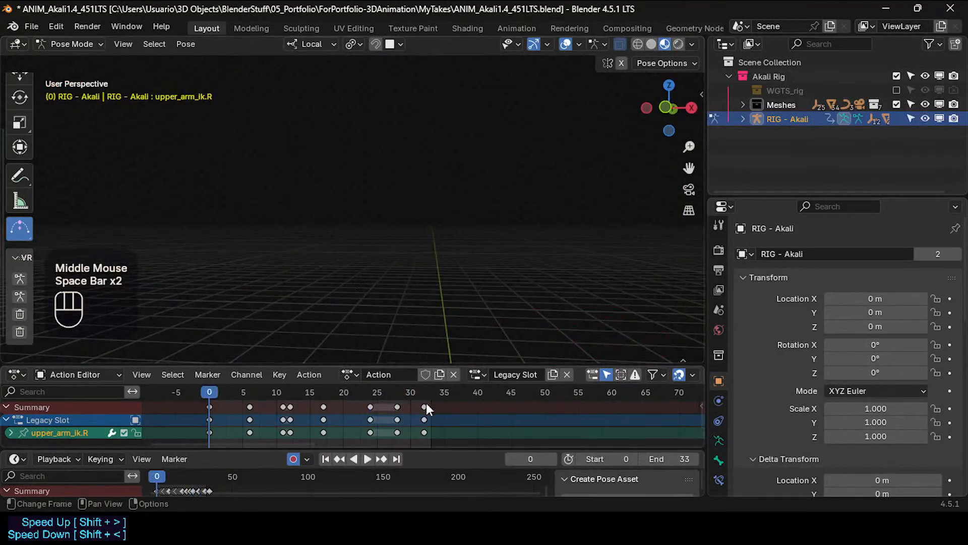
At frame 28, raise the hand_ik.R control closer to the torso and rotate the hand.
left_click_drag(404, 391, 398, 392)
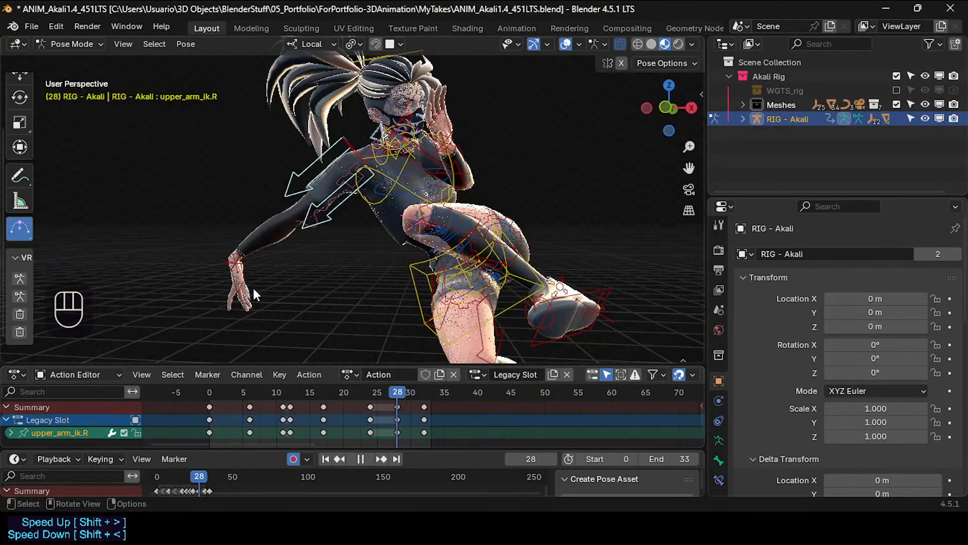
middle_click_drag(250, 282, 305, 269)
key("g")
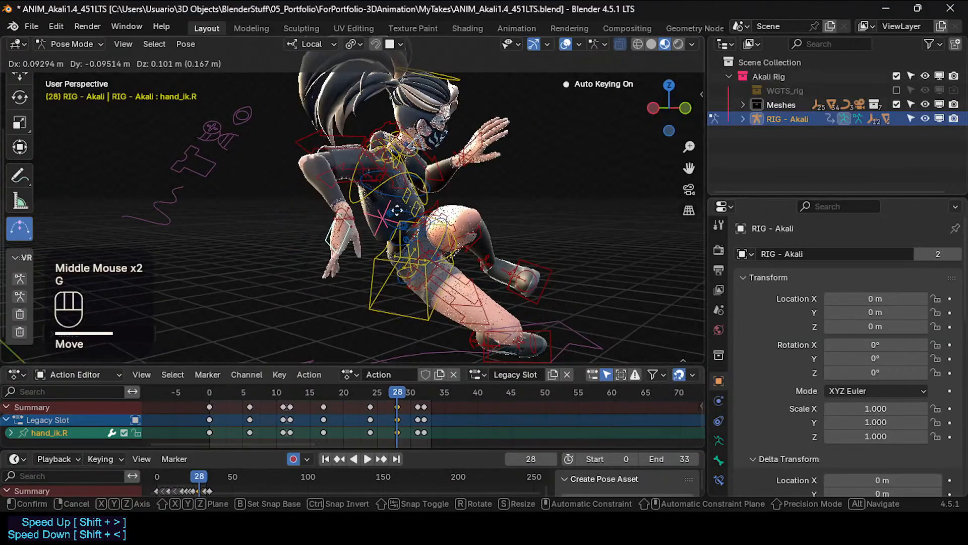
left_click(397, 210)
middle_click_drag(397, 210, 459, 250)
key("r")
left_click(404, 258)
key("r")
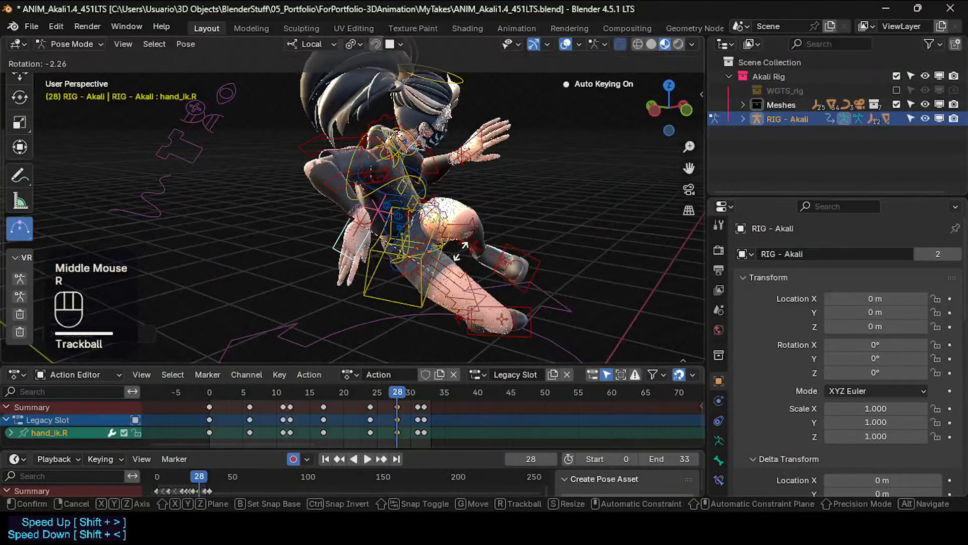
left_click(443, 177)
Refine the hand_ik.R control's rotation at frame 28 and shift its position to bend the right arm.
middle_click_drag(443, 176, 379, 223)
key("r")
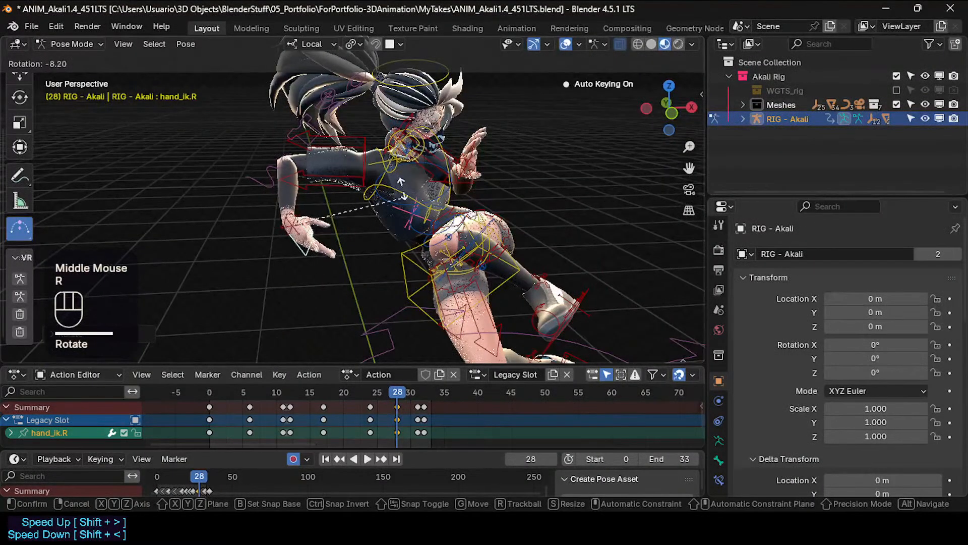
left_click(403, 209)
key("g")
left_click(401, 191)
middle_click_drag(401, 191, 348, 147)
key("g")
left_click(356, 214)
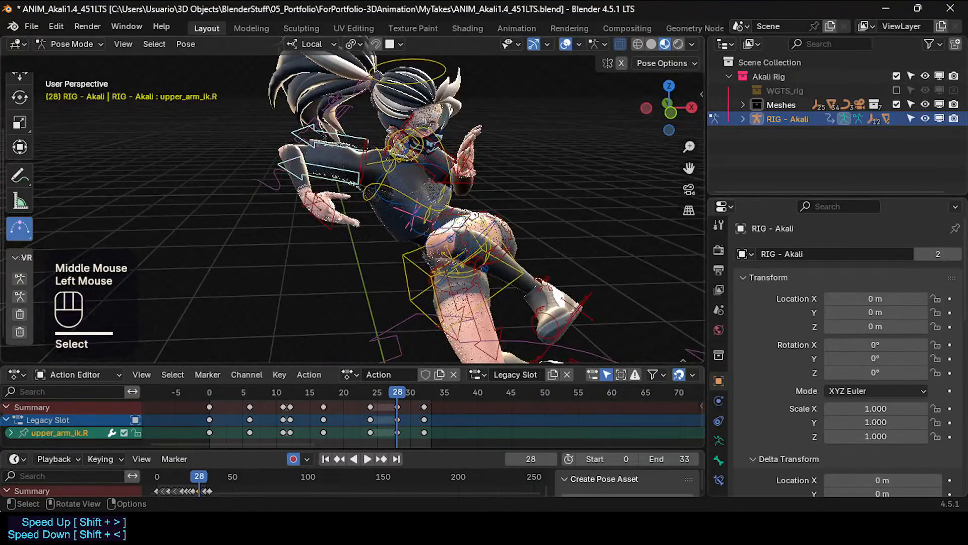
At frame 28, rotate the upper_arm_ik.R control and move the shoulder.R control slightly upward.
key("r")
left_click(377, 159)
left_click(376, 160)
key("g")
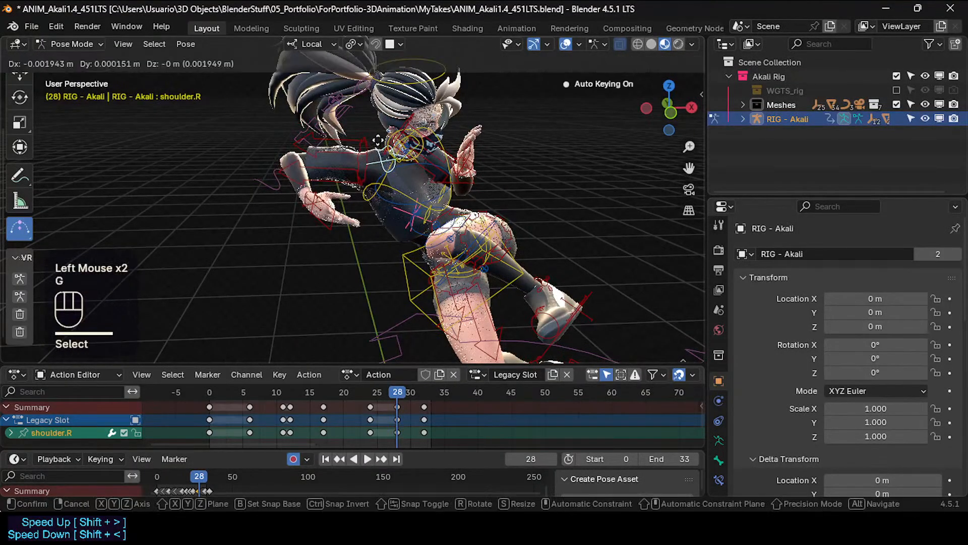
left_click(370, 130, "shift")
middle_click_drag(370, 130, 374, 307)
mouse_move(392, 395)
left_mouse_down()
mouse_move(368, 399)
mouse_move(422, 389)
mouse_move(401, 395)
left_mouse_up()
left_click(358, 179)
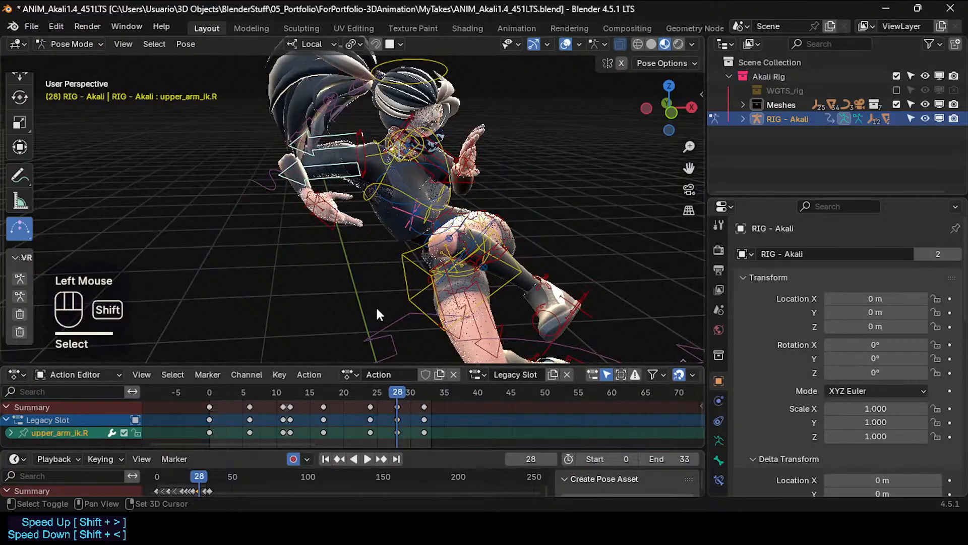
Enlarge the Action Editor's area and return to frame 28.
middle_click_drag(385, 403, 389, 392)
left_click_drag(412, 366, 420, 337)
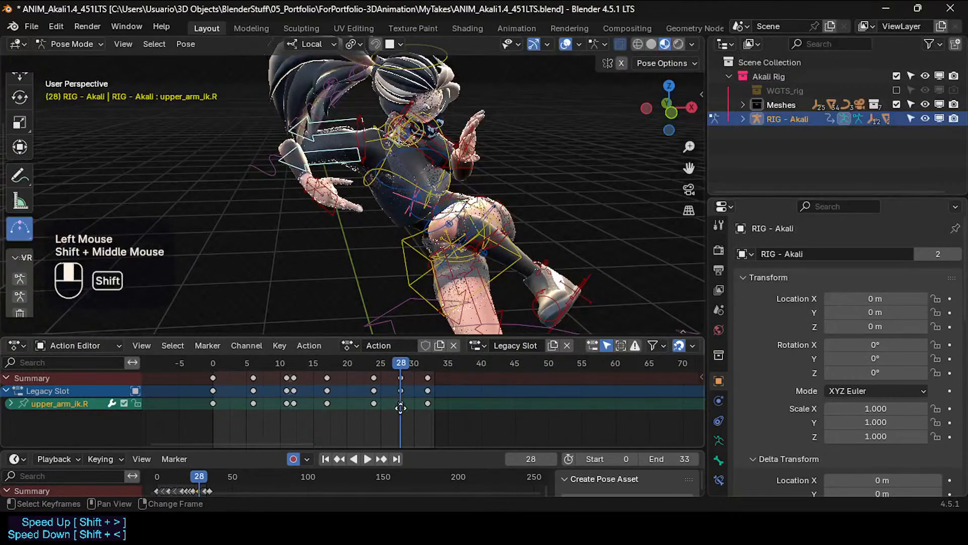
key("space")
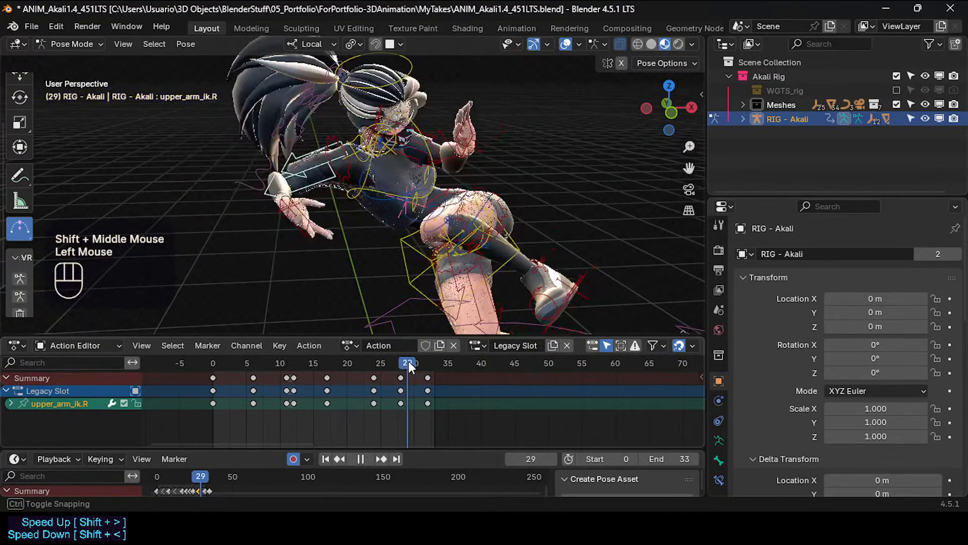
left_click(405, 365)
Select the hand_ik.R control and delete its keyframe at frame 31.
left_click(331, 210)
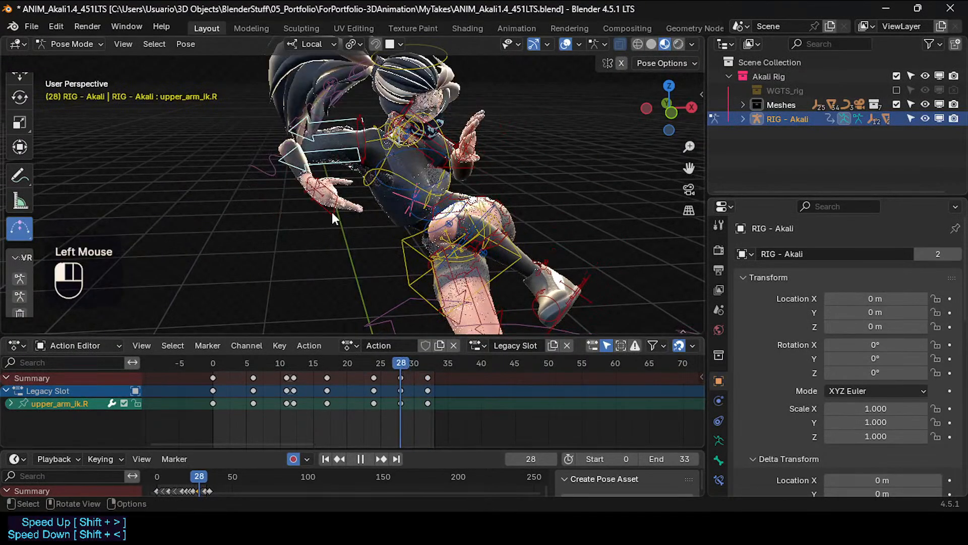
left_click_drag(413, 359, 423, 363)
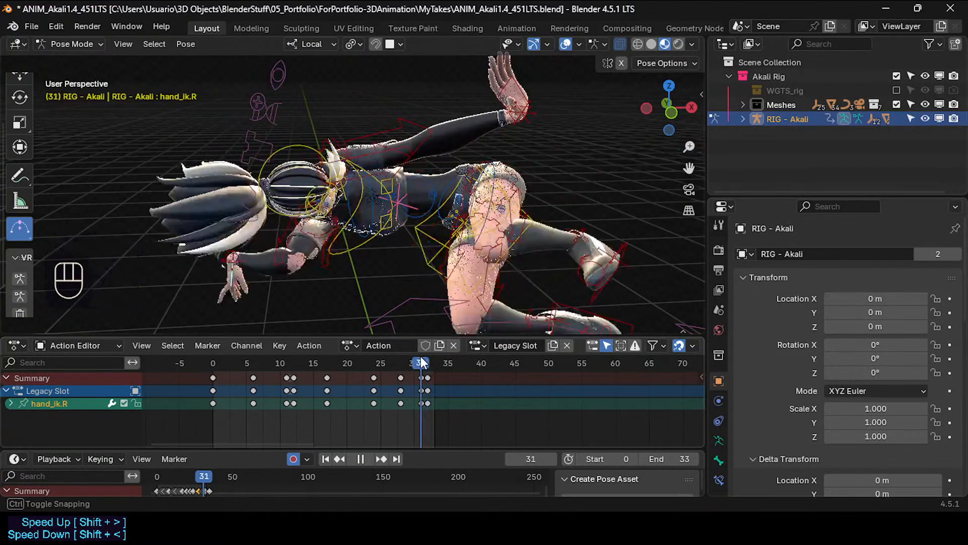
middle_click_drag(274, 278, 298, 267)
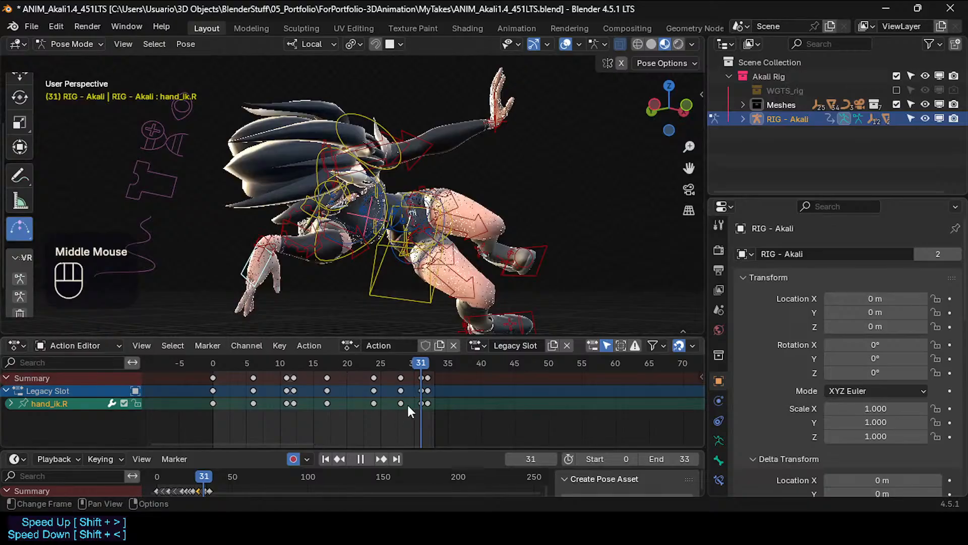
left_click(421, 402)
key("x")
middle_click_drag(383, 303, 393, 323)
Go to frame 32 and reposition the hand_ik.R control.
mouse_move(410, 361)
left_mouse_down()
mouse_move(396, 367)
mouse_move(427, 365)
left_mouse_up()
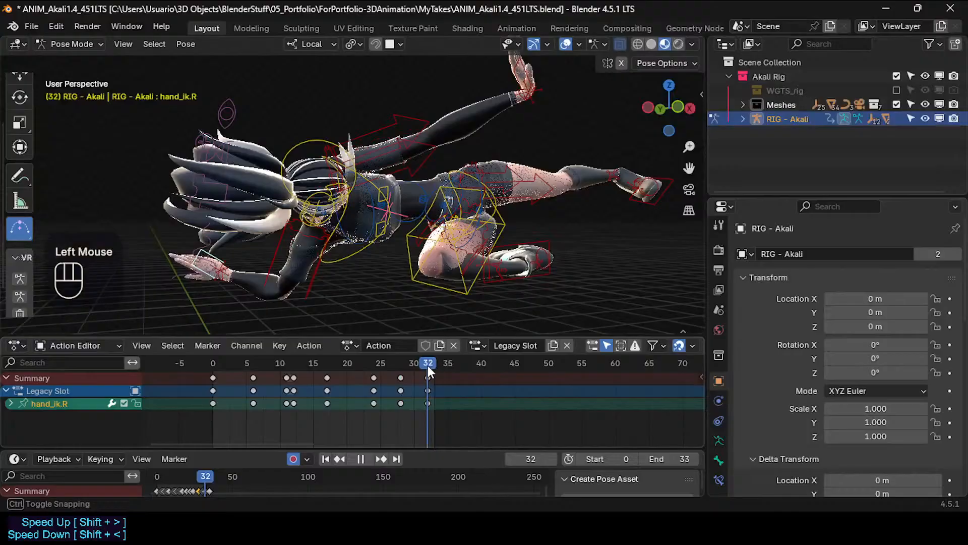
left_click(427, 403)
middle_click_drag(404, 313, 371, 314)
key("g")
left_click(333, 294)
key("g")
left_click(302, 283)
Rotate the hand_ik.R control at frame 32 with a trackball rotation and a rotation about Y.
middle_click_drag(302, 283, 223, 234)
key("r")
key("r")
left_click(276, 294)
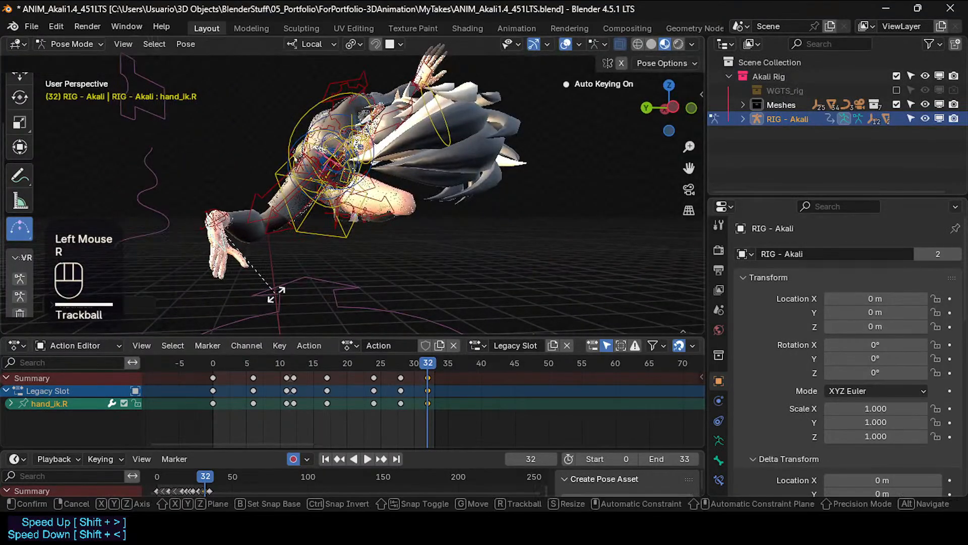
key("y")
left_click(272, 282)
Lower the hand_ik.R control toward the ground at frame 32 and adjust its placement from a second angle.
key("g")
left_click(351, 289)
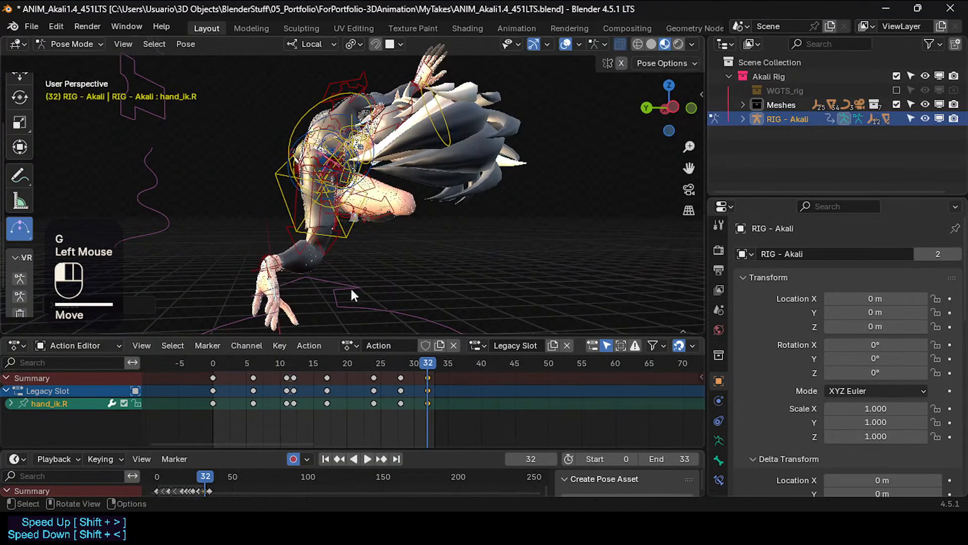
middle_click_drag(350, 287, 237, 279)
key("g")
left_click(246, 242)
Clear the right upper arm control's rotation at frame 32 and move hand_ik.R away from the body to extend the arm.
left_click(269, 220)
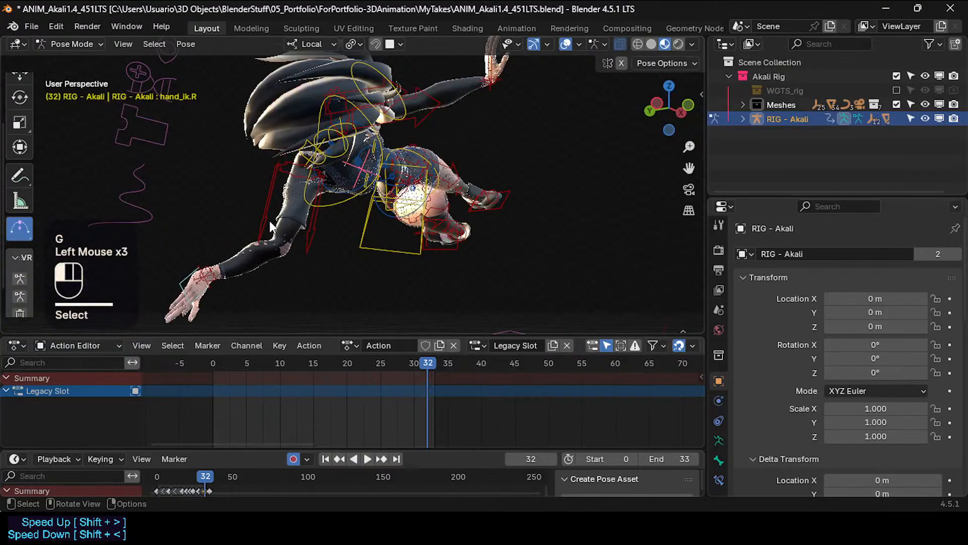
key("alt+r")
middle_click_drag(316, 225, 273, 234)
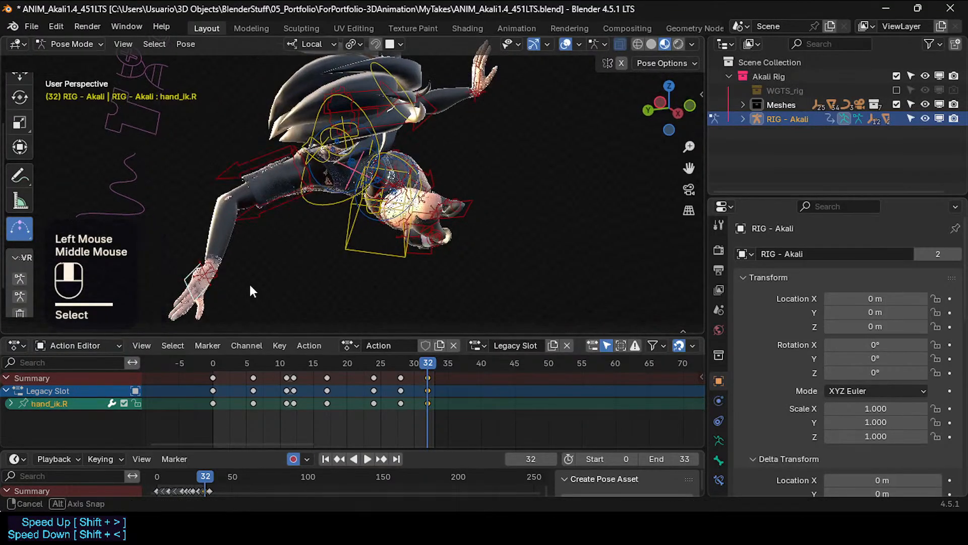
middle_click_drag(252, 292, 366, 302)
key("g")
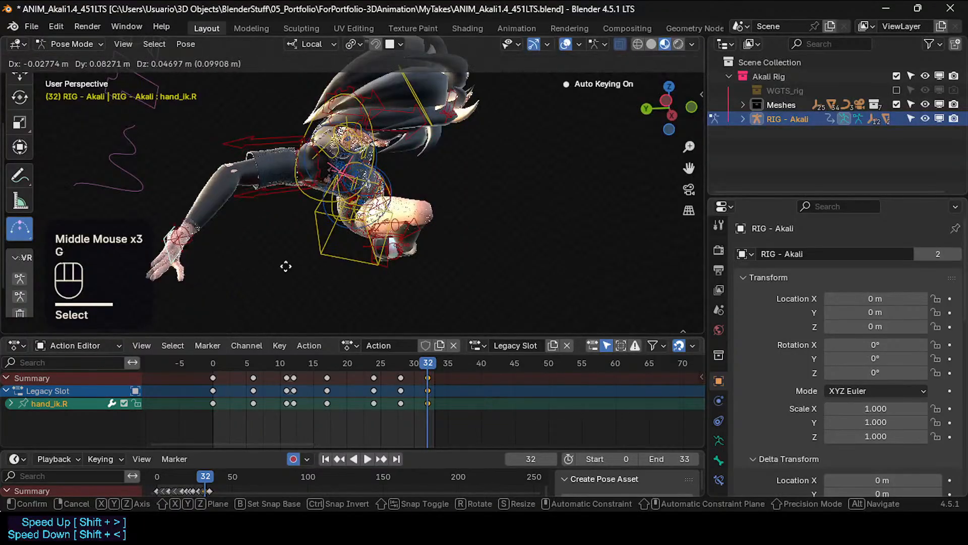
left_click(281, 268)
middle_click_drag(281, 268, 215, 266)
key("g")
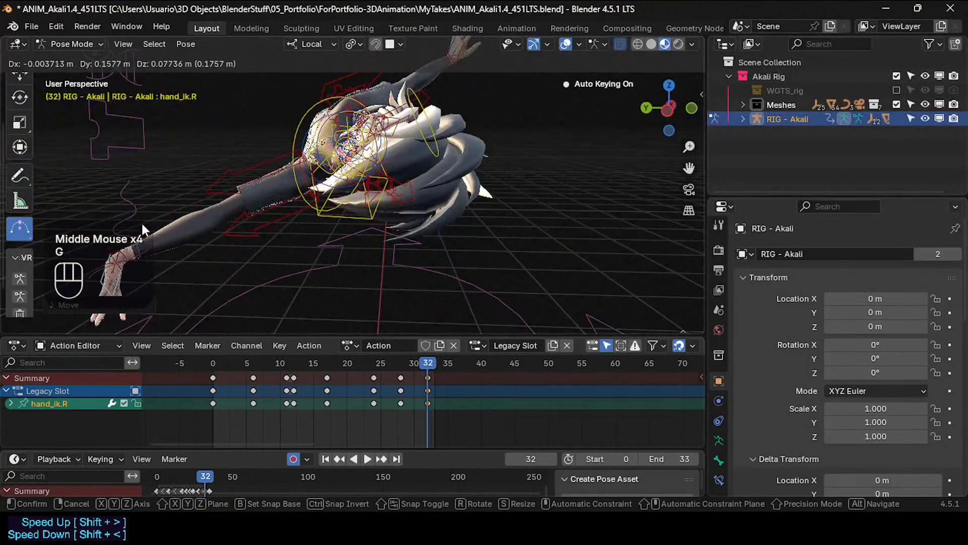
left_click(143, 230)
Rotate the hand_ik.R control at frame 32 to match the extended arm.
middle_click_drag(142, 229, 273, 186)
key("r")
left_click(389, 182)
middle_click_drag(272, 187, 391, 224)
scroll(388, 222, "up", 2)
Clear the right upper arm's rotation again at frame 32 and re-pose the arm with a move and a rotation.
left_click(392, 222)
key("alt+r")
key("g")
left_click(393, 220)
key("r")
left_click(389, 249)
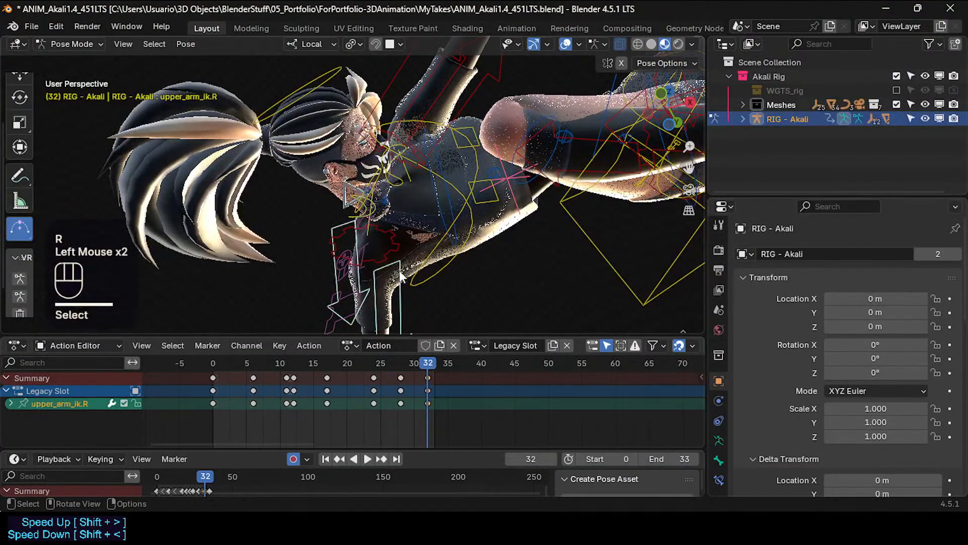
Select the chest control and scrub from frame 32 to 36 to check the end of the fall.
middle_click_drag(399, 270, 502, 110)
scroll(450, 256, "down", 1)
left_click(442, 182)
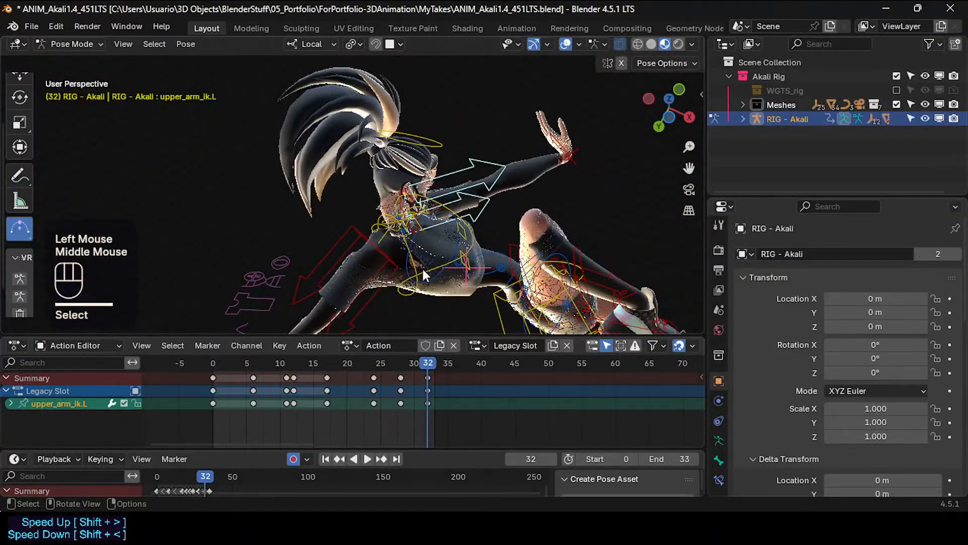
middle_click_drag(445, 299, 415, 269, "shift")
left_click_drag(429, 364, 455, 365)
scroll(464, 247, "down", 2)
middle_click_drag(483, 234, 440, 262)
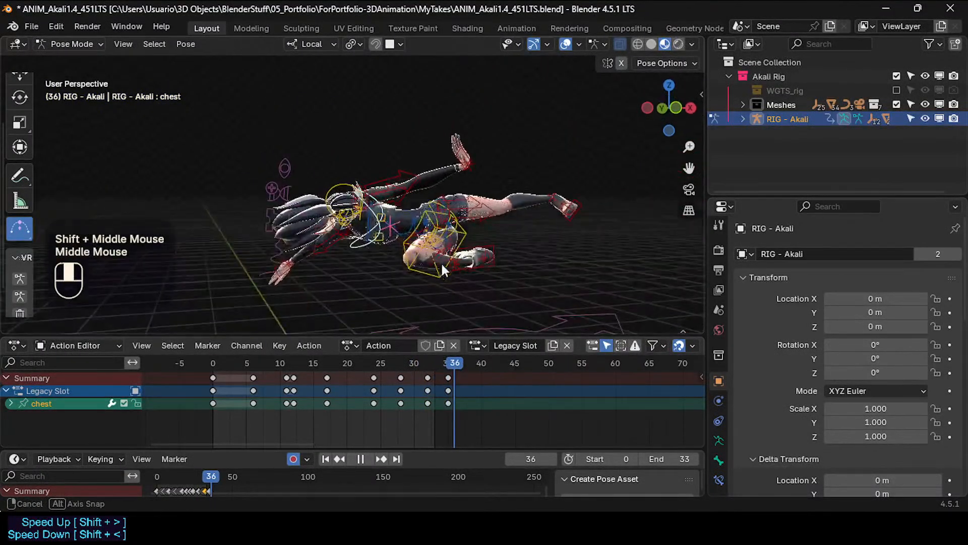
Move the chest keyframe at frame 35 to frame 32.
left_click_drag(434, 373, 383, 372)
left_click(447, 374)
left_click(449, 367)
left_click(428, 367)
key("f")
Play back the animation and set the scene's end frame to 34.
key("space")
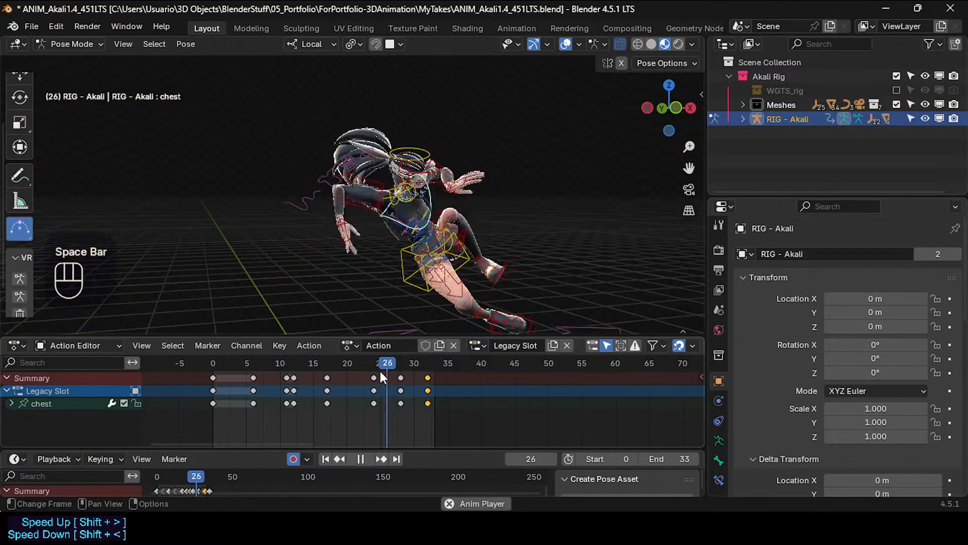
key("space")
key("space")
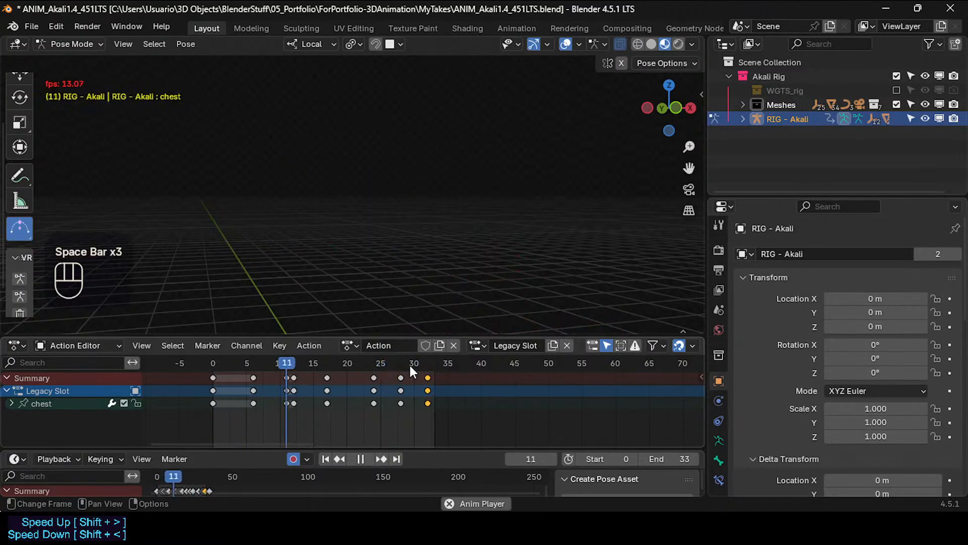
key("space")
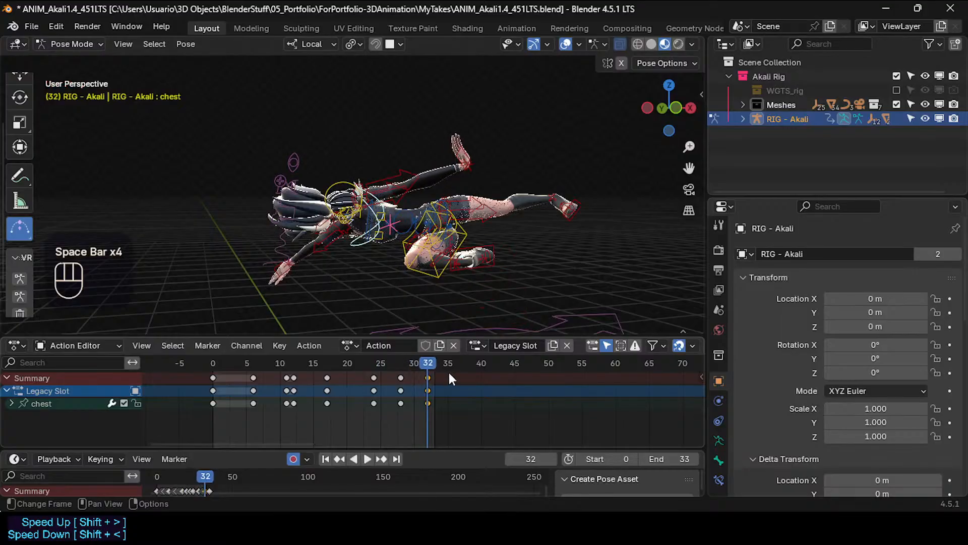
left_click(439, 364)
key("ctrl+End")
Play the animation in a loop and examine the fall from several angles.
key("space")
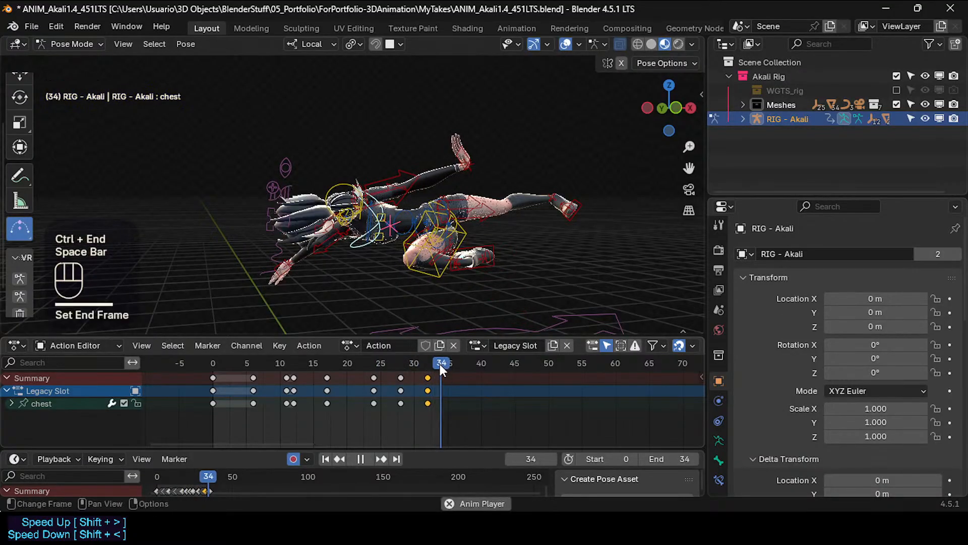
middle_click_drag(424, 242, 407, 199)
middle_click_drag(406, 198, 408, 268, "shift")
middle_click_drag(408, 268, 362, 210)
middle_click_drag(437, 271, 348, 236, "shift")
middle_click_drag(348, 236, 382, 239)
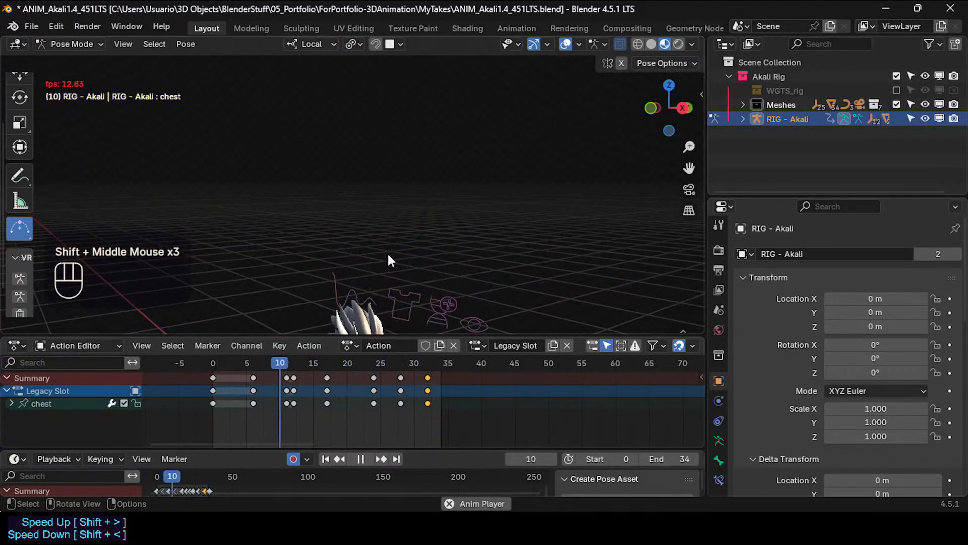
key("space")
Save the Blender file and briefly play the animation again.
middle_click_drag(382, 147, 371, 240, "shift")
scroll(396, 210, "up", 1)
scroll(418, 262, "up", 1)
key("ctrl+s")
key("space")
key("space")
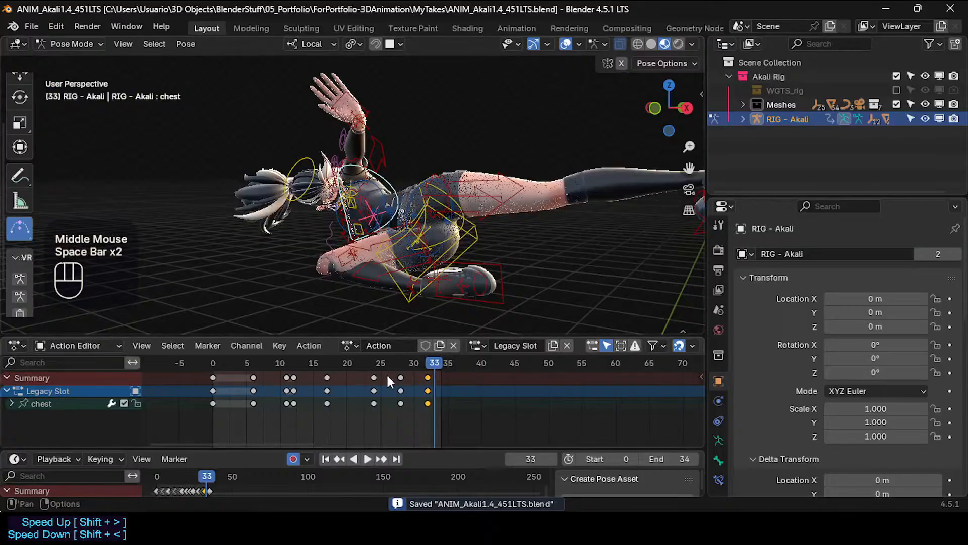
Select the left hand IK control and examine its motion between frames 30 and 28.
mouse_move(433, 364)
left_mouse_down()
mouse_move(400, 368)
mouse_move(419, 365)
left_mouse_up()
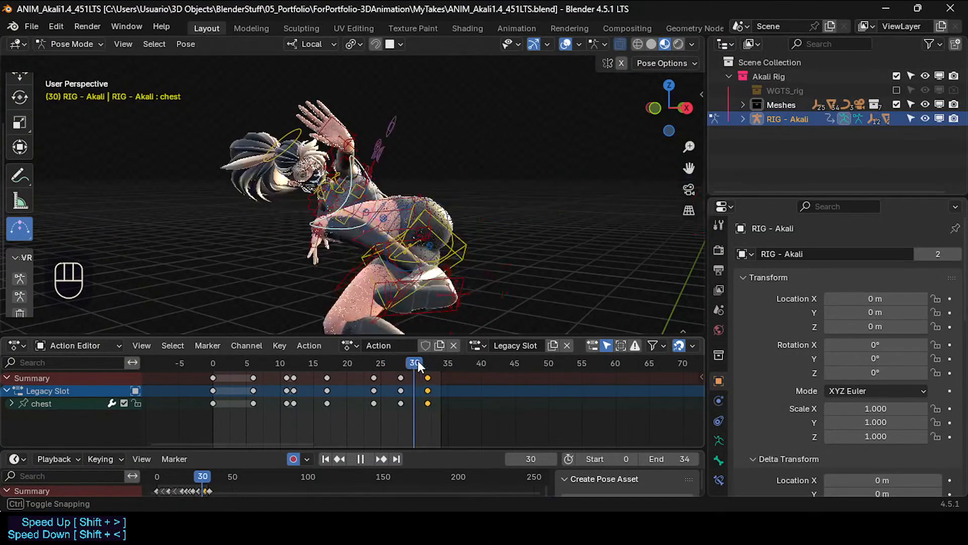
left_click(343, 128)
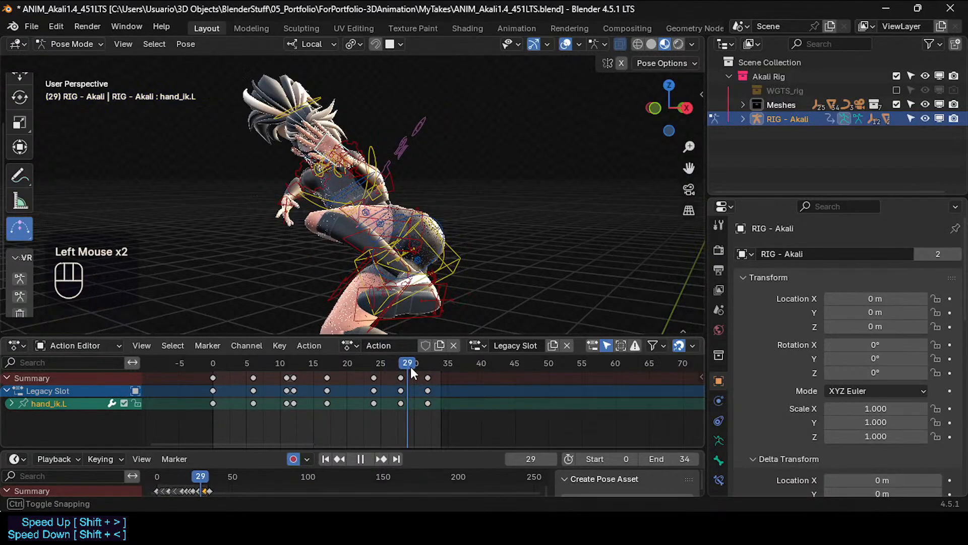
mouse_move(410, 367)
left_mouse_down()
mouse_move(429, 365)
mouse_move(403, 367)
left_mouse_up()
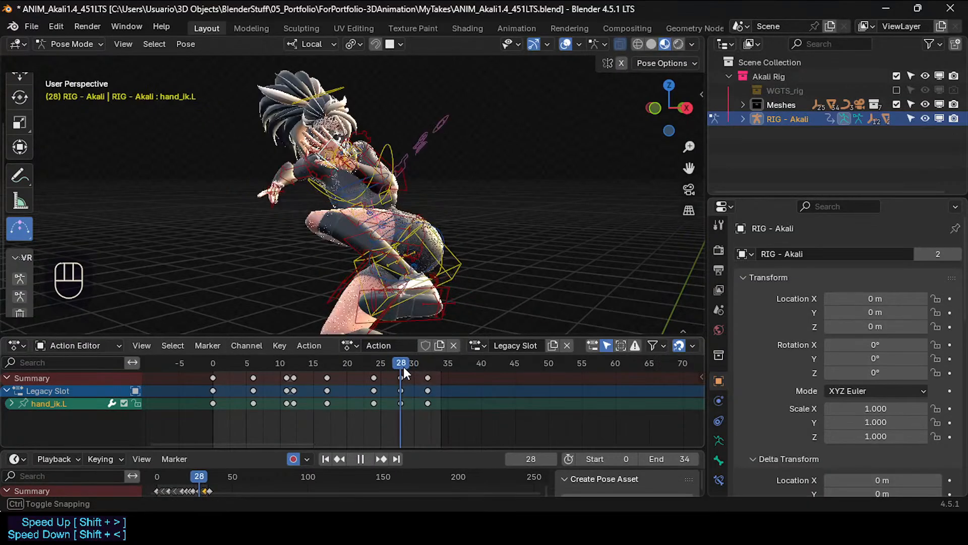
scroll(348, 202, "up", 2)
middle_click_drag(343, 199, 369, 198)
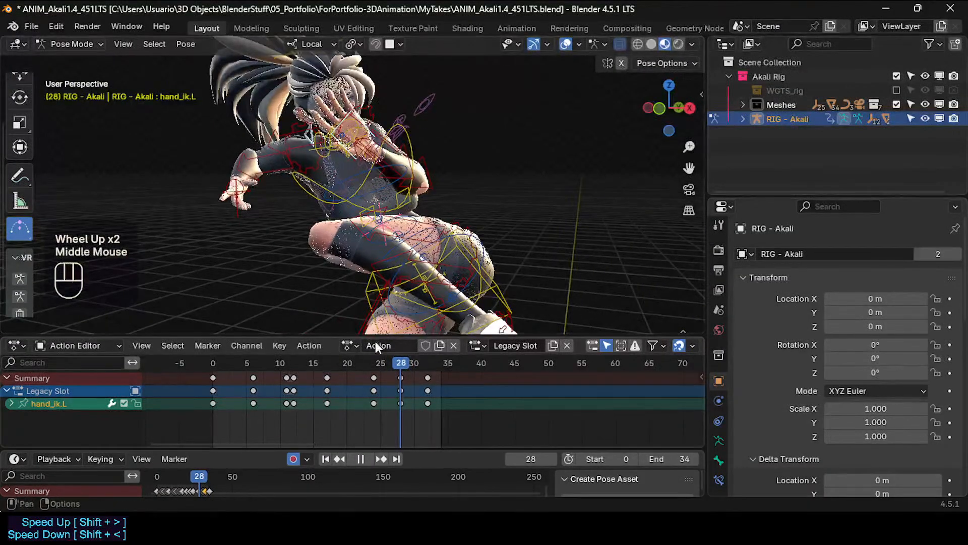
Set the current frame to 31 and save the Blender file.
left_click_drag(404, 368, 419, 364)
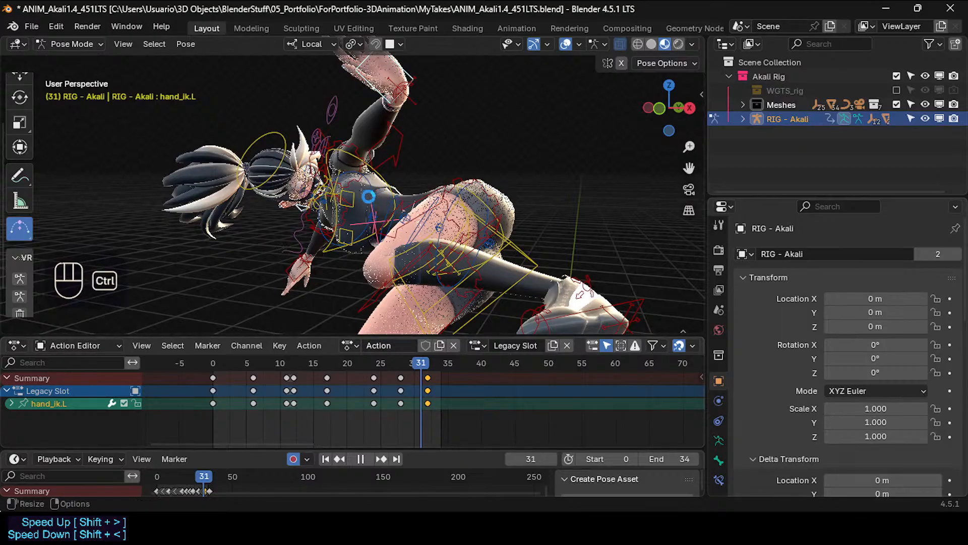
key("ctrl+s")
middle_click_drag(399, 224, 396, 227, "shift")
middle_click_drag(396, 227, 398, 202)
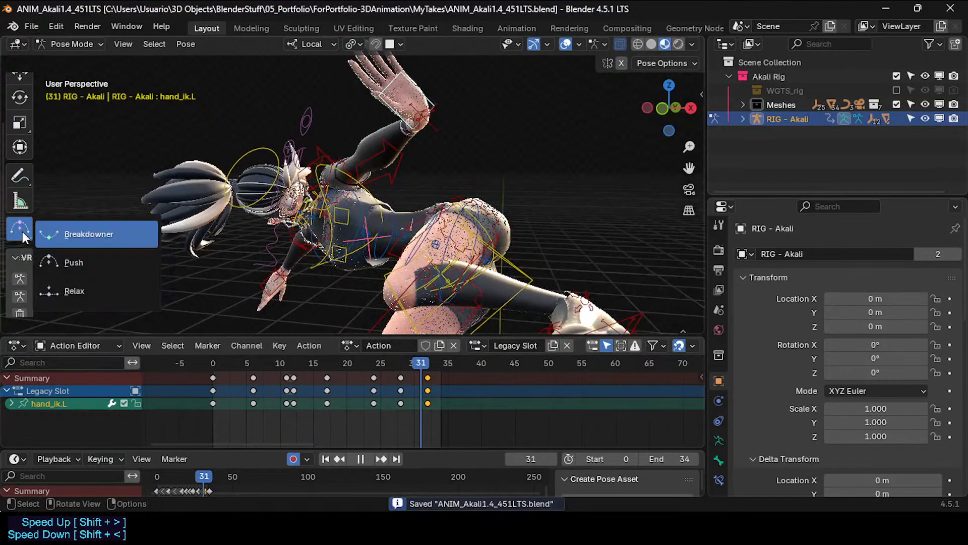
Use the Breakdowner tool to key the left hand at frame 31 with a breakdown of about 0%, and play back the animation.
left_click(62, 235)
left_click(406, 180)
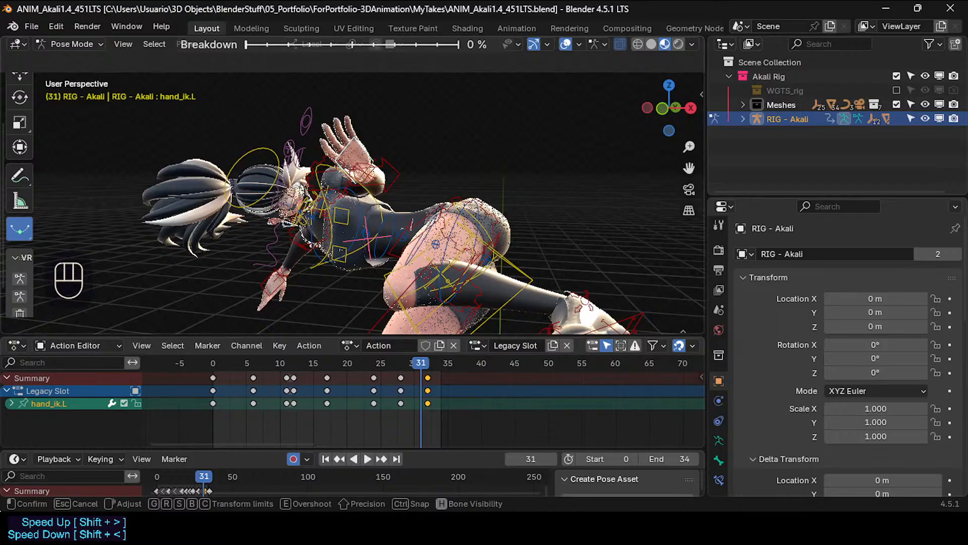
left_click(319, 251)
mouse_move(418, 364)
left_mouse_down()
mouse_move(404, 360)
mouse_move(440, 359)
mouse_move(398, 363)
mouse_move(430, 358)
left_mouse_up()
key("space")
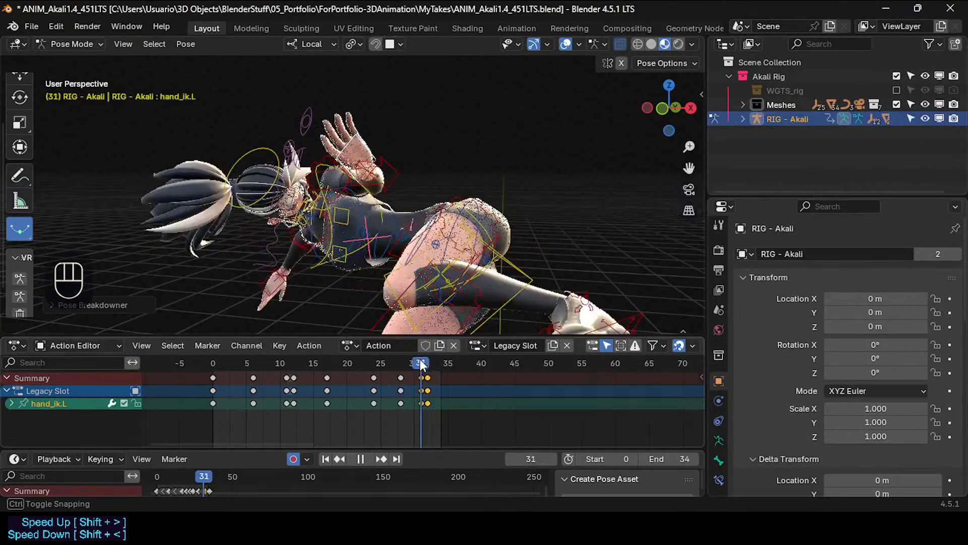
left_click(404, 363)
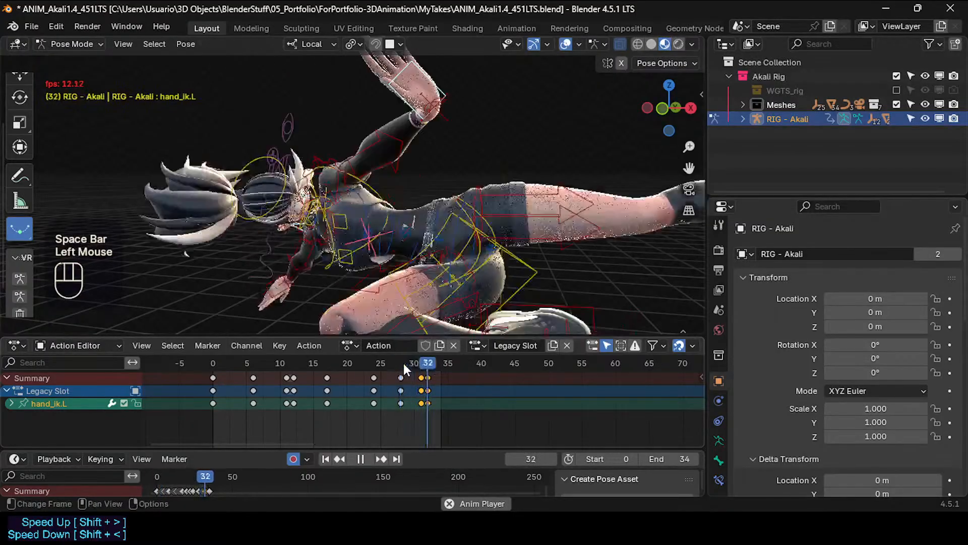
left_click(394, 364)
key("space")
Move the left hand keyframe at frame 31 to frame 30 and replay the fall.
left_click(422, 378)
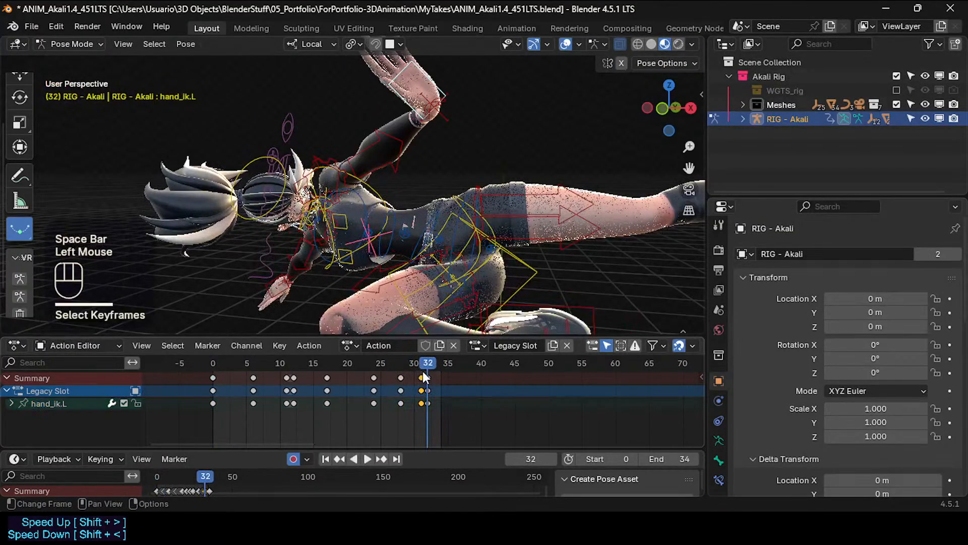
key("g")
left_click(413, 376)
left_click(394, 370)
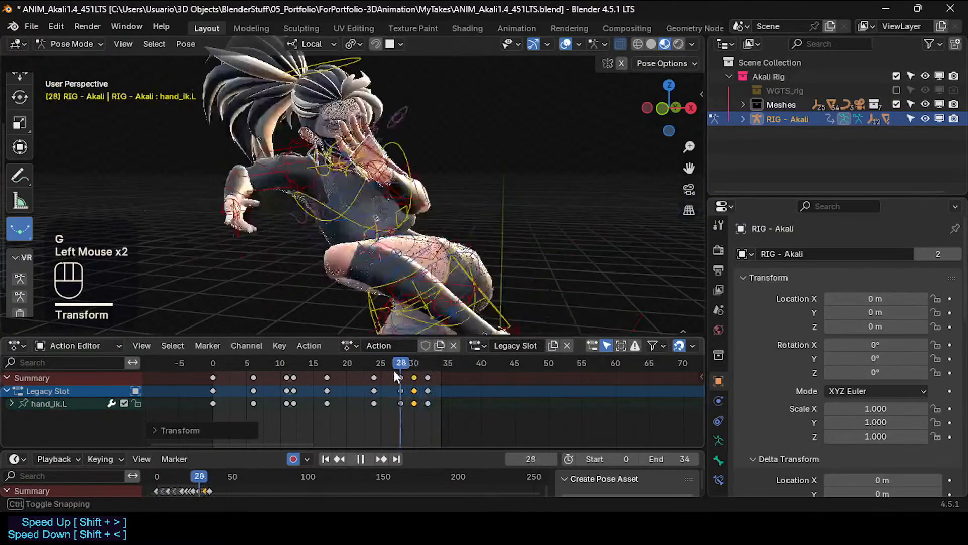
key("space")
left_click(386, 364)
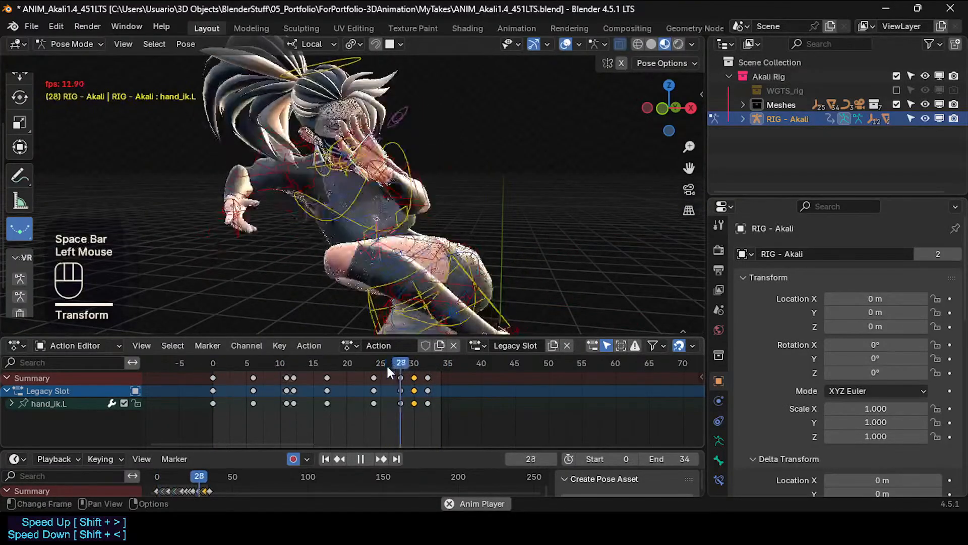
left_click(385, 365)
key("space")
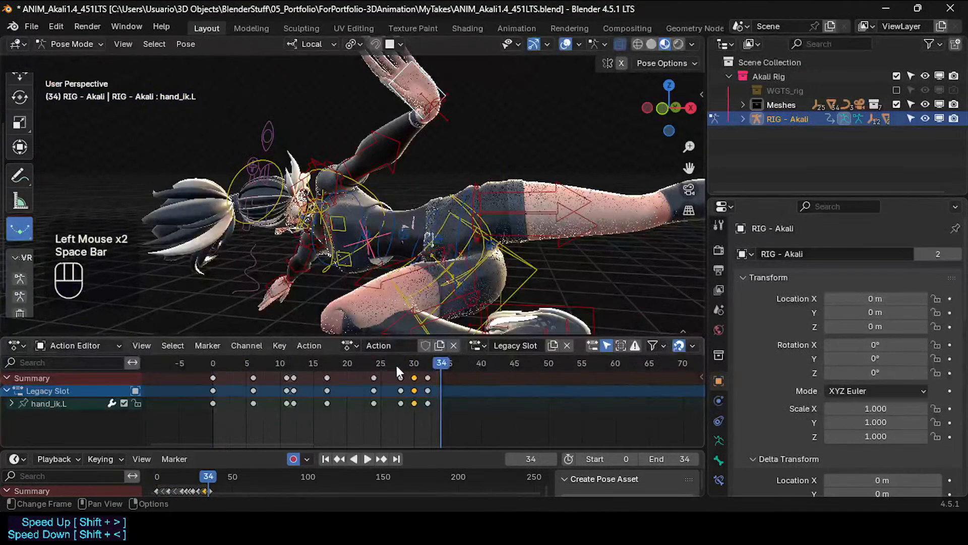
Move the left hand keyframe at frame 32 to frame 33 and the one at frame 30 to frame 31, checking the timing in playback.
key("space")
mouse_move(425, 365)
left_mouse_down()
mouse_move(410, 368)
mouse_move(428, 364)
left_mouse_up()
left_click(428, 365)
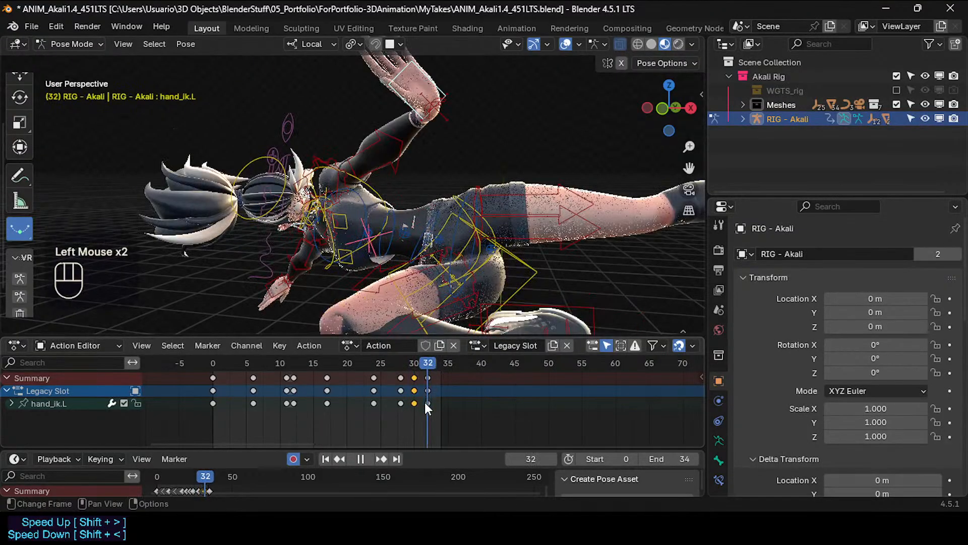
left_click(428, 403)
left_click(428, 377)
key("g")
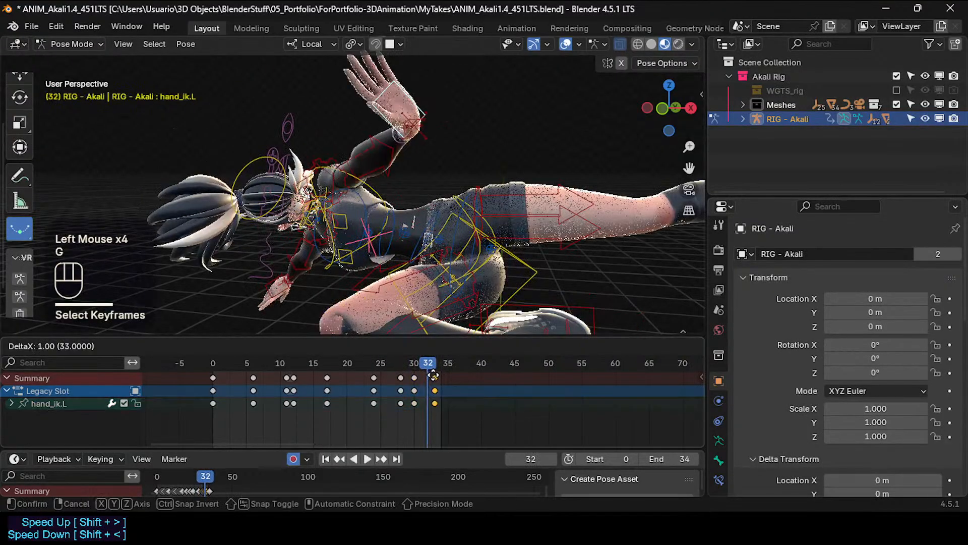
left_click(433, 375)
key("g")
left_click(418, 363)
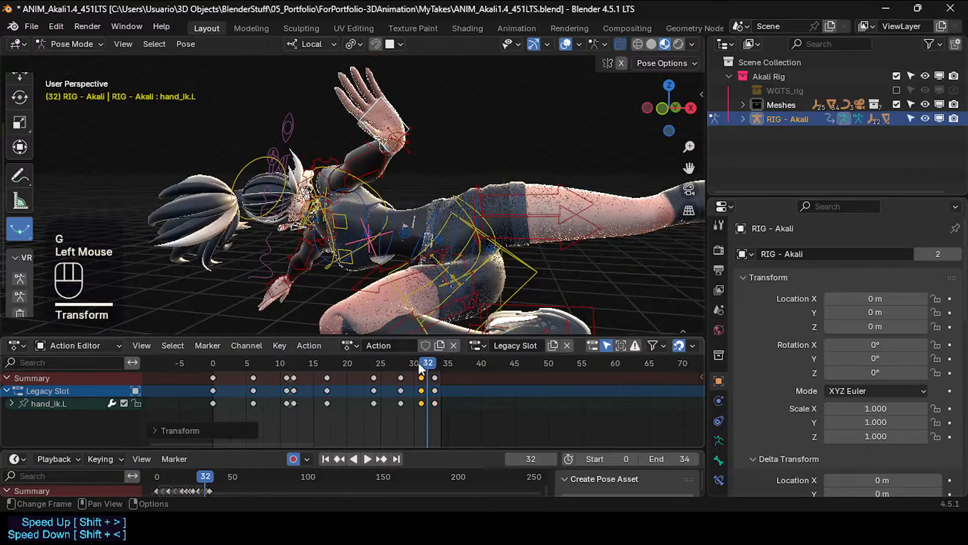
key("space")
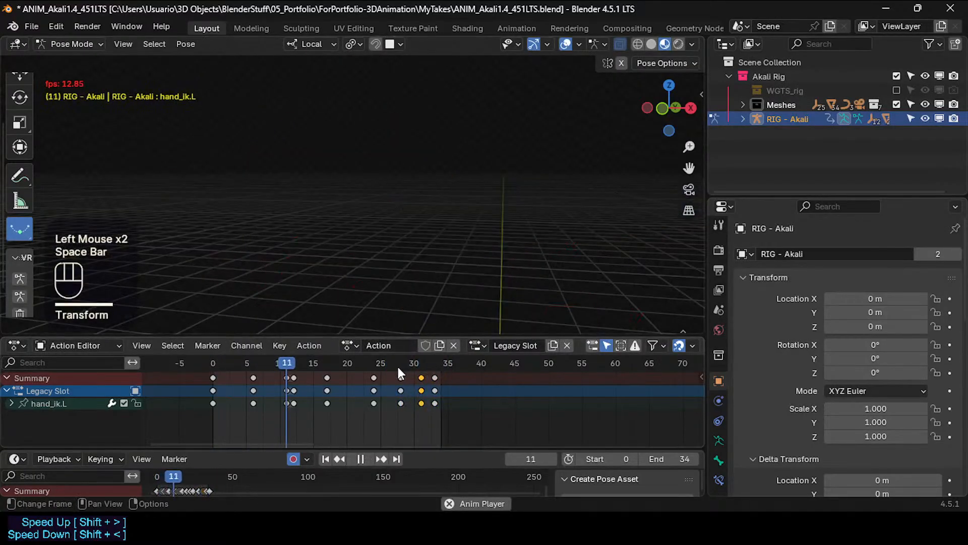
left_click(398, 367)
key("space")
key("space")
At frame 28, reposition the left hand IK control and rotate it freely with the trackball to adjust the hand's pose.
mouse_move(404, 364)
left_mouse_down()
mouse_move(386, 367)
mouse_move(401, 368)
left_mouse_up()
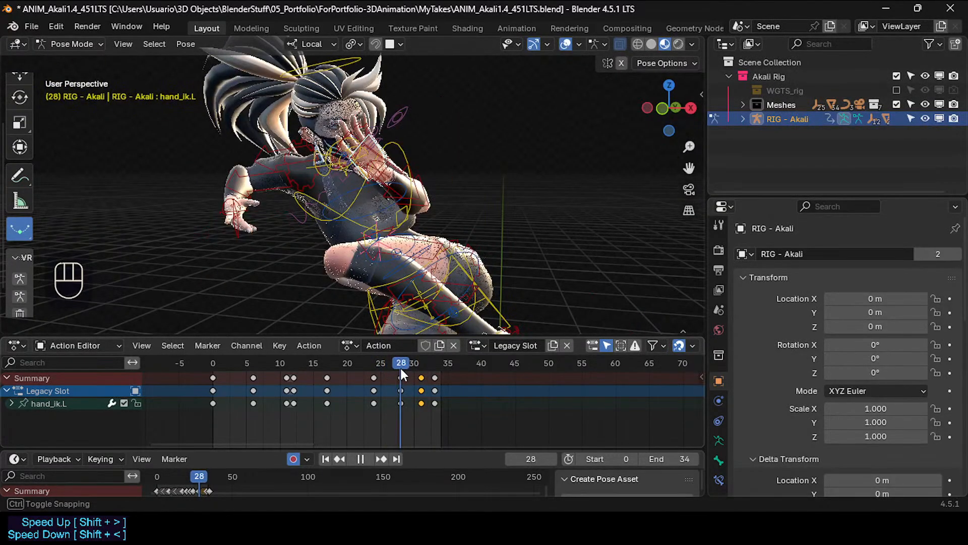
left_click(364, 179)
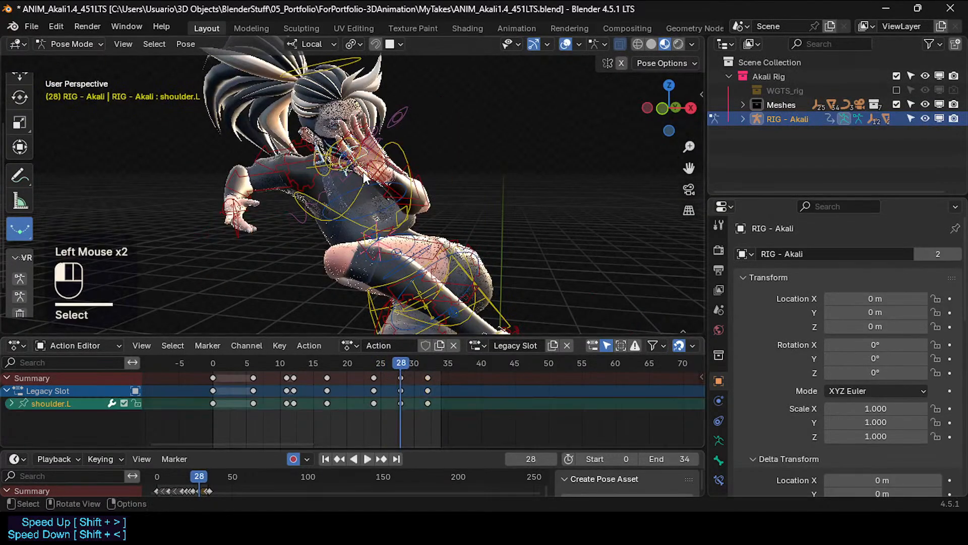
key("g")
left_click(352, 188)
middle_click_drag(352, 188, 414, 236)
key("r")
left_click(405, 183)
key("r")
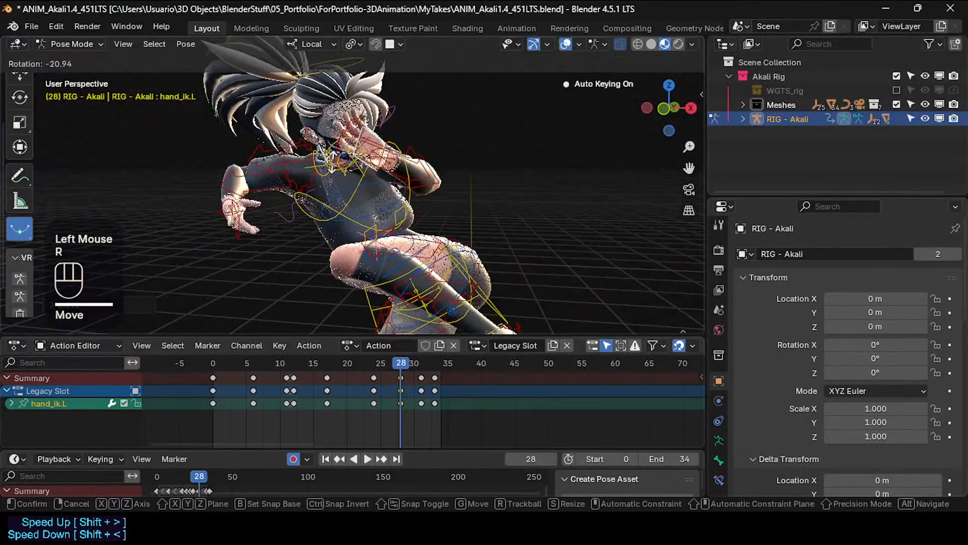
key("r")
left_click(326, 174)
middle_click_drag(326, 174, 244, 210)
Save the Blender file and play back the animation to check the arm motion from another angle.
scroll(334, 190, "up", 3)
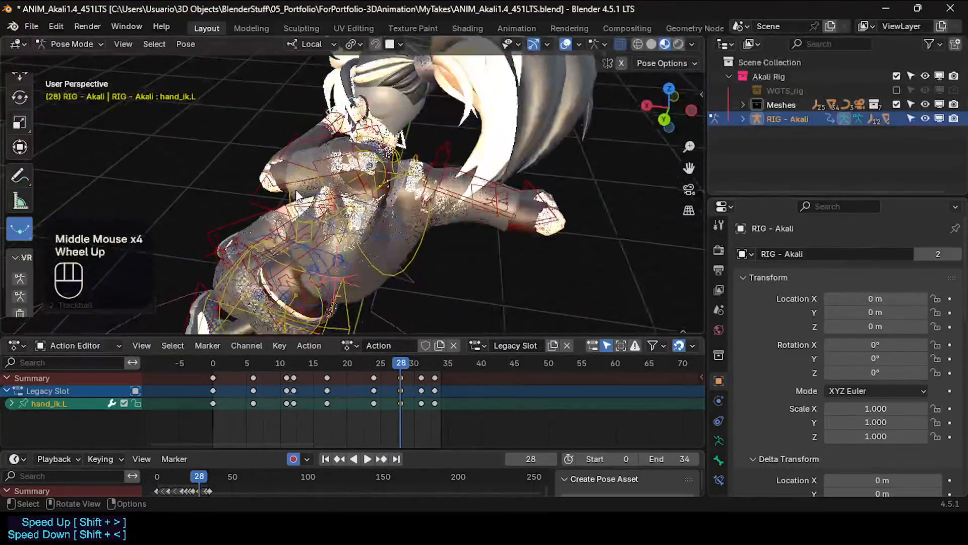
middle_click_drag(334, 191, 348, 227, "shift")
middle_click_drag(348, 227, 469, 208)
key("ctrl+s")
scroll(396, 251, "down", 2)
left_click_drag(401, 370, 436, 367)
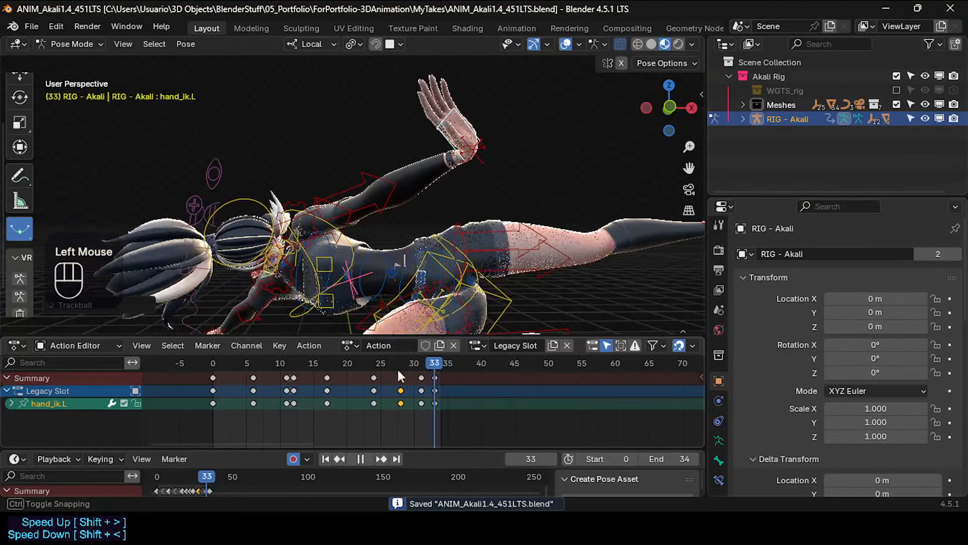
key("space")
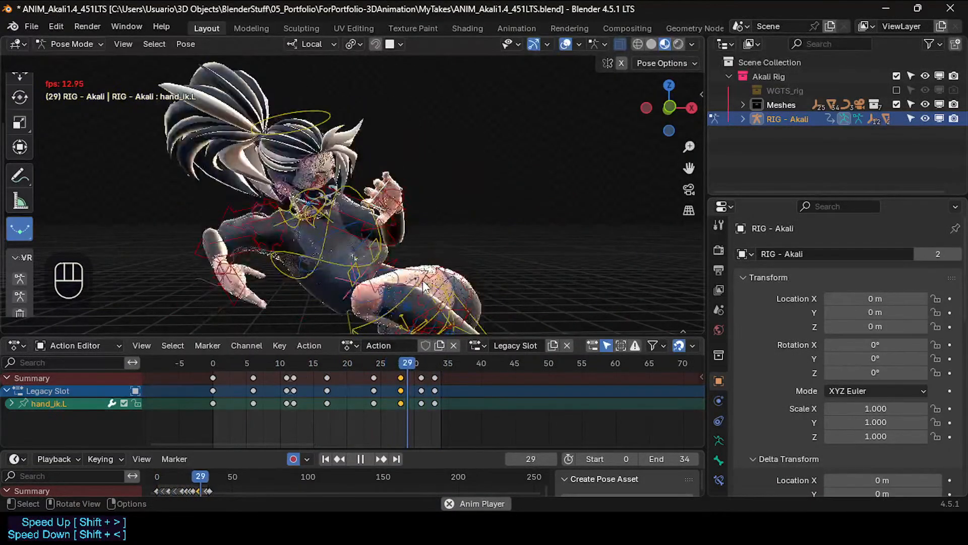
key("space")
middle_click_drag(410, 304, 381, 312, "shift")
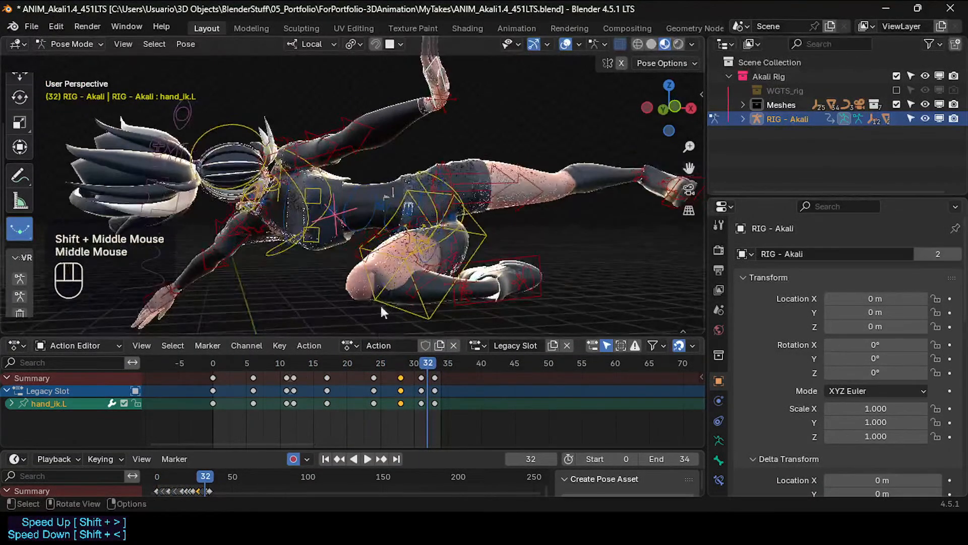
At frame 26, key the left hand with an 83% breakdown between its neighbouring poses.
mouse_move(380, 367)
left_mouse_down()
mouse_move(367, 367)
mouse_move(420, 365)
mouse_move(351, 370)
mouse_move(398, 366)
mouse_move(388, 370)
left_mouse_up()
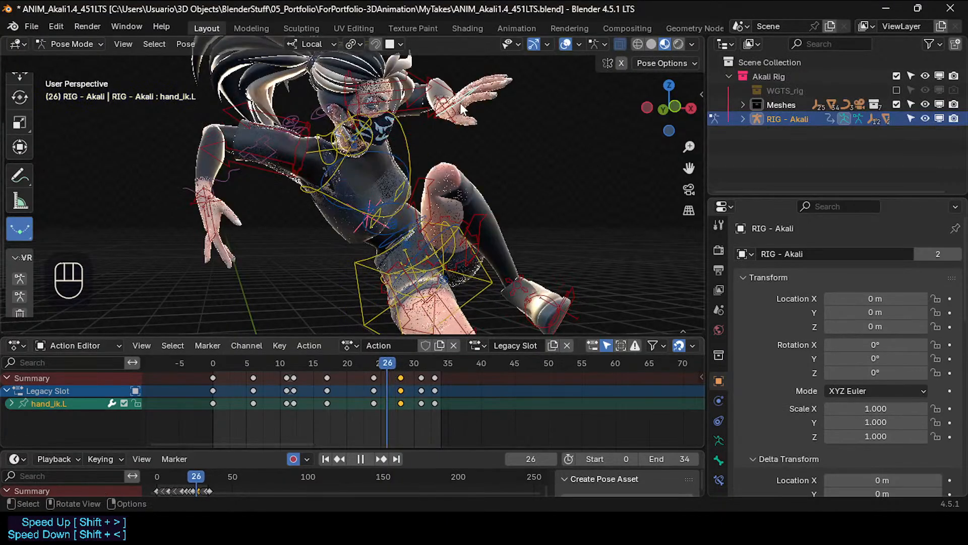
left_click_drag(405, 147, 423, 152)
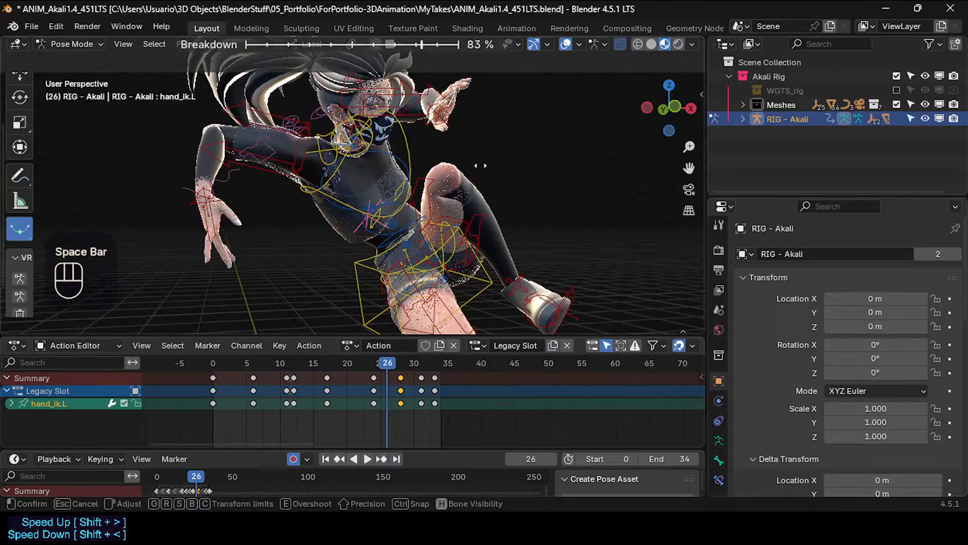
key("Return")
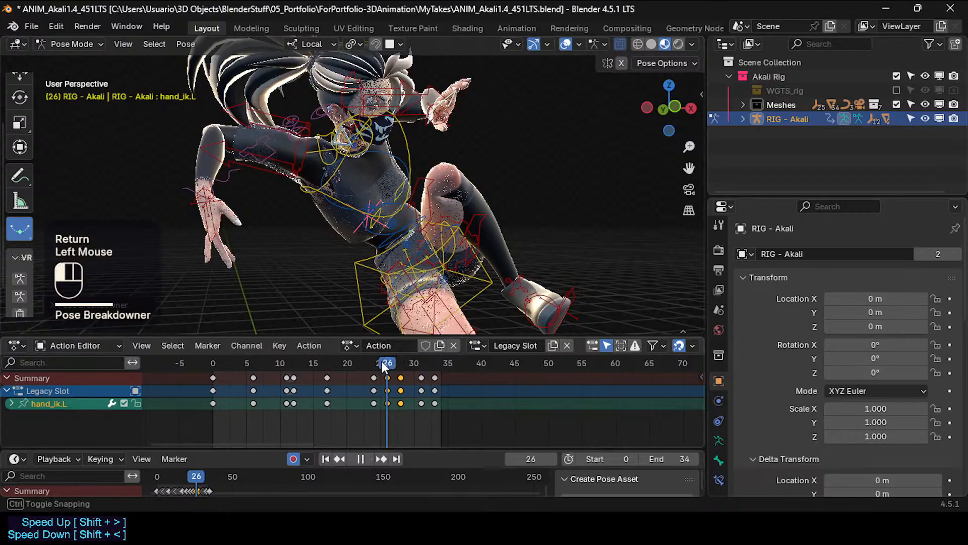
Move the left hand keyframe at frame 31 to frame 29 and replay the fall.
left_click_drag(382, 361, 423, 369)
left_click(419, 377)
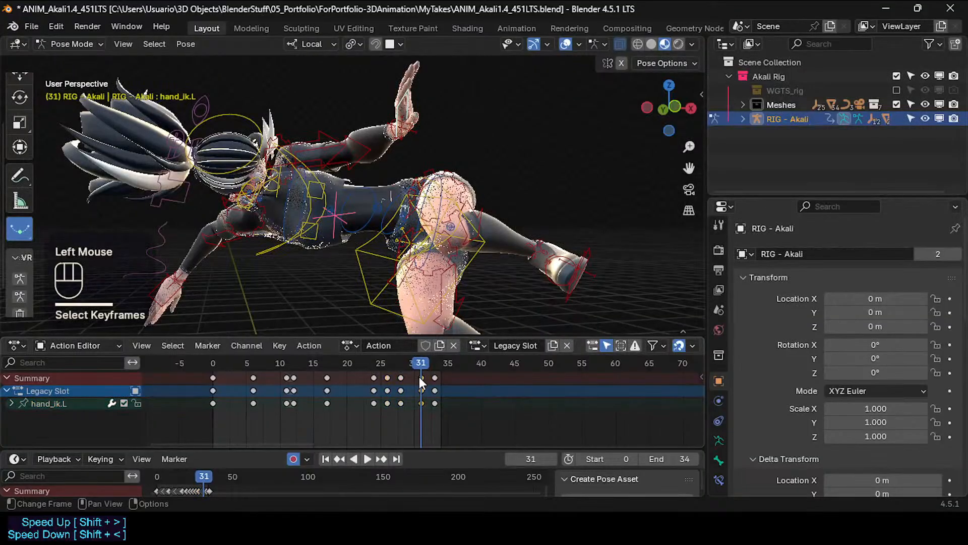
key("g")
left_click(416, 368)
left_click(395, 361)
key("space")
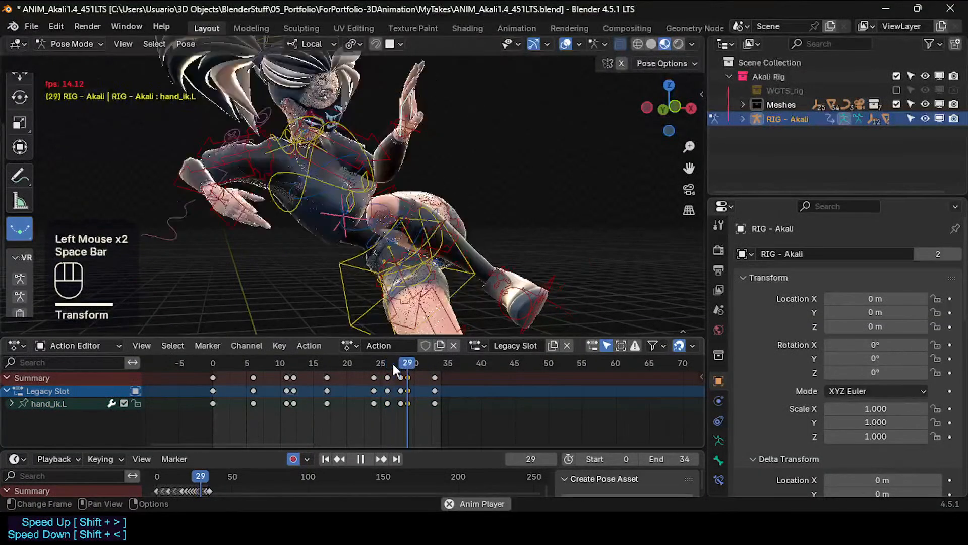
key("space")
key("space")
left_click(395, 361)
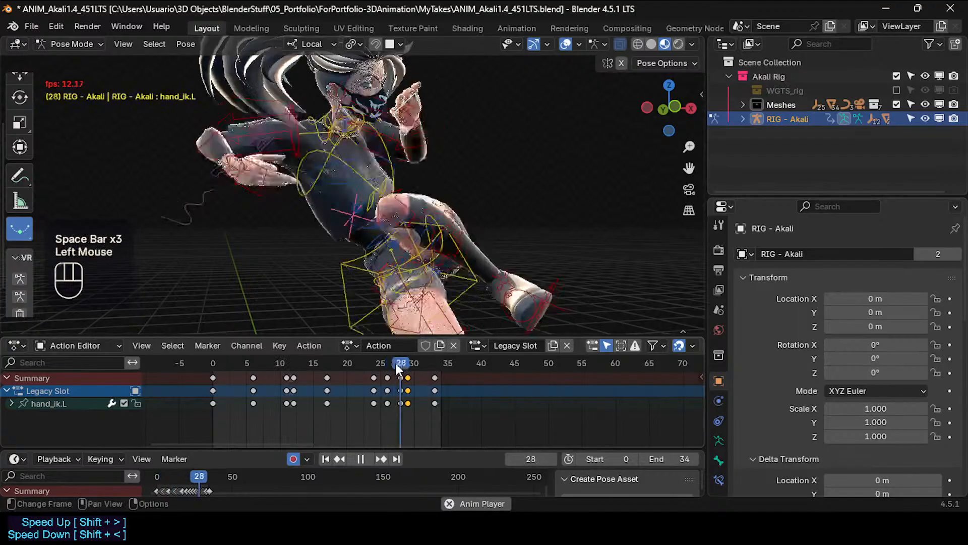
key("space")
Delete the left hand keyframe at frame 29 and set the current frame to 30.
left_click(406, 366)
left_click(408, 365)
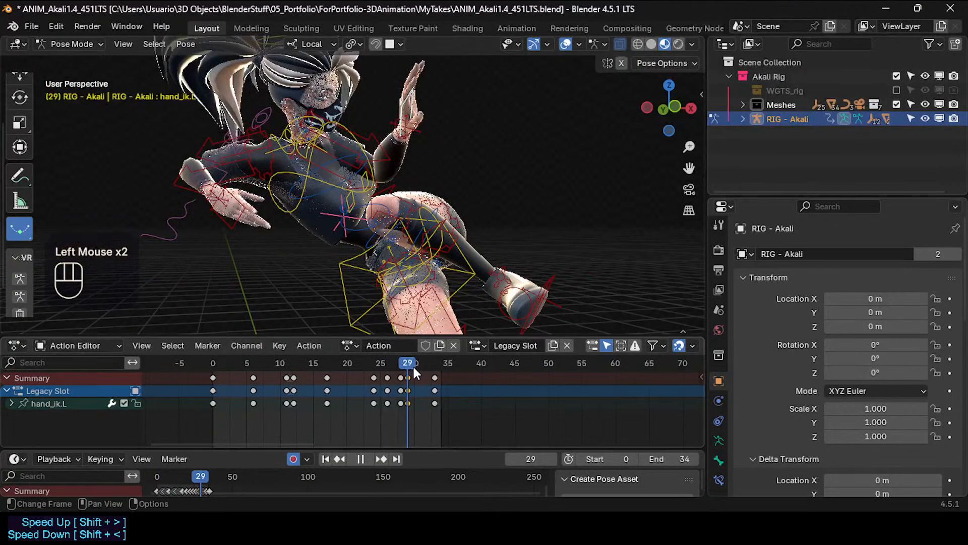
mouse_move(414, 367)
left_mouse_down()
mouse_move(434, 365)
mouse_move(392, 361)
mouse_move(433, 363)
mouse_move(400, 368)
mouse_move(417, 364)
left_mouse_up()
key("x")
left_click(404, 395)
Key the left hand at frame 30 with a breakdown of about 1% between its neighbouring poses.
left_click_drag(328, 147, 146, 166)
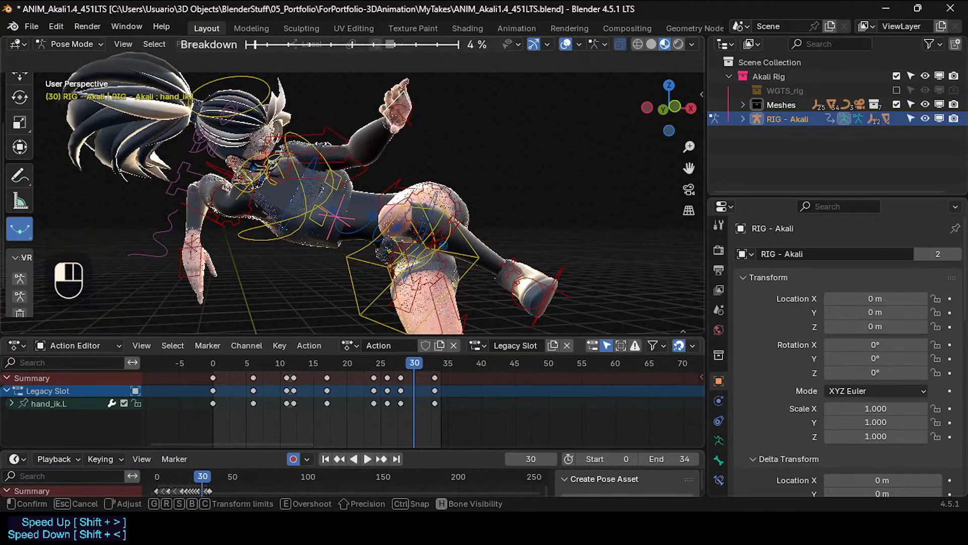
left_click_drag(298, 235, 316, 235)
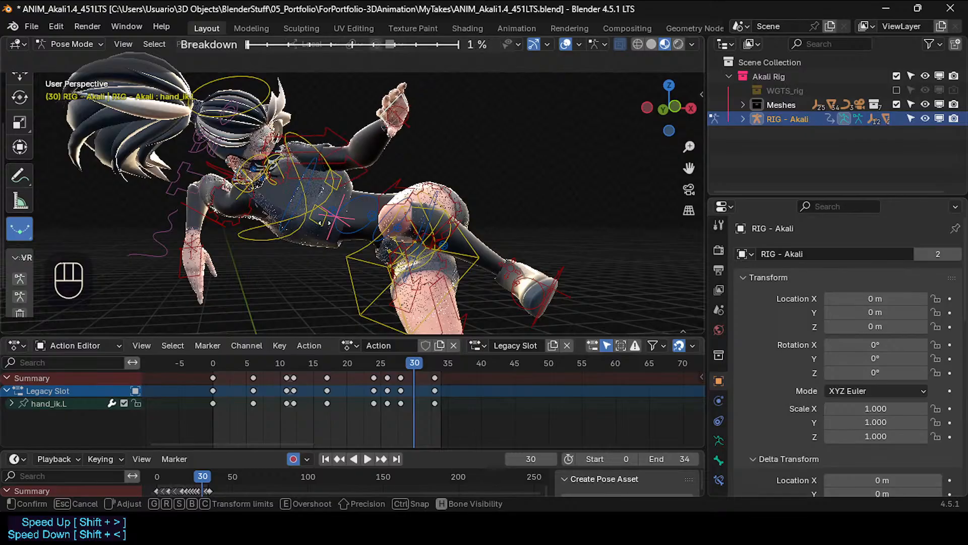
left_click(326, 221)
At frame 33, reposition the left hand control of the raised arm.
left_click_drag(413, 365, 433, 365)
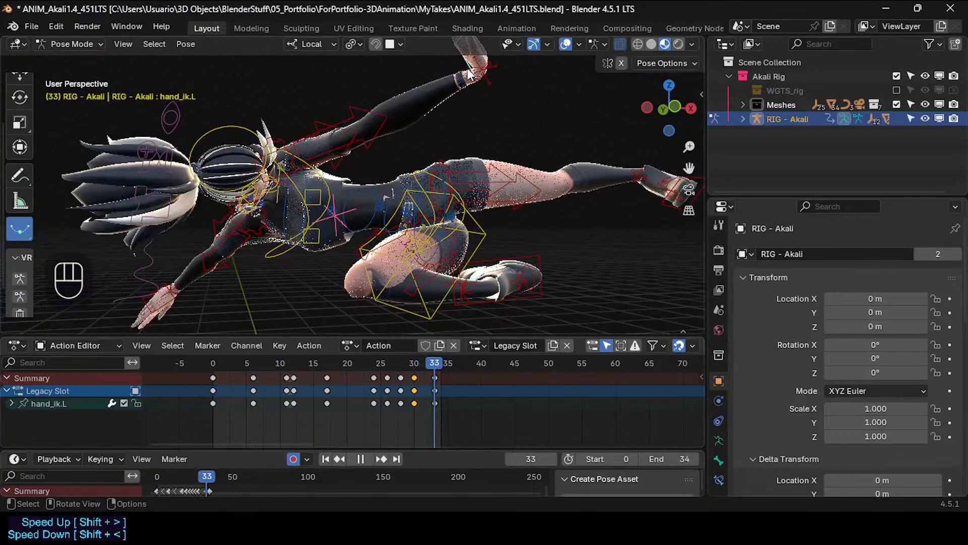
middle_click_drag(468, 73, 458, 137, "shift")
left_click(459, 138)
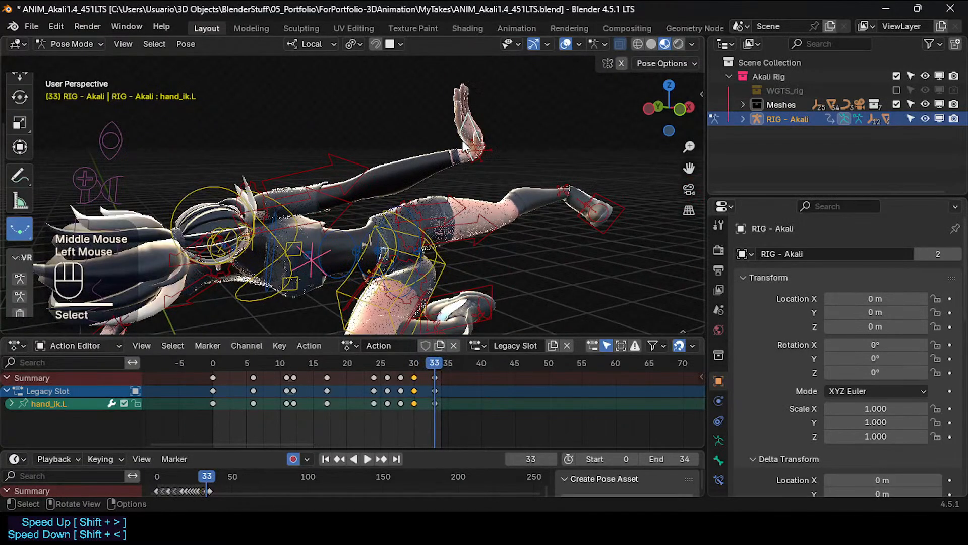
key("g")
left_click(402, 153, "shift")
middle_click_drag(408, 159, 512, 178)
key("g")
left_click(442, 171)
Rotate the left hand at frame 33 freely, then around its local Z axis and about 18° around its local Y axis.
key("r")
key("r")
left_click(518, 156)
key("r")
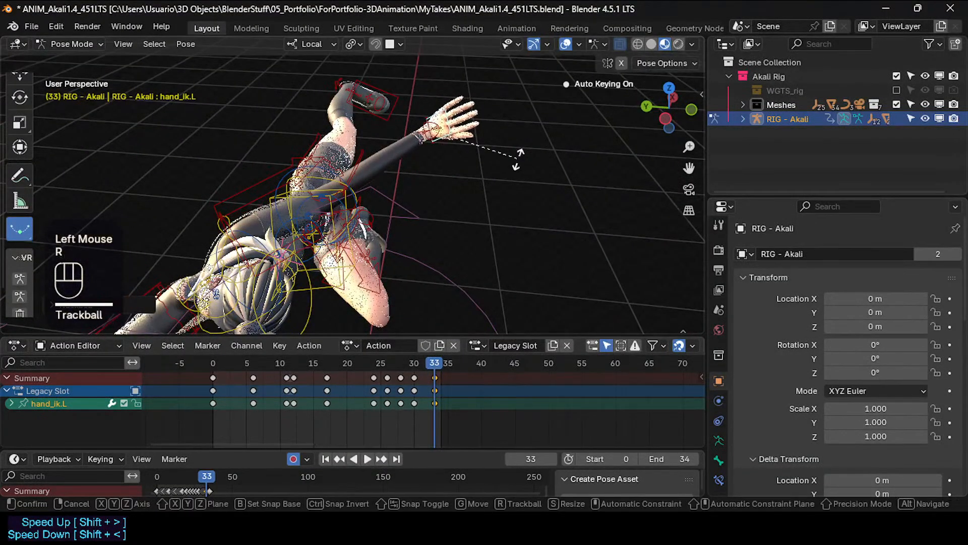
key("z")
left_click(501, 136)
key("r")
key("y")
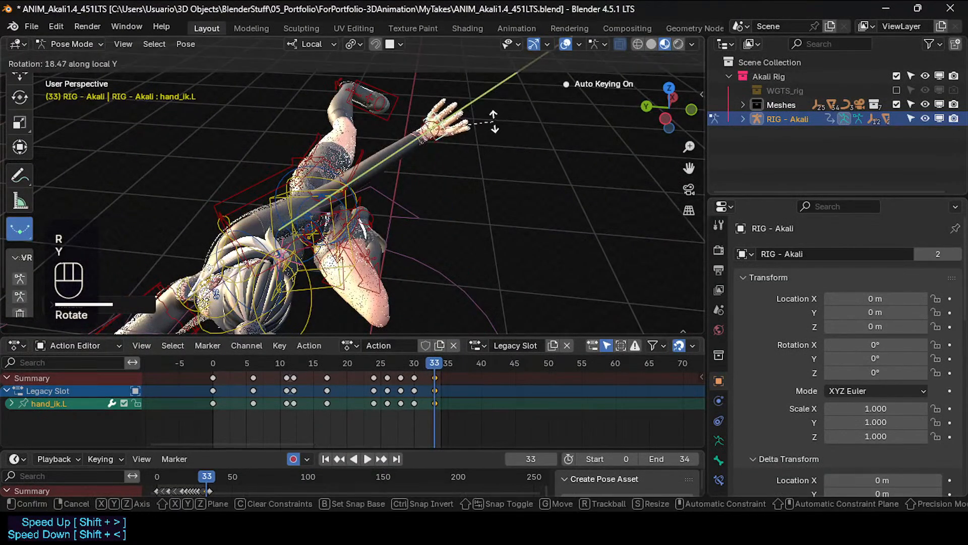
left_click(494, 121)
middle_click_drag(495, 121, 370, 252)
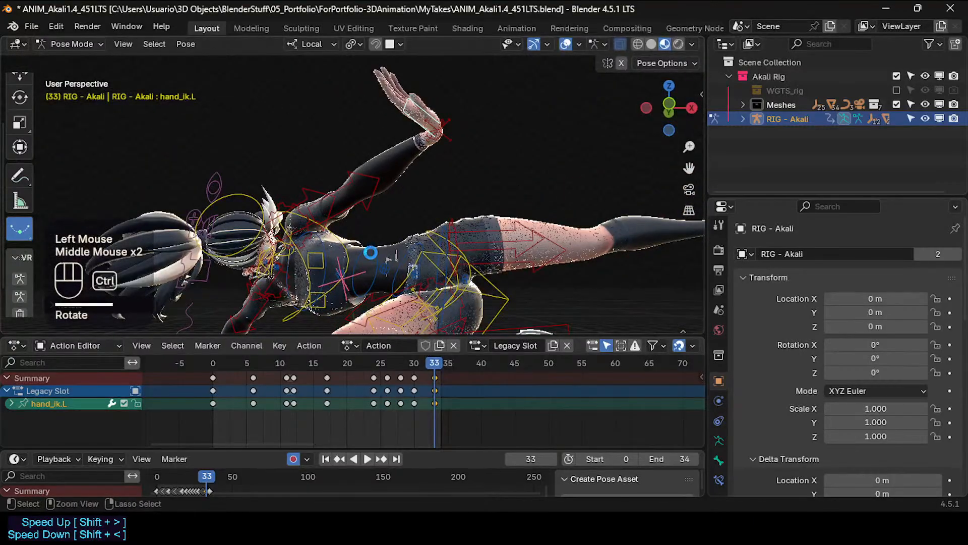
Save the file and replay the animation to check the left hand.
key("ctrl+s")
left_click_drag(424, 363, 396, 373)
key("space")
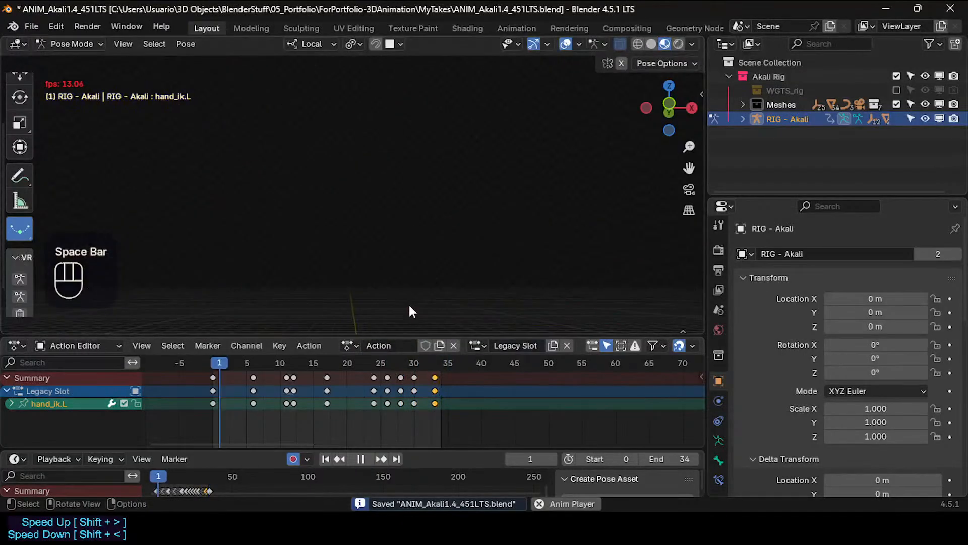
middle_click_drag(394, 304, 417, 247, "shift")
key("space")
Switch to Object Mode, hide the rig, save the file and play back the fall without controls.
key("ctrl+Tab")
key("h")
key("ctrl+s")
key("space")
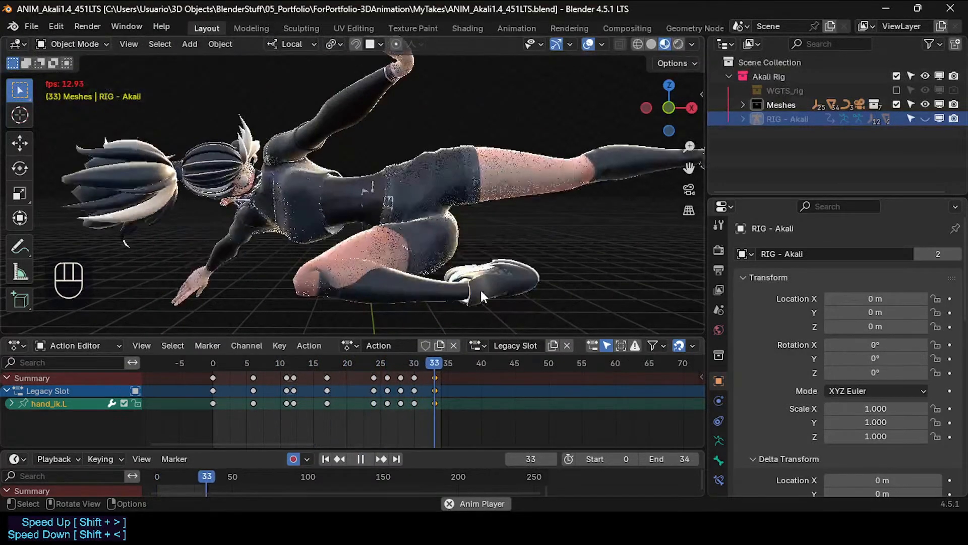
key("space")
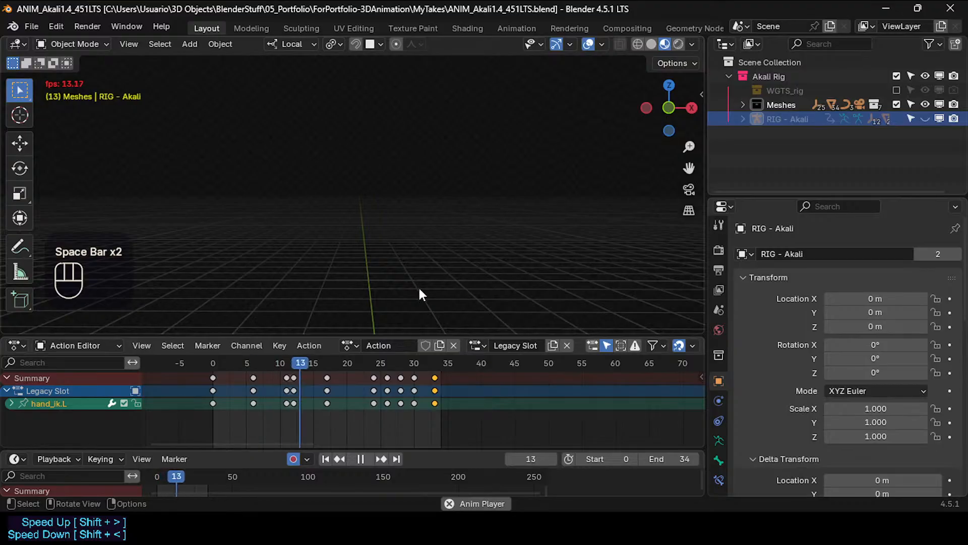
key("space")
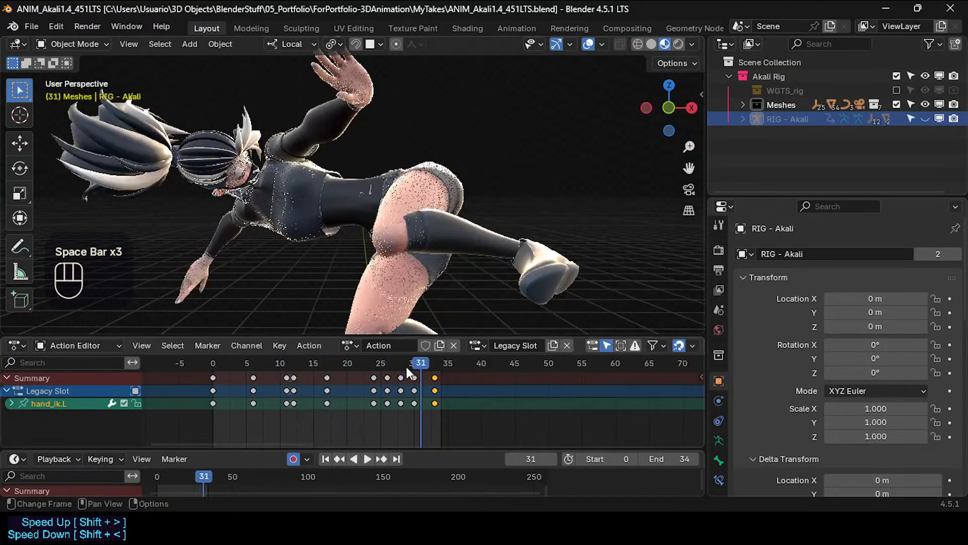
mouse_move(406, 367)
left_mouse_down()
mouse_move(373, 365)
mouse_move(427, 366)
mouse_move(373, 368)
mouse_move(417, 364)
mouse_move(381, 368)
mouse_move(409, 360)
left_mouse_up()
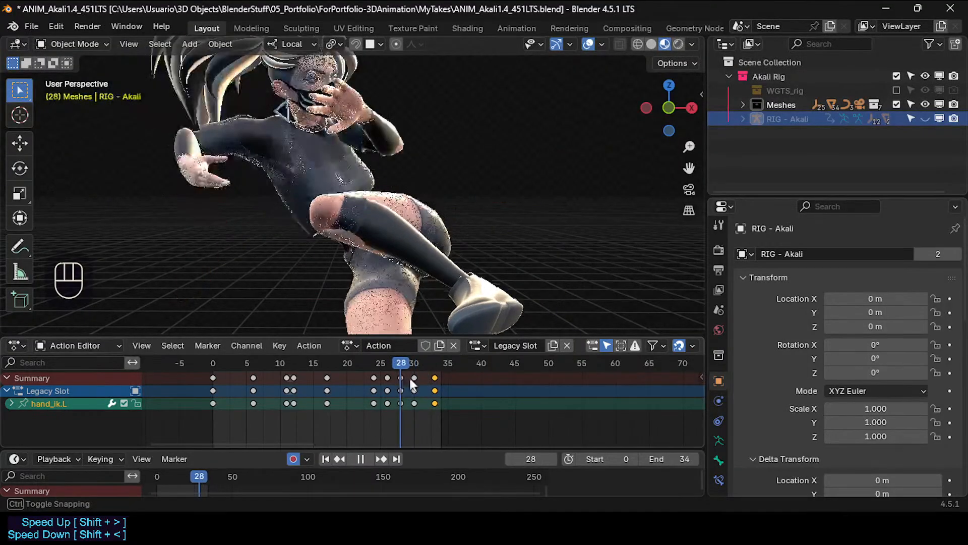
Set the playback end frame to 35, replay the fall from another angle and save the file.
mouse_move(434, 377)
left_mouse_down()
mouse_move(466, 379)
mouse_move(448, 378)
left_mouse_up()
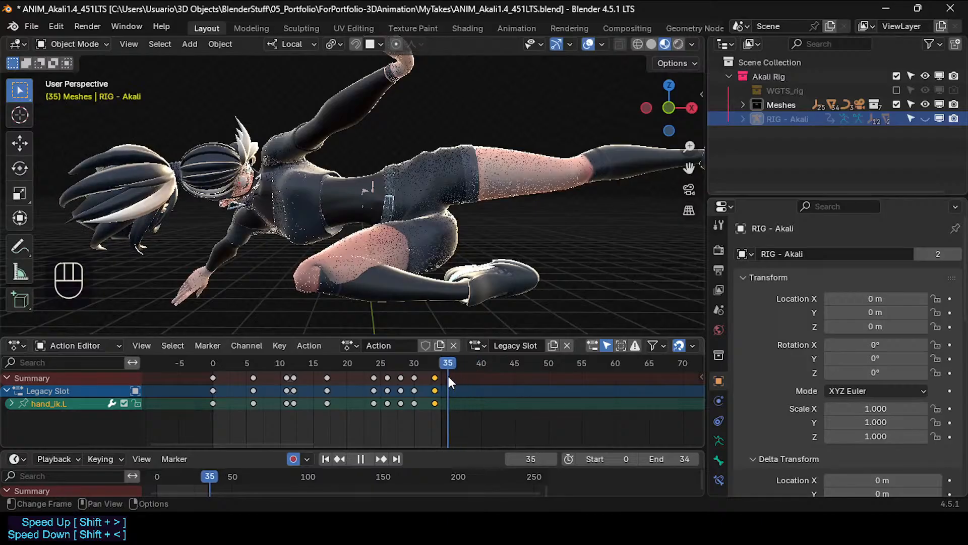
key("ctrl+End")
key("space")
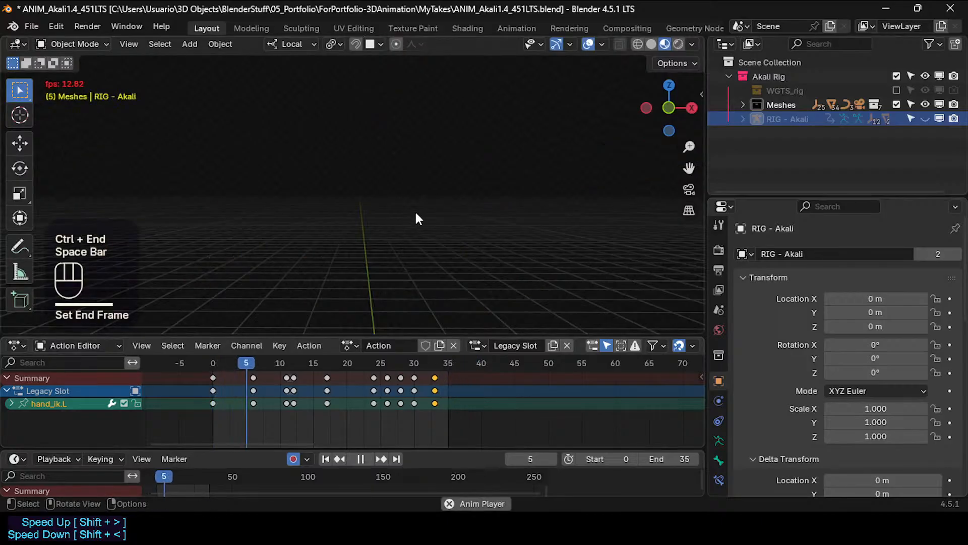
scroll(425, 232, "down", 2)
scroll(425, 232, "up", 1)
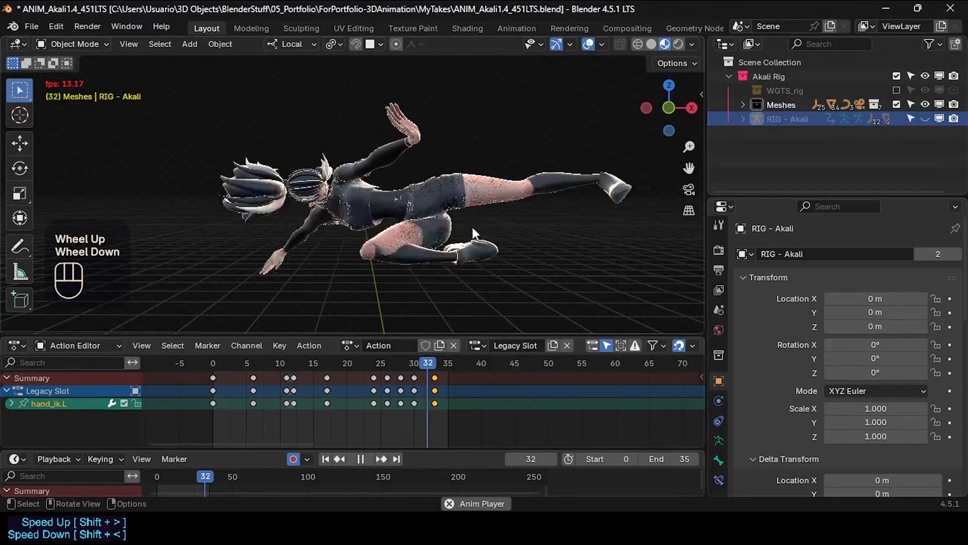
middle_click_drag(462, 260, 390, 268)
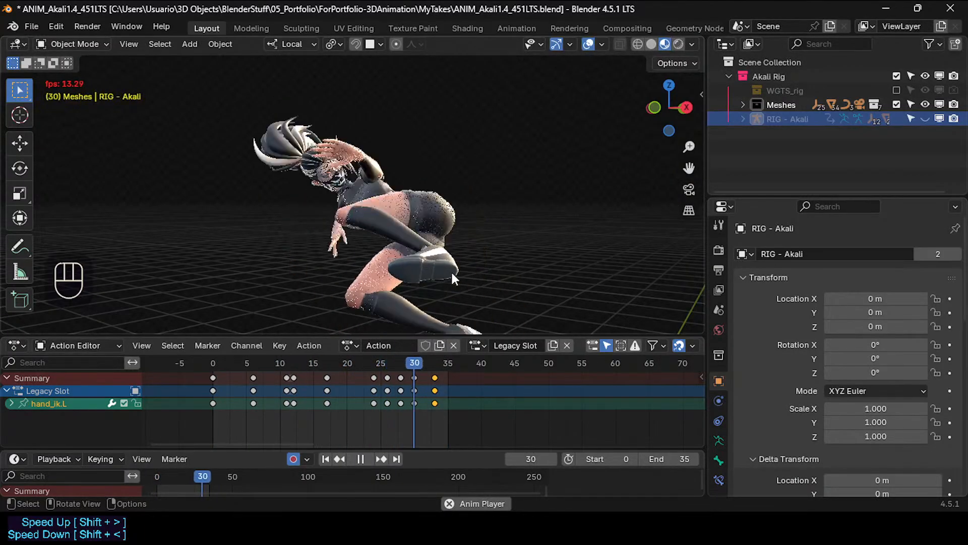
key("space")
key("ctrl+s")
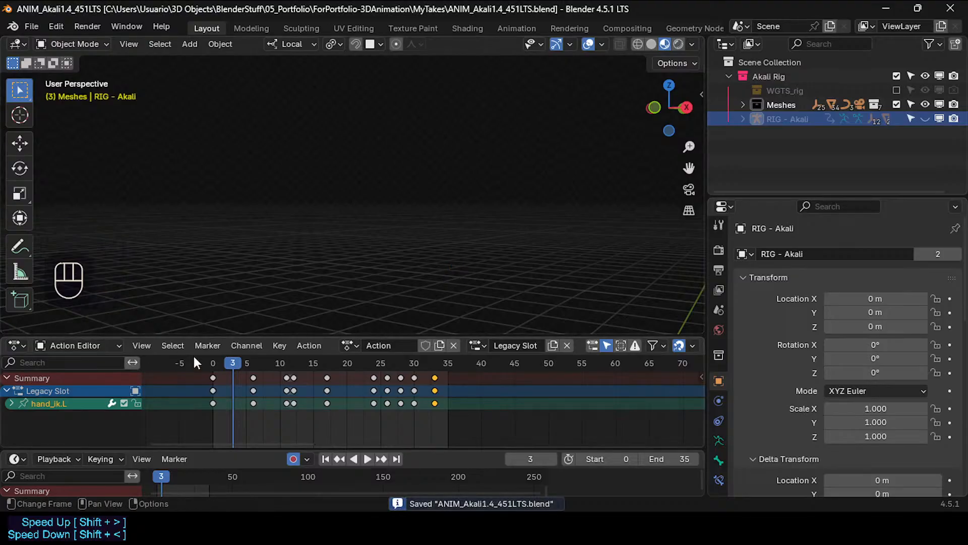
Review the whole animation from wider angles, from the opening stance to the landing, and scrub back through the fall.
middle_click_drag(358, 234, 409, 281, "shift")
scroll(409, 281, "down", 2)
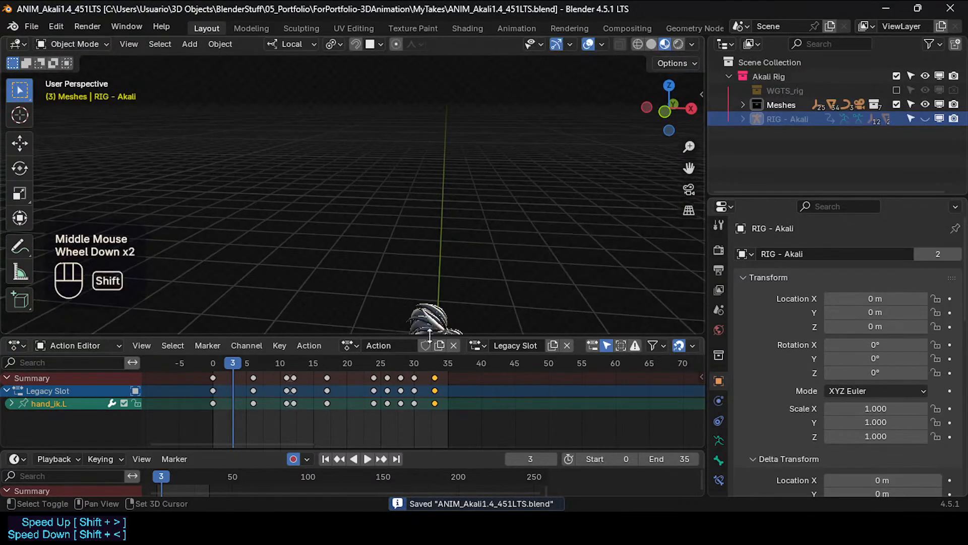
middle_click_drag(536, 343, 488, 273, "shift")
middle_click_drag(489, 327, 404, 185, "shift")
scroll(327, 311, "down", 1)
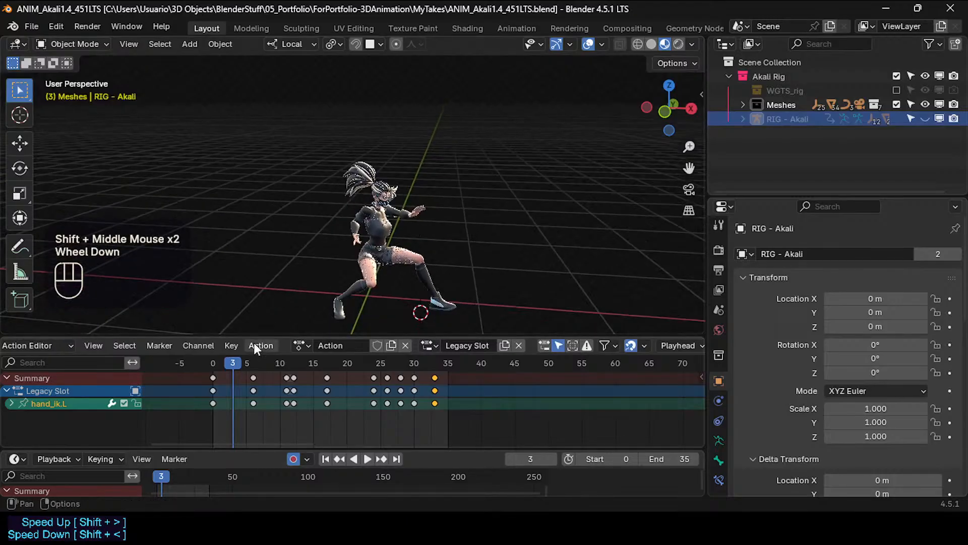
middle_click_drag(253, 343, 301, 344)
middle_click_drag(482, 266, 443, 240)
scroll(383, 290, "up", 1)
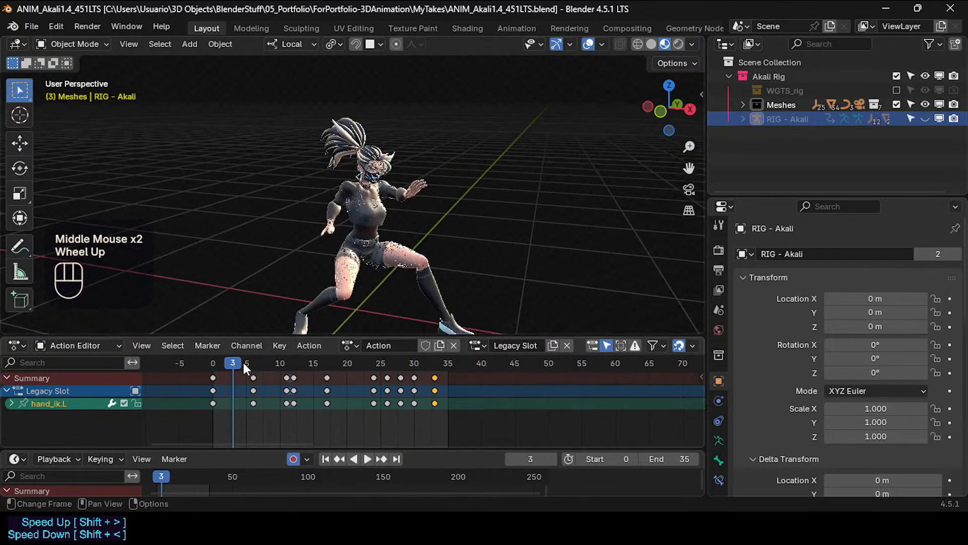
left_click_drag(240, 364, 213, 355)
key("space")
middle_click_drag(397, 212, 308, 229)
scroll(312, 192, "down", 1)
middle_click_drag(308, 229, 386, 221)
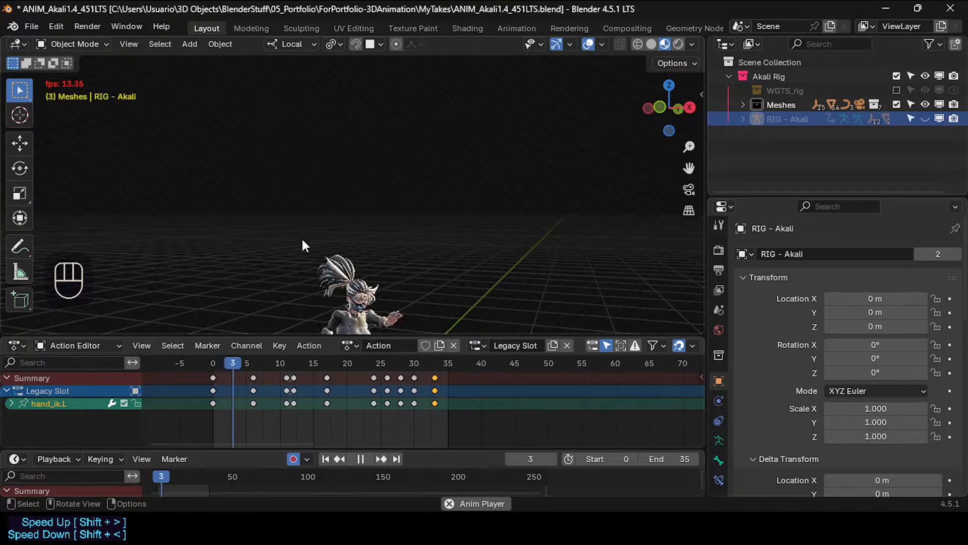
middle_click_drag(319, 256, 352, 265)
middle_click_drag(304, 239, 294, 256)
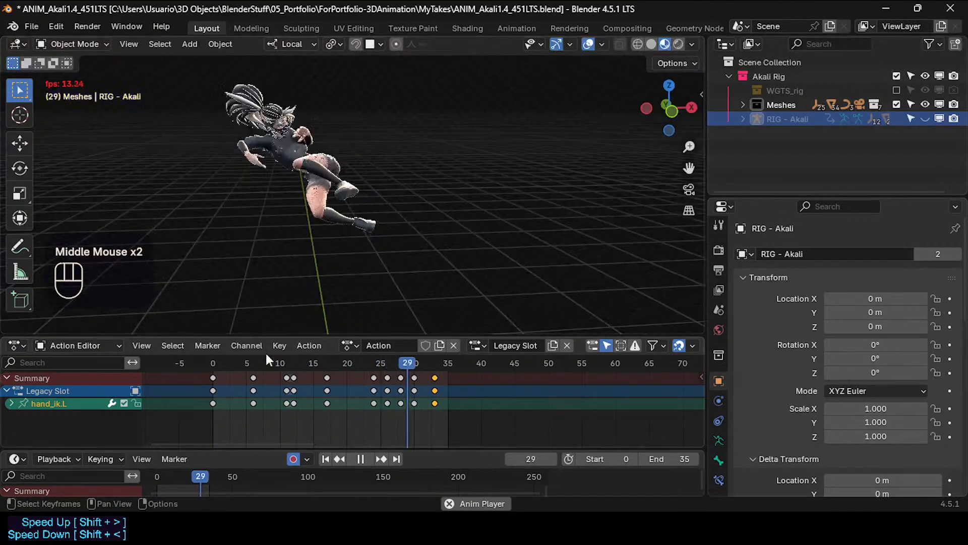
key("space")
key("space")
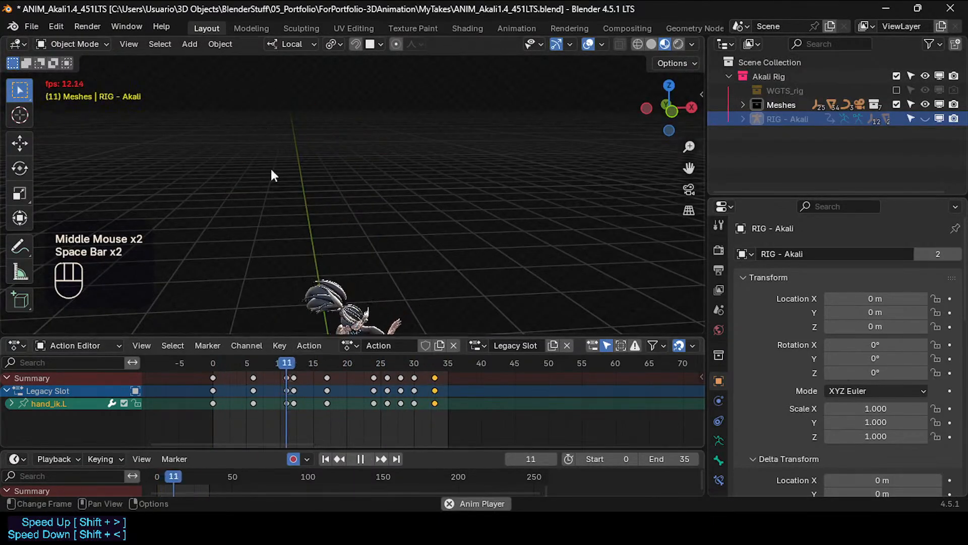
key("space")
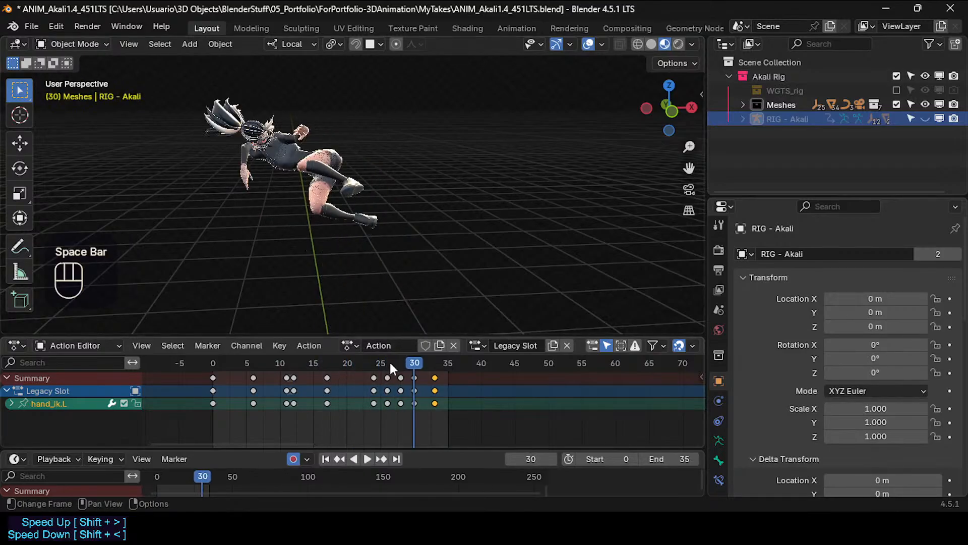
left_click_drag(389, 362, 361, 350)
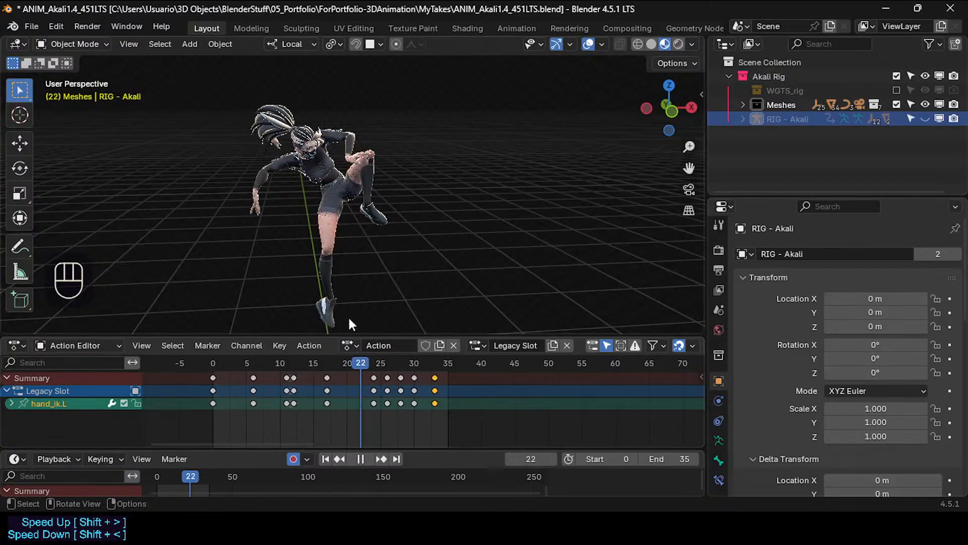
Unhide the rig, return it to Pose Mode and select the right foot control at frame 24.
left_click(331, 318)
key("alt+h")
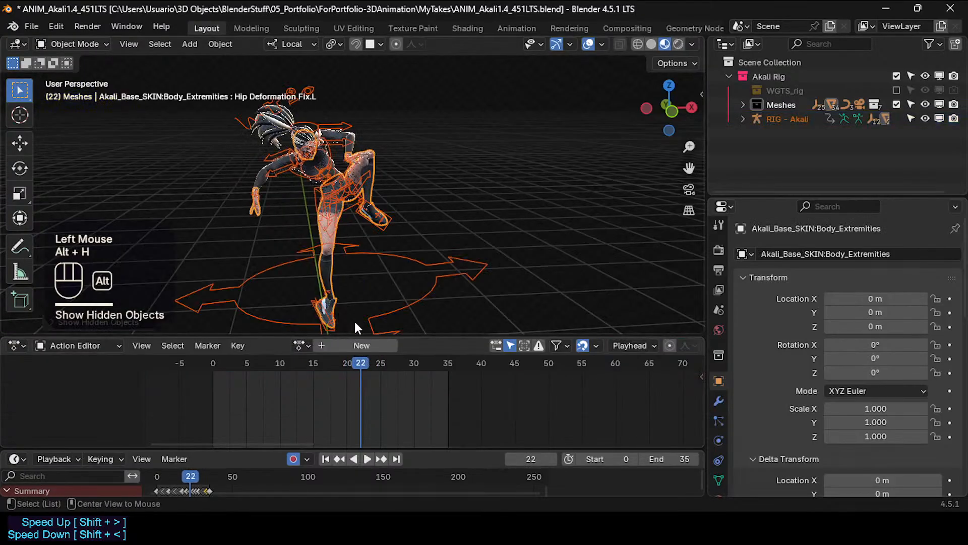
left_click(367, 364)
left_click(358, 289)
left_click(358, 290, "ctrl")
key("ctrl+Tab")
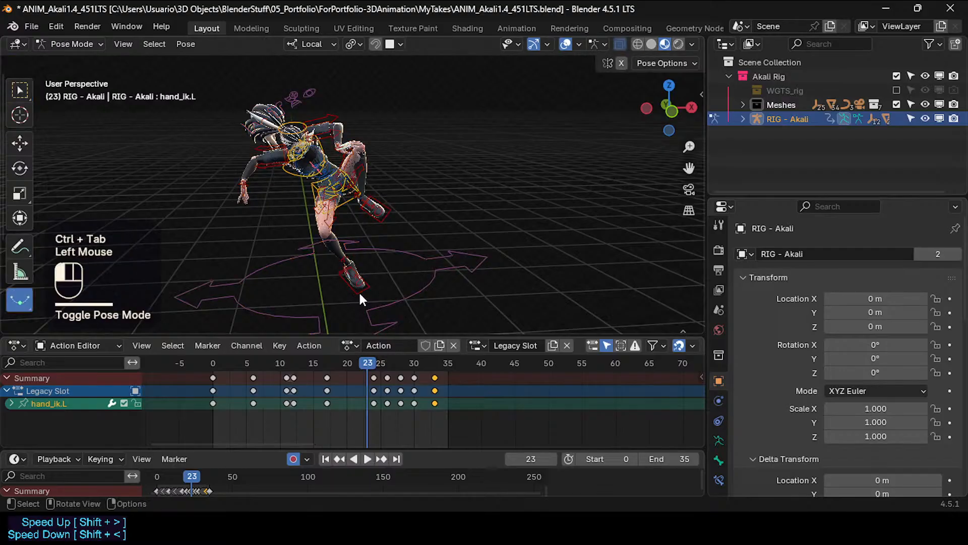
left_click(359, 291)
mouse_move(361, 374)
left_mouse_down()
mouse_move(342, 365)
mouse_move(374, 370)
mouse_move(392, 362)
mouse_move(372, 362)
left_mouse_up()
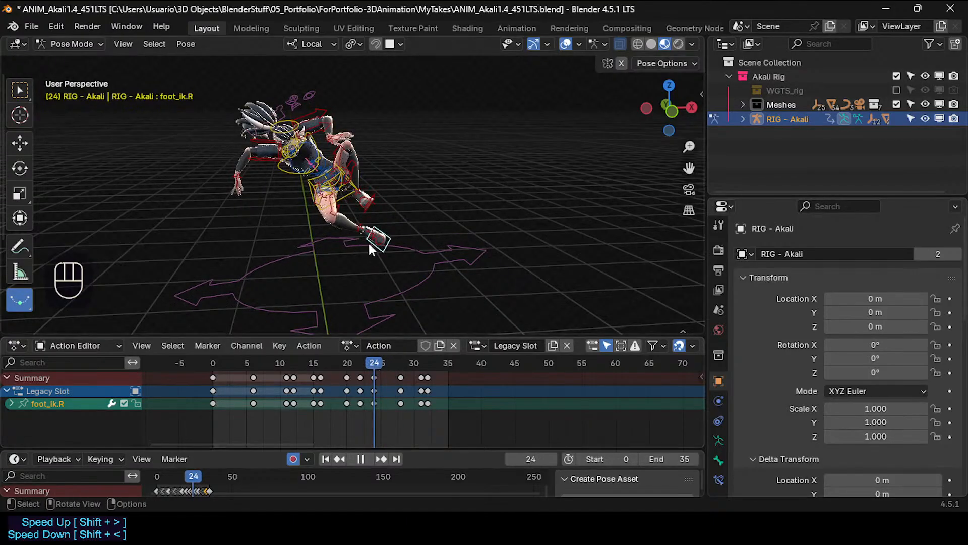
Move the right foot control down toward the ground at frame 24 and rotate it.
scroll(369, 243, "up", 4)
key("g")
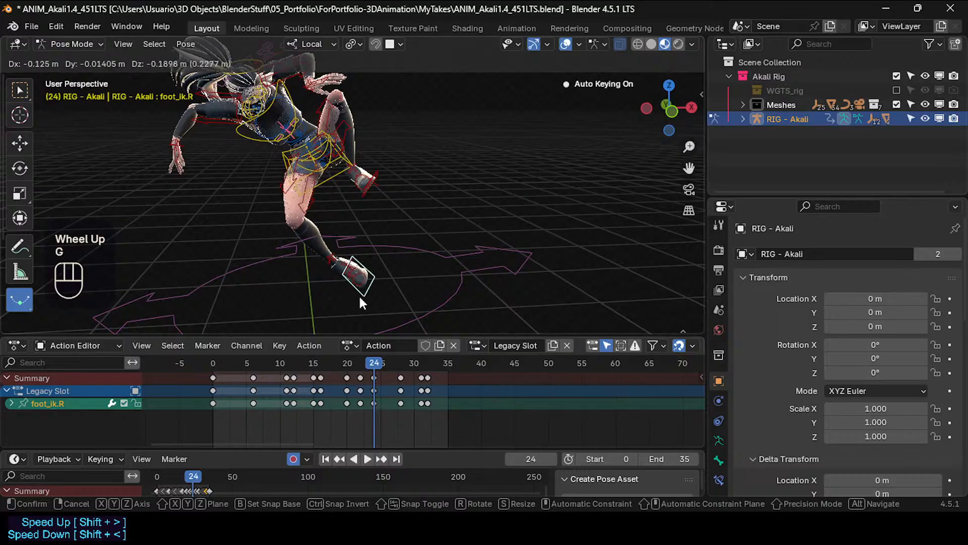
left_click(360, 299)
key("r")
left_click(409, 284)
Scrub past frame 24 and play back the animation to check the right foot's motion.
left_click_drag(375, 366, 396, 364)
scroll(362, 325, "down", 2)
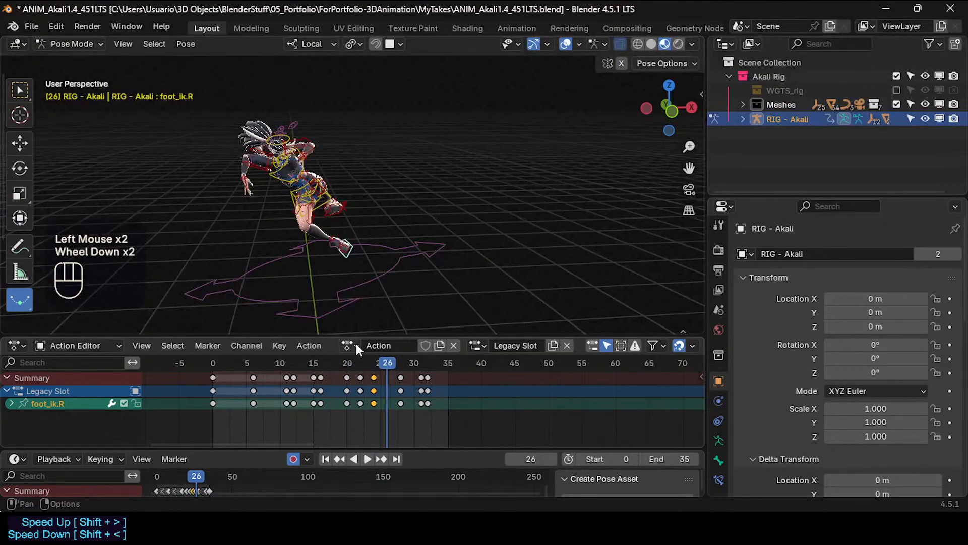
left_click(344, 362)
key("space")
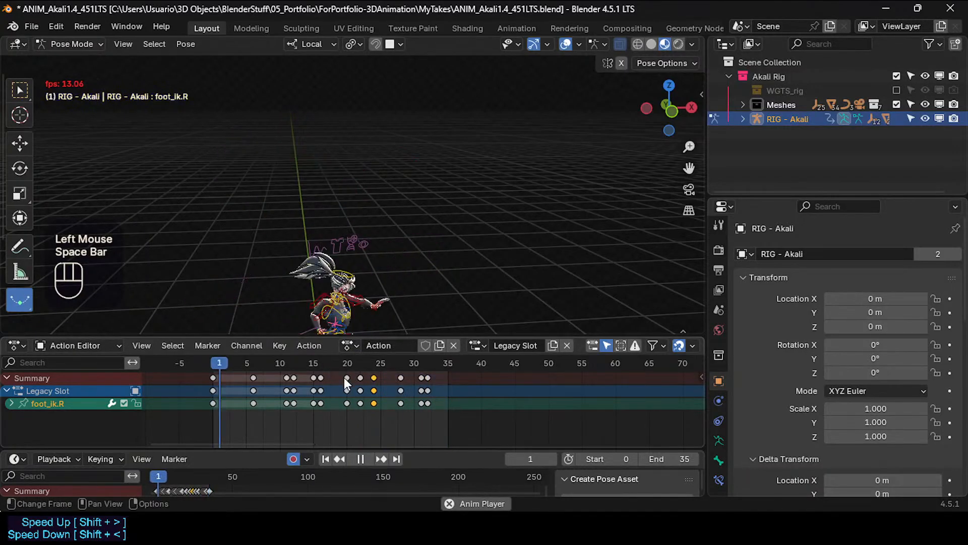
key("space")
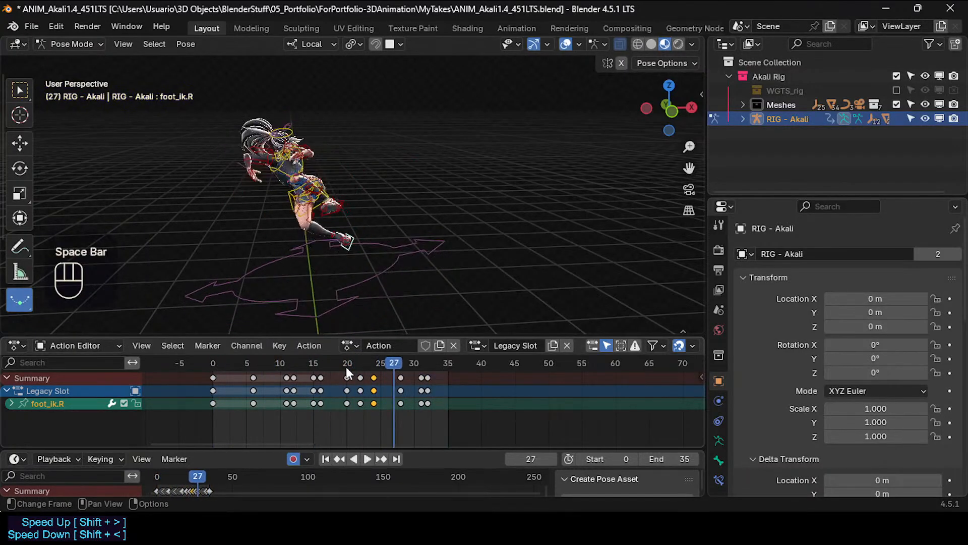
scroll(360, 239, "up", 1)
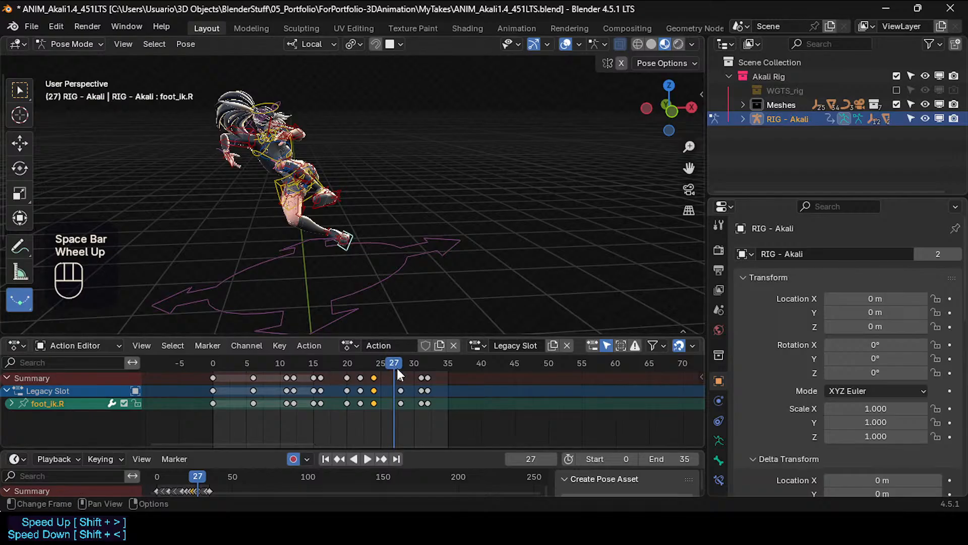
At frame 24, readjust the right foot's position, refine its rotation and replay the animation.
left_click_drag(398, 370, 374, 377)
key("g")
left_click(388, 281)
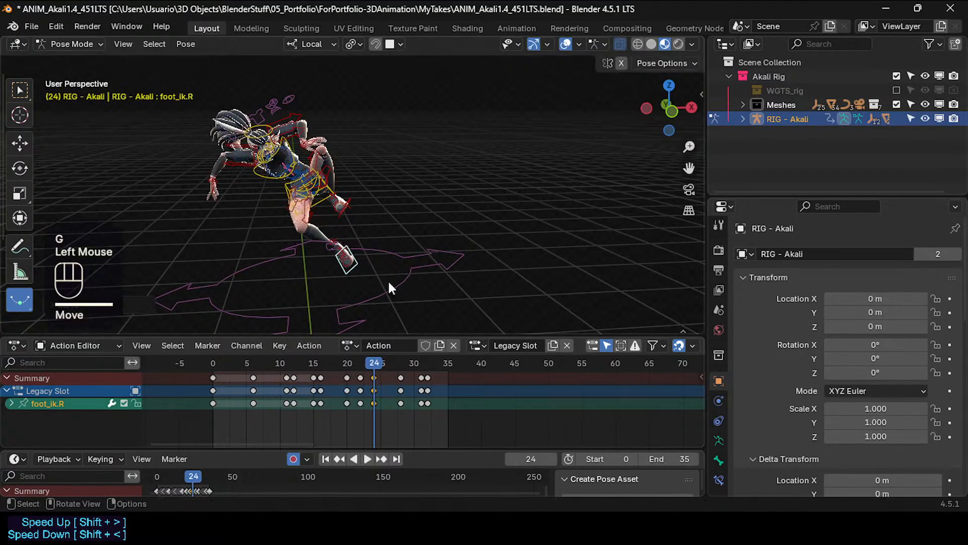
key("r")
key("r")
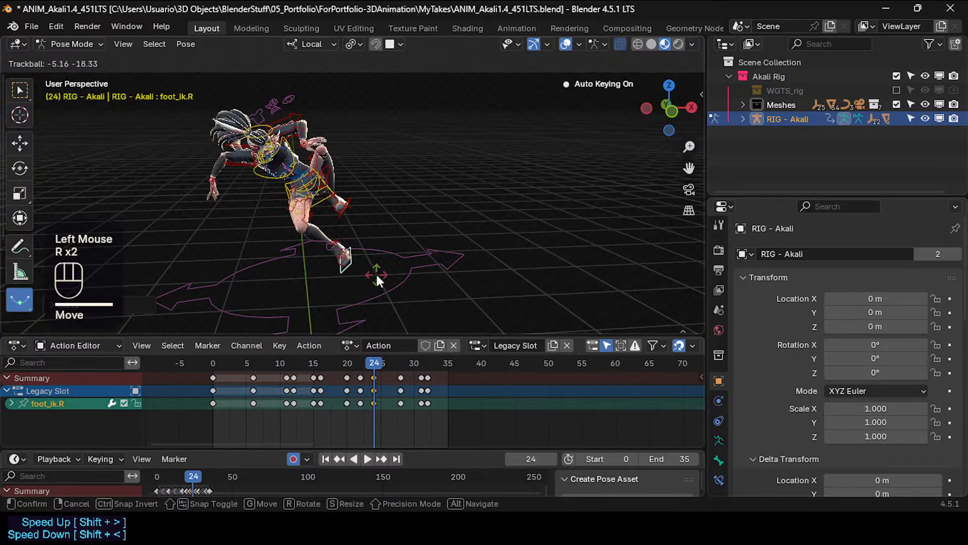
key("r")
left_click(377, 227)
middle_click_drag(377, 227, 384, 248)
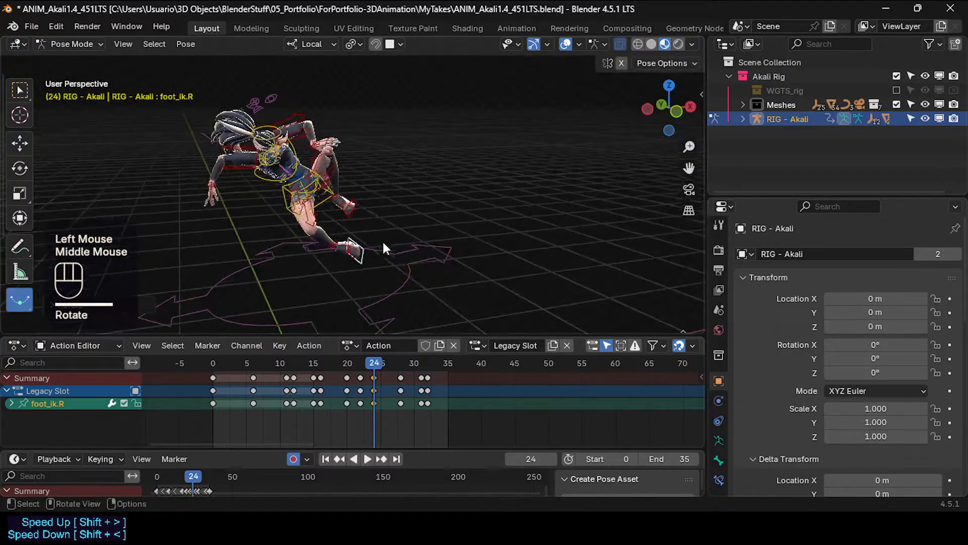
left_click(320, 359)
key("space")
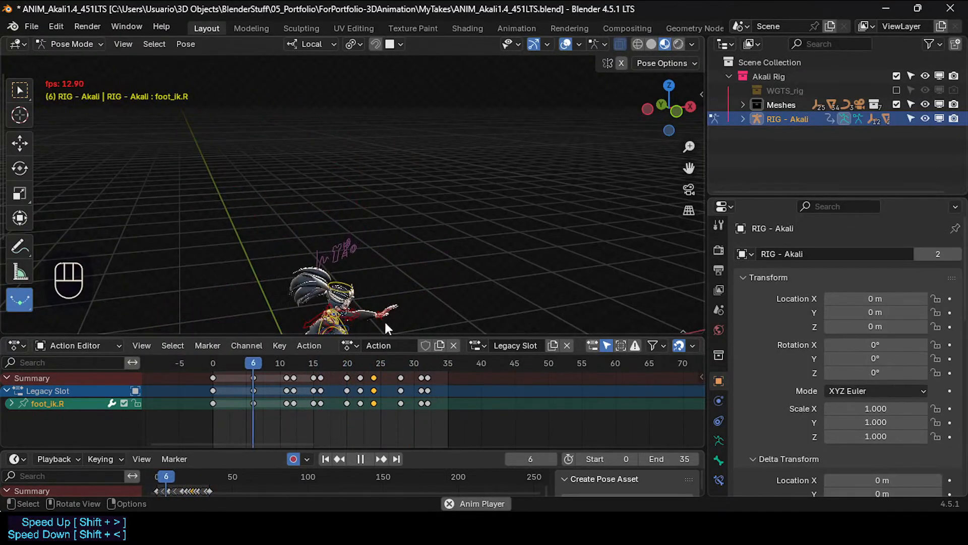
Retime the right foot control's keyframe from frame 24 to frame 25.
key("space")
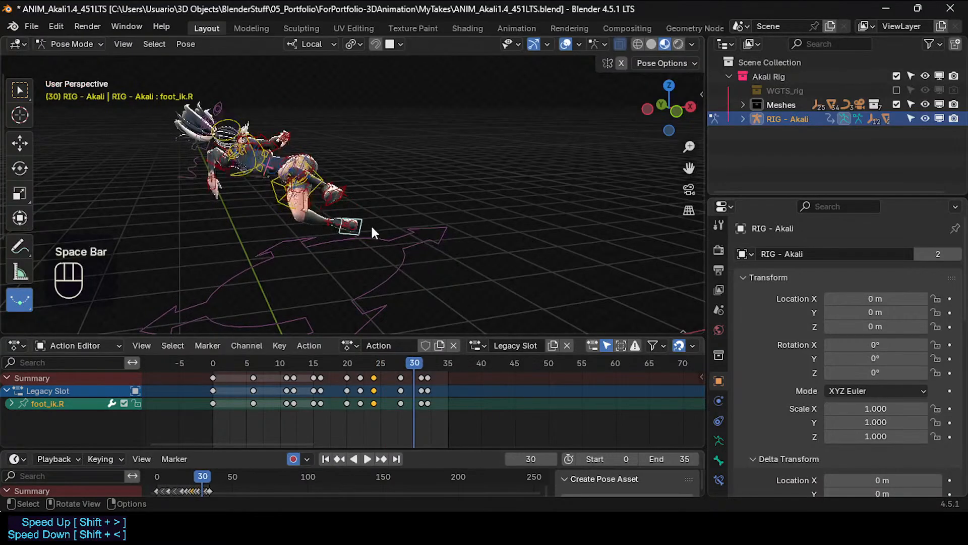
scroll(364, 262, "up", 2)
middle_click_drag(364, 262, 404, 323)
left_click_drag(400, 358, 376, 368)
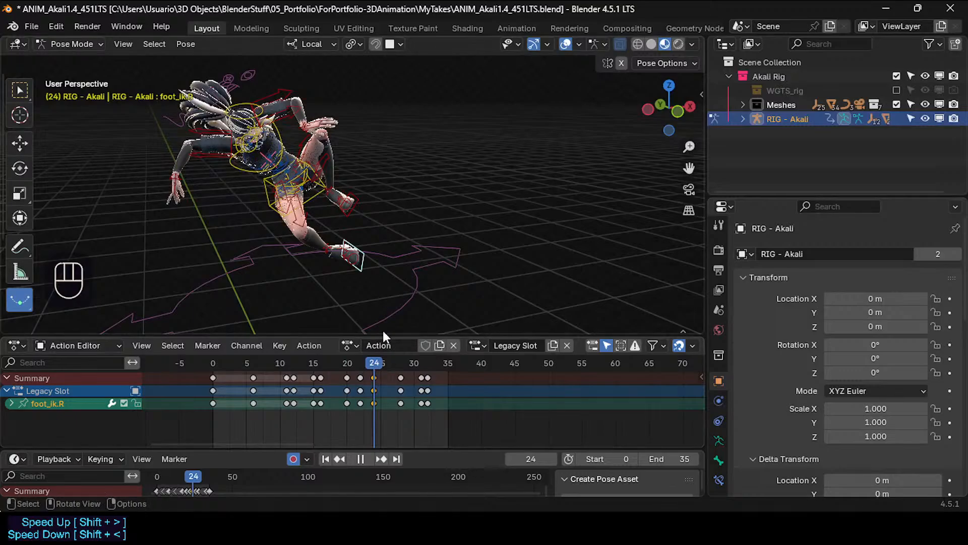
key("g")
left_click(385, 396)
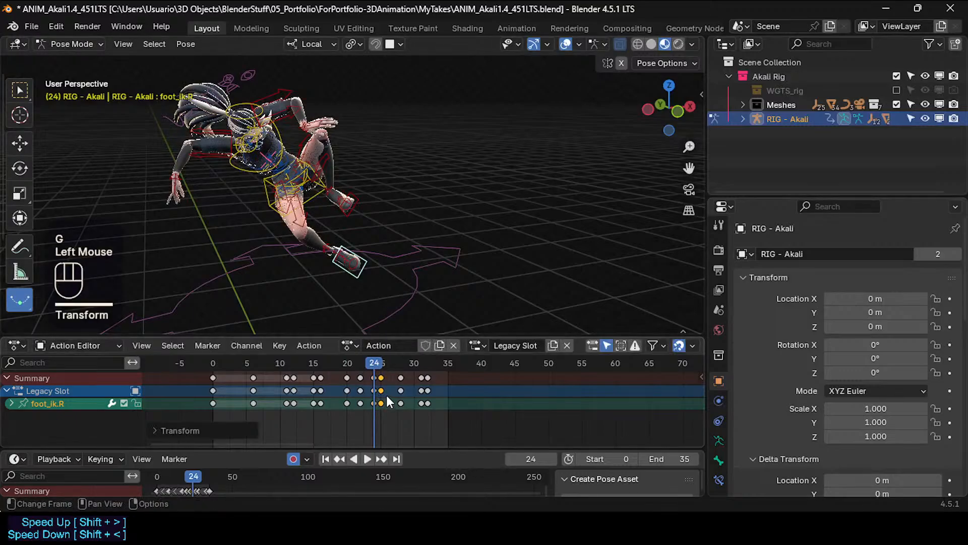
key("ctrl+z")
left_click(377, 400)
key("g")
left_click(391, 402)
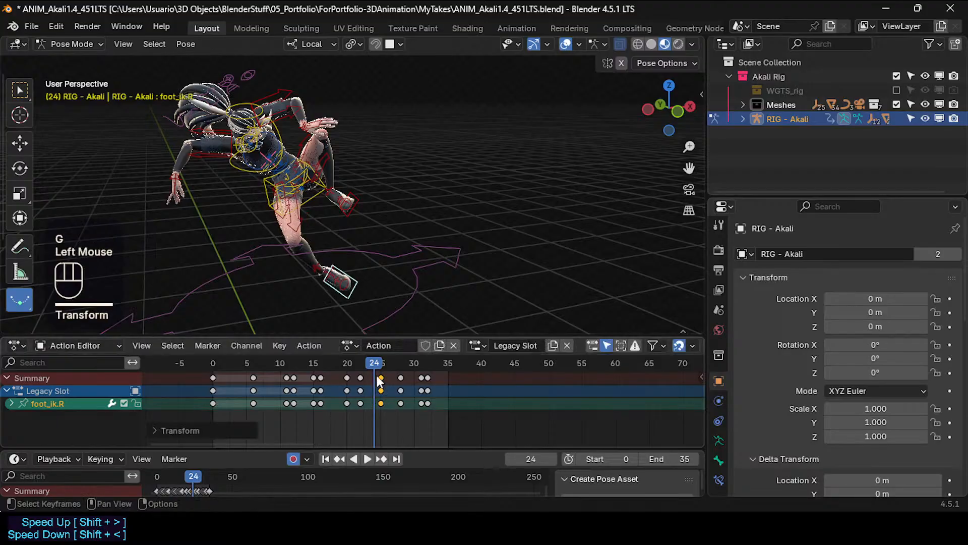
Play back the animation repeatedly from around frame 20 to check the retimed right foot motion.
left_click(349, 368)
key("space")
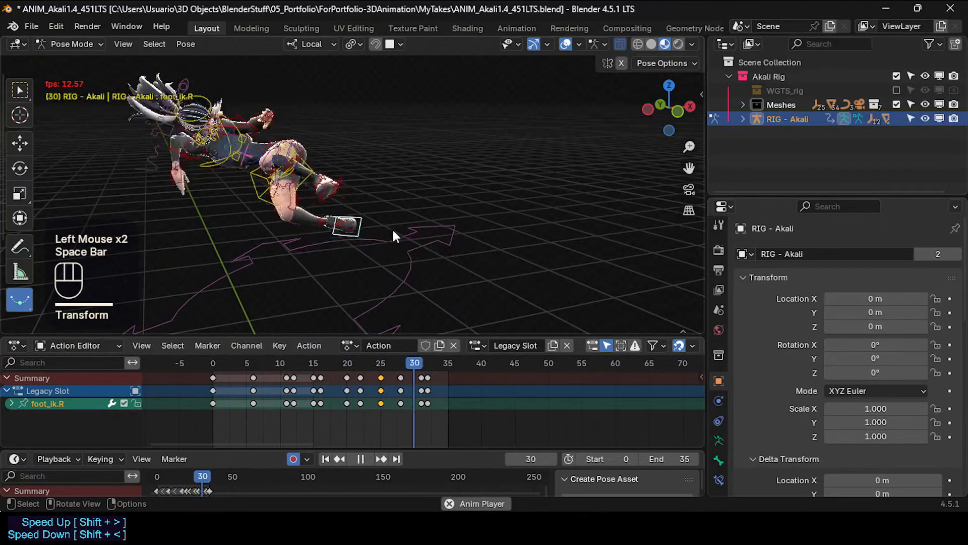
left_click(357, 364)
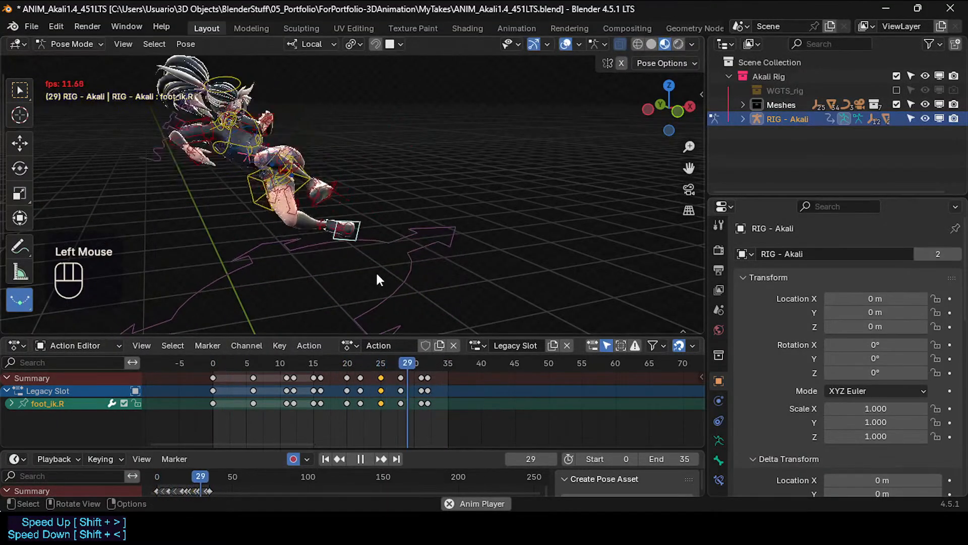
key("space")
left_click(344, 362)
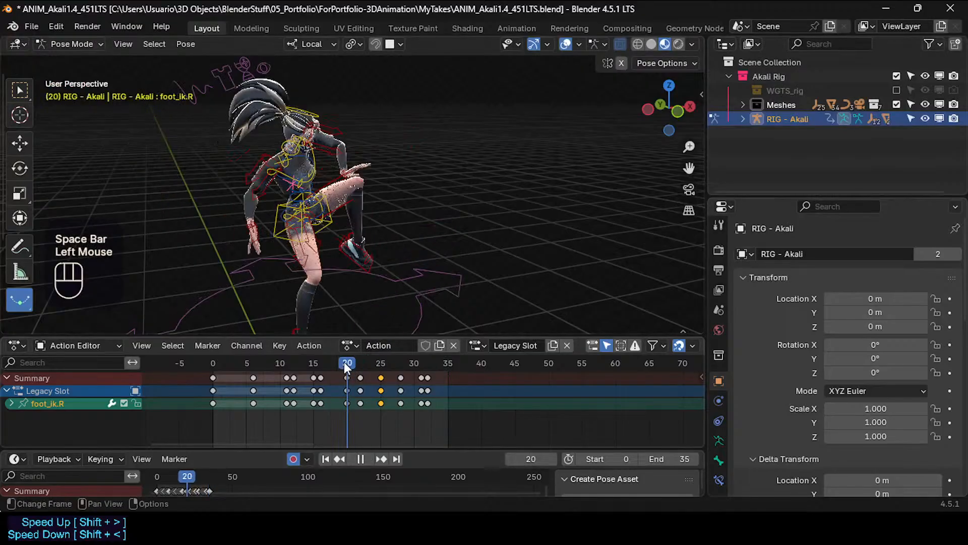
key("space")
key("space")
key("space")
key("space")
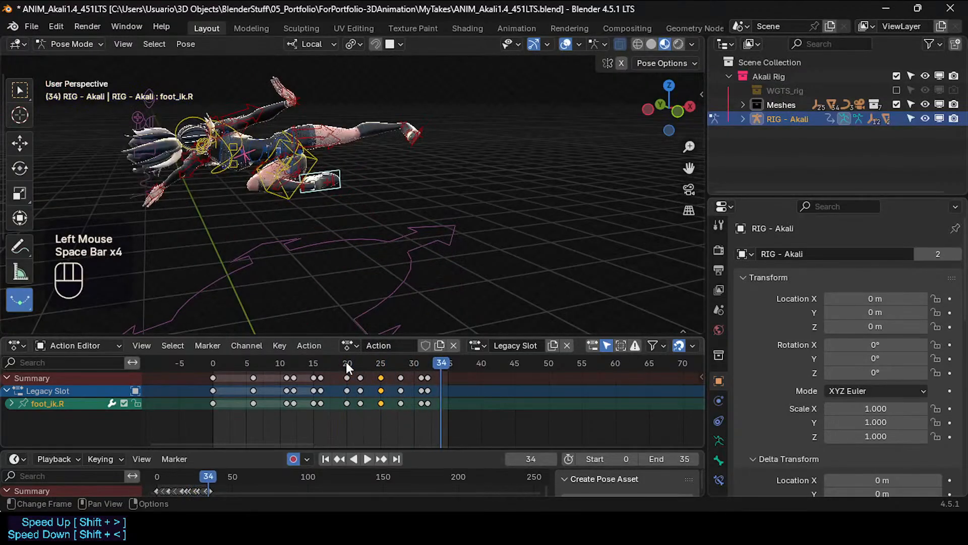
left_click(346, 362)
key("space")
key("space")
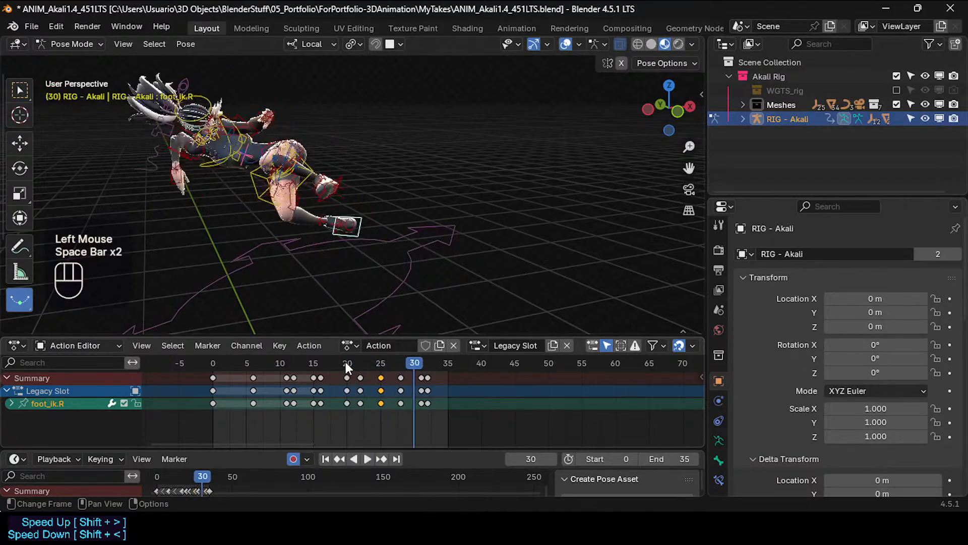
Return to frame 0, save the file and replay the whole animation from another angle.
left_click_drag(344, 359, 177, 359)
middle_click_drag(310, 276, 327, 194, "shift")
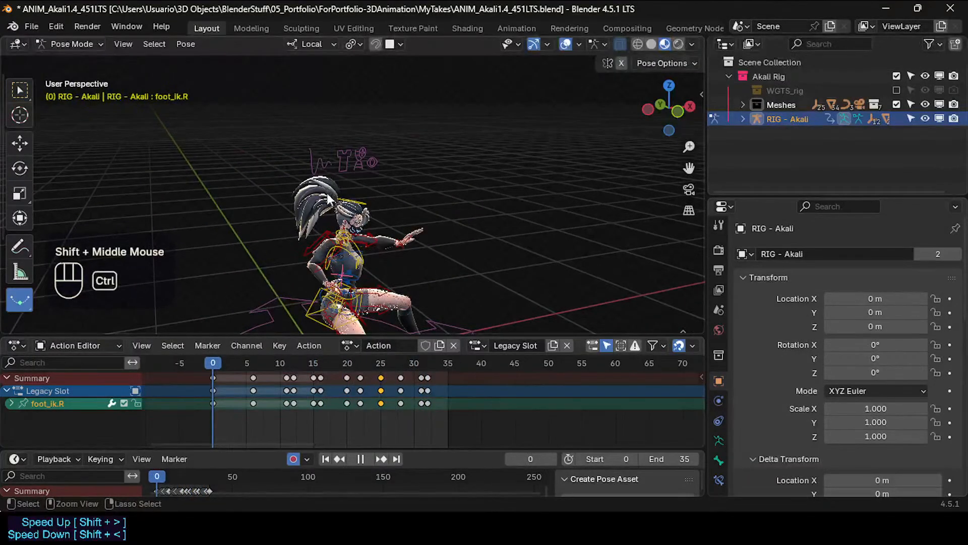
key("ctrl+s")
middle_click_drag(402, 281, 341, 245, "shift")
key("space")
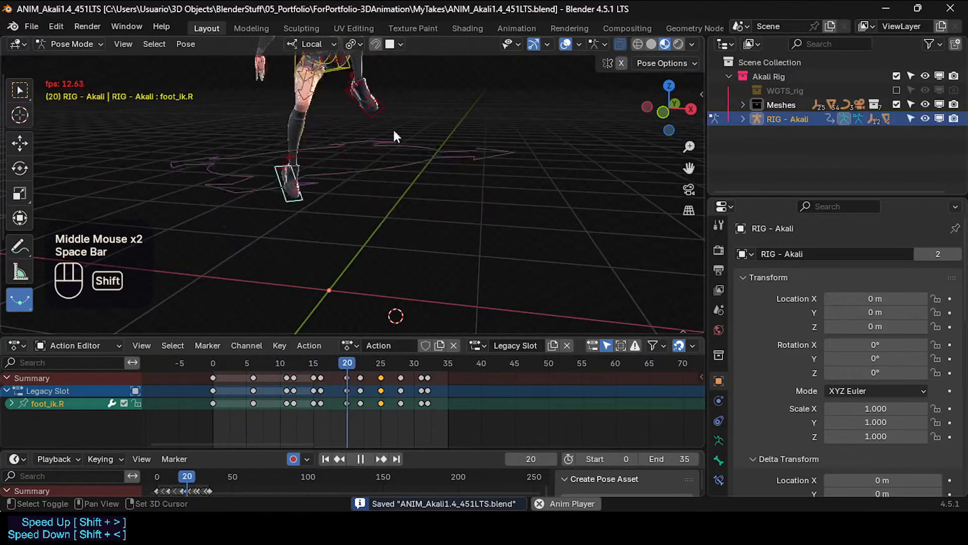
middle_click_drag(393, 130, 387, 207, "shift")
key("space")
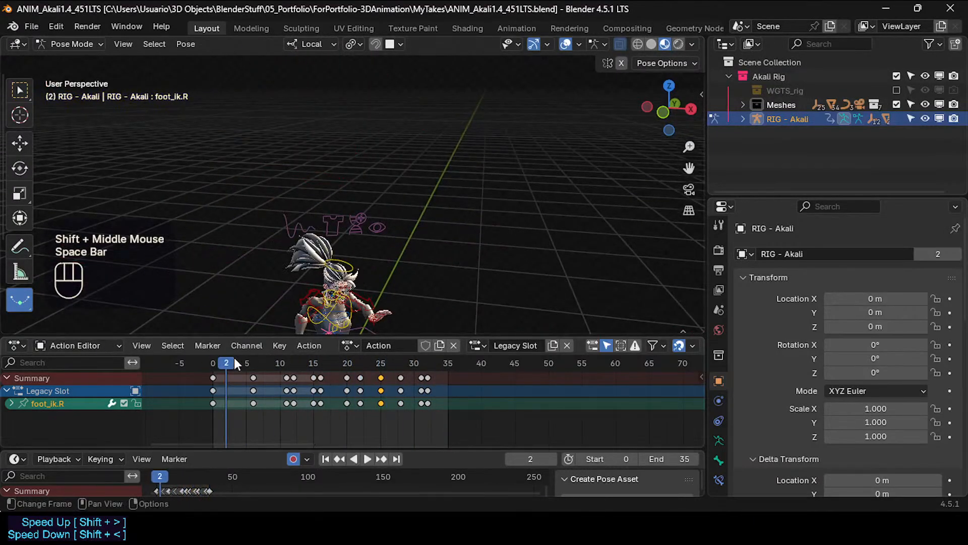
Go back to frame 0, save the file again and play the animation with the full figure in view.
left_click(214, 361)
key("ctrl+s")
middle_click_drag(281, 245, 299, 124, "shift")
middle_click_drag(341, 252, 322, 235, "shift")
key("space")
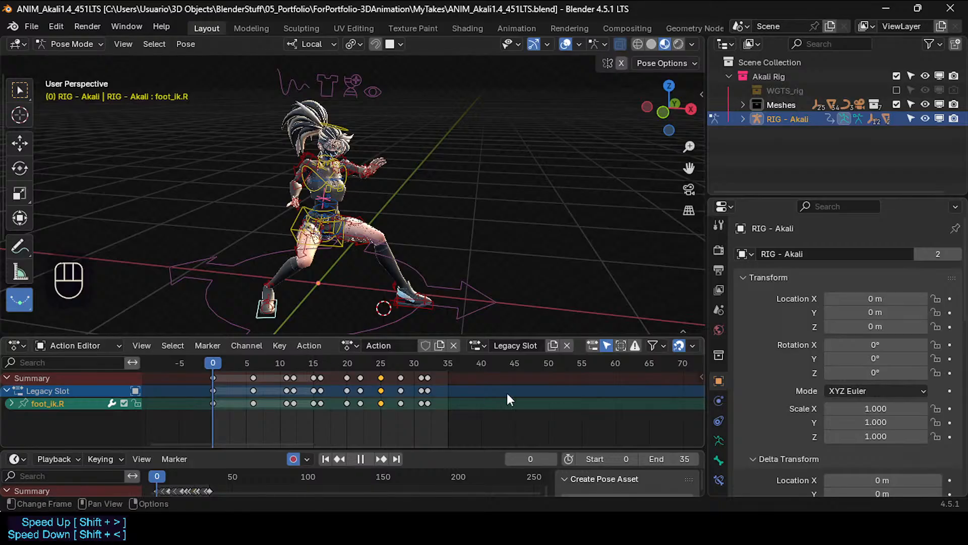
Save the file and unassign the Legacy Slot from the rig's action.
left_click(479, 342)
left_click(488, 235)
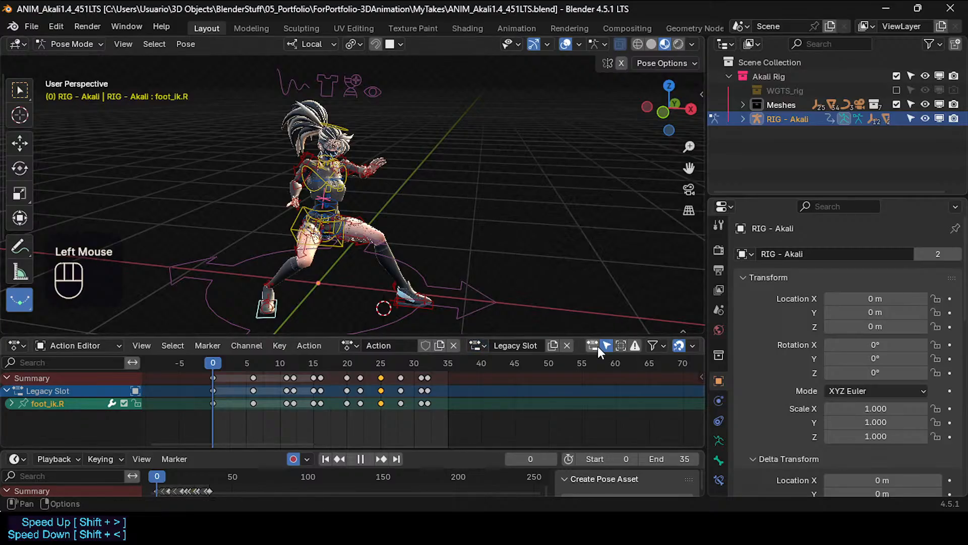
key("ctrl+s")
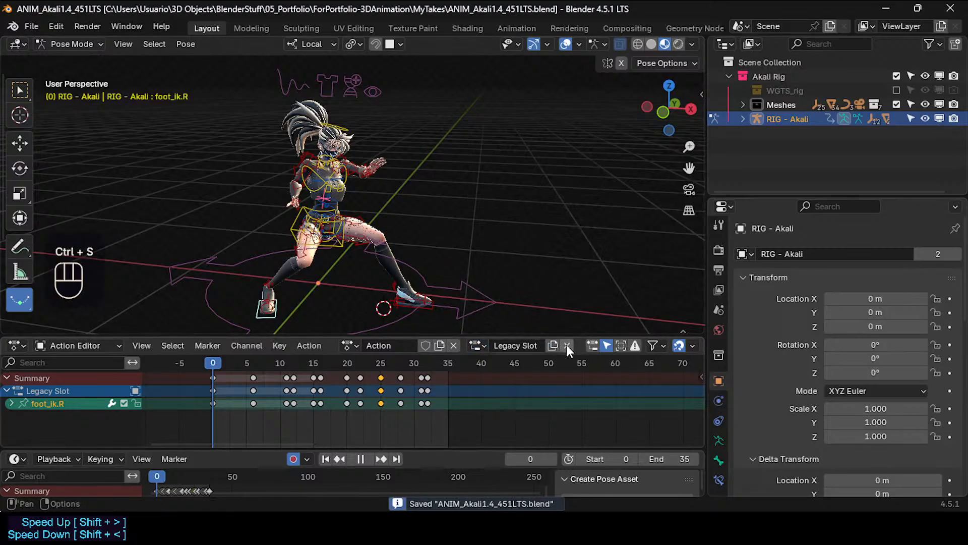
left_click(567, 345)
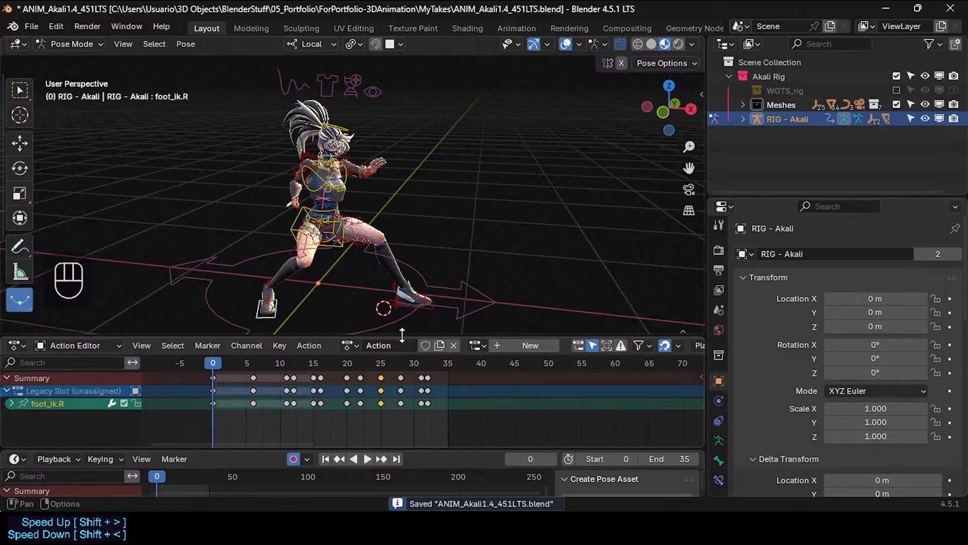
Switch the rig from Pose Mode to Object Mode.
middle_click_drag(383, 308, 371, 258, "shift")
scroll(367, 265, "down", 2)
key("ctrl+Tab")
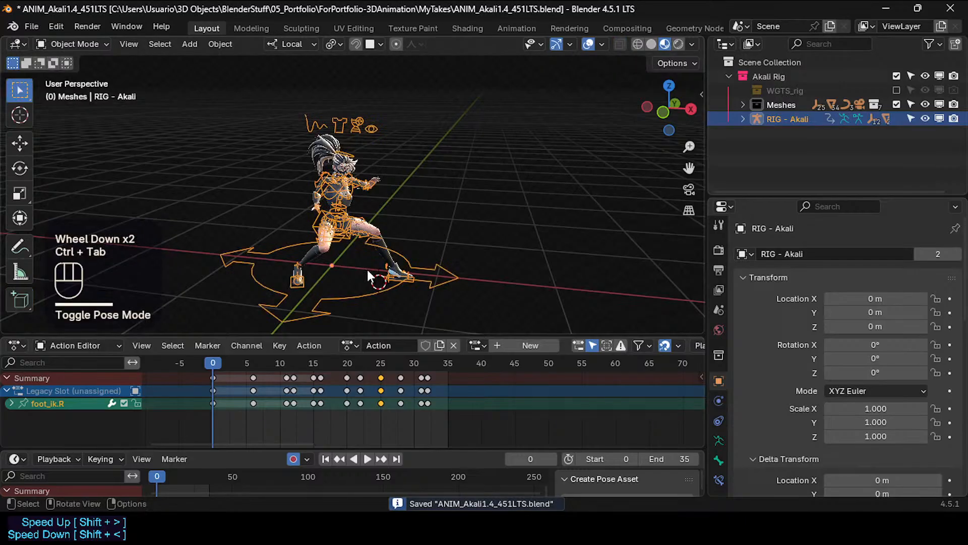
scroll(366, 272, "up", 1)
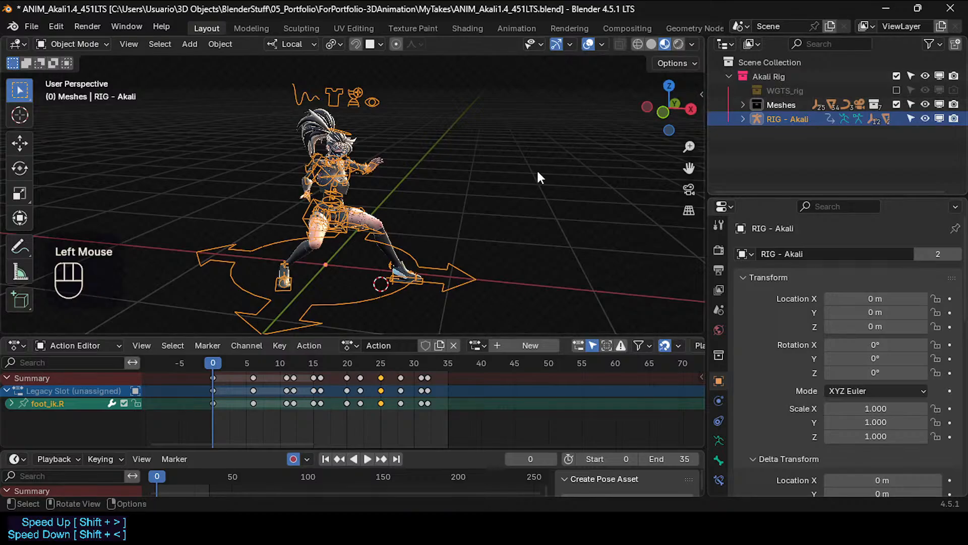
Look through the scene camera, try to align it to the current view and set the rig as the active camera.
key("KP_0")
middle_click_drag(537, 173, 447, 241)
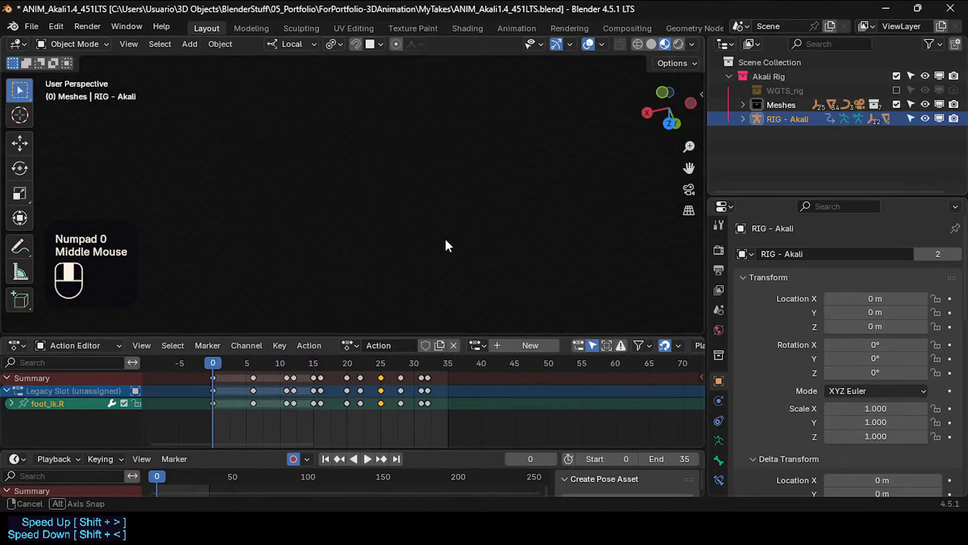
scroll(389, 181, "down", 2)
key("KP_0")
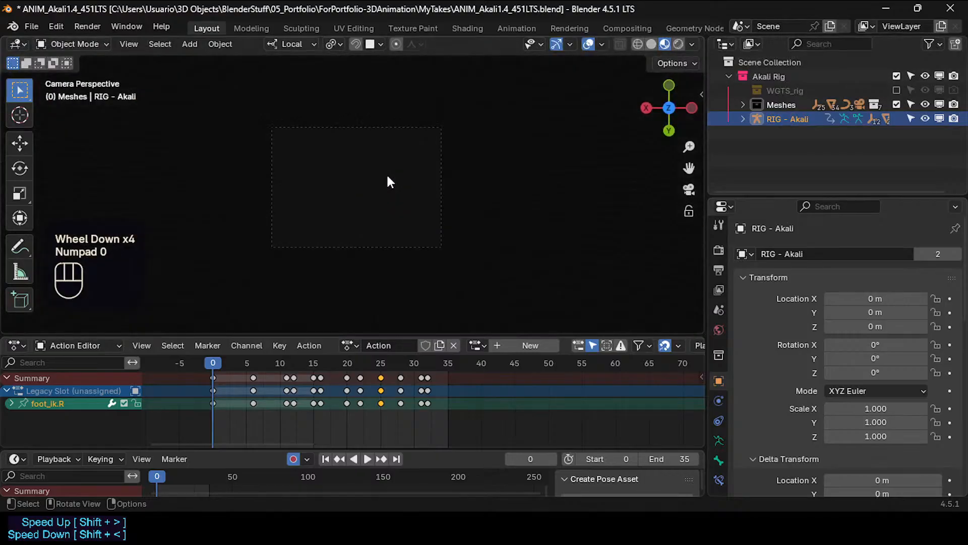
key("KP_0")
key("ctrl+alt+KP_0")
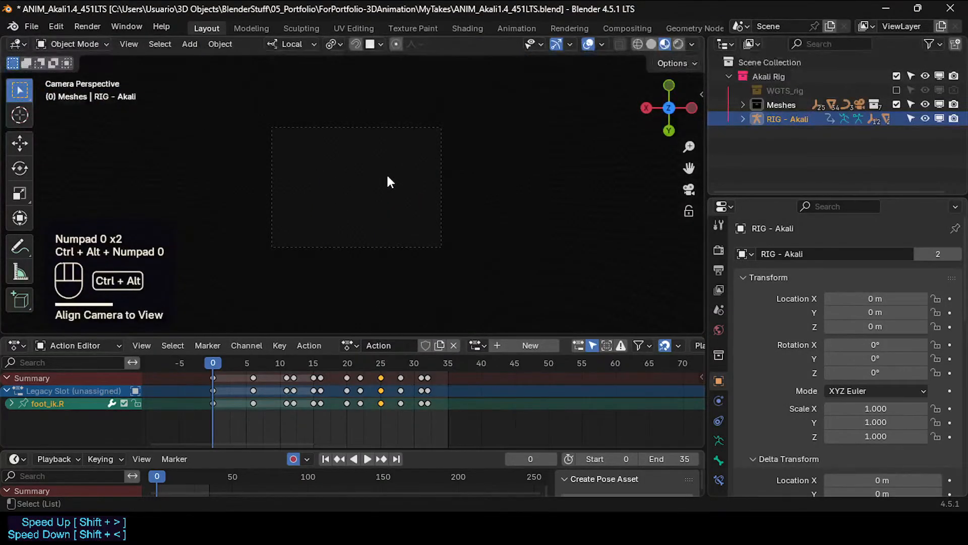
key("shift+ctrl+alt+KP_0")
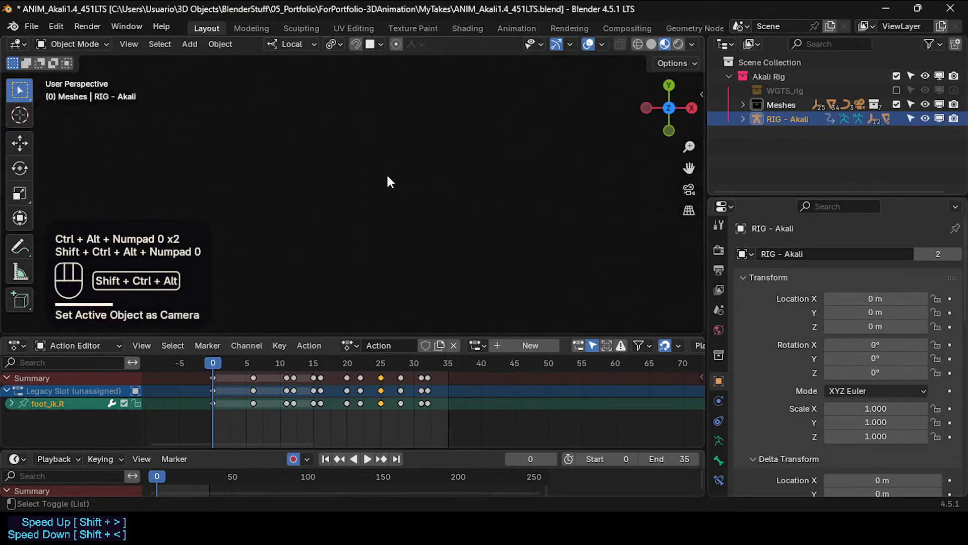
Check the active camera view again and return to a perspective view showing the whole rig.
scroll(388, 176, "down", 2)
middle_click_drag(387, 176, 384, 182)
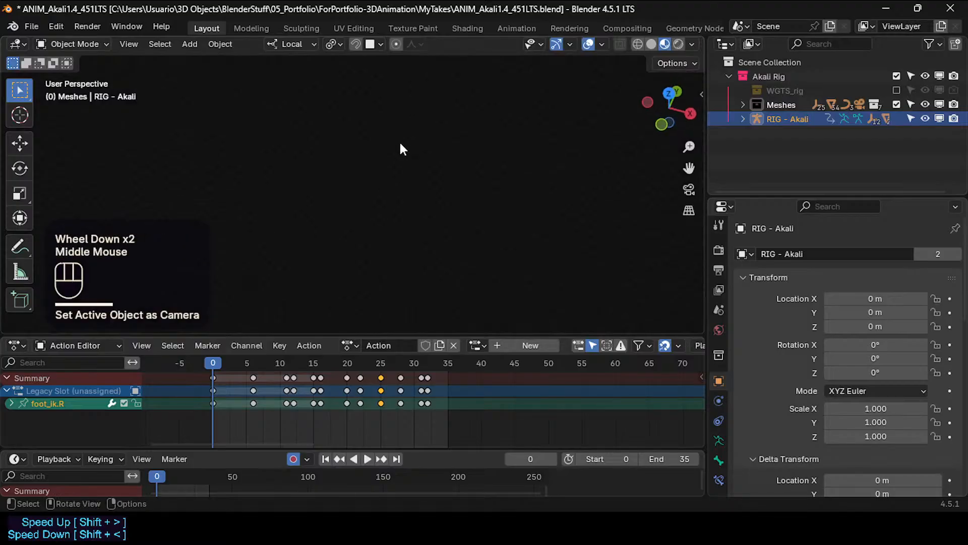
key("KP_0")
middle_click_drag(402, 148, 438, 288)
scroll(438, 289, "down", 2)
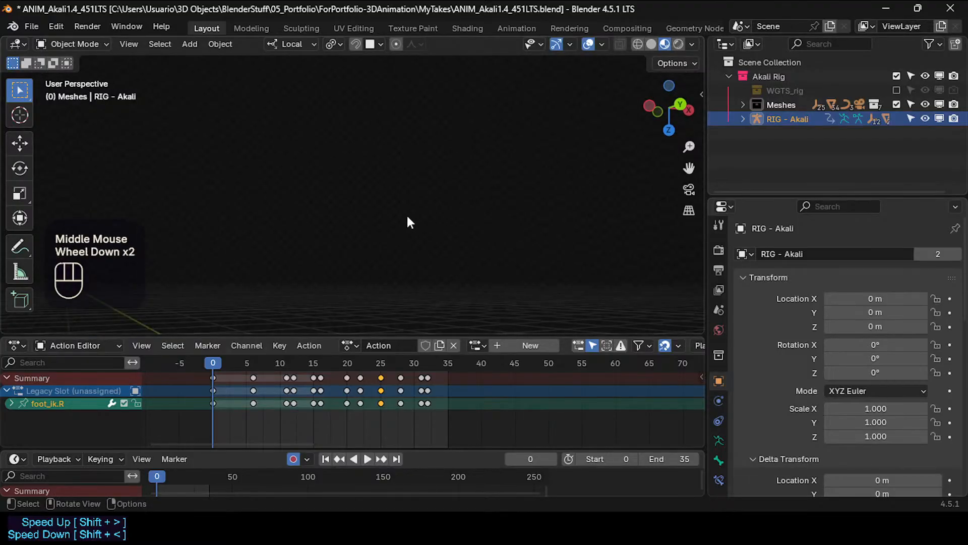
scroll(409, 221, "down", 3)
middle_click_drag(402, 234, 445, 324)
middle_click_drag(423, 206, 384, 189)
scroll(384, 190, "up", 2)
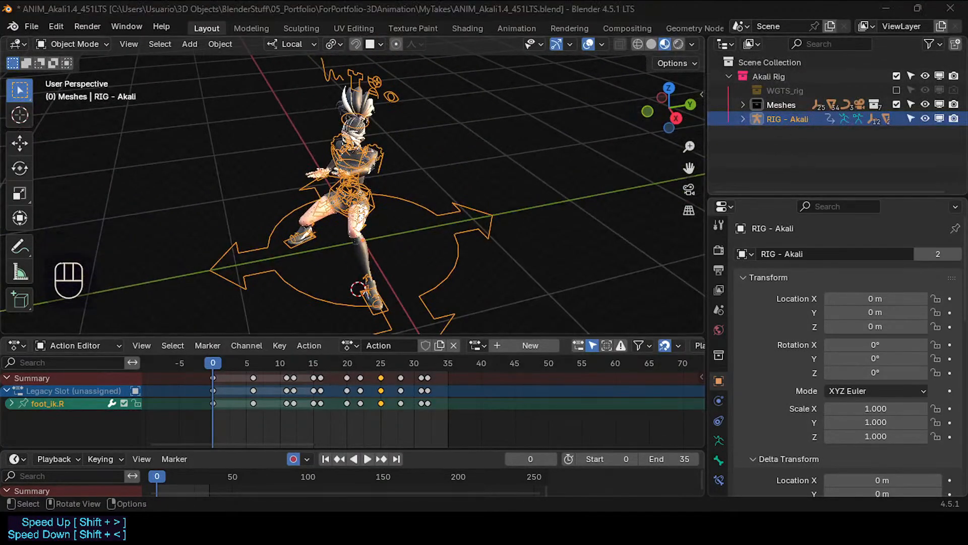
Enable the WGTS_rig collection, then unhide and select the Camera object inside the Meshes collection.
left_click(560, 151)
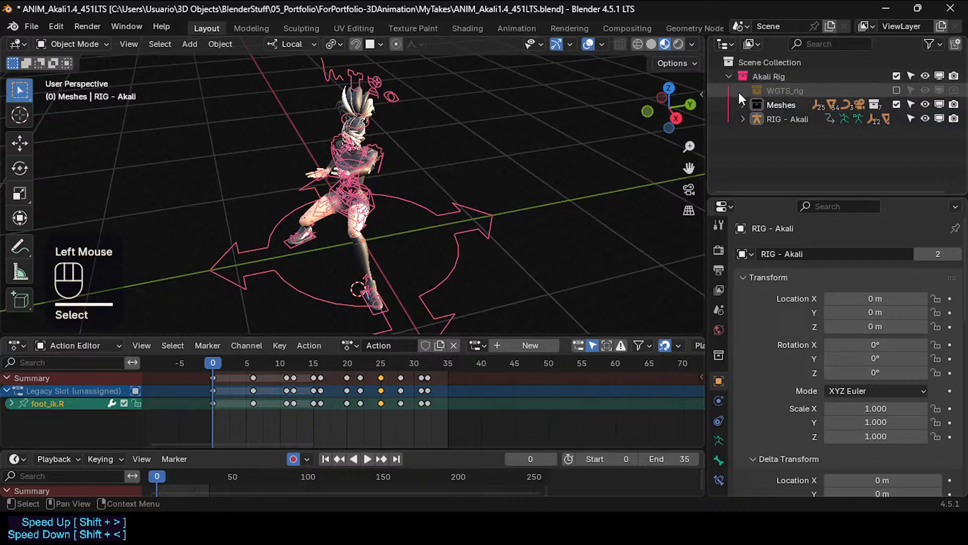
left_click(896, 90)
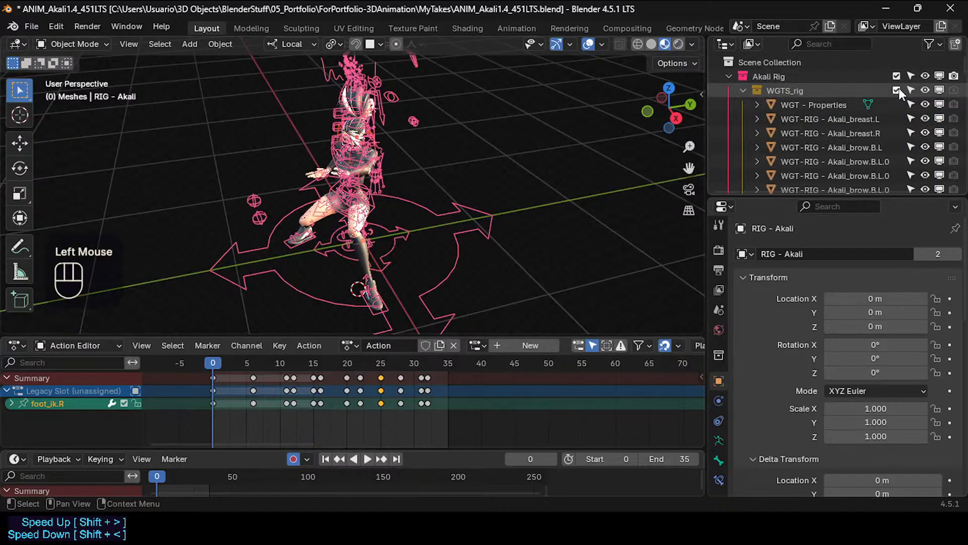
left_click(742, 91)
left_click(743, 105)
scroll(776, 122, "down", 4)
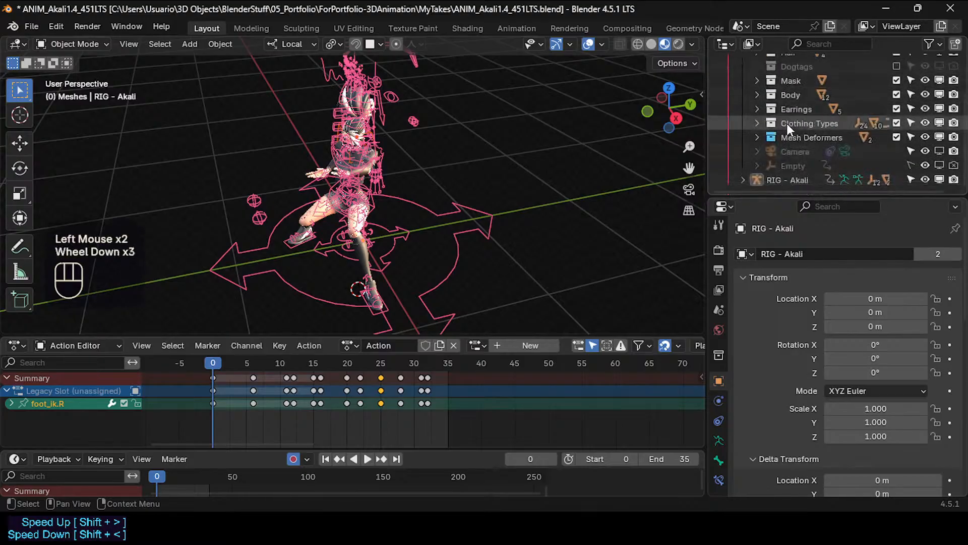
left_click(801, 152)
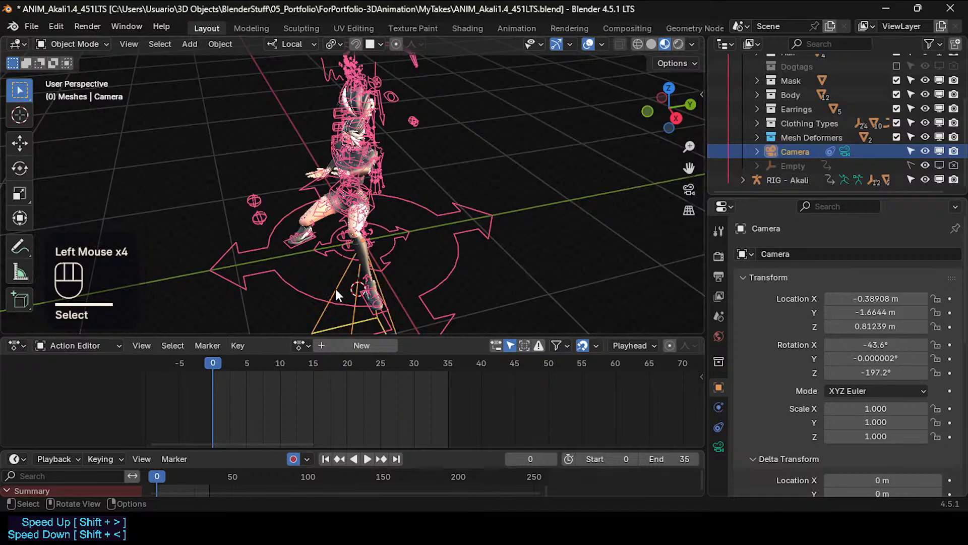
Reselect the Camera object beneath the rig and set it as the scene's active camera.
key("ctrl+Tab")
left_click(329, 300)
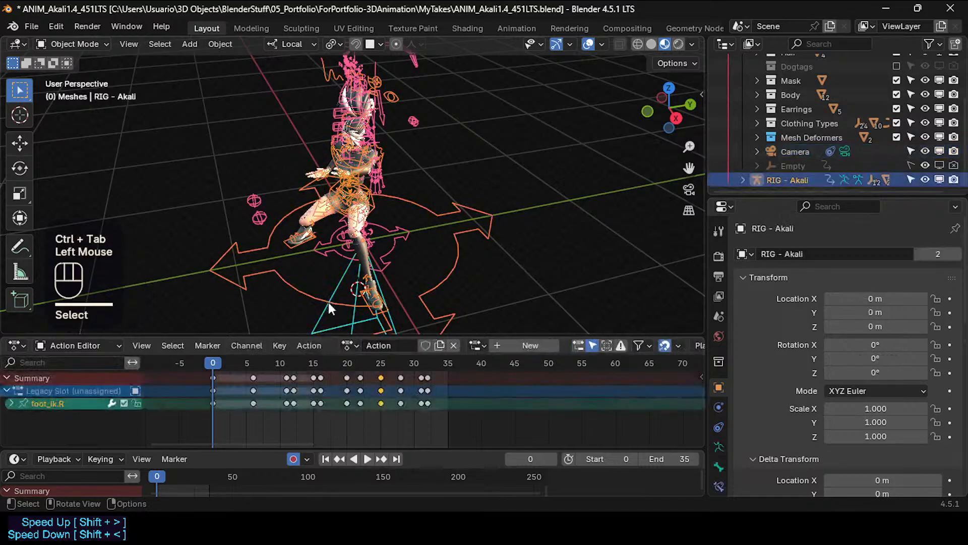
left_click(328, 302)
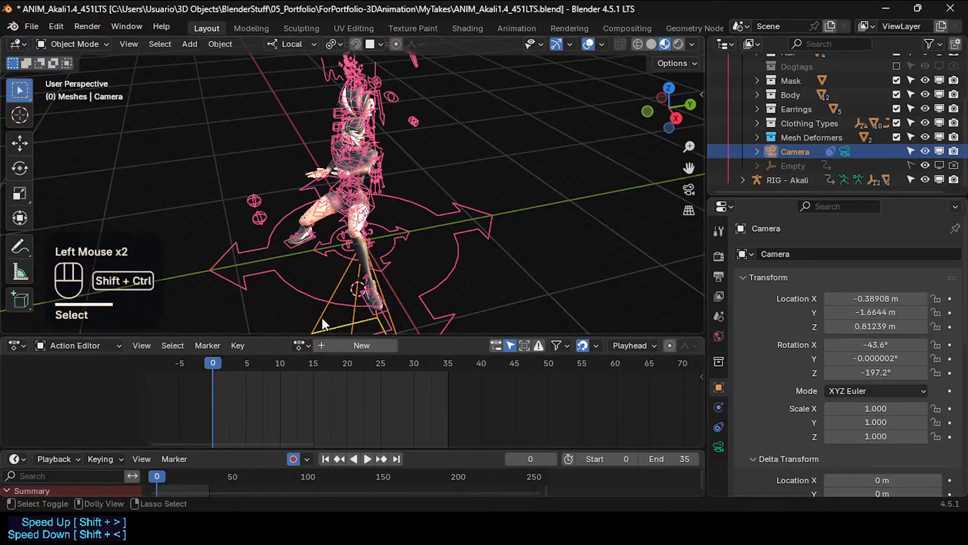
key("shift+ctrl+alt+KP_0")
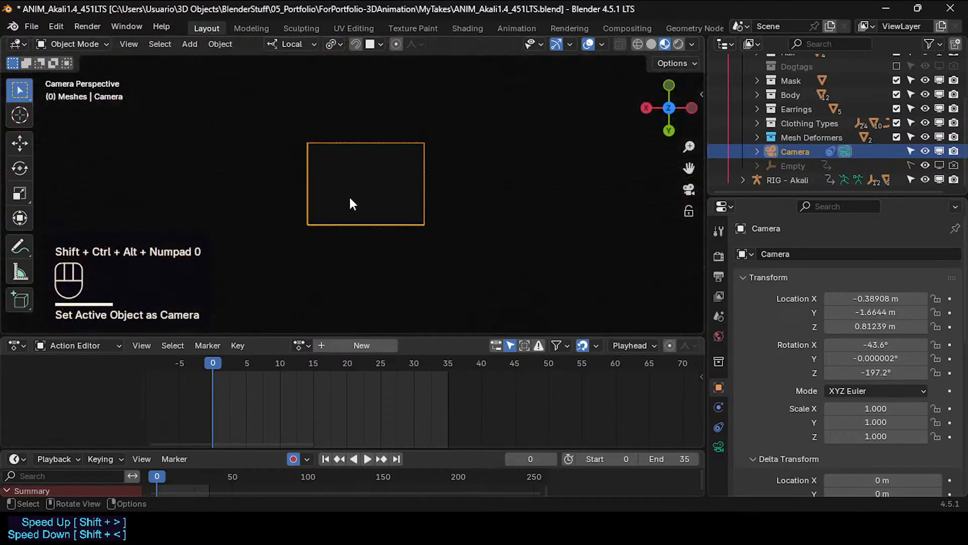
Try to reposition the Camera with walk navigation, then with the Move operation outside camera view.
key("shift+grave")
key("KP_0")
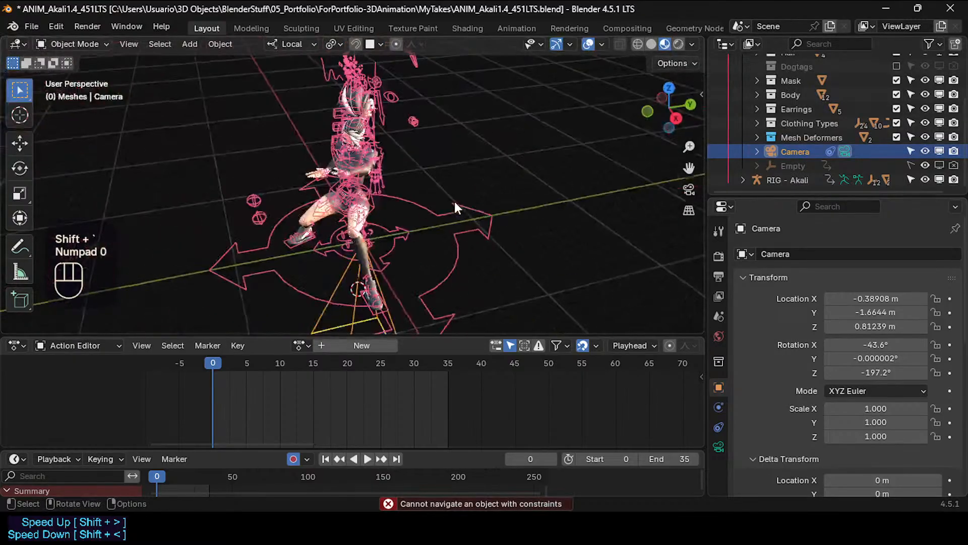
key("g")
key("Escape")
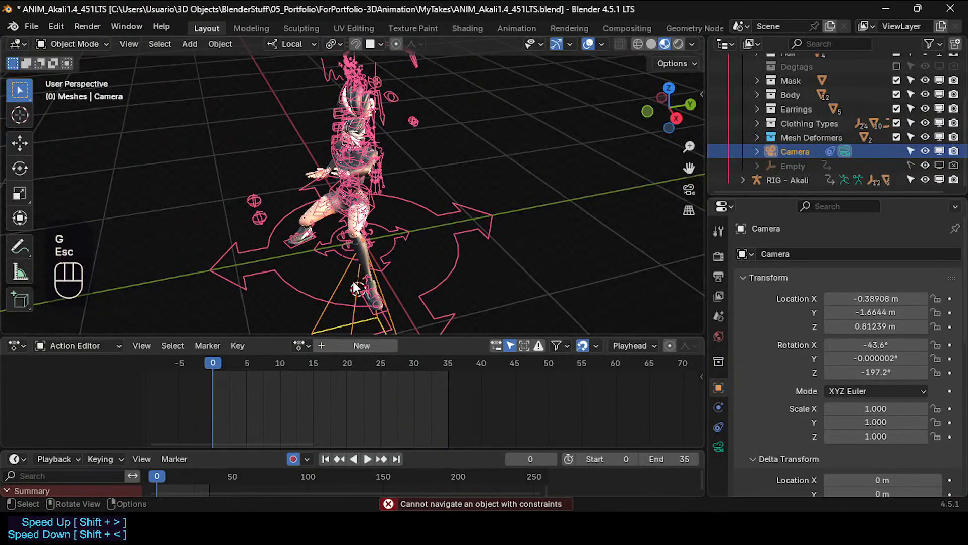
middle_click_drag(359, 278, 365, 244, "shift")
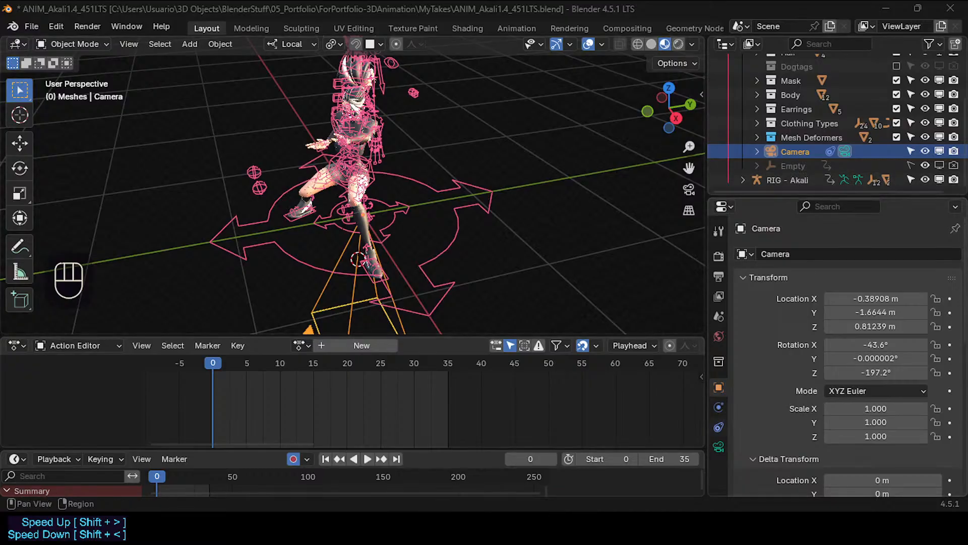
Disable the Camera's Copy Transforms constraint and reselect the Camera in the viewport.
left_click(719, 427)
left_click(905, 277)
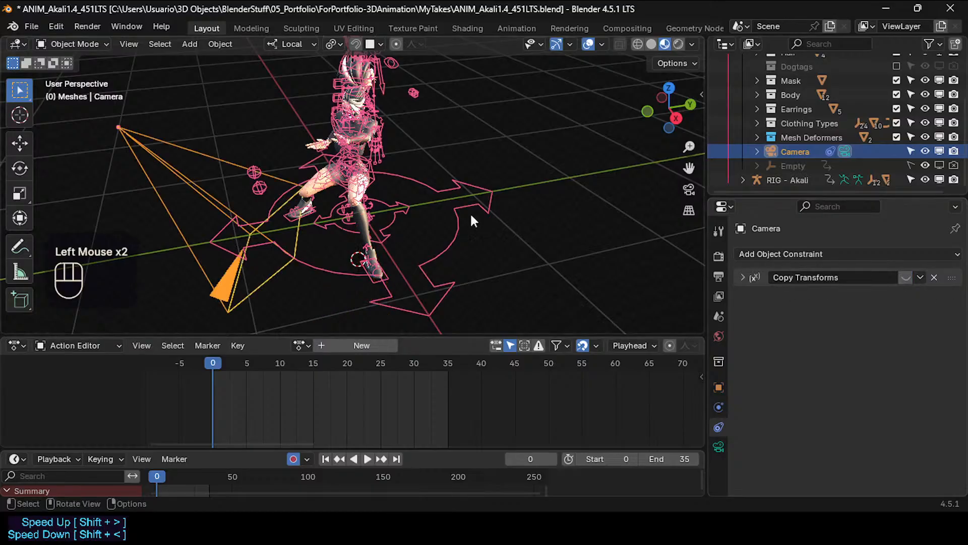
key("alt+Tab")
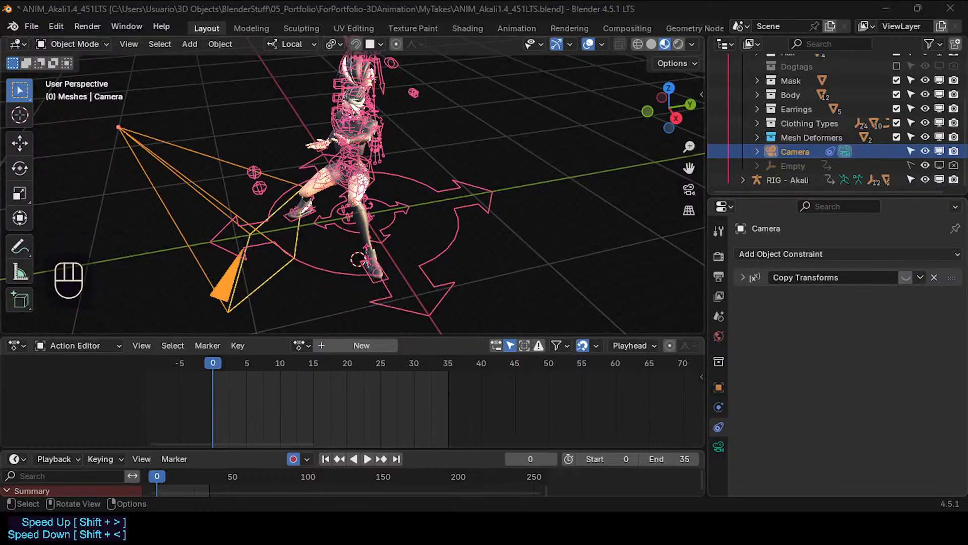
left_click(221, 220)
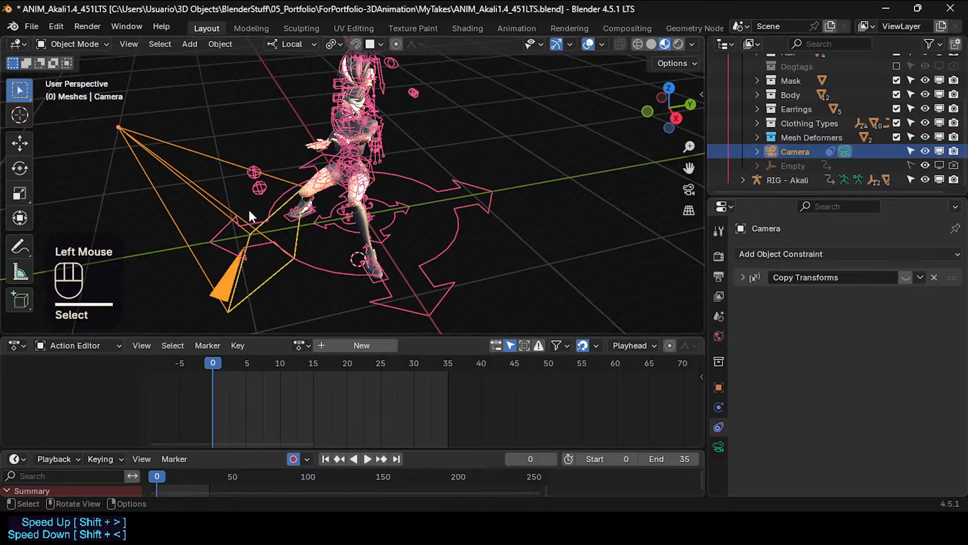
Clear the Camera's location and delete its keyframe at frame 0, with automatic keyframing switched off.
key("alt+g")
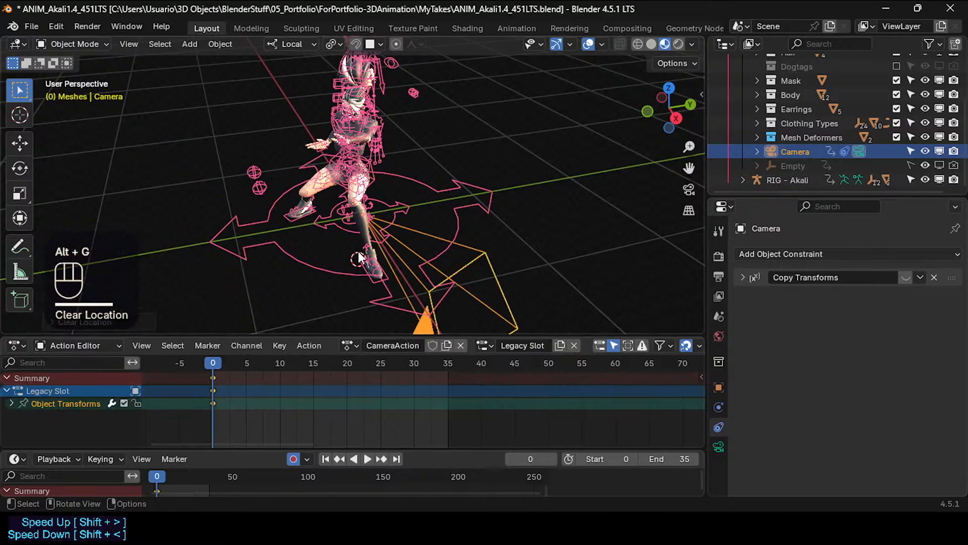
key("x")
left_click(213, 408)
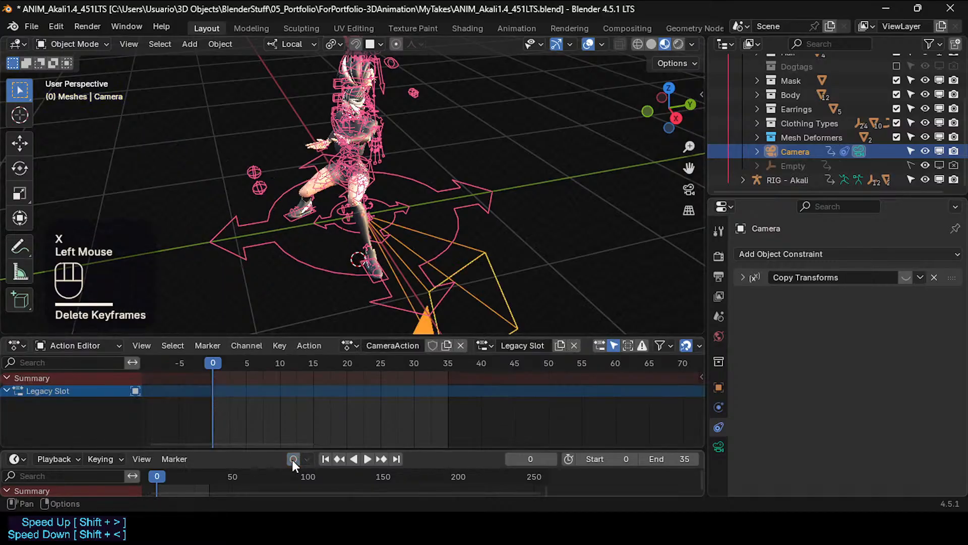
Clear the Camera's rotation.
key("r")
key("Escape")
key("alt+r")
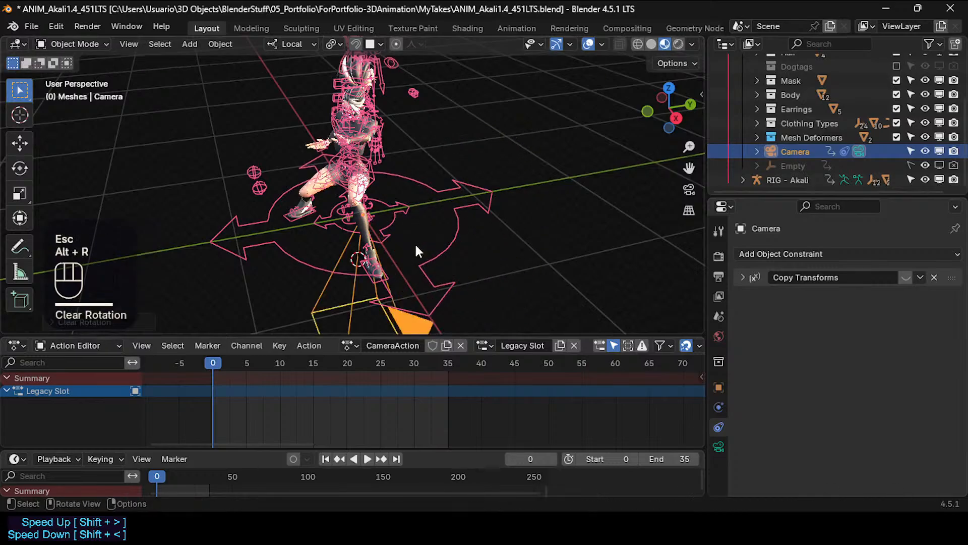
Try walk navigation through the Camera while its disabled constraint is still attached, then return to the perspective view.
key("KP_0")
key("KP_0")
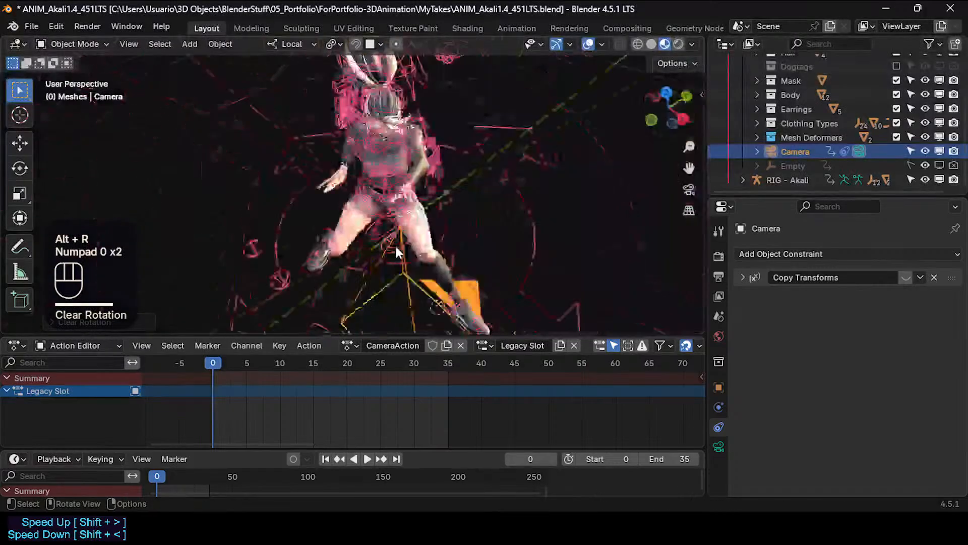
key("ctrl+KP_0")
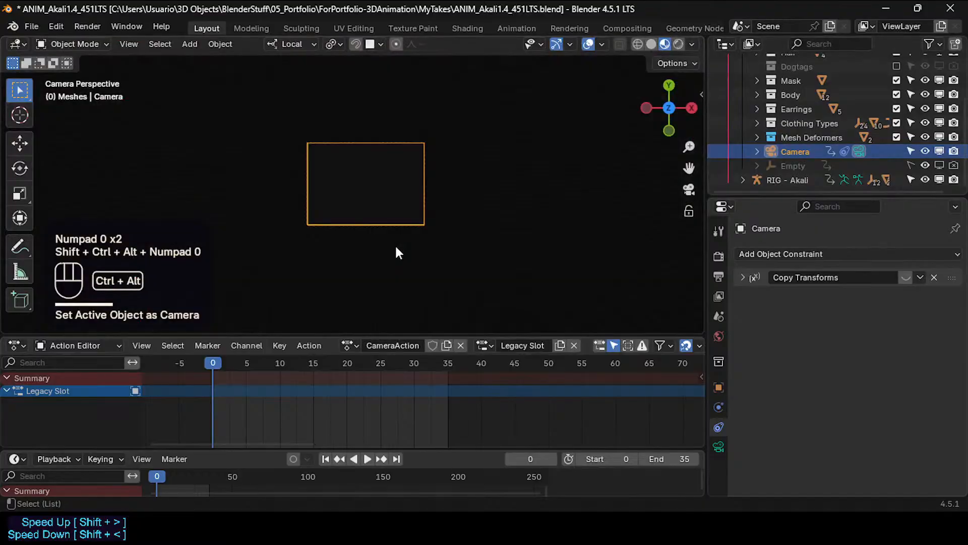
key("shift+grave")
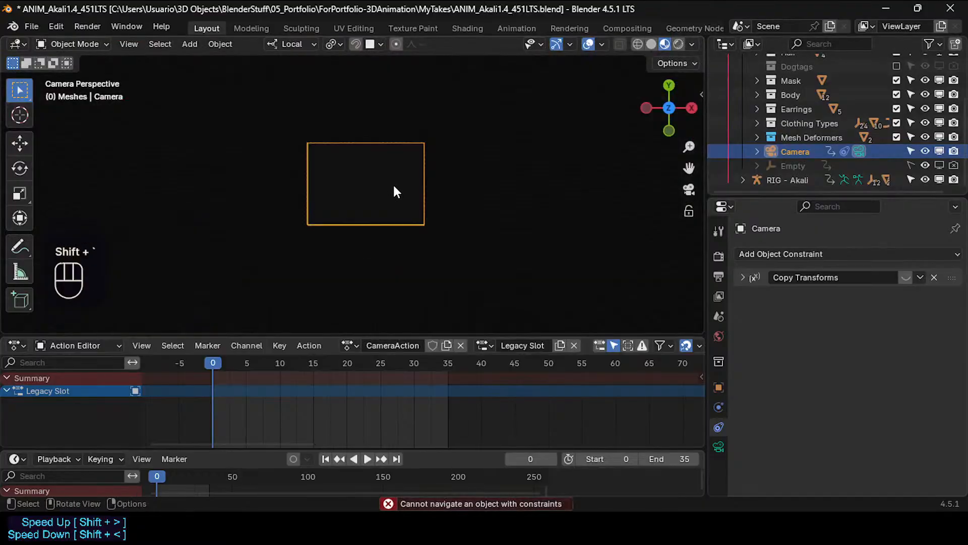
key("KP_0")
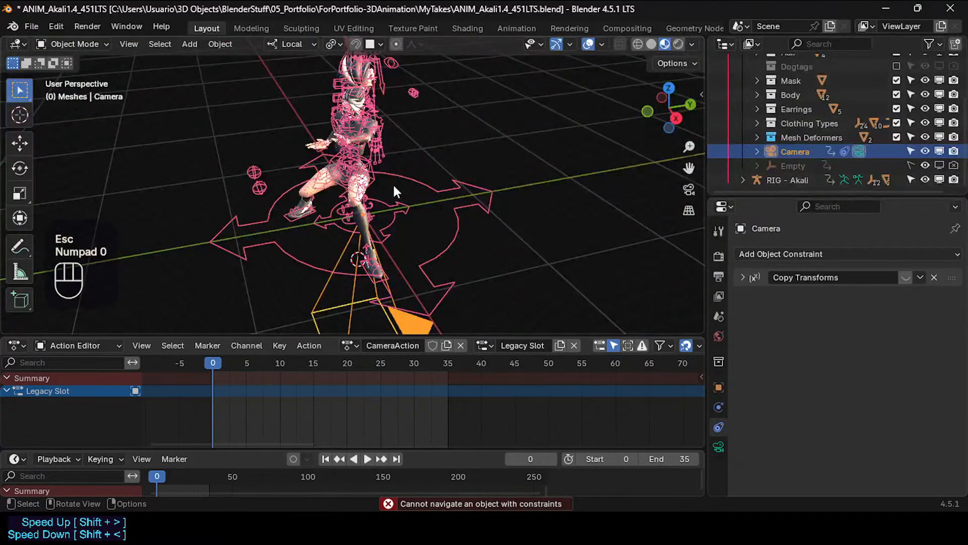
Delete the Camera's Copy Transforms constraint and set the Camera as the scene's active camera.
left_click(741, 278)
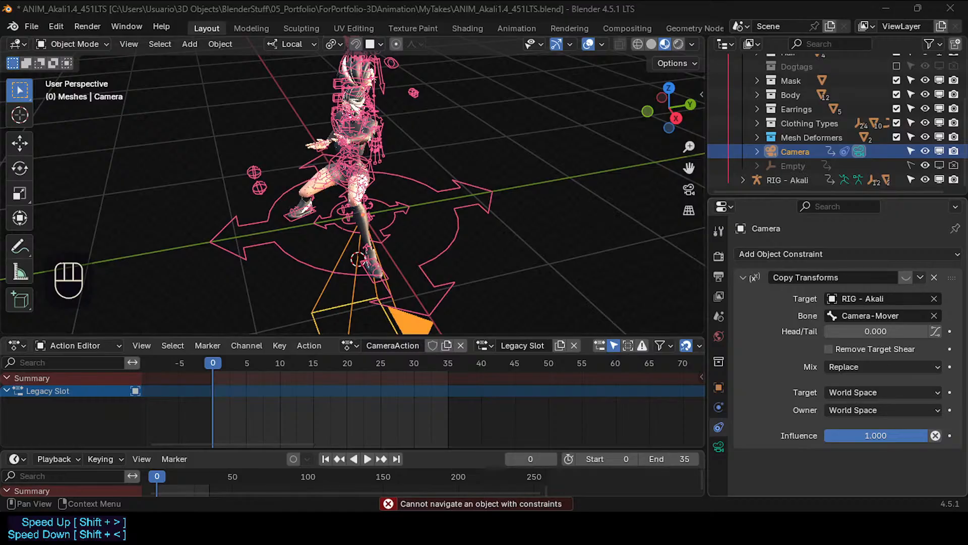
left_click(934, 278)
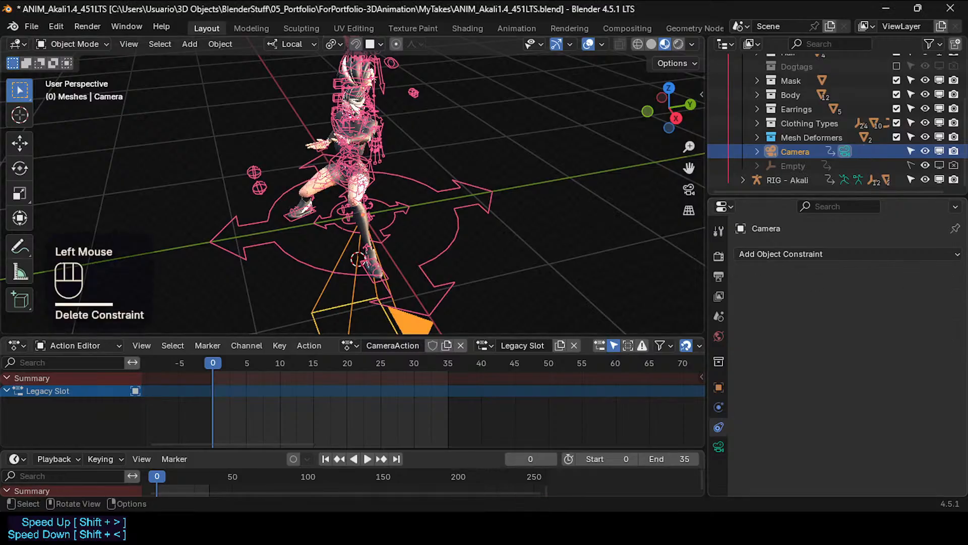
double_click(358, 293)
left_click(356, 292)
left_click(354, 292)
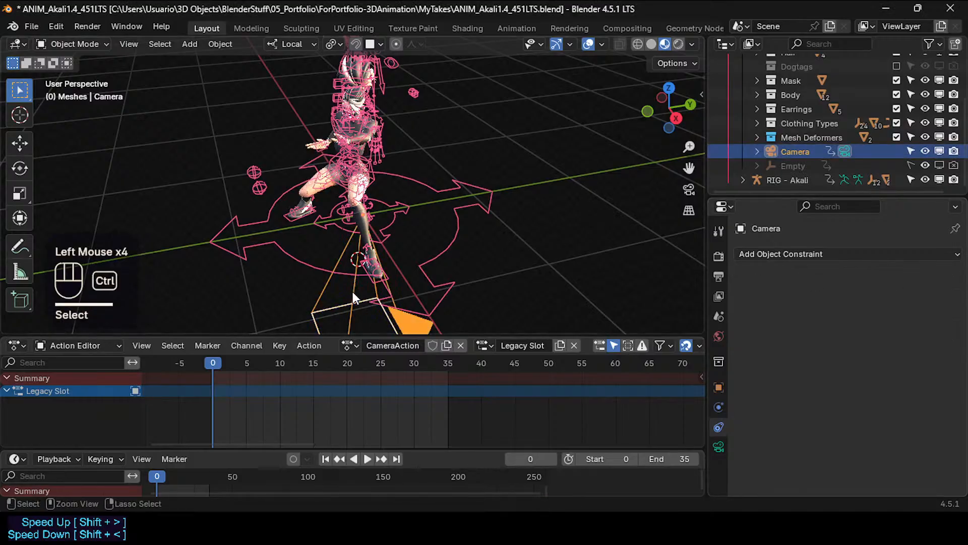
key("shift+ctrl+alt+KP_0")
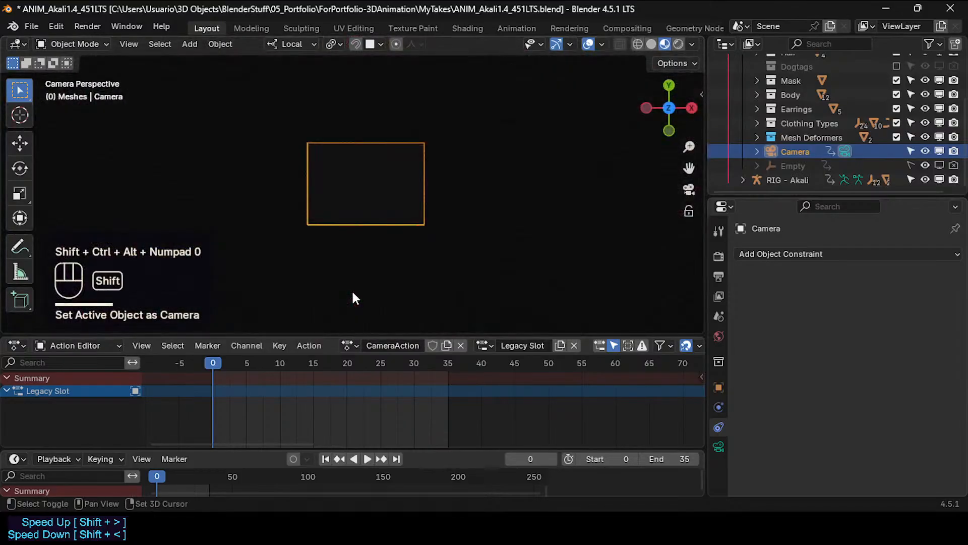
Move the Camera with walk navigation so it looks at the Akali rig from a distance with the figure centred.
key("shift+grave")
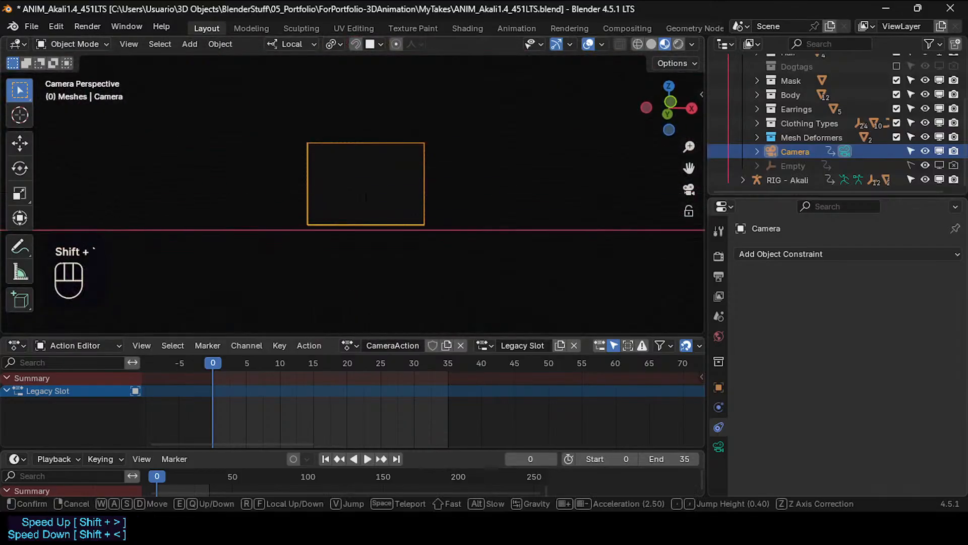
left_click(361, 311)
key("shift+grave")
key("s")
key("w")
key("e")
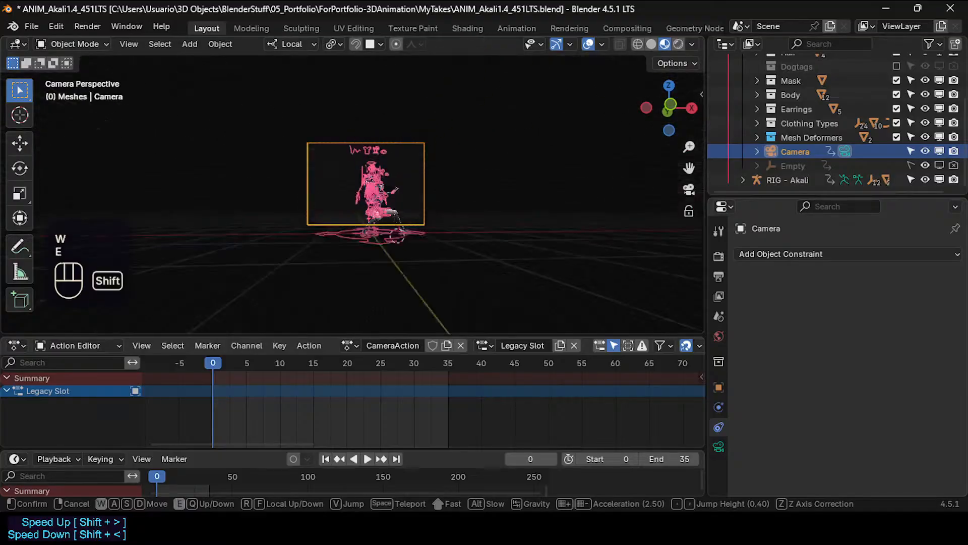
key("w")
key("d")
key("d")
key("q")
key("q")
left_click(542, 253)
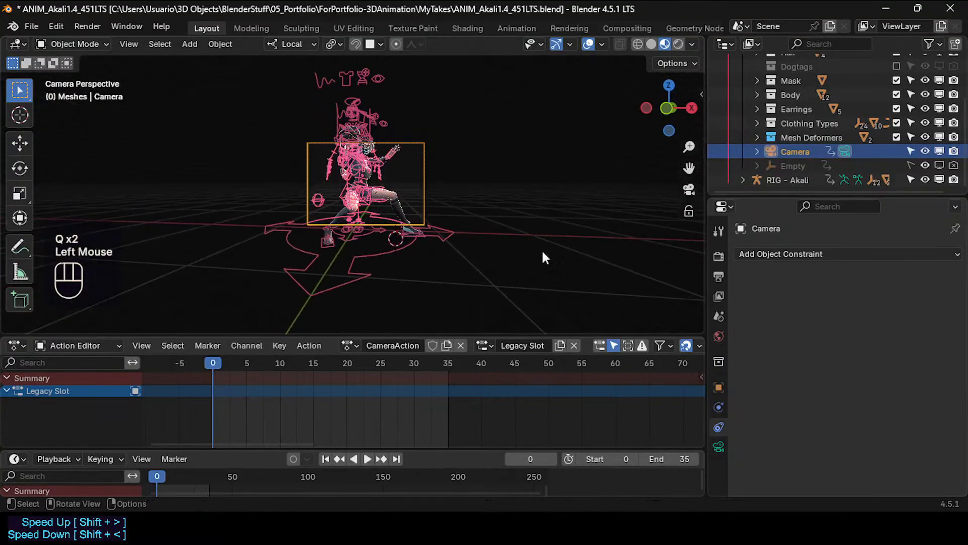
Check the scene's render and output settings, then set the Camera's focal length to 54 mm.
left_click(718, 257)
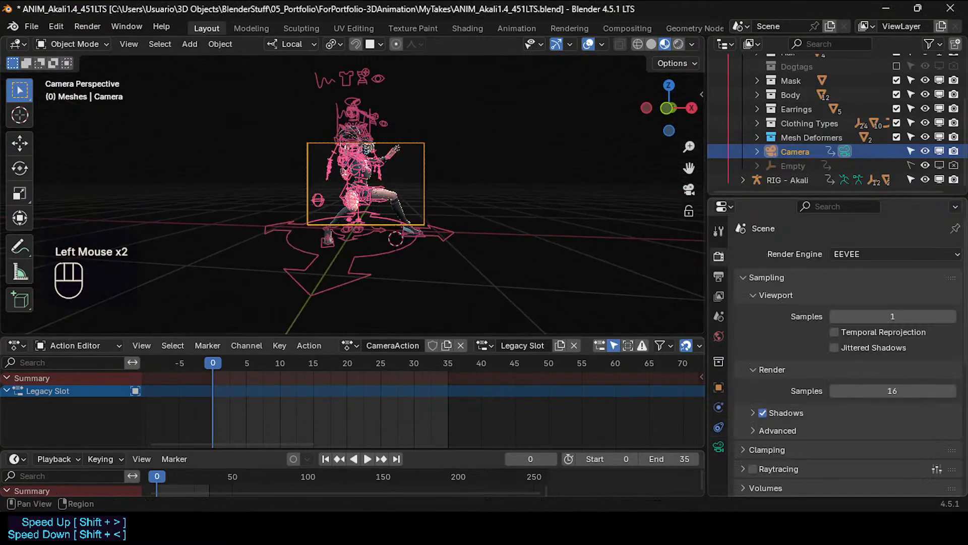
left_click(718, 277)
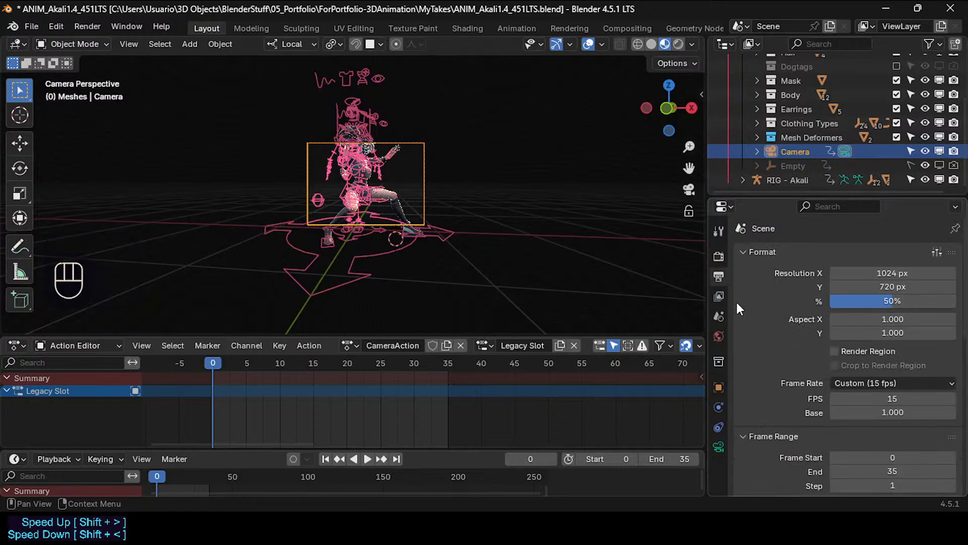
left_click(719, 447)
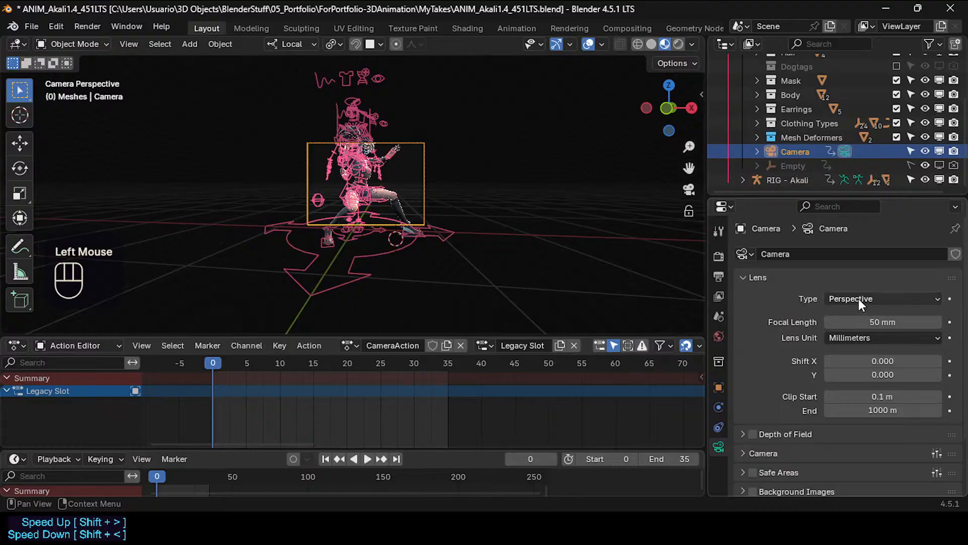
left_click(858, 299)
mouse_move(868, 322)
left_mouse_down()
mouse_move(933, 322)
mouse_move(857, 322)
mouse_move(902, 322)
mouse_move(874, 322)
mouse_move(884, 322)
left_mouse_up()
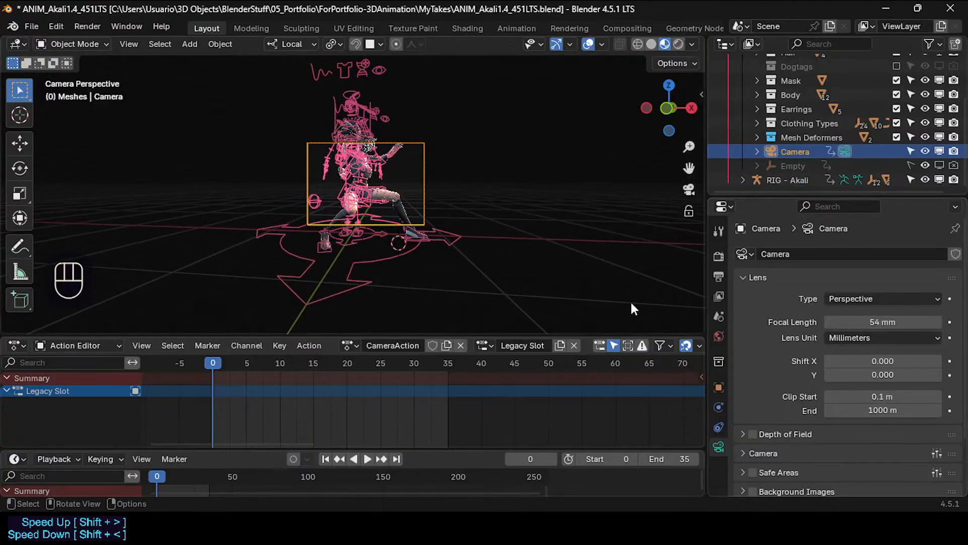
Walk the Camera around the Akali rig to view the lunge pose from a new side angle.
middle_click_drag(483, 274, 379, 217)
key("KP_0")
key("shift+grave")
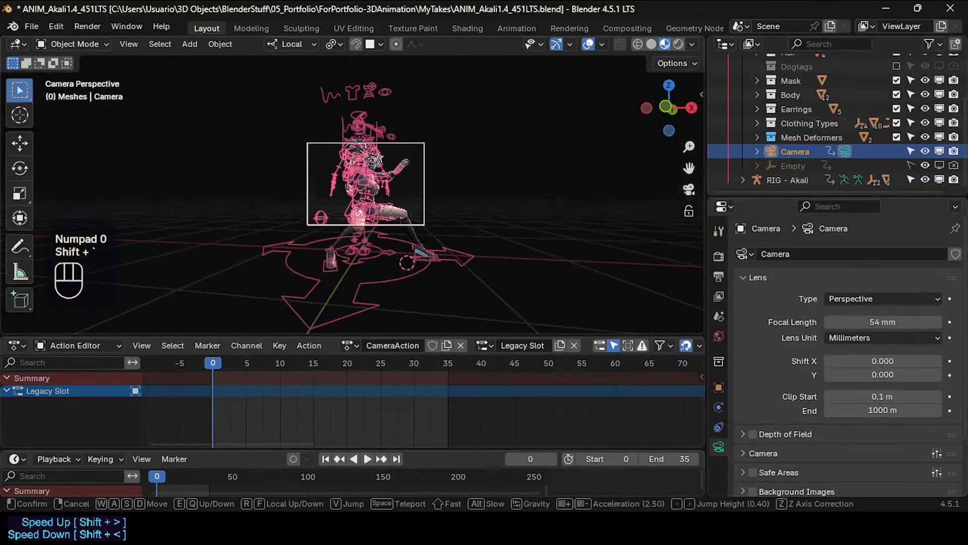
key("s")
key("d")
key("d")
key("w")
left_click(377, 213)
Reposition the Camera with walk navigation to frame Akali's lunge from head to feet at a slightly raised angle.
scroll(377, 214, "up", 4)
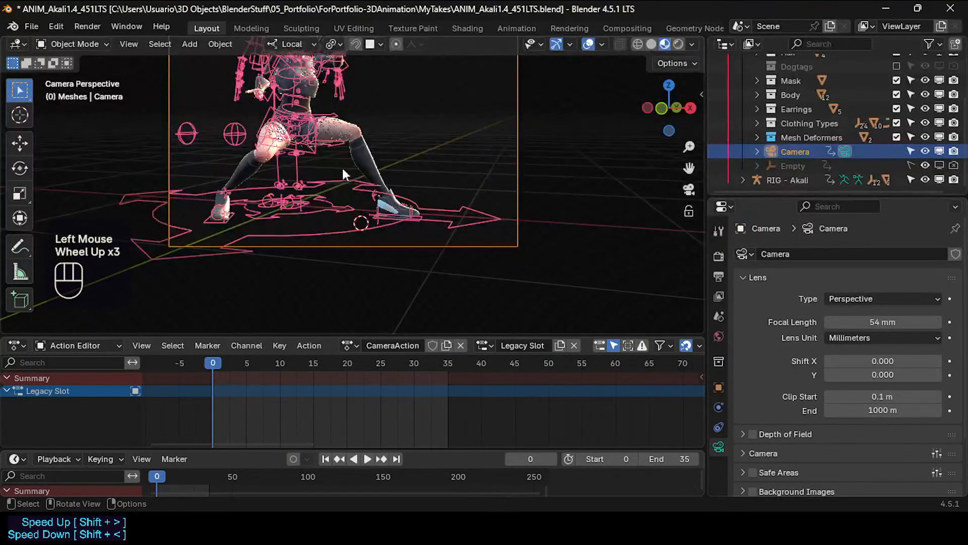
scroll(379, 166, "up", 1)
middle_click_drag(379, 167, 358, 195, "shift")
scroll(364, 191, "down", 2)
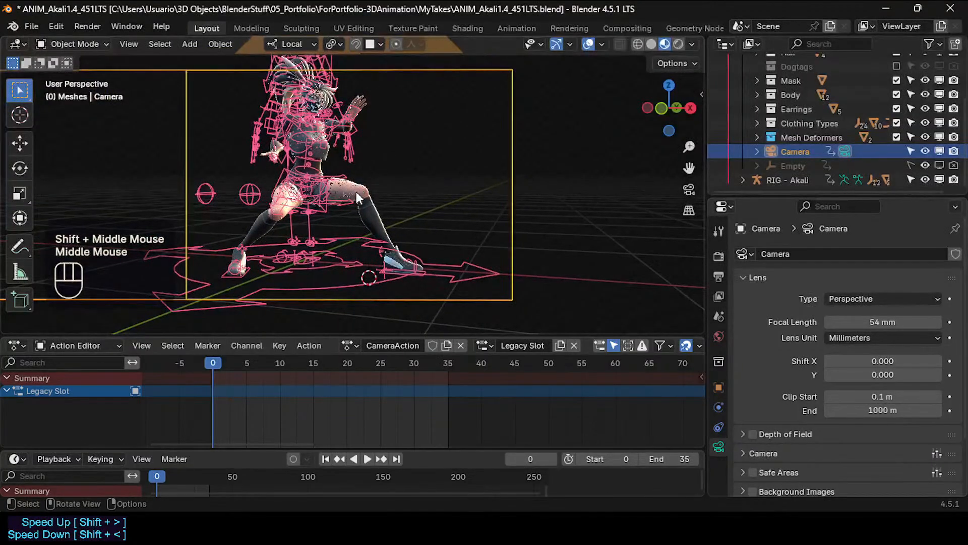
scroll(358, 195, "up", 1)
scroll(358, 195, "down", 1)
key("KP_0")
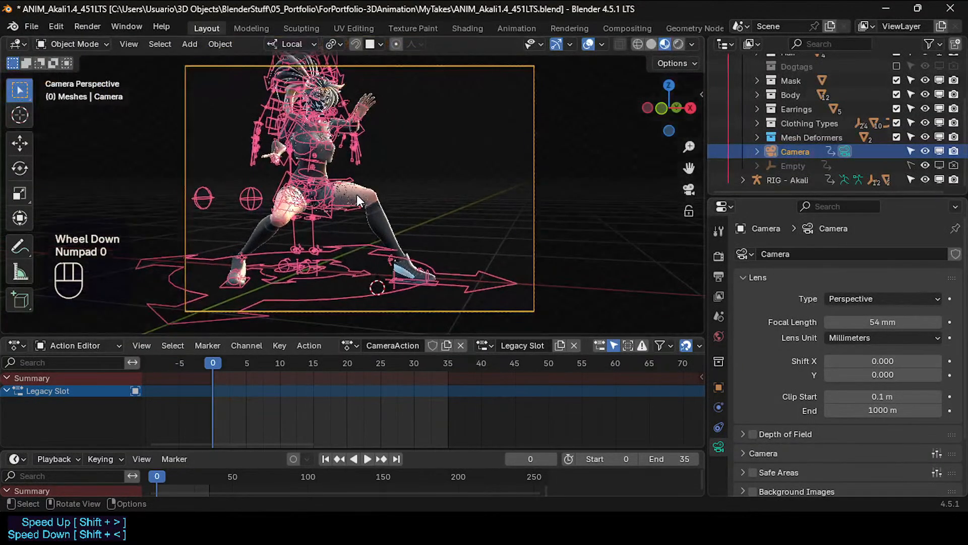
key("shift+grave")
key("s")
key("a")
key("w")
key("d")
key("a")
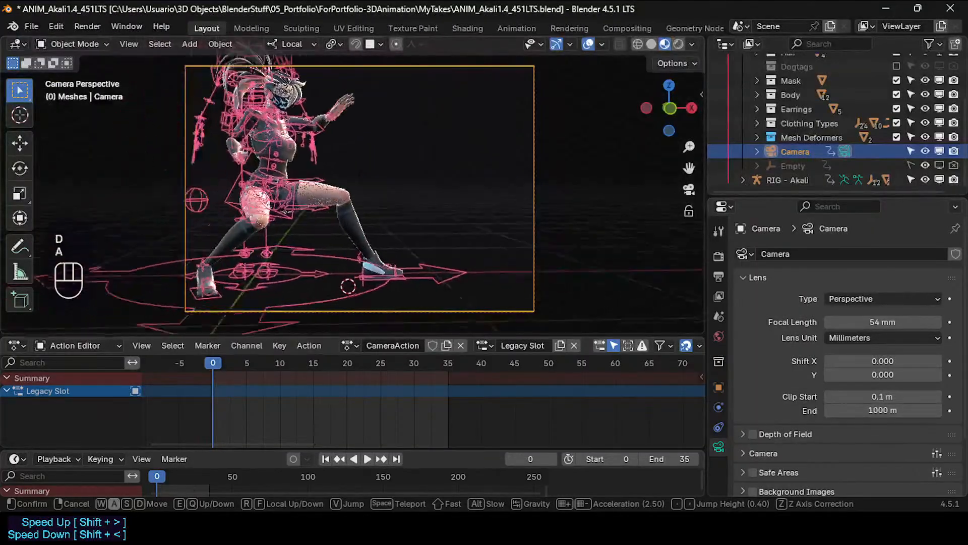
key("e")
key("s")
left_click(357, 195)
Play back the animation through the Camera to review the framing.
key("space")
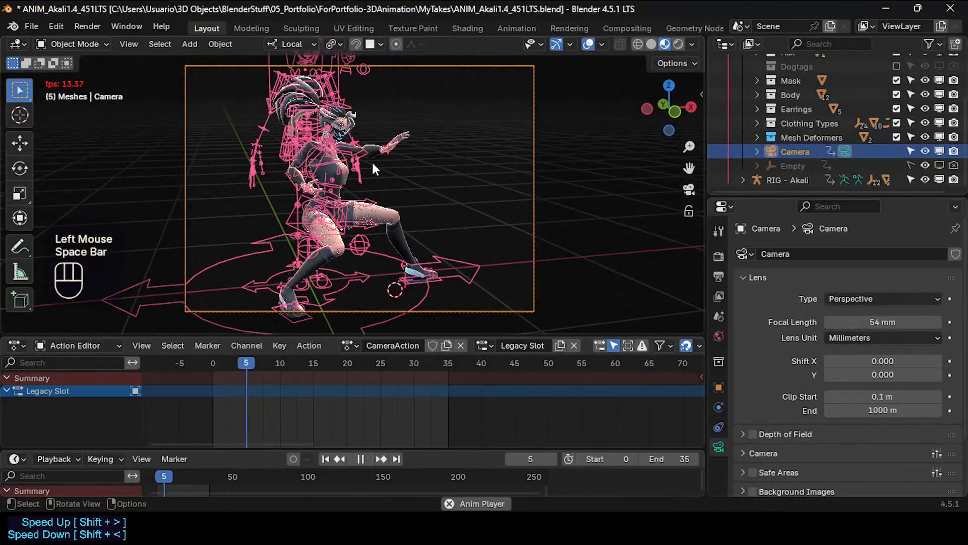
key("space")
key("space")
key("space")
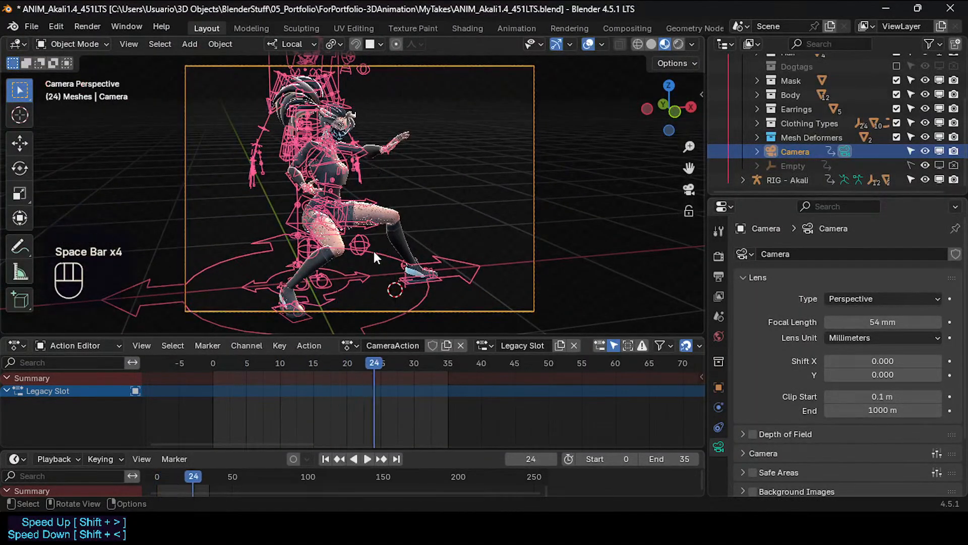
Select the RIG - Akali armature, enter Pose Mode, and select the foot_ik.L and root controls.
left_click(374, 252)
key("space")
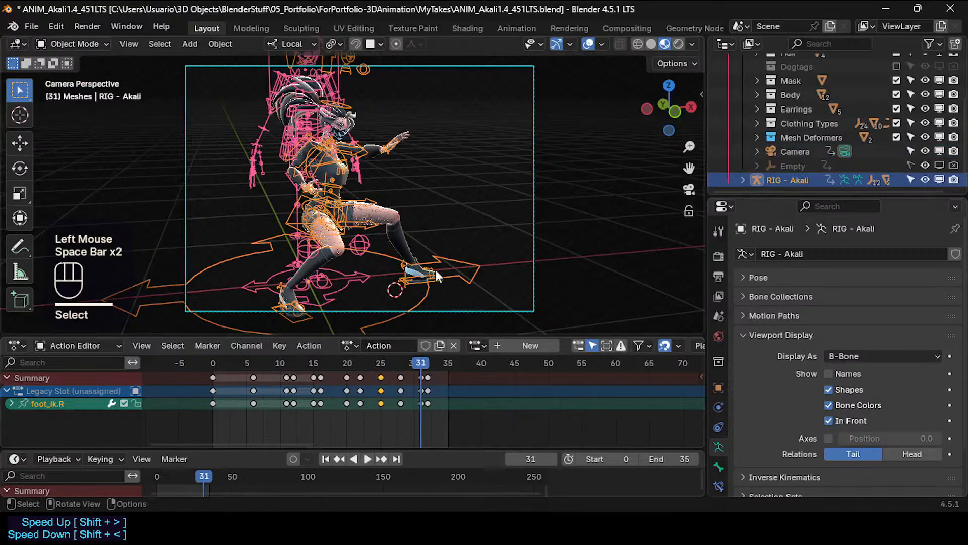
key("ctrl+Tab")
left_click(444, 275)
left_click(469, 281)
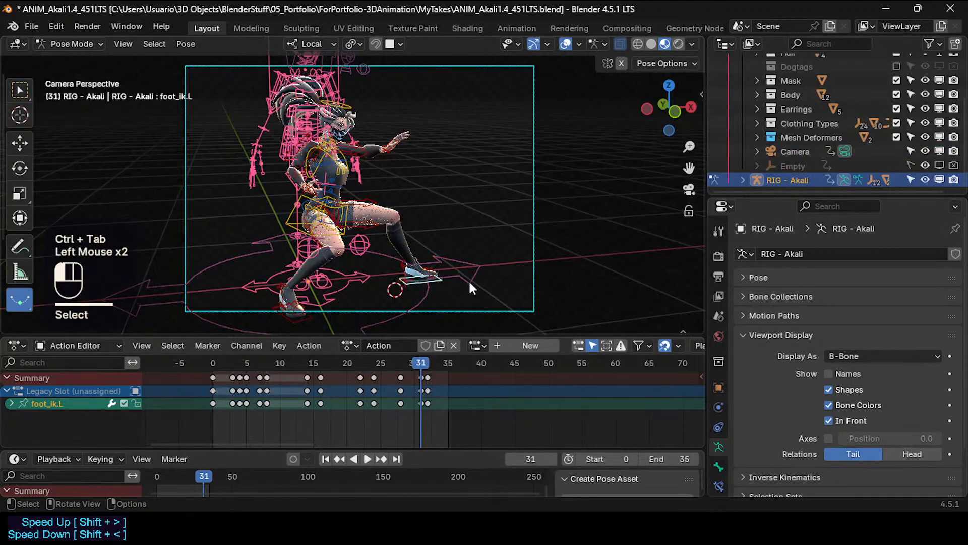
Replay the rig's animation in Pose Mode from the camera view and from an orbited perspective view.
key("space")
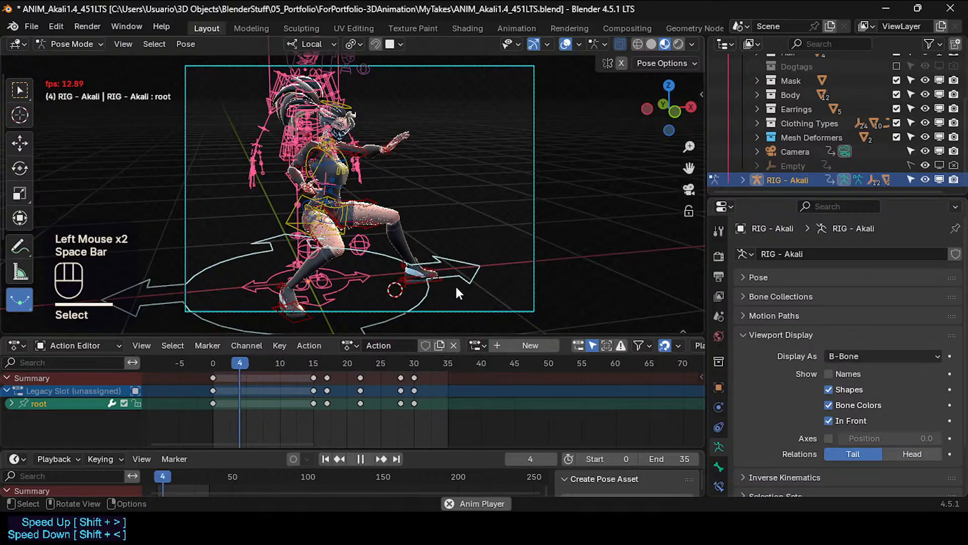
key("space")
middle_click_drag(536, 242, 433, 247)
key("space")
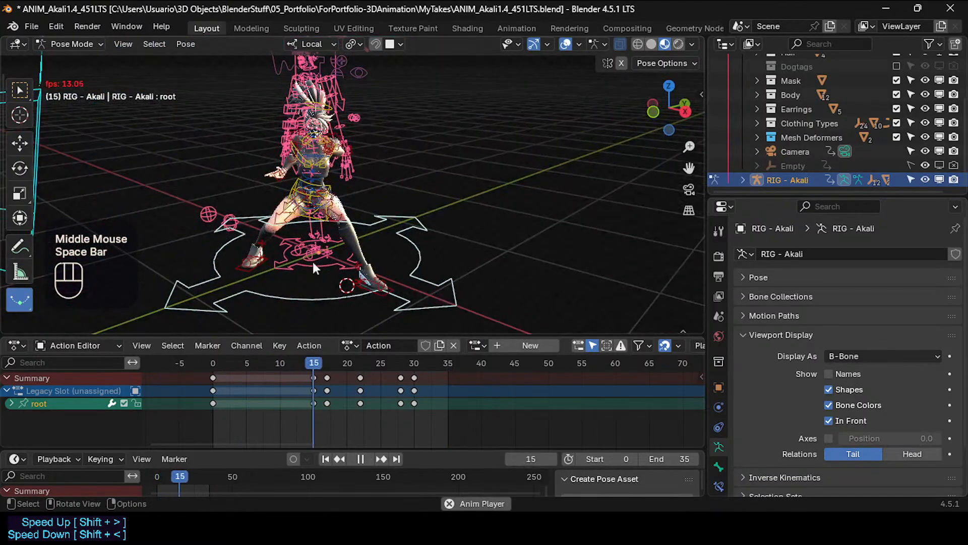
key("space")
Select the thigh_ik.R control, then move the playhead to frame 0 and return to Object Mode.
left_click(289, 209)
left_click_drag(299, 365, 211, 364)
key("ctrl+Tab")
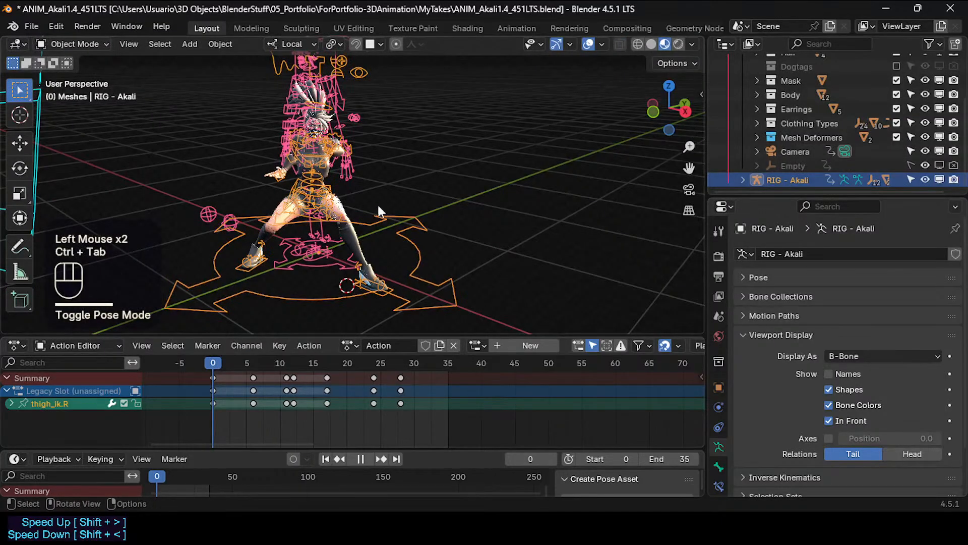
Select the Body_Extremities mesh at the character's legs, then reselect the RIG - Akali armature.
left_click(378, 205)
left_click(352, 204)
left_click(387, 262)
left_click(376, 218)
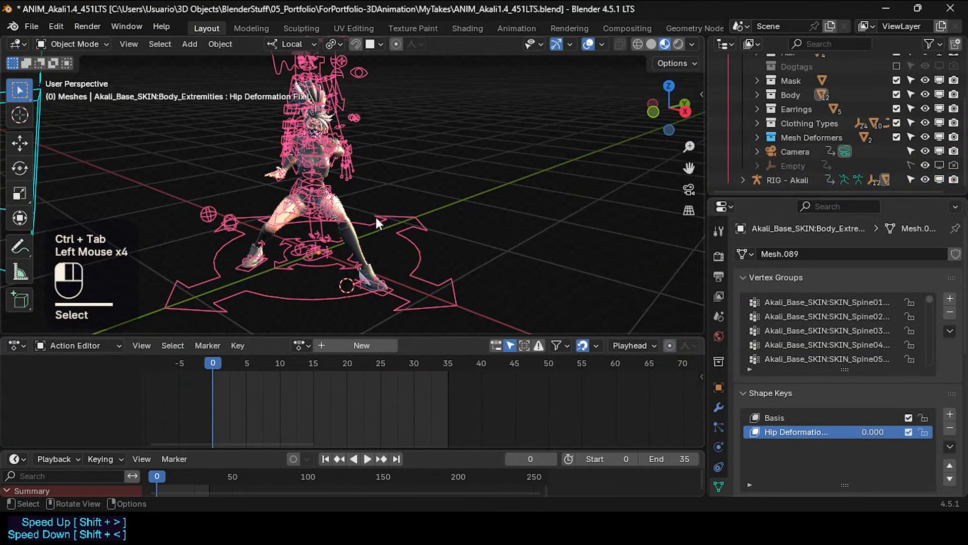
left_click(346, 264)
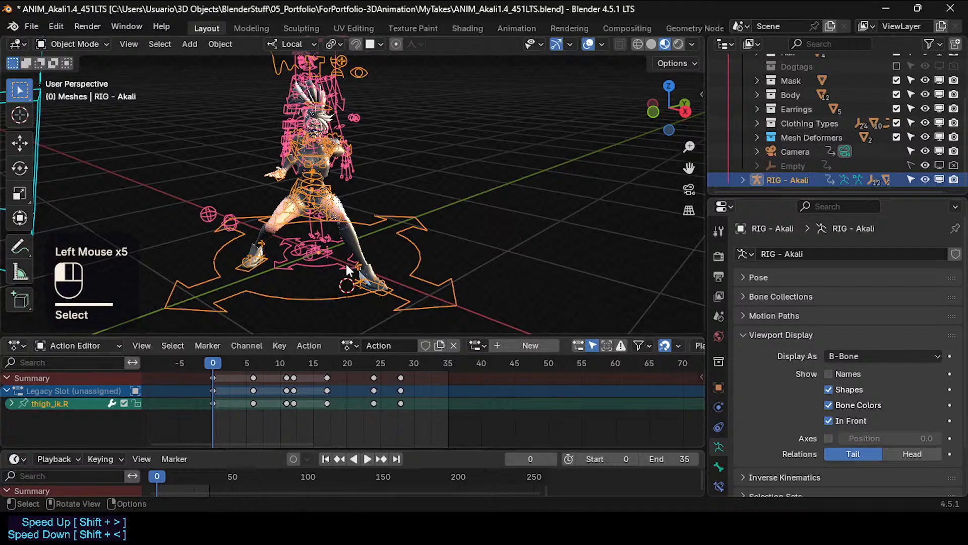
Put the RIG - Akali armature in Pose Mode, select the root control, and return the playhead to frame 0.
left_click(379, 288)
key("ctrl+Tab")
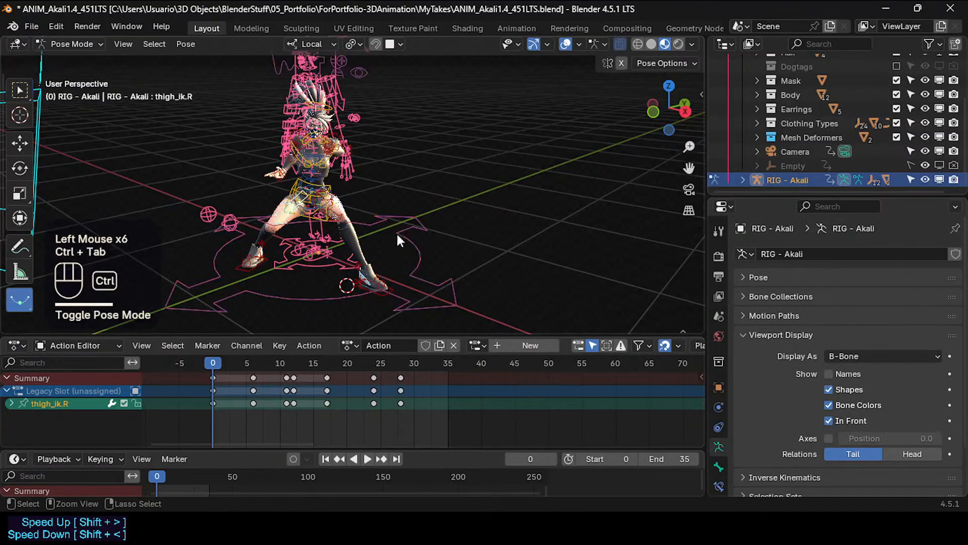
left_click(405, 220)
key("space")
key("space")
left_click_drag(248, 362, 210, 367)
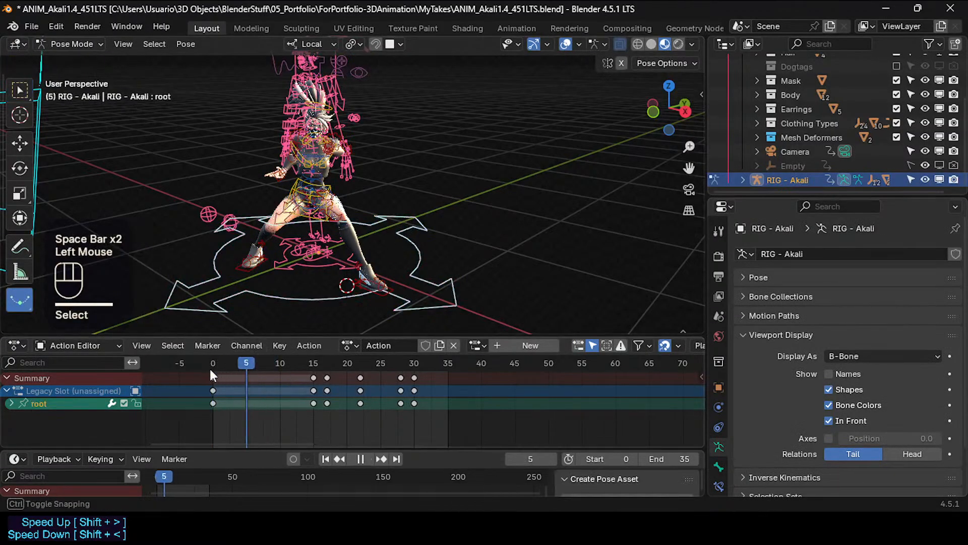
Assign the Legacy Slot of the current action to the RIG - Akali armature.
left_click(348, 347)
left_click(348, 347)
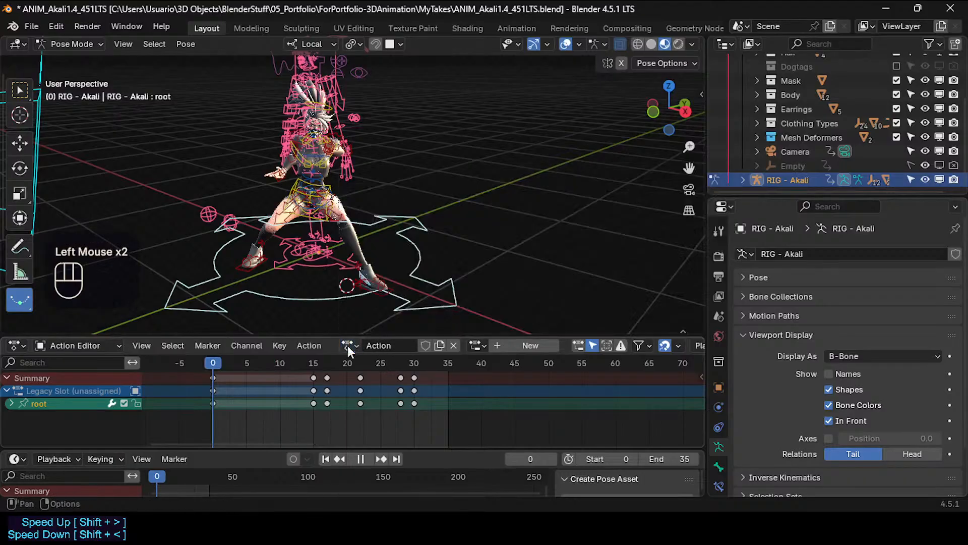
left_click(477, 345)
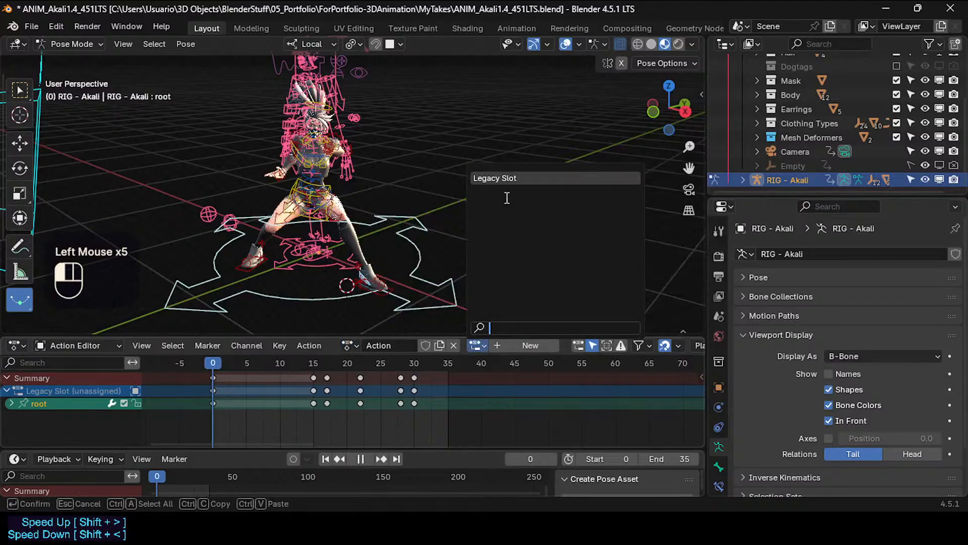
left_click(505, 179)
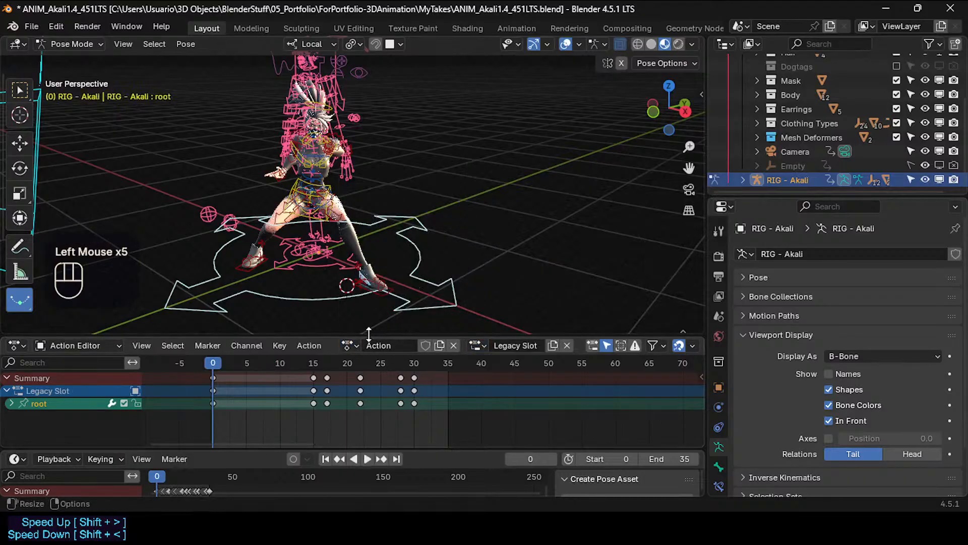
Play back the rig's animation to check the assigned slot, then stop it.
left_click(266, 373)
left_click(265, 374)
key("space")
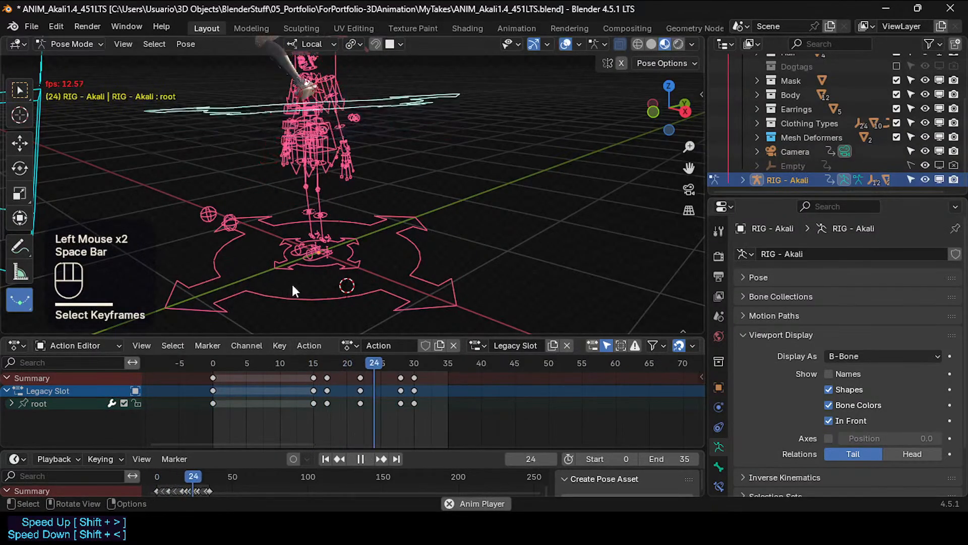
key("space")
Rename the rig's action slot as Akali-01 and its action as Action-01.
left_click(509, 345)
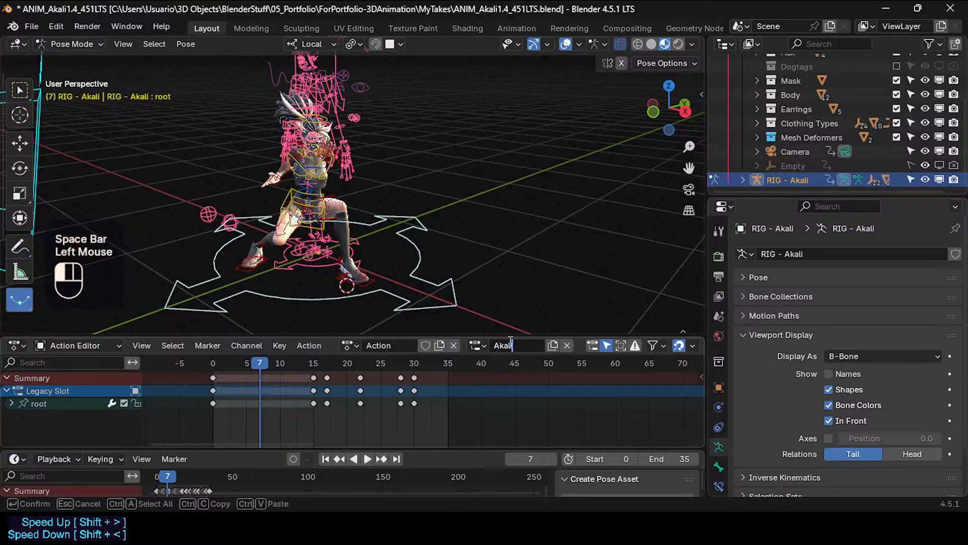
type("Akali-01")
key("Return")
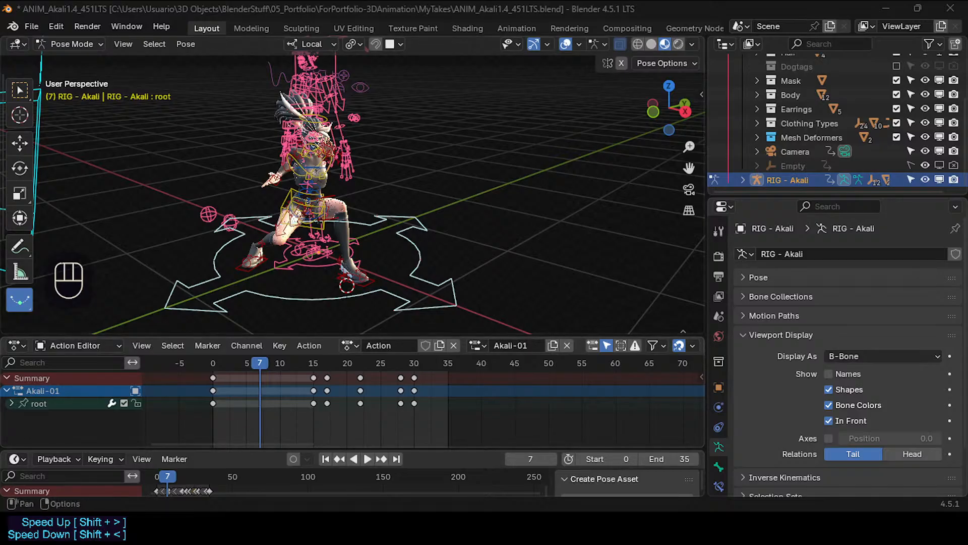
left_click(389, 345)
type("-0")
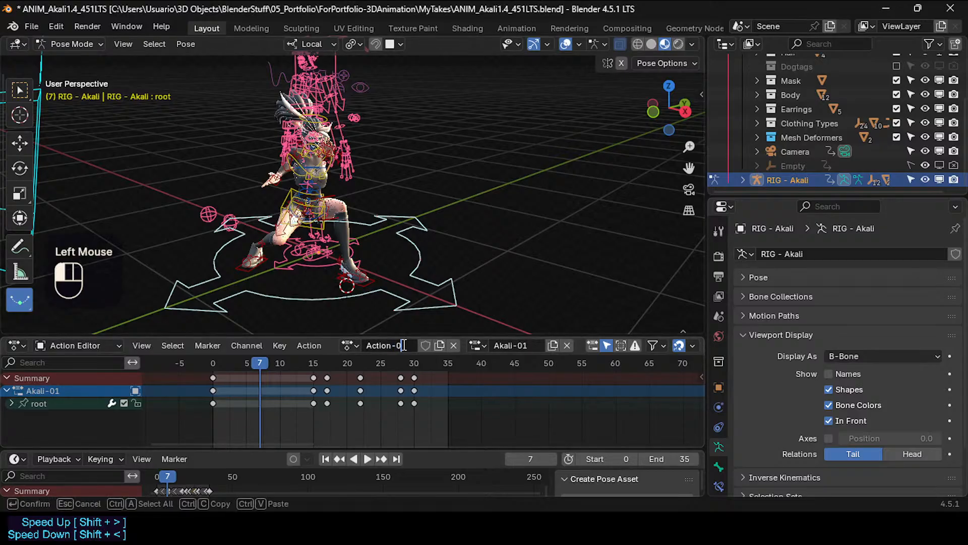
type("1")
key("Return")
Replay the Action-01 animation from an orbited perspective view of the character.
left_click(175, 367)
key("space")
middle_click_drag(281, 177, 306, 167)
key("space")
middle_click_drag(314, 130, 249, 197, "shift")
key("space")
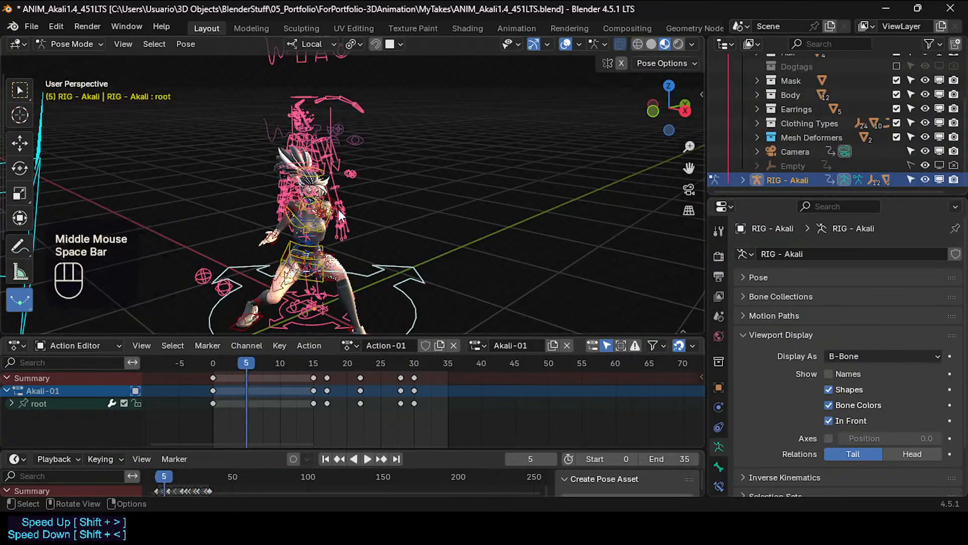
Collapse the bone collections list in the viewport sidebar and look over the rig layers.
key("n")
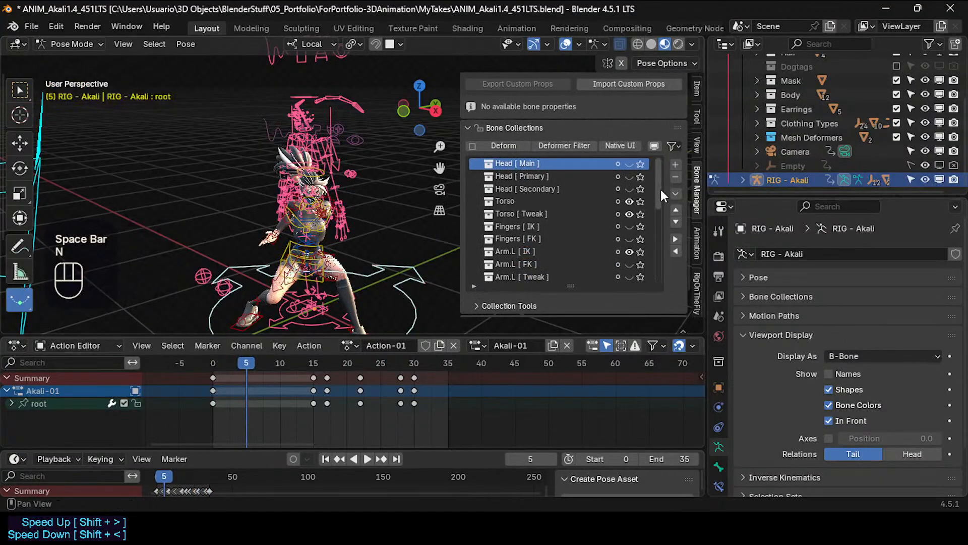
left_click(501, 127)
scroll(543, 179, "up", 4)
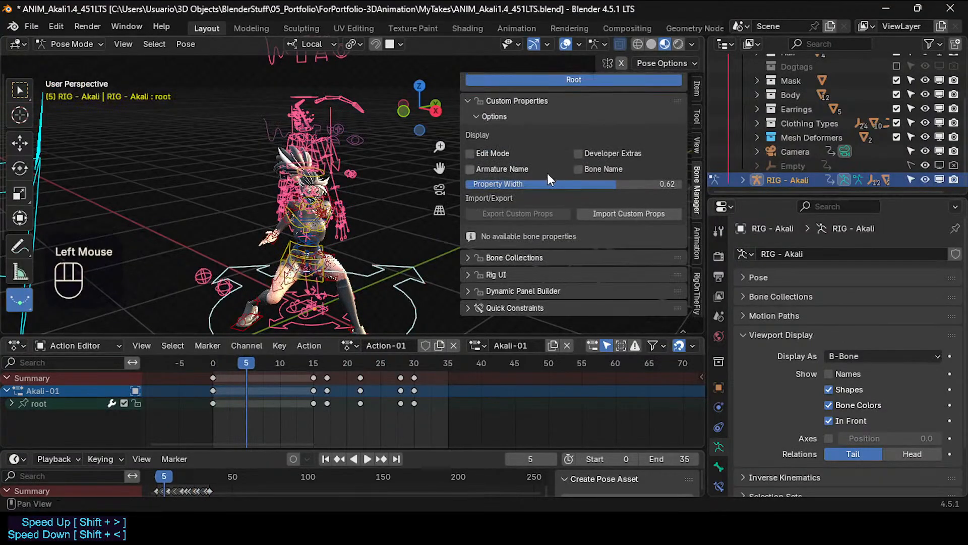
scroll(543, 181, "up", 1)
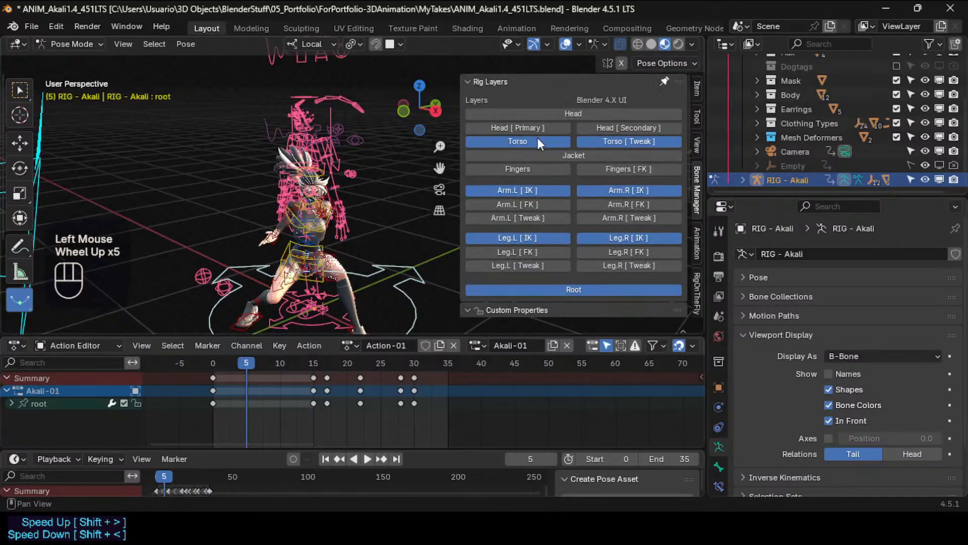
Return to Object Mode and select the Akali_eye_common and Akali_Hair_Branch01 widget meshes to identify the leftover shapes.
left_click(286, 146)
left_click(286, 145)
key("ctrl+Tab")
left_click(291, 121)
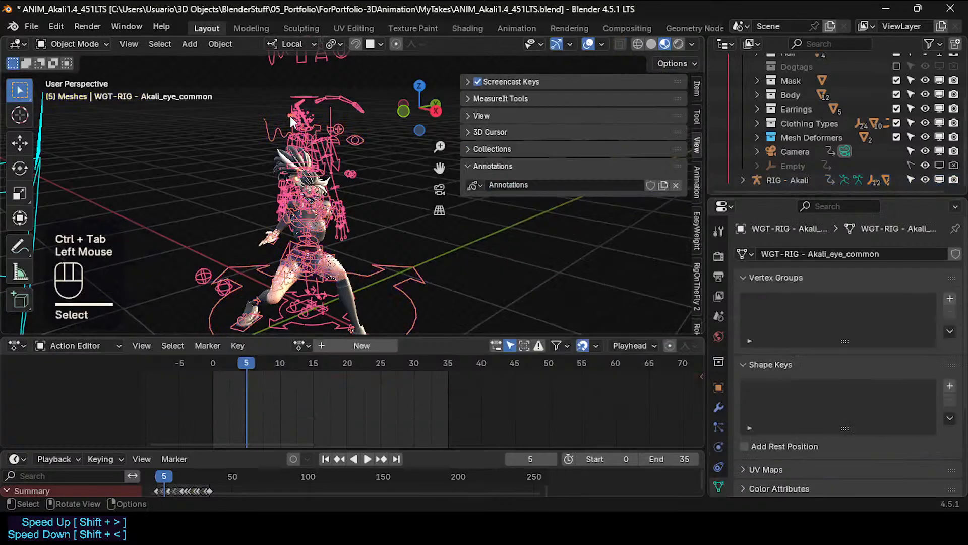
left_click(294, 110)
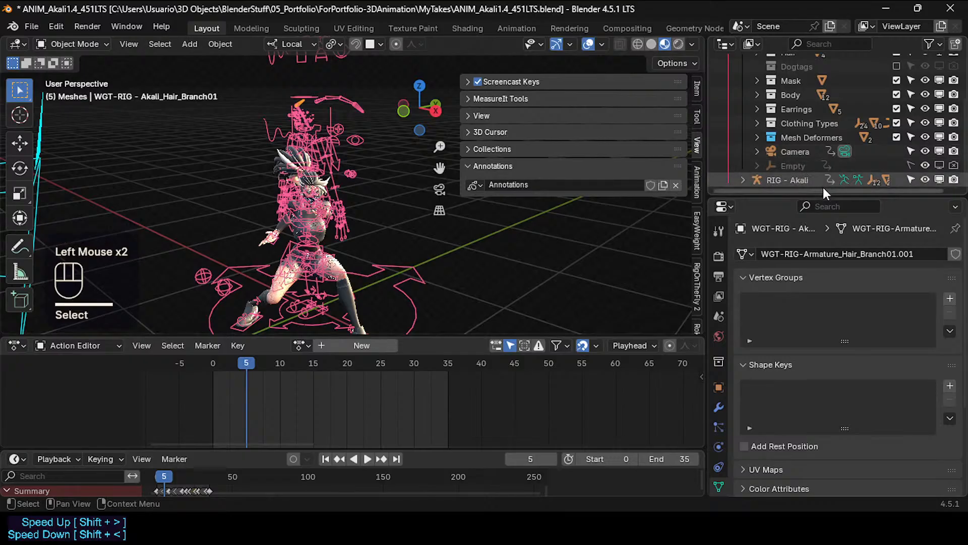
Exclude the WGTS_rig collection from the view layer, keeping the Meshes collection enabled.
scroll(845, 134, "up", 2)
scroll(857, 126, "up", 2)
left_click(896, 105)
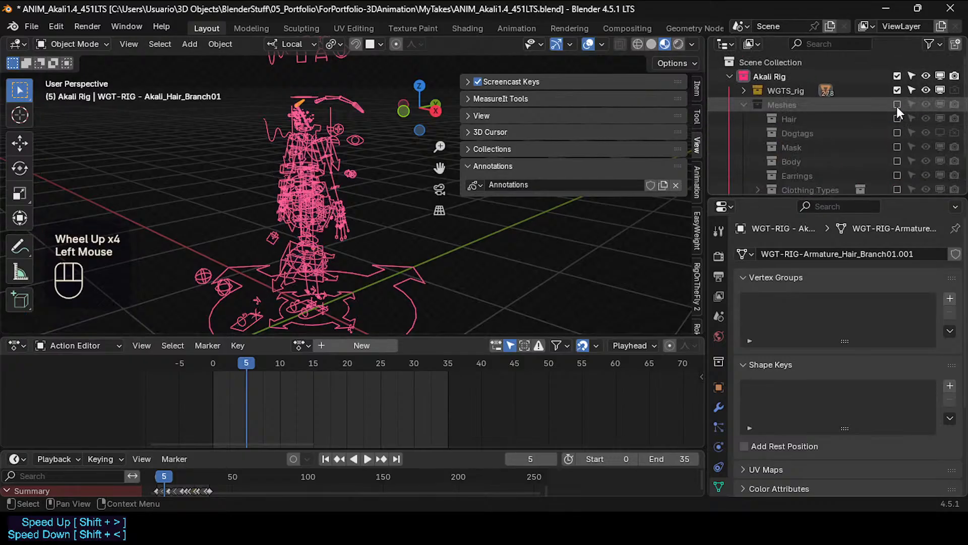
left_click(897, 105)
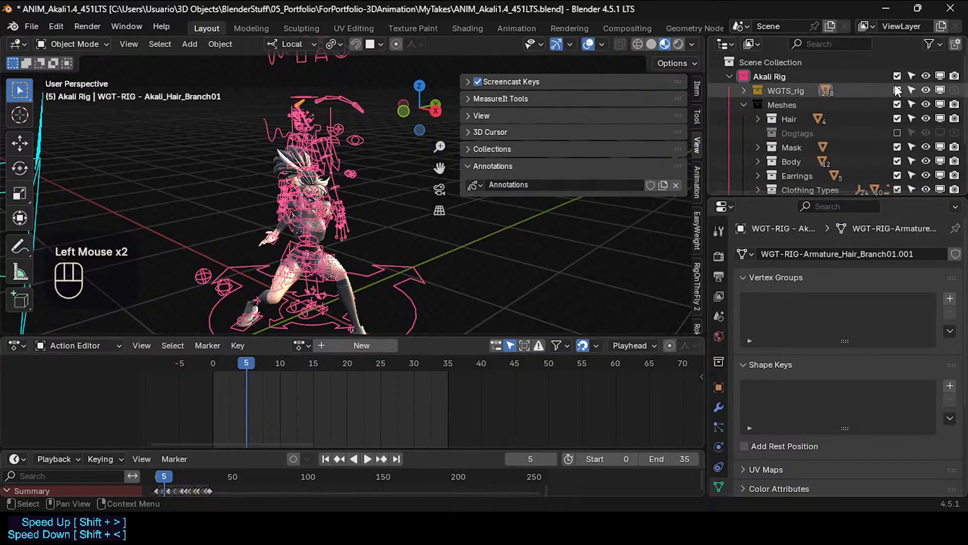
left_click(897, 91)
key("n")
Select the RIG - Akali armature and hide it in Object Mode so only the character mesh shows.
middle_click_drag(423, 136, 373, 152)
left_click(388, 231)
middle_click_drag(385, 226, 332, 227)
key("ctrl+Tab")
key("ctrl+Tab")
key("ctrl+Tab")
key("ctrl+Tab")
key("h")
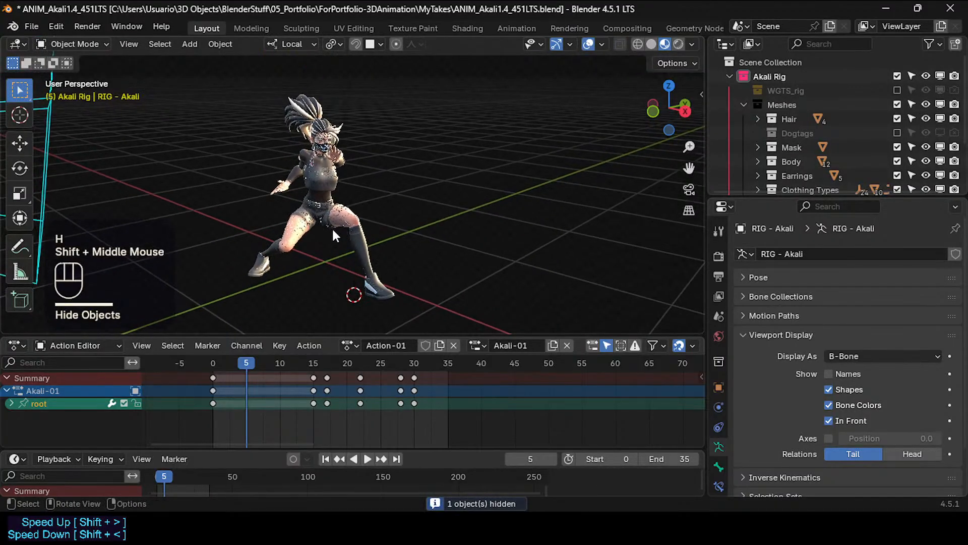
Save the file and replay the animation from the perspective view and through the scene camera.
key("ctrl+s")
left_click(219, 364)
left_click(218, 365)
key("space")
middle_click_drag(264, 245, 367, 201)
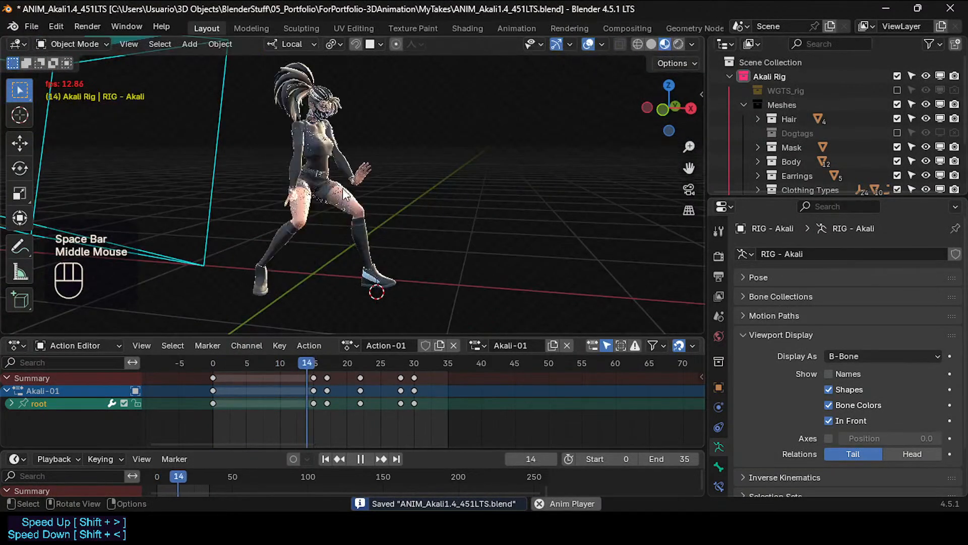
middle_click_drag(343, 138, 303, 211, "shift")
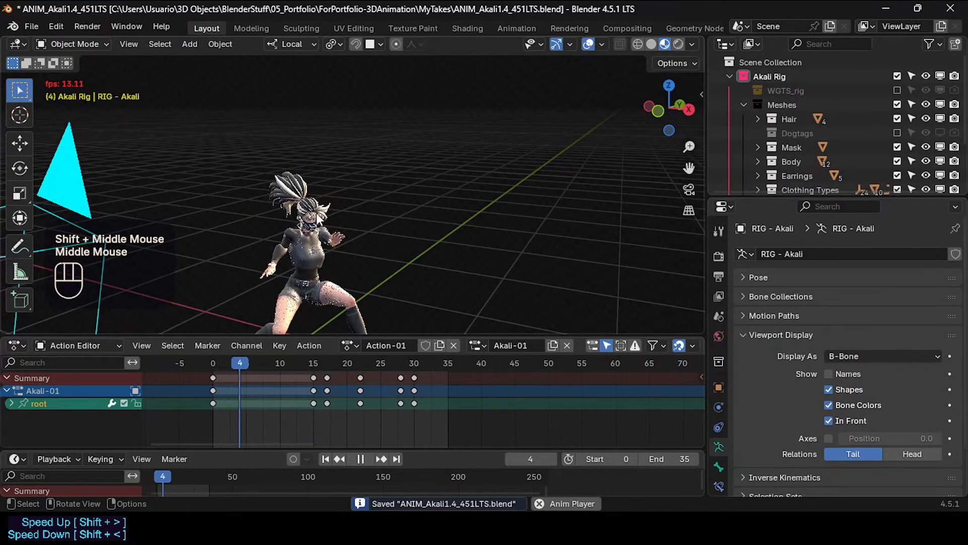
key("space")
key("KP_0")
key("space")
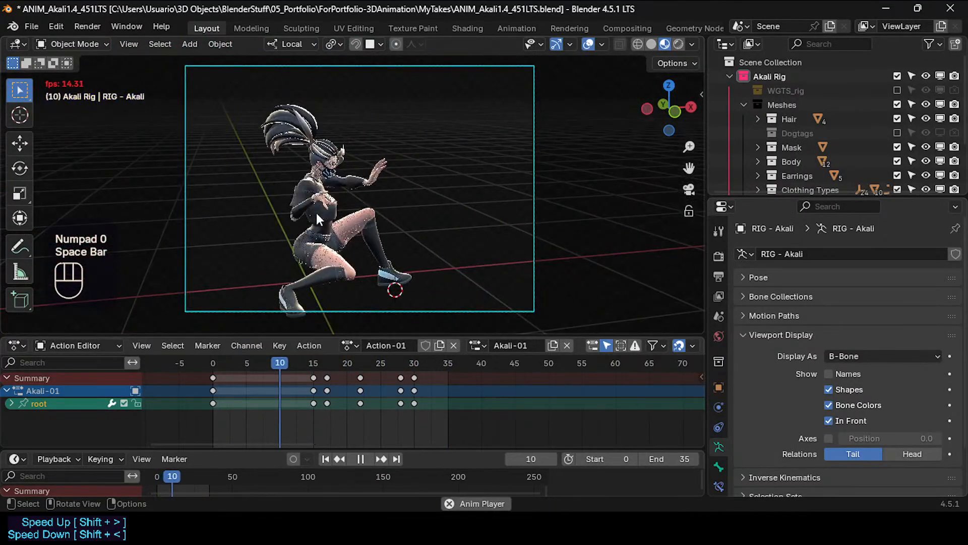
Walk the scene camera around the character during playback and place it for a full-body front three-quarter view.
key("shift+grave")
key("d")
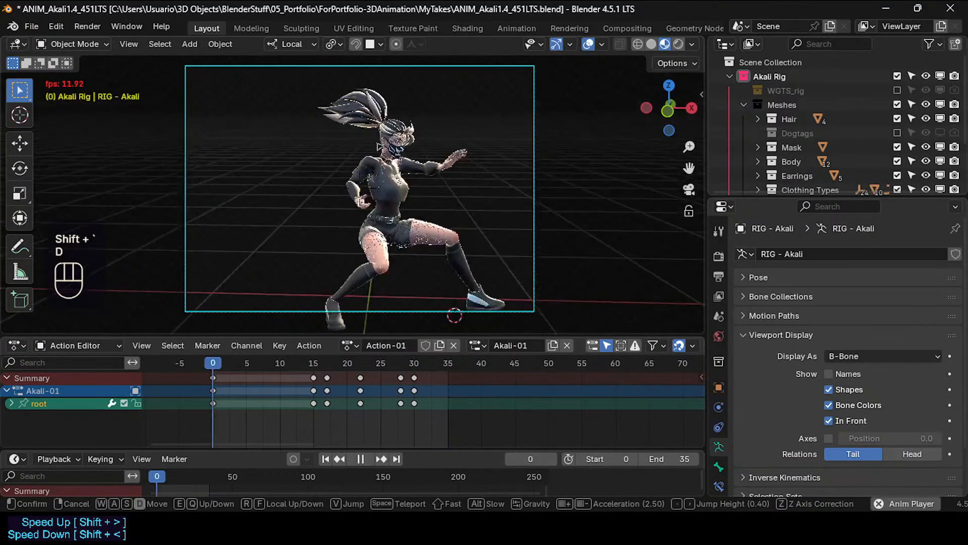
key("d")
key("s")
key("d")
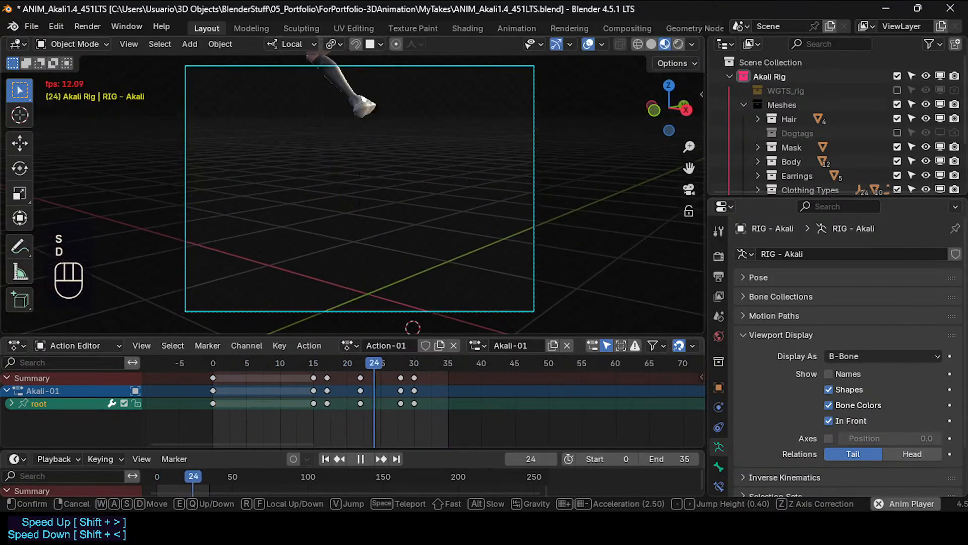
key("q")
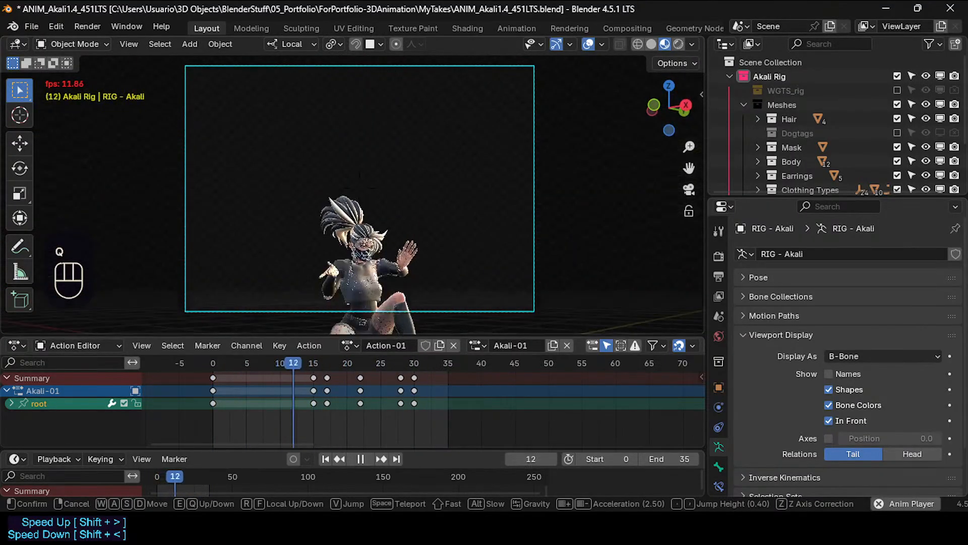
key("e")
key("d")
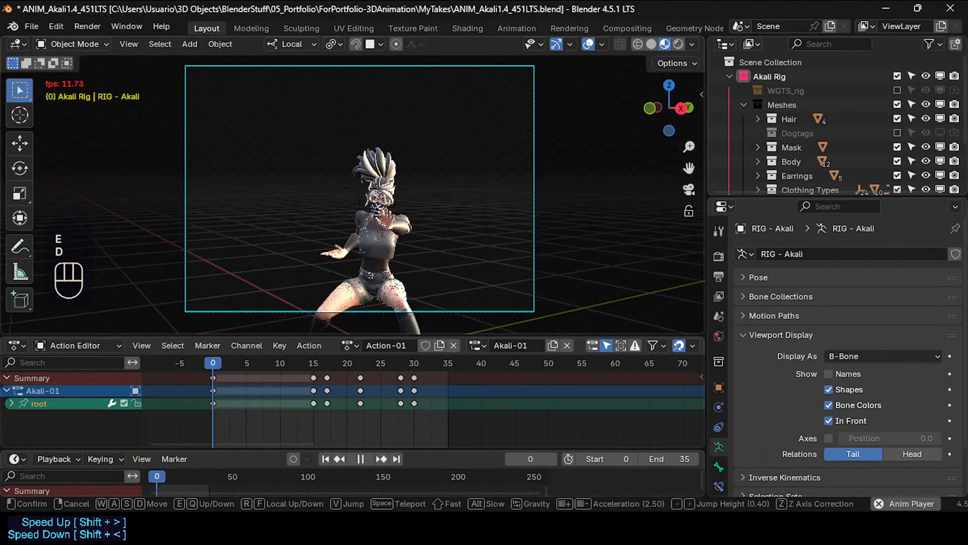
key("a")
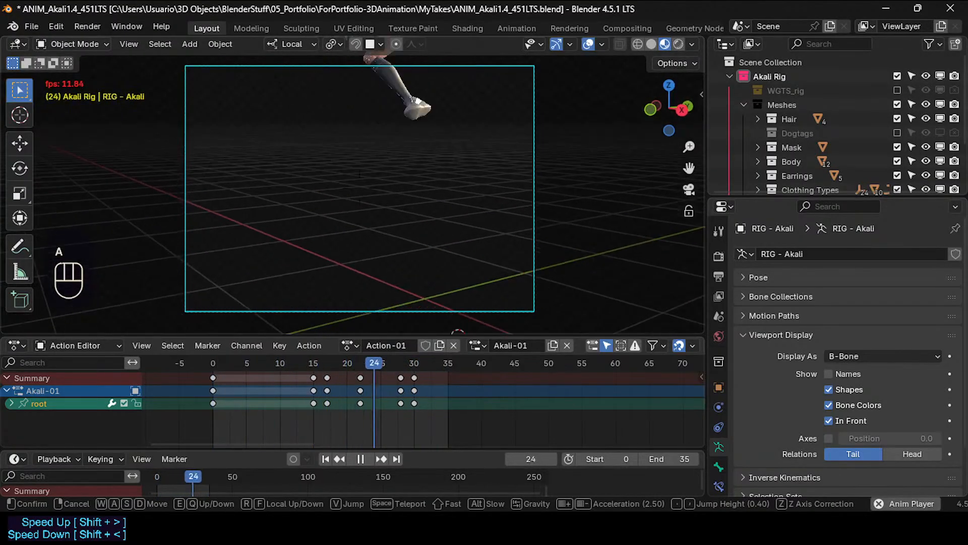
key("a")
key("s")
left_click(395, 168)
Stop playback and walk the scene camera around the character to frame her full body from the side.
key("space")
key("shift+grave")
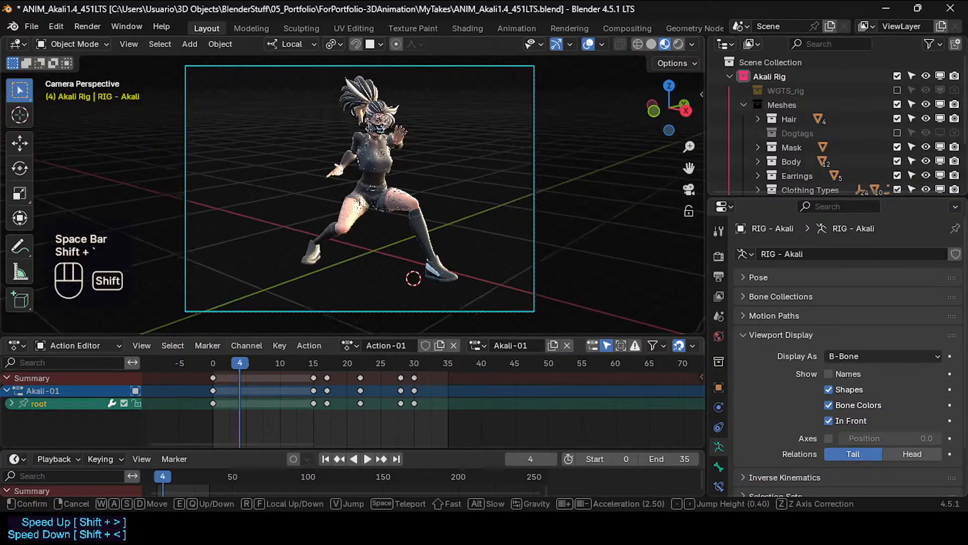
key("a")
key("w")
key("d")
key("d")
key("d")
key("d")
key("d")
key("d")
key("d")
key("d")
key("d")
key("shift")
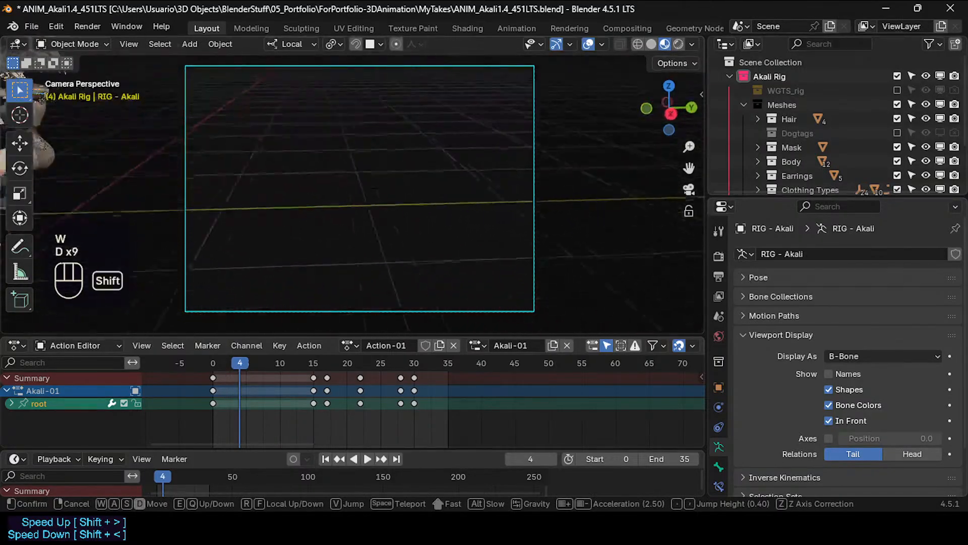
key("w")
key("d")
key("w")
key("w")
key("a")
key("e")
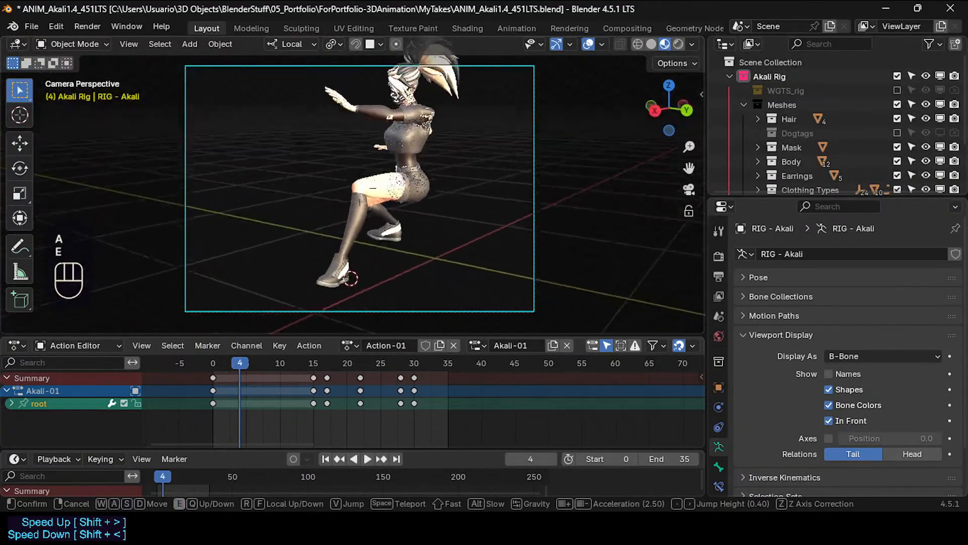
key("a")
key("w")
key("e")
key("s")
key("d")
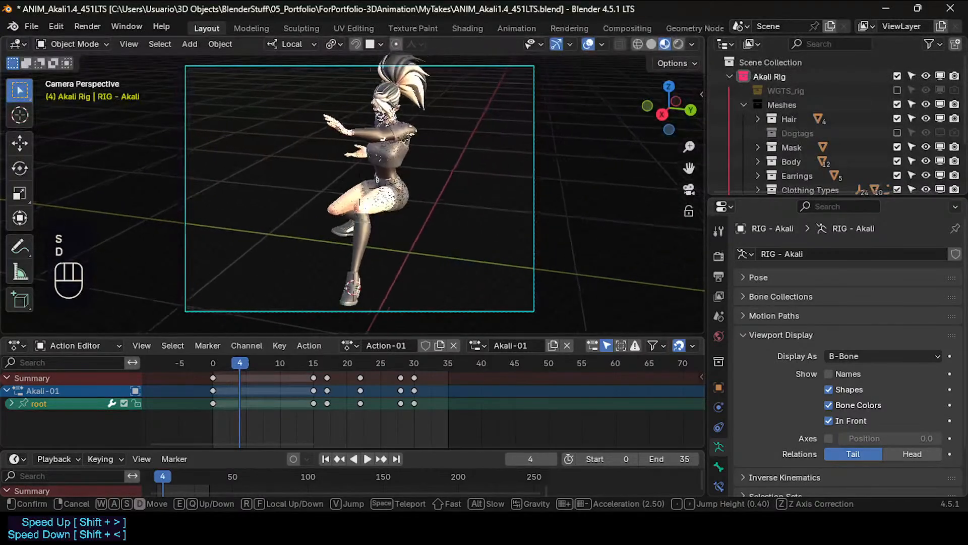
key("s")
key("a")
key("w")
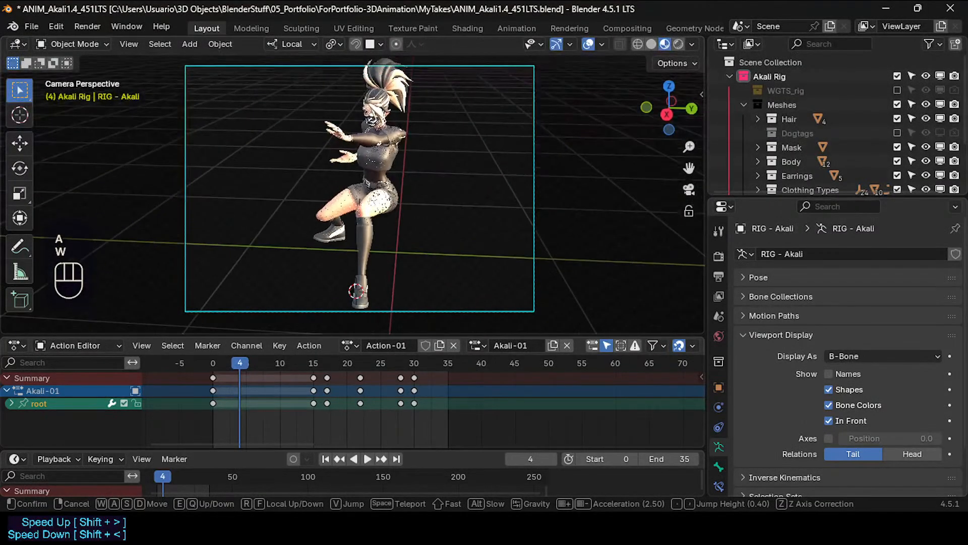
key("d")
key("s")
key("a")
key("w")
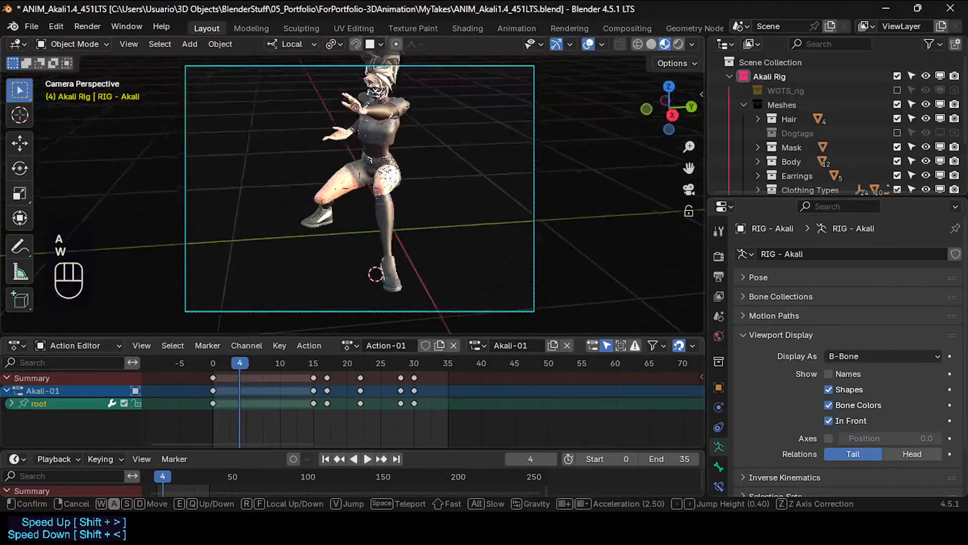
key("w")
key("e")
key("s")
key("a")
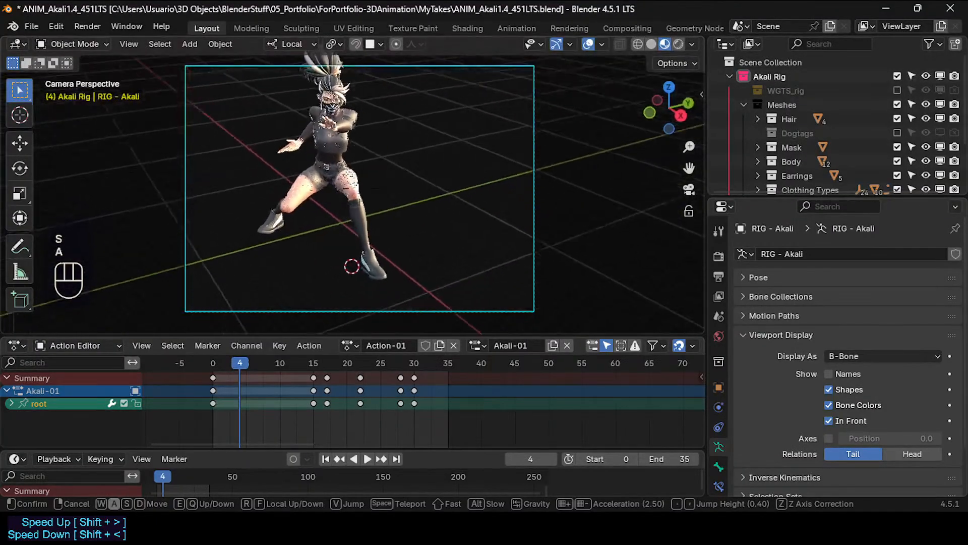
key("a")
key("w")
key("d")
key("s")
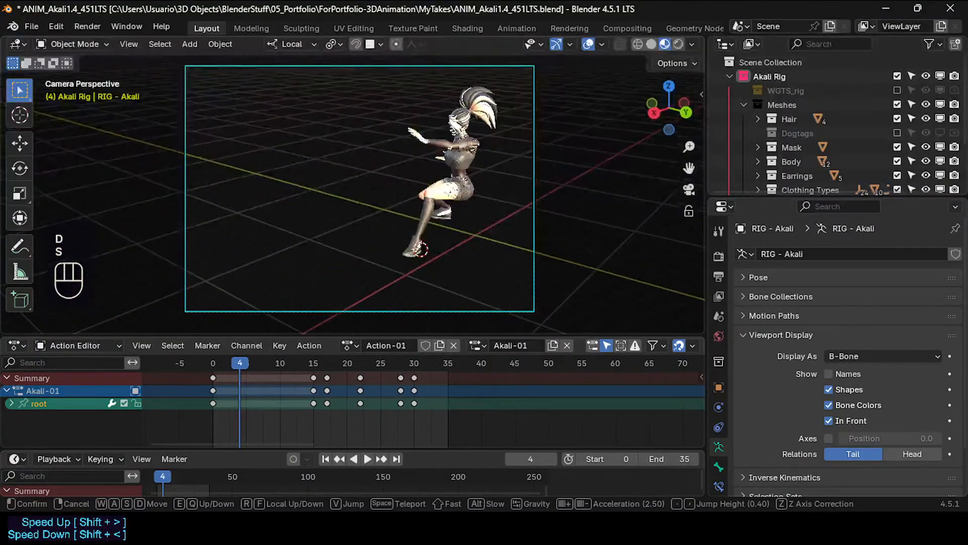
key("d")
key("w")
key("w")
key("a")
key("w")
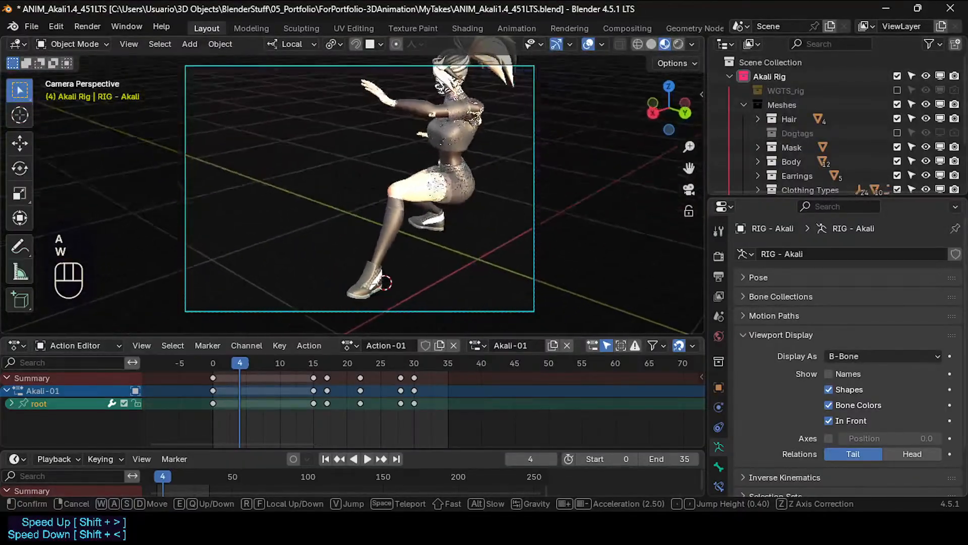
key("a")
key("s")
left_click(395, 182)
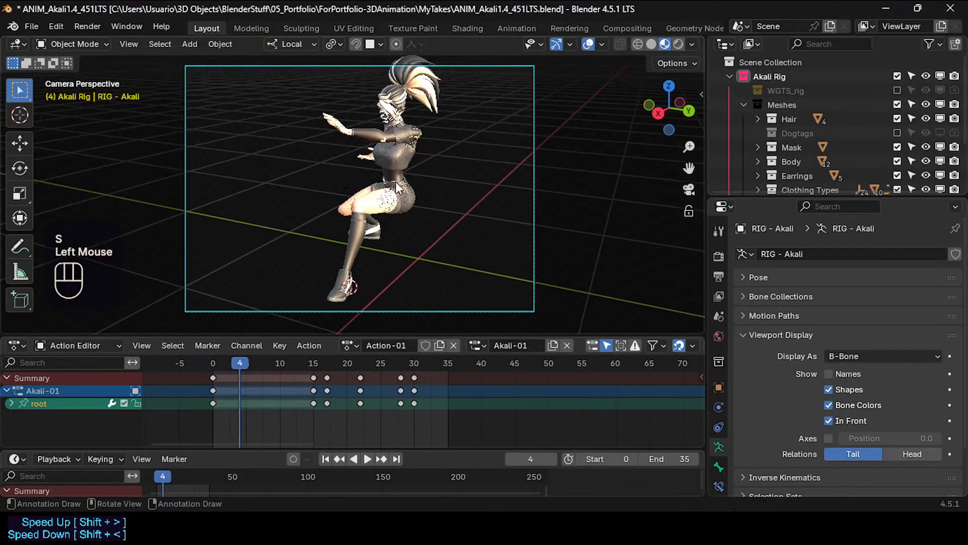
Replay the fall animation through the scene camera and return to frame 0.
key("space")
key("space")
key("space")
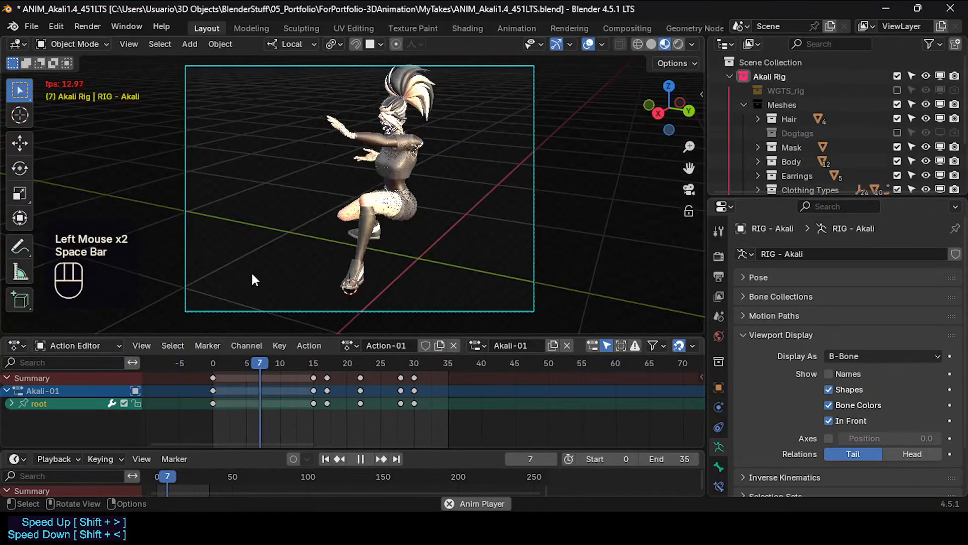
key("space")
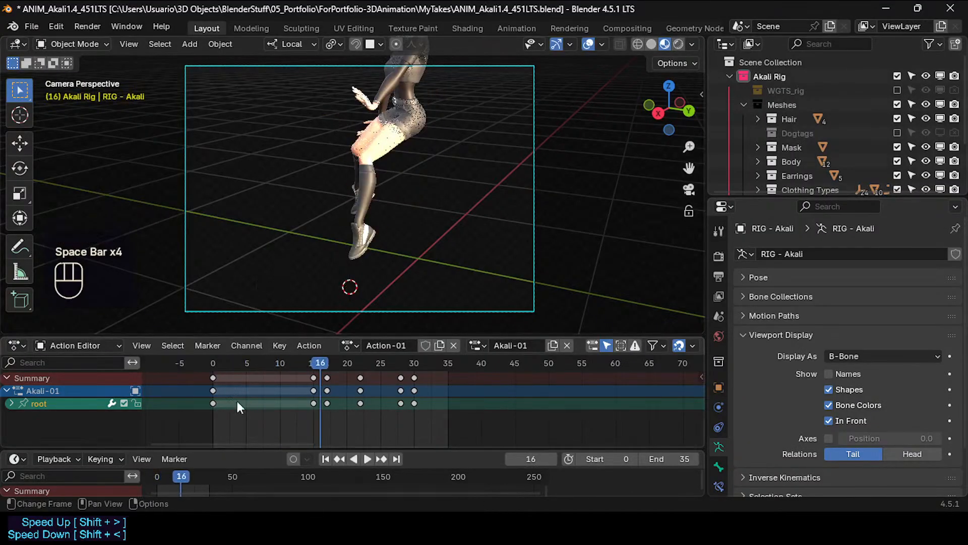
left_click_drag(248, 363, 144, 371)
Walk the scene camera to the character's opposite side and place it for a low full-body profile view.
key("shift+grave")
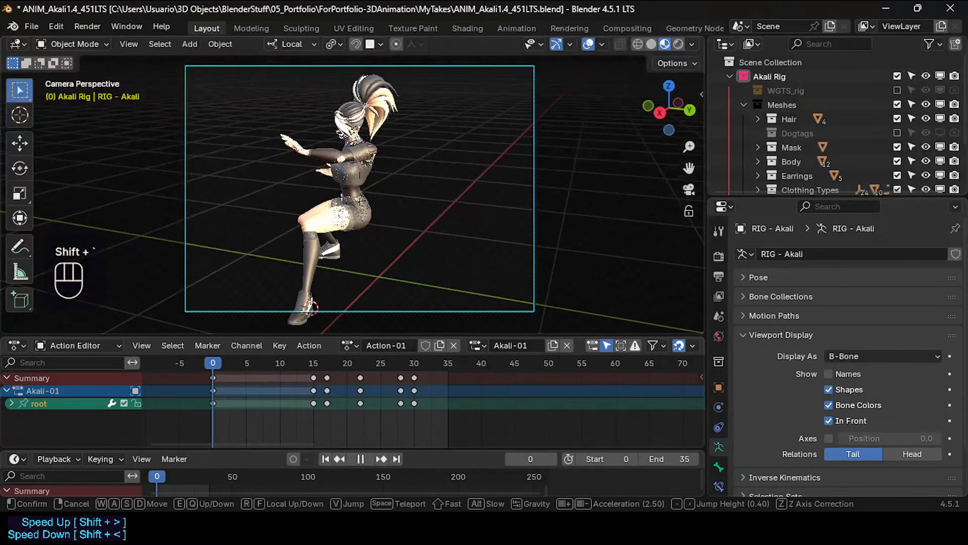
key("d")
key("d")
key("a")
key("w")
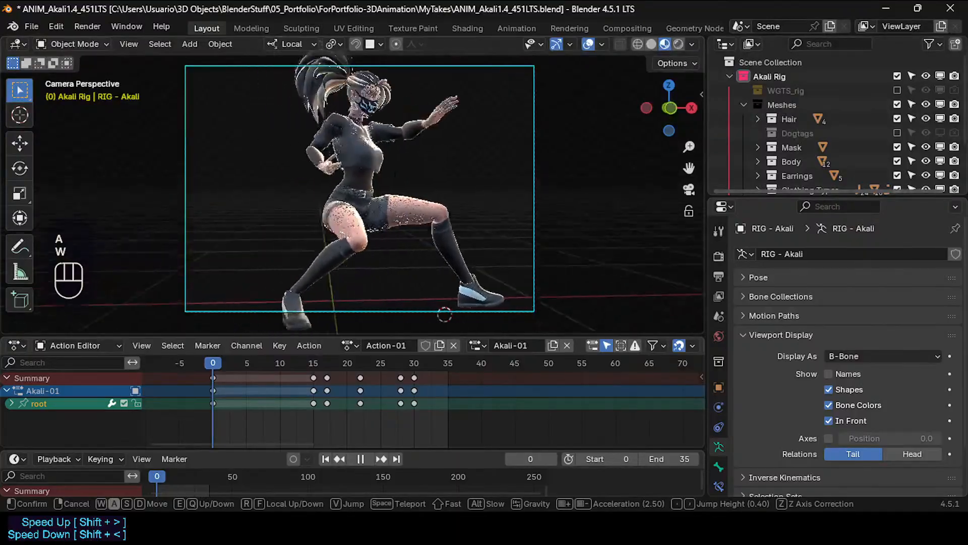
key("s")
key("d")
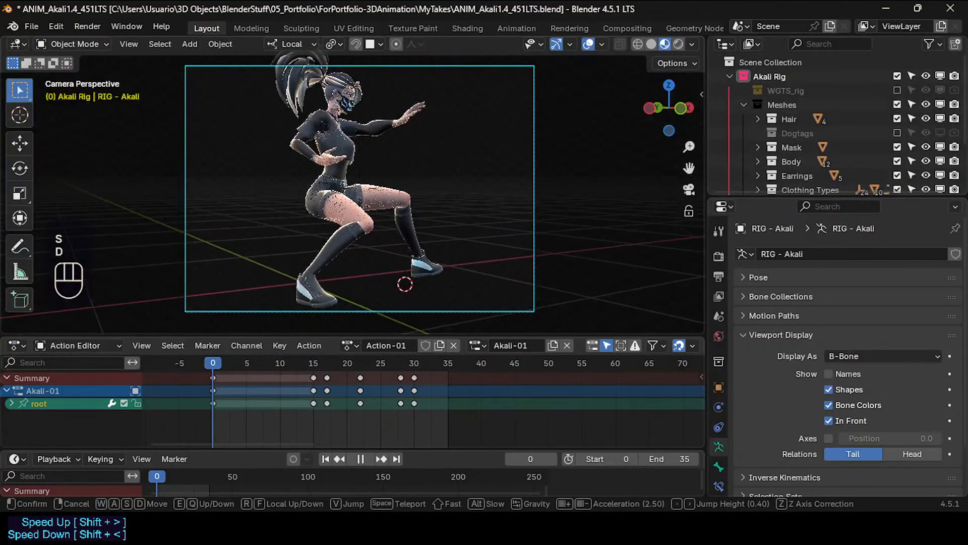
key("a")
key("a")
key("w")
key("d")
key("d")
key("d")
key("d")
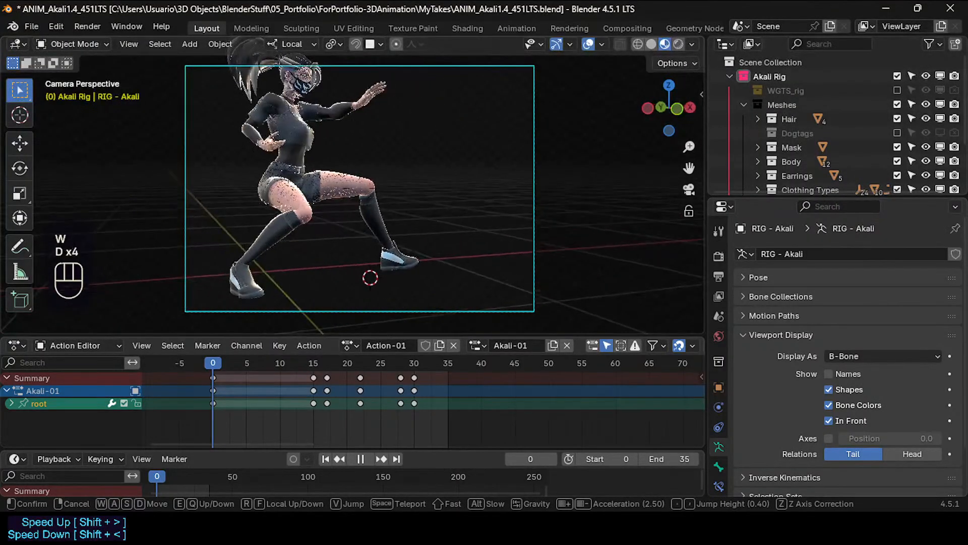
key("s")
key("w")
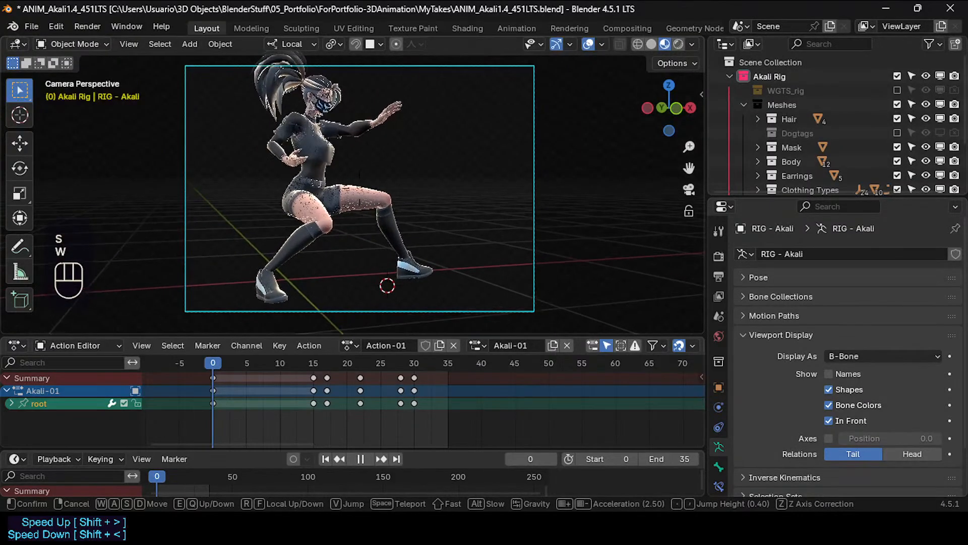
left_click(247, 430)
Play and scrub the crouch and take-off between frames 0 and 15 to examine the framing.
key("space")
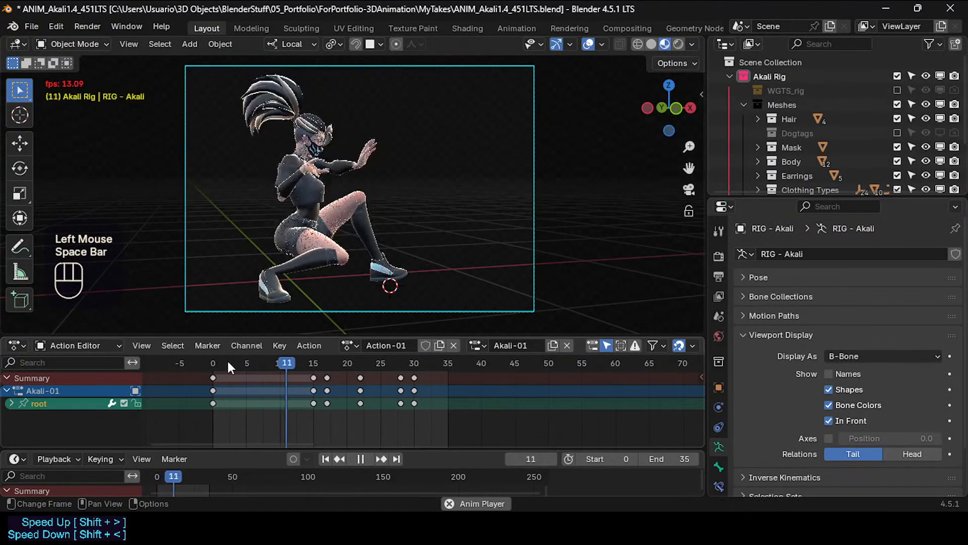
key("space")
left_click_drag(240, 359, 194, 372)
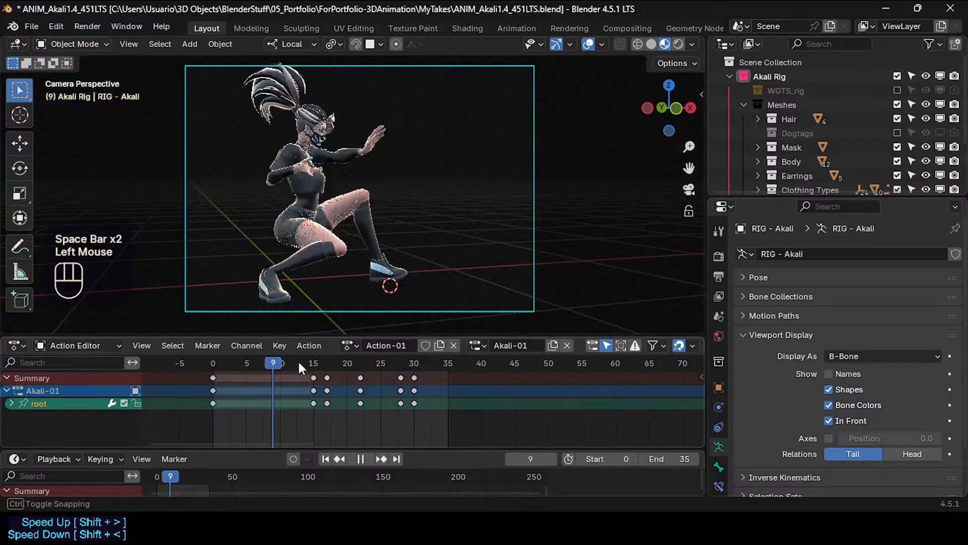
left_click_drag(330, 362, 228, 352)
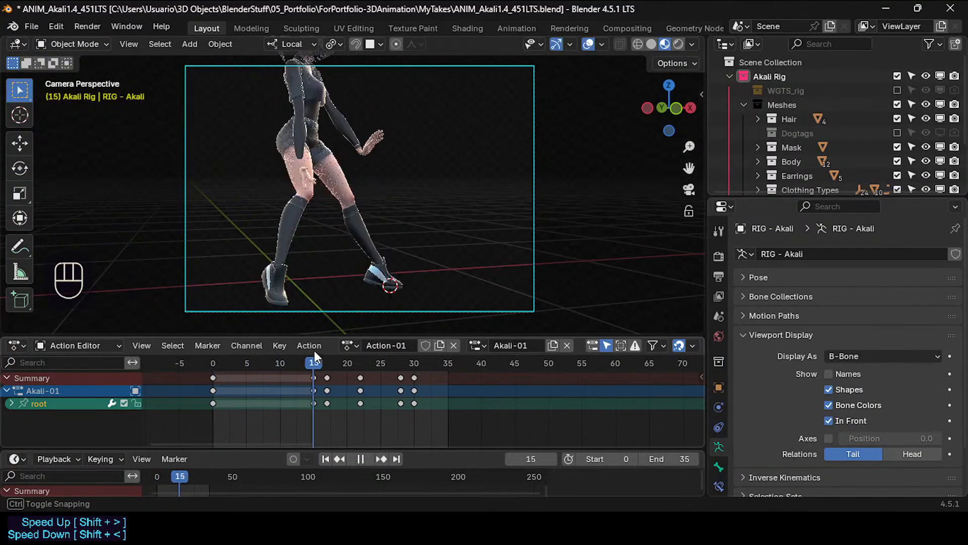
left_click_drag(312, 357, 179, 363)
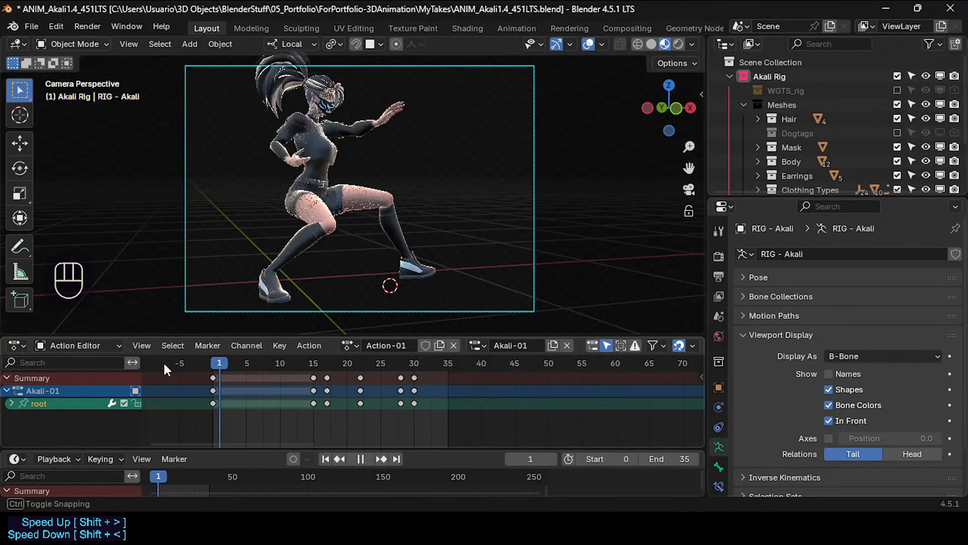
key("w")
key("w")
key("w")
key("w")
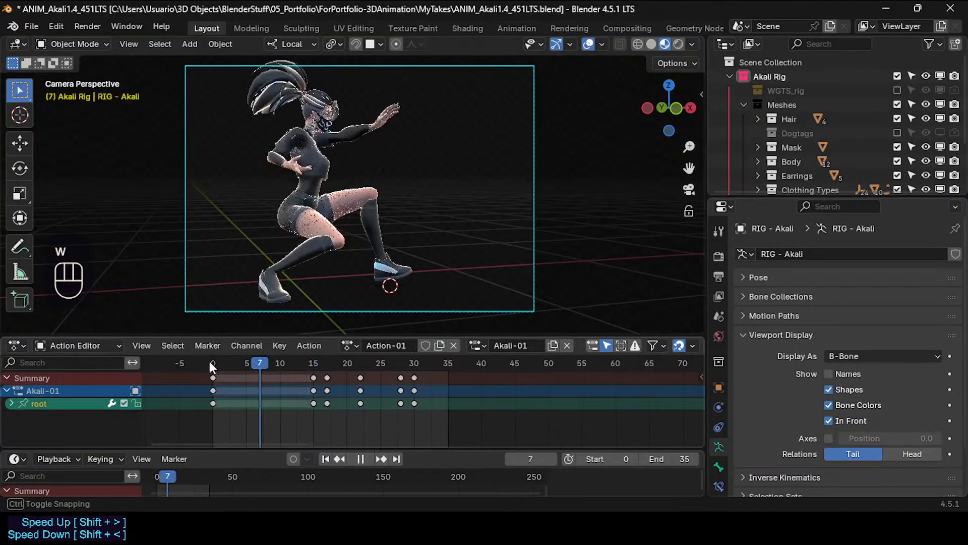
key("w")
key("w")
key("w")
key("w")
key("w")
key("w")
key("w")
key("w")
key("w")
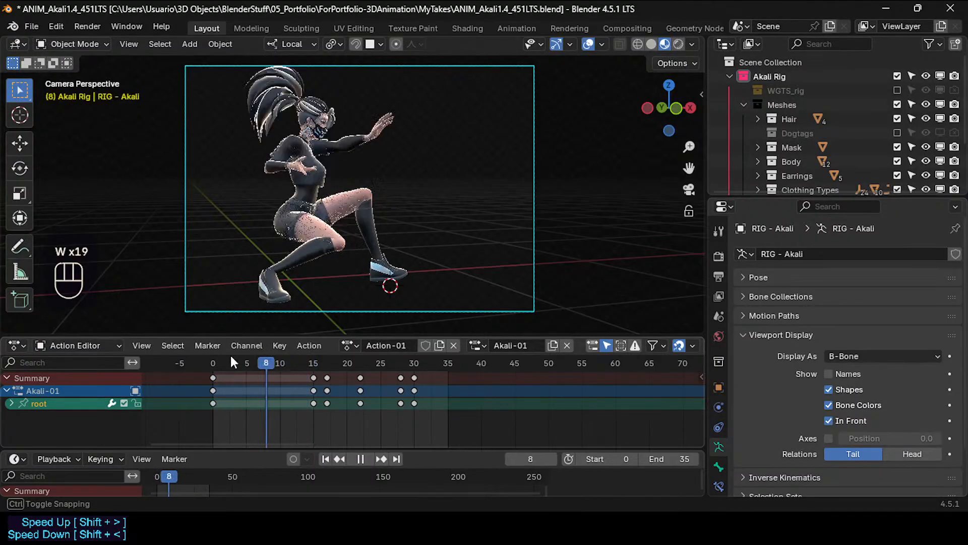
Walk the scene camera around the character at frame 0 and place it for a raised full-body front three-quarter view.
key("shift+grave")
key("d")
key("s")
key("a")
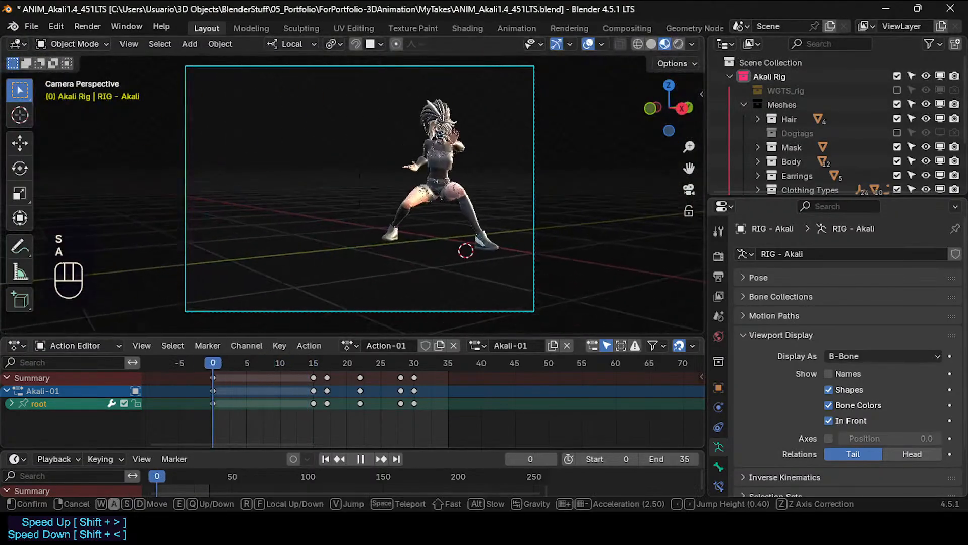
key("a")
key("w")
key("w")
key("d")
key("w")
key("e")
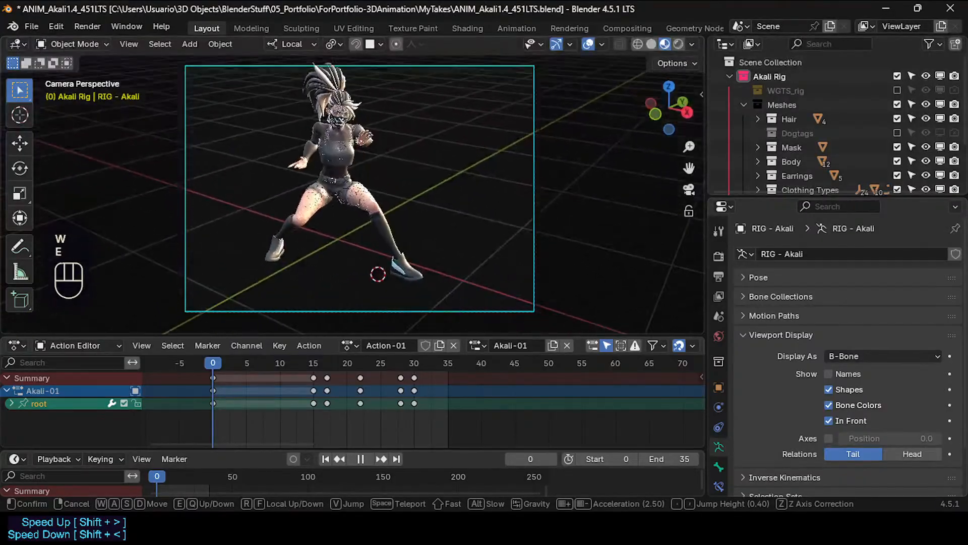
key("a")
key("e")
key("s")
left_click(364, 261)
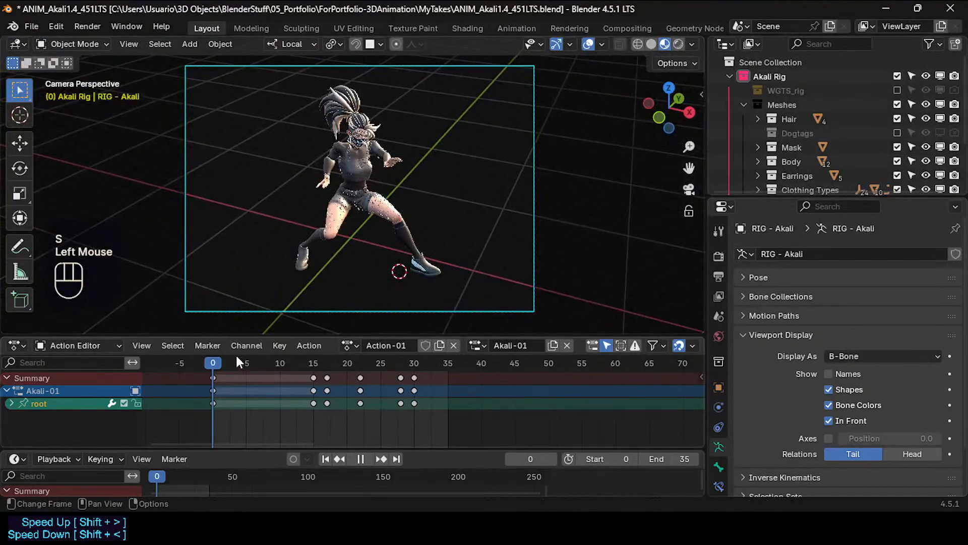
Go to frame 13, enable Auto Keying and try to insert a keyframe.
left_click_drag(236, 358, 177, 348)
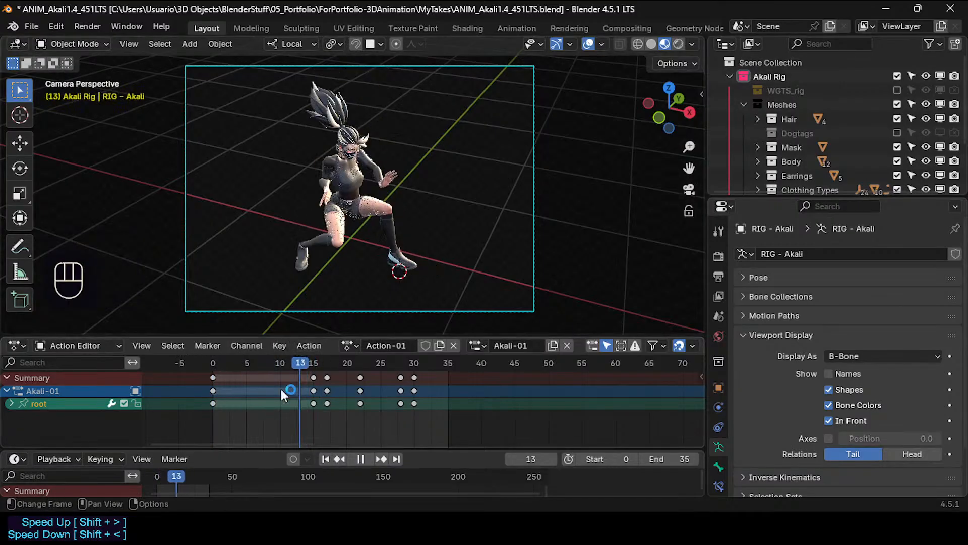
left_click(293, 459)
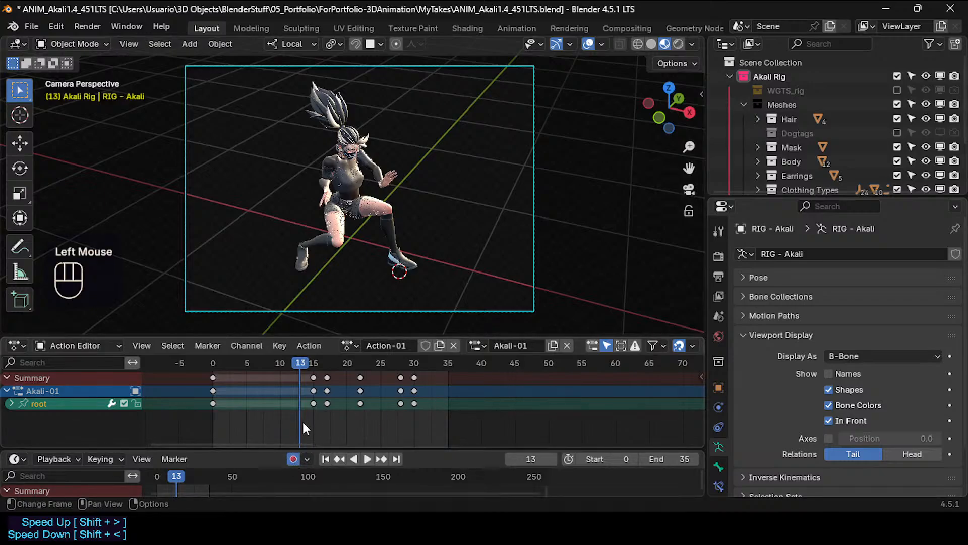
key("i")
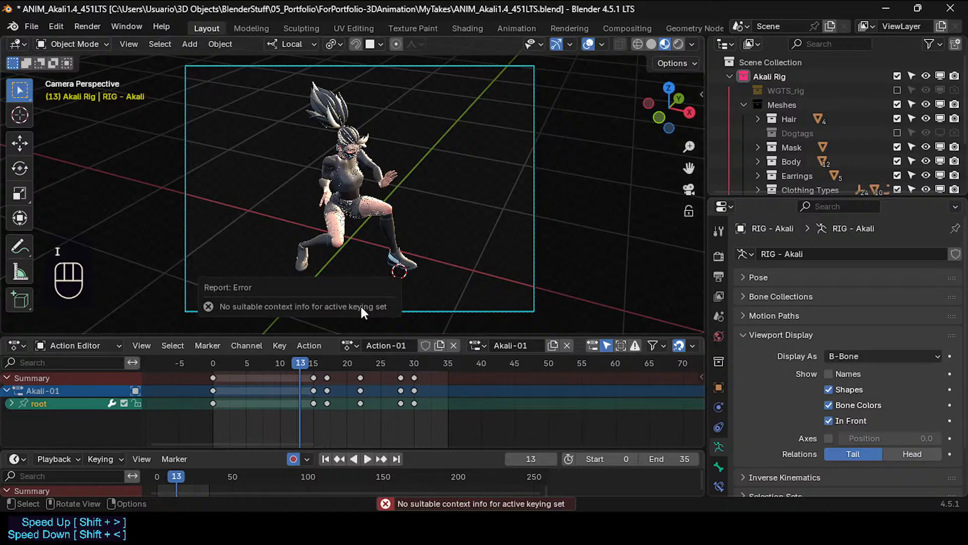
Select the scene camera and assign it the existing Action-01 action in place of its own action.
left_click(345, 322)
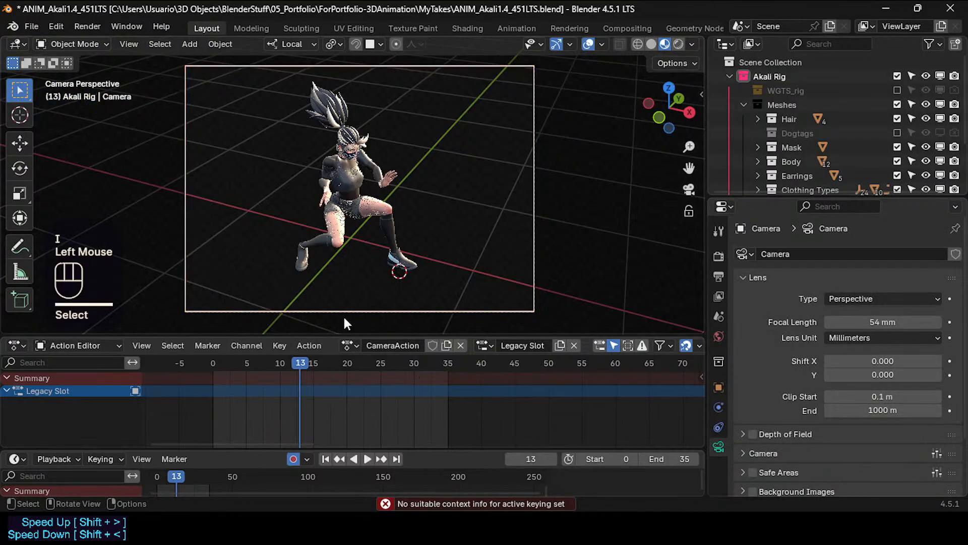
left_click(348, 346)
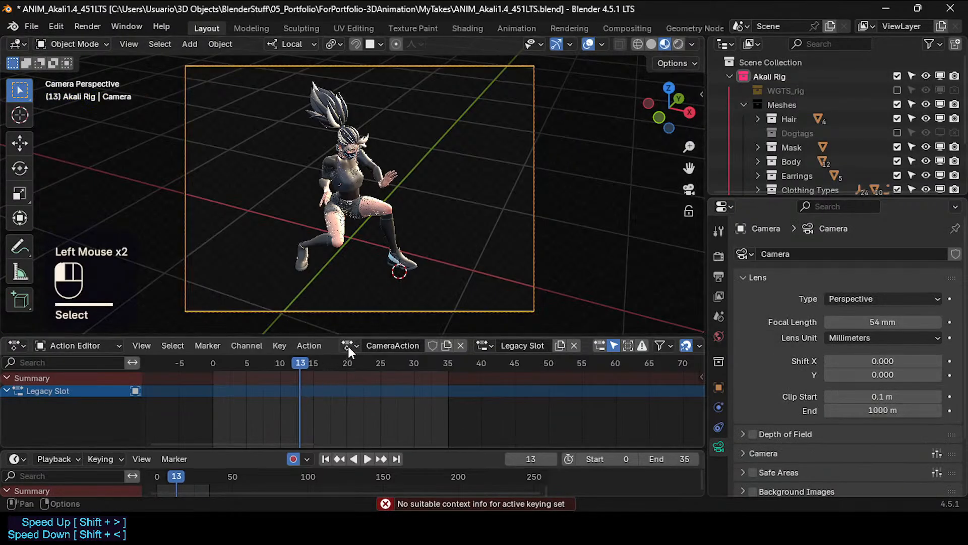
left_click(349, 346)
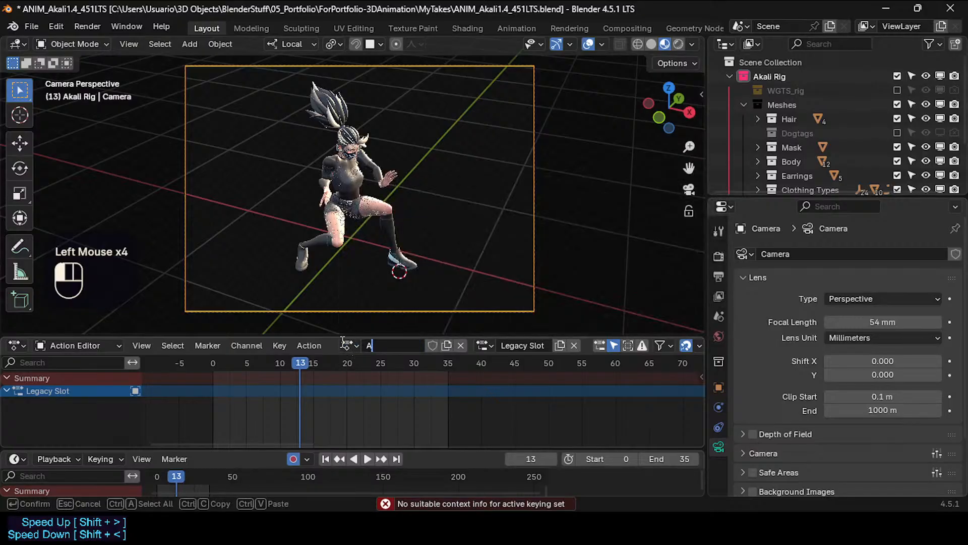
left_click(347, 346)
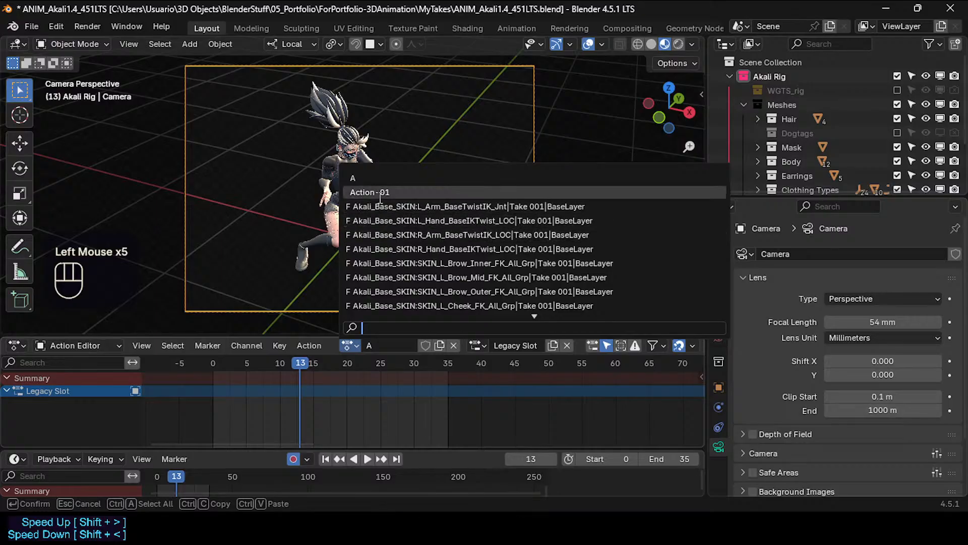
left_click(353, 193)
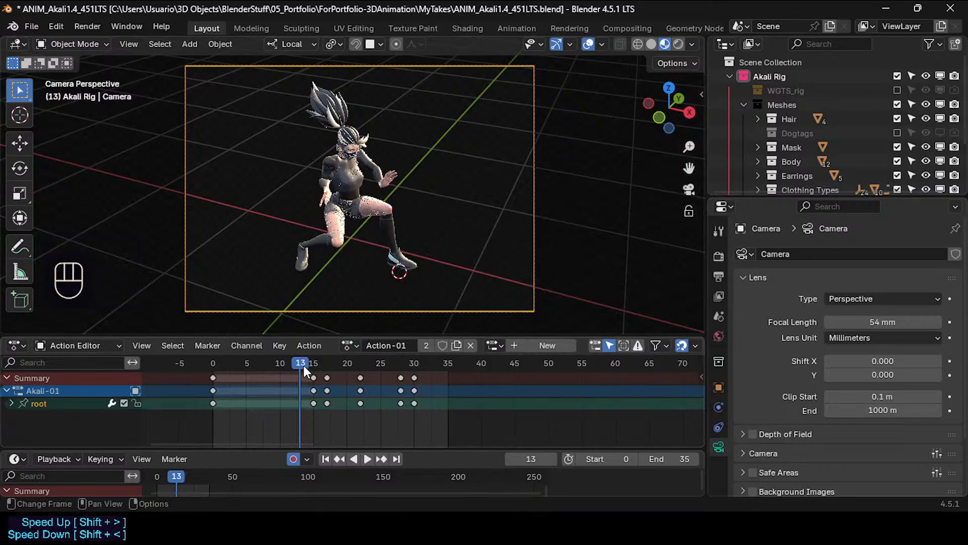
left_click(248, 310)
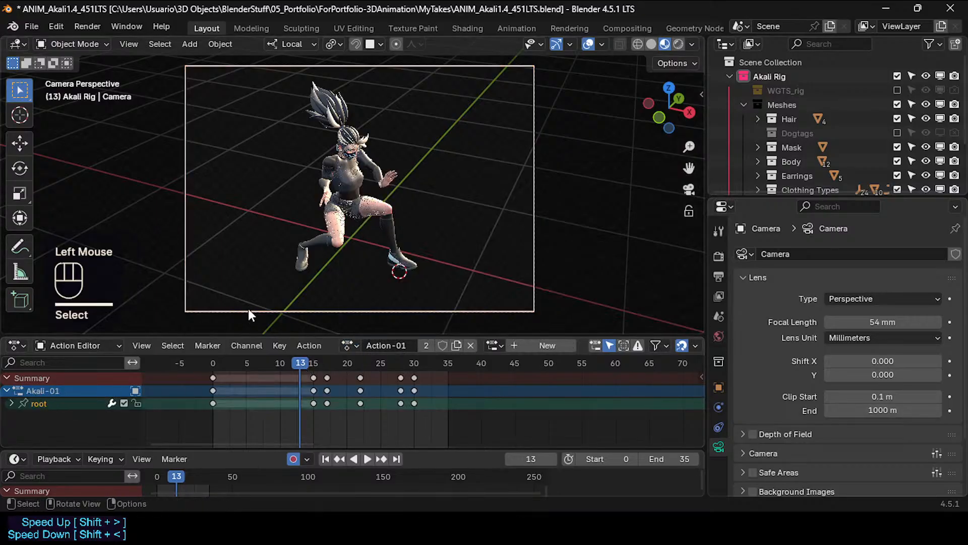
Create a new slot for the camera in Action-01 and name it Camera-01.
key("i")
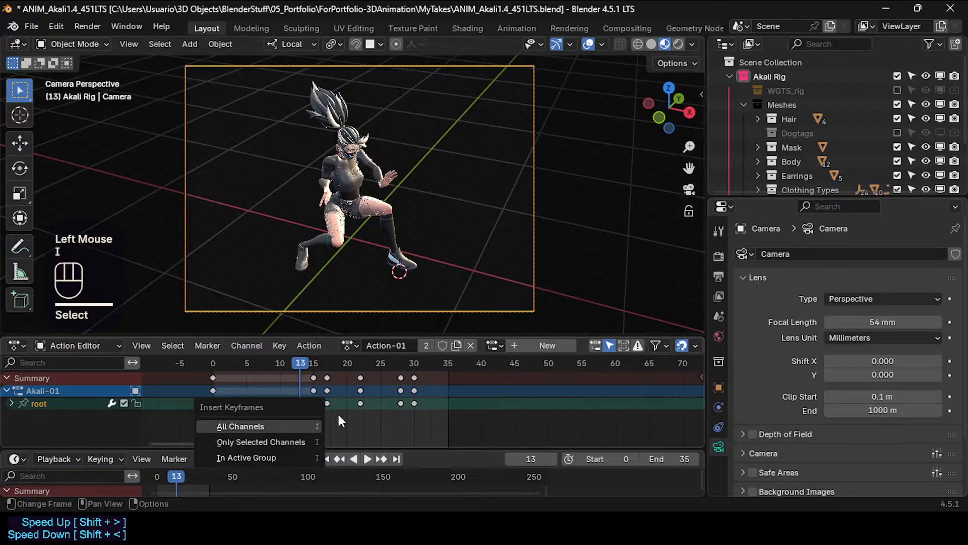
left_click(300, 426)
left_click(494, 346)
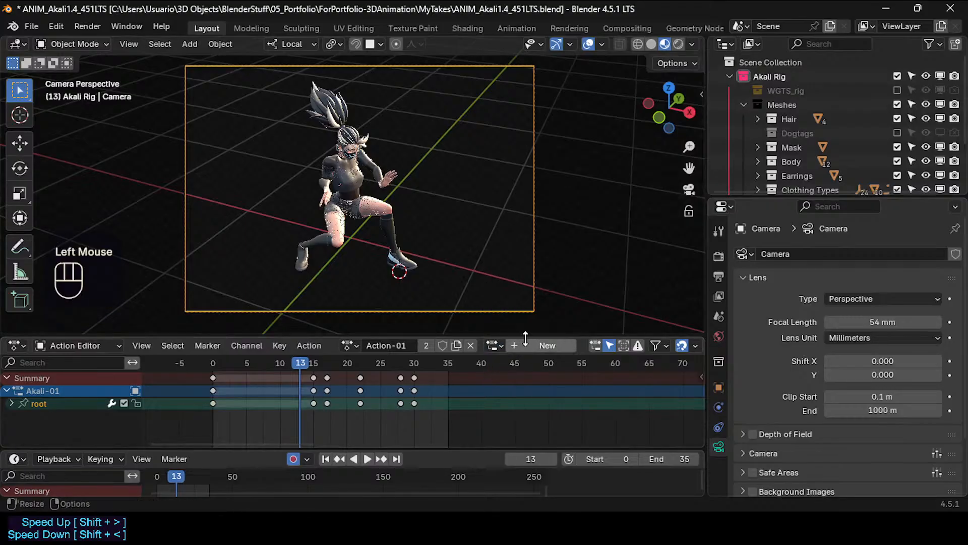
left_click(541, 345)
left_click(524, 347)
type("Camera-01")
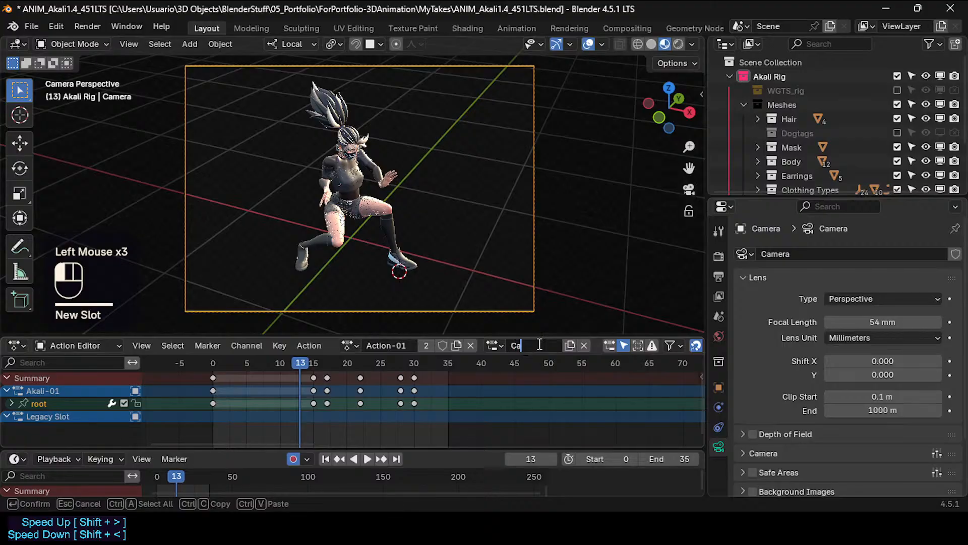
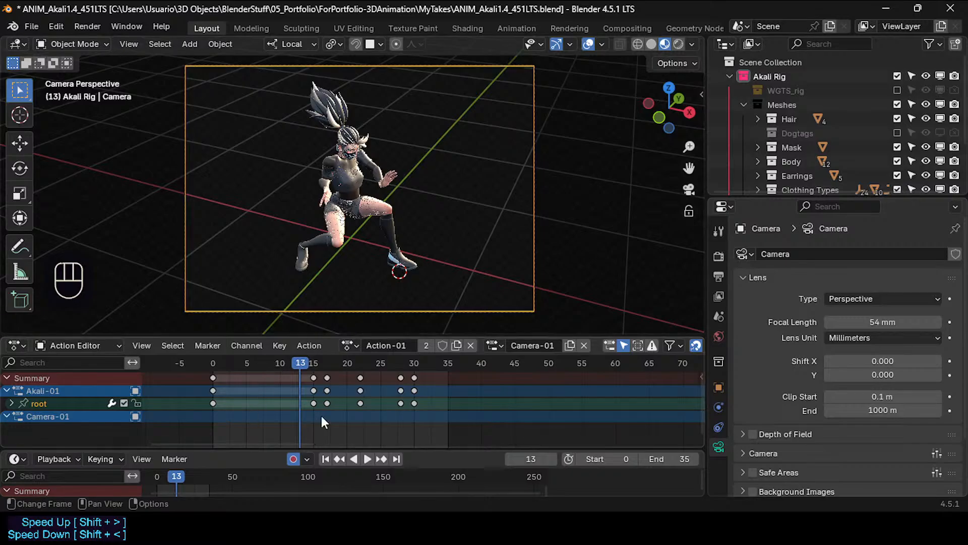
Keyframe the camera's transforms at frame 13 and place a duplicate of that keyframe at frame 0.
key("i")
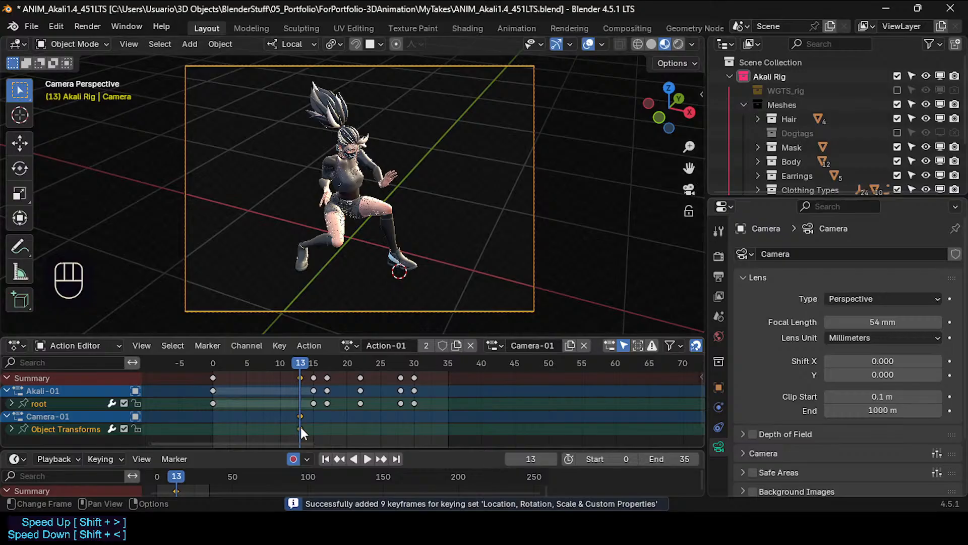
key("g")
key("Escape")
key("shift+d")
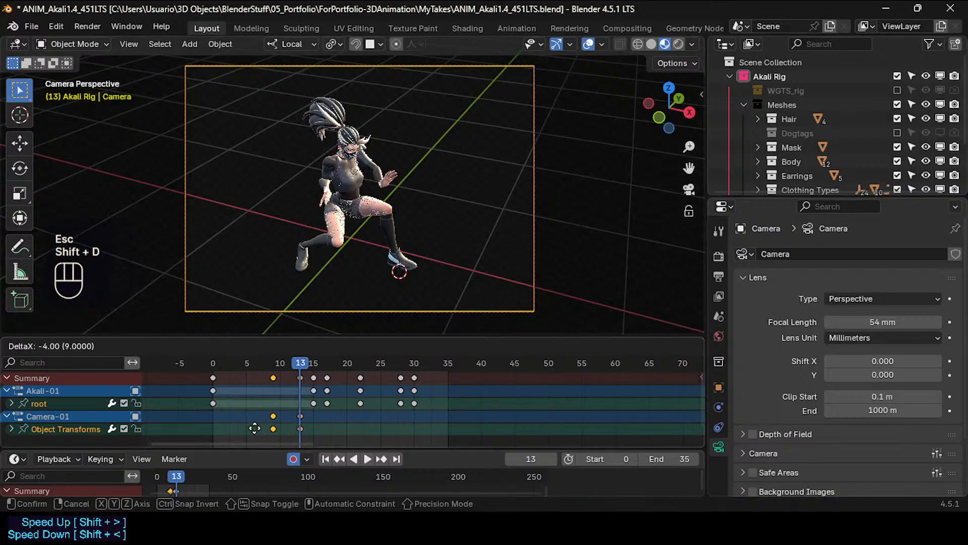
left_click(256, 430)
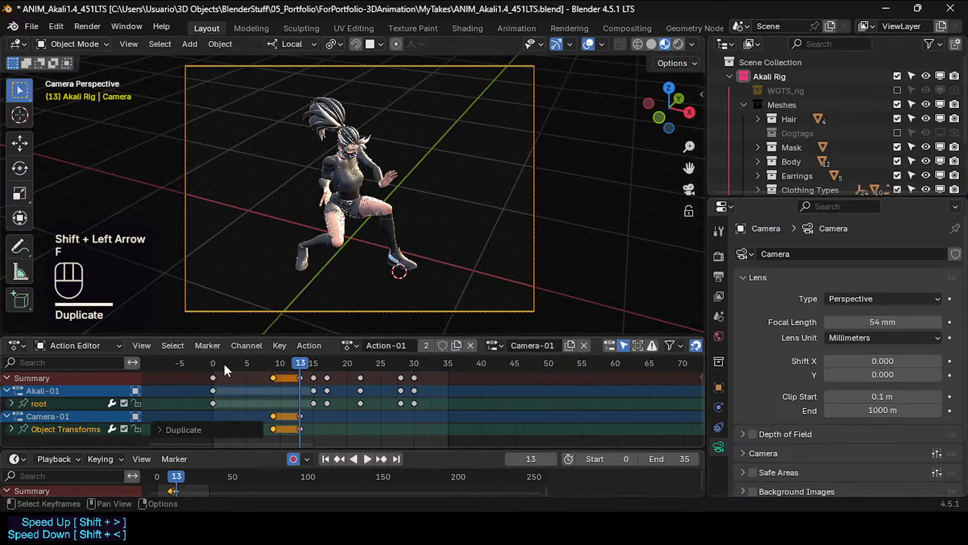
key("shift+Left")
key("f")
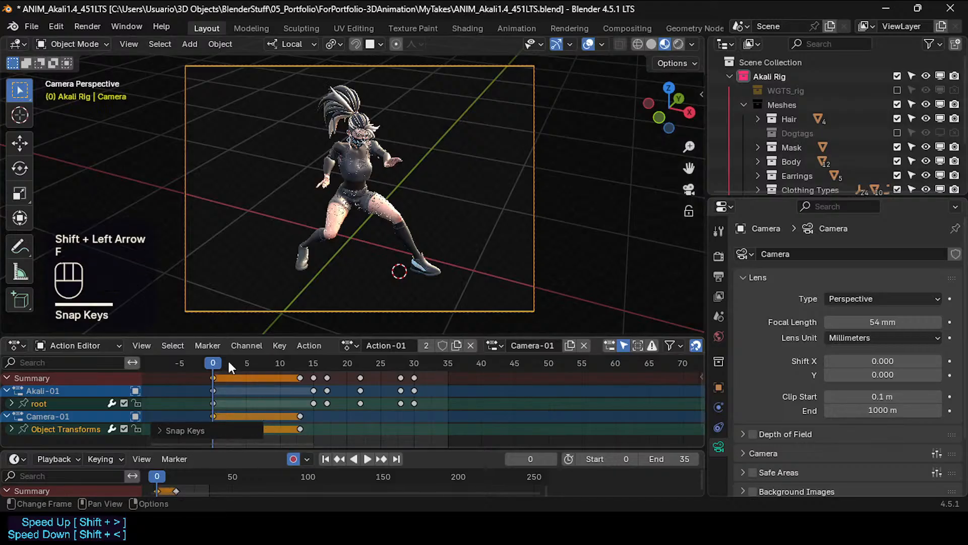
Go to frame 16 and save the file.
left_click_drag(228, 360, 319, 371)
key("ctrl+s")
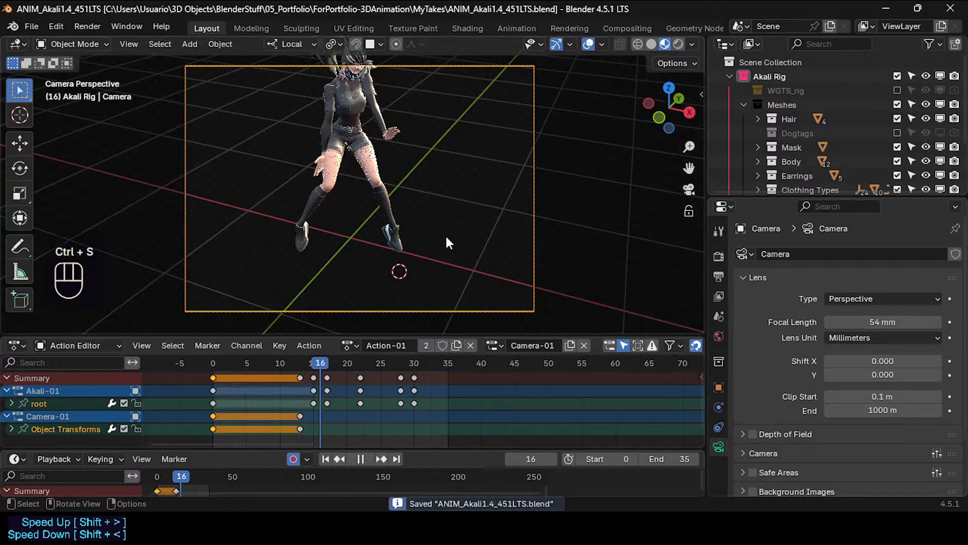
key("shift+grave")
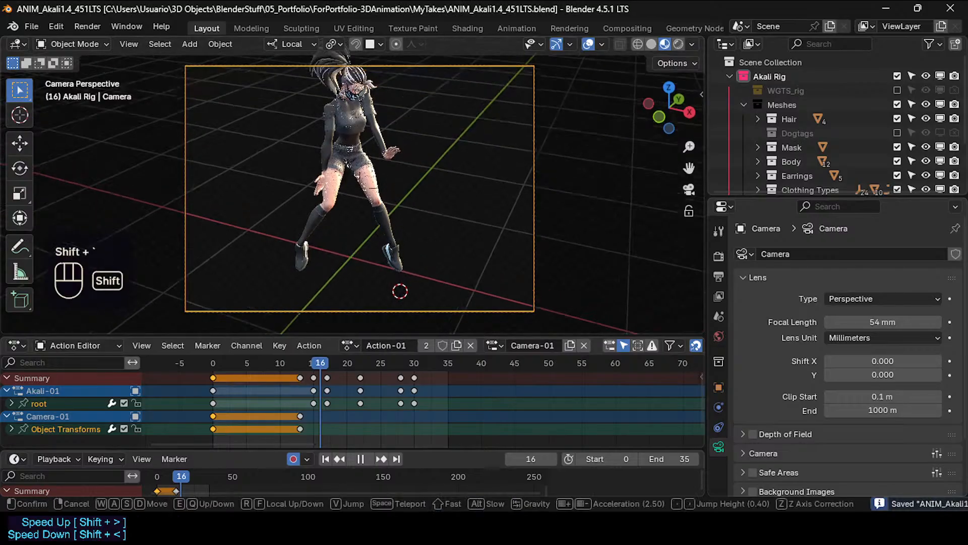
key("Escape")
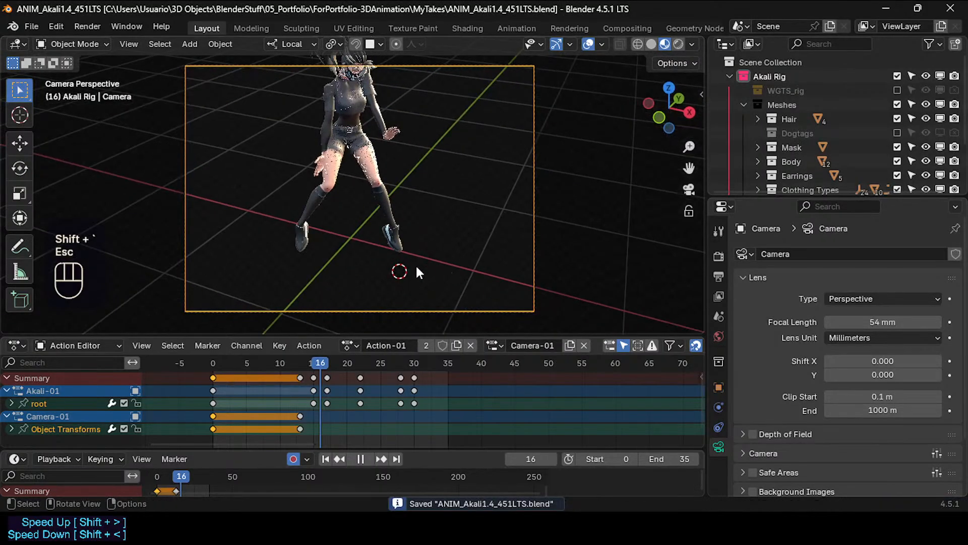
key("shift+grave")
key("Escape")
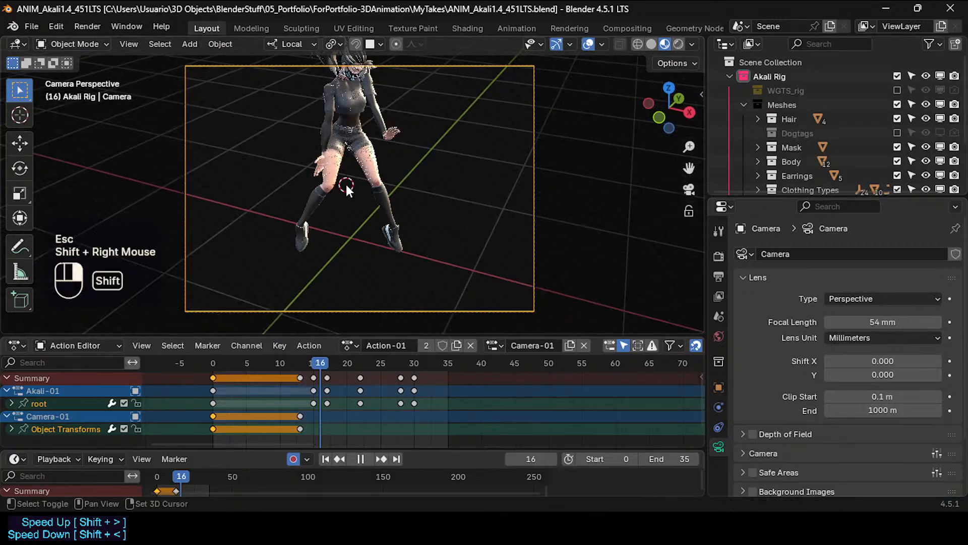
Place the 3D cursor between the character's knees, make it the pivot point and trackball-rotate the camera to a high view at frame 16.
key("less")
left_click(343, 176)
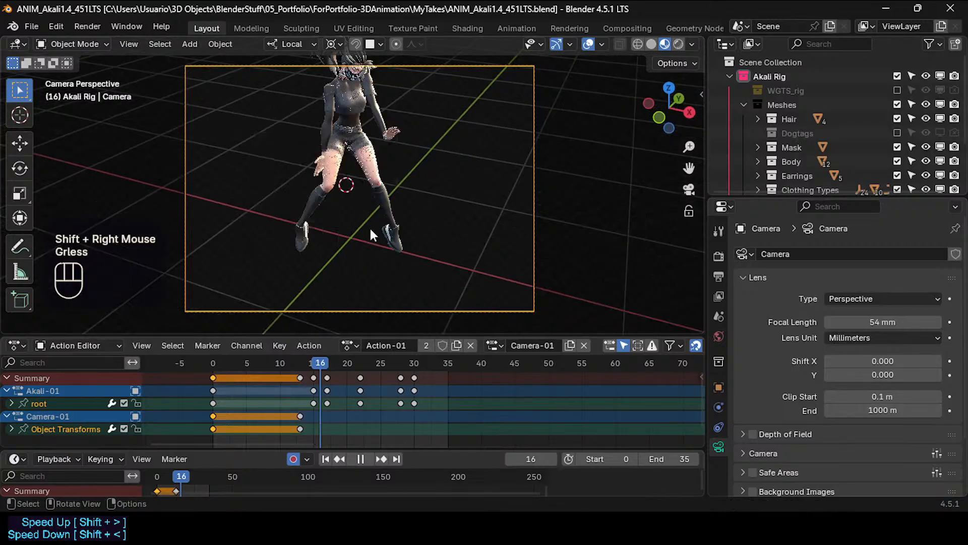
key("r")
key("r")
left_click(390, 176)
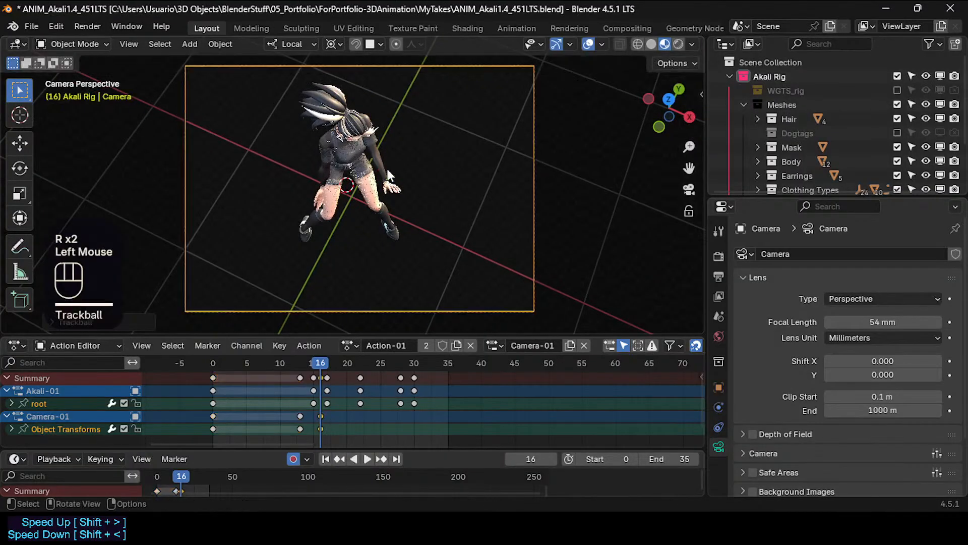
Swing the camera around the 3D cursor with trackball and local Z rotations to a raised view of the character's side.
key("r")
key("r")
left_click(498, 267)
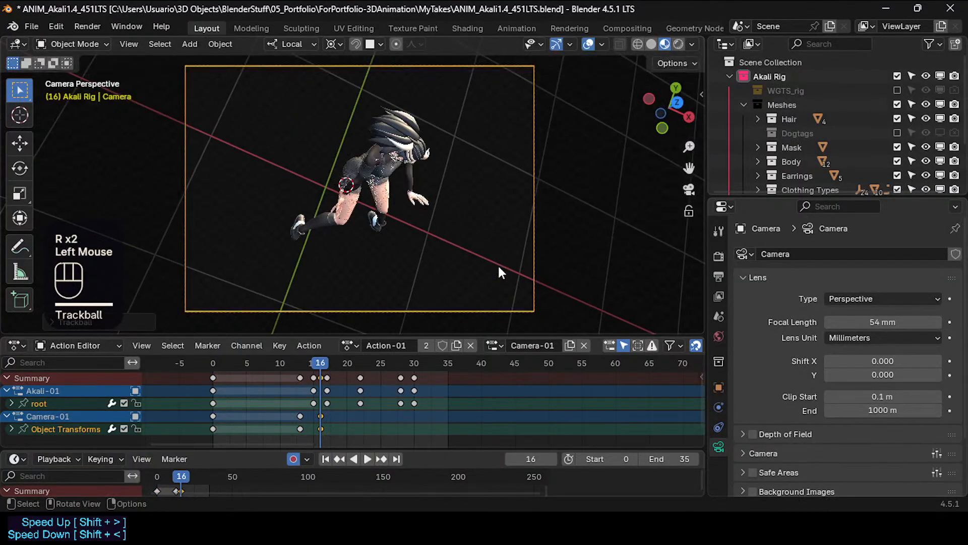
key("r")
key("r")
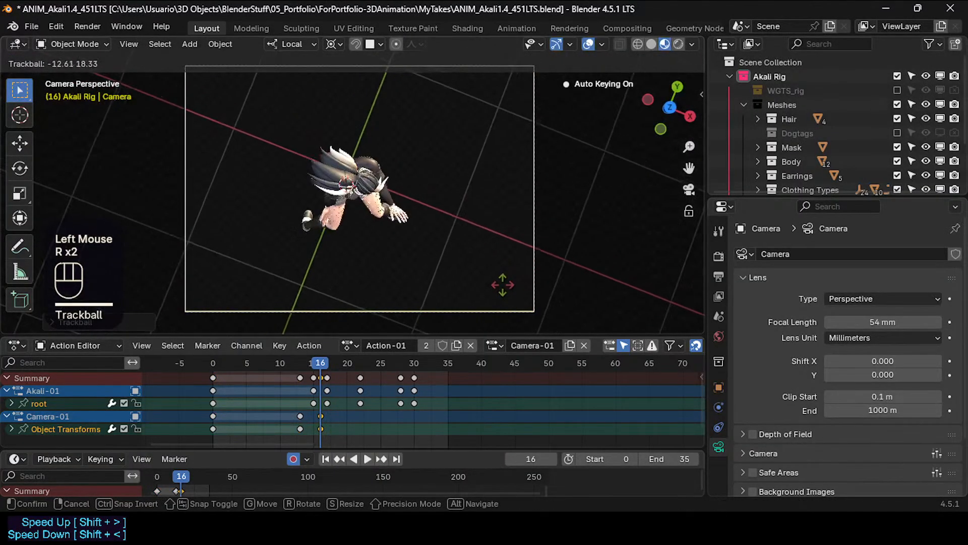
left_click(529, 321)
key("r")
key("r")
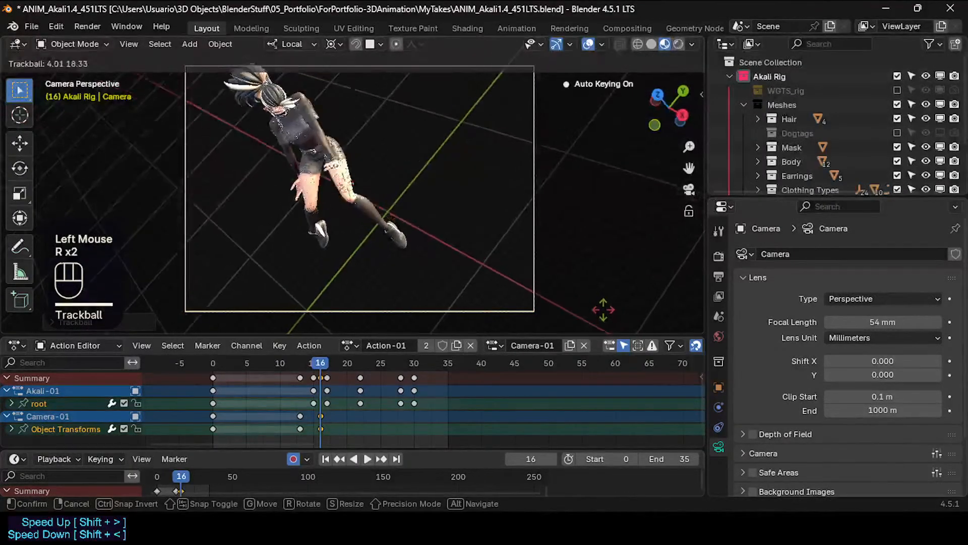
left_click(620, 297)
key("r")
key("z")
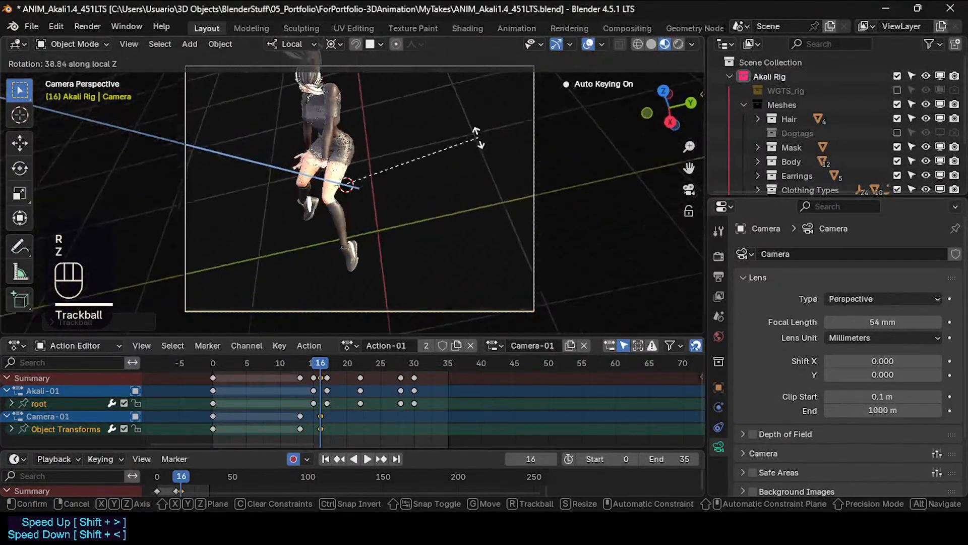
left_click(399, 139)
Try a lower side view by trackball-rotating the camera around the 3D cursor, and undo that rotation.
key("r")
key("r")
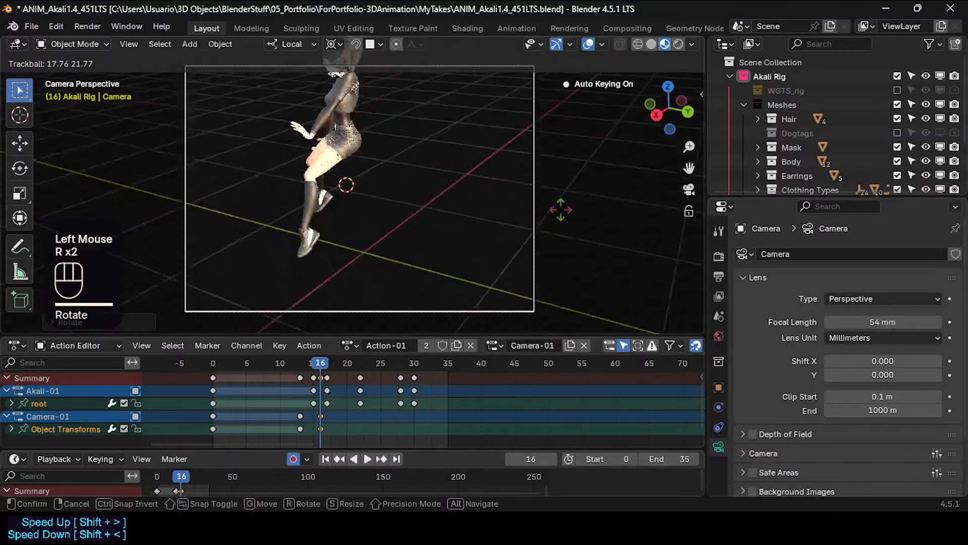
left_click(562, 216)
key("ctrl+z")
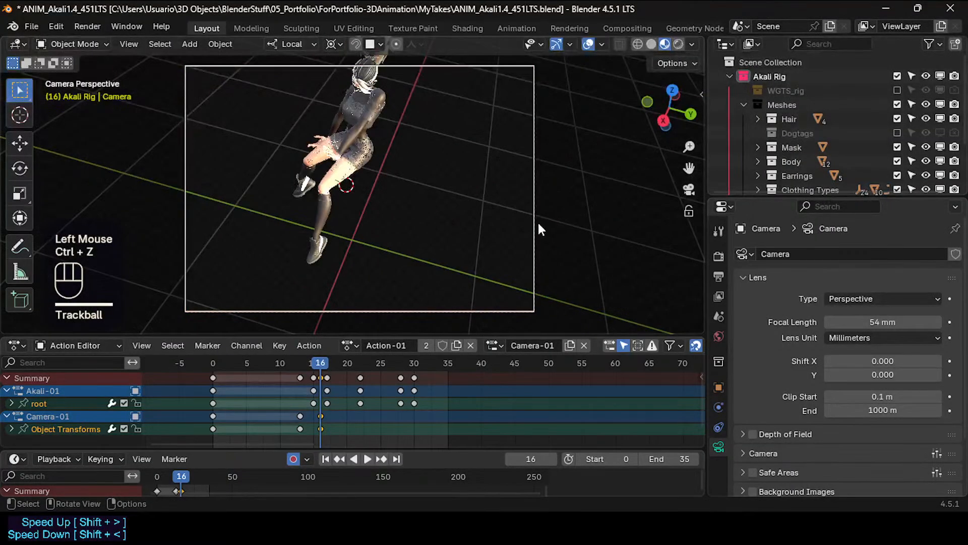
Refine the raised side view at frame 16 with trackball rotations and a local X rotation of the camera.
key("r")
key("r")
left_click(539, 188)
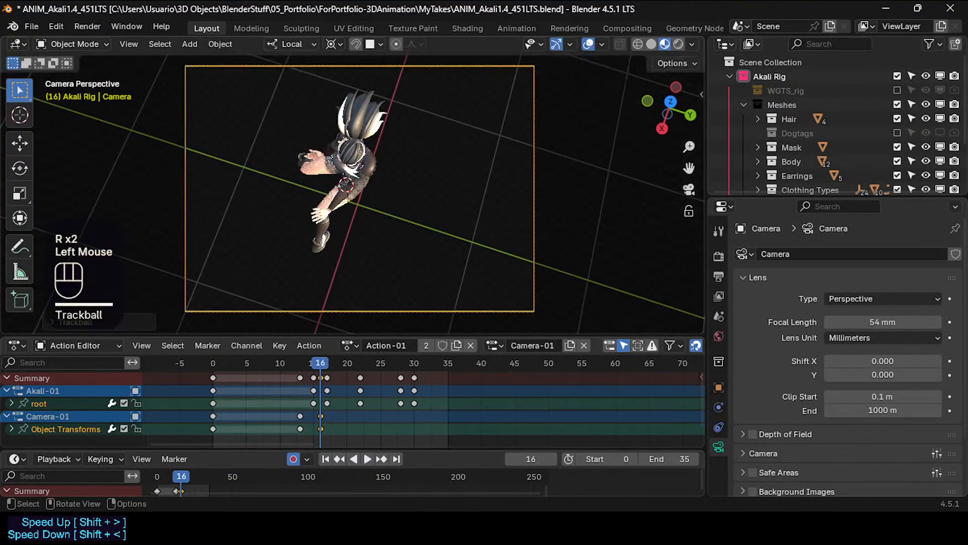
key("r")
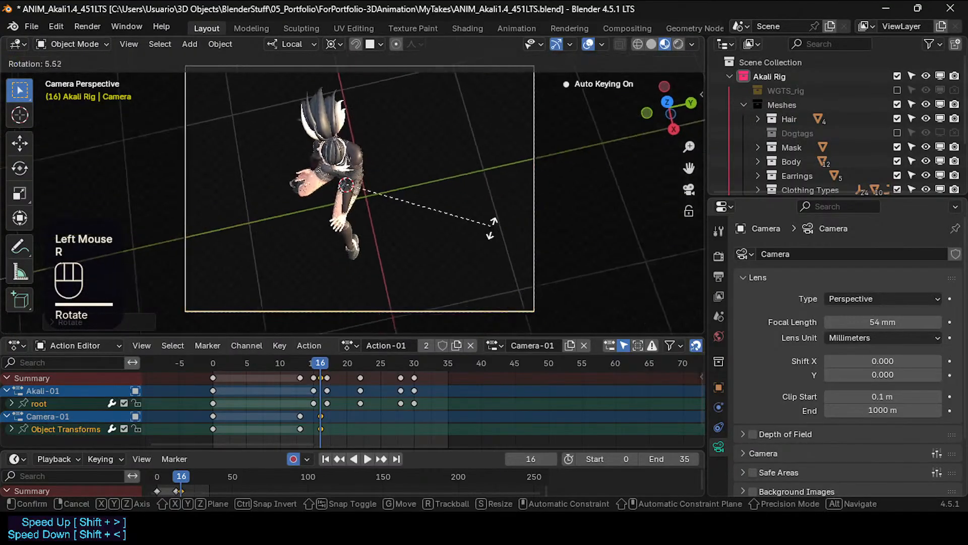
key("x")
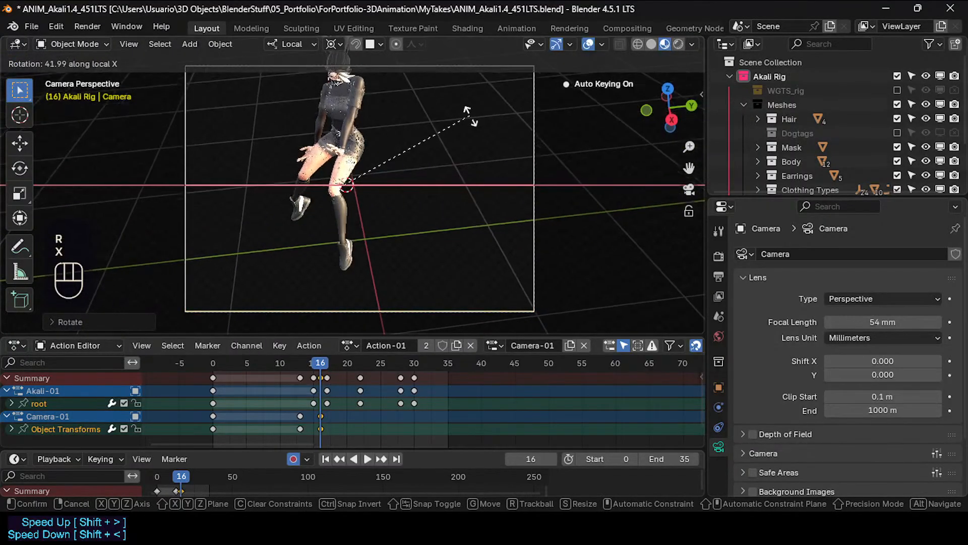
left_click(471, 152)
key("r")
key("r")
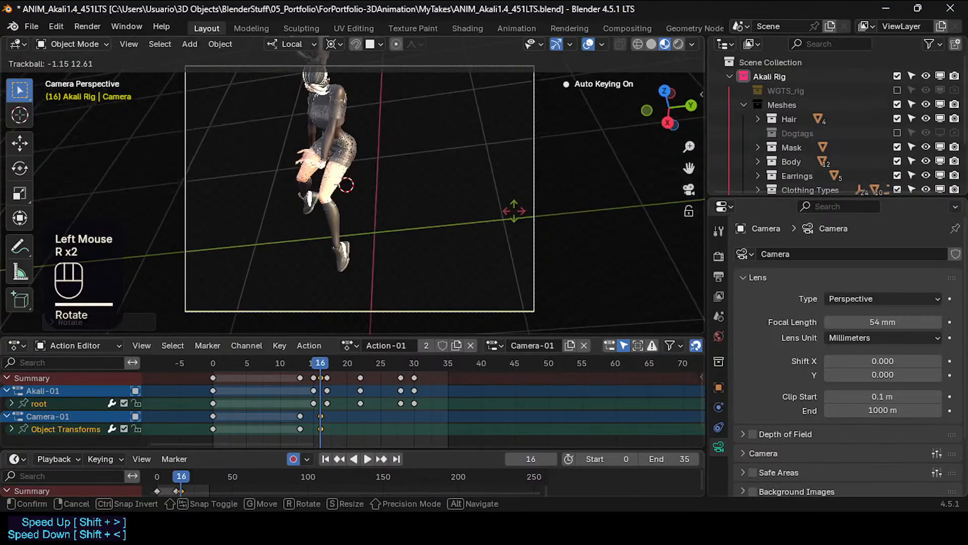
left_click(514, 214)
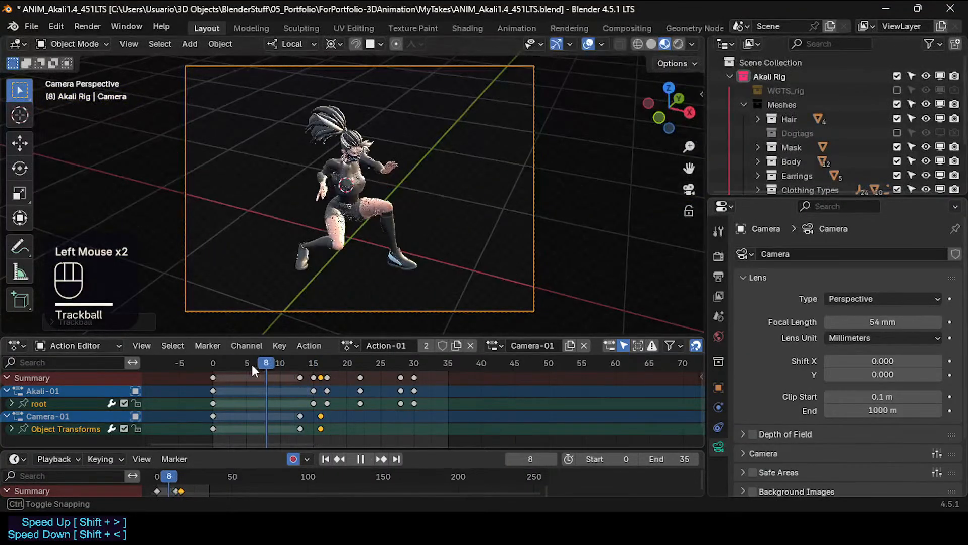
Scrub through the camera move and shift the camera's keyframe from frame 16 to frame 18.
left_click_drag(332, 347, 334, 370)
key("g")
left_click(326, 379)
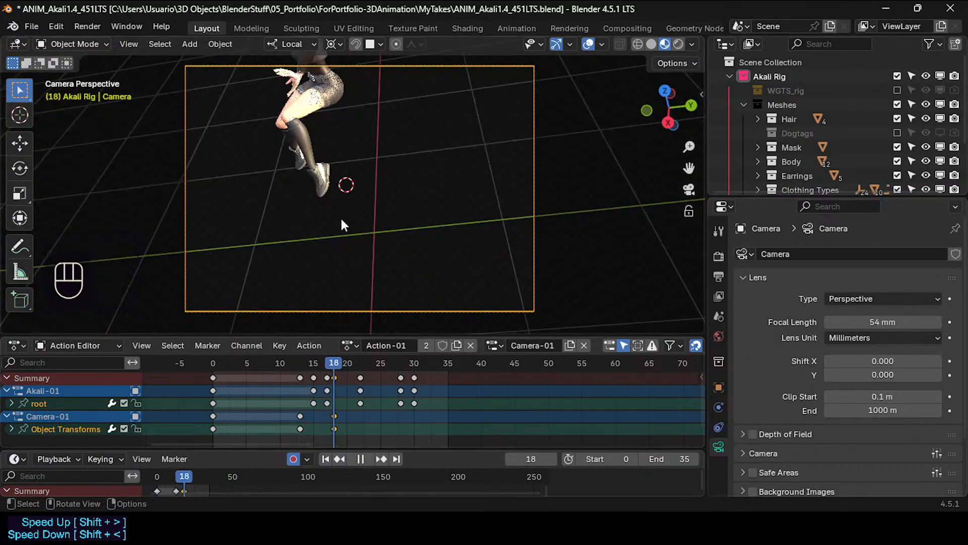
key("r")
key("r")
key("Escape")
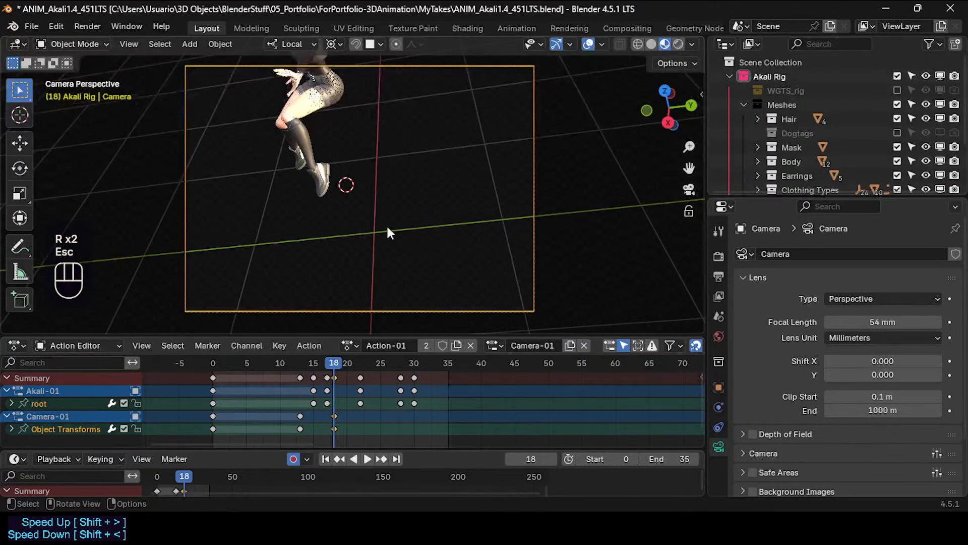
Trackball-rotate the camera slightly around the 3D cursor at frame 18.
key("r")
key("r")
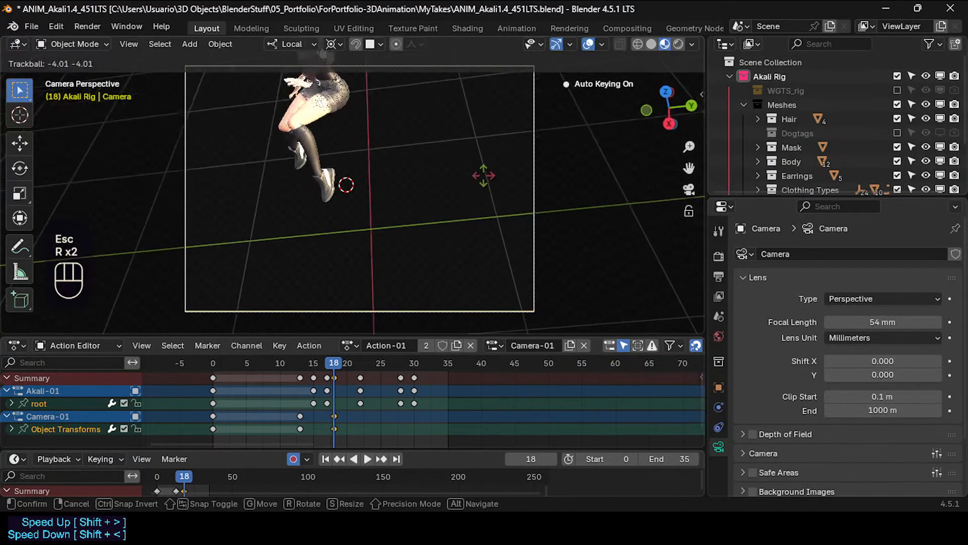
left_click(326, 107)
Move the 3D cursor to the airborne character's hips and rotate the camera around it to level and lower the side view.
right_click(344, 78, "shift")
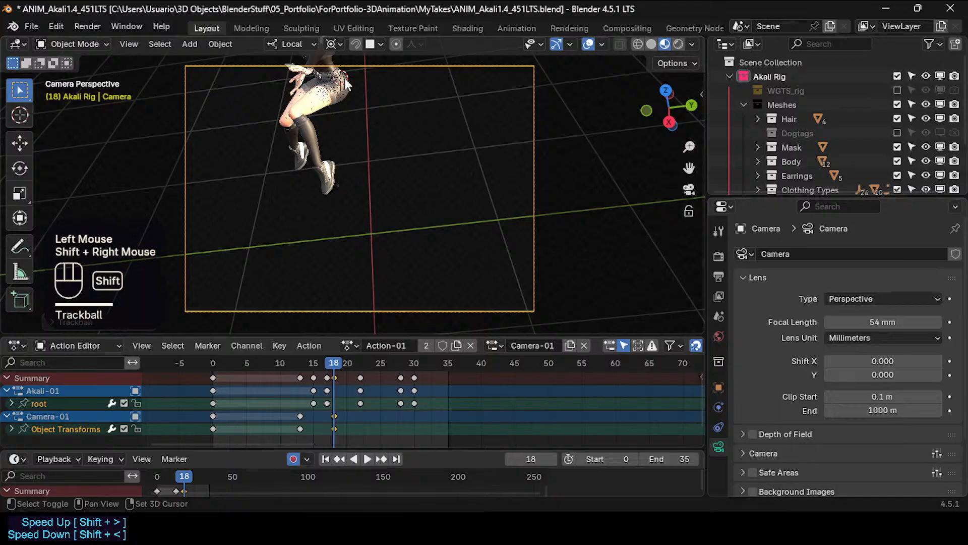
key("r")
left_click(393, 160)
key("r")
key("r")
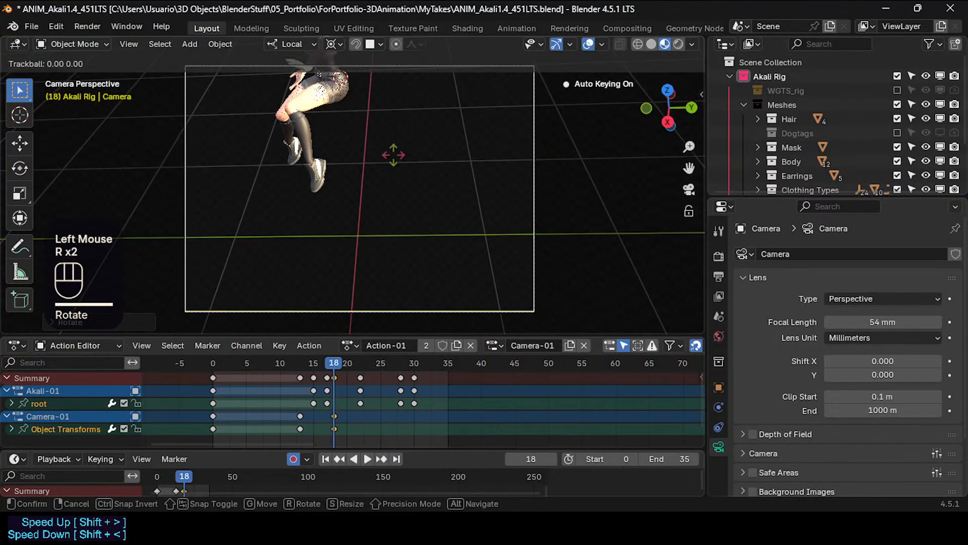
key("x")
left_click(395, 174)
key("g")
key("z")
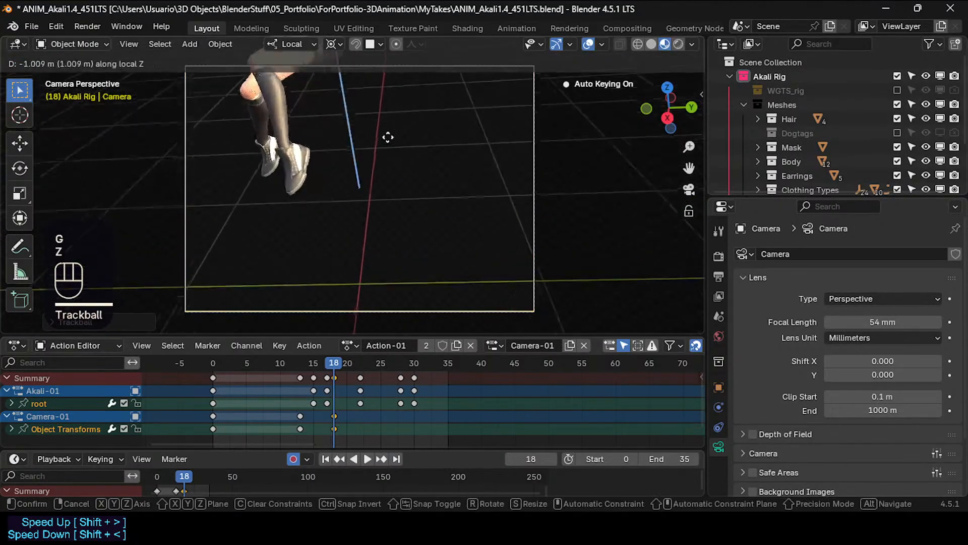
key("Escape")
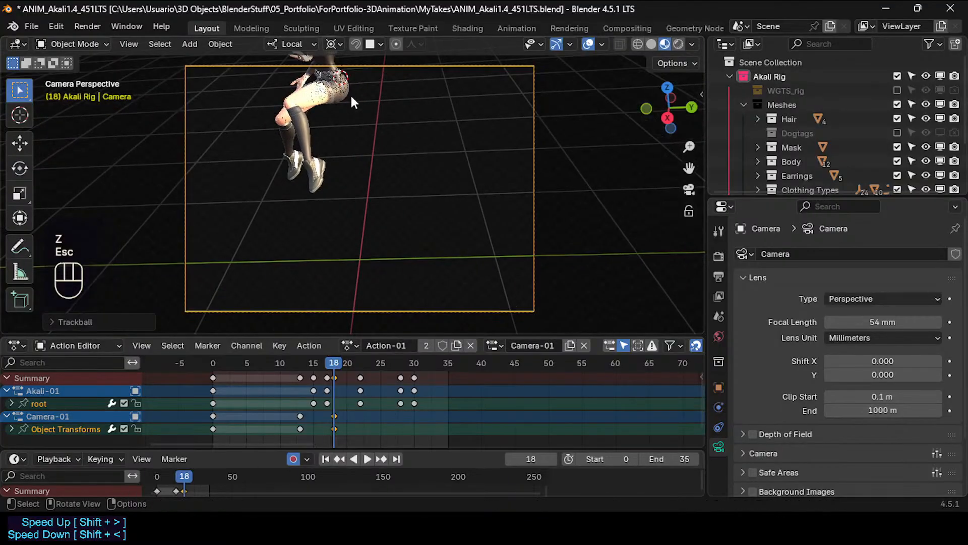
key("r")
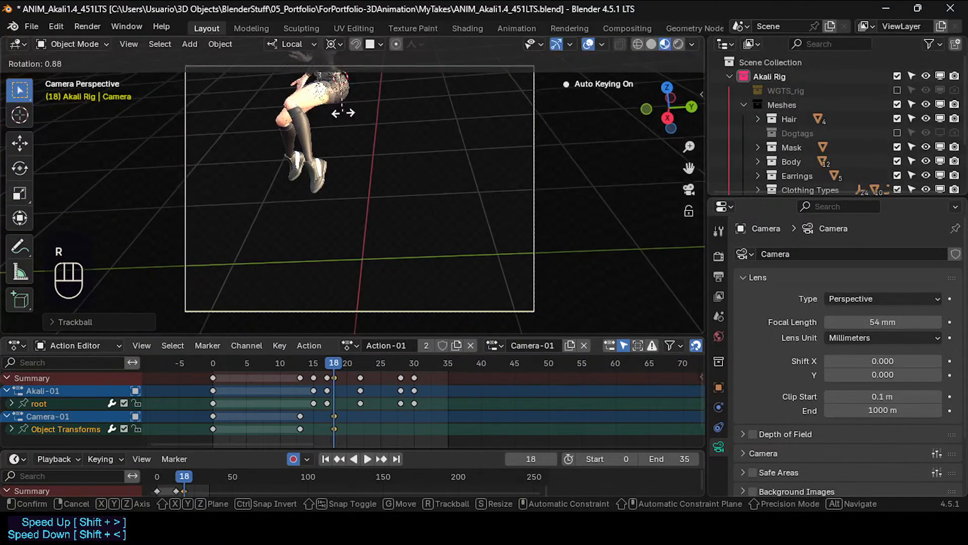
key("Escape")
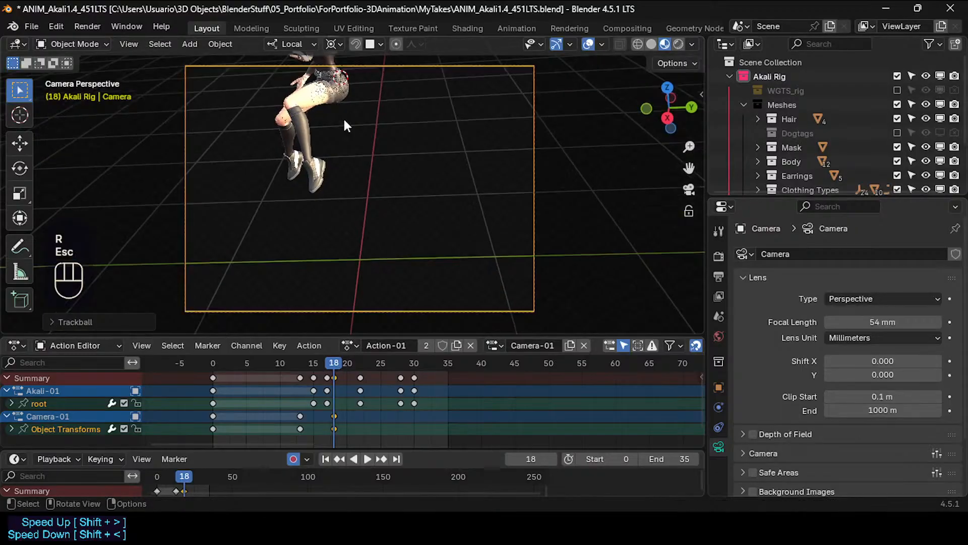
Reframe the airborne character at frame 18 by rotating the camera about its own origin, including along local X, and moving it.
key("less")
left_click(339, 132)
key("r")
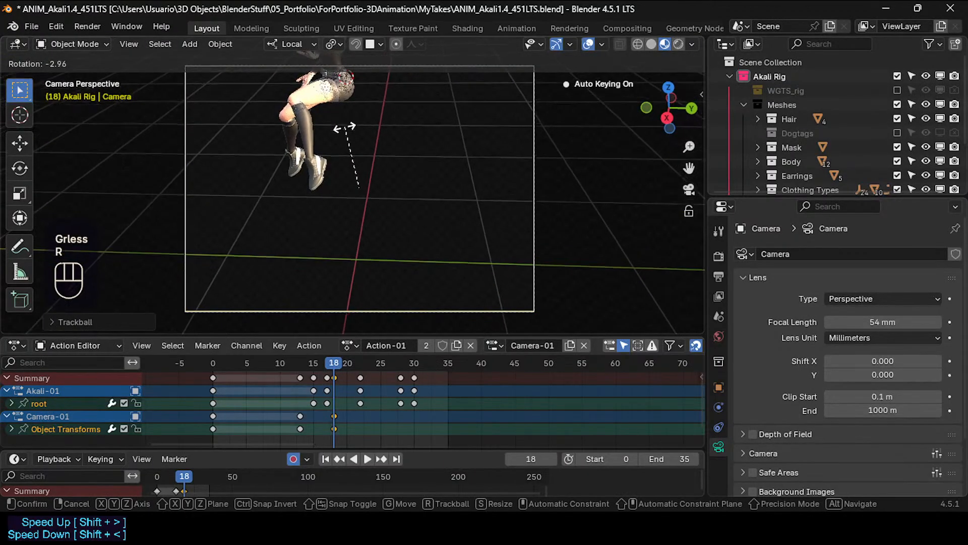
key("x")
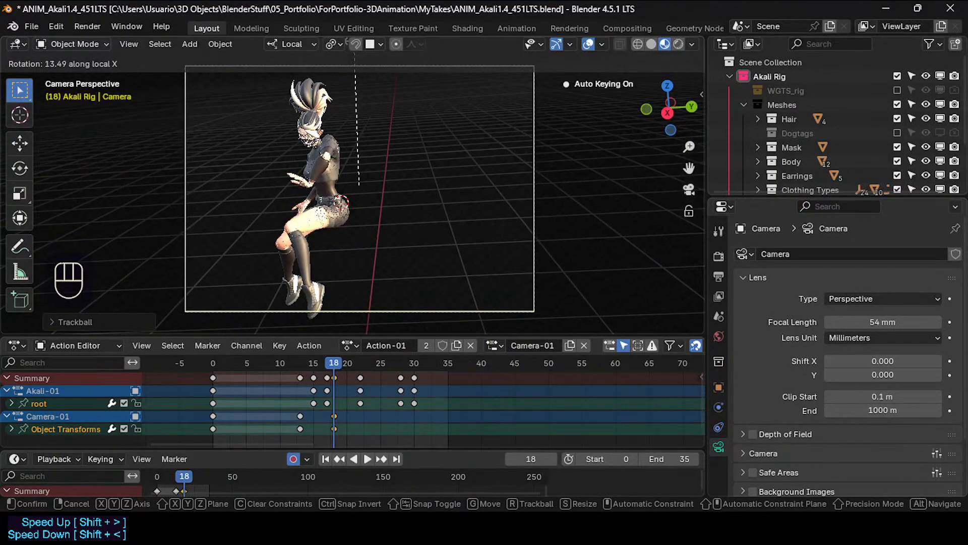
left_click(444, 116)
key("r")
left_click(440, 111)
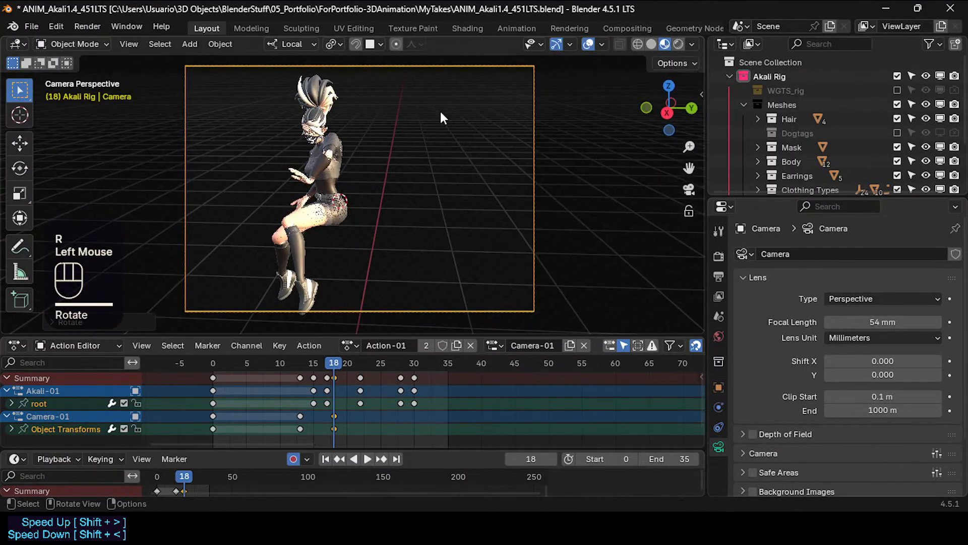
key("g")
left_click(438, 109)
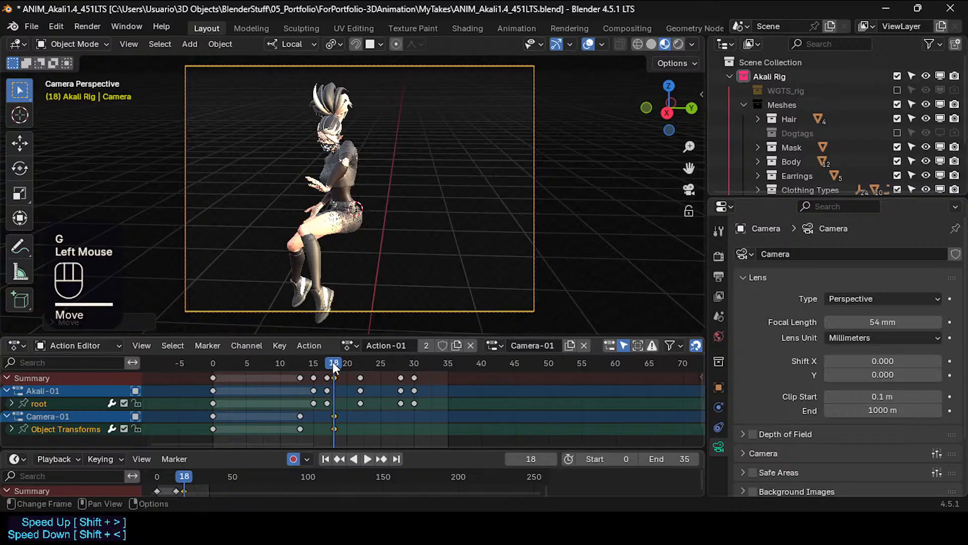
At frame 21, place the 3D cursor on the character's hips and trackball-rotate the camera around it to a front view.
left_click_drag(332, 362, 356, 364)
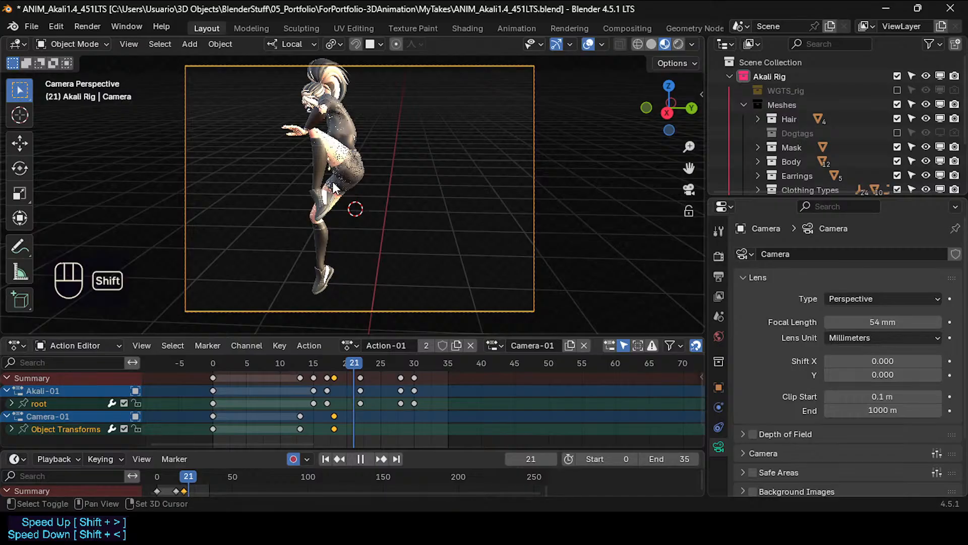
right_click(338, 160, "shift")
key("less")
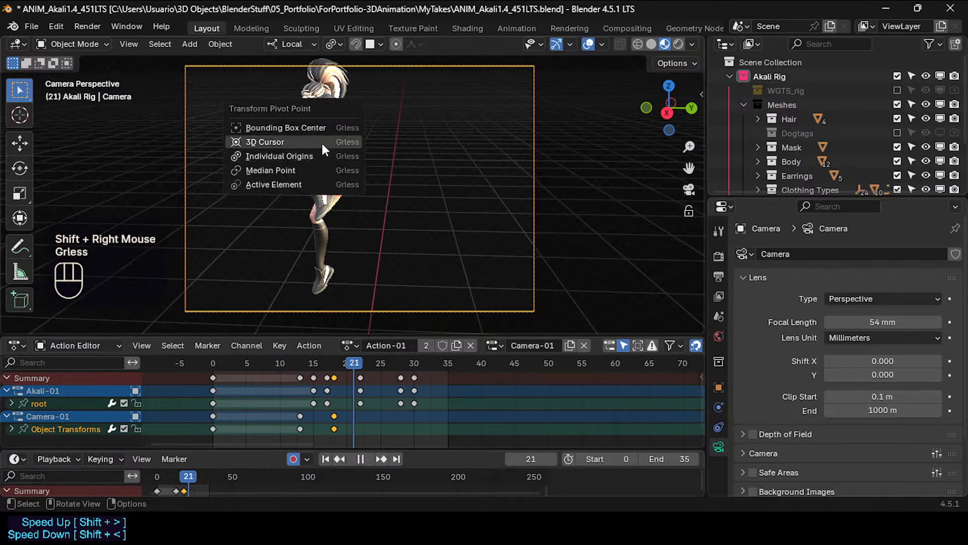
left_click(321, 141)
key("r")
key("r")
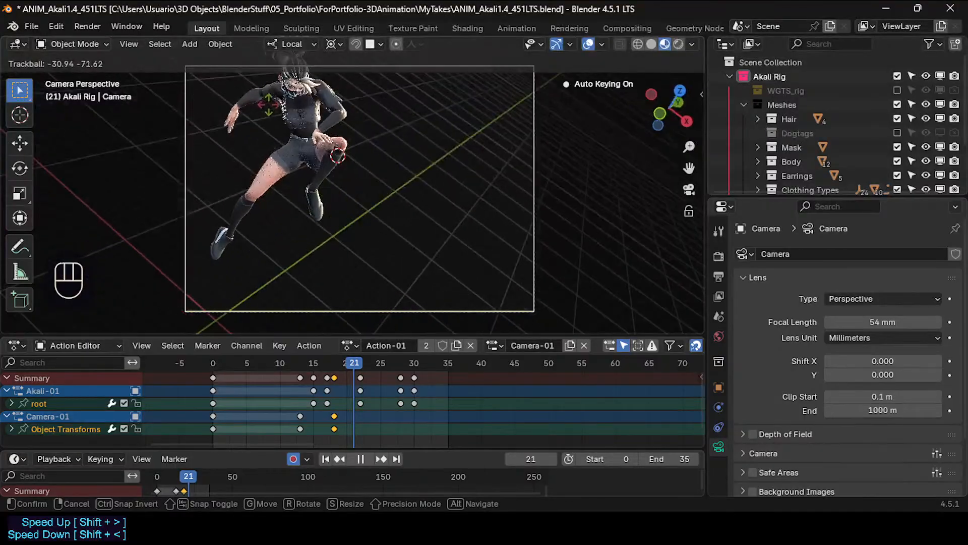
left_click(269, 105)
Refine the frame 21 view with a small trackball rotation, a roll that levels the horizon, and a slight camera move.
key("r")
key("r")
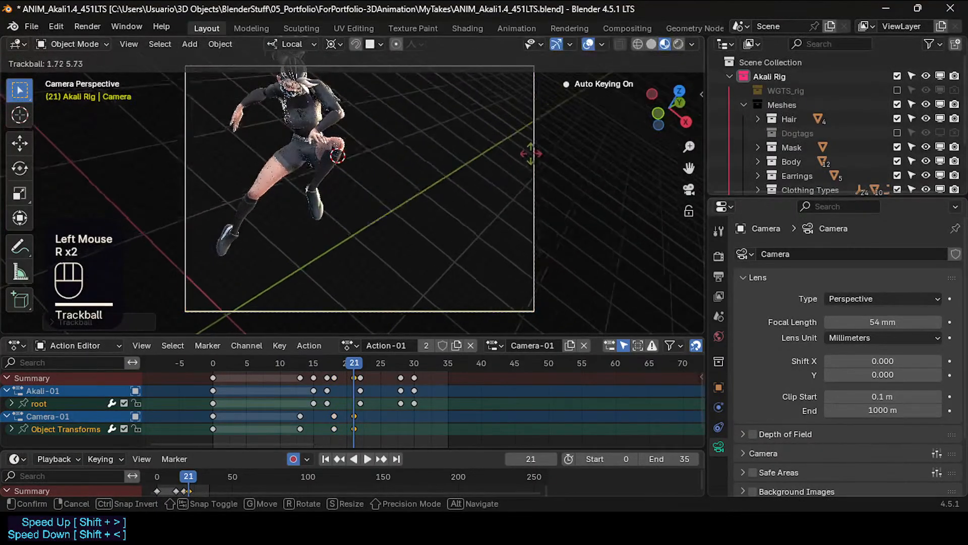
left_click(512, 163)
key("r")
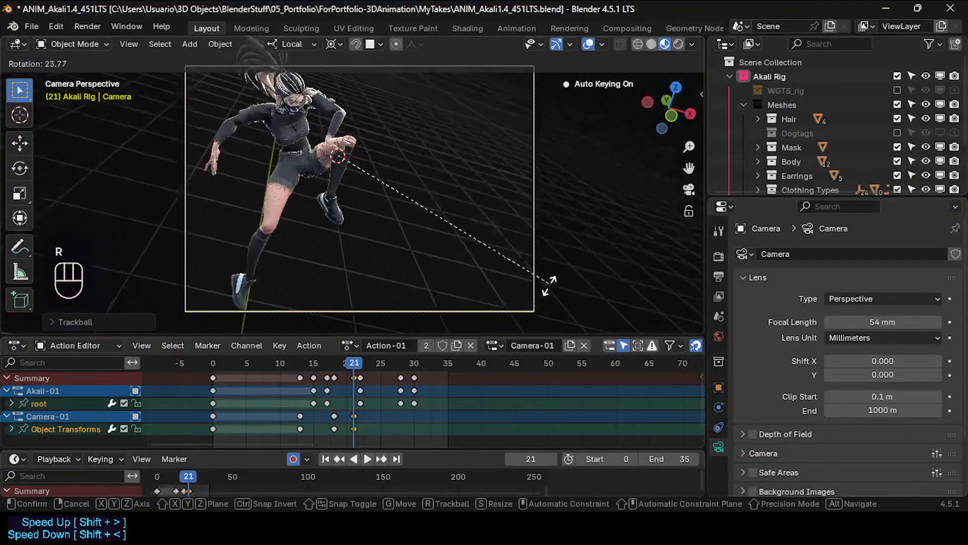
left_click(533, 280)
key("g")
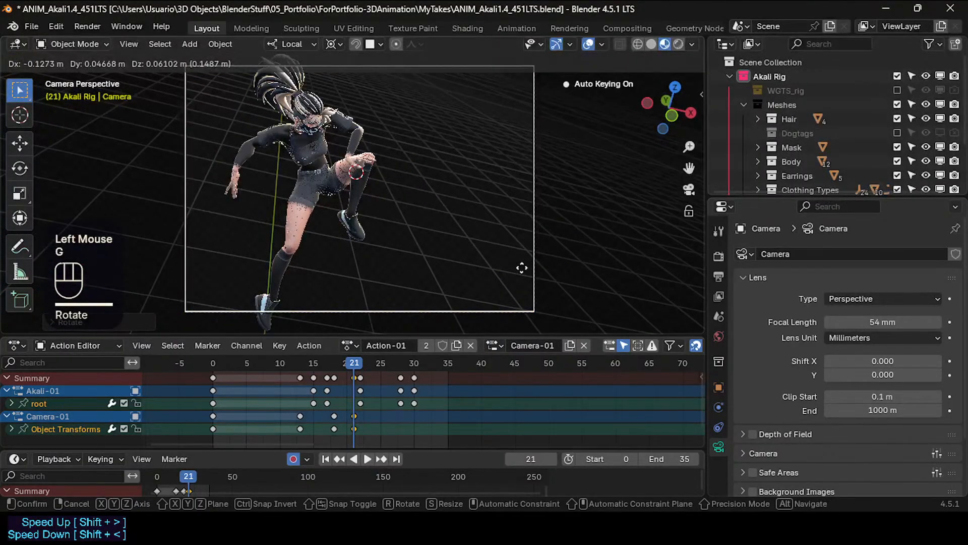
left_click(524, 274)
Scrub back to frame 18 and shift the camera's keyframe from frame 21 to frame 24.
mouse_move(347, 361)
left_mouse_down()
mouse_move(287, 368)
mouse_move(356, 361)
mouse_move(314, 374)
mouse_move(335, 366)
left_mouse_up()
left_click(355, 414)
key("g")
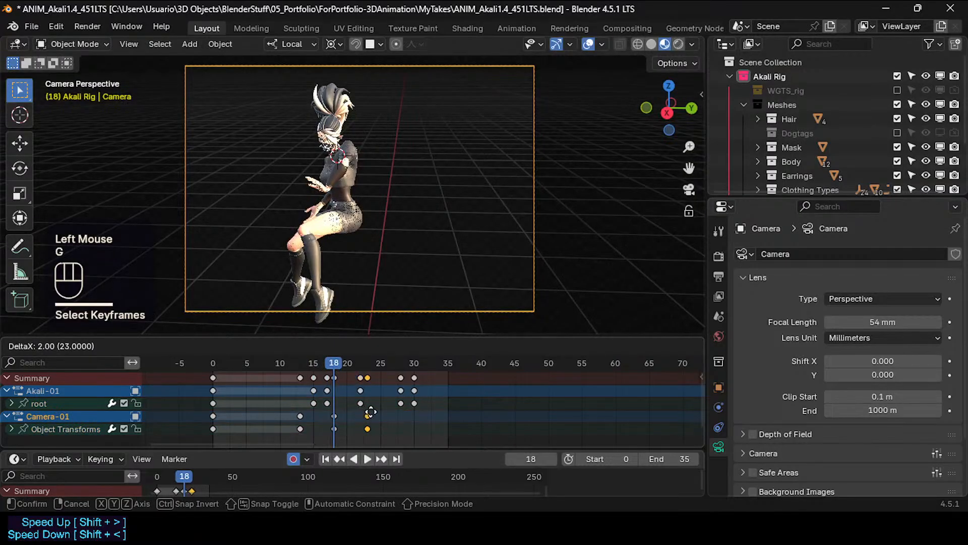
left_click(374, 414)
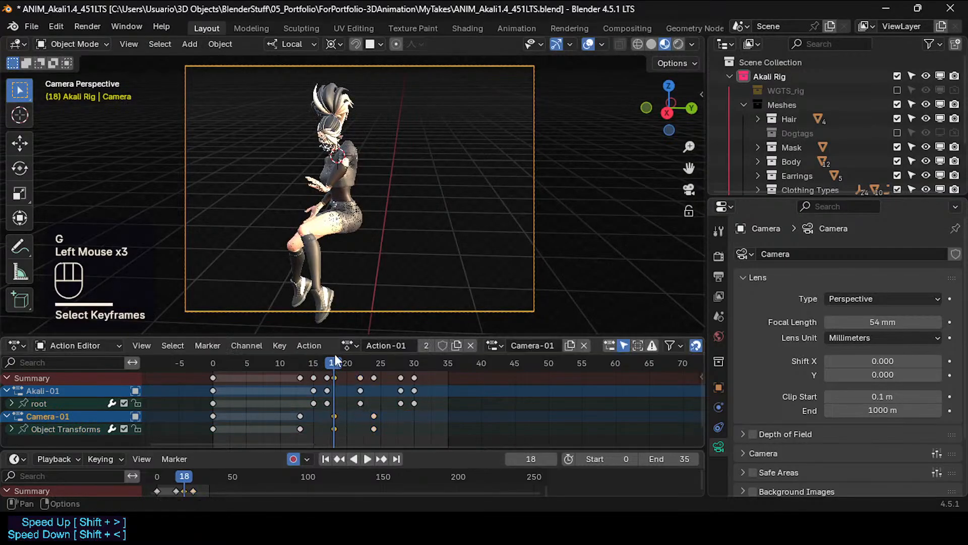
Move the camera at frame 18 to bring the airborne character higher and closer to the centre of the frame.
mouse_move(326, 368)
left_mouse_down()
mouse_move(289, 377)
mouse_move(331, 366)
left_mouse_up()
key("g")
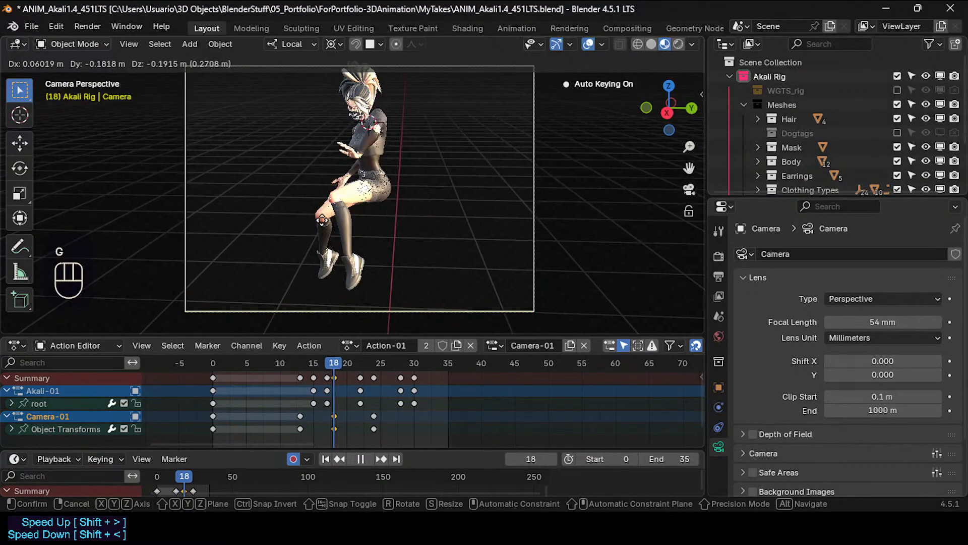
left_click(322, 222)
Trackball-rotate the camera slightly around the 3D cursor at frame 24 and shift that camera keyframe to frame 27.
left_click_drag(326, 369, 371, 357)
key("r")
key("r")
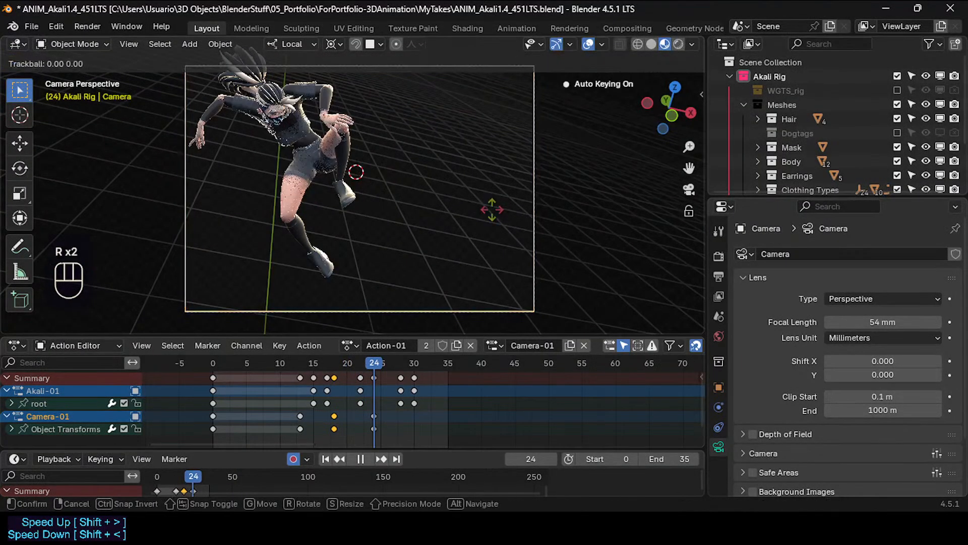
left_click(483, 223)
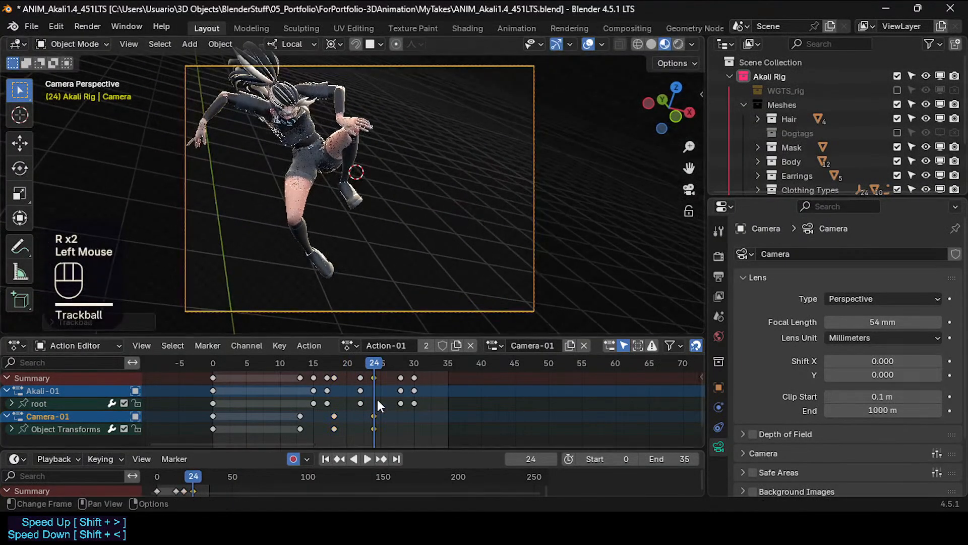
key("g")
left_click(400, 409)
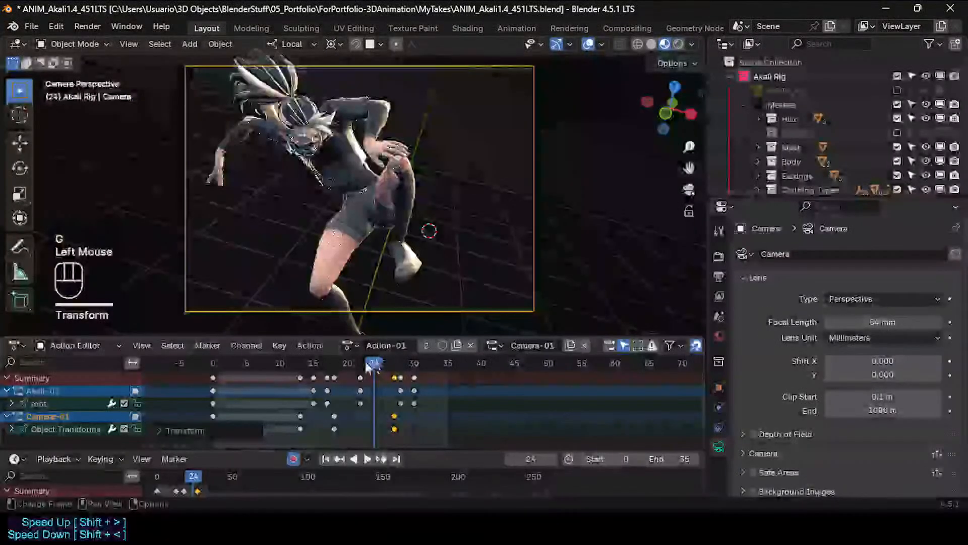
Duplicate the camera's frame 18 keyframe onto frame 22 to hold the side view.
mouse_move(370, 366)
left_mouse_down()
mouse_move(312, 365)
mouse_move(440, 365)
mouse_move(422, 382)
mouse_move(335, 374)
mouse_move(360, 370)
left_mouse_up()
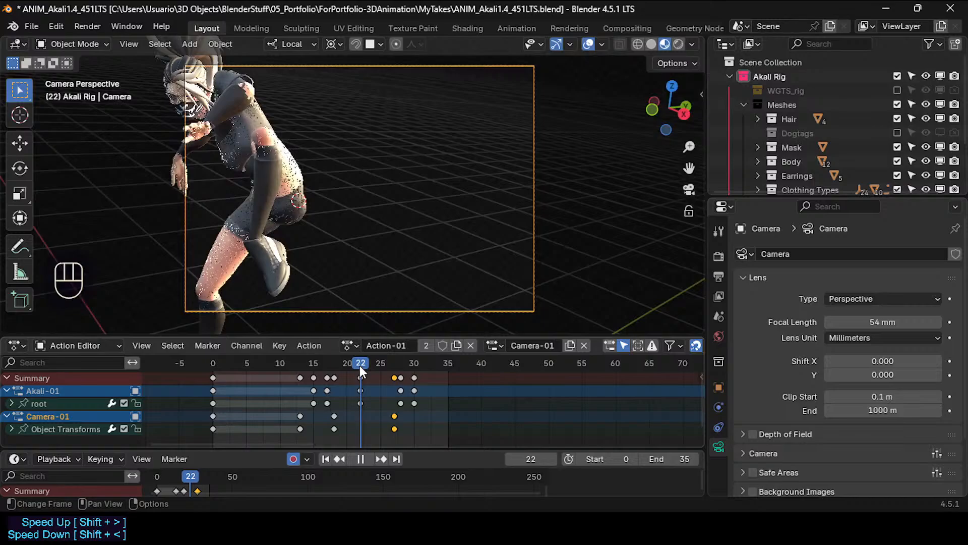
left_click(334, 417)
key("shift+d")
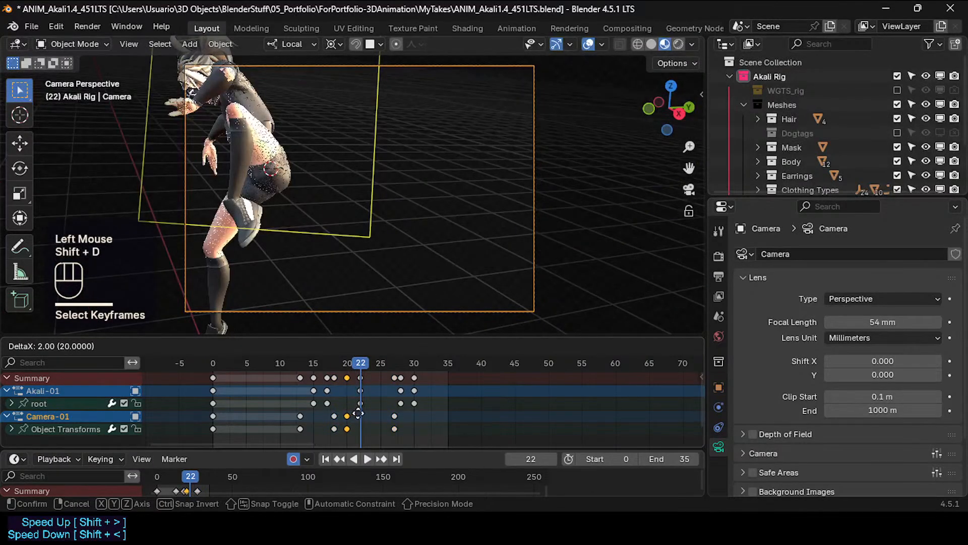
left_click(364, 417)
mouse_move(353, 363)
left_mouse_down()
mouse_move(320, 364)
mouse_move(339, 363)
left_mouse_up()
key("ctrl+z")
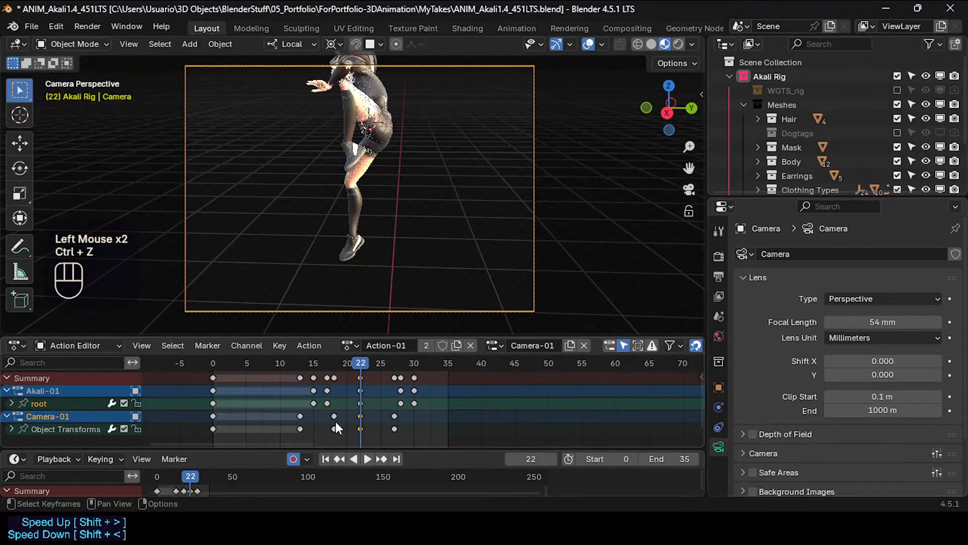
left_click(334, 428)
key("ctrl+c")
key("ctrl+v")
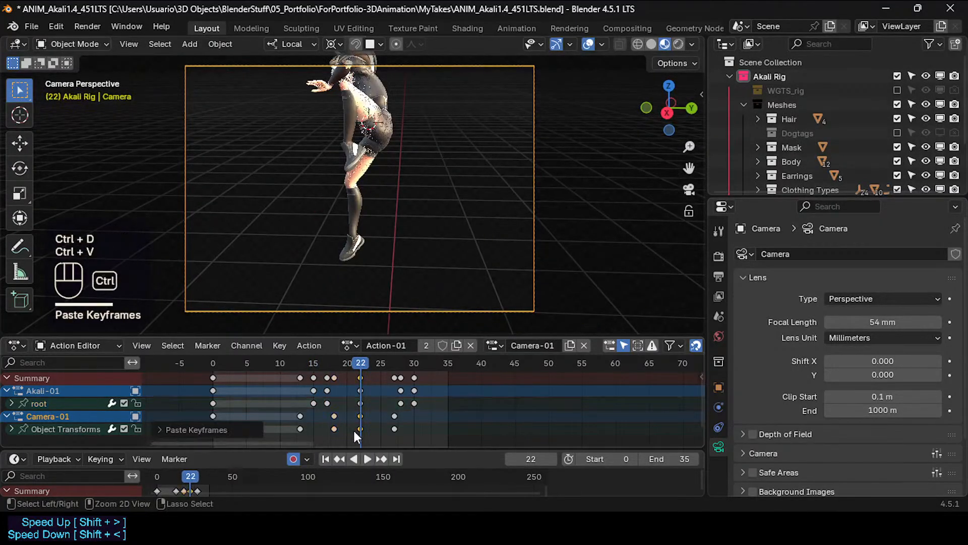
left_click(334, 428)
key("ctrl+c")
key("ctrl+v")
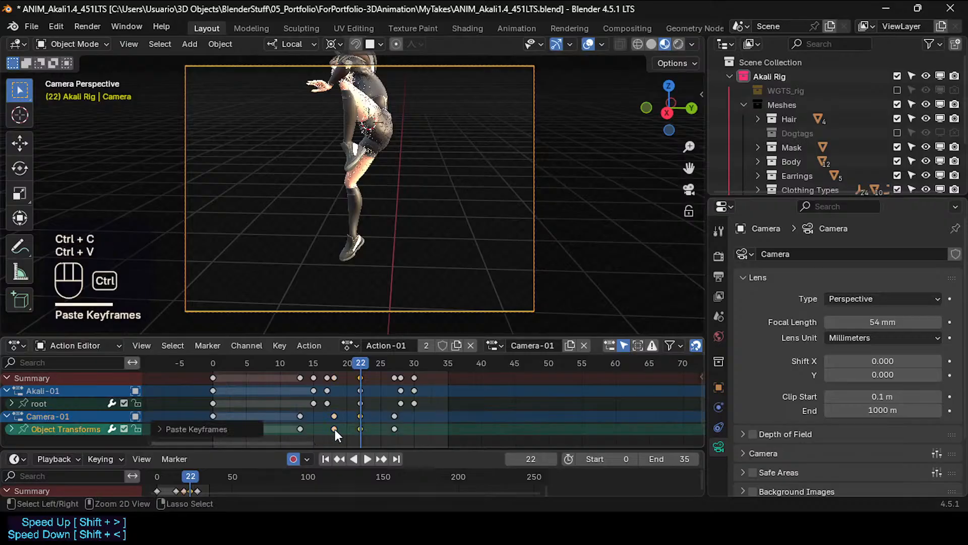
Shift the camera's keyframe from frame 27 to frame 31.
left_click_drag(351, 363, 396, 364)
left_click(394, 429)
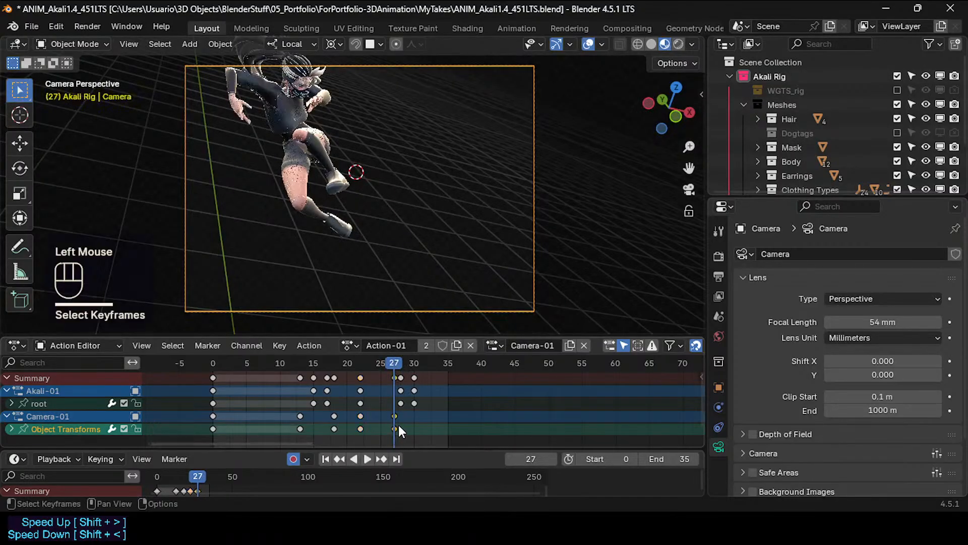
key("g")
left_click(427, 429)
Trackball-rotate the camera around the 3D cursor at frame 31 to swing it further around the character.
left_click_drag(371, 362, 421, 368)
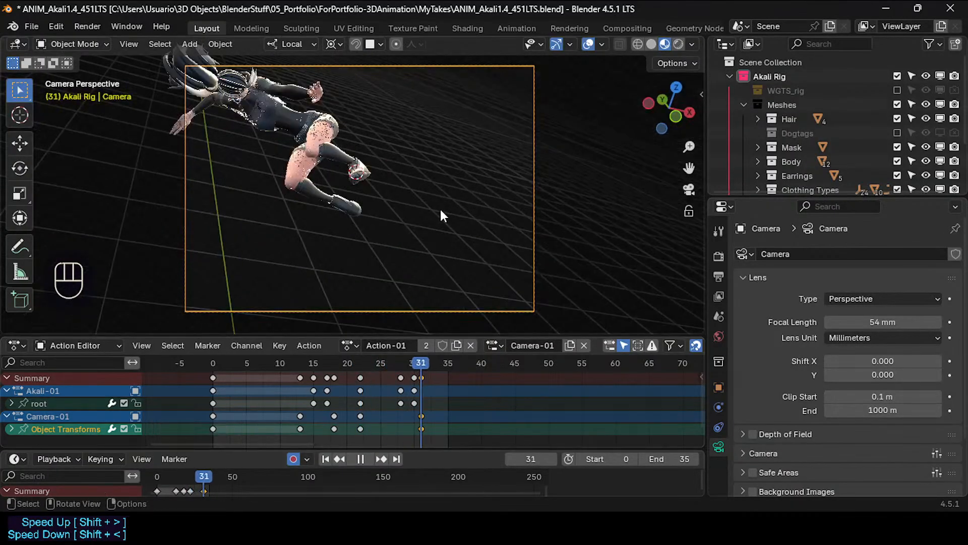
key("r")
key("r")
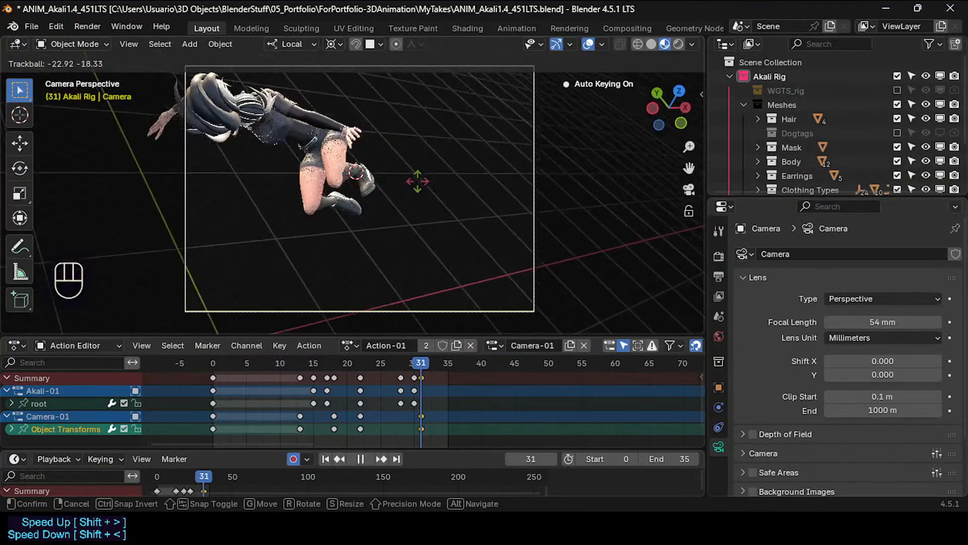
left_click(415, 192)
Scrub through the swing and shift the camera's keyframes from frame 18 to 20 and from frame 22 to 25.
mouse_move(418, 362)
left_mouse_down()
mouse_move(355, 352)
mouse_move(367, 348)
mouse_move(310, 355)
mouse_move(335, 343)
mouse_move(310, 364)
mouse_move(299, 359)
mouse_move(365, 356)
mouse_move(239, 363)
mouse_move(271, 356)
mouse_move(419, 373)
left_mouse_up()
key("g")
left_click(350, 426)
left_click(366, 431)
key("g")
left_click(387, 430)
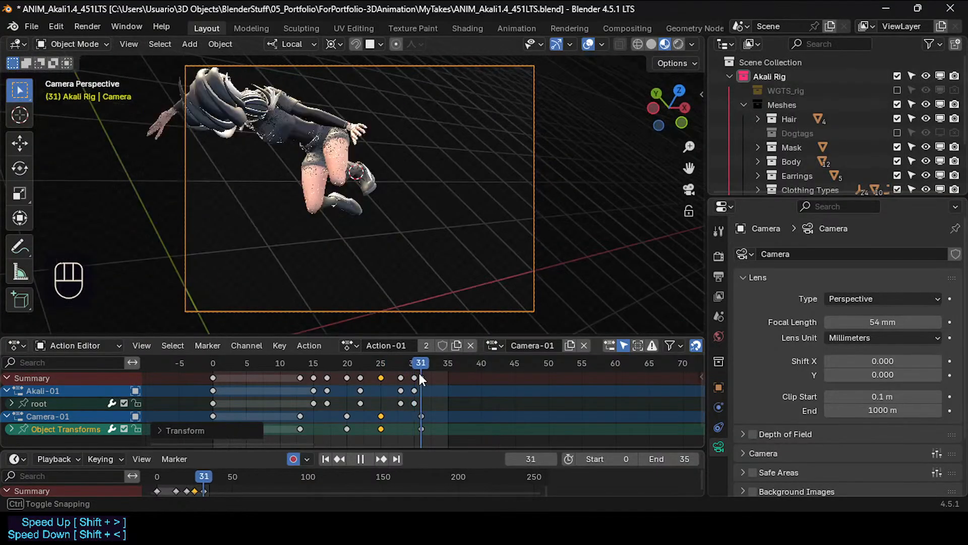
Place the 3D cursor on the character's hips at frame 31 and trackball-rotate the camera around it to a lower front view.
left_click(421, 430)
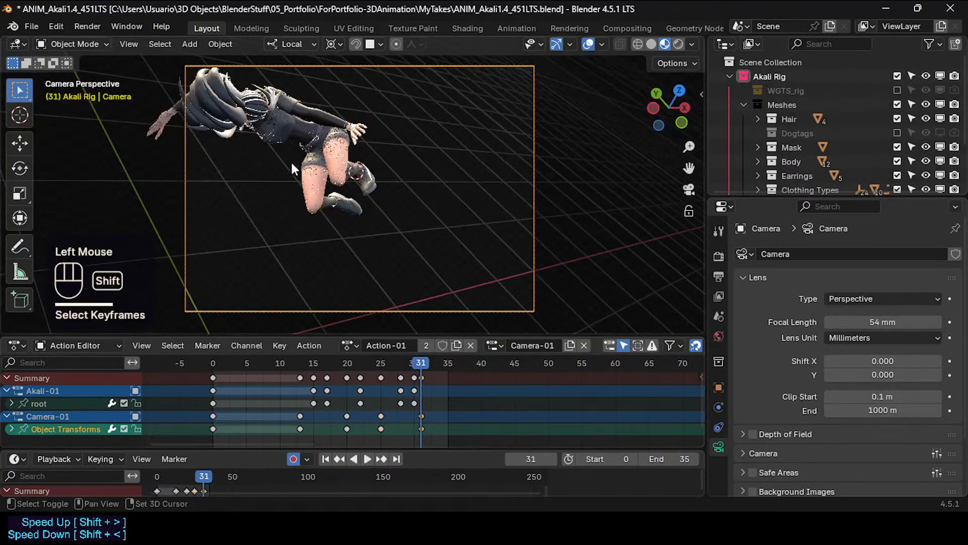
key("r")
key("r")
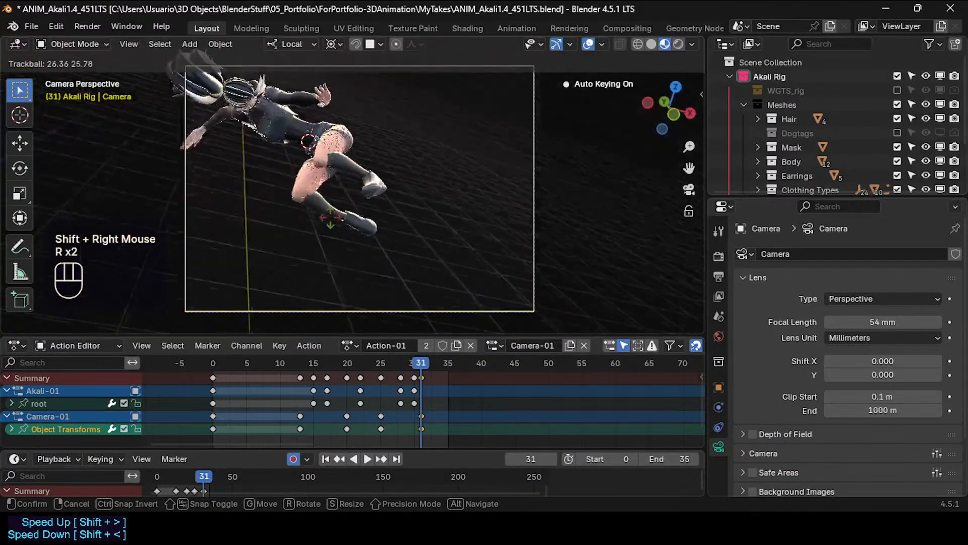
left_click(421, 343)
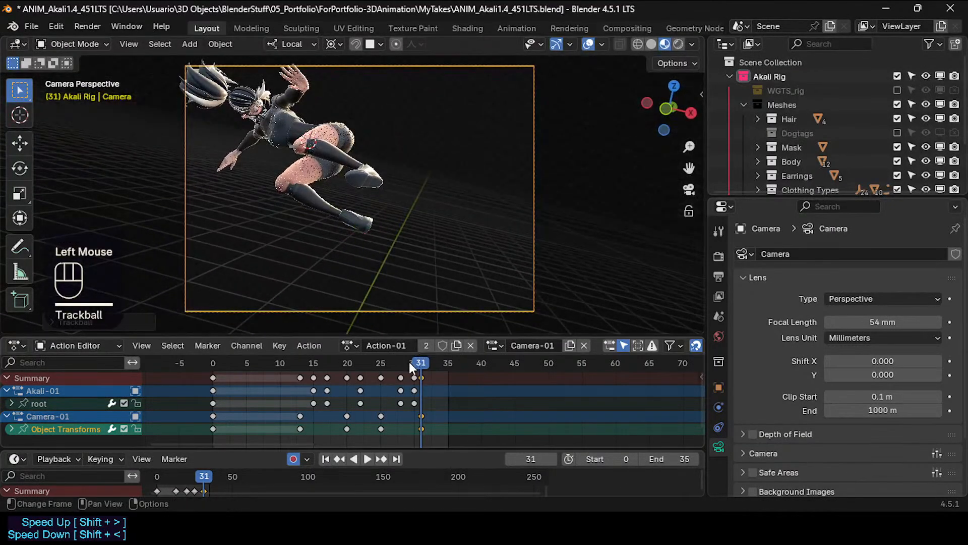
At frame 20, move the camera along its local Y axis to fit the whole character inside the frame.
left_click_drag(413, 367, 345, 388)
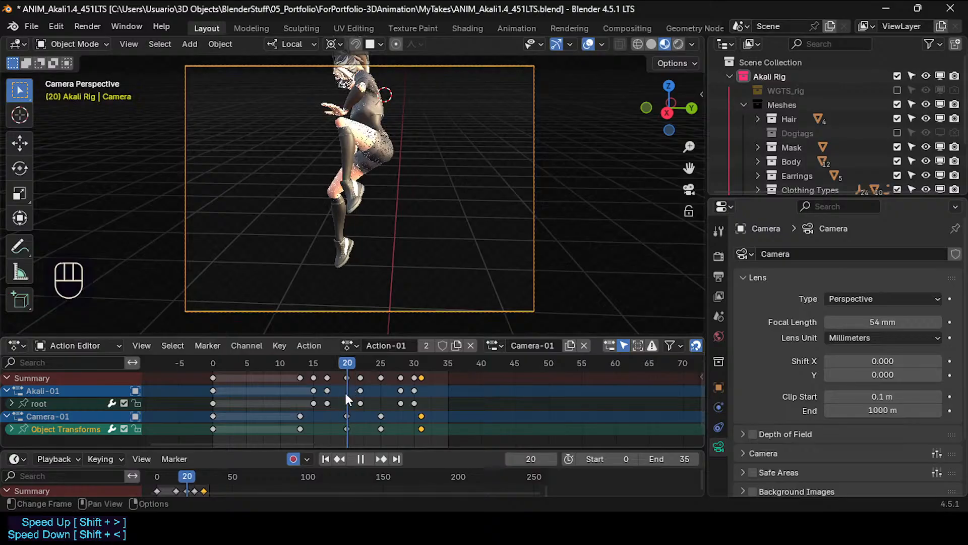
left_click(346, 427)
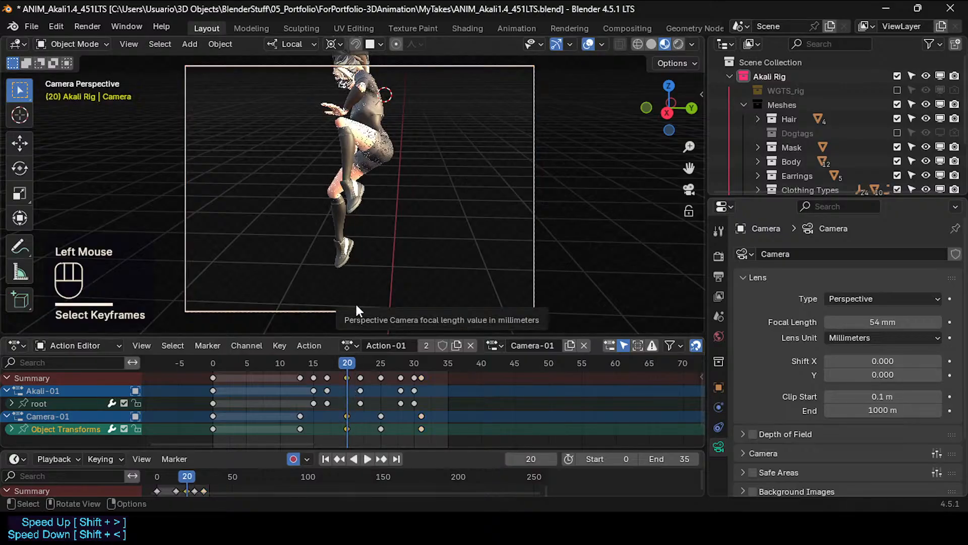
key("g")
key("z")
key("z")
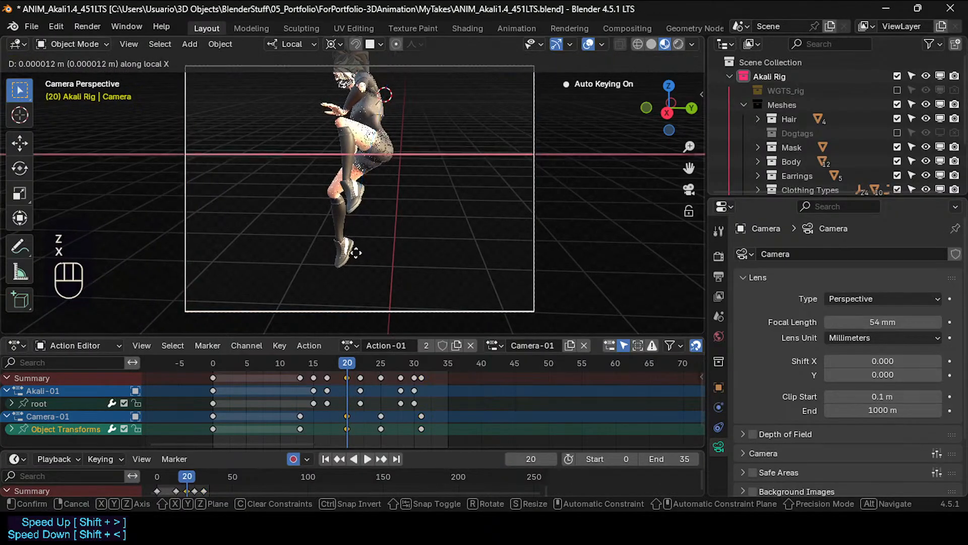
key("y")
left_click(356, 243)
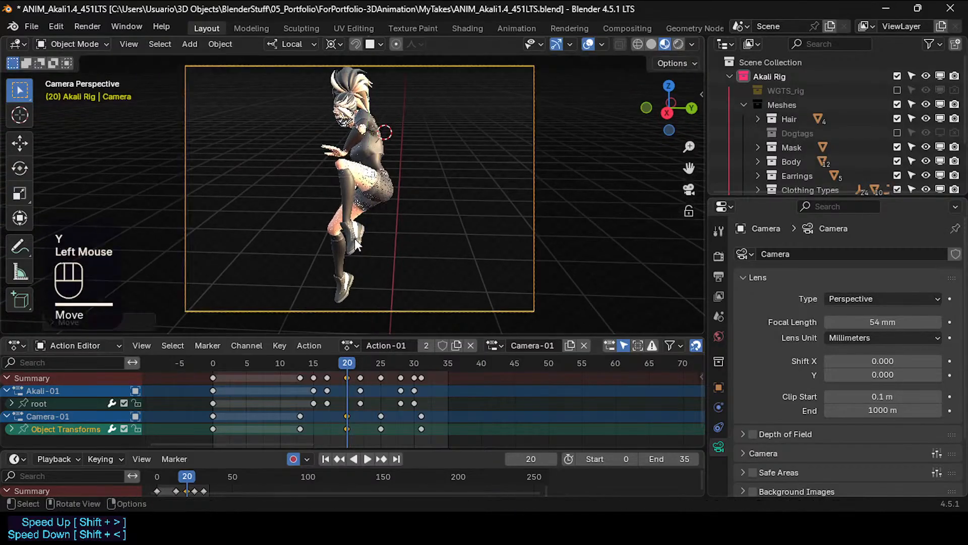
Duplicate the camera keyframe at frame 20, place the copy at frame 23, and delete the camera keyframe left at frame 25.
left_click_drag(349, 361, 379, 364)
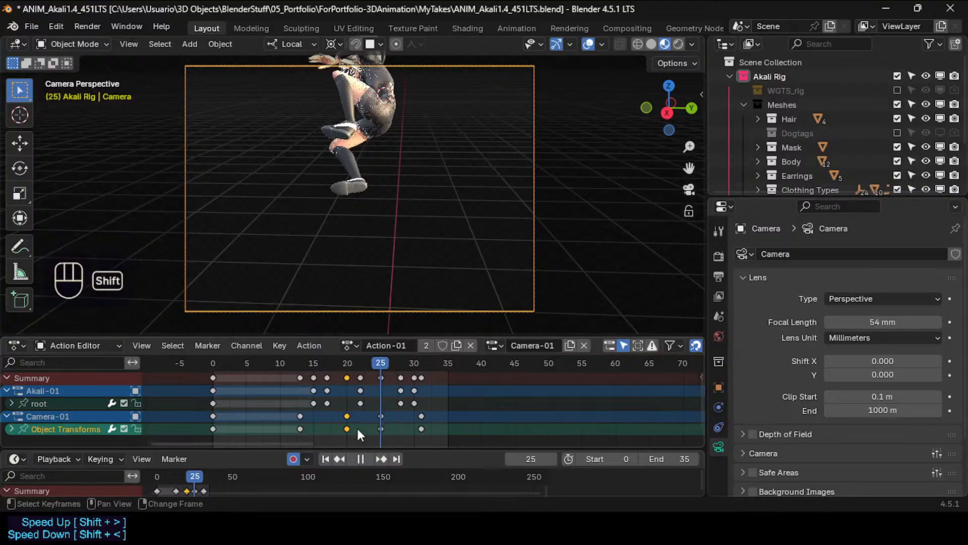
key("shift+d")
left_click(389, 428)
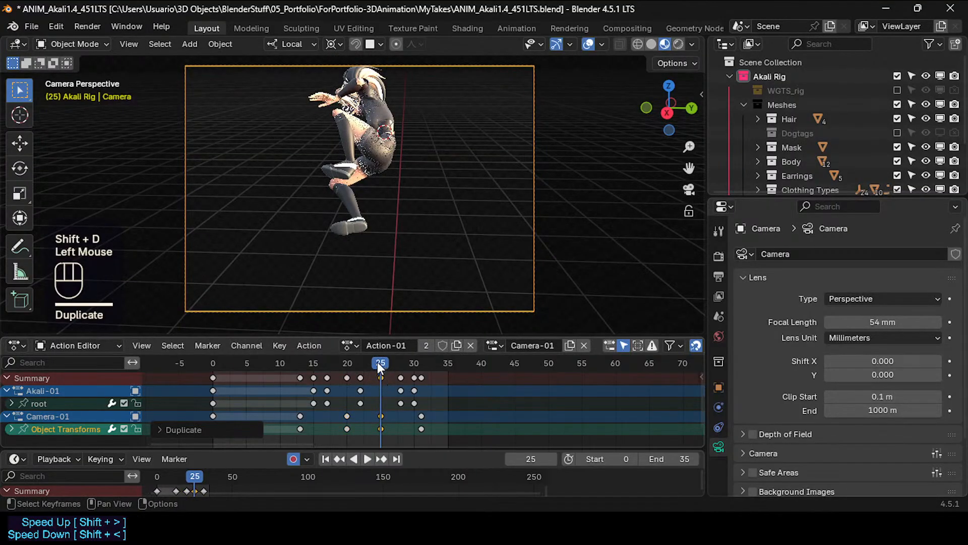
left_click_drag(378, 362, 381, 381)
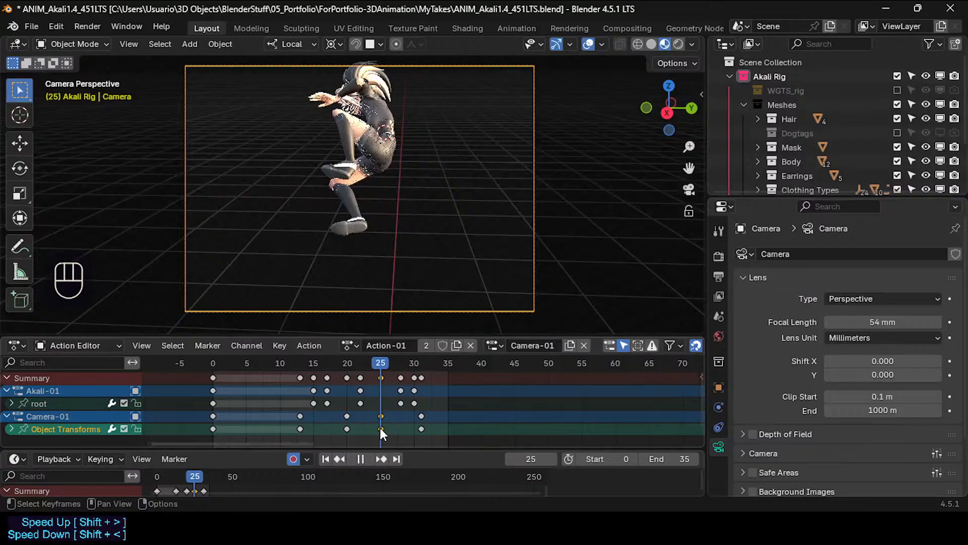
left_click_drag(381, 428, 369, 428)
double_click(380, 428)
key("x")
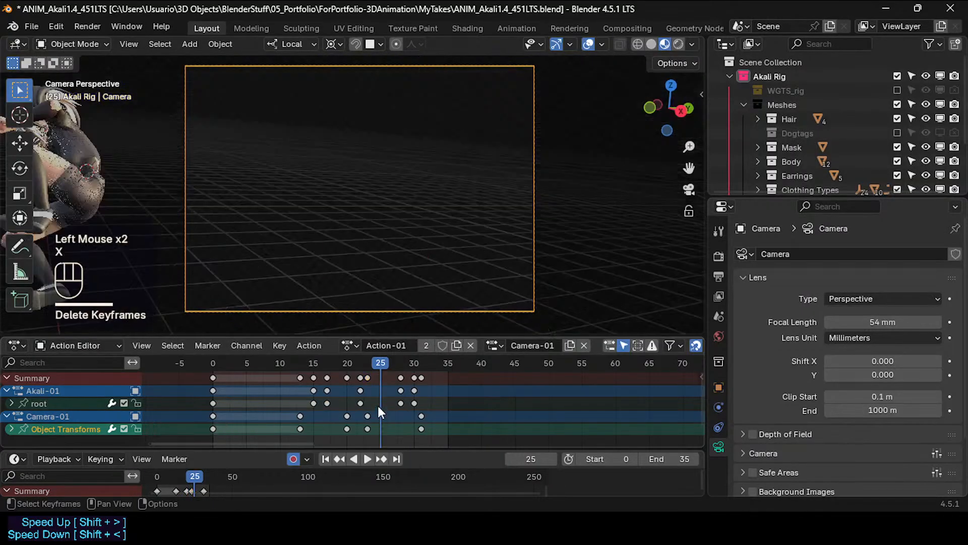
left_click_drag(379, 365, 370, 365)
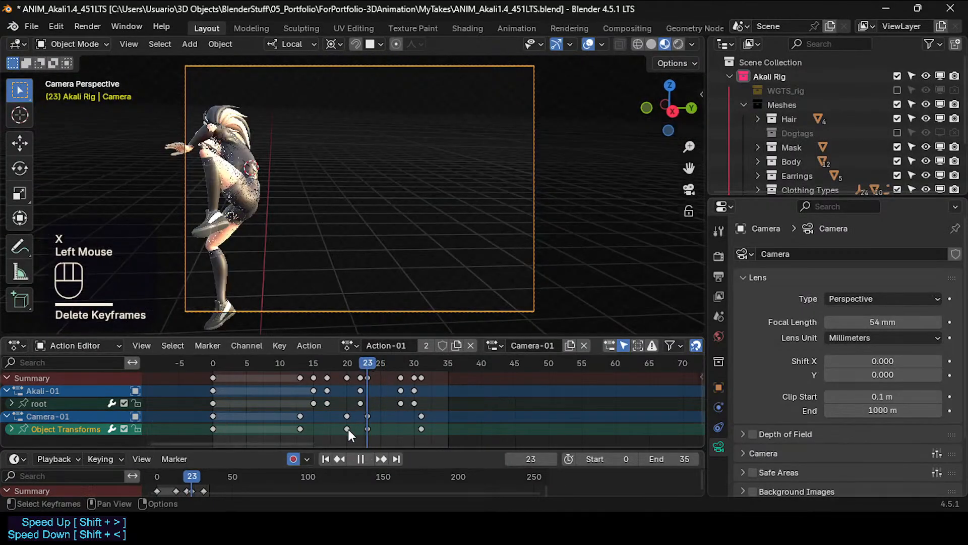
double_click(347, 429, "shift")
key("shift+d")
left_click(361, 425)
key("x")
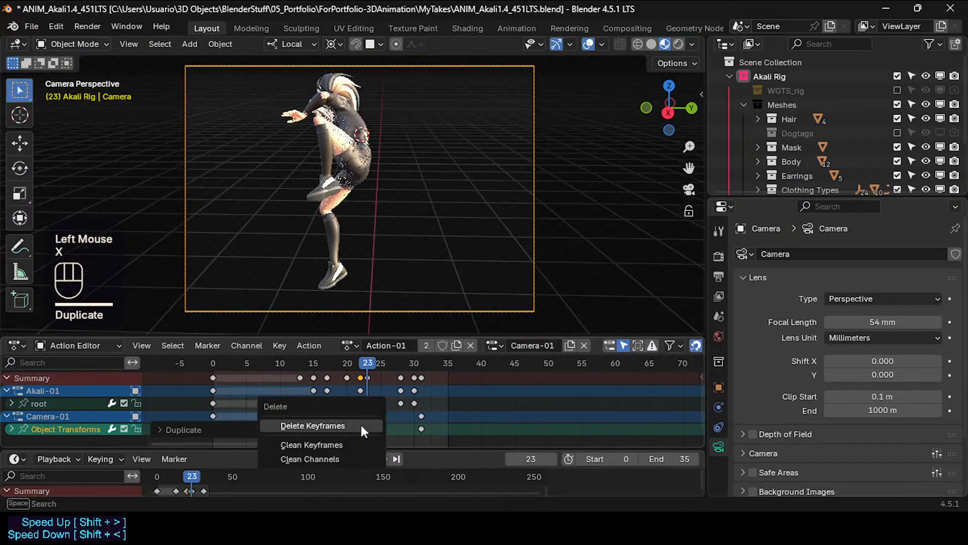
left_click(361, 426)
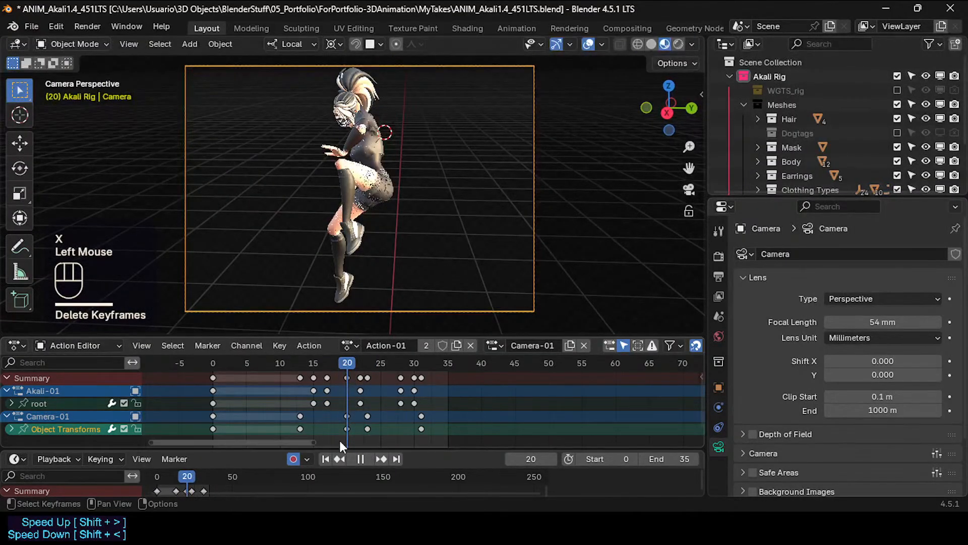
Save the file and delete the camera keyframe at frame 23.
double_click(347, 428)
key("ctrl+s")
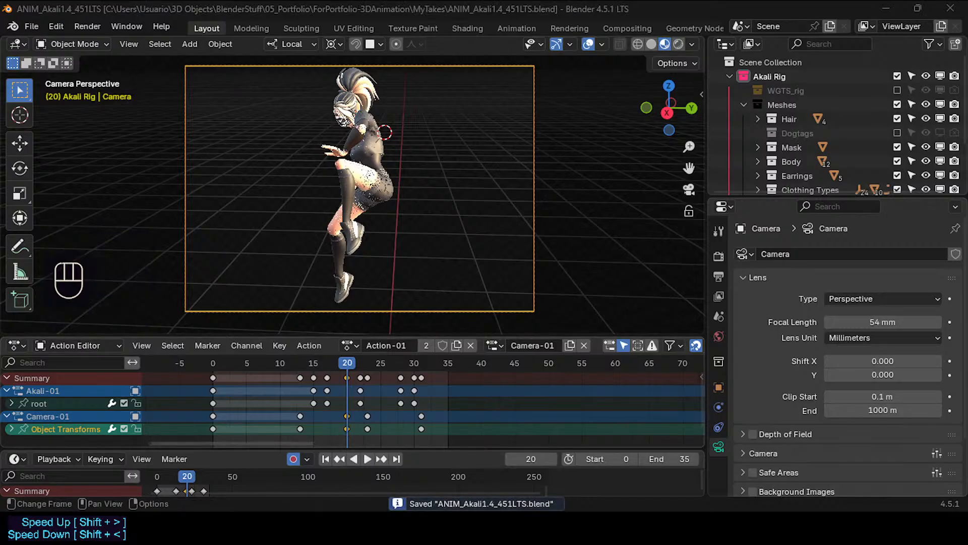
left_click_drag(339, 363, 364, 367)
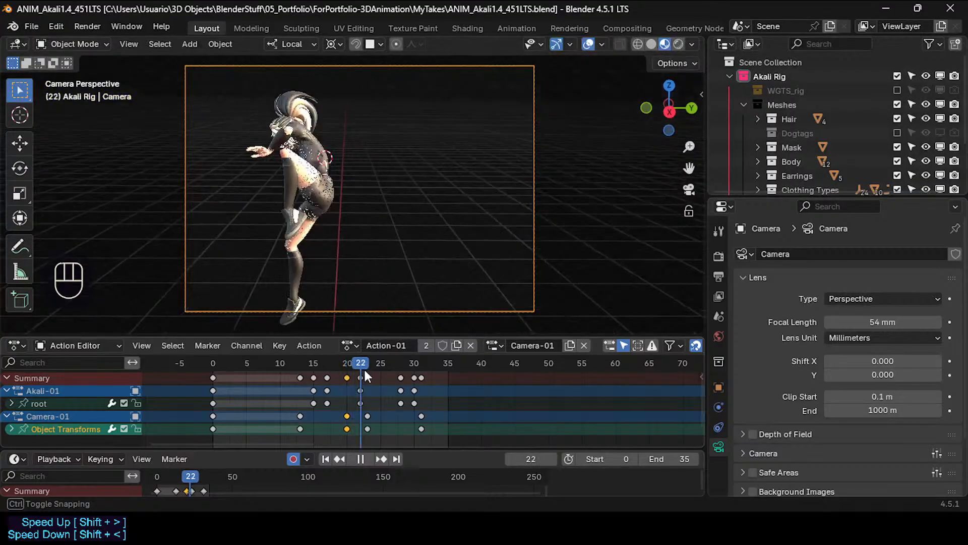
left_click(369, 430)
key("x")
left_click(368, 432)
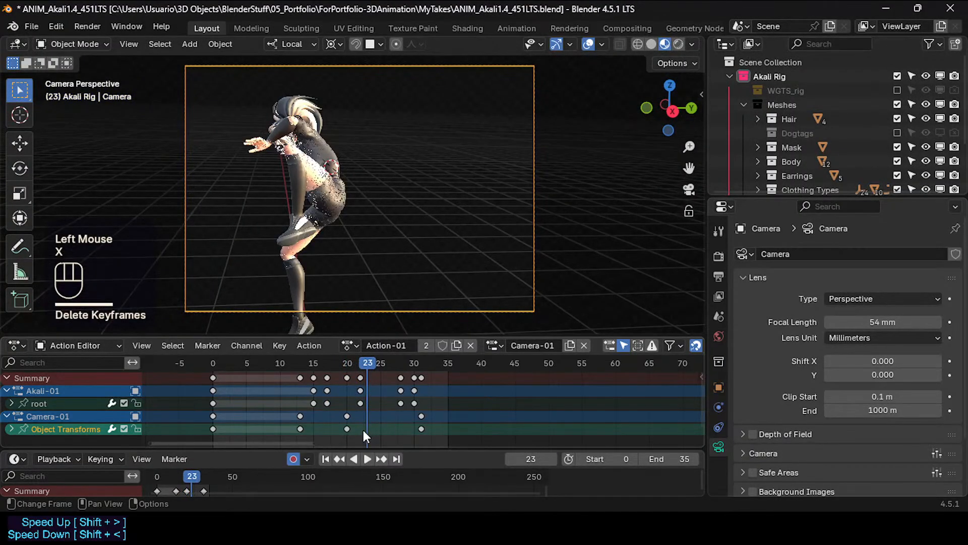
Copy the camera keyframe at frame 20 and paste it at frame 23.
left_click(353, 364)
left_click(350, 364)
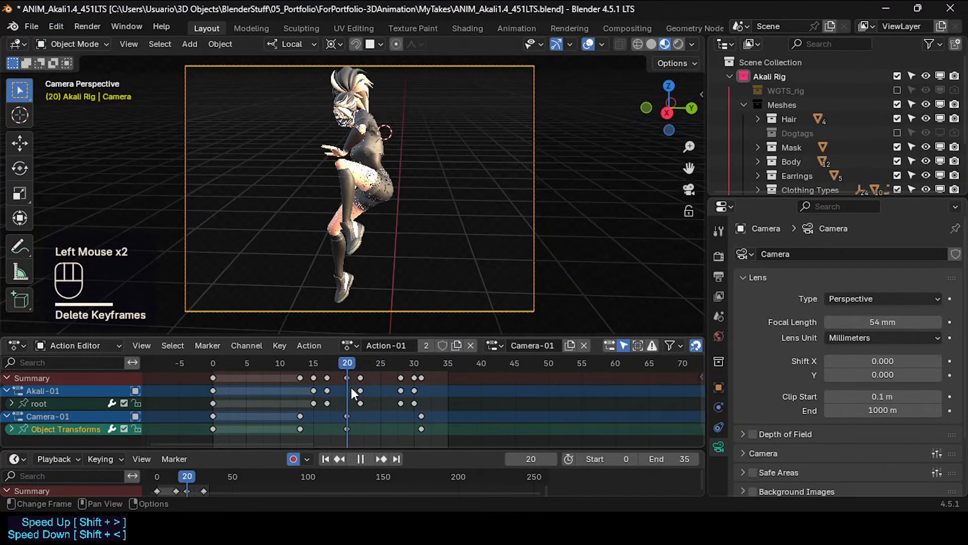
left_click(346, 429)
key("ctrl+c")
left_click_drag(350, 366, 414, 380)
key("ctrl+v")
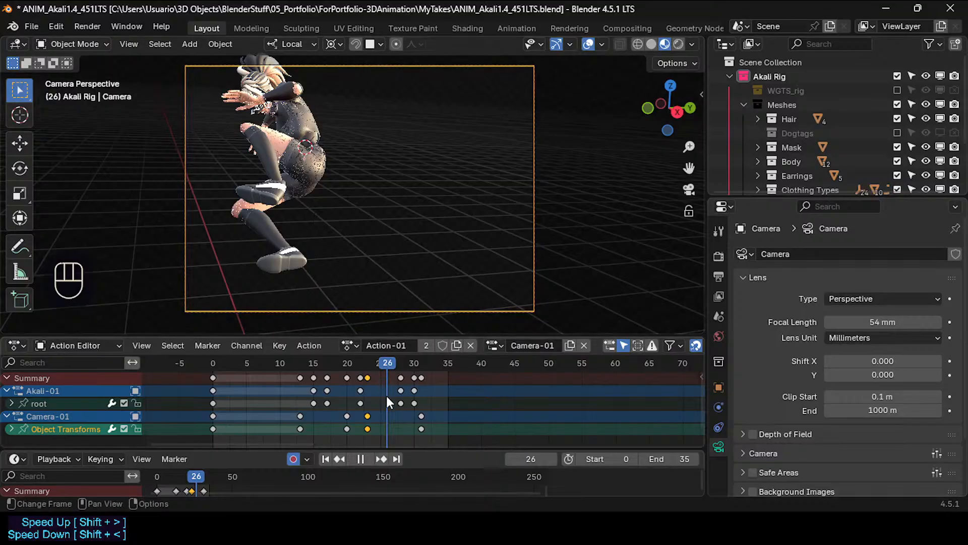
Reselect the camera keyframe at frame 23 and save the file with the current frame at 26.
left_click(374, 306)
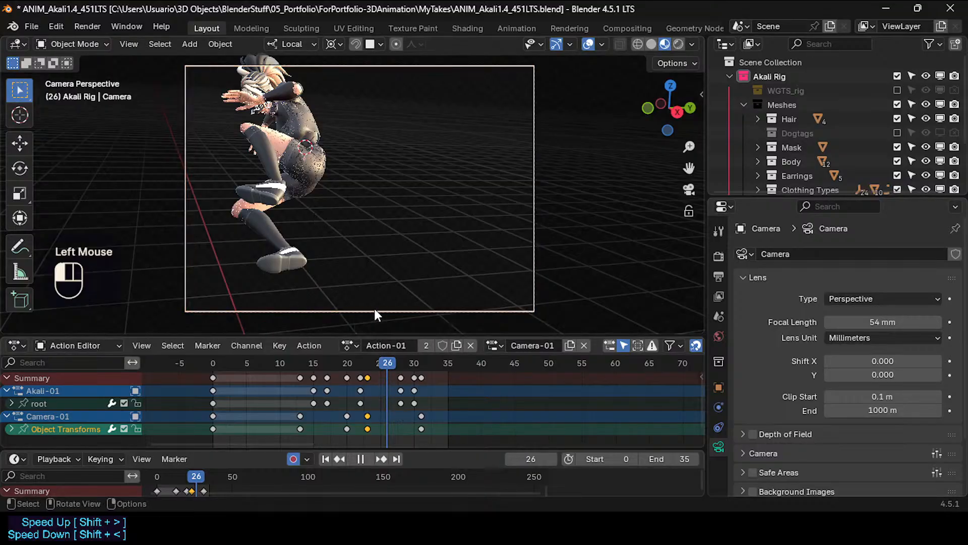
left_click(371, 421)
left_click(368, 428)
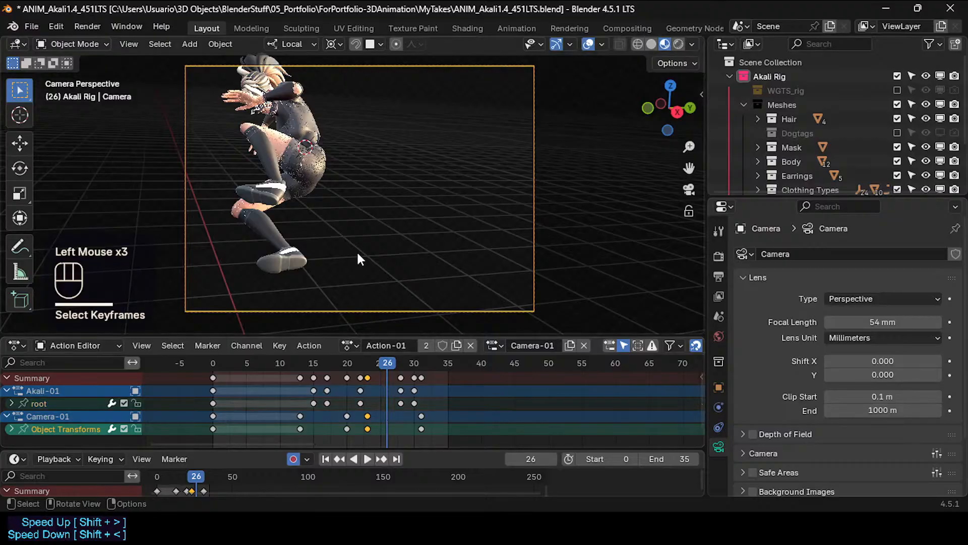
key("ctrl+s")
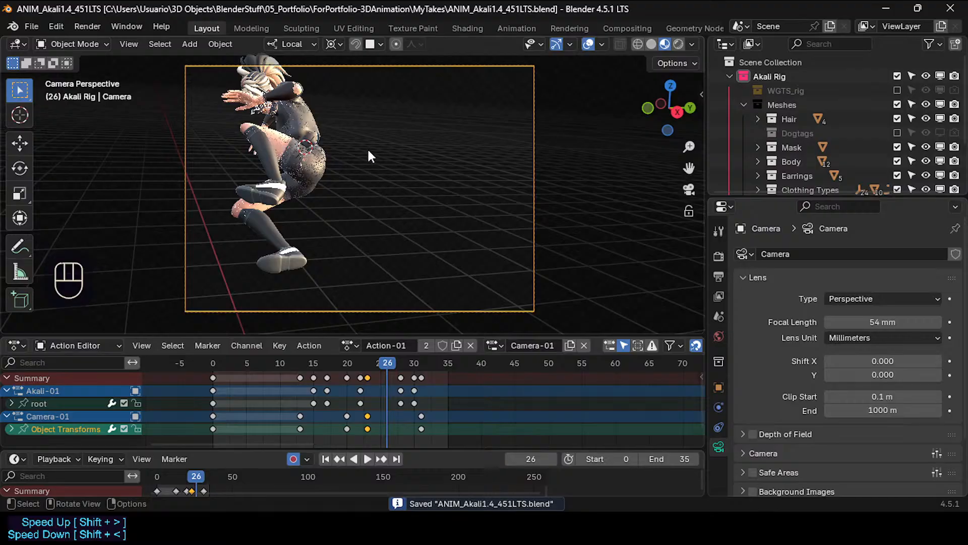
mouse_move(384, 363)
left_mouse_down()
mouse_move(429, 362)
mouse_move(363, 359)
mouse_move(405, 354)
mouse_move(387, 357)
left_mouse_up()
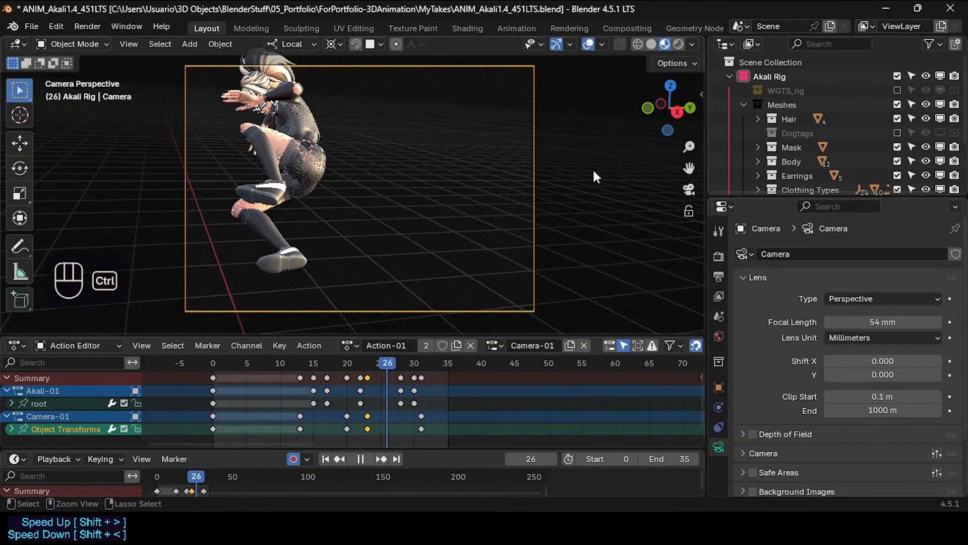
key("ctrl+s")
Turn the Outliner area into a second 3D viewport that shows the whole camera frame.
key("shift+F5")
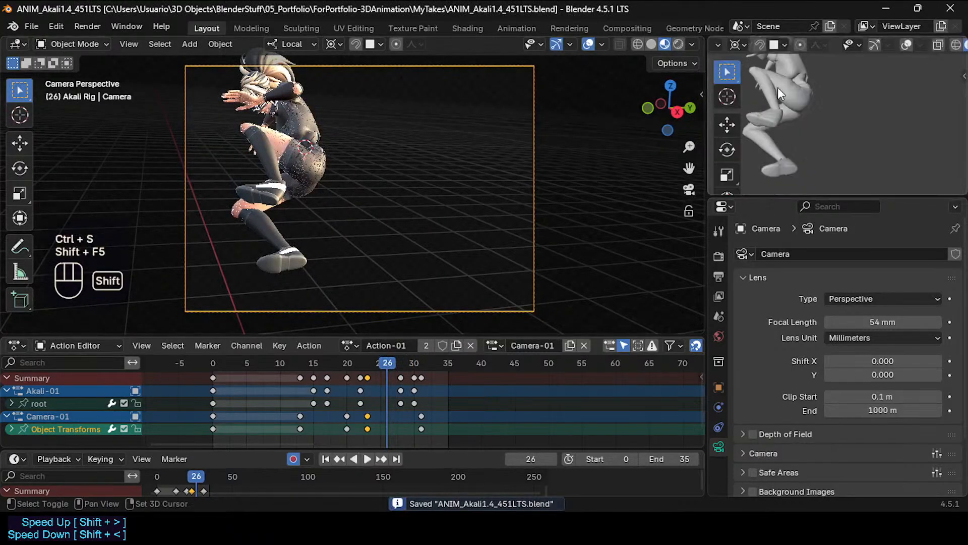
key("KP_0")
key("KP_0")
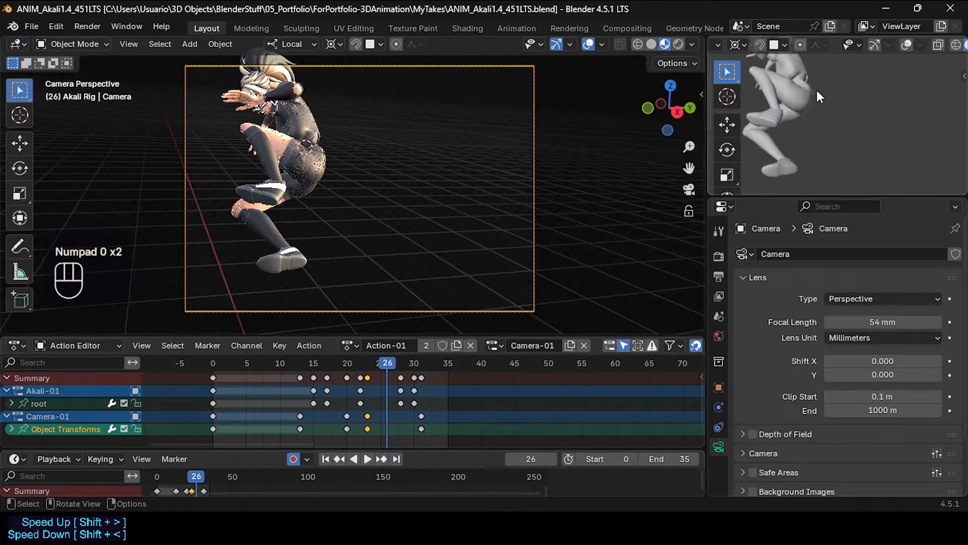
scroll(816, 89, "down", 3)
middle_click_drag(831, 90, 844, 111, "shift")
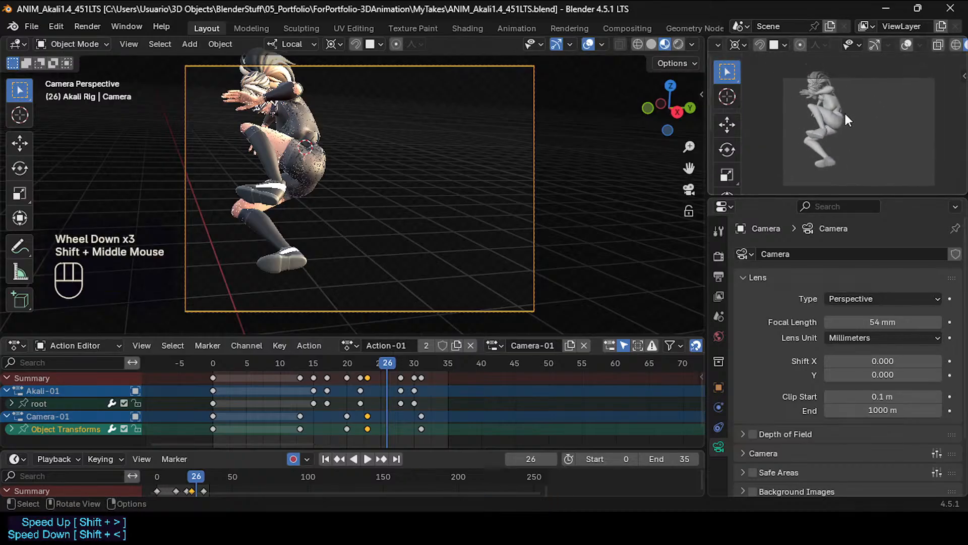
Rotate the camera slightly with a trackball rotation at frame 26, recording it as an automatic keyframe.
middle_click_drag(256, 193, 301, 224)
key("r")
key("r")
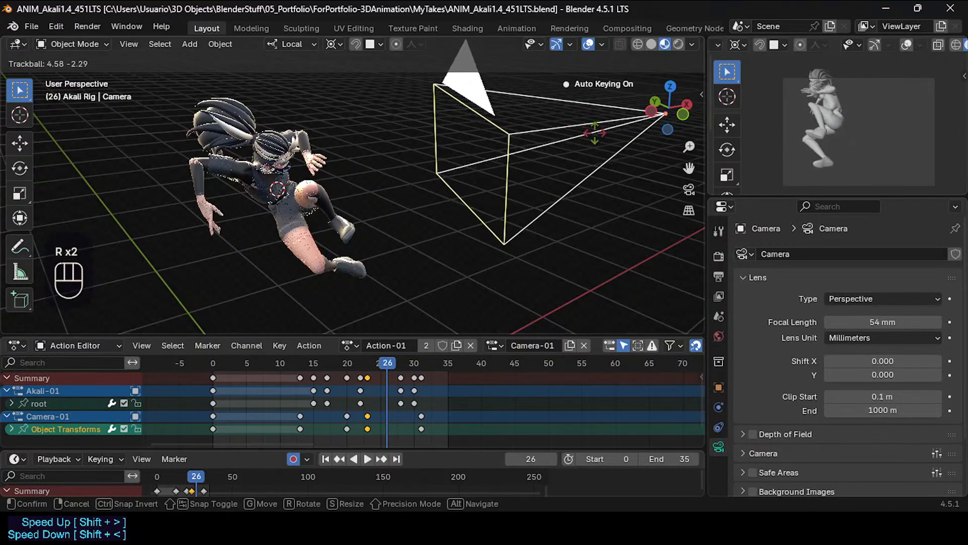
left_click(554, 173)
mouse_move(387, 361)
left_mouse_down()
mouse_move(347, 359)
mouse_move(414, 358)
mouse_move(367, 353)
mouse_move(412, 350)
mouse_move(370, 354)
mouse_move(392, 353)
left_mouse_up()
left_click(385, 359)
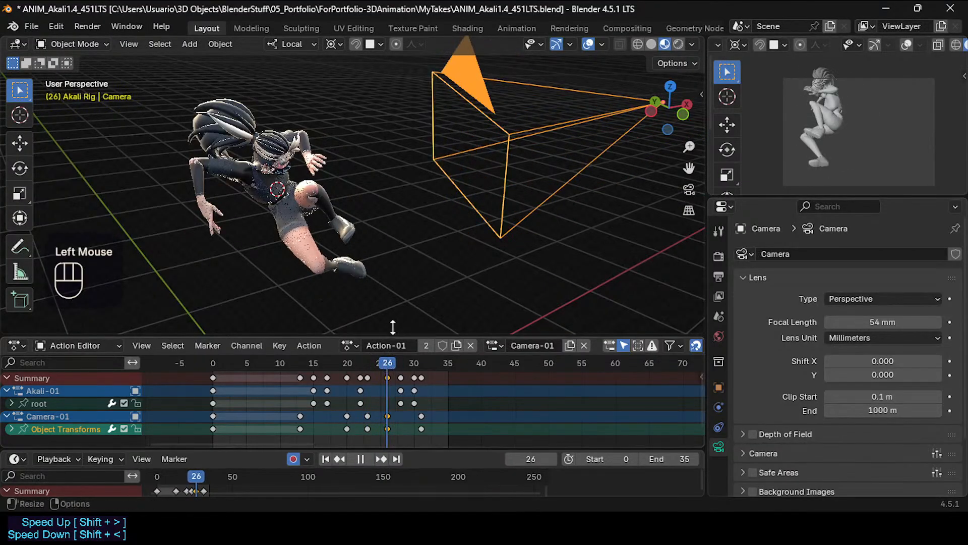
scroll(480, 235, "down", 2)
middle_click_drag(480, 235, 467, 203, "shift")
key("ctrl+t")
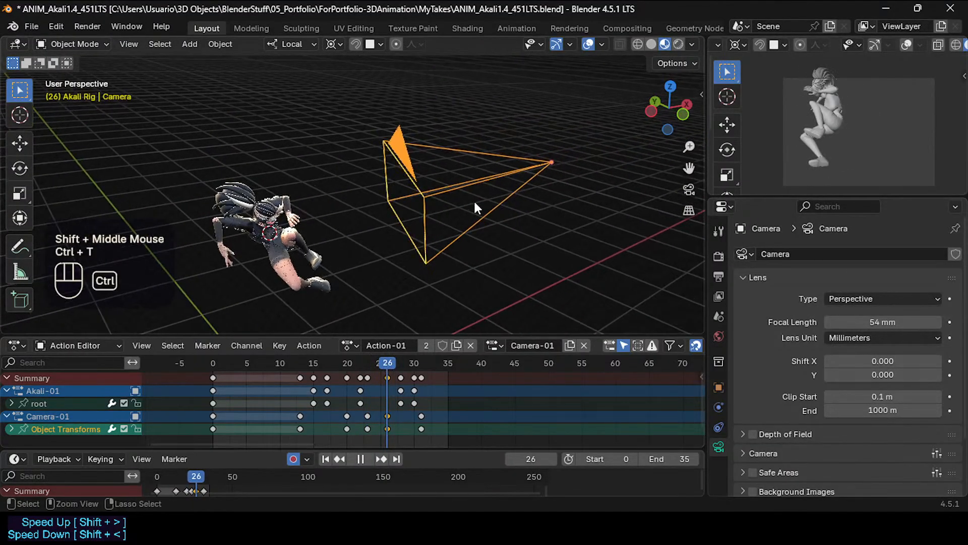
left_click(505, 185)
left_click(535, 162)
key("ctrl+t")
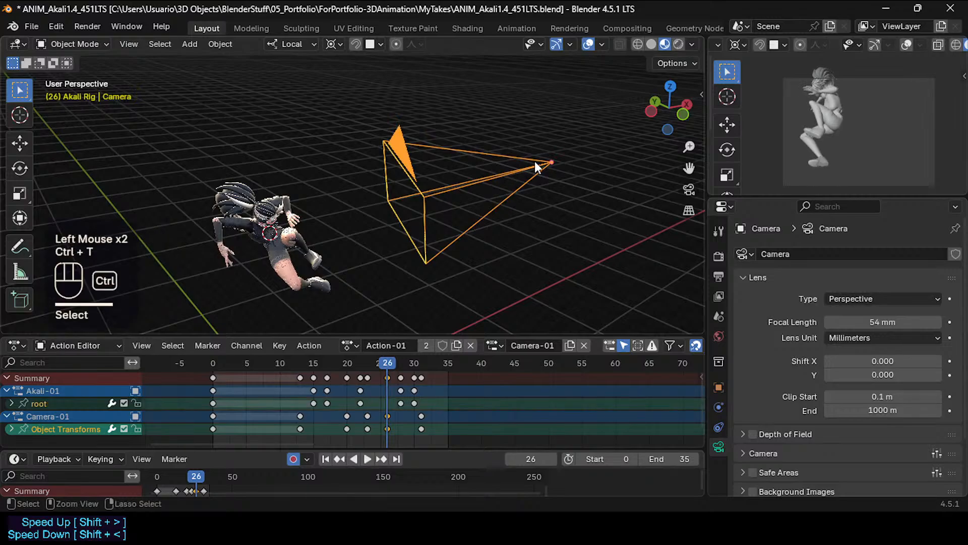
key("ctrl+t")
Save the file and reveal the hidden objects in the scene.
key("ctrl+s")
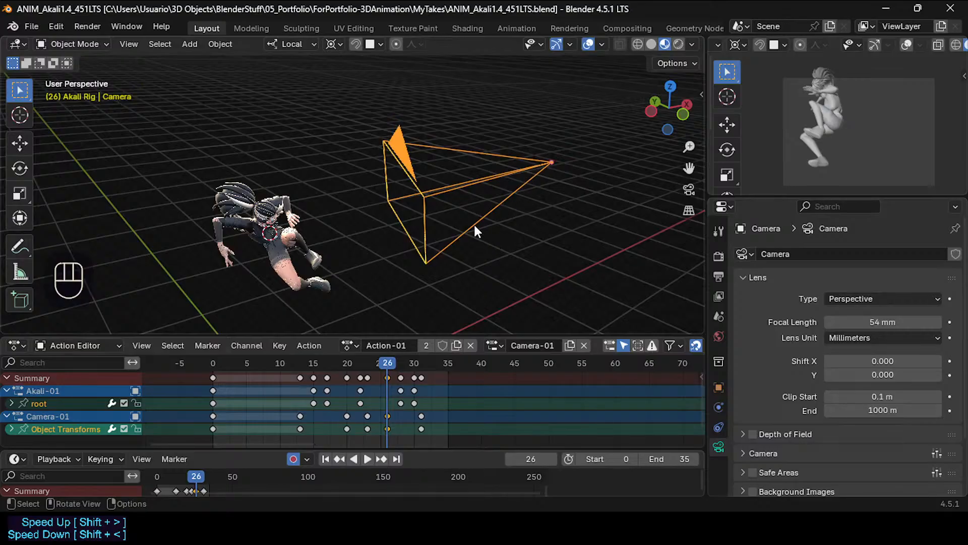
key("ctrl+s")
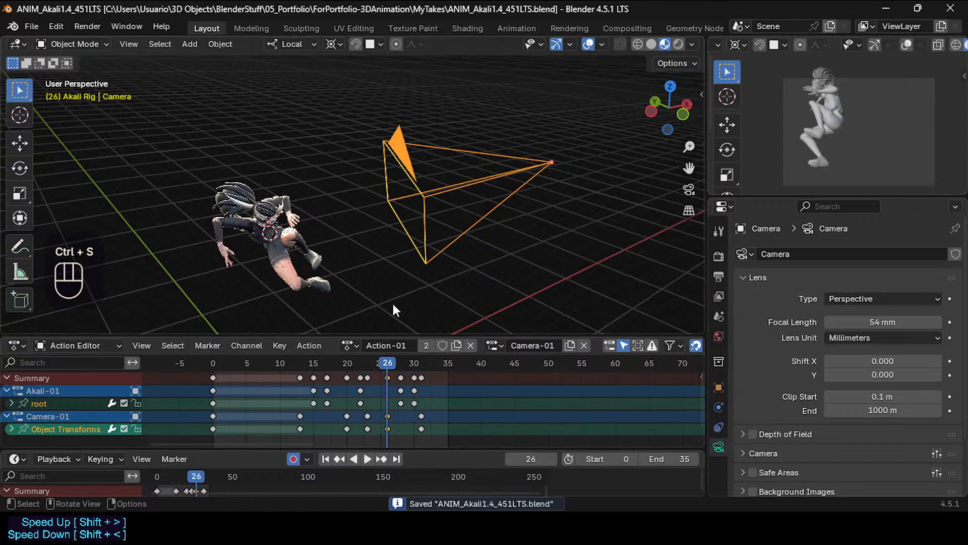
left_click(522, 163)
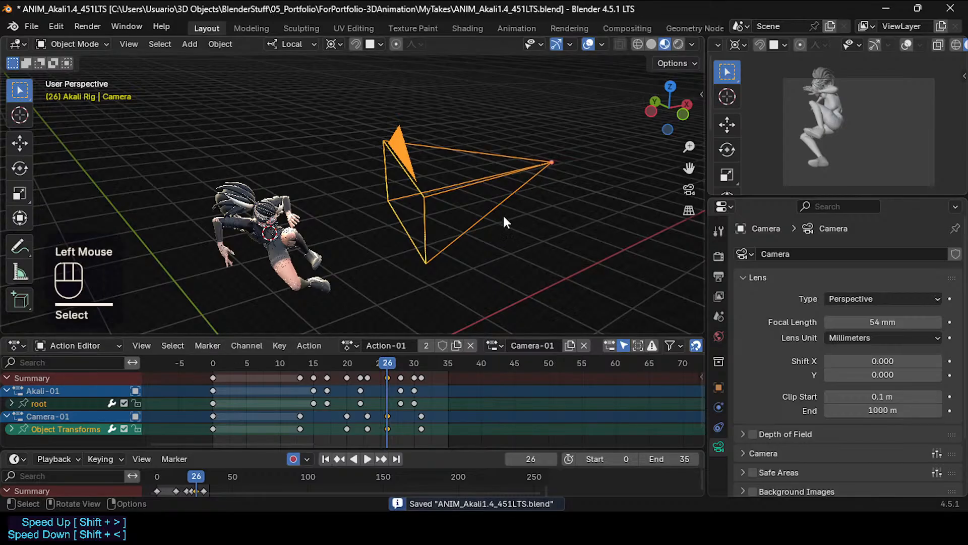
key("alt+h")
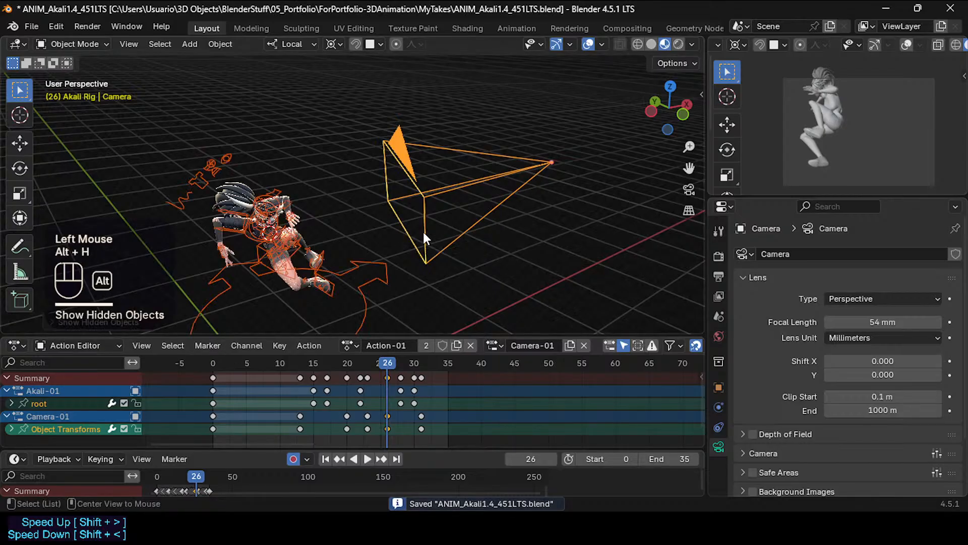
Select the Akali rig and, in Edit Mode, select its Camera-Mover bone near the ground.
left_click(339, 274)
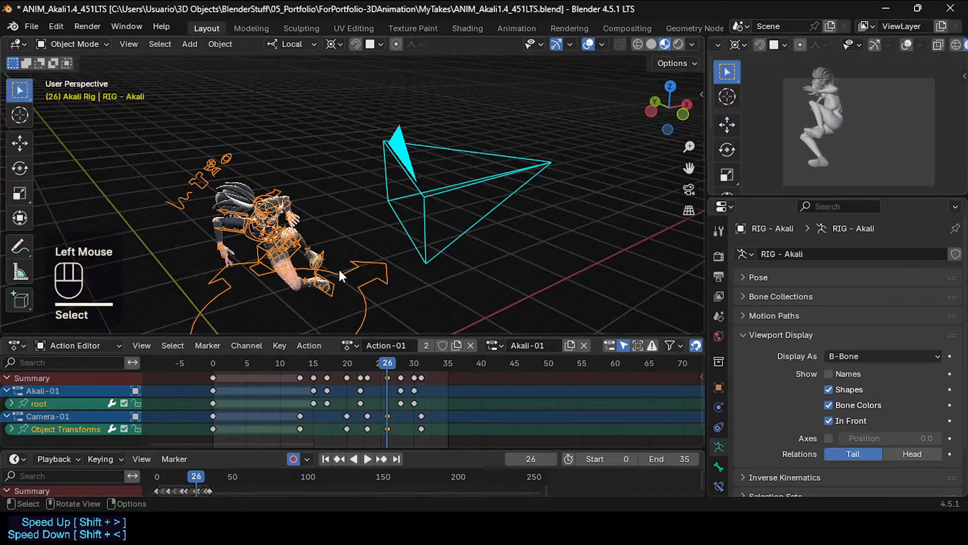
key("ctrl+Tab")
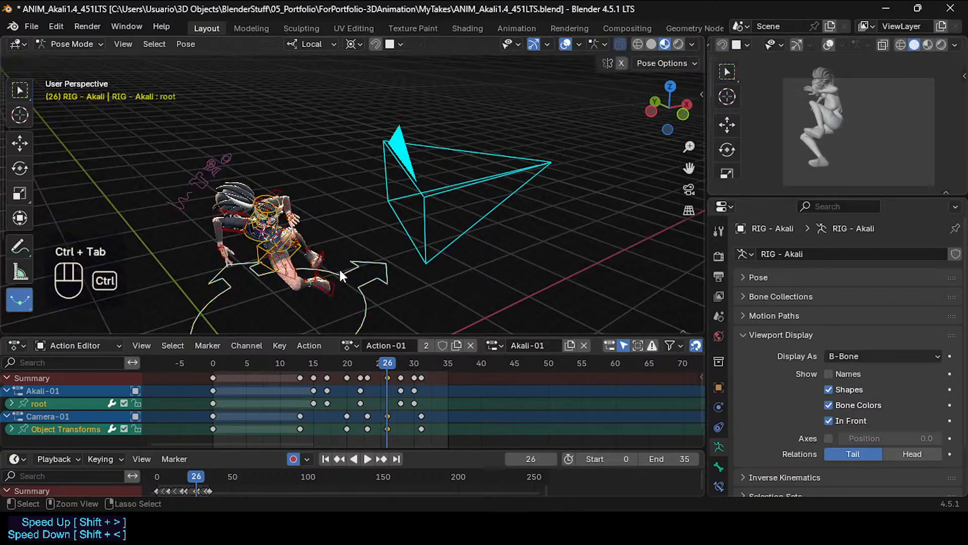
key("Tab")
middle_click_drag(336, 287, 333, 216)
scroll(326, 313, "up", 2)
scroll(326, 316, "down", 1)
left_click(318, 310)
Rename the selected Camera-Mover bone to Camera-MotionPaths and save the file.
scroll(318, 296, "down", 2)
key("ctrl+s")
key("F2")
left_click(355, 238)
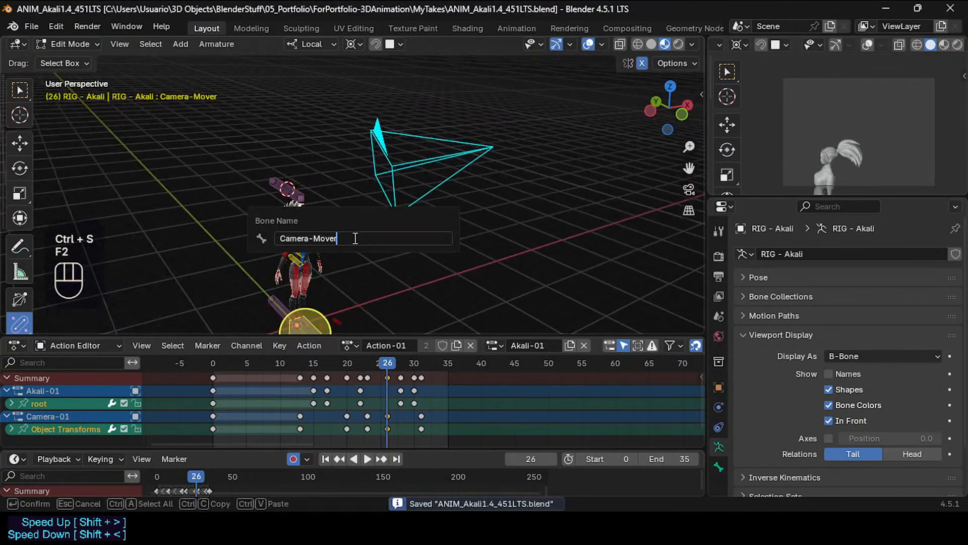
key("BackSpace")
key("BackSpace")
key("BackSpace")
key("BackSpace")
key("BackSpace")
type("T")
key("BackSpace")
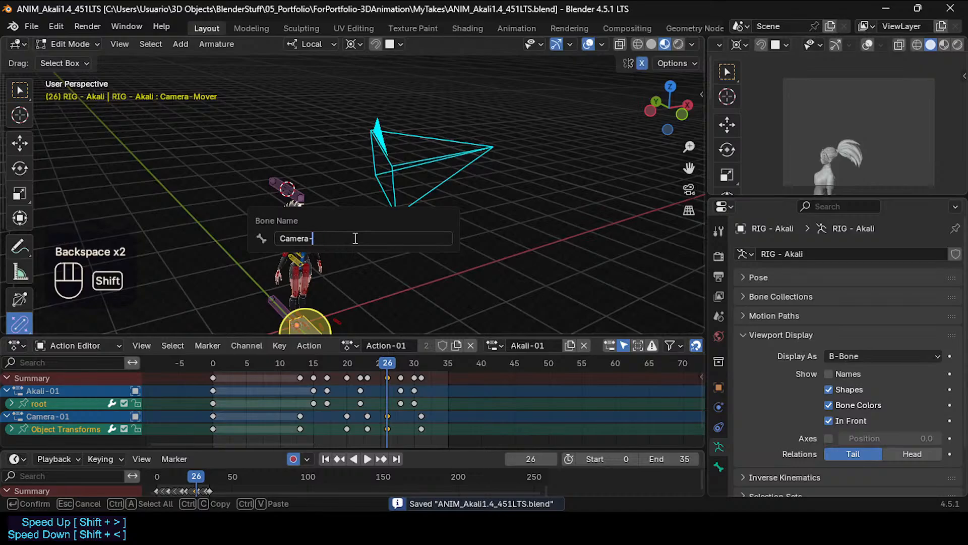
type("MotionPaths")
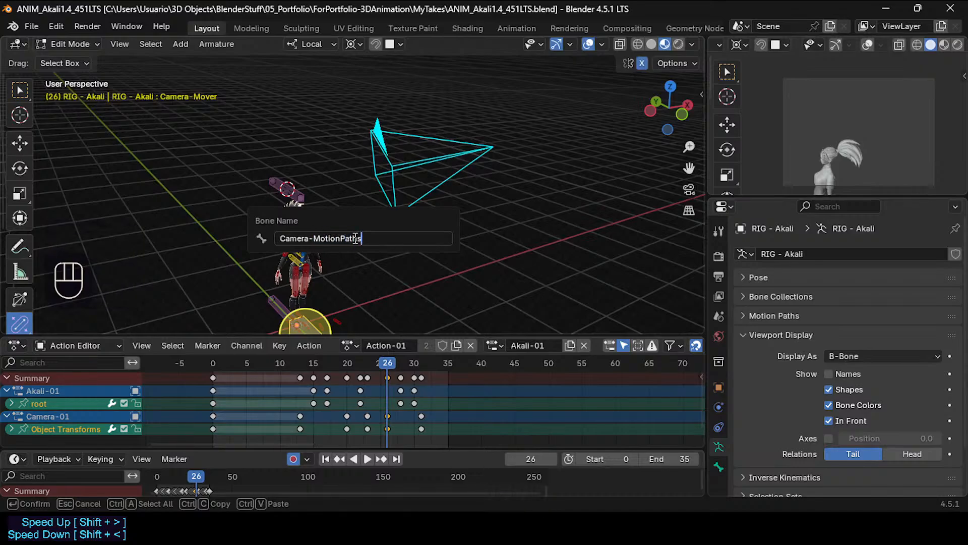
key("Return")
key("ctrl+s")
Switch the Akali rig to Pose Mode and show the bone constraints of Camera-MotionPaths.
scroll(360, 241, "down", 2)
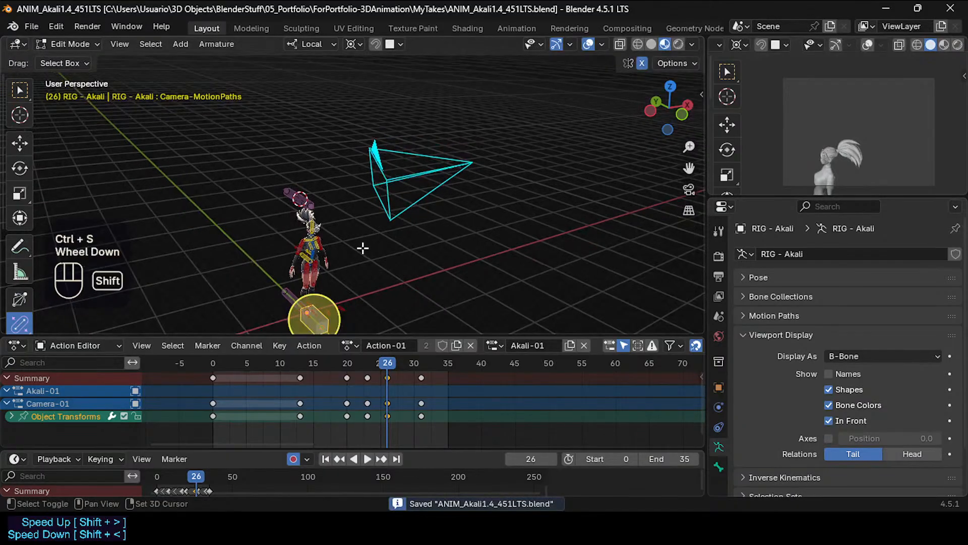
middle_click_drag(363, 244, 527, 261, "shift")
key("ctrl+Tab")
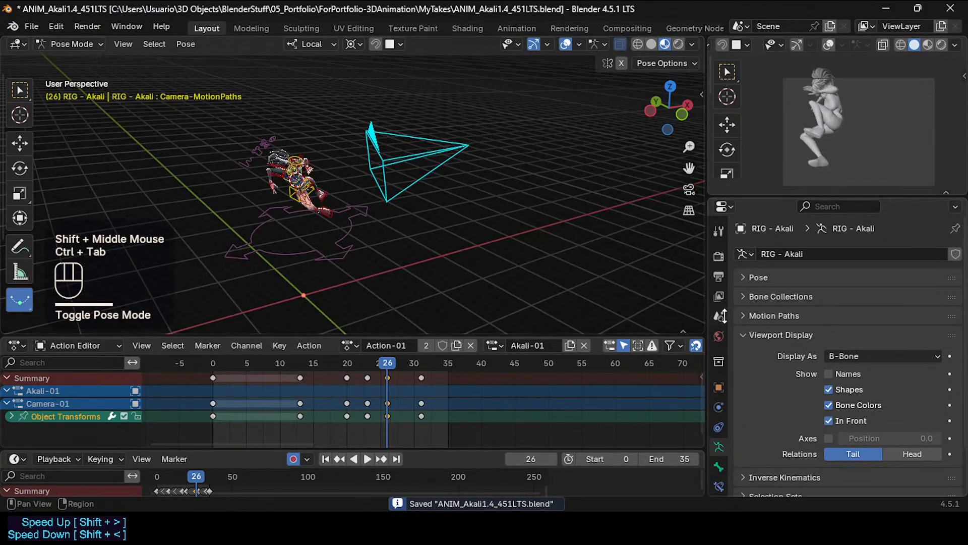
left_click(718, 487)
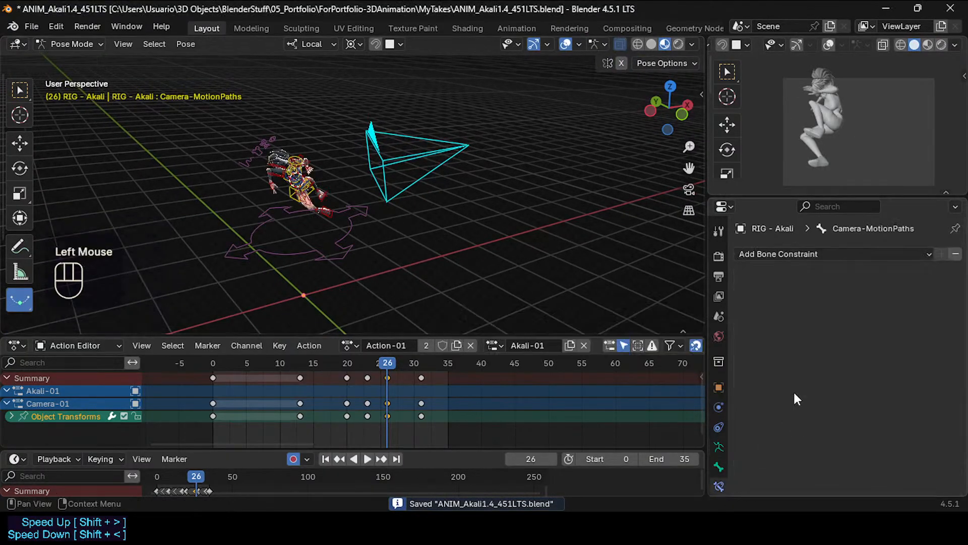
left_click(816, 255)
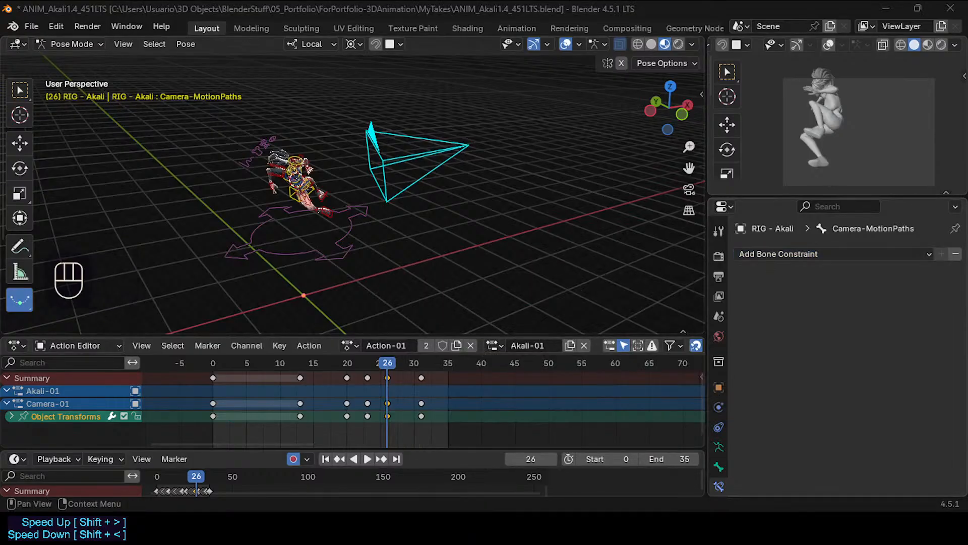
left_click(812, 254)
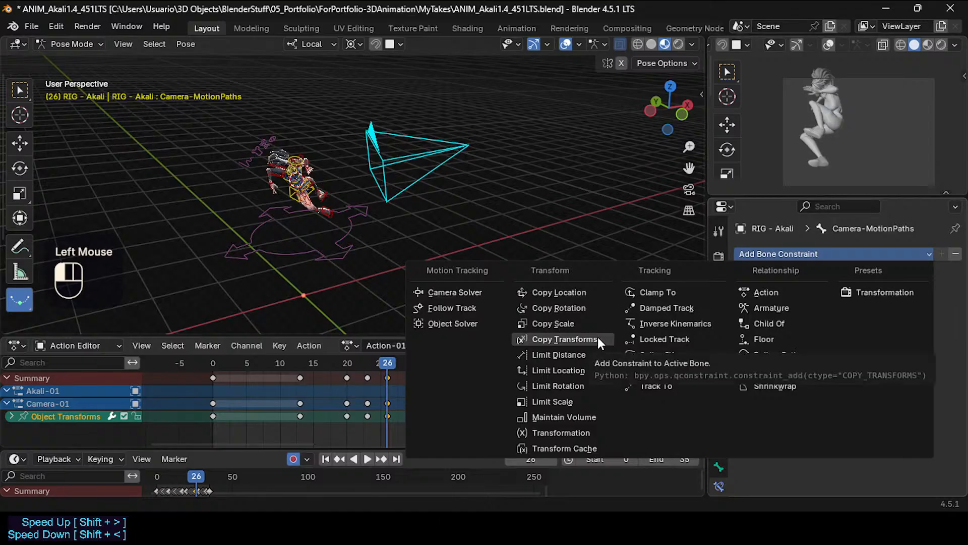
left_click(581, 301)
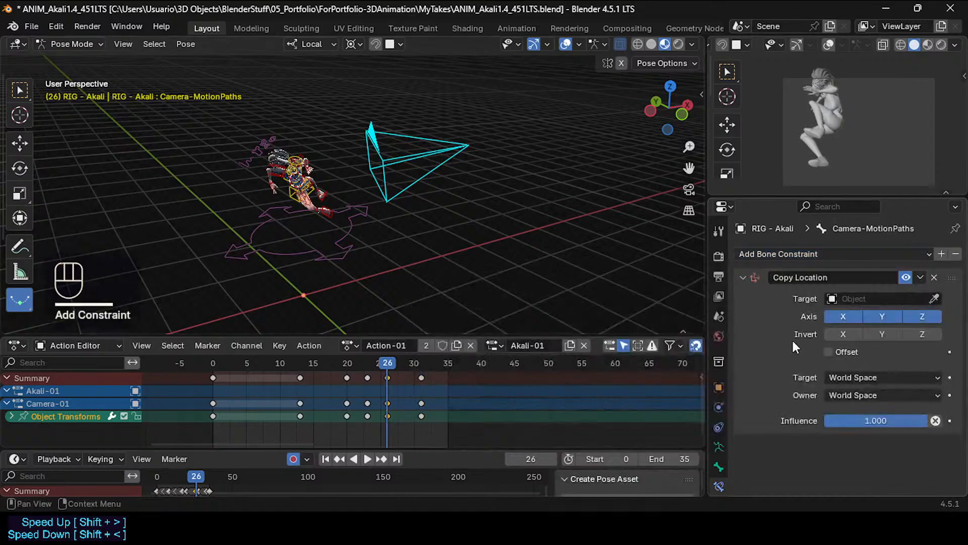
left_click(934, 277)
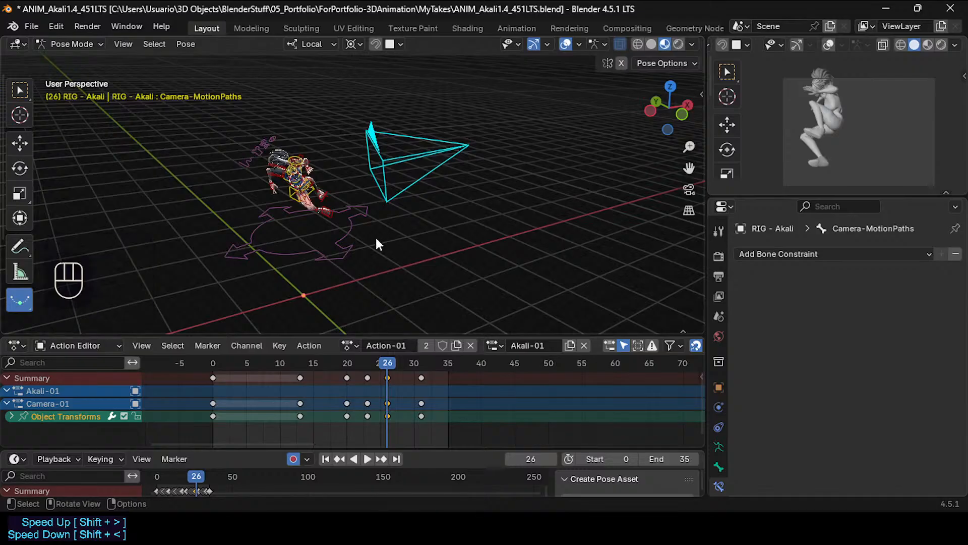
key("ctrl+z")
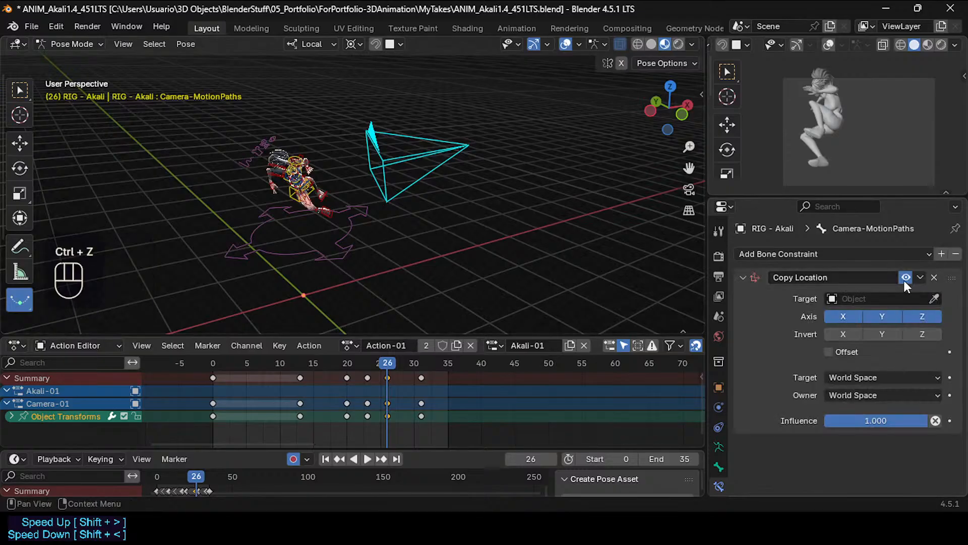
left_click(935, 277)
Add a Copy Transforms constraint to the Camera-MotionPaths bone with Camera as its target.
key("shift+ctrl+c")
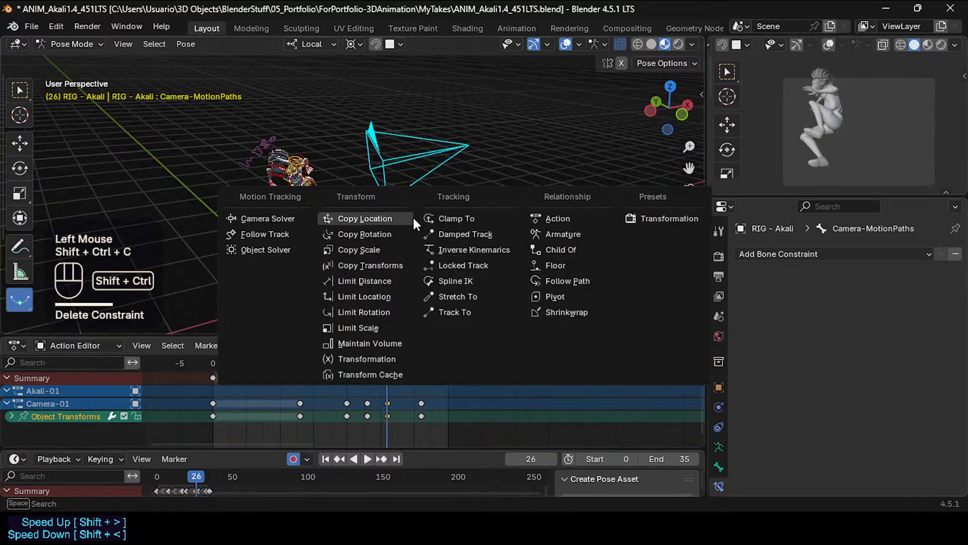
left_click(400, 264)
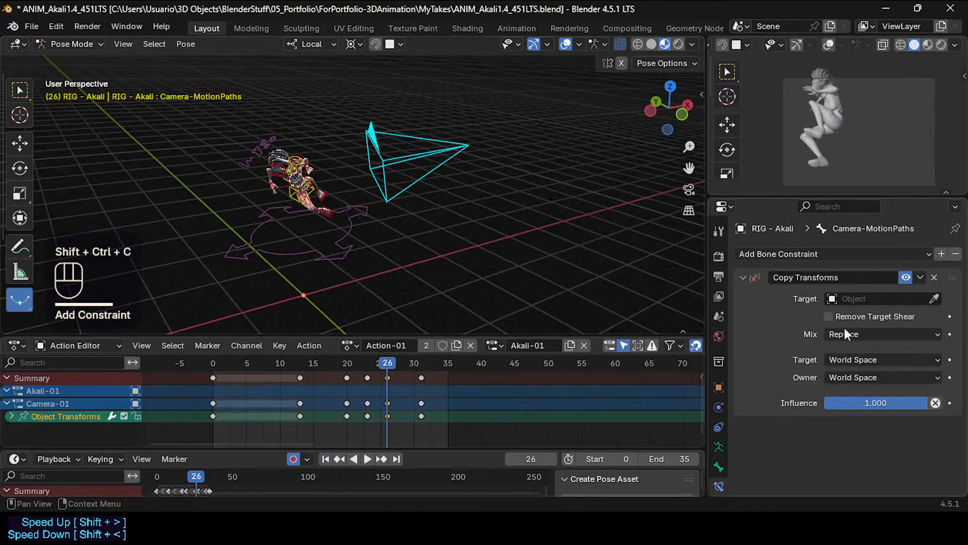
left_click(932, 298)
left_click(857, 298)
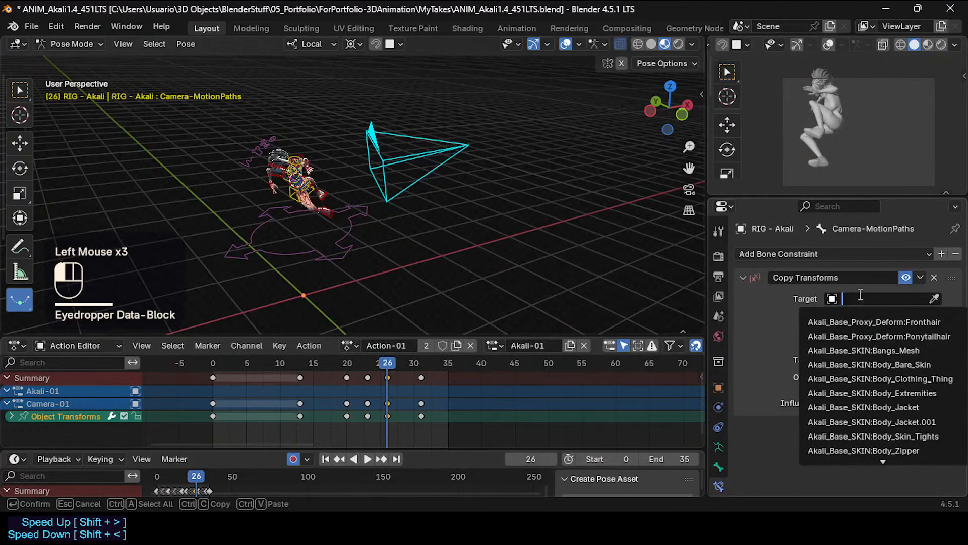
type("ca")
left_click(849, 322)
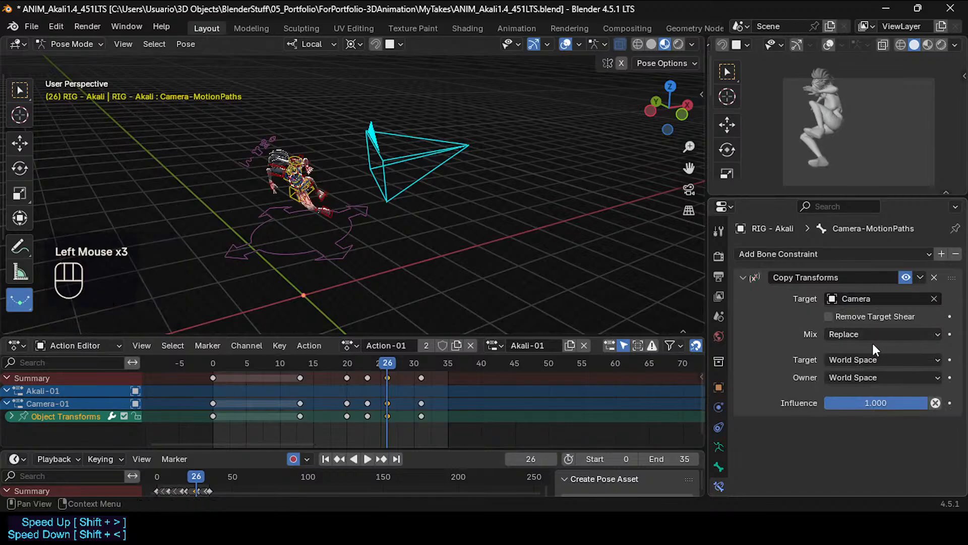
left_click(861, 359)
Reveal the hidden bones and calculate the Camera-MotionPaths bone's motion path with In Range display, Selected Keys range and Heads location.
key("alt+h")
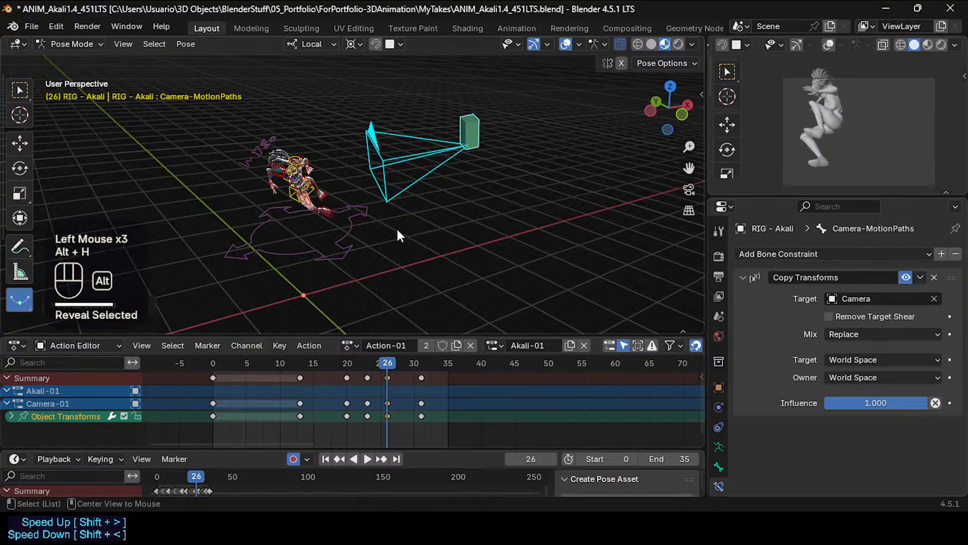
middle_click_drag(396, 192, 393, 205, "shift")
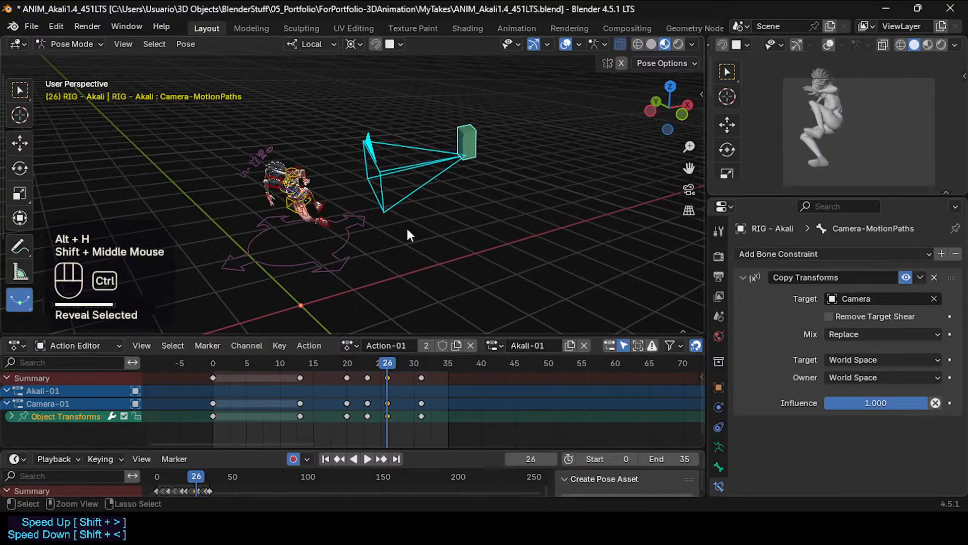
key("ctrl+t")
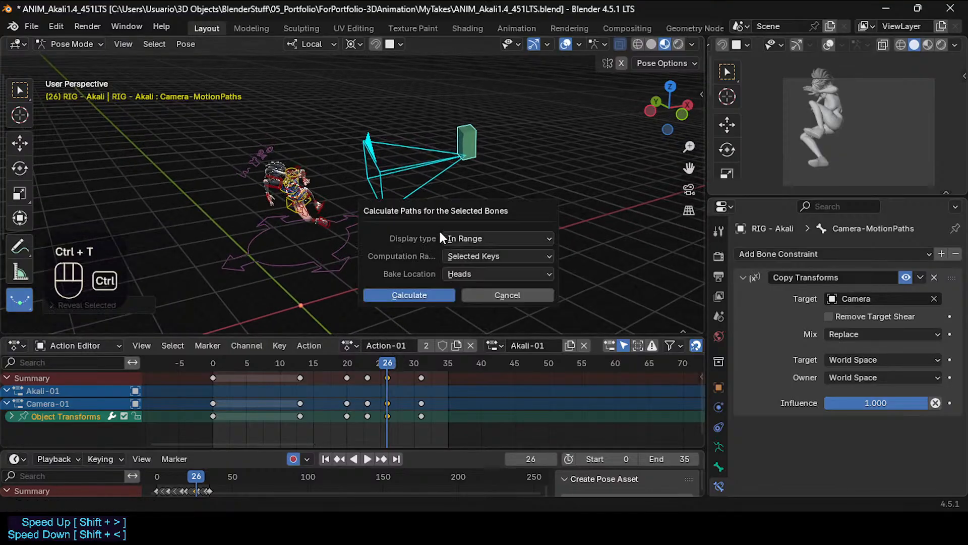
left_click(422, 287)
Go to frame 23 along the camera's motion path and save the file.
mouse_move(377, 361)
left_mouse_down()
mouse_move(332, 360)
mouse_move(419, 364)
mouse_move(371, 362)
left_mouse_up()
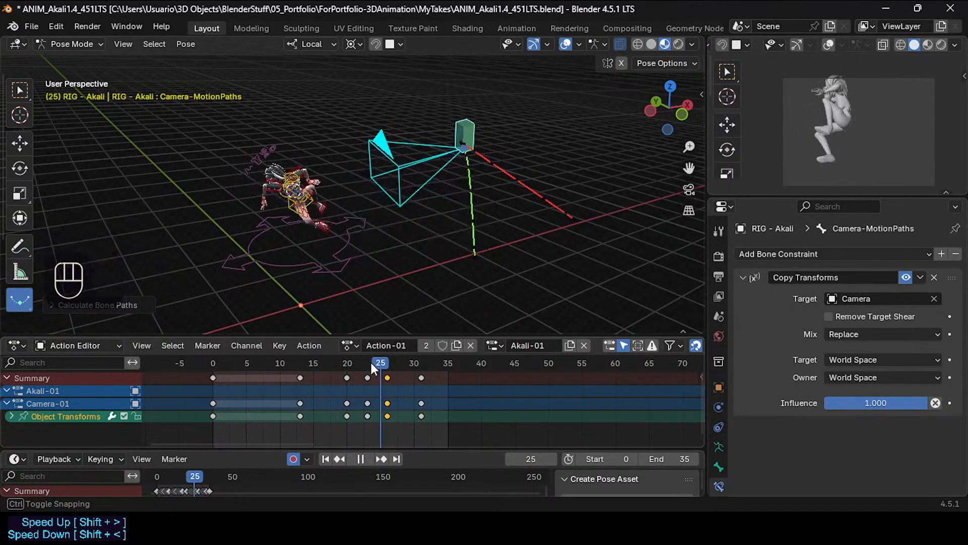
middle_click_drag(353, 297, 186, 254)
key("ctrl+s")
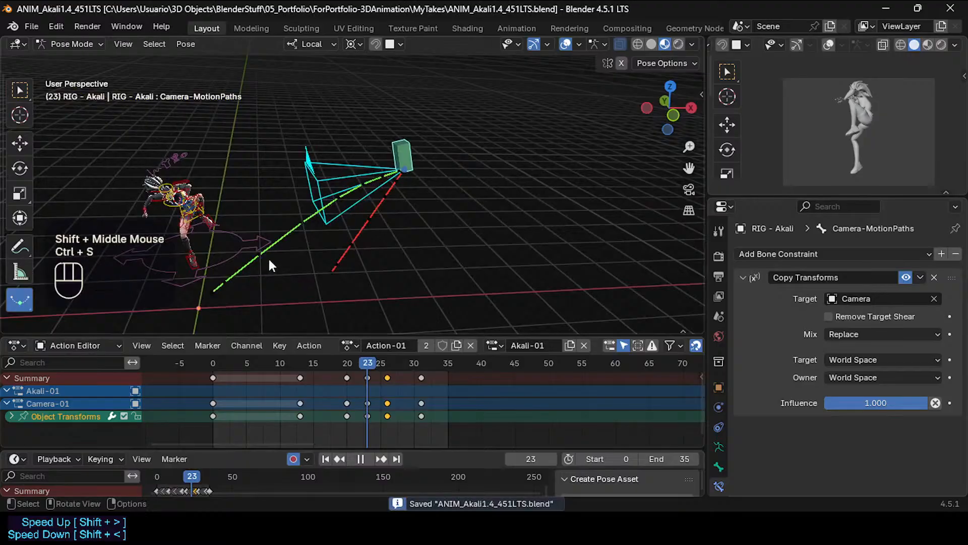
left_click(393, 159)
left_click(367, 171)
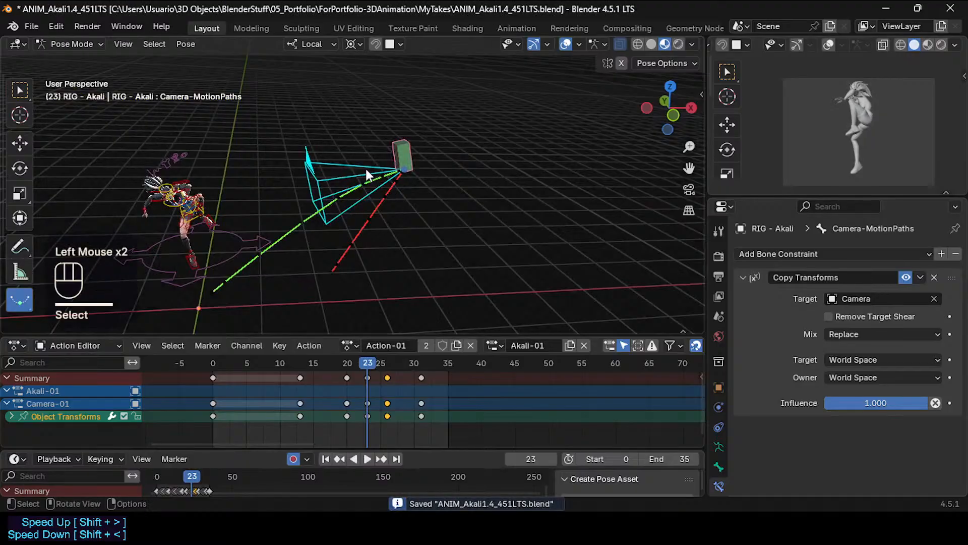
key("ctrl+s")
Place the 3D cursor on the character and try to rotate the Camera-MotionPaths bone in Pose Mode.
left_click_drag(332, 361, 371, 373)
middle_click_drag(344, 213, 349, 248)
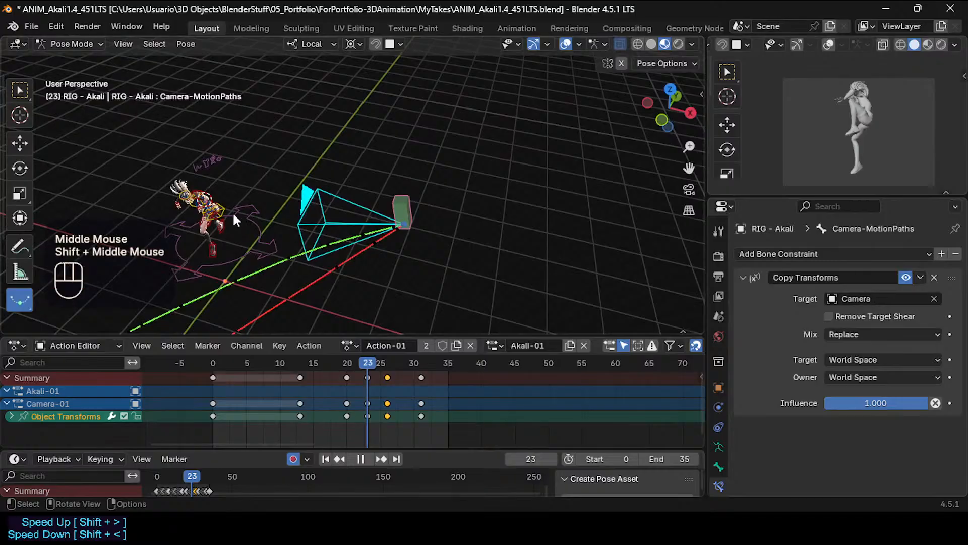
right_click(203, 203, "shift")
key("r")
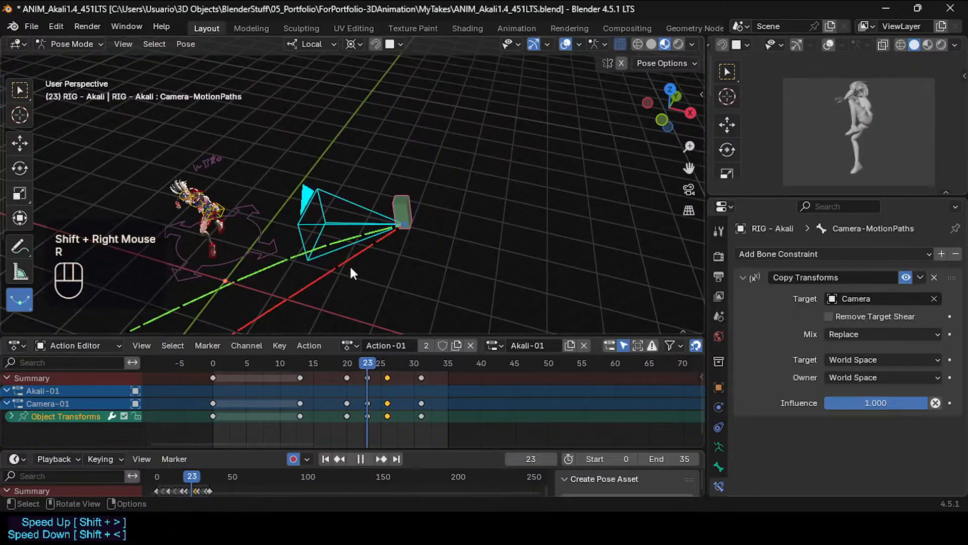
left_click(359, 232)
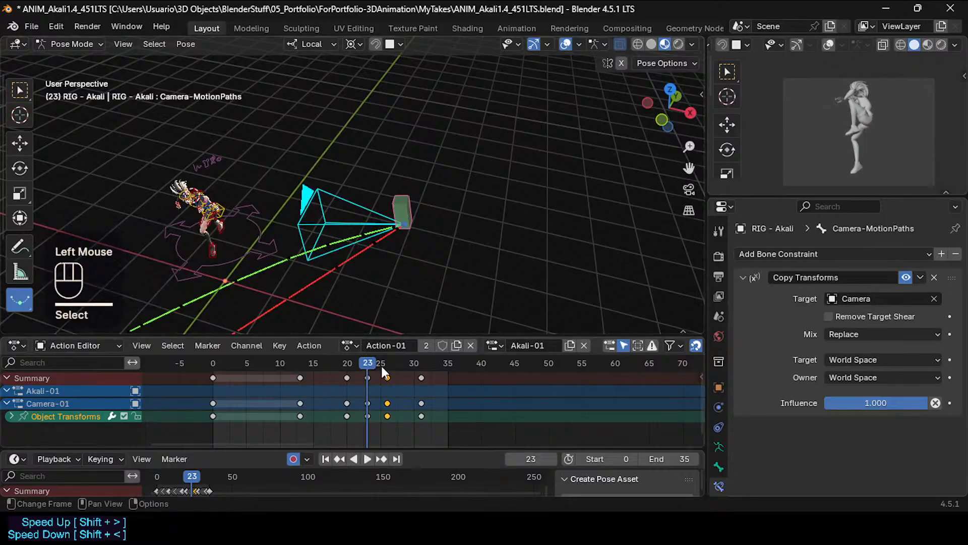
mouse_move(377, 371)
left_mouse_down()
mouse_move(387, 366)
mouse_move(369, 372)
left_mouse_up()
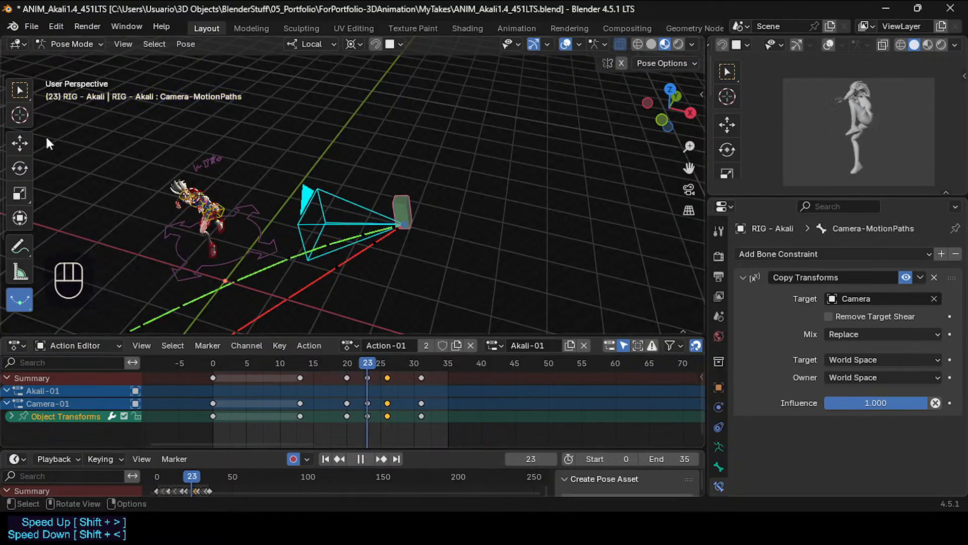
Return to Object Mode with the Select Box tool, select the camera and place the 3D cursor on the character's body.
left_click(15, 88)
key("ctrl+Tab")
left_click(321, 223)
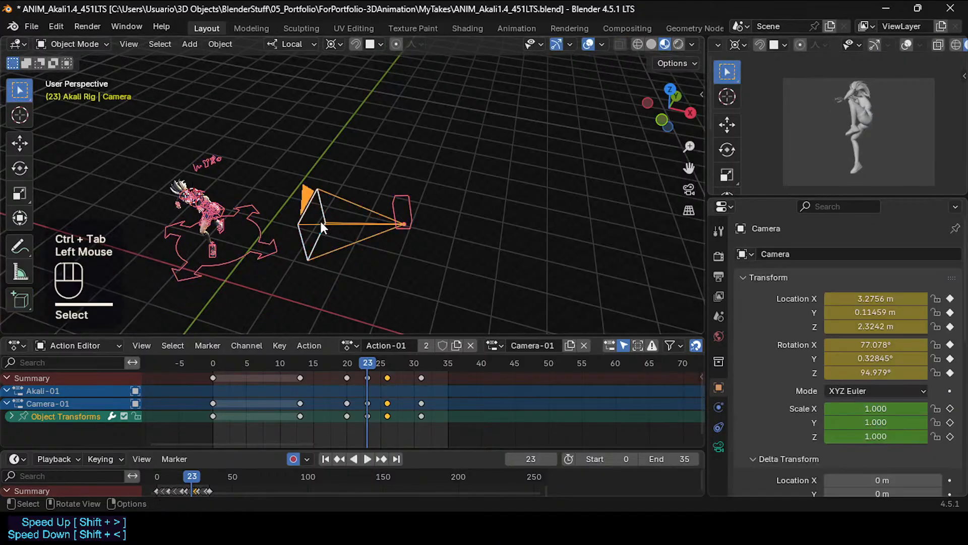
right_click(203, 207, "shift")
right_click(207, 209, "shift")
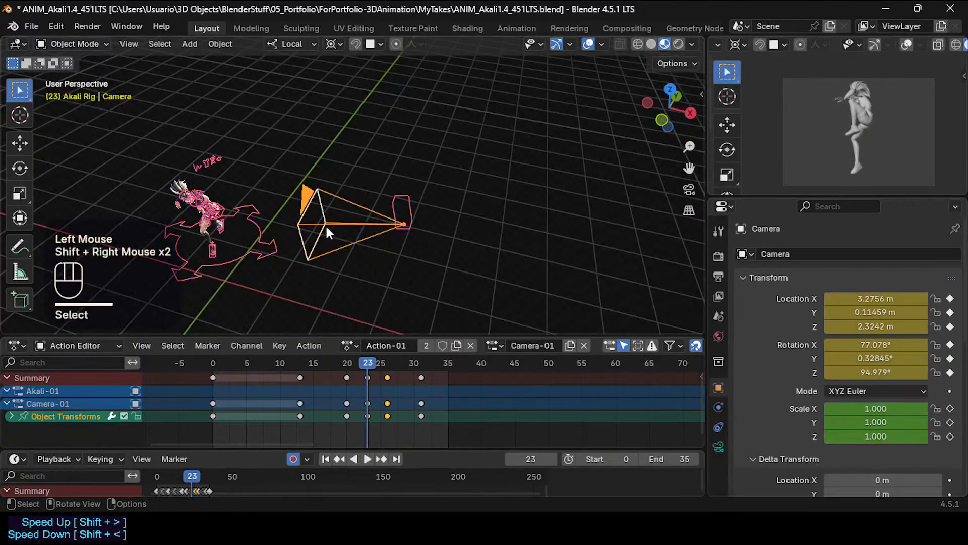
key("r")
key("z")
key("Escape")
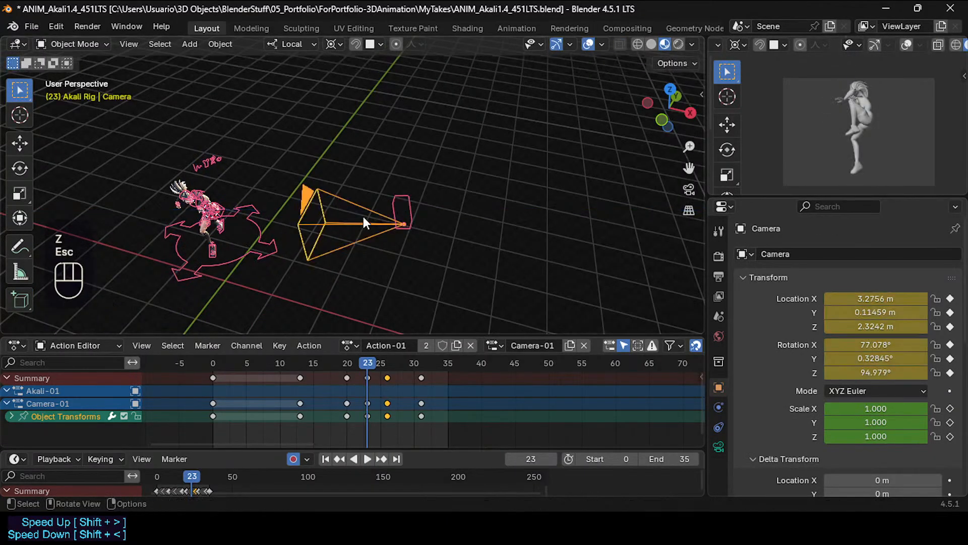
Select the Akali rig and toggle it through Edit Mode, Pose Mode and Object Mode.
left_click(393, 203)
key("Tab")
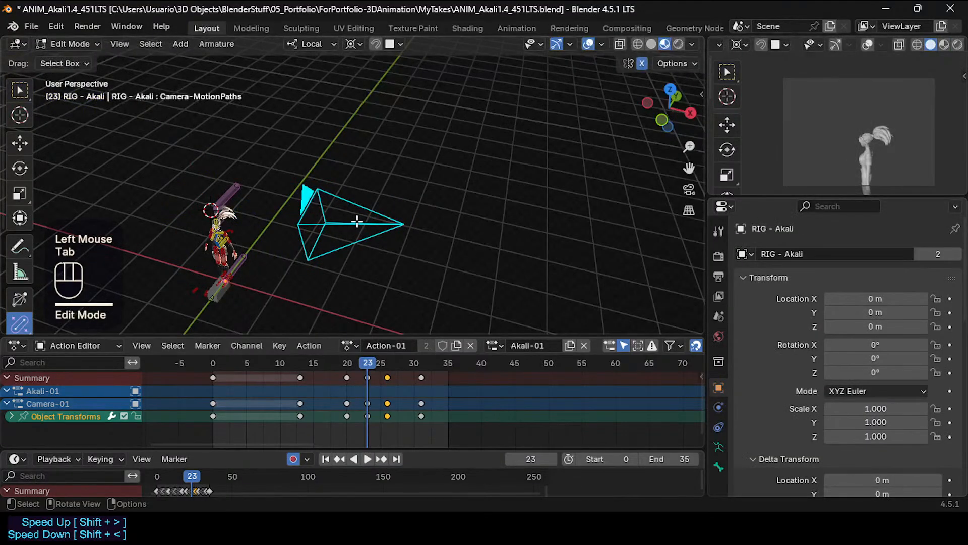
key("Tab")
key("ctrl+Tab")
key("ctrl+Tab")
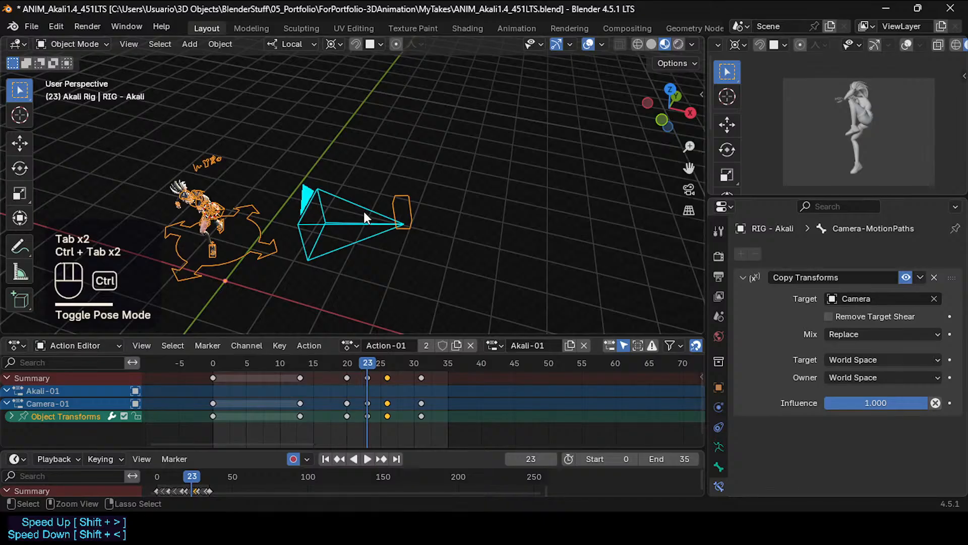
key("ctrl+Tab")
key("ctrl+Tab")
Select the camera and try rotating it around the 3D cursor along its local Z axis.
left_click(364, 212)
key("r")
key("z")
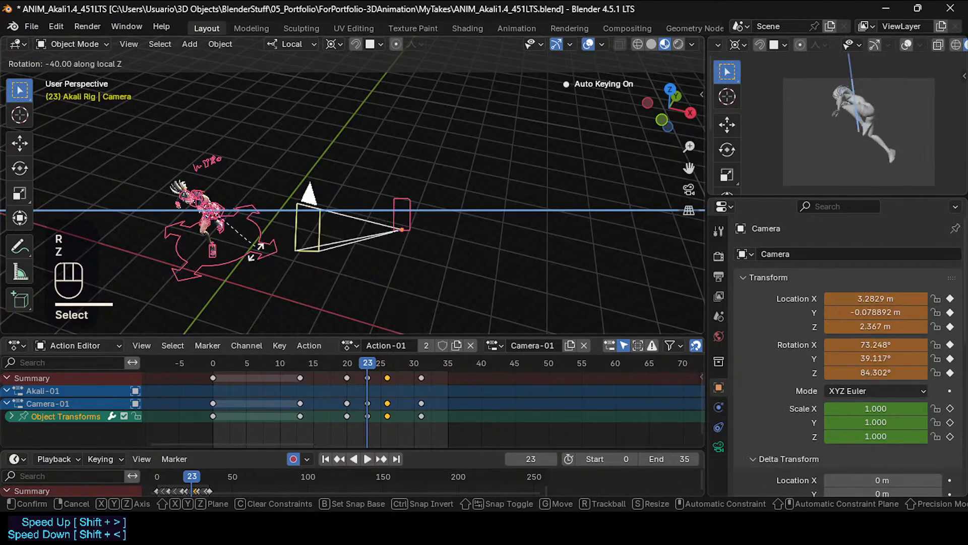
key("Escape")
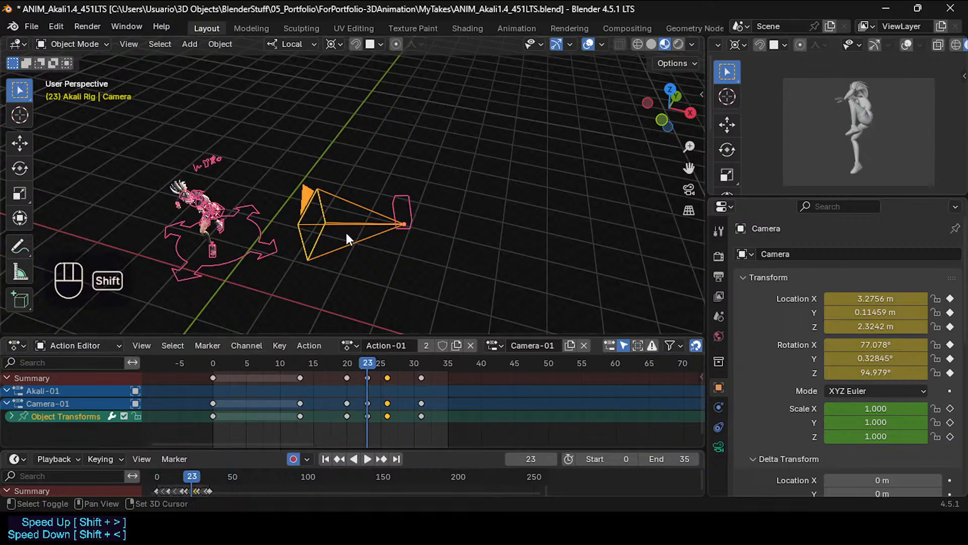
middle_click_drag(346, 232, 347, 226, "shift")
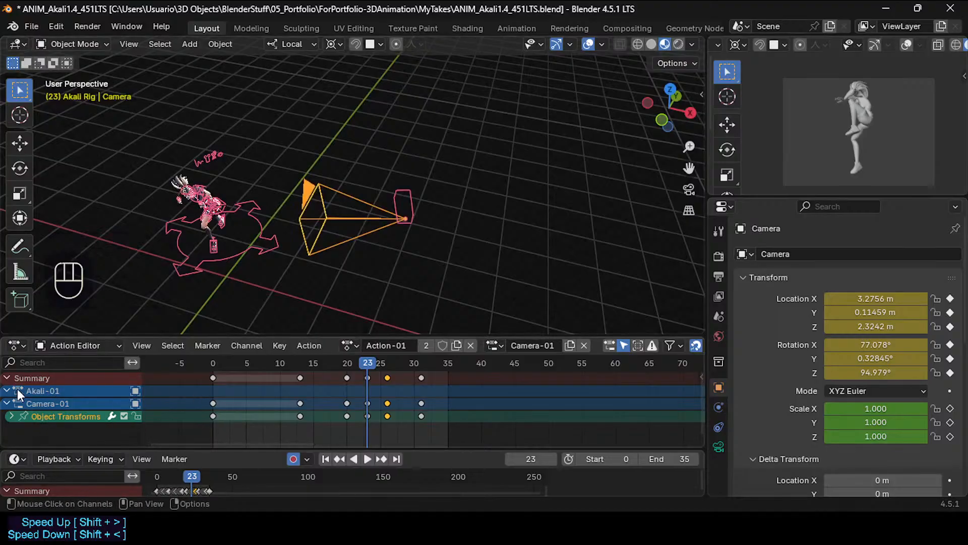
left_click(499, 344)
left_click(498, 344)
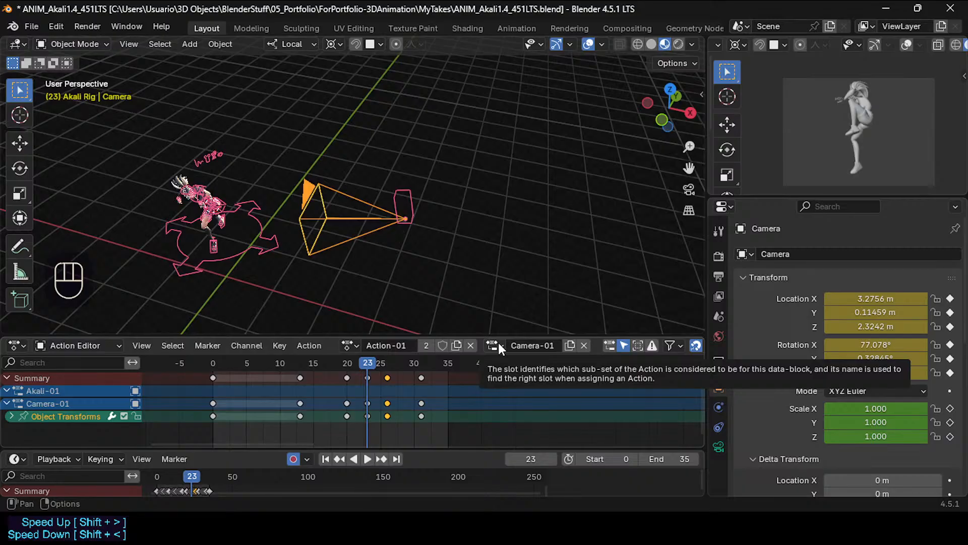
Select the Akali rig and, in Pose Mode, try to move and rotate the Camera-MotionPaths bone.
left_click(397, 190)
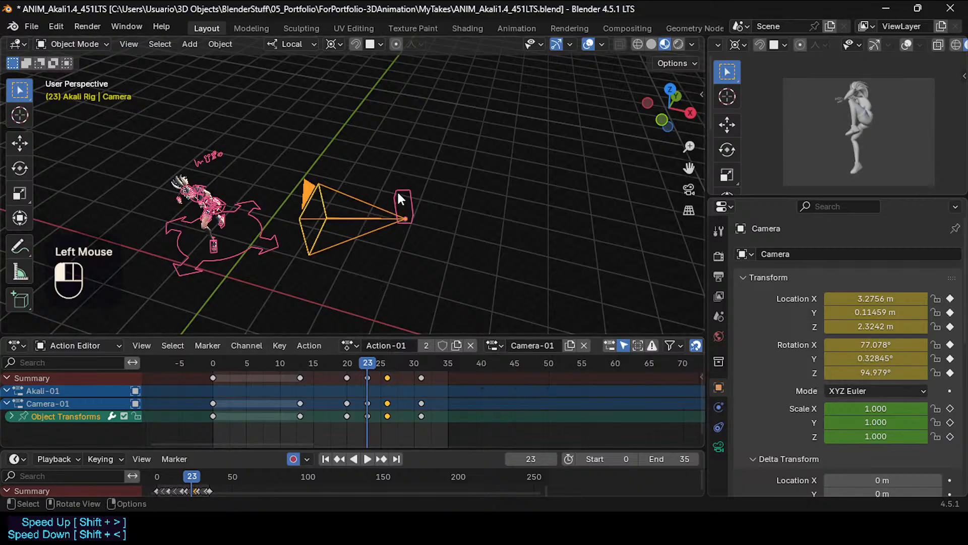
key("ctrl+Tab")
left_click(379, 211)
mouse_move(337, 228)
middle_mouse_down()
mouse_move(256, 243)
mouse_move(335, 215)
middle_mouse_up()
key("g")
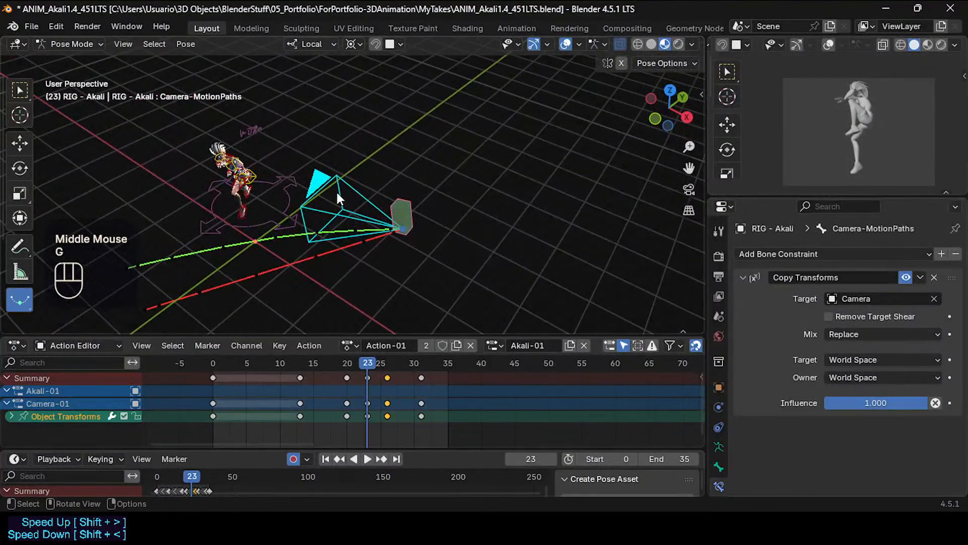
key("Escape")
left_click(344, 203)
key("r")
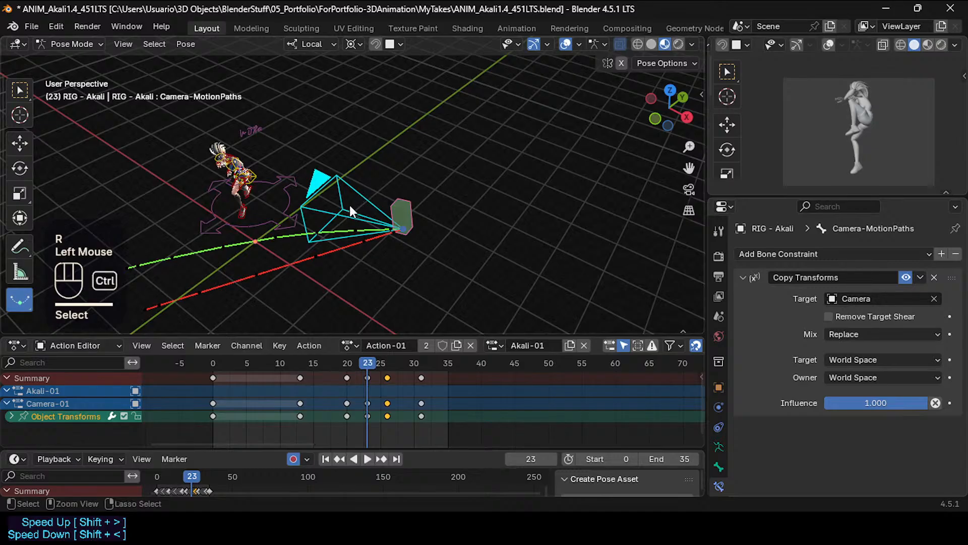
Return to Object Mode, select the camera and trackball-rotate it around the 3D cursor at frame 23.
key("ctrl+Tab")
left_click(351, 188)
key("r")
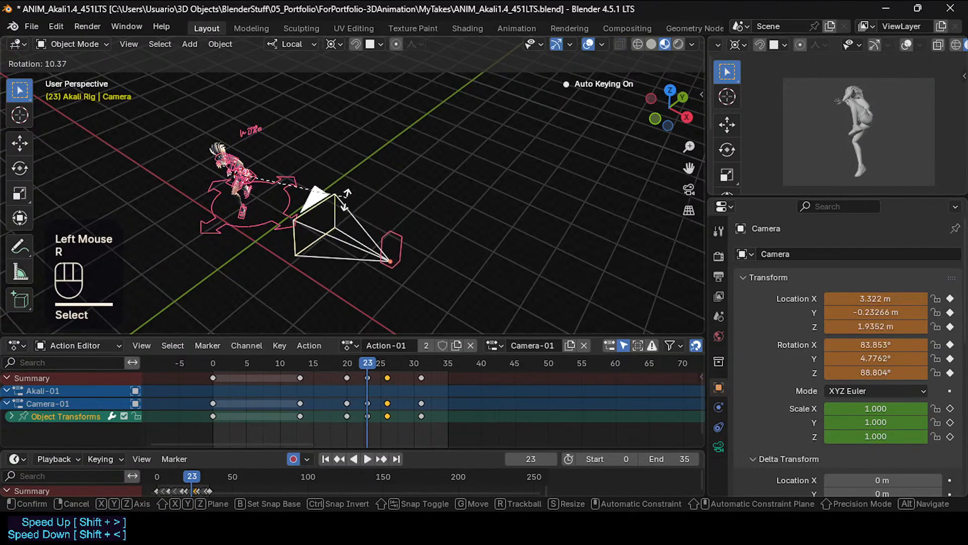
key("r")
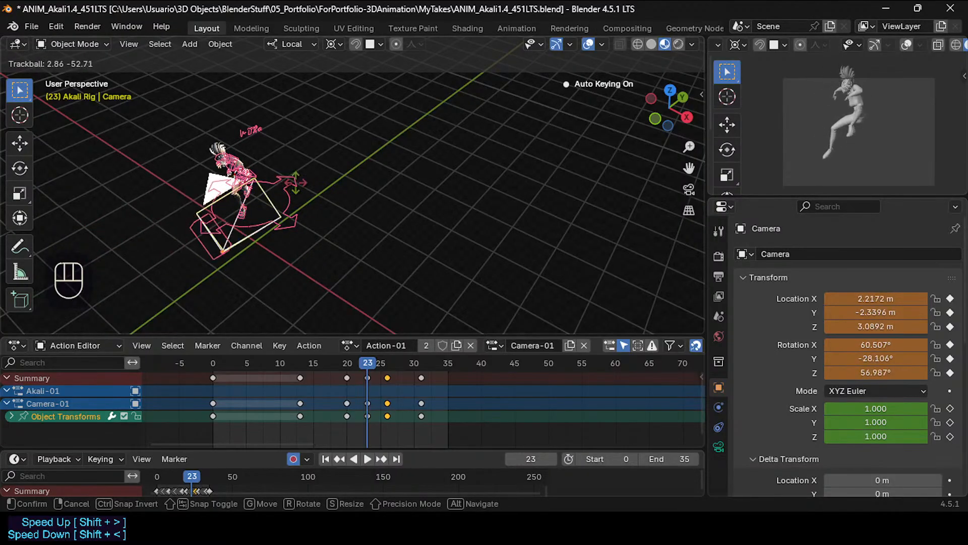
left_click(313, 191)
Move the camera's frame 23 keyframe onto frame 26 and duplicate the frame 20 keyframe to frame 24.
left_click_drag(372, 360, 348, 367)
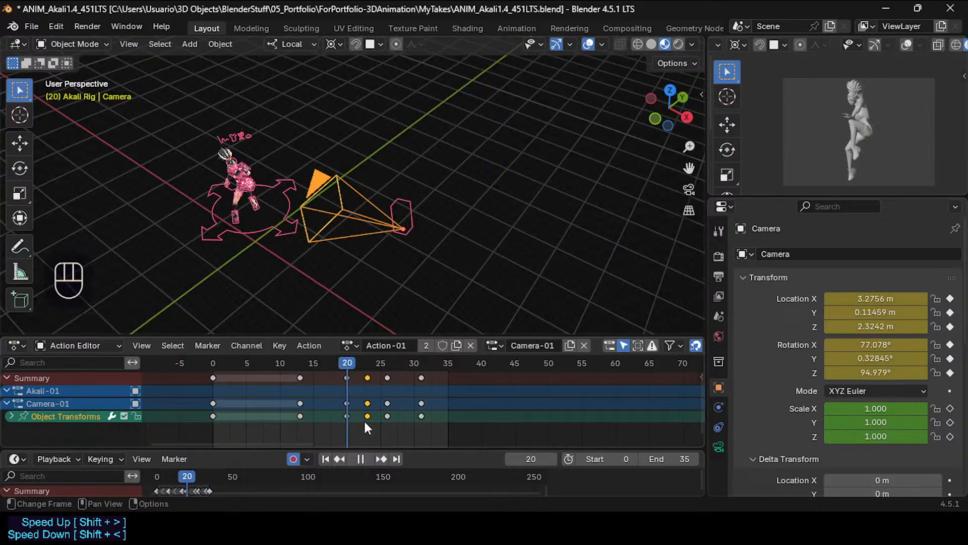
left_click(389, 364)
key("f")
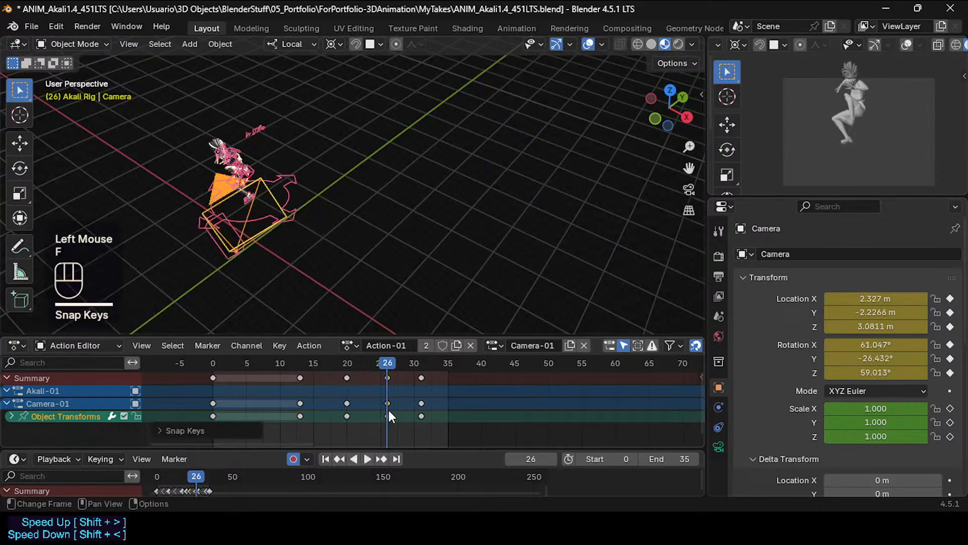
left_click(348, 416)
left_click(373, 411)
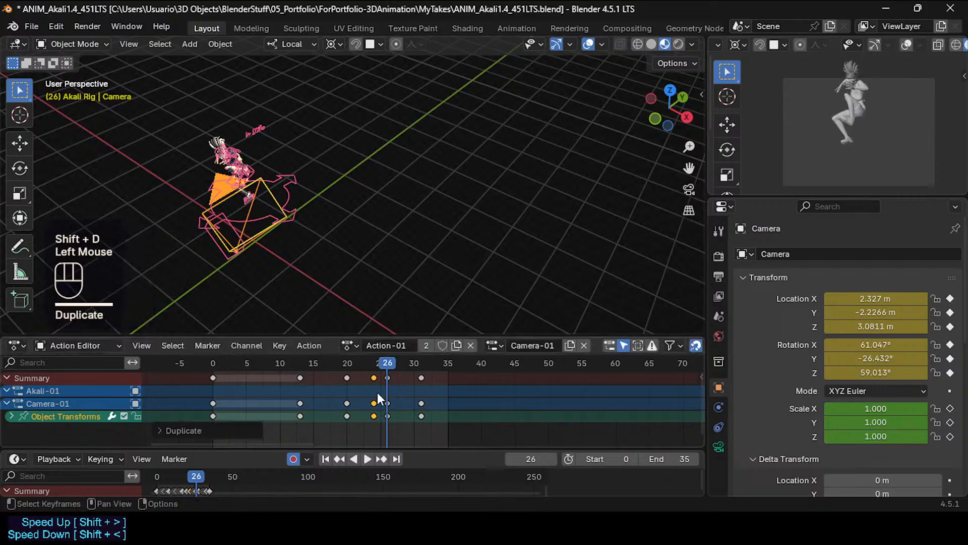
Move the camera's frame 26 keyframe to frame 28.
mouse_move(365, 363)
left_mouse_down()
mouse_move(344, 363)
mouse_move(376, 368)
mouse_move(382, 360)
left_mouse_up()
scroll(274, 229, "up", 2)
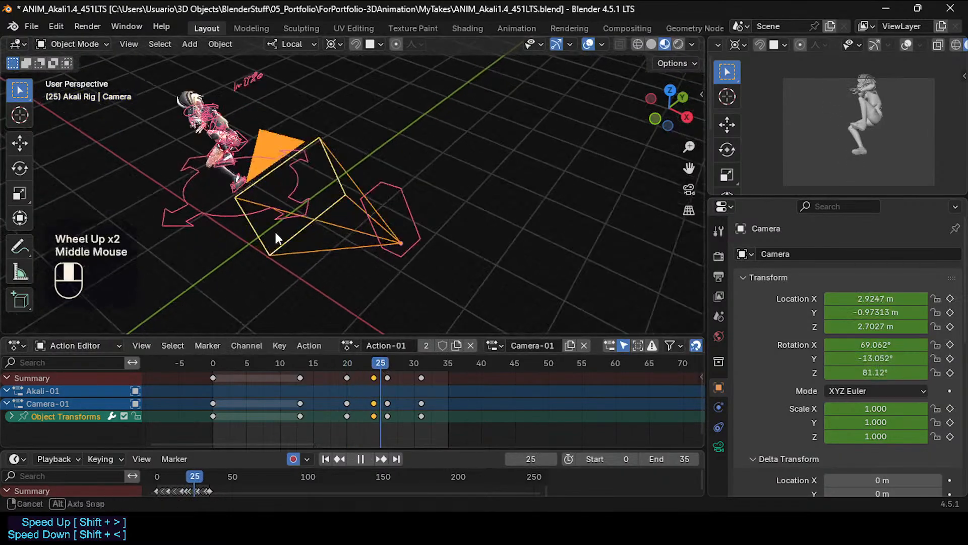
middle_click_drag(274, 229, 299, 223)
scroll(262, 243, "down", 1)
middle_click_drag(298, 223, 313, 250, "shift")
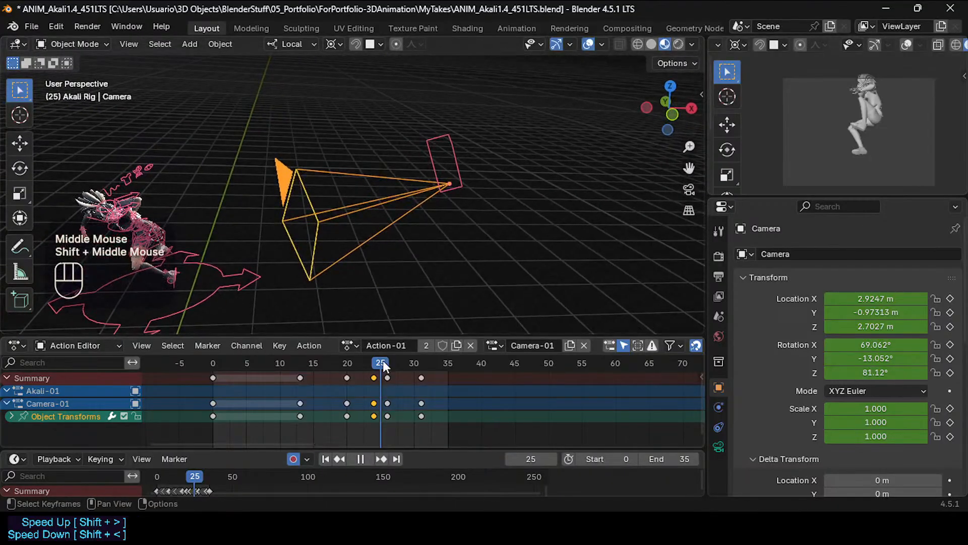
mouse_move(383, 364)
left_mouse_down()
mouse_move(341, 361)
mouse_move(361, 370)
mouse_move(403, 359)
mouse_move(358, 364)
mouse_move(399, 359)
mouse_move(386, 367)
left_mouse_up()
left_click(388, 413)
key("g")
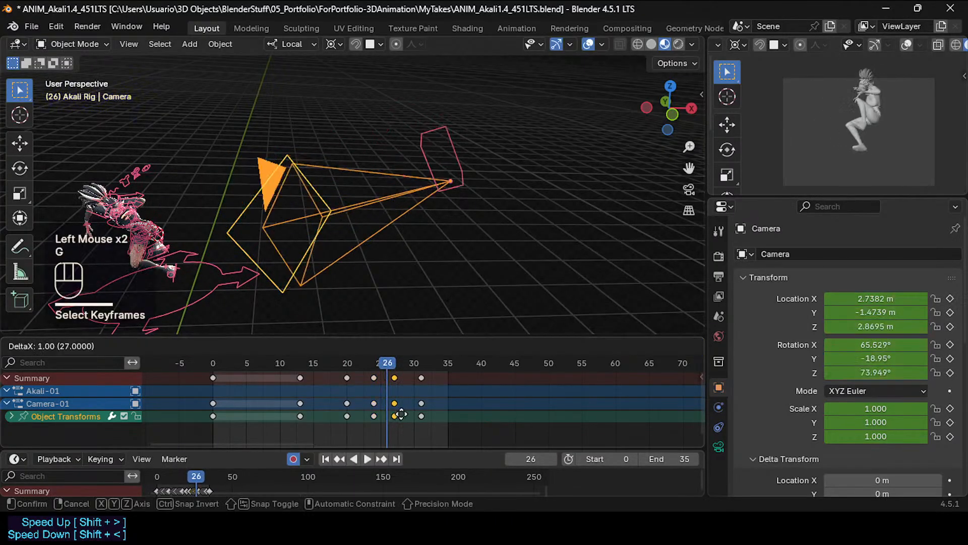
left_click(401, 392)
At frame 28, trackball-rotate the camera around the 3D cursor to swing it around the character.
left_click_drag(367, 362, 403, 365)
scroll(375, 225, "down", 2)
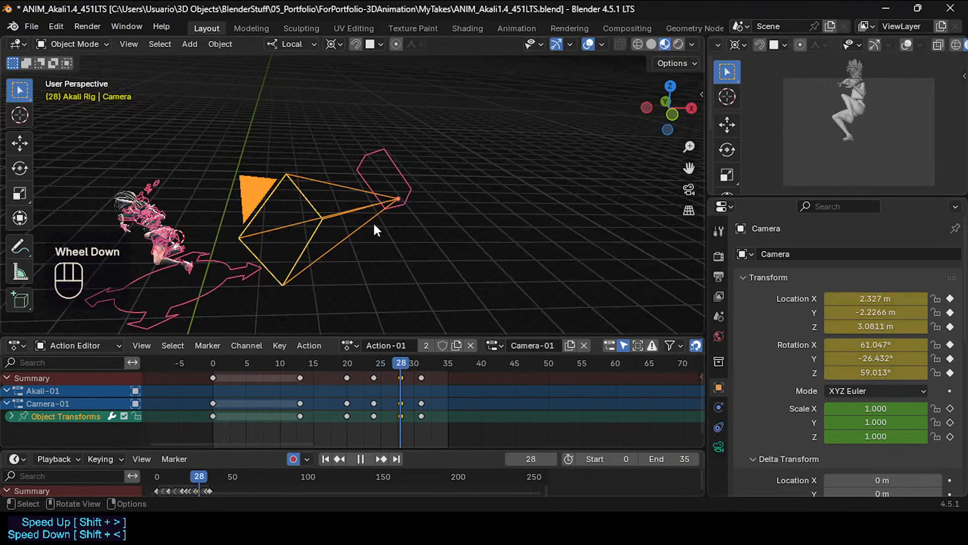
key("r")
key("r")
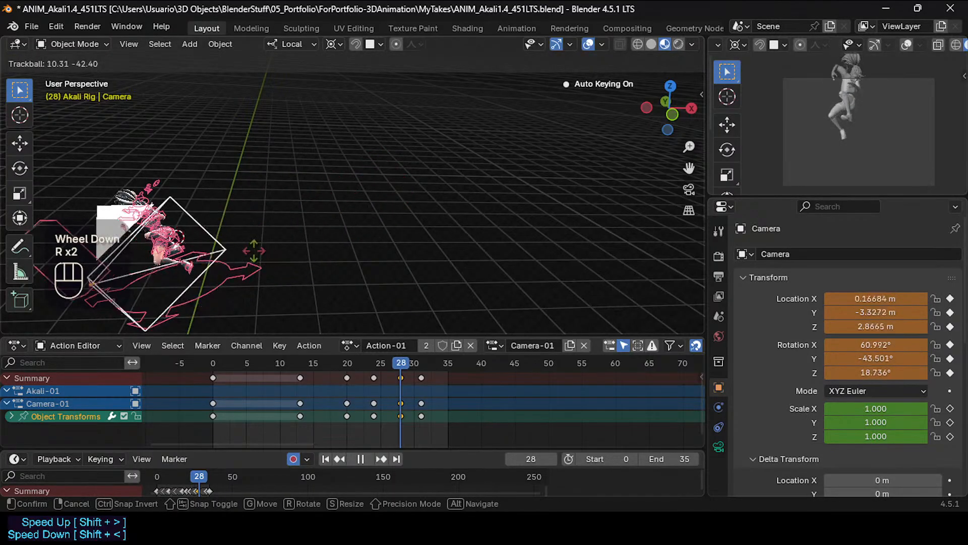
left_click(243, 237)
Level the frame 28 camera by rotating it along its local Z axis, and move it slightly upward.
middle_click_drag(240, 216, 306, 205)
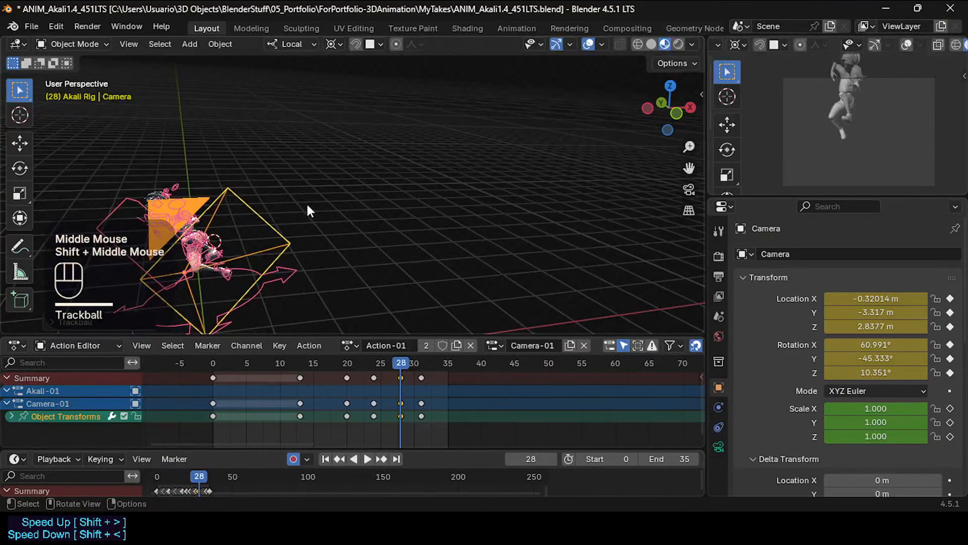
key("r")
key("z")
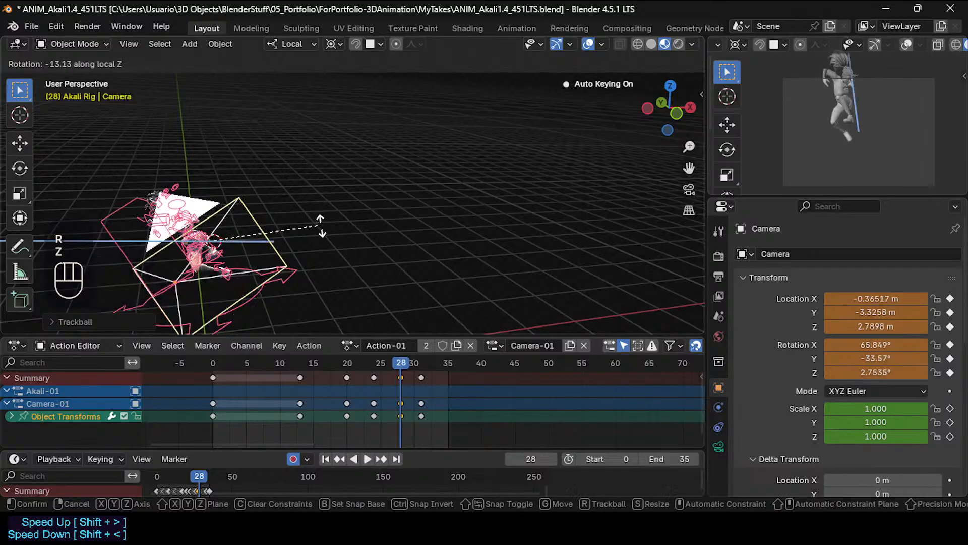
left_click(262, 276)
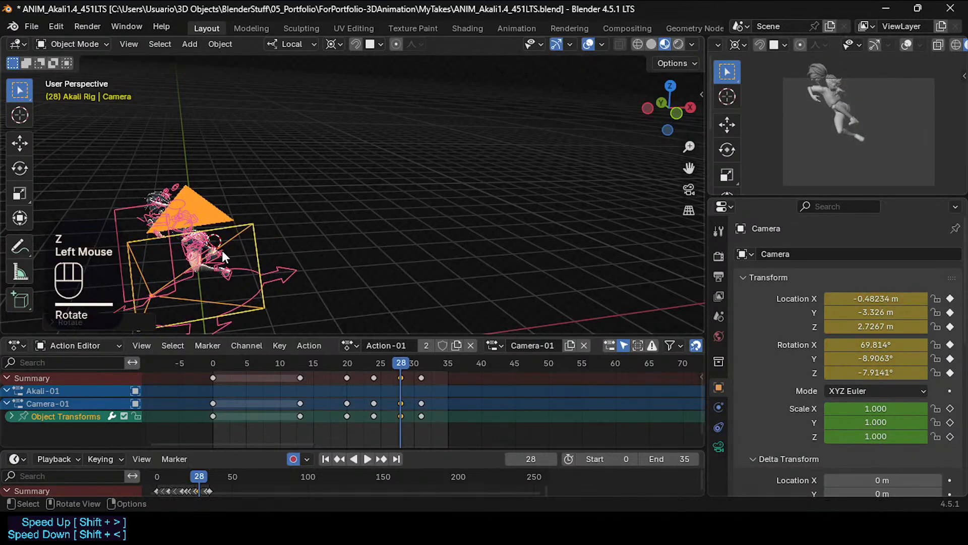
key("g")
left_click(258, 227)
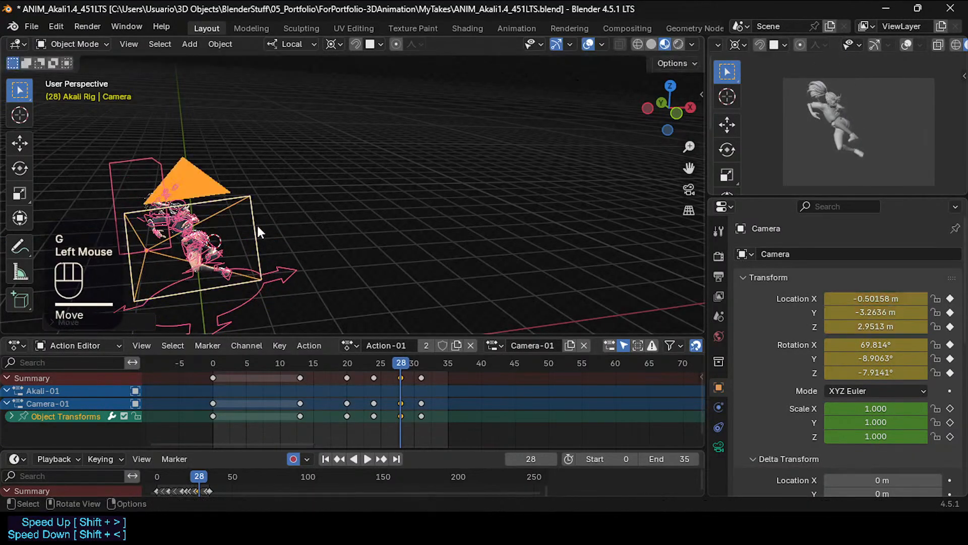
At frame 24, place the 3D cursor on the character's body and try rotating the camera around it.
mouse_move(384, 358)
left_mouse_down()
mouse_move(365, 367)
mouse_move(406, 362)
mouse_move(382, 364)
left_mouse_up()
mouse_move(307, 252)
middle_mouse_down()
mouse_move(283, 251)
mouse_move(344, 289)
mouse_move(315, 240)
middle_mouse_up()
scroll(315, 240, "down", 1)
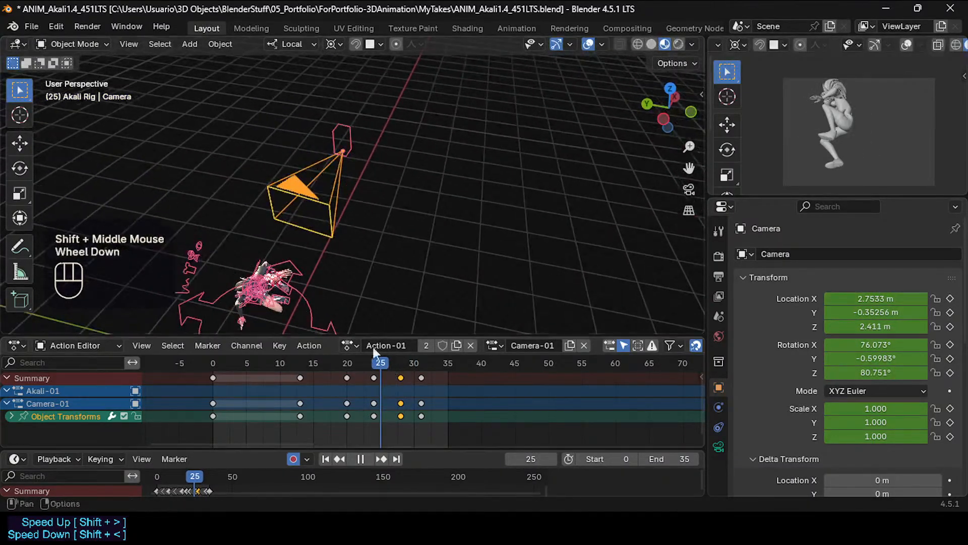
mouse_move(382, 366)
left_mouse_down()
mouse_move(399, 364)
mouse_move(375, 365)
left_mouse_up()
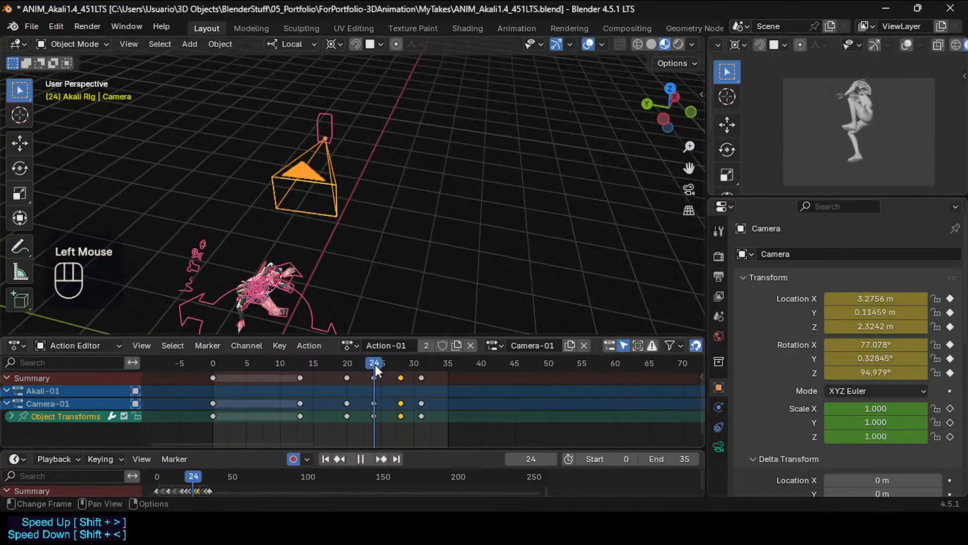
right_click(263, 272, "shift")
key("r")
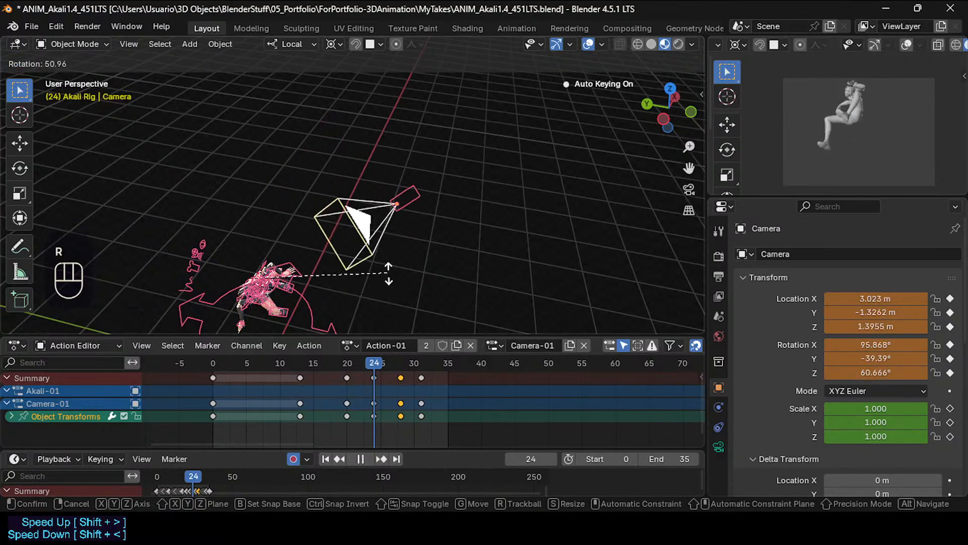
key("Escape")
At frame 28, rotate the camera around the 3D cursor along local Z, in the view plane and with trackball rotation.
left_click_drag(379, 364, 401, 362)
left_click(465, 289)
key("r")
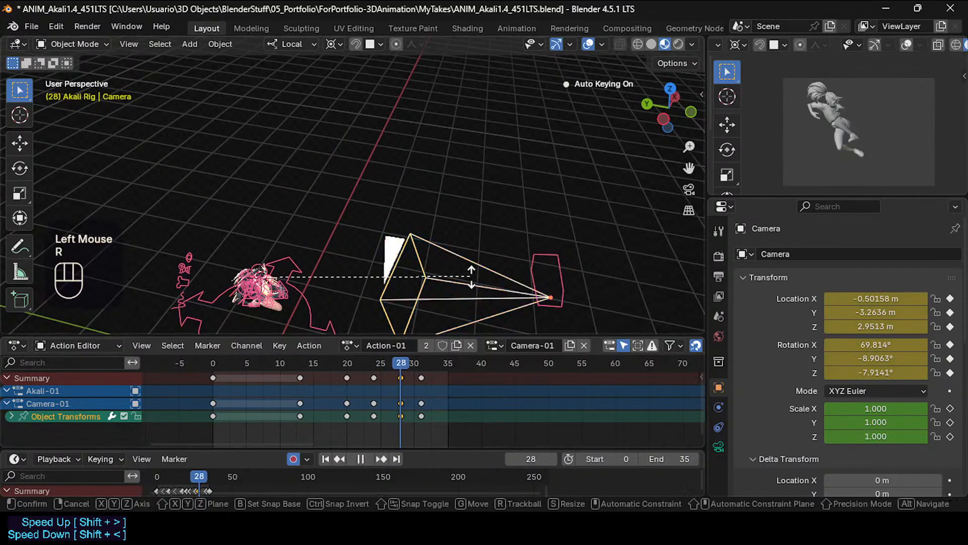
key("z")
left_click(470, 272)
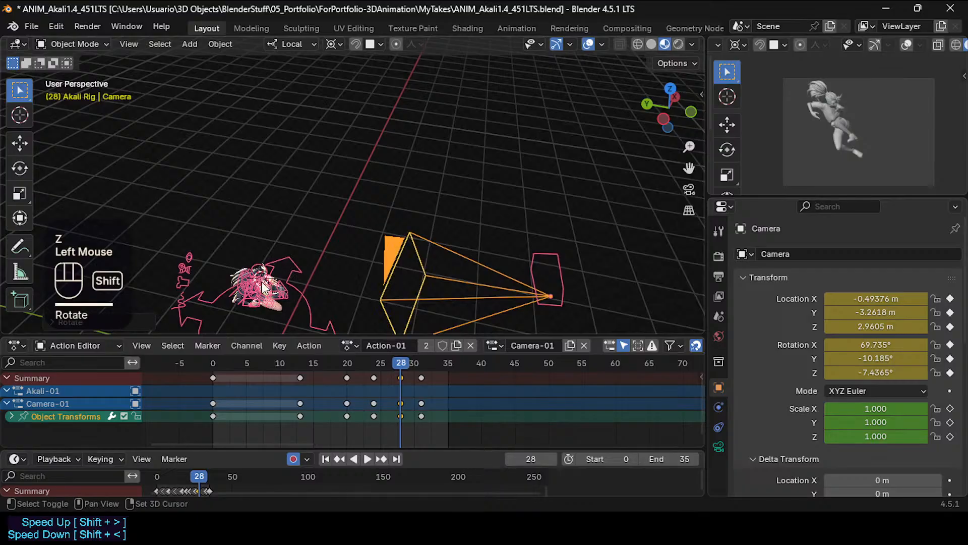
key("r")
left_click(379, 216)
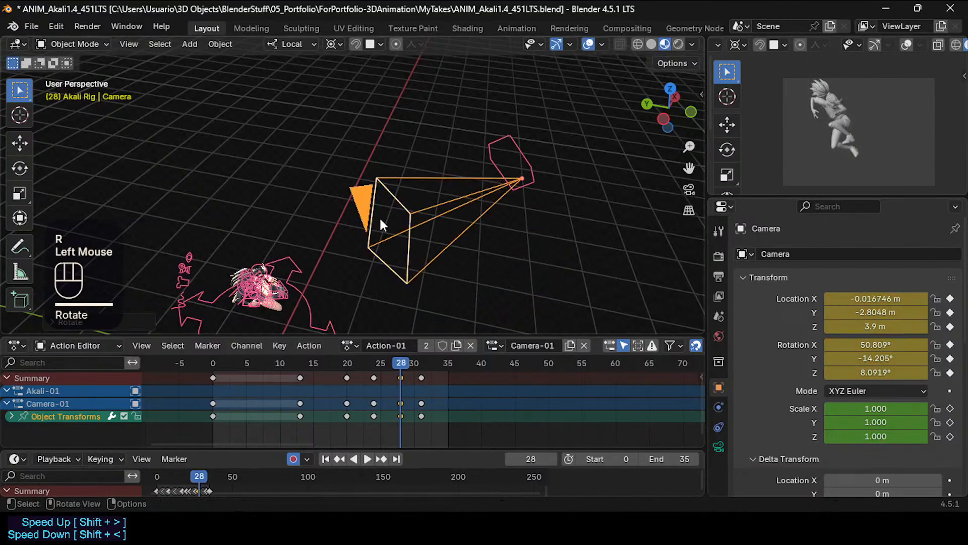
middle_click_drag(380, 216, 341, 236)
key("r")
key("r")
left_click(334, 165)
Return to frame 24 and delete the camera's frame 28 keyframe.
left_click_drag(396, 367, 372, 365)
key("x")
left_click(401, 380)
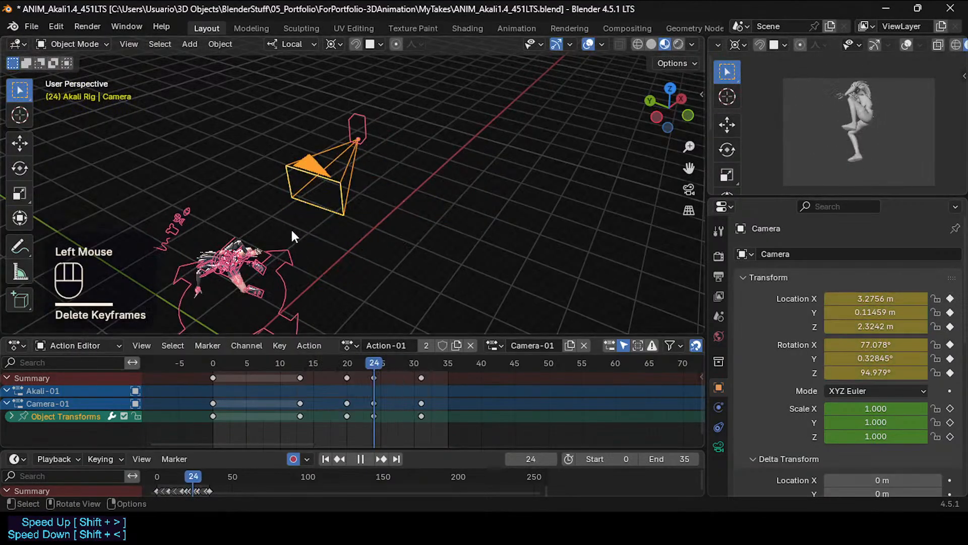
At frame 24, rotate the camera around the 3D cursor along its local Y axis to orbit it around the character.
mouse_move(290, 228)
middle_mouse_down()
mouse_move(244, 165)
mouse_move(279, 242)
middle_mouse_up()
key("r")
key("z")
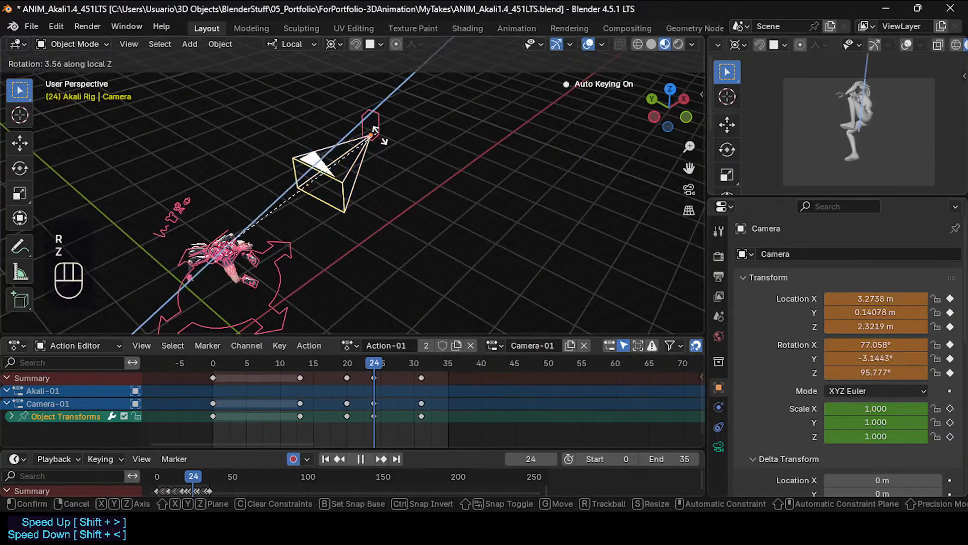
key("x")
key("Escape")
key("r")
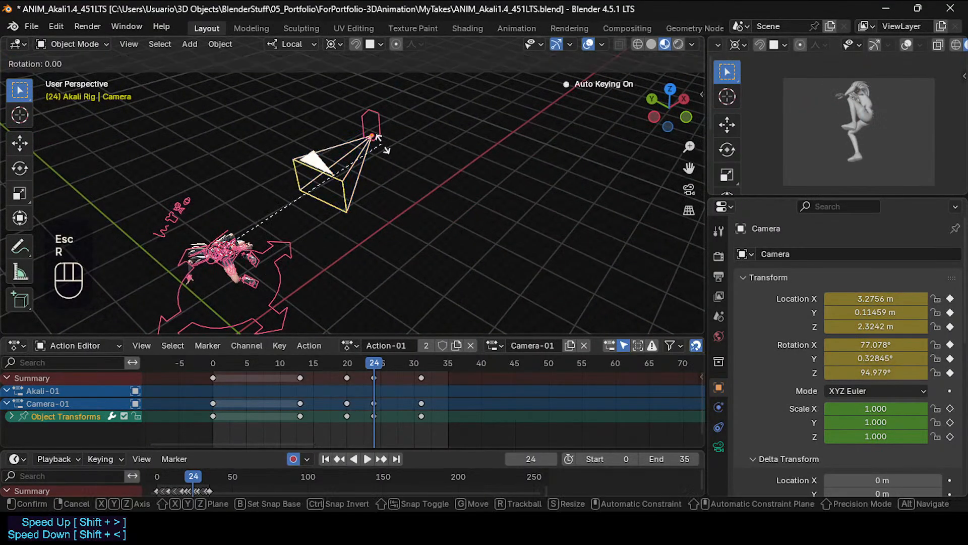
key("y")
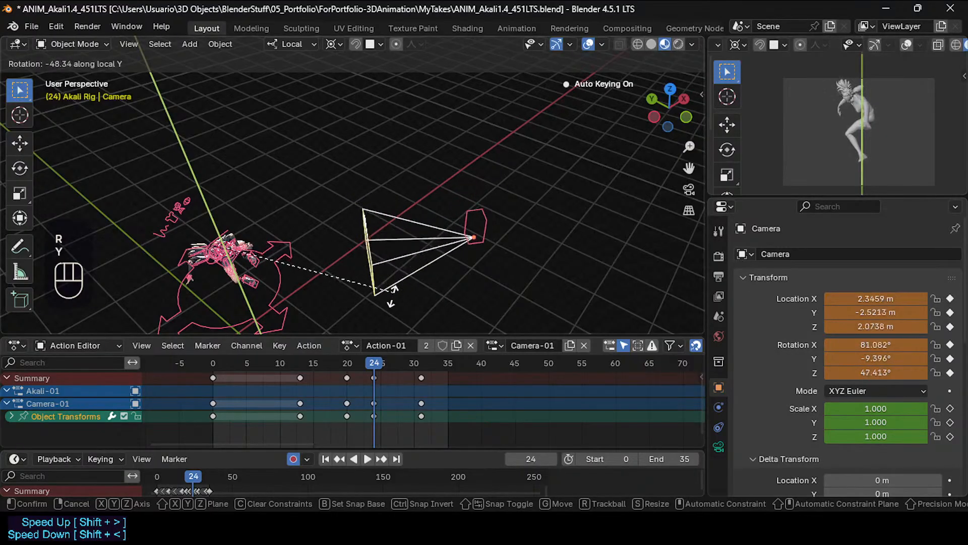
left_click(387, 307)
Go to frame 31 and delete the camera keyframe there.
left_click_drag(380, 364, 423, 361)
left_click(422, 377)
key("x")
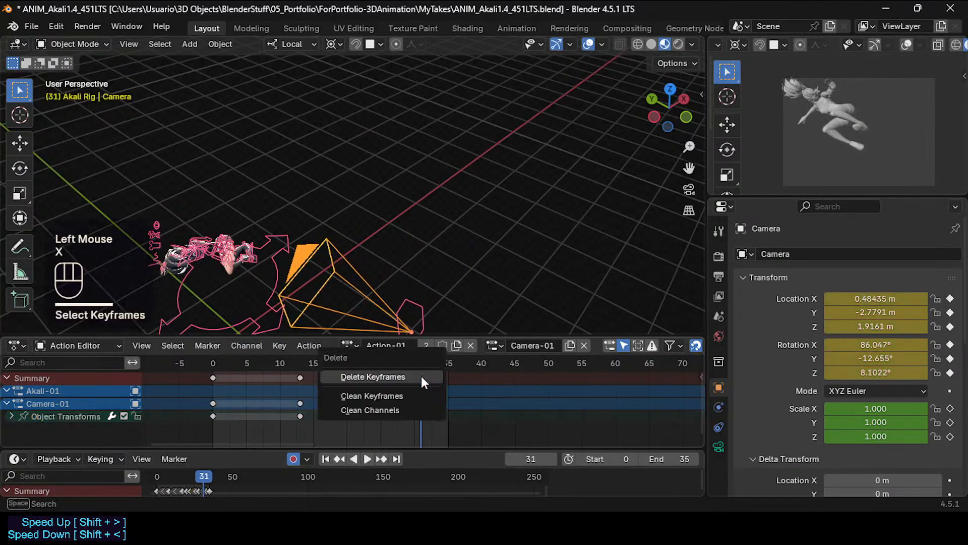
left_click(422, 376)
Move the camera's frame 24 keyframe to frame 29.
left_click_drag(412, 367, 375, 352)
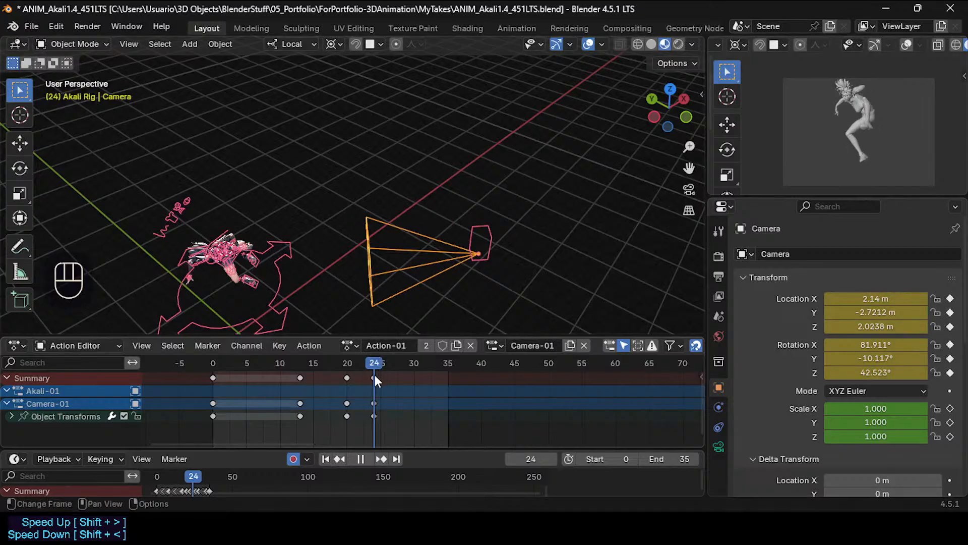
double_click(376, 411)
key("g")
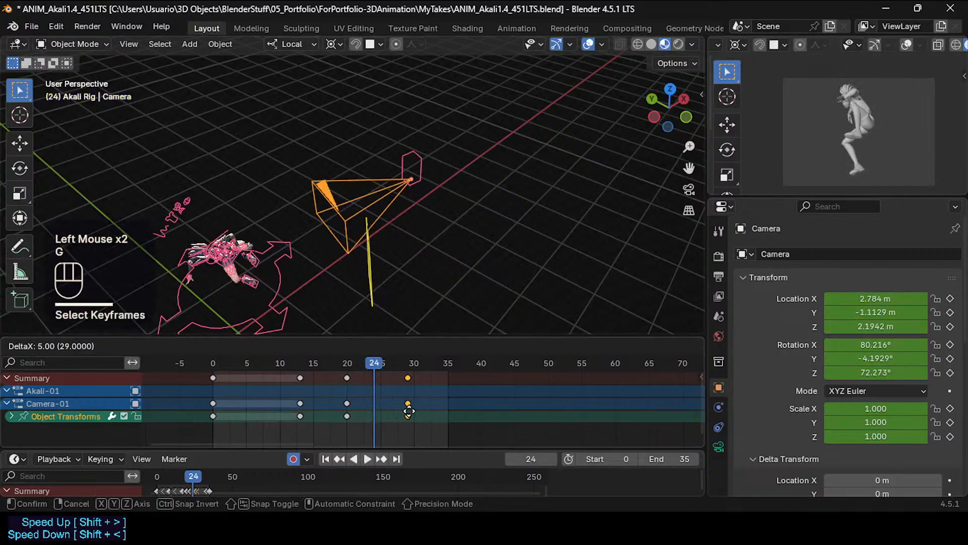
left_click(409, 411)
Scrub the animation to frame 26 and collapse the Akali-01 channel group in the Action Editor.
mouse_move(378, 368)
left_mouse_down()
mouse_move(338, 361)
mouse_move(423, 369)
mouse_move(390, 378)
left_mouse_up()
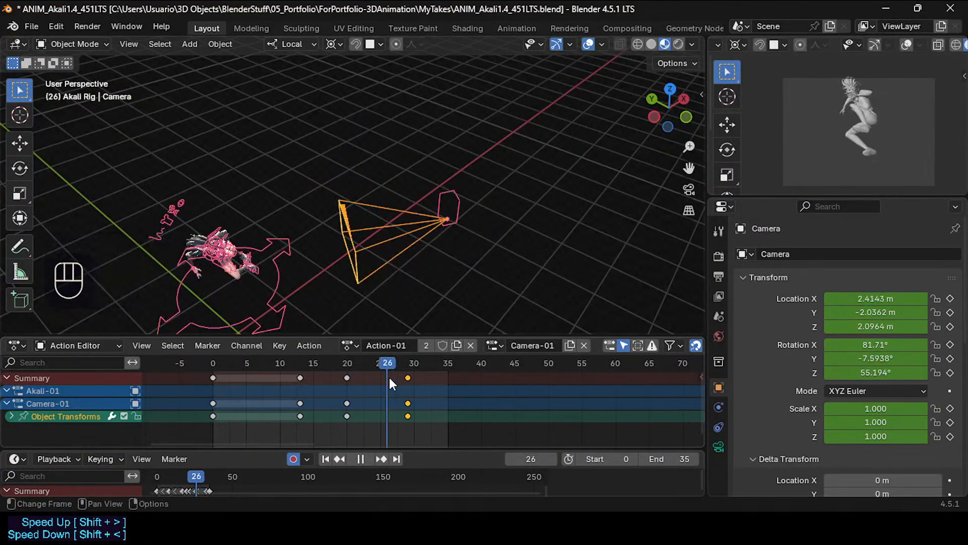
left_click(4, 402)
left_click(4, 402)
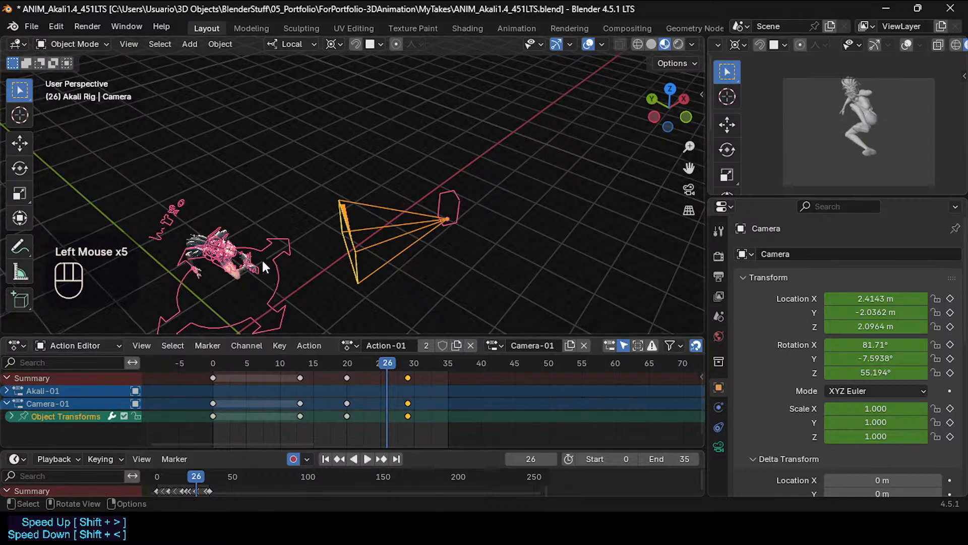
middle_click_drag(263, 262, 273, 241)
middle_click_drag(300, 257, 301, 252, "shift")
left_click_drag(388, 367, 408, 372)
key("g")
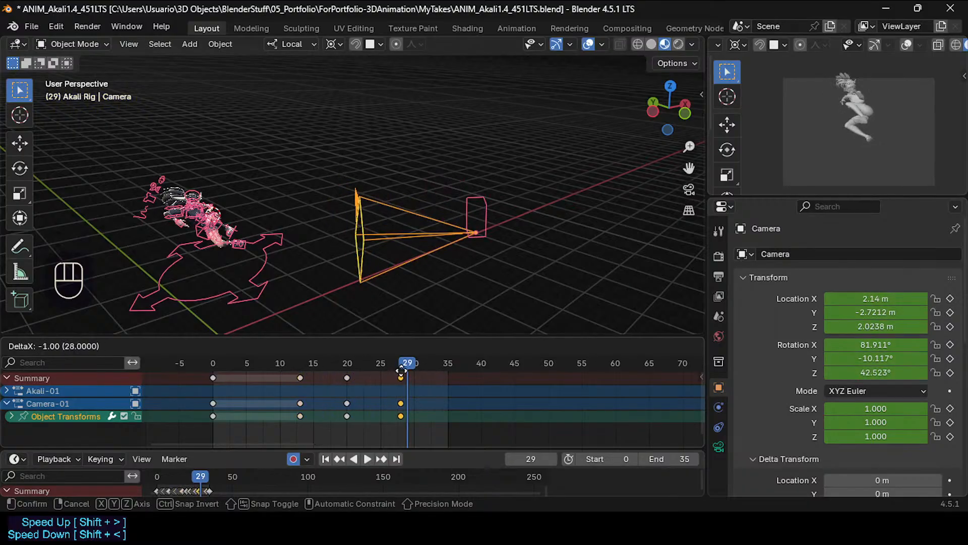
key("Escape")
left_click(340, 377)
left_click(348, 376)
key("g")
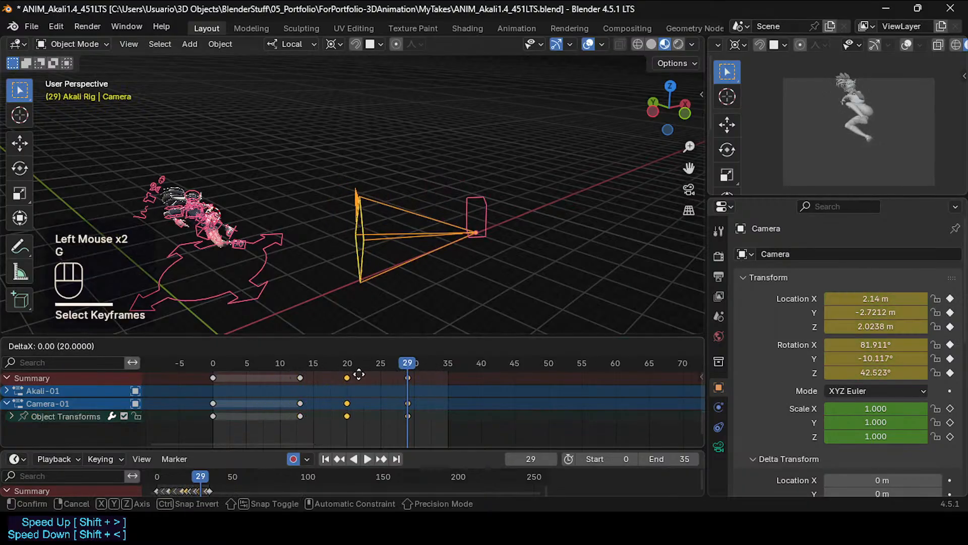
key("Escape")
left_click(300, 377)
key("g")
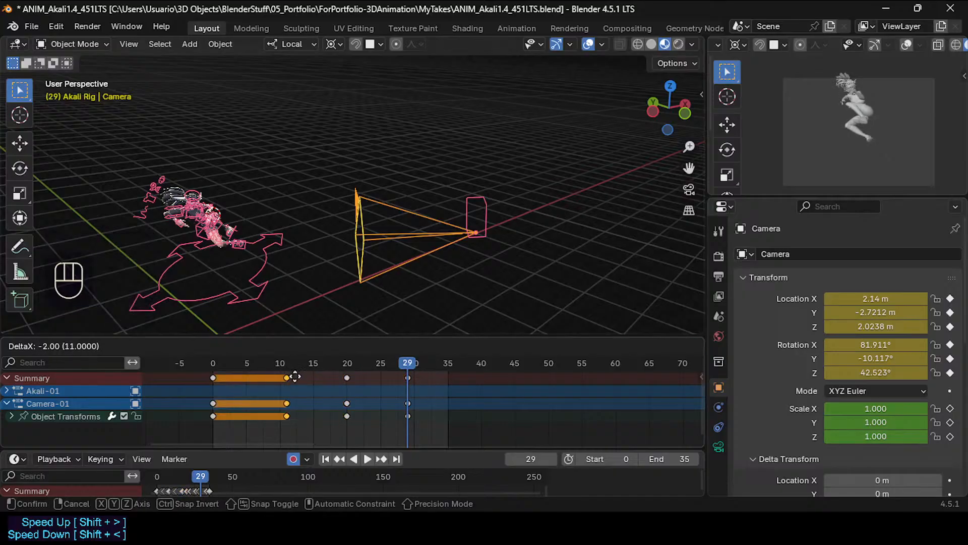
key("Escape")
Duplicate the camera's frame 20 keyframe to frame 24.
mouse_move(408, 363)
left_mouse_down()
mouse_move(279, 367)
mouse_move(323, 356)
mouse_move(358, 362)
mouse_move(295, 372)
mouse_move(406, 365)
left_mouse_up()
left_click(348, 377)
key("shift+d")
left_click(376, 376)
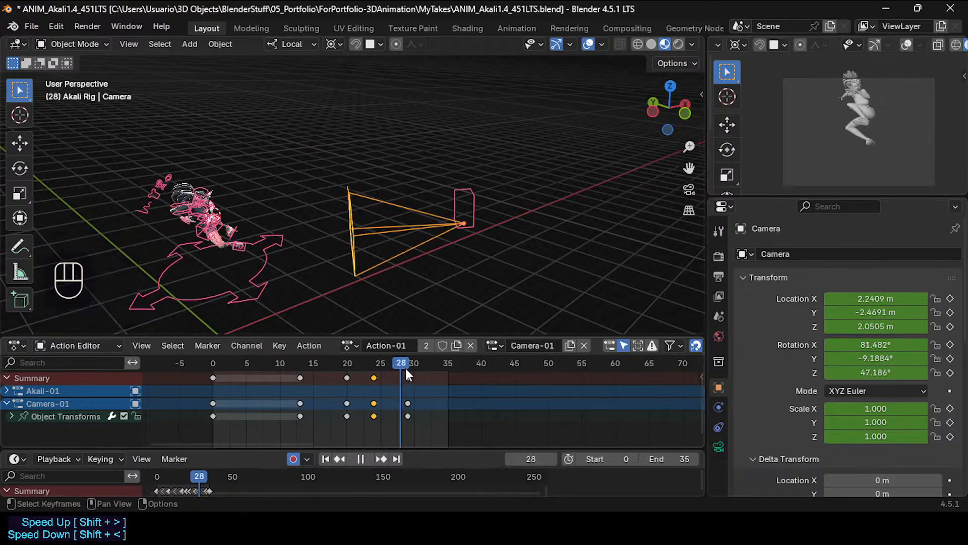
Delete the camera keyframe at frame 29 and keep the playhead on that frame.
left_click(406, 368)
left_click(407, 378)
key("x")
left_click(407, 380)
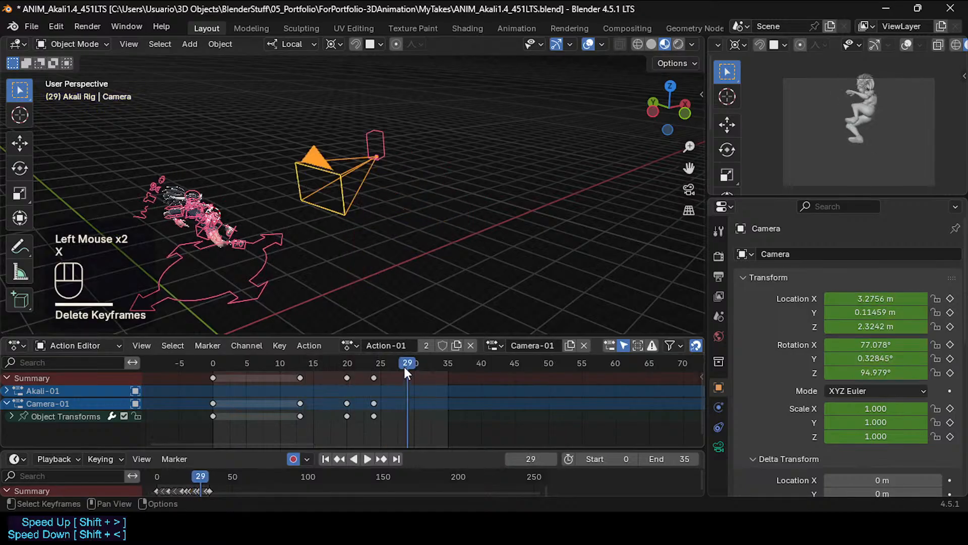
left_click_drag(404, 367, 410, 365)
key("space")
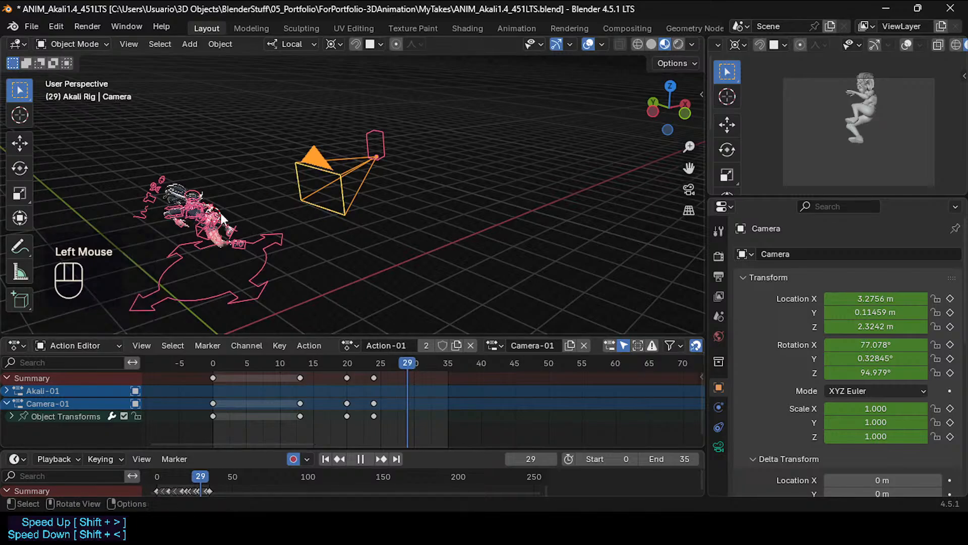
Rotate the camera around the character by nearly -100 degrees about local Y at frame 29.
middle_click_drag(291, 199, 291, 235)
key("r")
key("z")
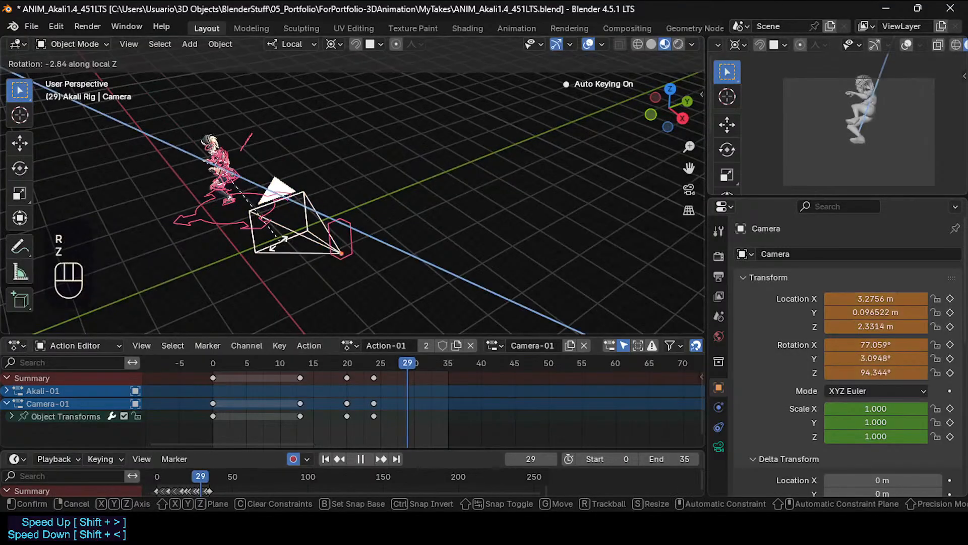
key("x")
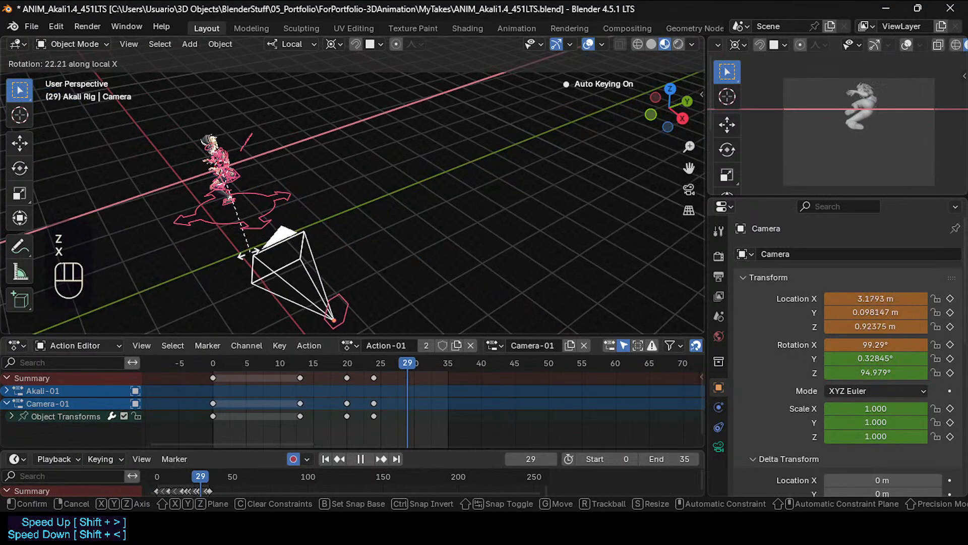
key("y")
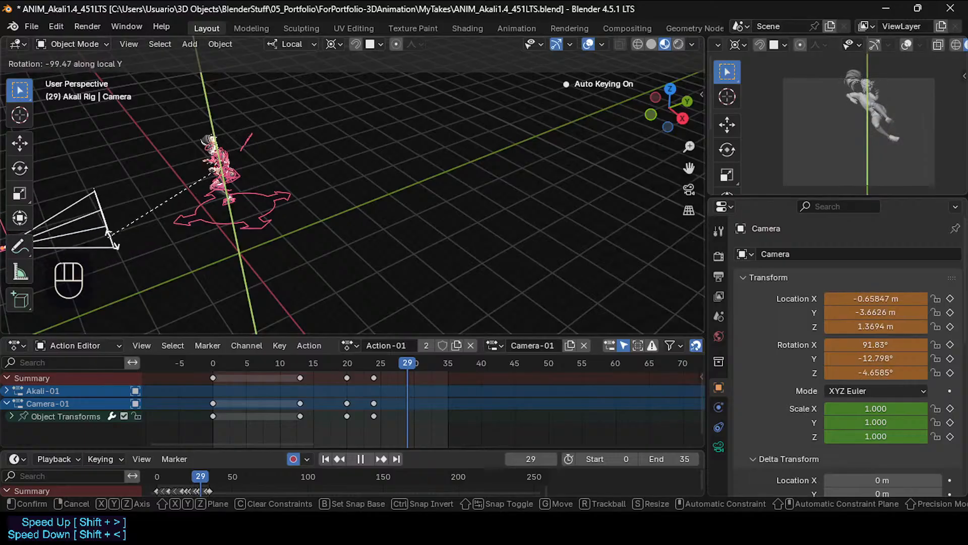
left_click(294, 332)
mouse_move(402, 361)
left_mouse_down()
mouse_move(360, 352)
mouse_move(404, 353)
mouse_move(358, 352)
mouse_move(407, 352)
left_mouse_up()
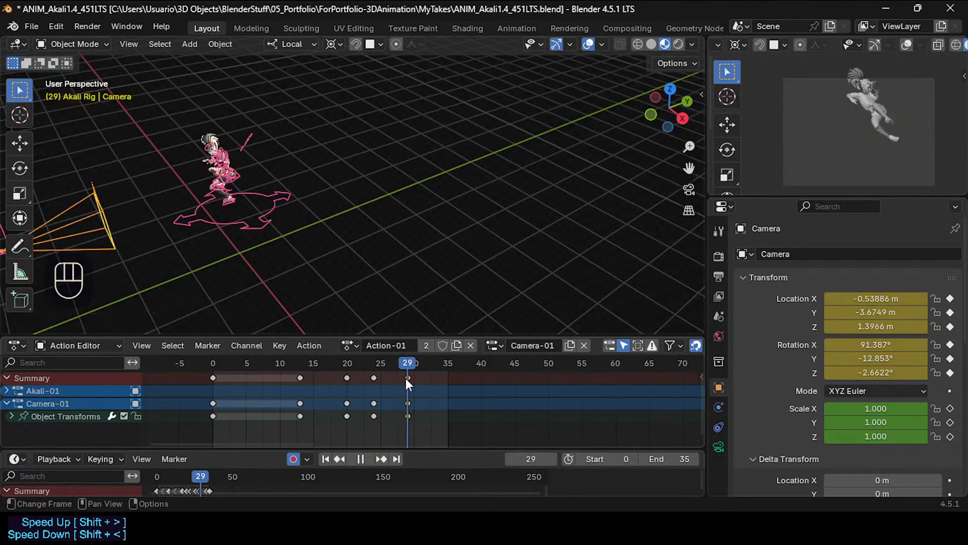
Move the camera's frame 29 keyframe to frame 30.
left_click(407, 377)
key("g")
left_click(442, 374)
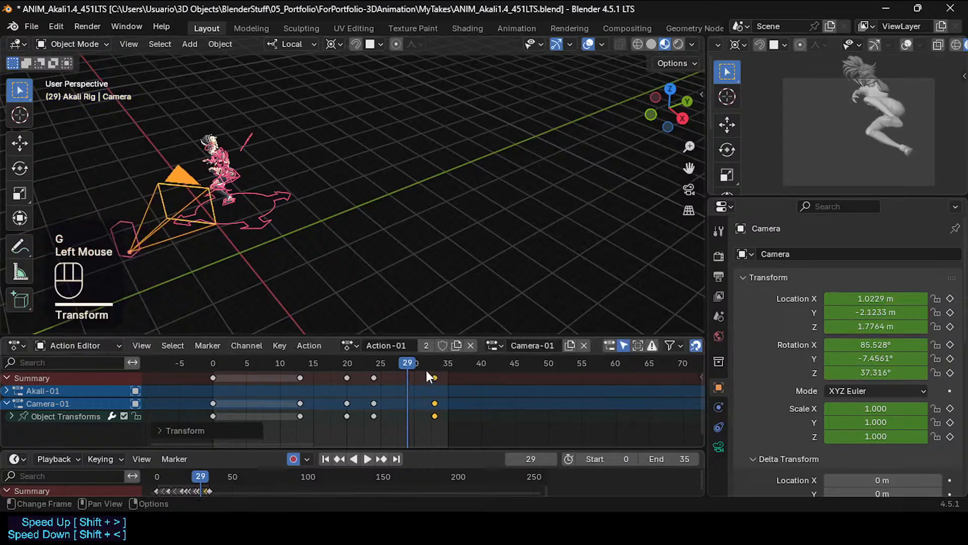
mouse_move(407, 356)
left_mouse_down()
mouse_move(362, 356)
mouse_move(439, 359)
mouse_move(389, 367)
mouse_move(413, 364)
left_mouse_up()
key("f")
Select the Akali rig and switch it to Pose Mode.
scroll(166, 249, "up", 2)
middle_click_drag(171, 251, 262, 273)
middle_click_drag(263, 272, 306, 196)
scroll(315, 252, "down", 1)
middle_click_drag(307, 196, 332, 142)
left_click(301, 236)
middle_click_drag(301, 204, 269, 238)
key("ctrl+Tab")
Clear and recalculate the Camera-MotionPaths bone's path, using In Range display, Selected Keys and Heads, with the playhead at frame 26.
left_click_drag(412, 364, 386, 364)
key("alt+t")
key("ctrl+t")
left_click(389, 317)
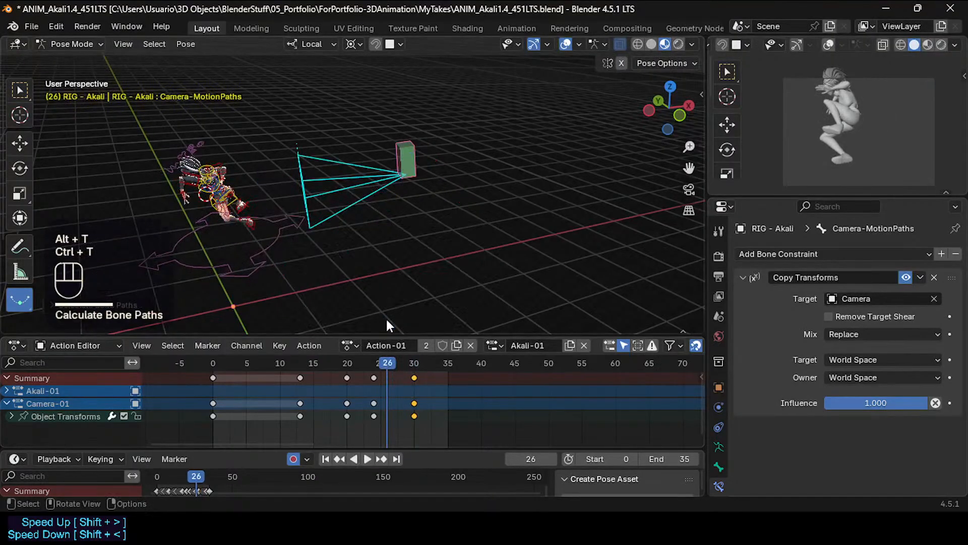
left_click(407, 152)
key("ctrl+t")
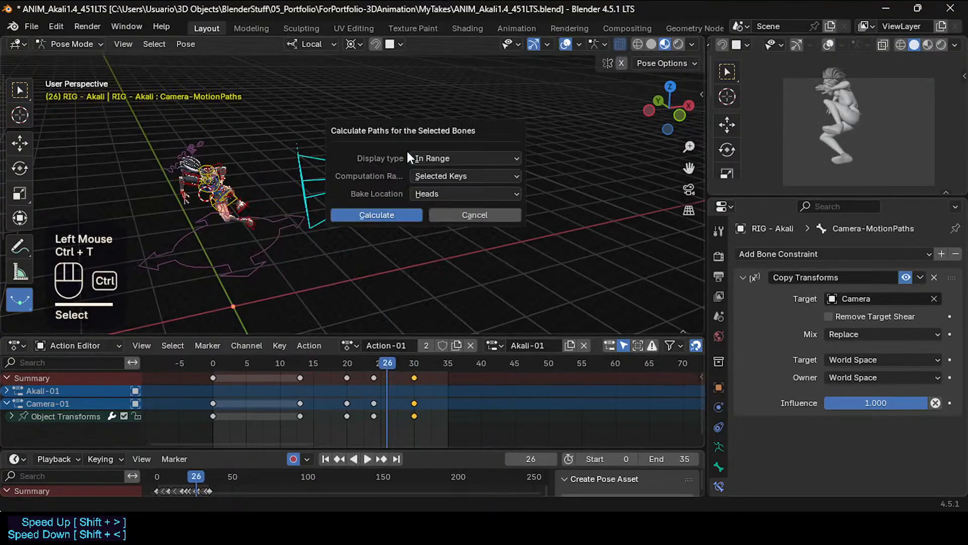
left_click(382, 215)
Scrub the animation between frames 15 and 27 to examine the camera's motion path, stopping at frame 24.
left_click_drag(388, 356, 313, 365)
scroll(306, 295, "down", 2, "shift")
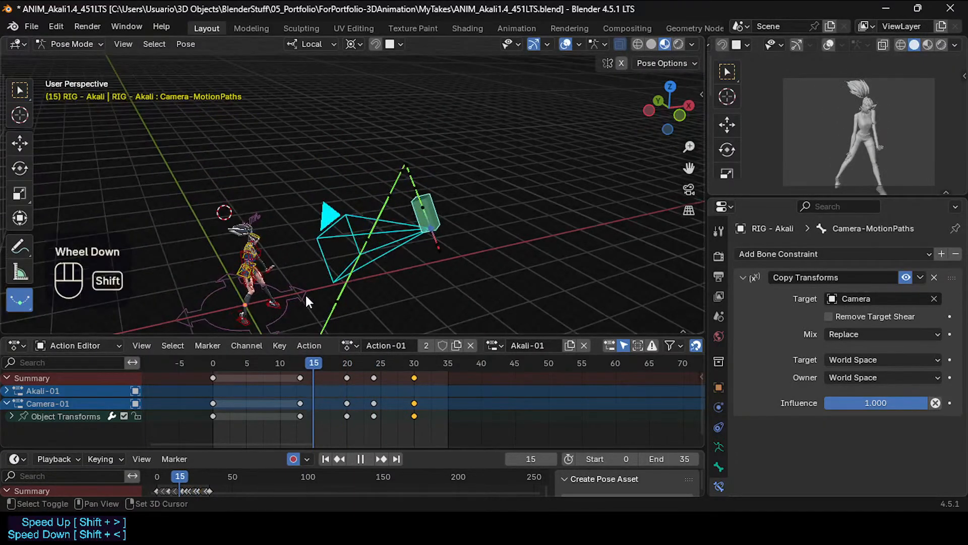
middle_click_drag(306, 295, 246, 204, "shift")
left_click_drag(313, 359, 394, 364)
middle_click_drag(346, 149, 377, 250, "shift")
scroll(361, 191, "up", 1, "shift")
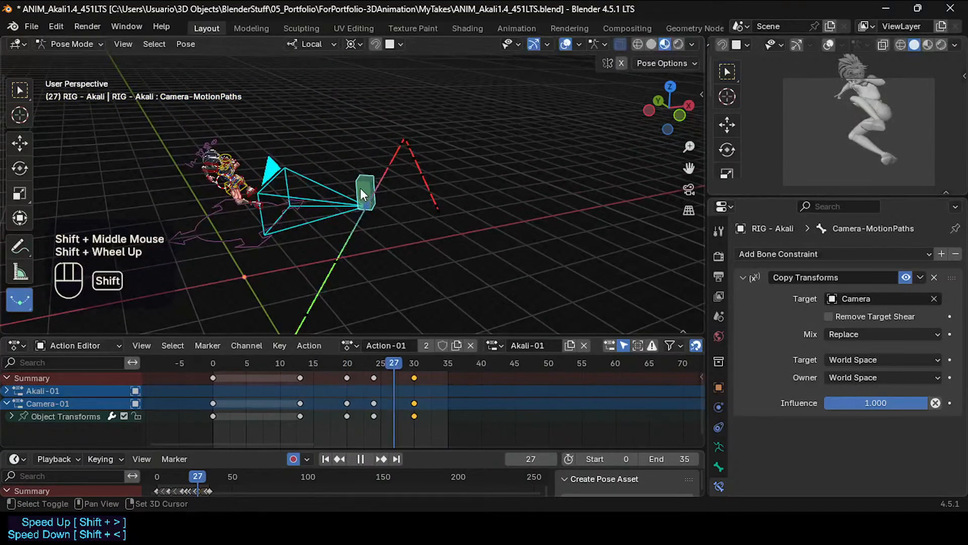
middle_click_drag(353, 216, 344, 199, "shift")
left_click_drag(406, 360, 373, 363)
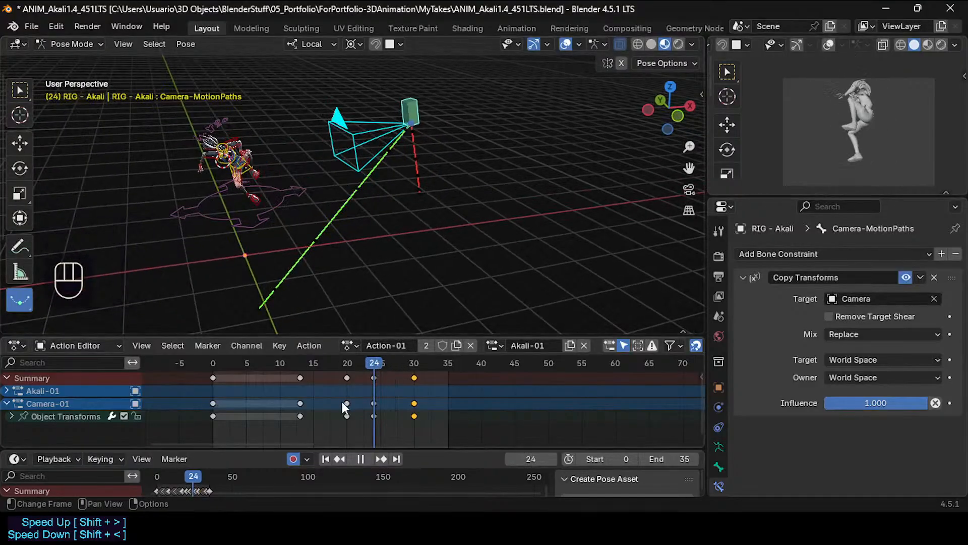
Set the camera's Object Transforms keyframes at frames 20, 24 and 30 to Bézier interpolation.
key("t")
left_click(360, 391)
left_click(347, 417)
left_click(375, 417, "shift")
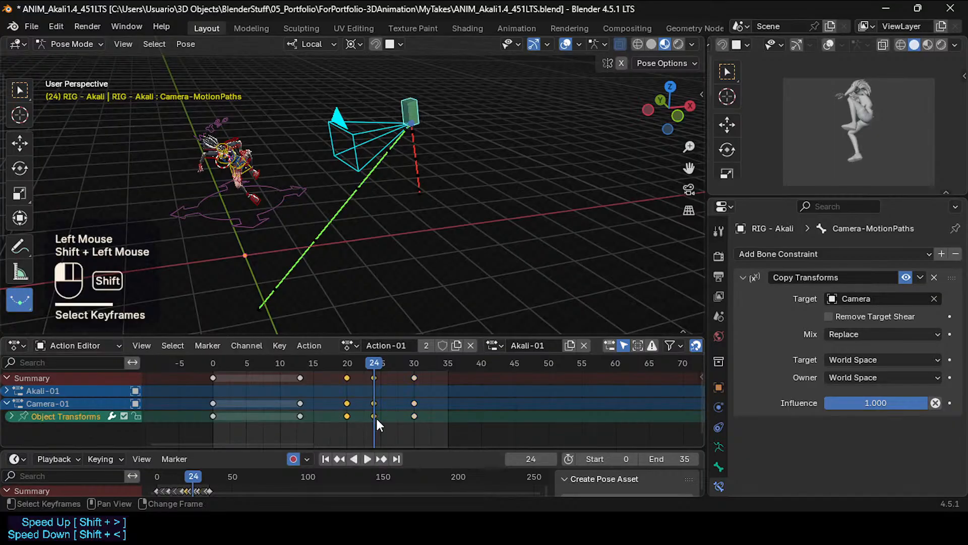
left_click(413, 417, "shift")
key("t")
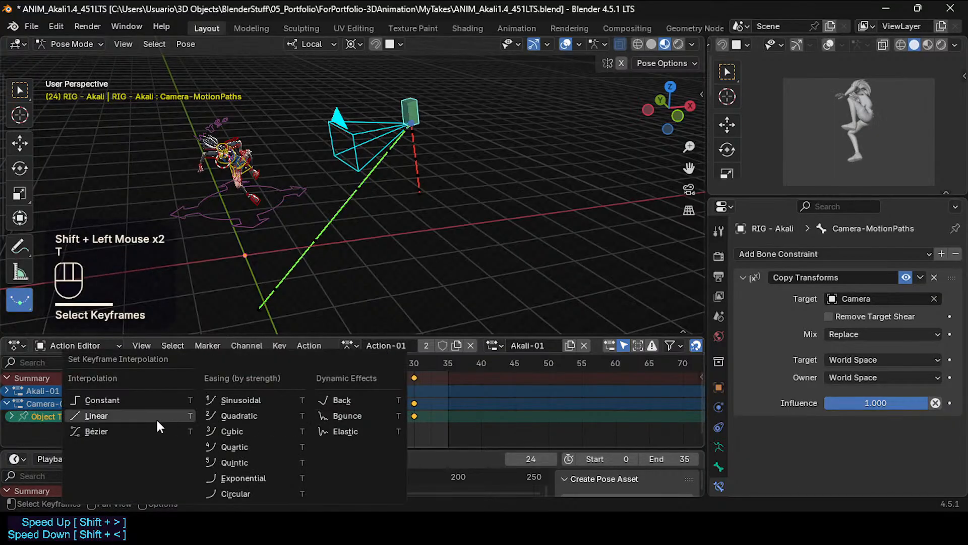
left_click(138, 431)
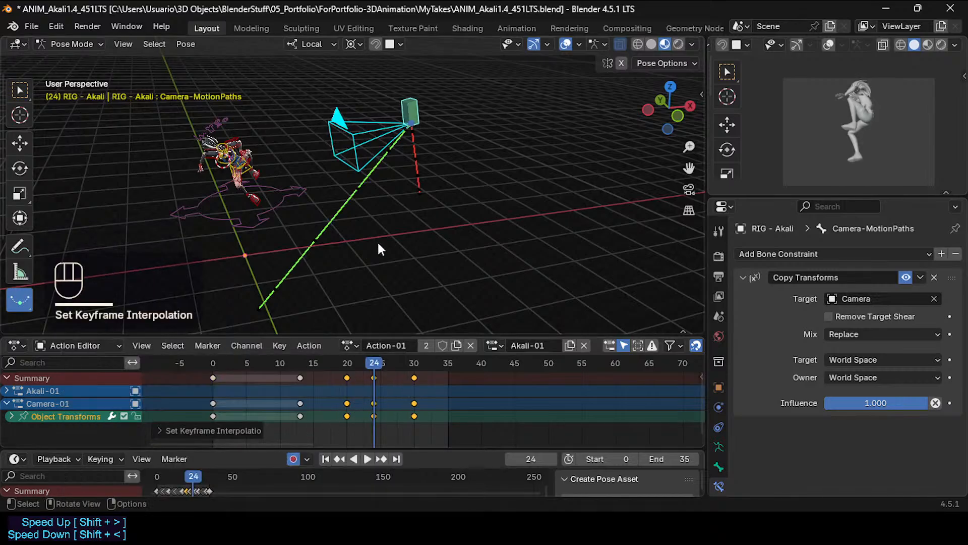
Clear the old bone path and recalculate it for the Camera-MotionPaths bone, keeping the playhead at frame 24.
key("alt+space")
key("alt+t")
key("ctrl+t")
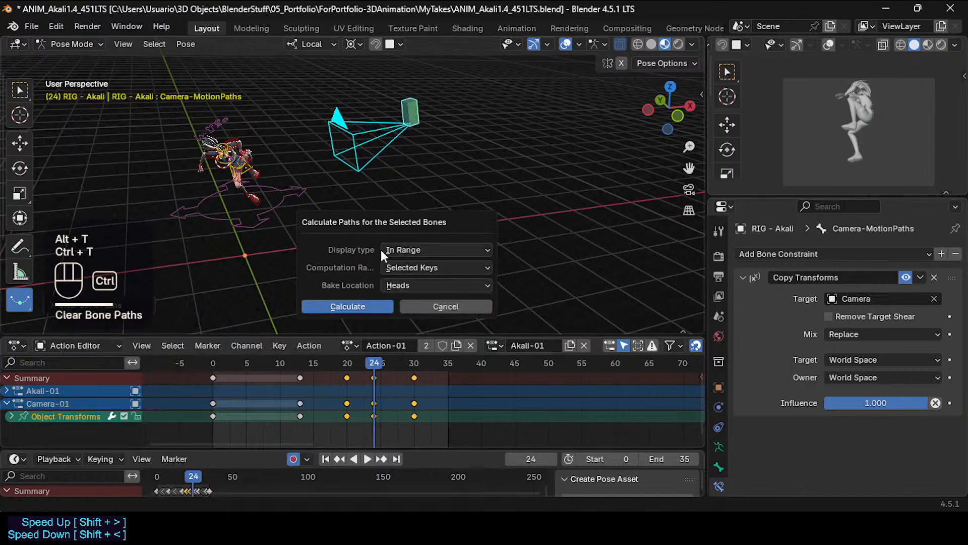
left_click(368, 313)
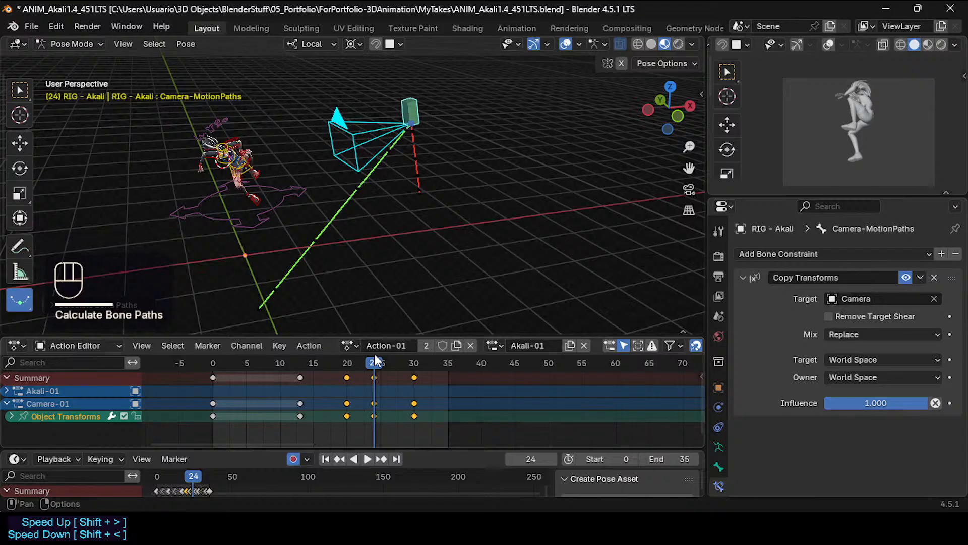
mouse_move(374, 356)
left_mouse_down()
mouse_move(343, 362)
mouse_move(375, 362)
left_mouse_up()
Return to Object Mode, select the camera and reapply keyframe interpolation to its keyframes at frames 20, 24 and 30.
key("ctrl+Tab")
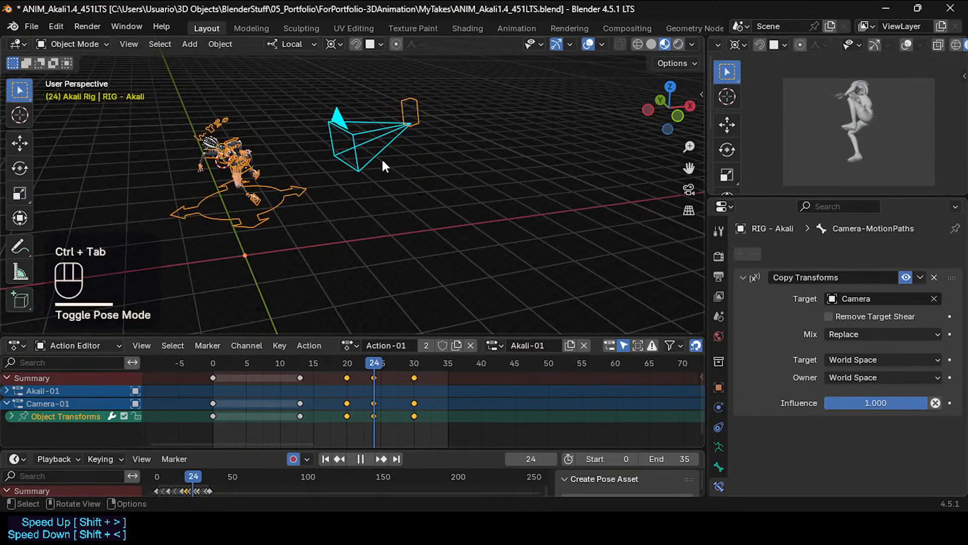
left_click(377, 137)
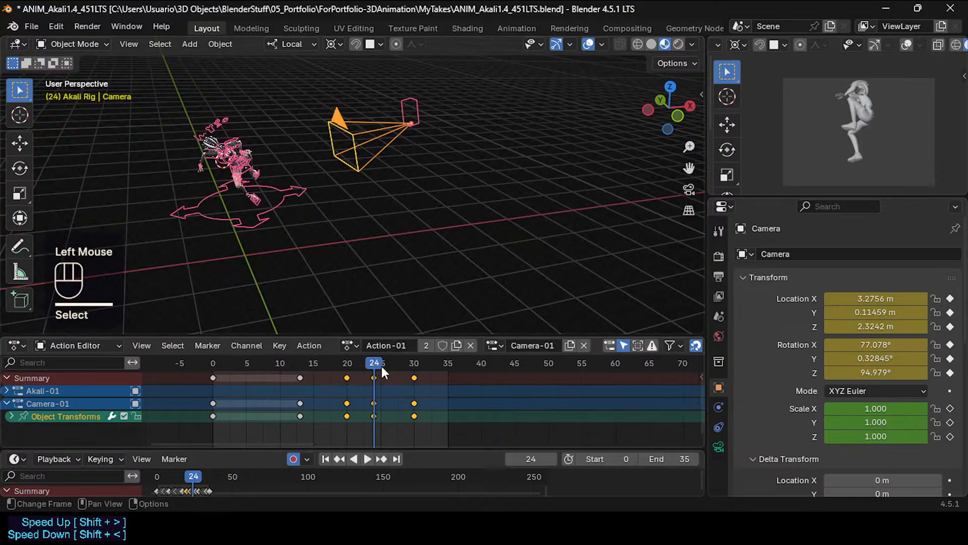
left_click(346, 416)
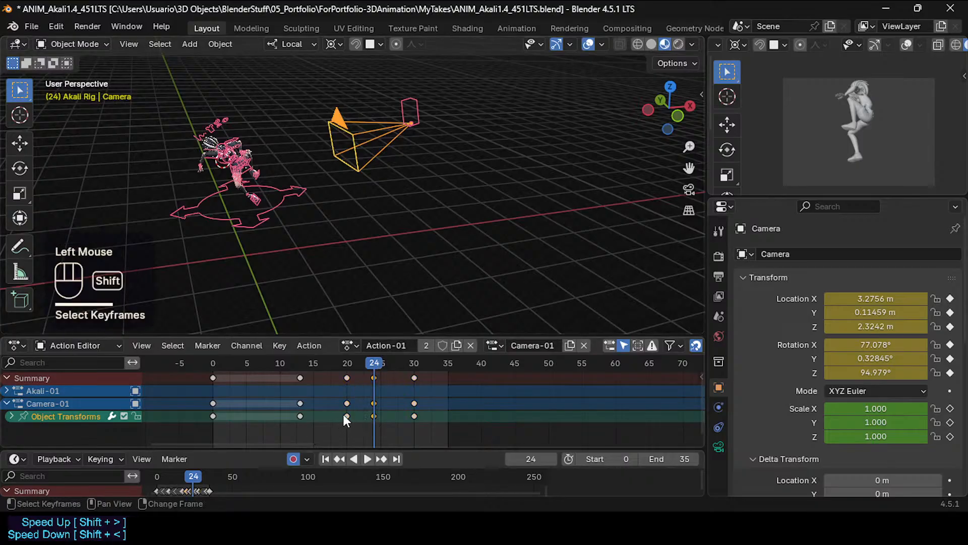
left_click(373, 415, "shift")
left_click(409, 416, "shift")
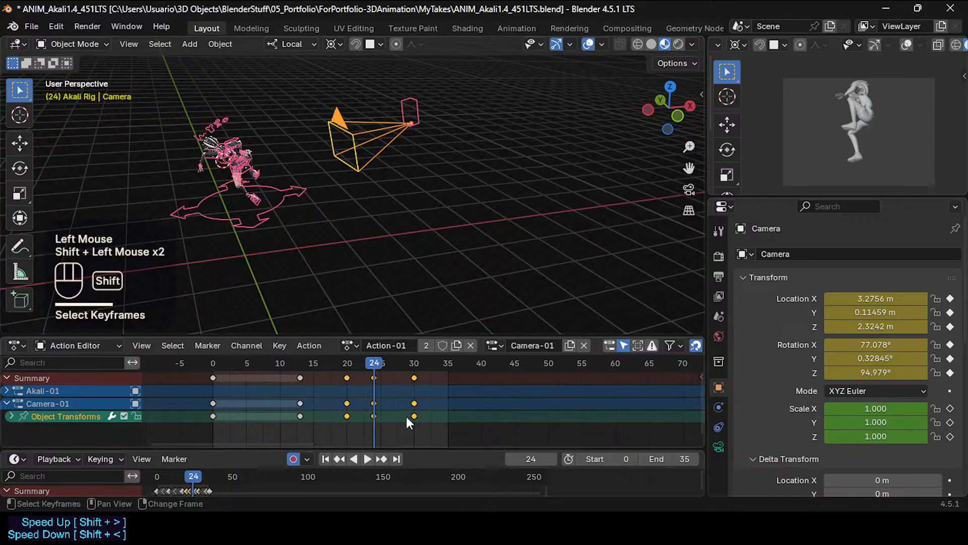
key("t")
left_click(341, 413)
Move the camera outward from the character at frame 27, to about X 1.56, Y -2.07, Z 1.90 m.
left_click_drag(372, 369, 394, 369)
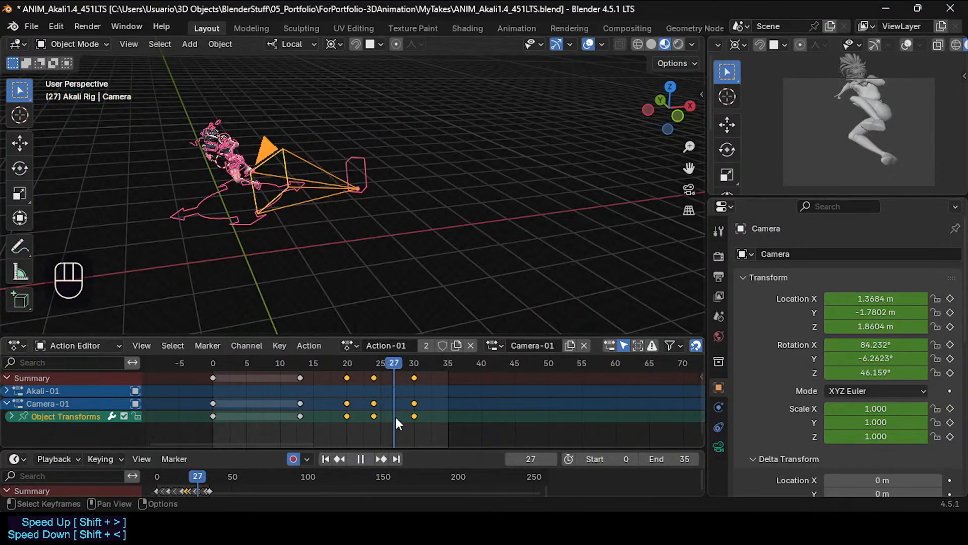
left_click(415, 415)
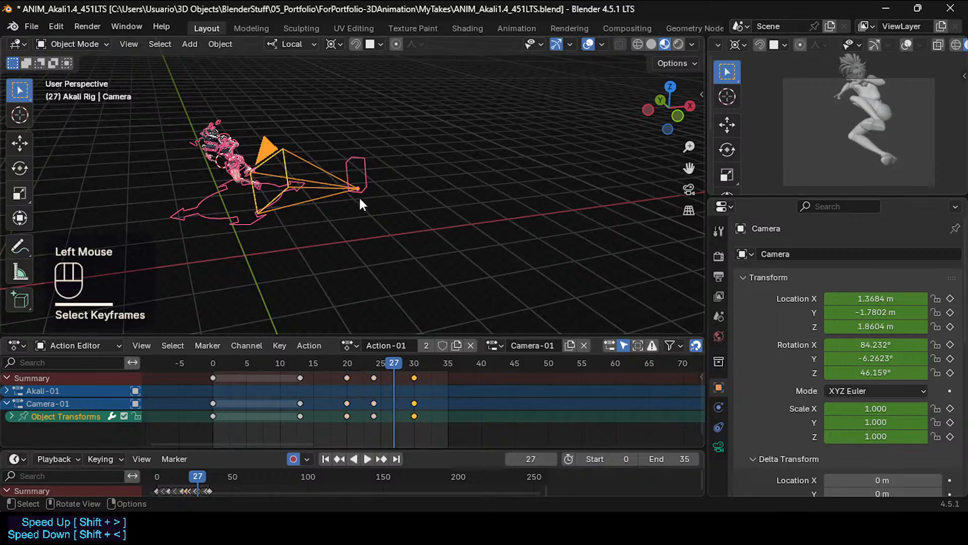
left_click(344, 190)
middle_click_drag(346, 203, 410, 228)
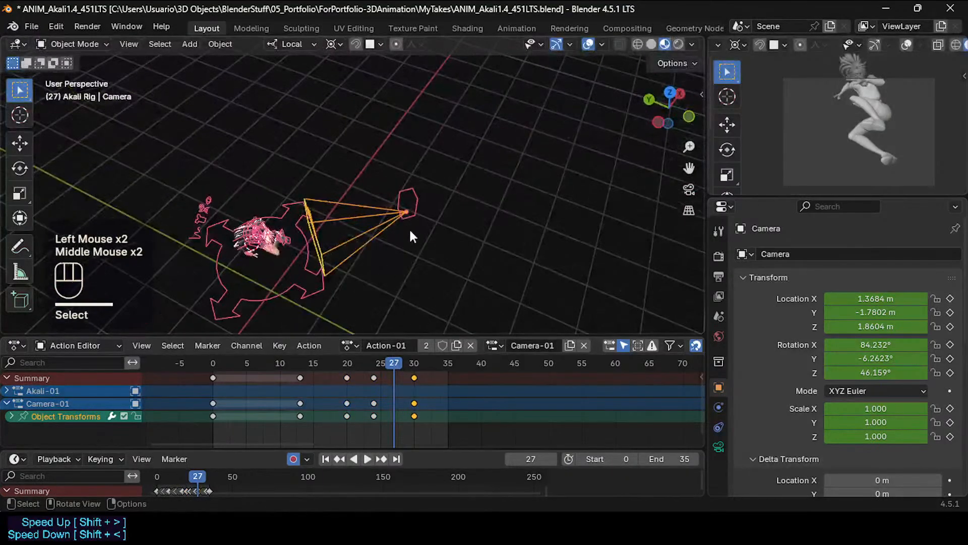
key("g")
left_click(416, 223)
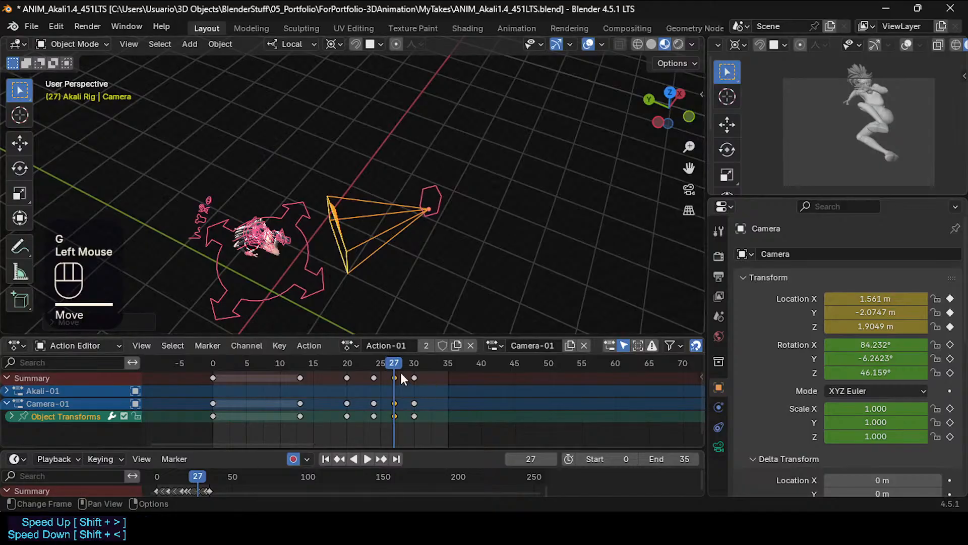
left_click_drag(388, 364, 393, 201)
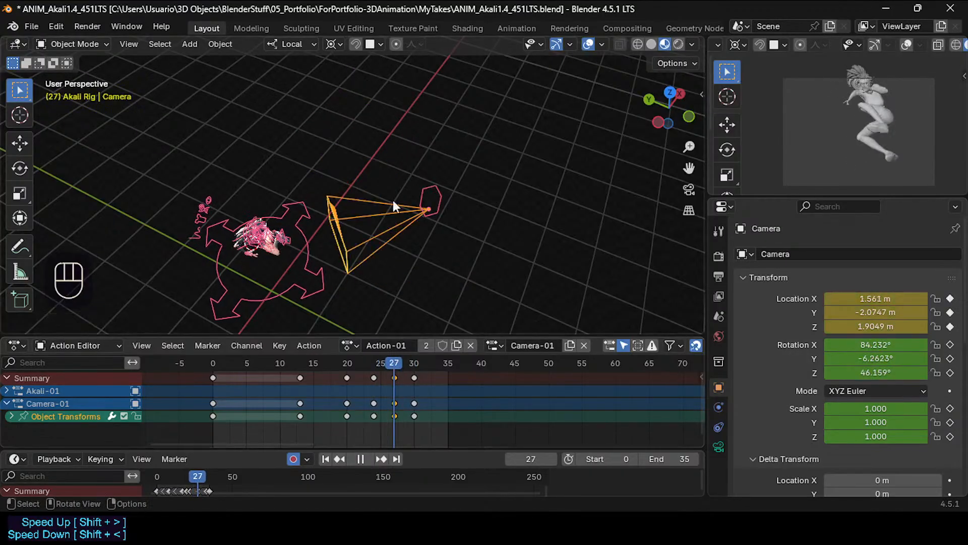
Put the Akali rig in Pose Mode and recalculate the Camera-MotionPaths bone's path with the frame 27 keyframe included.
left_click(427, 190)
key("ctrl+Tab")
left_click(428, 198)
key("alt+t")
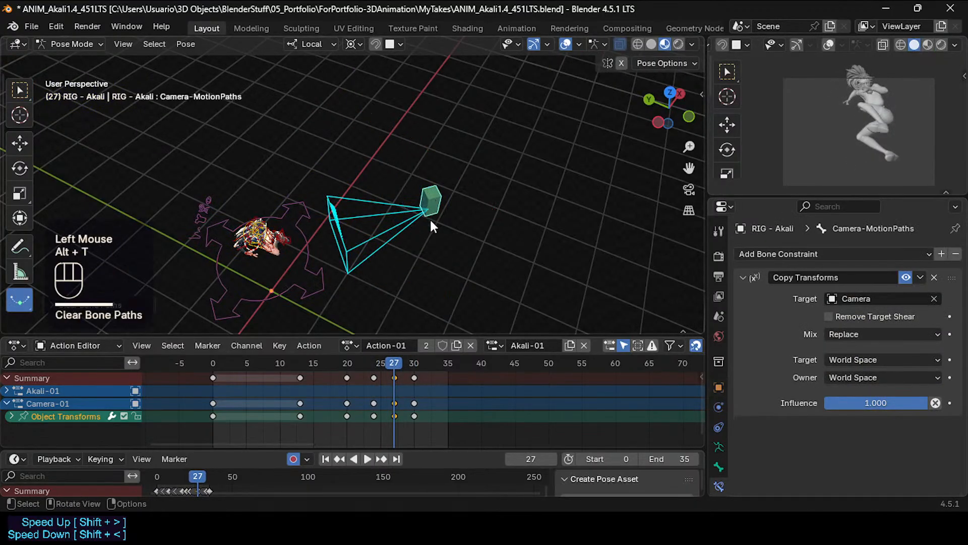
key("ctrl+t")
left_click(423, 279)
middle_click_drag(423, 278, 333, 169)
scroll(331, 174, "down", 2)
middle_click_drag(321, 203, 283, 274)
scroll(277, 211, "up", 1)
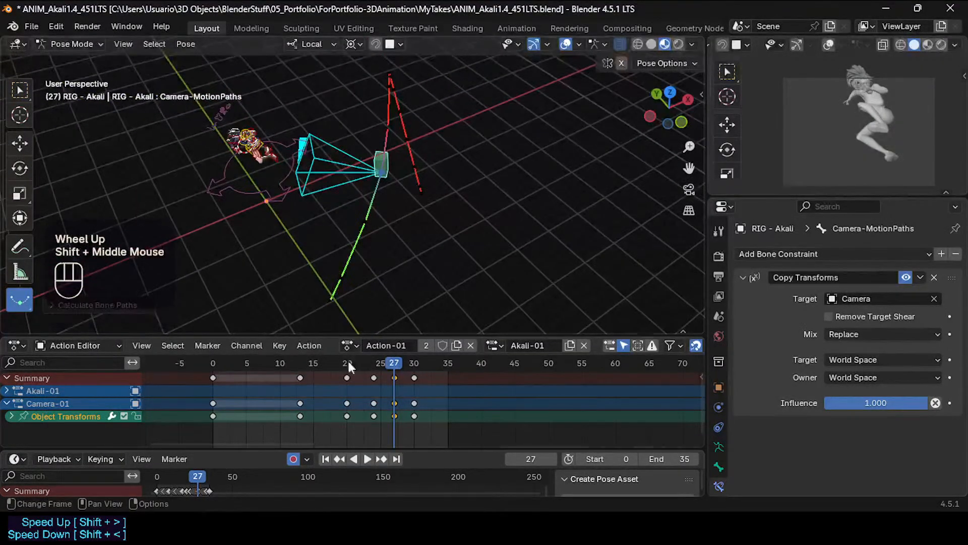
Reselect the camera in Object Mode and move its frame 27 keyframe to frame 28.
key("ctrl+Tab")
left_click(329, 164)
mouse_move(393, 363)
left_mouse_down()
mouse_move(375, 361)
mouse_move(400, 365)
left_mouse_up()
key("g")
left_click(400, 400)
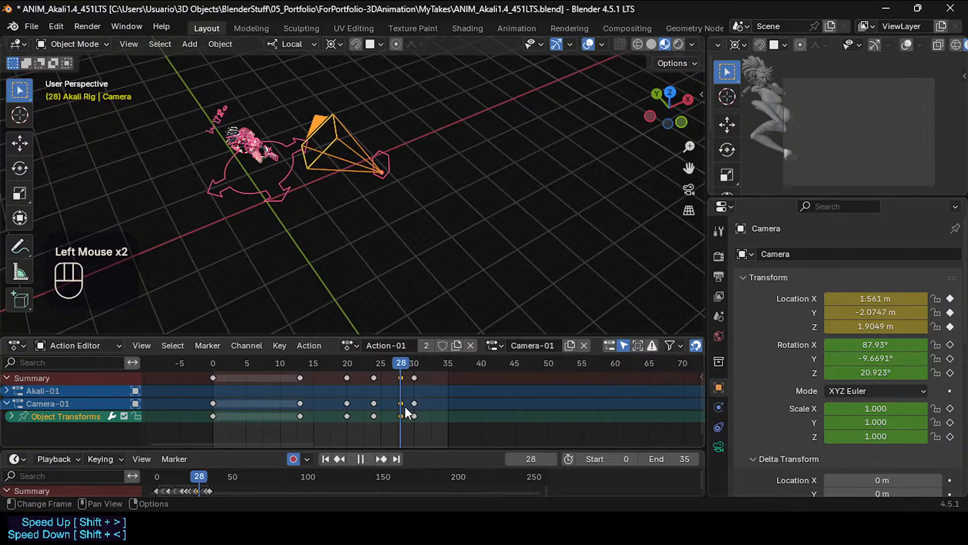
Reposition the camera at frame 28 freely and along its local Z and X axes, to about X 0.67, Y -2.20, Z 2.00 m.
scroll(380, 298, "up", 1)
middle_click_drag(380, 298, 373, 365, "shift")
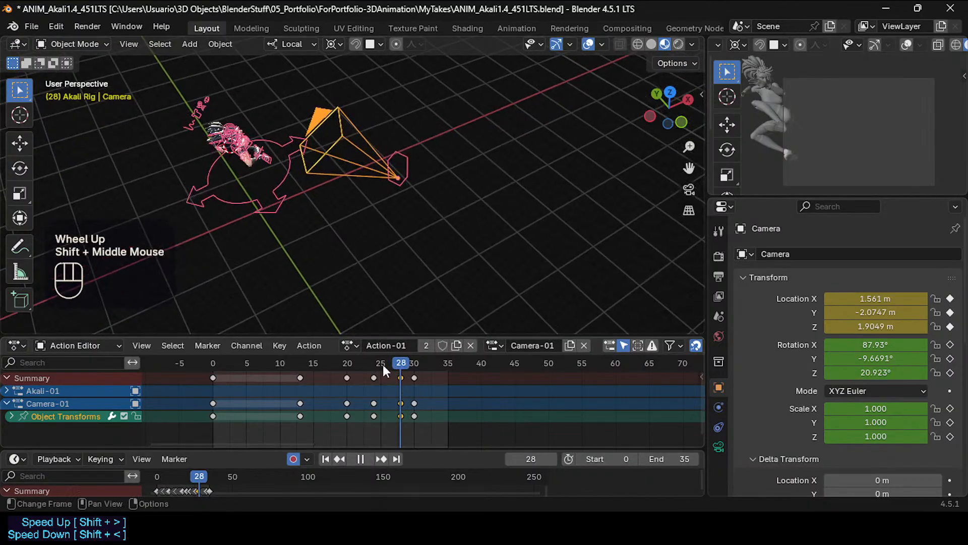
left_click_drag(382, 365, 403, 373)
key("g")
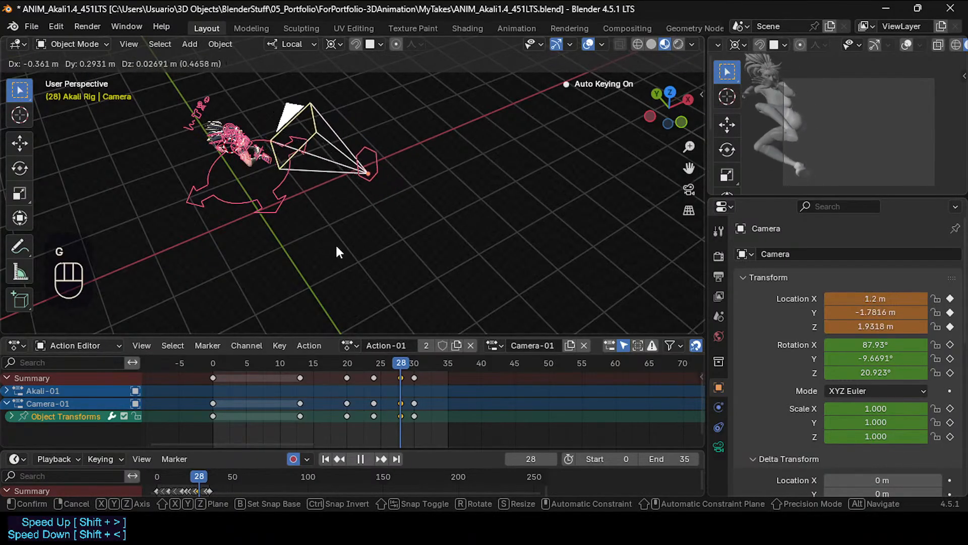
left_click(369, 204)
key("g")
key("z")
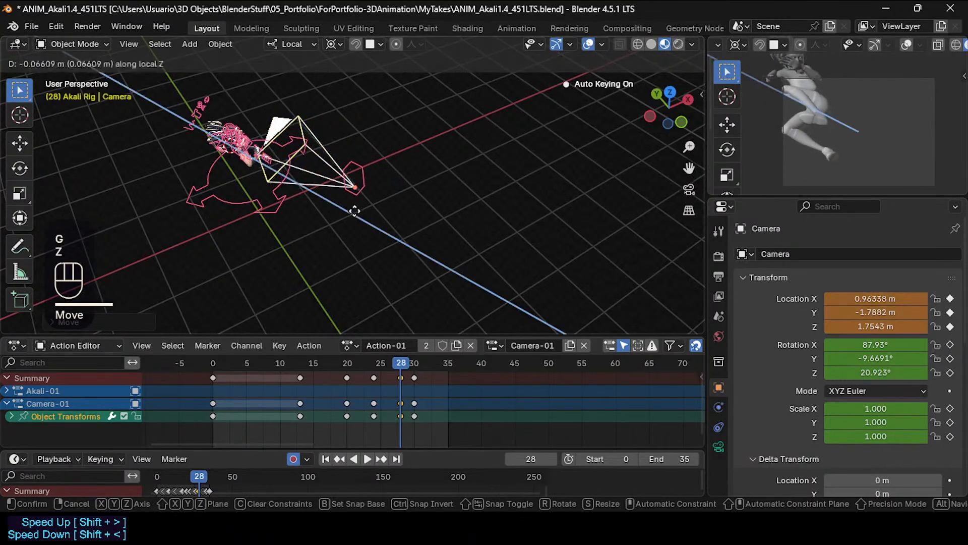
left_click(363, 225)
key("g")
key("y")
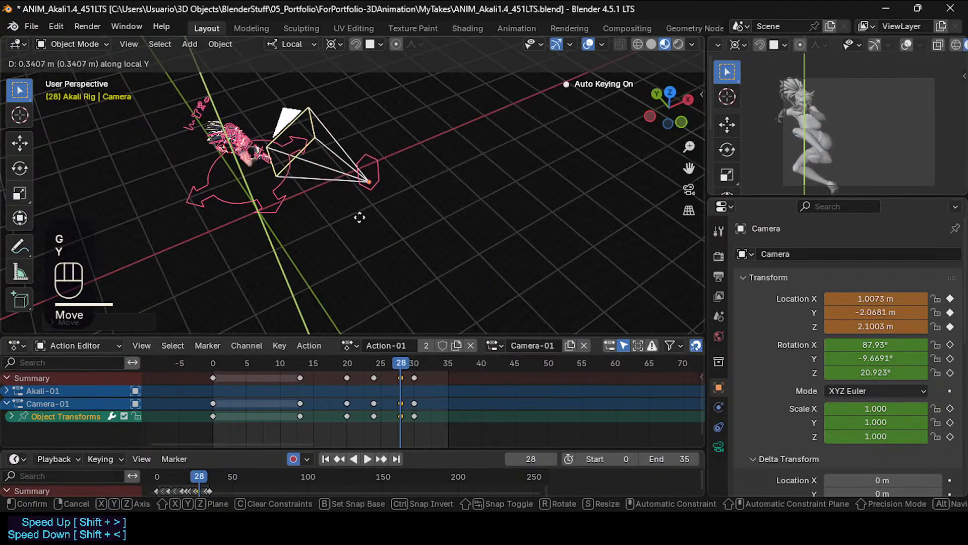
key("x")
left_click(333, 217)
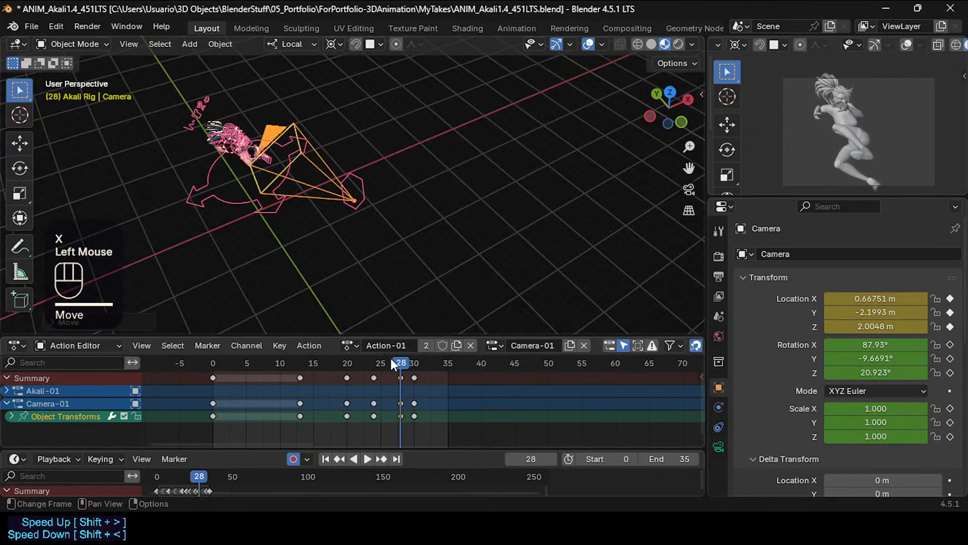
Move the camera's frame 30 keyframe to frame 31.
left_click_drag(391, 358, 415, 364)
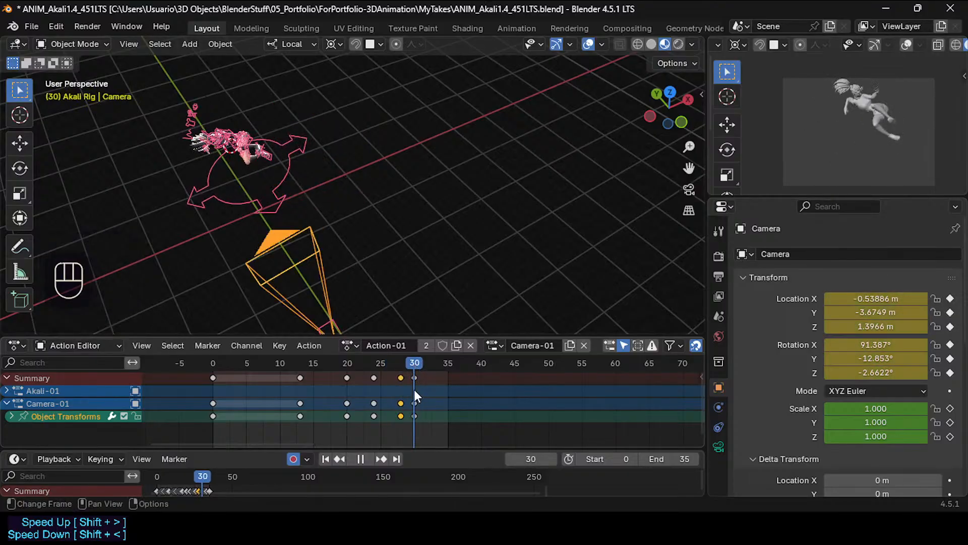
left_click(413, 416)
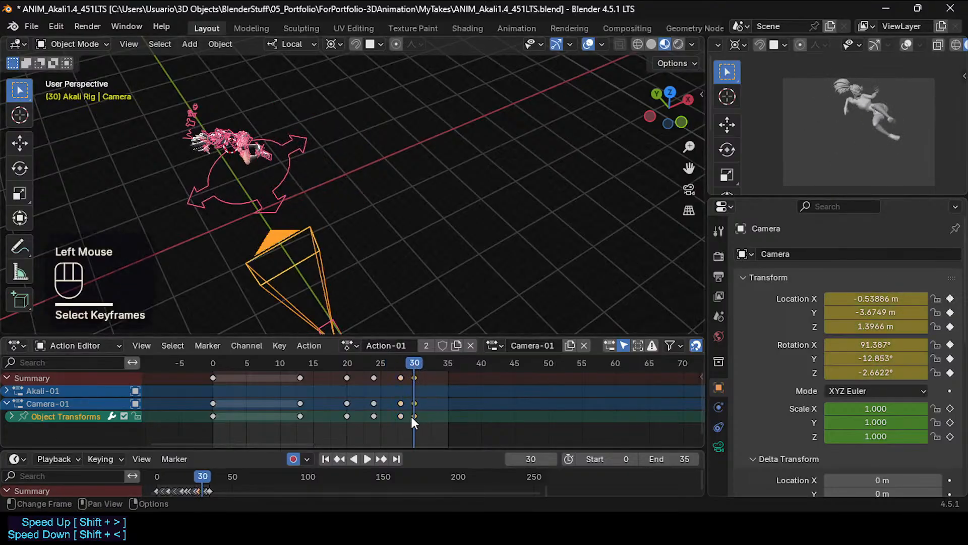
key("g")
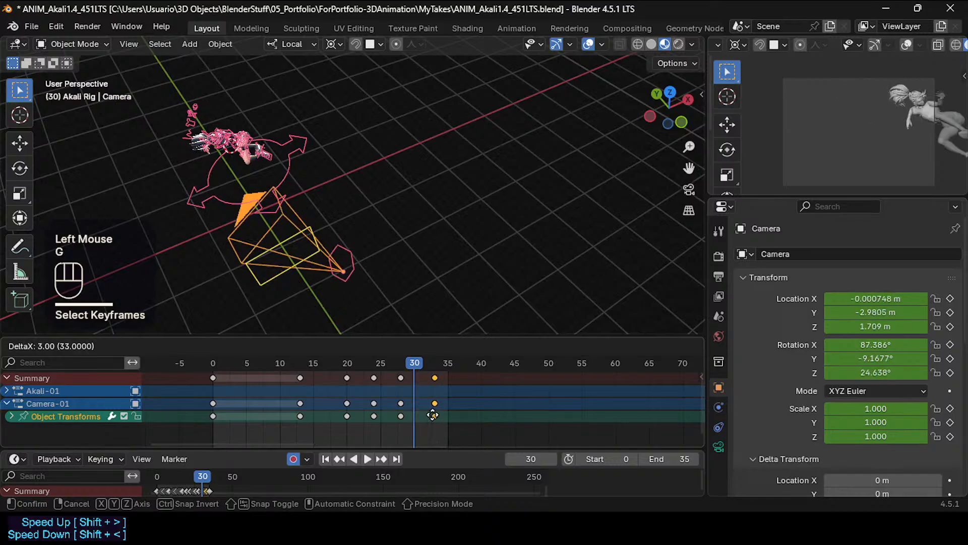
left_click(423, 415)
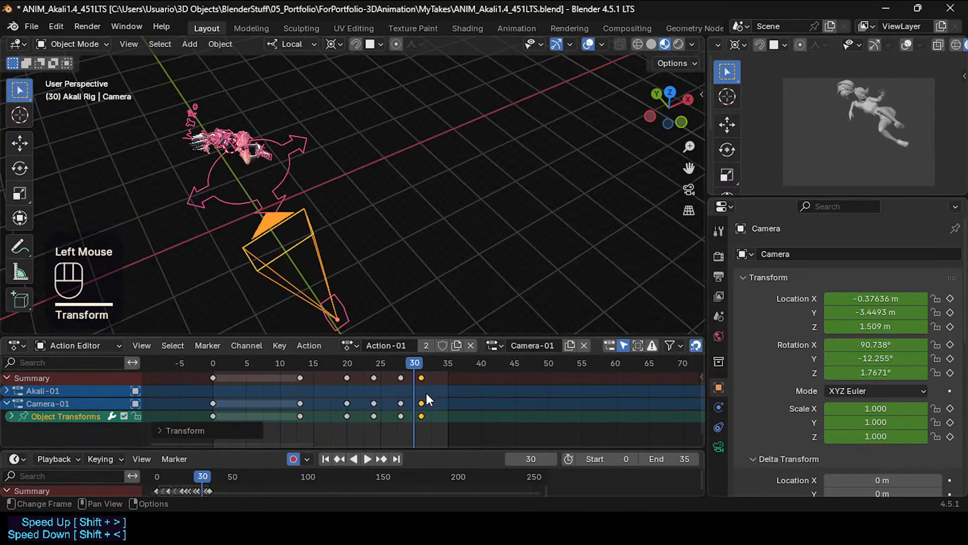
Delete the camera's keyframes at frames 31 and 28.
key("x")
left_click(425, 392)
mouse_move(406, 361)
left_mouse_down()
mouse_move(352, 360)
mouse_move(402, 361)
left_mouse_up()
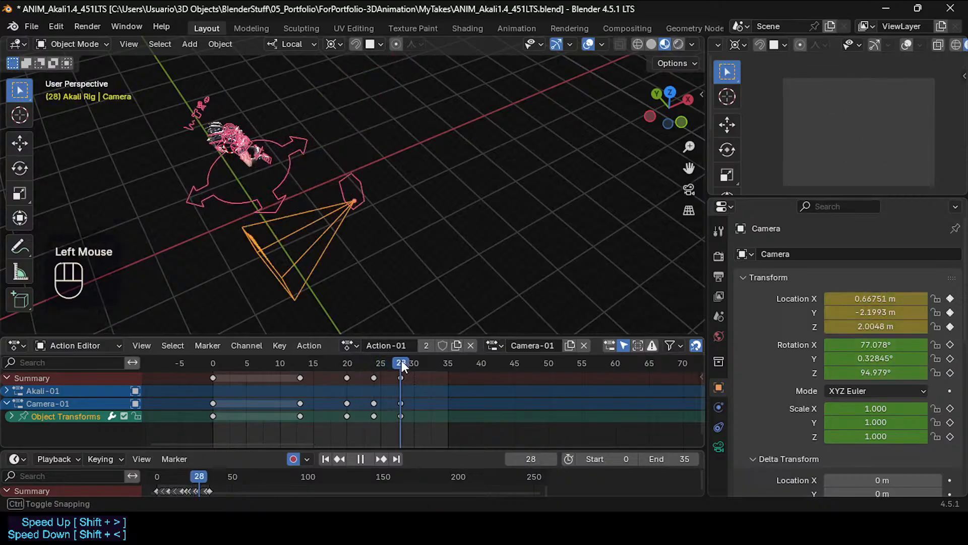
left_click(401, 377)
key("x")
left_click(401, 374)
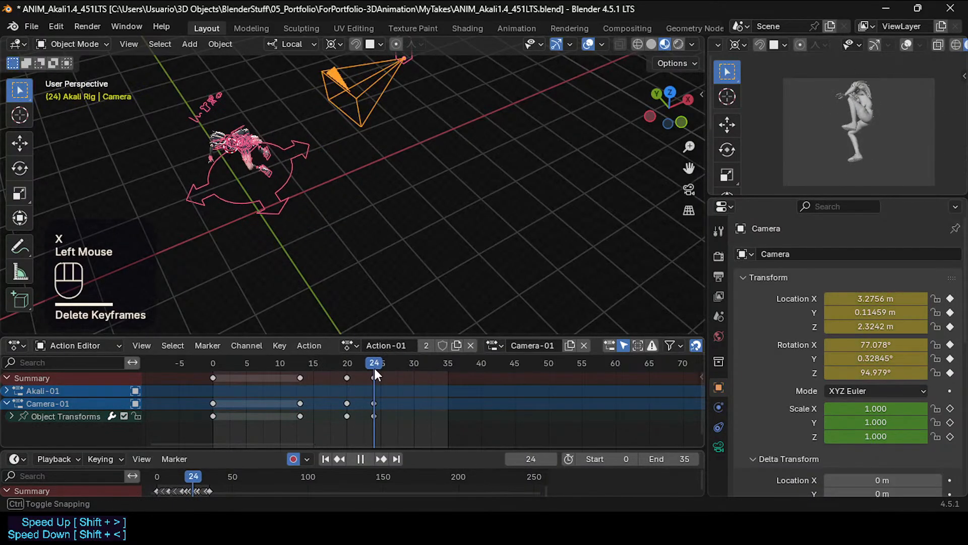
Go to frame 28 and change the interpolation type of the camera's frame 24 keyframe.
middle_click_drag(335, 149, 228, 265, "shift")
scroll(340, 238, "up", 2)
left_click(398, 356)
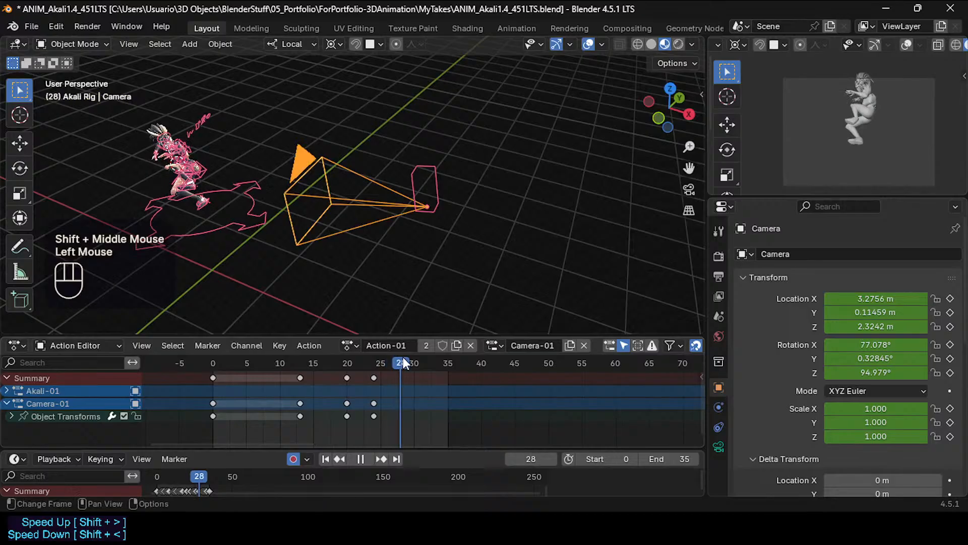
left_click(376, 203)
left_click(366, 208)
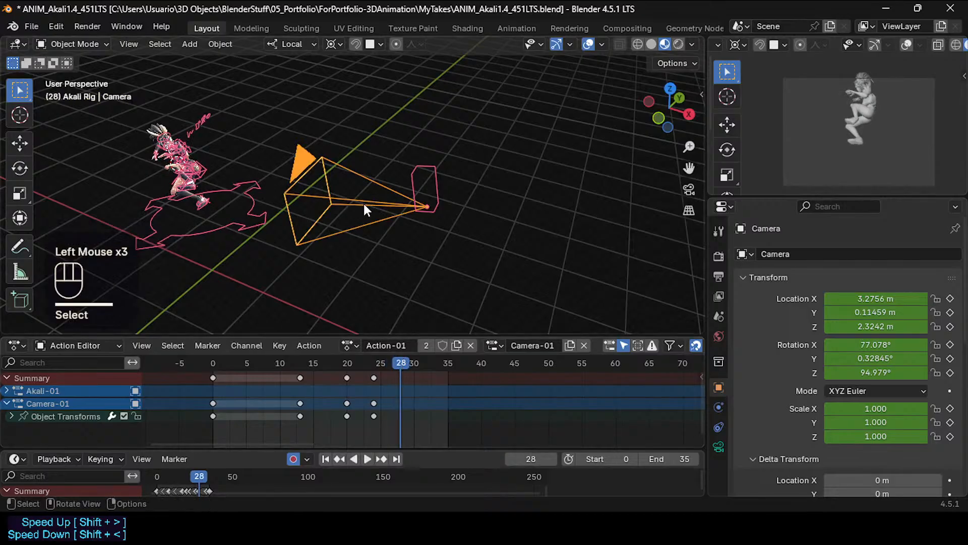
left_click(365, 208)
left_click(377, 416)
left_click(374, 419)
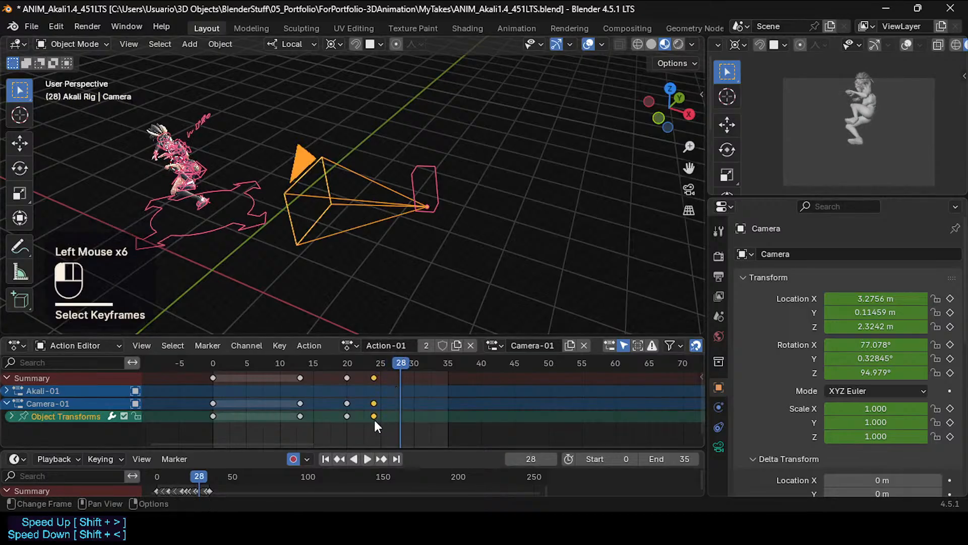
key("t")
left_click(373, 418)
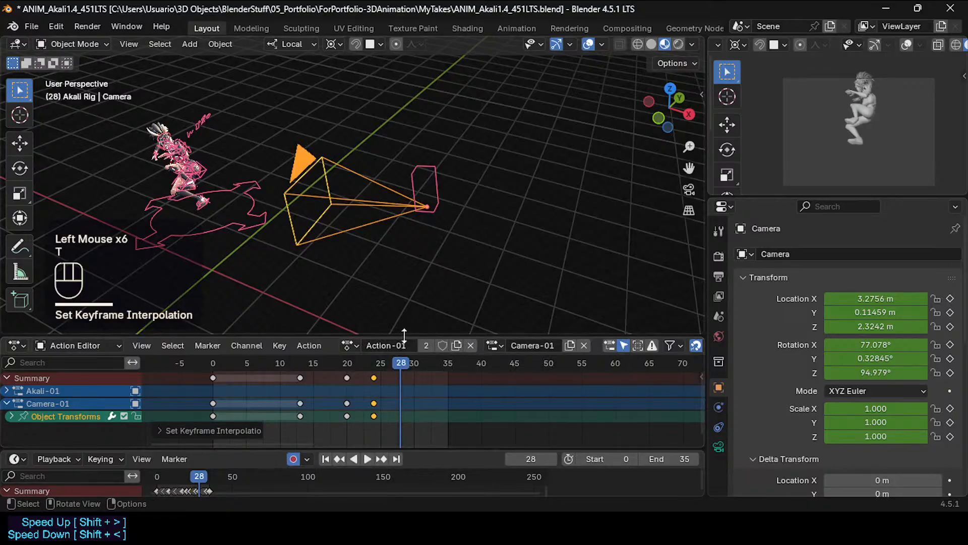
Place the 3D cursor on the character's body and scrub the timeline back to frame 28.
middle_click_drag(371, 229, 193, 185)
right_click(189, 156, "shift")
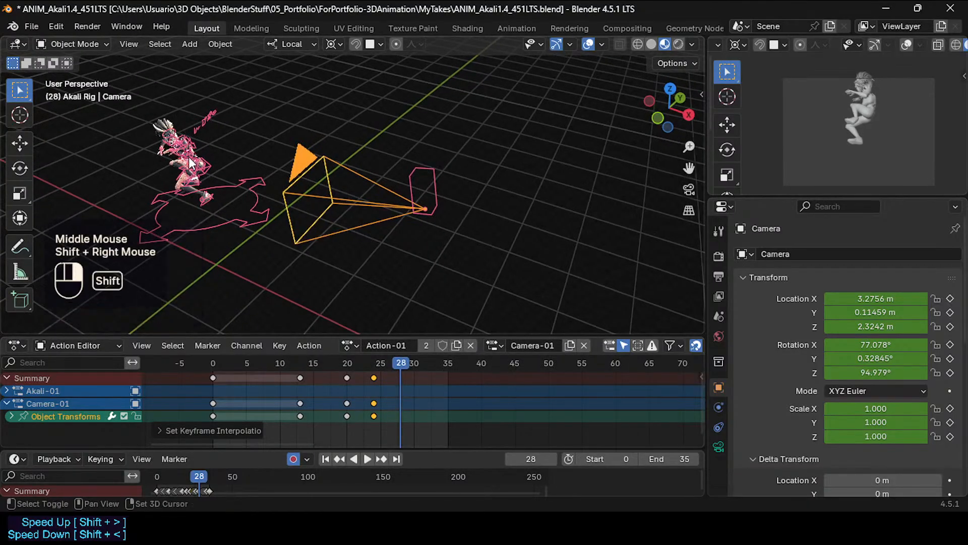
left_click_drag(361, 363, 400, 376)
key("r")
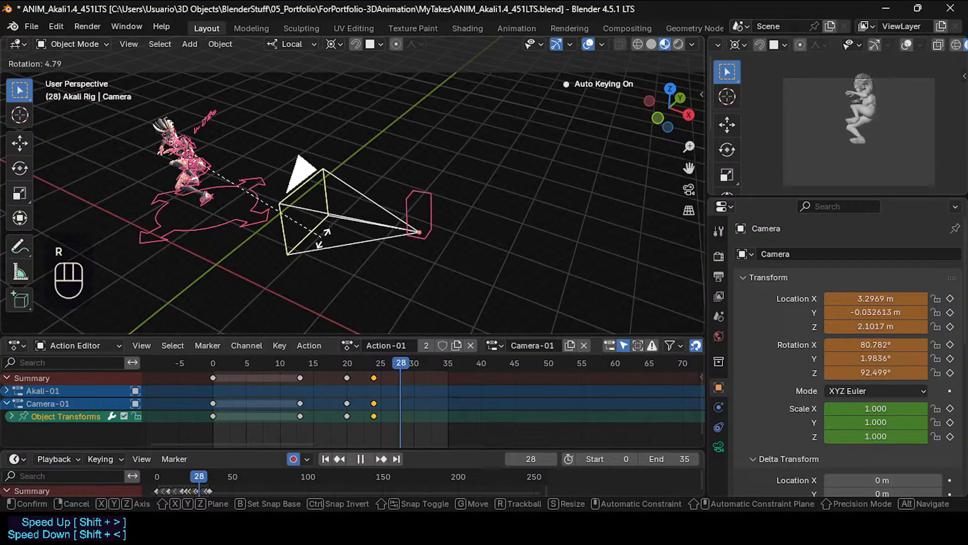
key("r")
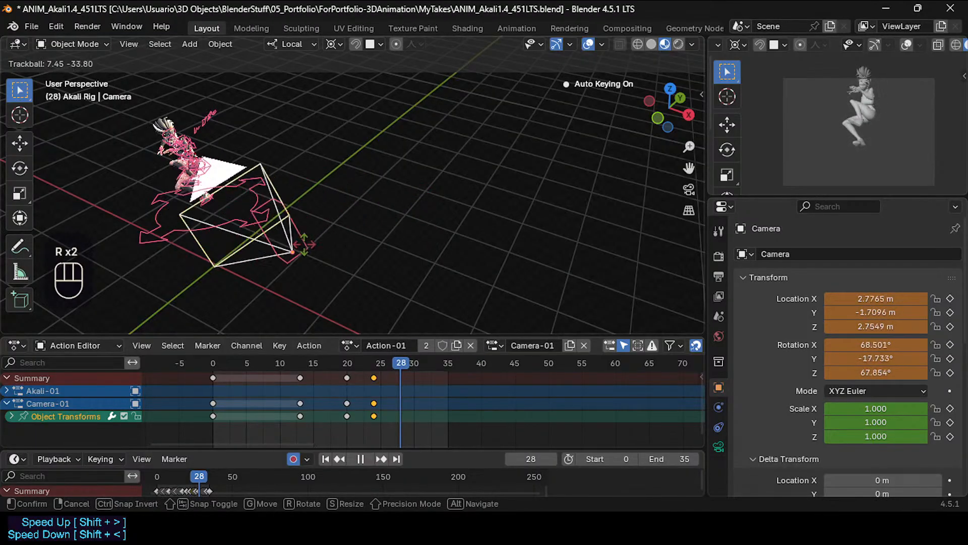
key("Escape")
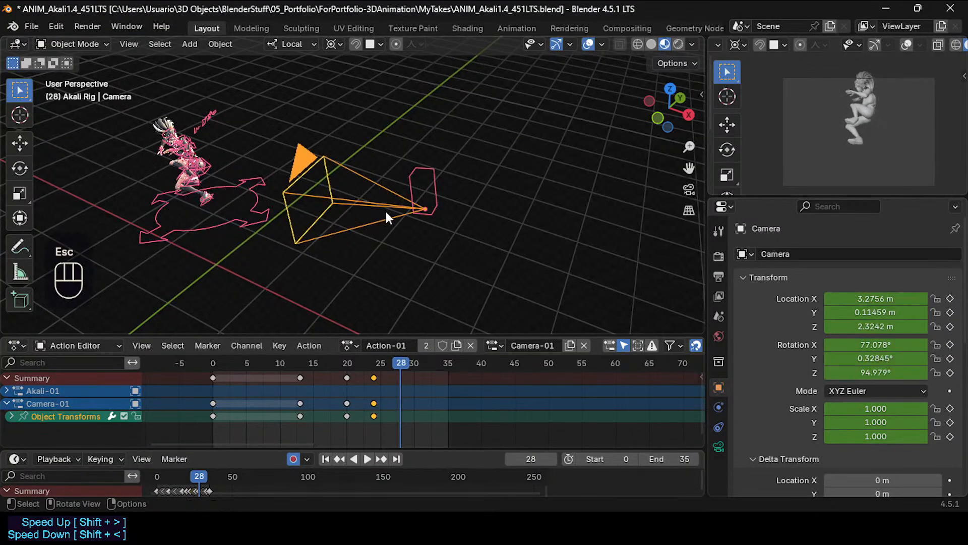
key("r")
key("z")
key("Escape")
key("r")
key("z")
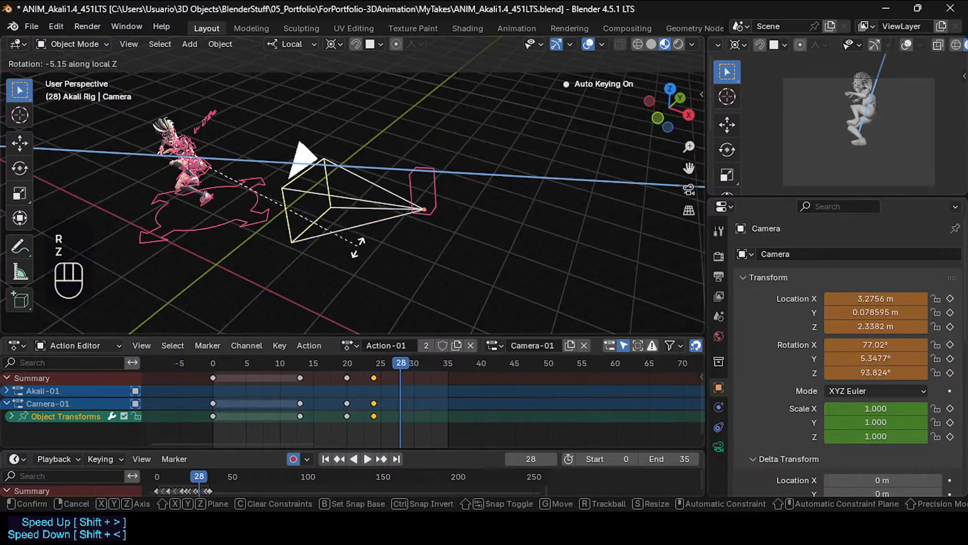
key("Escape")
Rotate the camera around the 3D cursor about -59° on its local Y axis at frame 28, to about X 1.79, Y -2.94, Z 1.94 m.
key("r")
key("r")
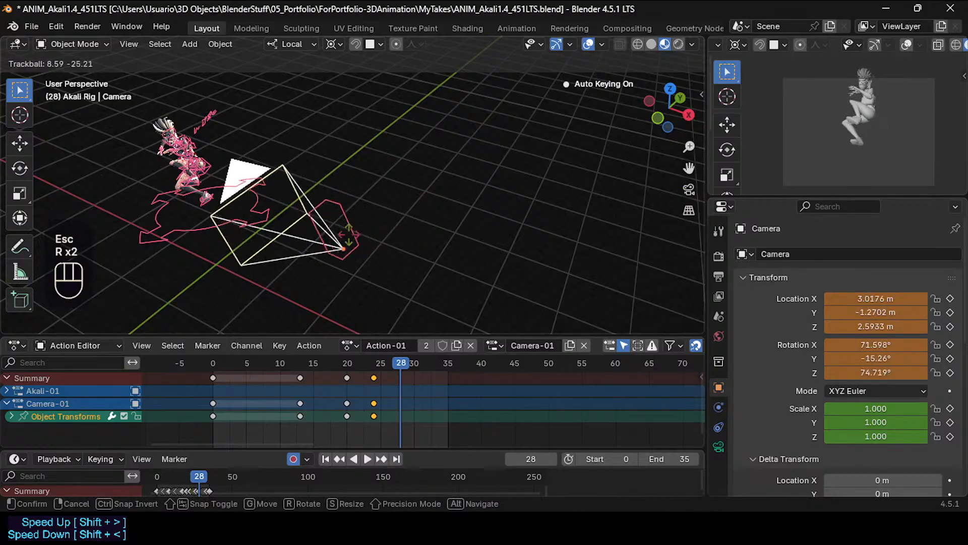
key("r")
key("x")
key("y")
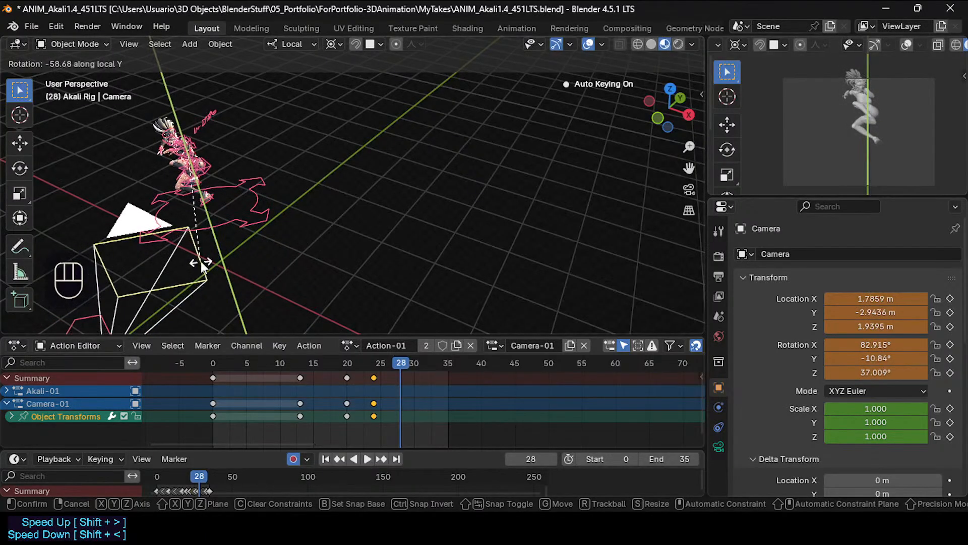
left_click(198, 263)
At frame 31, rotate the camera around the 3D cursor on its local Y axis, to a rotation of about X 91.5°, Y -12.8°, Z -3.3°.
left_click_drag(408, 364, 426, 368)
key("shift+space")
middle_click_drag(273, 290, 389, 257, "shift")
left_click_drag(424, 363, 421, 365)
middle_click_drag(374, 329, 315, 241)
key("r")
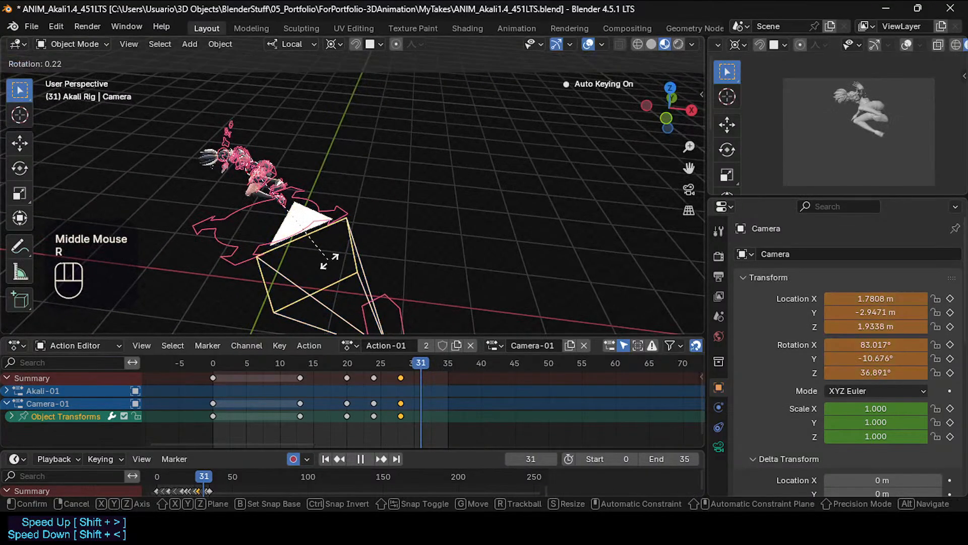
key("y")
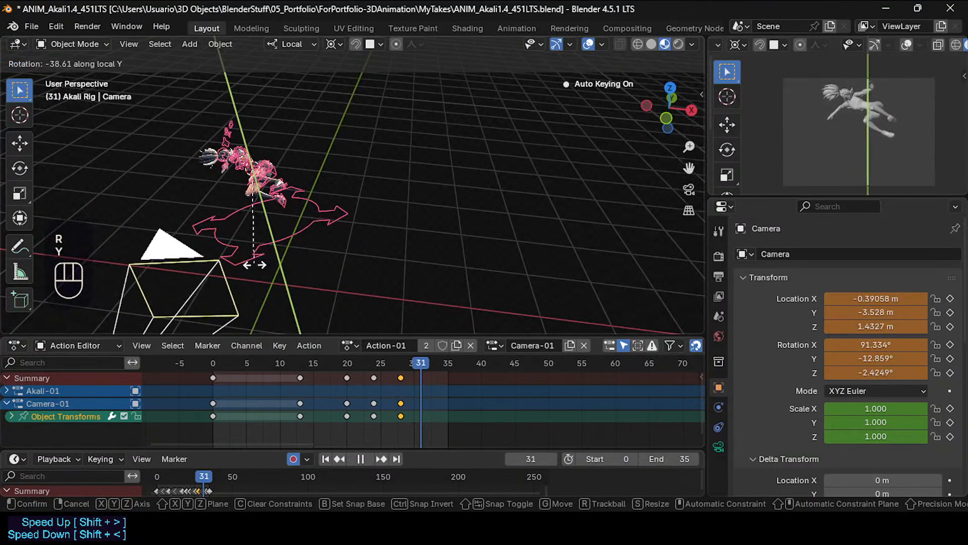
left_click(255, 261)
Put the Akali rig in Pose Mode, scrub the camera along its motion path and save the file.
middle_click_drag(313, 303, 268, 251, "shift")
left_click(323, 168)
key("ctrl+Tab")
scroll(268, 251, "down", 1)
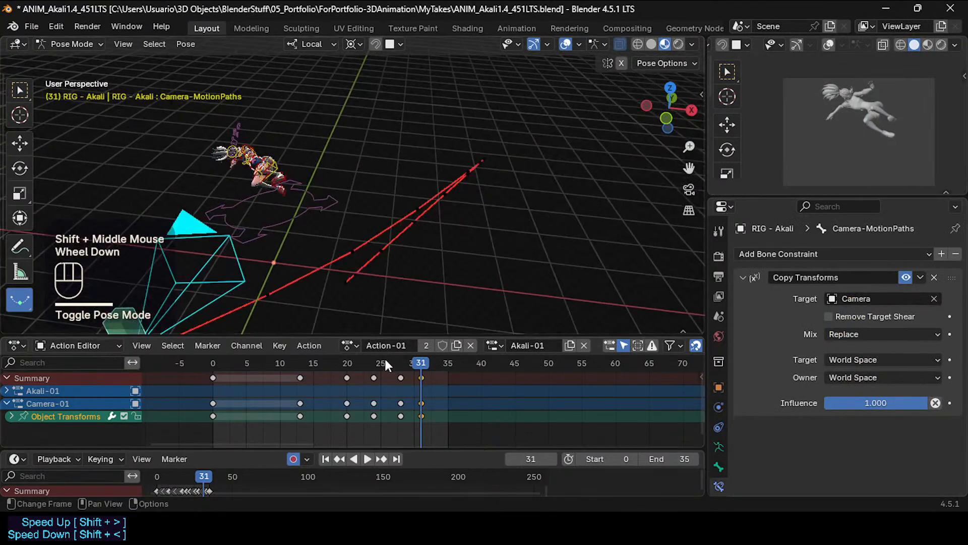
left_click_drag(384, 356, 415, 341)
scroll(370, 277, "down", 1)
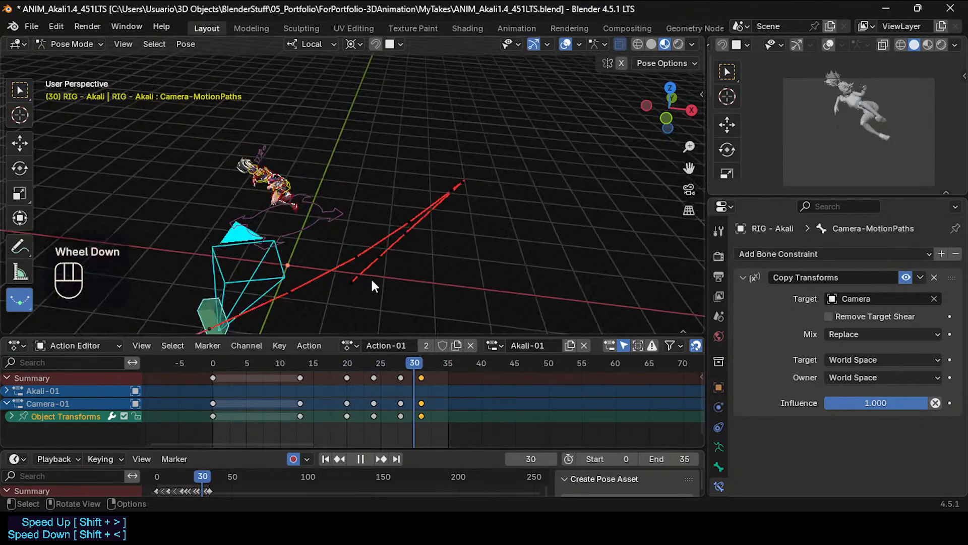
key("ctrl+s")
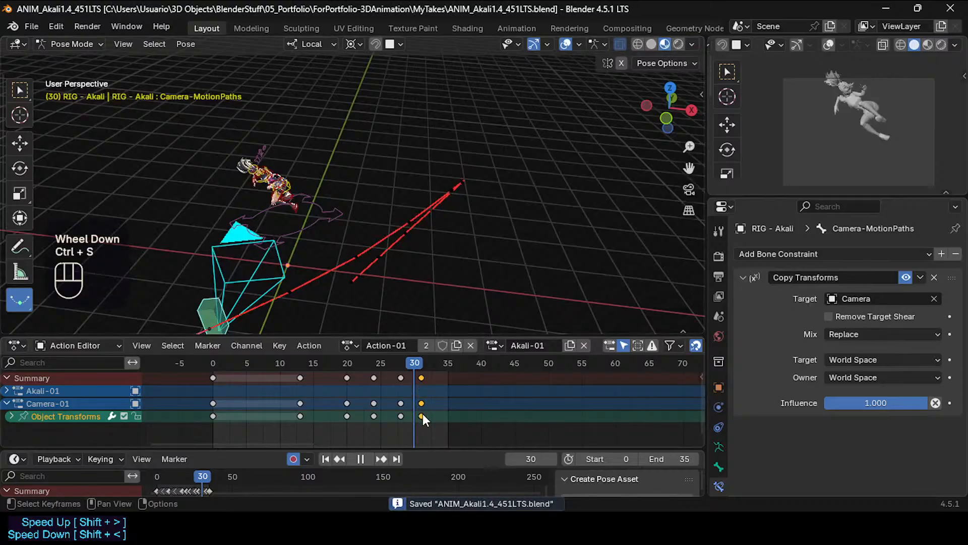
Select the camera's keyframes at frames 24, 28 and 31 together.
left_click(406, 416)
left_click(403, 416)
left_click(376, 417, "shift")
left_click(349, 417, "shift")
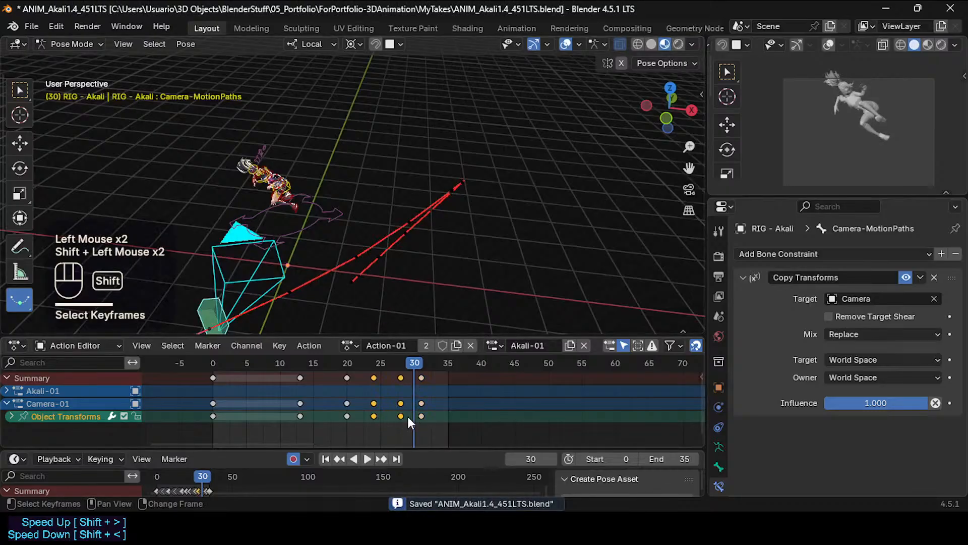
left_click(427, 415)
left_click(402, 416, "shift")
left_click(374, 417, "shift")
left_click(420, 418, "shift")
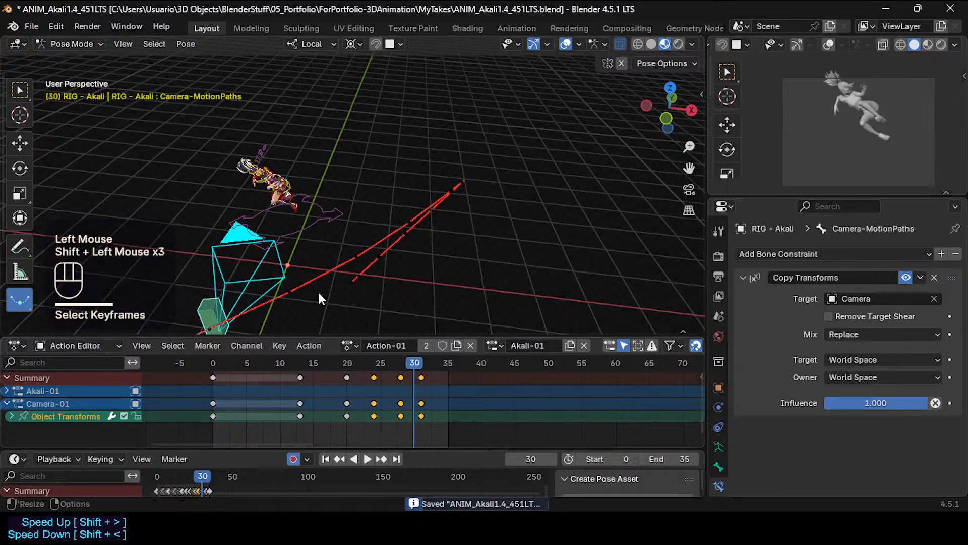
Go to frame 31 and view the camera's motion path from the character's side.
scroll(318, 272, "down", 1)
middle_click_drag(318, 259, 327, 251, "shift")
scroll(328, 252, "up", 1)
mouse_move(416, 365)
left_mouse_down()
mouse_move(375, 367)
mouse_move(421, 360)
left_mouse_up()
middle_click_drag(305, 285, 392, 252)
Try to move the Camera-MotionPaths bone along its local X and Y axes at frame 31.
key("g")
key("x")
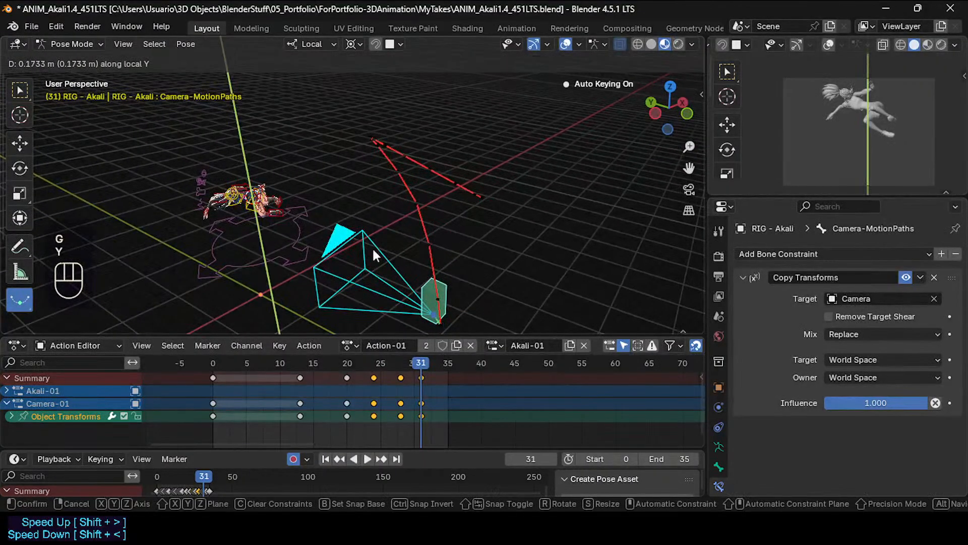
key("Escape")
key("g")
key("x")
key("Escape")
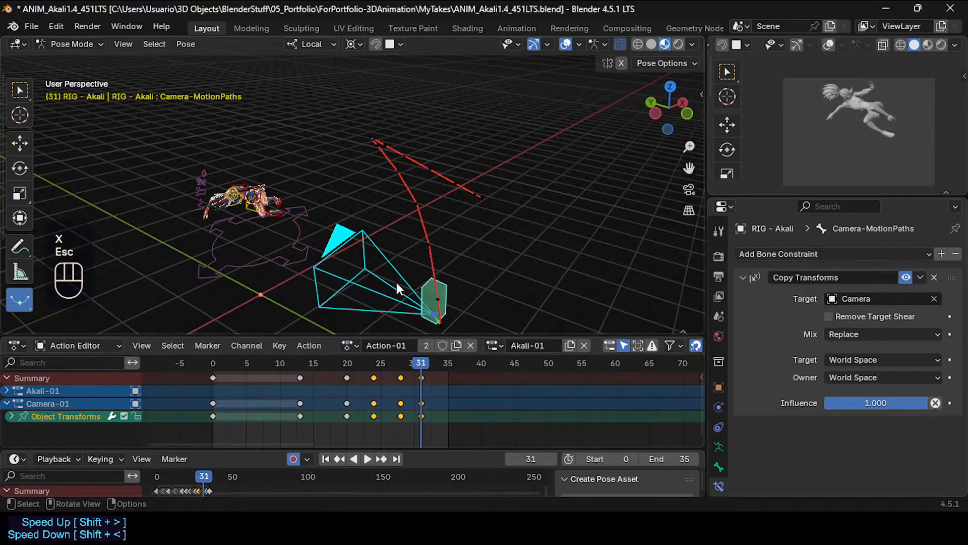
left_click(425, 409)
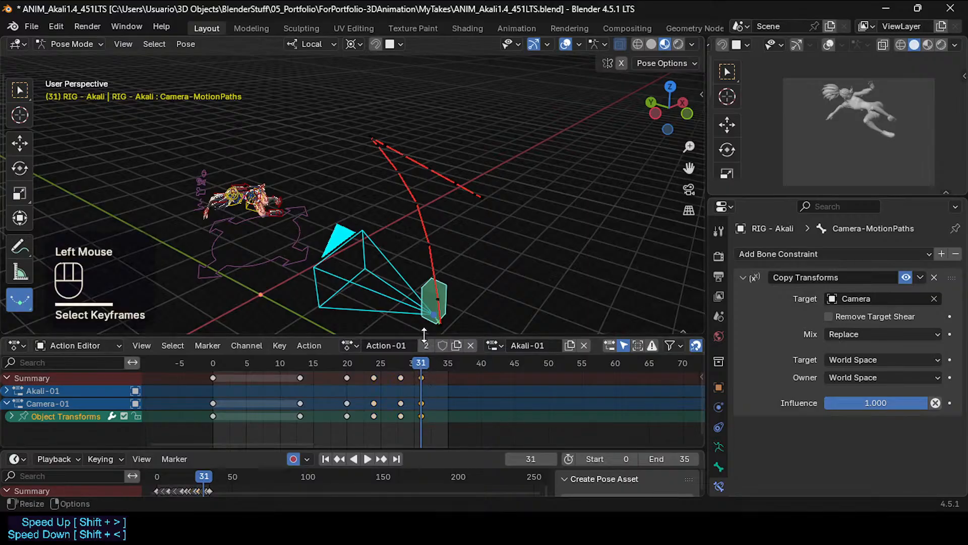
key("g")
key("x")
left_click(404, 307)
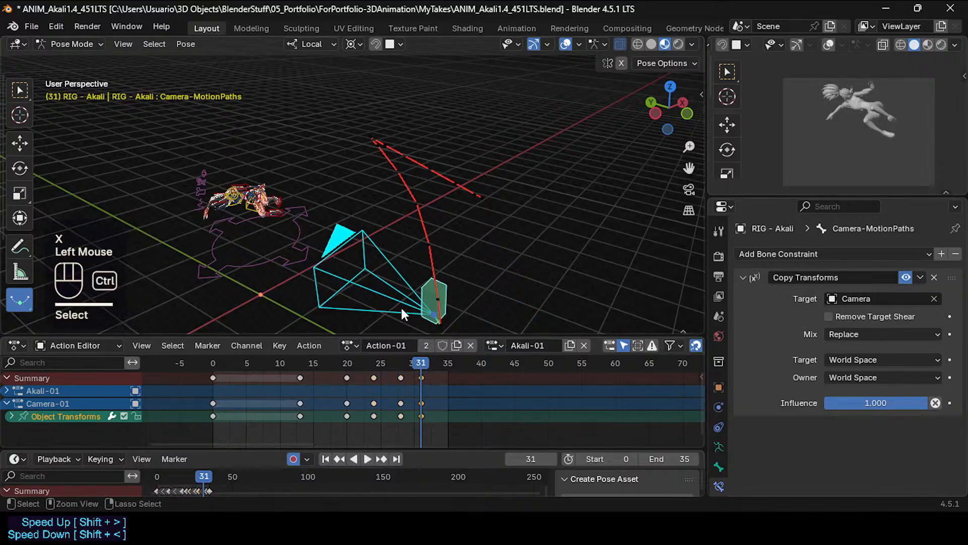
Return to Object Mode and move the camera along its local Z axis at frame 31, to about X -0.40, Y -2.82, Z 1.44 m.
key("ctrl+Tab")
left_click(406, 312)
key("g")
key("y")
key("x")
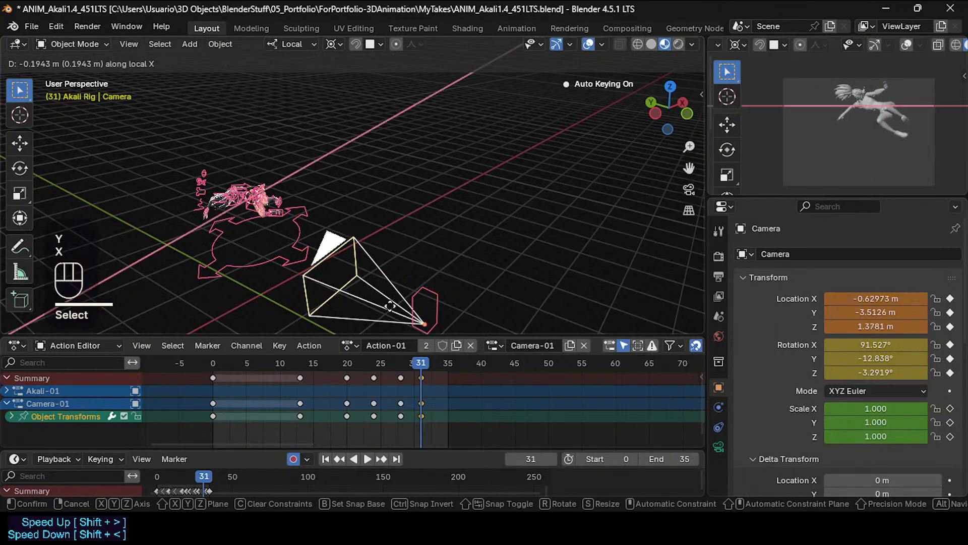
key("z")
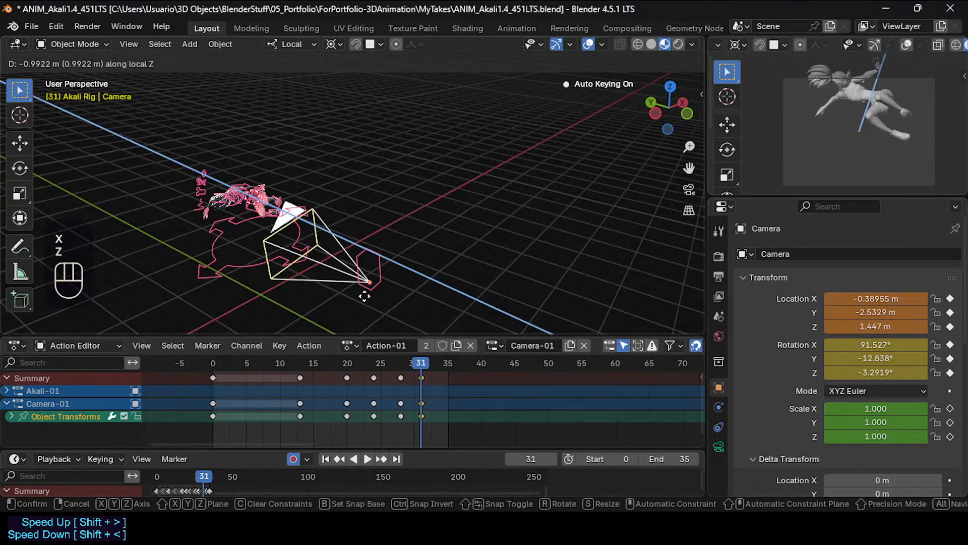
left_click(383, 317)
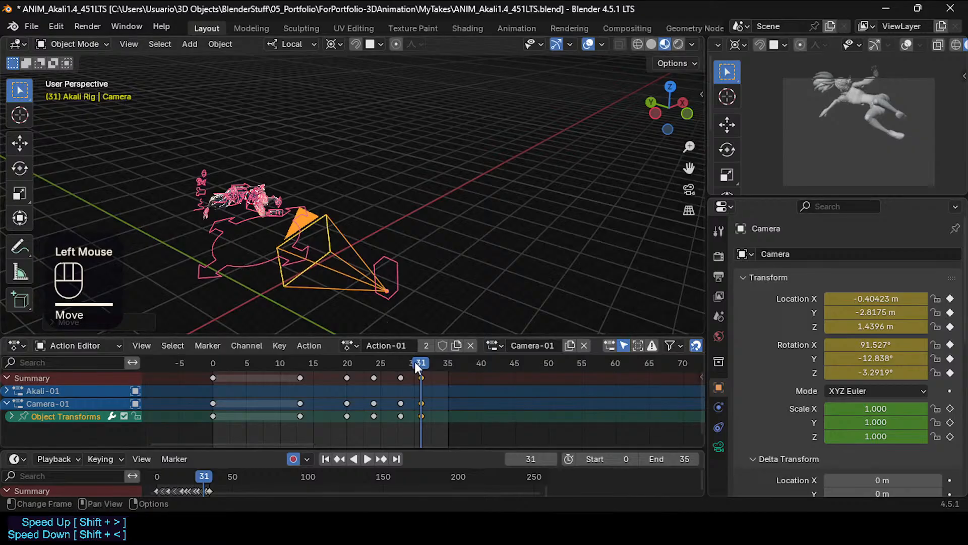
Move the camera closer to the character along its local Z axis at frame 28.
mouse_move(414, 362)
left_mouse_down()
mouse_move(380, 364)
mouse_move(401, 364)
left_mouse_up()
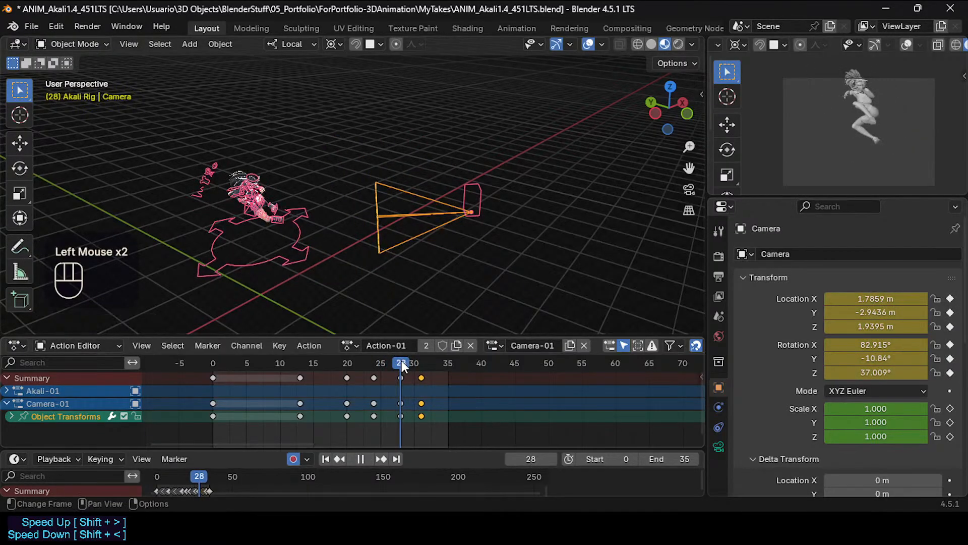
left_click(448, 215)
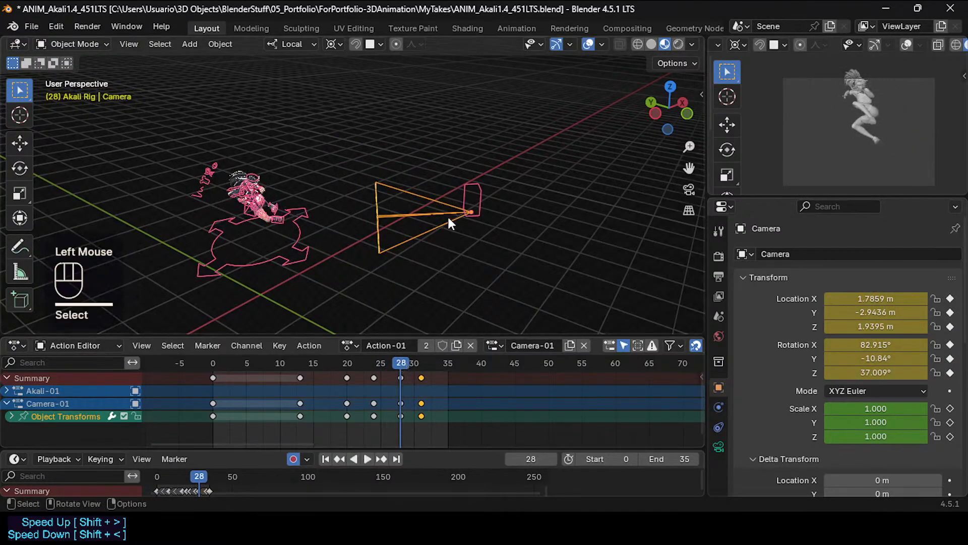
key("g")
key("y")
key("x")
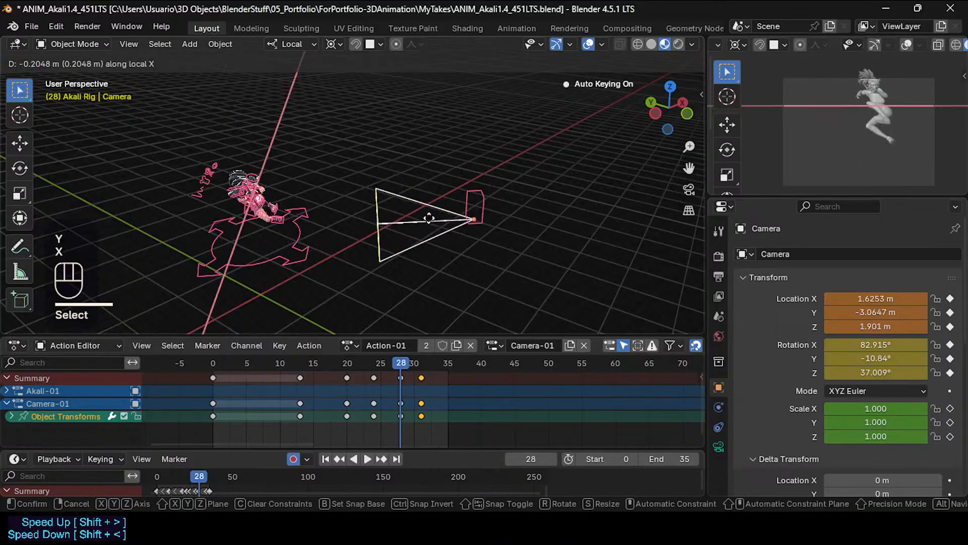
key("z")
left_click(424, 217)
Retime the camera keyframes at frames 28 and 31 to frames 27 and 30.
left_click_drag(401, 365, 375, 365)
mouse_move(394, 364)
left_mouse_down()
mouse_move(437, 369)
mouse_move(401, 371)
left_mouse_up()
left_click(401, 416)
key("g")
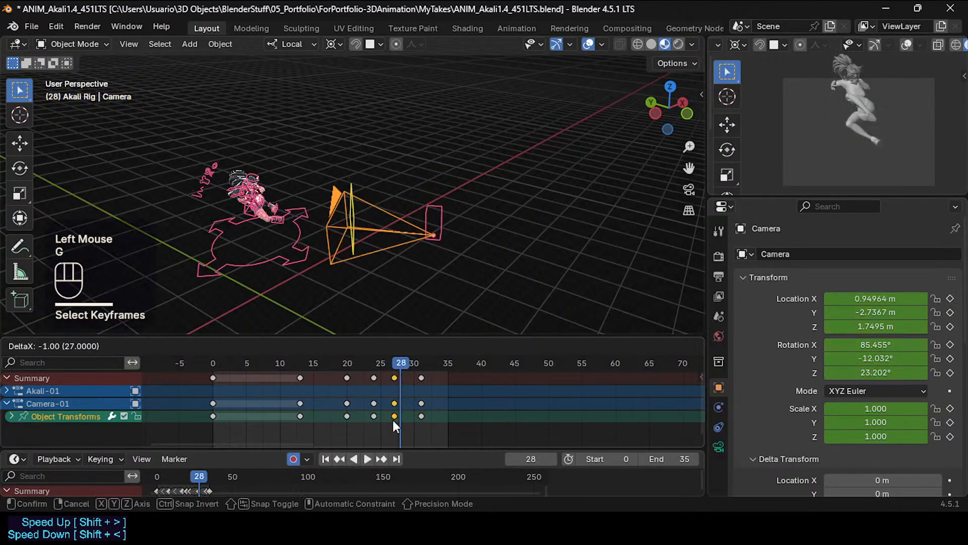
left_click(392, 417)
left_click(423, 417)
key("g")
left_click(419, 404)
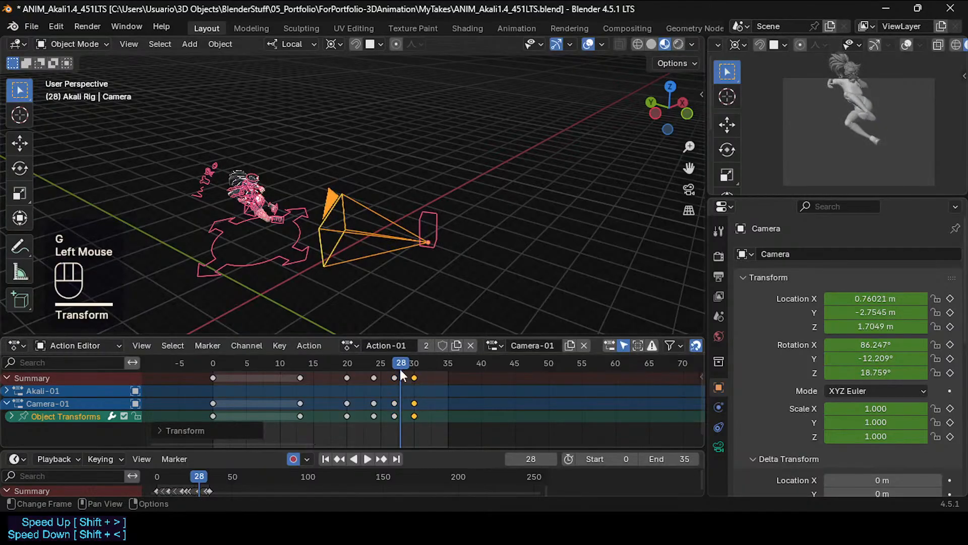
Move the camera along its local Y axis at frame 30, to about X -0.45, Y -2.82, Z 1.66 m, and return to the frame 27 keyframe.
mouse_move(400, 368)
left_mouse_down()
mouse_move(365, 360)
mouse_move(449, 370)
mouse_move(404, 376)
mouse_move(416, 376)
left_mouse_up()
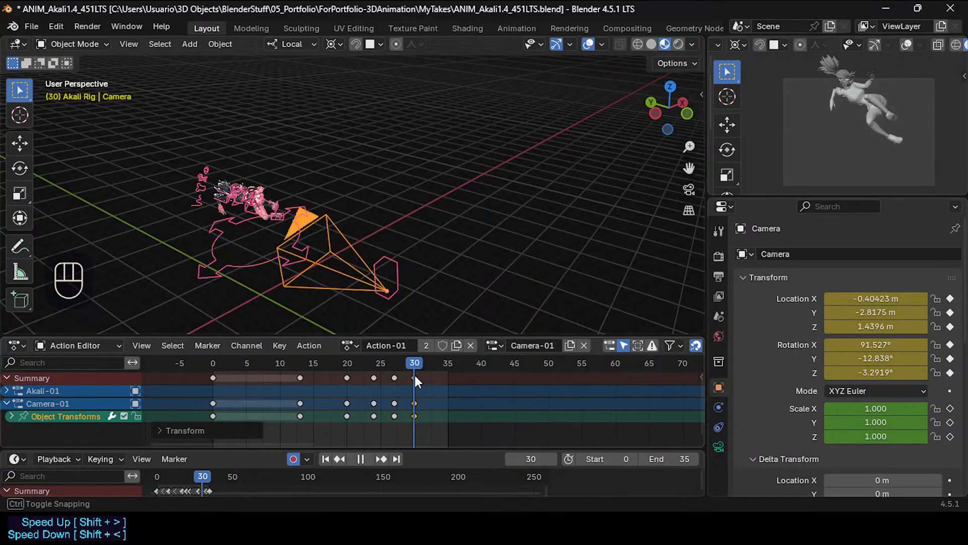
key("g")
key("z")
key("y")
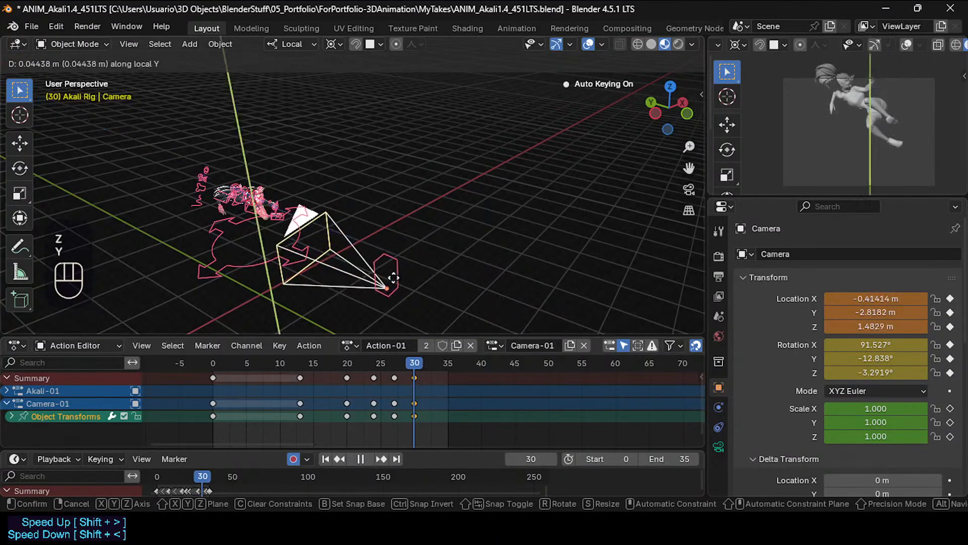
left_click(393, 269)
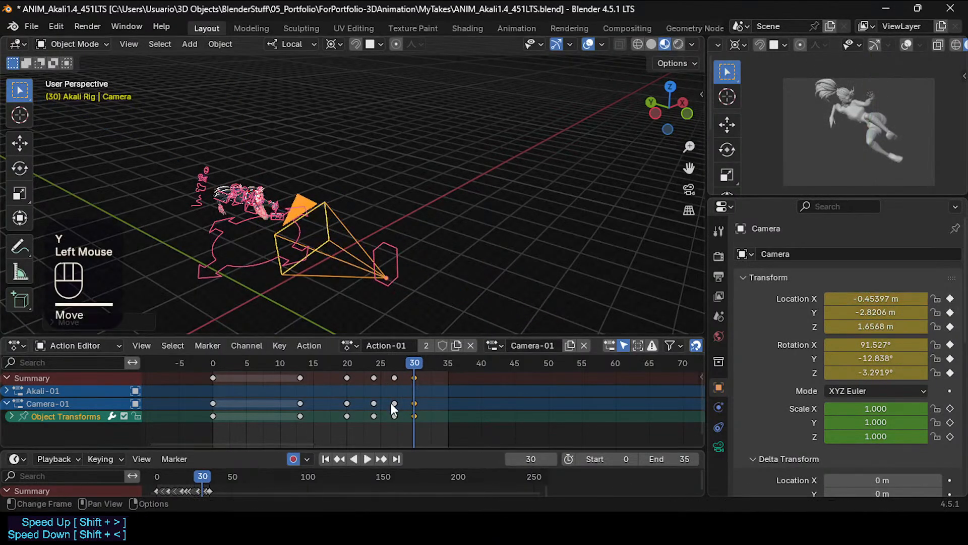
key("Down")
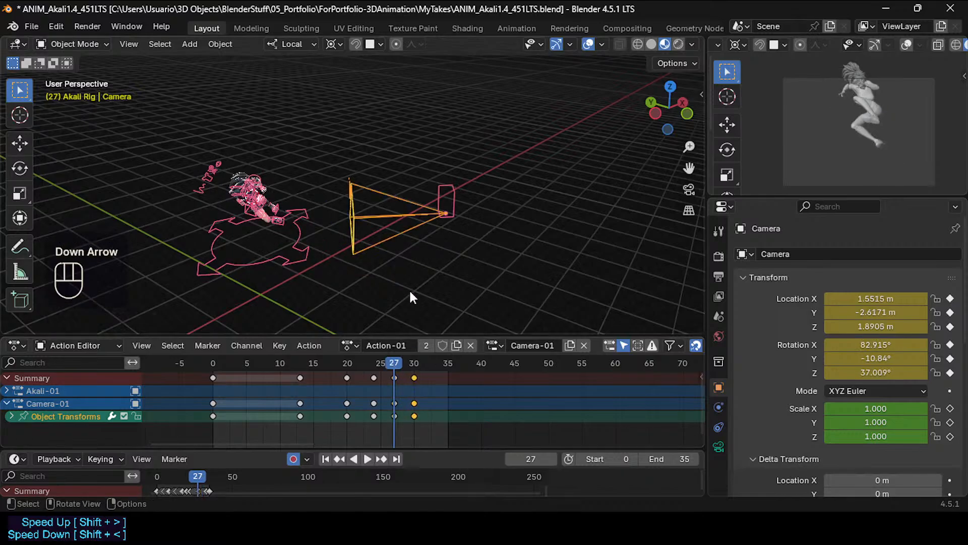
key("g")
key("z")
key("Escape")
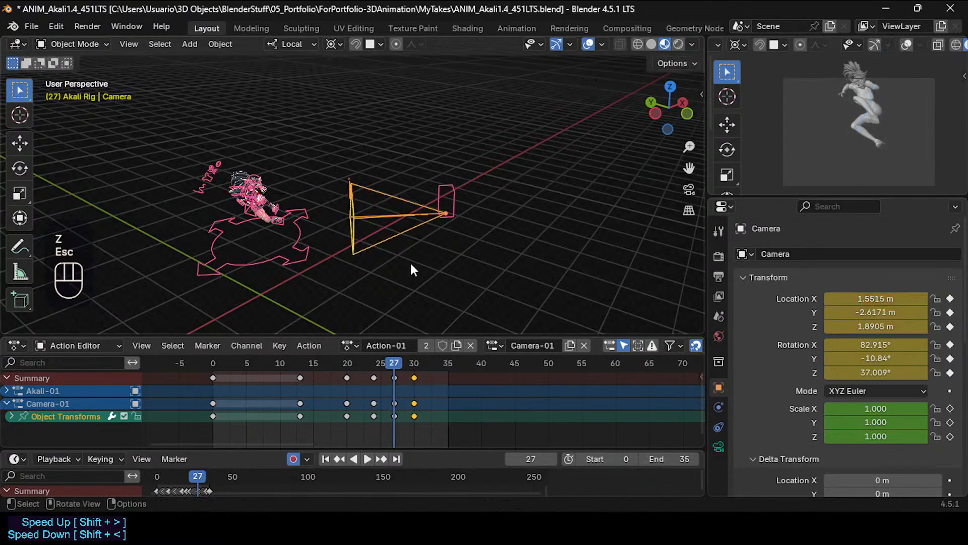
Move the camera along its local Y axis at frame 27, to about X 1.49, Y -2.62, Z 2.15 m.
key("g")
key("y")
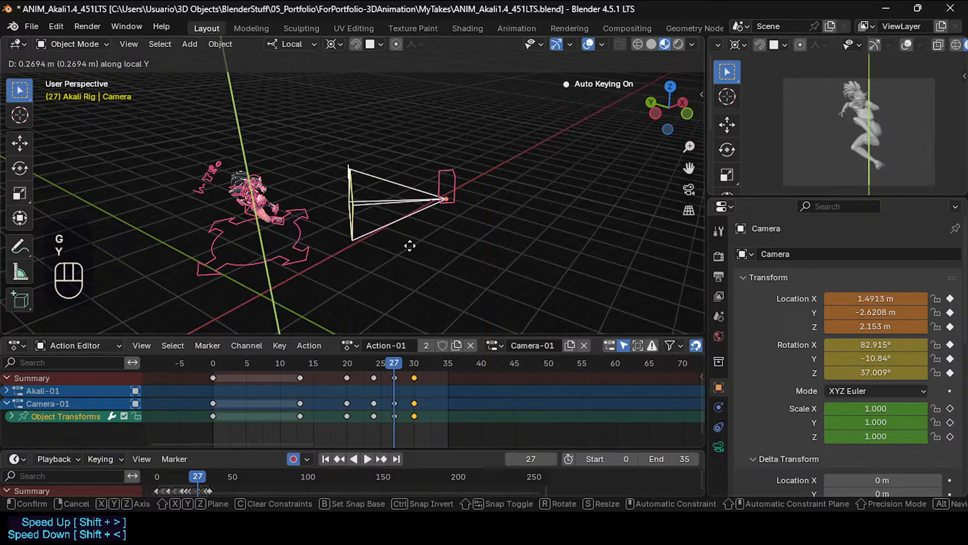
left_click(410, 287)
mouse_move(389, 364)
left_mouse_down()
mouse_move(365, 362)
mouse_move(421, 366)
mouse_move(394, 371)
left_mouse_up()
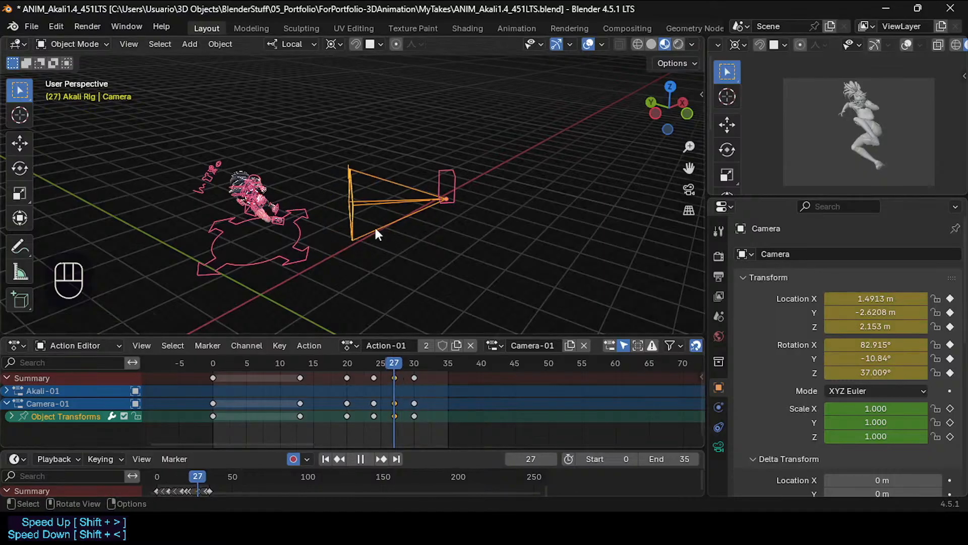
Move the camera closer to the character along its local Z axis at frame 27, to about X 1.25, Y -2.28, Z 2.10 m.
middle_click_drag(374, 225, 304, 228)
middle_click_drag(389, 323, 411, 217)
key("g")
key("z")
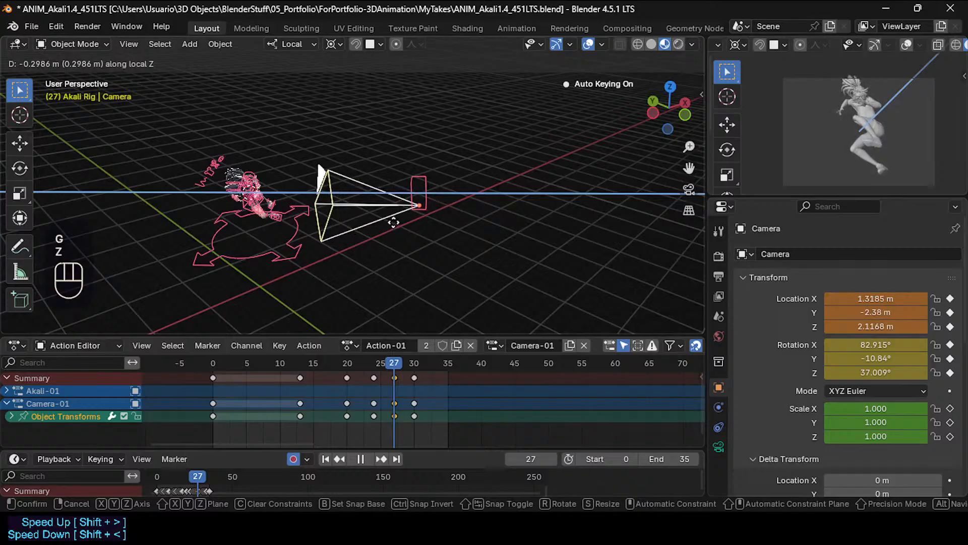
left_click(387, 226)
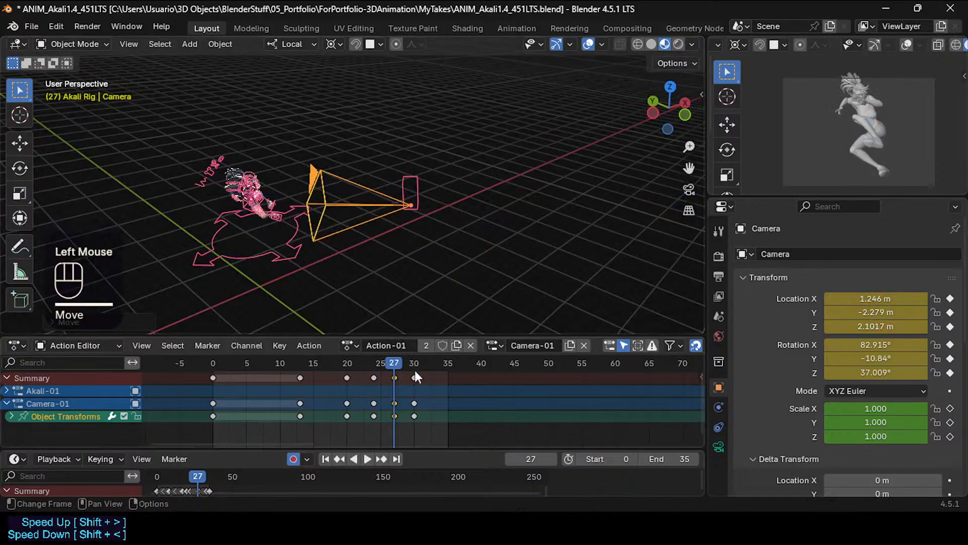
Move the camera closer to the character along its local Z axis at frame 30, to about X -0.42, Y -2.07, Z 1.68 m.
key("Up")
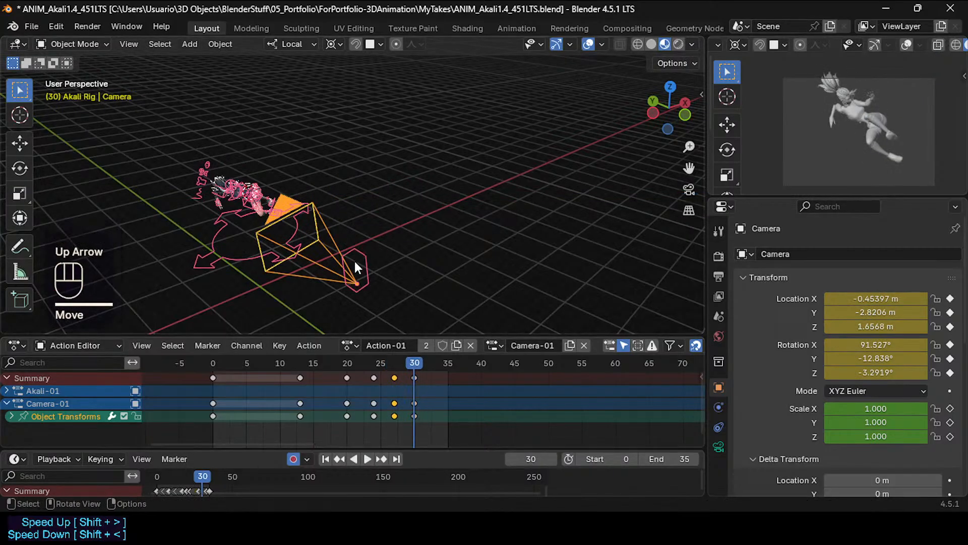
key("g")
key("z")
left_click(380, 190)
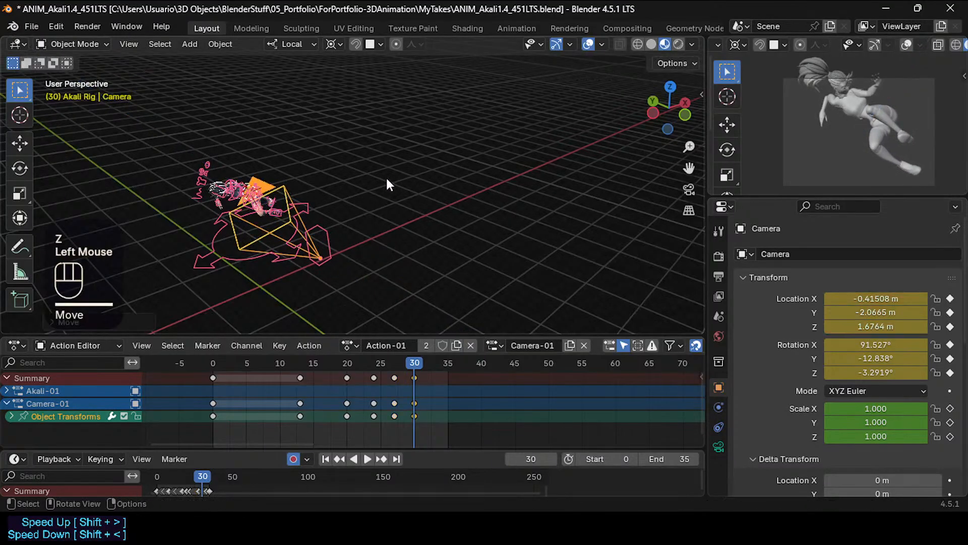
Rotate the camera freely and about its local Z axis at frame 30, to about X 91.1°, Y -1.5°, Z -2.9°.
middle_click_drag(337, 229, 364, 209)
key("r")
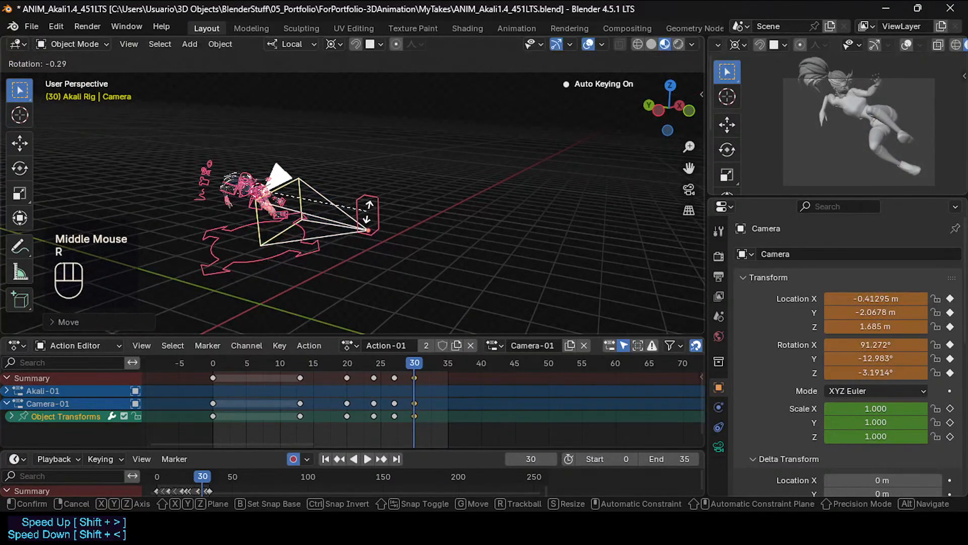
left_click(382, 216)
key("r")
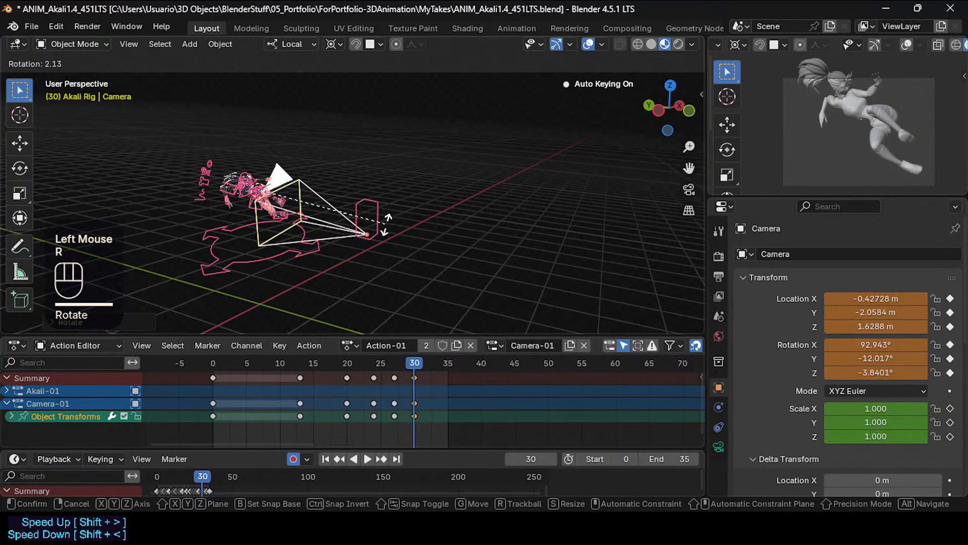
key("y")
key("z")
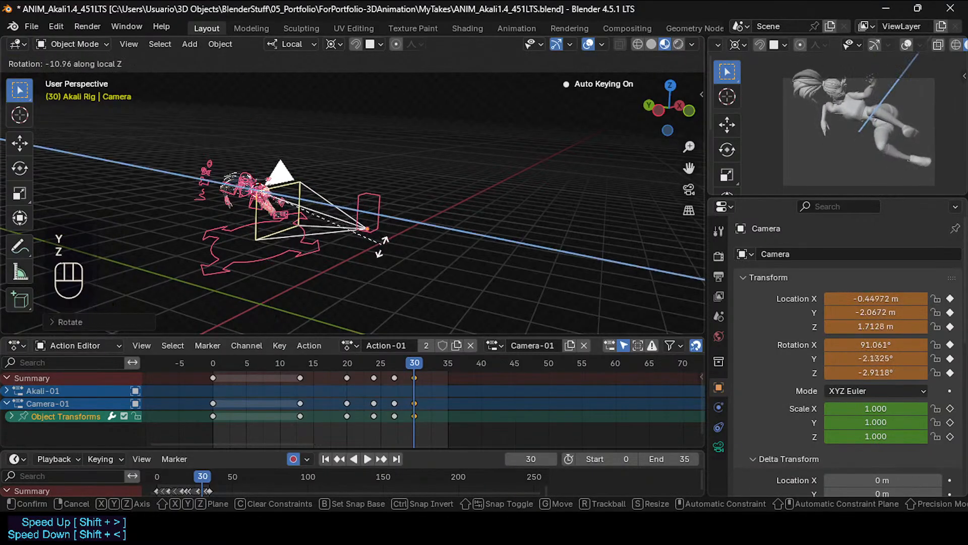
left_click(380, 202)
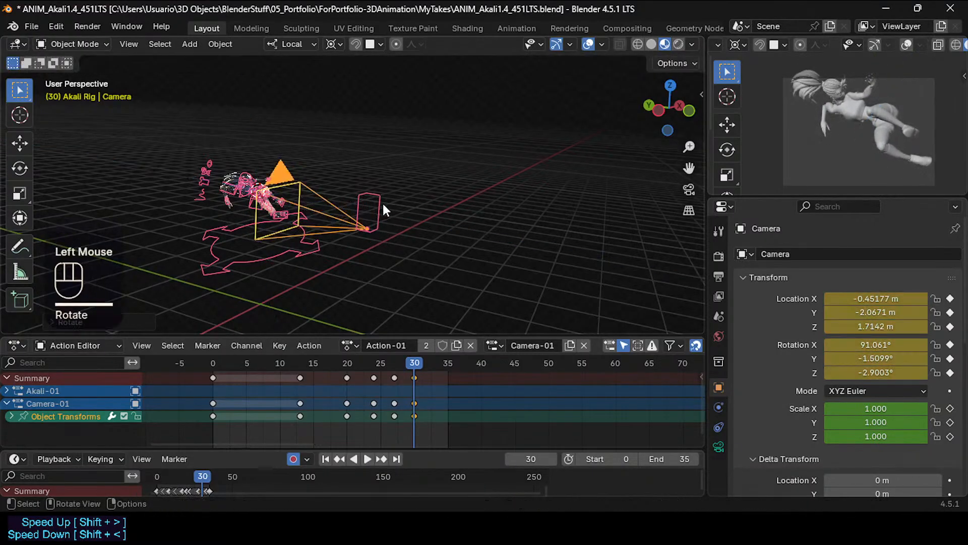
Shift the camera slightly along its local X axis at frame 30.
key("g")
key("y")
key("x")
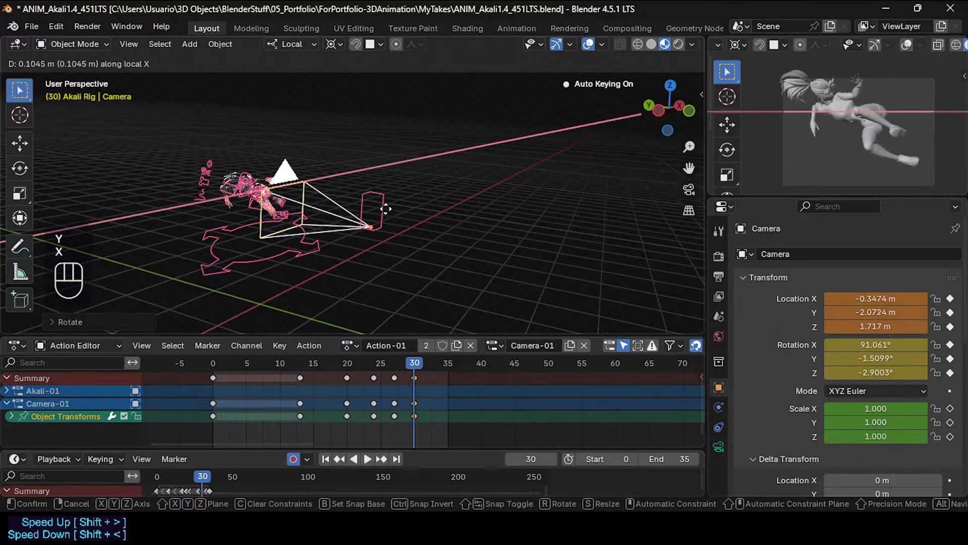
left_click(386, 208)
Move the camera along its local Z and Y axes at frame 30, to about X -0.42, Y -2.12, Z 1.77 m.
key("g")
key("z")
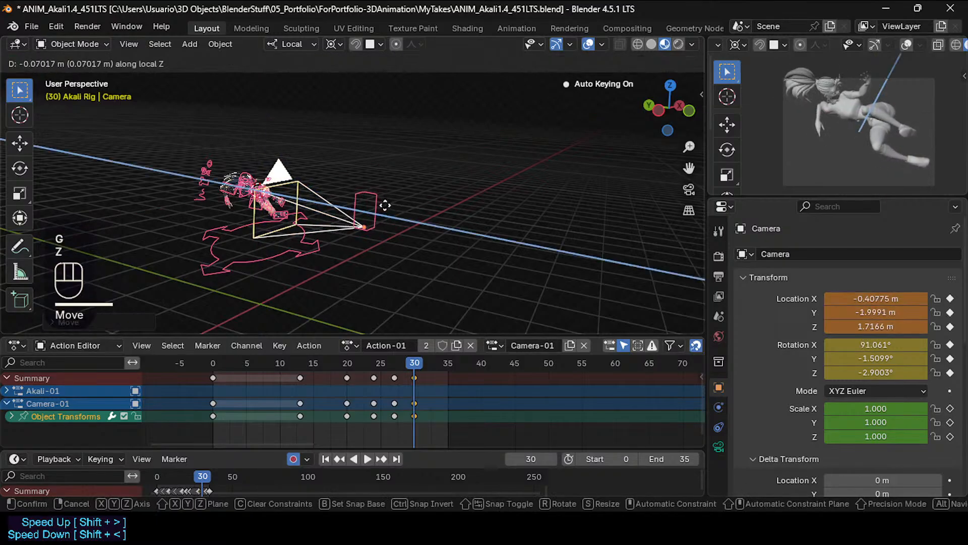
left_click(387, 209)
key("g")
key("z")
left_click(388, 210)
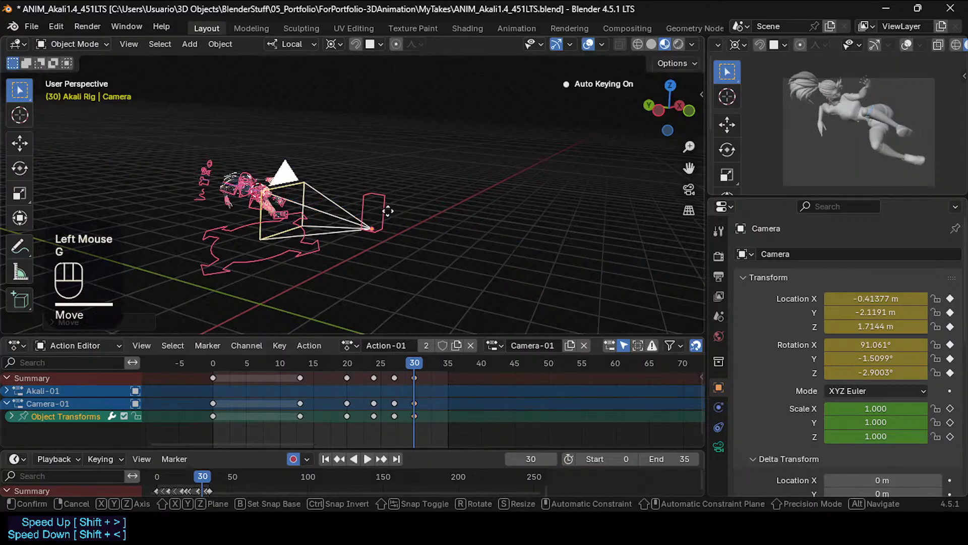
key("y")
left_click(386, 209)
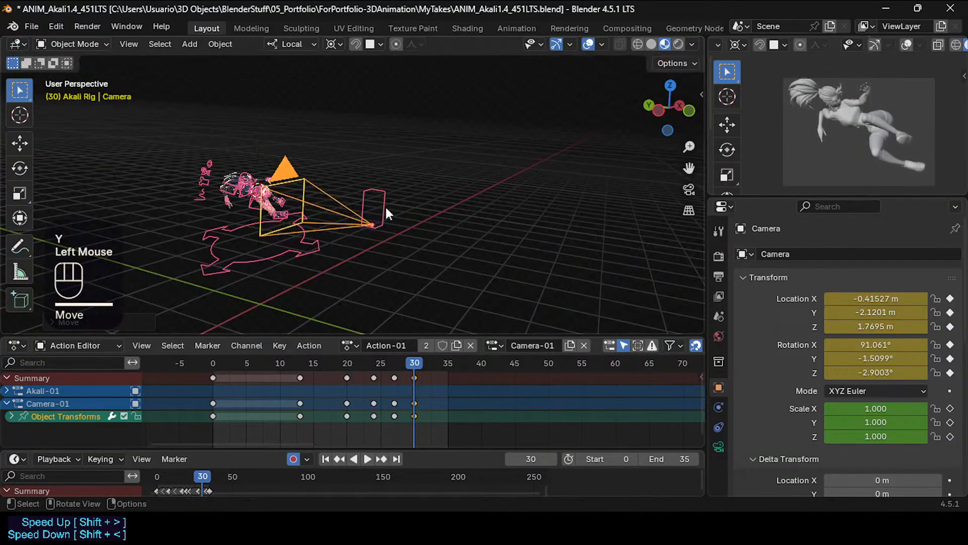
key("s")
key("a")
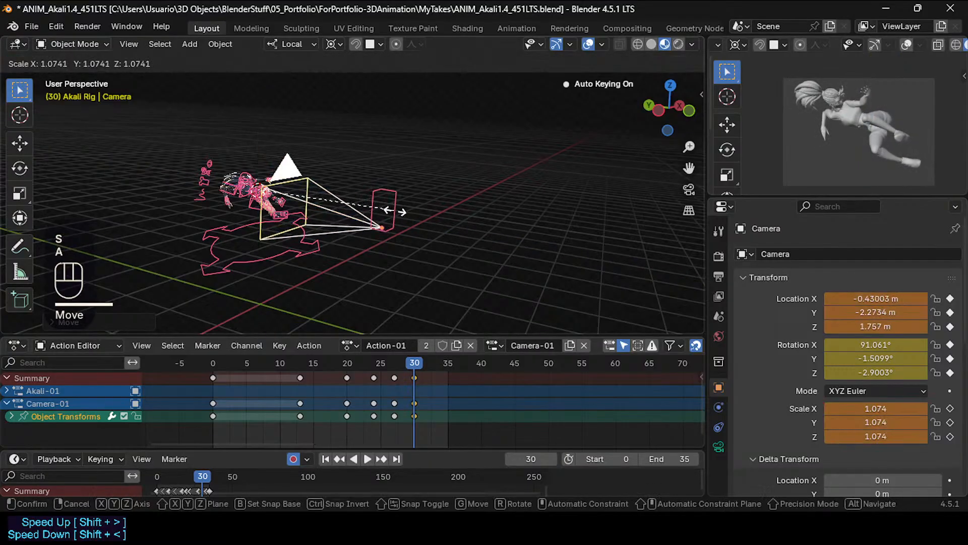
key("Escape")
Move the camera slightly back along its local Z axis at frame 30, to about Y -2.16 m, and scrub the nearby frames.
key("g")
key("x")
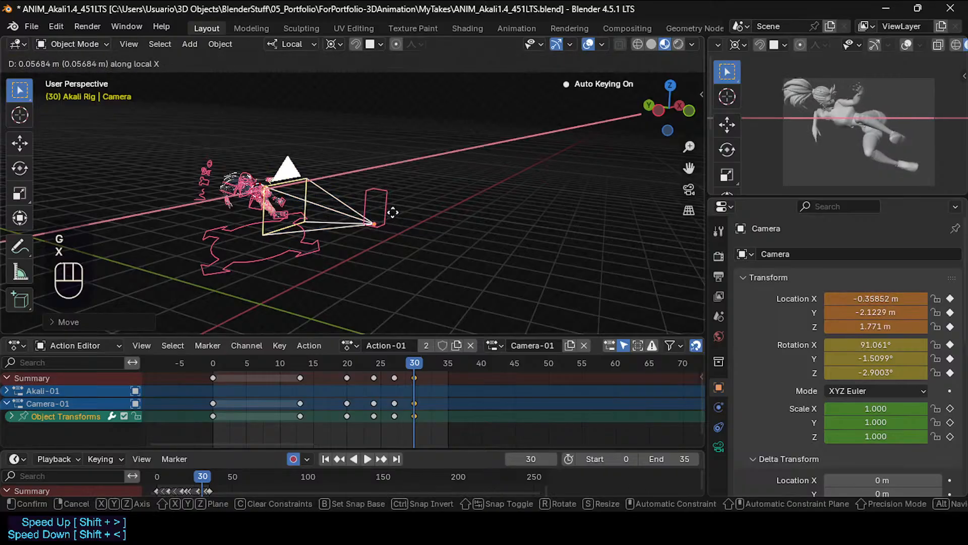
key("z")
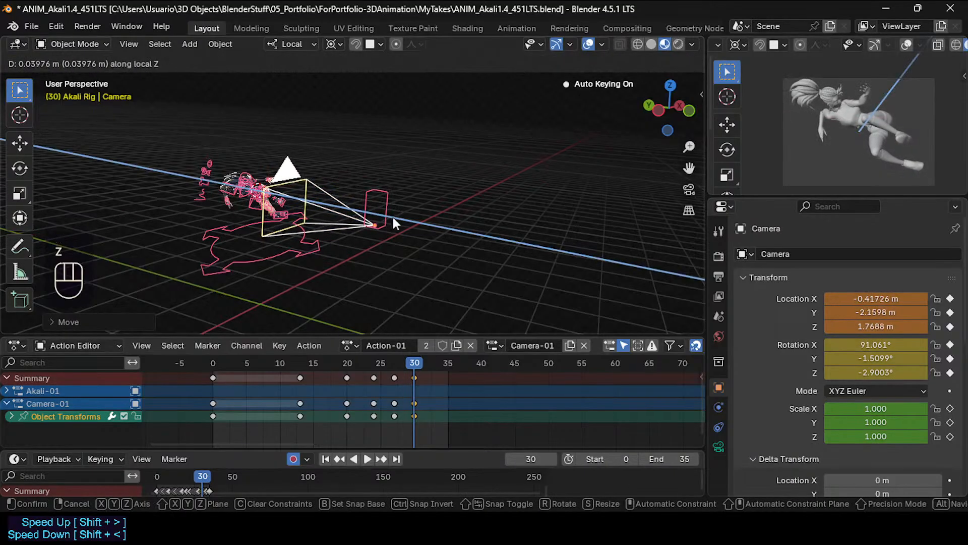
left_click(393, 216)
mouse_move(404, 359)
left_mouse_down()
mouse_move(351, 359)
mouse_move(454, 368)
mouse_move(414, 365)
left_mouse_up()
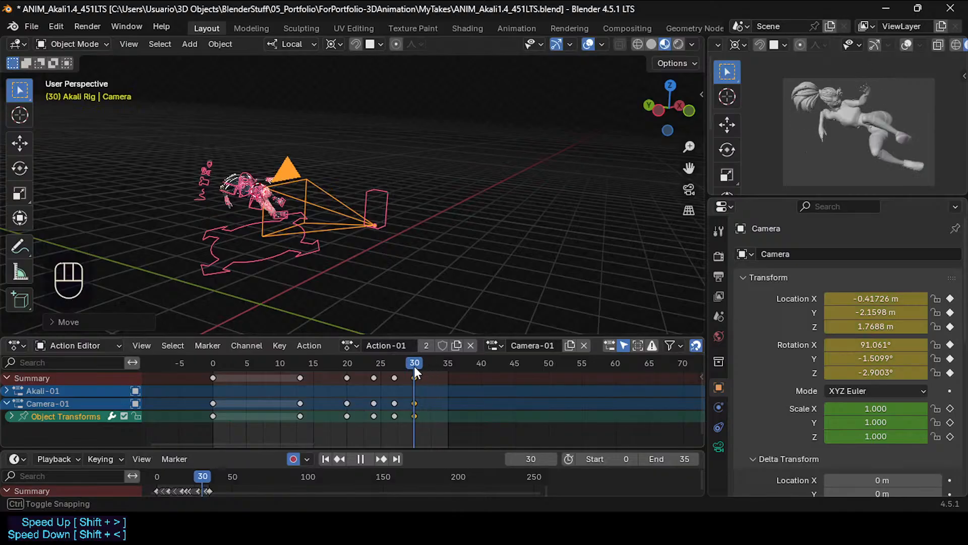
key("r")
key("x")
key("Escape")
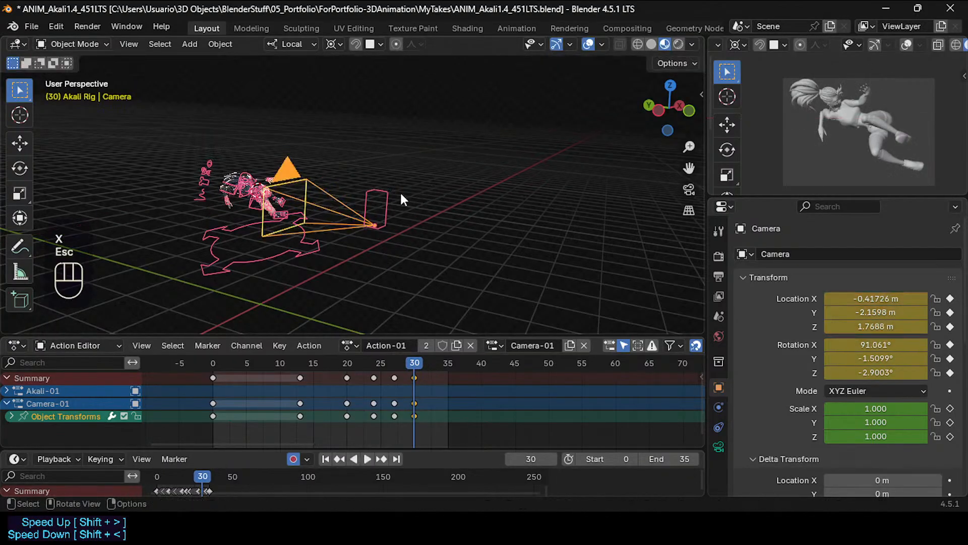
Pull the camera farther from the character along its local Z axis at frame 30, to about Y -2.34 m.
key("g")
key("y")
key("z")
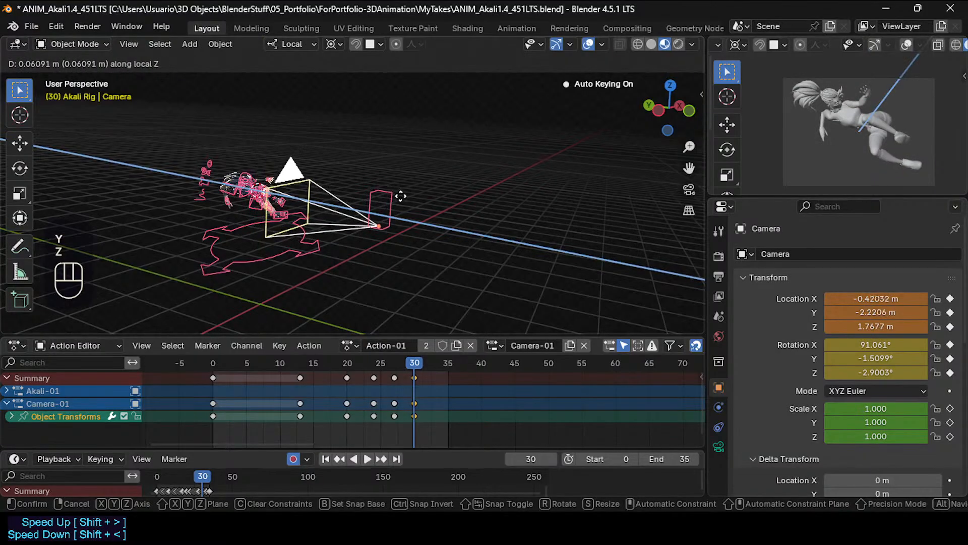
left_click(406, 199)
Rotate the camera about its local Z and Y axes at frame 30, to about X 91.5°, Y 5.6°, Z 2.0°.
key("r")
key("z")
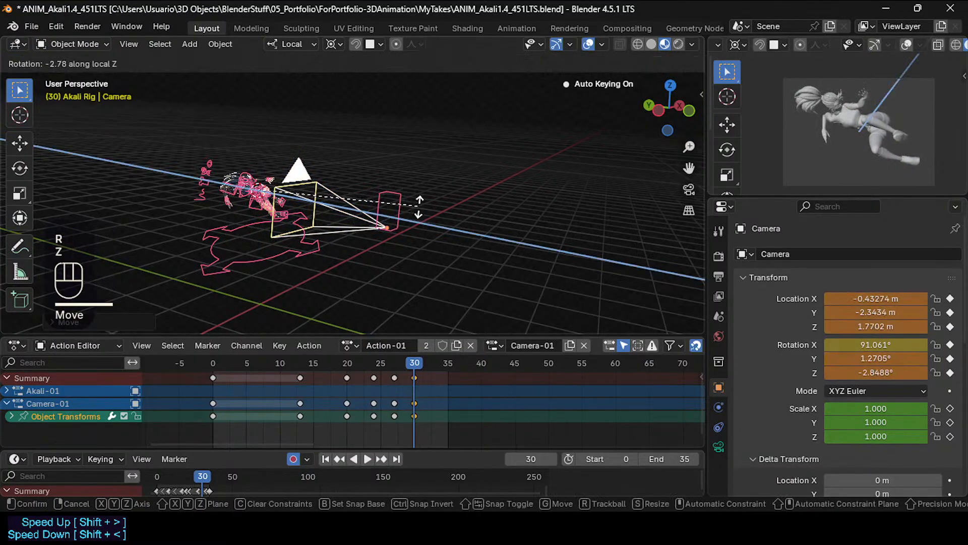
left_click(413, 216)
key("r")
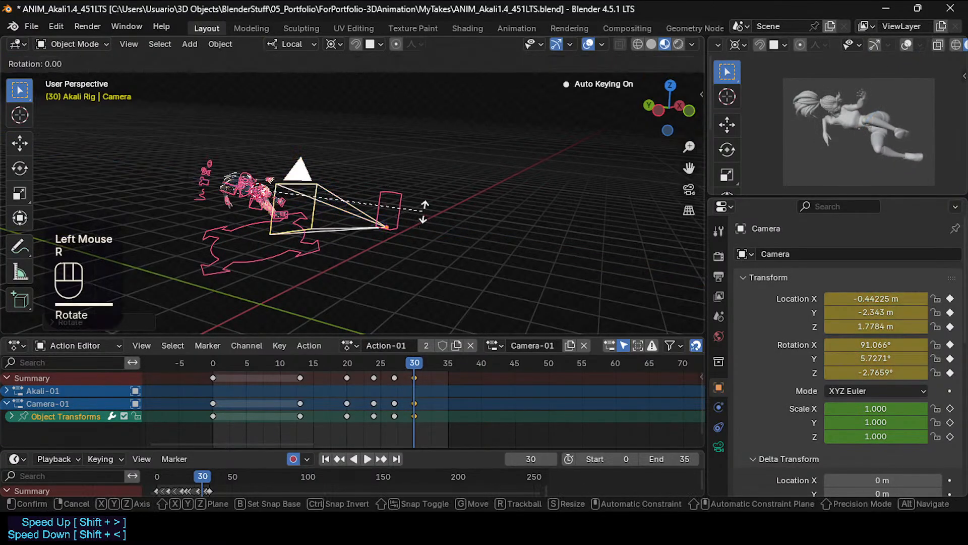
key("y")
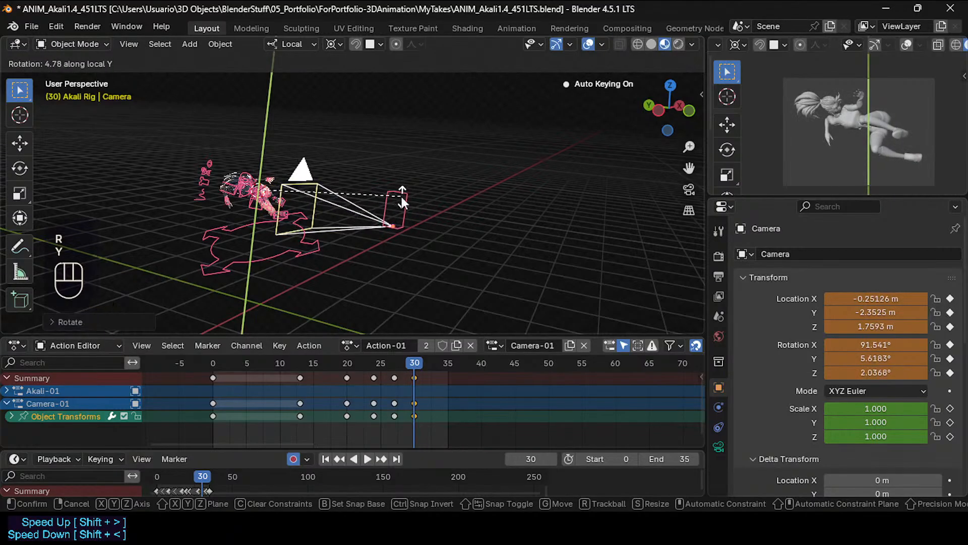
left_click(402, 200)
key("r")
key("z")
key("x")
key("y")
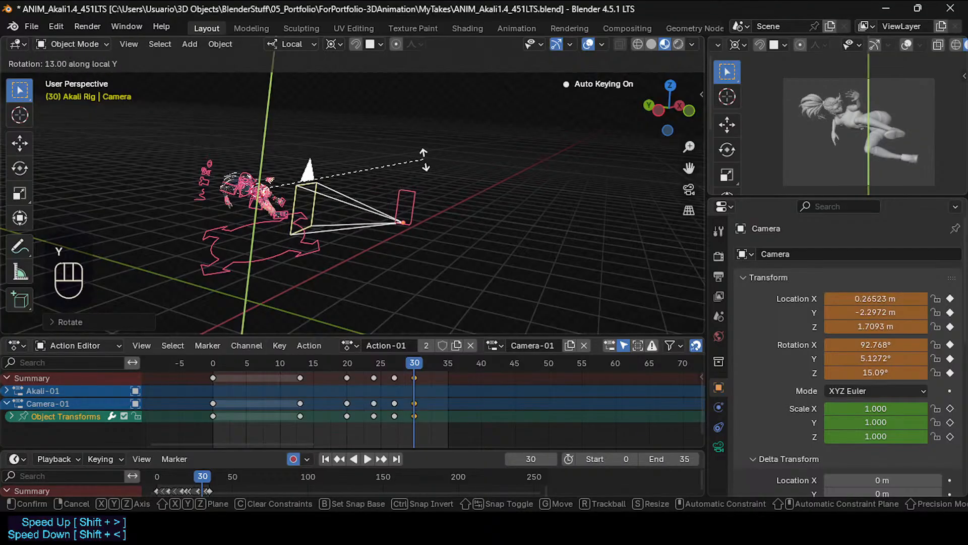
key("Escape")
Reposition the camera along its local X axis at frame 30, to about X -0.11, Y -2.35, Z 1.74 m.
middle_click_drag(385, 219, 350, 255)
key("g")
key("x")
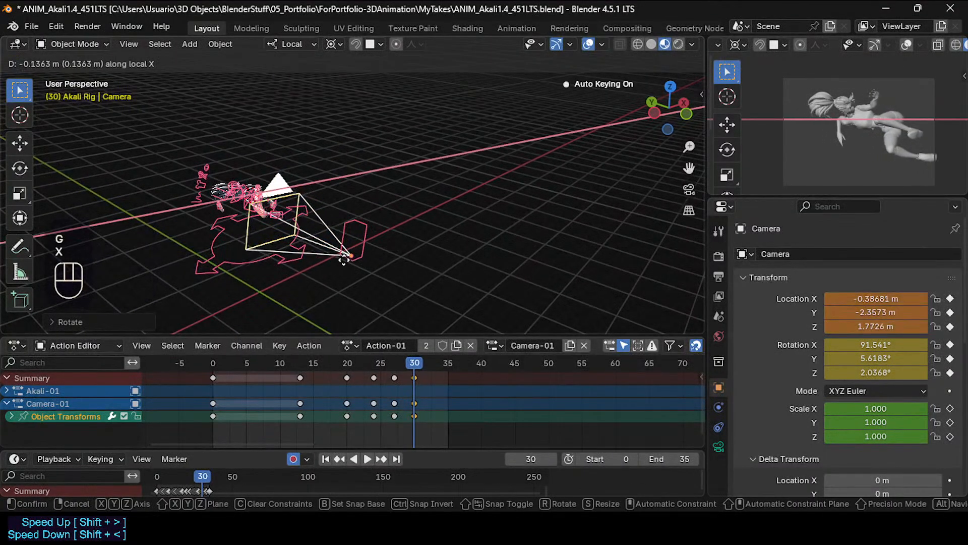
left_click(340, 259)
key("g")
key("x")
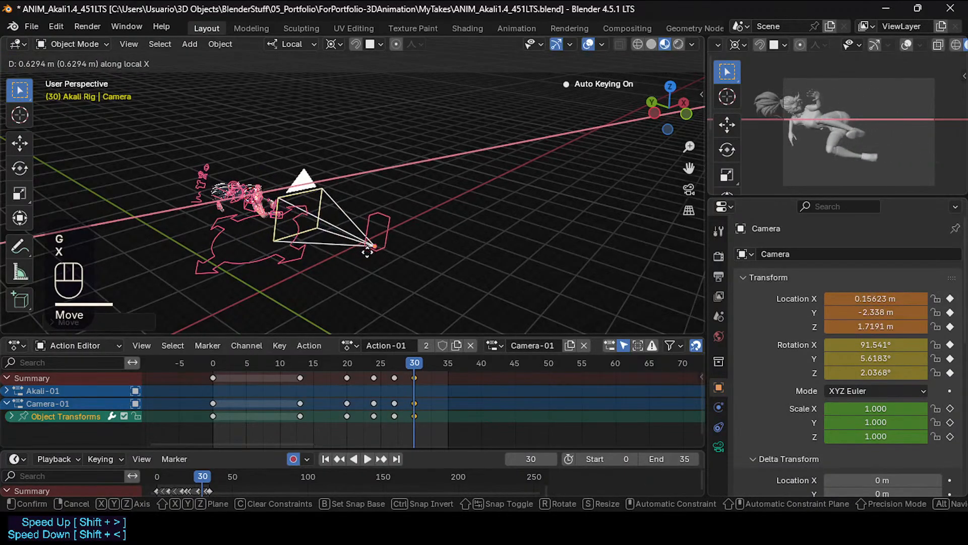
left_click(358, 254)
key("r")
key("z")
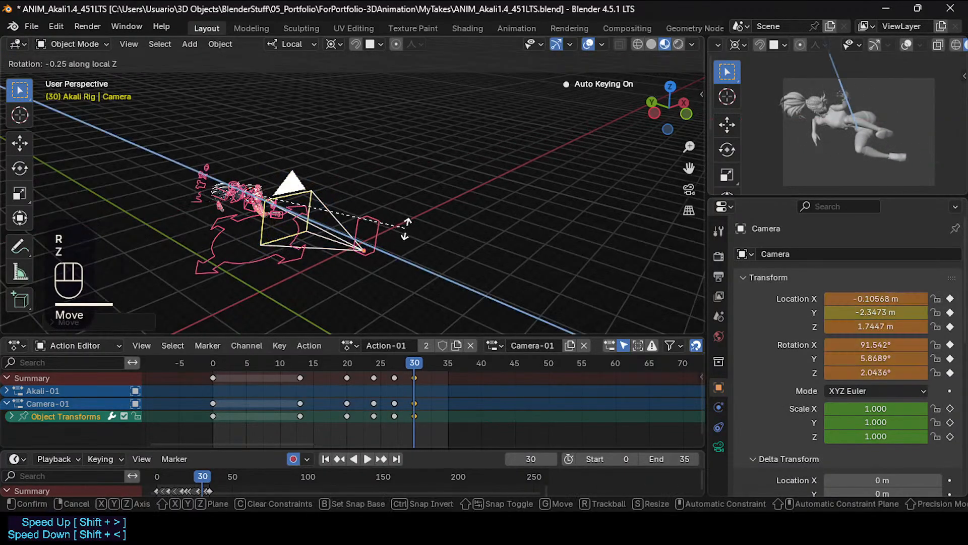
key("Escape")
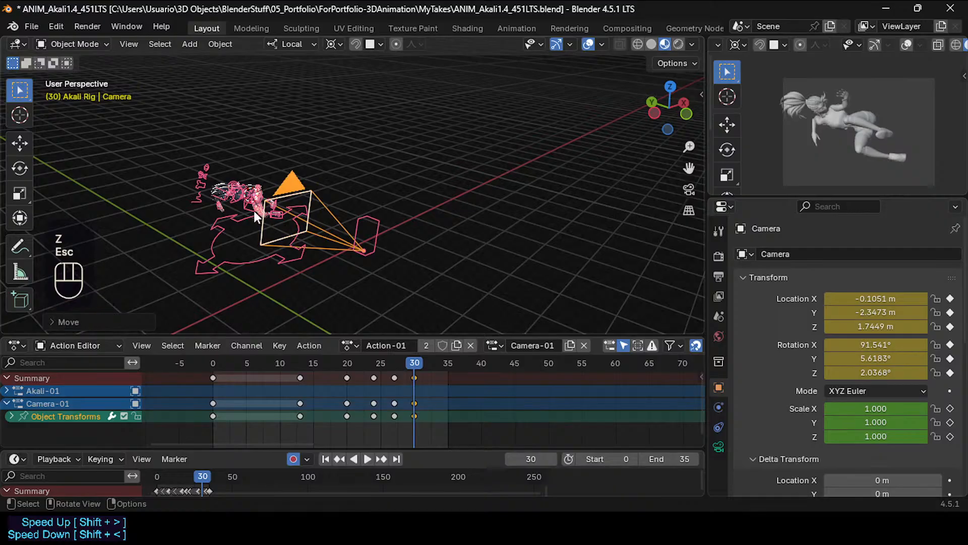
Trackball-rotate the camera at frame 30 to about X 88.2°, Y -0.6°, Z -17.5° and scrub the nearby frames.
key("less")
key("r")
key("Escape")
key("r")
key("r")
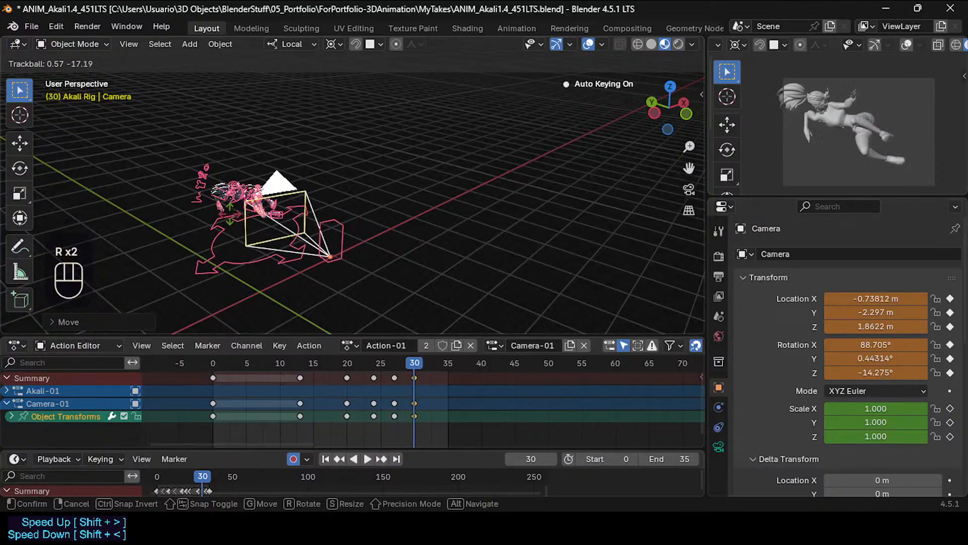
left_click(381, 394)
double_click(415, 364)
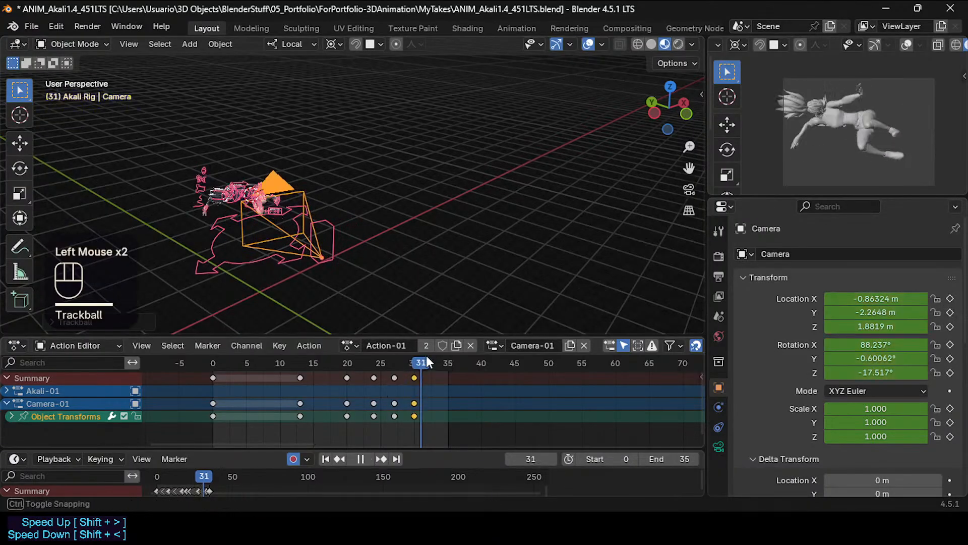
left_click_drag(415, 364, 438, 359)
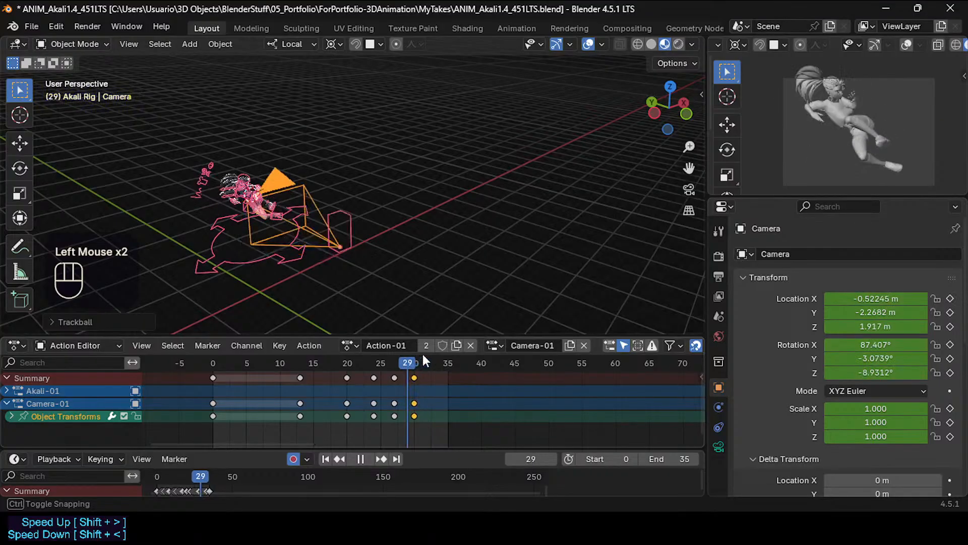
key("r")
key("z")
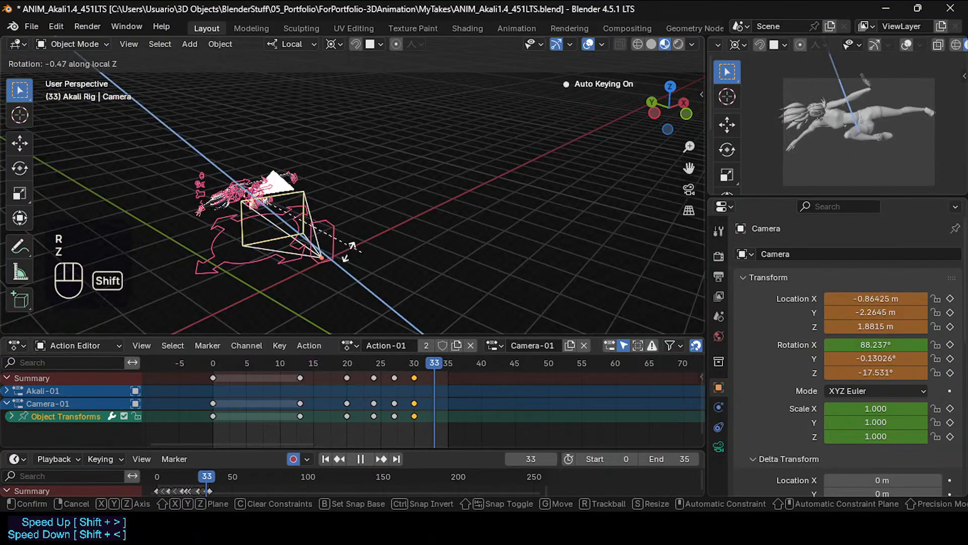
key("Escape")
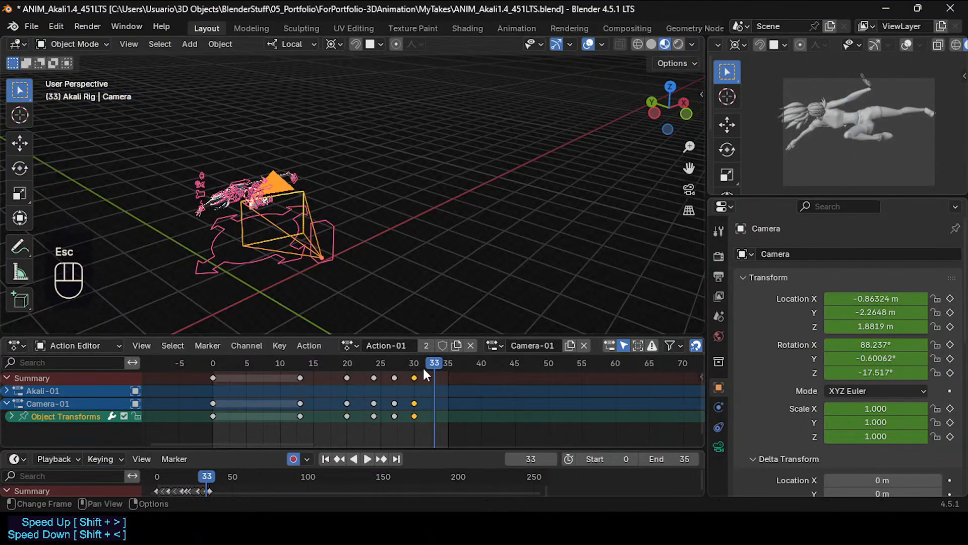
Rotate the camera at frame 34 to about X 93.5°, Y 8.0°, Z -20.7°, keying the pose there.
mouse_move(423, 367)
left_mouse_down()
mouse_move(446, 366)
mouse_move(438, 367)
left_mouse_up()
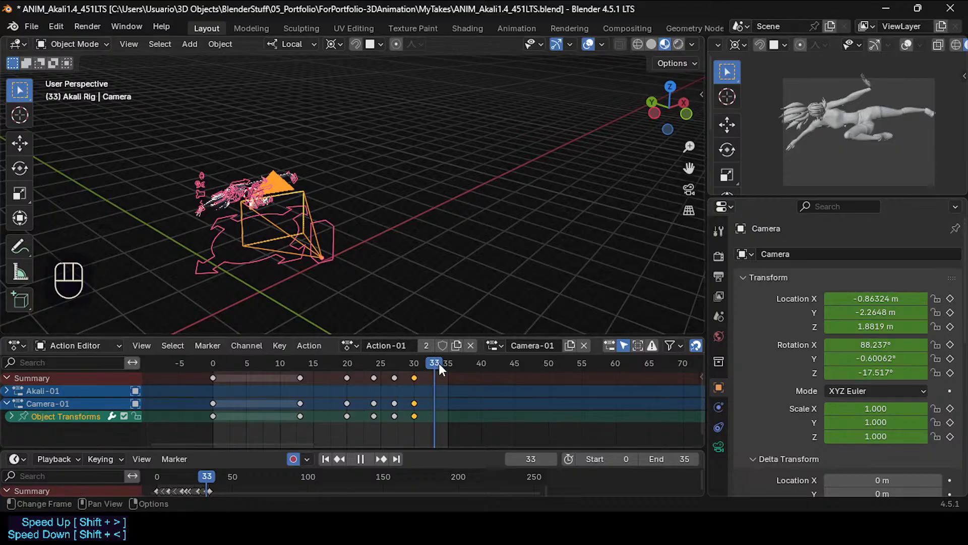
left_click(440, 364)
key("r")
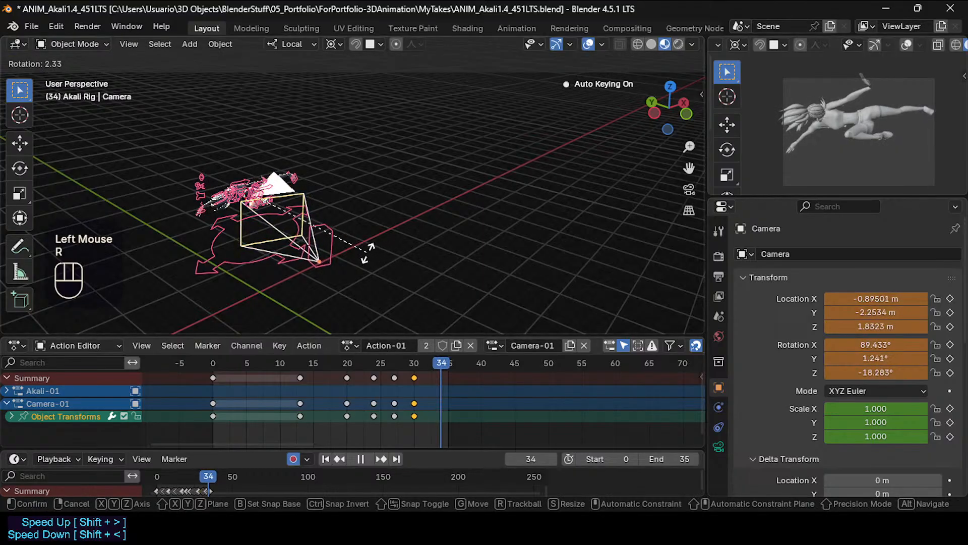
left_click(331, 254)
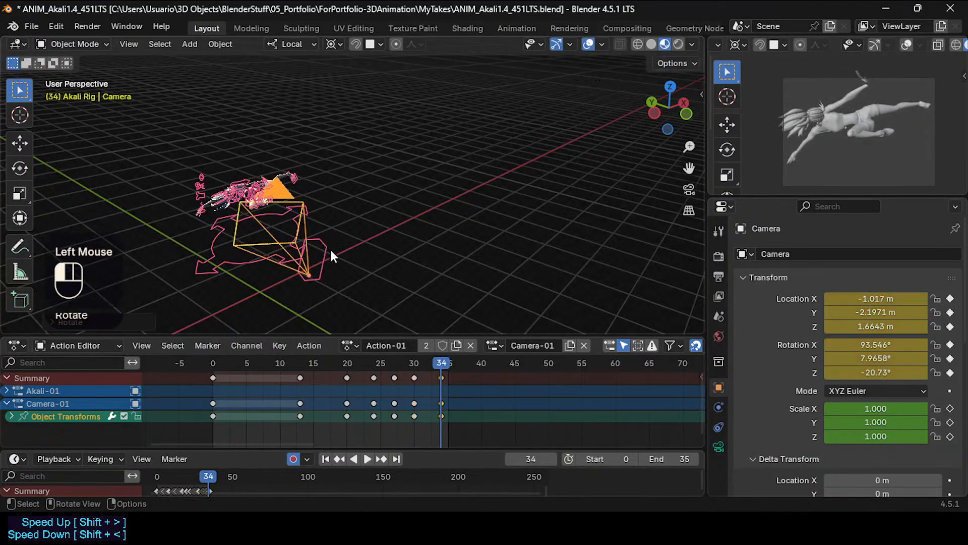
Play back and scrub the camera animation to frame 24, and save the file.
left_click(392, 359)
key("space")
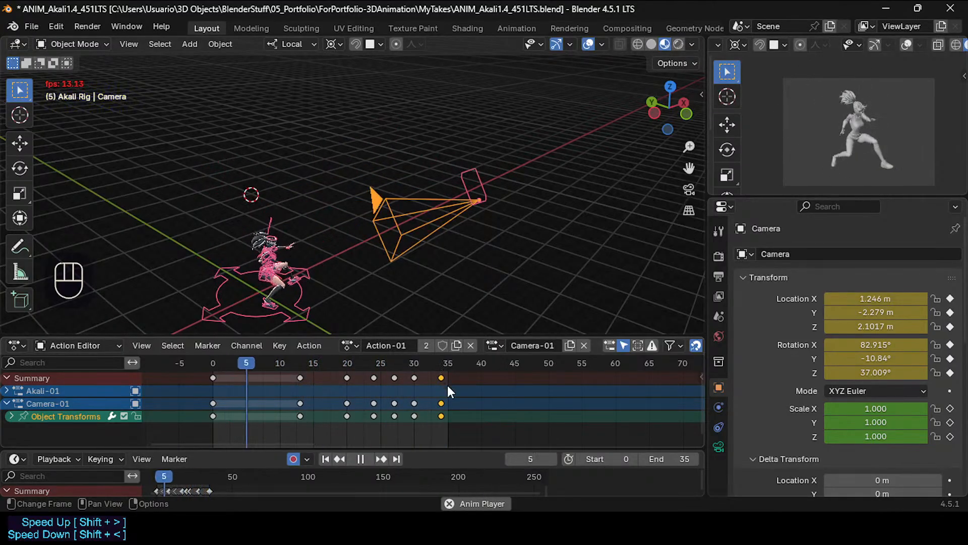
key("space")
mouse_move(391, 358)
left_mouse_down()
mouse_move(334, 363)
mouse_move(398, 365)
mouse_move(334, 367)
mouse_move(374, 366)
left_mouse_up()
scroll(361, 363, "up", 3)
key("ctrl+s")
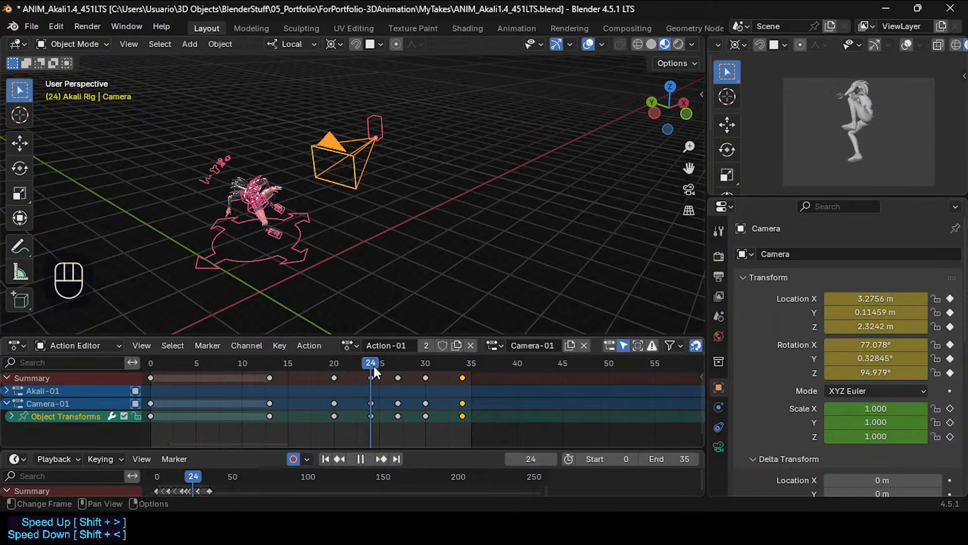
Move the camera keyframe at frame 24 to frame 23 and the one at frame 27 to frame 25.
left_click(373, 415)
double_click(370, 413)
key("g")
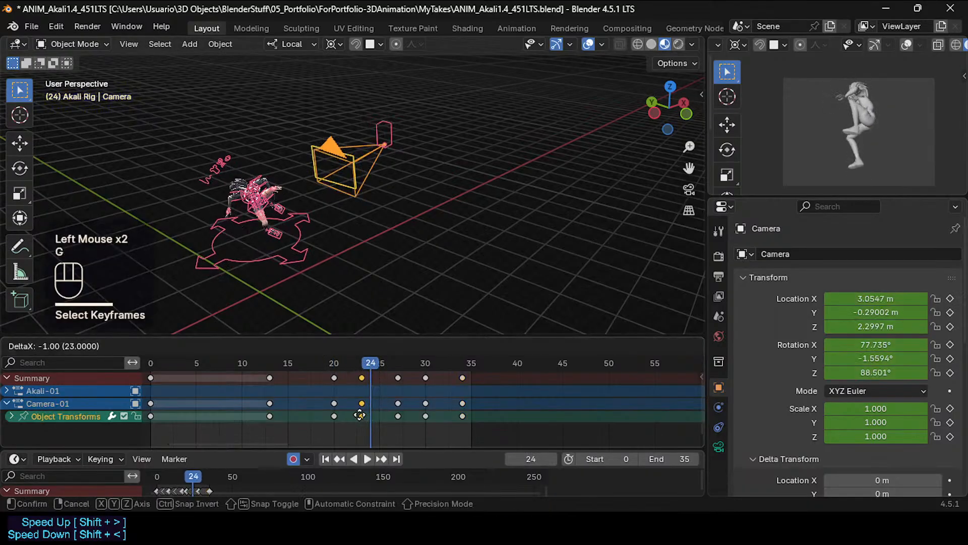
left_click(364, 411)
double_click(398, 418)
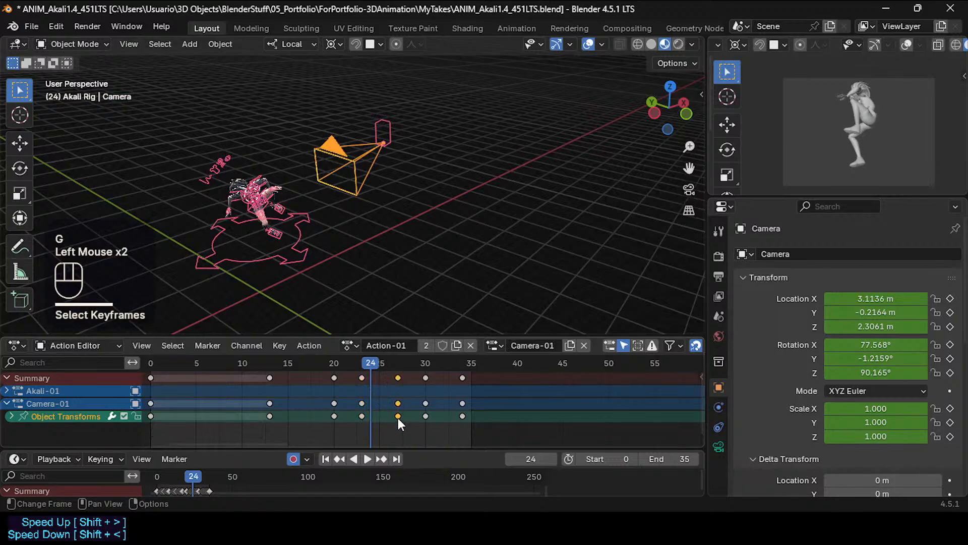
key("g")
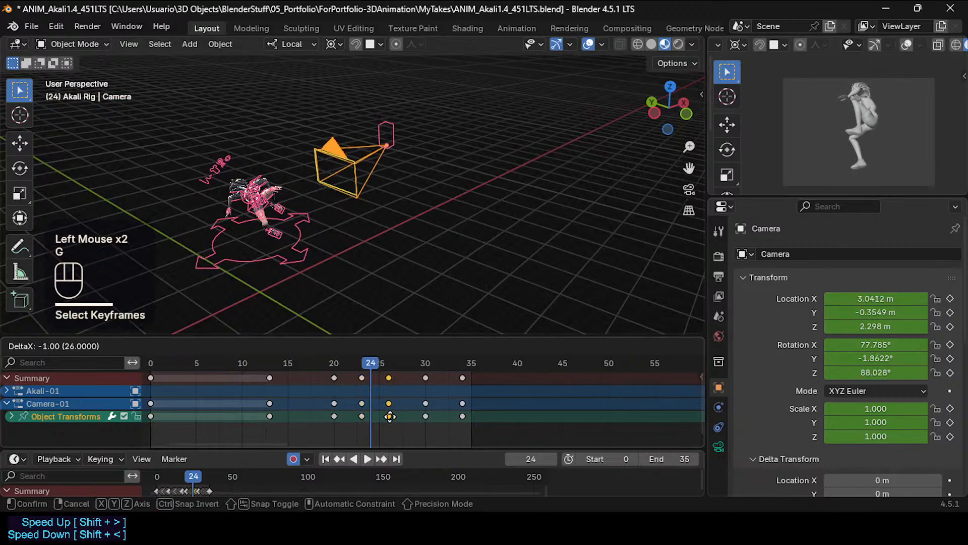
left_click(382, 416)
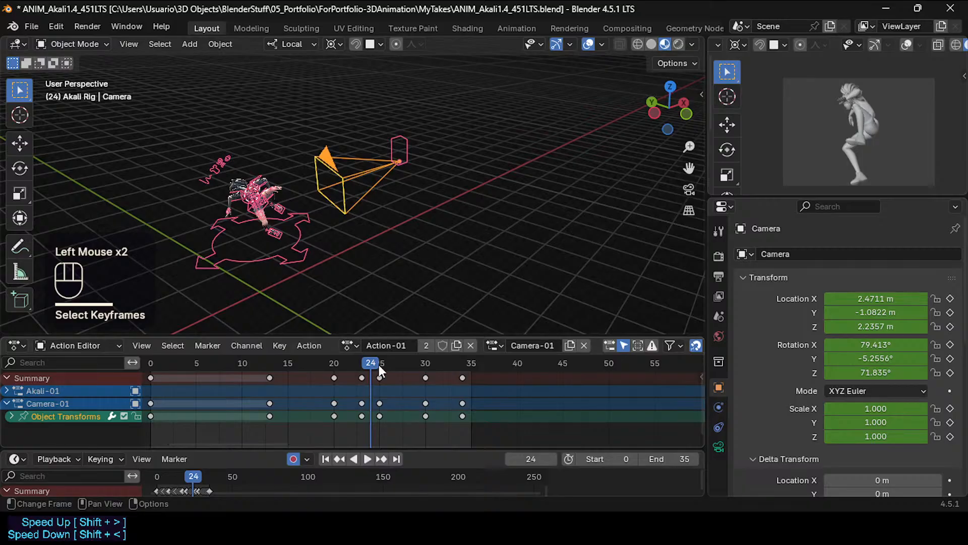
Move the camera keyframe at frame 23 to frame 22, scrub to frame 25, and save the file.
mouse_move(379, 365)
left_mouse_down()
mouse_move(429, 363)
mouse_move(373, 365)
left_mouse_up()
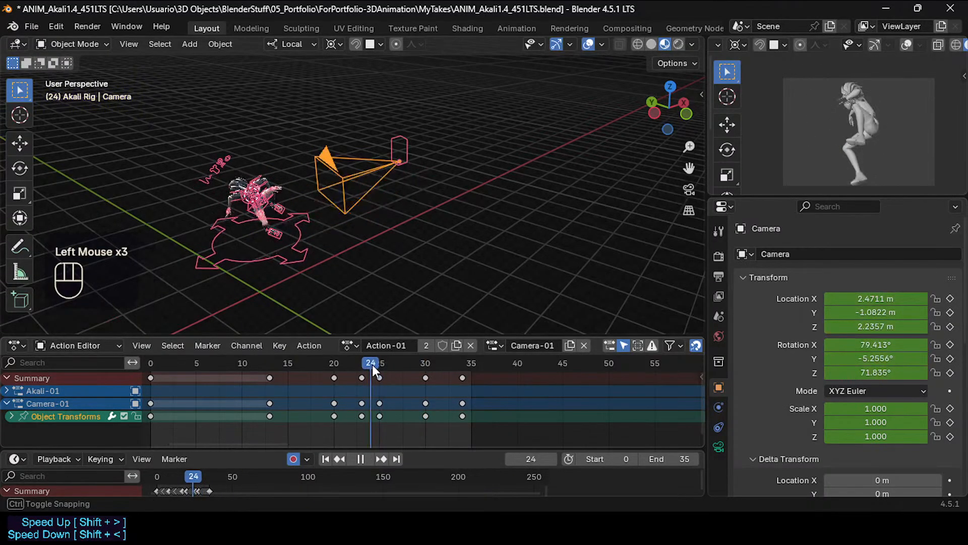
left_click(361, 415)
key("g")
left_click(353, 416)
key("g")
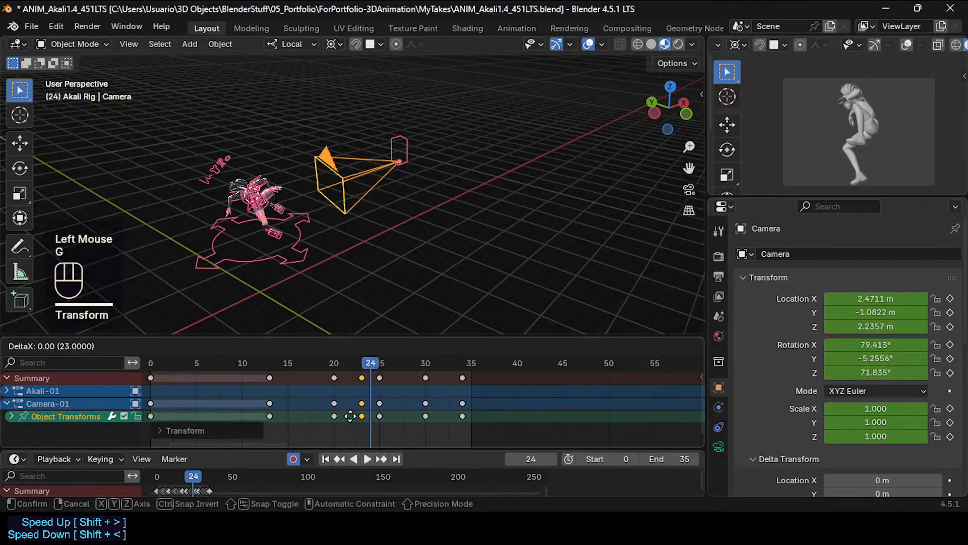
left_click(347, 415)
key("g")
left_click(351, 415)
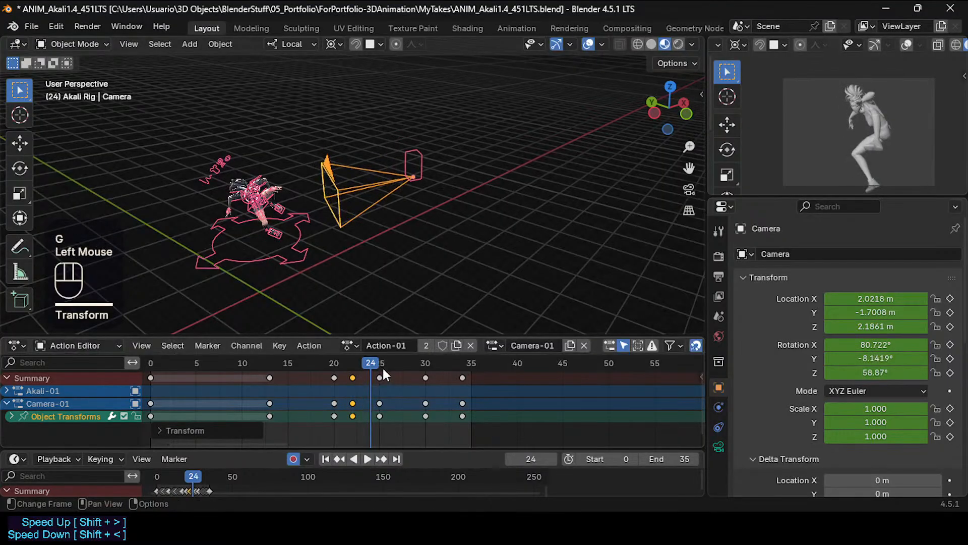
mouse_move(382, 366)
left_mouse_down()
mouse_move(342, 364)
mouse_move(475, 365)
mouse_move(379, 368)
left_mouse_up()
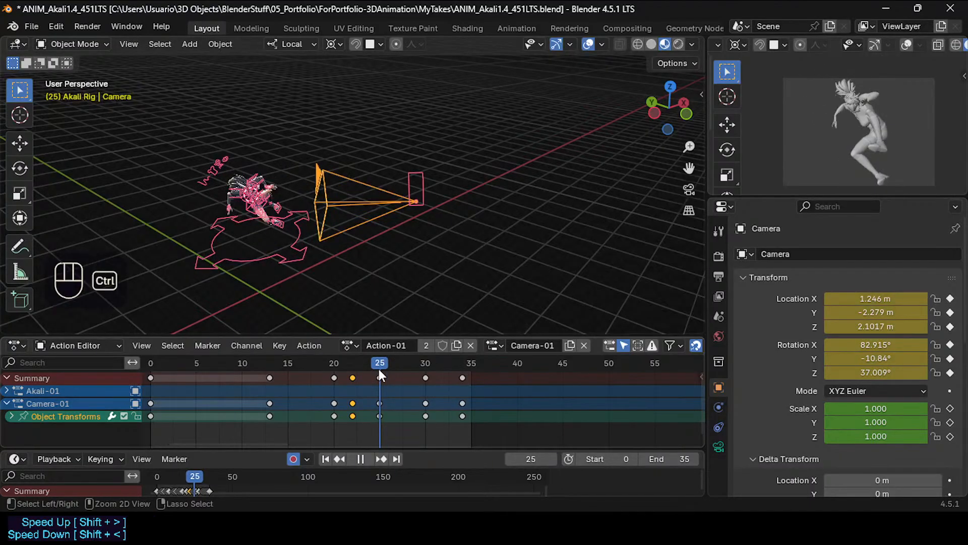
key("ctrl+s")
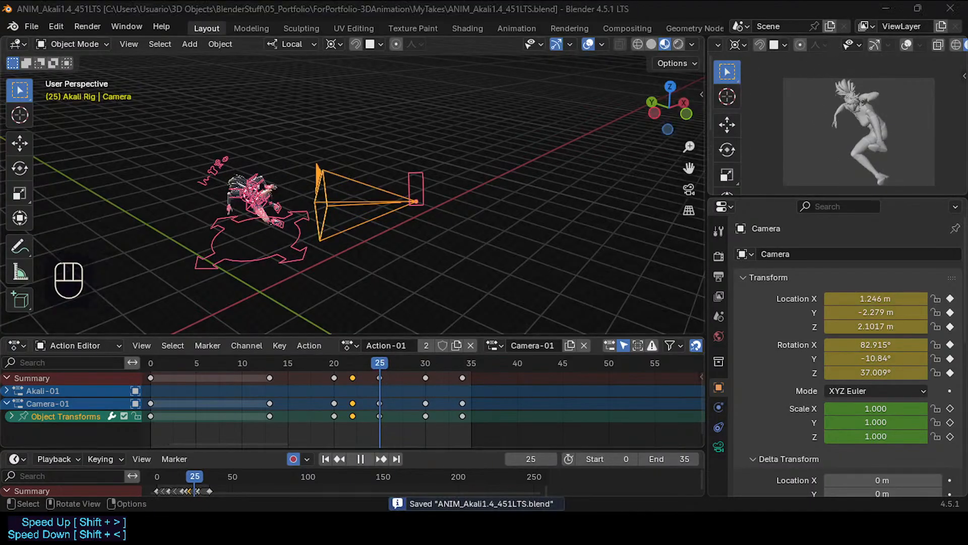
Switch the main viewport to the camera view and hide the Akali rig.
scroll(655, 127, "up", 1)
scroll(353, 202, "down", 1)
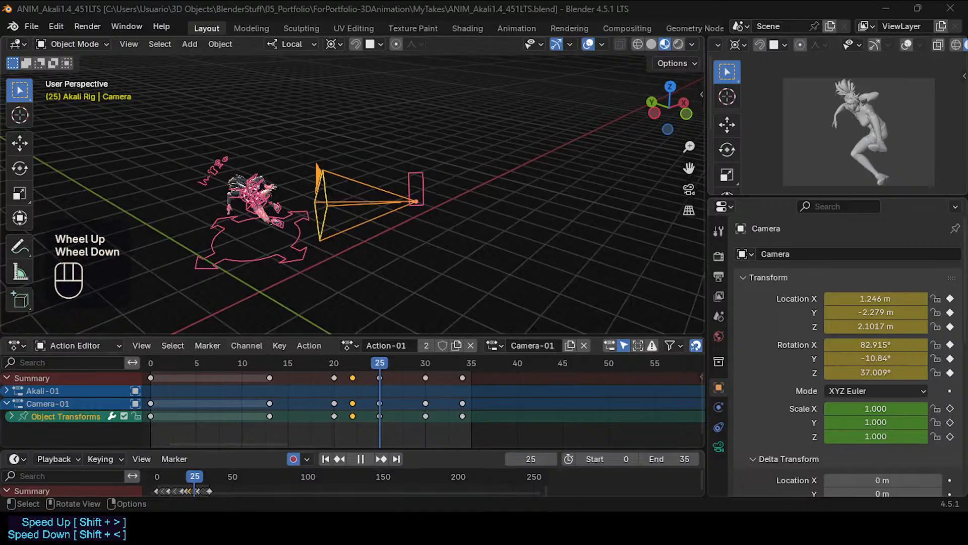
left_click(344, 150)
key("KP_0")
key("ctrl+Tab")
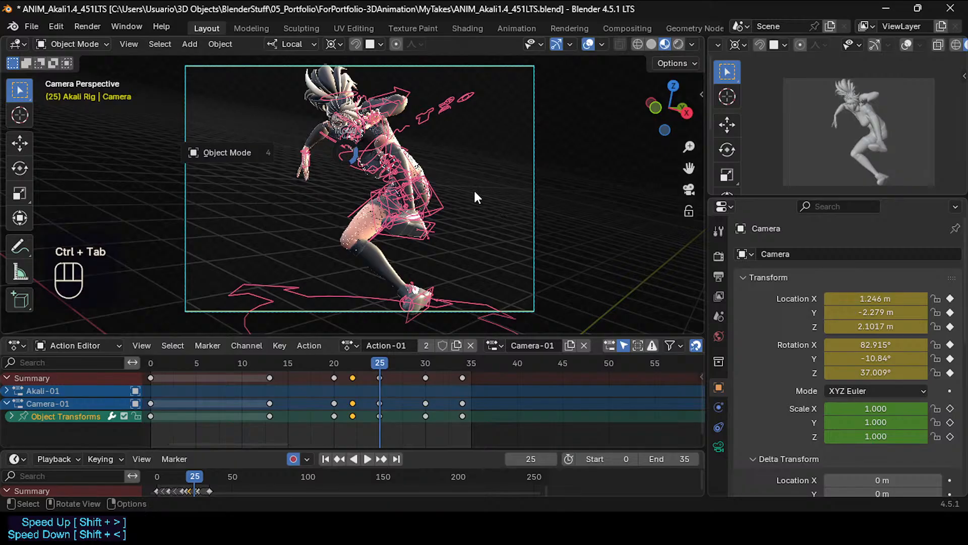
left_click(438, 191)
key("h")
Save the file and play the animation through the camera view.
key("ctrl+s")
key("space")
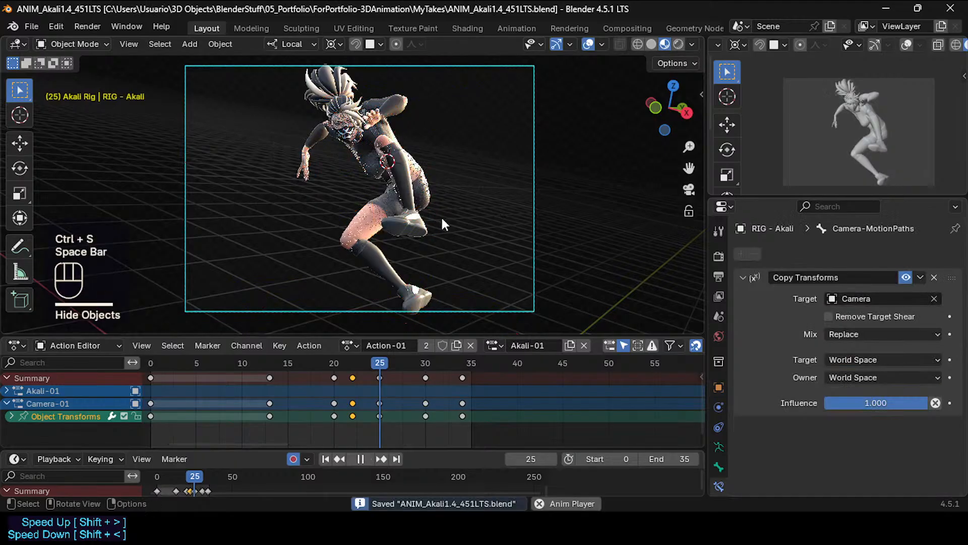
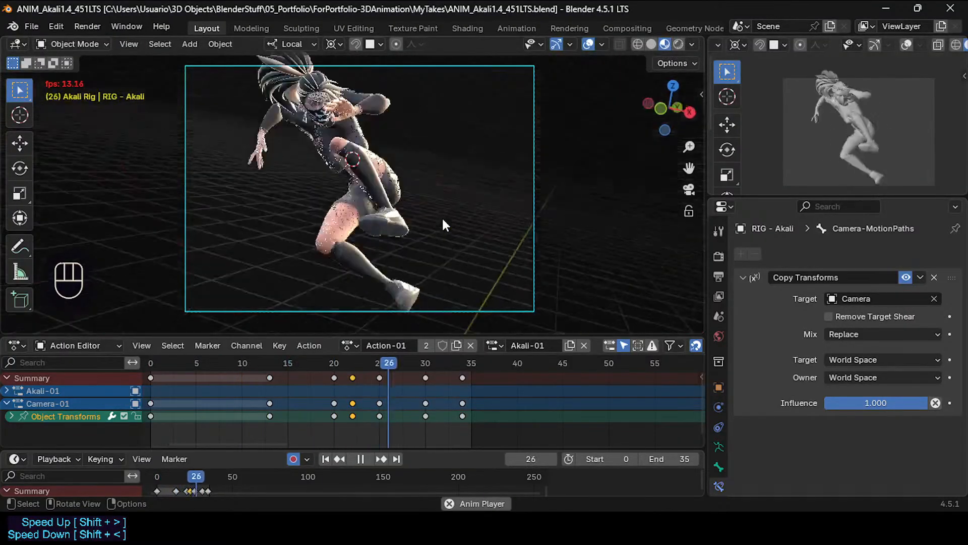
key("space")
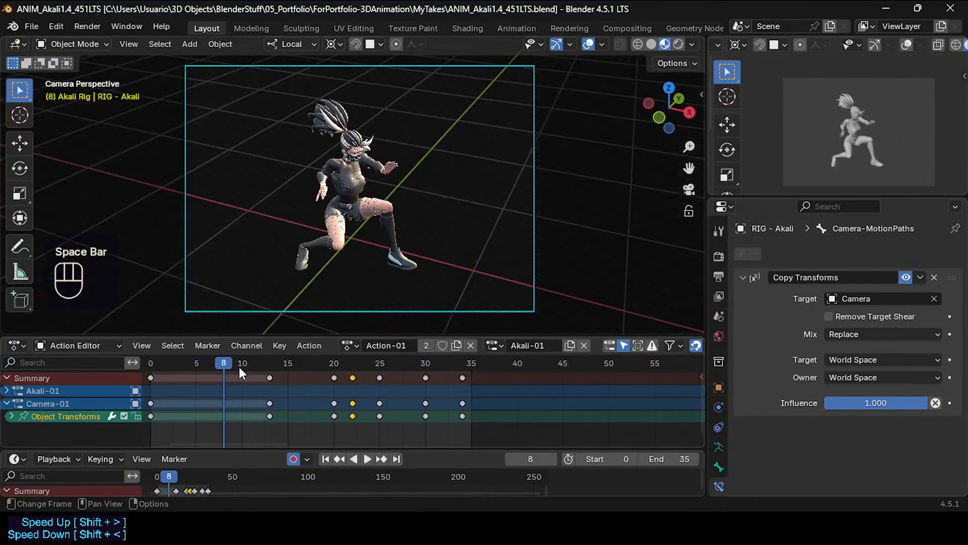
Set the interpolation mode of the camera keyframes at frames 13 and 20.
left_click_drag(239, 367, 278, 383)
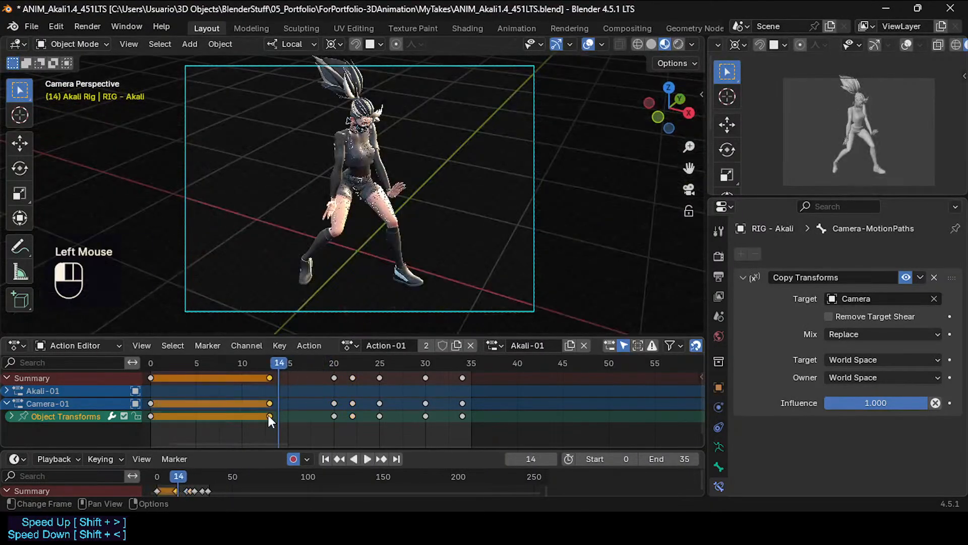
right_click(334, 419)
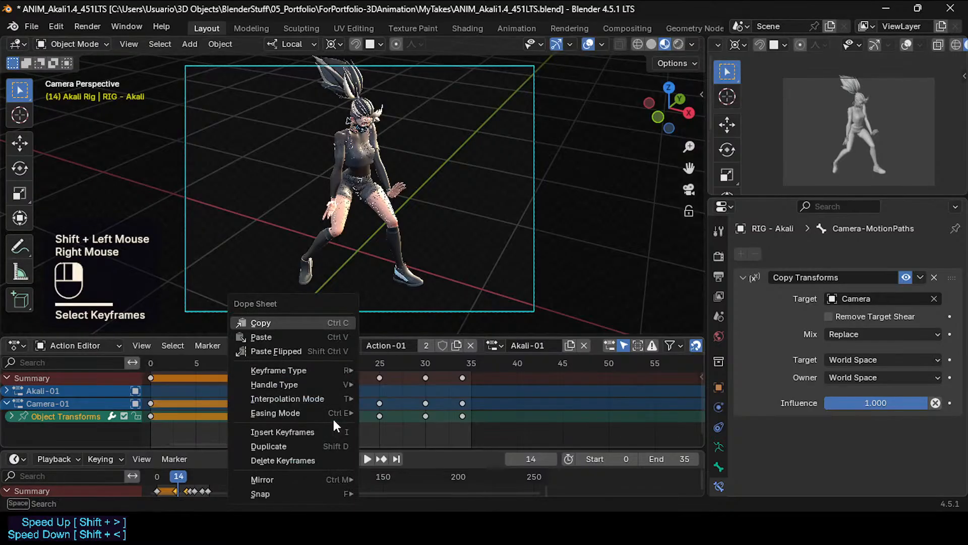
key("t")
left_click(331, 412)
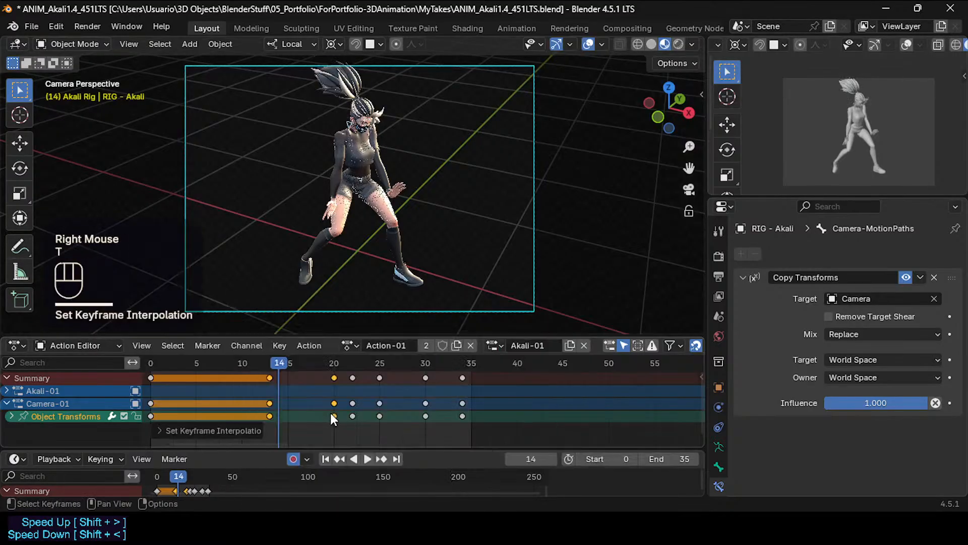
Move the camera keyframe at frame 20 to frame 21 and scrub the following frames.
left_click_drag(283, 366, 332, 374)
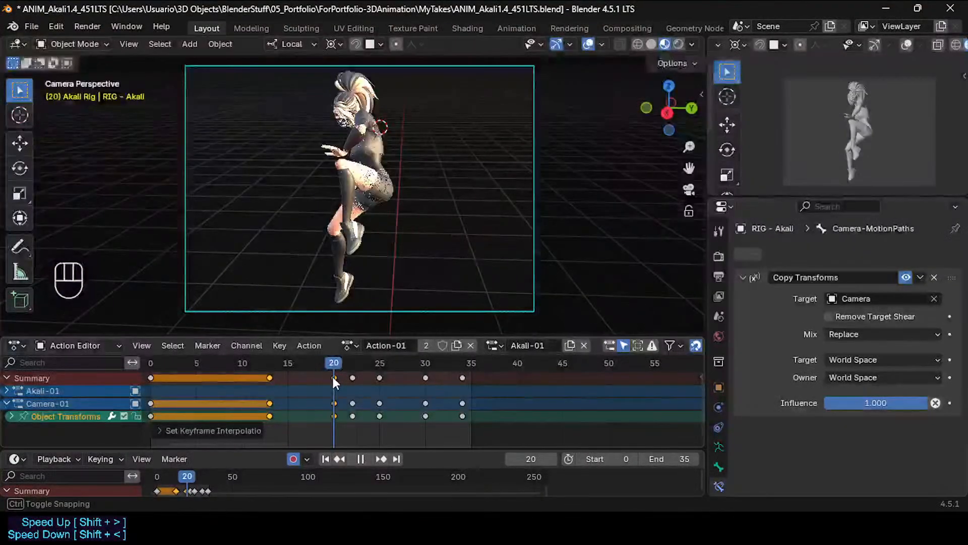
left_click(335, 415)
key("g")
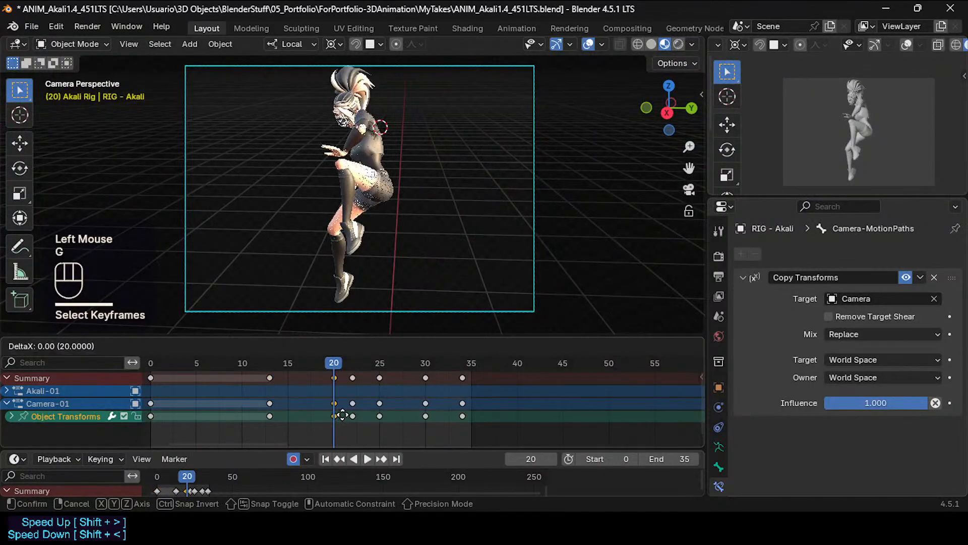
left_click(346, 413)
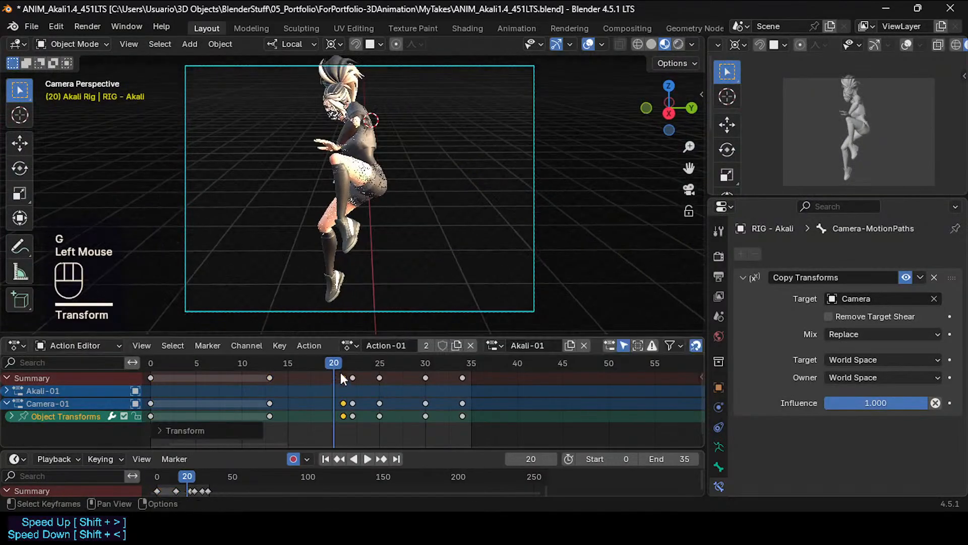
left_click_drag(340, 370, 361, 366)
Move the camera keyframe at frame 13 to frame 11.
left_click_drag(370, 366, 274, 373)
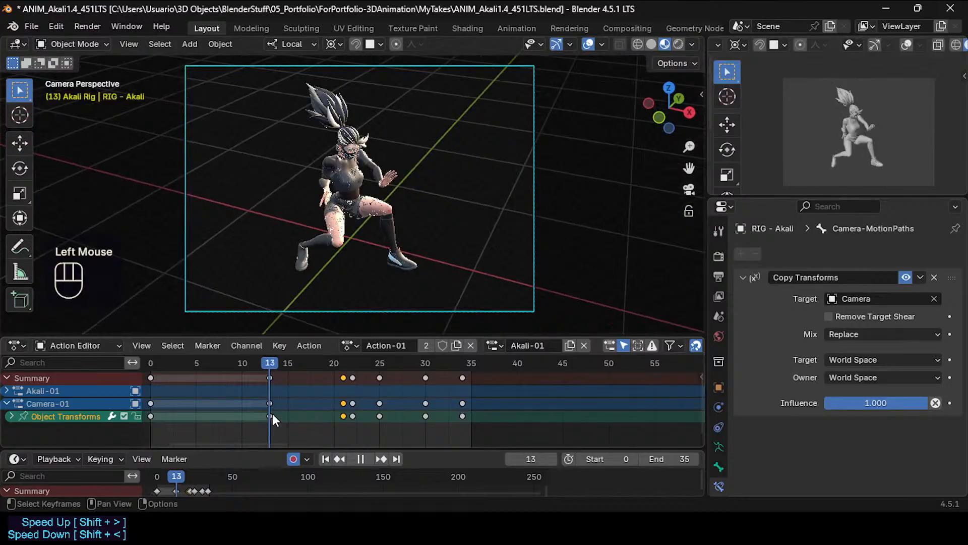
left_click(271, 416)
key("g")
left_click(249, 366)
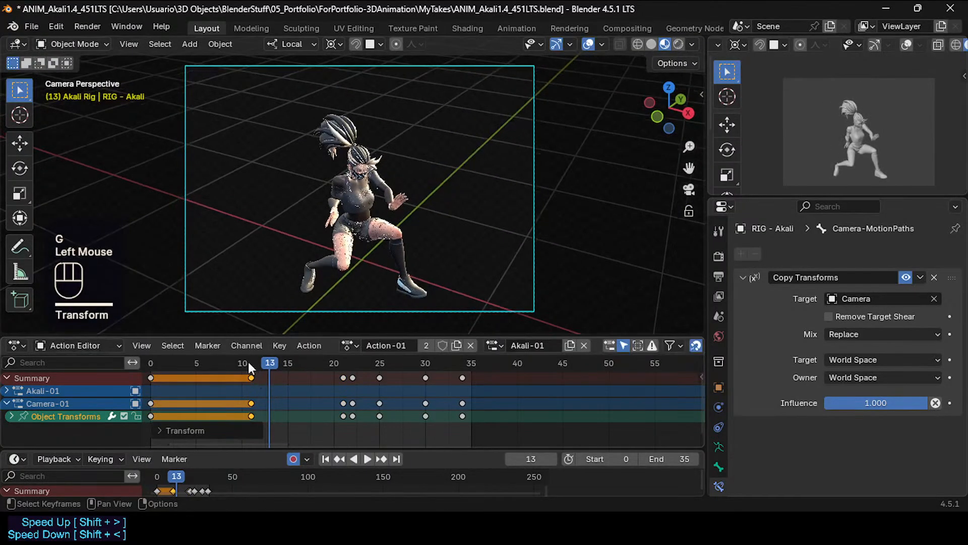
Move the camera keyframe at frame 11 to frame 10 and scrub through the jump to frame 28.
mouse_move(248, 361)
left_mouse_down()
mouse_move(219, 360)
mouse_move(289, 364)
mouse_move(223, 368)
mouse_move(265, 361)
left_mouse_up()
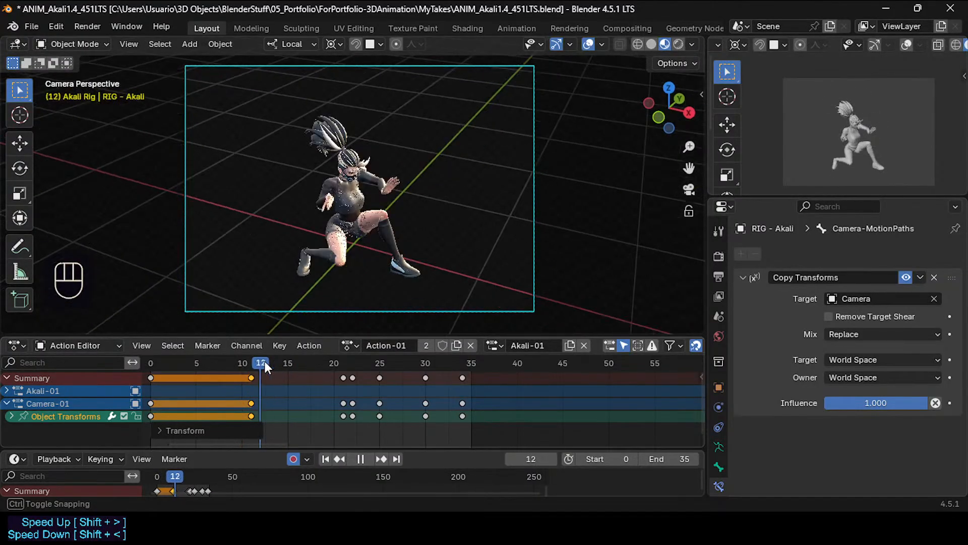
left_click(253, 410)
left_click(252, 412)
key("g")
left_click(243, 375)
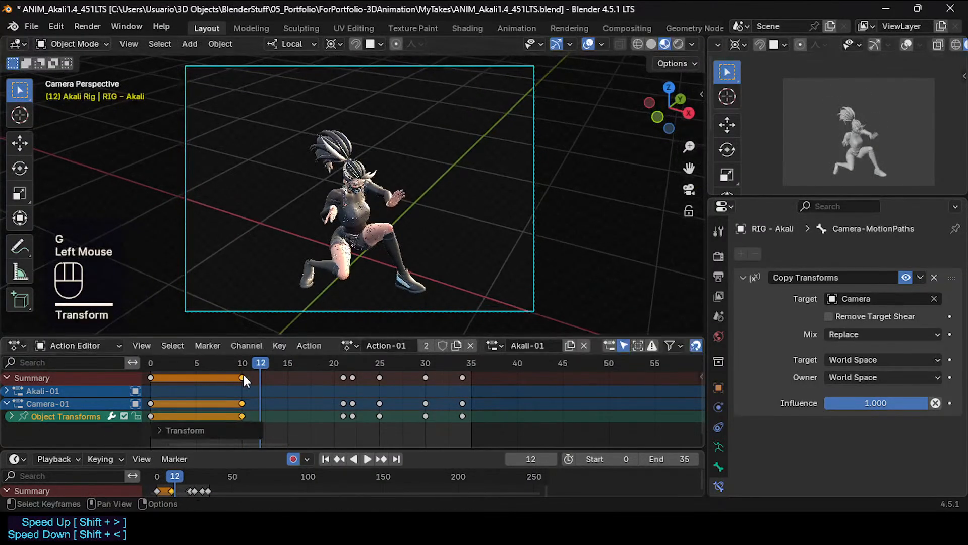
left_click_drag(199, 362, 408, 362)
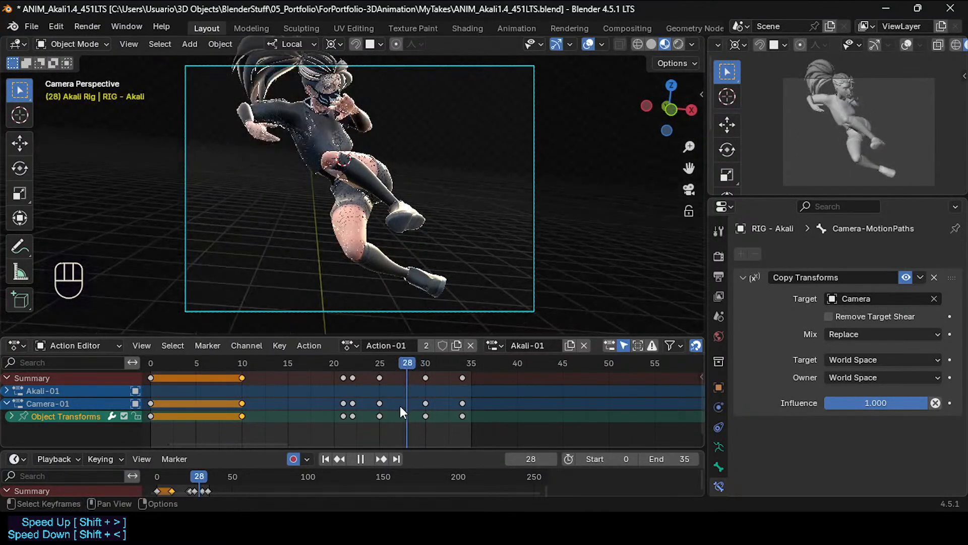
Select the camera and duplicate its keyframe at frame 25 to frame 28.
left_click(429, 310)
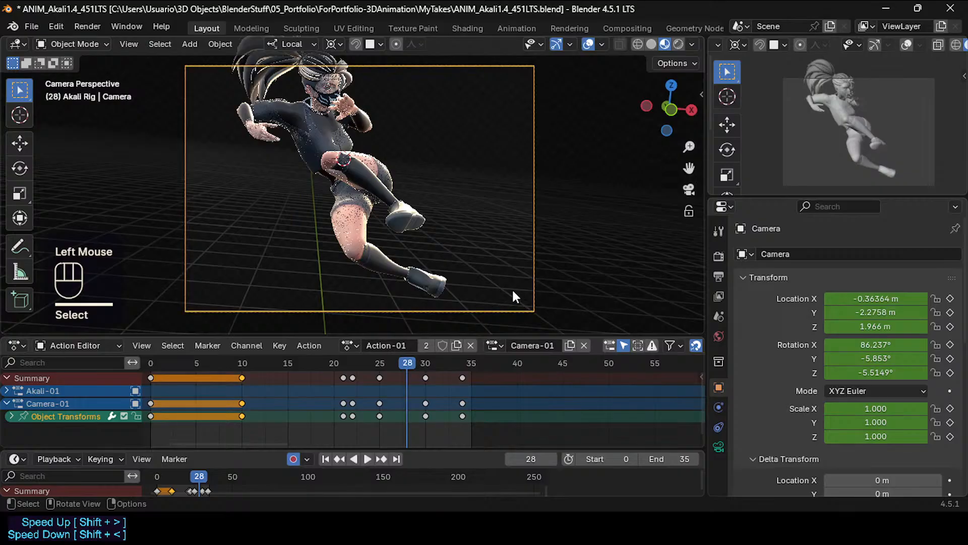
mouse_move(418, 366)
left_mouse_down()
mouse_move(426, 367)
mouse_move(407, 365)
left_mouse_up()
left_click(381, 416)
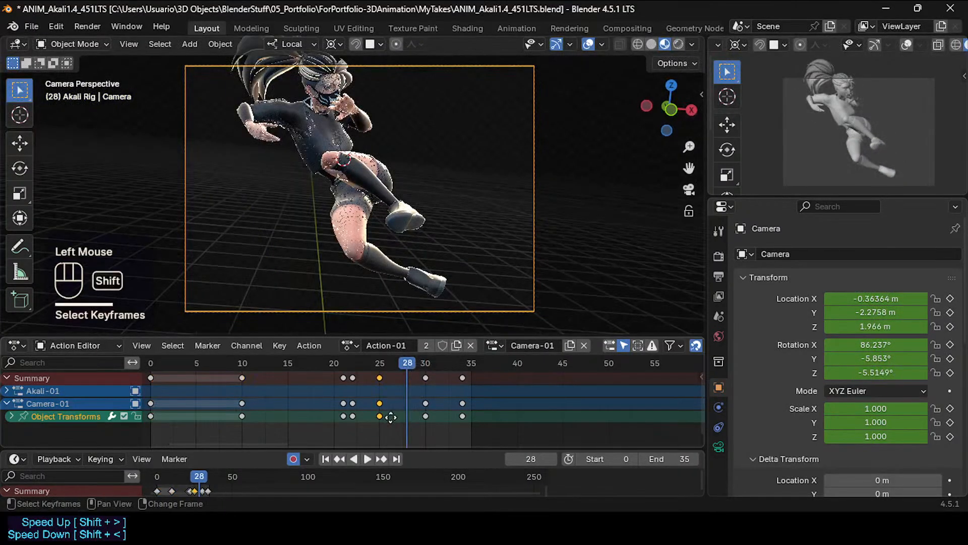
key("shift+d")
left_click(410, 417)
mouse_move(407, 364)
left_mouse_down()
mouse_move(383, 364)
mouse_move(468, 362)
mouse_move(365, 364)
mouse_move(422, 368)
mouse_move(406, 366)
left_mouse_up()
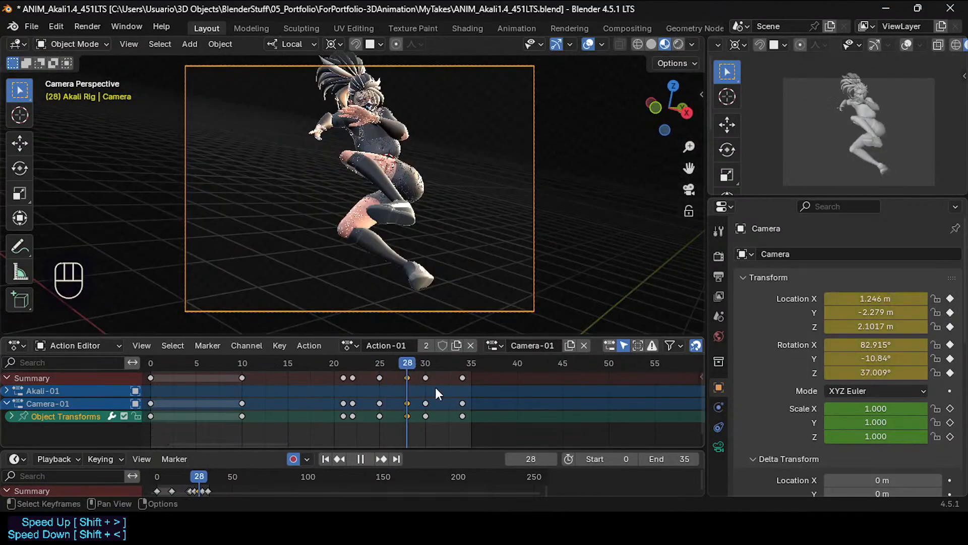
Move the camera keyframe at frame 28 to frame 27 and the one at frame 34 to frame 33.
key("g")
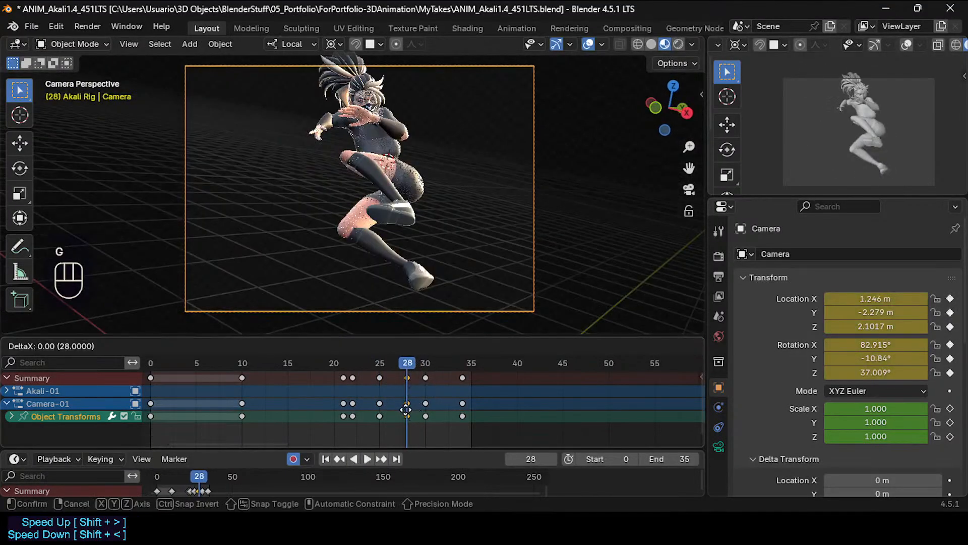
left_click(402, 416)
left_click_drag(401, 363, 475, 366)
left_click(461, 415)
key("g")
left_click(455, 416)
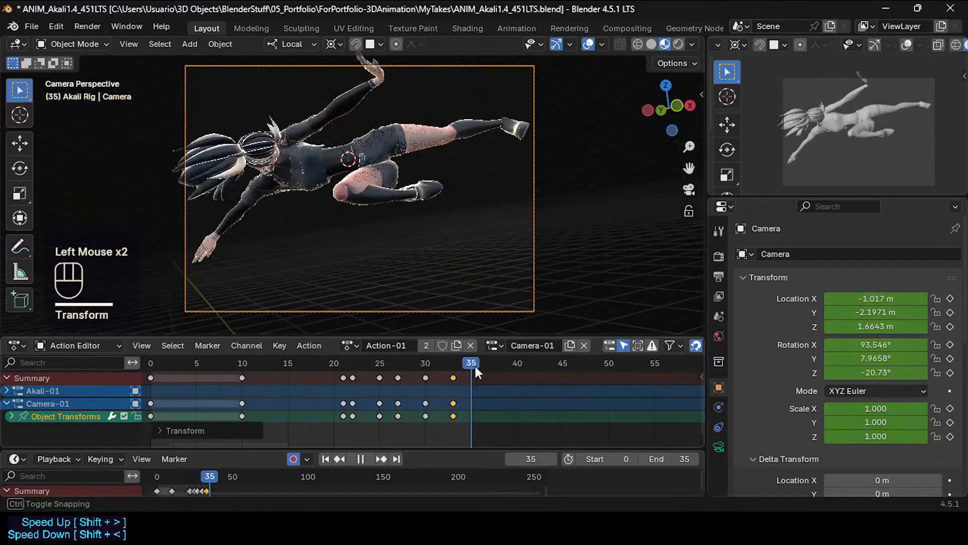
Play the animation through the camera and inspect the motion around frame 22.
key("space")
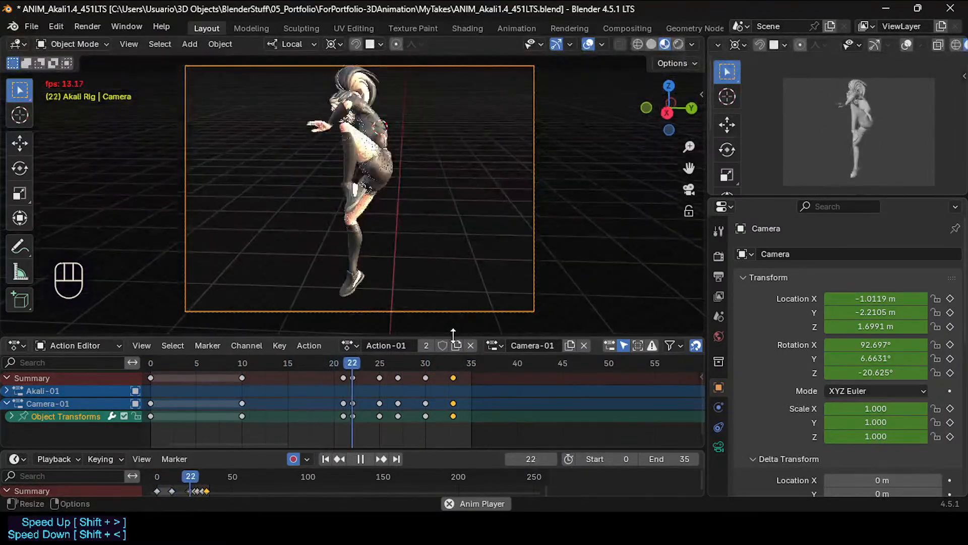
key("space")
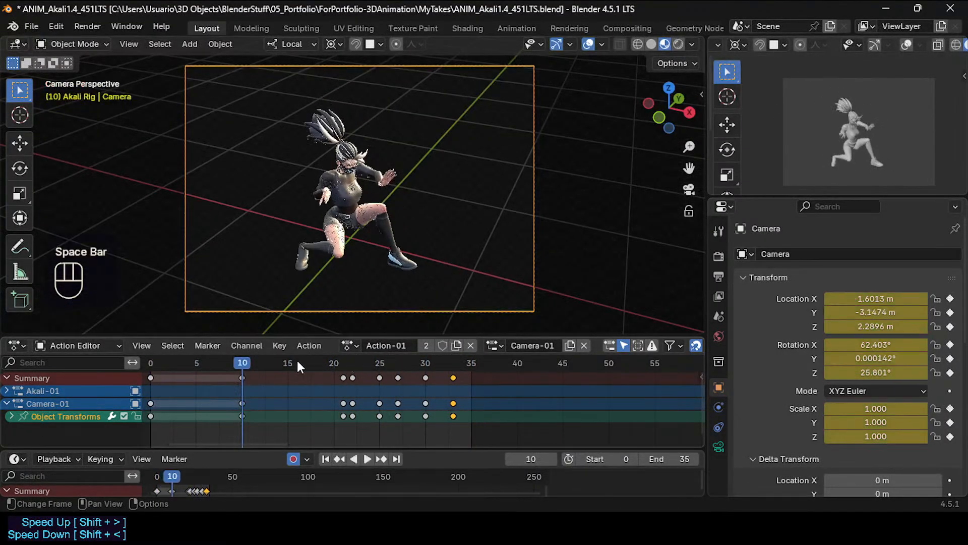
key("space")
key("space")
key("space")
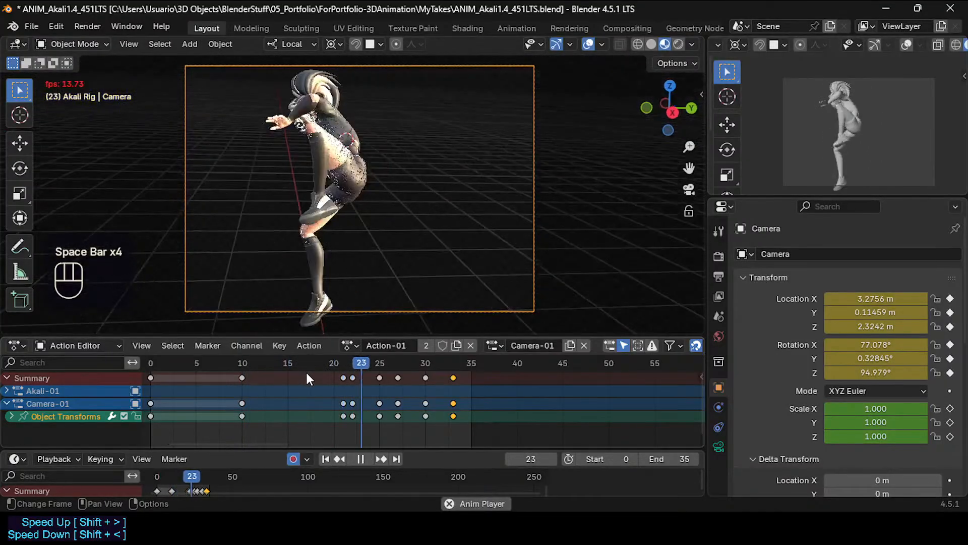
key("space")
mouse_move(358, 363)
left_mouse_down()
mouse_move(379, 364)
mouse_move(353, 367)
mouse_move(356, 377)
left_mouse_up()
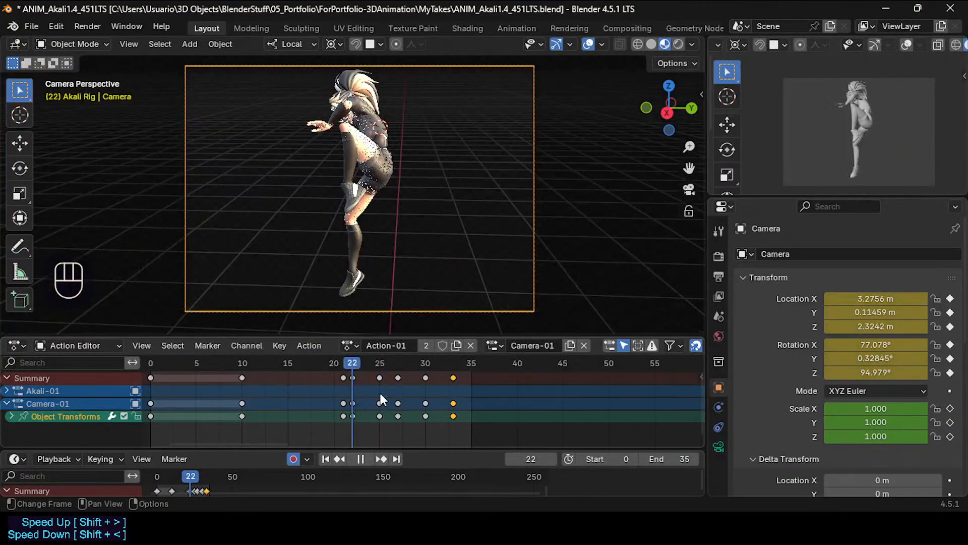
Shift the camera keyframes at frames 21 and 22 one frame earlier and scrub through to frame 25.
left_click(344, 416)
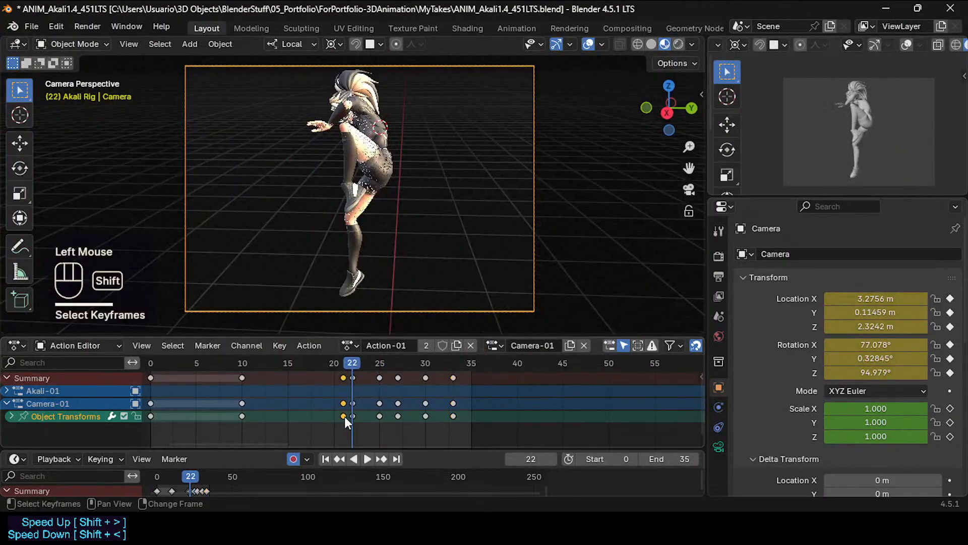
left_click(353, 416, "shift")
key("g")
left_click(346, 416)
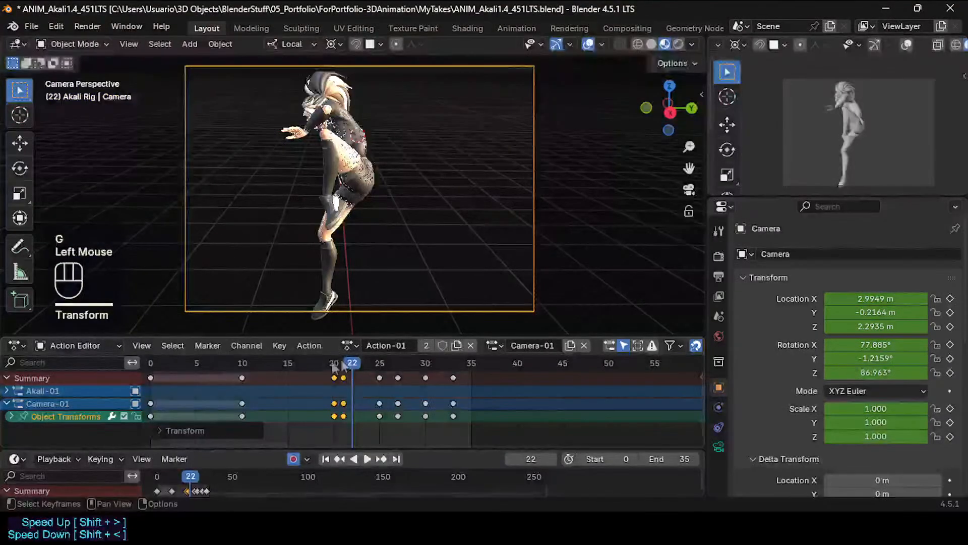
left_click_drag(343, 362, 381, 370)
Move the camera keyframe at frame 25 to frame 26 and save the file.
left_click(380, 417)
key("g")
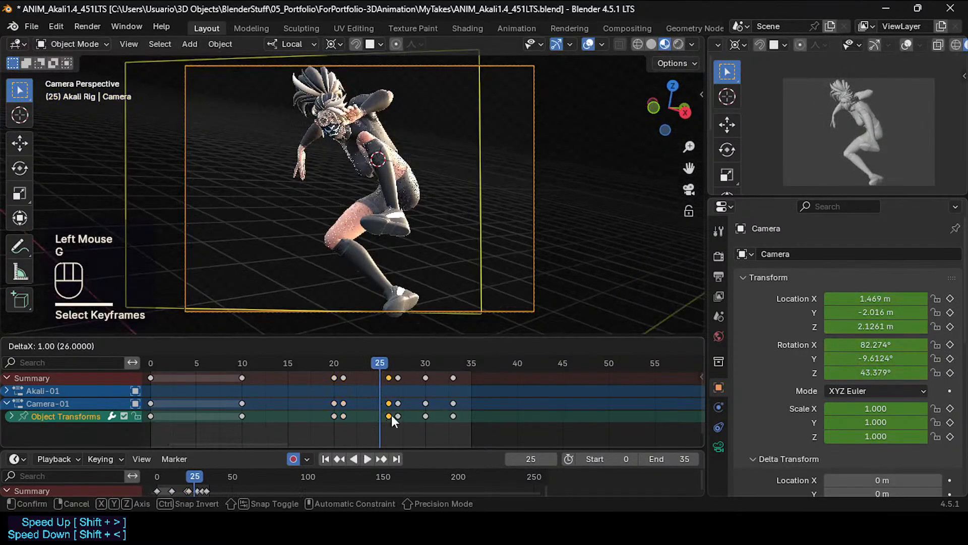
left_click(391, 411)
left_click(394, 416)
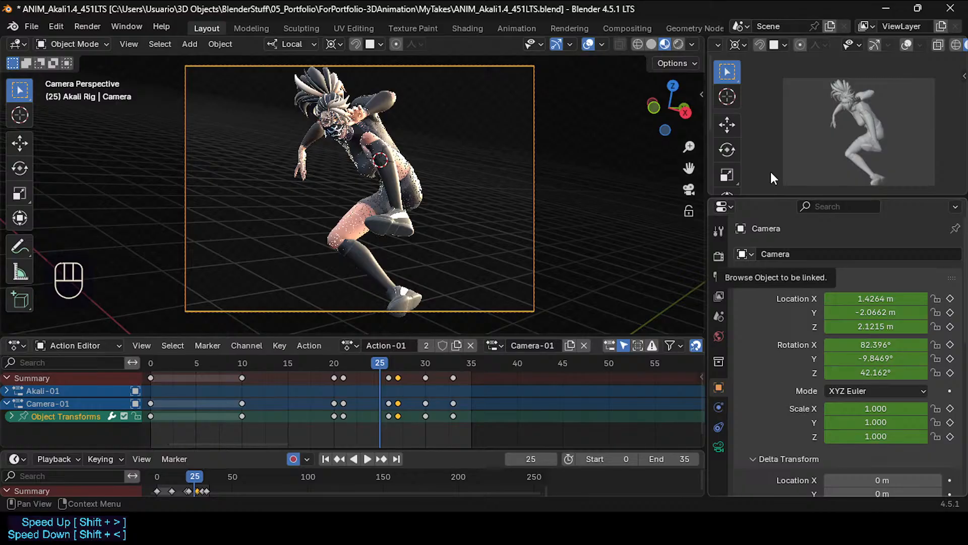
left_click(564, 194, "ctrl")
key("ctrl+s")
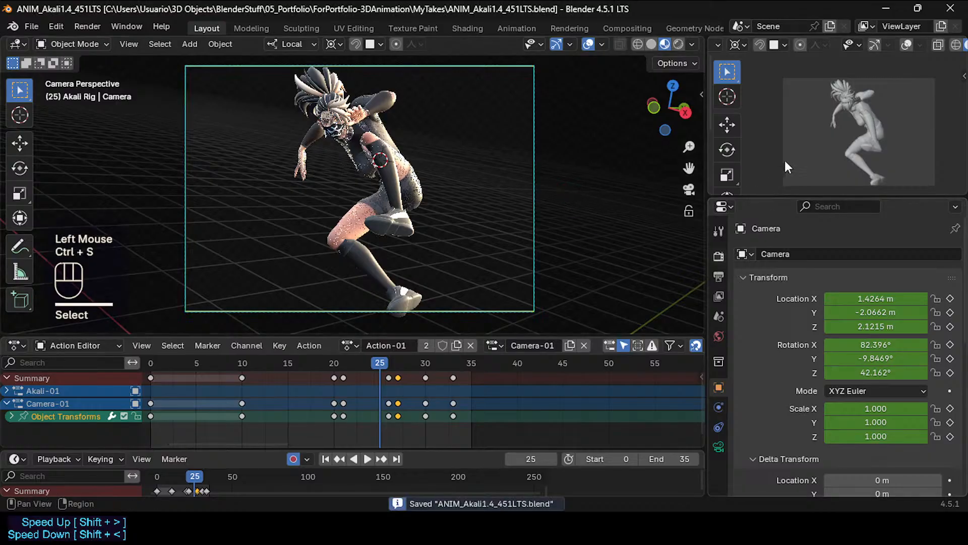
Compare the camera framing at frames 25 and 26 and save the file.
mouse_move(372, 361)
left_mouse_down()
mouse_move(430, 361)
mouse_move(342, 368)
mouse_move(396, 374)
mouse_move(368, 360)
mouse_move(317, 370)
mouse_move(438, 367)
mouse_move(346, 376)
mouse_move(411, 368)
mouse_move(387, 371)
left_mouse_up()
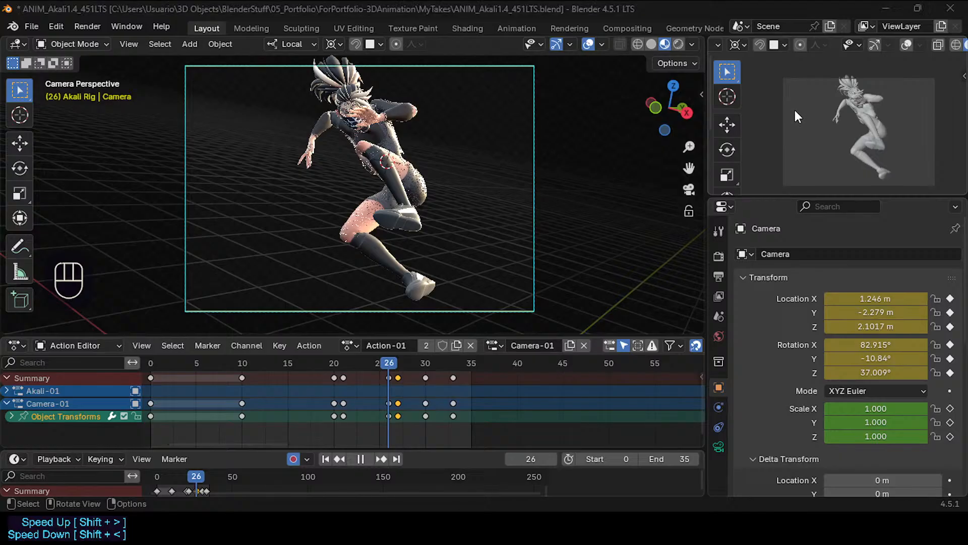
mouse_move(376, 363)
left_mouse_down()
mouse_move(347, 362)
mouse_move(389, 362)
mouse_move(330, 362)
mouse_move(448, 343)
mouse_move(381, 346)
left_mouse_up()
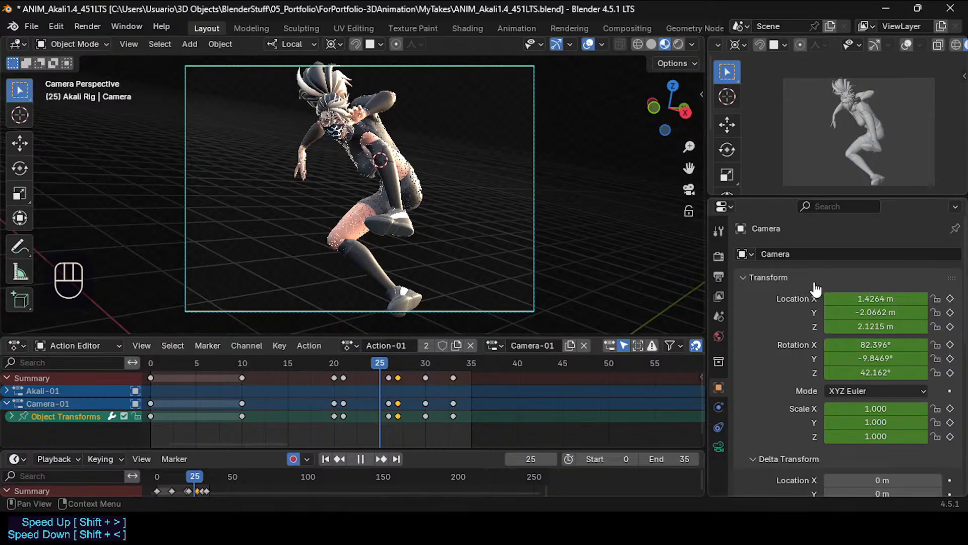
mouse_move(381, 365)
left_mouse_down()
mouse_move(364, 360)
mouse_move(394, 355)
mouse_move(335, 349)
mouse_move(385, 347)
left_mouse_up()
key("ctrl+s")
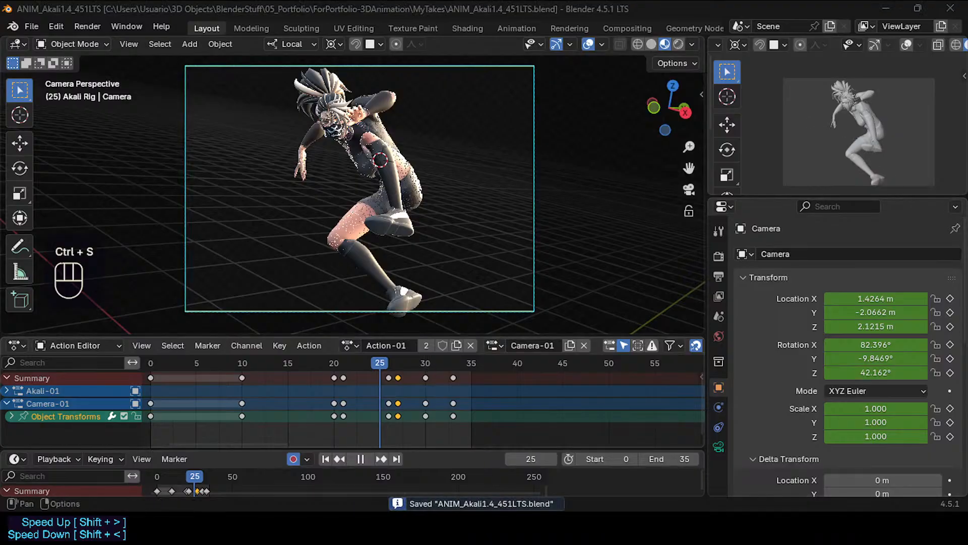
Scrub and play the jump through the camera to review the movement around frames 19 to 24.
left_click_drag(323, 359, 368, 365)
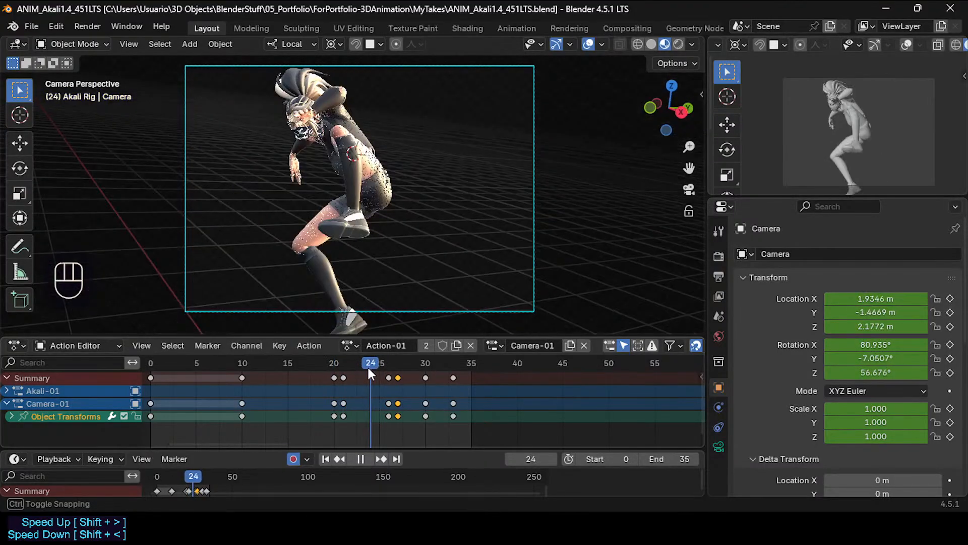
left_click(323, 365)
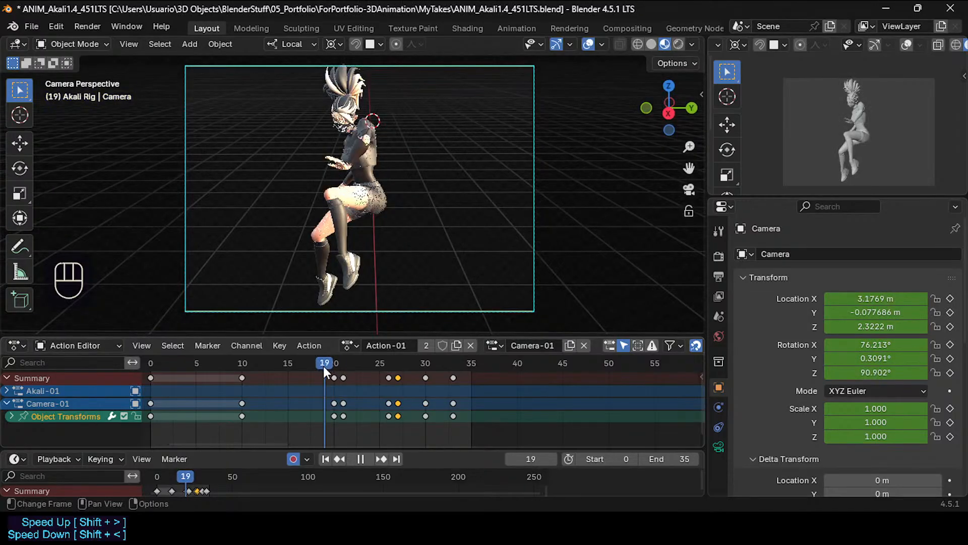
key("ctrl+s")
left_click(352, 364)
left_click_drag(363, 365, 388, 346)
key("space")
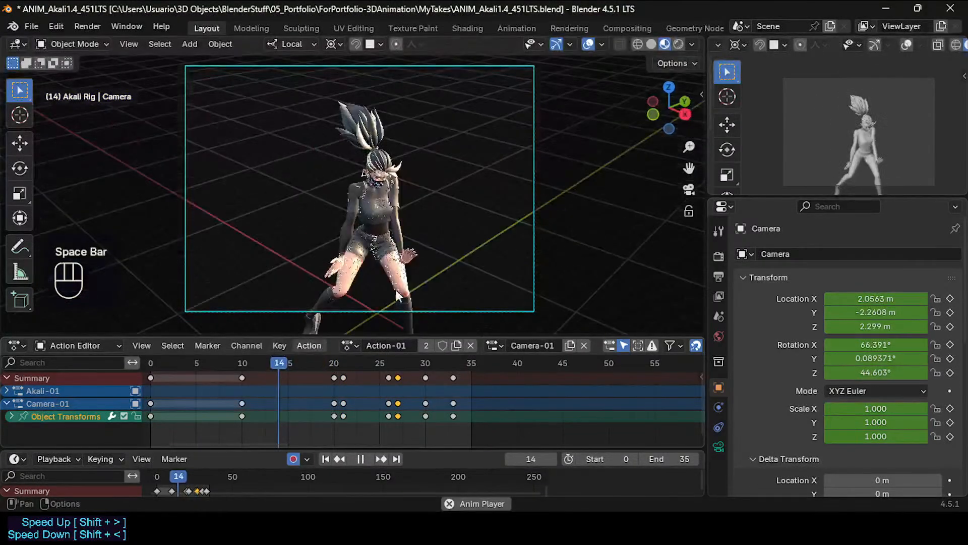
key("space")
mouse_move(348, 361)
left_mouse_down()
mouse_move(334, 362)
mouse_move(343, 364)
left_mouse_up()
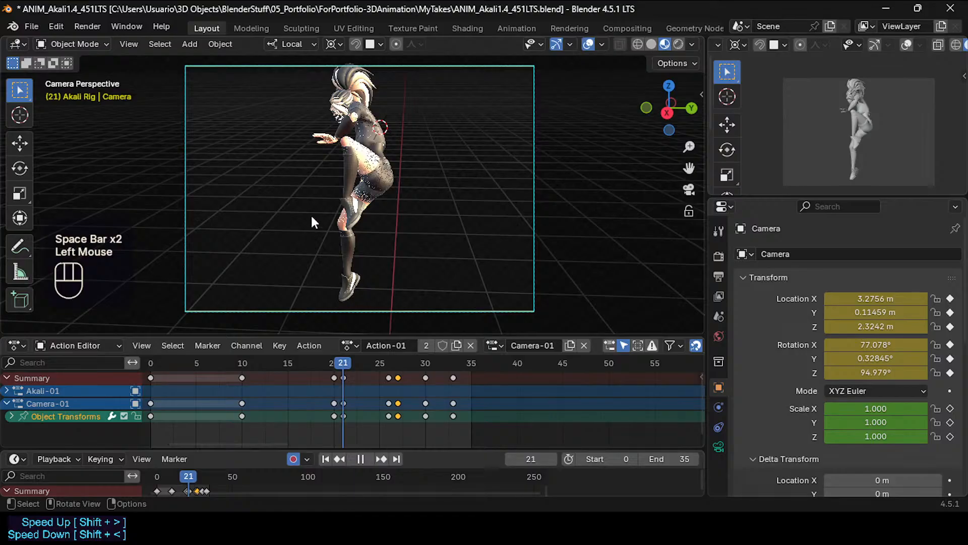
At frame 23, move the camera about 0.32 m along its local Z axis, away from the character.
middle_click_drag(311, 220, 376, 249)
scroll(333, 220, "down", 2)
scroll(376, 252, "down", 1)
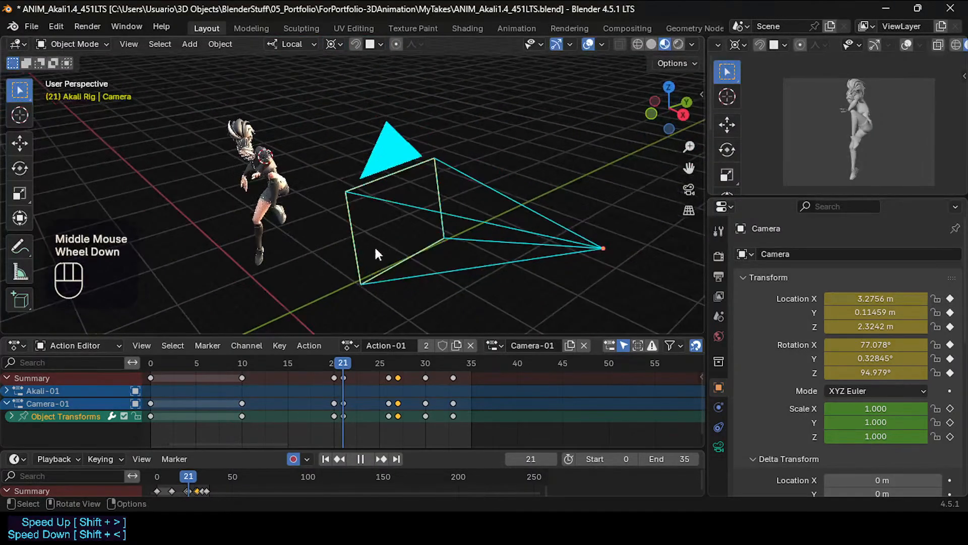
left_click_drag(350, 363, 358, 341)
scroll(329, 237, "down", 2)
middle_click_drag(328, 237, 386, 272)
left_click(398, 257)
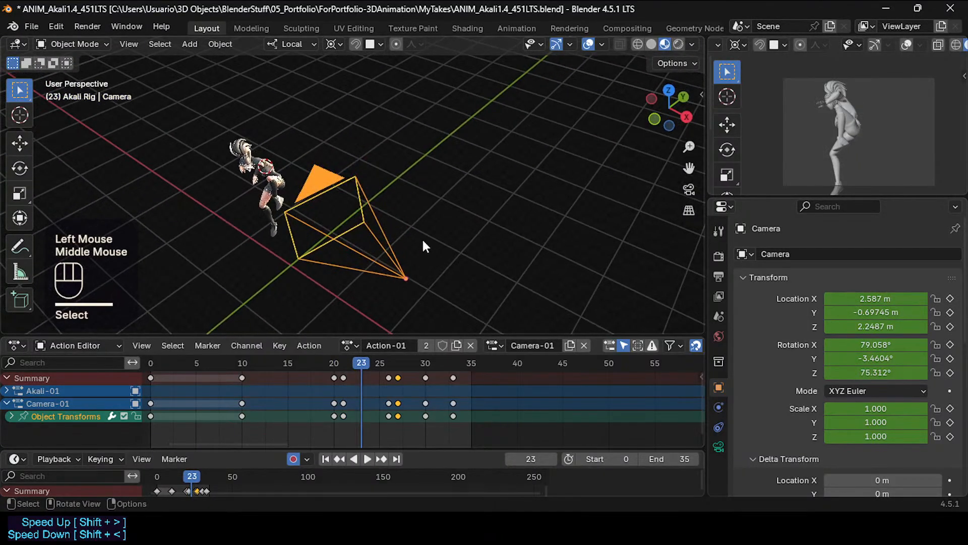
middle_click_drag(422, 237, 374, 261)
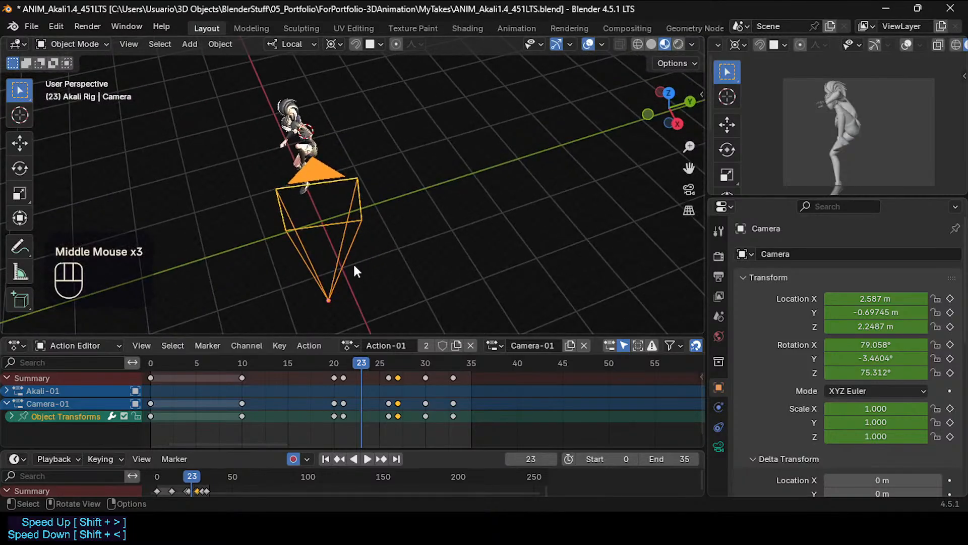
key("g")
key("x")
key("z")
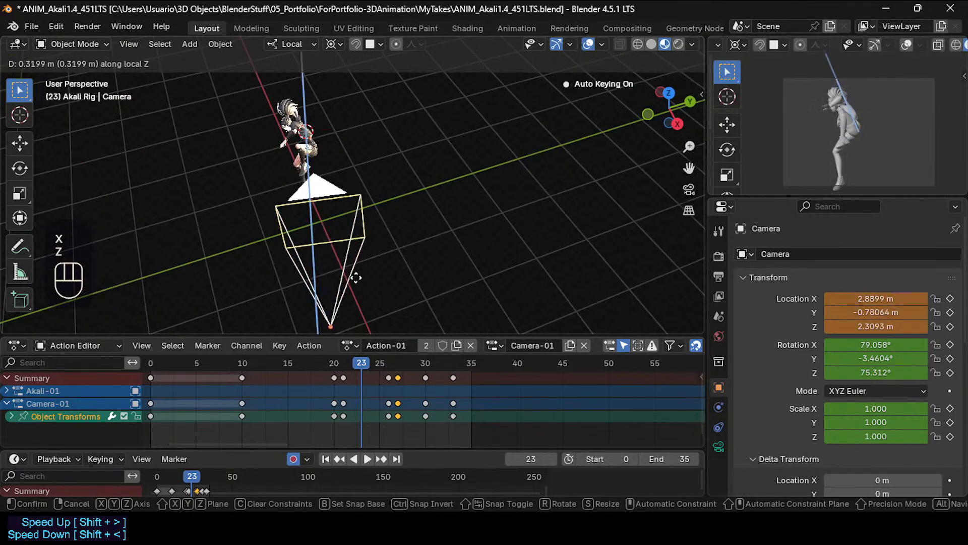
left_click(356, 277)
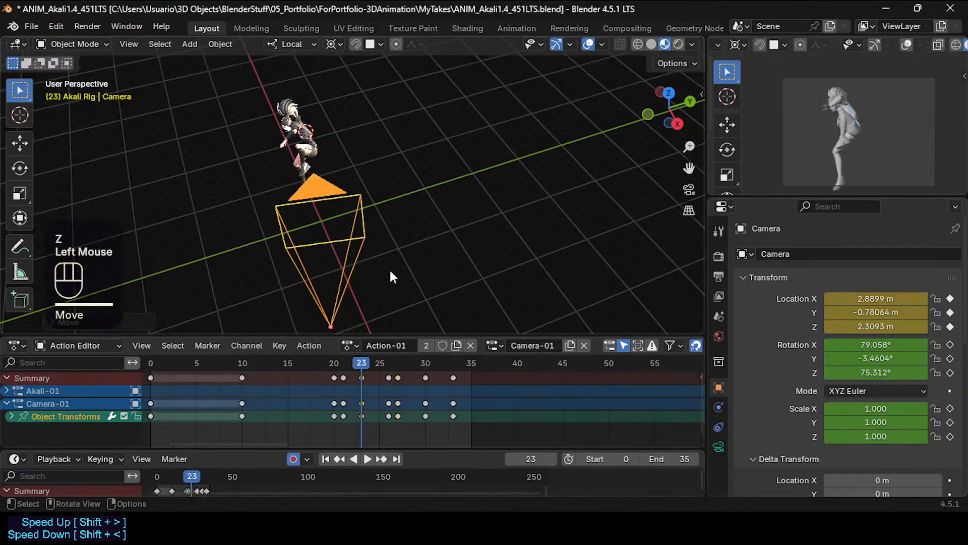
Rotate the camera at frame 23 and scrub on to frame 27 to check its path.
key("r")
left_click(340, 174)
left_click_drag(359, 364, 398, 364)
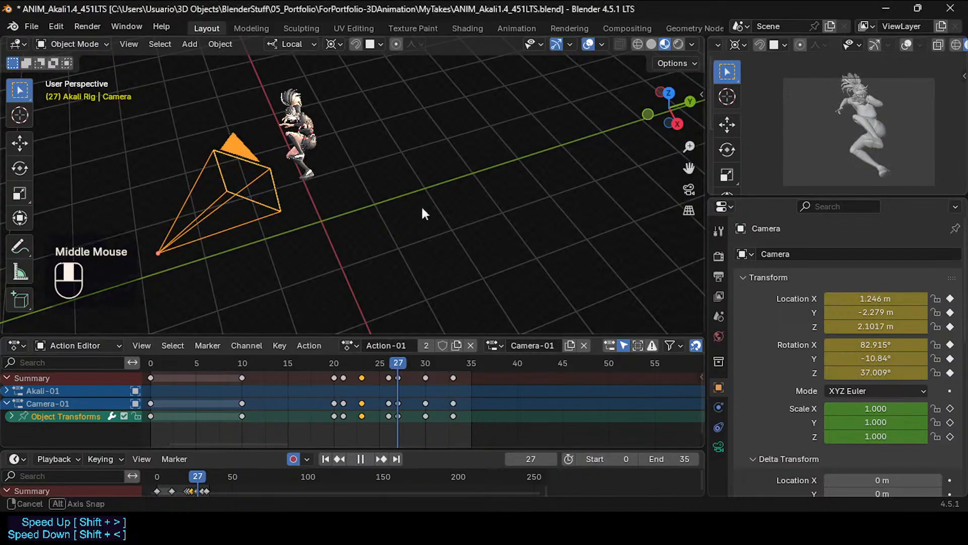
middle_click_drag(422, 205, 395, 342)
left_click(380, 356)
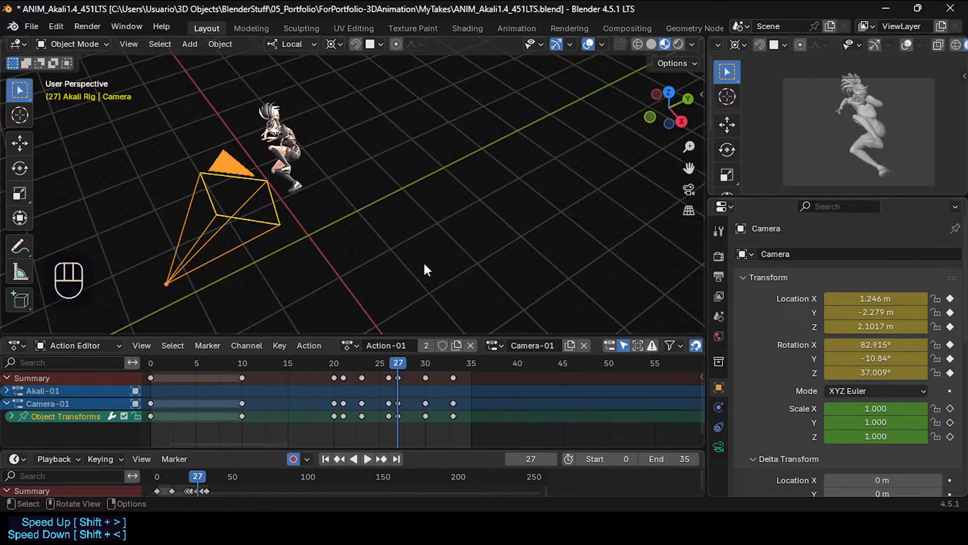
Save the file and examine the camera's placement relative to the character at frame 27 from several angles.
middle_click_drag(422, 261, 433, 216)
key("ctrl+s")
scroll(291, 195, "up", 2)
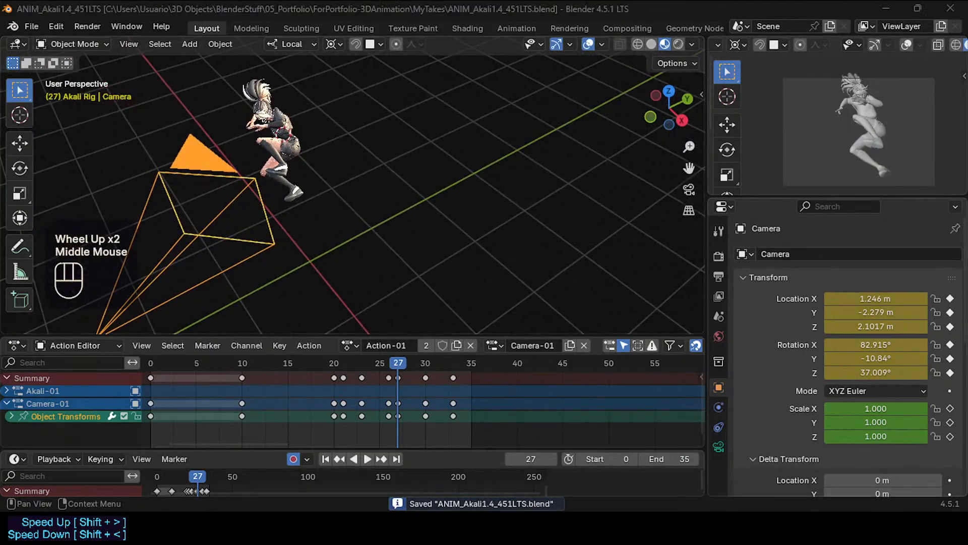
middle_click_drag(499, 228, 516, 226)
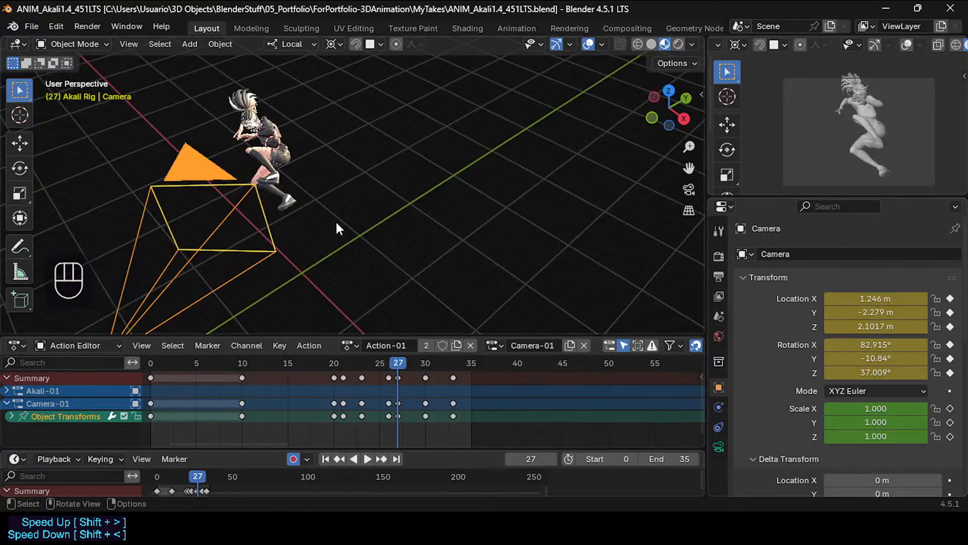
middle_click_drag(334, 220, 371, 198)
scroll(383, 186, "down", 2)
key("ctrl+Tab")
key("ctrl+s")
scroll(363, 204, "up", 2)
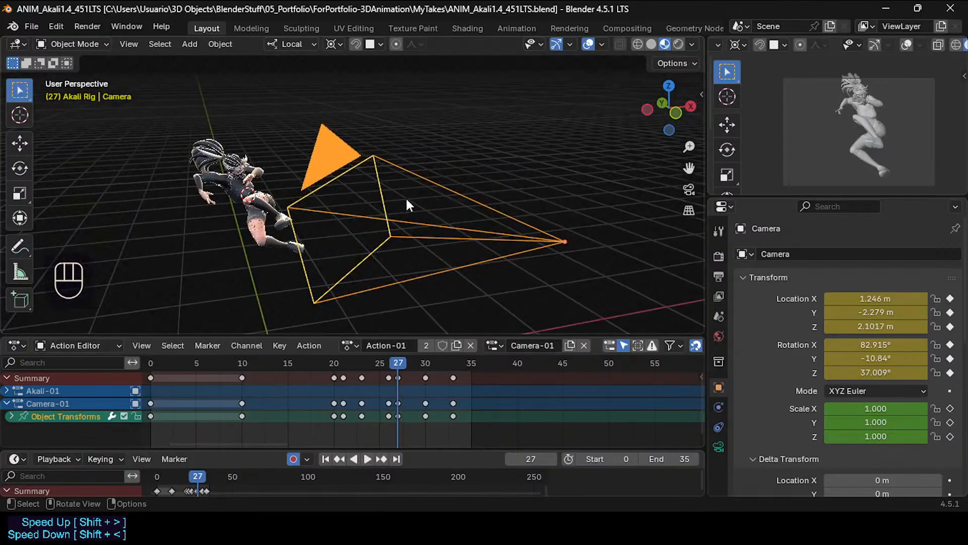
middle_click_drag(405, 196, 412, 223)
scroll(413, 225, "down", 1)
key("ctrl+s")
scroll(413, 227, "up", 1)
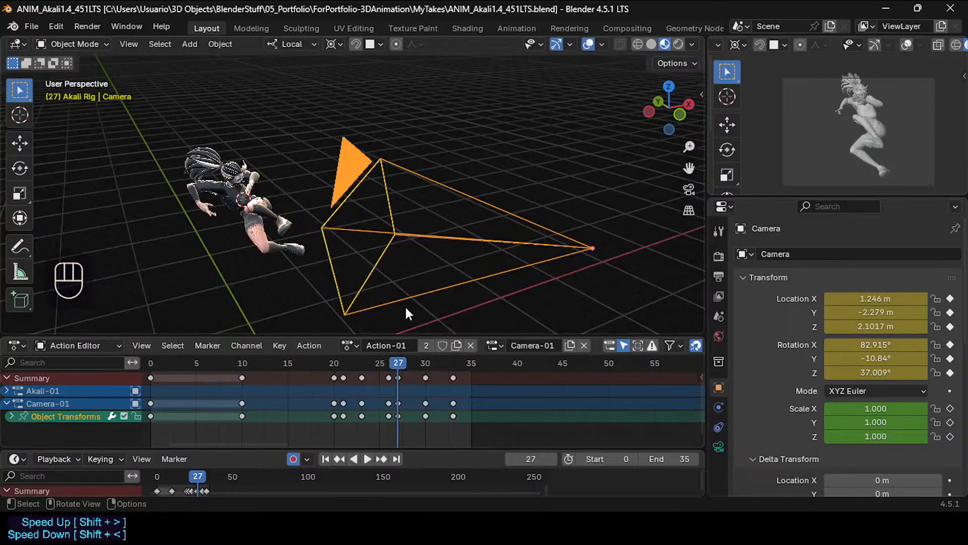
scroll(437, 249, "down", 1)
middle_click_drag(437, 256, 385, 263)
key("Tab")
key("ctrl+s")
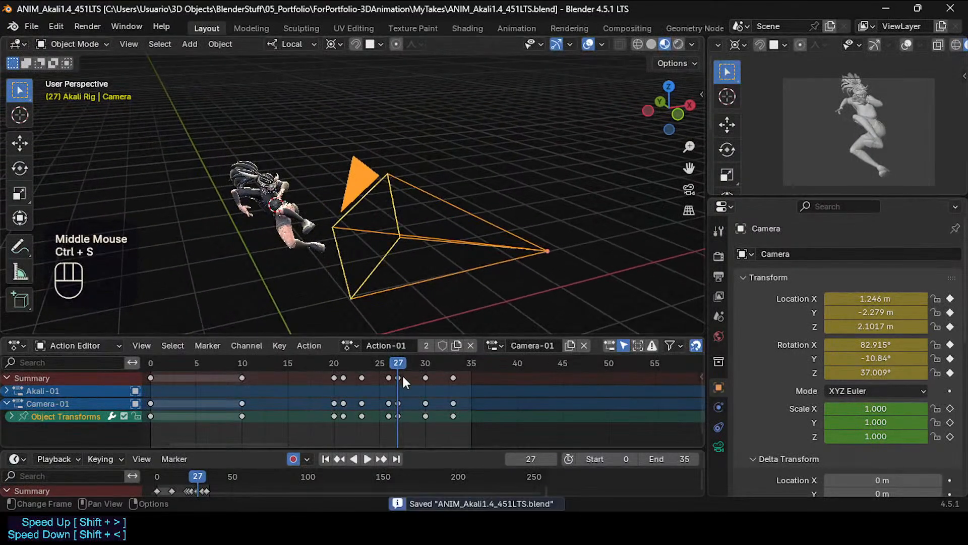
At frame 26, save the file and unhide the hidden character rig.
mouse_move(399, 371)
left_mouse_down()
mouse_move(380, 369)
mouse_move(400, 364)
mouse_move(389, 369)
left_mouse_up()
key("ctrl+s")
middle_click_drag(326, 265, 348, 286)
key("ctrl+s")
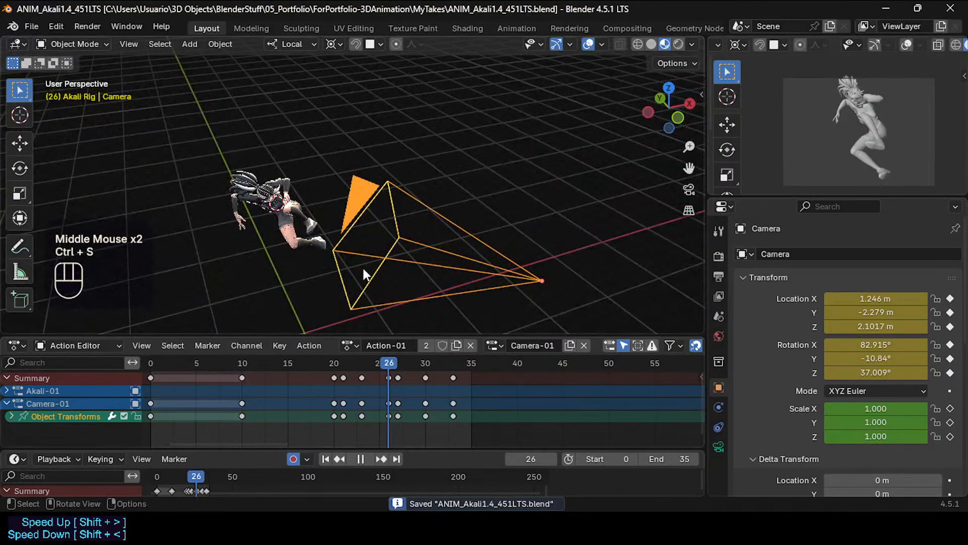
key("alt+h")
left_click(332, 220)
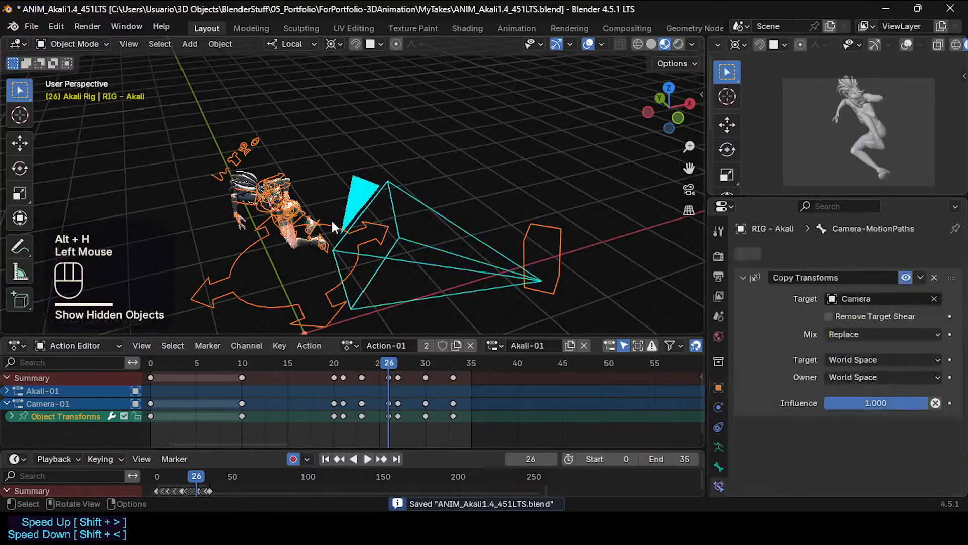
Inspect the Camera-MotionPaths bone in the Akali rig's Edit Mode, opening its name field for viewing.
key("Tab")
mouse_move(324, 254)
middle_mouse_down()
mouse_move(326, 282)
mouse_move(328, 255)
middle_mouse_up()
scroll(328, 234, "down", 2)
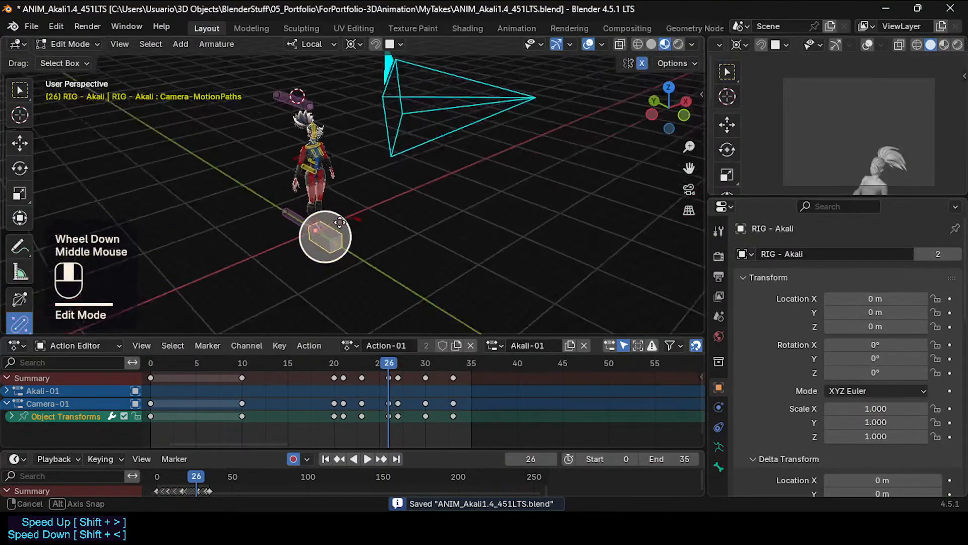
left_click(330, 251)
scroll(330, 250, "up", 1)
key("ctrl+1")
left_click(327, 237)
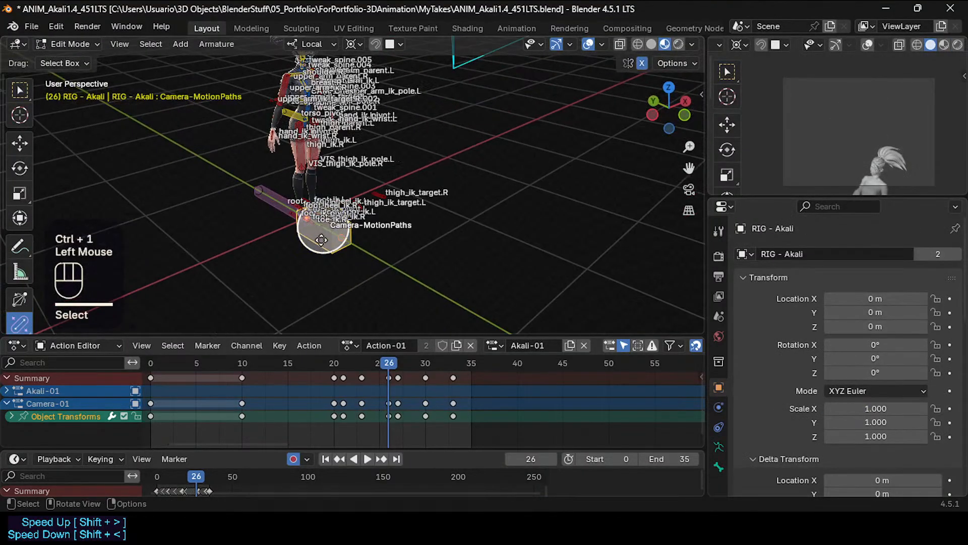
scroll(328, 241, "up", 2)
key("ctrl+1")
left_click(327, 241)
key("F2")
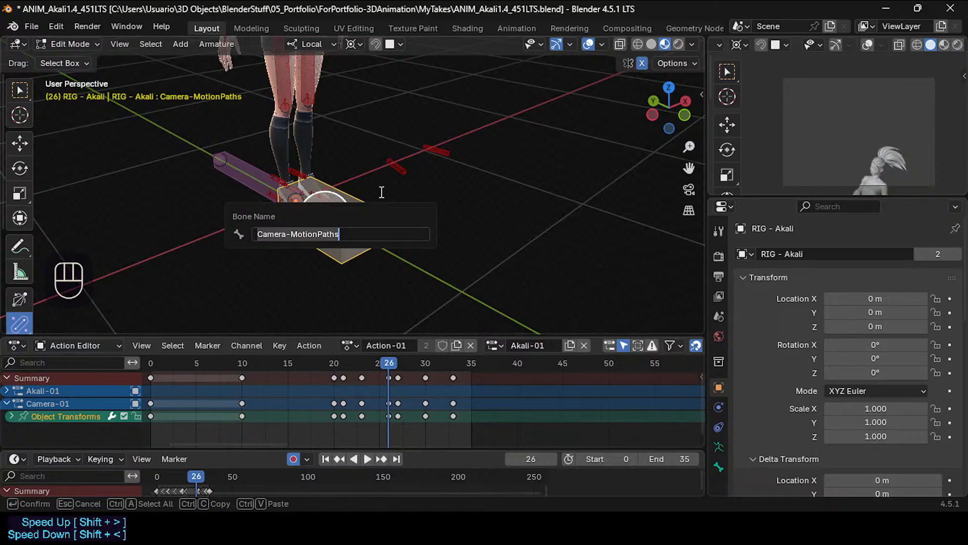
scroll(327, 237, "down", 2)
middle_click_drag(328, 237, 288, 281, "shift")
scroll(266, 274, "down", 2)
Return to Object Mode, select the camera and check its object constraints.
key("ctrl+Tab")
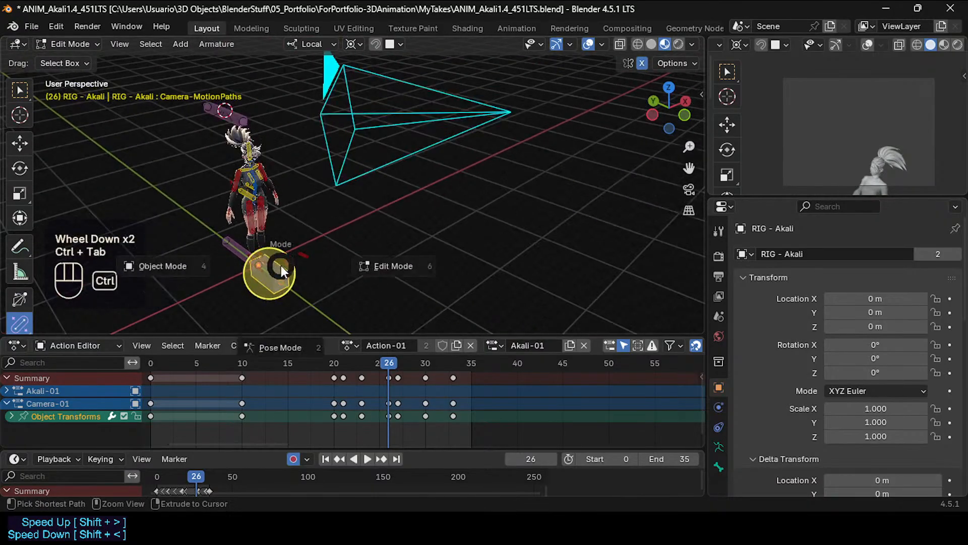
left_click(378, 127)
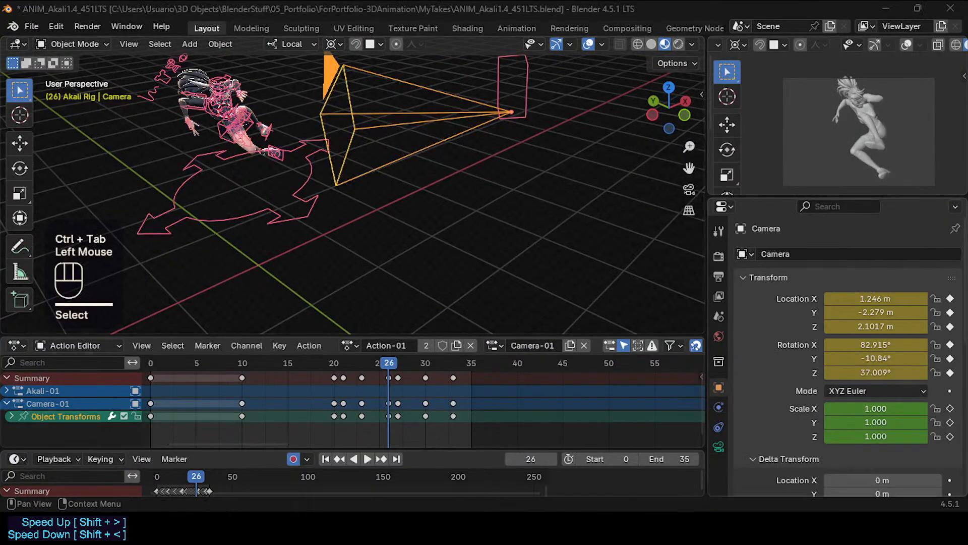
left_click(749, 277)
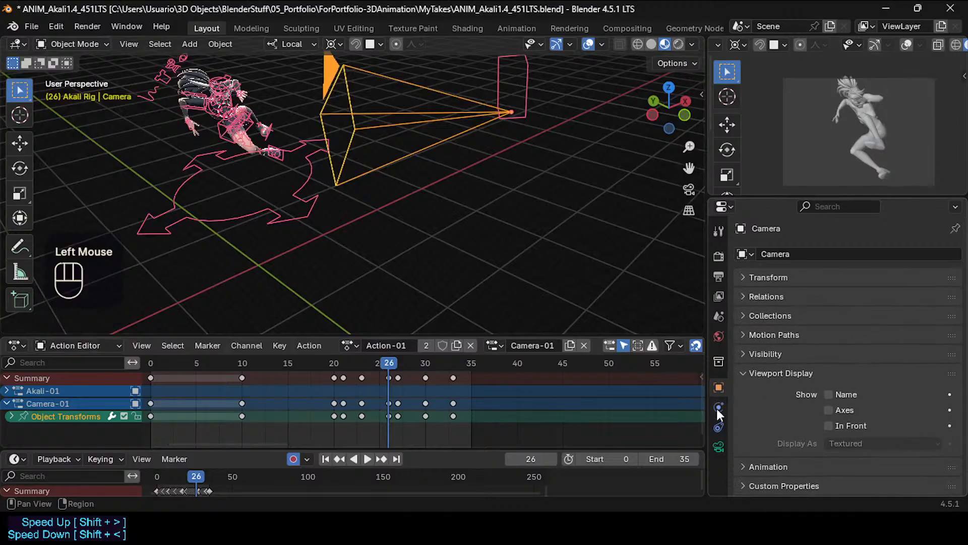
left_click(718, 427)
middle_click_drag(427, 129, 409, 240, "shift")
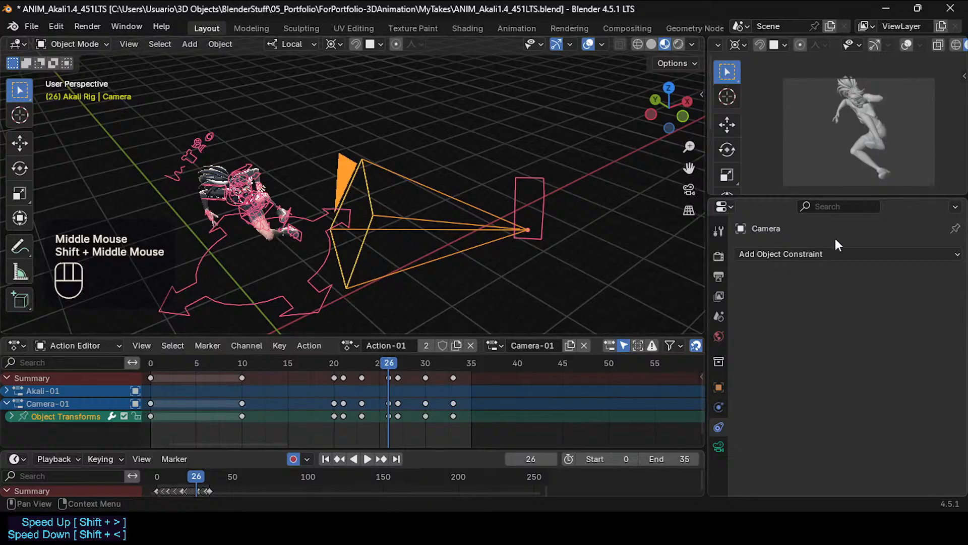
left_click(770, 253)
left_click(772, 249)
middle_click_drag(480, 292, 427, 286)
middle_click_drag(423, 282, 392, 206, "shift")
Review which slots of Action-01 are available for the camera.
left_click(501, 340)
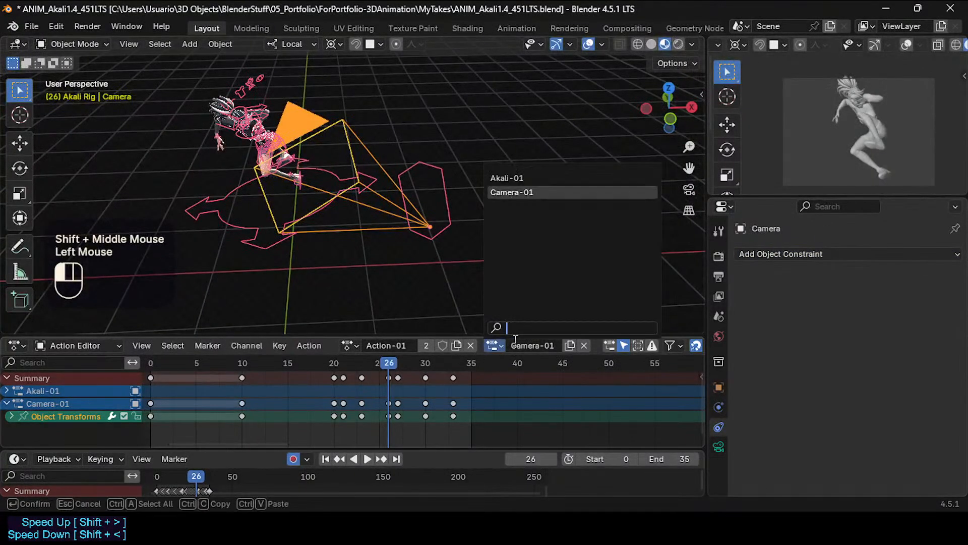
left_click(501, 340)
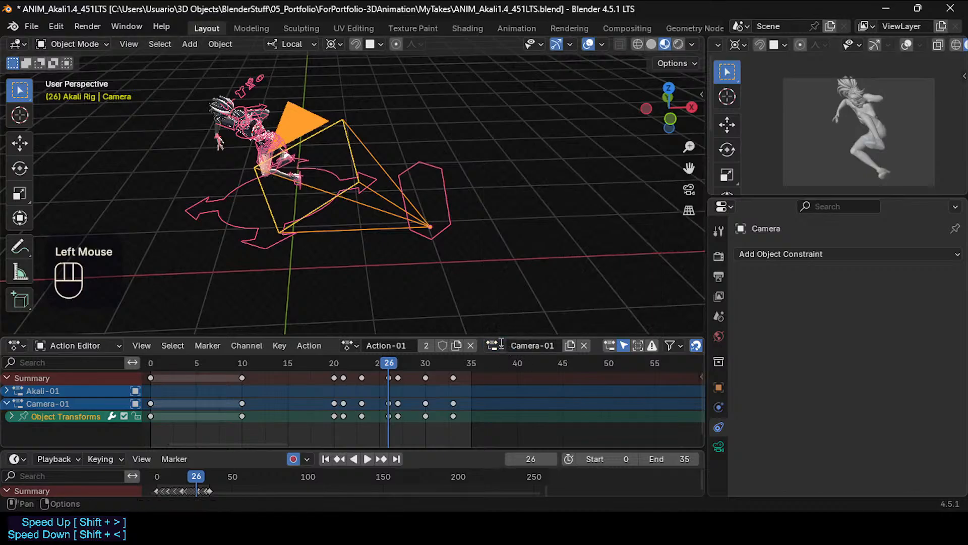
left_click(501, 340)
left_click(501, 340)
left_click(501, 345)
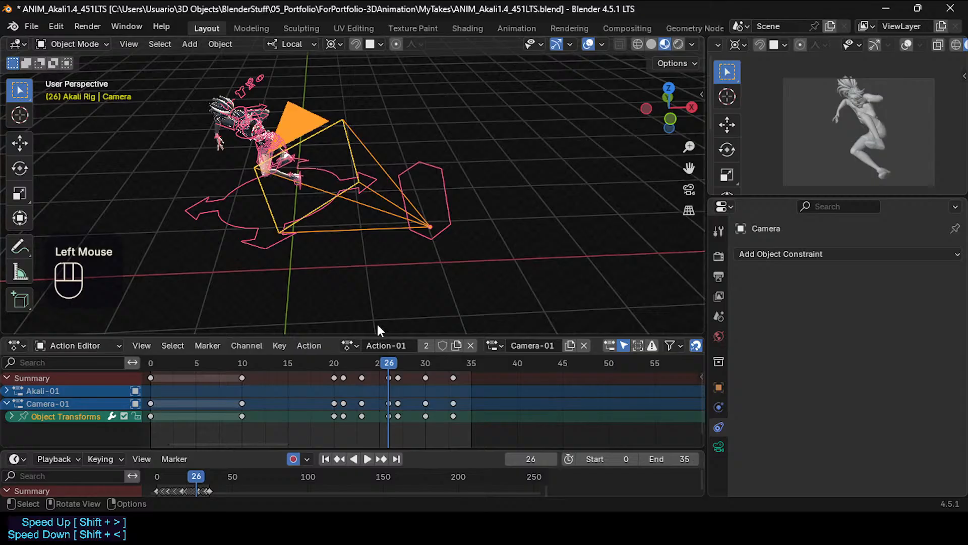
left_click(499, 343)
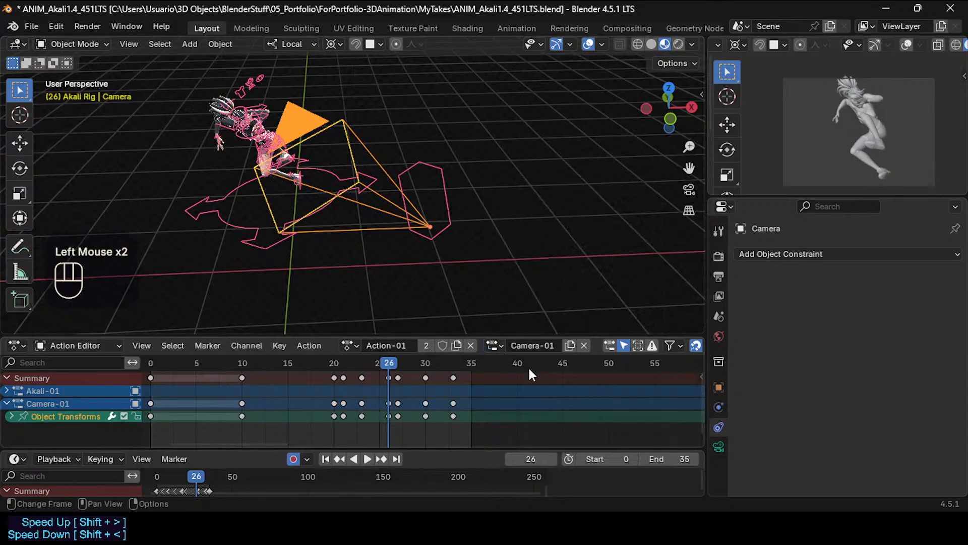
left_click(495, 345)
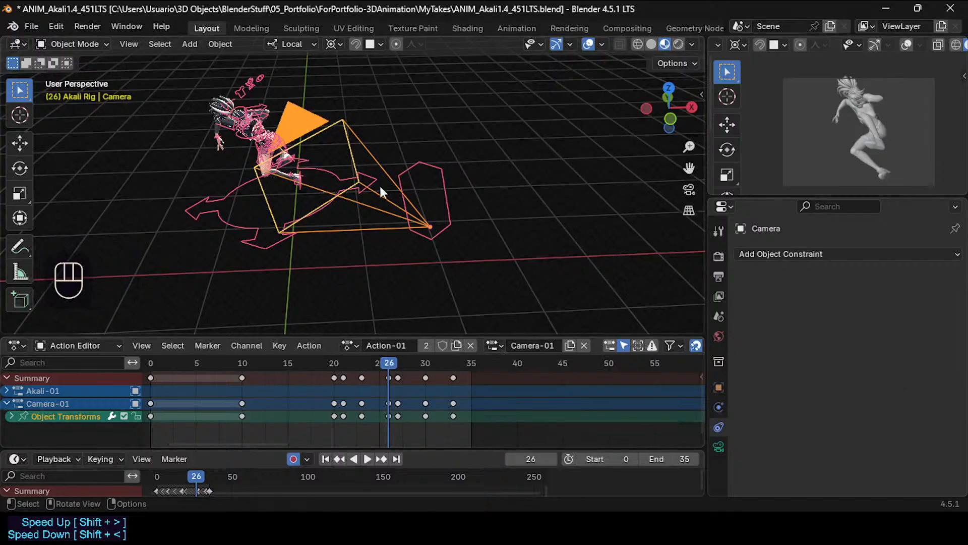
Select the Akali rig, go to frame 24 and review its Action-01 slots.
left_click(350, 127)
left_click(251, 97)
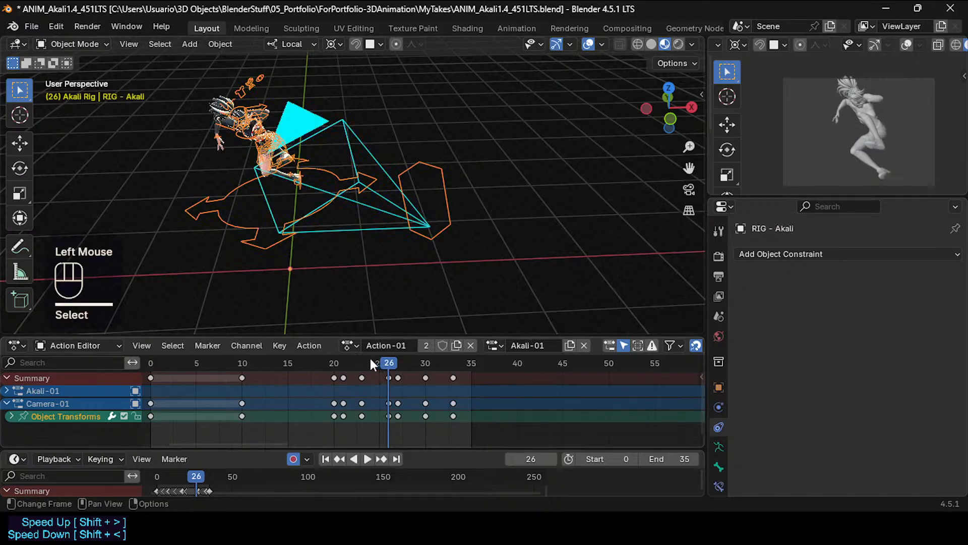
left_click(367, 458)
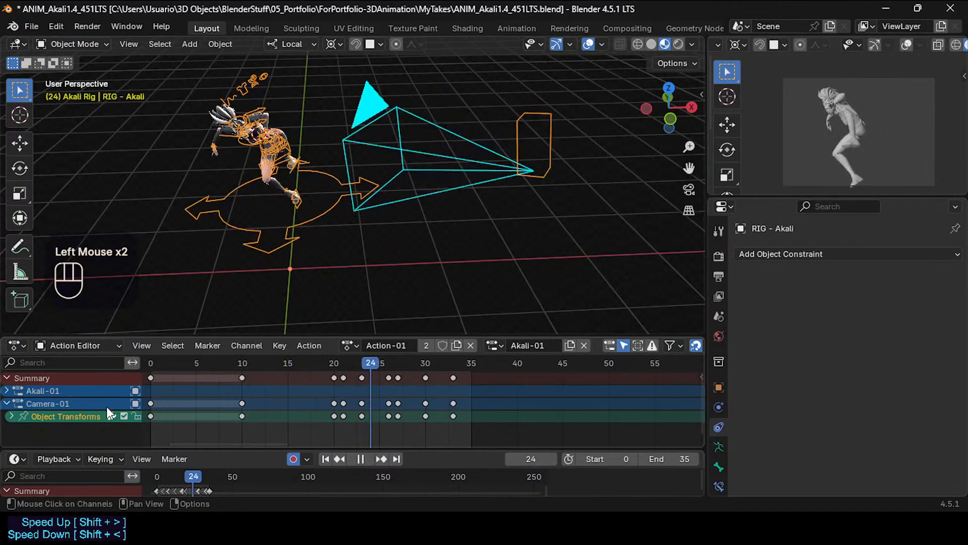
left_click(493, 345)
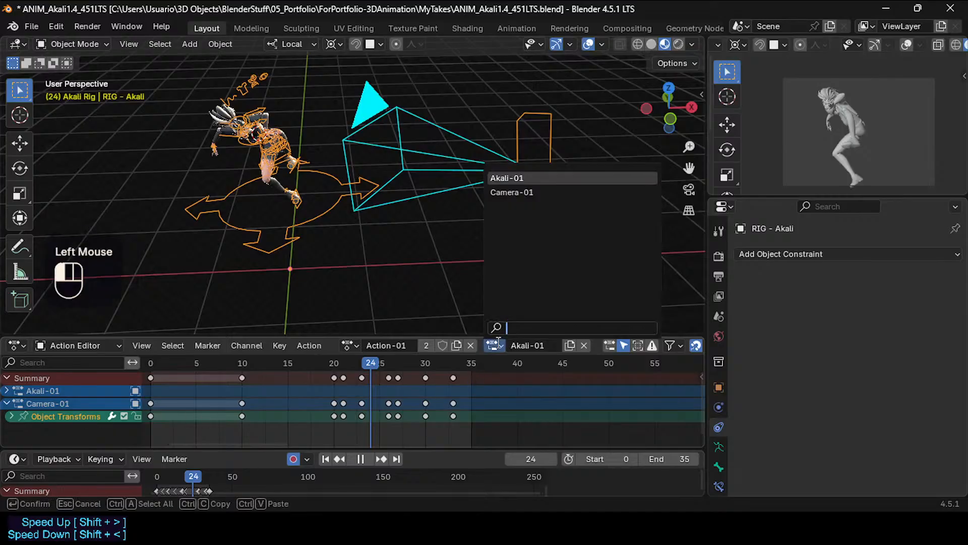
left_click(498, 342)
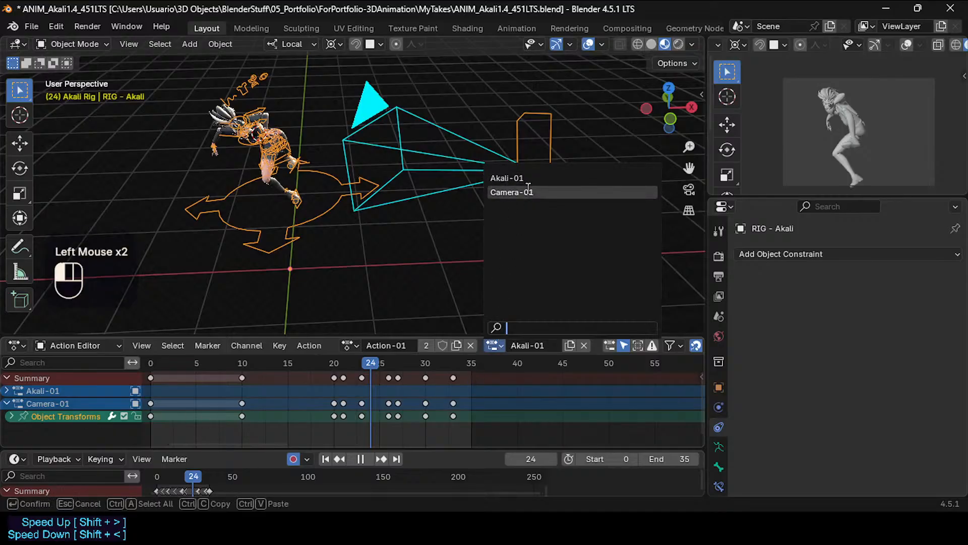
In Pose Mode, clear and recalculate the Camera-MotionPaths bone's motion path for the Selected Keys range, baked at Heads.
left_click(426, 153)
left_click(530, 117)
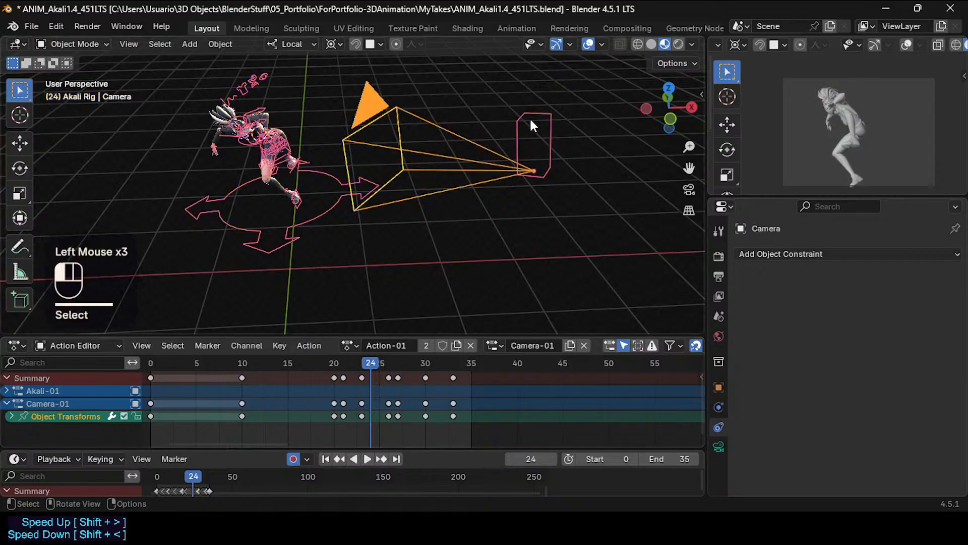
key("ctrl+Tab")
middle_click_drag(523, 162, 452, 265)
key("alt+t")
key("ctrl+t")
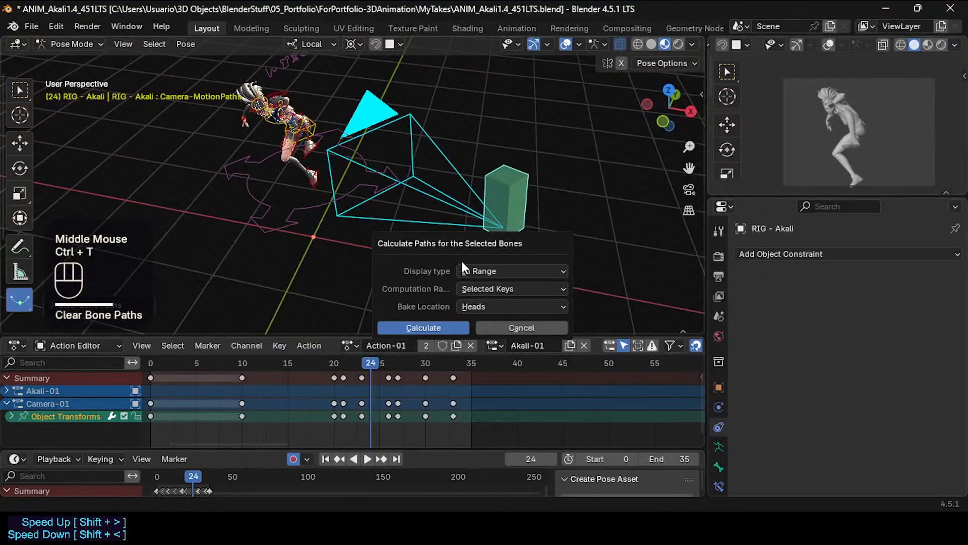
left_click(446, 329)
mouse_move(445, 328)
middle_mouse_down()
mouse_move(466, 262)
mouse_move(507, 244)
mouse_move(413, 236)
mouse_move(422, 238)
mouse_move(456, 174)
middle_mouse_up()
Leave Pose Mode and select the camera in Object Mode.
key("ctrl+Tab")
left_click(407, 176)
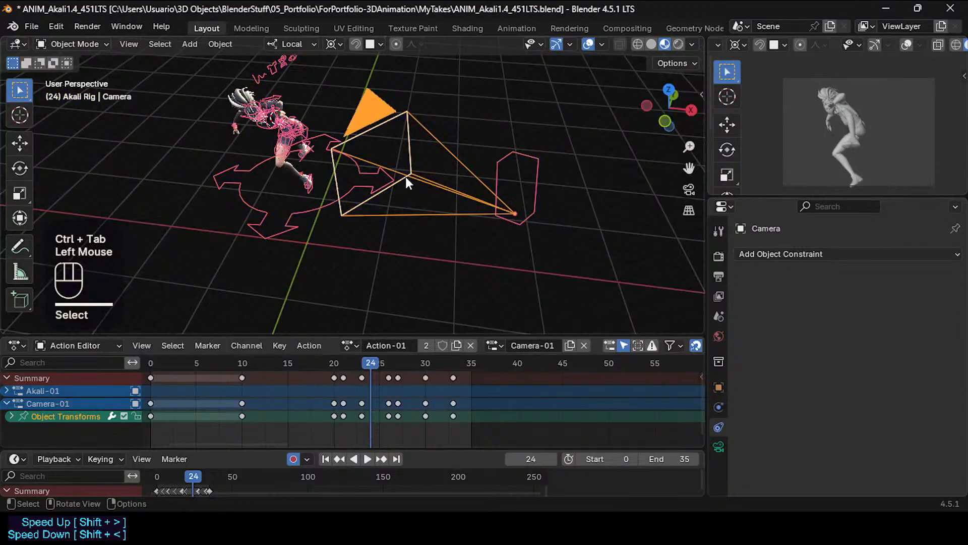
left_click(444, 135)
left_click(440, 141)
key("Tab")
key("Tab")
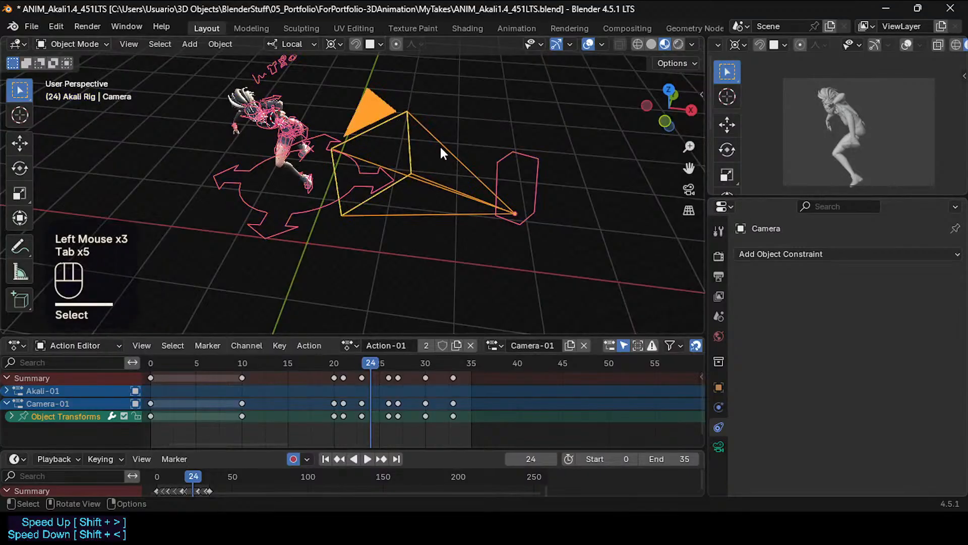
key("ctrl+Tab")
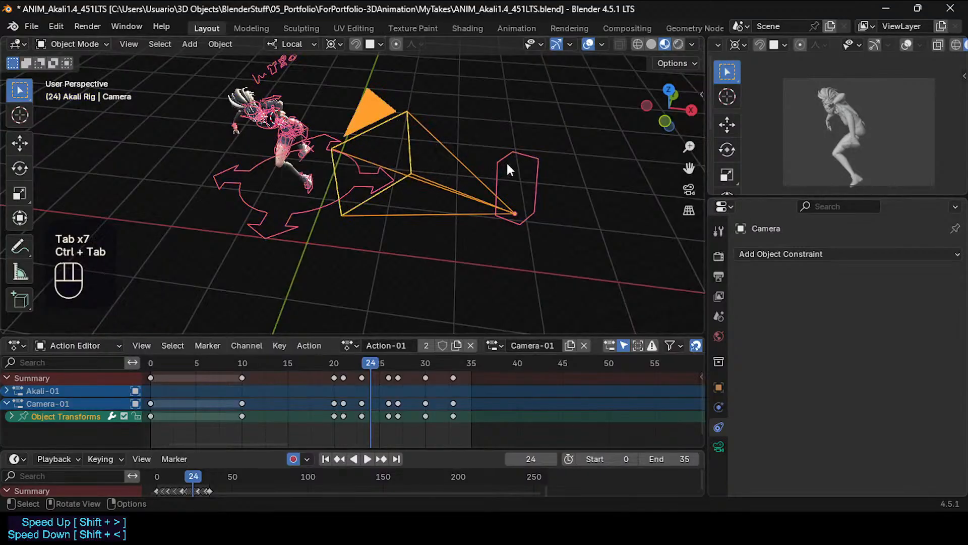
Select the Akali rig, return it to Pose Mode and examine the path drawn from the Camera-MotionPaths bone.
left_click(507, 156)
key("ctrl+Tab")
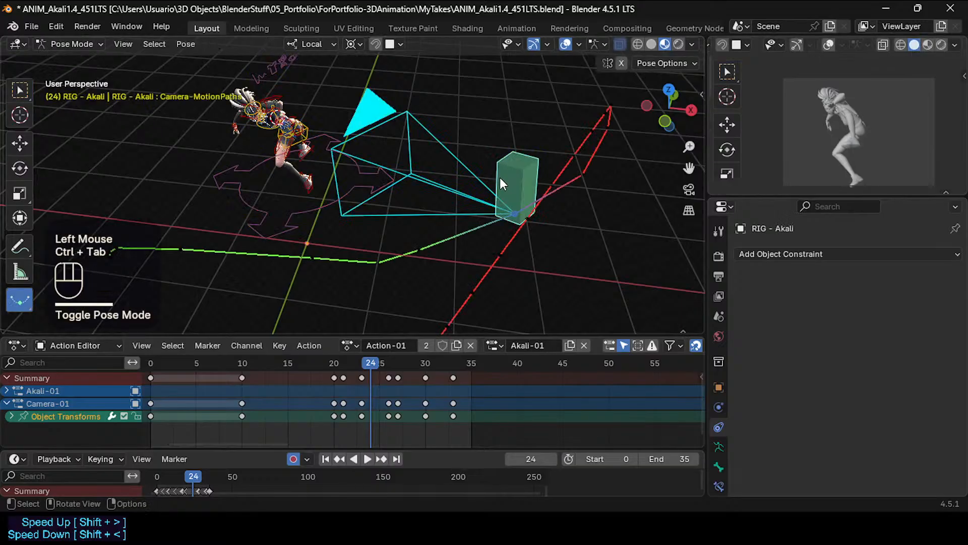
middle_click_drag(500, 177, 476, 194)
key("ctrl+Tab")
key("ctrl+Tab")
left_click(481, 185)
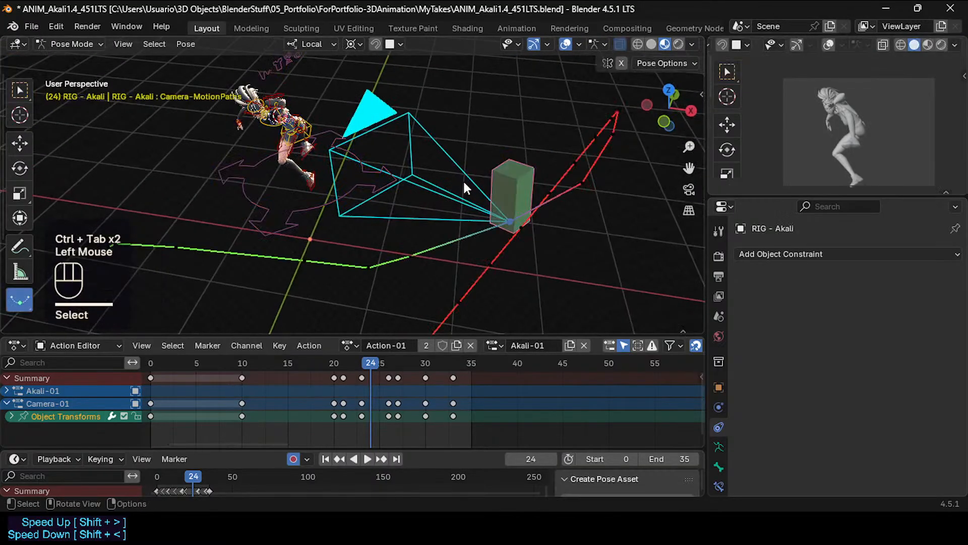
key("g")
key("Escape")
key("g")
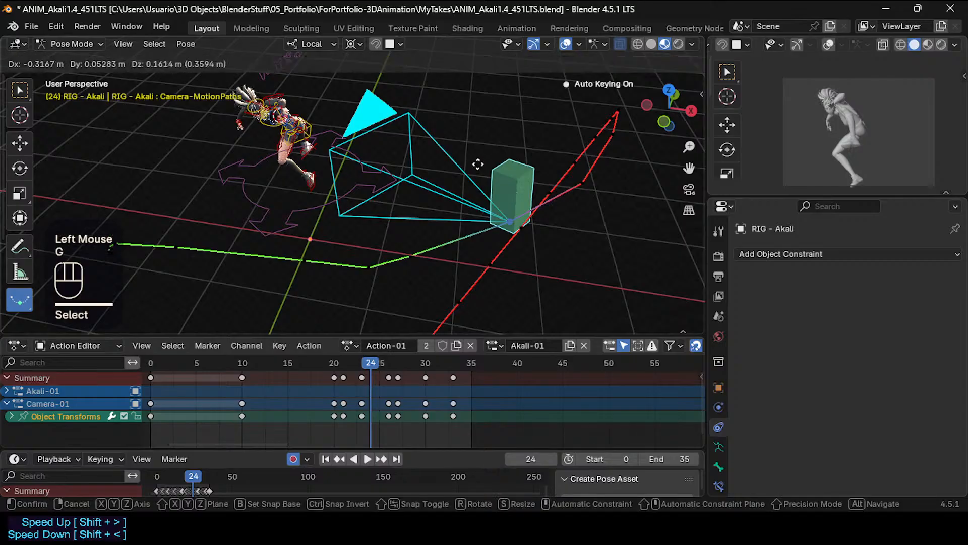
key("Escape")
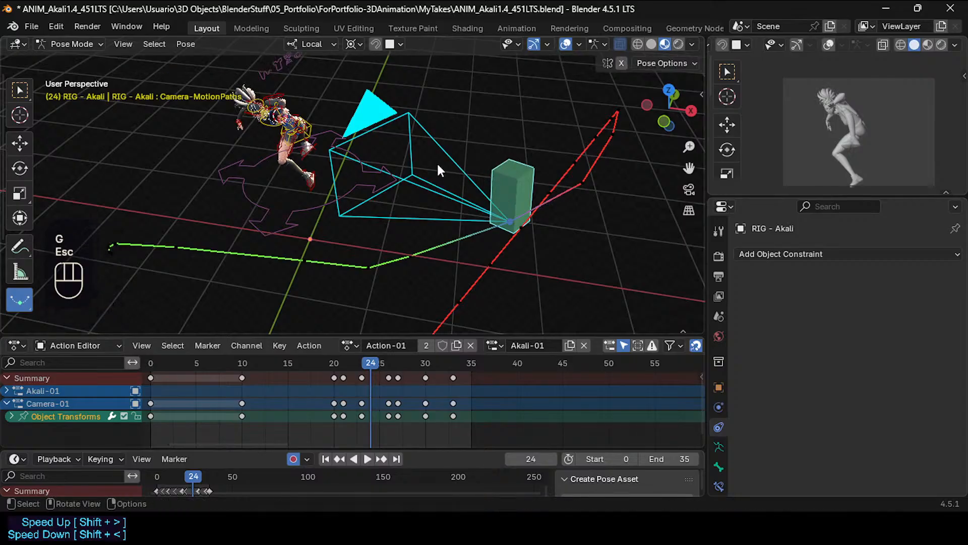
Reselect the rig in Object Mode, return to Pose Mode with the Camera-MotionPaths bone and save the file.
key("ctrl+Tab")
left_click(472, 184)
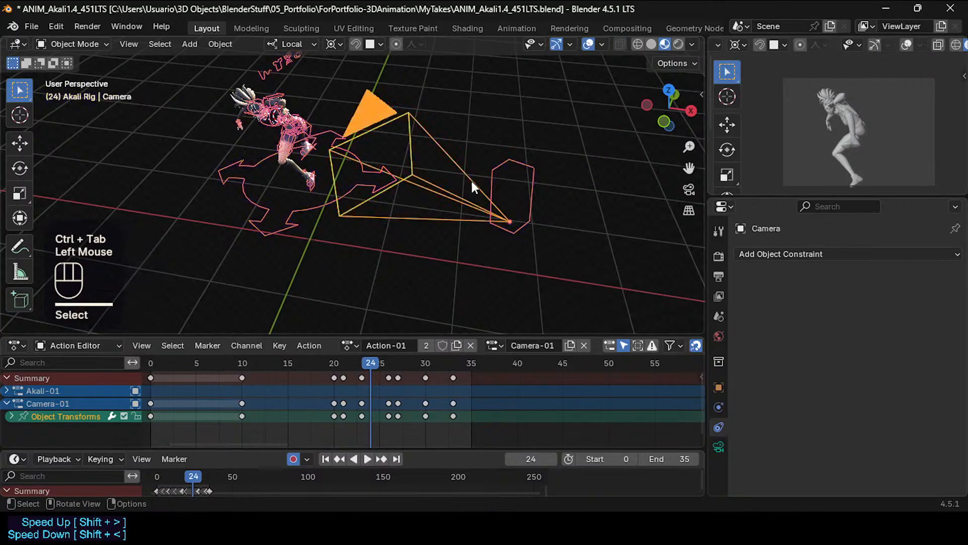
left_click(523, 207)
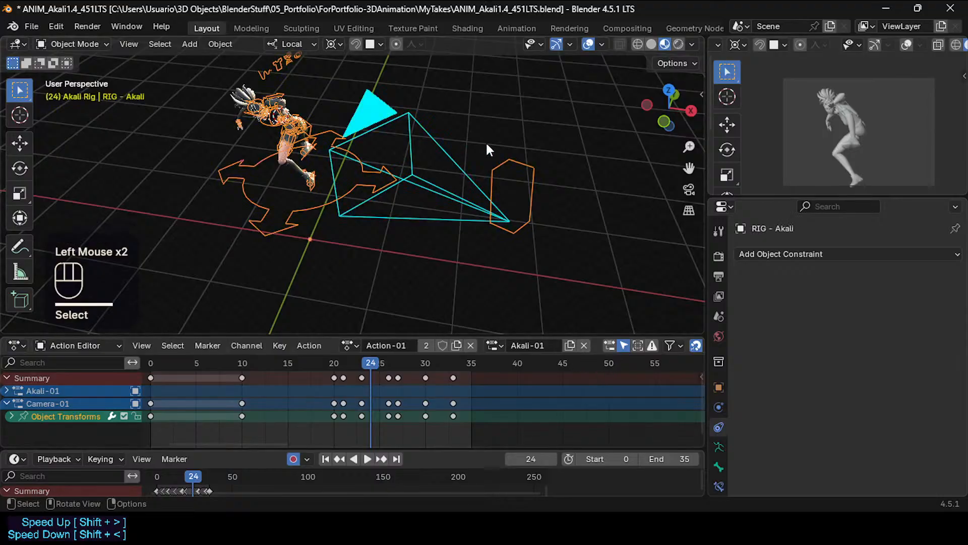
left_click(500, 164)
key("ctrl+Tab")
key("ctrl+s")
left_click(503, 176)
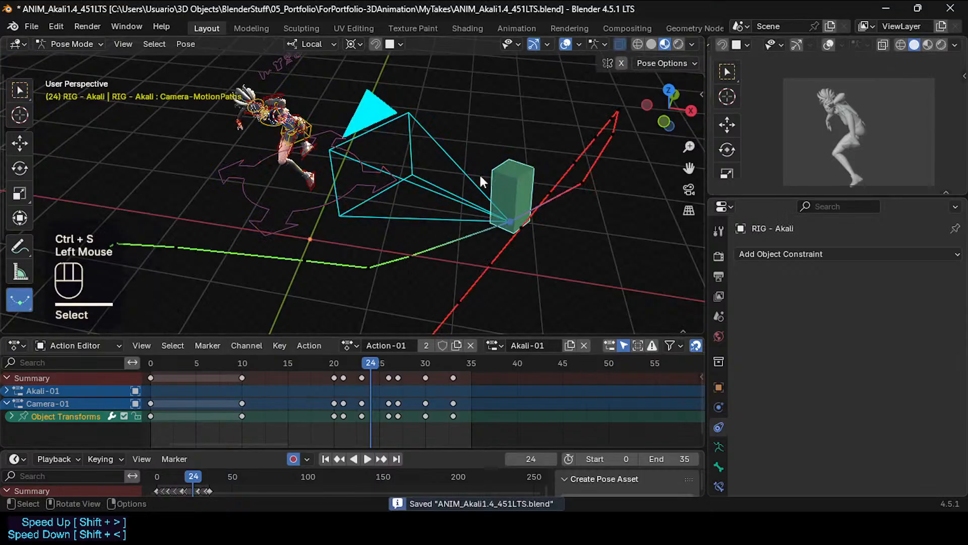
left_click(505, 181)
left_click(509, 189)
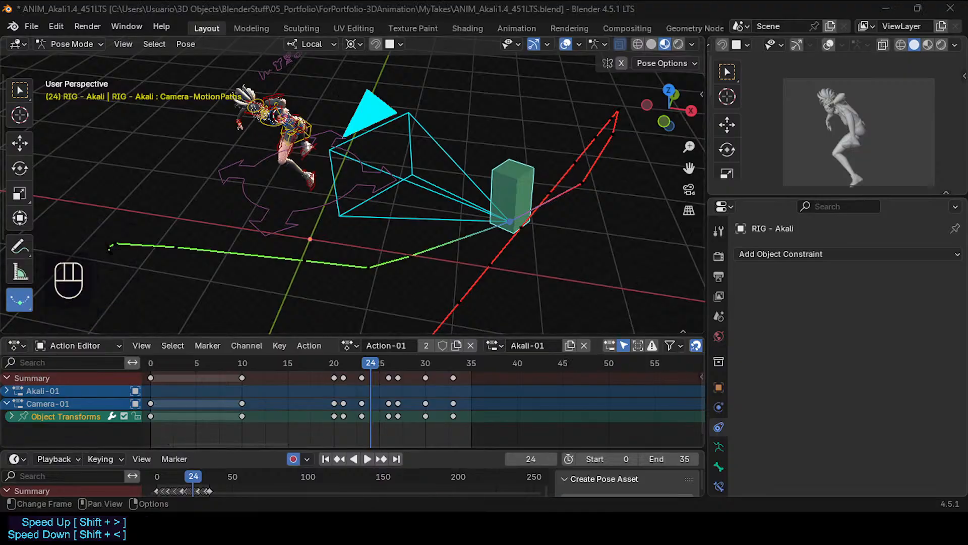
left_click(507, 187)
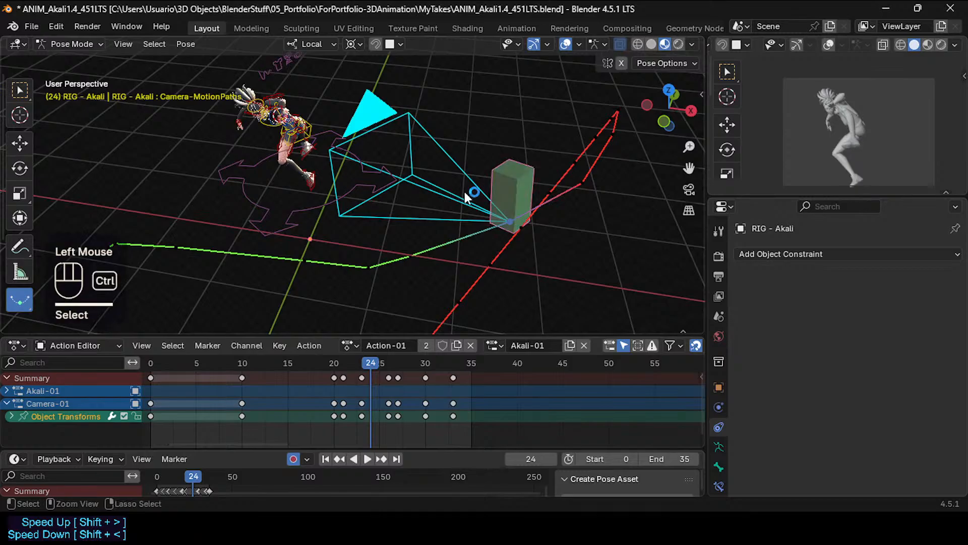
key("ctrl+s")
Switch back to Object Mode, select the camera and save the file.
key("ctrl+Tab")
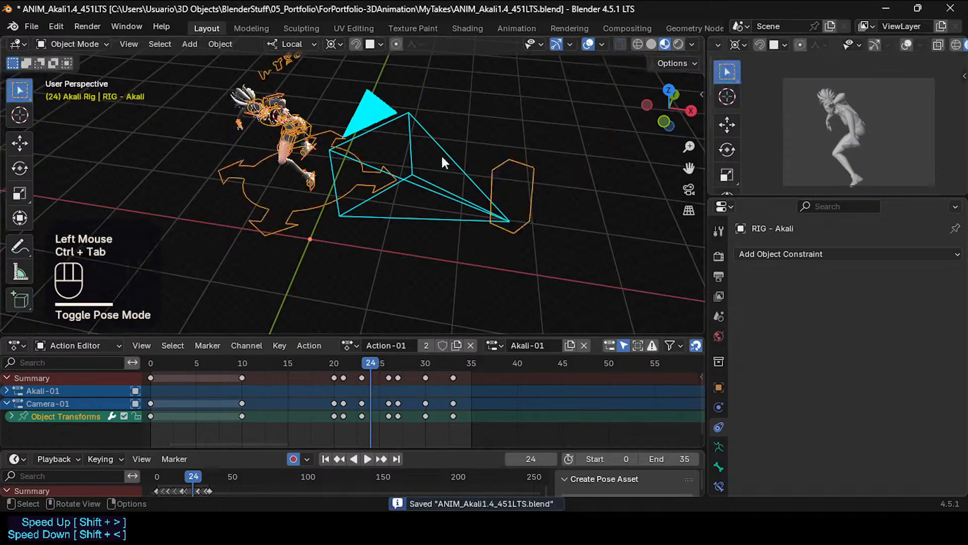
left_click(460, 162)
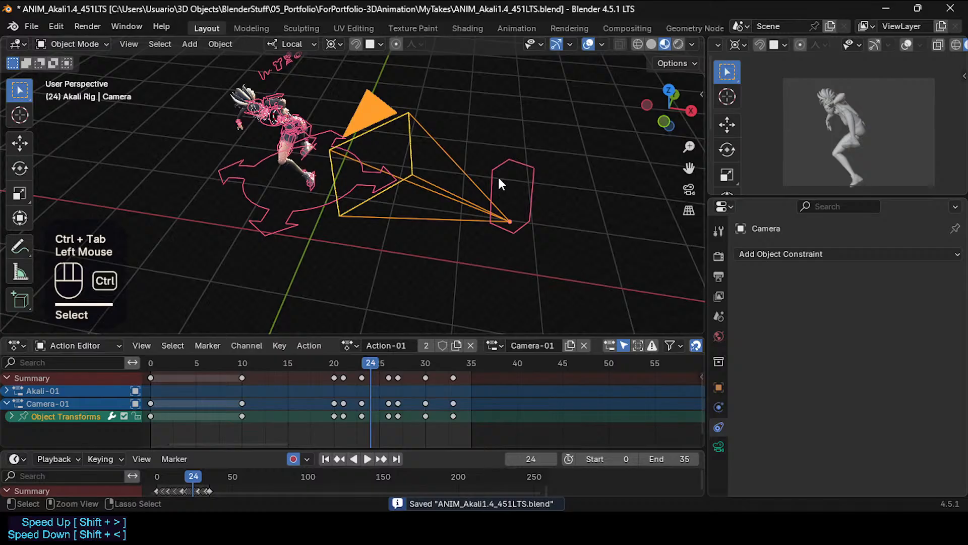
middle_click_drag(498, 173, 470, 203)
key("ctrl+s")
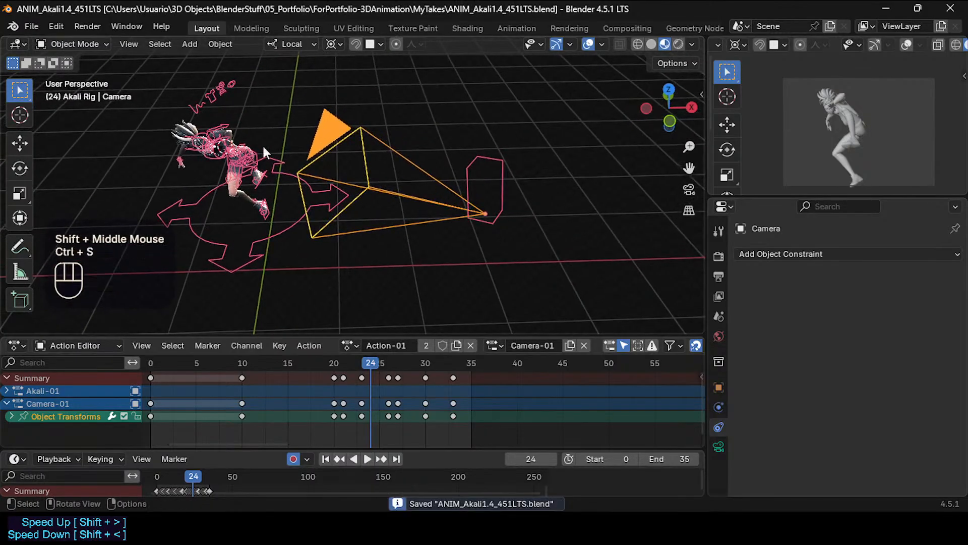
Select the Akali rig and enter Pose Mode with the Camera-MotionPaths bone selected.
left_click(459, 187)
left_click(481, 180)
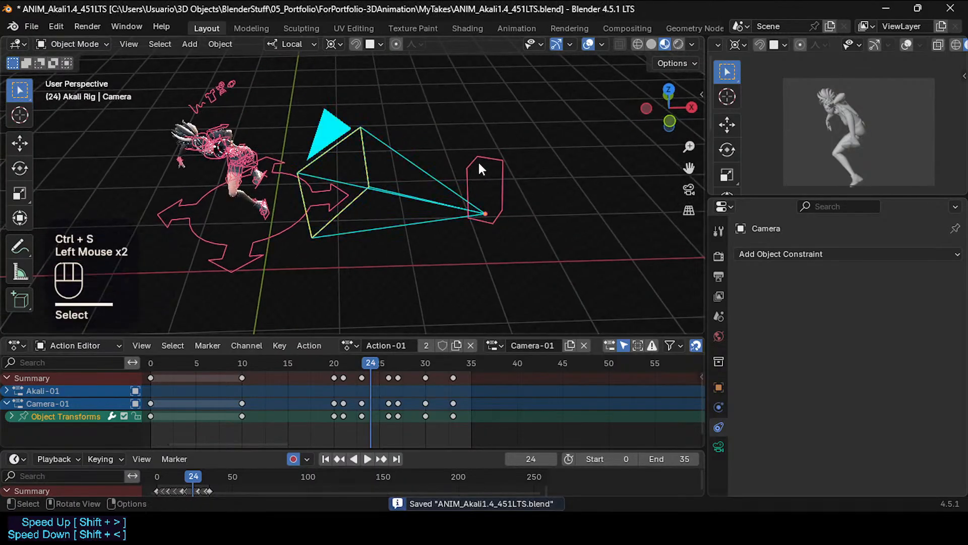
left_click(479, 162)
key("ctrl+Tab")
left_click(476, 168)
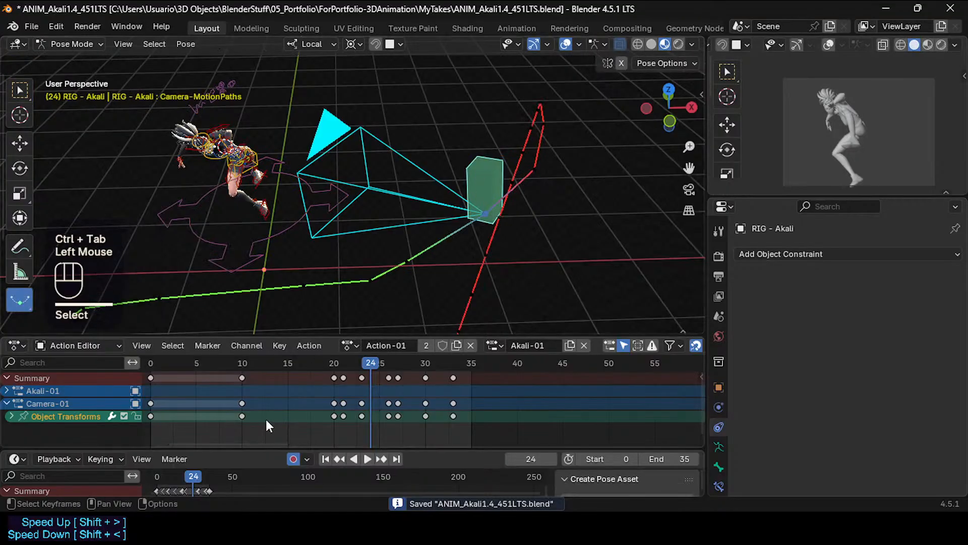
Disable the Copy Transforms constraint on the Camera-MotionPaths bone so it no longer follows the camera.
left_click(489, 171)
key("g")
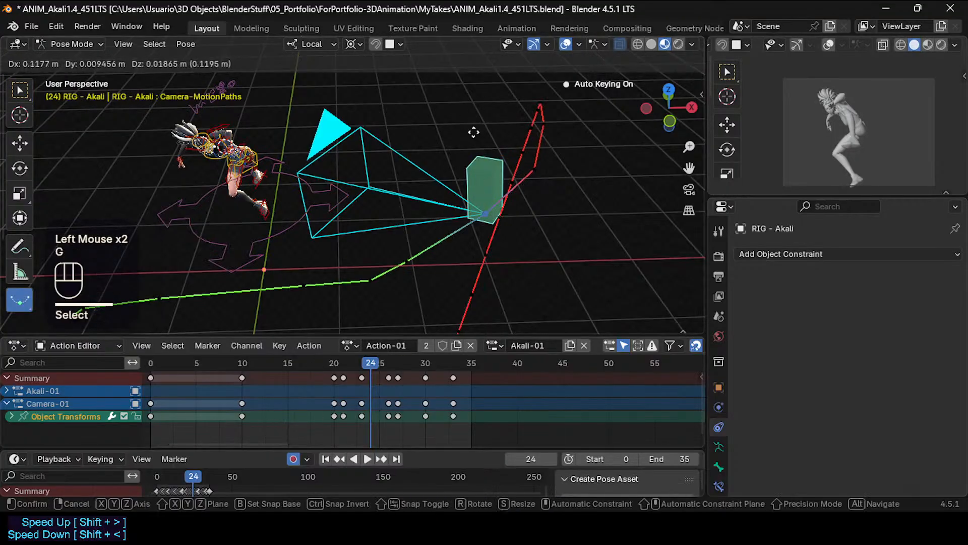
key("Escape")
left_click(720, 486)
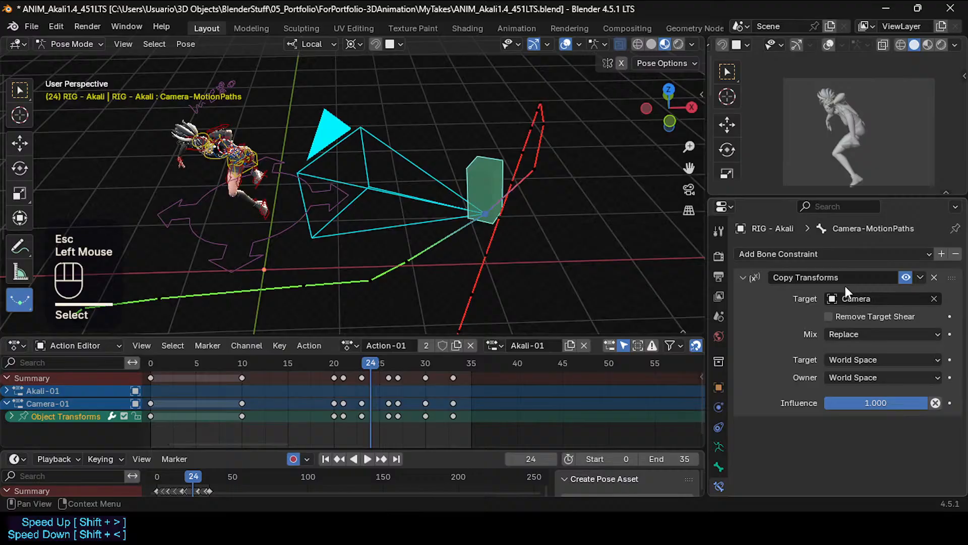
left_click(906, 277)
middle_click_drag(320, 249, 390, 246, "shift")
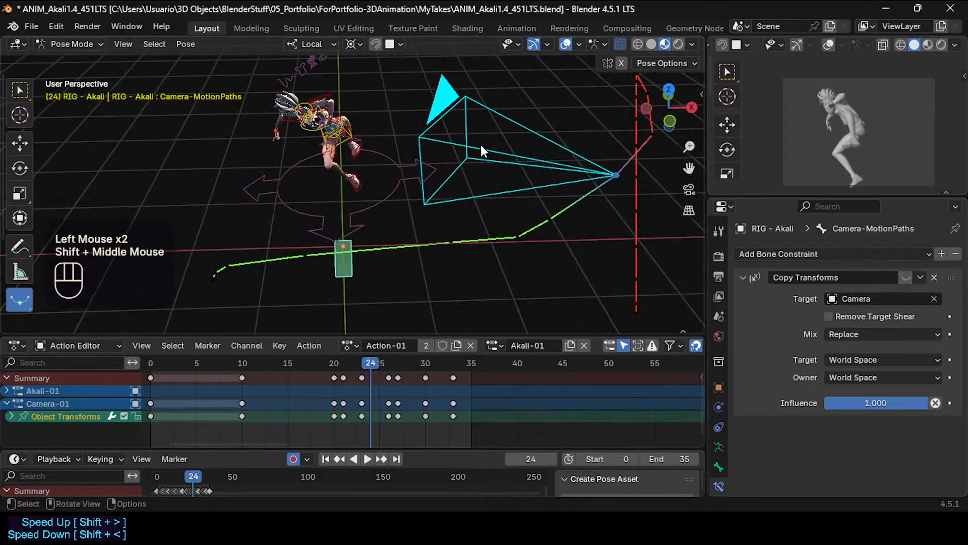
Return to Object Mode and add a Copy Transforms object constraint to the camera with RIG - Akali as target.
key("ctrl+Tab")
left_click(482, 161)
left_click(719, 427)
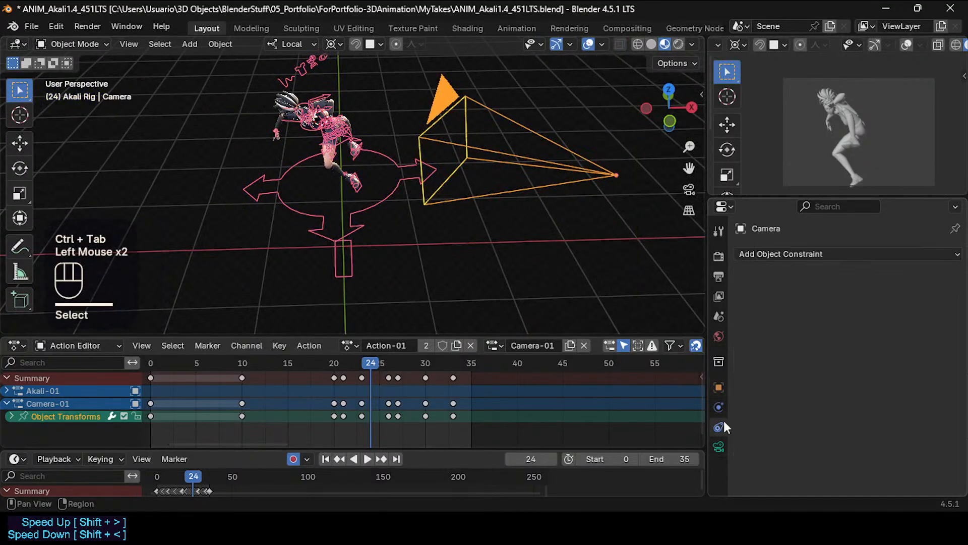
left_click(761, 251)
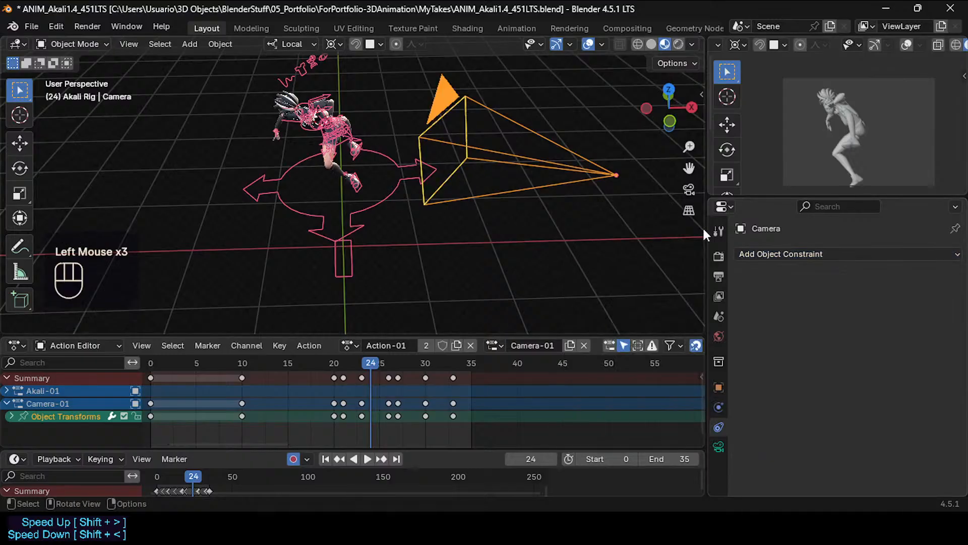
left_click(751, 254)
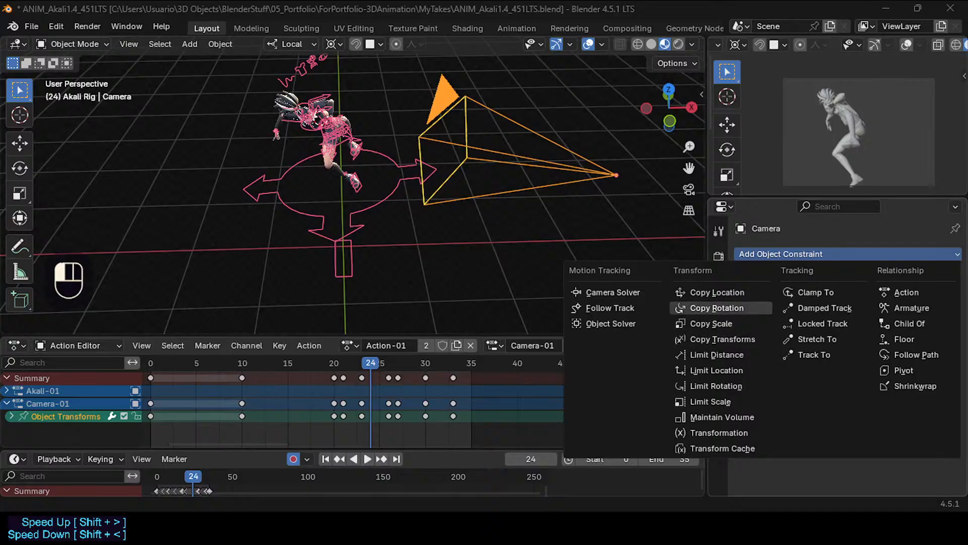
left_click(723, 339)
left_click(934, 299)
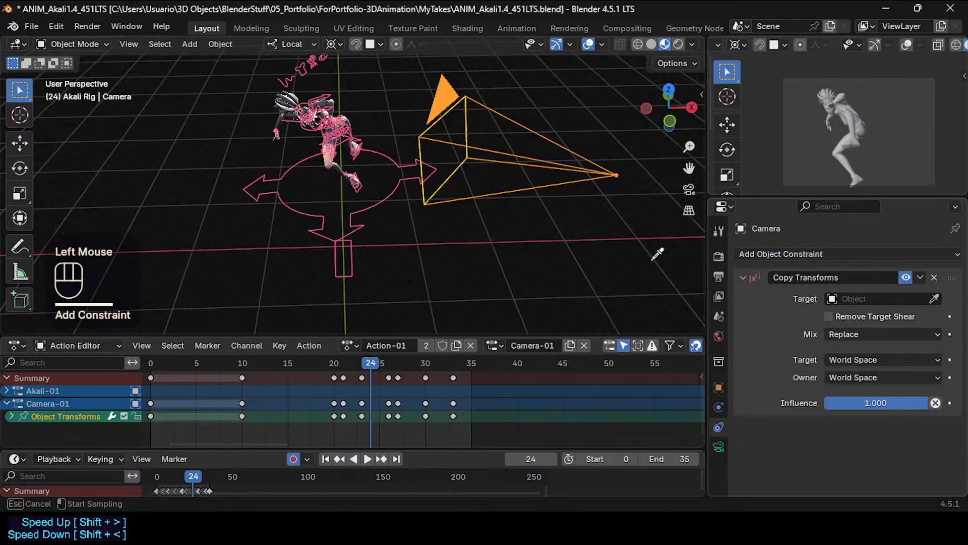
left_click(338, 218)
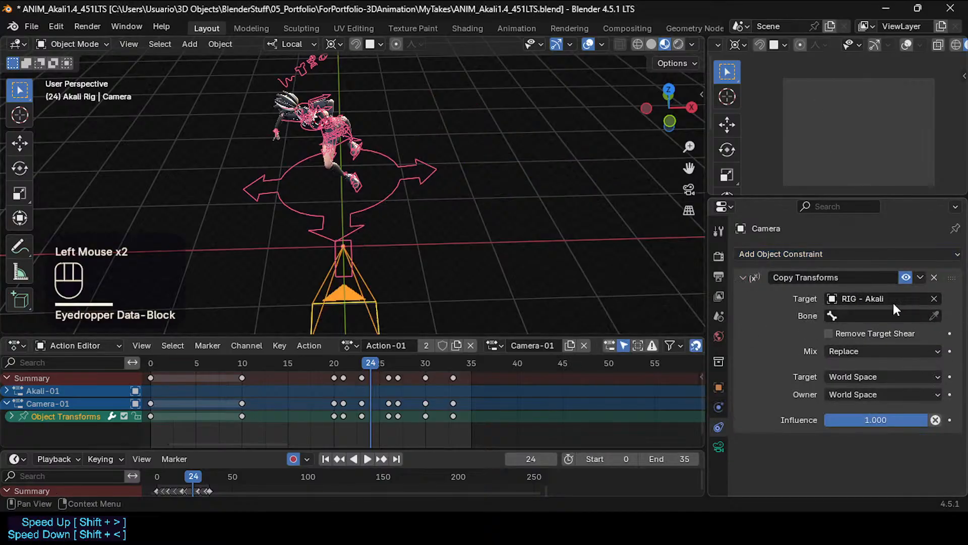
Set the camera constraint's target bone to Camera-MotionPaths.
left_click(892, 316)
type("bon")
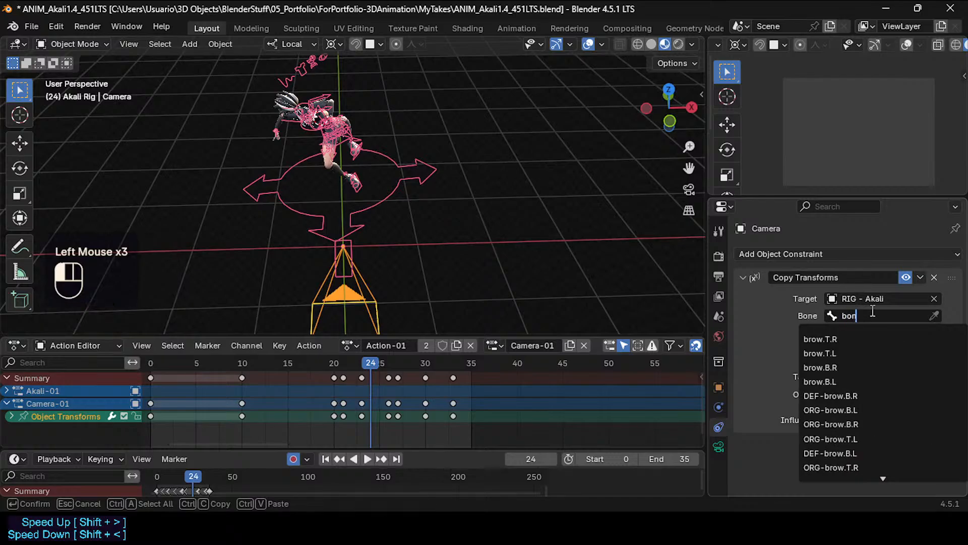
key("BackSpace")
key("BackSpace")
key("BackSpace")
type("camera")
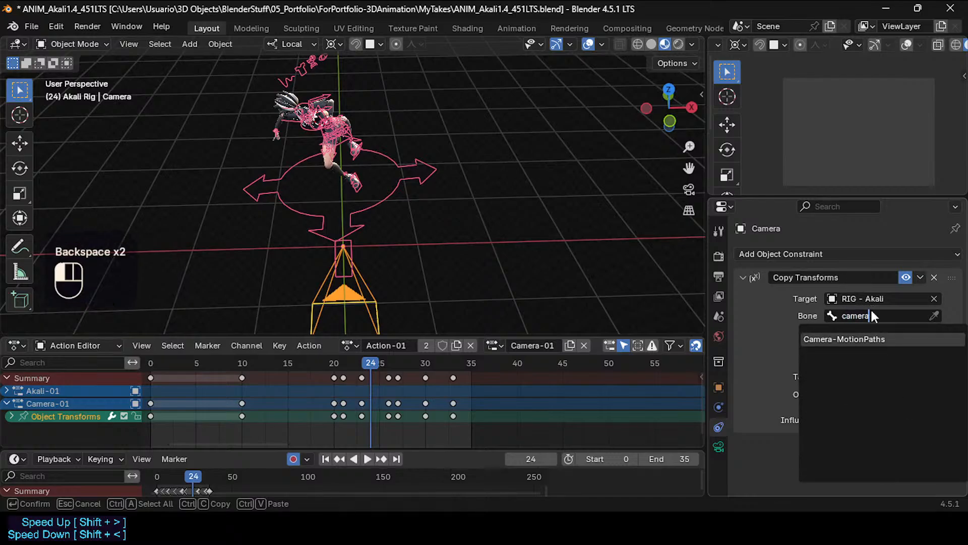
key("Return")
middle_click_drag(437, 237, 421, 313)
scroll(421, 314, "down", 1)
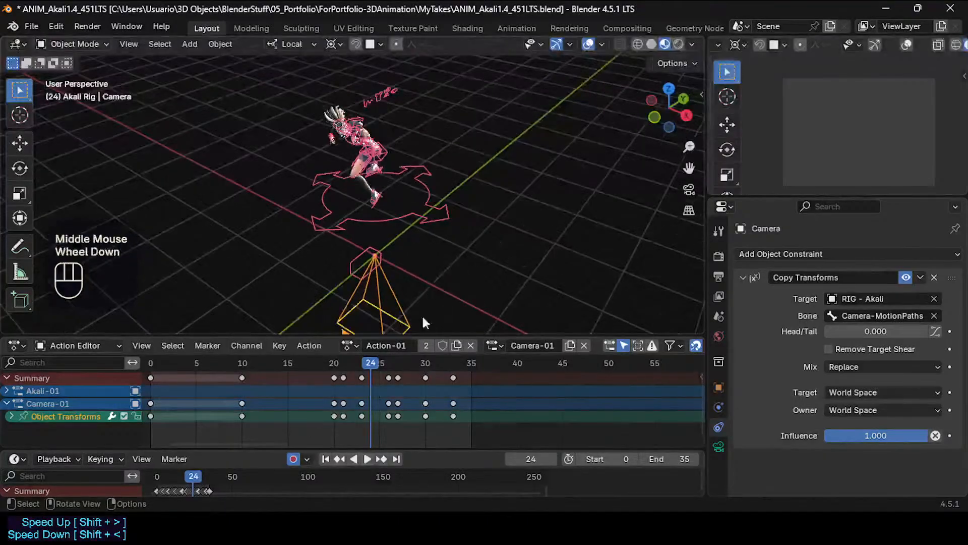
left_click(358, 416)
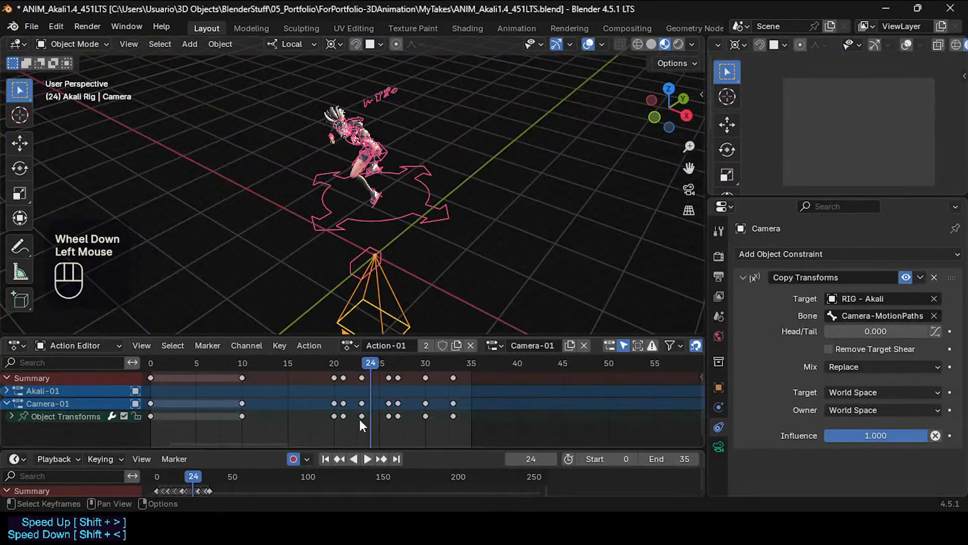
key("b")
left_click_drag(213, 426, 462, 413)
left_click(272, 425)
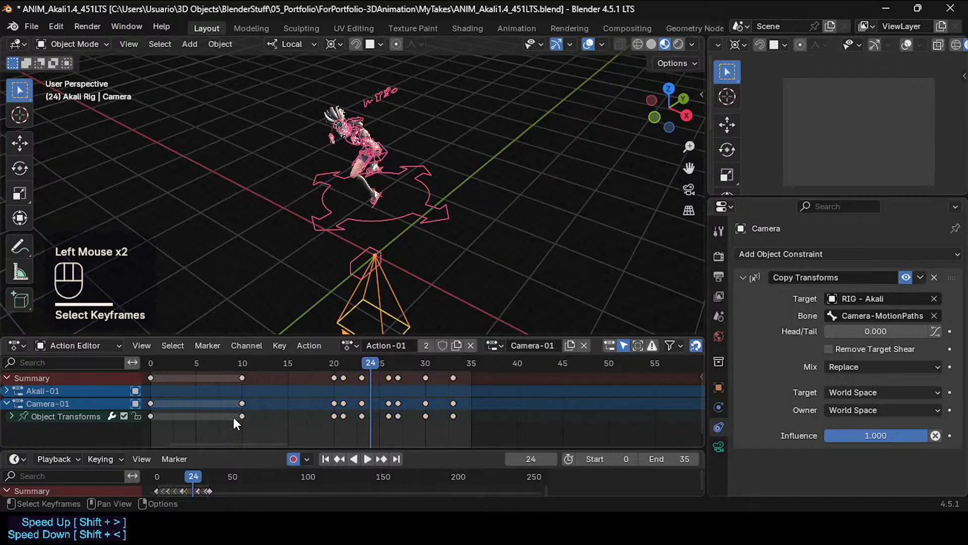
left_click(254, 418)
left_click_drag(461, 421, 168, 417)
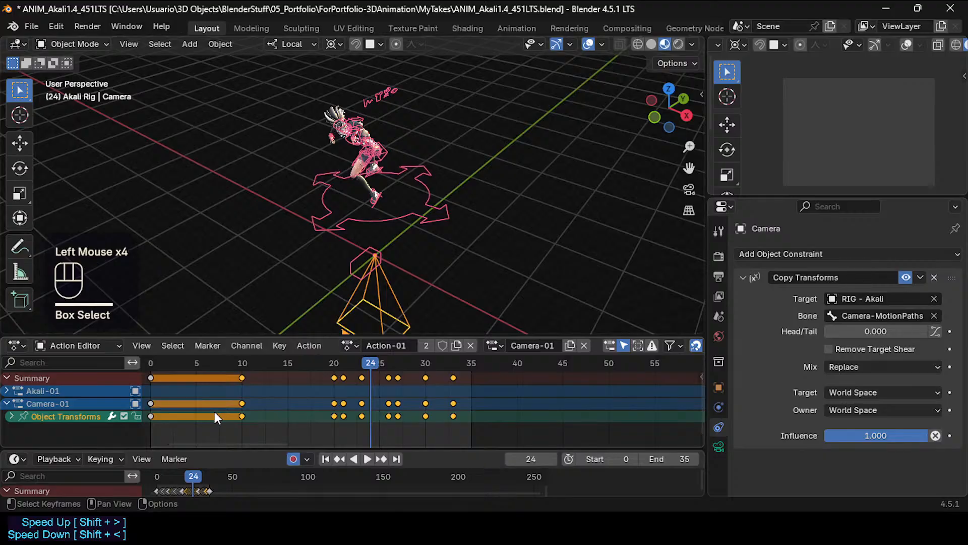
key("alt+a")
Select the Akali rig, enter Pose Mode and select the Camera-MotionPaths bone.
left_click(379, 273)
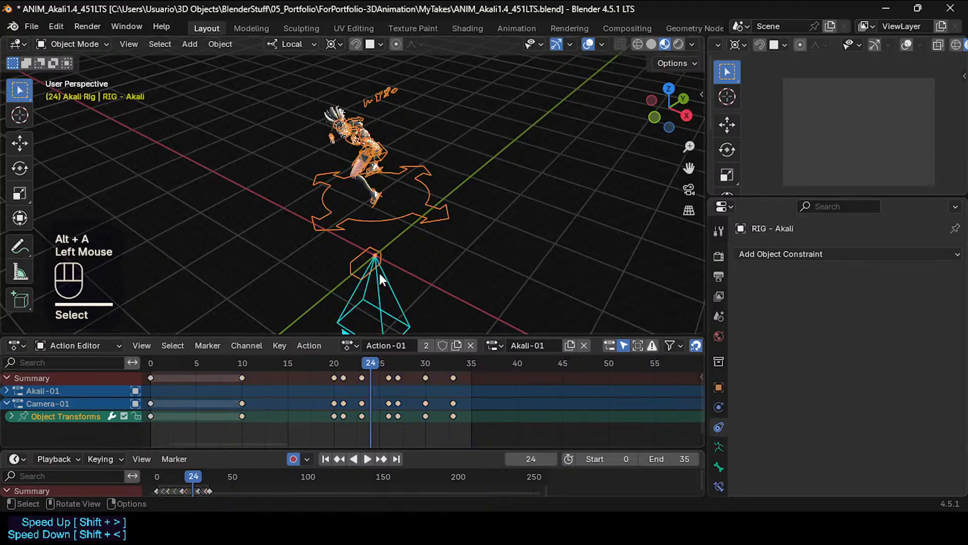
left_click(358, 256)
key("ctrl+Tab")
left_click(356, 268)
middle_click_drag(356, 268, 372, 271)
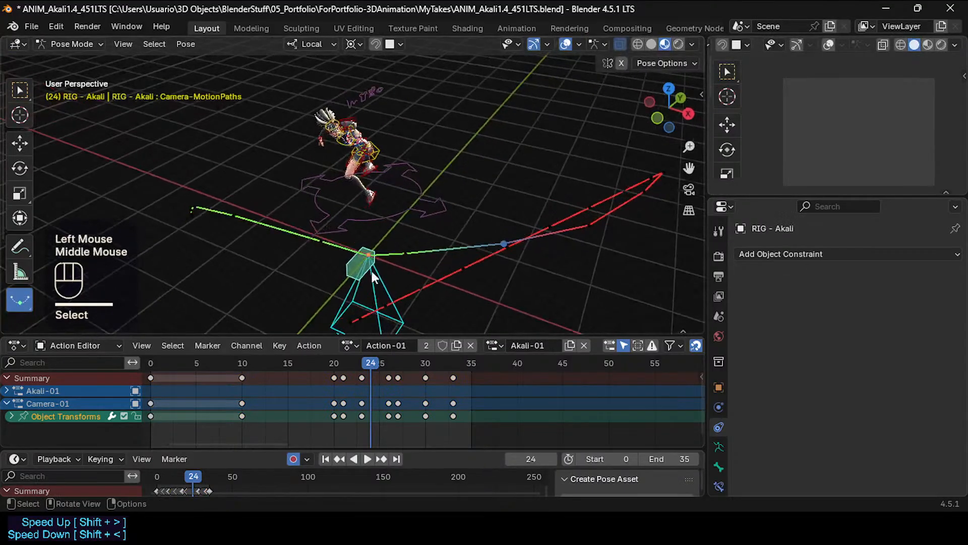
Move the Camera-MotionPaths bone at frame 24 away from the origin to a spot beside the character.
key("r")
left_click(442, 230)
key("r")
key("r")
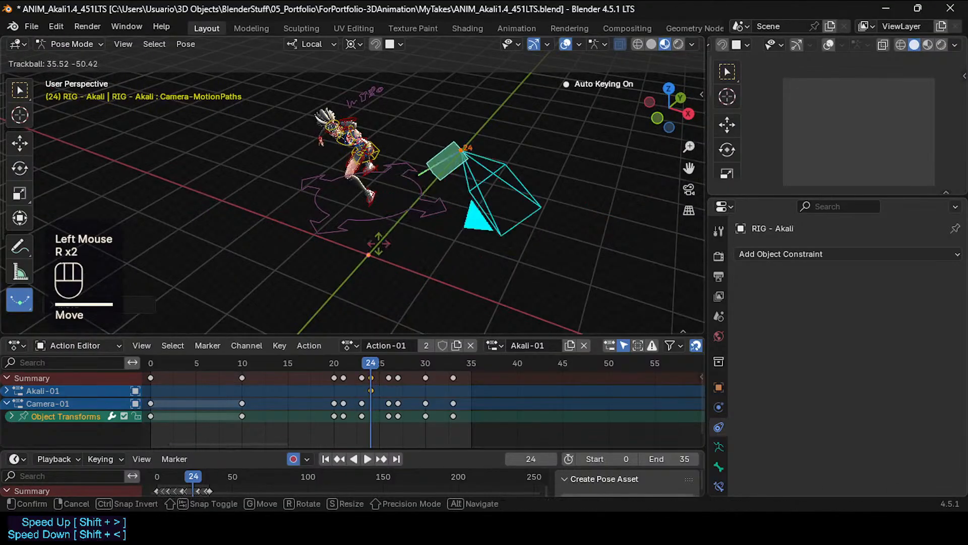
key("Escape")
key("g")
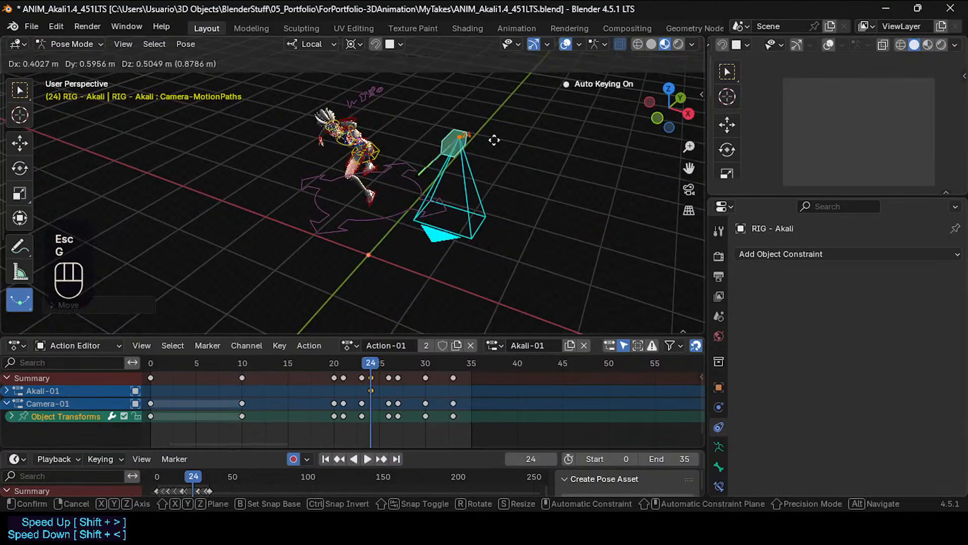
left_click(492, 130)
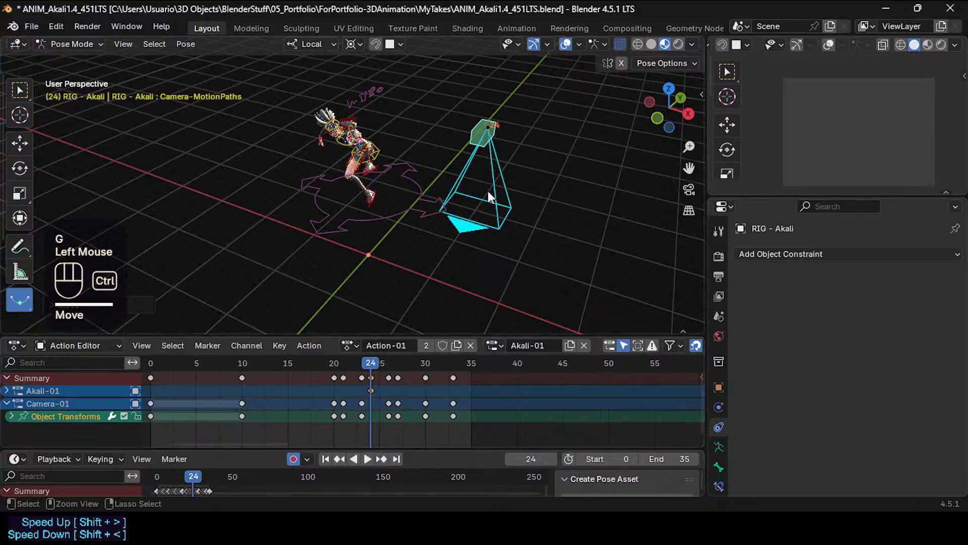
key("g")
left_click(537, 171)
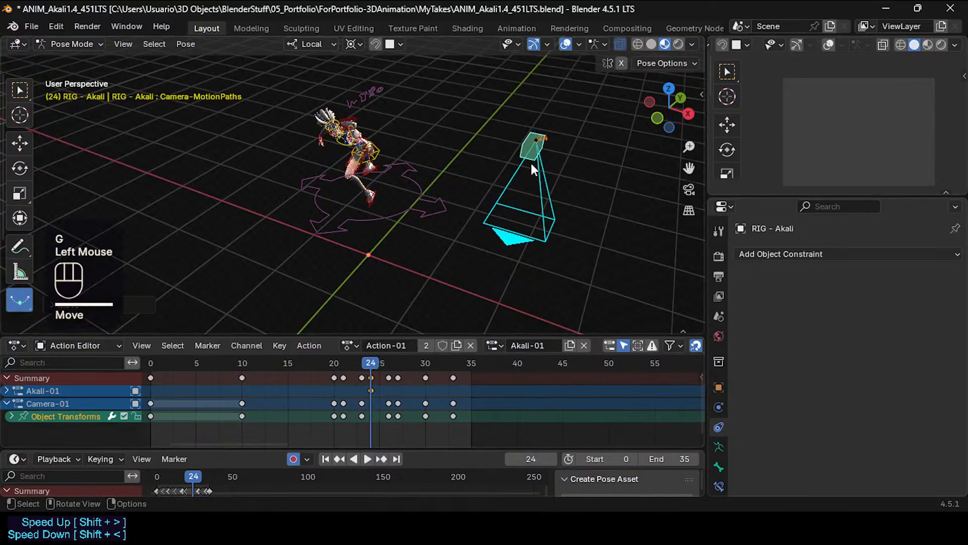
Move the Camera-MotionPaths bone to new positions at frames 28 and 32, forming a curved path beside the character.
left_click_drag(403, 363, 444, 363)
key("g")
left_click(565, 247)
key("g")
left_click(543, 284)
key("g")
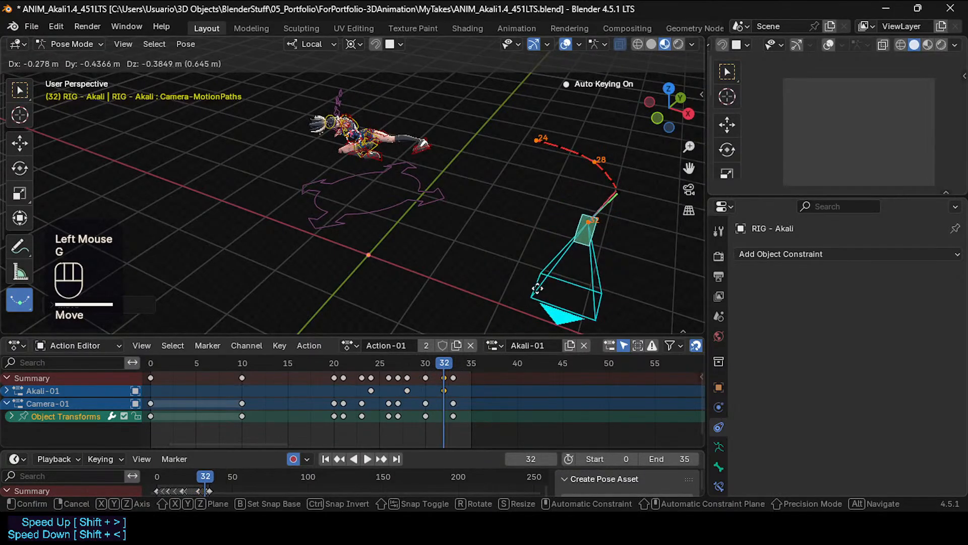
left_click(537, 286)
key("r")
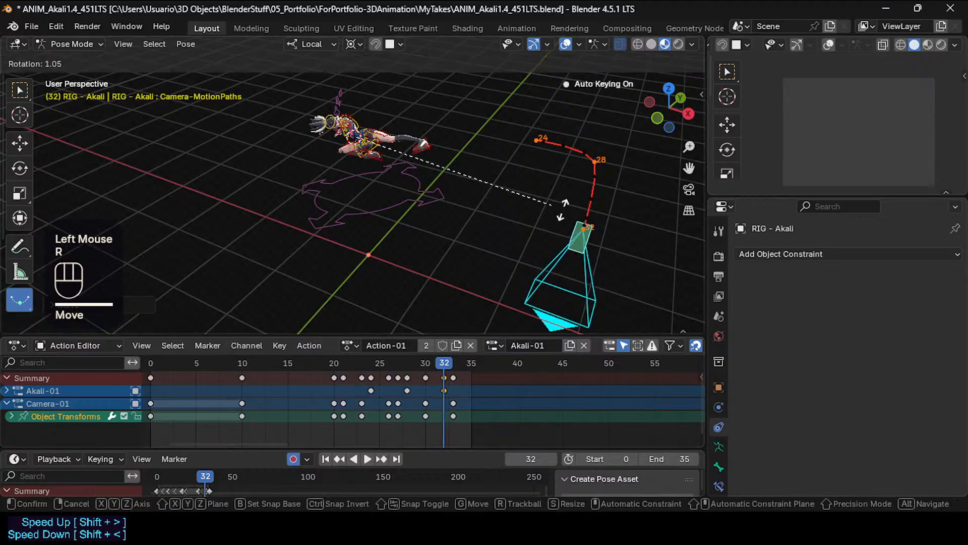
key("Escape")
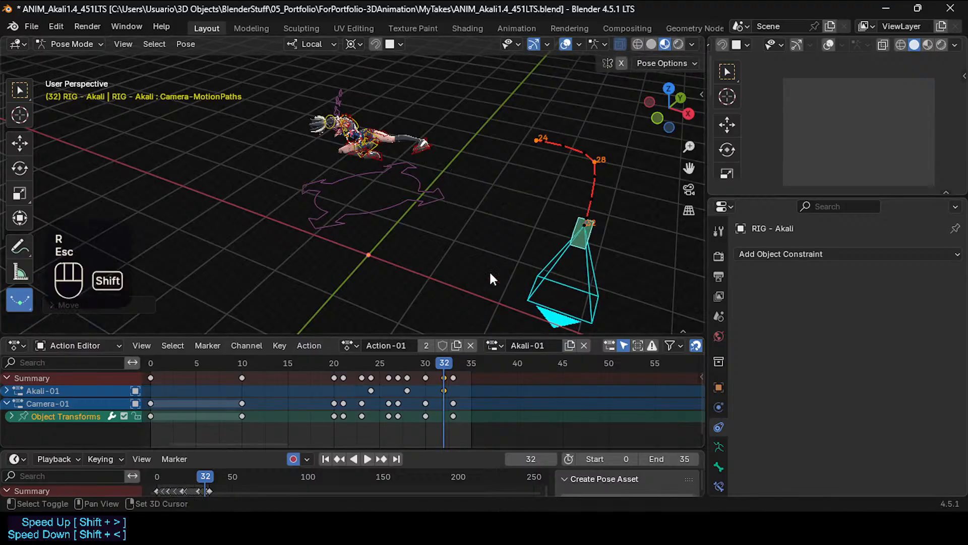
middle_click_drag(489, 270, 470, 279, "shift")
left_click(494, 344)
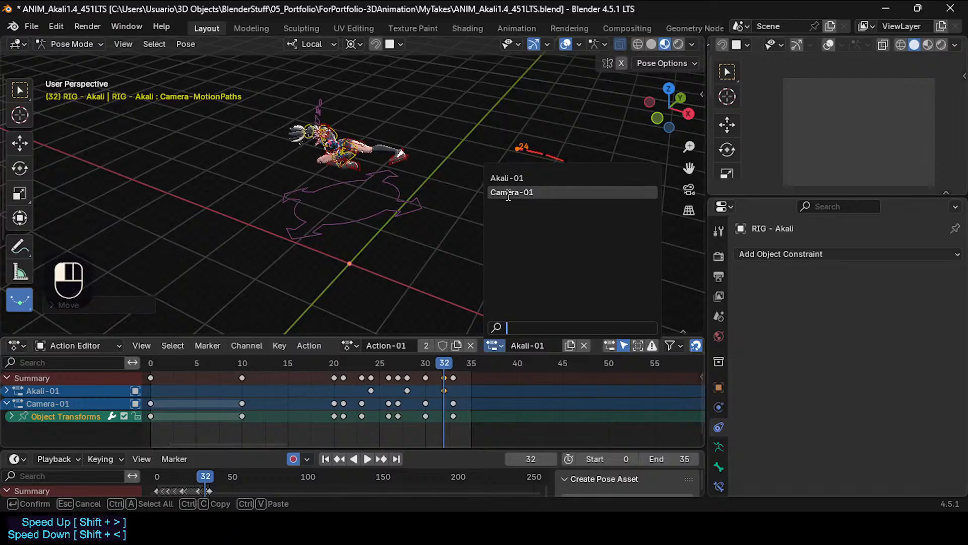
left_click(488, 347)
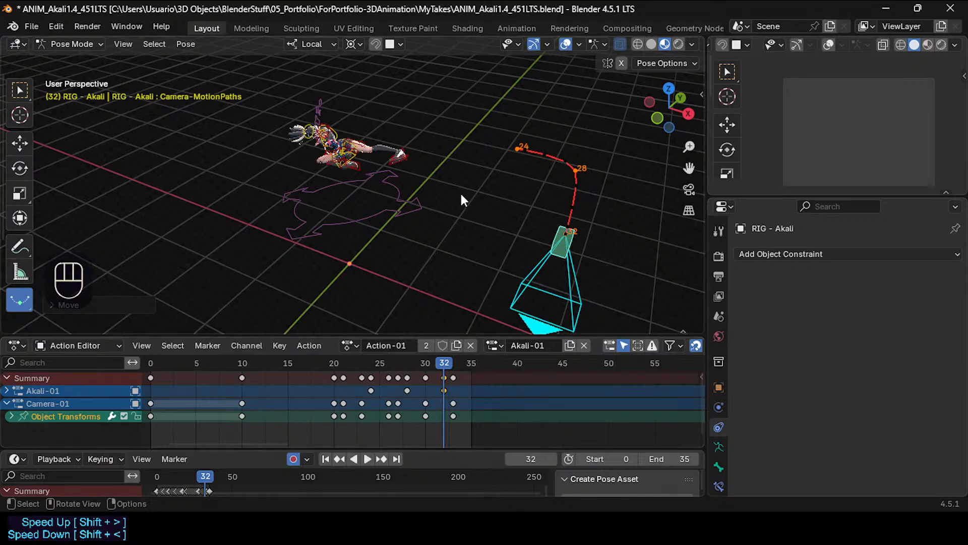
Rotate the Camera-MotionPaths bone around the character at frame 32, swinging the end of the camera path.
middle_click_drag(463, 200, 269, 149, "shift")
scroll(346, 208, "down", 2)
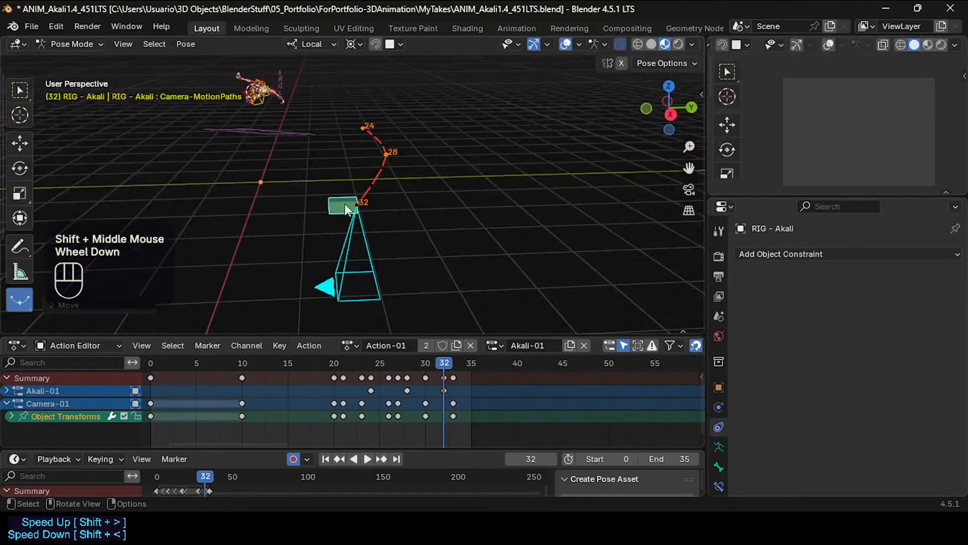
key("r")
key("r")
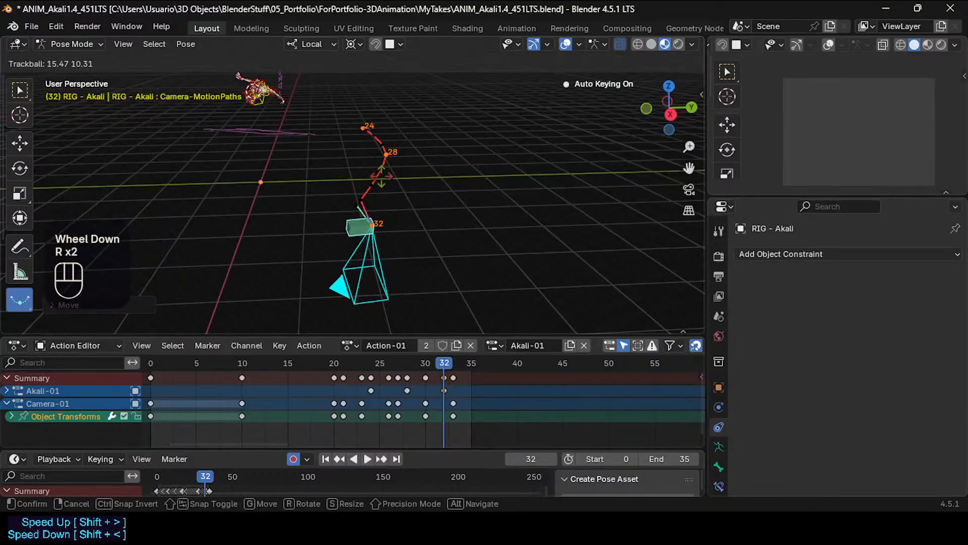
key("Escape")
key("r")
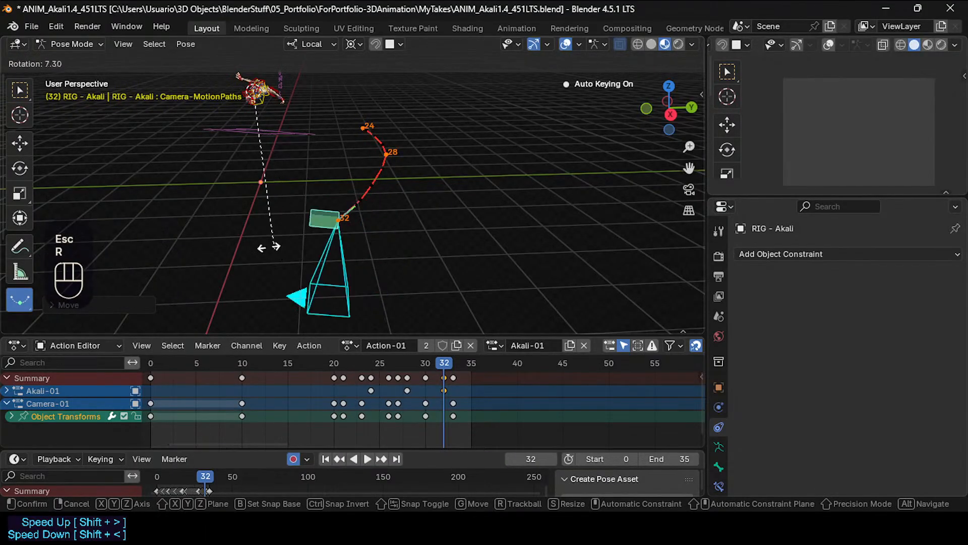
left_click(252, 243)
middle_click_drag(252, 243, 289, 271)
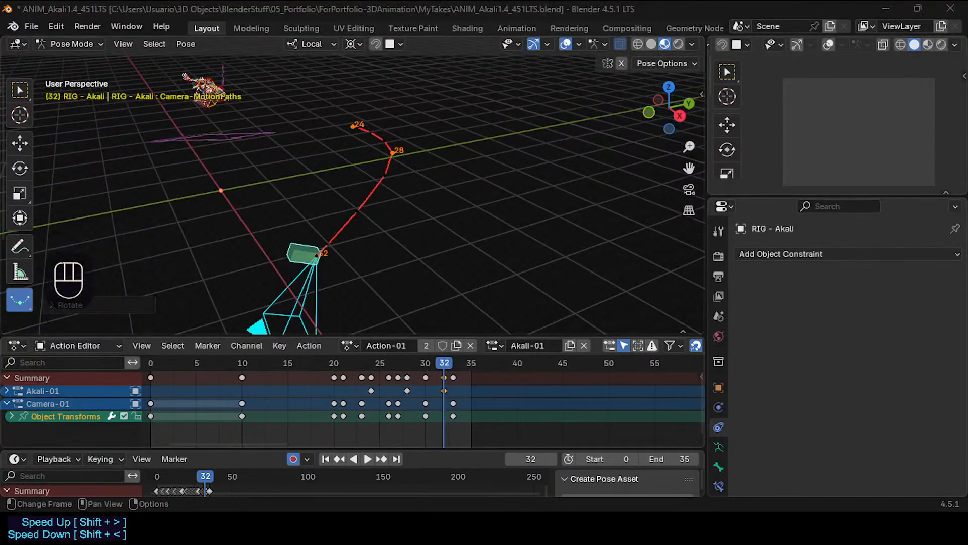
middle_click_drag(439, 303, 417, 235)
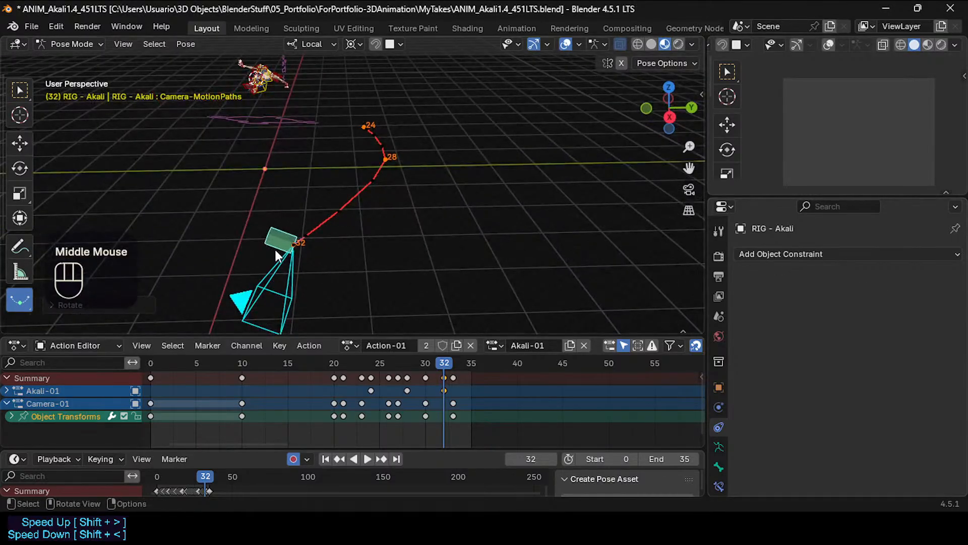
Check the shot through the camera at frame 32 and return to the perspective view.
key("KP_0")
scroll(309, 225, "down", 1)
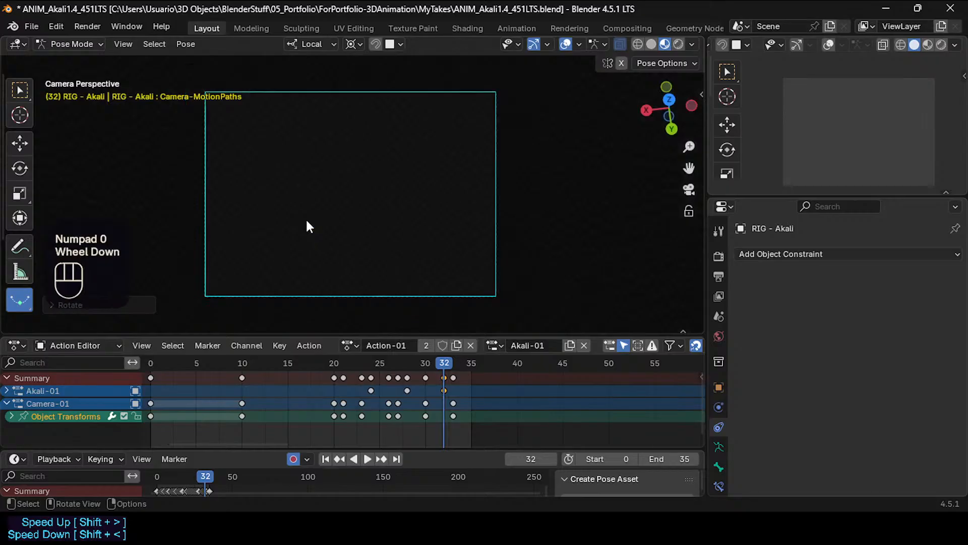
scroll(307, 224, "down", 3)
scroll(308, 224, "up", 2)
key("KP_0")
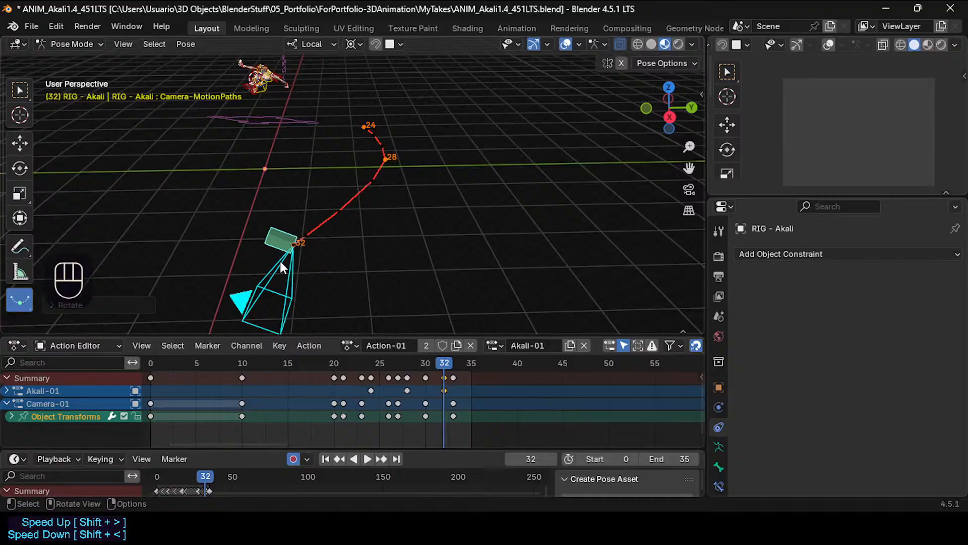
Try to reposition the constrained camera with walk navigation from the camera view at frame 32.
key("shift+grave")
left_click(308, 241)
key("KP_0")
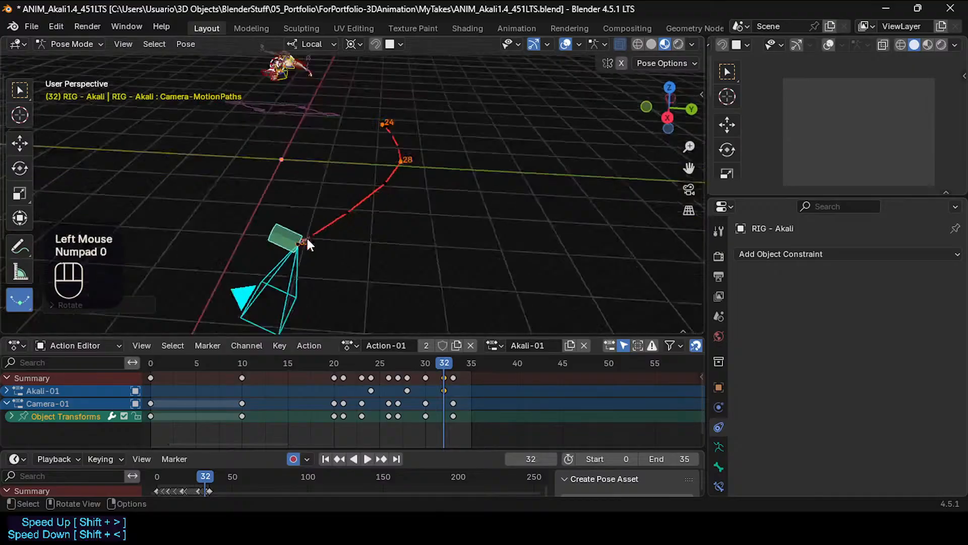
key("shift+grave")
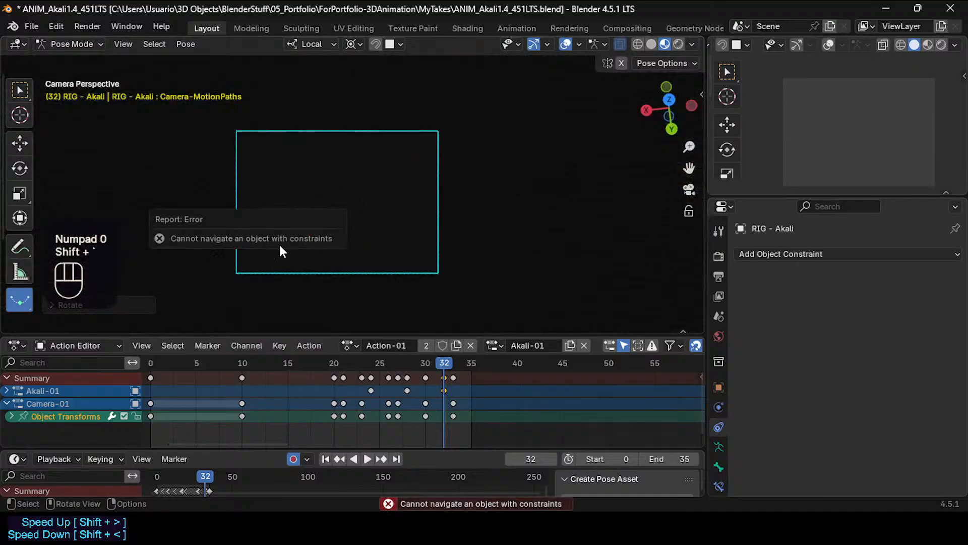
middle_click_drag(337, 212, 368, 214)
scroll(430, 204, "down", 2)
scroll(426, 203, "down", 3)
key("KP_0")
scroll(423, 199, "down", 2)
scroll(425, 173, "down", 4)
middle_click_drag(368, 214, 365, 189)
scroll(365, 190, "up", 1)
middle_click_drag(365, 192, 362, 226, "shift")
scroll(363, 226, "down", 2)
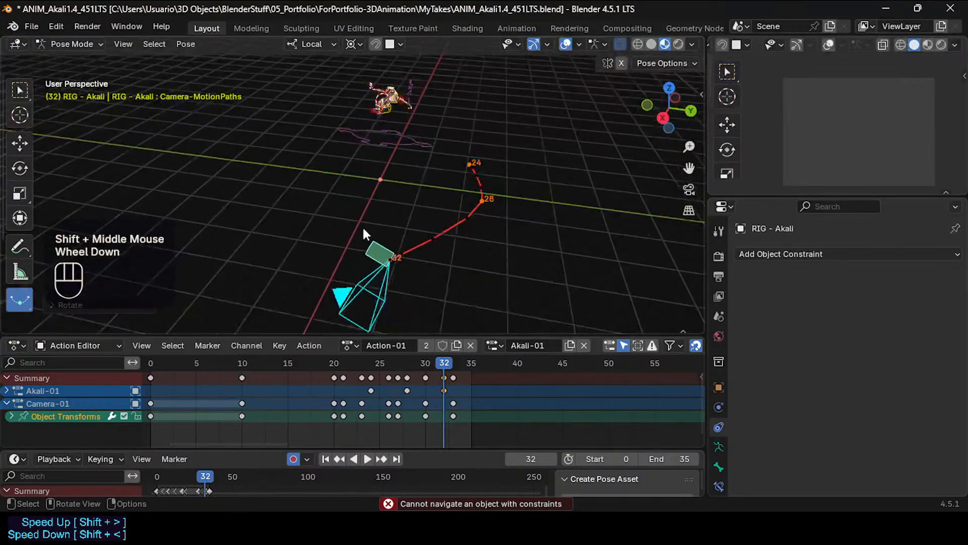
Rotate the Camera-MotionPaths bone further around the character at frame 32, shifting the end of the camera path across the red axis line.
scroll(362, 225, "up", 2)
scroll(363, 230, "up", 1)
scroll(366, 230, "down", 1)
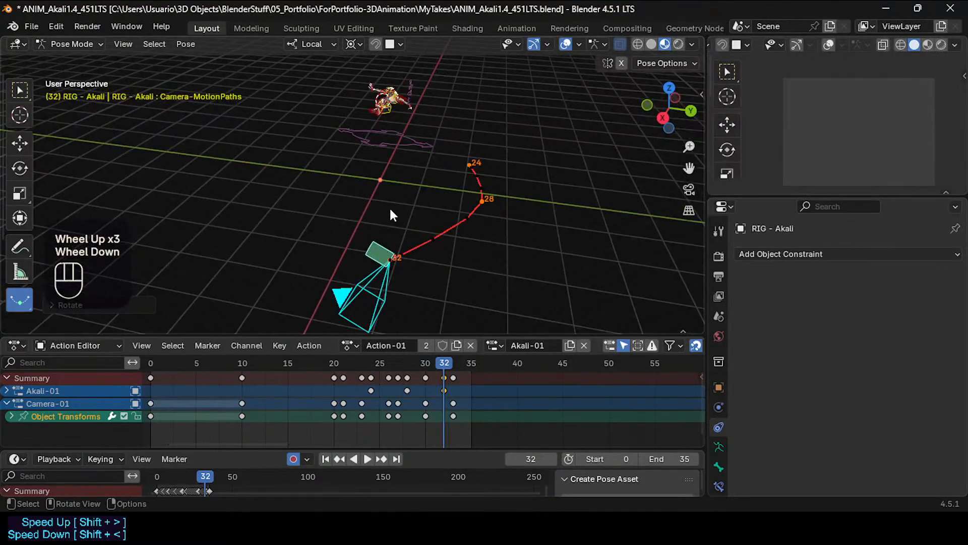
key("r")
left_click(378, 228)
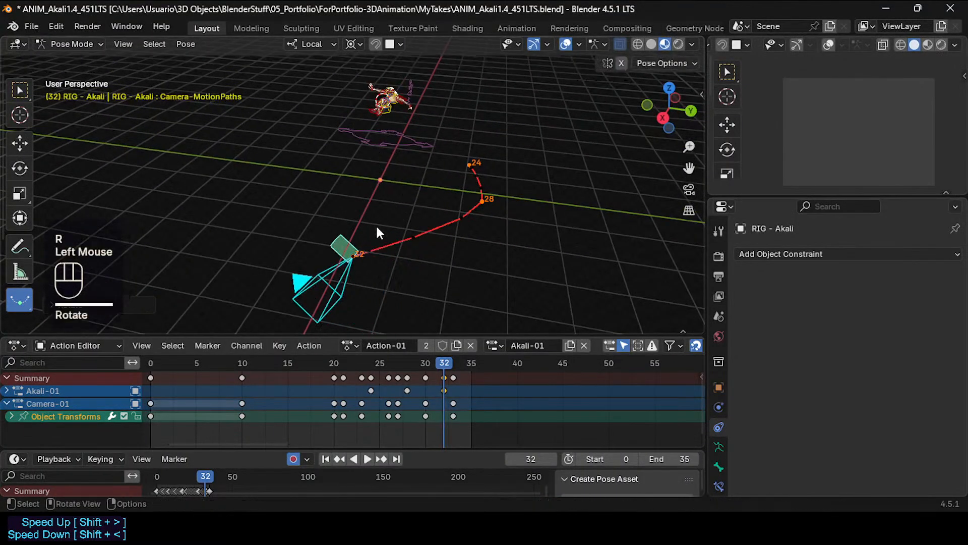
Change the pivot point from the 3D cursor to the bone itself and rotate the Camera-MotionPaths bone in place at frame 32.
key("less")
left_click(365, 220)
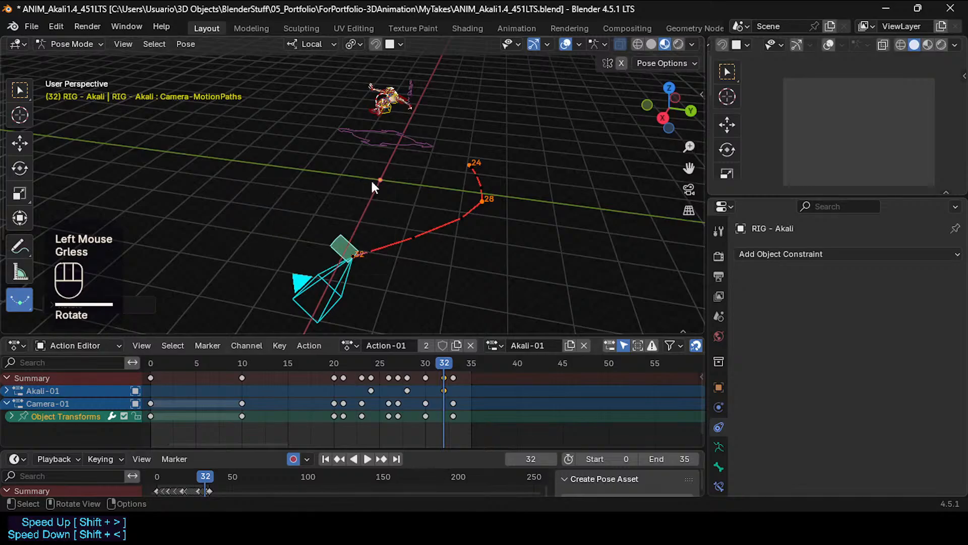
key("r")
left_click(411, 236)
middle_click_drag(334, 243, 315, 252)
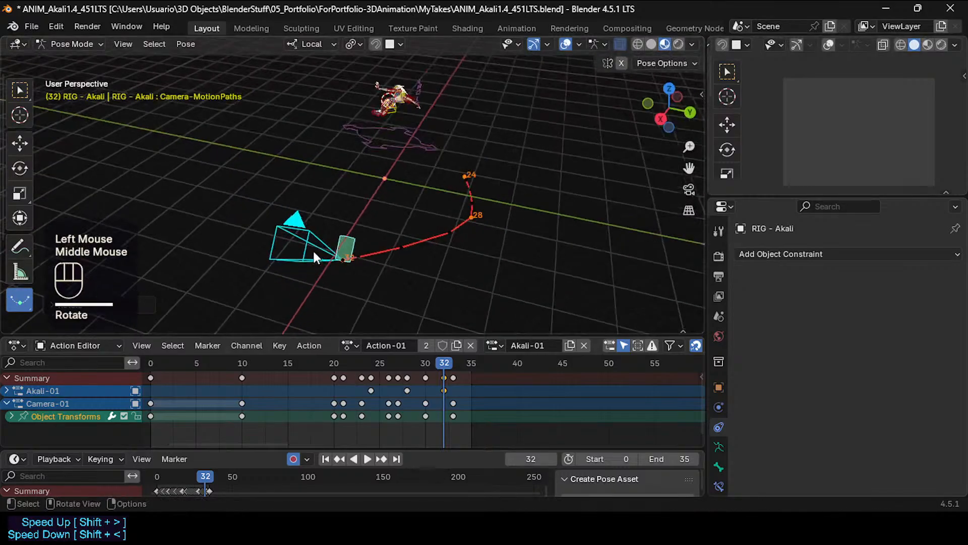
Move the Camera-MotionPaths bone closer to the character at frame 32 and tilt it with trackball rotation to aim the camera at her.
key("g")
left_click(375, 210)
key("r")
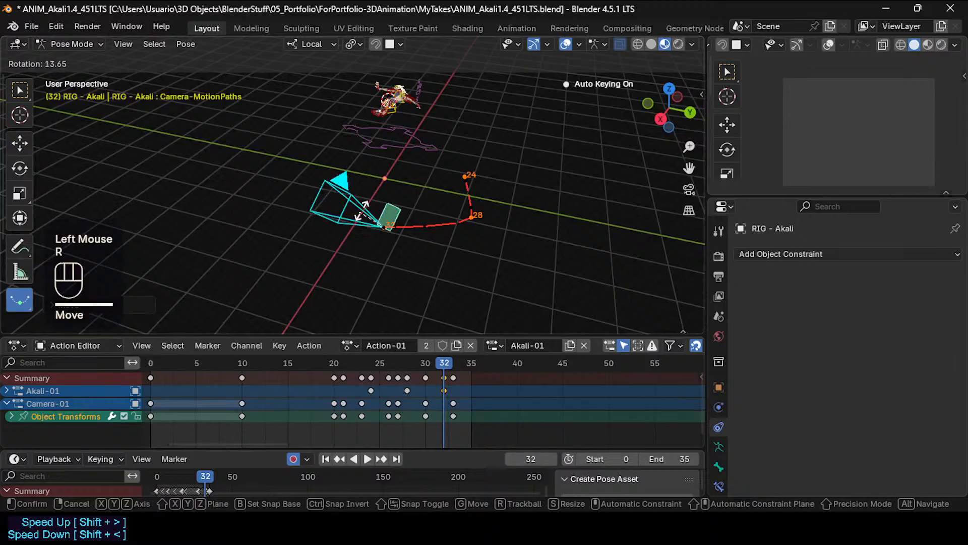
left_click(362, 211)
key("r")
key("r")
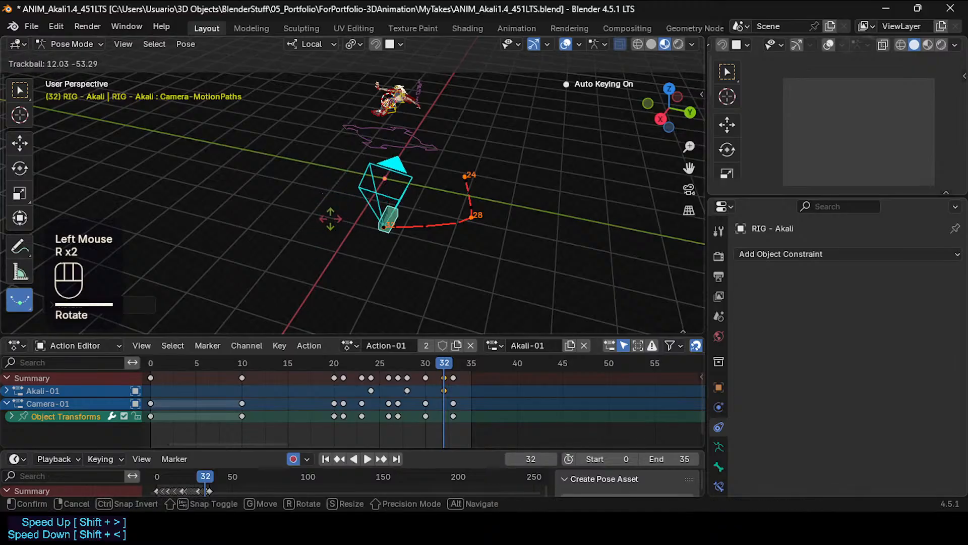
left_click(343, 225)
Through the camera view, move the Camera-MotionPaths bone along local X, local Z and freely to frame the character at frame 32.
key("KP_0")
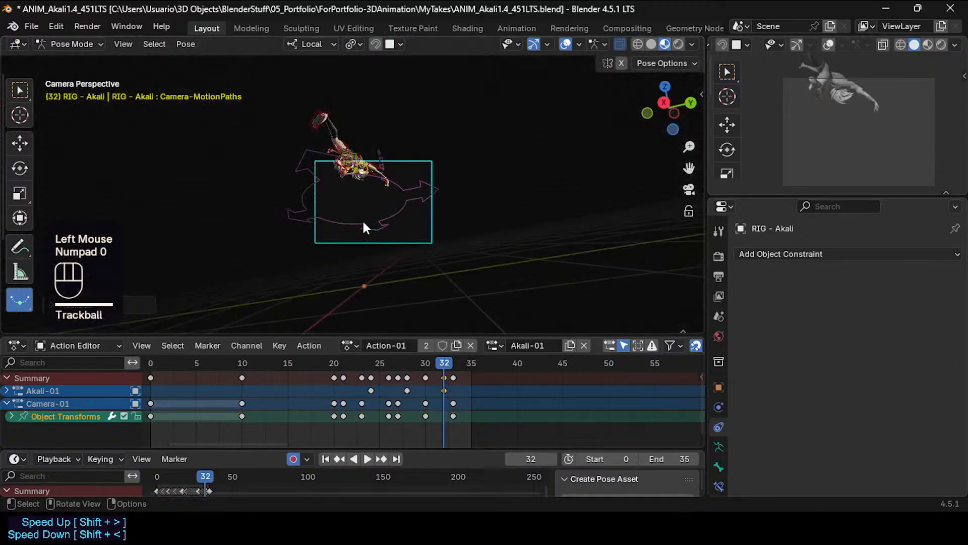
key("shift+grave")
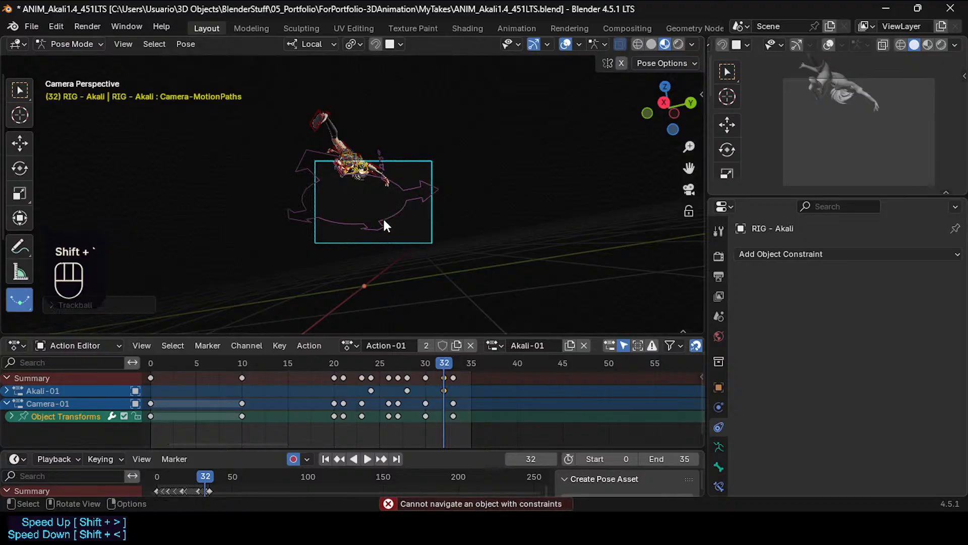
key("g")
key("x")
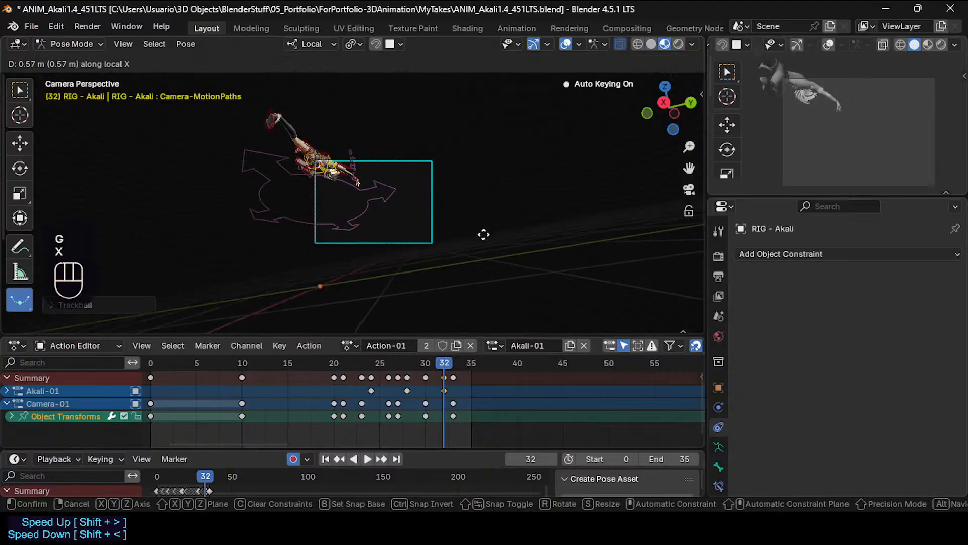
left_click(394, 240)
key("g")
key("z")
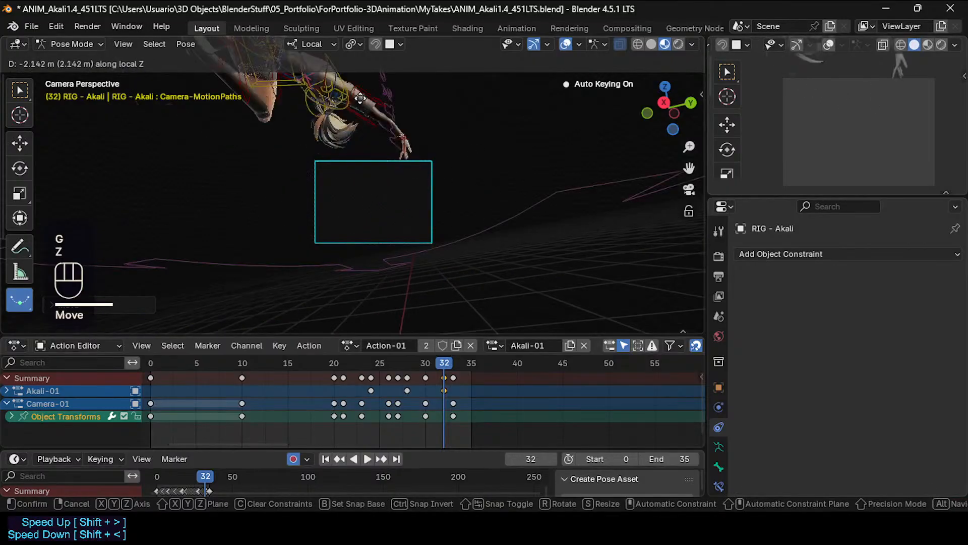
left_click(356, 237)
key("g")
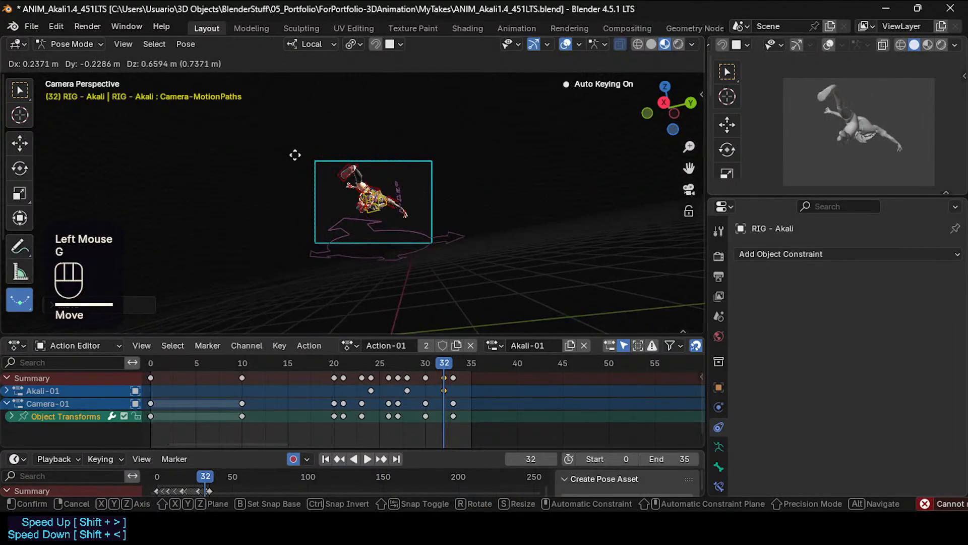
left_click(295, 155)
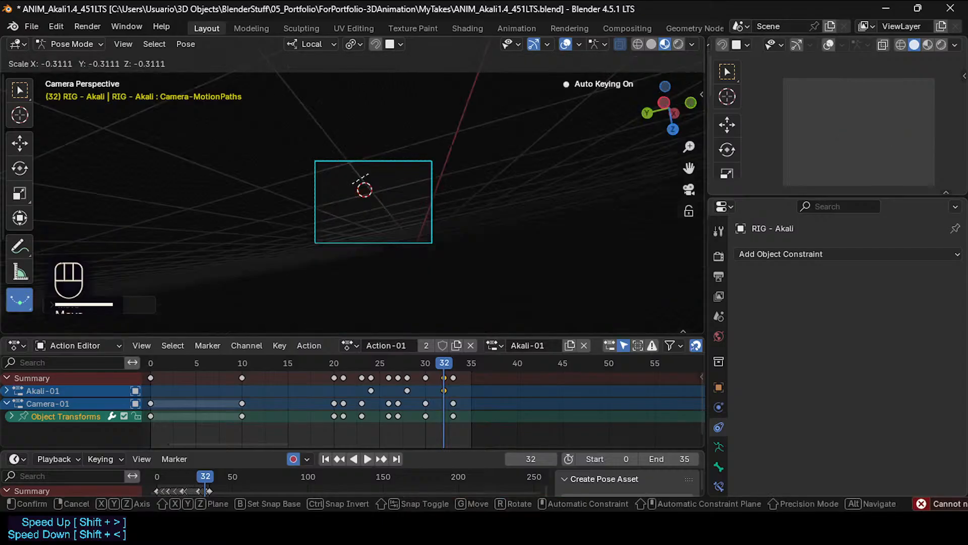
key("Escape")
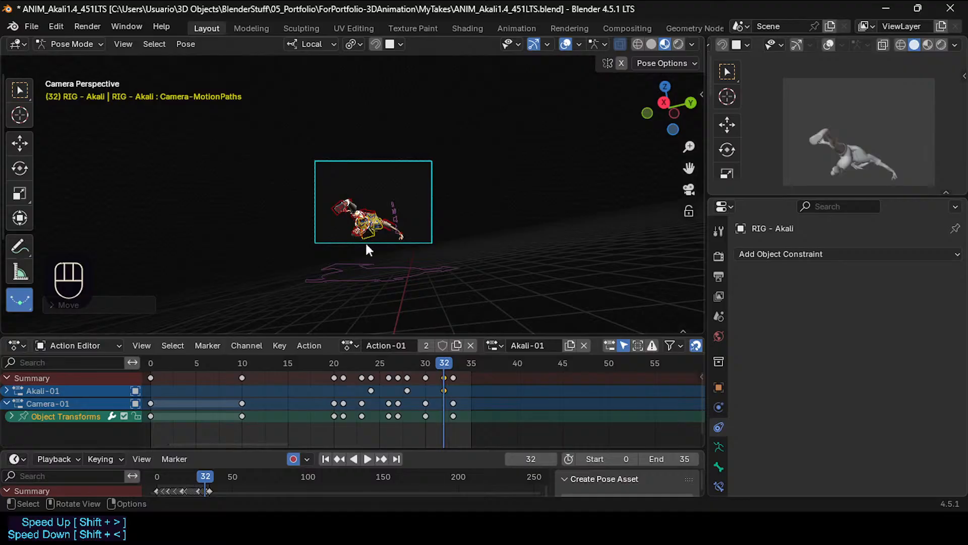
Compare the perspective and camera views at frame 32 and retry walk navigation on the constrained camera.
middle_click_drag(365, 241, 276, 204)
scroll(276, 204, "down", 2)
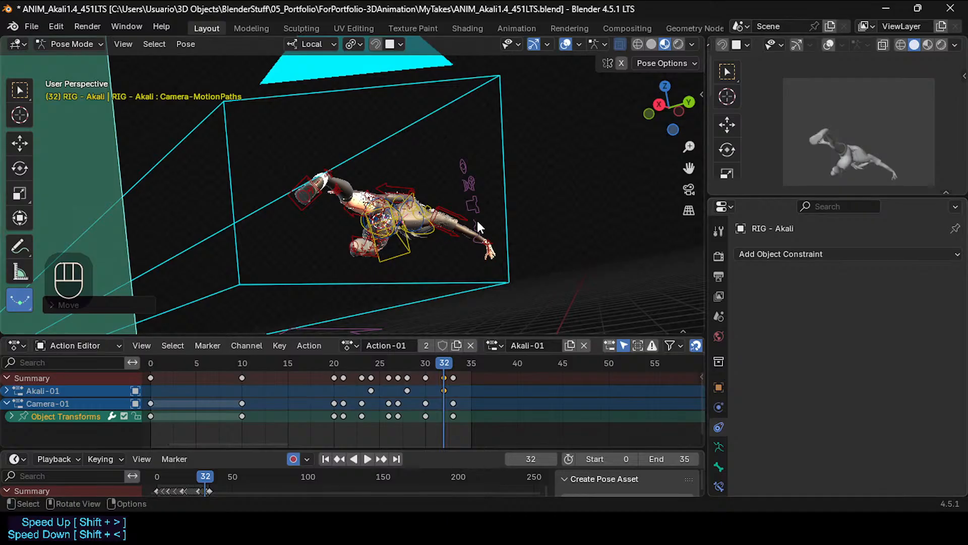
key("KP_0")
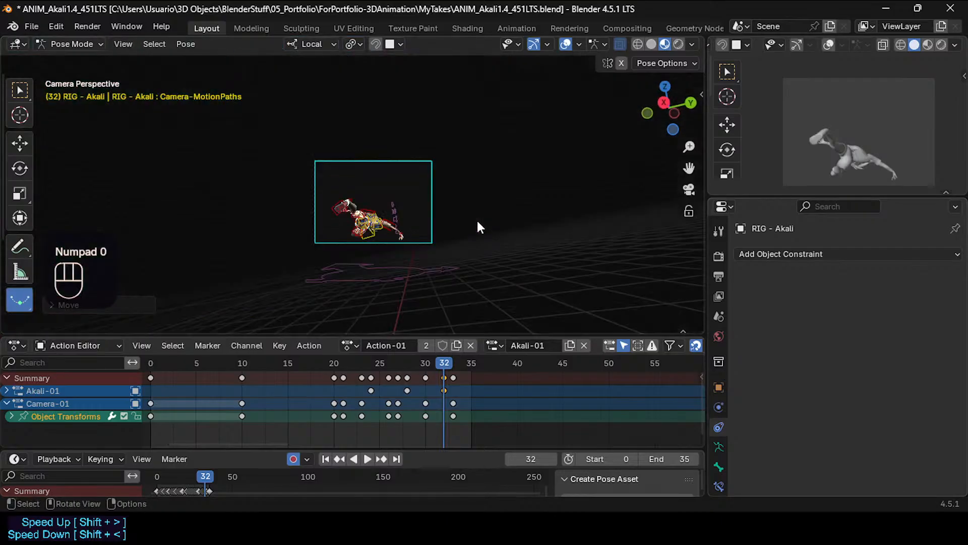
key("KP_0")
key("KP_0")
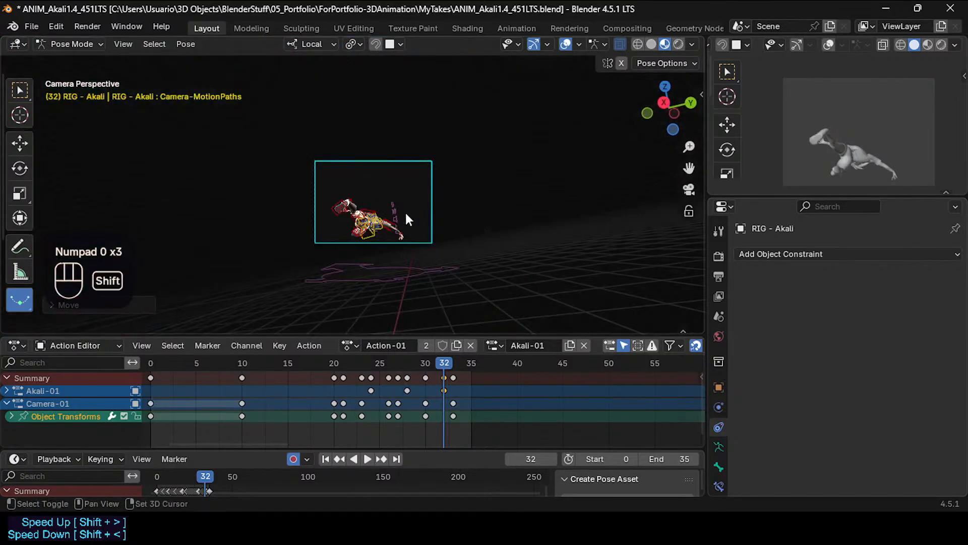
key("shift+grave")
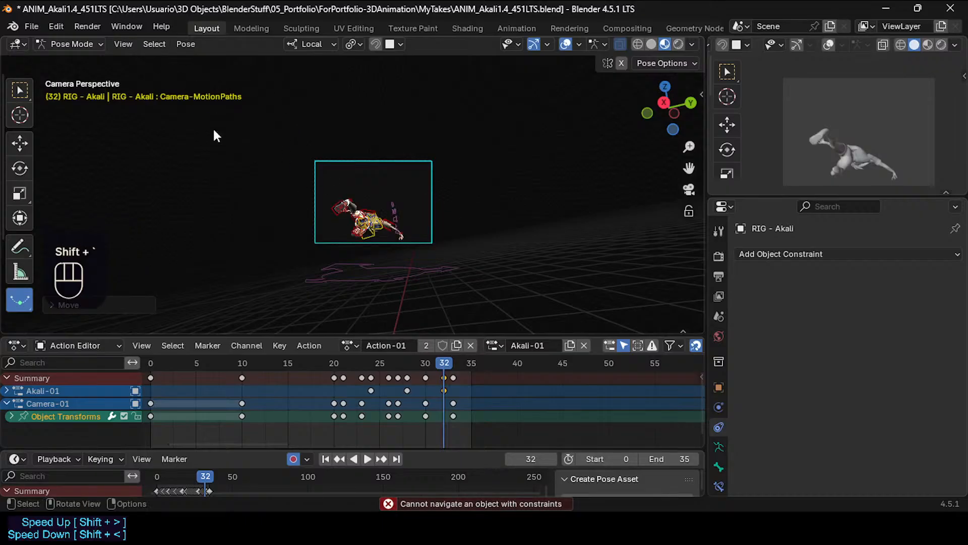
middle_click_drag(396, 270, 372, 263)
key("KP_0")
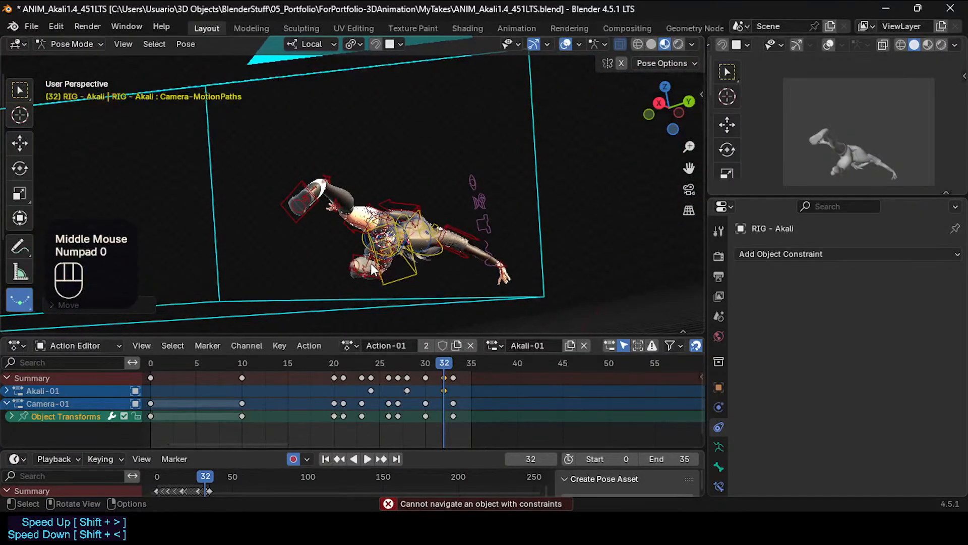
key("n")
key("n")
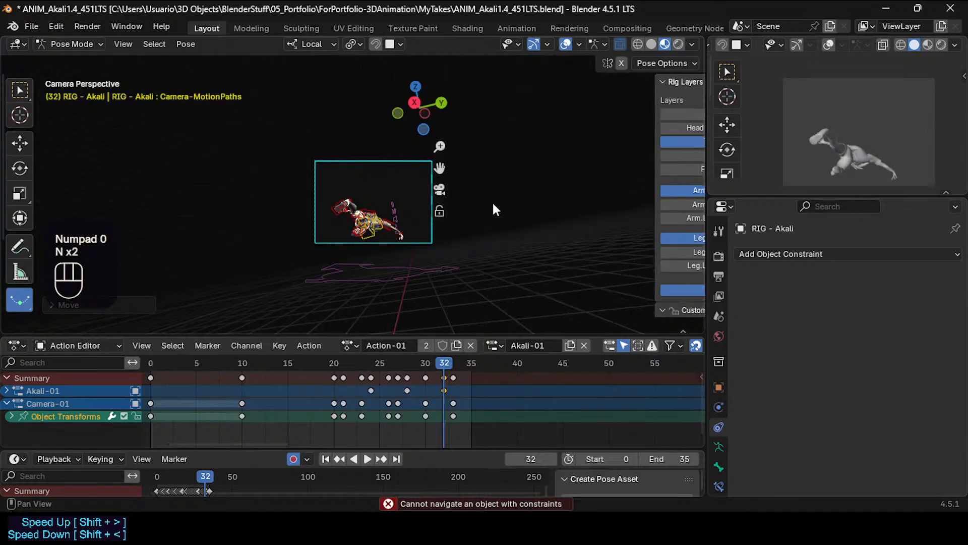
key("alt+Return")
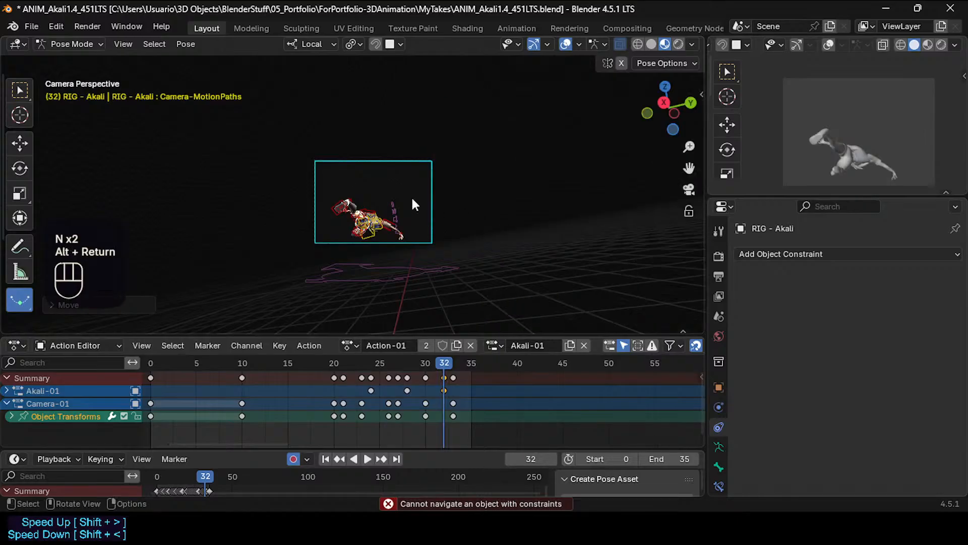
Return to the camera view, lock the camera to the view, and deselect the Camera-MotionPaths bone.
middle_click_drag(464, 207, 403, 180)
key("KP_0")
key("alt+KP_0")
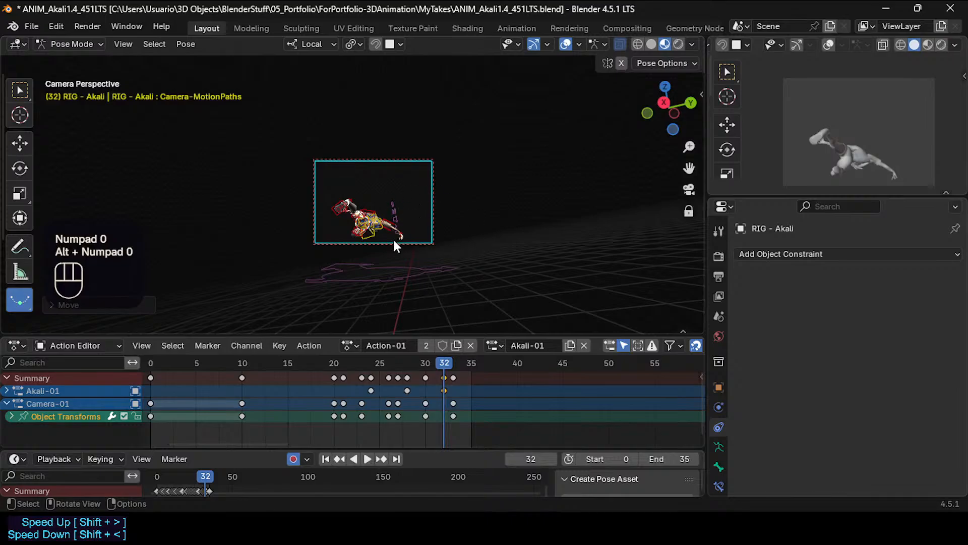
left_click(417, 202)
left_click(456, 209, "alt")
key("alt+KP_0")
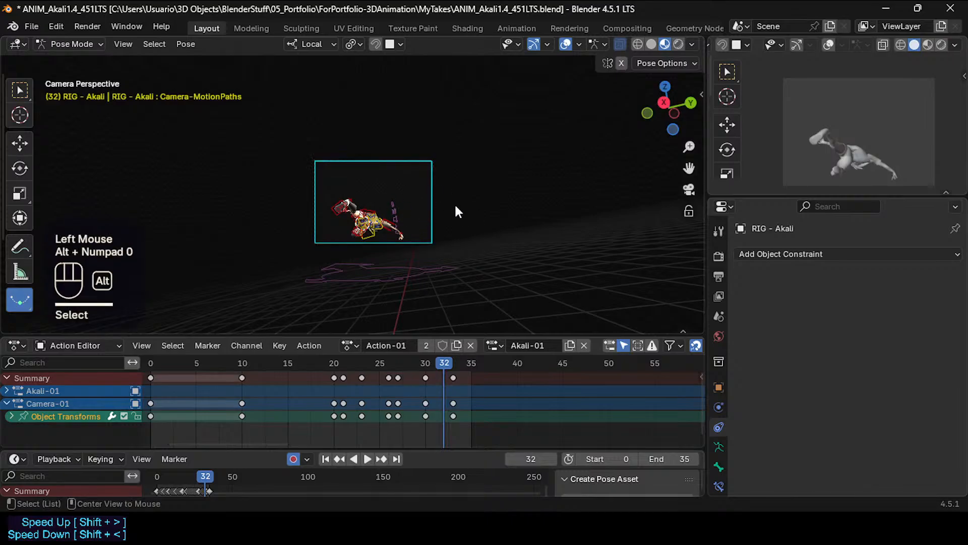
key("alt+KP_0")
left_click(427, 210)
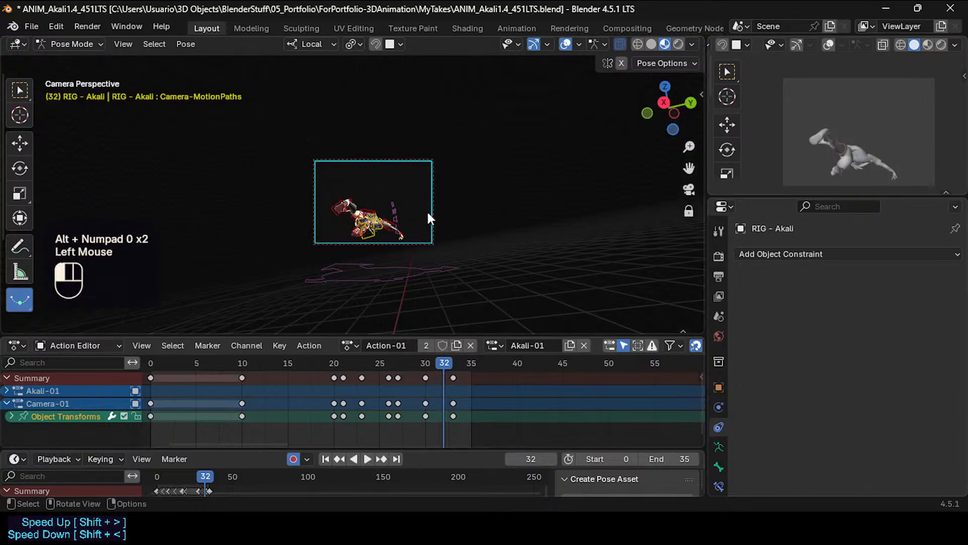
Switch from Pose Mode to Object Mode and select the Camera object to show its Copy Transforms constraint.
left_click(724, 426)
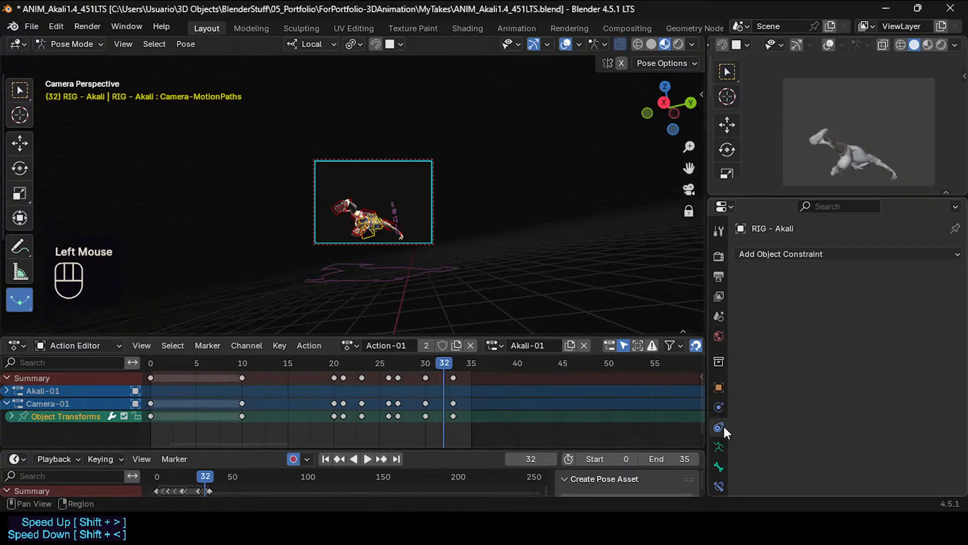
key("ctrl+Tab")
left_click(434, 229)
left_click(434, 224)
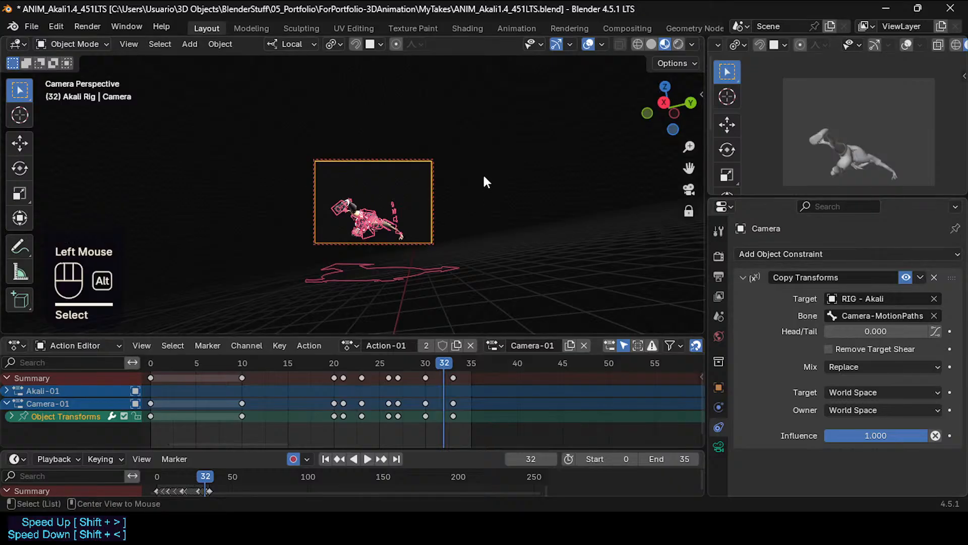
Try to reposition the selected Camera at frame 32 by orbiting with the view lock on and by walk navigation.
key("alt+KP_0")
key("alt+KP_0")
middle_click_drag(382, 153, 408, 194)
key("shift+grave")
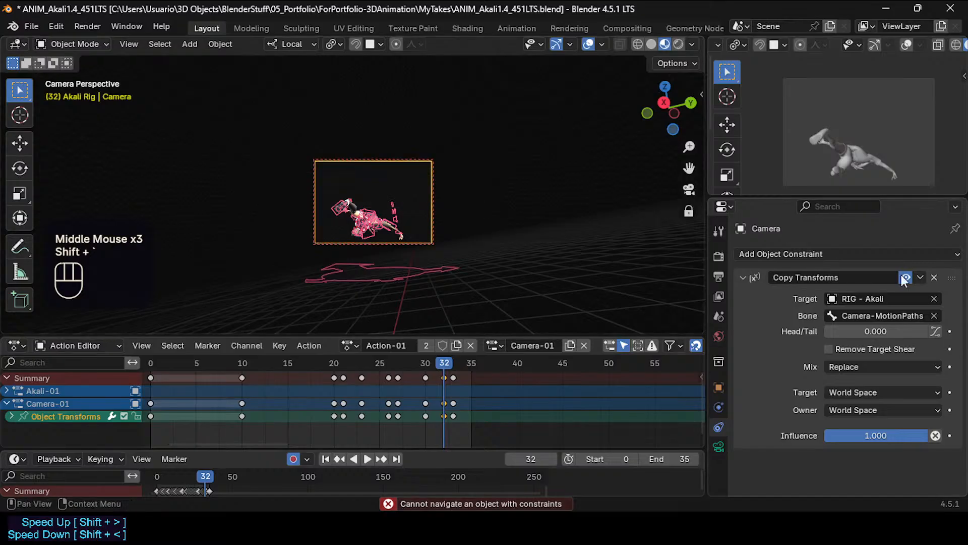
Turn off the Camera's Copy Transforms constraint, lock the camera to the view, and move the Camera at frame 32.
left_click(907, 277)
key("alt+KP_0")
key("alt+KP_0")
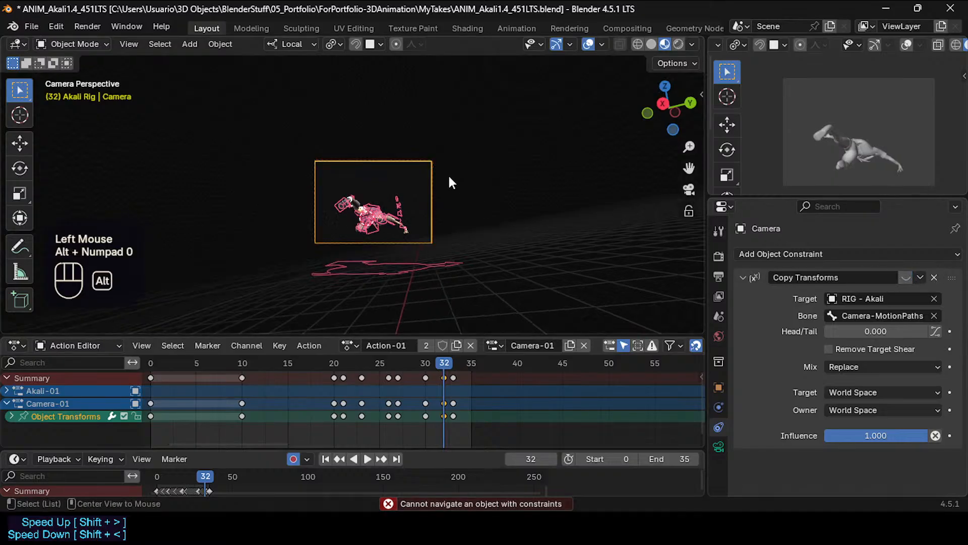
key("g")
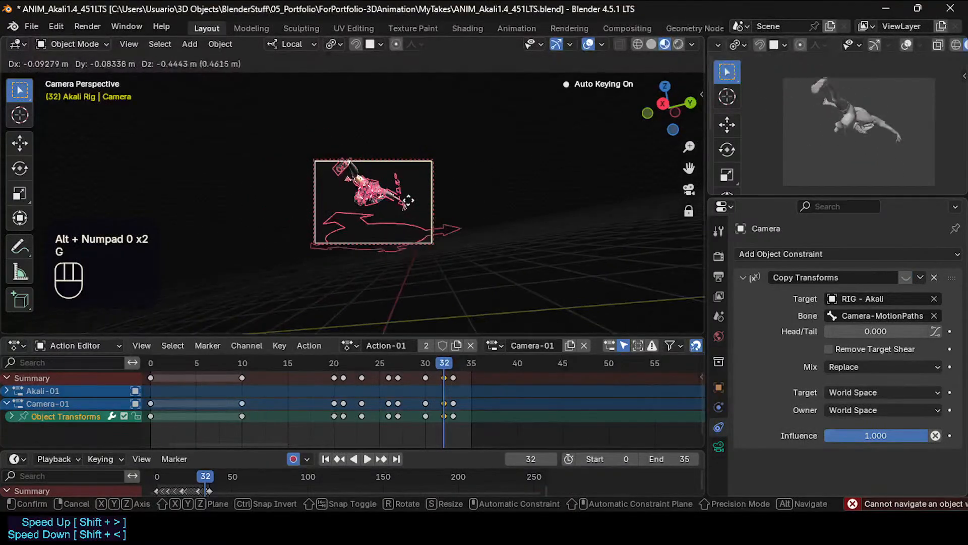
Move the camera and roll it about -4° at frame 32 to reframe the diving character.
left_click(430, 204)
key("r")
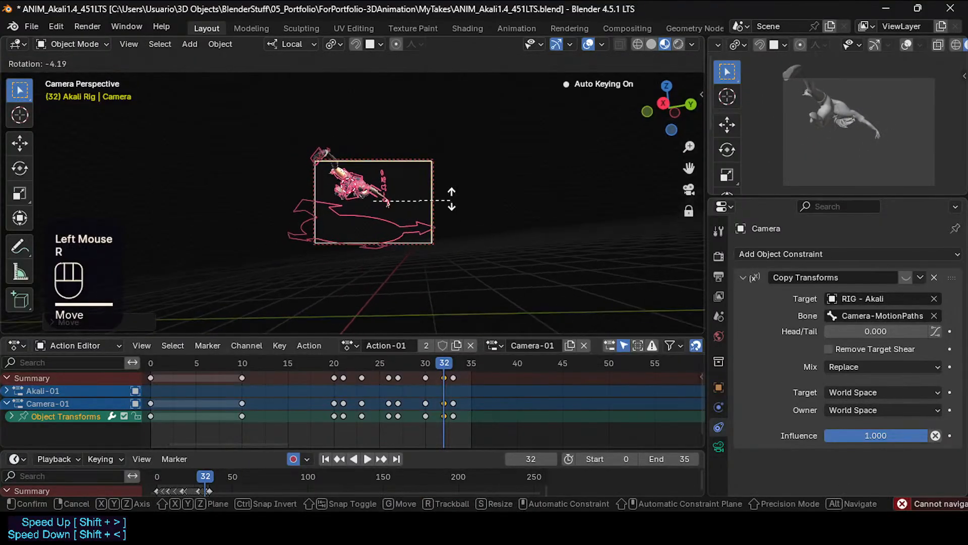
left_click(449, 192)
key("shift+grave")
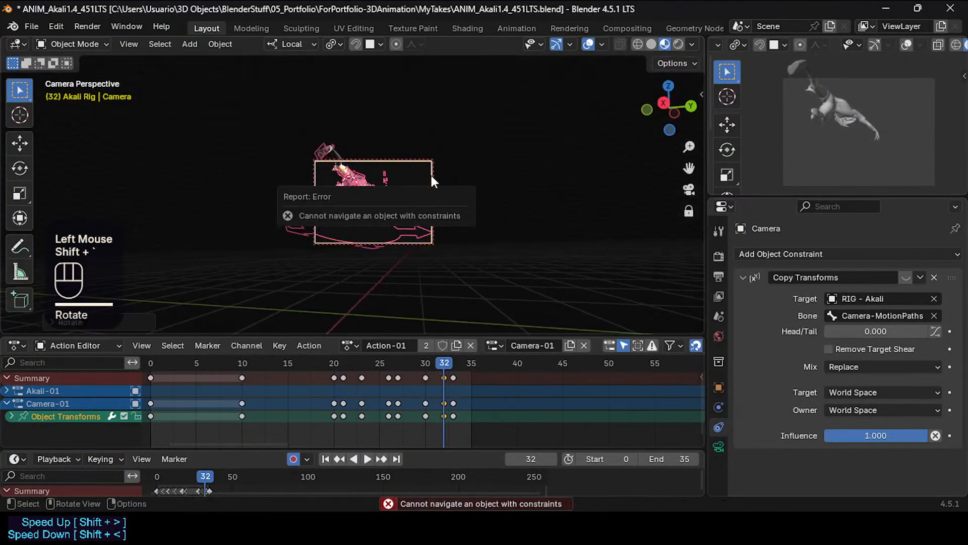
key("g")
left_click(429, 155)
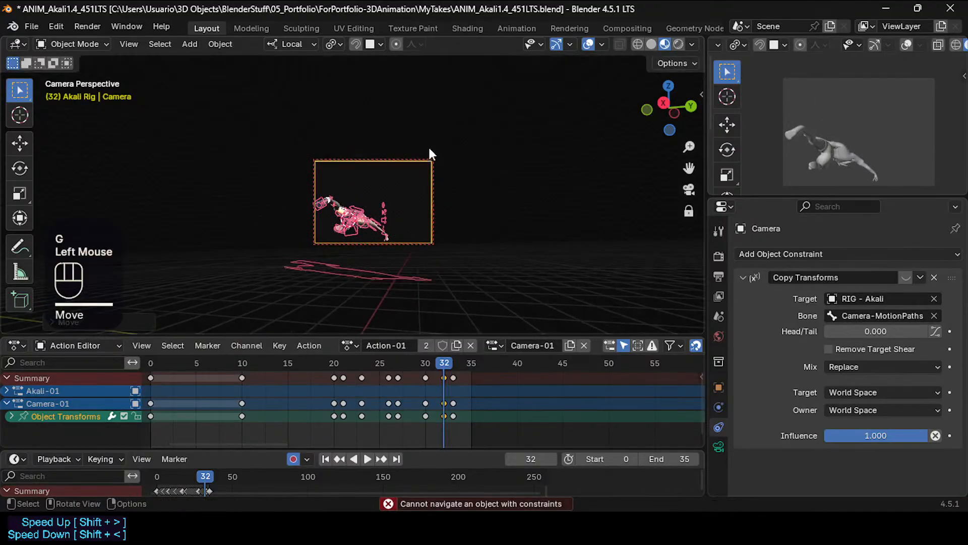
key("g")
left_click(427, 197)
key("g")
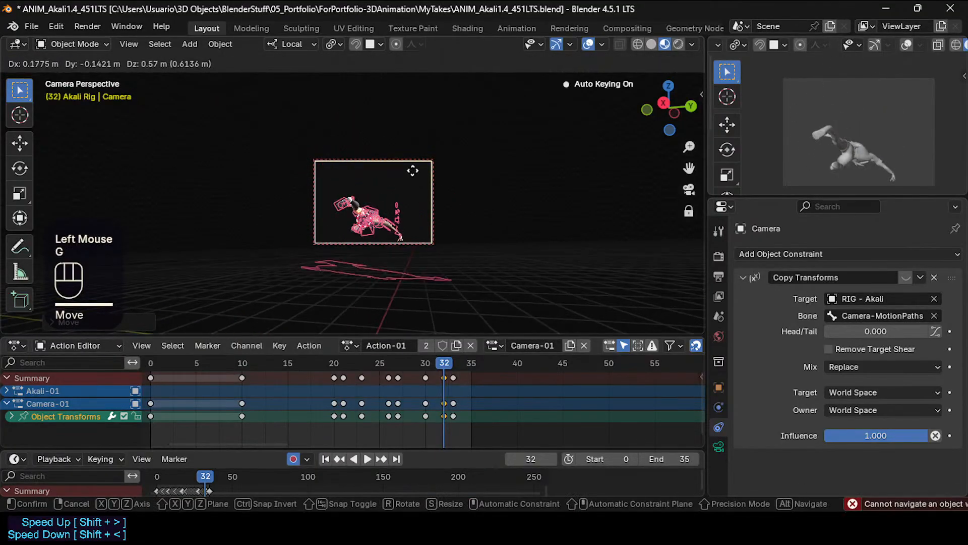
left_click(412, 177)
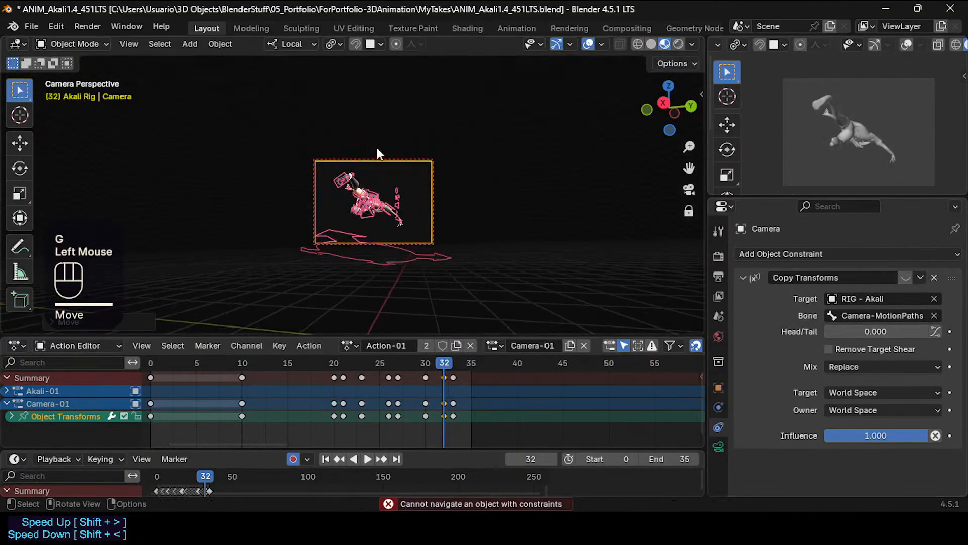
Adjust the camera's roll and shift it at frame 32 so the character sits in the upper part of the frame.
key("r")
left_click(384, 159)
key("g")
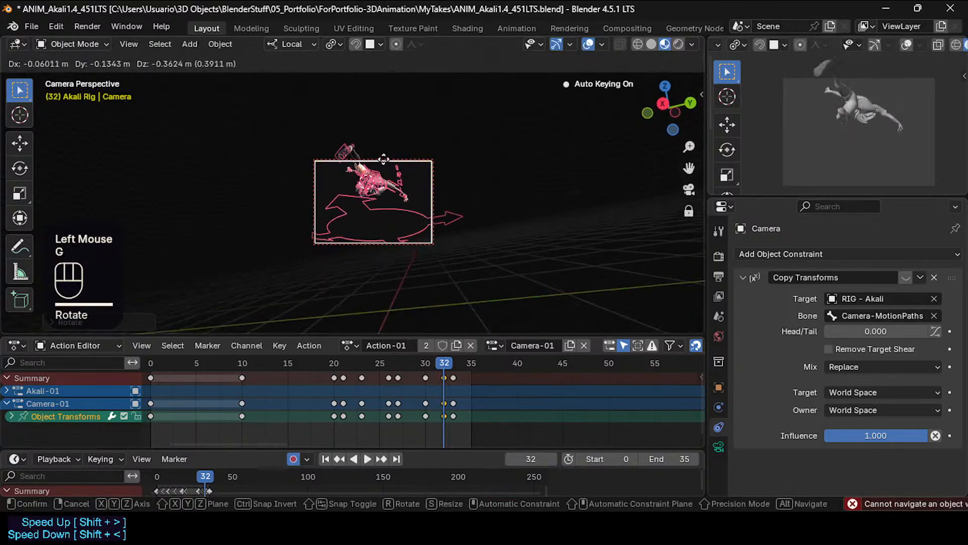
left_click(348, 210)
key("g")
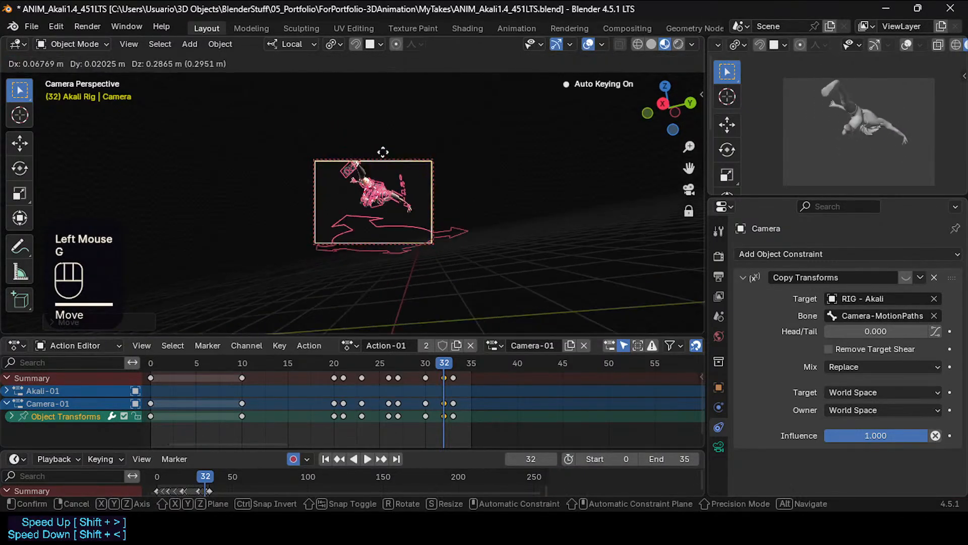
left_click(396, 163)
key("r")
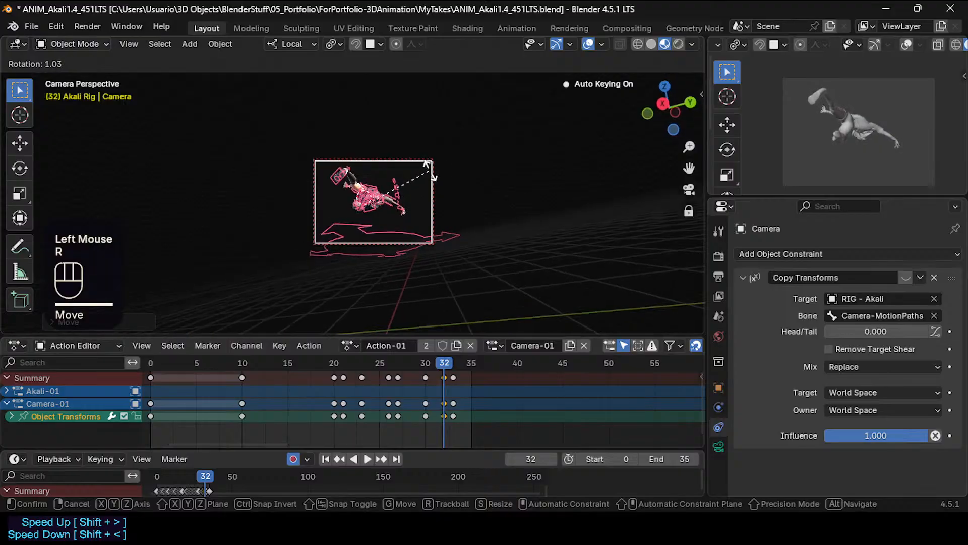
left_click(425, 166)
Roll the camera about 33° at frame 32, and fine-tune its position and roll around the character.
key("r")
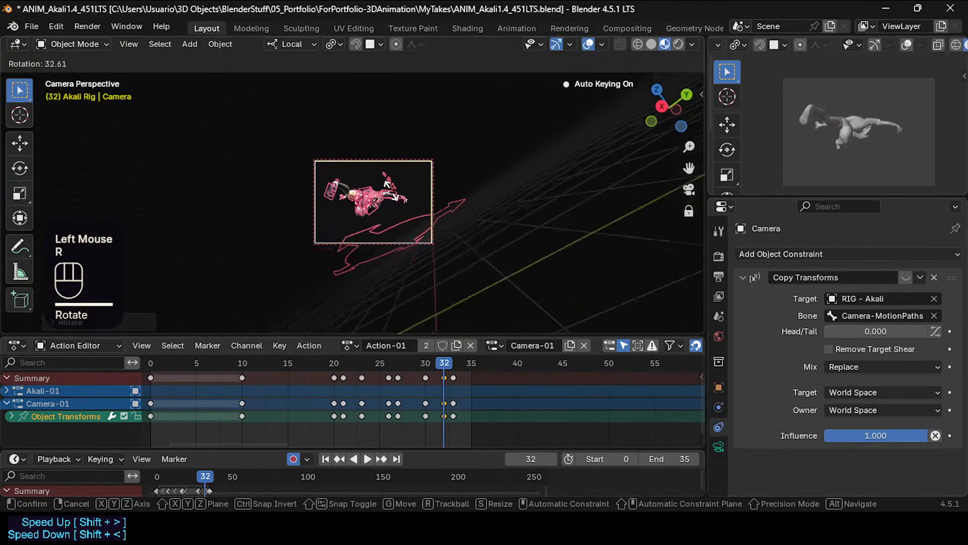
left_click(392, 332)
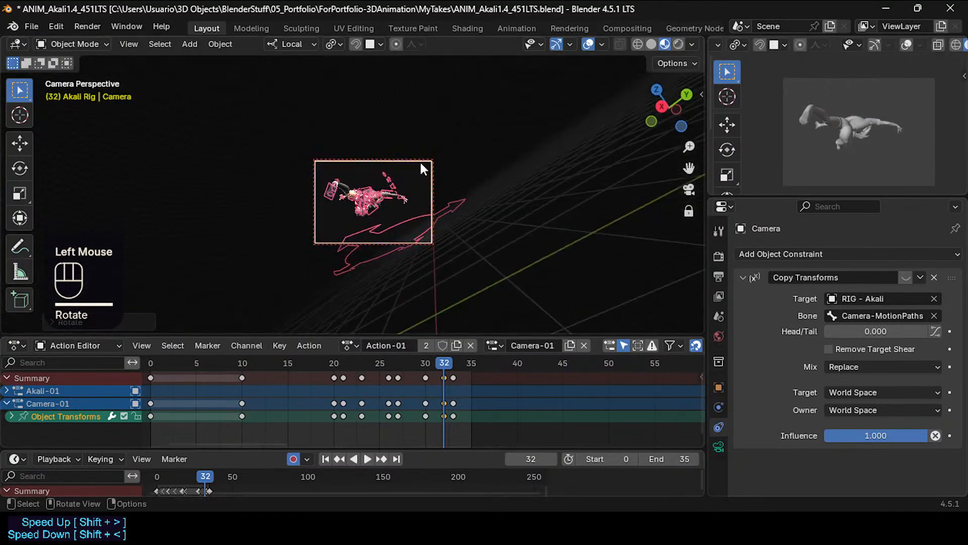
key("g")
left_click(438, 165)
key("r")
left_click(449, 150)
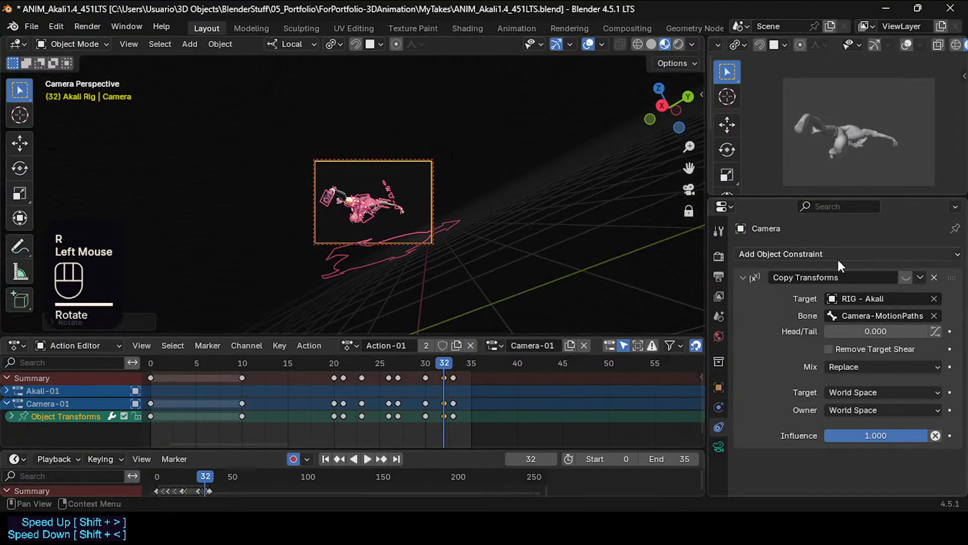
Re-enable the camera's Copy Transforms constraint and leave the camera view.
left_click(906, 277)
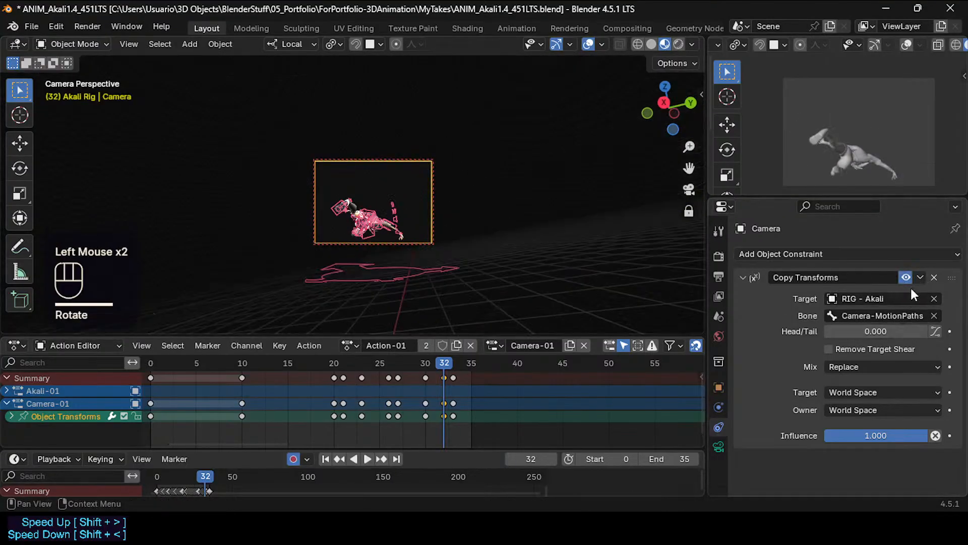
middle_click(300, 164)
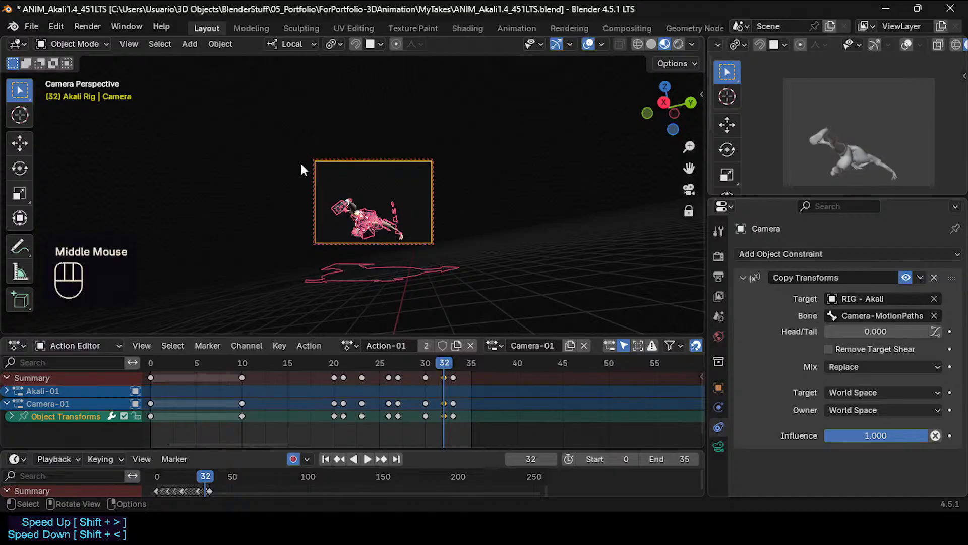
middle_click(383, 211)
key("KP_0")
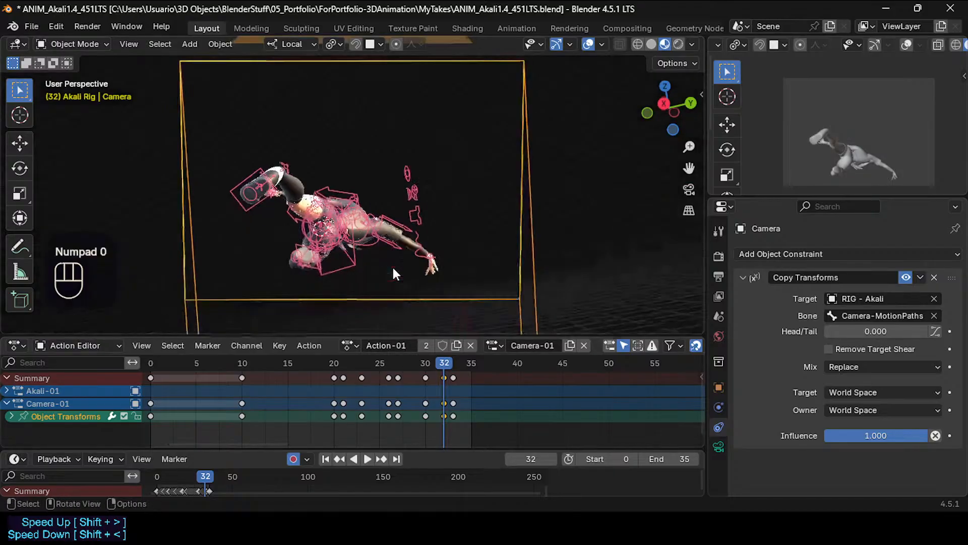
Switch the Akali rig to Pose Mode and select the Camera-MotionPaths bone.
middle_click_drag(392, 265, 463, 181)
scroll(389, 181, "down", 2)
left_click(556, 148, "ctrl")
key("ctrl+Tab")
left_click(557, 146)
middle_click_drag(561, 150, 501, 193)
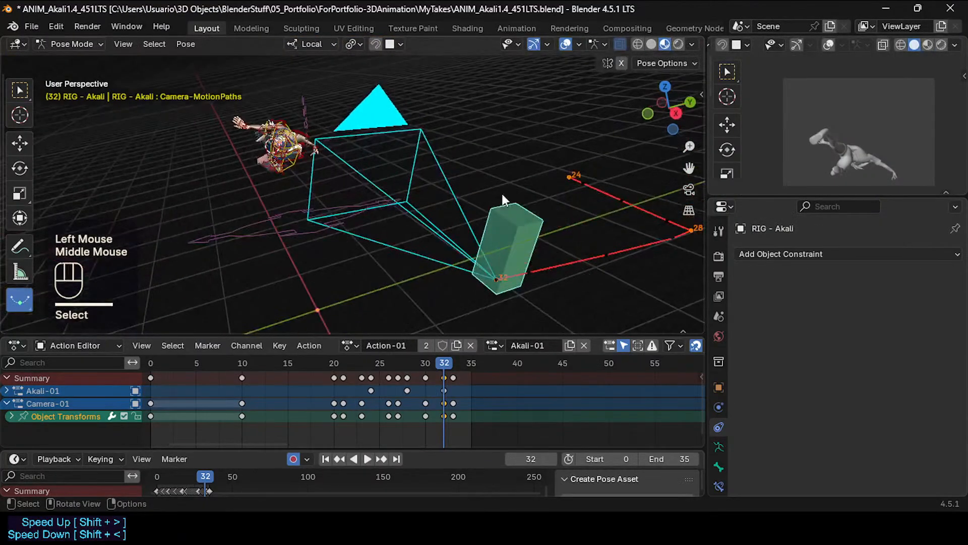
Move the Camera-MotionPaths bone toward the character and rotate it at frame 32.
key("g")
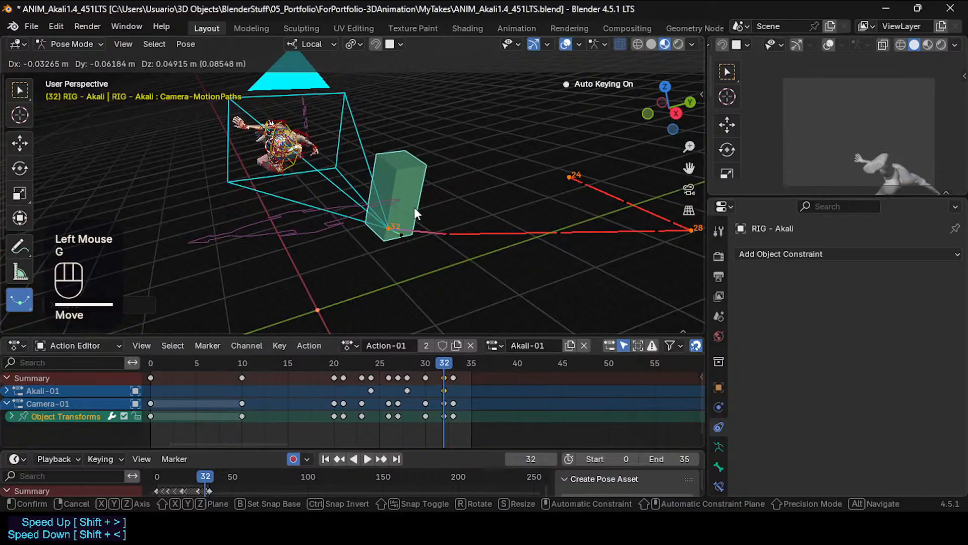
scroll(413, 207, "down", 2)
left_click(413, 165)
key("g")
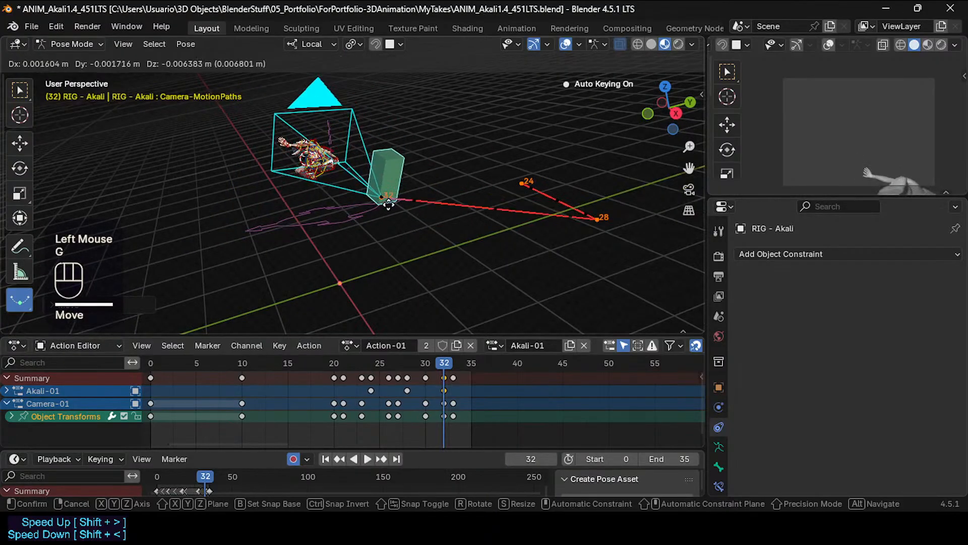
left_click(426, 205)
key("r")
left_click(430, 186)
middle_click_drag(430, 186, 376, 251)
Go to frame 24 and expand the Akali-01 action's channels.
left_click_drag(449, 362, 373, 380)
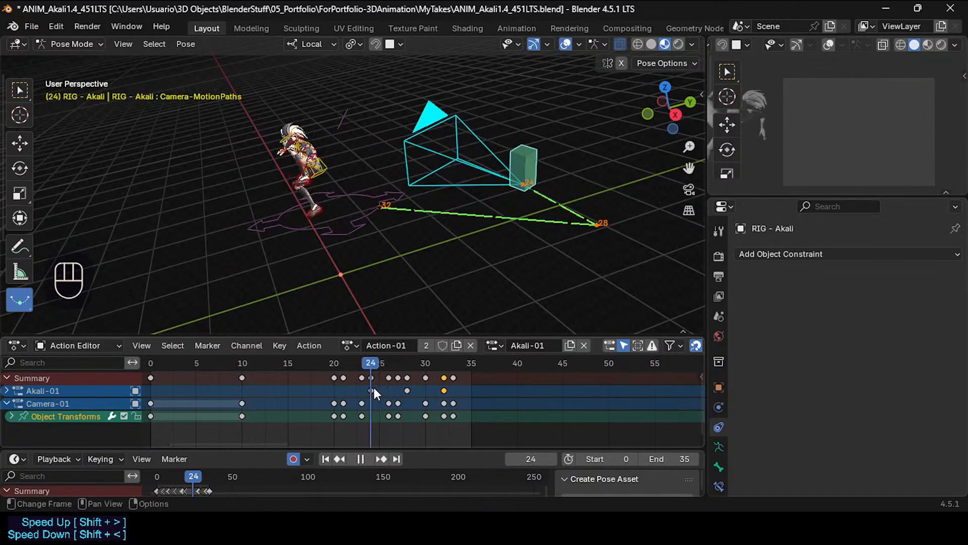
left_click(373, 389)
left_click(405, 386, "shift")
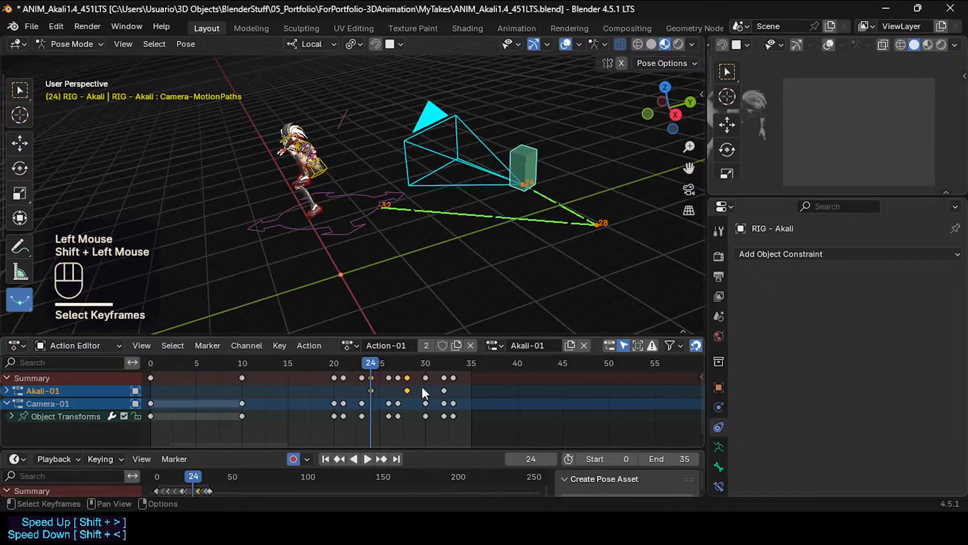
left_click(422, 387)
left_click(6, 390)
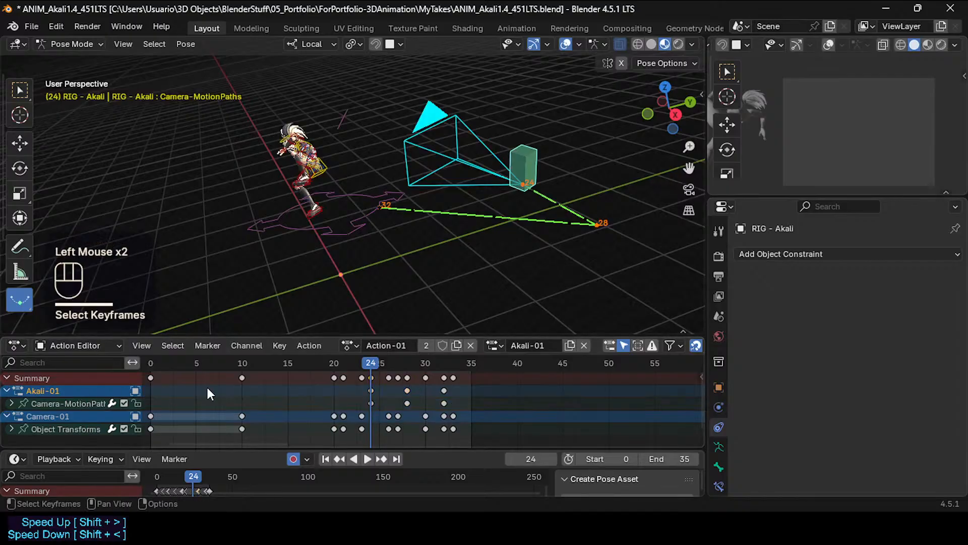
Delete the Camera-MotionPaths keyframes at frames 24, 28 and 32 from Akali-01.
left_click(405, 402)
left_click(441, 402)
left_click(441, 402)
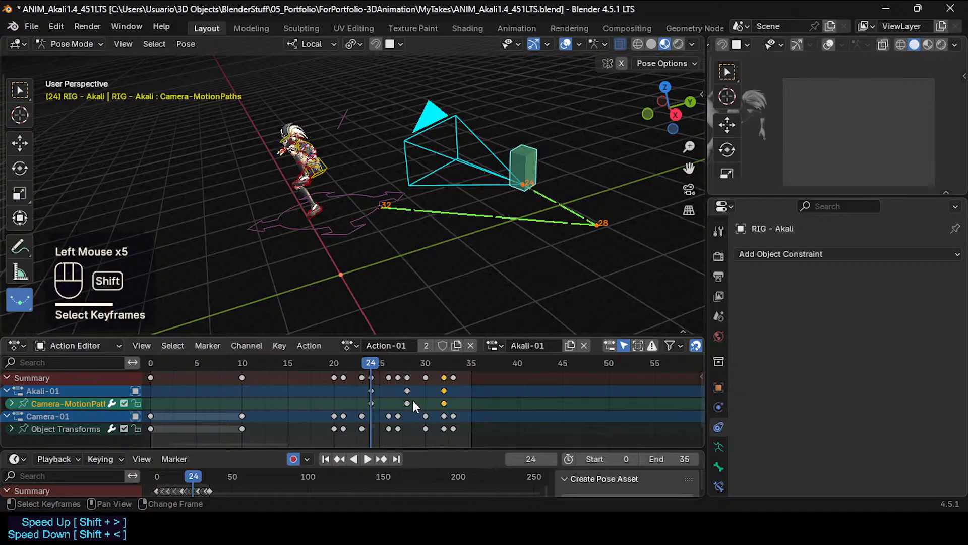
left_click(371, 403, "shift")
left_click(407, 403, "shift")
left_click(407, 402, "shift")
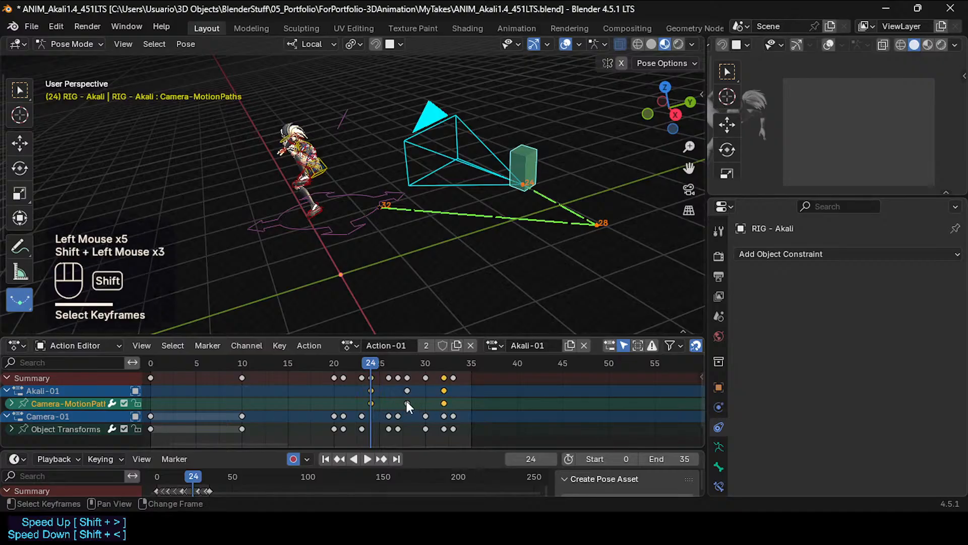
left_click(407, 402, "shift")
key("Delete")
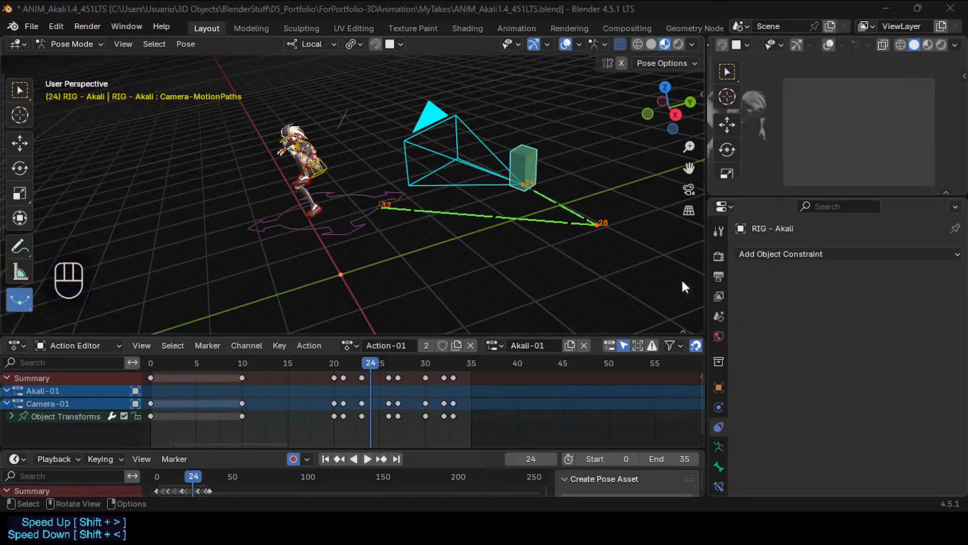
middle_click_drag(414, 200, 428, 231)
key("g")
left_click(474, 189)
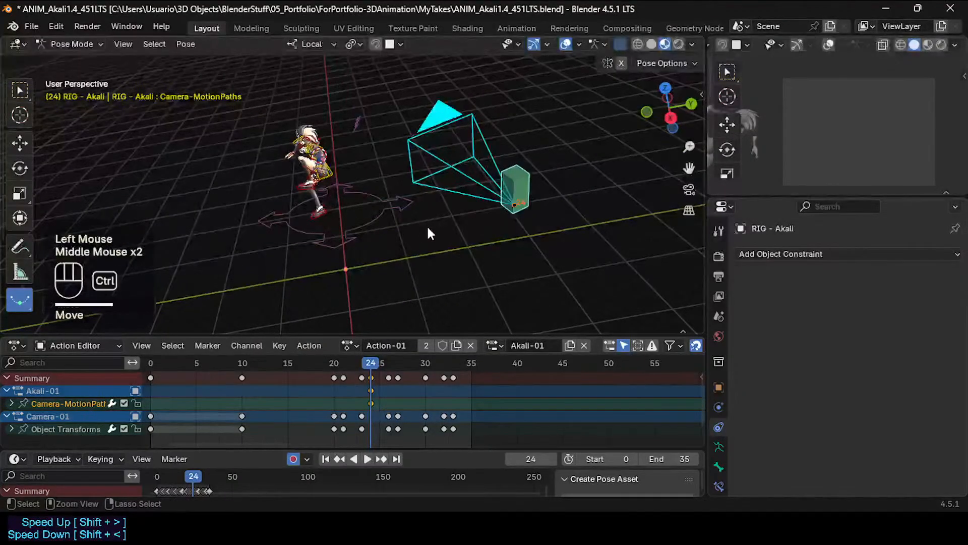
key("ctrl+z")
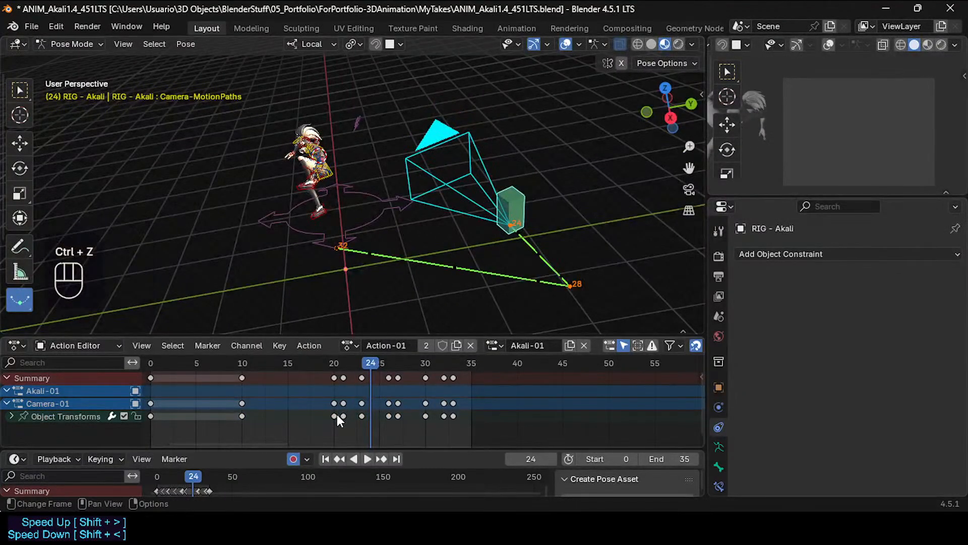
key("b")
left_click_drag(153, 416, 273, 414)
double_click(350, 419)
key("b")
left_click(245, 413)
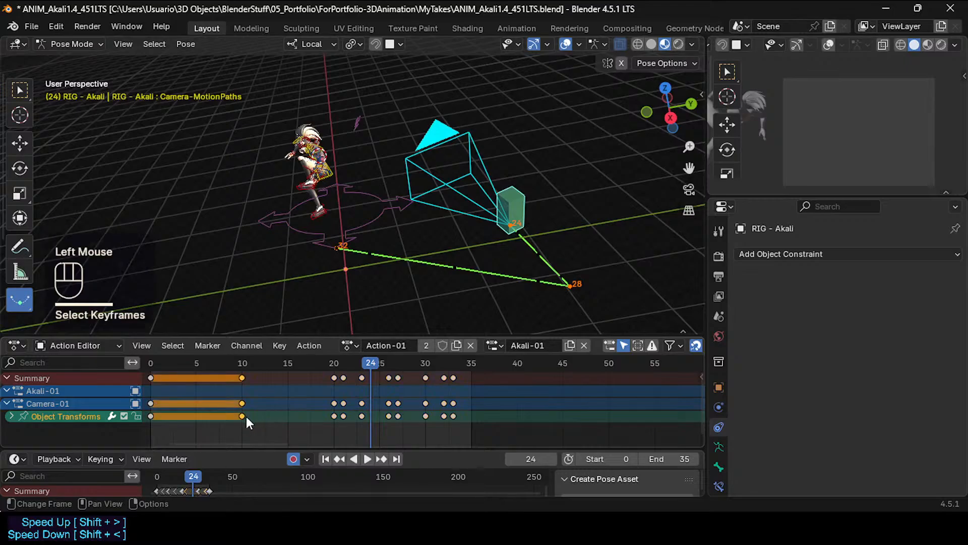
left_click(258, 414)
left_click(381, 411)
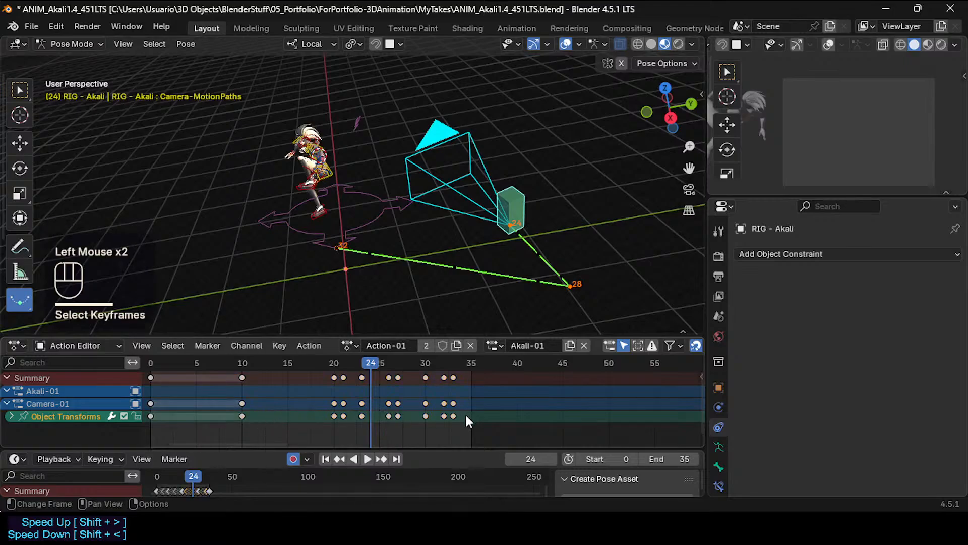
Save the file and try selecting the Camera-01 Object Transforms keyframes from frame 20 to 33.
key("ctrl+s")
key("b")
left_click_drag(456, 413, 322, 413)
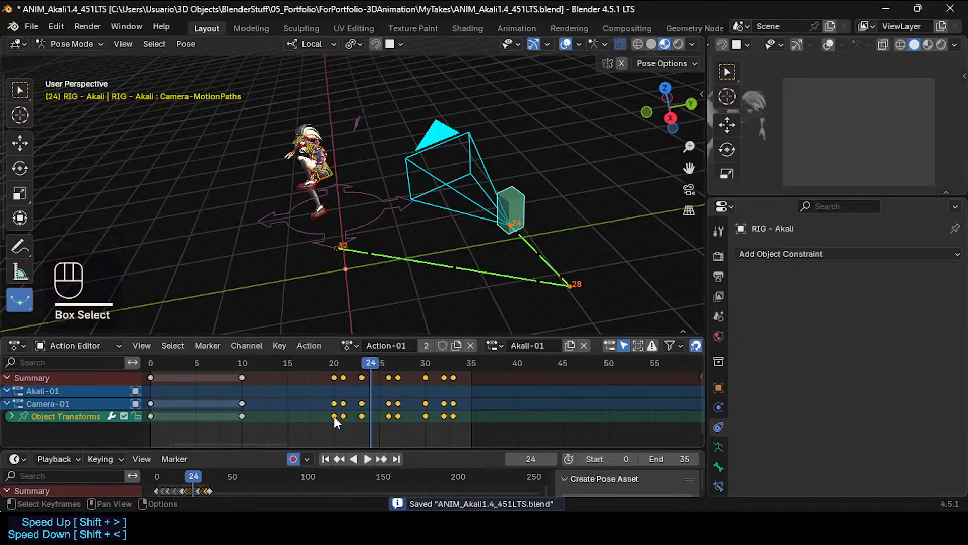
left_click(344, 420)
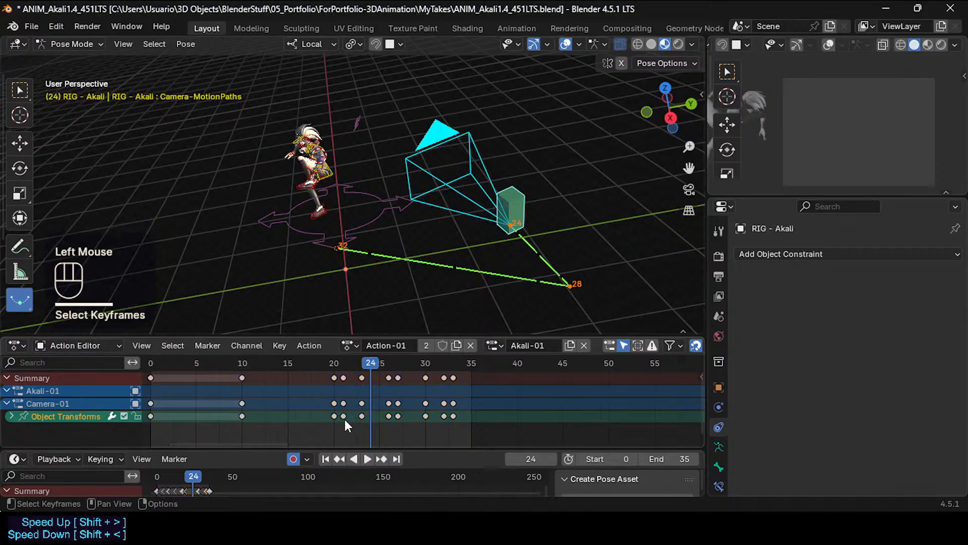
left_click(334, 416)
left_click(456, 416, "shift")
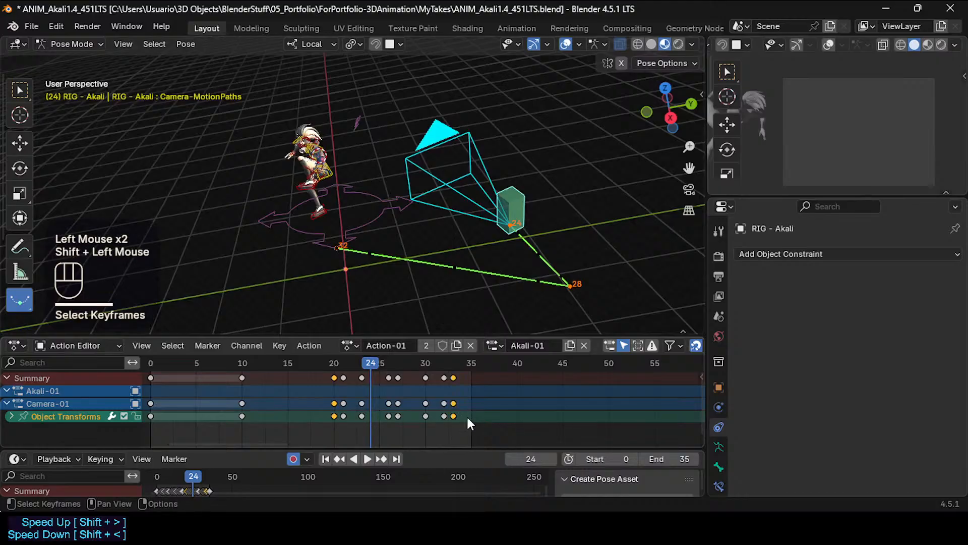
Copy the Camera-01 Object Transforms keyframes from frames 20 to 33 and make the Akali-01 channel active.
key("alt+a")
key("b")
left_click_drag(463, 417, 331, 415)
right_click(334, 413)
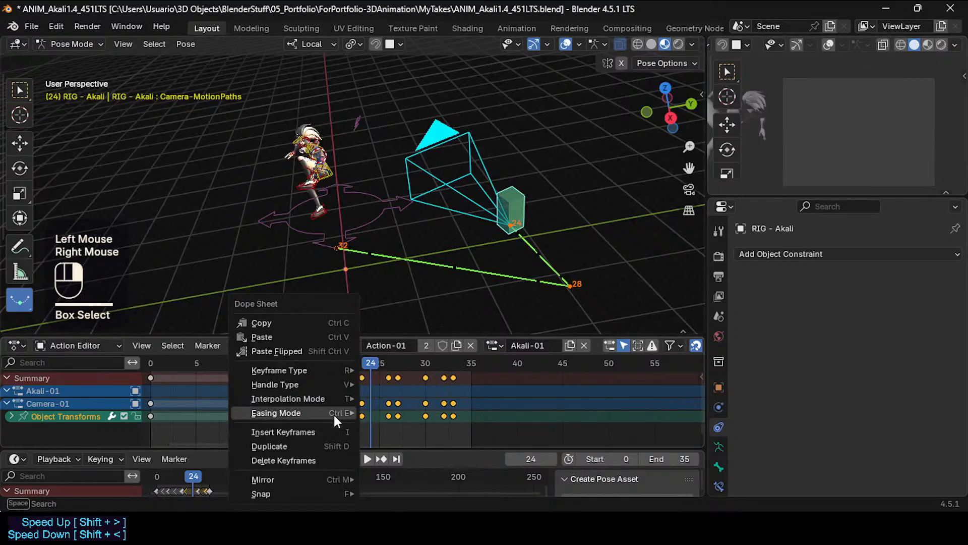
key("Escape")
key("ctrl+c")
left_click(166, 397)
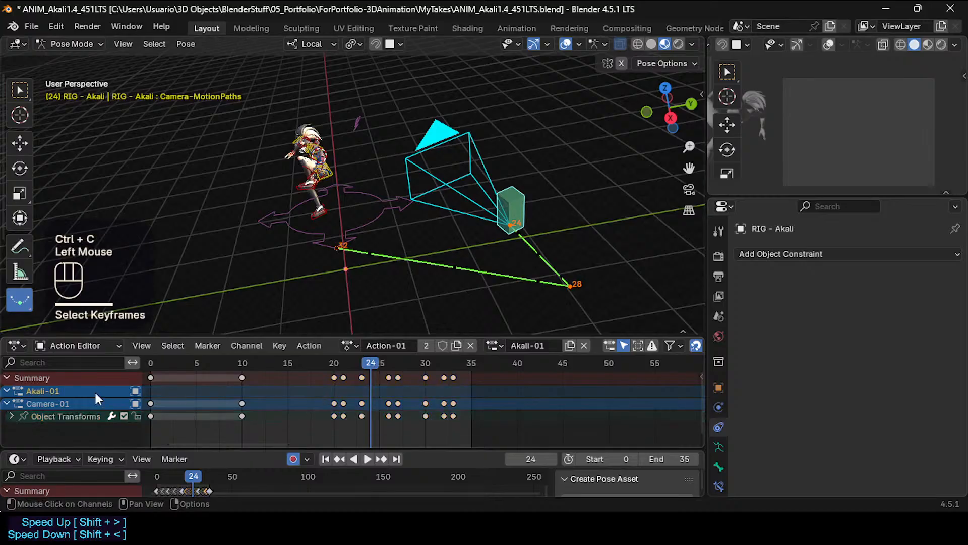
left_click(40, 395)
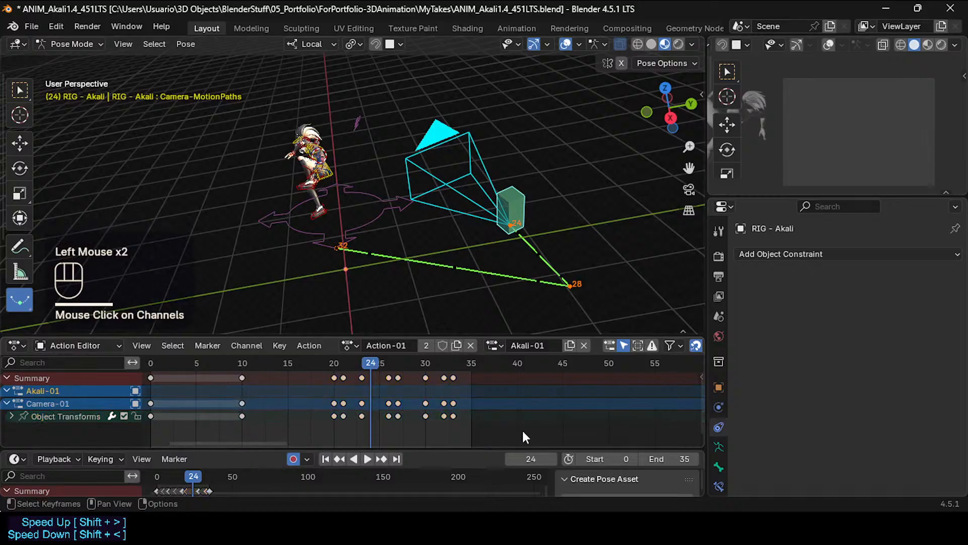
Copy all Camera-01 keyframes from frame 0 to 33 and select the Akali-01 channel as the target.
key("alt+a")
key("b")
left_click_drag(488, 417, 152, 414)
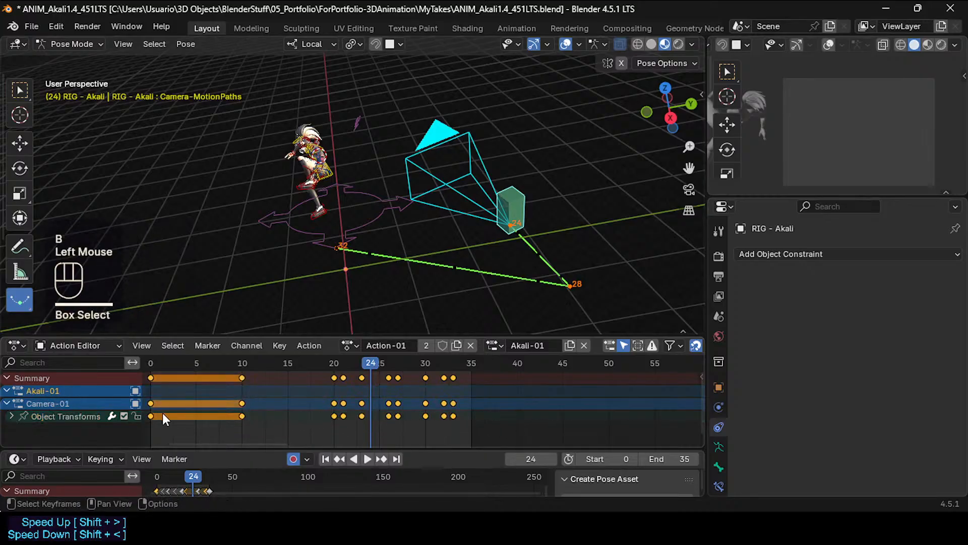
key("ctrl+c")
left_click(83, 386)
left_click(164, 388)
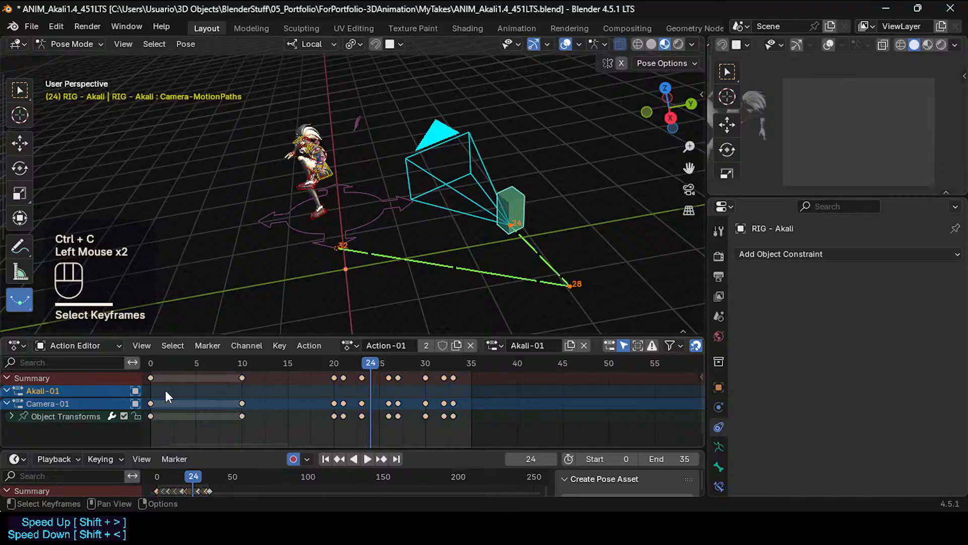
Try to paste the copied Camera-01 keyframes into the Akali-01 channel using the Frame Start offset.
key("ctrl+v")
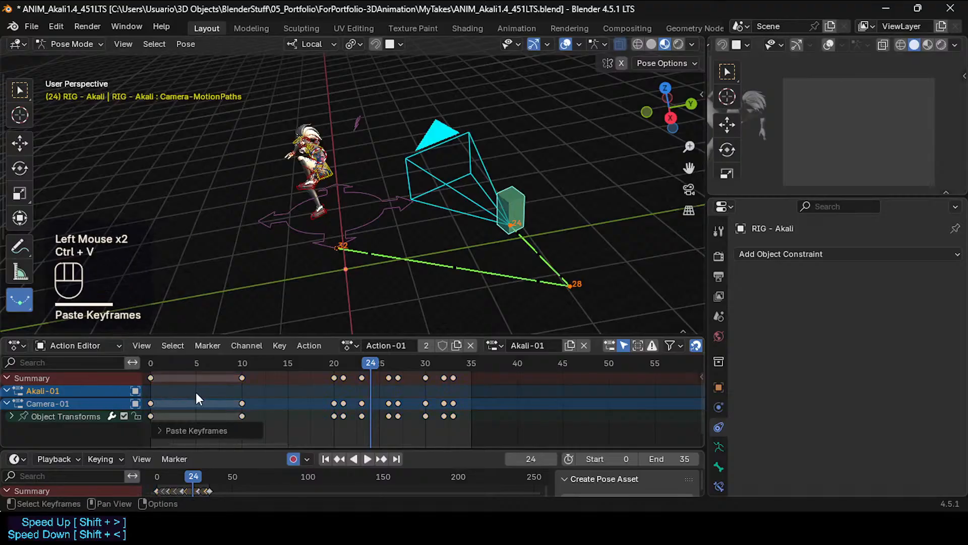
left_click(161, 428)
left_click(258, 396)
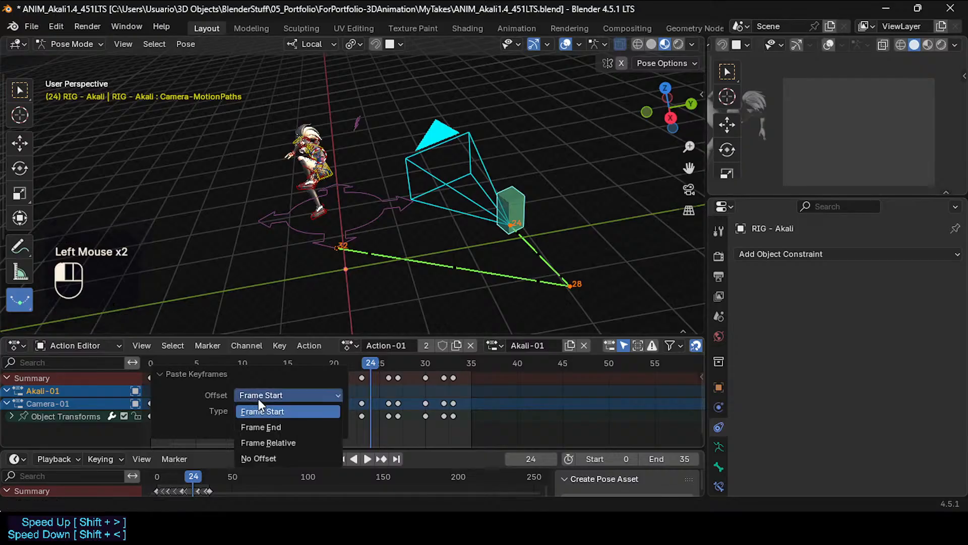
left_click(260, 398)
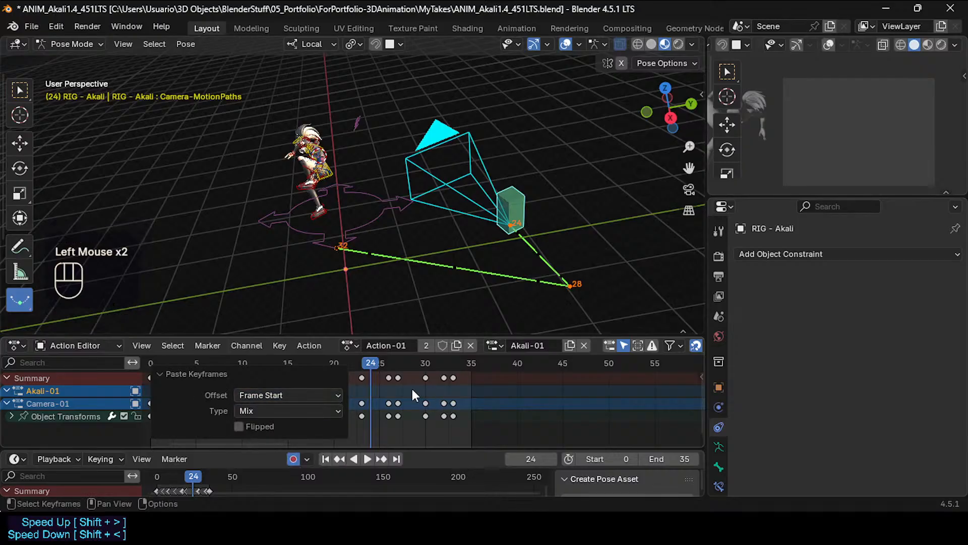
Try to move the Camera-MotionPaths bone at frame 22.
left_click(323, 386)
left_click(323, 387)
mouse_move(362, 363)
left_mouse_down()
mouse_move(209, 362)
mouse_move(356, 361)
mouse_move(366, 390)
mouse_move(329, 364)
mouse_move(354, 362)
left_mouse_up()
left_click(331, 407)
left_click(331, 410)
left_click(469, 420)
left_click(521, 210)
key("g")
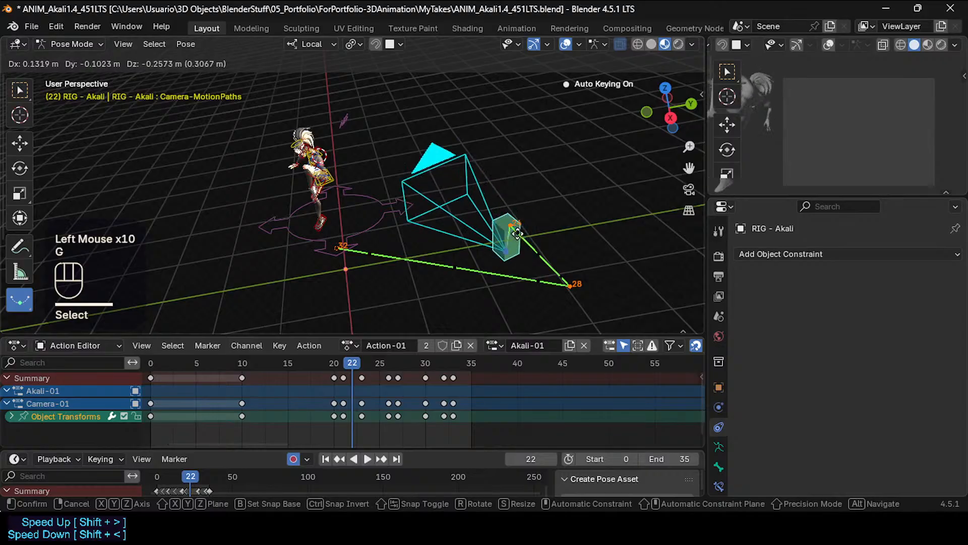
key("Escape")
Enable the Camera-MotionPaths bone's Copy Transforms constraint and set the current frame to 4.
left_click_drag(371, 364, 150, 358)
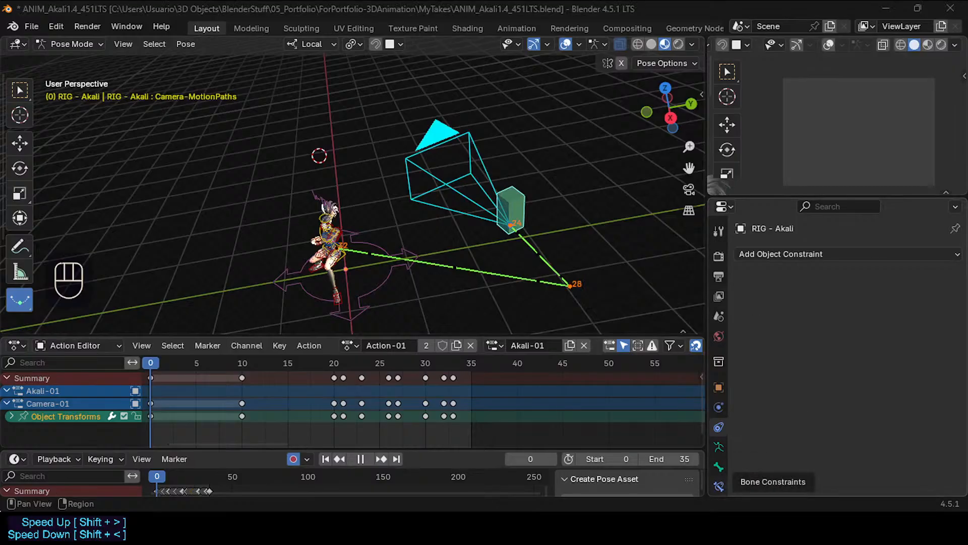
left_click(719, 486)
left_click(906, 277)
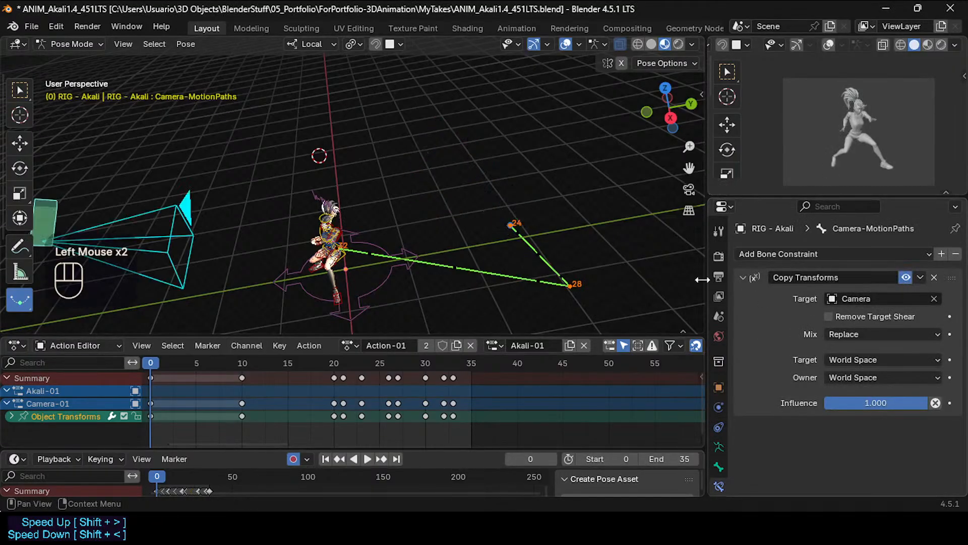
scroll(378, 277, "down", 1)
middle_click_drag(377, 277, 380, 243, "shift")
left_click_drag(197, 363, 183, 349)
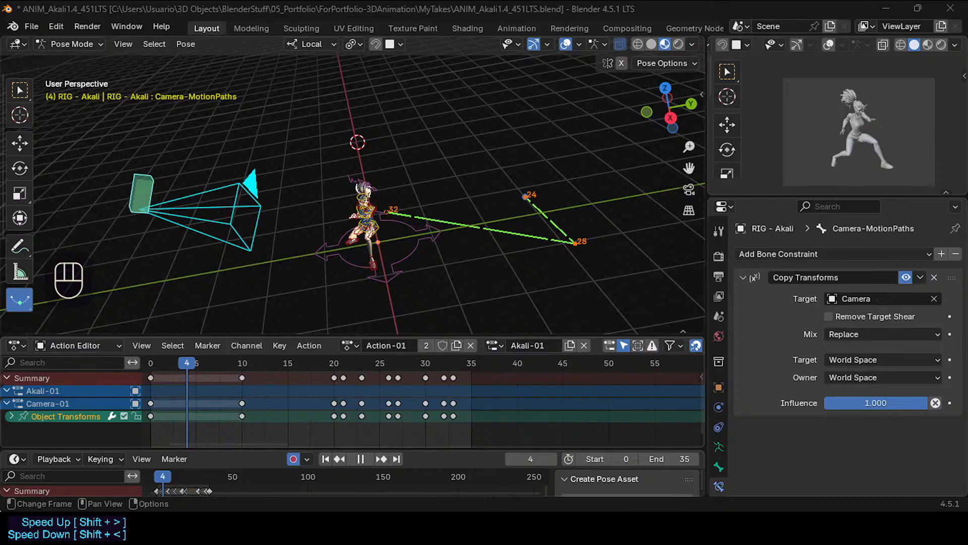
middle_click_drag(443, 195, 322, 240)
scroll(402, 219, "up", 2)
scroll(352, 253, "up", 1)
scroll(340, 273, "down", 2)
middle_click_drag(323, 240, 384, 225)
middle_click_drag(384, 225, 372, 237, "shift")
middle_click_drag(372, 237, 343, 246)
scroll(343, 247, "up", 2)
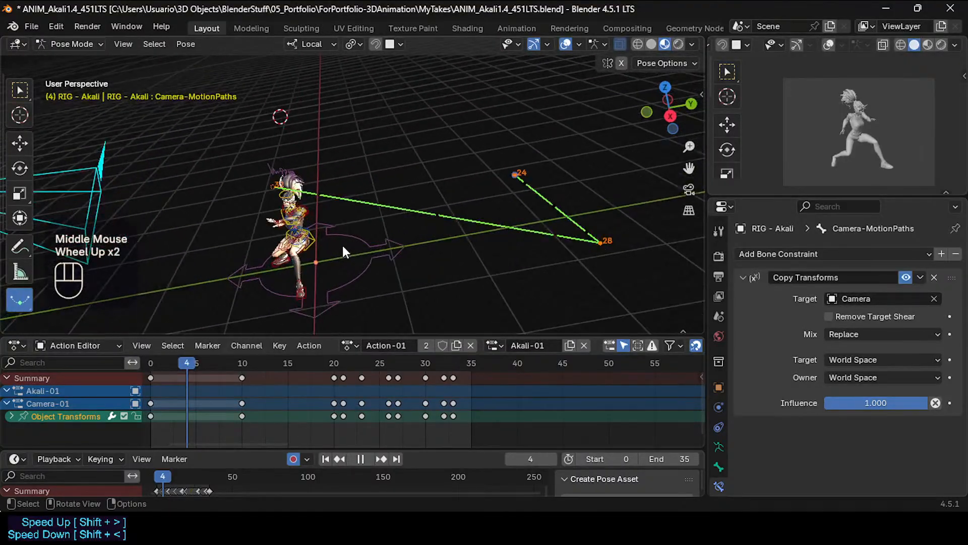
scroll(343, 246, "down", 1)
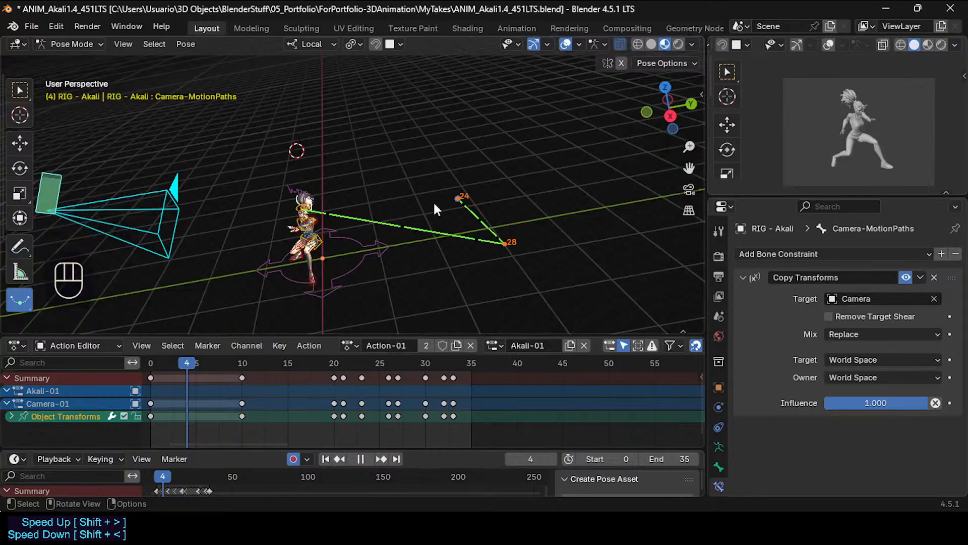
middle_click_drag(434, 201, 451, 221)
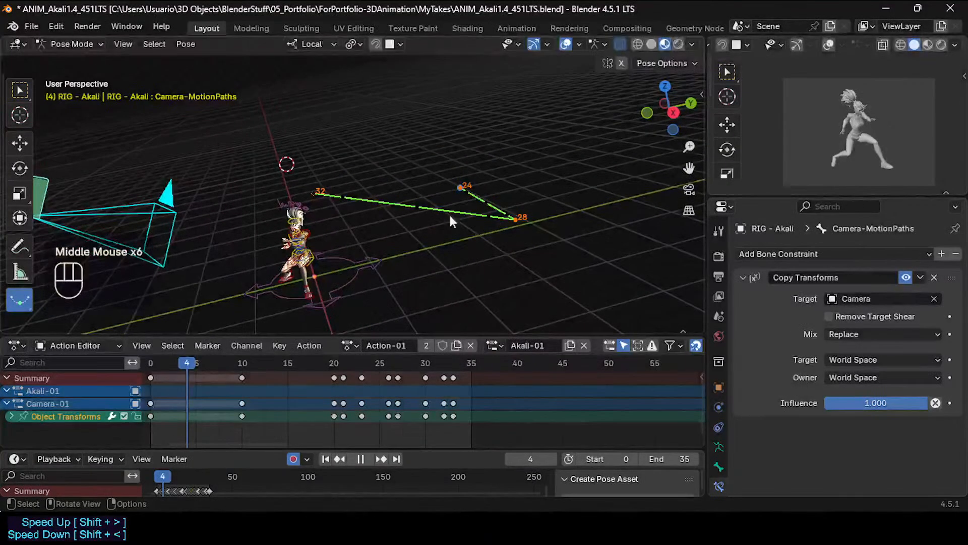
middle_click_drag(304, 208, 299, 209)
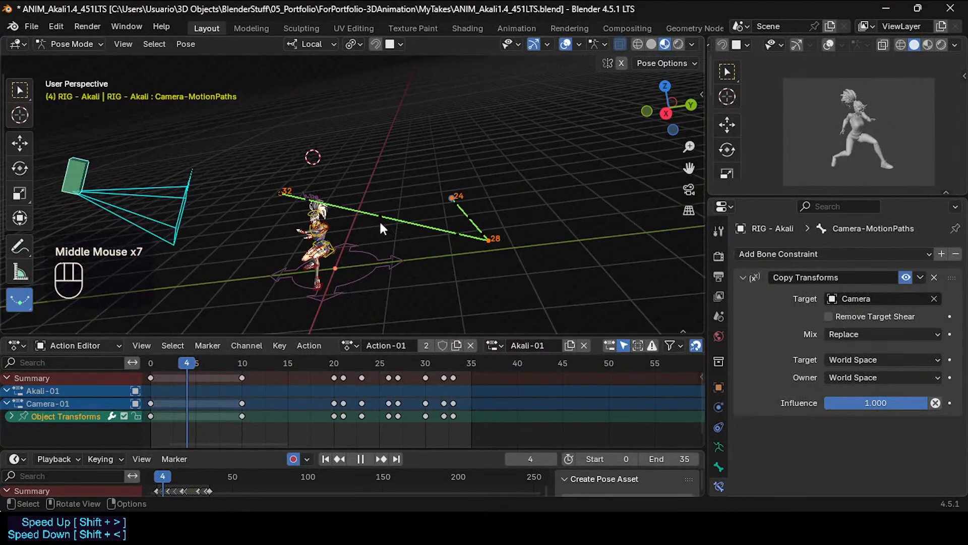
middle_click_drag(380, 223, 335, 242)
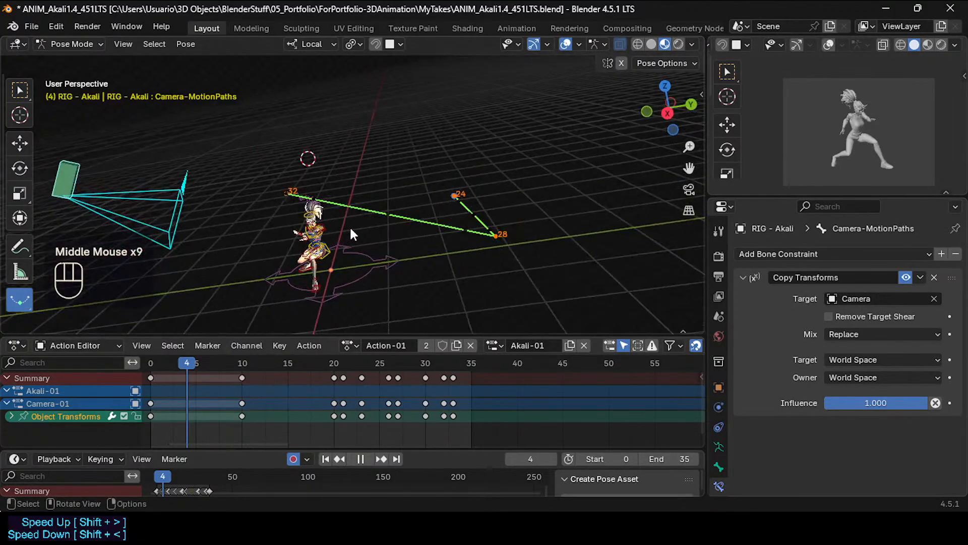
mouse_move(350, 232)
middle_mouse_down()
mouse_move(420, 199)
mouse_move(349, 221)
mouse_move(398, 215)
mouse_move(287, 232)
mouse_move(365, 233)
middle_mouse_up()
scroll(388, 214, "up", 2)
scroll(383, 215, "down", 2)
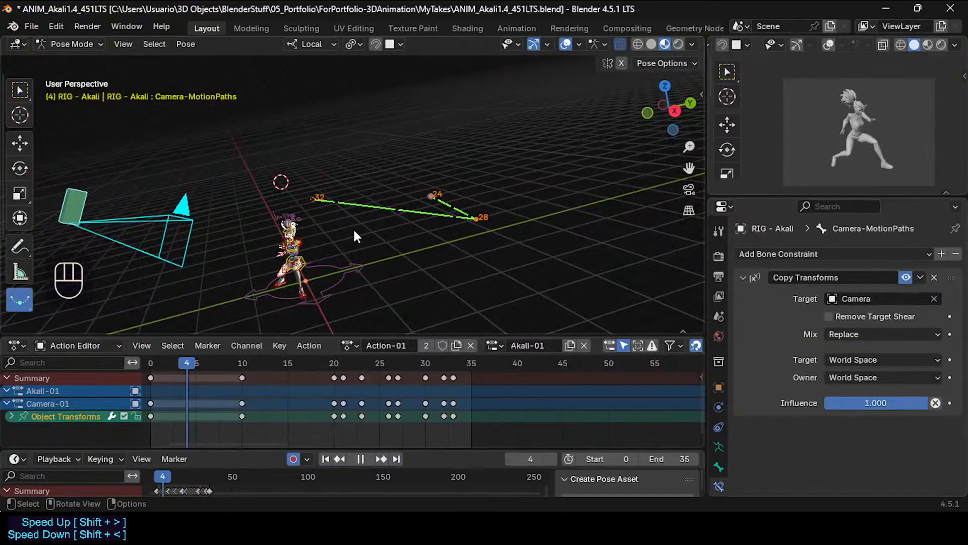
middle_click_drag(390, 208, 389, 241)
scroll(334, 220, "up", 2)
scroll(297, 244, "down", 2)
scroll(283, 246, "up", 2)
scroll(283, 246, "down", 2)
scroll(372, 240, "up", 1)
mouse_move(389, 241)
middle_mouse_down()
mouse_move(337, 271)
mouse_move(443, 273)
mouse_move(407, 285)
mouse_move(216, 280)
mouse_move(304, 250)
mouse_move(360, 251)
mouse_move(318, 265)
mouse_move(376, 252)
middle_mouse_up()
scroll(323, 255, "up", 1)
scroll(347, 247, "down", 2)
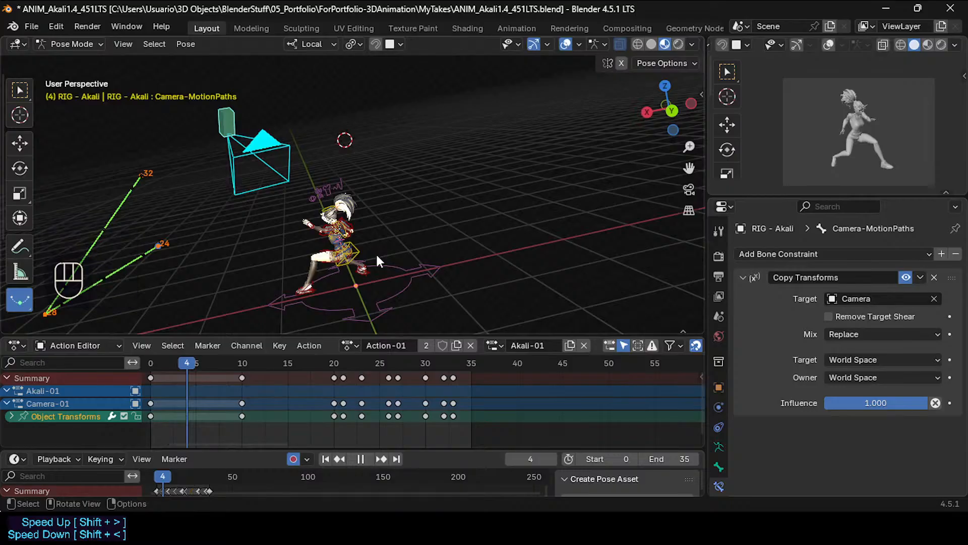
mouse_move(379, 261)
middle_mouse_down()
mouse_move(364, 219)
mouse_move(352, 262)
mouse_move(373, 272)
middle_mouse_up()
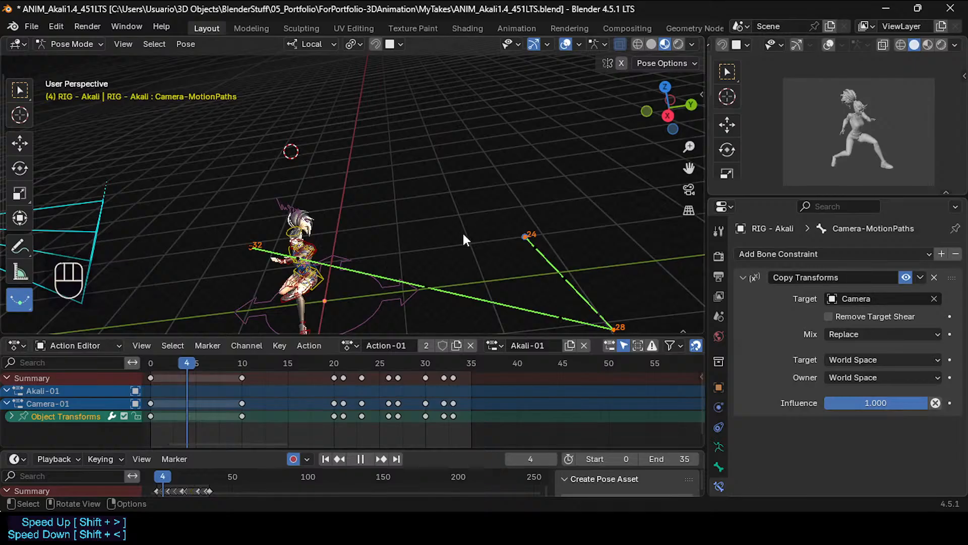
middle_click_drag(457, 235, 353, 278)
scroll(292, 241, "up", 2)
scroll(320, 263, "down", 2)
middle_click_drag(353, 277, 325, 271)
middle_click_drag(326, 270, 332, 214, "shift")
middle_click_drag(332, 214, 372, 246)
scroll(321, 240, "up", 2)
scroll(371, 246, "up", 1)
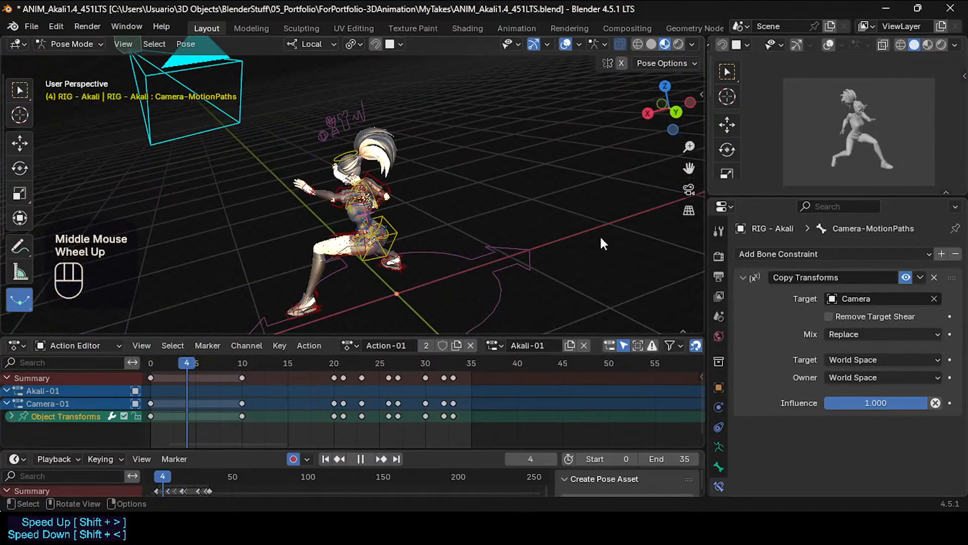
middle_click_drag(453, 237, 385, 255)
scroll(407, 236, "down", 1)
scroll(467, 263, "up", 1)
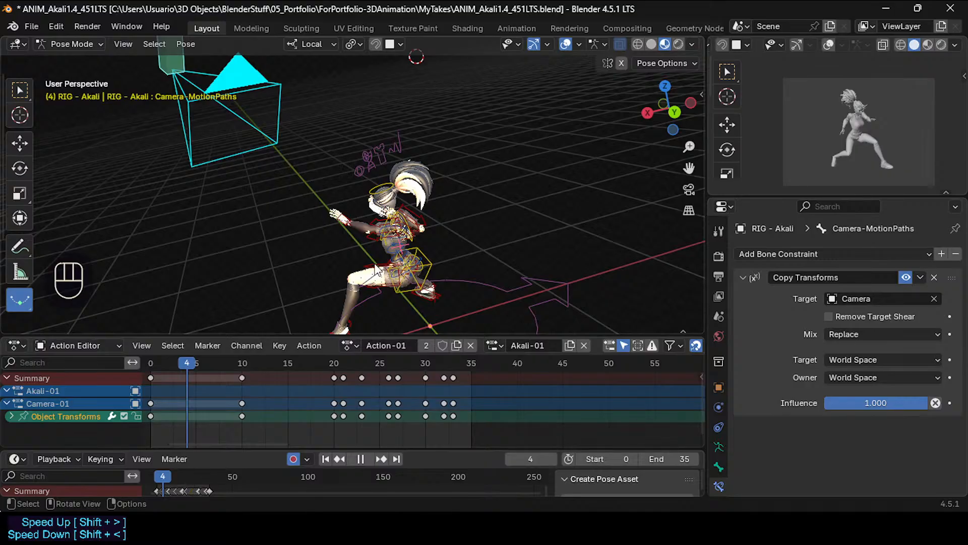
middle_click_drag(375, 268, 371, 231)
scroll(392, 267, "up", 2)
scroll(330, 255, "down", 2)
scroll(288, 261, "up", 2)
middle_click_drag(370, 231, 264, 257, "shift")
scroll(367, 264, "down", 1)
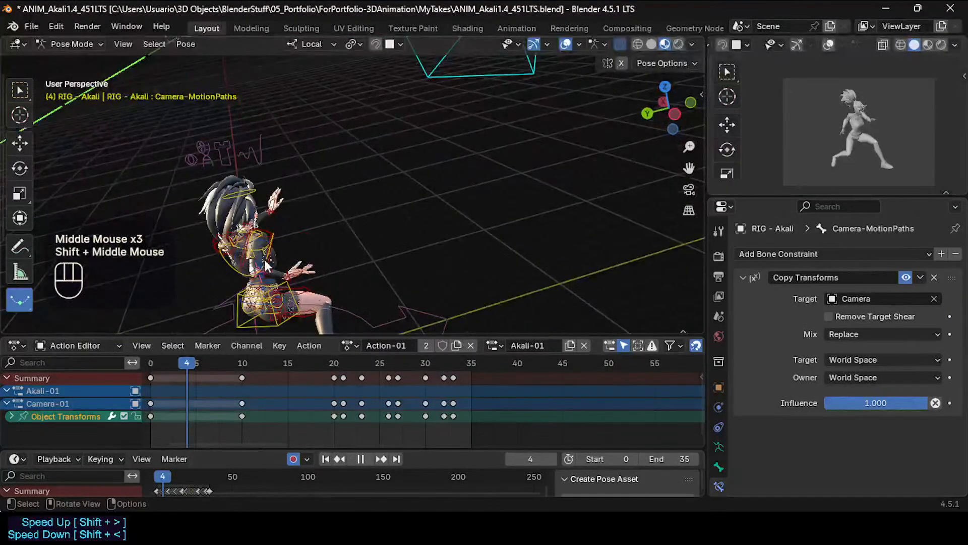
middle_click_drag(325, 268, 417, 253)
scroll(423, 250, "down", 2)
scroll(403, 265, "down", 1)
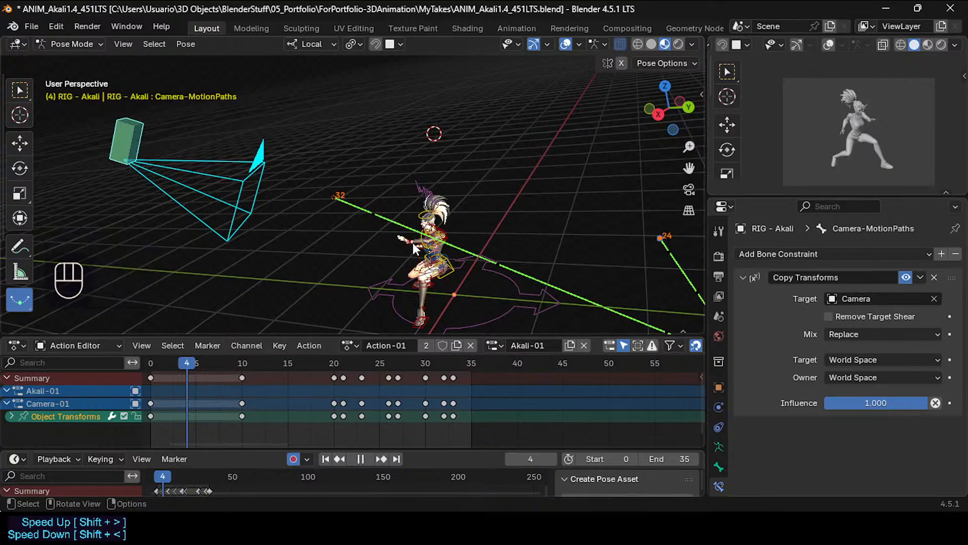
middle_click_drag(456, 217, 400, 223)
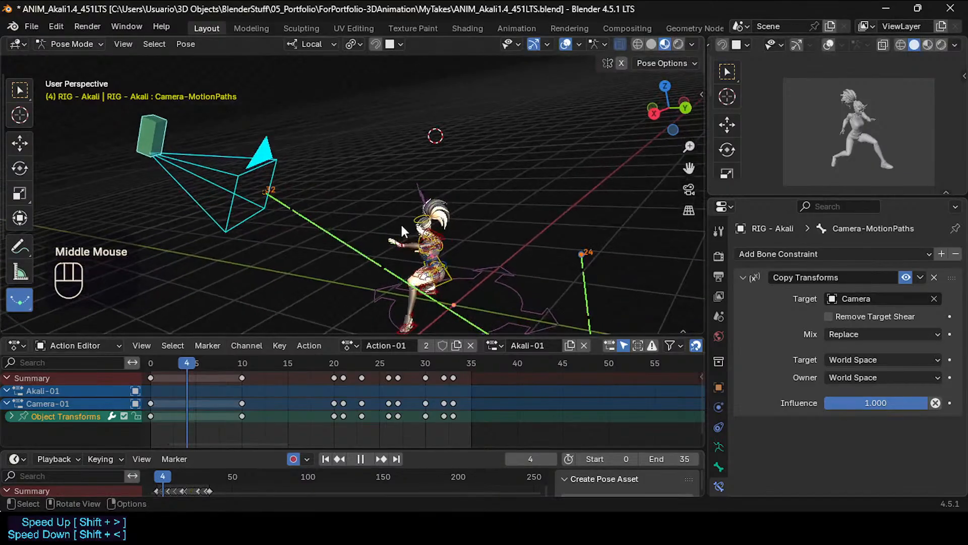
scroll(417, 228, "up", 1)
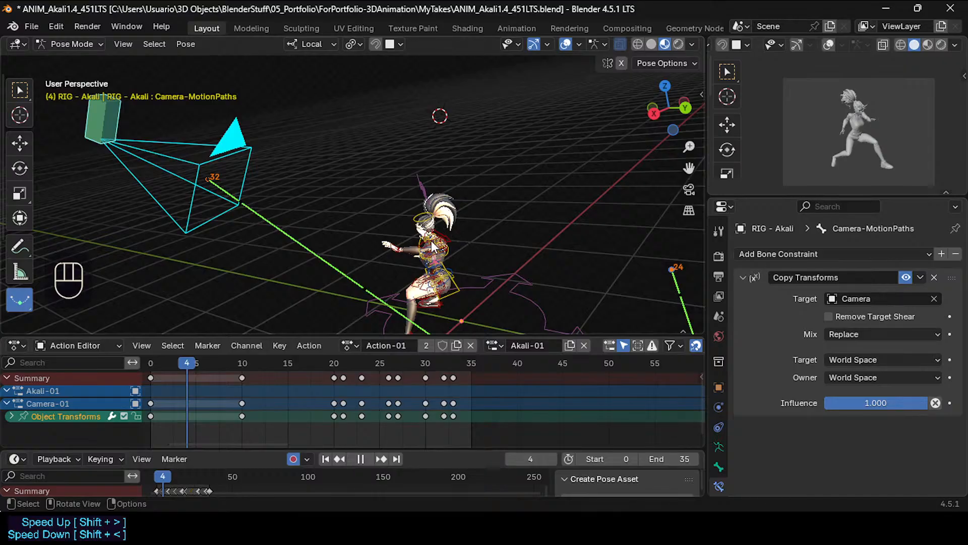
middle_click_drag(440, 262, 419, 271)
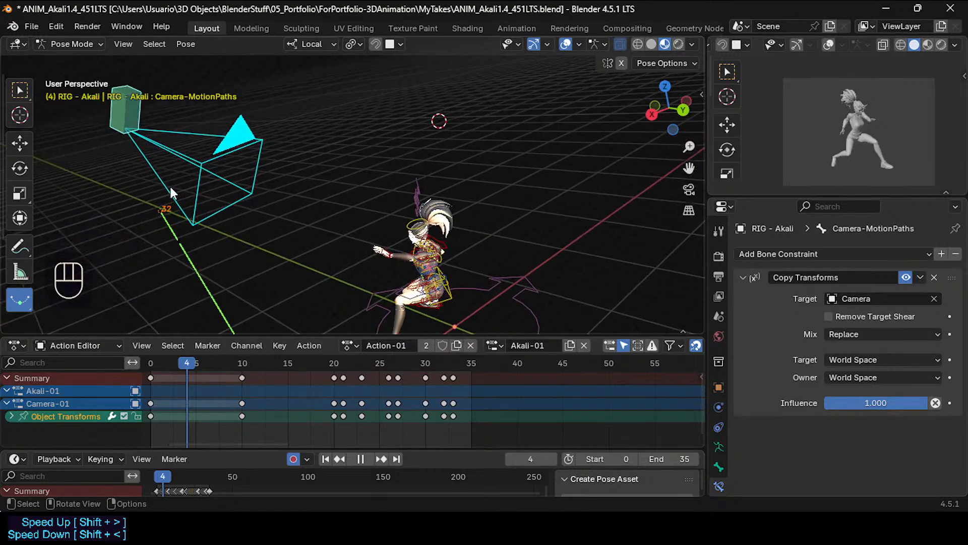
middle_click_drag(169, 185, 254, 202)
scroll(186, 164, "down", 1)
Try to rotate the Camera-MotionPaths bone at frame 4.
left_click(175, 169)
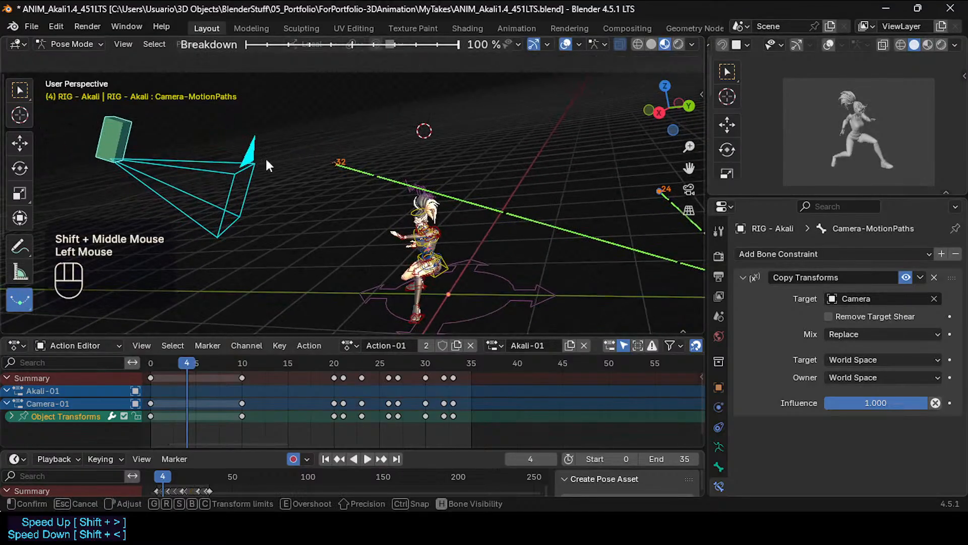
key("Escape")
left_click(119, 130)
left_click(119, 129)
middle_click_drag(119, 129, 310, 168, "shift")
key("r")
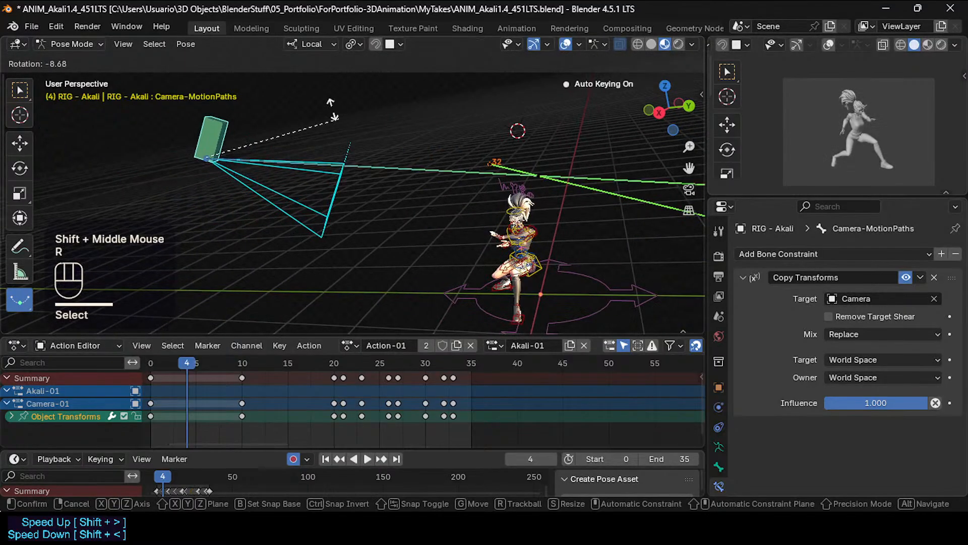
key("Escape")
Scrub between frames 1 and 20 to examine how the Camera-MotionPaths bone follows the camera and its motion path, ending at frame 10.
middle_click_drag(379, 158, 282, 242)
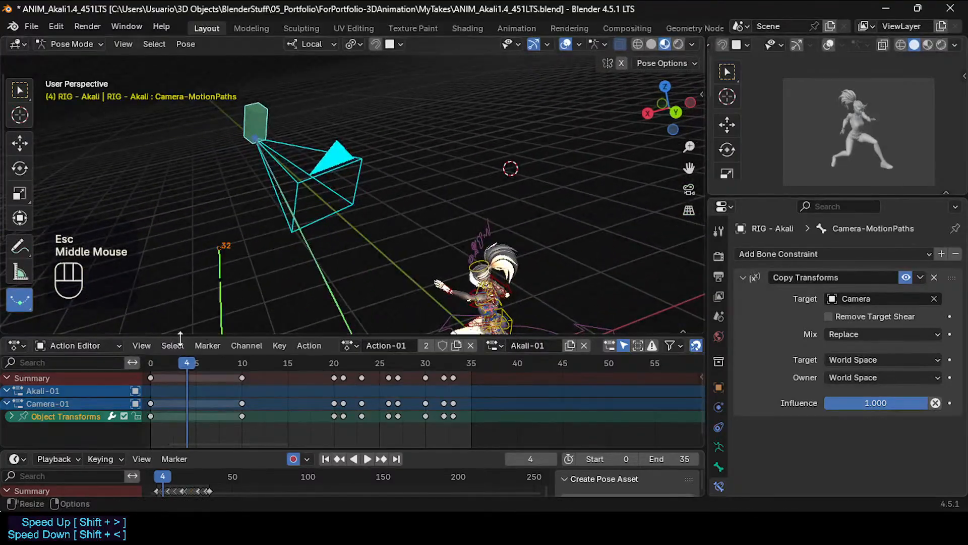
left_click_drag(195, 362, 160, 353)
middle_click_drag(329, 231, 256, 294)
scroll(255, 294, "down", 1)
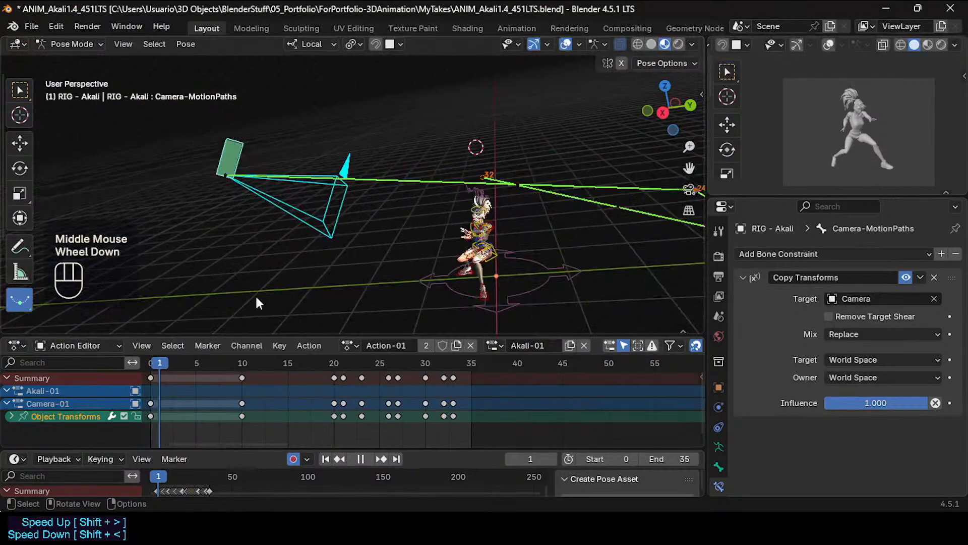
left_click_drag(160, 364, 250, 363)
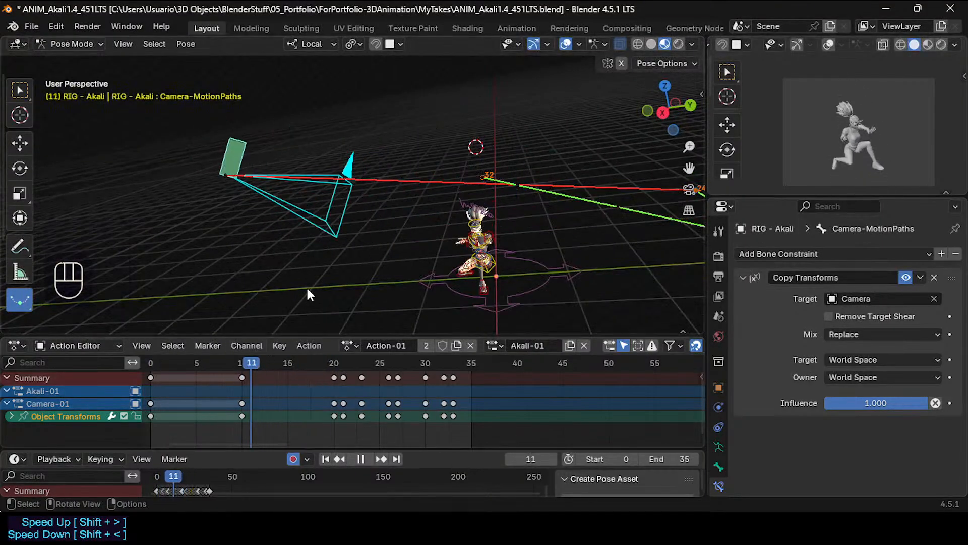
scroll(339, 266, "up", 2)
middle_click_drag(365, 253, 344, 247)
middle_click_drag(345, 248, 321, 248, "shift")
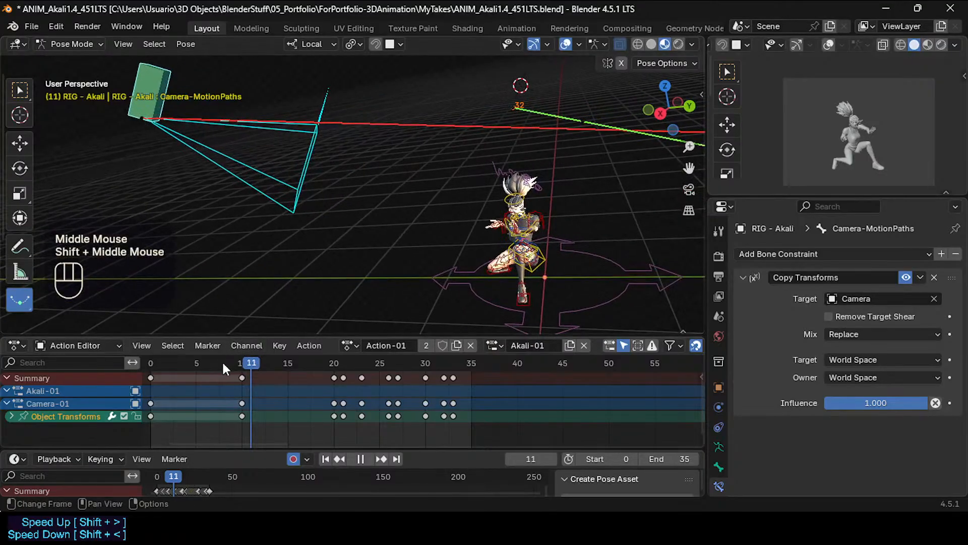
left_click_drag(222, 362, 333, 365)
scroll(340, 235, "down", 1)
middle_click_drag(341, 239, 313, 240, "shift")
left_click_drag(303, 358, 224, 386)
middle_click_drag(271, 264, 353, 255)
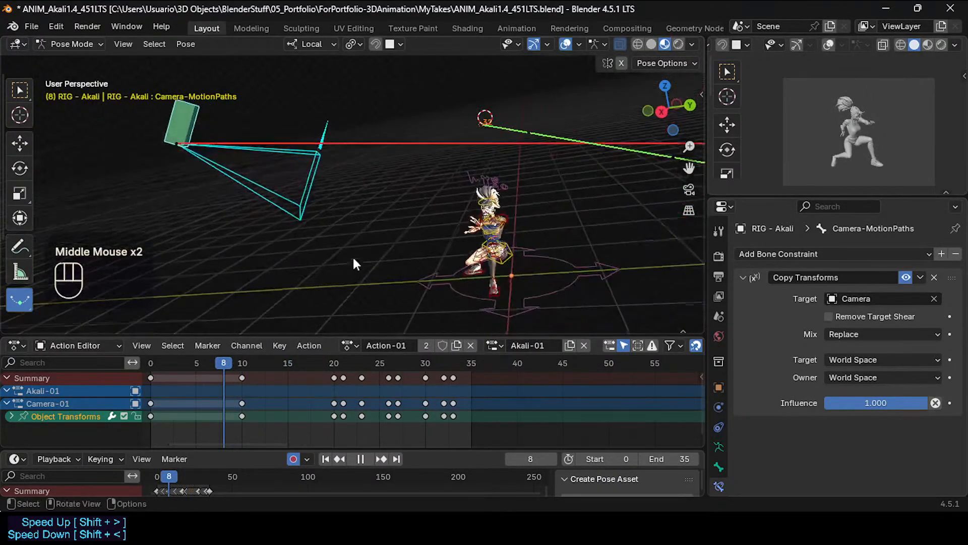
left_click_drag(308, 360, 251, 359)
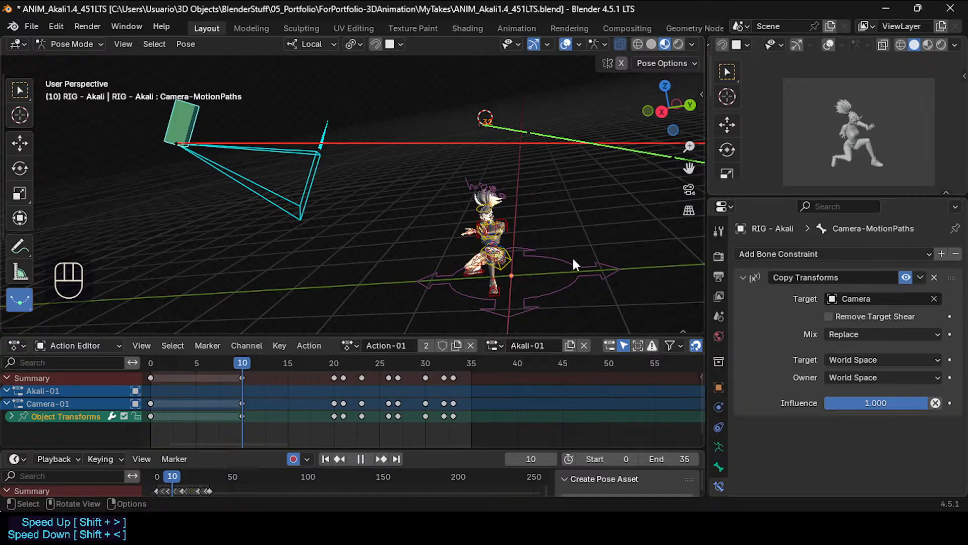
middle_click_drag(528, 239, 441, 254)
scroll(466, 268, "up", 1)
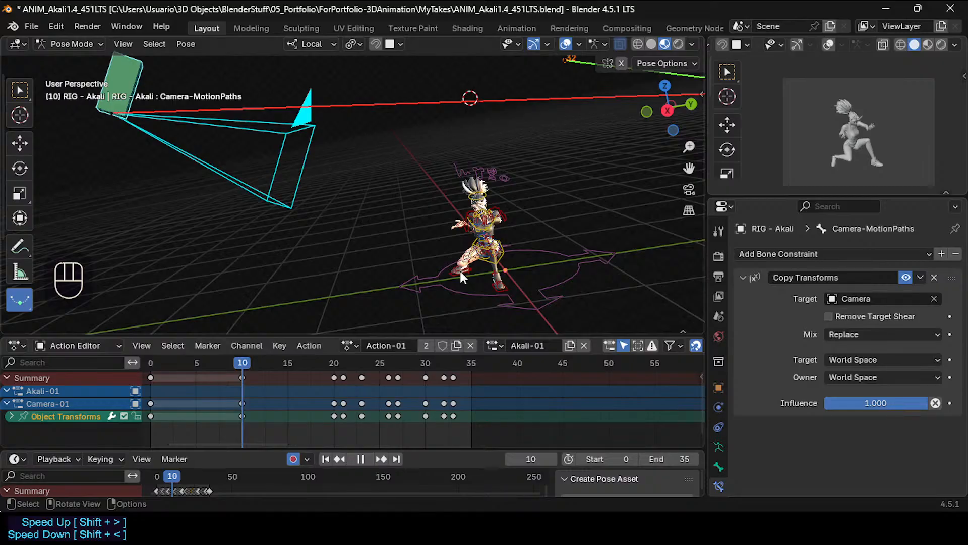
mouse_move(460, 271)
middle_mouse_down()
mouse_move(495, 273)
mouse_move(456, 268)
mouse_move(471, 265)
middle_mouse_up()
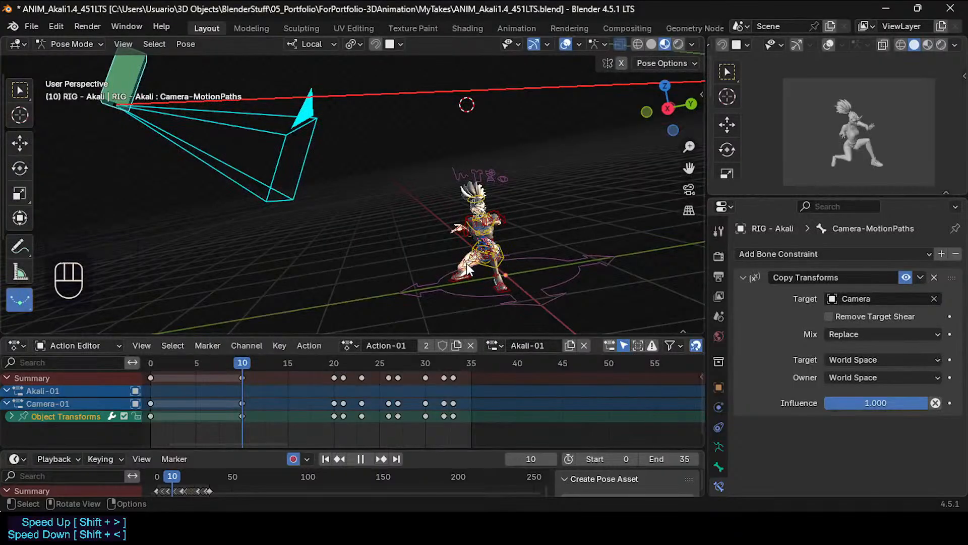
middle_click_drag(434, 219, 371, 283)
middle_click_drag(370, 282, 431, 255)
scroll(431, 256, "up", 1)
scroll(428, 253, "down", 1)
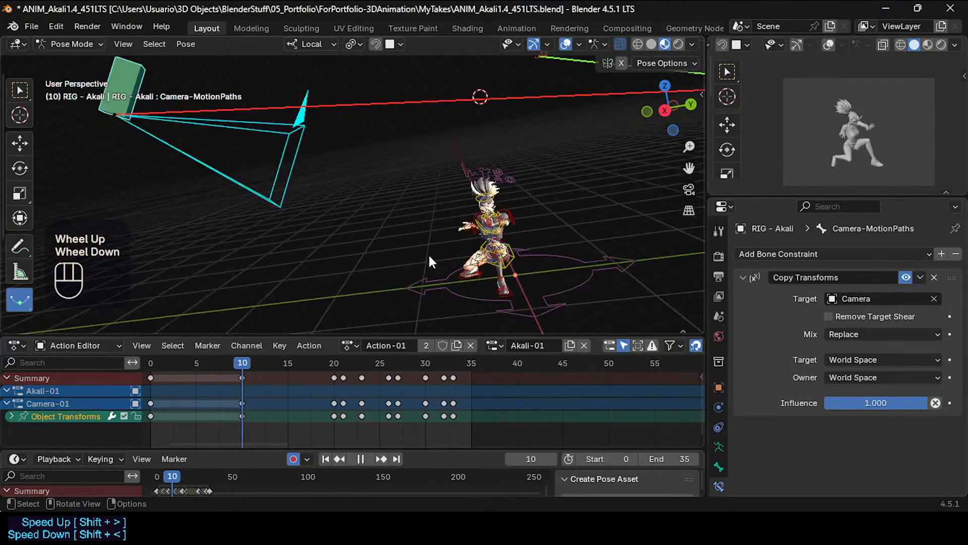
middle_click_drag(373, 225, 555, 252)
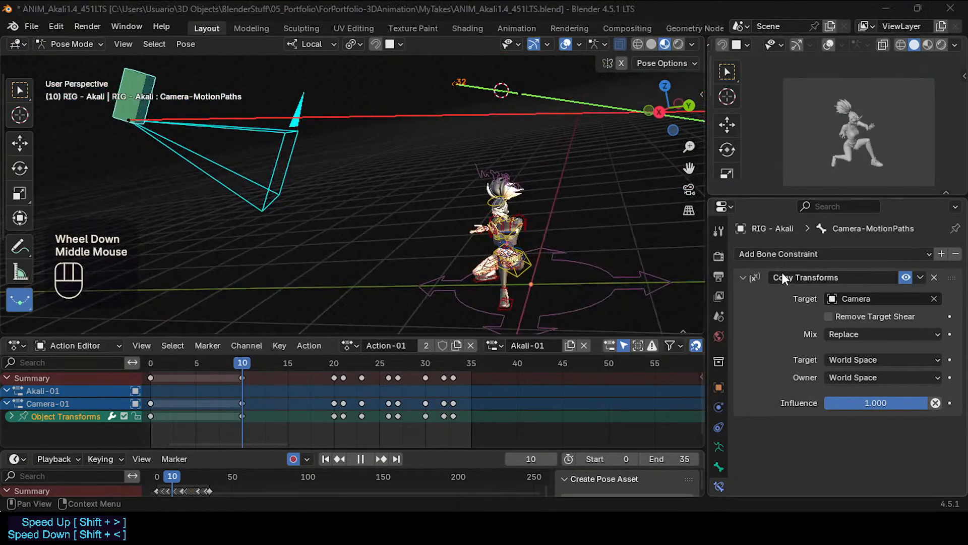
middle_click_drag(421, 146, 485, 182)
scroll(447, 178, "up", 1)
scroll(456, 189, "down", 1)
mouse_move(432, 206)
middle_mouse_down()
mouse_move(462, 195)
mouse_move(428, 199)
middle_mouse_up()
middle_click(397, 201)
middle_click_drag(328, 150, 290, 184)
middle_click(290, 183)
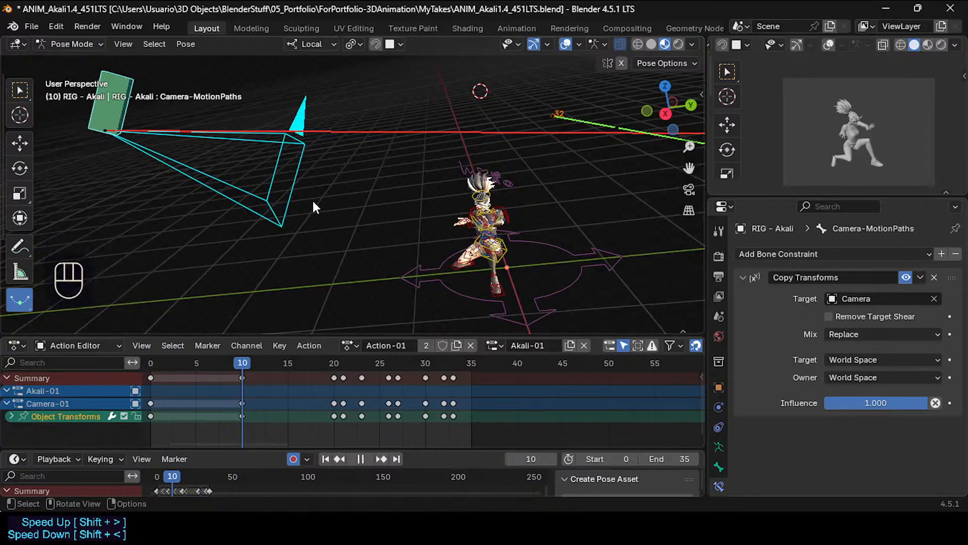
Try to rotate the Camera-MotionPaths bone at frame 10.
middle_click_drag(313, 202, 201, 110)
scroll(356, 204, "up", 2)
scroll(223, 149, "down", 2)
middle_click_drag(224, 149, 240, 182)
key("r")
key("Escape")
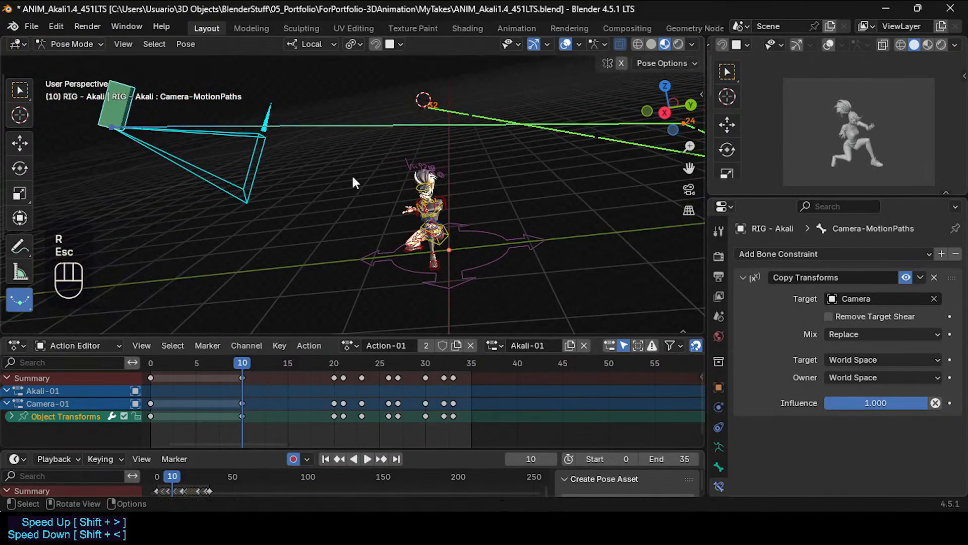
scroll(352, 173, "up", 1)
middle_click_drag(376, 174, 415, 175)
scroll(414, 174, "up", 1)
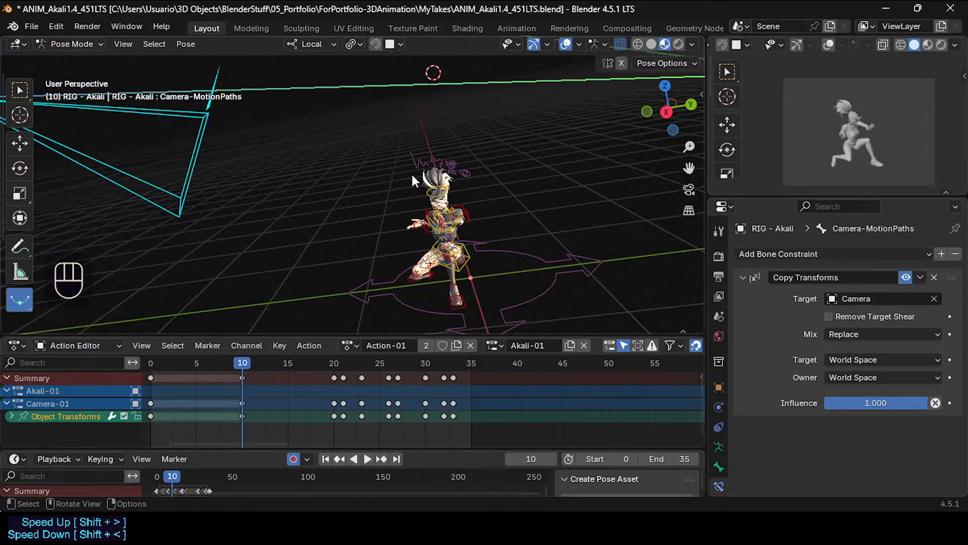
mouse_move(412, 175)
middle_mouse_down()
mouse_move(400, 176)
mouse_move(407, 179)
middle_mouse_up()
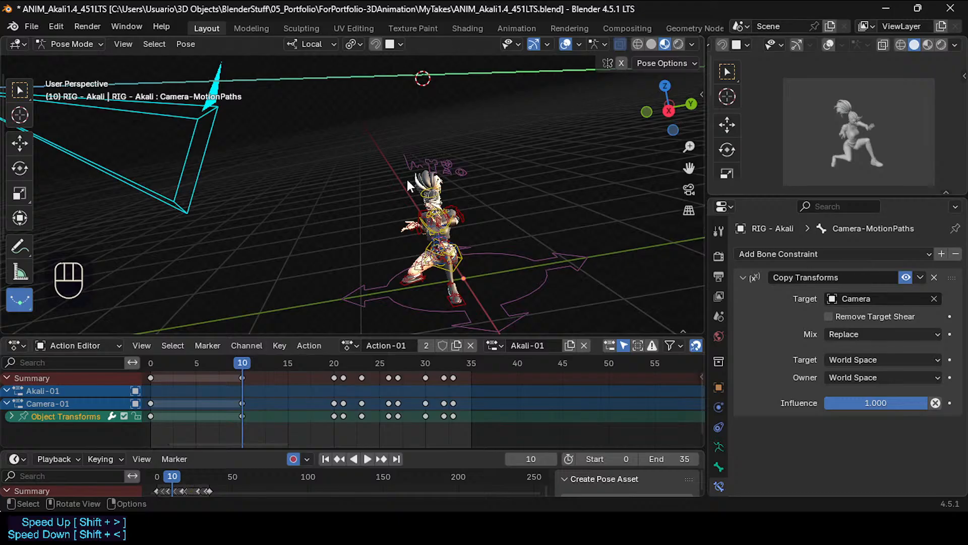
middle_click_drag(400, 179, 361, 175)
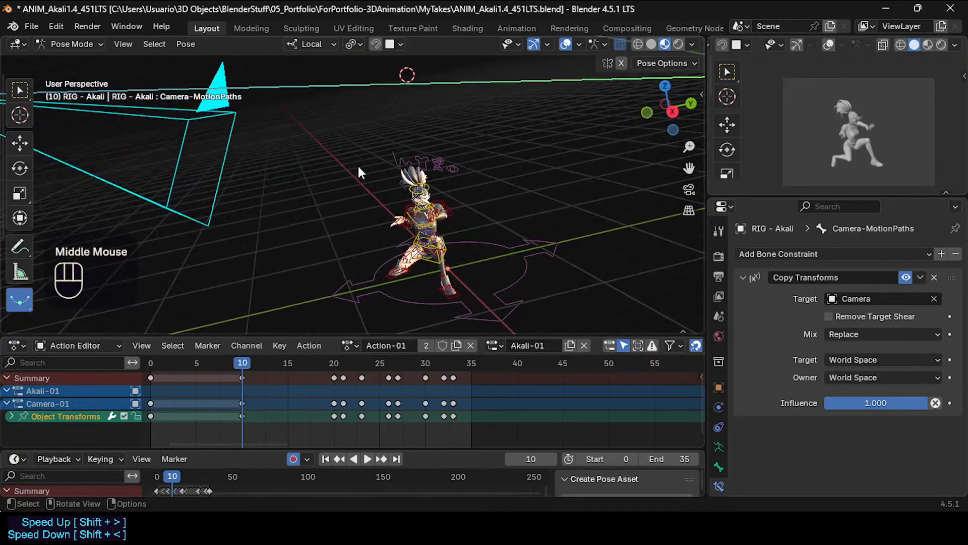
scroll(361, 163, "down", 2)
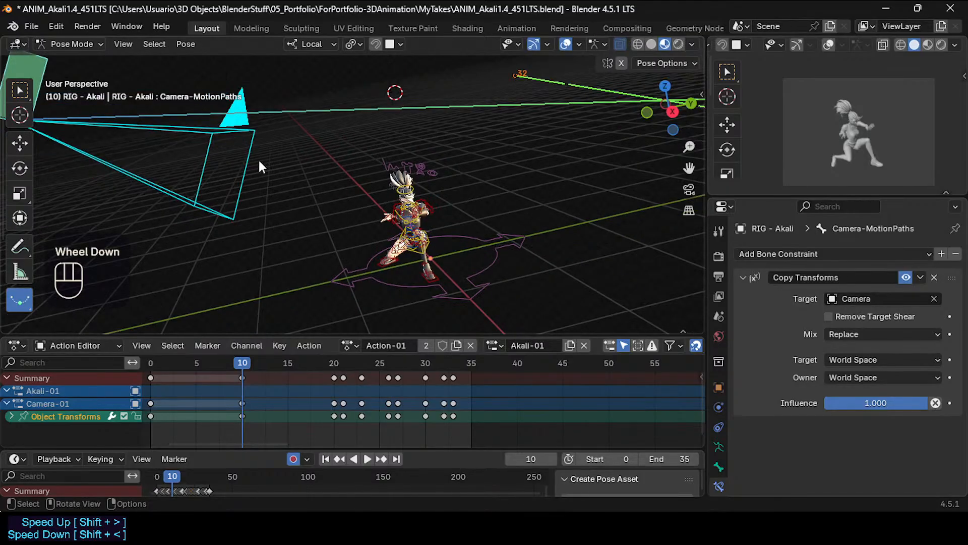
middle_click_drag(259, 162, 326, 334, "shift")
key("r")
key("Escape")
Scrub through frames 16 to 21 to examine the Camera-MotionPaths bone's motion against its displayed motion path.
scroll(315, 227, "down", 2)
scroll(359, 208, "up", 1)
left_click_drag(264, 361, 298, 356)
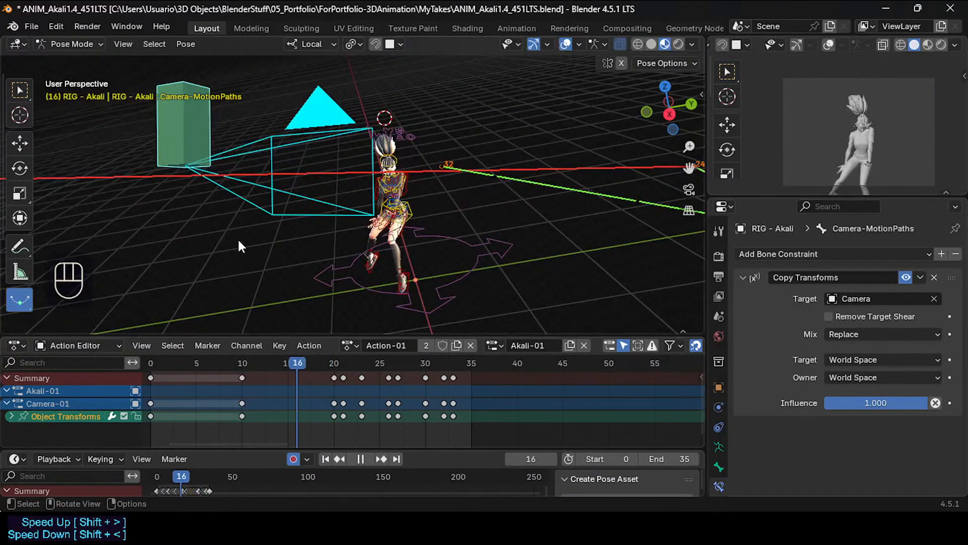
middle_click_drag(237, 238, 307, 360)
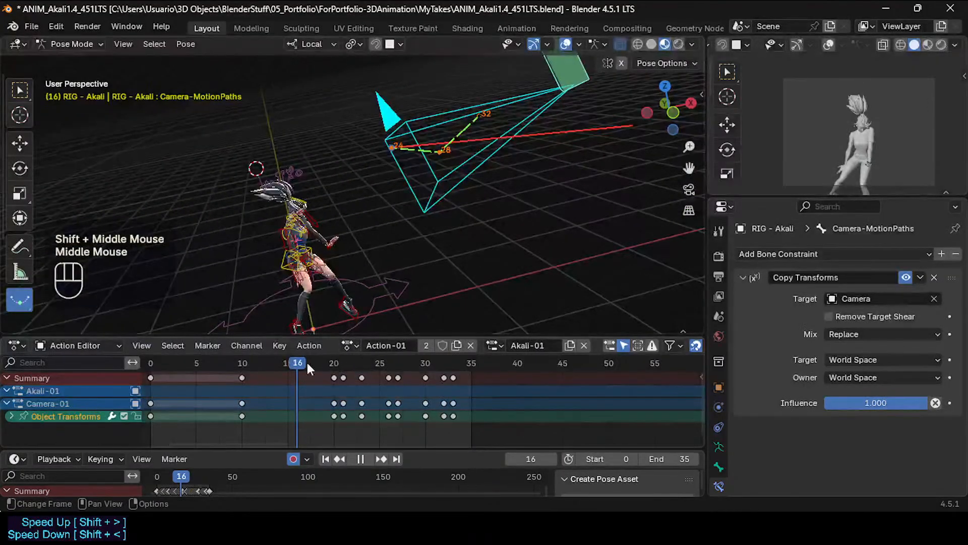
left_click_drag(307, 360, 333, 364)
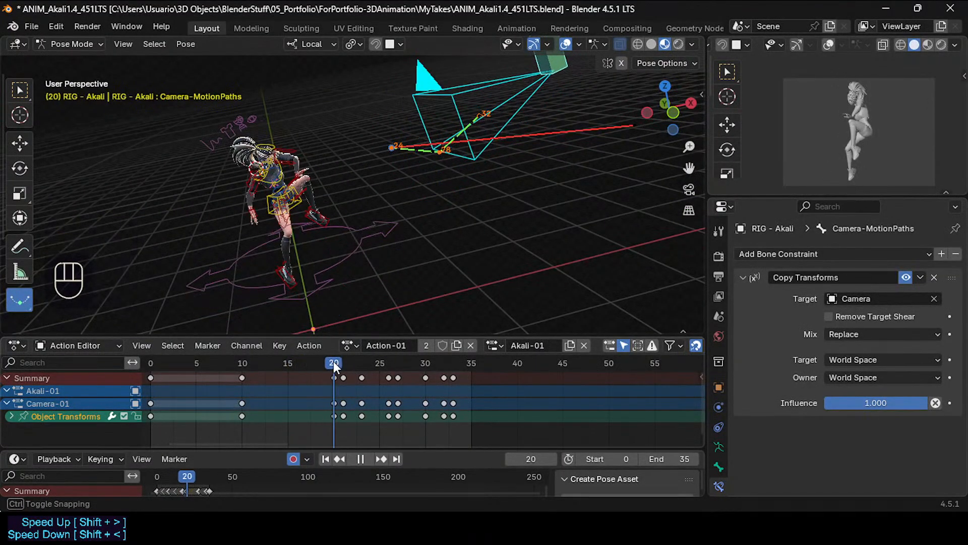
mouse_move(339, 365)
left_mouse_down()
mouse_move(322, 373)
mouse_move(336, 371)
left_mouse_up()
middle_click_drag(361, 317, 365, 297)
scroll(377, 295, "down", 1)
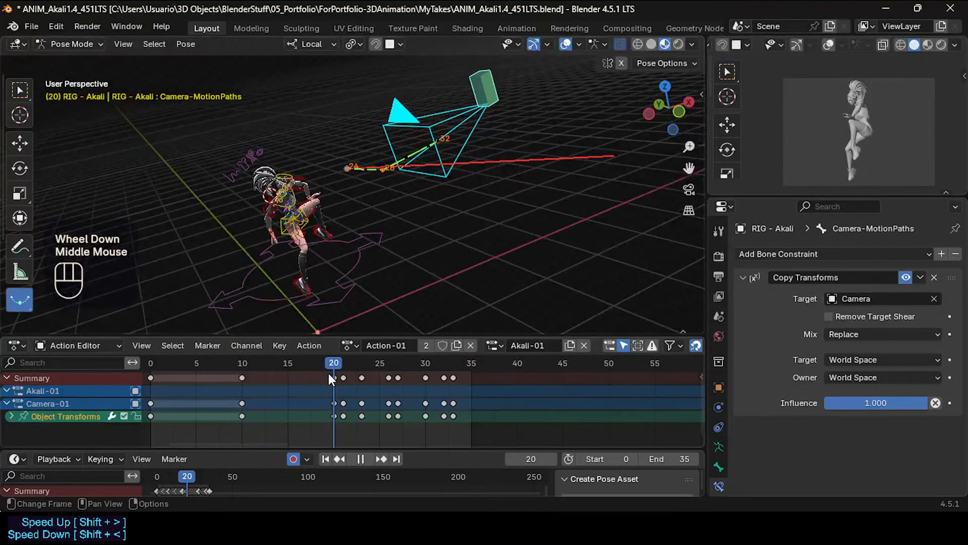
mouse_move(337, 361)
left_mouse_down()
mouse_move(368, 356)
mouse_move(335, 360)
left_mouse_up()
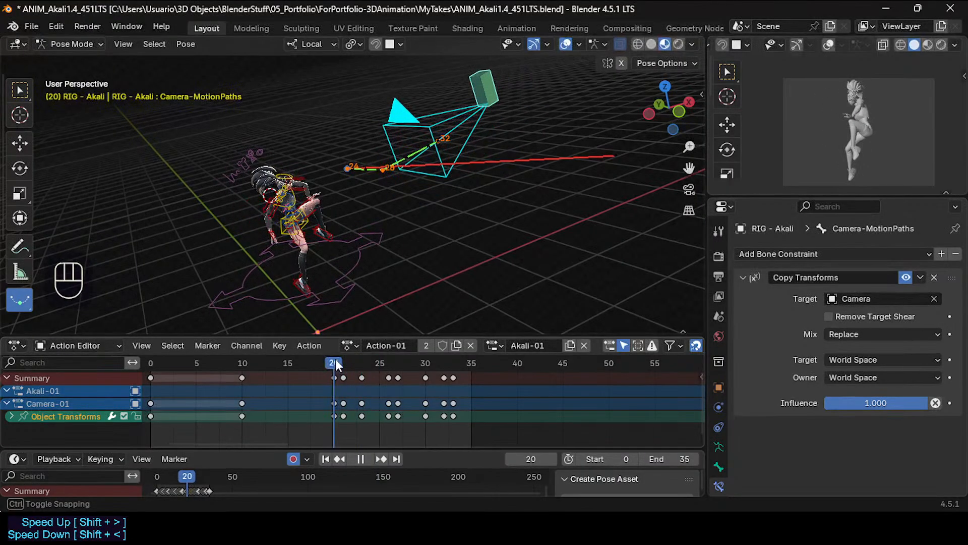
middle_click_drag(342, 208, 349, 227)
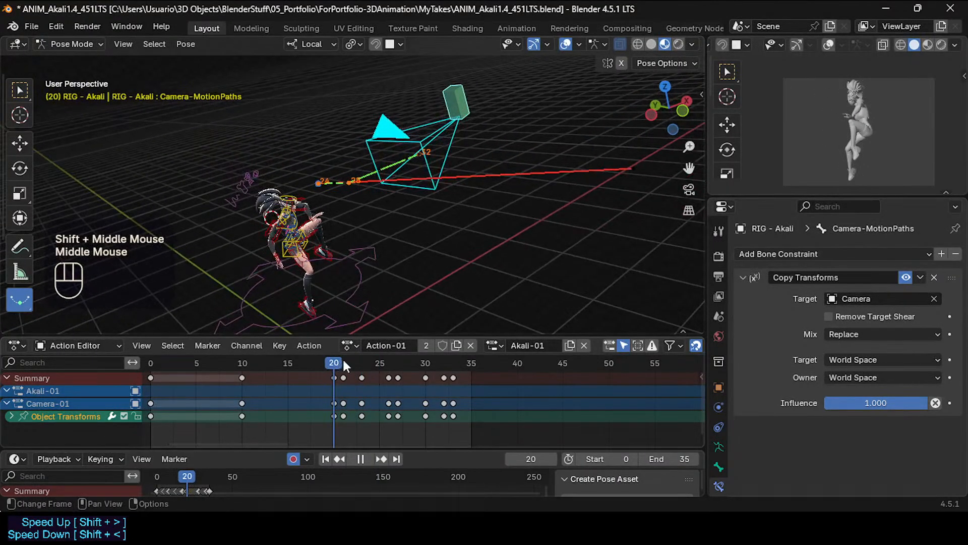
mouse_move(343, 360)
left_mouse_down()
mouse_move(405, 350)
mouse_move(337, 365)
left_mouse_up()
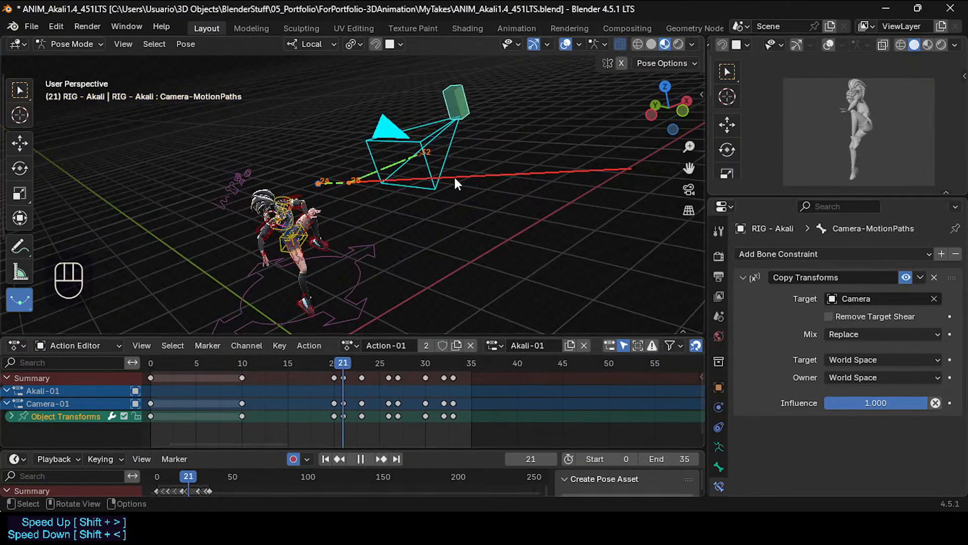
scroll(442, 210, "up", 2)
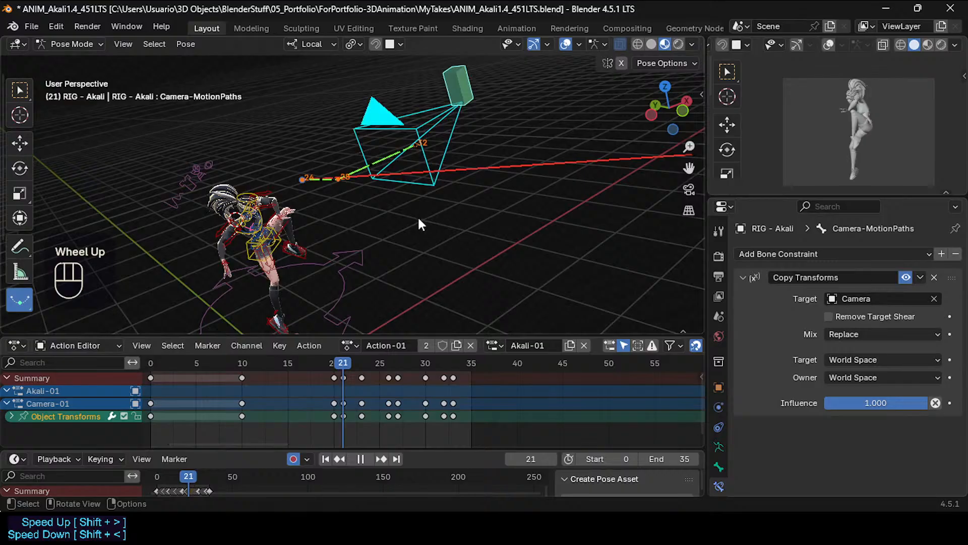
middle_click_drag(443, 213, 400, 222)
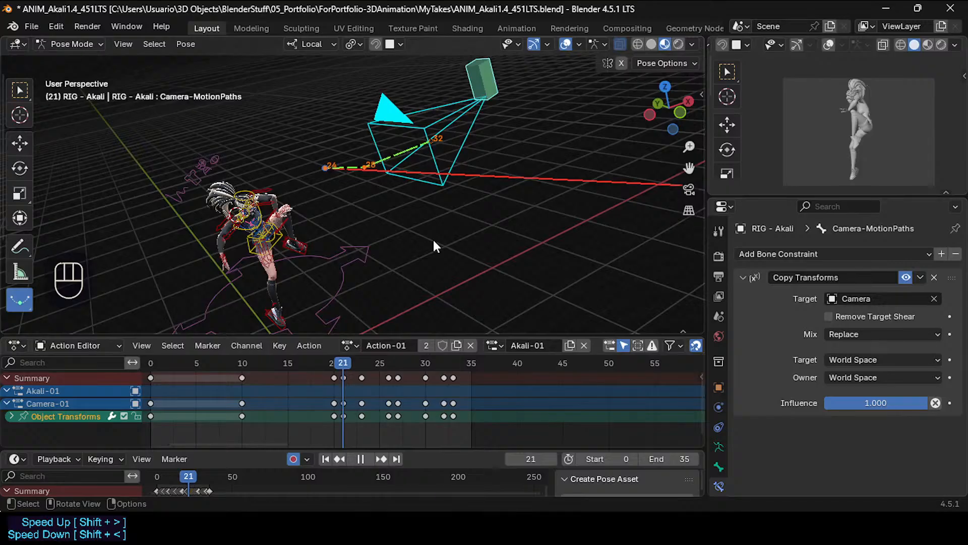
middle_click_drag(421, 202, 376, 163, "shift")
middle_click_drag(549, 174, 337, 244)
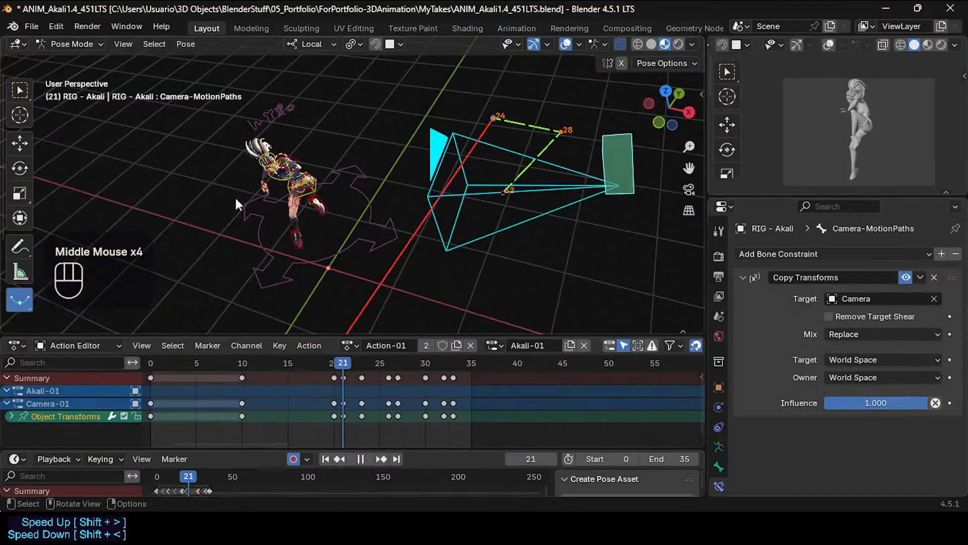
middle_click_drag(236, 215, 177, 116)
Box-select the Akali rig's pose bones and save the file.
left_click_drag(176, 116, 458, 268)
middle_click_drag(458, 269, 355, 218)
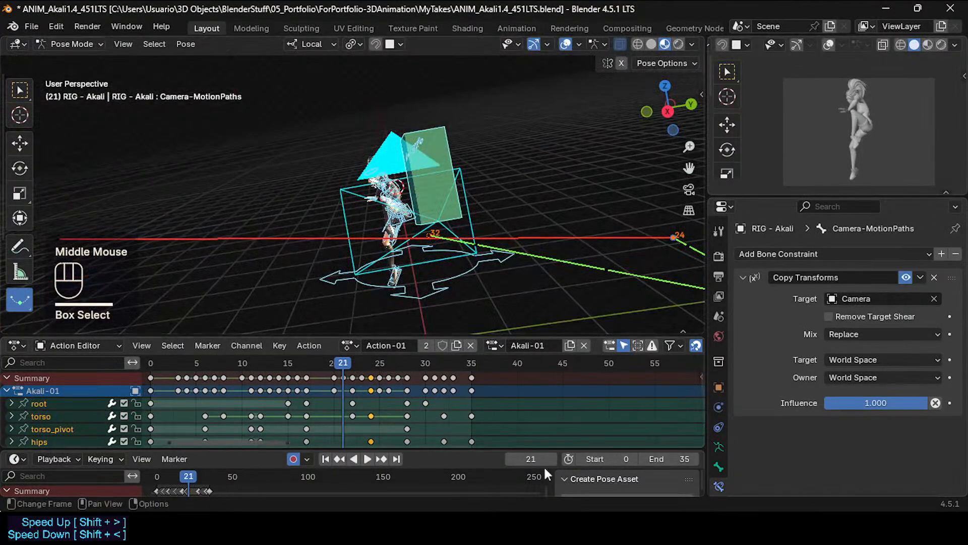
middle_click_drag(556, 295, 214, 384)
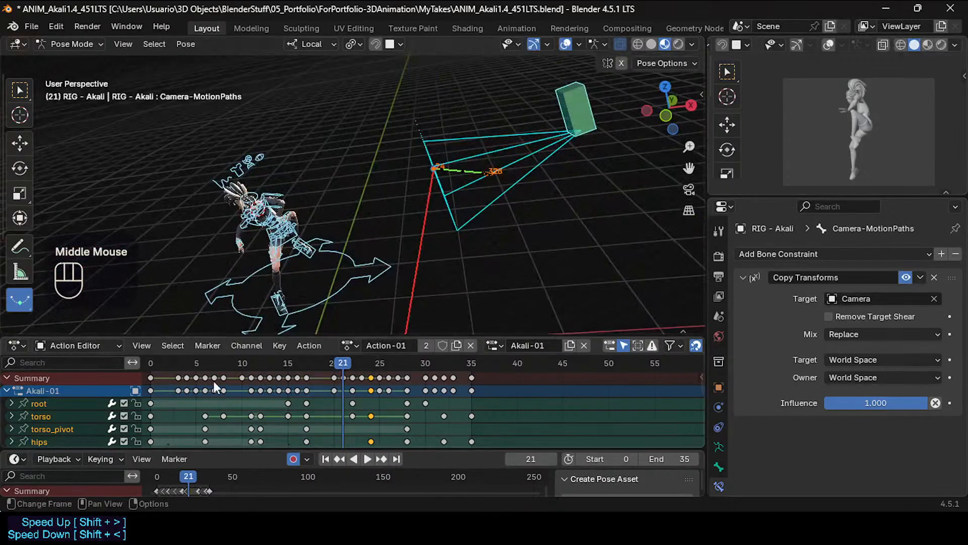
middle_click_drag(252, 285, 352, 232, "shift")
scroll(312, 243, "down", 2)
middle_click_drag(498, 185, 444, 242)
key("ctrl+s")
Play the animation, move the current frame to 13 and enlarge the 3D viewport to examine the rig and camera.
left_click(367, 459)
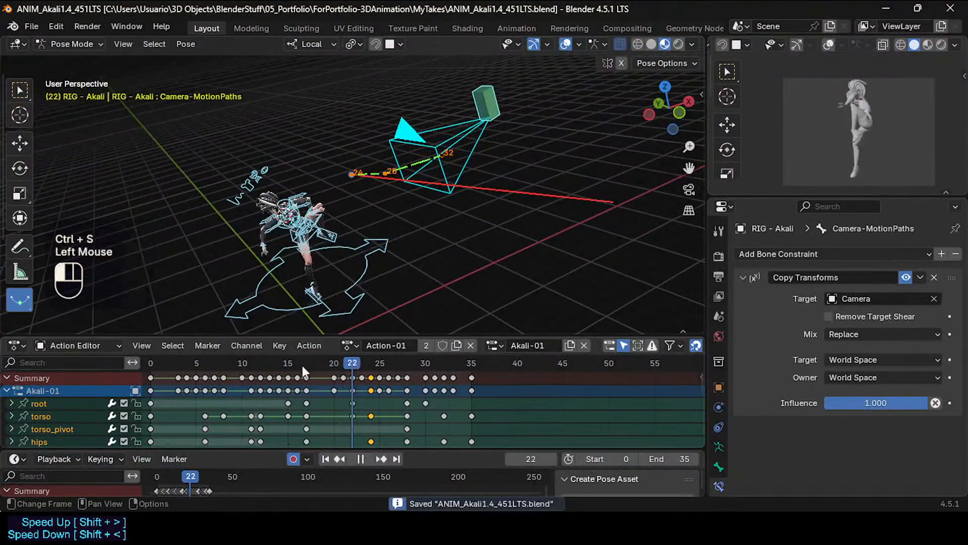
middle_click_drag(364, 295, 370, 211, "shift")
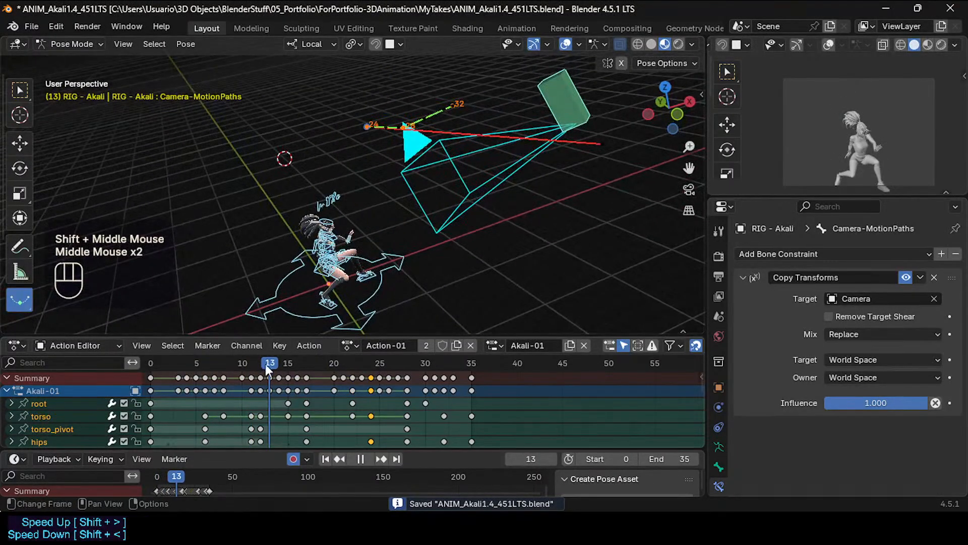
mouse_move(265, 364)
left_mouse_down()
mouse_move(319, 362)
mouse_move(269, 363)
left_mouse_up()
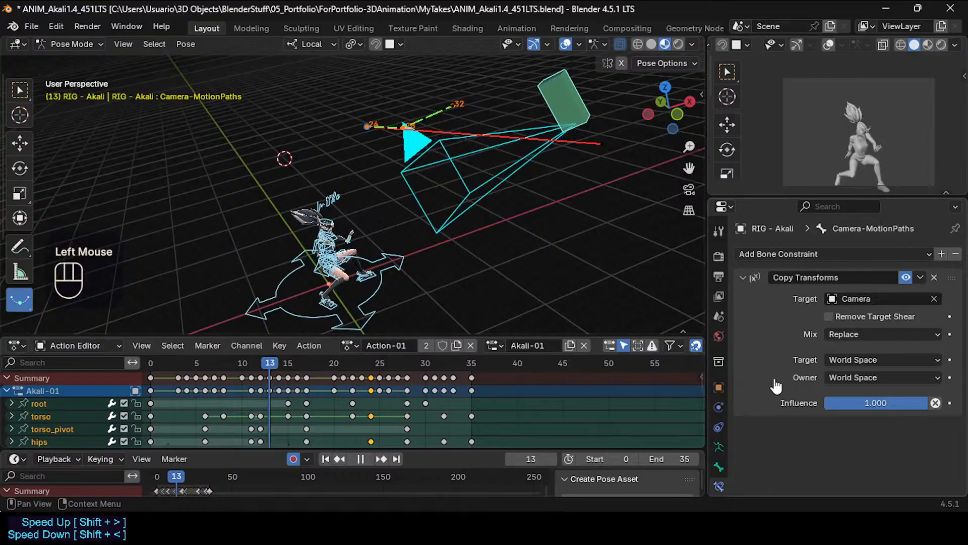
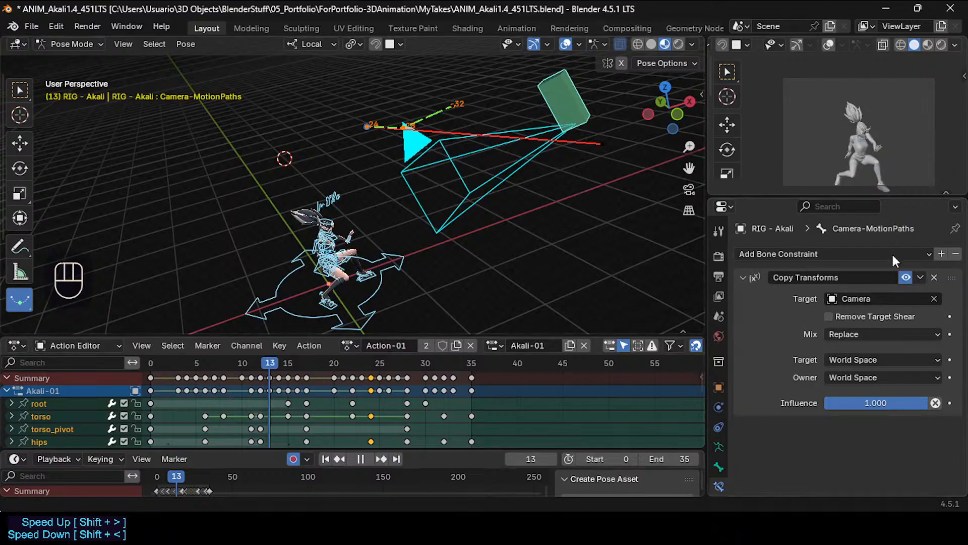
middle_click_drag(385, 155, 420, 172, "shift")
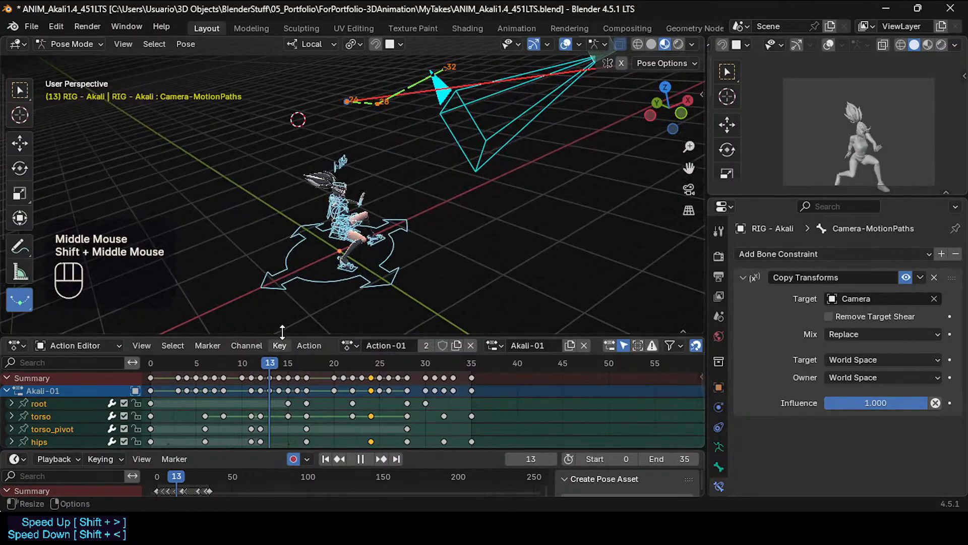
left_click_drag(281, 334, 286, 355)
middle_click_drag(359, 271, 380, 268)
scroll(380, 268, "up", 2)
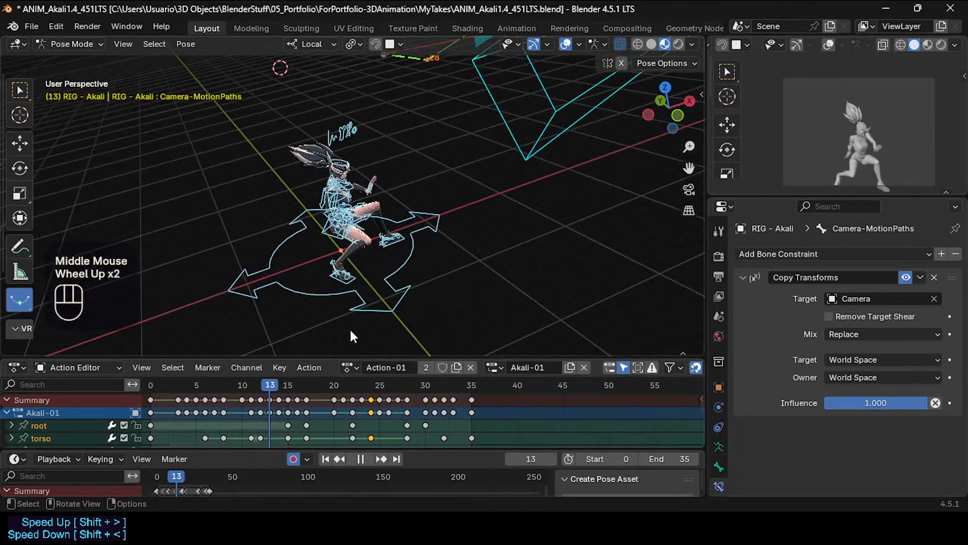
scroll(435, 211, "down", 1)
middle_click_drag(437, 74, 397, 177, "shift")
middle_click_drag(540, 109, 480, 163, "shift")
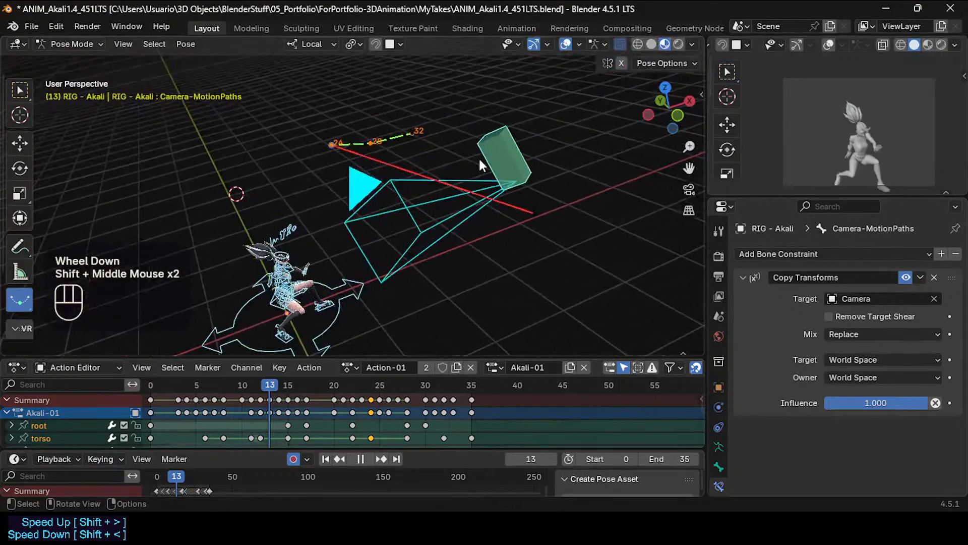
Clear the bone selection, select only the Camera-MotionPaths bone and highlight the Akali-01 channel.
left_click(459, 179)
key("g")
key("Escape")
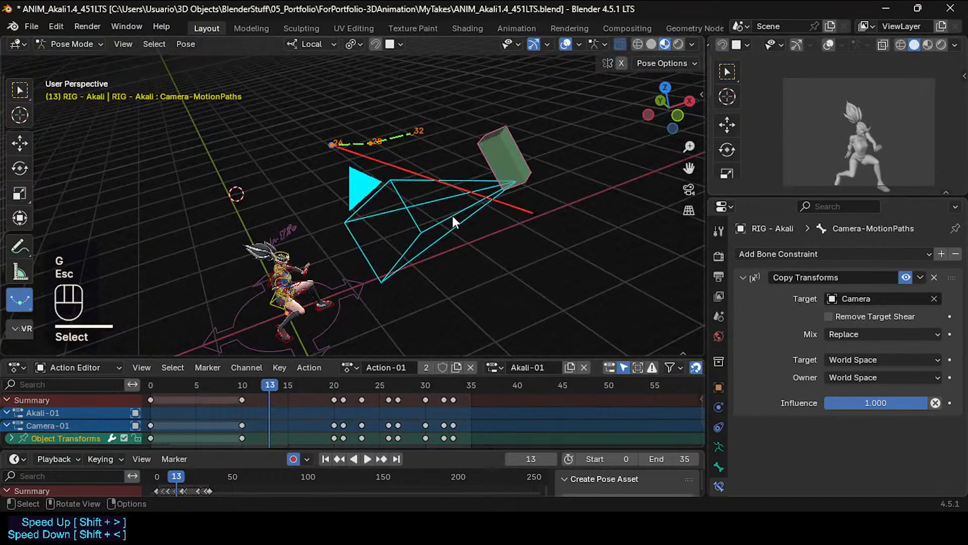
left_click(484, 168)
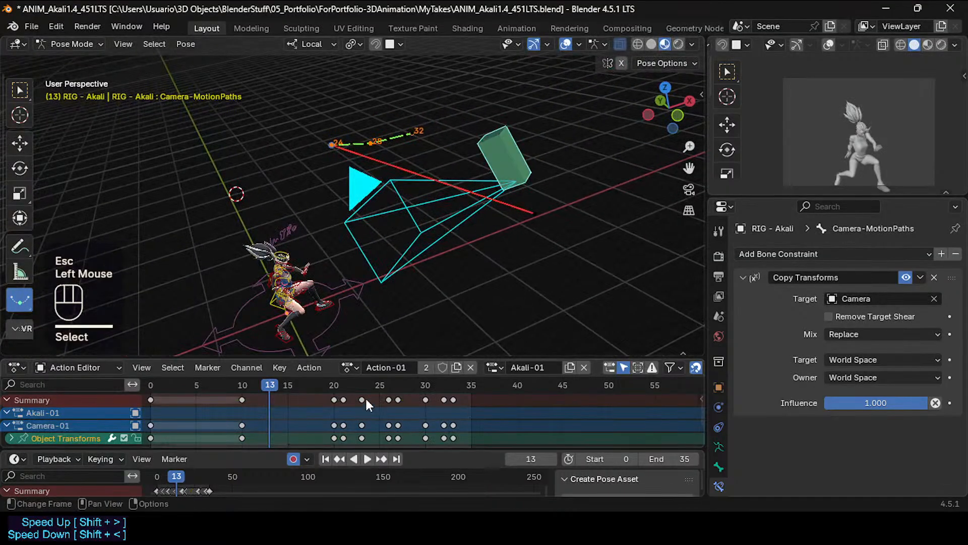
middle_click_drag(408, 268, 411, 236, "shift")
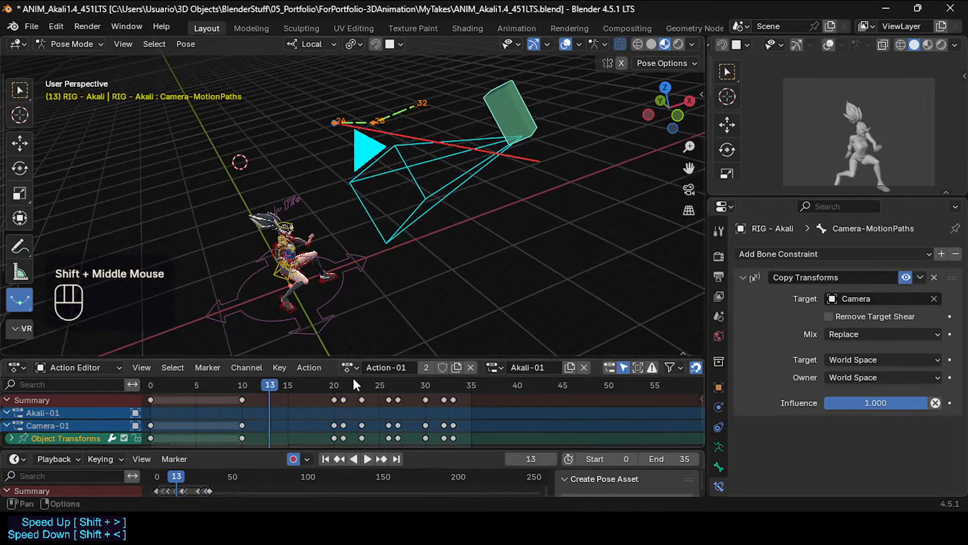
left_click(204, 404)
left_click(208, 401)
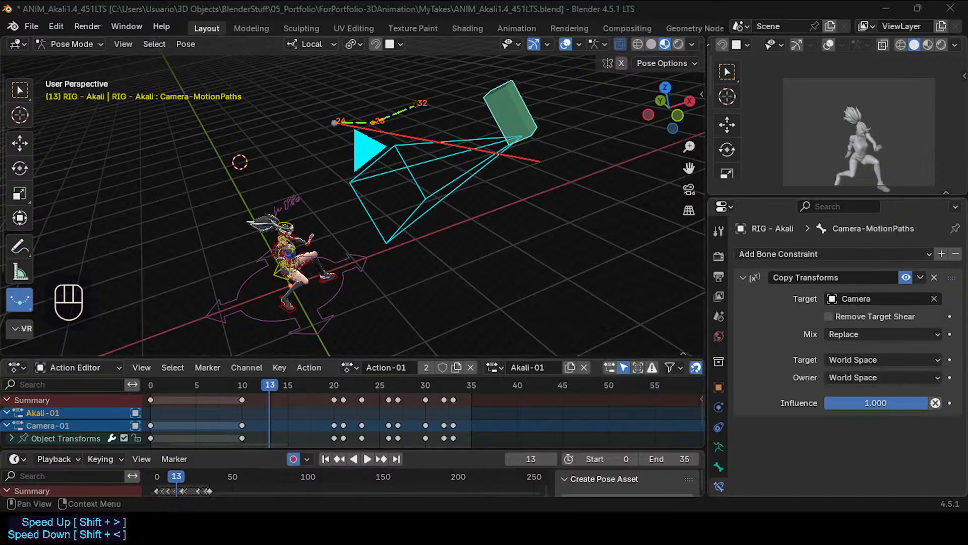
Disable the Camera-MotionPaths bone's Copy Transforms constraint and snap the 3D cursor to the selected bone.
left_click(905, 277)
key("shift+s")
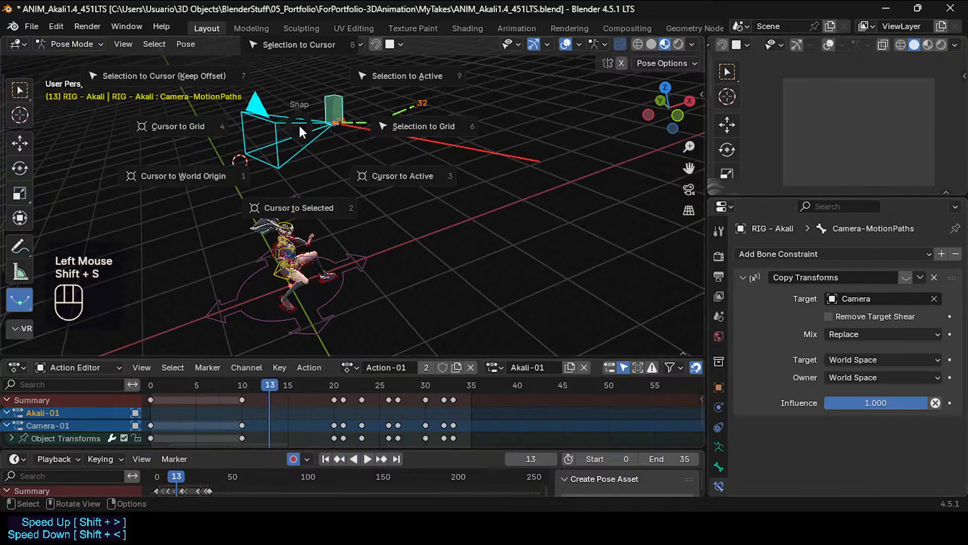
left_click(303, 146)
mouse_move(312, 144)
middle_mouse_down()
mouse_move(353, 132)
mouse_move(297, 141)
middle_mouse_up()
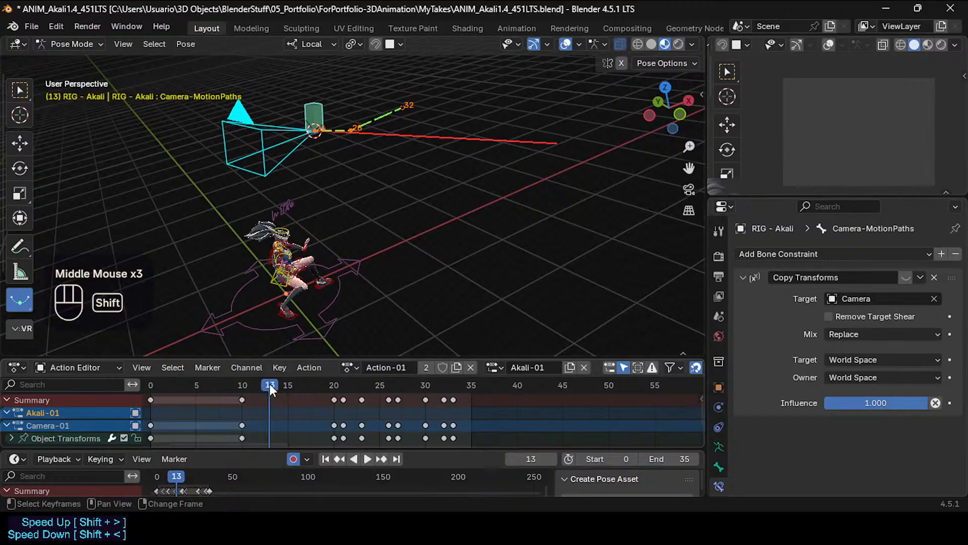
Scrub from frame 0 to frame 9 to examine the Camera-MotionPaths bone with its constraint disabled.
key("shift+Left")
middle_click_drag(327, 185, 361, 168)
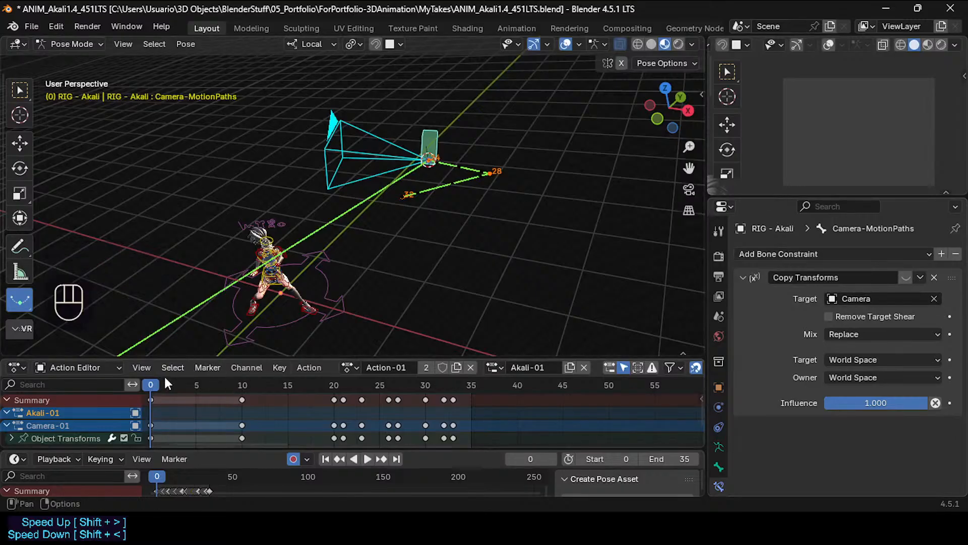
left_click_drag(153, 386, 233, 389)
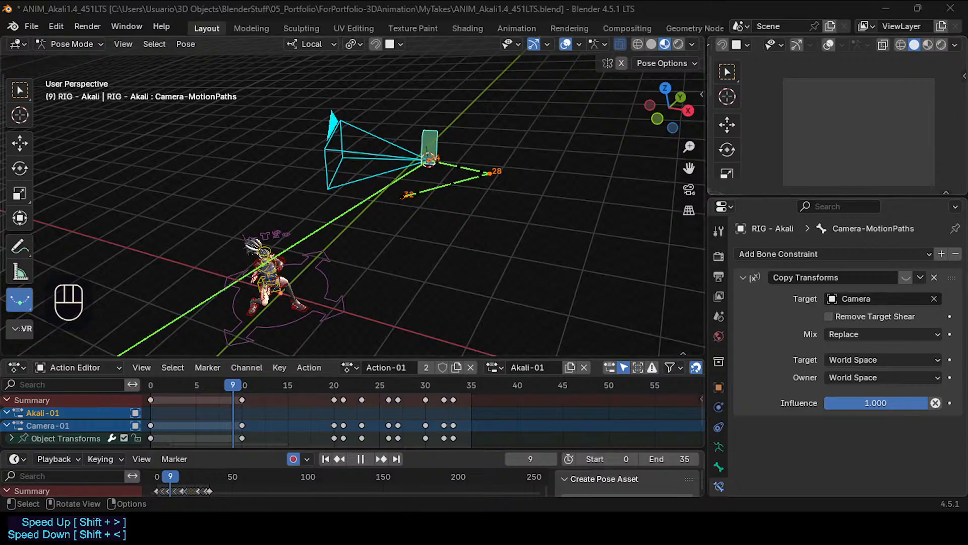
Switch from Pose Mode to Object Mode and select the Camera object.
left_click(327, 160)
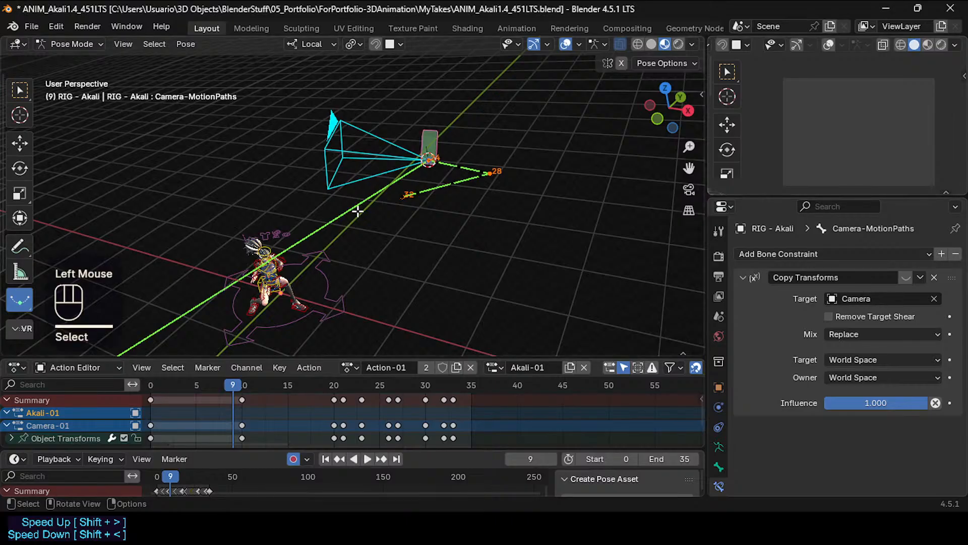
key("Tab")
key("ctrl+Tab")
left_click(308, 208)
left_click(335, 176)
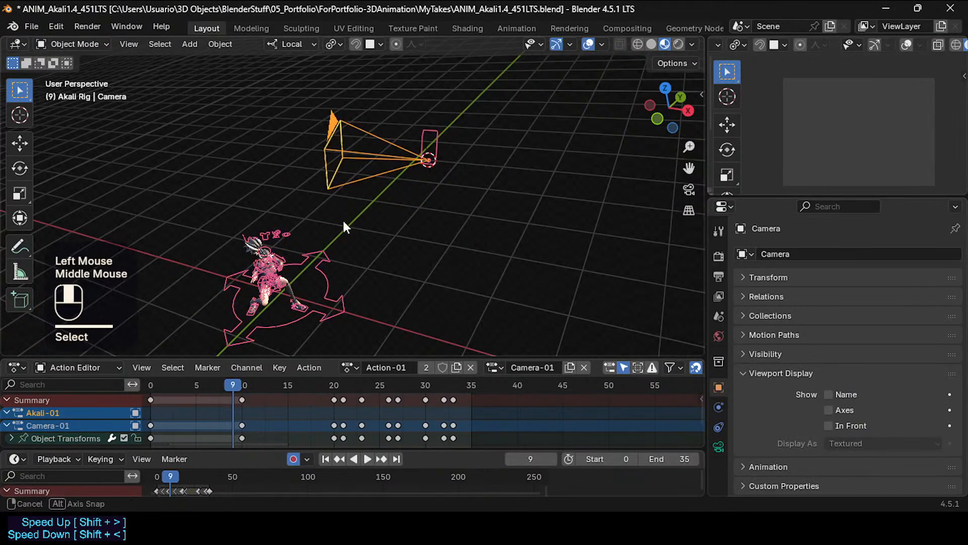
Try to rotate the Camera object at frame 9.
middle_click_drag(343, 221, 352, 231)
key("r")
key("Escape")
left_click(399, 180)
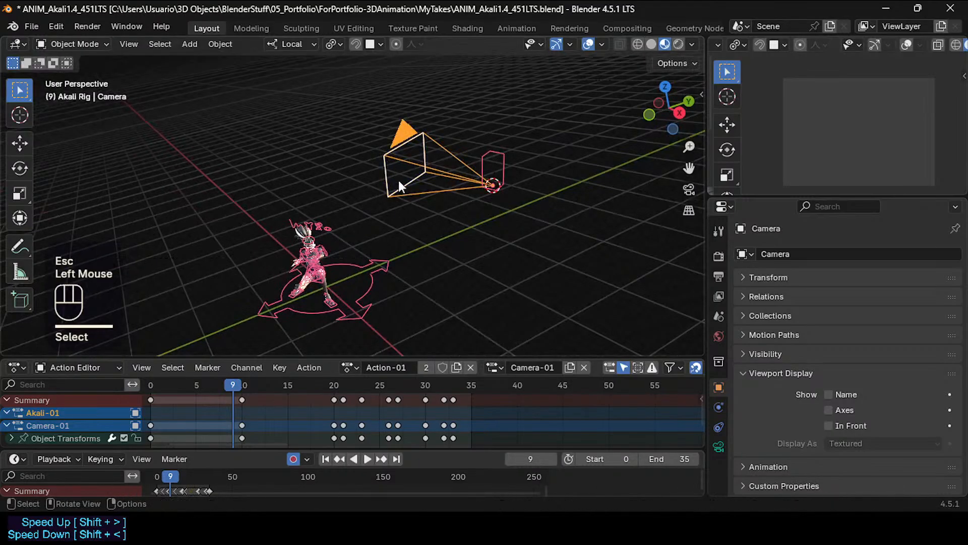
Go back to frame 0 and try rotating the Camera object there.
key("r")
key("Escape")
middle_click_drag(410, 236, 344, 230)
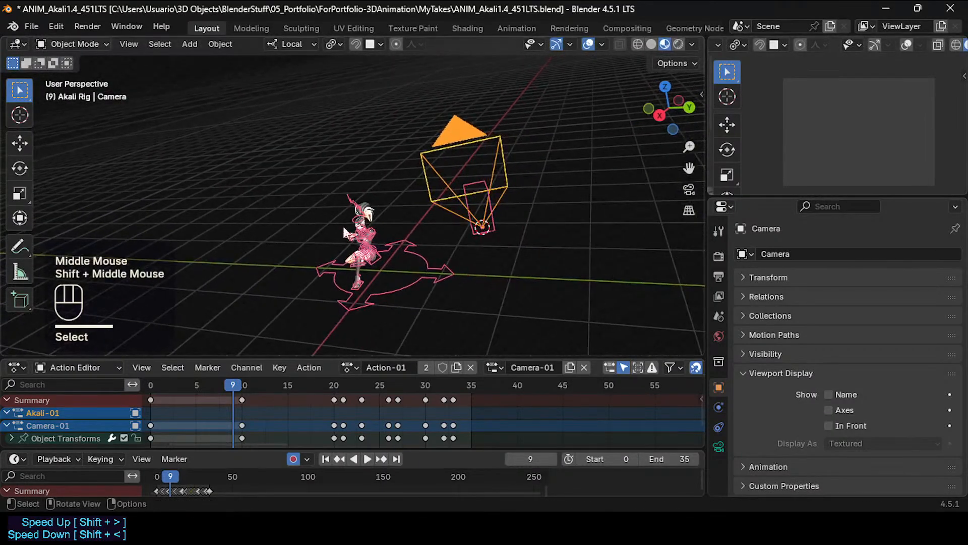
left_click_drag(226, 385, 150, 389)
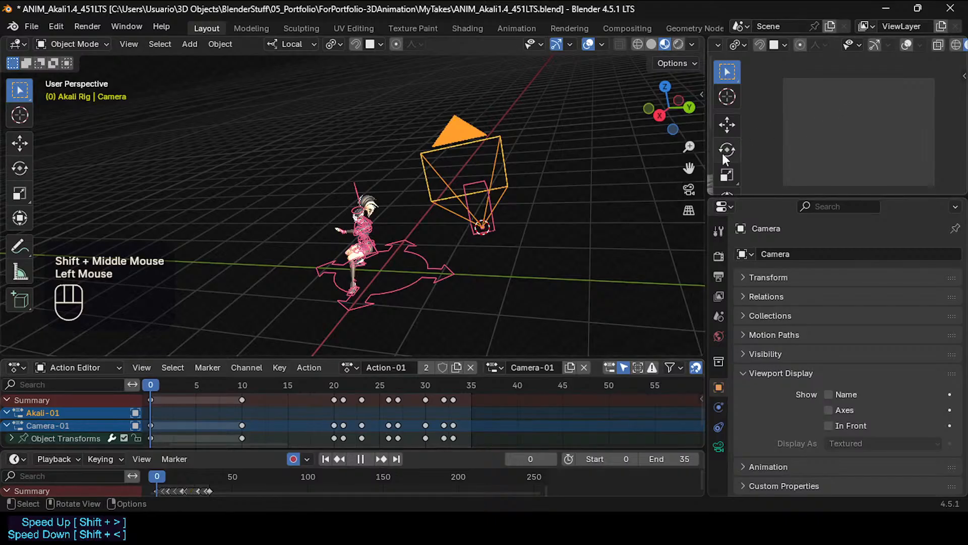
left_click(500, 180)
key("r")
key("Escape")
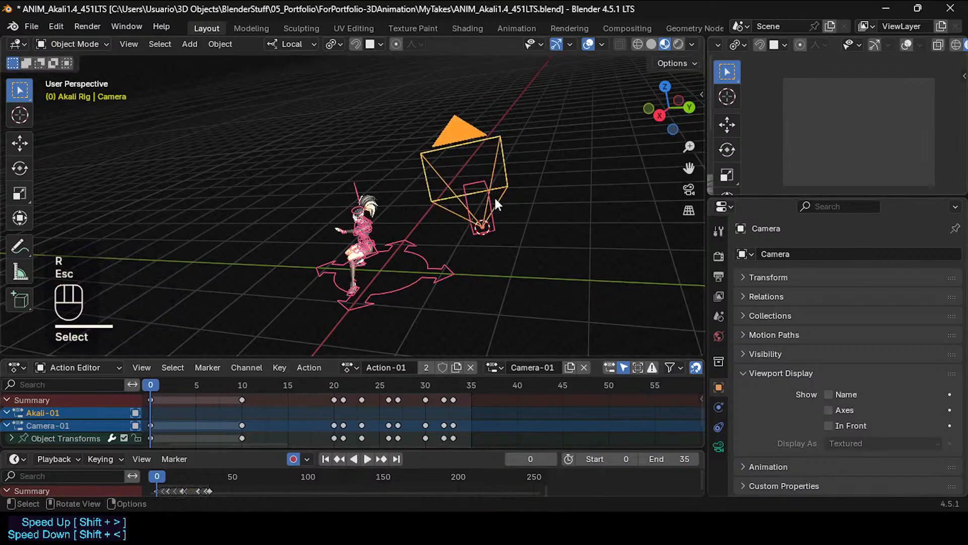
left_click(467, 231)
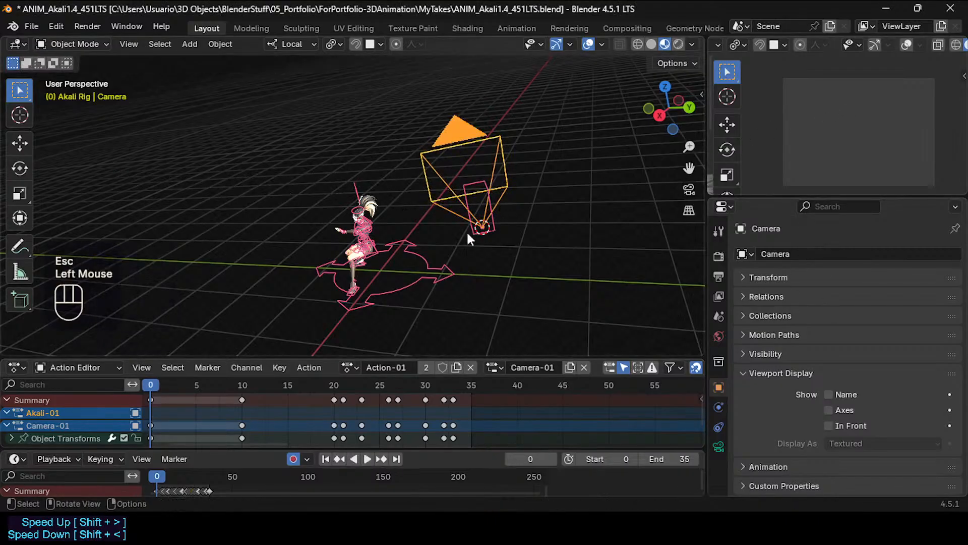
middle_click_drag(467, 231, 545, 249)
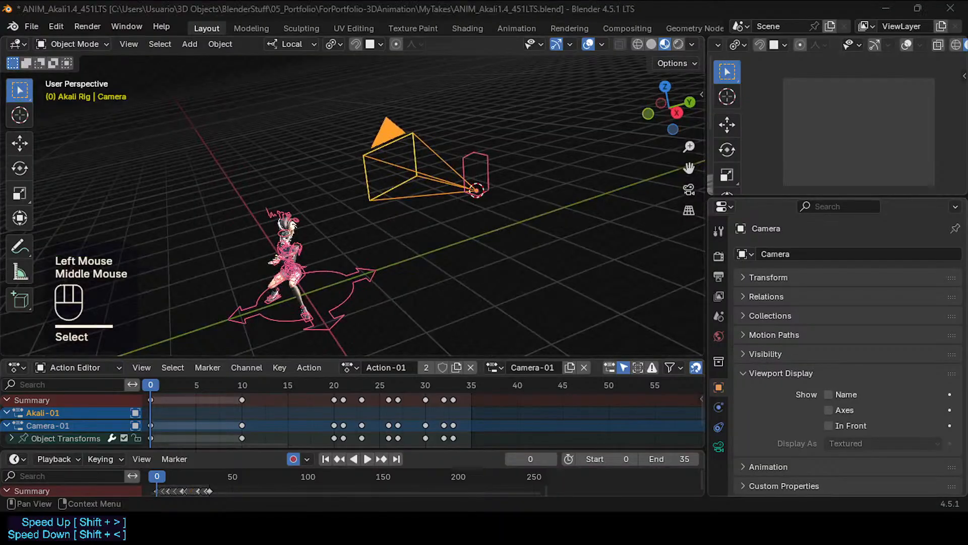
Disable the Camera object's Copy Transforms constraint and snap the 3D cursor to the camera.
left_click(719, 428)
left_click(906, 277)
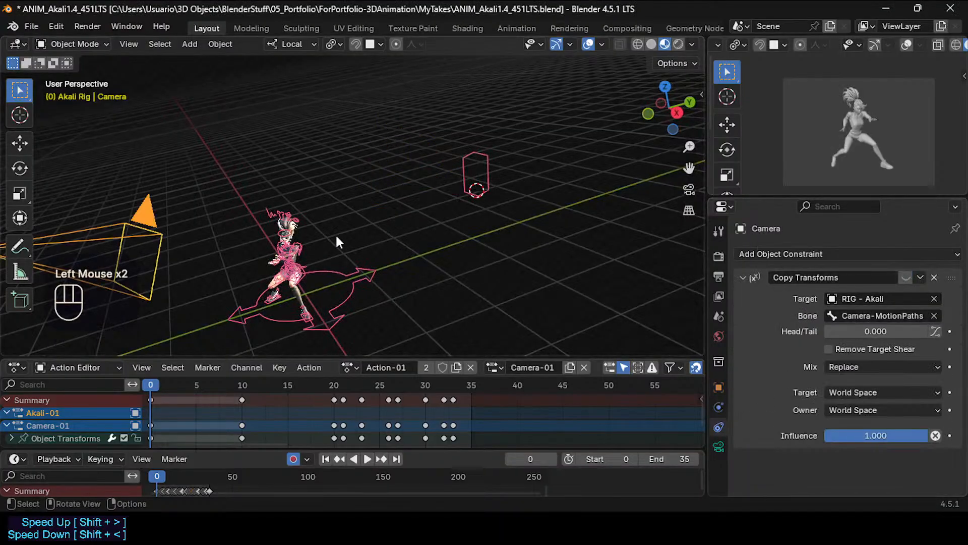
middle_click_drag(335, 239, 451, 247)
middle_click_drag(429, 253, 440, 264, "shift")
middle_click_drag(481, 271, 460, 281)
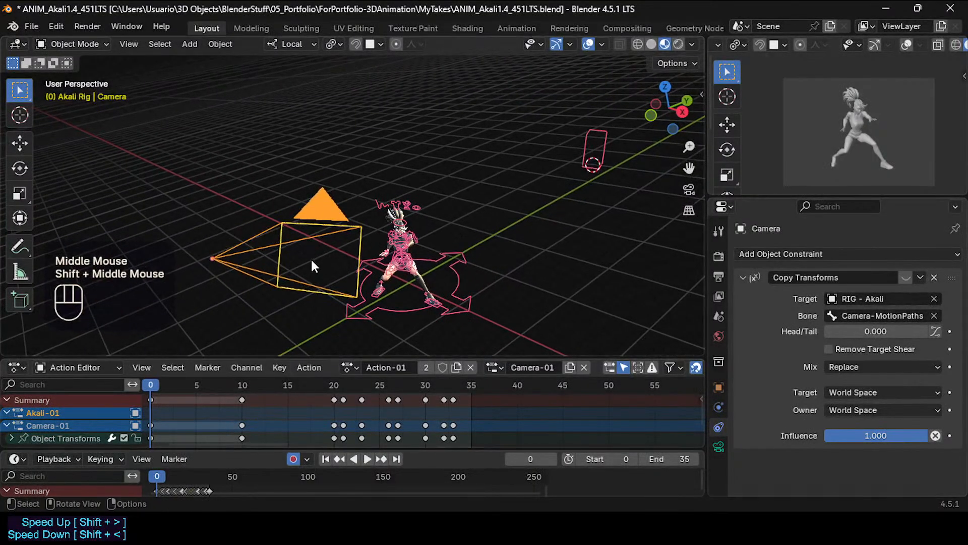
key("shift+s")
key("3")
key("shift+s")
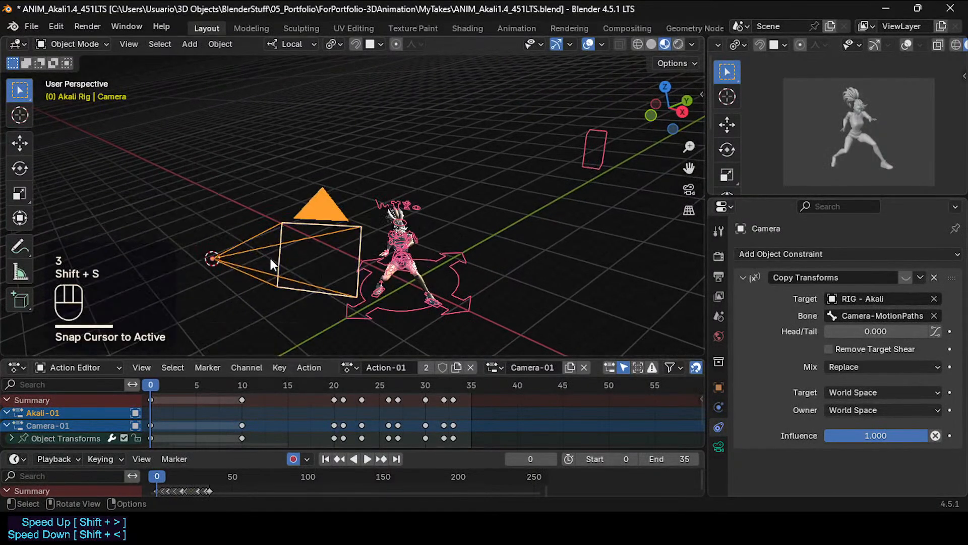
left_click(211, 258)
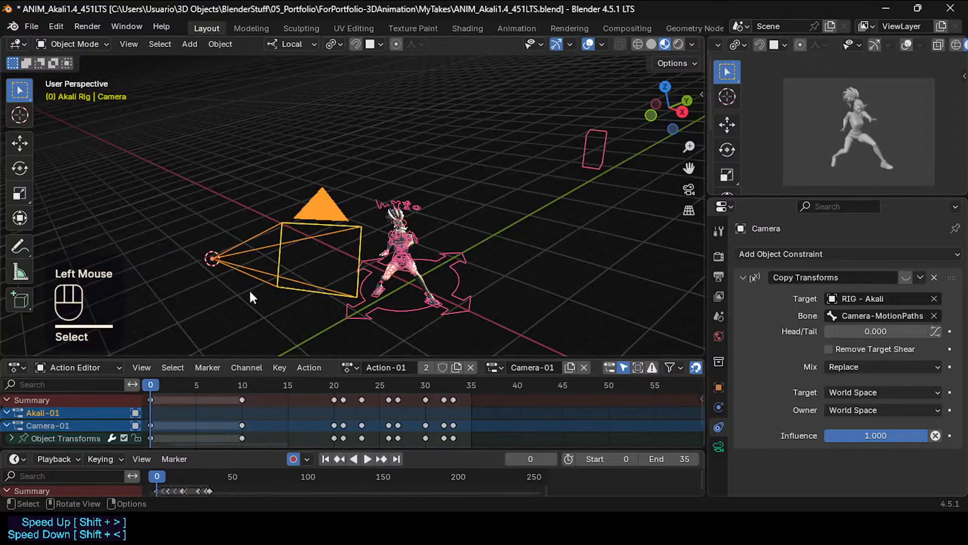
middle_click_drag(248, 322, 257, 287, "shift")
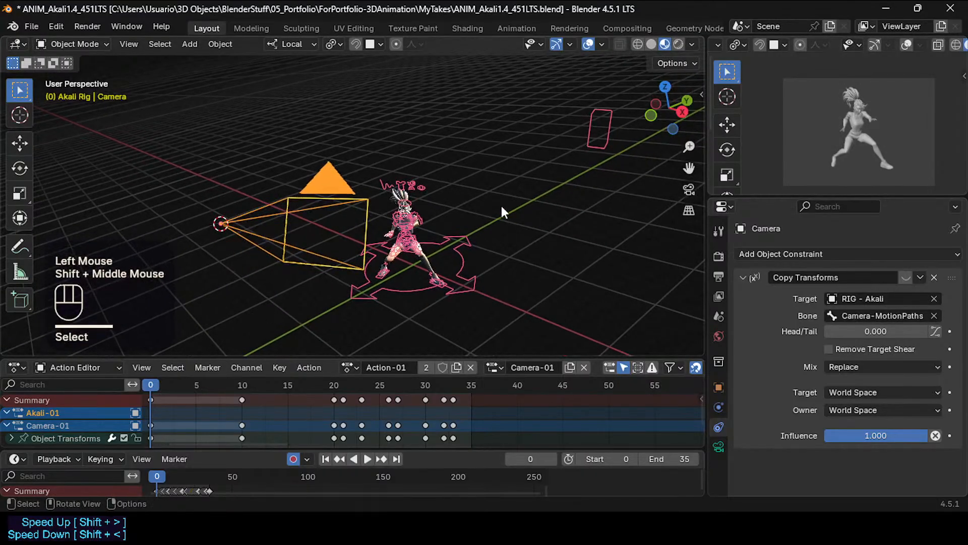
Put the Akali rig in Pose Mode, select the Camera-MotionPaths bone and clear its bone motion path.
left_click(601, 118)
key("ctrl+Tab")
left_click(605, 126)
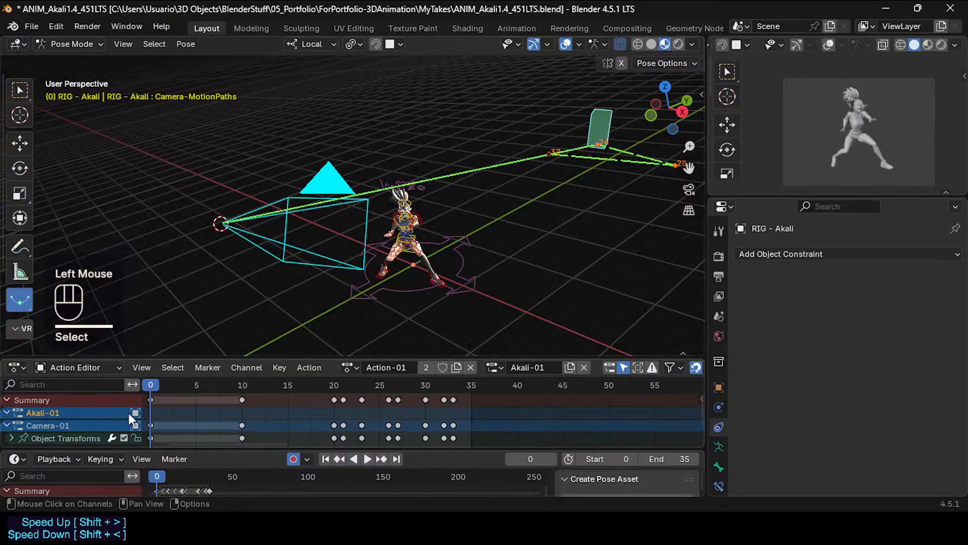
left_click(601, 129)
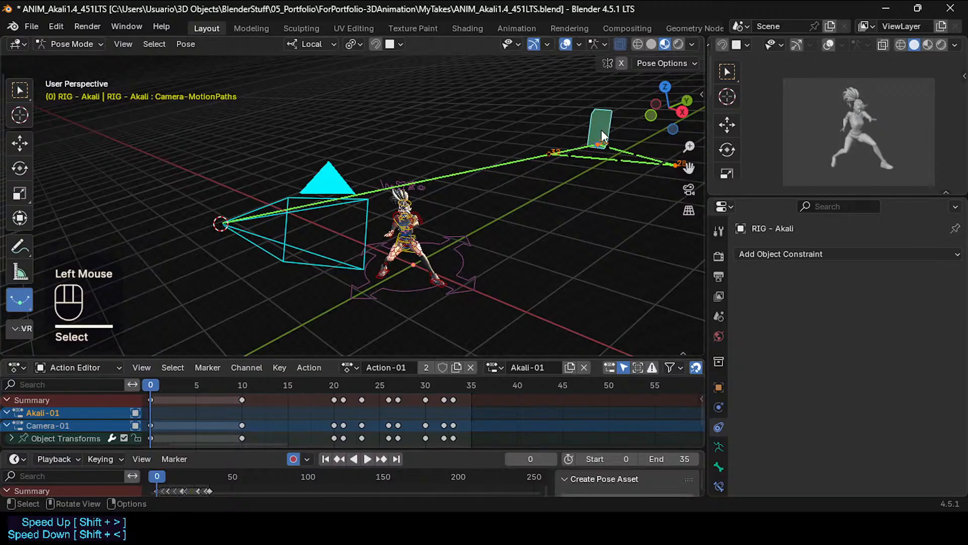
key("shift+s")
key("alt+t")
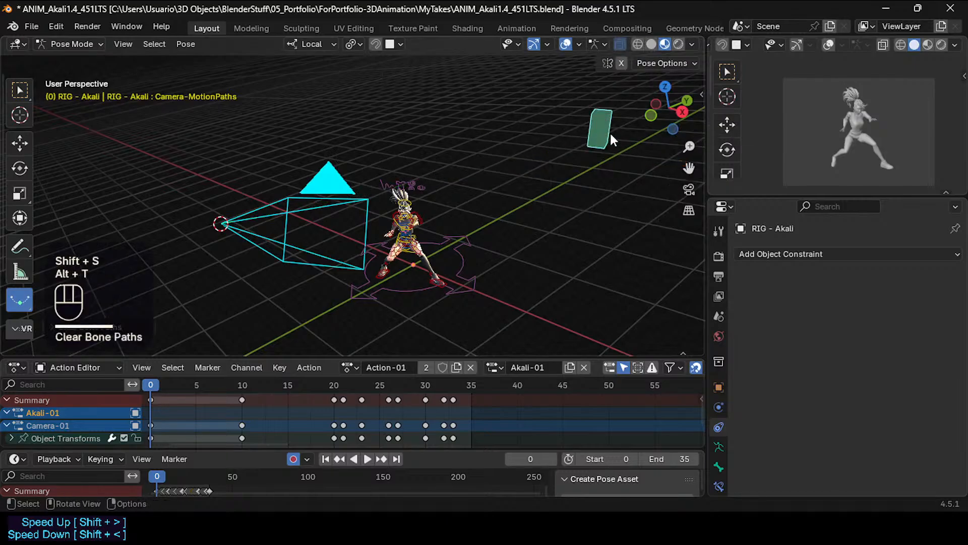
Snap the Camera-MotionPaths bone to the 3D cursor at the camera's origin on frame 0.
left_click(603, 129)
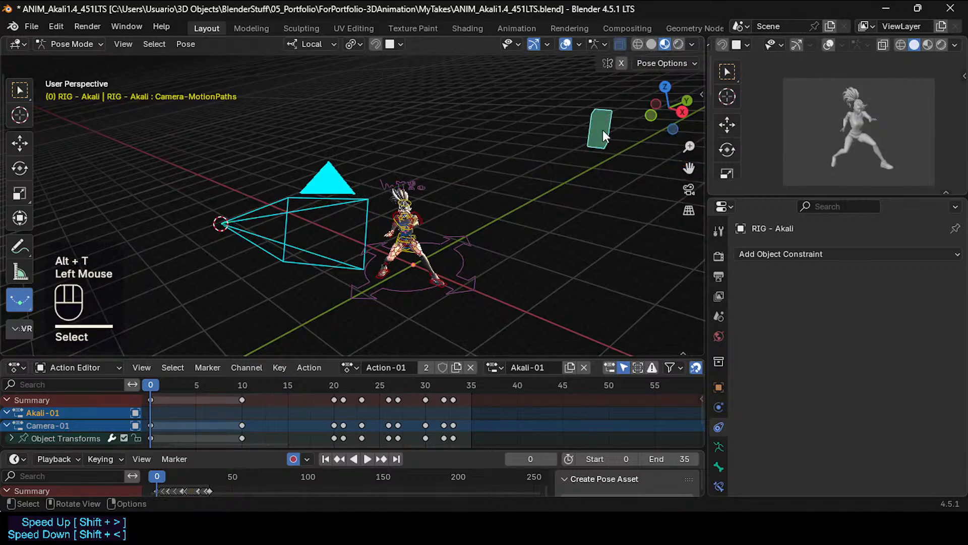
key("shift+s")
left_click(392, 207)
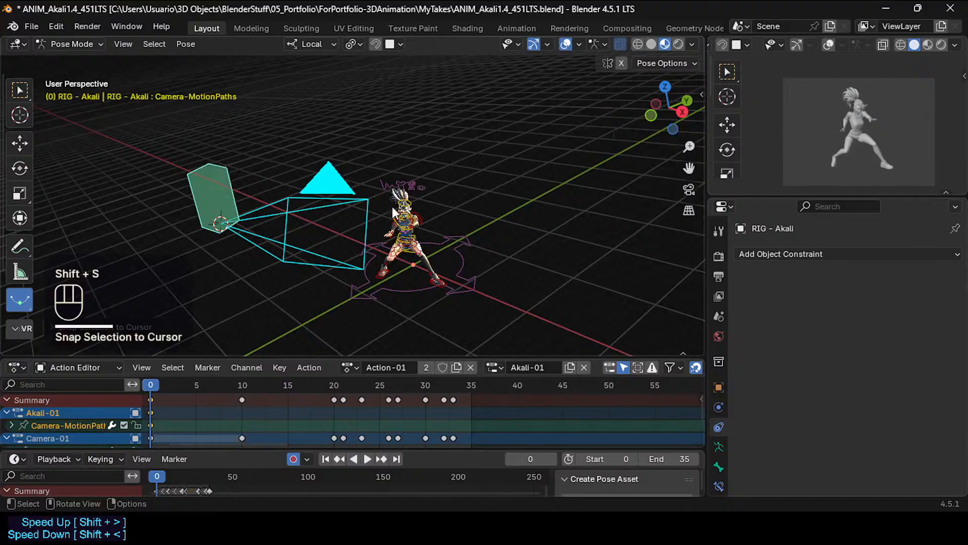
middle_click_drag(392, 207, 350, 258, "shift")
key("shift+s")
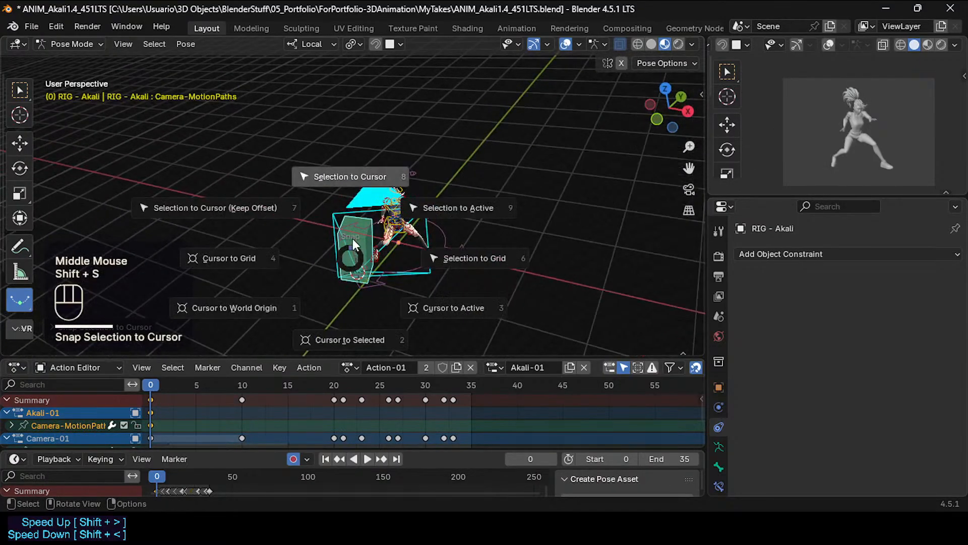
left_click(353, 175)
Turn on the display of bone axes for the Akali rig.
middle_click_drag(353, 175, 199, 46)
left_click(188, 44)
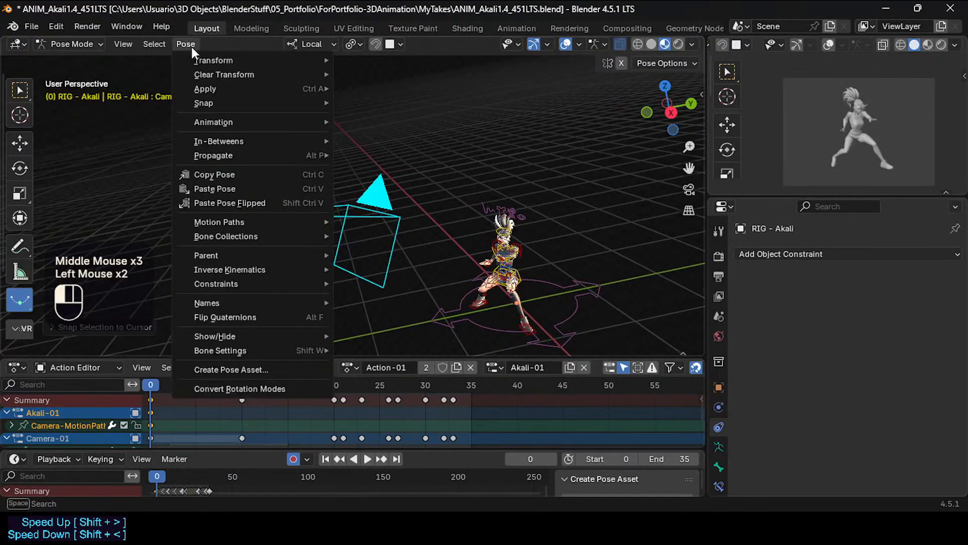
mouse_move(220, 62)
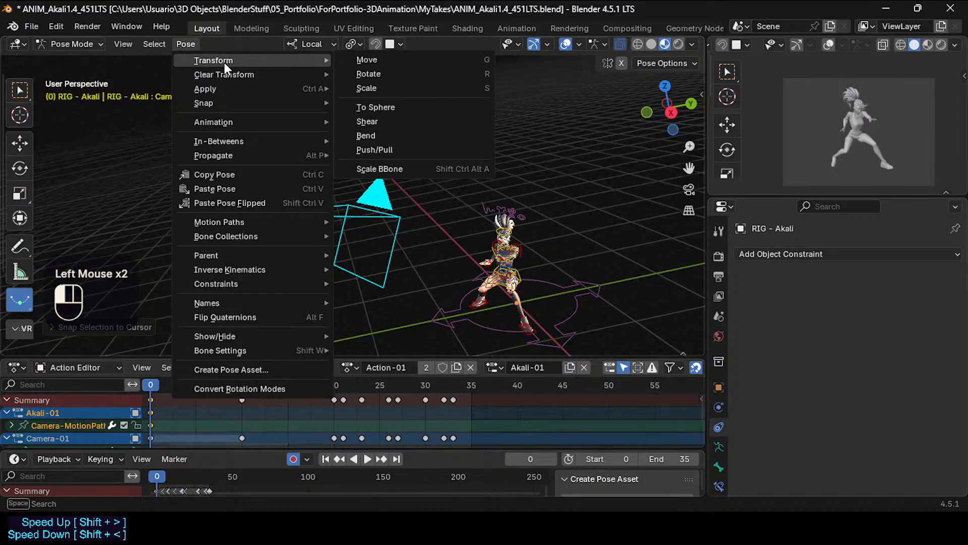
key("ctrl+3")
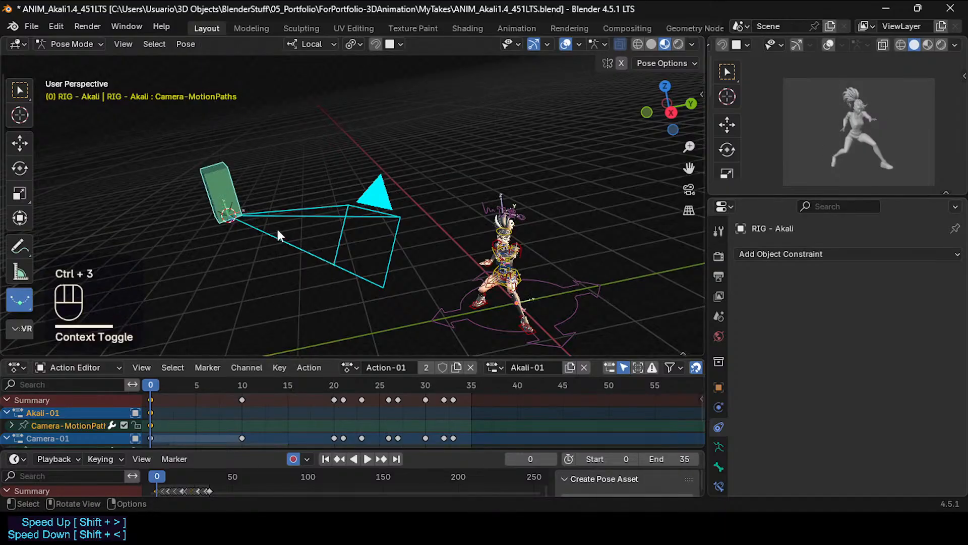
scroll(311, 243, "up", 2)
middle_click_drag(277, 230, 266, 246)
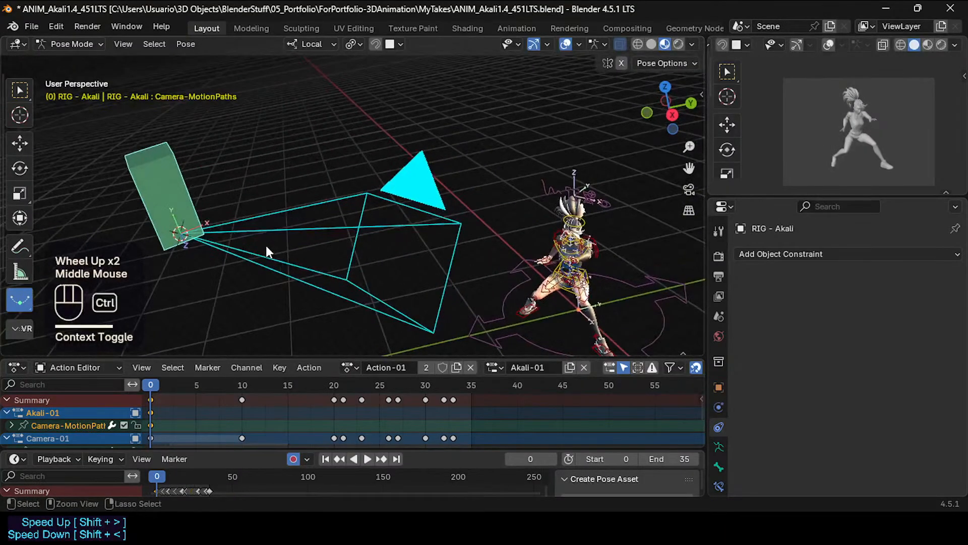
Switch to Object Mode, select the Camera object and turn on the display of its object axes.
key("ctrl+Tab")
double_click(286, 228)
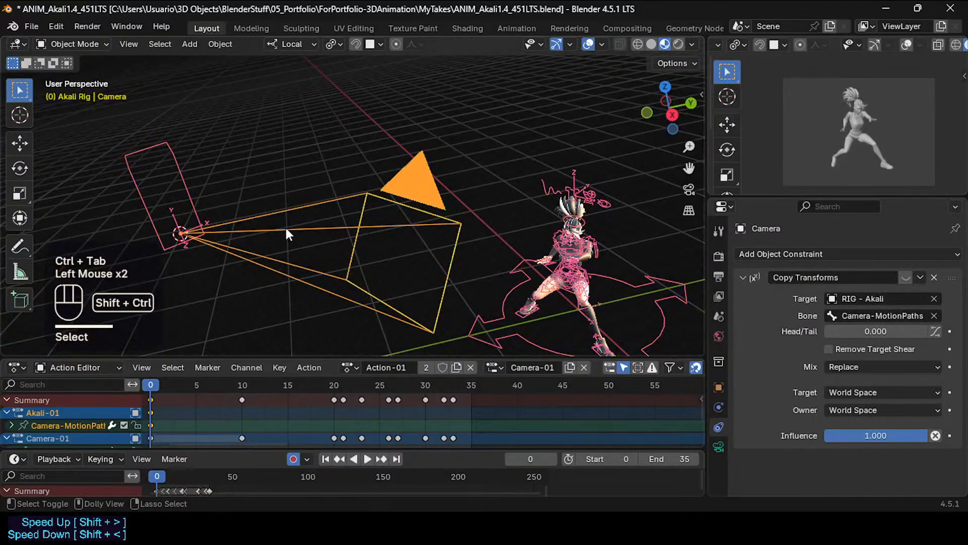
key("ctrl+shift+1")
key("ctrl+shift+1")
key("ctrl+shift+3")
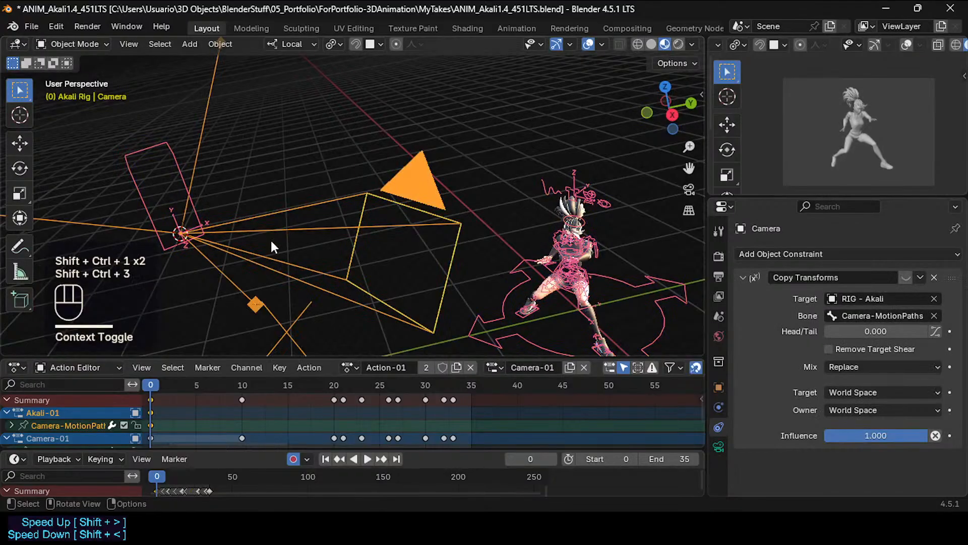
scroll(272, 242, "down", 2)
Return the Akali rig to Pose Mode with the Camera-MotionPaths bone selected.
left_click(210, 211)
key("ctrl+Tab")
left_click(218, 212)
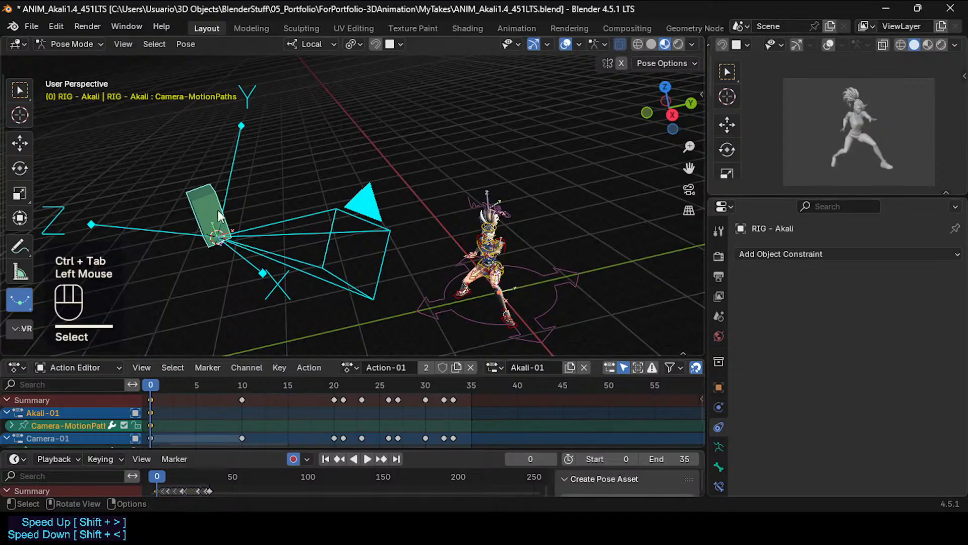
scroll(224, 211, "up", 1)
scroll(224, 211, "down", 1)
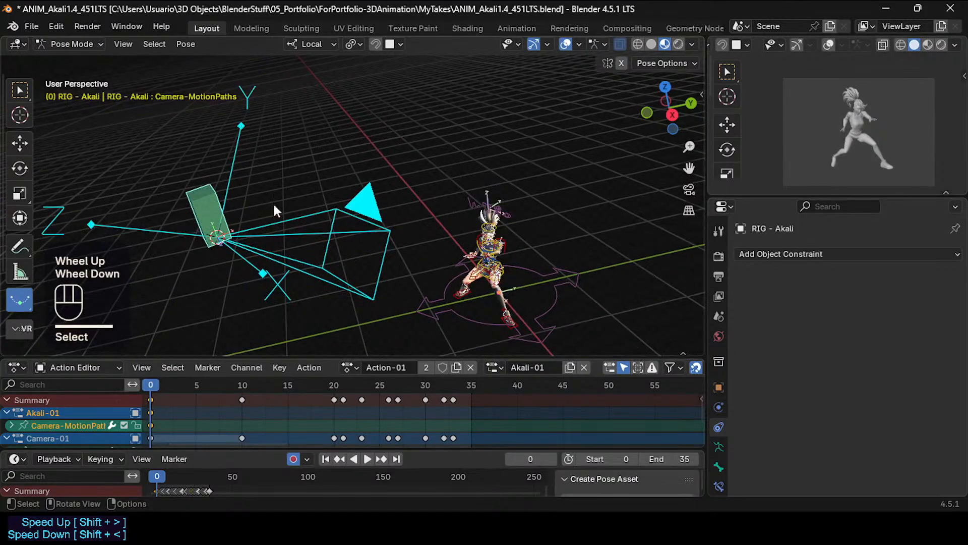
Clear the rotation of the Camera-MotionPaths bone.
left_click(313, 45)
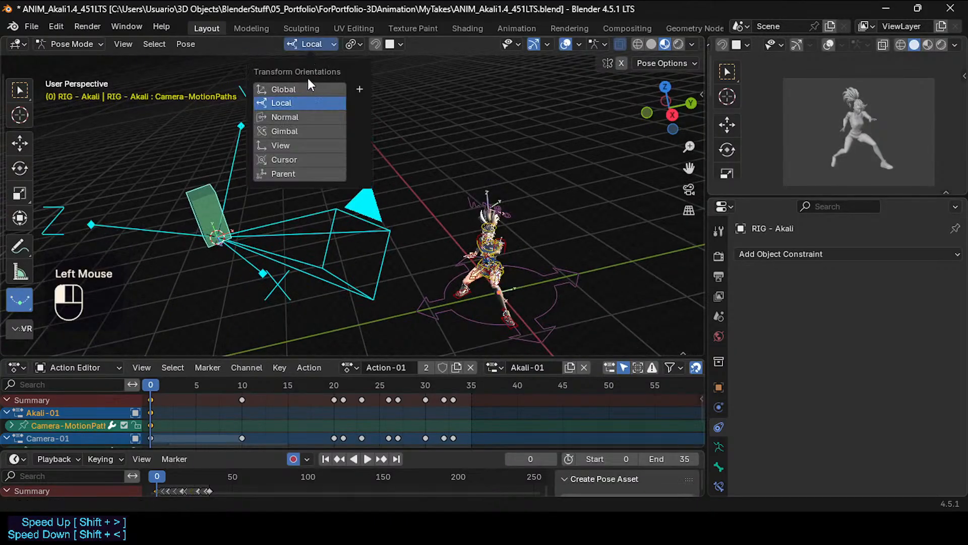
left_click(183, 43)
mouse_move(215, 59)
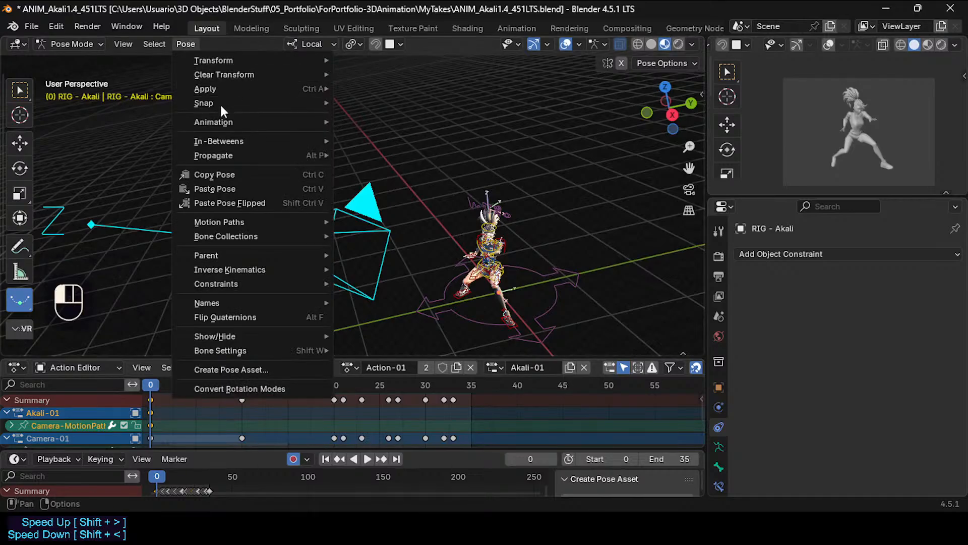
mouse_move(233, 88)
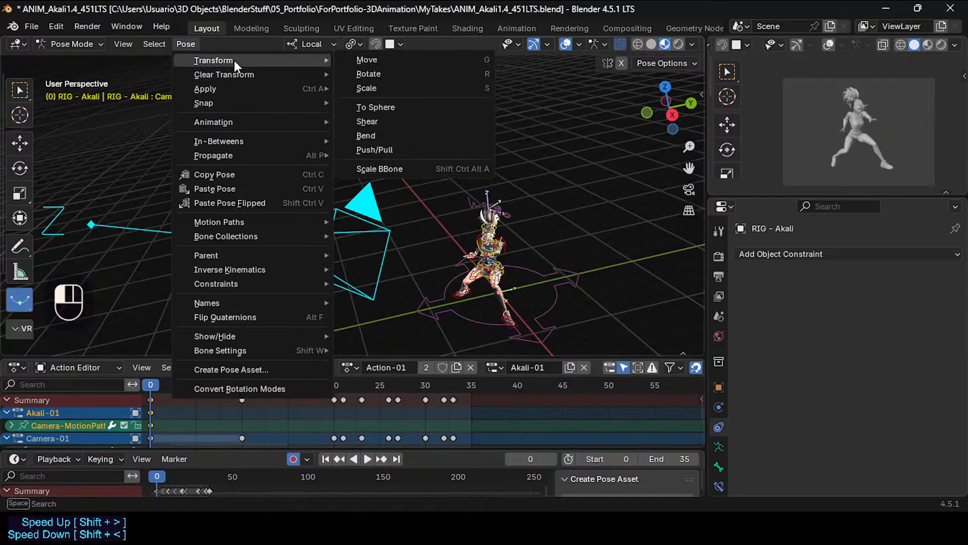
key("Escape")
key("alt+r")
middle_click_drag(262, 217, 248, 236)
Examine the transform orientations and pose commands for a way to align the Camera-MotionPaths bone's axes with the camera's.
left_click(184, 45)
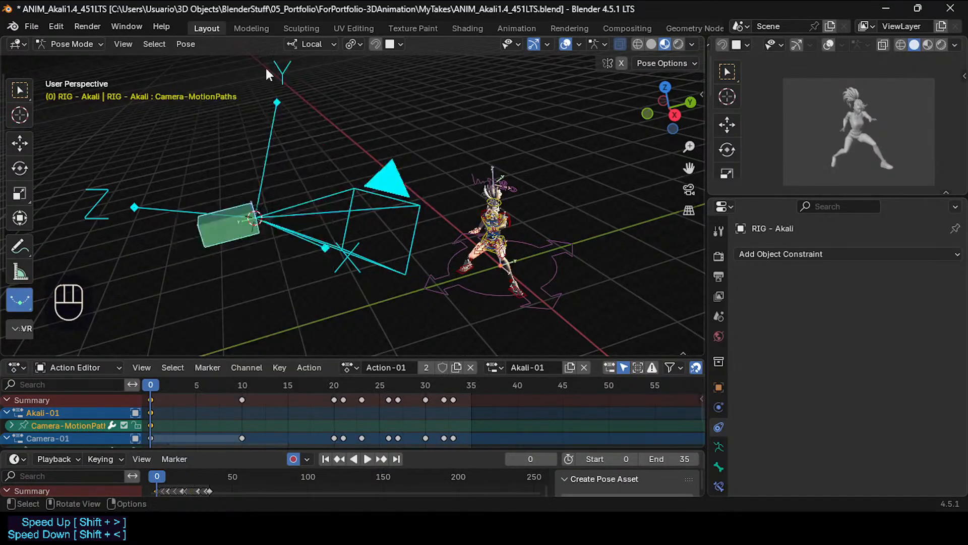
left_click(313, 44)
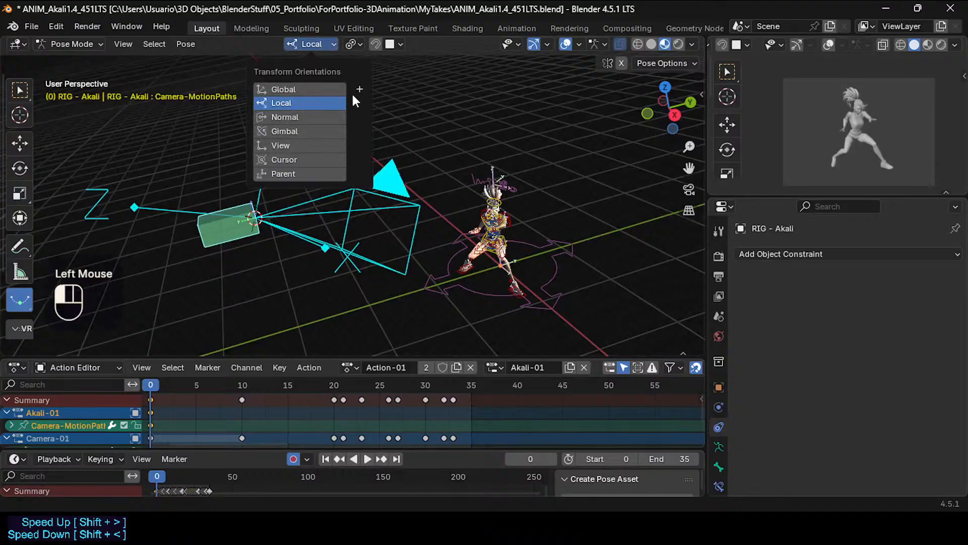
left_click(320, 45)
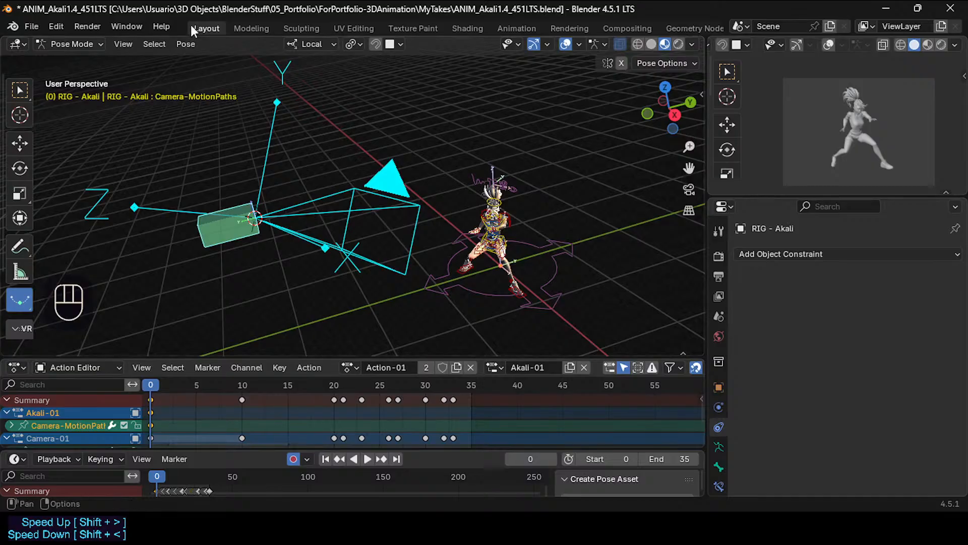
left_click(186, 44)
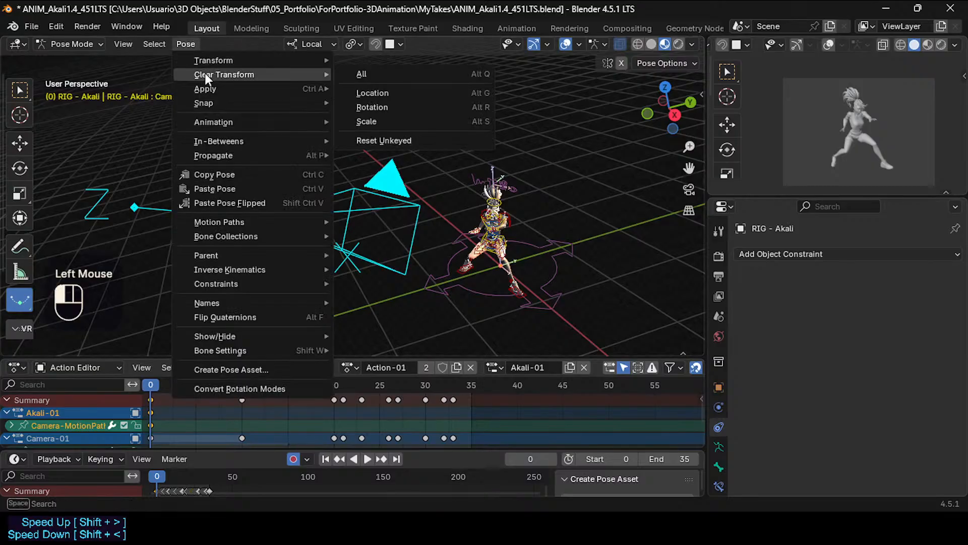
mouse_move(238, 238)
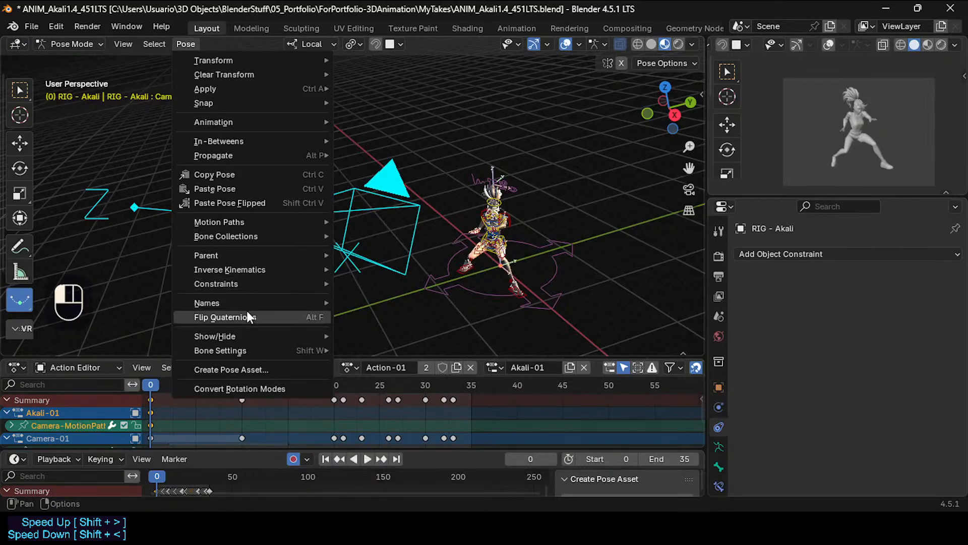
mouse_move(249, 88)
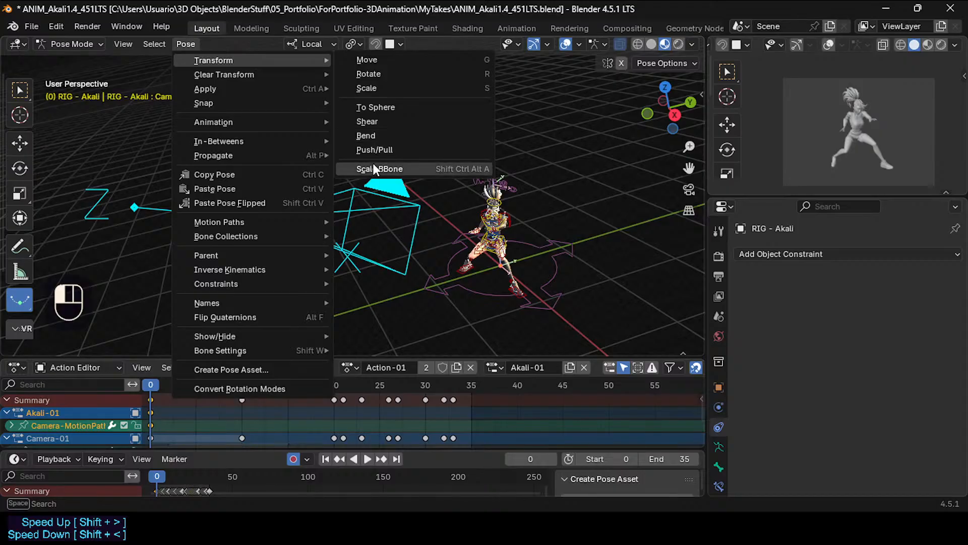
scroll(261, 202, "up", 2)
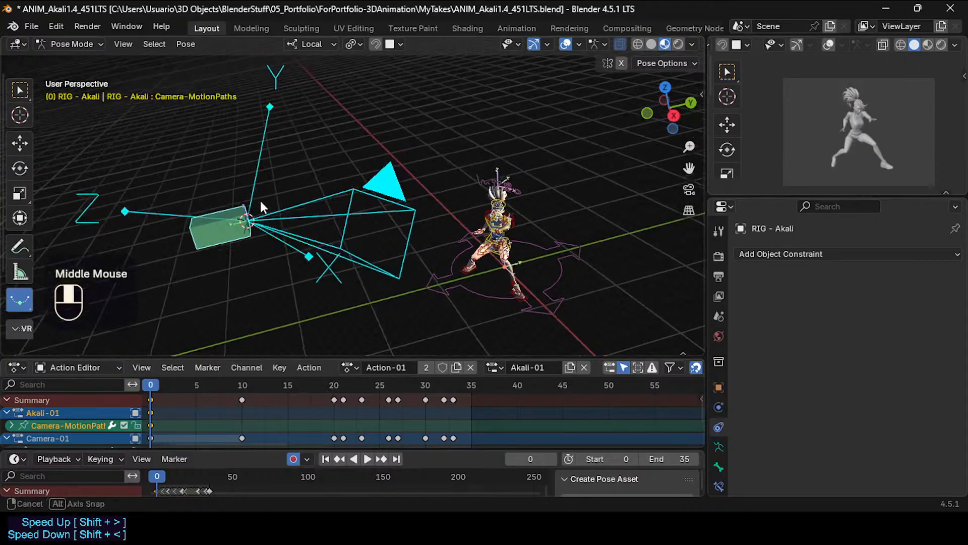
middle_click_drag(261, 288, 282, 273)
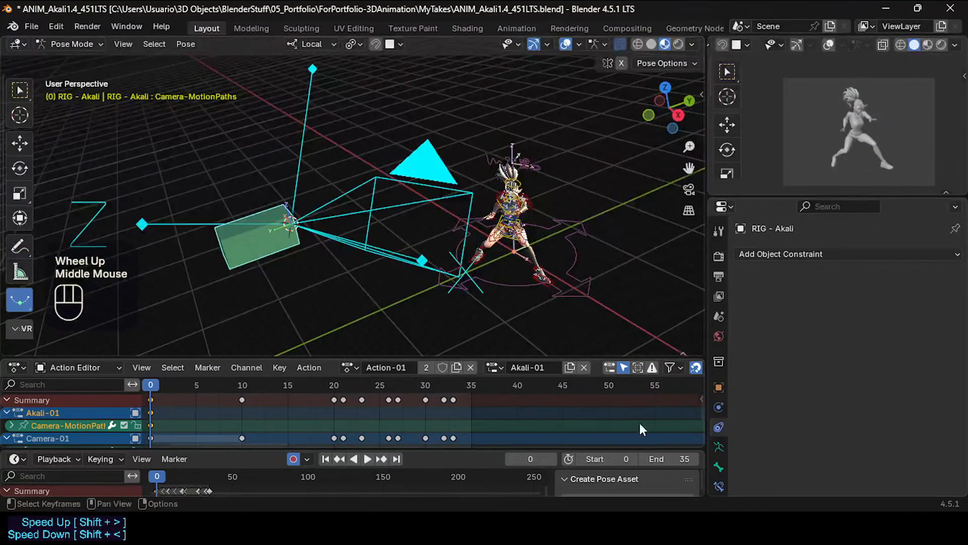
Open the Camera-MotionPaths bone's constraints and enable its Copy Transforms constraint targeting the Camera.
left_click(720, 486)
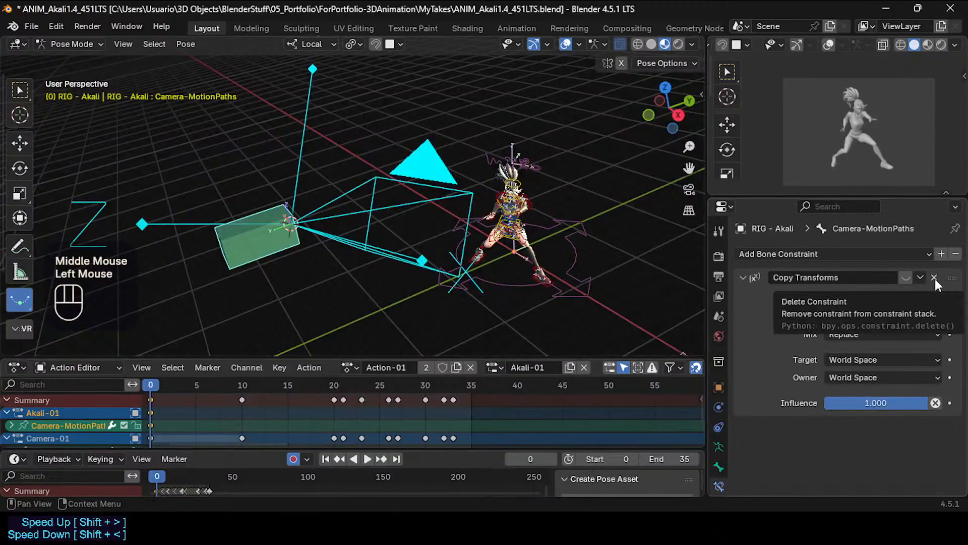
left_click(908, 278)
middle_click_drag(480, 231, 328, 233)
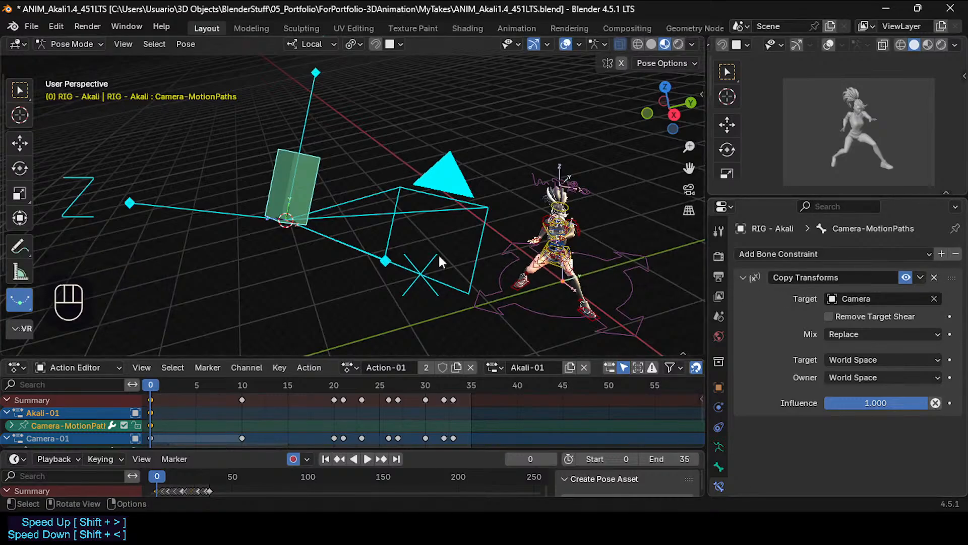
middle_click_drag(437, 253, 348, 240, "shift")
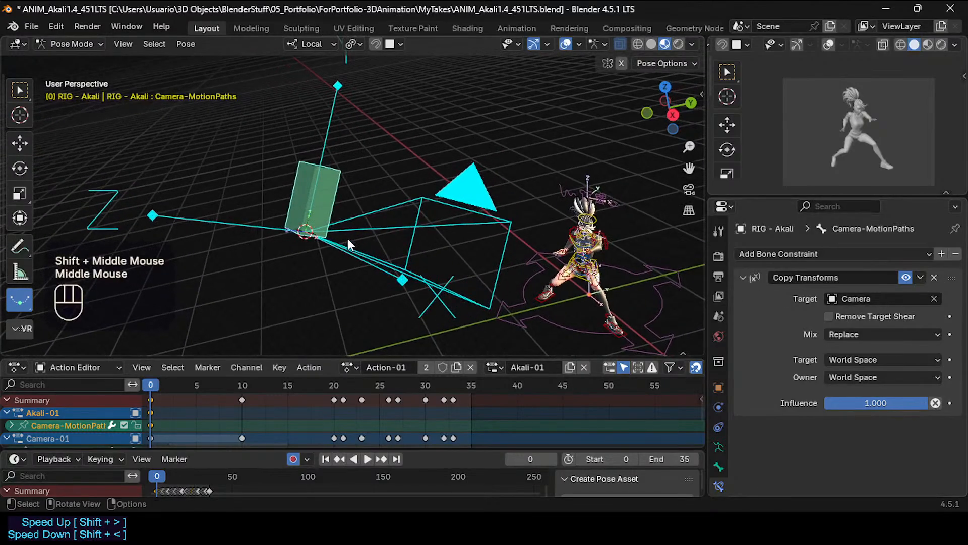
Try to key the bone's move, clear its rotation under the active constraint, and toggle the constraint off and on.
key("g")
left_click(326, 207)
key("alt+r")
left_click(326, 207)
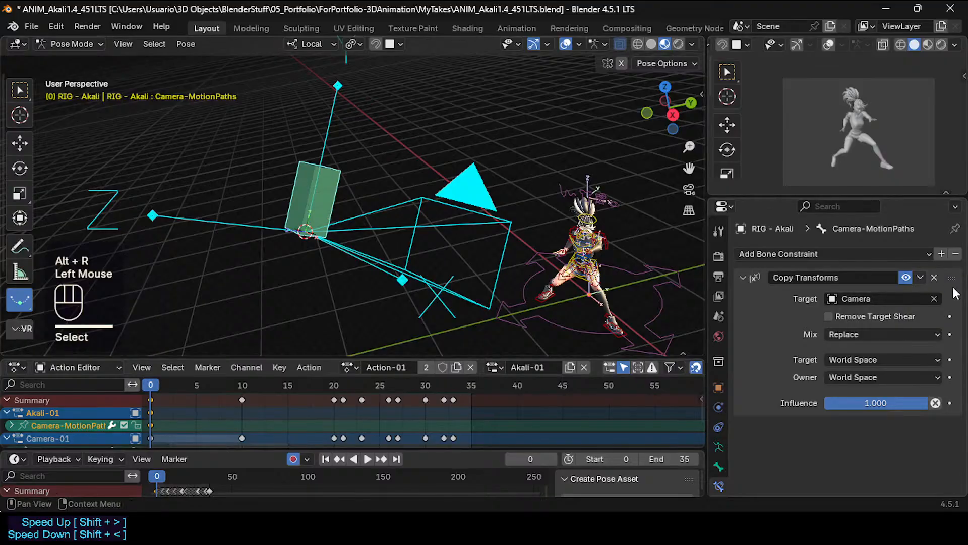
left_click(905, 279)
left_click(904, 278)
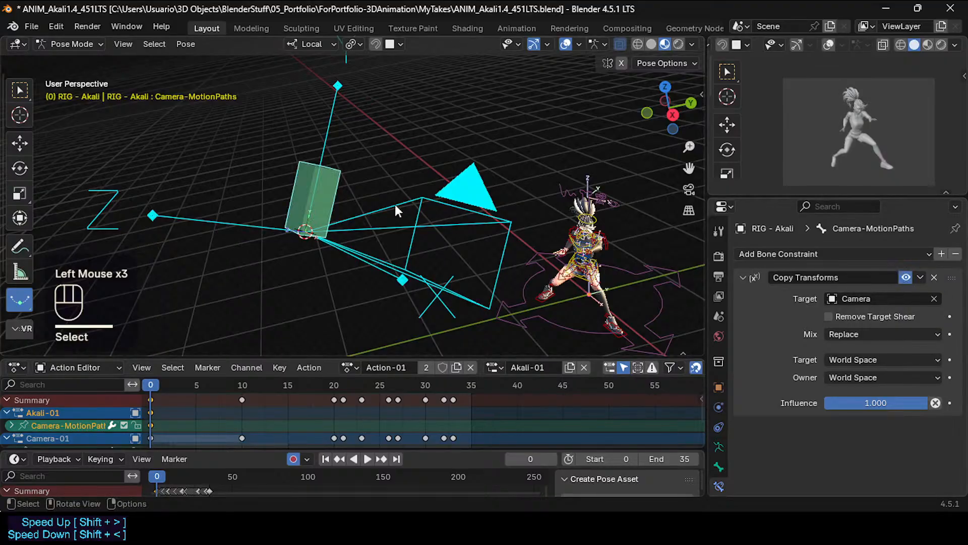
Try to apply the Copy Transforms constraint to bake the camera's transform into the Camera-MotionPaths bone.
middle_click_drag(397, 211, 429, 212)
left_click(921, 278)
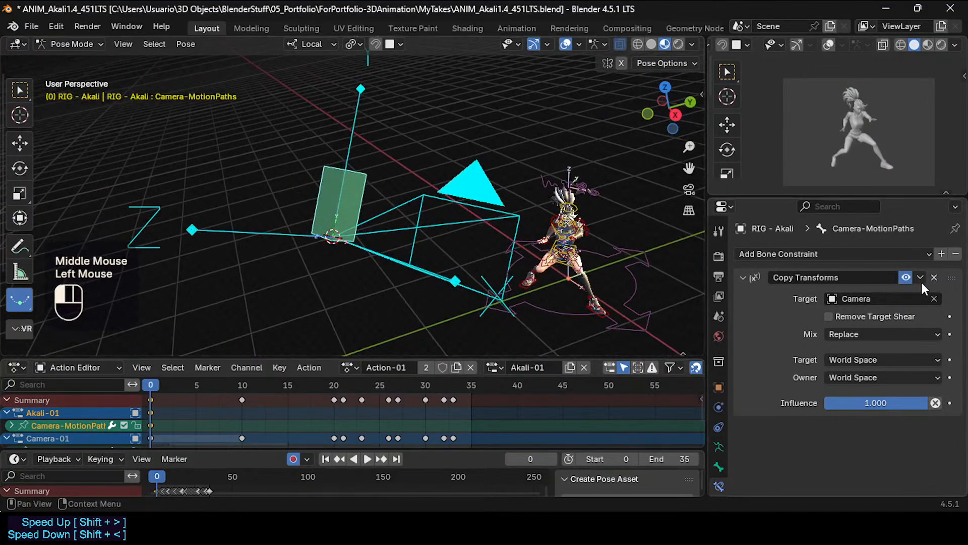
left_click(921, 278)
left_click(894, 294)
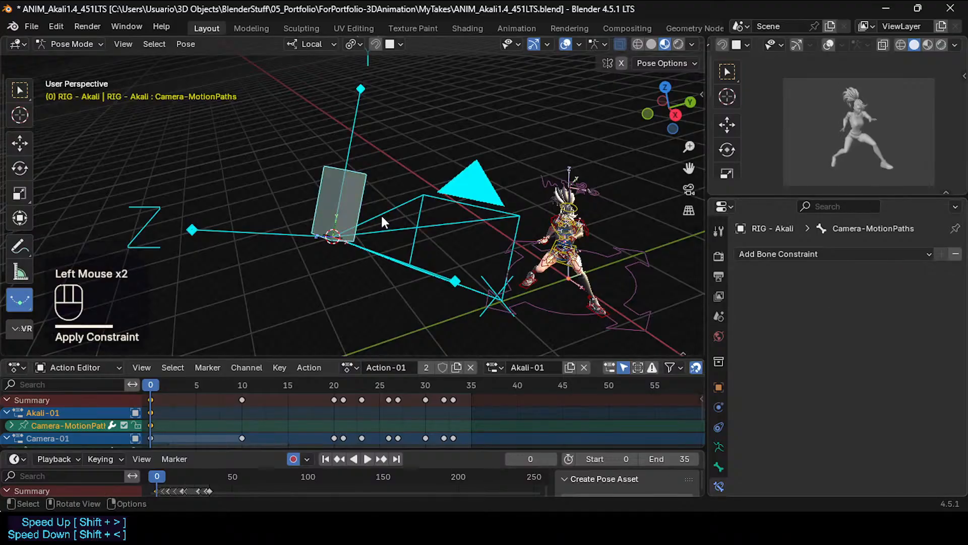
middle_click_drag(382, 222, 334, 236)
scroll(341, 242, "down", 2)
scroll(334, 236, "up", 2)
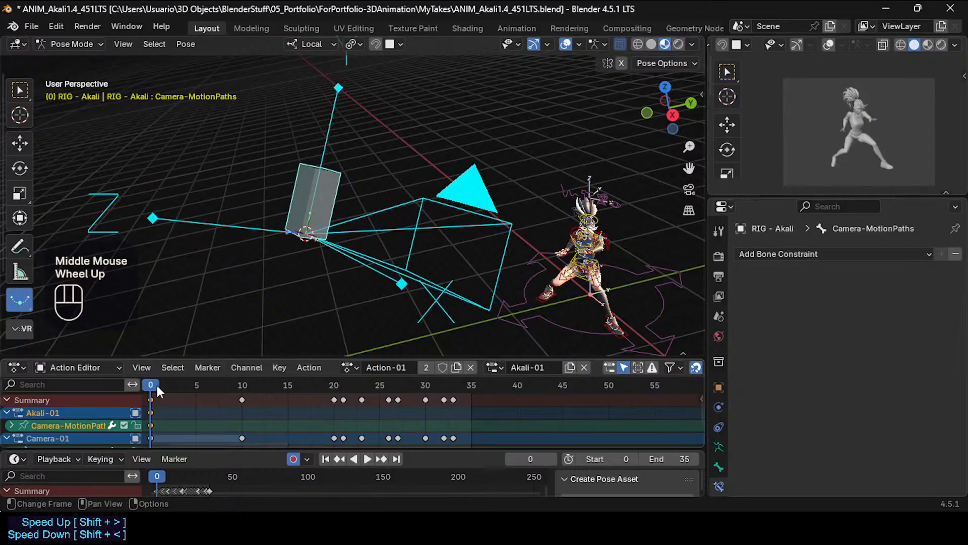
Try to duplicate the Camera-MotionPaths bone's keyframe from frame 0 to frame 10, and undo the duplication.
left_click(151, 426)
left_click(153, 415)
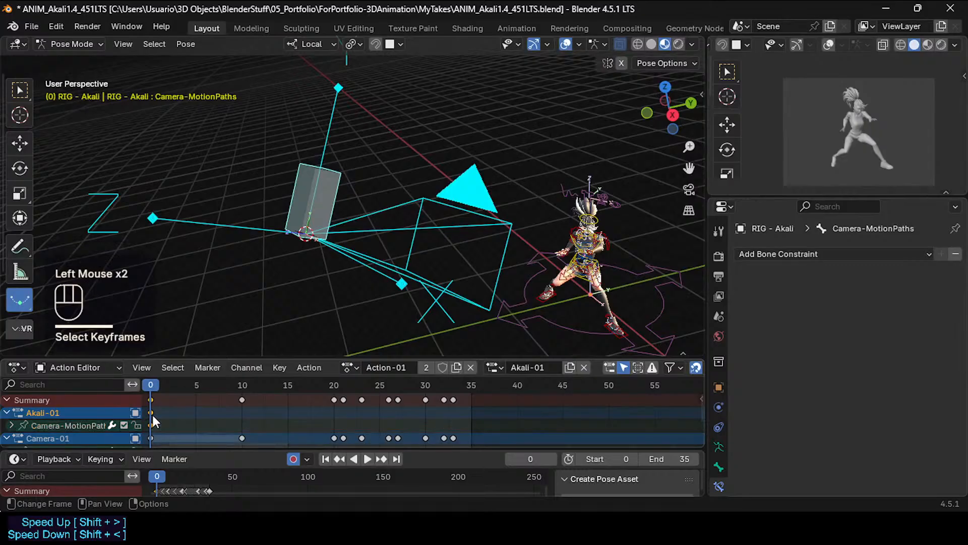
key("shift+d")
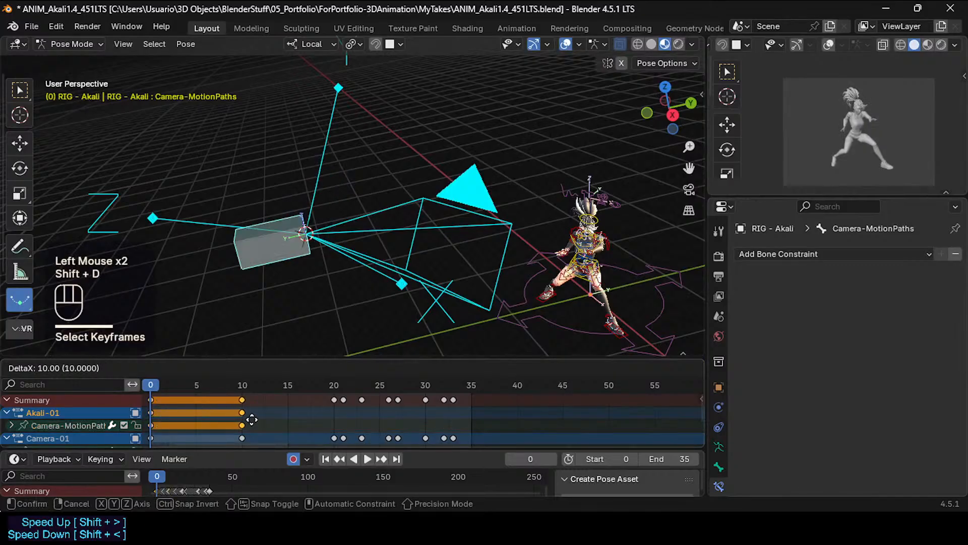
left_click(252, 419)
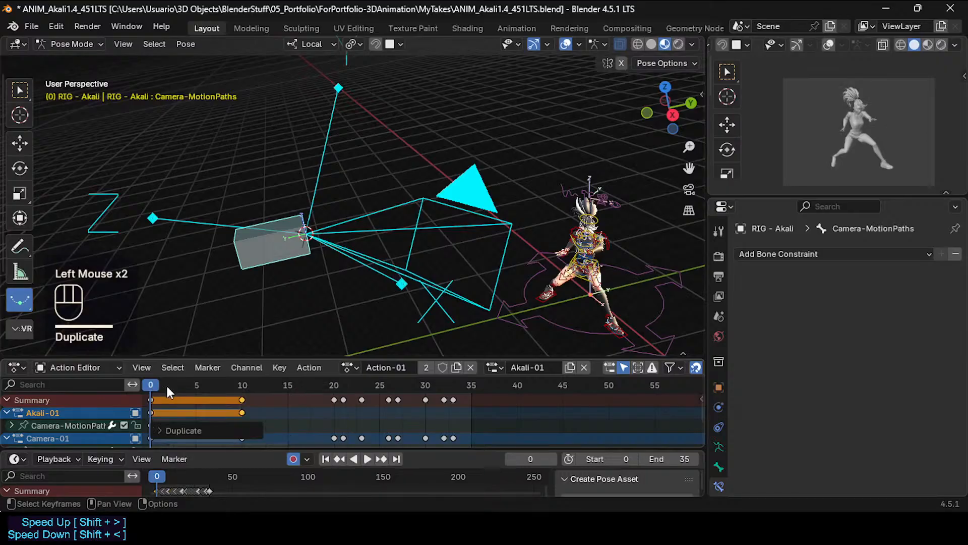
left_click(203, 386)
key("ctrl+z")
key("ctrl+z")
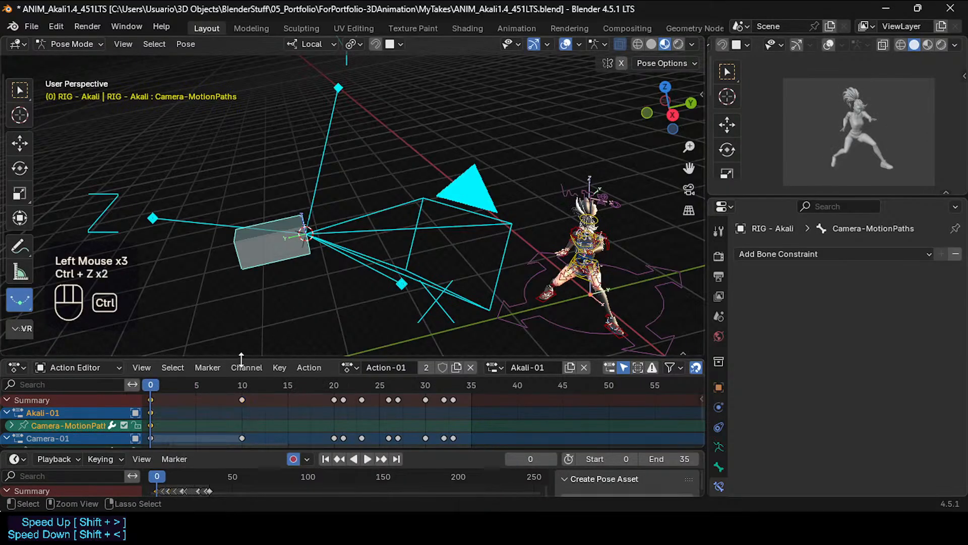
Try to clear the Camera-MotionPaths bone's rotation at frame 0.
left_click(153, 411)
left_click_drag(197, 384, 151, 384)
left_click(264, 256)
key("alt+r")
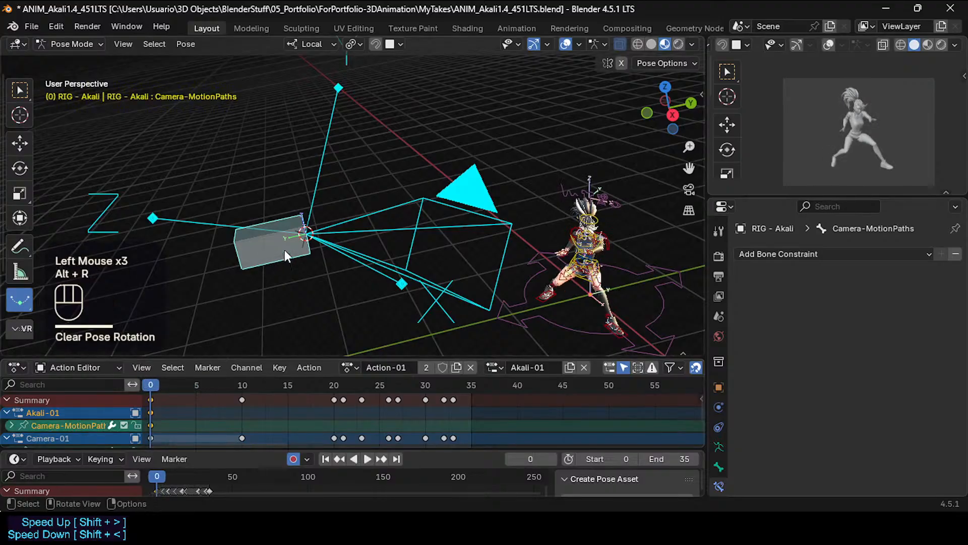
left_click(323, 223)
mouse_move(323, 224)
middle_mouse_down()
mouse_move(380, 238)
mouse_move(306, 216)
middle_mouse_up()
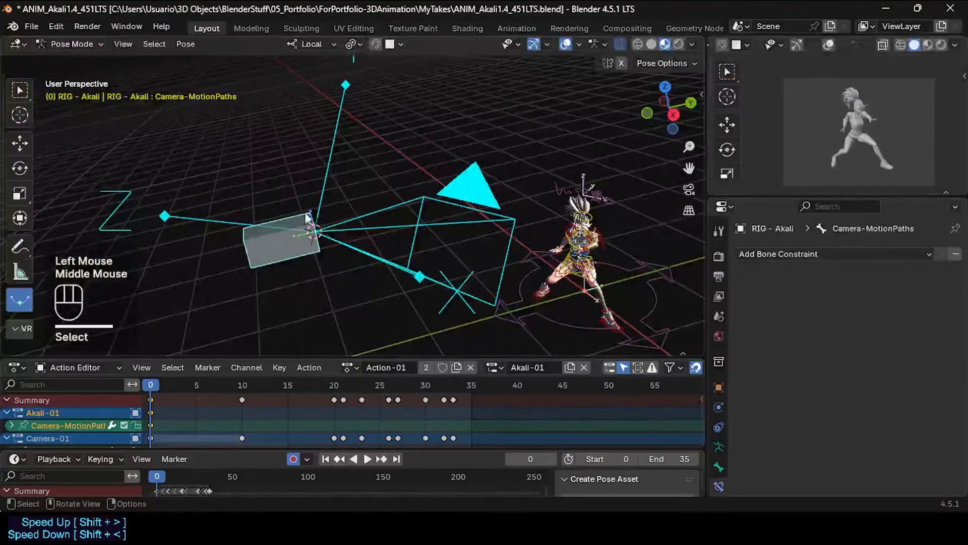
Try to rotate the Camera-MotionPaths bone about its local Z and Y axes to match the camera's axes.
key("r")
key("Escape")
key("r")
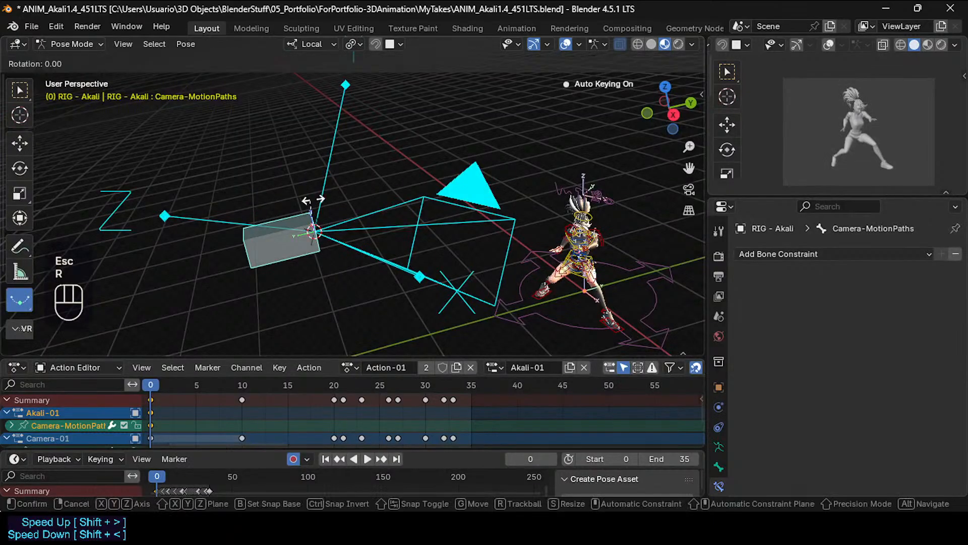
left_click(387, 240)
middle_click_drag(386, 240, 335, 314)
key("r")
key("z")
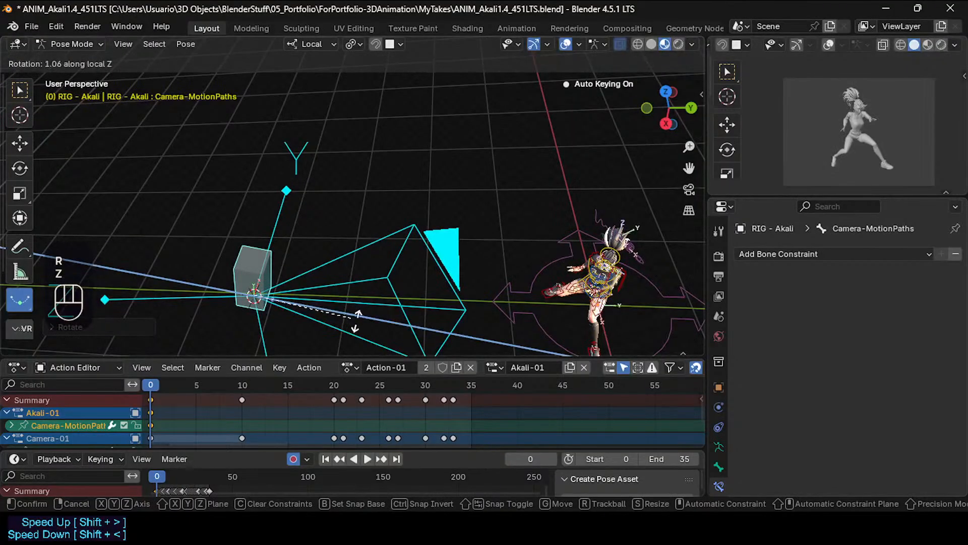
left_click(376, 318)
key("r")
key("z")
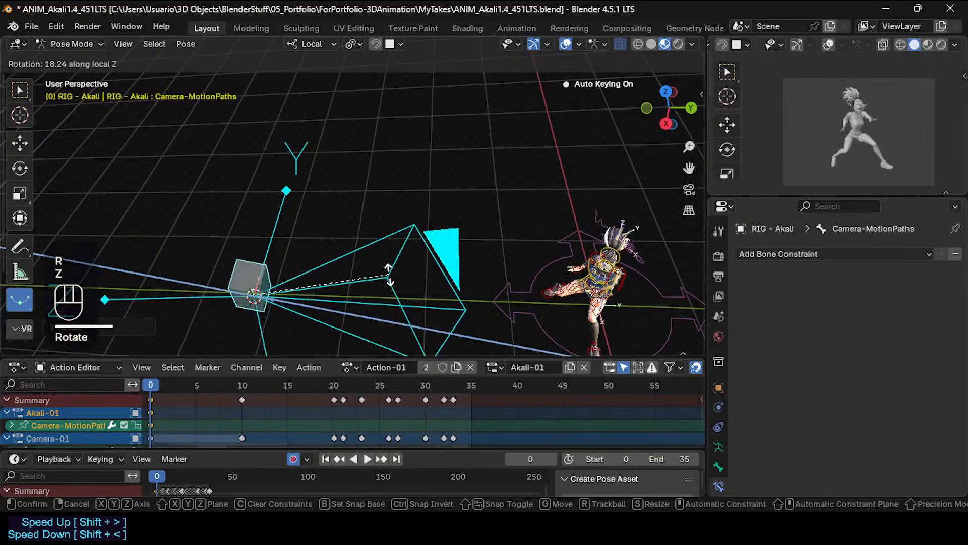
left_click(386, 285)
key("r")
key("y")
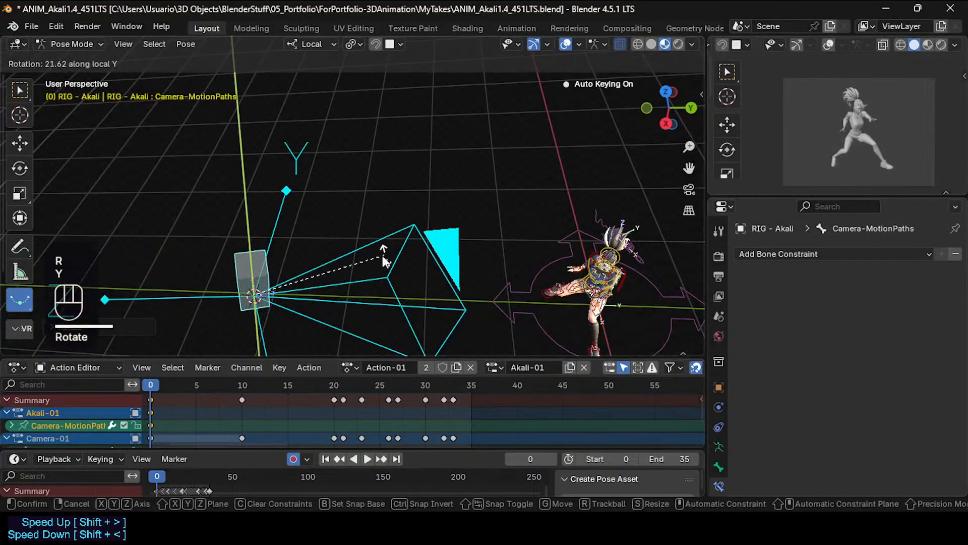
left_click(382, 258)
Try to rotate the bone about its local X axis, and undo a clearing of its rotation.
middle_click_drag(382, 258, 308, 86)
key("r")
key("Escape")
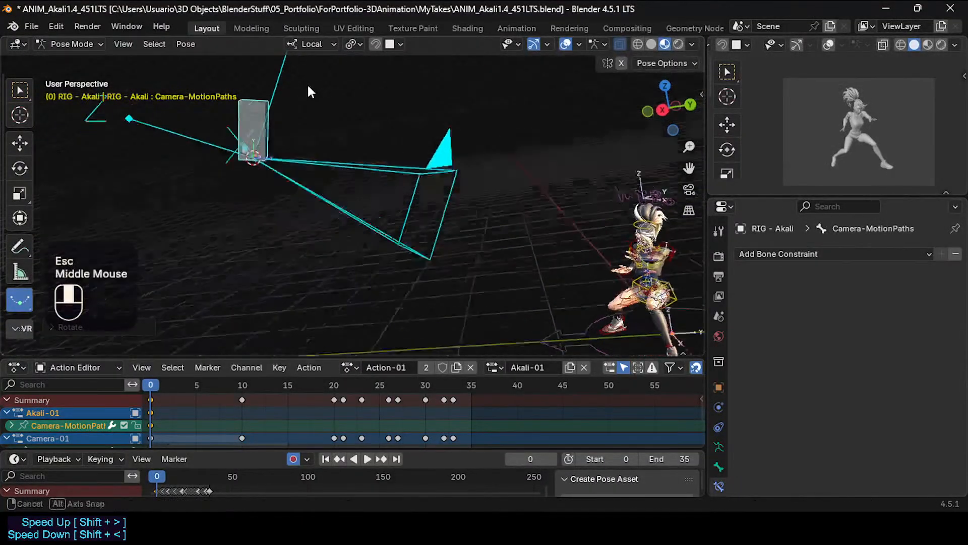
key("r")
key("x")
left_click(350, 129)
middle_click_drag(352, 129, 343, 248)
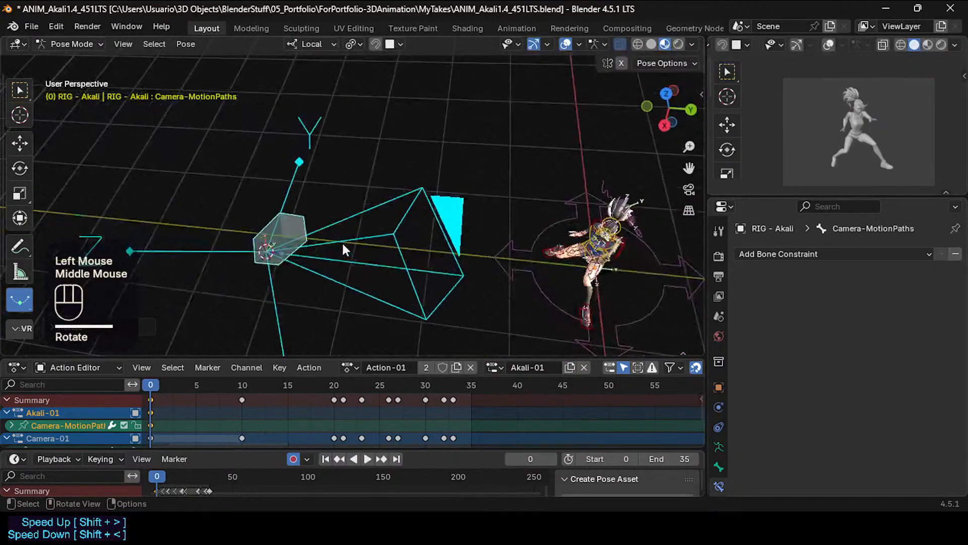
key("alt+r")
key("ctrl+z")
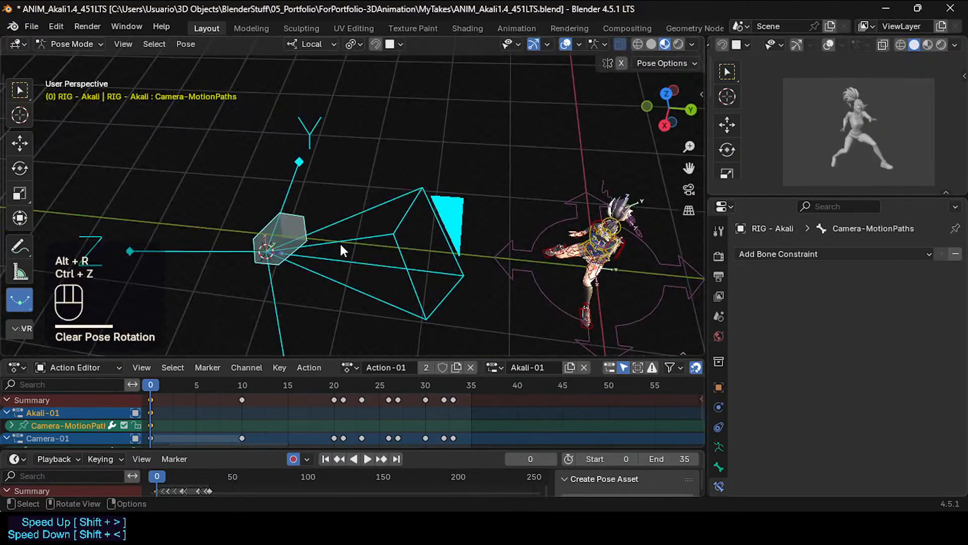
Try further rotations of the bone about its local Z and Y axes and cancel them.
key("r")
key("z")
key("Escape")
key("r")
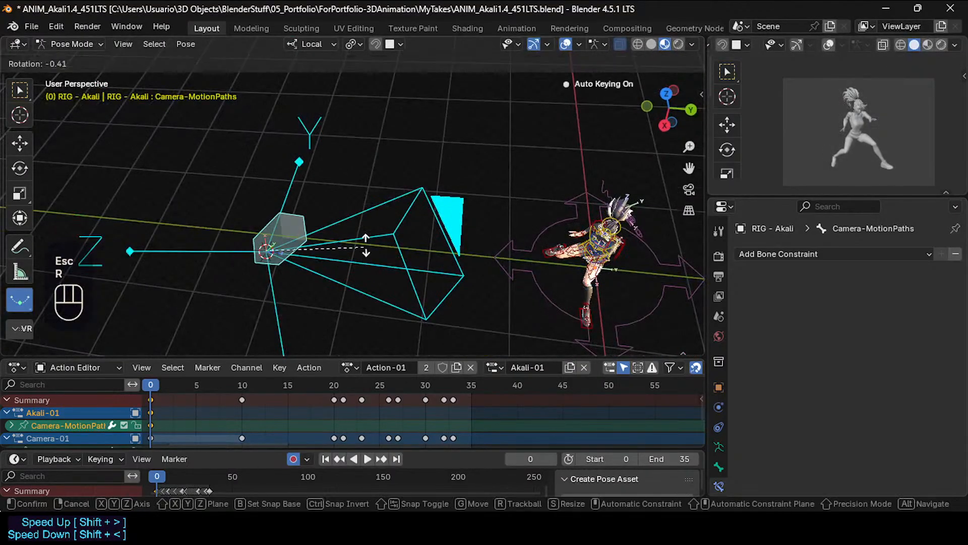
key("y")
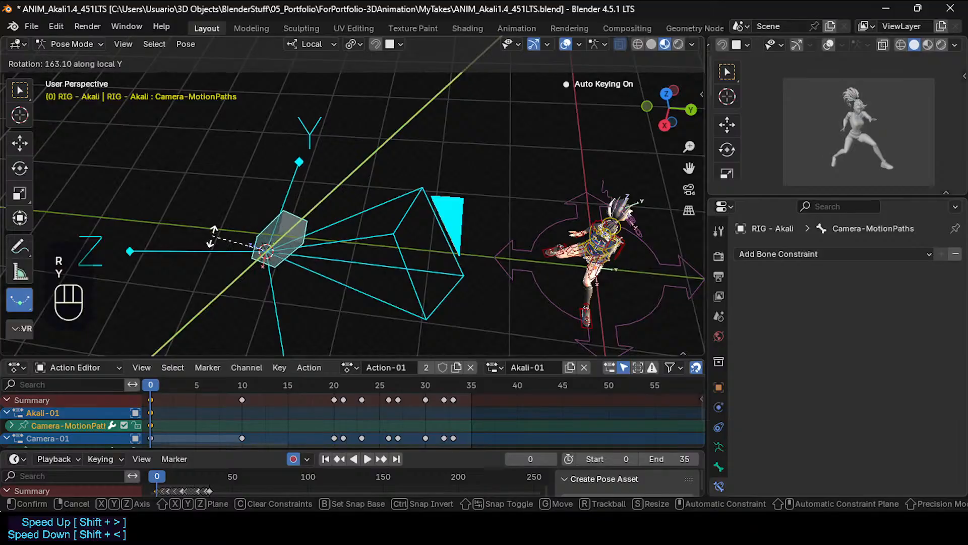
key("Escape")
Undo the manual rotations, cleared rotation and applied constraint until the bone's Copy Transforms constraint is restored.
middle_click_drag(306, 298, 317, 259, "shift")
key("ctrl+z")
key("ctrl+z")
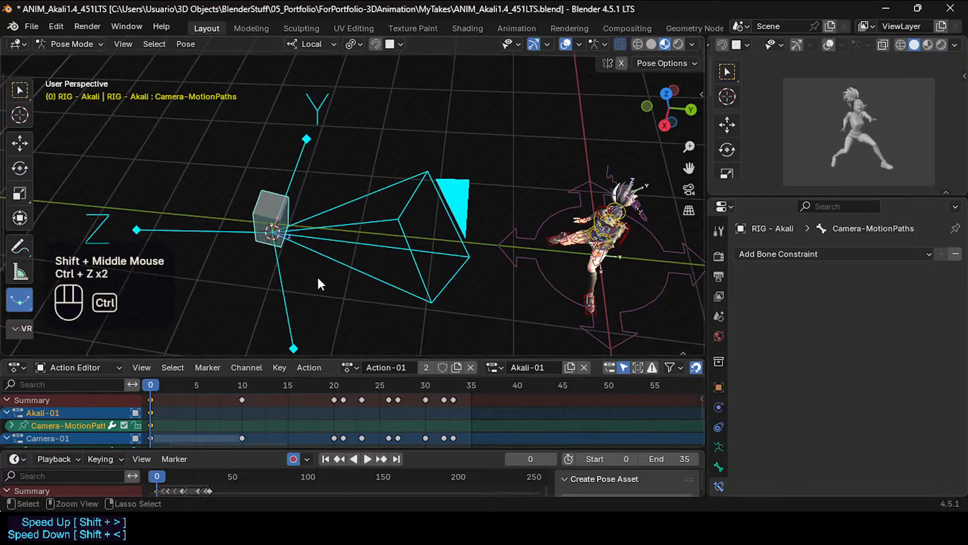
key("ctrl+z")
key("ctrl+z")
key("ctrl+z")
key("ctrl+z")
key("ctrl+z")
key("ctrl+z")
key("ctrl+z")
key("ctrl+z")
key("ctrl+z")
key("ctrl+z")
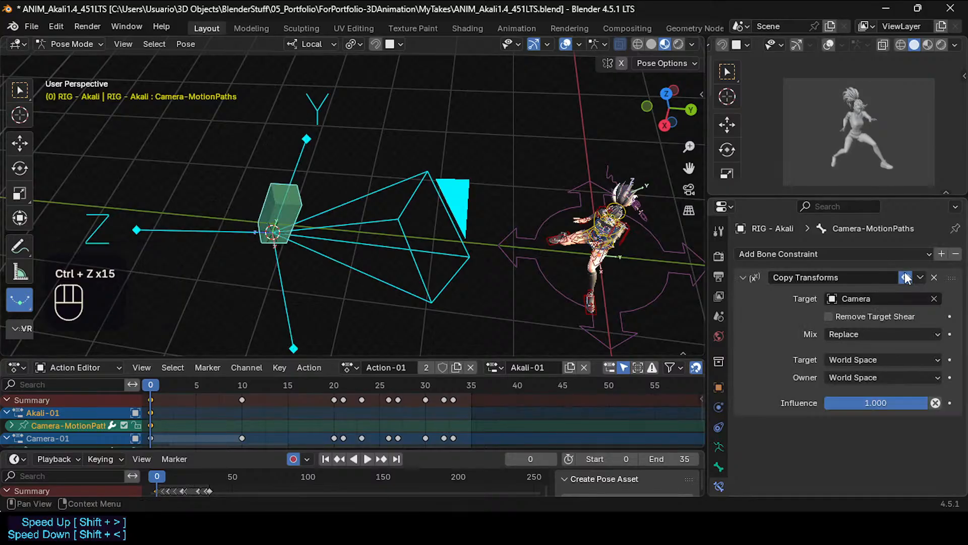
Apply the Copy Transforms constraint and auto-key the bone's location and rotation in place at frame 0.
left_click(921, 277)
left_click(898, 290)
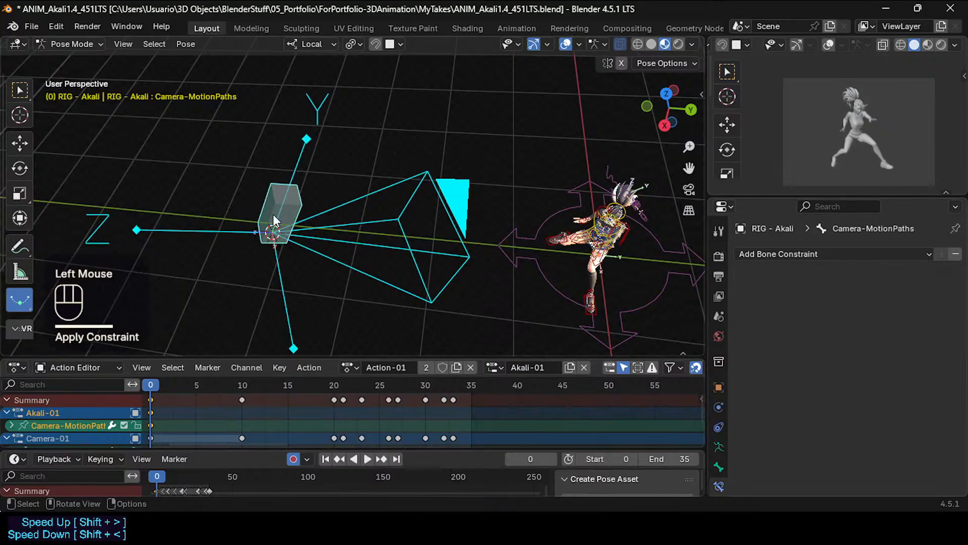
left_click(286, 222)
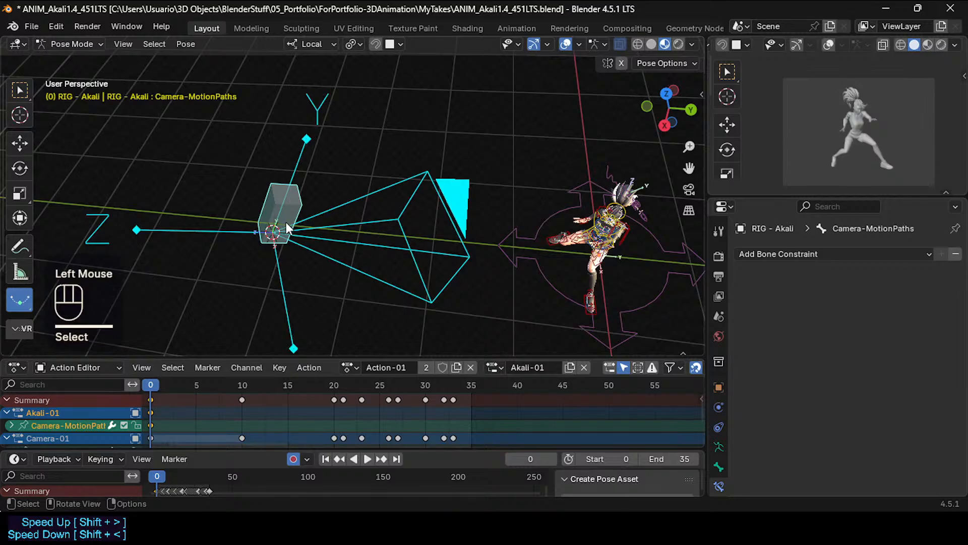
key("g")
left_click(285, 227)
key("r")
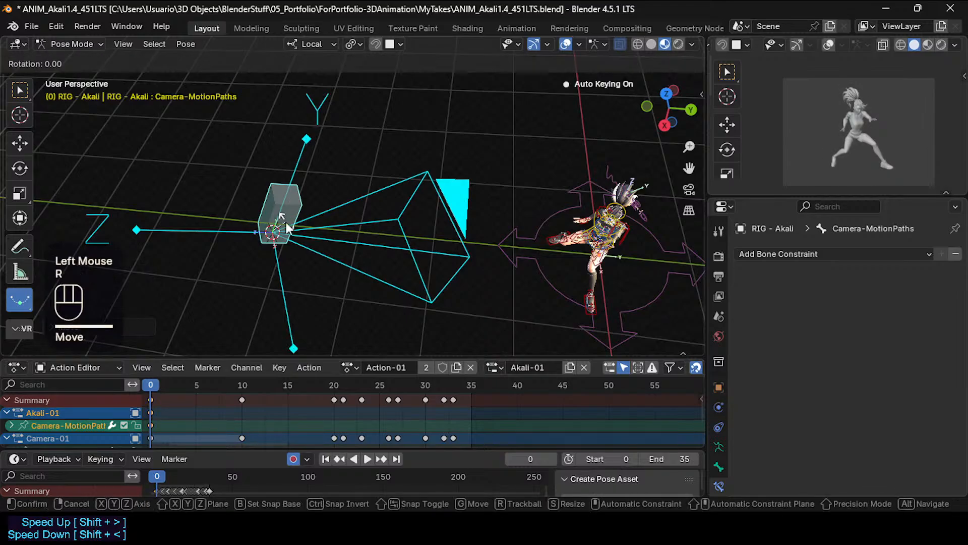
left_click(286, 227)
middle_click_drag(286, 227, 276, 277)
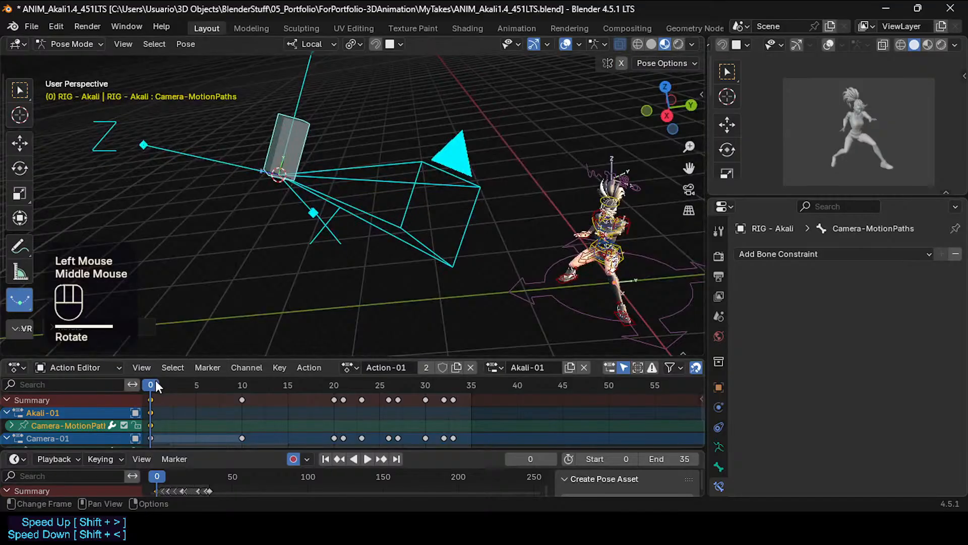
Duplicate the Camera-MotionPaths bone's keyframe from frame 0 to frame 10.
left_click_drag(156, 381, 234, 389)
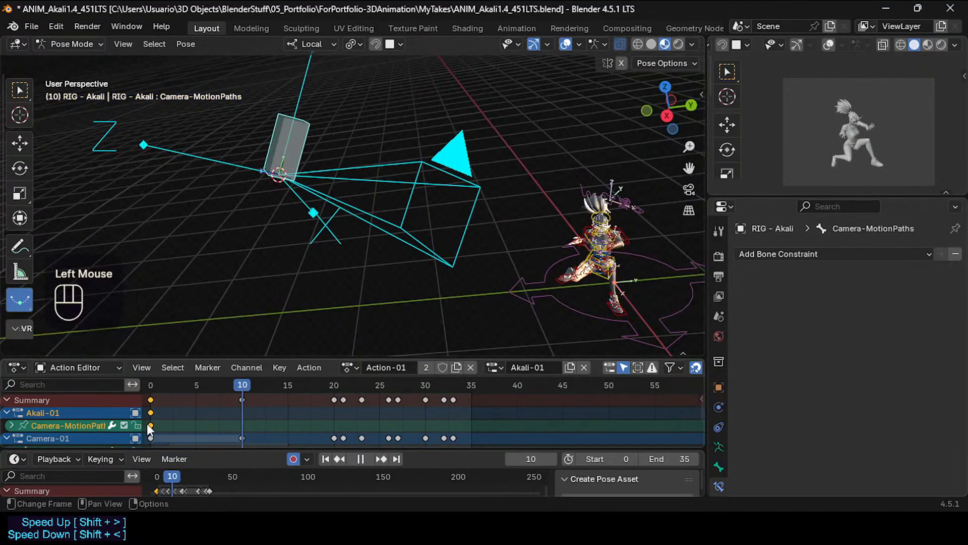
left_click(150, 408)
key("shift+d")
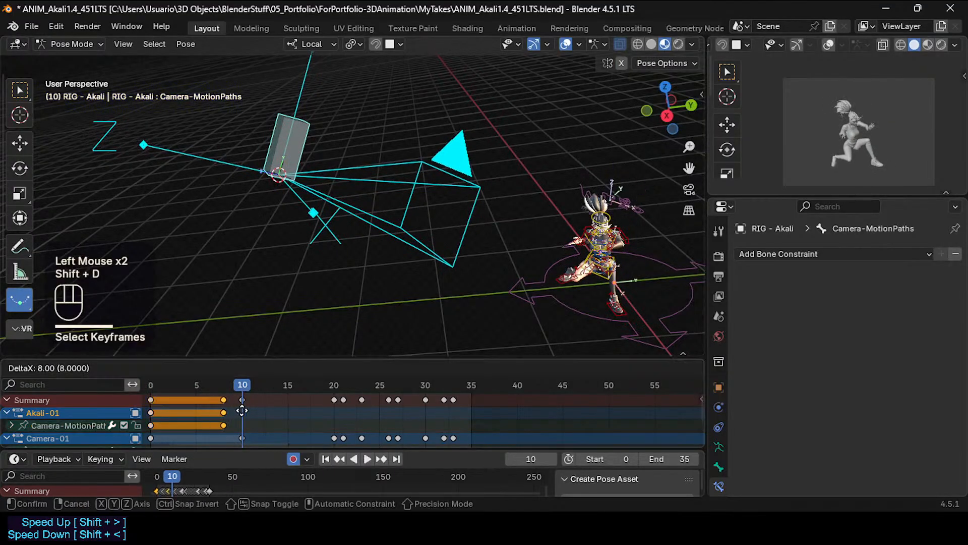
left_click(245, 410)
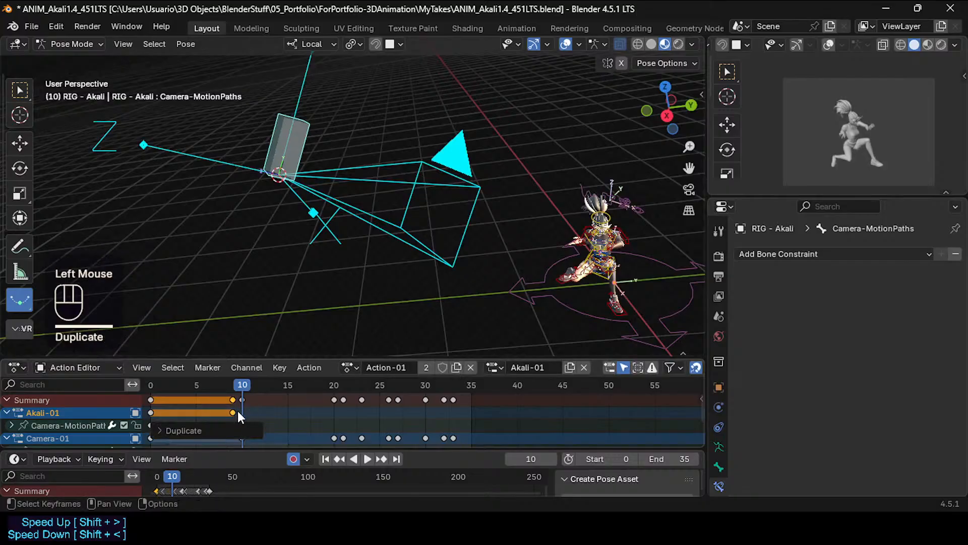
key("g")
left_click(246, 401)
Go to frame 20, switch to Object Mode and select the Camera object.
left_click(236, 382)
left_click_drag(237, 383, 331, 396)
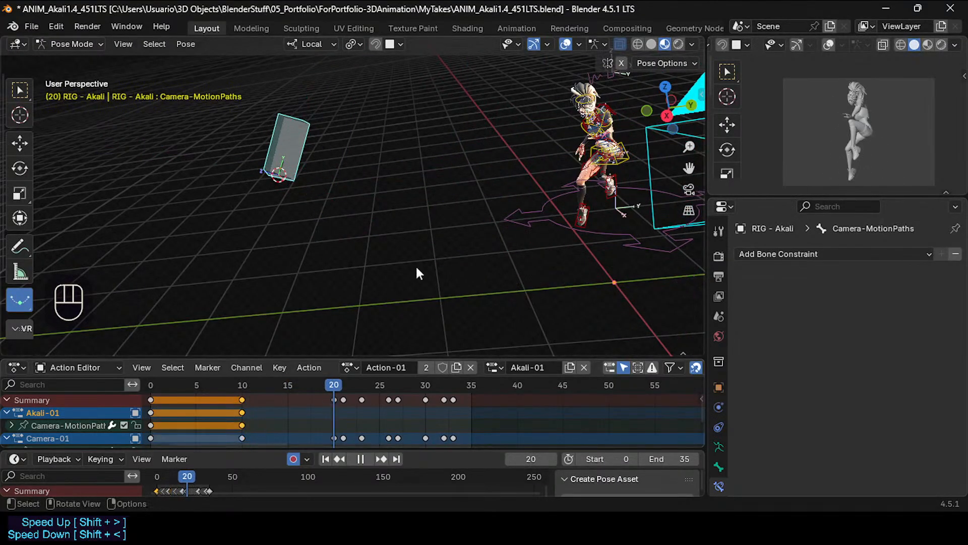
scroll(399, 187, "down", 1)
middle_click_drag(394, 175, 278, 234, "shift")
scroll(413, 259, "down", 1)
middle_click_drag(404, 303, 501, 246, "shift")
key("ctrl+Tab")
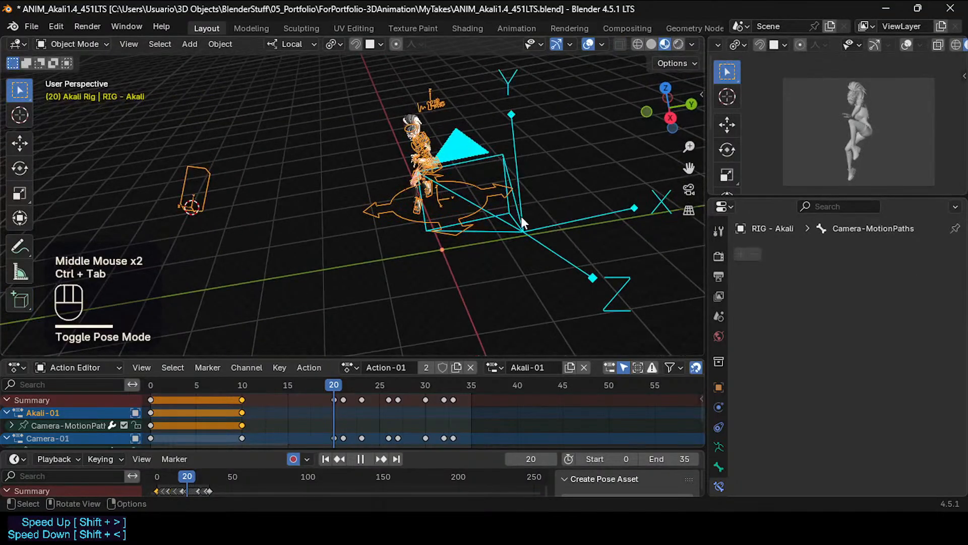
left_click(523, 234)
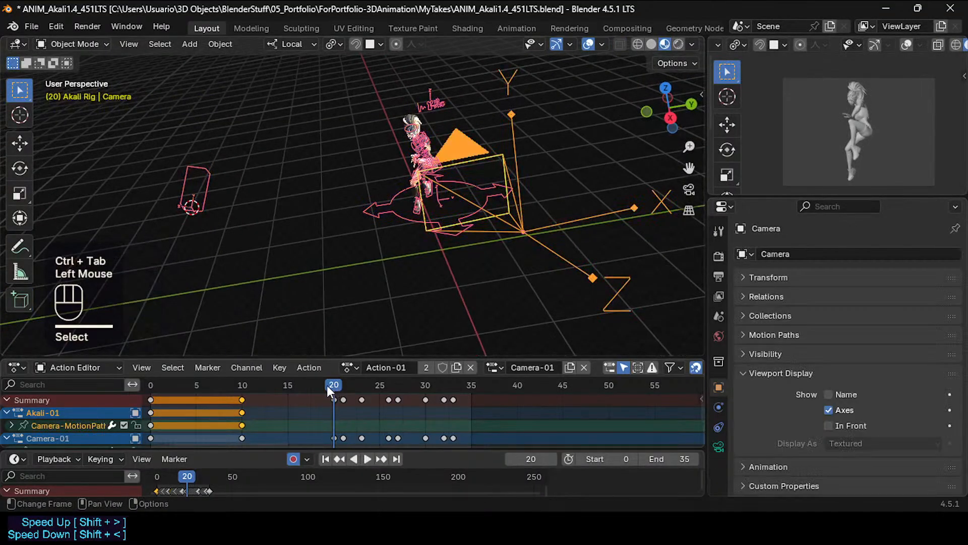
Snap the 3D cursor to the selected camera at frame 20.
mouse_move(327, 386)
left_mouse_down()
mouse_move(353, 389)
mouse_move(338, 393)
left_mouse_up()
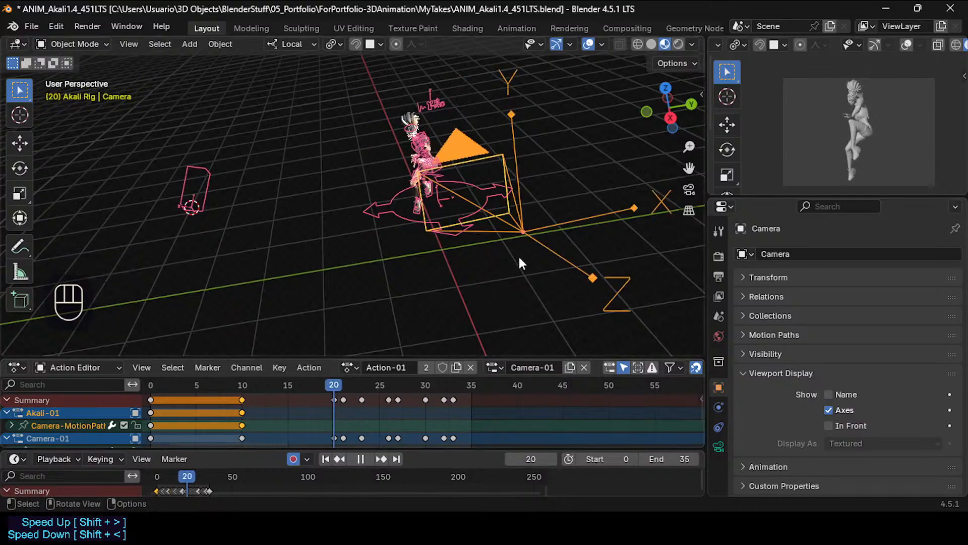
key("shift+s")
middle_click_drag(405, 247, 322, 219)
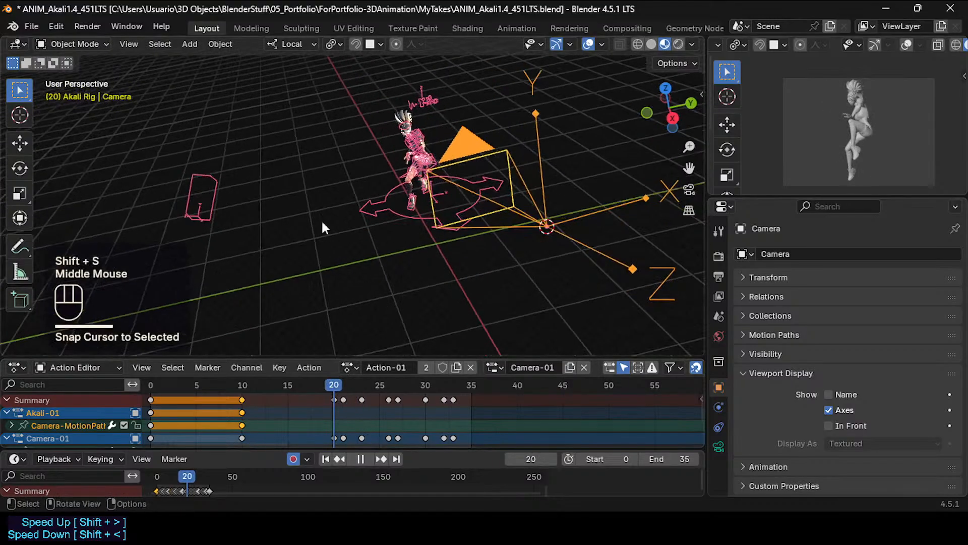
Select the rig's Camera-MotionPaths bone in Pose Mode and snap it to the 3D cursor at frame 20.
left_click(215, 181)
key("ctrl+Tab")
left_click(206, 197)
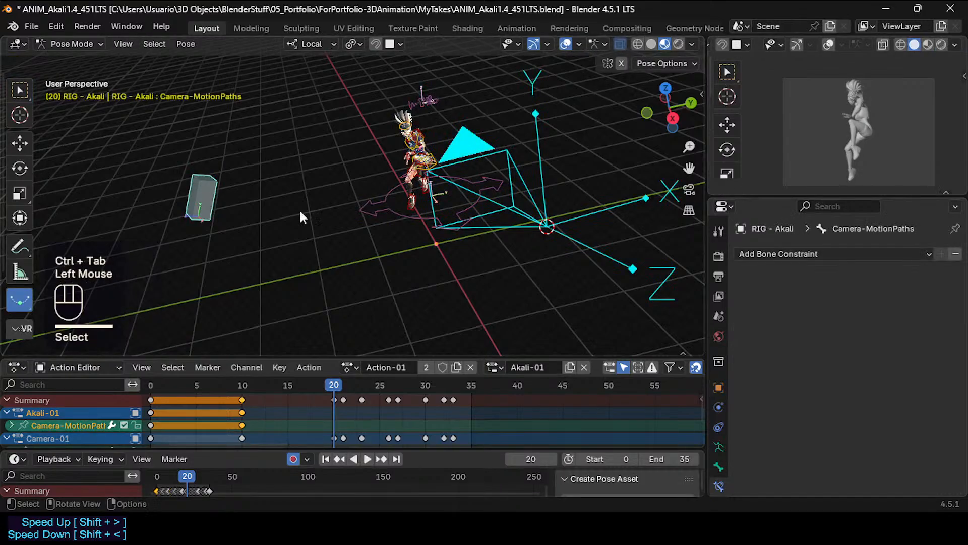
key("shift+s")
left_click(525, 147)
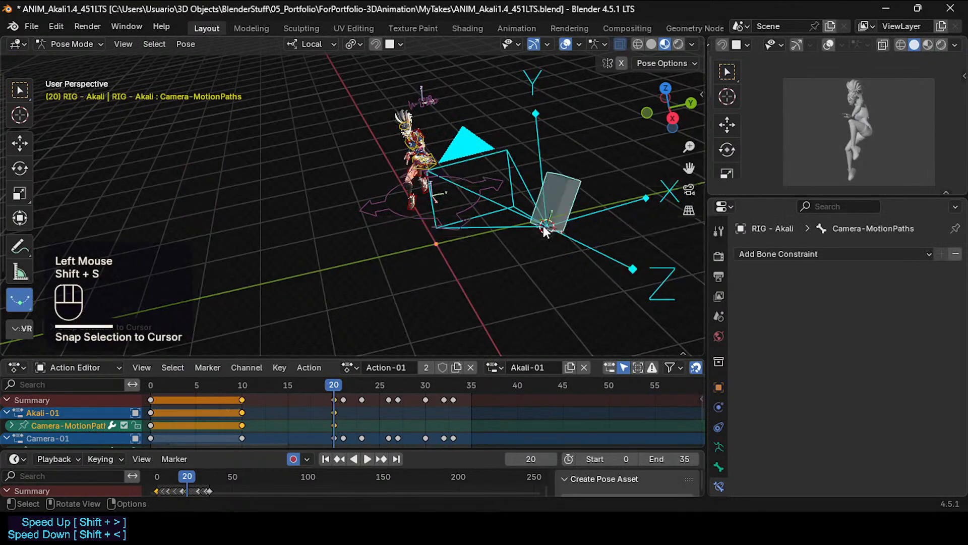
Add a Copy Transforms constraint to the Camera-MotionPaths bone at frame 20 with Camera as its target.
middle_click_drag(525, 146, 528, 228)
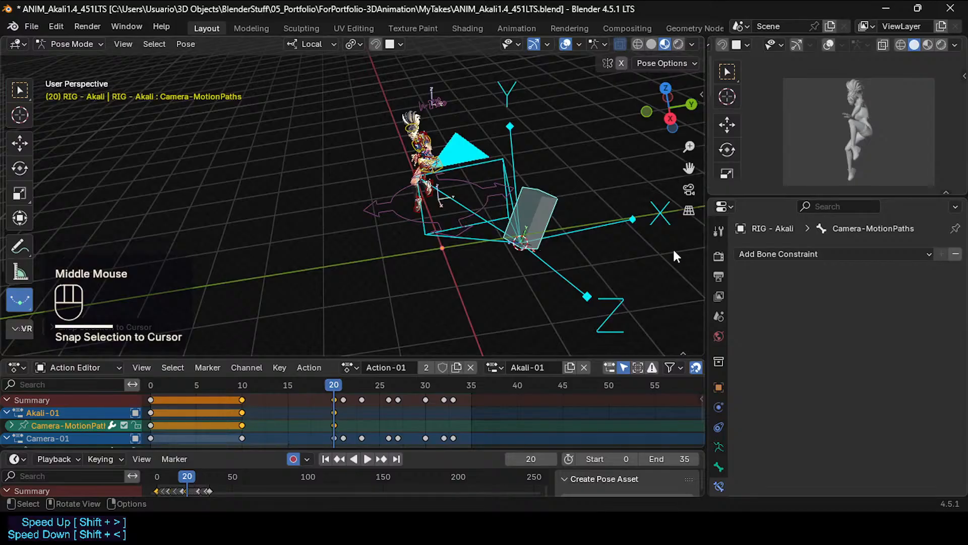
left_click(759, 255)
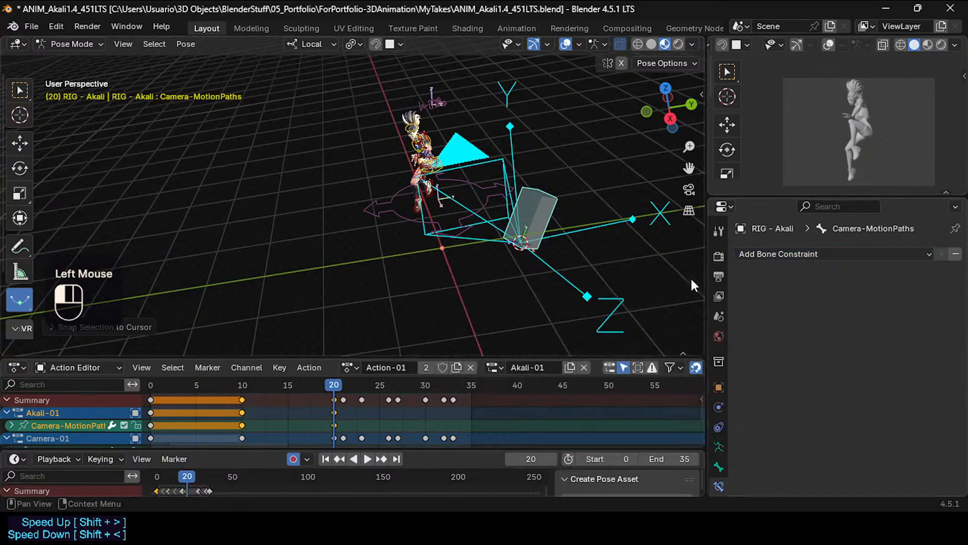
left_click(751, 254)
left_click(564, 340)
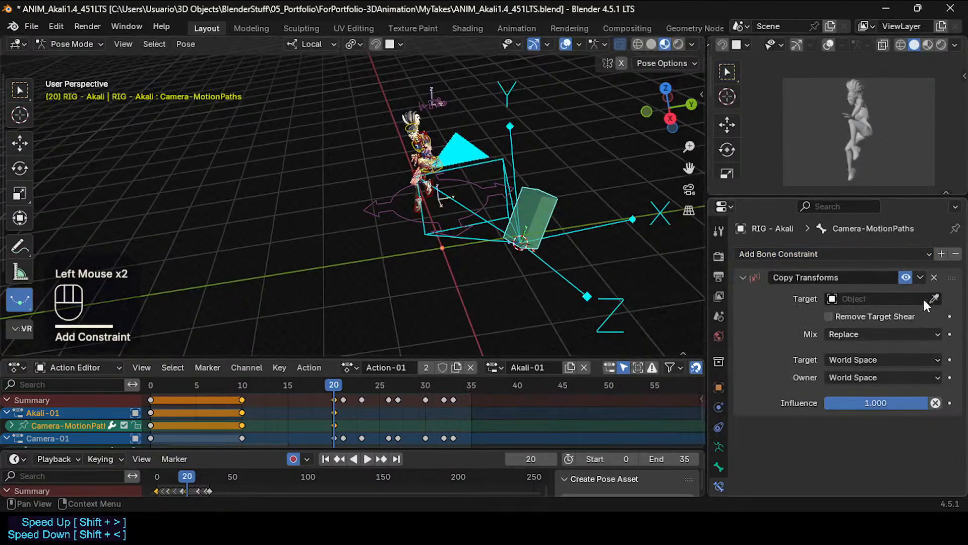
left_click(934, 298)
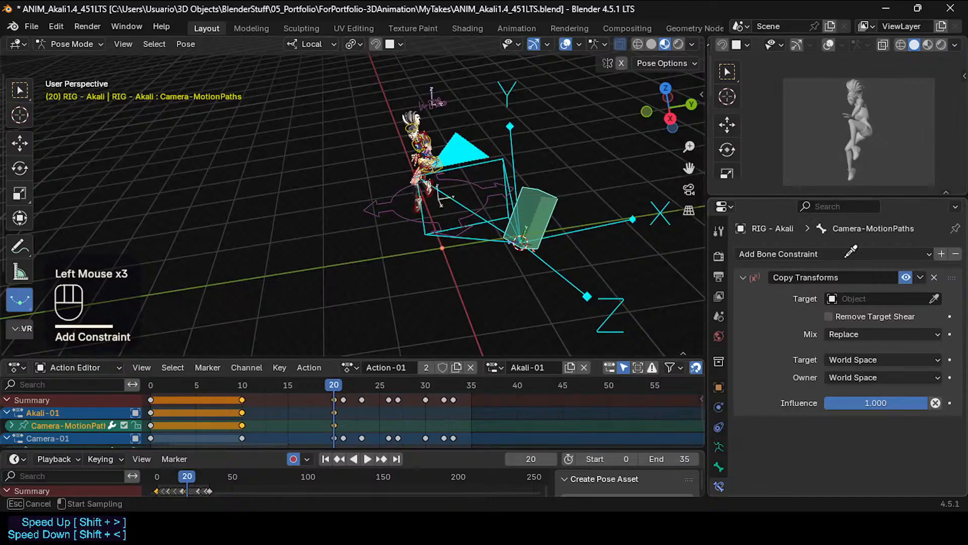
key("Escape")
left_click(857, 299)
left_click(880, 320)
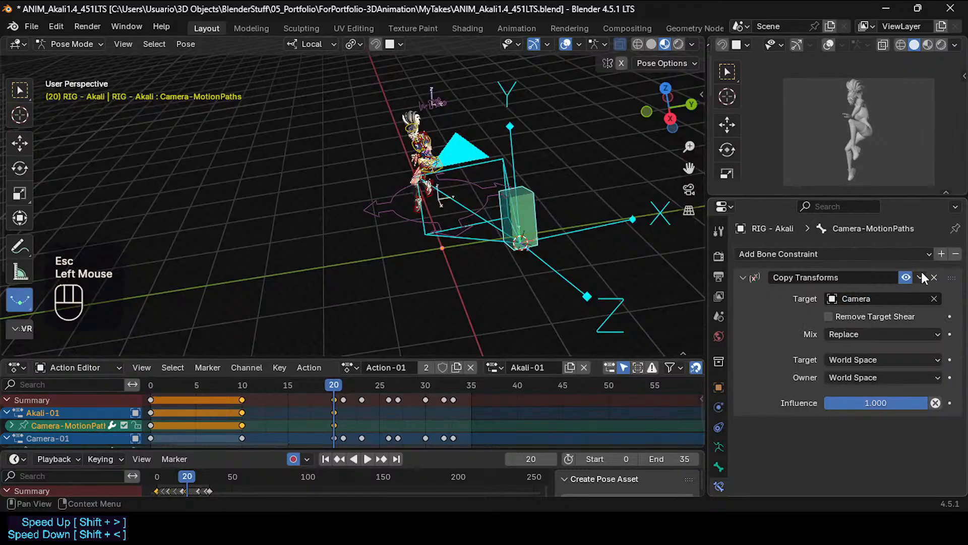
Apply the Copy Transforms constraint and auto-key the bone's location and rotation in place at frame 20.
left_click(919, 275)
left_click(902, 291)
left_click(534, 216)
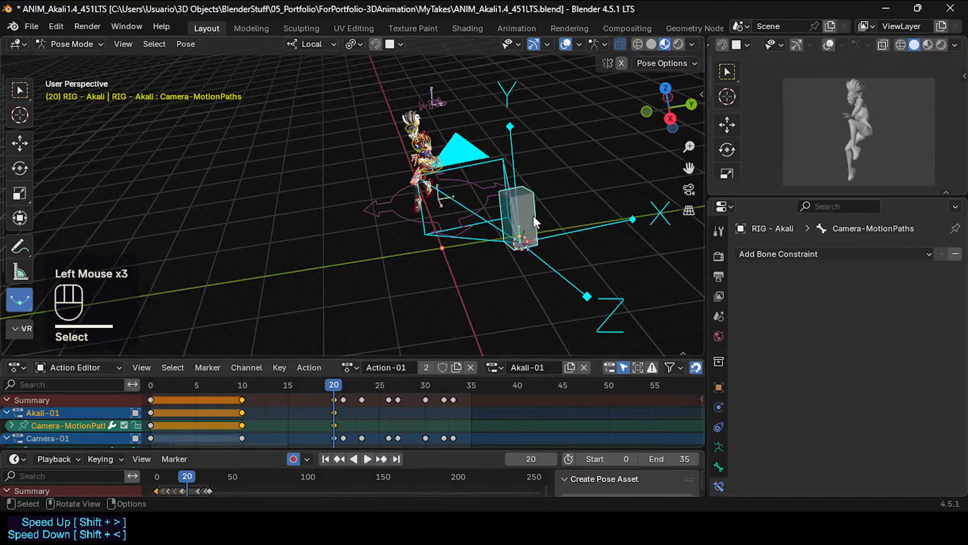
left_click(528, 214)
key("g")
left_click(529, 214)
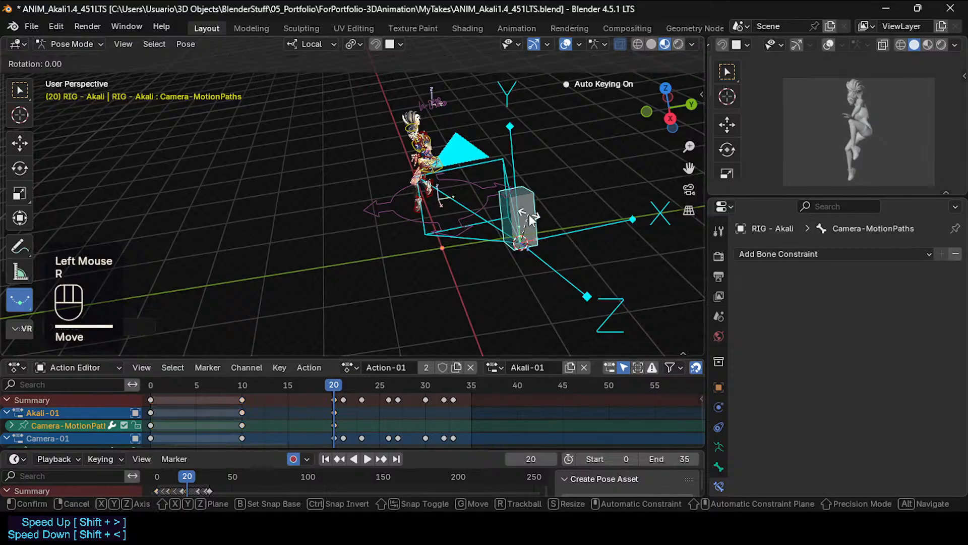
key("r")
left_click(528, 214)
Select the rig's root bone and save the file.
mouse_move(339, 383)
left_mouse_down()
mouse_move(328, 386)
mouse_move(364, 389)
mouse_move(336, 385)
left_mouse_up()
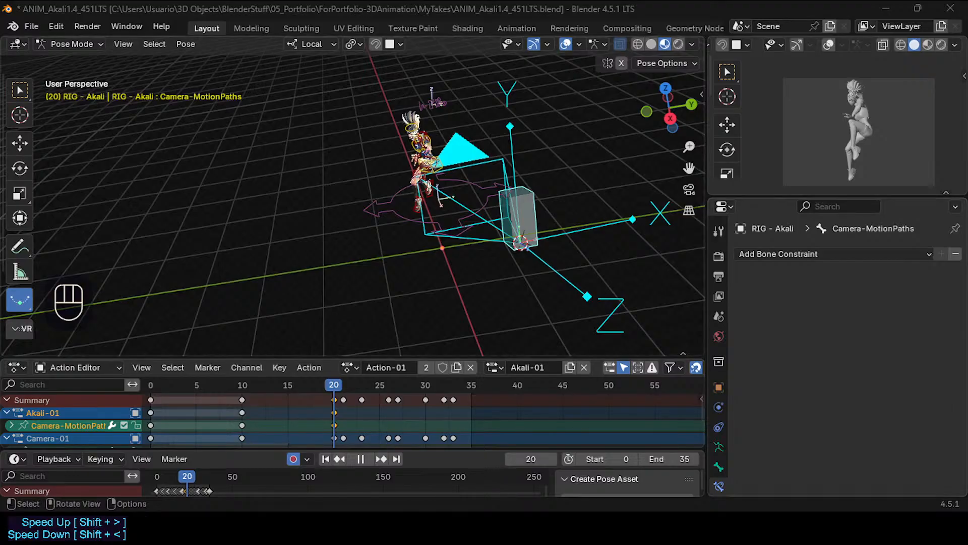
left_click(379, 203)
key("ctrl+s")
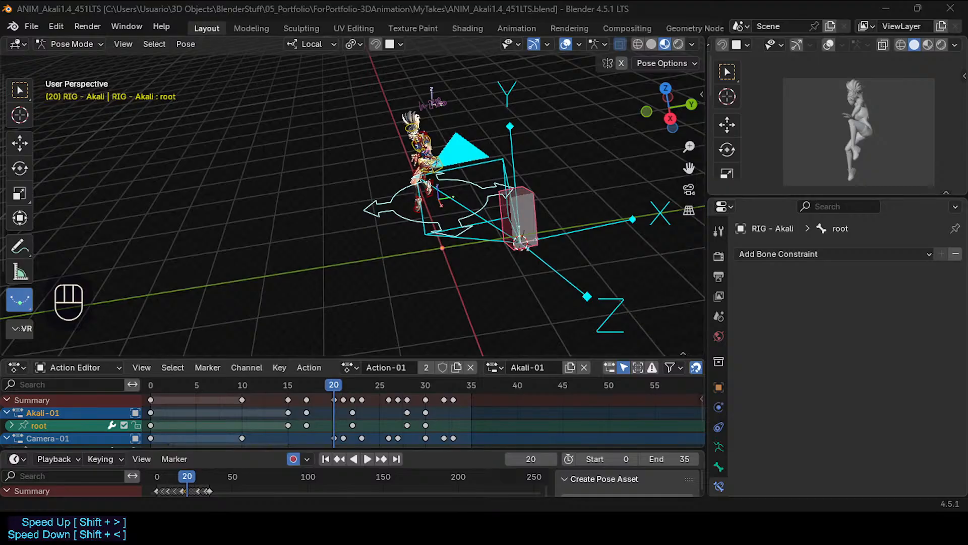
Examine the camera's movement relative to the Camera-MotionPaths bone by scrubbing the frames from 20 onwards.
middle_click_drag(407, 232, 325, 361)
mouse_move(337, 389)
left_mouse_down()
mouse_move(400, 384)
mouse_move(310, 384)
mouse_move(410, 383)
mouse_move(352, 383)
mouse_move(370, 382)
mouse_move(356, 360)
mouse_move(381, 358)
mouse_move(360, 365)
mouse_move(376, 388)
mouse_move(415, 390)
mouse_move(373, 401)
mouse_move(316, 391)
mouse_move(412, 382)
mouse_move(334, 383)
mouse_move(409, 371)
mouse_move(343, 376)
left_mouse_up()
scroll(351, 284, "up", 2)
middle_click_drag(348, 348, 333, 297)
left_click_drag(331, 388, 405, 390)
middle_click_drag(324, 278, 366, 282)
left_click_drag(404, 389, 349, 391)
middle_click_drag(339, 318, 318, 348)
left_click_drag(342, 386, 371, 394)
middle_click_drag(398, 332, 344, 371, "shift")
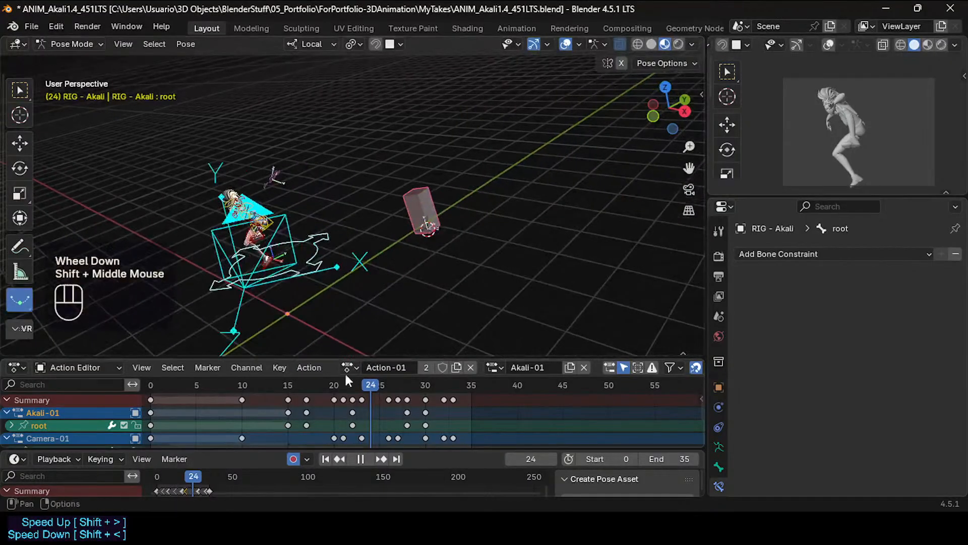
mouse_move(344, 394)
left_mouse_down()
mouse_move(367, 396)
mouse_move(302, 395)
mouse_move(302, 383)
mouse_move(338, 387)
left_mouse_up()
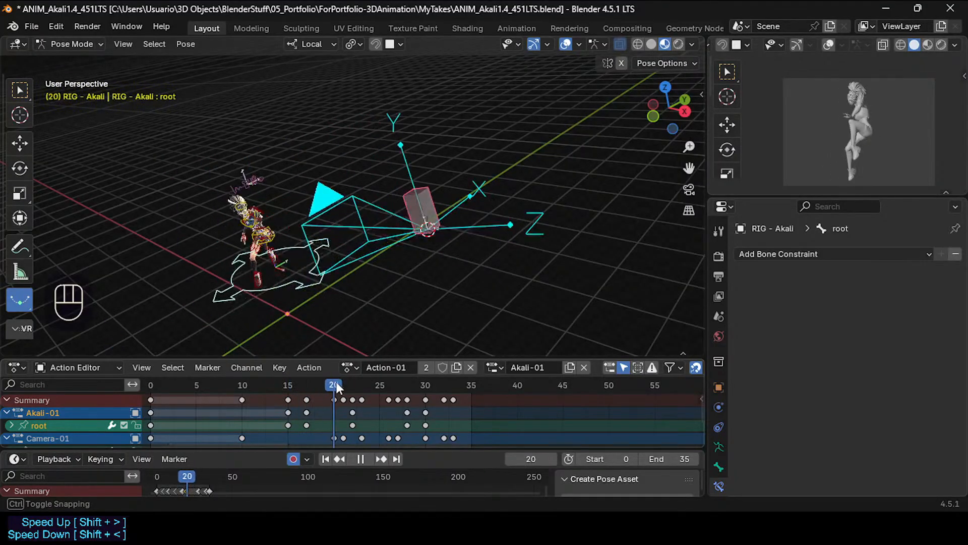
middle_click_drag(347, 266, 319, 283)
middle_click_drag(320, 304, 306, 276, "shift")
left_click_drag(317, 391, 352, 387)
middle_click_drag(325, 288, 348, 268, "ctrl")
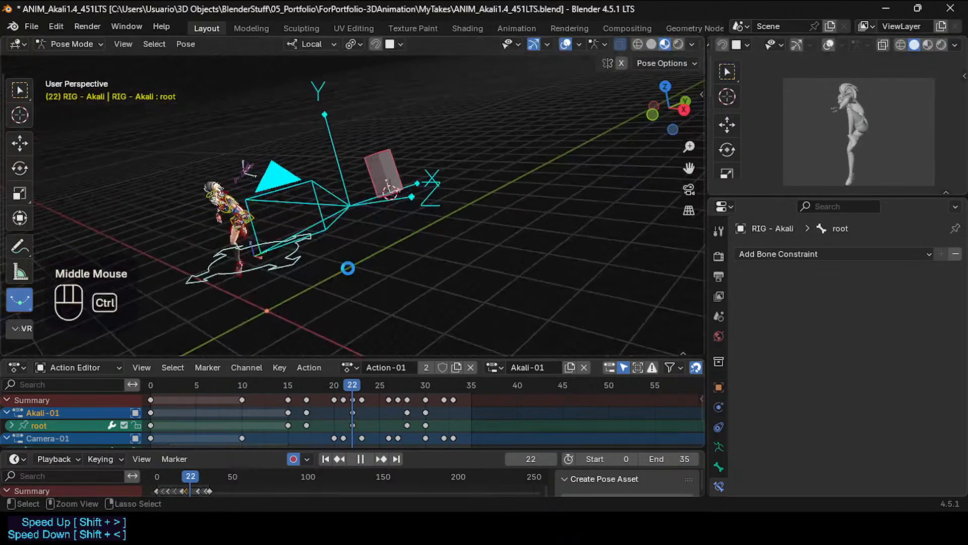
Save the file and go to frame 30.
key("ctrl+s")
left_click_drag(341, 389, 408, 385)
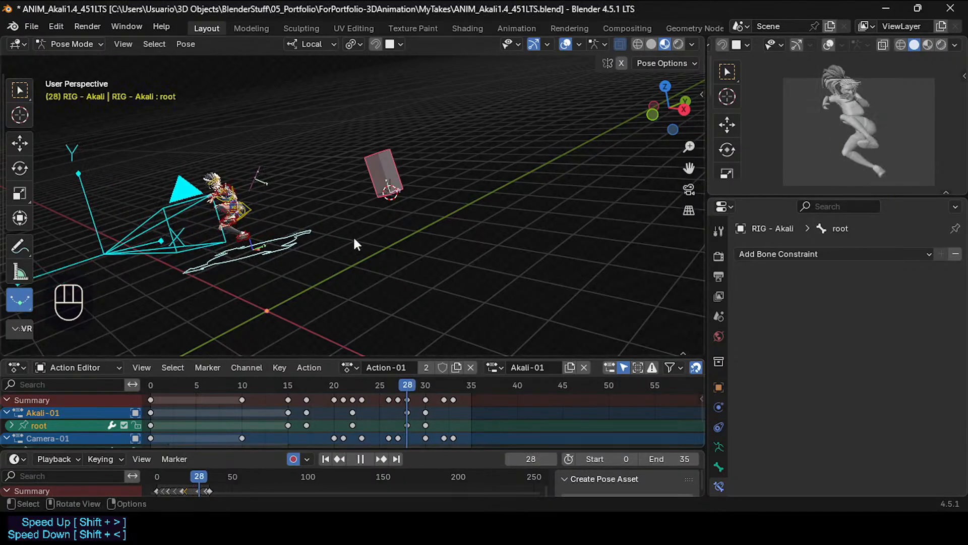
middle_click_drag(353, 235, 429, 353)
mouse_move(410, 383)
left_mouse_down()
mouse_move(398, 388)
mouse_move(435, 386)
mouse_move(424, 388)
left_mouse_up()
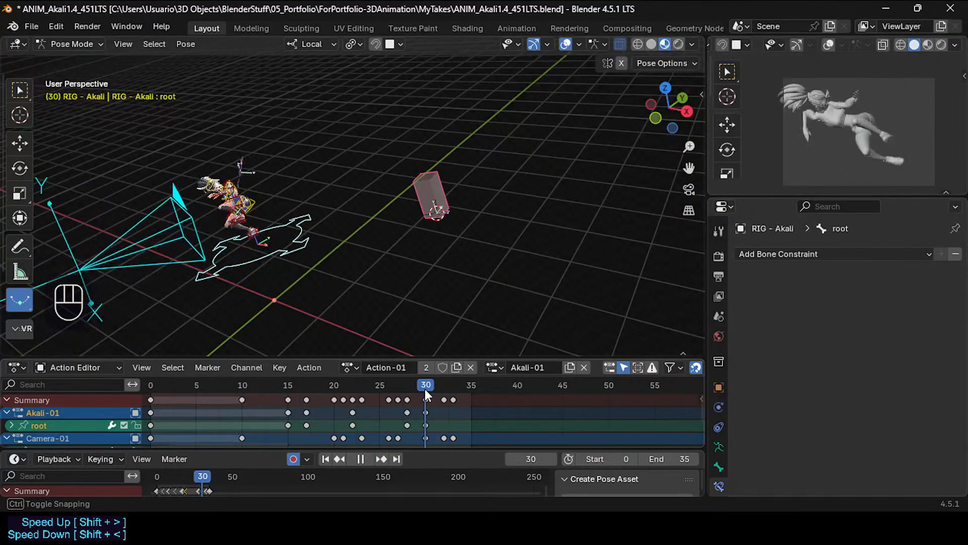
Select the Camera-01 keyframe at frame 30 and snap the 3D cursor to the selected root bone.
left_click(428, 437)
key("shift+s")
left_click(216, 261)
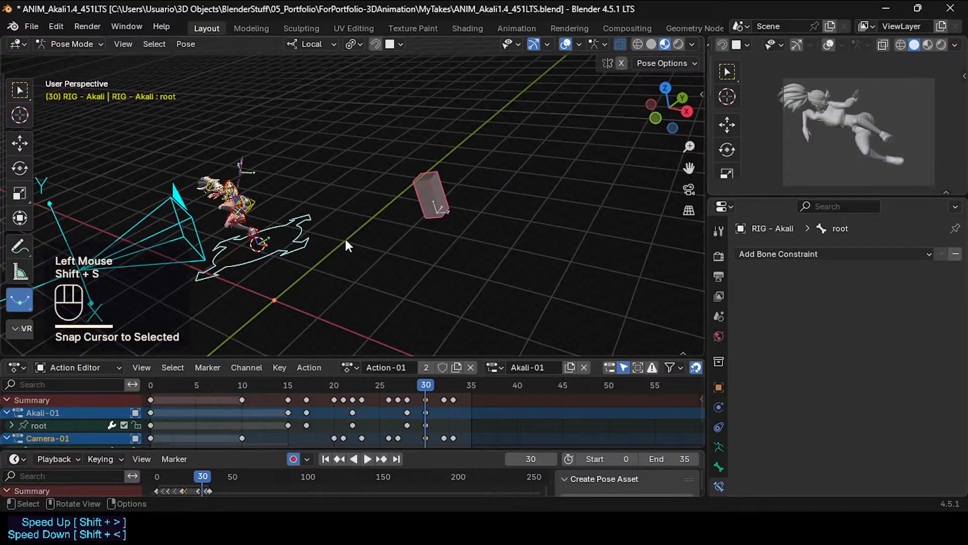
key("shift+s")
Switch to Object Mode, select the camera and snap the 3D cursor to it at frame 30.
key("ctrl+Tab")
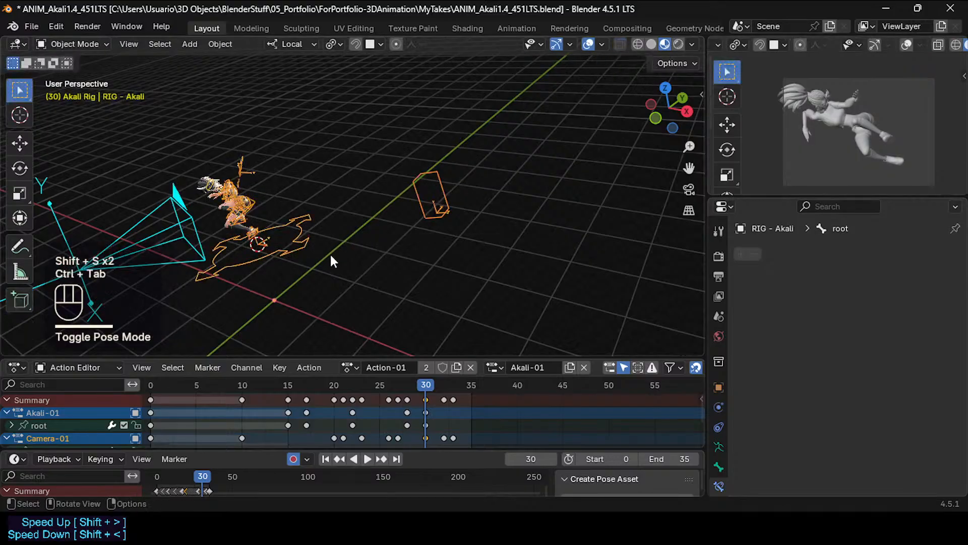
key("shift+s")
left_click(111, 255)
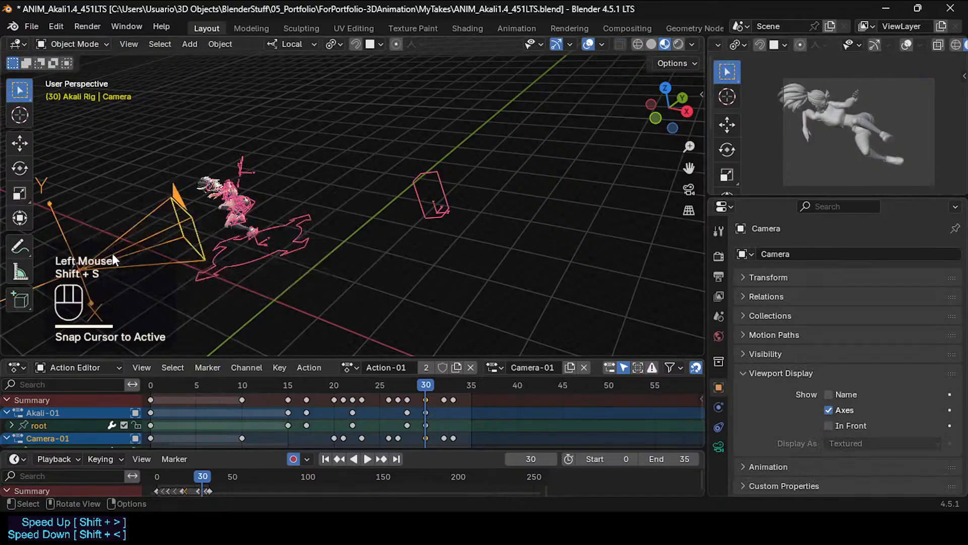
Select the rig's Camera-MotionPaths bone in Pose Mode and snap it to the 3D cursor at frame 30.
left_click(452, 193)
key("ctrl+Tab")
left_click(436, 211)
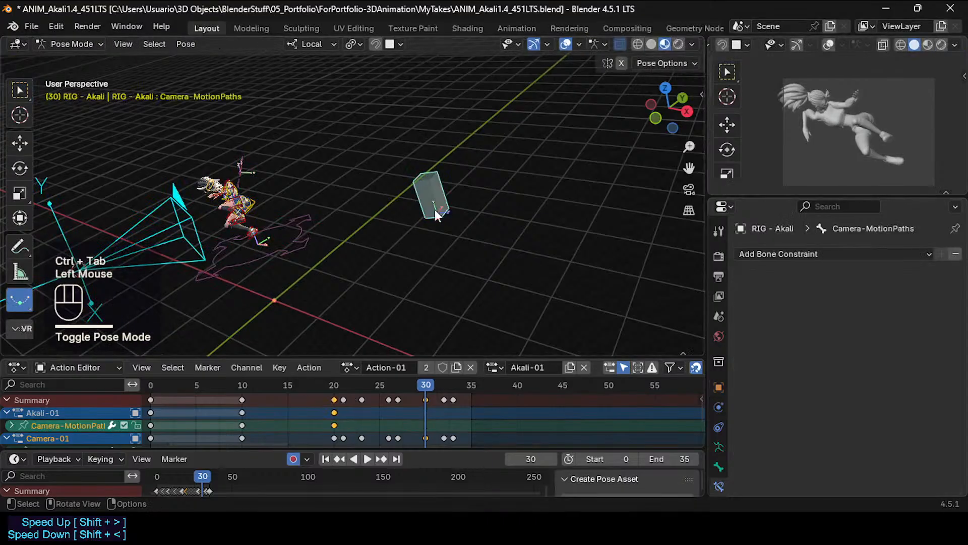
middle_click_drag(337, 265, 386, 250, "shift")
scroll(386, 249, "down", 1)
key("shift+s")
left_click(389, 167)
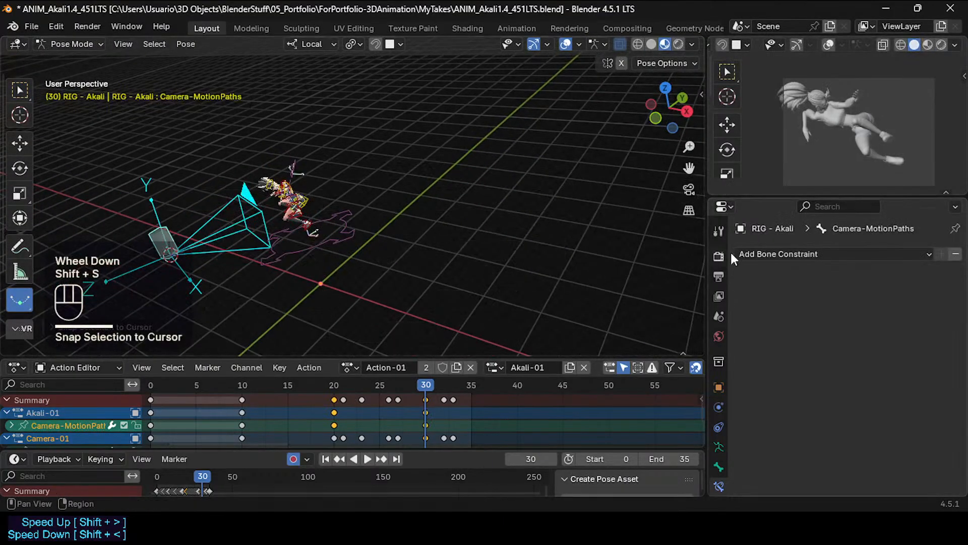
Add a Copy Transforms constraint to the Camera-MotionPaths bone at frame 30 with Camera as its target.
left_click(802, 253)
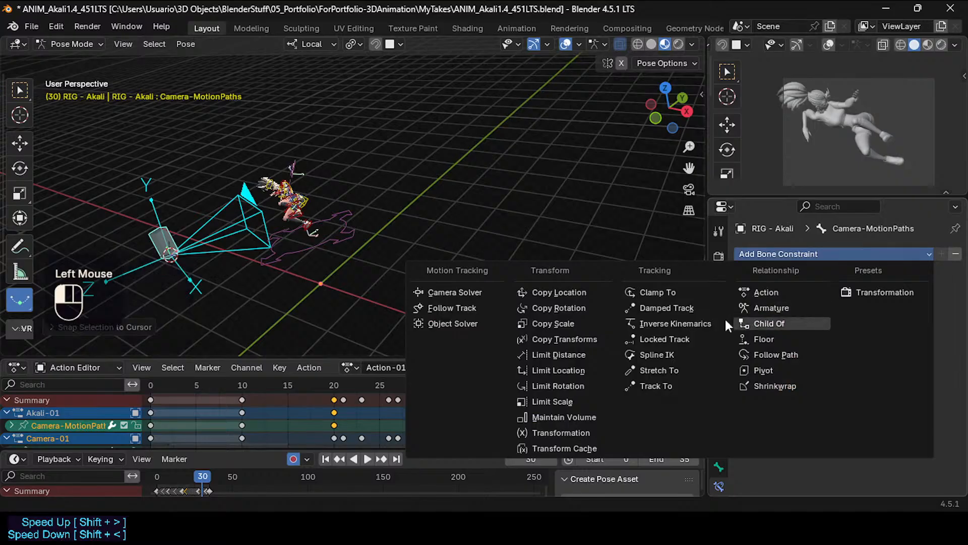
left_click(580, 339)
left_click(934, 298)
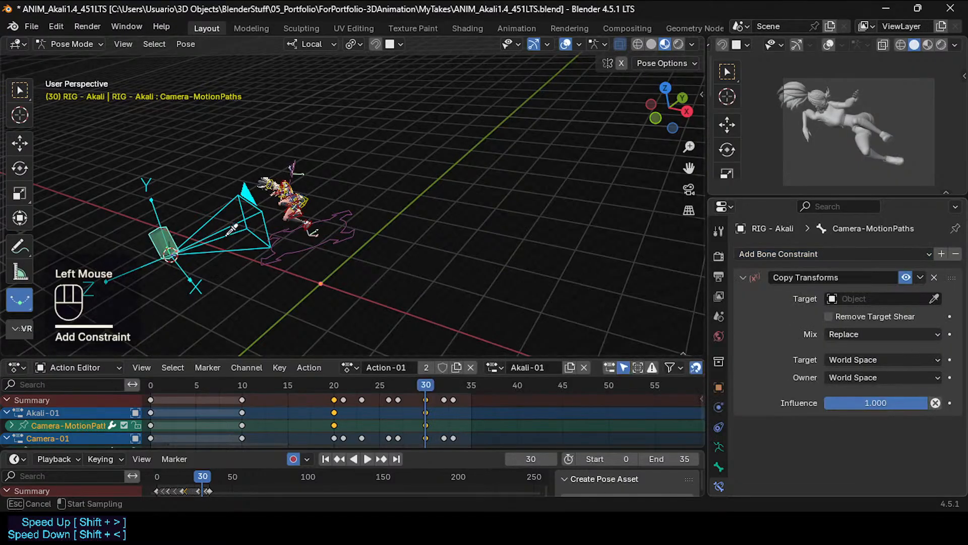
left_click(250, 230)
left_click(868, 301)
type("ca")
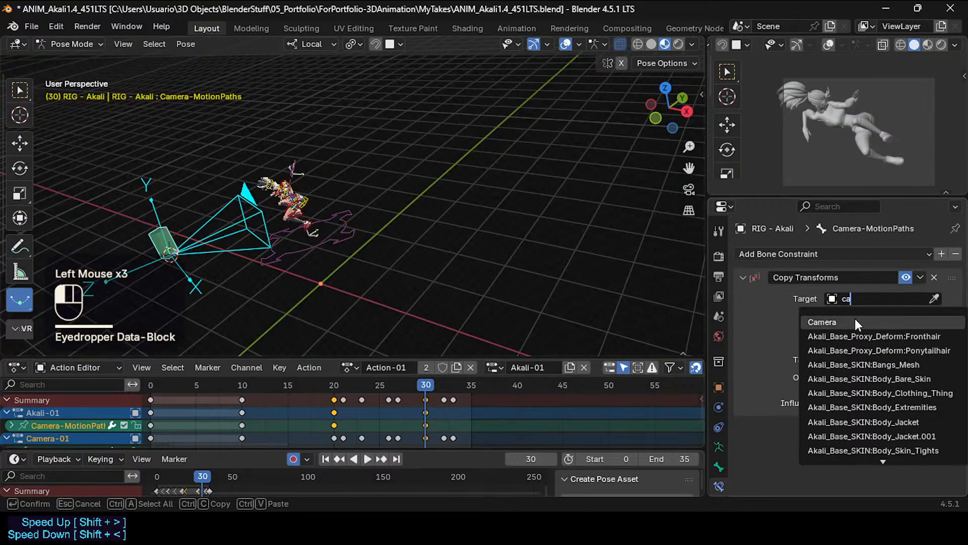
left_click(856, 321)
Duplicate the Copy Transforms constraint, disable the original and apply the duplicate.
left_click(921, 277)
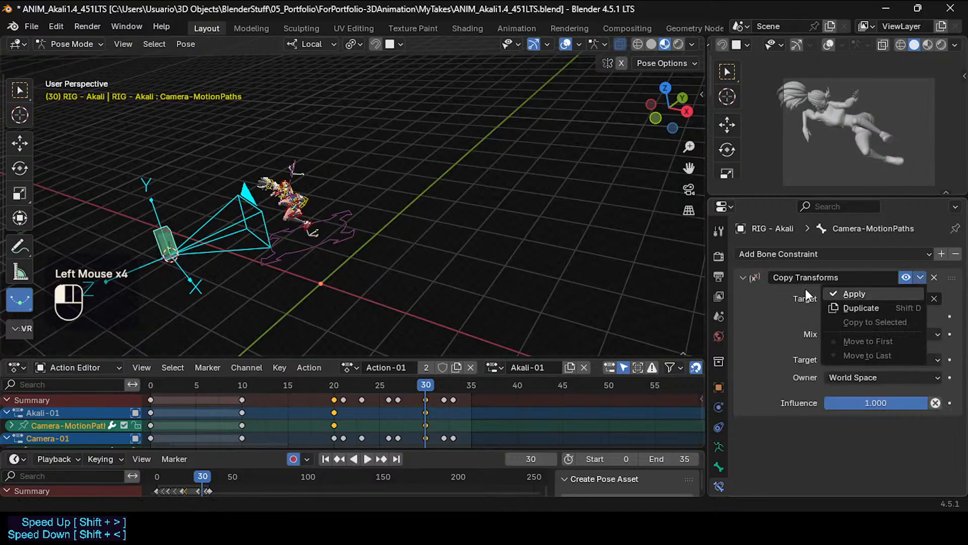
left_click(758, 279)
key("shift+d")
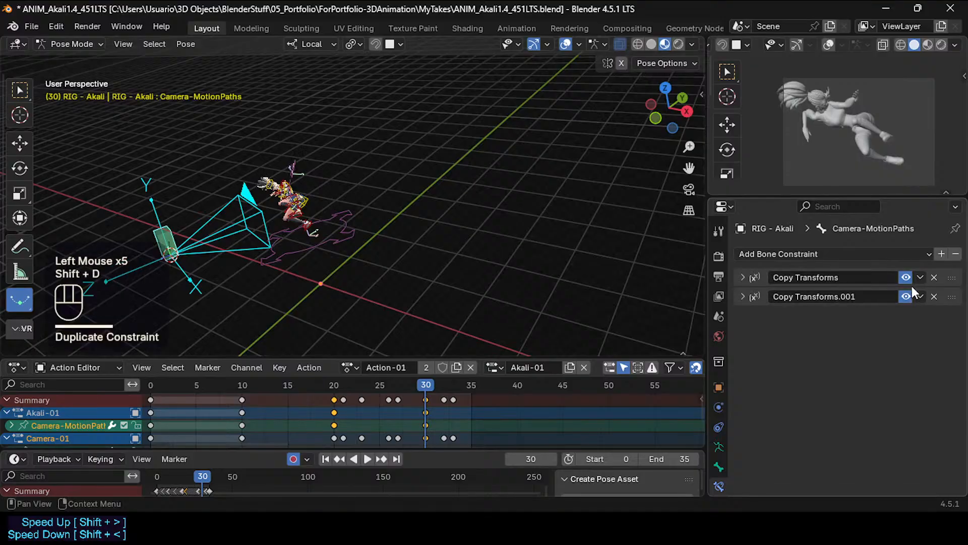
left_click(907, 277)
left_click(921, 296)
left_click(889, 313)
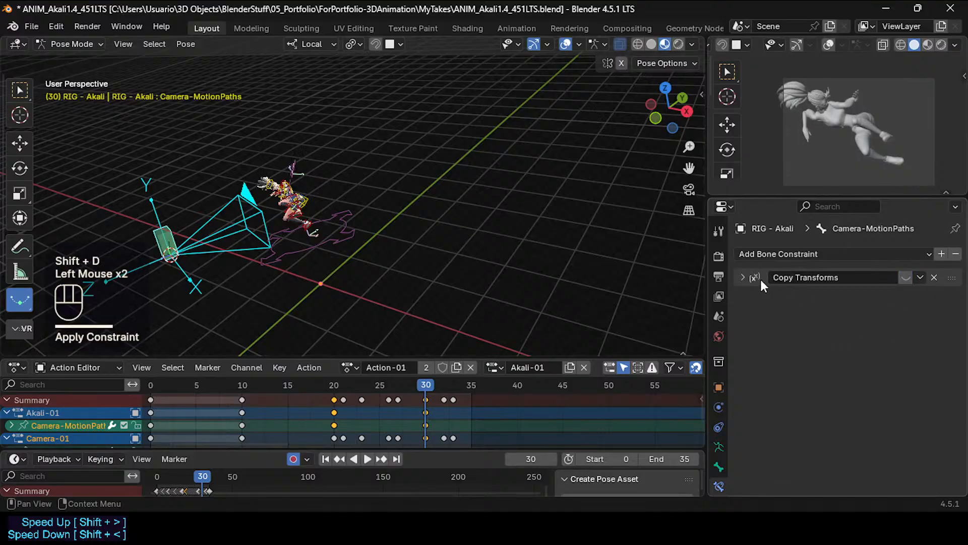
left_click(169, 238)
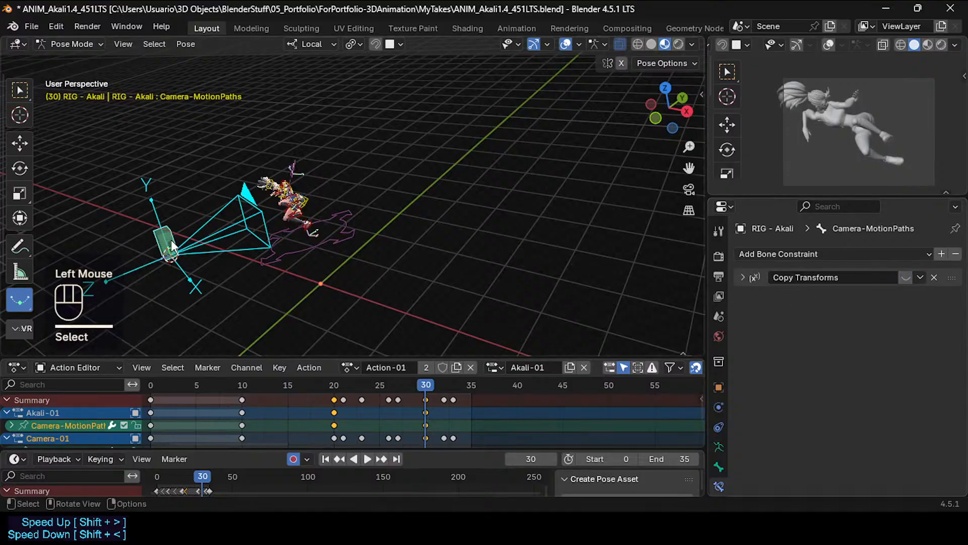
key("ctrl+Tab")
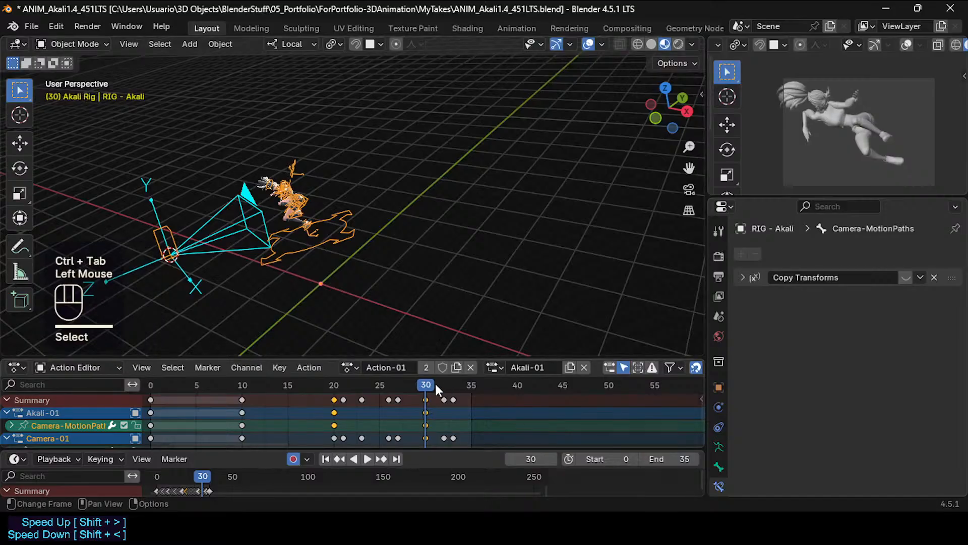
left_click_drag(435, 383, 426, 396)
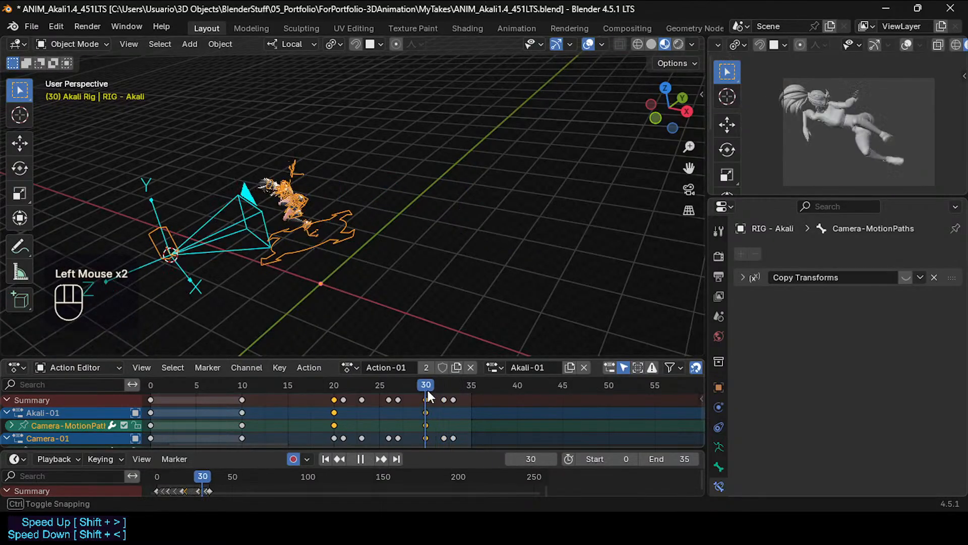
key("ctrl+z")
key("ctrl+z")
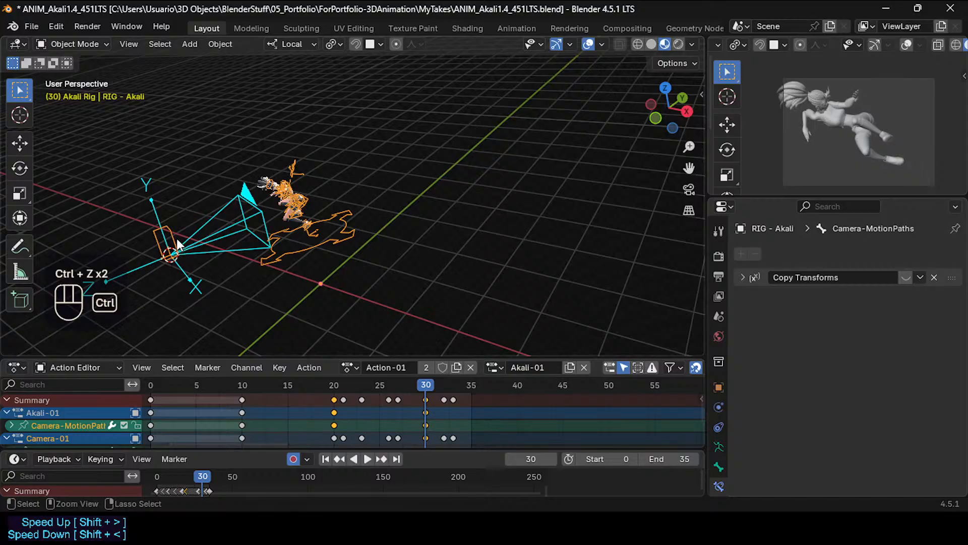
key("ctrl+Tab")
Key the location and rotation of the rig's Camera-MotionPaths bone at frame 30 in Pose Mode.
left_click(182, 244)
key("g")
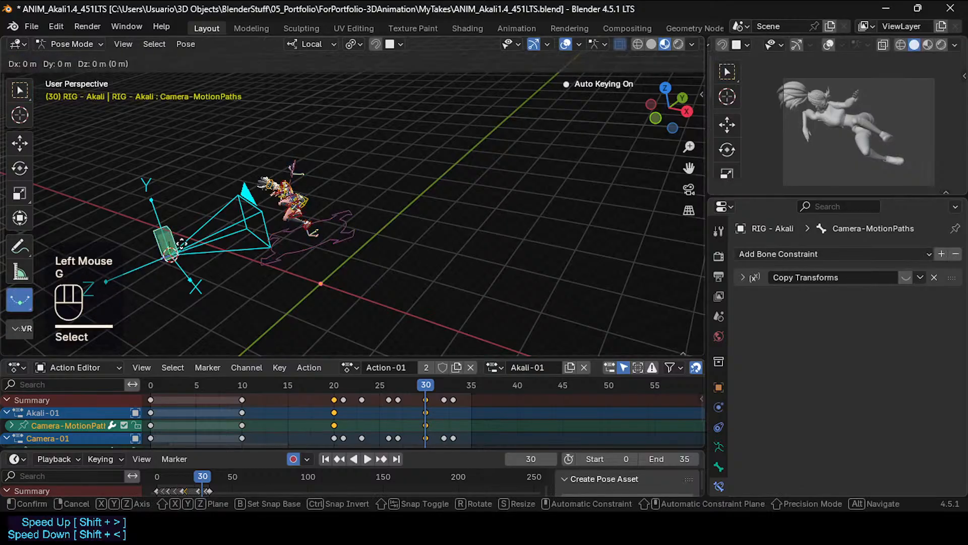
left_click(181, 244)
key("s")
key("Escape")
key("r")
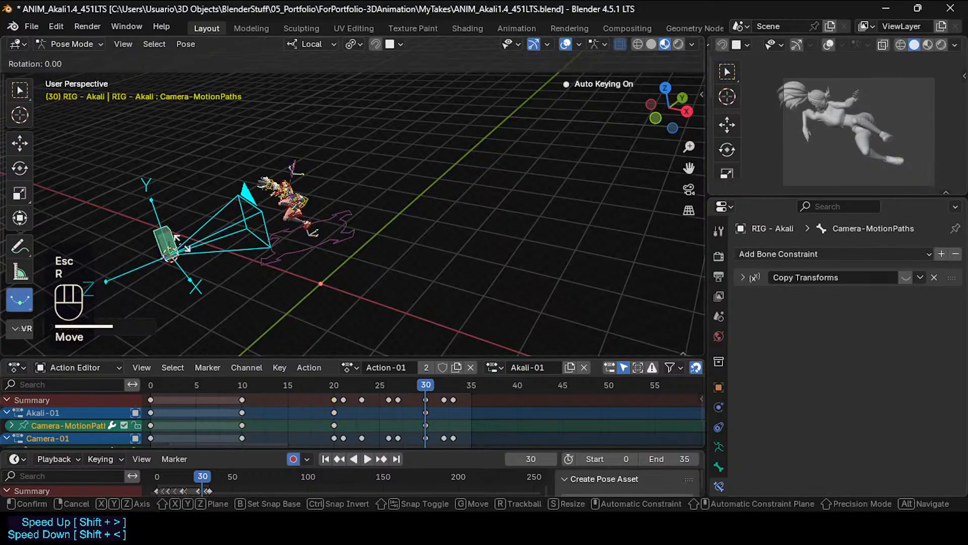
left_click(182, 243)
Go to frame 33, switch to Object Mode and snap the 3D cursor to the camera.
mouse_move(445, 386)
left_mouse_down()
mouse_move(422, 394)
mouse_move(431, 383)
mouse_move(445, 391)
mouse_move(459, 384)
mouse_move(444, 389)
left_mouse_up()
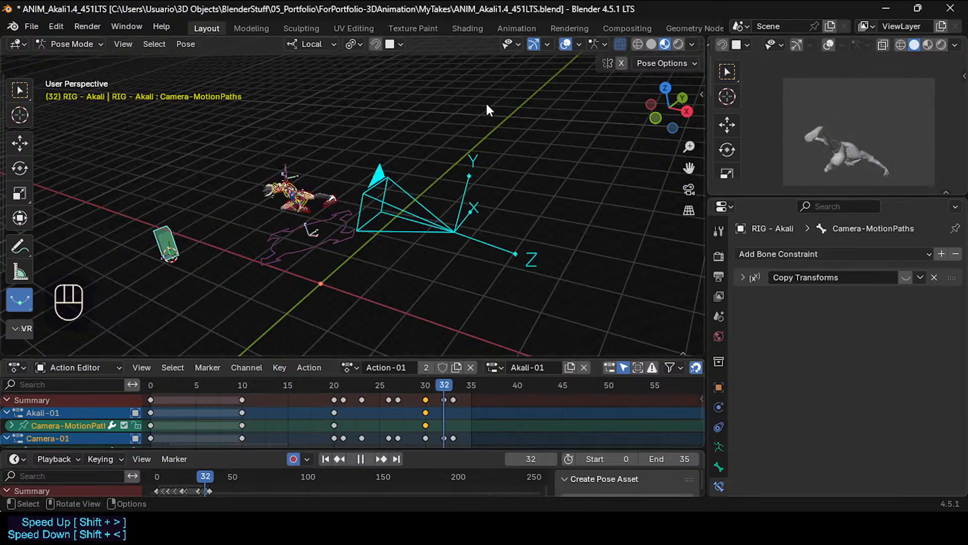
mouse_move(454, 388)
left_mouse_down()
mouse_move(426, 391)
mouse_move(452, 386)
left_mouse_up()
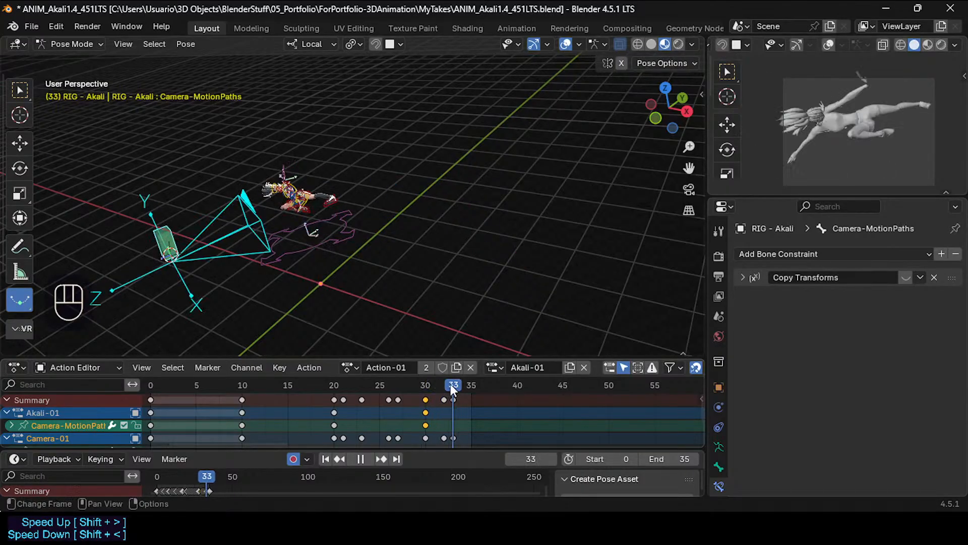
middle_click_drag(302, 252, 288, 270)
scroll(289, 272, "up", 2)
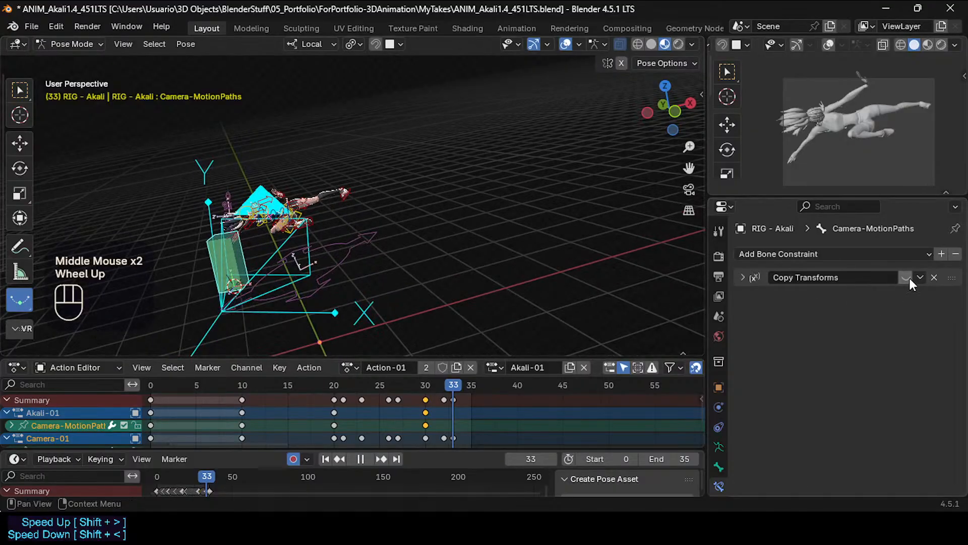
key("ctrl+Tab")
left_click(275, 267)
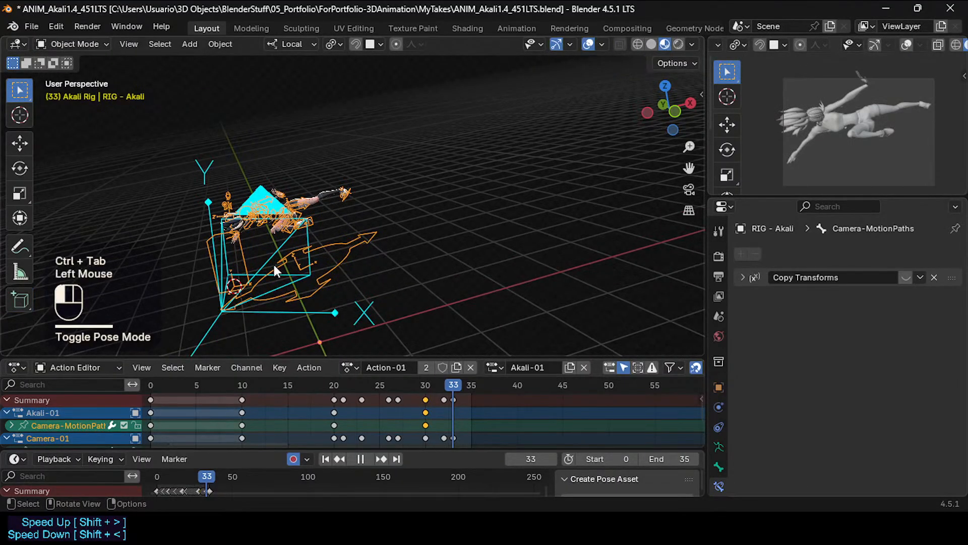
left_click(273, 260)
key("shift+s")
key("1")
Return to the rig's Camera-MotionPaths bone in Pose Mode and snap it to the 3D cursor at frame 33.
left_click(243, 258)
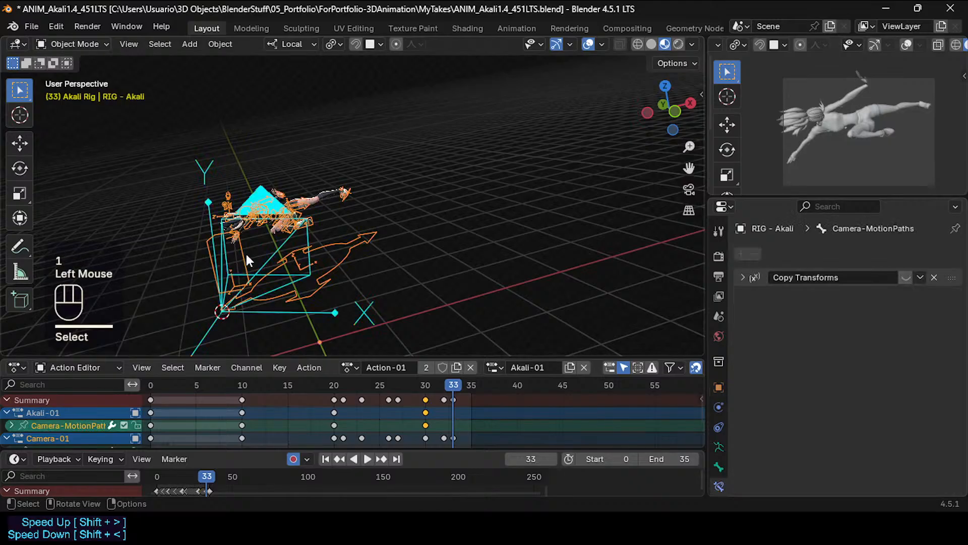
key("ctrl+Tab")
left_click(264, 286)
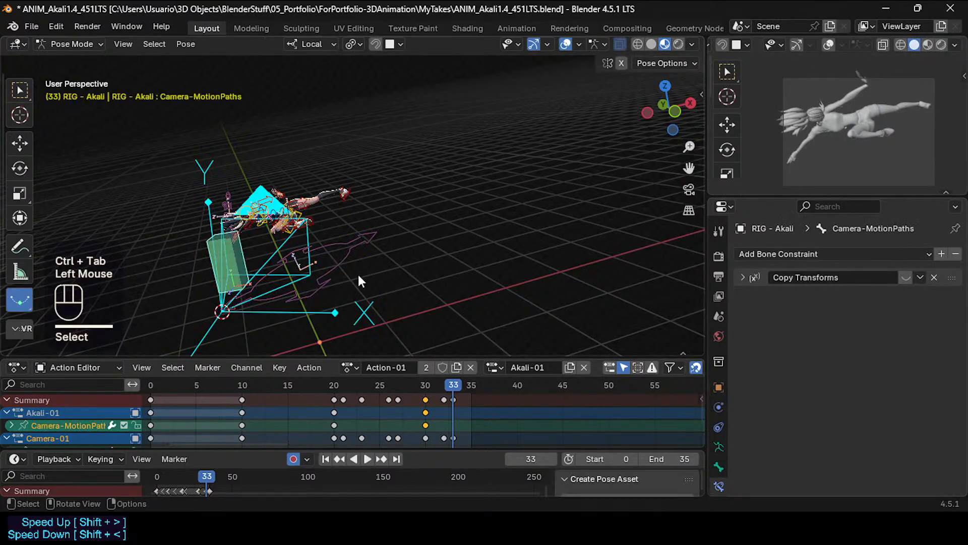
key("shift+s")
left_click(362, 169)
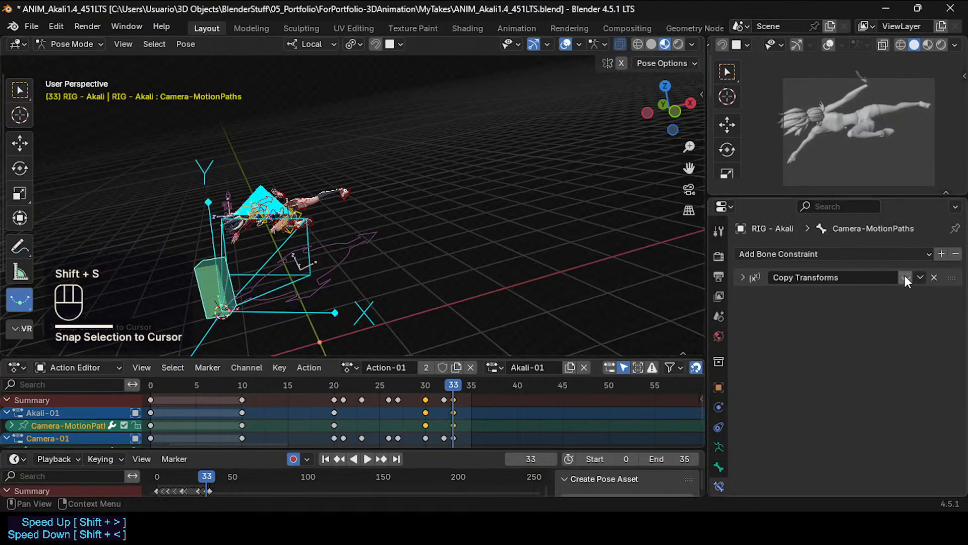
Enable the bone's Copy Transforms constraint at frame 33 and apply it.
left_click(906, 277)
left_click(921, 277)
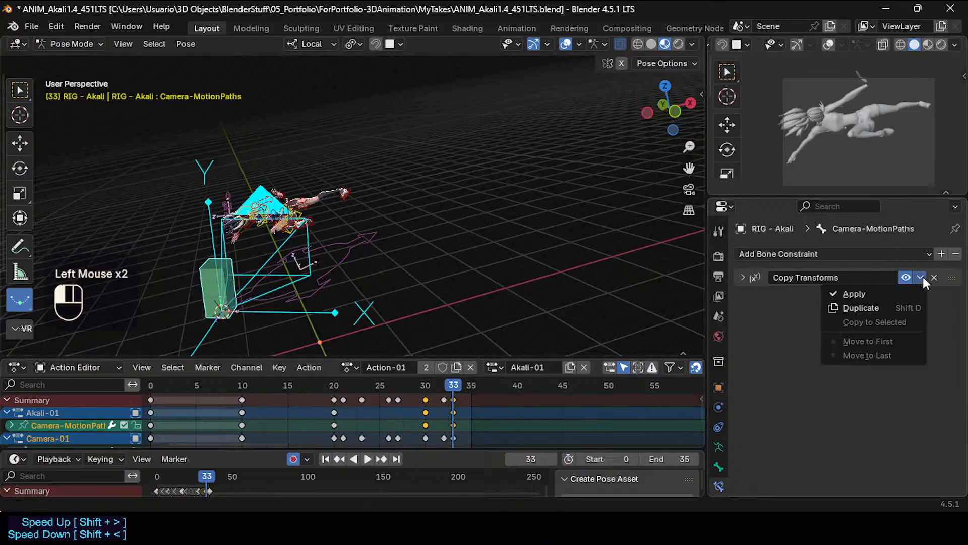
left_click(873, 295)
Key the Camera-MotionPaths bone's location and rotation at frame 33.
left_click(215, 285)
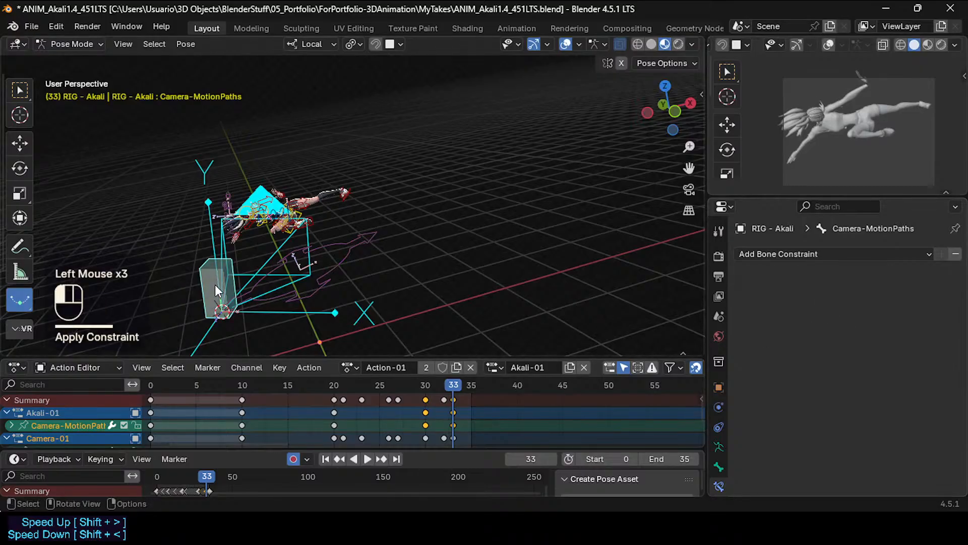
key("g")
left_click(215, 285)
key("r")
left_click(214, 284)
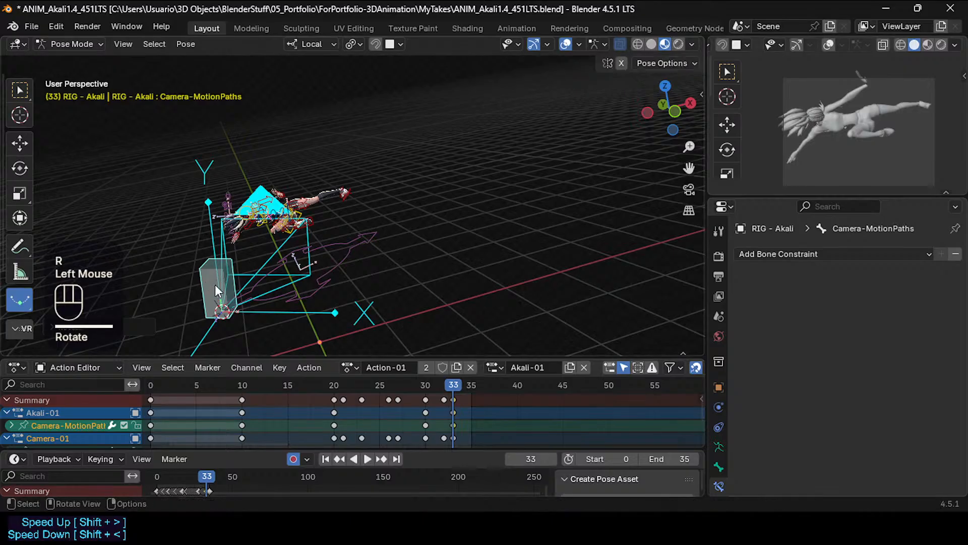
Select the camera in Object Mode and delete all its Camera-01 keyframes after frame 0.
key("ctrl+Tab")
left_click(268, 263)
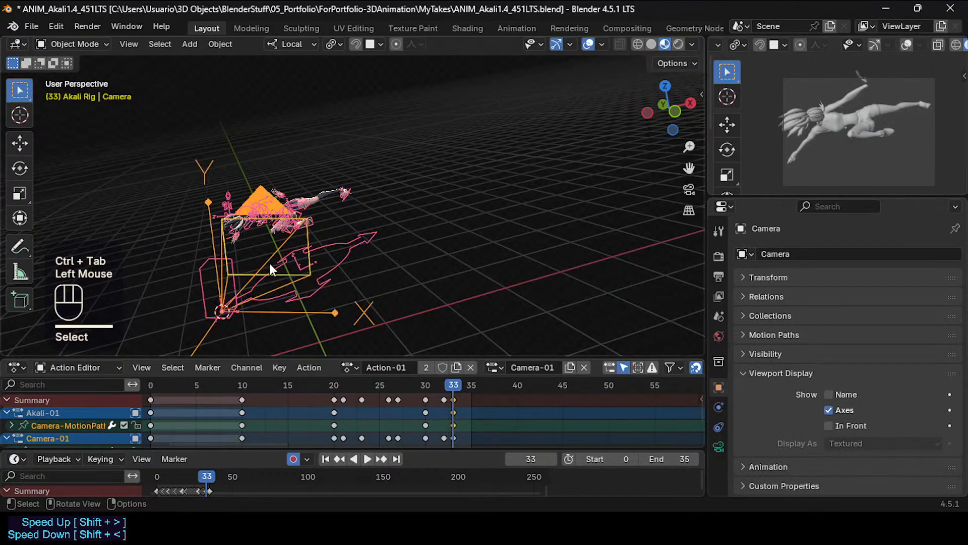
middle_click_drag(283, 277, 284, 272, "shift")
middle_click_drag(284, 272, 313, 273)
left_click(719, 407)
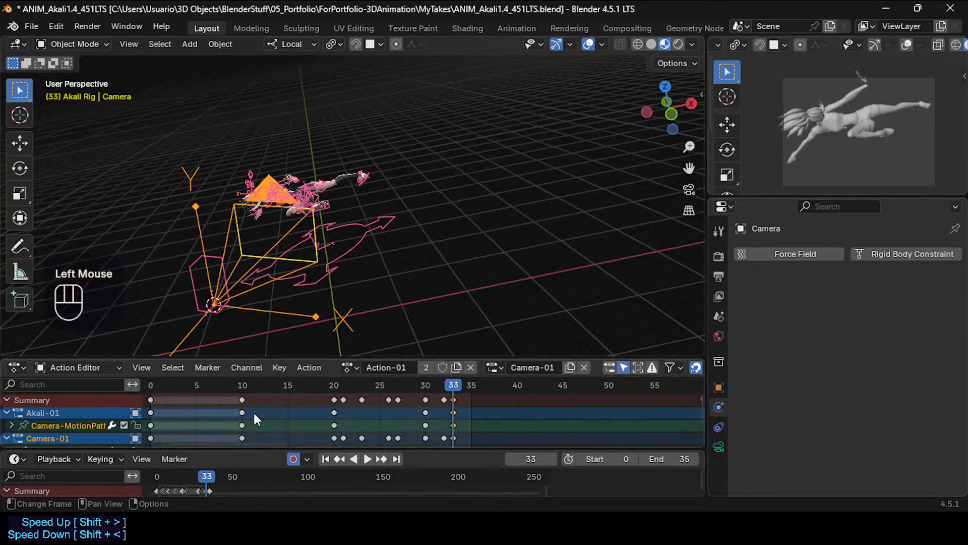
middle_click_drag(242, 418, 244, 413, "shift")
middle_click_drag(404, 417, 403, 412, "shift")
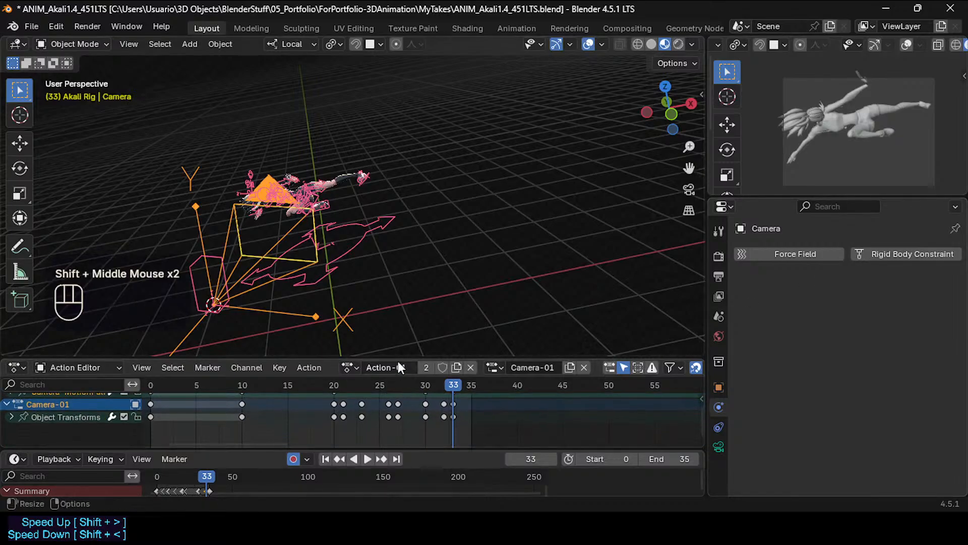
left_click_drag(398, 359, 398, 336)
middle_click_drag(194, 429, 196, 437)
key("alt+a")
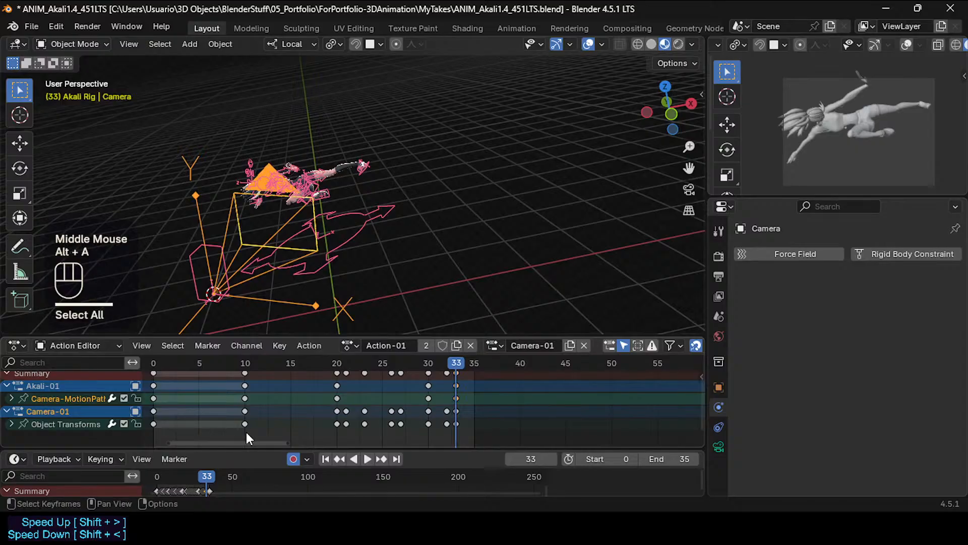
key("b")
left_click_drag(467, 428, 189, 416)
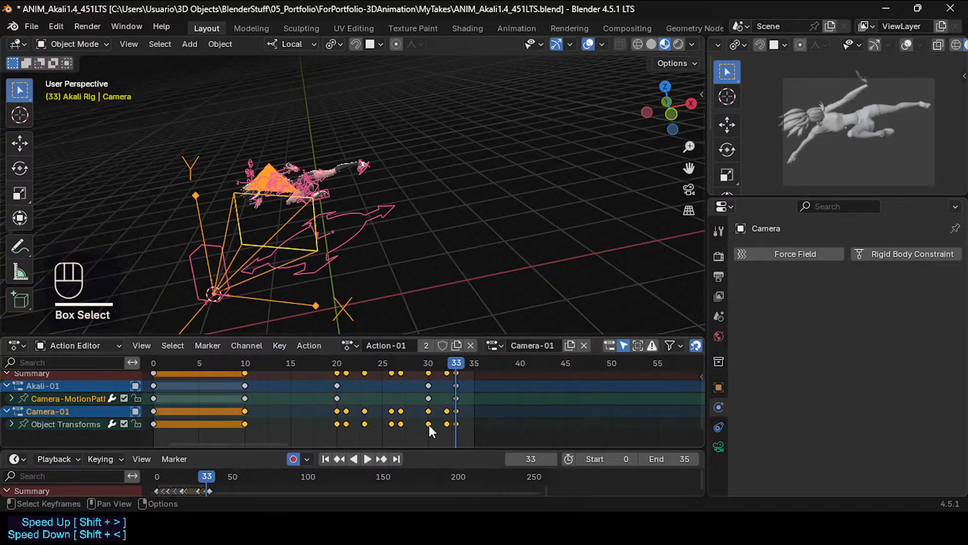
key("x")
left_click(428, 423)
middle_click_drag(429, 413, 419, 418)
Enable the camera's Copy Transforms constraint that targets the Camera-MotionPaths bone of RIG - Akali.
middle_click_drag(497, 207, 335, 260, "shift")
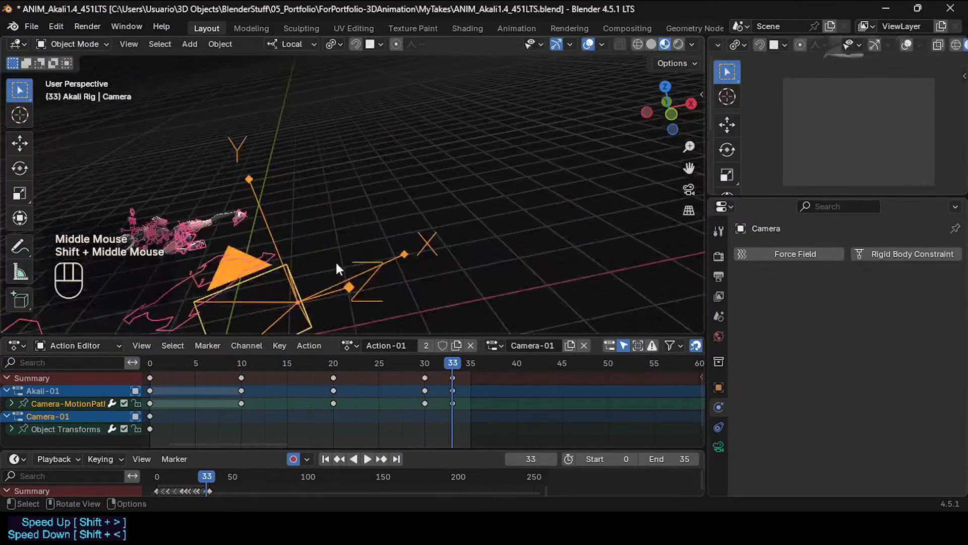
left_click(280, 282)
middle_click_drag(280, 282, 356, 251, "shift")
scroll(358, 252, "down", 1)
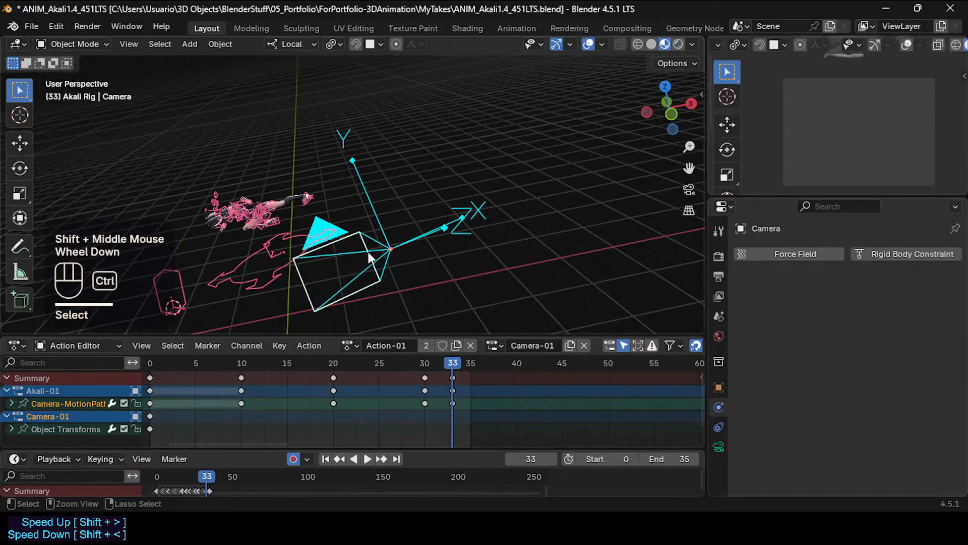
left_click(719, 427)
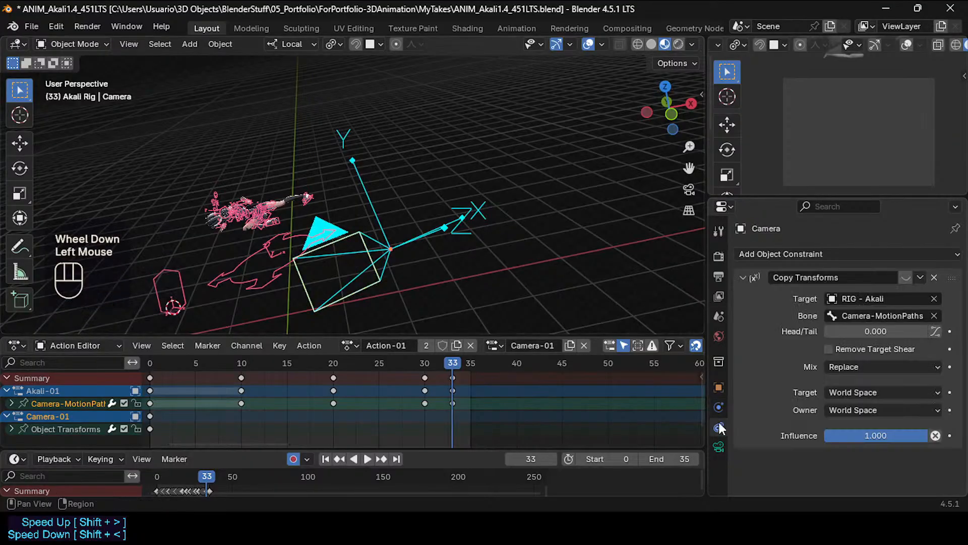
left_click(916, 278)
left_click(910, 279)
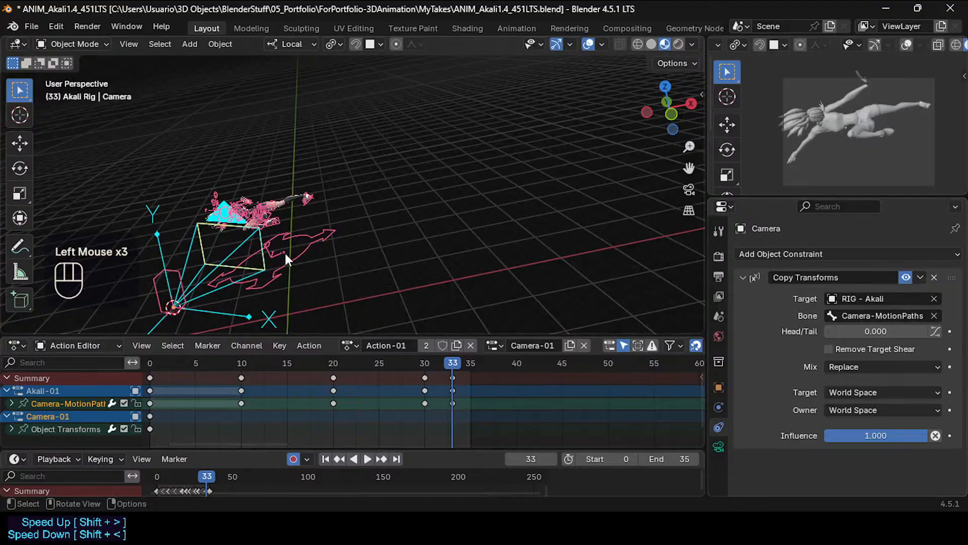
Go to frame 0 and hide the camera's axes in the viewport.
left_click_drag(296, 371, 149, 377)
left_click(293, 458)
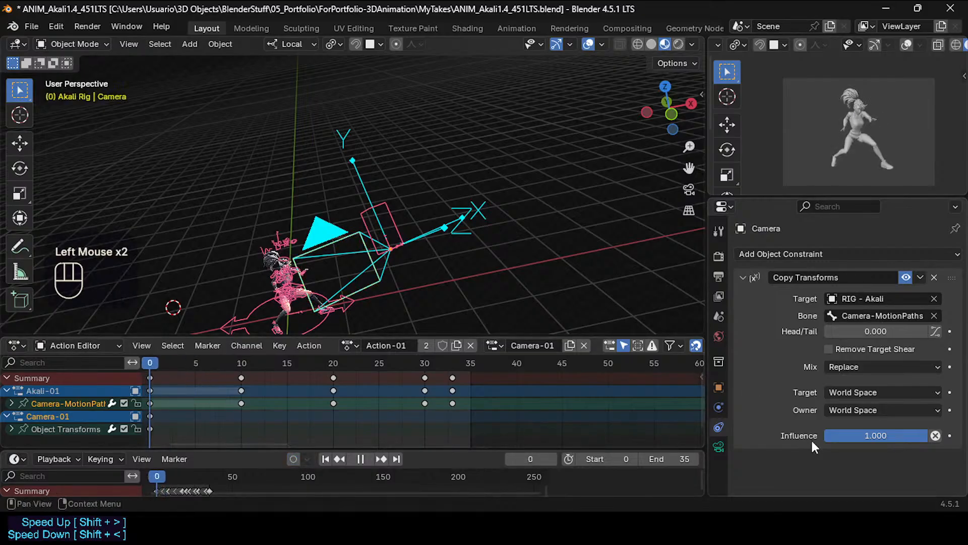
left_click(297, 459)
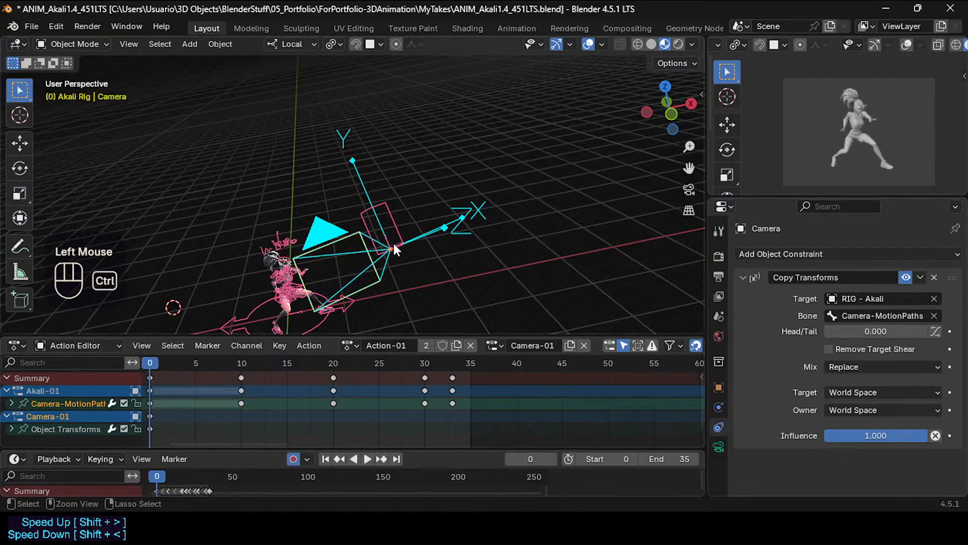
key("ctrl+Tab")
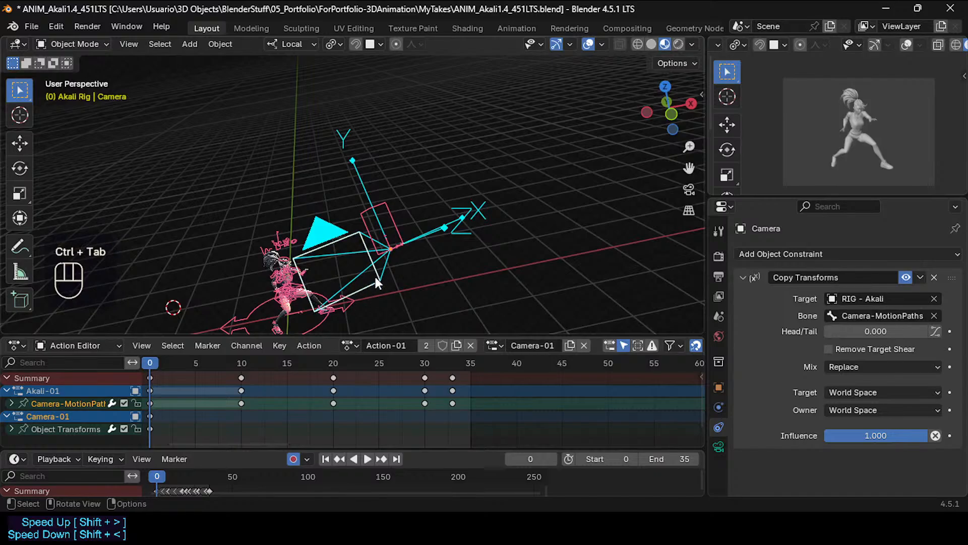
key("ctrl+Tab")
left_click(357, 235)
key("ctrl")
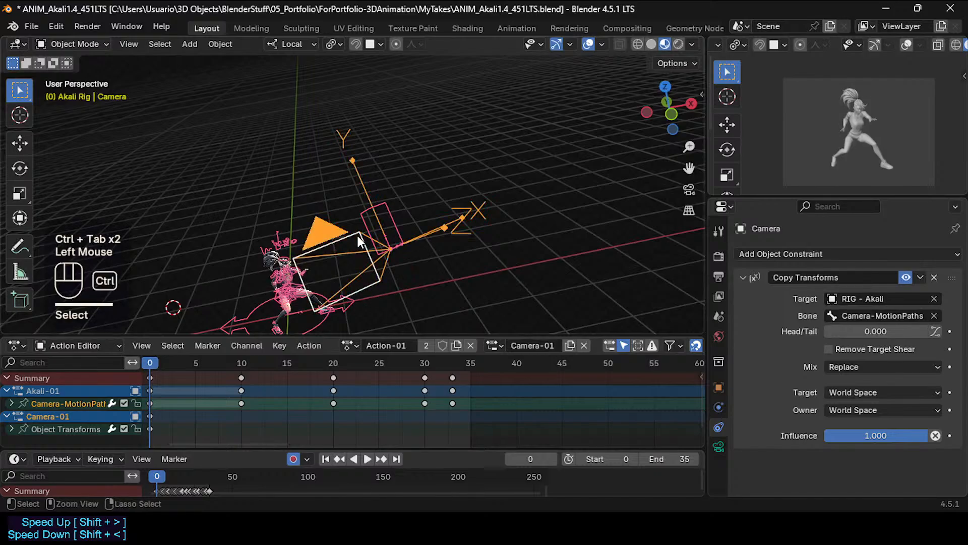
key("ctrl+shift+1")
key("ctrl+shift+1")
key("ctrl+shift+3")
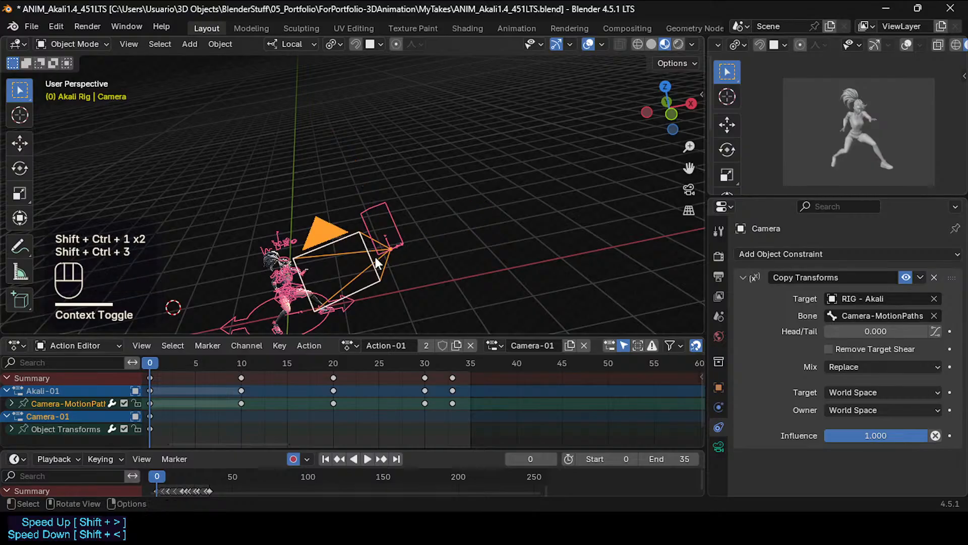
Select the Akali rig, switch it to Pose Mode and hide its bone axes.
left_click(396, 225)
key("ctrl+3")
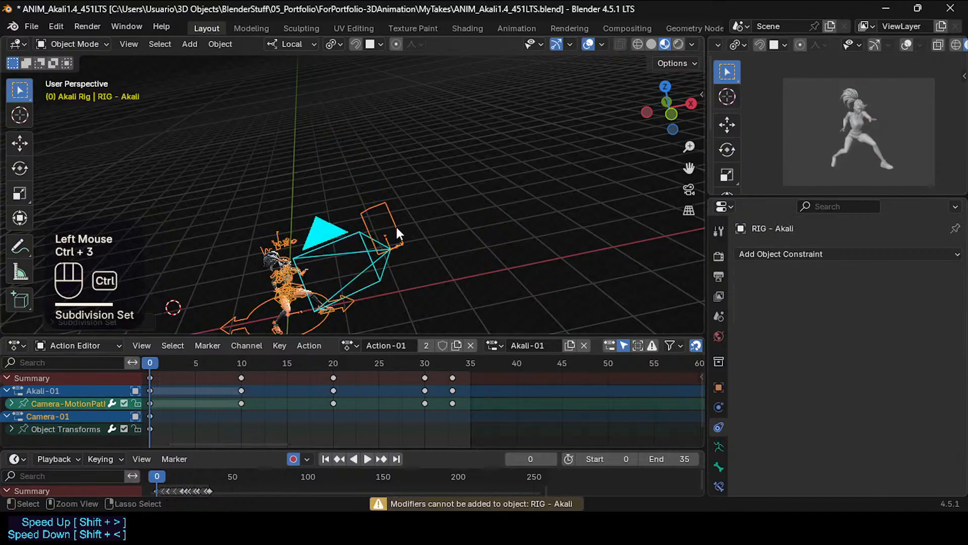
key("ctrl+Tab")
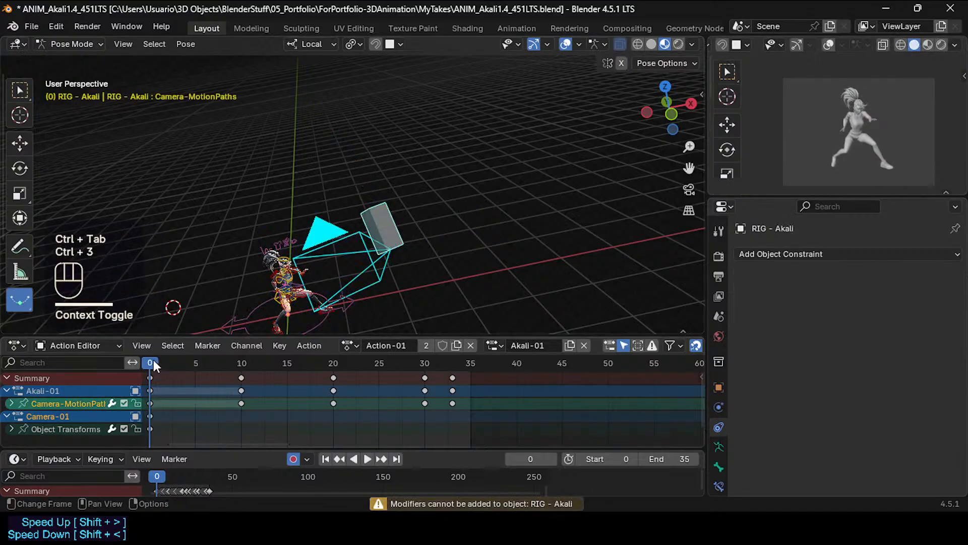
Save the file at frame 20 and calculate the motion path of the Camera-MotionPaths bone.
left_click_drag(153, 359, 334, 365)
key("ctrl+s")
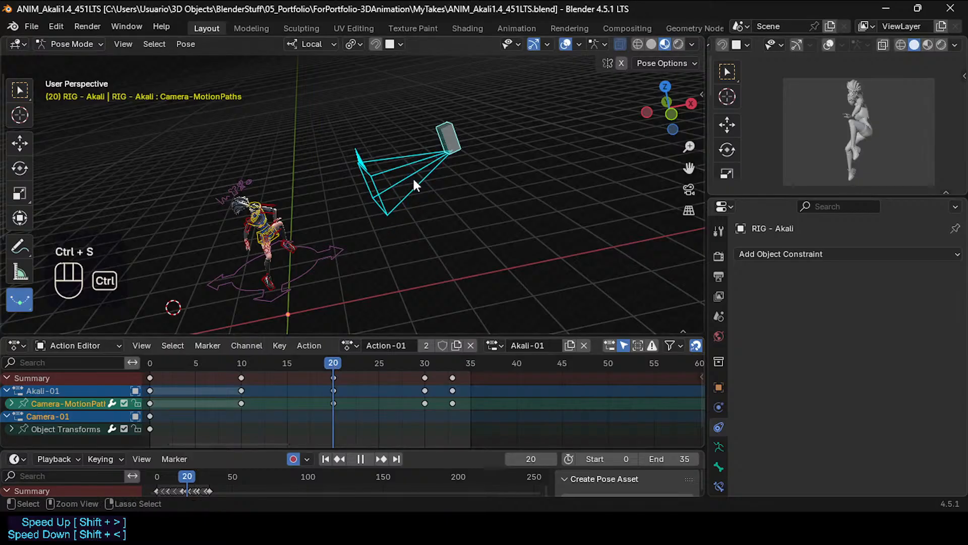
key("ctrl+t")
left_click(398, 248)
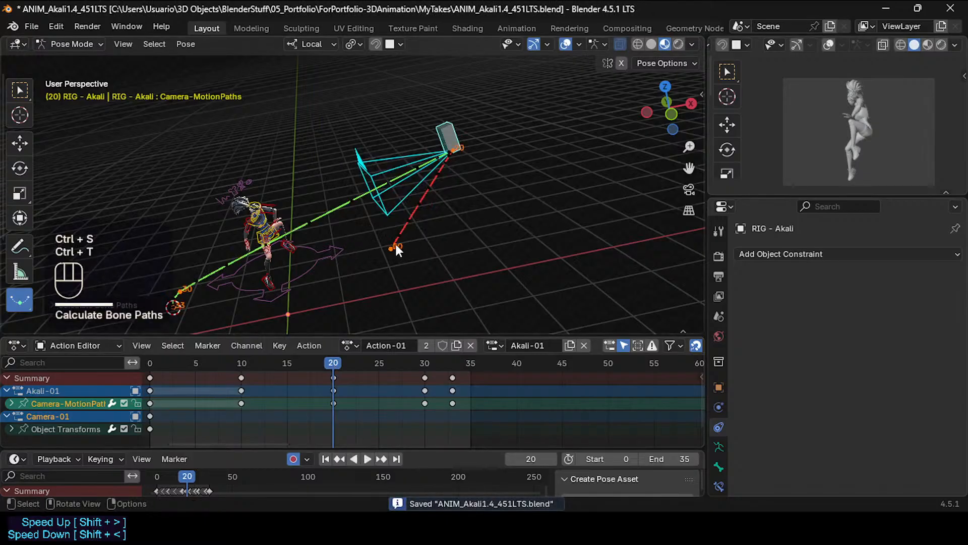
middle_click_drag(396, 250, 341, 235)
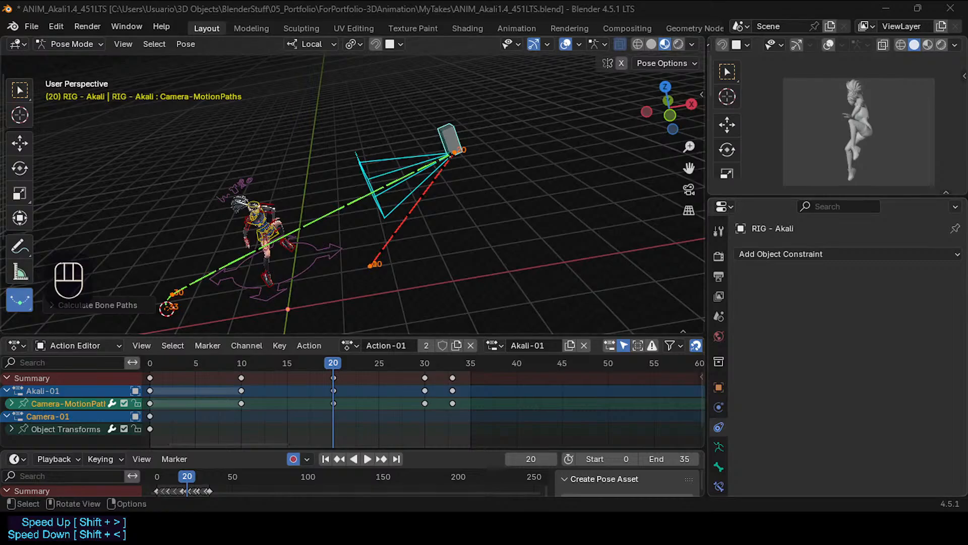
scroll(353, 194, "up", 2)
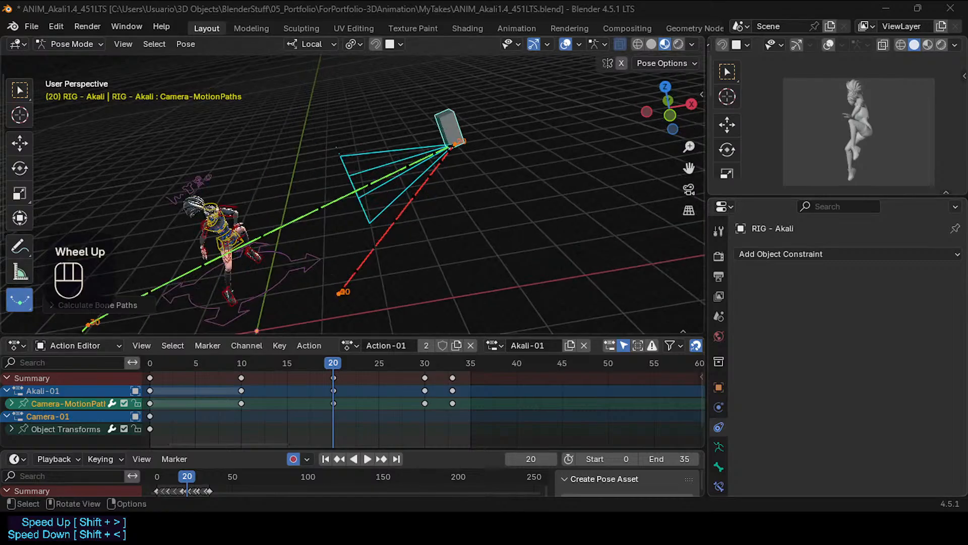
Save the file again and scrub around frame 20 to examine the camera's motion path from different angles.
left_click_drag(351, 359, 323, 371)
scroll(324, 238, "down", 2)
middle_click_drag(324, 238, 328, 268)
key("ctrl+s")
left_click_drag(313, 371, 332, 380)
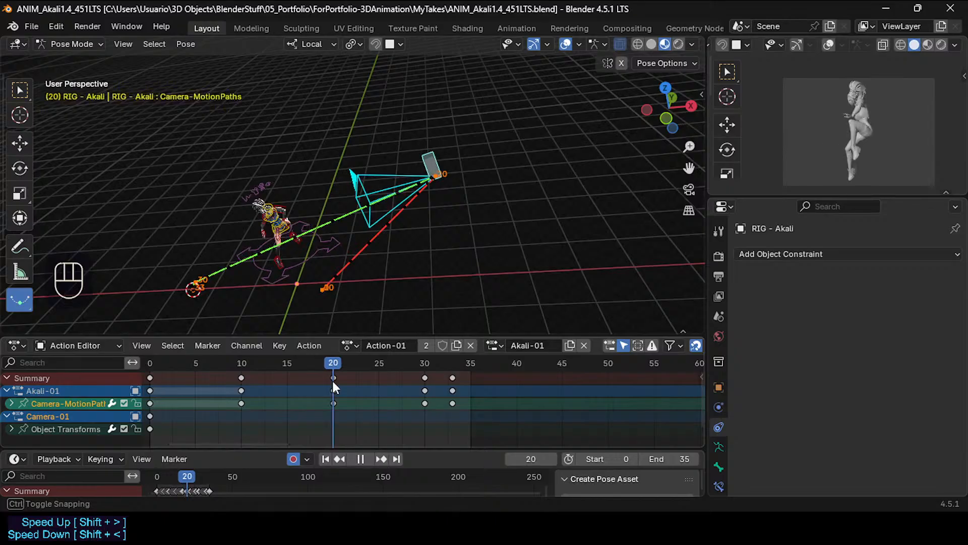
middle_click_drag(363, 282, 390, 198)
scroll(388, 227, "up", 2)
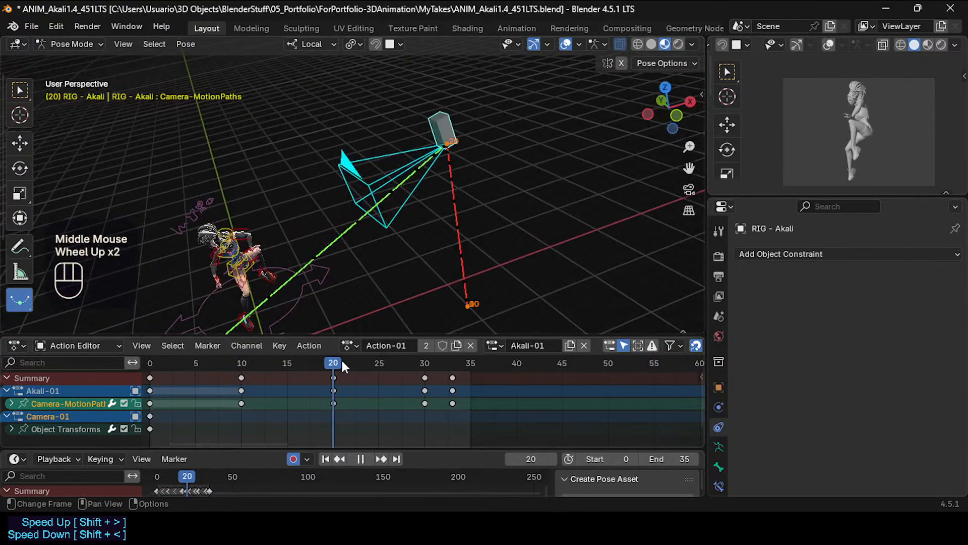
left_click_drag(341, 359, 333, 377)
mouse_move(383, 237)
middle_mouse_down()
mouse_move(391, 200)
mouse_move(376, 228)
middle_mouse_up()
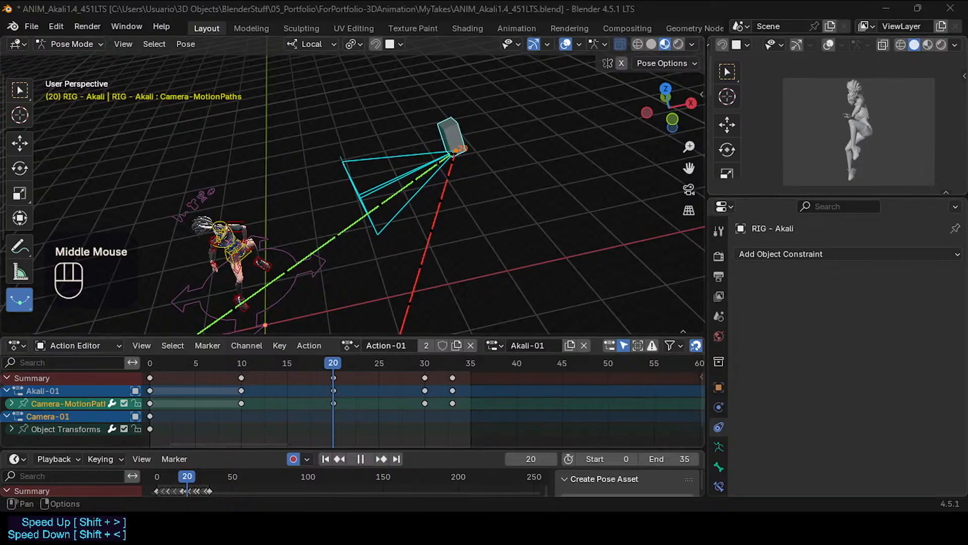
Return to frame 0 and save the file.
left_click_drag(333, 370, 150, 369)
middle_click_drag(313, 253, 383, 166, "shift")
scroll(417, 147, "down", 2)
key("ctrl+s")
scroll(302, 252, "up", 2)
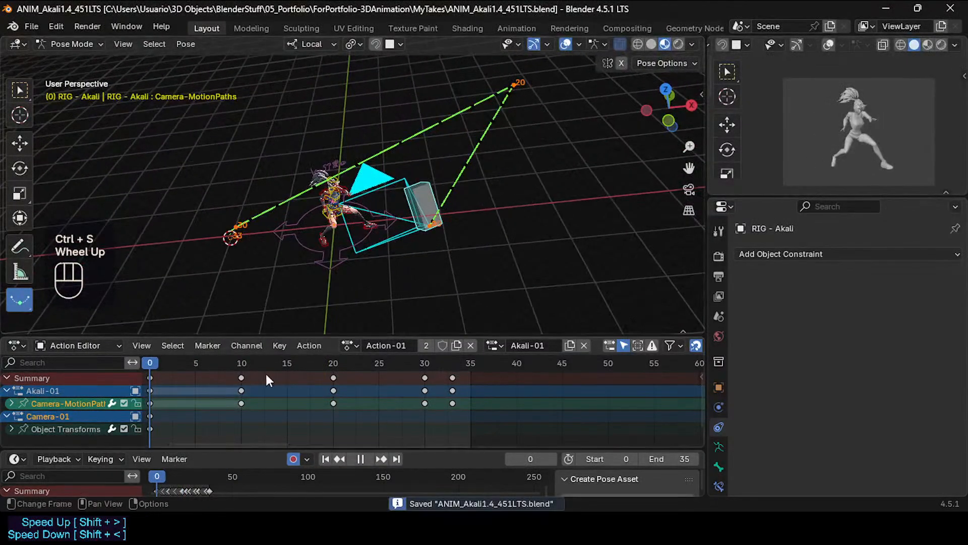
Go to frame 10, look through the camera and try to zoom with the camera locked to the view.
left_click_drag(159, 355, 243, 363)
key("KP_0")
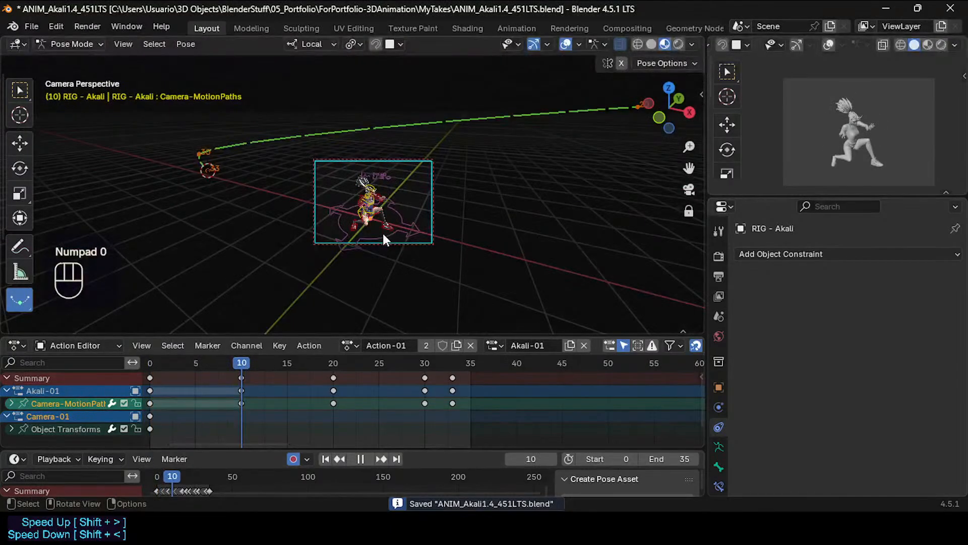
scroll(412, 221, "up", 6)
scroll(377, 183, "down", 1)
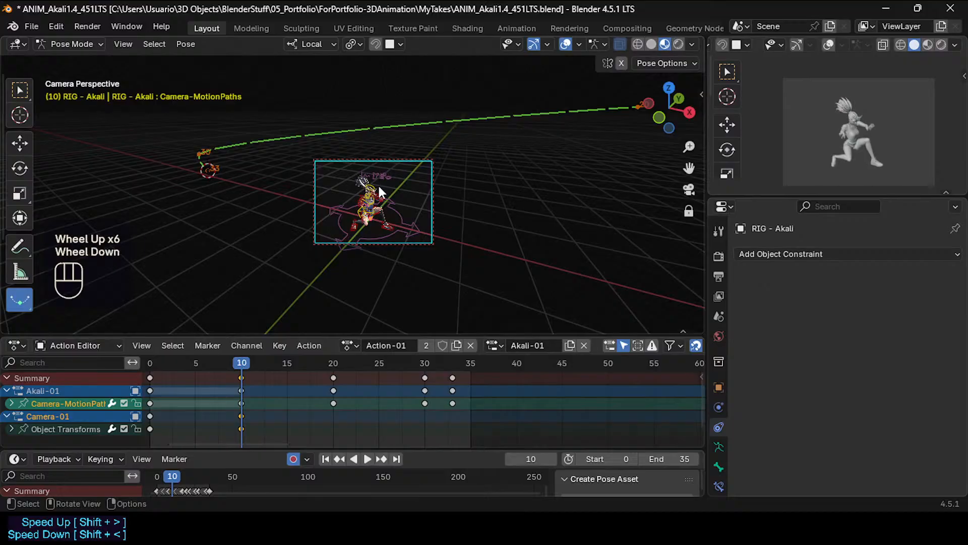
scroll(377, 185, "down", 2)
key("ctrl+Tab")
scroll(377, 185, "up", 3)
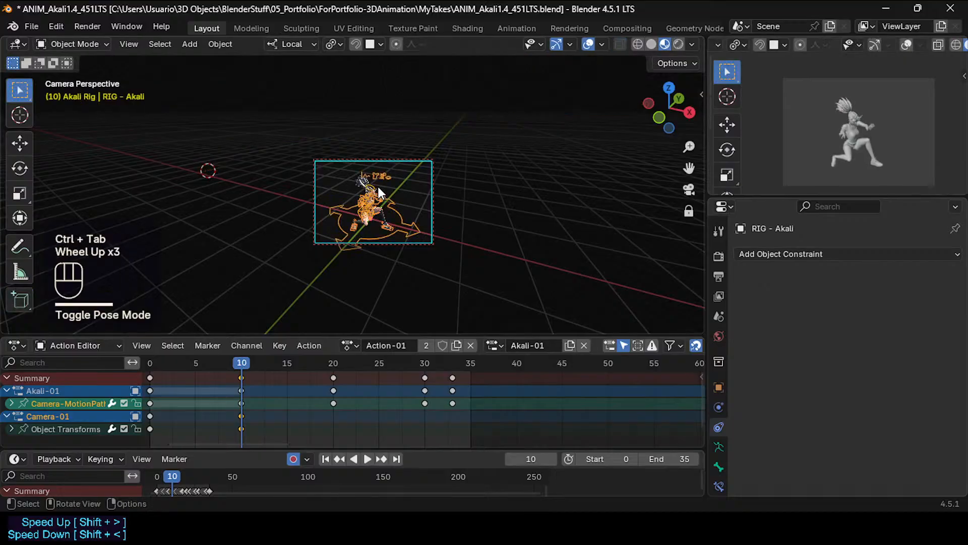
scroll(377, 184, "up", 1)
left_click(517, 190)
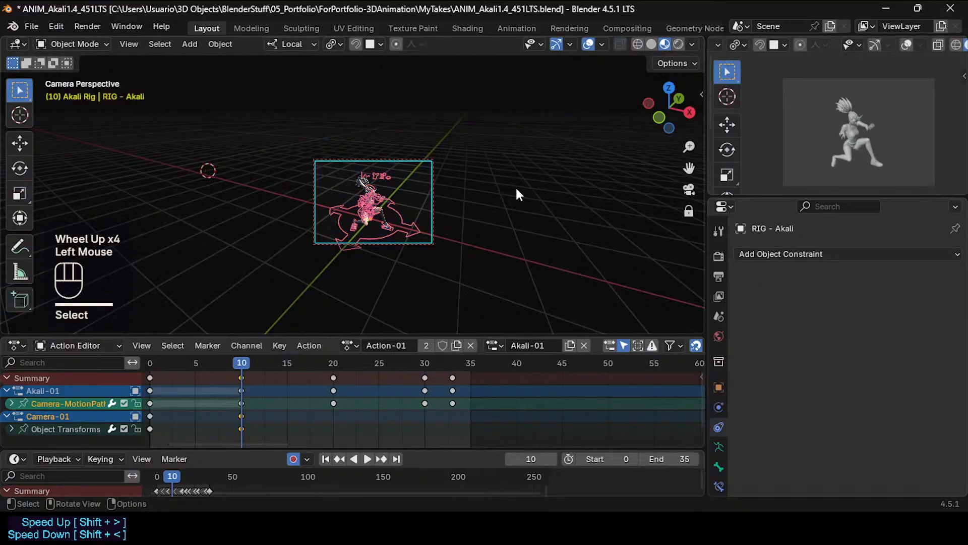
key("ctrl+Tab")
left_click(482, 196)
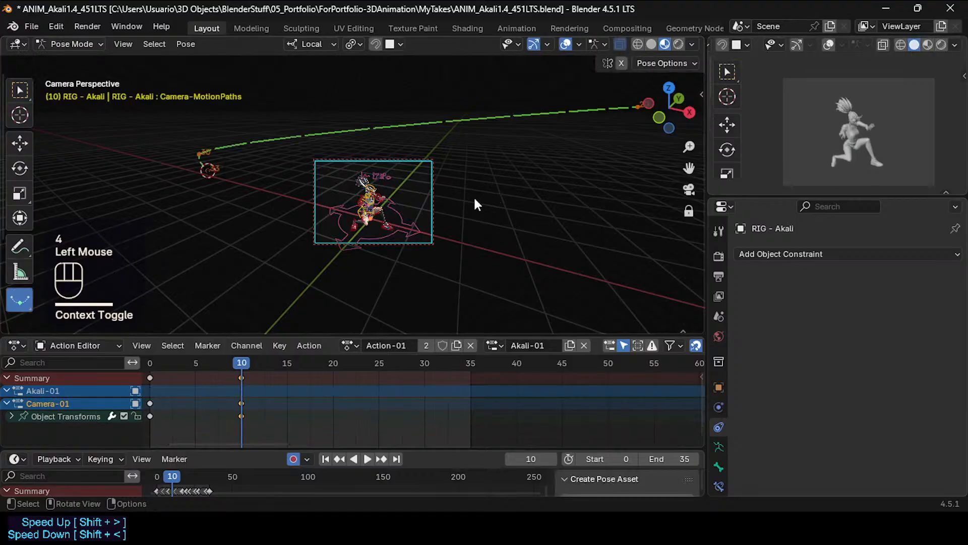
scroll(461, 198, "up", 2)
left_click(386, 152)
scroll(379, 184, "down", 1)
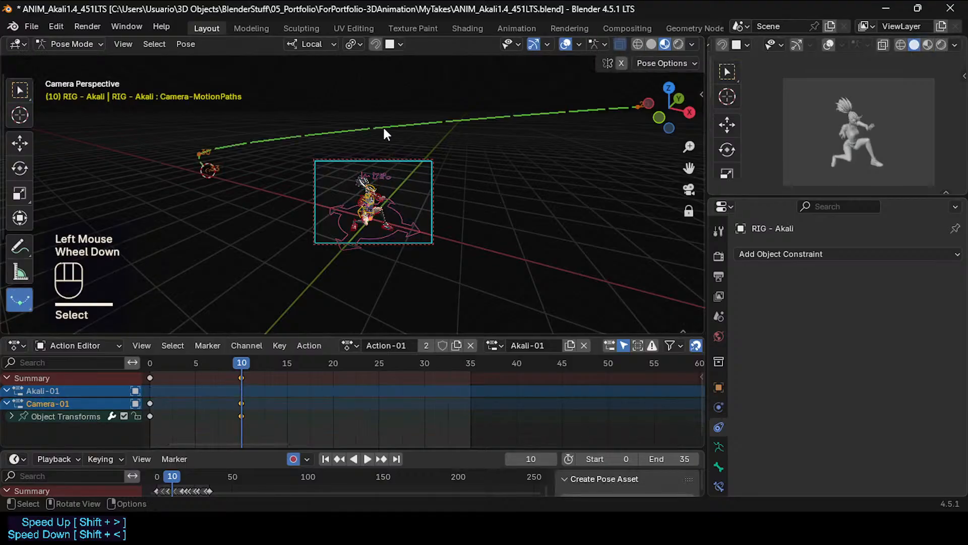
Switch the Akali rig back to Object Mode and select the camera.
key("ctrl+Tab")
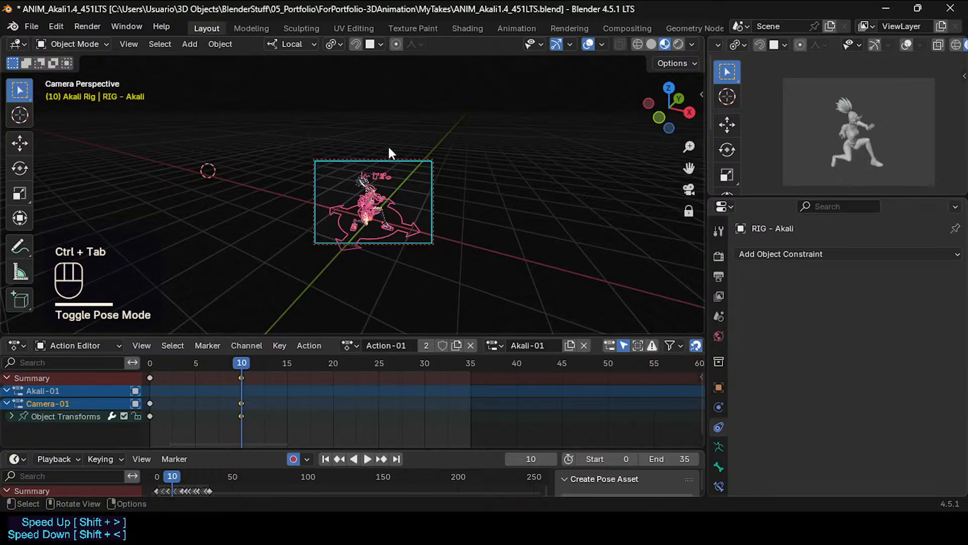
left_click(397, 157)
left_click(469, 206)
middle_click(483, 210)
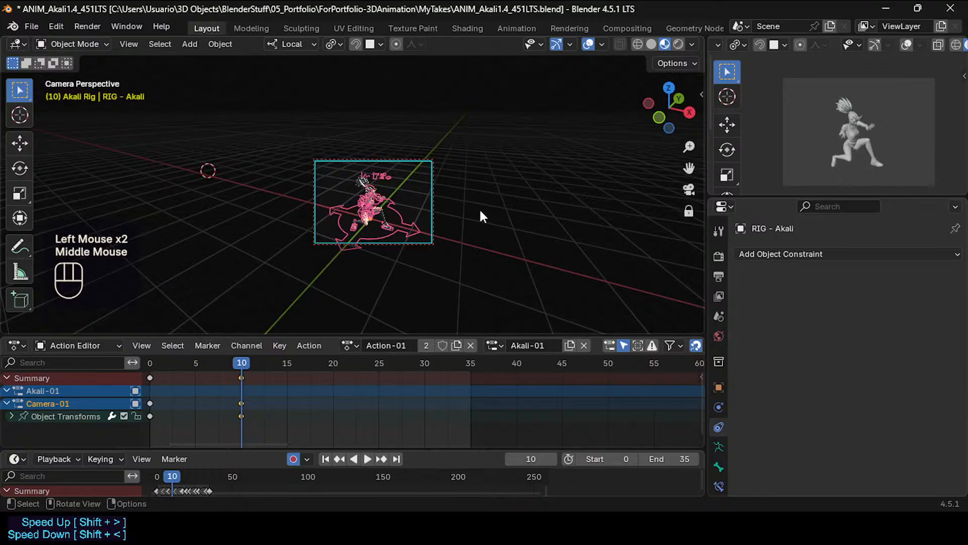
scroll(718, 424, "down", 3)
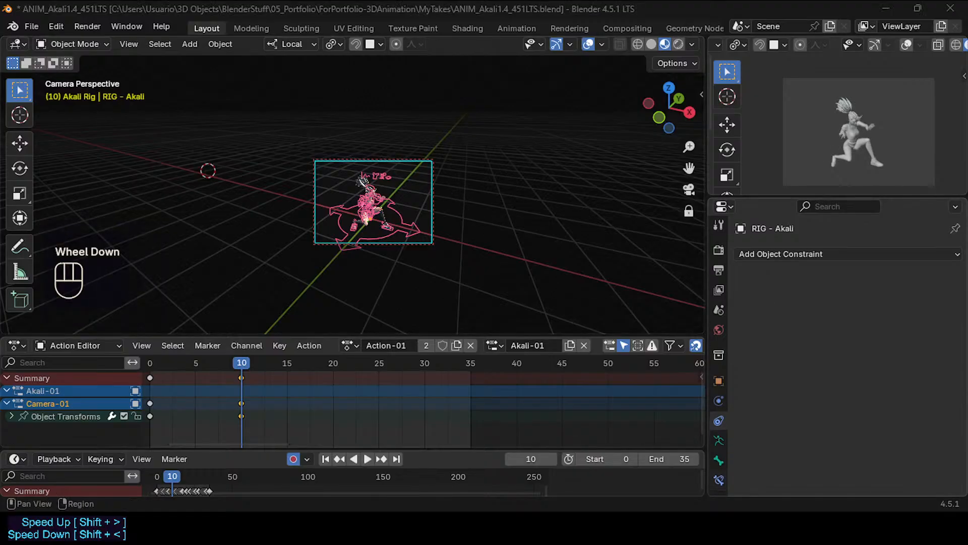
left_click(417, 174)
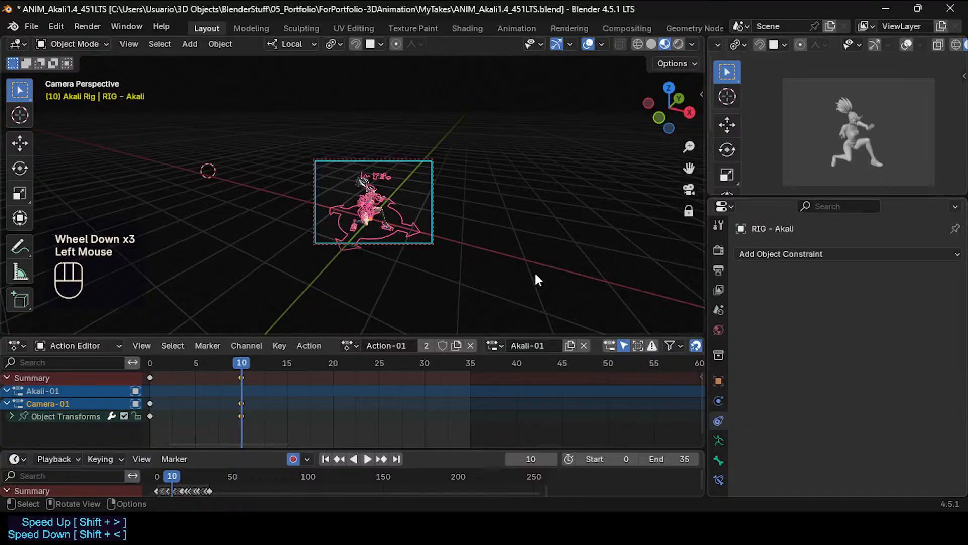
left_click(428, 170)
scroll(389, 210, "up", 2)
scroll(874, 335, "down", 1)
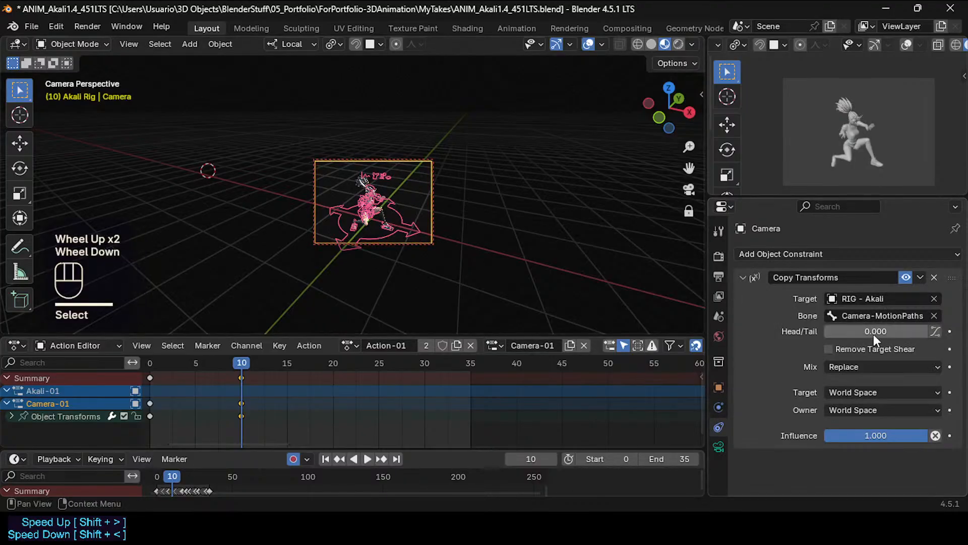
Disable the camera's Copy Transforms constraint and test zooming the locked camera view in and out.
left_click(907, 277)
scroll(396, 184, "up", 3)
scroll(393, 199, "down", 3)
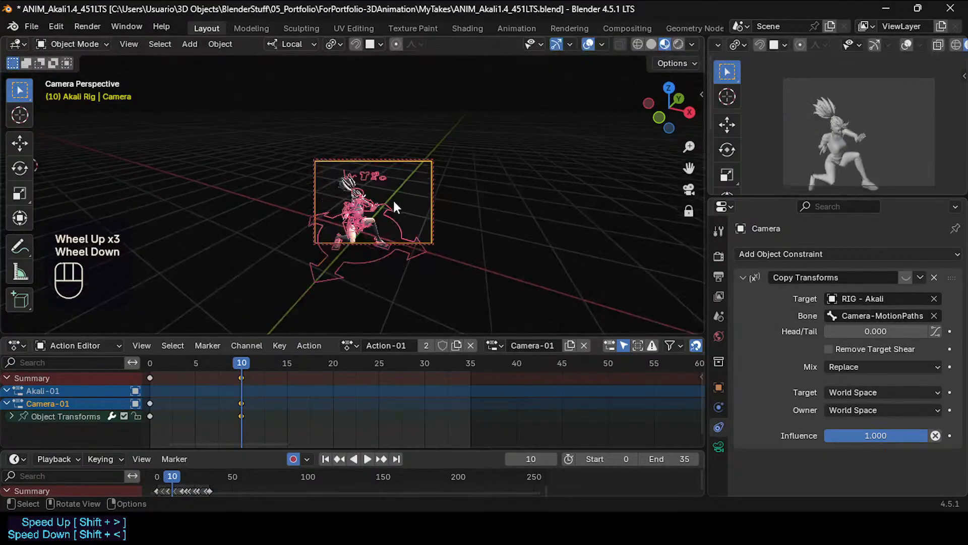
key("Escape")
scroll(388, 227, "down", 2)
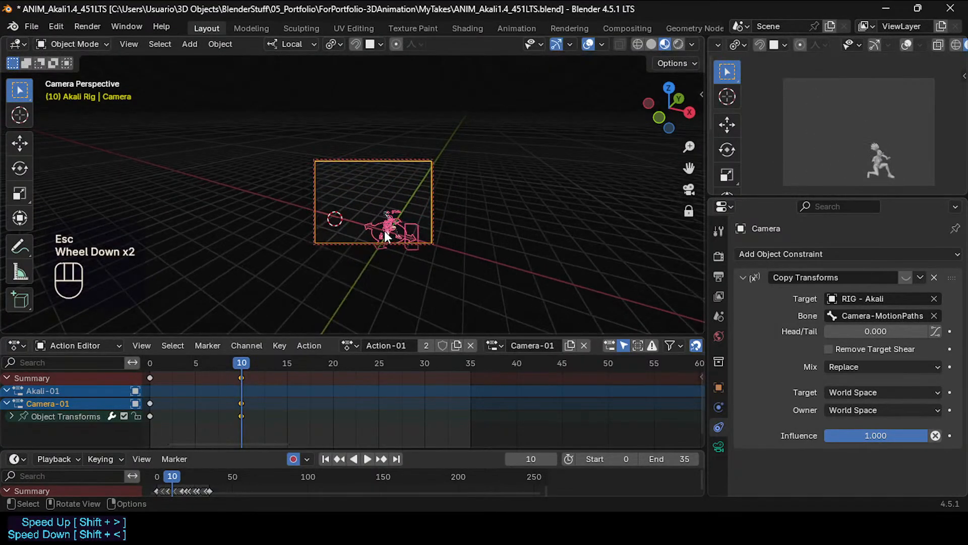
scroll(384, 231, "up", 2)
key("Escape")
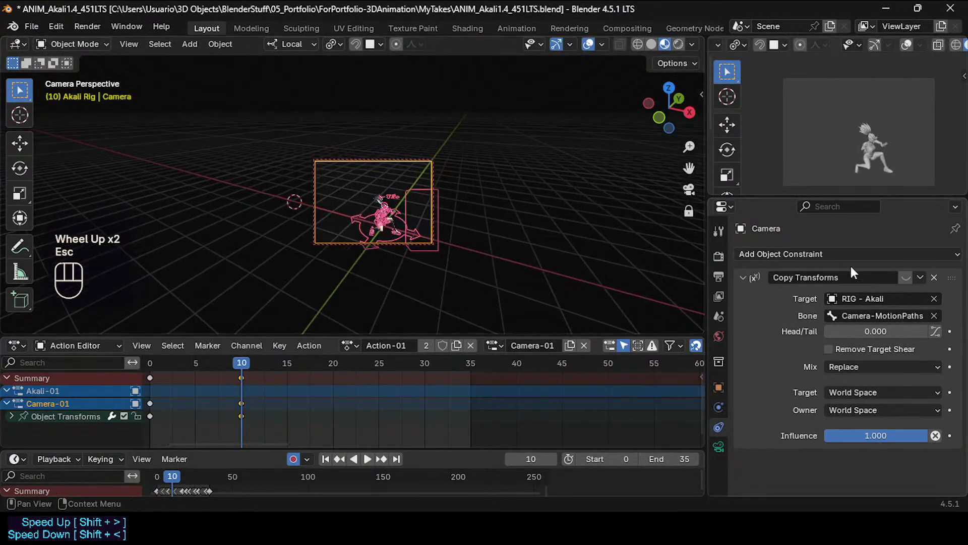
Undo the camera zoom test and re-enable the camera's Copy Transforms constraint.
key("ctrl+z")
key("ctrl+z")
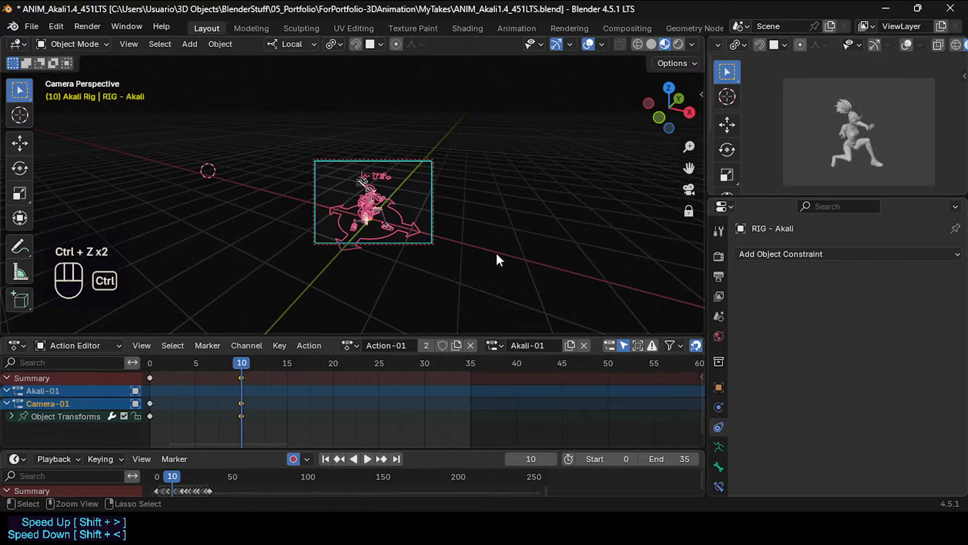
key("ctrl+shift+z")
left_click(905, 278)
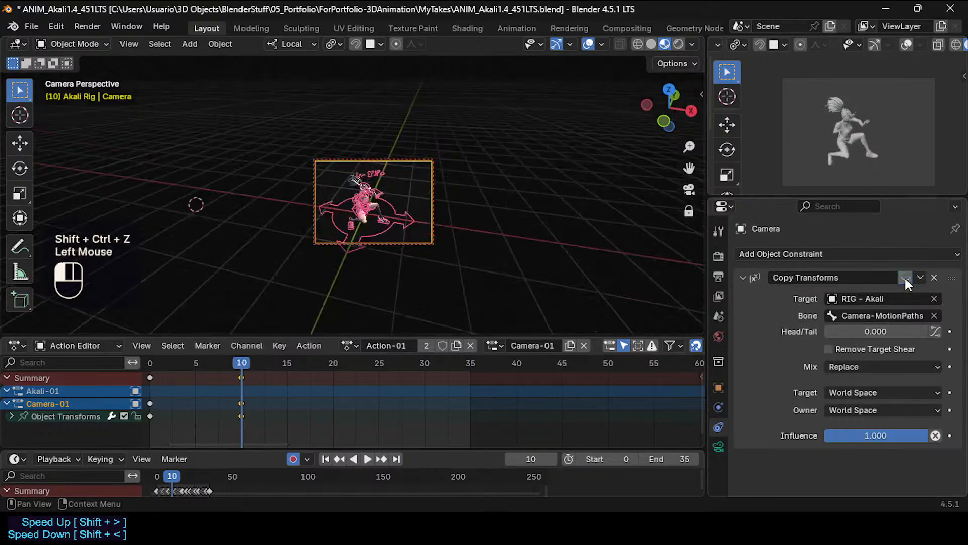
left_click(906, 277)
Unlock the camera from the view and enlarge the camera frame in the viewport.
key("alt+Return")
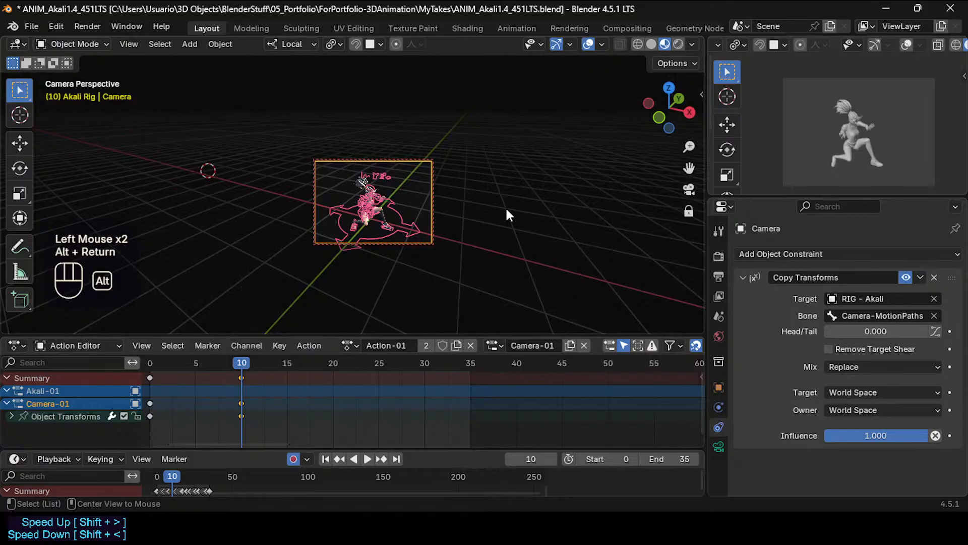
key("alt+KP_0")
scroll(414, 192, "up", 2)
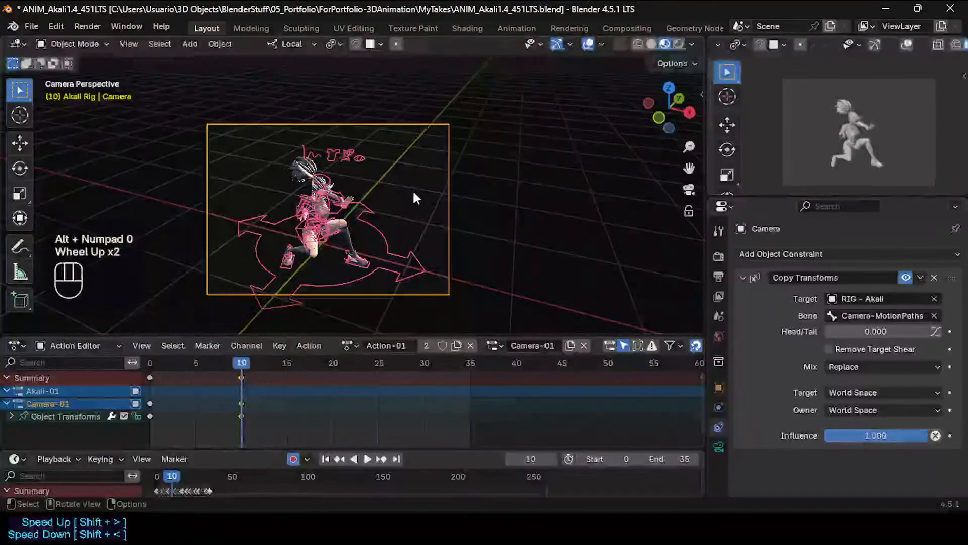
scroll(414, 194, "up", 1)
mouse_move(414, 193)
middle_mouse_down("shift")
mouse_move(386, 203)
mouse_move(406, 187)
middle_mouse_up("shift")
scroll(406, 188, "up", 1)
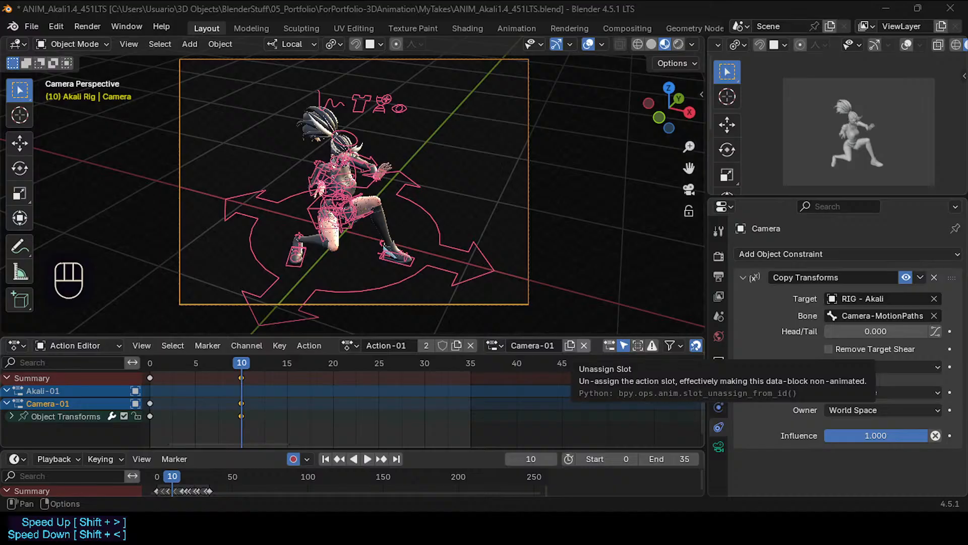
middle_click_drag(535, 152, 552, 202, "shift")
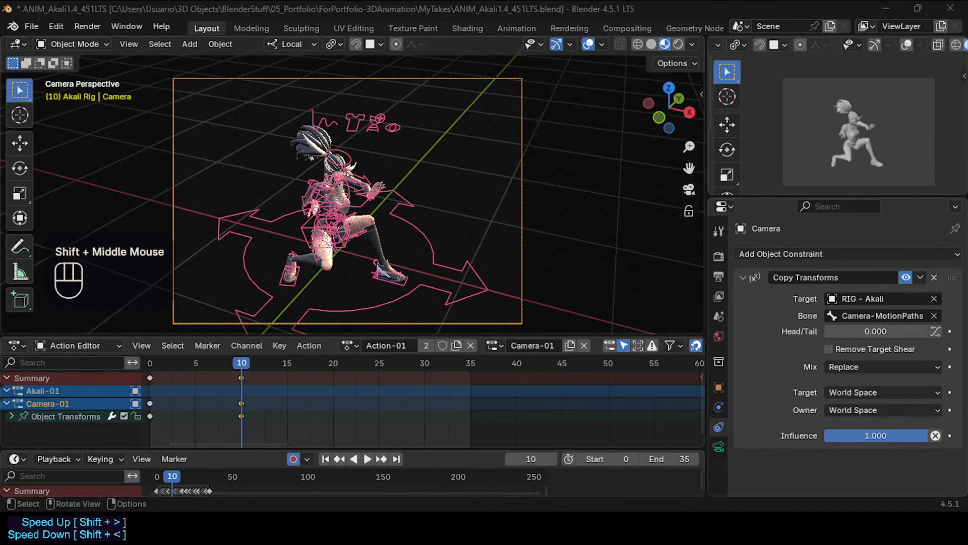
Scrub between frames 0 and 21 in camera view to examine how the shot moves around the character.
left_click_drag(241, 363, 214, 344)
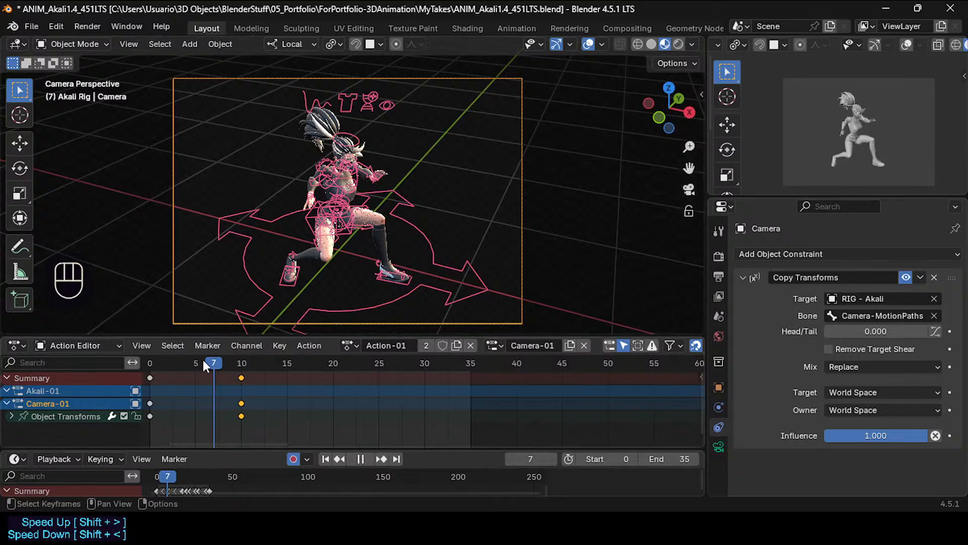
left_click_drag(203, 363, 147, 373)
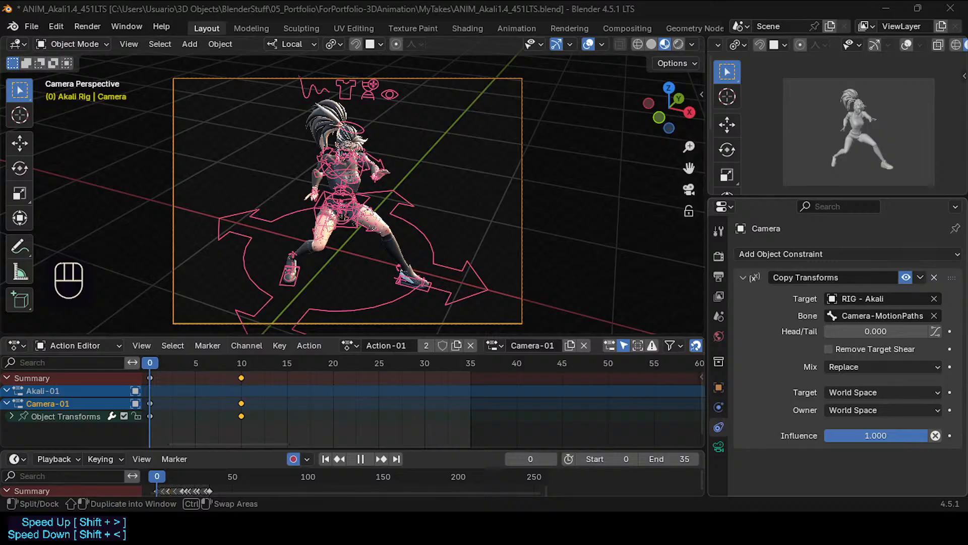
middle_click_drag(325, 207, 338, 206)
key("KP_0")
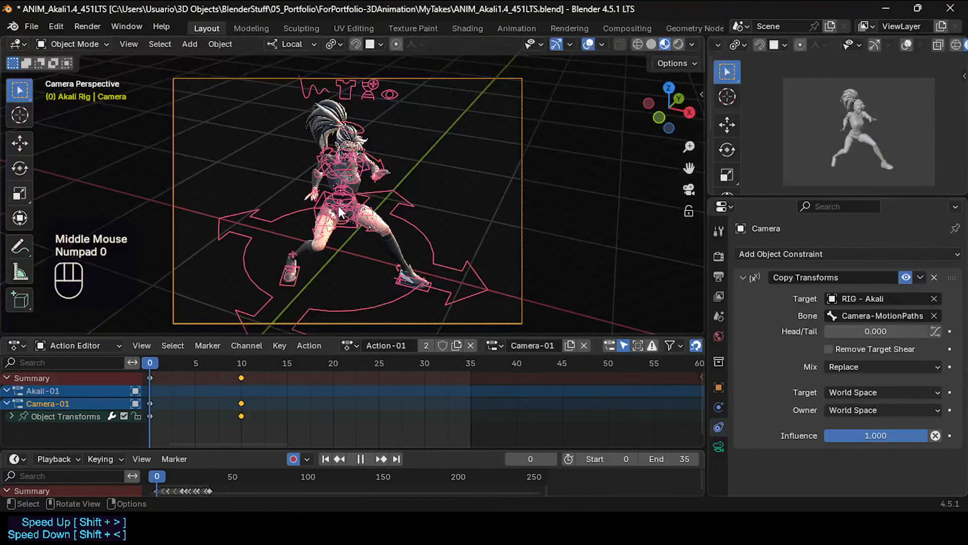
left_click_drag(153, 361, 242, 360)
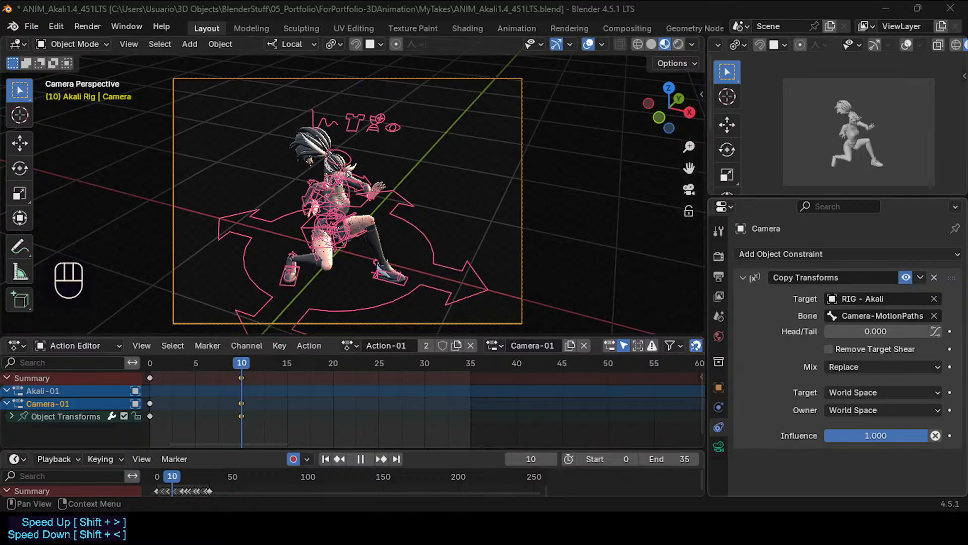
left_click_drag(171, 362, 322, 362)
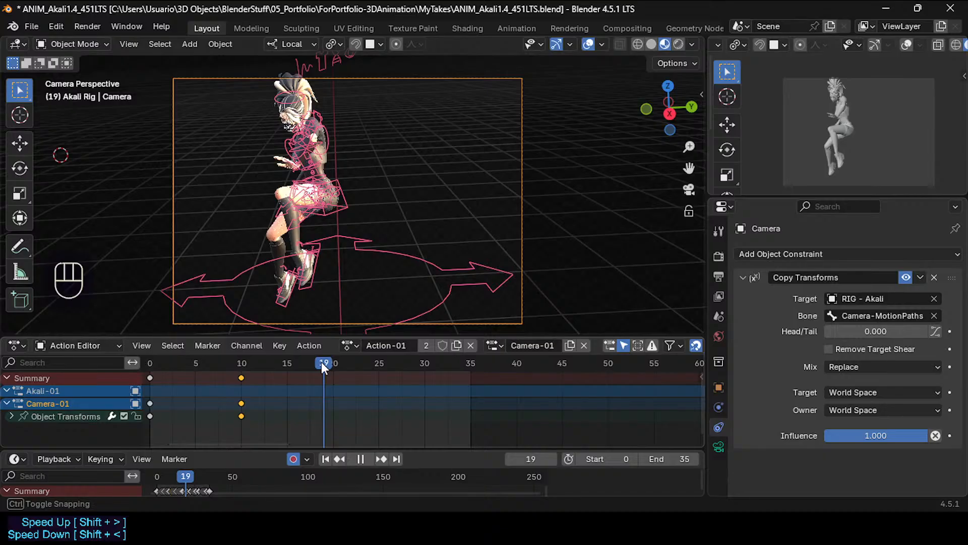
mouse_move(322, 362)
left_mouse_down()
mouse_move(334, 359)
mouse_move(322, 354)
left_mouse_up()
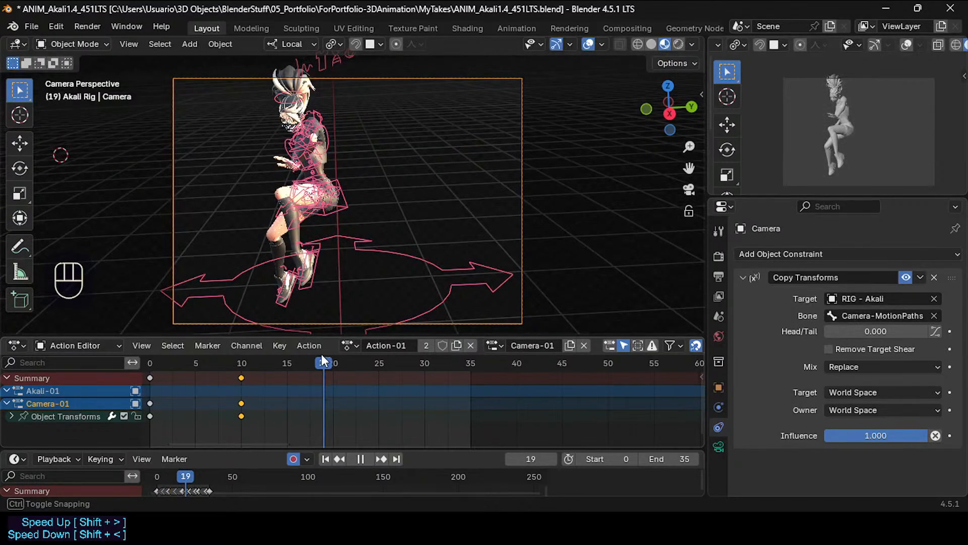
left_click_drag(321, 354, 339, 358)
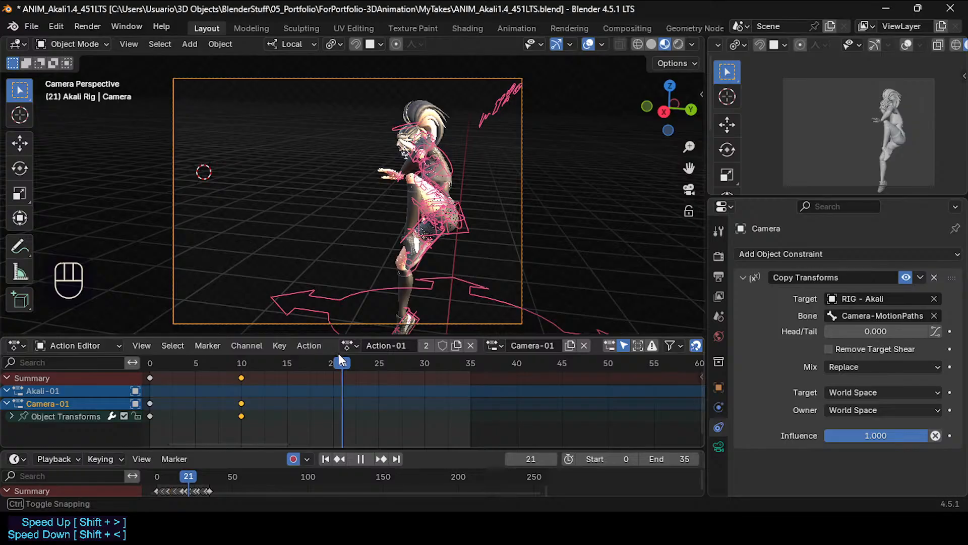
mouse_move(341, 359)
left_mouse_down()
mouse_move(351, 361)
mouse_move(343, 361)
left_mouse_up()
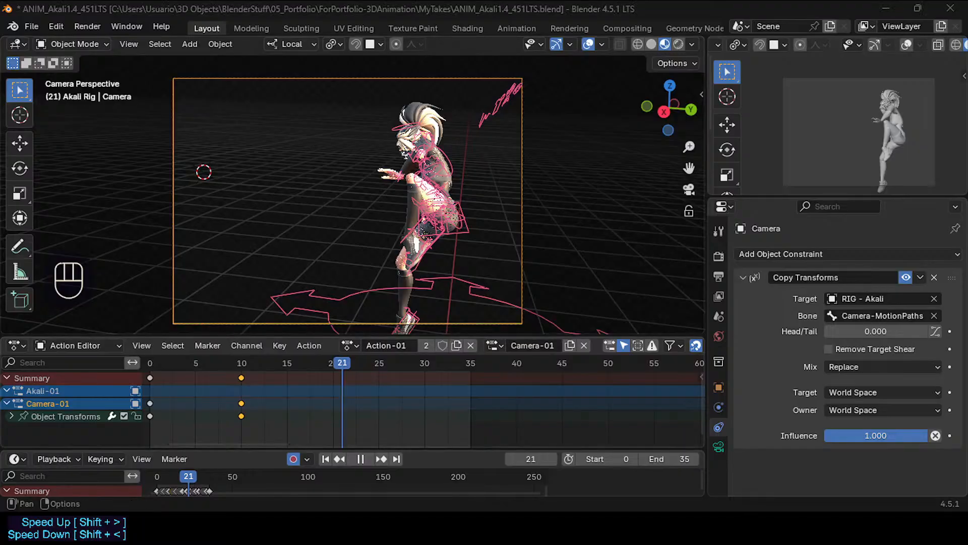
mouse_move(342, 363)
left_mouse_down()
mouse_move(325, 363)
mouse_move(355, 358)
mouse_move(340, 363)
left_mouse_up()
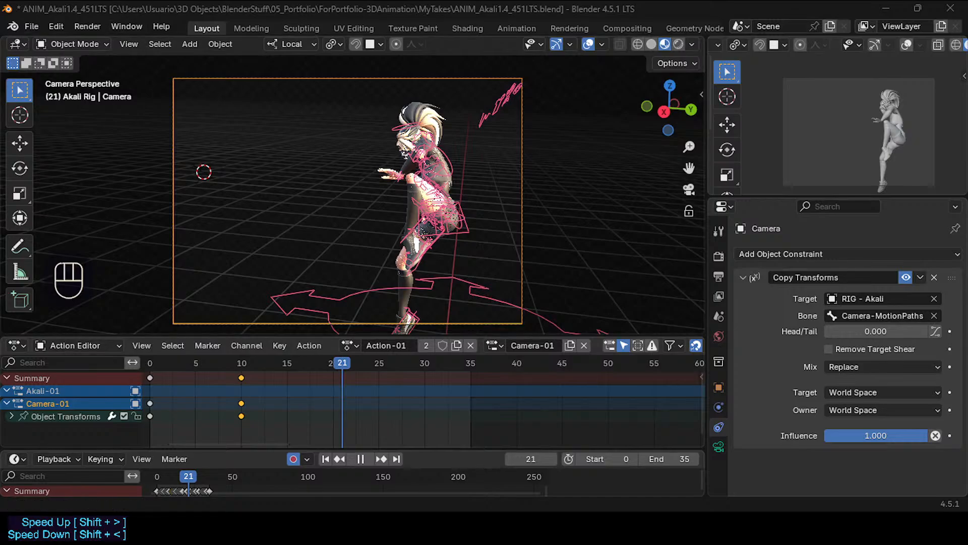
left_click(31, 26)
left_click(31, 26)
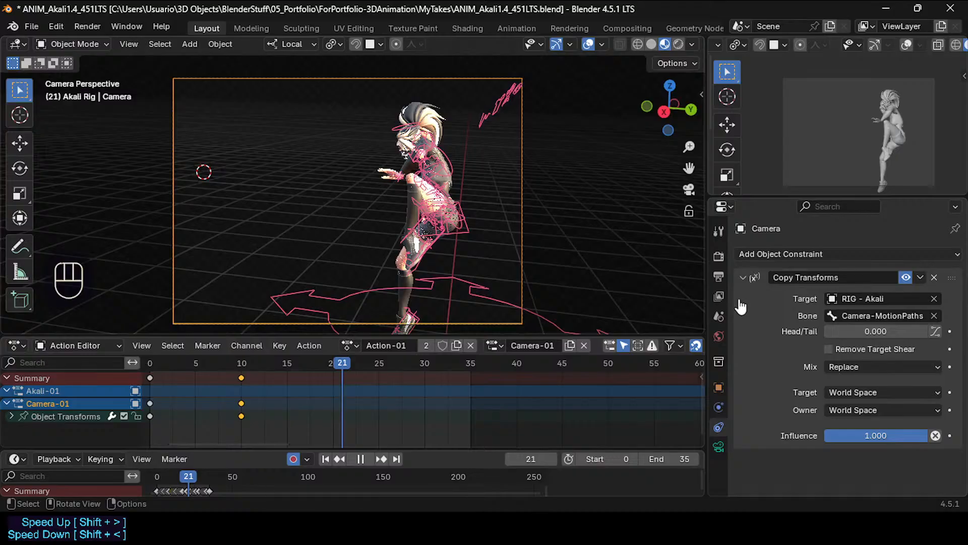
left_click(528, 240)
left_click(527, 235)
middle_click_drag(527, 235, 488, 233)
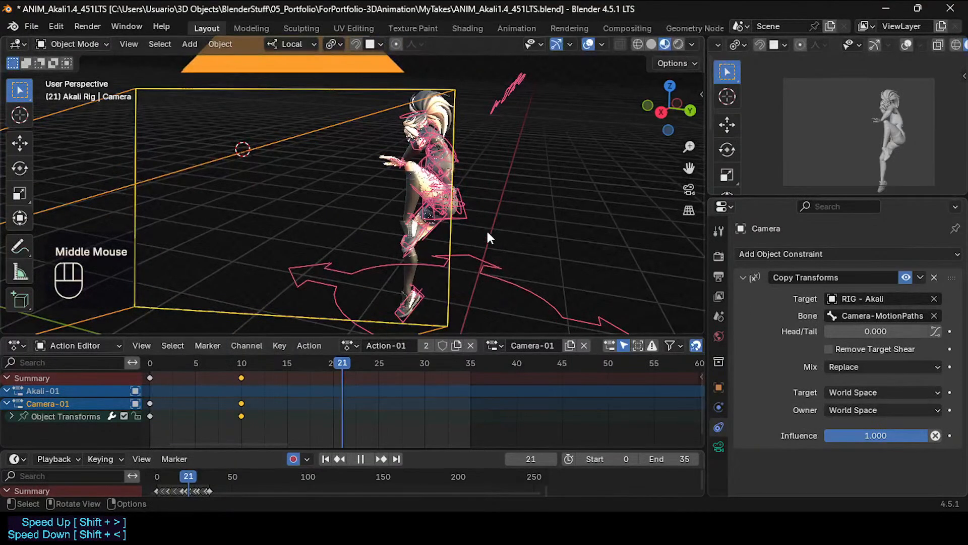
key("KP_0")
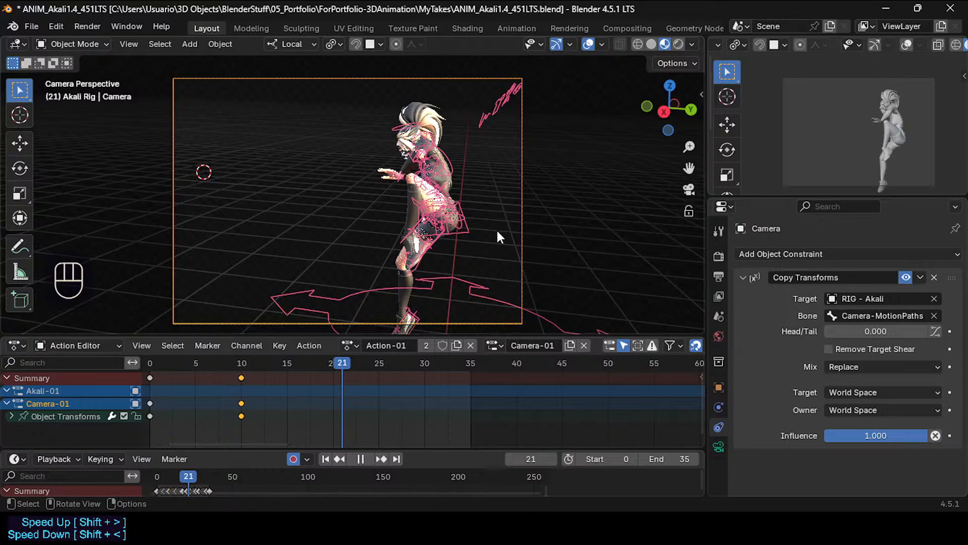
left_click(496, 228)
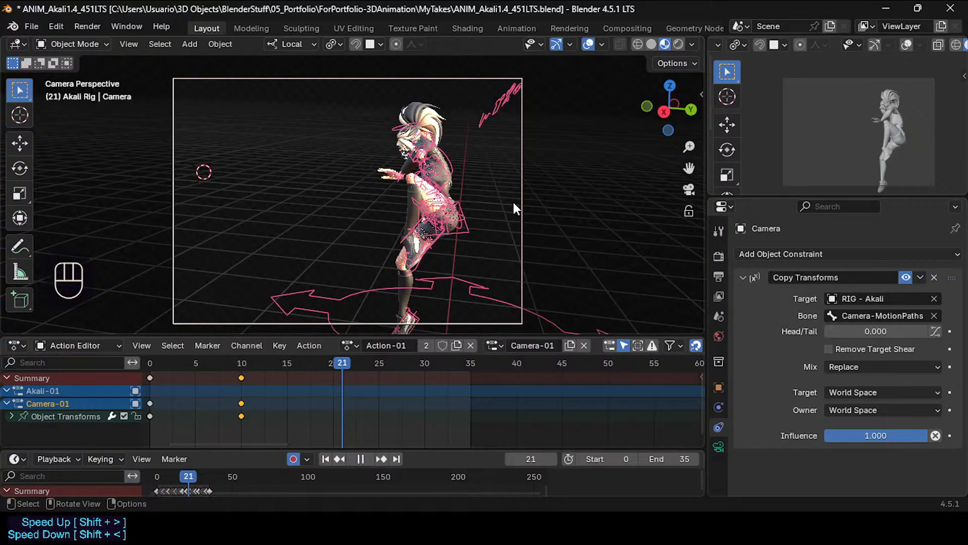
left_click(524, 210)
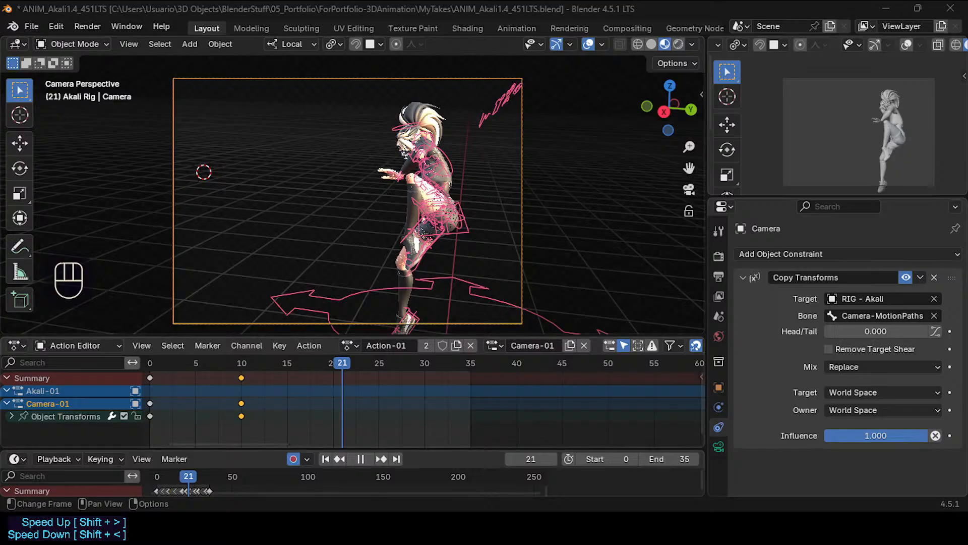
Scrub between frames 18 and 25, leaving the camera view to examine the camera's movement around the character from outside.
left_click_drag(282, 362, 318, 362)
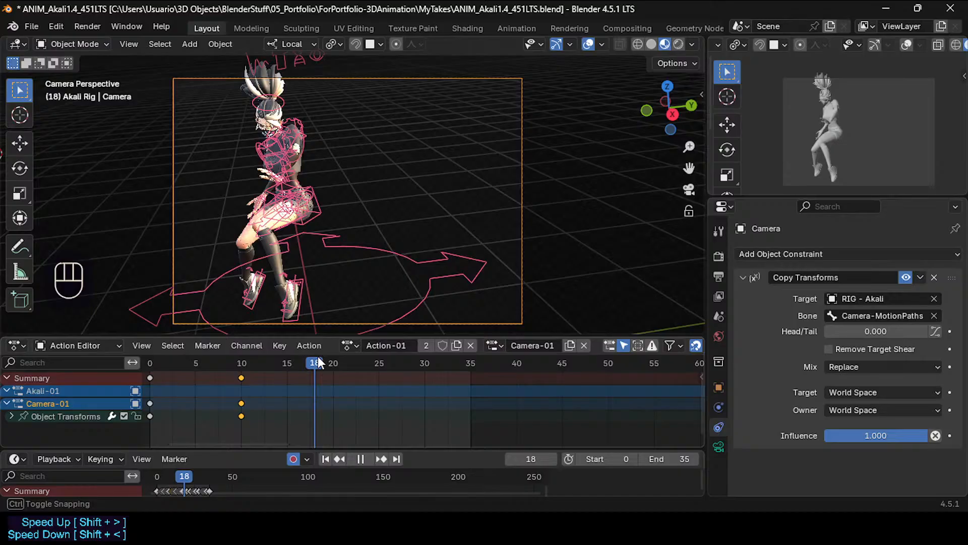
mouse_move(318, 359)
left_mouse_down()
mouse_move(335, 356)
mouse_move(291, 359)
mouse_move(352, 362)
mouse_move(316, 368)
left_mouse_up()
middle_click_drag(347, 282, 299, 292)
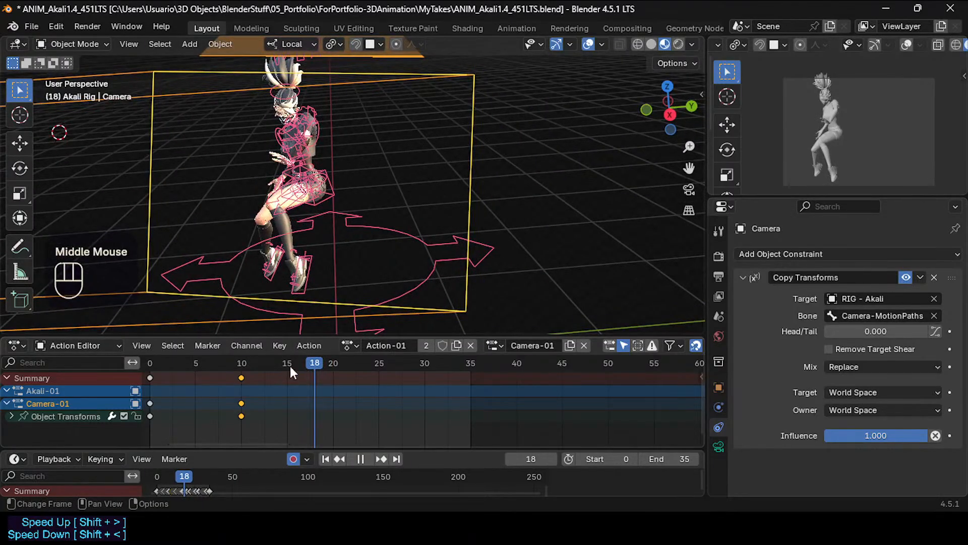
left_click_drag(289, 366, 337, 367)
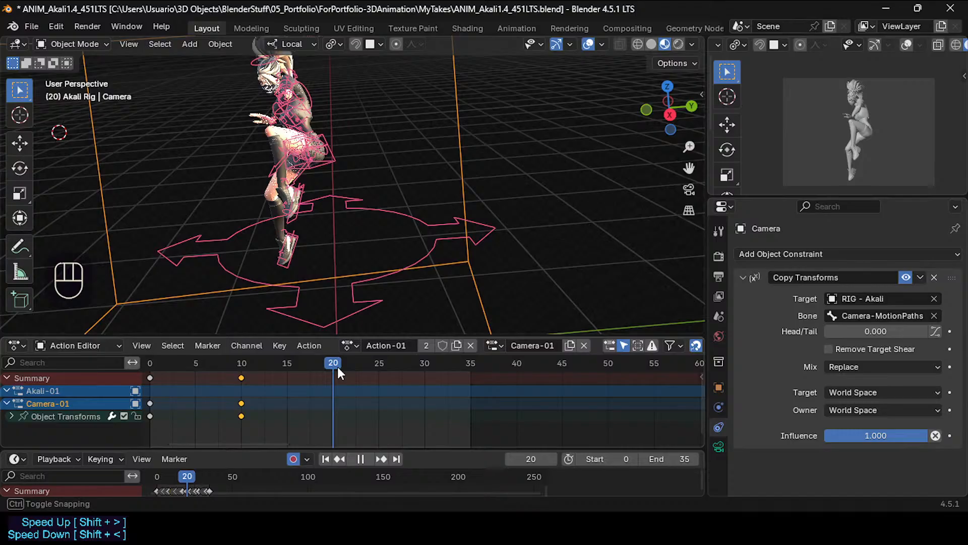
middle_click_drag(374, 272, 352, 265)
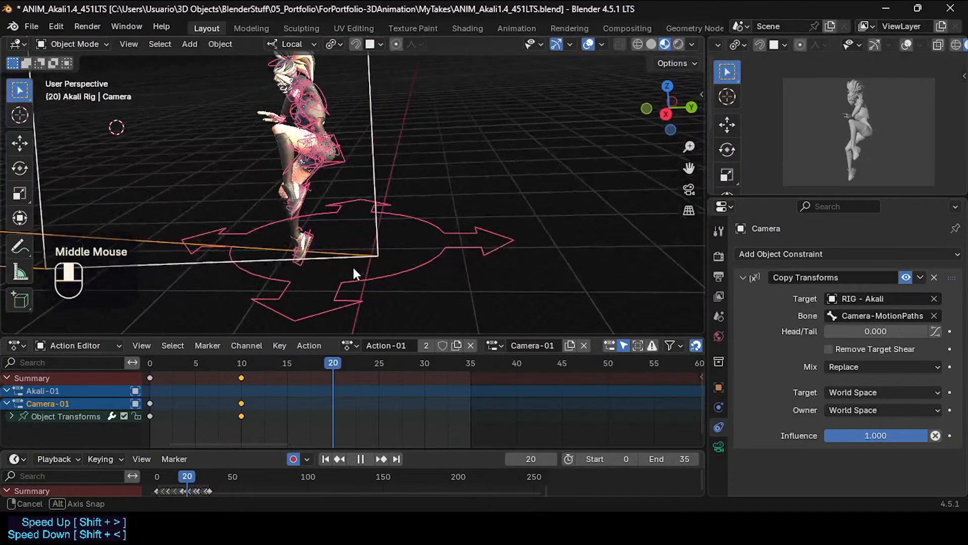
scroll(349, 262, "down", 1)
left_click_drag(322, 368, 343, 370)
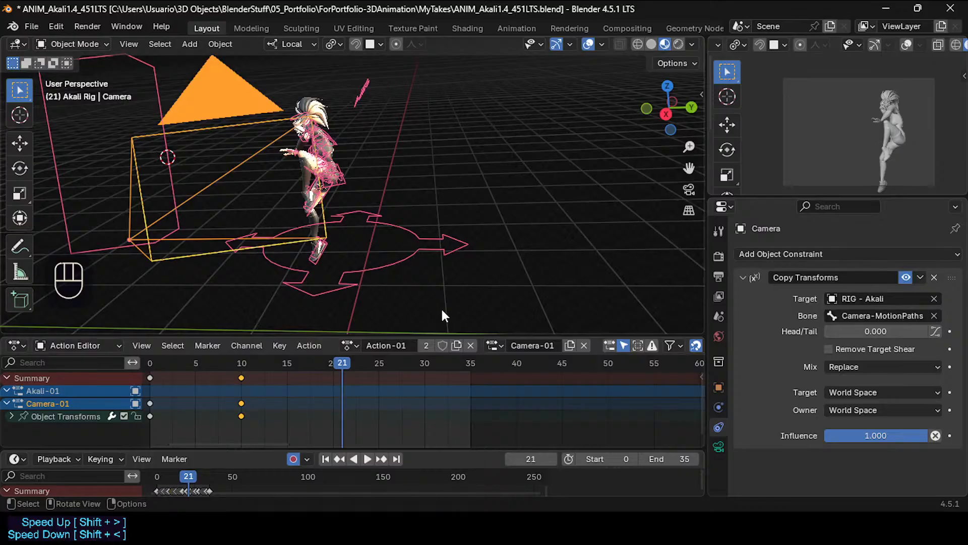
left_click_drag(323, 364, 377, 348)
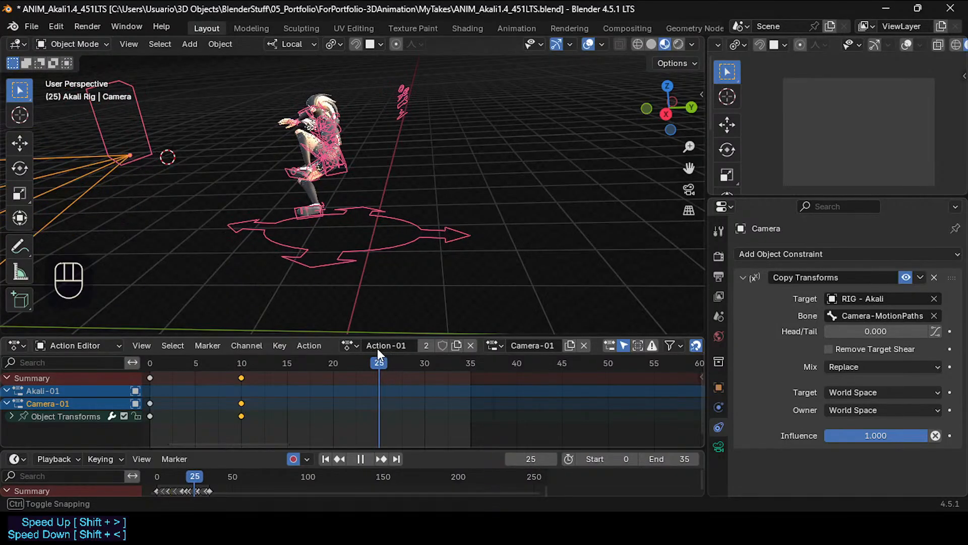
middle_click_drag(370, 282, 382, 264)
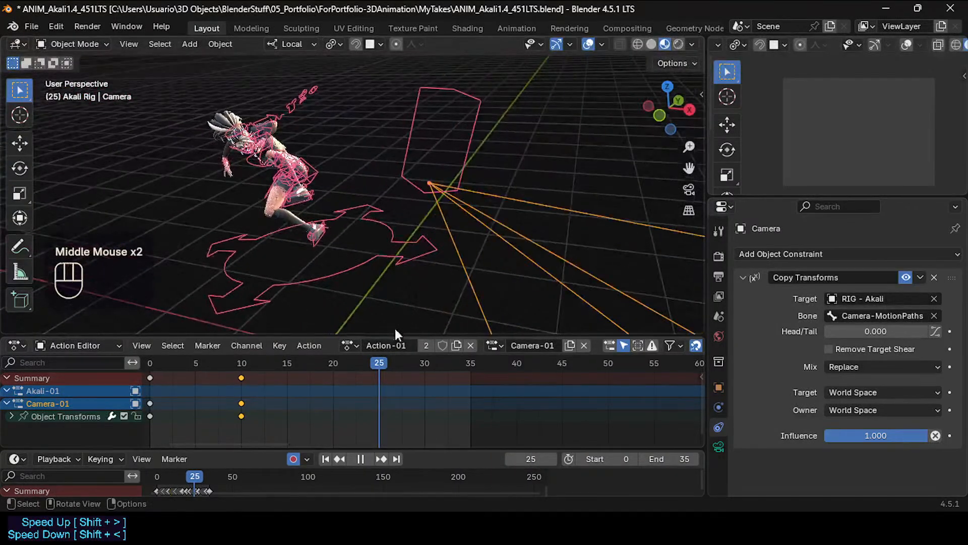
Scrub back and forth between frames 20 and 24 to examine how the camera's orientation changes relative to the character.
left_click_drag(377, 372, 309, 372)
left_click_drag(343, 365, 370, 357)
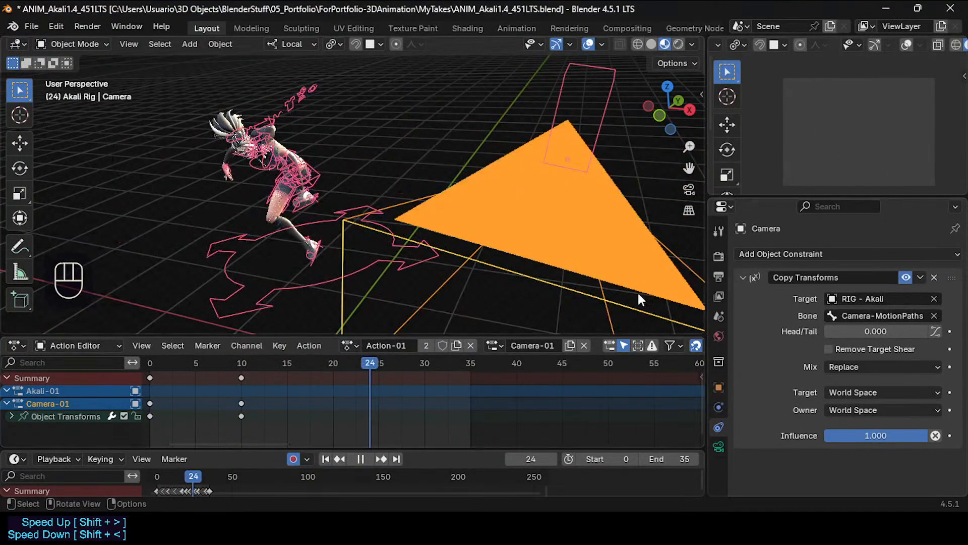
middle_click_drag(510, 264, 356, 234)
scroll(373, 272, "up", 2)
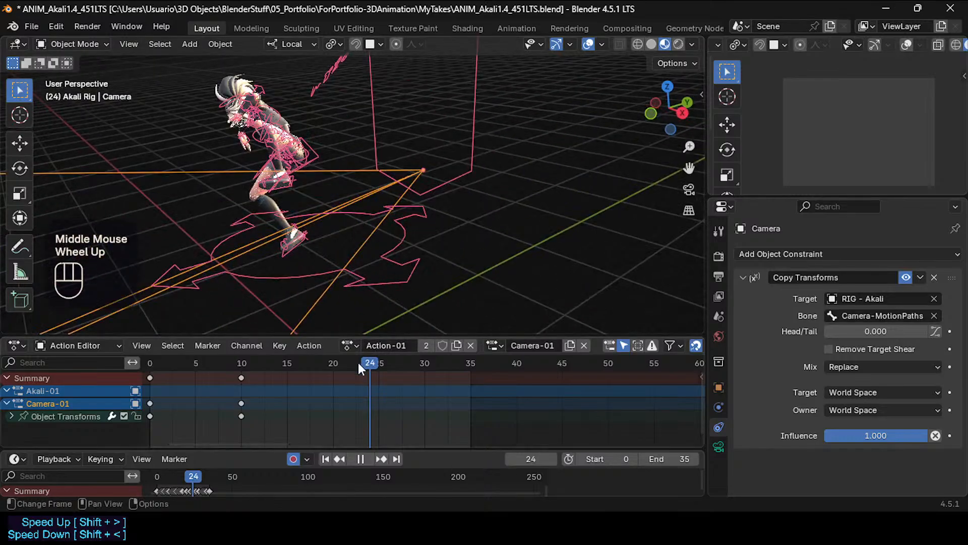
left_click_drag(358, 362, 335, 365)
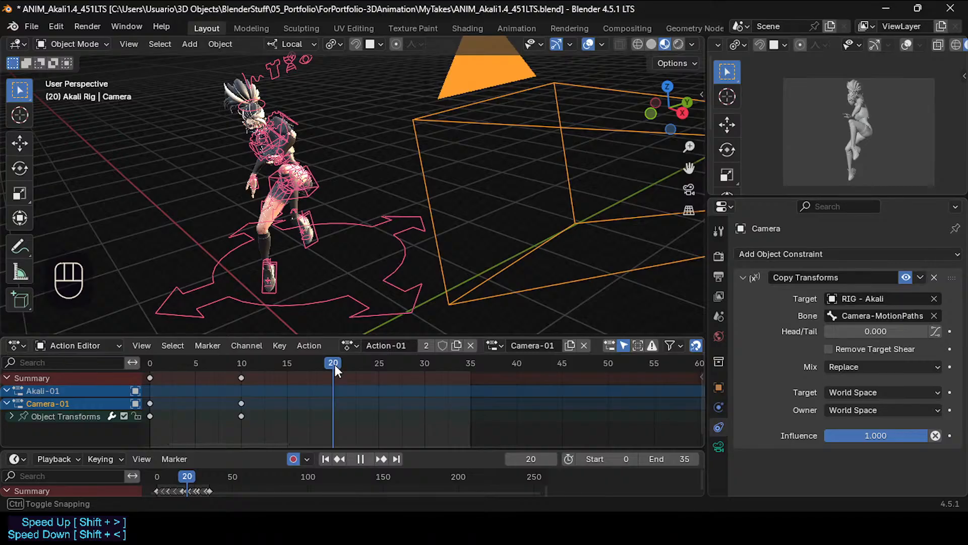
mouse_move(335, 365)
left_mouse_down()
mouse_move(378, 362)
mouse_move(335, 361)
left_mouse_up()
mouse_move(335, 361)
left_mouse_down()
mouse_move(383, 362)
mouse_move(335, 365)
left_mouse_up()
mouse_move(335, 364)
left_mouse_down()
mouse_move(363, 353)
mouse_move(335, 357)
left_mouse_up()
mouse_move(338, 363)
left_mouse_down()
mouse_move(361, 351)
mouse_move(336, 363)
left_mouse_up()
left_click_drag(337, 363, 372, 359)
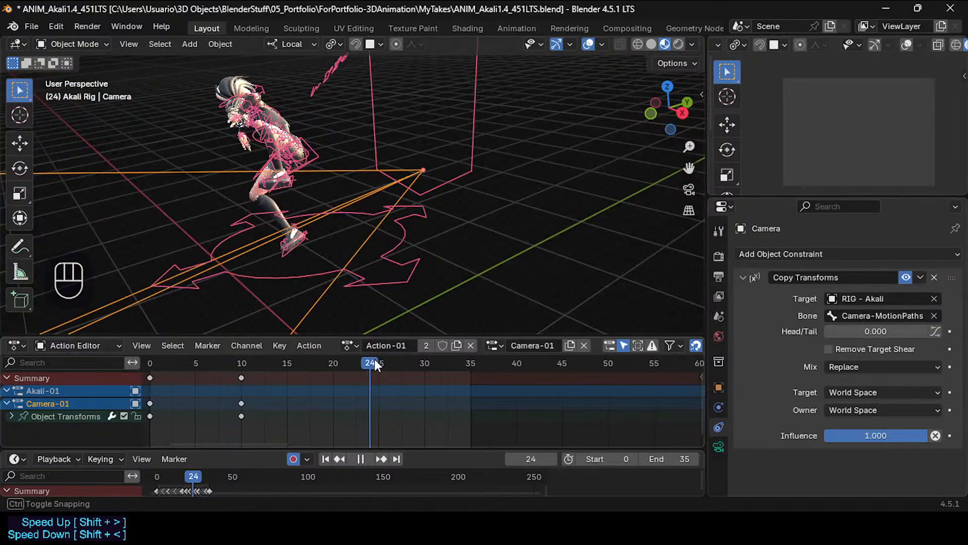
mouse_move(374, 359)
left_mouse_down()
mouse_move(330, 362)
mouse_move(376, 350)
mouse_move(336, 362)
mouse_move(358, 358)
left_mouse_up()
left_click_drag(376, 355, 341, 368)
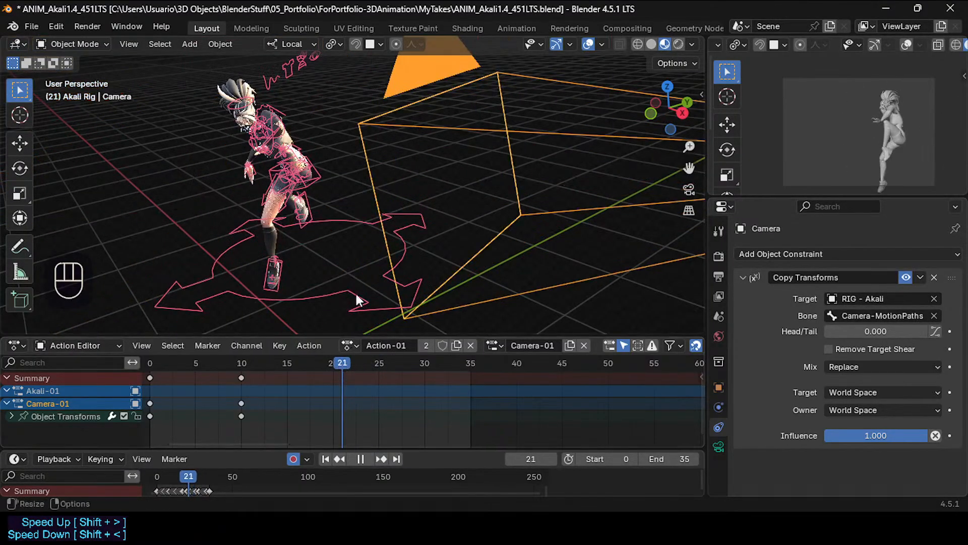
Compare the camera's position and direction at frames 20, 21 and 25 from another viewing angle.
mouse_move(355, 291)
middle_mouse_down()
mouse_move(376, 235)
mouse_move(410, 232)
mouse_move(355, 301)
middle_mouse_up()
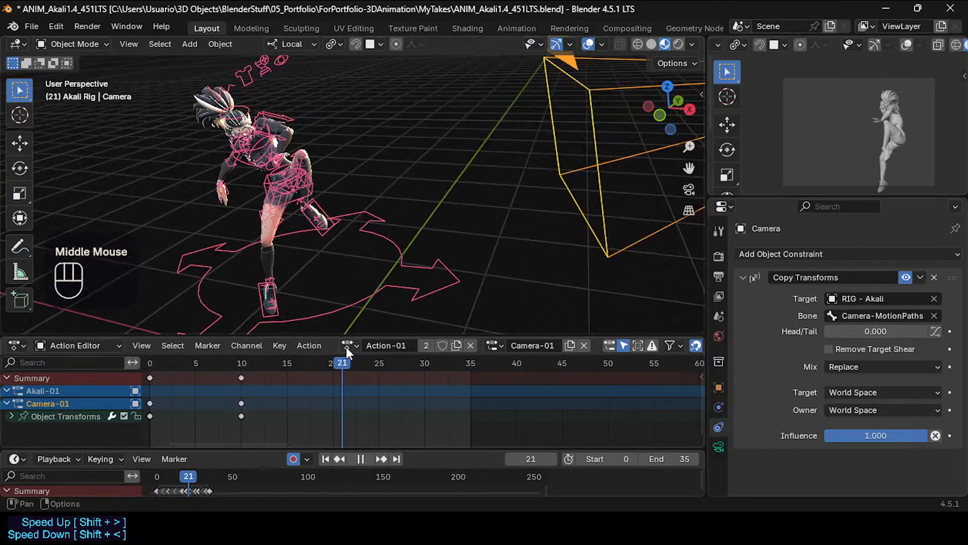
mouse_move(328, 362)
left_mouse_down()
mouse_move(382, 360)
mouse_move(335, 365)
left_mouse_up()
middle_click_drag(351, 271, 340, 354, "shift")
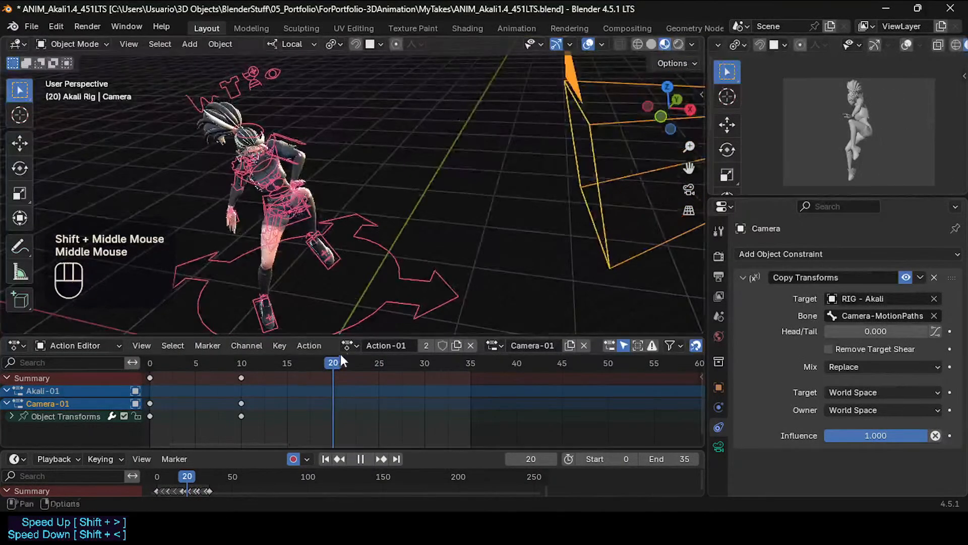
mouse_move(342, 356)
left_mouse_down()
mouse_move(379, 364)
mouse_move(334, 367)
mouse_move(380, 360)
mouse_move(332, 368)
mouse_move(383, 359)
mouse_move(341, 360)
left_mouse_up()
middle_click_drag(344, 310, 331, 312)
middle_click_drag(331, 312, 352, 296, "shift")
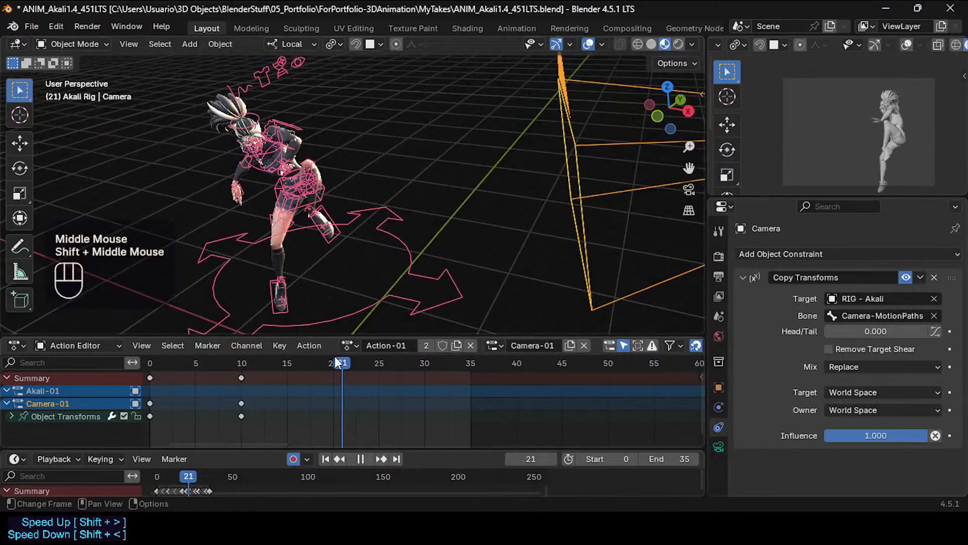
mouse_move(332, 359)
left_mouse_down()
mouse_move(379, 358)
mouse_move(331, 365)
left_mouse_up()
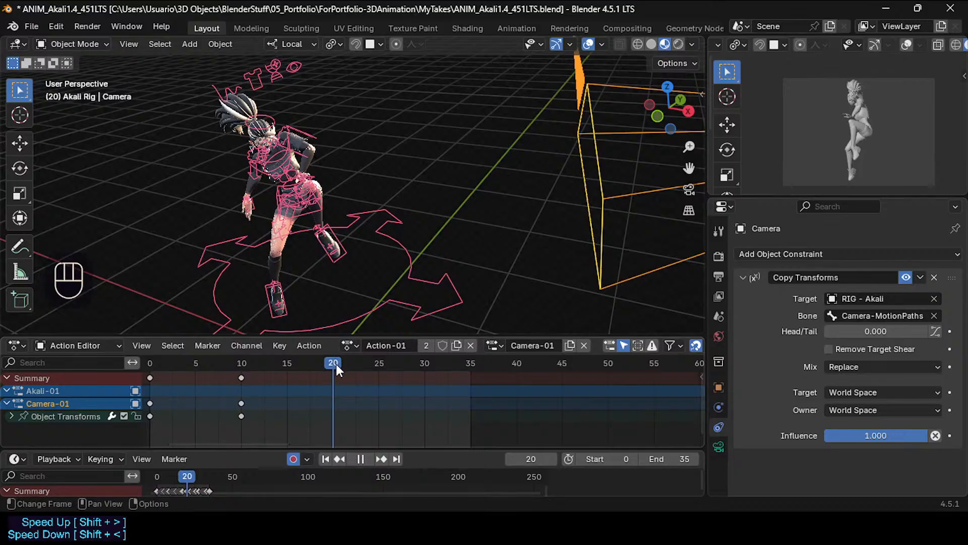
left_click_drag(336, 365, 376, 362)
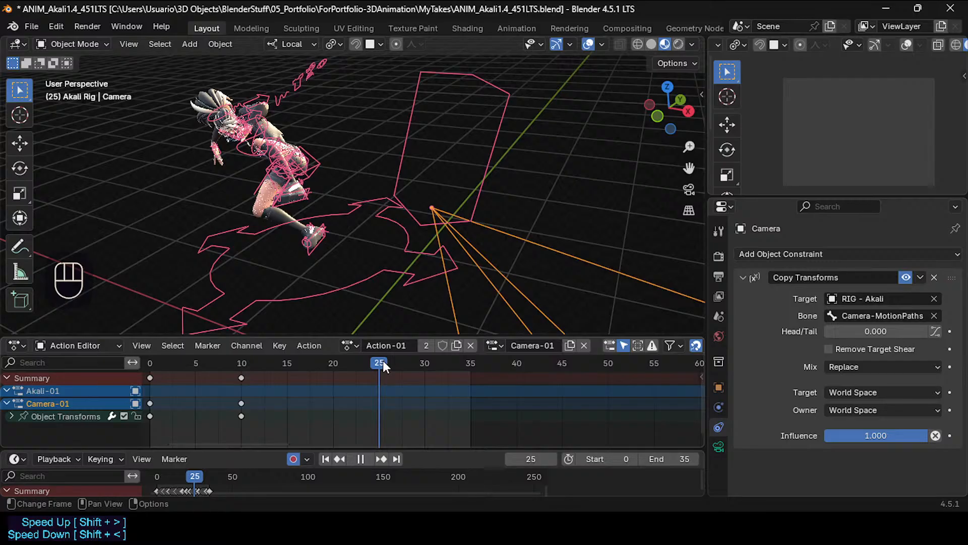
mouse_move(383, 360)
left_mouse_down()
mouse_move(332, 367)
mouse_move(379, 363)
left_mouse_up()
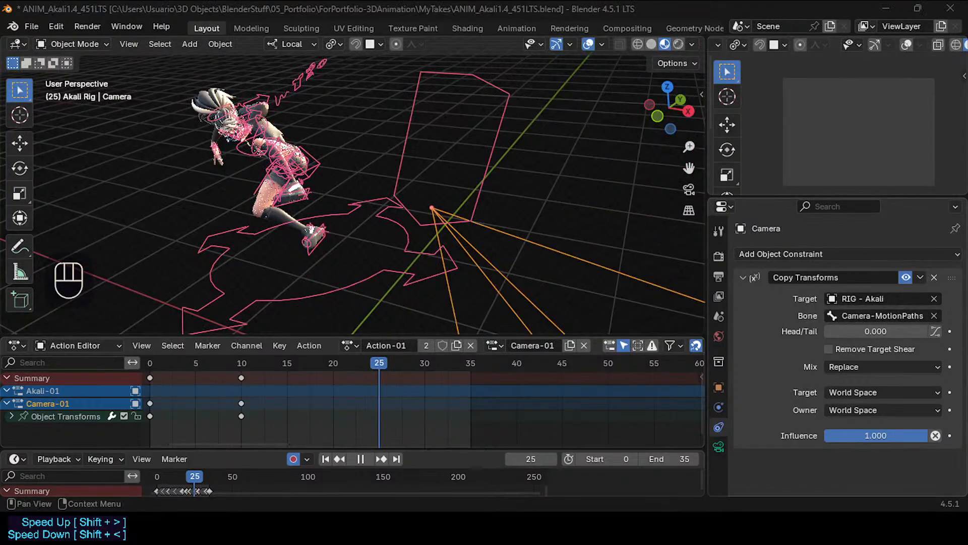
Examine the camera and its control bone from a wider view while scrubbing from frame 25 back to frame 21.
middle_click_drag(310, 241, 334, 246)
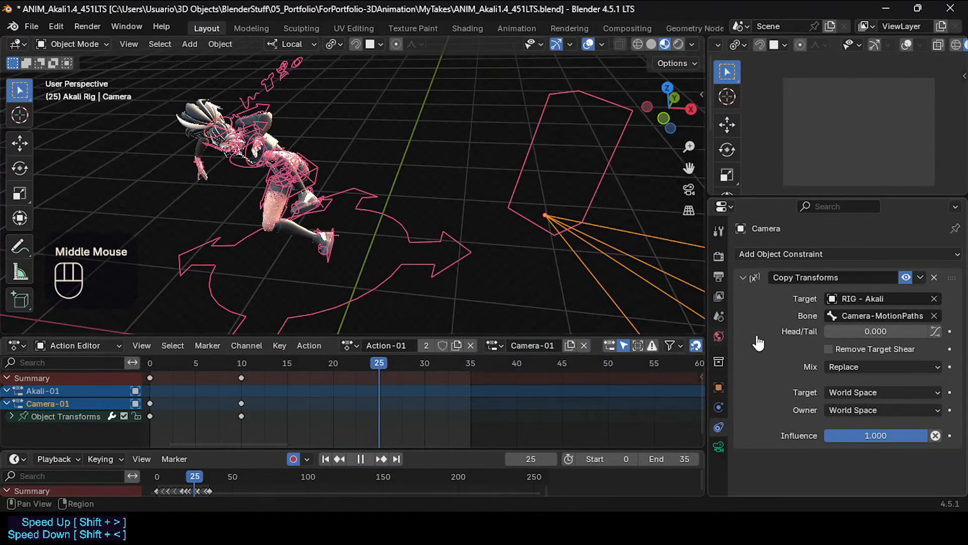
middle_click_drag(533, 285, 504, 272)
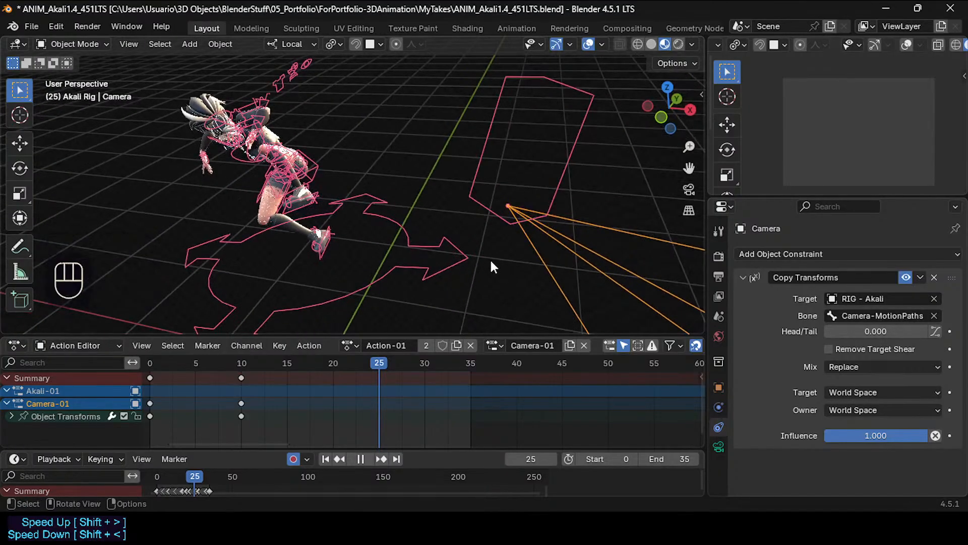
left_click_drag(381, 366, 296, 348)
middle_click_drag(341, 255, 345, 258)
left_click_drag(296, 365, 346, 362)
scroll(458, 220, "down", 3)
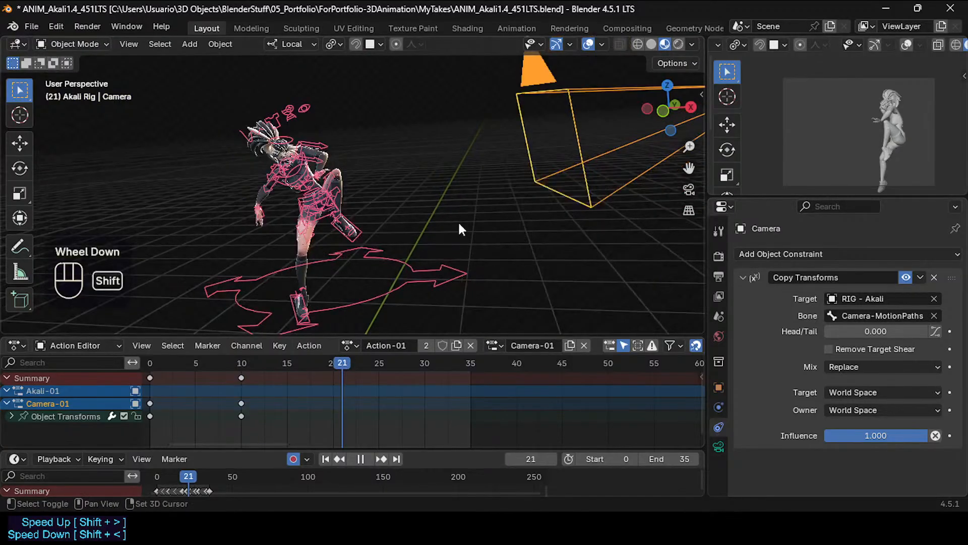
middle_click_drag(458, 220, 463, 257, "shift")
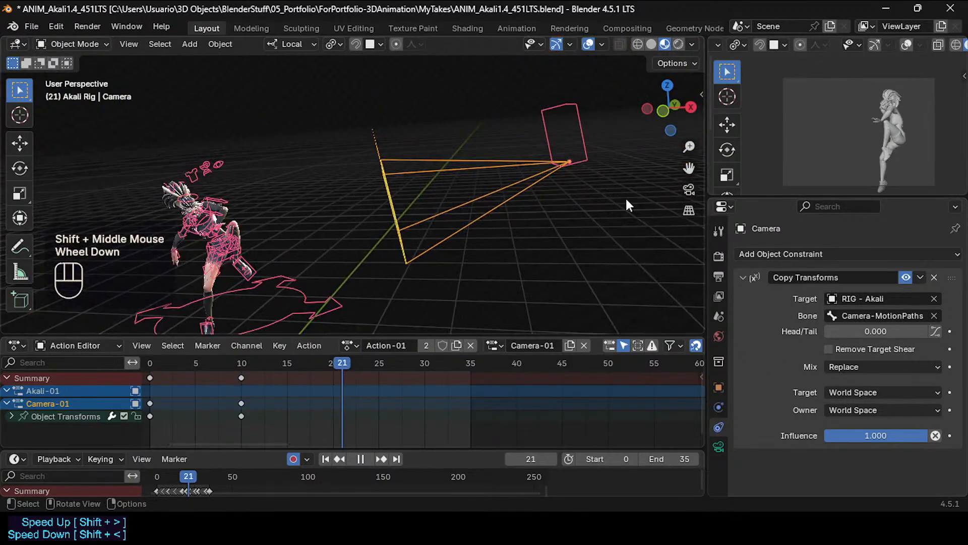
Enter Pose Mode on the Akali rig and try to rotate the Camera-MotionPaths bone.
left_click(570, 108)
key("ctrl+Tab")
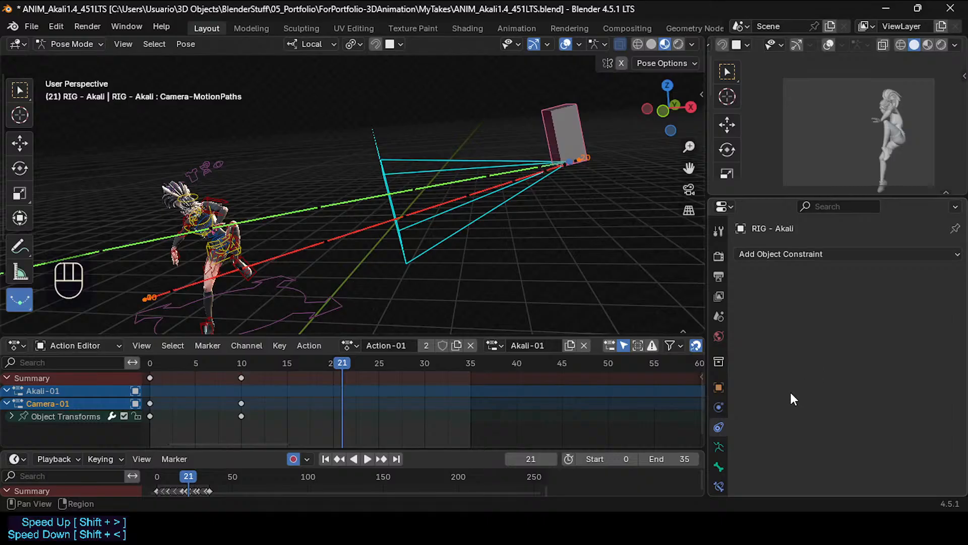
key("alt+Tab")
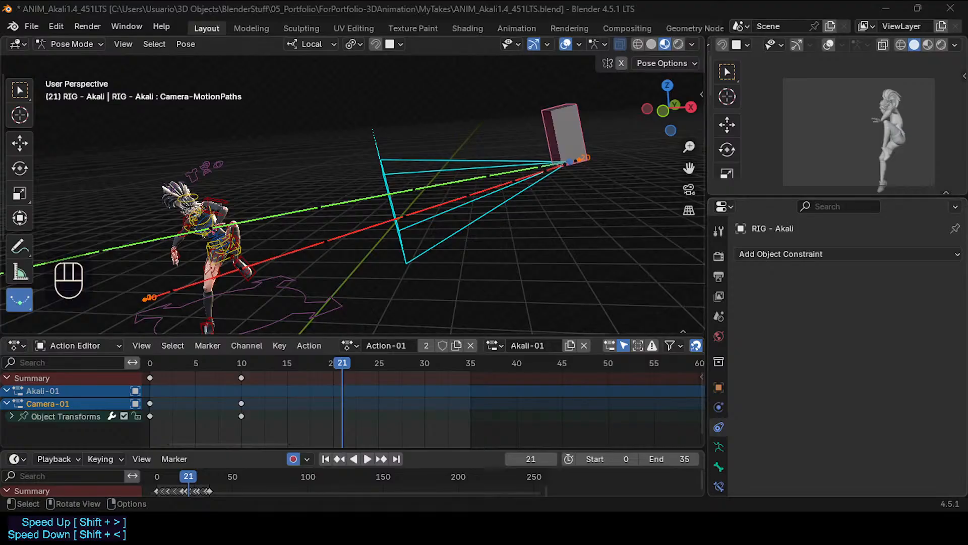
middle_click_drag(605, 212, 437, 277)
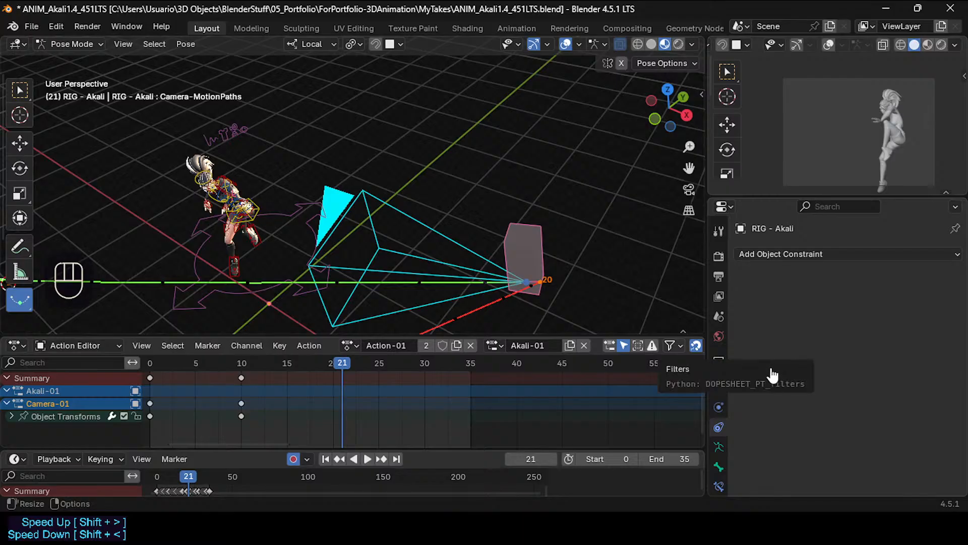
key("r")
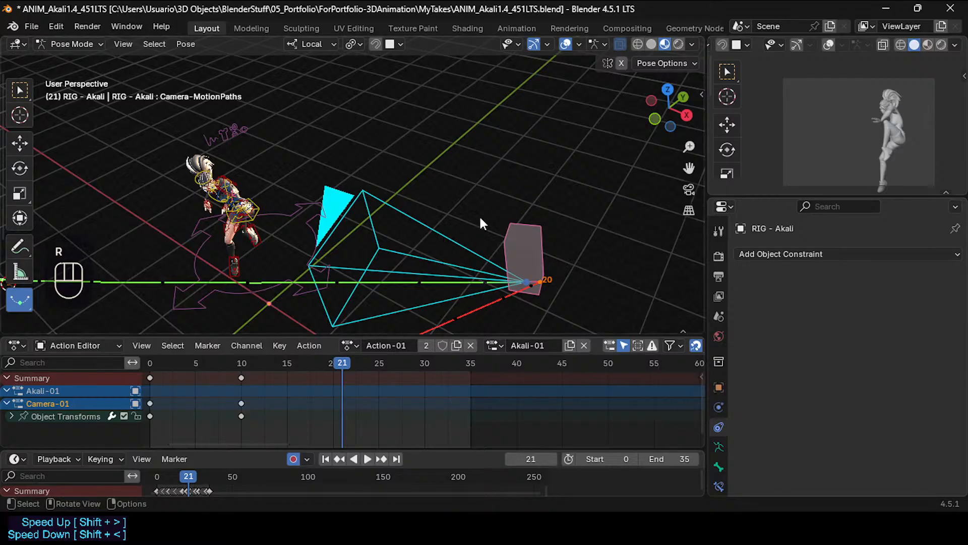
key("Escape")
left_click(410, 231)
middle_click_drag(407, 231, 345, 246)
key("r")
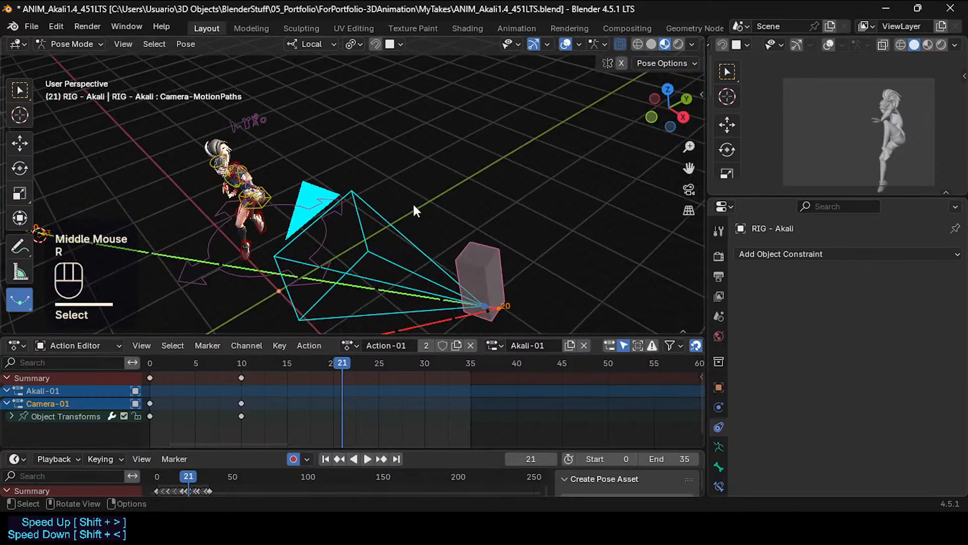
key("Escape")
Go to frame 19 and select the Camera-MotionPaths bone in the Akali rig's Pose Mode.
middle_click_drag(395, 229, 405, 322)
left_click_drag(331, 362, 208, 367)
middle_click_drag(241, 429, 283, 396, "shift")
left_click_drag(216, 359, 377, 367)
key("ctrl+Tab")
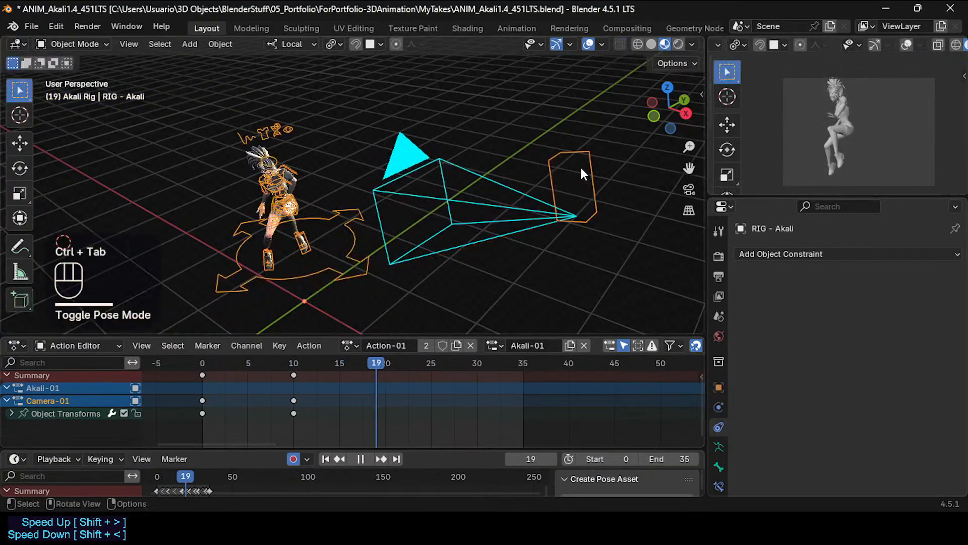
left_click(591, 168)
left_click(593, 165)
key("ctrl+Tab")
left_click(588, 169)
middle_click_drag(589, 169, 527, 197)
middle_click_drag(527, 196, 509, 208, "shift")
key("r")
key("r")
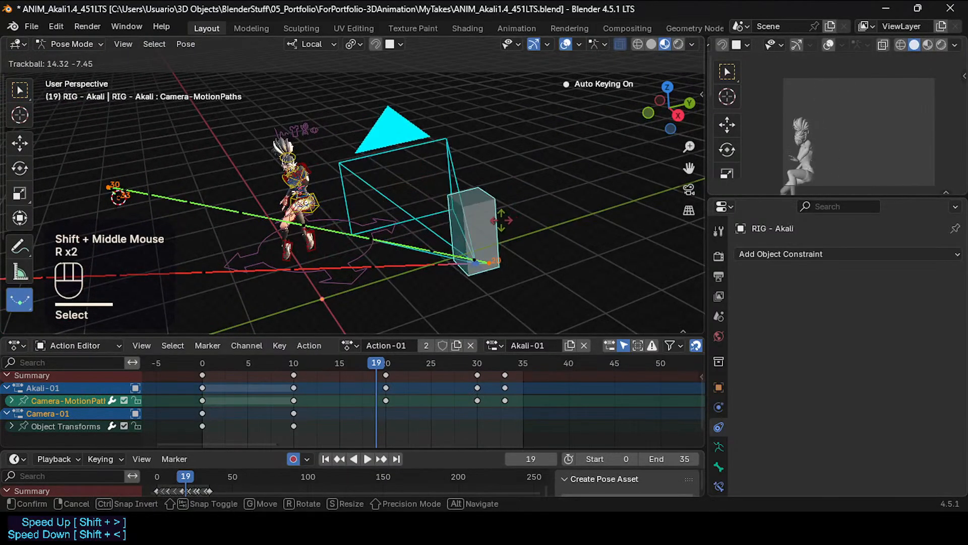
key("Escape")
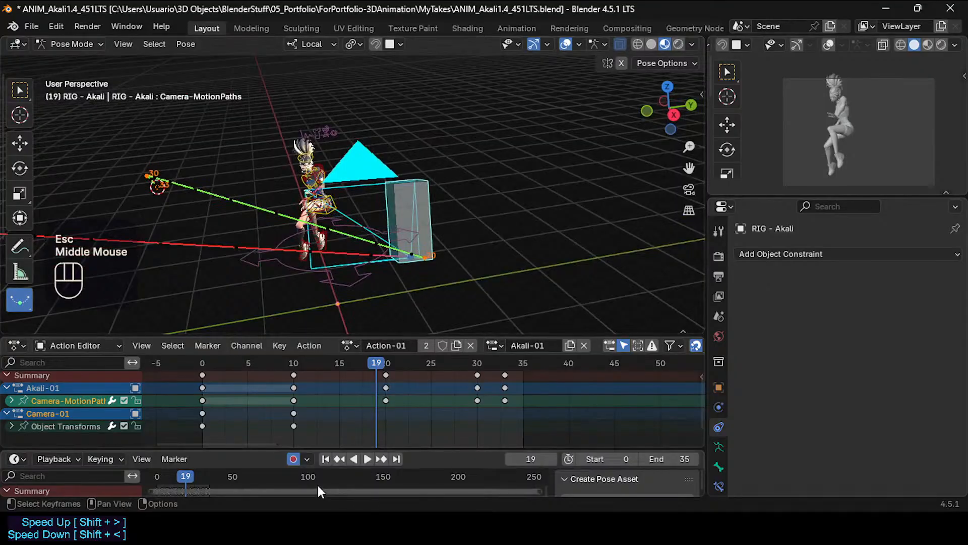
Try moving the Camera-MotionPaths bone sideways and rotating it about 15° at frame 20 with auto keying on.
left_click(386, 373)
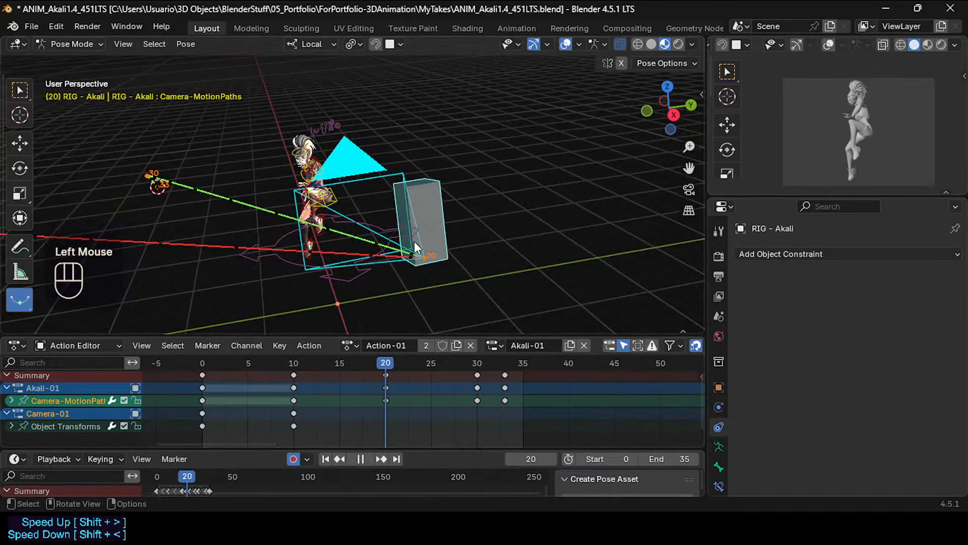
middle_click_drag(414, 241, 400, 234)
middle_click_drag(377, 268, 391, 282)
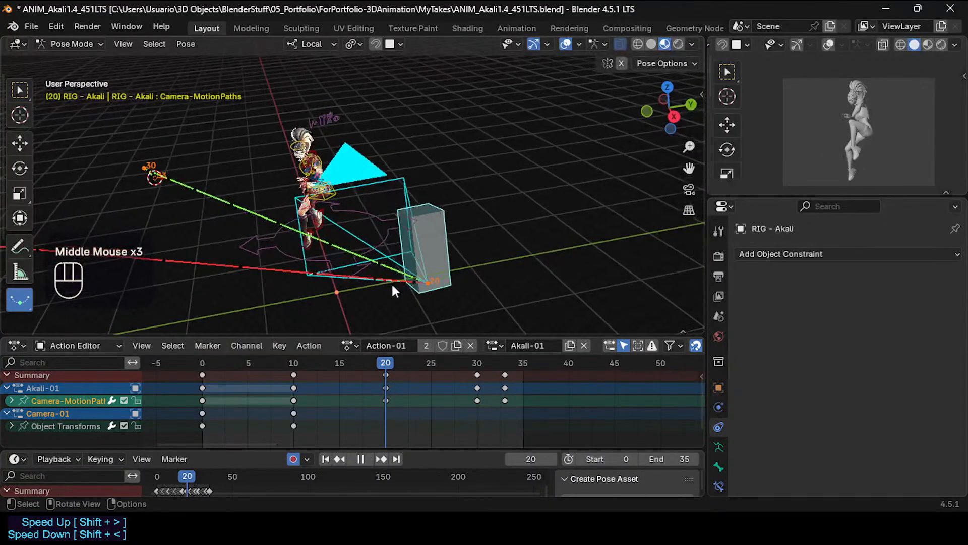
scroll(392, 295, "down", 2)
mouse_move(380, 362)
left_mouse_down()
mouse_move(318, 369)
mouse_move(382, 373)
mouse_move(295, 376)
mouse_move(377, 377)
left_mouse_up()
middle_click_drag(389, 307, 385, 272, "shift")
key("g")
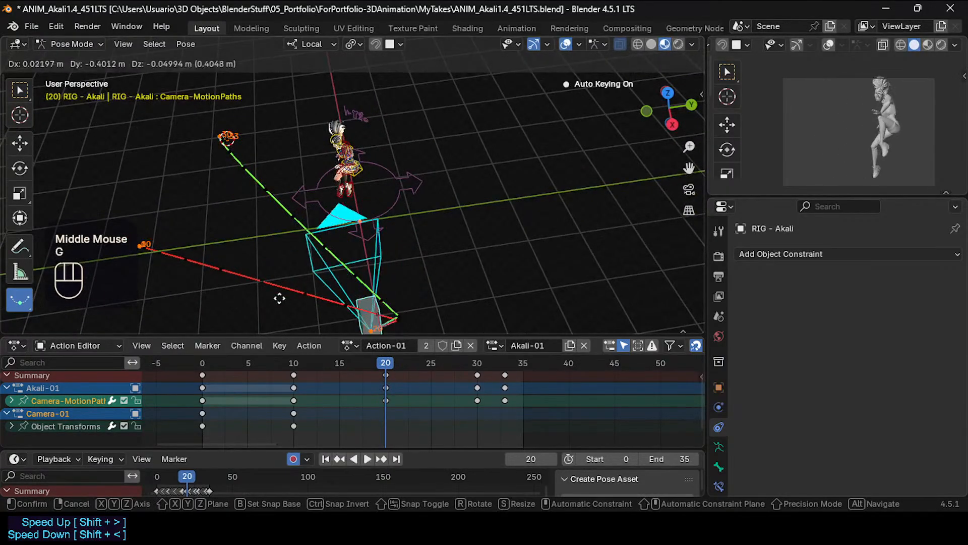
left_click(395, 256)
key("r")
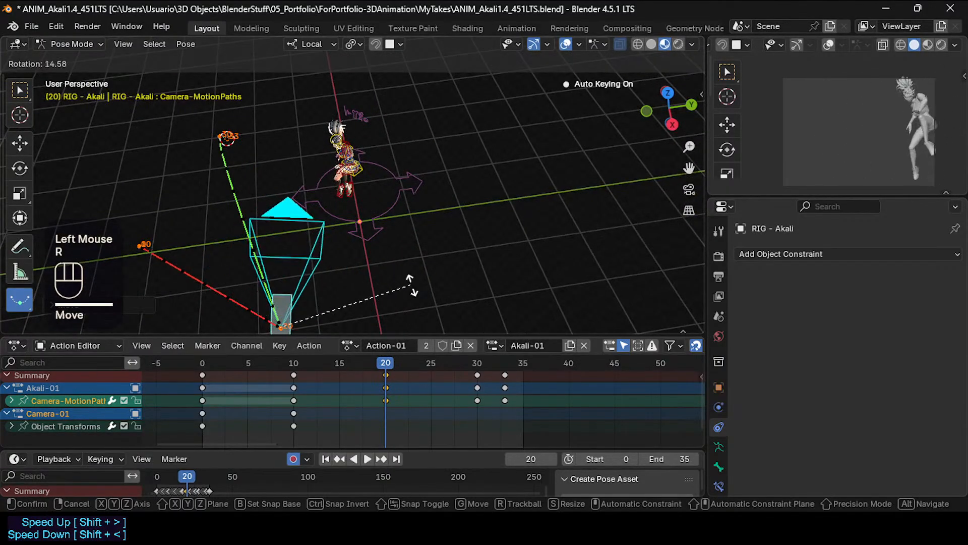
left_click(410, 285)
Undo the bone's rotation and move, going back to frame 19.
key("ctrl+z")
key("ctrl+z")
key("ctrl+z")
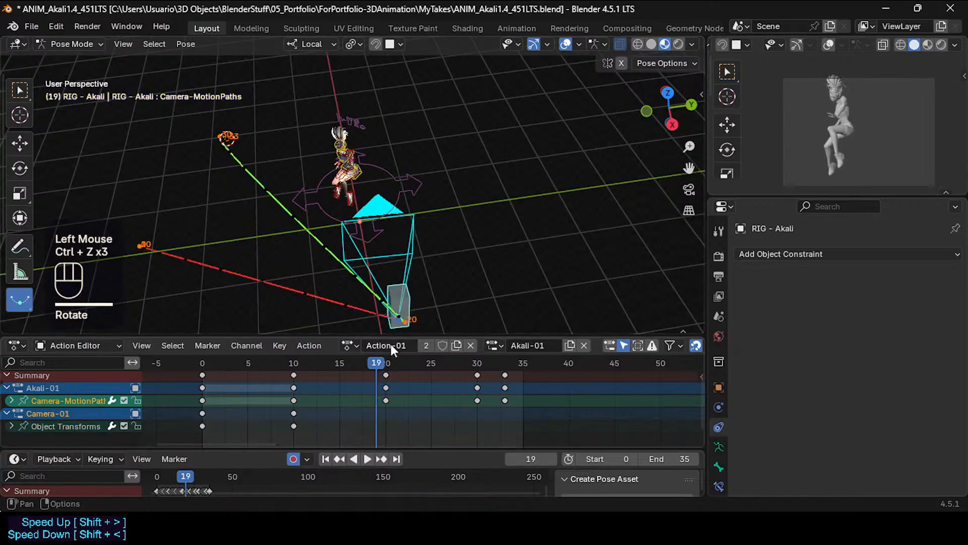
Go to frame 15 and move the Camera-MotionPaths bone outward, away from the character, with auto keying on.
left_click_drag(385, 364, 343, 371)
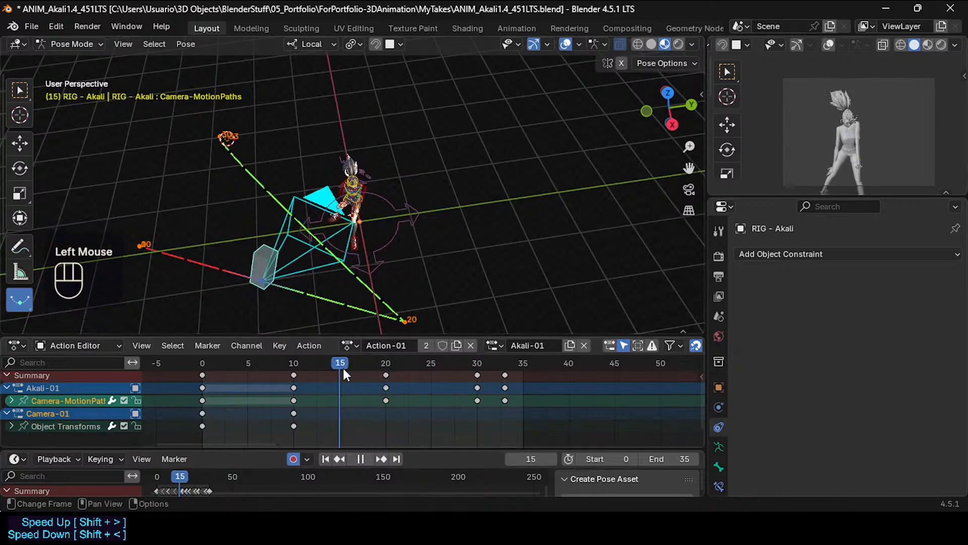
left_click(263, 268)
key("g")
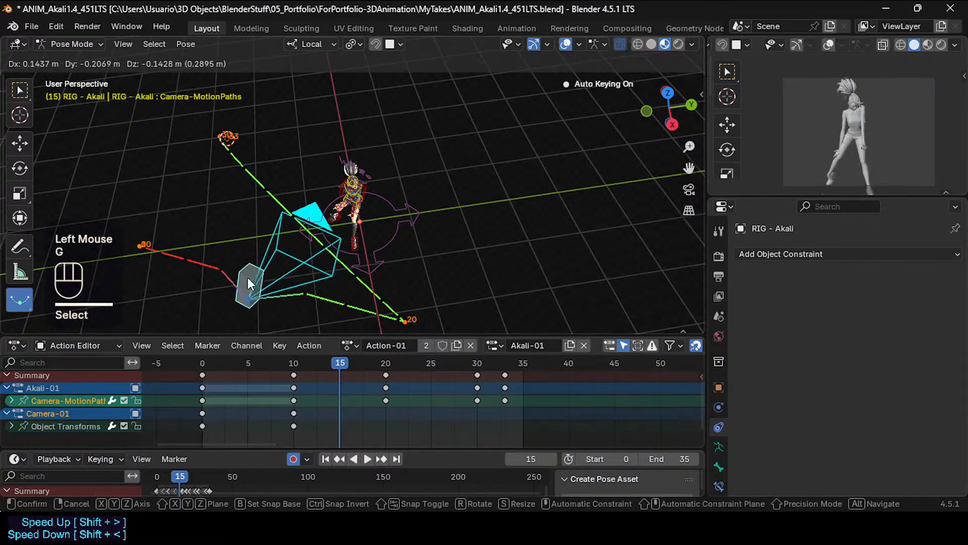
left_click(262, 285)
middle_click_drag(261, 285, 450, 232)
key("g")
left_click(444, 257)
Trackball-rotate the Camera-MotionPaths bone by about 9° at frame 15 to adjust the shot, and save the file.
key("r")
key("r")
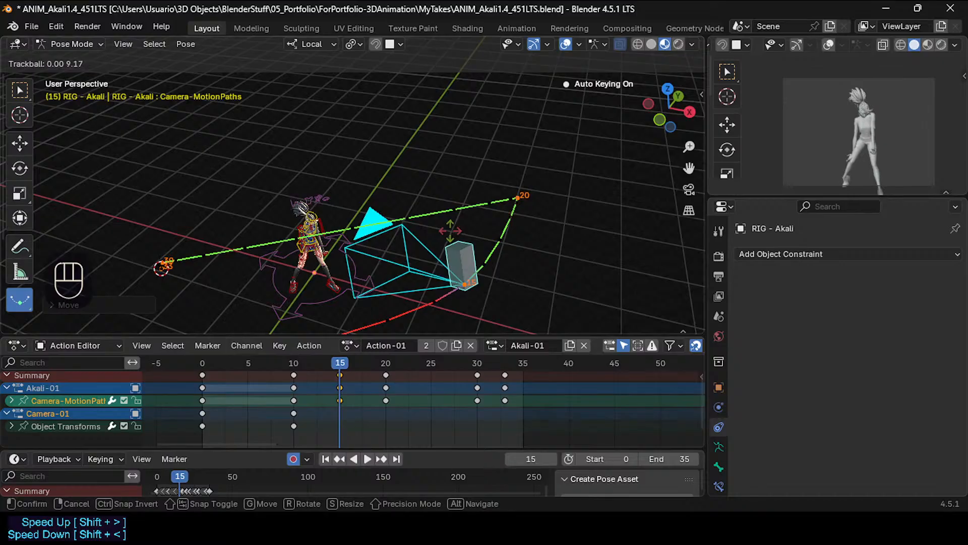
key("shift")
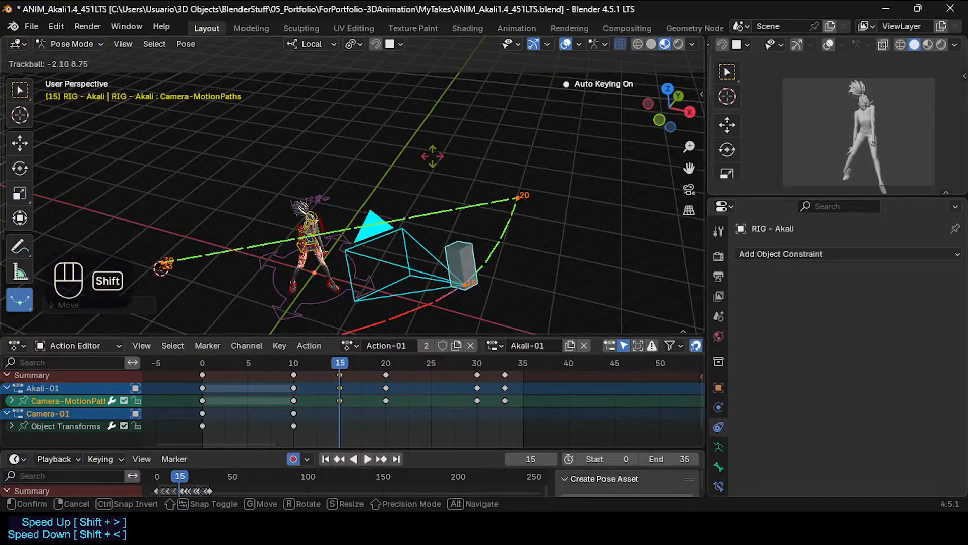
left_click(431, 155, "shift")
key("ctrl+s")
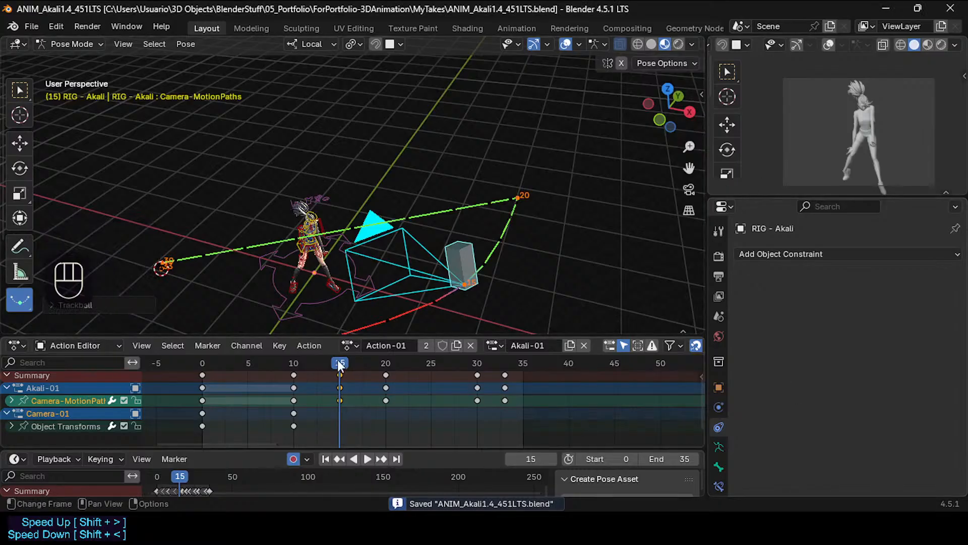
Go to frame 24 and trackball-rotate the Camera-MotionPaths bone to turn the camera toward the character, with auto keying on.
left_click_drag(337, 359, 384, 364)
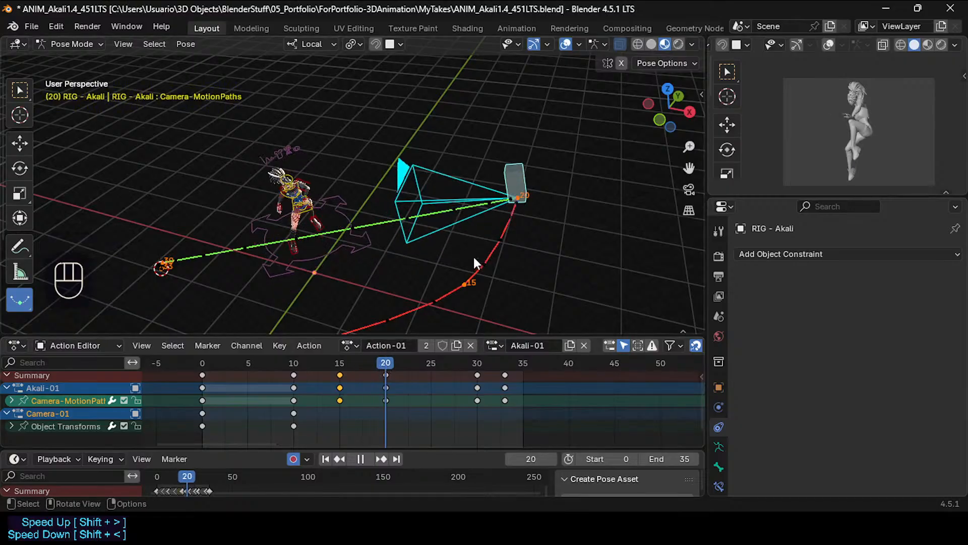
middle_click_drag(473, 255, 365, 331)
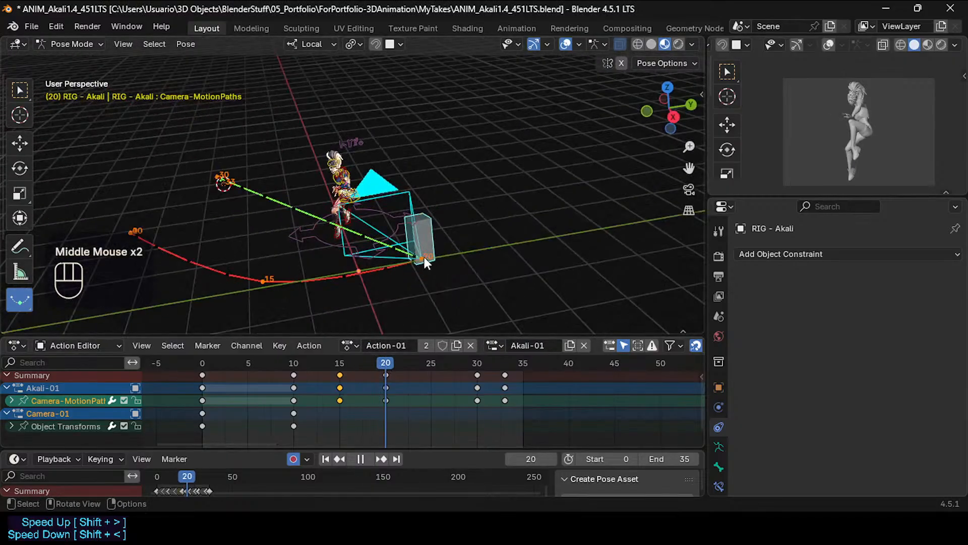
middle_click_drag(425, 256, 399, 277)
scroll(394, 266, "up", 1)
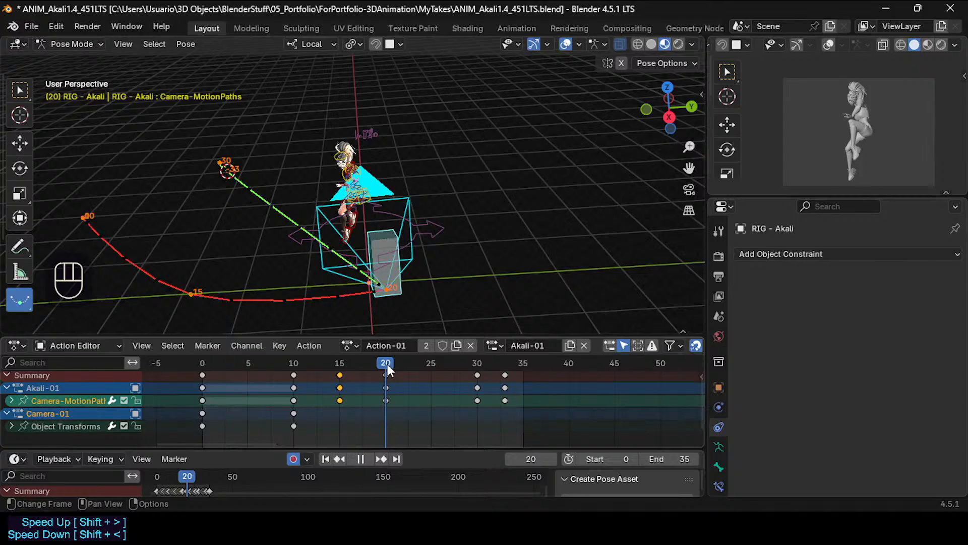
left_click_drag(387, 365, 425, 363)
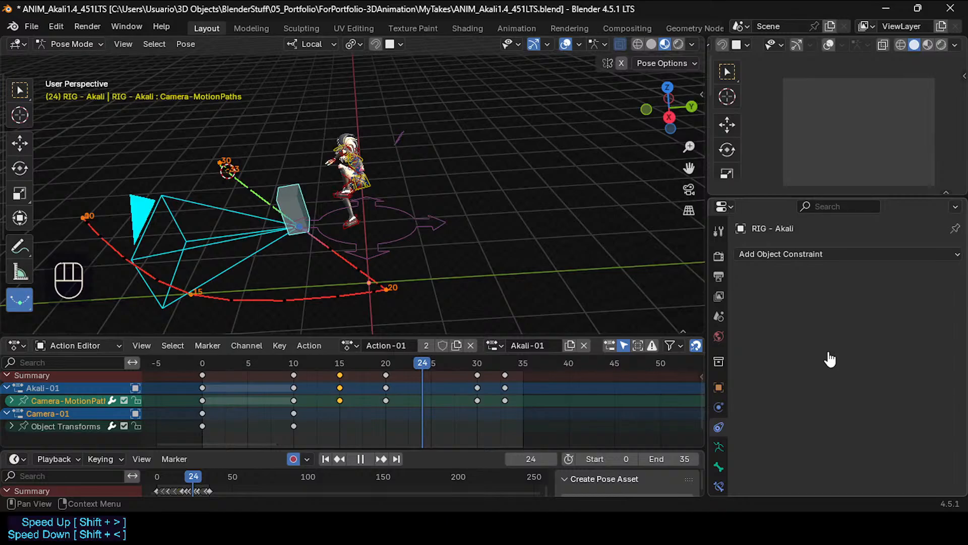
key("r")
key("r")
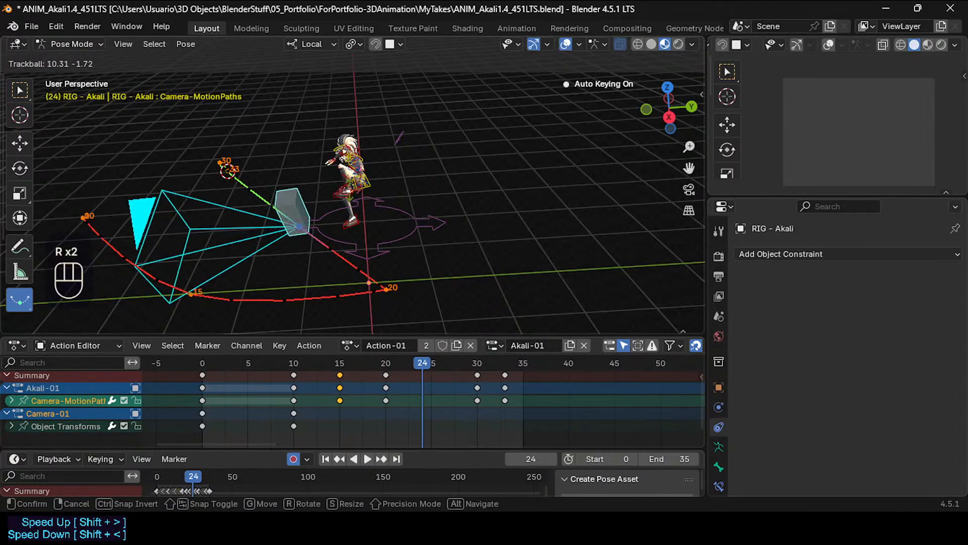
key("z")
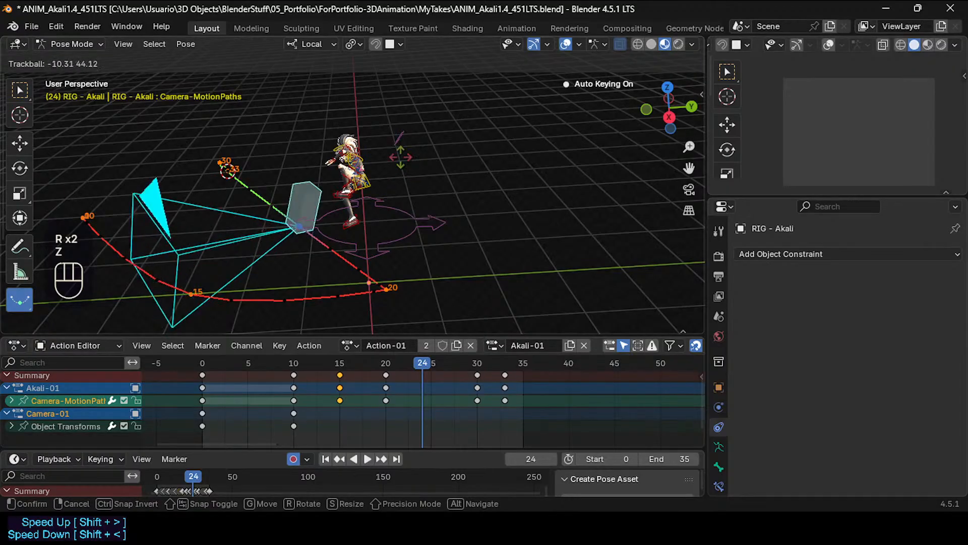
left_click(295, 215)
Move the Camera-MotionPaths bone at frame 24 past the character toward positive Y and turn it to extend the curved path.
key("g")
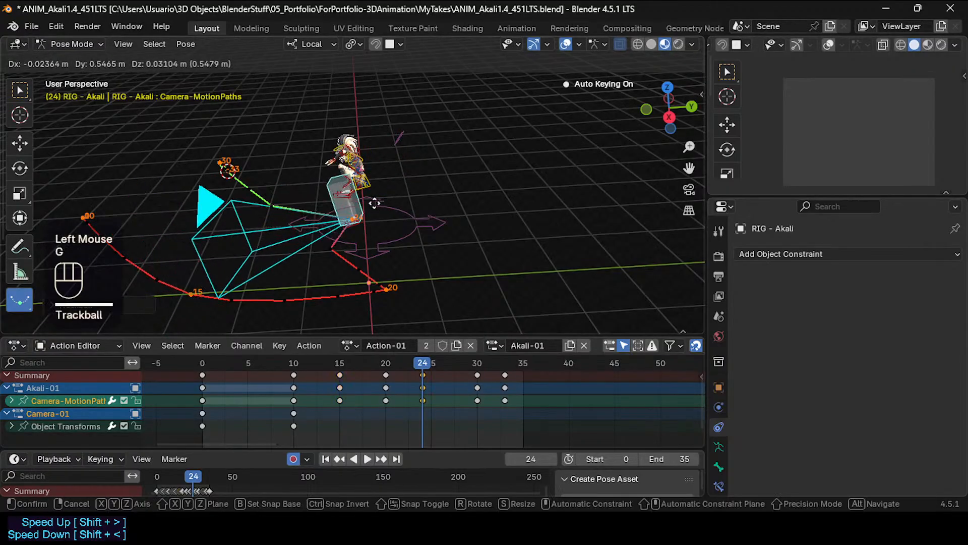
left_click(356, 217)
key("r")
left_click(373, 214)
key("g")
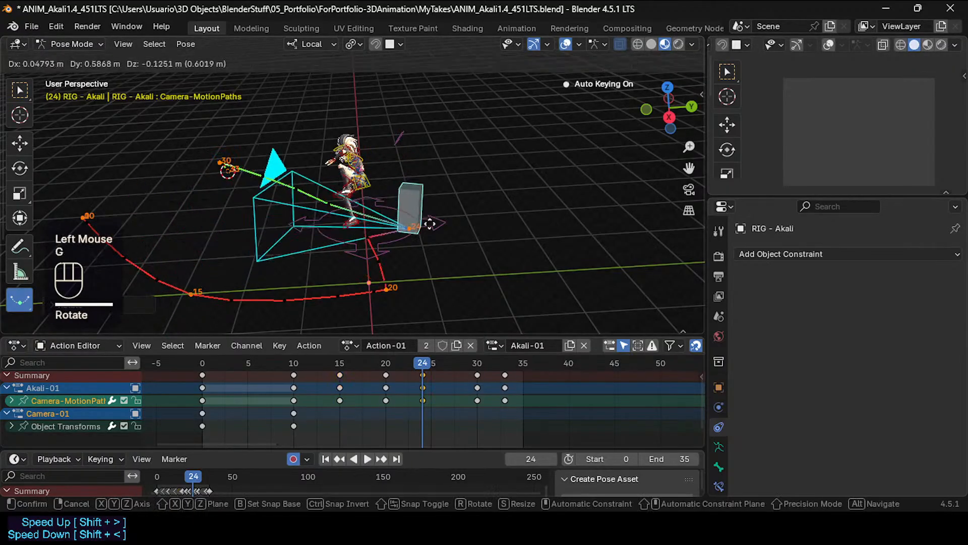
left_click(457, 226)
key("g")
left_click(457, 227)
Move the bone farther out at frame 24 and rotate it about 28° around its local Y axis to frame the character.
middle_click_drag(457, 227, 461, 229)
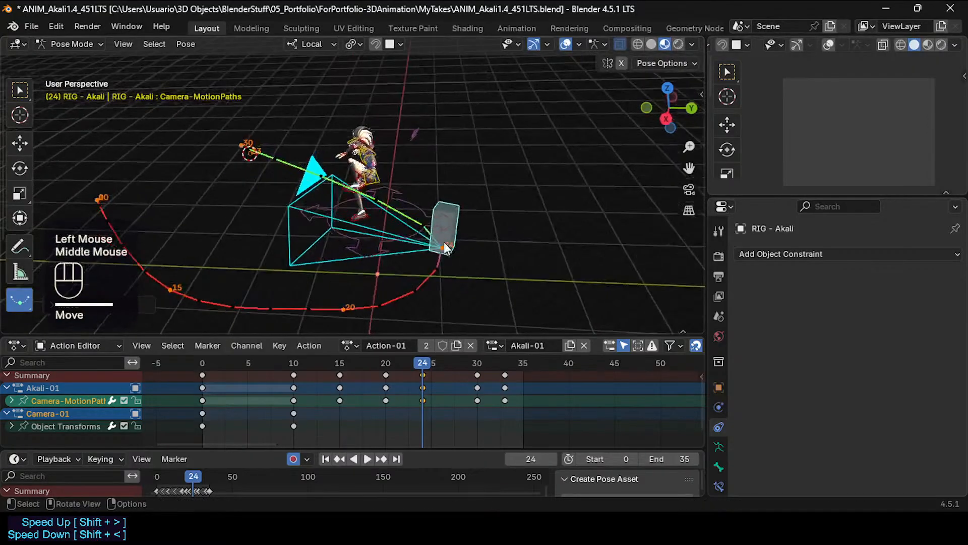
key("r")
left_click(465, 232)
key("g")
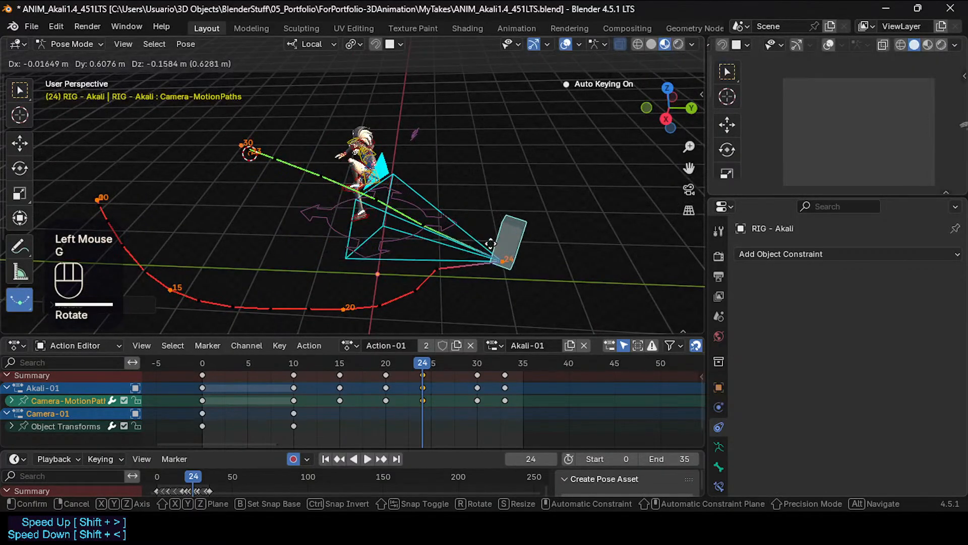
left_click(469, 233)
key("r")
key("z")
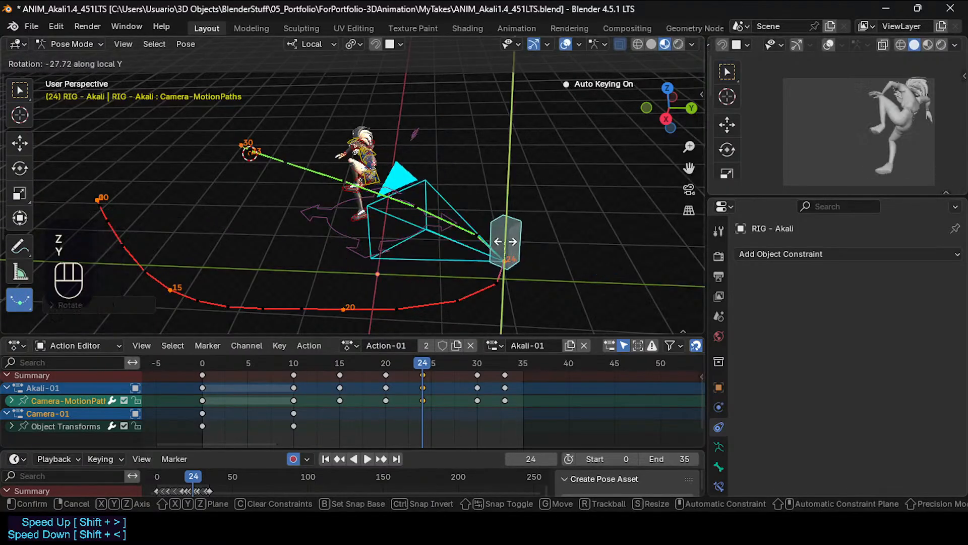
left_click(510, 254)
key("g")
left_click(514, 260)
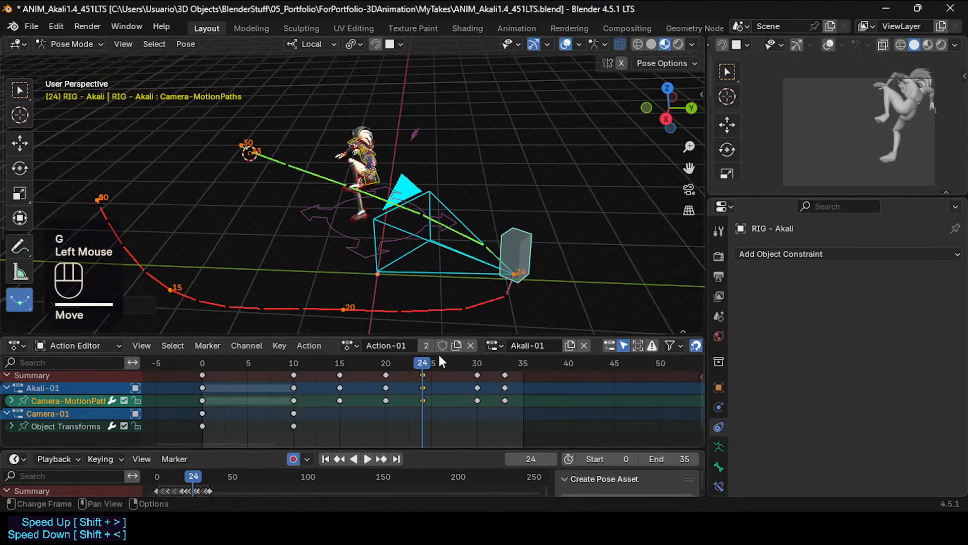
Go to frame 30 and examine the camera's motion path around the character from several angles.
left_click_drag(409, 358, 473, 361)
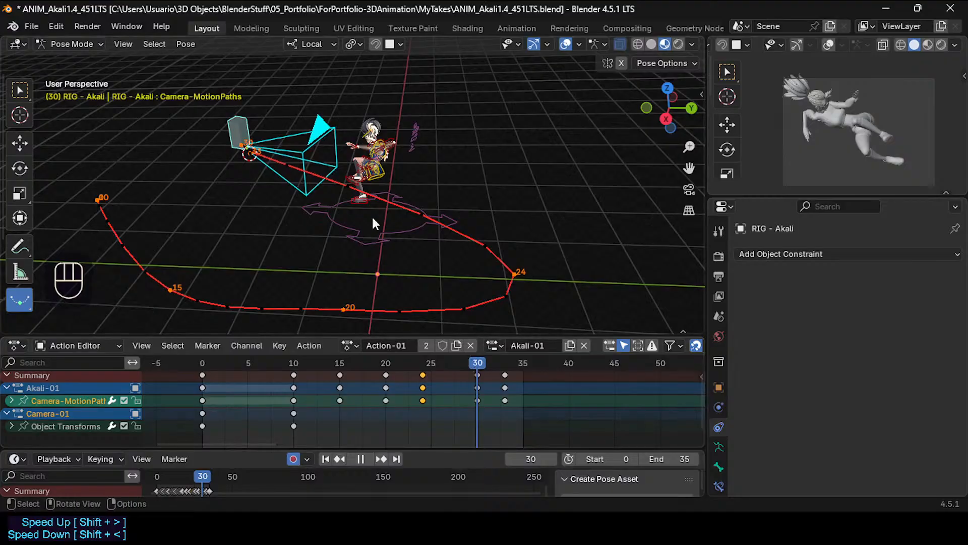
middle_click_drag(371, 215, 257, 245)
middle_click_drag(257, 245, 340, 208)
scroll(315, 225, "down", 2)
scroll(341, 207, "up", 1, "shift")
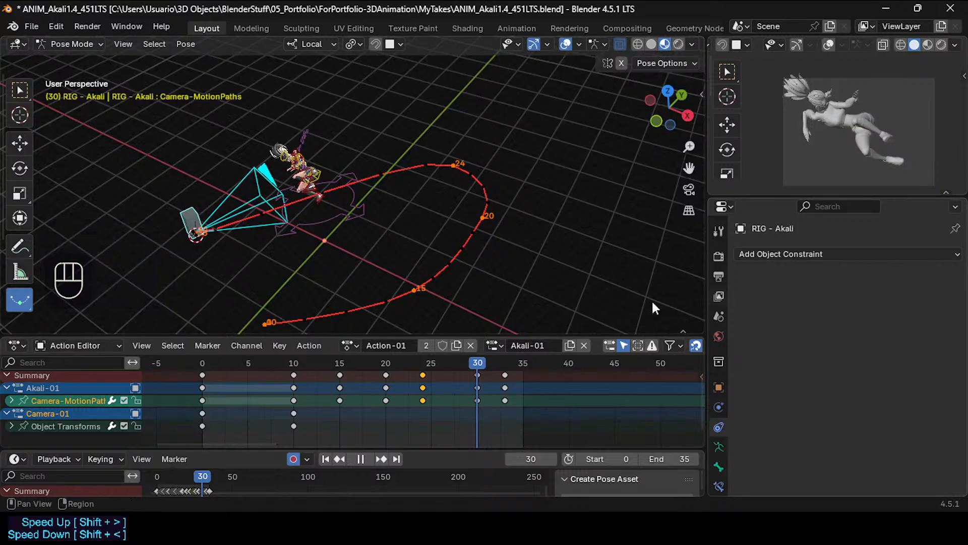
middle_click_drag(242, 225, 349, 230, "shift")
scroll(347, 216, "up", 1)
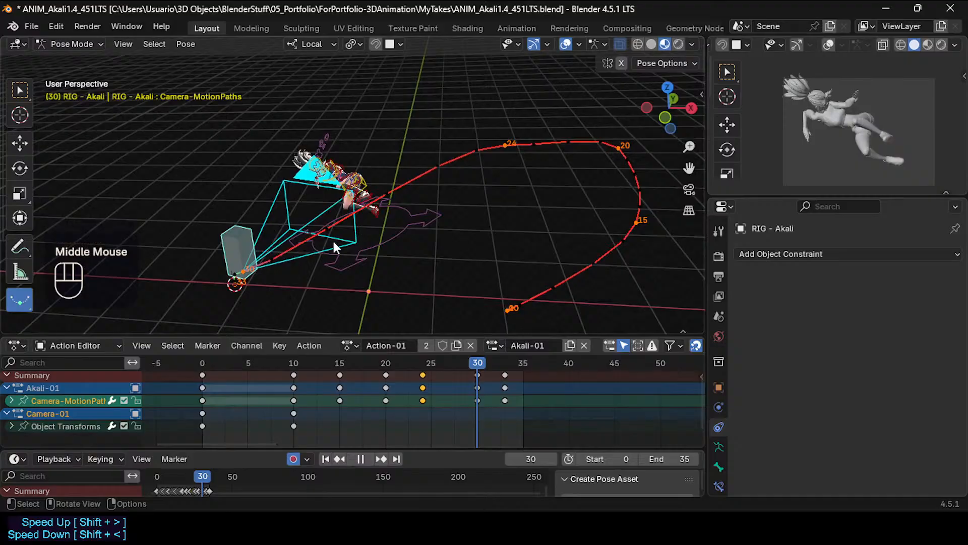
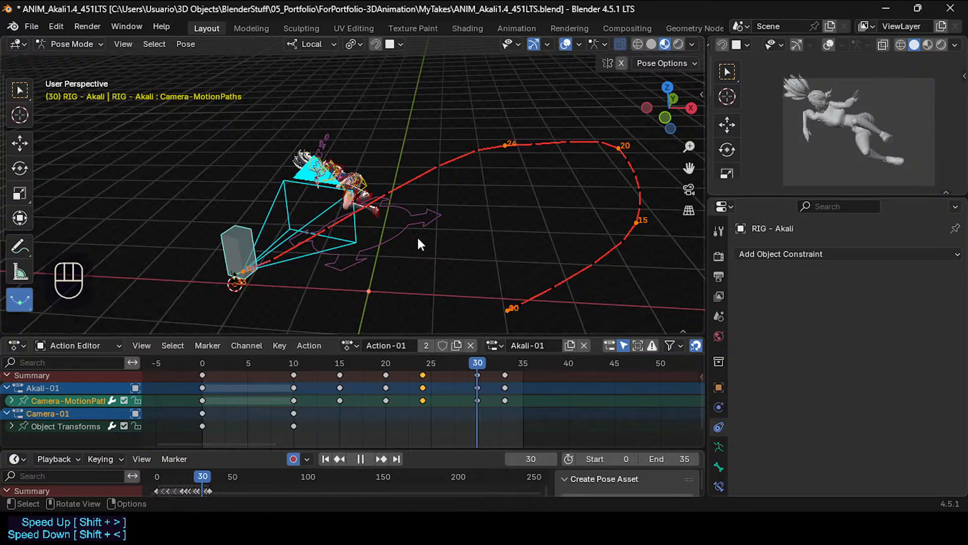
scroll(346, 235, "up", 2)
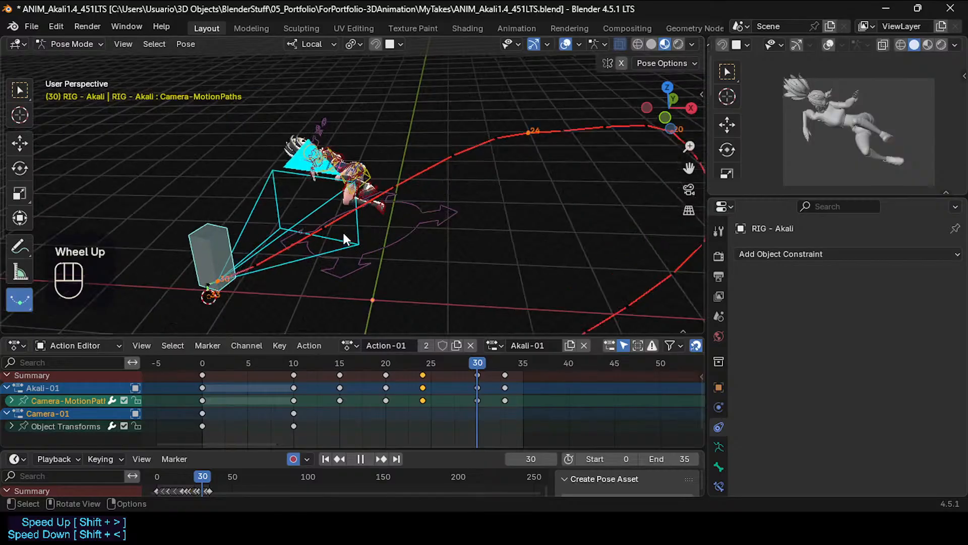
middle_click_drag(343, 231, 398, 217)
Go back to frame 24 and delete the Camera-MotionPaths keyframe there.
left_click_drag(464, 362, 422, 364)
left_click(425, 396)
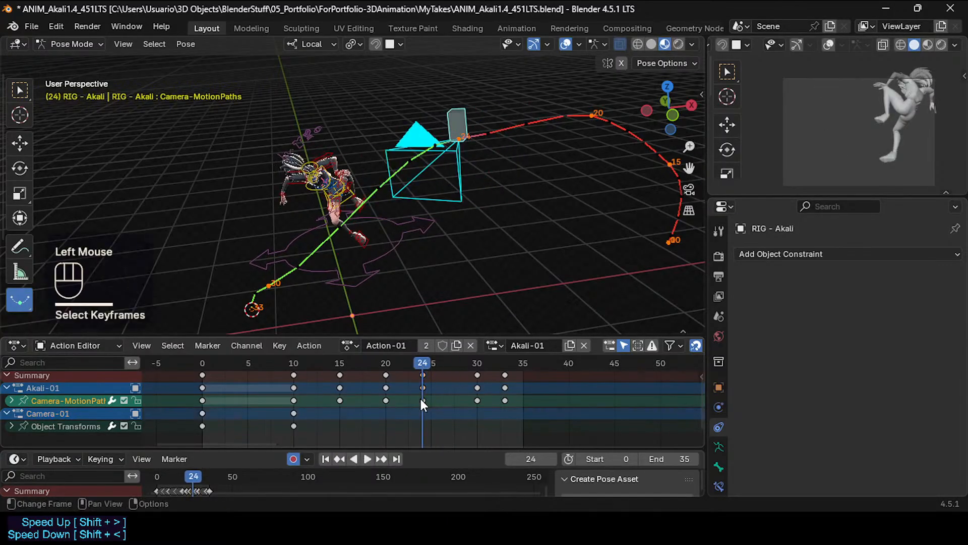
key("x")
left_click(423, 383)
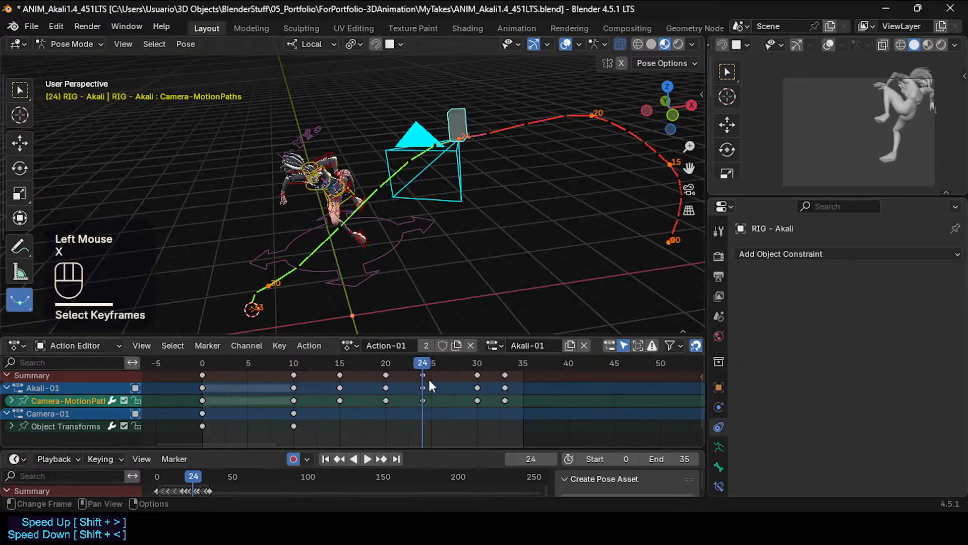
left_click(423, 400)
key("x")
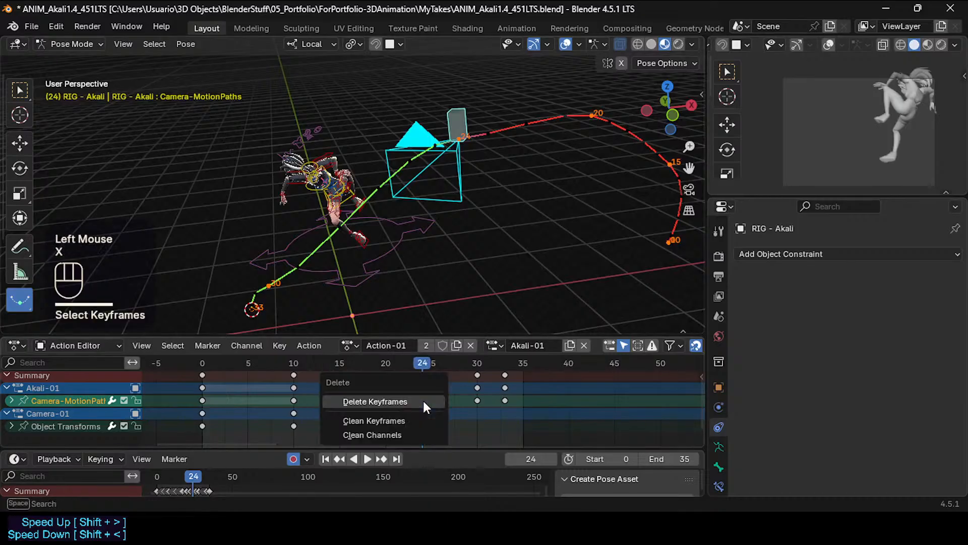
left_click(423, 399)
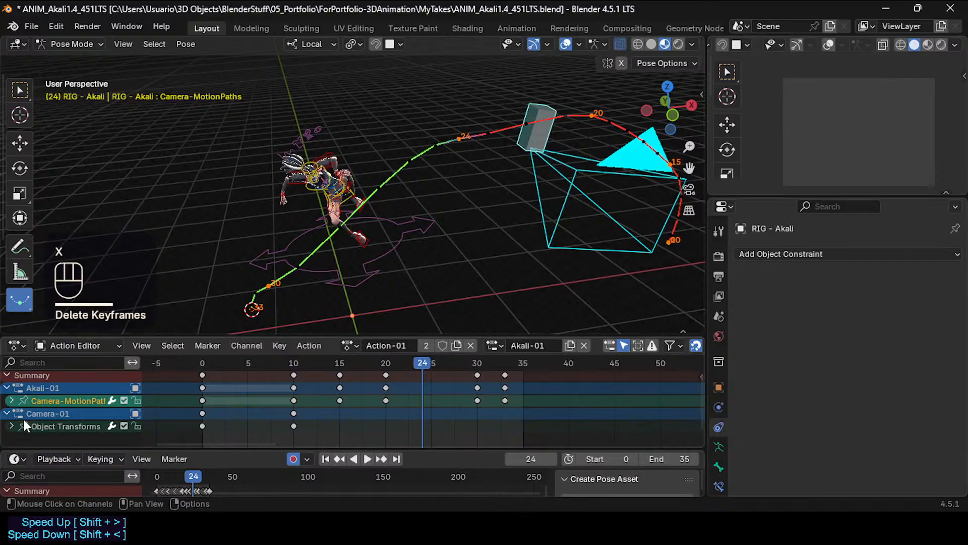
Delete the Object Transforms keyframes of Camera-01 at frames 0 and 10.
left_click(41, 428)
left_click(41, 428)
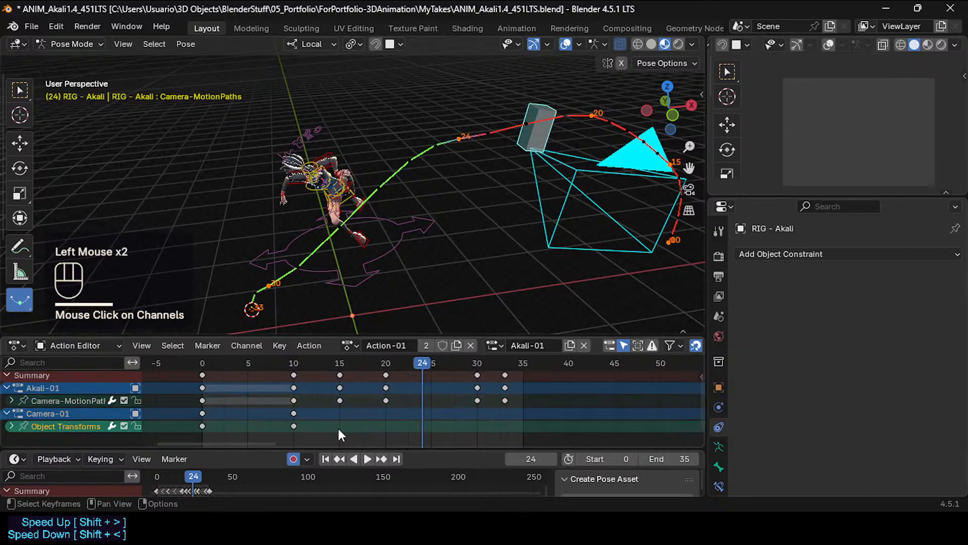
left_click_drag(339, 434, 195, 415)
key("x")
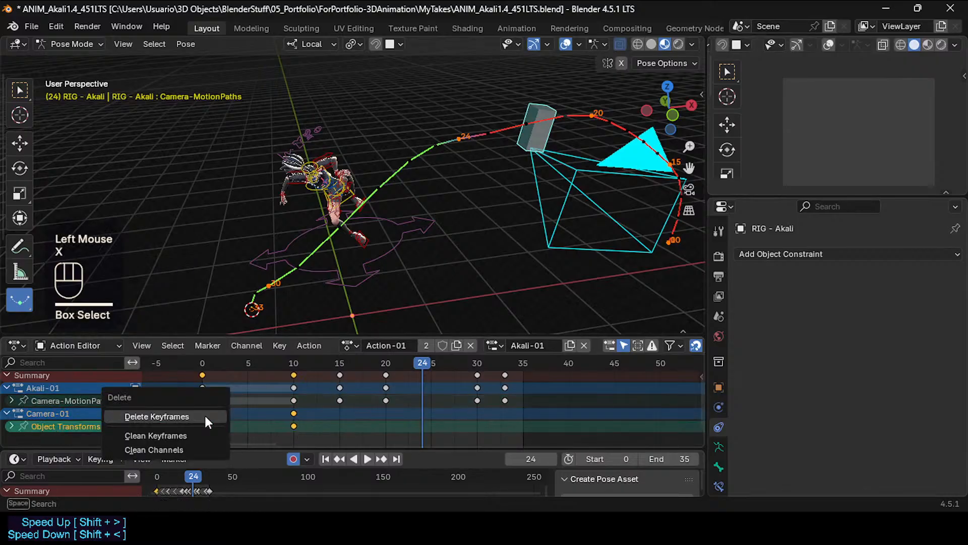
left_click(204, 417)
Switch the rig to the Camera-01 slot, unassign it, and delete the Camera-01 channel from Action-01.
left_click(37, 414)
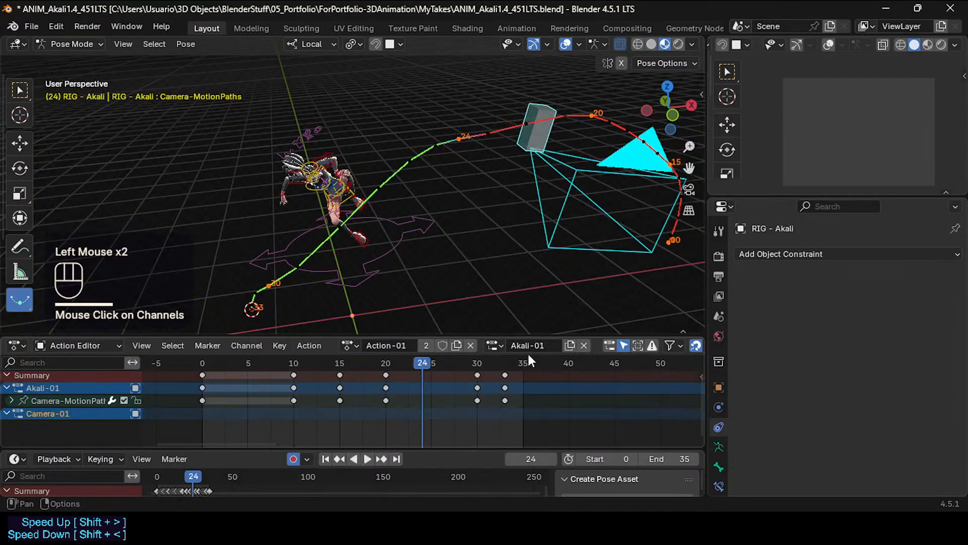
left_click(494, 345)
left_click(505, 192)
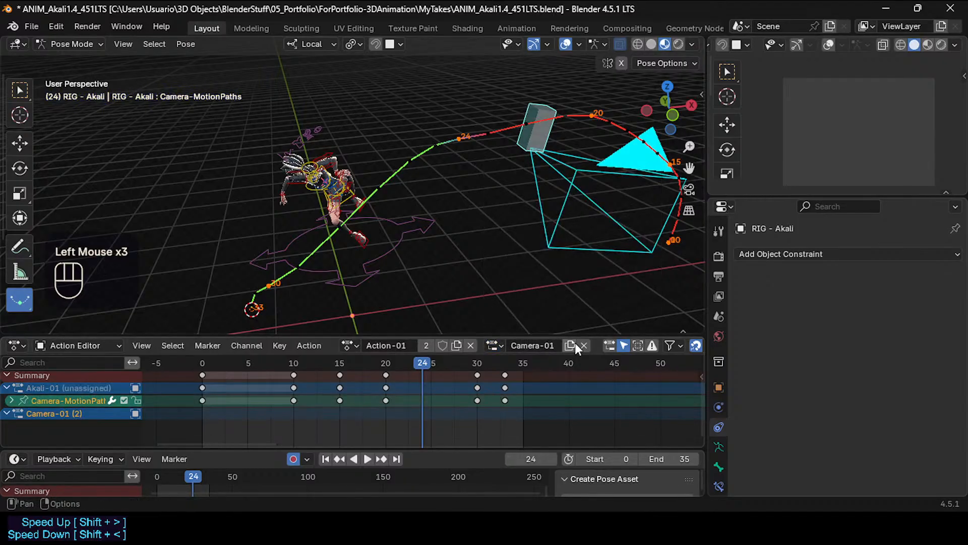
left_click(585, 345)
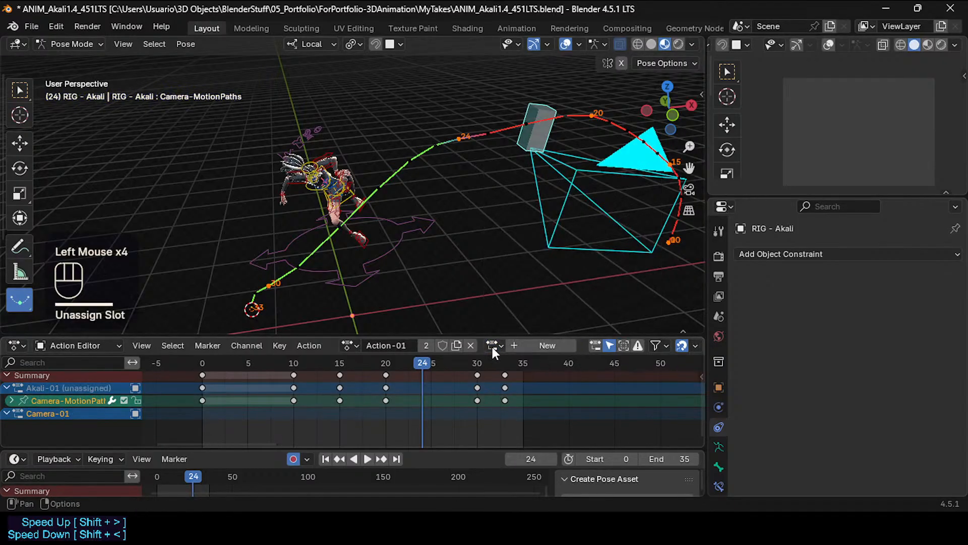
left_click(53, 413)
key("Delete")
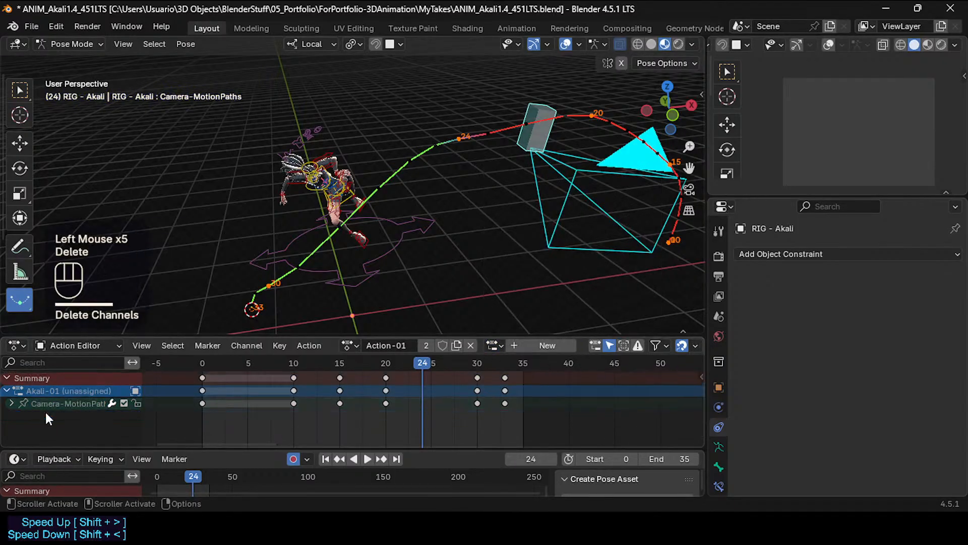
Assign the Akali-01 slot back to the rig and select the Camera-MotionPaths channel.
left_click(494, 345)
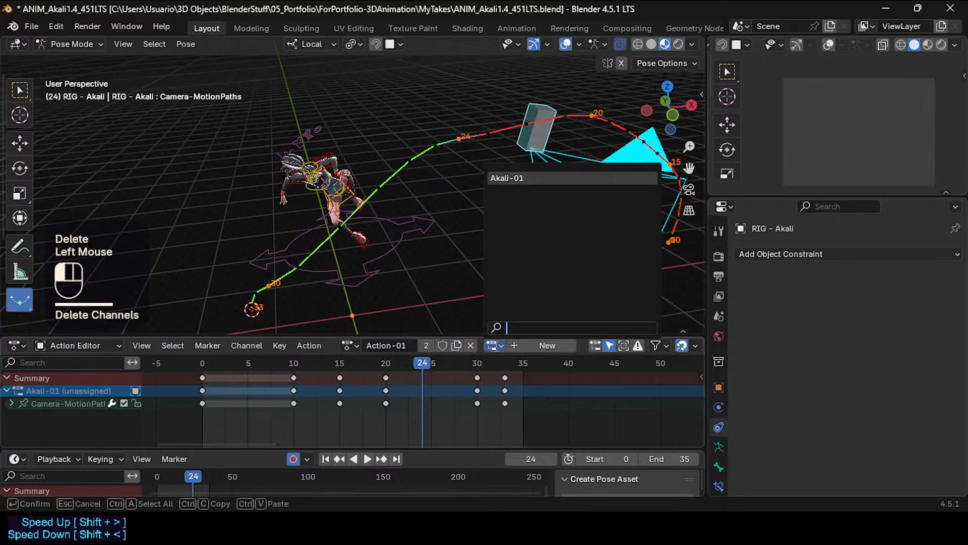
left_click(517, 182)
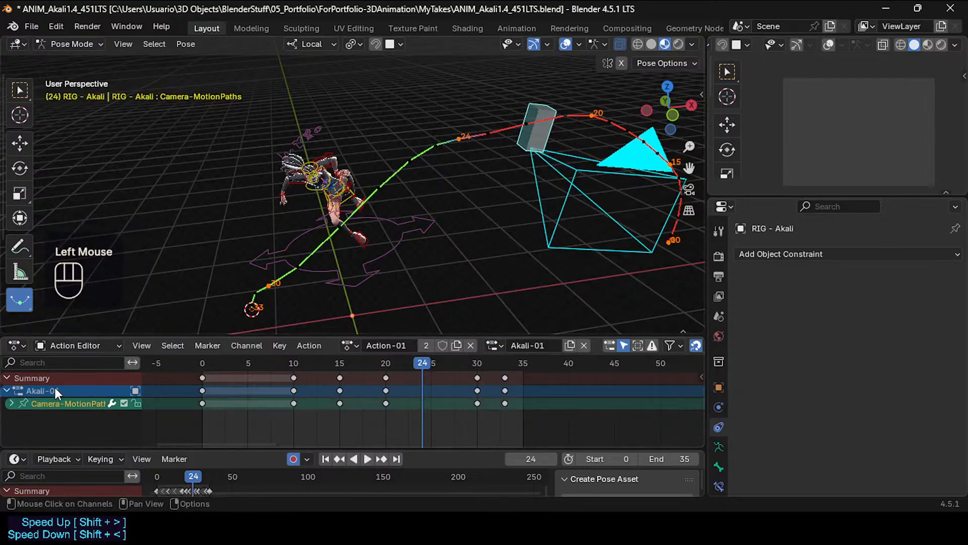
left_click(44, 405)
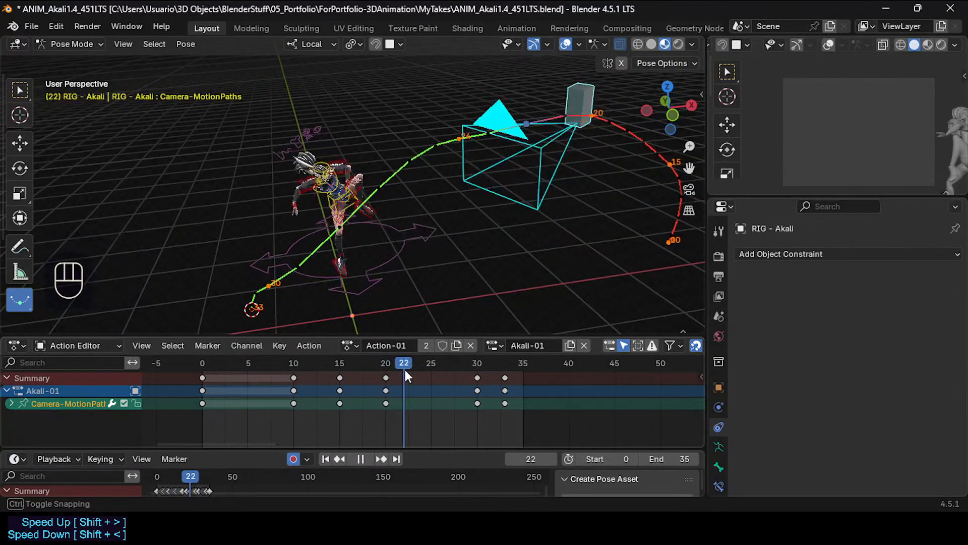
At frame 30, rotate the Camera-MotionPaths bone freely with Trackball so the camera frames Akali.
left_click_drag(414, 378, 476, 376)
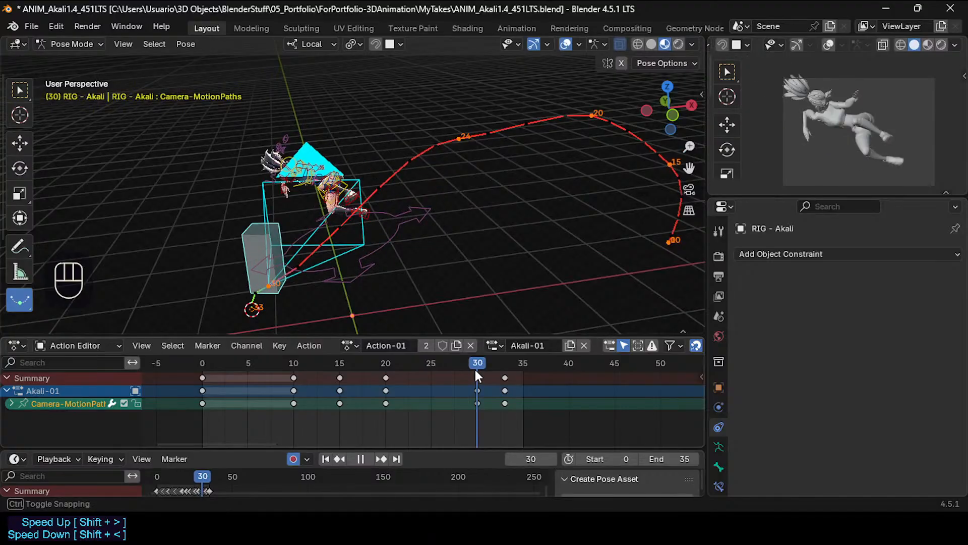
left_click(475, 403)
key("alt+r")
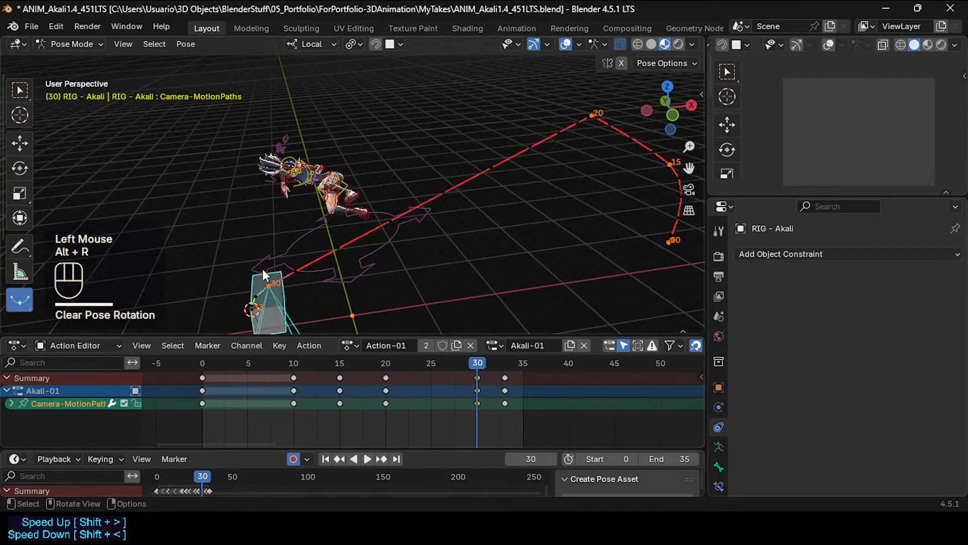
key("ctrl+z")
middle_click_drag(308, 248, 338, 247)
key("r")
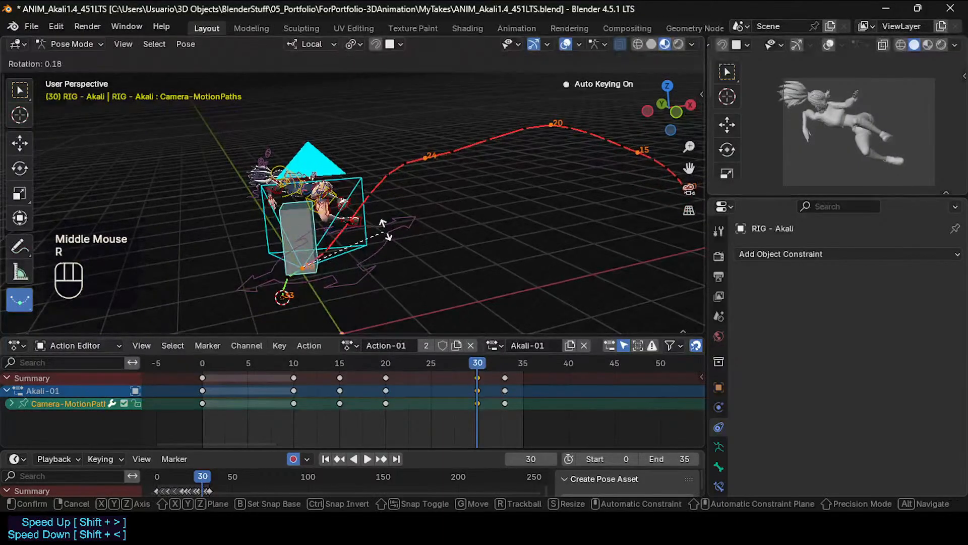
key("r")
left_click(465, 368)
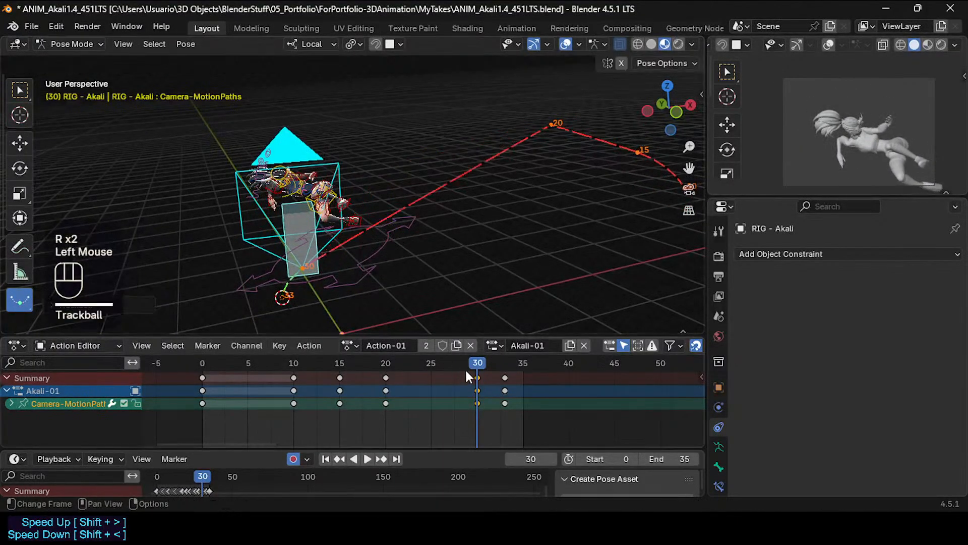
At frame 25, clear the Camera-MotionPaths bone's rotation, then rotate it about local Z and local X to aim the camera toward Akali.
left_click_drag(465, 366, 428, 347)
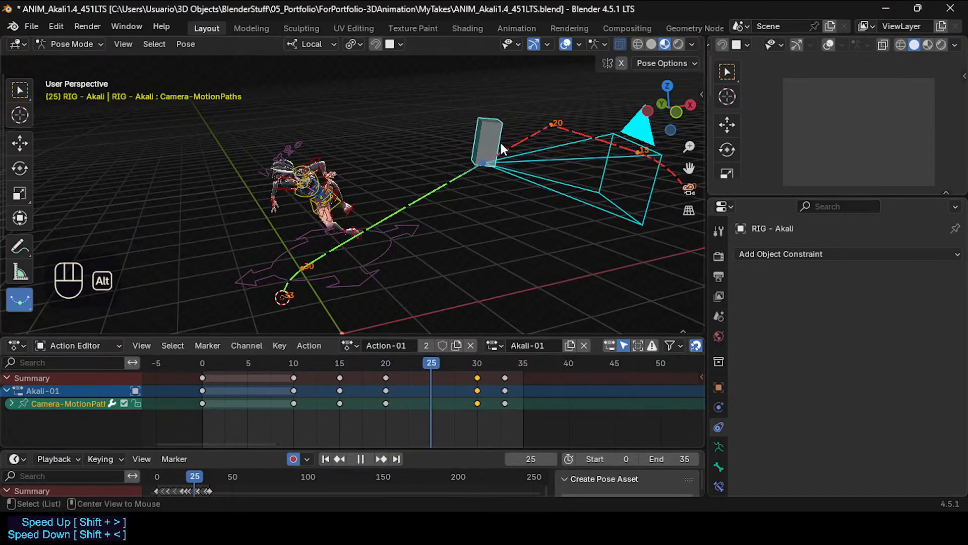
key("alt+r")
key("r")
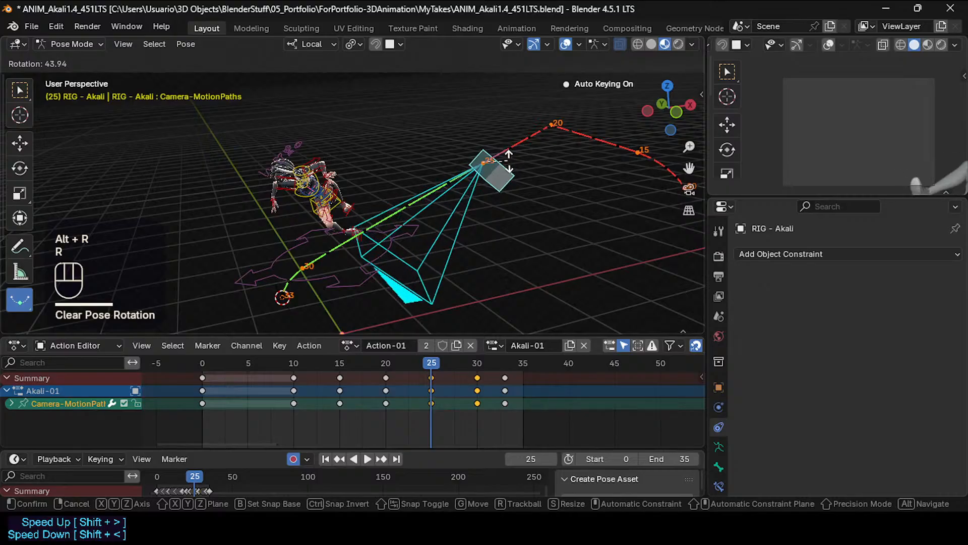
key("Escape")
key("r")
key("z")
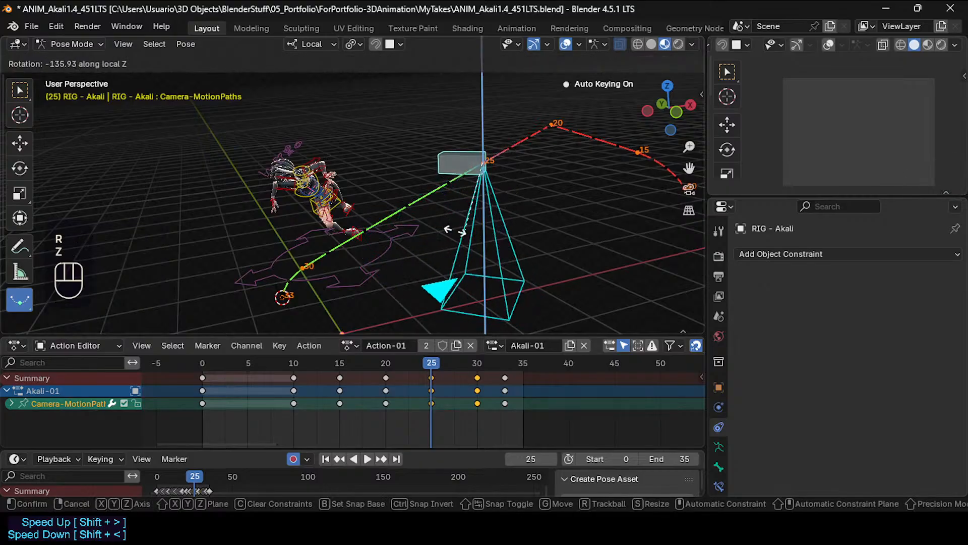
left_click(491, 124)
key("r")
key("x")
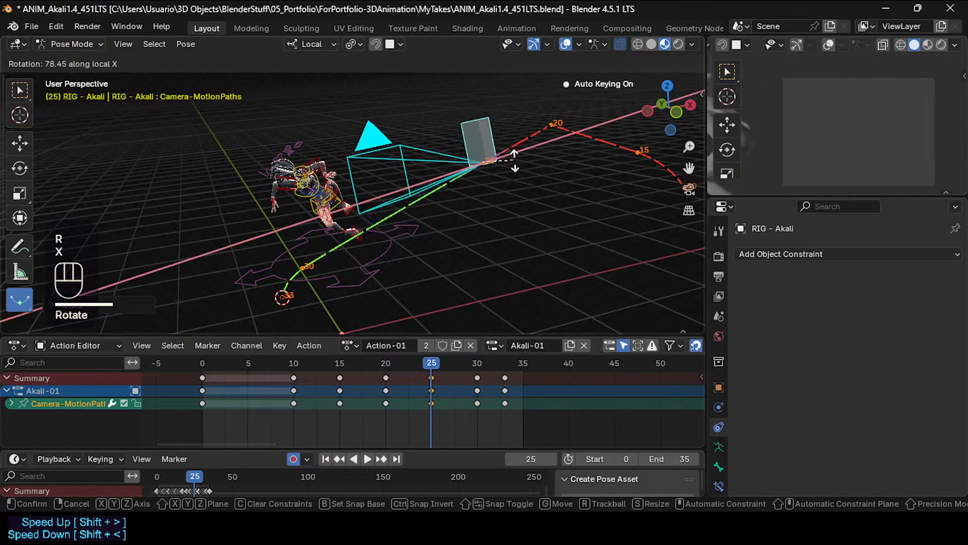
left_click(512, 164)
middle_click_drag(513, 164, 463, 250)
At frame 27, rotate the Camera-MotionPaths bone about the Z axis to turn the camera toward Akali.
mouse_move(437, 361)
left_mouse_down()
mouse_move(401, 359)
mouse_move(465, 359)
mouse_move(431, 364)
mouse_move(449, 359)
left_mouse_up()
middle_click_drag(378, 230, 454, 226)
key("r")
key("z")
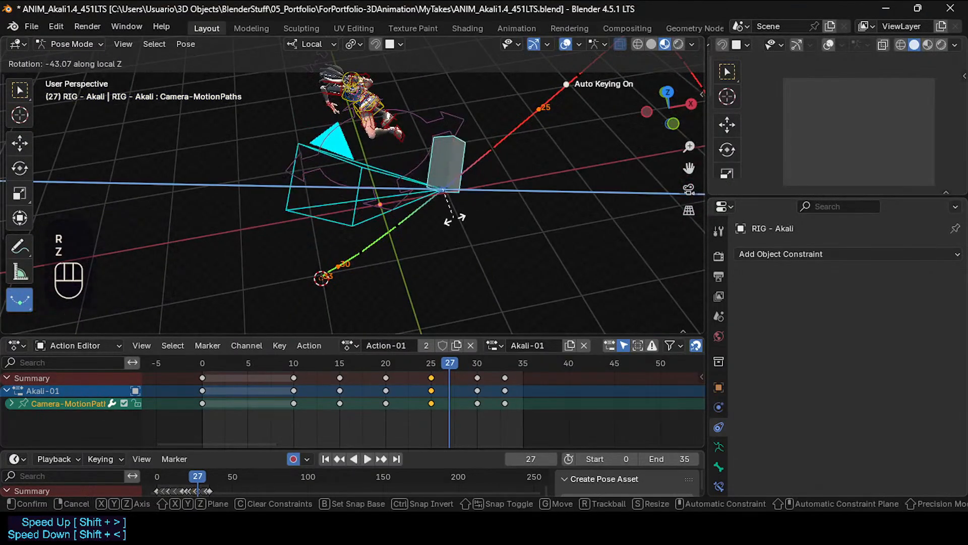
key("z")
left_click(446, 358)
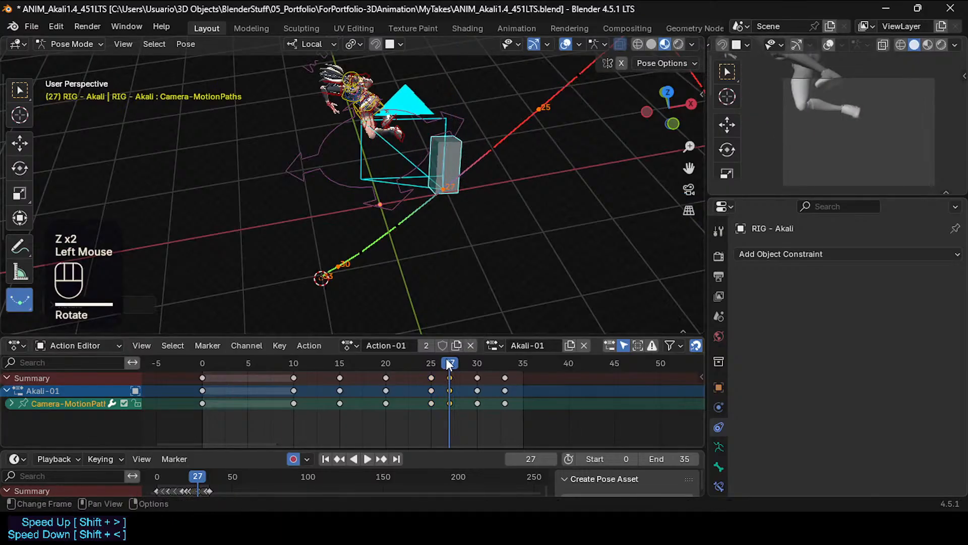
Refine the camera's aim at frame 27 with several Trackball rotations of the Camera-MotionPaths bone to bring Akali into the frame.
mouse_move(446, 359)
left_mouse_down()
mouse_move(483, 361)
mouse_move(438, 362)
left_mouse_up()
middle_click_drag(446, 302, 444, 275)
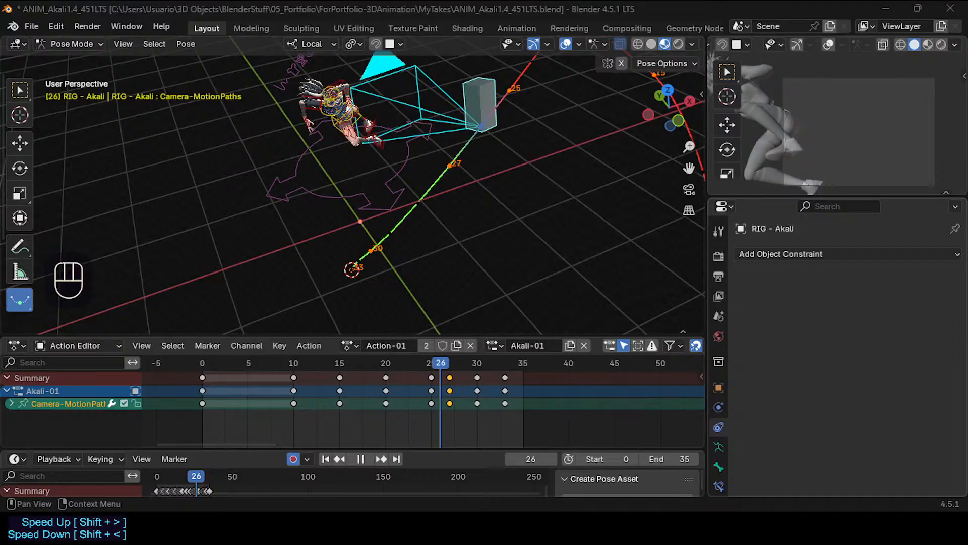
mouse_move(441, 364)
left_mouse_down()
mouse_move(461, 371)
mouse_move(435, 368)
mouse_move(449, 365)
left_mouse_up()
middle_click_drag(452, 284, 444, 327, "shift")
key("r")
key("r")
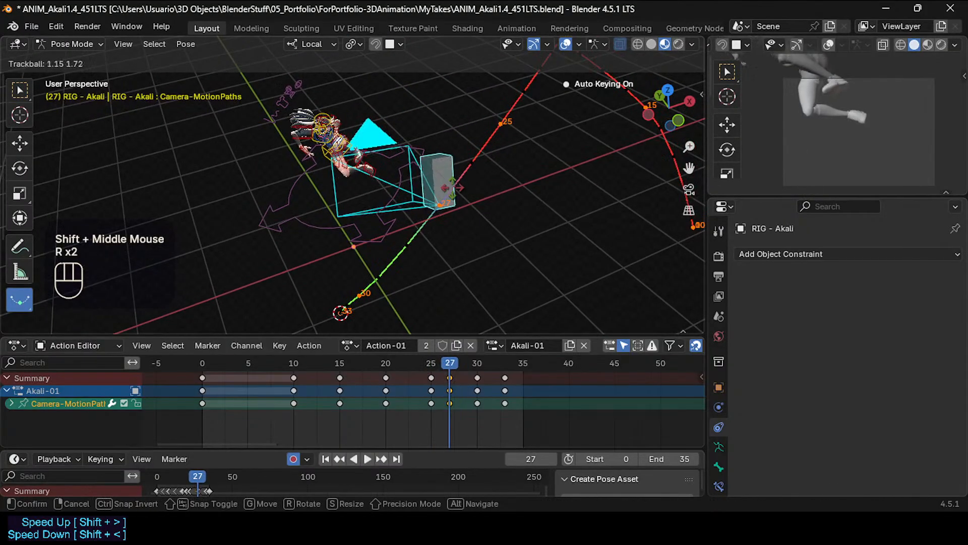
left_click(458, 194)
key("r")
key("r")
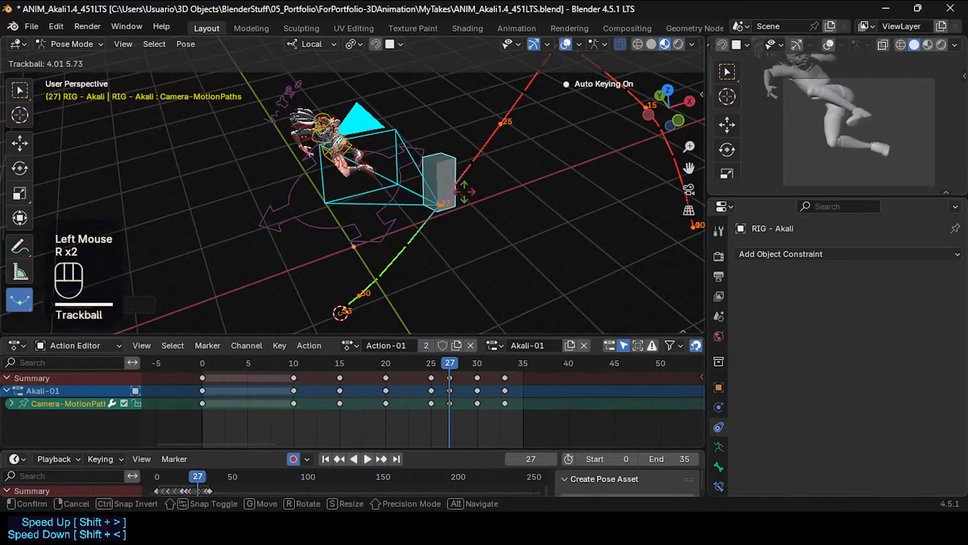
left_click(504, 161)
key("r")
key("r")
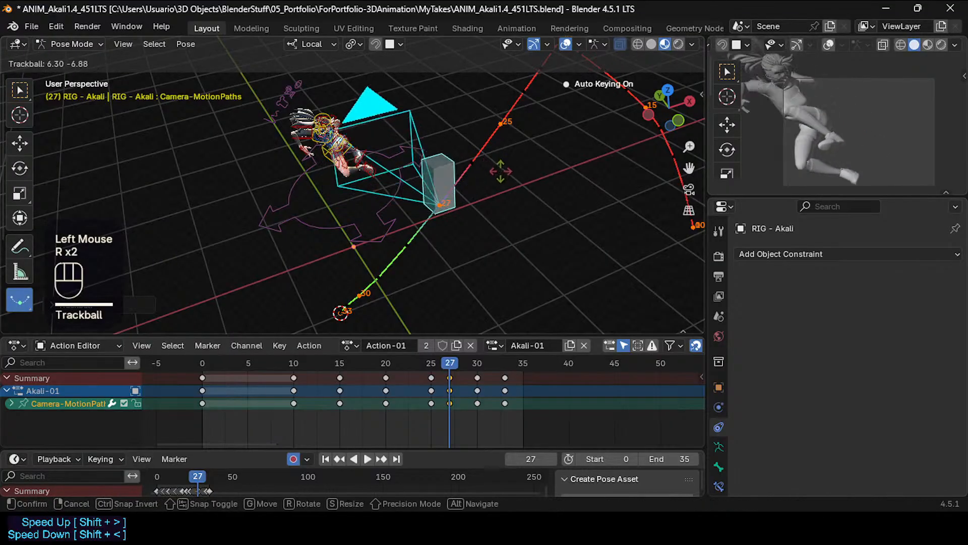
left_click(511, 170)
Go to frame 30 and delete the Camera-MotionPaths keyframe there.
mouse_move(468, 358)
left_mouse_down()
mouse_move(487, 358)
mouse_move(473, 361)
left_mouse_up()
left_click(478, 403)
left_click(478, 406)
key("x")
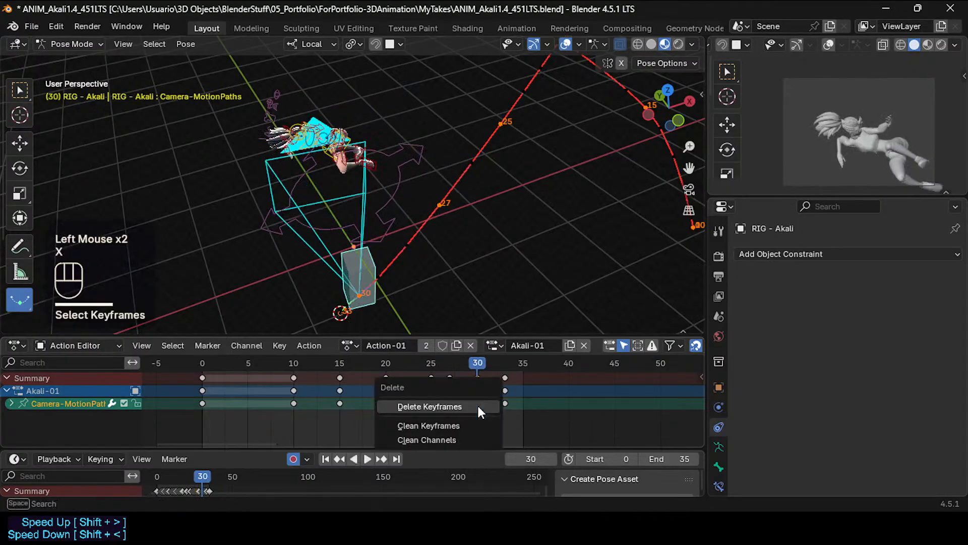
left_click(477, 403)
Move the Camera-MotionPaths keyframe from frame 27 to frame 29 and show the bone's constraint settings.
left_click_drag(492, 359, 453, 365)
left_click(447, 404)
key("g")
left_click(478, 402)
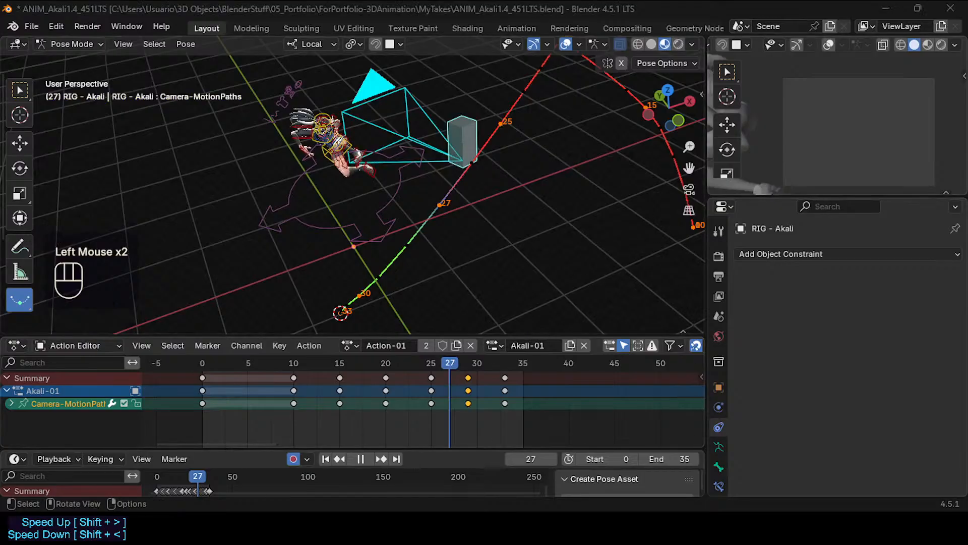
left_click(719, 487)
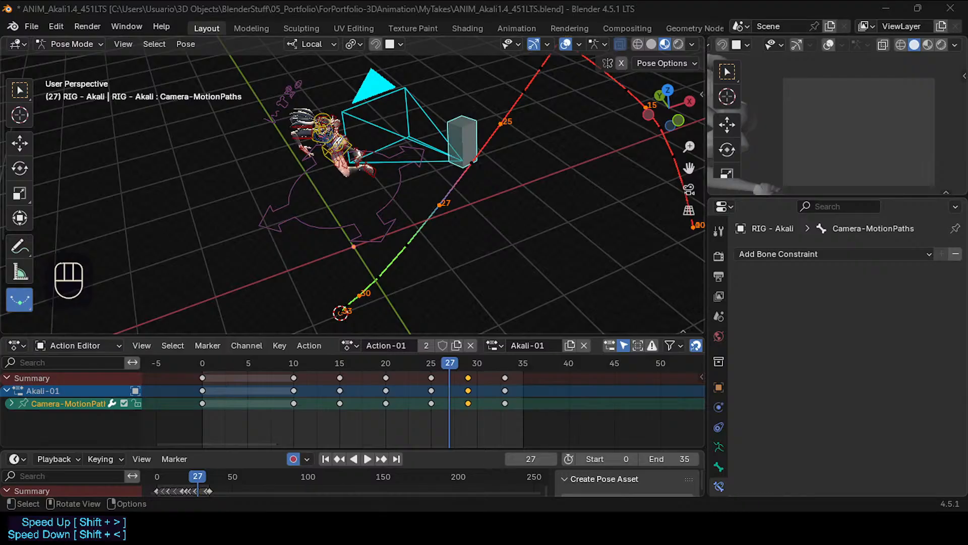
At frame 33, clear the Camera-MotionPaths bone's rotation and rotate it to re-aim the camera.
mouse_move(469, 364)
left_mouse_down()
mouse_move(500, 364)
mouse_move(479, 373)
left_mouse_up()
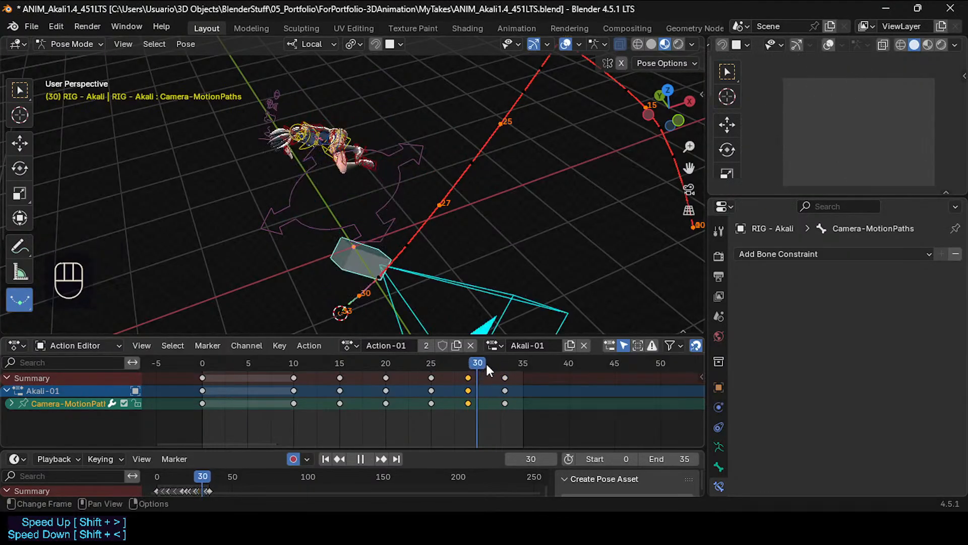
left_click(504, 363)
key("alt+r")
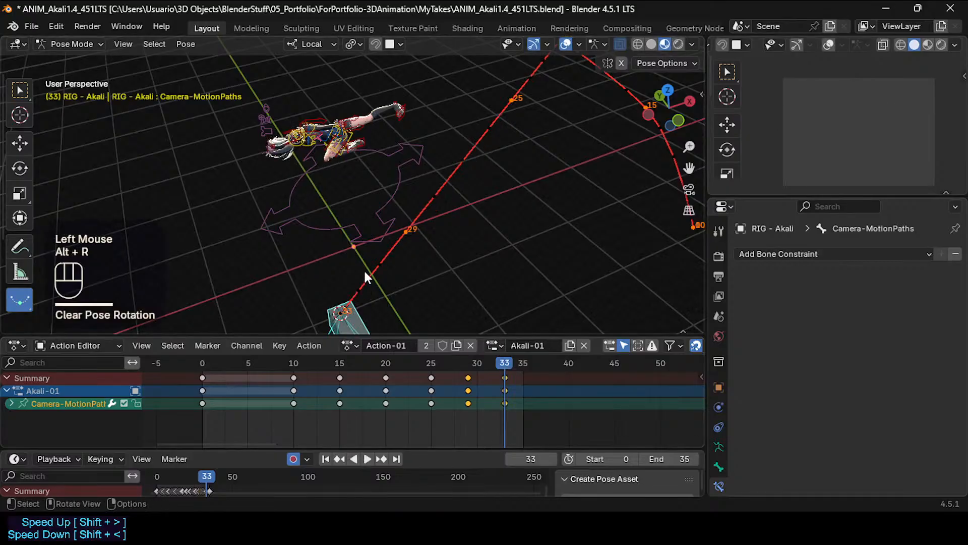
middle_click_drag(367, 270, 344, 201, "shift")
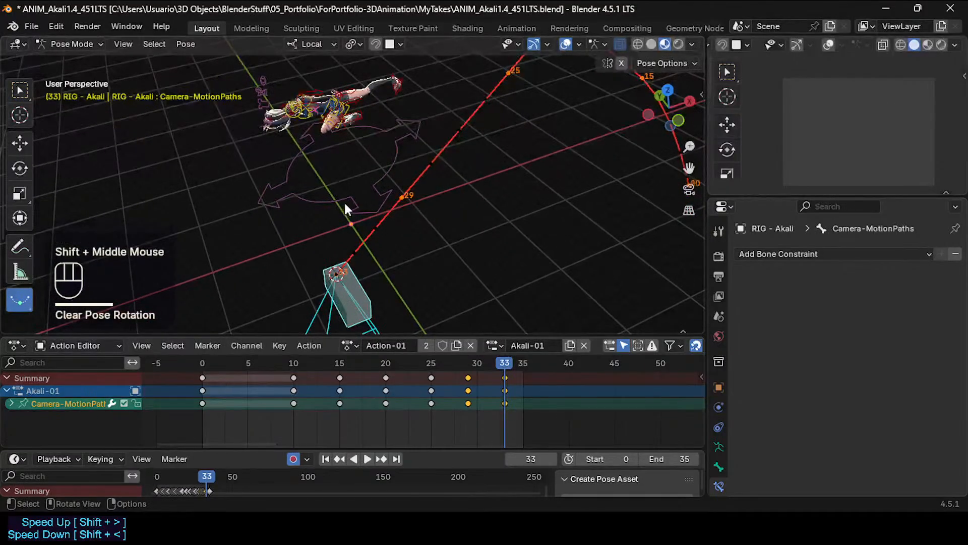
key("r")
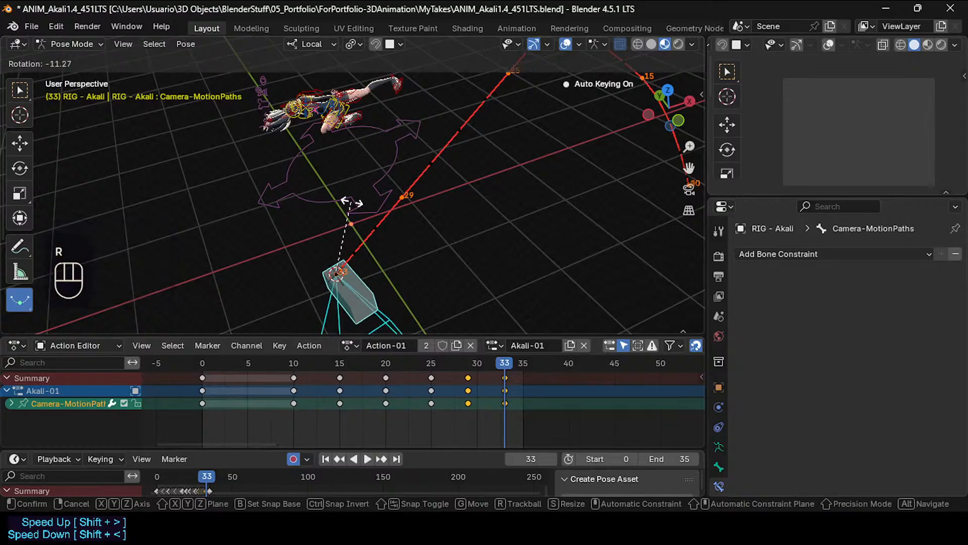
Cancel the current rotation, undo the last camera bone change and display the bone's transform values.
key("Escape")
key("ctrl+z")
key("n")
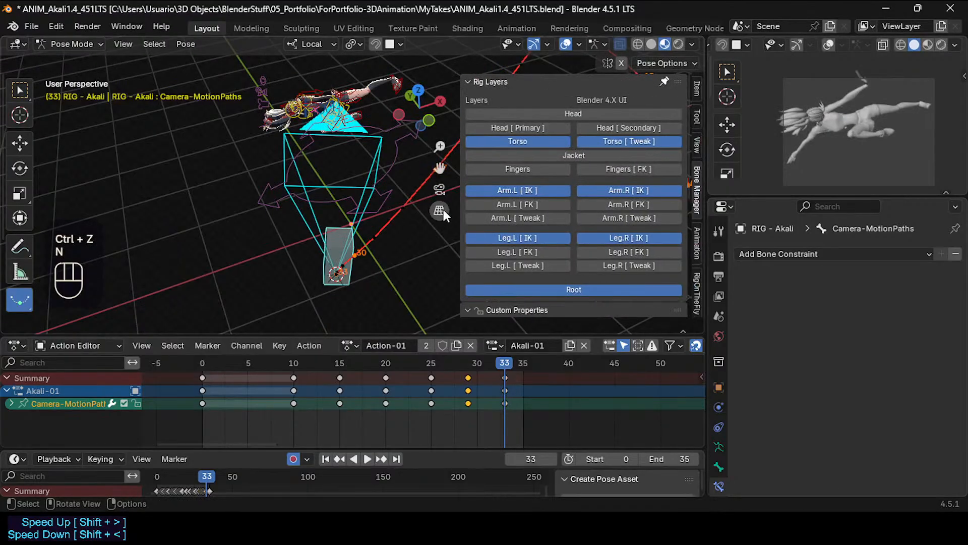
left_click(494, 83)
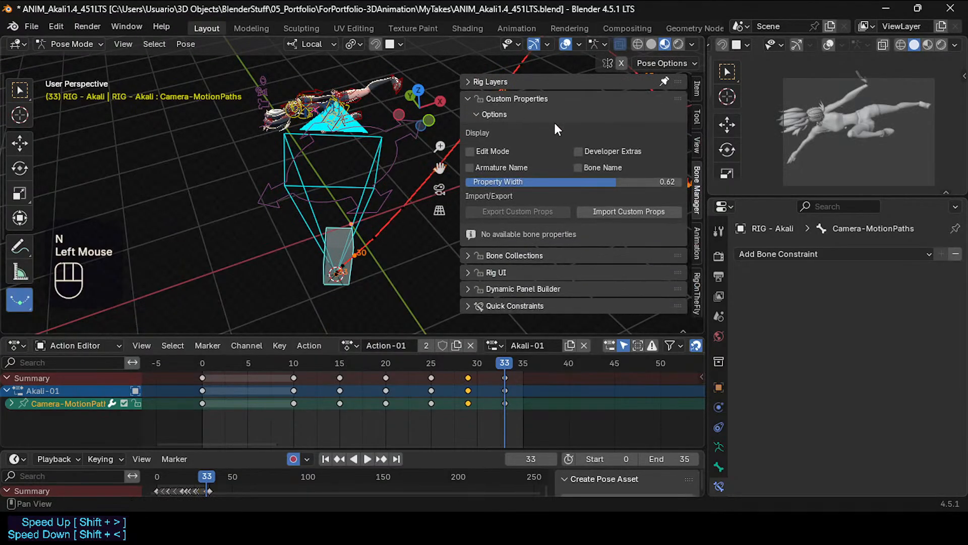
left_click(532, 101)
left_click(697, 98)
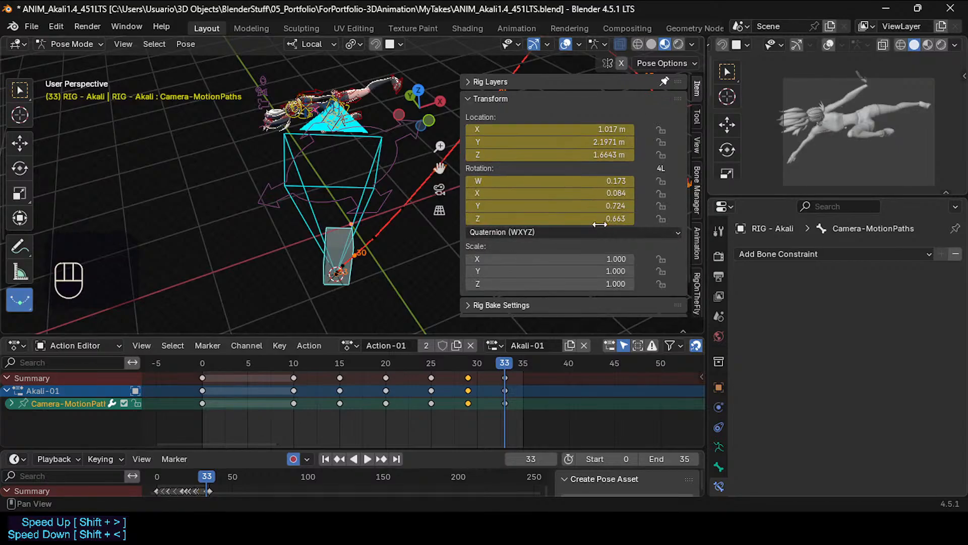
At frame 33, re-aim the camera bone with trackball rotations and move it to about X 1.18, Y 2.14, Z 1.66 m.
key("r")
key("r")
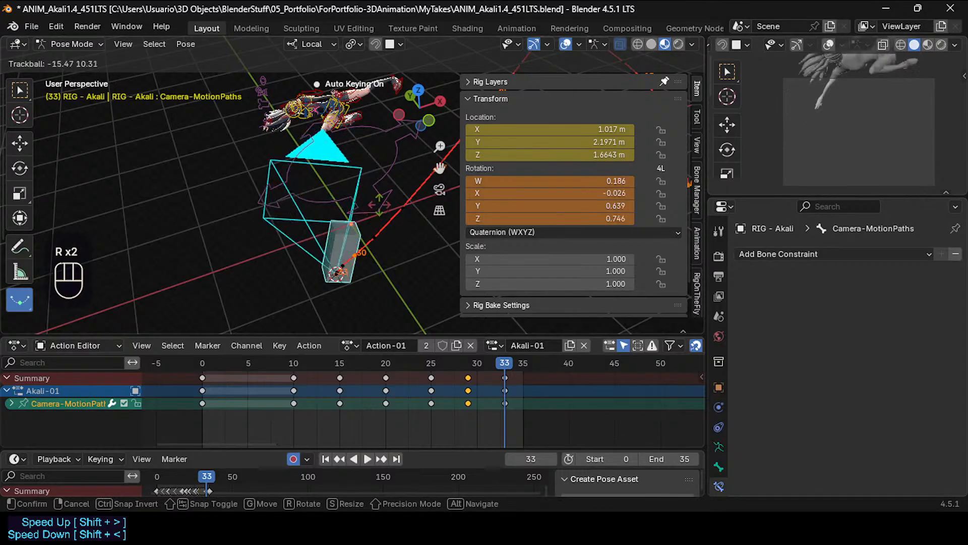
left_click(375, 211)
key("r")
key("r")
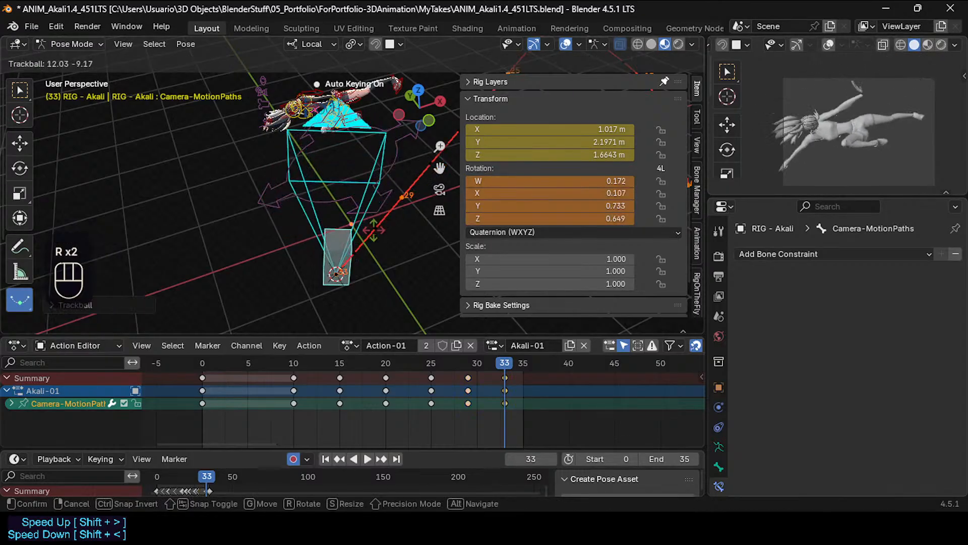
left_click(374, 230)
key("g")
left_click(353, 222)
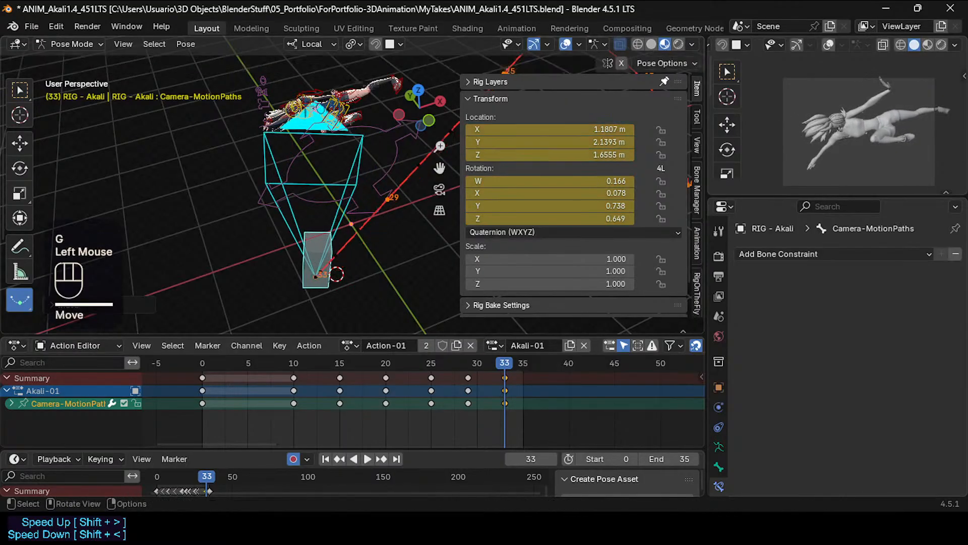
Rotate the camera bone about its local Y axis and shift it slightly to frame the flying character.
key("r")
key("z")
key("x")
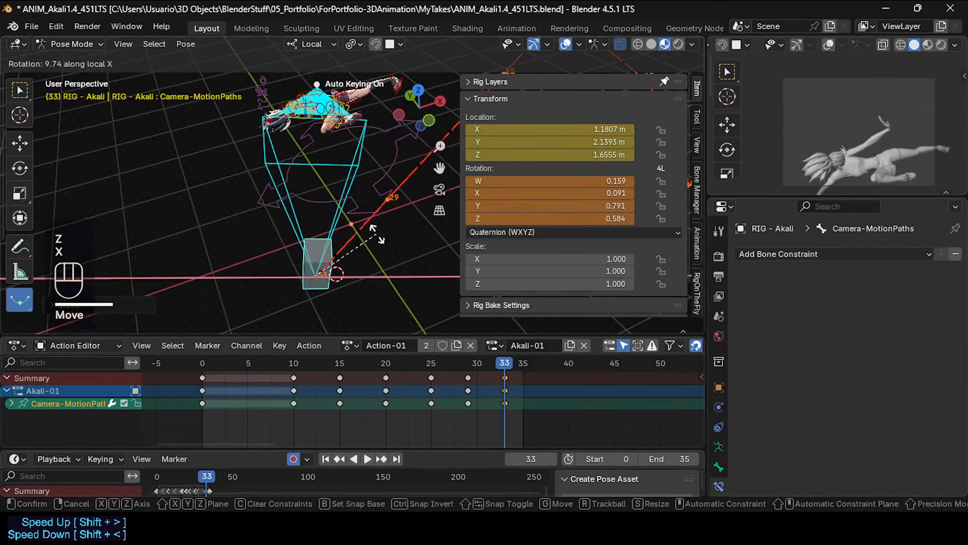
key("z")
key("y")
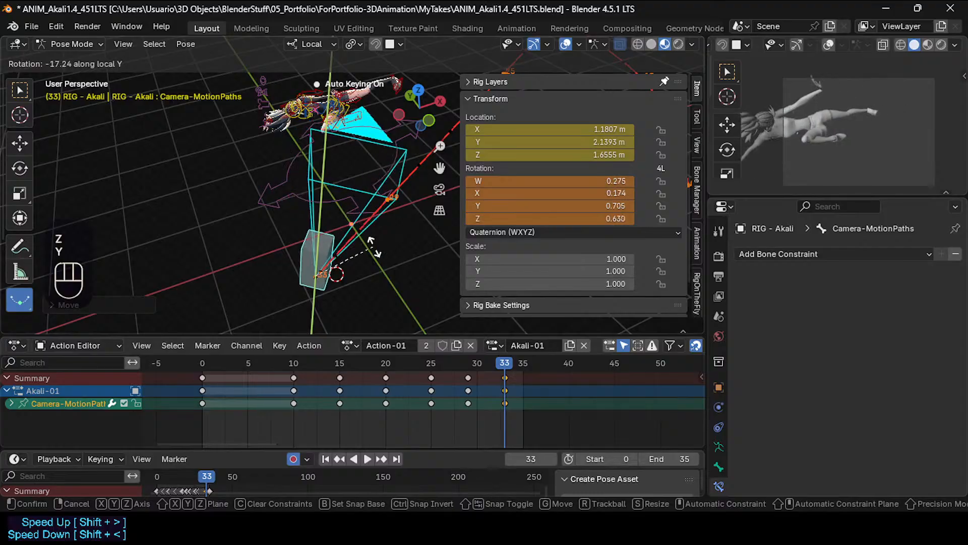
left_click(363, 234)
key("g")
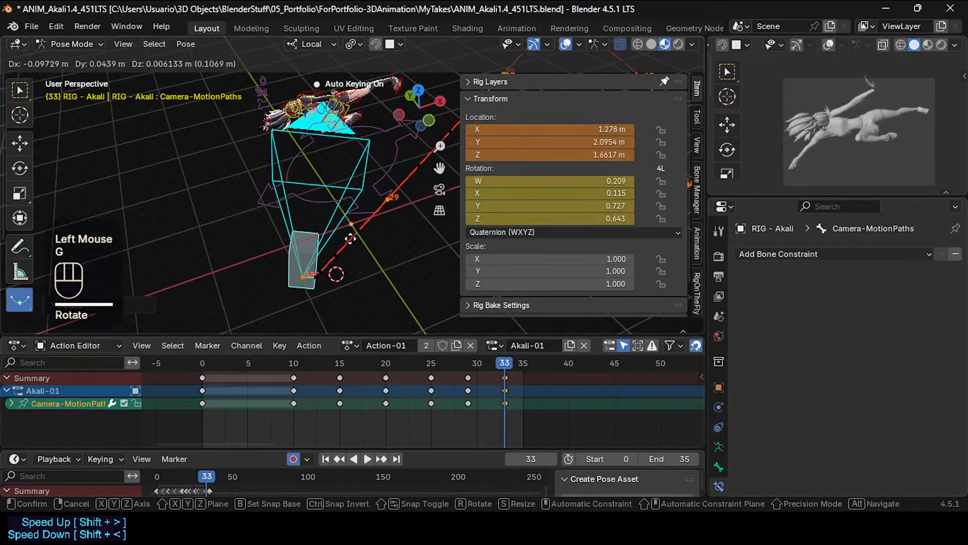
left_click(354, 233)
Try clearing the camera bone's rotation at frame 30 and delete the keyframe this adds.
middle_click_drag(354, 232, 359, 233)
middle_click_drag(358, 233, 352, 259, "shift")
left_click_drag(502, 362, 482, 361)
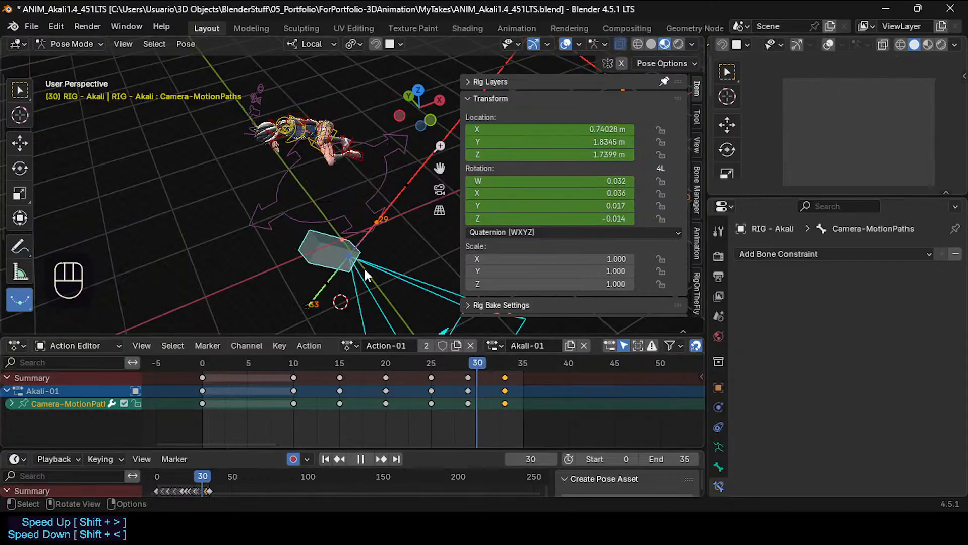
key("alt+r")
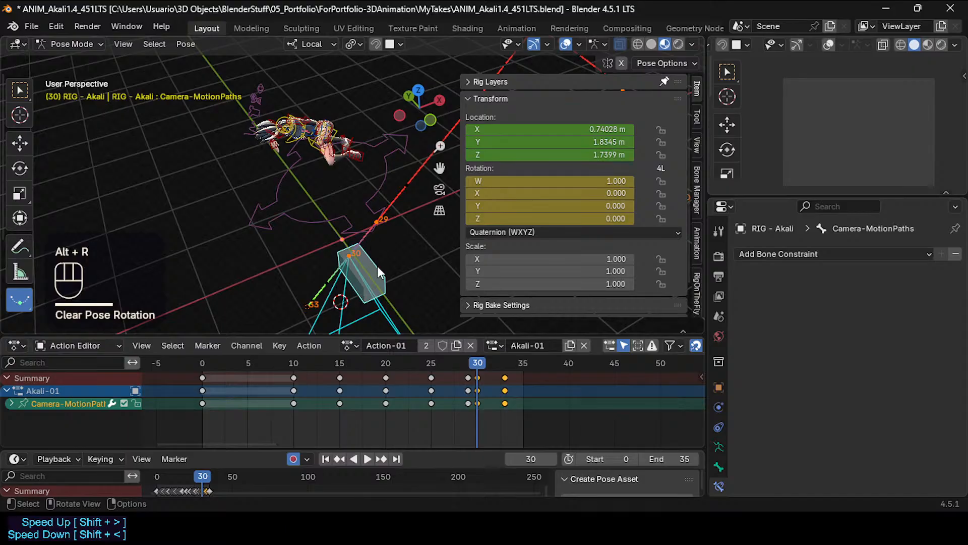
key("x")
left_click(480, 371)
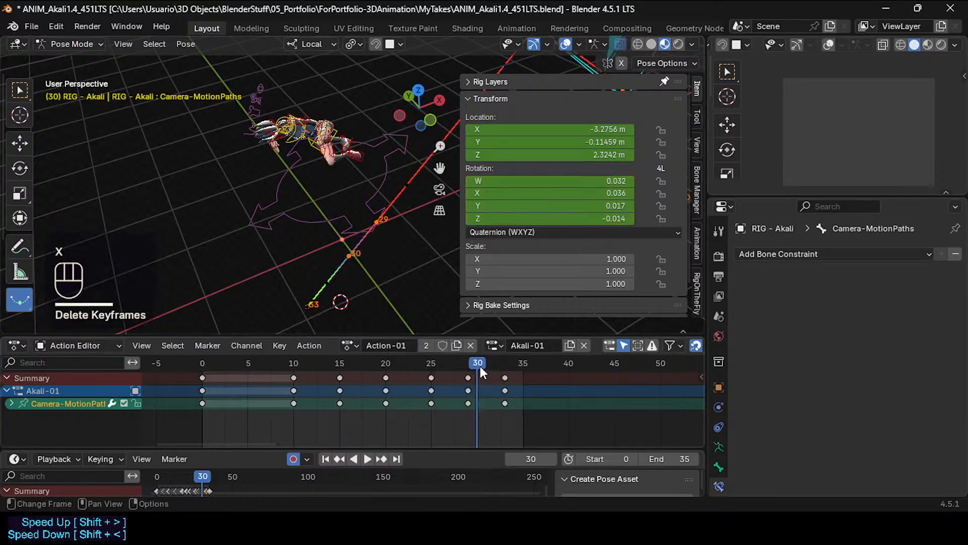
Hide the transform values and scrub back to frame 19 to review the camera's motion path.
left_click_drag(480, 367, 450, 373)
key("n")
scroll(429, 241, "down", 1)
middle_click_drag(486, 153, 463, 242, "shift")
left_click_drag(450, 361, 379, 369)
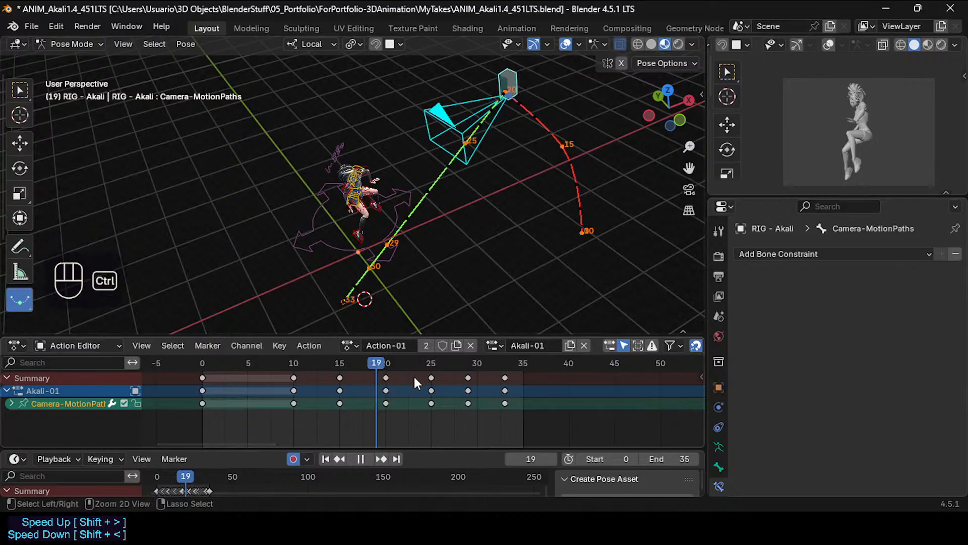
Undo the last three actions.
key("ctrl+z")
key("ctrl+z")
key("ctrl+z")
Move the camera bone slightly at frame 33 and re-aim it at the character with a trackball rotation.
left_click_drag(460, 361, 504, 361)
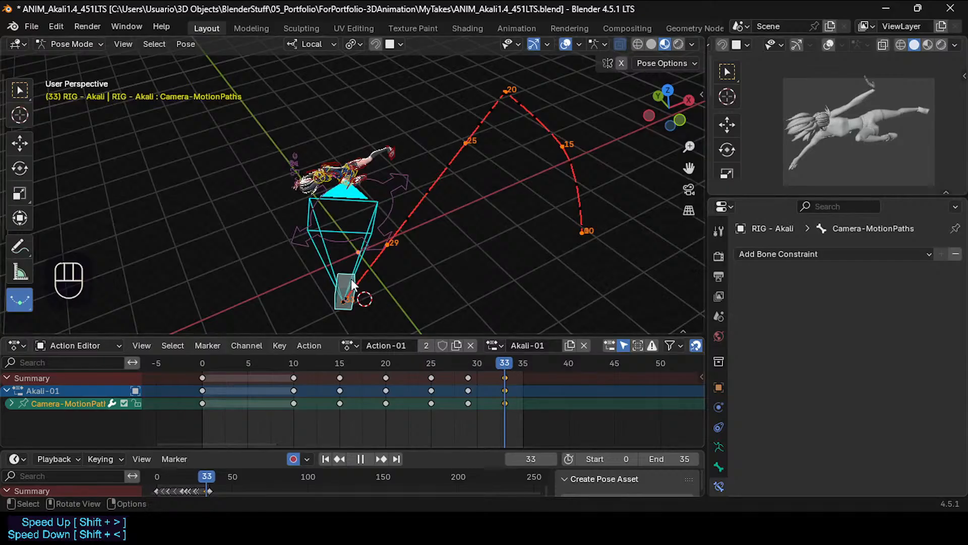
scroll(353, 285, "up", 2)
key("r")
left_click(346, 216)
key("r")
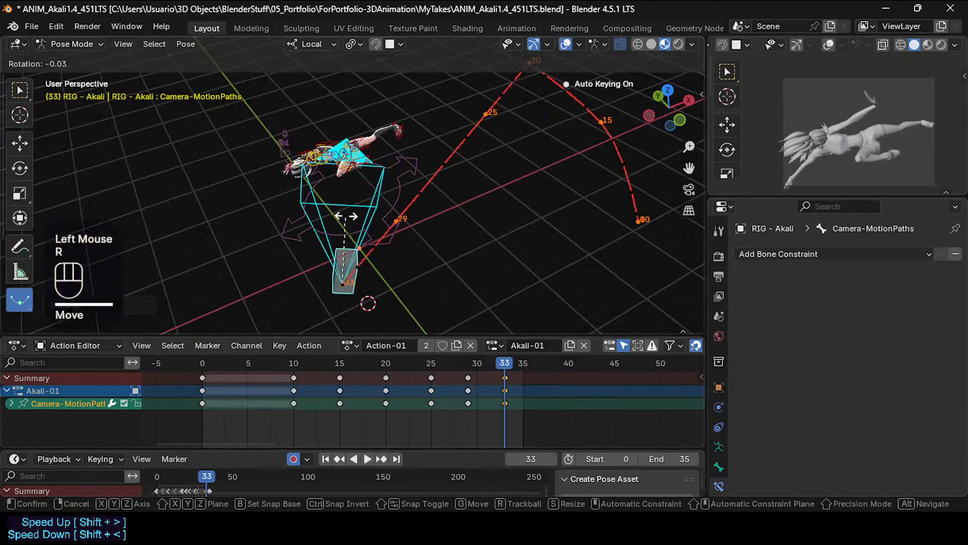
key("r")
left_click(454, 346)
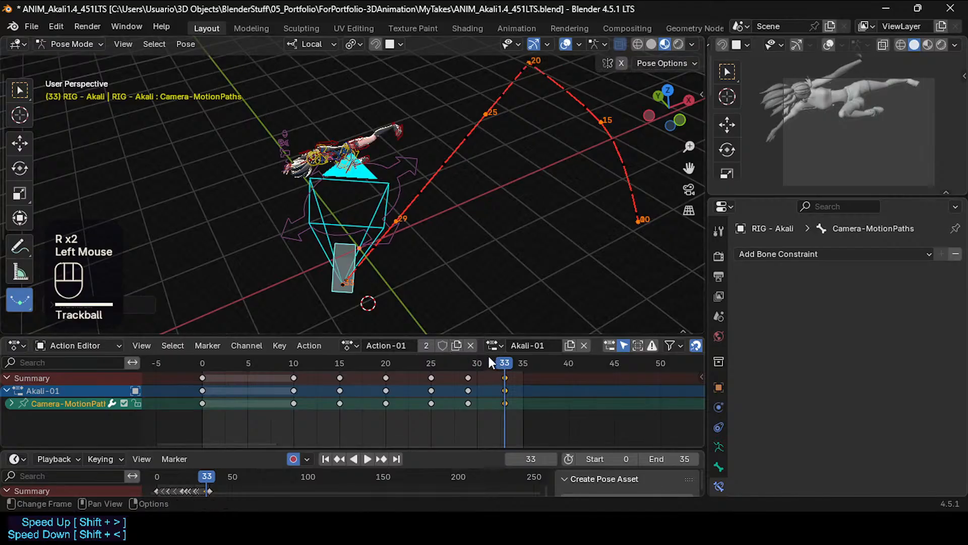
Delete the camera bone's keyframes at frames 29 and 25.
left_click(469, 363)
left_click(470, 404)
key("x")
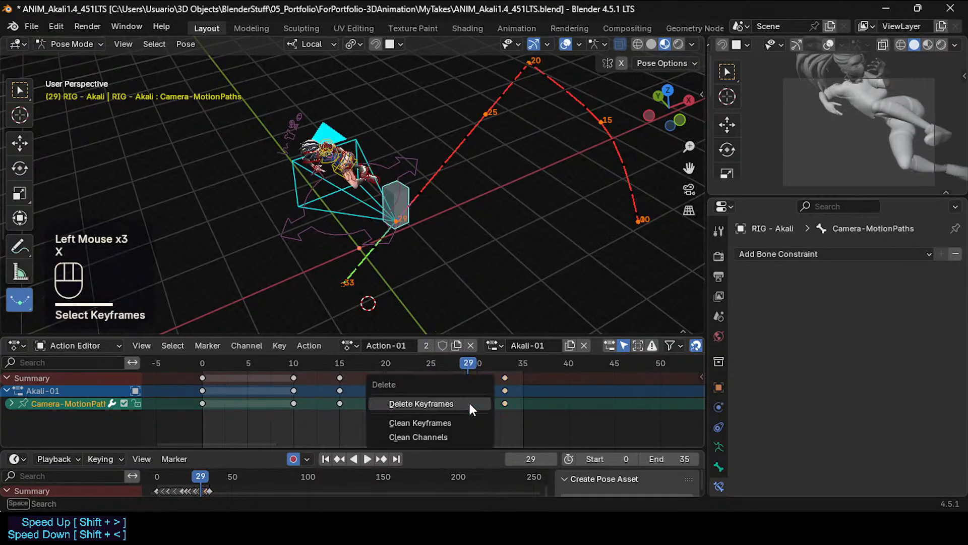
left_click(468, 400)
left_click_drag(467, 361, 432, 362)
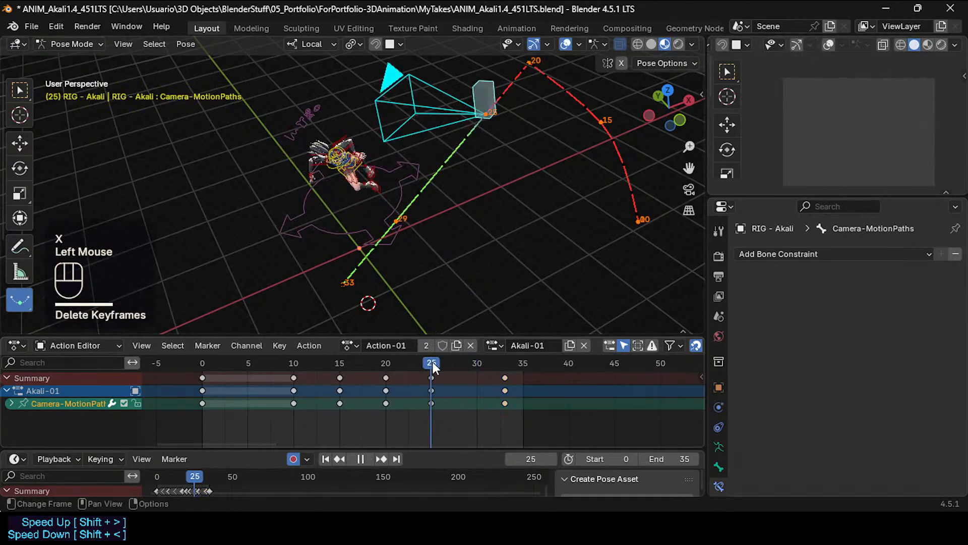
left_click(433, 404)
key("x")
left_click(434, 401)
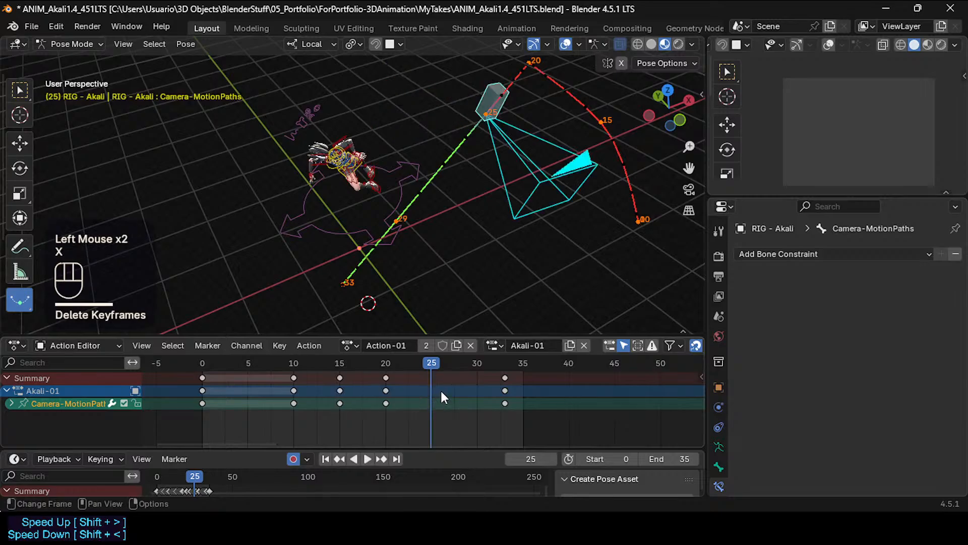
At frame 20, clear the camera bone's rotation and rotate it about its local Z axis toward the character.
left_click_drag(424, 367, 388, 371)
middle_click_drag(427, 212, 491, 144, "shift")
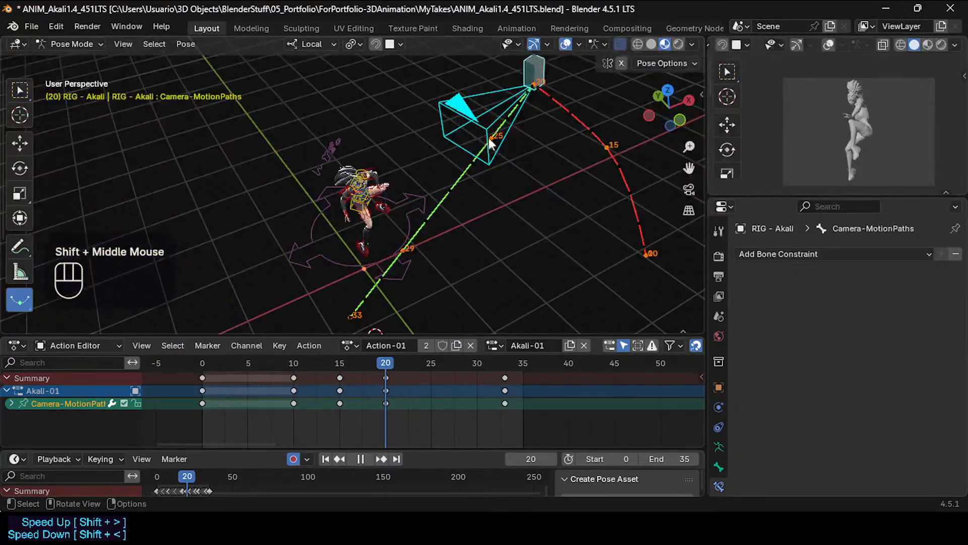
key("alt+r")
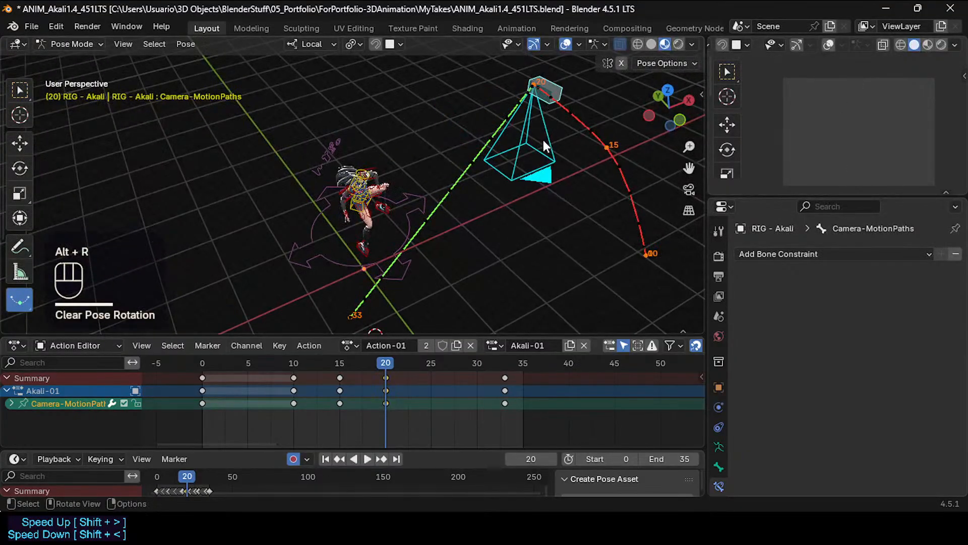
key("r")
key("r")
key("Escape")
key("r")
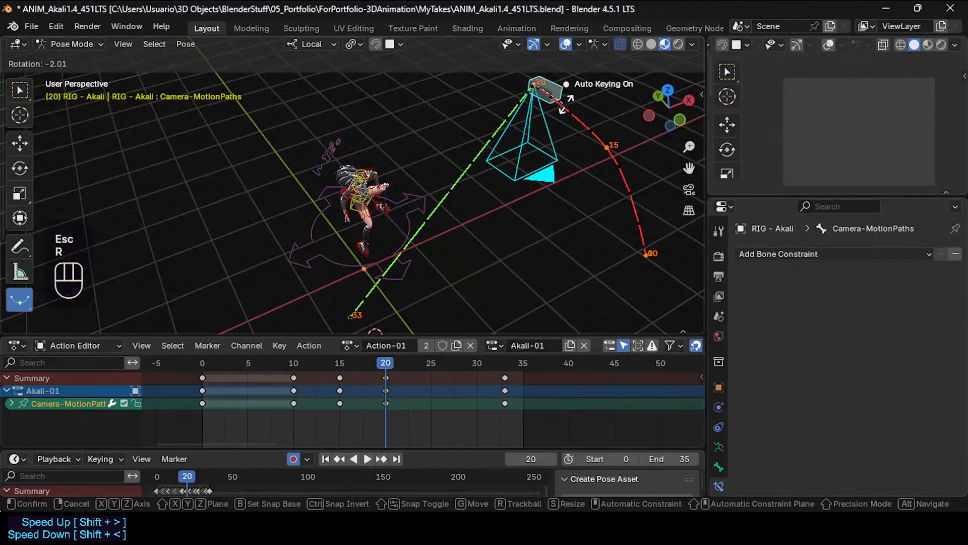
key("z")
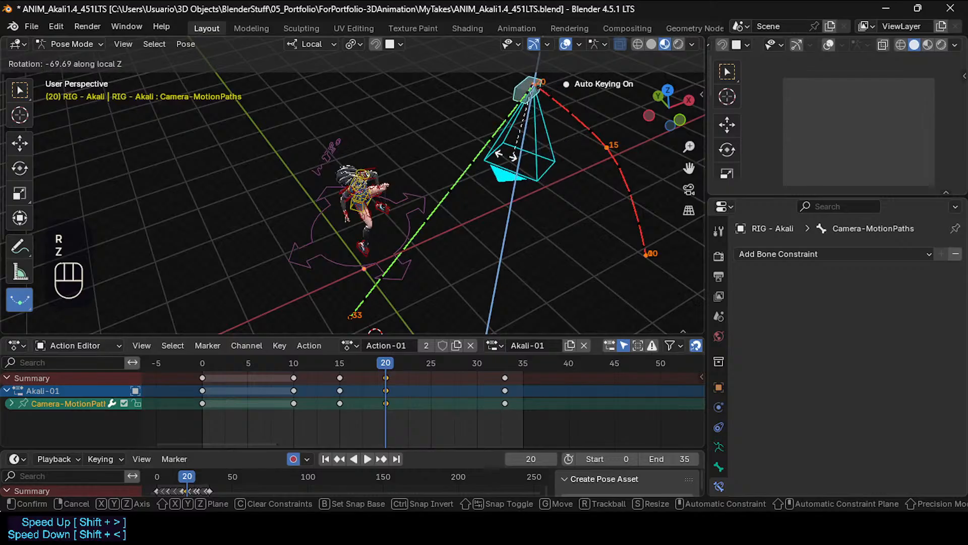
left_click(447, 122)
Rotate the camera bone about 44° around its local X axis and adjust its roll around local Y.
key("r")
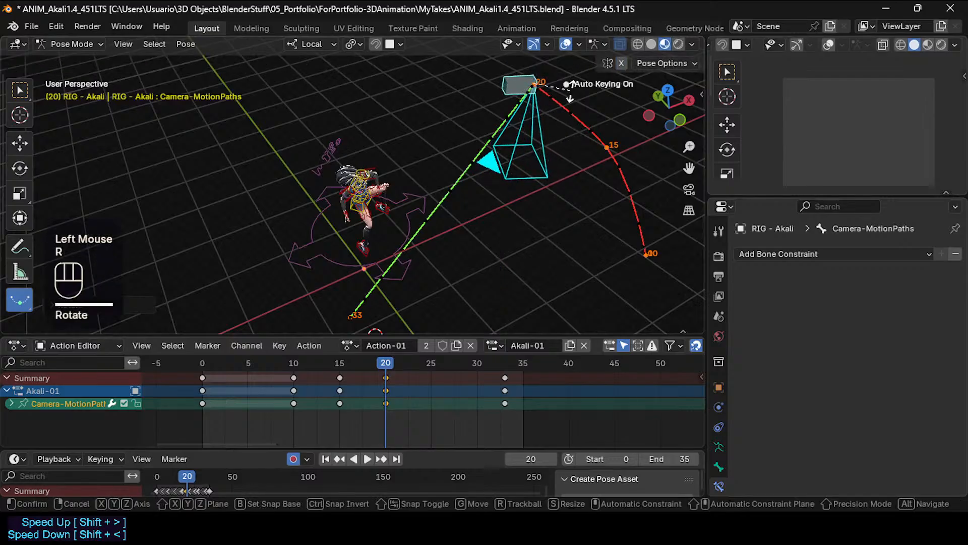
key("x")
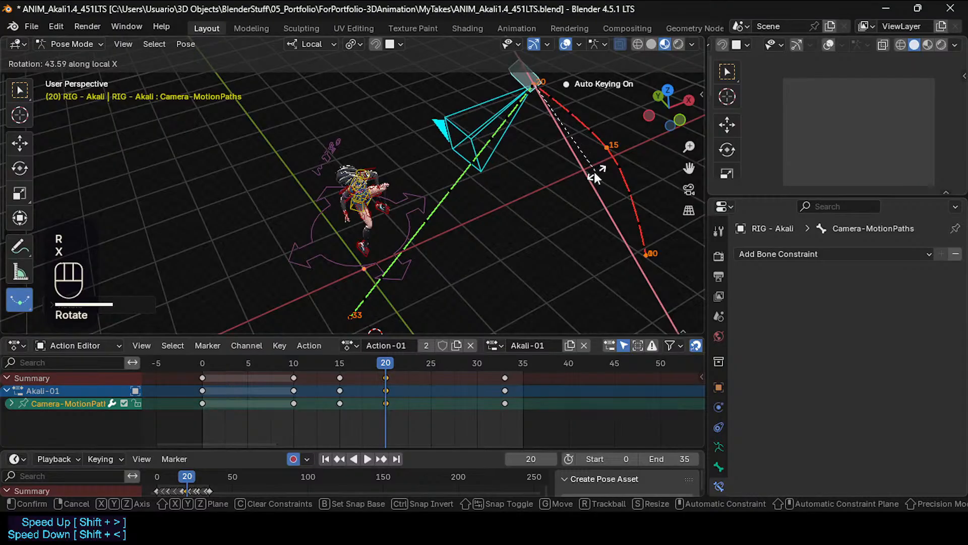
left_click(596, 173)
key("r")
key("z")
key("y")
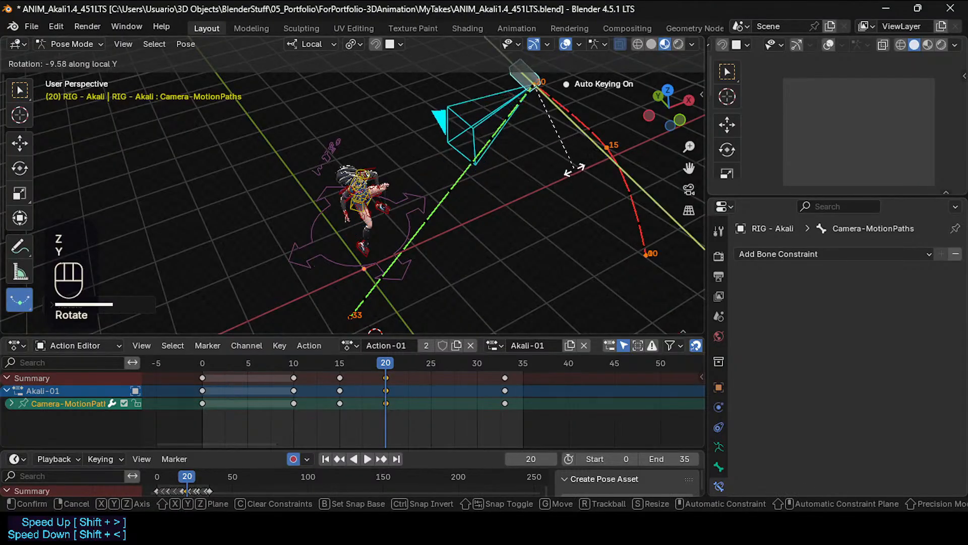
left_click(551, 195)
Look through the camera at frame 20 and trackball-rotate the camera bone until the character is in frame.
middle_click_drag(551, 195, 416, 209)
key("KP_0")
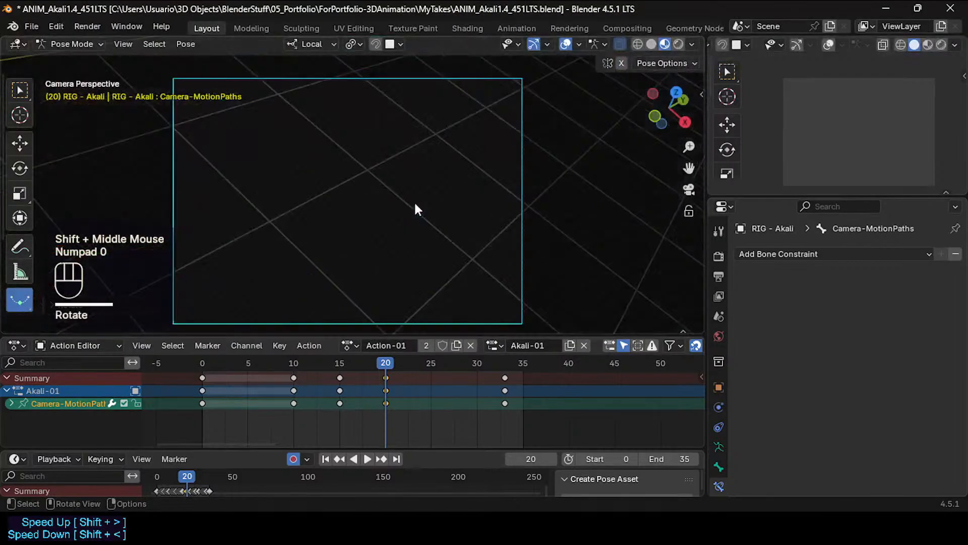
key("r")
key("r")
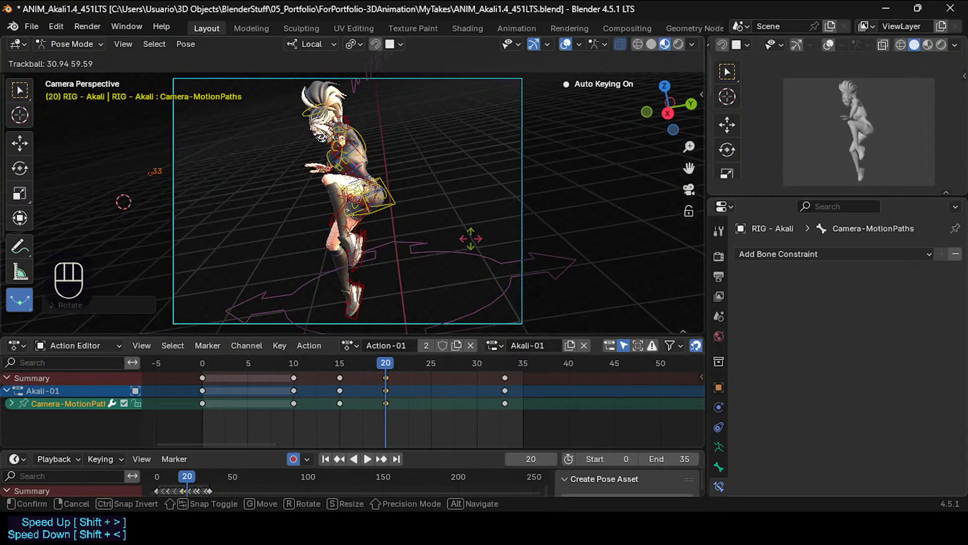
left_click(439, 323)
Go to frame 33 outside the camera view, collapse the Akali-01 channels and select only the camera bone.
left_click_drag(391, 362, 502, 356)
key("a")
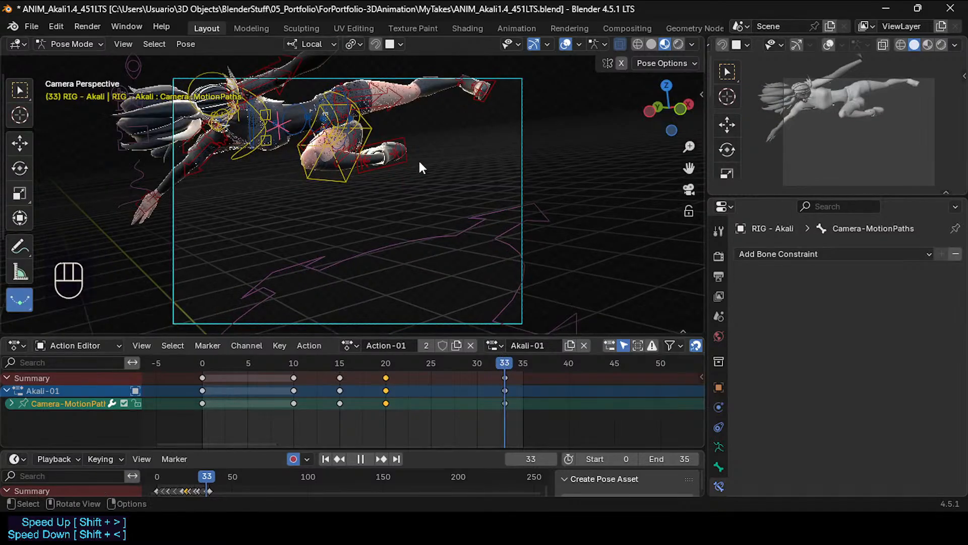
key("a")
key("KP_0")
middle_click_drag(404, 176, 381, 263)
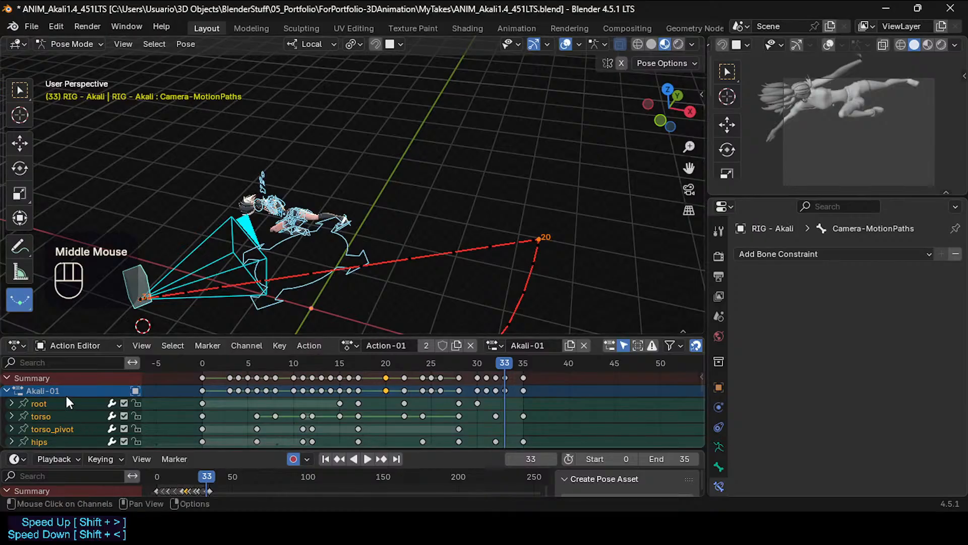
left_click(7, 391)
left_click(148, 291)
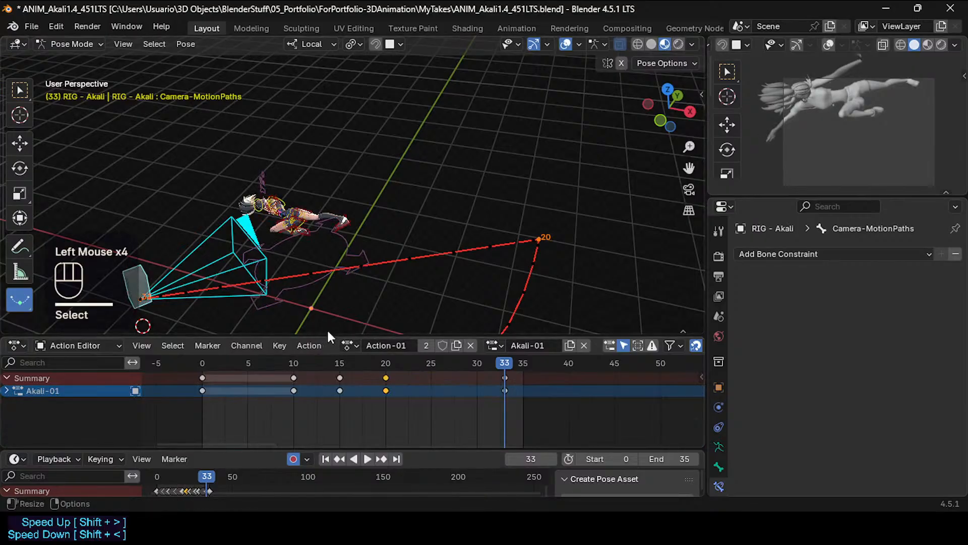
Rotate the camera bone at frame 33 to bring the character back into frame and insert a keyframe.
mouse_move(511, 368)
left_mouse_down()
mouse_move(386, 356)
mouse_move(506, 364)
left_mouse_up()
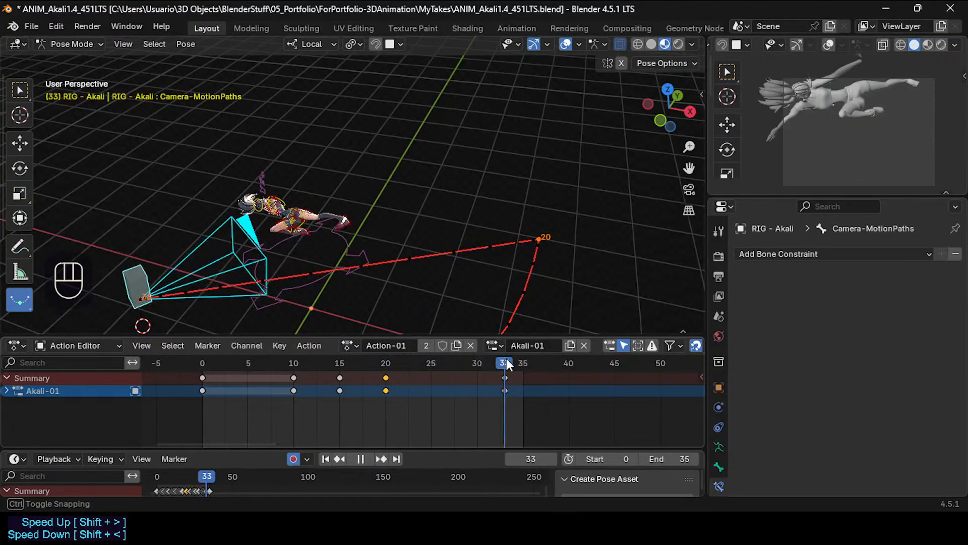
left_click(508, 382)
middle_click_drag(444, 283, 383, 235, "shift")
key("r")
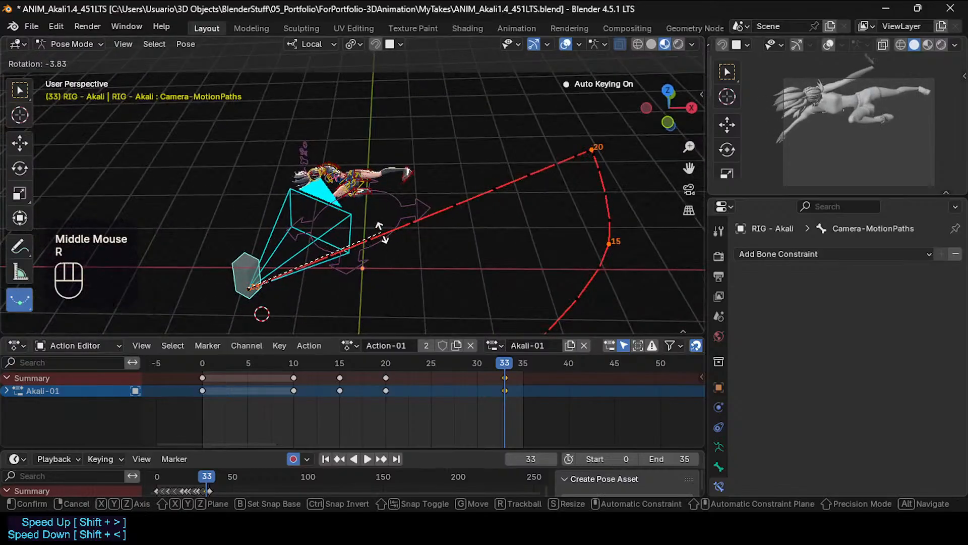
left_click(376, 280)
middle_click_drag(375, 280, 334, 290)
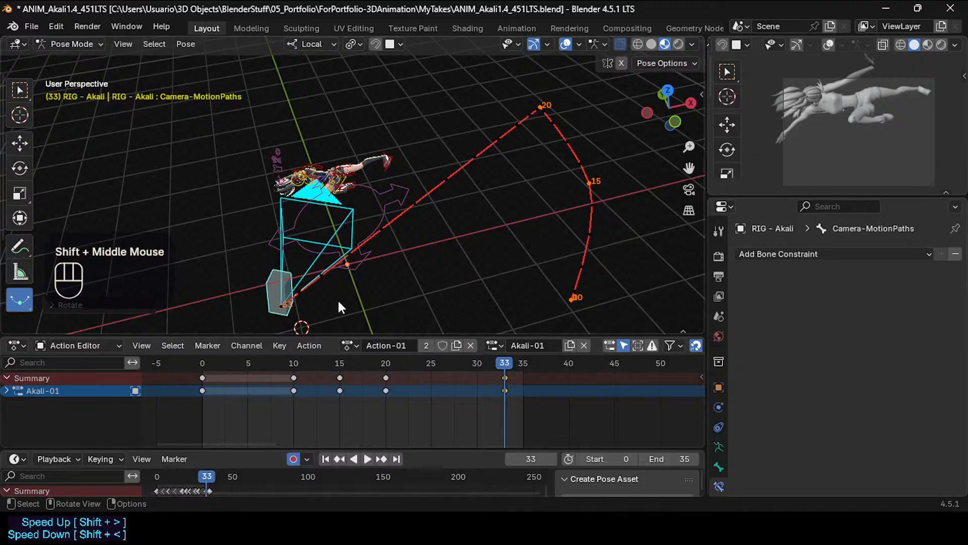
key("i")
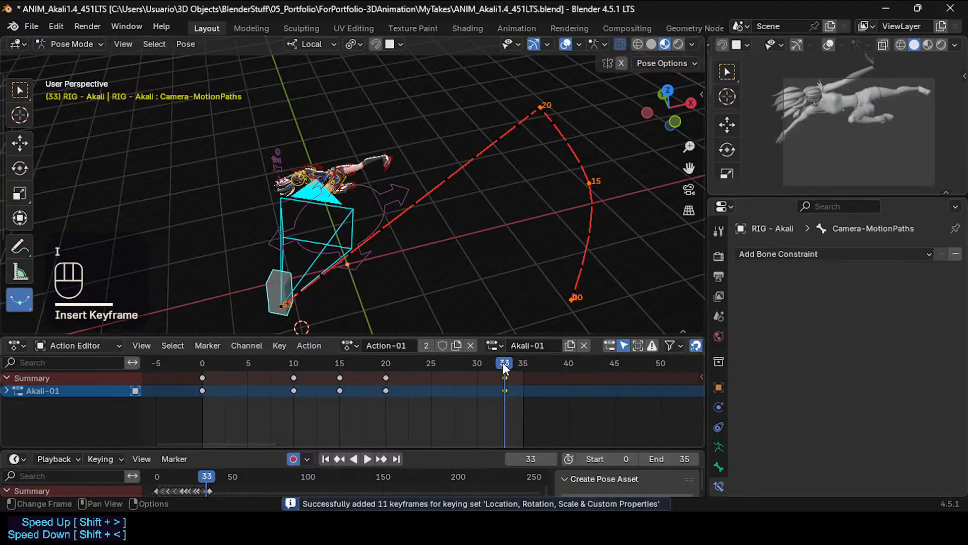
Try to reframe the character at frame 33 by trackball-rotating and moving the camera bone.
mouse_move(504, 365)
left_mouse_down()
mouse_move(458, 367)
mouse_move(504, 357)
left_mouse_up()
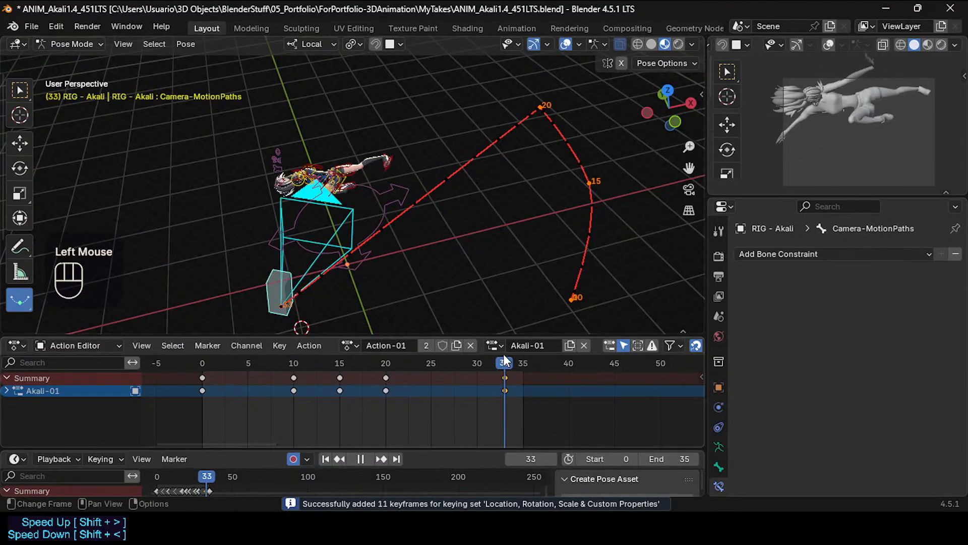
key("r")
key("r")
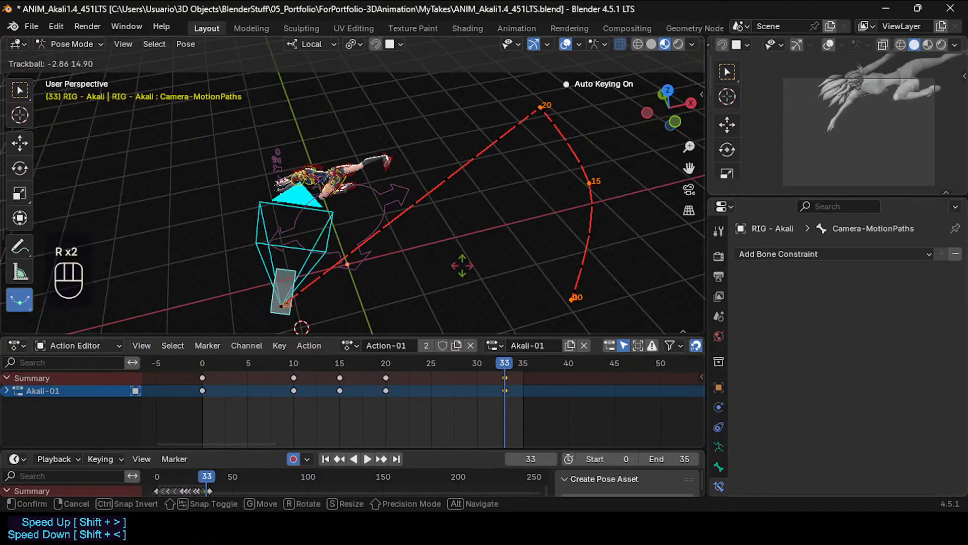
left_click(463, 269)
key("g")
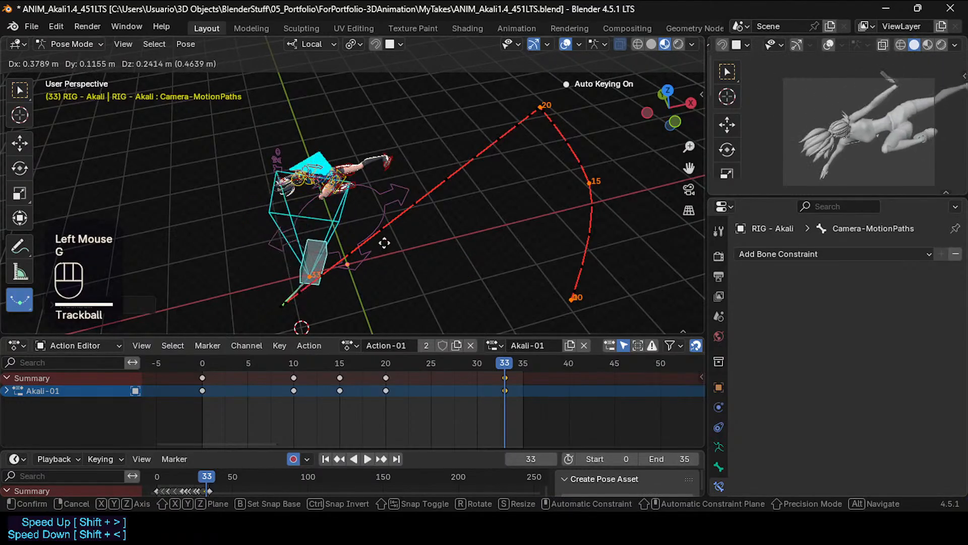
left_click(373, 255)
key("g")
left_click(342, 268)
Delete the camera bone's keyframes at frame 33.
mouse_move(493, 362)
left_mouse_down()
mouse_move(441, 362)
mouse_move(465, 356)
mouse_move(502, 371)
left_mouse_up()
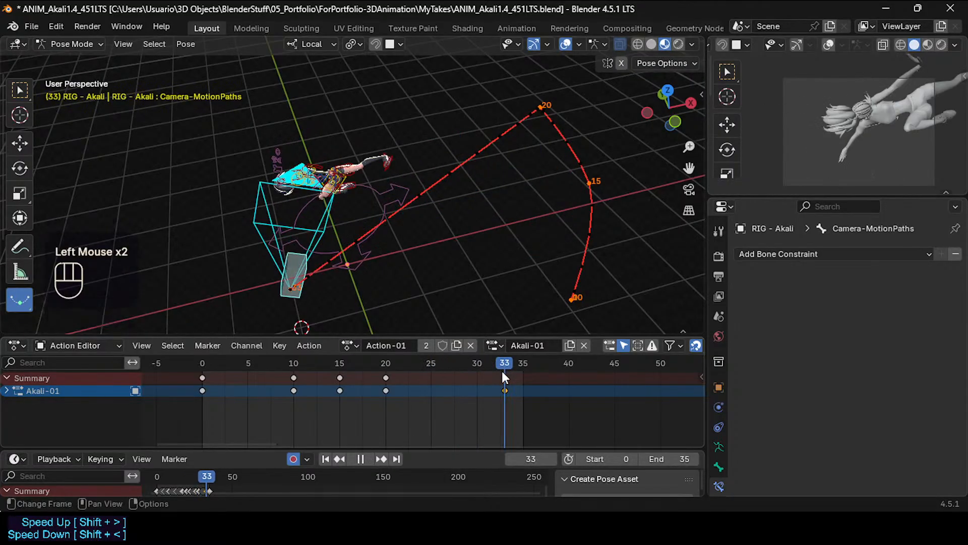
key("x")
left_click(502, 379)
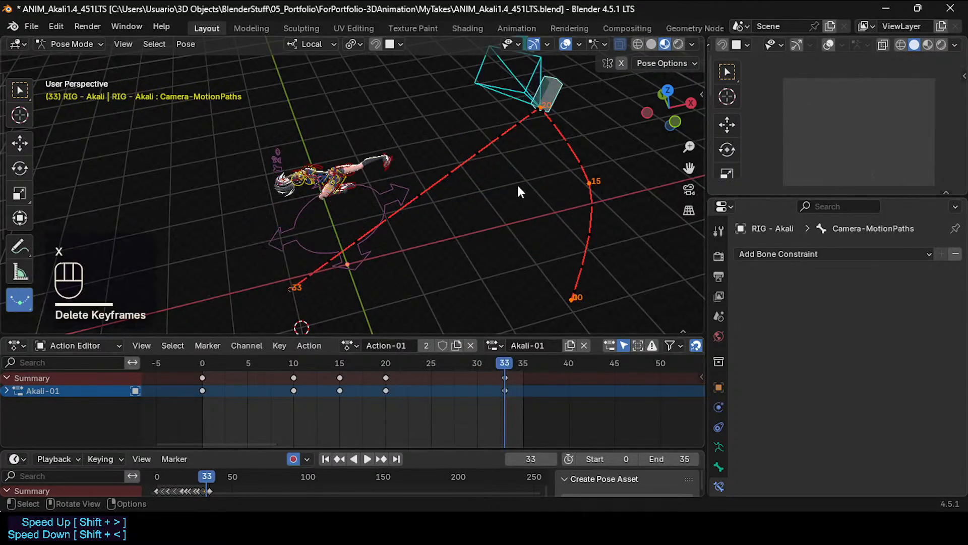
left_click_drag(498, 369, 424, 369)
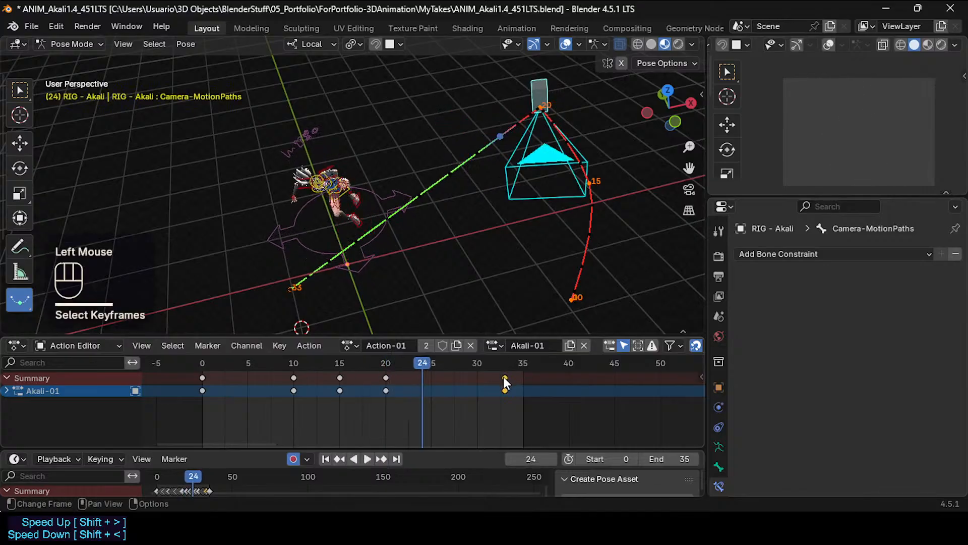
left_click(504, 391)
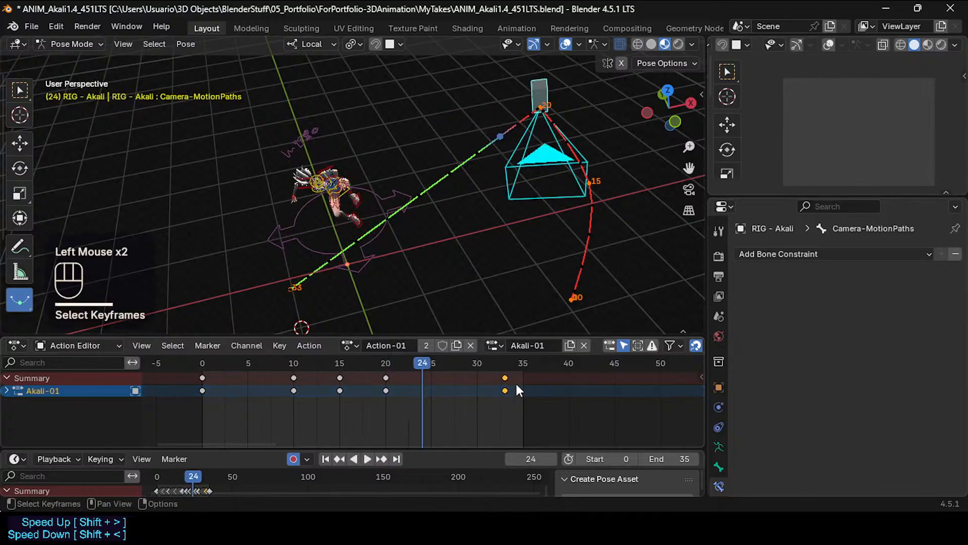
key("Up")
key("x")
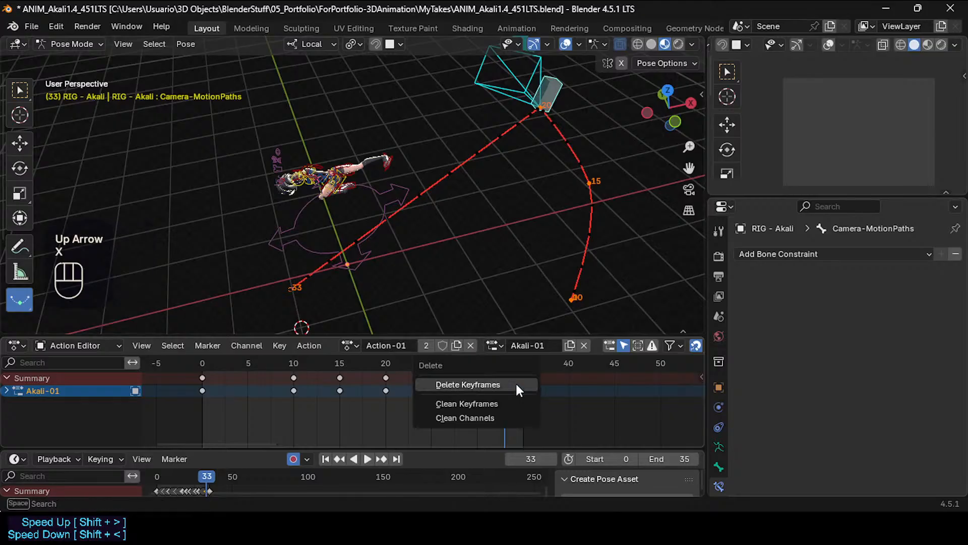
left_click(515, 382)
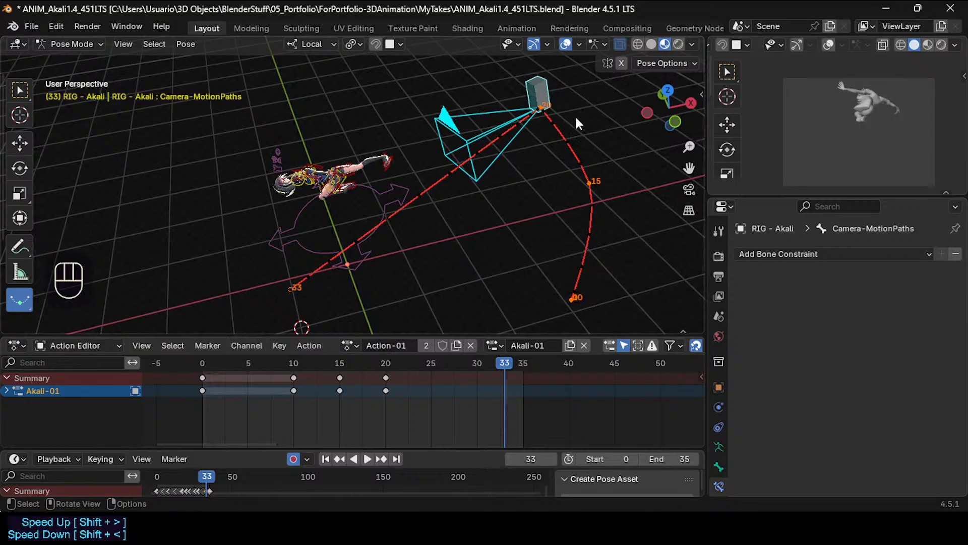
Place the 3D cursor on the character, make it the pivot point and rotate the camera bone about 57° around it.
right_click(336, 171, "shift")
key("z")
key("less")
left_click(446, 153)
key("r")
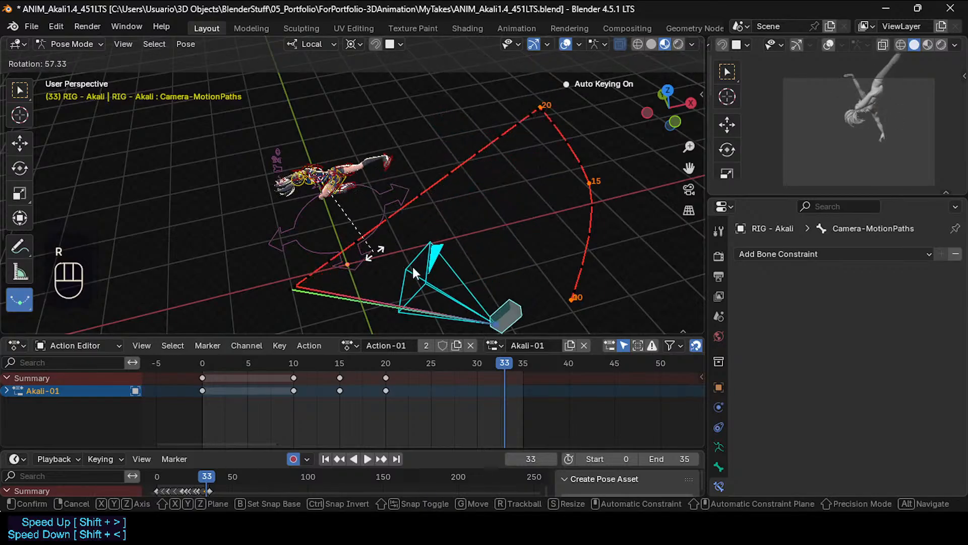
left_click(375, 253)
Trackball-rotate the camera bone around the 3D cursor at frame 33 until it views the character side-on.
scroll(410, 258, "down", 1)
middle_click_drag(403, 246, 411, 241, "shift")
key("r")
key("r")
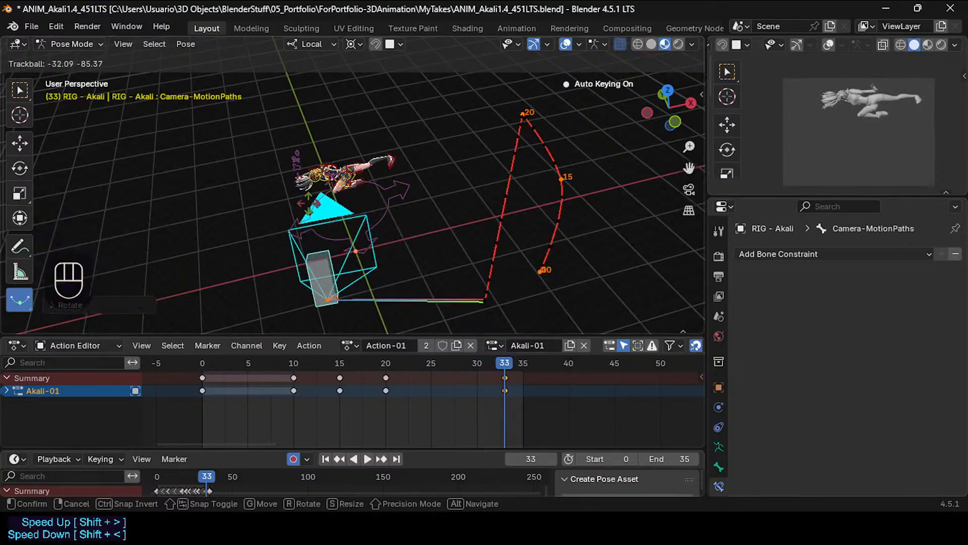
left_click(324, 246)
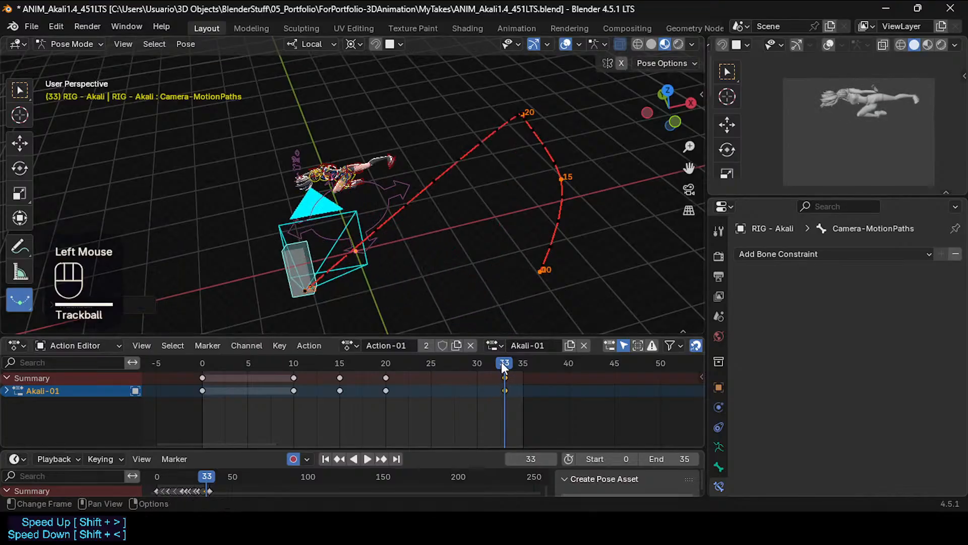
mouse_move(501, 362)
left_mouse_down()
mouse_move(404, 354)
mouse_move(501, 359)
mouse_move(393, 362)
mouse_move(470, 358)
mouse_move(503, 365)
mouse_move(399, 368)
mouse_move(504, 374)
left_mouse_up()
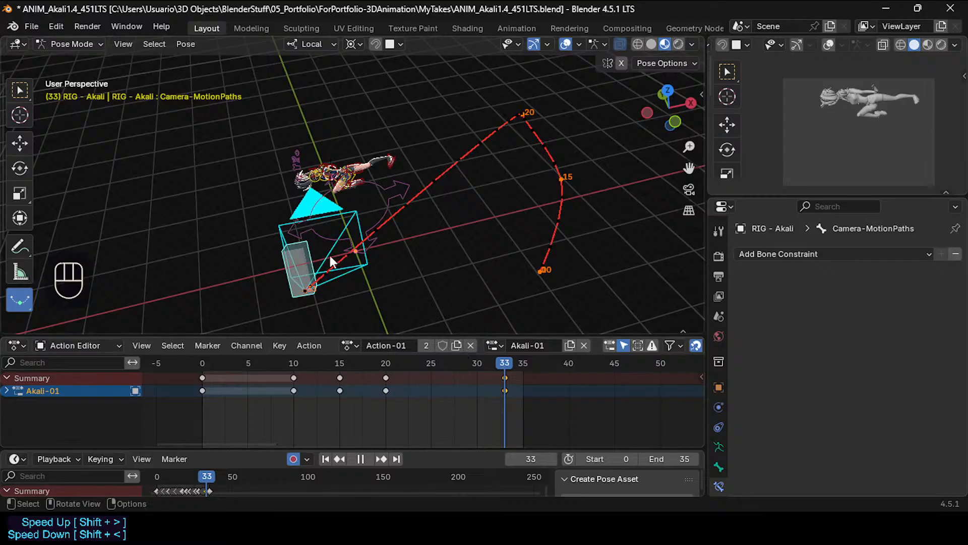
Move the camera bone up and closer to the character at frame 33, adjusting its distance along local Z.
key("g")
left_click(335, 237)
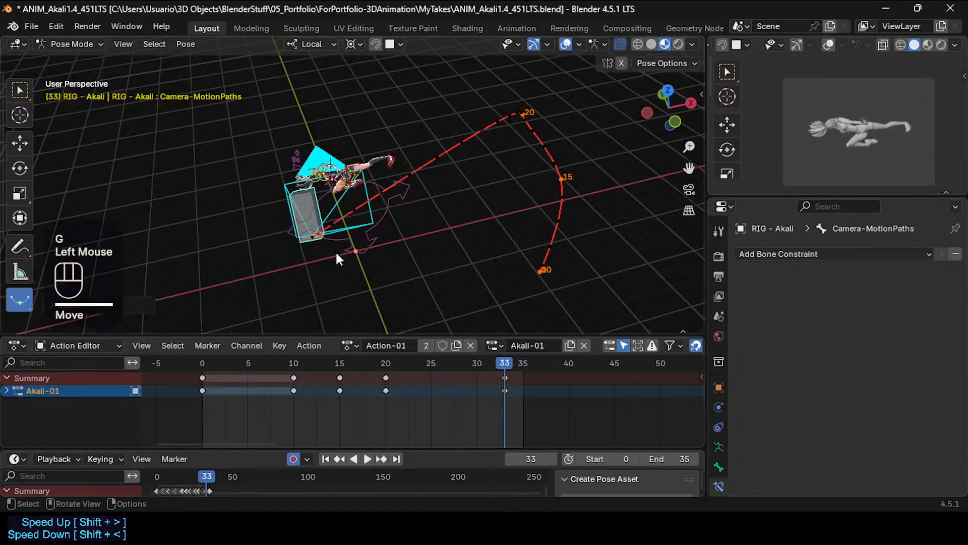
key("g")
key("y")
key("x")
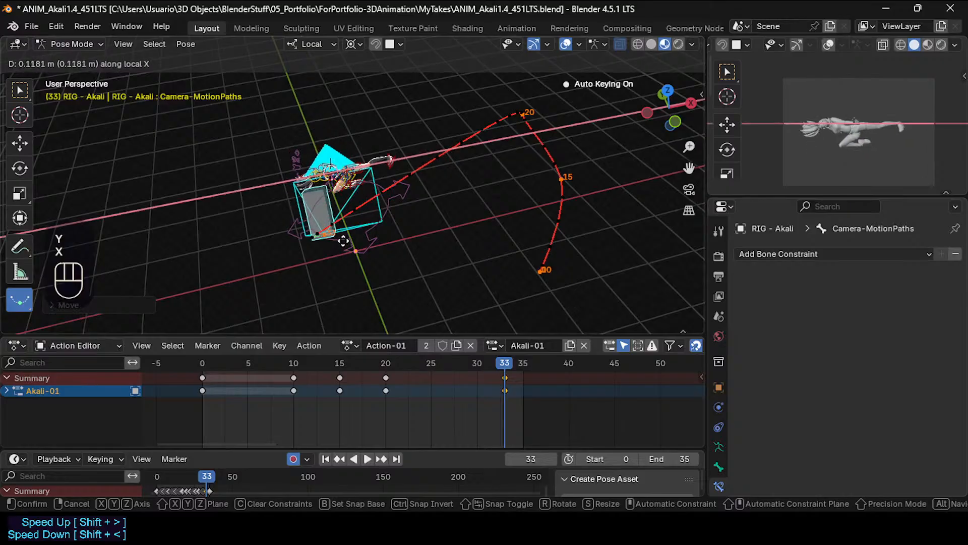
key("z")
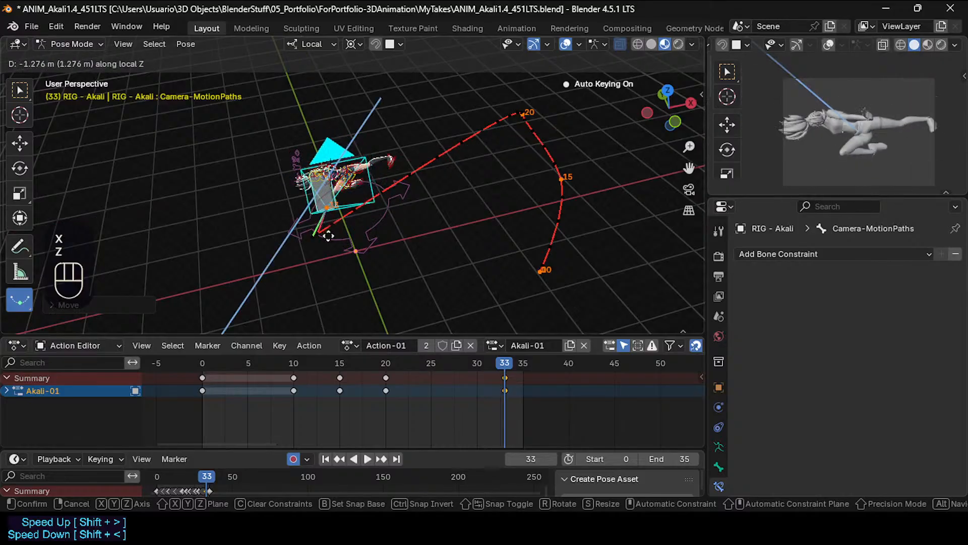
left_click(374, 229)
key("r")
key("z")
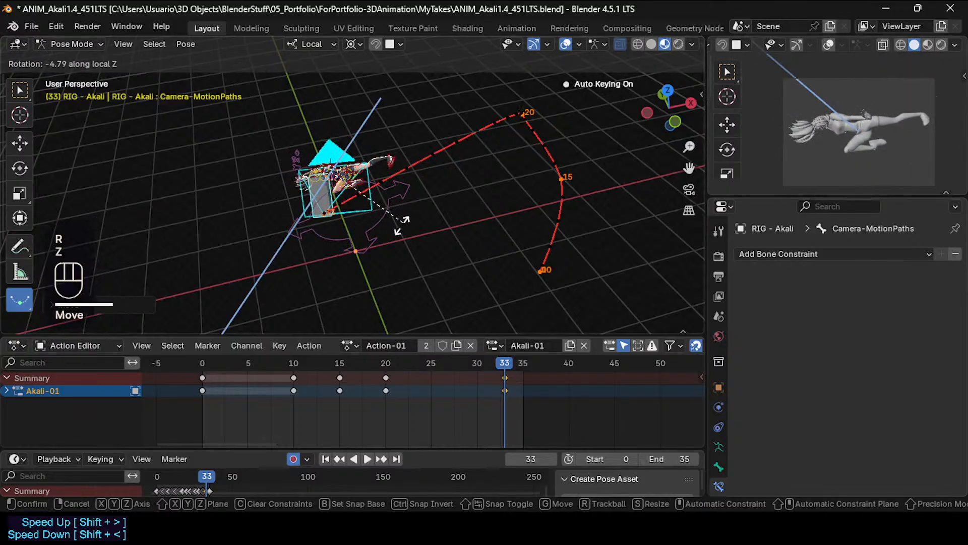
key("Escape")
Reposition the 3D cursor on the character's body and rotate the camera bone around its local Y axis at frame 33.
right_click(437, 188, "shift")
key("r")
key("z")
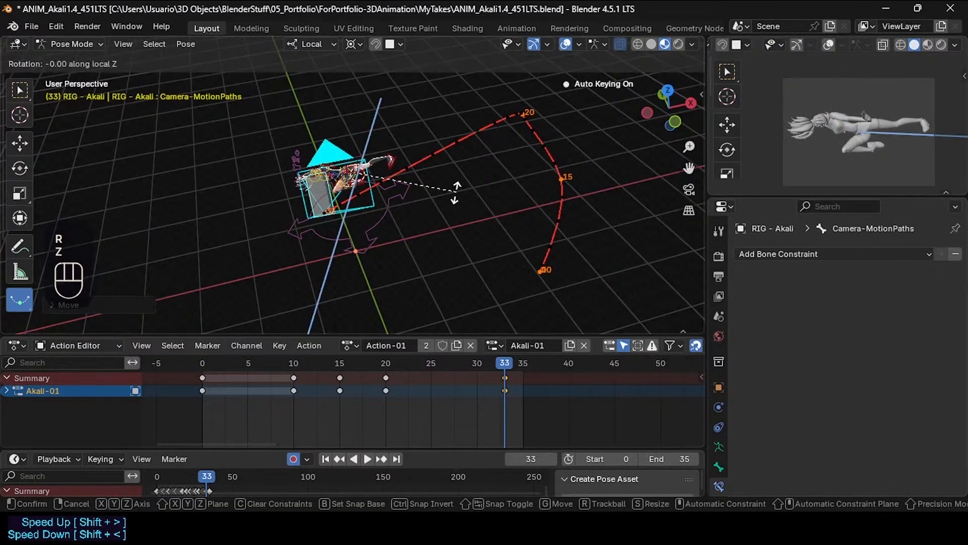
key("y")
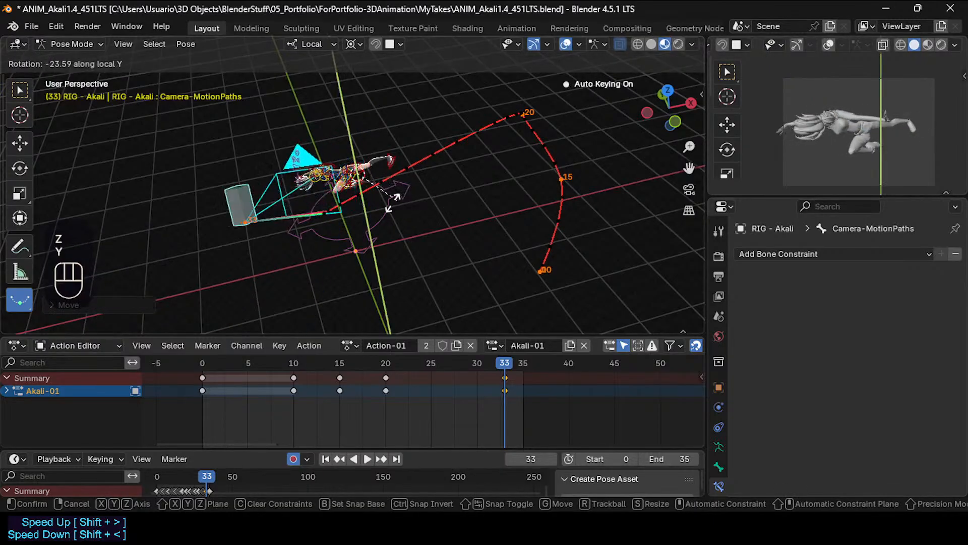
left_click(428, 200)
Refine the framing at frame 33 by shifting the camera bone along local X and trackball-rotating it around the 3D cursor.
key("g")
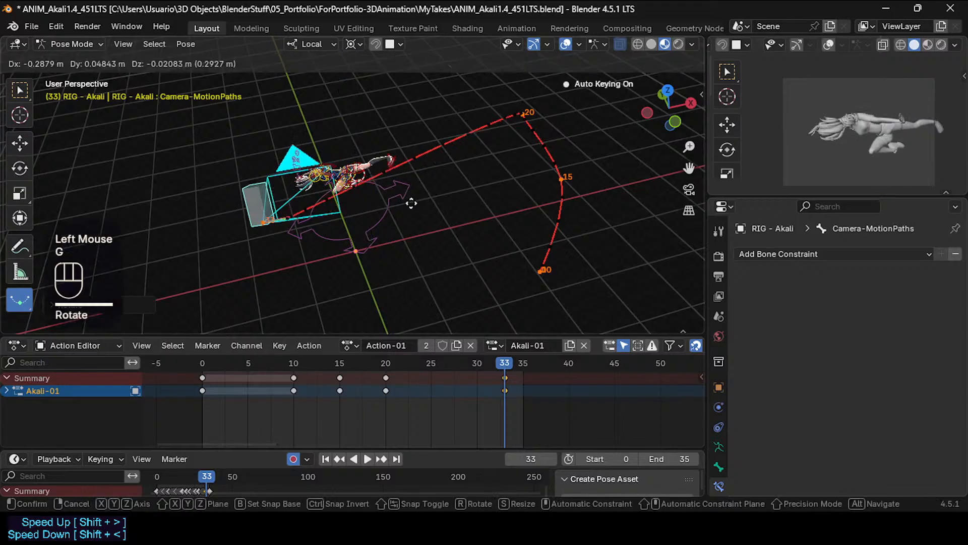
key("x")
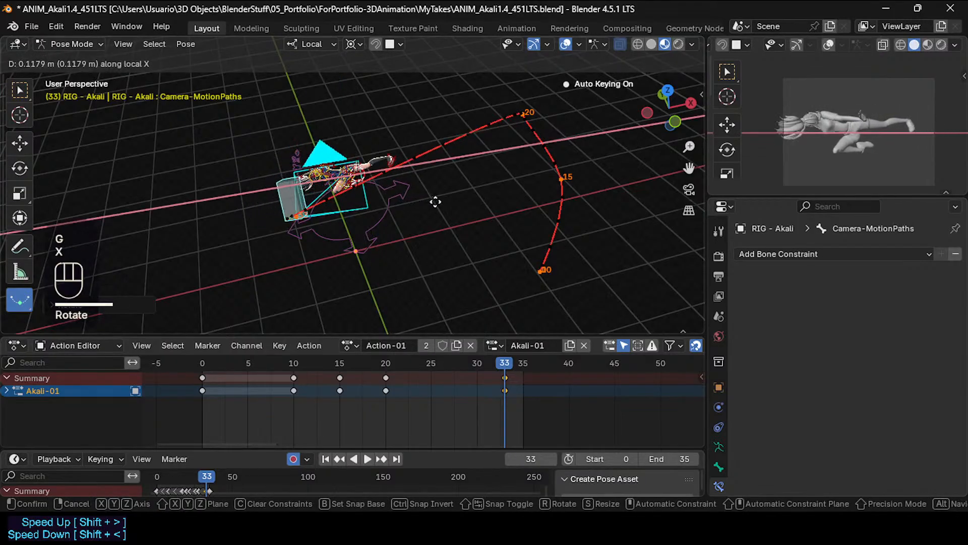
left_click(430, 202)
key("r")
key("r")
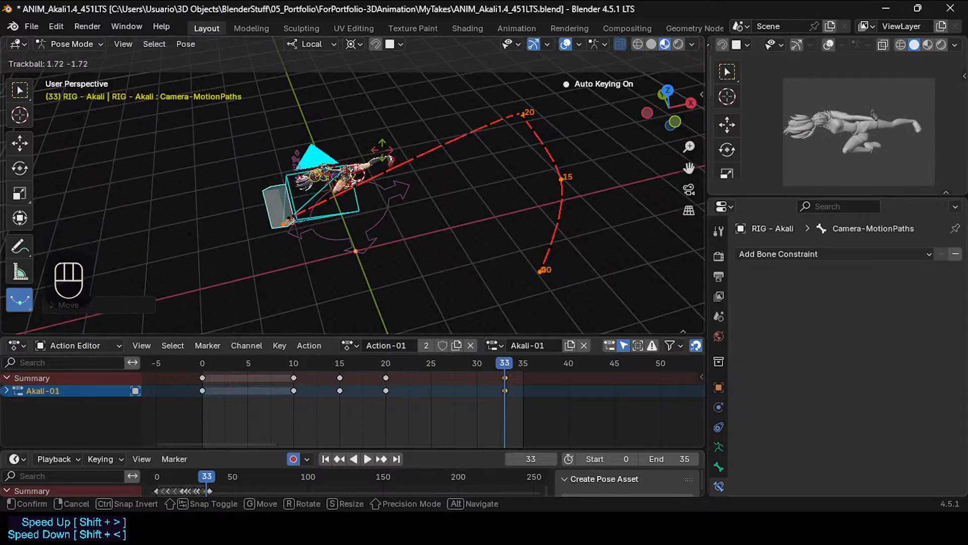
left_click(364, 187)
key("g")
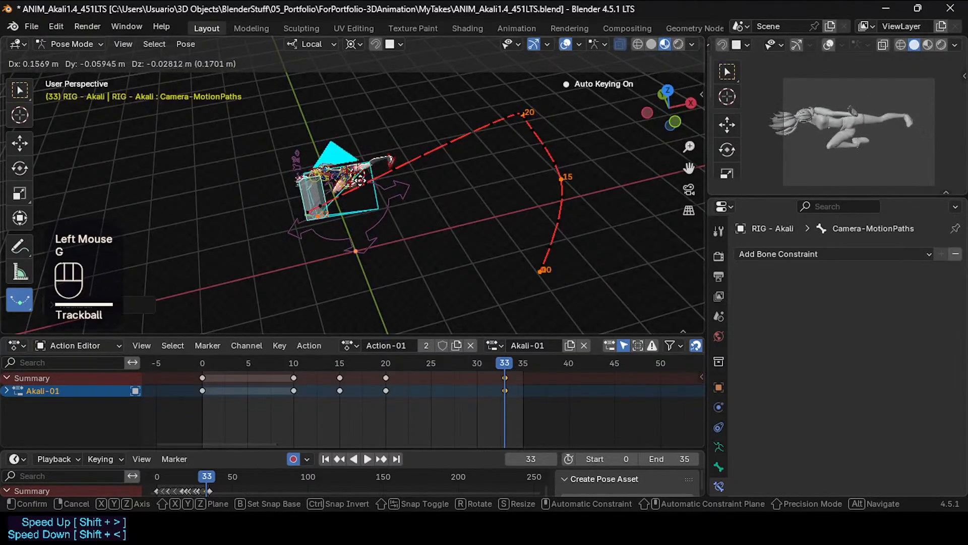
left_click(367, 189)
Go to frame 26 and move and trackball-rotate the camera bone to bring the character into frame.
left_click_drag(451, 359, 440, 360)
key("g")
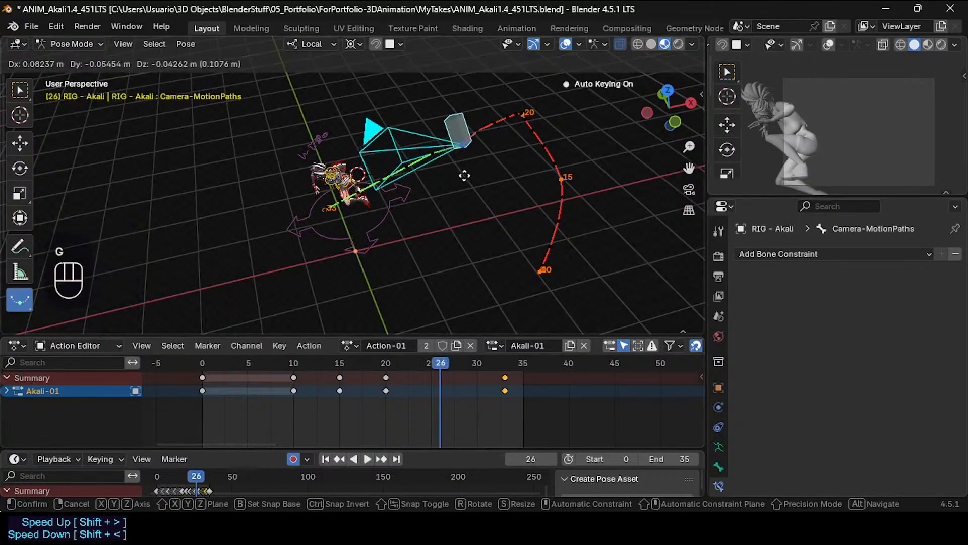
left_click(473, 185)
key("r")
key("r")
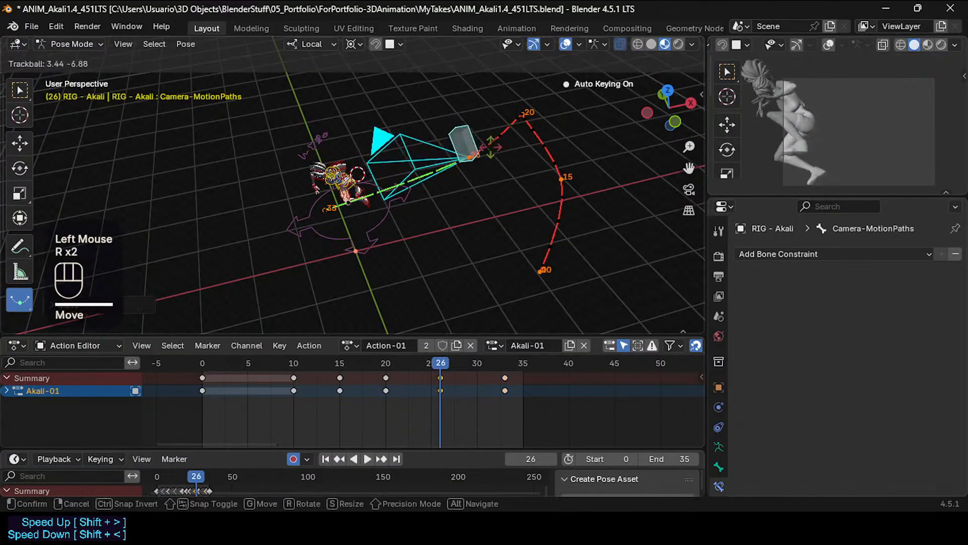
left_click(456, 156)
key("g")
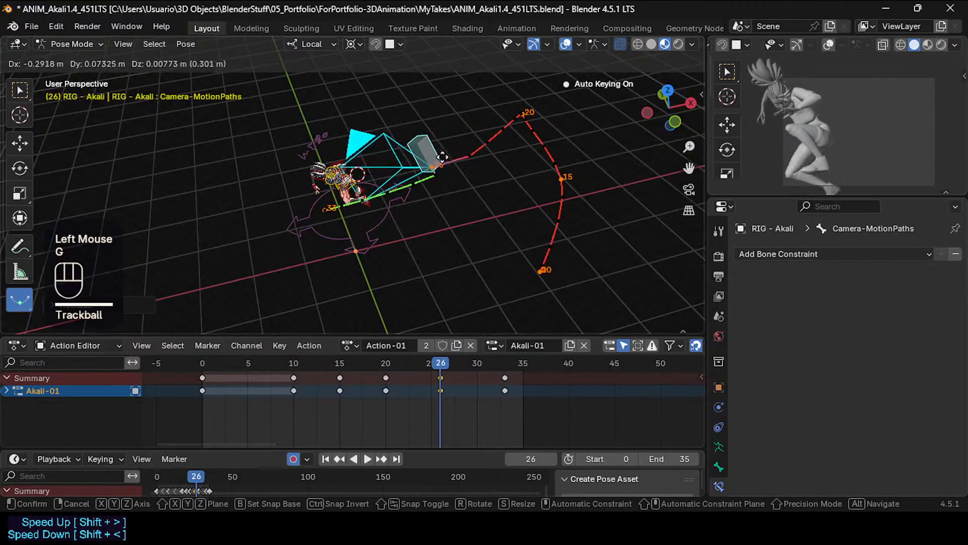
left_click(435, 162)
key("g")
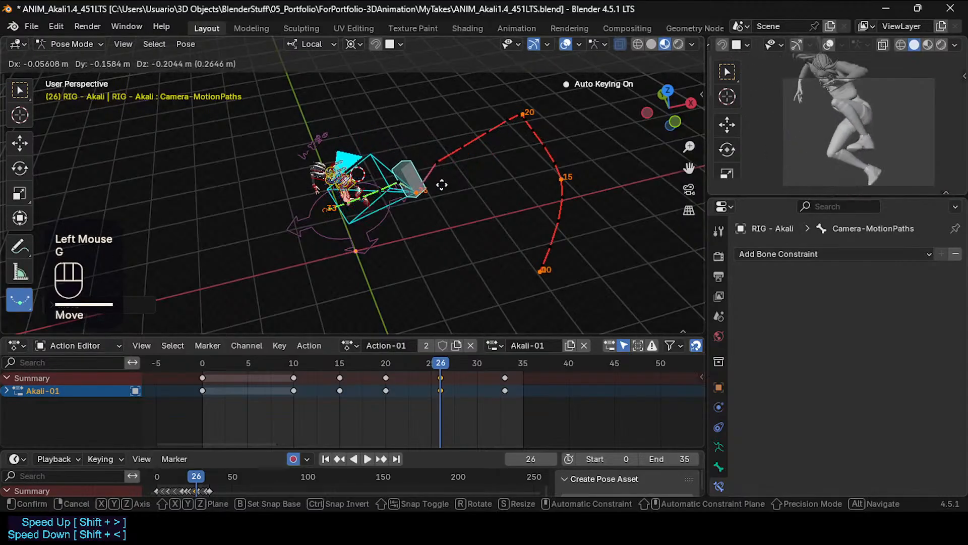
left_click(448, 195)
Rotate the camera bone around the 3D cursor at frame 26 and tilt its view around local Z.
key("r")
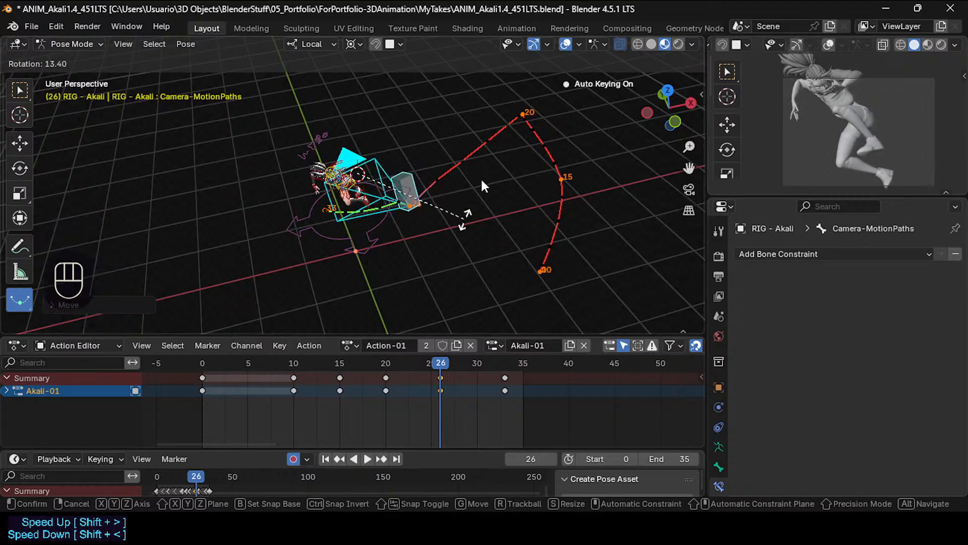
left_click(464, 219)
key("r")
key("r")
key("y")
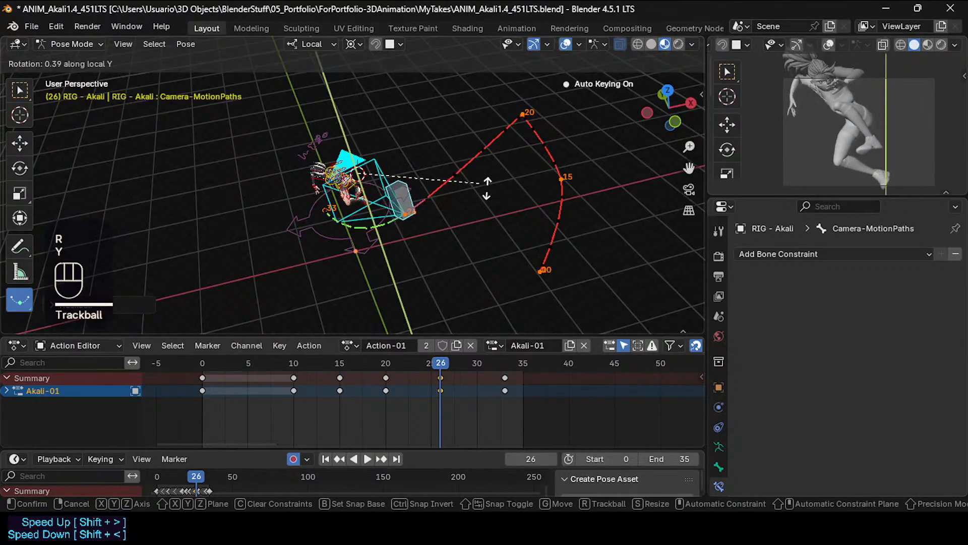
key("z")
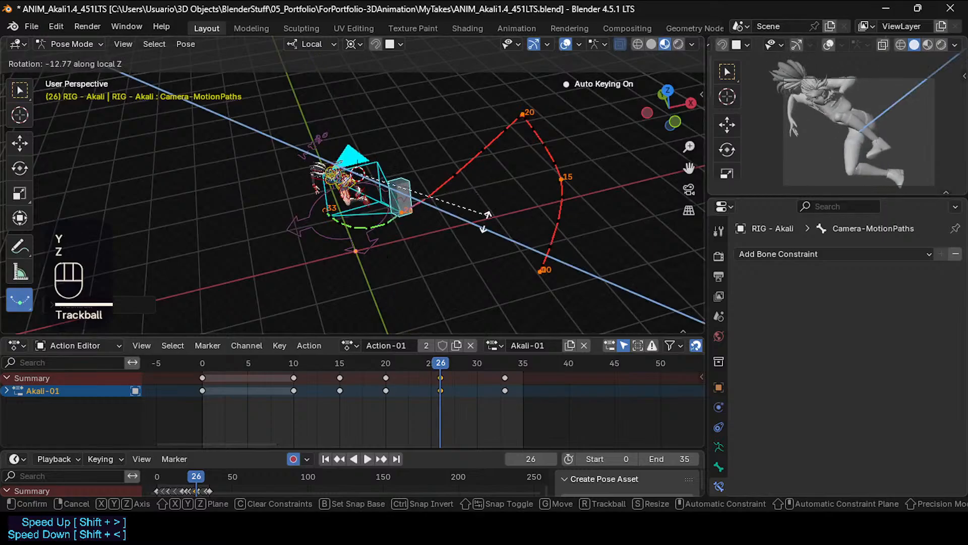
left_click(456, 228)
Move the camera bone at frame 26 so the character is better centred in the camera view.
key("g")
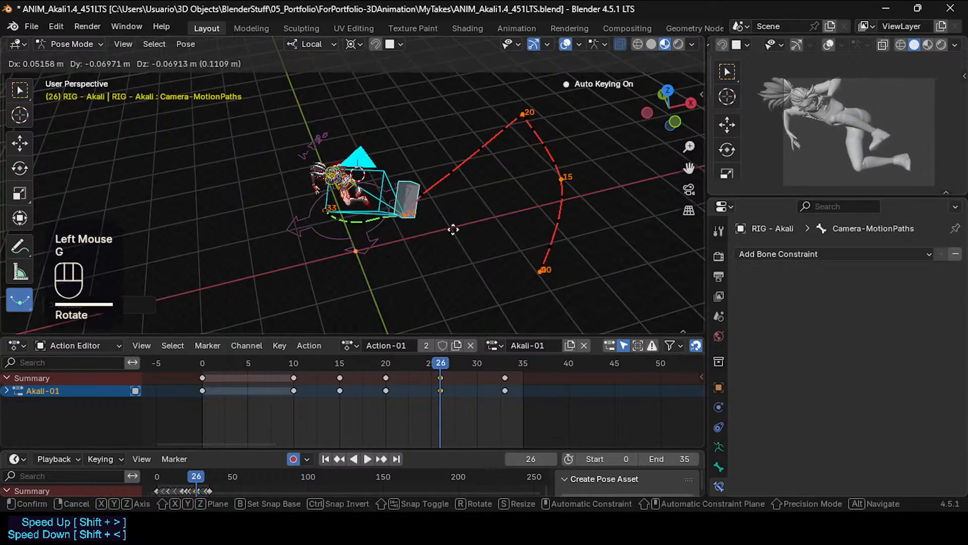
left_click(454, 228)
key("g")
left_click(444, 236)
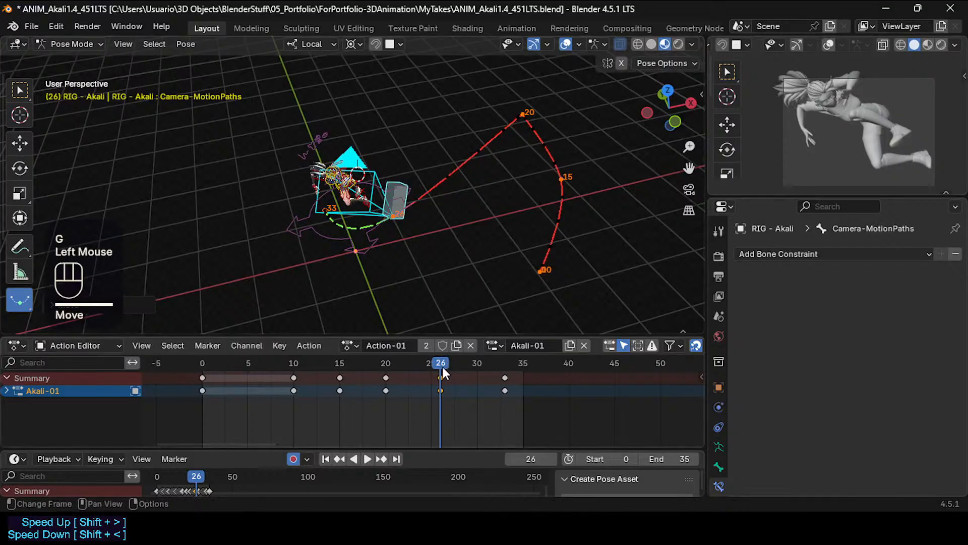
Go to frame 33 and reposition the camera bone with a free move followed by a move along local Z.
left_click_drag(442, 367, 502, 377)
key("g")
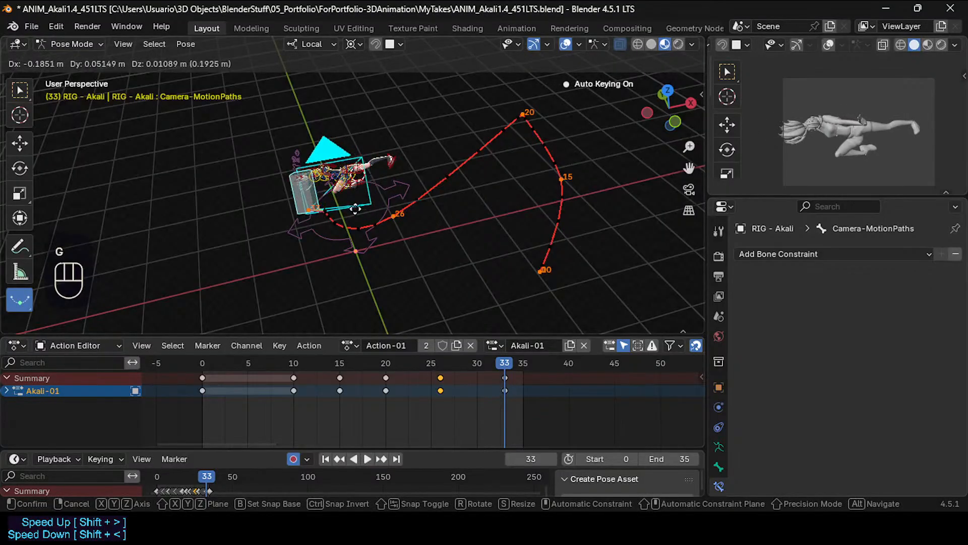
left_click(352, 193)
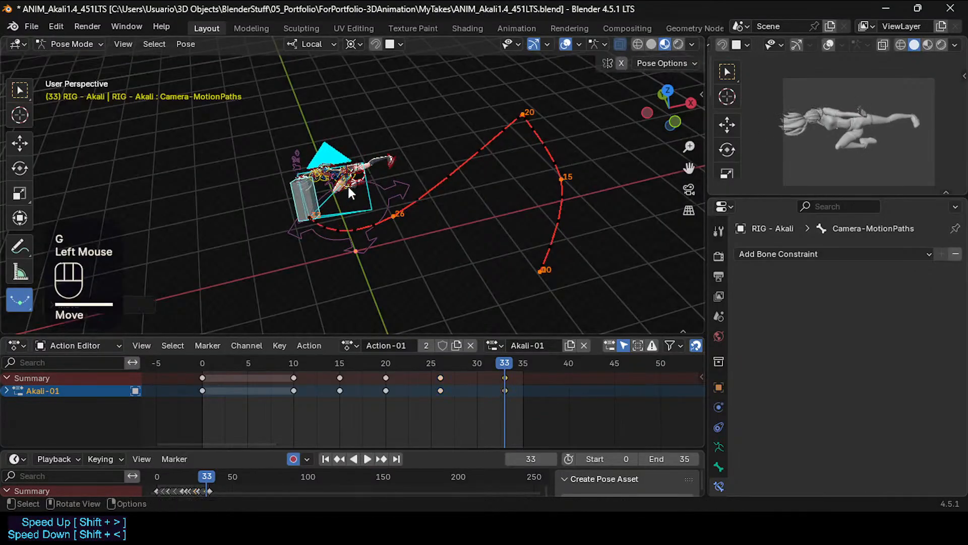
key("g")
key("z")
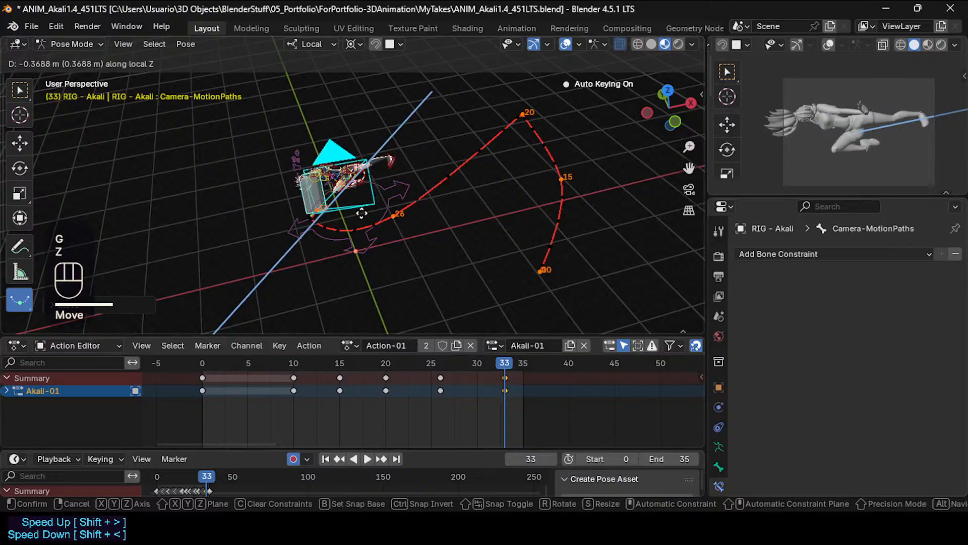
left_click(362, 213)
Shift the camera bone along its local Y axis at frame 33 to reframe the character vertically.
key("g")
key("z")
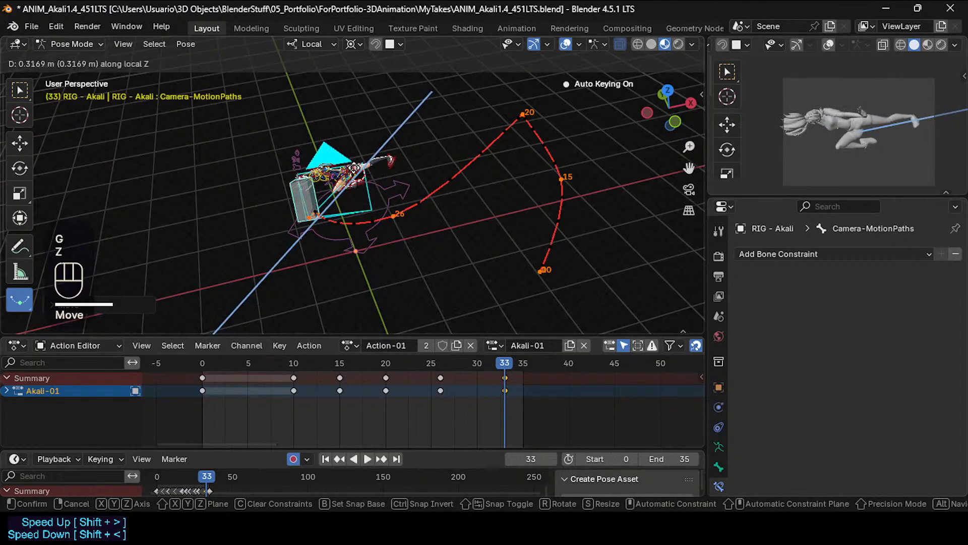
key("x")
key("y")
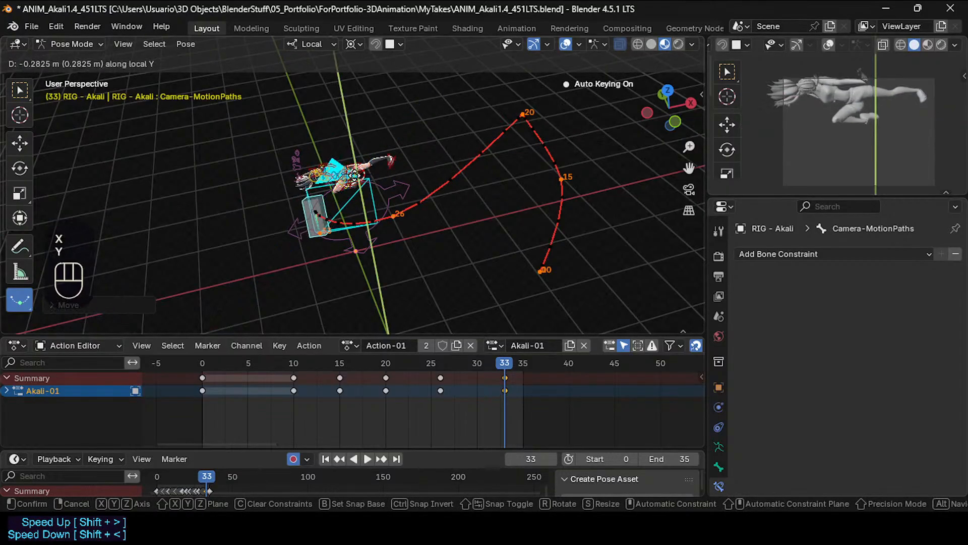
left_click(340, 206)
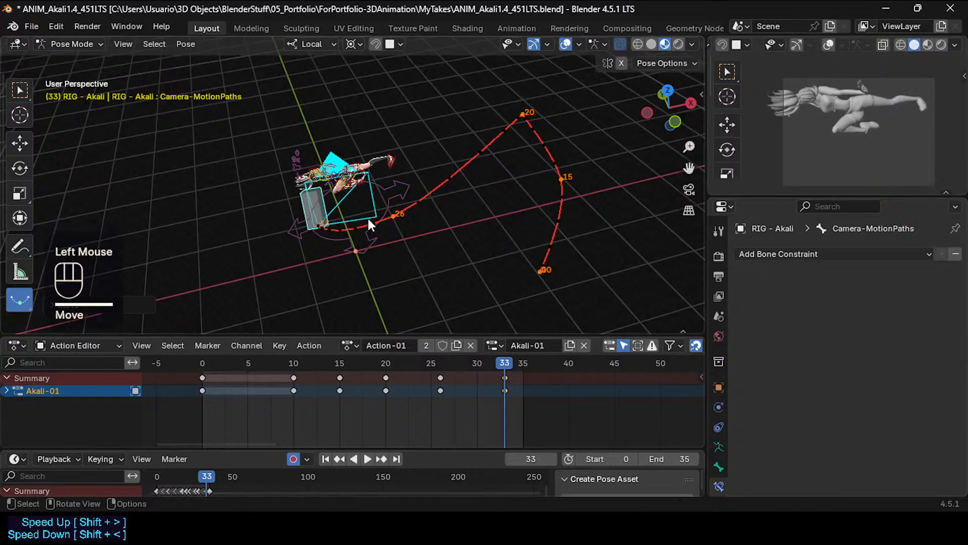
Look through the scene camera at frame 33, try to start walk navigation, and save the file.
key("KP_Decimal")
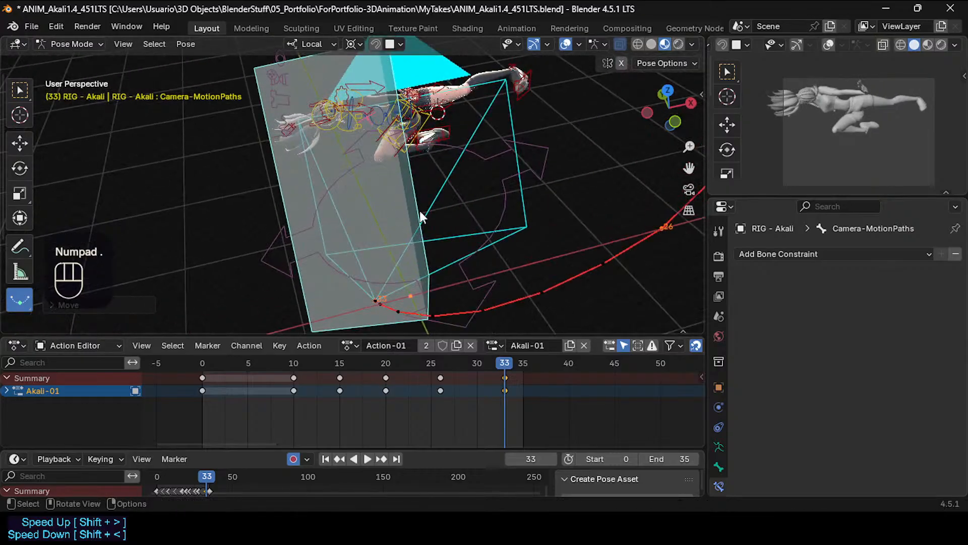
key("KP_0")
key("shift+grave")
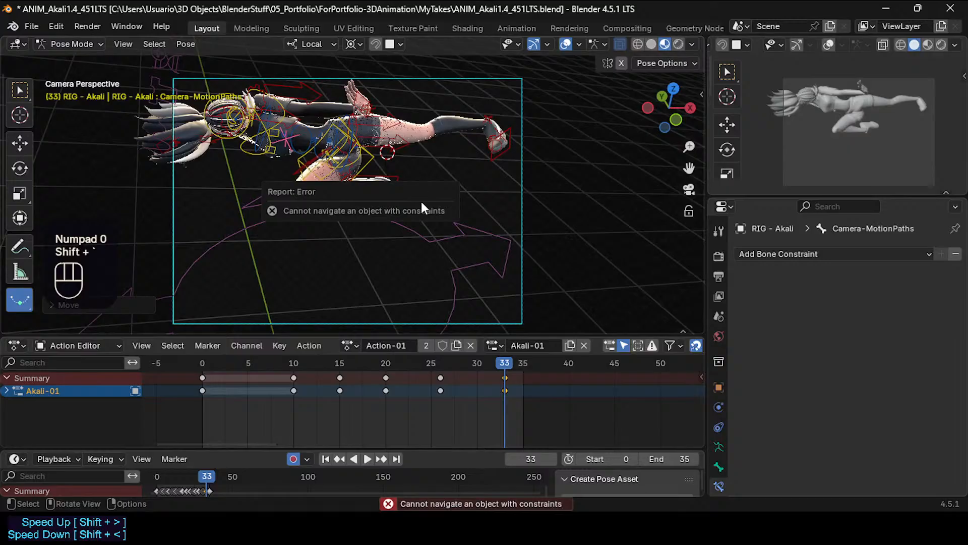
left_click(437, 186, "shift")
left_click(434, 144)
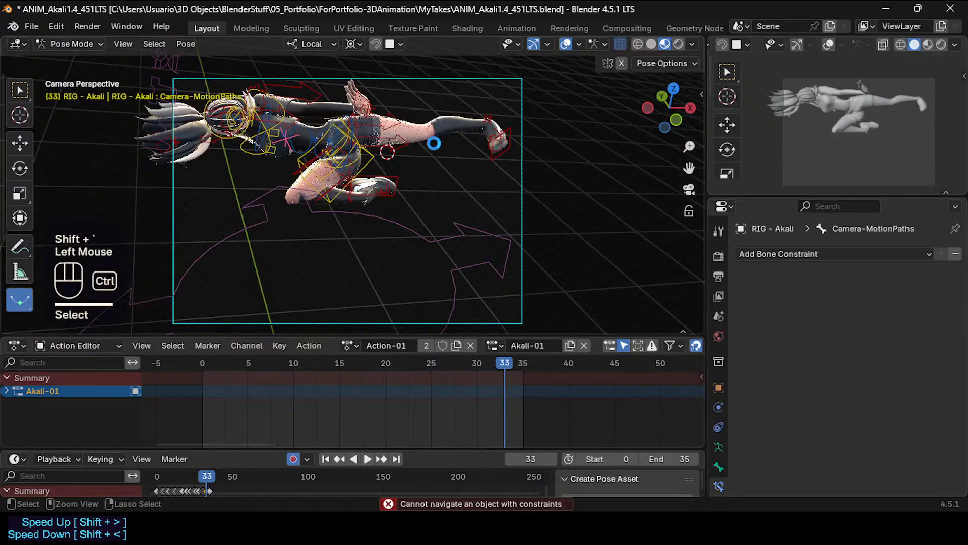
key("ctrl+s")
left_click(443, 75)
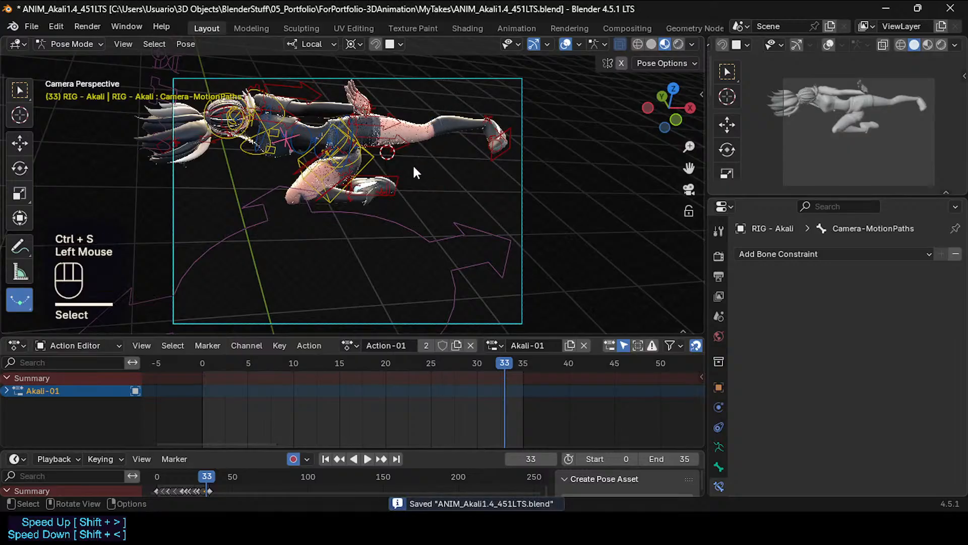
Reselect the Camera-MotionPaths bone outside the camera view and move it along local Z while looking through the camera.
key("g")
key("z")
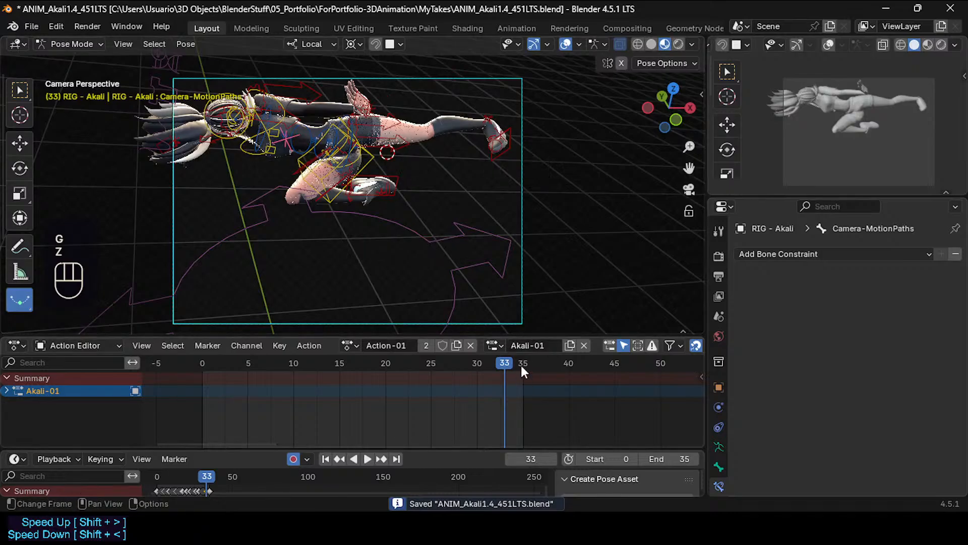
key("KP_0")
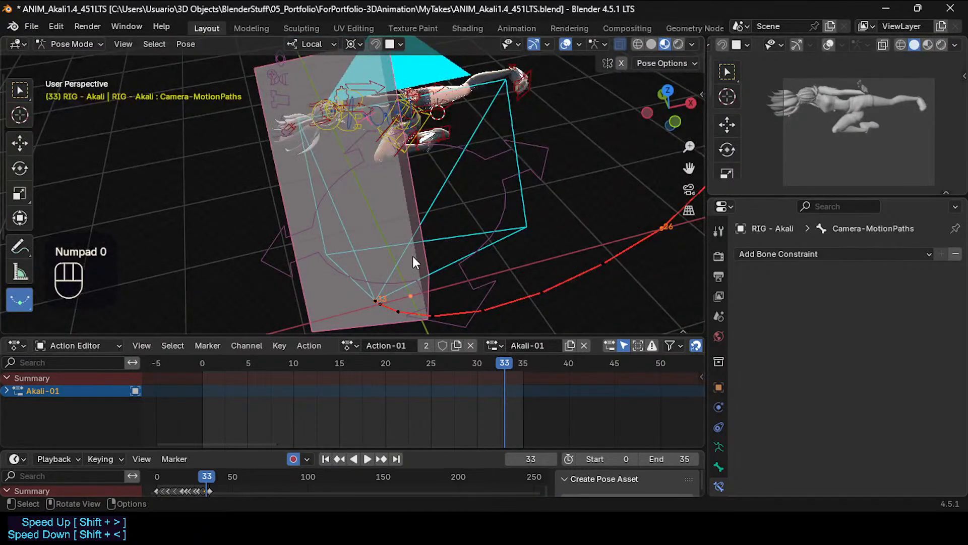
left_click(406, 229)
key("KP_Decimal")
key("KP_0")
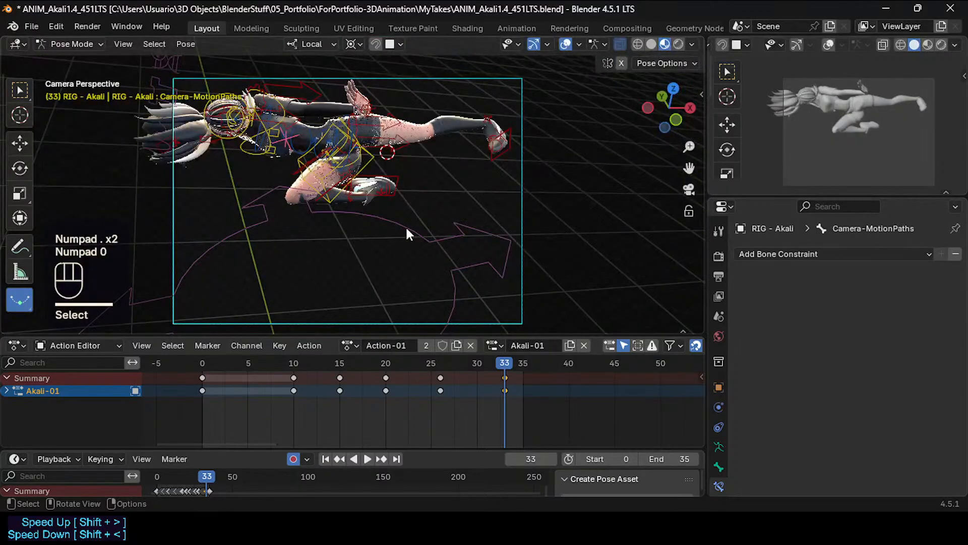
key("g")
key("z")
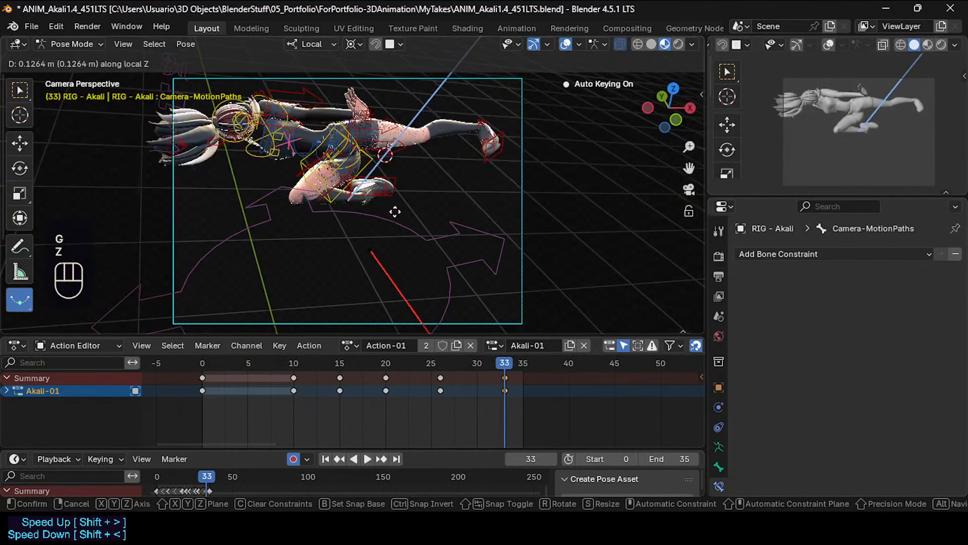
left_click(425, 152)
Roll the camera bone about 8° and rotate it about 47° around its local X axis at frame 33.
key("r")
key("r")
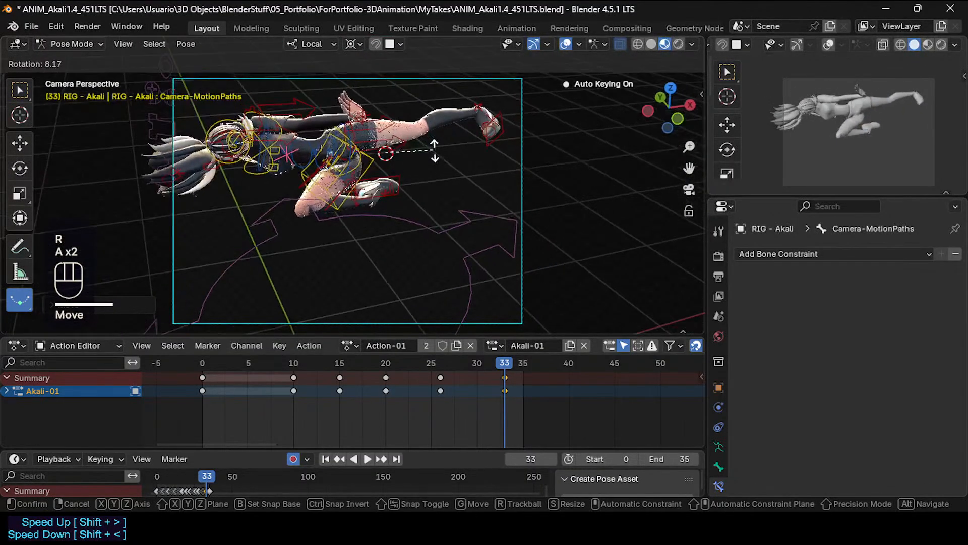
left_click(435, 150)
key("r")
key("x")
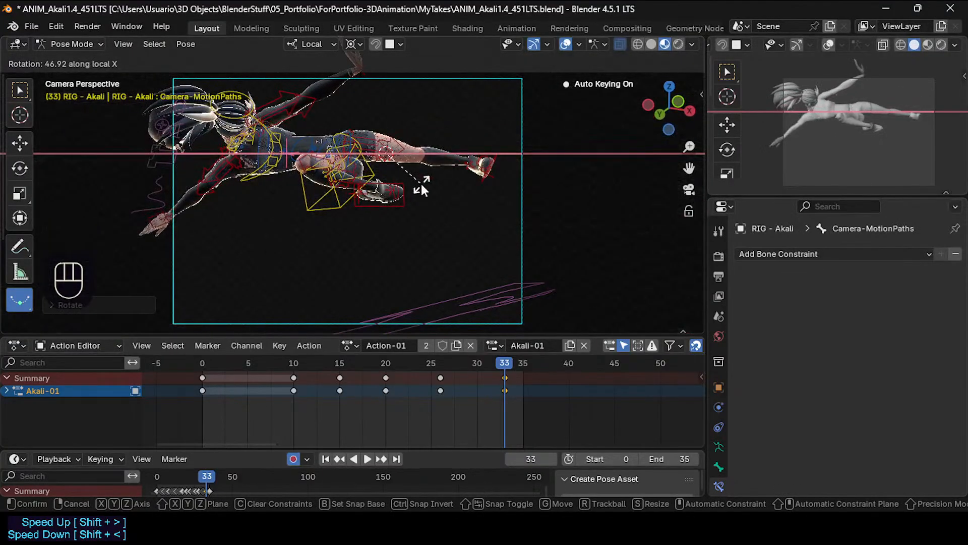
left_click(422, 188)
Trackball-rotate the camera bone at frame 33 and shift it along local X to reframe the character.
key("r")
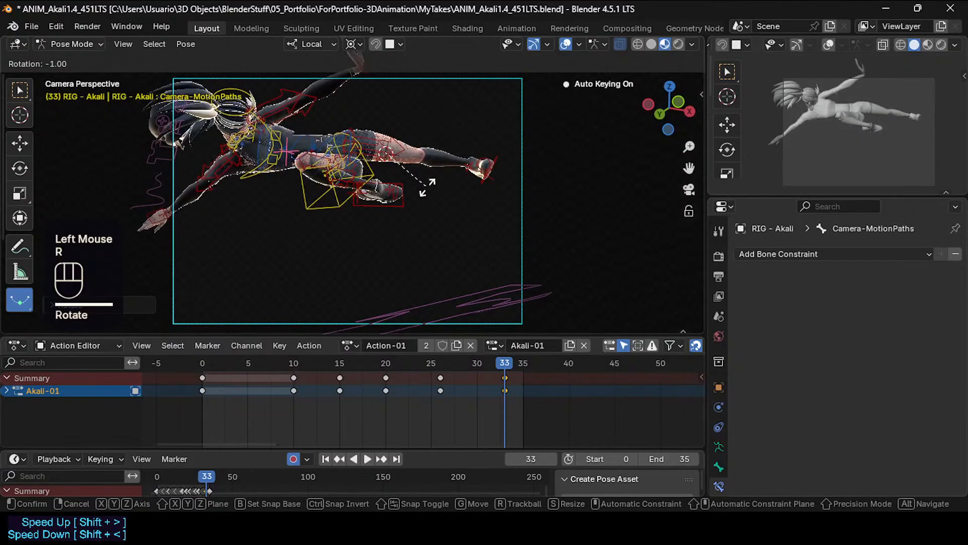
key("r")
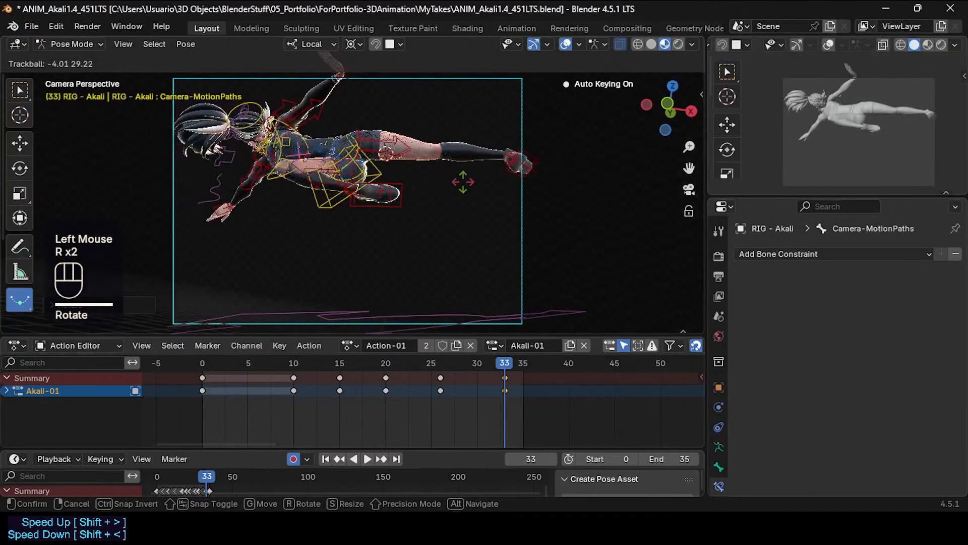
left_click(457, 181)
key("g")
key("x")
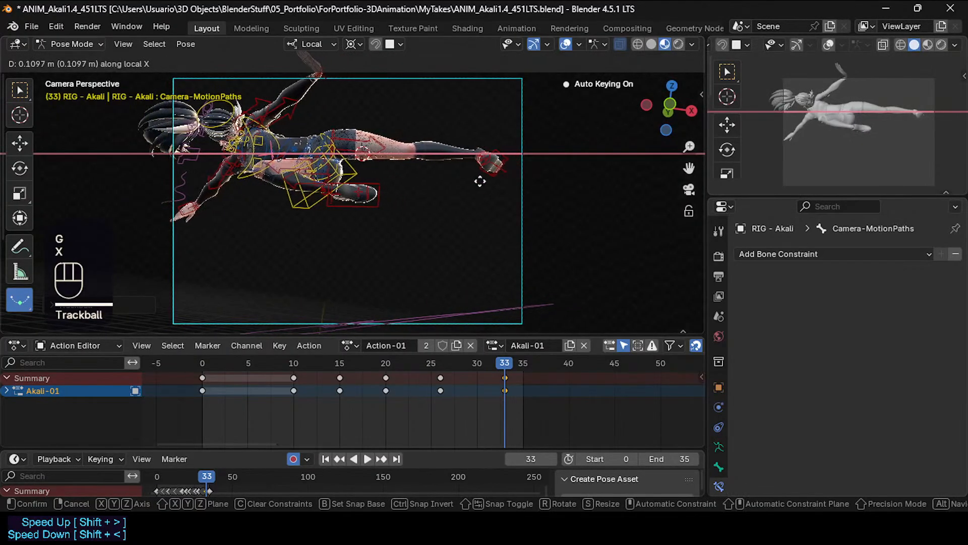
left_click(485, 188)
Trackball-rotate the camera bone twice more at frame 33 to swing the view around the character's legs.
key("r")
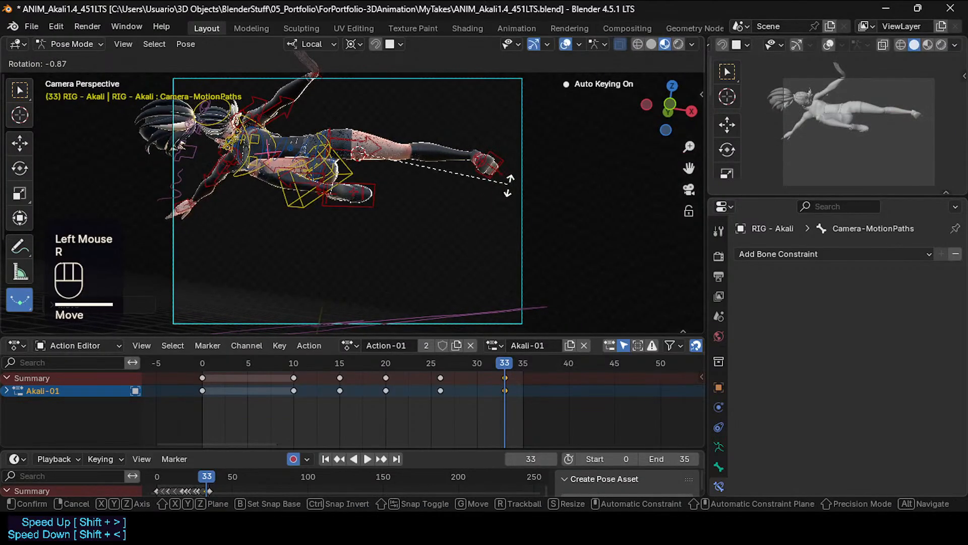
key("r")
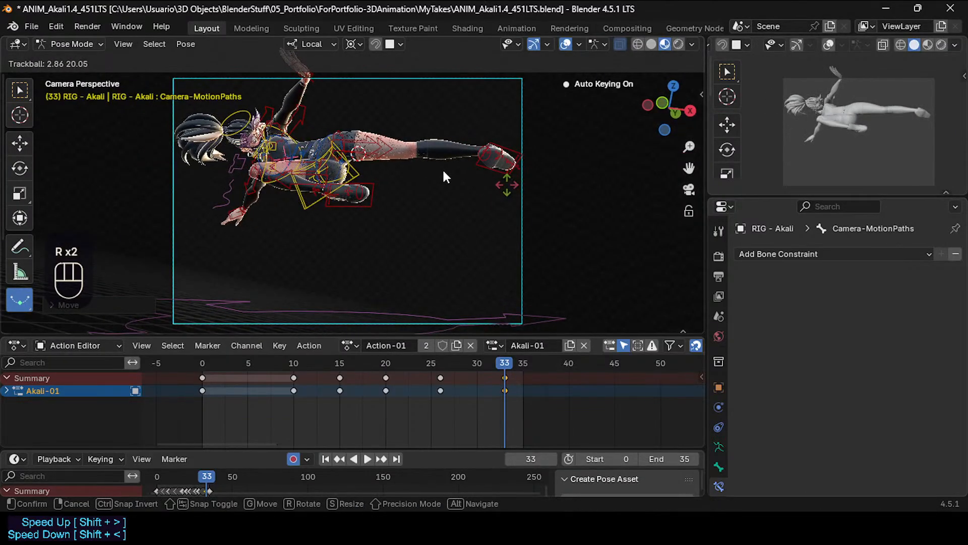
left_click(444, 177)
key("r")
key("r")
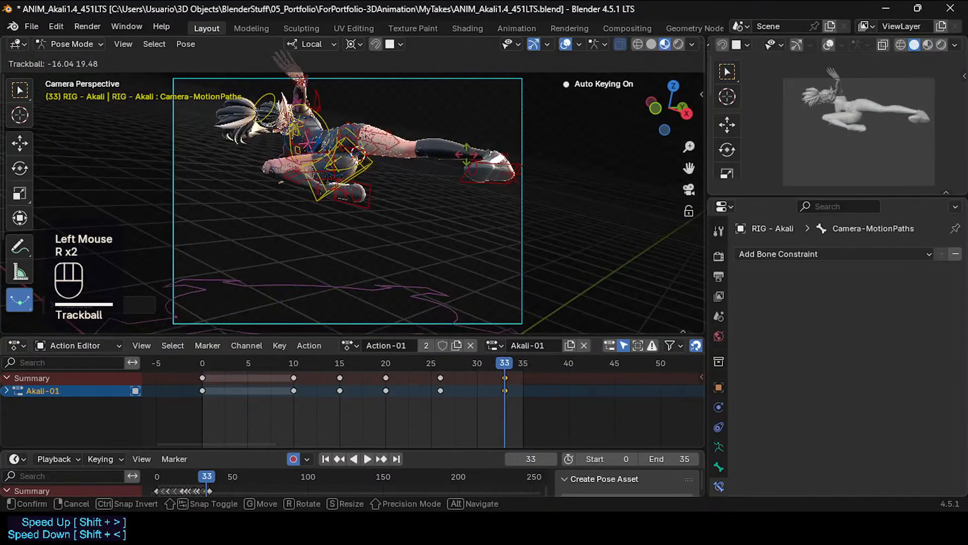
left_click(396, 160)
Move the camera bone freely at frame 33 and trackball-rotate it to view the character from a higher angle.
key("g")
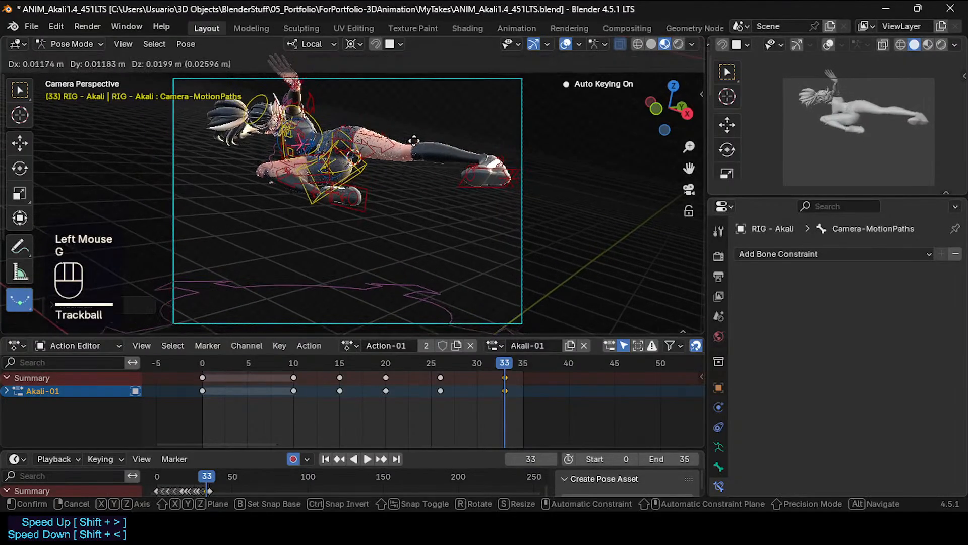
left_click(398, 197)
key("r")
key("r")
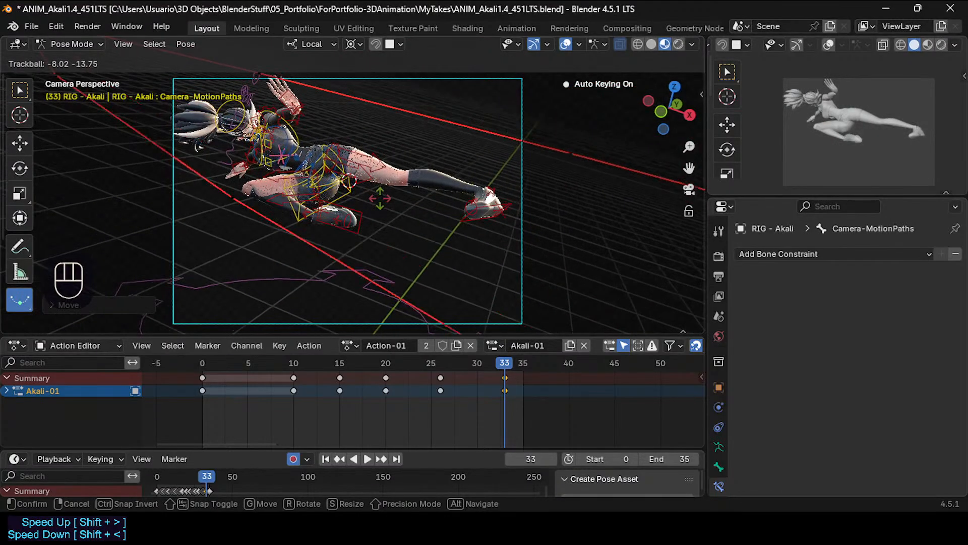
left_click(380, 199)
Fine-tune the camera distance and angle at frame 33 with local Z moves and a small trackball rotation.
key("g")
key("z")
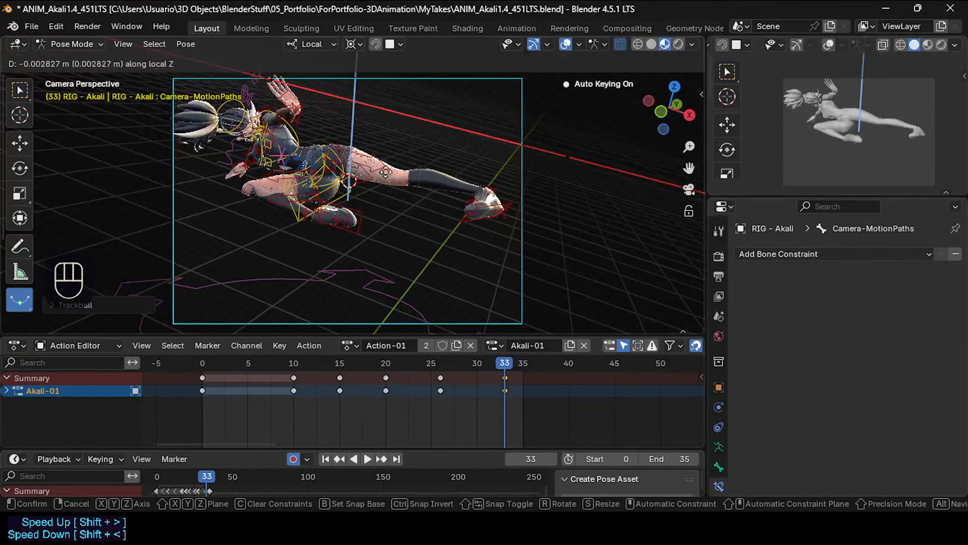
left_click(396, 194)
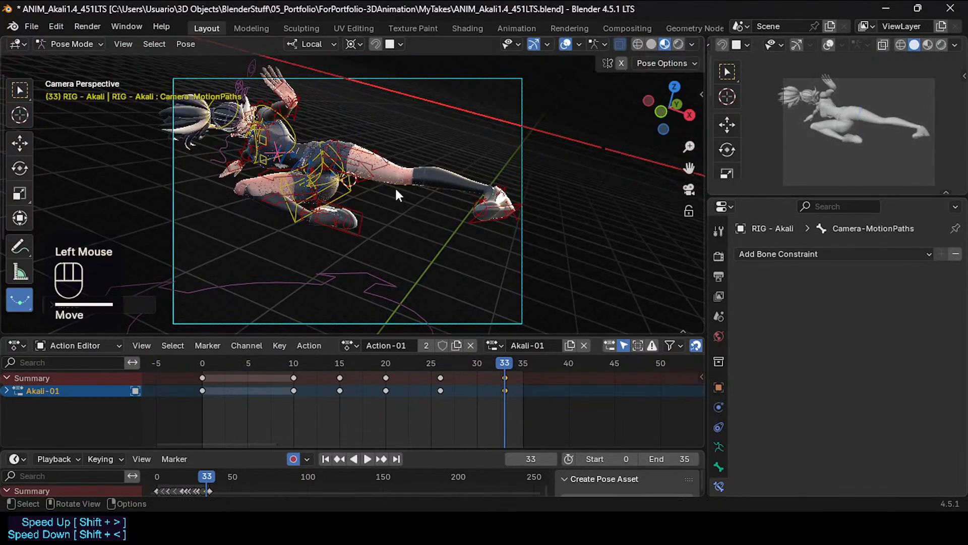
key("r")
key("r")
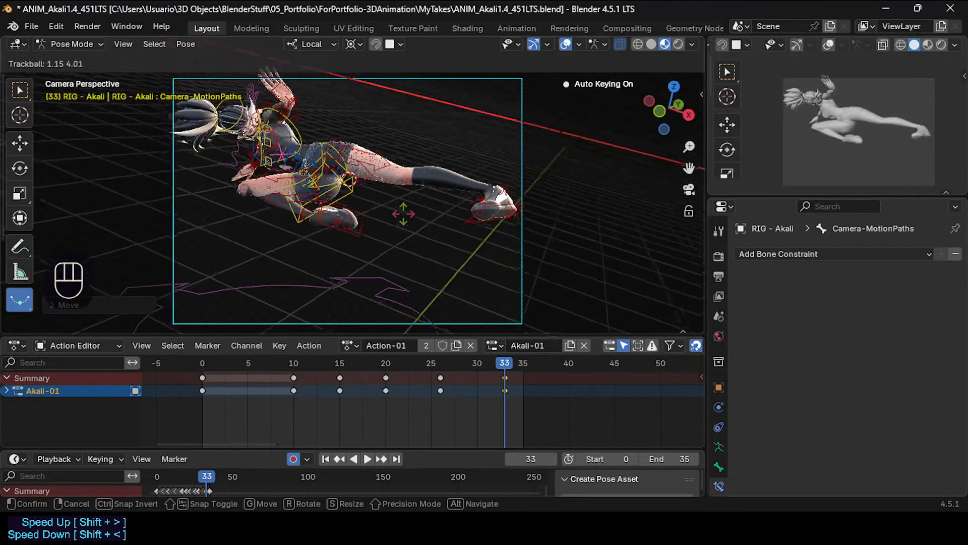
key("g")
key("z")
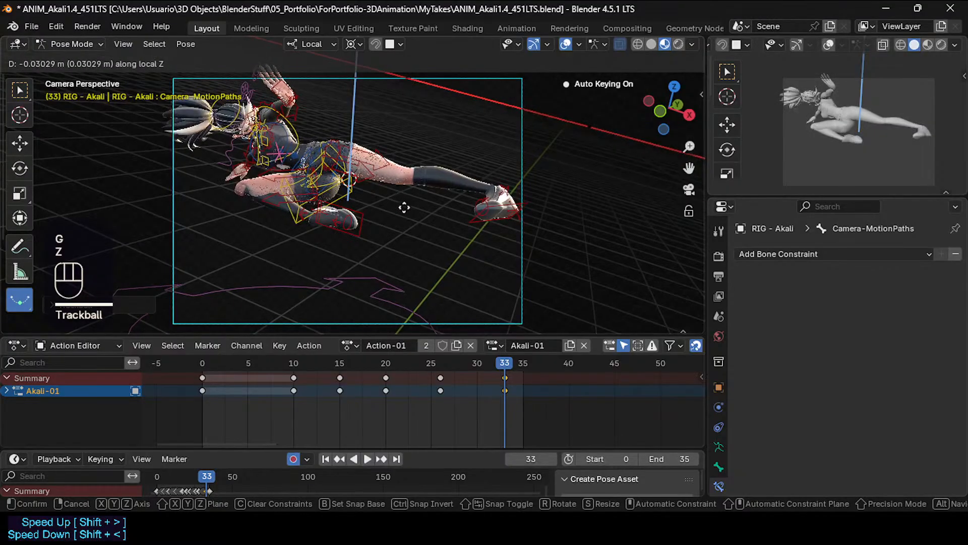
left_click(403, 232)
Nudge the camera bone along local Y and local X to centre the character at frame 33, and save the file.
key("g")
key("y")
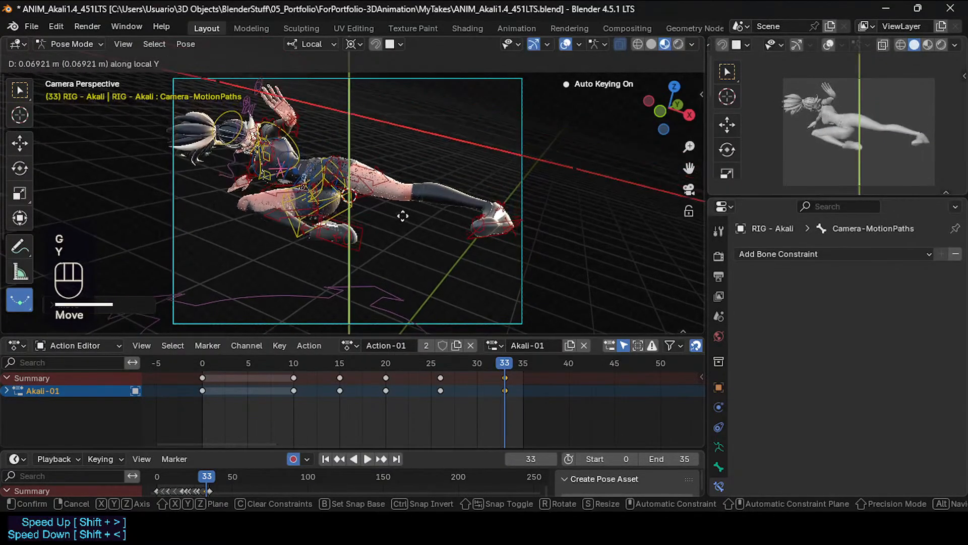
key("x")
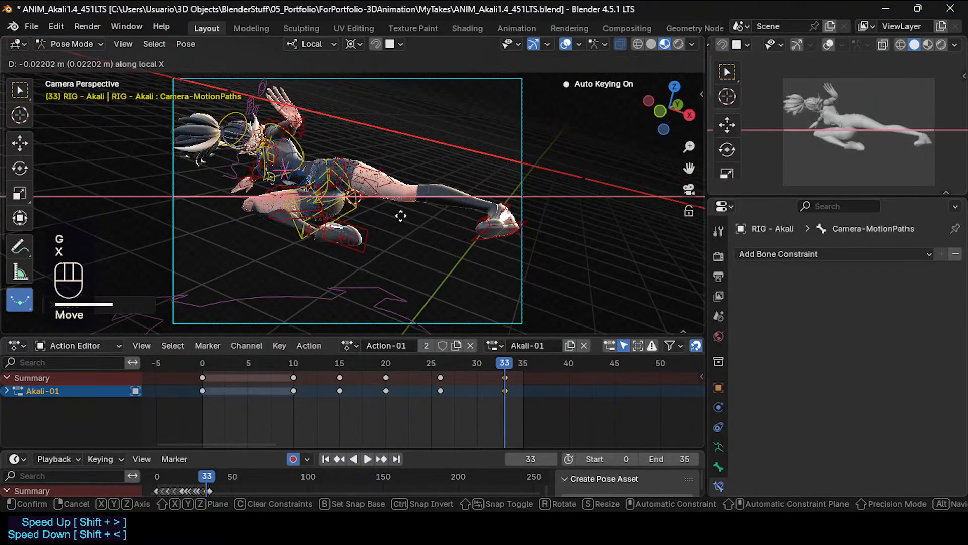
left_click(413, 224)
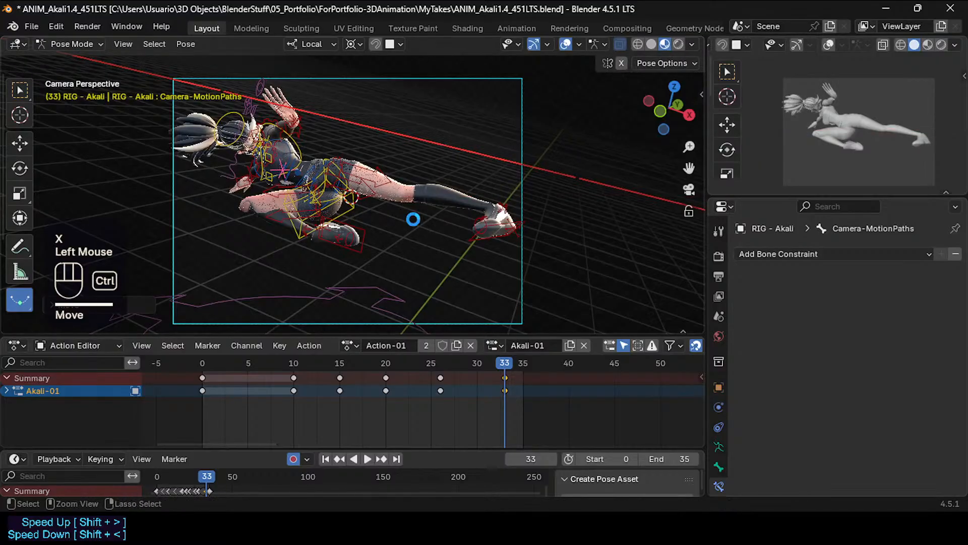
key("ctrl+s")
Return to frame 20, inspect the camera's motion path from outside the camera view, and save the file.
left_click_drag(504, 363, 385, 367)
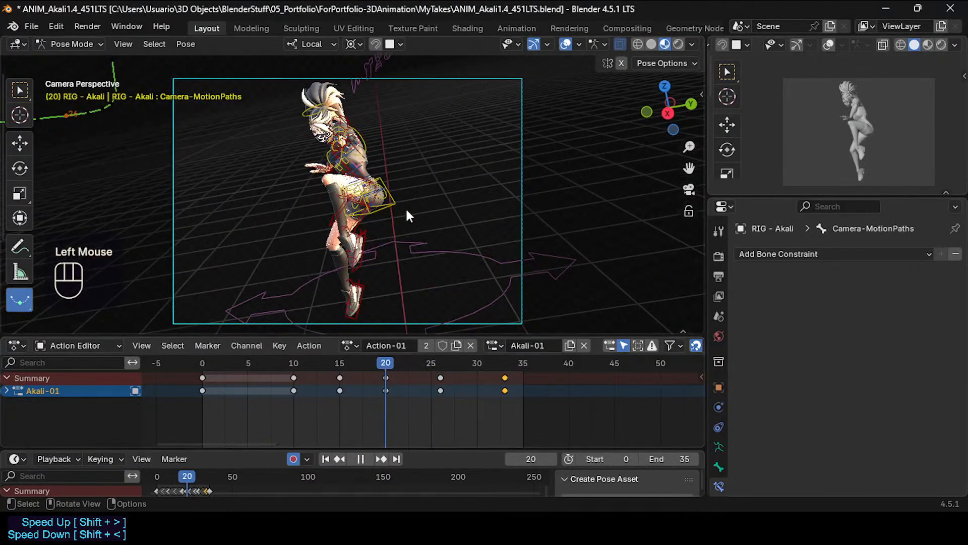
key("KP_0")
scroll(408, 214, "down", 4)
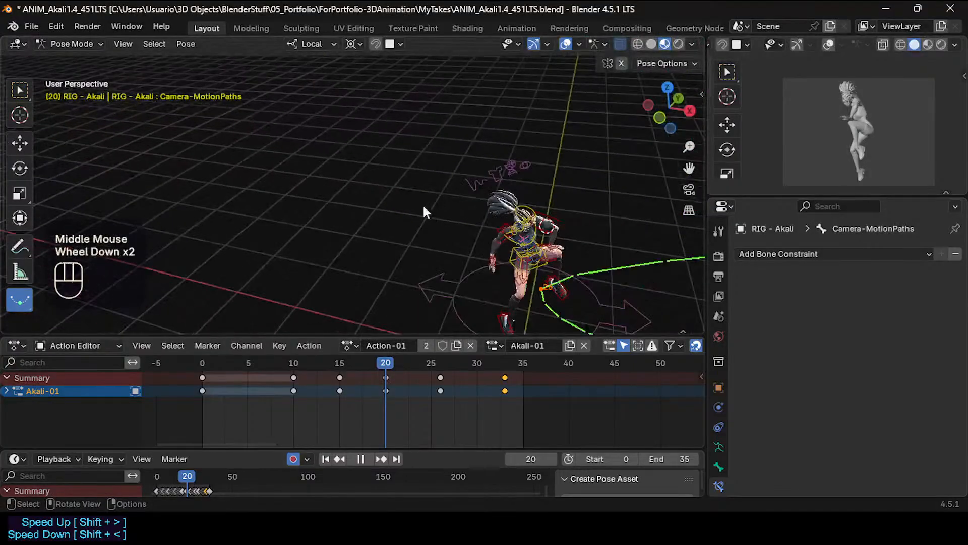
middle_click_drag(458, 248, 396, 231, "shift")
scroll(394, 223, "up", 2)
key("ctrl+w")
key("ctrl+s")
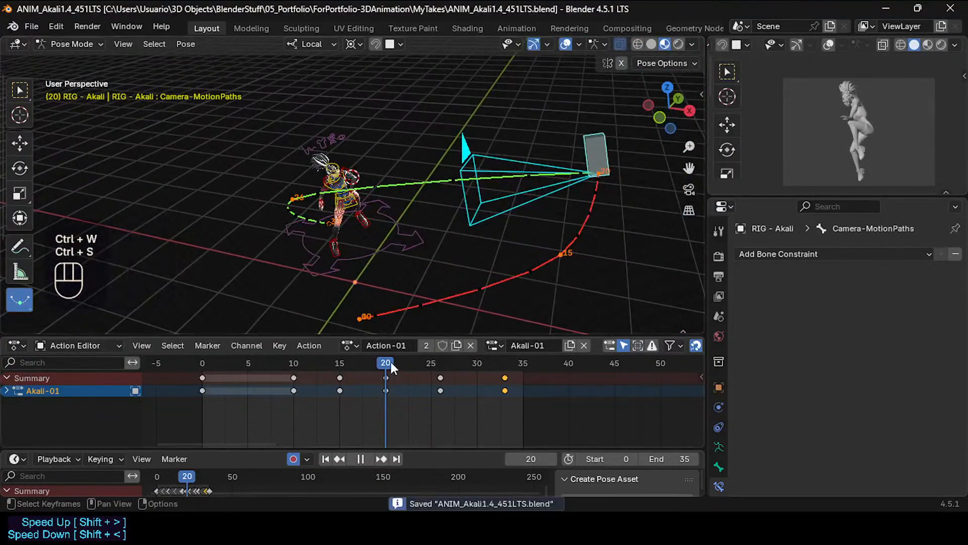
Go to frame 26, trackball-rotate the camera bone and move it freely away from the character.
left_click_drag(391, 362, 442, 379)
middle_click_drag(368, 221, 335, 211)
key("r")
key("r")
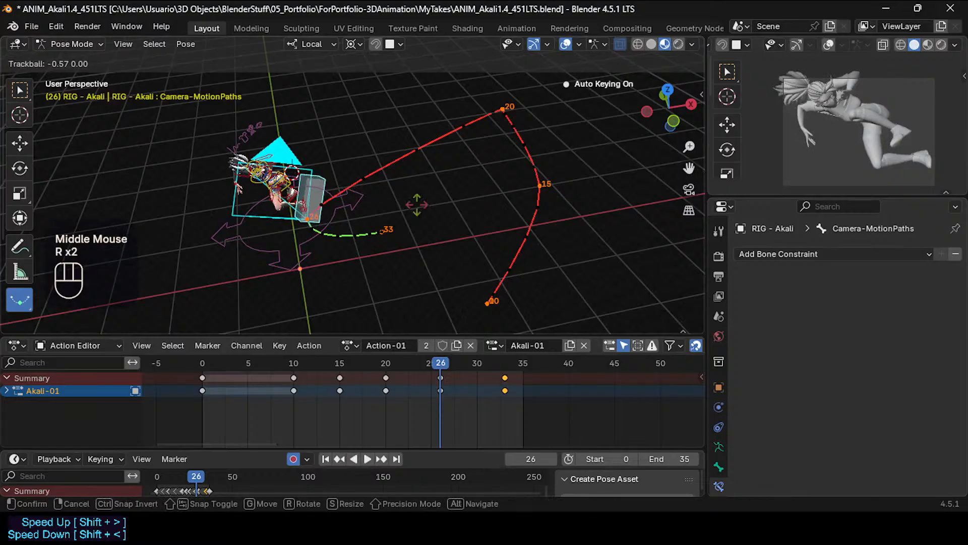
key("a")
left_click(356, 214)
key("g")
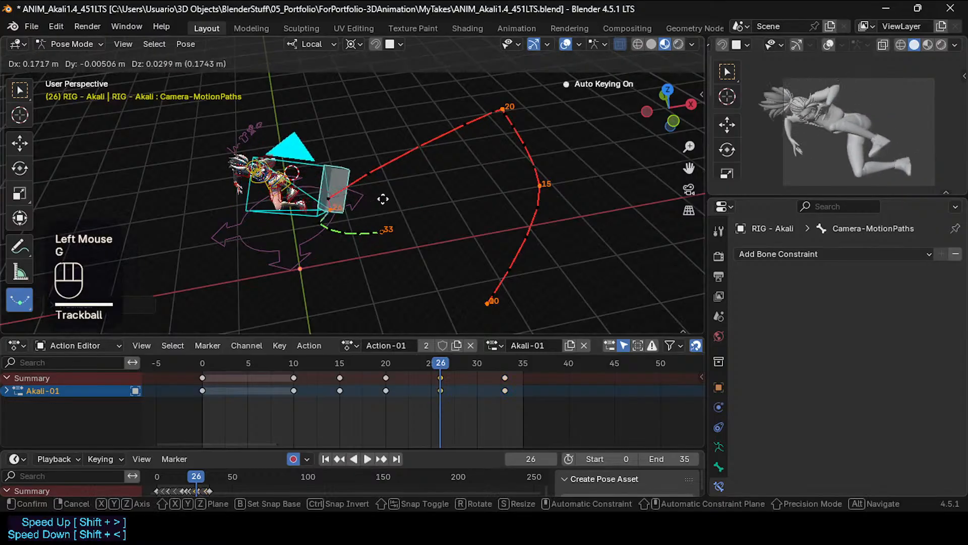
left_click(394, 192)
Trackball-rotate the camera bone at frame 26 and roll it about its local Z axis.
key("r")
key("r")
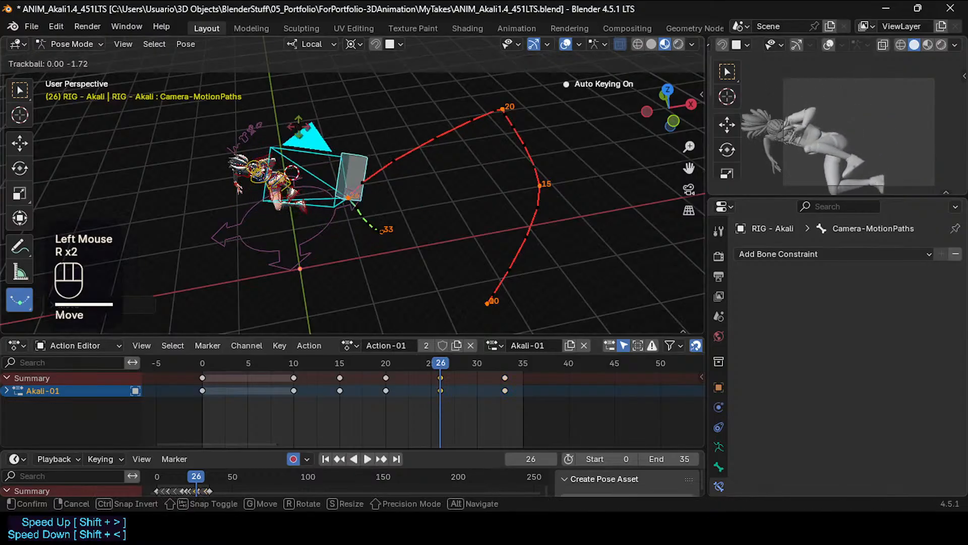
left_click(434, 172)
key("r")
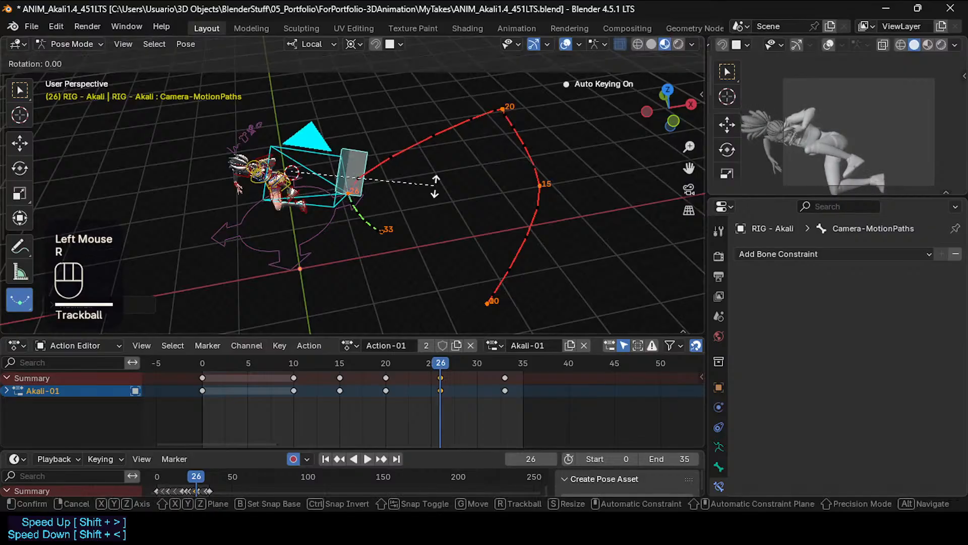
key("y")
key("z")
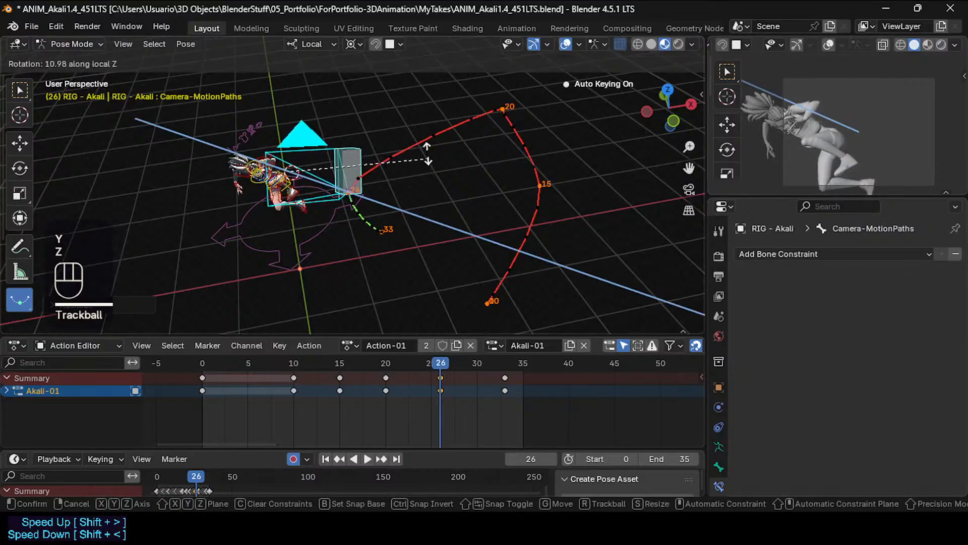
left_click(386, 173)
Move the camera bone freely at frame 26 to pull it farther back from the character, towards the frame 20 end of its path.
key("g")
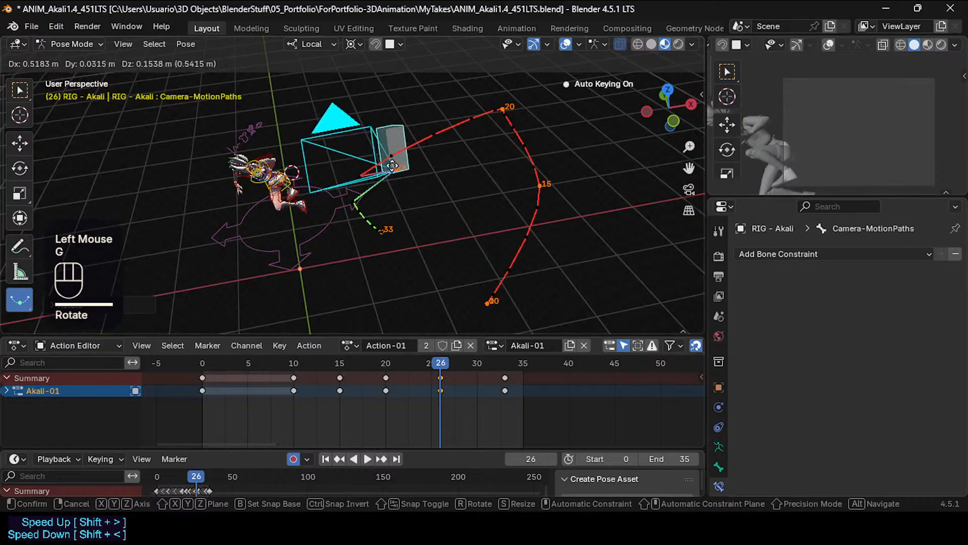
left_click(403, 160)
middle_click_drag(404, 160, 269, 193)
key("g")
left_click(390, 161)
key("r")
key("r")
left_click(275, 169)
key("ctrl+z")
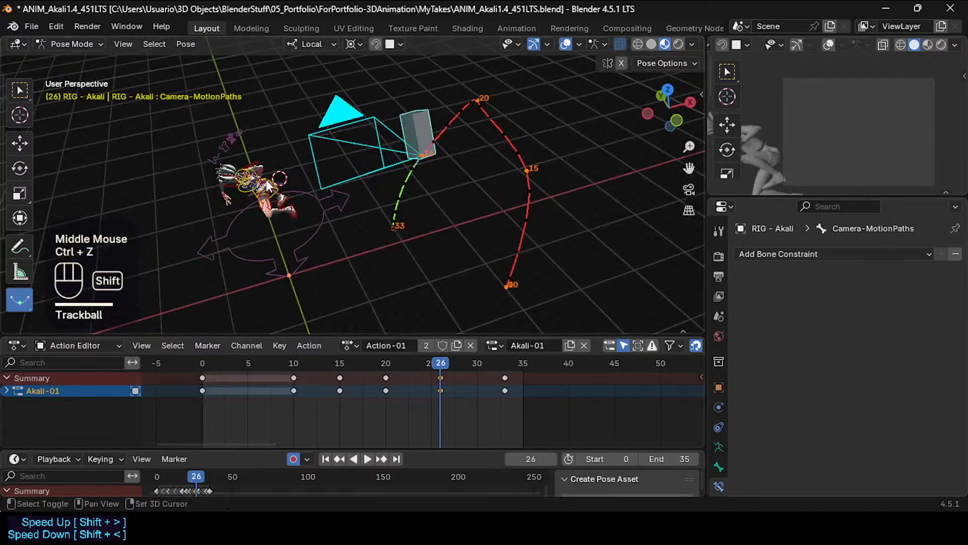
Snap the 3D cursor to the camera bone and trackball-rotate the bone at frame 26 to bring the character back into frame.
middle_click_drag(446, 153, 399, 167)
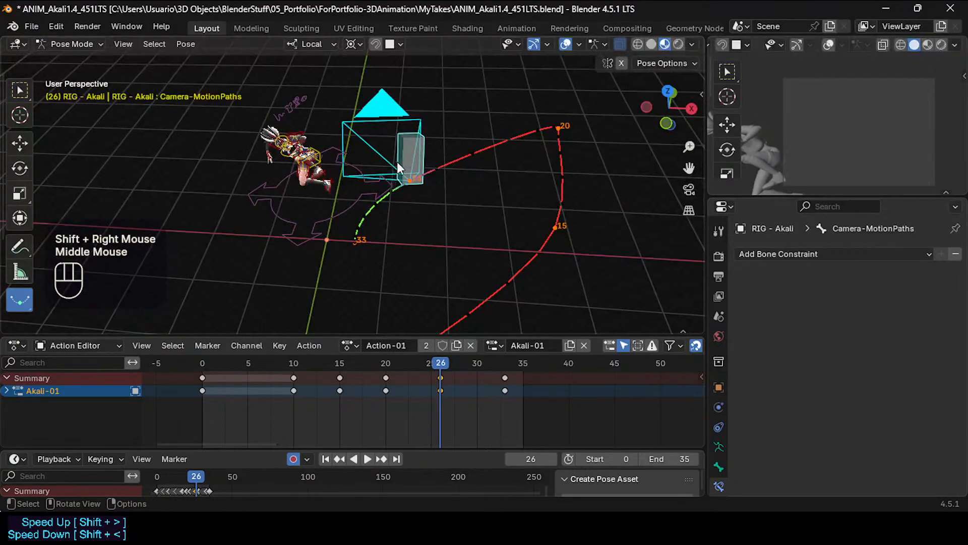
key("shift+s")
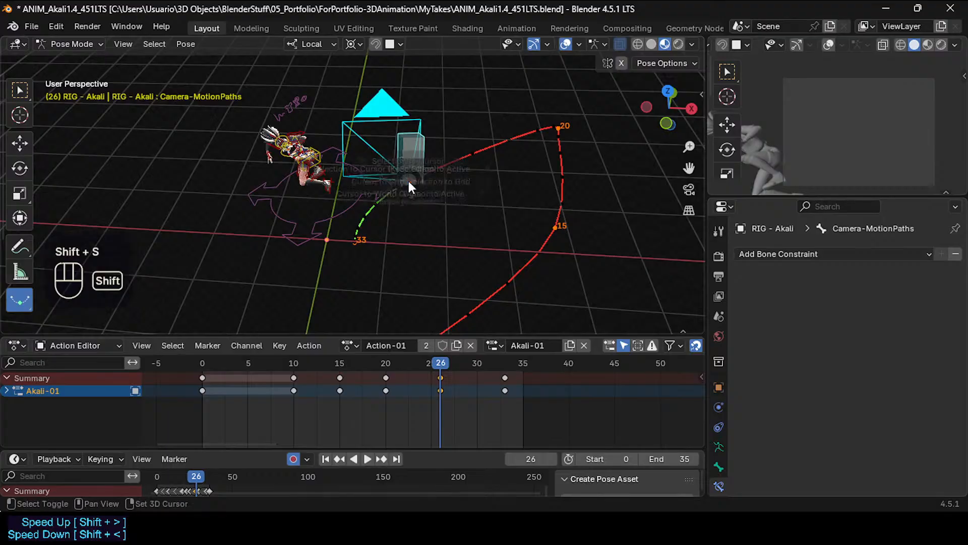
left_click(410, 183)
key("r")
key("r")
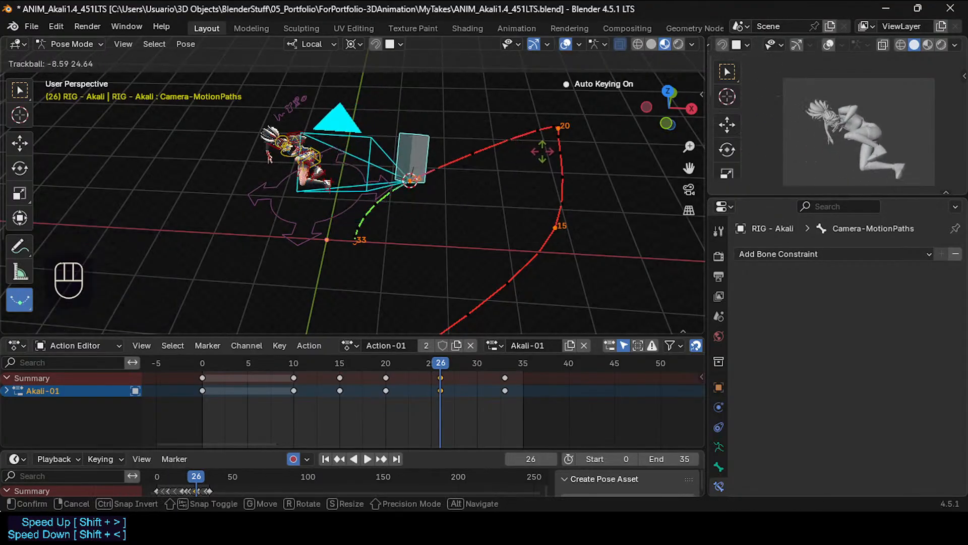
left_click(529, 176)
key("r")
key("r")
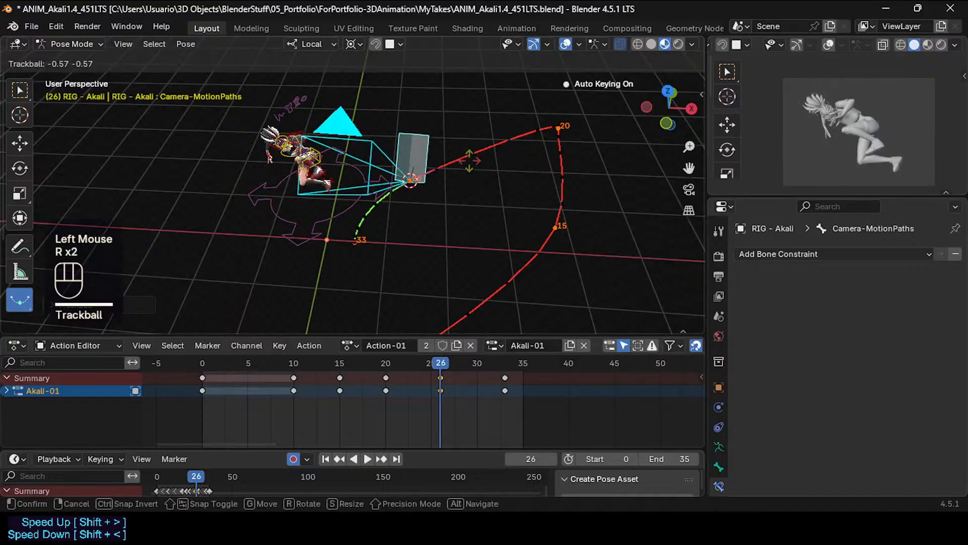
left_click(494, 310)
Scrub around frame 26, then move the camera bone freely to the character's near side.
mouse_move(444, 363)
left_mouse_down()
mouse_move(389, 360)
mouse_move(525, 375)
mouse_move(437, 379)
left_mouse_up()
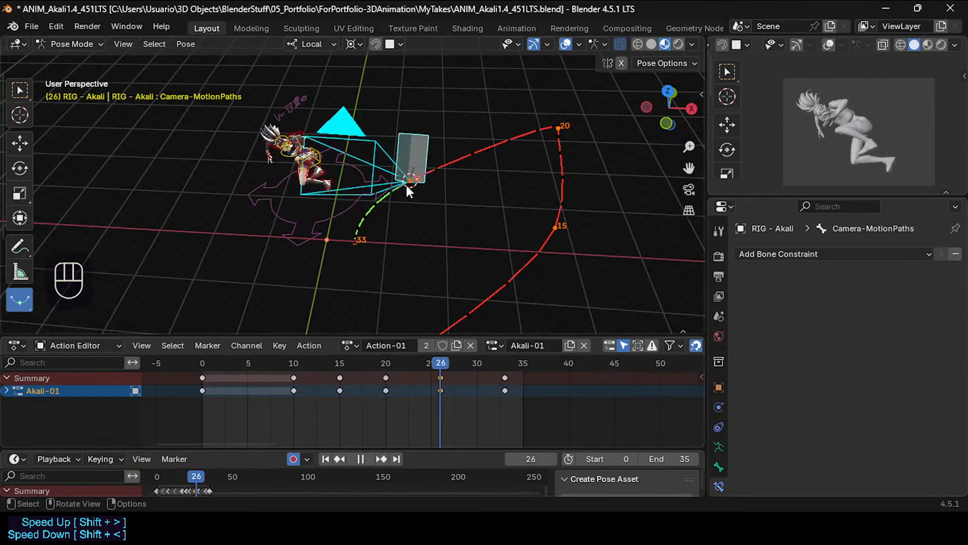
middle_click_drag(407, 185, 444, 201)
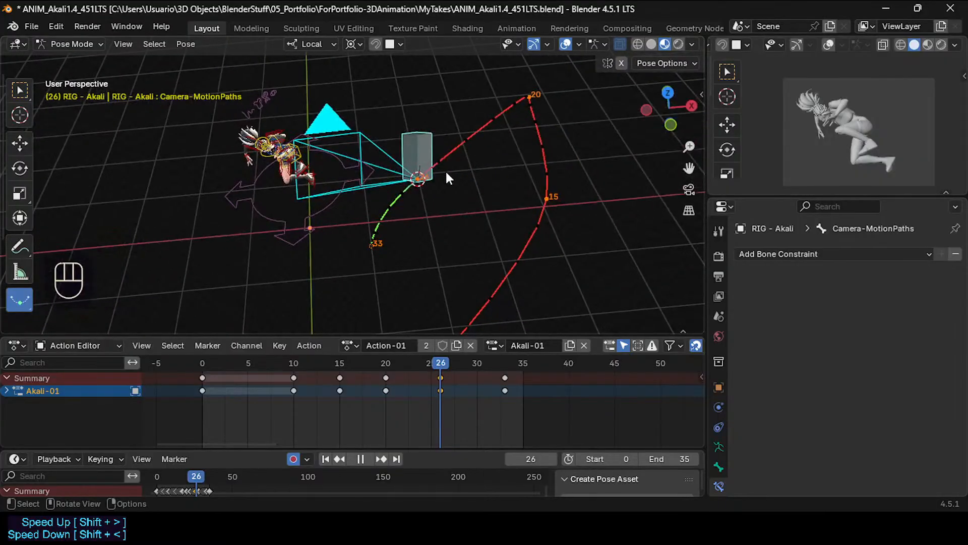
key("g")
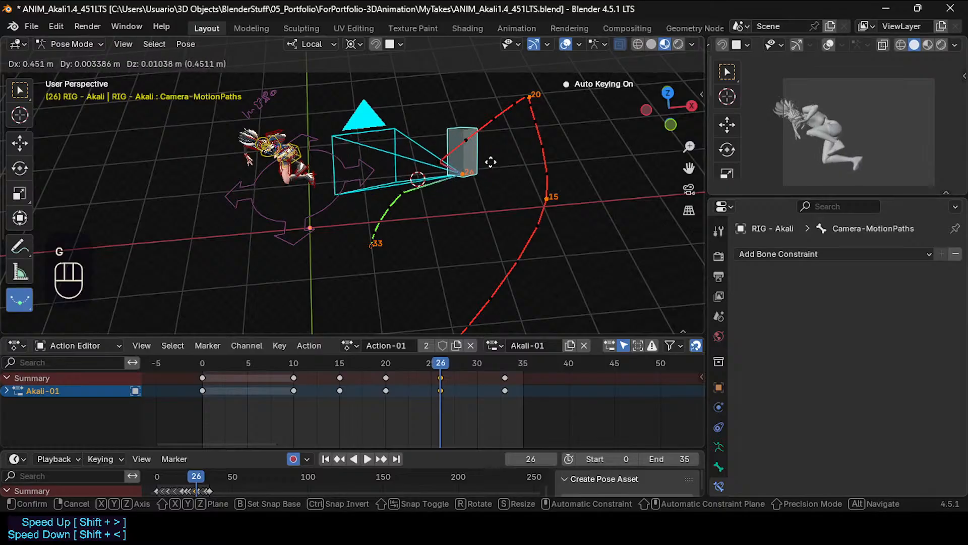
left_click(482, 171)
middle_click_drag(479, 173, 420, 191)
key("g")
left_click(278, 160)
Alternate trackball rotations and free moves of the camera bone at frame 26 to reframe the character from its new position.
middle_click_drag(280, 160, 322, 172)
key("r")
key("r")
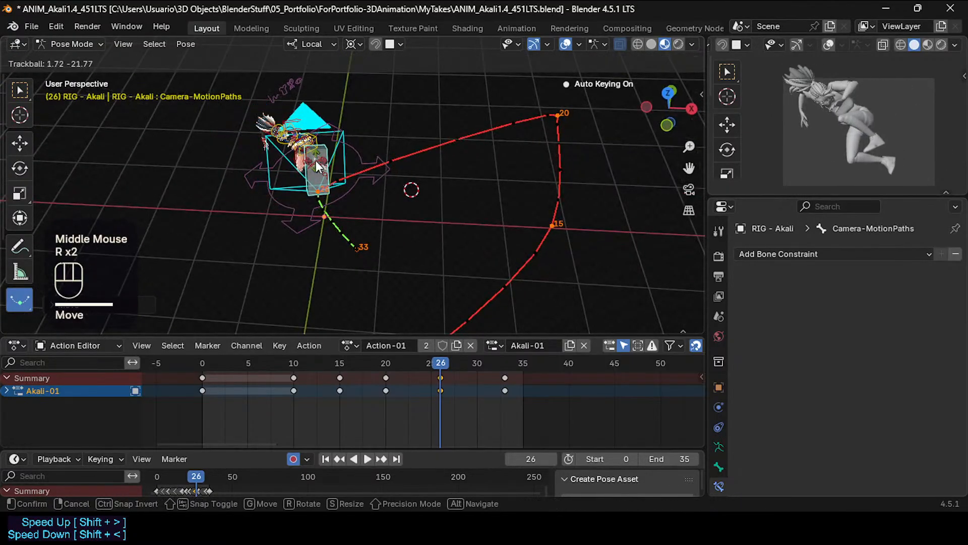
left_click(319, 166)
key("g")
left_click(345, 163)
key("r")
key("r")
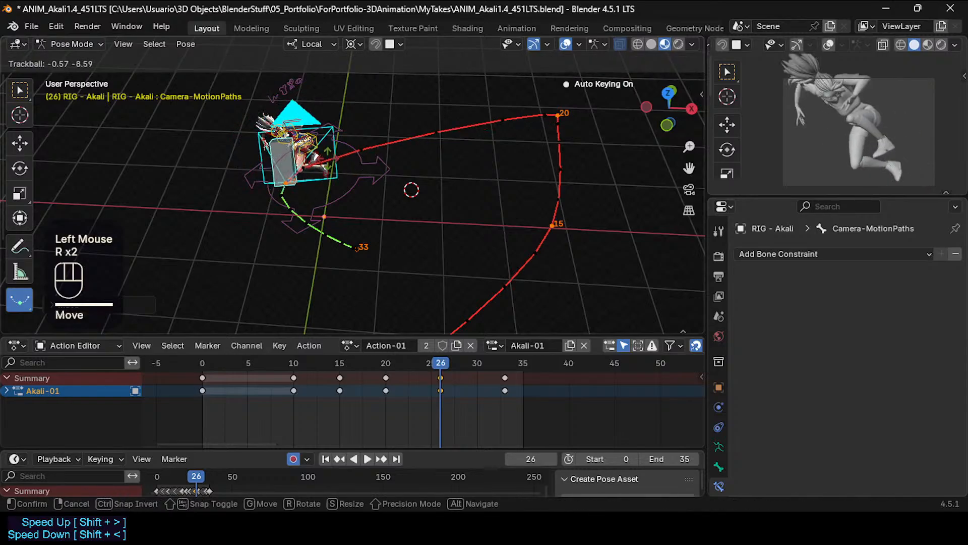
left_click(328, 163)
key("g")
left_click(352, 295)
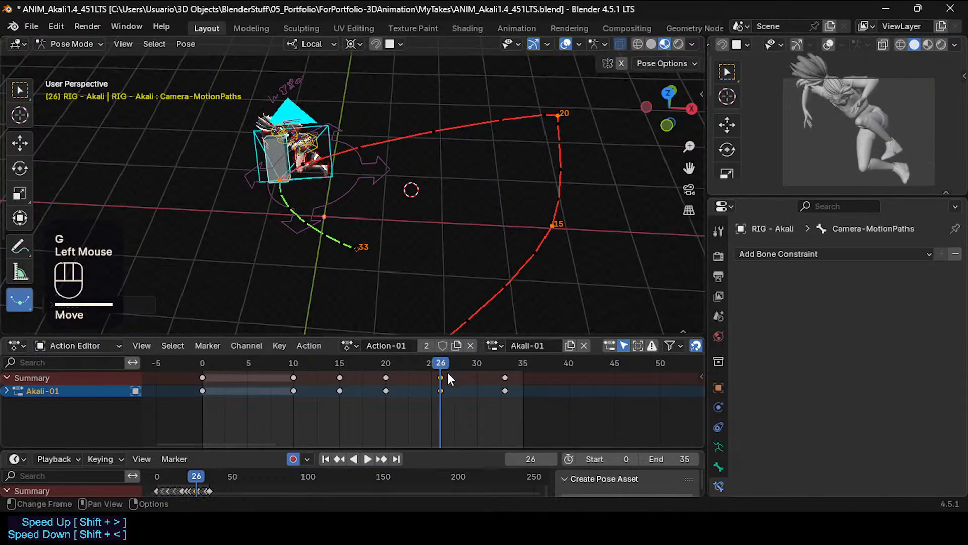
Select the frame 26 keys, play the animation to review the camera move, enlarge the camera preview slightly and save the file.
double_click(441, 378)
key("space")
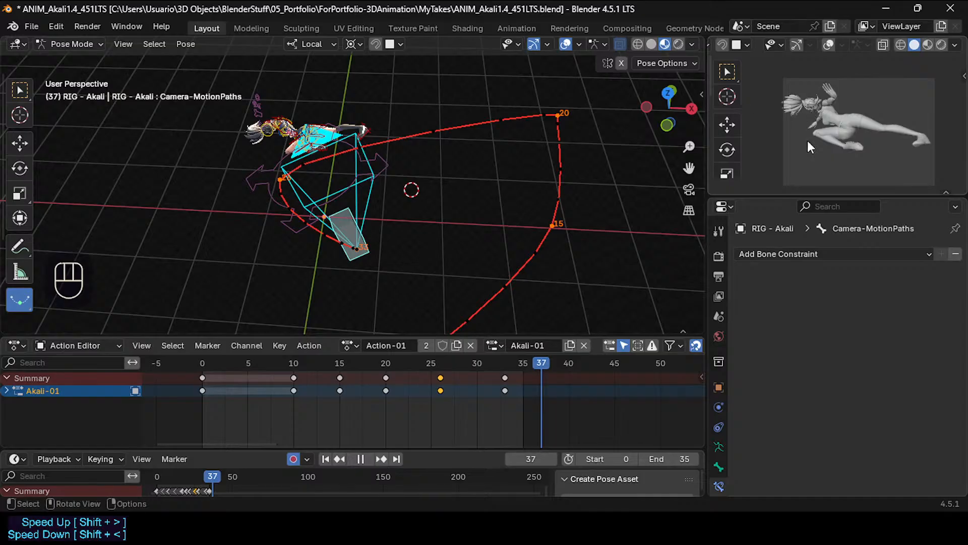
key("ctrl+s")
scroll(821, 121, "up", 2, "ctrl")
scroll(836, 137, "up", 2)
middle_click_drag(837, 136, 825, 125, "shift")
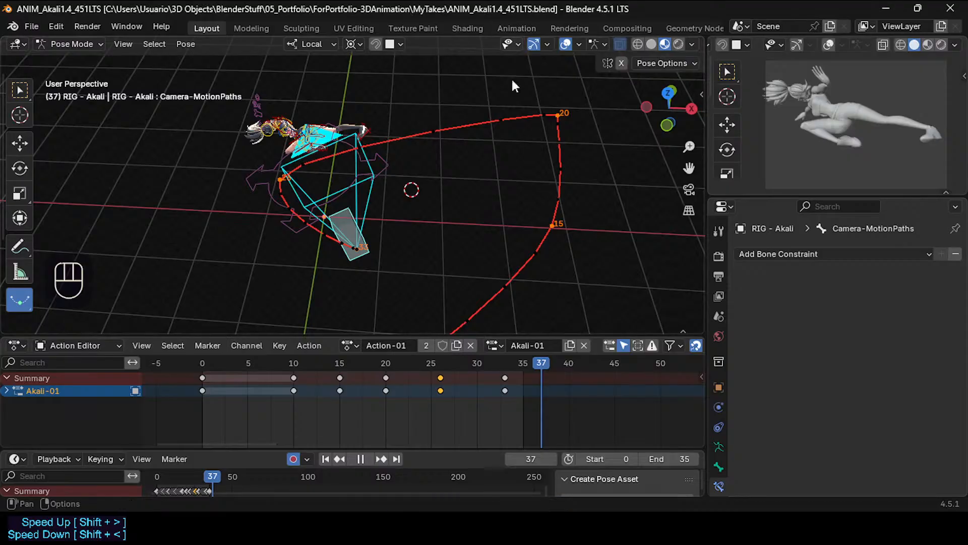
key("ctrl+s")
Switch to Object Mode, select the Camera object and look through its lens and sensor settings.
key("ctrl+Tab")
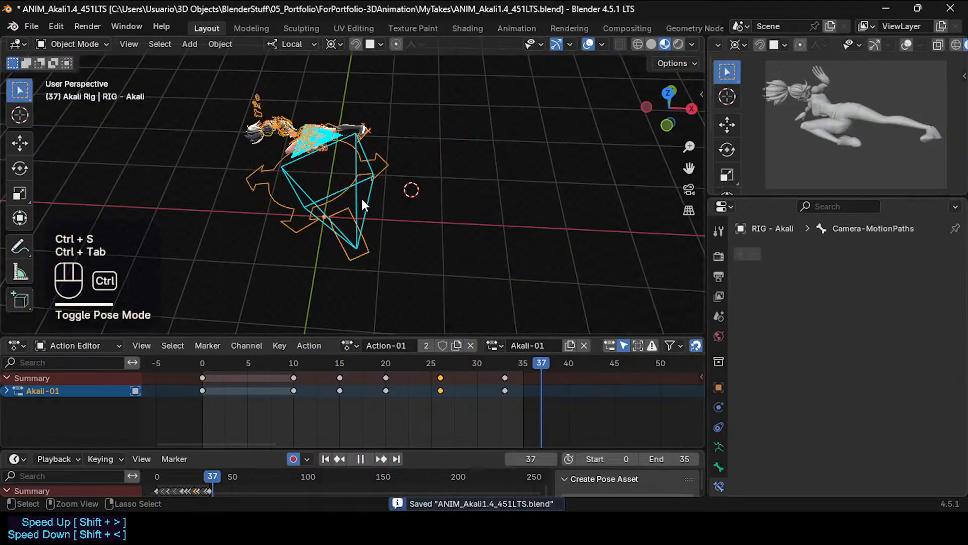
left_click(356, 199)
left_click(719, 447)
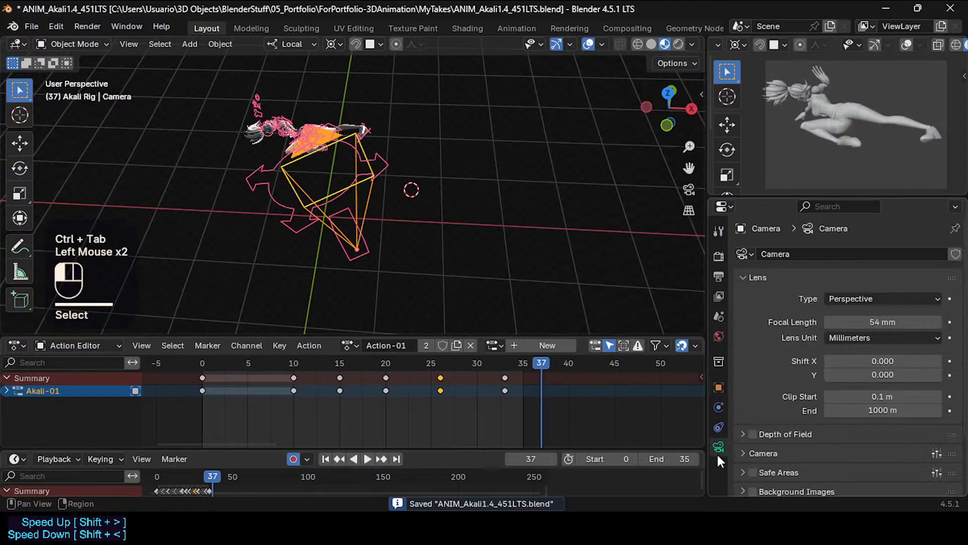
scroll(837, 403, "down", 2)
scroll(837, 410, "down", 1)
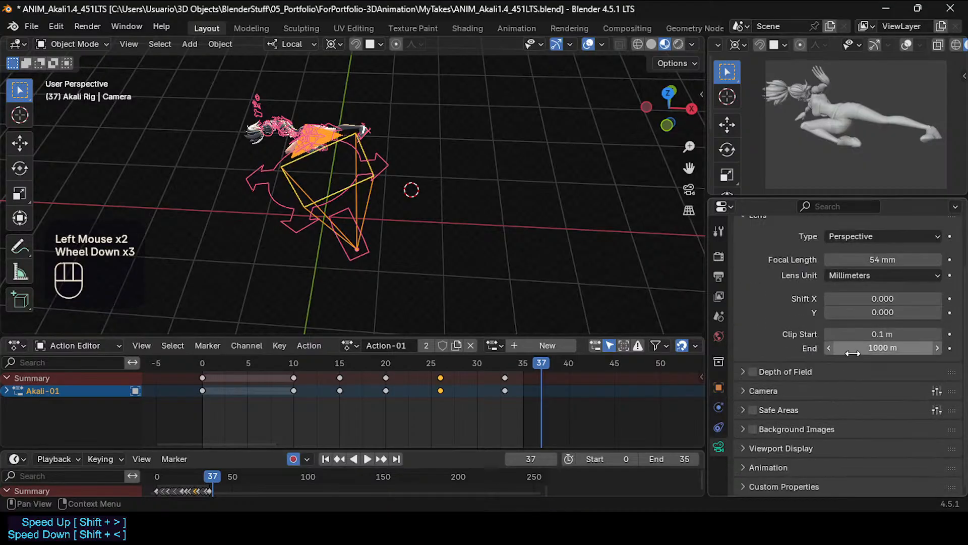
left_click(751, 391)
scroll(852, 404, "down", 1)
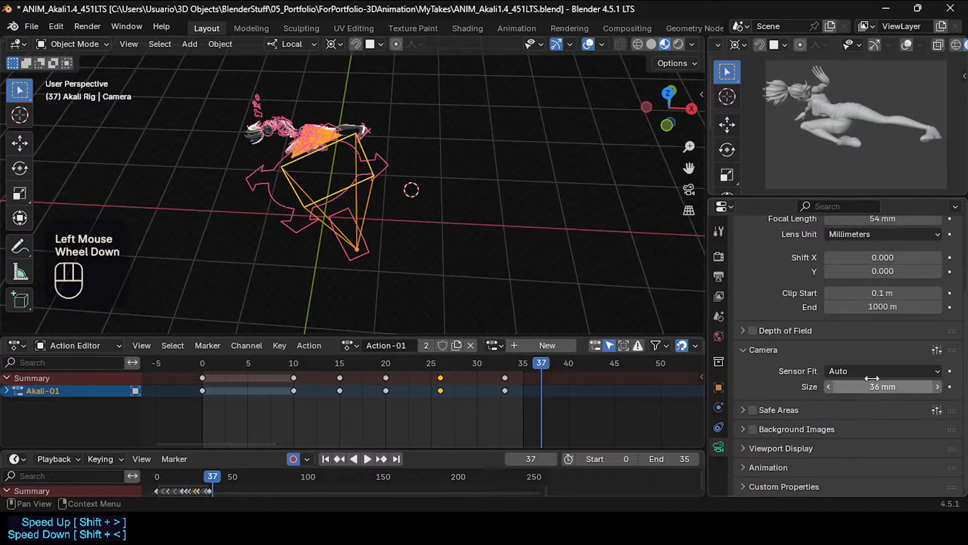
left_click(766, 351)
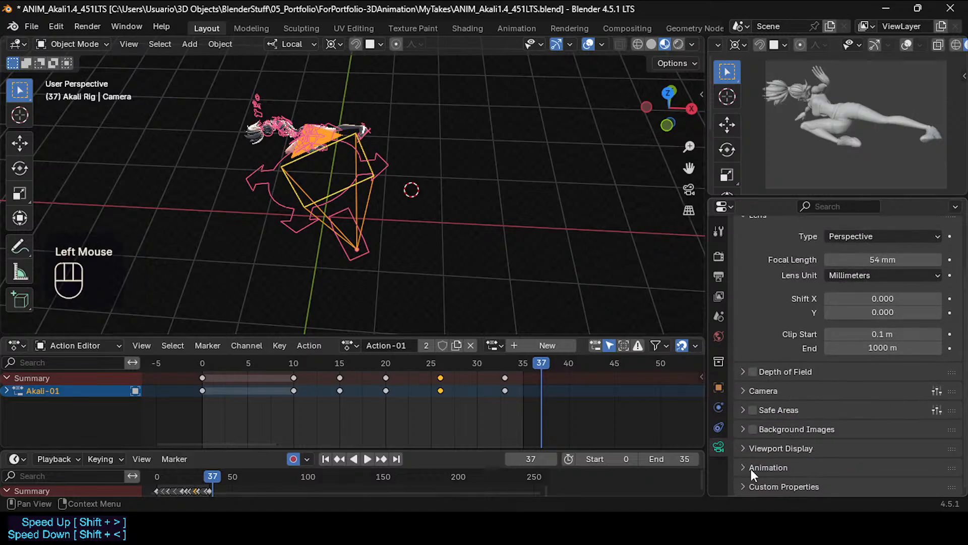
Set the camera's viewport Passepartout opacity to 0.932 and save the file.
left_click(773, 453)
scroll(797, 446, "down", 2)
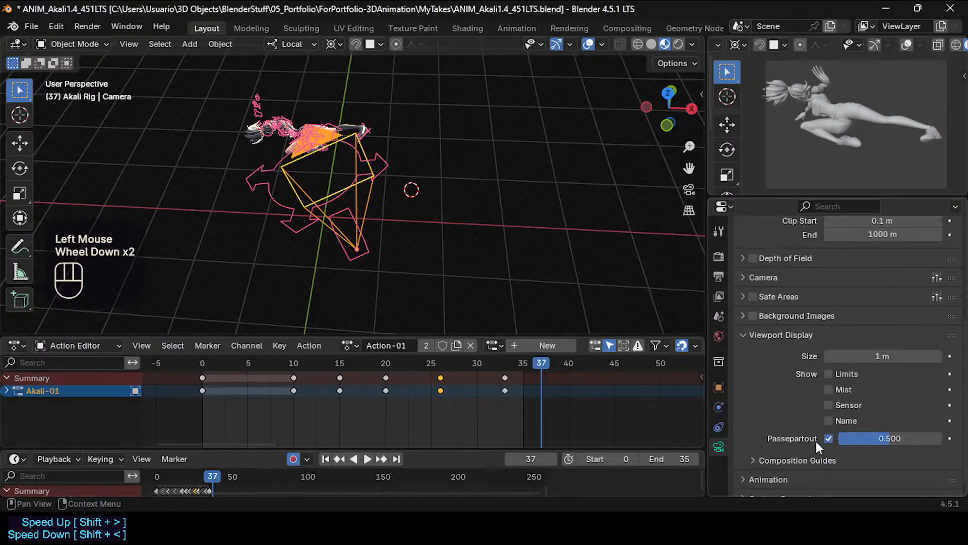
left_click_drag(890, 438, 940, 439)
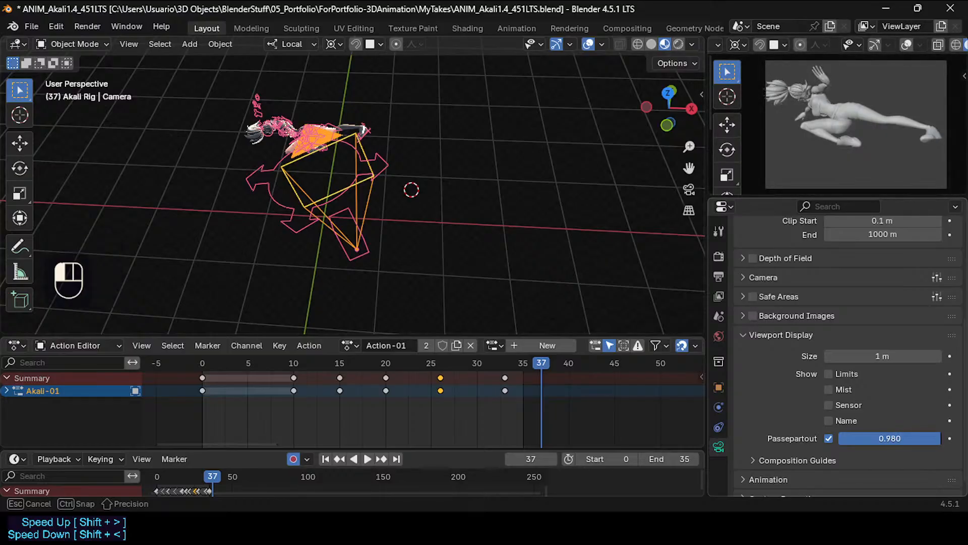
key("ctrl+s")
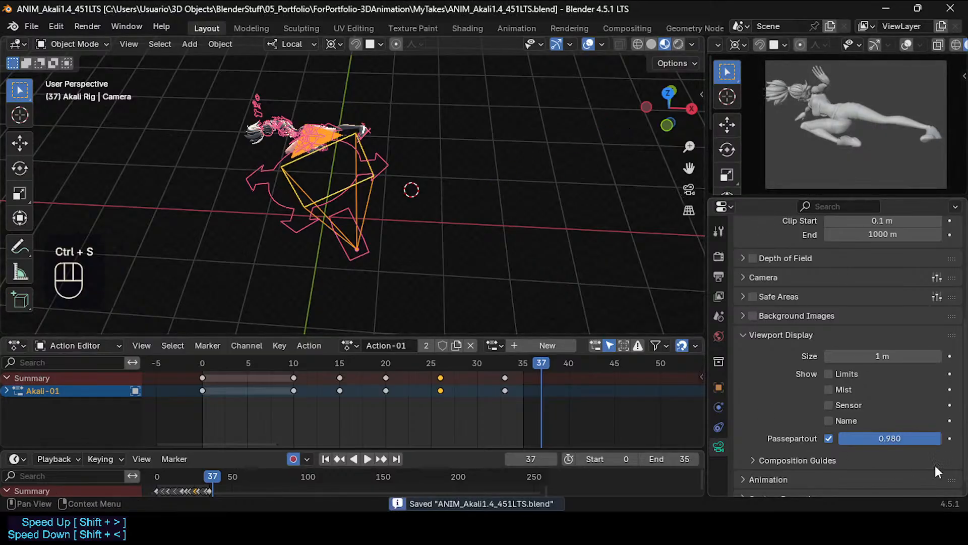
left_click_drag(935, 438, 935, 437)
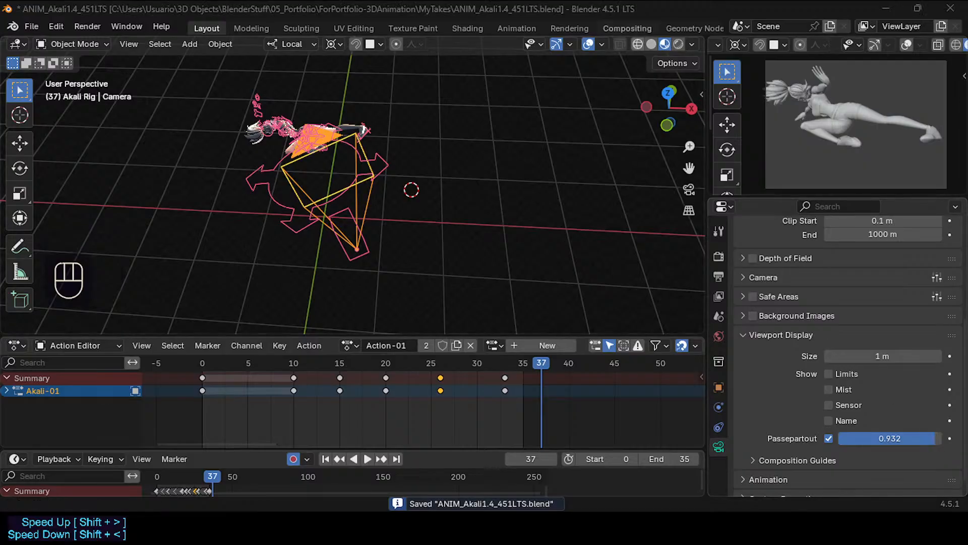
key("ctrl+s")
Play the animation through the camera view, then stop at frame 15 and select its keyframe.
key("KP_0")
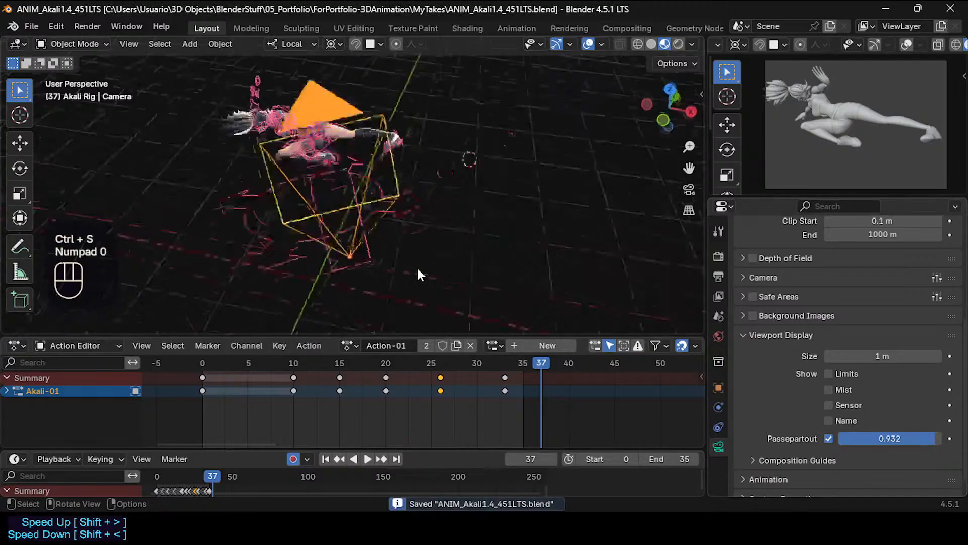
key("space")
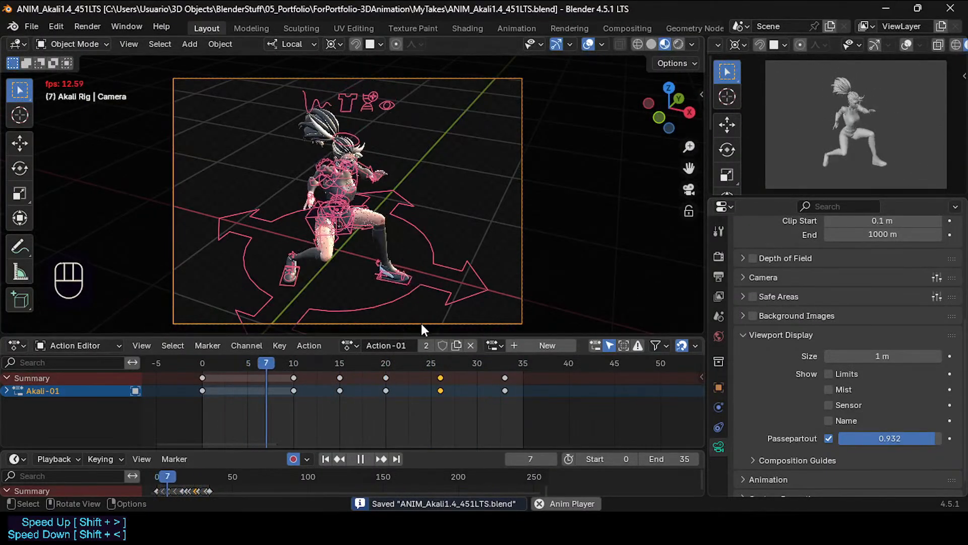
key("space")
left_click_drag(322, 361, 341, 364)
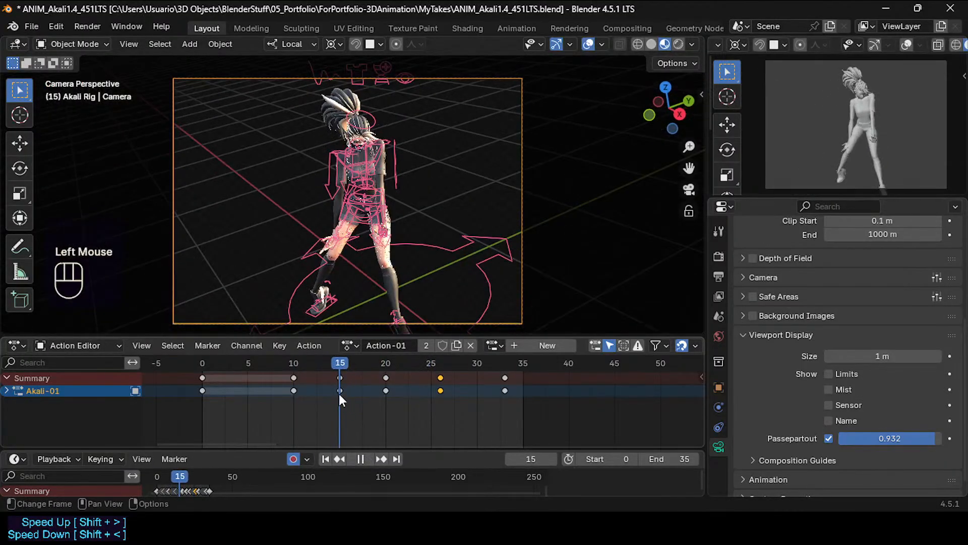
left_click(339, 390)
key("z")
key("Escape")
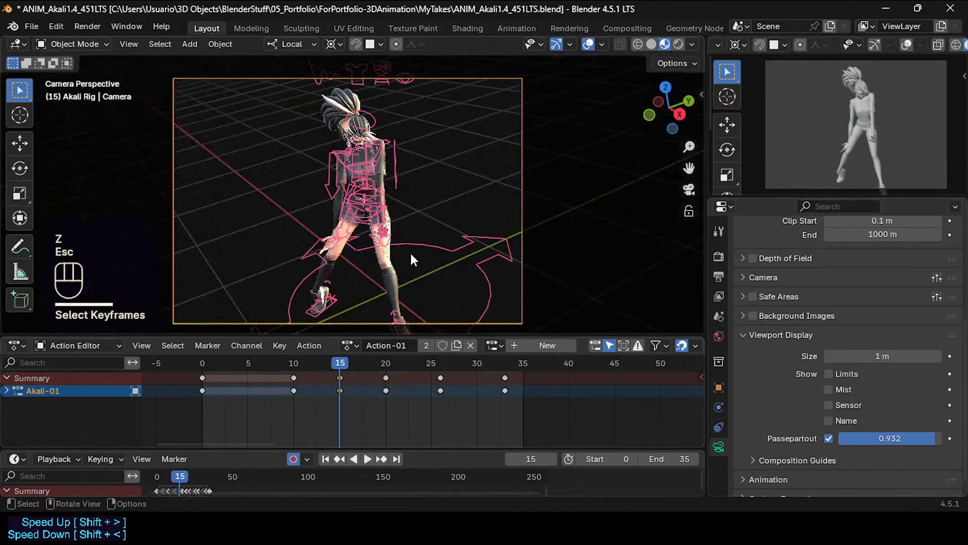
Leave the camera view, select the Akali rig, enter Pose Mode and select the Camera-MotionPaths bone.
key("KP_0")
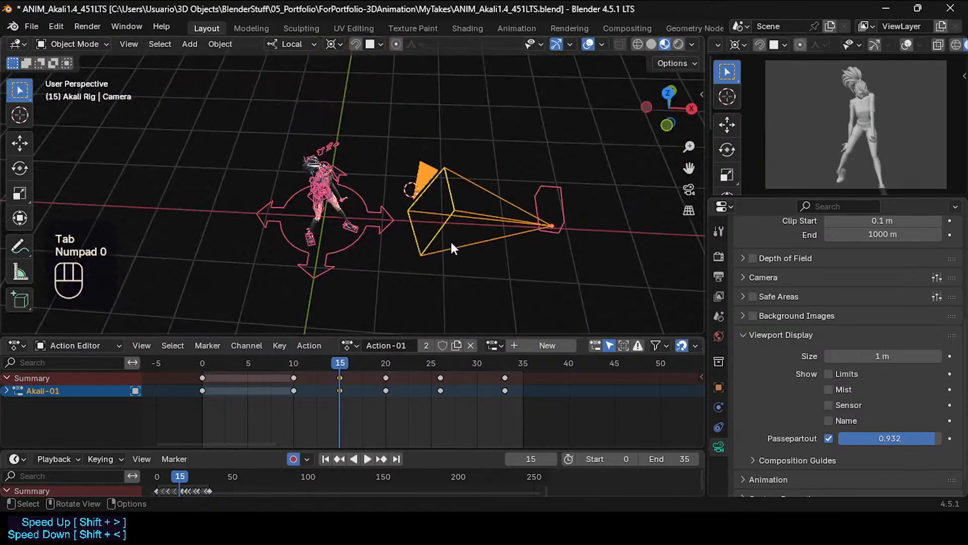
left_click(576, 181)
left_click(550, 189)
key("ctrl+Tab")
left_click(554, 190)
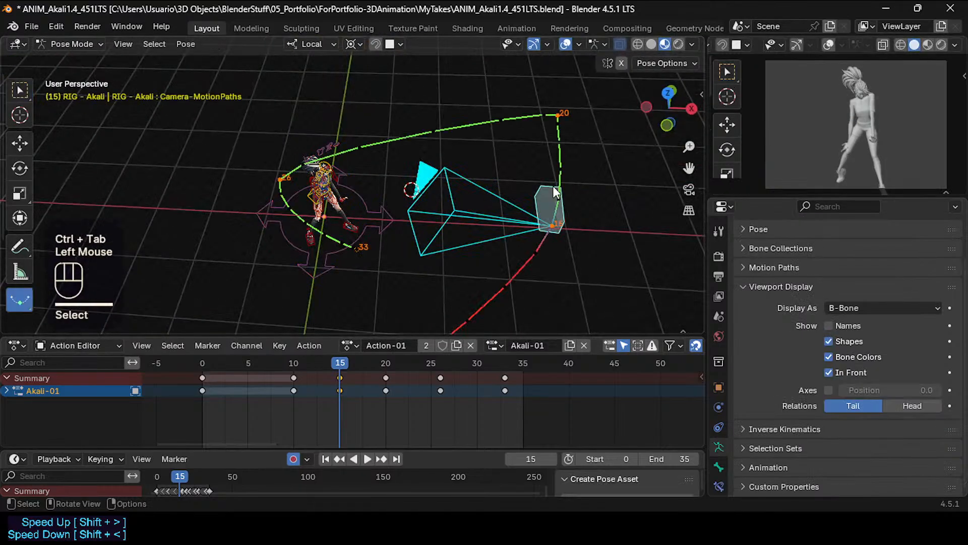
Return to the camera view and raise the Camera-MotionPaths bone slightly along its local Y axis at frame 15.
key("KP_0")
key("g")
key("z")
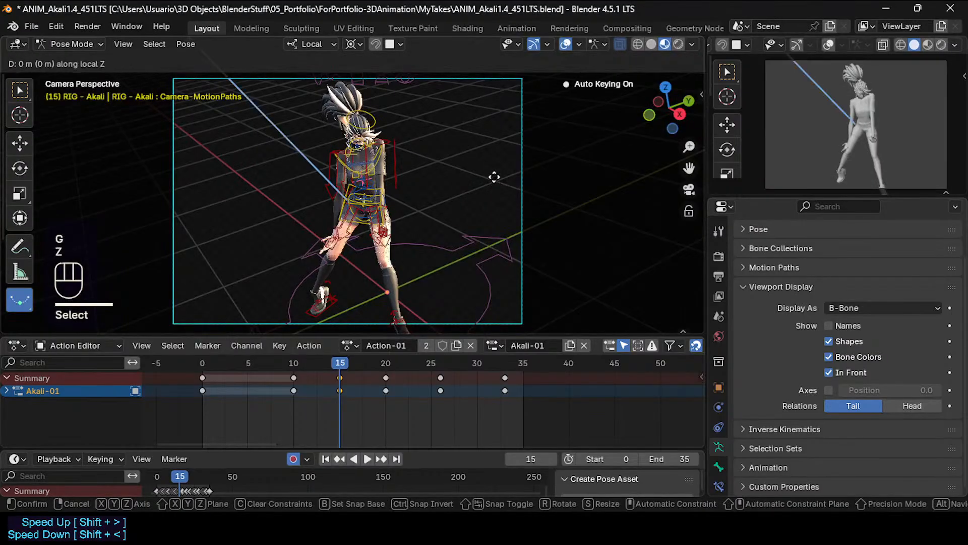
key("y")
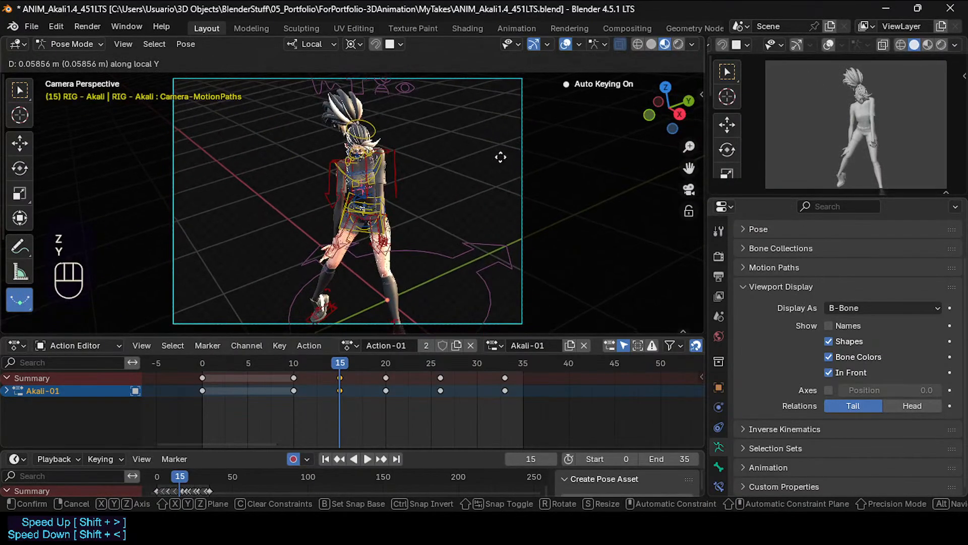
left_click(498, 146)
Duplicate the frame 20 camera keyframe to frame 21 and move the original keyframe to frame 19.
left_click_drag(332, 359, 385, 383)
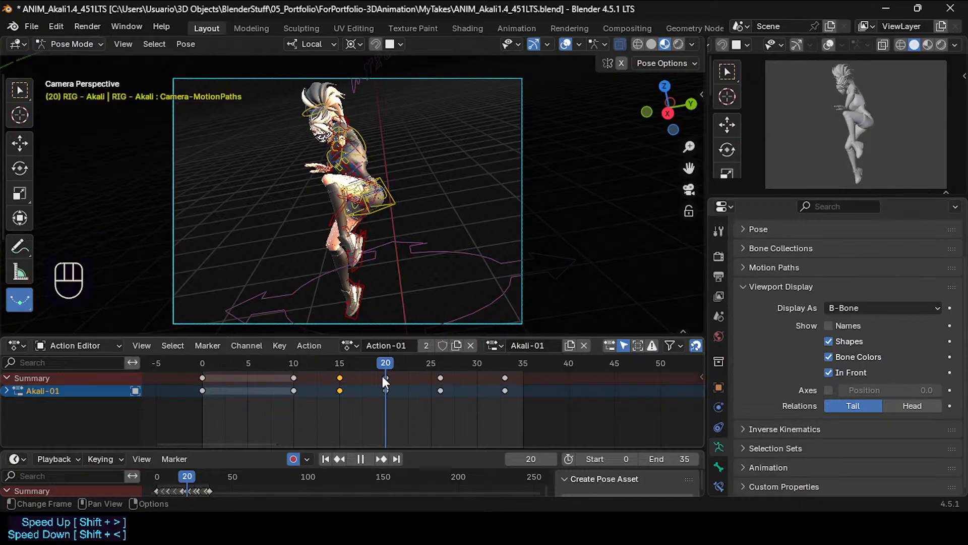
left_click(385, 377)
key("shift+d")
left_click(393, 376)
mouse_move(383, 367)
left_mouse_down()
mouse_move(328, 365)
mouse_move(379, 364)
left_mouse_up()
left_click(386, 378)
key("g")
left_click(373, 380)
Reposition the Camera-MotionPaths bone along its local Z axis at frame 19.
key("g")
key("z")
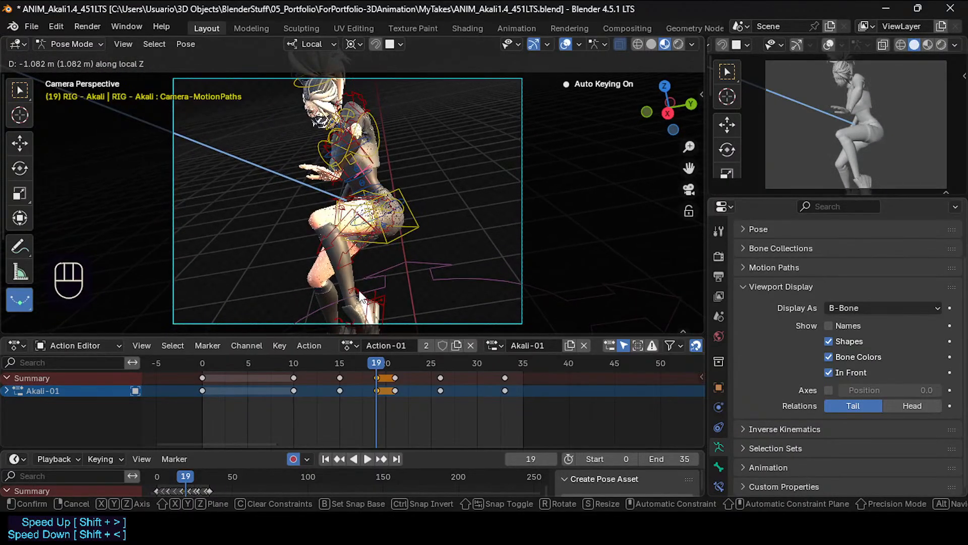
left_click(377, 361)
Go to frame 21 and adjust the camera bone's distance to the character along its local Z axis.
mouse_move(377, 361)
left_mouse_down()
mouse_move(338, 356)
mouse_move(410, 361)
mouse_move(391, 362)
left_mouse_up()
key("g")
key("z")
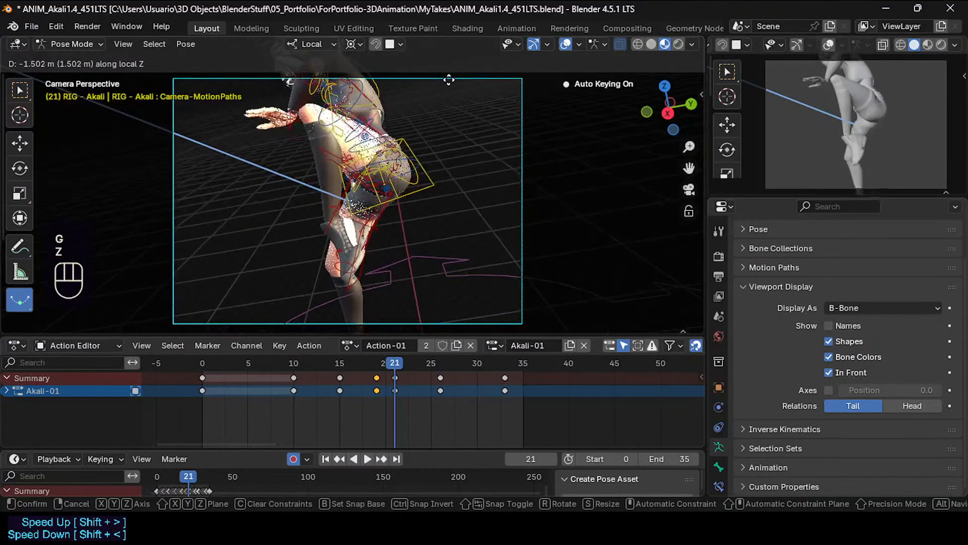
left_click(419, 187)
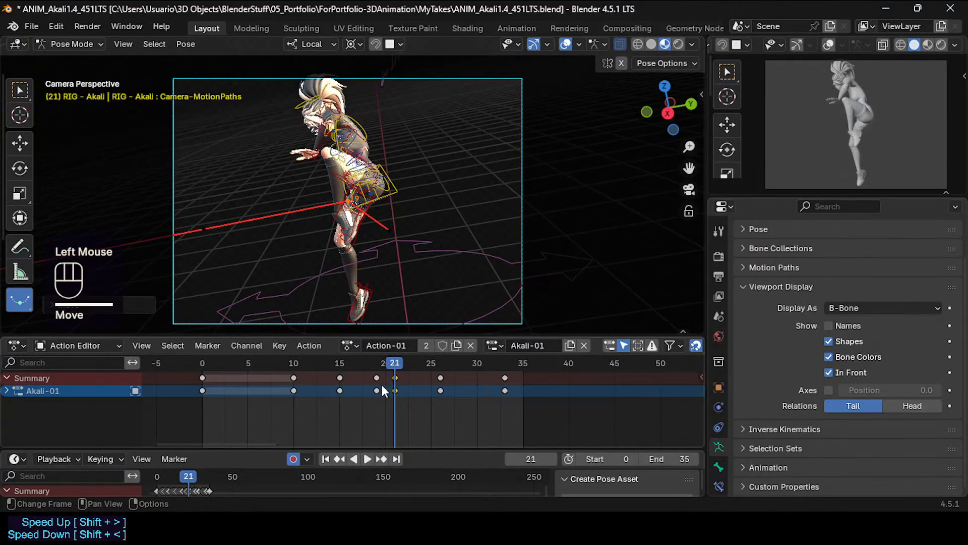
Delete the camera keyframe at frame 19.
left_click(378, 391)
key("x")
left_click(378, 391)
Go to frame 22 and rotate the Camera-MotionPaths bone with a trackball rotation to orbit around the character.
mouse_move(389, 365)
left_mouse_down()
mouse_move(349, 365)
mouse_move(444, 366)
mouse_move(396, 367)
left_mouse_up()
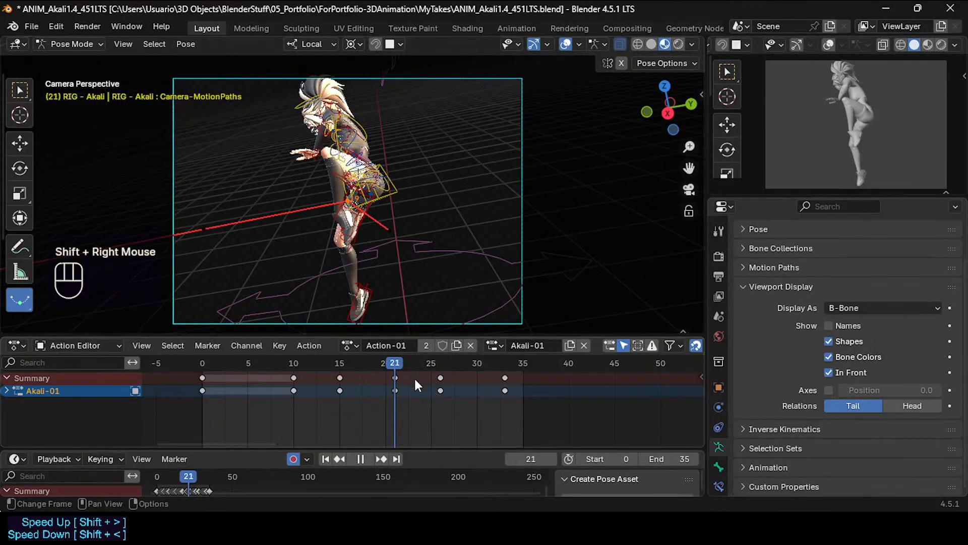
mouse_move(395, 360)
left_mouse_down()
mouse_move(435, 367)
mouse_move(397, 370)
left_mouse_up()
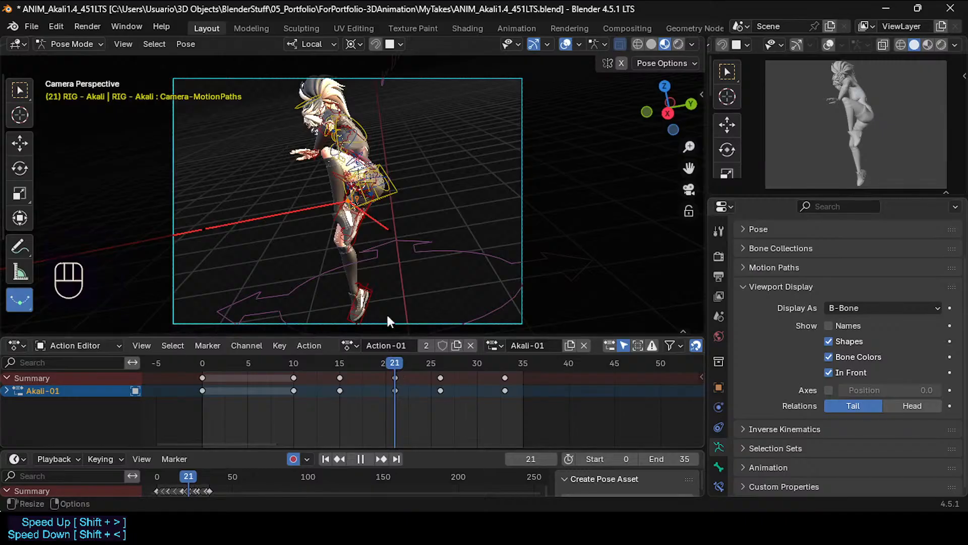
key("less")
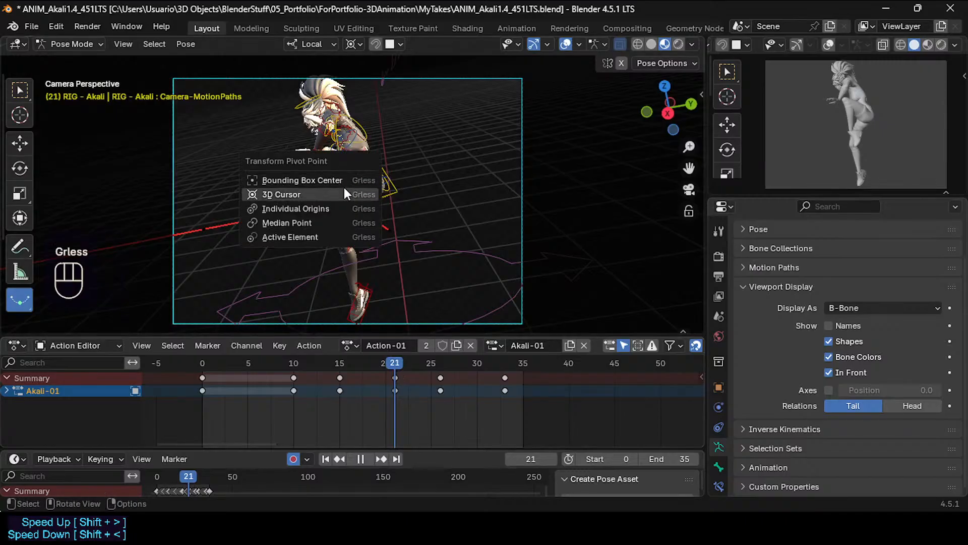
left_click(404, 361)
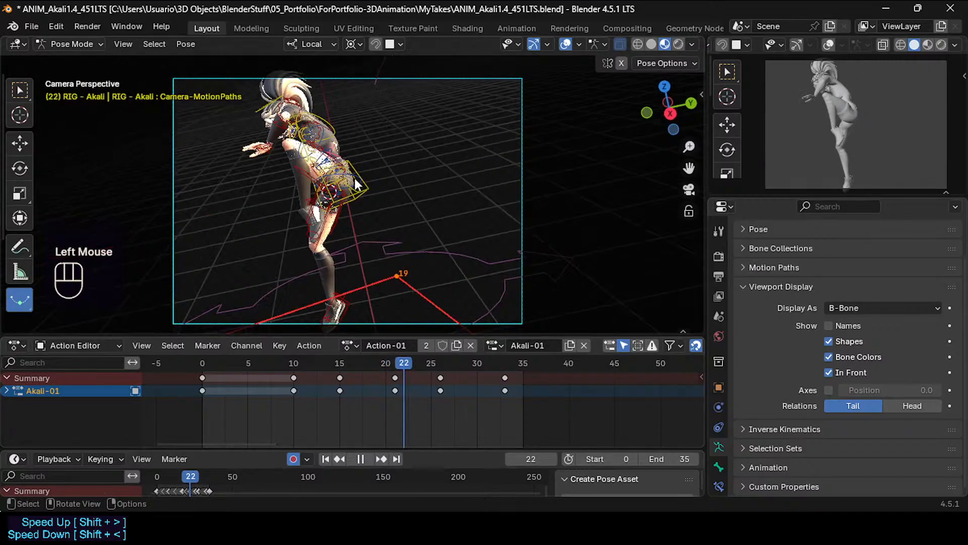
key("r")
key("r")
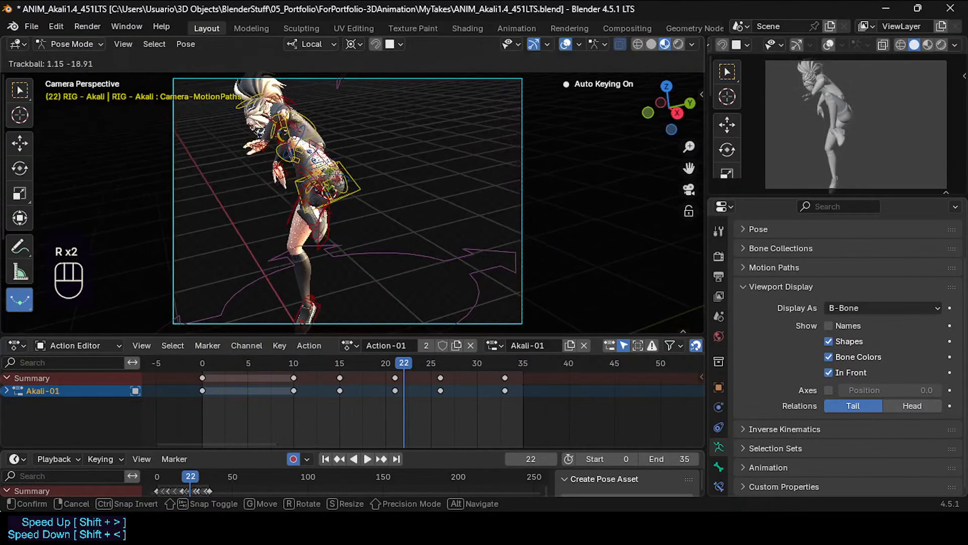
left_click(388, 337)
Go to frame 24 and orbit the camera bone further around the character with a trackball rotation.
left_click(415, 361)
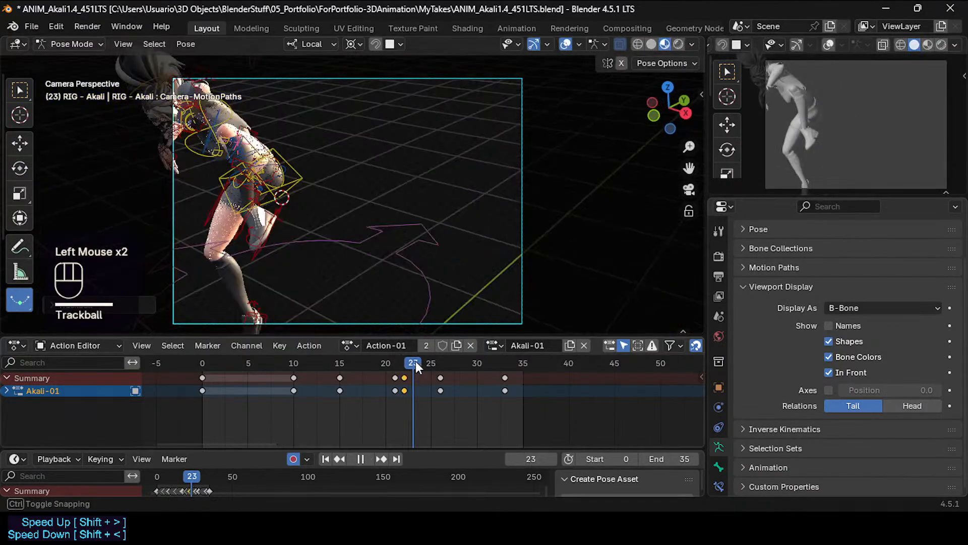
left_click(419, 361)
key("r")
key("r")
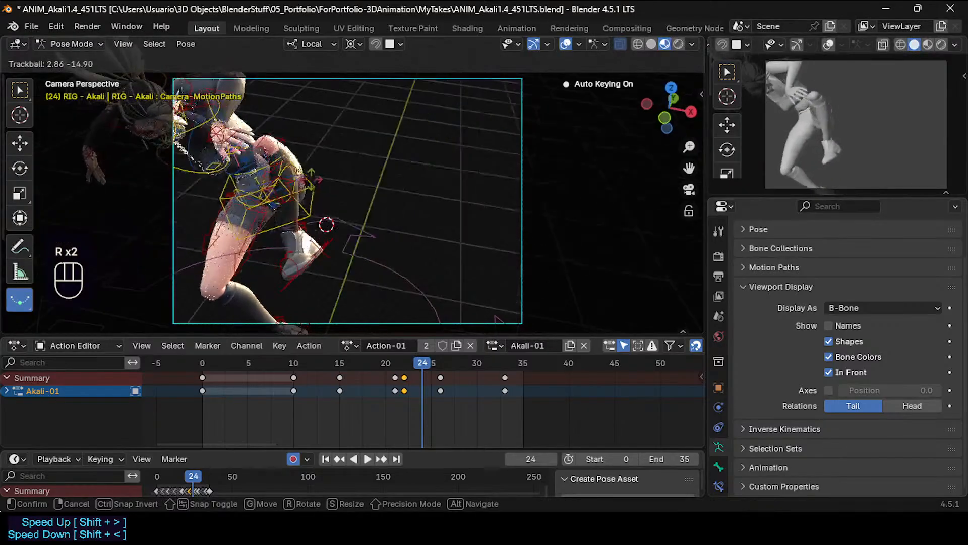
left_click(310, 189)
Leave the camera view to reselect only the Camera-MotionPaths bone, and return to the camera view.
key("a")
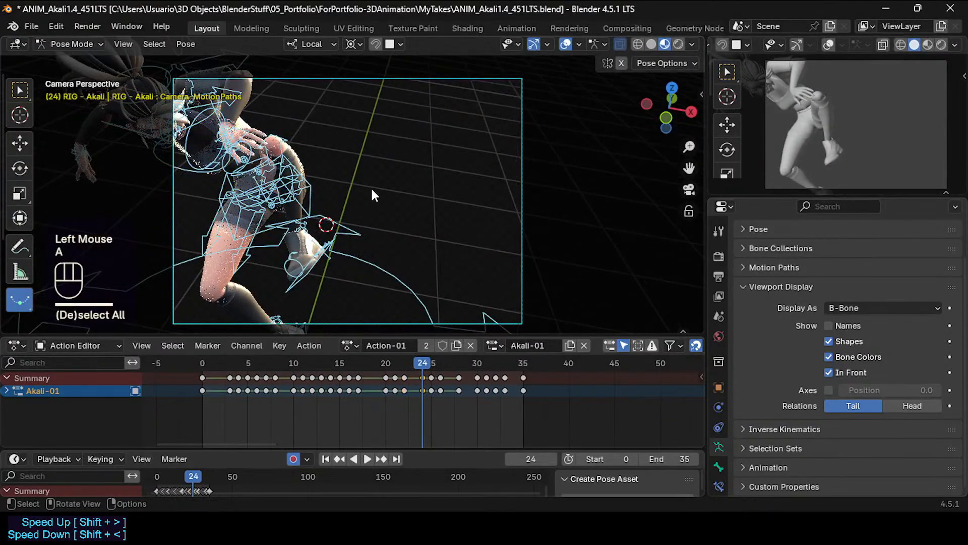
left_click(410, 111)
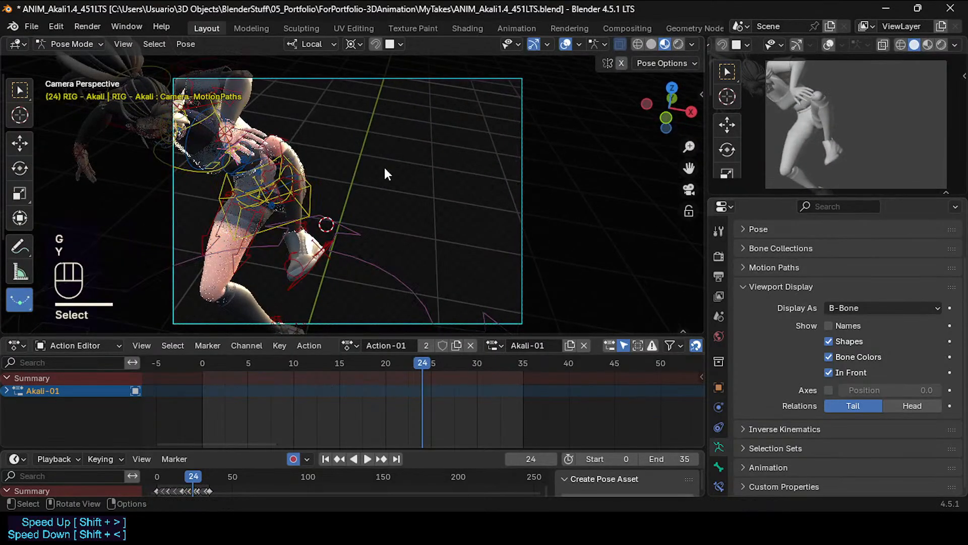
key("KP_0")
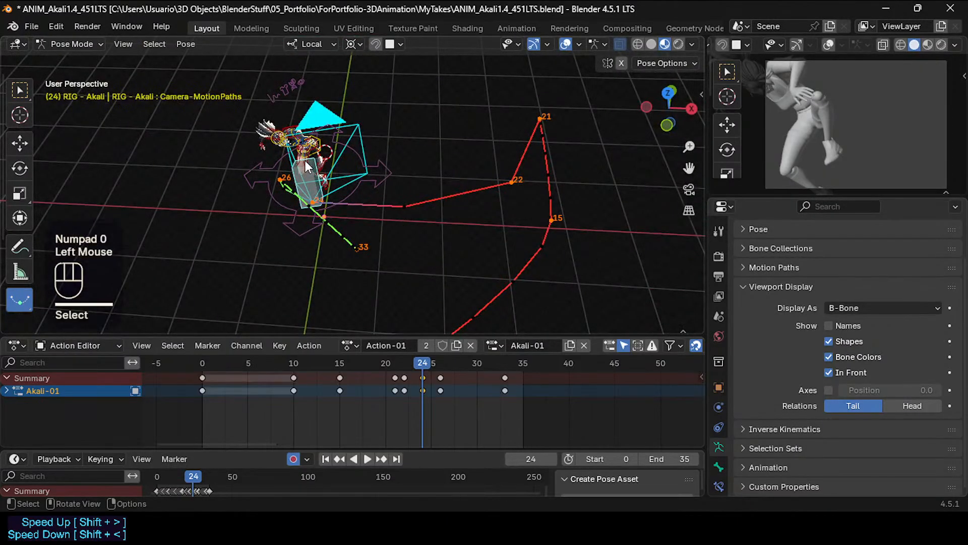
key("KP_0")
At frame 24, move the camera bone along its local Z and local X axes to bring the character into frame.
key("g")
key("z")
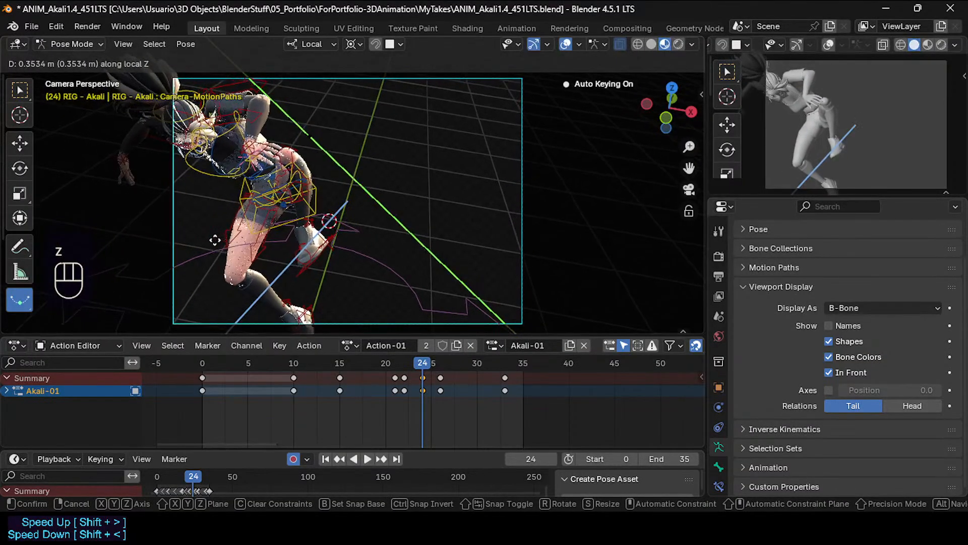
left_click(239, 244)
key("g")
key("x")
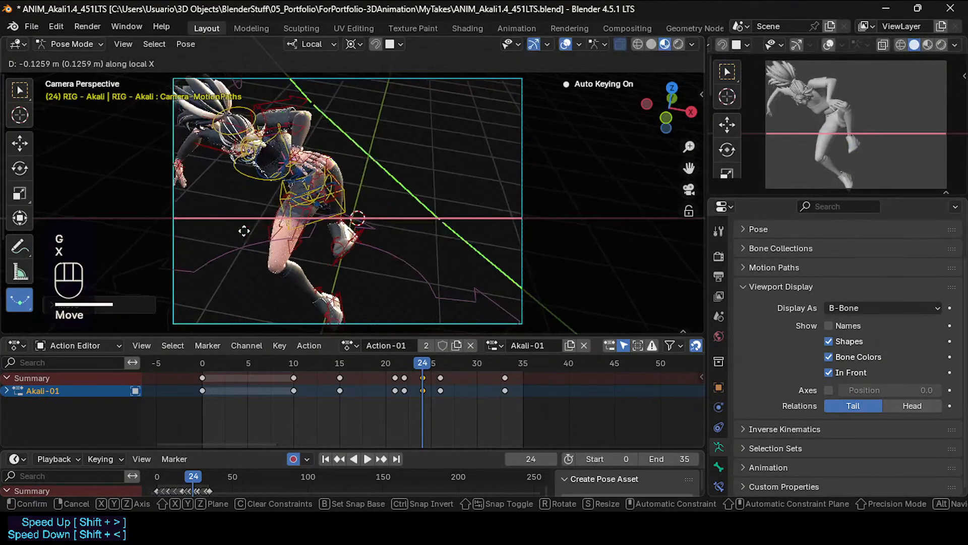
left_click(217, 240)
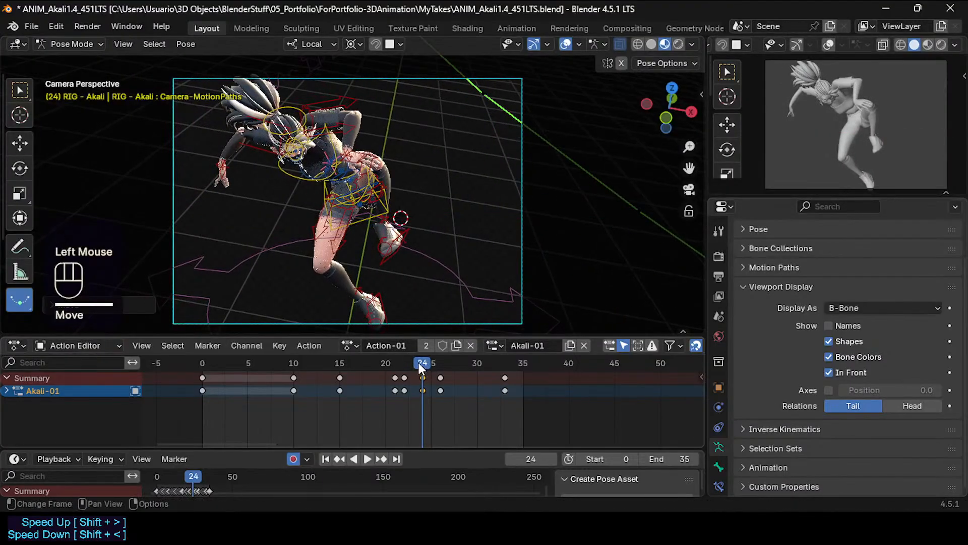
Move the camera keyframe at frame 26 to frame 28.
left_click_drag(419, 363, 446, 368)
left_click(442, 370)
left_click(442, 377)
key("g")
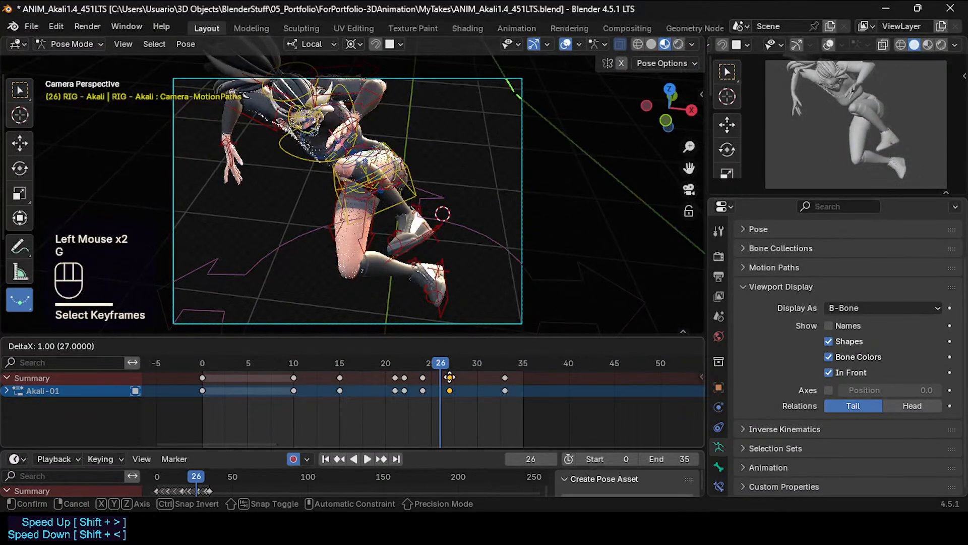
left_click(451, 377)
key("g")
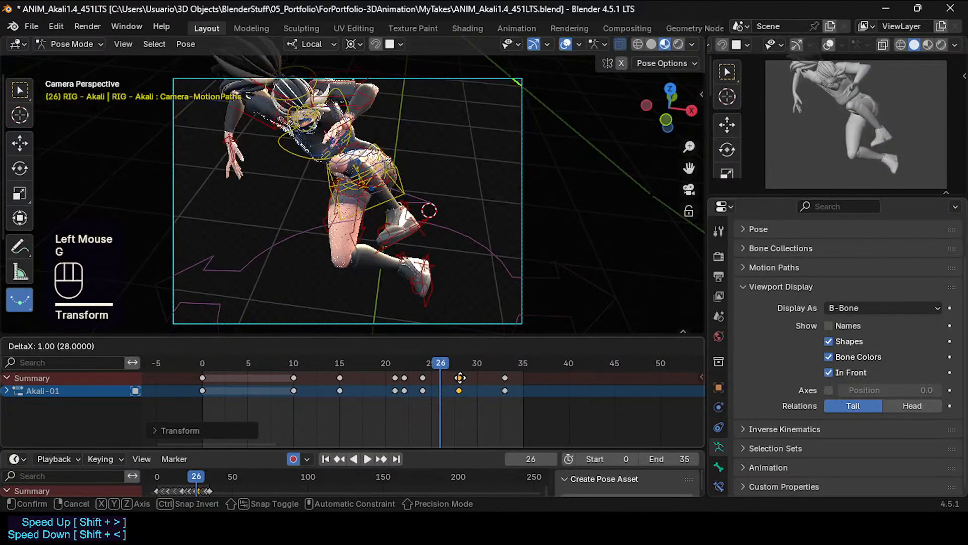
left_click(460, 377)
At frame 26, tilt the camera bone with trackball and view-plane rotations to lower the viewing angle on the character.
key("r")
key("r")
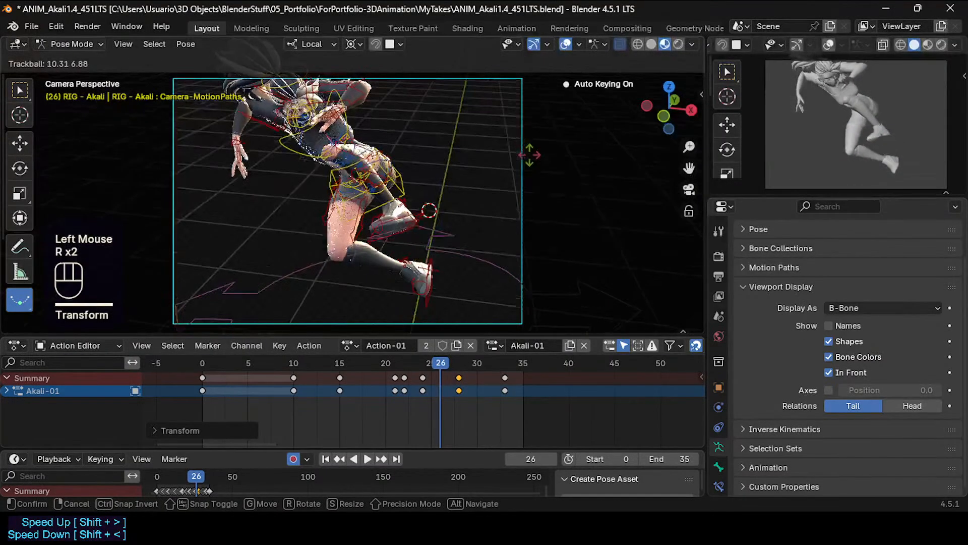
left_click(538, 161)
key("r")
key("r")
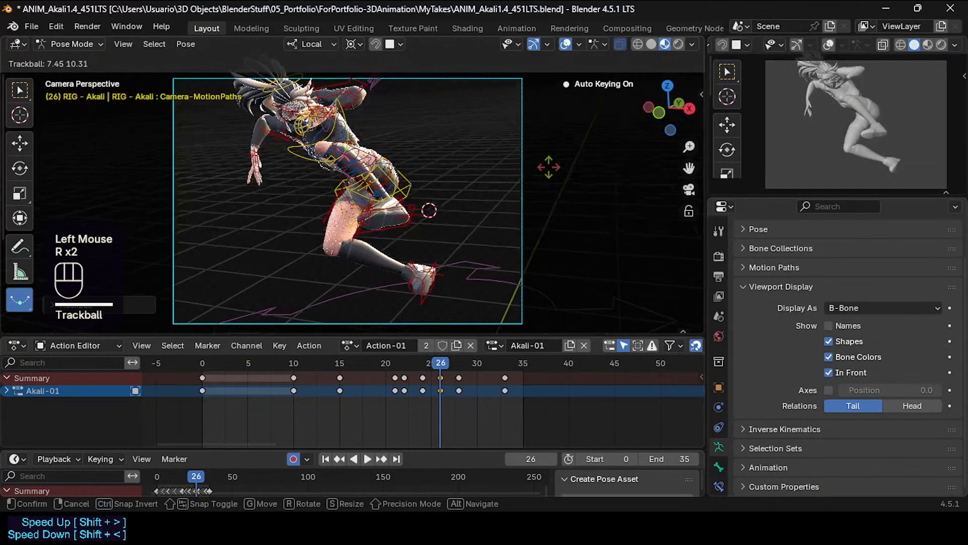
key("a")
key("a")
key("a")
key("a")
key("r")
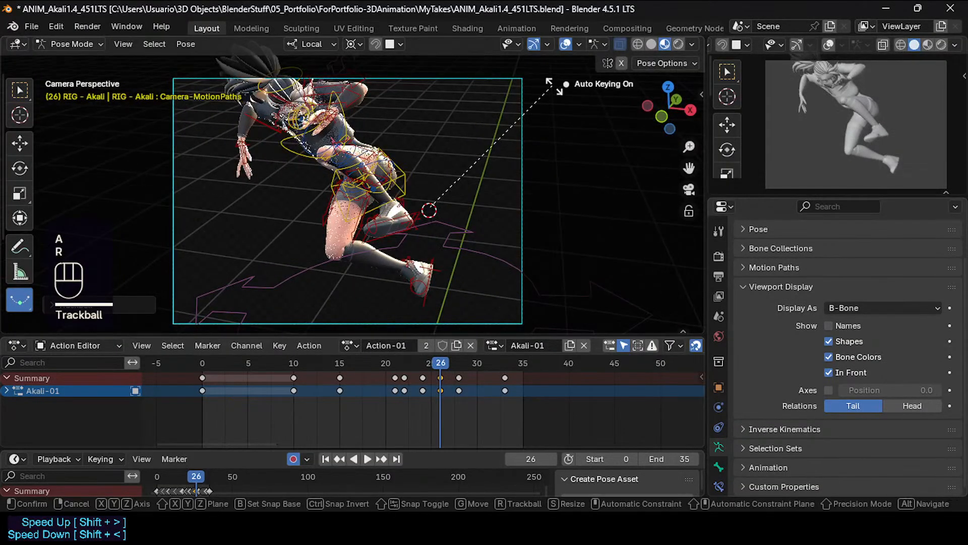
left_click(538, 140)
Shift the camera bone freely to recentre the character at frame 26 and fine-tune its angle with a trackball rotation.
key("g")
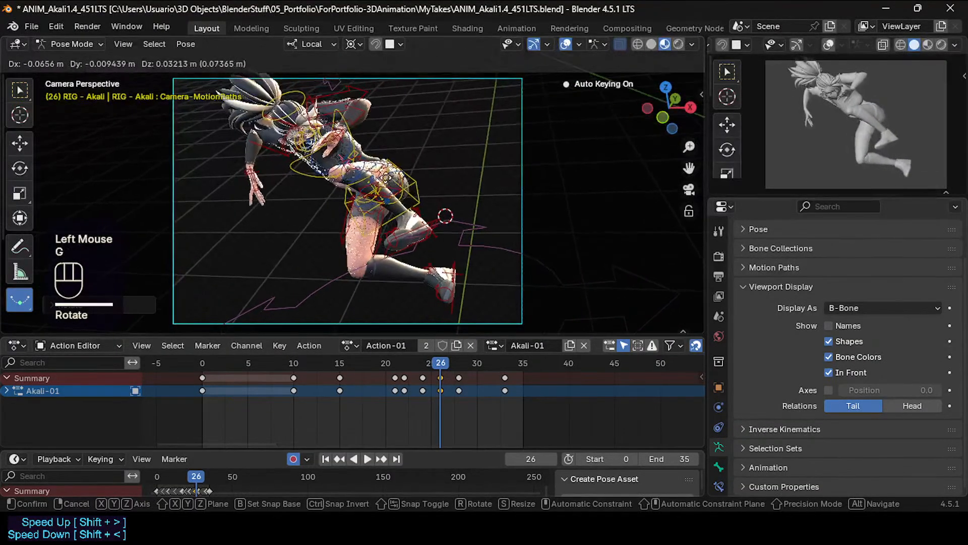
left_click(478, 135)
key("r")
key("r")
left_click(439, 282)
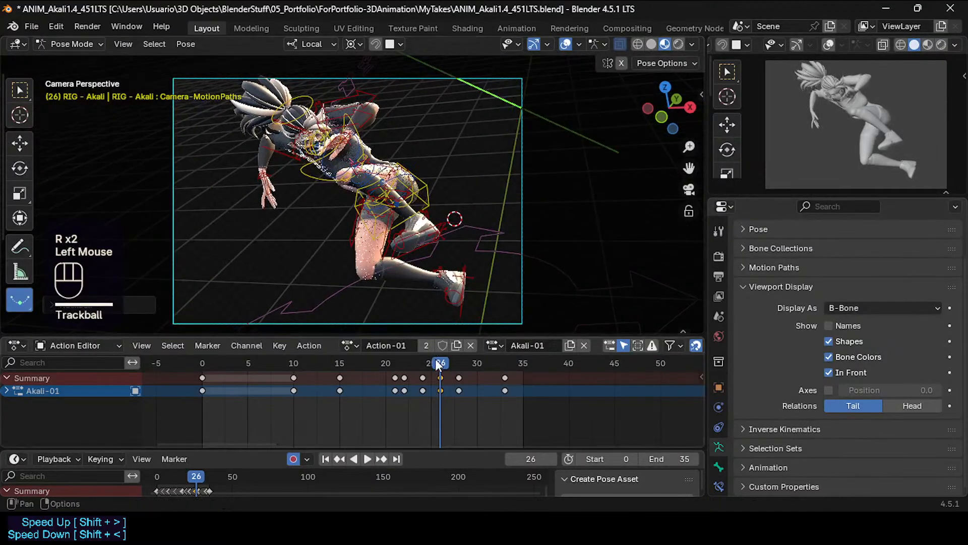
Move the camera keyframe at frame 21 to frame 20 and return to frame 15.
left_click_drag(435, 361, 341, 362)
left_click(397, 376)
key("g")
left_click(385, 383)
left_click(343, 371)
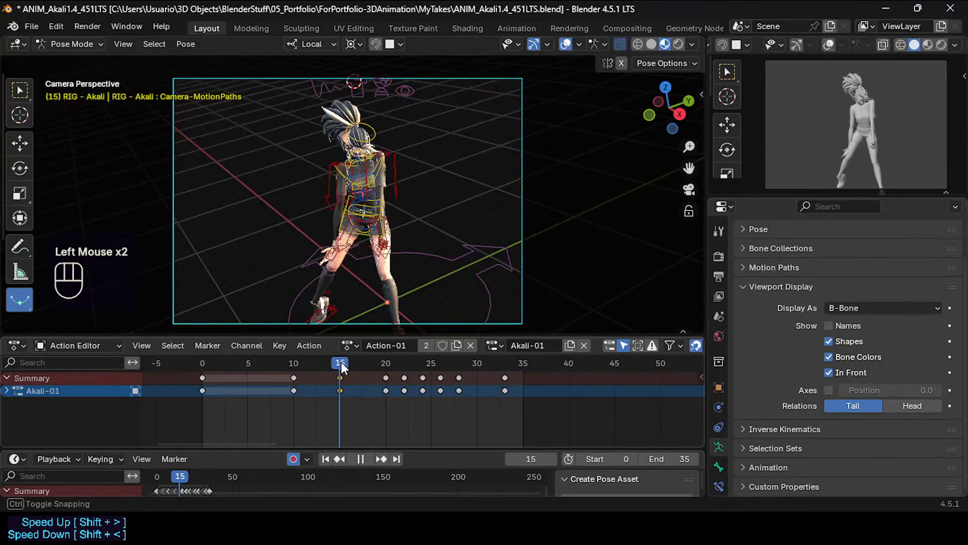
key("g")
key("x")
key("z")
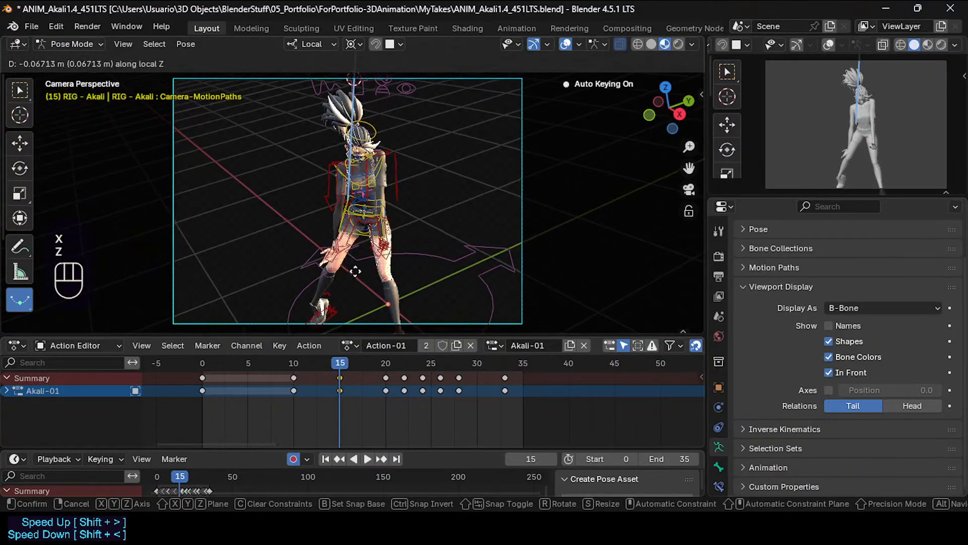
key("Escape")
Raise the camera bone along its local Y axis at frame 15 so the character sits lower in the frame.
key("g")
key("x")
key("y")
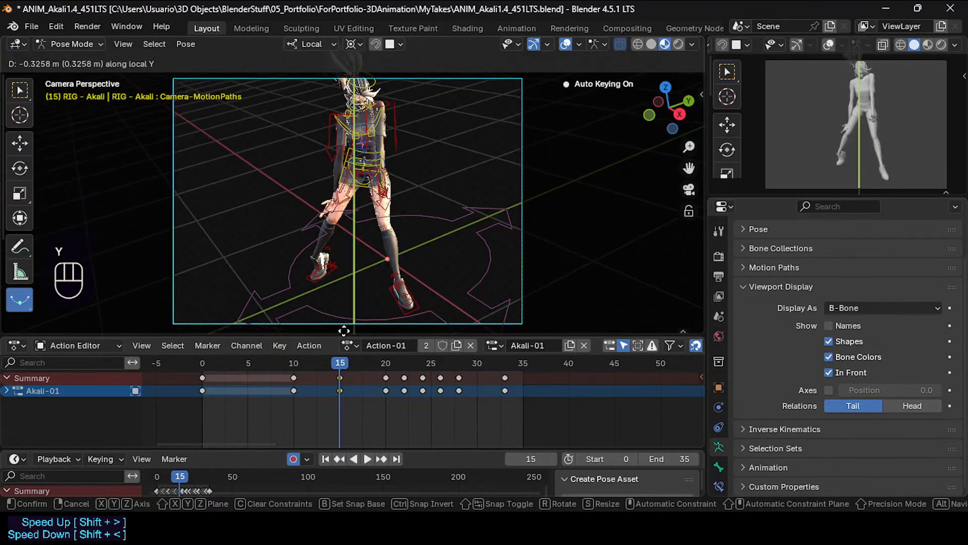
left_click(335, 368)
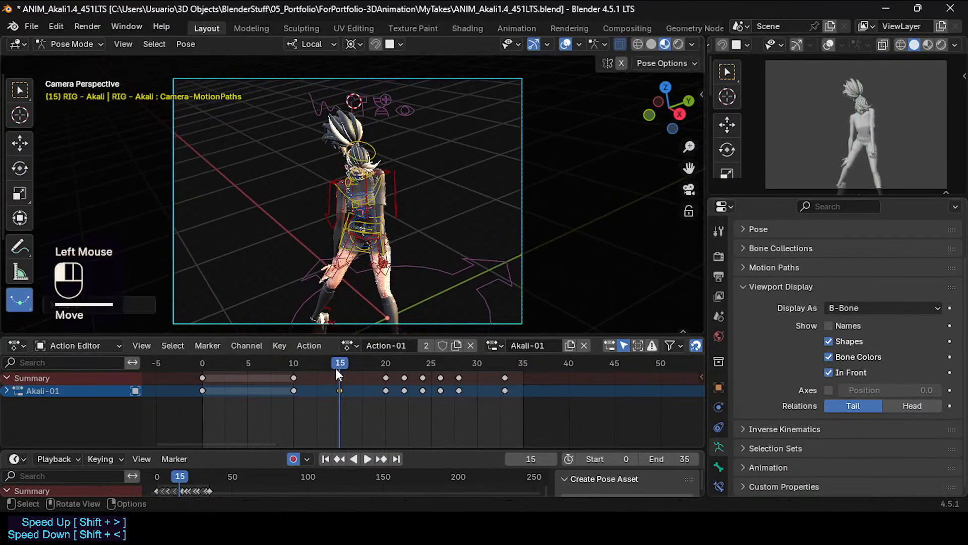
Go to frame 20 and adjust the camera bone's height along its local Y axis to reframe the character.
key("space")
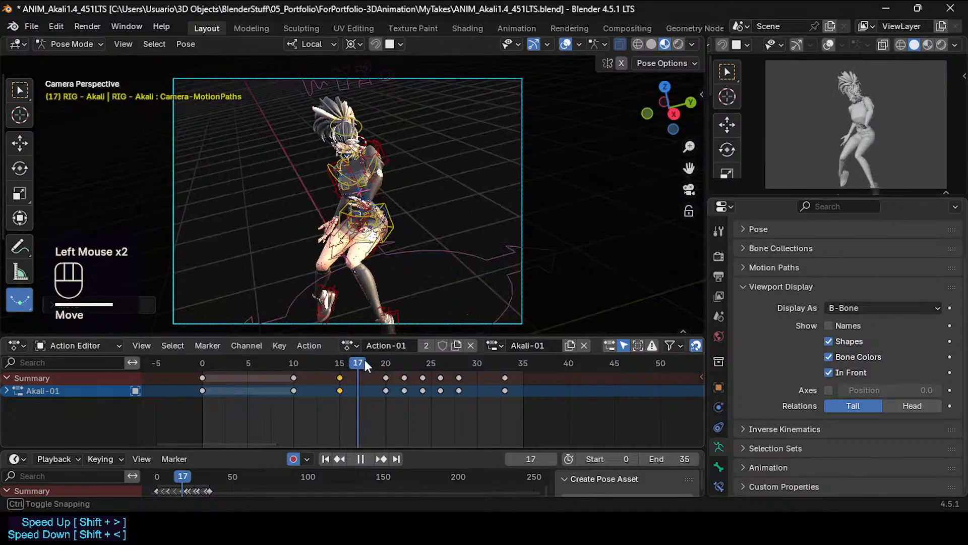
left_click(384, 379)
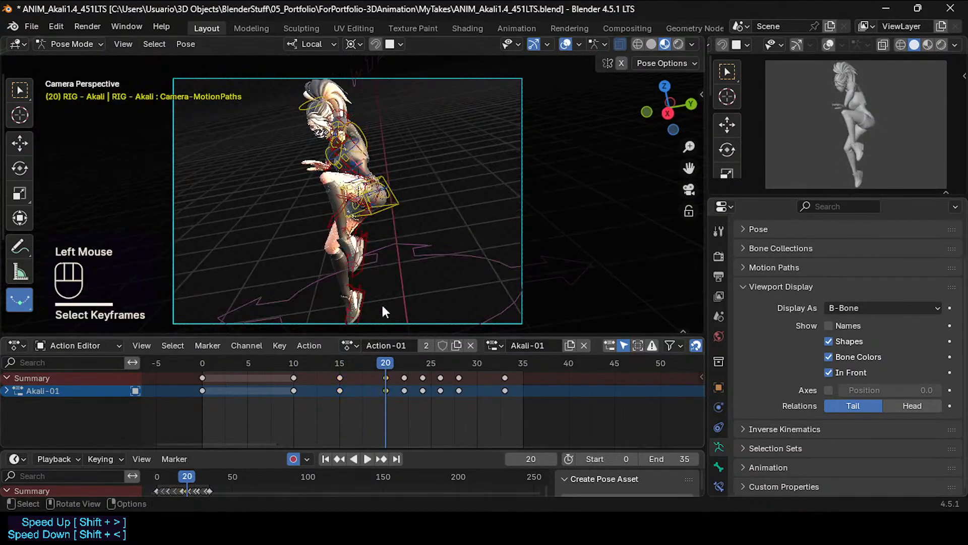
key("g")
key("z")
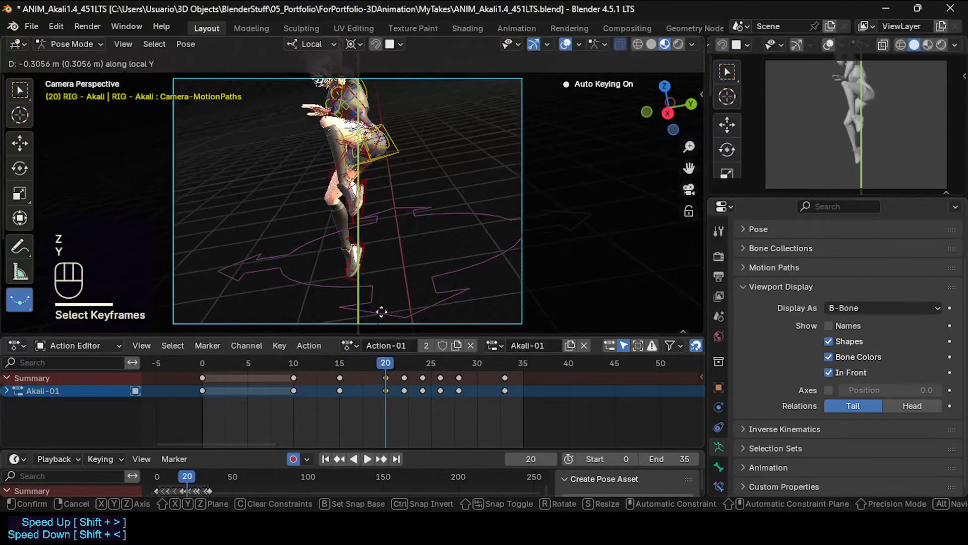
left_click(395, 260)
key("g")
key("y")
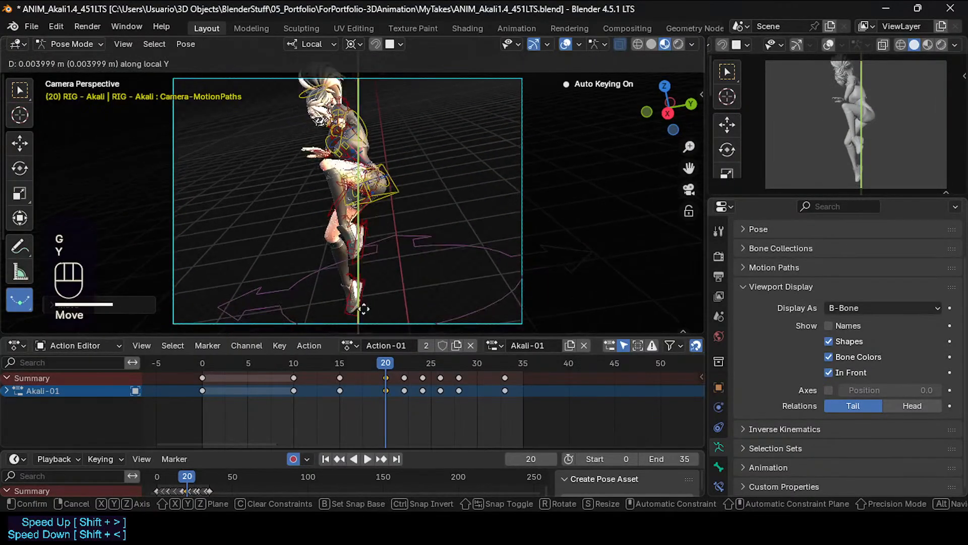
left_click(365, 295)
Pull the camera bone back along its local Z axis at frame 20 to fit the whole character in frame.
key("g")
key("x")
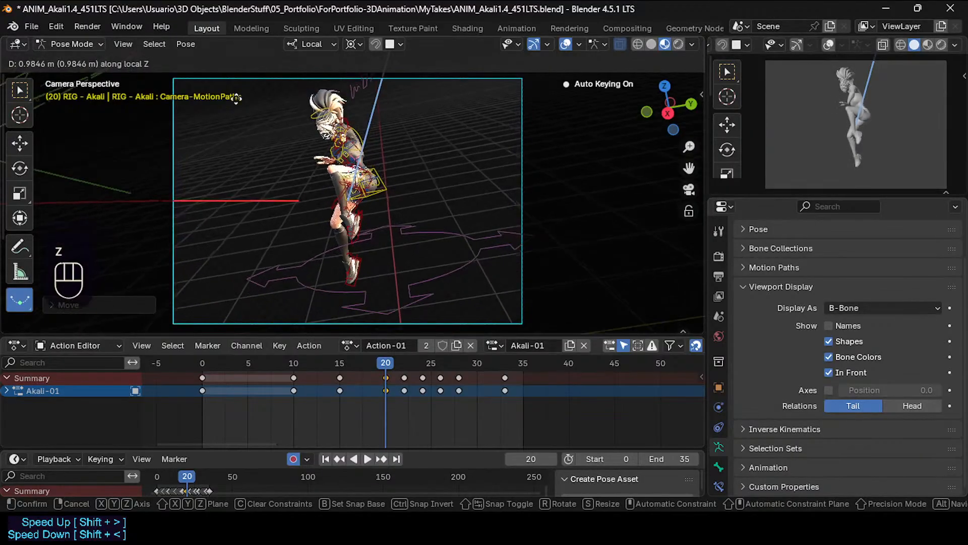
left_click(287, 103)
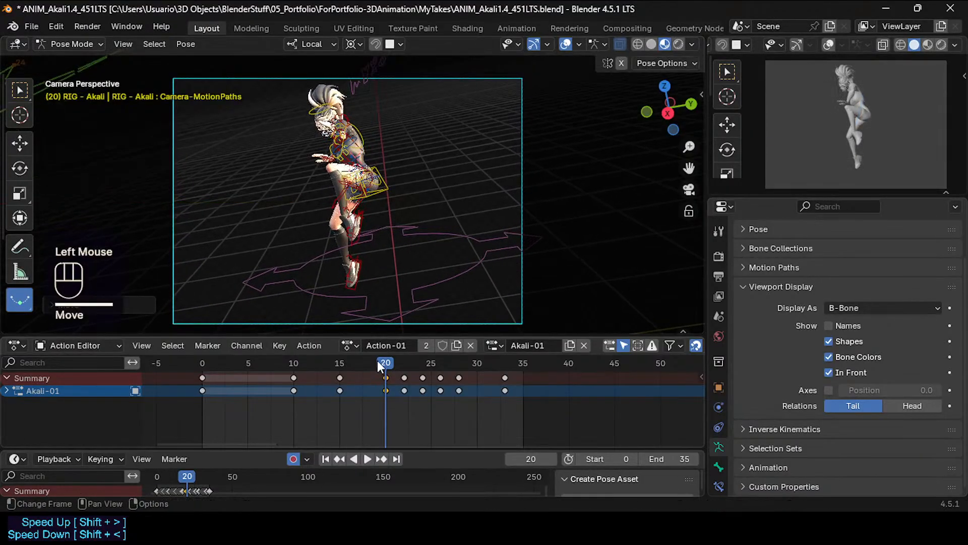
Delete the camera keyframes at frames 22 and 24.
left_click_drag(377, 360, 402, 366)
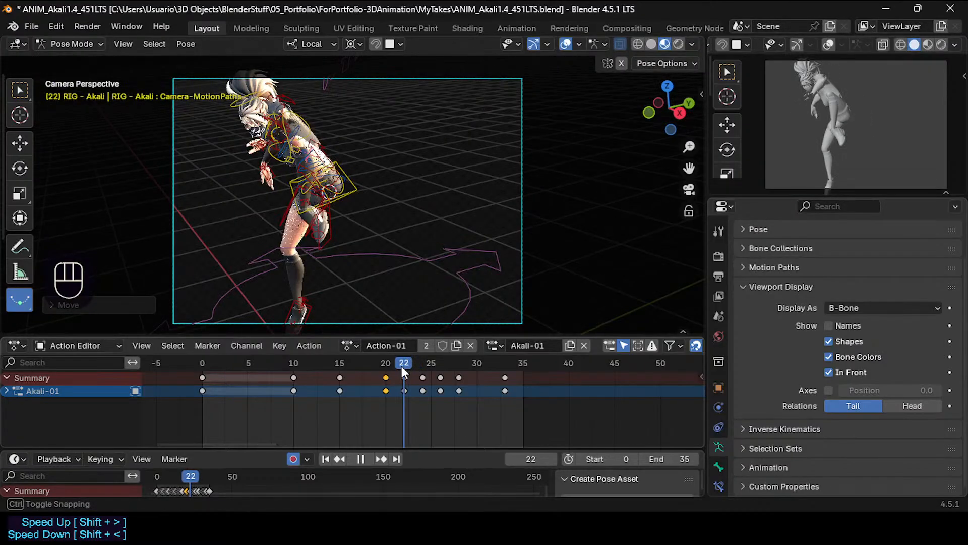
left_click(404, 381)
key("x")
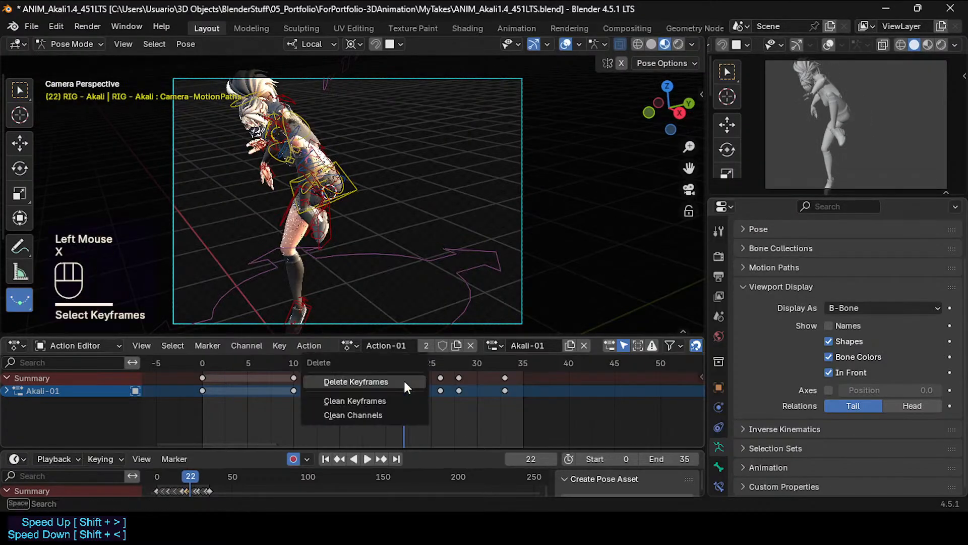
left_click(404, 379)
left_click_drag(389, 363, 410, 365)
left_click(420, 386)
key("x")
left_click(419, 386)
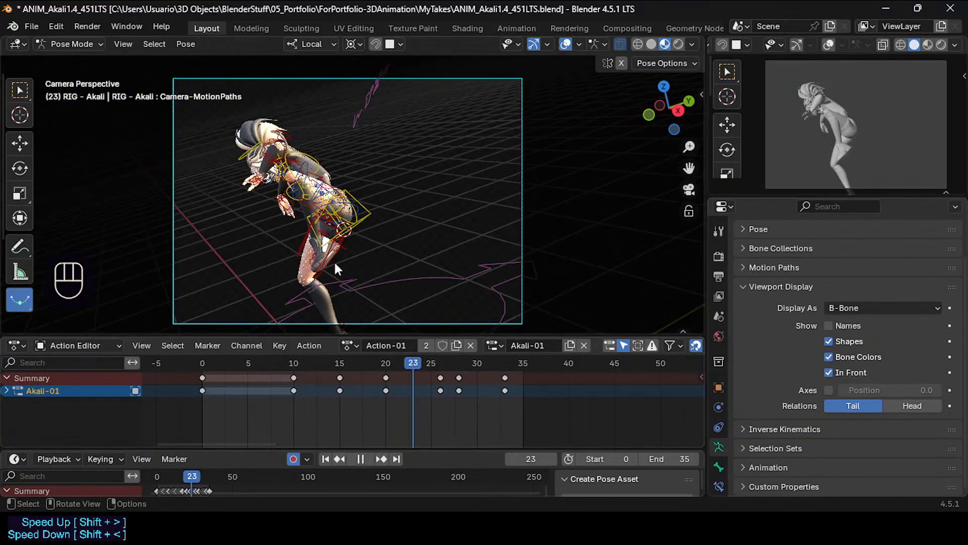
Reframe the character with the camera bone at frame 23 and shift the resulting keyframe to frame 24.
left_click_drag(381, 229, 447, 315)
left_click(441, 310)
mouse_move(410, 367)
left_mouse_down()
mouse_move(374, 368)
mouse_move(492, 364)
mouse_move(410, 375)
left_mouse_up()
left_click(414, 376)
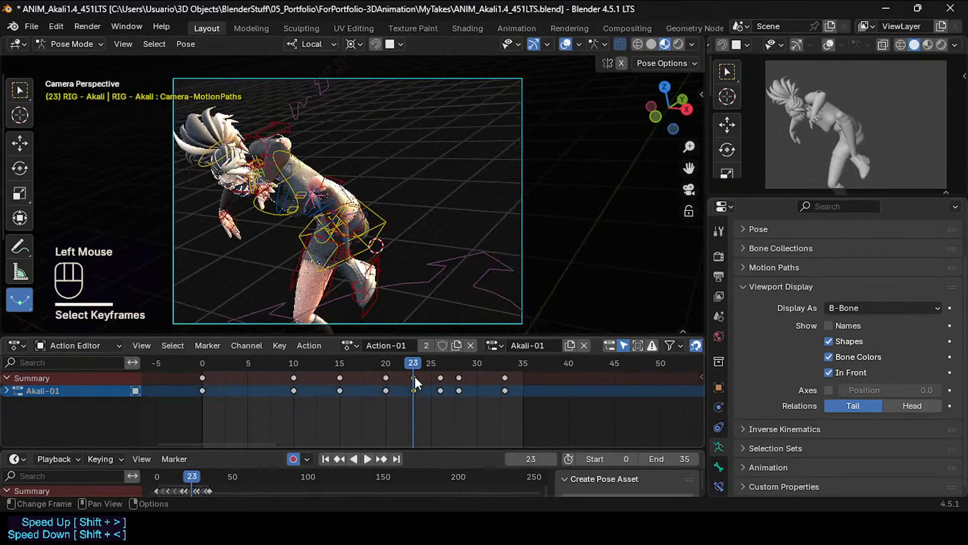
key("g")
left_click(428, 378)
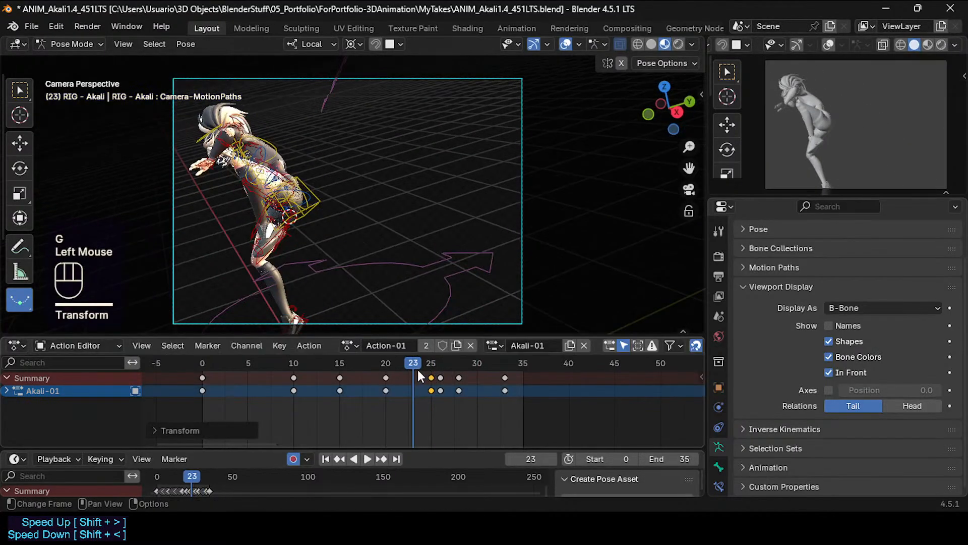
key("g")
left_click(412, 370)
At frame 28, turn the camera bone with trackball rotations and pull it back along its local Z axis.
left_click_drag(412, 368, 535, 362)
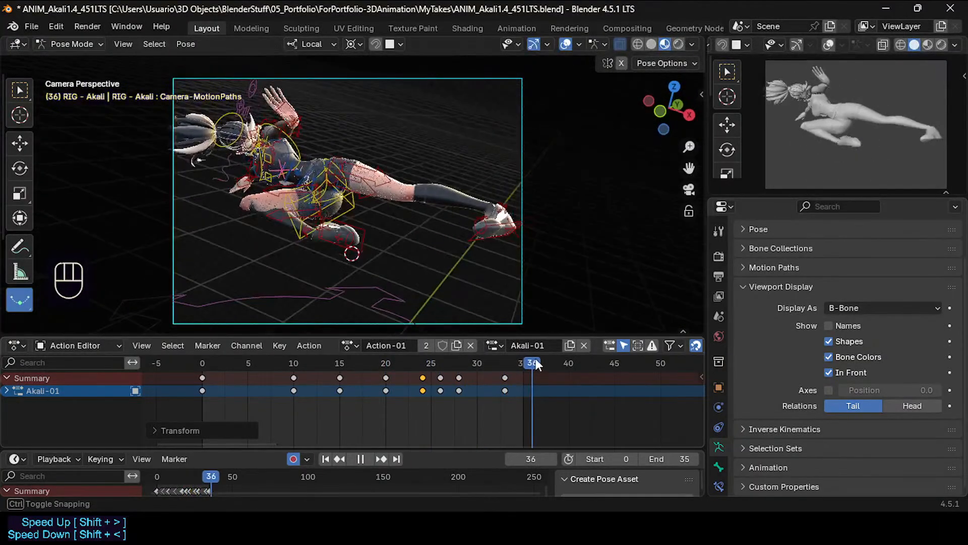
mouse_move(451, 367)
left_mouse_down()
mouse_move(429, 368)
mouse_move(458, 367)
left_mouse_up()
left_click(460, 378)
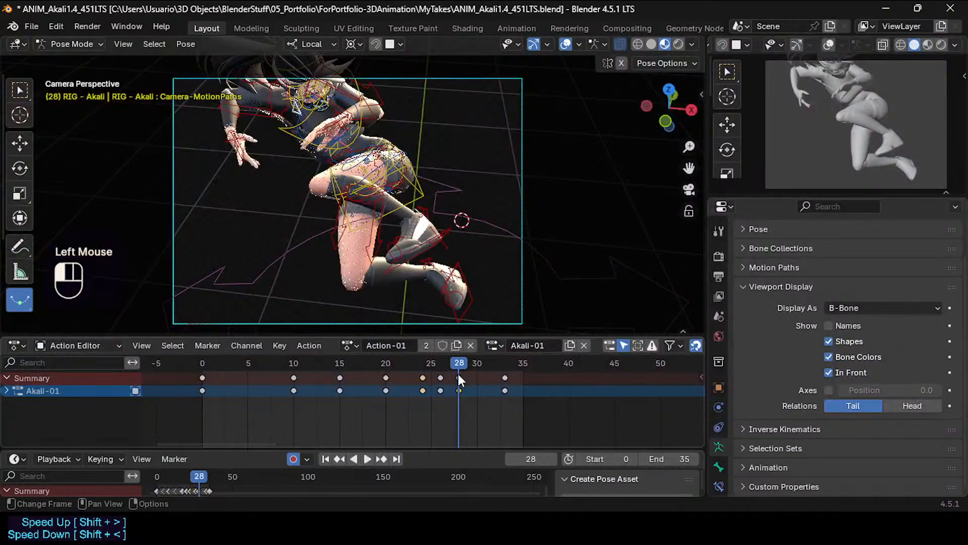
key("r")
key("r")
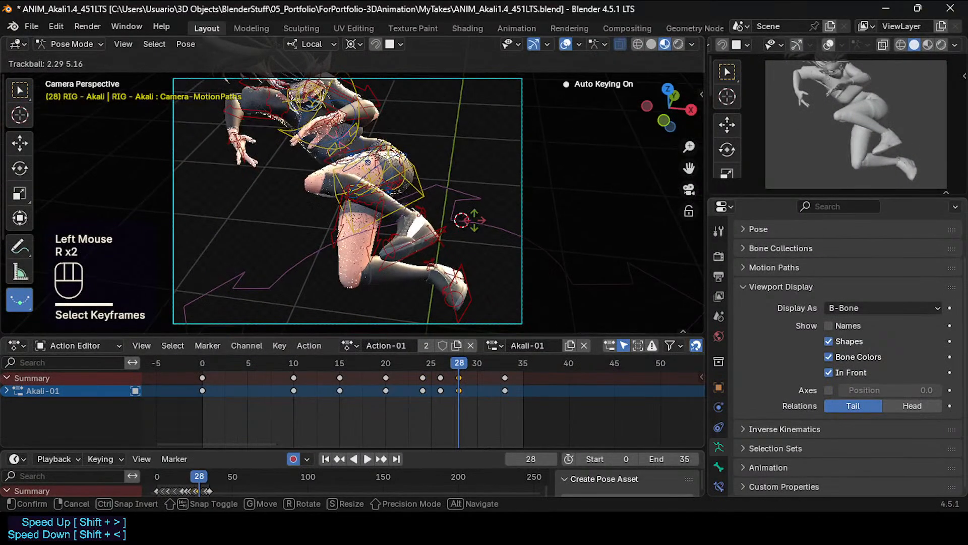
key("g")
key("z")
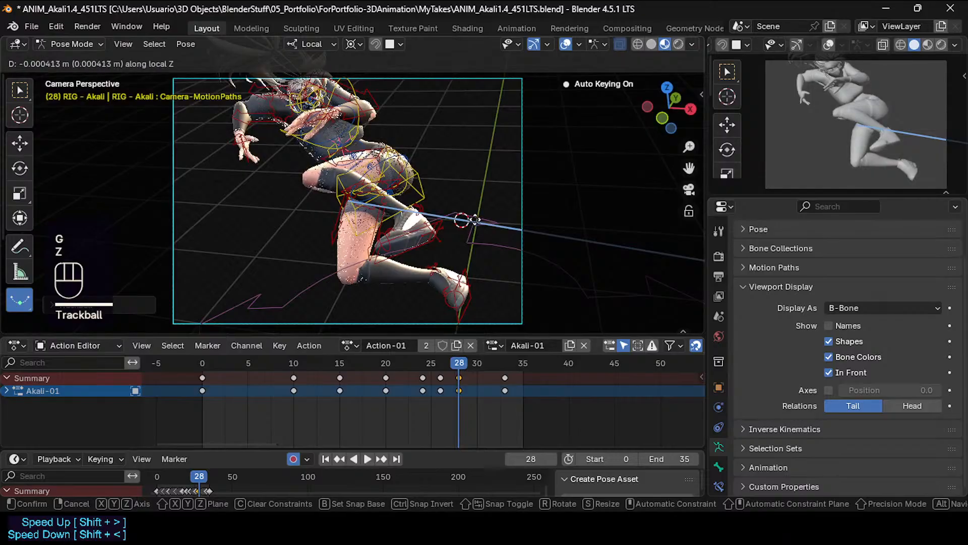
left_click(486, 111)
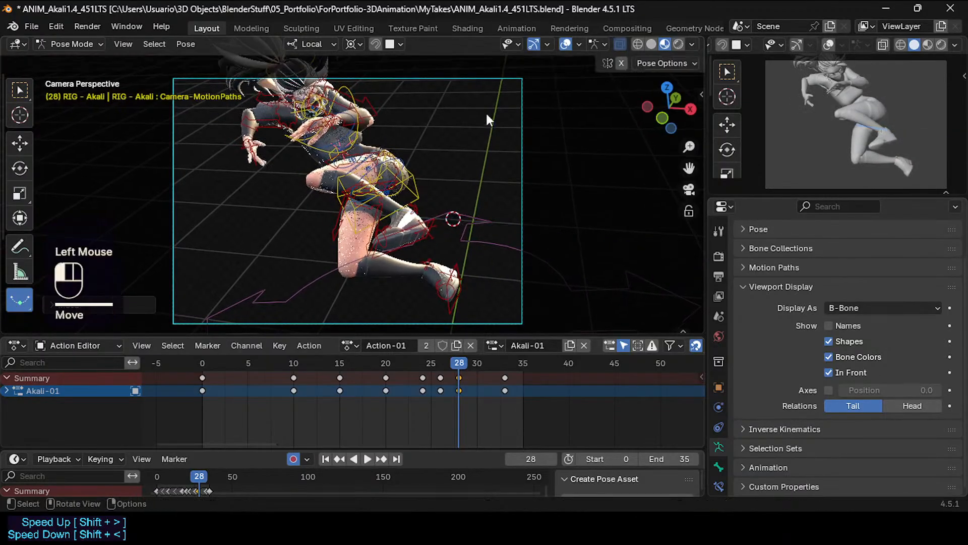
key("r")
key("r")
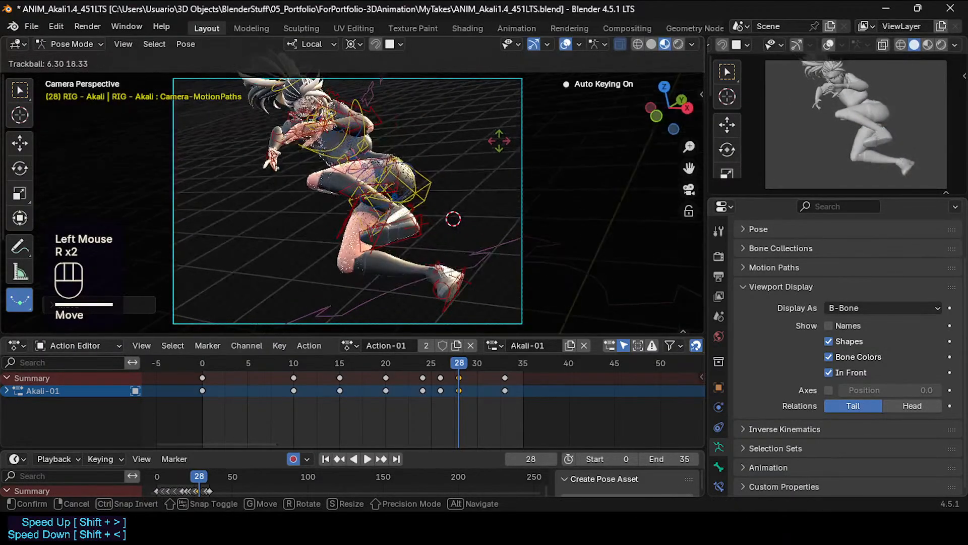
left_click(459, 360)
mouse_move(459, 360)
left_mouse_down()
mouse_move(518, 361)
mouse_move(460, 356)
left_mouse_up()
Refine the camera angle at frame 28 with a view-plane roll and trackball rotations to bring the character's head into frame.
key("r")
key("r")
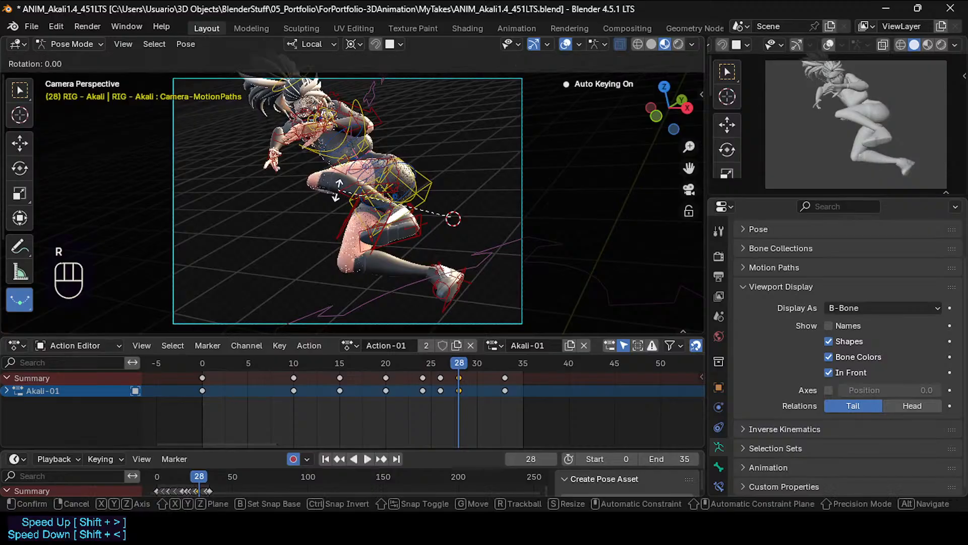
left_click(513, 80)
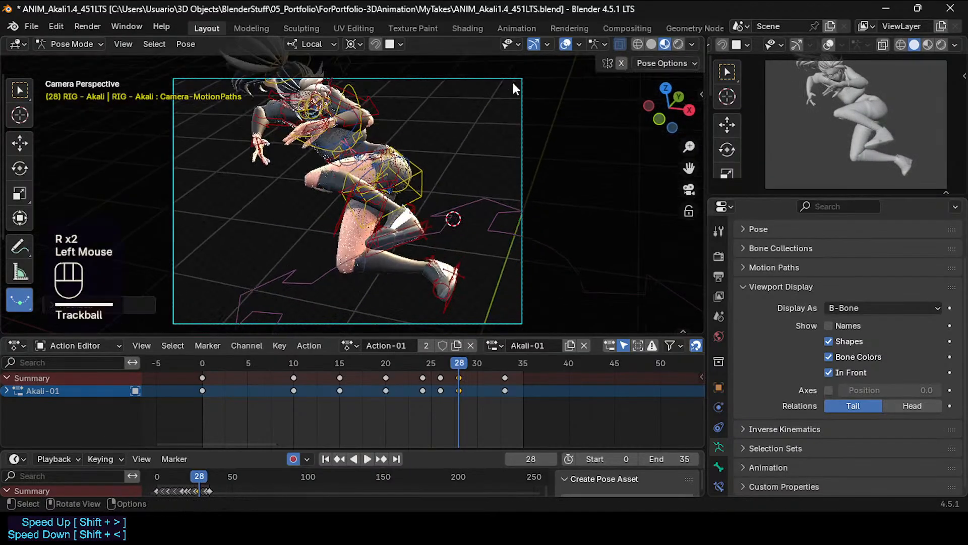
key("r")
left_click(456, 97)
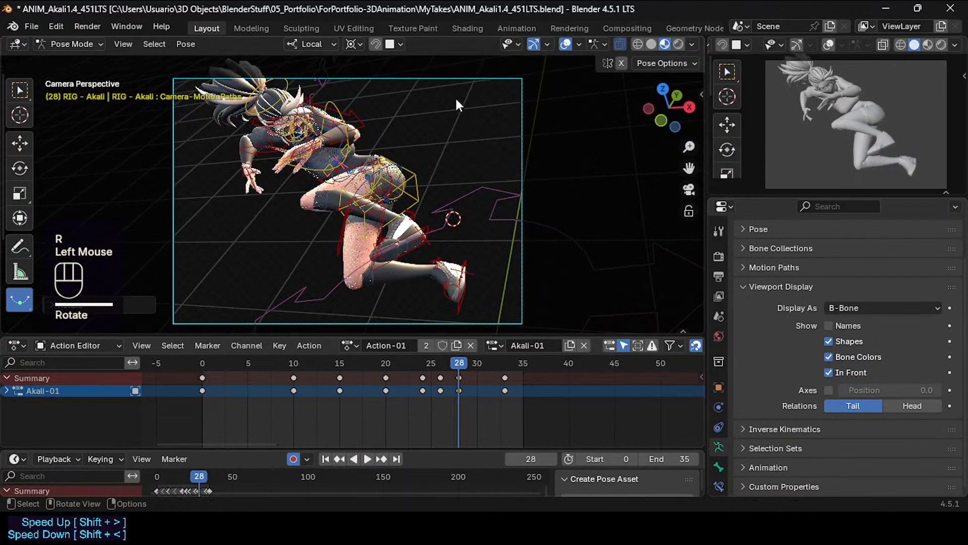
key("r")
key("r")
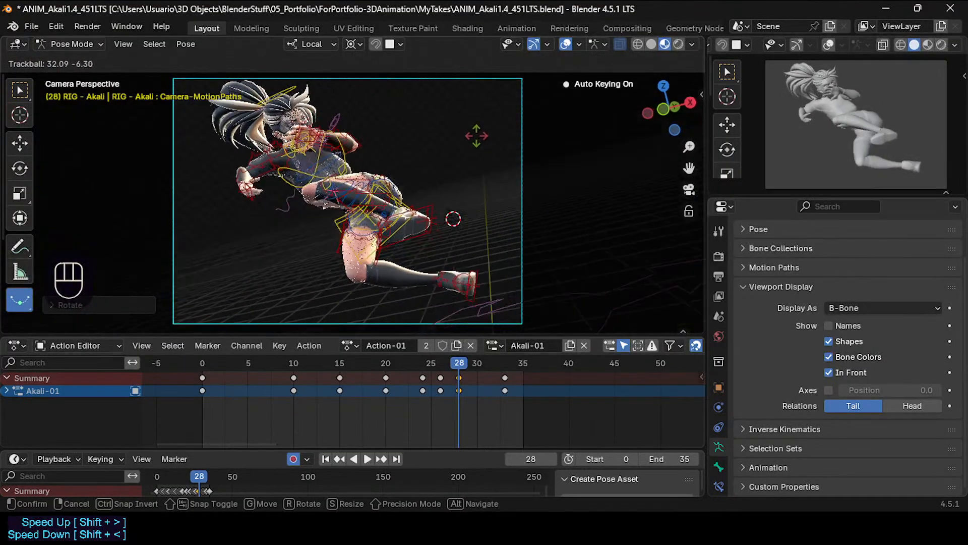
left_click(457, 377)
Tilt the camera bone with a trackball rotation at frame 33 and save the file.
left_click_drag(460, 359, 503, 358)
key("r")
key("r")
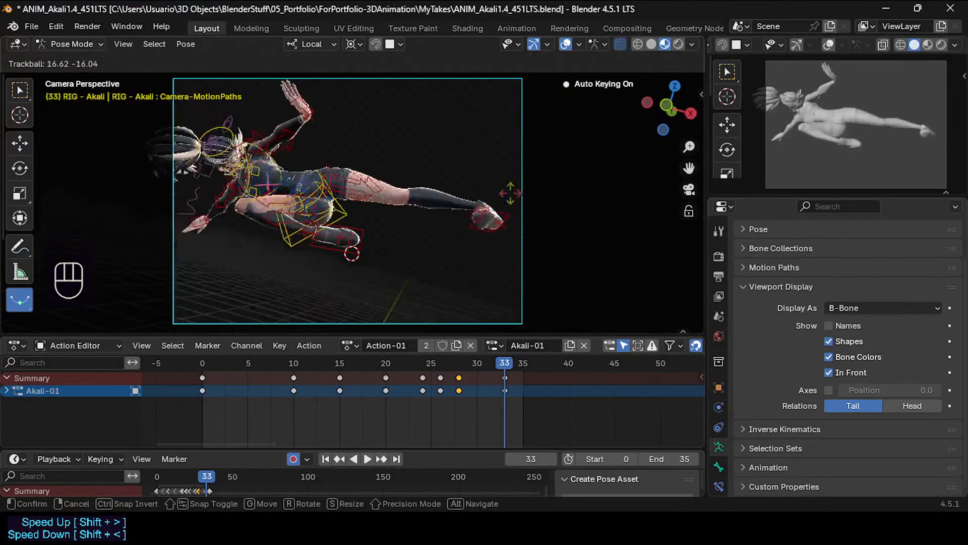
left_click(436, 260)
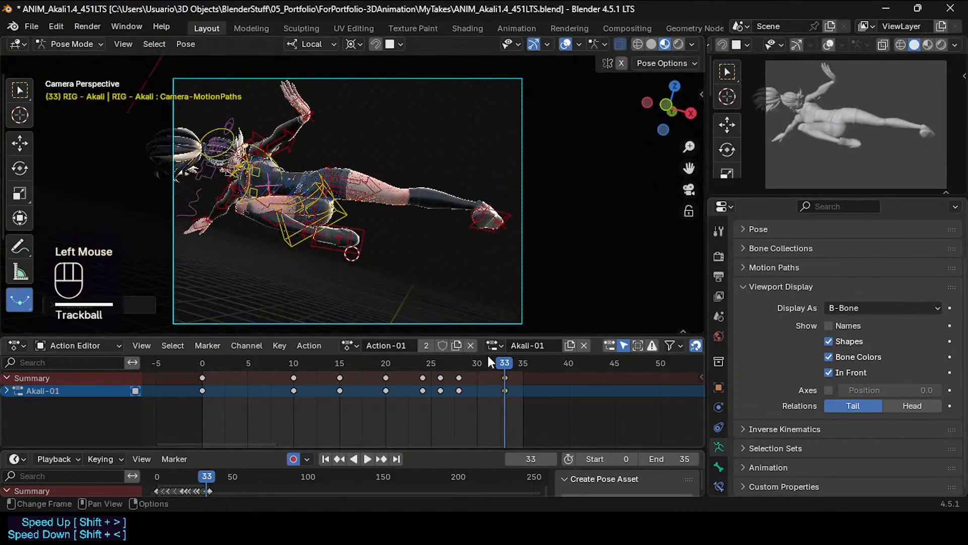
left_click_drag(487, 355, 510, 366)
left_click_drag(438, 360, 405, 361)
key("ctrl+s")
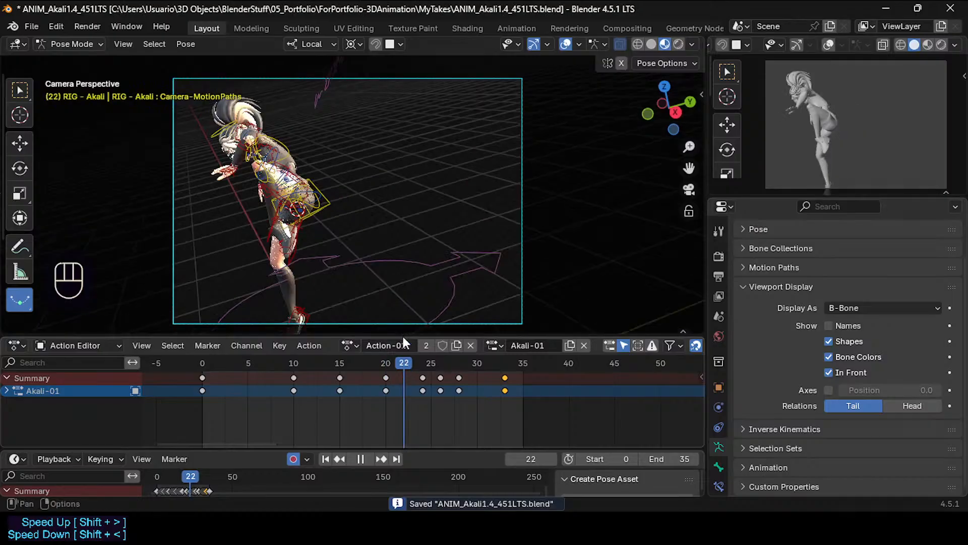
At frame 22, rotate the camera bone with the trackball and reposition it freely and along its local Z axis.
key("r")
key("r")
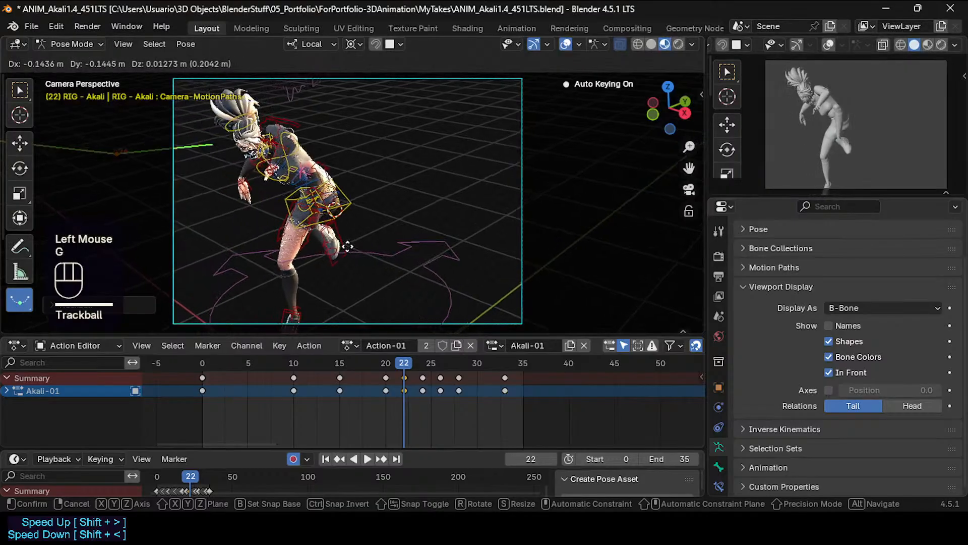
key("z")
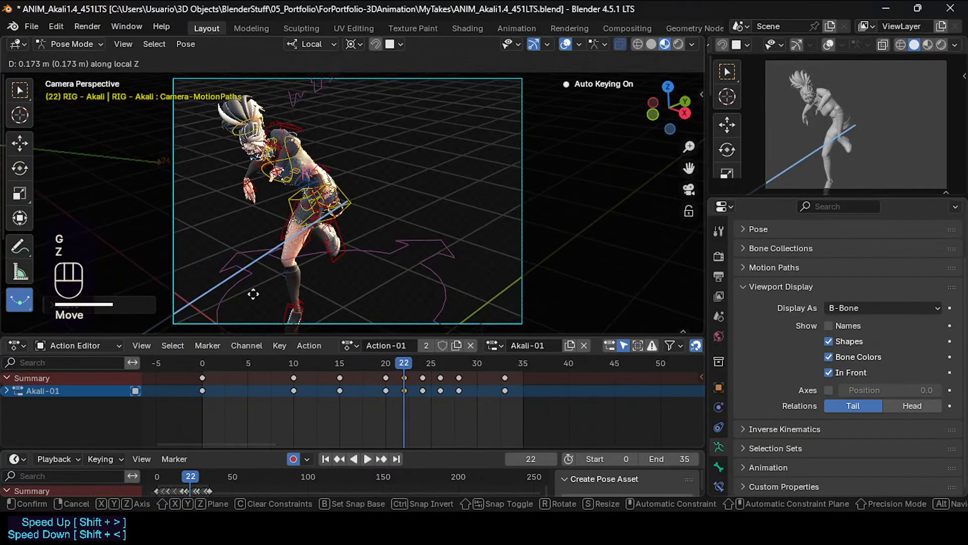
left_click(339, 358)
Delete the camera keyframes at frames 24 and 28.
left_click_drag(402, 361, 426, 361)
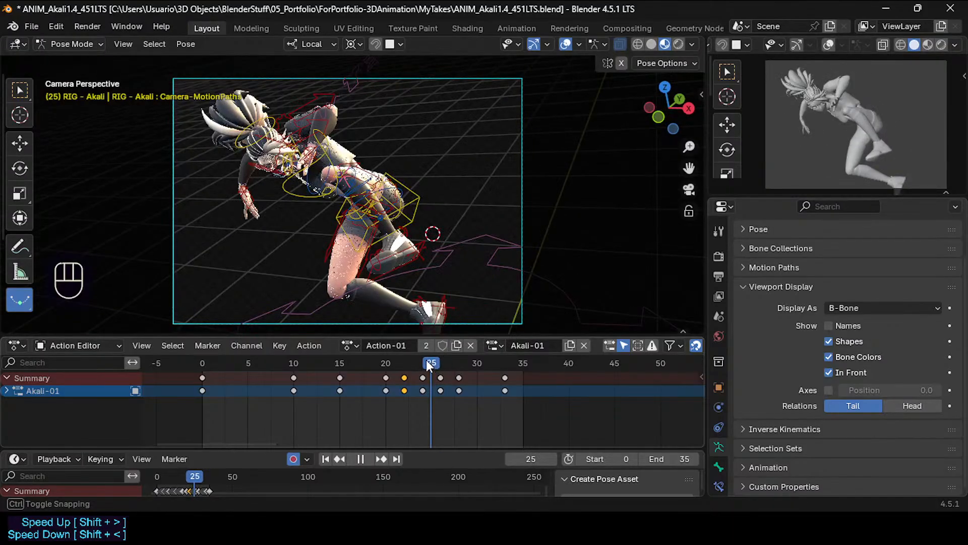
left_click(425, 389)
key("x")
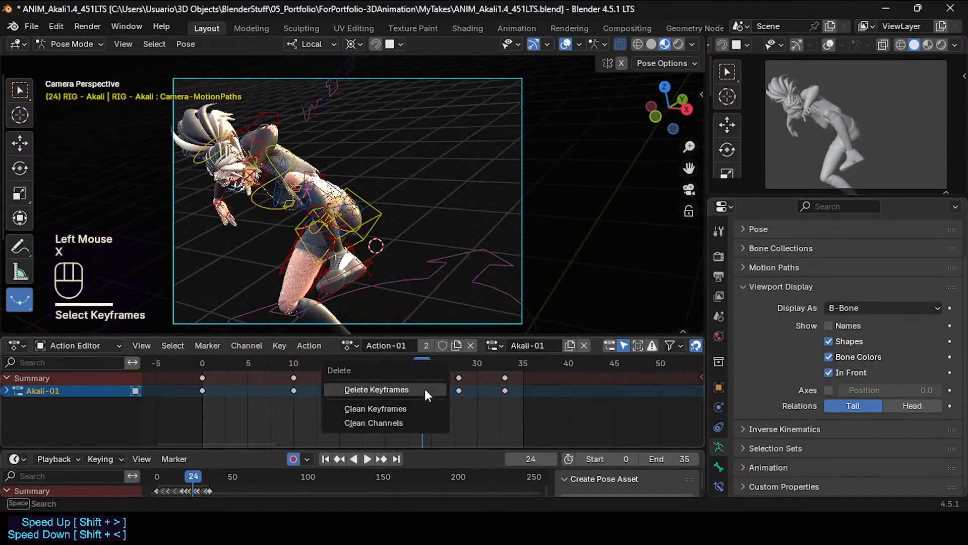
left_click(424, 389)
mouse_move(421, 355)
left_mouse_down()
mouse_move(381, 353)
mouse_move(505, 366)
mouse_move(450, 364)
mouse_move(442, 377)
mouse_move(385, 359)
mouse_move(528, 362)
mouse_move(390, 367)
mouse_move(432, 368)
left_mouse_up()
left_click(456, 391)
key("x")
left_click(459, 387)
Move the camera keyframe at frame 26 to frame 28.
left_click(440, 390)
key("g")
left_click(472, 389)
Leave the camera view and move the camera bone freely at frame 22 to smooth its motion path.
key("KP_0")
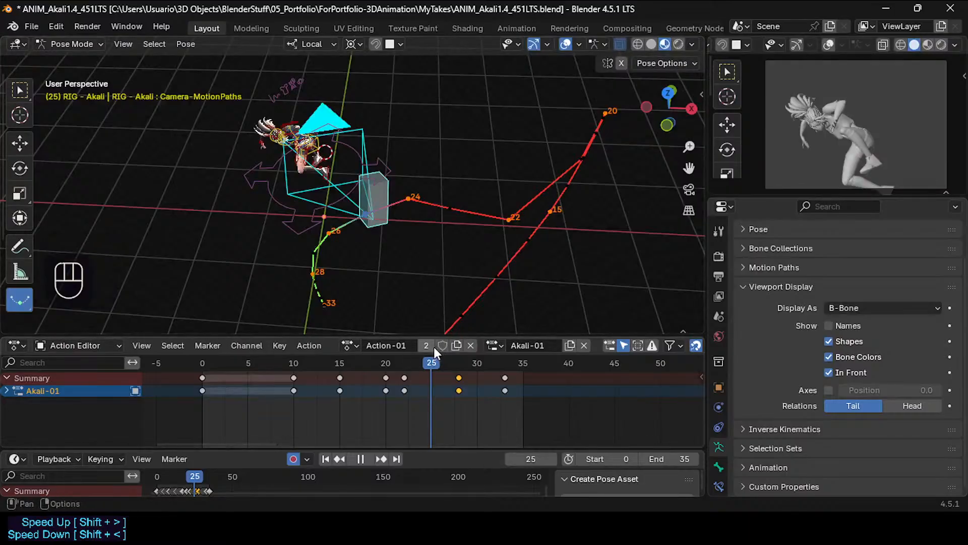
mouse_move(403, 362)
left_mouse_down()
mouse_move(380, 361)
mouse_move(404, 368)
left_mouse_up()
key("g")
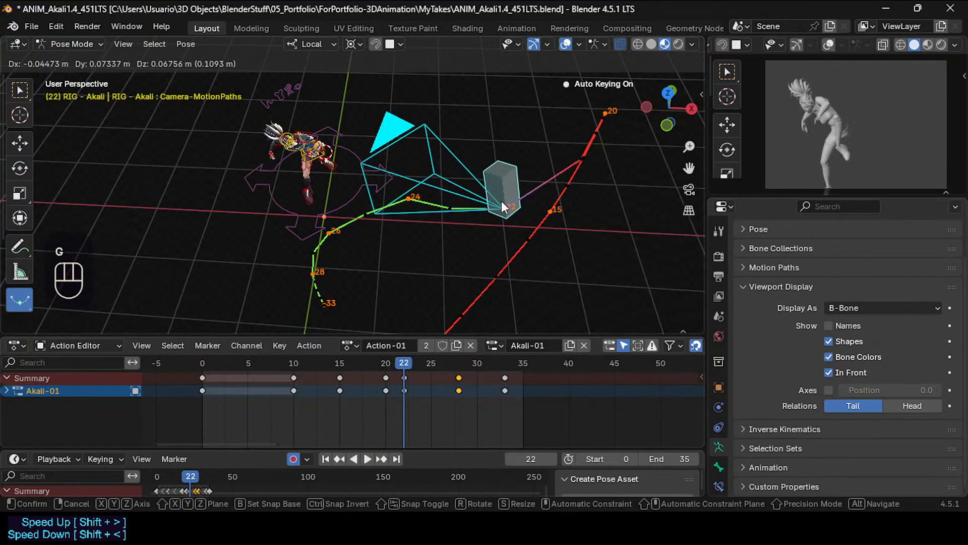
left_click(503, 207)
middle_click_drag(502, 207, 468, 207)
scroll(493, 240, "up", 2)
middle_click_drag(494, 240, 512, 222)
key("g")
left_click(511, 231)
key("g")
left_click(496, 223)
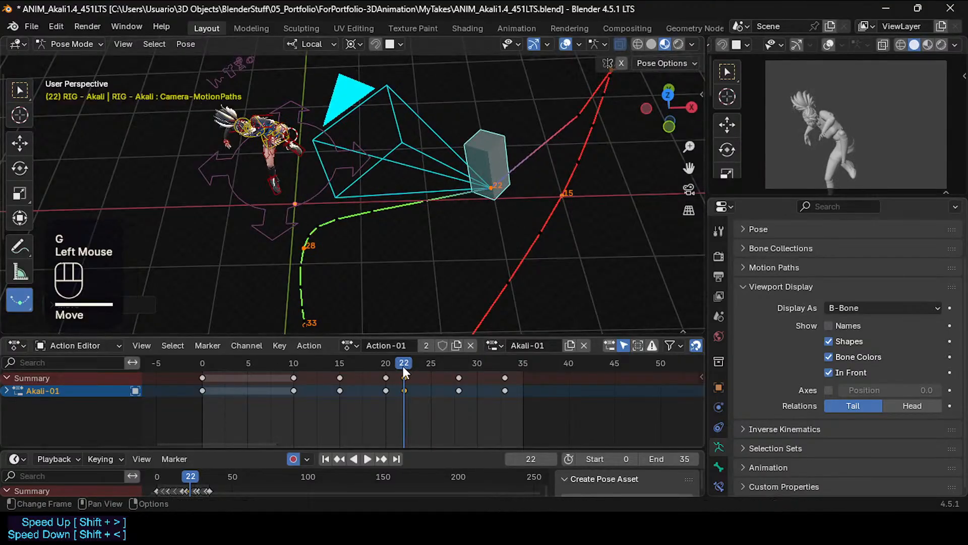
Check the camera path between frames 20 and 22 and move the keyframe at frame 22 to frame 23.
left_click_drag(403, 367, 396, 365)
middle_click_drag(538, 174, 484, 215, "shift")
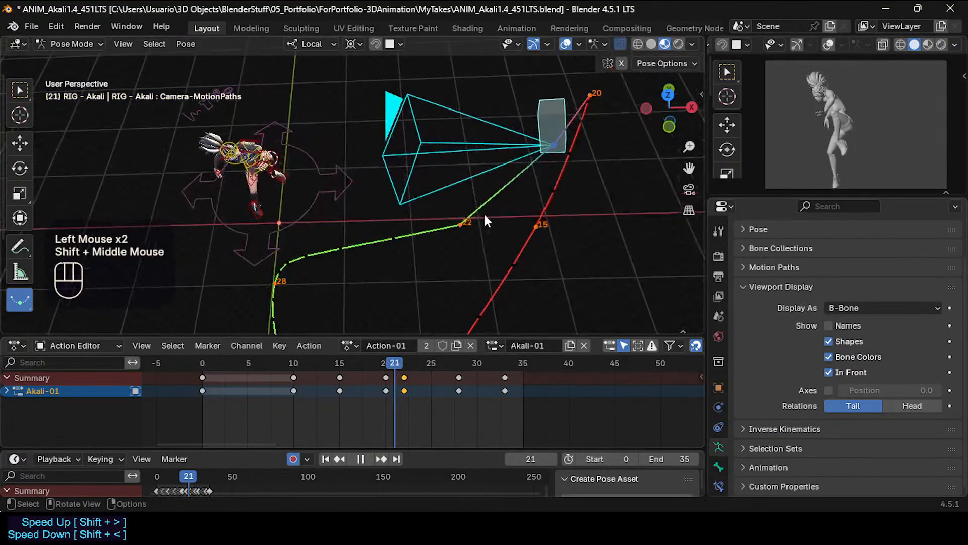
left_click(386, 367)
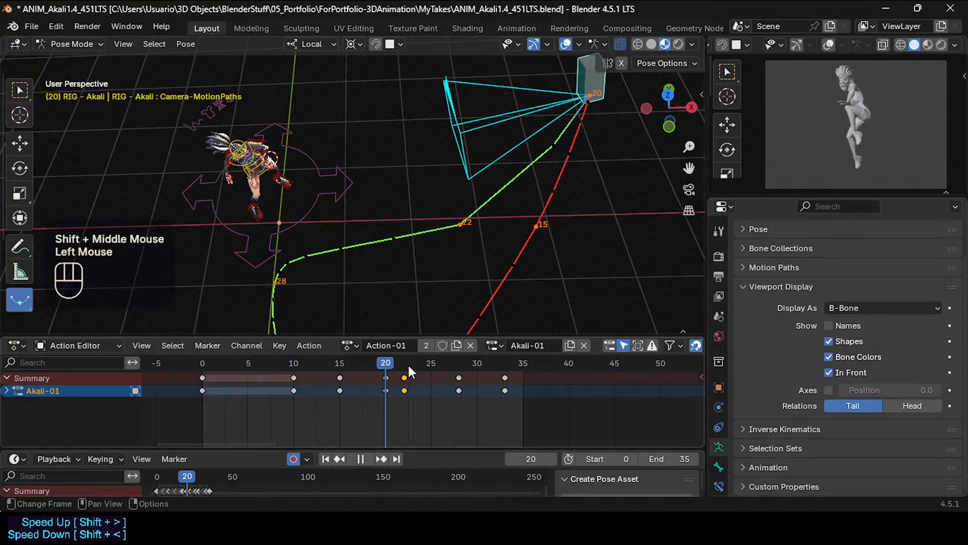
left_click(404, 367)
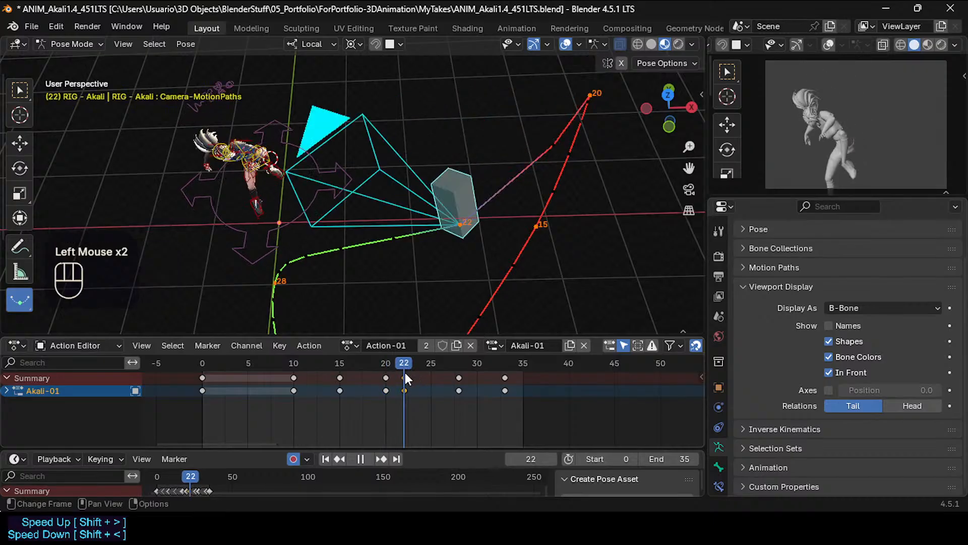
key("g")
left_click(415, 379)
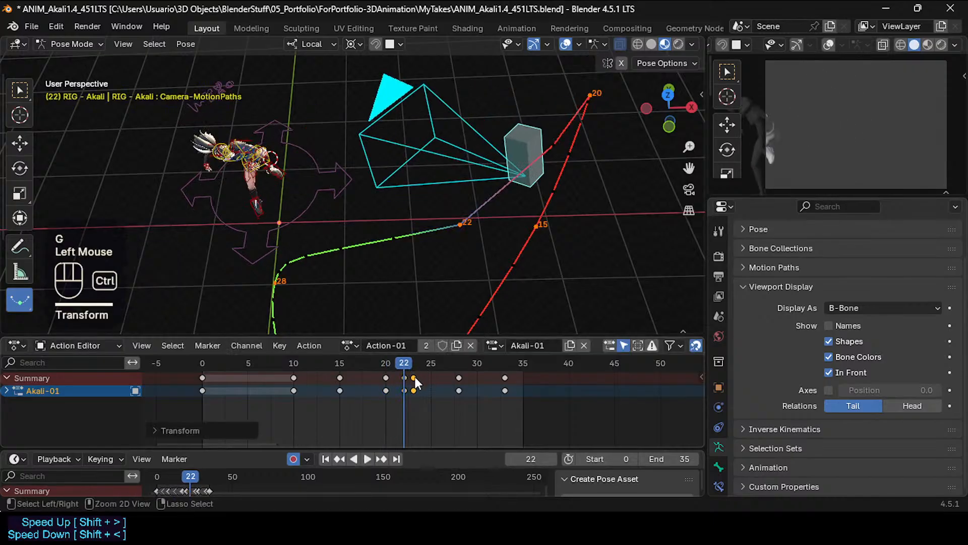
Undo the last keyframe change and move the camera keyframe at frame 22 to frame 23.
key("ctrl+z")
left_click(406, 378)
key("g")
left_click(414, 378)
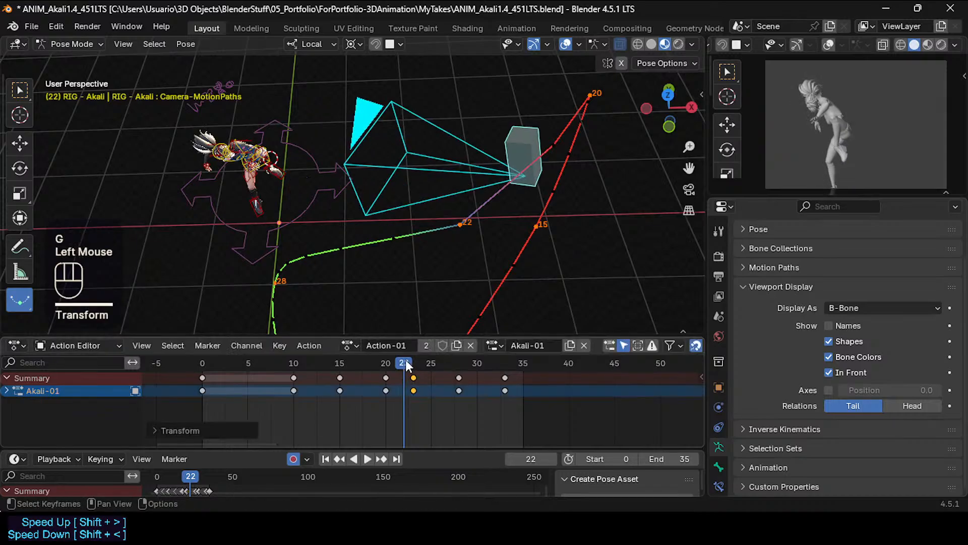
mouse_move(398, 363)
left_mouse_down()
mouse_move(434, 365)
mouse_move(394, 361)
mouse_move(415, 363)
left_mouse_up()
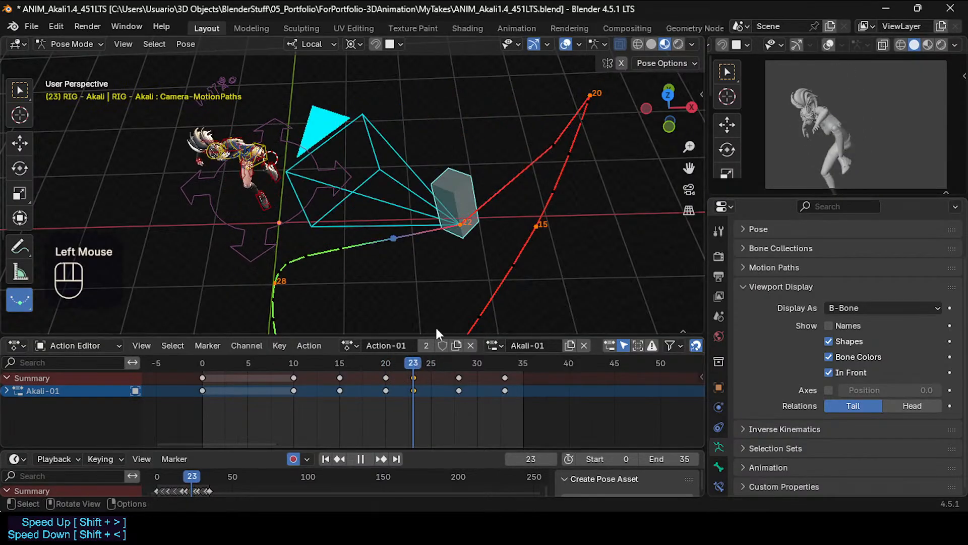
Delete the camera keyframe at frame 23, and clear and recalculate the camera bone's motion path.
key("x")
left_click(422, 368)
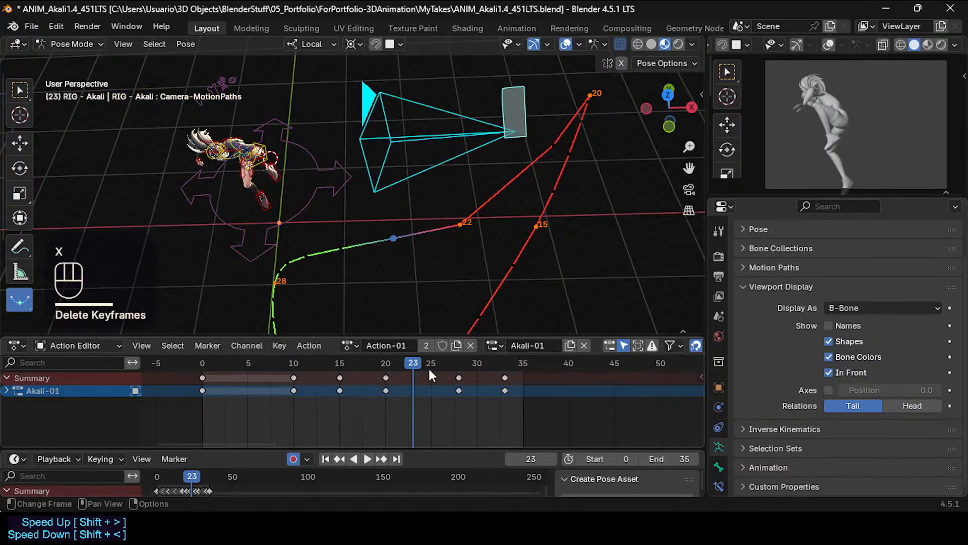
left_click_drag(393, 363, 388, 358)
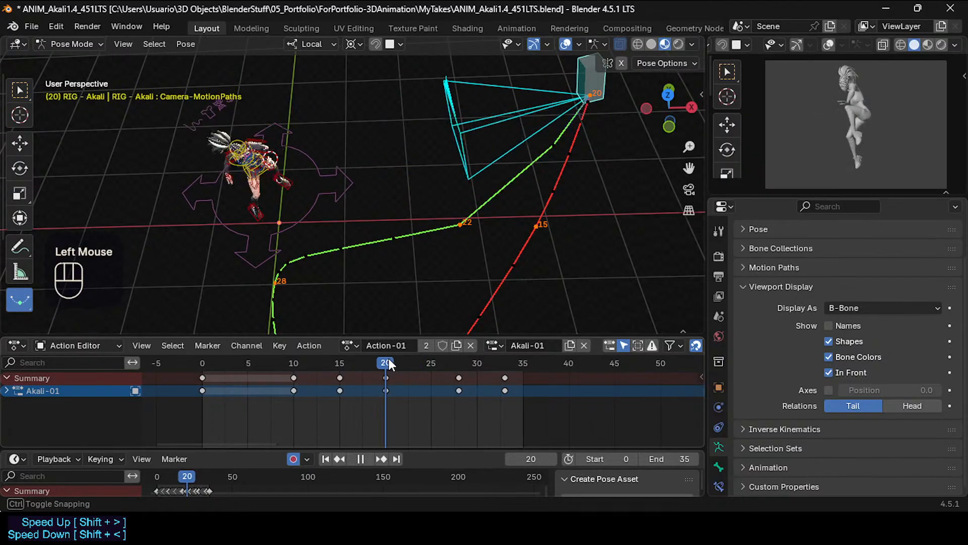
key("alt+t")
key("ctrl+t")
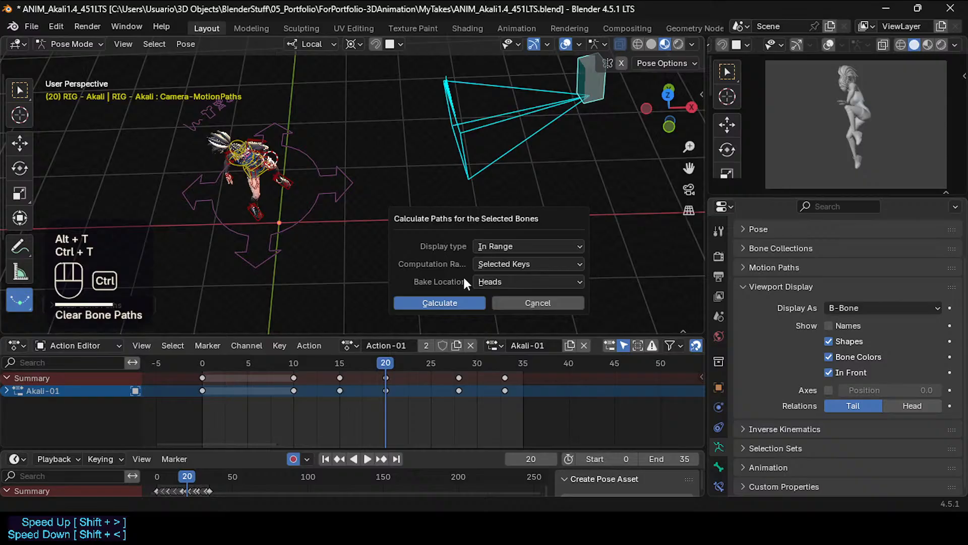
left_click(455, 305)
left_click(367, 458)
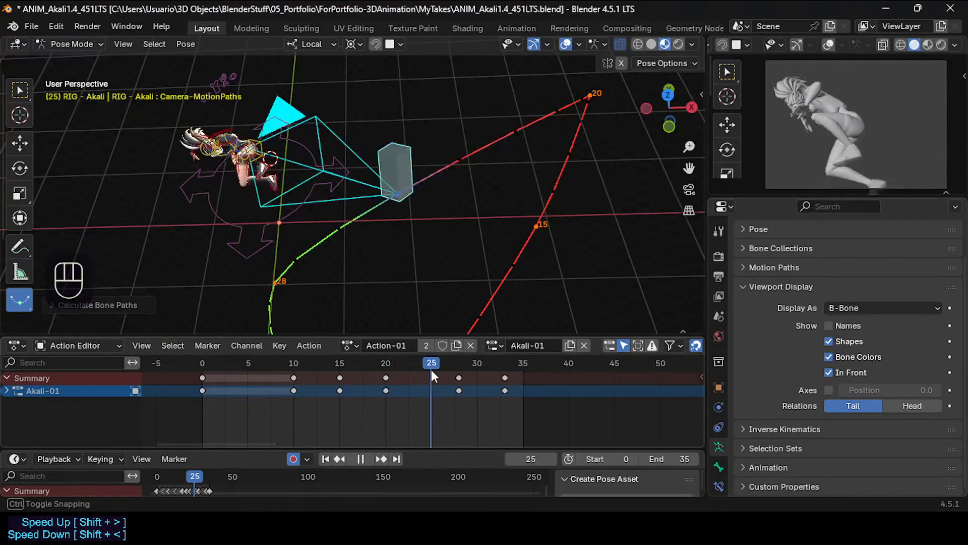
Save the file and rotate the camera bone freely at frame 28 to adjust the framing.
left_click_drag(497, 368, 456, 362)
key("ctrl+s")
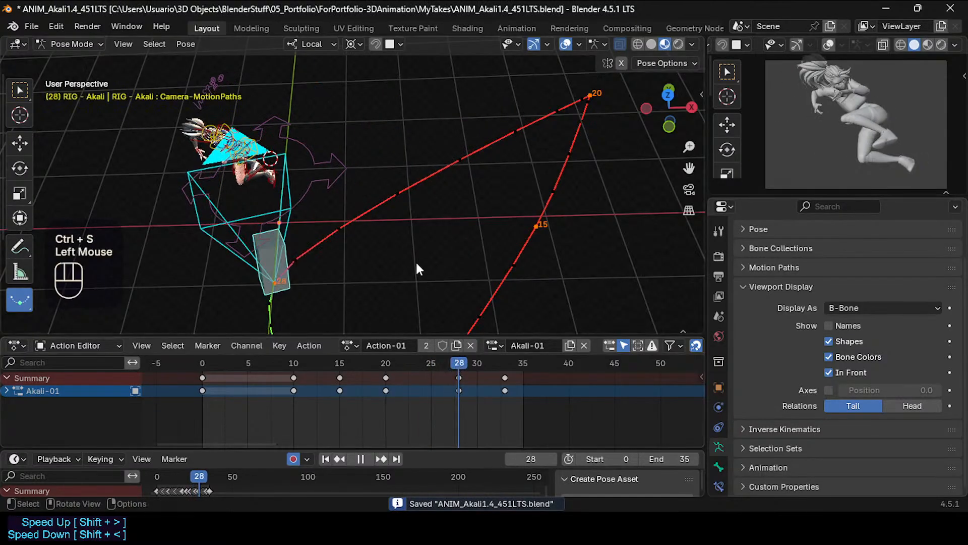
key("r")
key("r")
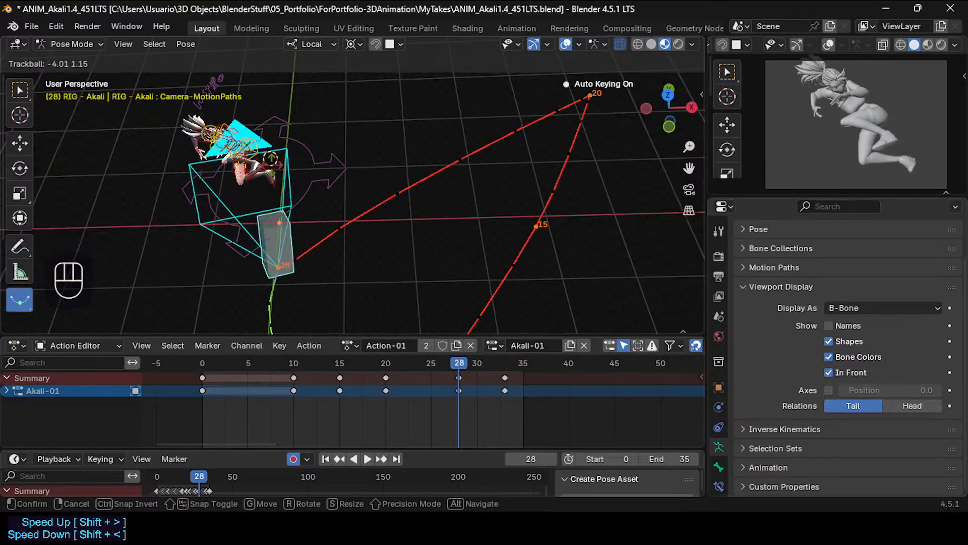
left_click(379, 264)
mouse_move(462, 367)
left_mouse_down()
mouse_move(384, 350)
mouse_move(499, 352)
mouse_move(465, 357)
mouse_move(459, 373)
left_mouse_up()
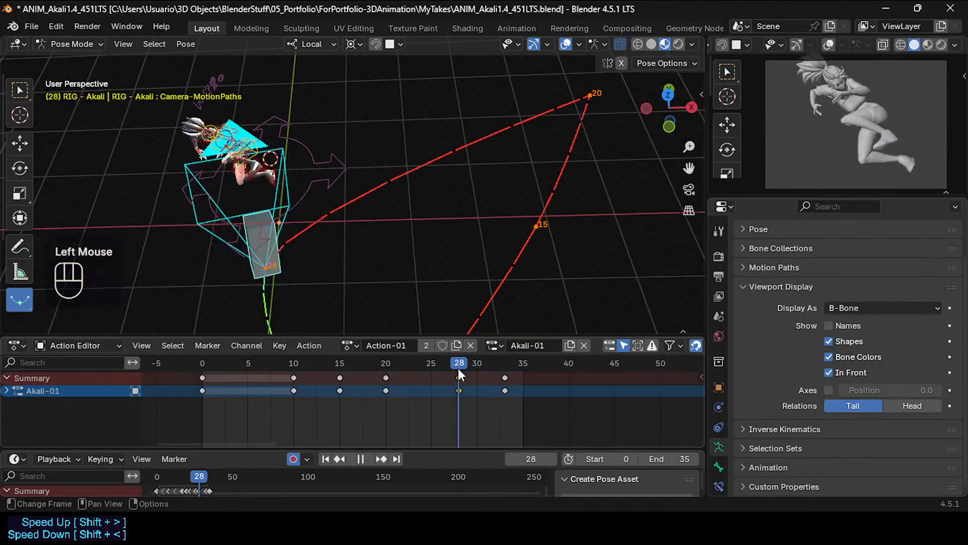
Duplicate the camera keyframe at frame 28 to frame 30 and scrub through to frame 33.
key("shift+d")
left_click(477, 378)
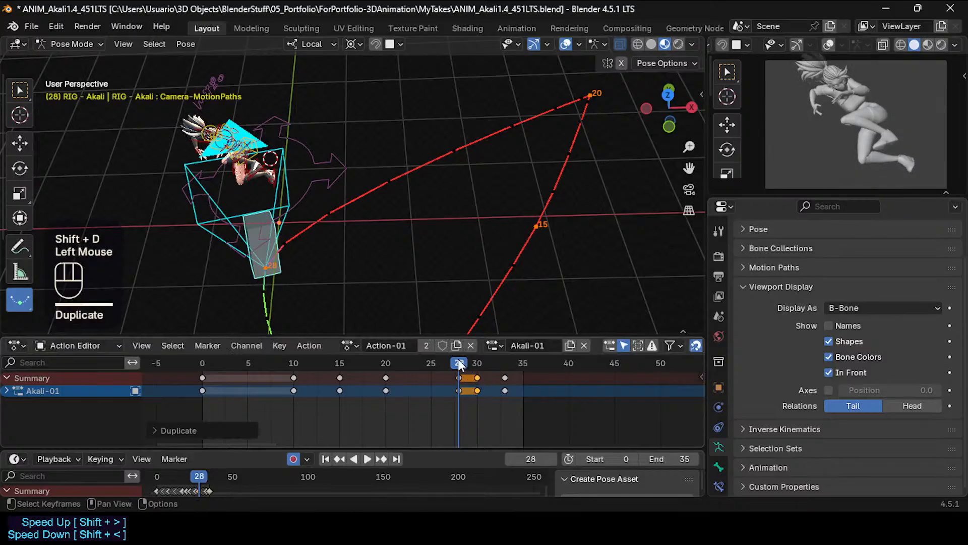
left_click(479, 363)
left_click_drag(477, 359, 509, 365)
Try moving the camera keyframe at frame 33 to frame 34 and undo the move.
left_click(506, 378)
key("g")
left_click(518, 377)
key("ctrl+z")
key("ctrl+z")
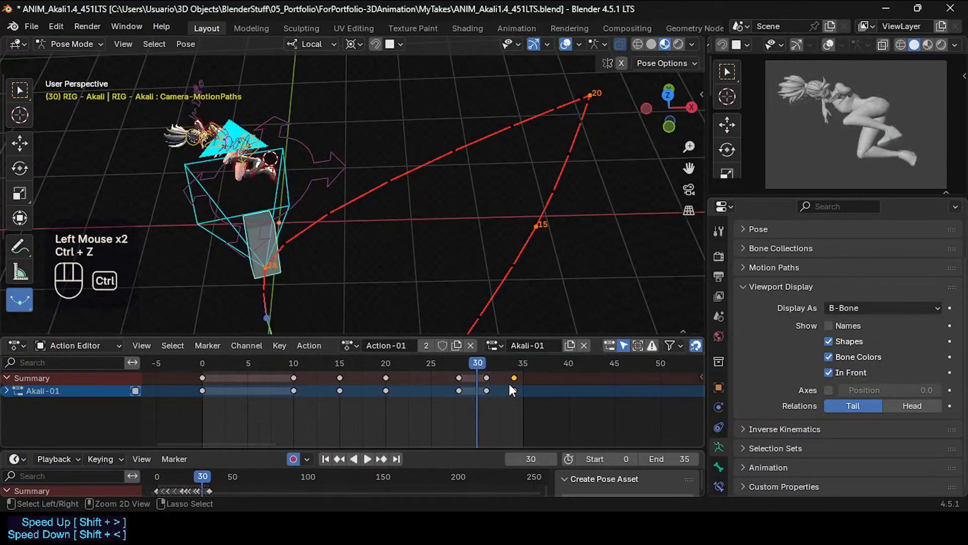
Move the camera keyframe at frame 28 to frame 26 and its duplicate to frame 28.
mouse_move(444, 363)
left_mouse_down()
mouse_move(405, 361)
mouse_move(454, 368)
left_mouse_up()
left_click(458, 374)
key("g")
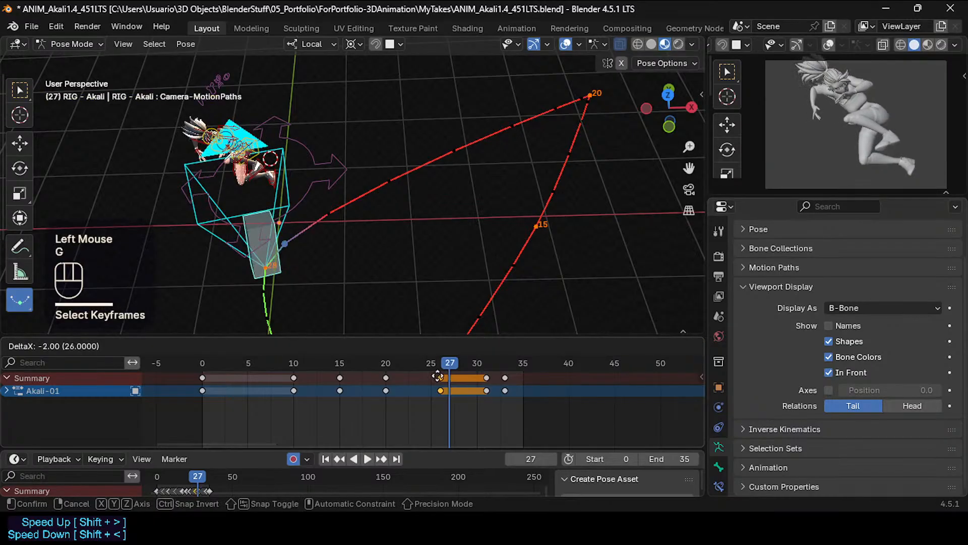
left_click(439, 376)
left_click(484, 379)
key("g")
left_click(465, 378)
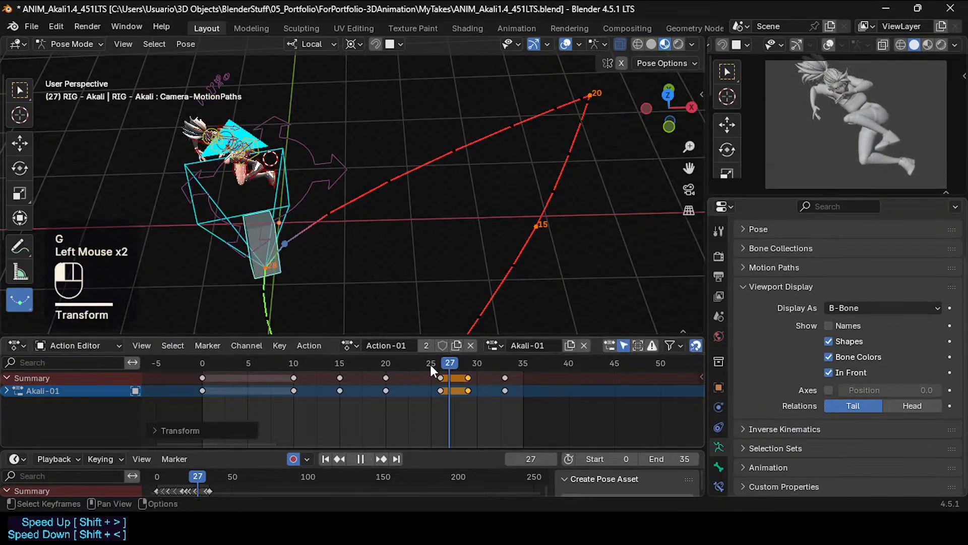
left_click_drag(430, 362, 503, 372)
left_click(467, 377)
key("g")
left_click(449, 377)
At frame 33, rotate the camera bone freely and move it about -0.1 m along its local X axis.
key("r")
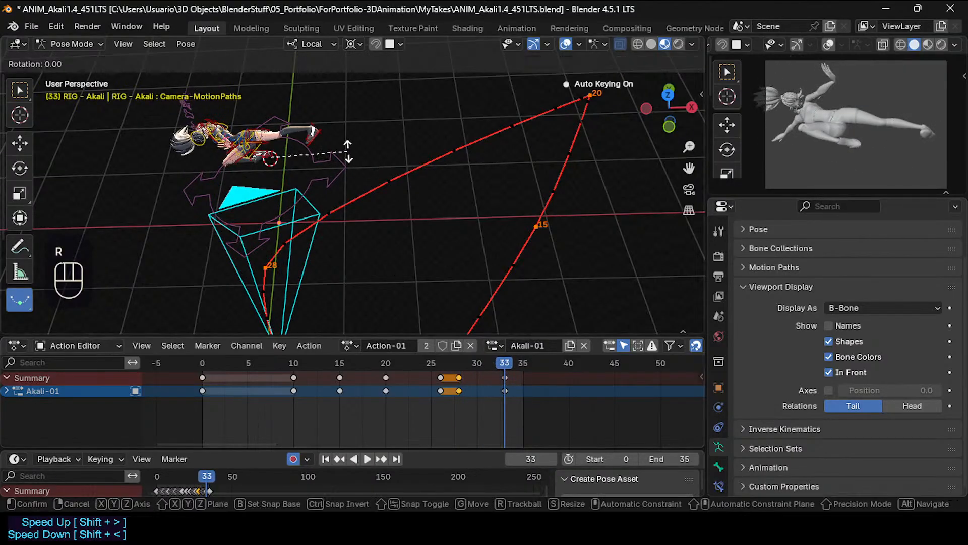
key("r")
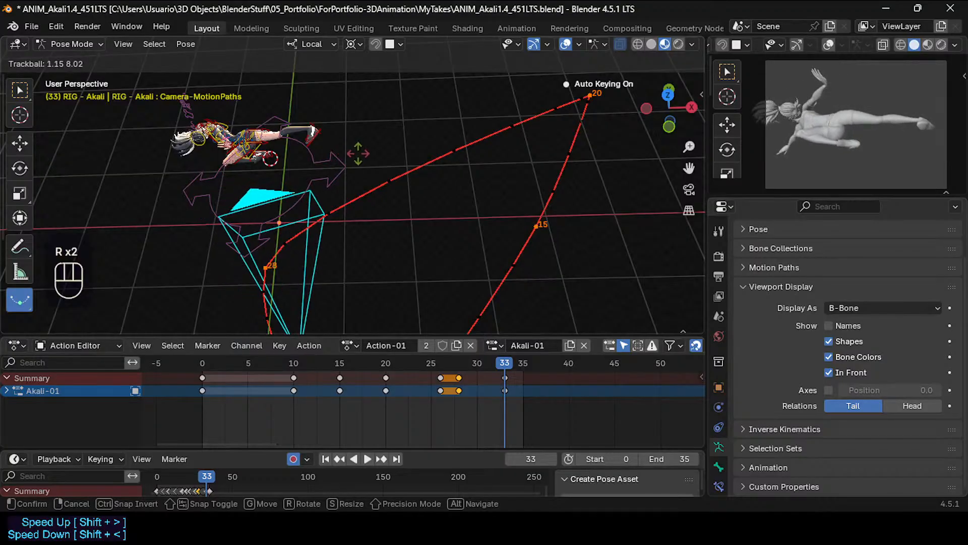
left_click(356, 154)
key("g")
key("x")
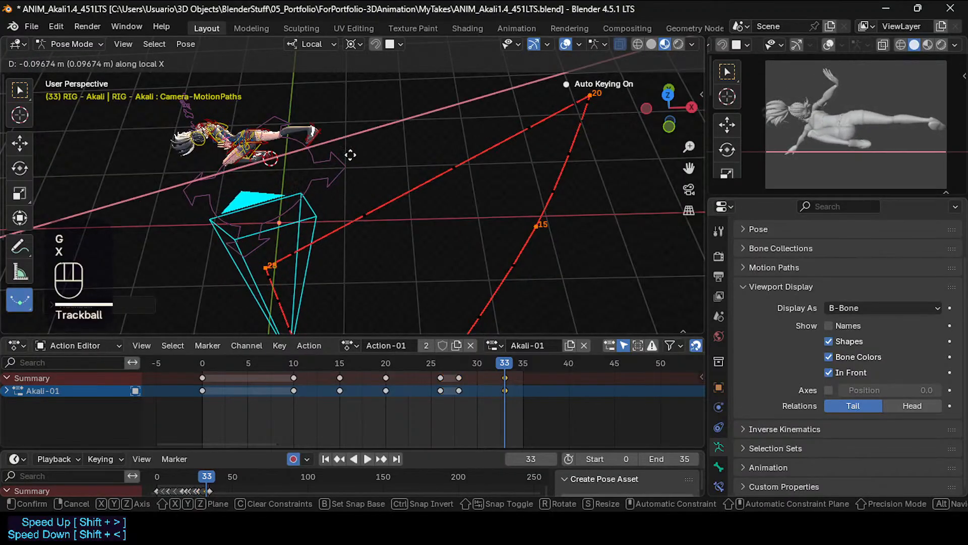
left_click(351, 155)
Rotate the camera bone freely again at frame 33 and move it about 0.03 m along its local Y axis.
key("r")
key("r")
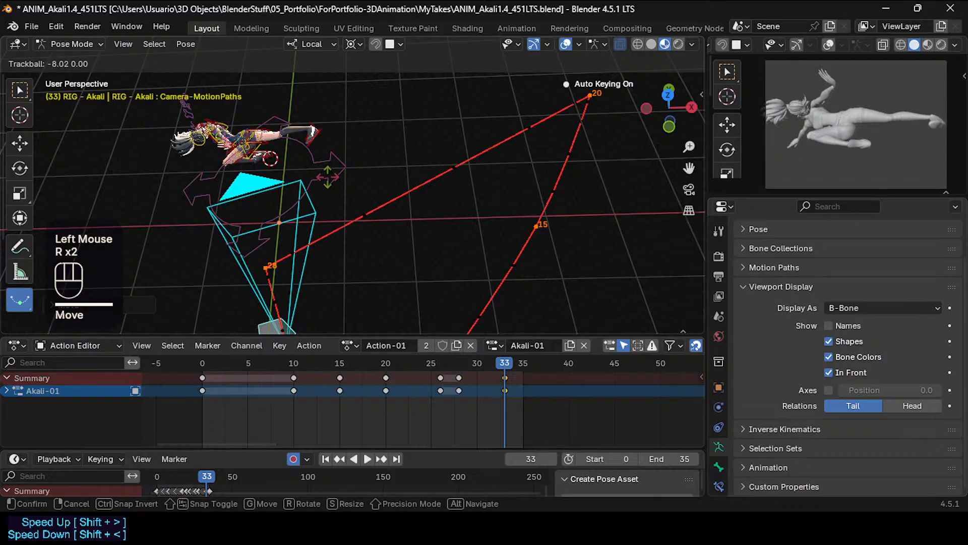
left_click(330, 191)
key("g")
key("z")
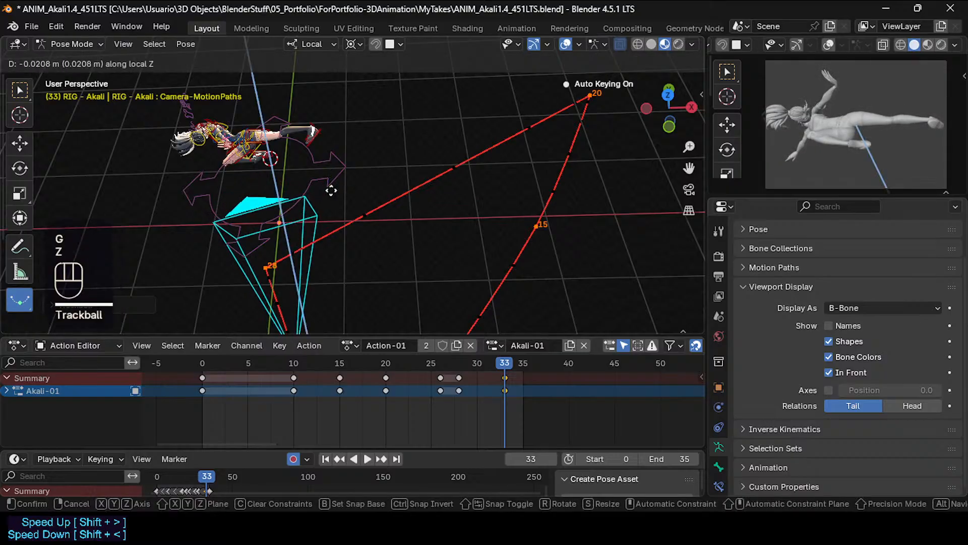
key("y")
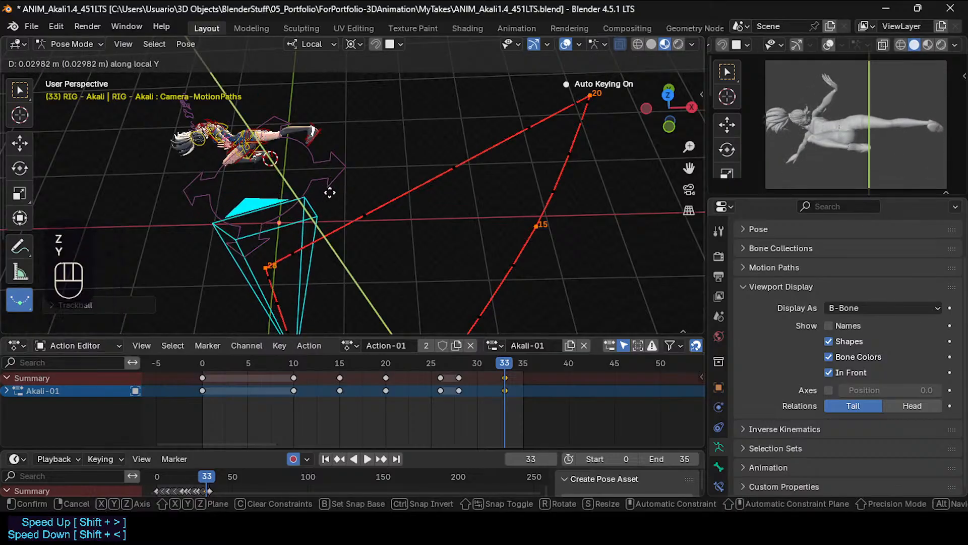
left_click(330, 192)
Save the file and change the interpolation of the camera keyframes at frames 20 and 26.
left_click_drag(490, 368, 443, 384)
right_click_drag(445, 380, 437, 383, "shift")
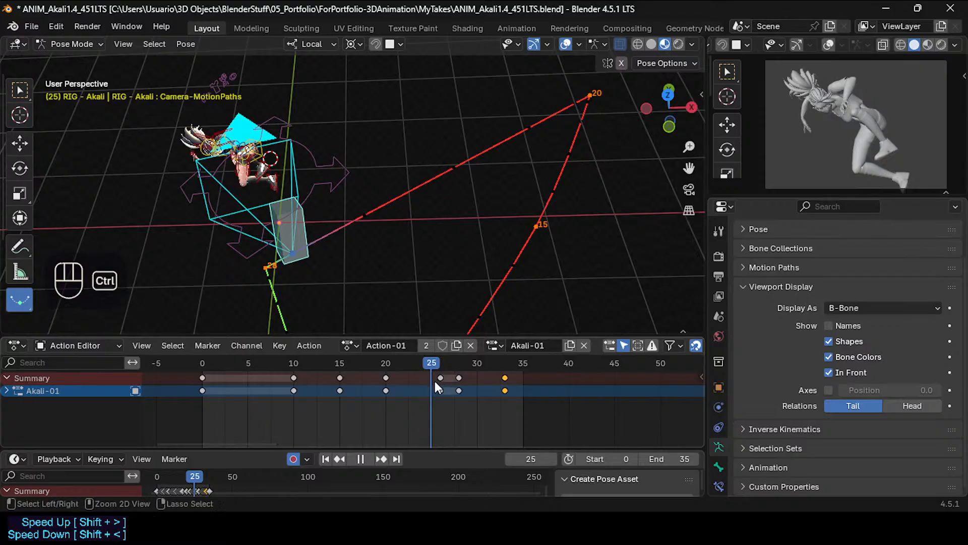
key("ctrl+s")
left_click(386, 391)
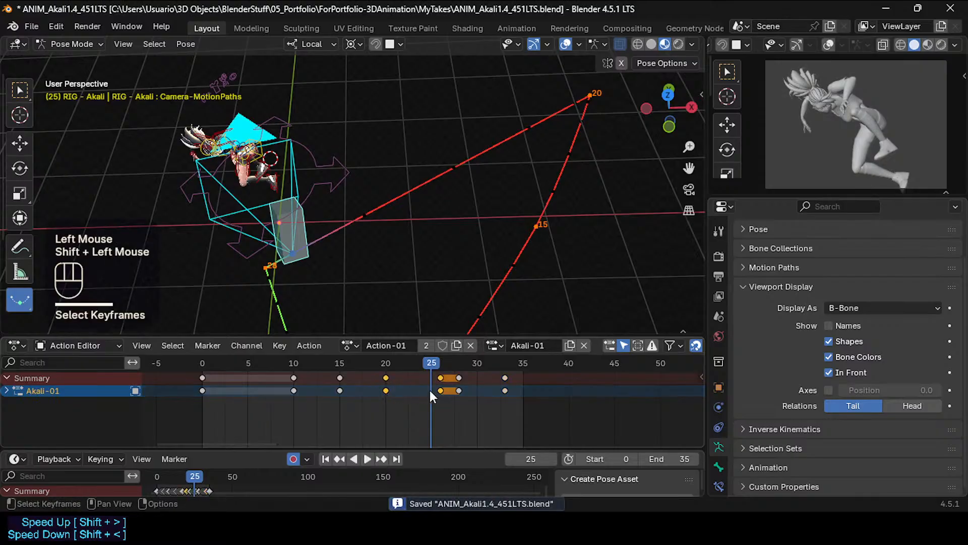
key("t")
left_click(421, 386)
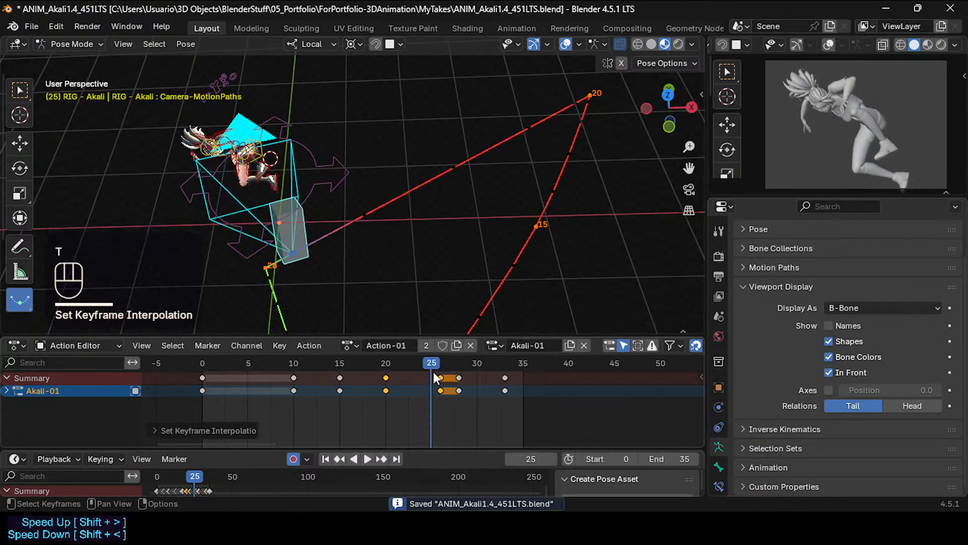
Key an in-between camera pose at frame 24 with Pose Breakdowner, closer to the following keyframe.
mouse_move(433, 371)
left_mouse_down()
mouse_move(379, 369)
mouse_move(420, 368)
left_mouse_up()
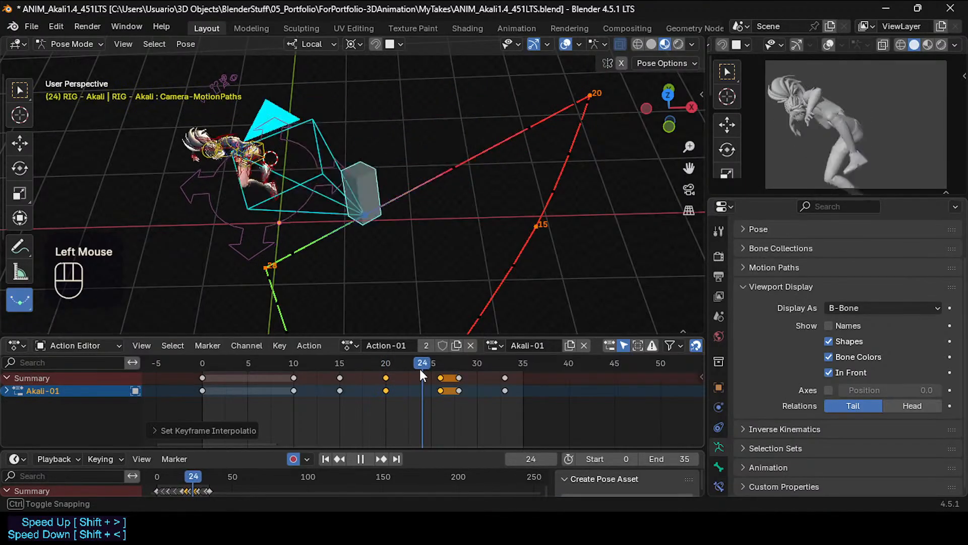
left_click(419, 393)
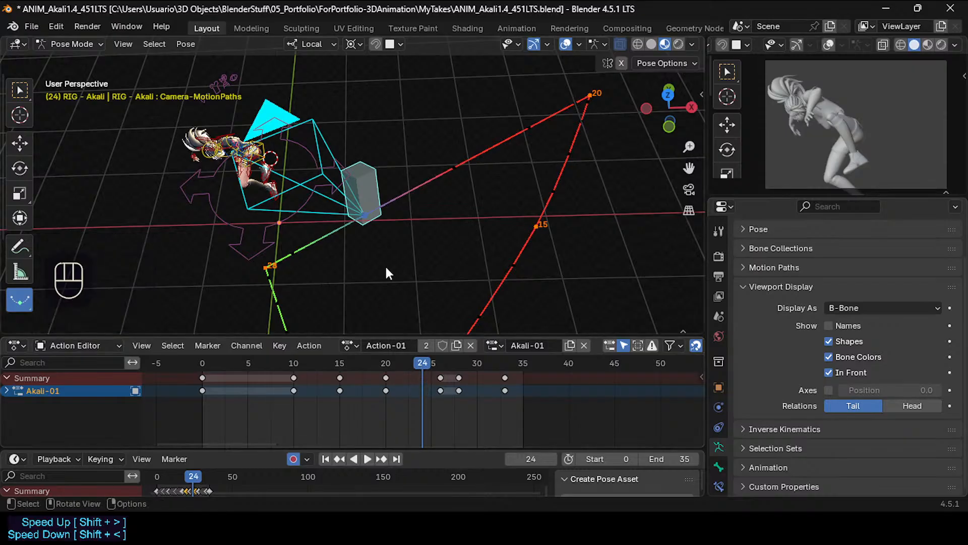
mouse_move(385, 264)
left_mouse_down()
mouse_move(502, 266)
mouse_move(505, 276)
mouse_move(396, 287)
mouse_move(497, 290)
mouse_move(437, 293)
mouse_move(467, 293)
mouse_move(467, 312)
left_mouse_up()
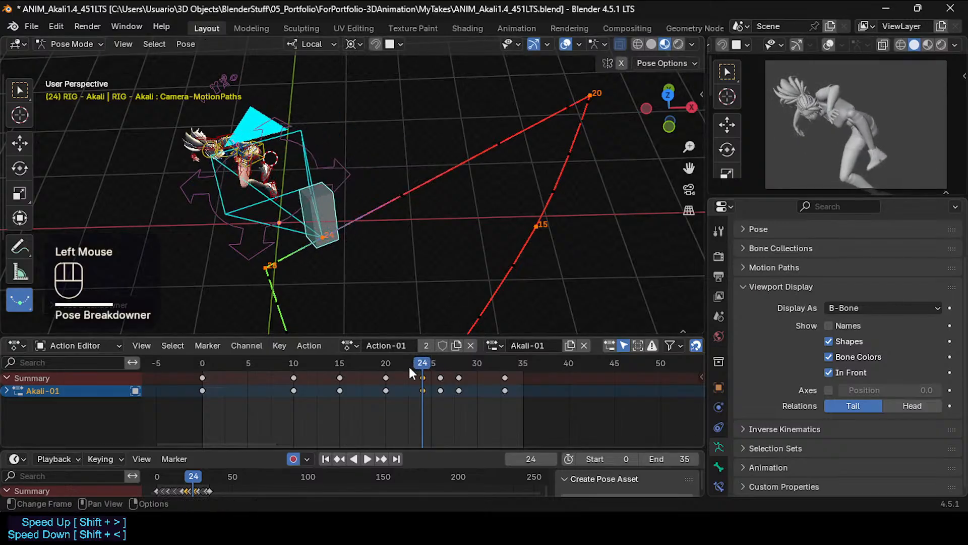
Duplicate the camera keyframe at frame 20 to frame 19 and shift the copy to frame 18.
mouse_move(409, 368)
left_mouse_down()
mouse_move(378, 364)
mouse_move(508, 366)
mouse_move(378, 368)
mouse_move(450, 383)
mouse_move(358, 370)
mouse_move(327, 381)
mouse_move(409, 377)
mouse_move(315, 371)
mouse_move(396, 376)
mouse_move(384, 379)
left_mouse_up()
left_click(386, 377)
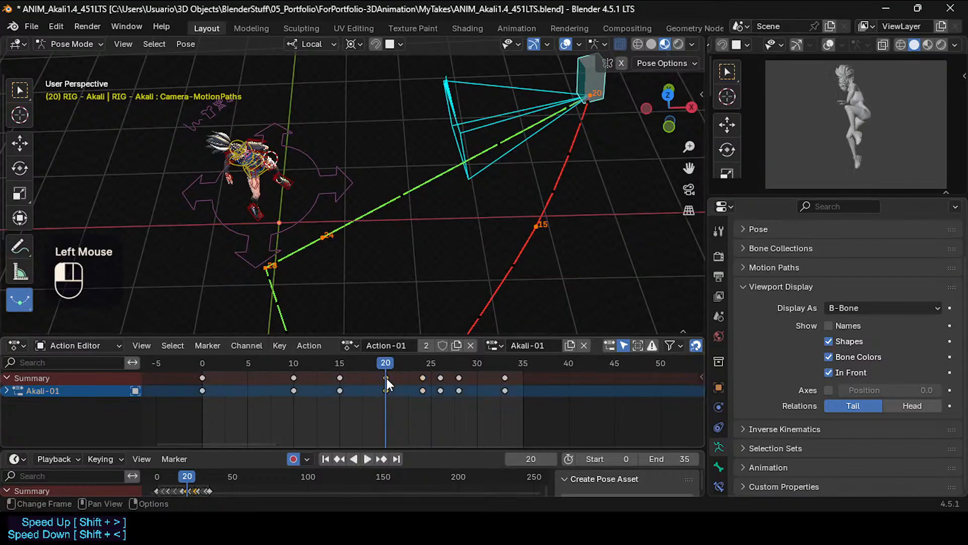
key("shift+d")
left_click(379, 378)
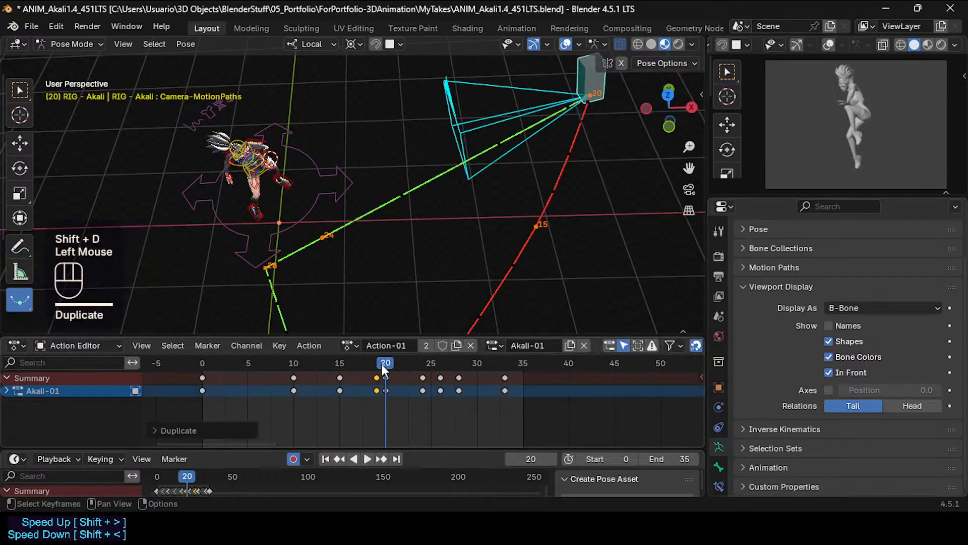
left_click_drag(382, 364, 408, 372)
left_click(377, 380)
key("g")
left_click(364, 365)
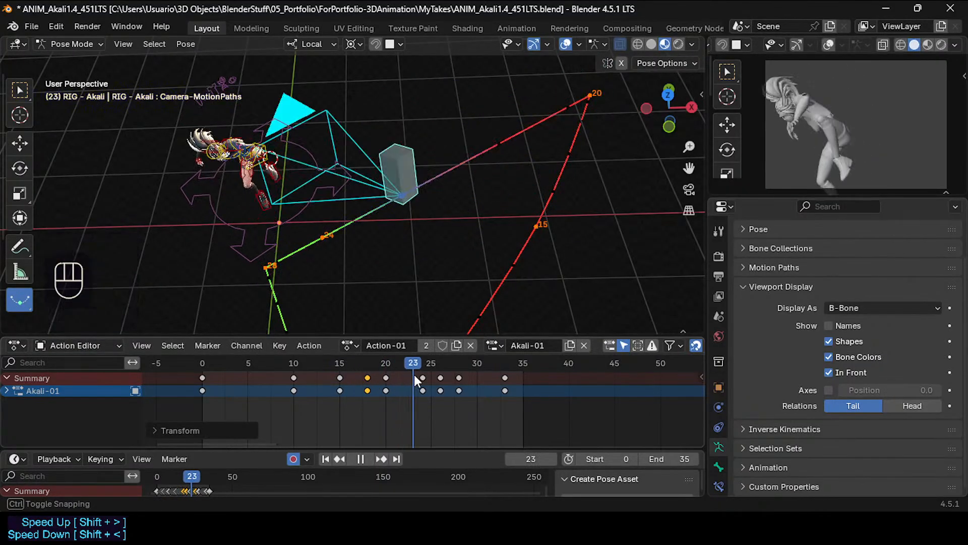
Play the animation to check the camera hold, and delete the camera keyframe at frame 18.
key("space")
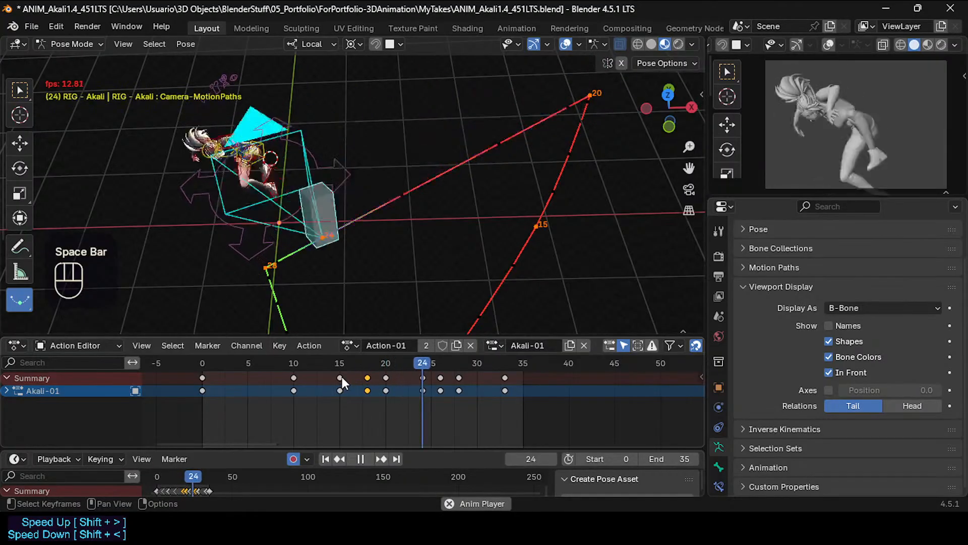
key("space")
left_click_drag(355, 364, 394, 365)
key("x")
left_click(368, 376)
Try a copy of the frame 20 camera keyframe at frame 22 and delete the copy.
left_click(386, 378)
key("shift+d")
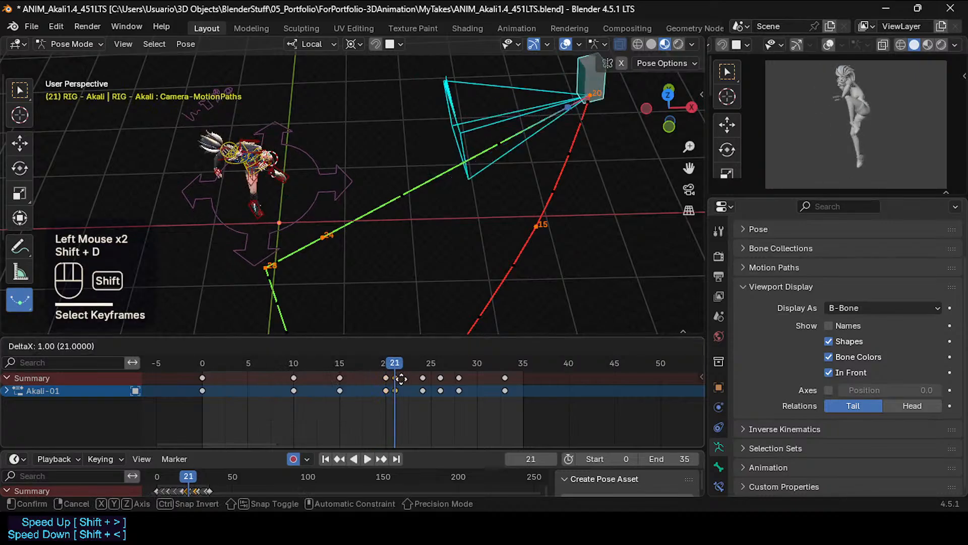
left_click(404, 366)
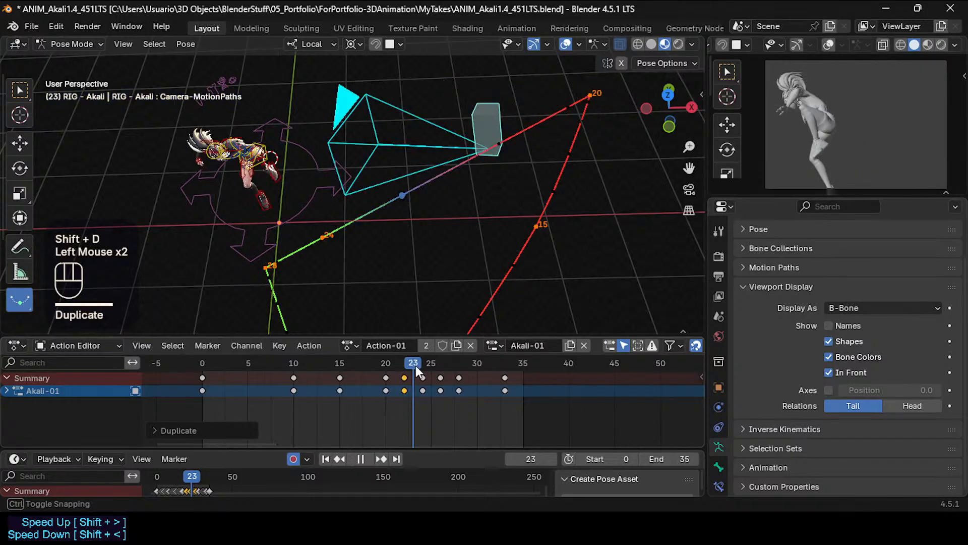
left_click_drag(416, 365, 477, 377)
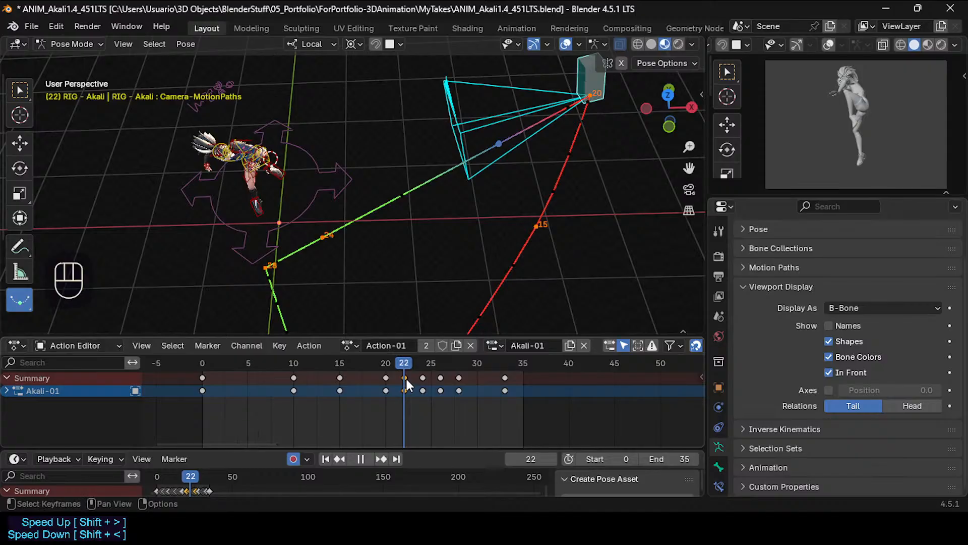
key("x")
left_click(405, 377)
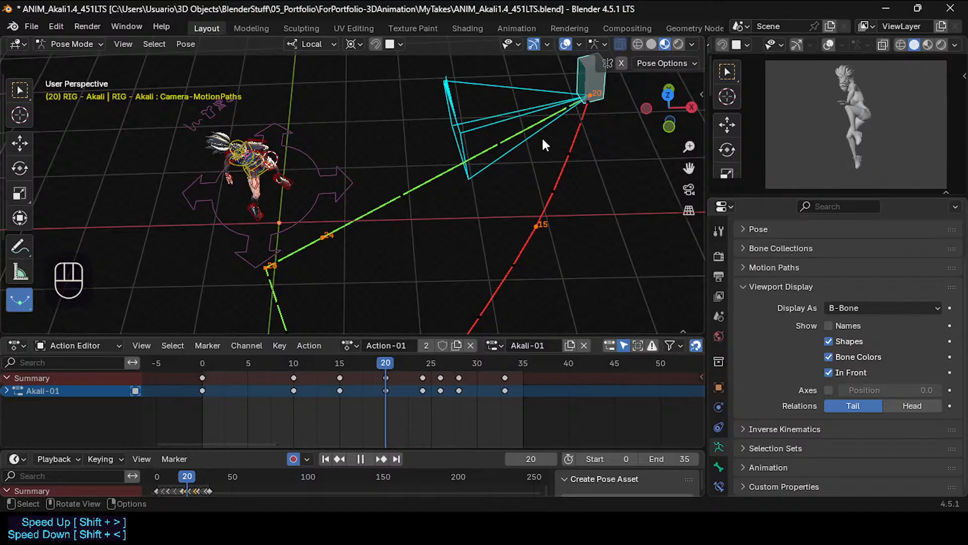
Try the camera keyframe from frame 15 at frame 16, and settle it at frame 14.
left_click_drag(380, 368, 341, 370)
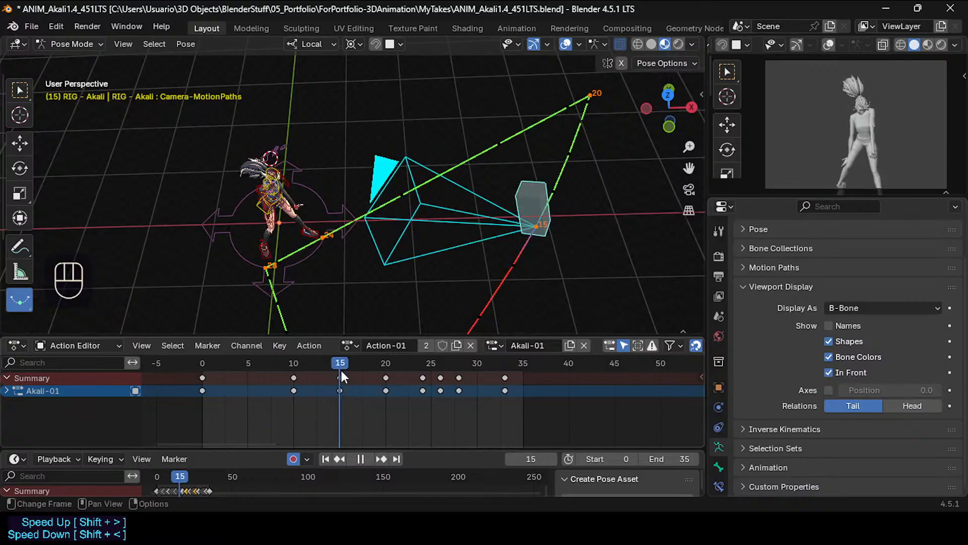
left_click(340, 378)
key("g")
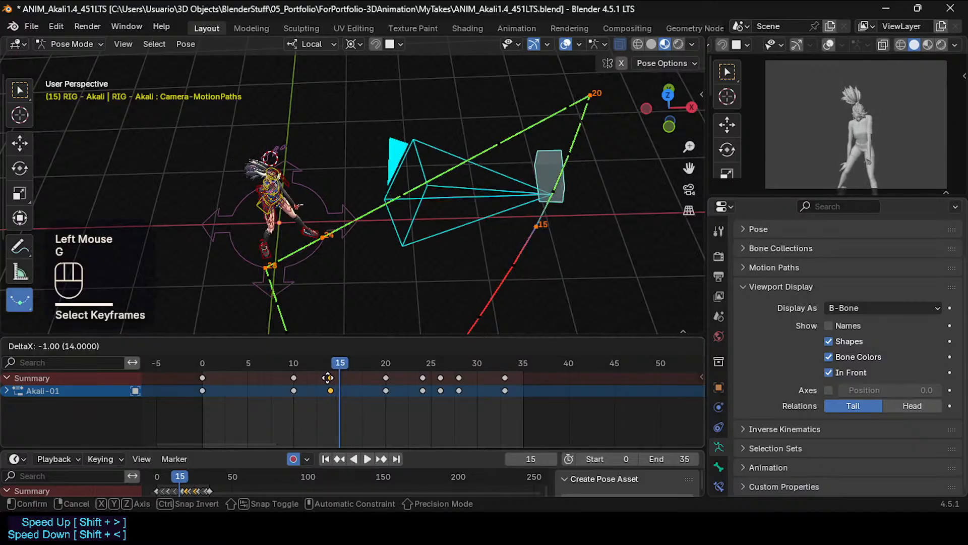
left_click(340, 377)
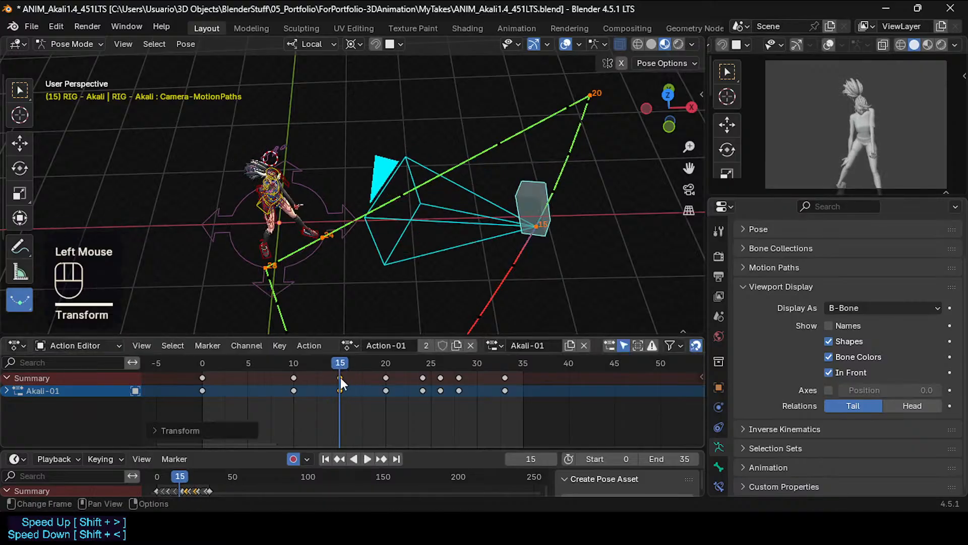
key("g")
left_click(350, 377)
left_click_drag(320, 356, 349, 374)
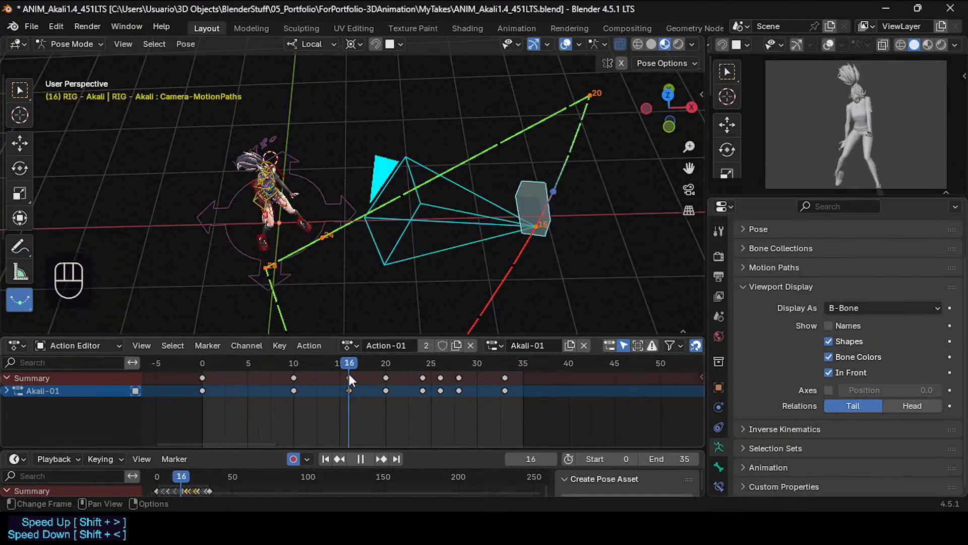
key("g")
left_click(324, 373)
Move the camera keyframe at frame 20 to frame 18.
left_click_drag(294, 359, 379, 364)
left_click(386, 377)
key("g")
left_click(367, 377)
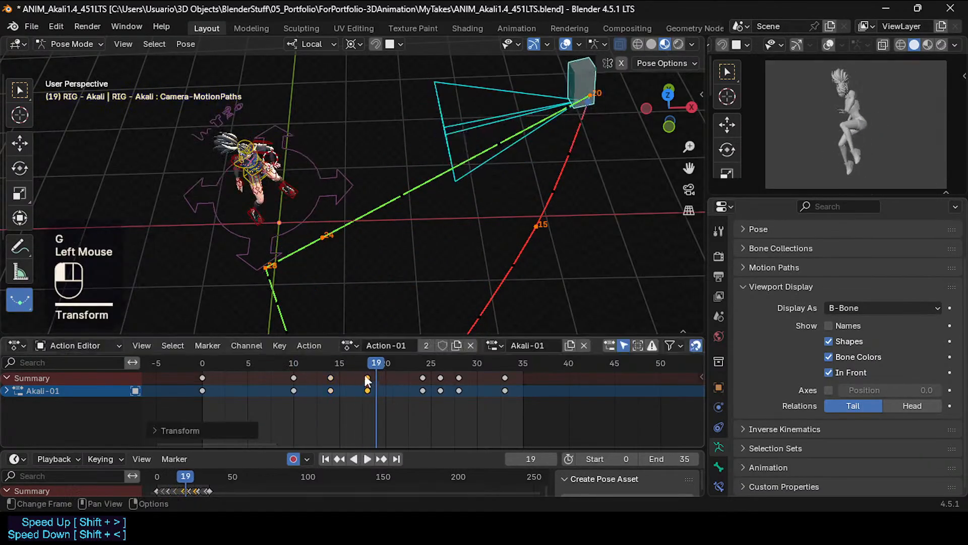
Scrub through the camera move and duplicate the frame 18 camera keyframe to frame 20.
left_click(328, 363)
left_click_drag(319, 361, 388, 296)
key("shift+d")
left_click(386, 380)
Move the camera bone at frame 20 along its local Z axis, closer to the character.
key("g")
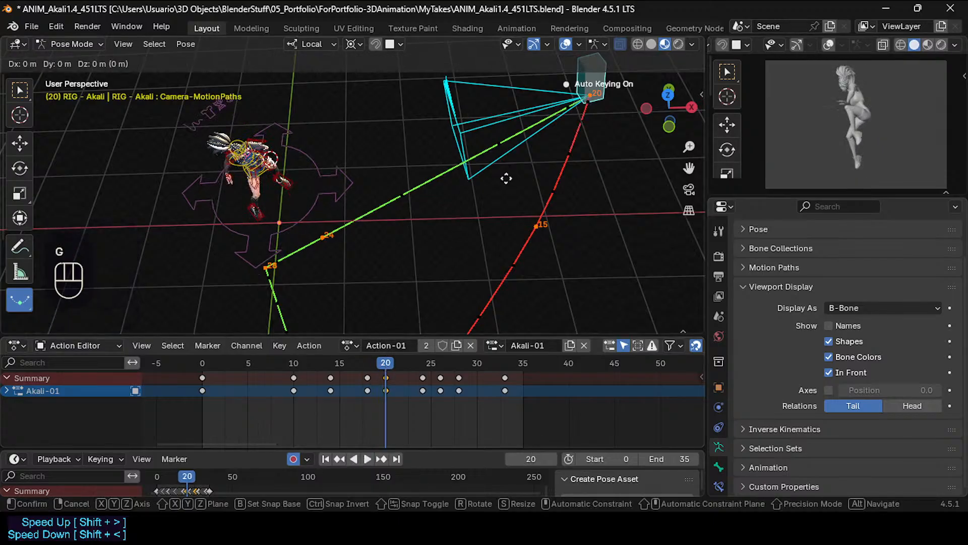
key("z")
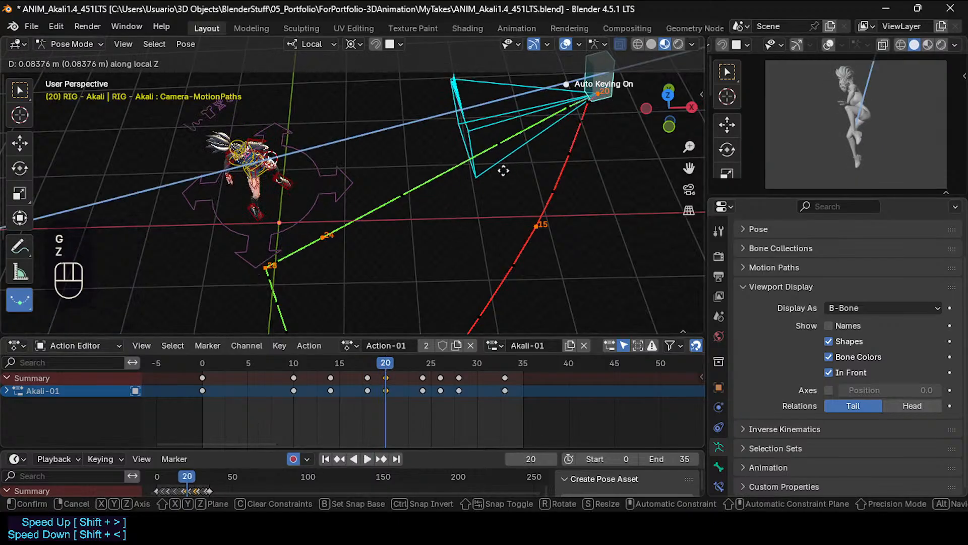
left_click(531, 199)
key("r")
key("r")
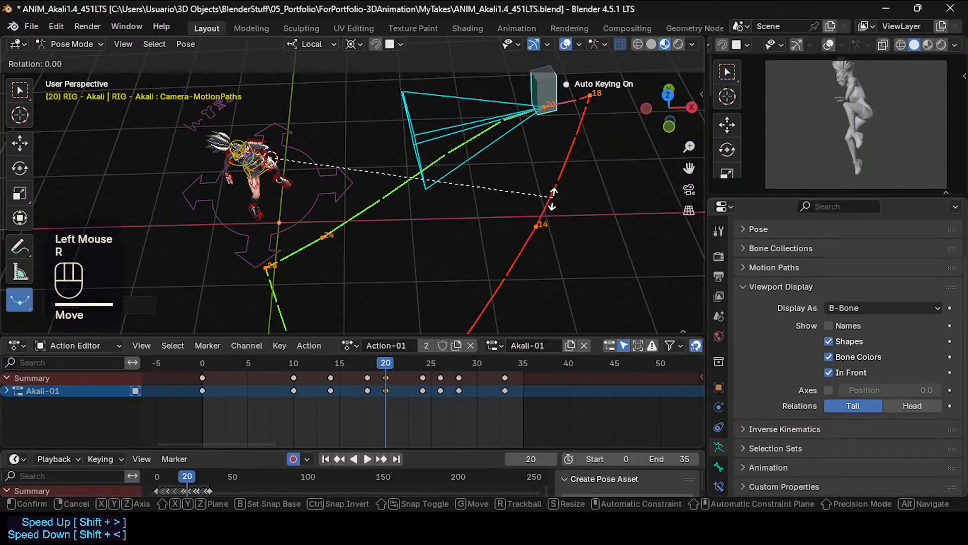
key("Escape")
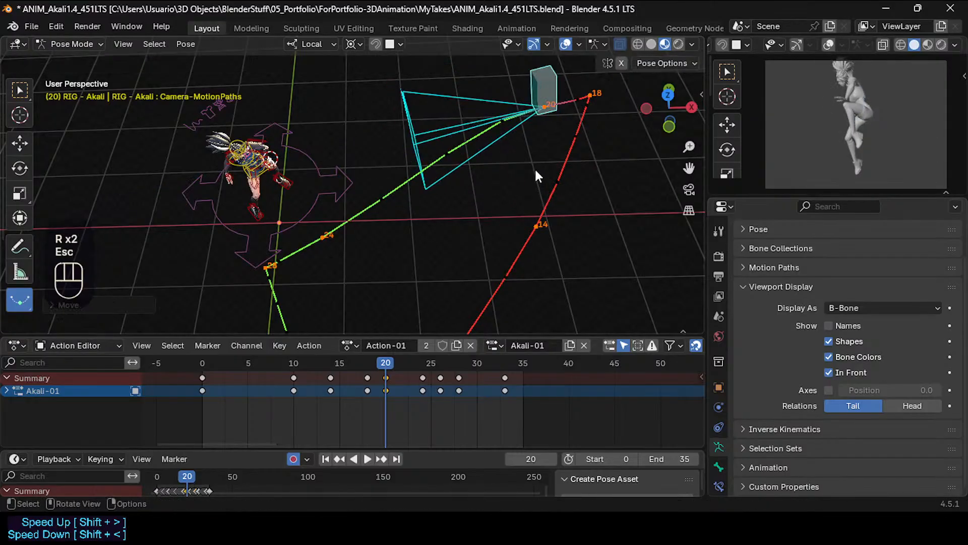
Lower the camera bone at frame 20 slightly along its local Y axis.
key("g")
key("z")
key("x")
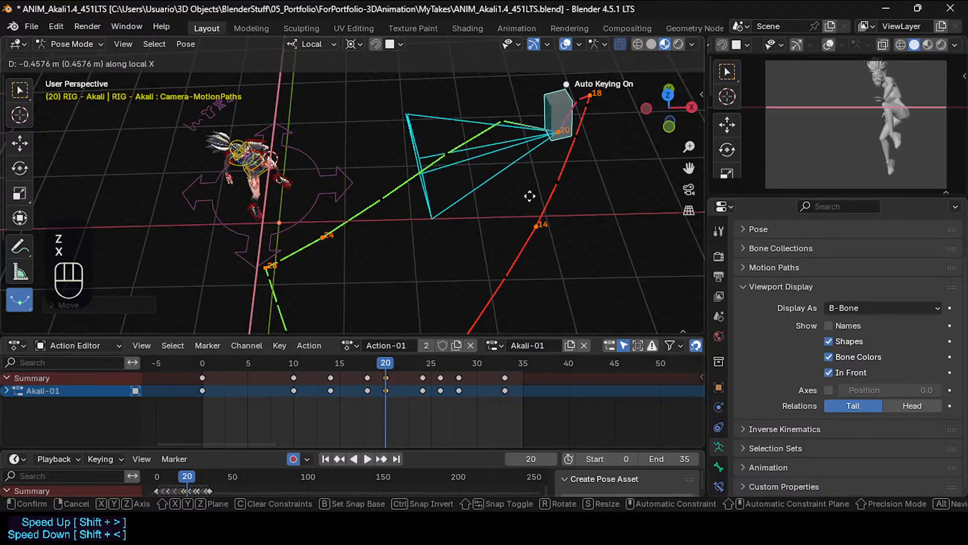
key("y")
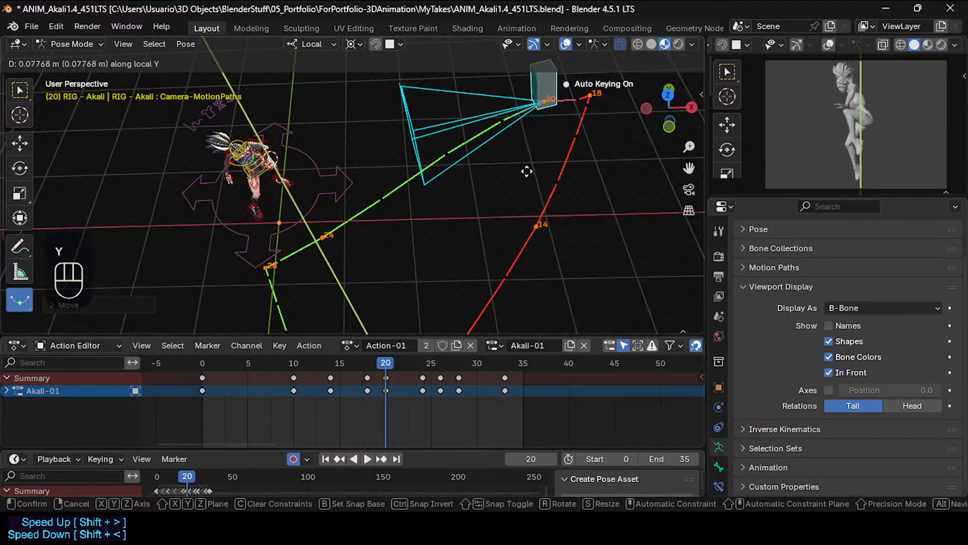
left_click(526, 184)
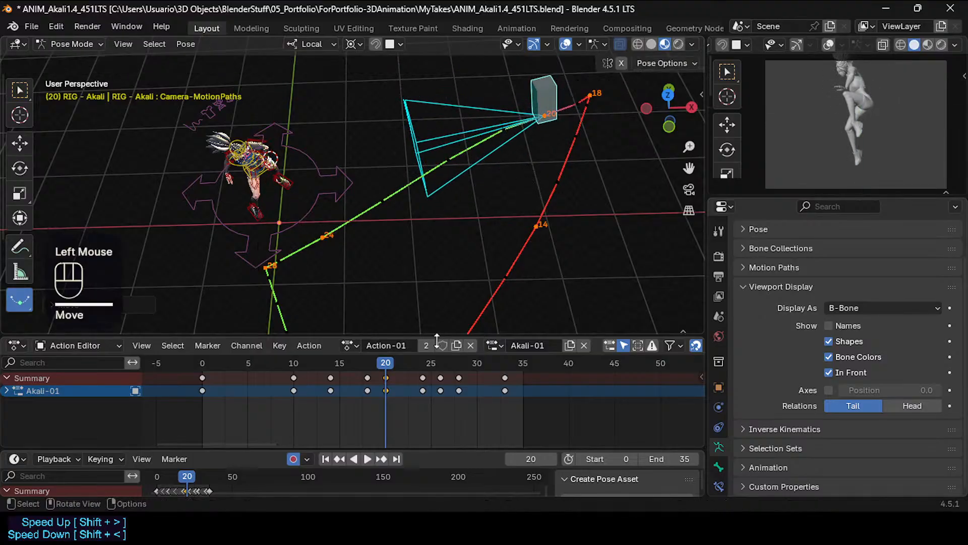
Delete the repositioned camera keyframe at frame 20.
mouse_move(377, 364)
left_mouse_down()
mouse_move(355, 365)
mouse_move(431, 388)
mouse_move(365, 371)
mouse_move(411, 374)
mouse_move(362, 373)
mouse_move(386, 372)
left_mouse_up()
key("x")
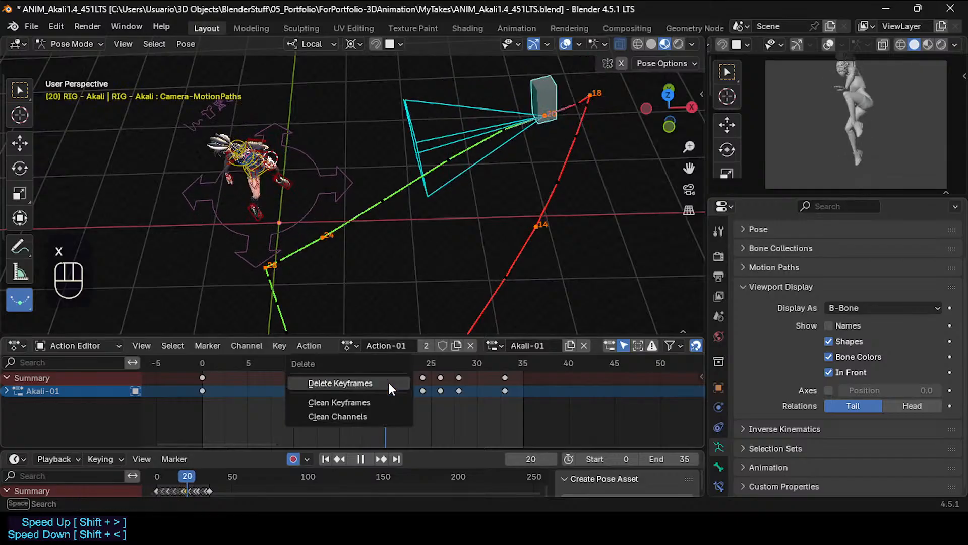
left_click(387, 380)
left_click(370, 363)
left_click(388, 377)
key("x")
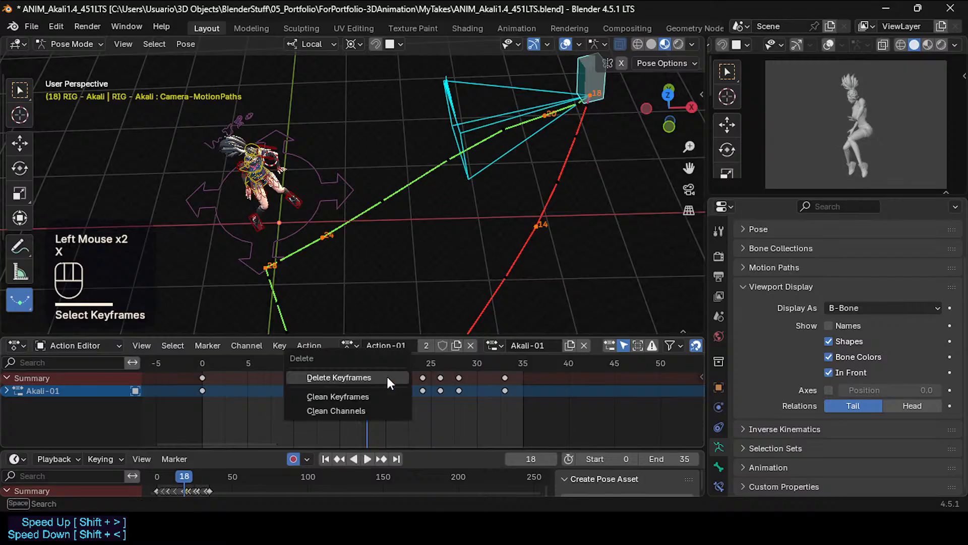
left_click(384, 372)
Place a fresh copy of the frame 18 camera keyframe at frame 20.
left_click(367, 389)
key("shift+d")
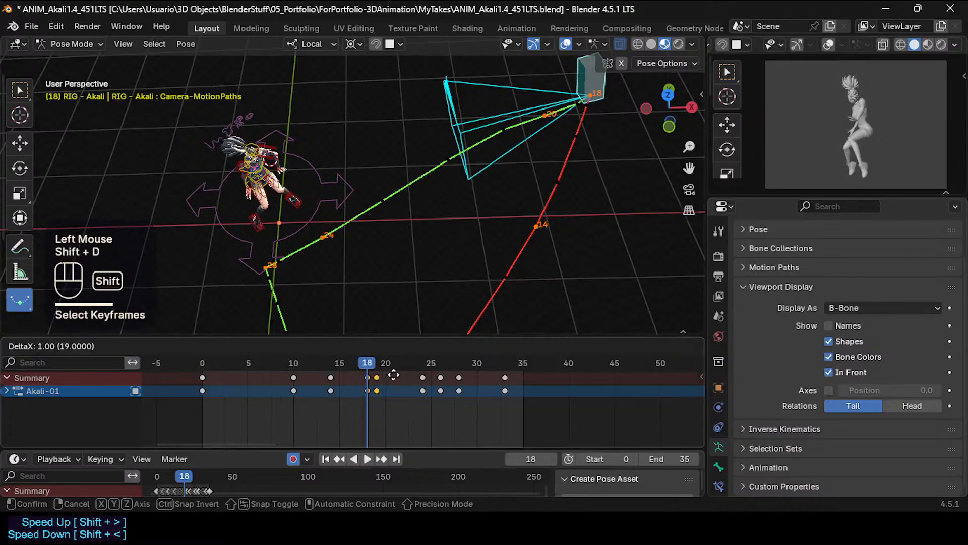
left_click(385, 371)
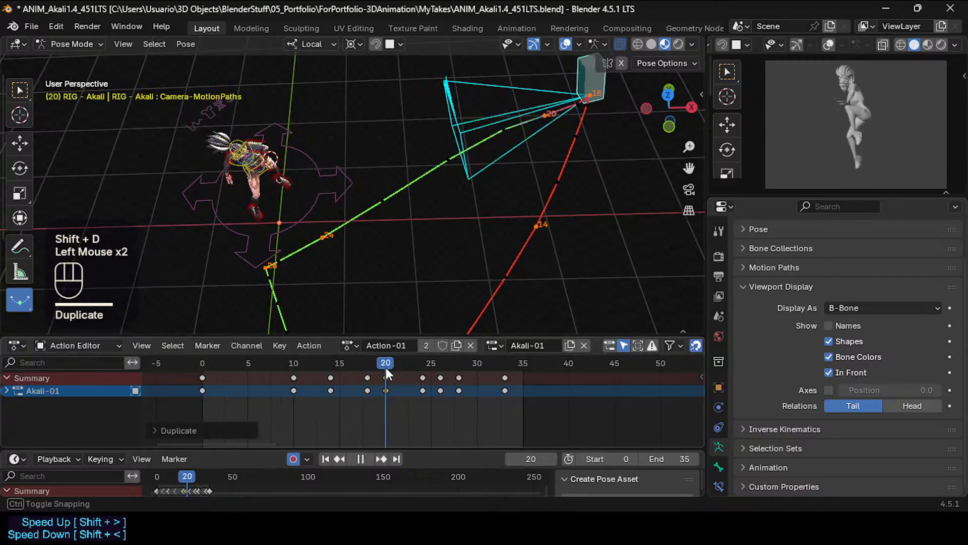
left_click(386, 370)
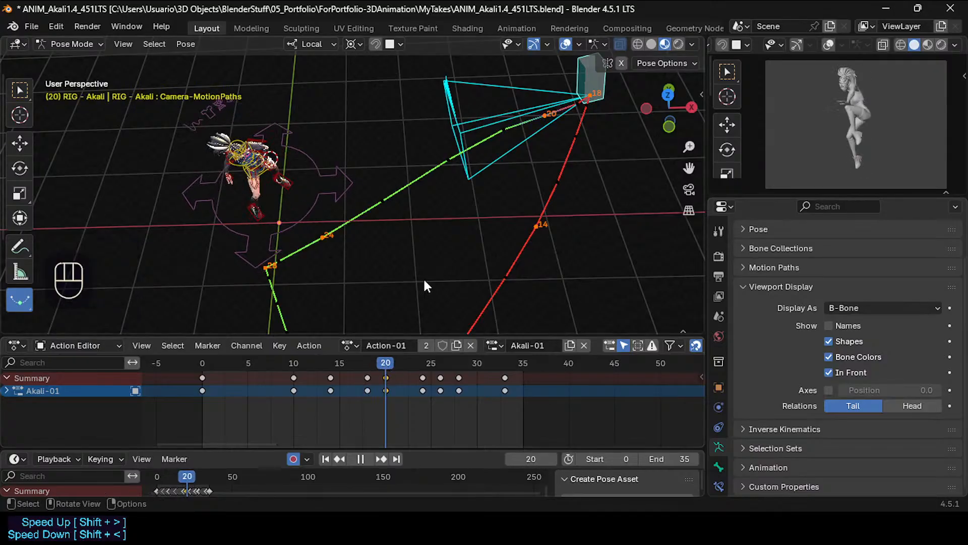
Move the camera bone at frame 20 about -0.36 m along its local Y axis.
key("g")
key("z")
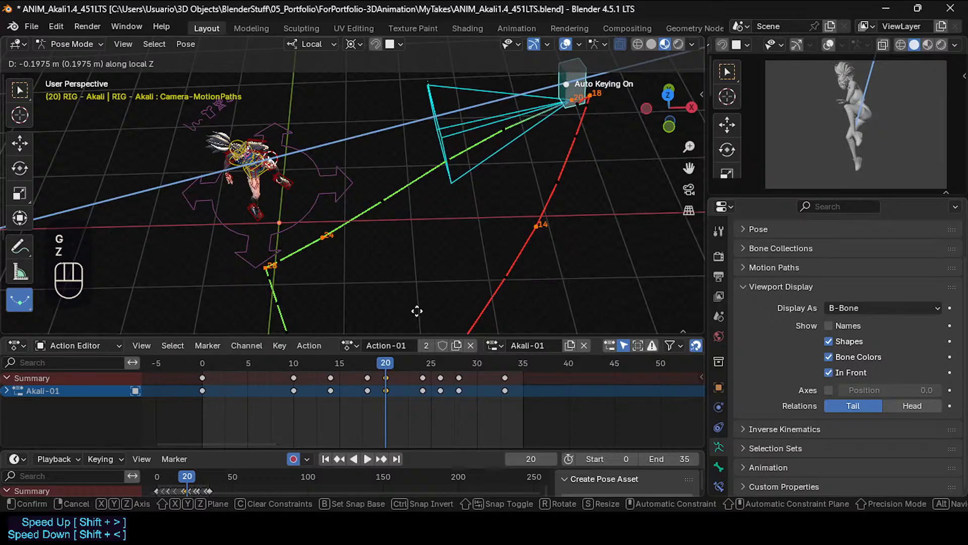
key("y")
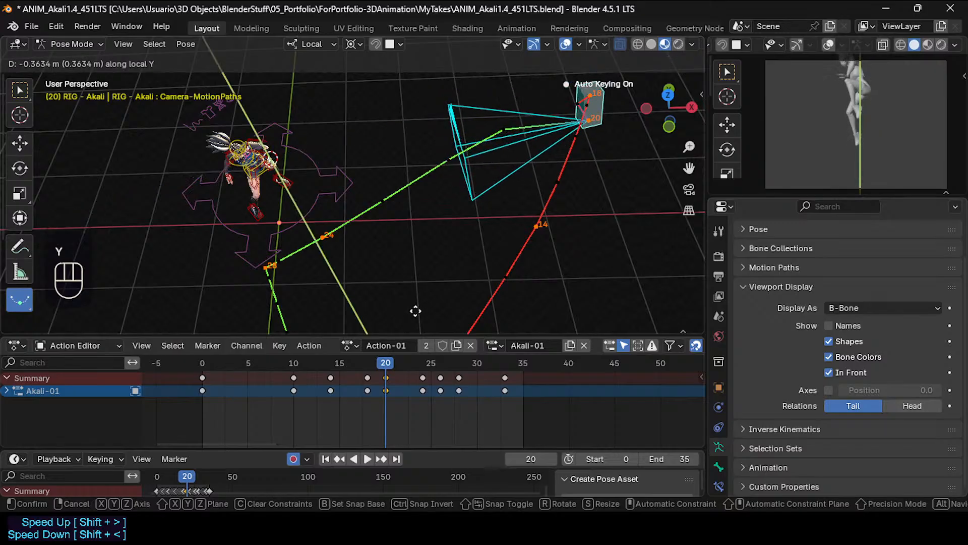
left_click(382, 381)
Scrub the camera move from frame 20 to frame 24 and save the blend file.
left_click_drag(381, 358, 425, 364)
key("ctrl+s")
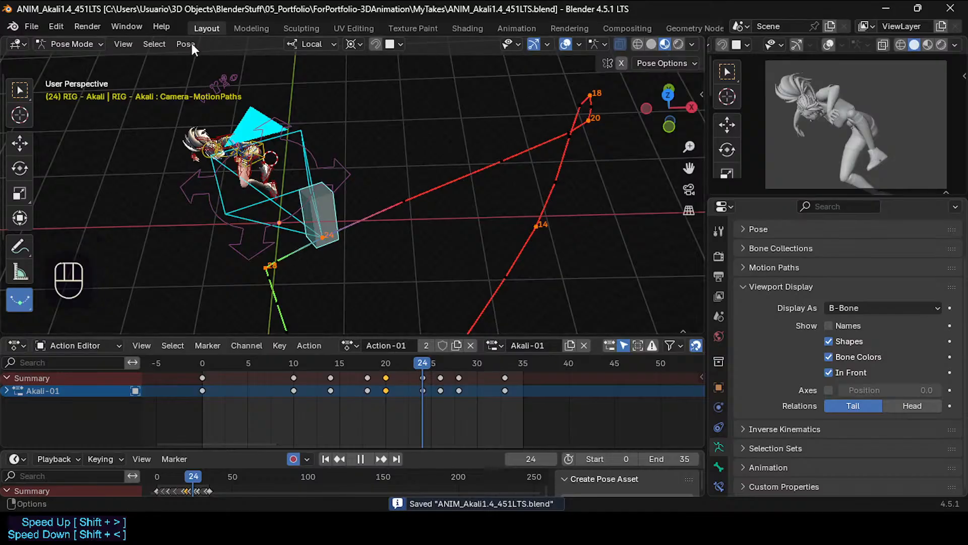
key("ctrl+s")
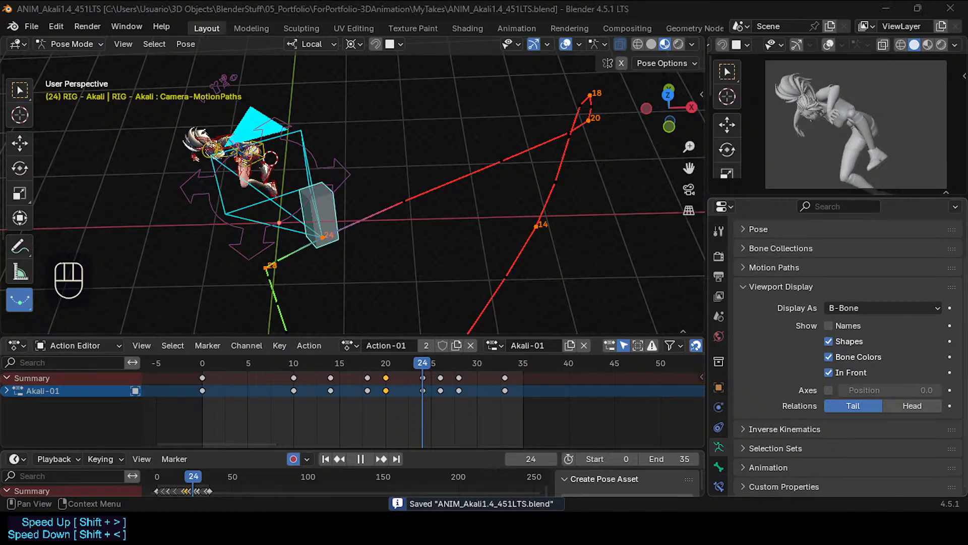
Set the render output's resolution percentage to 25% and save the file.
left_click(719, 256)
scroll(719, 278, "up", 1)
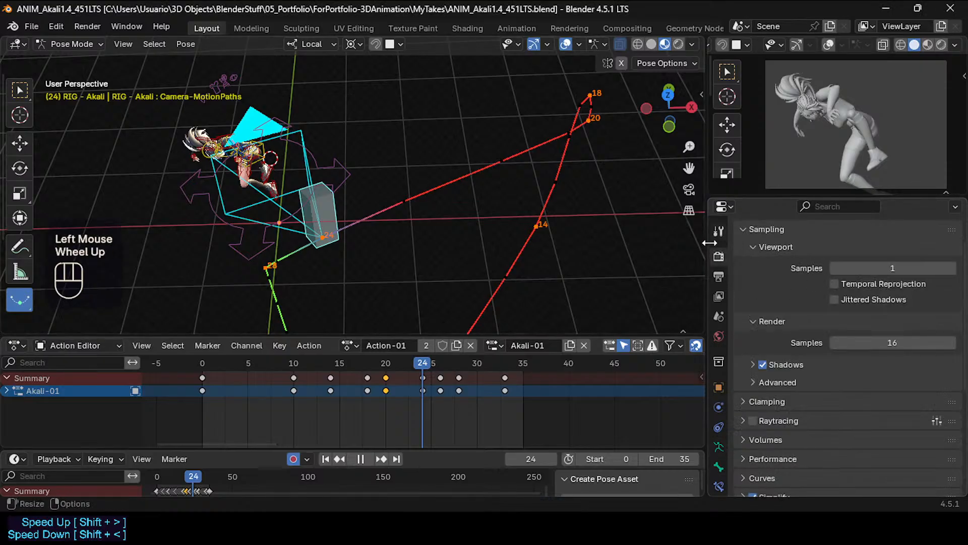
left_click(719, 277)
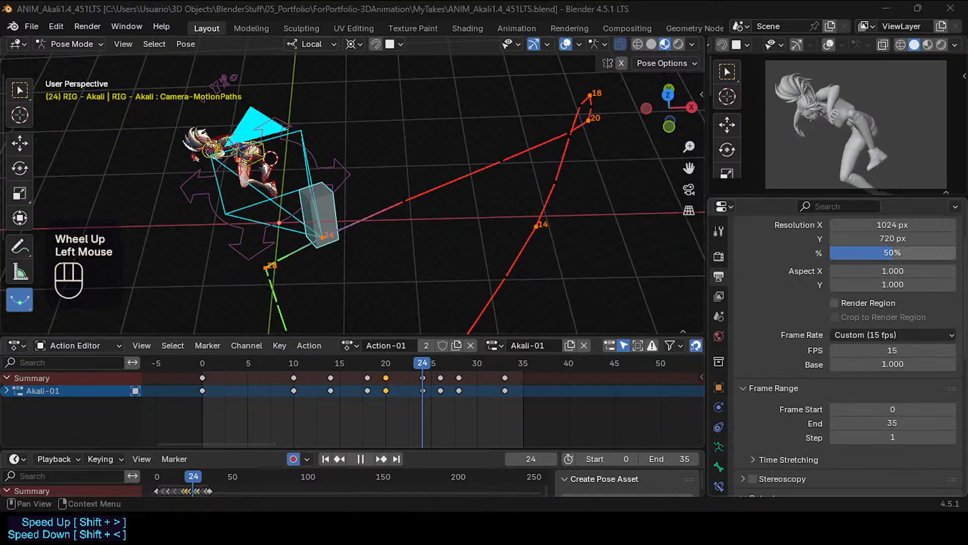
double_click(893, 252)
type("05")
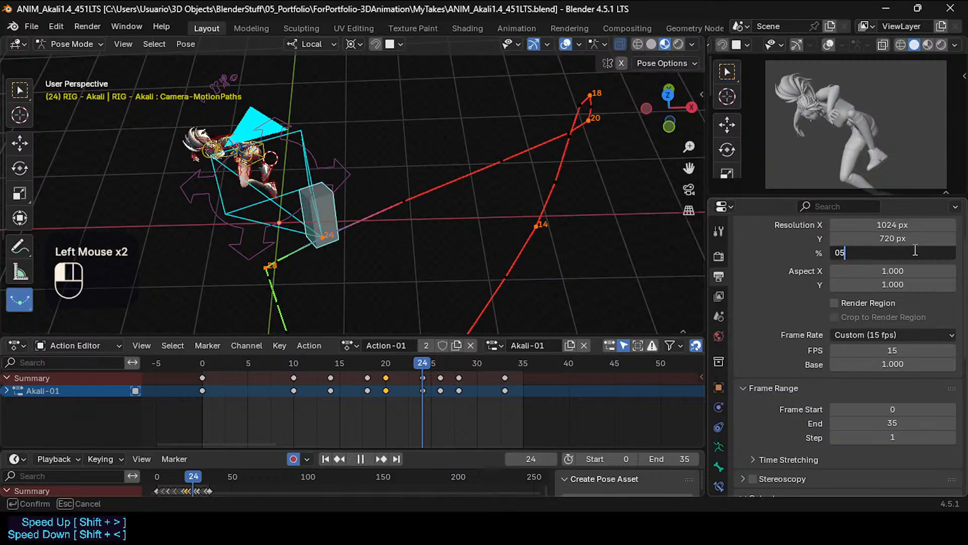
key("BackSpace")
key("BackSpace")
type("25")
key("Return")
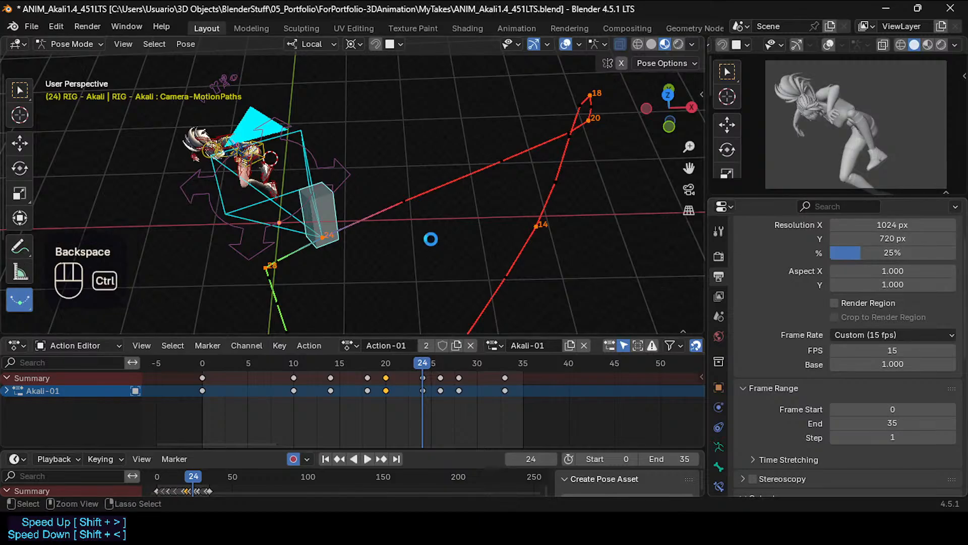
key("ctrl+s")
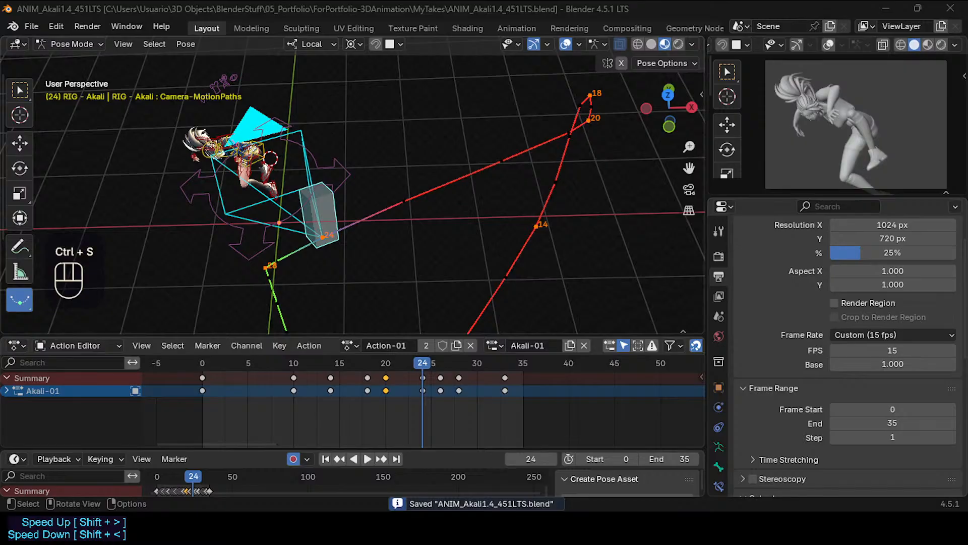
Deselect the camera bone, render the animation and play back the rendered result.
left_click(579, 201)
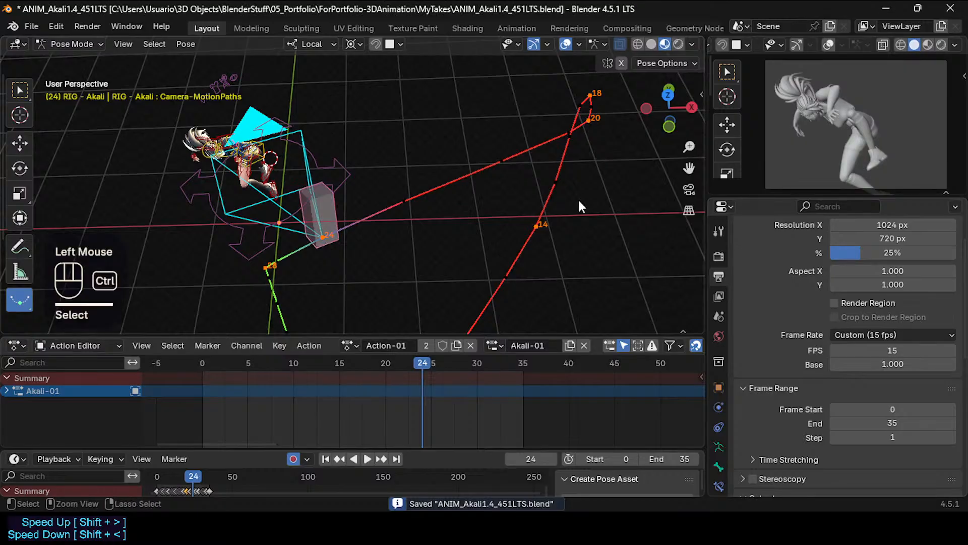
key("ctrl+F12")
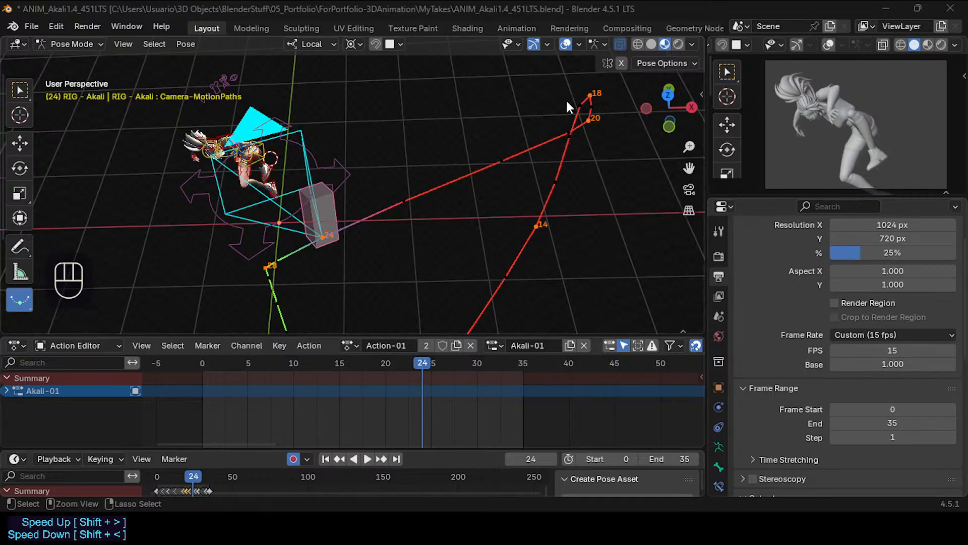
key("ctrl+F11")
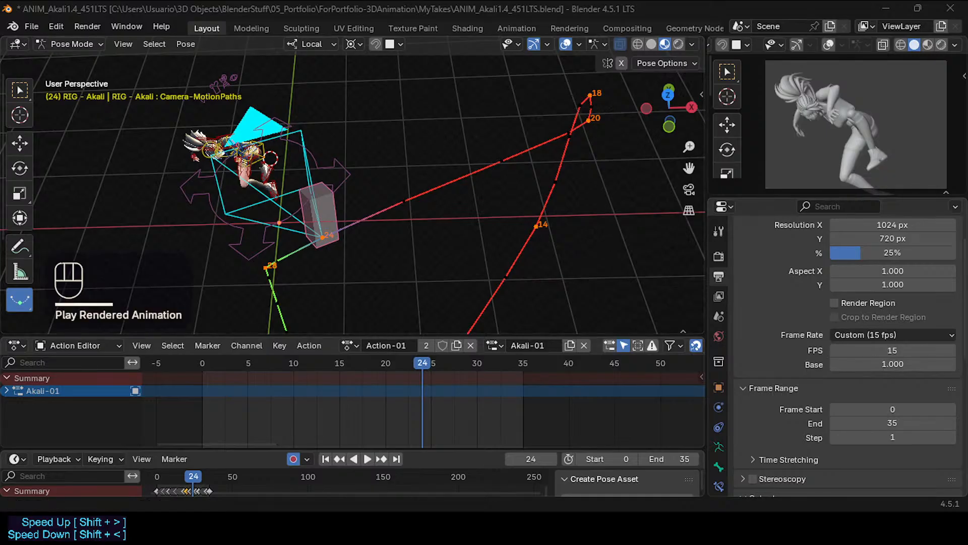
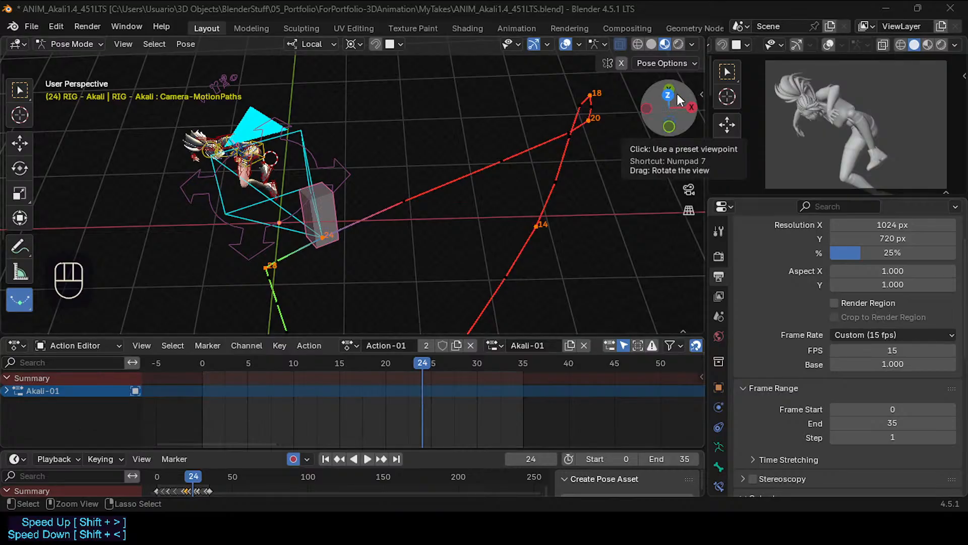
Reselect the camera bone, delete its keyframe at frame 20 and review the motion up to frame 24.
left_click_drag(433, 360, 372, 358)
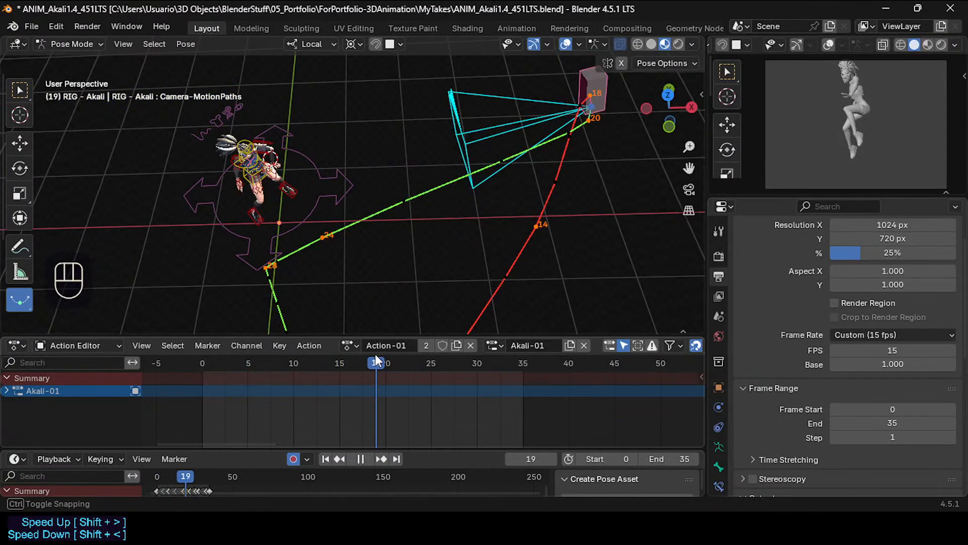
left_click(585, 80)
scroll(542, 194, "down", 1)
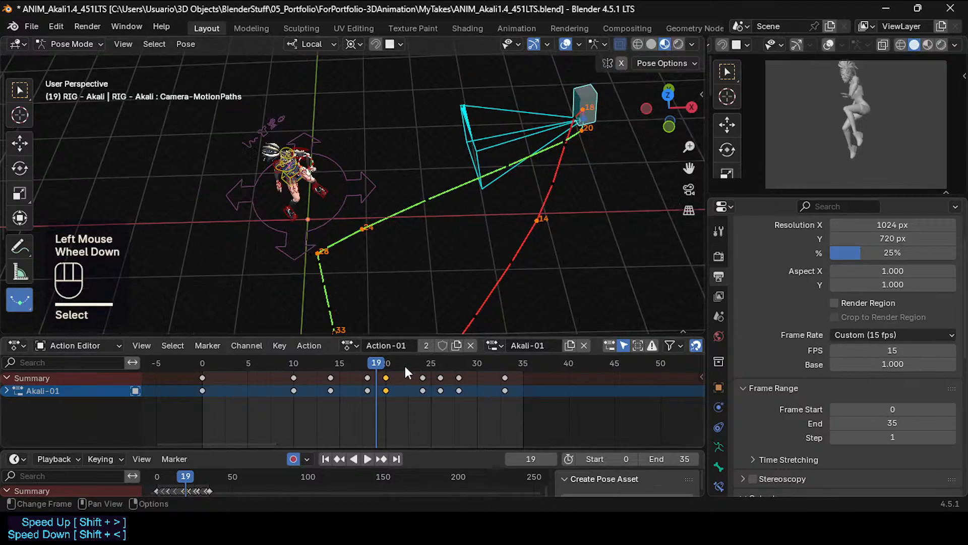
left_click_drag(377, 363, 386, 366)
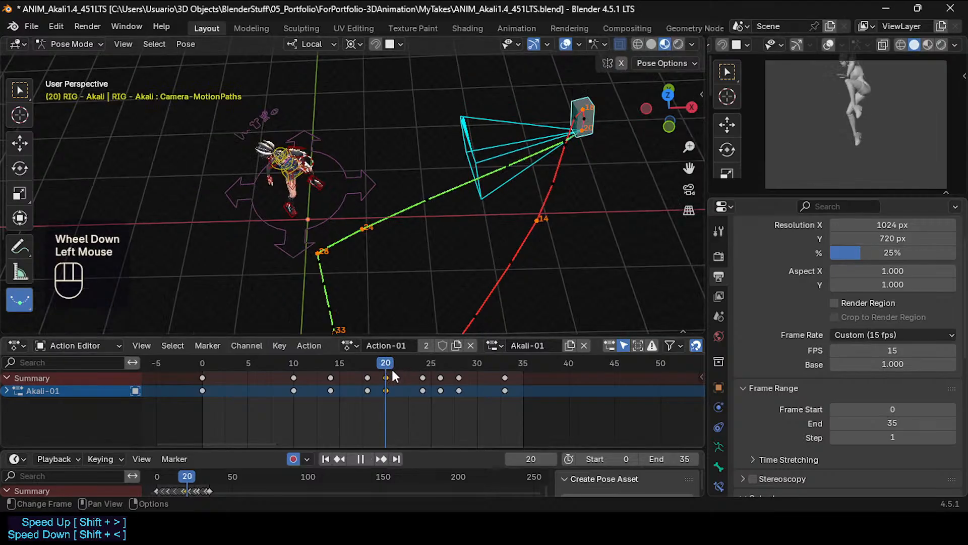
key("x")
left_click(392, 369)
left_click(387, 376)
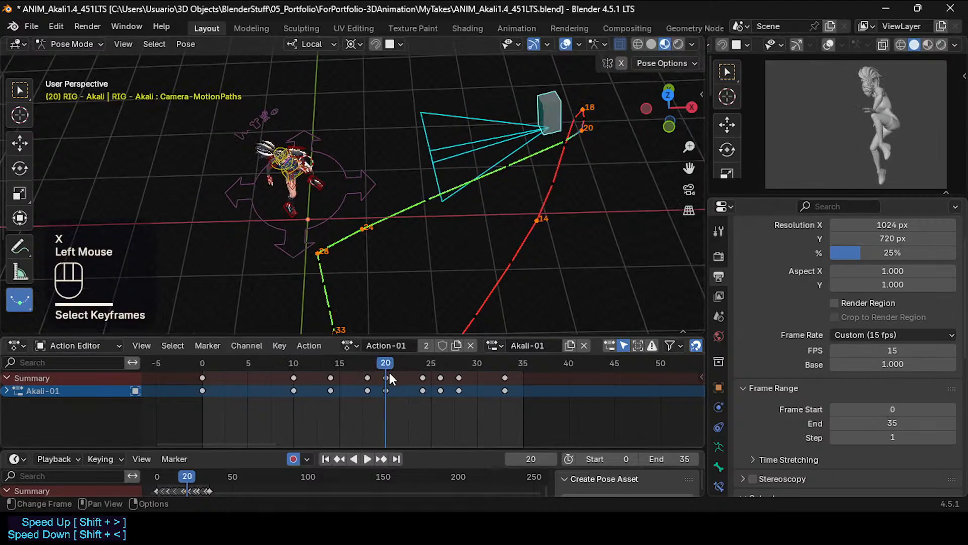
left_click(386, 376)
key("x")
left_click(386, 374)
key("space")
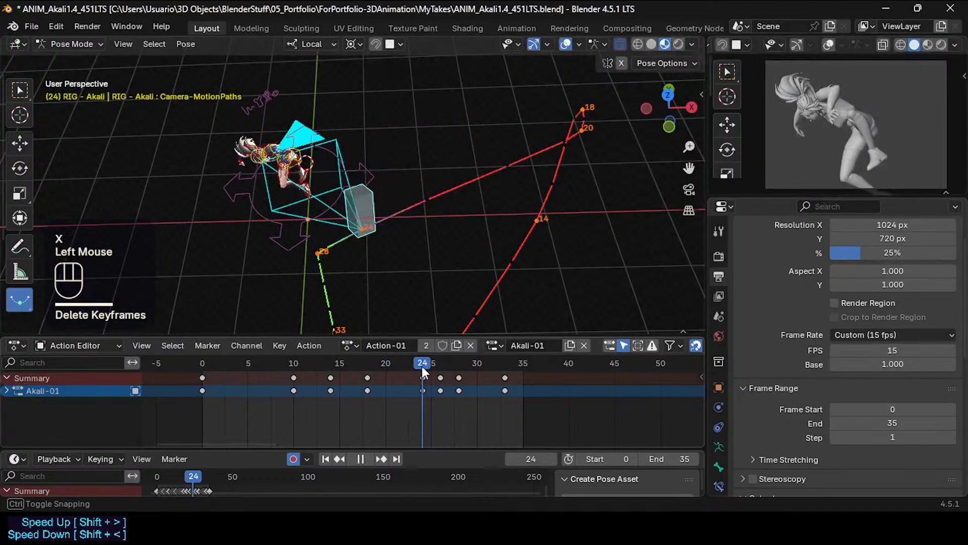
Delete the camera bone's keyframes at frames 24 and 26.
left_click_drag(463, 367, 444, 407)
key("b")
key("x")
left_click(440, 391)
key("b")
key("x")
left_click(444, 407)
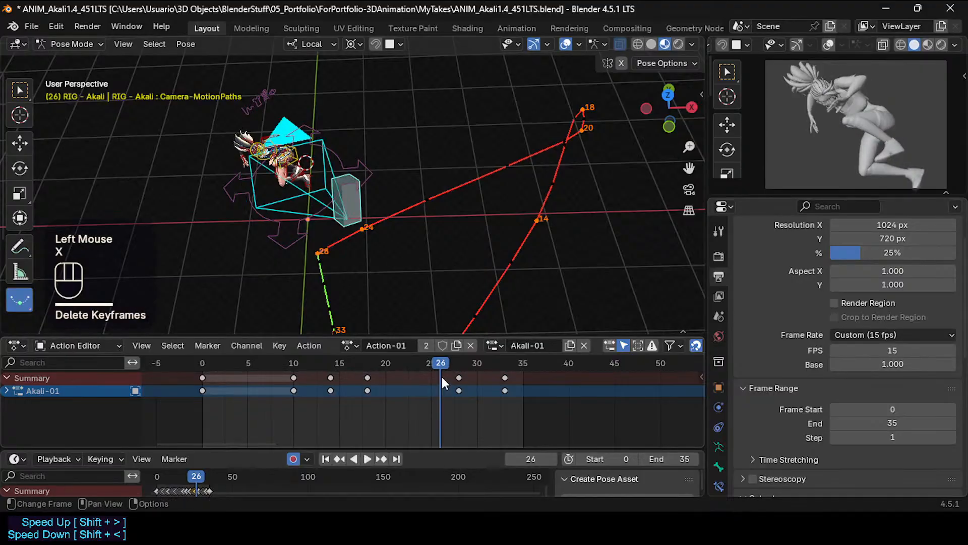
Try rotating the camera bone at frame 18 around a 3D cursor placed on the character, and undo it.
left_click_drag(440, 365, 364, 359)
right_click(297, 172, "shift")
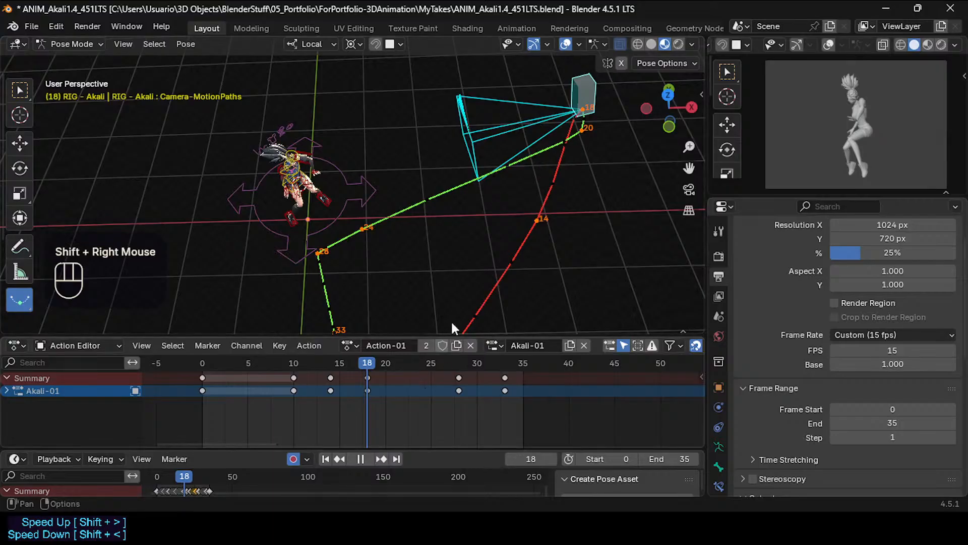
key("r")
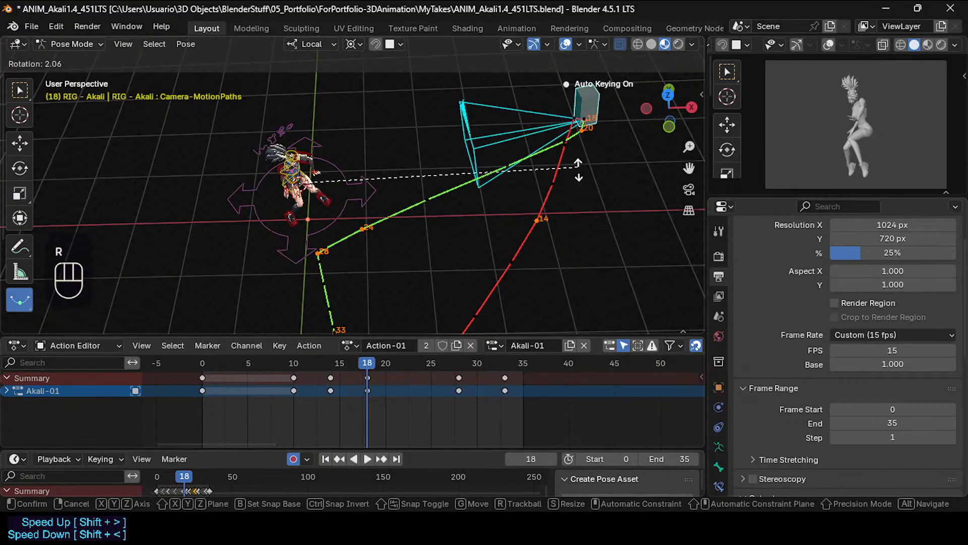
left_click(501, 283)
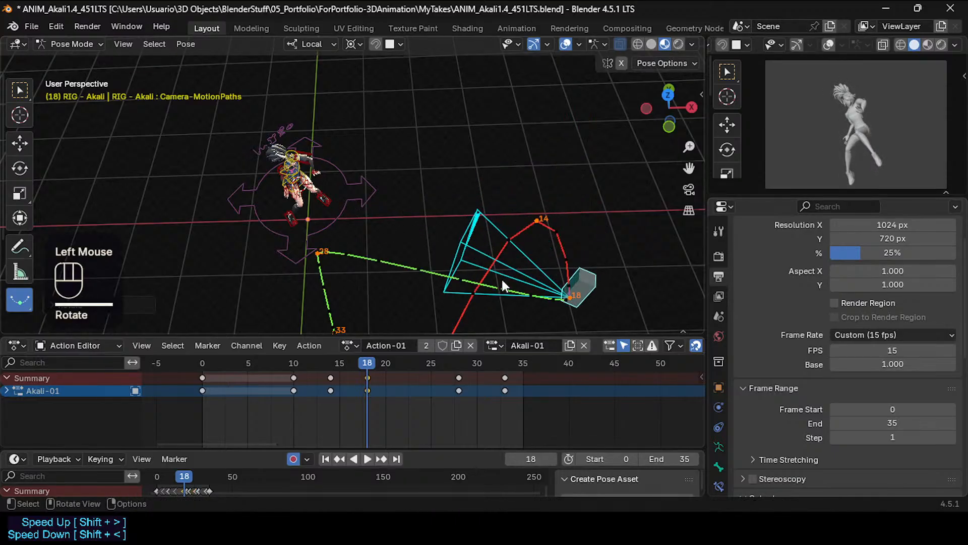
key("ctrl+z")
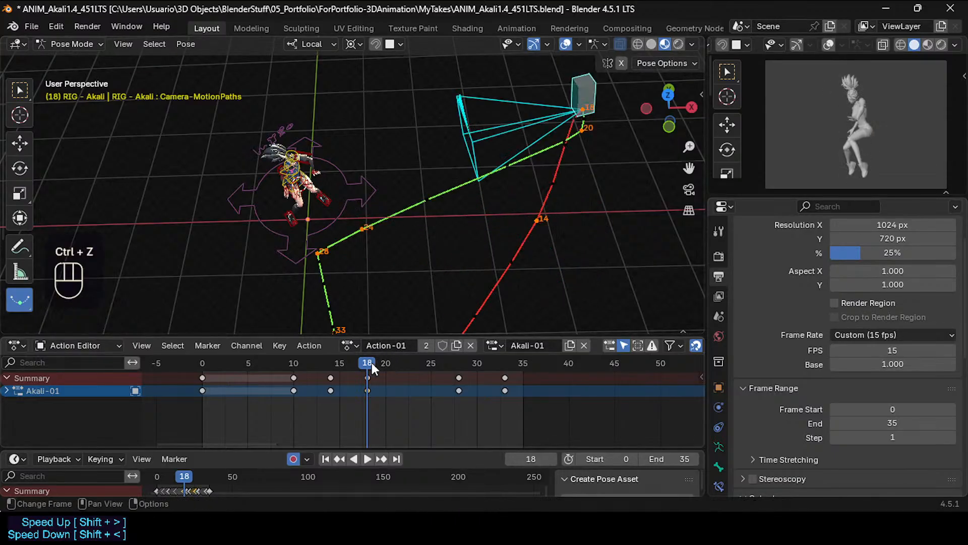
left_click_drag(371, 362, 406, 368)
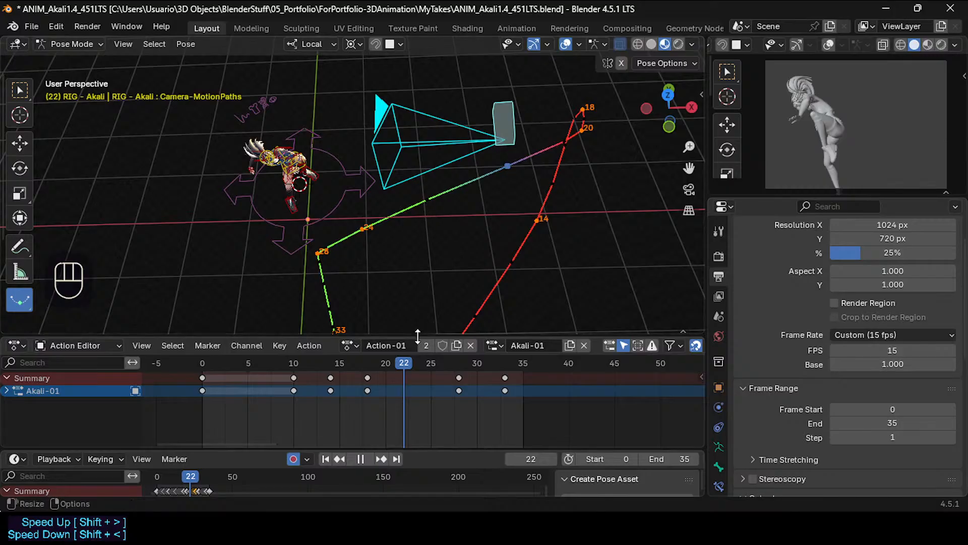
key("ctrl+z")
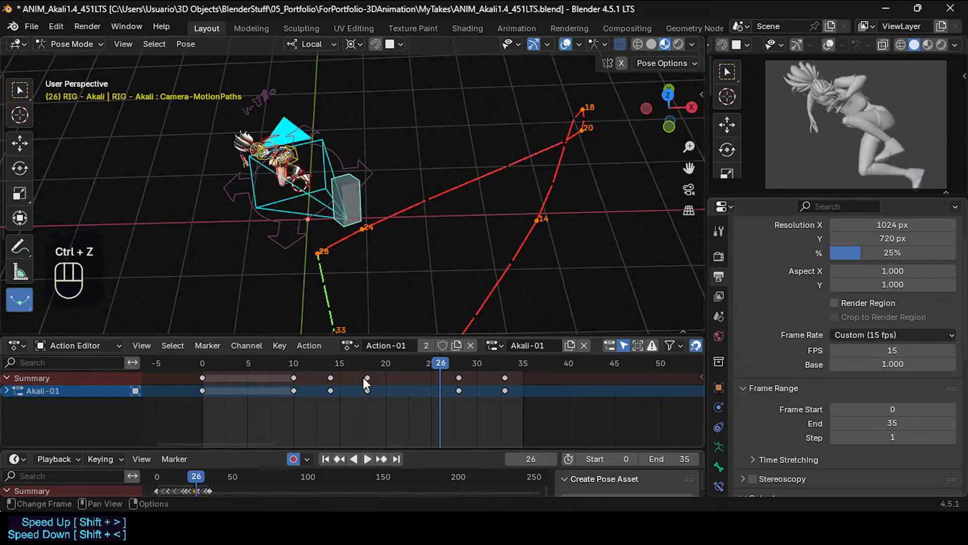
Duplicate the camera bone's frame 18 keyframe to frame 22 and go to that frame.
left_click(367, 384)
key("shift+d")
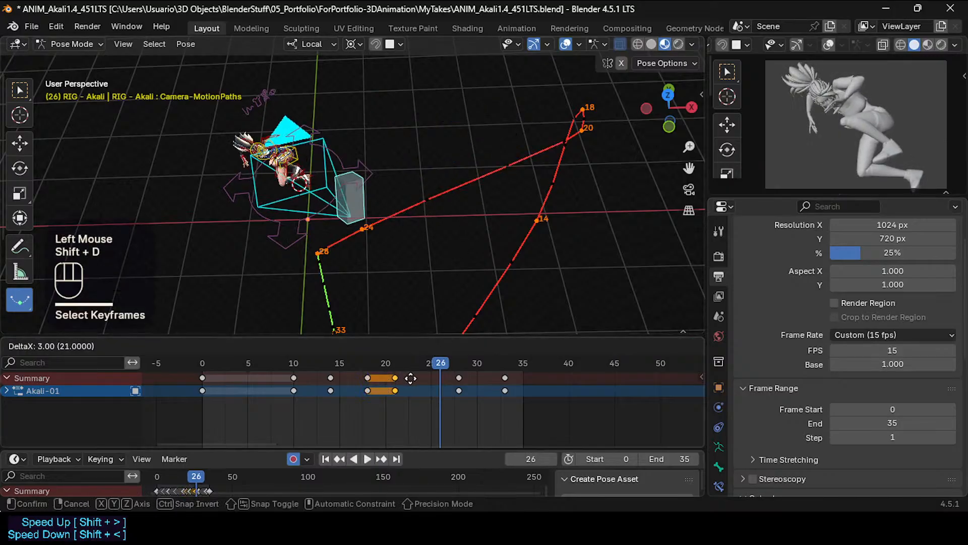
left_click(427, 377)
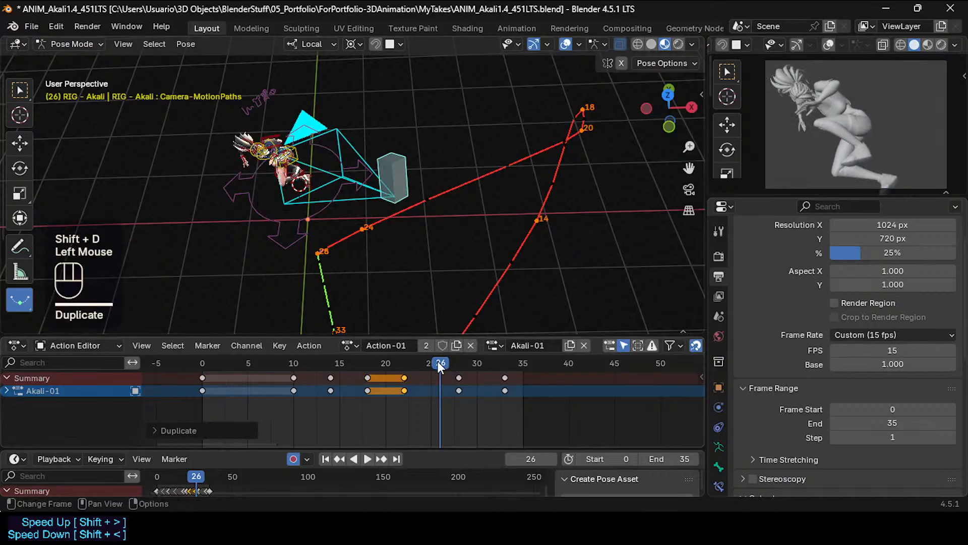
left_click_drag(353, 367, 403, 367)
key("ctrl+z")
key("r")
key("z")
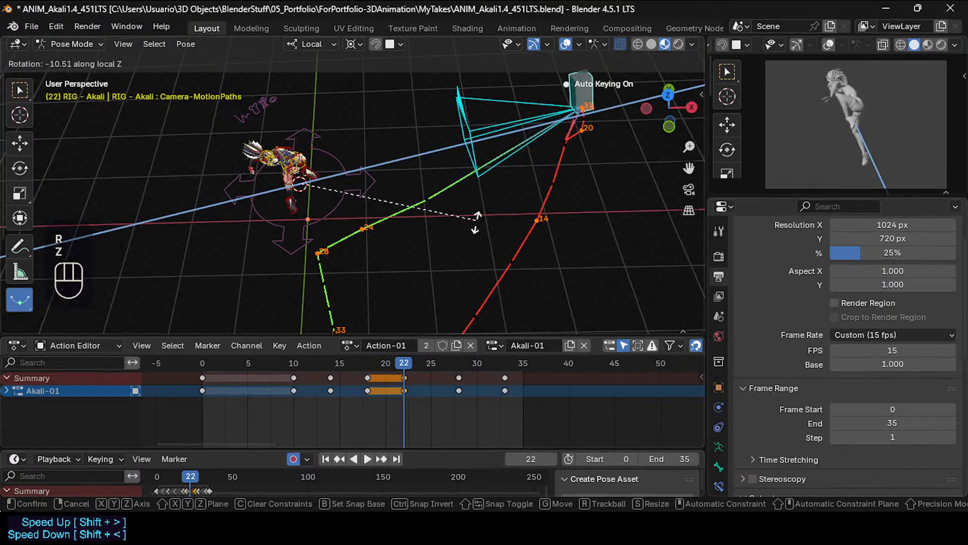
key("Escape")
Place the 3D cursor on the character at frame 22 and rotate the camera bone around it on local Y toward her front.
right_click(406, 142, "shift")
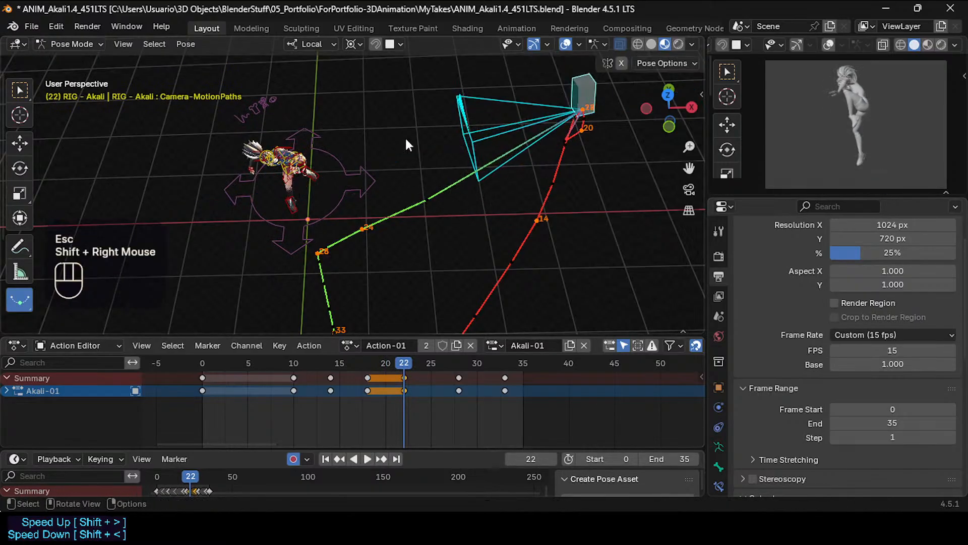
key("r")
key("z")
key("Escape")
key("r")
key("x")
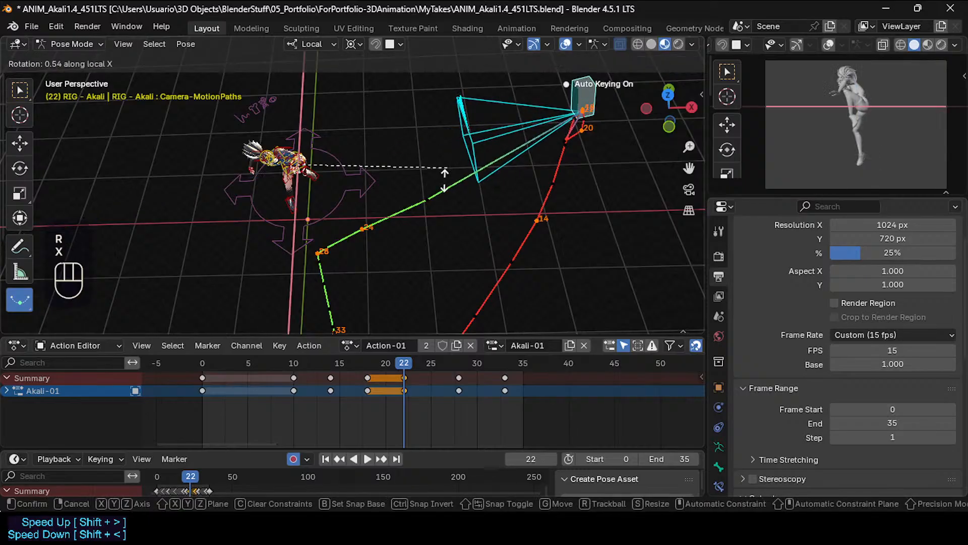
key("y")
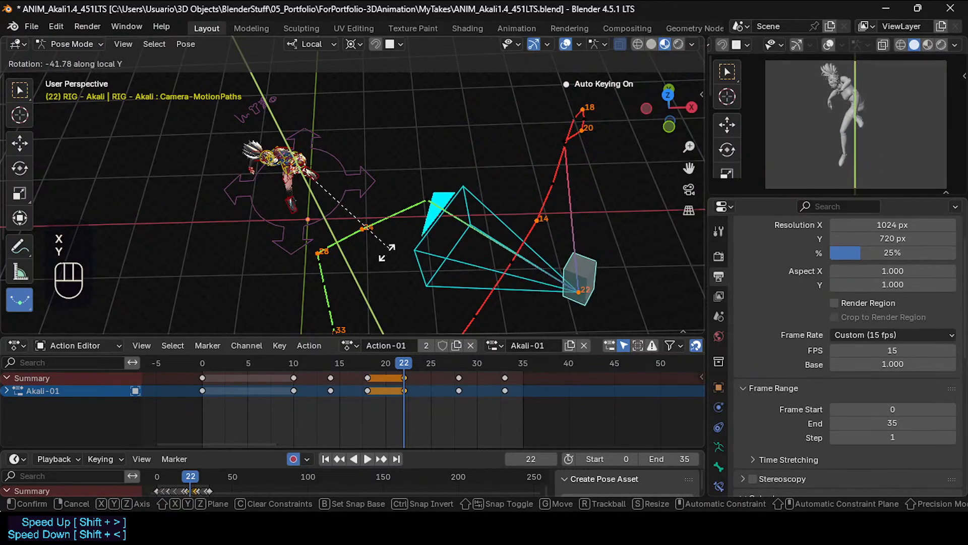
left_click(391, 249)
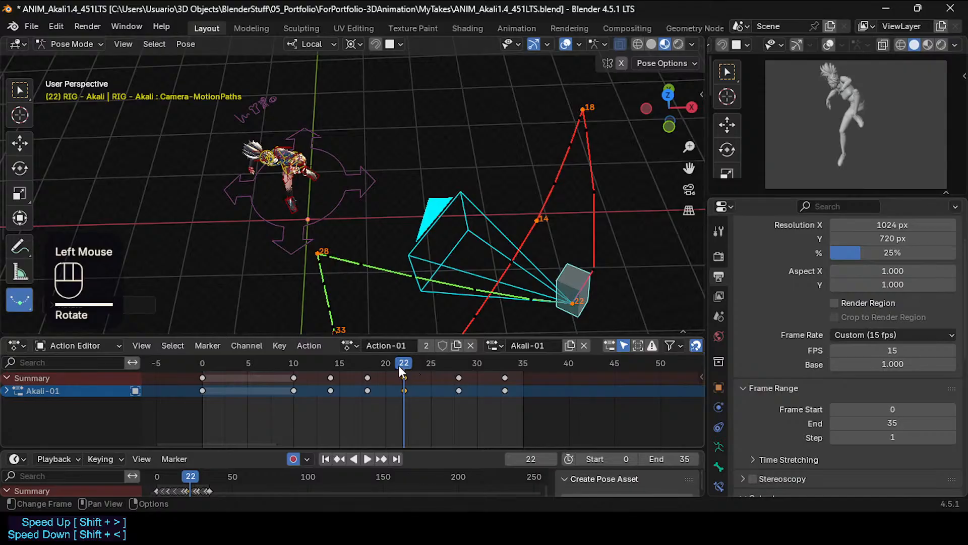
Move the camera bone closer to the character at frame 22 and lower it slightly along its local Y axis.
mouse_move(398, 365)
left_mouse_down()
mouse_move(363, 364)
mouse_move(401, 365)
left_mouse_up()
key("g")
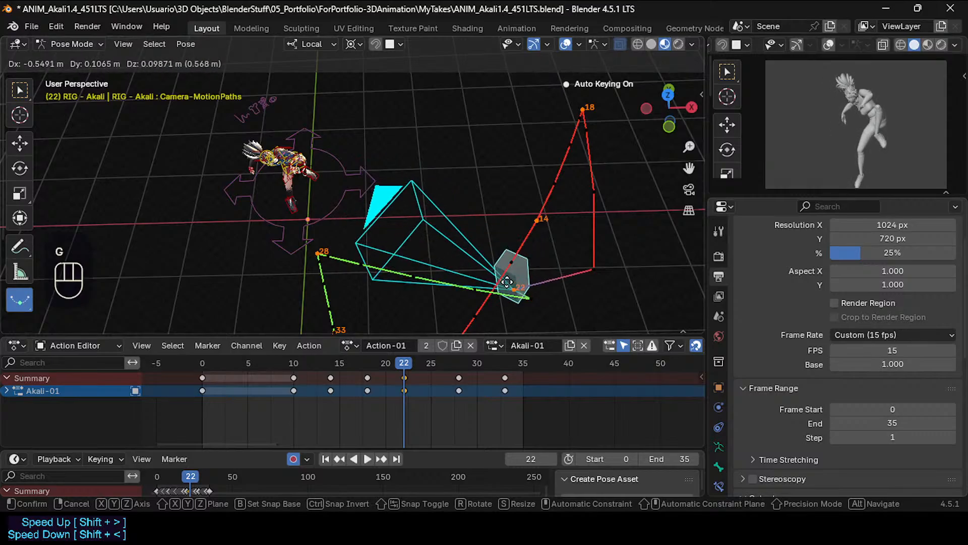
left_click(494, 245)
key("g")
key("z")
key("y")
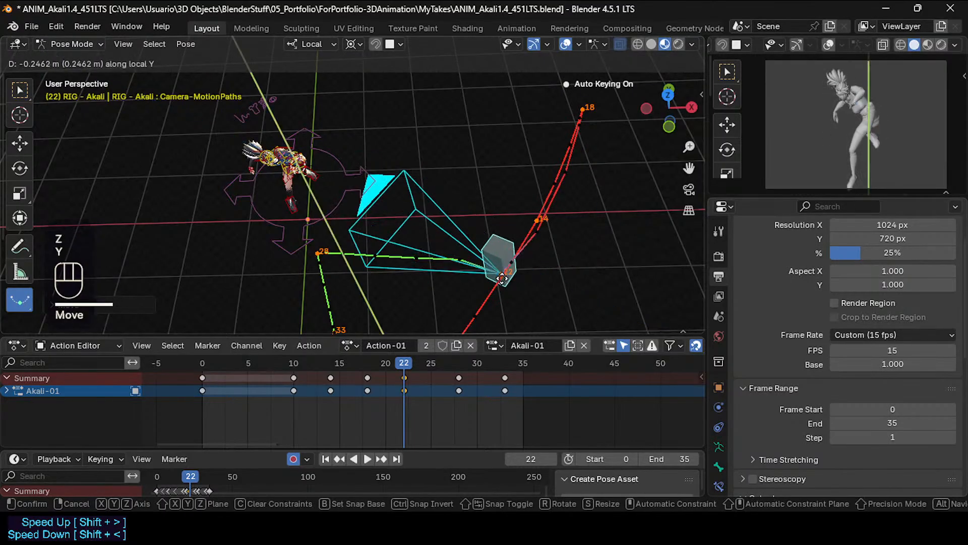
left_click(500, 281)
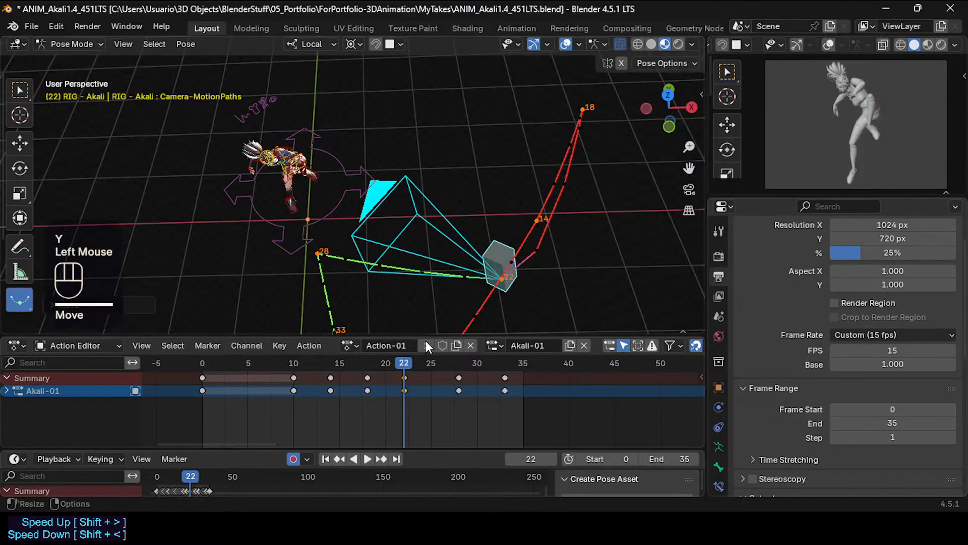
Move the camera bone back along its local Z axis at frame 28 so the whole character is framed.
left_click_drag(398, 359, 456, 364)
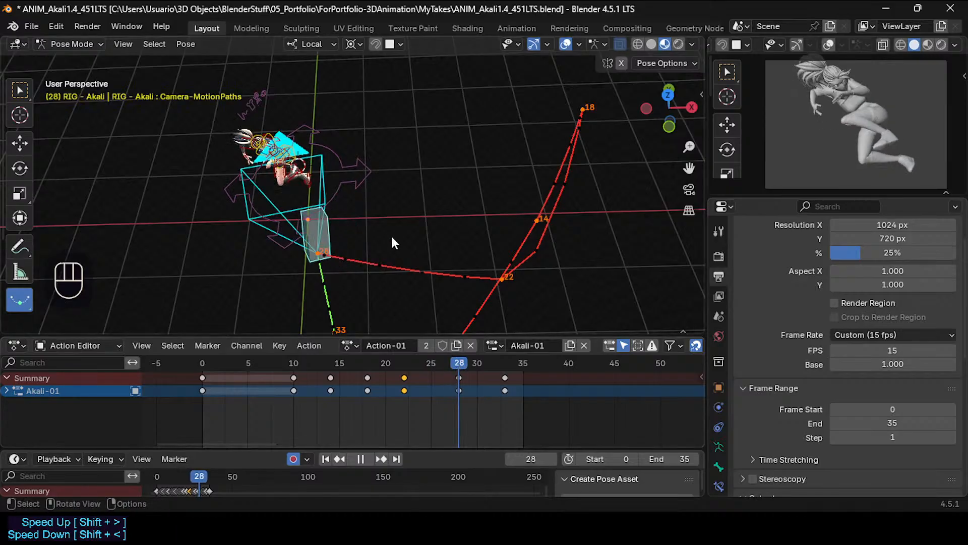
key("g")
key("y")
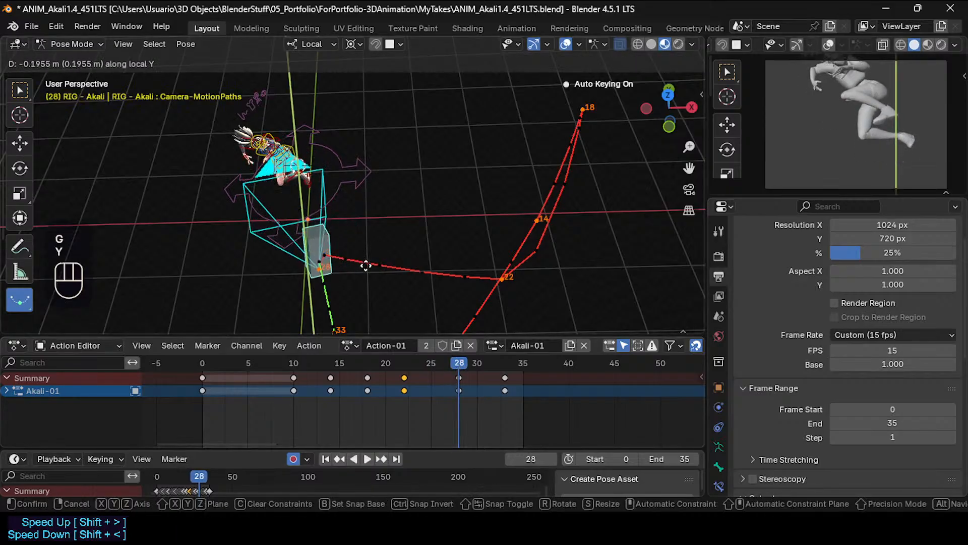
key("z")
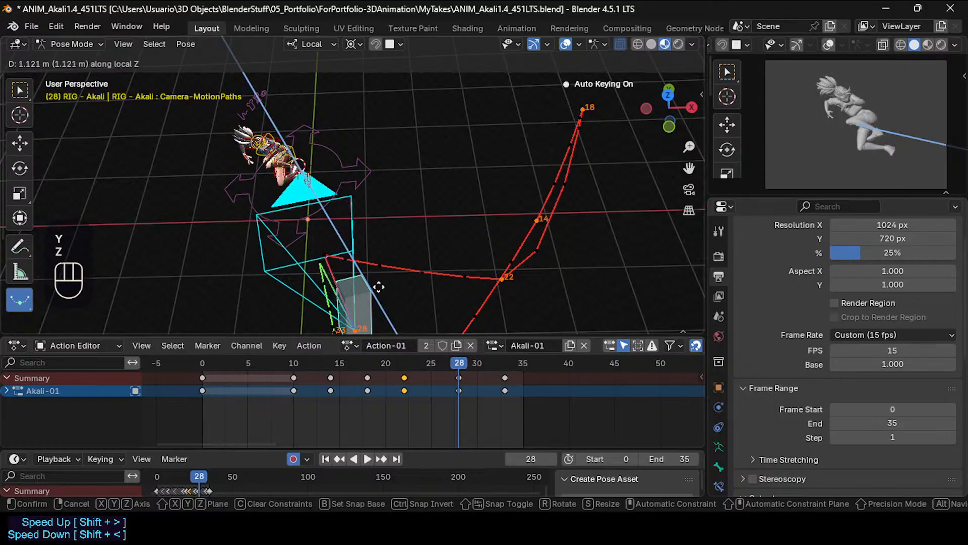
left_click(381, 285)
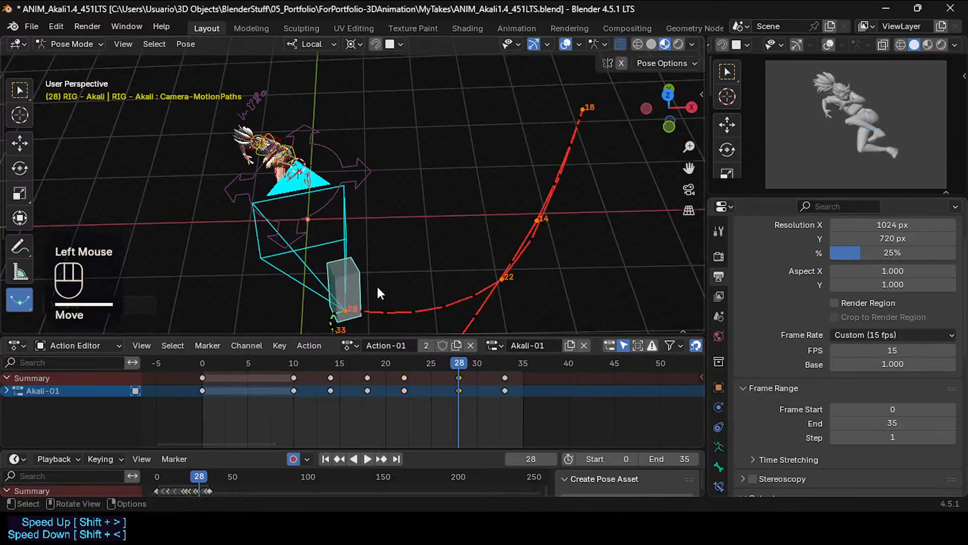
Shift the camera bone sideways at frame 33 and rotate it around the 3D cursor to extend the path's curve.
left_click_drag(452, 359, 501, 359)
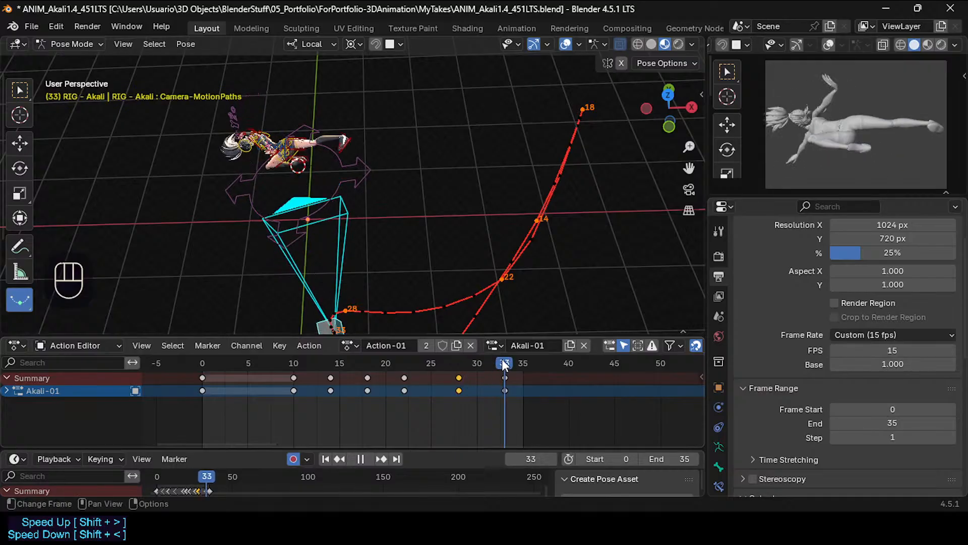
middle_click_drag(457, 242, 454, 195, "shift")
key("g")
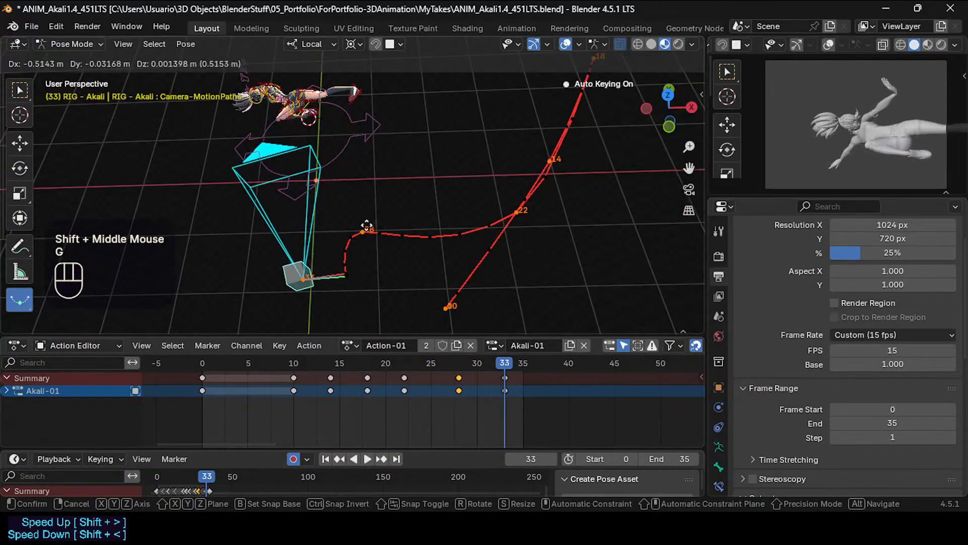
left_click(401, 207)
key("r")
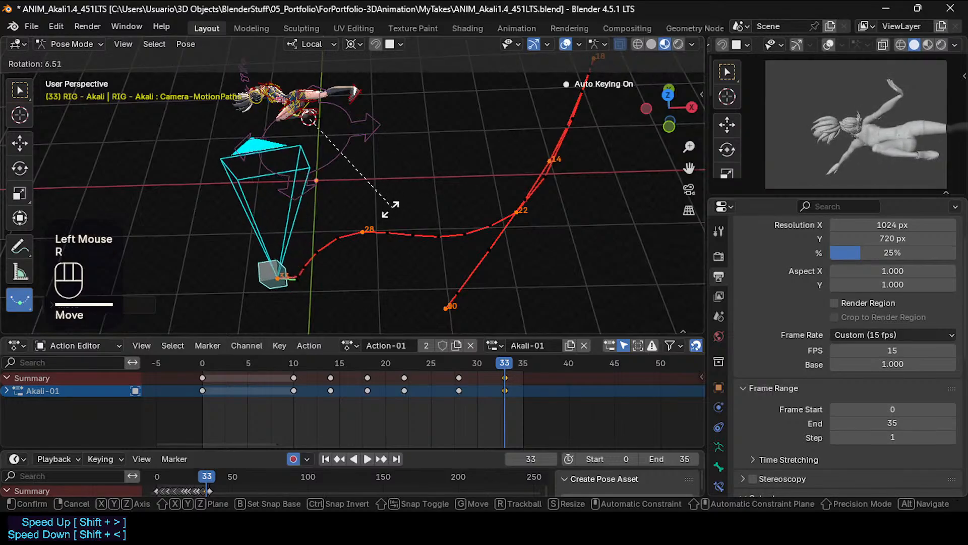
left_click(365, 211)
Rotate the camera bone about -9° around local X at frame 33 and reposition it to recenter the character.
key("r")
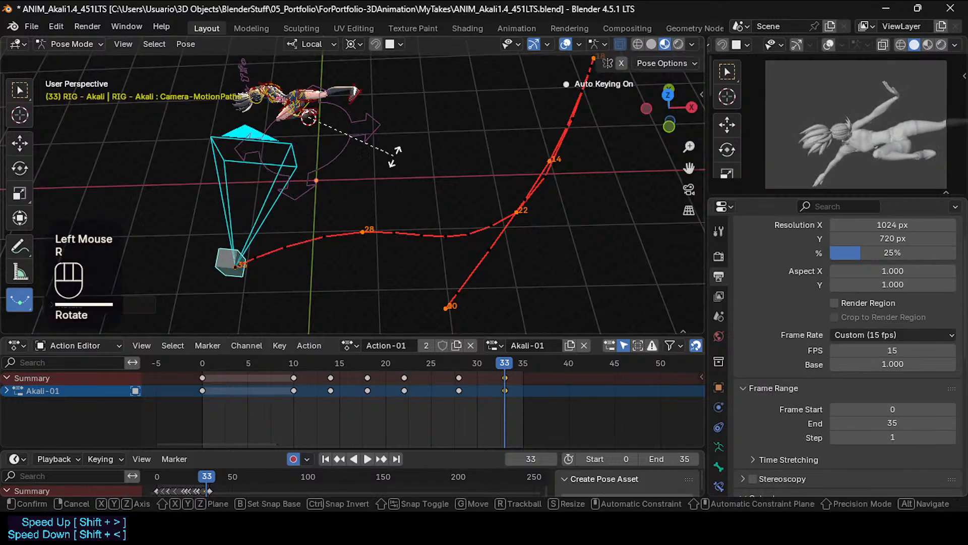
key("z")
key("x")
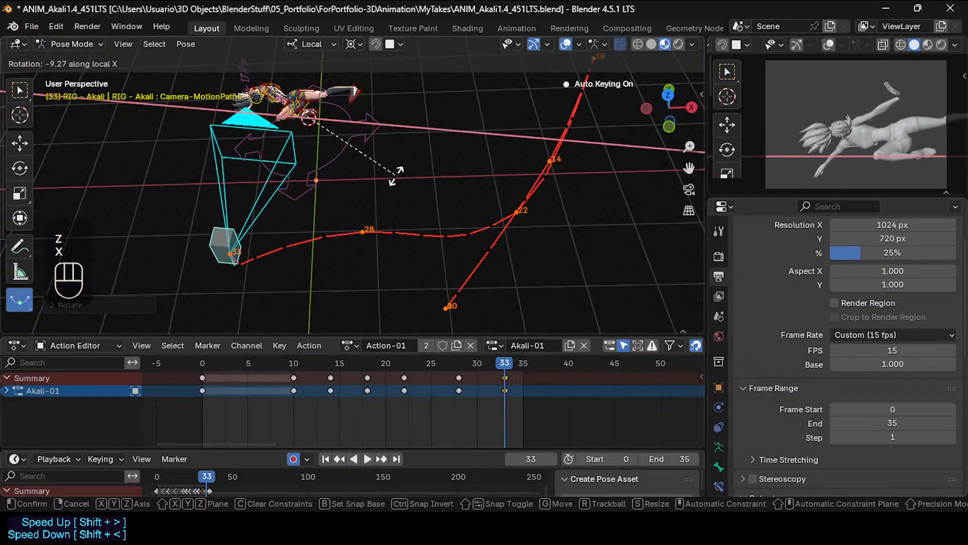
left_click(394, 173)
key("g")
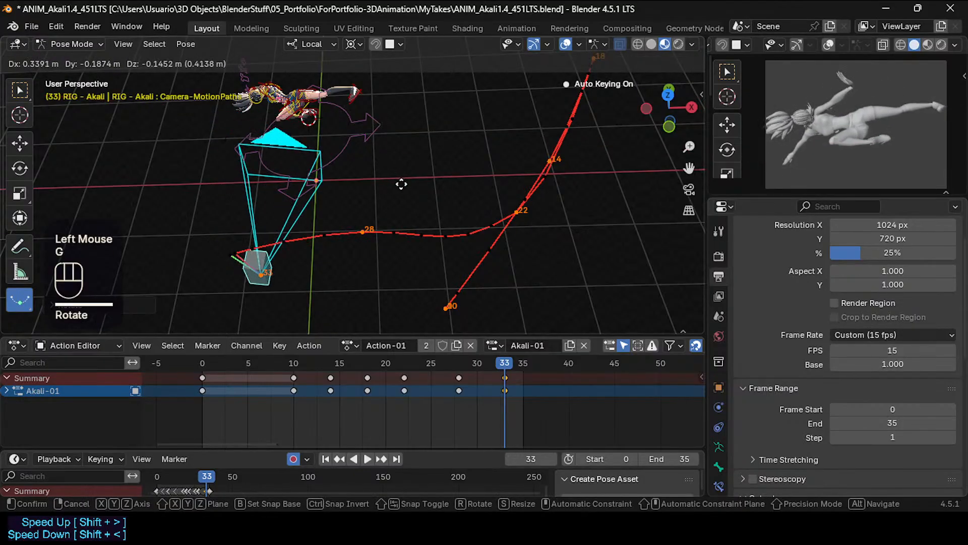
left_click(404, 171)
Trackball-rotate the camera bone about -11° and -15° at frame 33 and shift it slightly along local Y.
key("r")
key("r")
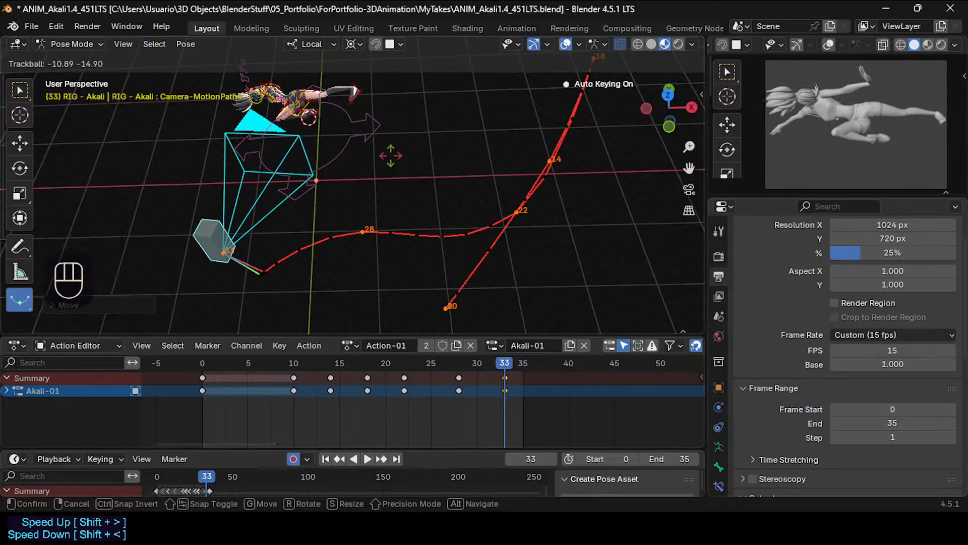
left_click(388, 153)
key("g")
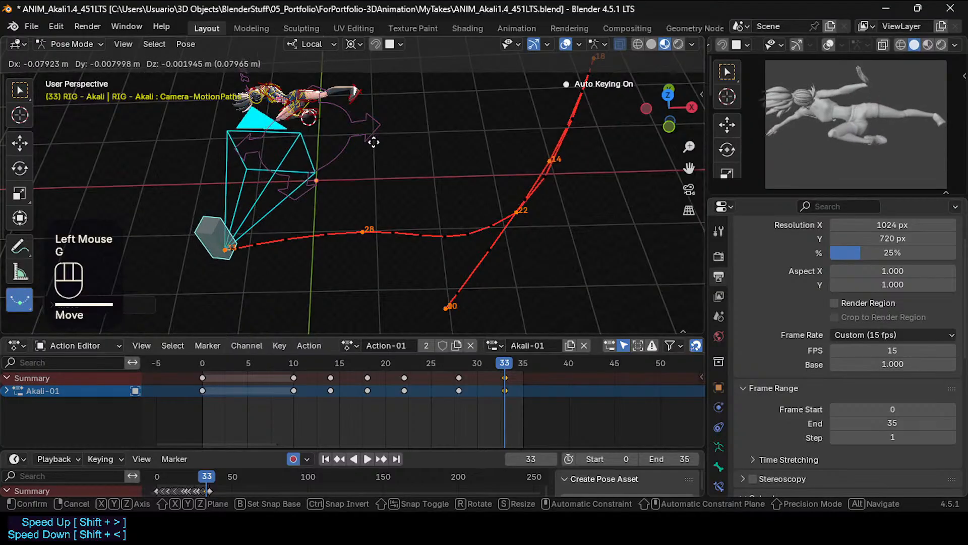
key("y")
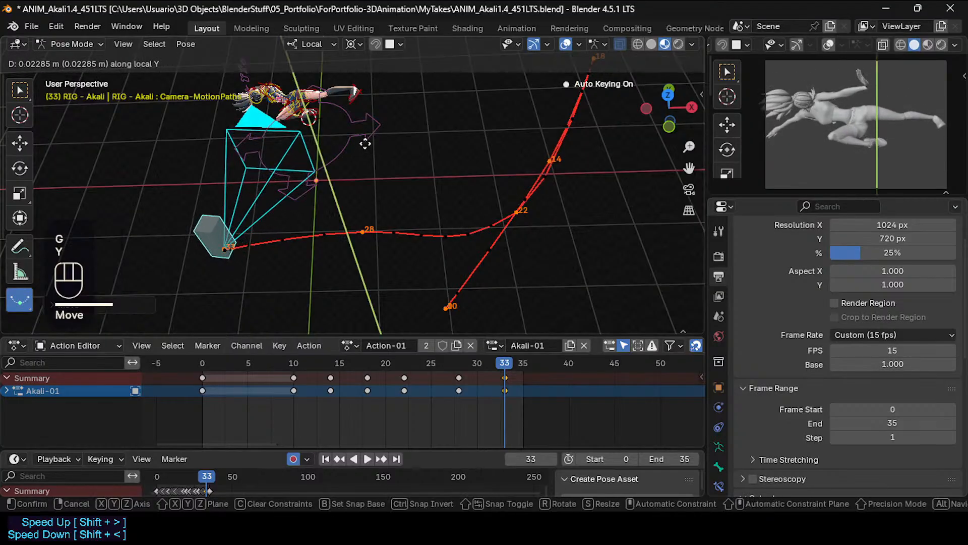
left_click(367, 146)
key("s")
key("Escape")
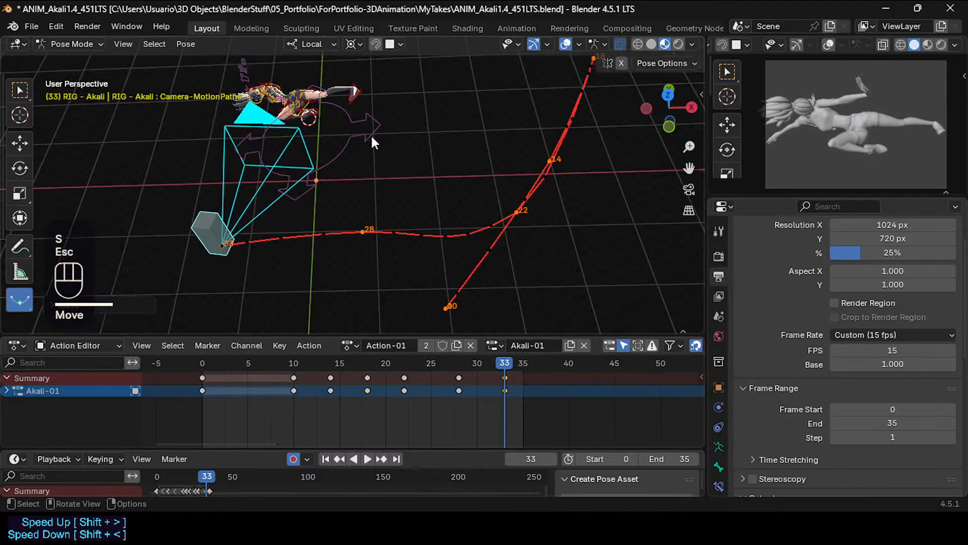
key("s")
key("x")
key("Escape")
Move the camera bone back about 0.16 m along its local Z axis at frame 33.
key("g")
key("x")
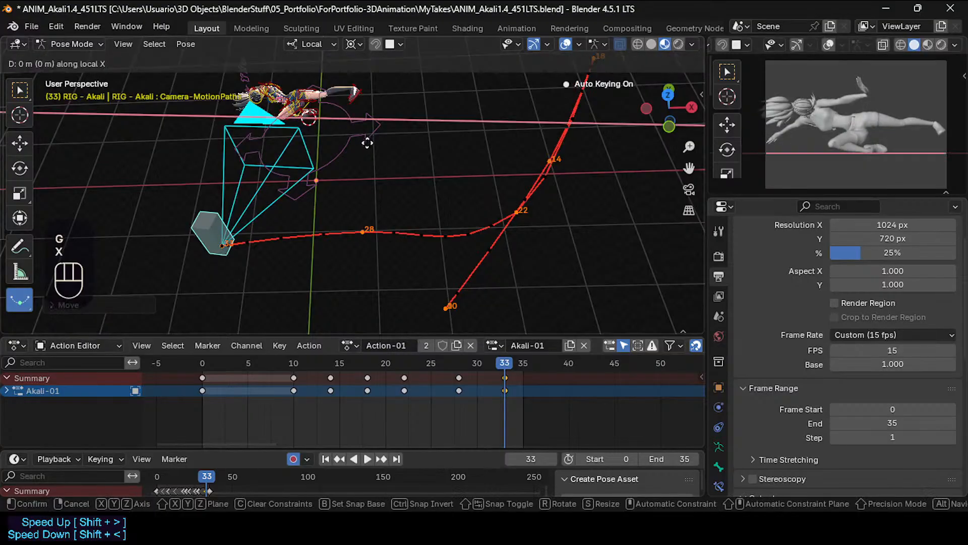
key("z")
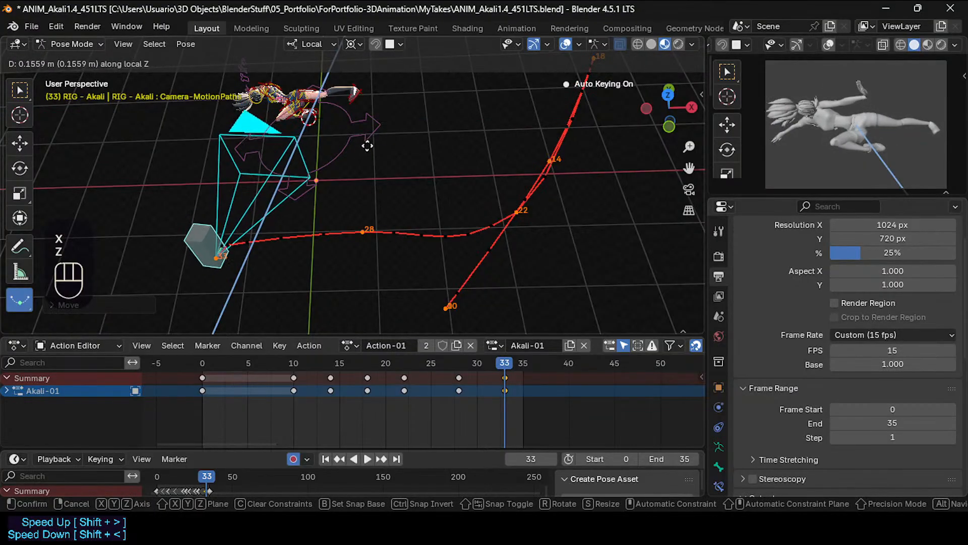
left_click(369, 151)
Move the camera bone's frame 28 keyframe to frame 29 and scrub the camera move back to frame 22.
mouse_move(477, 361)
left_mouse_down()
mouse_move(441, 353)
mouse_move(535, 370)
mouse_move(447, 368)
mouse_move(477, 372)
mouse_move(463, 373)
left_mouse_up()
left_click(459, 377)
key("g")
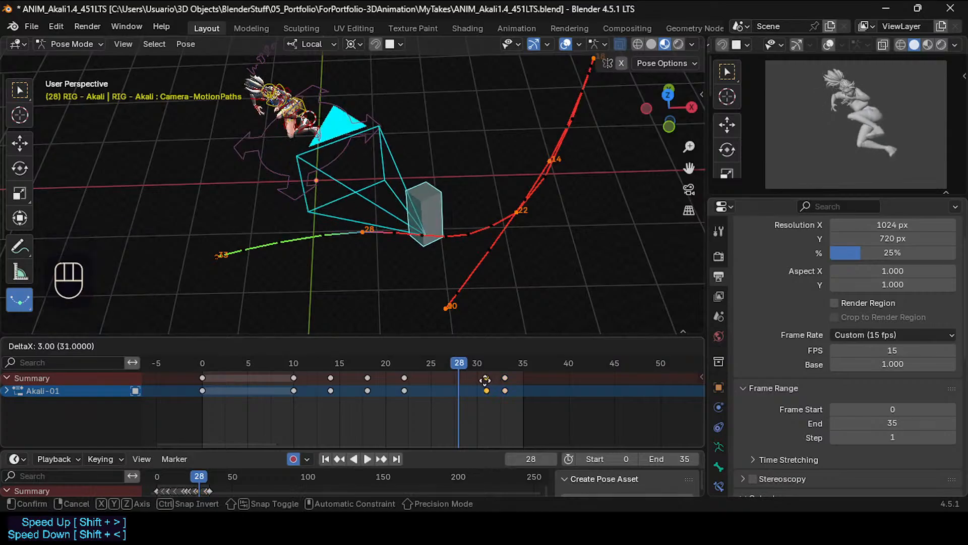
left_click(474, 381)
left_click_drag(460, 368, 409, 374)
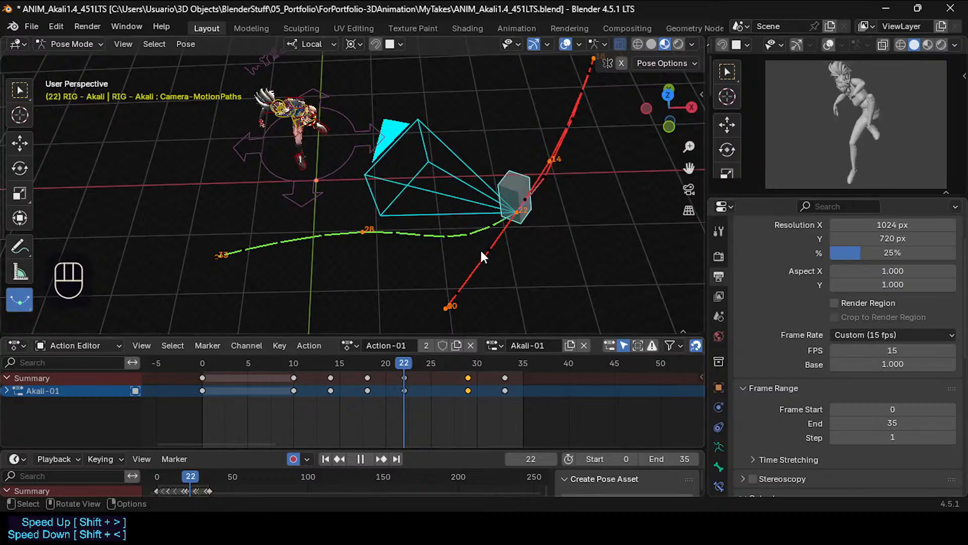
Move the camera bone slightly in the negative direction along its local Y axis at frame 22, and scrub to frame 36.
key("g")
key("z")
key("x")
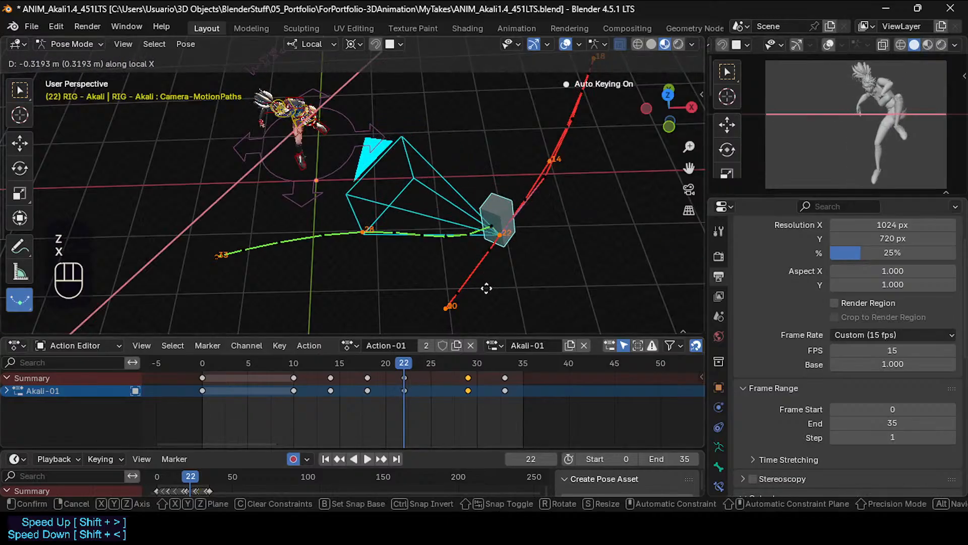
key("y")
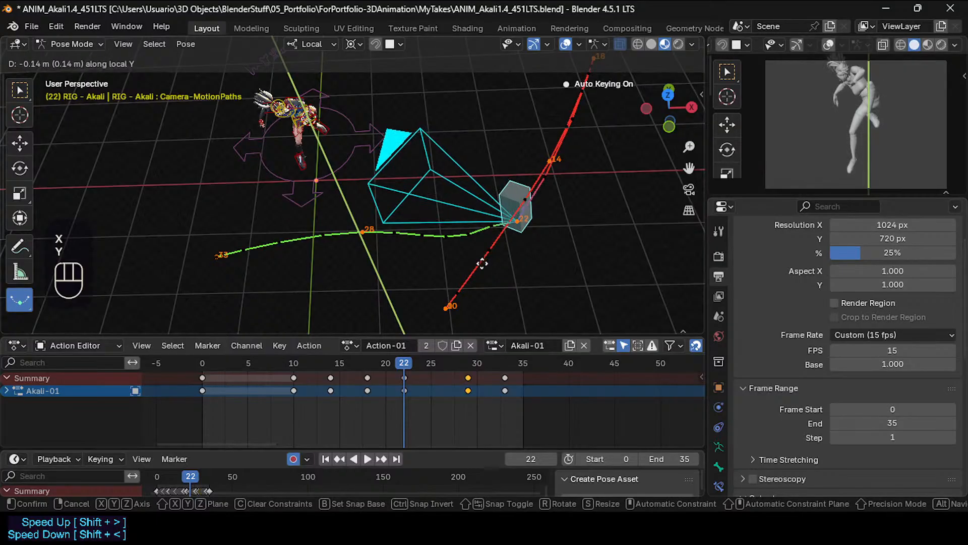
left_click(472, 293)
left_click_drag(406, 362, 532, 366)
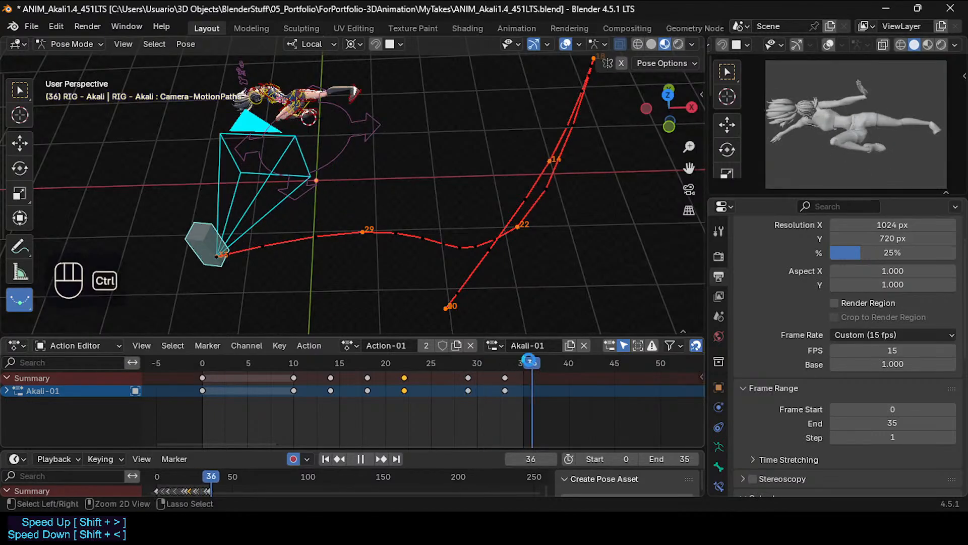
Save the file and set the render resolution percentage to 50%.
key("ctrl+s")
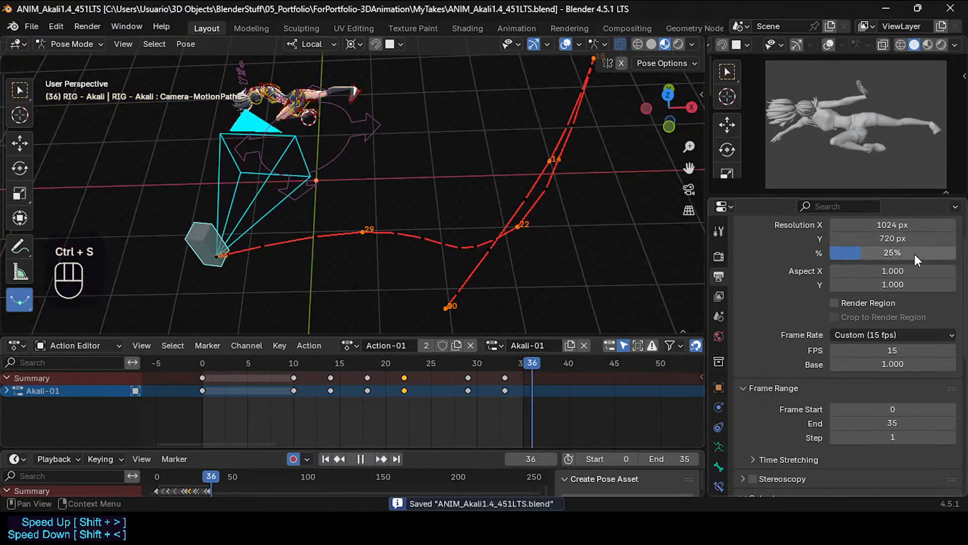
left_click(896, 252)
key("Return")
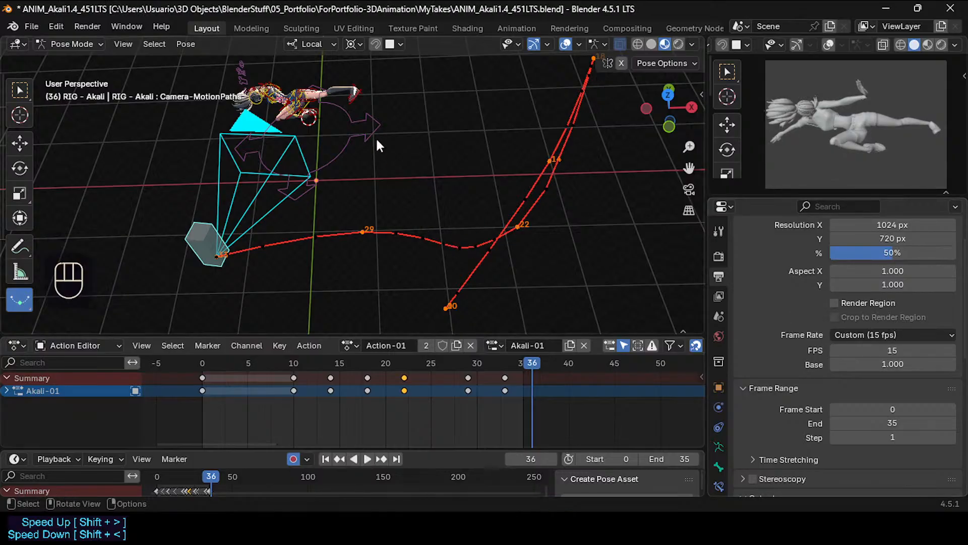
Save the file, then render the full animation and play back the rendered result.
key("ctrl+s")
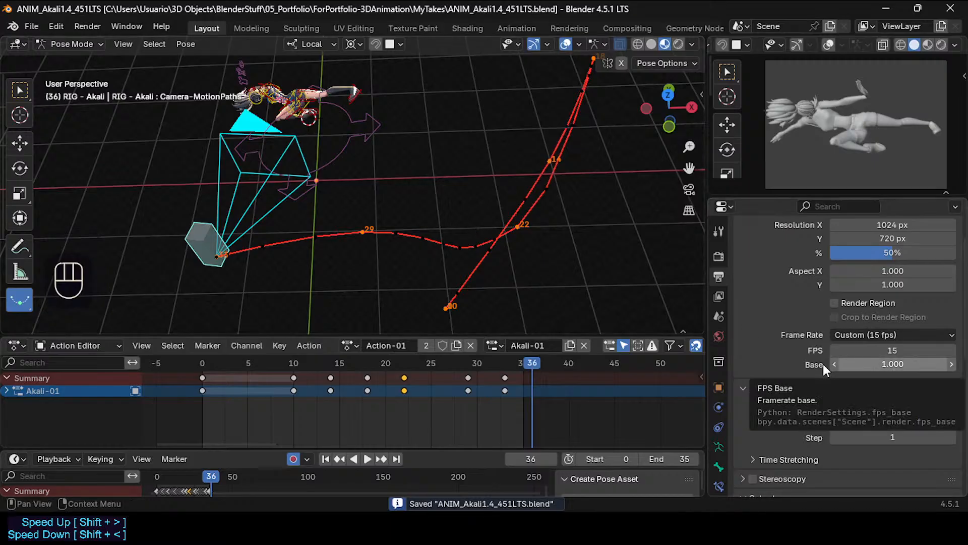
key("ctrl+F12")
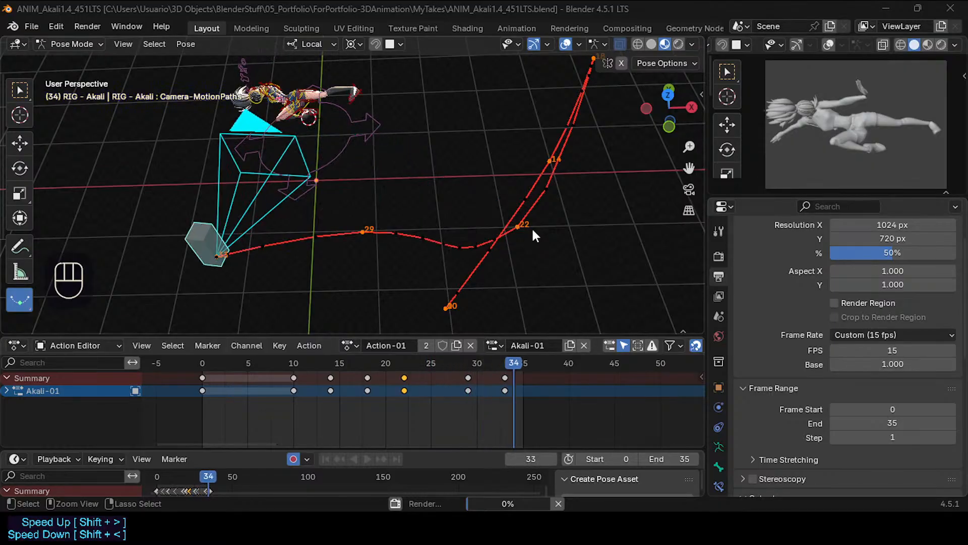
key("ctrl+F11")
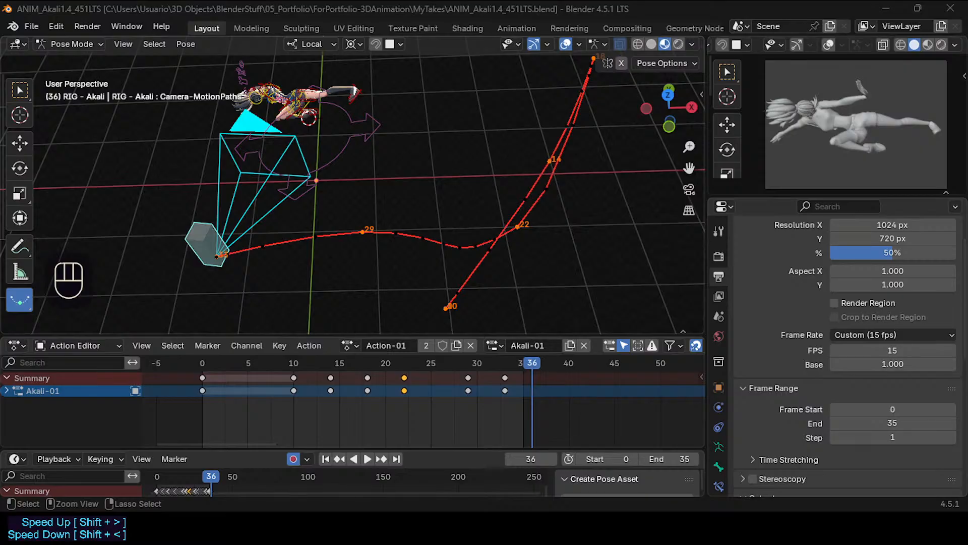
Move the camera bone's frame 14 keyframe to frame 15.
left_click_drag(288, 364, 328, 363)
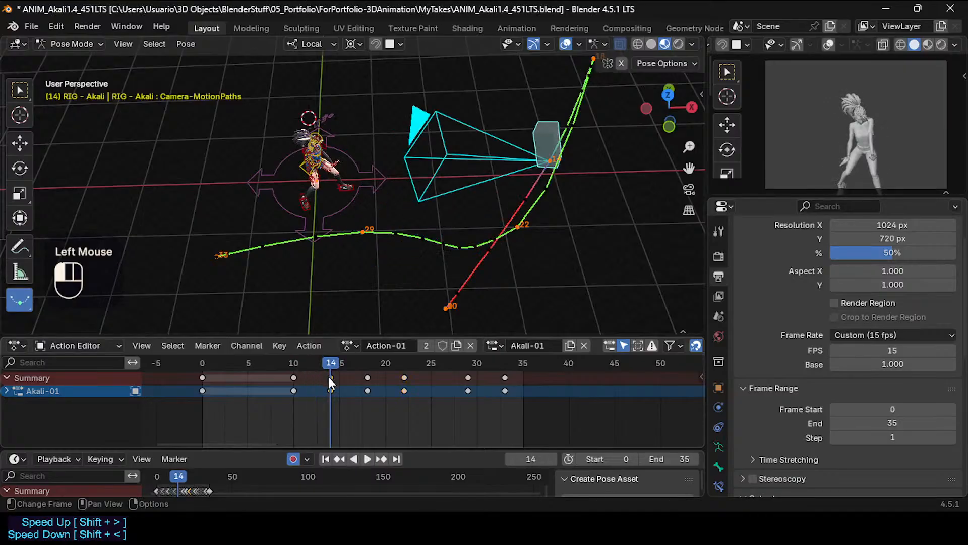
left_click(330, 378)
key("g")
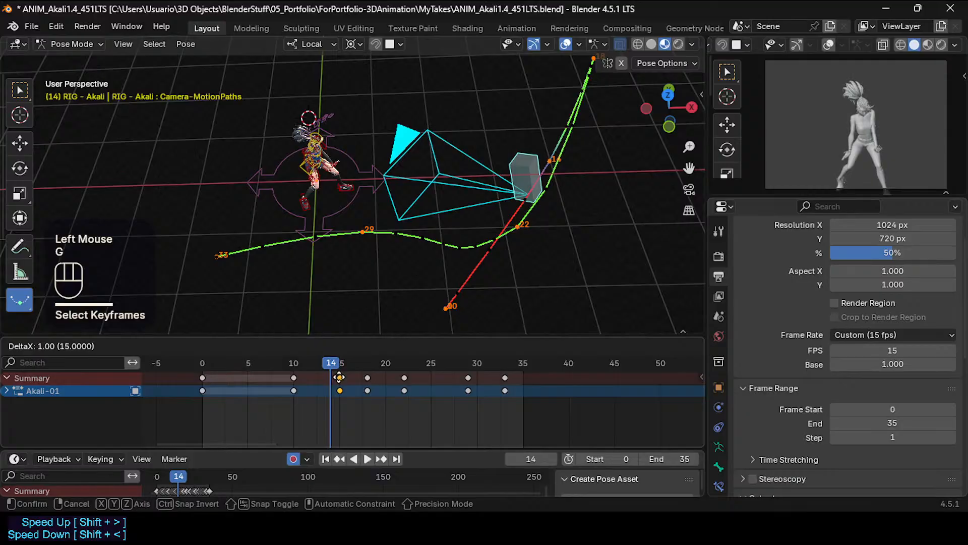
left_click(340, 378)
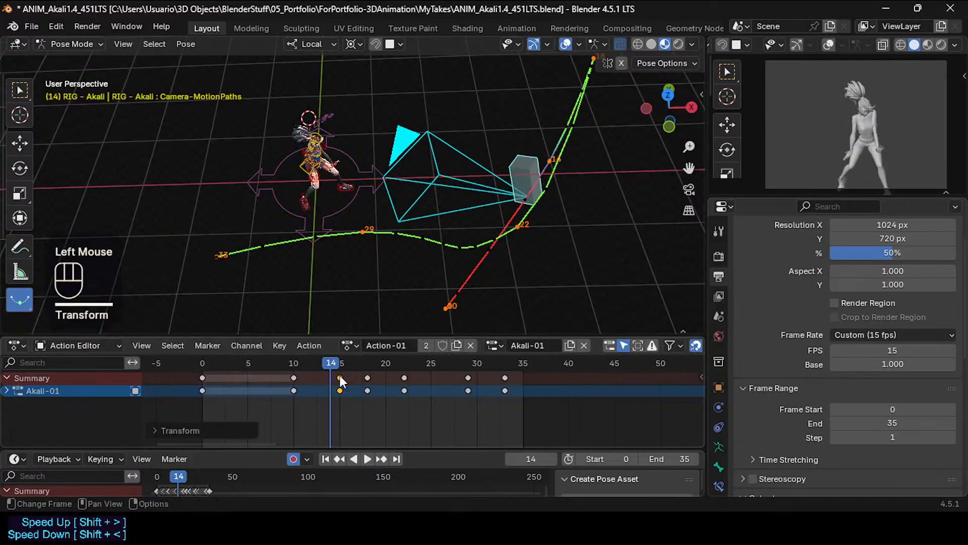
key("ctrl+z")
key("g")
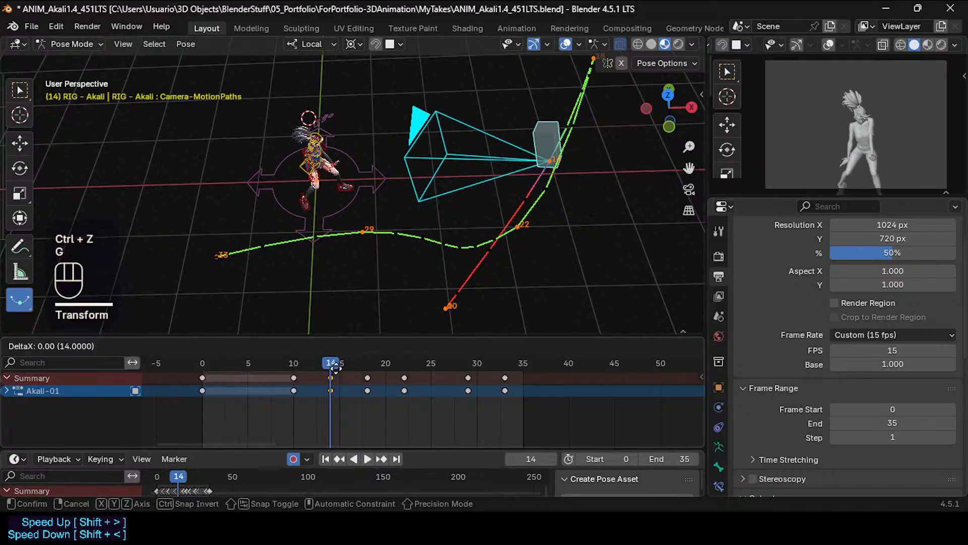
left_click(342, 367)
Play the animation and examine the character's motion up close from a low side angle.
left_click(303, 362)
key("space")
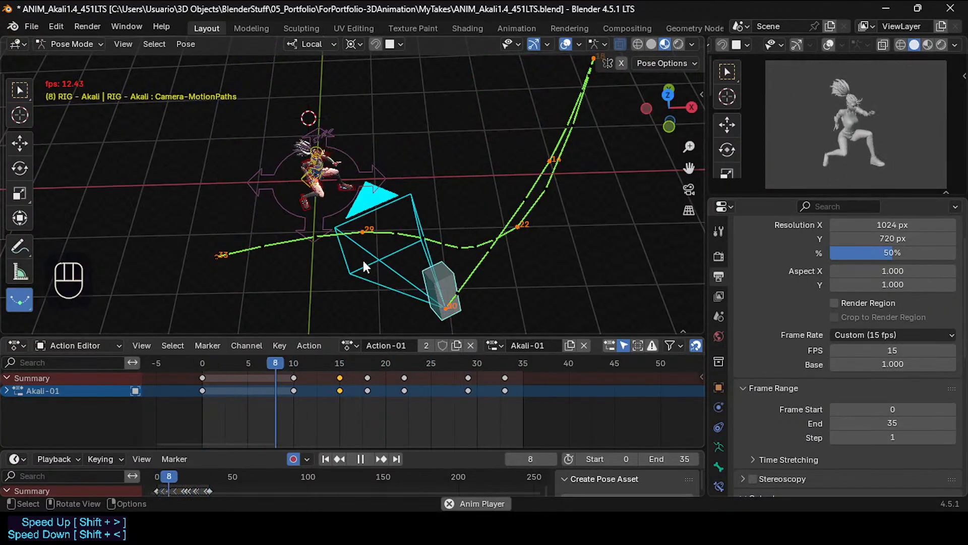
middle_click_drag(316, 220, 343, 207)
scroll(385, 235, "up", 2)
scroll(386, 235, "up", 2)
scroll(392, 205, "up", 1)
middle_click_drag(307, 243, 479, 76)
scroll(410, 259, "down", 1)
mouse_move(434, 161)
middle_mouse_down()
mouse_move(418, 221)
mouse_move(412, 176)
mouse_move(434, 190)
mouse_move(422, 208)
mouse_move(438, 208)
mouse_move(433, 172)
middle_mouse_up()
scroll(412, 177, "down", 1)
middle_click_drag(428, 282, 424, 207, "shift")
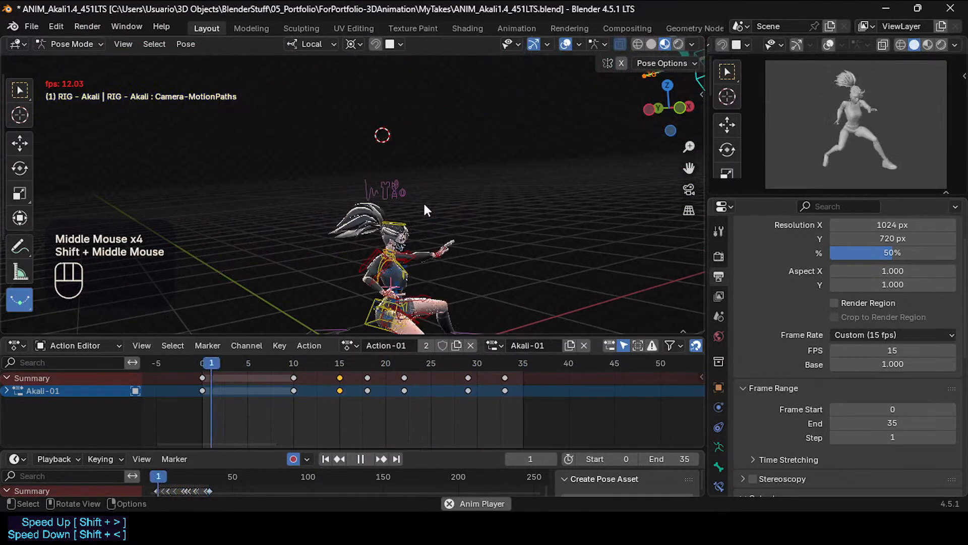
Save the file, render the full animation again and play back the rendered result.
key("ctrl+s")
key("space")
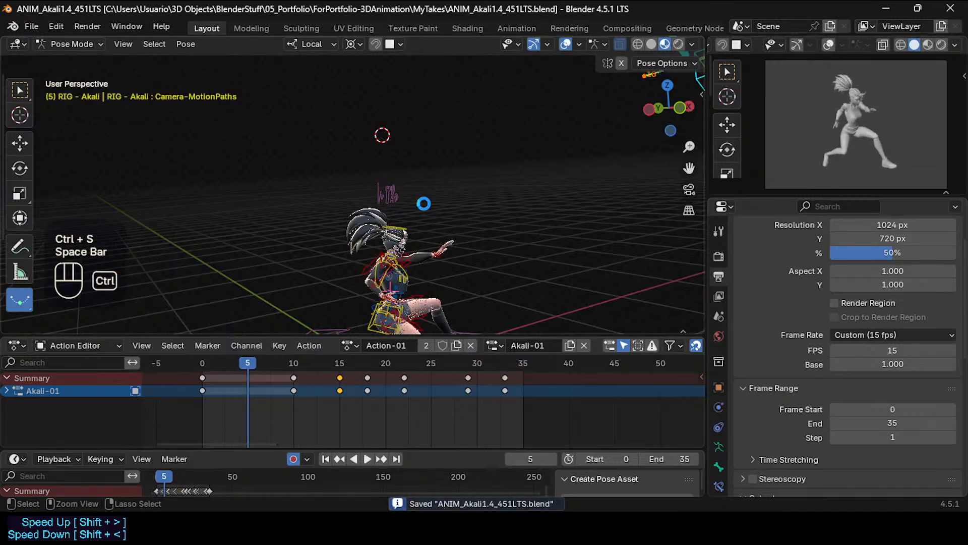
key("ctrl+F12")
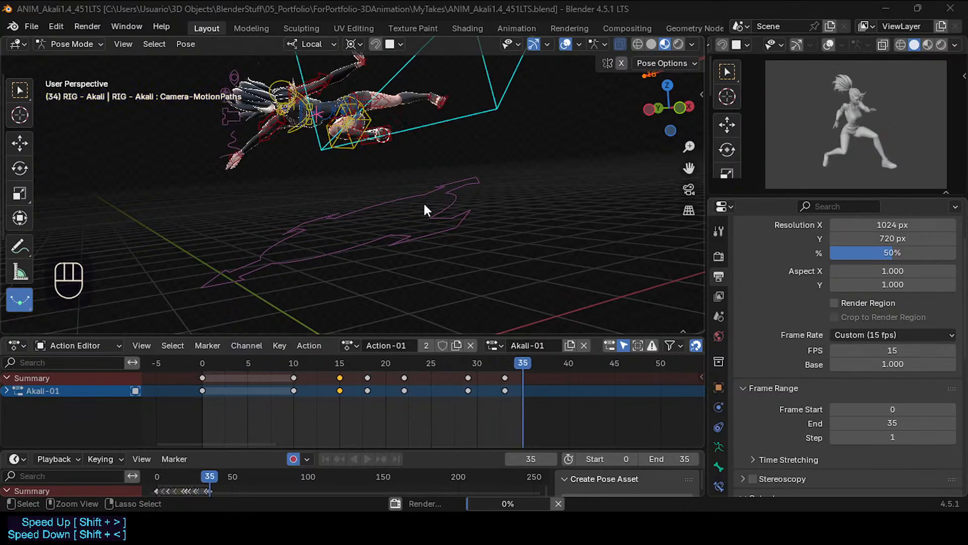
key("ctrl+F11")
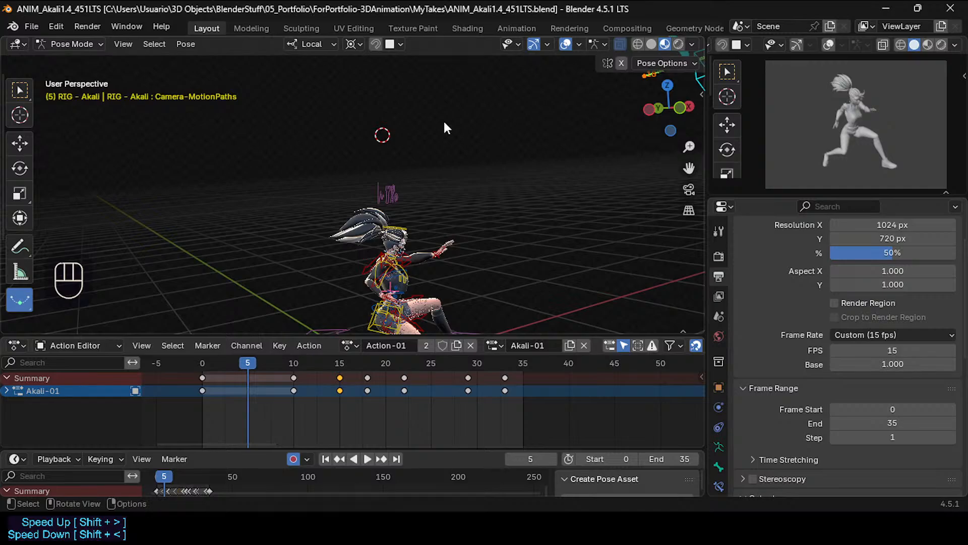
key("ctrl+s")
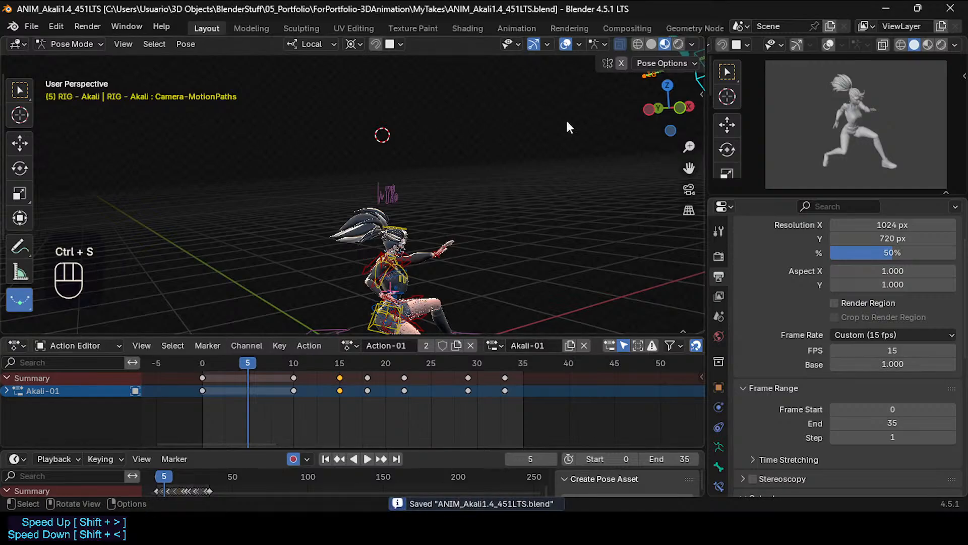
Switch the main viewport to solid shading with the object color set to Material.
left_click(651, 44)
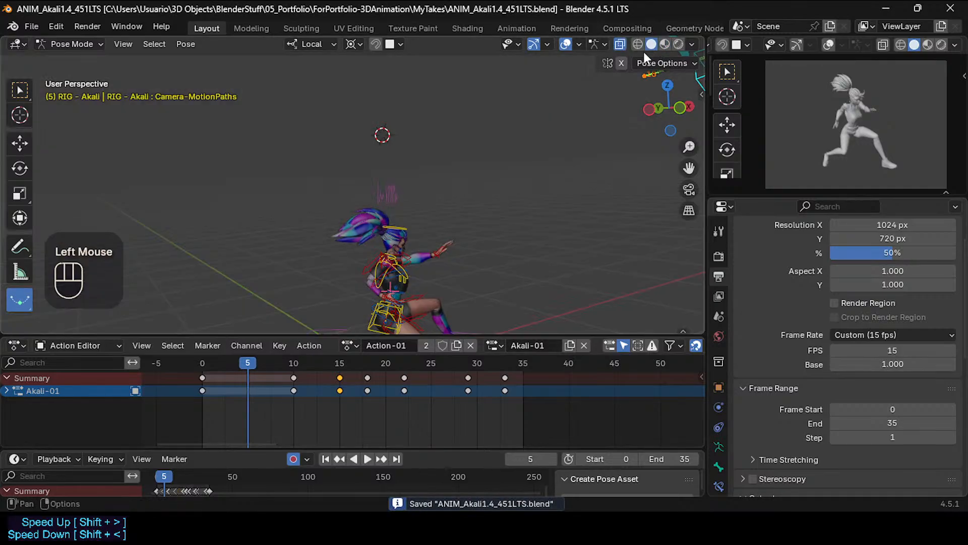
left_click(693, 44)
left_click(642, 258)
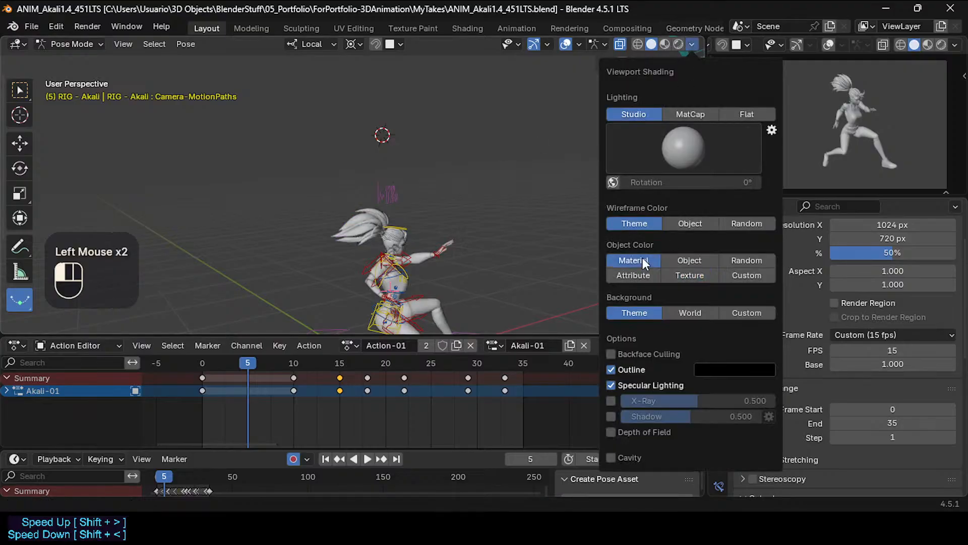
Switch to Object Mode and hide the Akali rig to review the playing animation from several angles.
middle_click_drag(458, 245, 386, 234)
middle_click_drag(387, 234, 374, 103, "shift")
middle_click_drag(375, 103, 340, 181)
key("space")
scroll(267, 108, "down", 2)
key("ctrl+Tab")
scroll(365, 198, "up", 3)
left_click(419, 248)
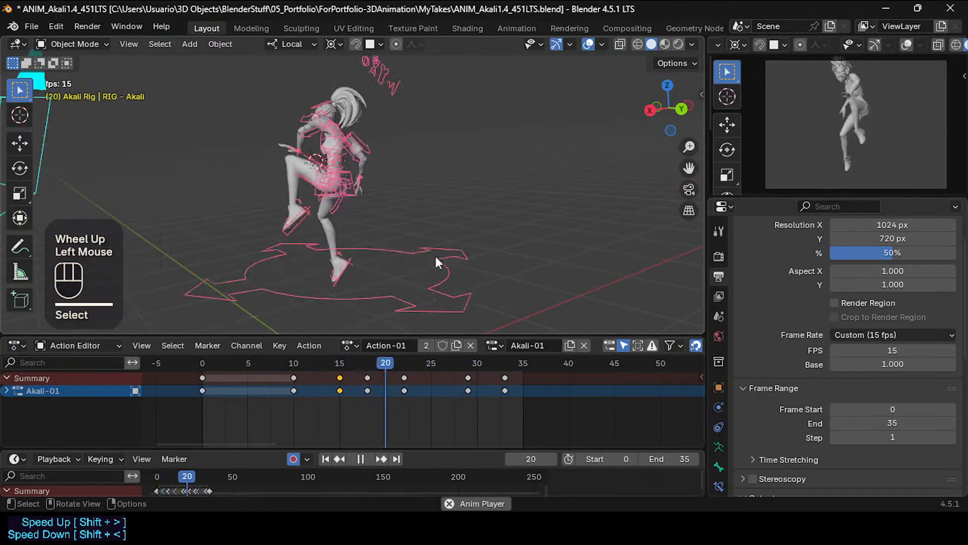
left_click(435, 234)
key("h")
middle_click_drag(417, 220, 355, 248)
middle_click_drag(355, 247, 390, 247)
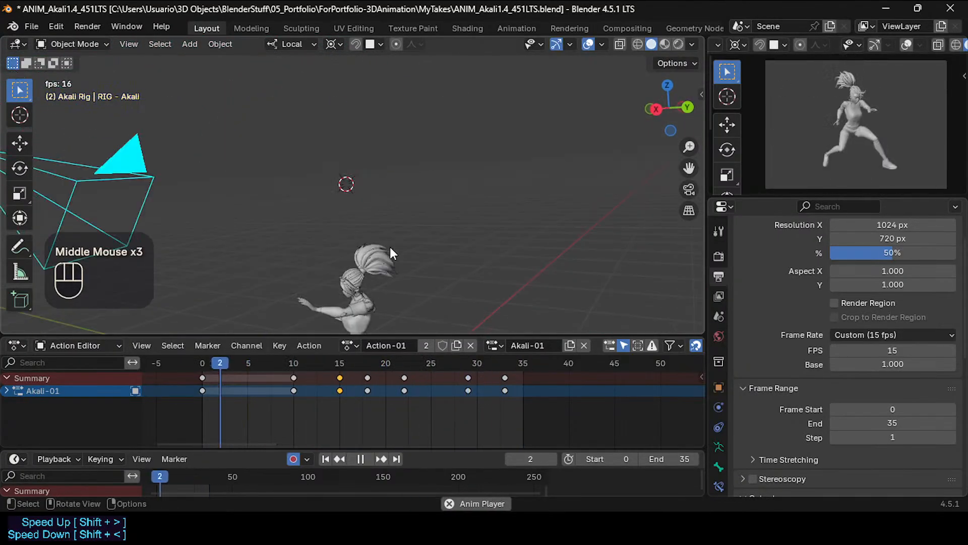
middle_click_drag(431, 271, 296, 211)
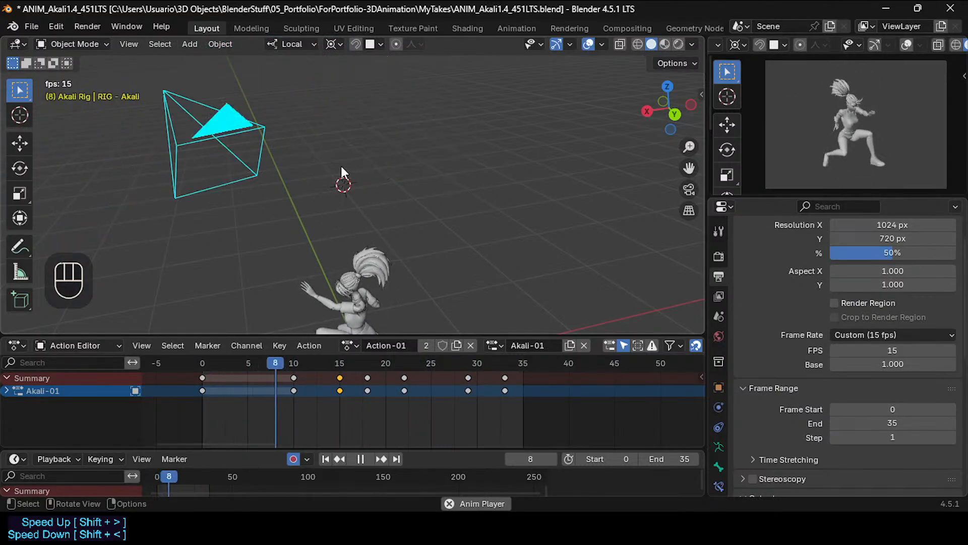
key("space")
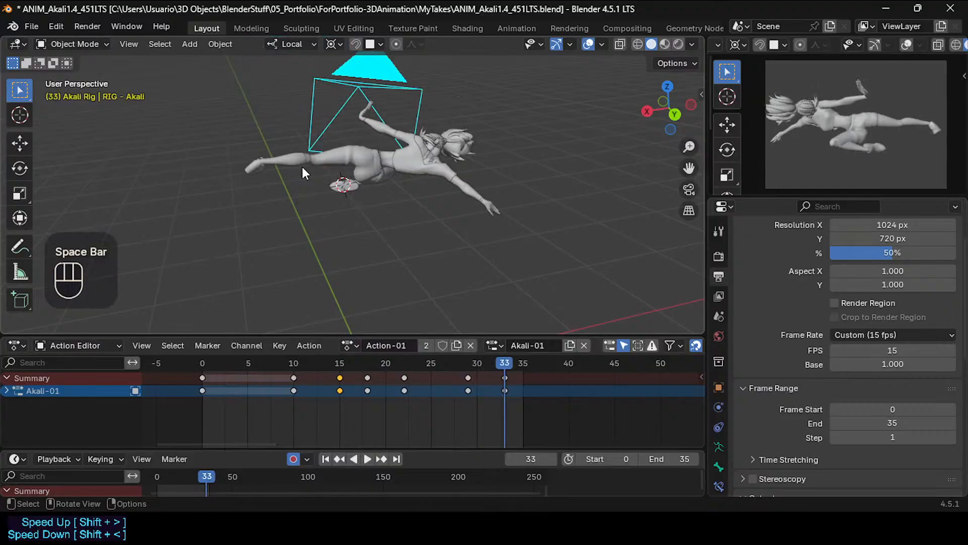
Unhide the Akali rig to view it in Pose Mode during playback, and hide it again from Object Mode.
key("alt+h")
key("space")
key("ctrl+Tab")
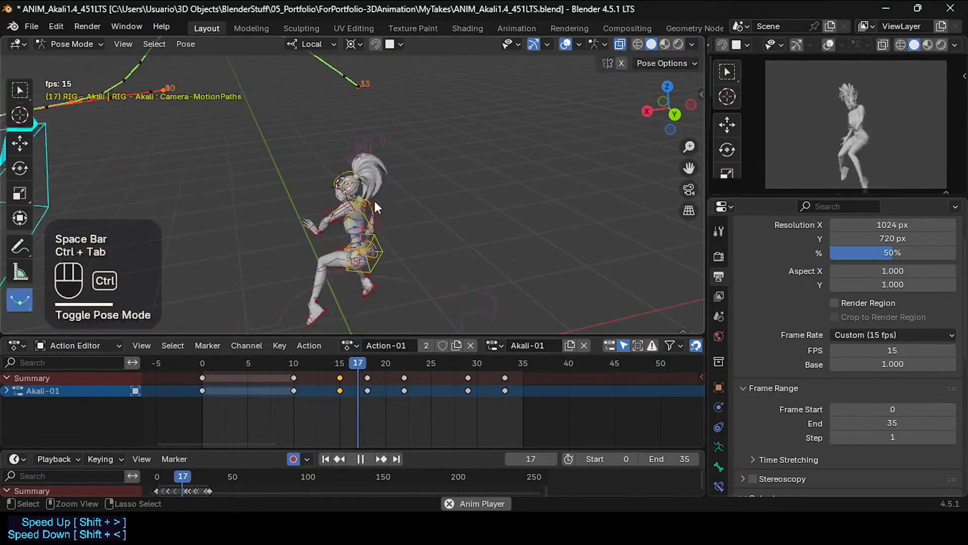
key("ctrl+Tab")
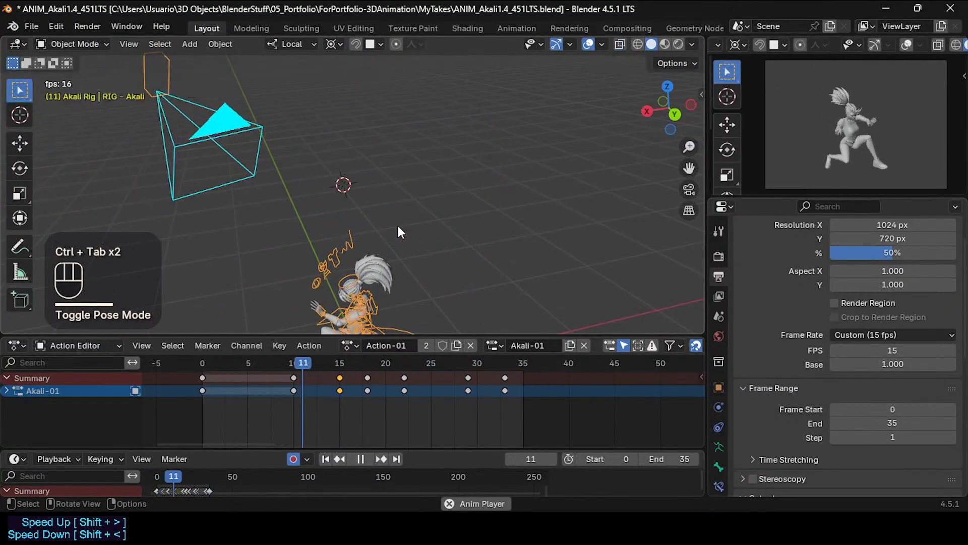
key("h")
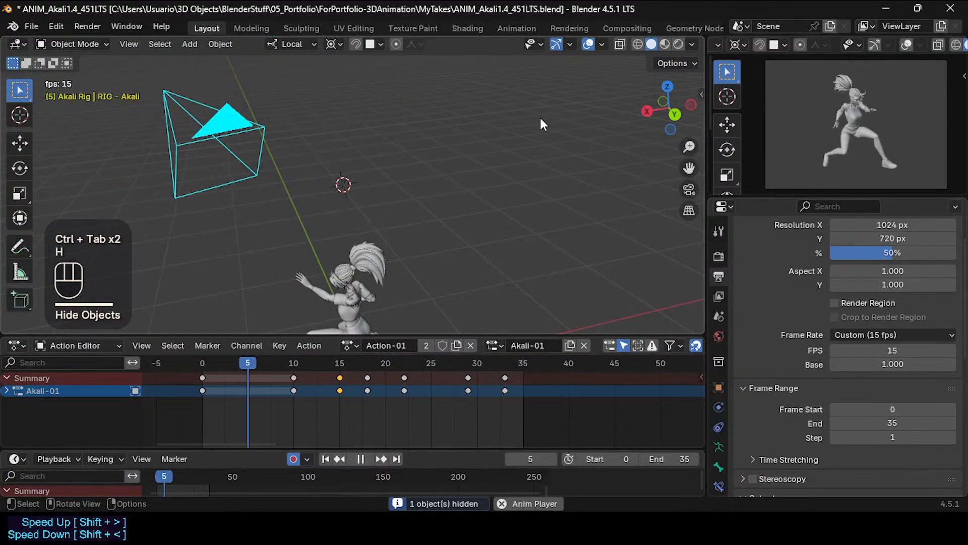
Turn off the main viewport's overlays and play the animation with only the character shown.
key("space")
left_click(585, 44)
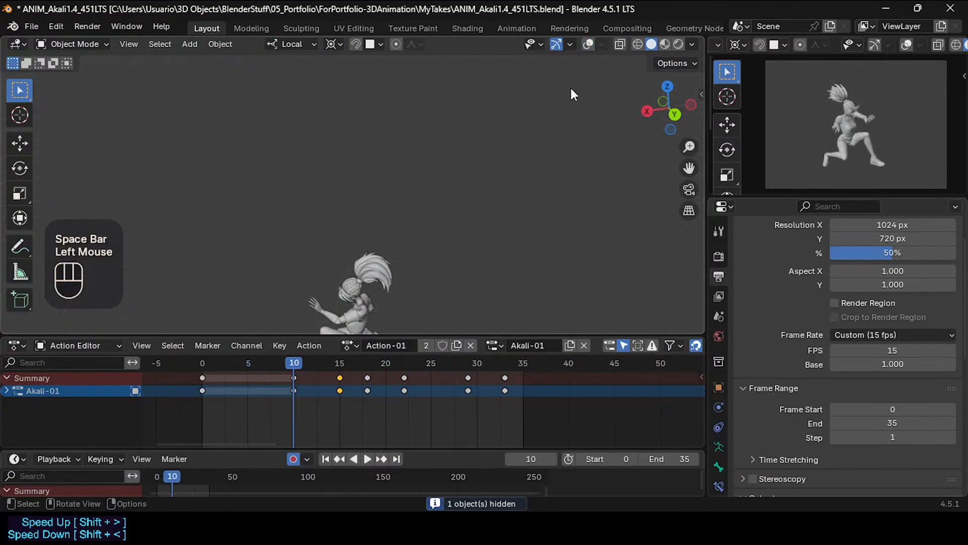
key("space")
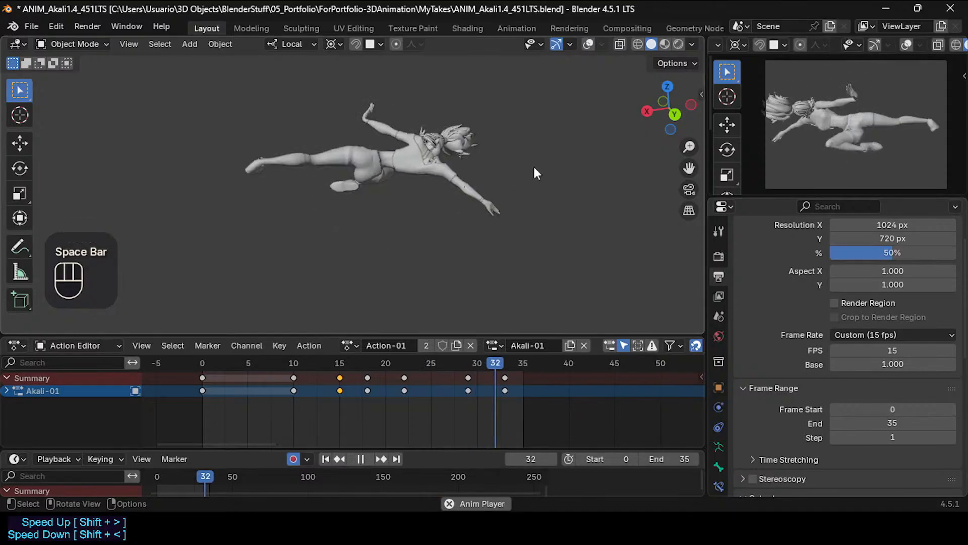
Preview the playing animation in Material Preview and Rendered shading, and return the viewport to solid shading.
left_click(670, 44)
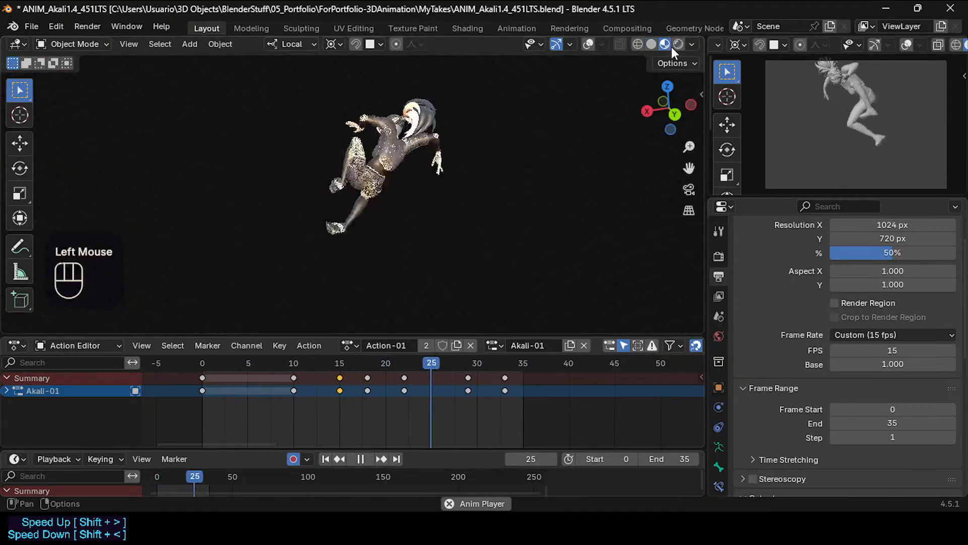
left_click(650, 46)
left_click(665, 45)
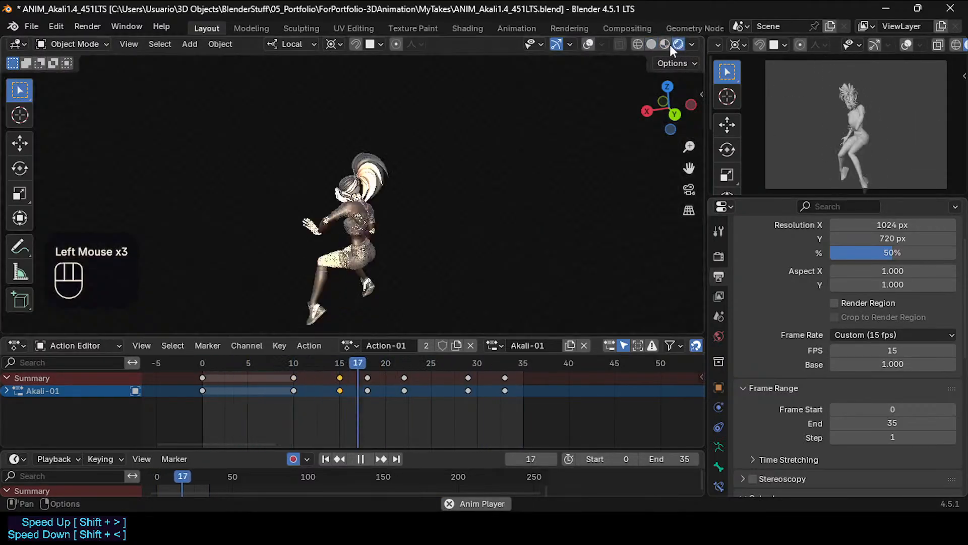
left_click(651, 44)
Set the solid shading's object color to Texture in the main viewport.
left_click(692, 45)
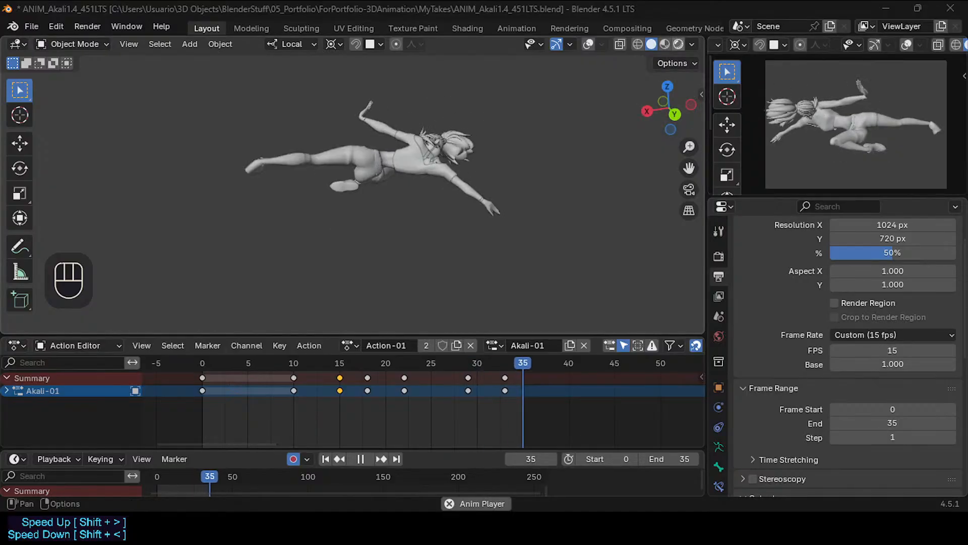
left_click(693, 44)
left_click(689, 276)
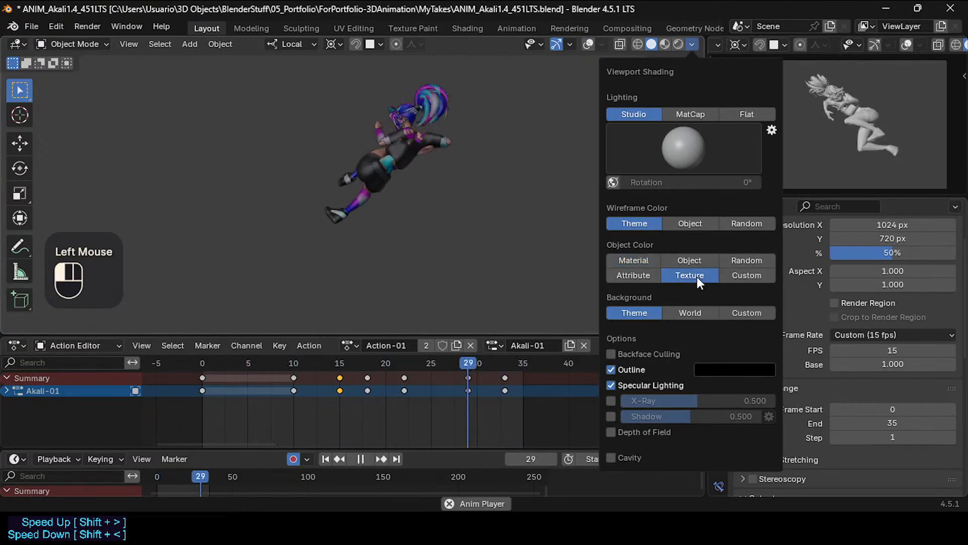
Toggle the main viewport's overlays on and back off while the animation plays.
key("shift+ctrl+alt+z")
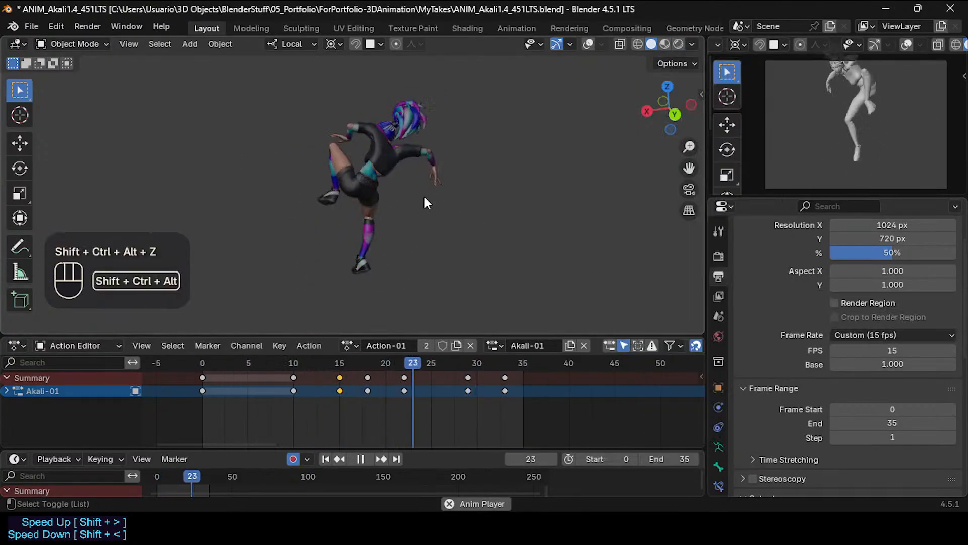
left_click(588, 44)
left_click(588, 44)
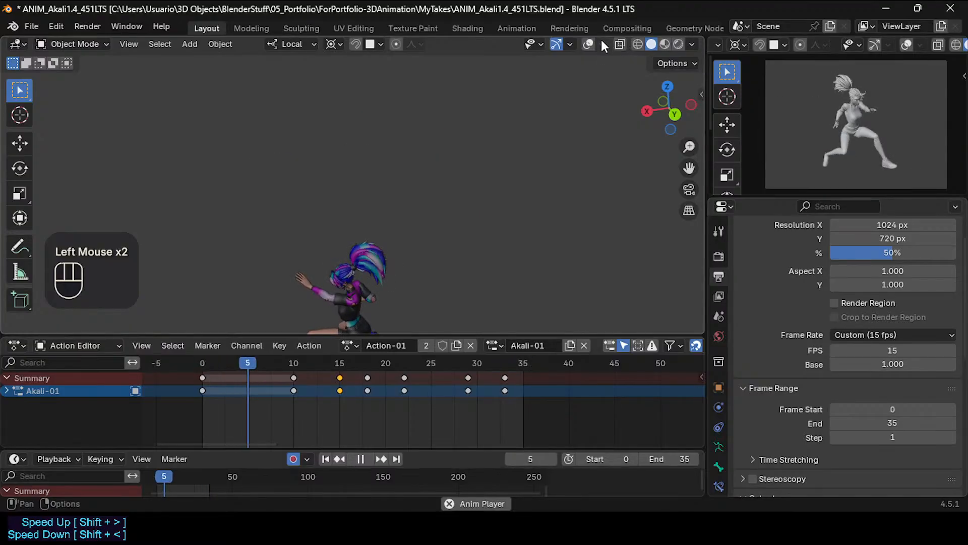
Preview the Material, Object, Attribute and Custom object colors in the main viewport's solid shading and return to Texture.
left_click(692, 45)
left_click(635, 260)
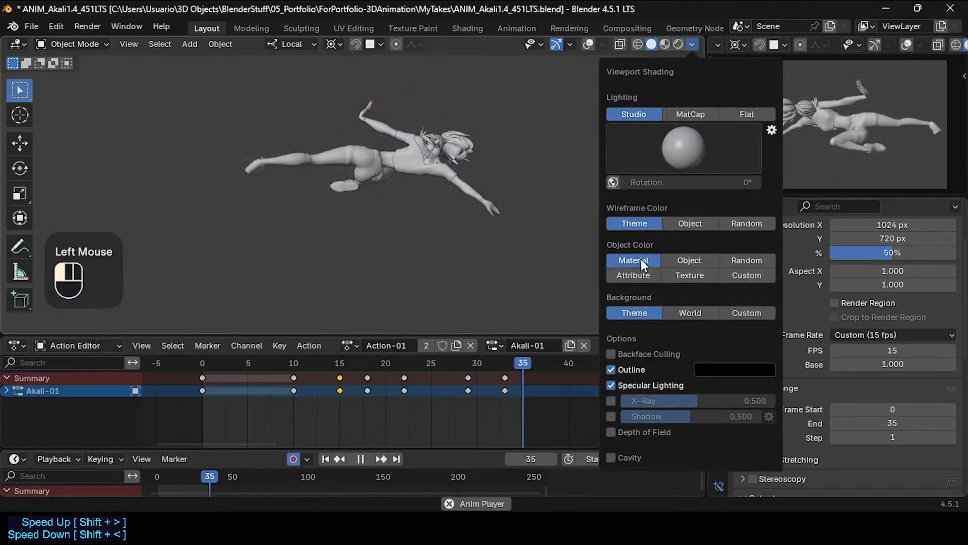
left_click(686, 260)
left_click(690, 276)
left_click(645, 276)
left_click(708, 276)
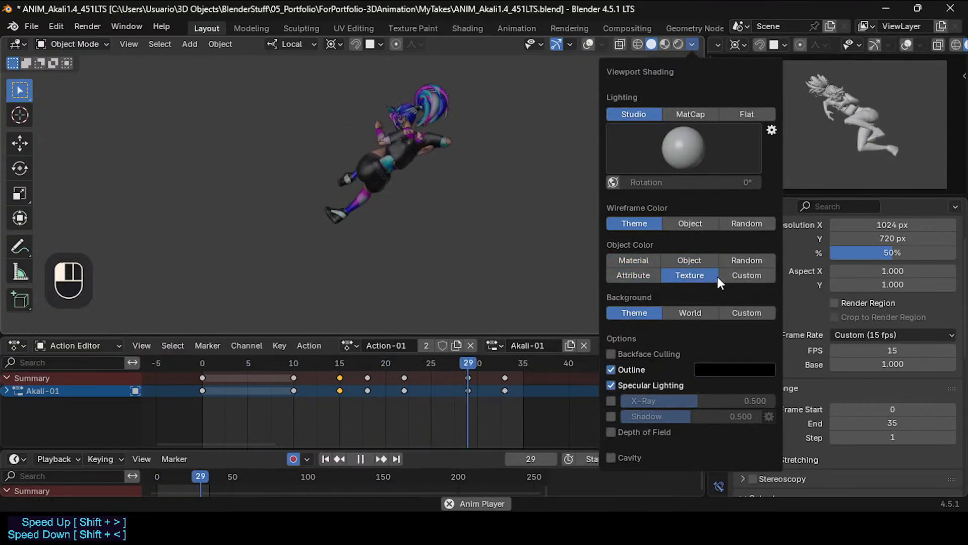
left_click(743, 275)
left_click(703, 259)
left_click(692, 276)
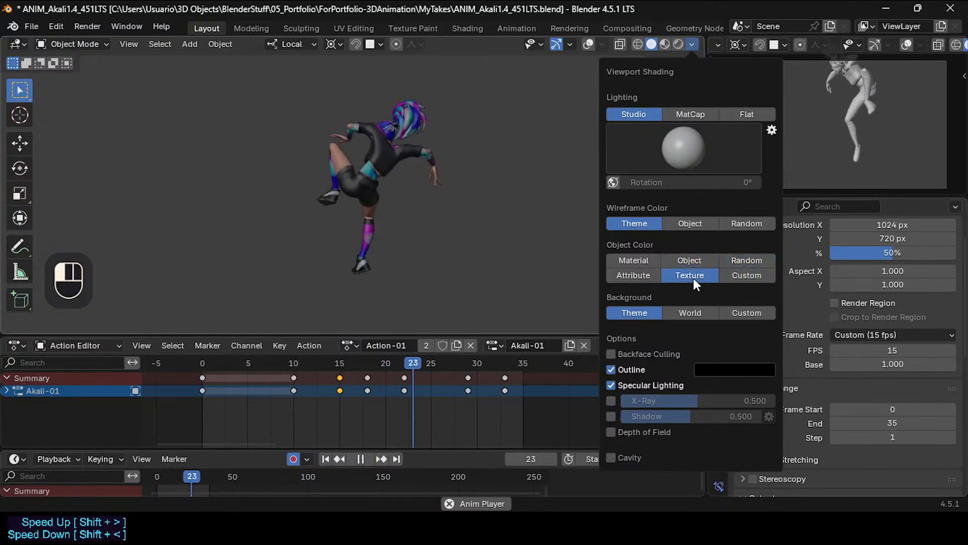
Set the wireframe color to Object, and try other background and specular lighting settings before restoring Theme and specular lighting.
left_click(743, 222)
left_click(698, 223)
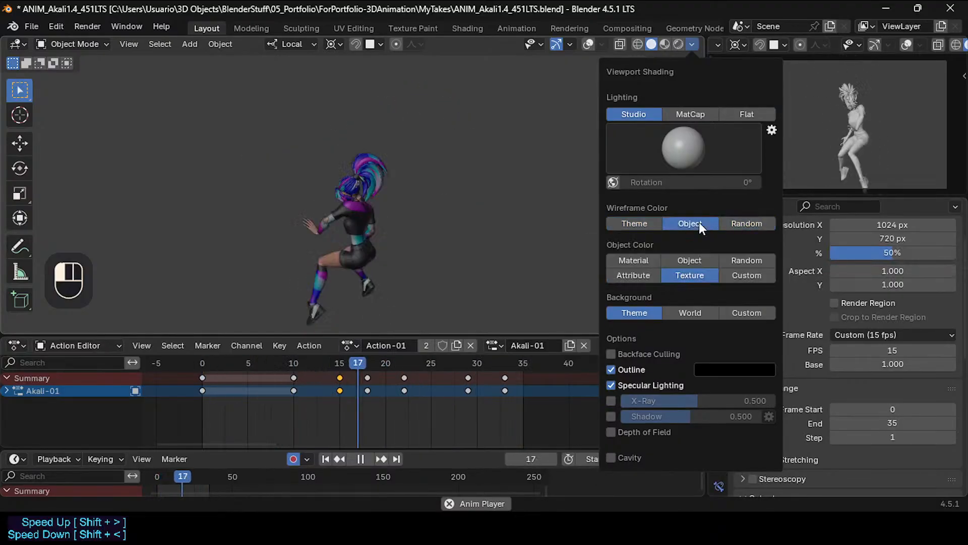
left_click(704, 313)
left_click(743, 313)
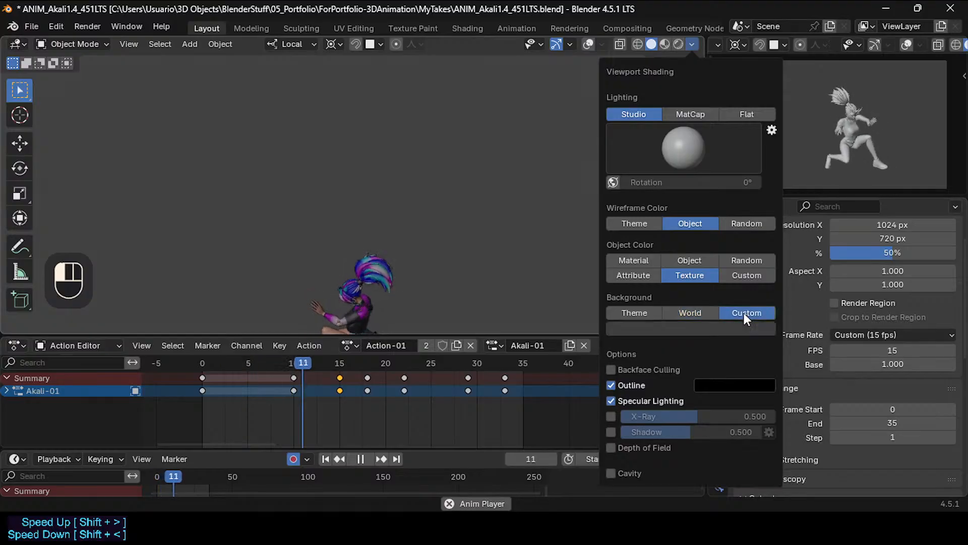
left_click(639, 314)
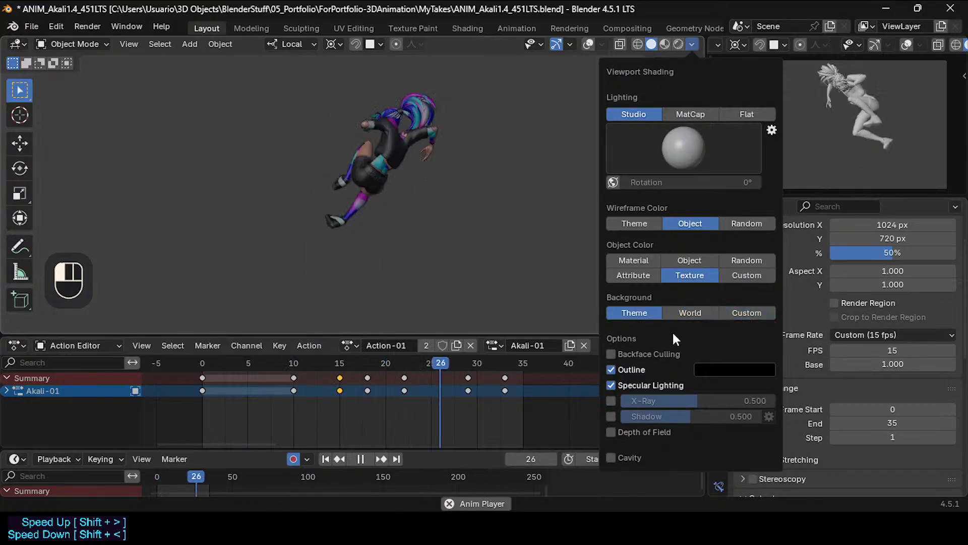
left_click(612, 386)
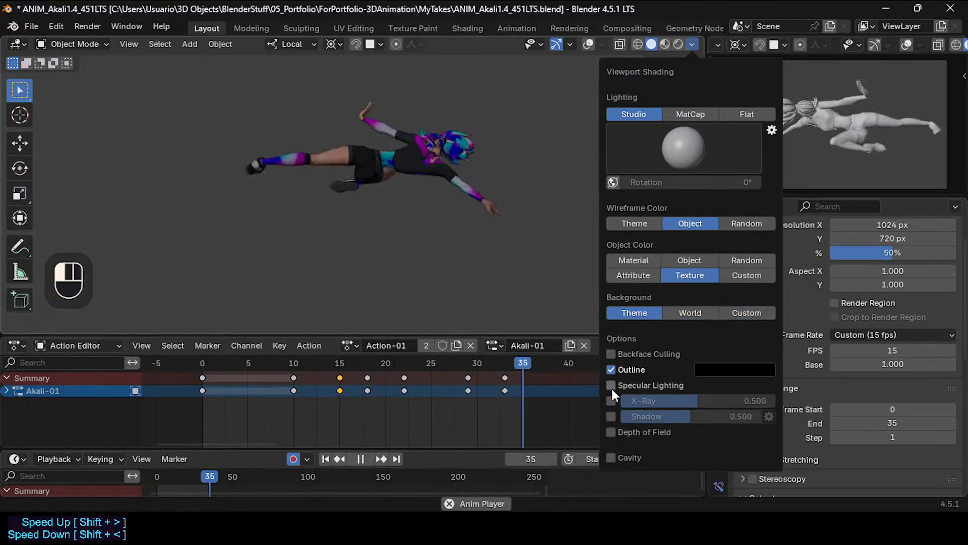
left_click(611, 385)
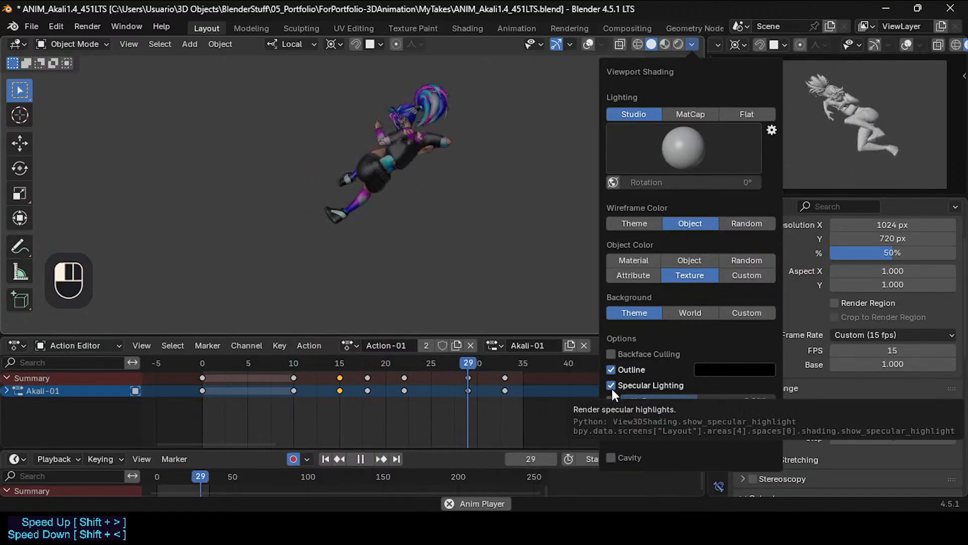
Enable shadow in the viewport shading with Flat lighting and set the shadow intensity to 0.525.
left_click(612, 417)
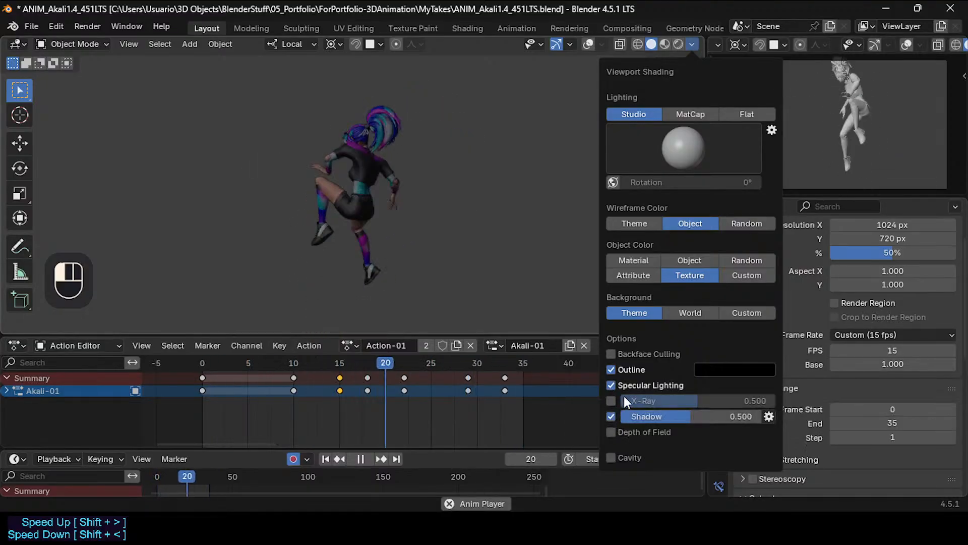
mouse_move(704, 415)
left_mouse_down()
mouse_move(746, 416)
mouse_move(708, 416)
left_mouse_up()
left_click(736, 130)
left_click(739, 116)
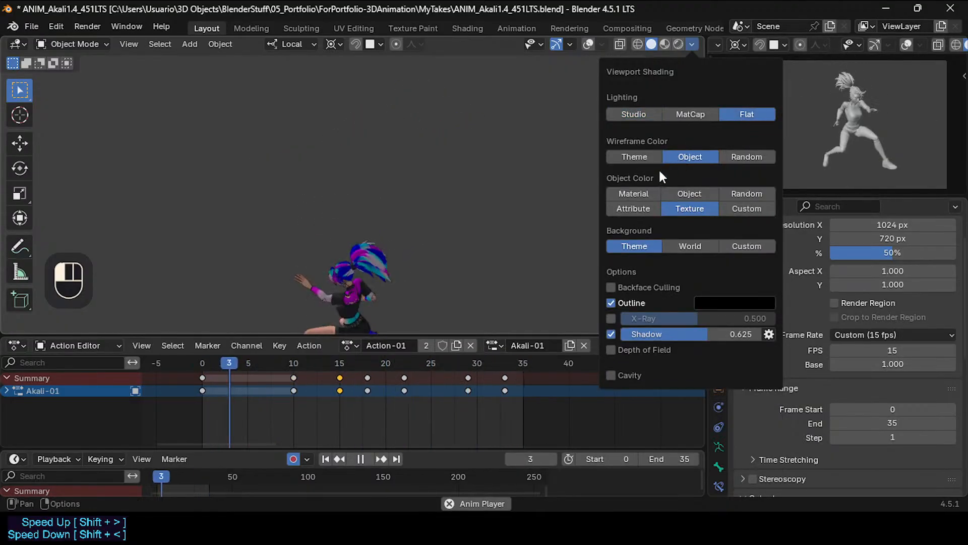
left_click_drag(656, 334, 694, 334)
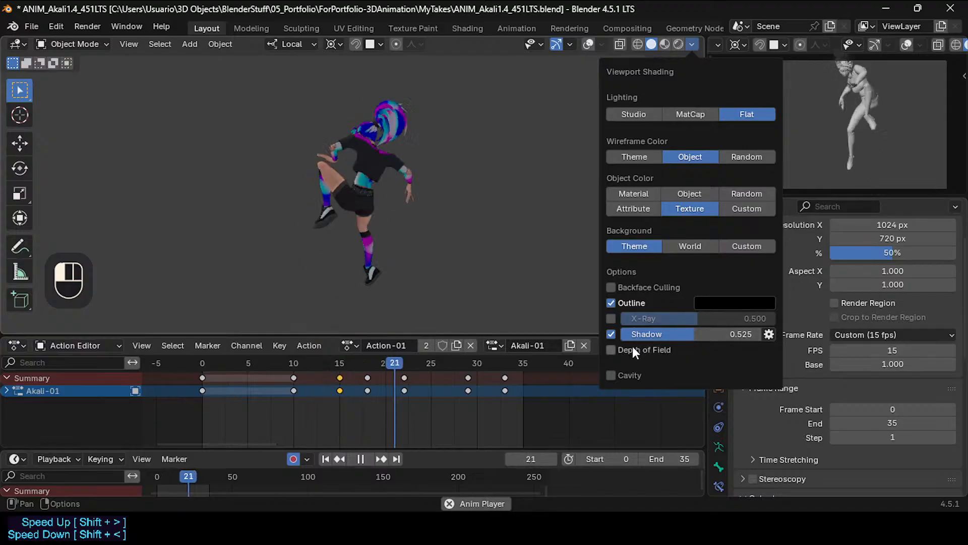
Enable cavity with type Both, set screen-space ridge to 1.655 and valley to 1.603, and adjust the world-space cavity.
left_click(611, 375)
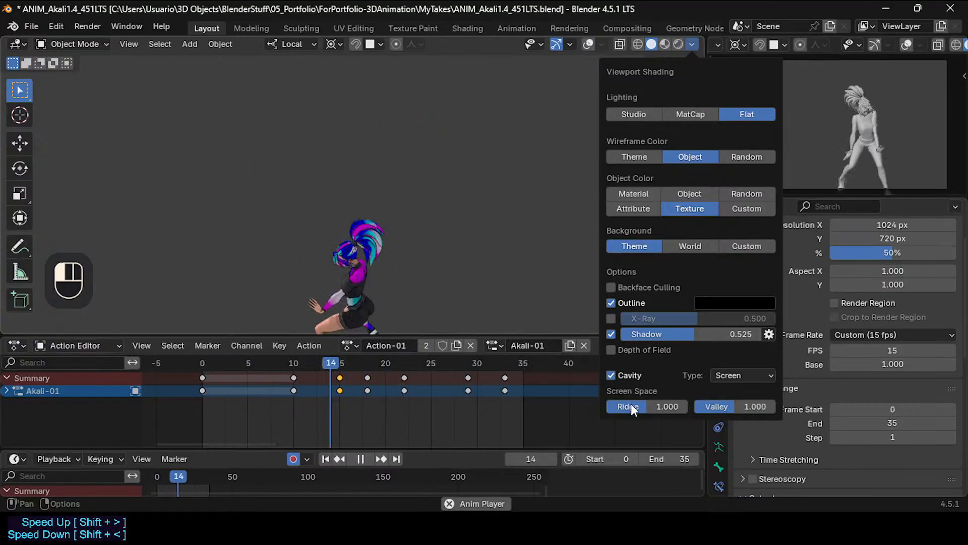
left_click_drag(631, 406, 827, 406)
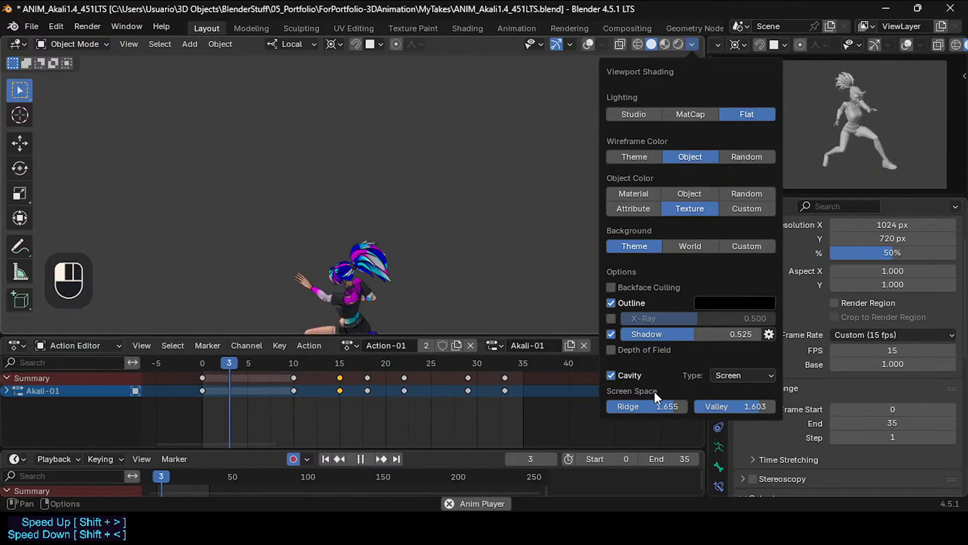
left_click(729, 375)
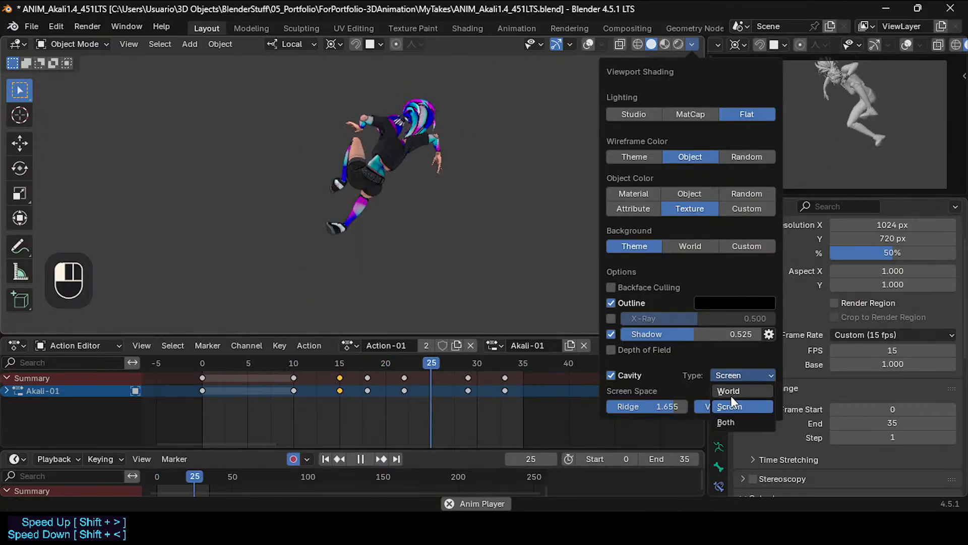
left_click(719, 422)
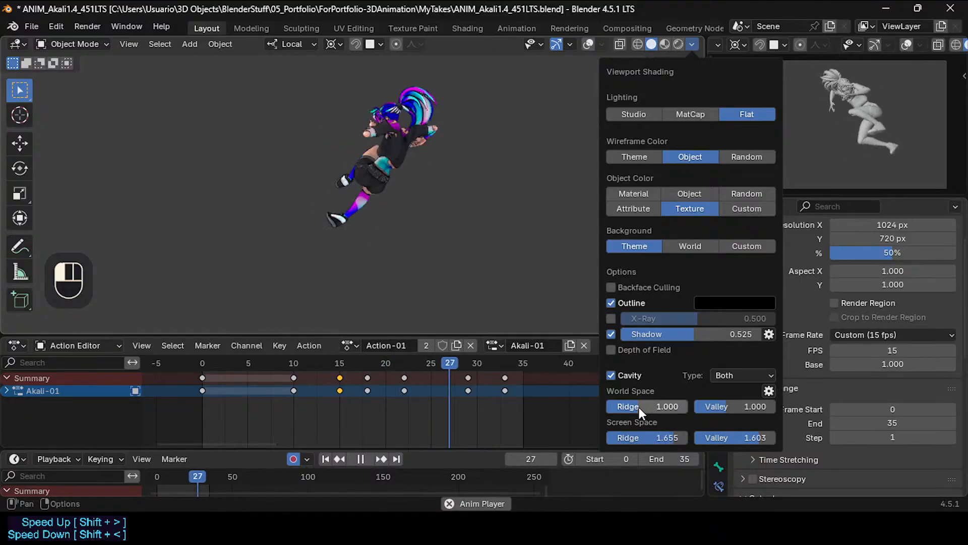
left_click_drag(639, 407, 753, 407)
Enlarge the main viewport over the Action Editor and view the playing animation from the character's front.
scroll(372, 142, "up", 2)
middle_click_drag(381, 146, 402, 161)
scroll(410, 220, "down", 1)
middle_click_drag(409, 220, 367, 131, "shift")
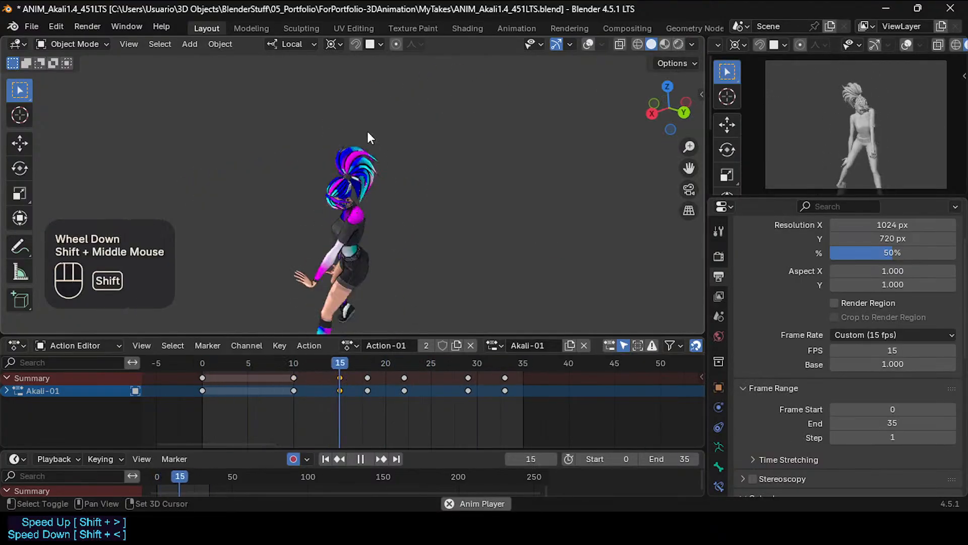
left_click_drag(428, 334, 429, 427)
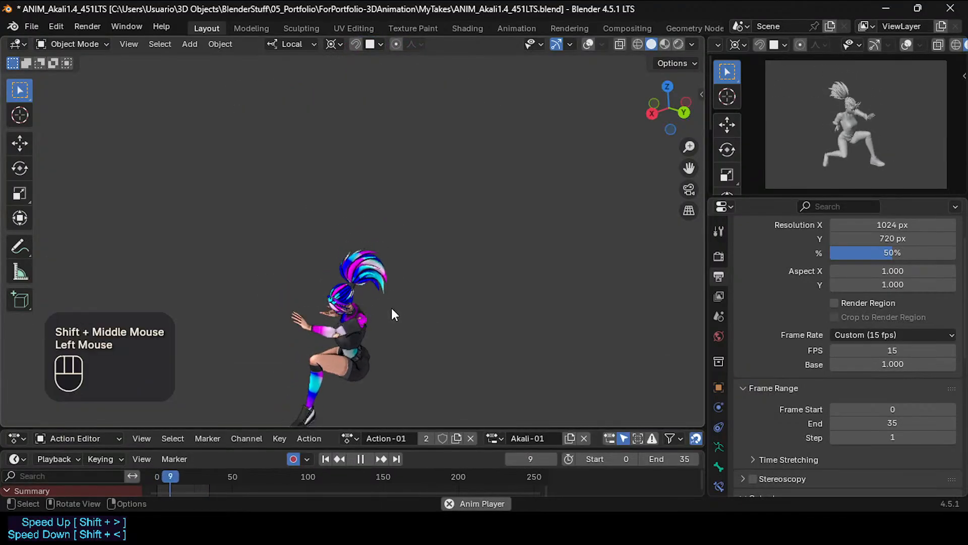
middle_click_drag(391, 308, 394, 233)
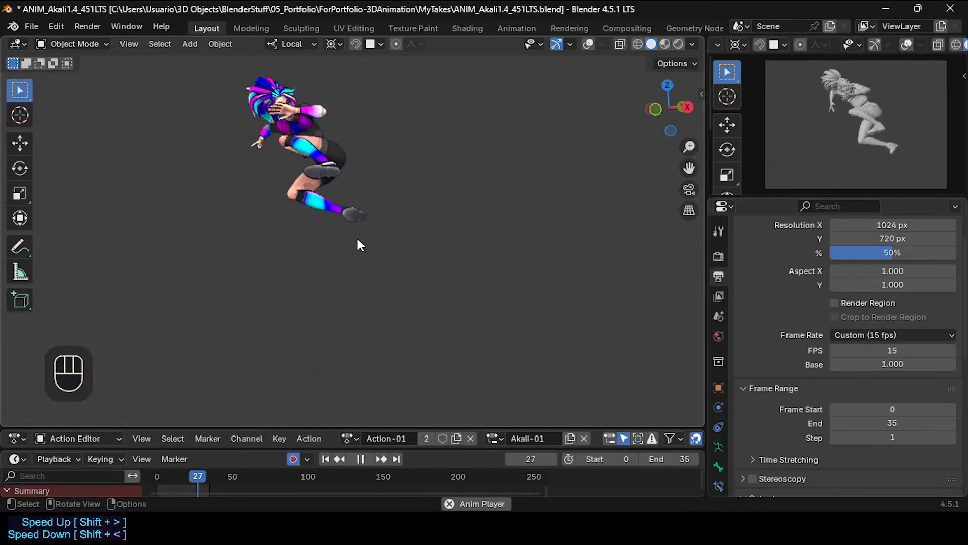
middle_click_drag(348, 241, 331, 268)
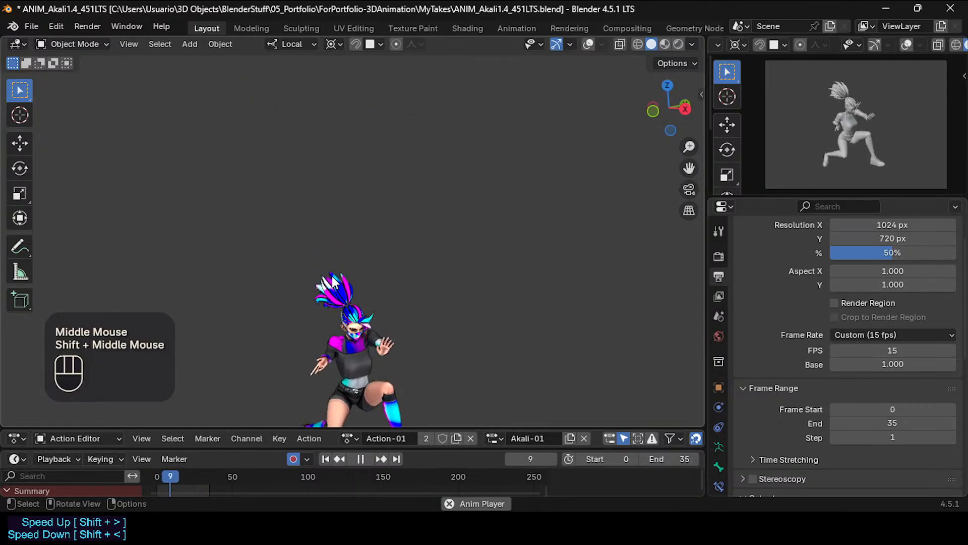
Save the file and shrink the Action Editor and timeline to their headers to give the main viewport more room.
key("space")
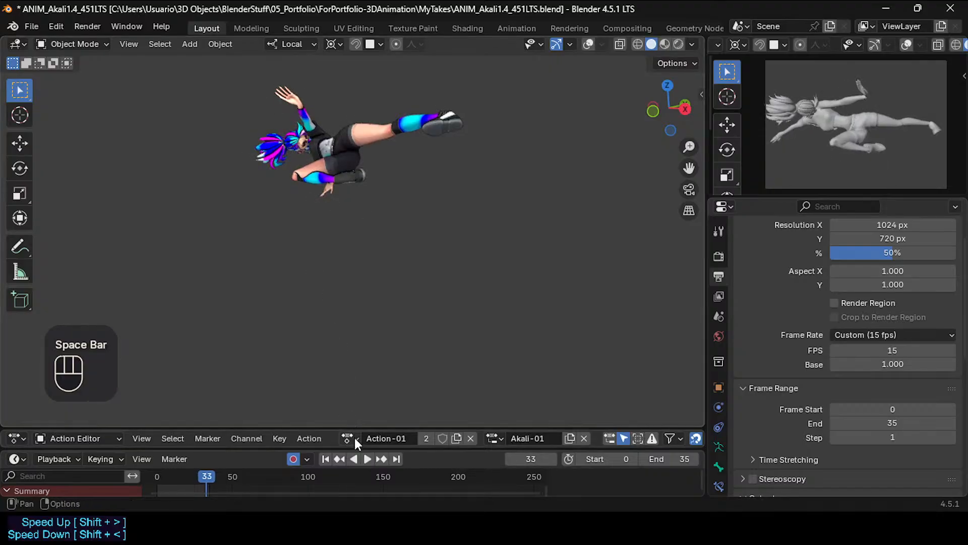
key("ctrl+s")
left_click_drag(344, 448, 356, 479)
left_click(362, 420)
left_click_drag(363, 428, 363, 458)
key("space")
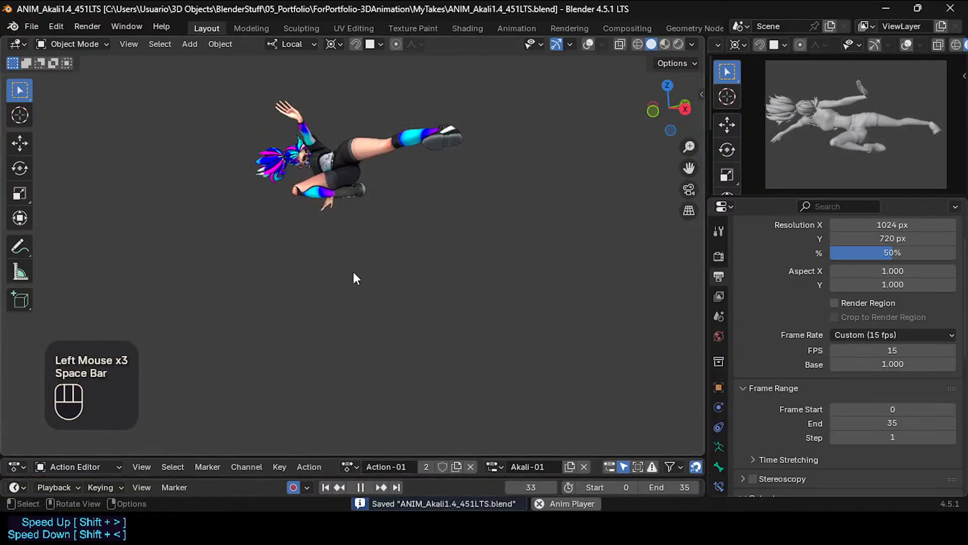
middle_click(353, 404)
middle_click_drag(353, 419, 352, 261, "shift")
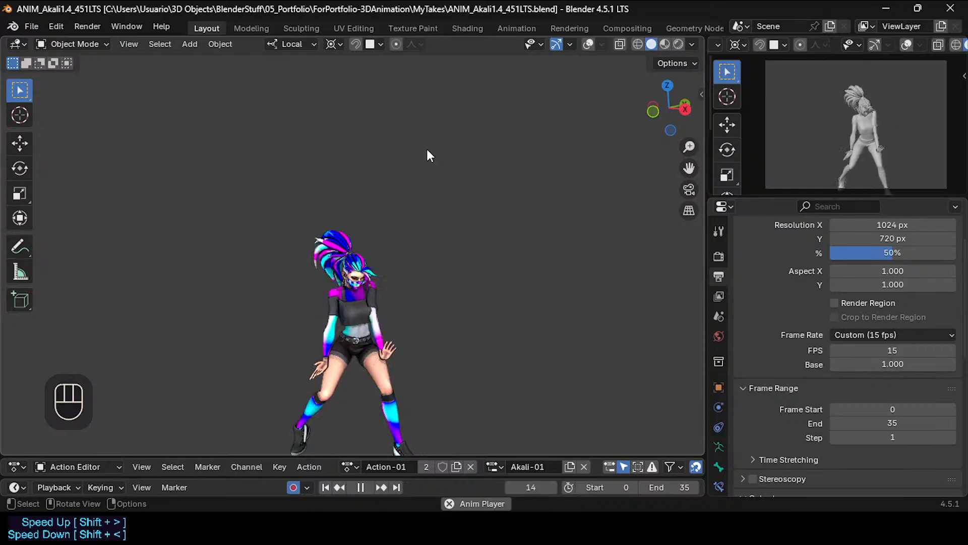
Run a Viewport Render Animation of the character from the current front view.
key("space")
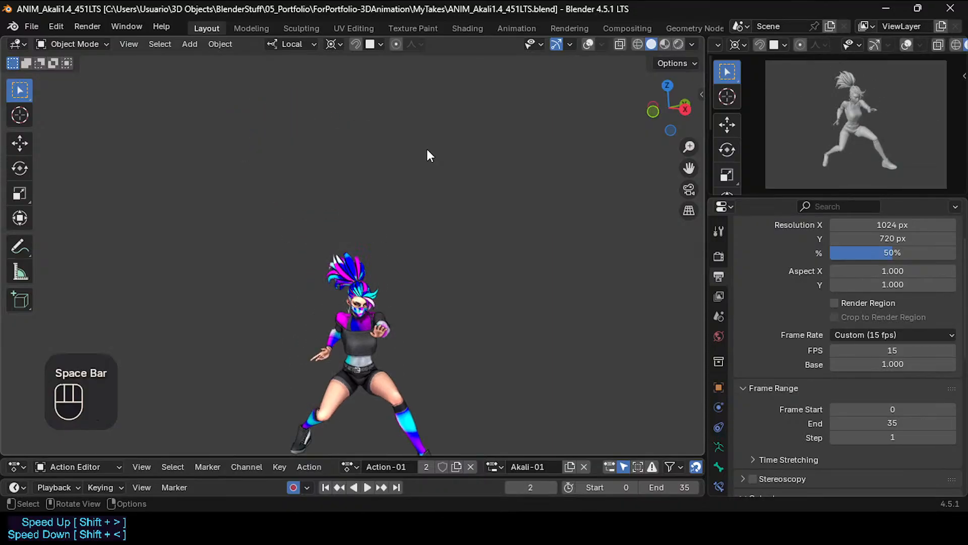
left_click(160, 44)
left_click(160, 44)
left_click(129, 44)
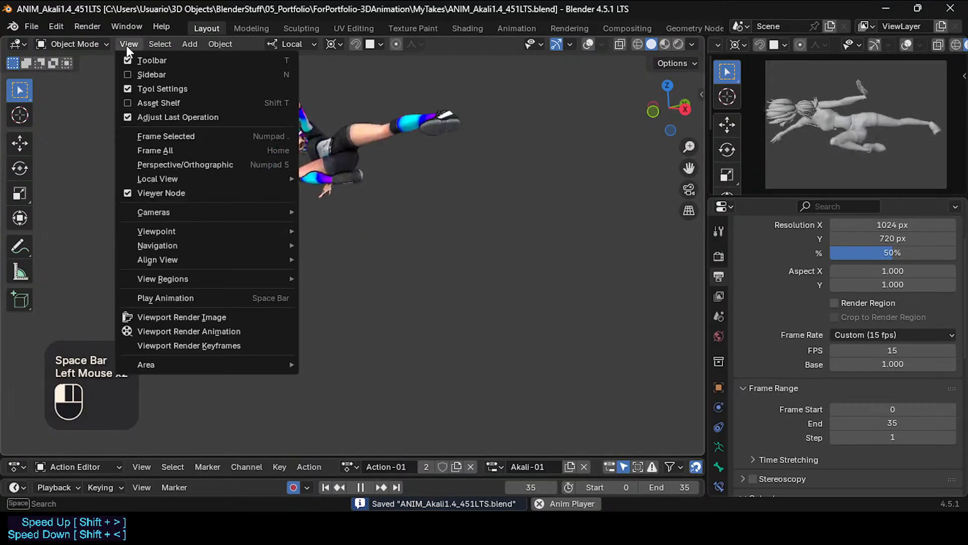
left_click(184, 331)
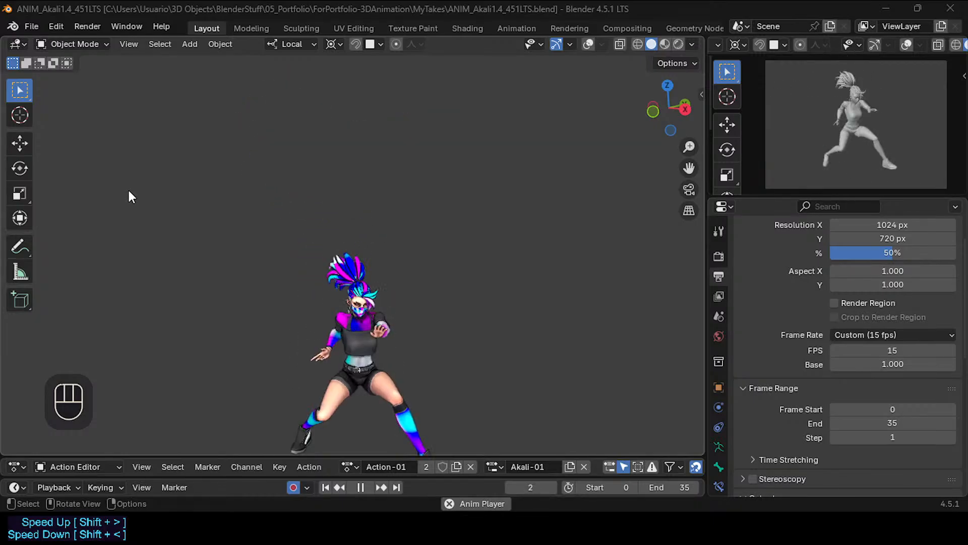
Frame the character closer in the main viewport and run Viewport Render Animation again.
scroll(381, 268, "up", 1)
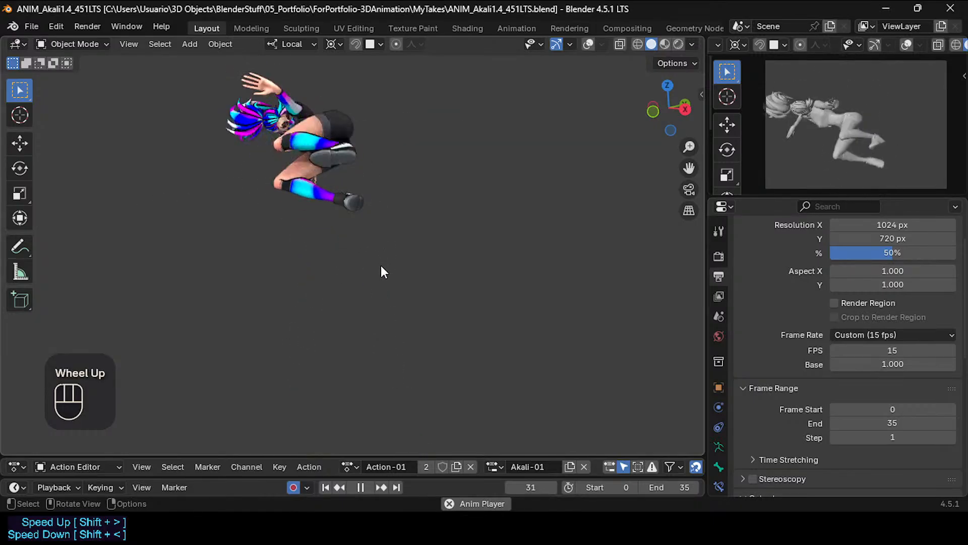
scroll(381, 265, "up", 1)
middle_click_drag(376, 294, 372, 246, "shift")
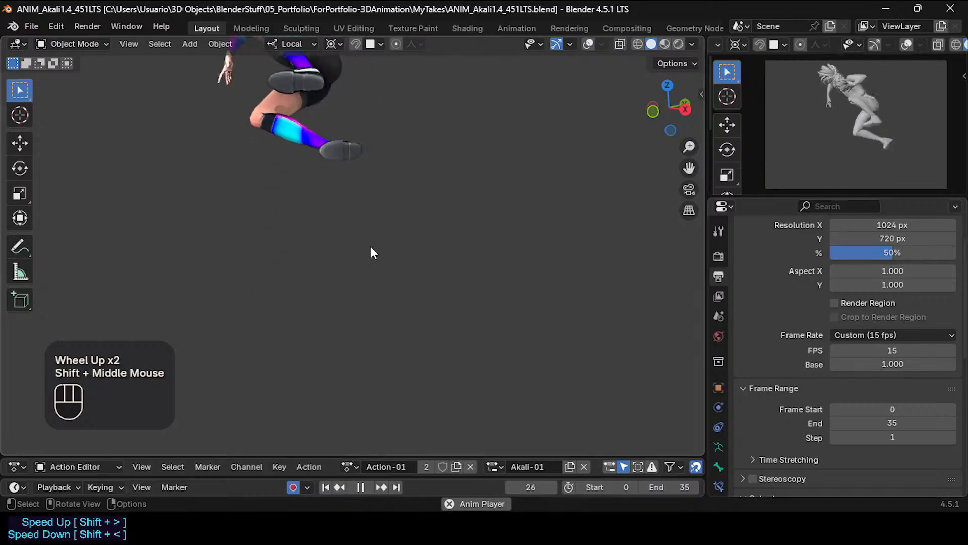
scroll(371, 252, "down", 1)
left_click(134, 44)
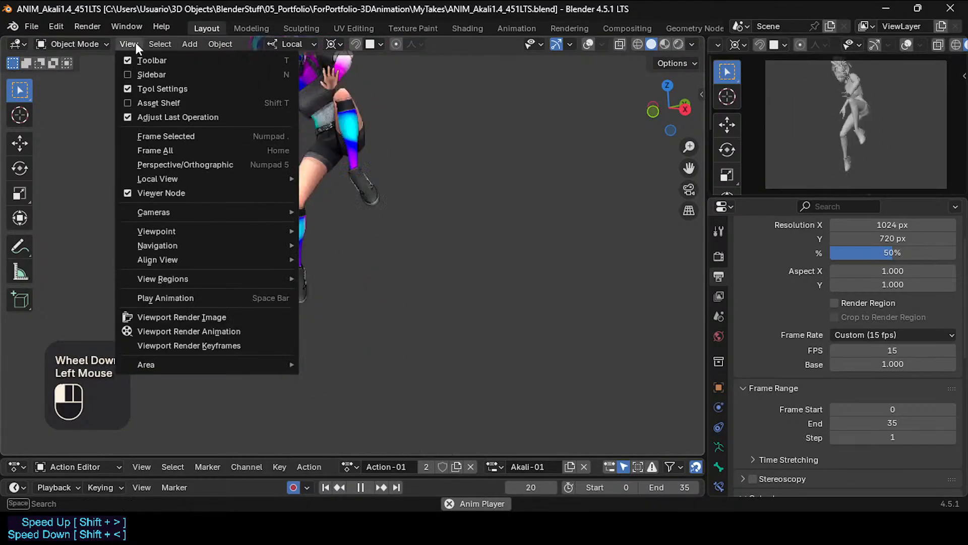
left_click(184, 335)
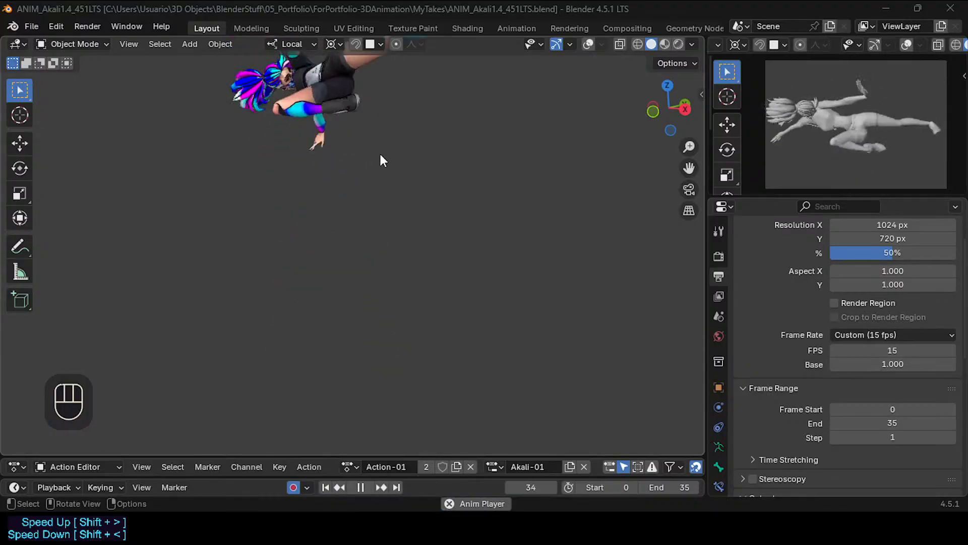
Reframe the character in the main viewport and run Viewport Render Keyframes.
middle_click_drag(354, 206, 270, 134, "shift")
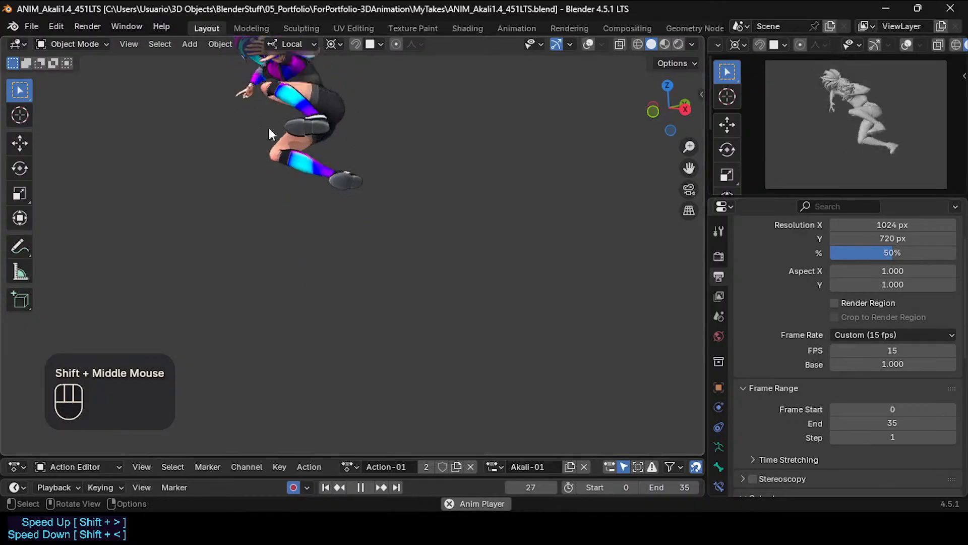
left_click(160, 43)
mouse_move(129, 44)
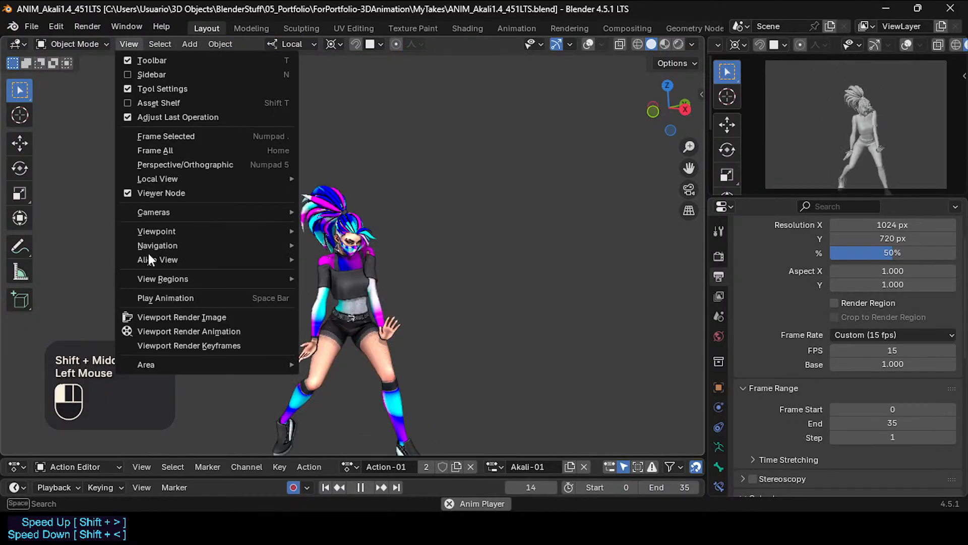
left_click(167, 343)
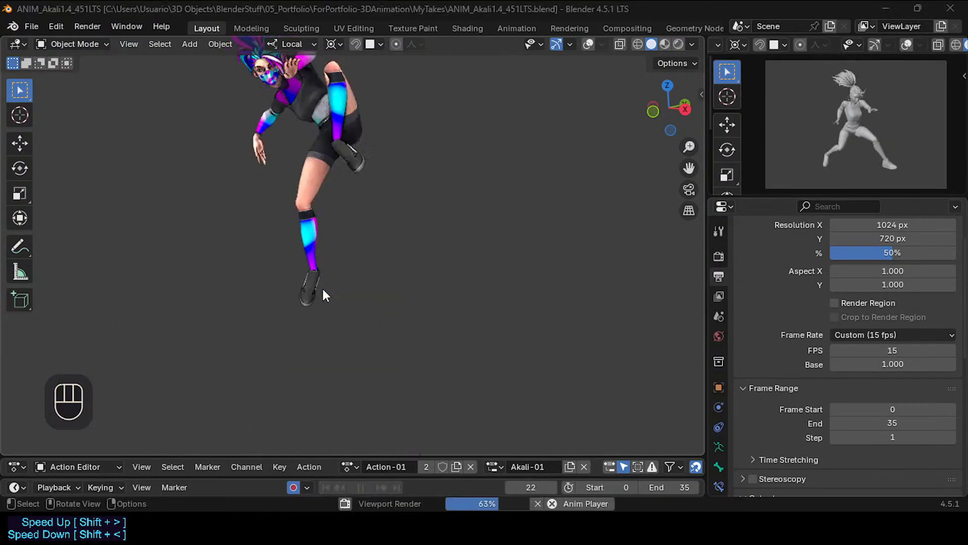